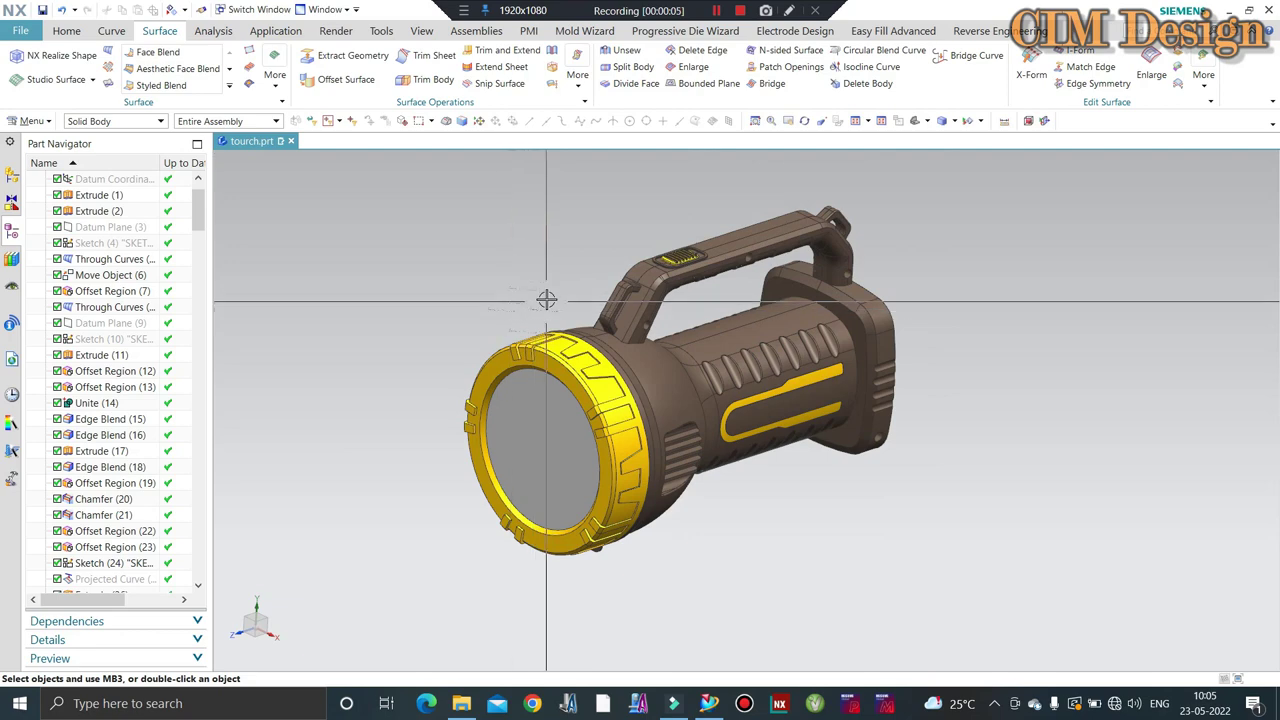
Orbit and zoom around the finished torch to inspect it from every side.
middle_click_drag(543, 297, 670, 398)
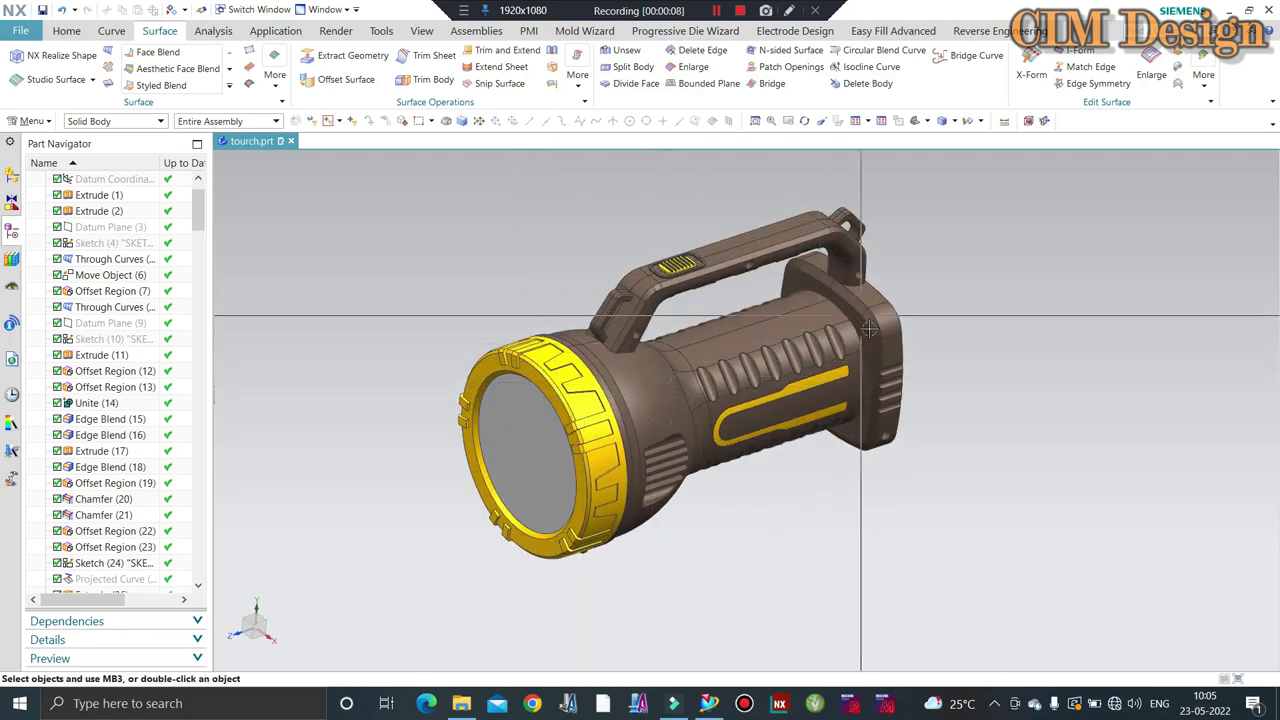
mouse_move(729, 368)
middle_mouse_down()
mouse_move(582, 369)
mouse_move(650, 381)
mouse_move(703, 341)
middle_mouse_up()
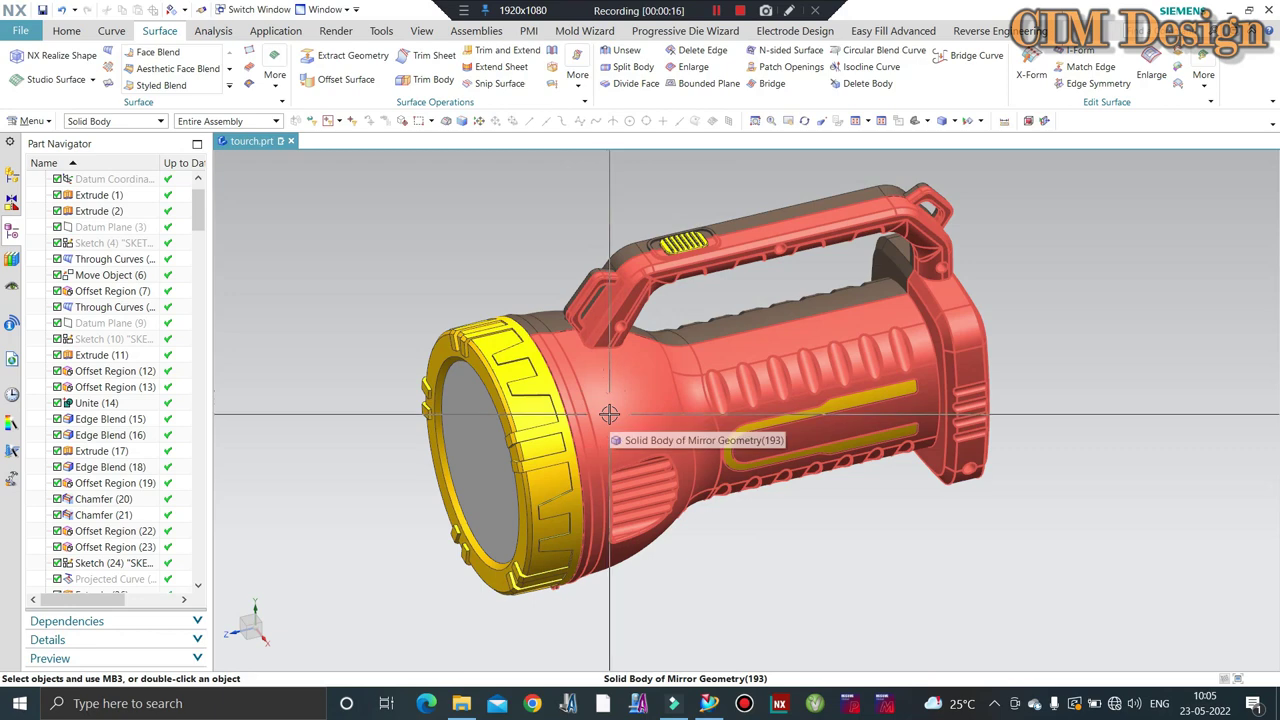
middle_click_drag(596, 411, 538, 352)
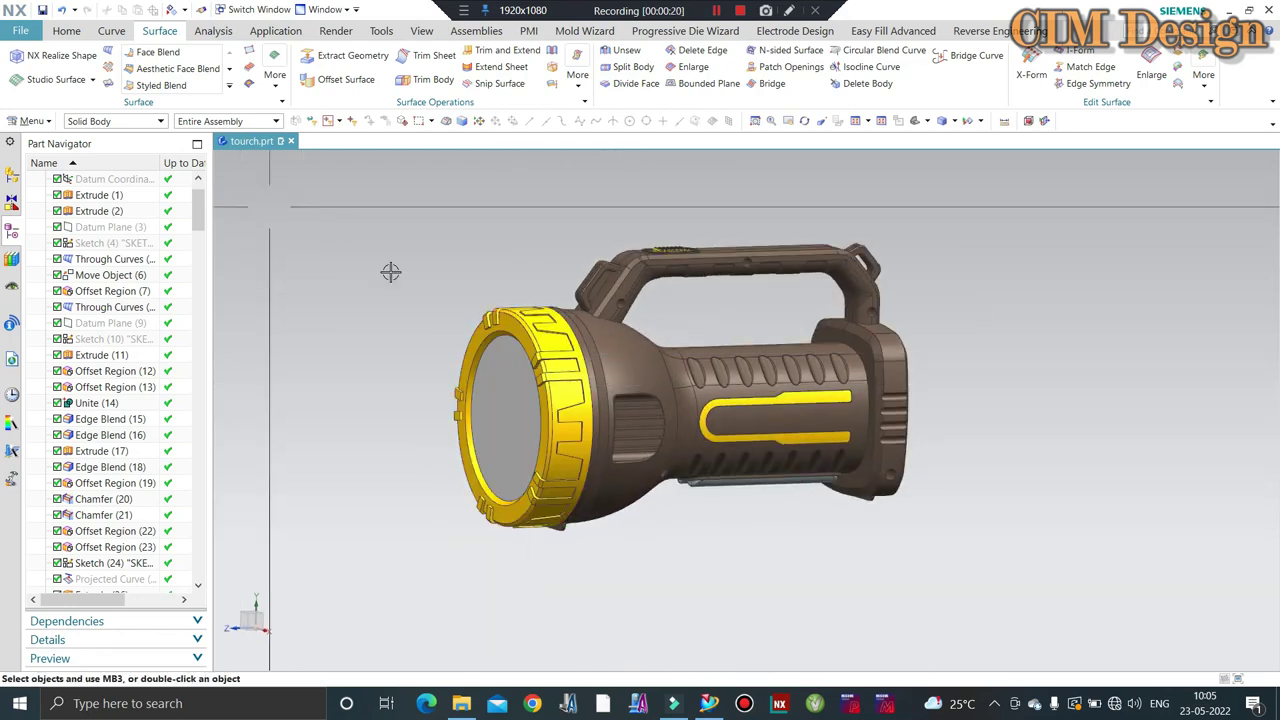
middle_click_drag(643, 360, 685, 283)
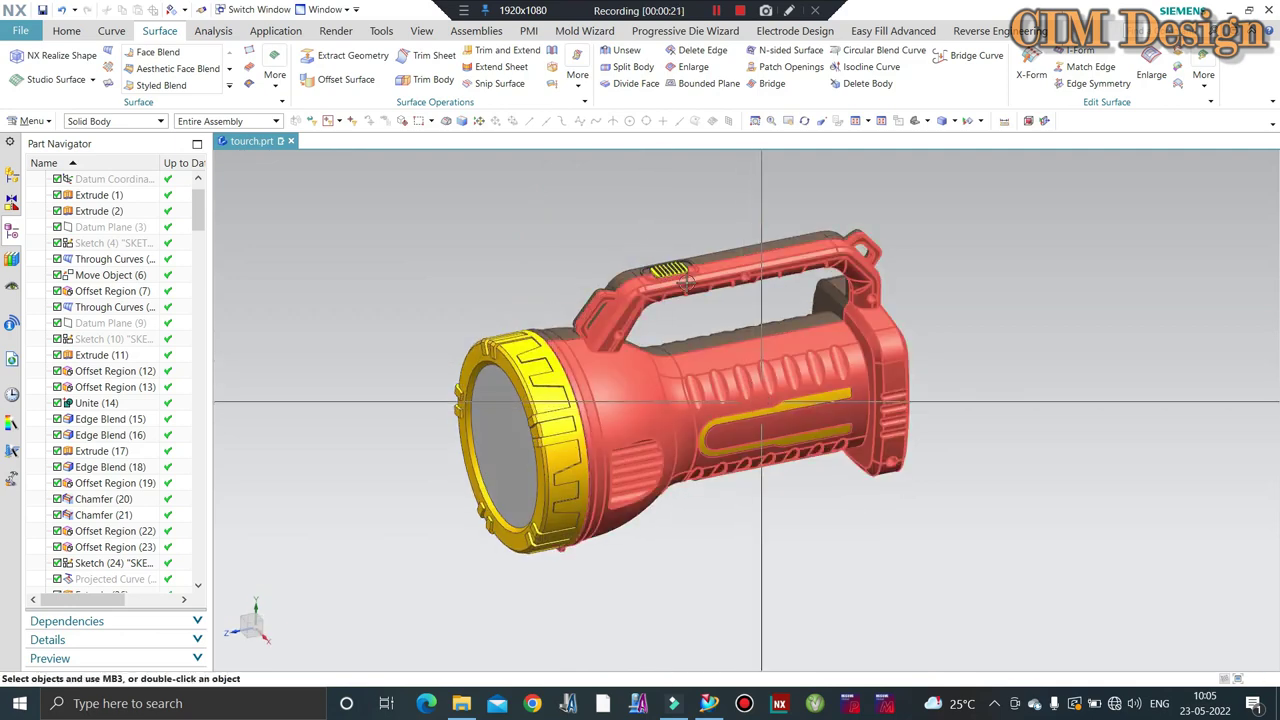
mouse_move(938, 343)
middle_mouse_down()
mouse_move(740, 480)
mouse_move(706, 415)
mouse_move(657, 438)
middle_mouse_up()
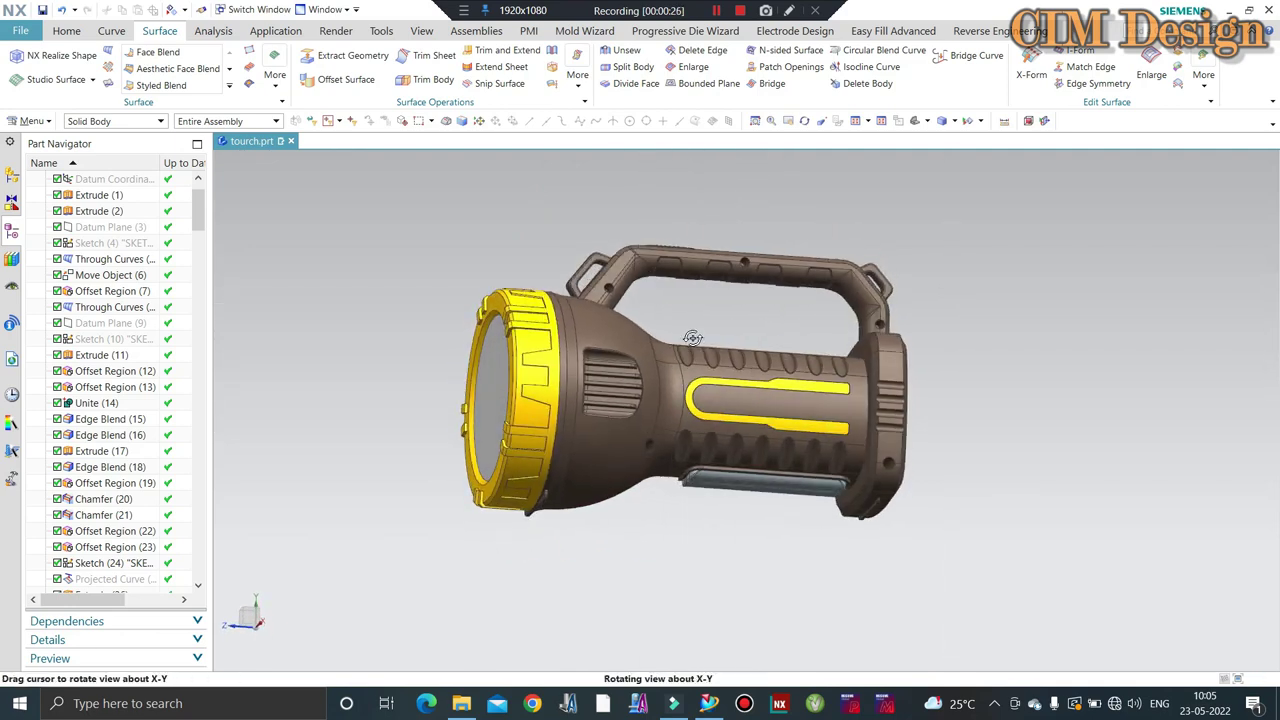
mouse_move(544, 305)
middle_mouse_down()
mouse_move(543, 257)
mouse_move(613, 314)
middle_mouse_up()
mouse_move(850, 431)
middle_mouse_down()
mouse_move(593, 350)
mouse_move(538, 234)
middle_mouse_up()
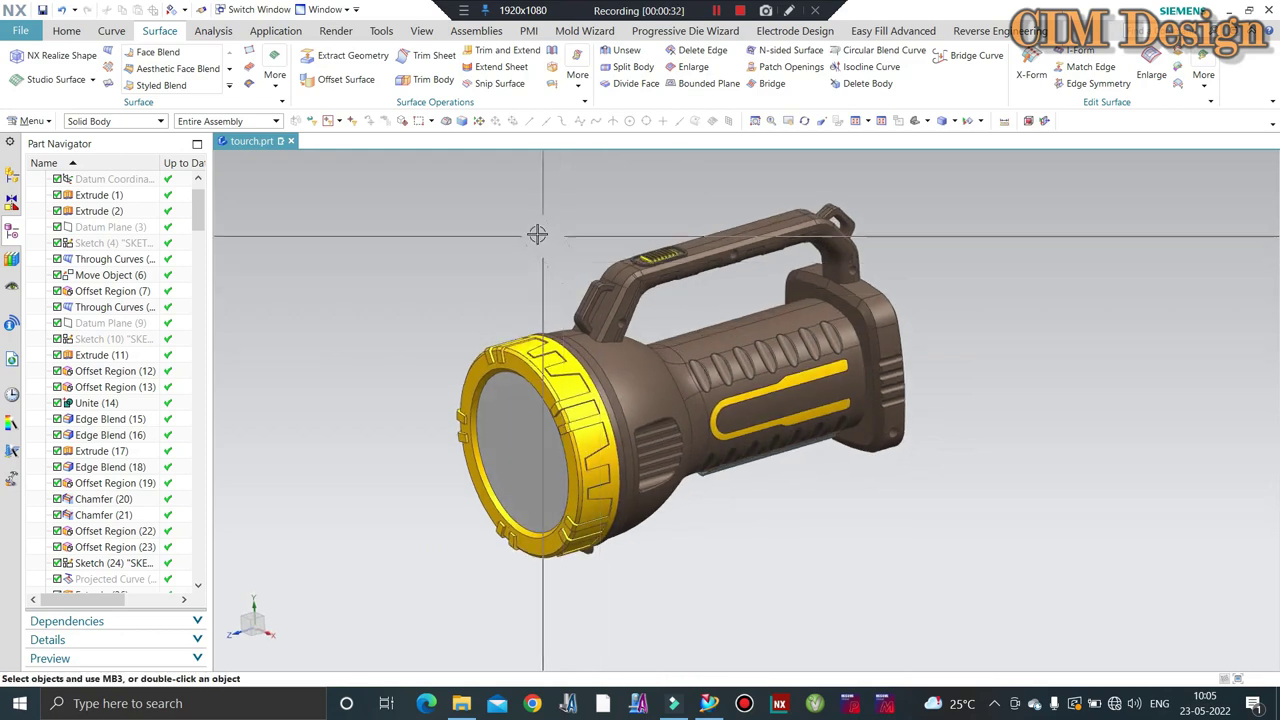
mouse_move(716, 335)
middle_mouse_down()
mouse_move(646, 283)
mouse_move(828, 393)
middle_mouse_up()
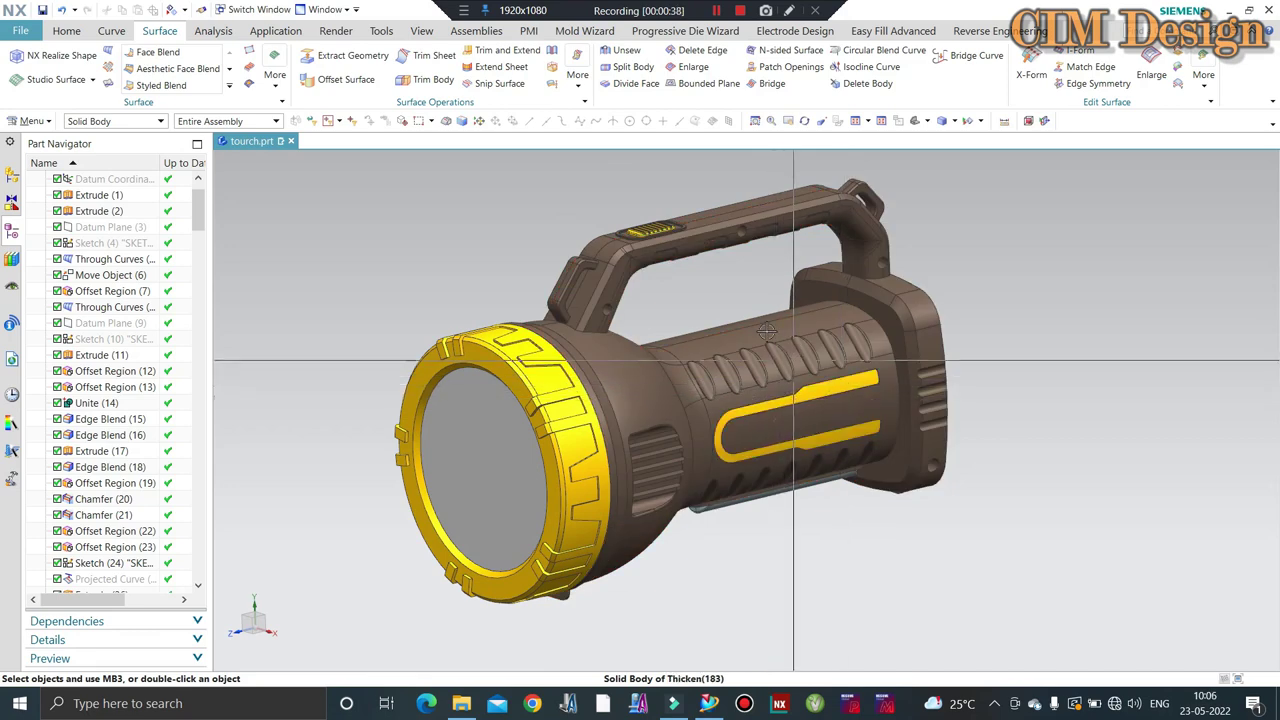
scroll(656, 292, "down", 2)
middle_click_drag(656, 292, 907, 362)
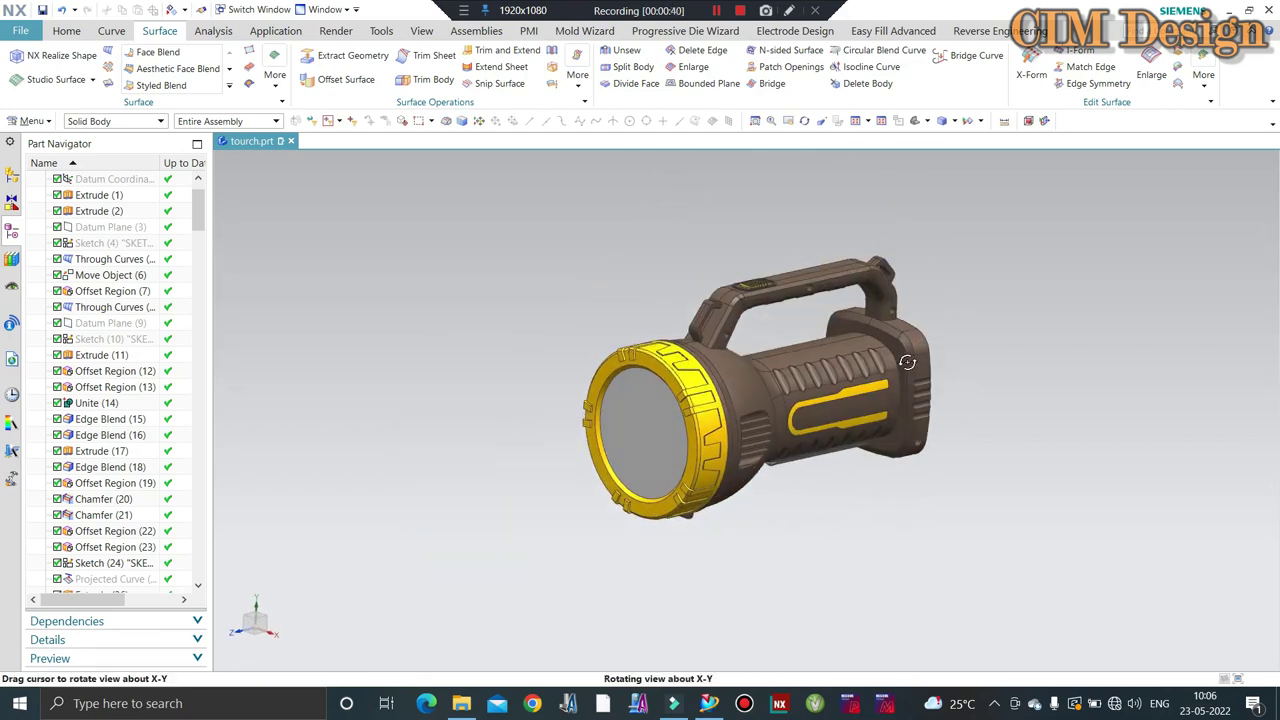
mouse_move(848, 322)
middle_mouse_down()
mouse_move(743, 300)
mouse_move(762, 385)
mouse_move(806, 388)
mouse_move(822, 439)
middle_mouse_up()
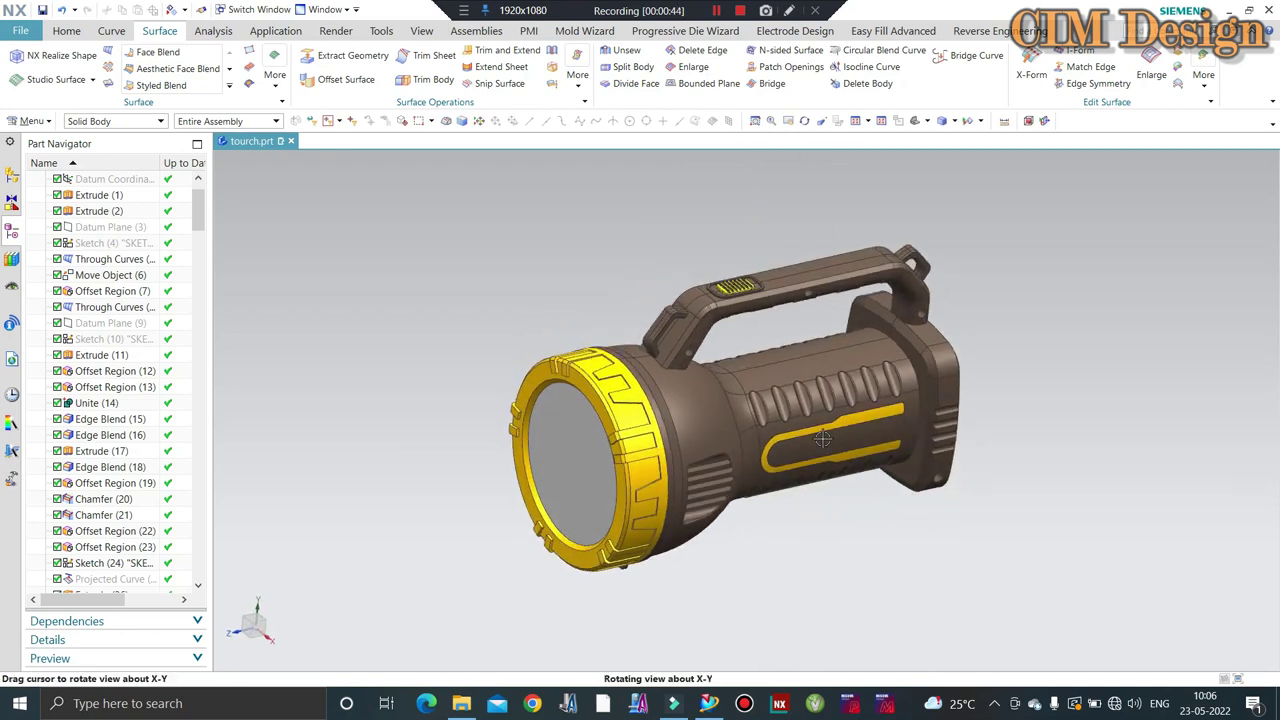
middle_click_drag(793, 347, 783, 341)
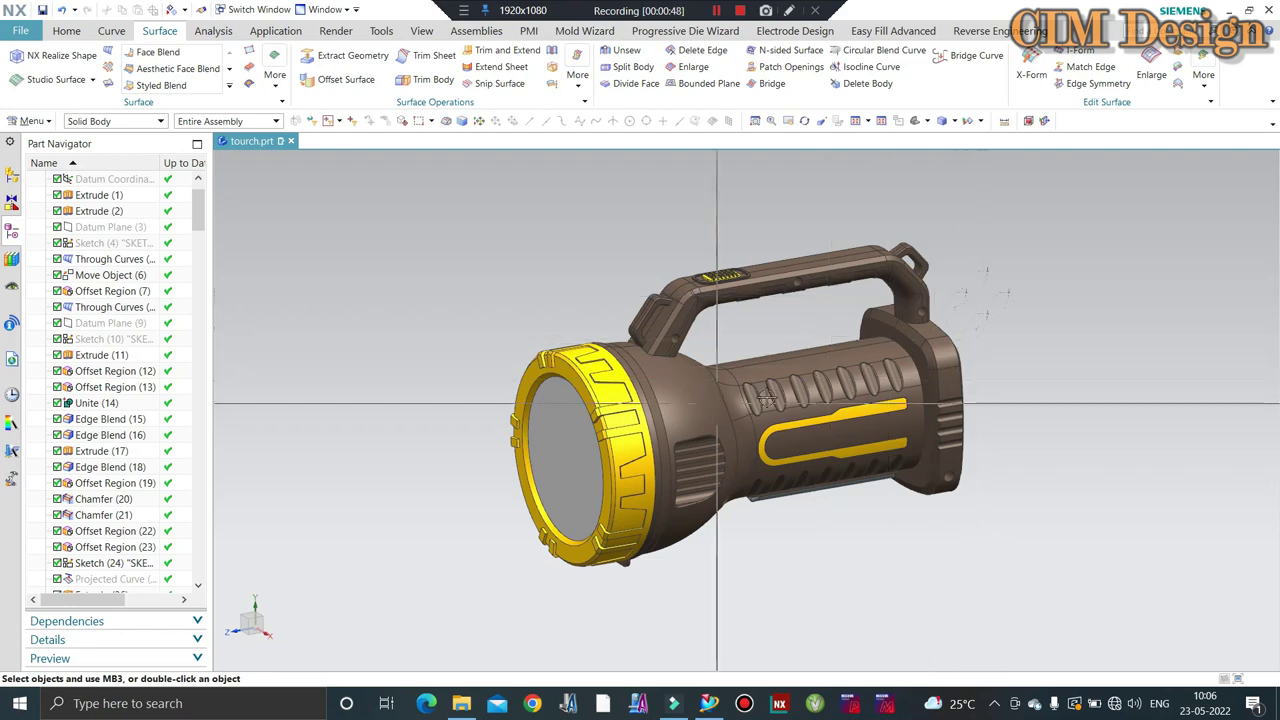
middle_click_drag(767, 399, 871, 393)
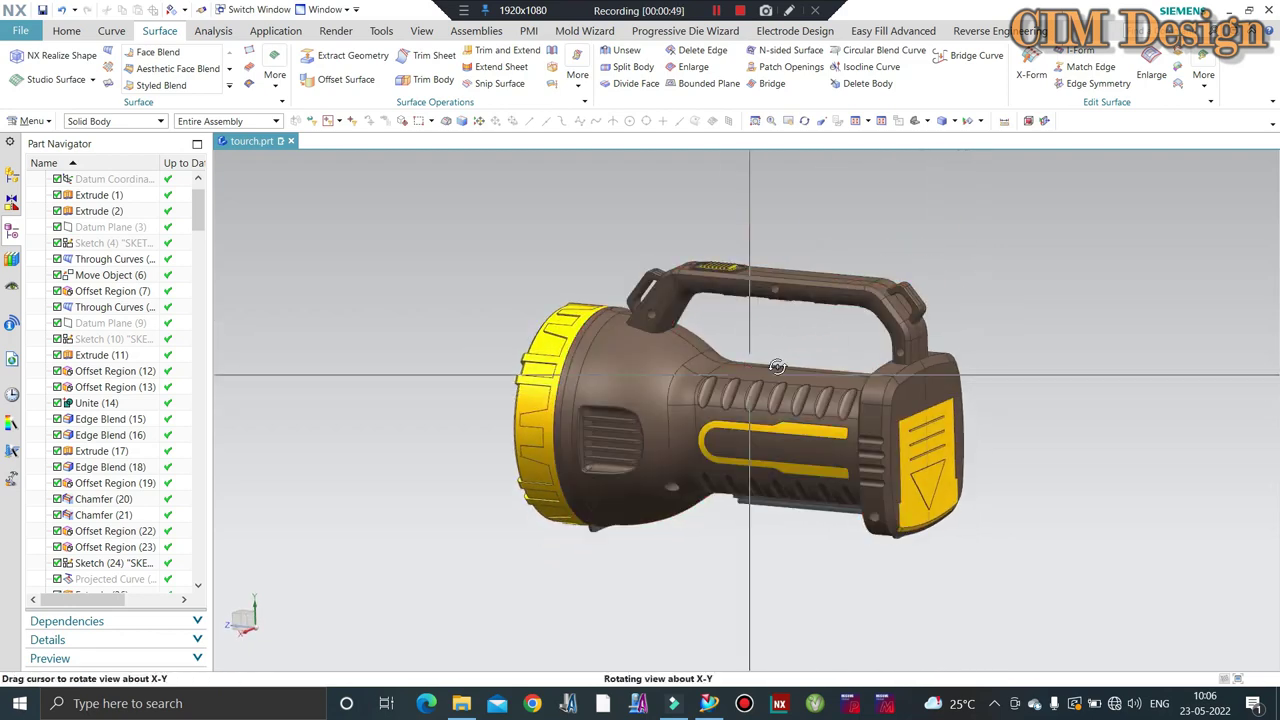
middle_click_drag(777, 366, 835, 393)
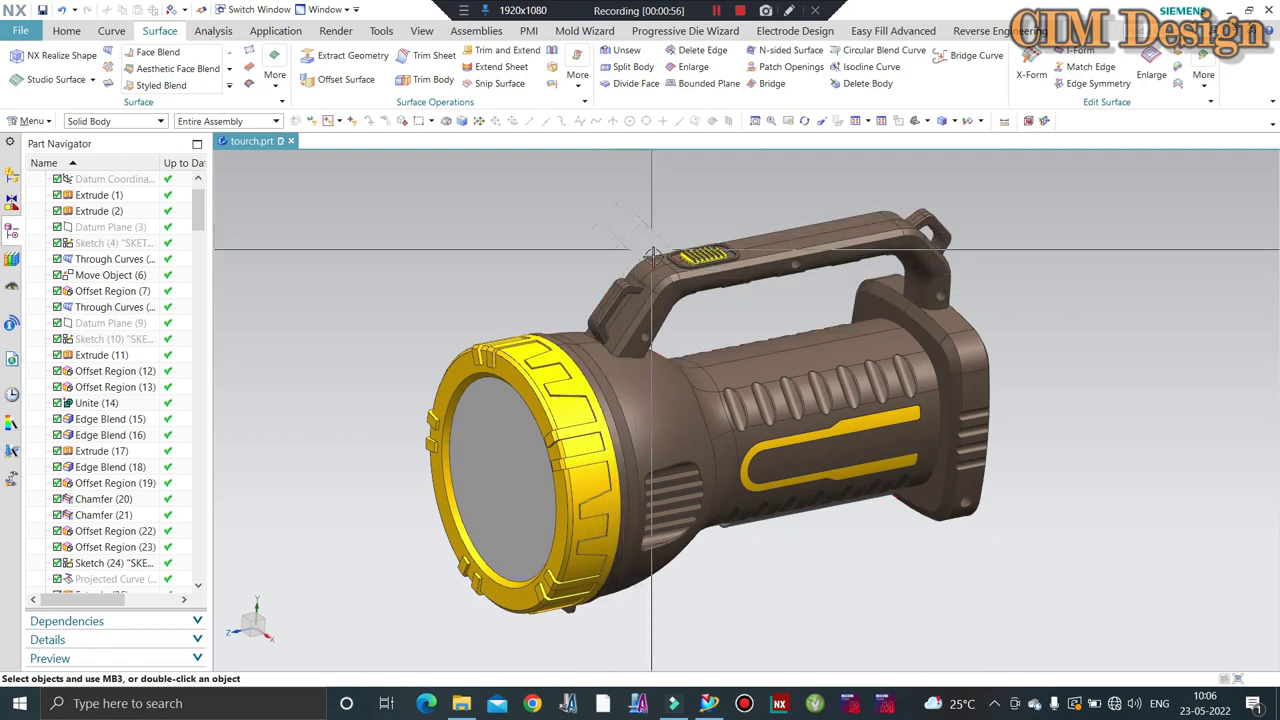
middle_click_drag(653, 266, 786, 213)
mouse_move(948, 363)
middle_mouse_down()
mouse_move(968, 354)
mouse_move(897, 377)
middle_mouse_up()
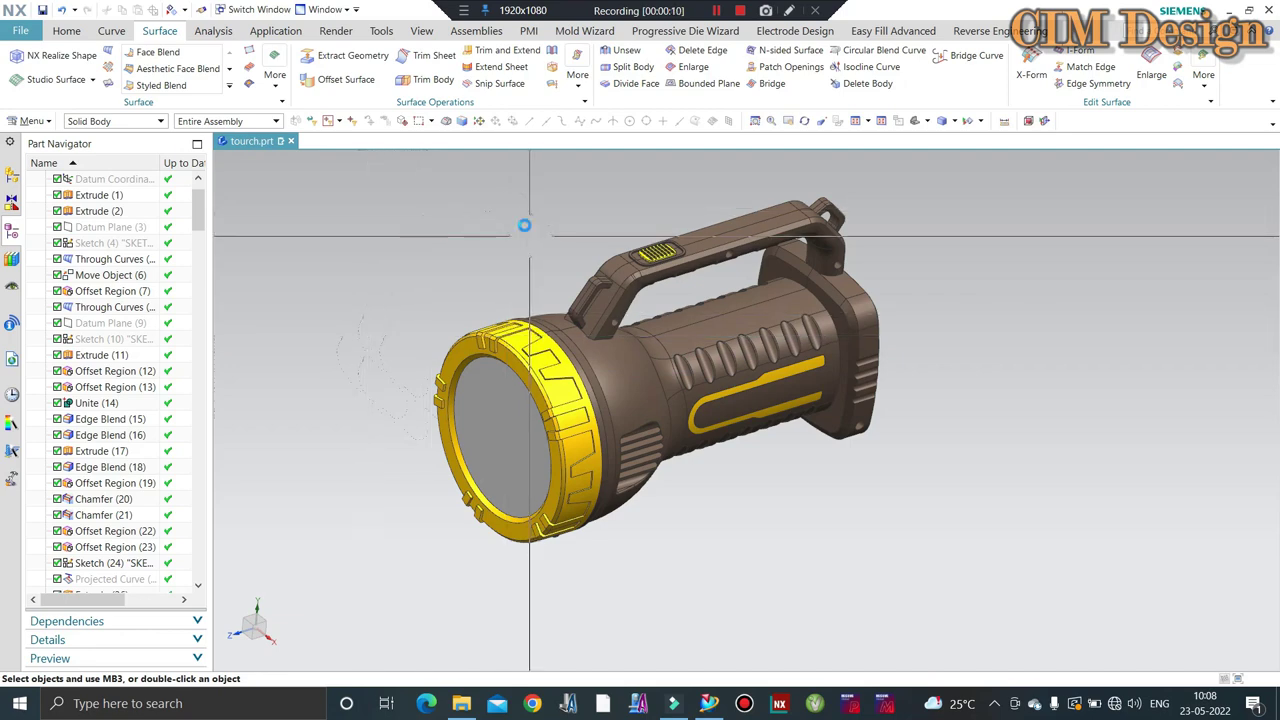
middle_click_drag(530, 237, 506, 213)
key("F8")
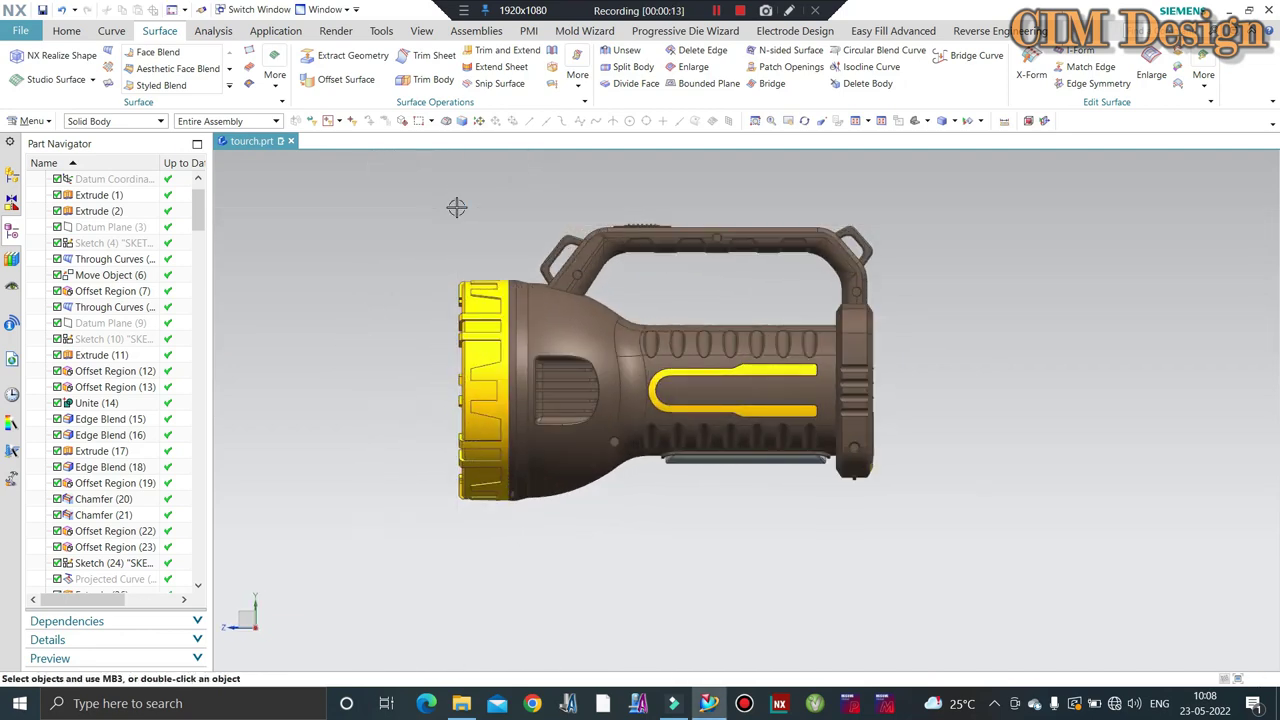
mouse_move(414, 220)
middle_mouse_down()
mouse_move(466, 237)
mouse_move(454, 258)
middle_mouse_up()
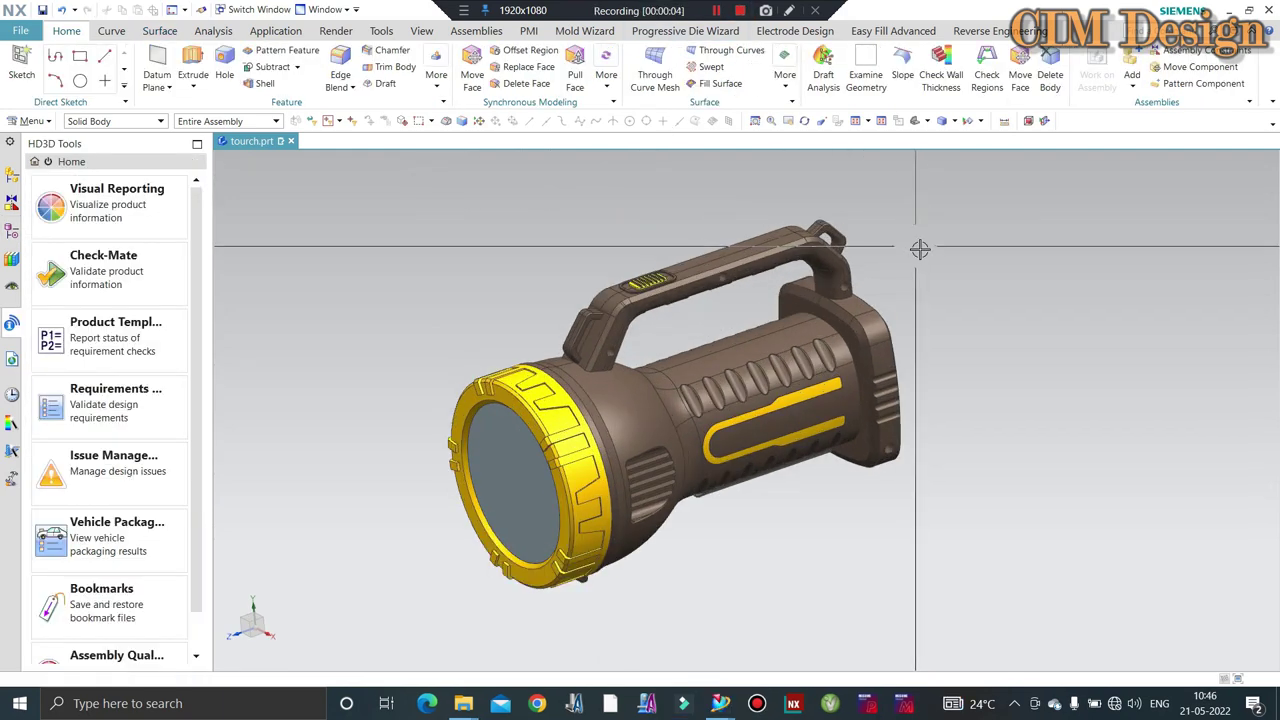
Keep orbiting and zooming to check the lens, rear, underside and handle gaps.
scroll(919, 249, "down", 2)
mouse_move(922, 251)
middle_mouse_down()
mouse_move(940, 234)
mouse_move(883, 251)
mouse_move(920, 260)
middle_mouse_up()
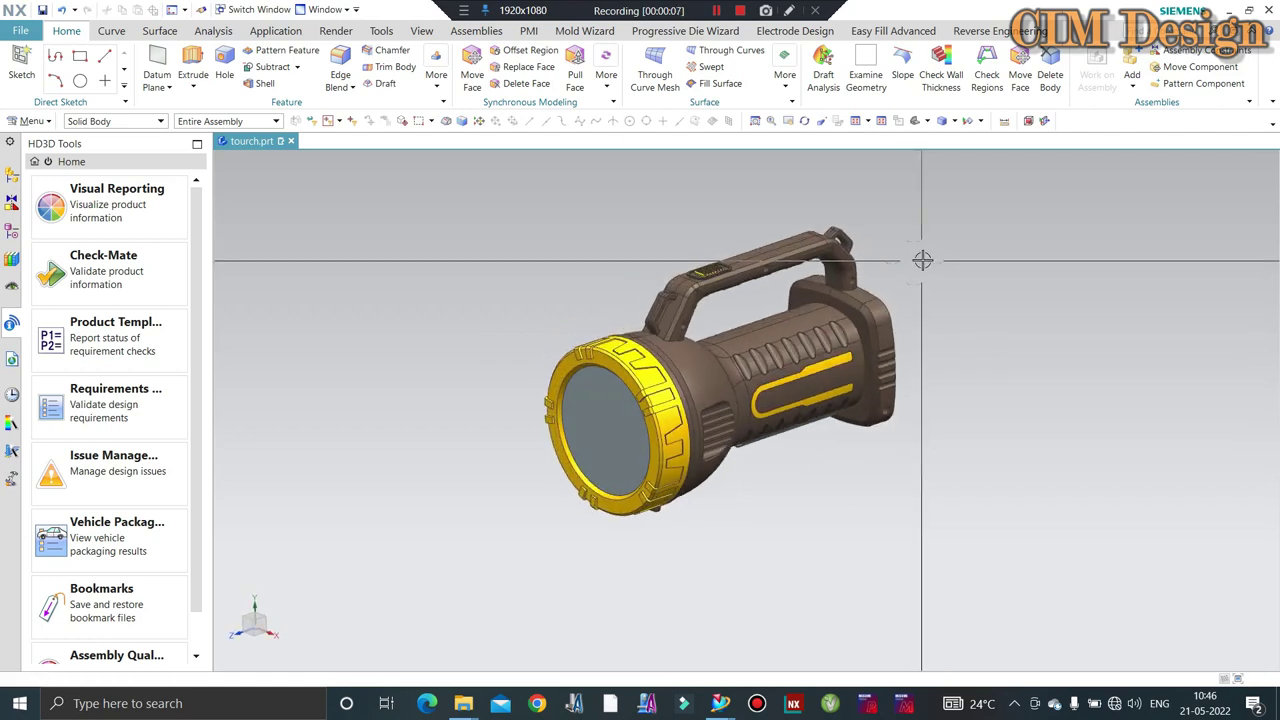
scroll(922, 260, "up", 2)
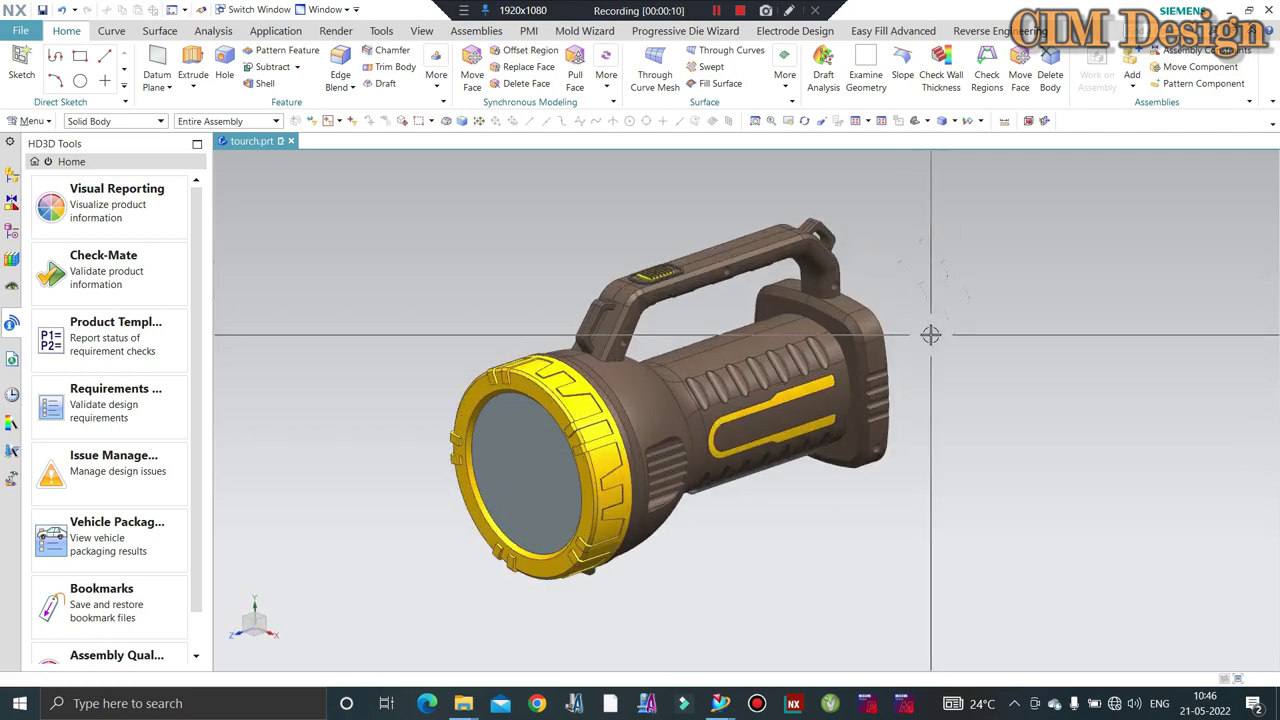
mouse_move(933, 332)
middle_mouse_down()
mouse_move(880, 260)
mouse_move(931, 251)
mouse_move(914, 266)
mouse_move(984, 286)
mouse_move(983, 303)
mouse_move(889, 223)
mouse_move(930, 224)
middle_mouse_up()
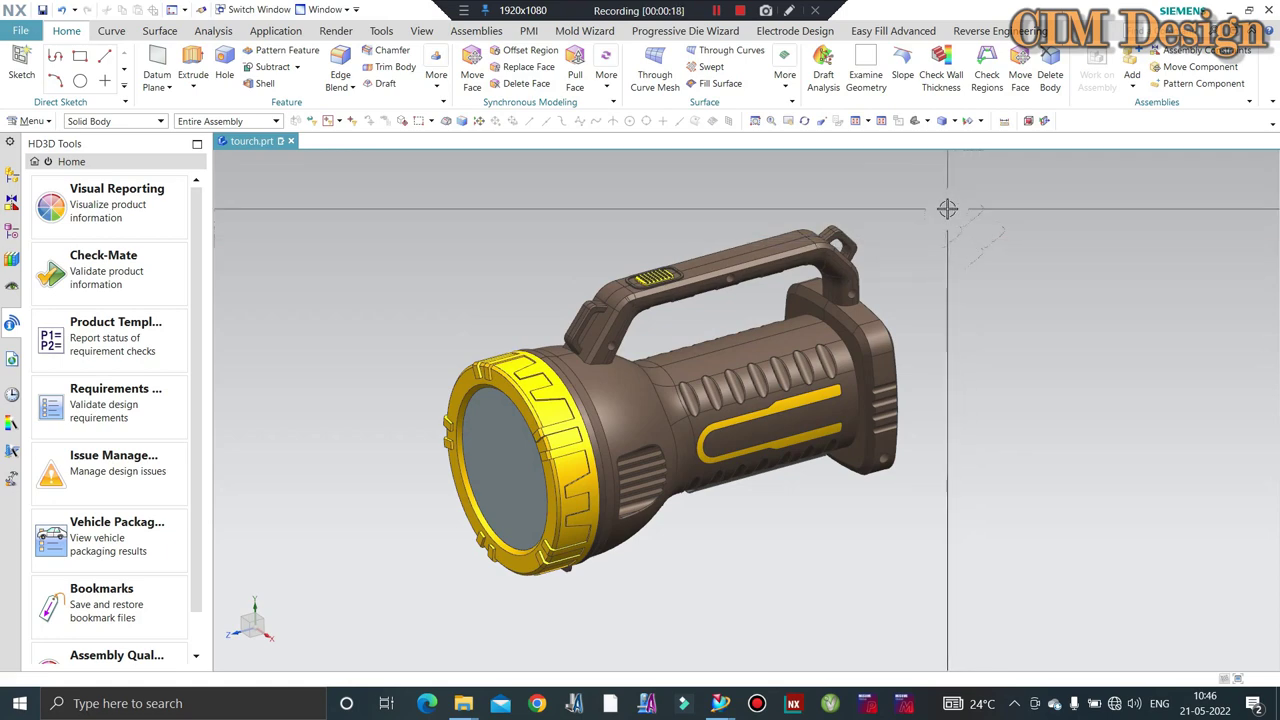
mouse_move(903, 237)
middle_mouse_down()
mouse_move(923, 220)
mouse_move(705, 410)
mouse_move(647, 413)
middle_mouse_up()
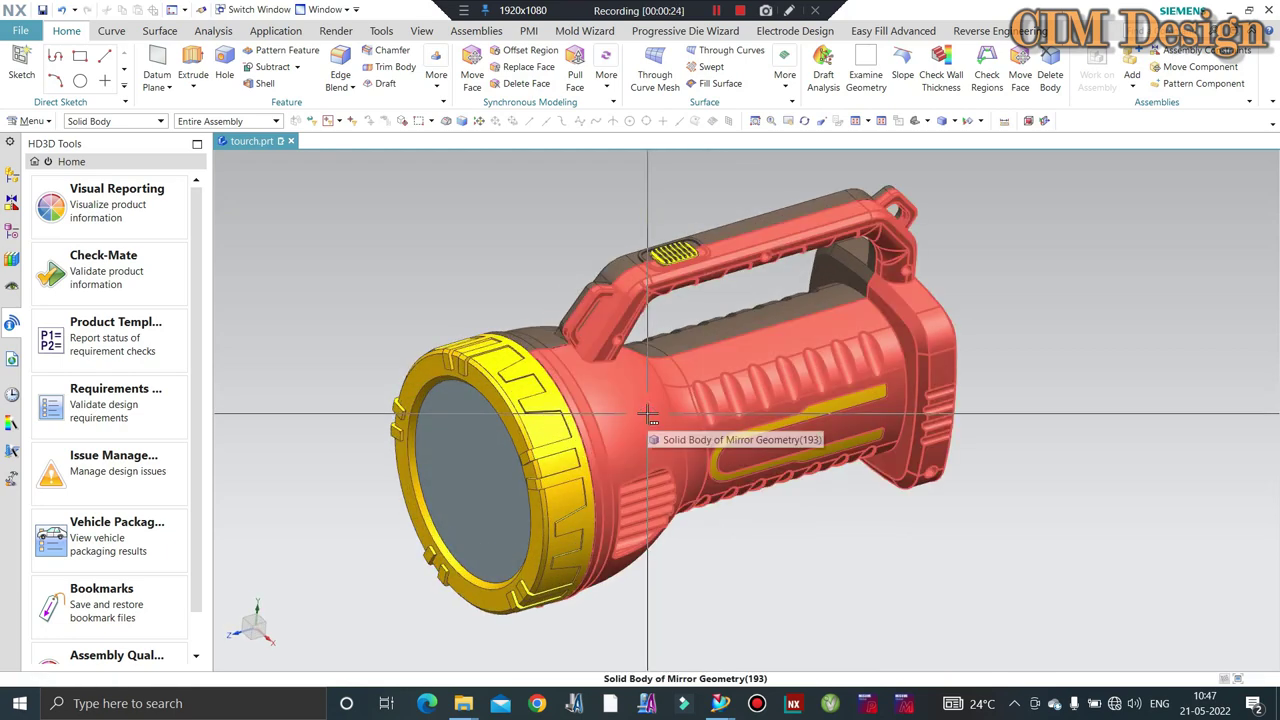
middle_click_drag(700, 346, 866, 330)
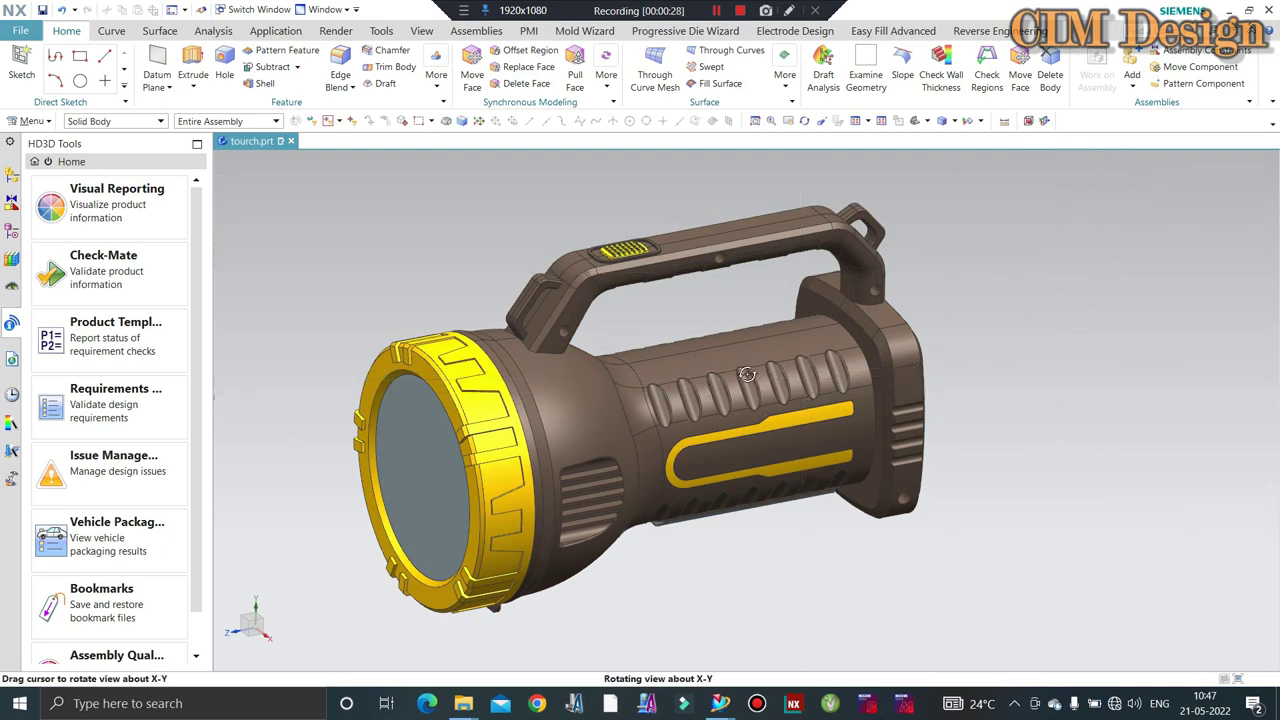
middle_click_drag(747, 374, 910, 391)
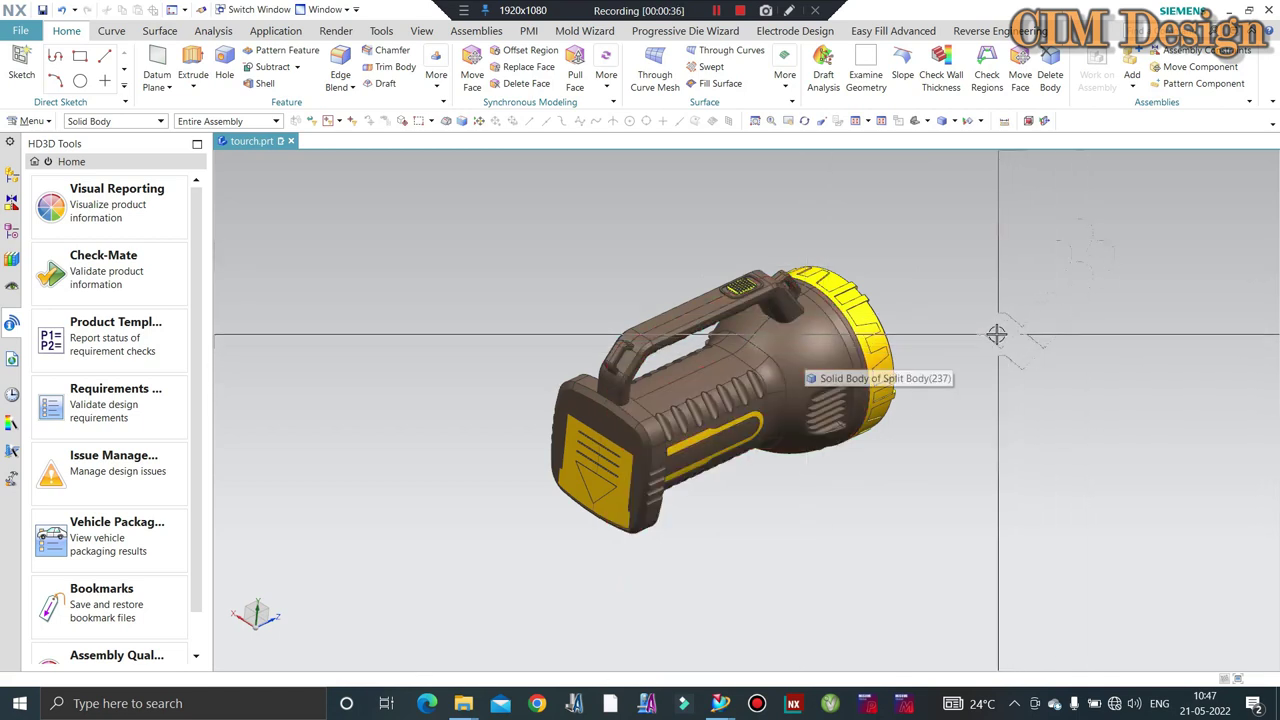
mouse_move(900, 337)
middle_mouse_down()
mouse_move(806, 341)
mouse_move(818, 316)
middle_mouse_up()
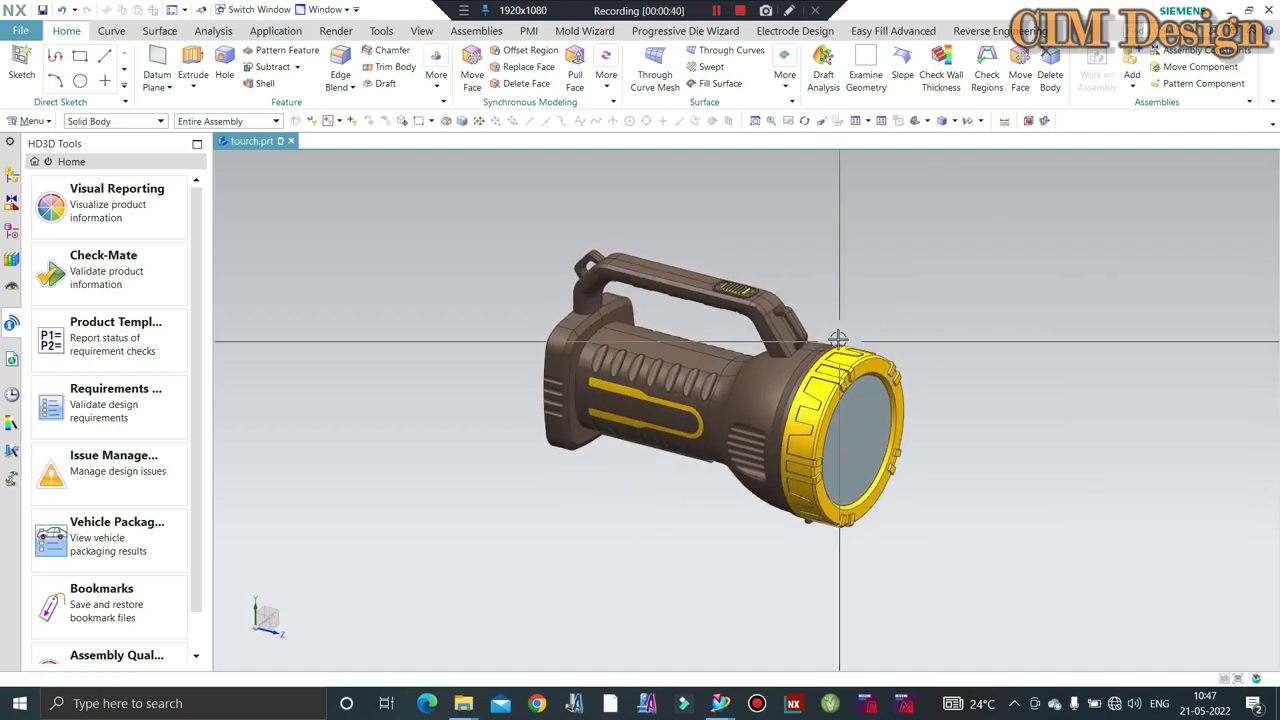
scroll(818, 316, "up", 2)
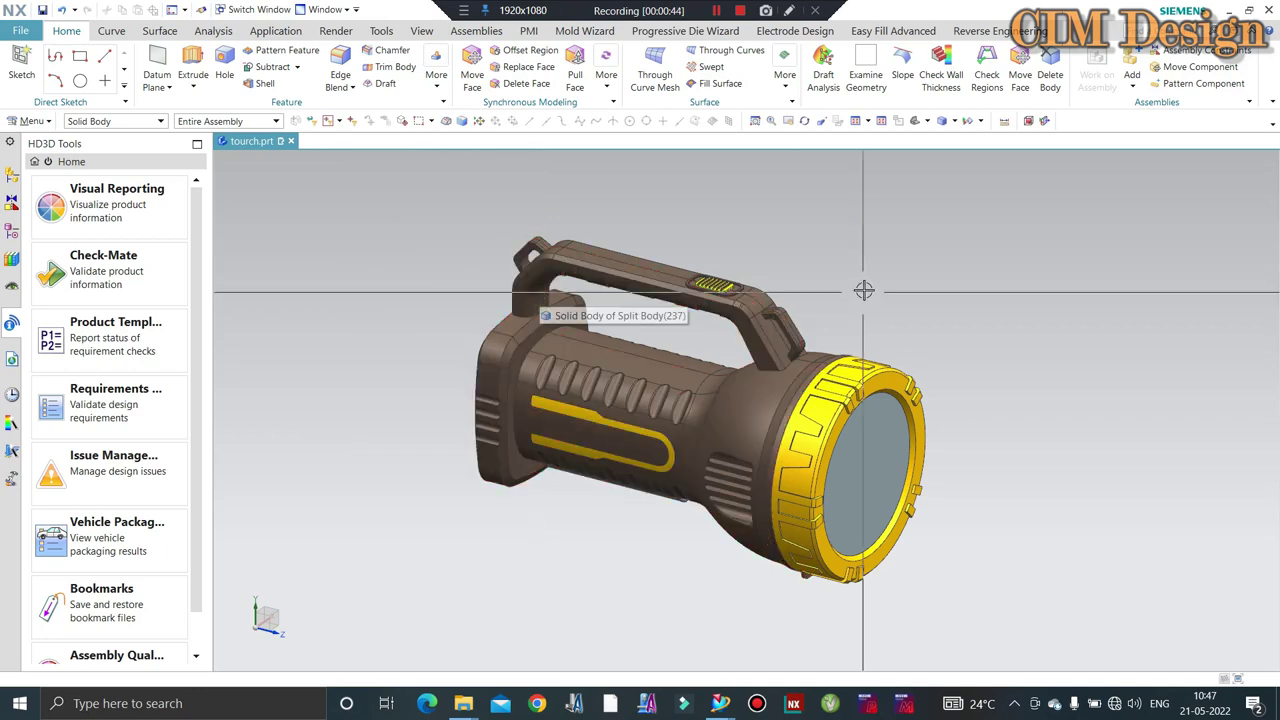
middle_click_drag(863, 289, 825, 388)
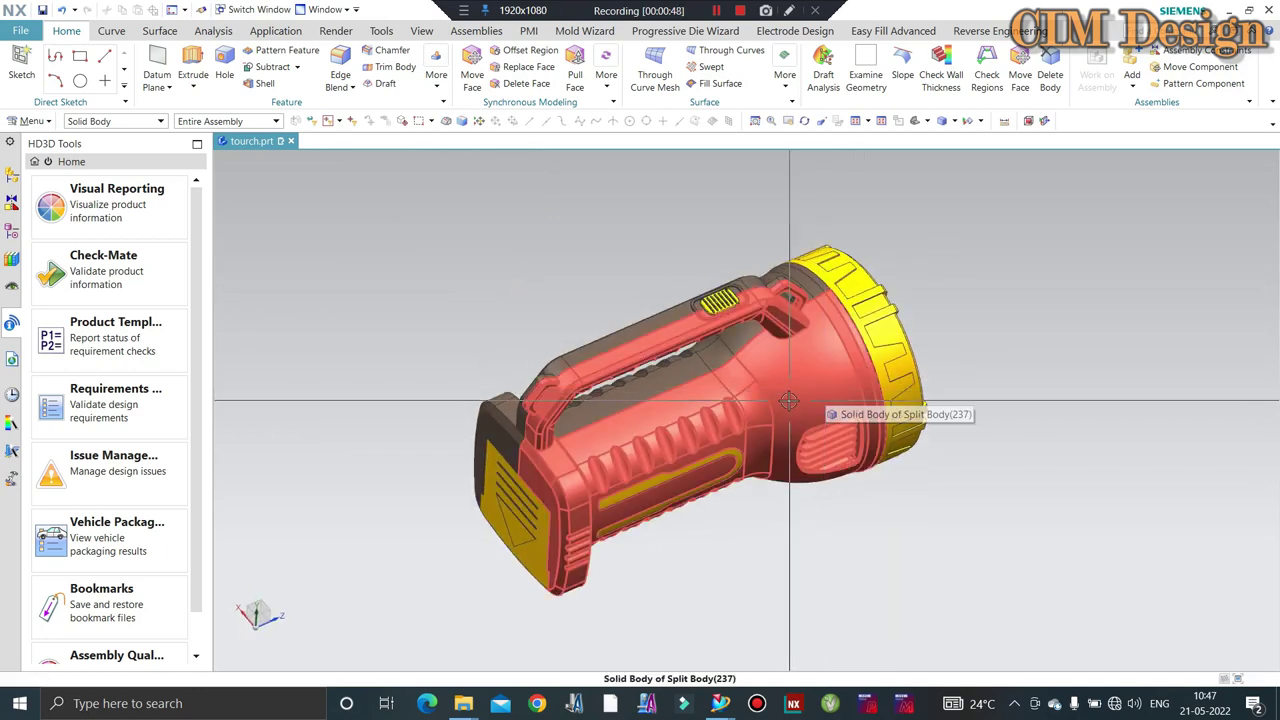
middle_click_drag(798, 385, 766, 363)
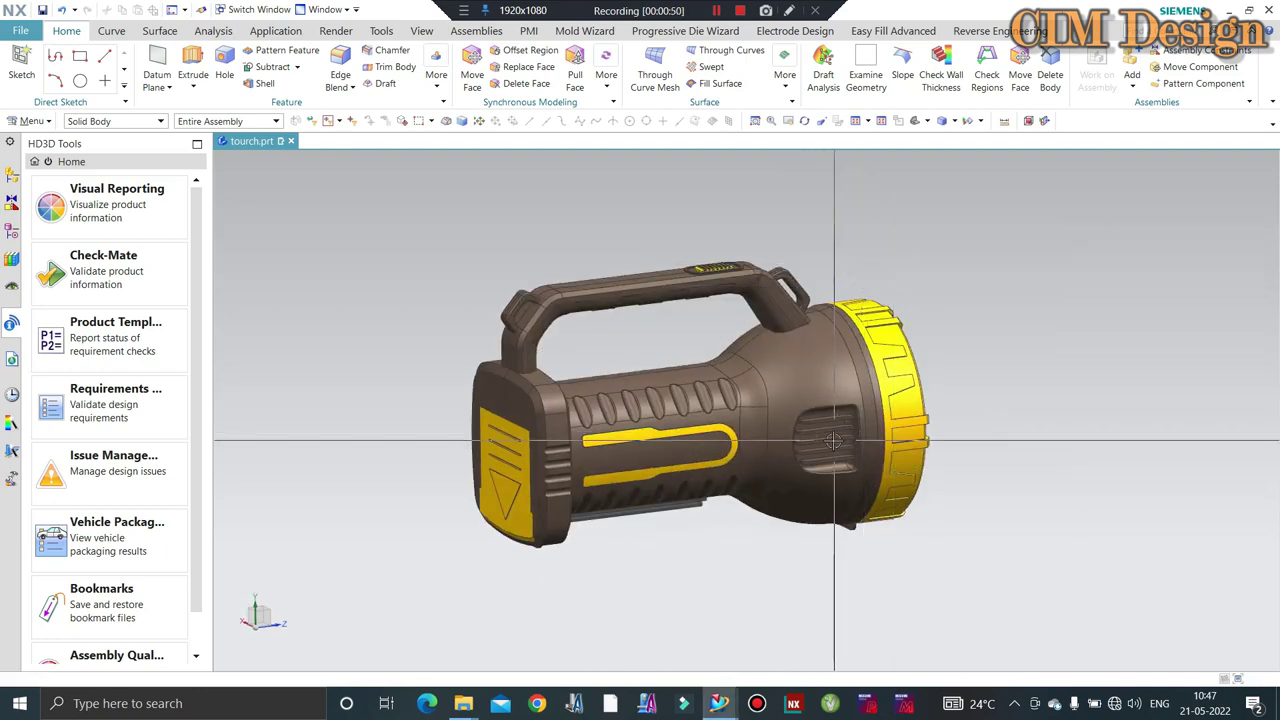
scroll(803, 408, "up", 3)
scroll(803, 440, "down", 2)
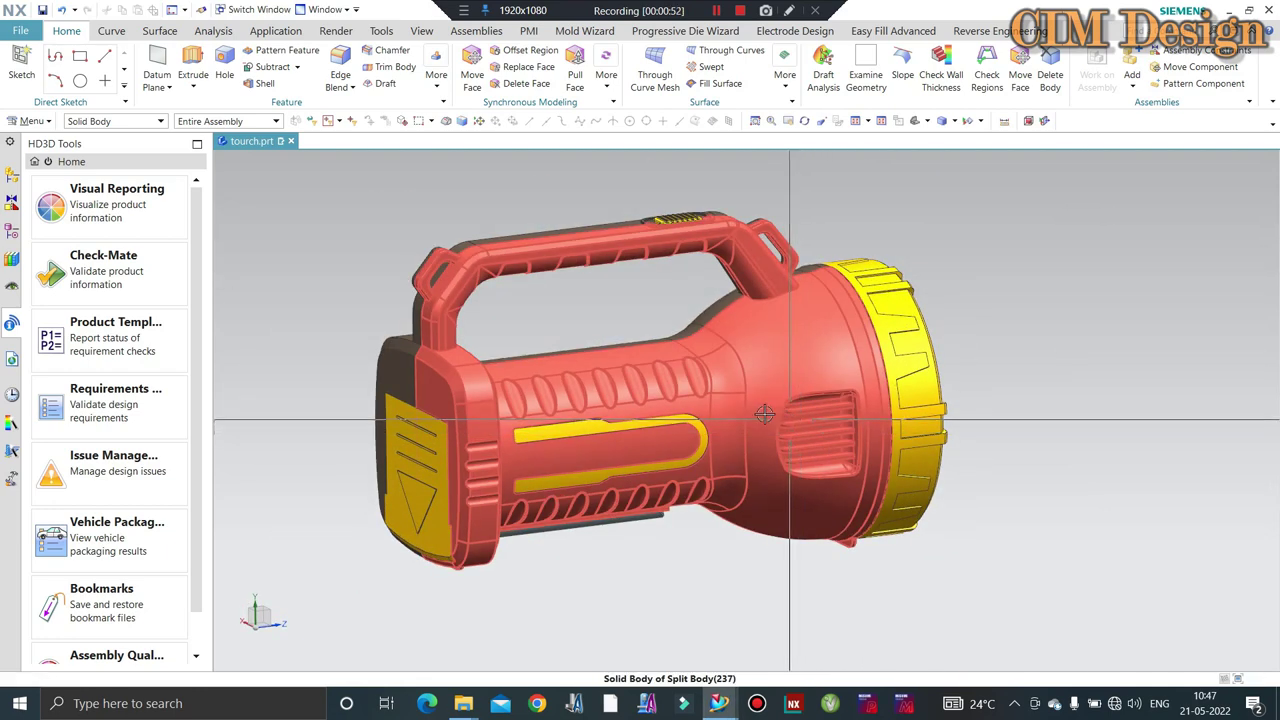
middle_click_drag(548, 352, 752, 383)
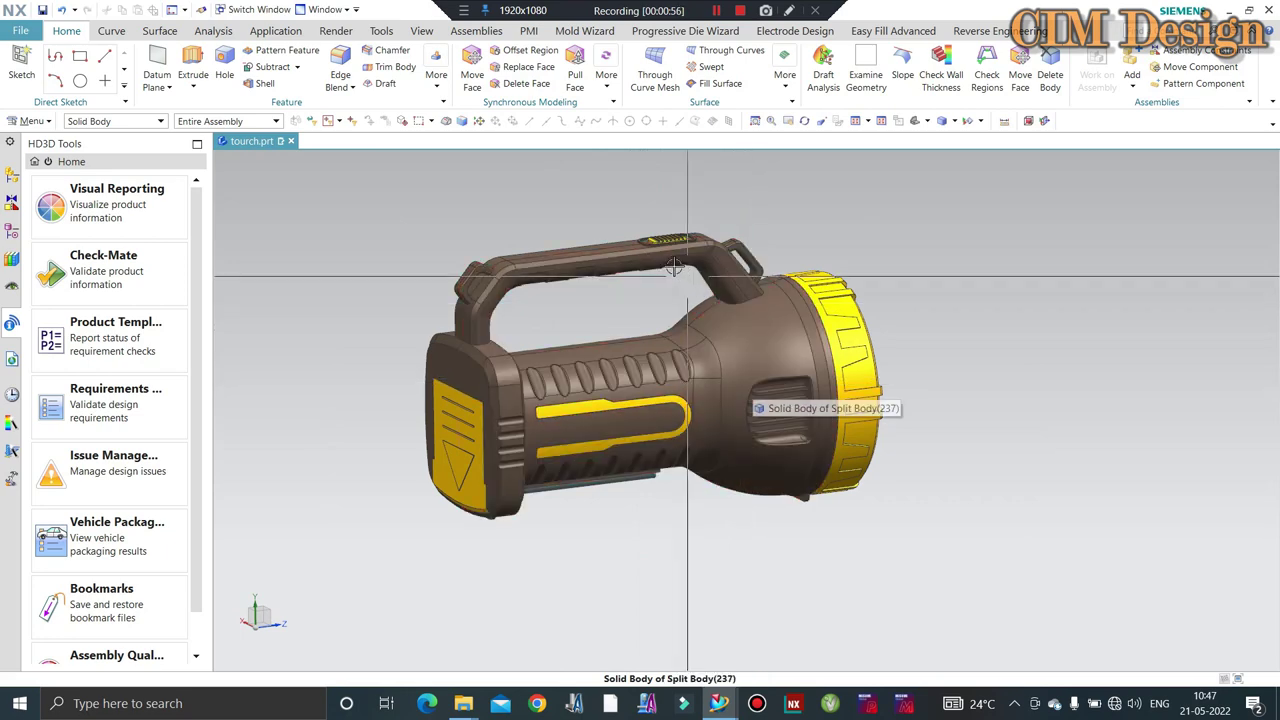
scroll(619, 190, "up", 2)
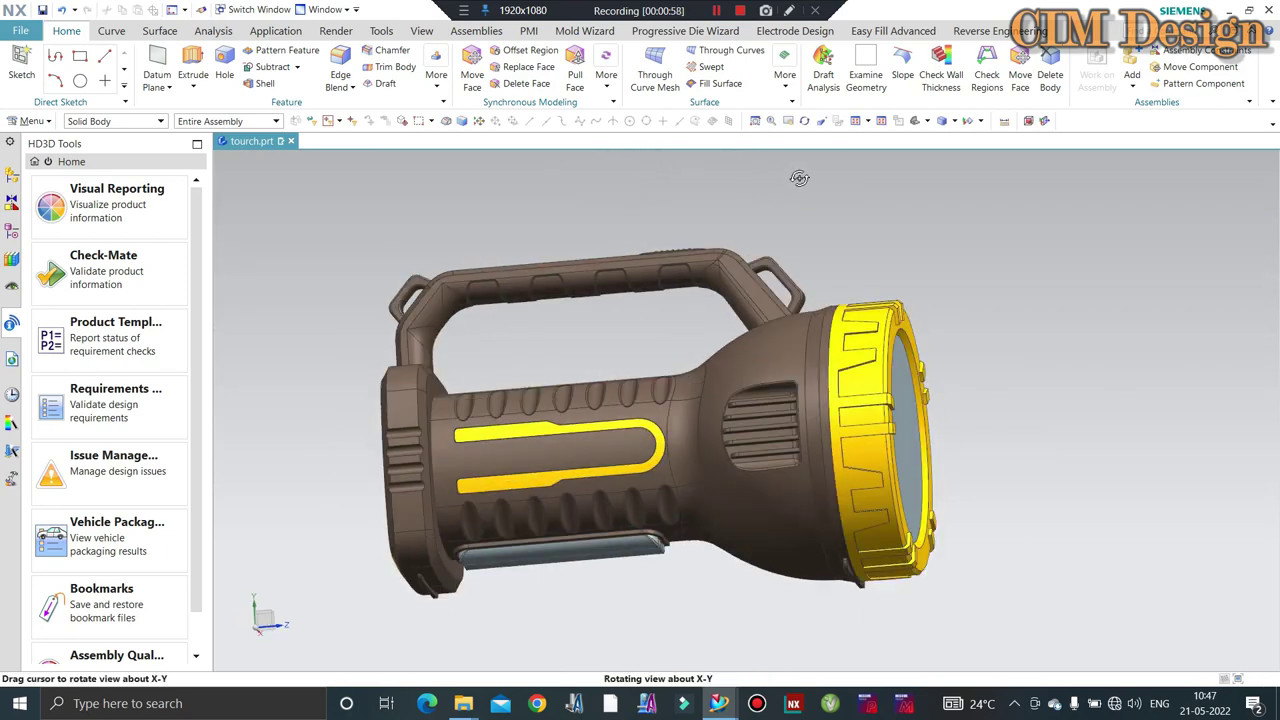
mouse_move(845, 214)
middle_mouse_down()
mouse_move(797, 200)
mouse_move(869, 214)
mouse_move(663, 260)
middle_mouse_up()
scroll(646, 354, "up", 3)
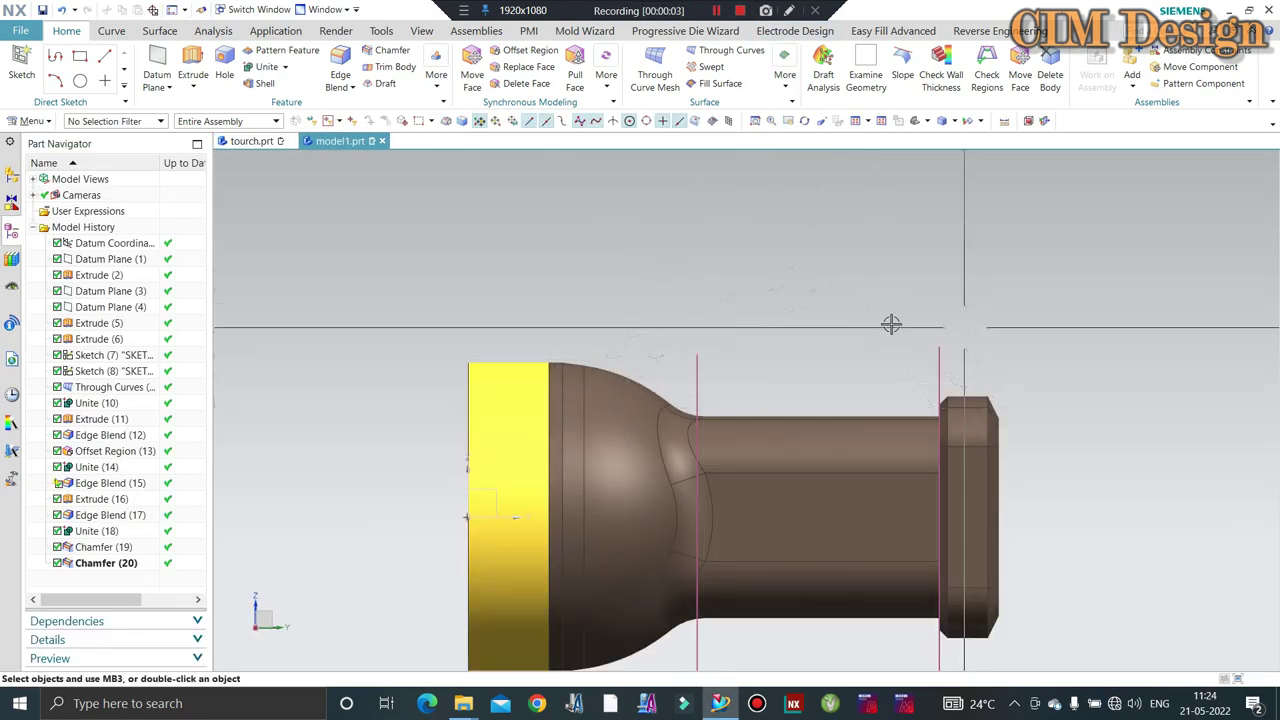
Start the sketch and draw a 25 mm vertical line up from the boss corner.
middle_click(519, 472)
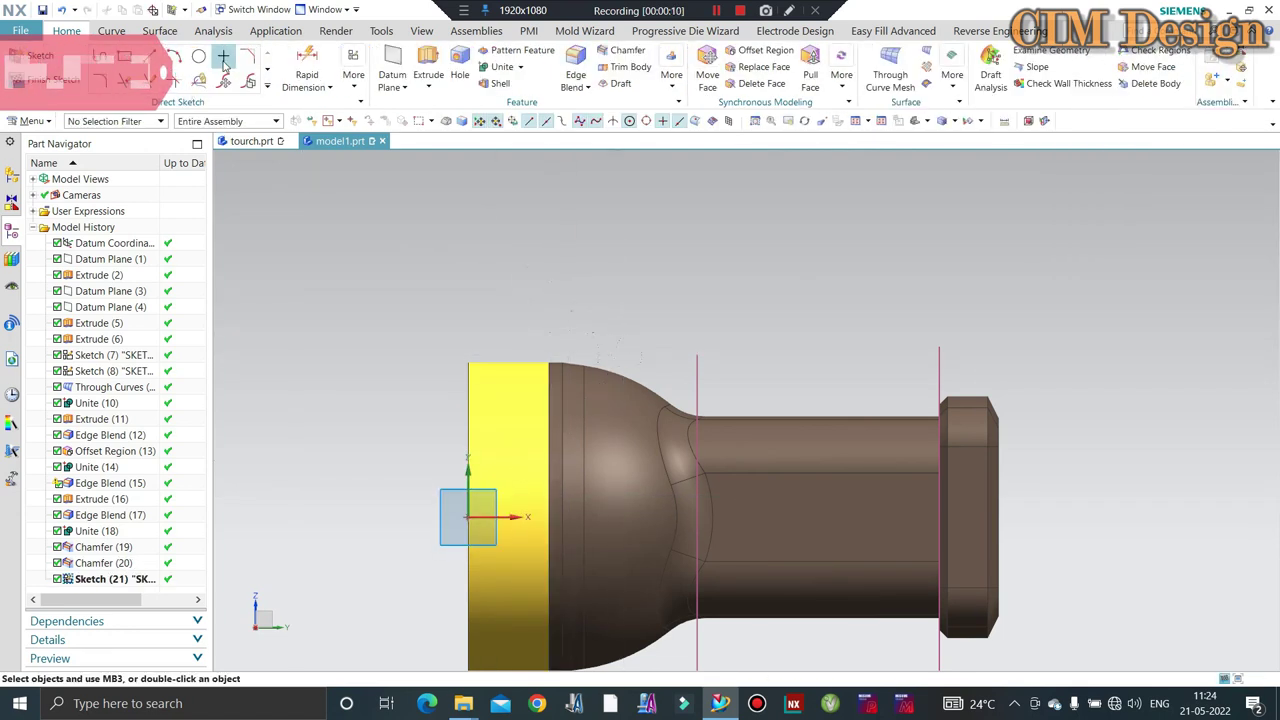
left_click(149, 56)
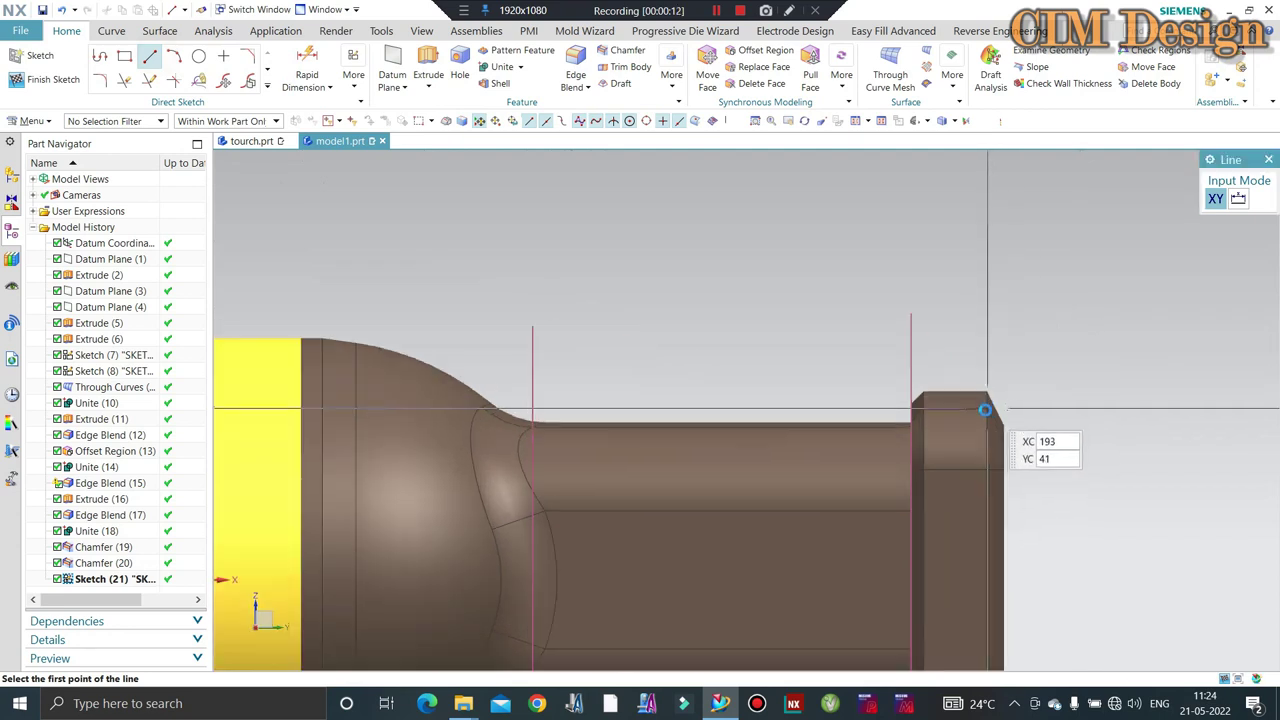
scroll(990, 405, "up", 2)
left_click(987, 408)
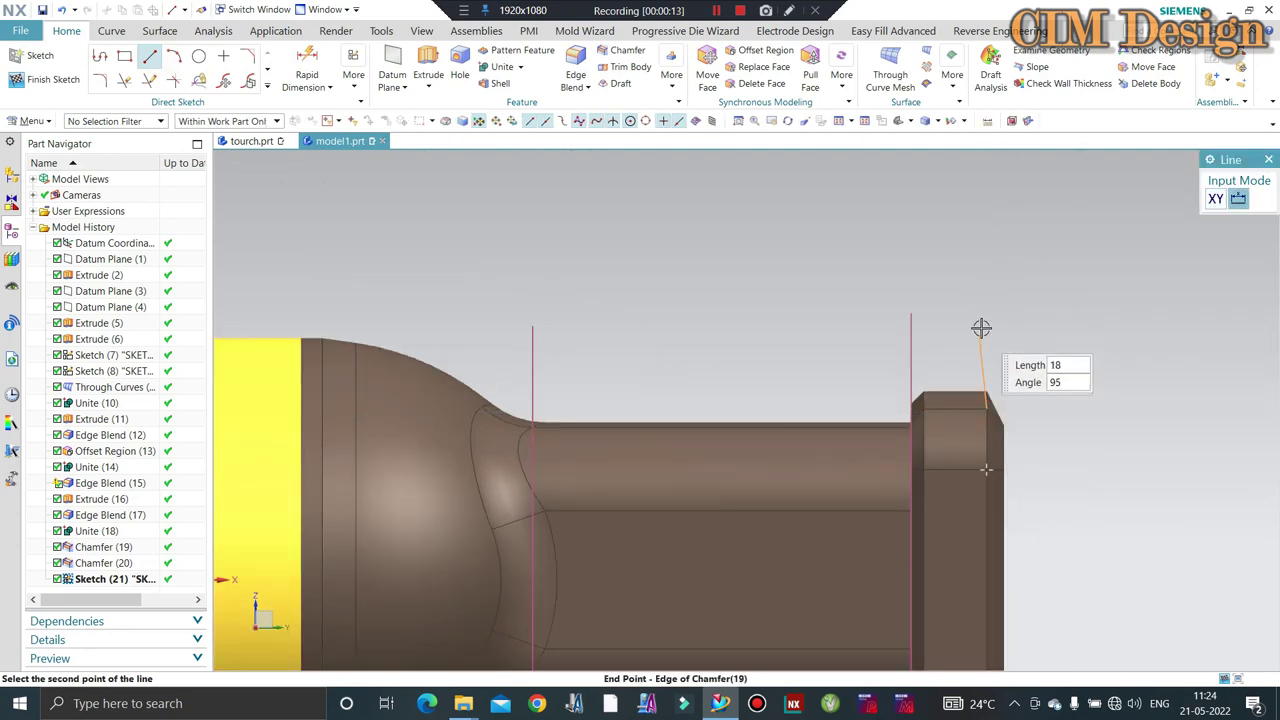
left_click(990, 275)
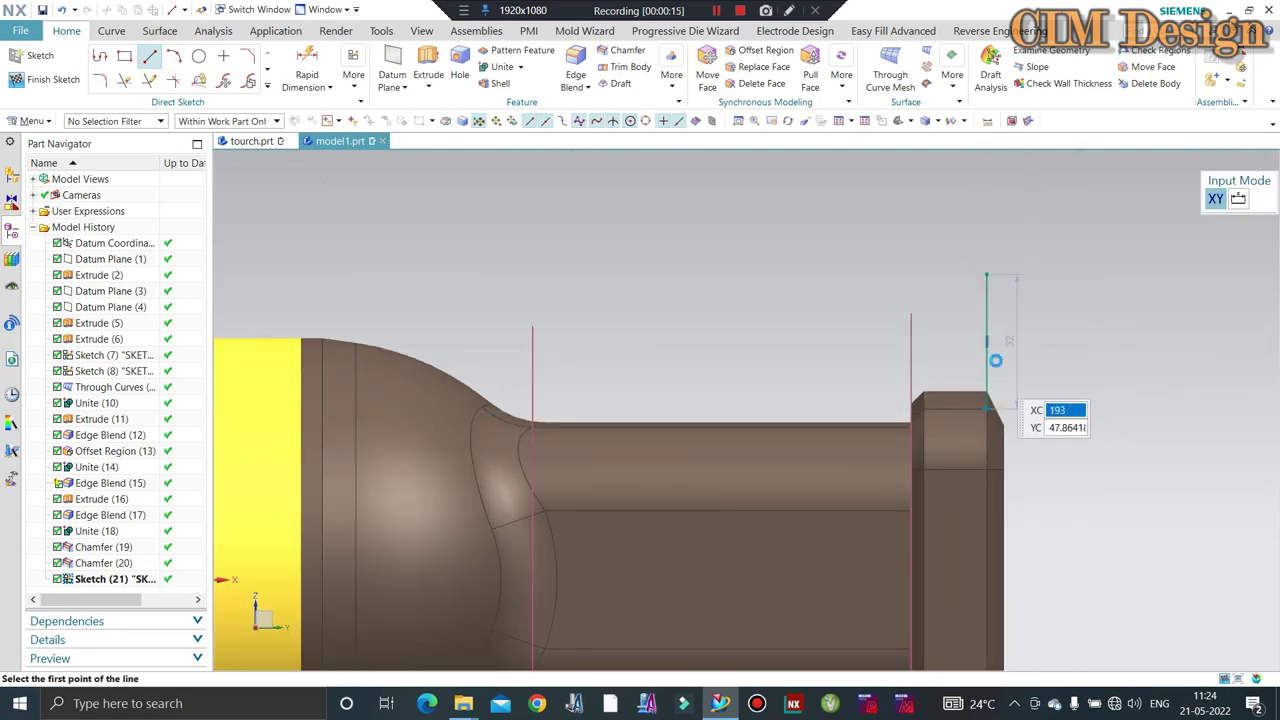
key("Escape")
double_click(1006, 341)
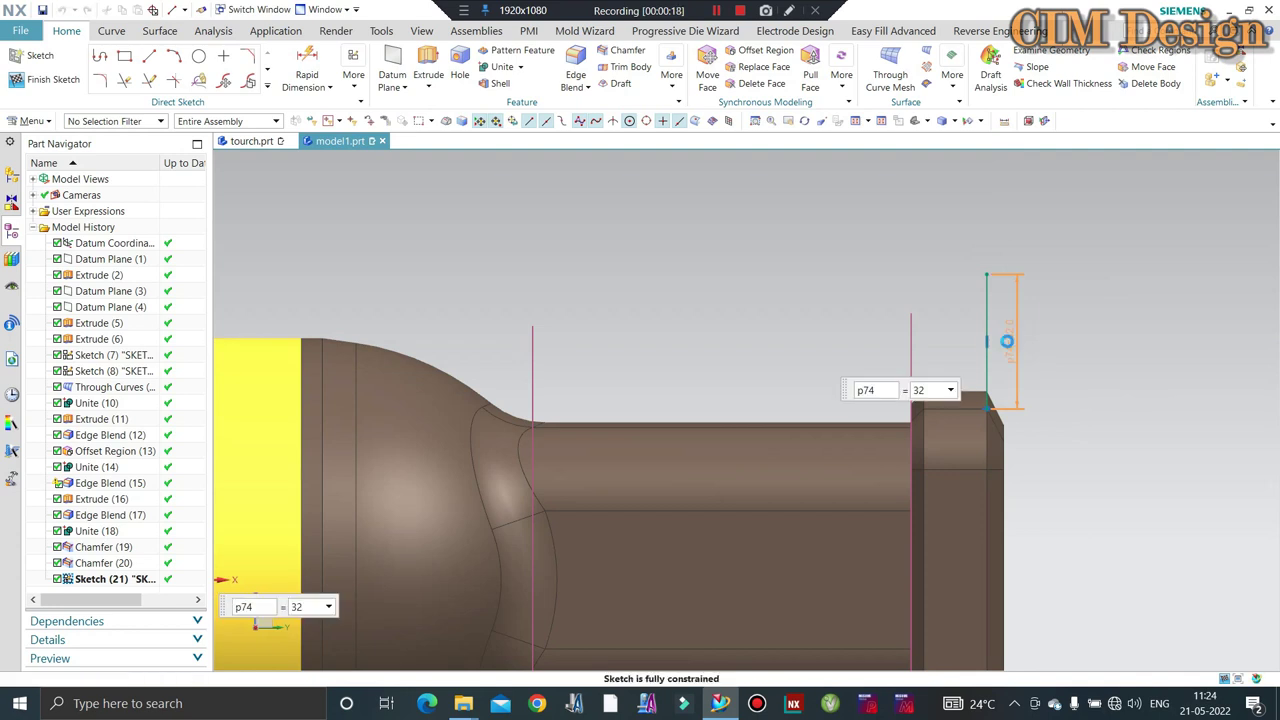
type("25")
key("Return")
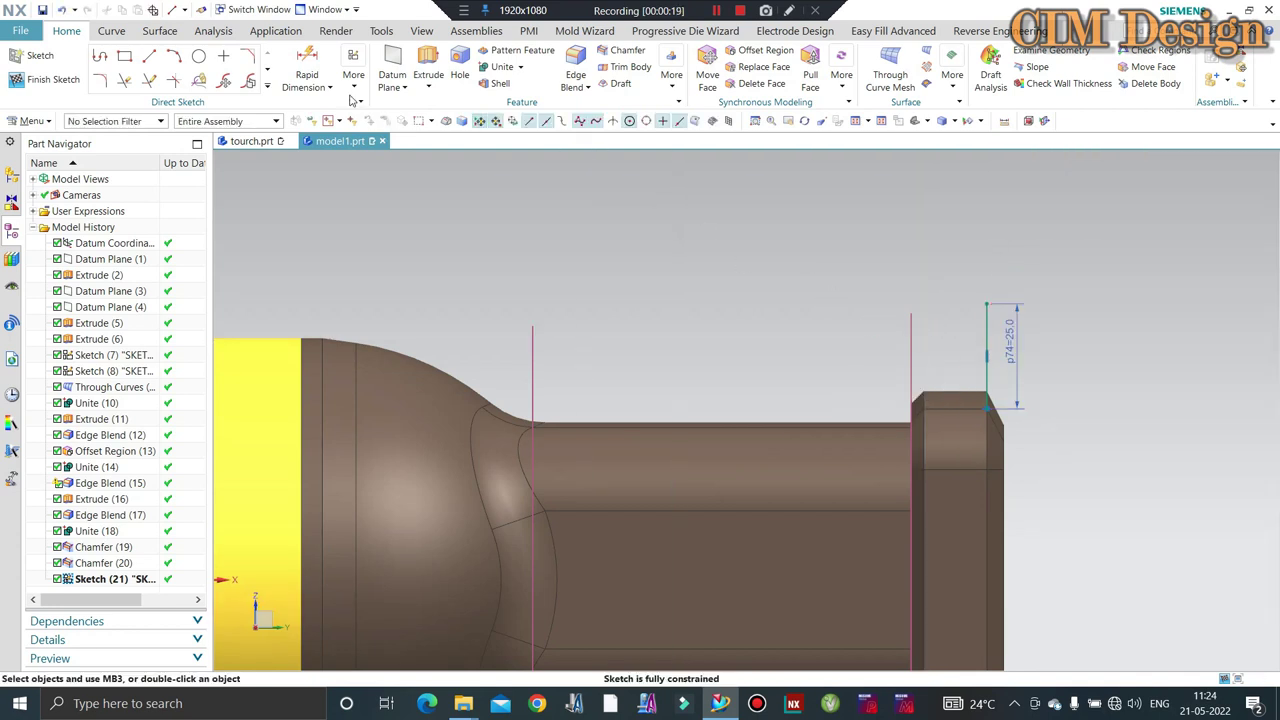
Draw a horizontal line above the body and dimension its gap at 30.
left_click(155, 55)
scroll(985, 400, "down", 3)
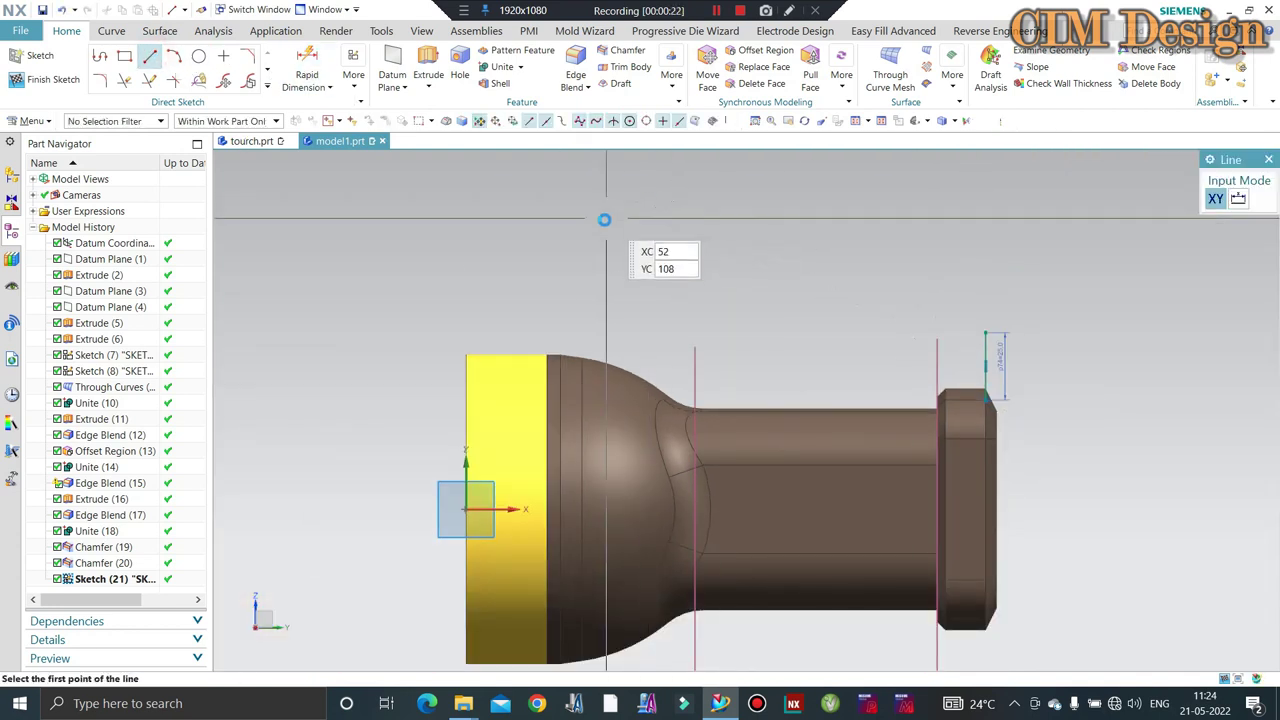
left_click(620, 218)
left_click(1099, 218)
key("Escape")
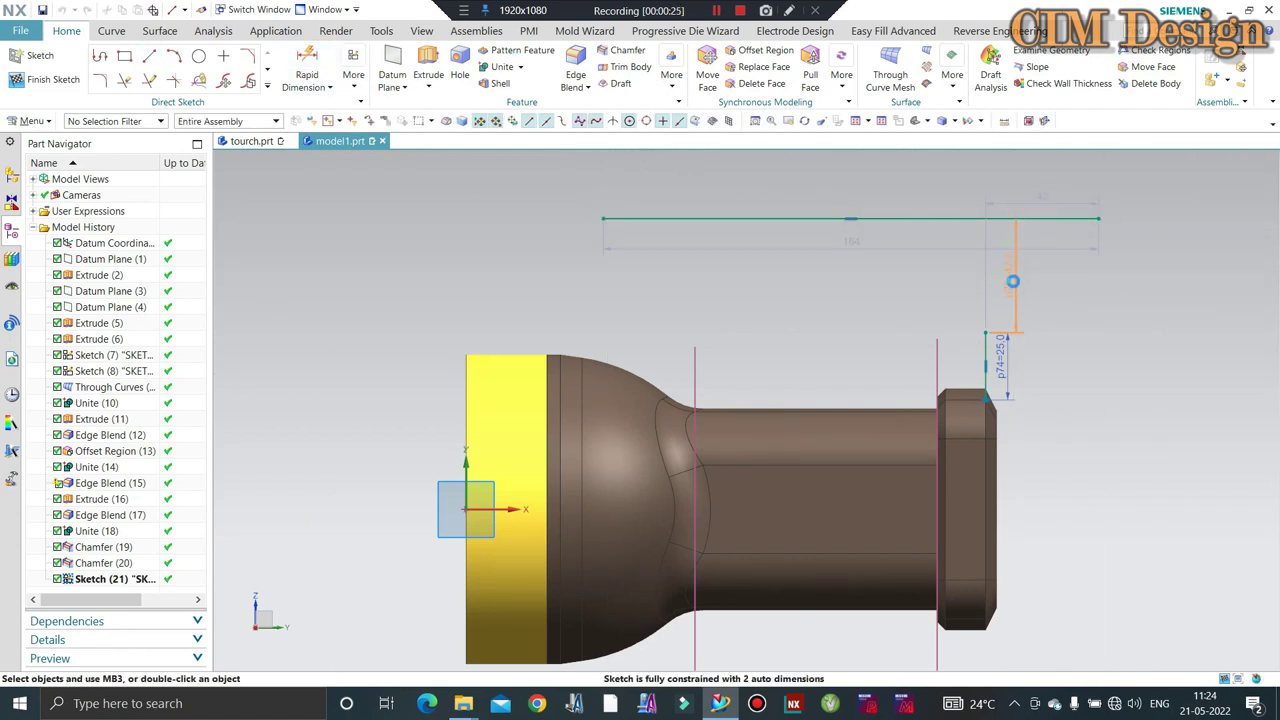
left_click(1012, 282)
type("30")
key("Return")
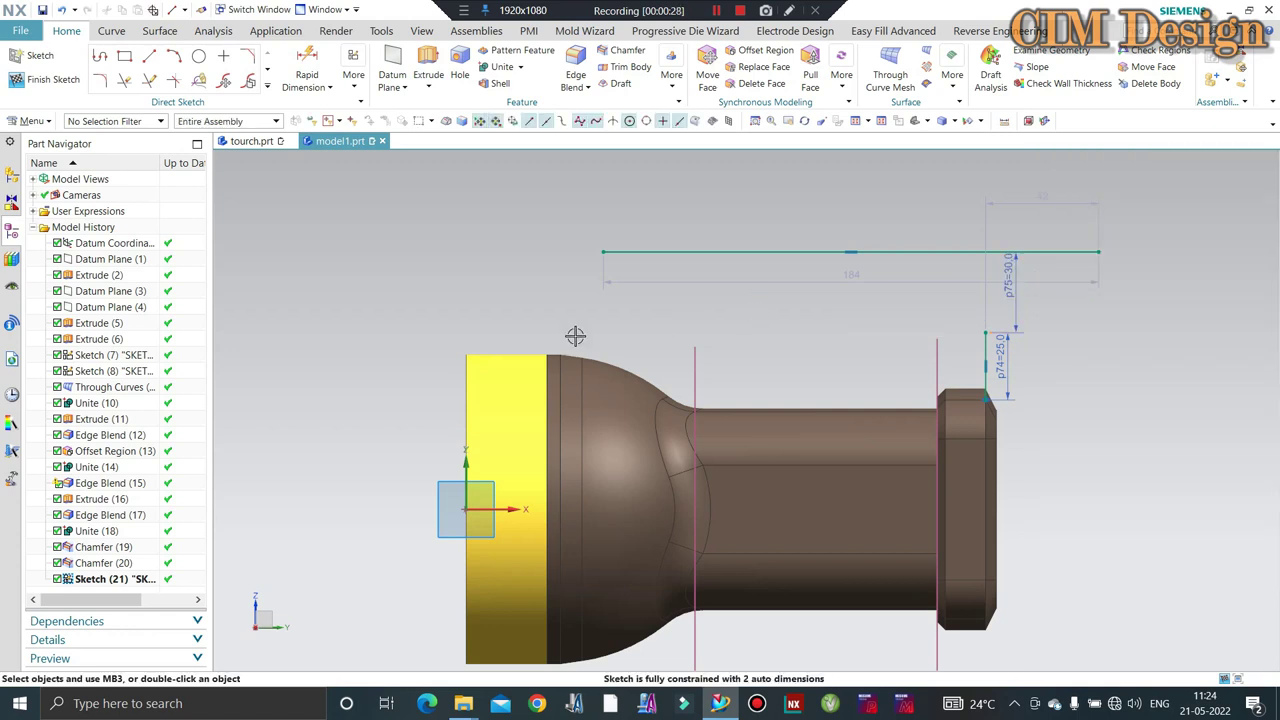
scroll(945, 277, "up", 2)
Draw an inclined line from the top of the vertical line.
left_click(152, 58)
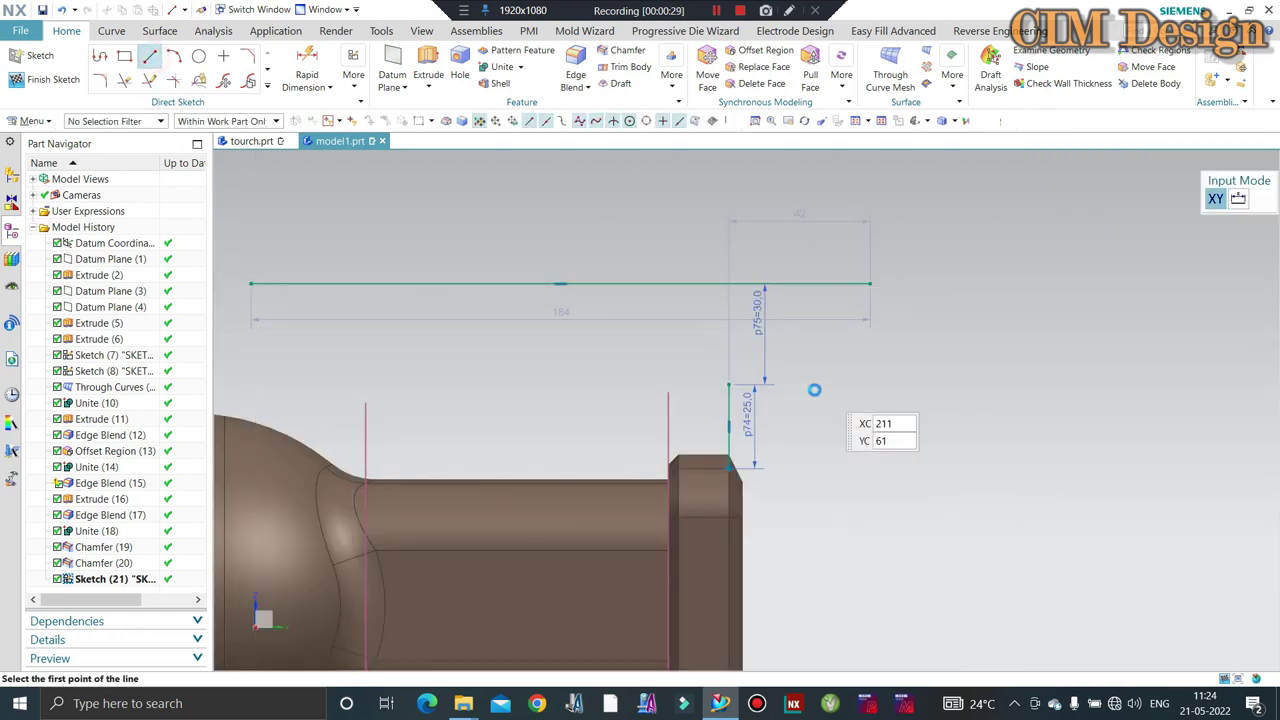
left_click(725, 384)
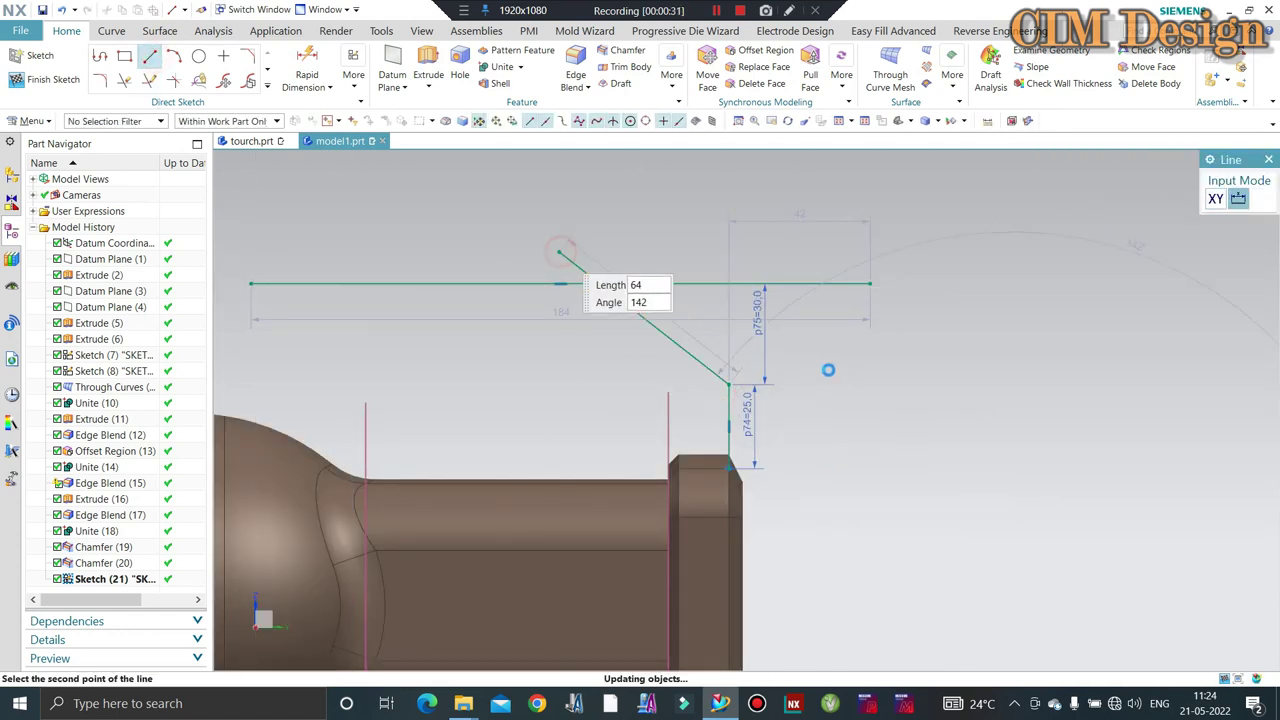
key("Escape")
scroll(694, 371, "up", 2)
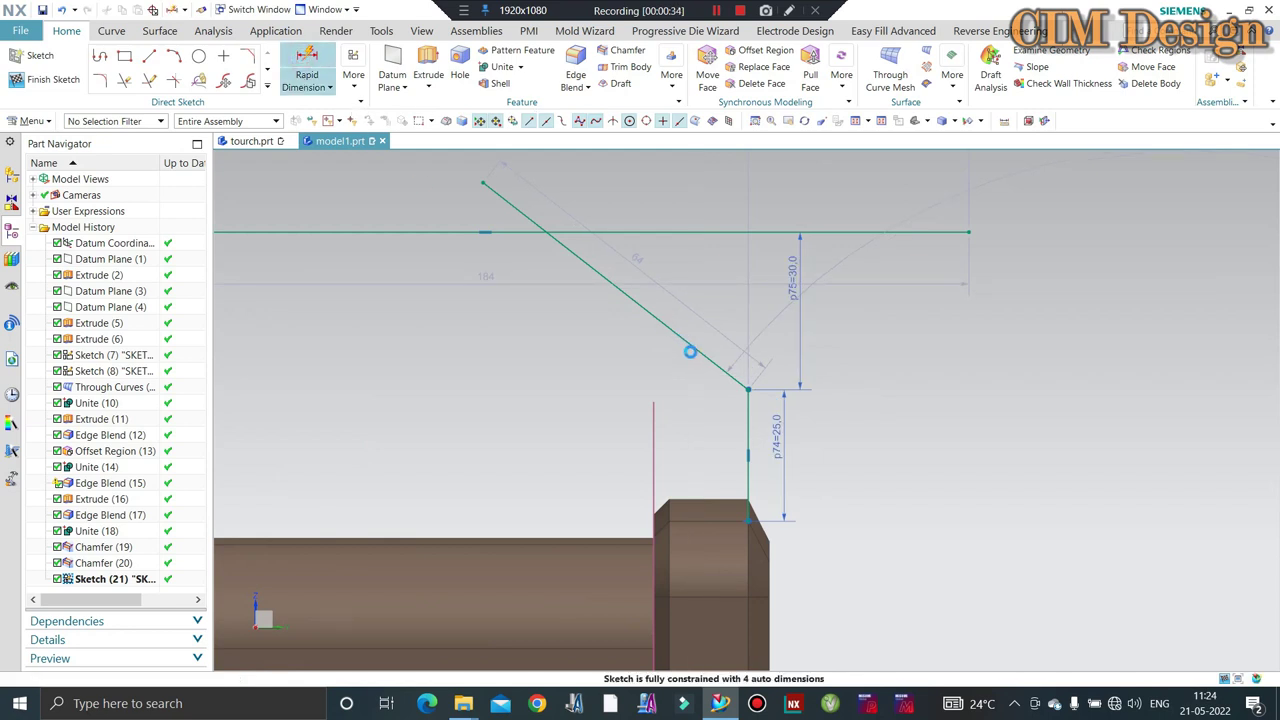
Try dimensioning between the inclined and vertical lines, dismissing an error along the way.
key("d")
scroll(695, 355, "up", 2)
left_click(775, 453)
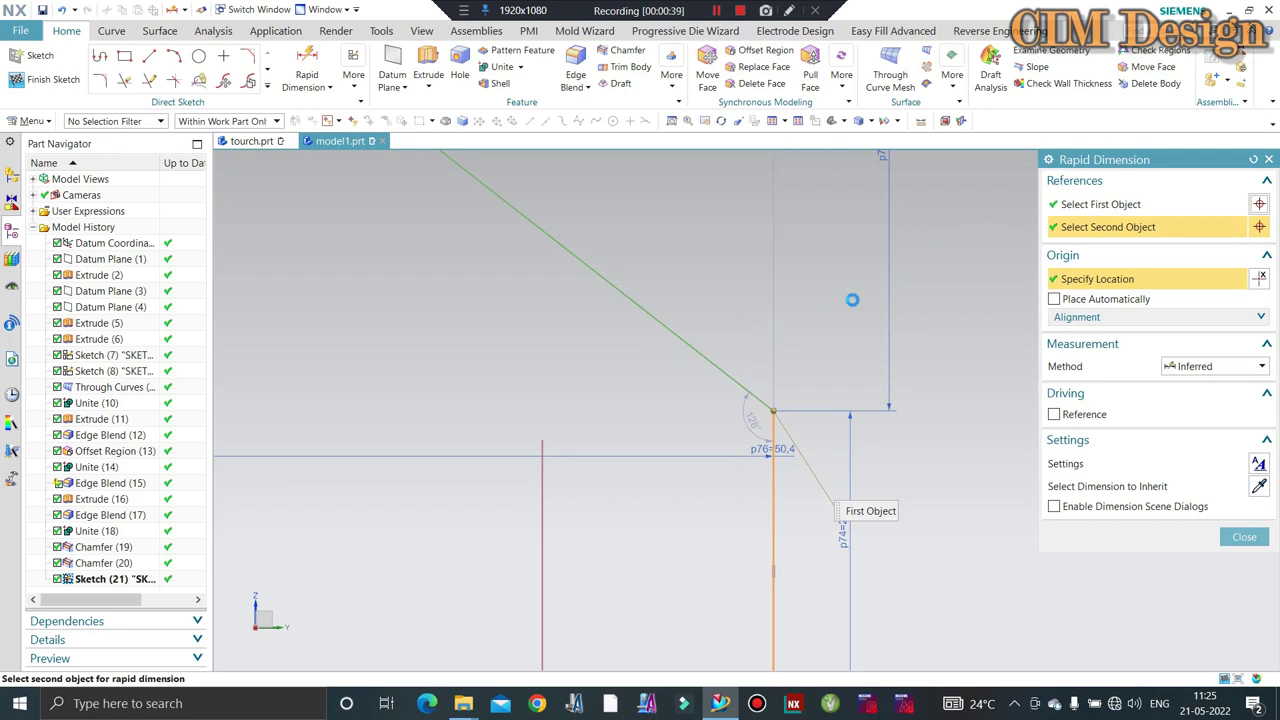
left_click(625, 368)
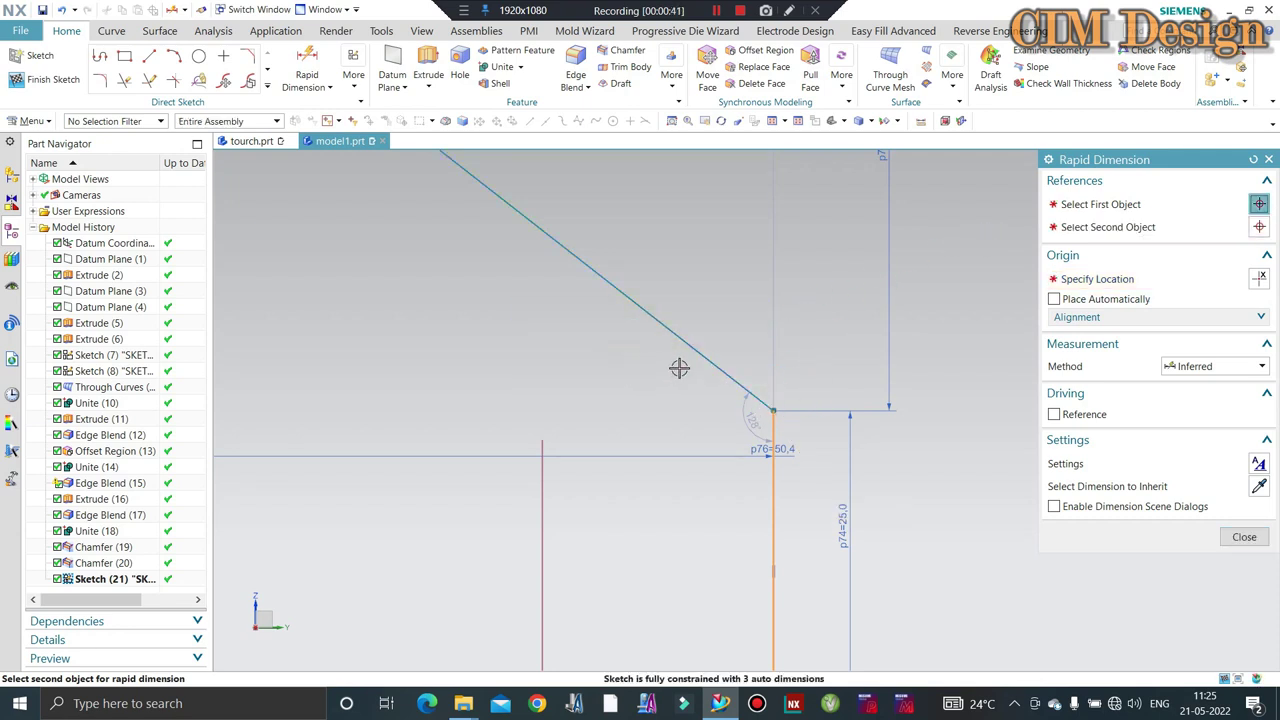
key("Escape")
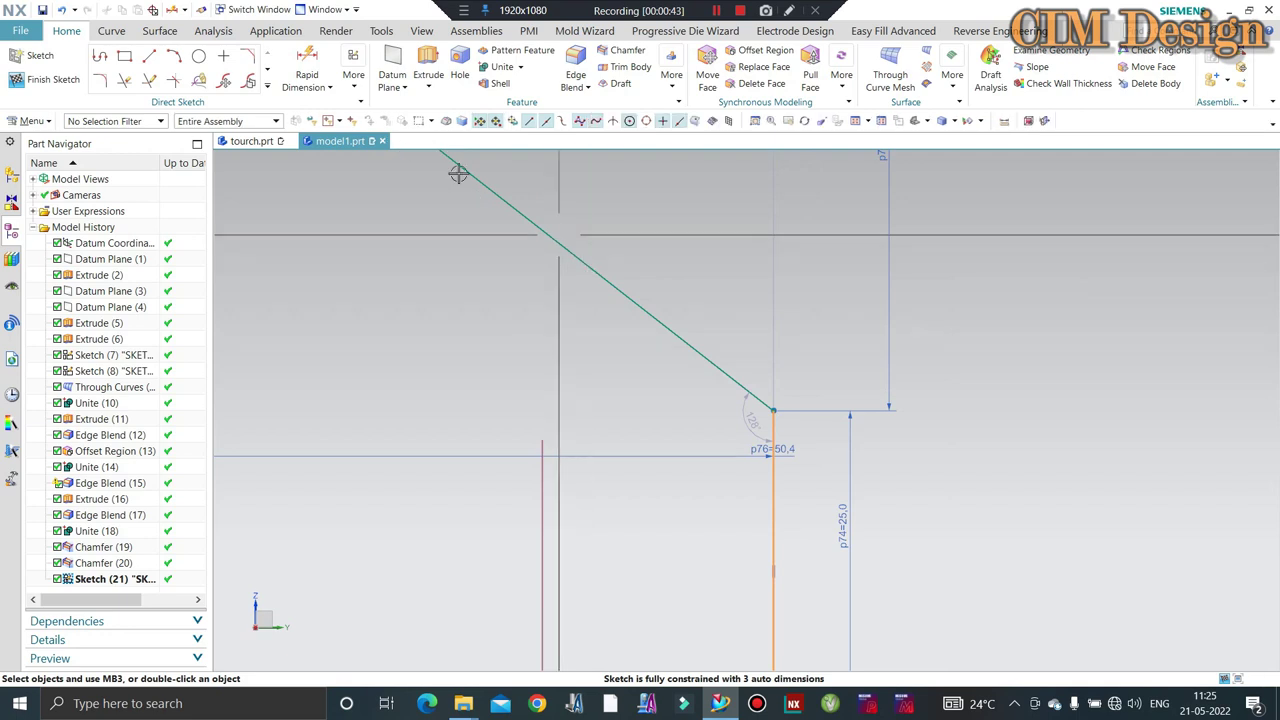
left_click(657, 320)
left_click(761, 418)
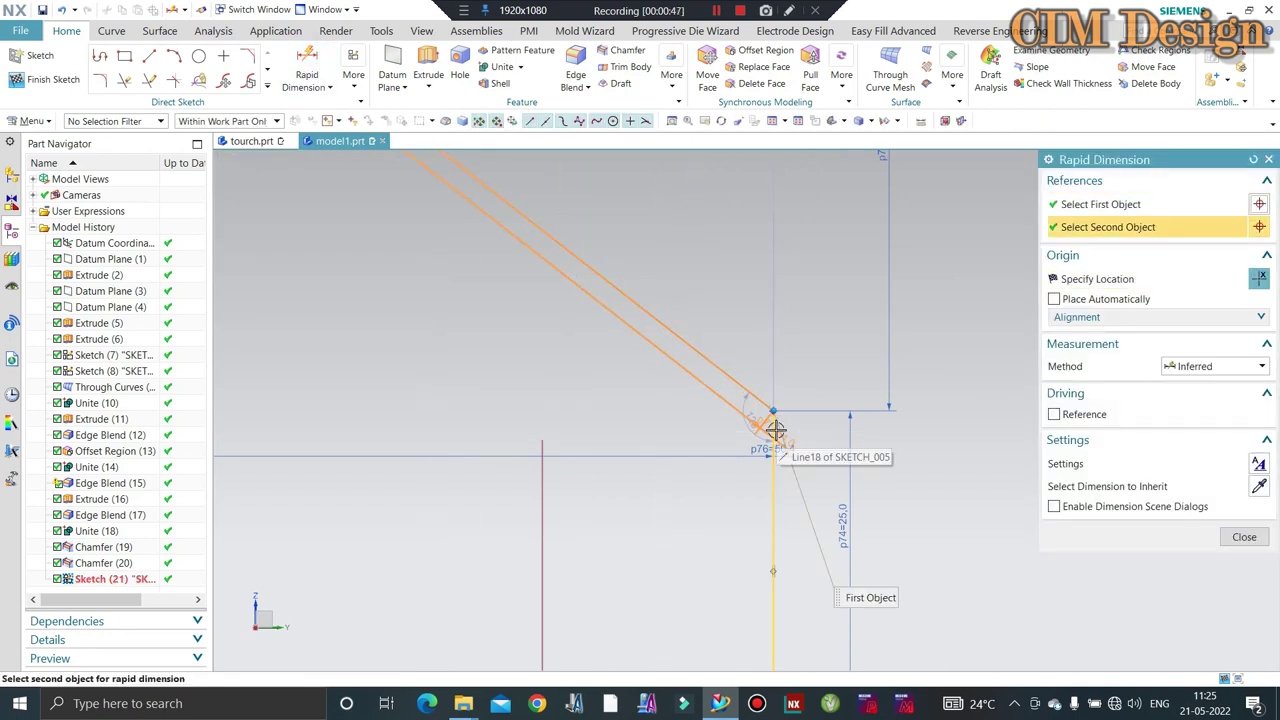
left_click(481, 155)
left_click(1077, 206)
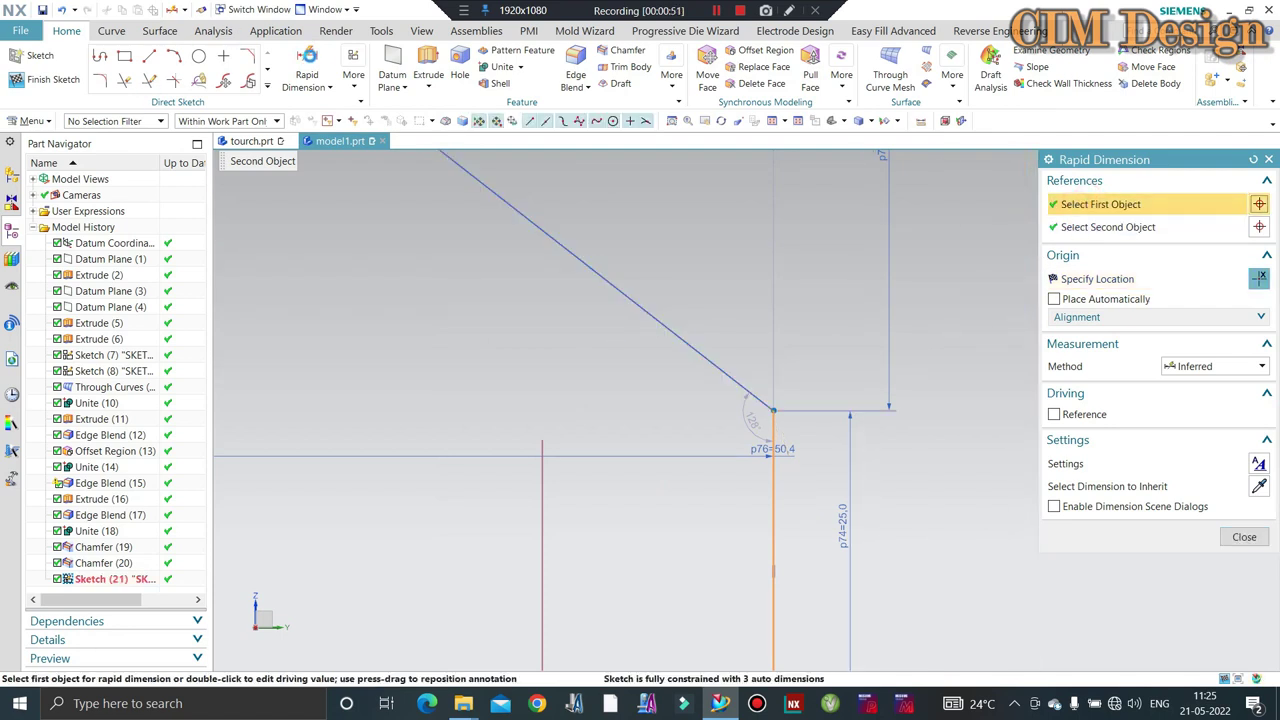
key("Escape")
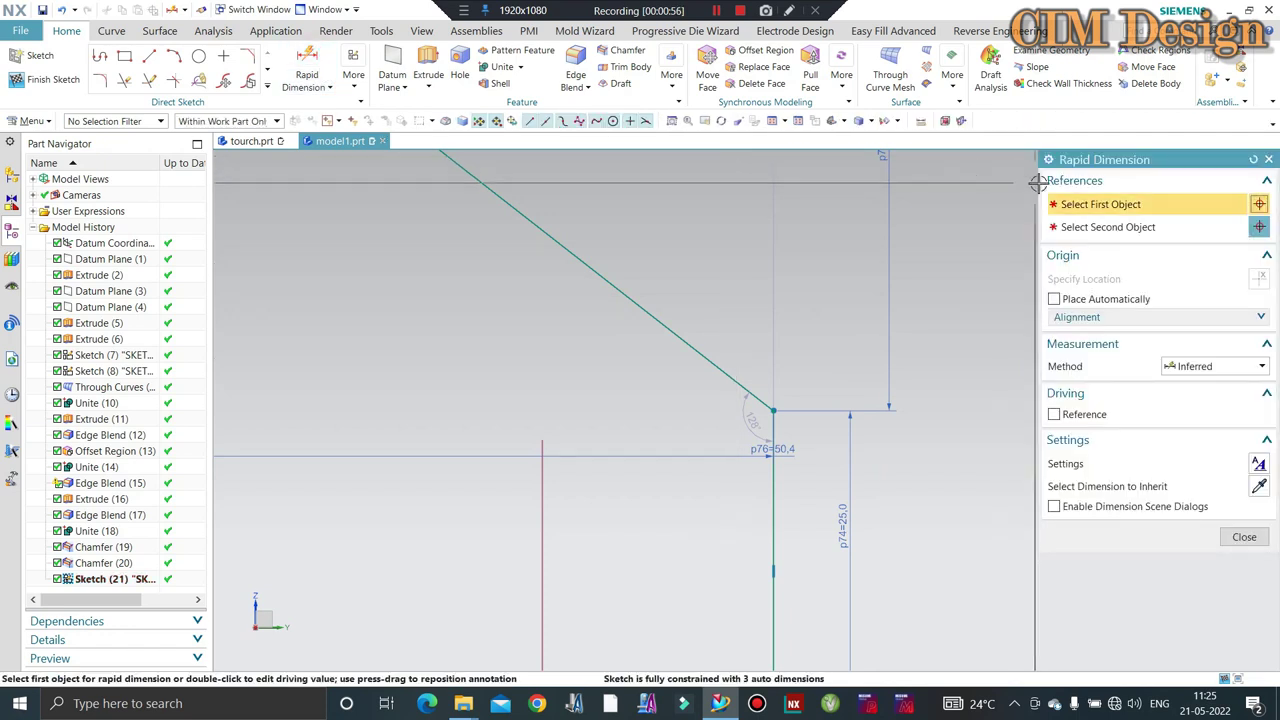
left_click(688, 342)
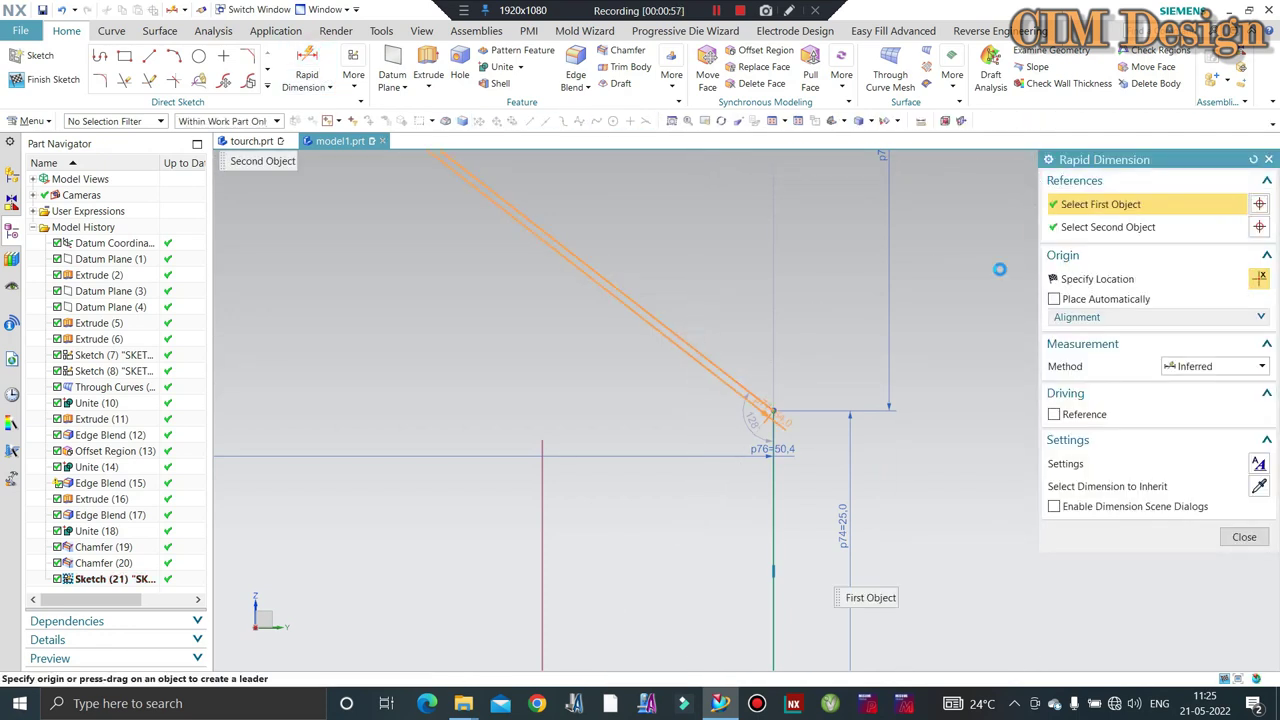
left_click(775, 484)
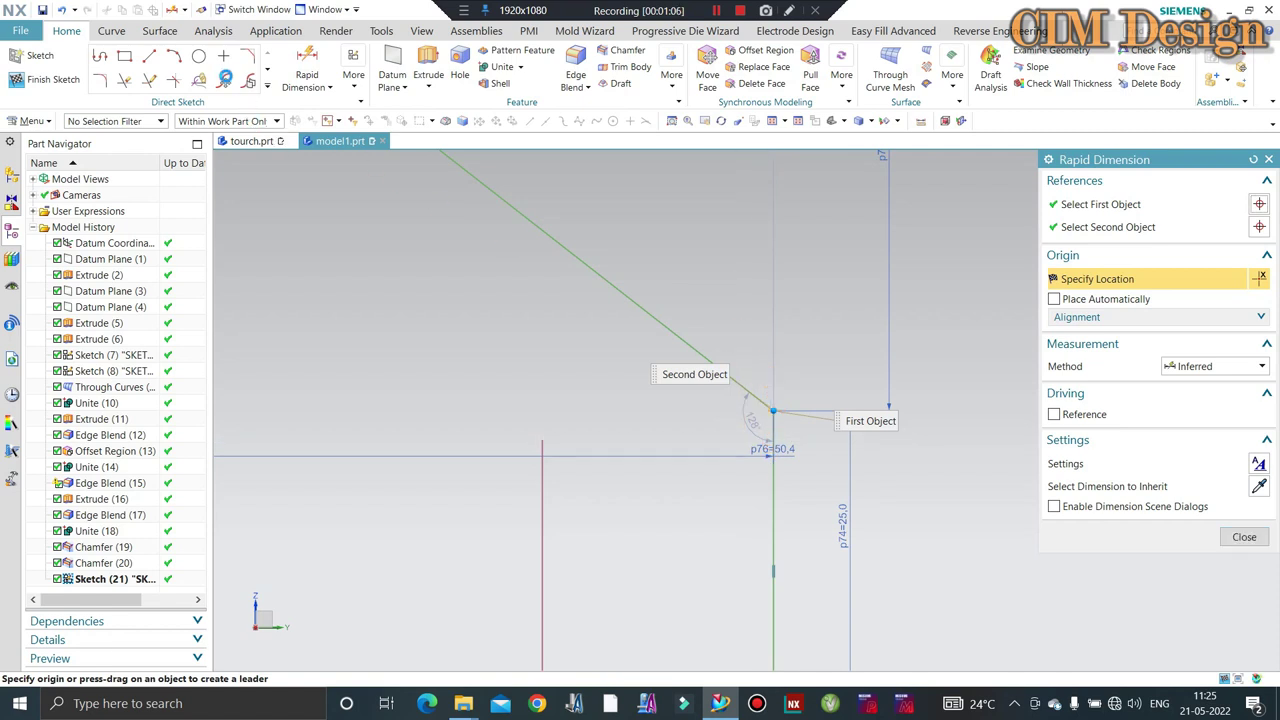
key("Escape")
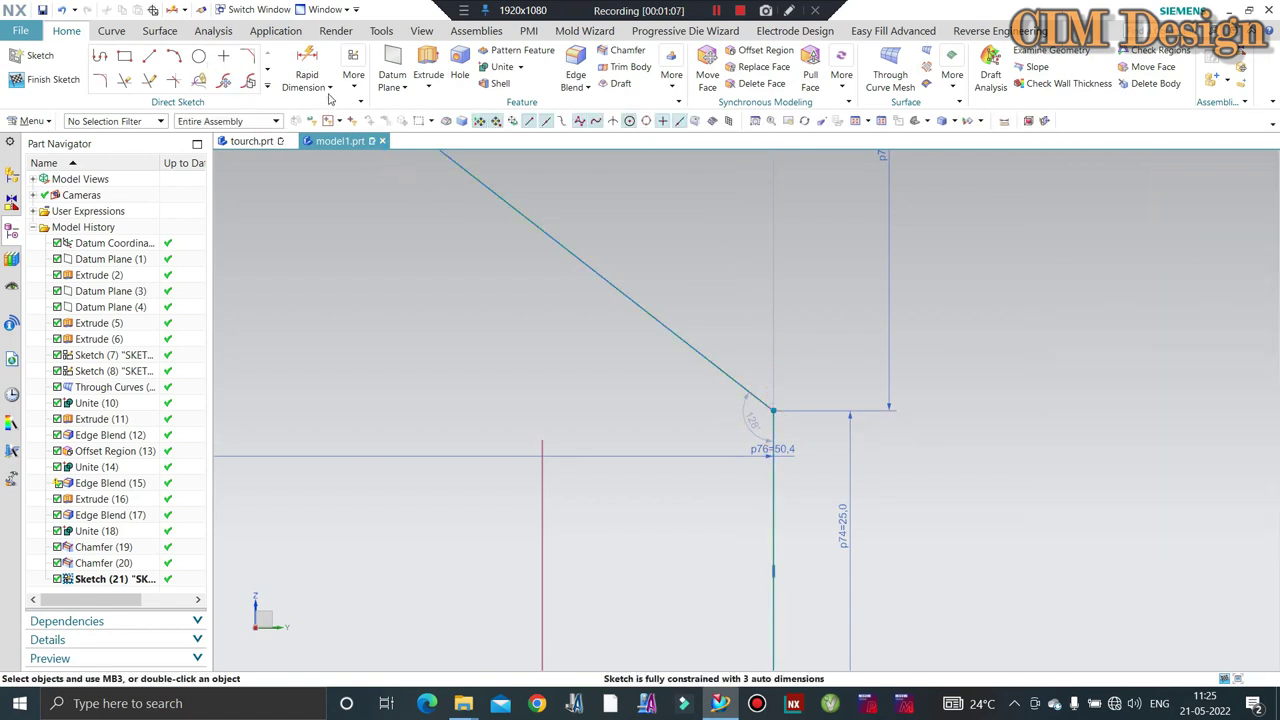
left_click(330, 88)
Add an angular dimension between the vertical and inclined lines, changing it from 45° to 30°.
left_click(322, 155)
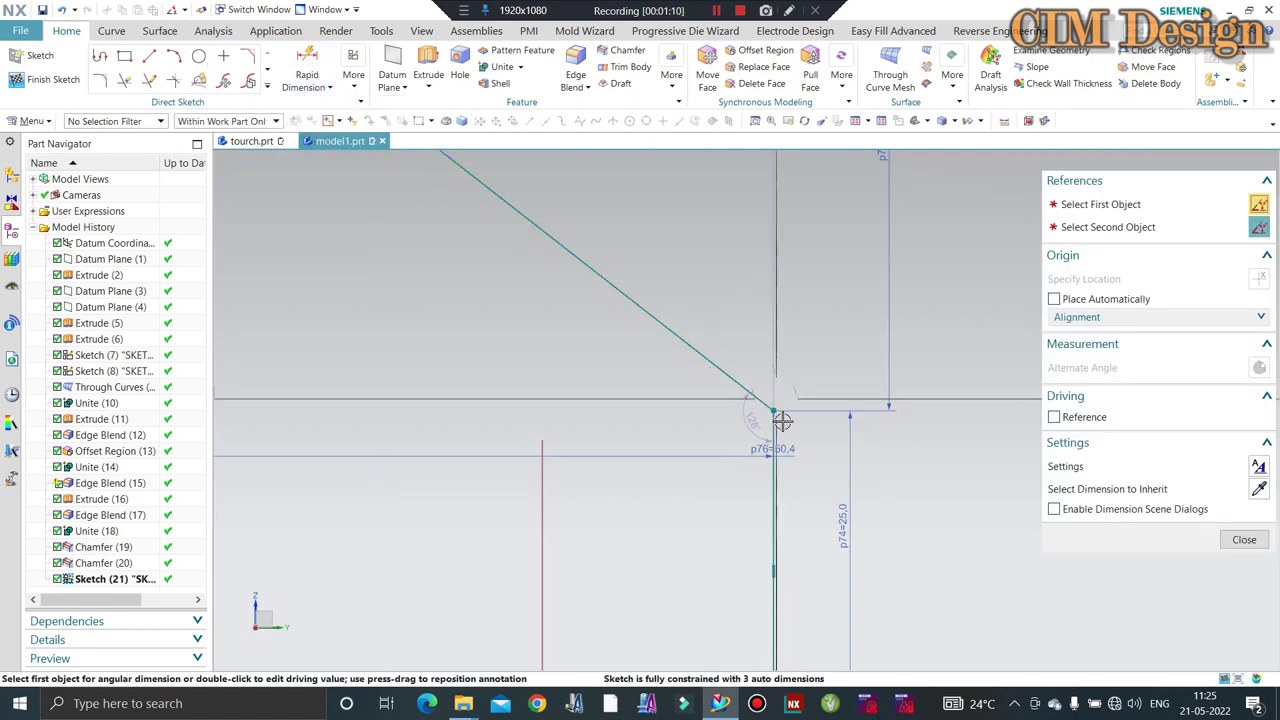
left_click(772, 440)
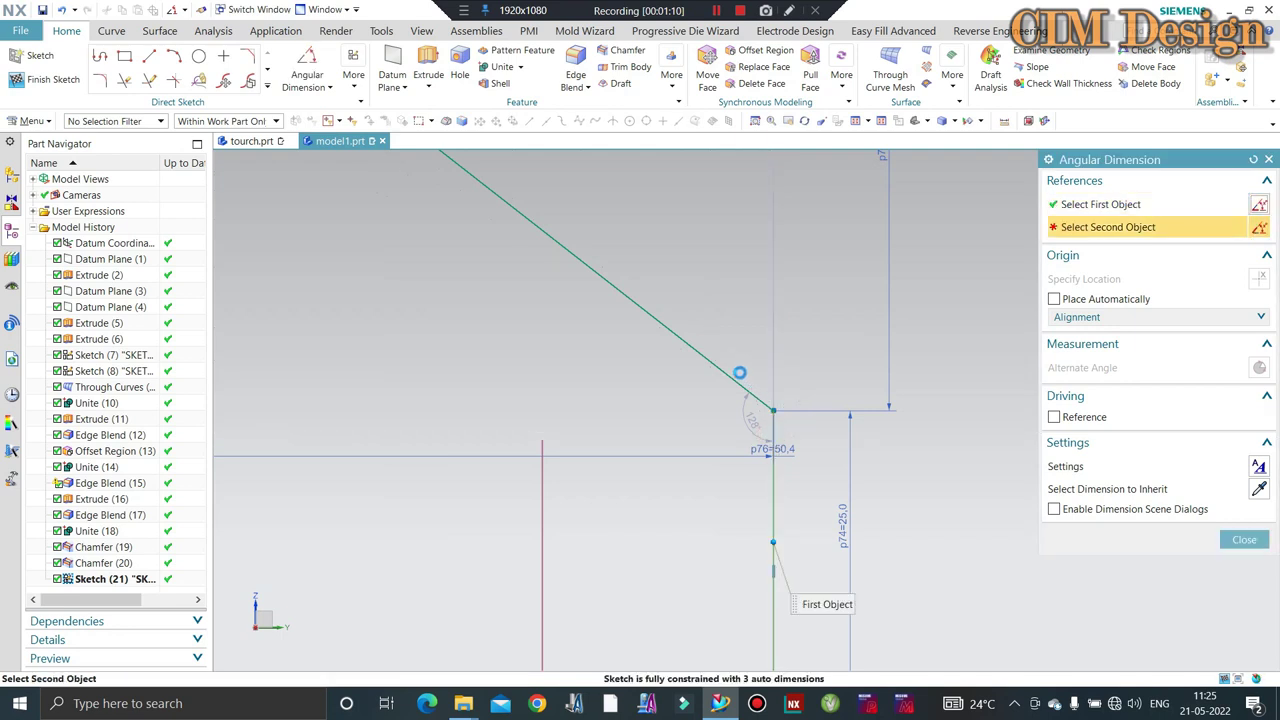
left_click(713, 321)
left_click(720, 311)
type("45")
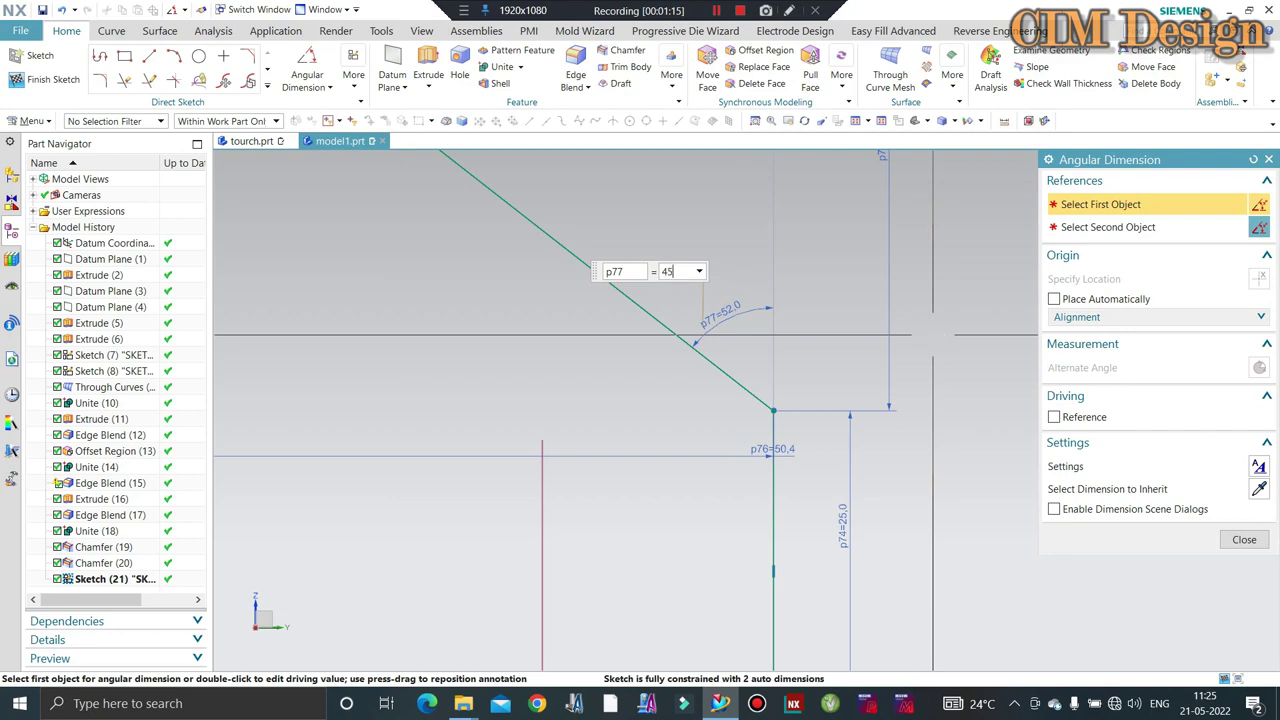
key("Return")
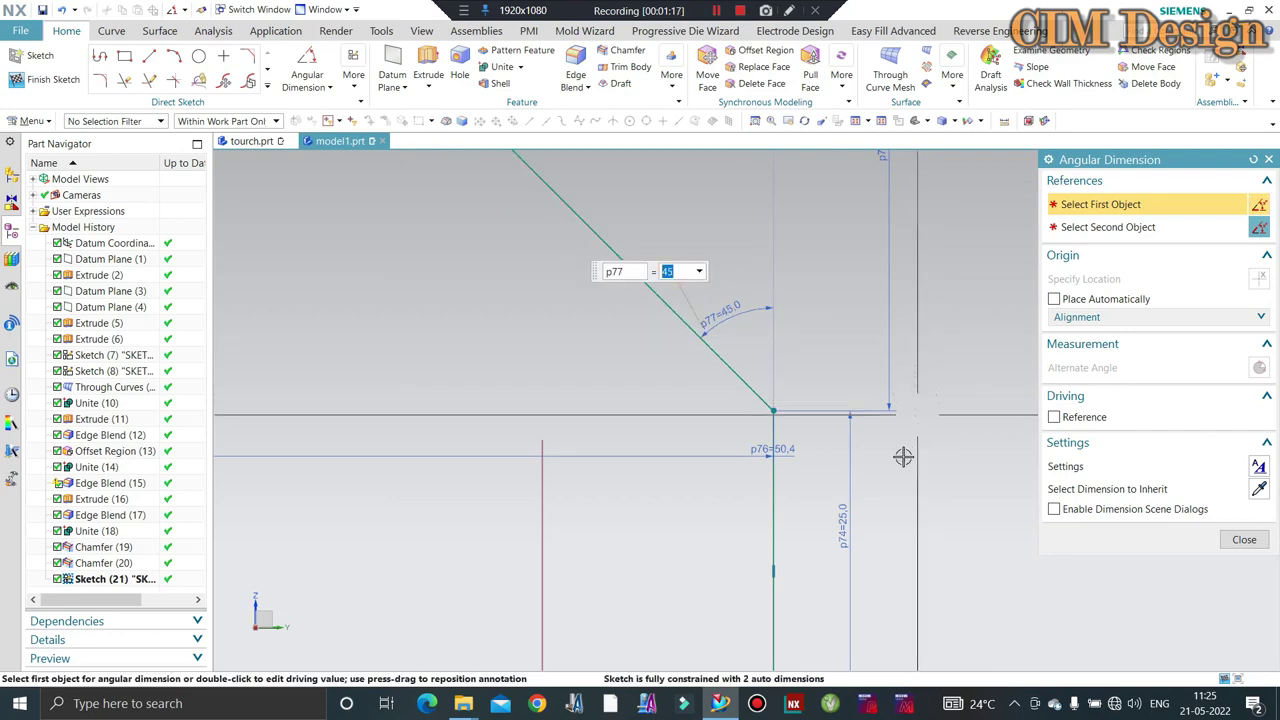
scroll(903, 457, "down", 2)
scroll(771, 429, "down", 2)
scroll(771, 394, "down", 1)
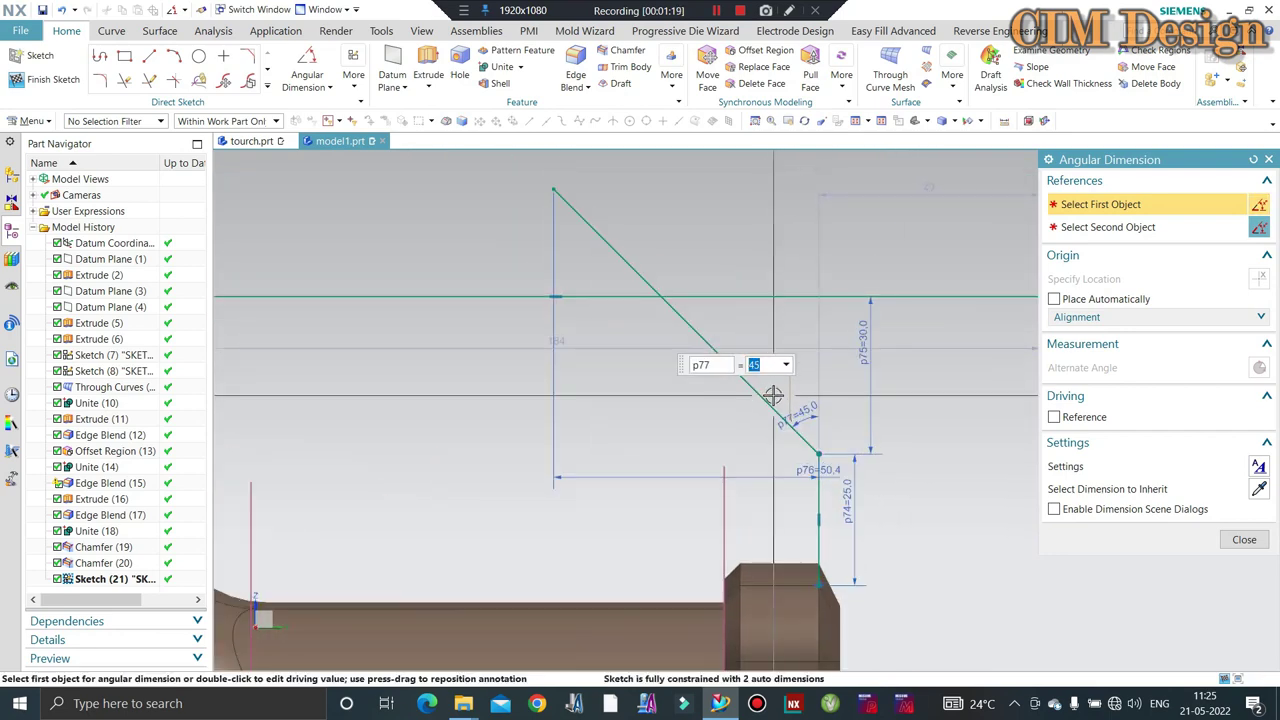
type("30")
key("Return")
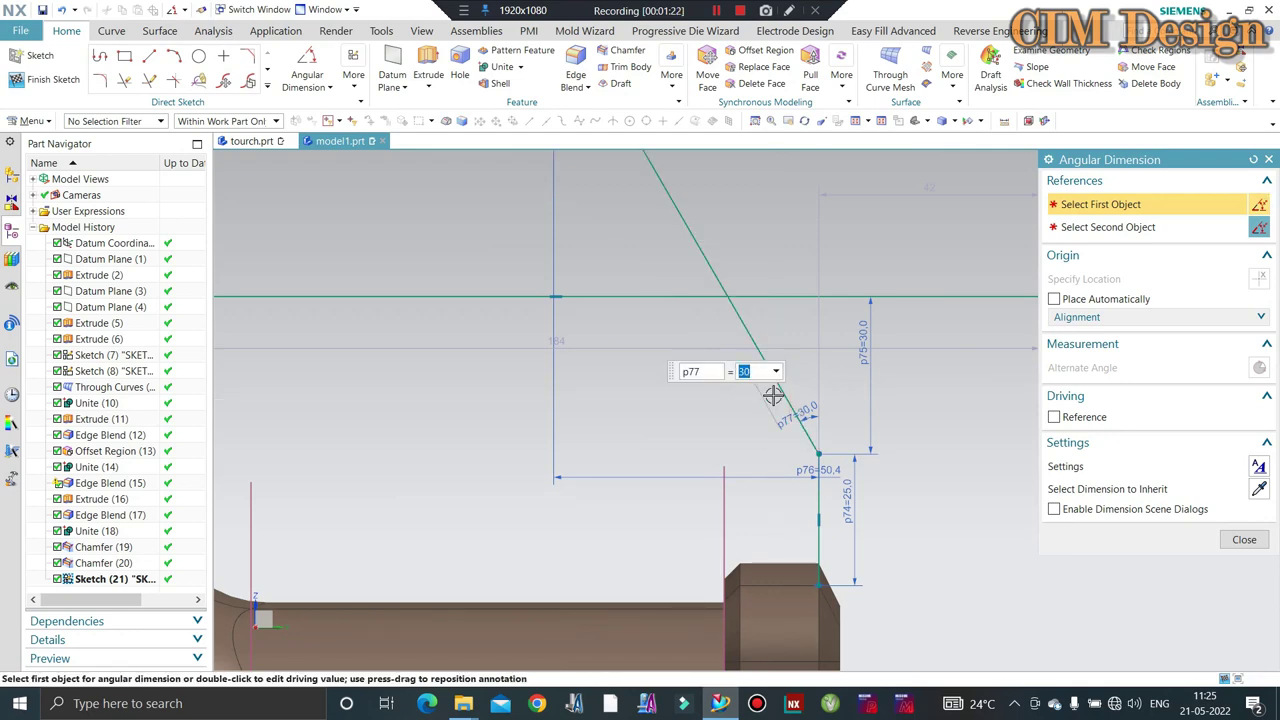
scroll(801, 447, "down", 5)
scroll(737, 333, "up", 5)
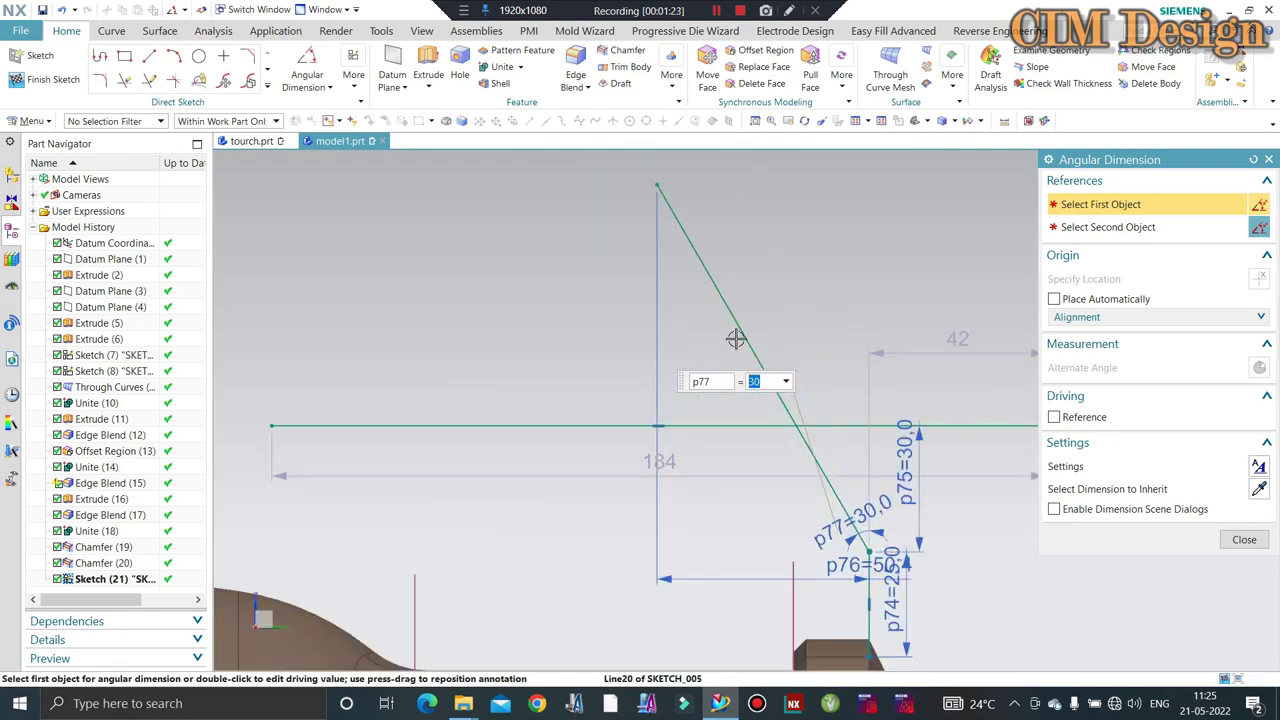
scroll(736, 339, "down", 1)
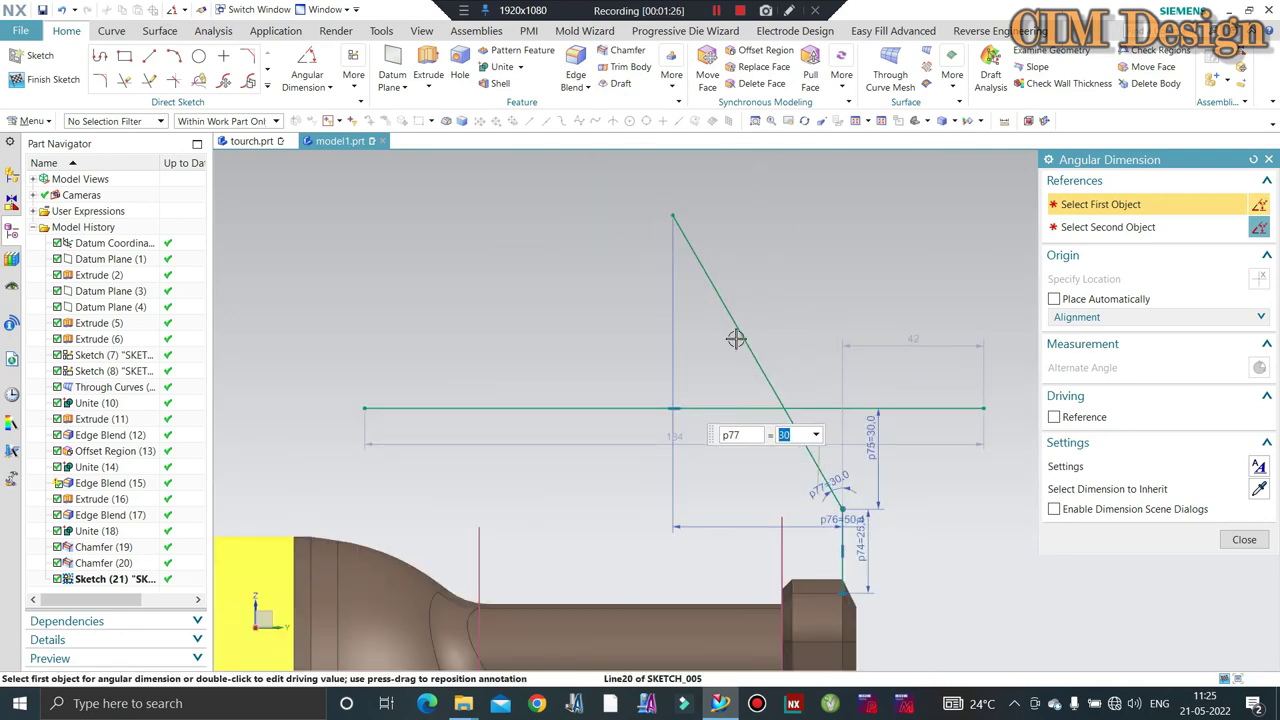
middle_click(736, 339)
scroll(449, 409, "down", 1)
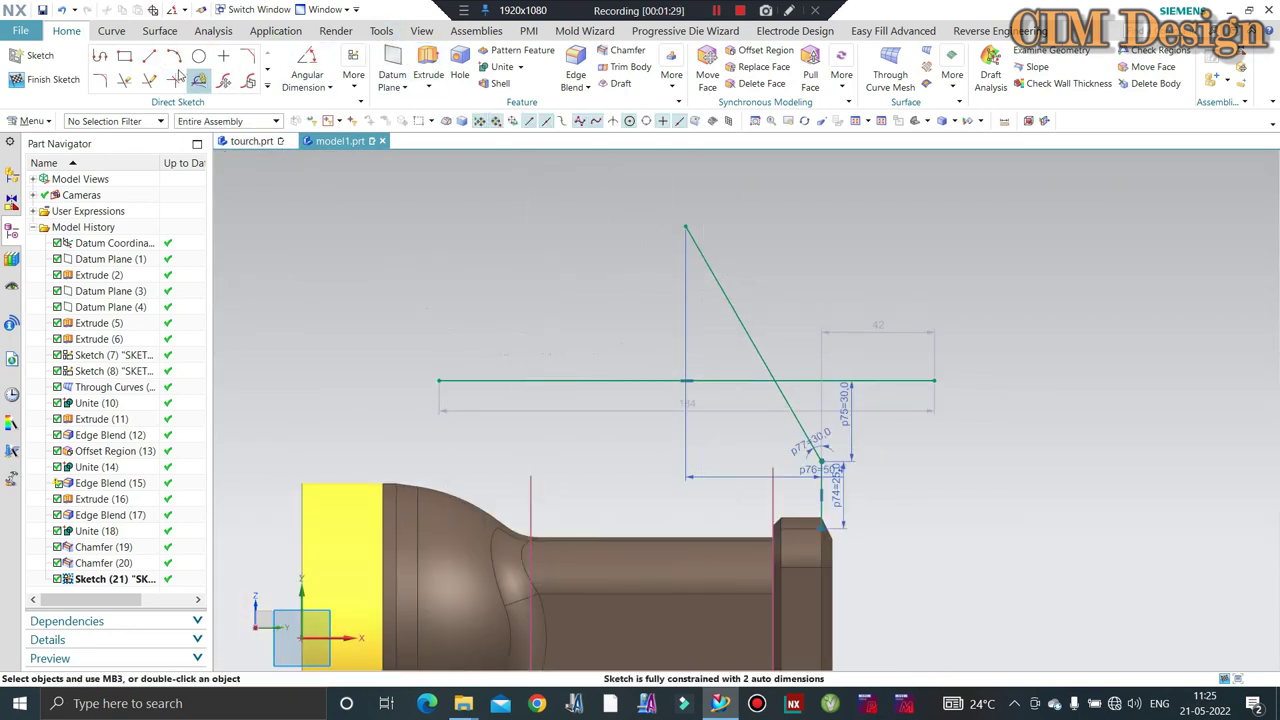
Trim the top line, set its length to 100 mm, and project the bezel edge into the sketch.
left_click(815, 374)
left_click(320, 95)
left_click(320, 106)
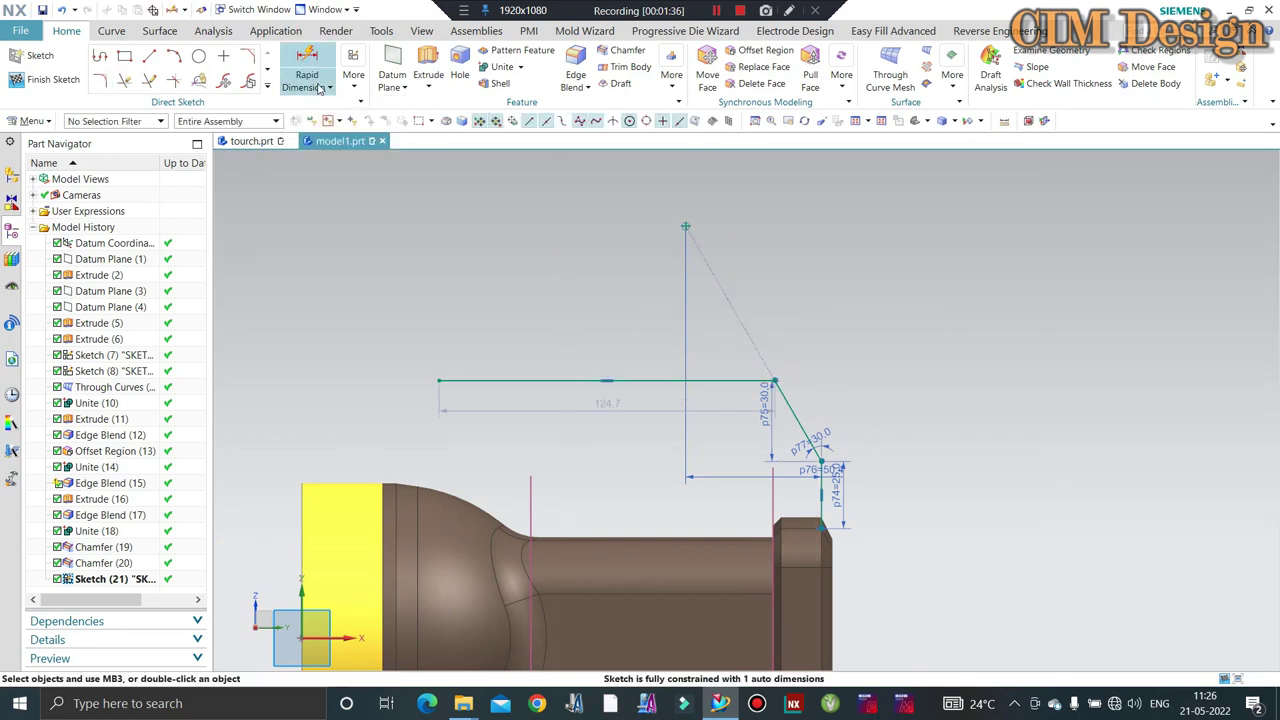
left_click_drag(275, 30, 372, 152)
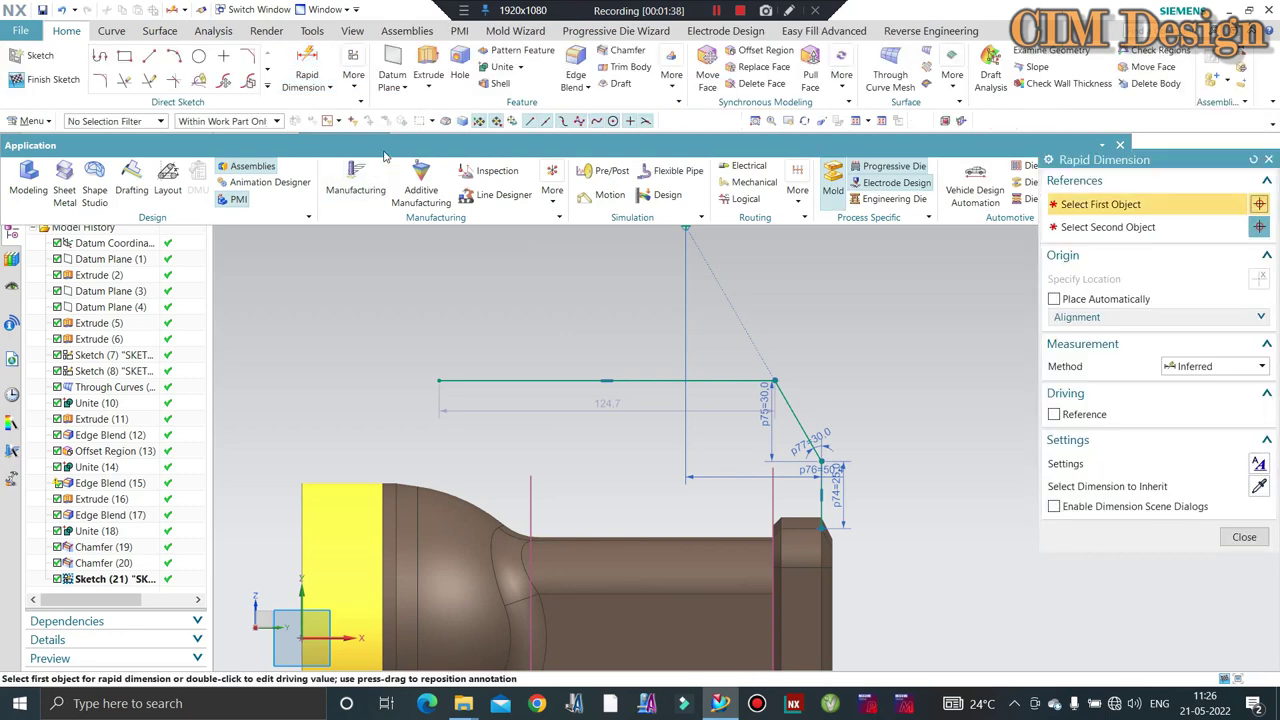
left_click_drag(566, 143, 580, 30)
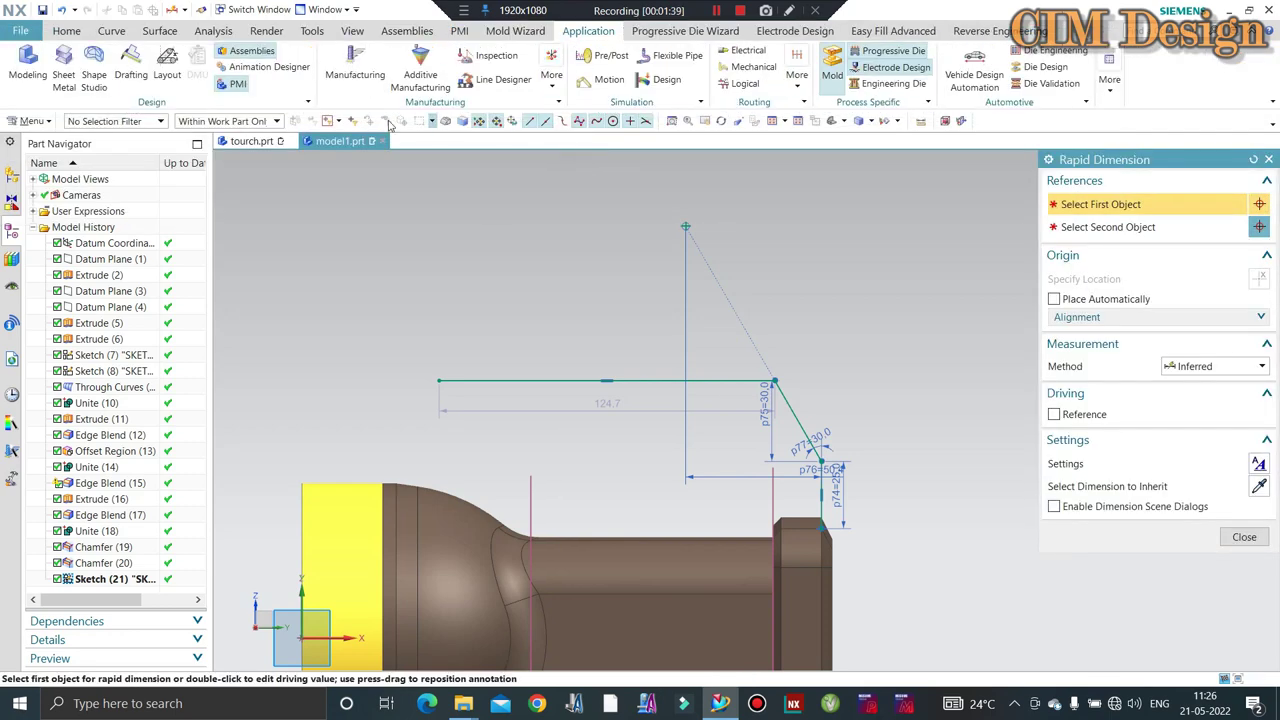
left_click(68, 32)
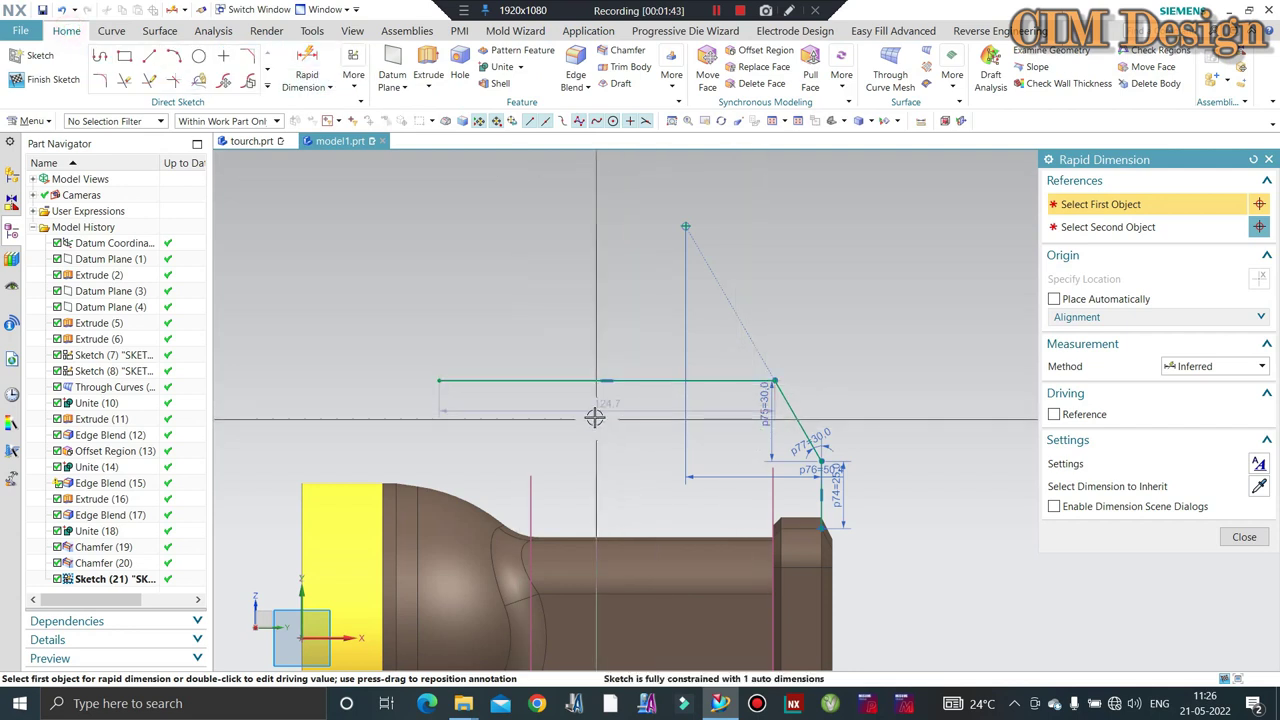
key("Escape")
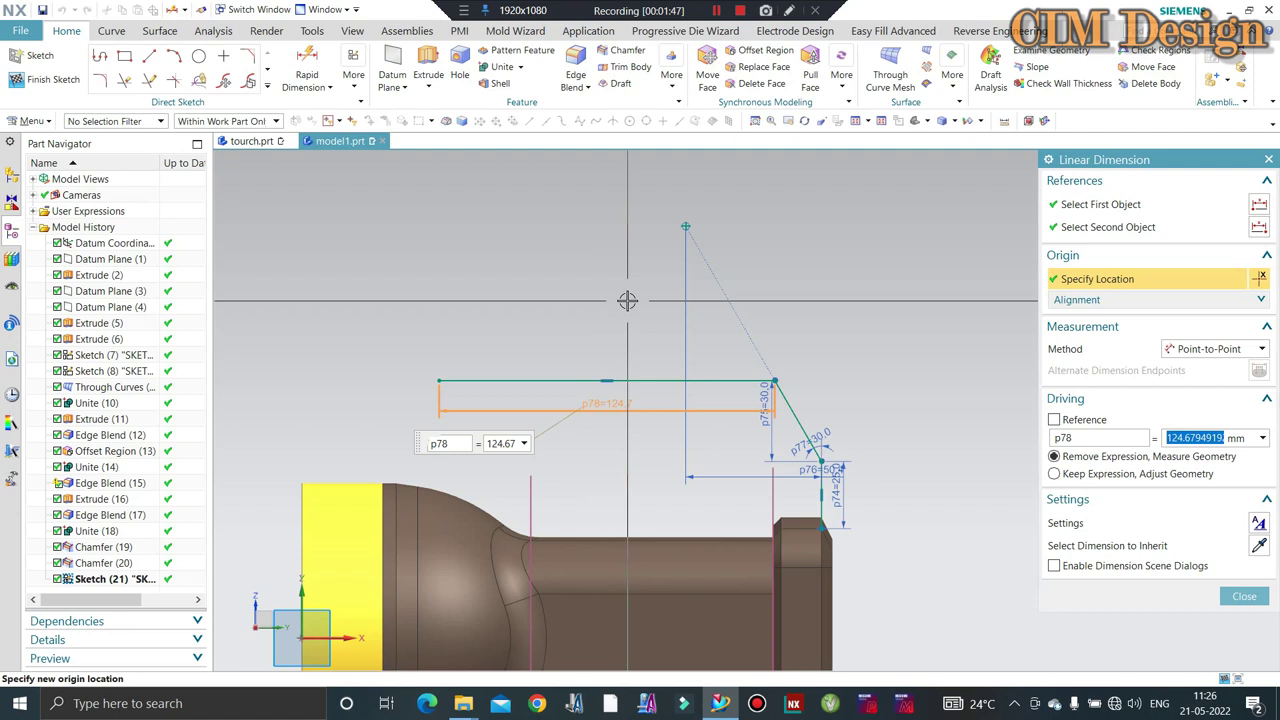
key("Return")
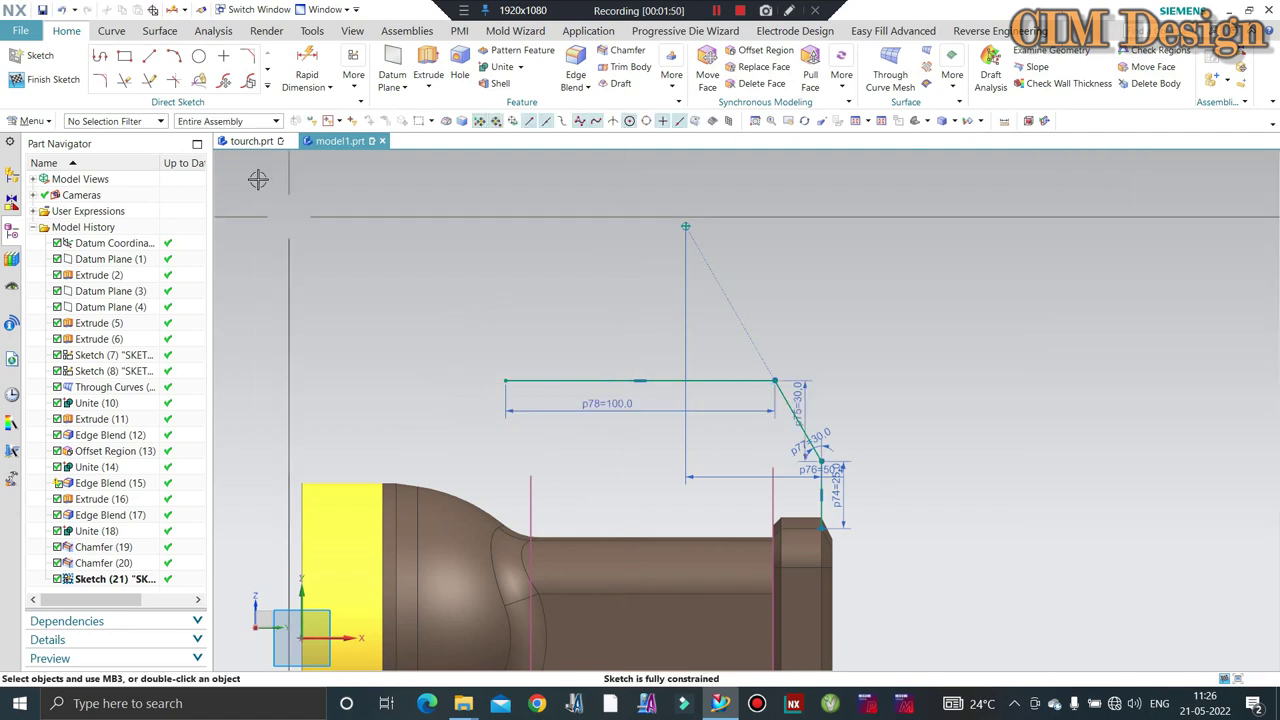
left_click(266, 88)
left_click(174, 206)
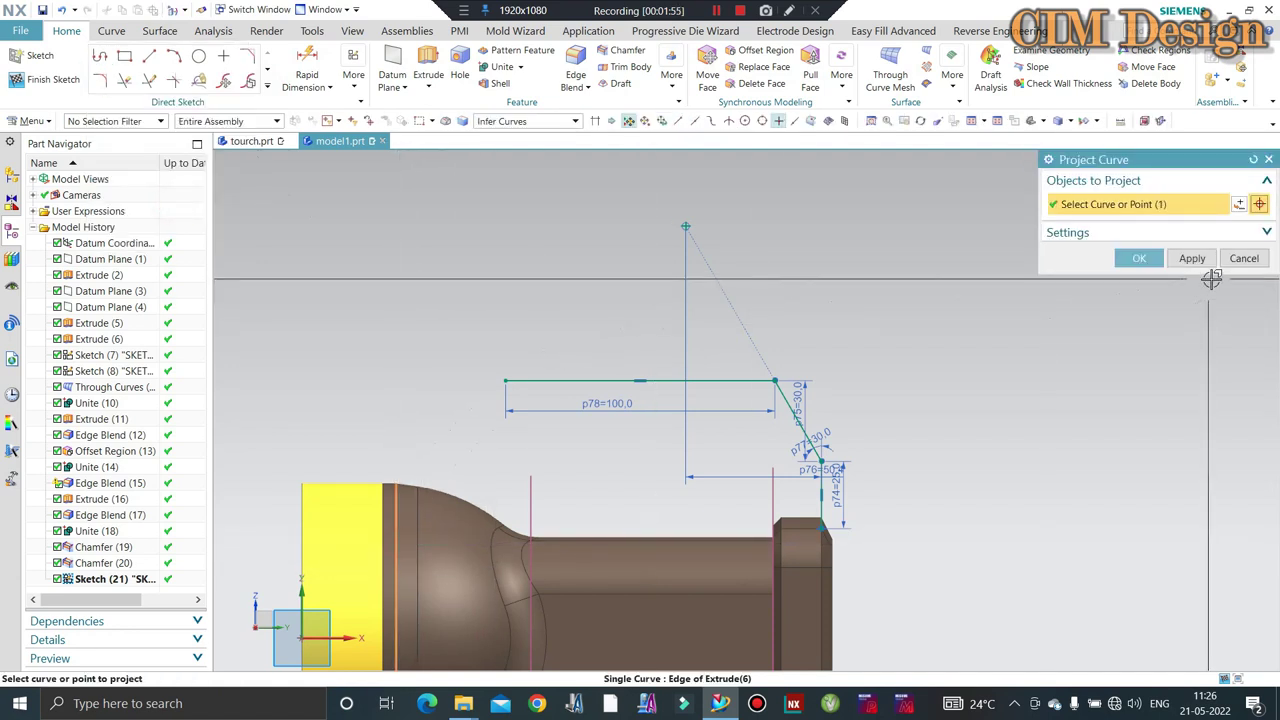
Draw a slanted line from the top line's left end to the bezel edge, making the projected edge reference.
left_click(148, 57)
left_click(505, 381)
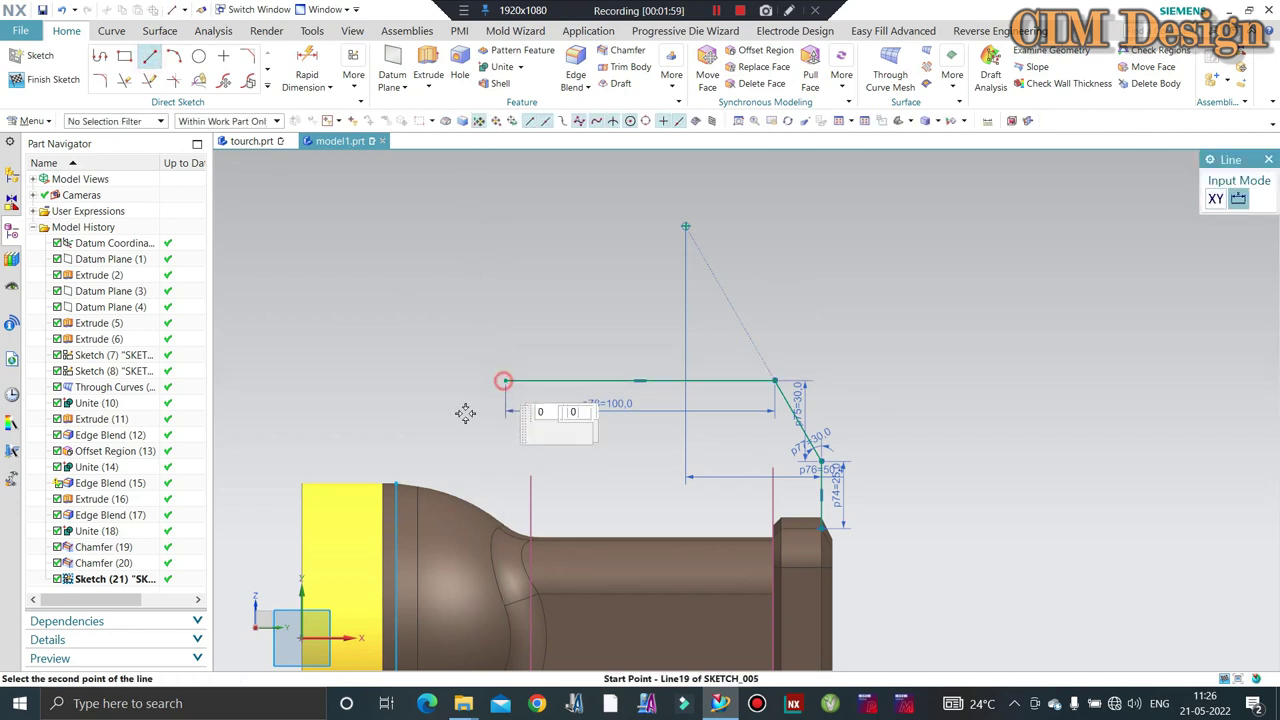
left_click(397, 484)
key("Escape")
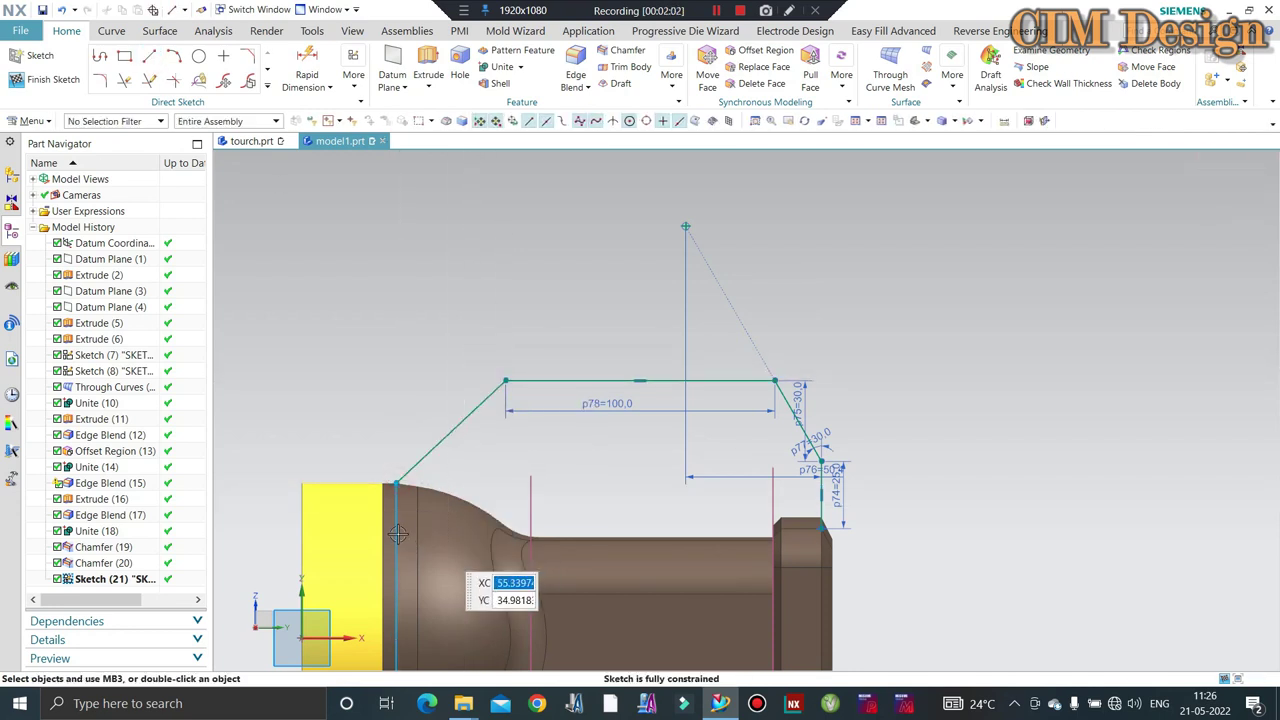
right_click(397, 535)
left_click(480, 346)
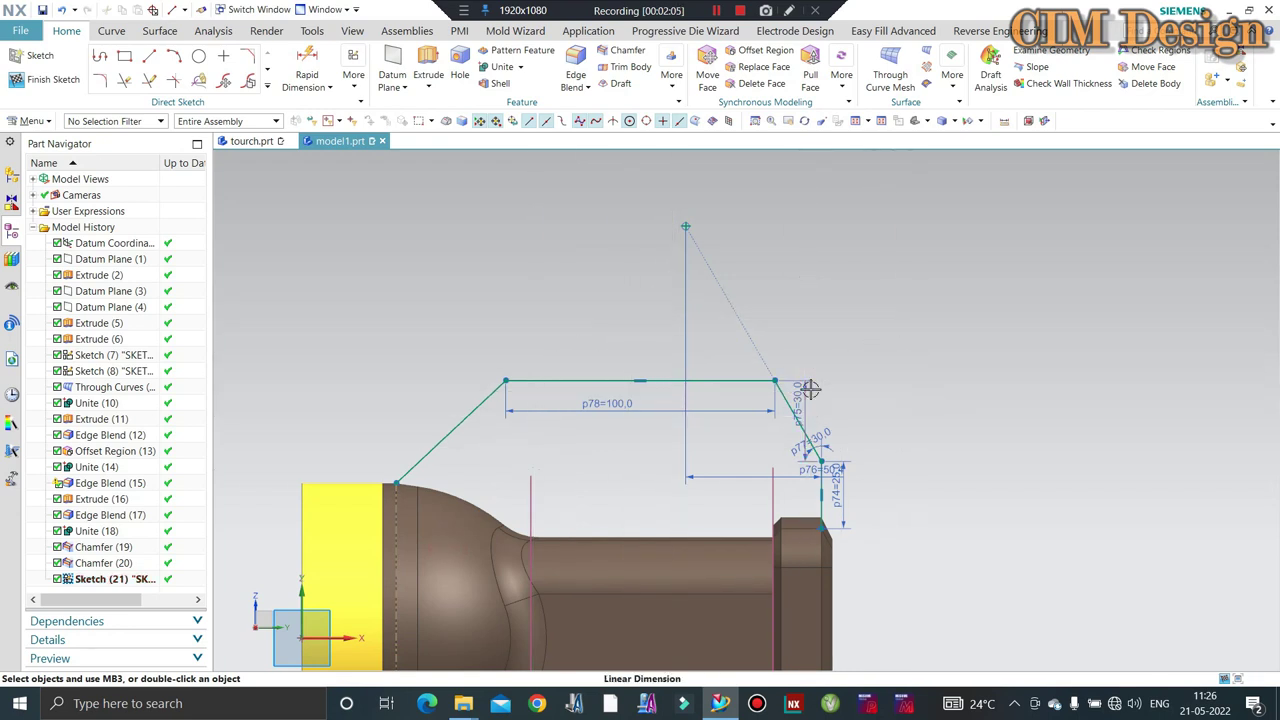
Change the p75 height dimension from 30 to 25 mm.
scroll(800, 337, "down", 3)
scroll(891, 309, "down", 2)
scroll(743, 414, "up", 3)
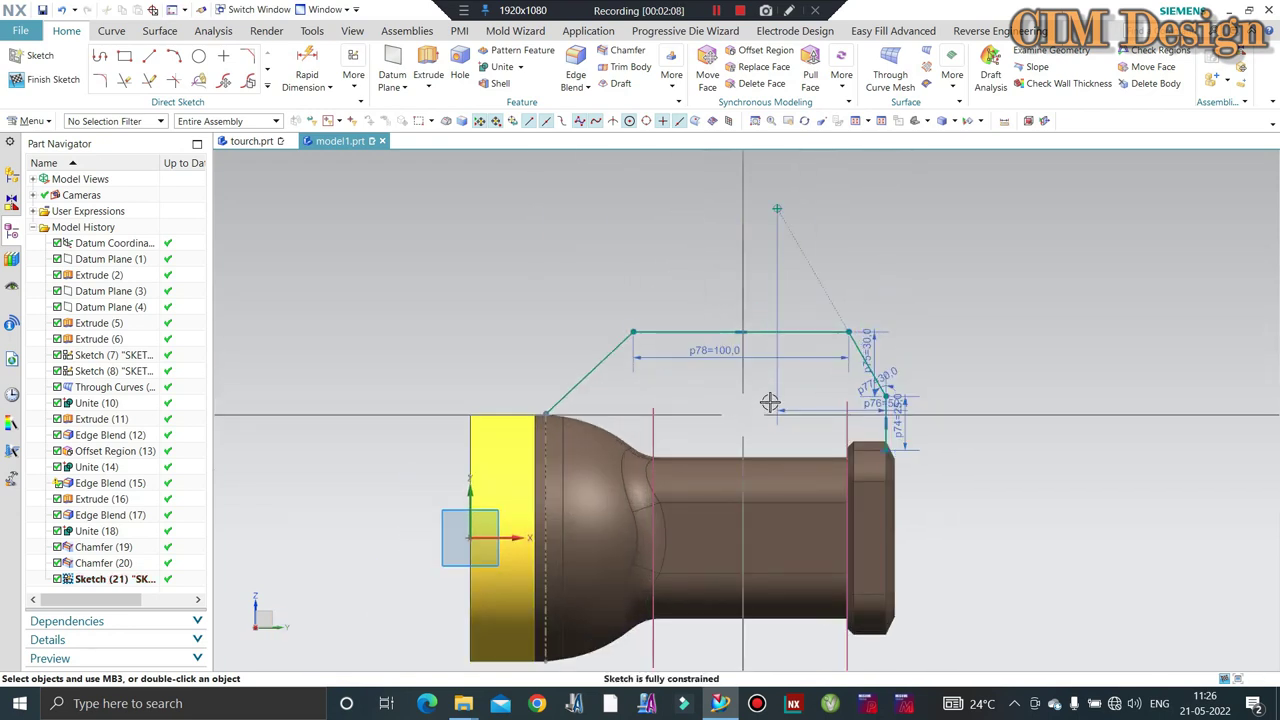
scroll(842, 400, "up", 2)
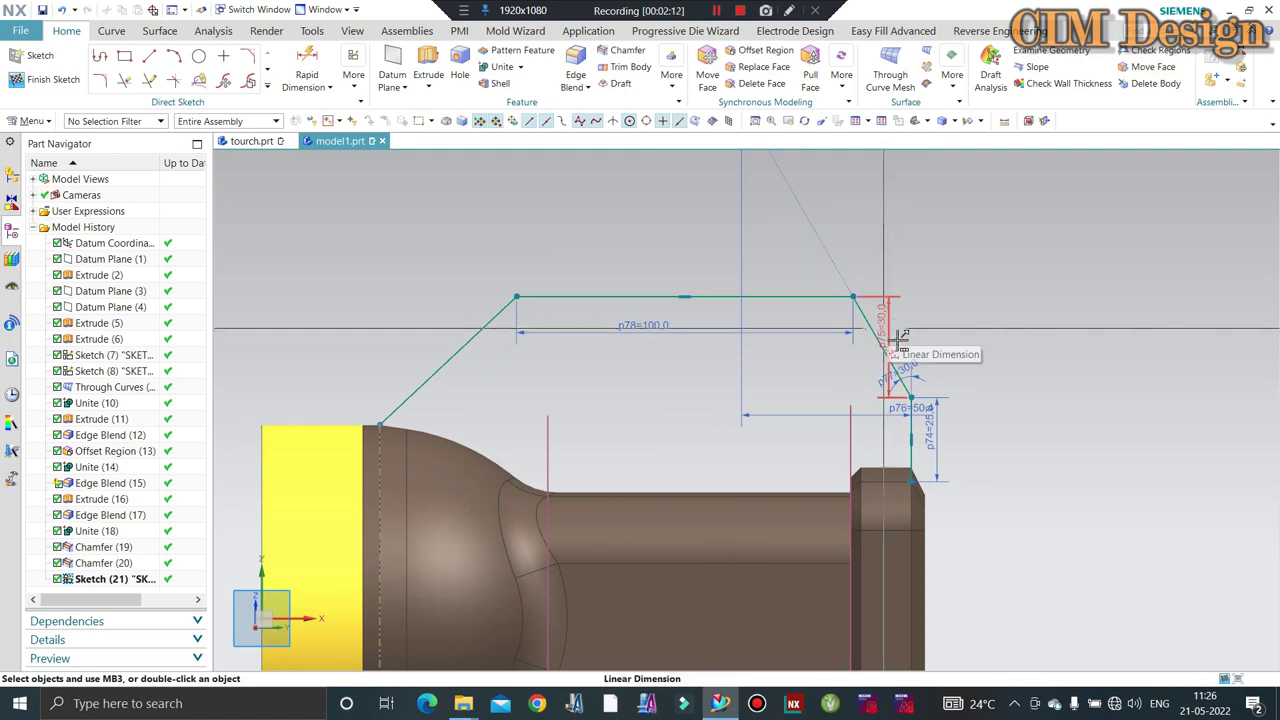
left_click_drag(899, 338, 880, 315)
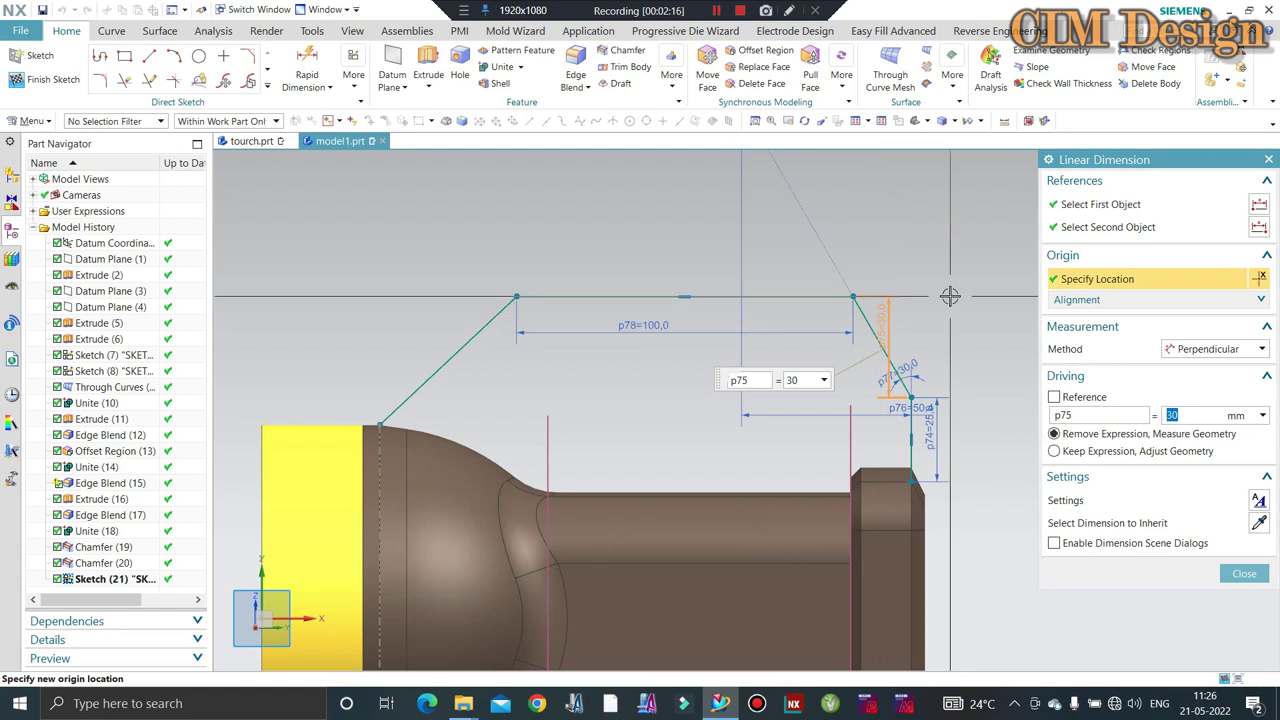
type("5")
key("Return")
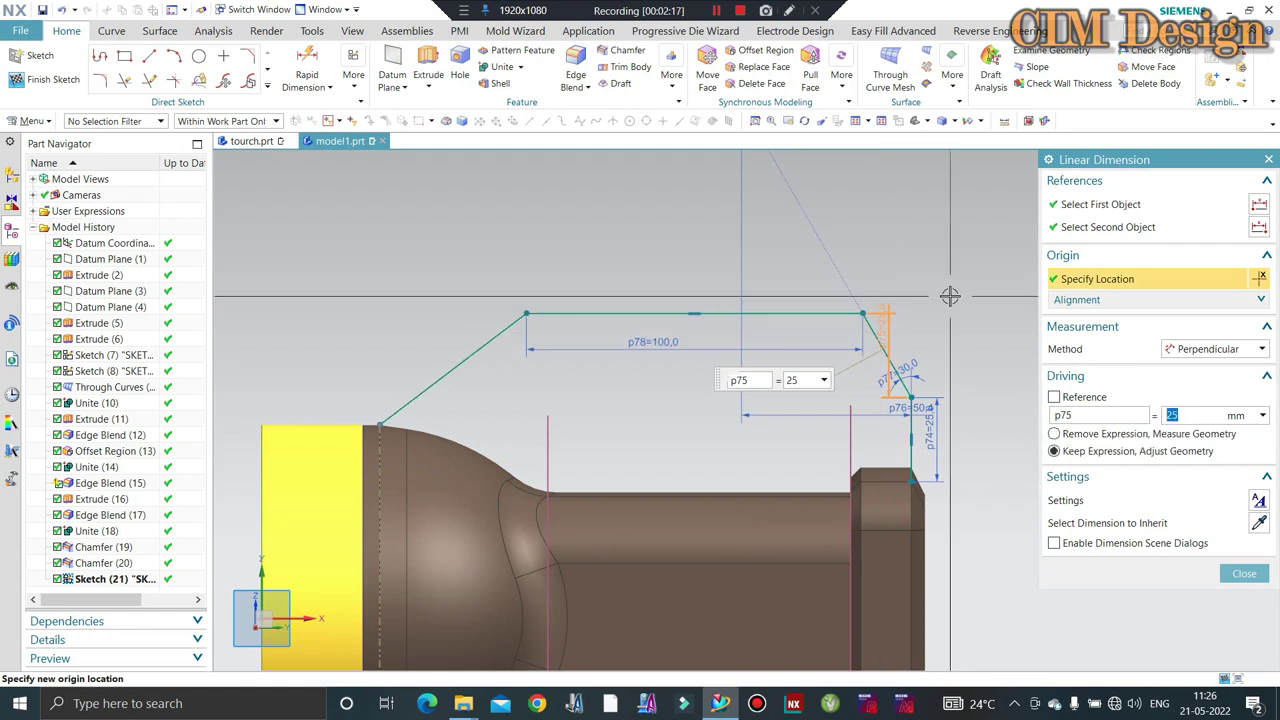
middle_click(950, 296)
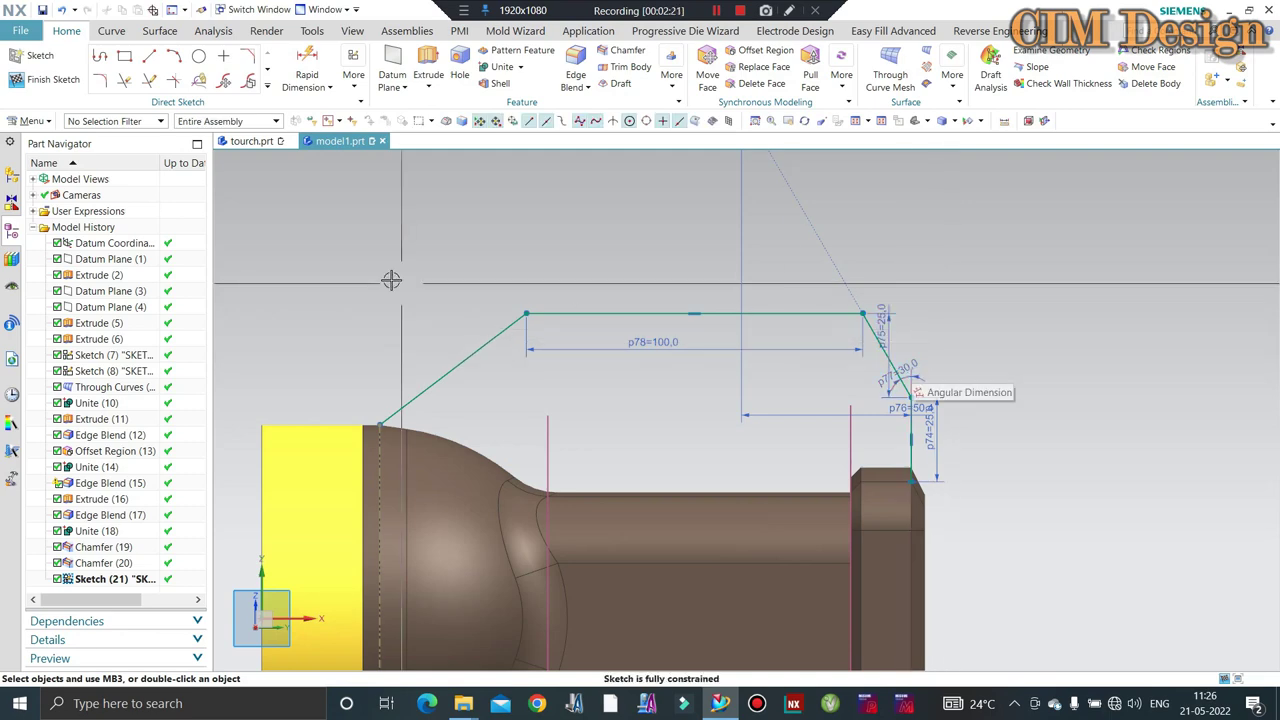
Finish the handle path sketch and view the model at an angled 3D orientation.
scroll(391, 277, "down", 2)
scroll(695, 300, "up", 2)
scroll(766, 429, "up", 2)
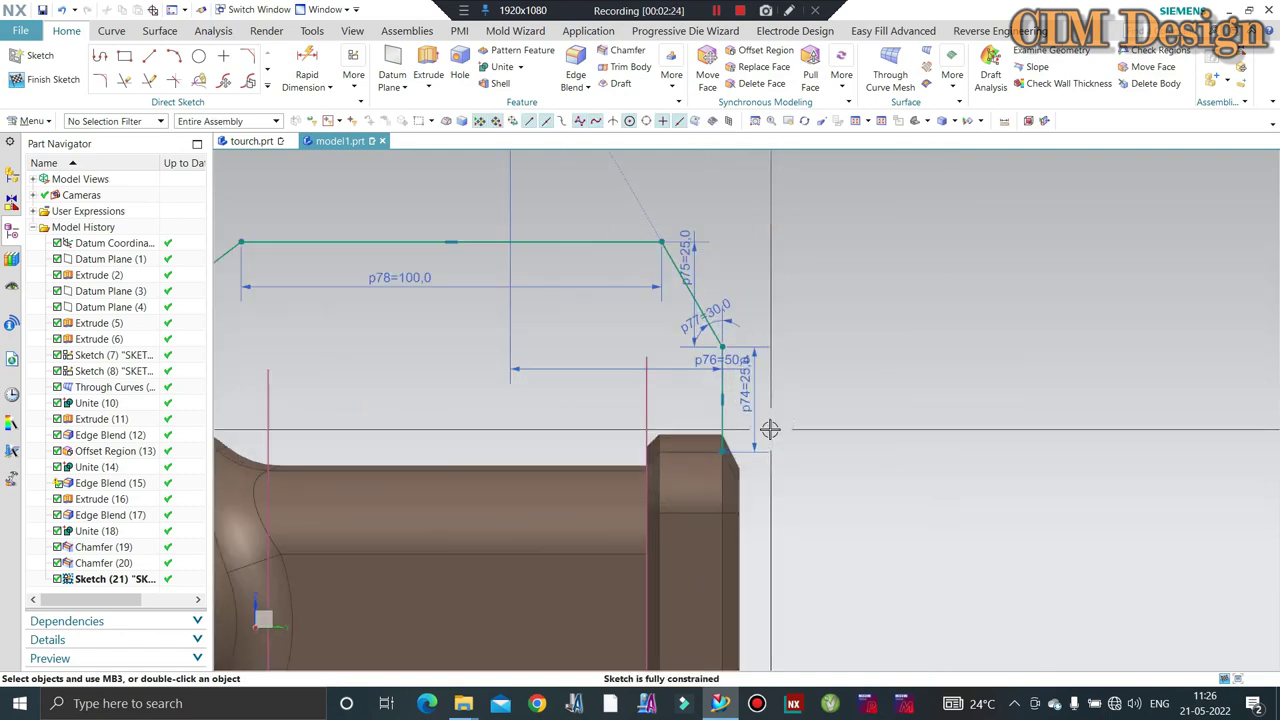
scroll(1003, 440, "down", 3)
scroll(880, 410, "up", 3)
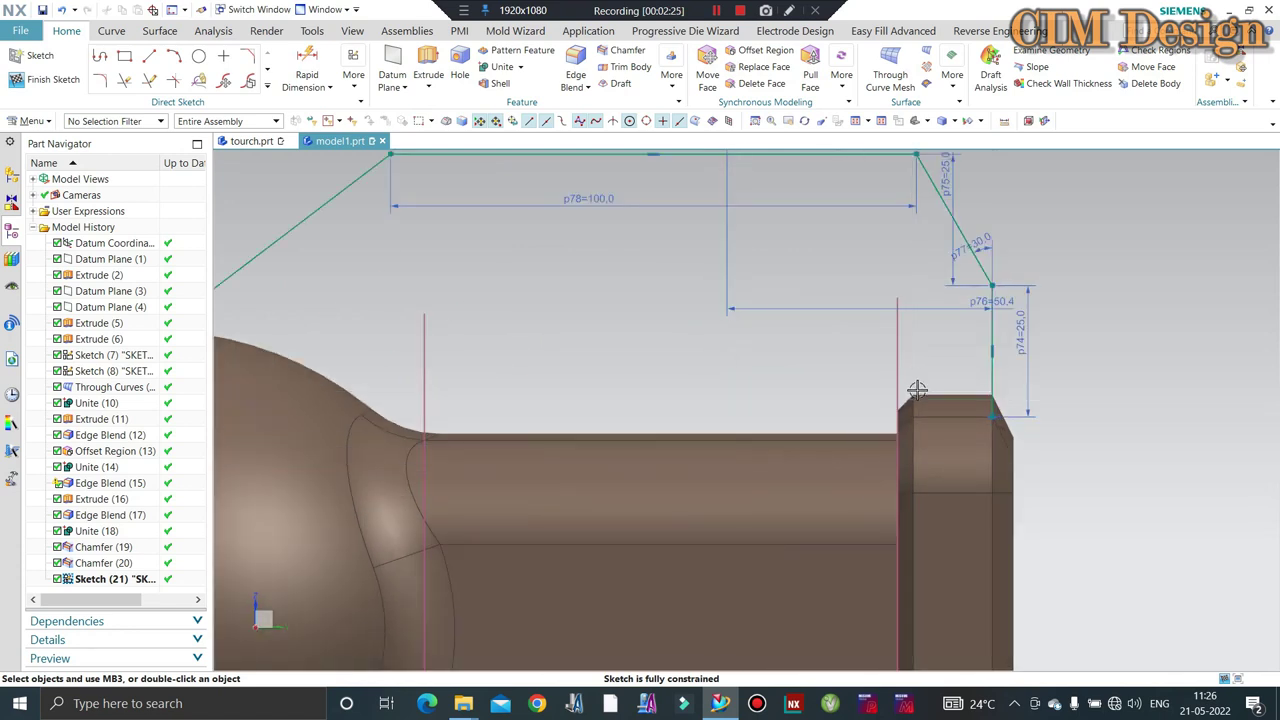
scroll(868, 398, "down", 2)
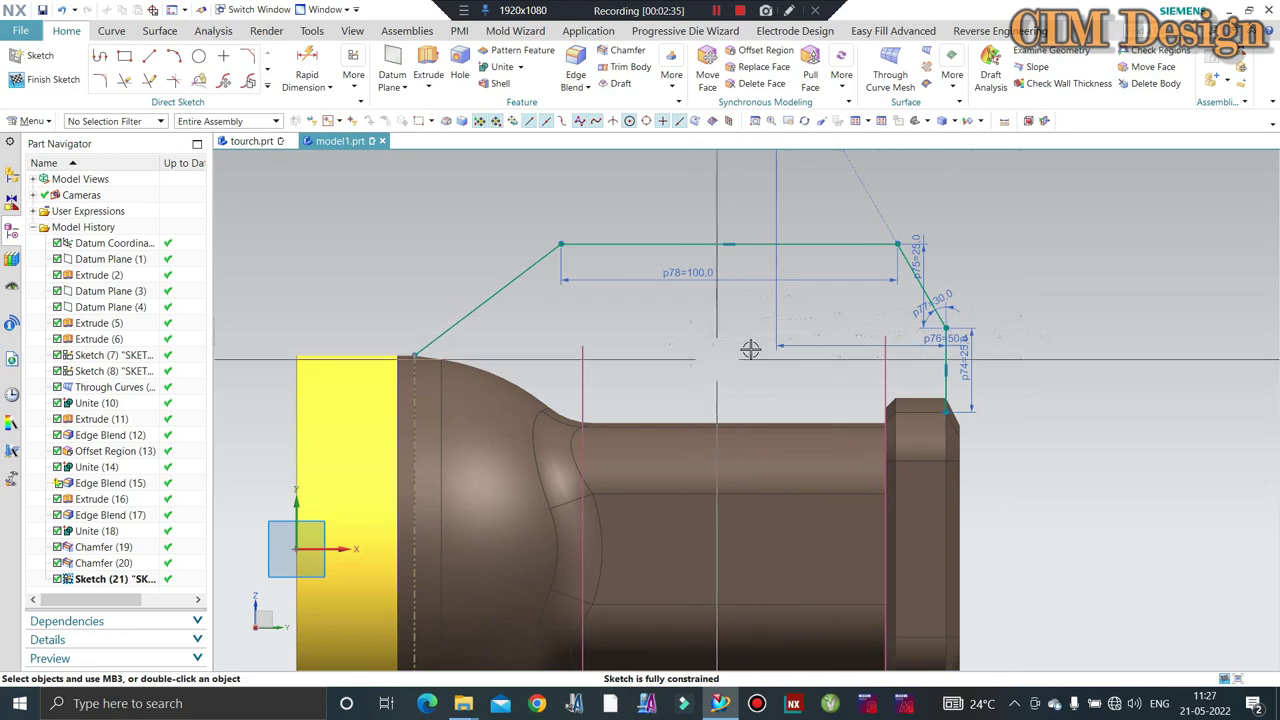
left_click(35, 88)
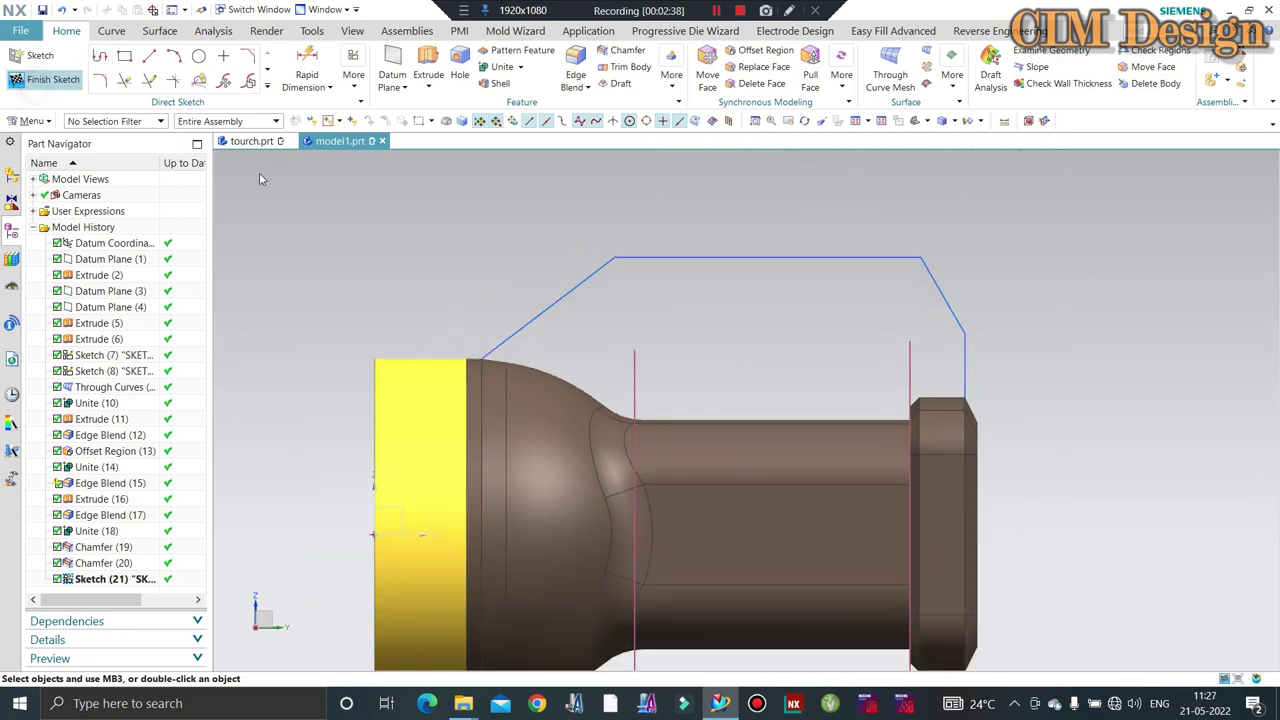
middle_click_drag(529, 223, 566, 256)
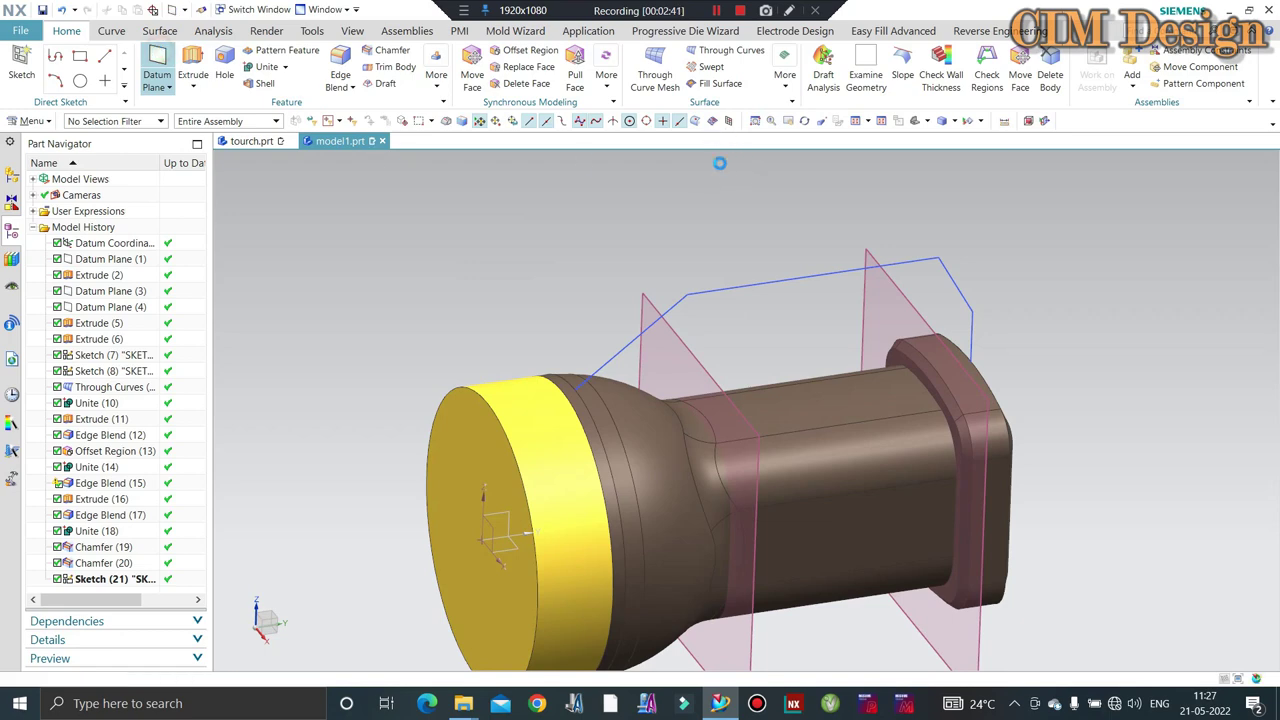
Create Point and Direction datum planes normal to the path at both top-line ends and the slanted line's lower end.
left_click(1110, 187)
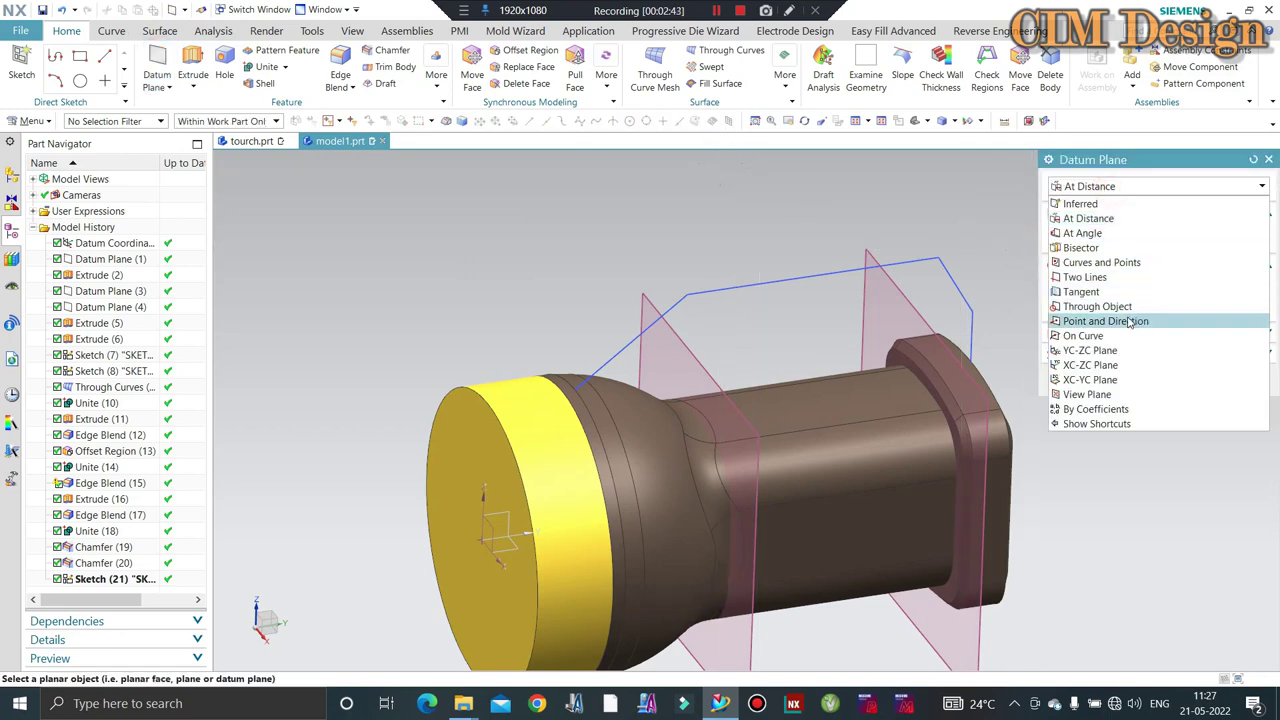
left_click(1100, 320)
scroll(690, 298, "up", 2)
left_click(693, 299)
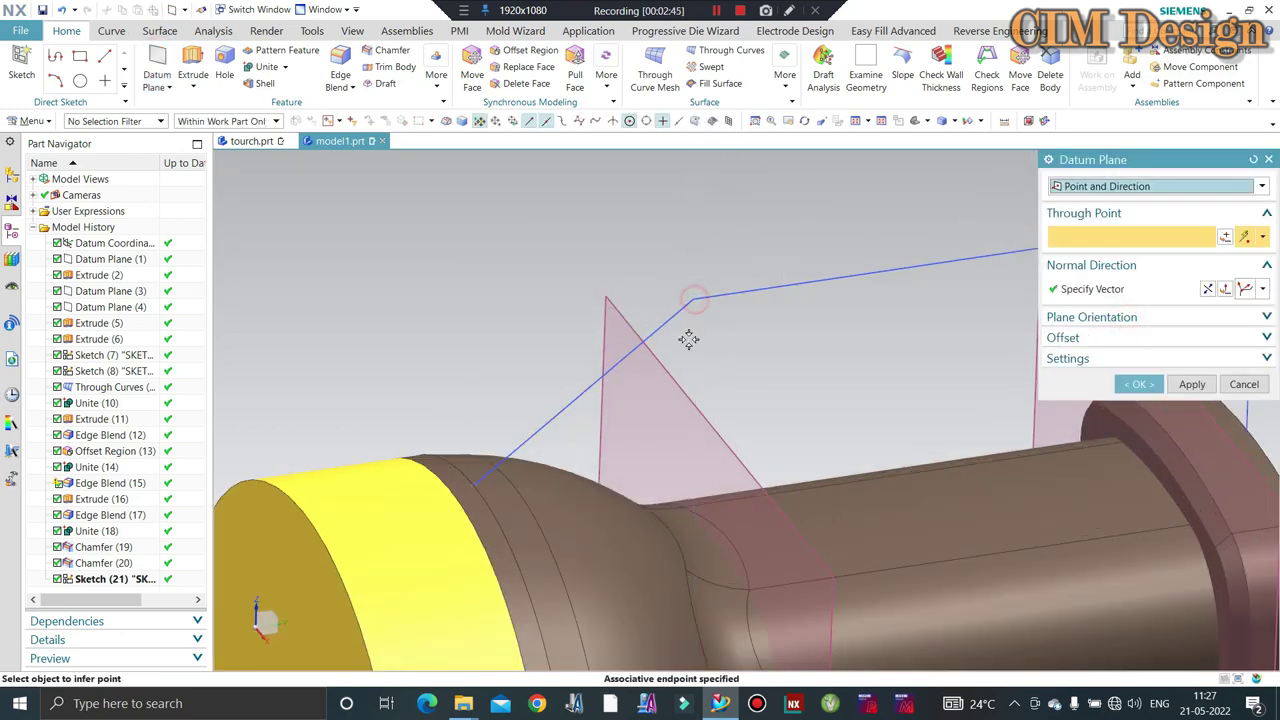
left_click(665, 322)
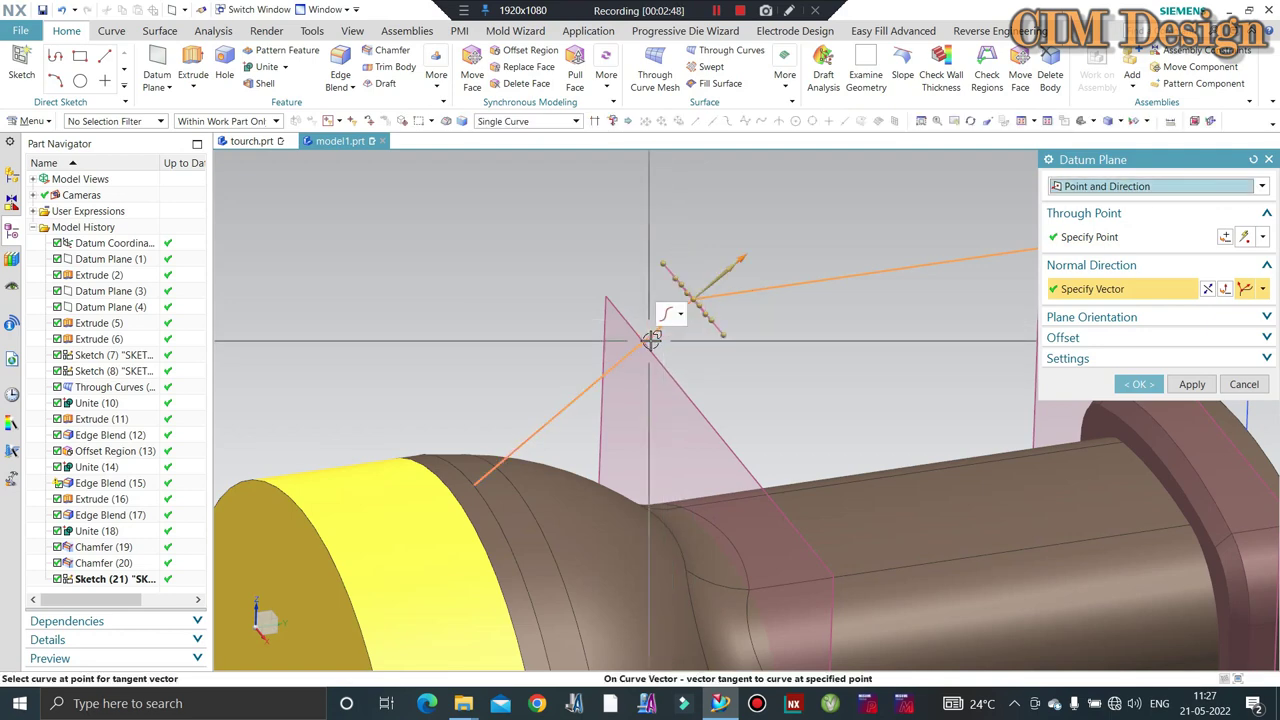
left_click(1191, 384)
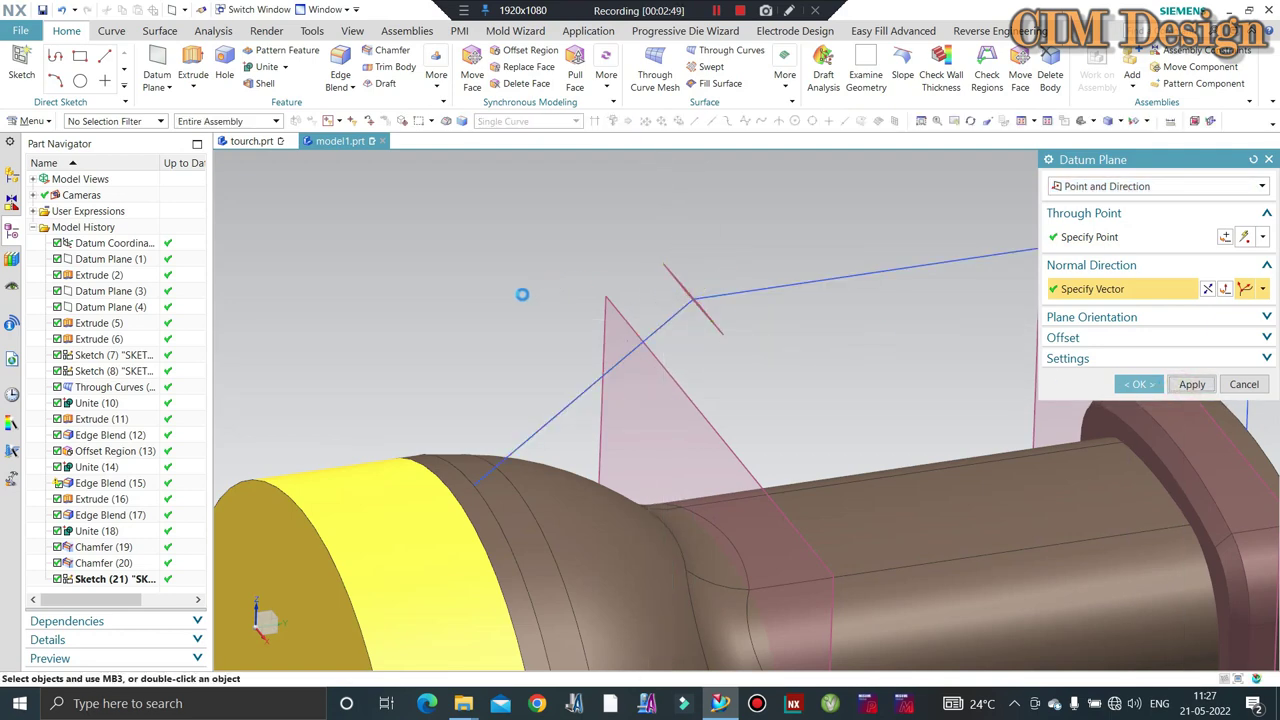
scroll(737, 274, "down", 3)
scroll(766, 249, "up", 3)
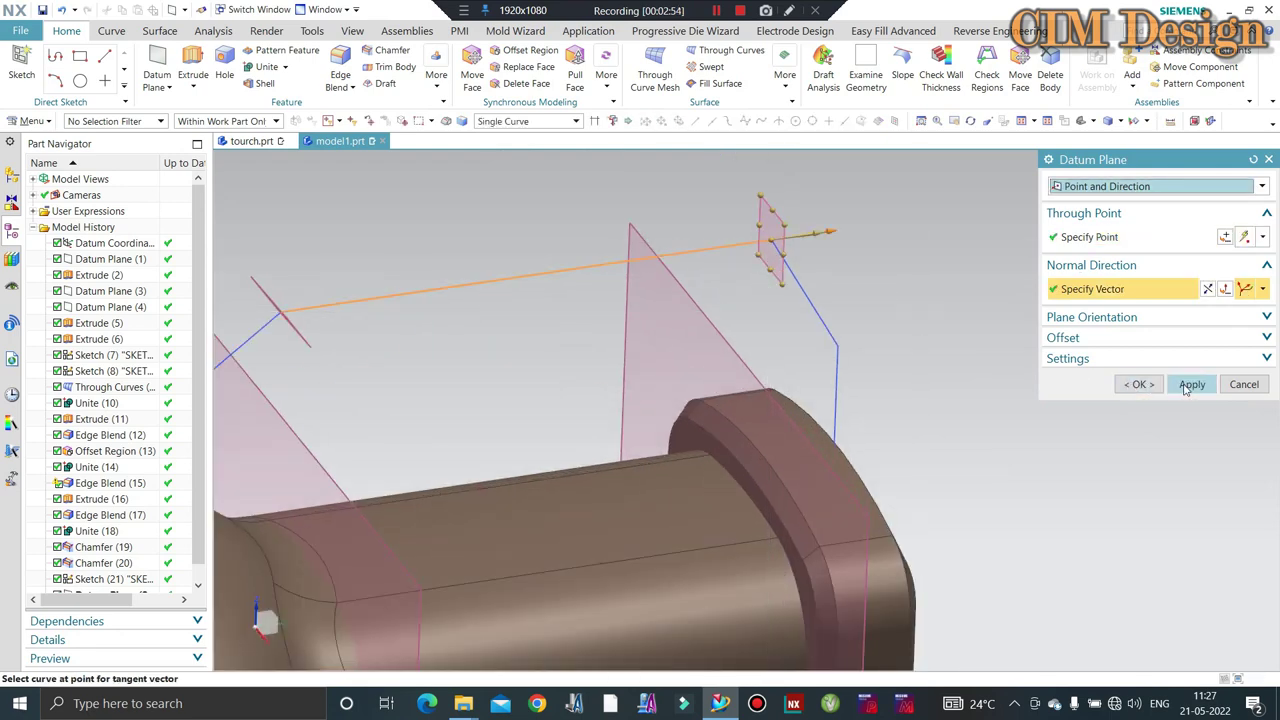
left_click(1188, 386)
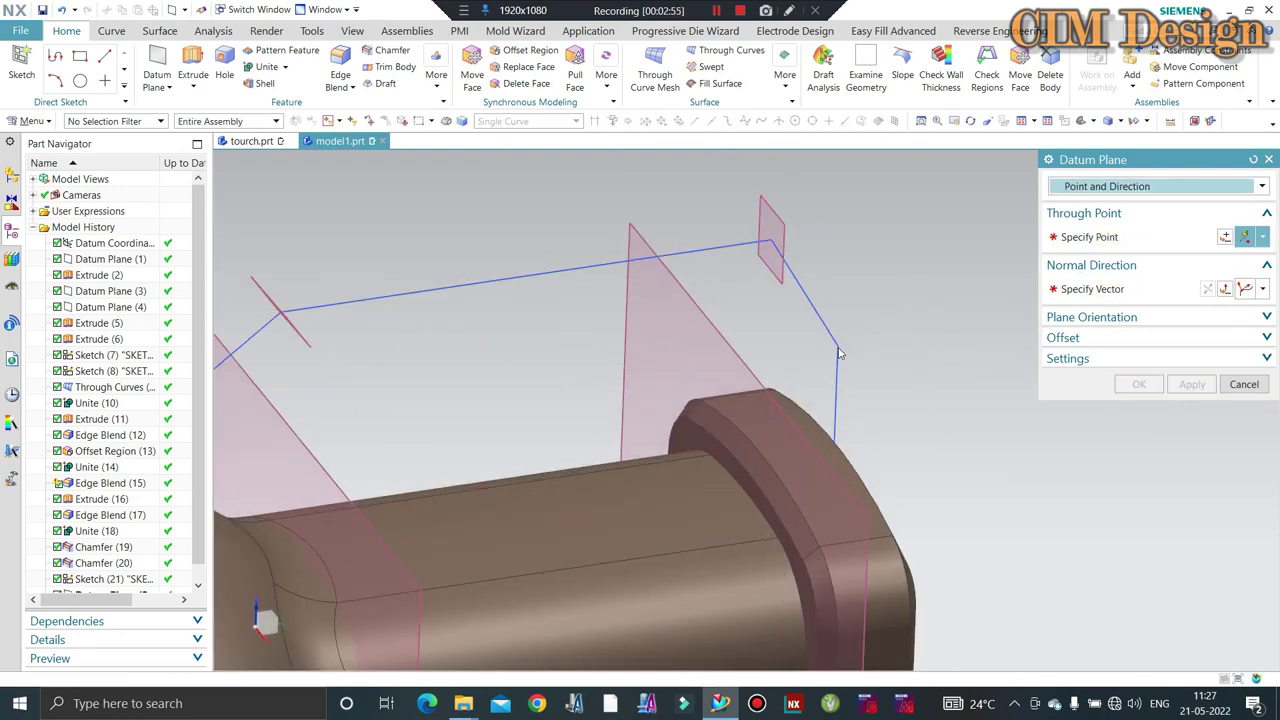
left_click(850, 362)
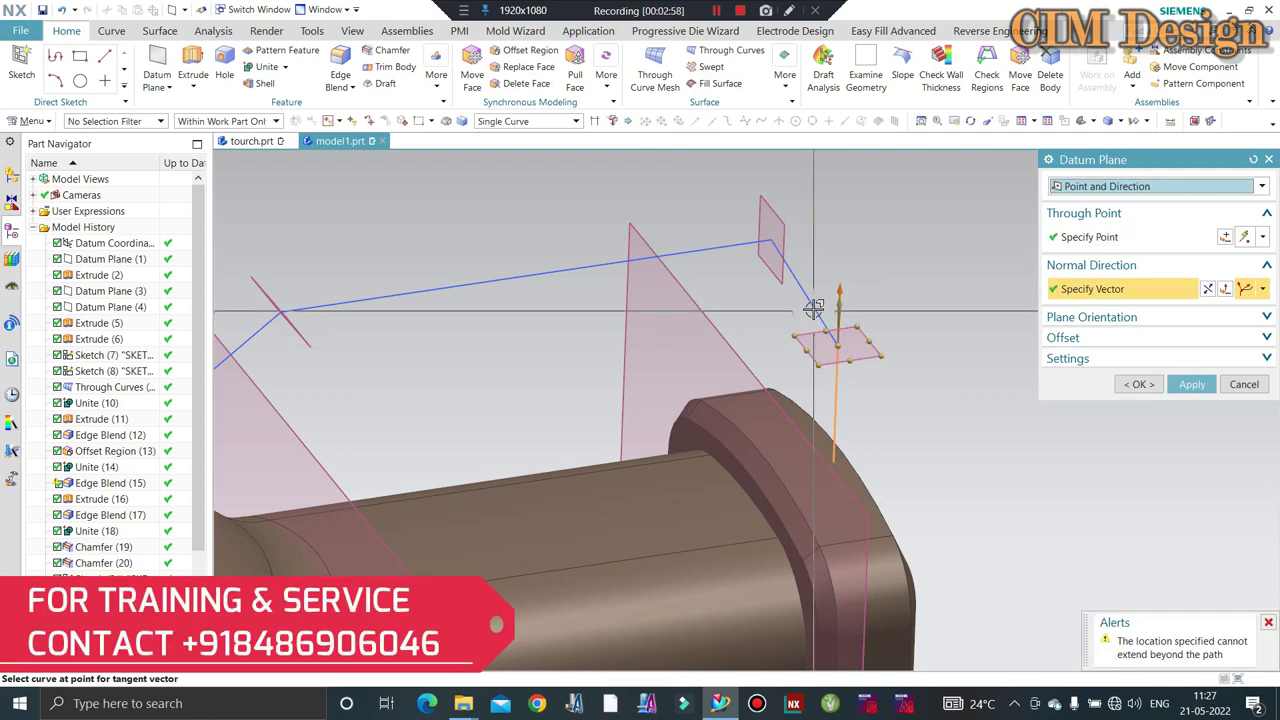
left_click(856, 394)
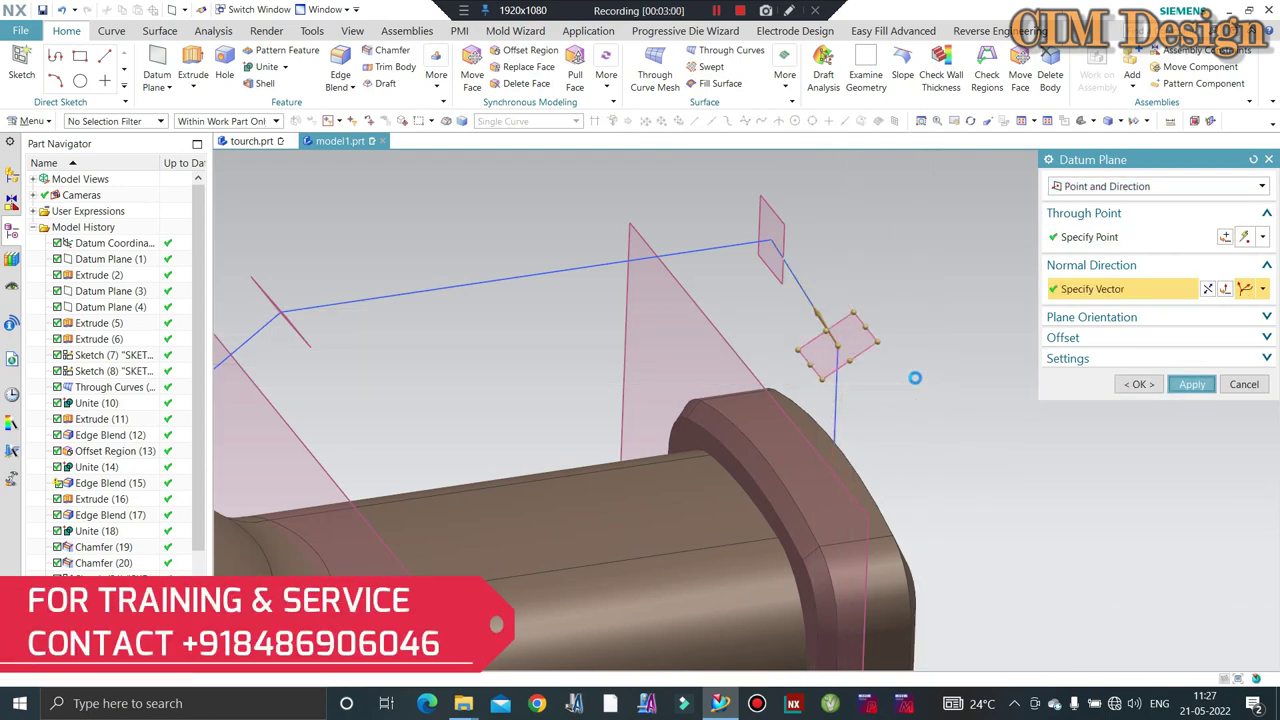
middle_click(976, 357)
Hide Datum Planes (3) and (4) at the torch's neck and flange, then switch to a side view.
scroll(914, 289, "down", 2)
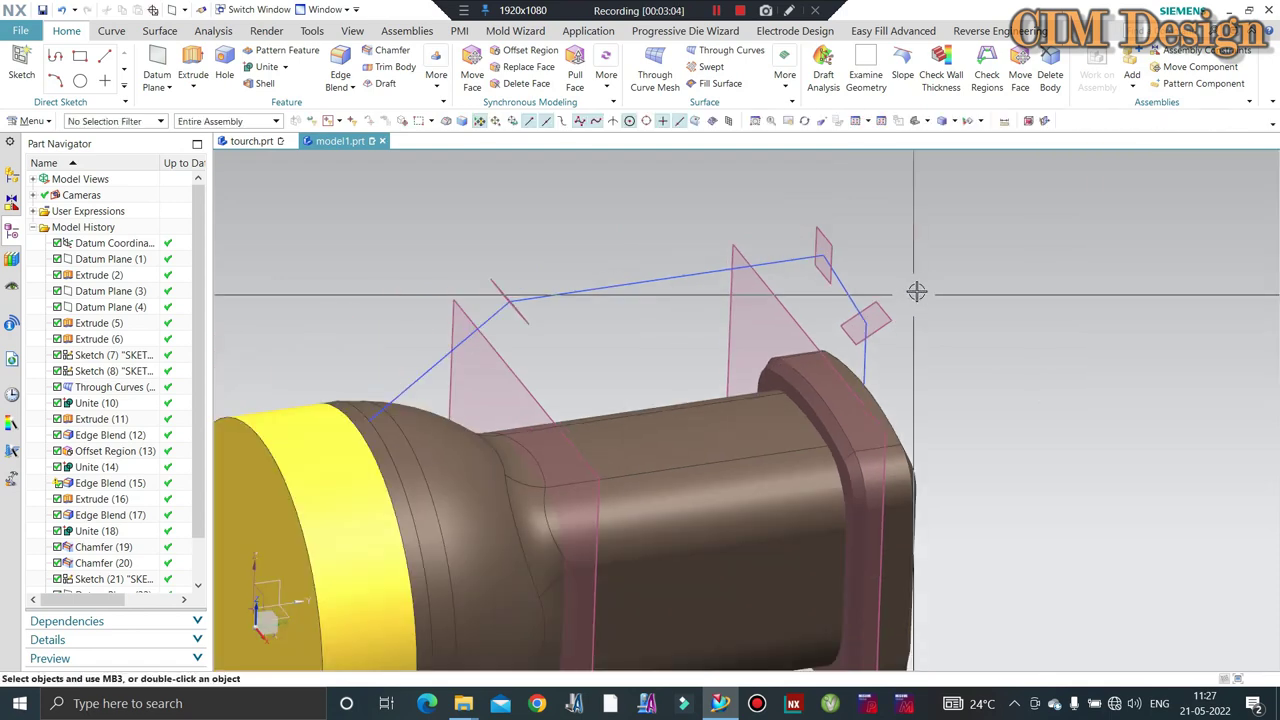
middle_click_drag(940, 269, 608, 392)
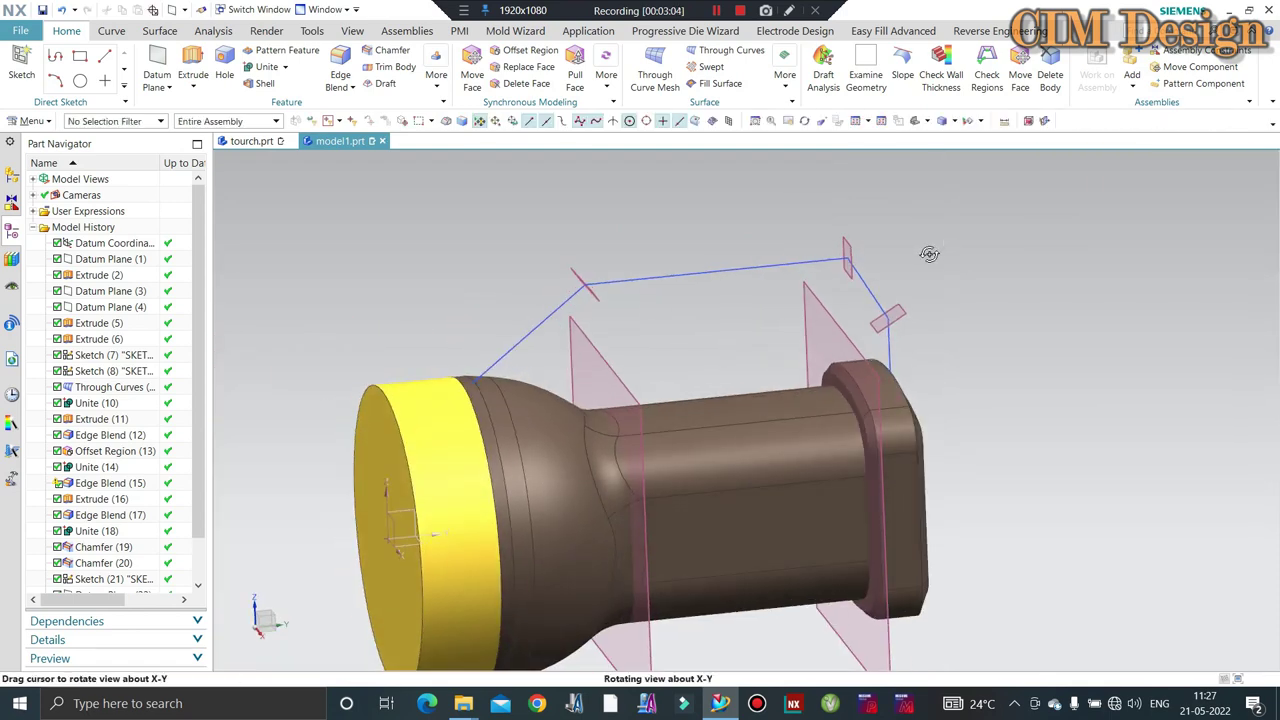
left_click(608, 362)
key("ctrl+b")
left_click(820, 300)
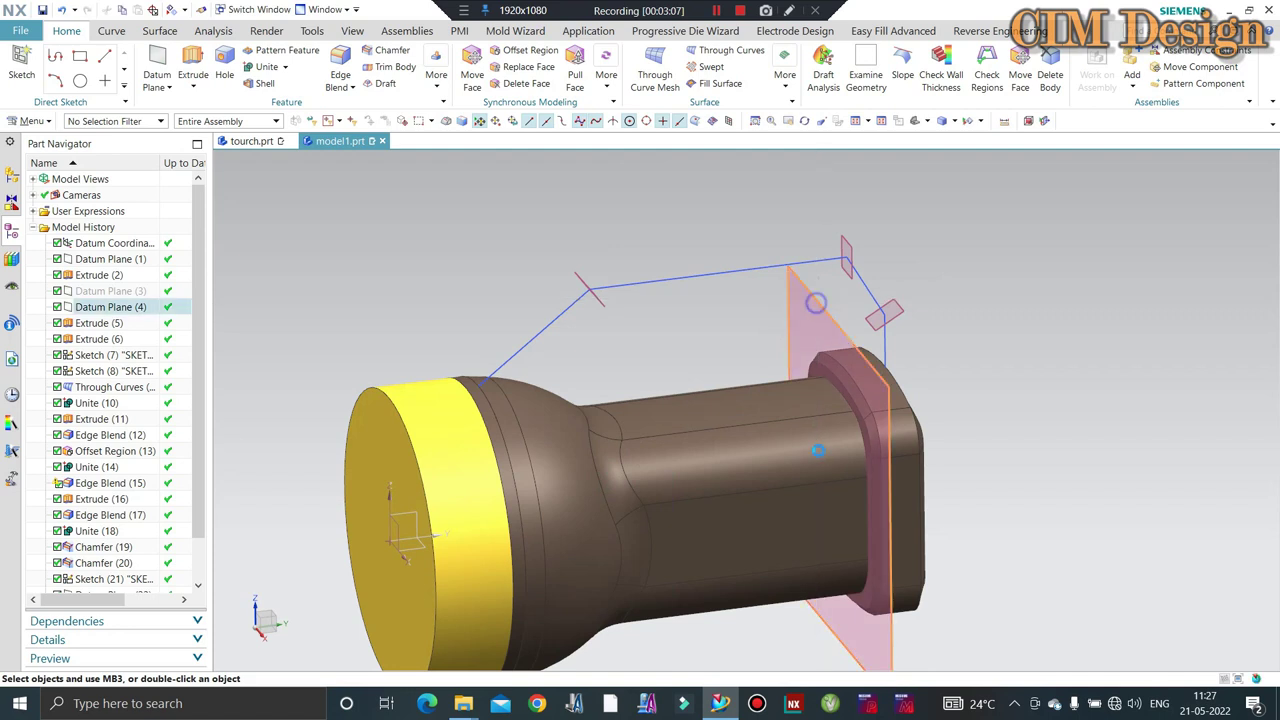
key("ctrl+b")
middle_click_drag(820, 300, 949, 274)
key("F8")
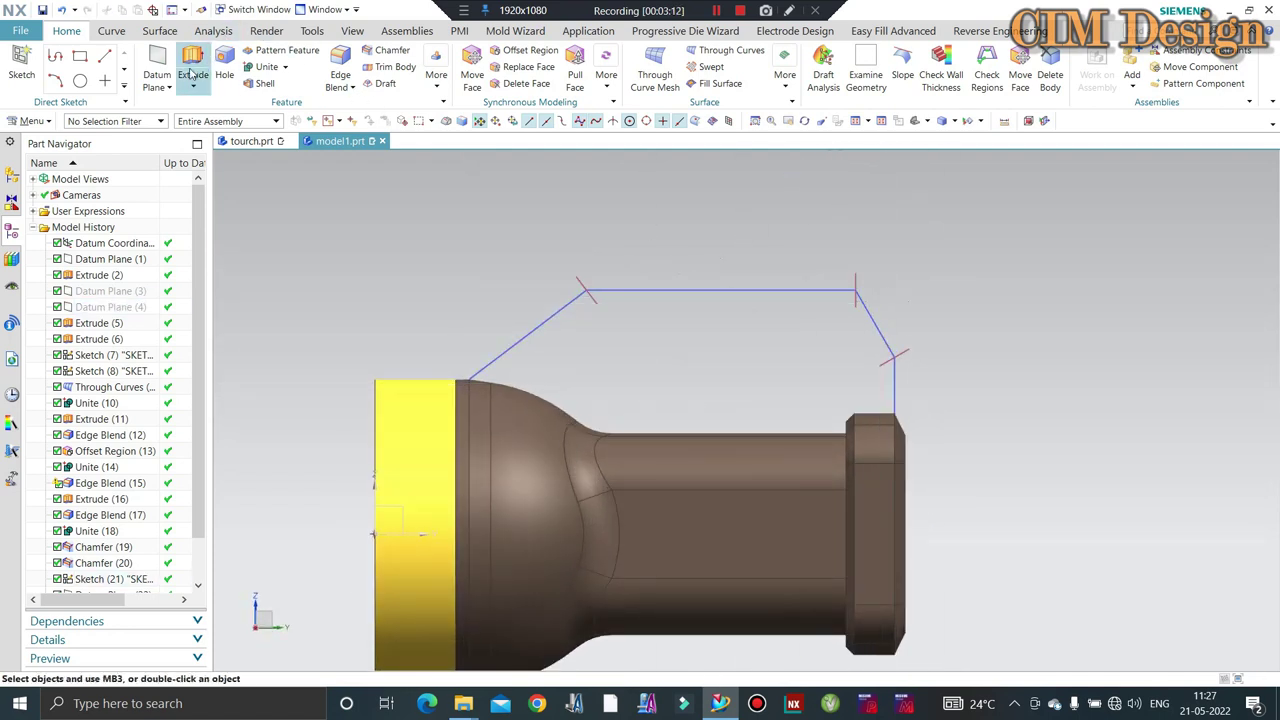
Start and cancel an Extrude, then begin creating a new sketch.
left_click(191, 60)
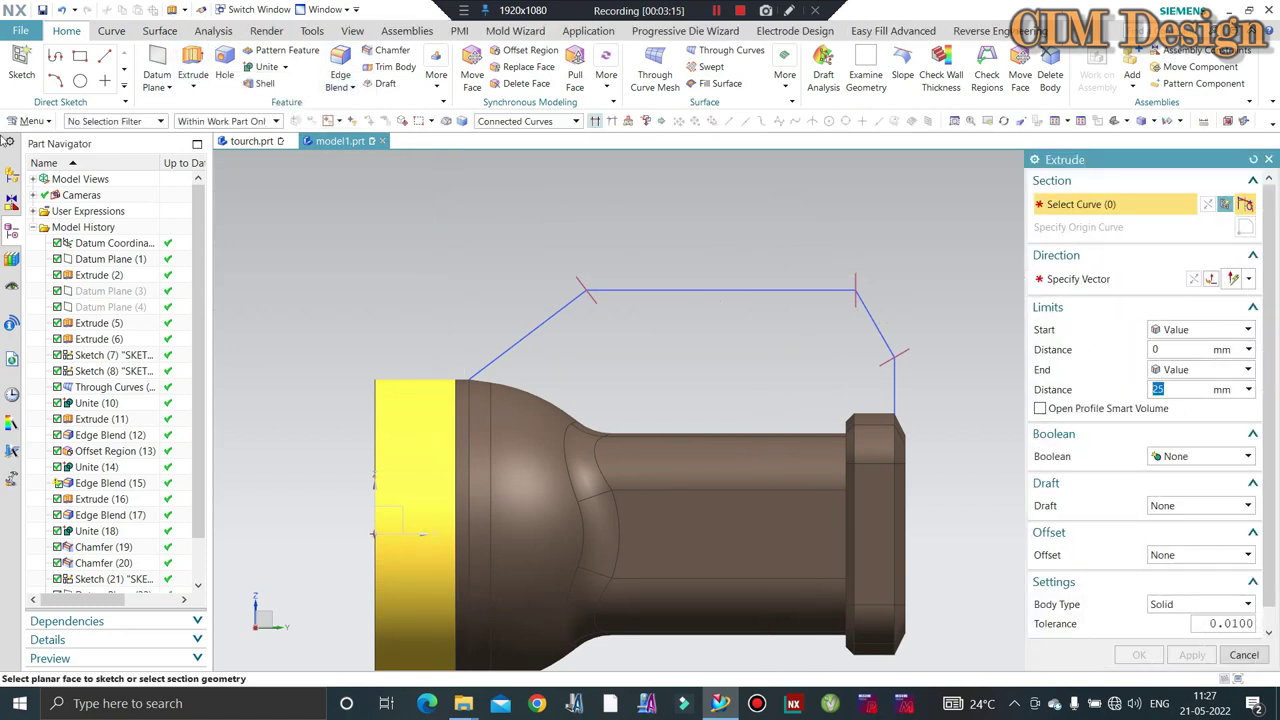
key("Escape")
left_click(30, 66)
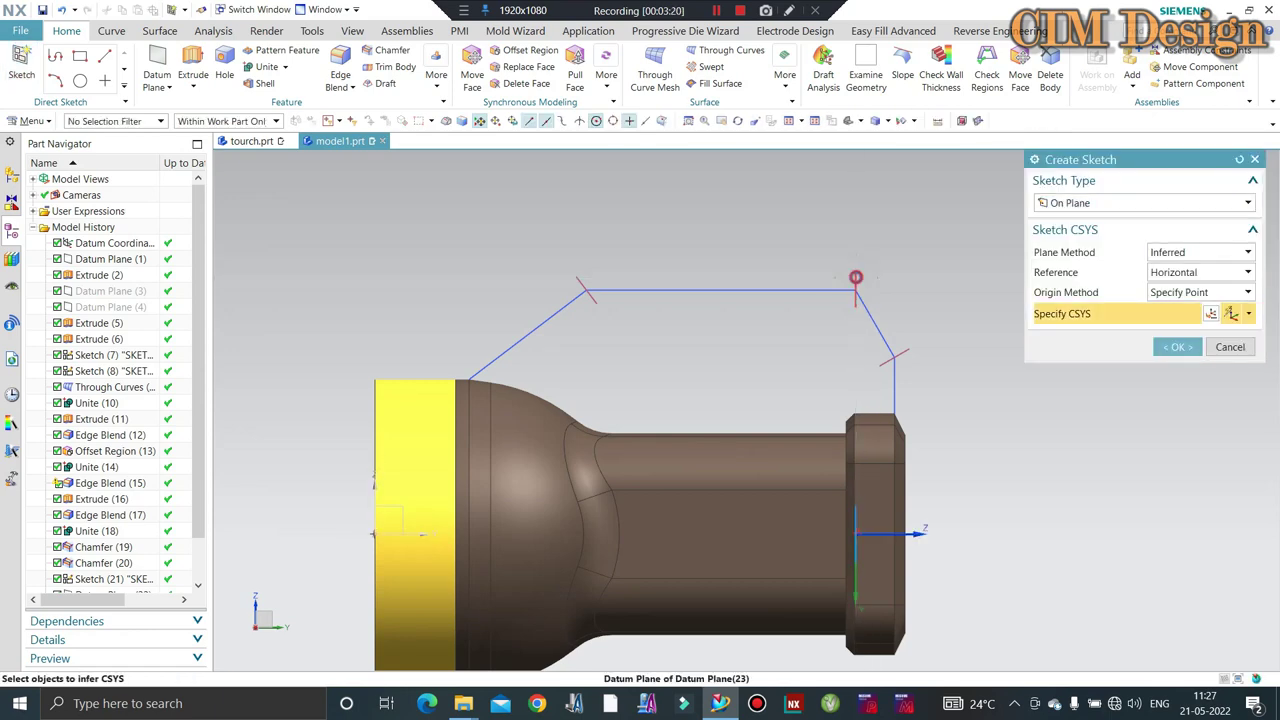
Place the new sketch on the path-end datum plane and view it face-on.
left_click(856, 278)
middle_click_drag(966, 311, 900, 300)
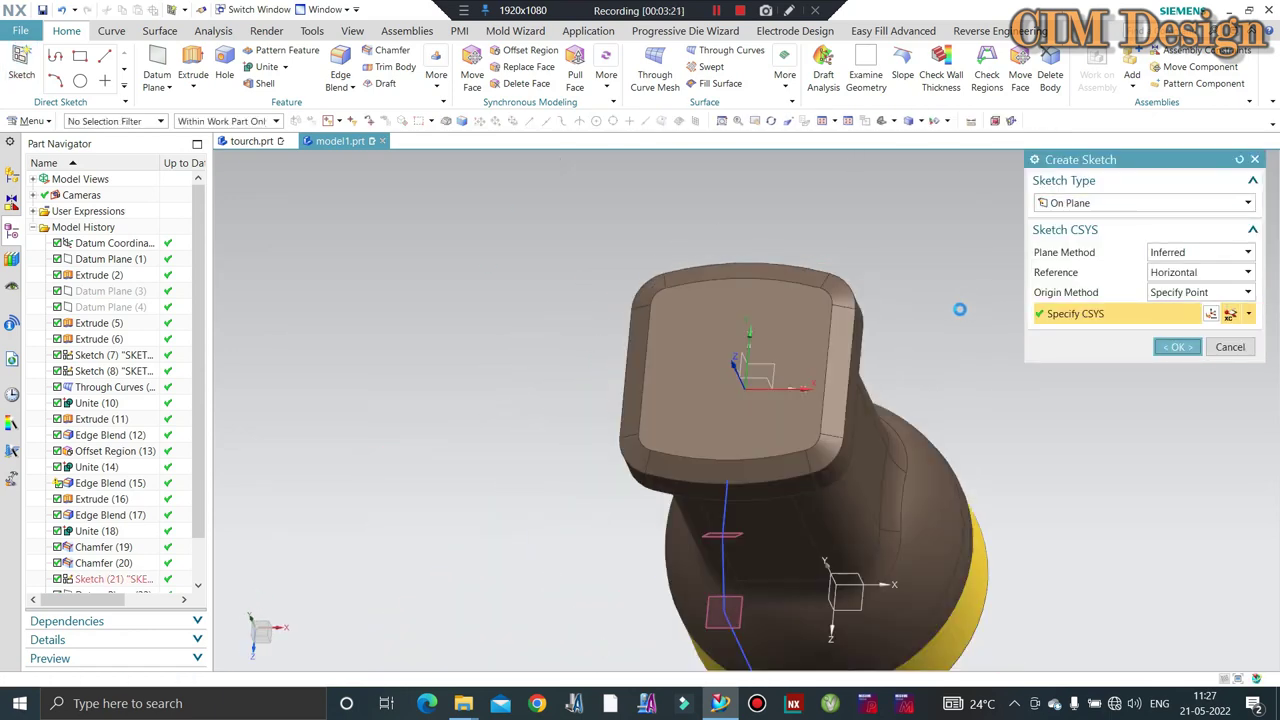
middle_click(900, 300)
mouse_move(752, 217)
middle_mouse_down()
mouse_move(879, 177)
mouse_move(923, 240)
middle_mouse_up()
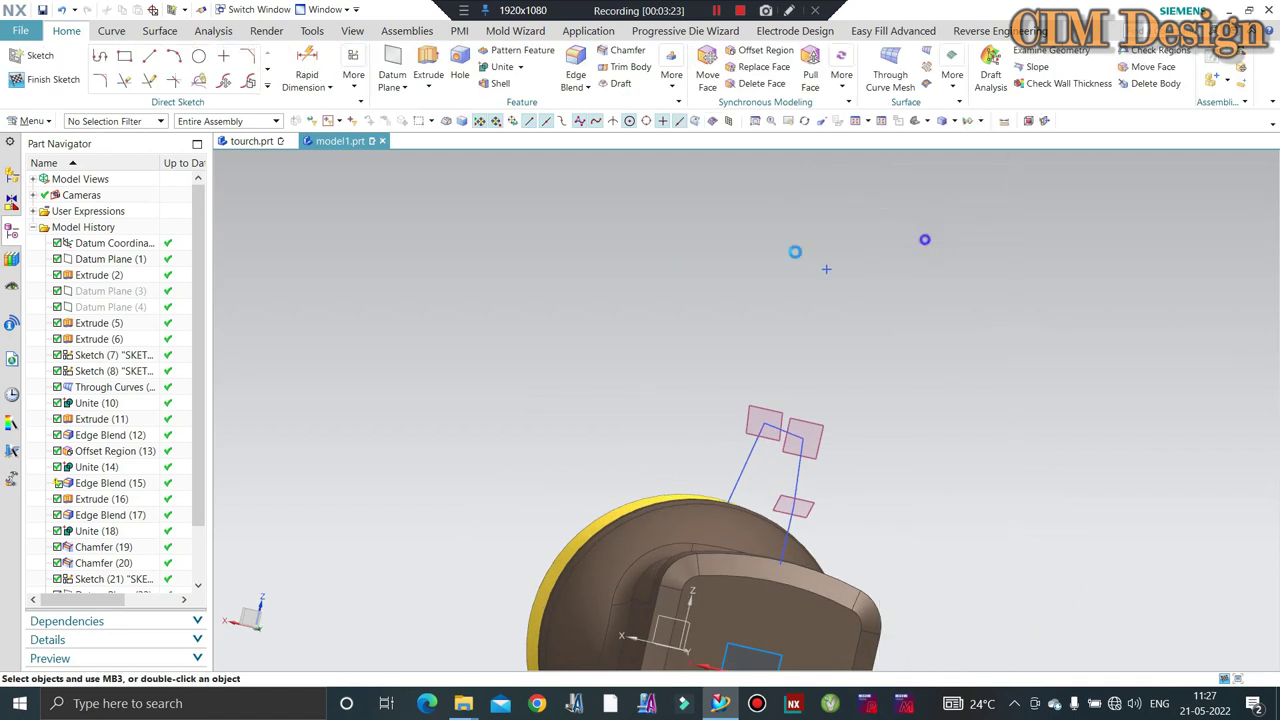
key("F8")
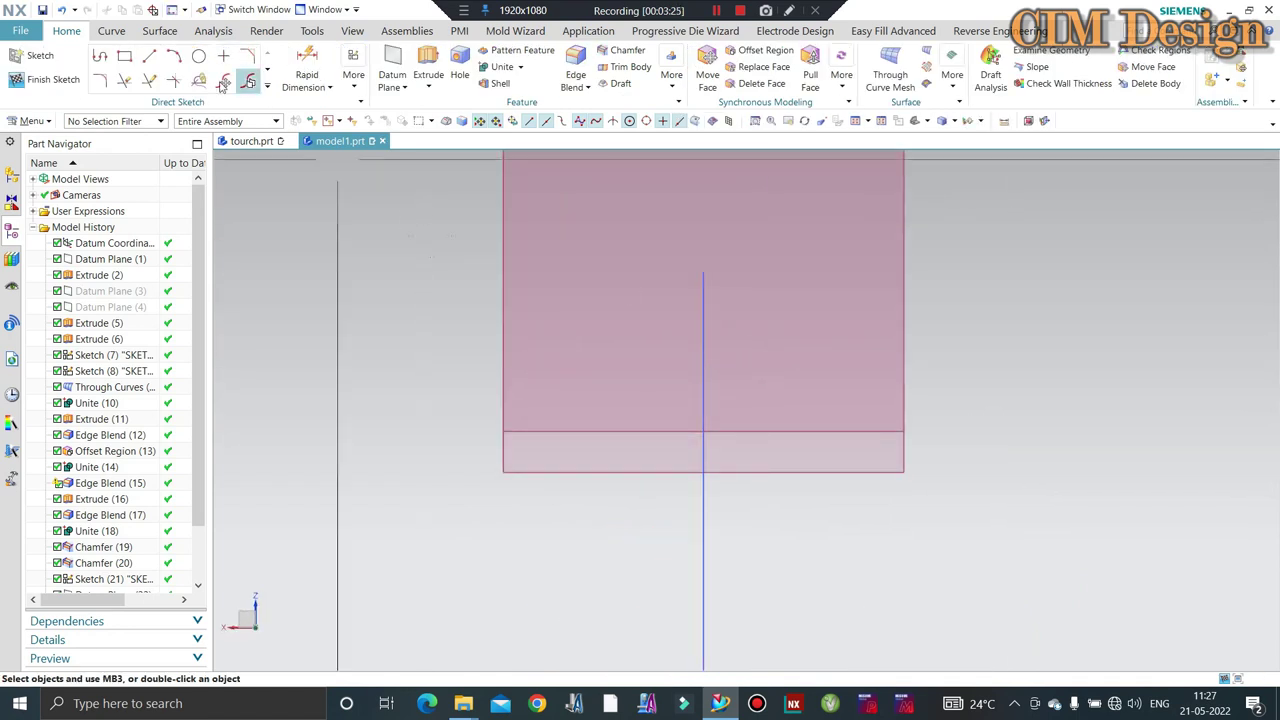
Draw a rectangle straddling the path line.
left_click(126, 59)
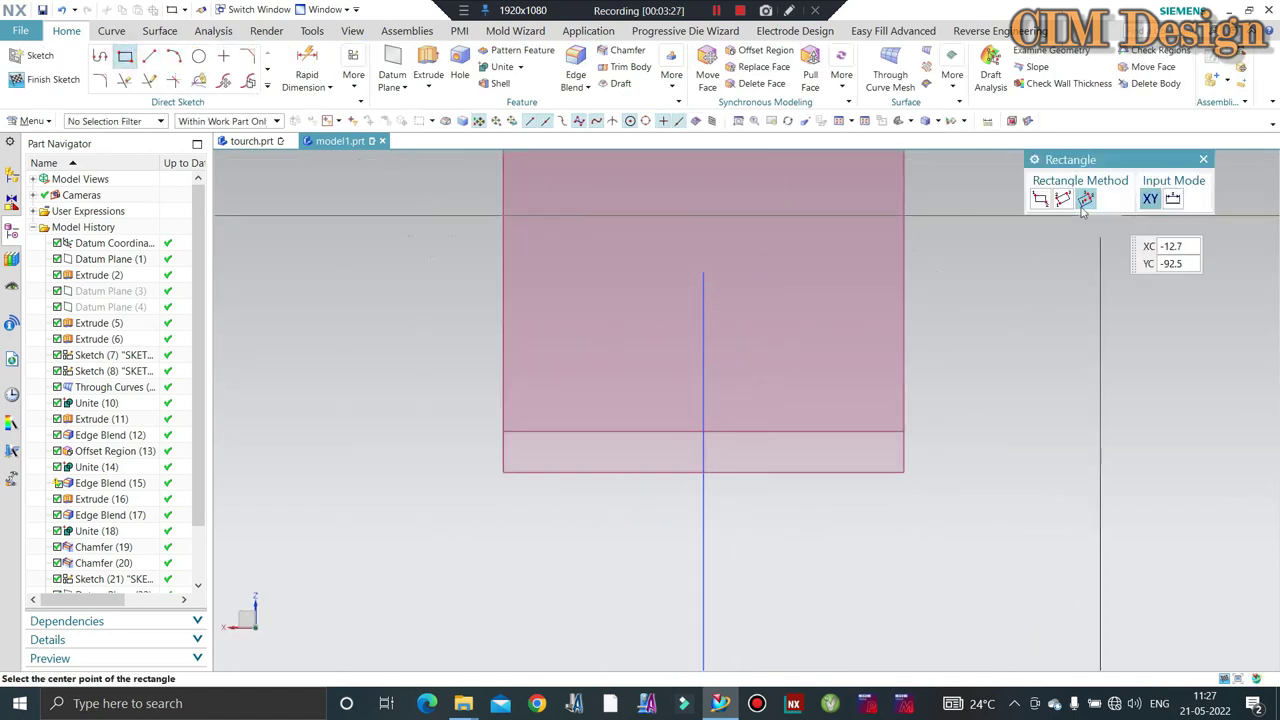
left_click(524, 284)
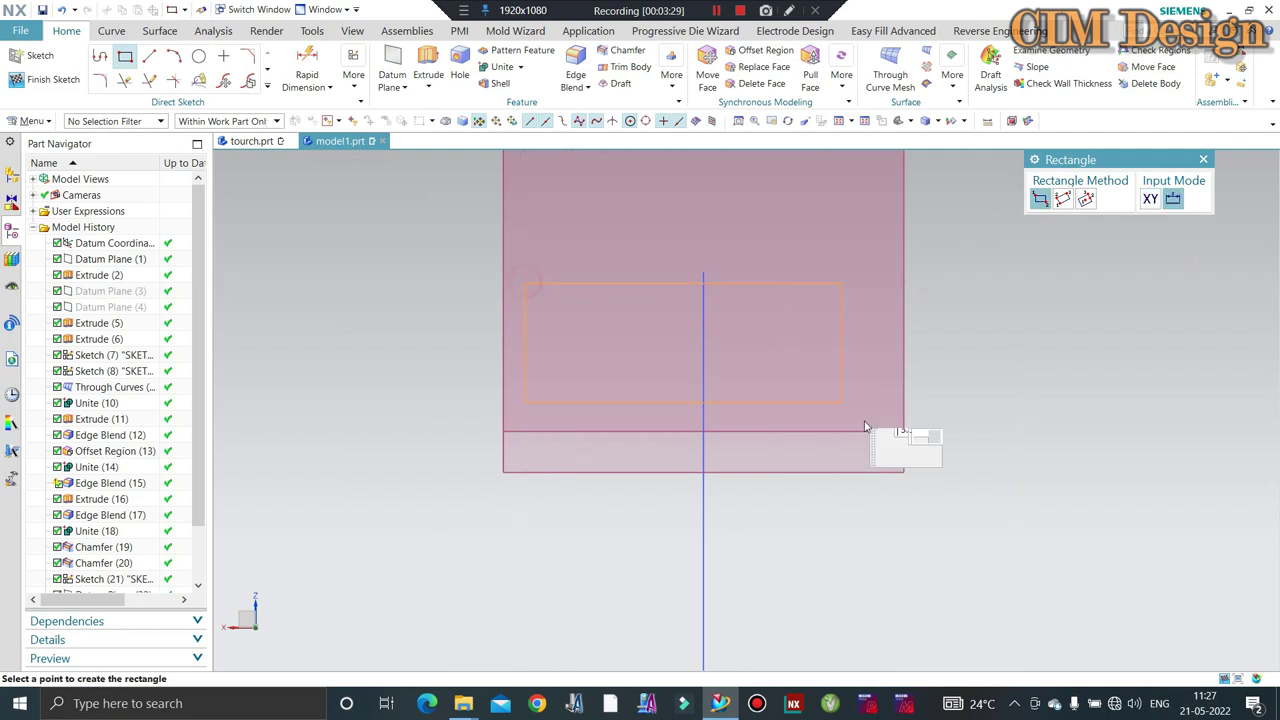
left_click(911, 519)
key("Escape")
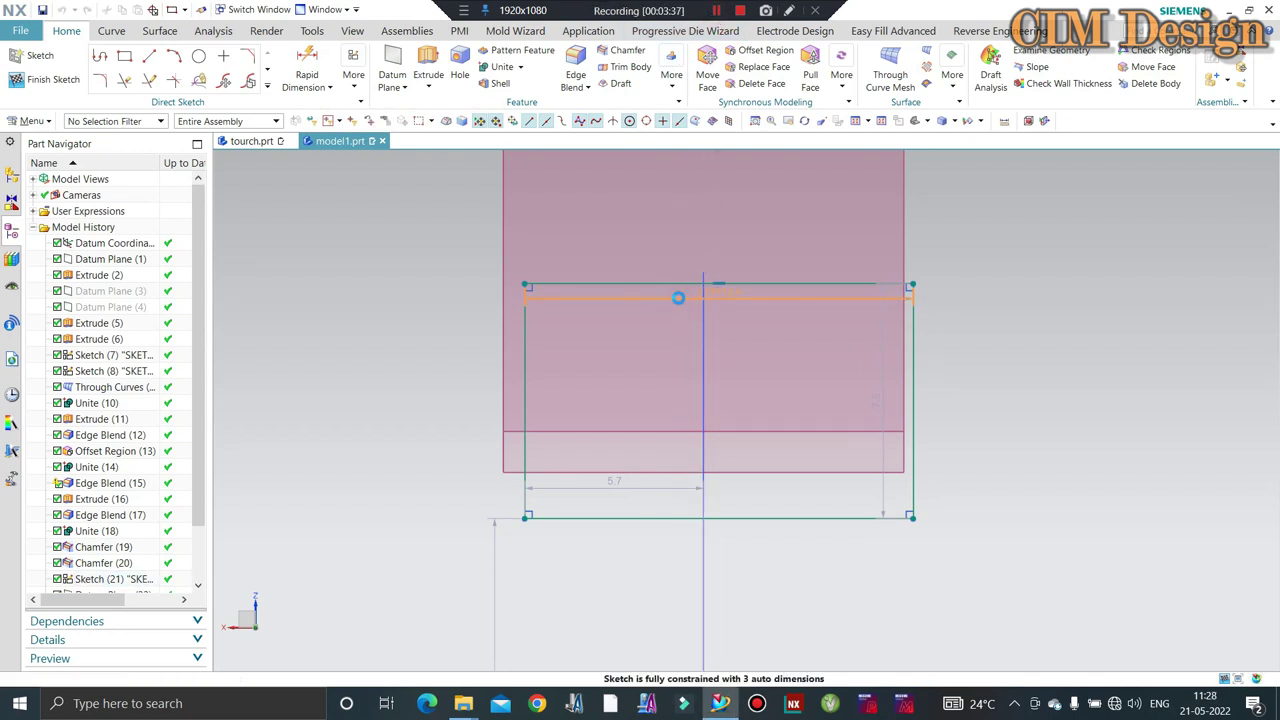
Set the rectangle's width dimension to 25.
double_click(678, 298)
key("Return")
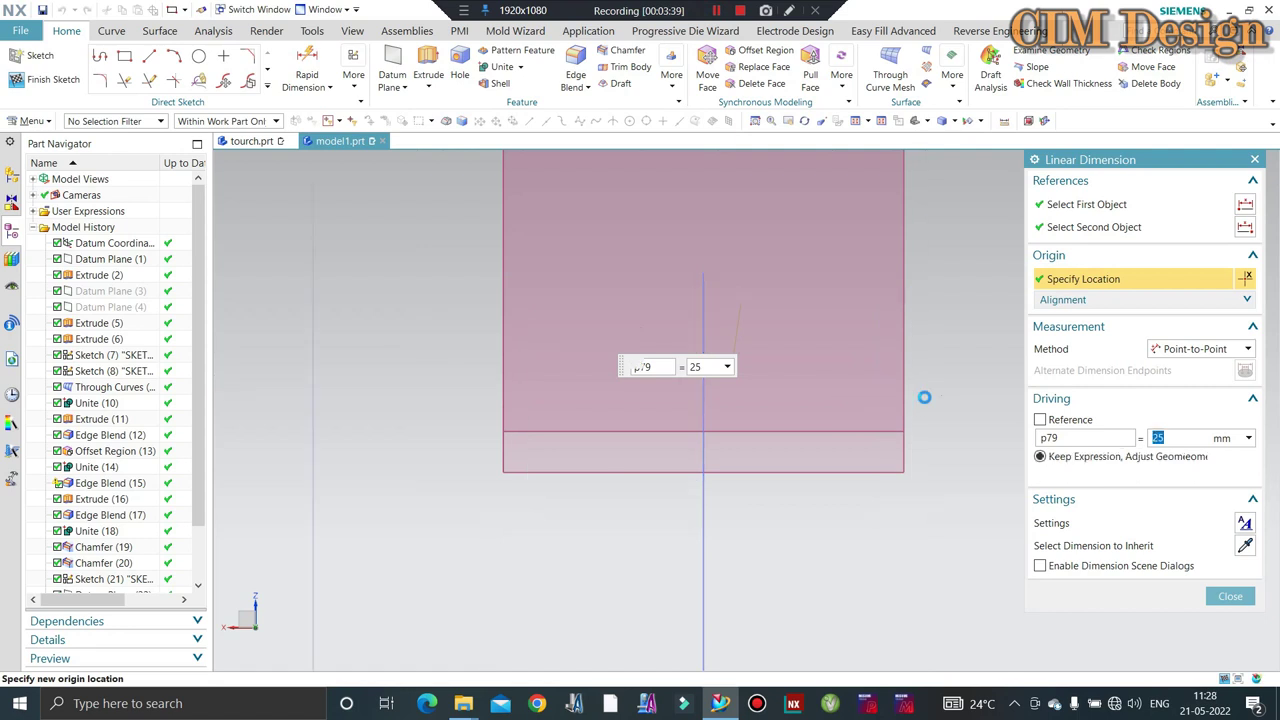
scroll(826, 420, "down", 5)
scroll(771, 389, "down", 2)
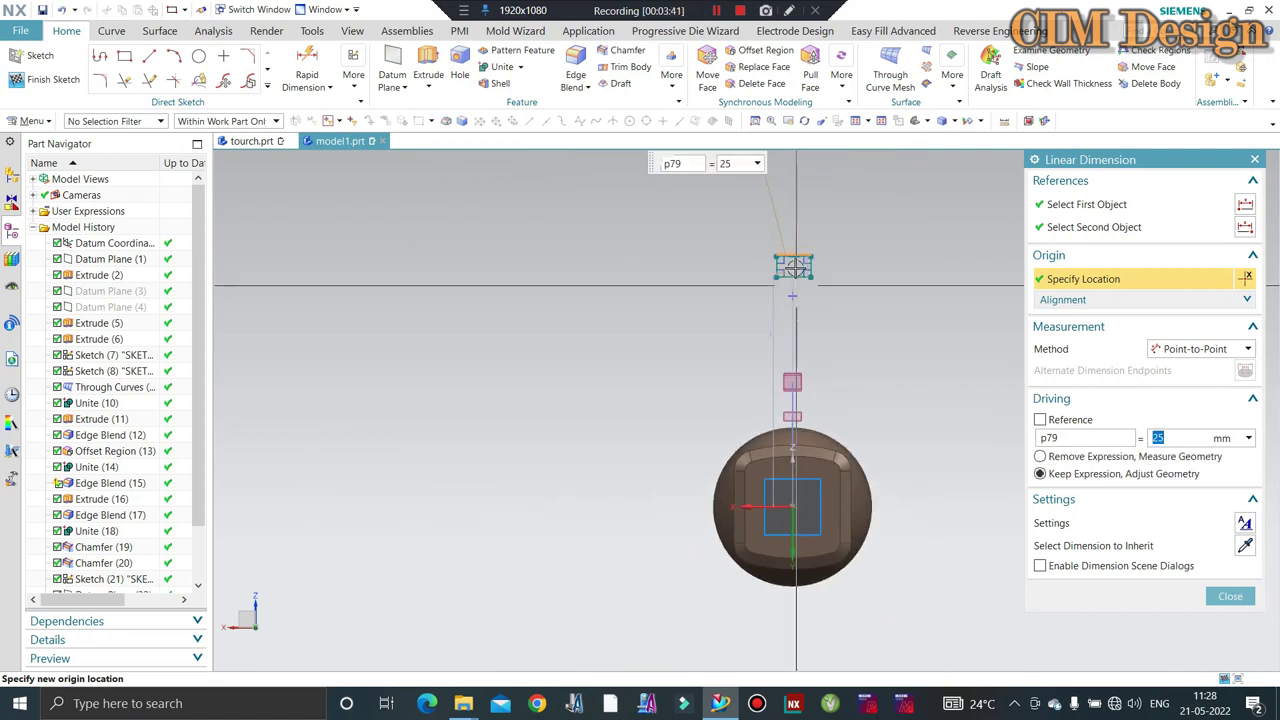
scroll(790, 374, "up", 3)
left_click(770, 300)
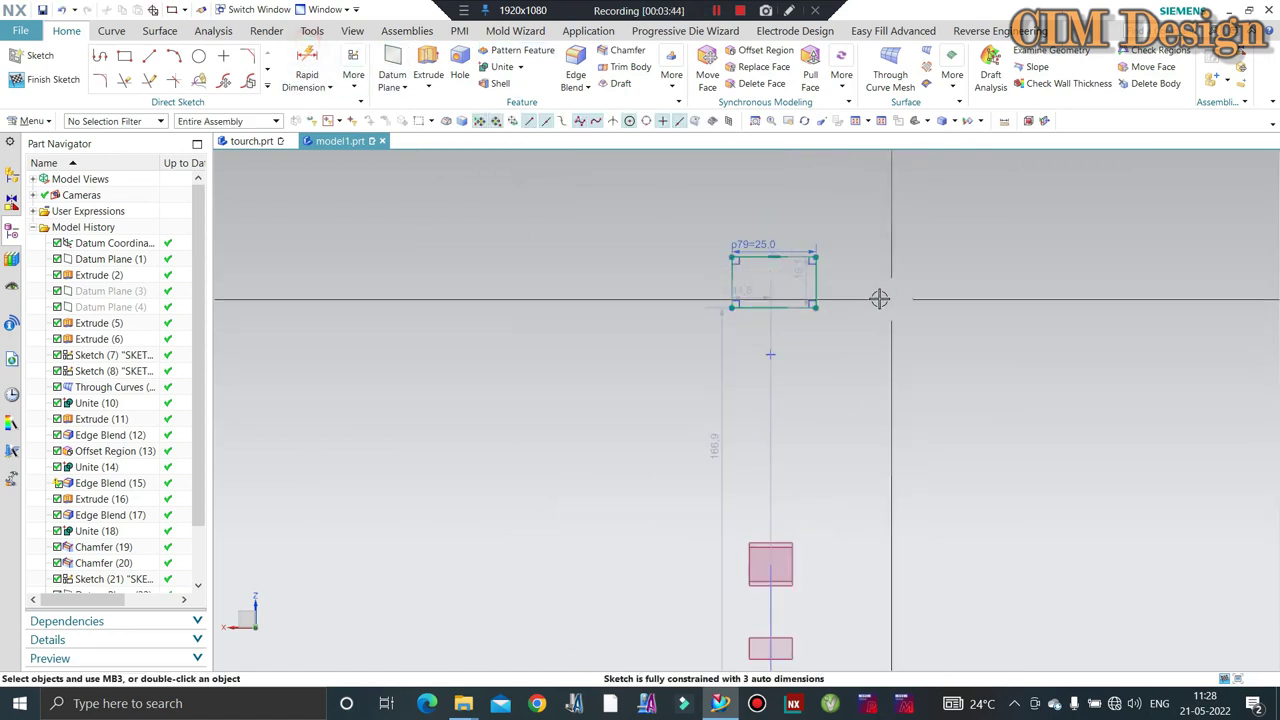
Dimension the top edge midpoint to the path's end point with a 0 offset.
left_click(773, 258)
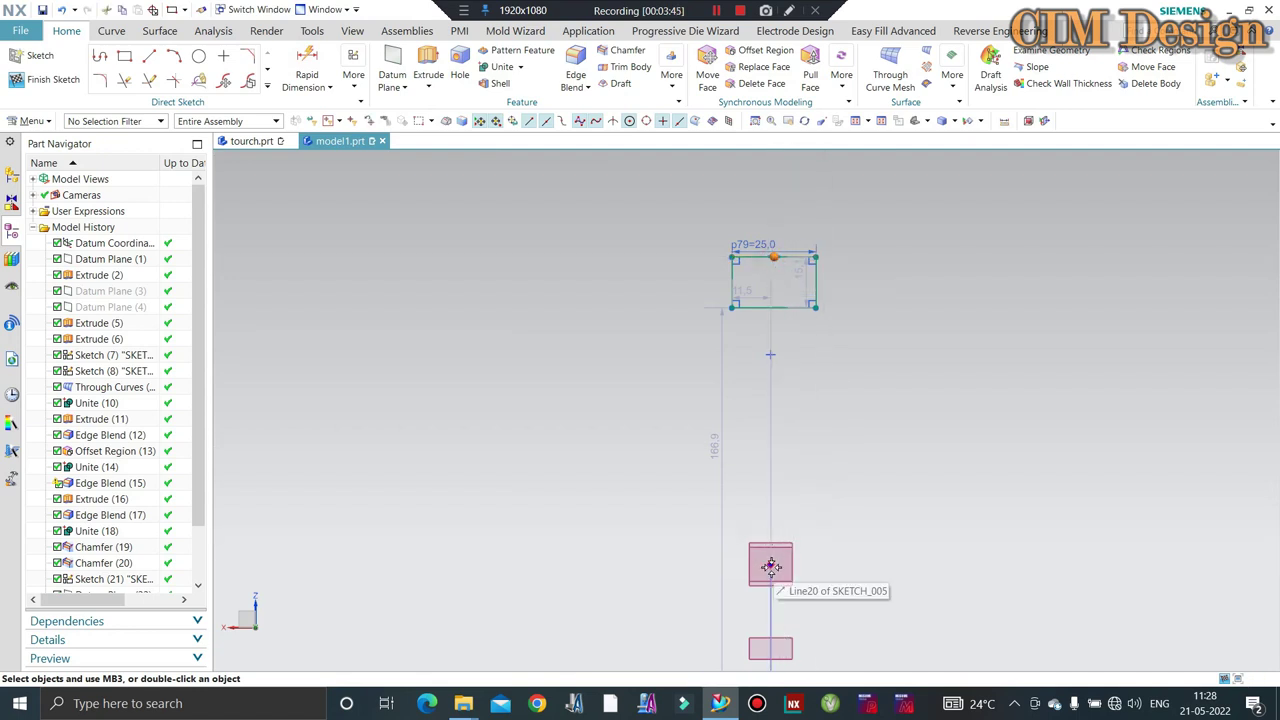
scroll(770, 470, "down", 2)
scroll(780, 430, "up", 3)
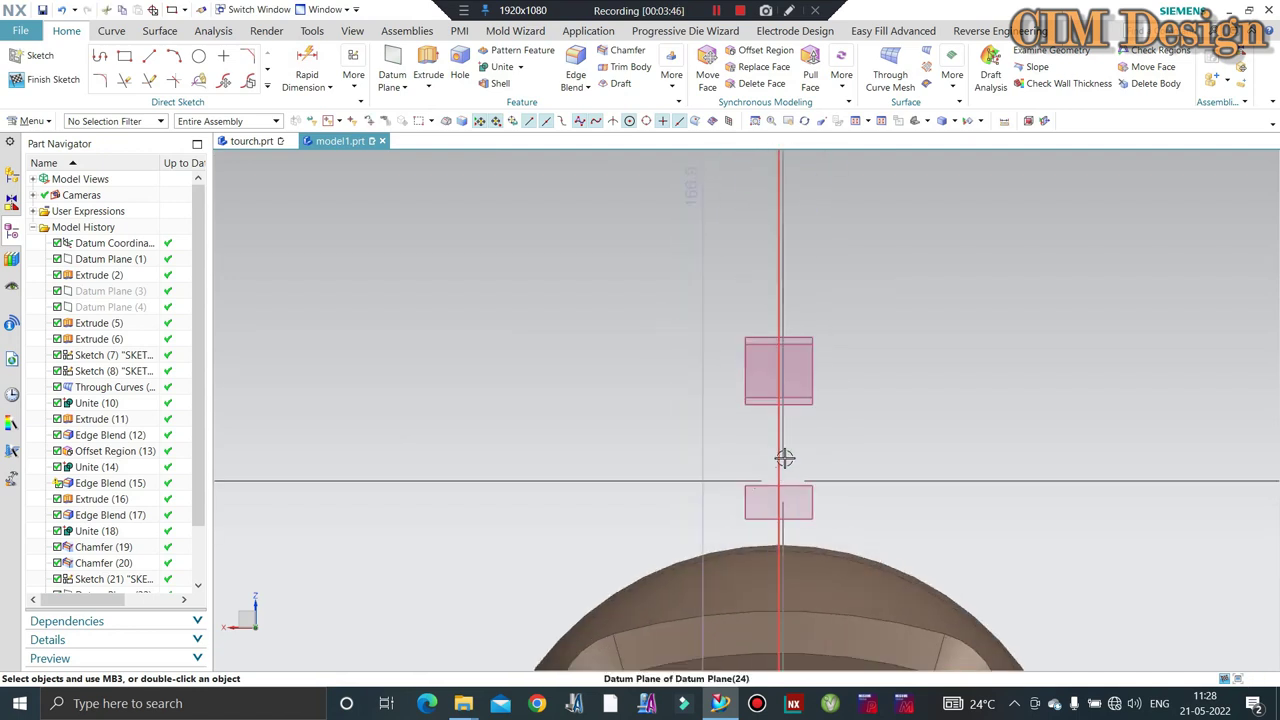
left_click(777, 372)
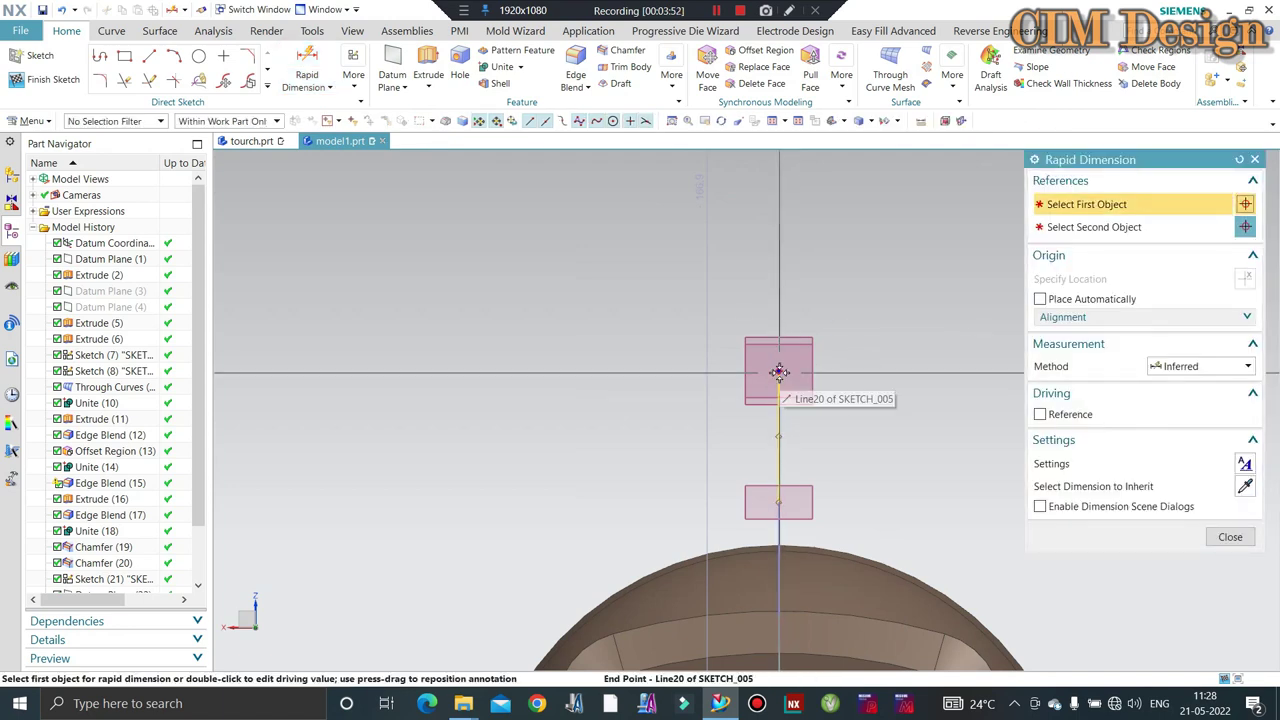
scroll(836, 490, "down", 3)
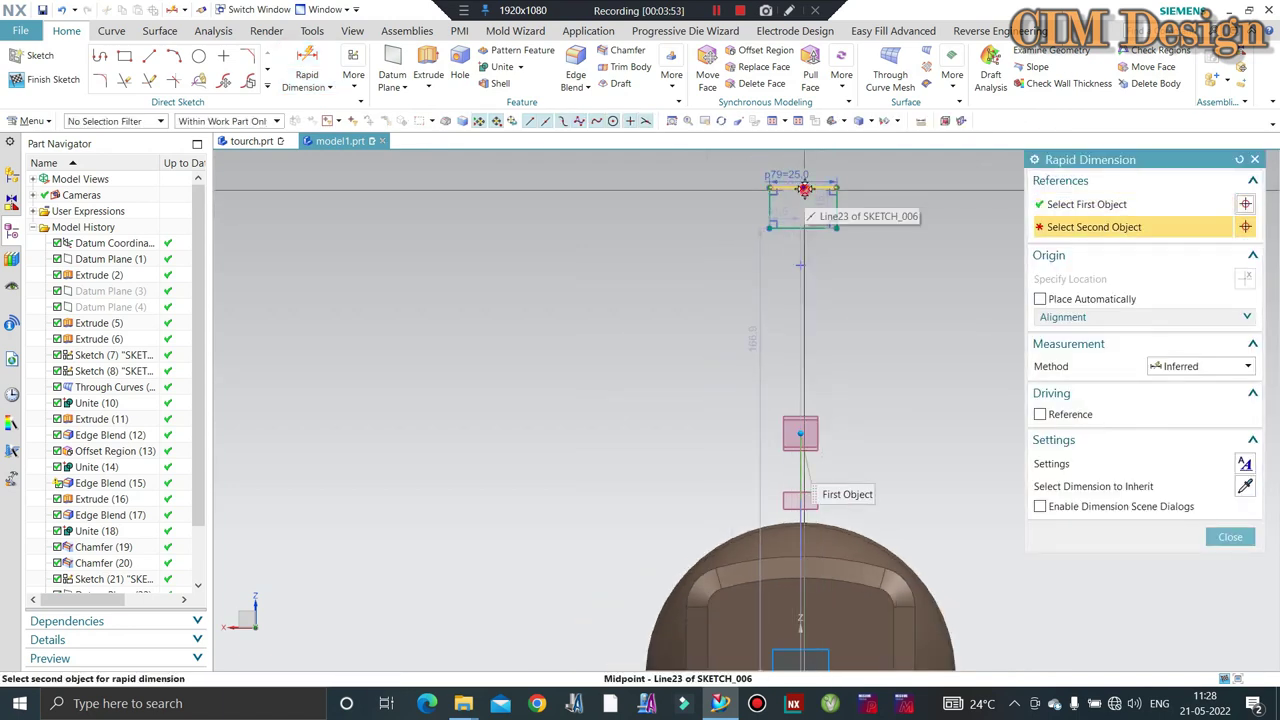
left_click(912, 309)
scroll(805, 405, "up", 2)
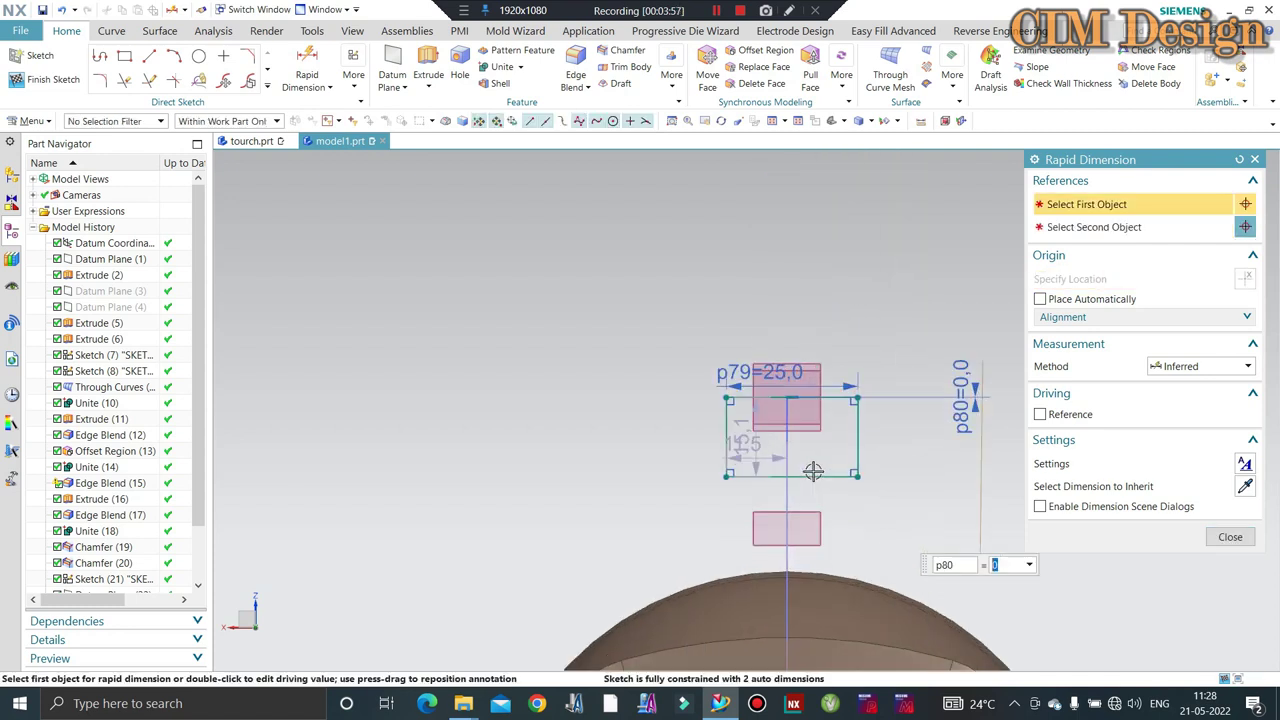
scroll(800, 403, "up", 2)
scroll(800, 402, "up", 2)
key("Return")
middle_click(800, 403)
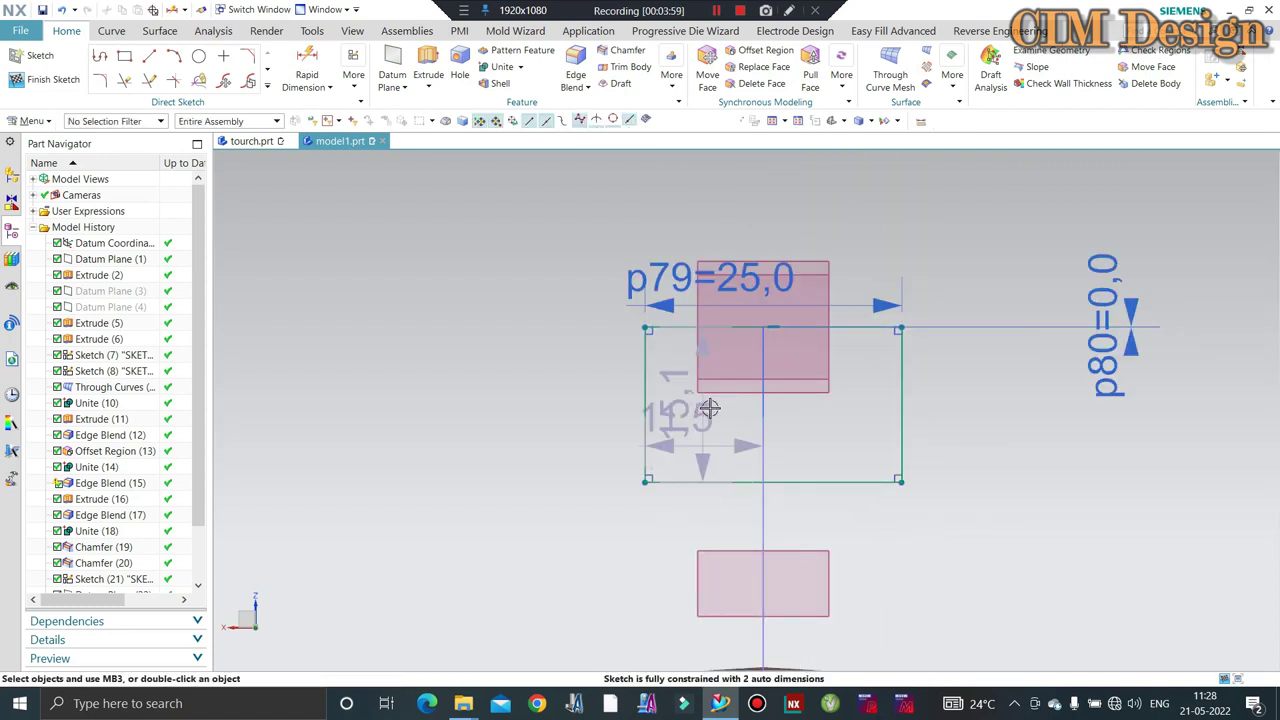
Change the rectangle's height dimension to 20.
left_click(701, 397)
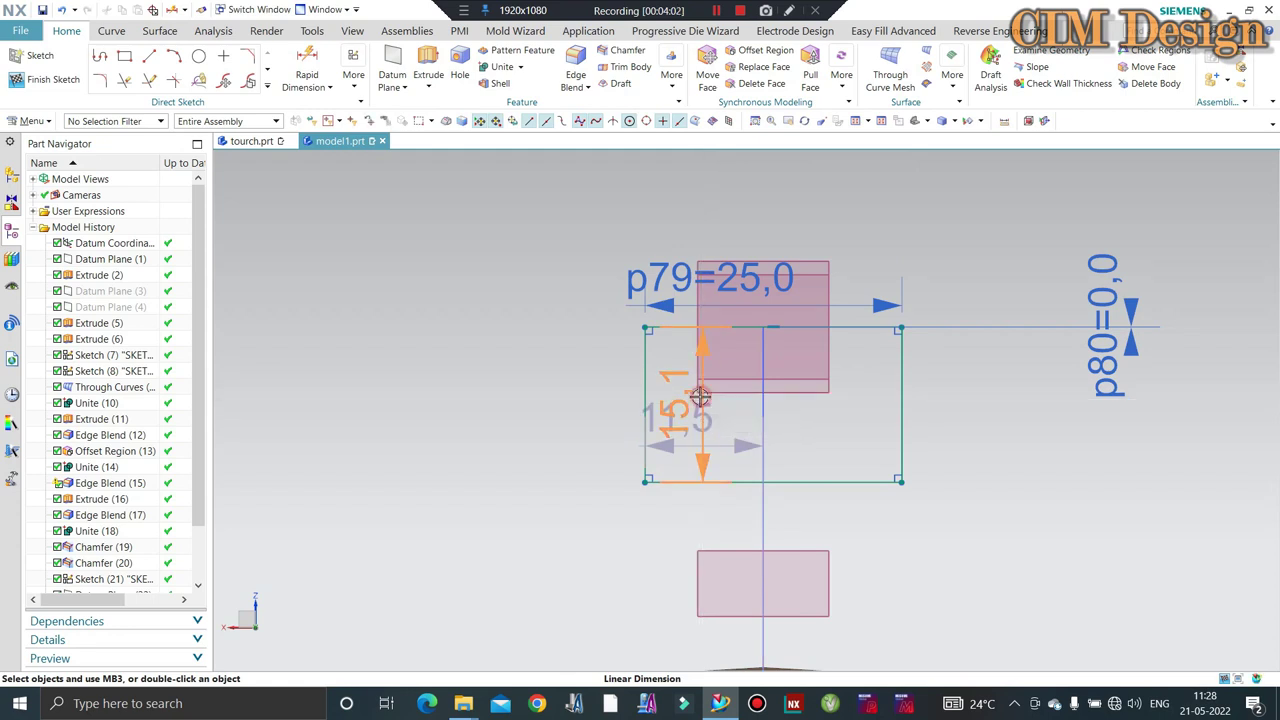
double_click(701, 397)
type("20")
key("Return")
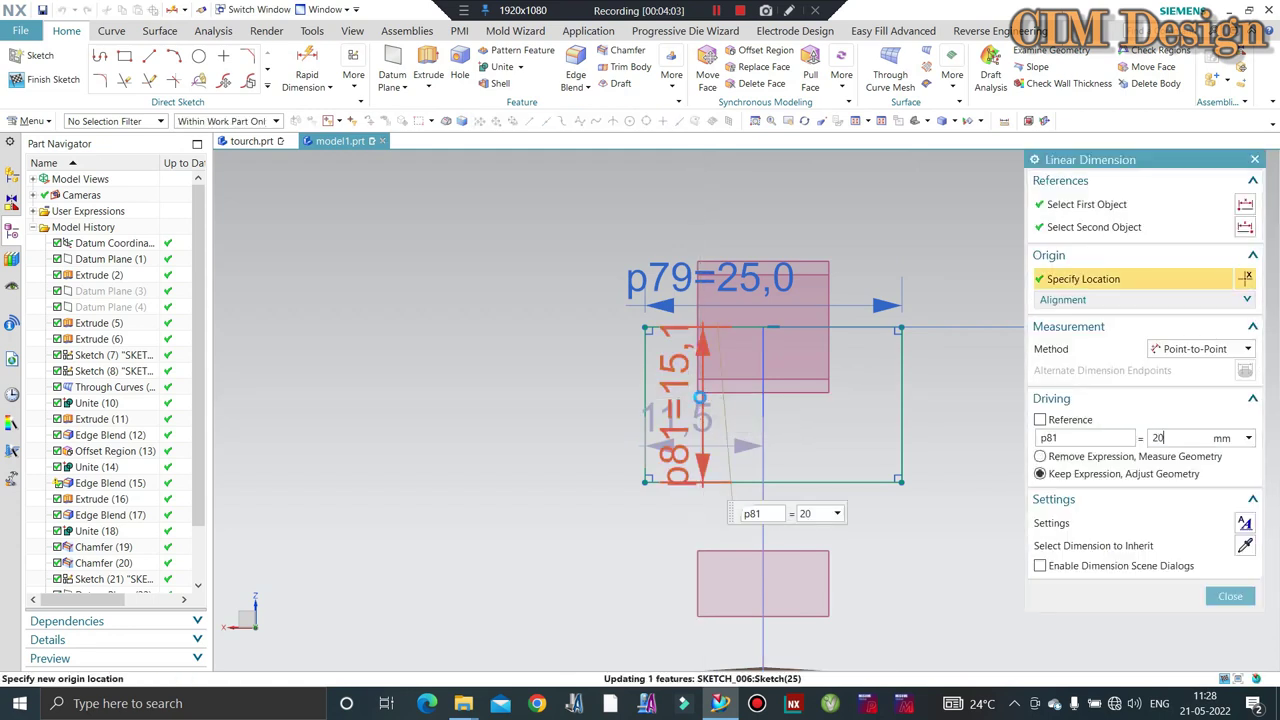
middle_click(703, 397)
scroll(760, 400, "down", 2)
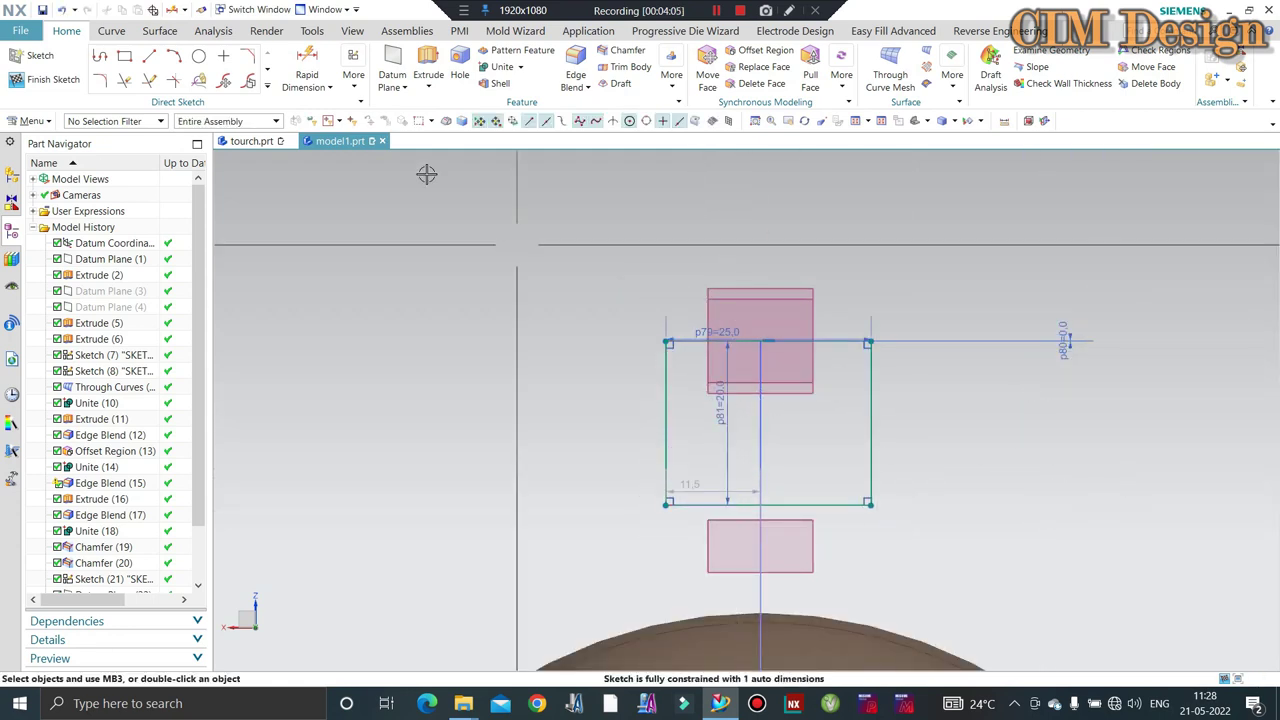
scroll(931, 400, "down", 2)
scroll(886, 429, "up", 2)
scroll(643, 377, "up", 1)
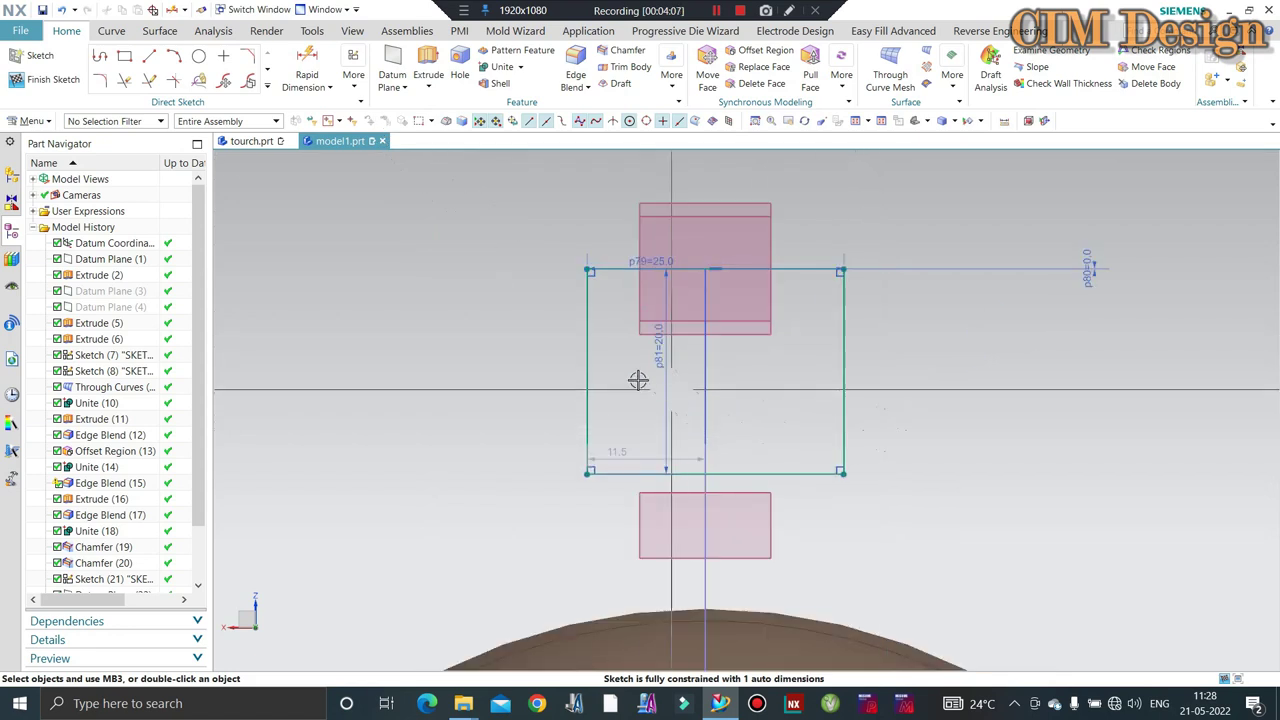
scroll(640, 373, "up", 1)
scroll(640, 373, "up", 1)
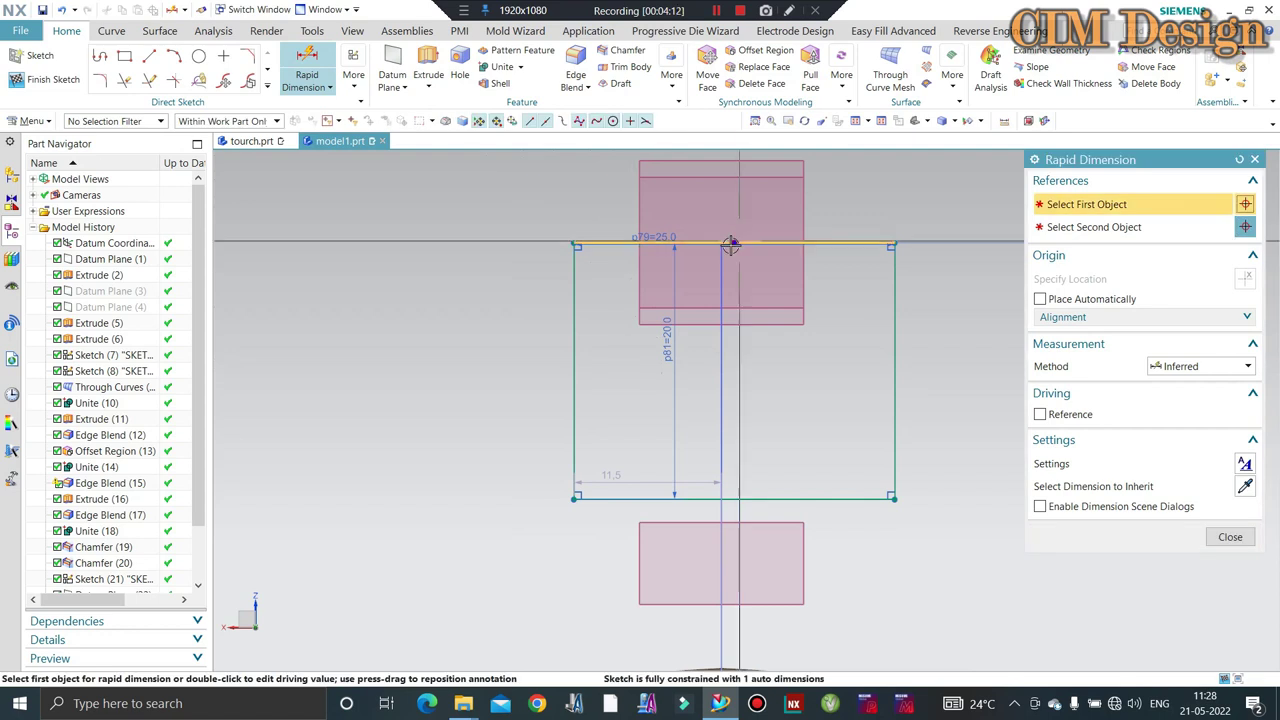
Centre the rectangle on the path line with a 0 horizontal offset.
left_click(720, 280)
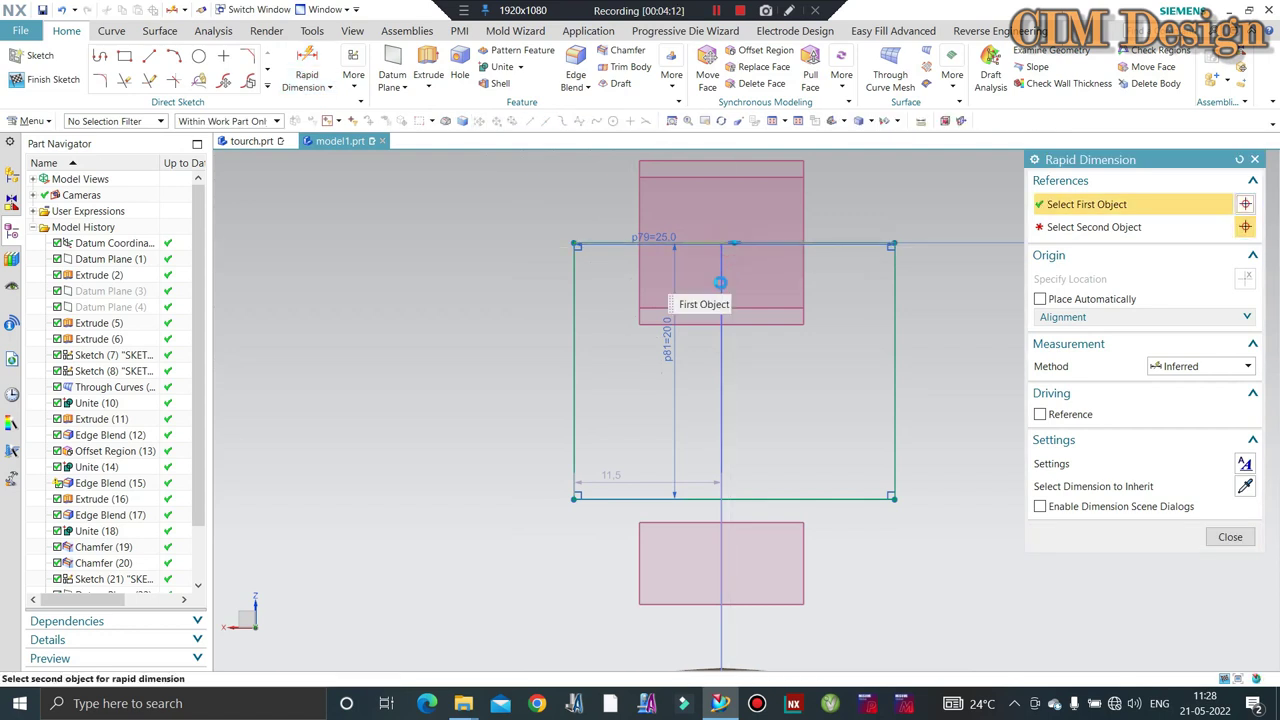
left_click(741, 434)
left_click(729, 441)
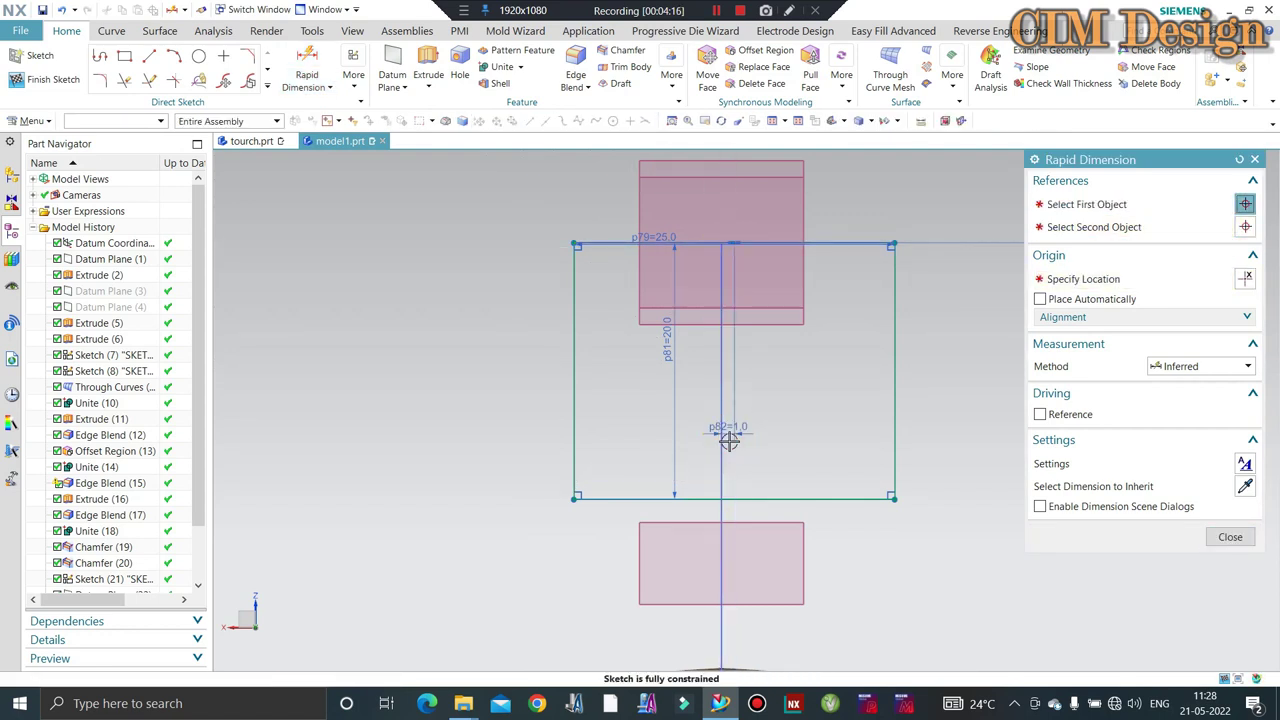
type("0")
key("Return")
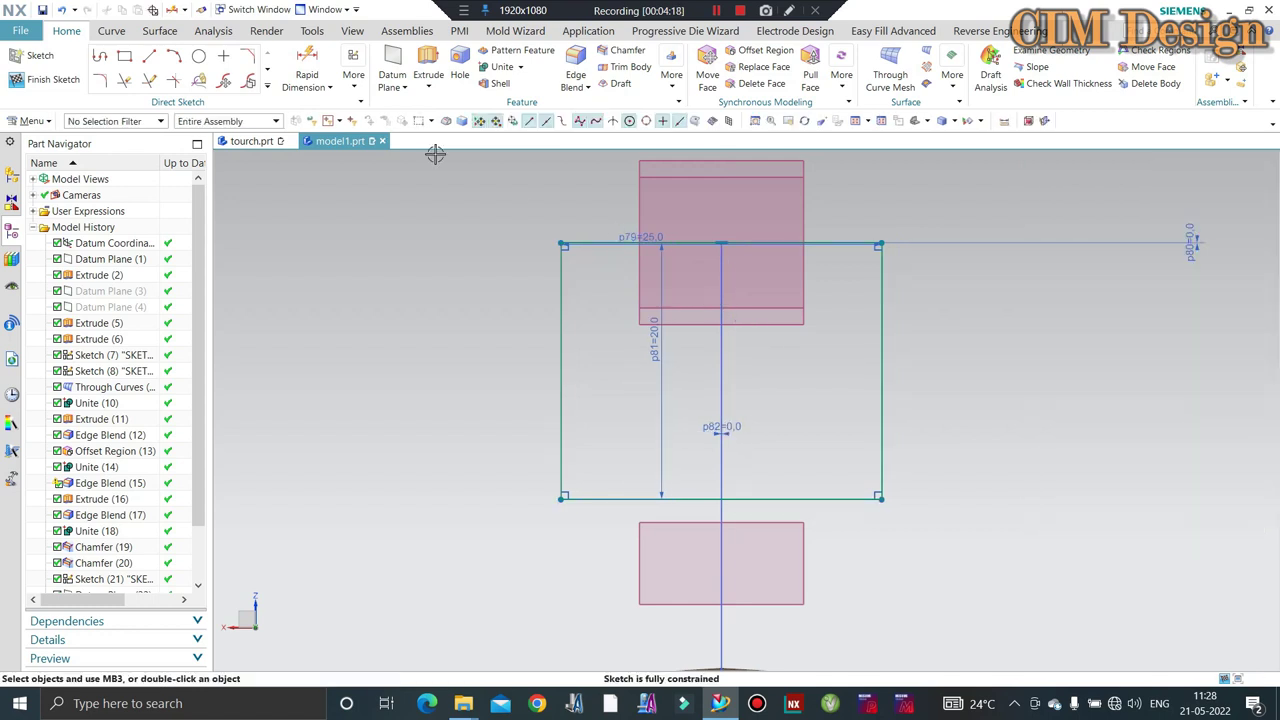
Round the bottom-left and bottom-right corners with radius 6 fillets.
left_click(173, 58)
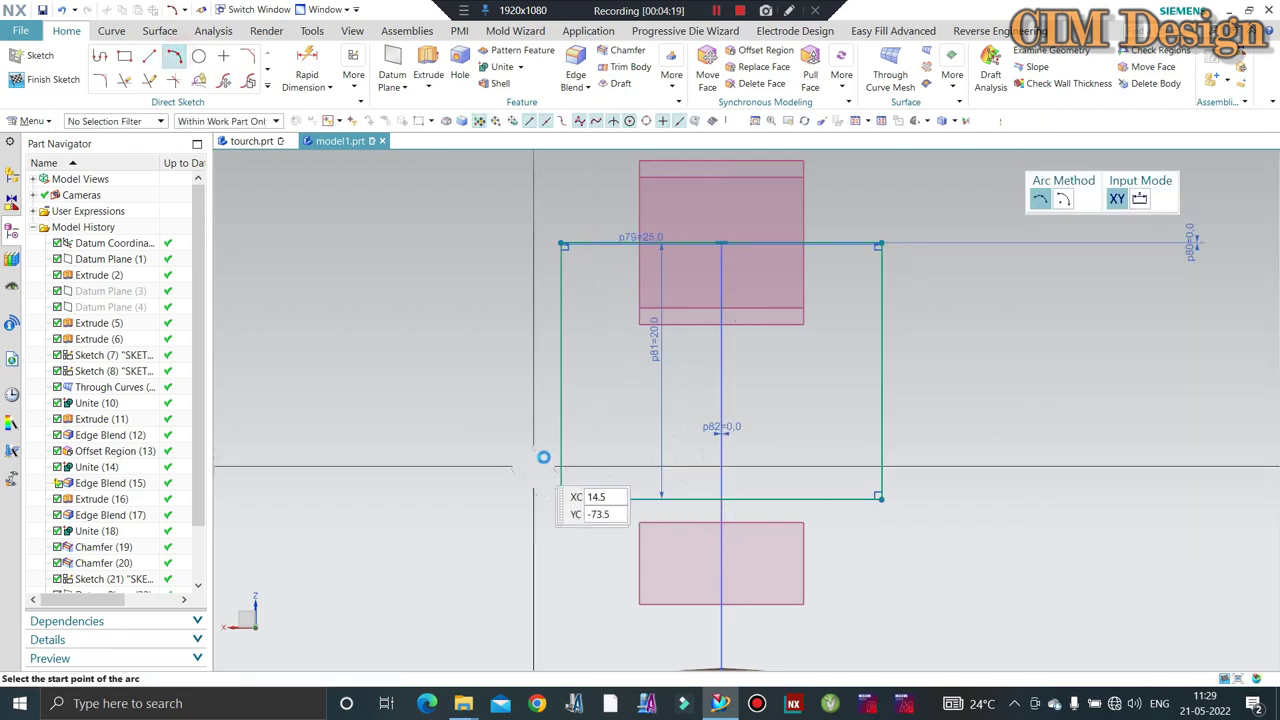
left_click(561, 437)
key("Escape")
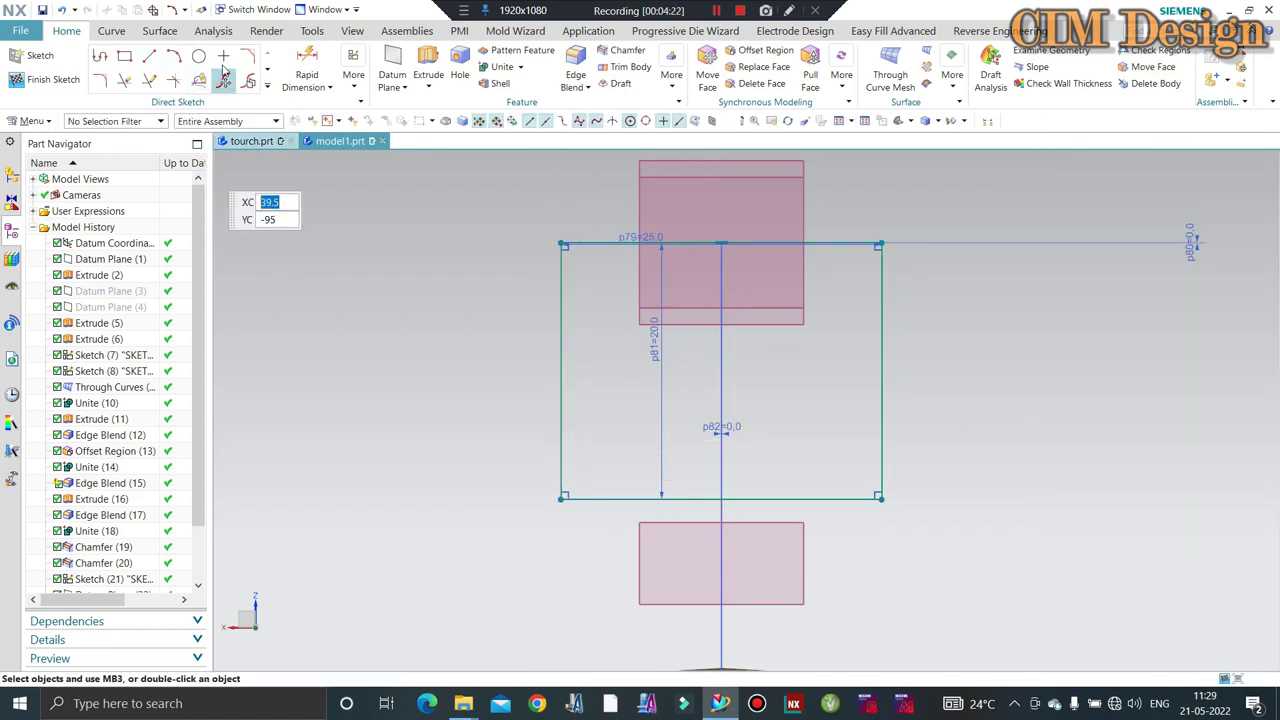
left_click(101, 79)
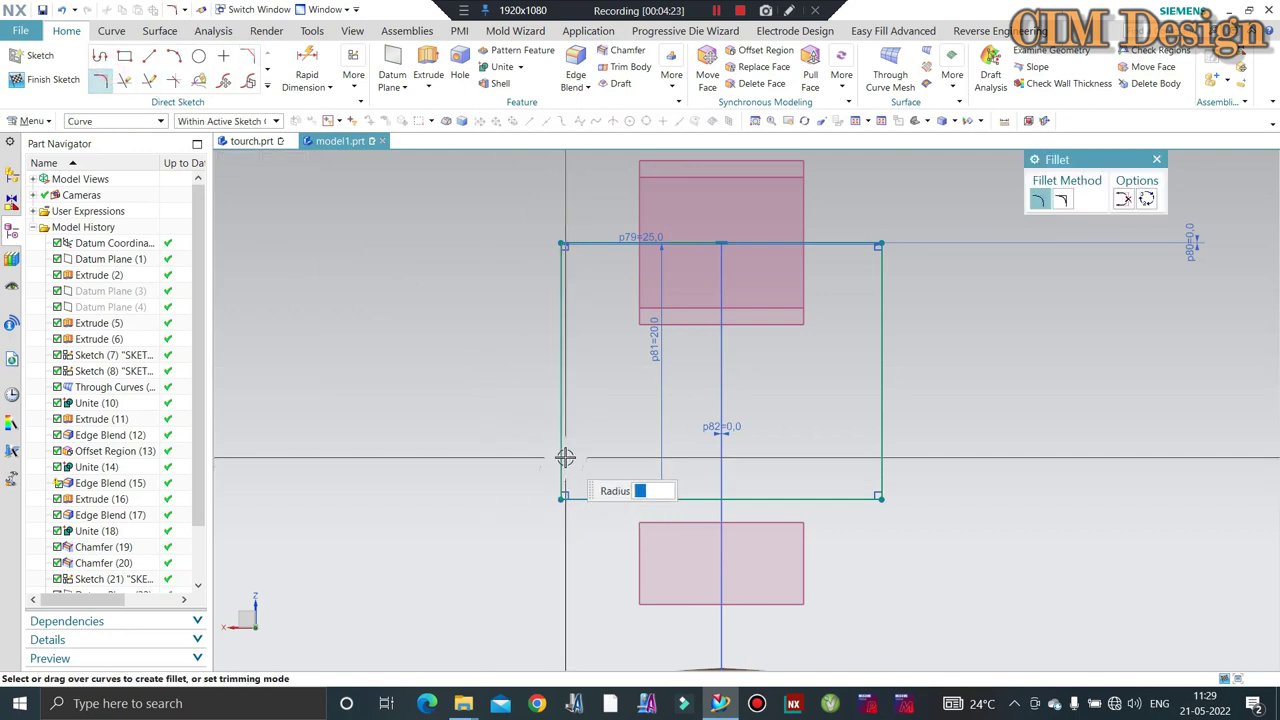
left_click(607, 496)
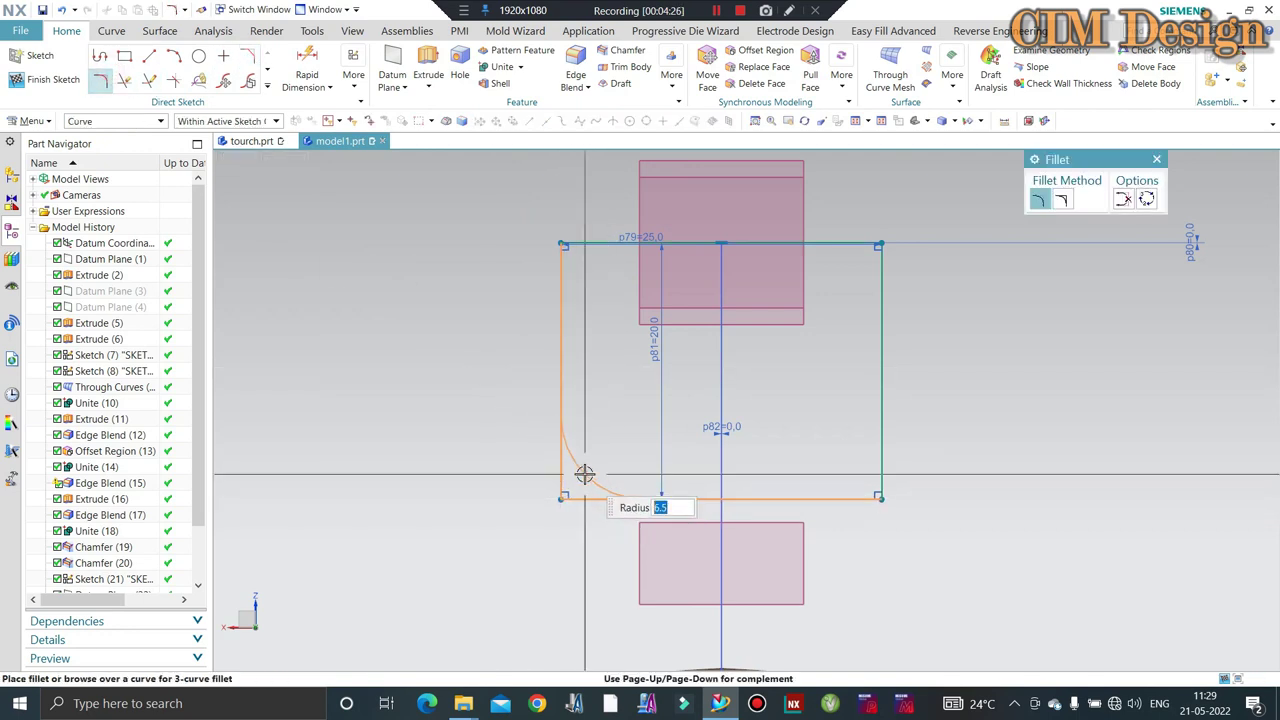
left_click(585, 474)
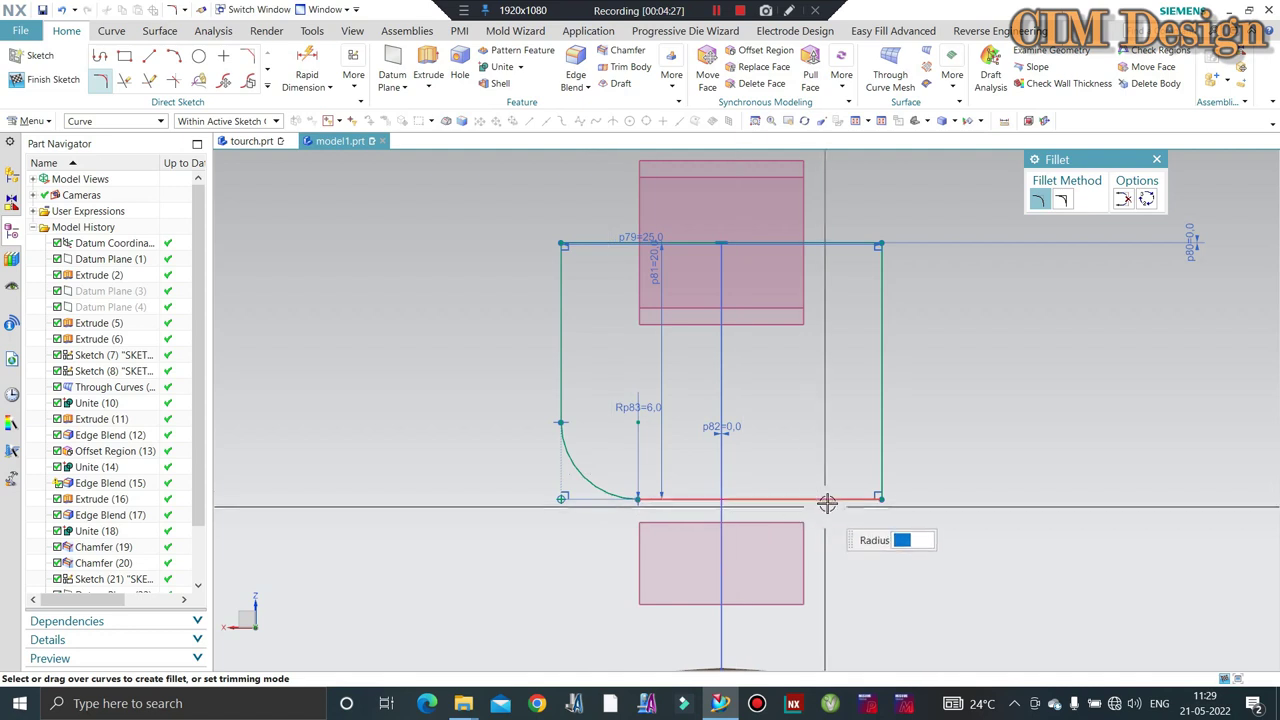
left_click(882, 420)
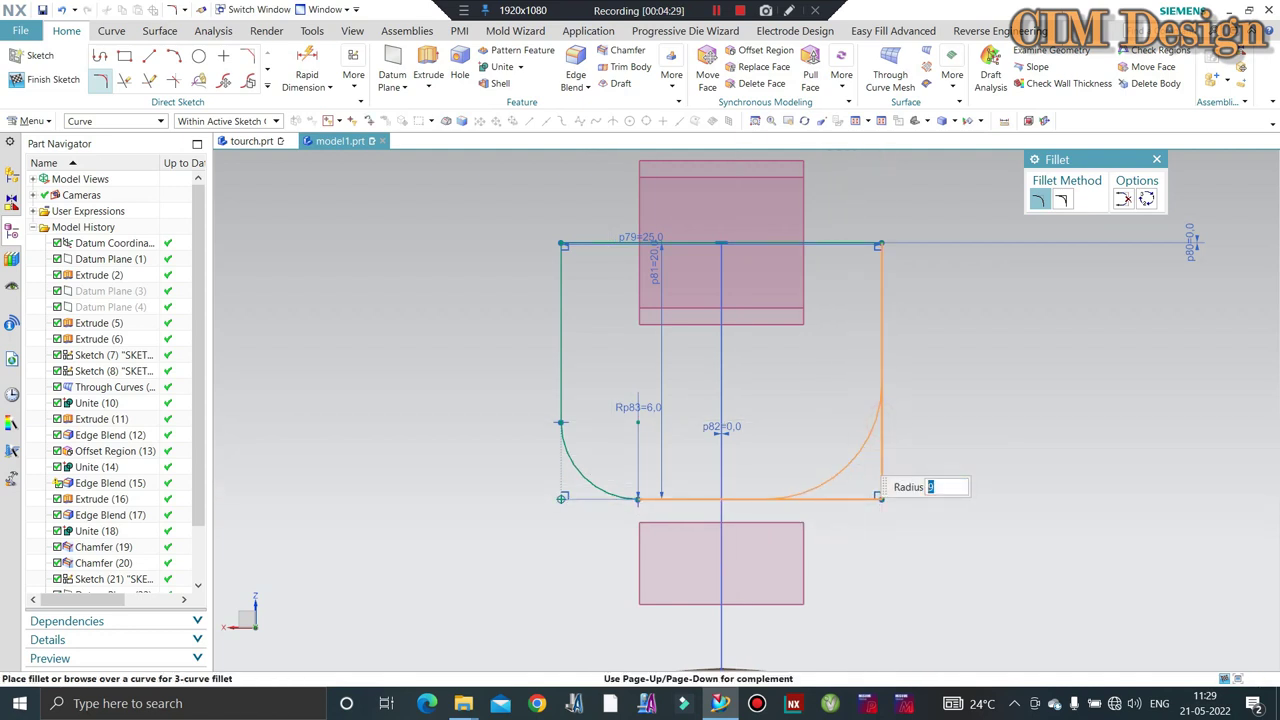
middle_click(858, 453)
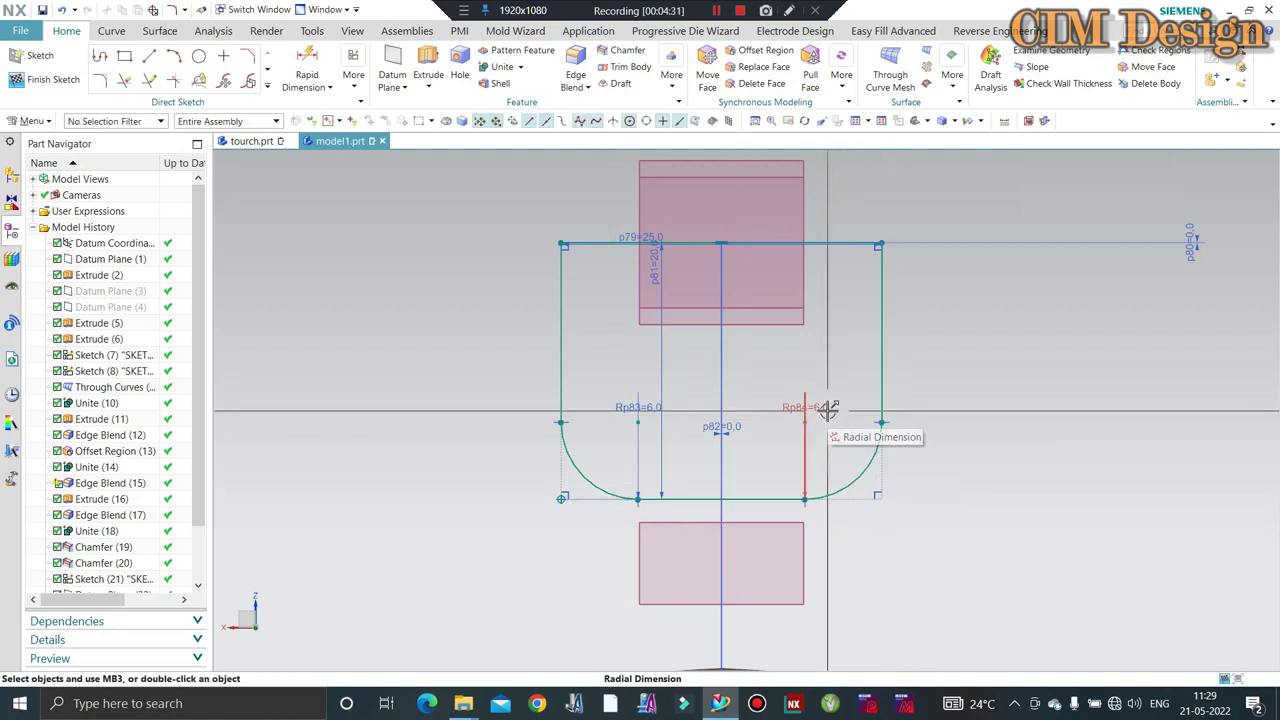
Change the p81 height dimension from 20 to 18.
scroll(835, 415, "down", 5)
scroll(845, 420, "down", 5)
middle_click_drag(850, 422, 906, 340)
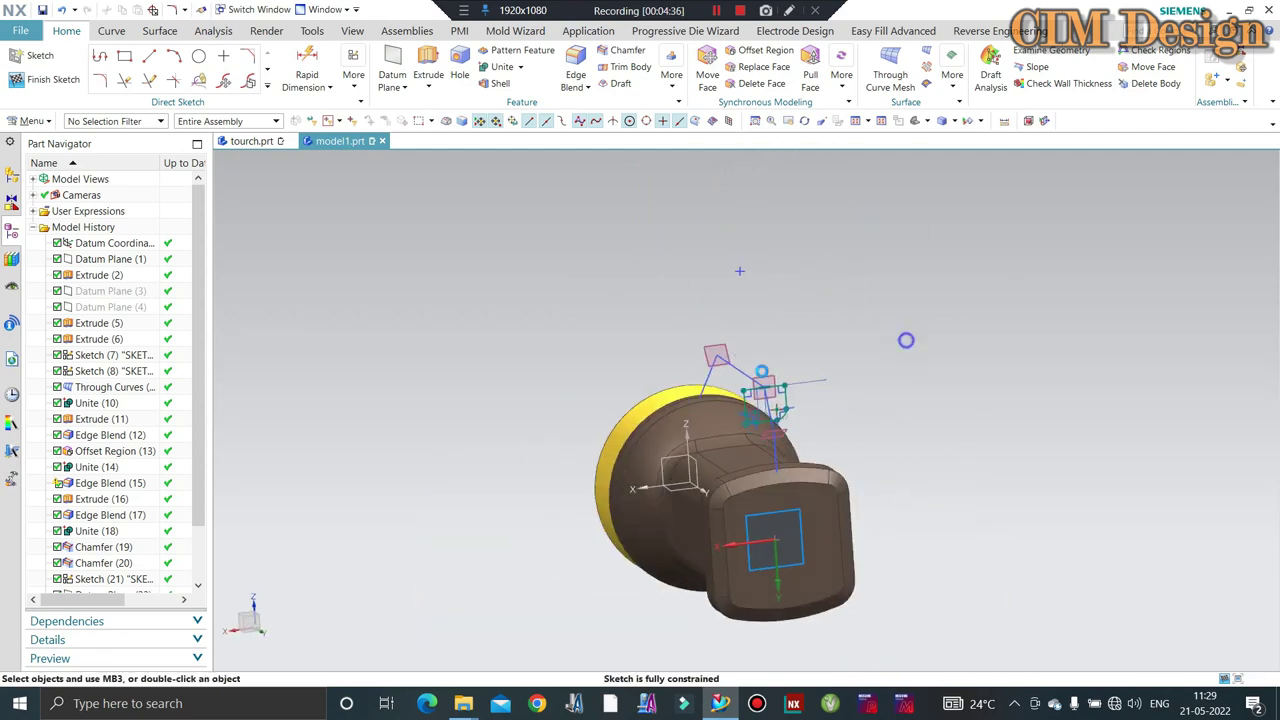
key("F8")
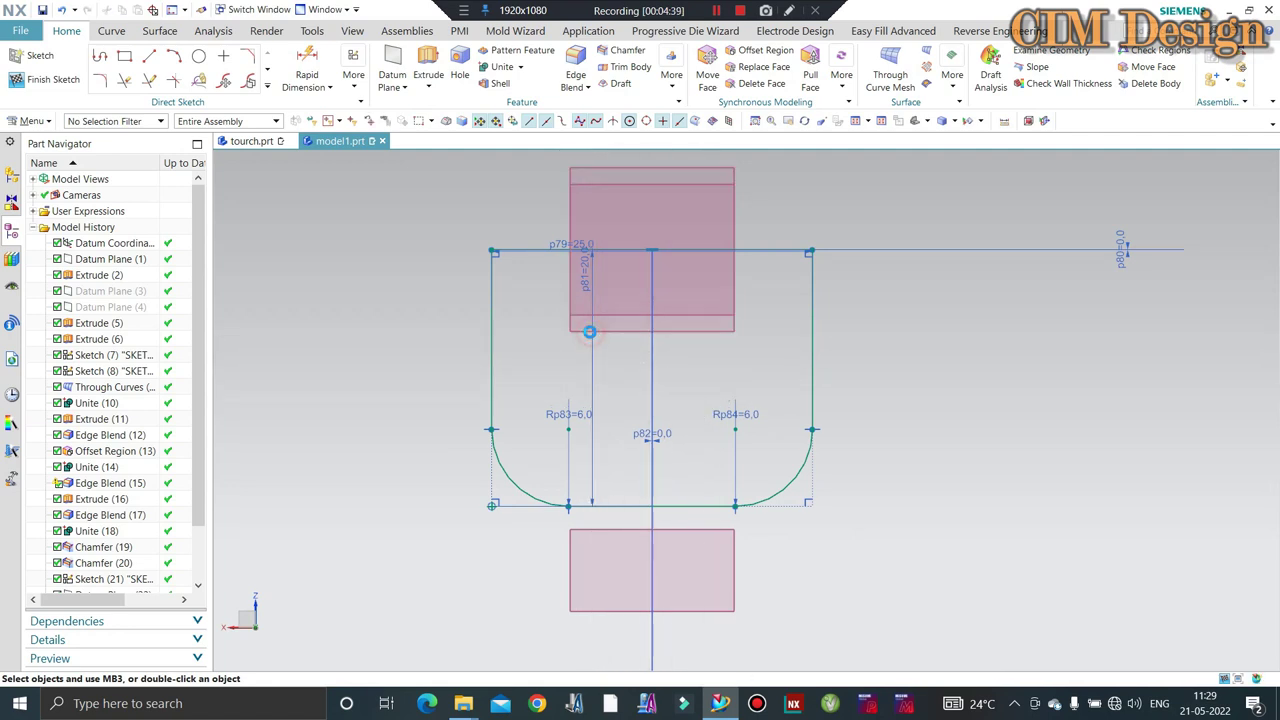
middle_click(428, 257)
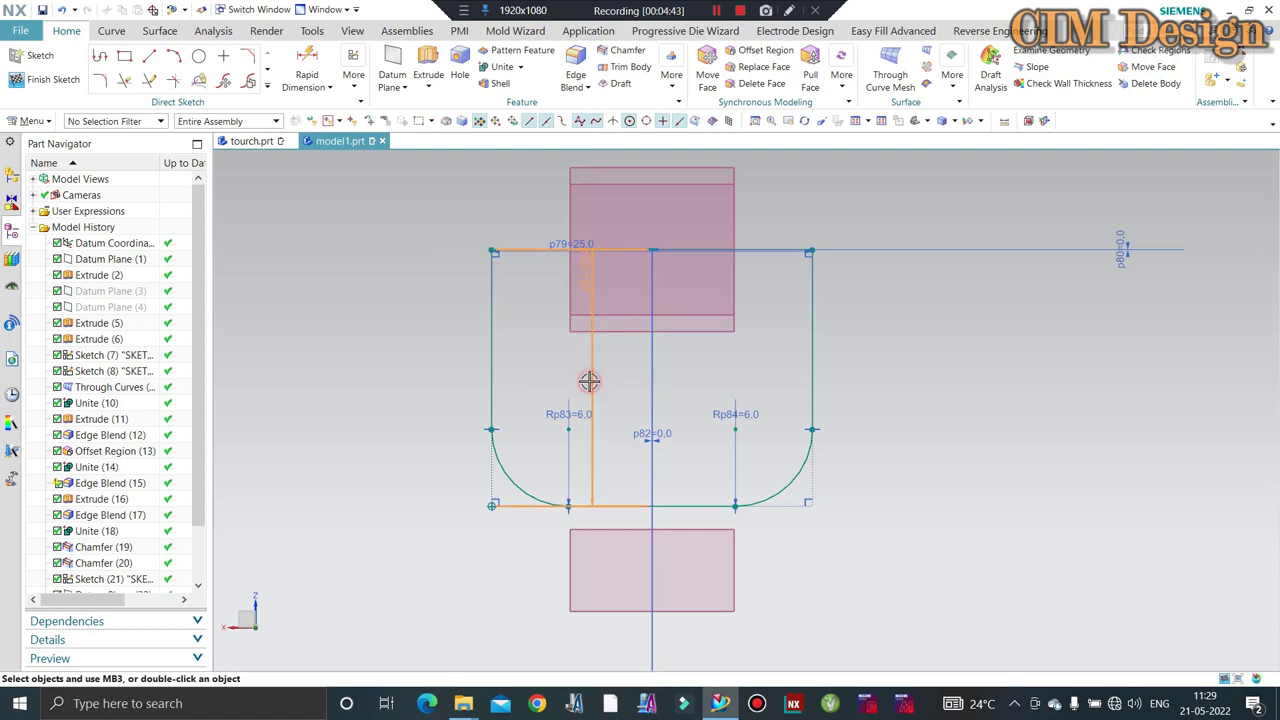
double_click(588, 381)
type("18")
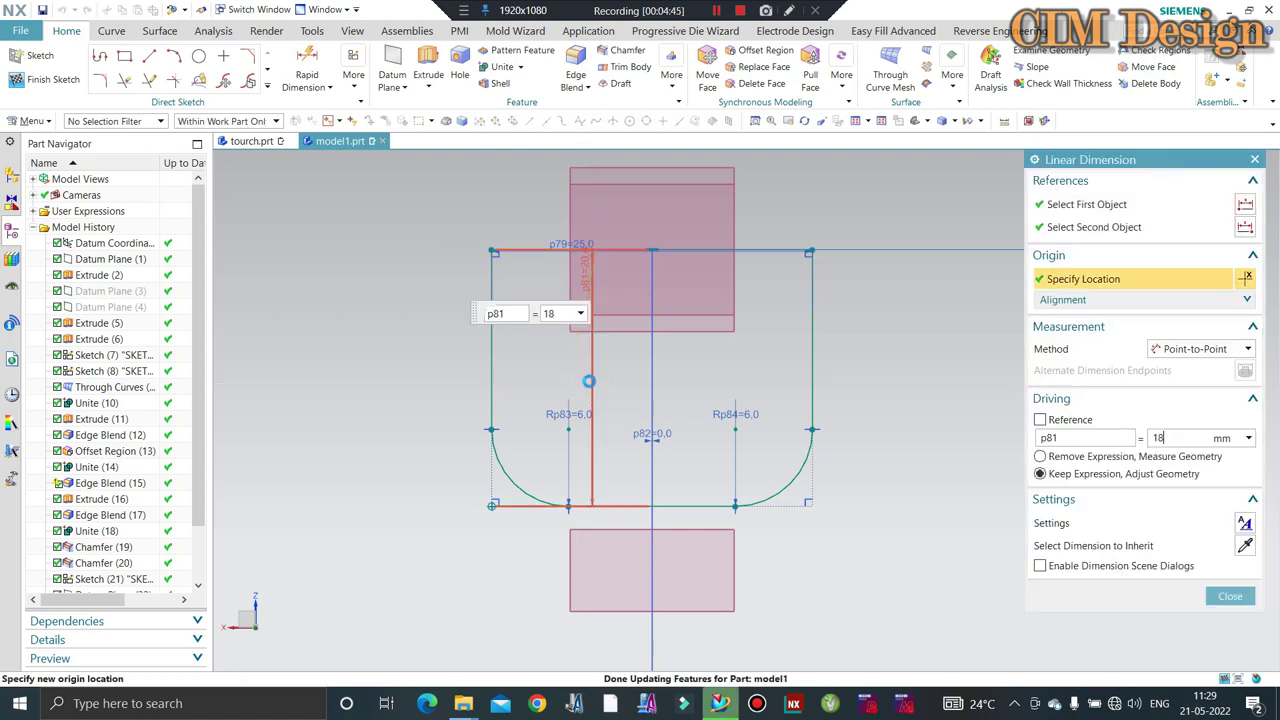
key("Return")
middle_click(588, 381)
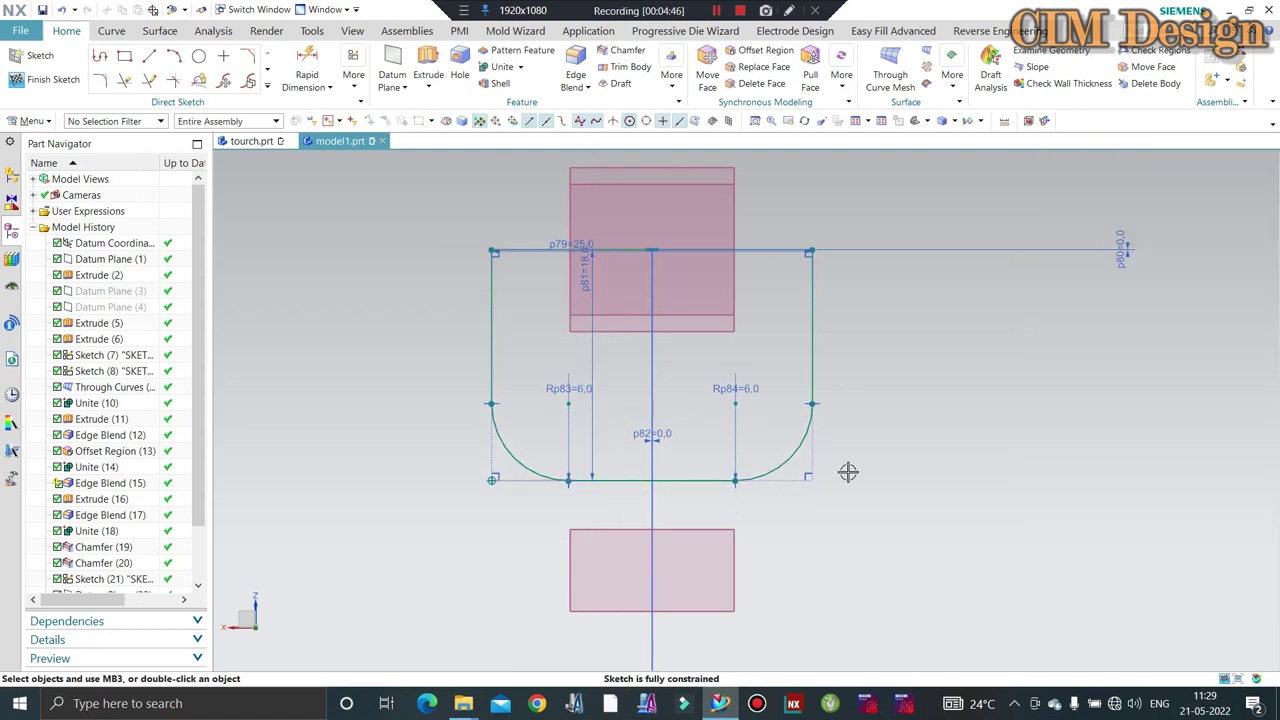
Finish the handle profile sketch and start a new sketch on the small datum plane, viewed face-on.
left_click(25, 85)
middle_click_drag(700, 271, 795, 338)
scroll(798, 336, "up", 3)
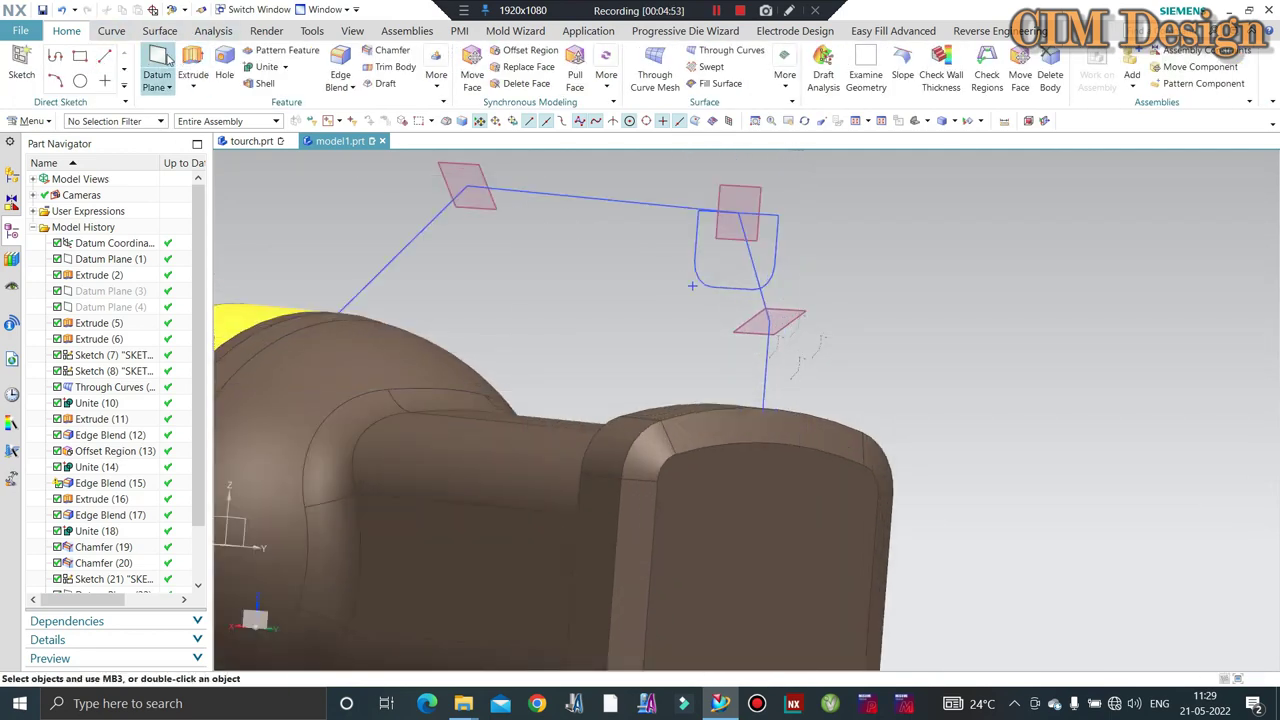
left_click(799, 312)
middle_click(829, 324)
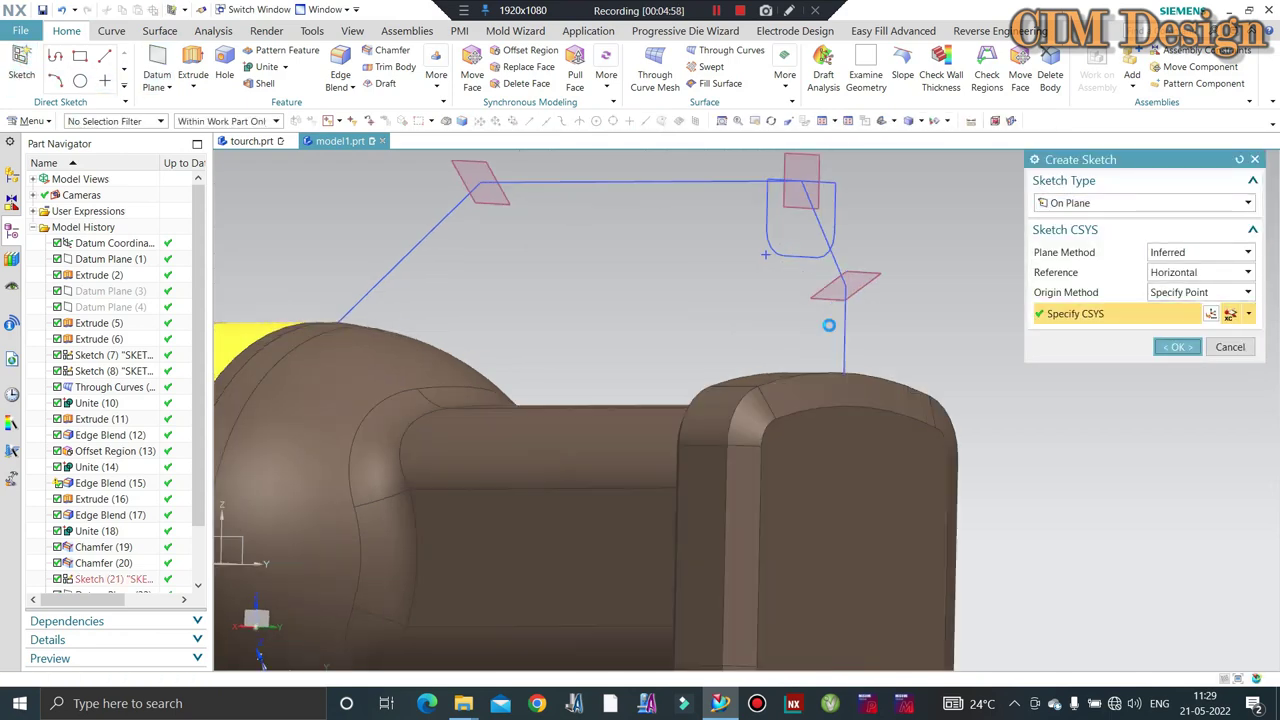
mouse_move(869, 386)
middle_mouse_down()
mouse_move(906, 309)
mouse_move(1029, 204)
mouse_move(894, 263)
middle_mouse_up()
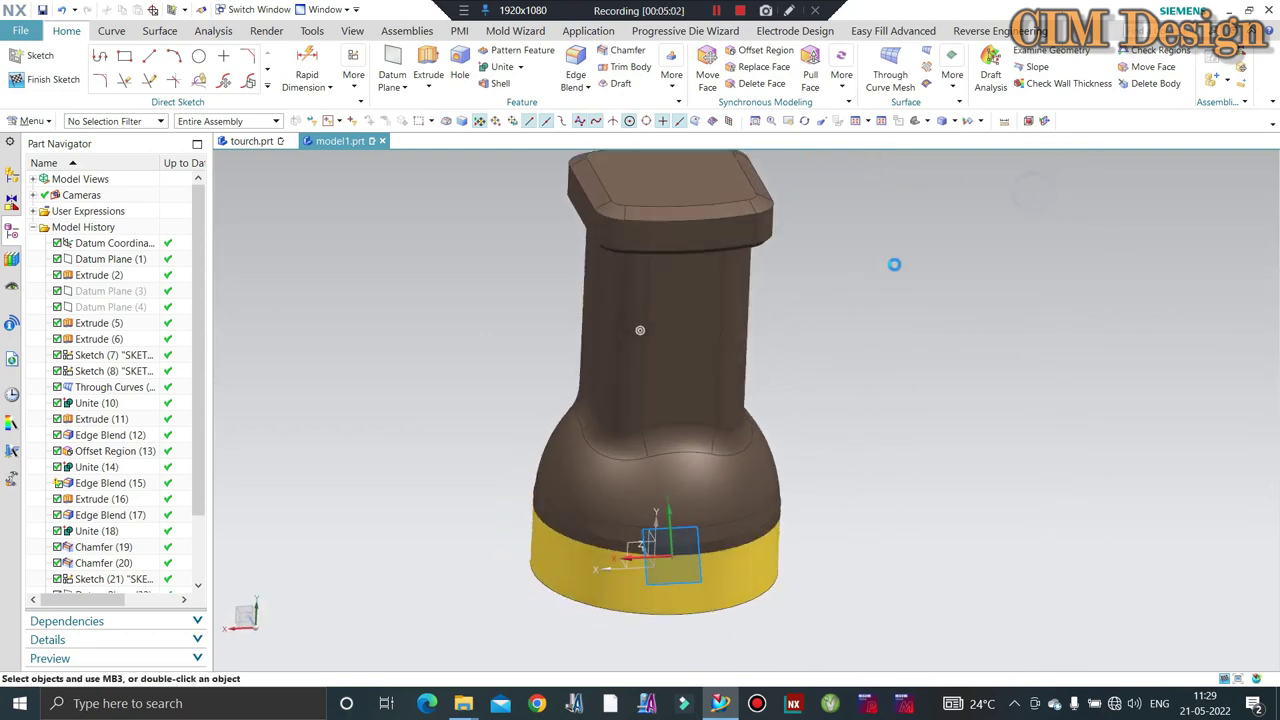
scroll(883, 340, "down", 5)
middle_click_drag(883, 340, 920, 320)
scroll(760, 303, "up", 6)
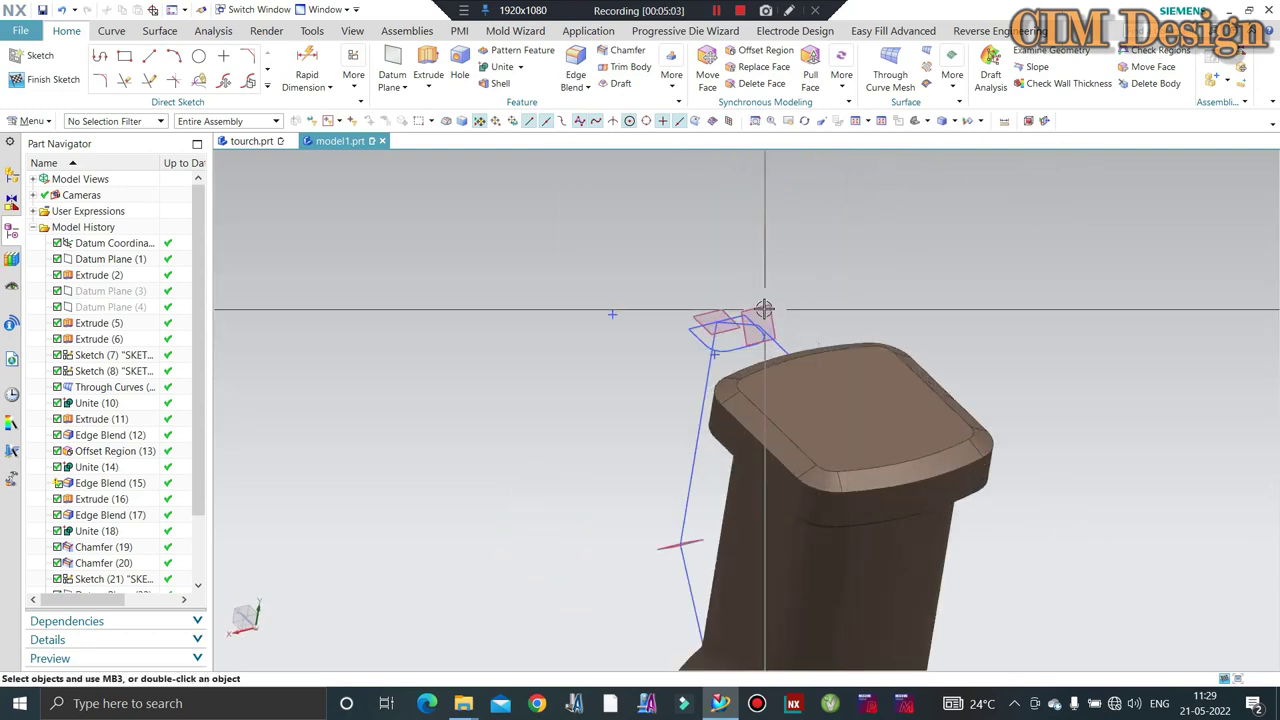
left_click(759, 305)
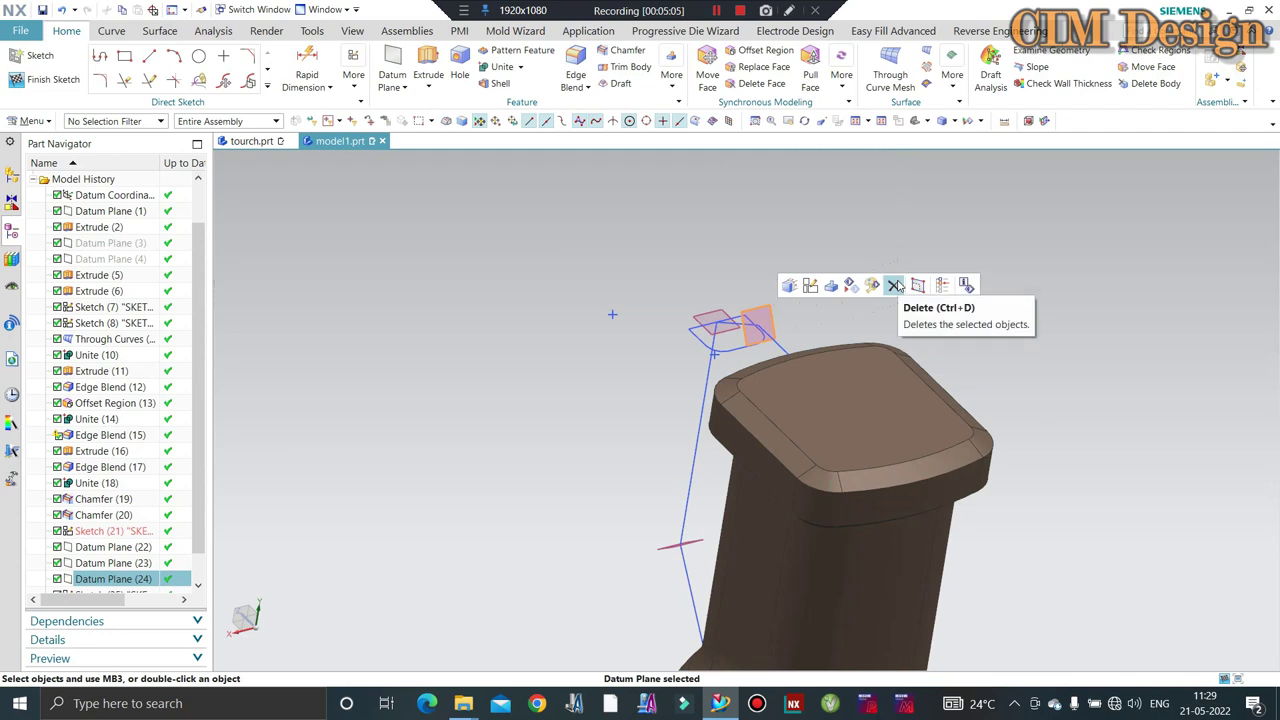
key("F8")
scroll(742, 325, "up", 6)
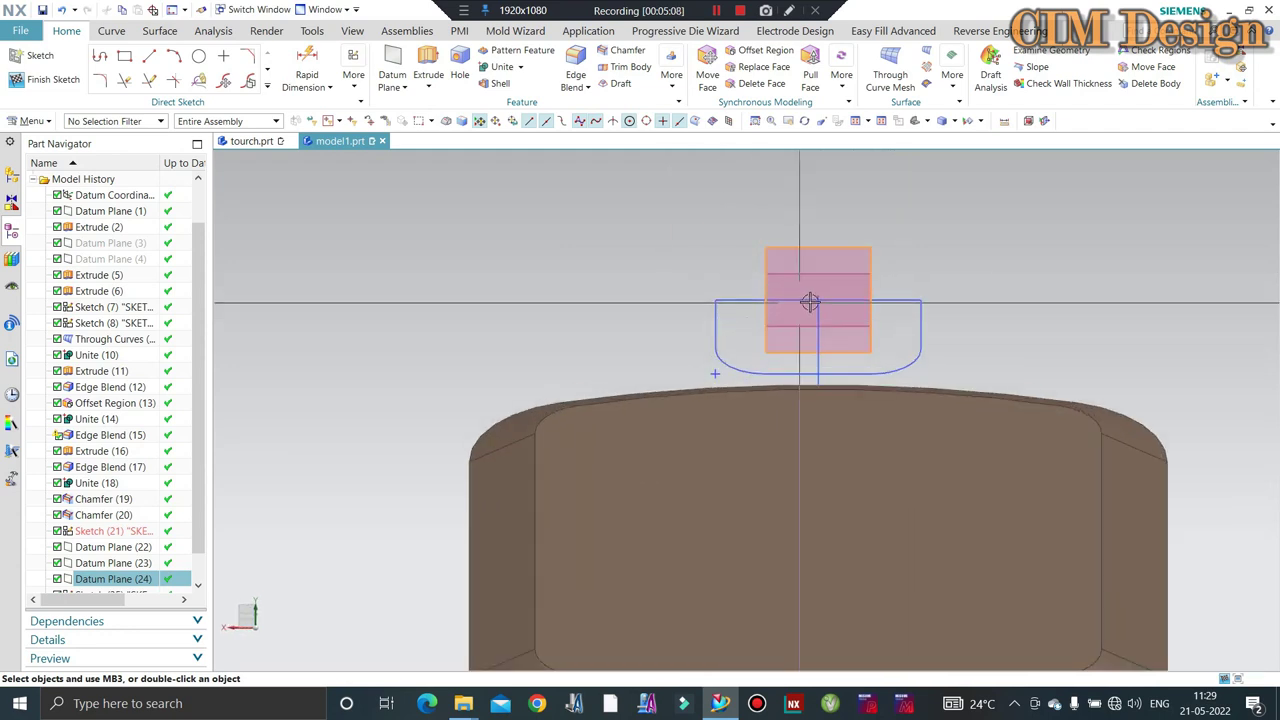
Draw a rectangle on the new sketch plane.
left_click(127, 58)
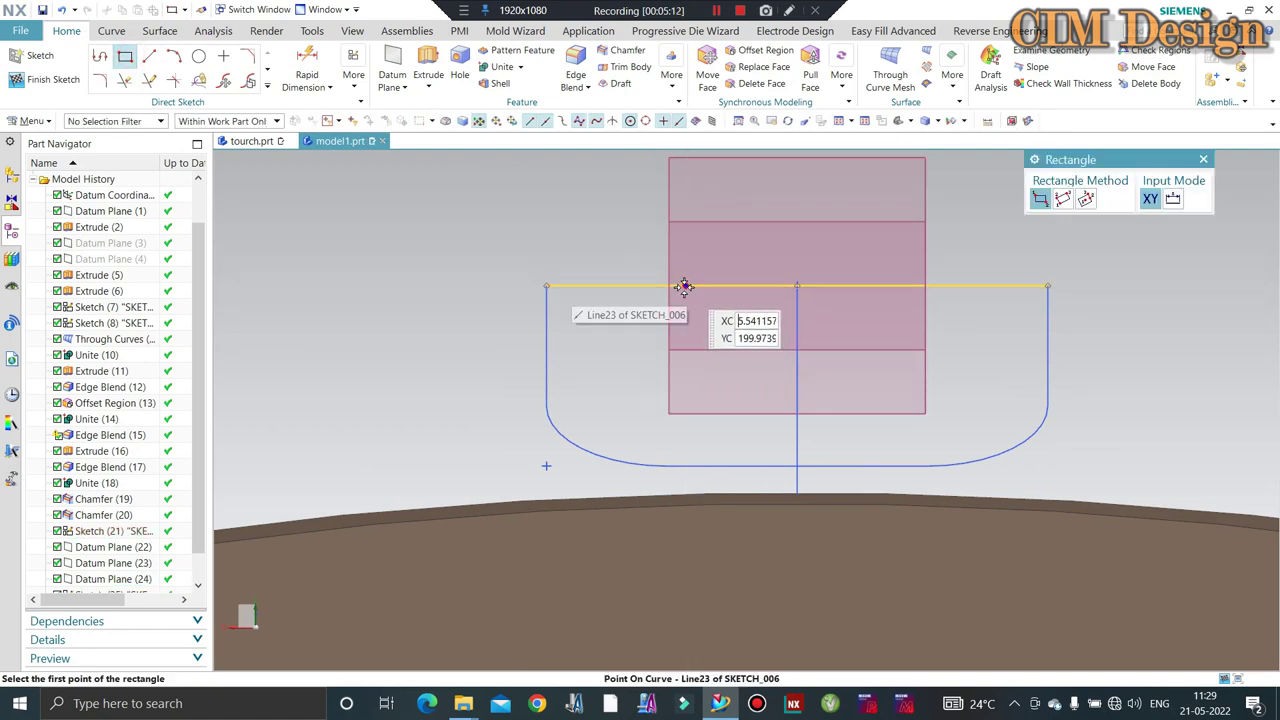
left_click(518, 272)
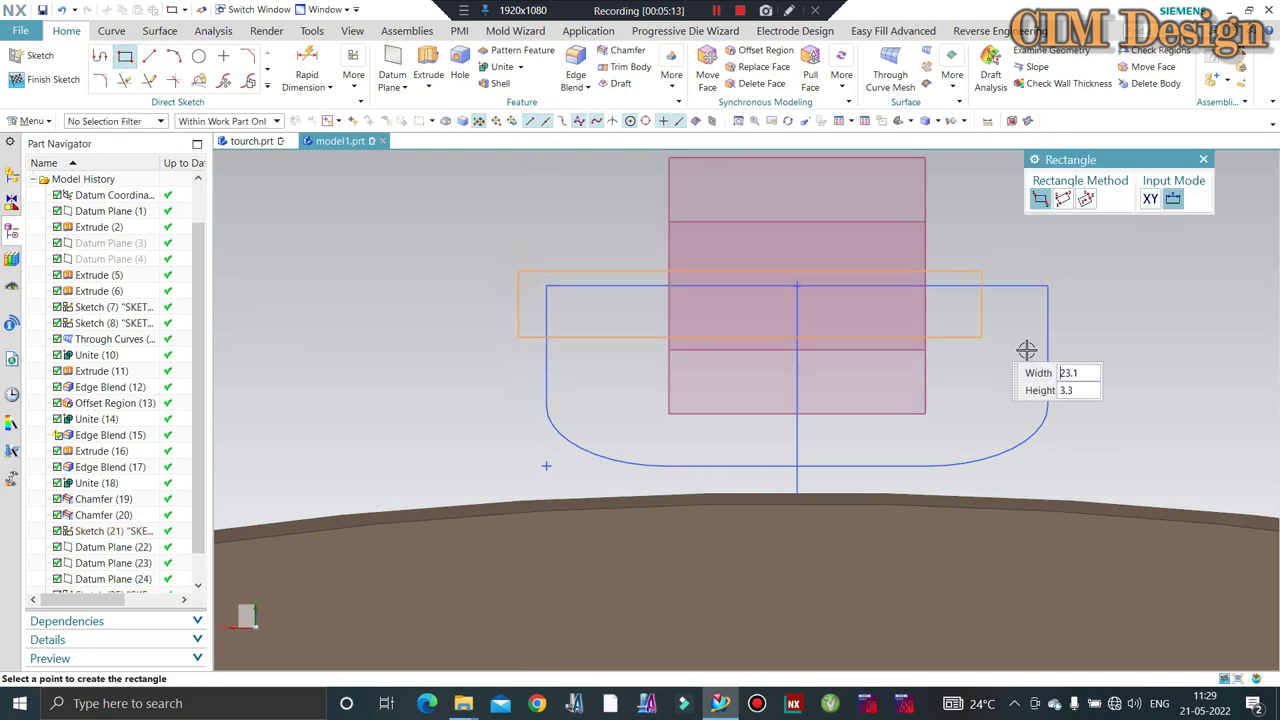
left_click(1138, 398)
key("Escape")
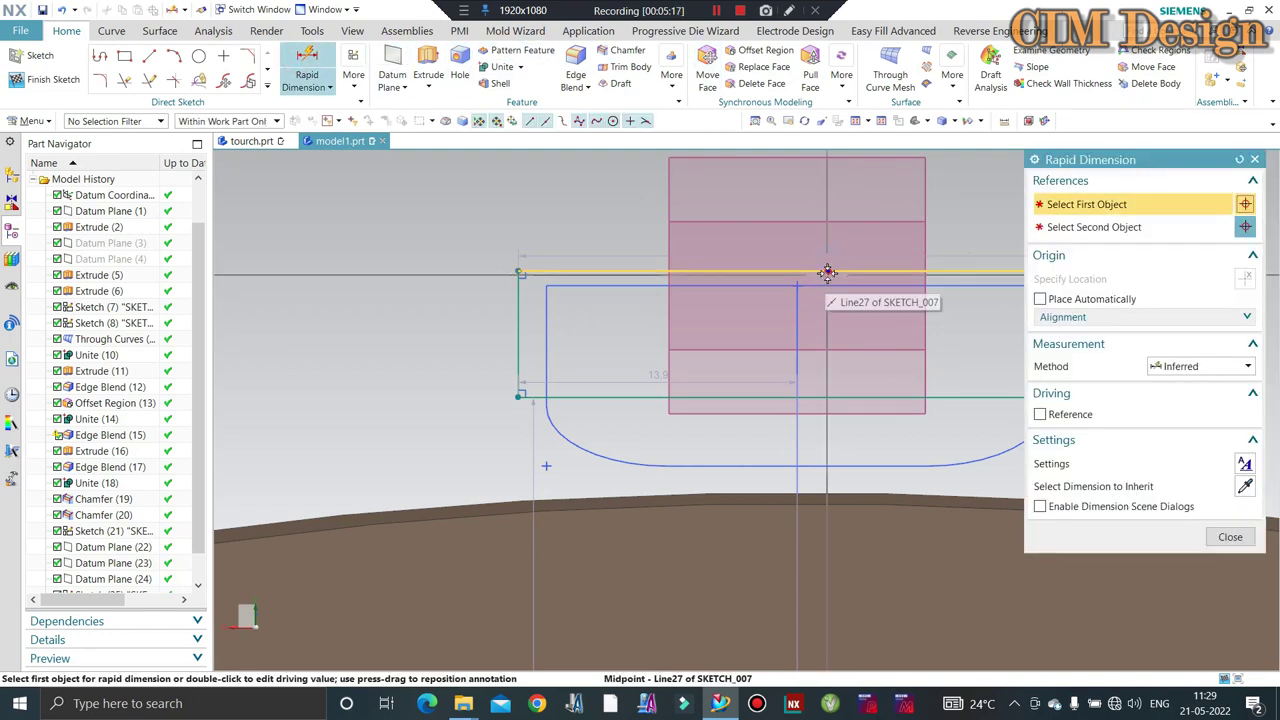
Set offset dimensions p85 and p86 to 0 to centre the rectangle.
left_click(793, 295)
left_click(797, 284)
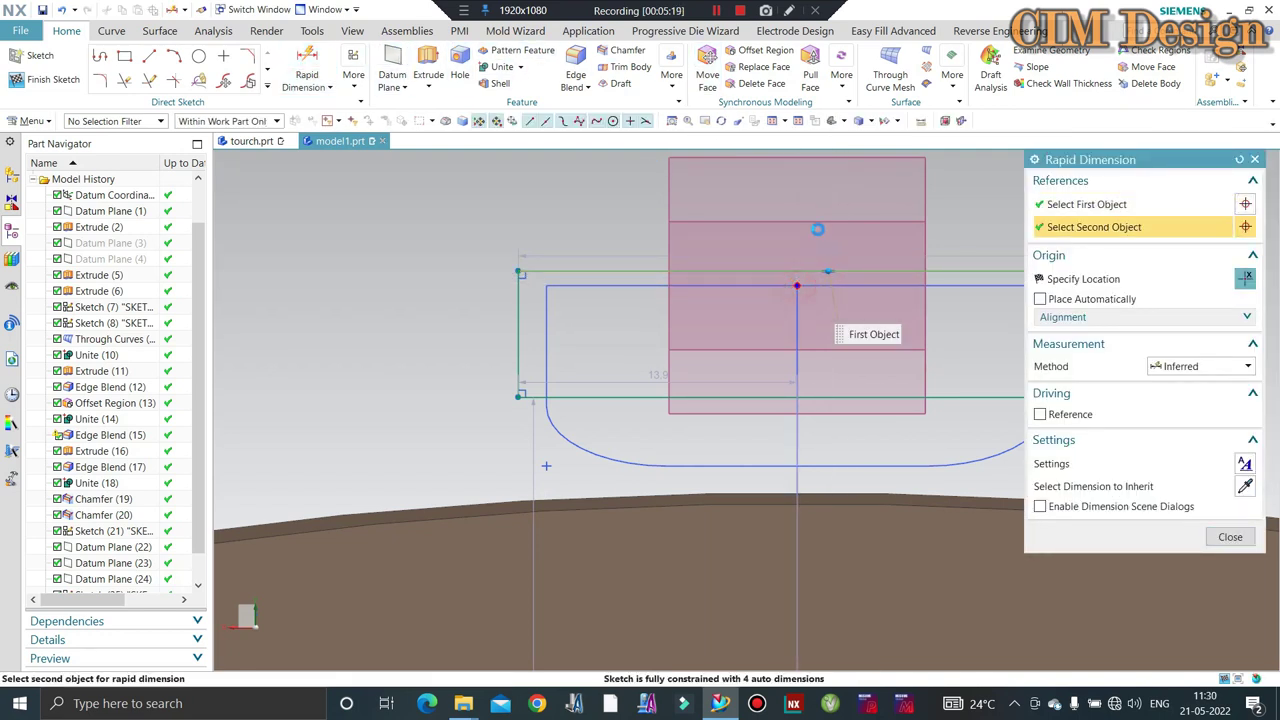
left_click(806, 203)
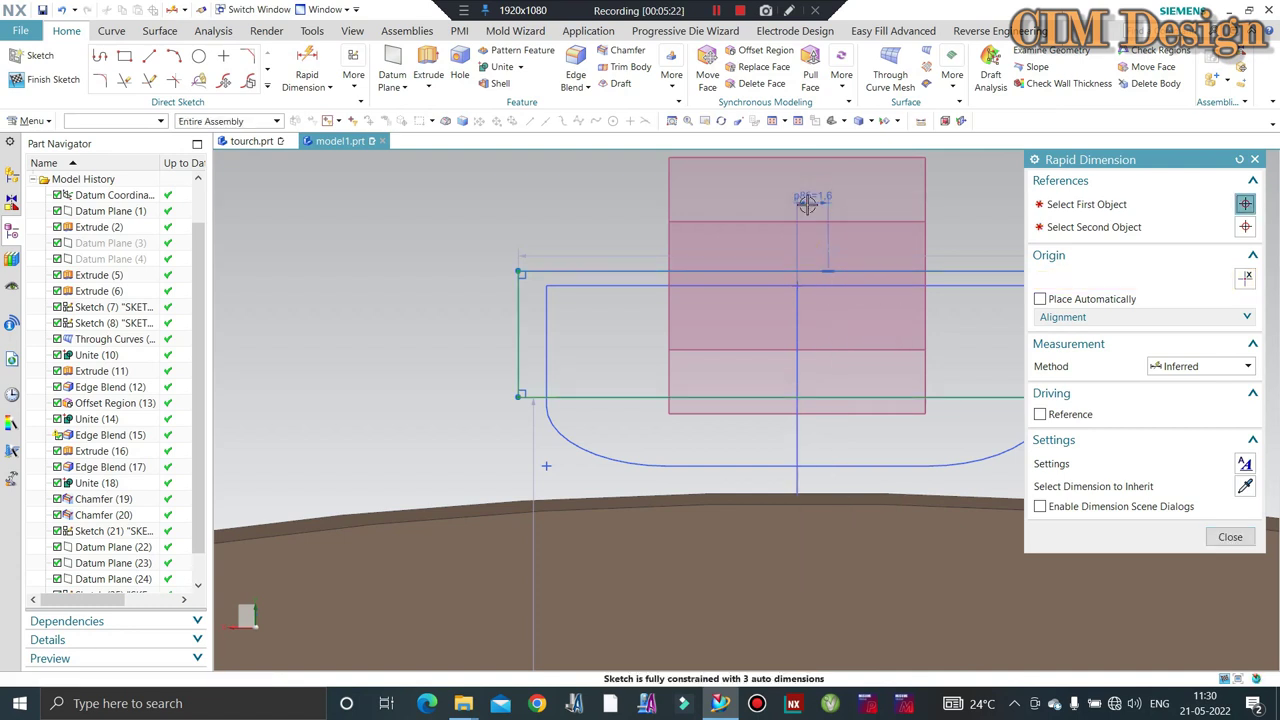
type("0")
key("Return")
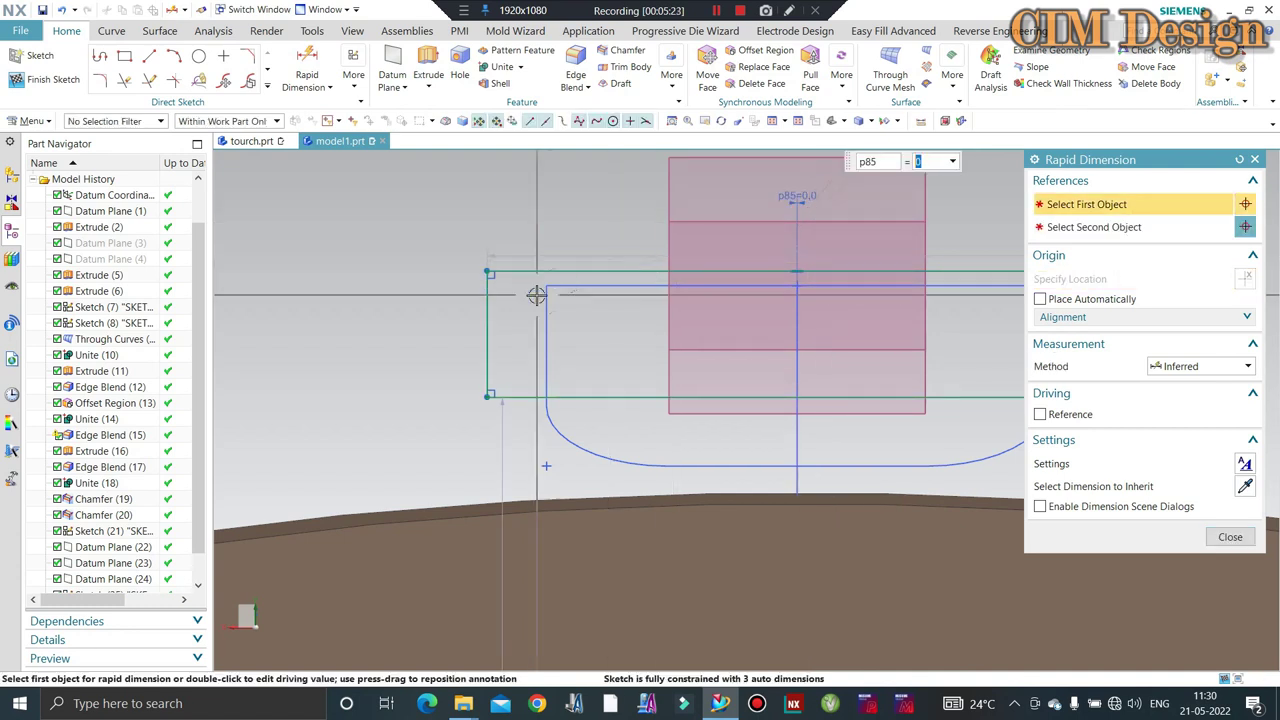
key("Escape")
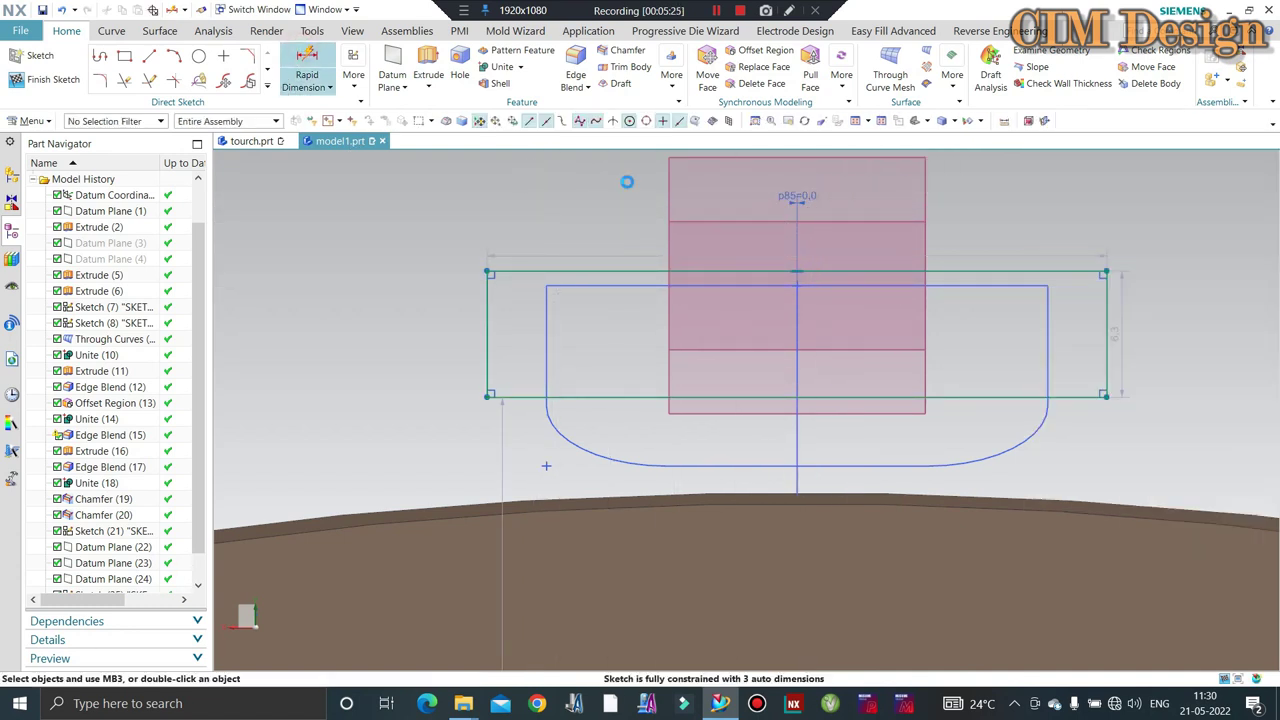
left_click(796, 285)
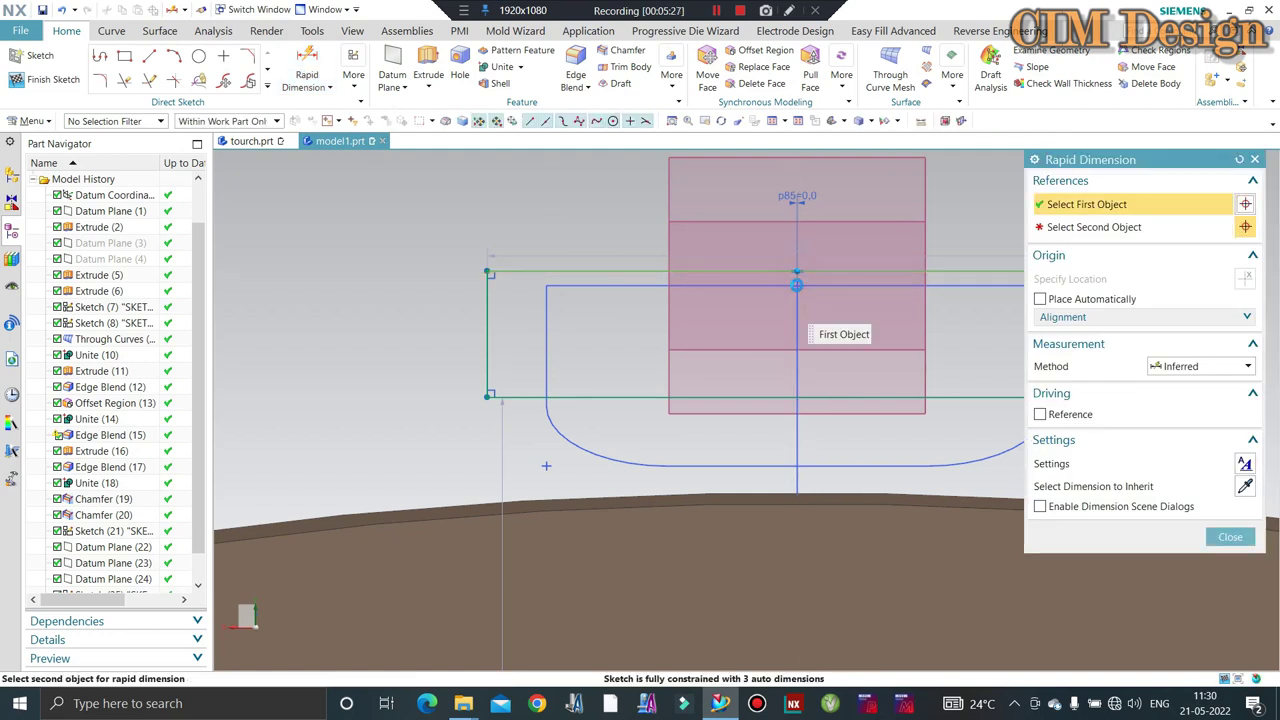
left_click(890, 289)
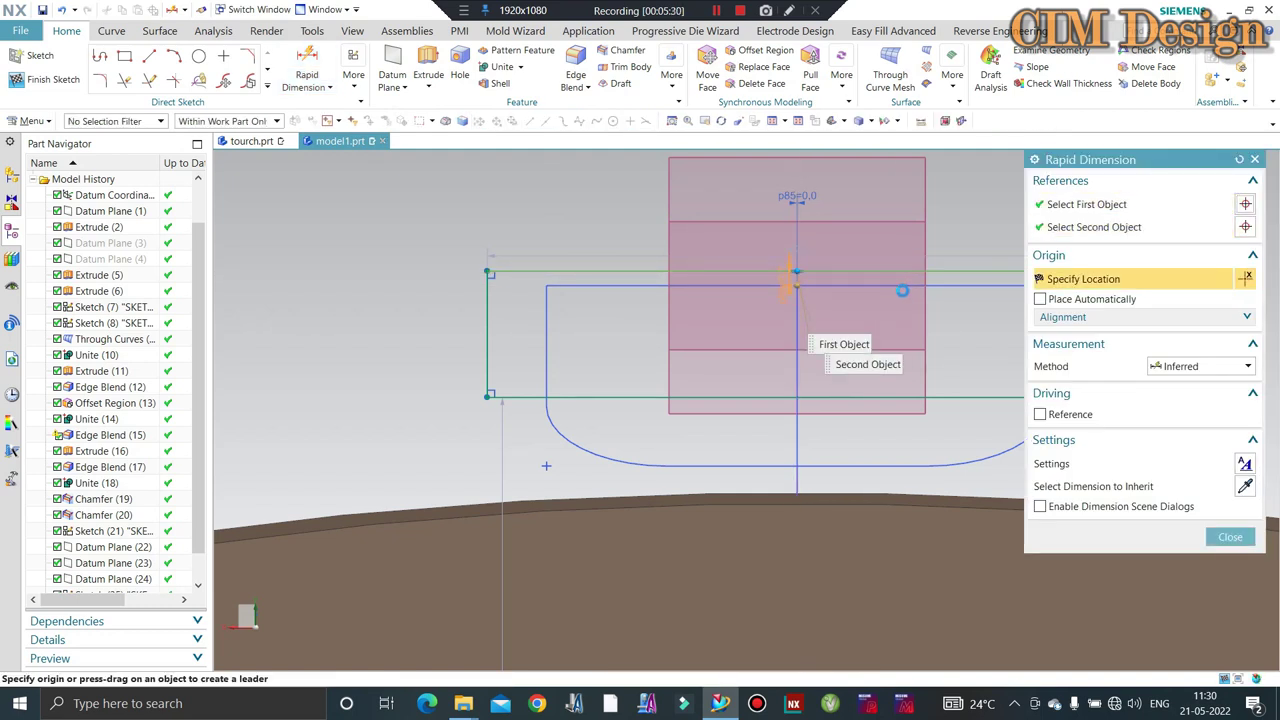
left_click(915, 288)
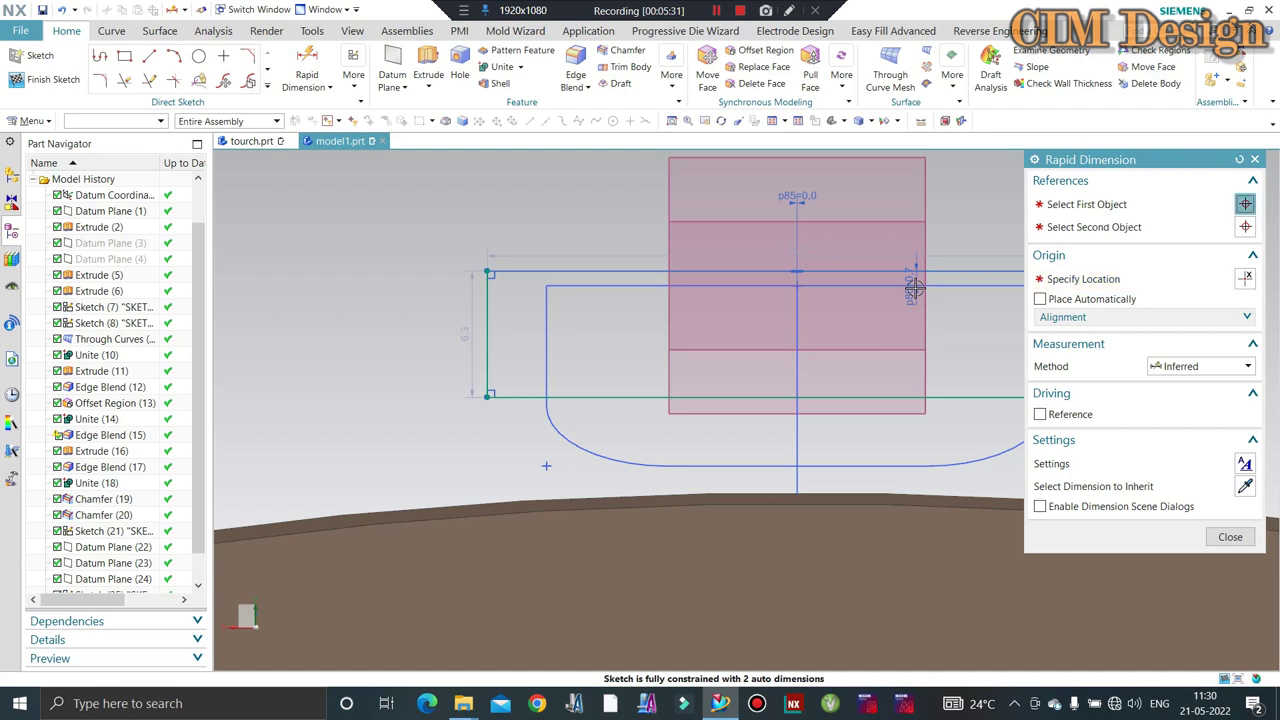
type("0.72")
key("Return")
key("Escape")
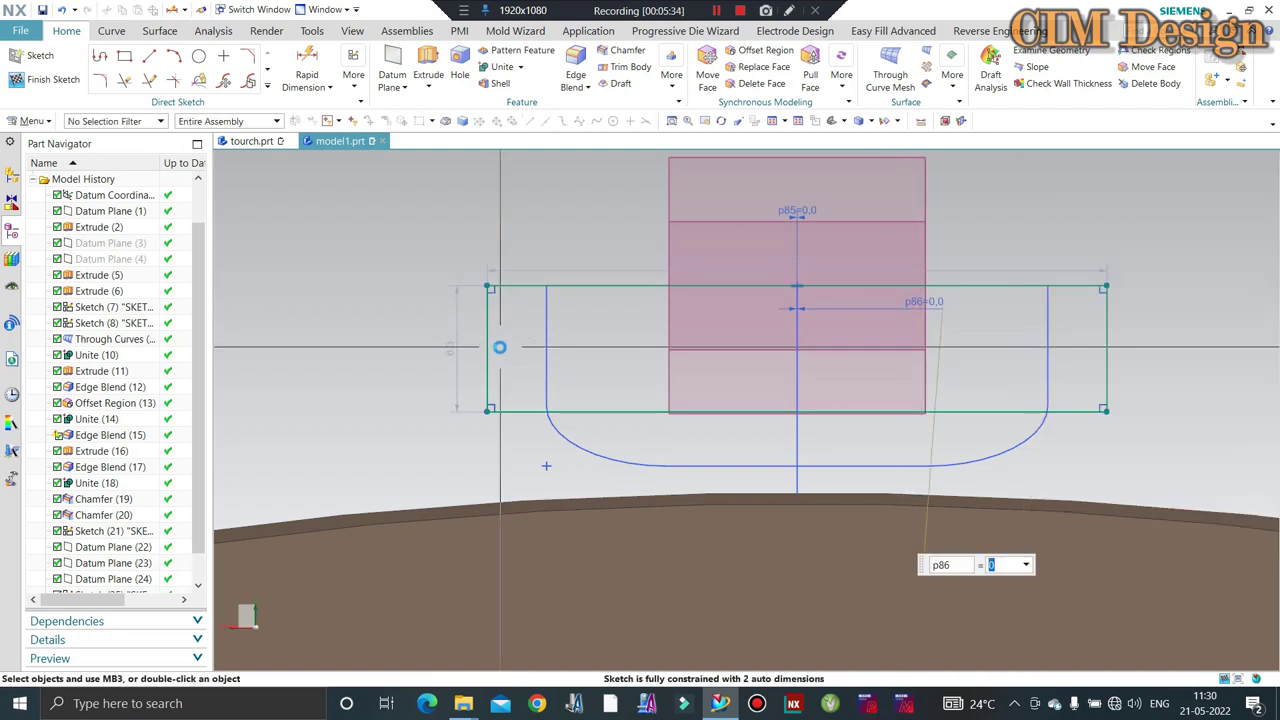
Set the rectangle's width p87 to 25 and height p88 to 18.
double_click(584, 271)
type("25")
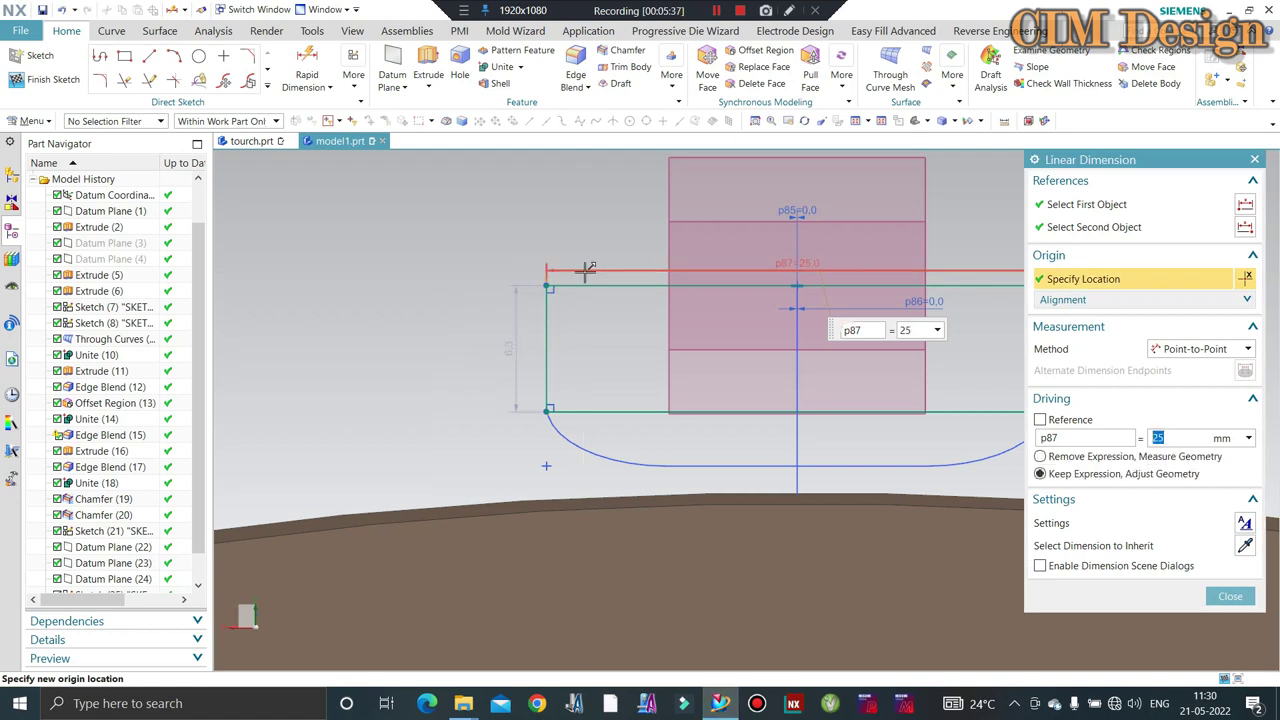
double_click(510, 347)
type("18")
key("Return")
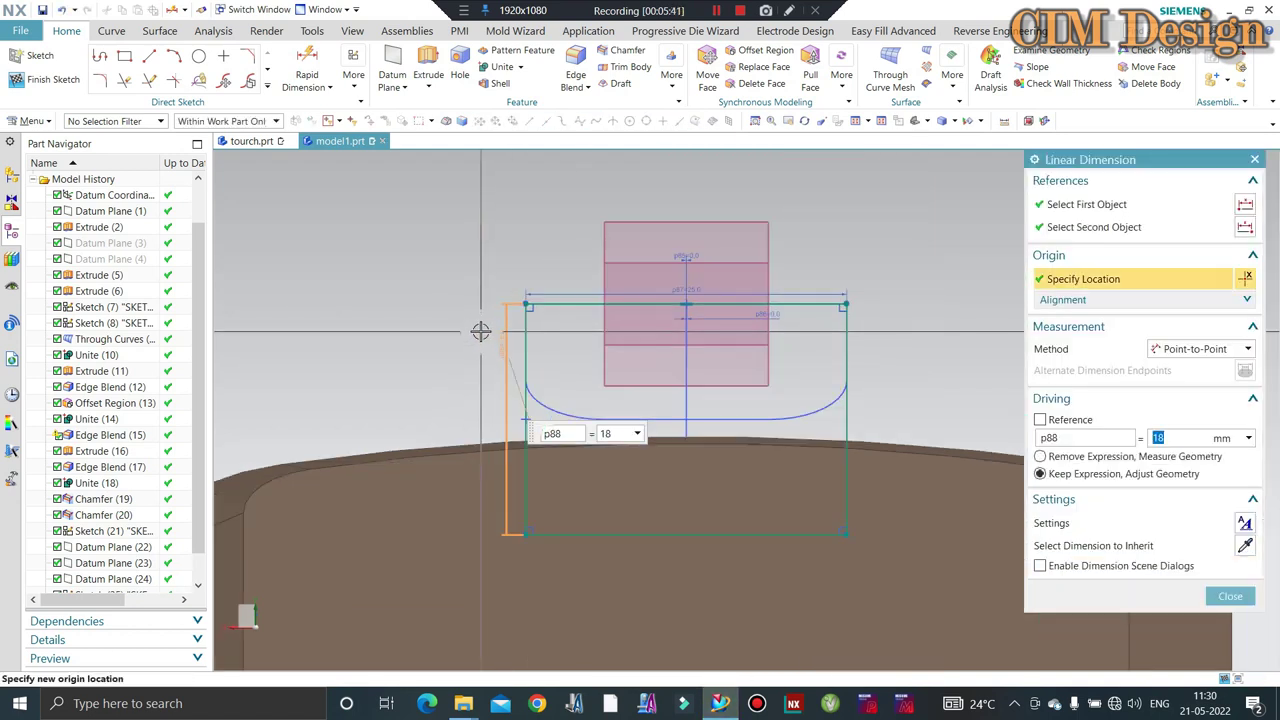
Round the second profile's bottom-right corner with a radius 6 fillet.
left_click(103, 78)
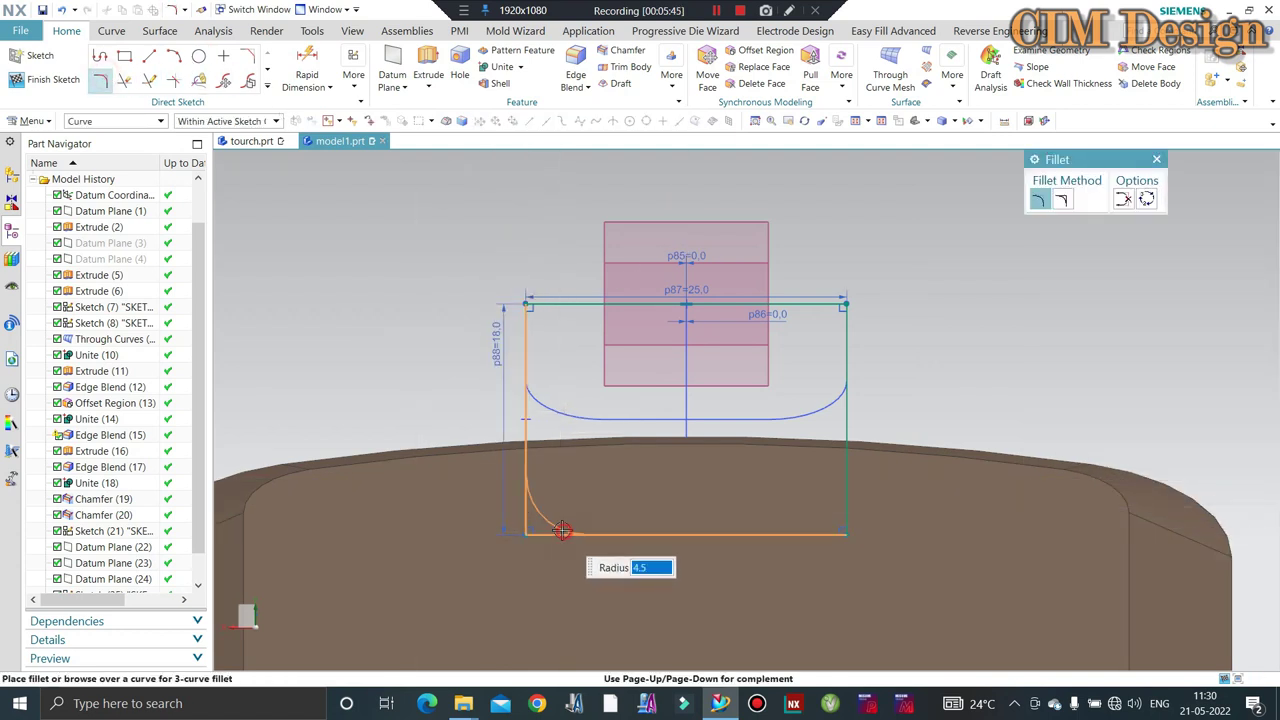
left_click(805, 540)
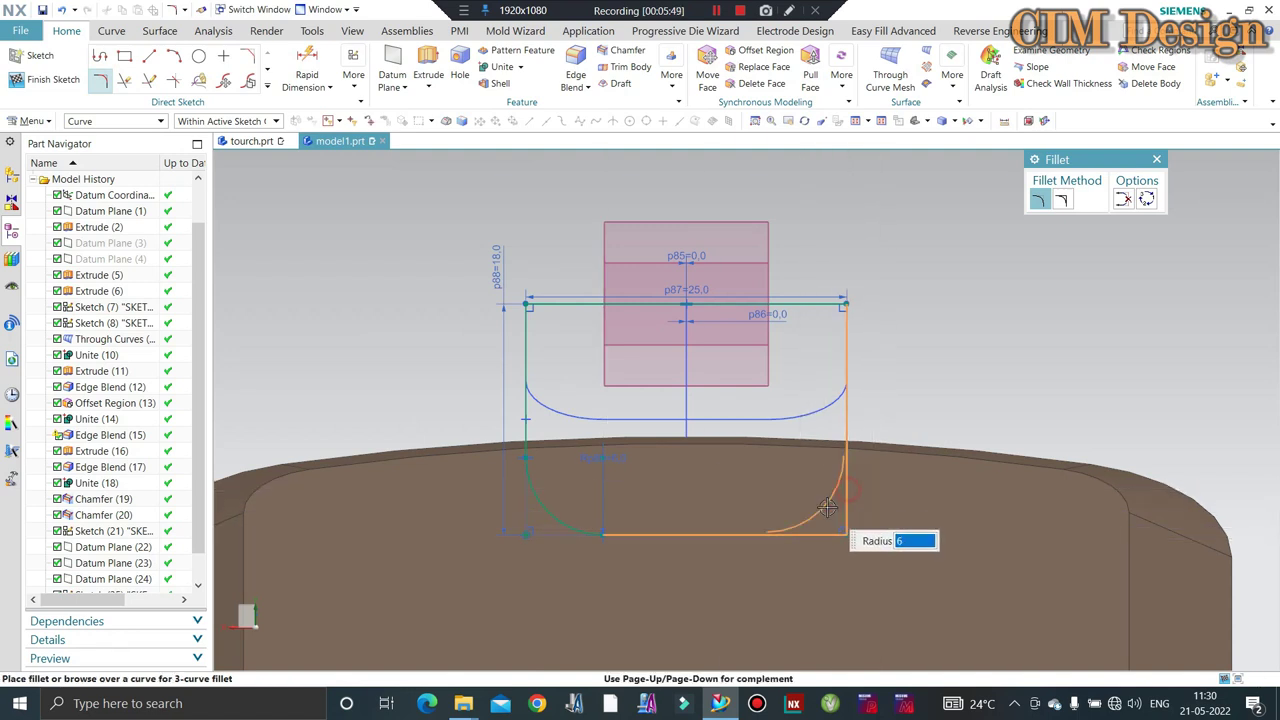
left_click(826, 508)
key("Escape")
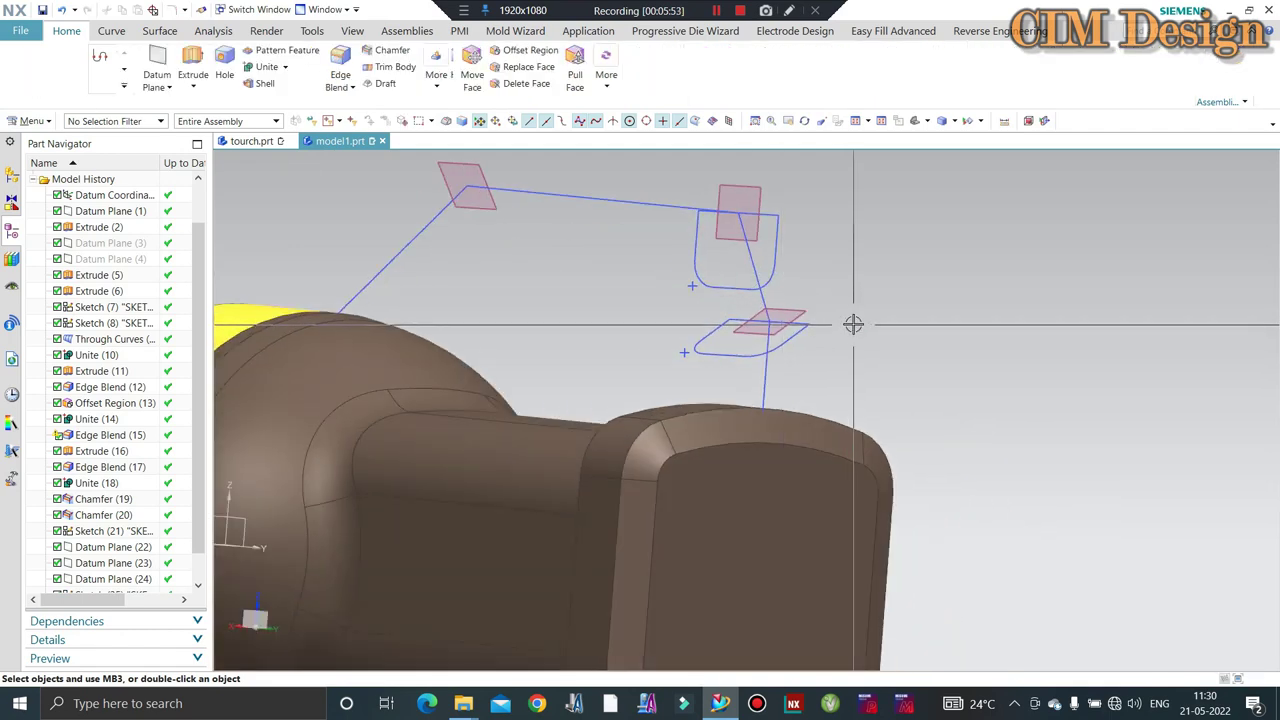
mouse_move(851, 323)
middle_mouse_down()
mouse_move(905, 343)
mouse_move(857, 357)
mouse_move(597, 286)
mouse_move(640, 300)
mouse_move(598, 268)
middle_mouse_up()
scroll(592, 251, "up", 2)
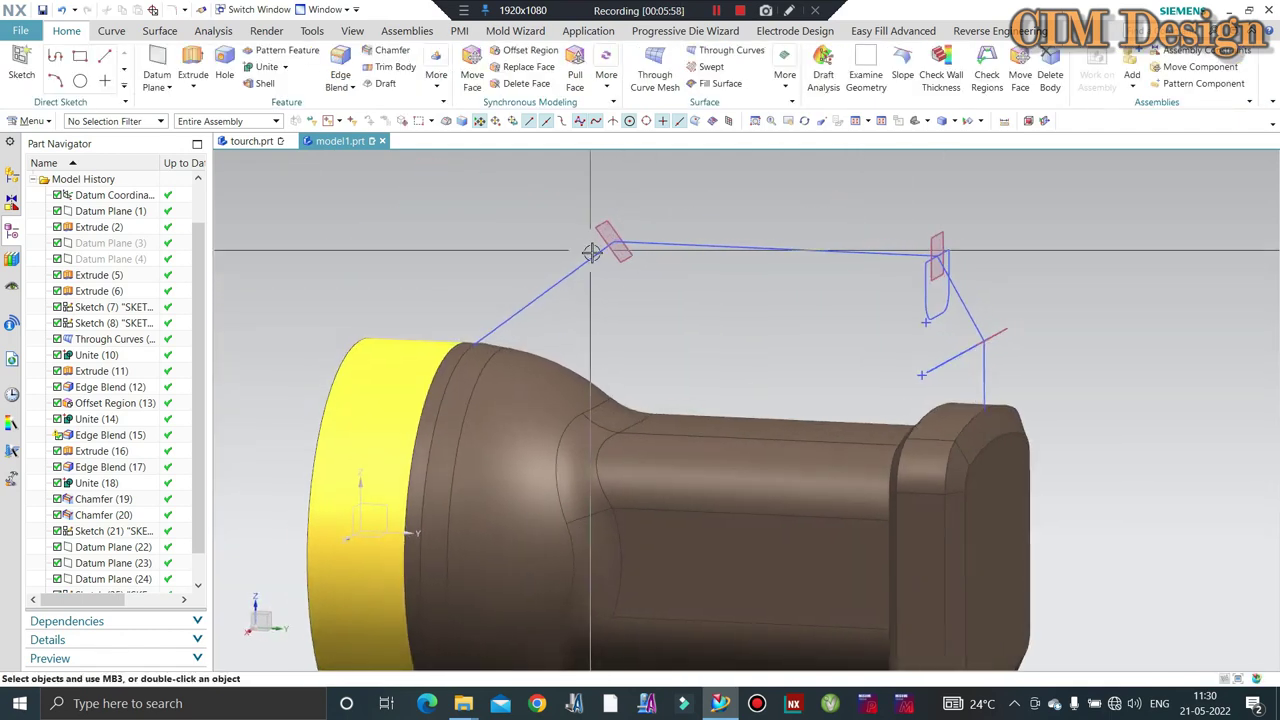
scroll(600, 234, "up", 2)
scroll(564, 237, "up", 1)
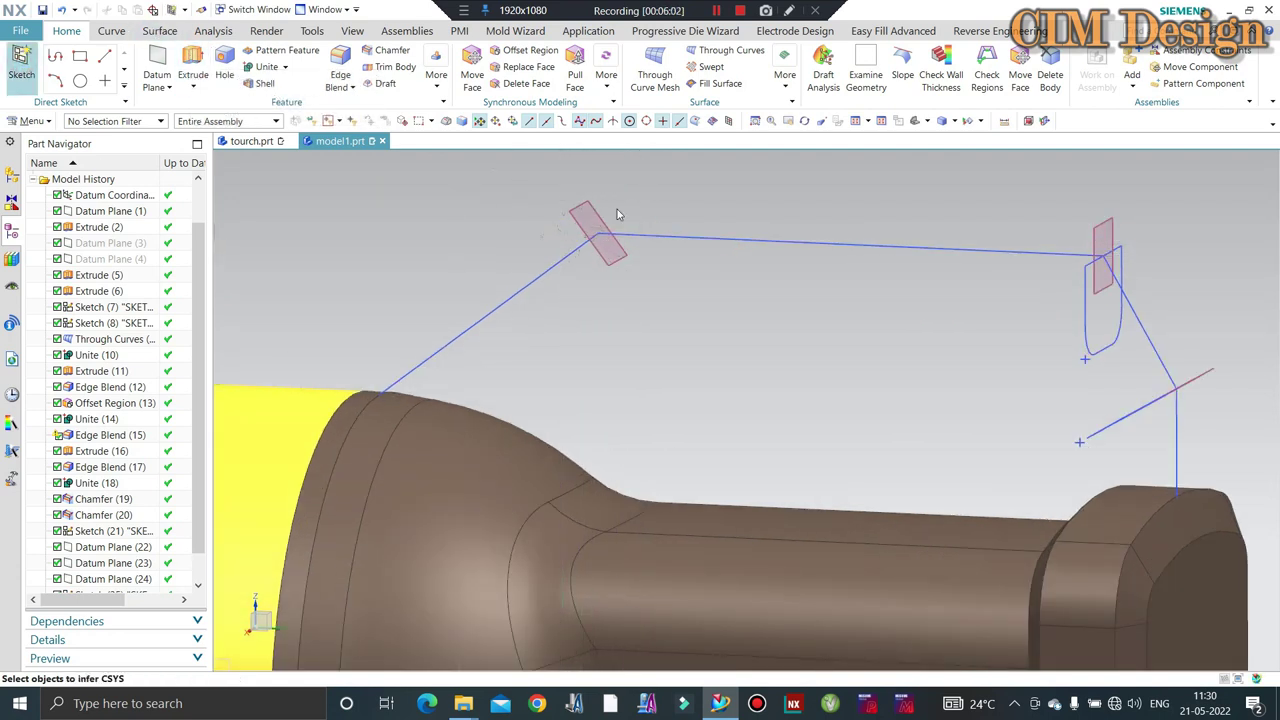
Place the sketch on Datum Plane (22) at the handle path's upper end and view it face-on.
left_click(585, 207)
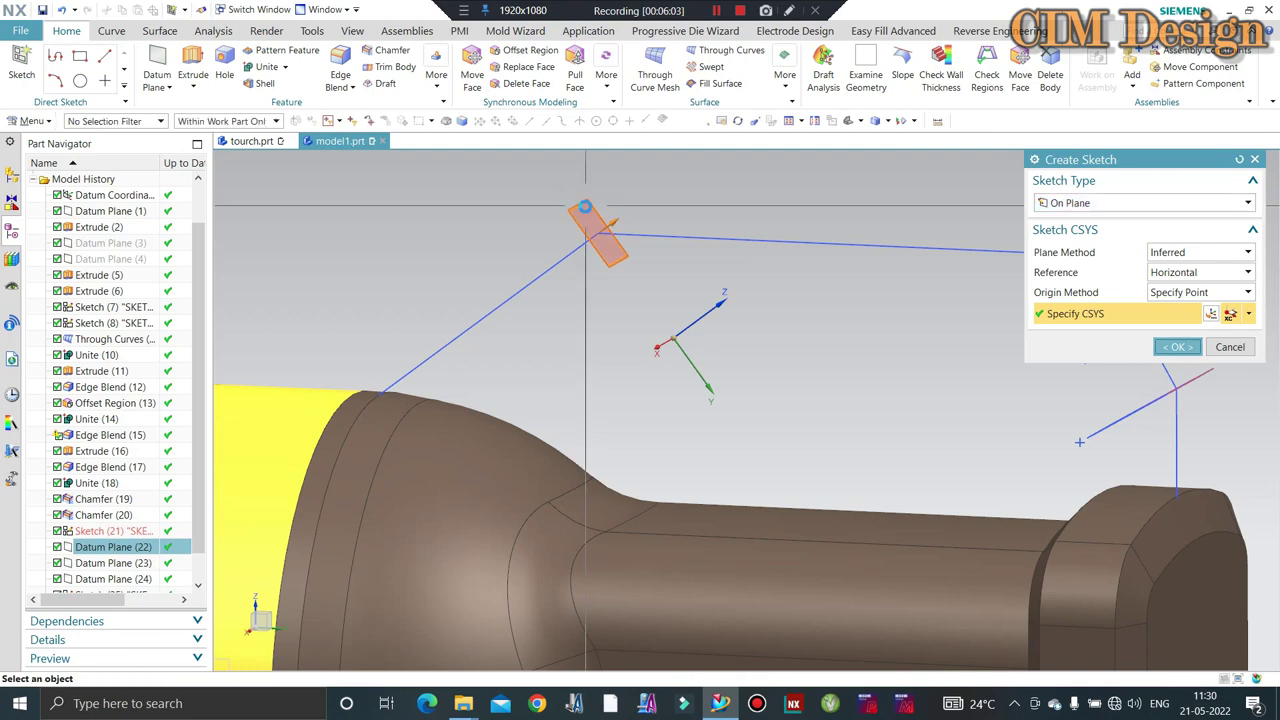
middle_click(585, 207)
middle_click_drag(817, 423, 807, 217)
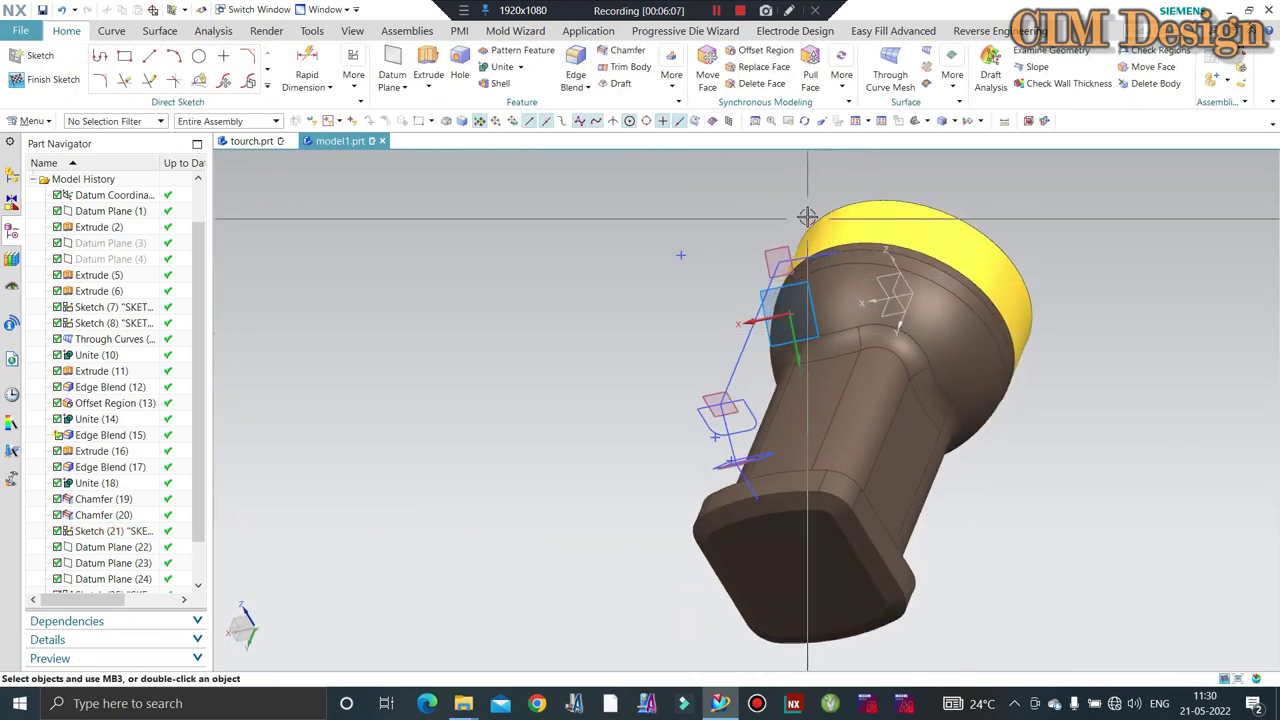
scroll(807, 217, "down", 4)
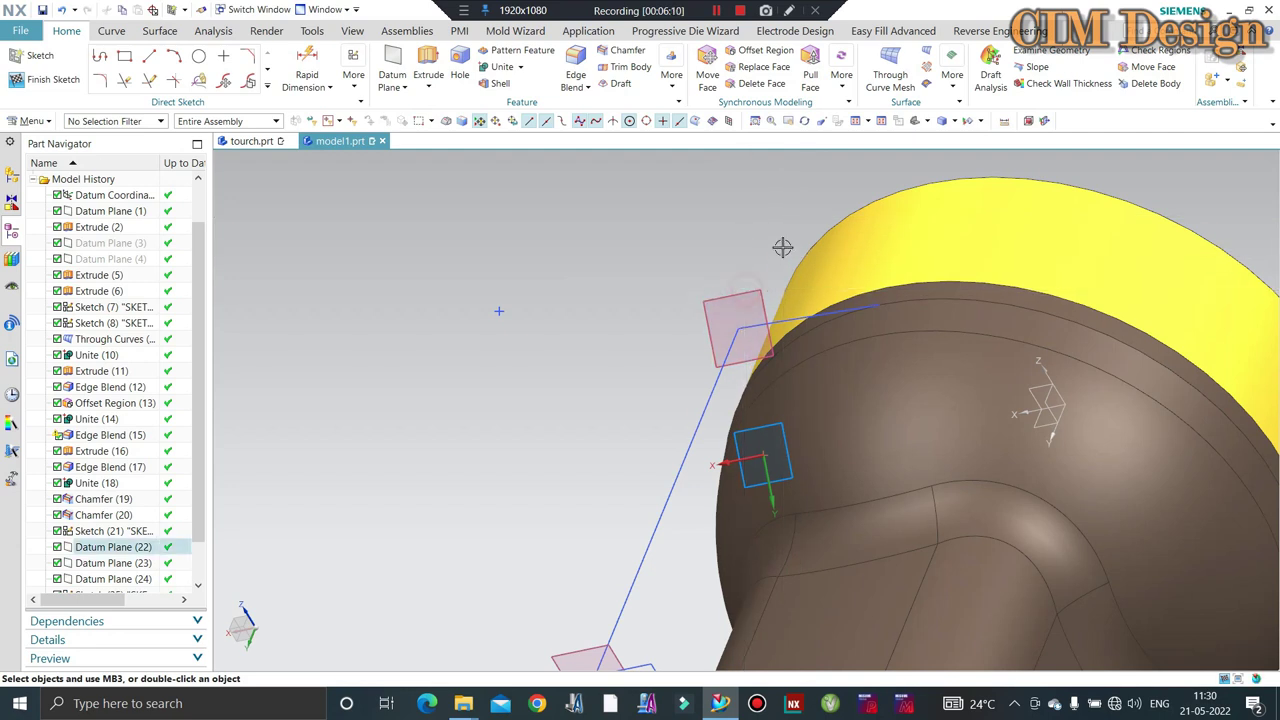
left_click(782, 247)
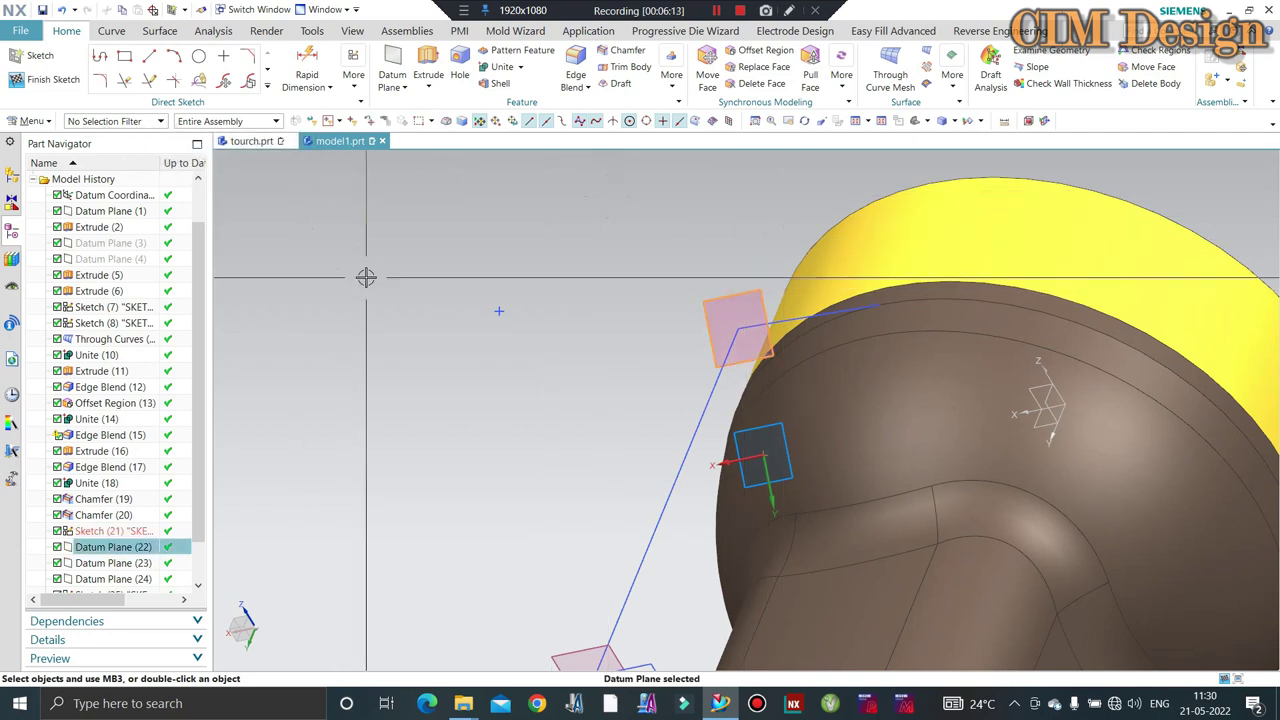
key("F8")
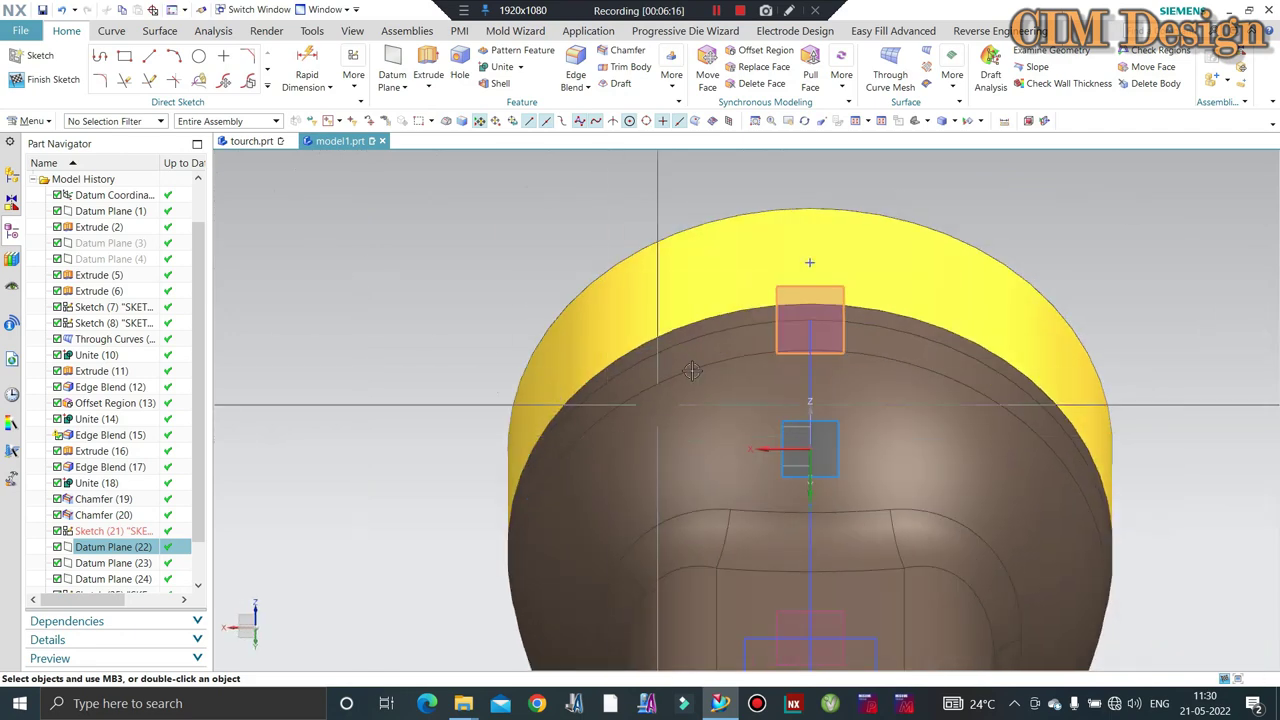
Draw a rectangle around the handle path line.
left_click(125, 57)
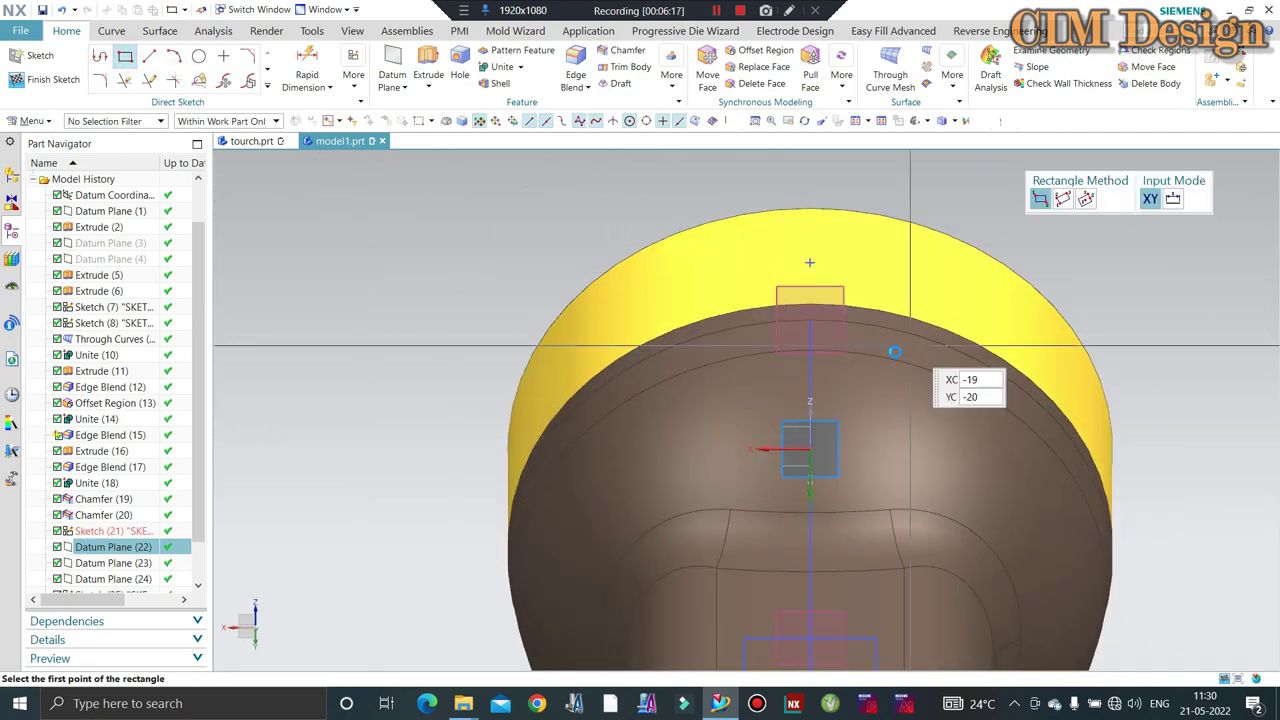
left_click(685, 305)
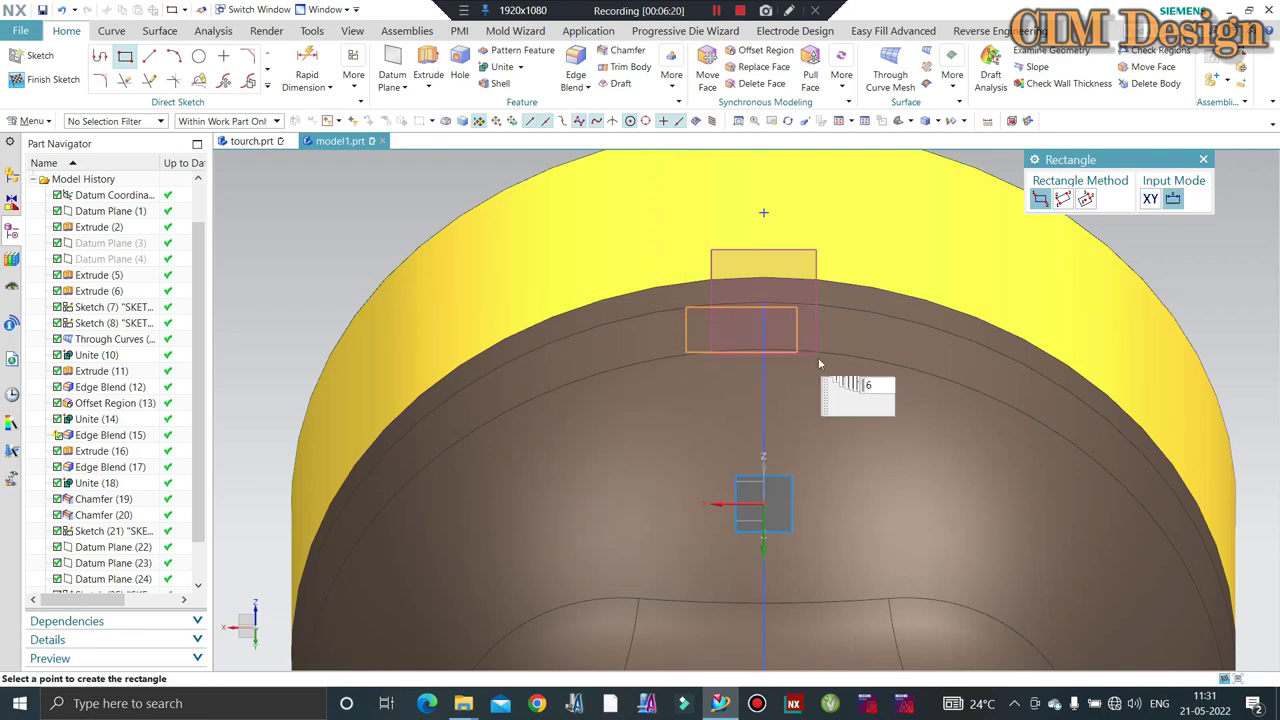
left_click(830, 404)
key("Escape")
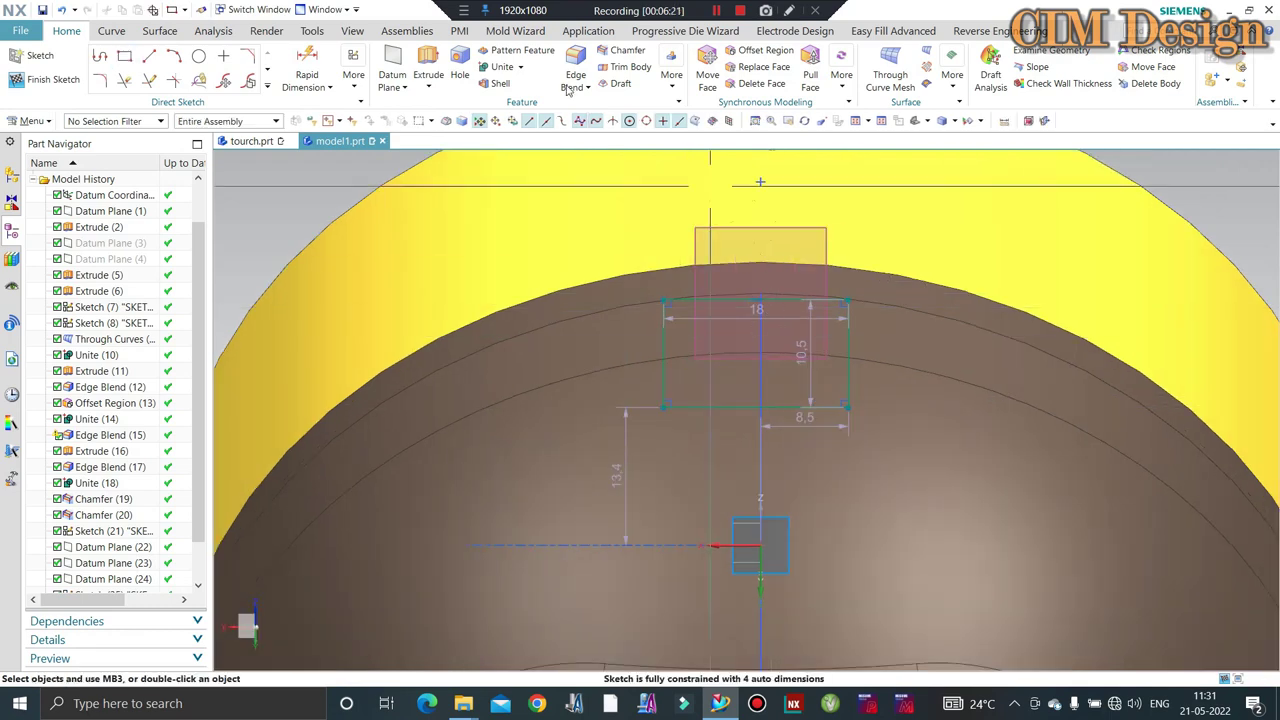
Dimension the path line to the rectangle's top edge at 0 and add a second dimension.
key("d")
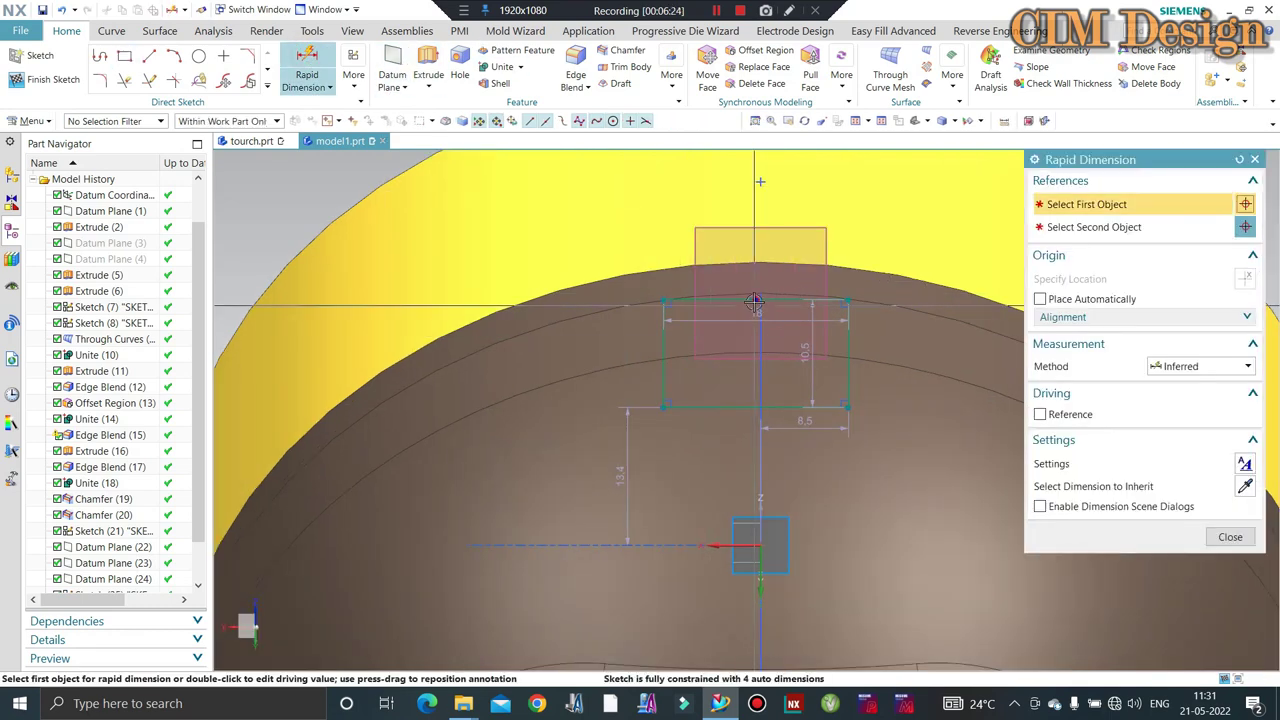
left_click(758, 195)
scroll(754, 225, "up", 2)
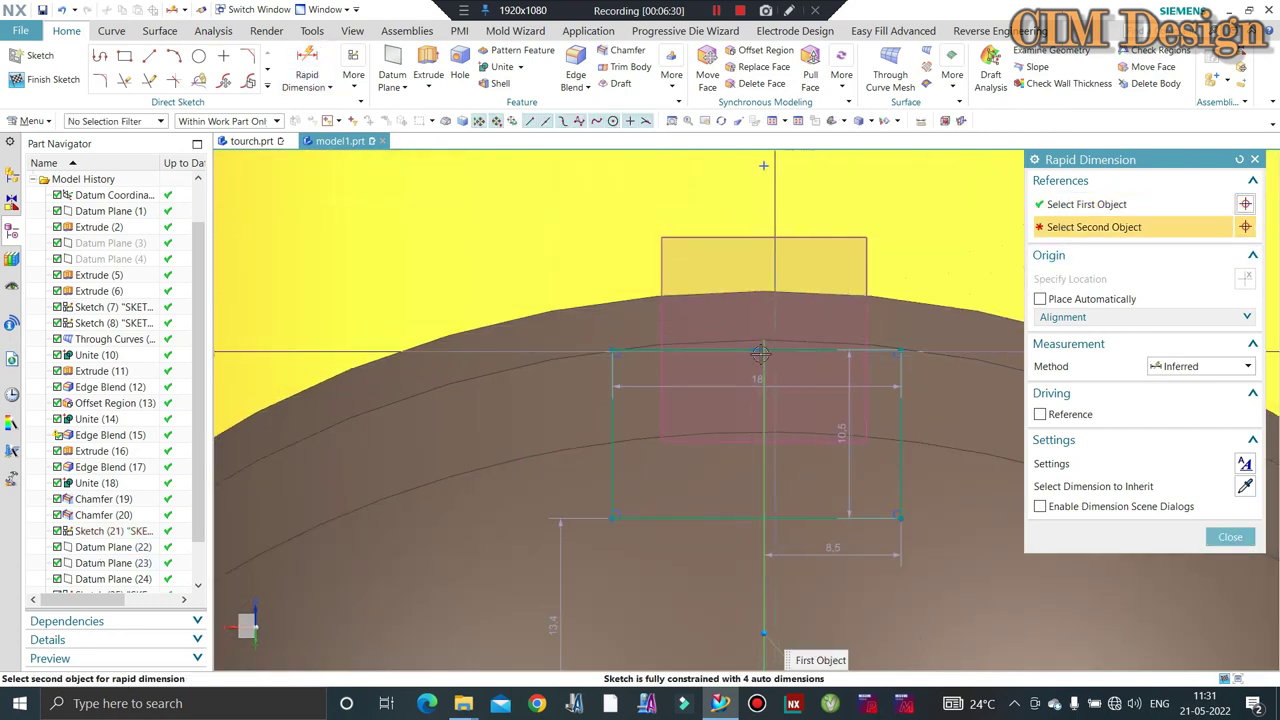
left_click(760, 243)
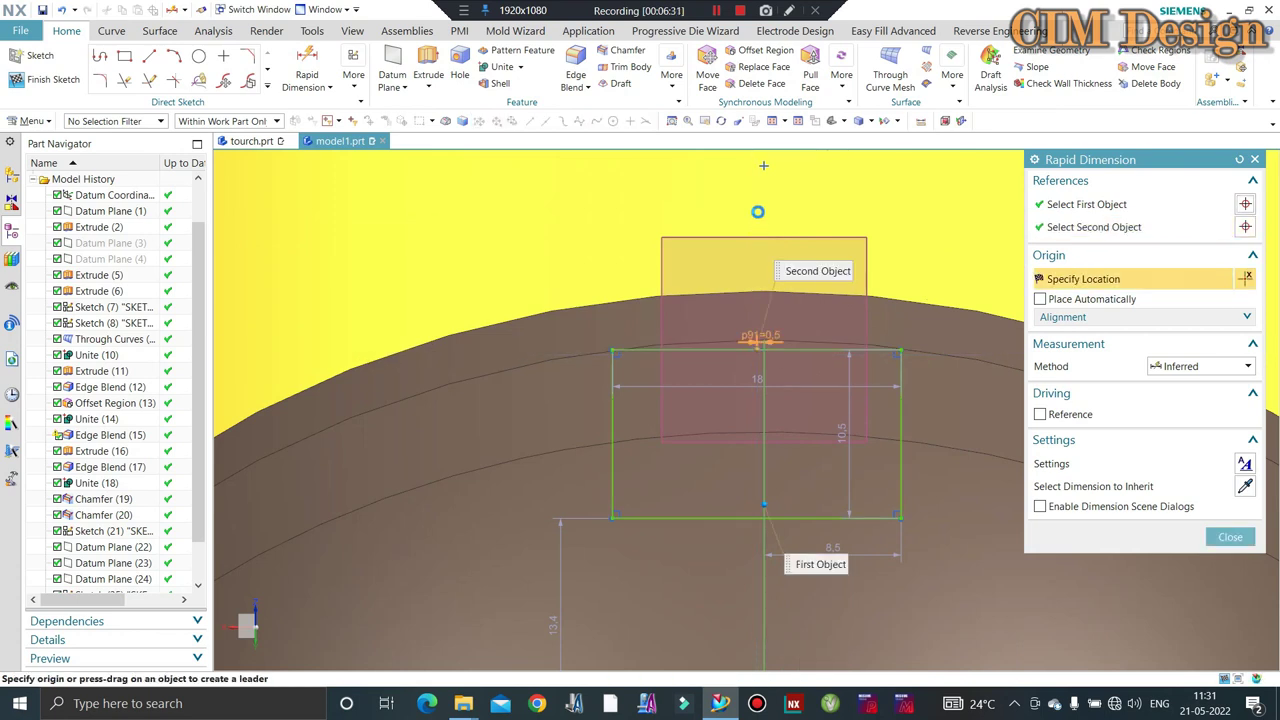
left_click(756, 198)
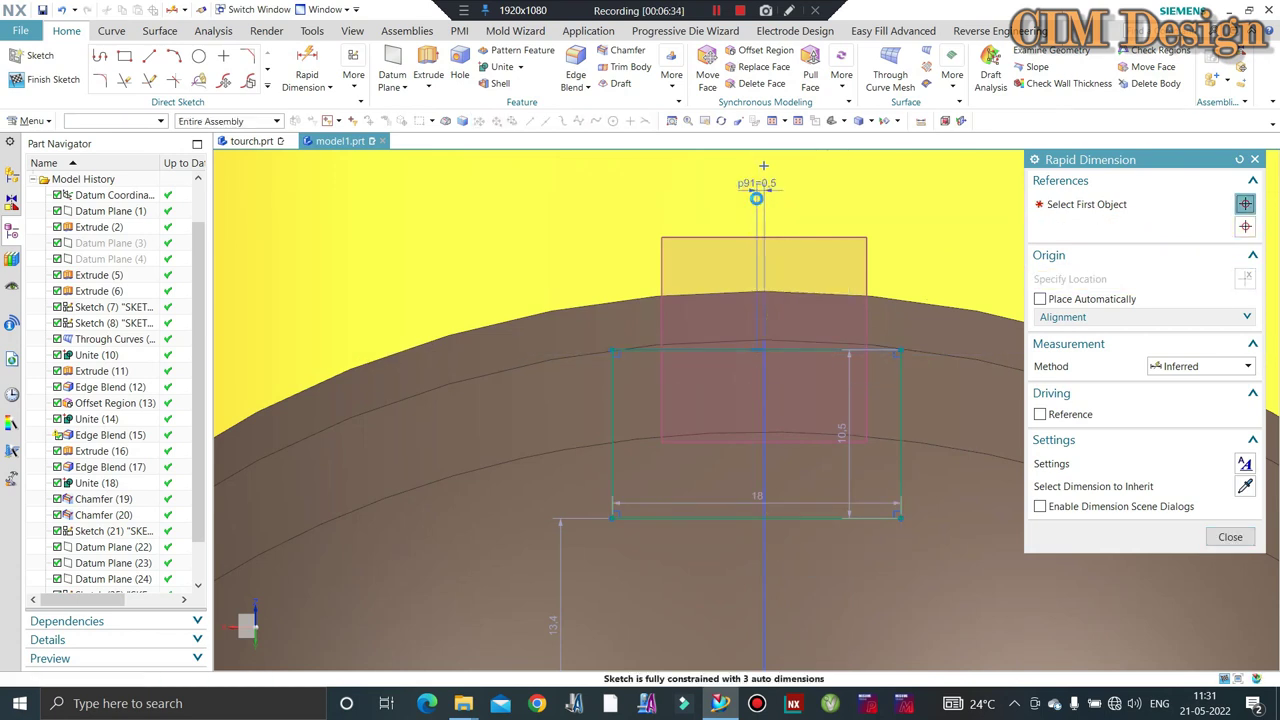
type("0")
key("Return")
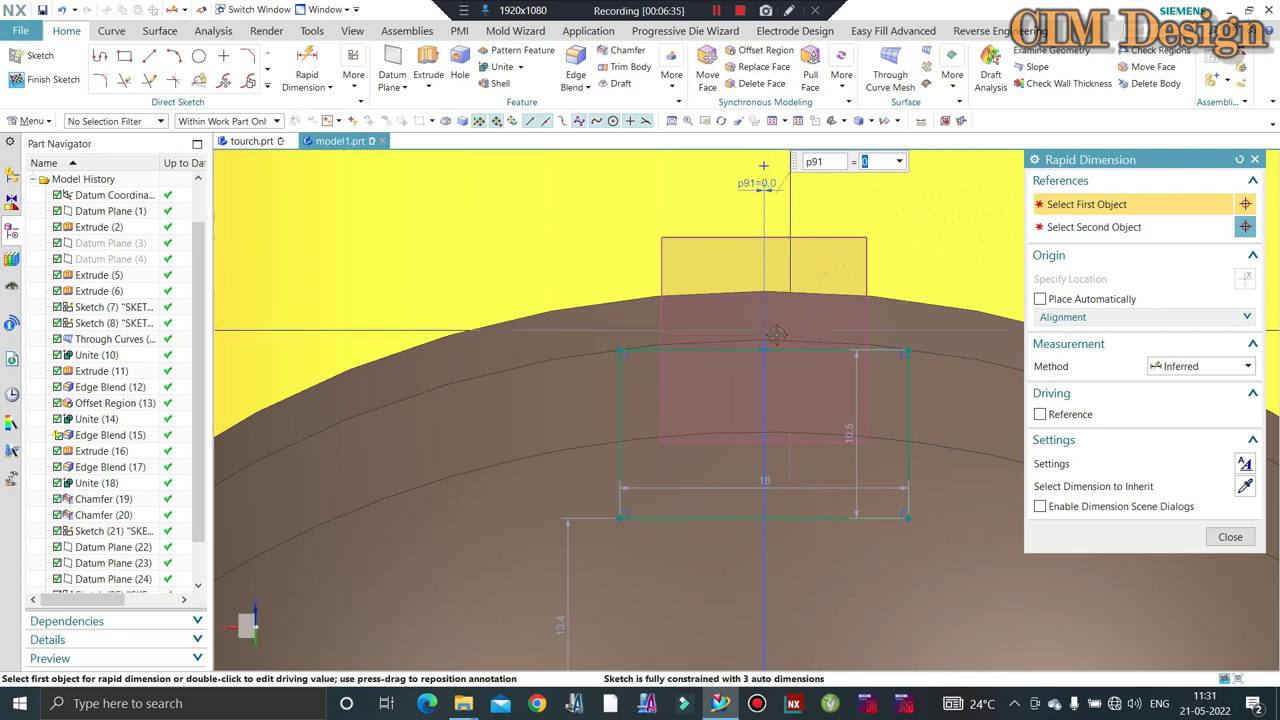
left_click(761, 345)
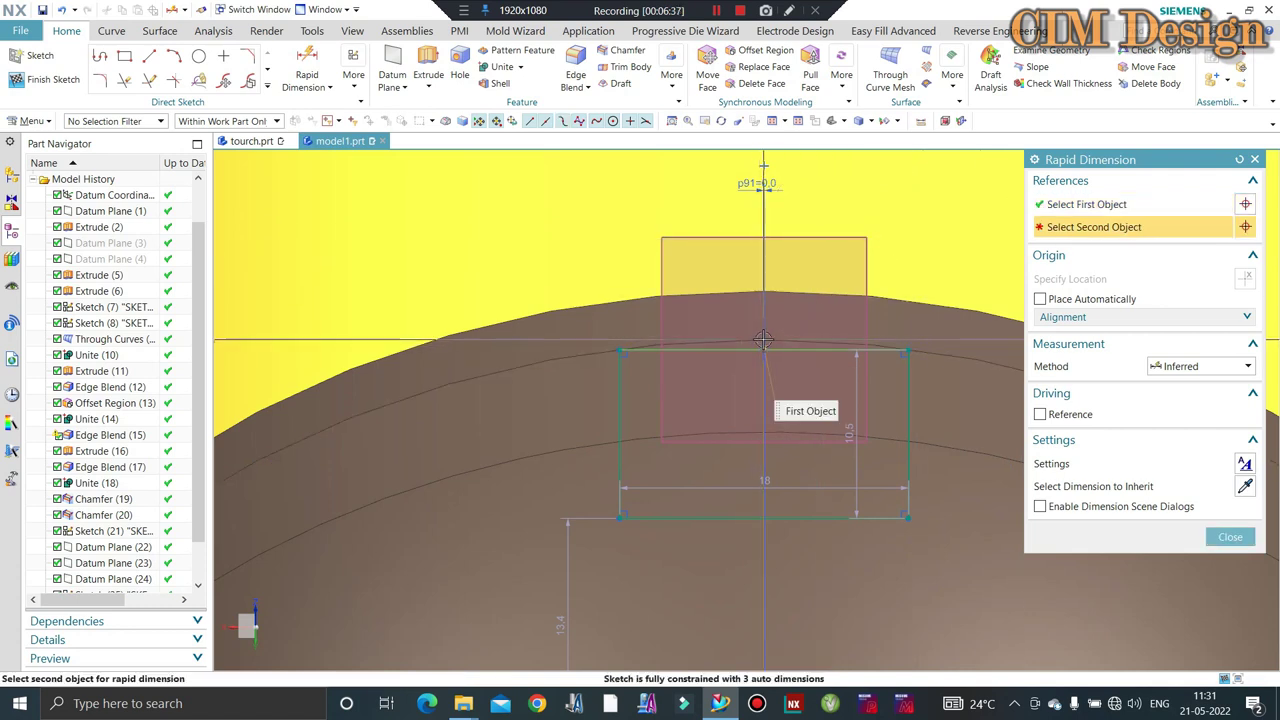
left_click(760, 342)
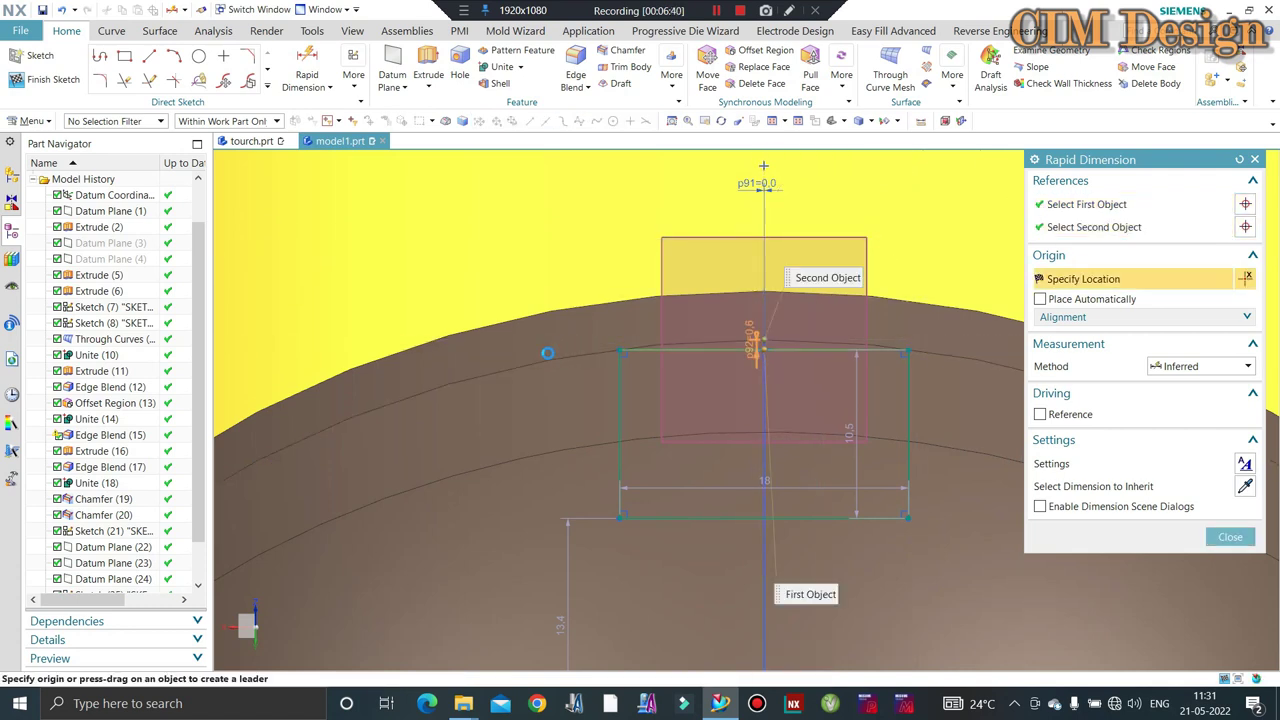
left_click(535, 355)
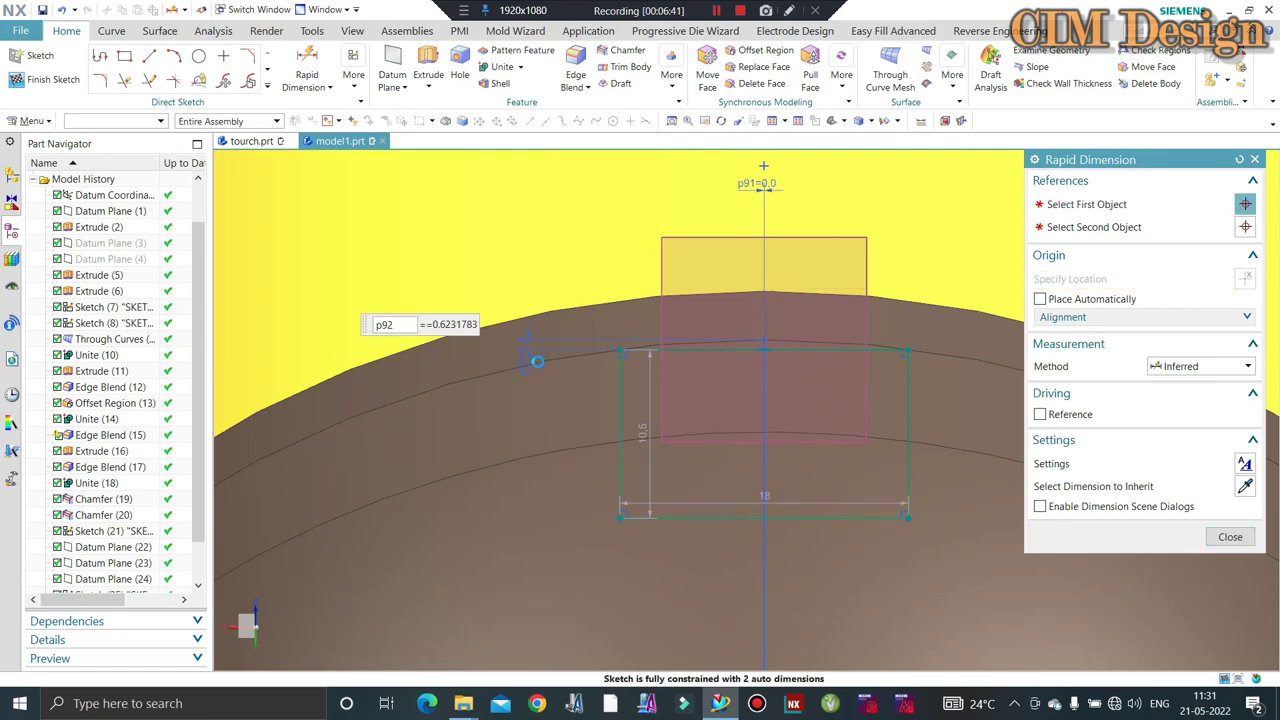
type("0")
key("Escape")
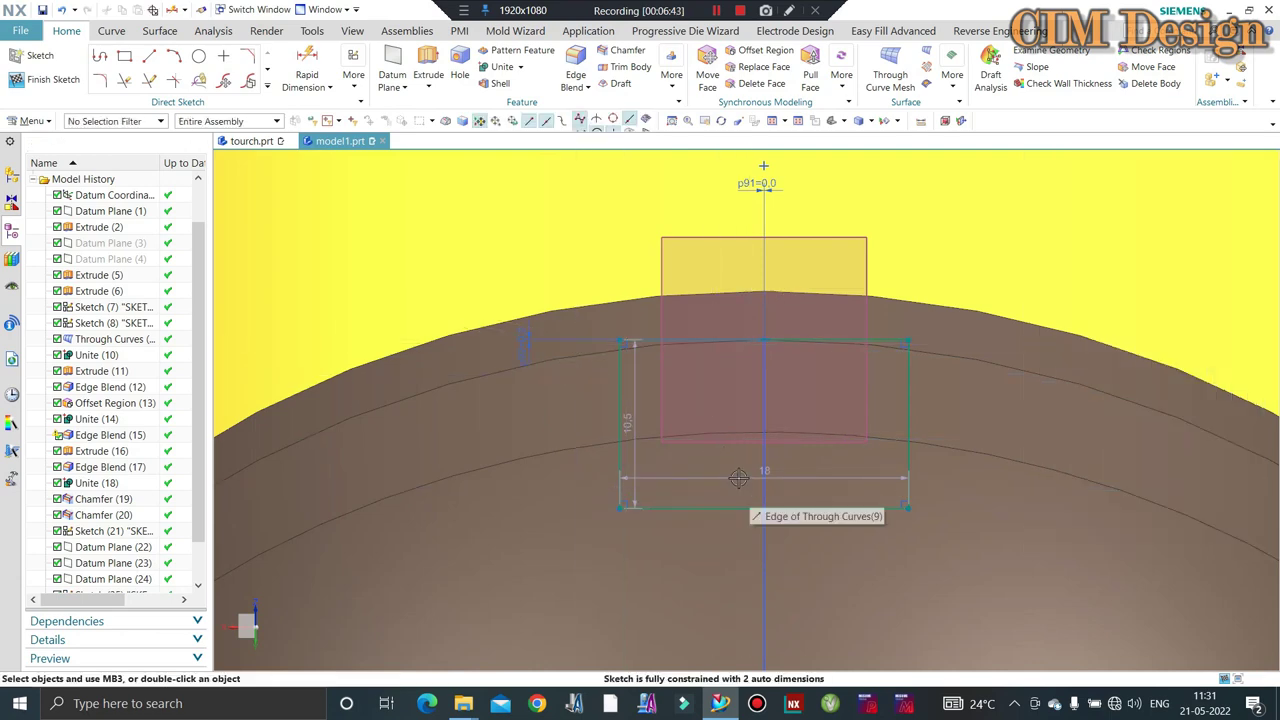
Set the rectangle's width to 25 and height to 18.
double_click(738, 477)
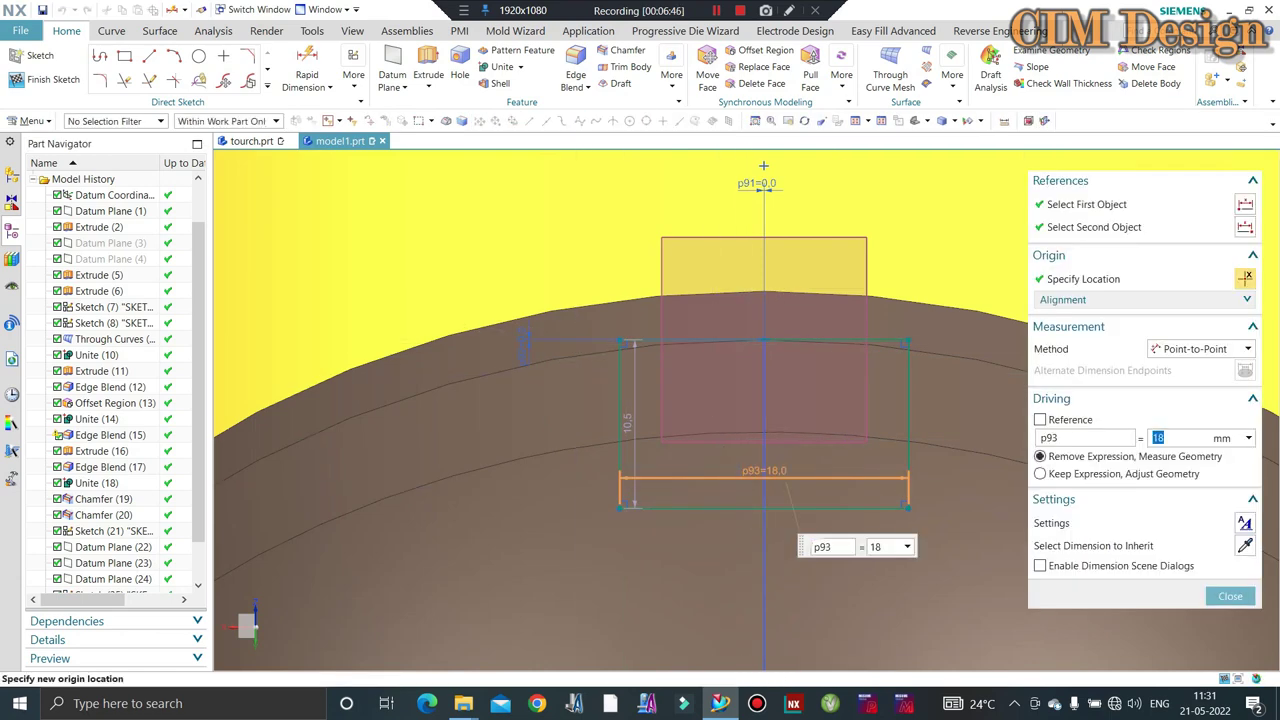
type("25")
key("Return")
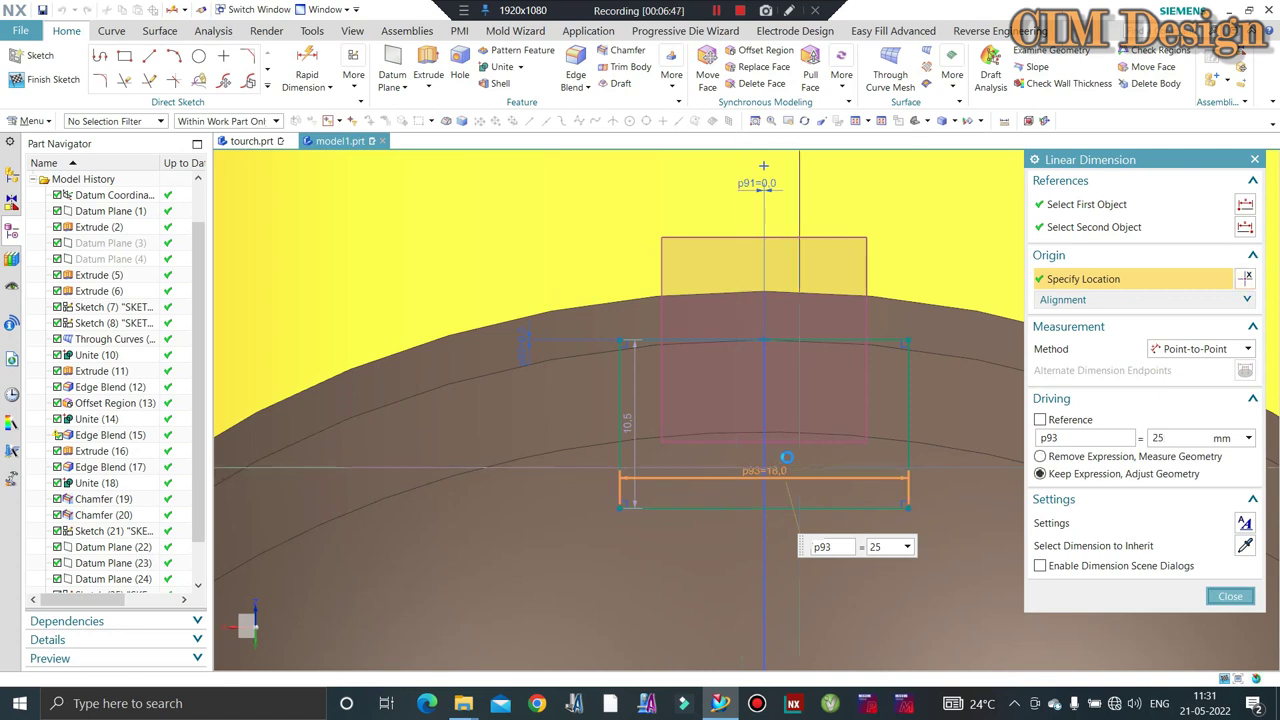
double_click(573, 420)
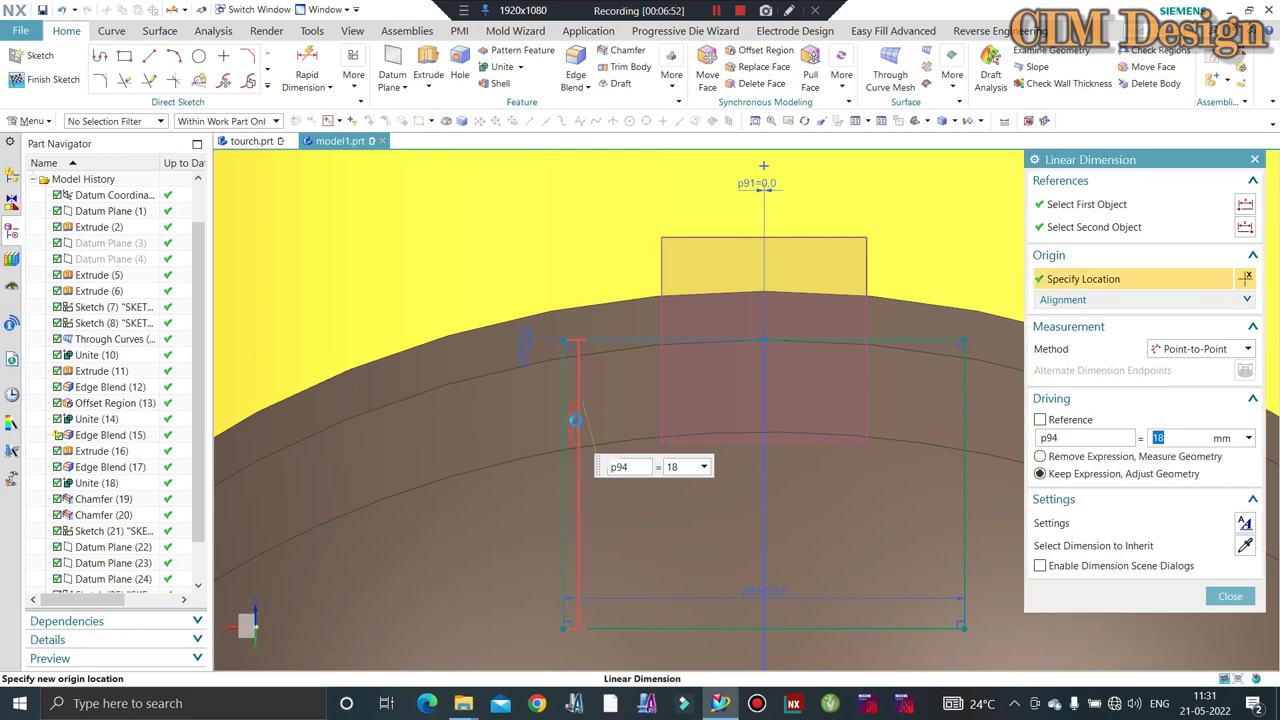
key("Return")
left_click(101, 80)
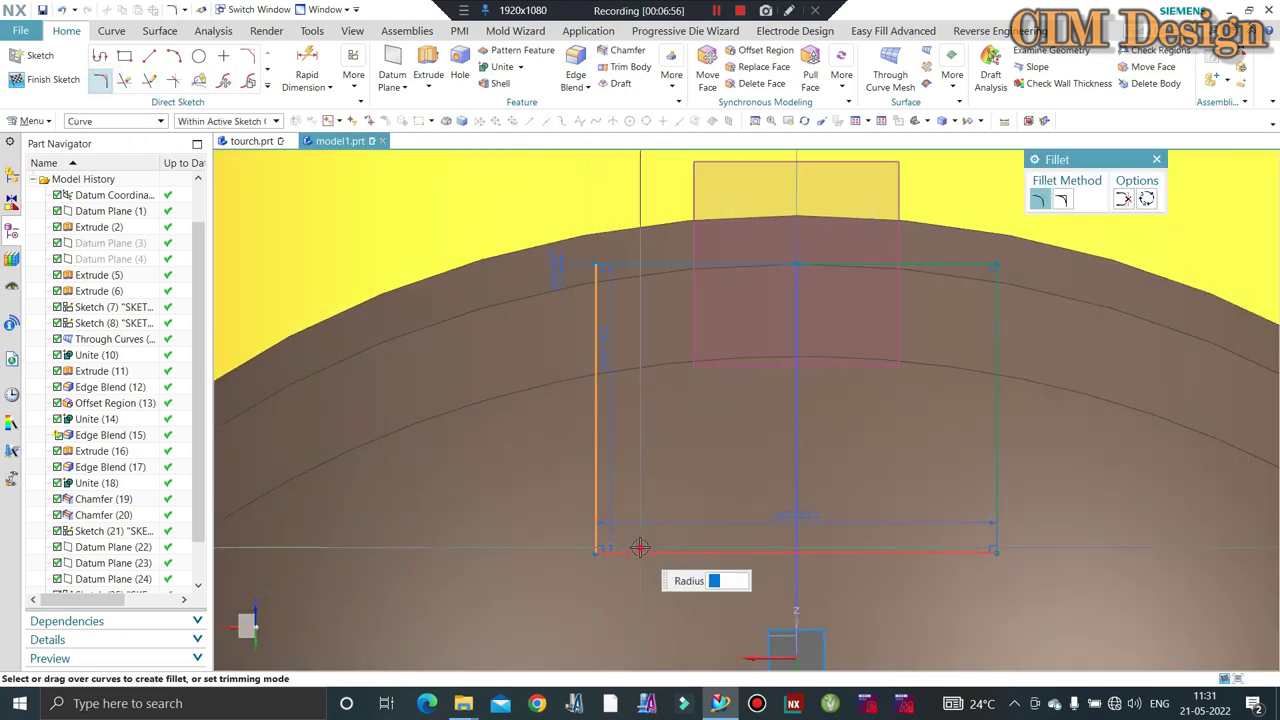
Round the lower-left and lower-right corners of the Datum Plane (22) profile with R6 fillets.
left_click(640, 548)
left_click(633, 527)
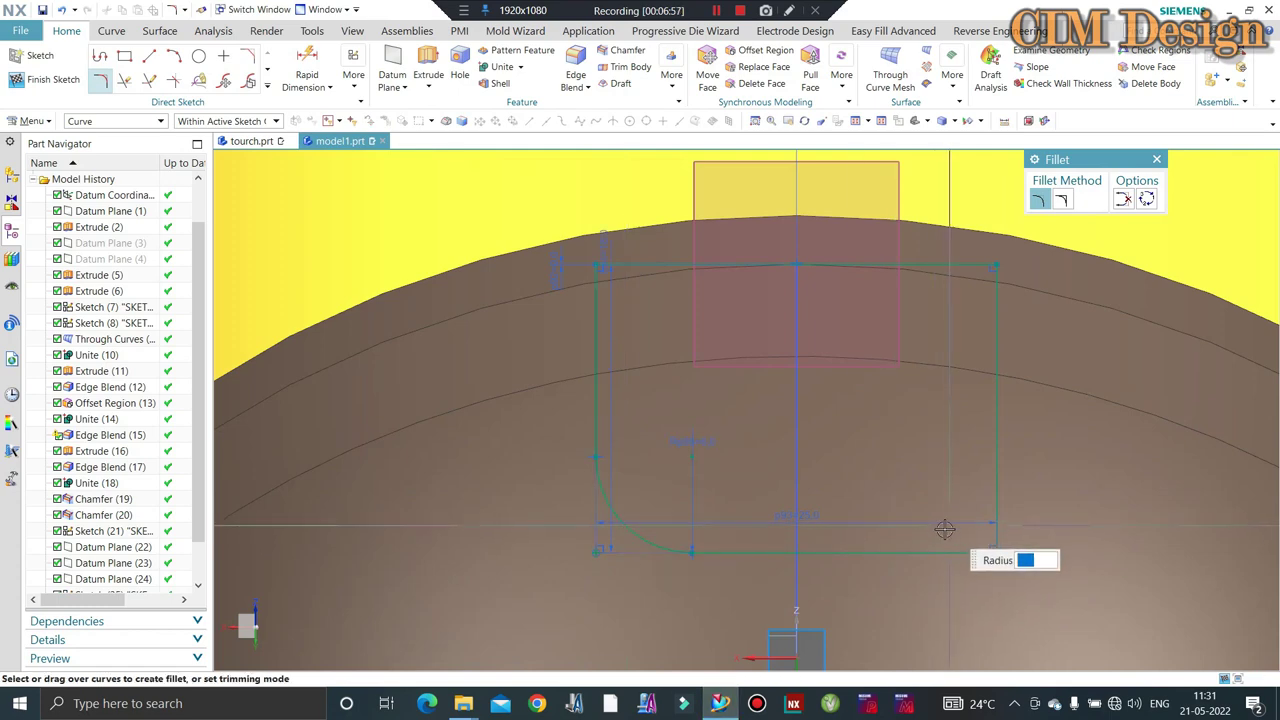
left_click(950, 551)
left_click(996, 490)
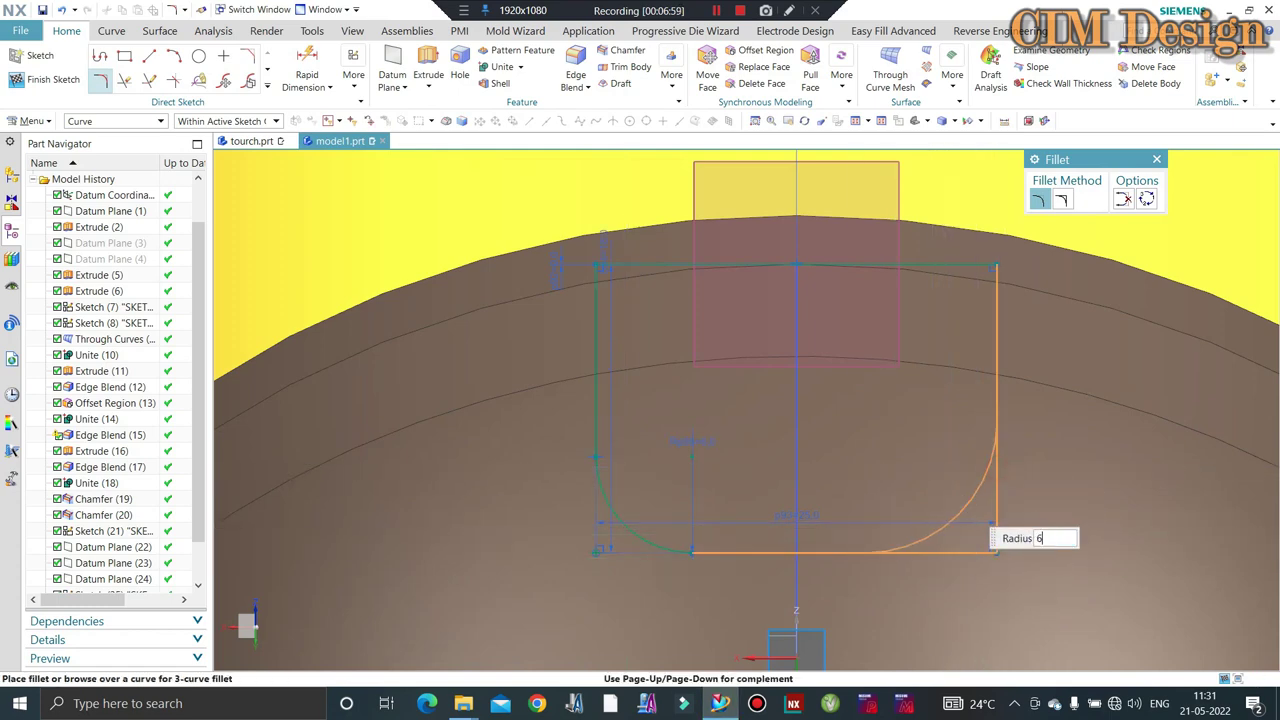
left_click(966, 506)
scroll(743, 364, "down", 5)
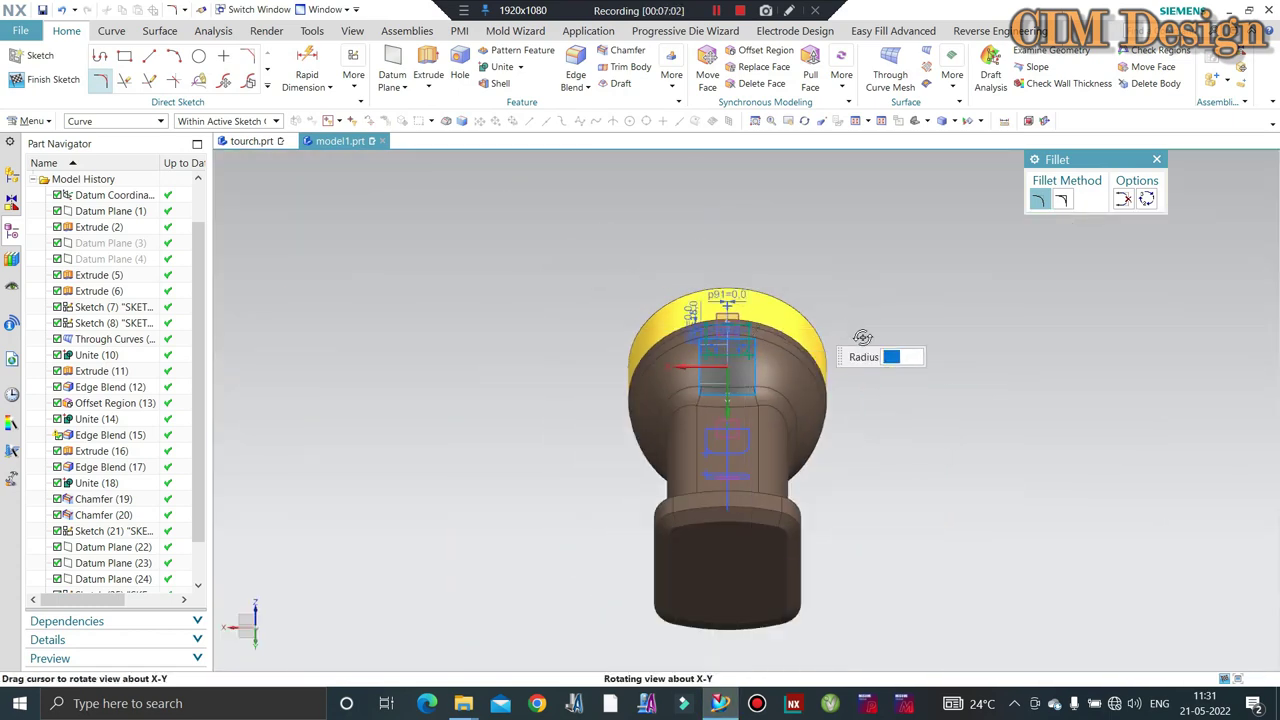
mouse_move(743, 364)
middle_mouse_down()
mouse_move(845, 360)
mouse_move(605, 400)
middle_mouse_up()
scroll(605, 400, "up", 3)
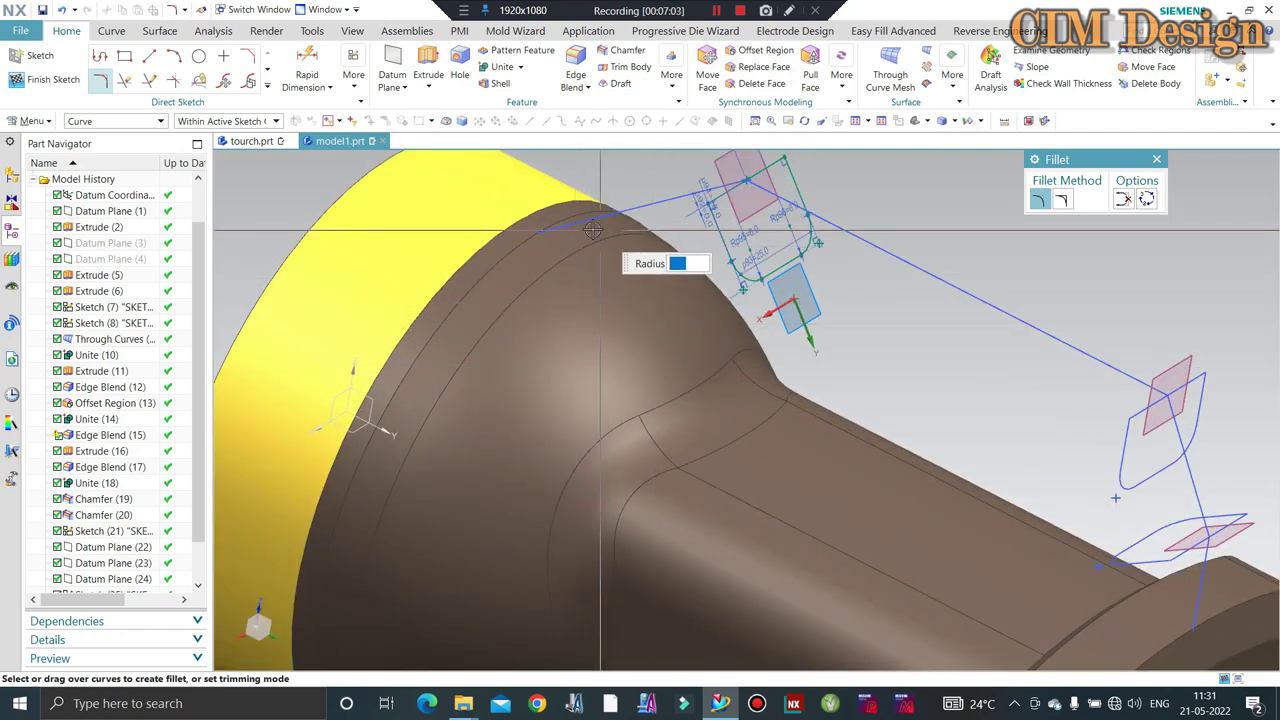
scroll(774, 314, "down", 1)
middle_click_drag(774, 314, 880, 290)
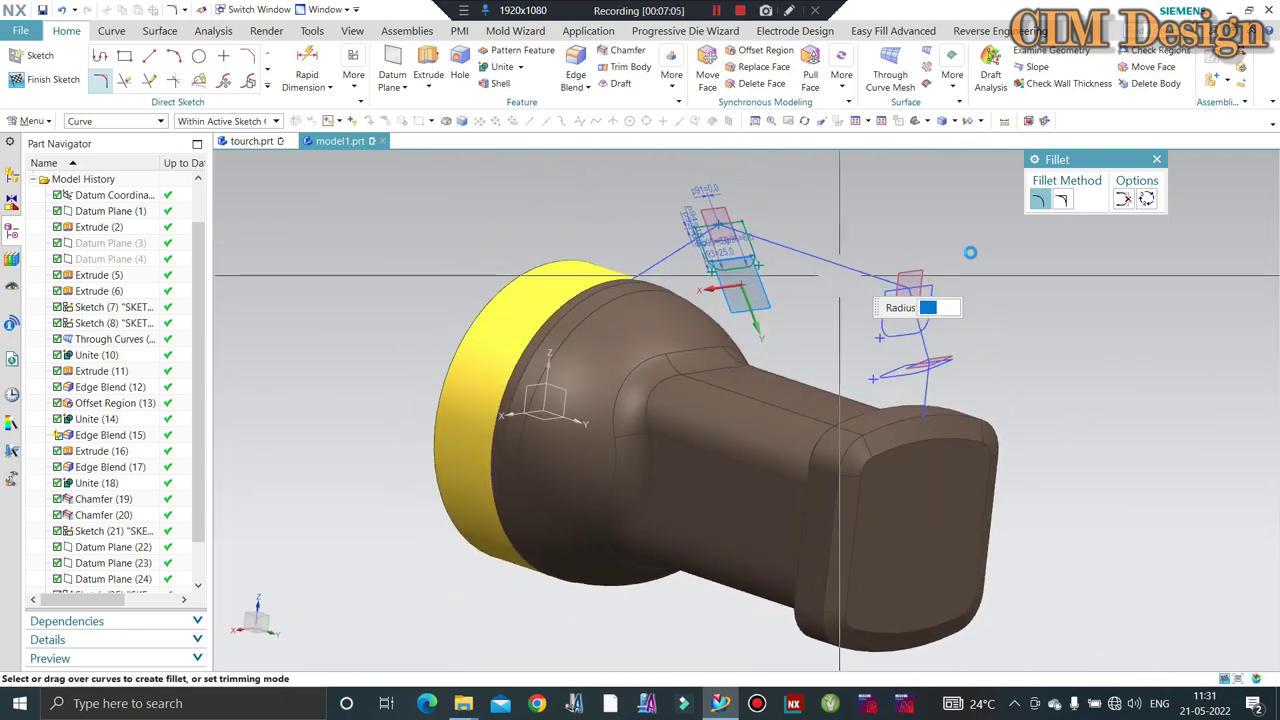
key("Escape")
scroll(1007, 382, "up", 3)
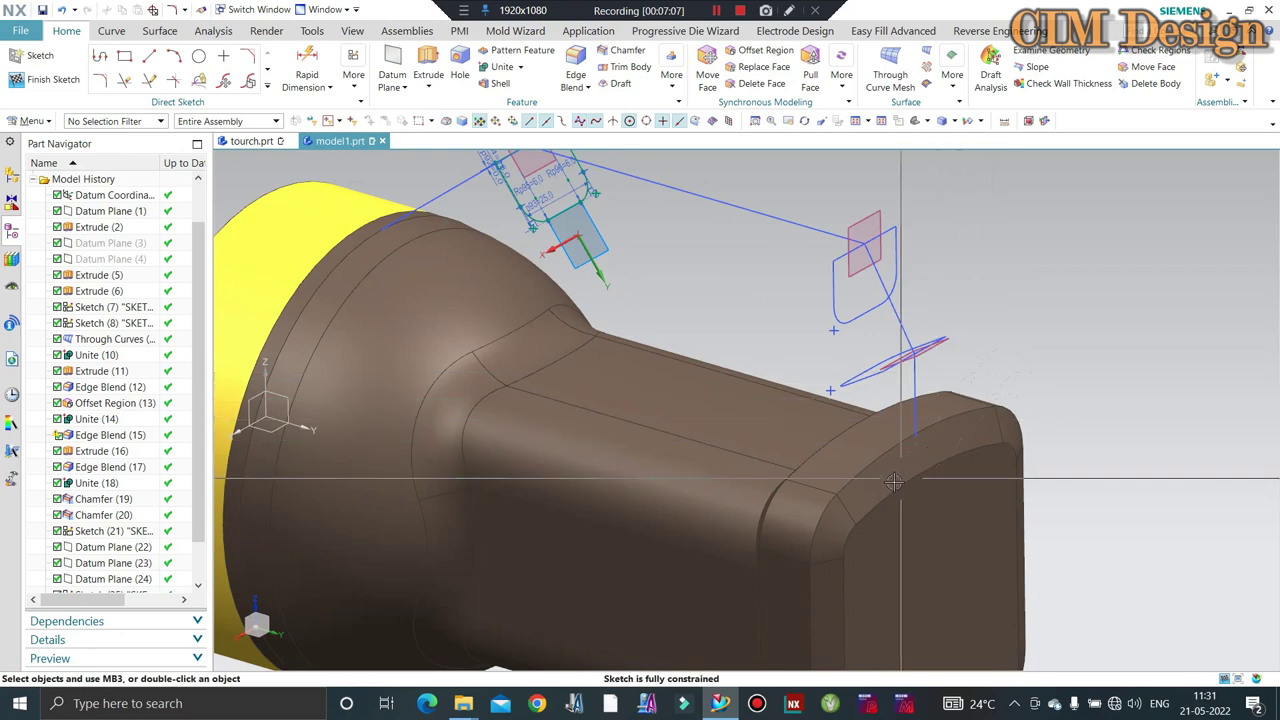
Hide the brown body, finish the sketch, and add a datum plane at the path line's lower end.
left_click(878, 477)
key("ctrl+b")
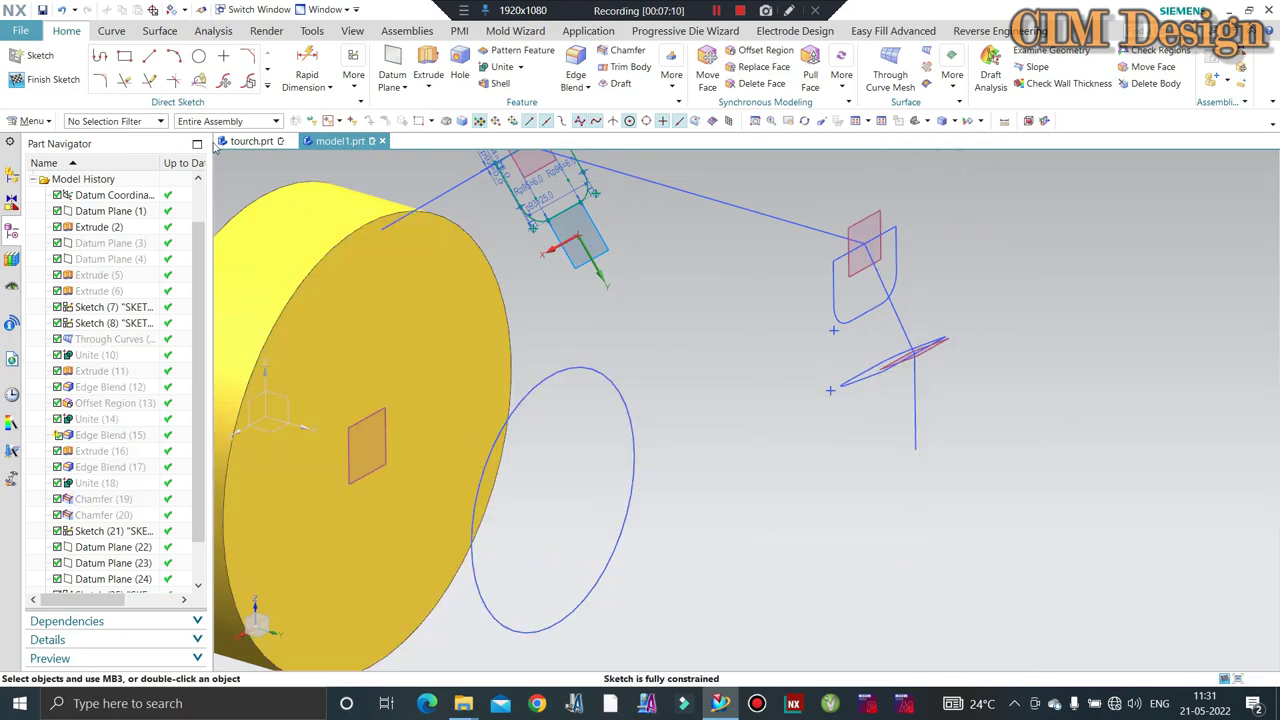
left_click(40, 84)
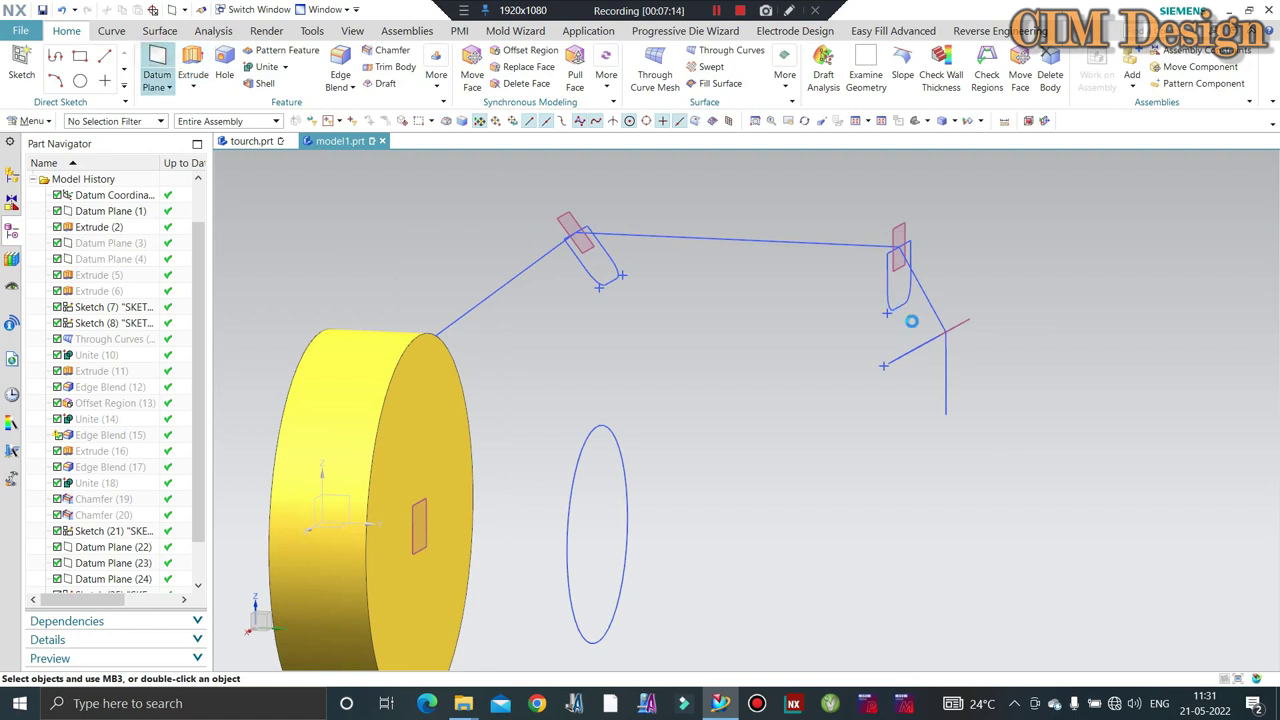
left_click(947, 415)
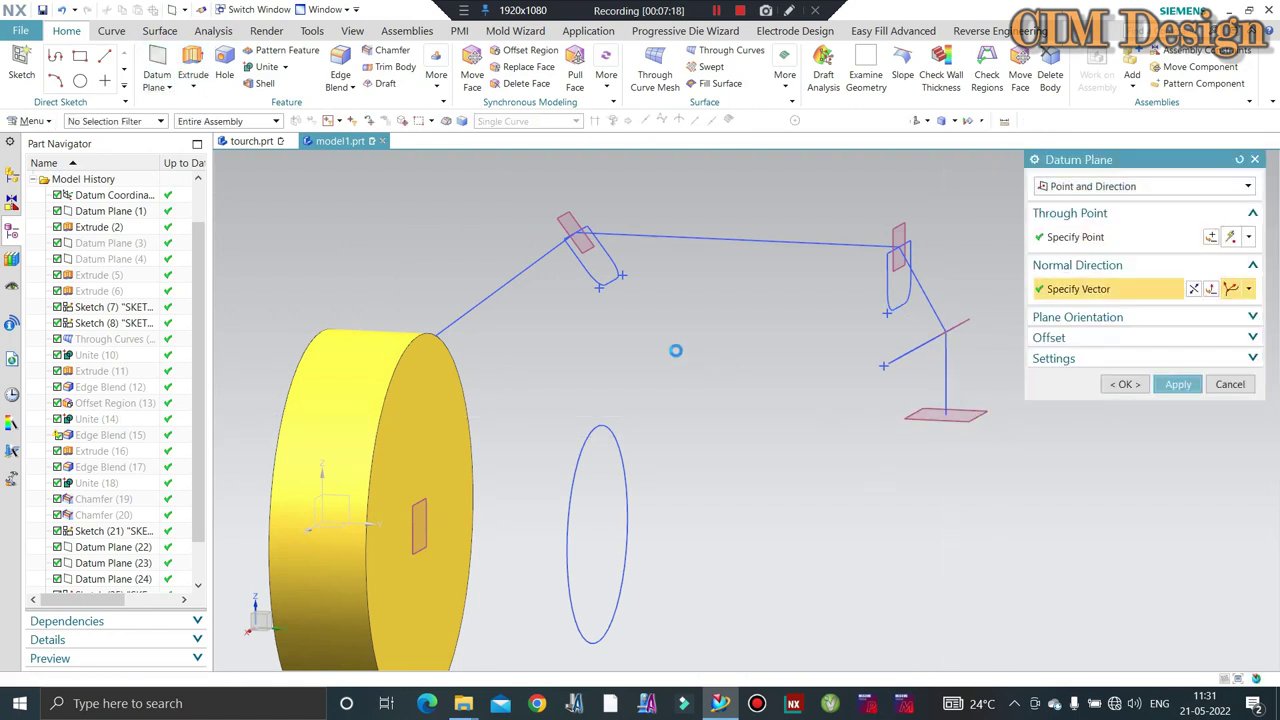
left_click(186, 58)
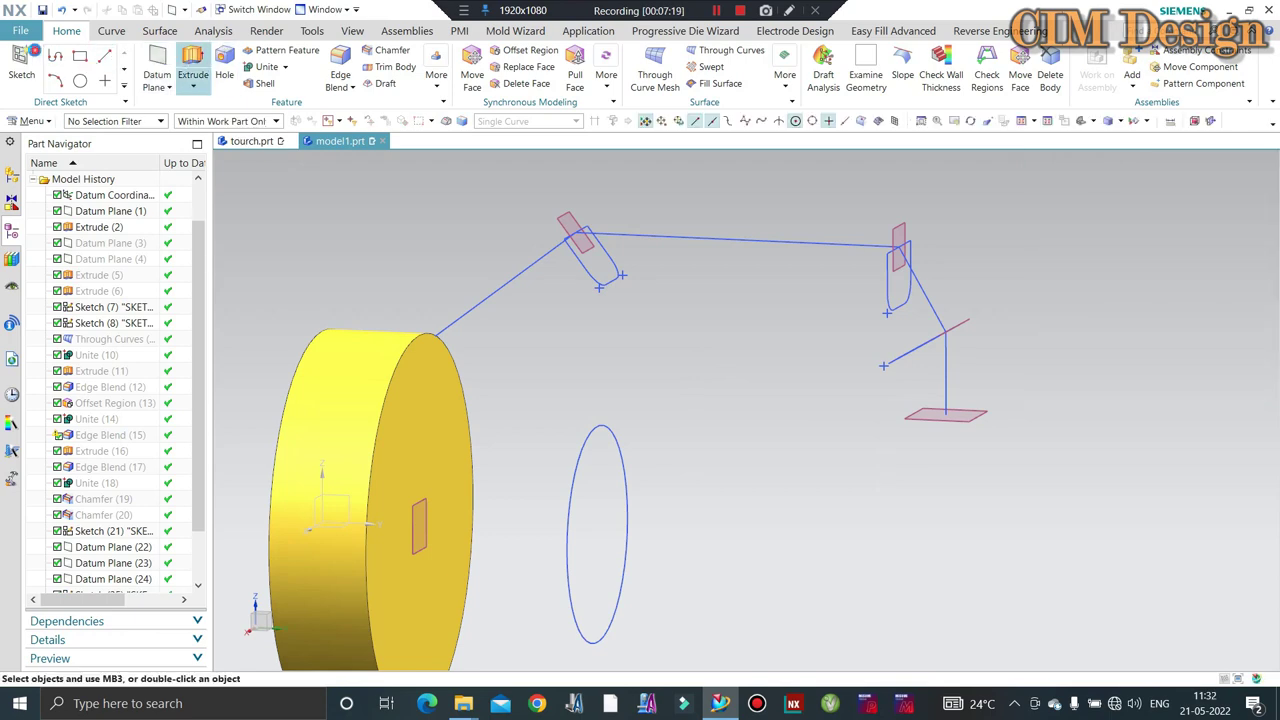
Open a sketch on the new datum plane and draw a rectangle.
left_click(978, 419)
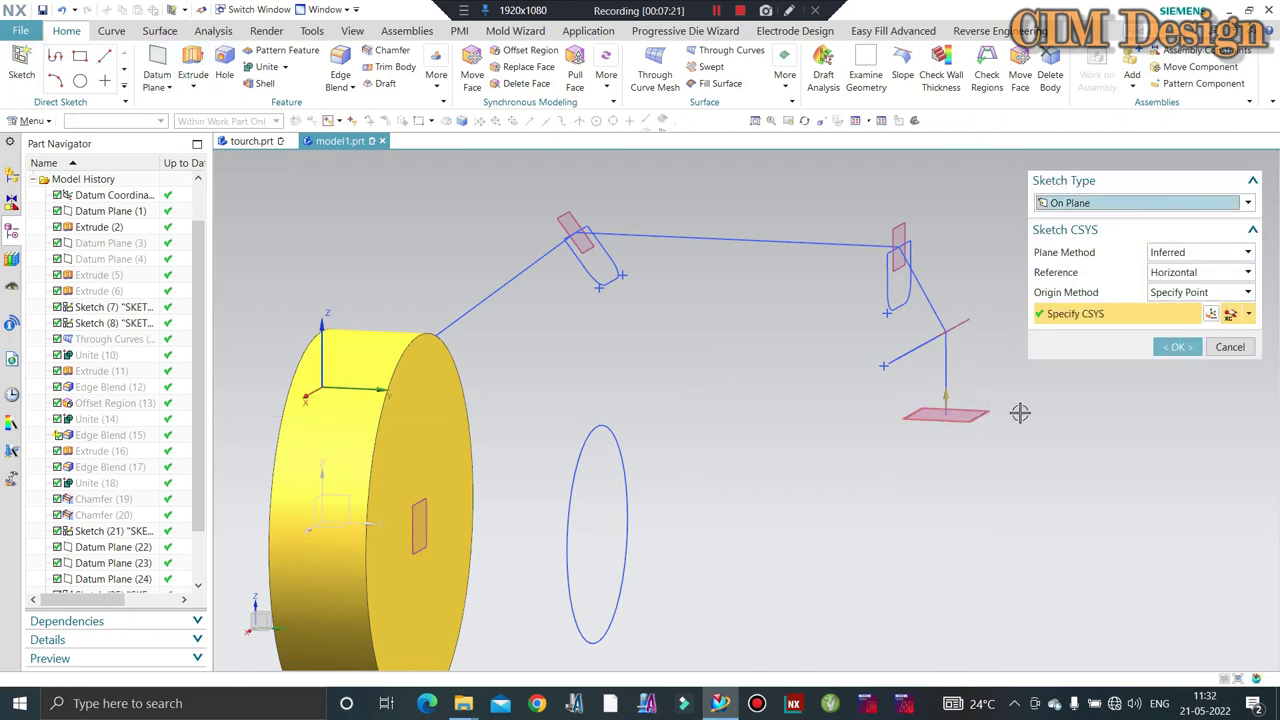
middle_click(1020, 411)
scroll(931, 466, "down", 2)
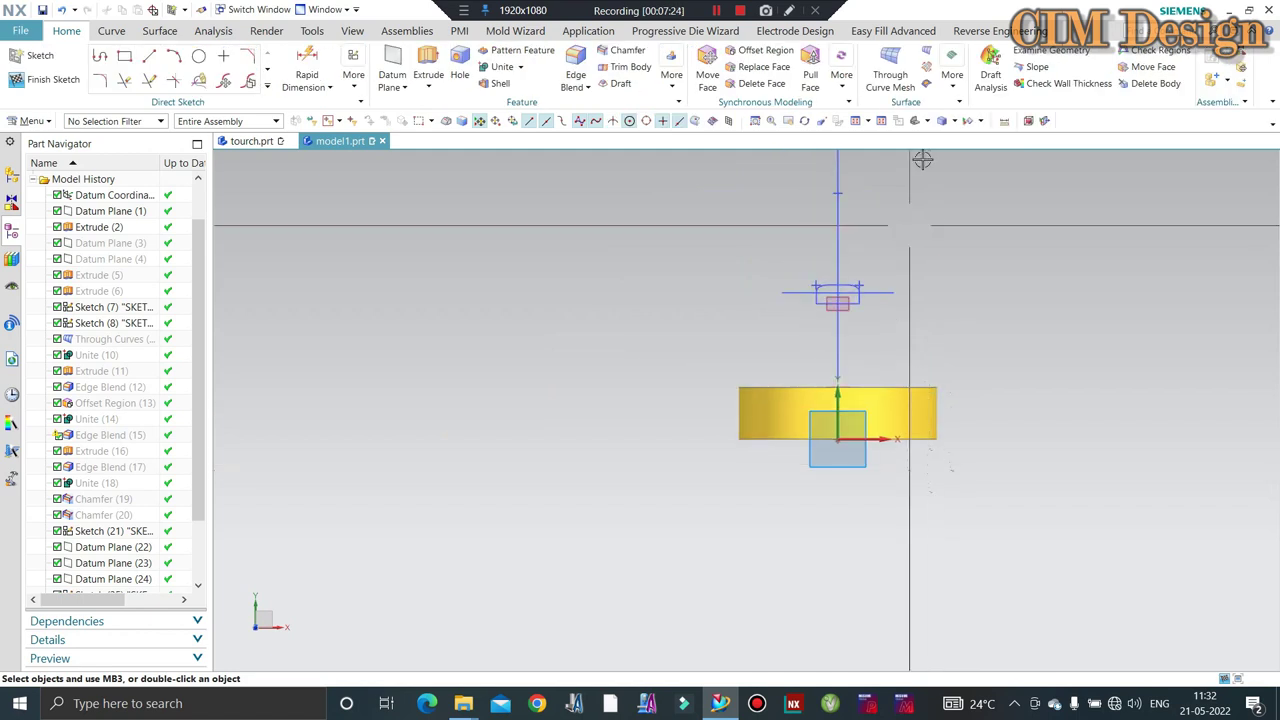
scroll(889, 261, "down", 3)
scroll(882, 283, "up", 4)
scroll(882, 283, "up", 5)
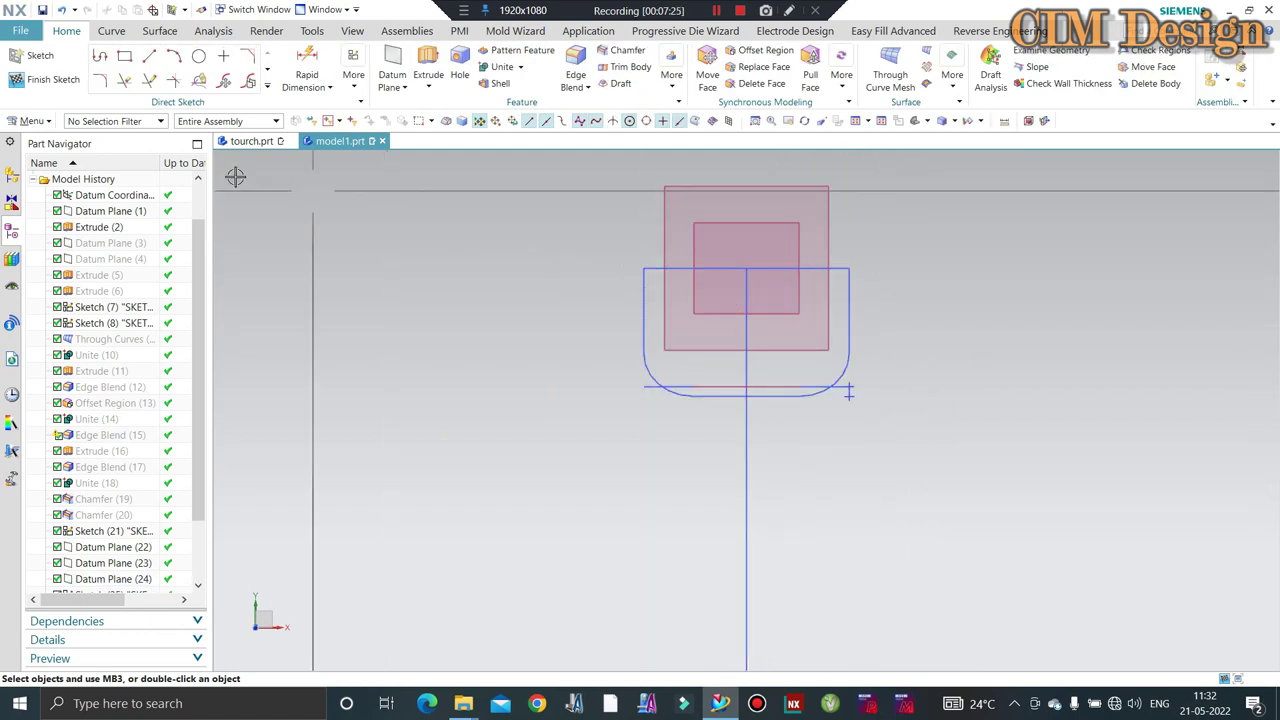
left_click(607, 261)
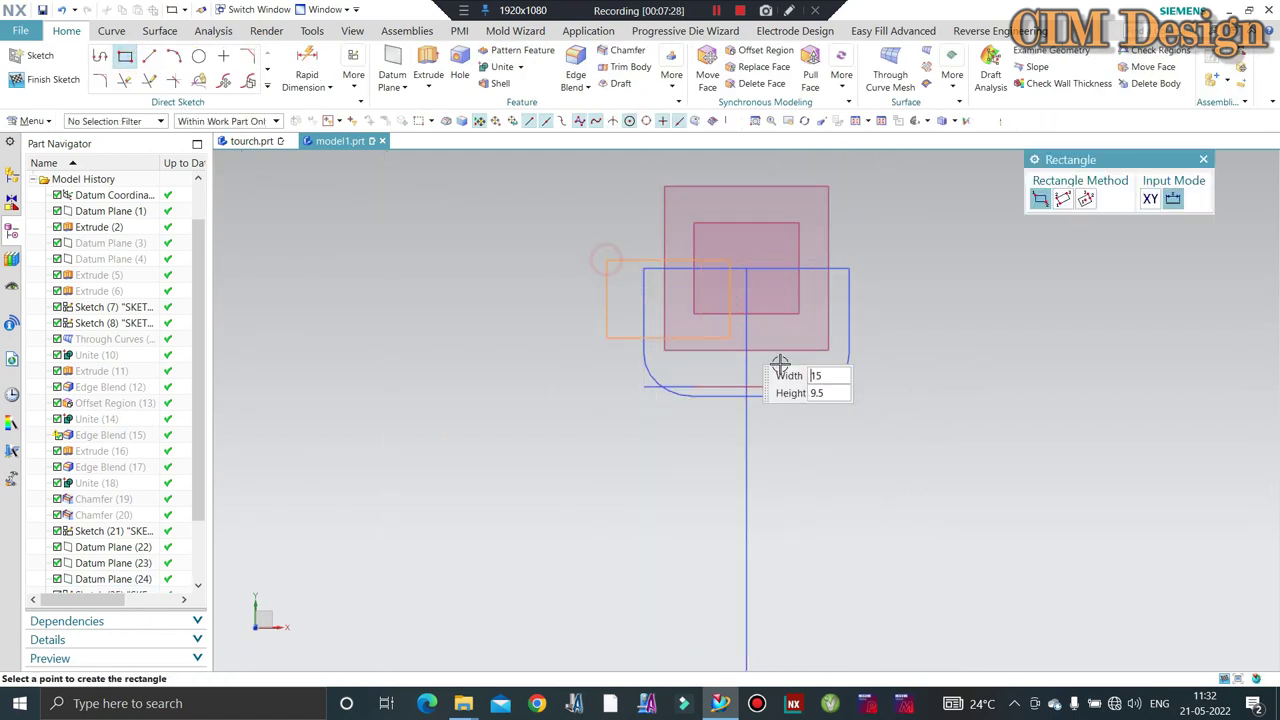
left_click(902, 461)
key("Escape")
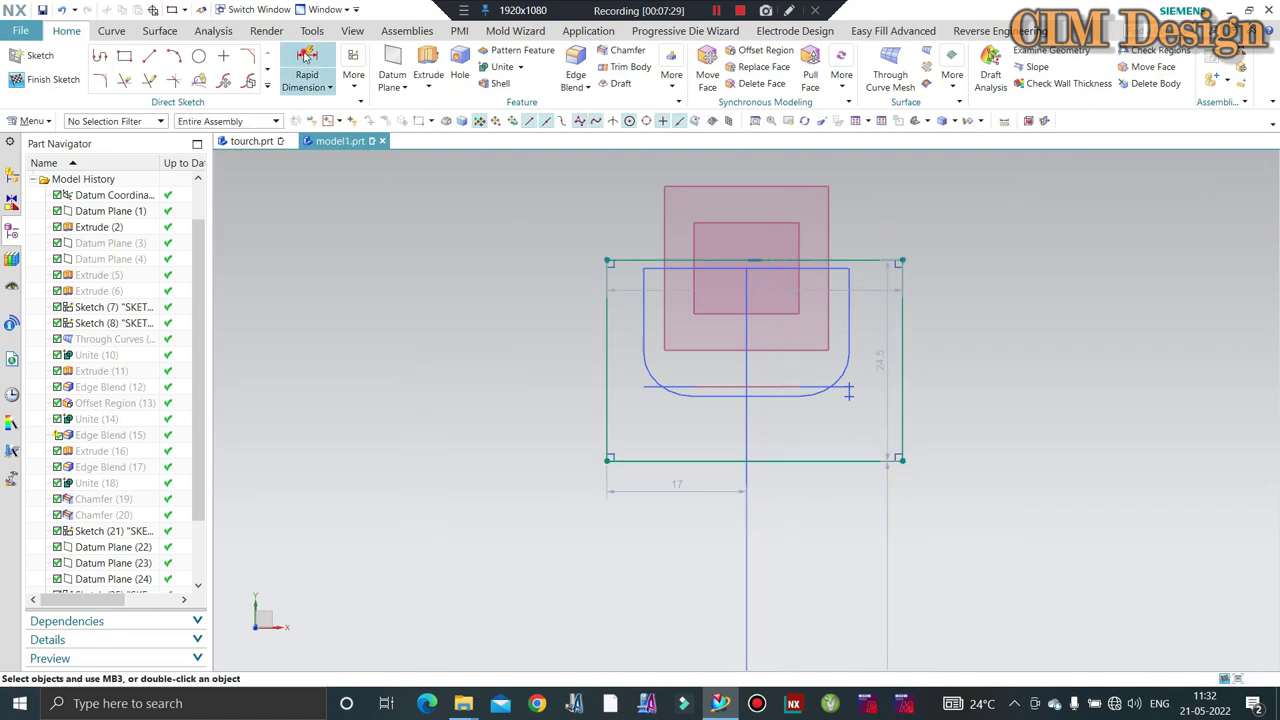
Align the rectangle to the existing profile with zero centring and zero top-edge offset dimensions.
key("d")
scroll(778, 194, "up", 1)
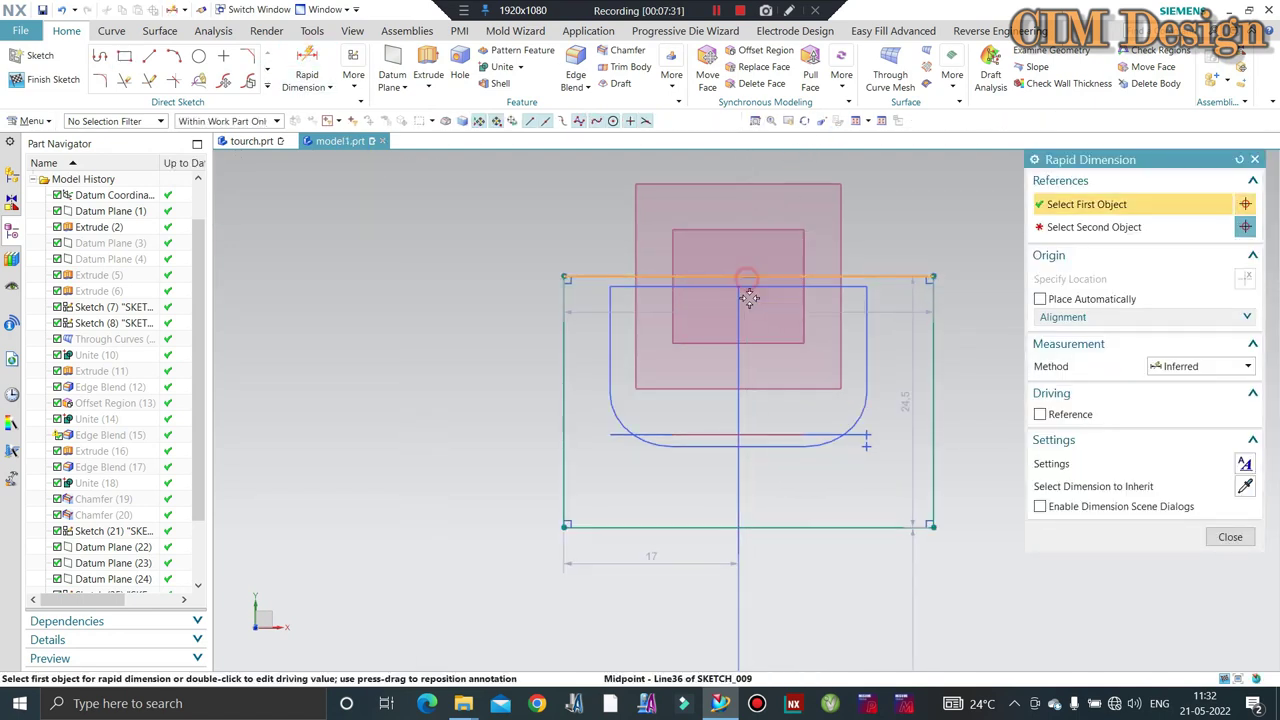
left_click(747, 279)
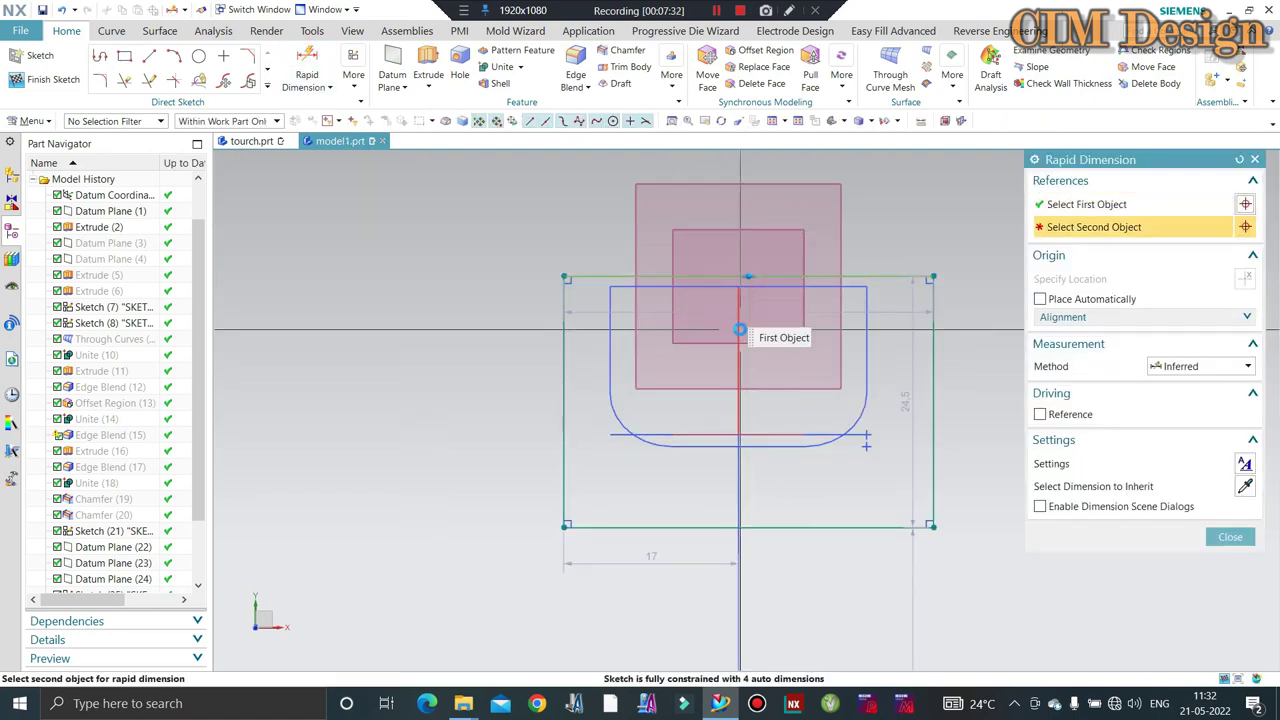
left_click(738, 193)
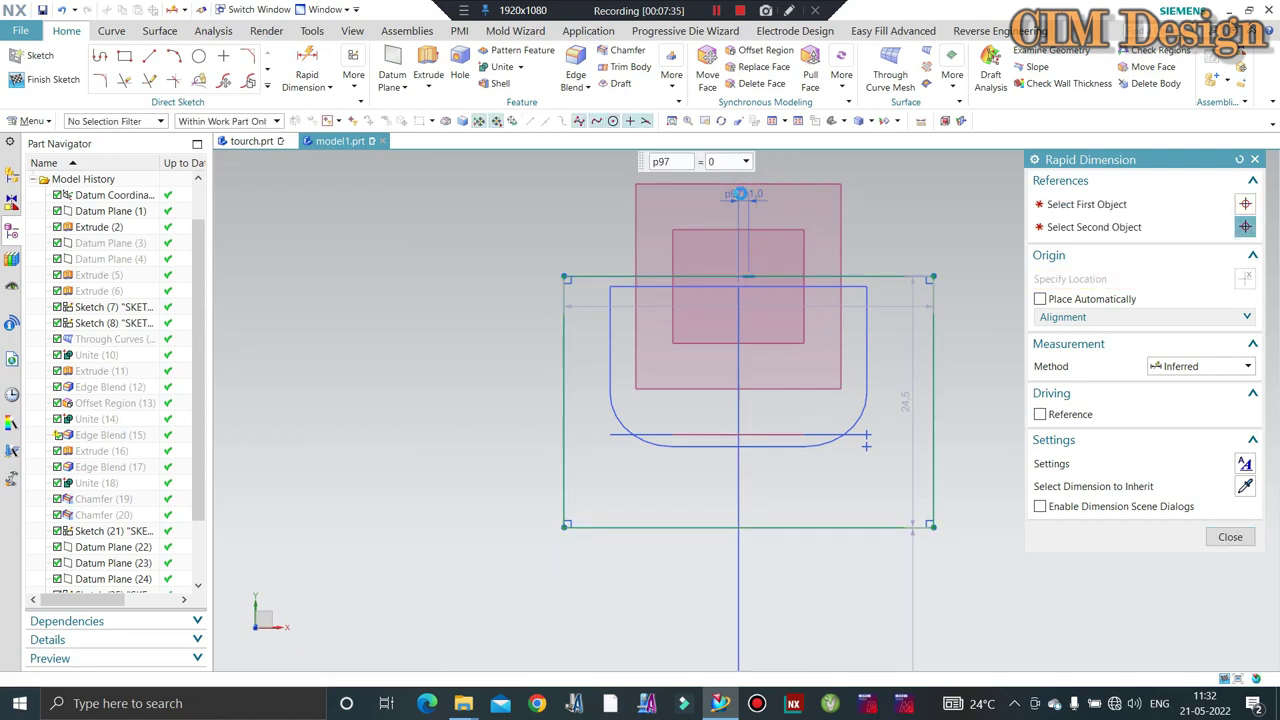
left_click(739, 287)
left_click(781, 279)
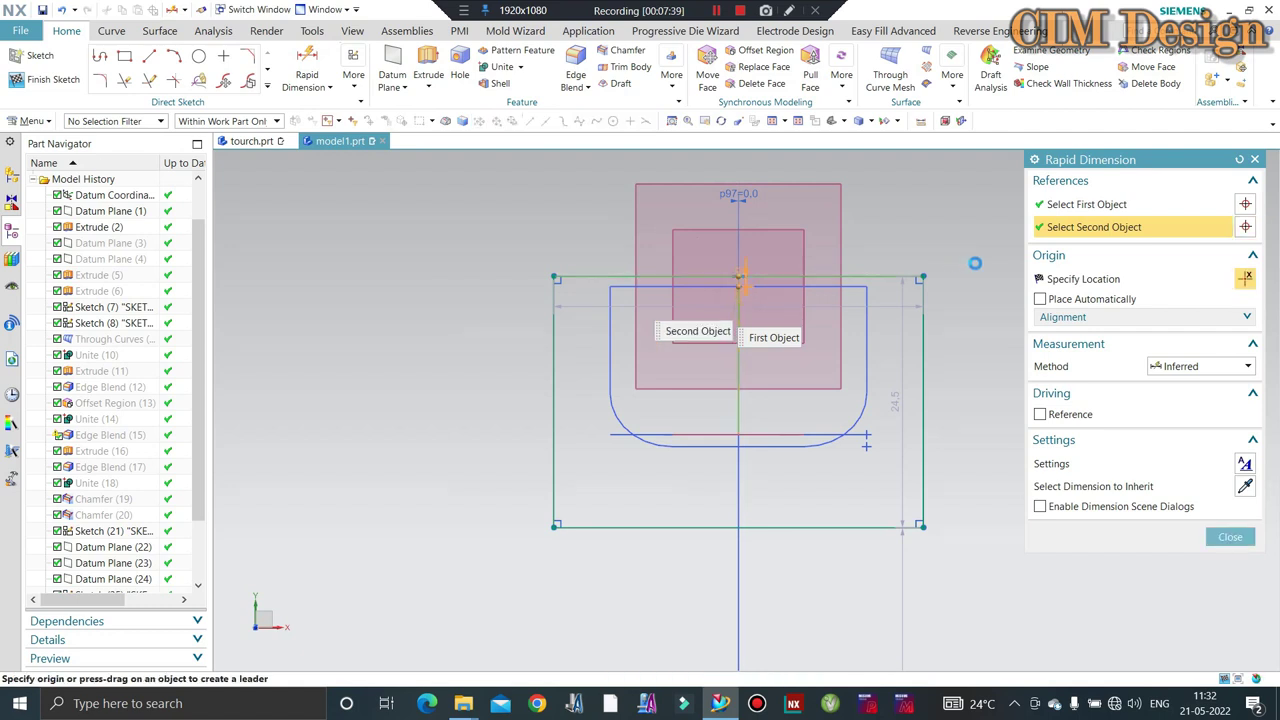
left_click(990, 279)
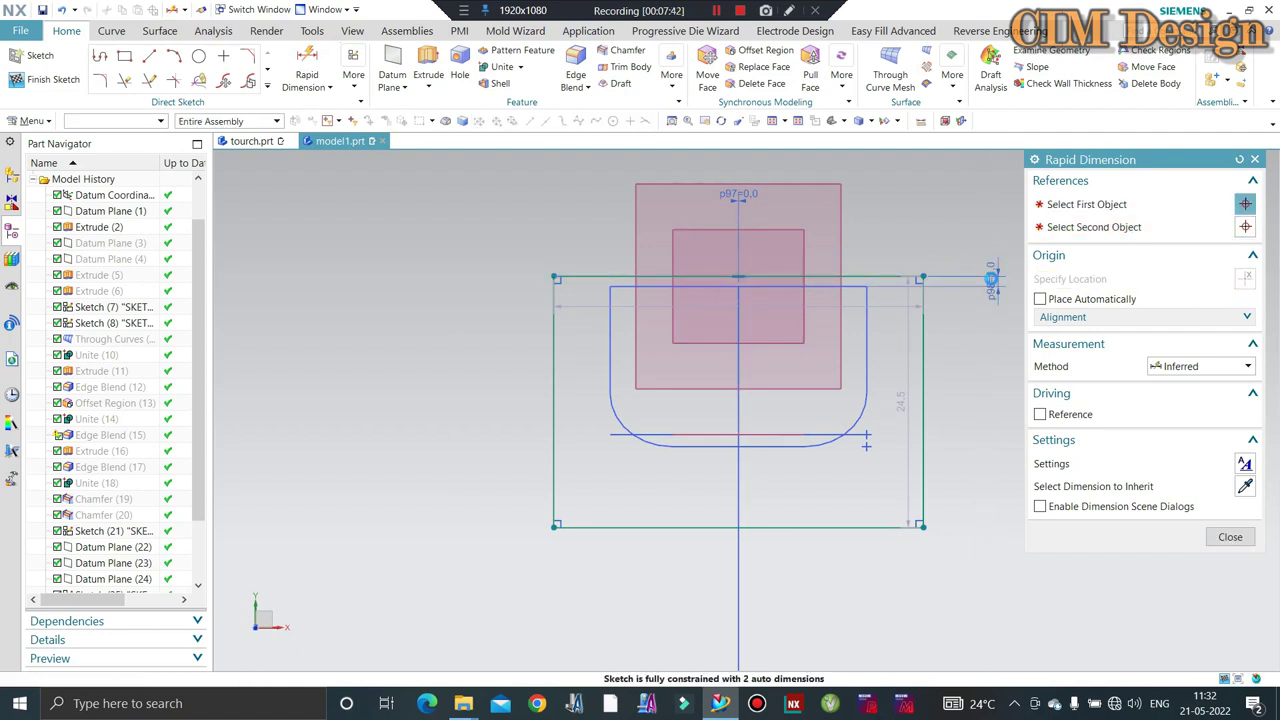
key("Escape")
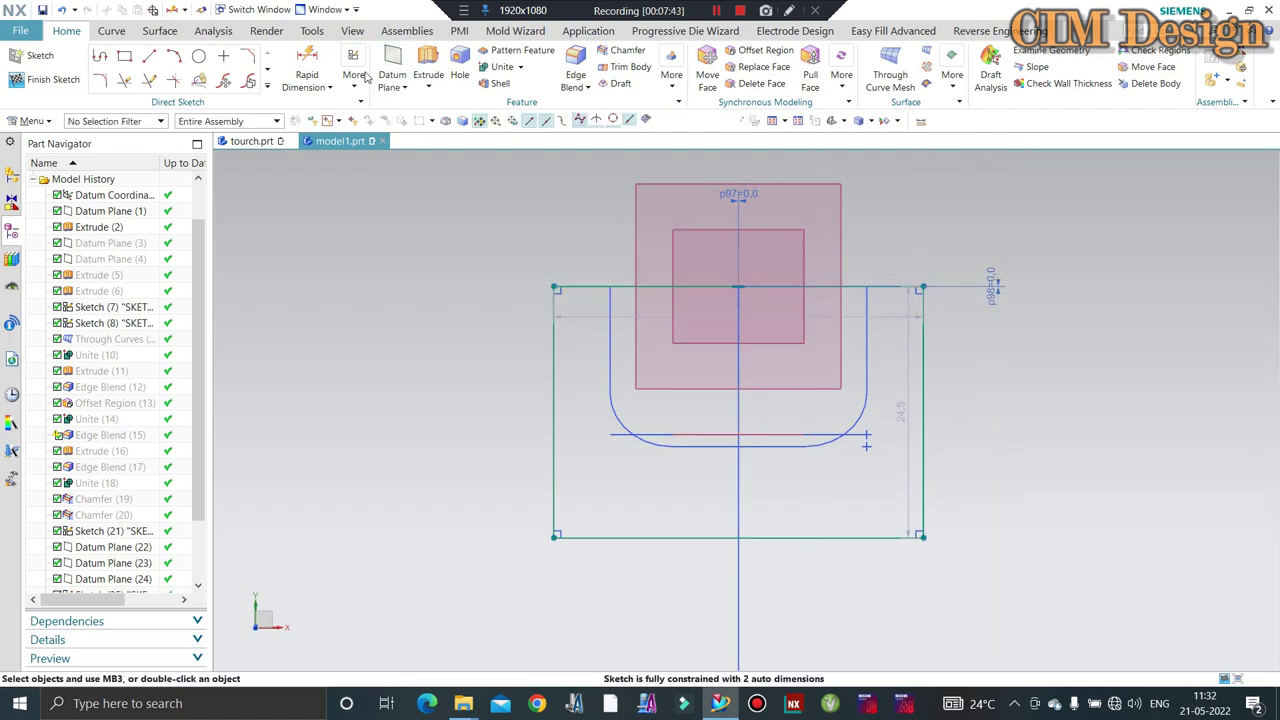
left_click(310, 56)
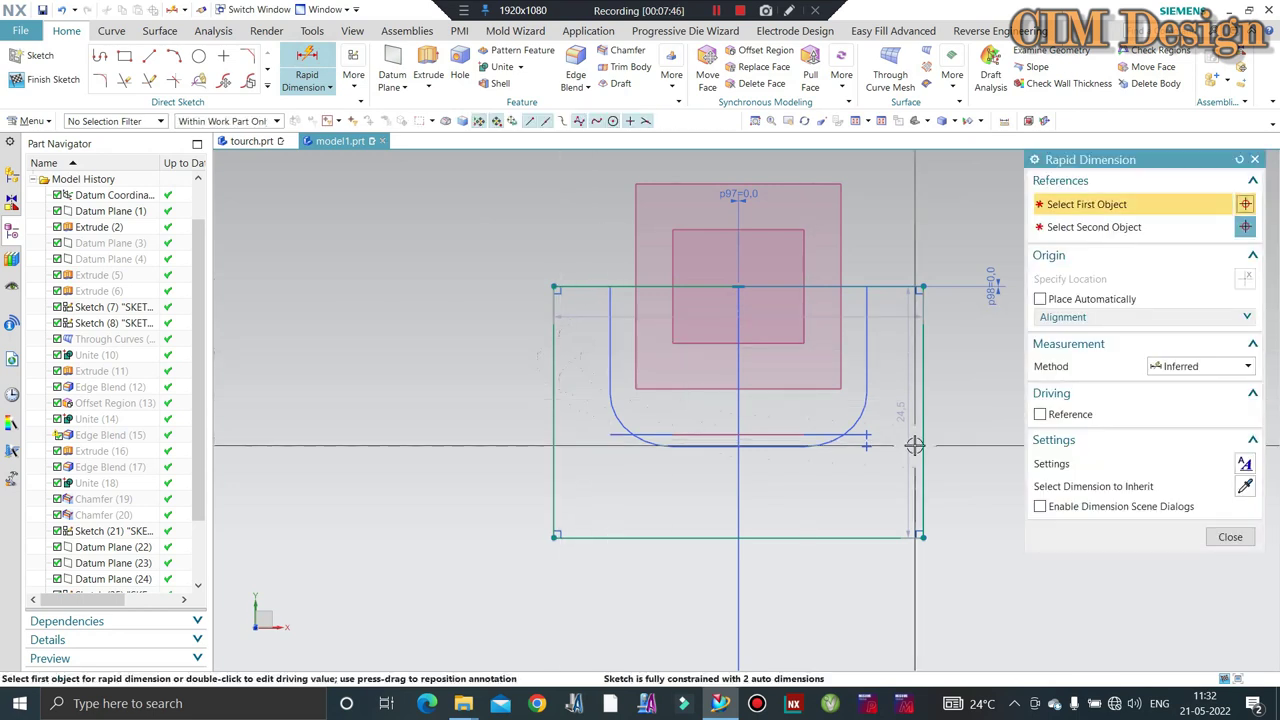
key("Escape")
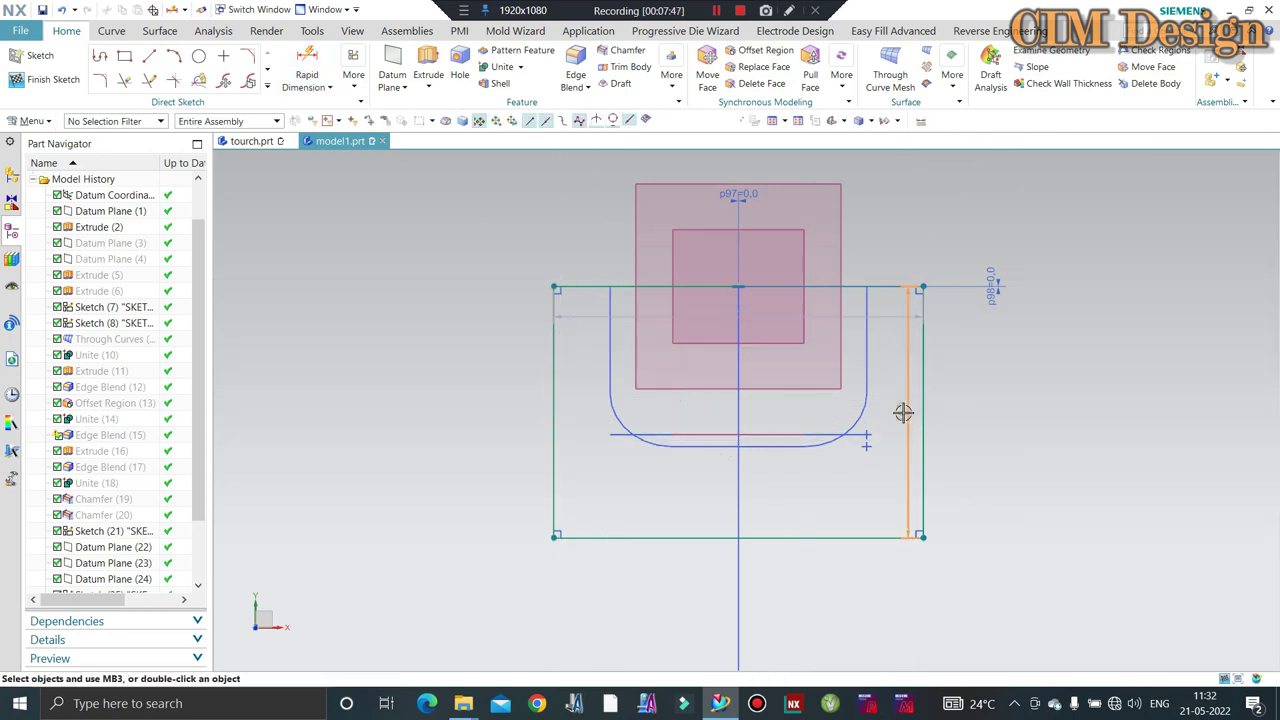
Set the rectangle's height to 18 and width to 25.
double_click(903, 412)
type("18")
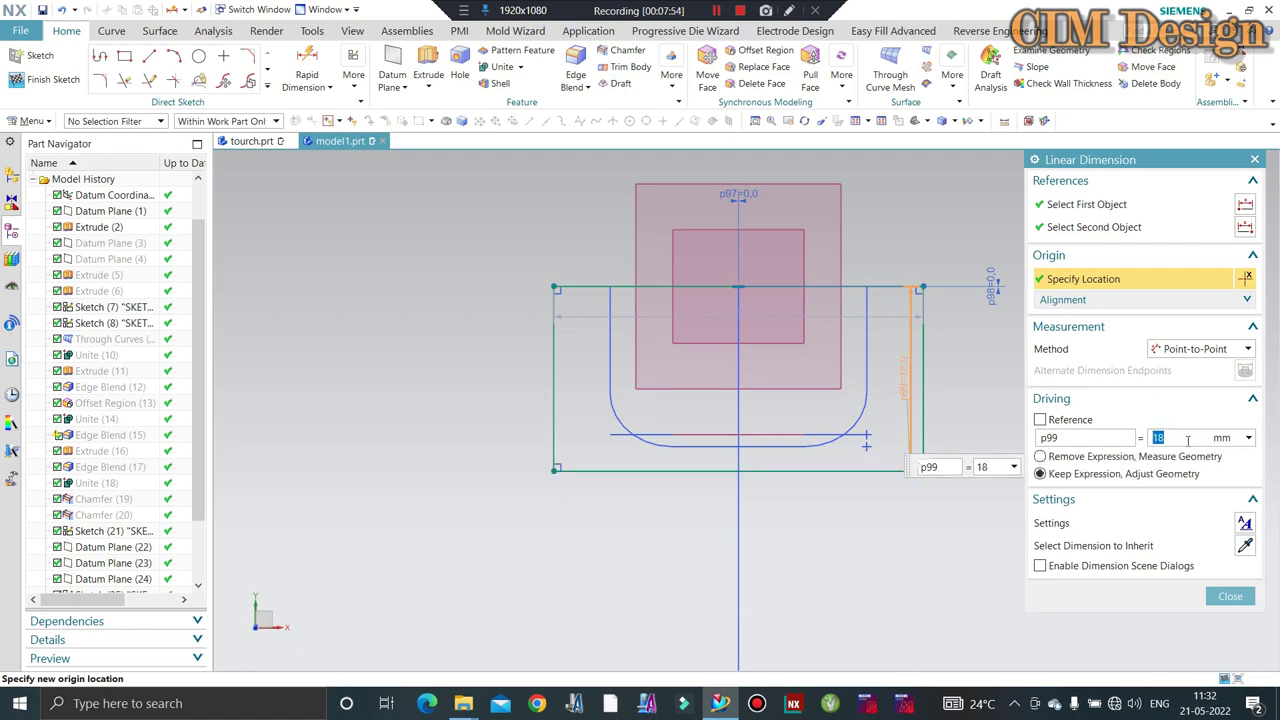
middle_click(903, 377)
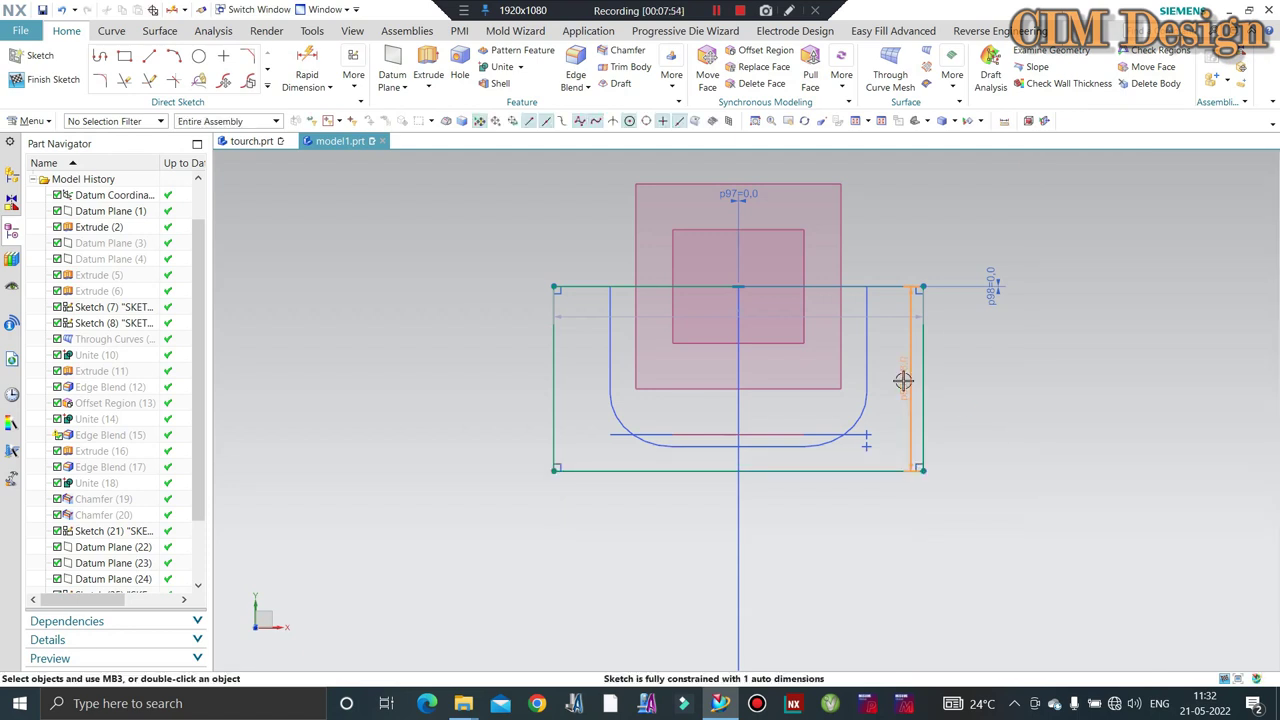
double_click(591, 315)
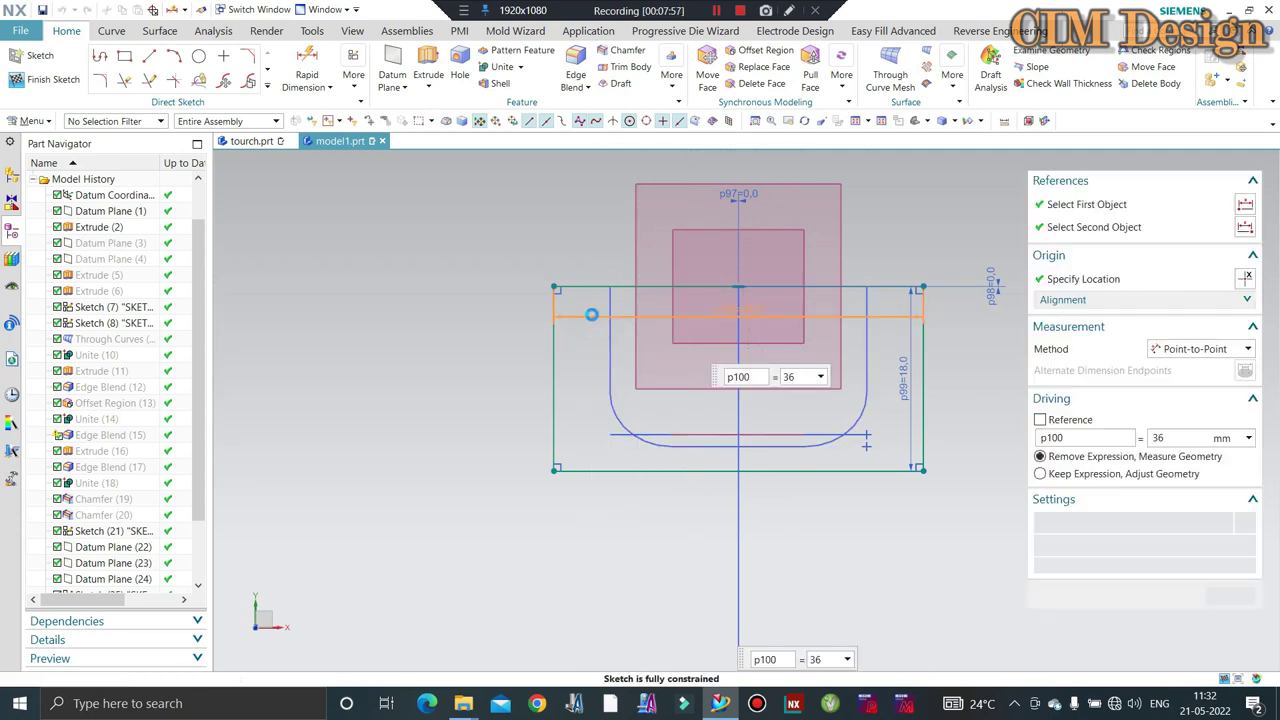
type("25")
key("Return")
middle_click(414, 223)
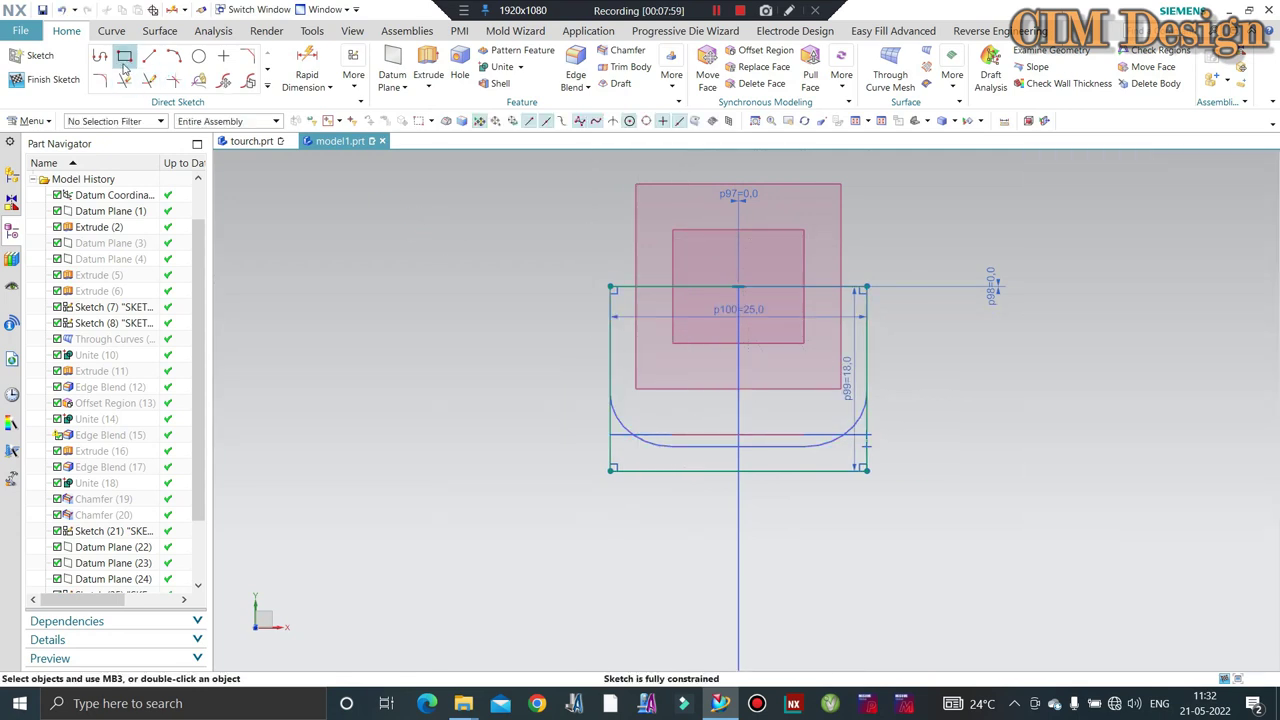
Fillet the bottom-left and bottom-right corners at radius 6.
left_click(100, 84)
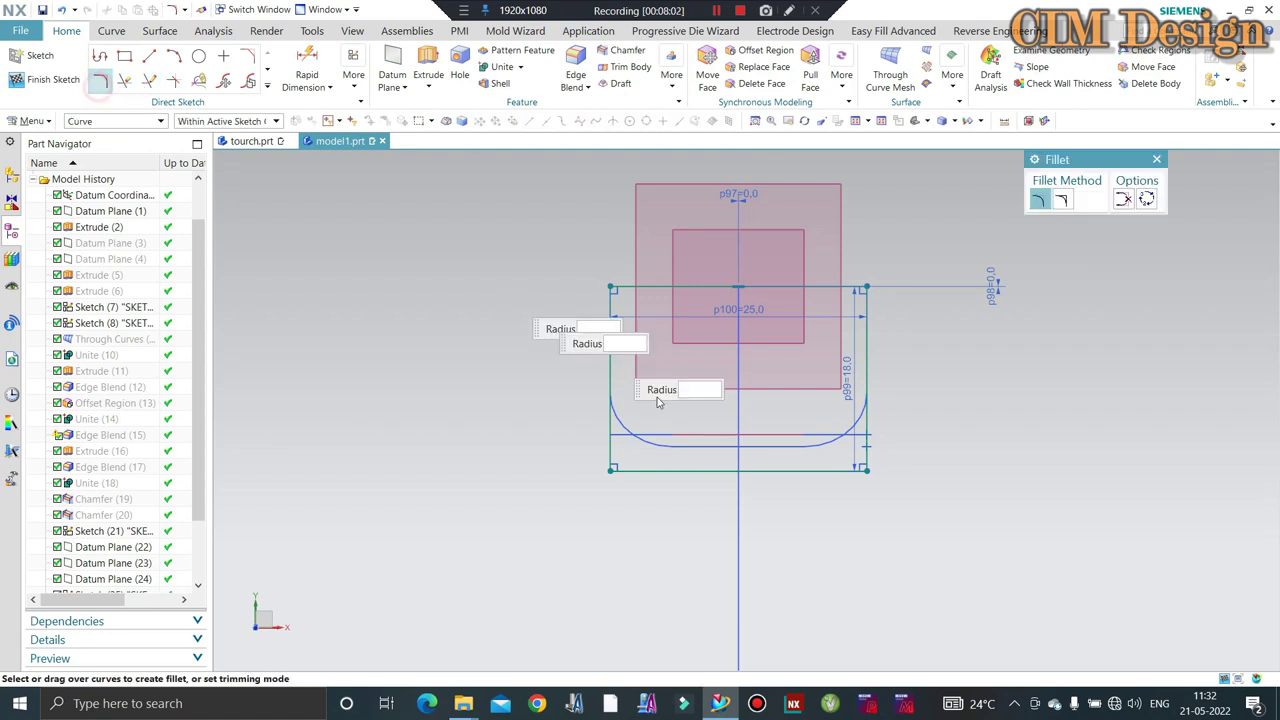
left_click(648, 468)
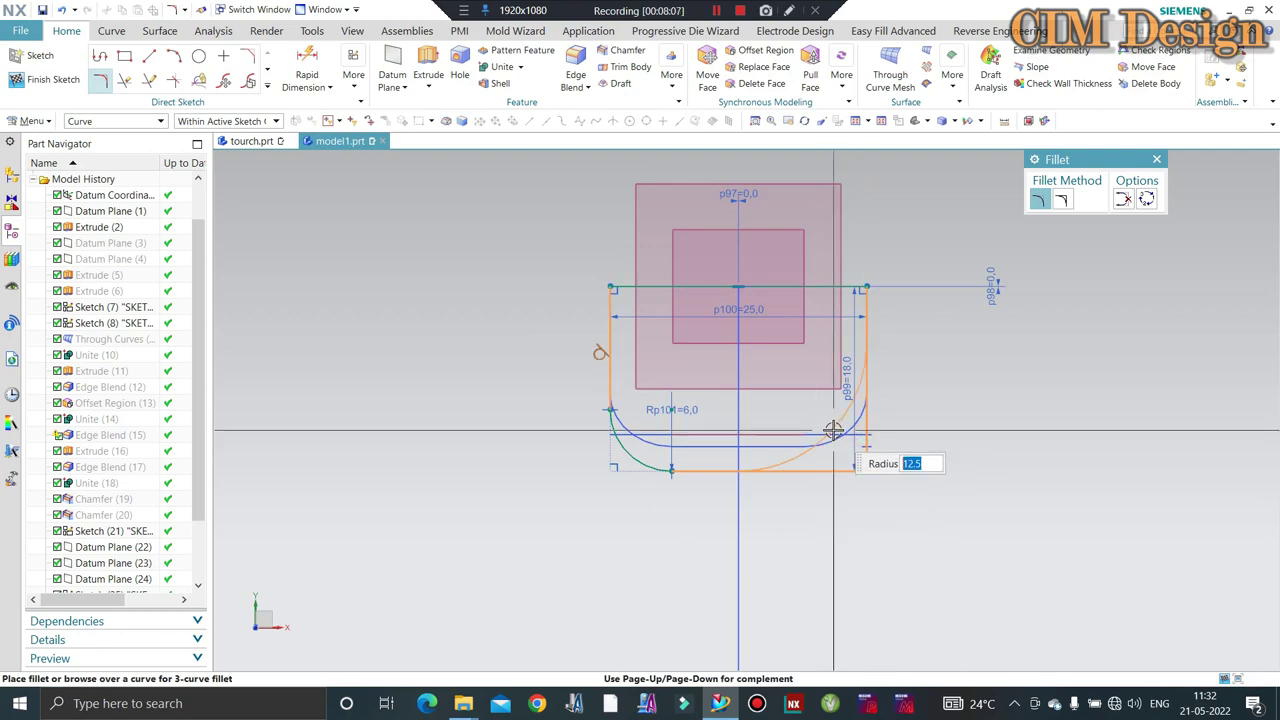
left_click(833, 430)
key("Escape")
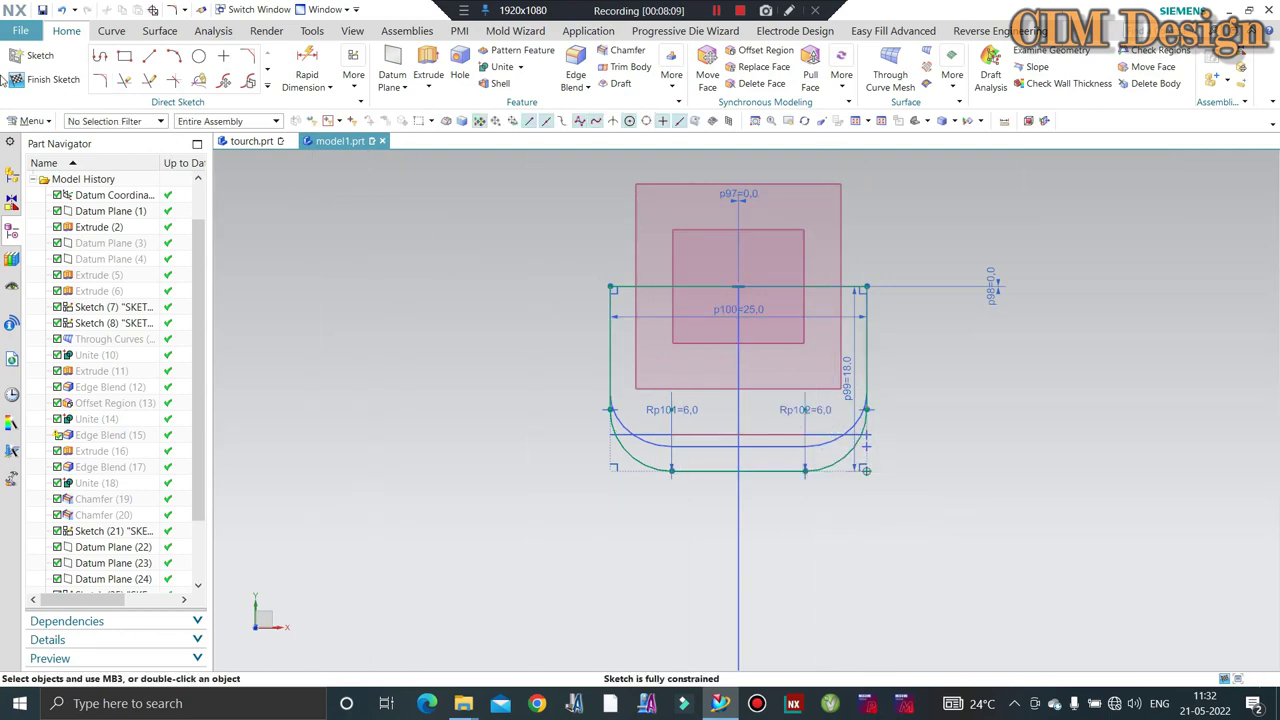
Finish the sketch and extrude the vertical bar 25 mm and the angled bar 39 mm.
left_click(65, 83)
mouse_move(543, 321)
middle_mouse_down()
mouse_move(922, 392)
mouse_move(920, 363)
mouse_move(850, 346)
middle_mouse_up()
scroll(871, 334, "up", 3)
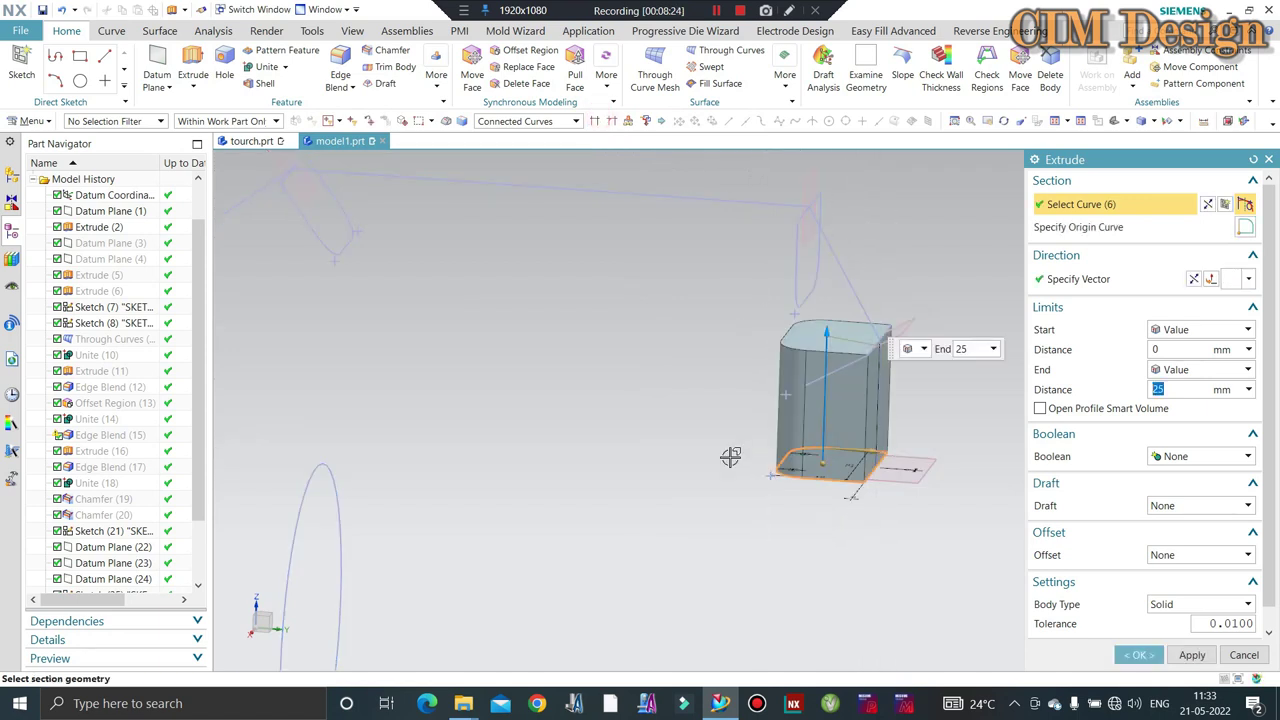
left_click(1190, 655)
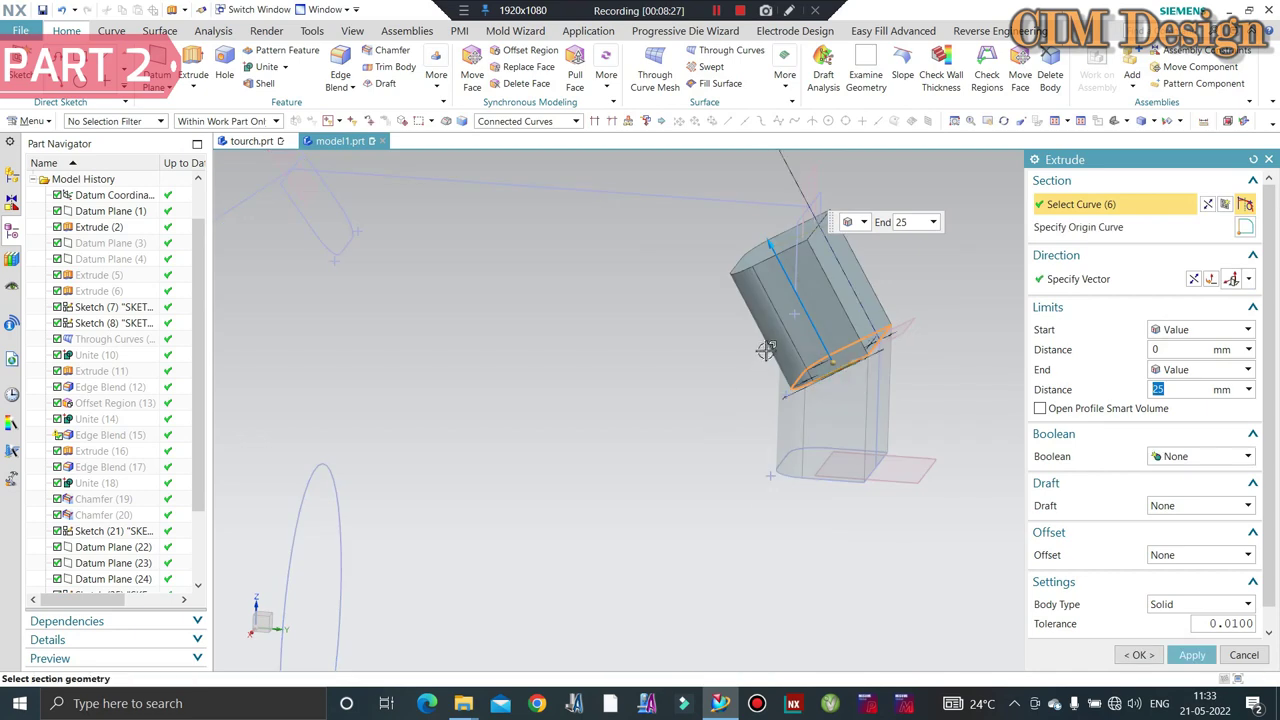
left_click_drag(740, 203, 724, 184)
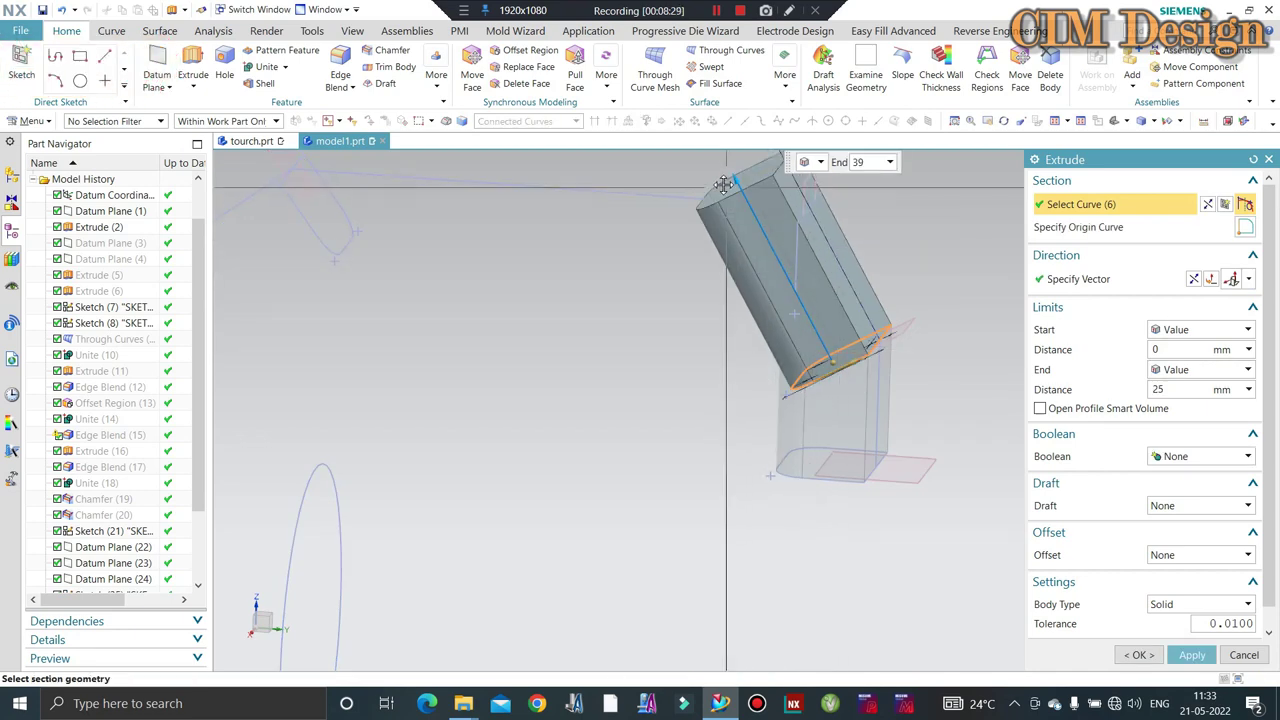
middle_click(818, 262)
Extrude the last profile reversed toward the yellow body to 105 mm.
middle_click_drag(818, 265, 832, 283)
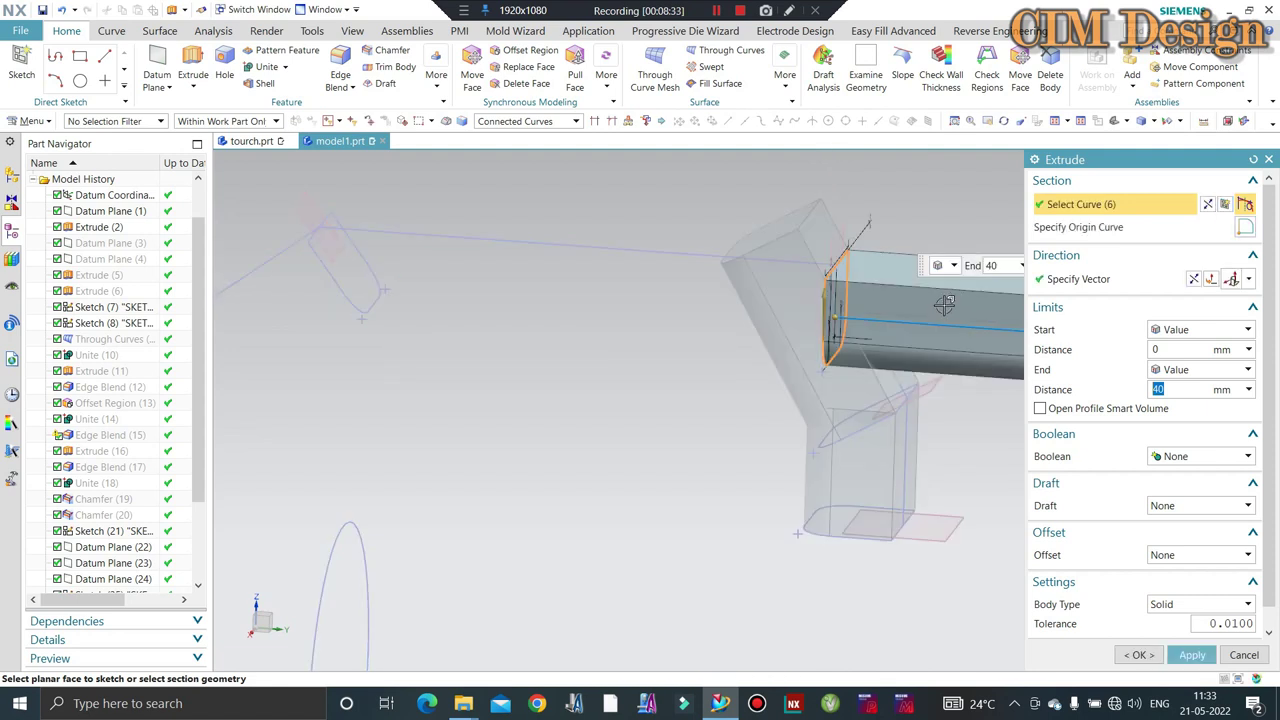
middle_click_drag(937, 323, 980, 300)
left_click(1192, 281)
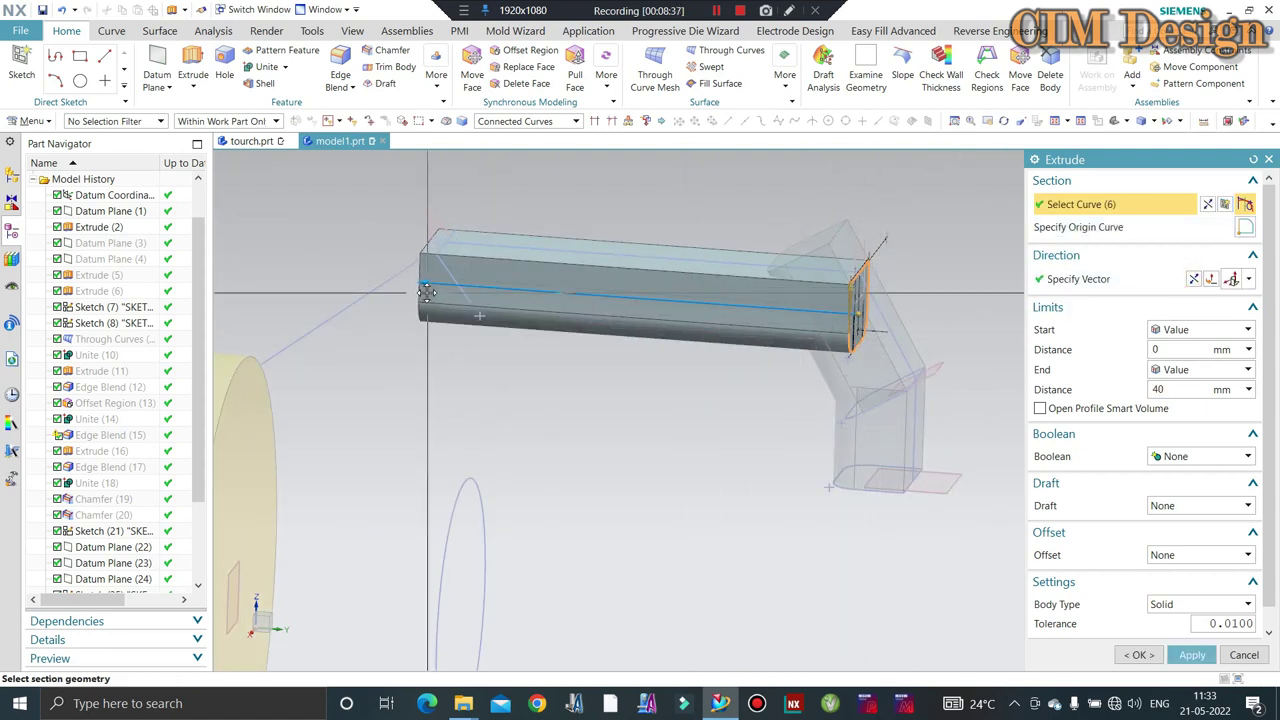
left_click_drag(455, 291, 443, 318)
middle_click(720, 318)
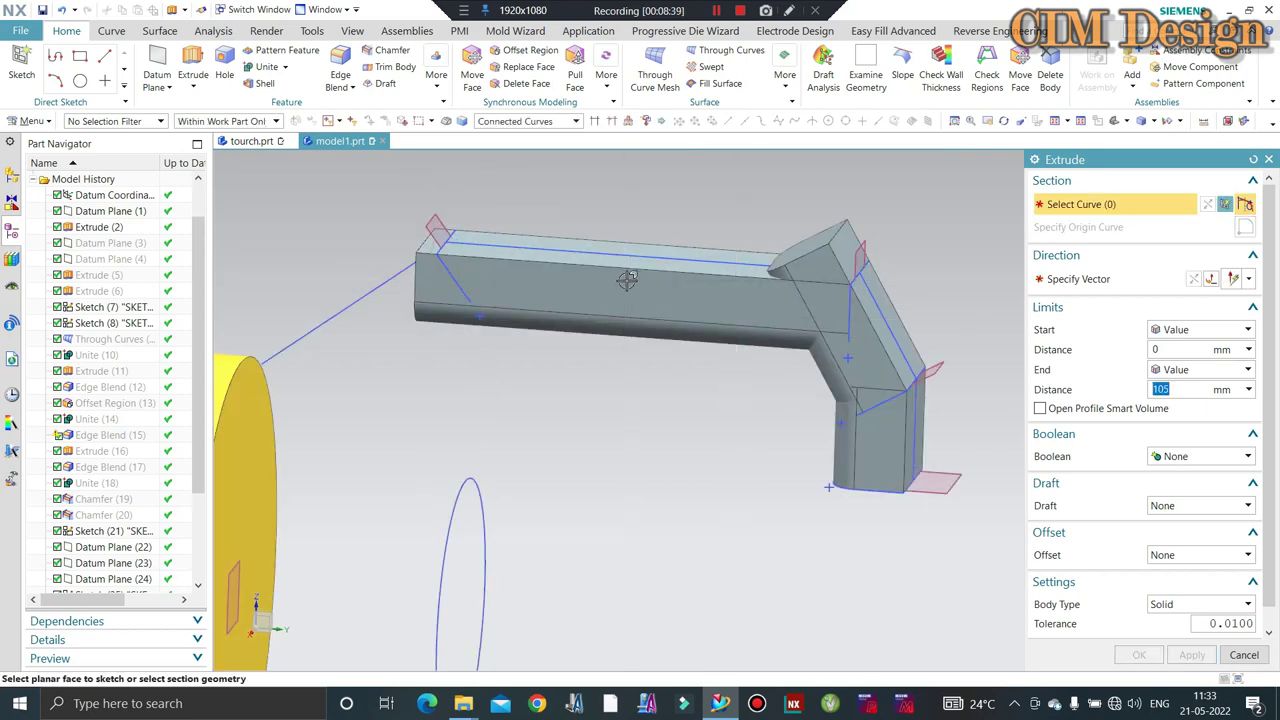
scroll(815, 320, "down", 2)
Replace the handle's chamfered end face with its top face to flatten it.
middle_click(828, 287)
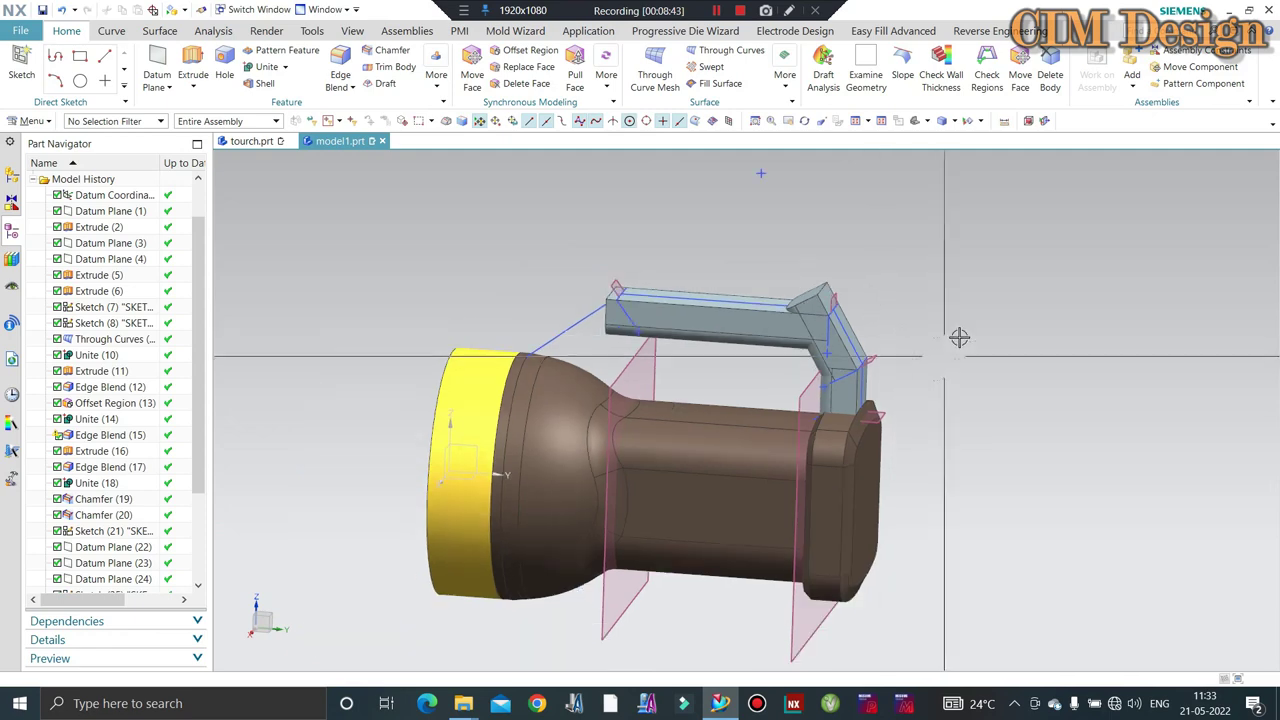
middle_click_drag(885, 329, 896, 346)
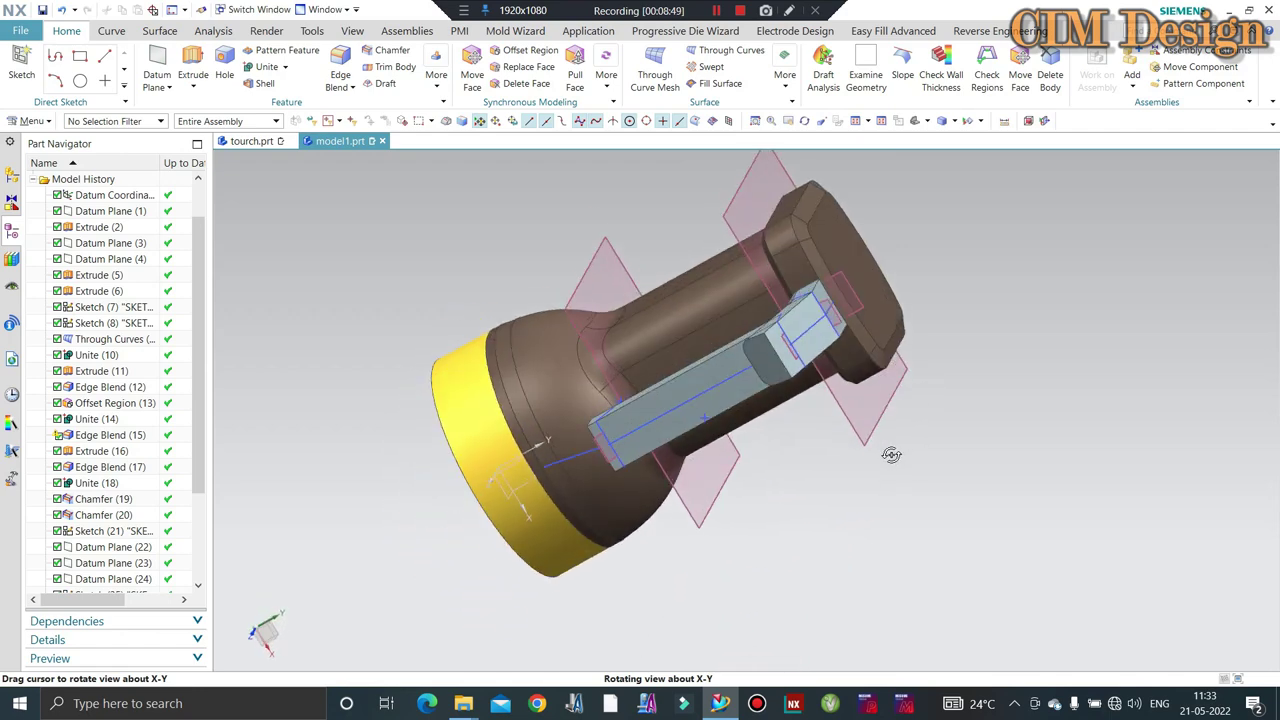
mouse_move(896, 346)
middle_mouse_down()
mouse_move(808, 296)
mouse_move(760, 330)
middle_mouse_up()
scroll(808, 296, "up", 3)
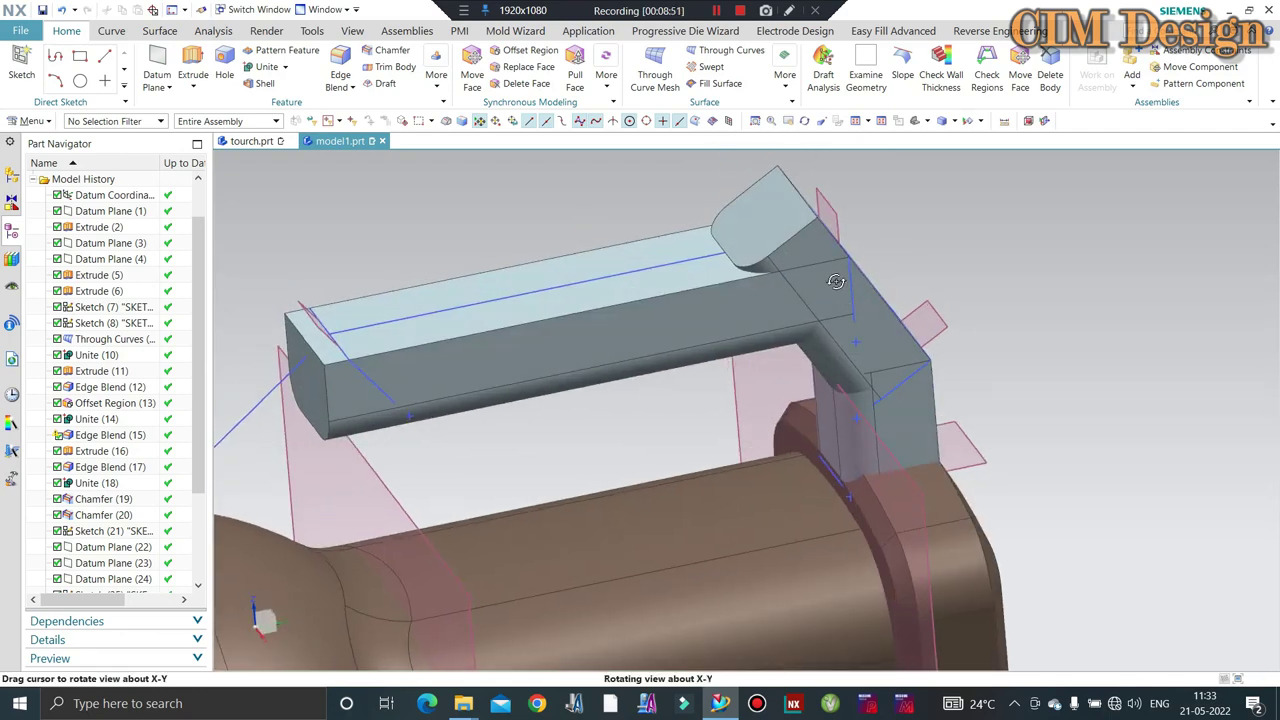
left_click(529, 67)
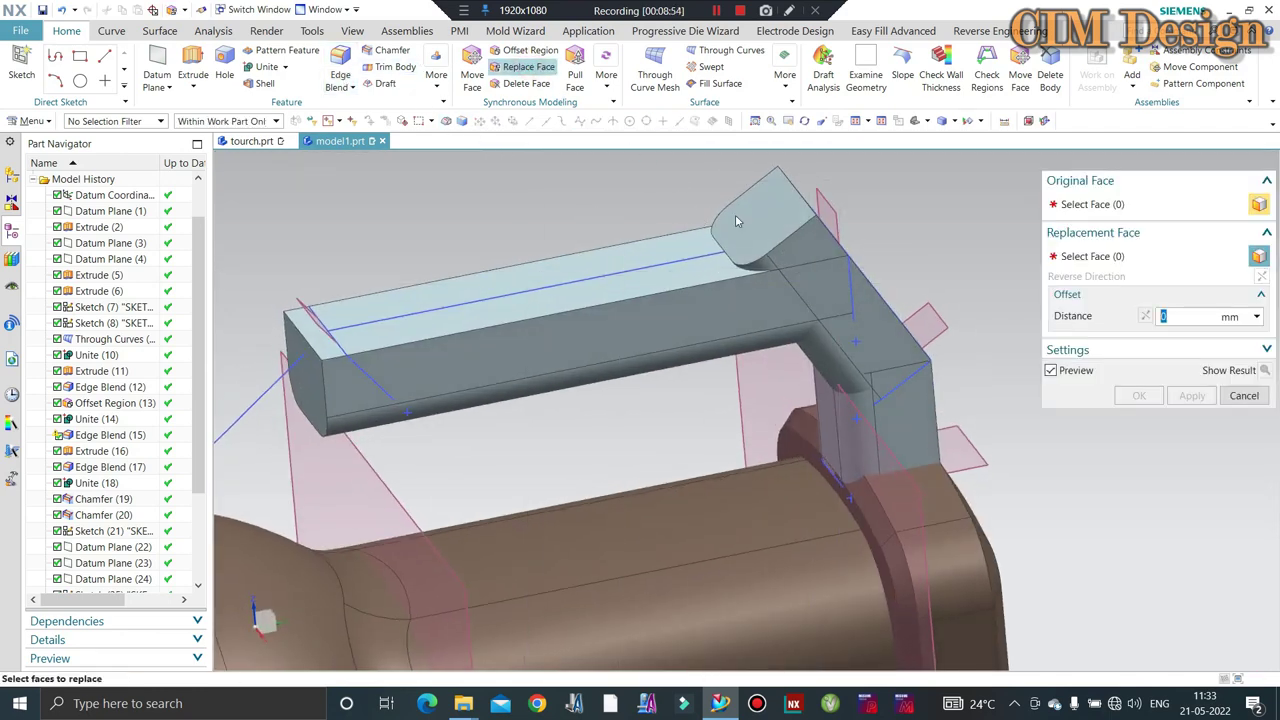
left_click(757, 214)
left_click(663, 269)
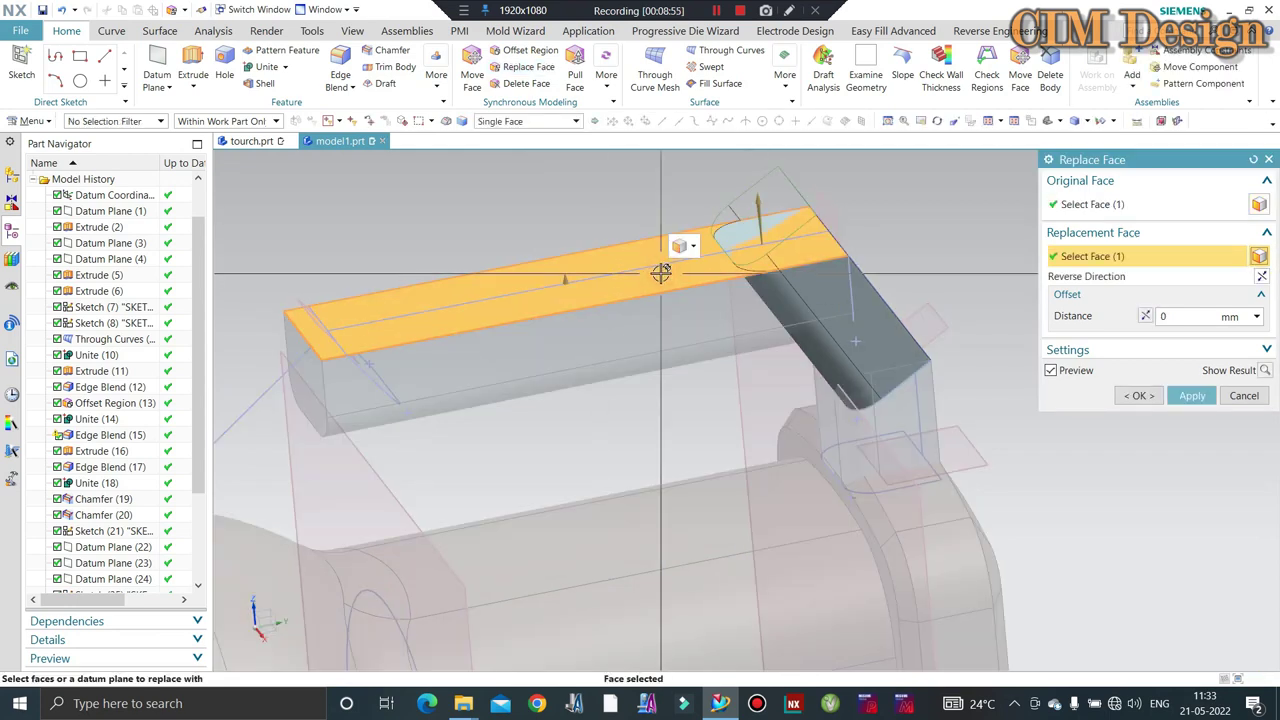
middle_click(660, 270)
mouse_move(660, 270)
middle_mouse_down()
mouse_move(776, 239)
mouse_move(530, 176)
middle_mouse_up()
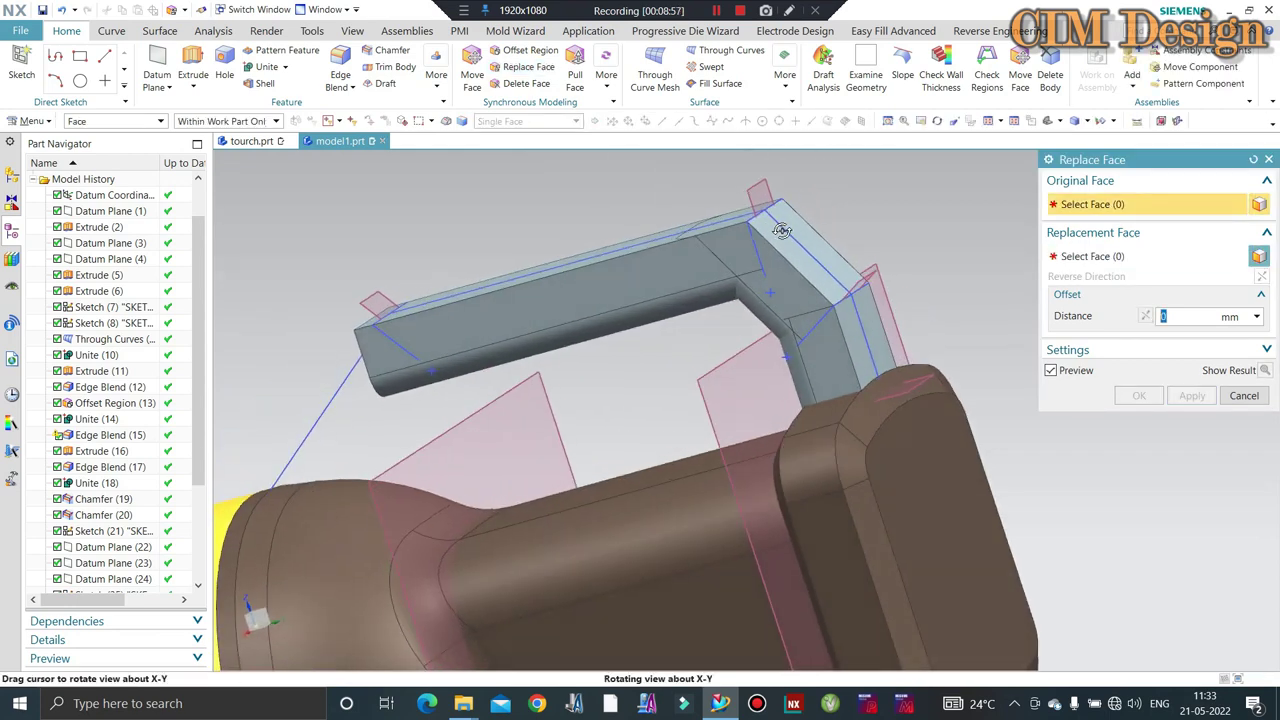
key("Escape")
Unite the long handle bar with the bent handle piece into one body.
left_click(267, 66)
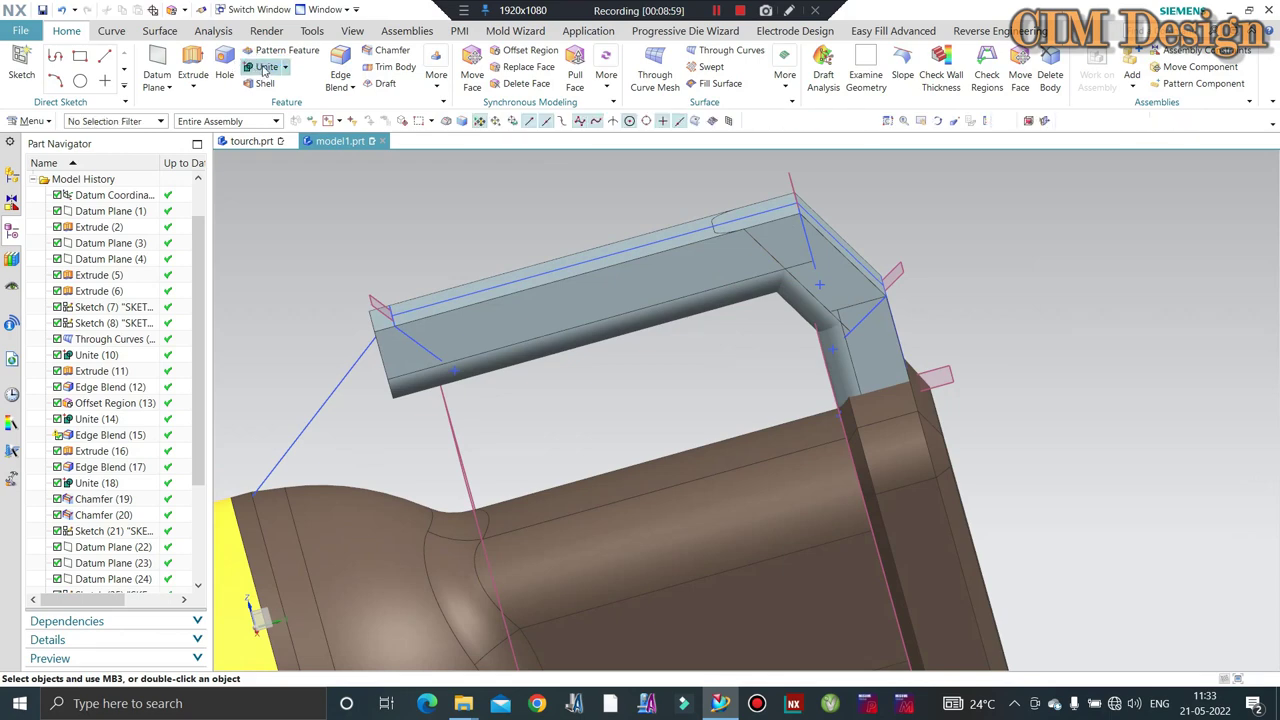
left_click(591, 296)
left_click(842, 277)
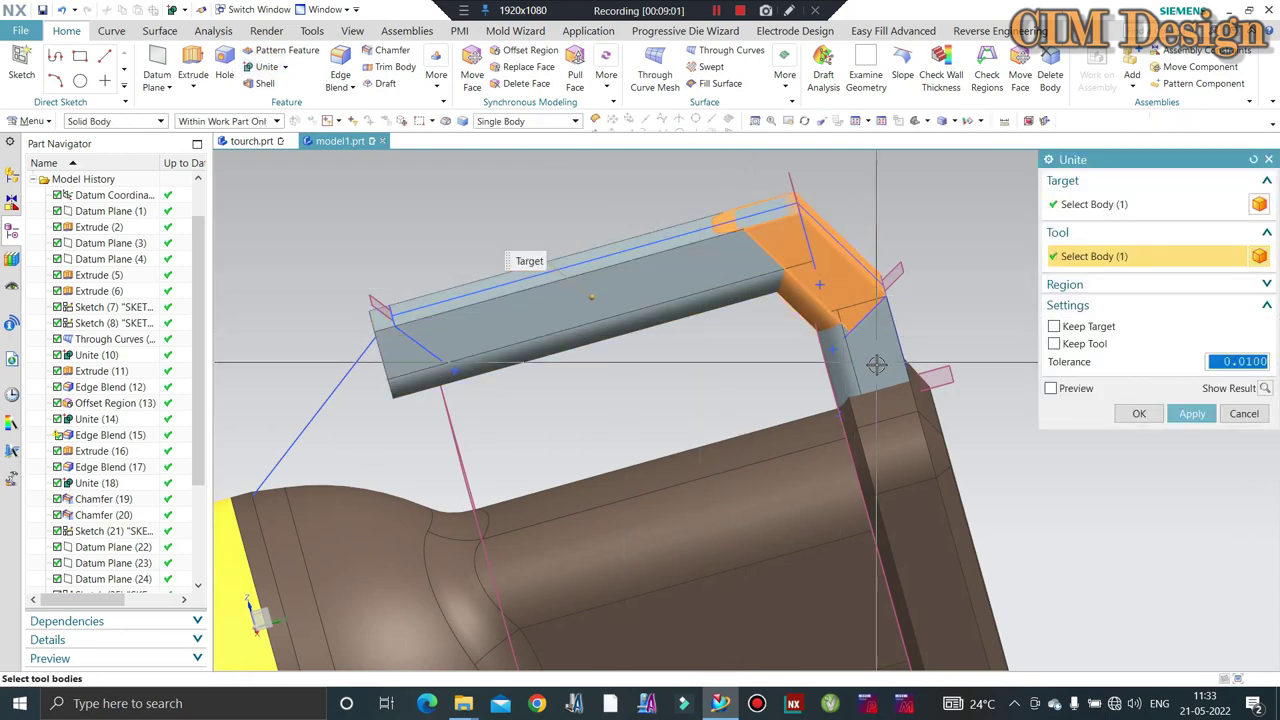
middle_click(724, 320)
scroll(805, 292, "down", 3)
middle_click(816, 291)
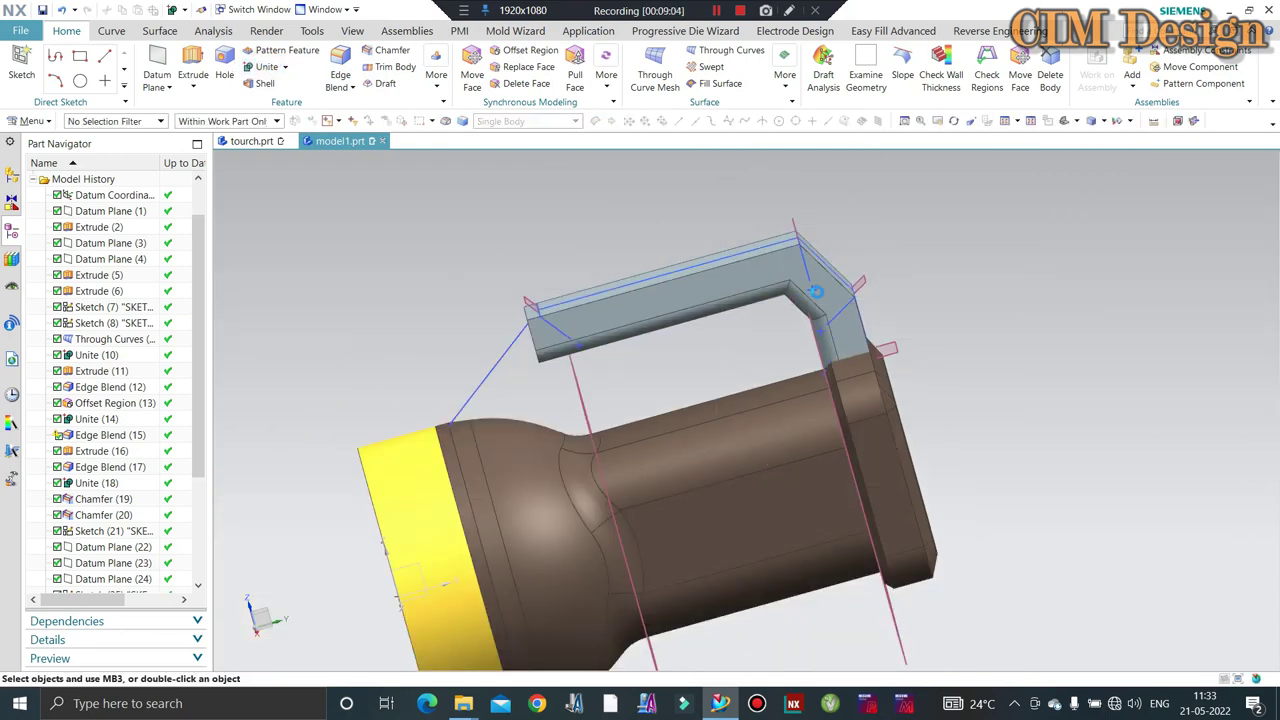
Orbit the torch to inspect the finished handle from several angles, including end-on.
middle_click_drag(886, 347, 564, 306)
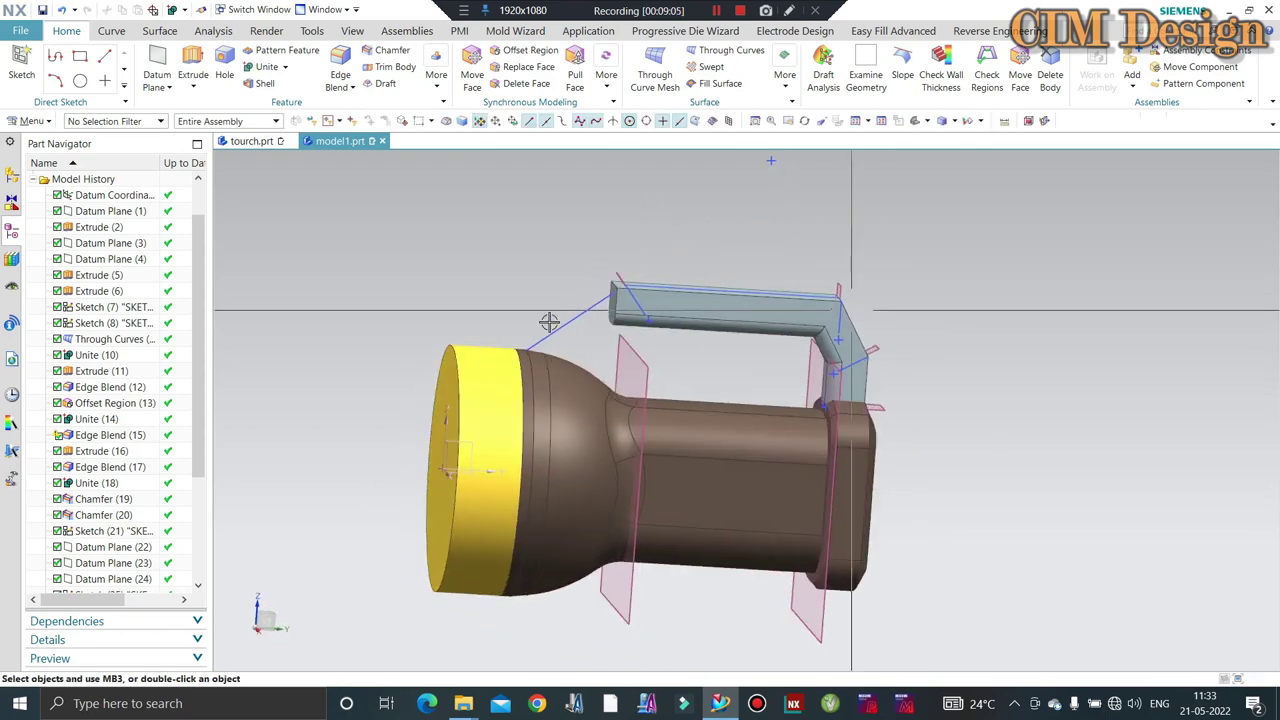
scroll(564, 306, "up", 2)
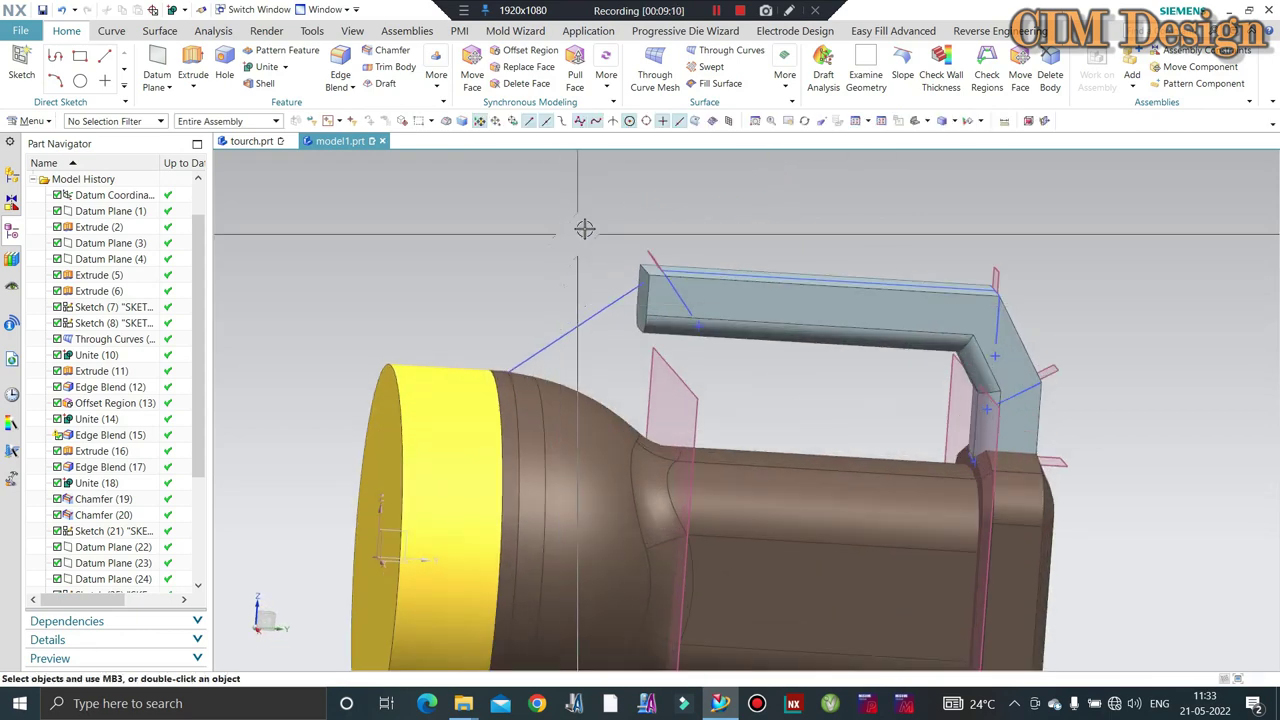
middle_click_drag(583, 223, 517, 200)
scroll(771, 163, "down", 3)
mouse_move(771, 163)
middle_mouse_down()
mouse_move(765, 330)
mouse_move(894, 274)
mouse_move(706, 209)
mouse_move(746, 254)
middle_mouse_up()
key("F8")
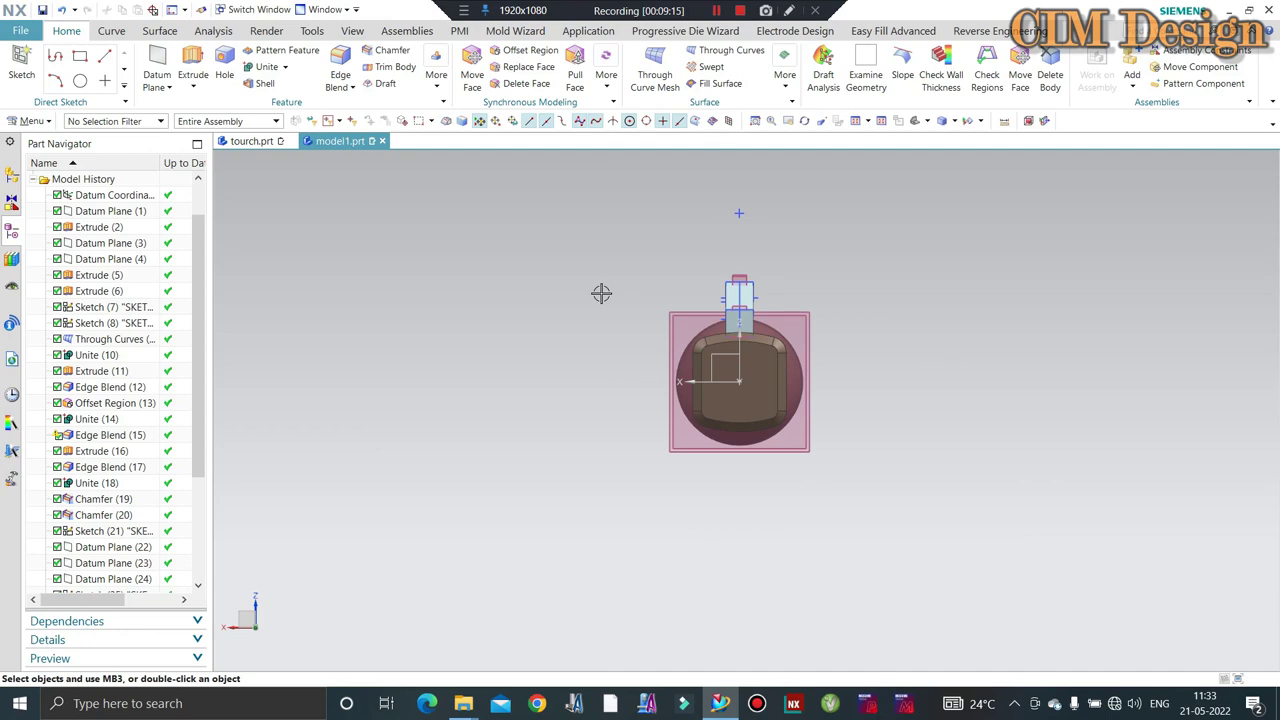
mouse_move(527, 410)
middle_mouse_down()
mouse_move(780, 209)
mouse_move(800, 254)
middle_mouse_up()
scroll(800, 254, "up", 3)
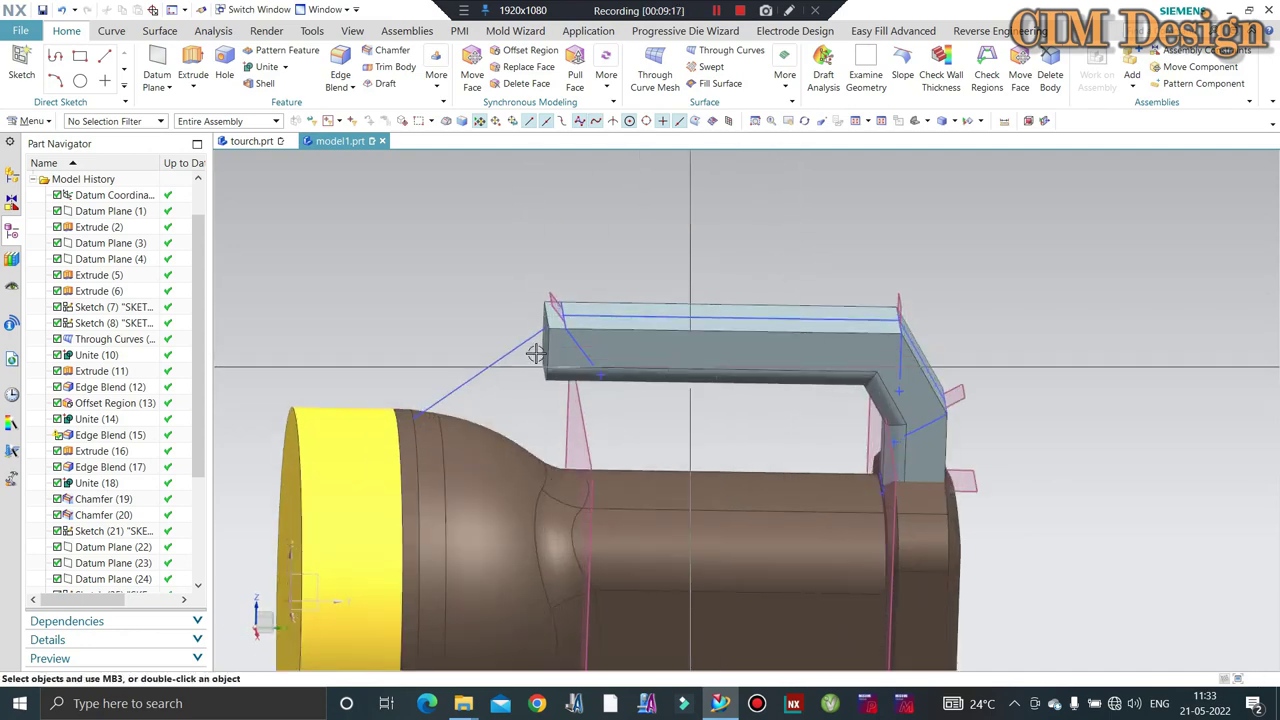
mouse_move(534, 351)
middle_mouse_down()
mouse_move(579, 380)
mouse_move(500, 450)
mouse_move(440, 541)
middle_mouse_up()
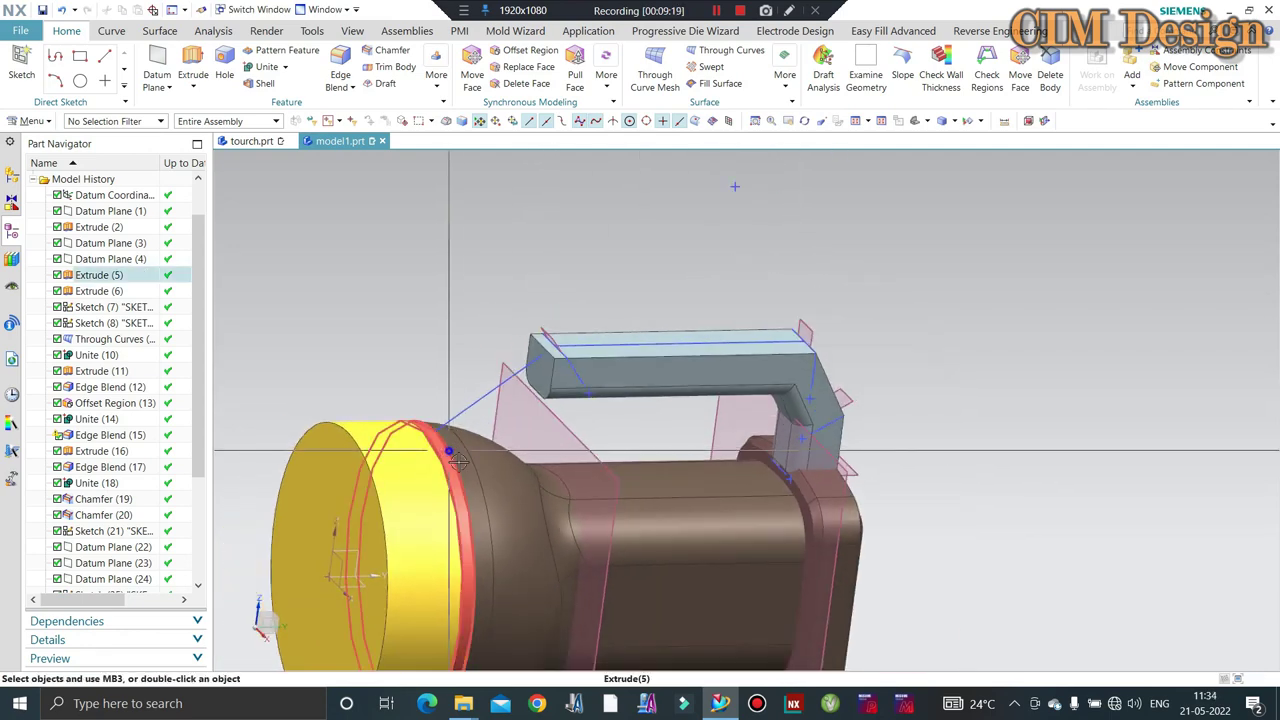
Roll back to Extrude (2) and create a datum plane at the cylinder edge point.
double_click(440, 541)
double_click(420, 463)
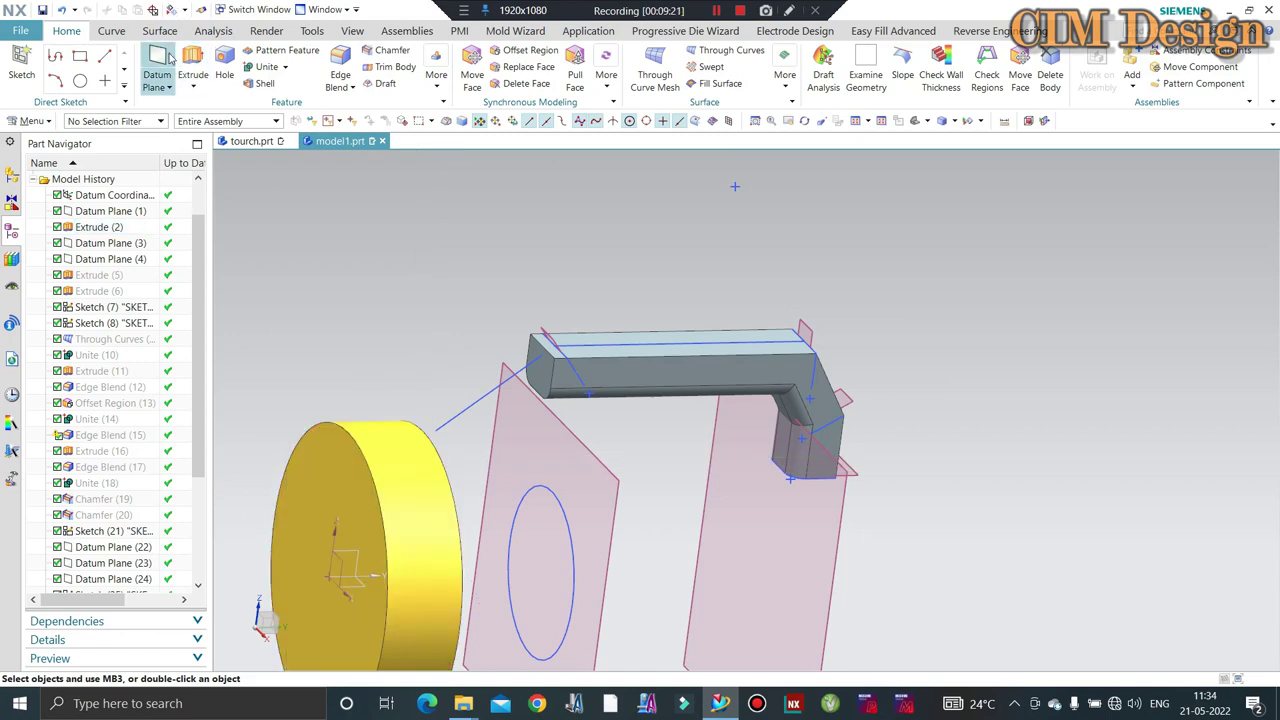
scroll(514, 386, "up", 3)
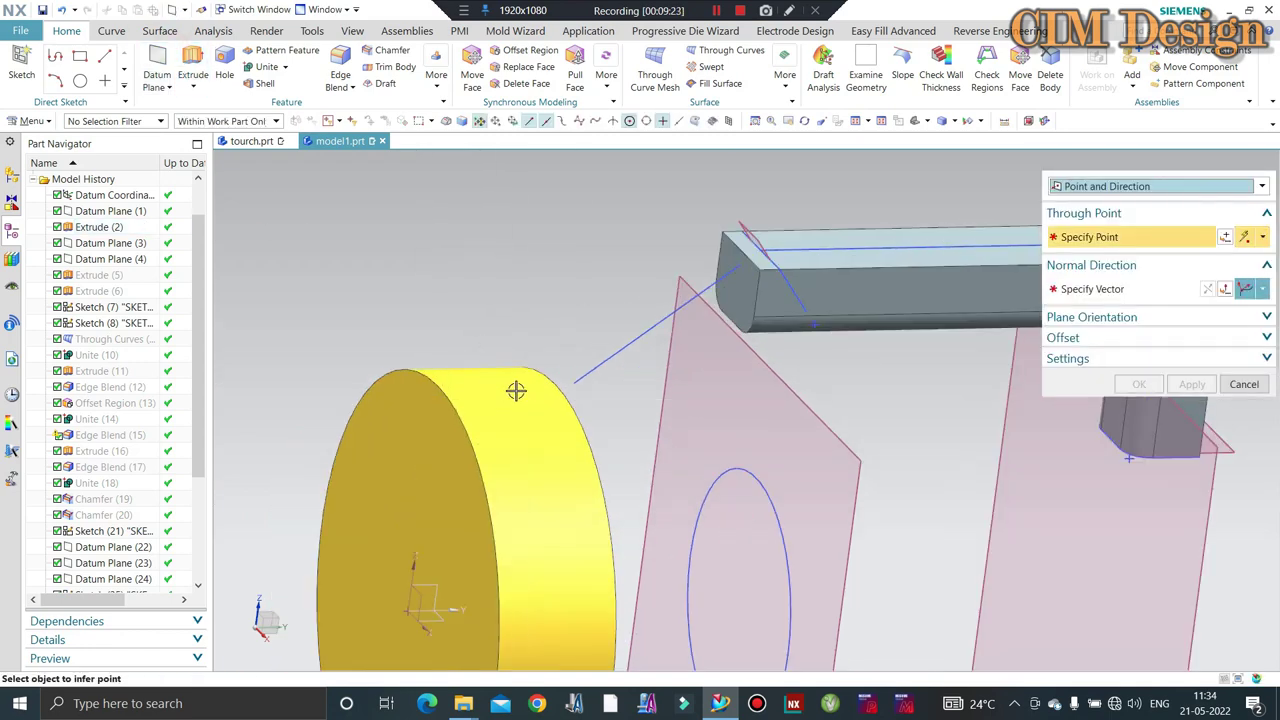
left_click(576, 383)
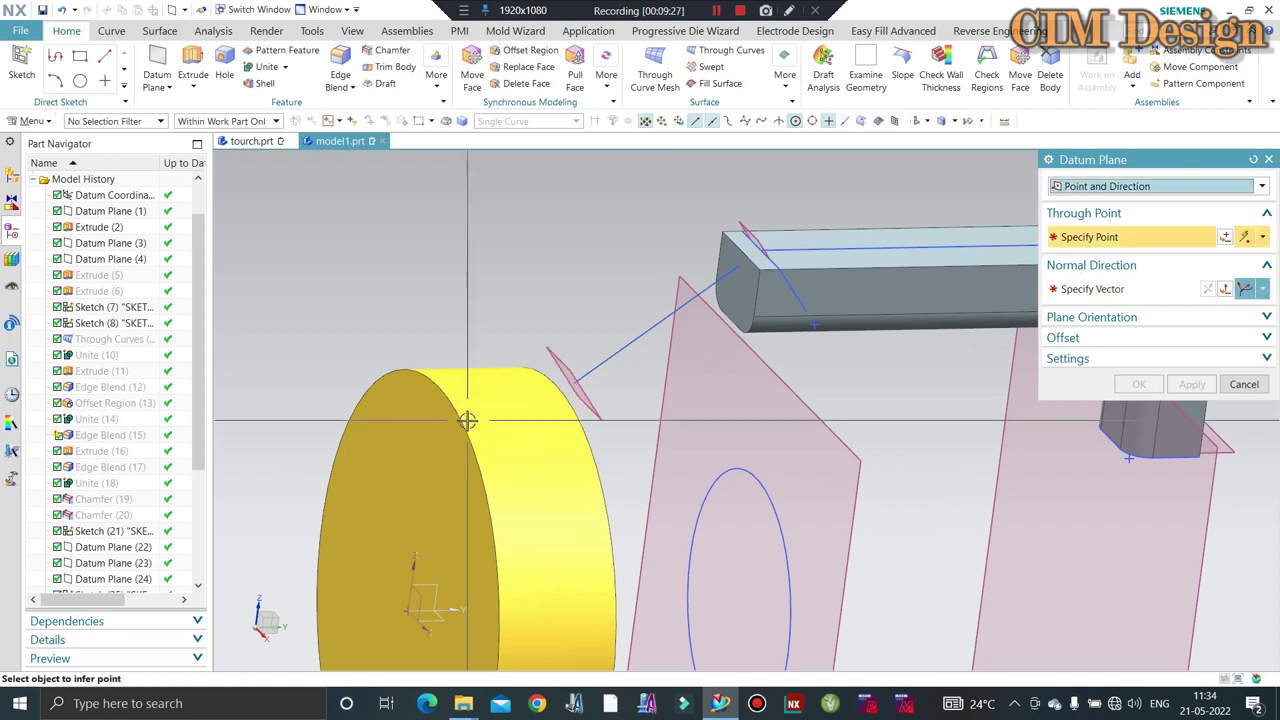
middle_click(469, 411)
Hide the yellow cylinder and open a sketch on Datum Plane (35), viewed normal to it.
left_click(512, 500)
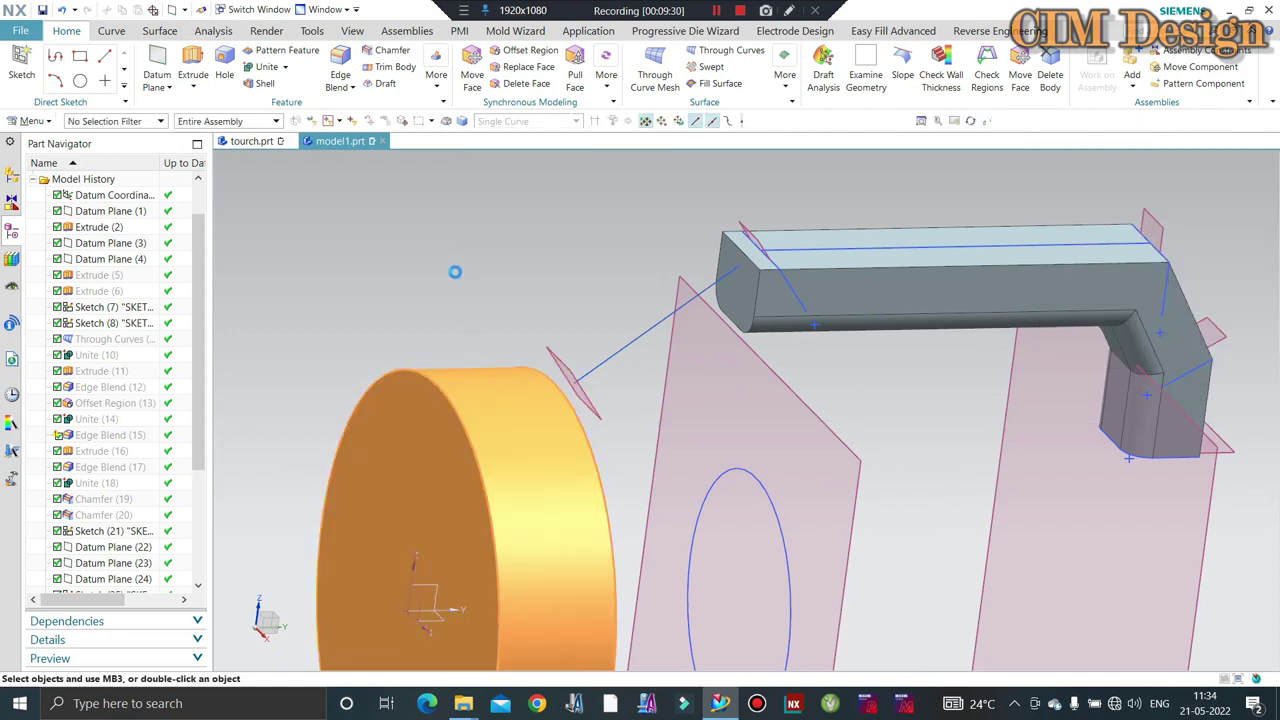
key("ctrl+b")
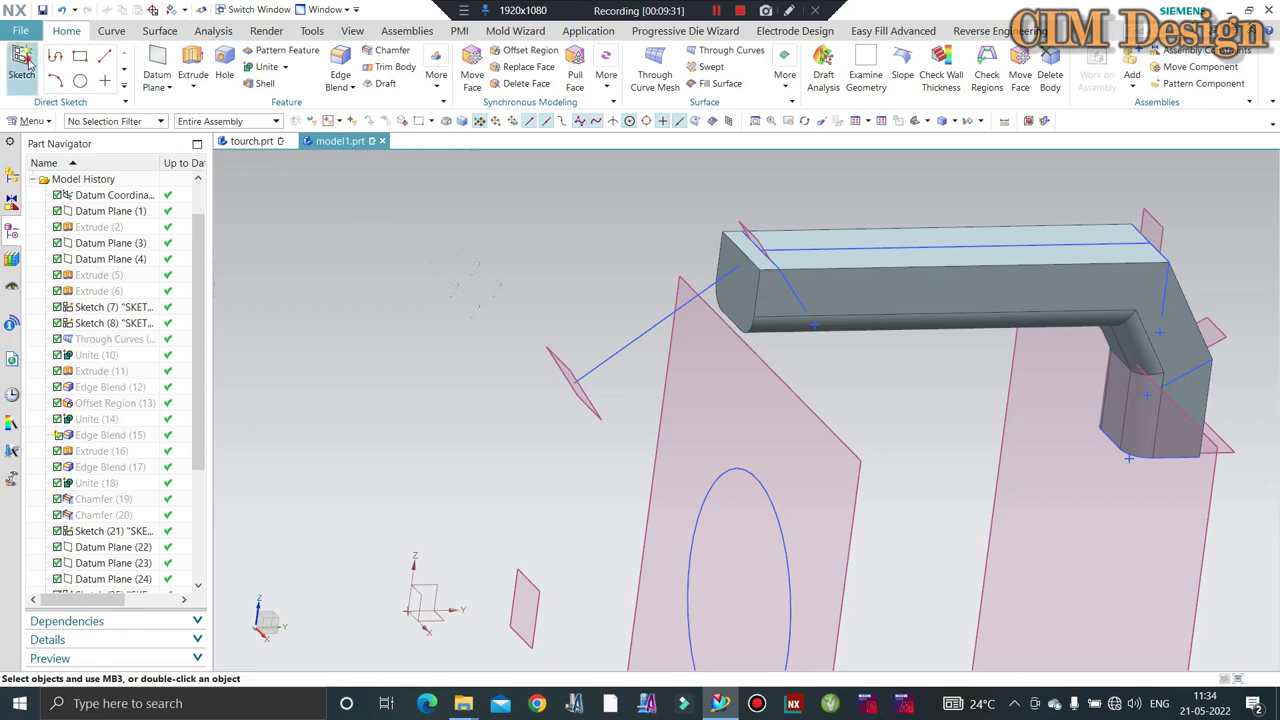
key("s")
left_click(563, 360)
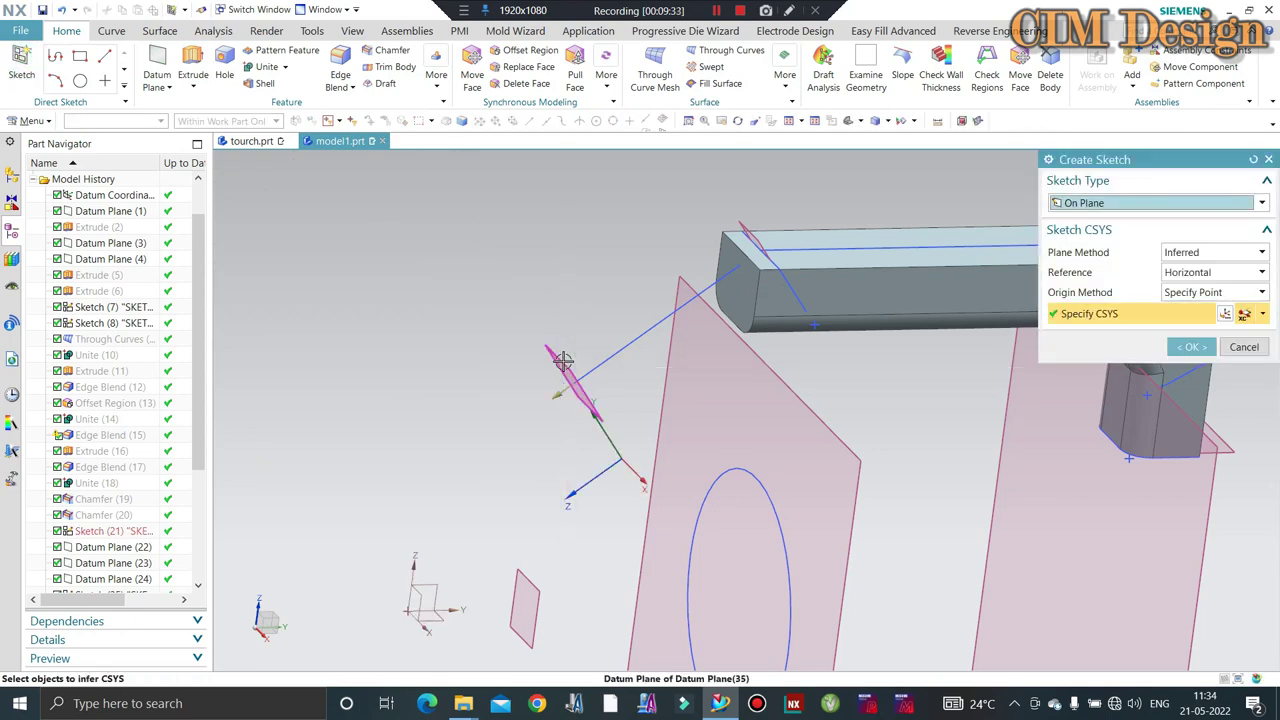
middle_click(802, 451)
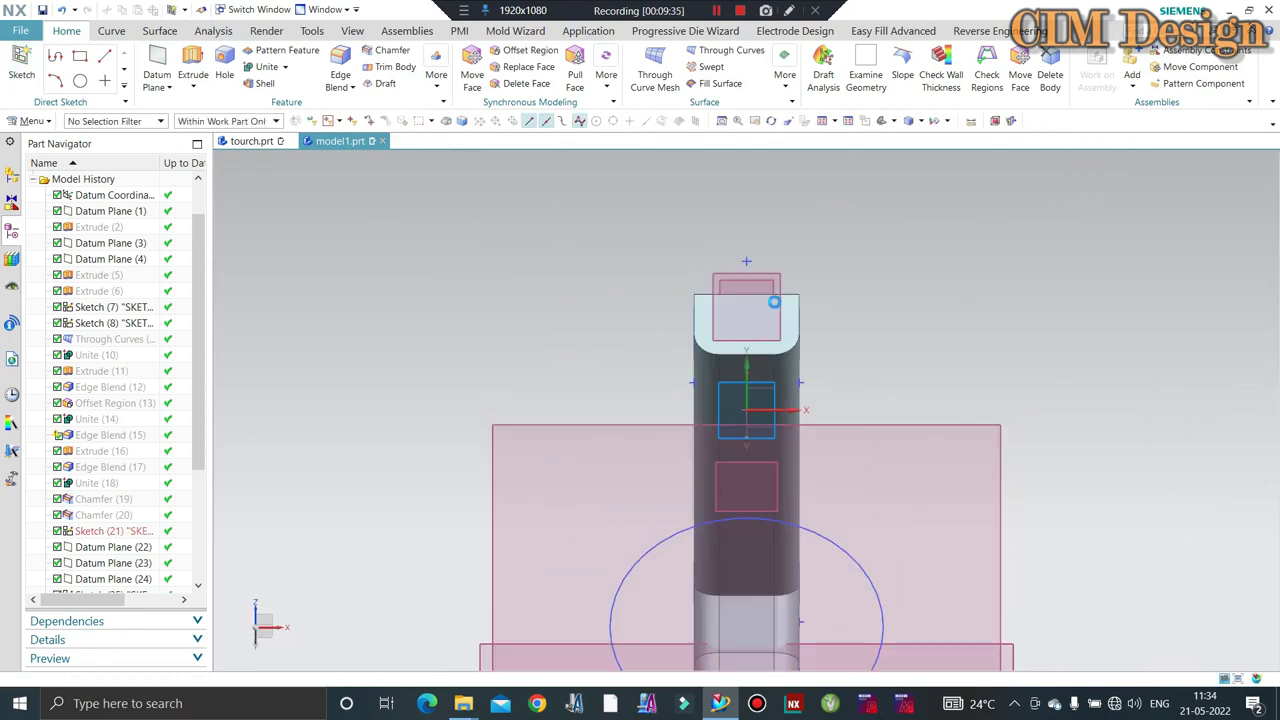
mouse_move(795, 342)
middle_mouse_down()
mouse_move(1034, 300)
mouse_move(806, 240)
middle_mouse_up()
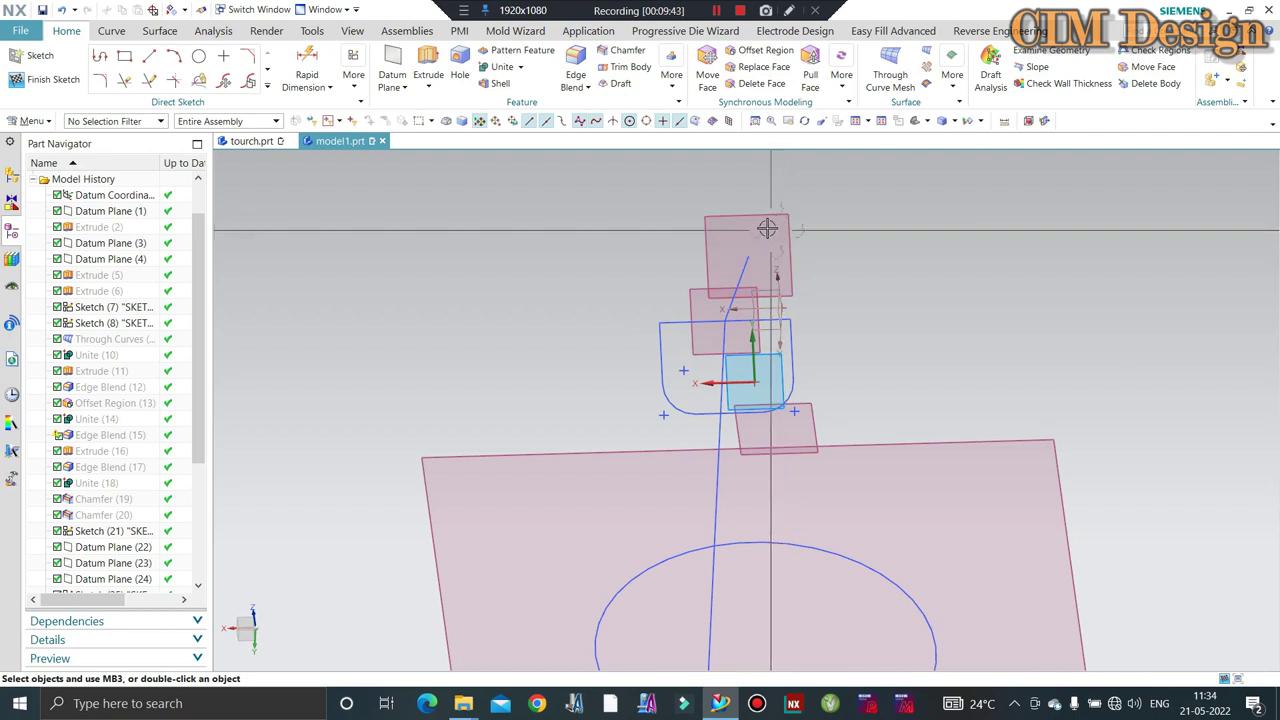
left_click(750, 220)
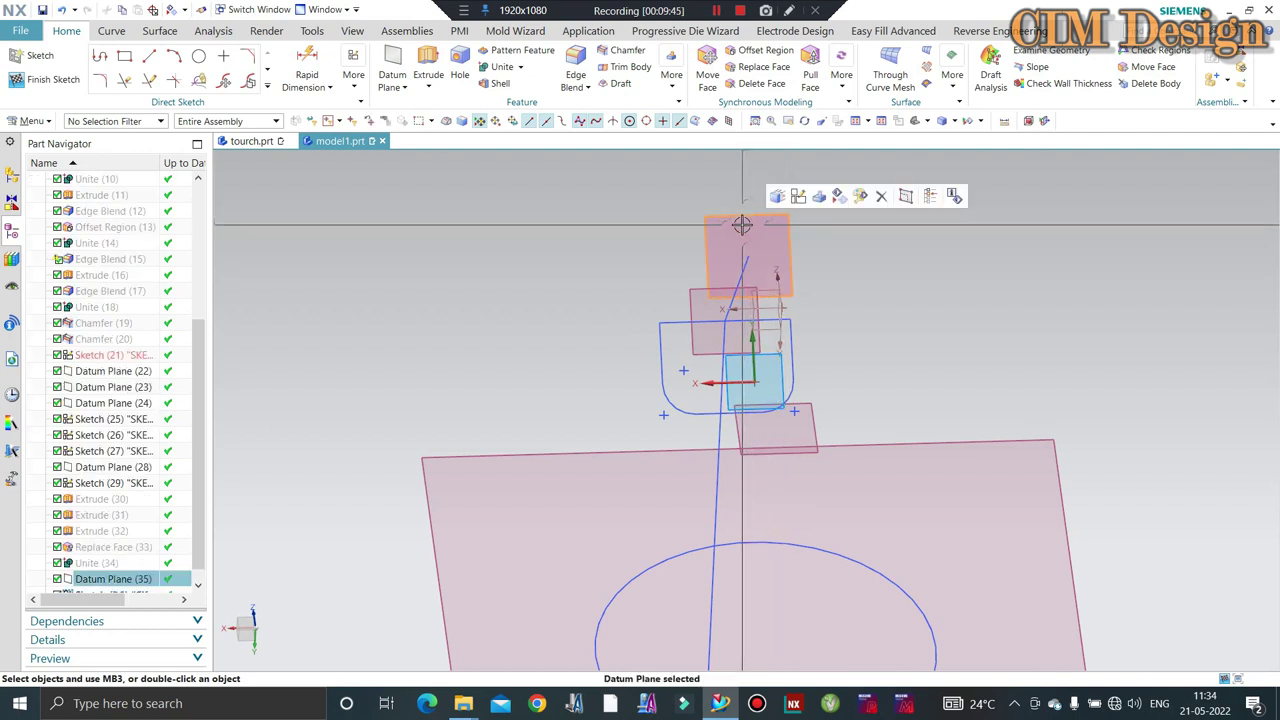
key("XF86AudioRaiseVolume")
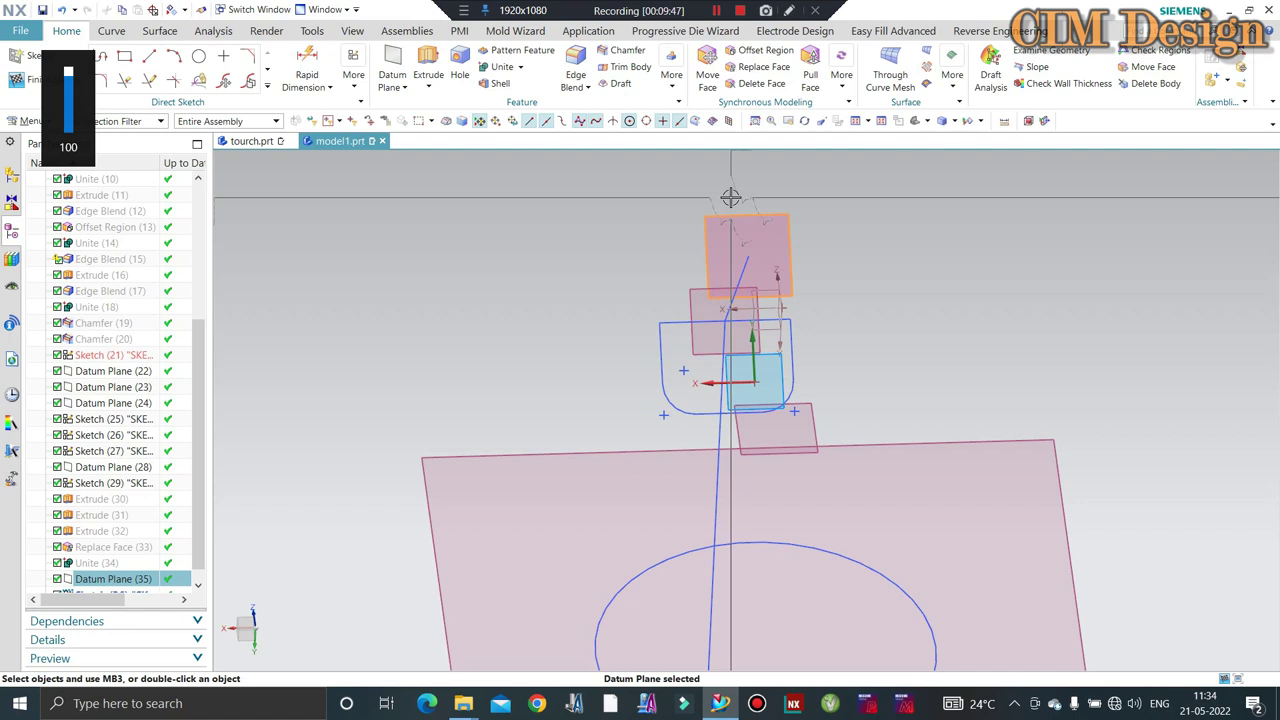
key("F8")
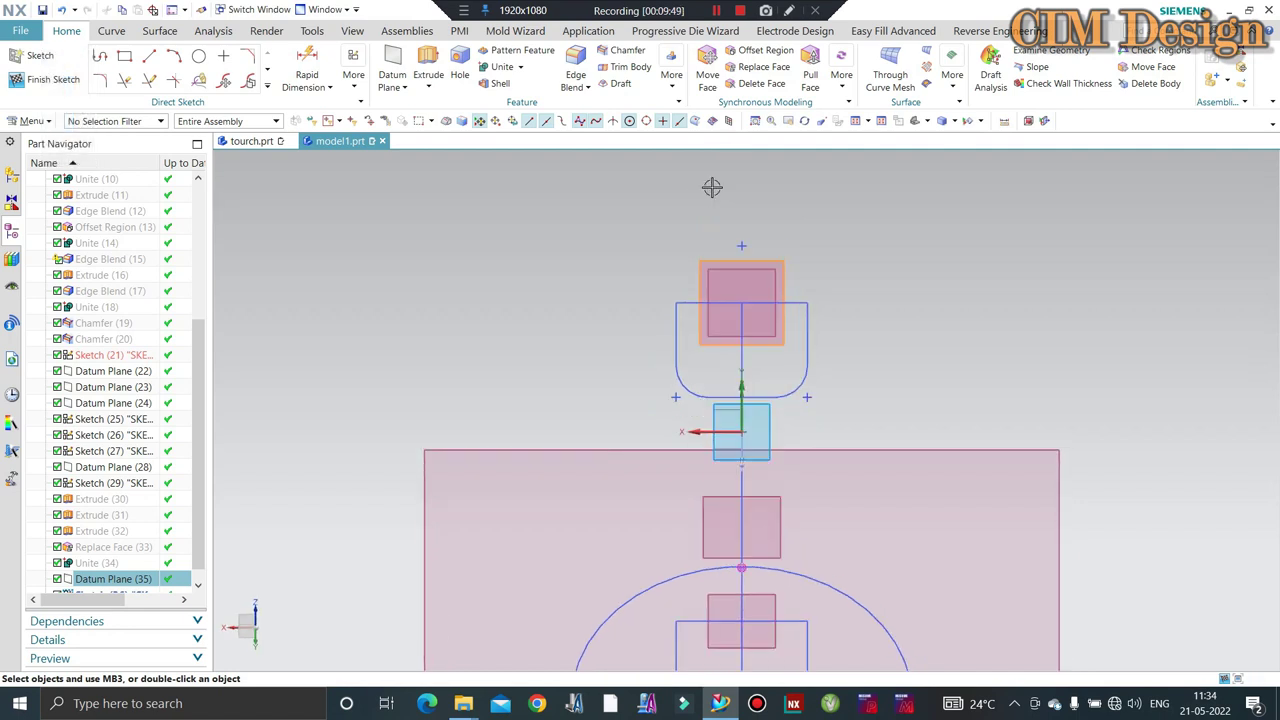
Draw a rectangle for the handle profile on the sketch plane.
left_click(128, 59)
left_click(648, 297)
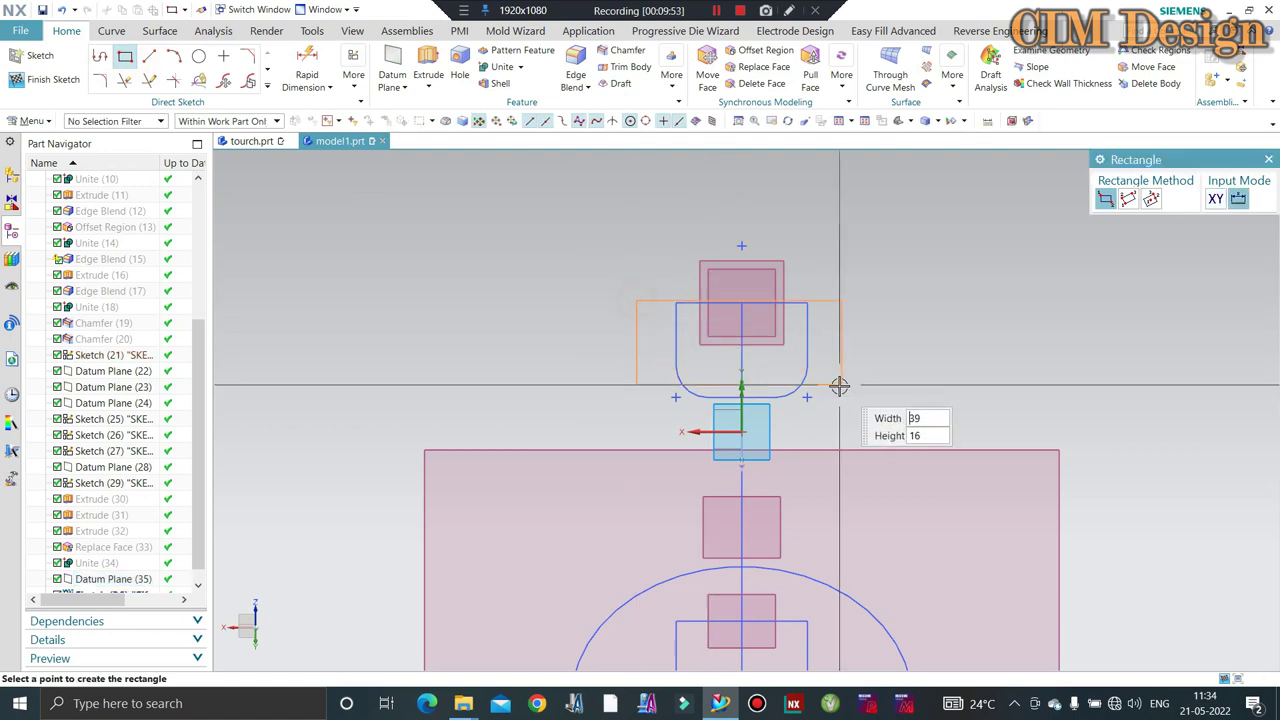
left_click(868, 403)
key("Escape")
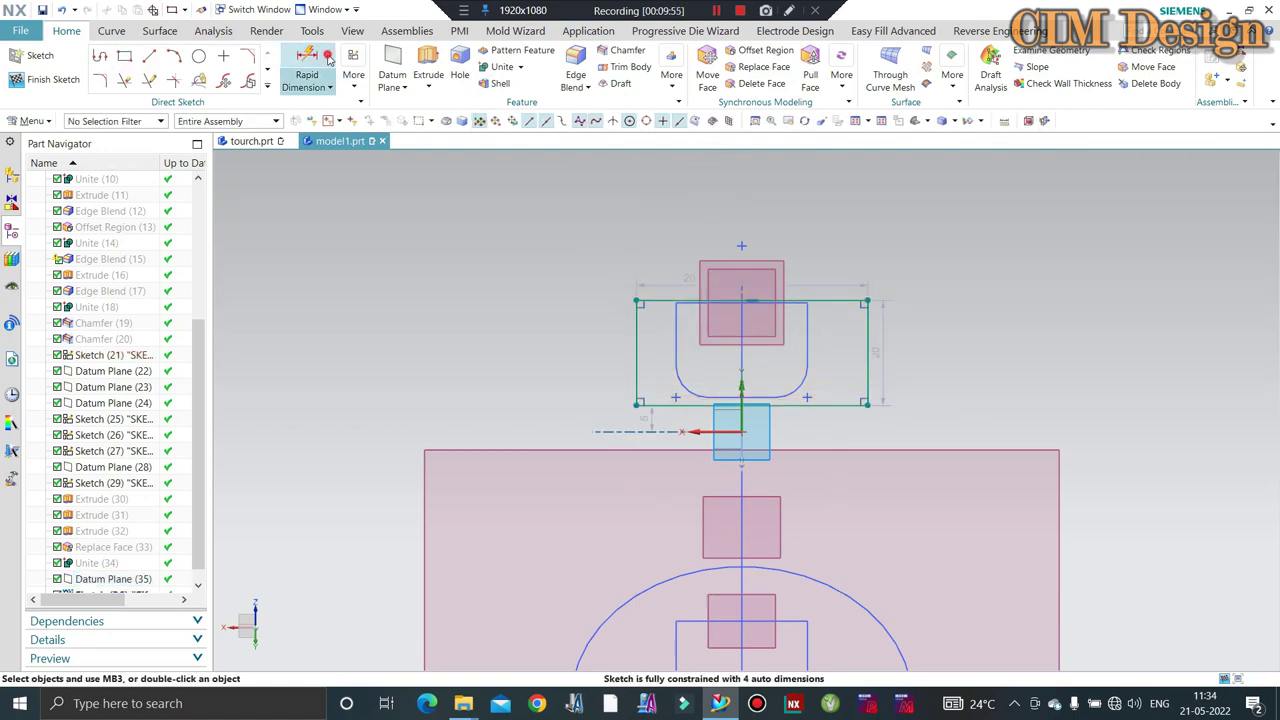
Dimension the rectangle's top-edge midpoint at 20 and offset the top edge 0 from the reference line.
scroll(751, 301, "up", 4)
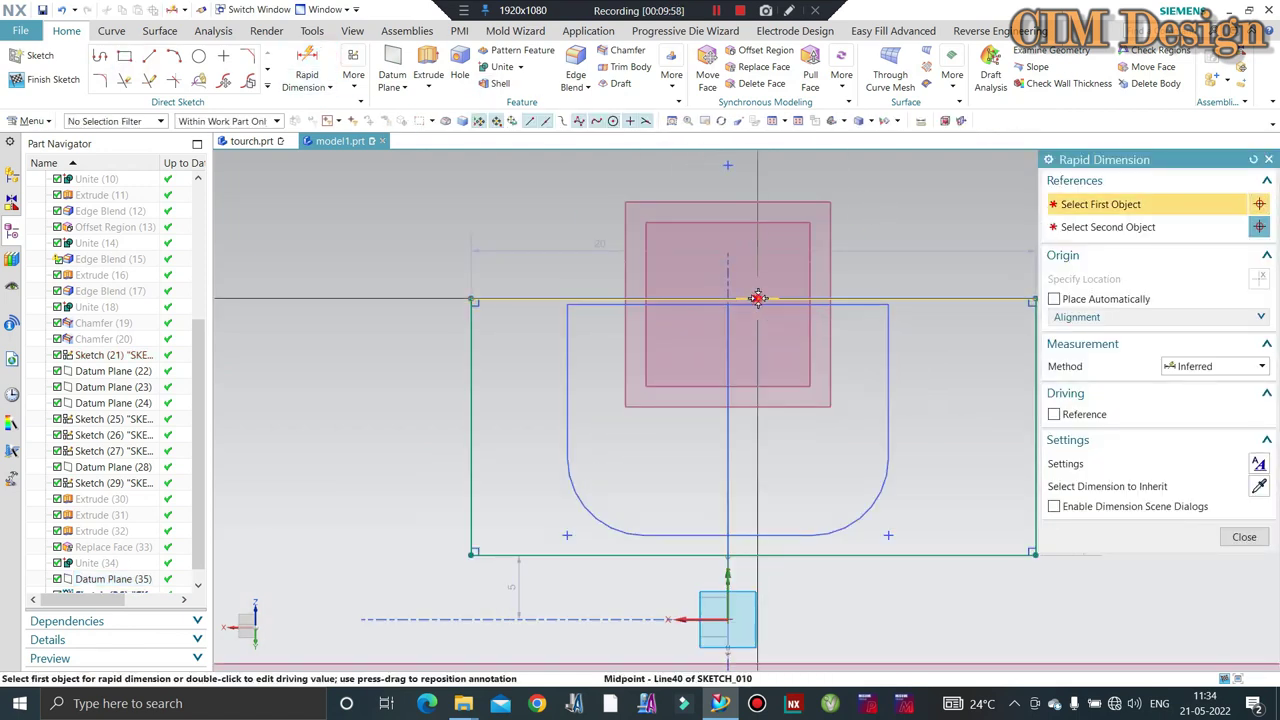
left_click(757, 298)
left_click(765, 225)
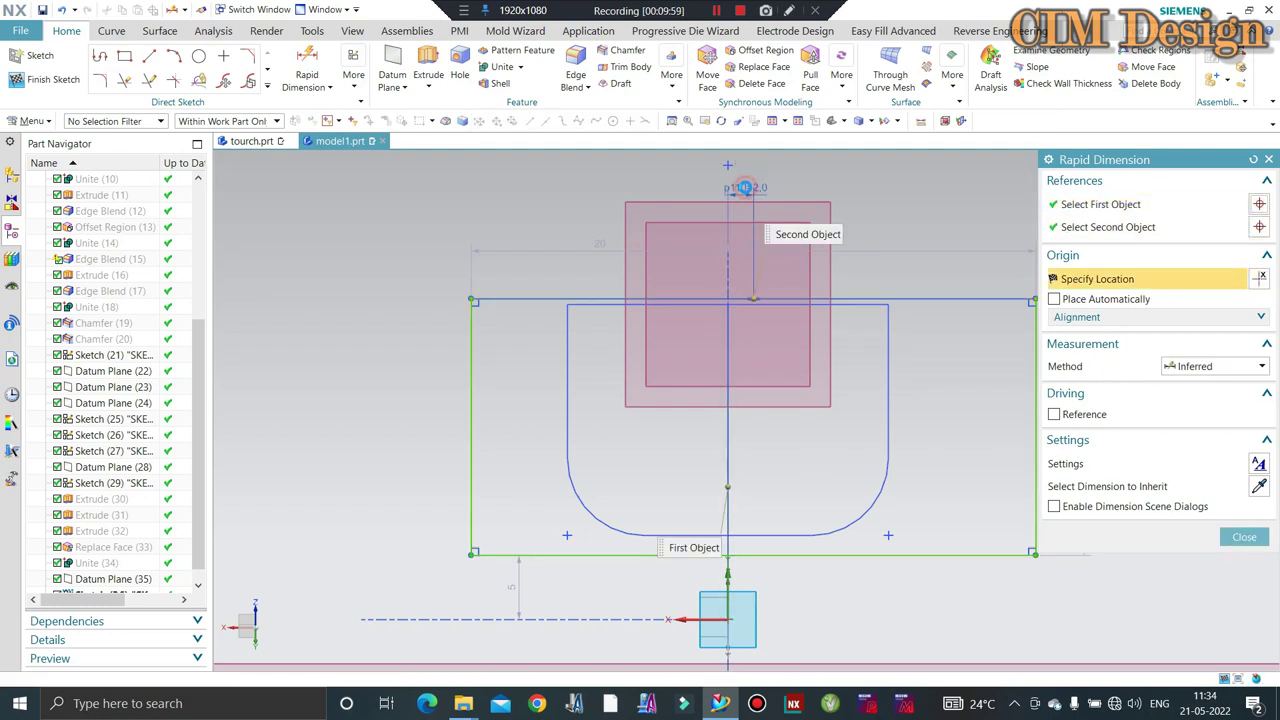
left_click(745, 188)
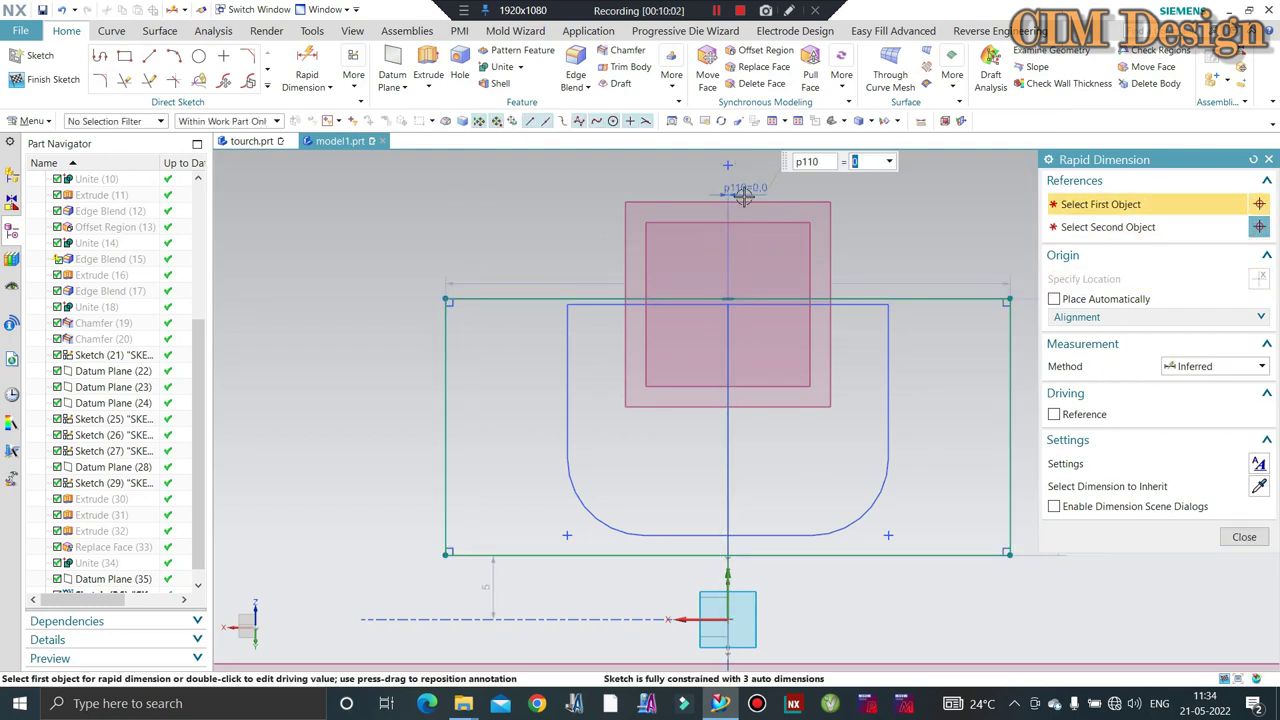
scroll(725, 305, "up", 2)
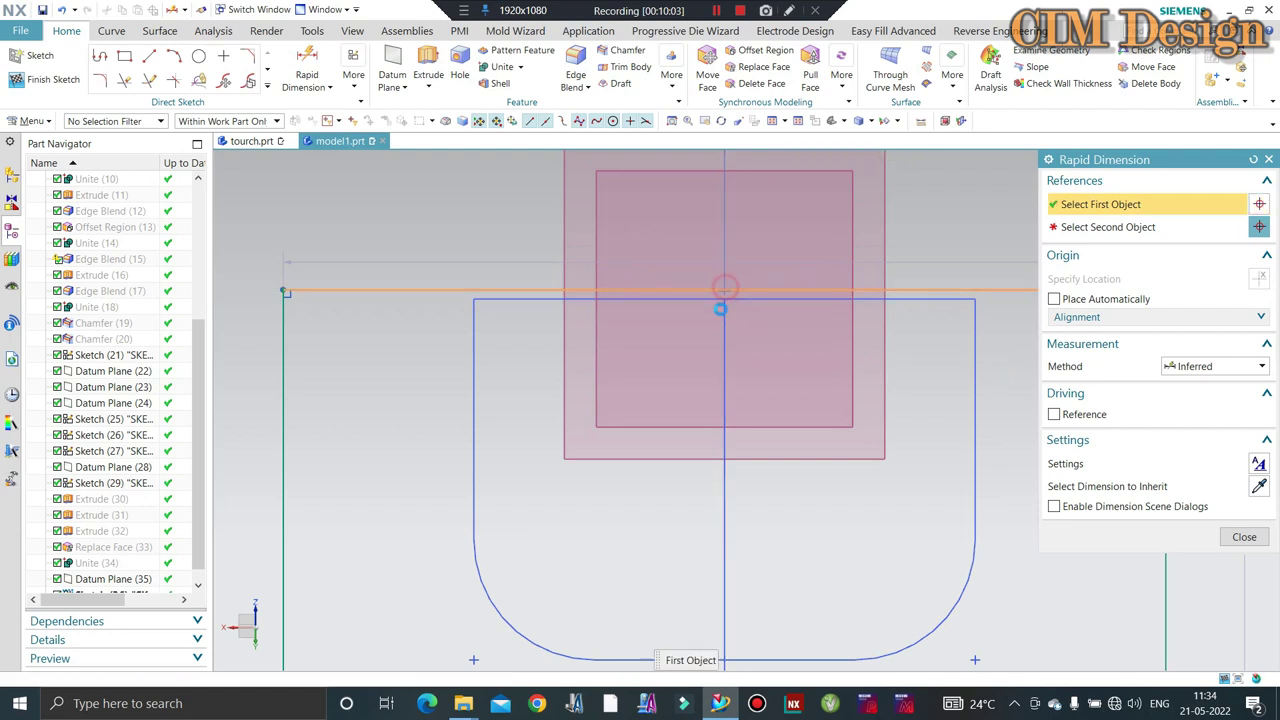
left_click(723, 291)
left_click(913, 315)
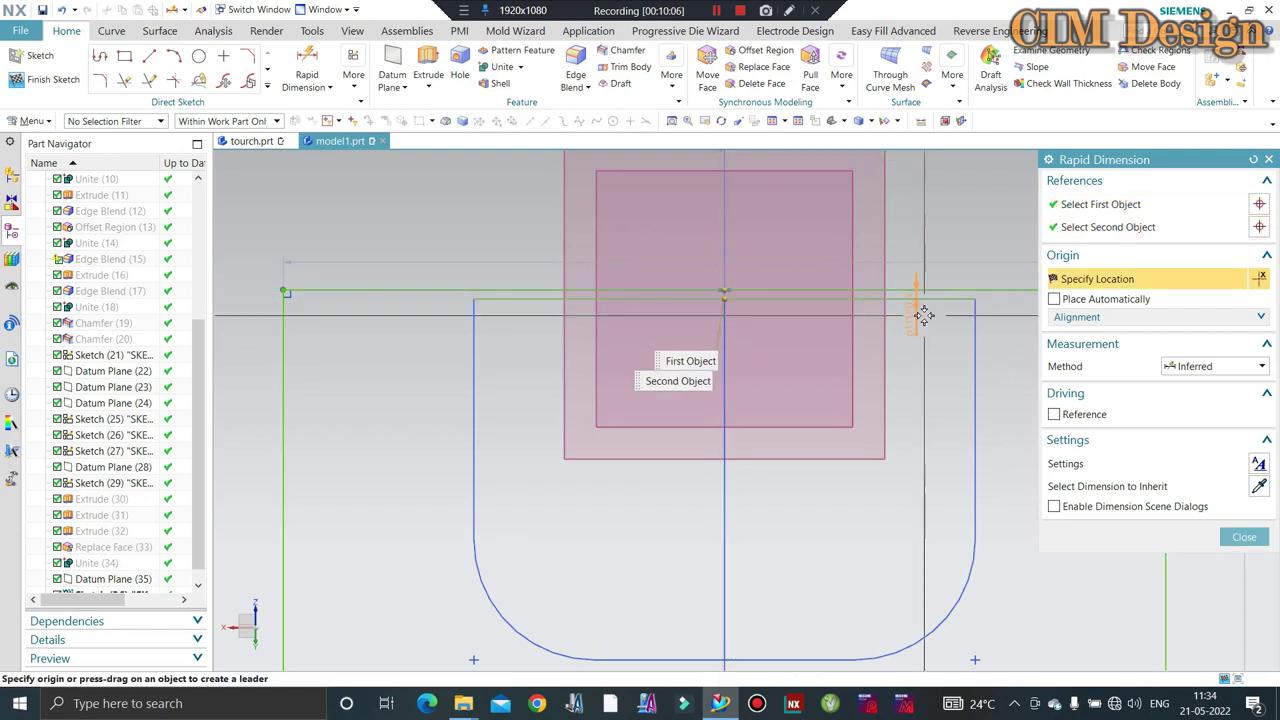
left_click(915, 314)
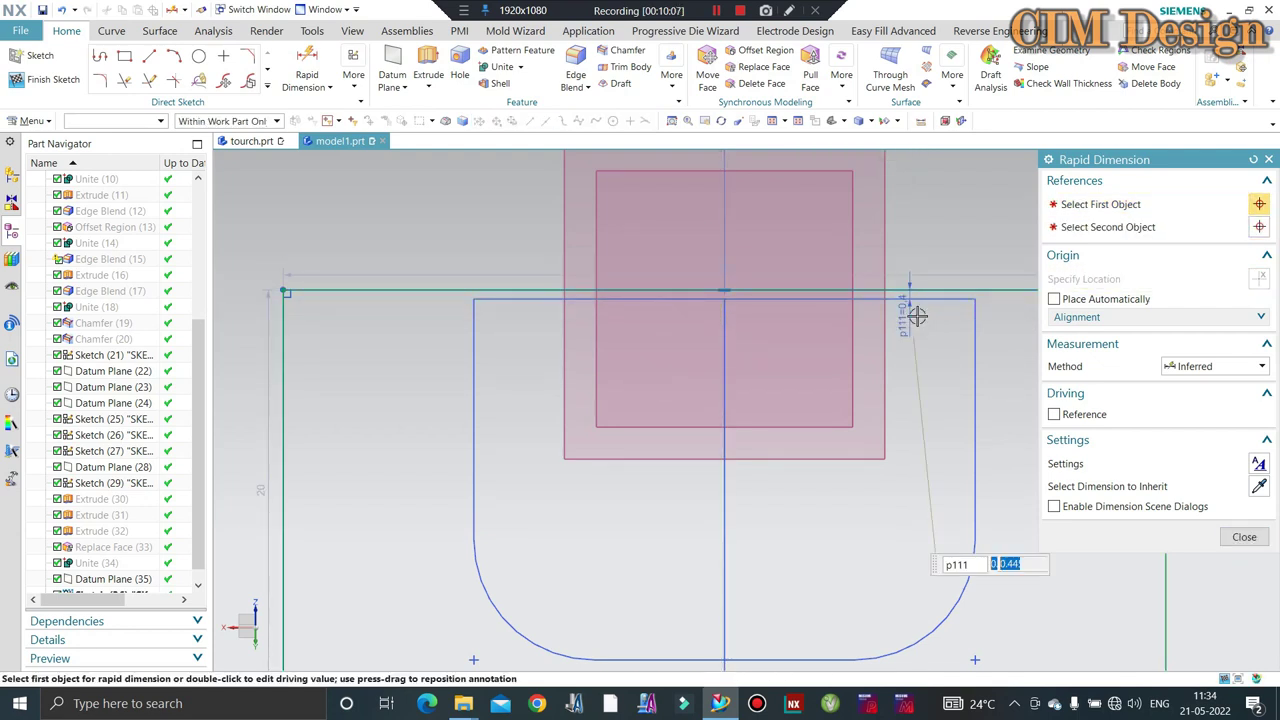
type("0")
key("Return")
key("Escape")
Set the profile's width to 30 and height to 18.
scroll(688, 303, "down", 1)
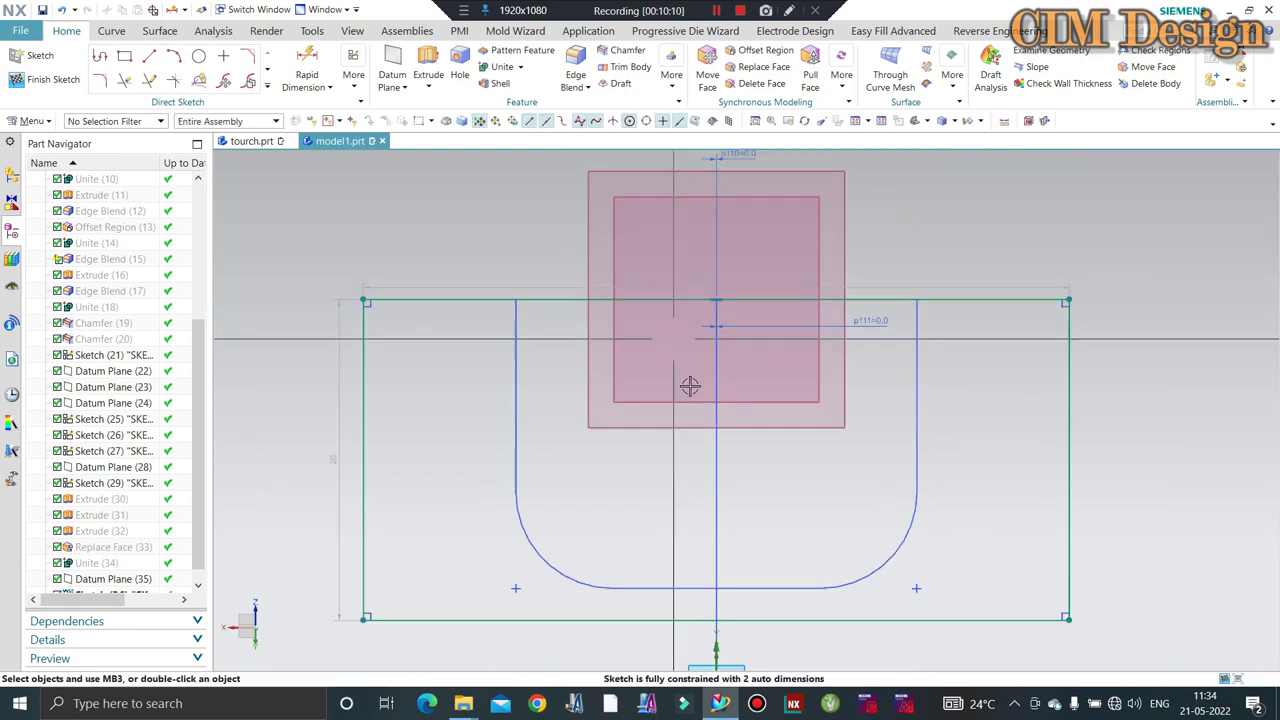
double_click(536, 290)
type("30")
key("Return")
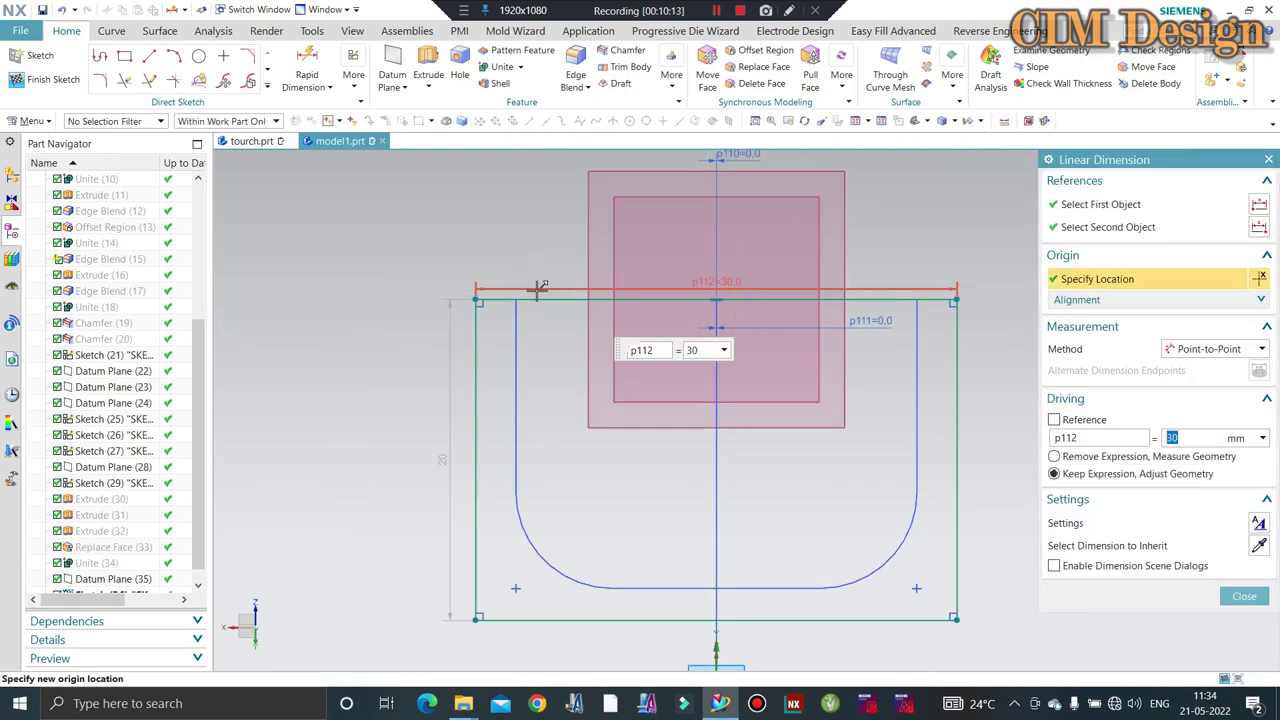
left_click(1244, 596)
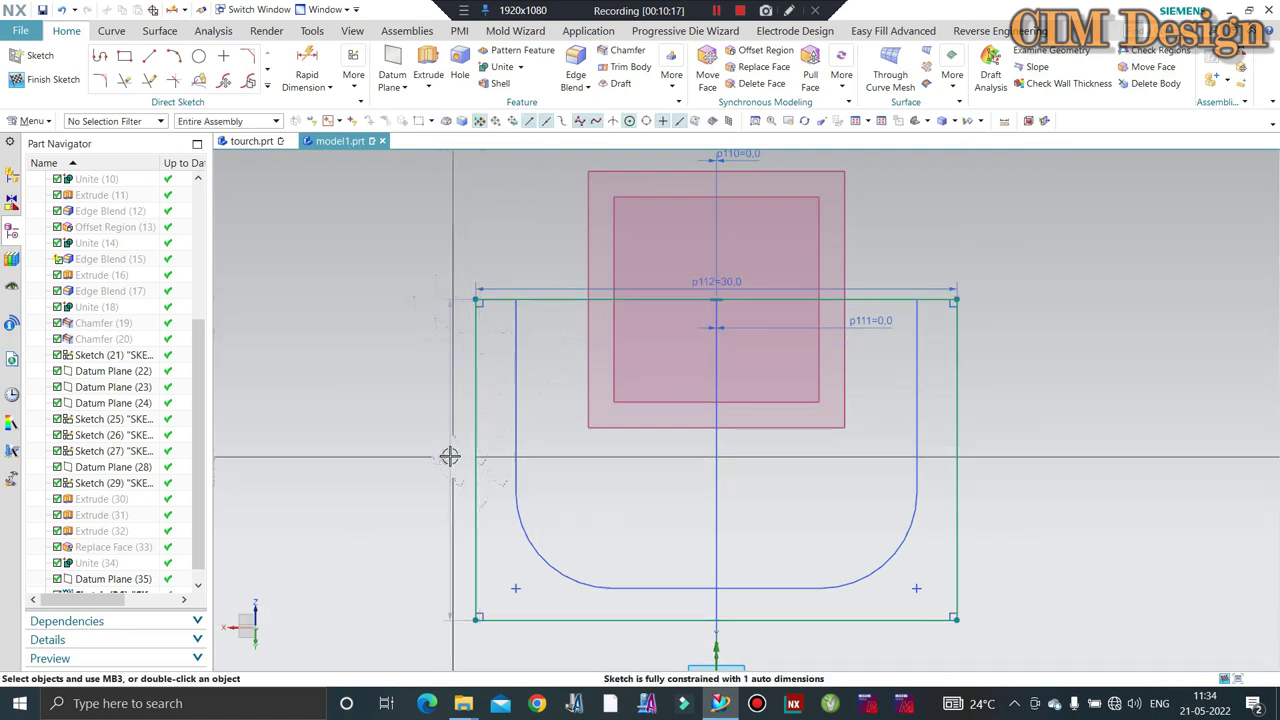
double_click(445, 456)
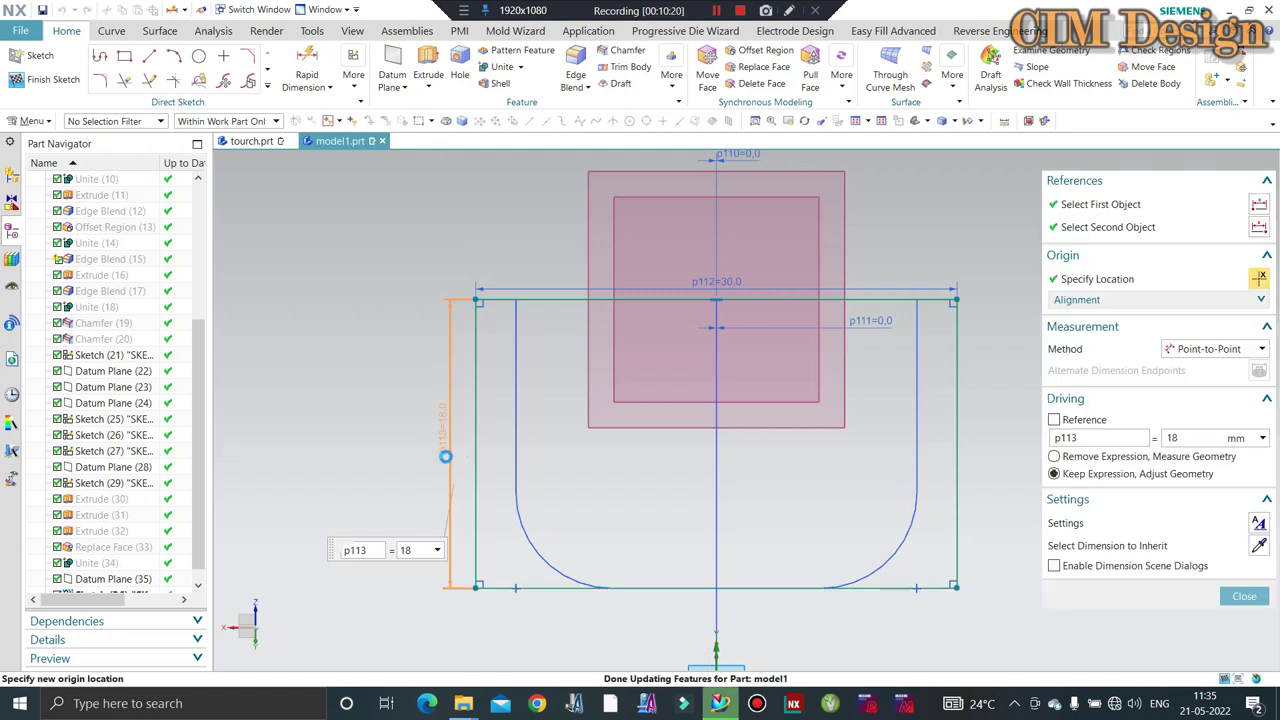
type("18")
key("Return")
left_click(199, 57)
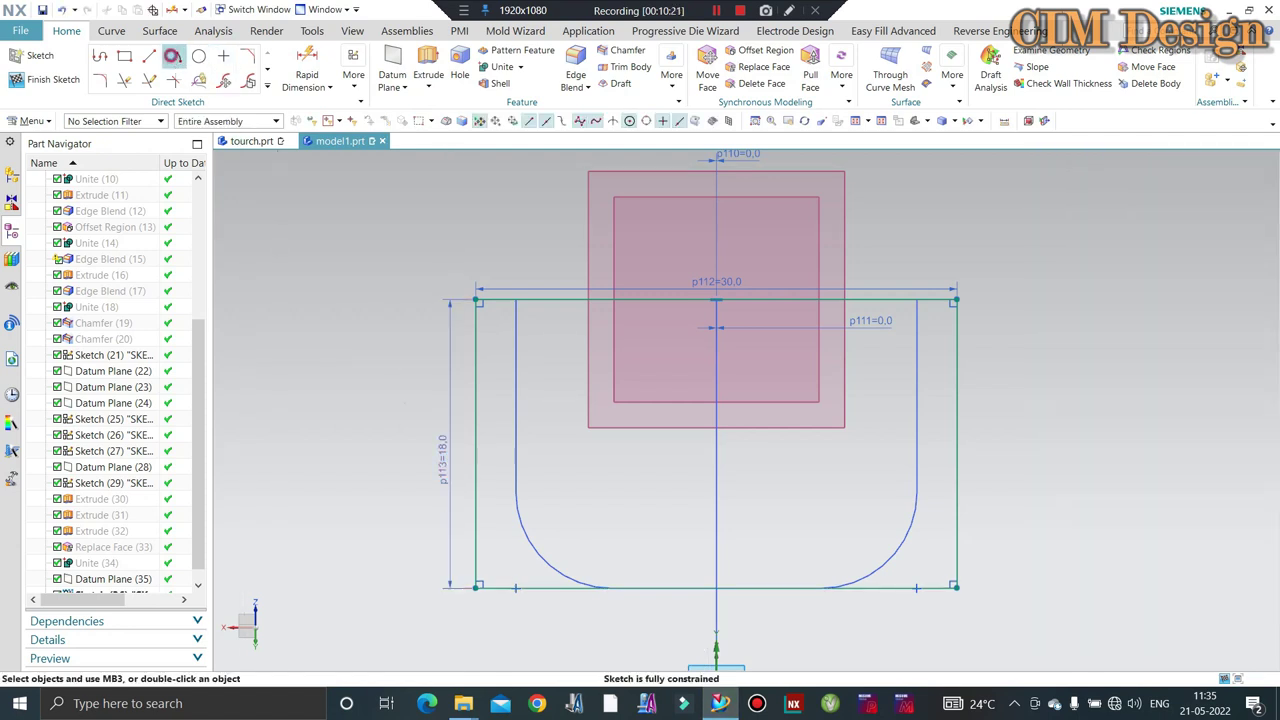
left_click(472, 514)
Fillet the profile's bottom corners at radius 8 and finish the sketch.
left_click(149, 80)
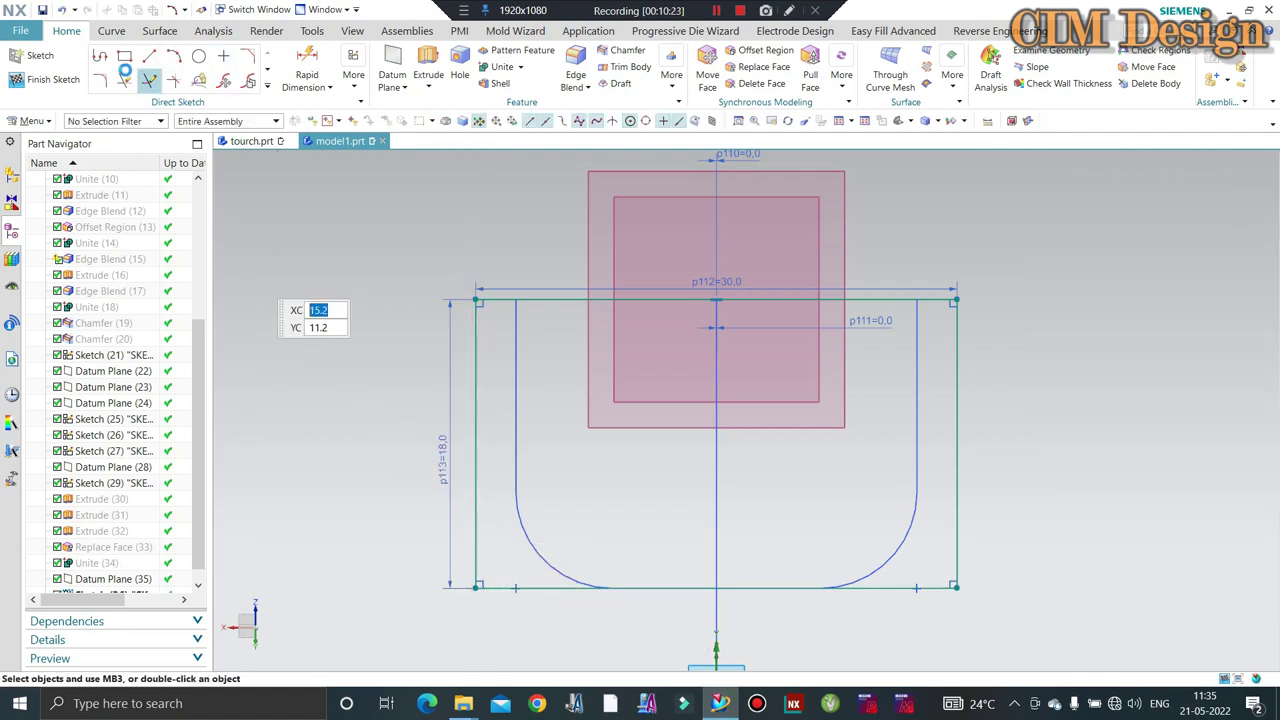
left_click(100, 80)
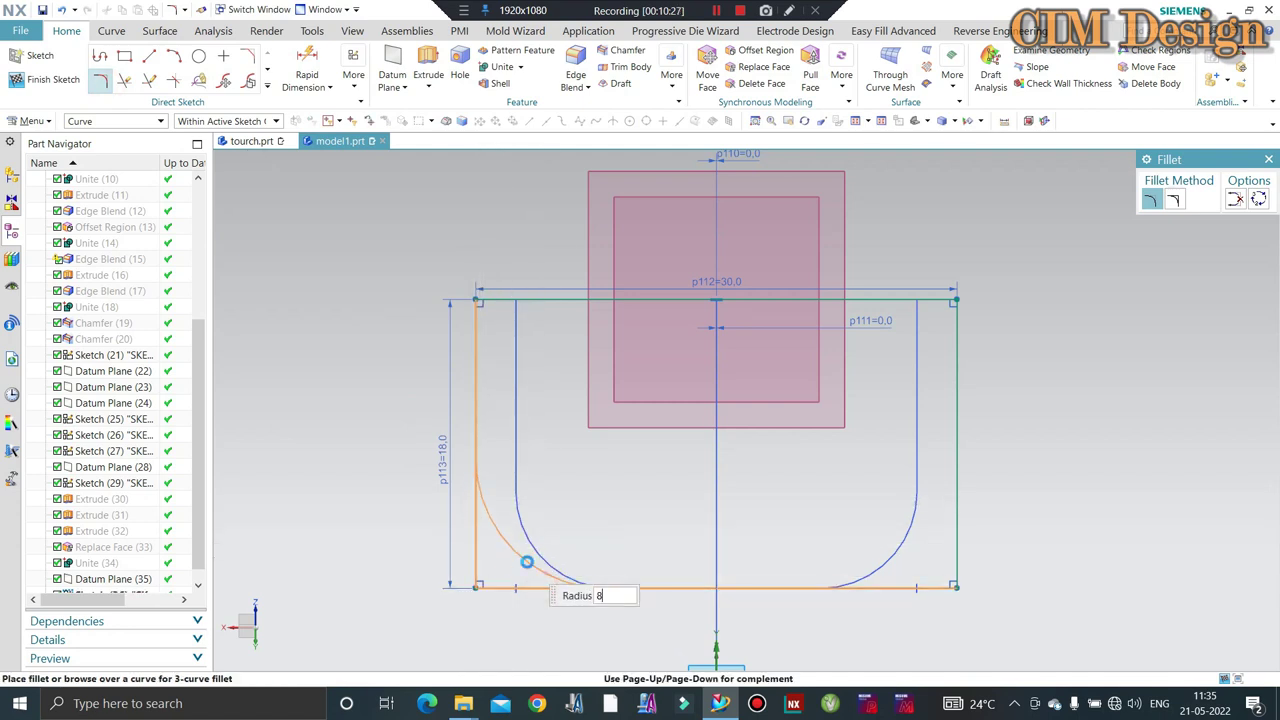
left_click(956, 468)
left_click(912, 588)
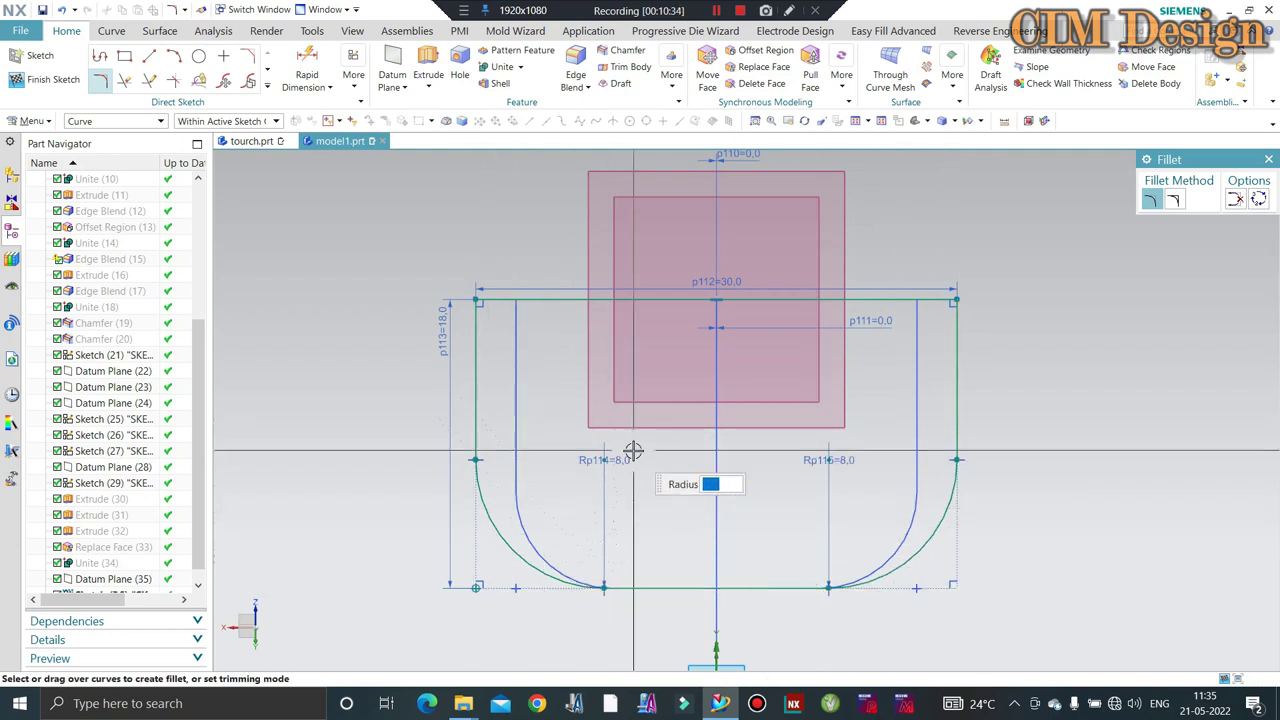
key("Escape")
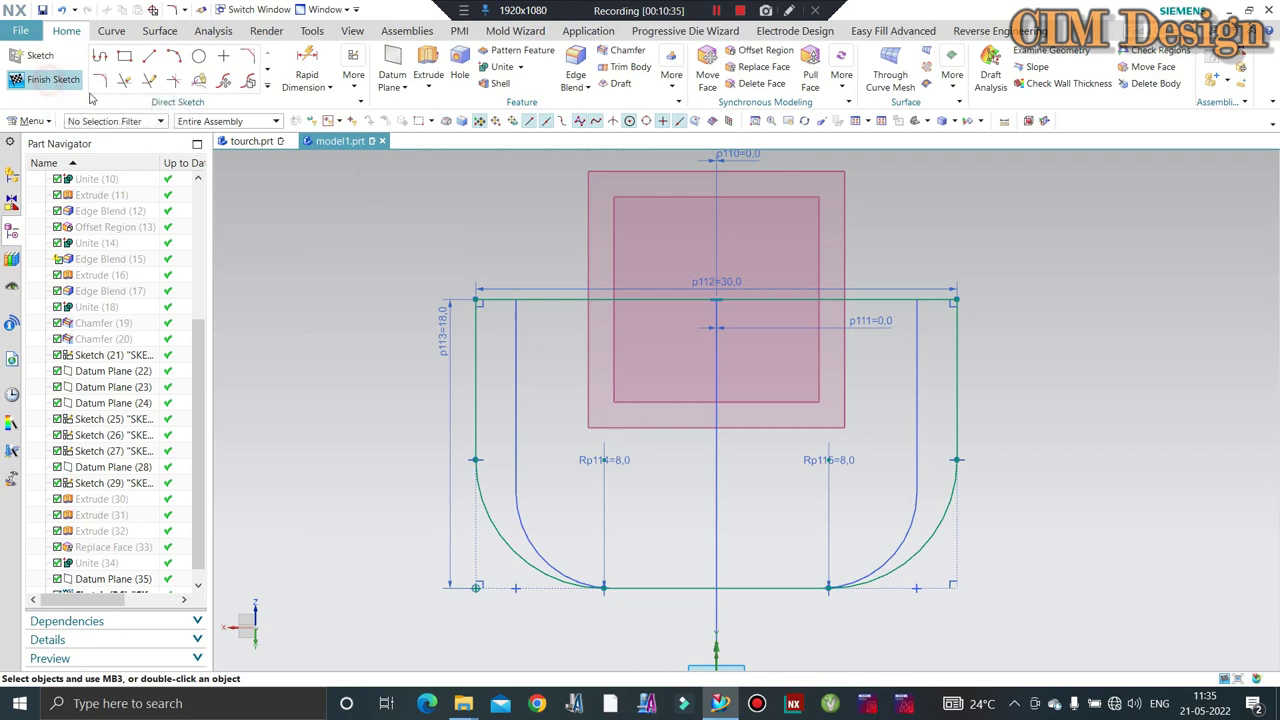
left_click(88, 92)
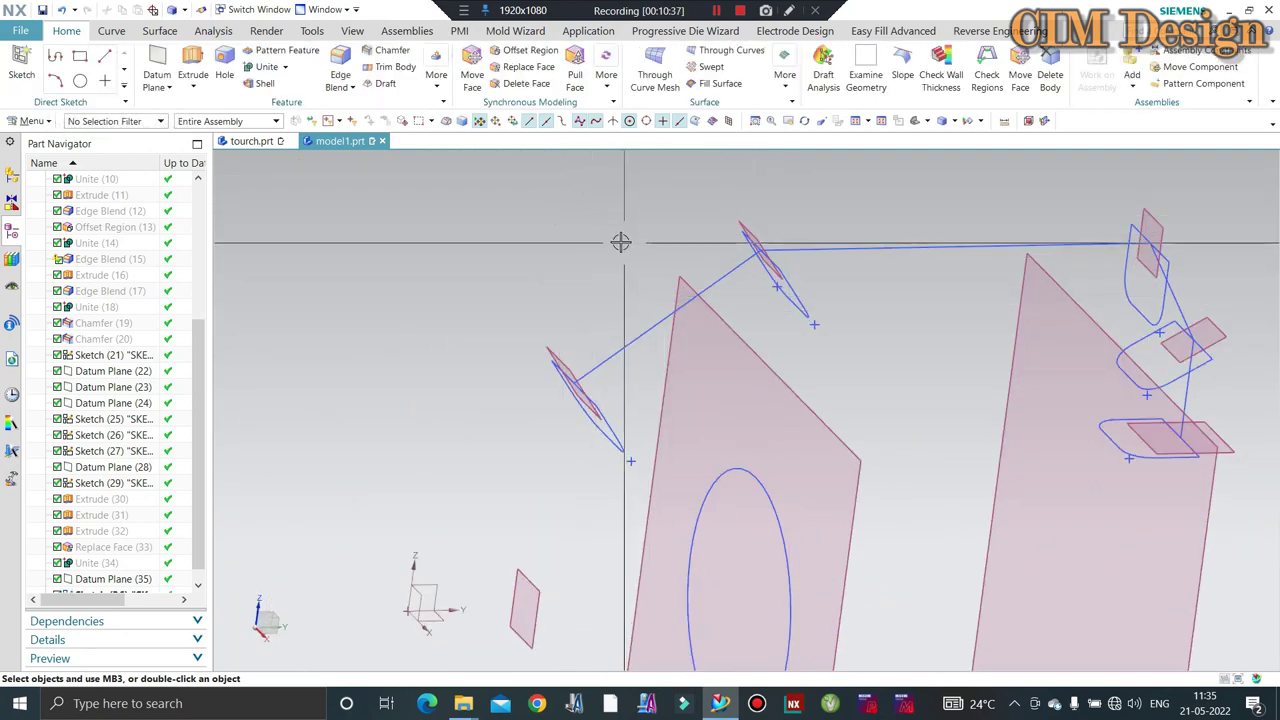
Select the lower and upper handle profile loops as the two Through Curves sections.
middle_click_drag(620, 242, 171, 148)
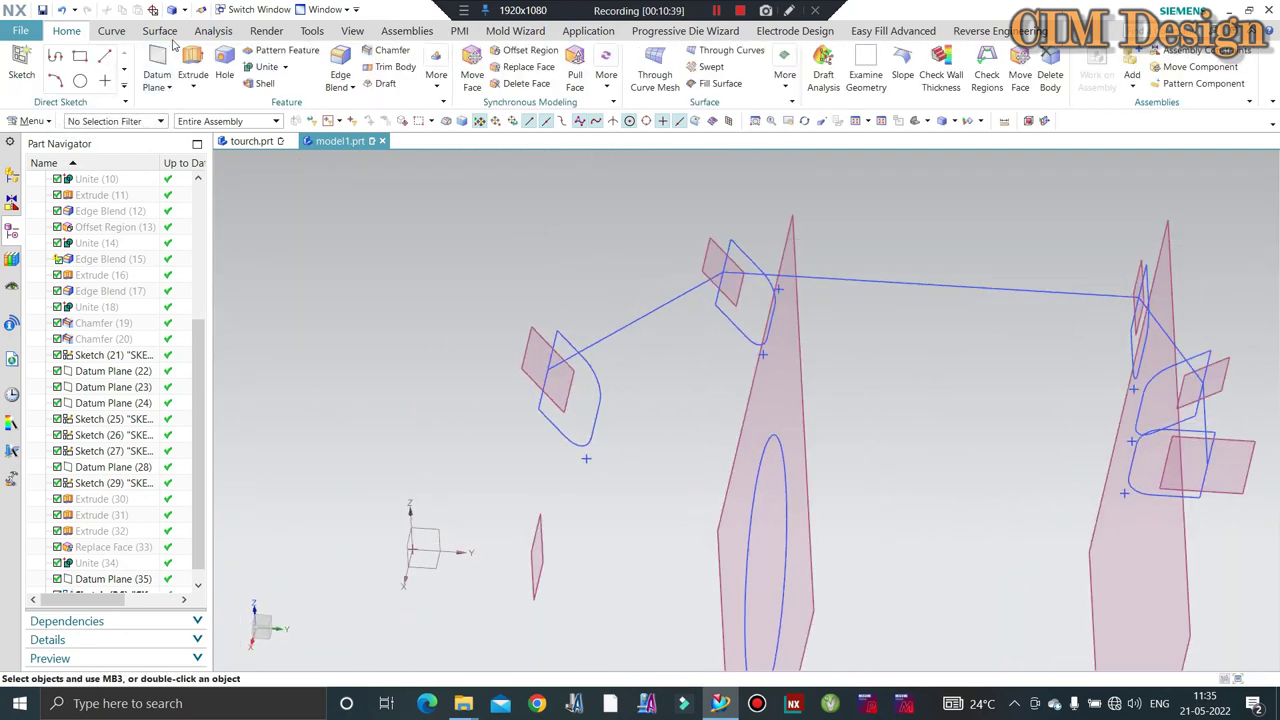
left_click(163, 32)
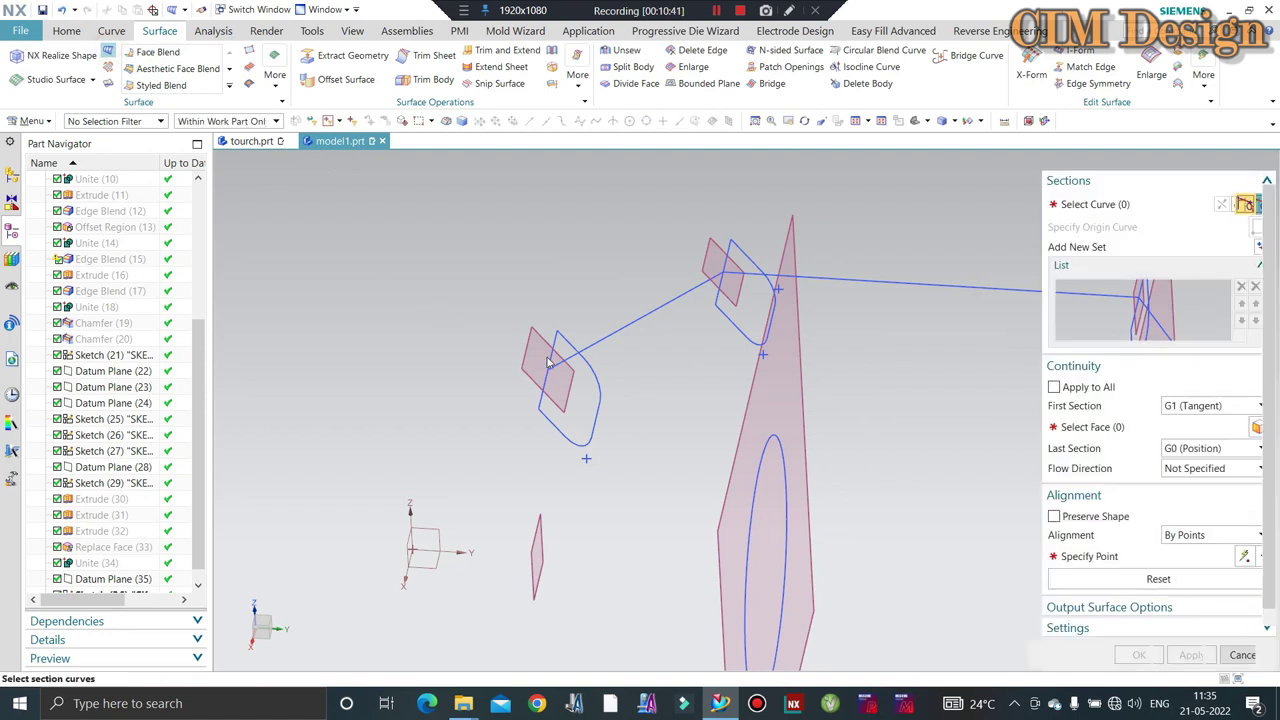
left_click(593, 420)
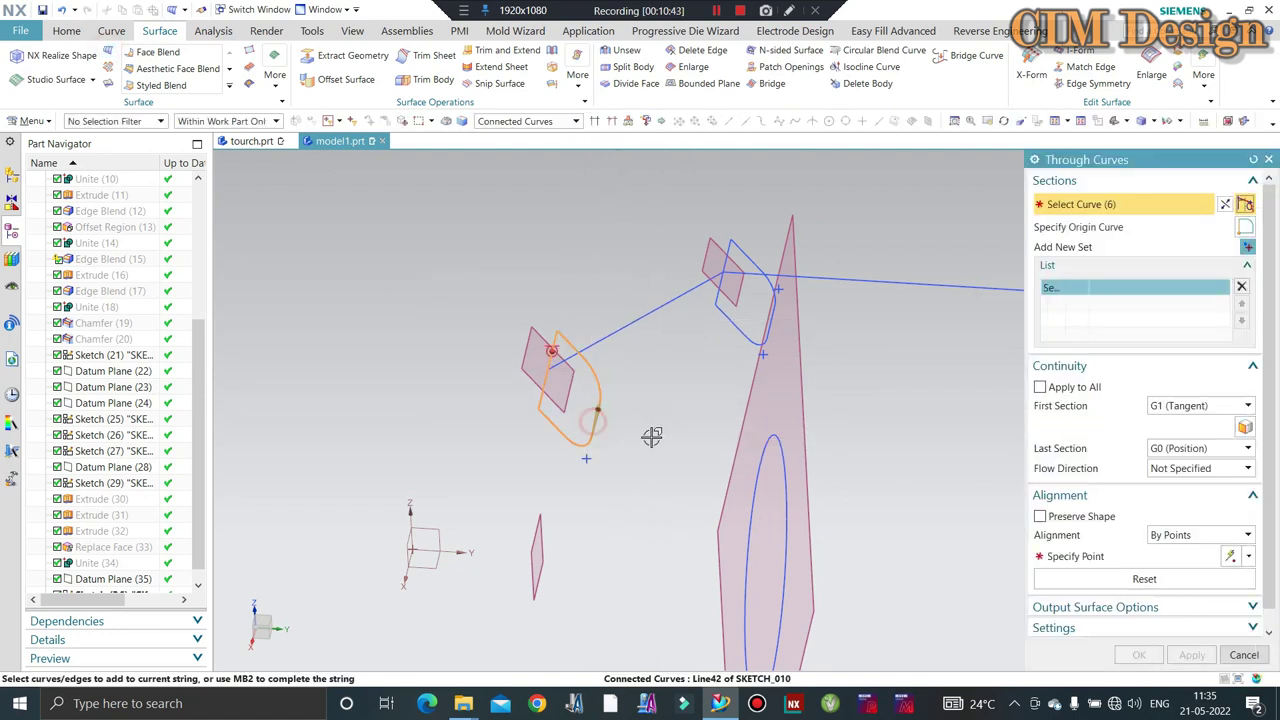
left_click(1248, 248)
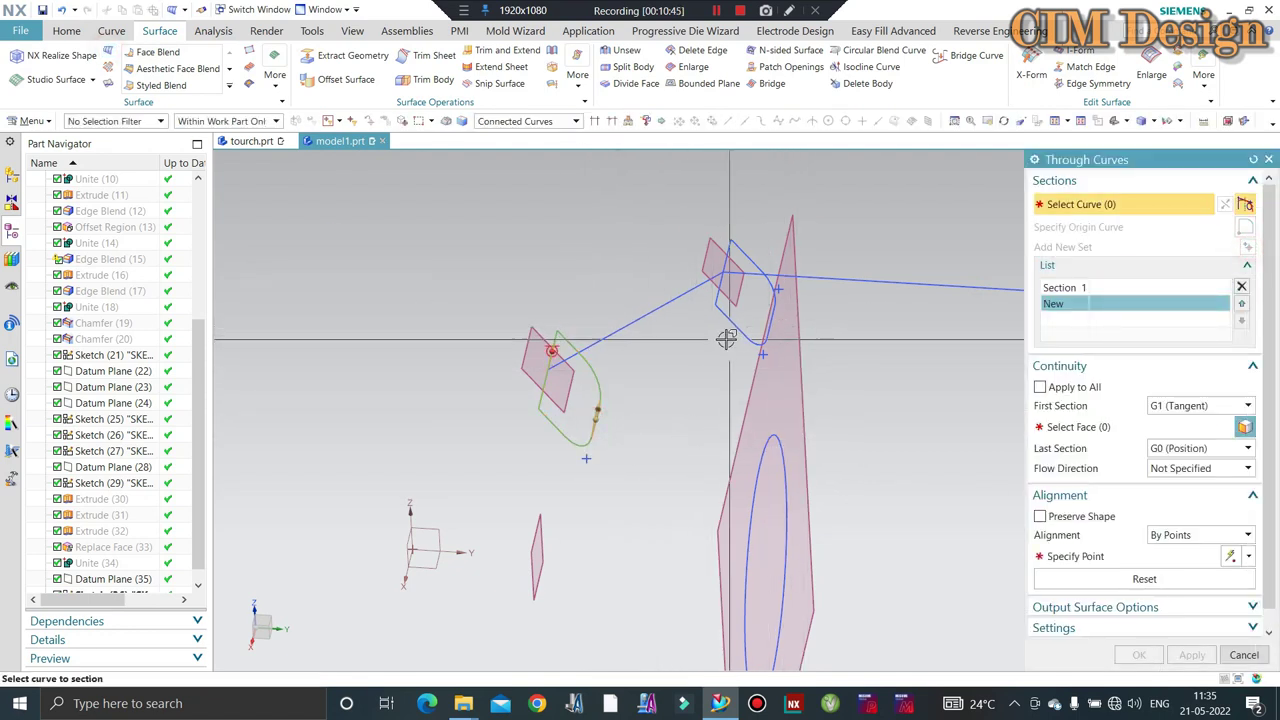
left_click(744, 328)
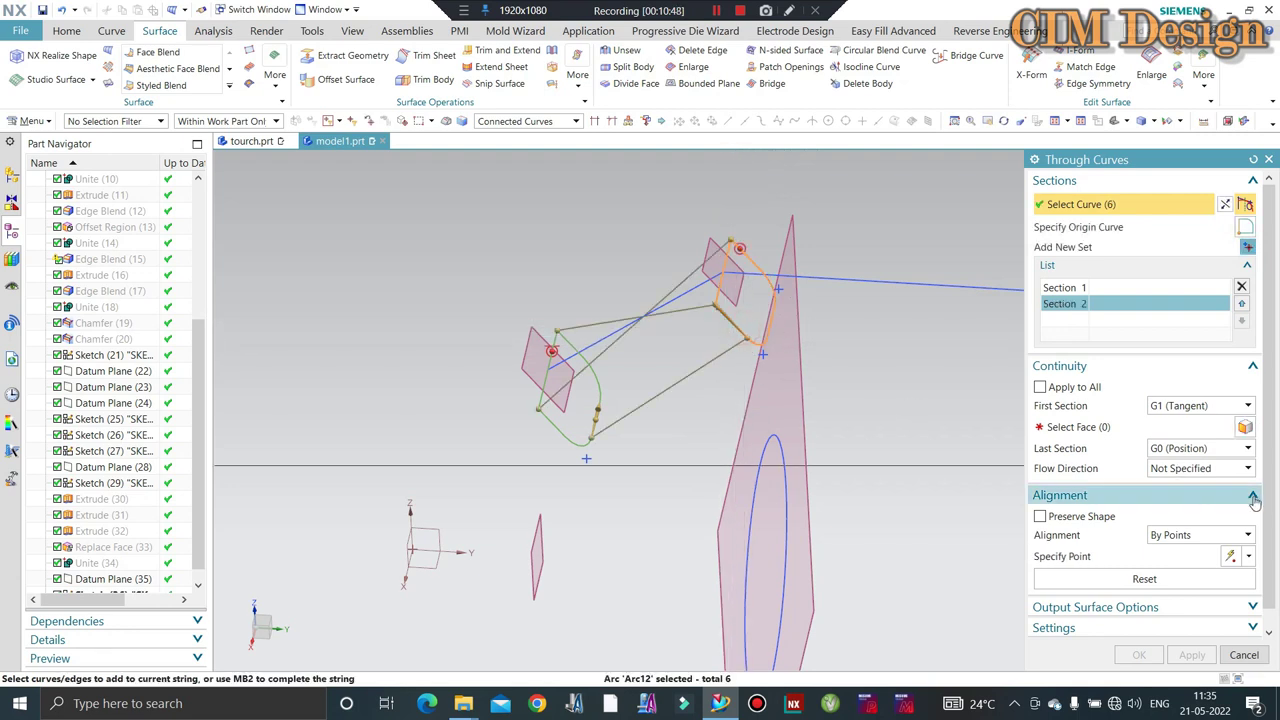
Set first-section continuity to G0 (position), reverse the second section's direction, and confirm the loft.
left_click(1190, 422)
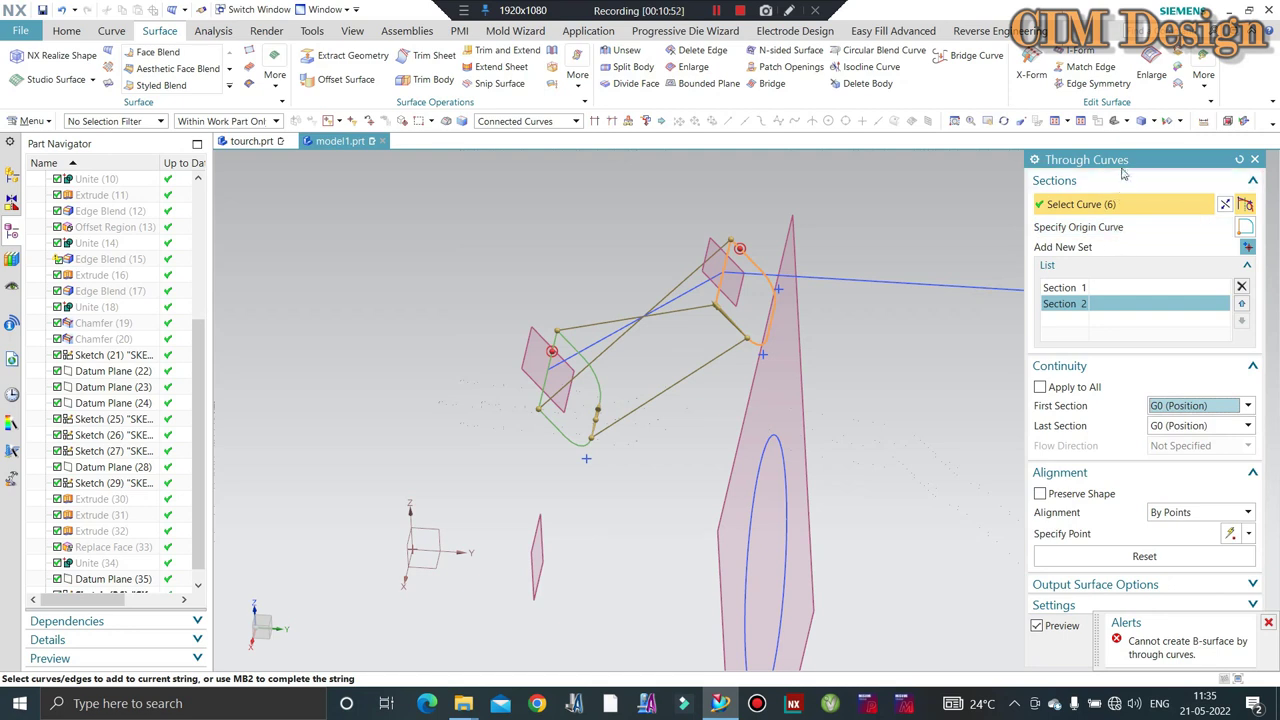
left_click_drag(1122, 174, 1136, 90)
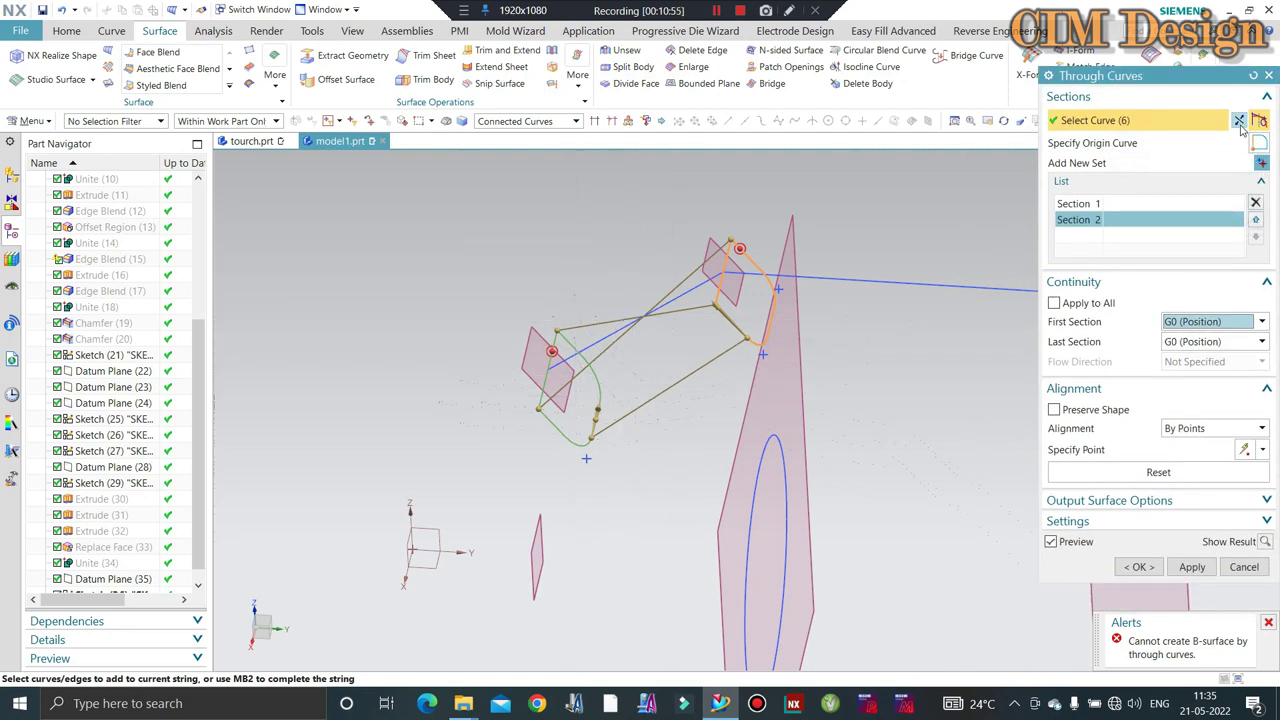
left_click(1239, 121)
middle_click_drag(731, 414, 792, 286)
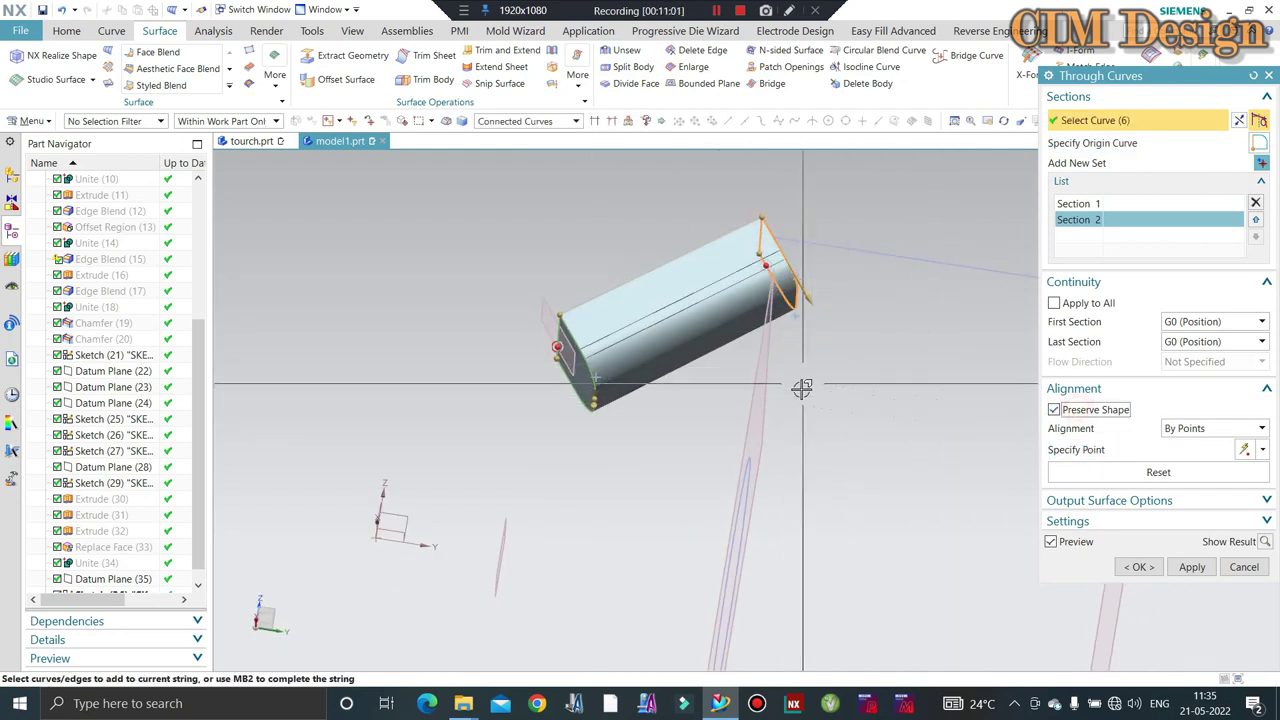
mouse_move(840, 397)
middle_mouse_down()
mouse_move(829, 286)
mouse_move(800, 360)
mouse_move(823, 429)
middle_mouse_up()
middle_click(686, 451)
middle_click(686, 451)
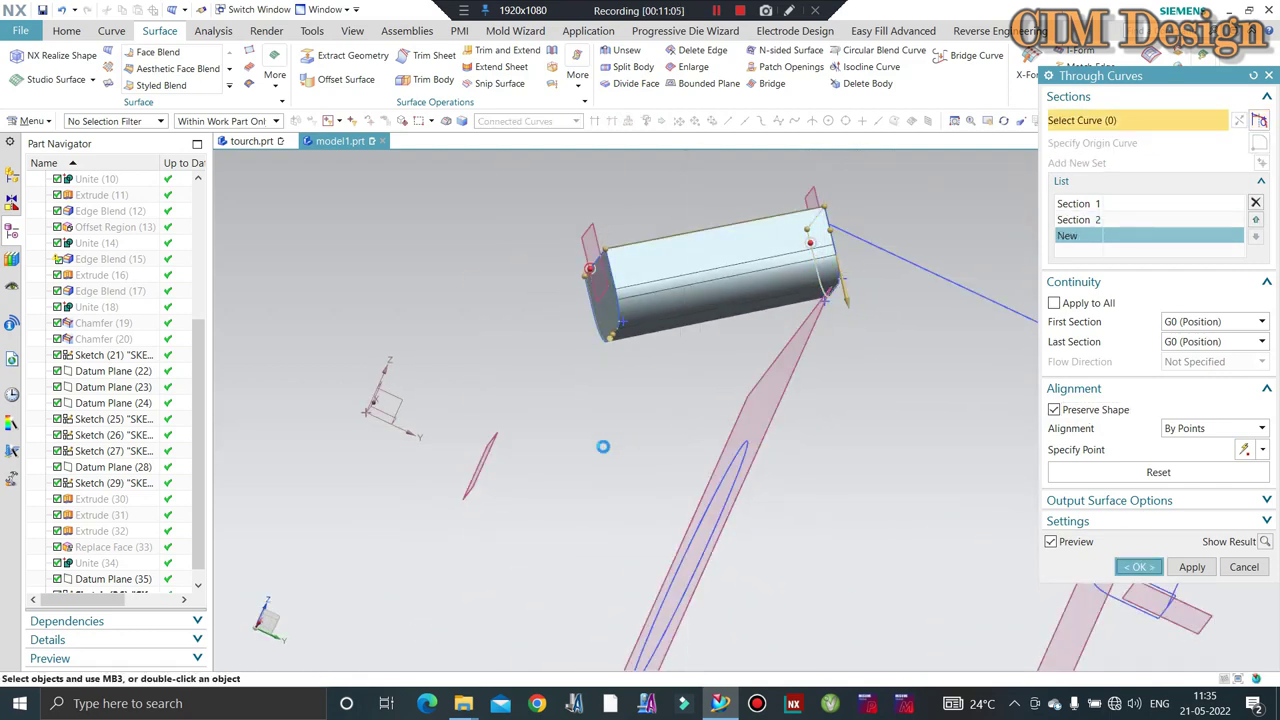
mouse_move(517, 343)
middle_mouse_down()
mouse_move(494, 410)
mouse_move(398, 381)
middle_mouse_up()
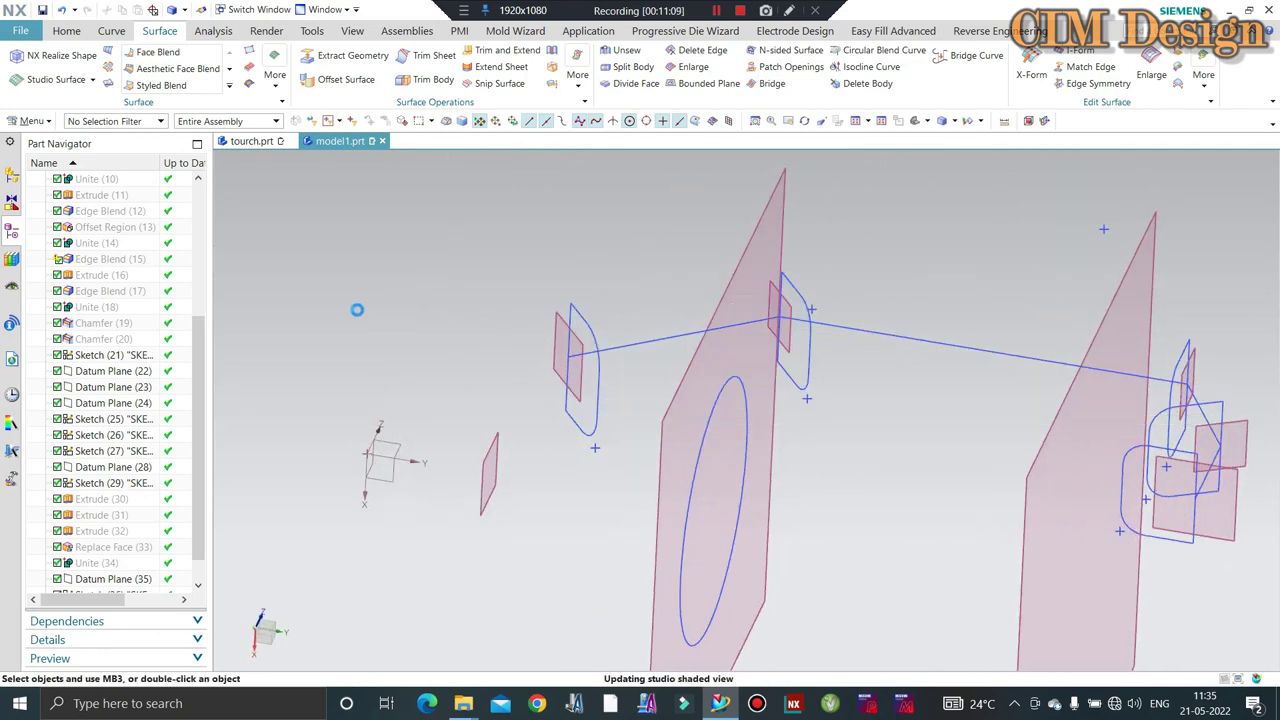
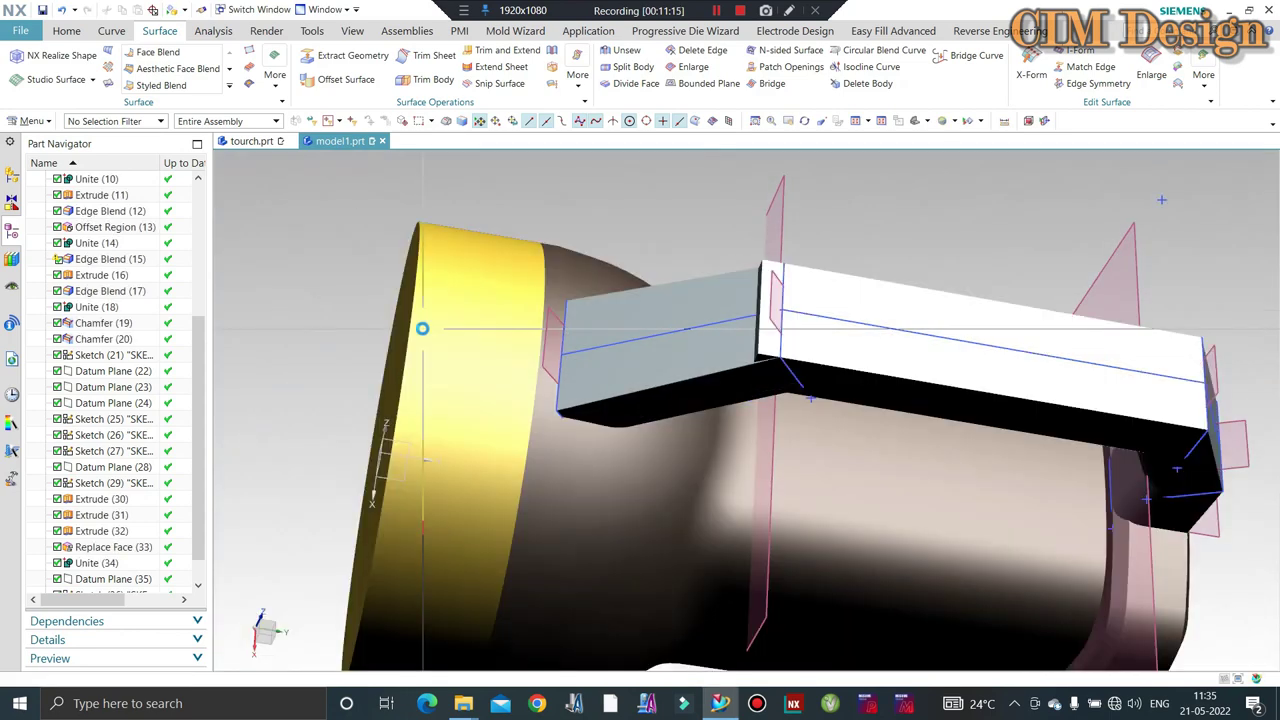
Unite the angled beam (target) with the horizontal beam (tool) into one body.
scroll(654, 249, "down", 2)
mouse_move(654, 249)
middle_mouse_down()
mouse_move(728, 230)
mouse_move(742, 257)
mouse_move(731, 226)
middle_mouse_up()
scroll(742, 257, "up", 2)
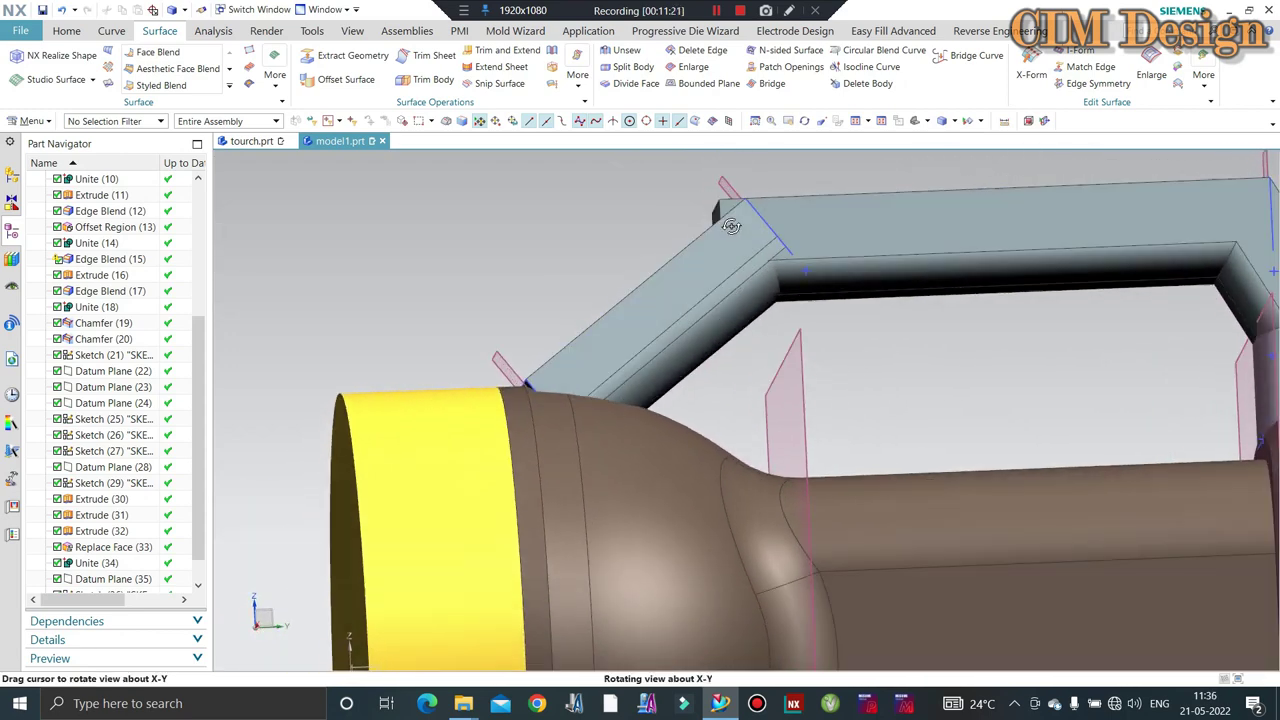
mouse_move(446, 434)
middle_mouse_down()
mouse_move(768, 308)
mouse_move(663, 120)
middle_mouse_up()
middle_click_drag(679, 204, 577, 189)
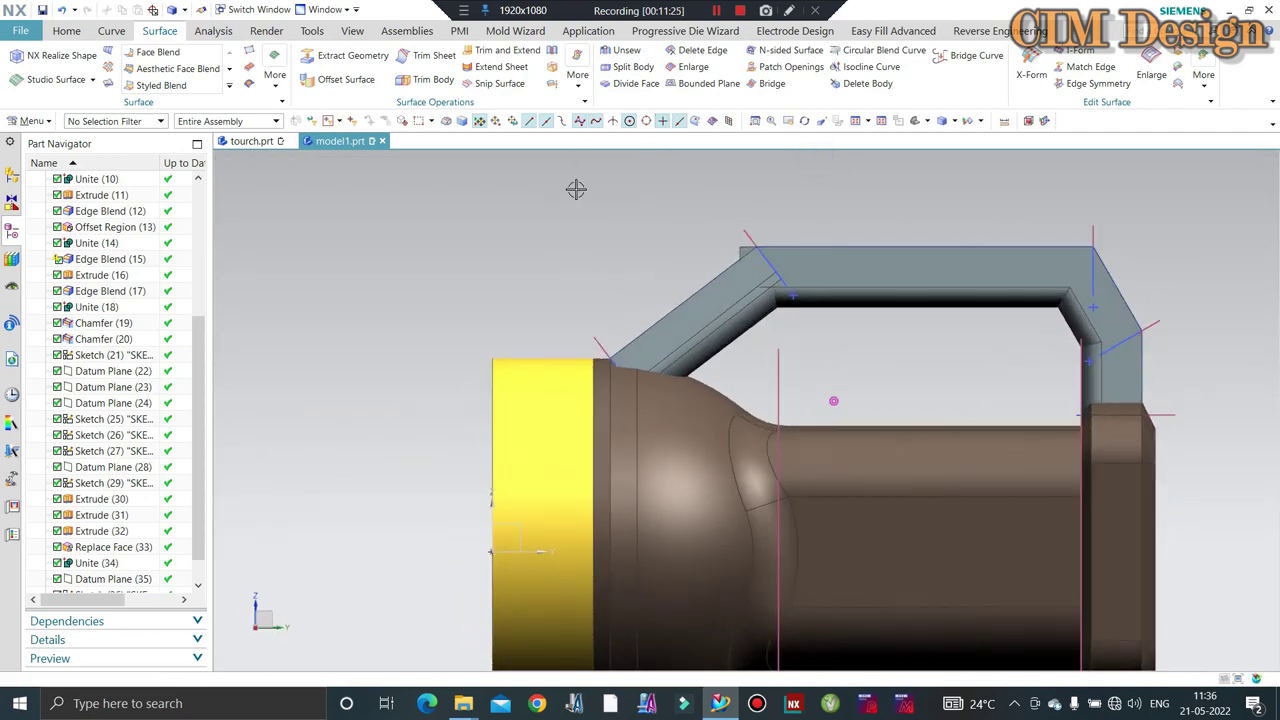
scroll(734, 294, "down", 3)
mouse_move(734, 294)
middle_mouse_down()
mouse_move(782, 378)
mouse_move(660, 290)
middle_mouse_up()
scroll(660, 290, "up", 3)
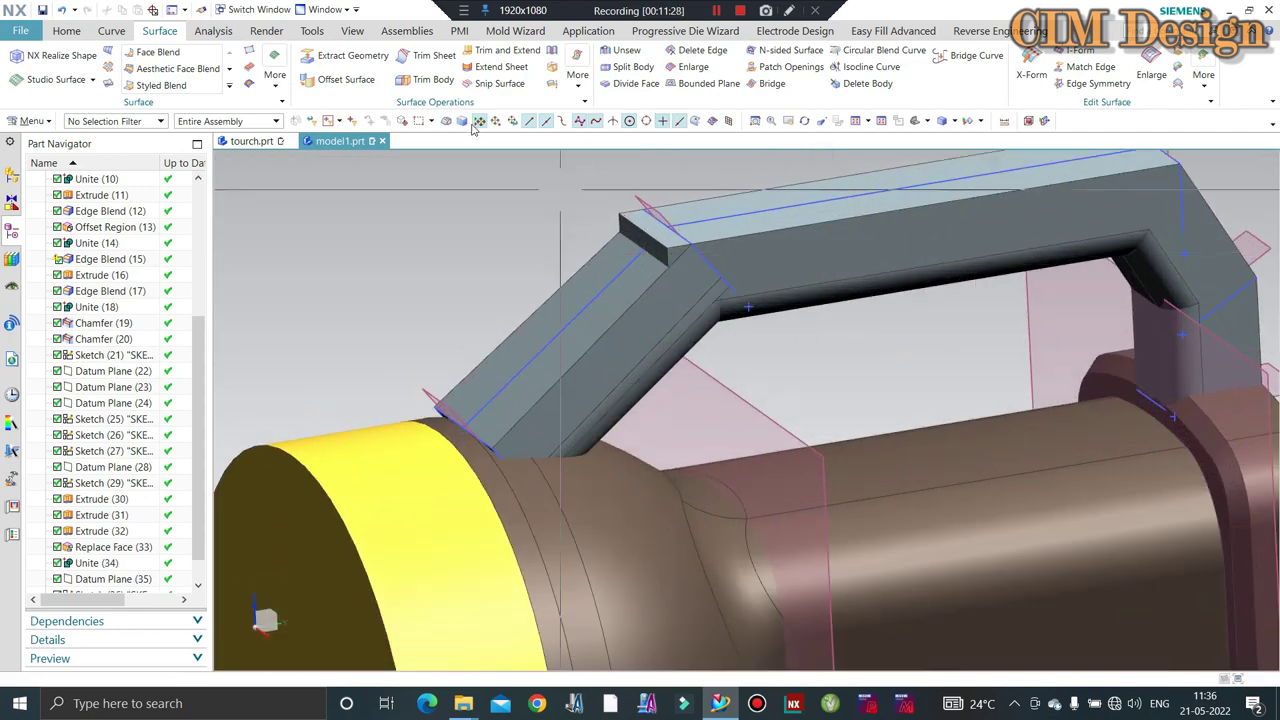
scroll(643, 226, "up", 2)
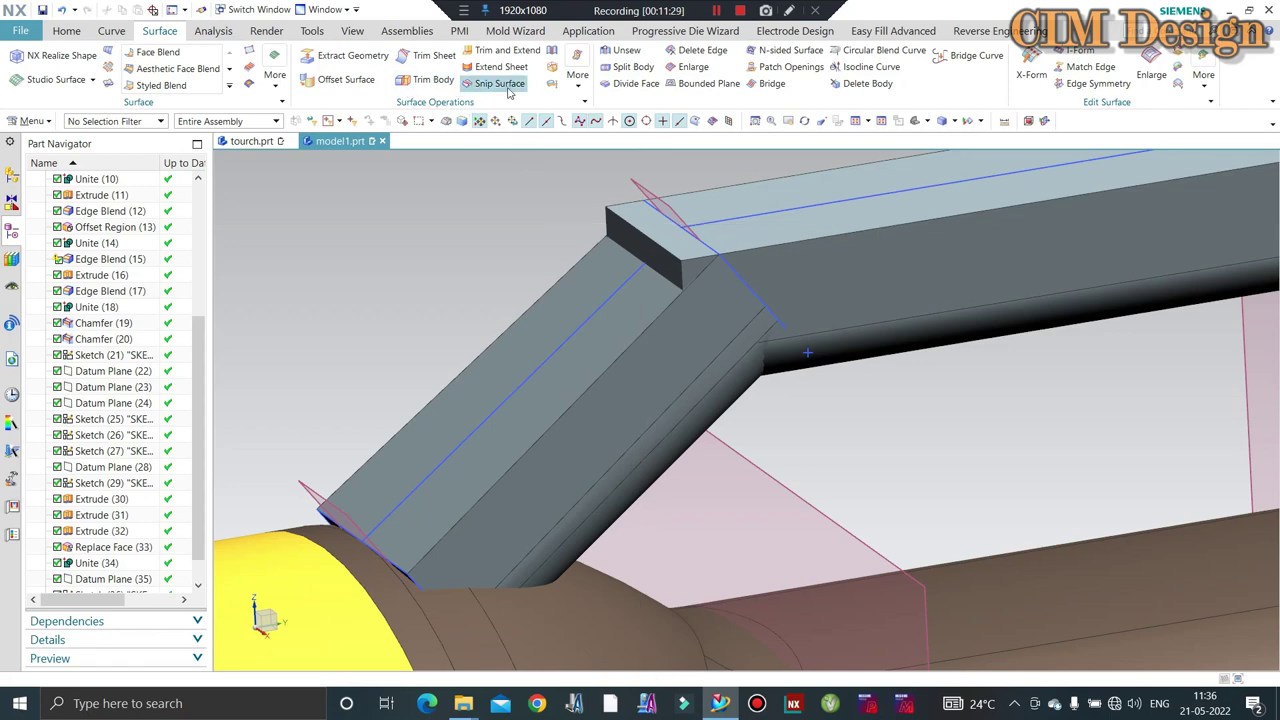
middle_click_drag(681, 242, 1043, 292)
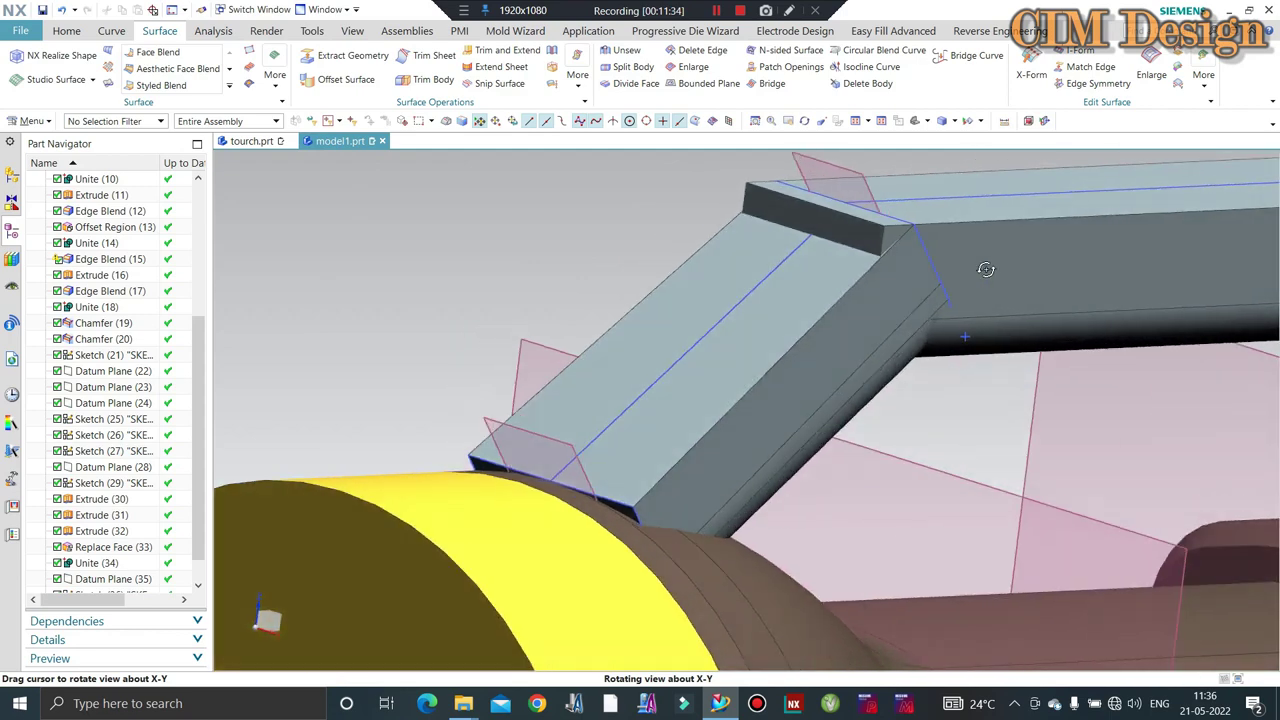
middle_click_drag(1043, 292, 986, 266)
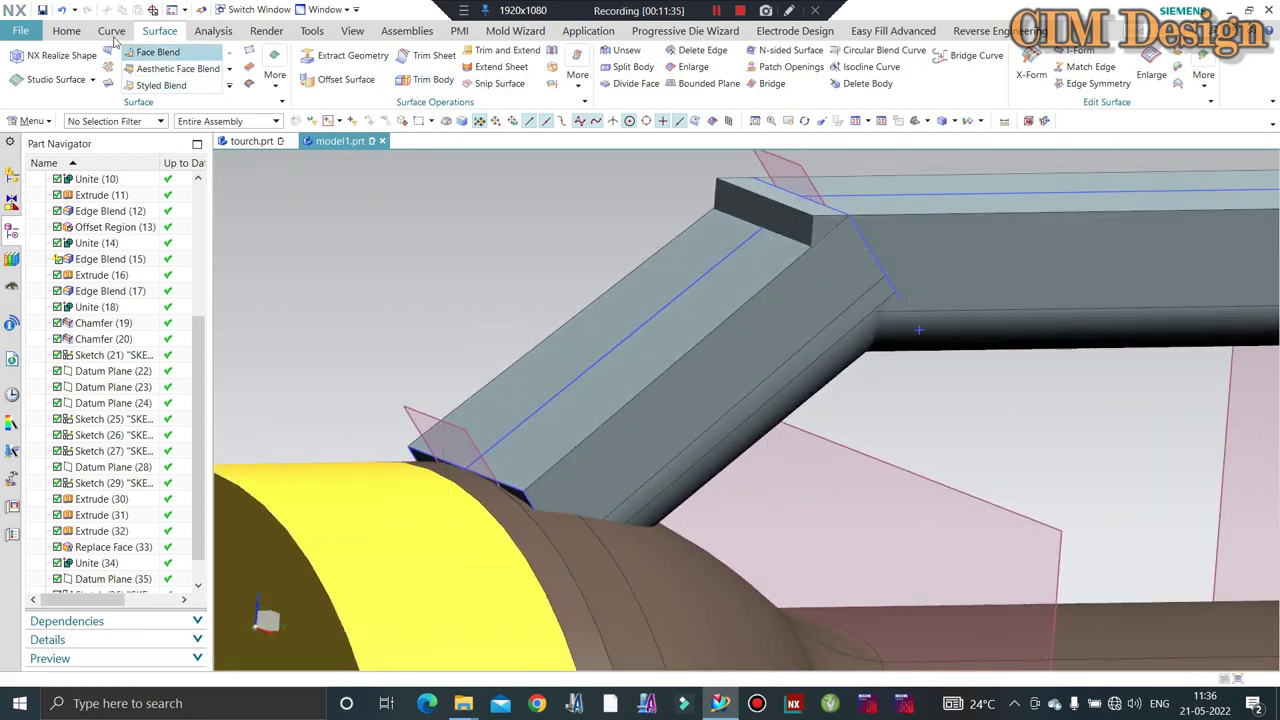
left_click(62, 31)
left_click(262, 66)
left_click(635, 336)
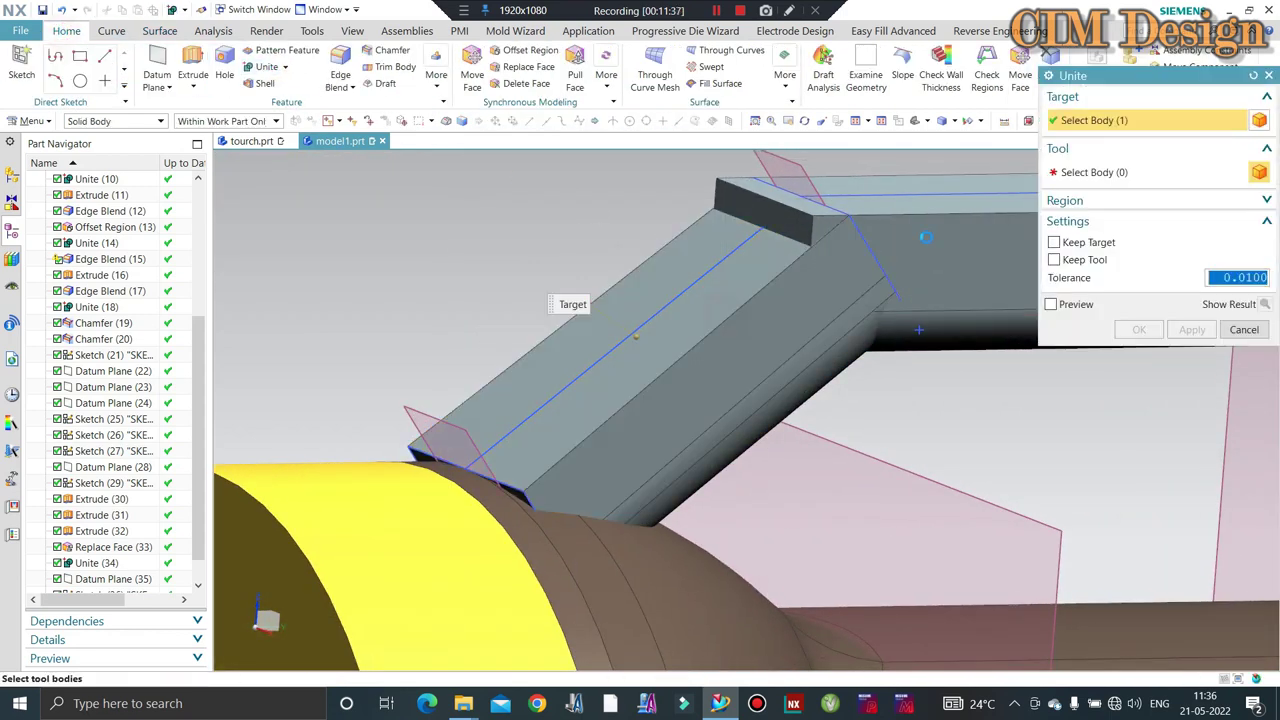
left_click(928, 237)
middle_click(812, 323)
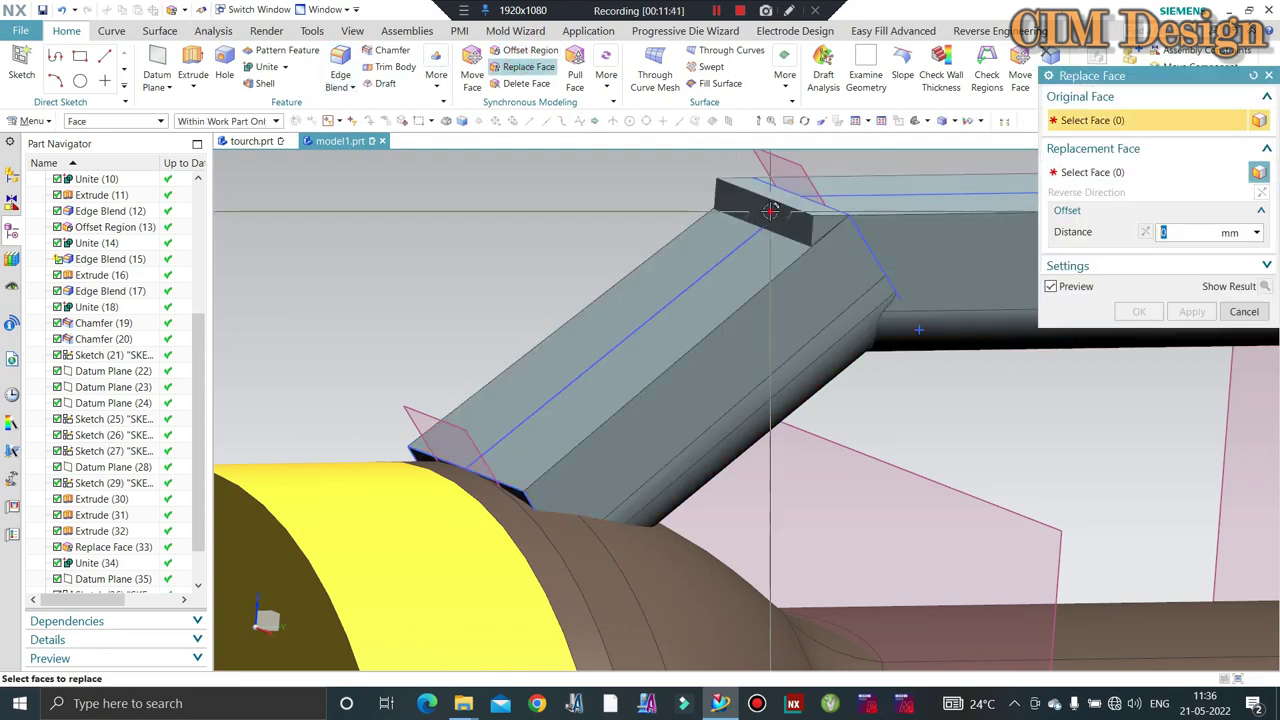
Offset the beam's end face by 3 mm with Offset Region.
left_click(738, 215)
mouse_move(697, 258)
middle_mouse_down()
mouse_move(726, 251)
mouse_move(754, 285)
mouse_move(582, 470)
middle_mouse_up()
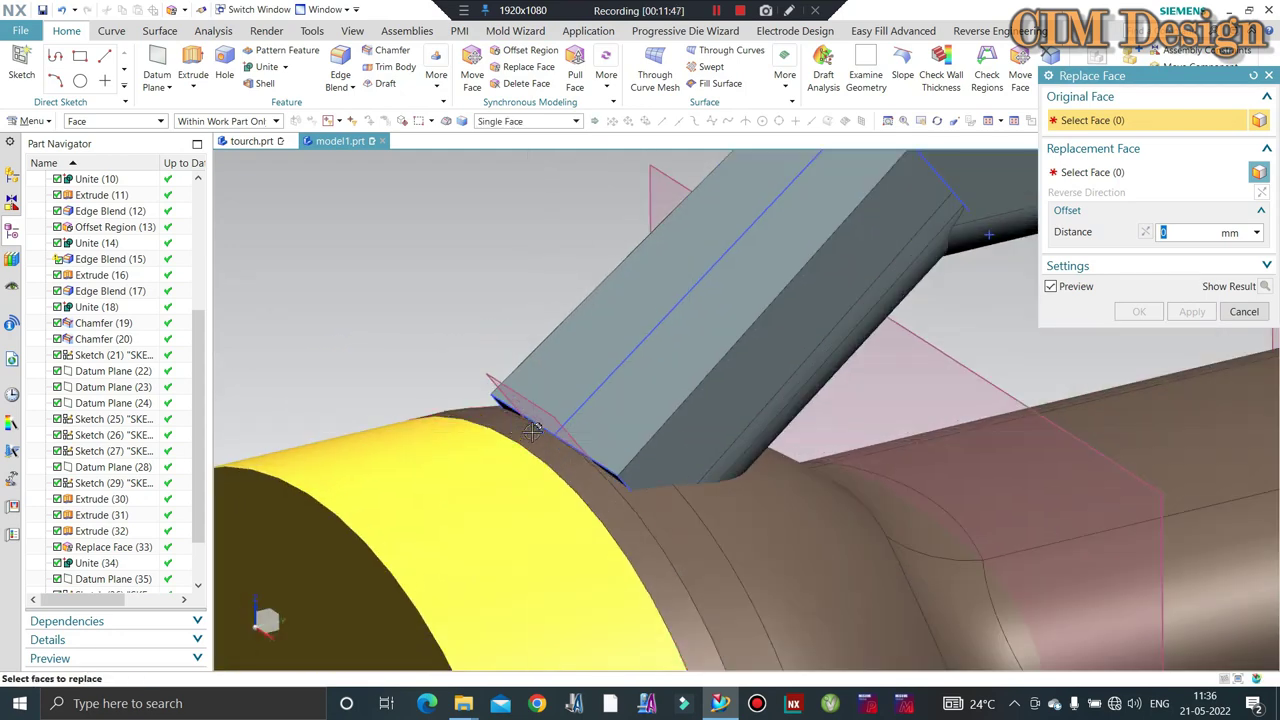
key("Escape")
left_click(514, 54)
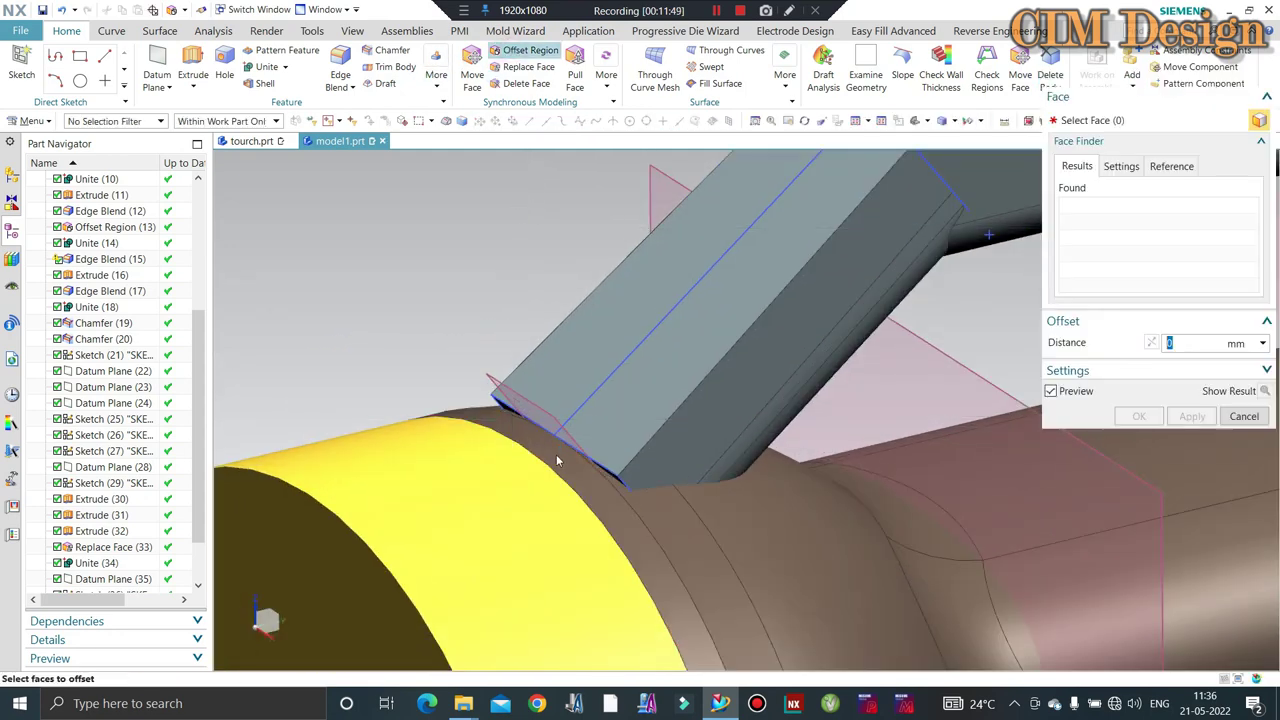
mouse_move(556, 454)
middle_mouse_down()
mouse_move(590, 318)
mouse_move(518, 354)
middle_mouse_up()
left_click(590, 318)
key("Return")
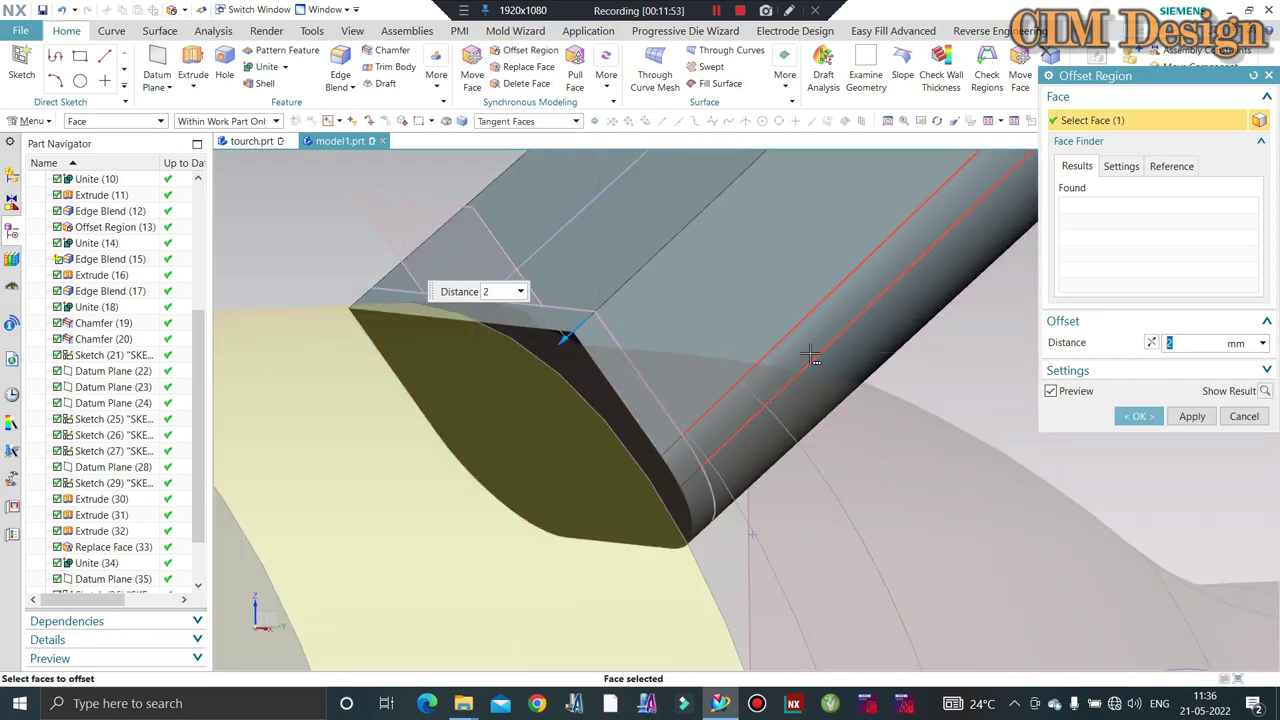
key("Return")
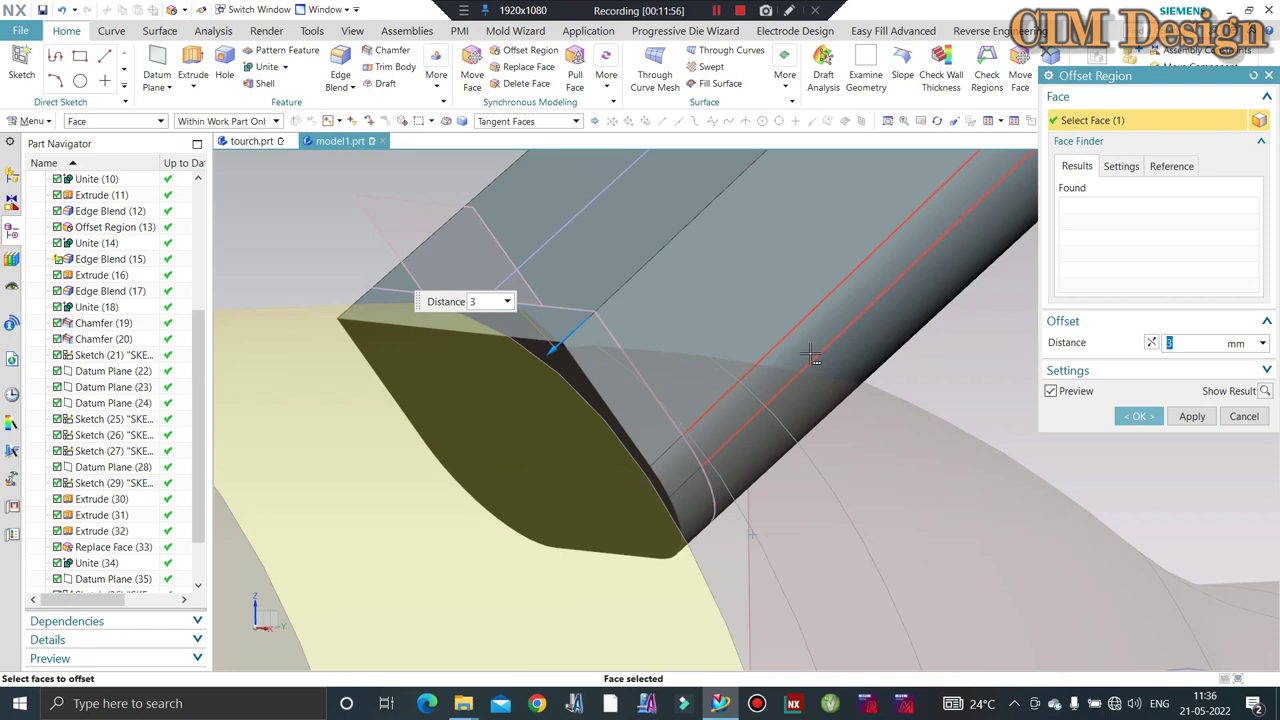
mouse_move(812, 357)
middle_mouse_down()
mouse_move(681, 408)
mouse_move(783, 378)
mouse_move(805, 407)
mouse_move(894, 391)
middle_mouse_up()
middle_click(700, 400)
scroll(805, 407, "down", 3)
scroll(805, 407, "up", 3)
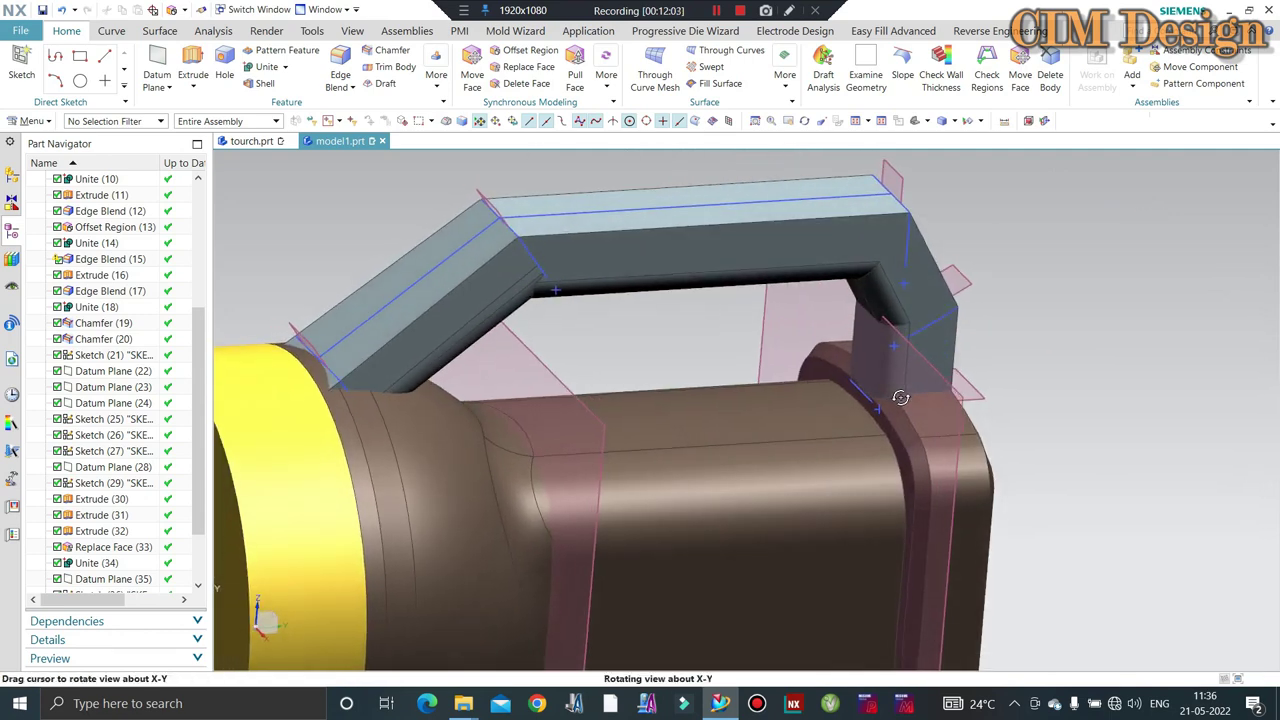
scroll(872, 393, "up", 3)
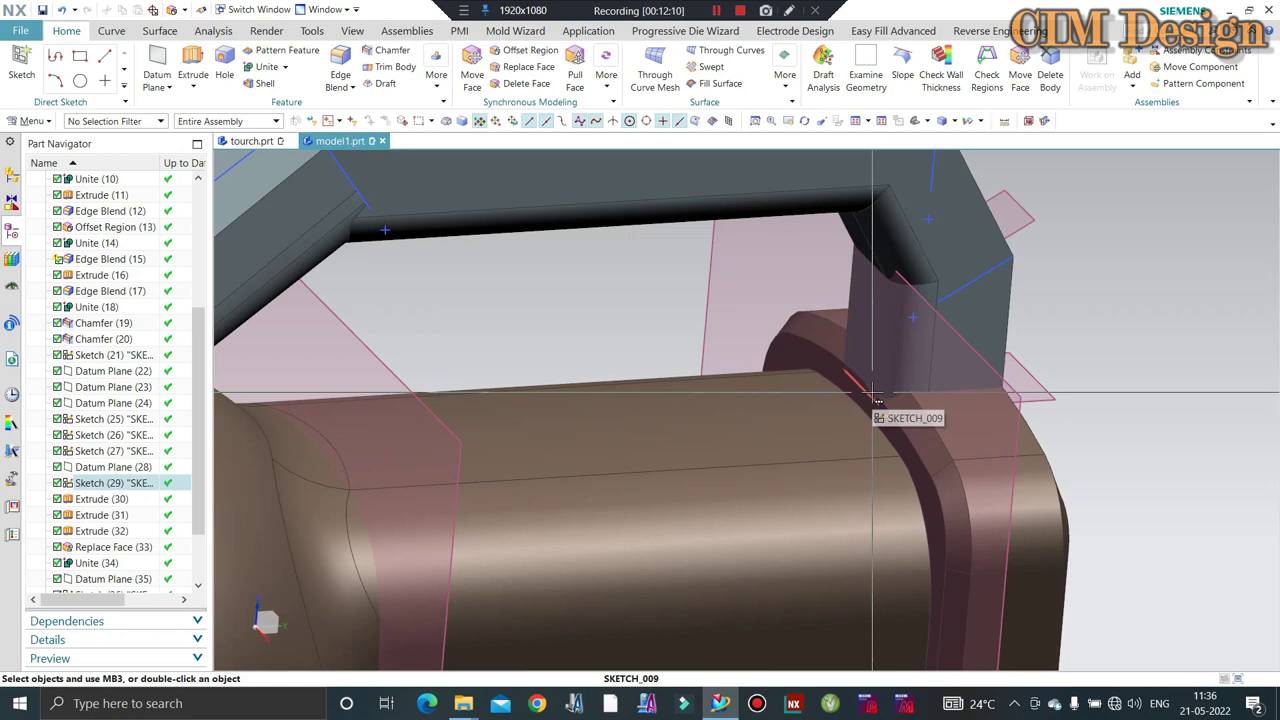
middle_click_drag(928, 360, 932, 430)
scroll(932, 430, "up", 3)
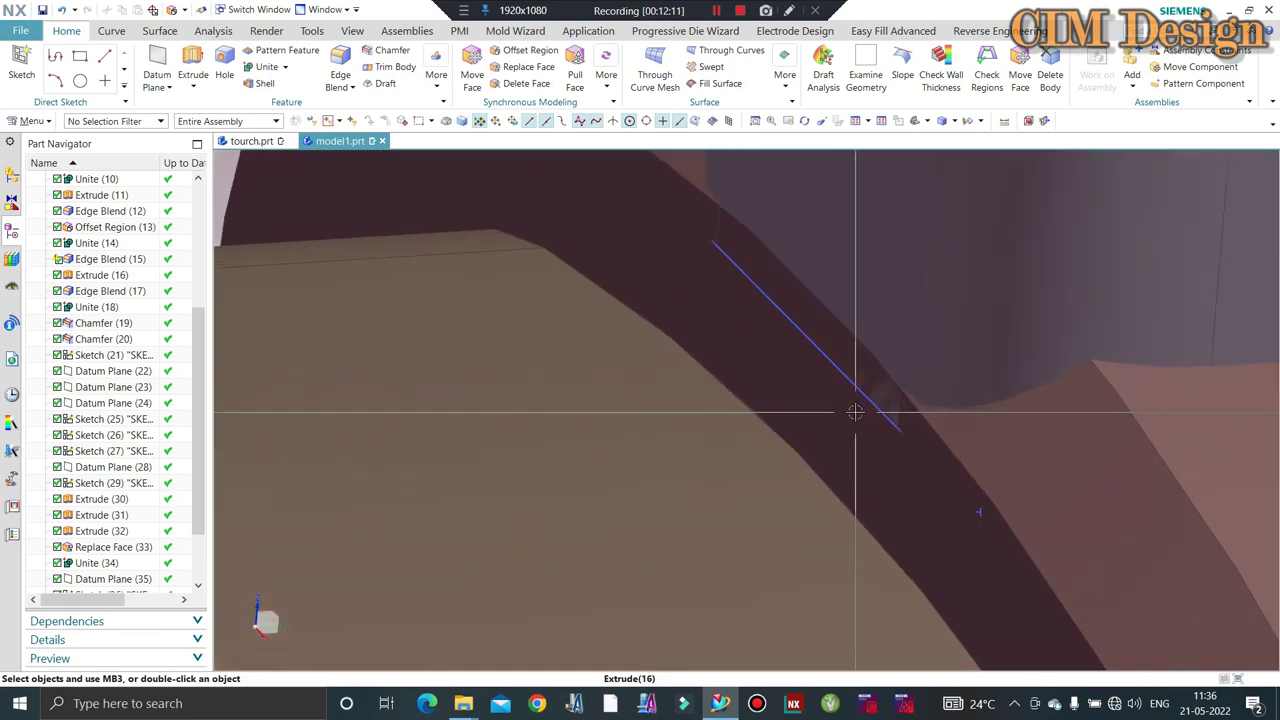
scroll(932, 430, "up", 2)
scroll(932, 430, "down", 3)
scroll(932, 430, "down", 3)
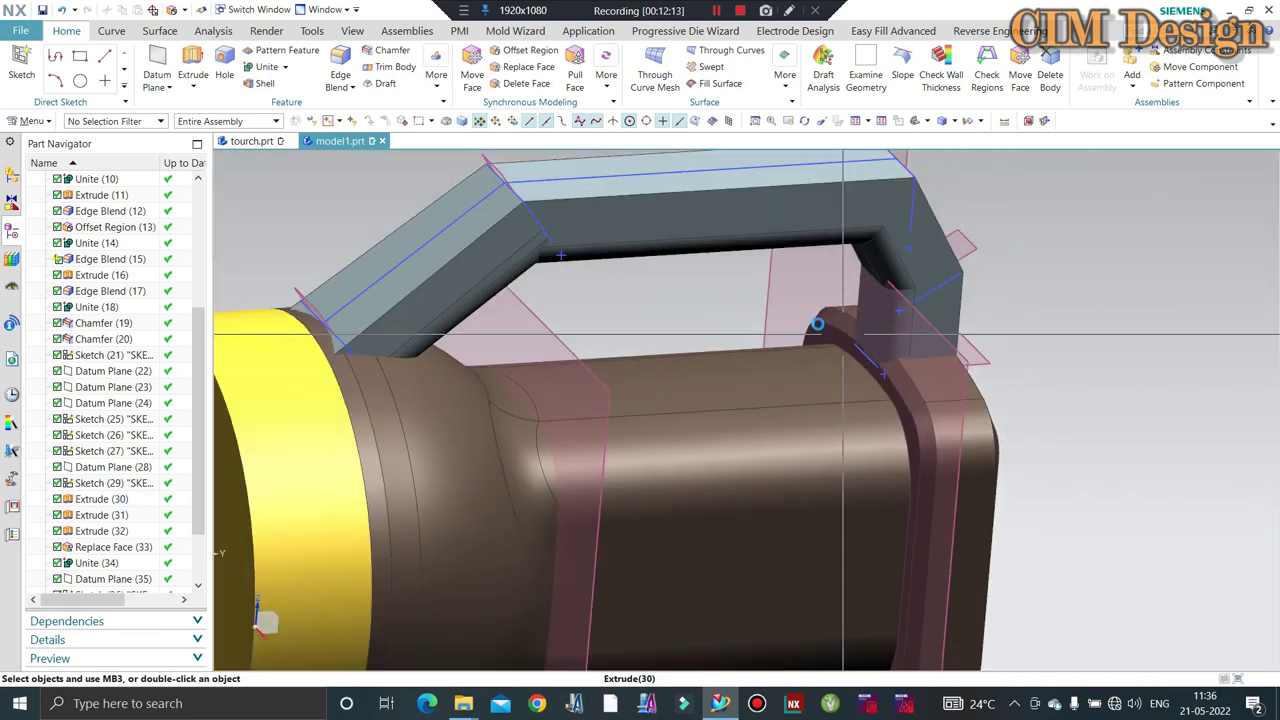
scroll(848, 320, "down", 3)
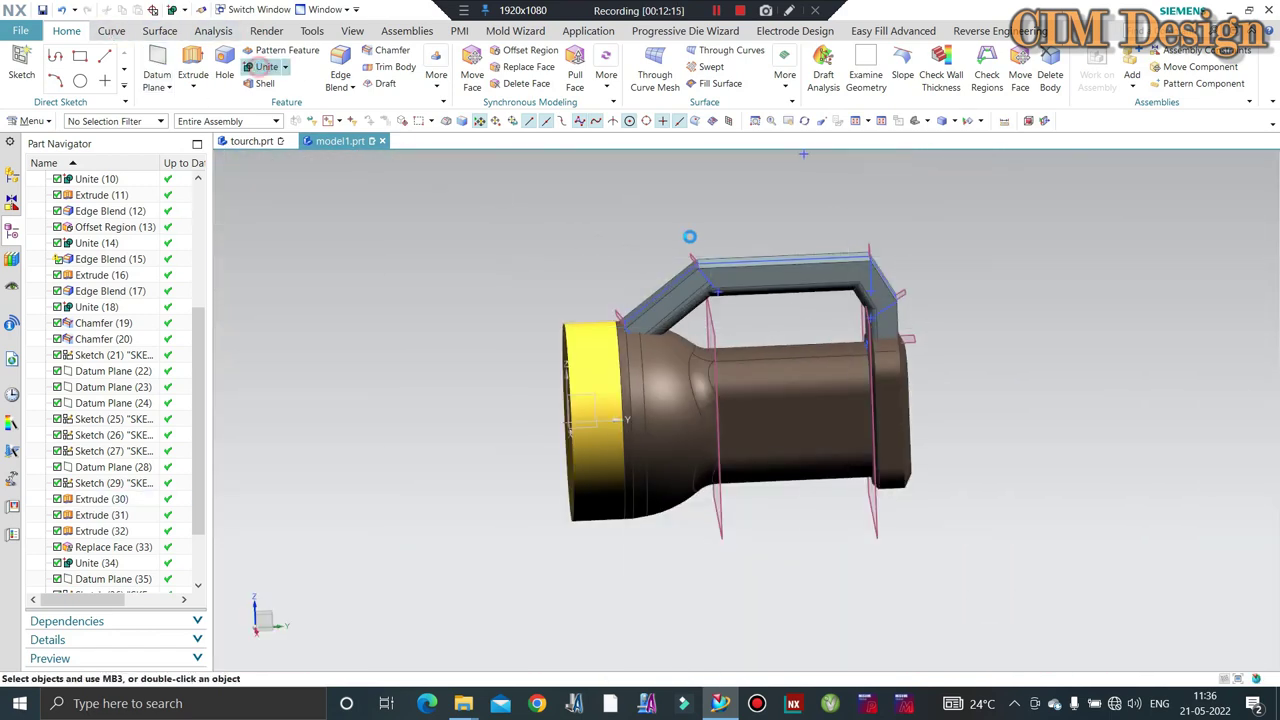
scroll(653, 385, "up", 4)
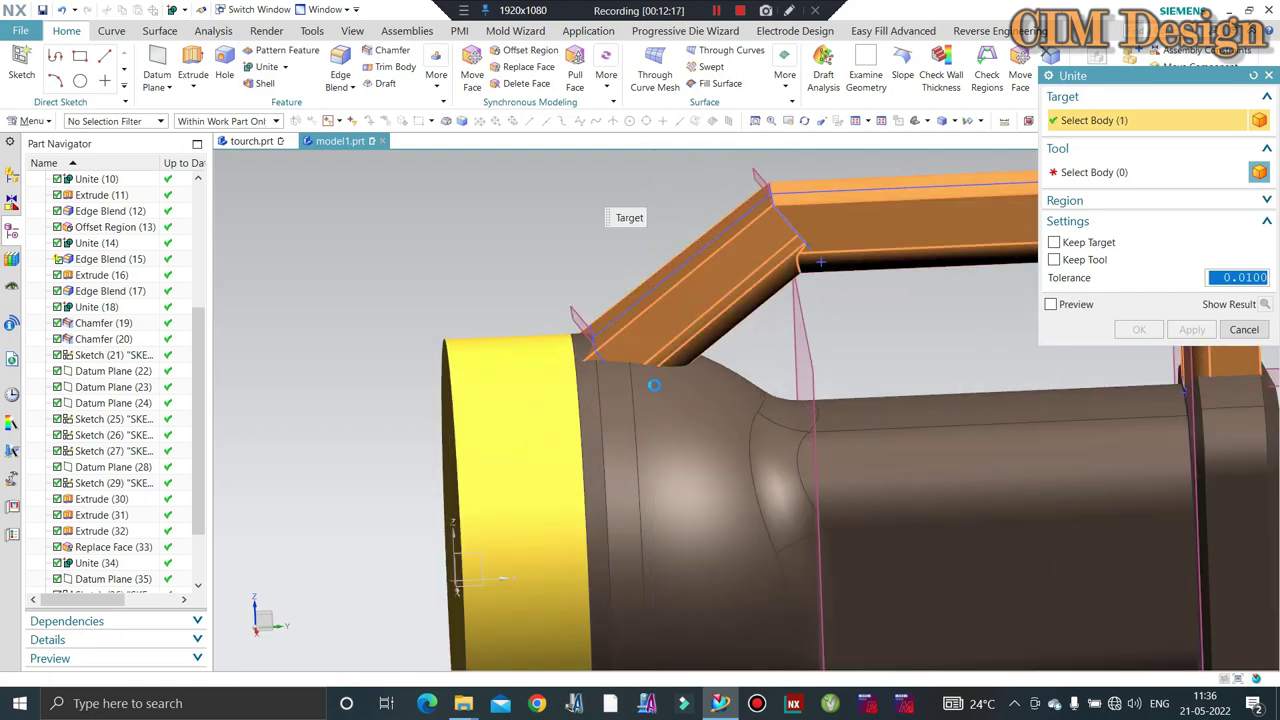
middle_click(653, 385)
scroll(653, 385, "down", 4)
key("Escape")
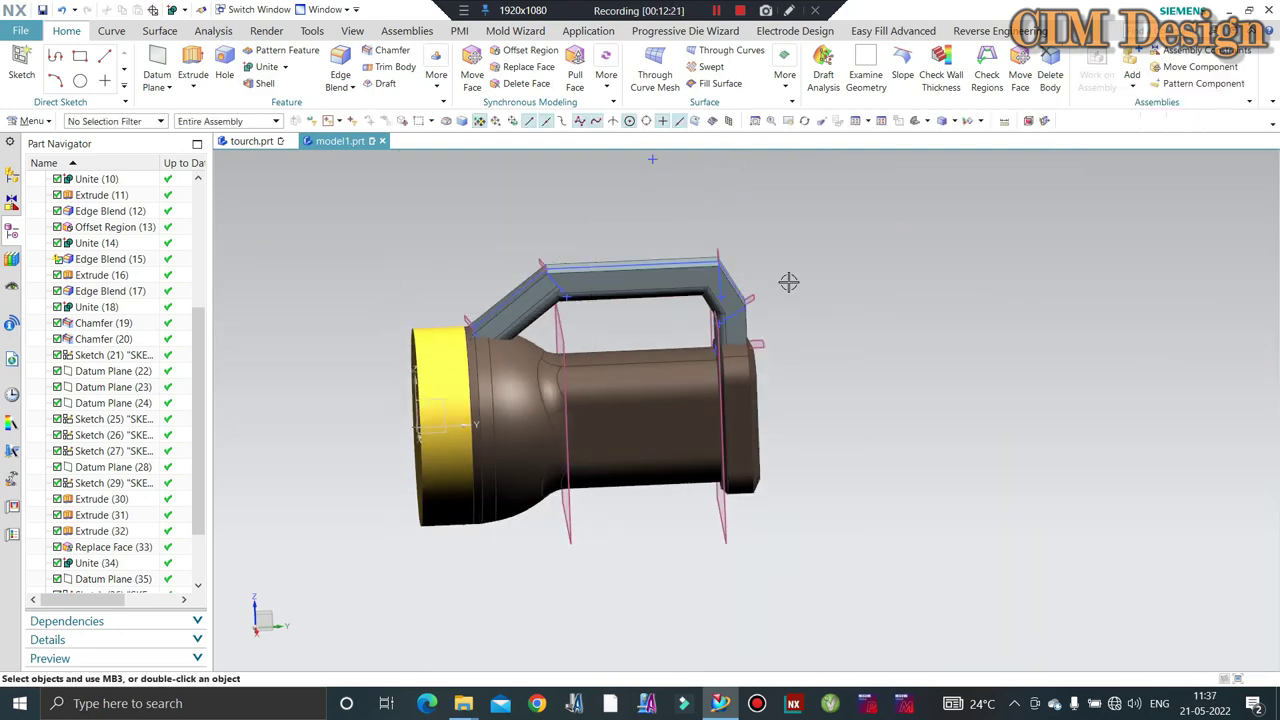
mouse_move(789, 282)
middle_mouse_down()
mouse_move(640, 250)
mouse_move(381, 66)
middle_mouse_up()
scroll(620, 240, "up", 3)
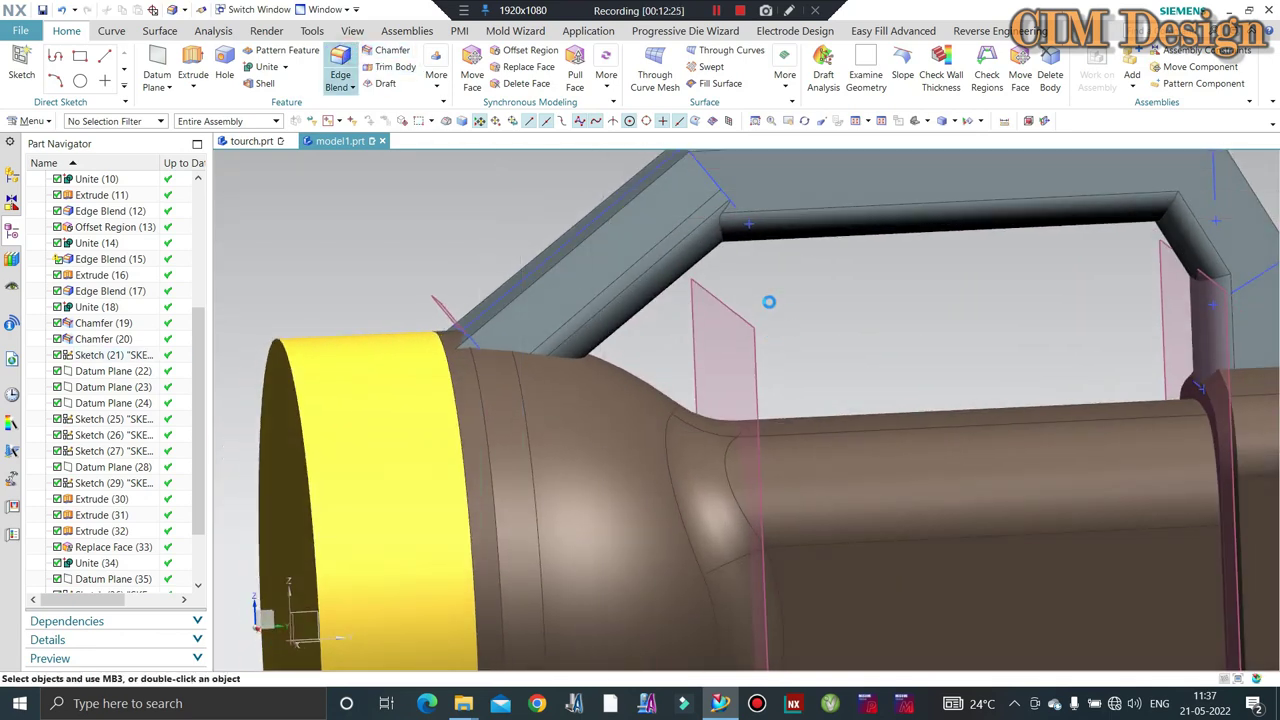
Blend the handle's edge chain and top-right corner edges at 15 mm radius.
scroll(727, 236, "up", 1)
left_click(723, 234)
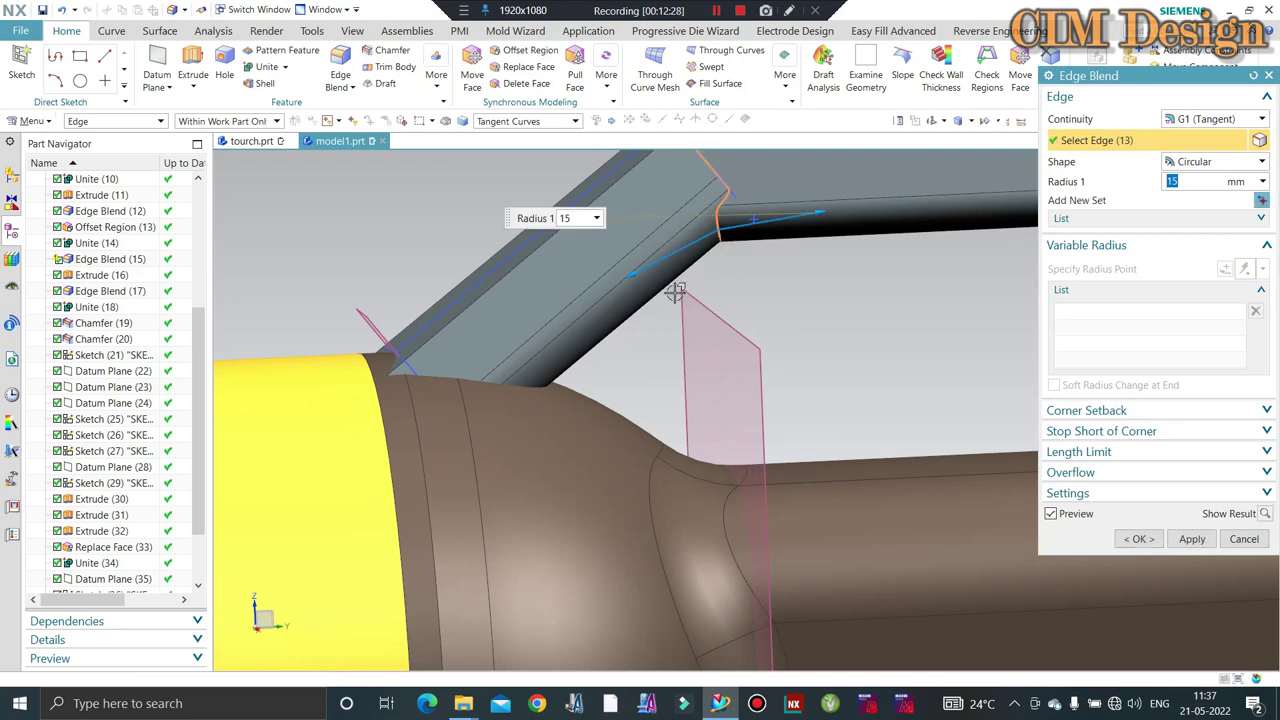
scroll(674, 286, "down", 2)
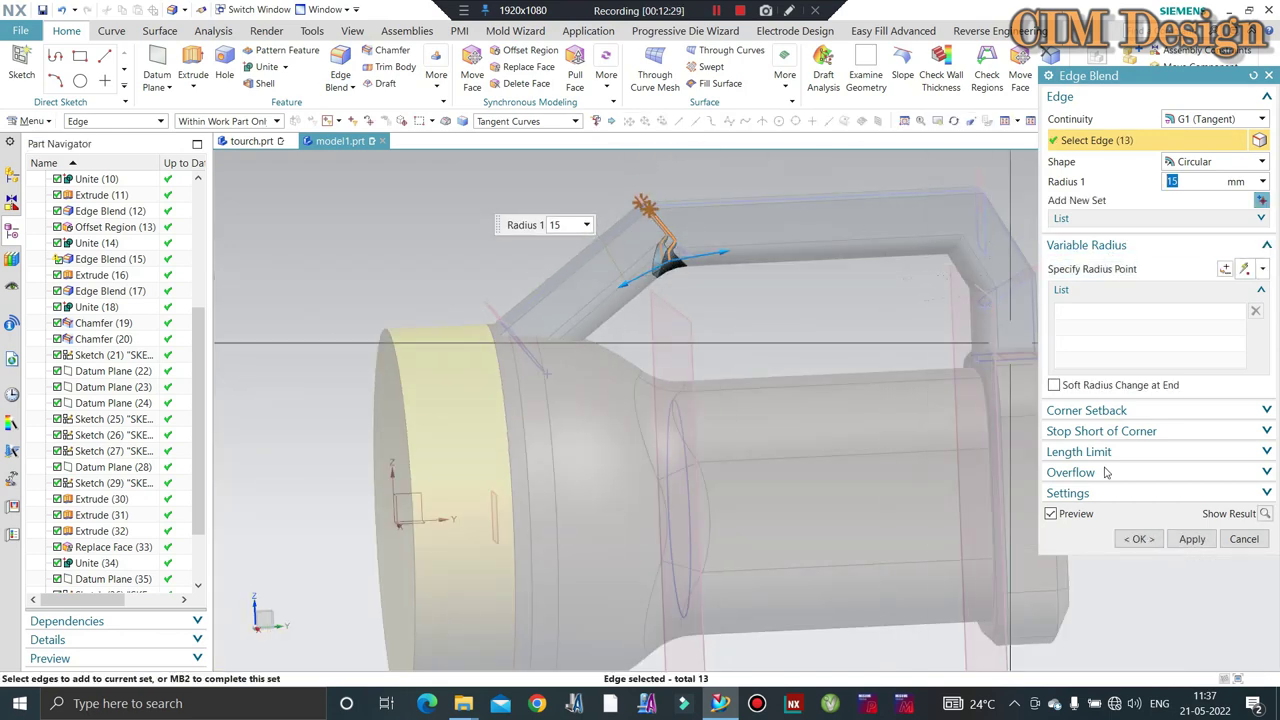
left_click(1192, 539)
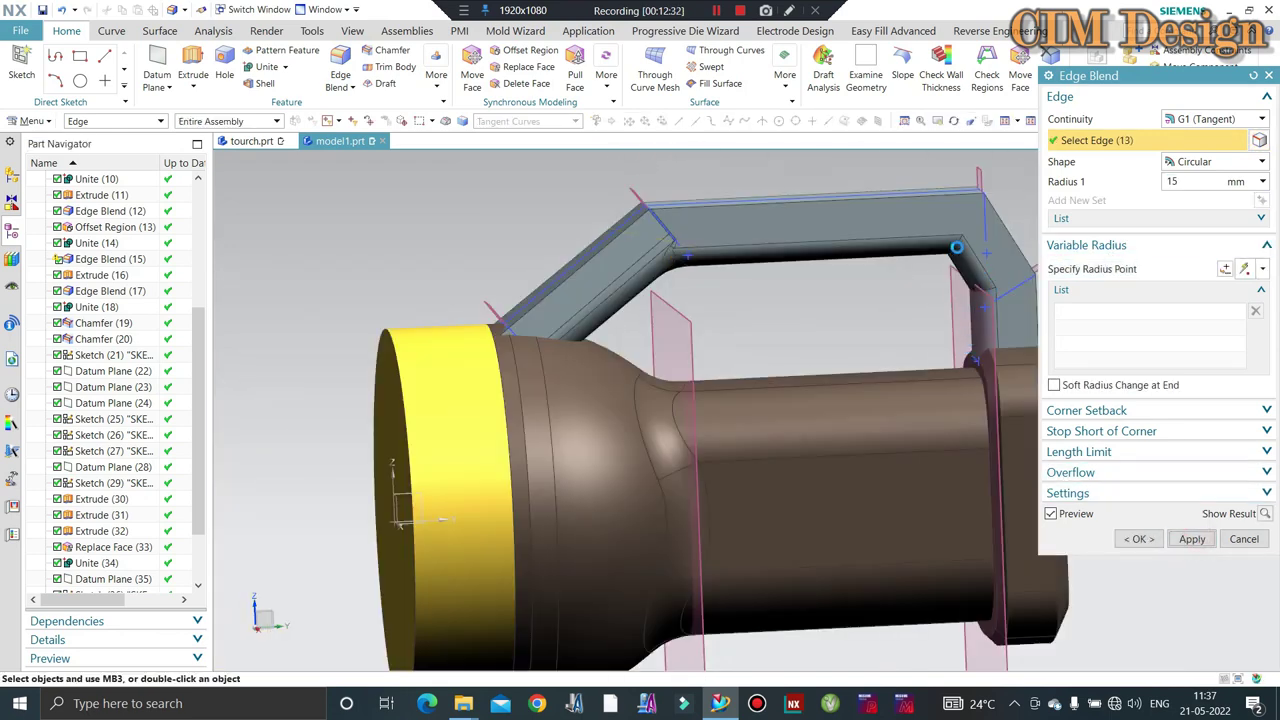
left_click(957, 247)
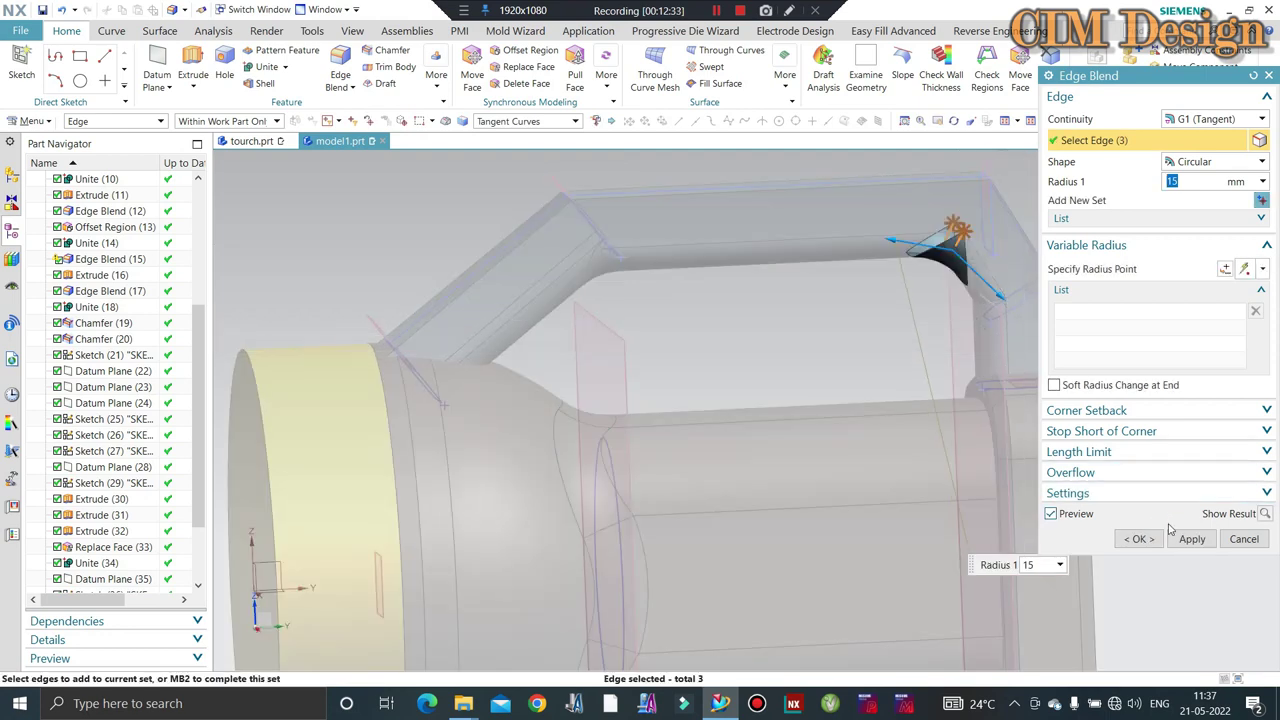
left_click(1181, 539)
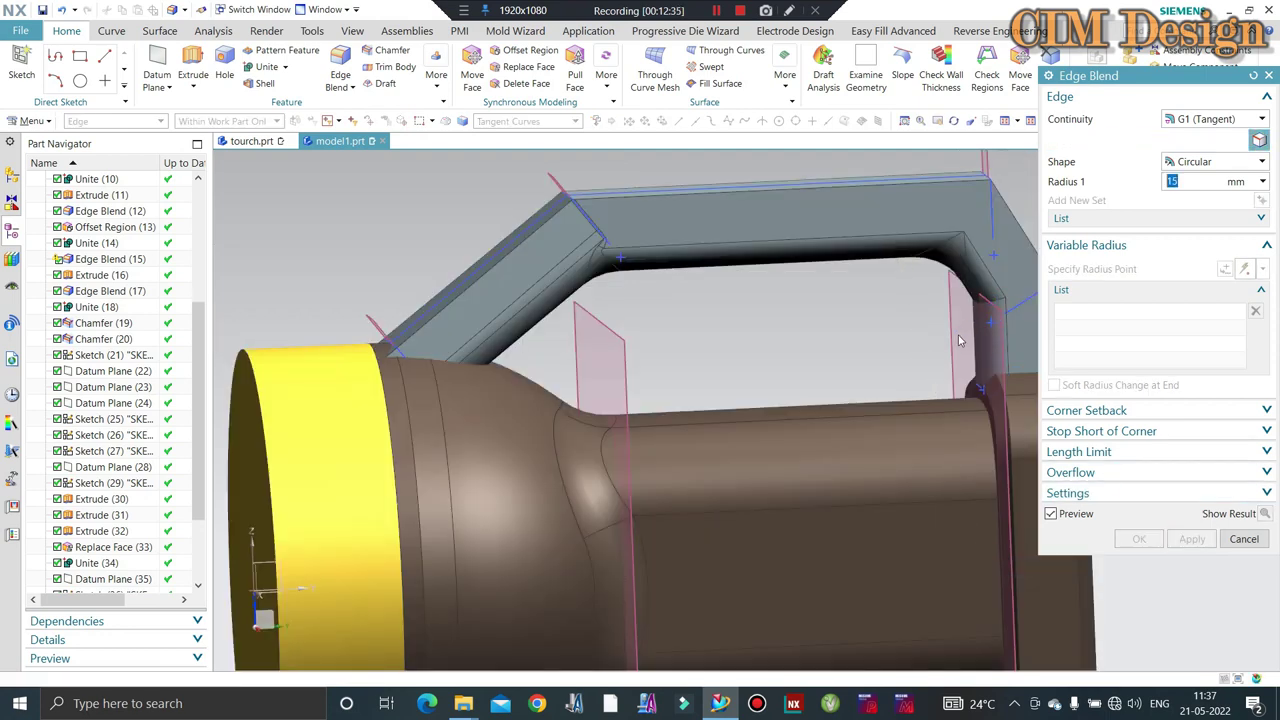
Round one more handle corner edge at 15 mm and finish the edge blend.
left_click(989, 299)
middle_click(886, 372)
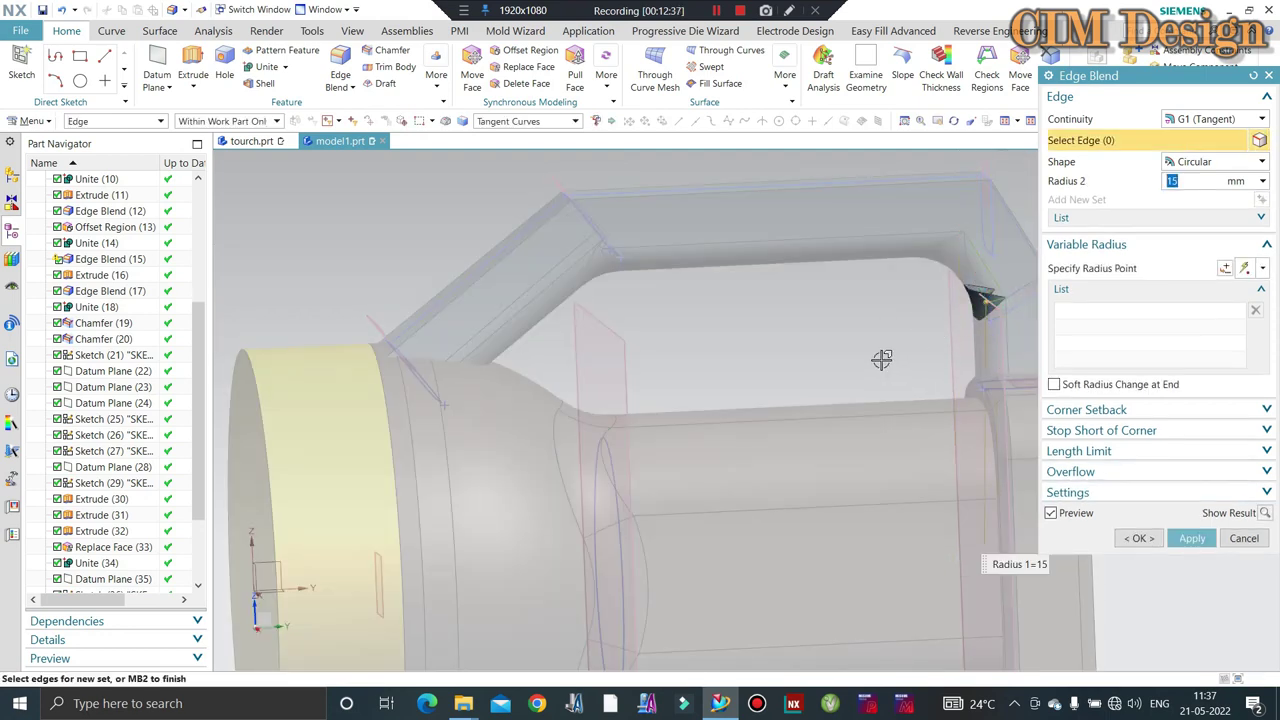
scroll(838, 311, "down", 3)
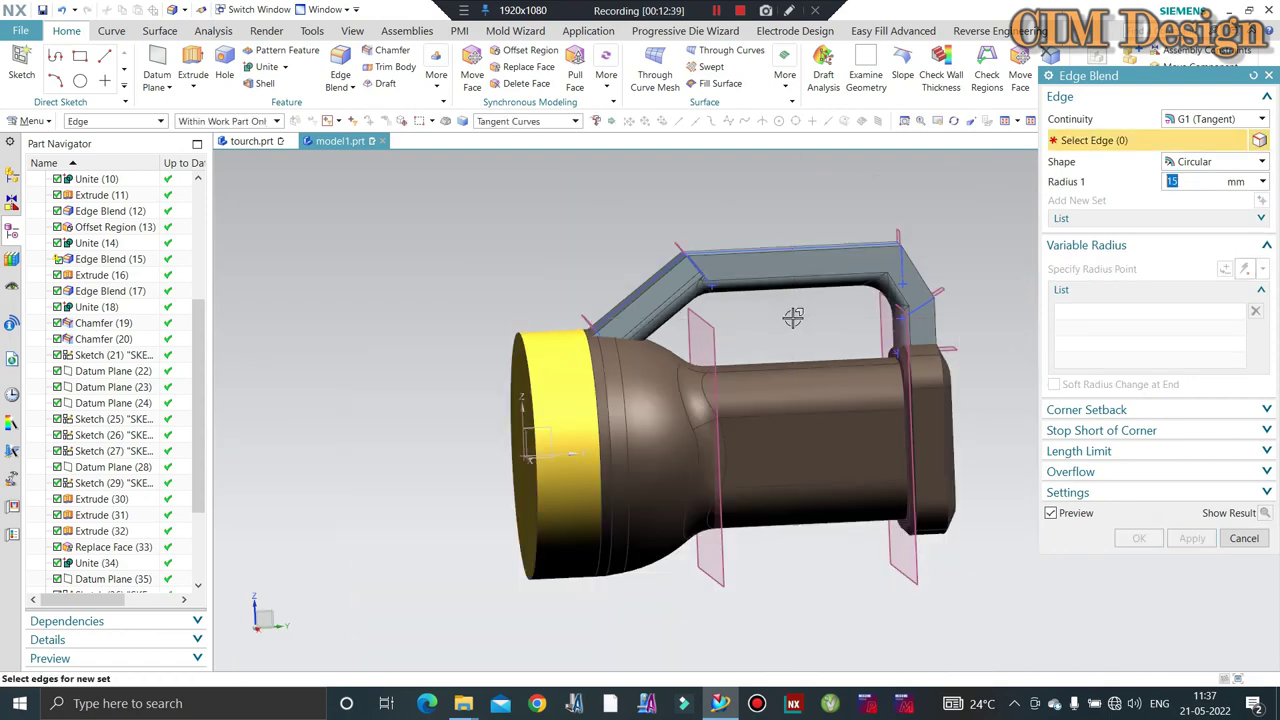
mouse_move(797, 320)
middle_mouse_down()
mouse_move(792, 307)
mouse_move(777, 321)
middle_mouse_up()
middle_click(777, 321)
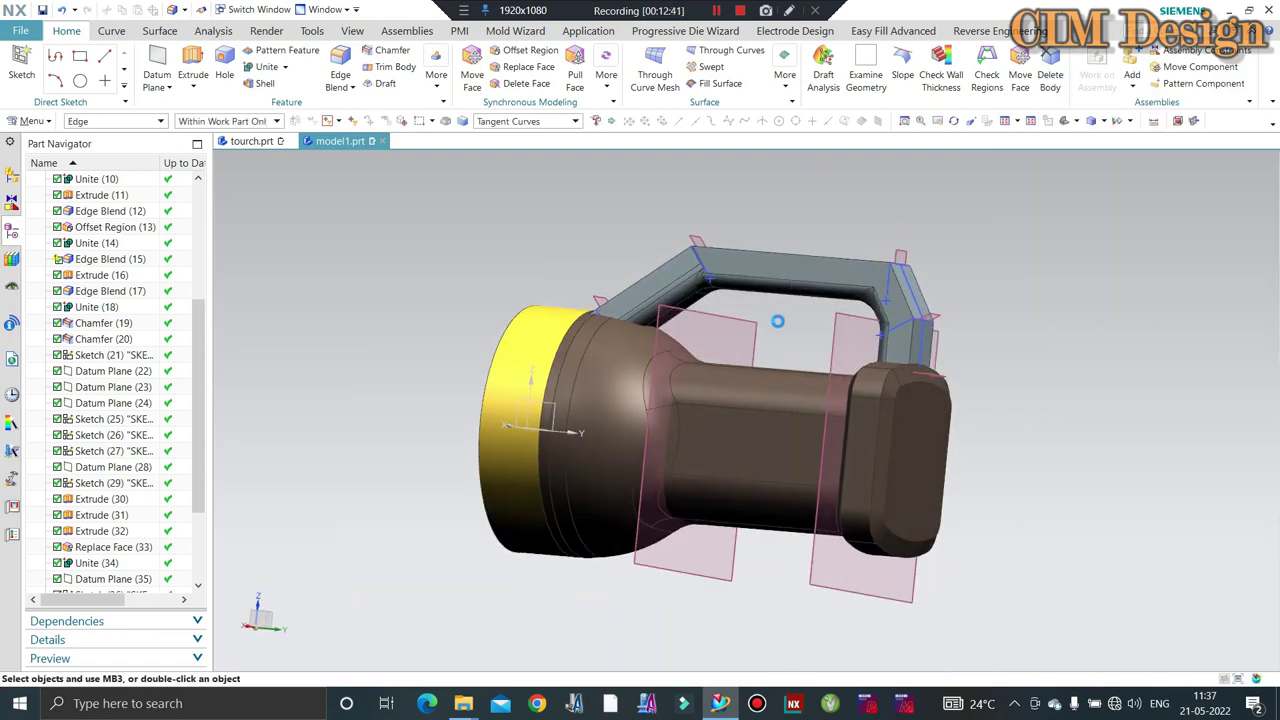
key("ctrl+w")
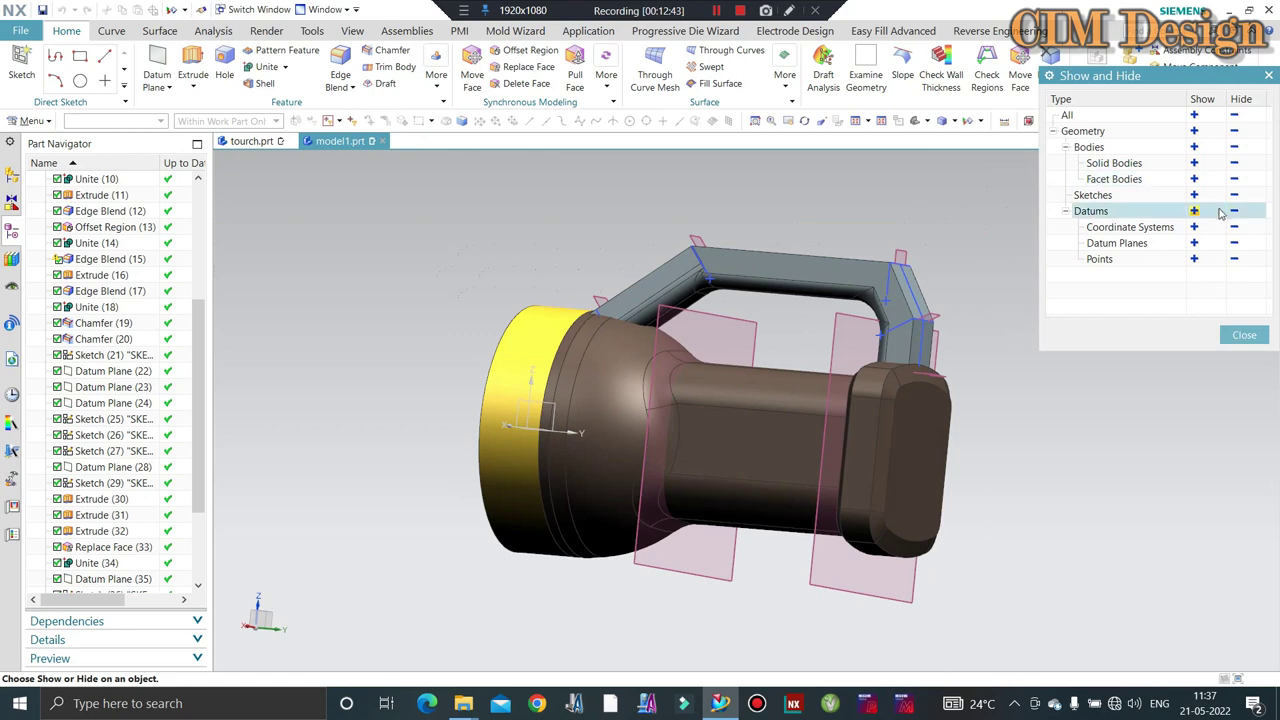
Hide all datum planes using Show and Hide.
left_click(1233, 211)
middle_click(1090, 288)
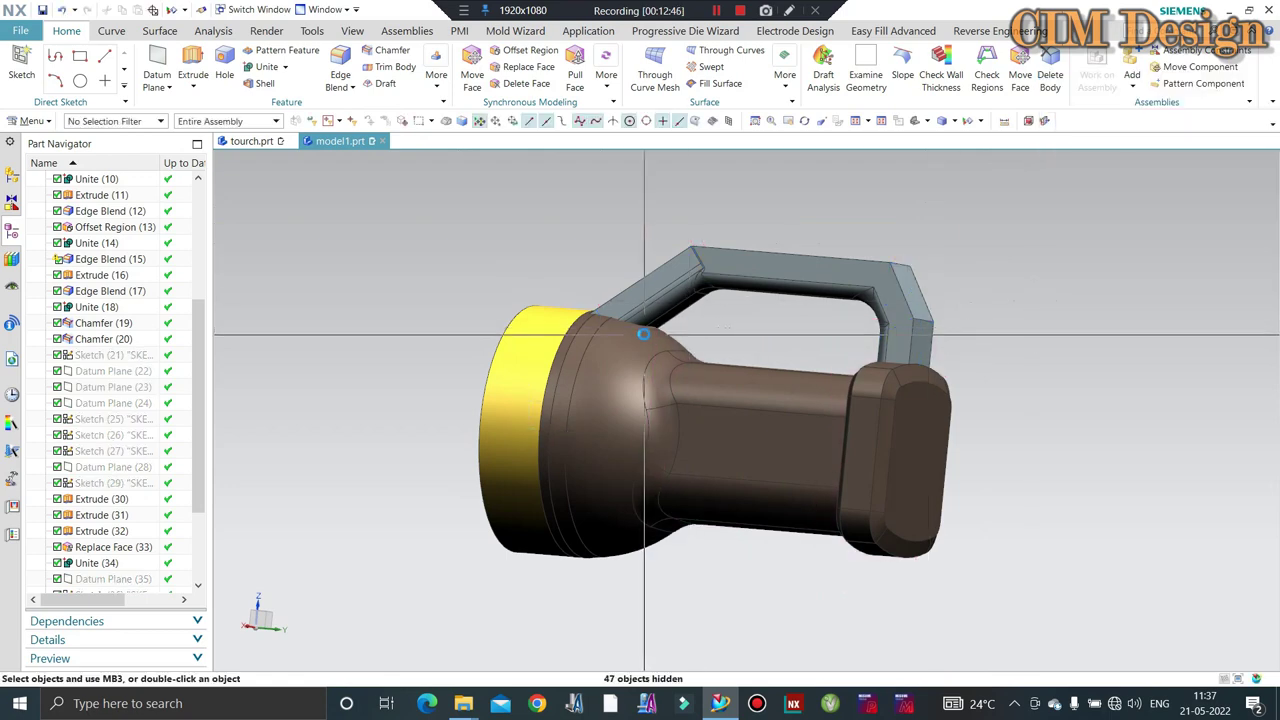
middle_click_drag(1090, 288, 1070, 320)
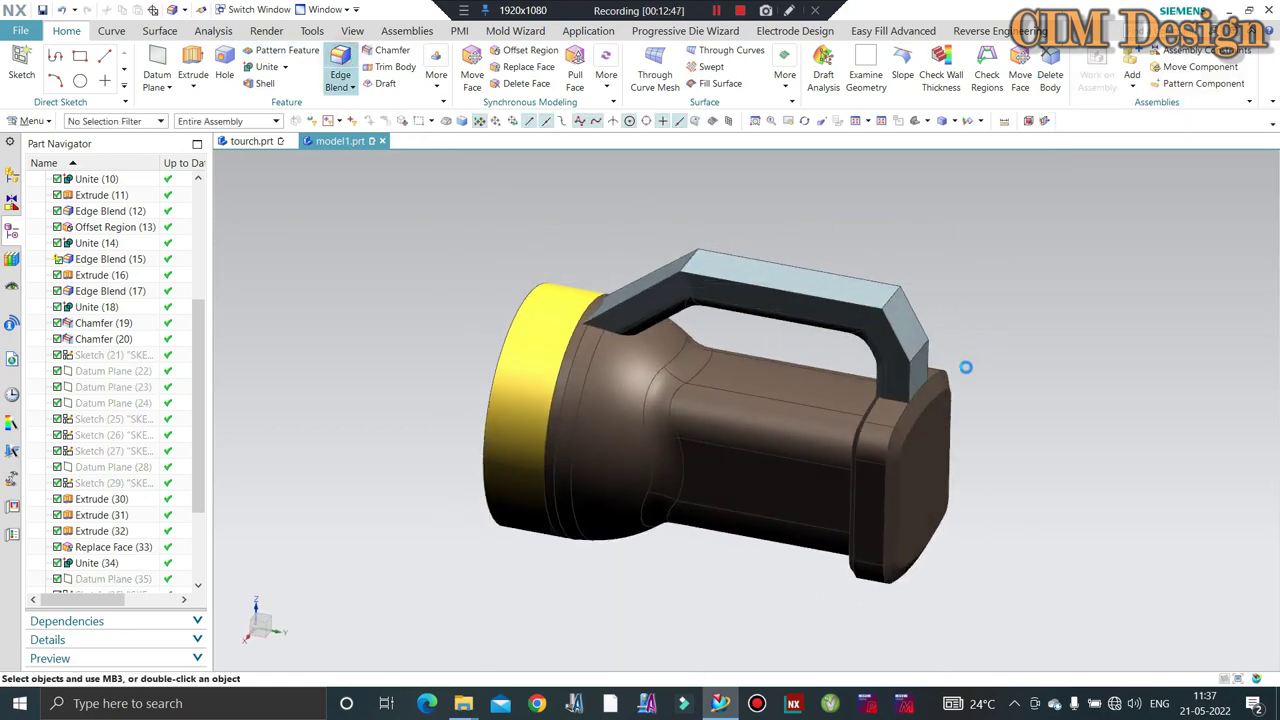
Round two sets of handle corner edges with 15 mm edge blends.
key("b")
left_click(918, 352)
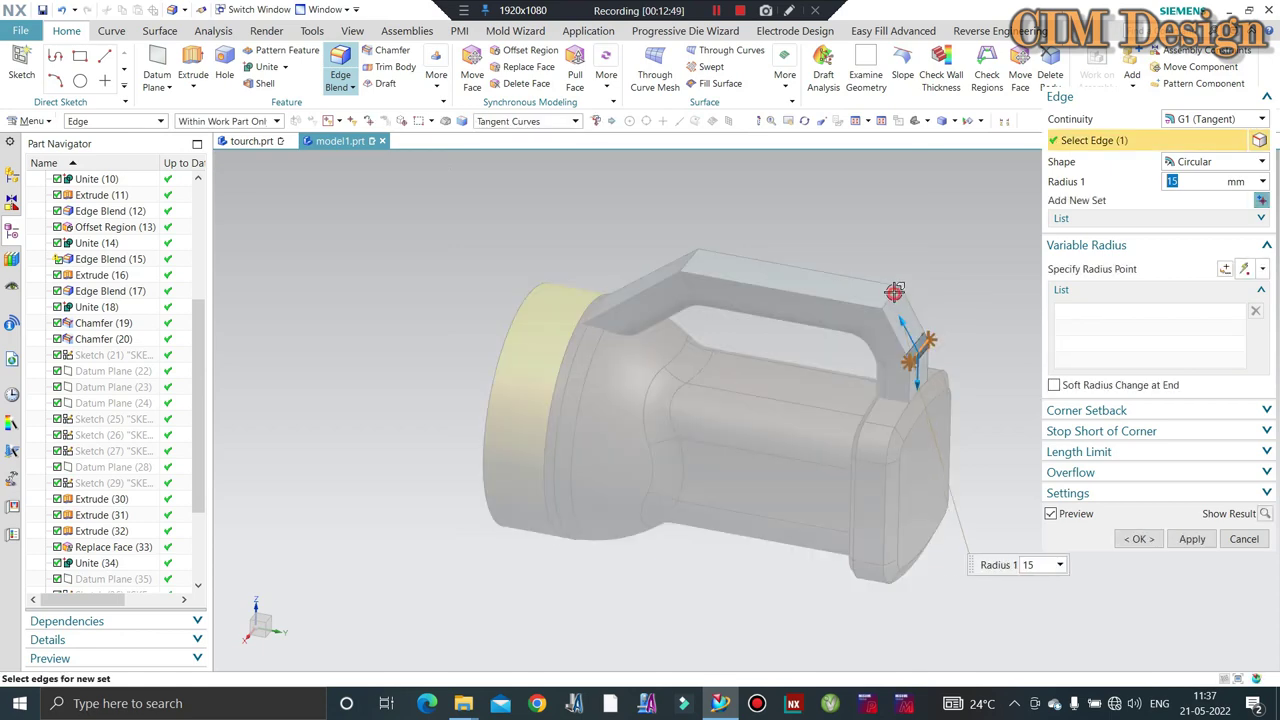
middle_click(963, 334)
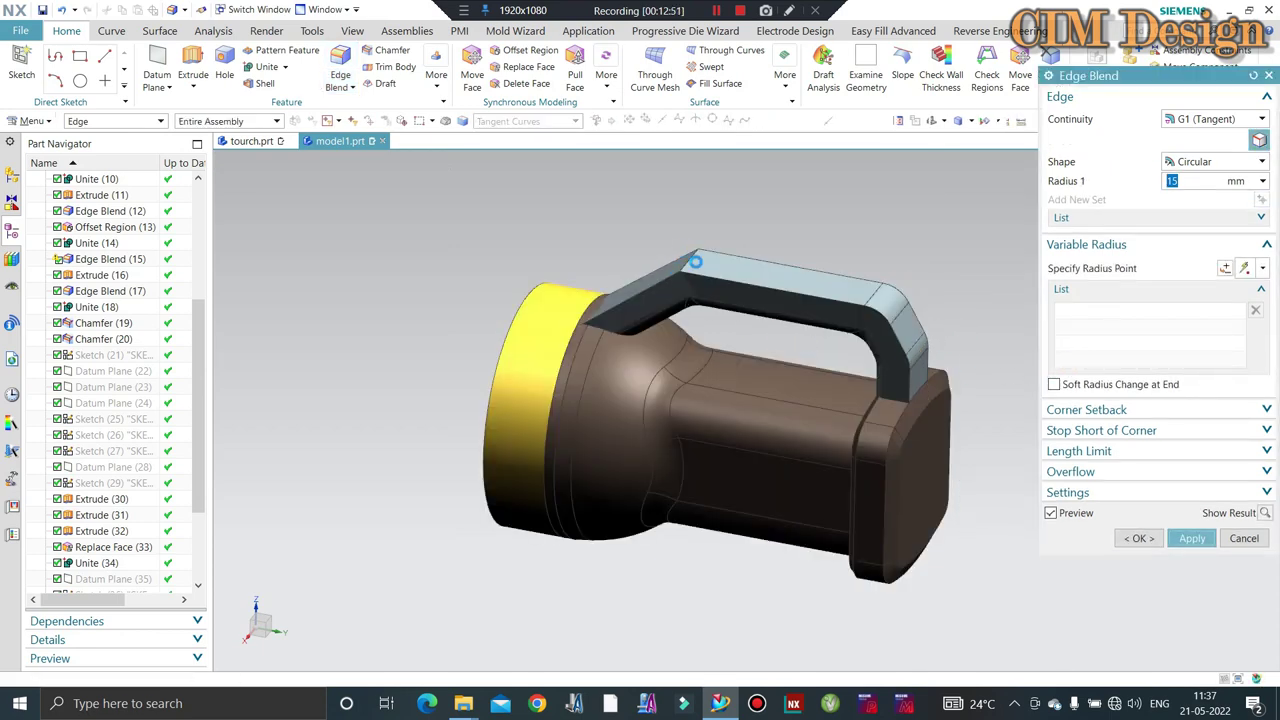
left_click(695, 260)
middle_click(785, 301)
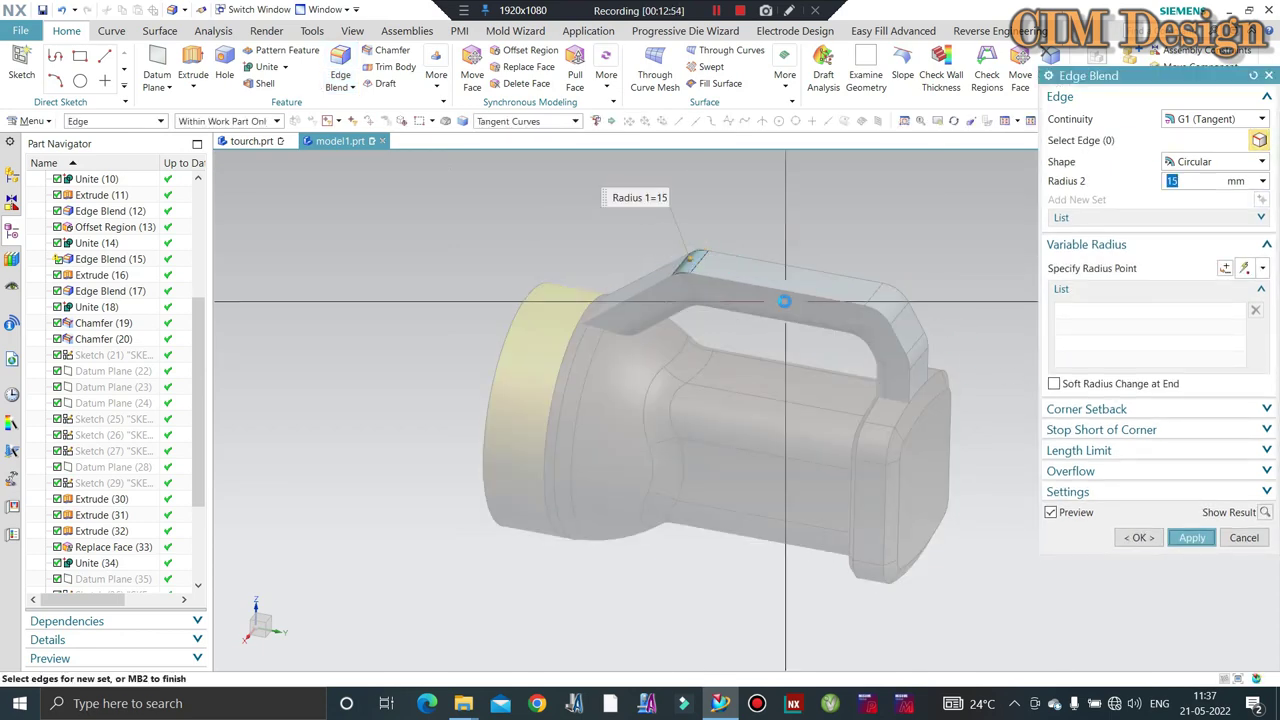
middle_click_drag(803, 263, 679, 256)
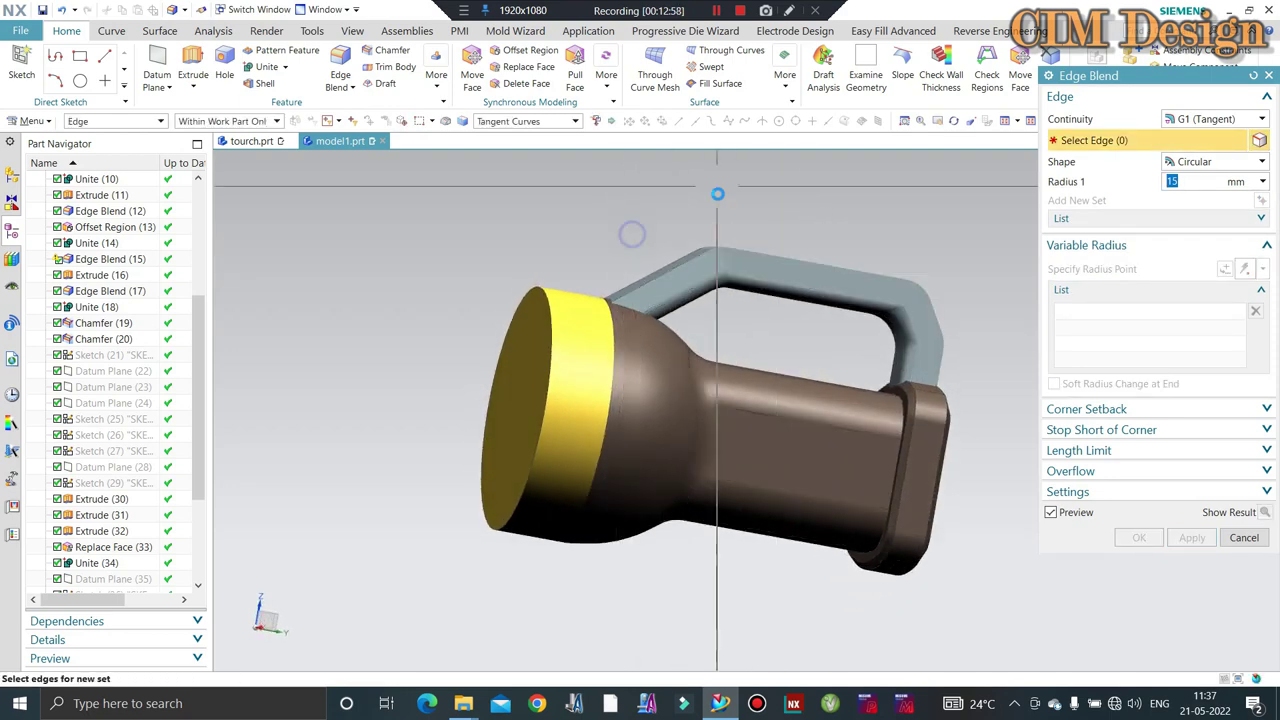
scroll(740, 195, "up", 5)
middle_click_drag(726, 229, 705, 219)
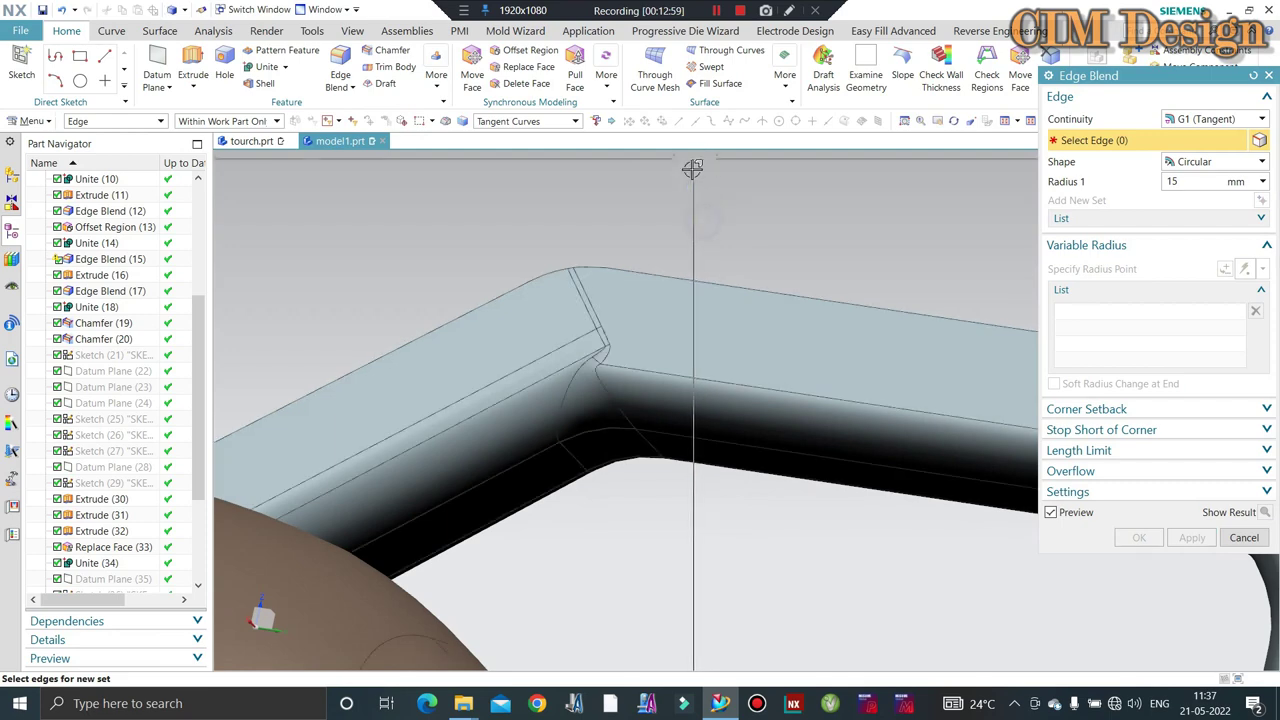
mouse_move(706, 346)
middle_mouse_down()
mouse_move(737, 368)
mouse_move(703, 297)
mouse_move(696, 349)
mouse_move(635, 385)
mouse_move(751, 254)
middle_mouse_up()
key("Escape")
Orbit and zoom around the handle bend to an oblique view of the whole flashlight.
scroll(646, 334, "down", 5)
scroll(606, 380, "up", 4)
scroll(431, 240, "up", 2)
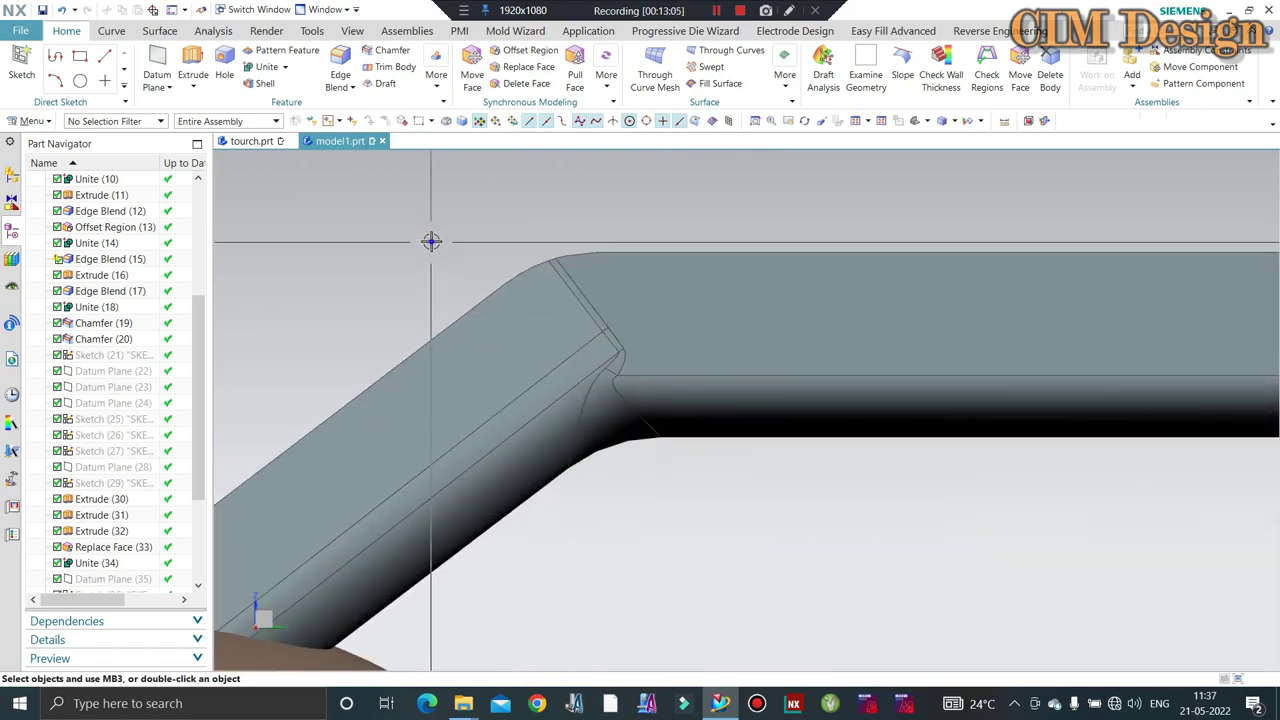
scroll(600, 307, "down", 3)
mouse_move(600, 307)
middle_mouse_down()
mouse_move(797, 323)
mouse_move(826, 306)
mouse_move(808, 326)
mouse_move(877, 294)
mouse_move(778, 376)
middle_mouse_up()
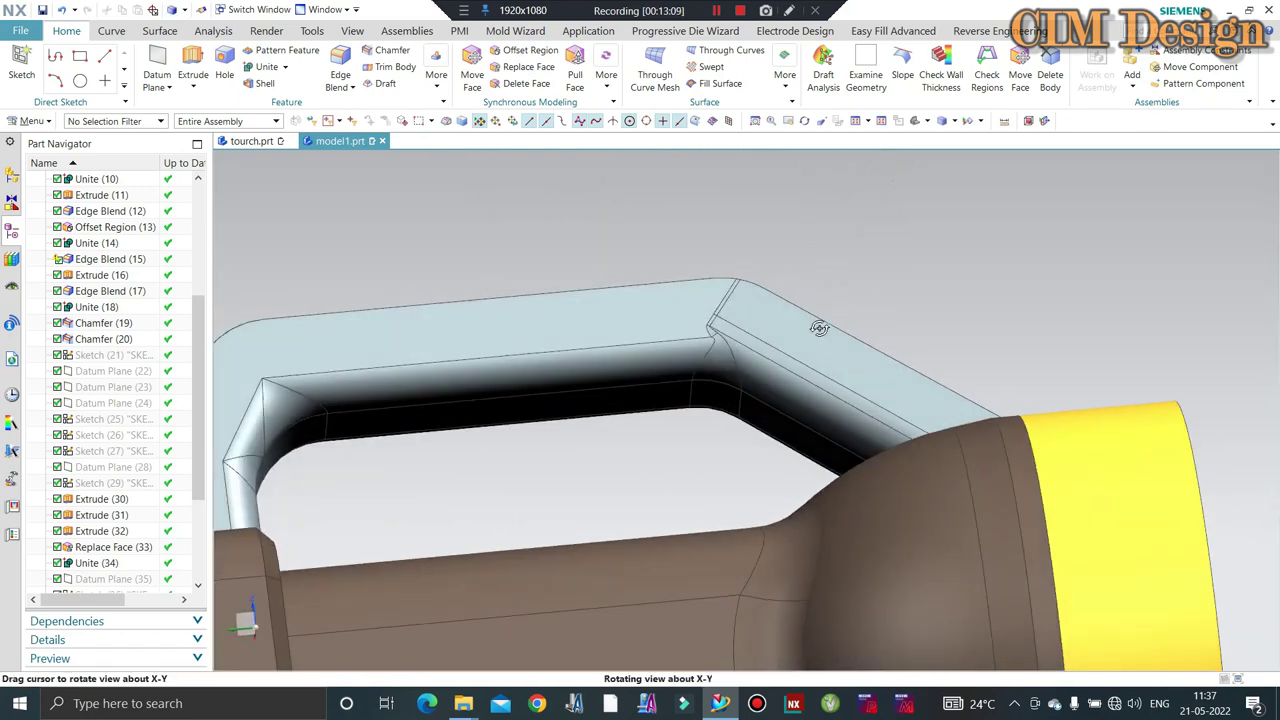
scroll(778, 376, "up", 3)
mouse_move(963, 391)
middle_mouse_down()
mouse_move(823, 409)
mouse_move(794, 457)
mouse_move(748, 371)
mouse_move(764, 261)
mouse_move(618, 325)
middle_mouse_up()
scroll(785, 430, "down", 2)
scroll(718, 552, "up", 2)
scroll(814, 629, "up", 2)
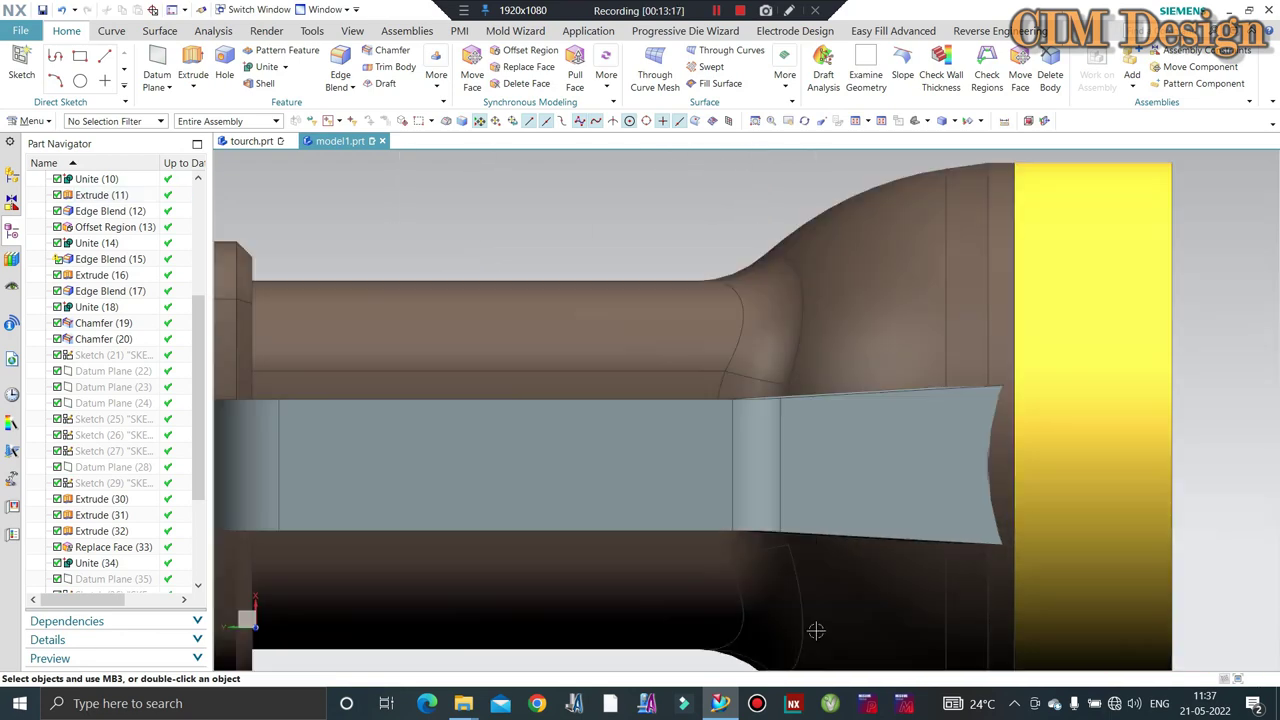
scroll(757, 486, "up", 3)
scroll(803, 466, "down", 5)
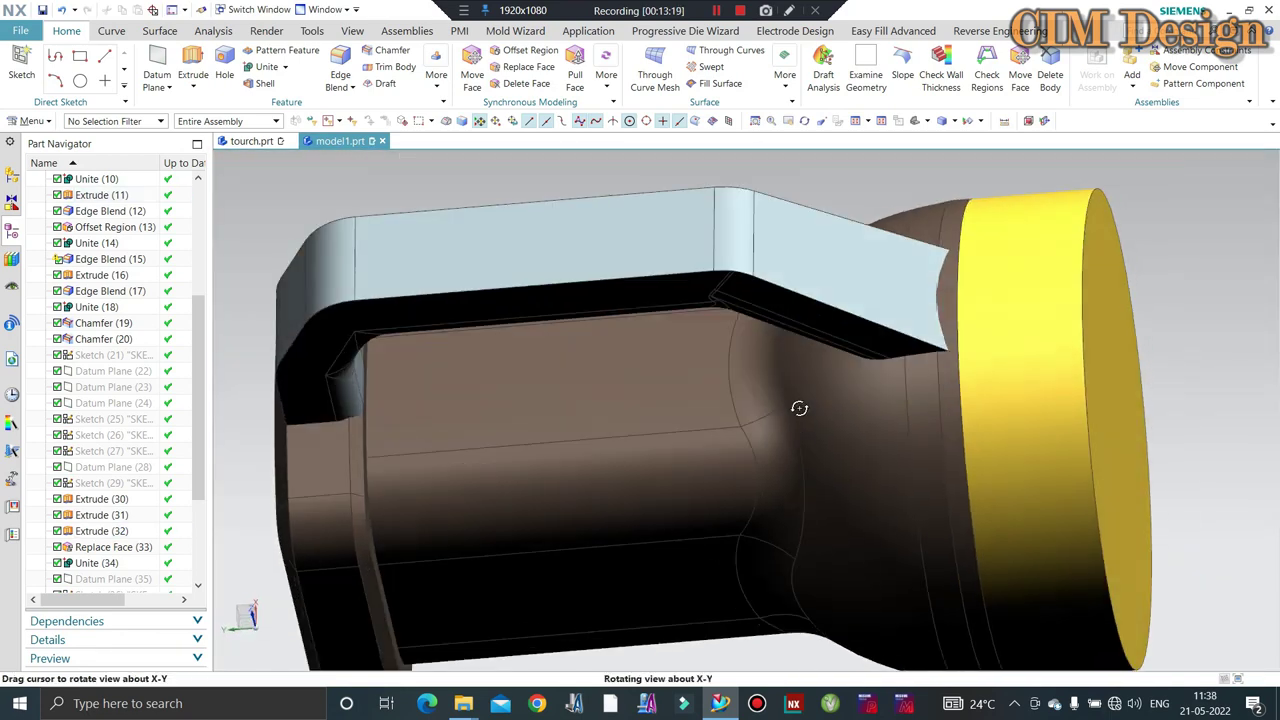
middle_click_drag(803, 409, 620, 325)
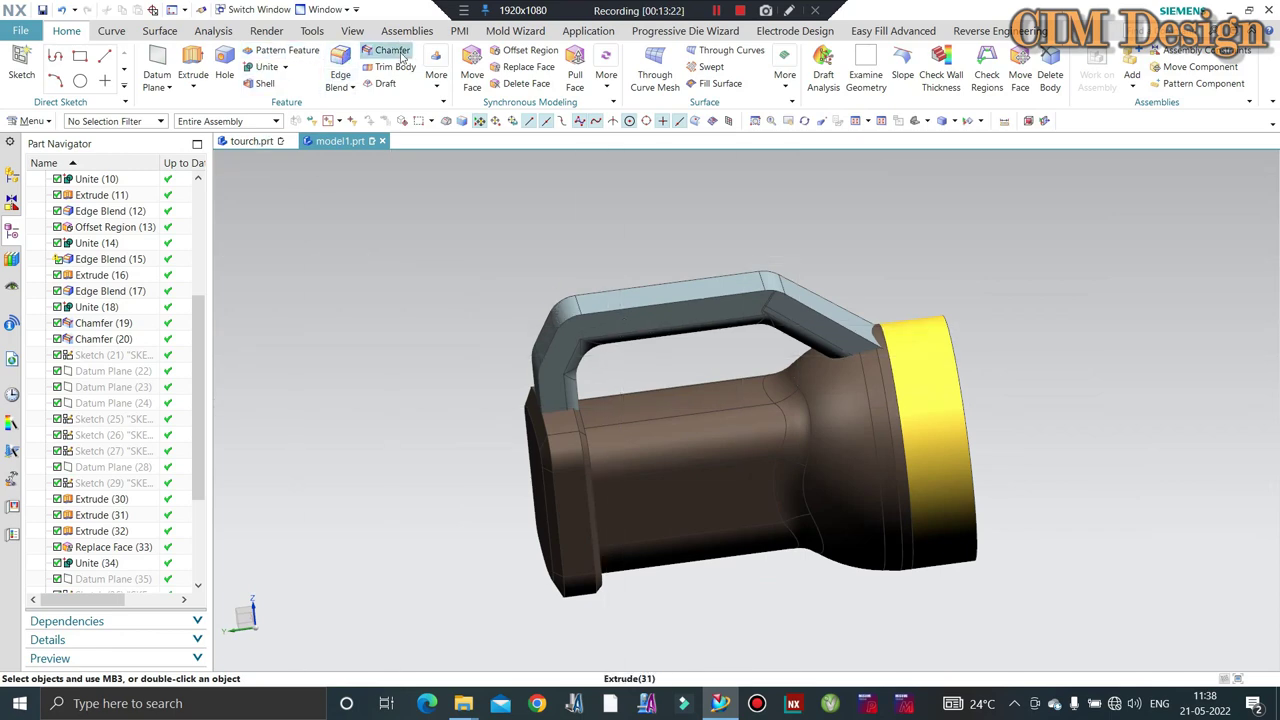
Chamfer the handle's edge chain with a 3 mm symmetric distance.
scroll(630, 300, "up", 2)
left_click(622, 309)
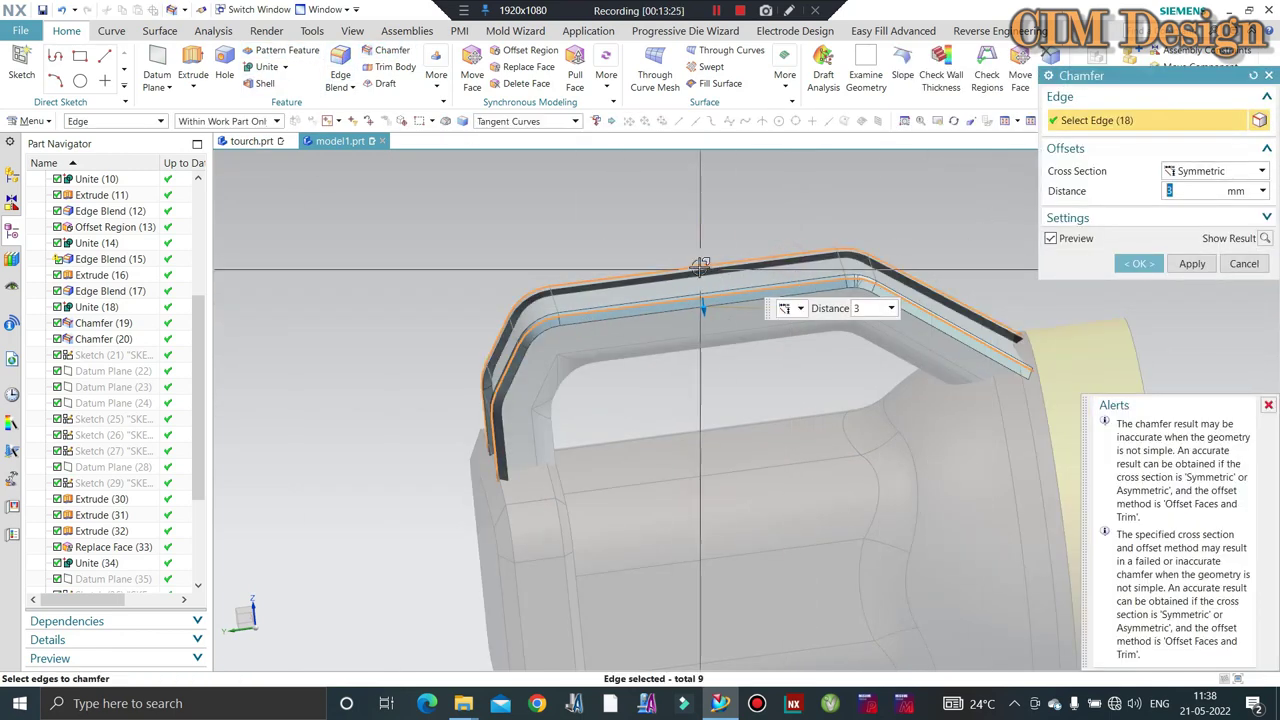
middle_click(695, 264)
mouse_move(594, 340)
middle_mouse_down()
mouse_move(571, 366)
mouse_move(574, 443)
mouse_move(614, 357)
mouse_move(628, 402)
mouse_move(811, 250)
middle_mouse_up()
Delete the two selected edge blends from the Part Navigator.
scroll(110, 560, "down", 3)
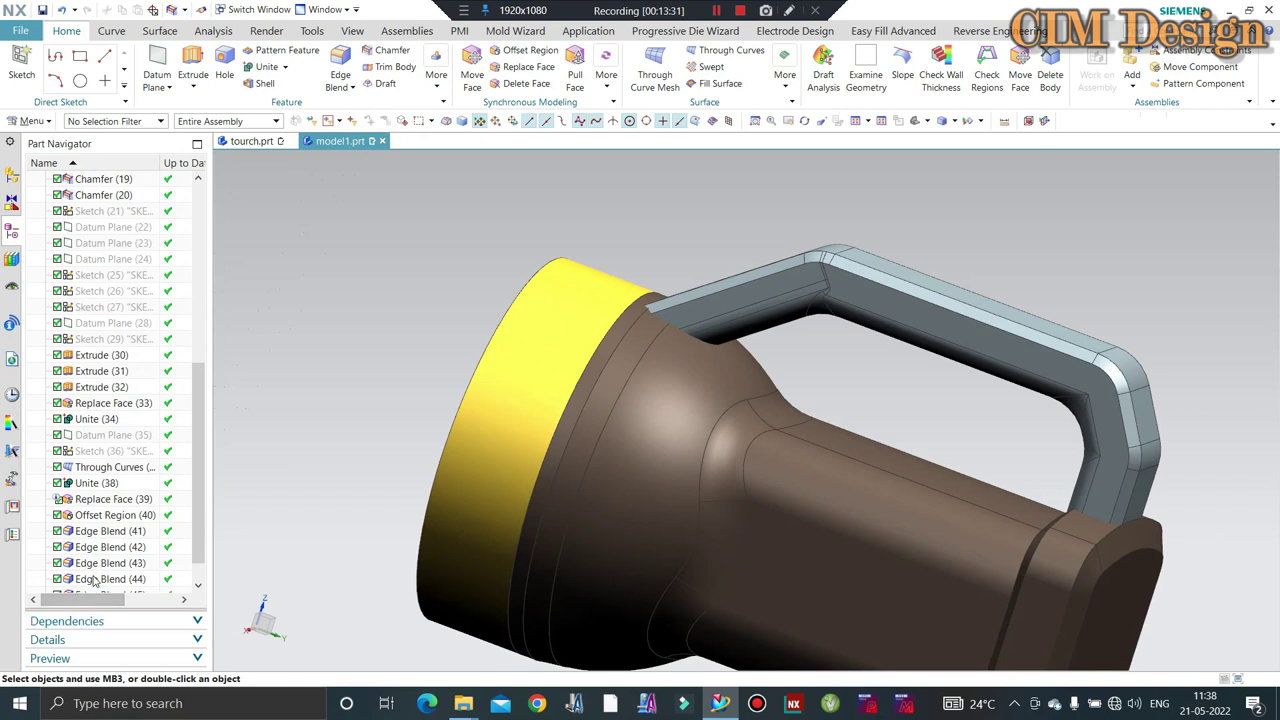
scroll(95, 572, "down", 1)
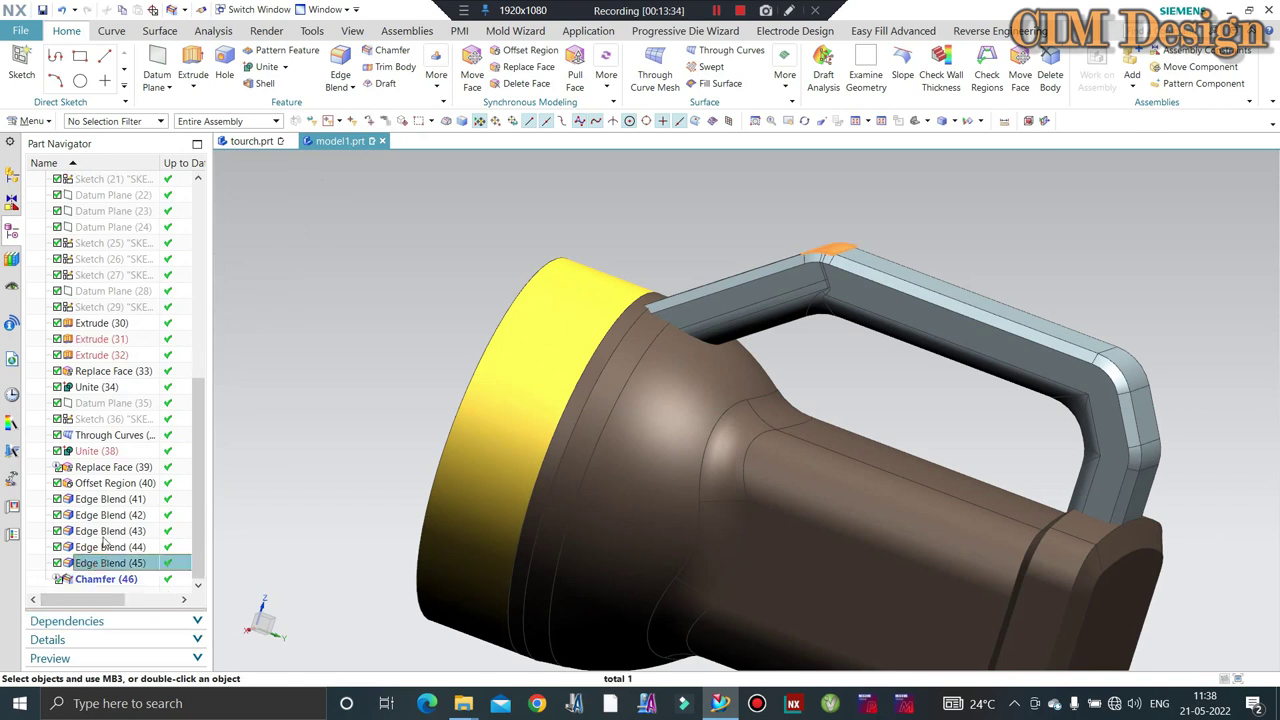
right_click(103, 502)
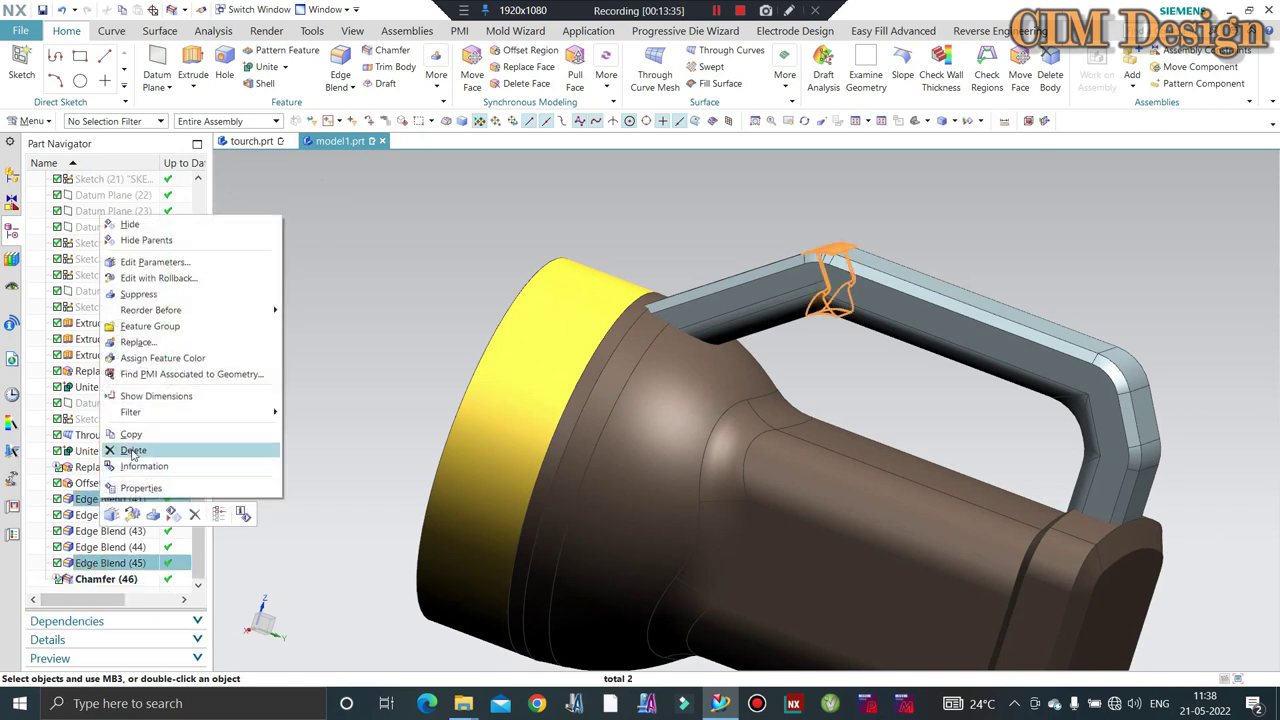
left_click(200, 449)
key("Return")
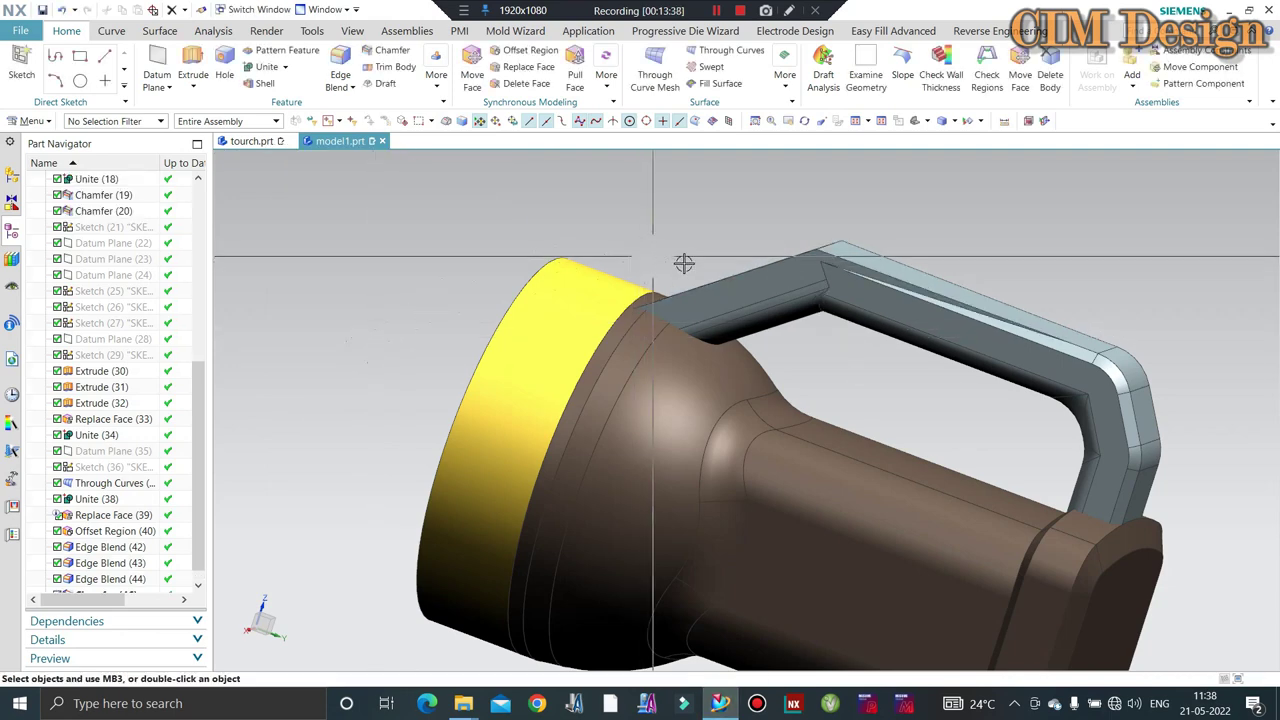
middle_click_drag(680, 260, 830, 285)
Make Edge Blend (44) the current feature to roll back before the chamfer.
scroll(108, 575, "down", 1)
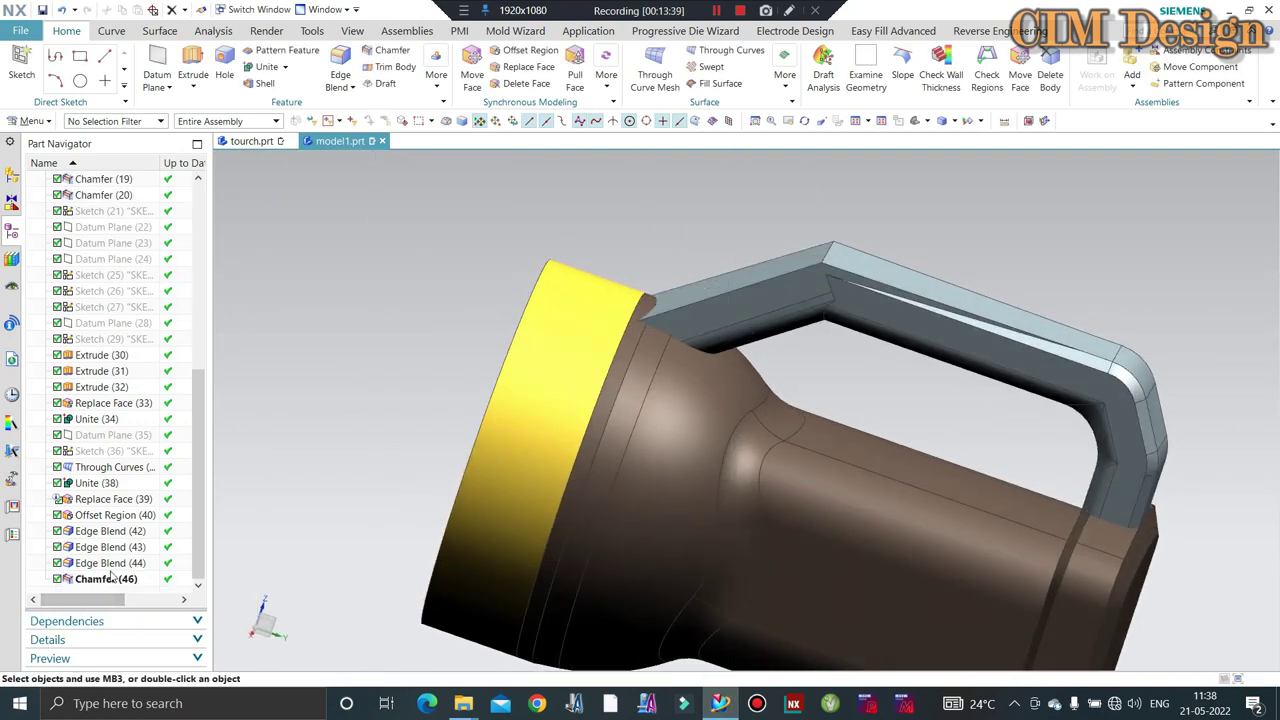
left_click(106, 579)
right_click(106, 563)
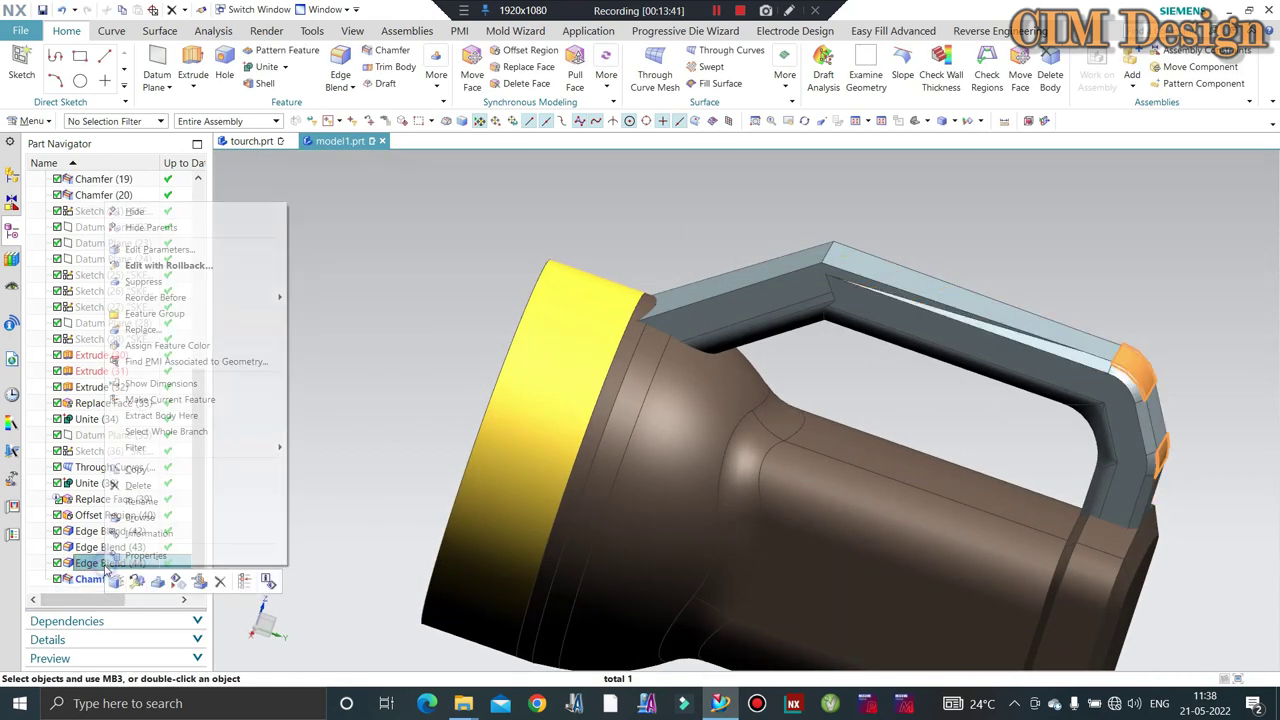
left_click(160, 392)
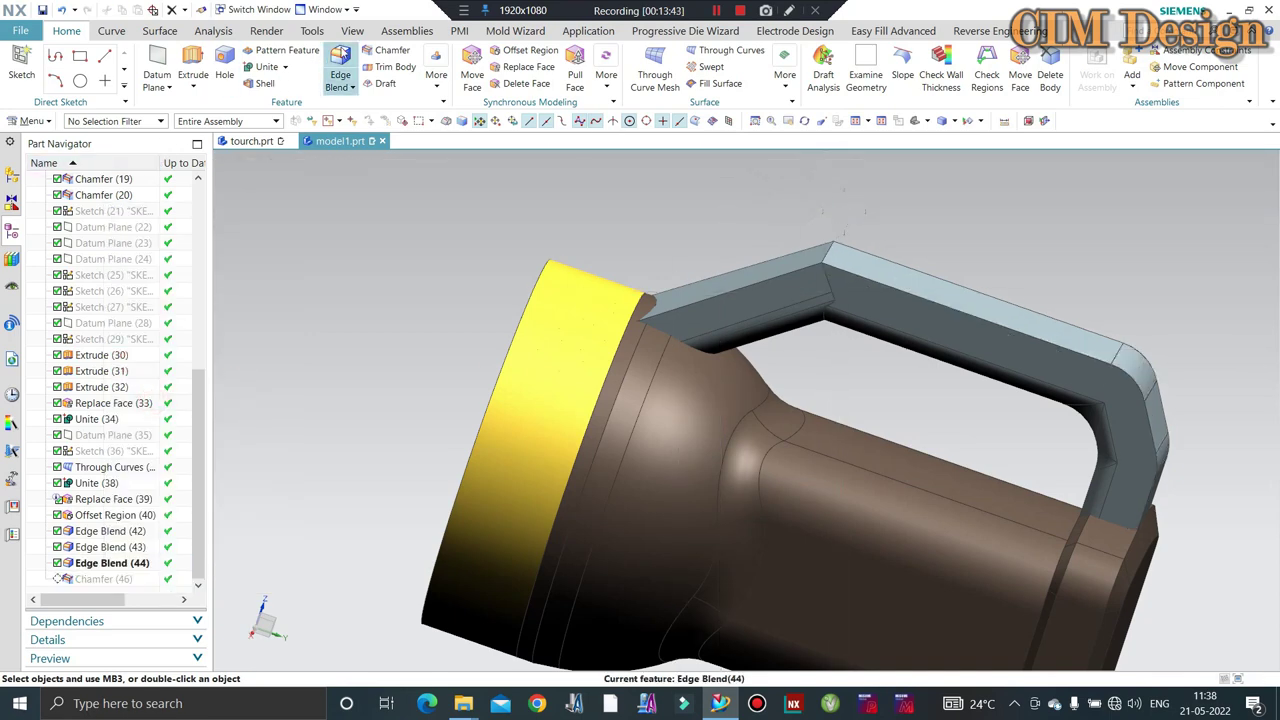
Blend the handle's top corner and a 13-edge set at 25 mm radius.
scroll(833, 251, "up", 2)
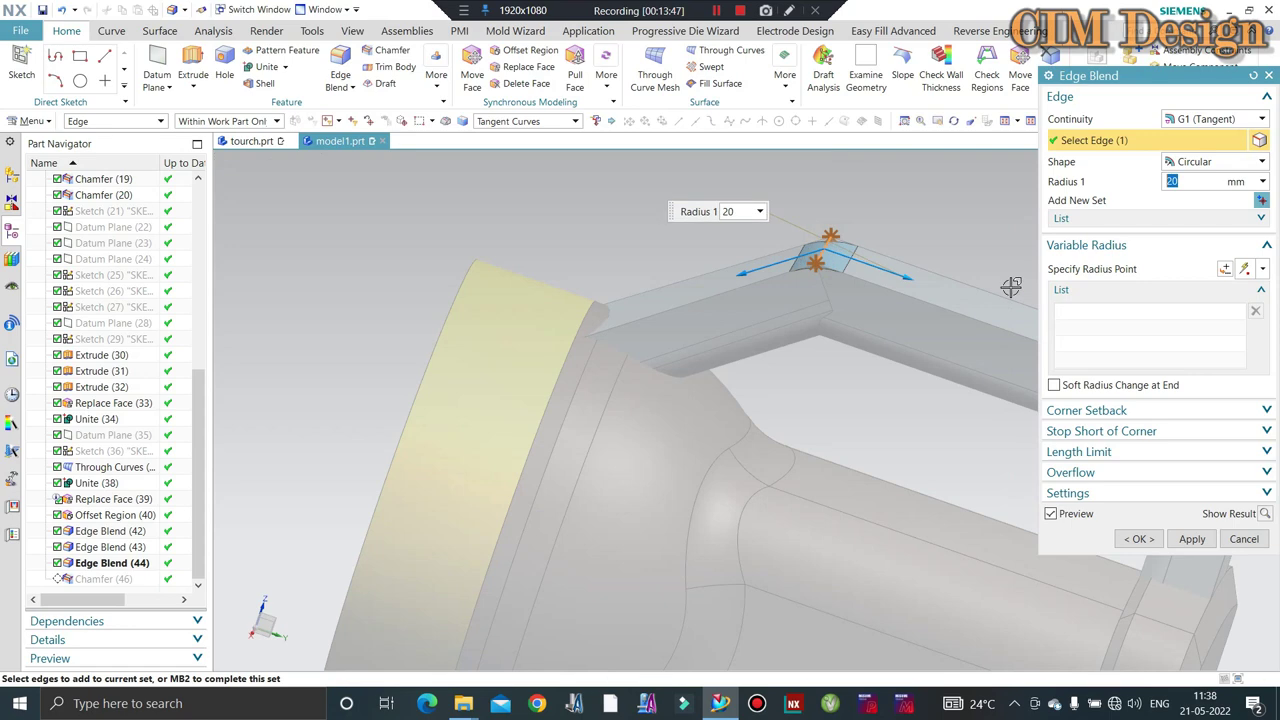
left_click(1192, 539)
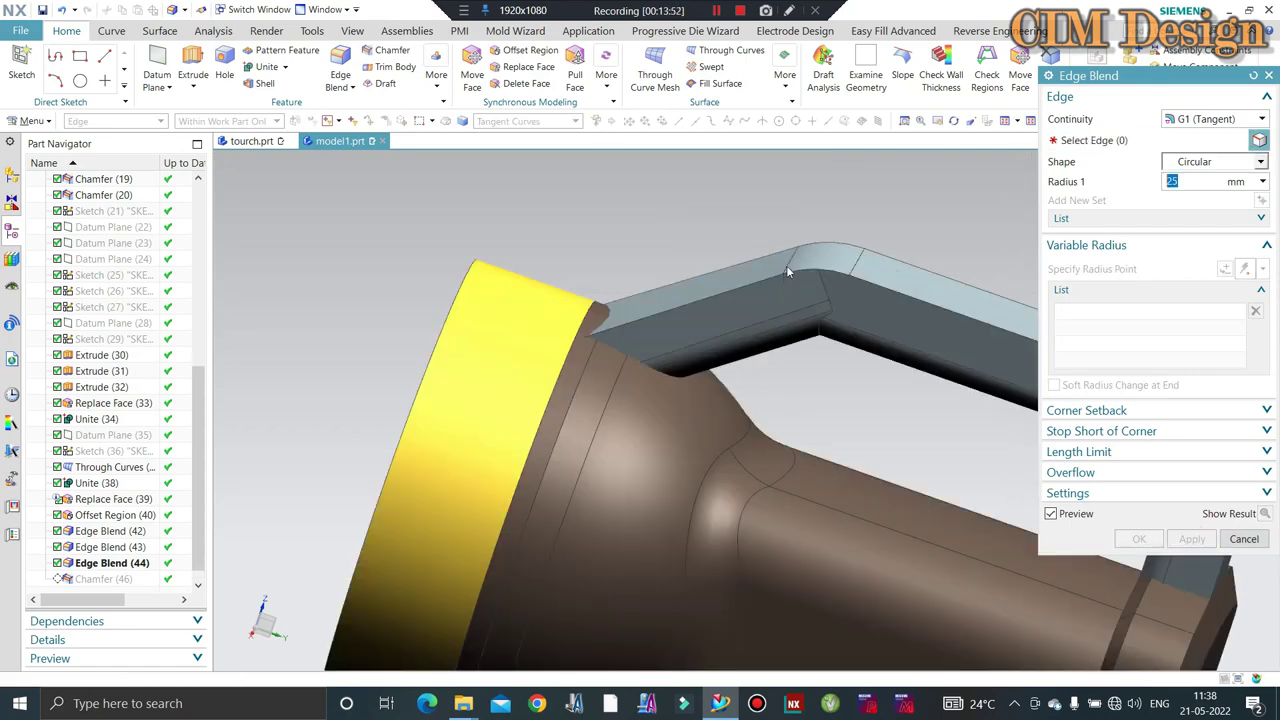
middle_click_drag(787, 272, 826, 376)
left_click(791, 363)
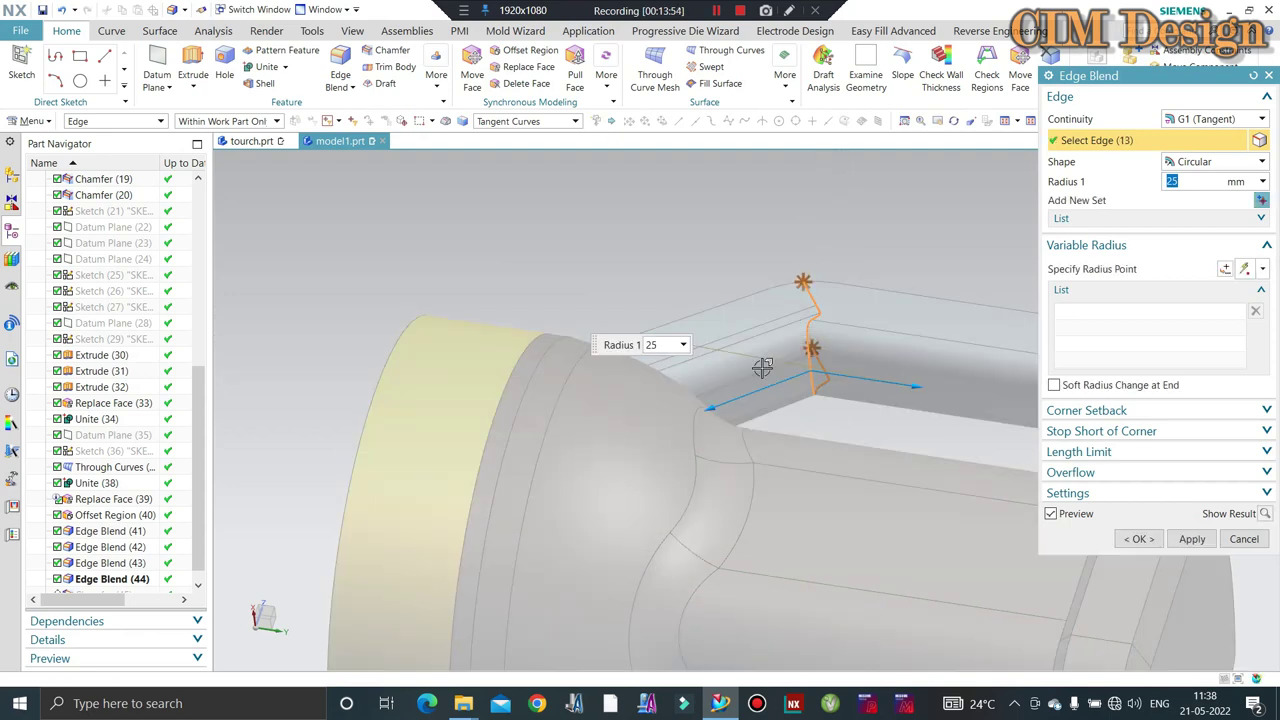
middle_click(858, 266)
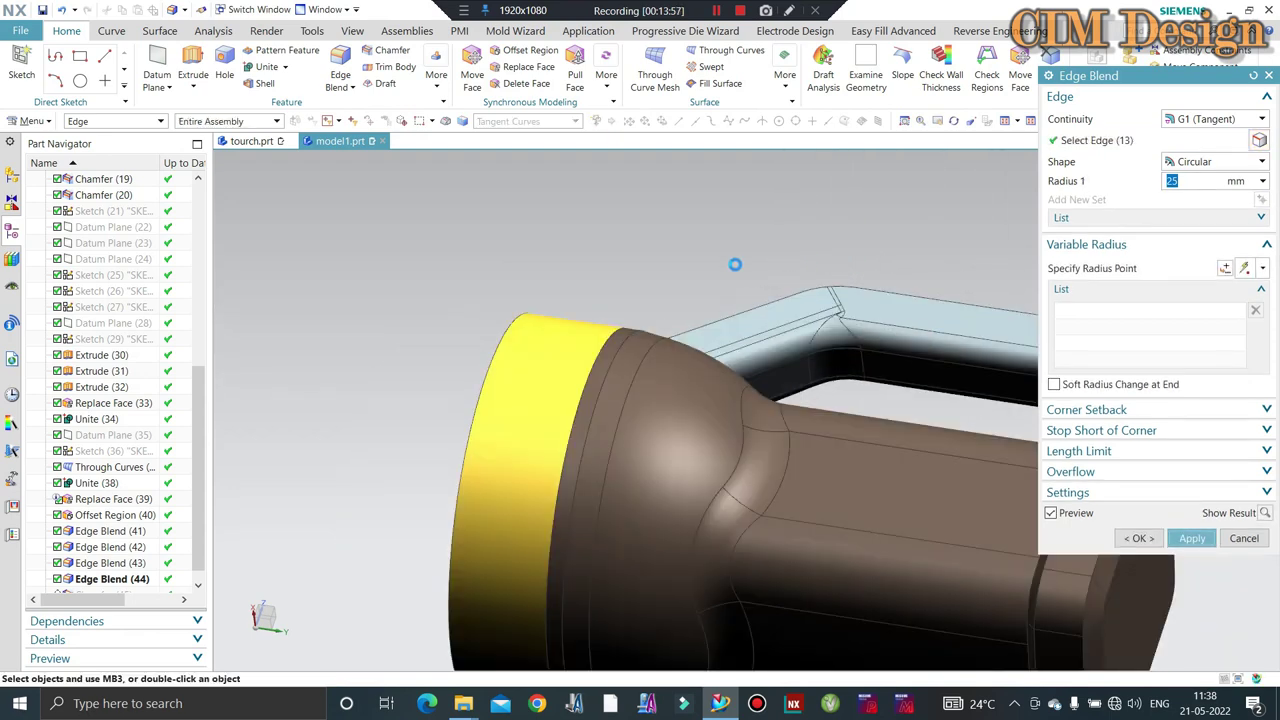
middle_click(732, 251)
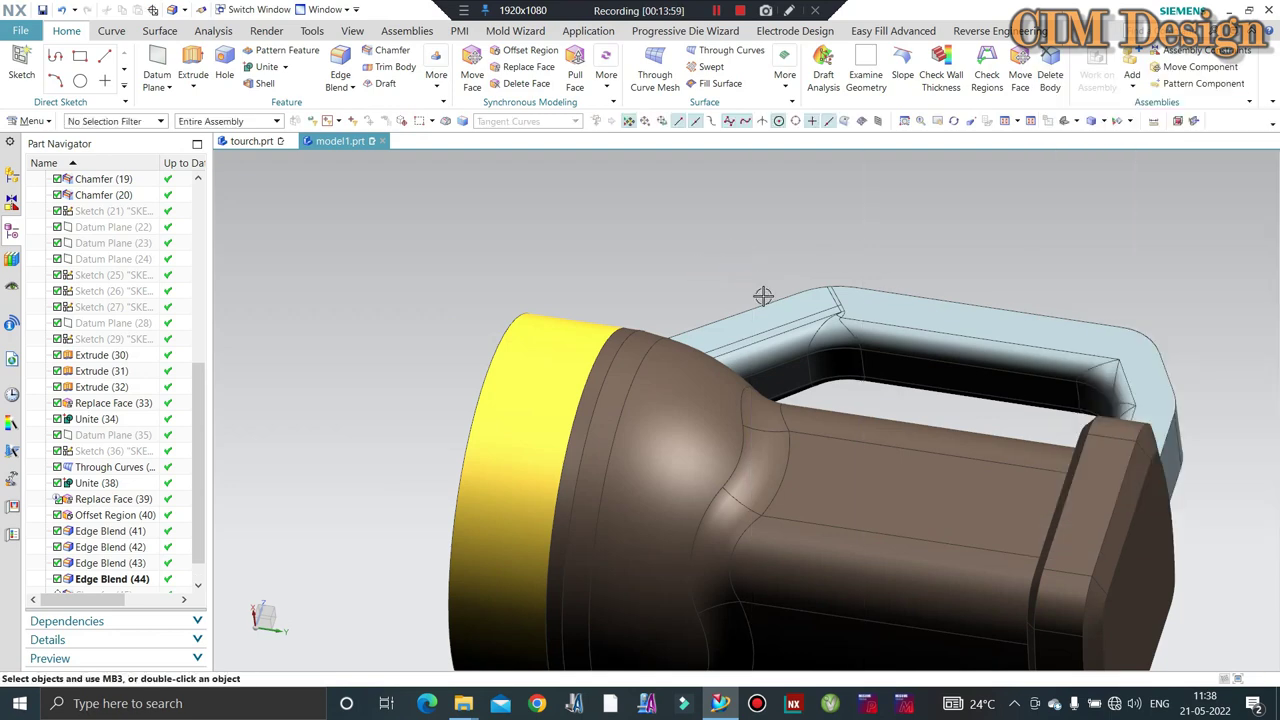
middle_click_drag(763, 296, 600, 300)
scroll(503, 309, "up", 5)
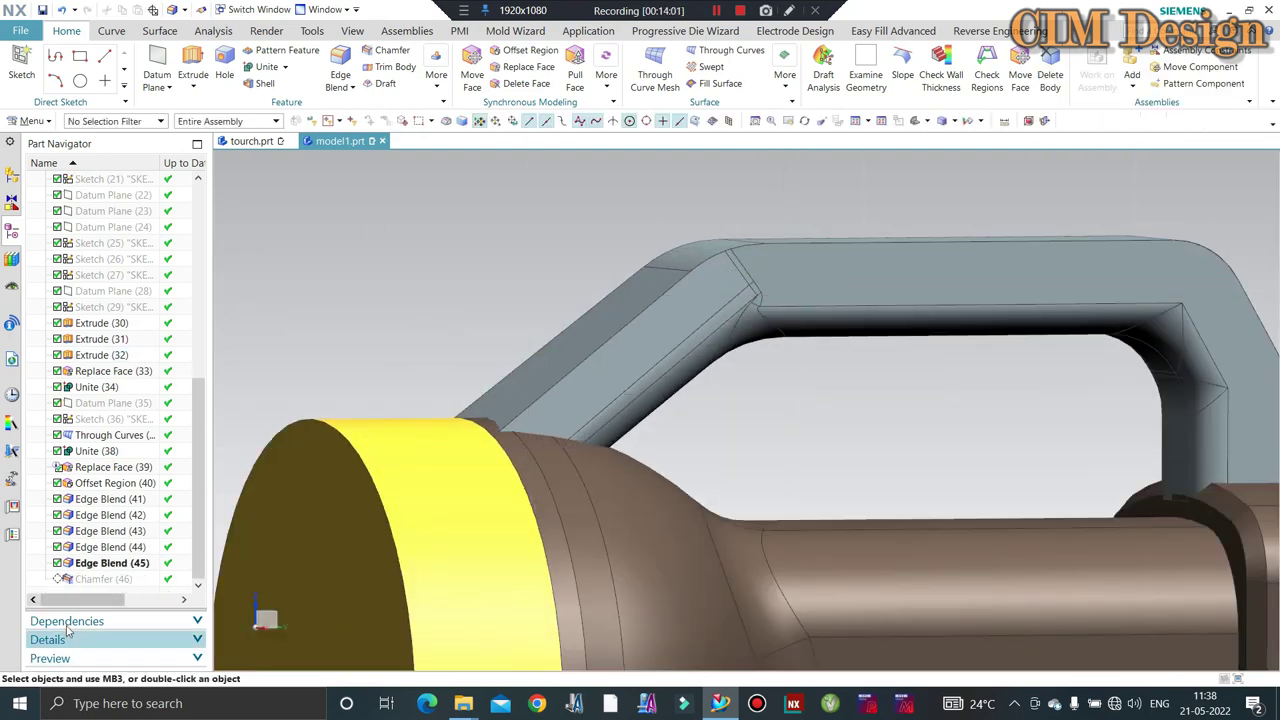
Make Chamfer (46) the current feature again.
right_click(99, 590)
left_click(138, 447)
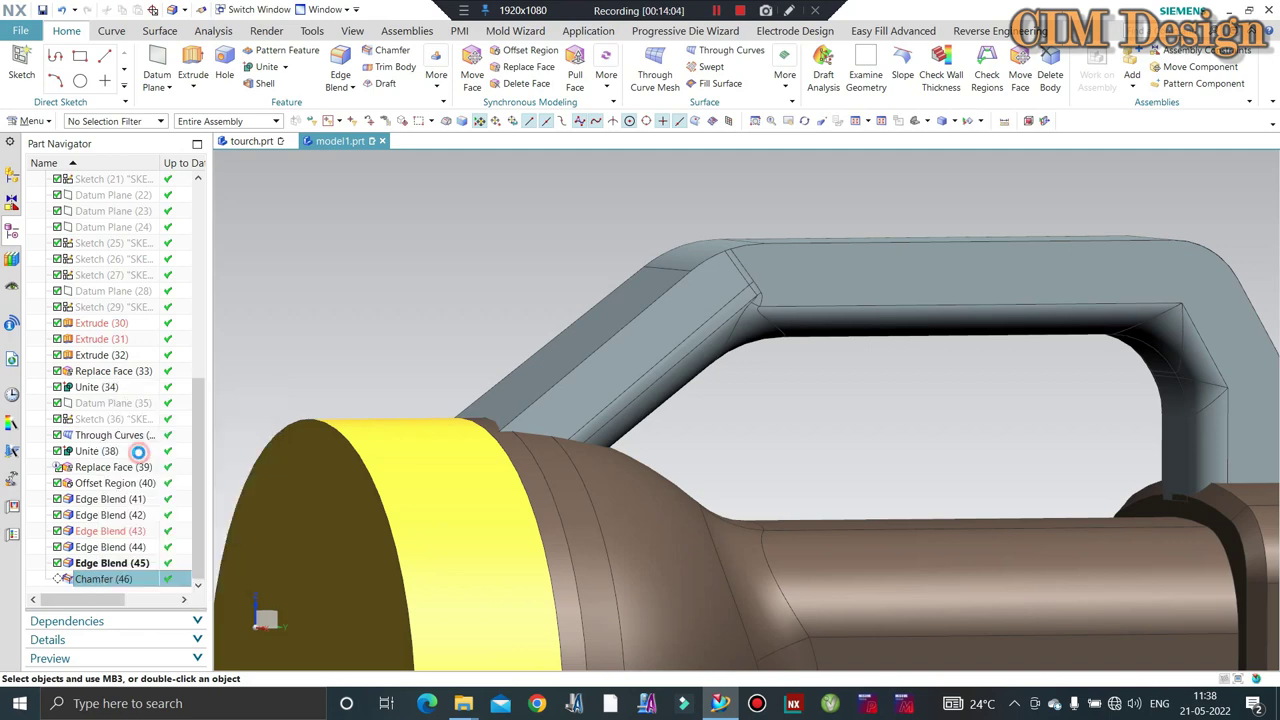
scroll(585, 262, "down", 4)
middle_click_drag(585, 262, 537, 277)
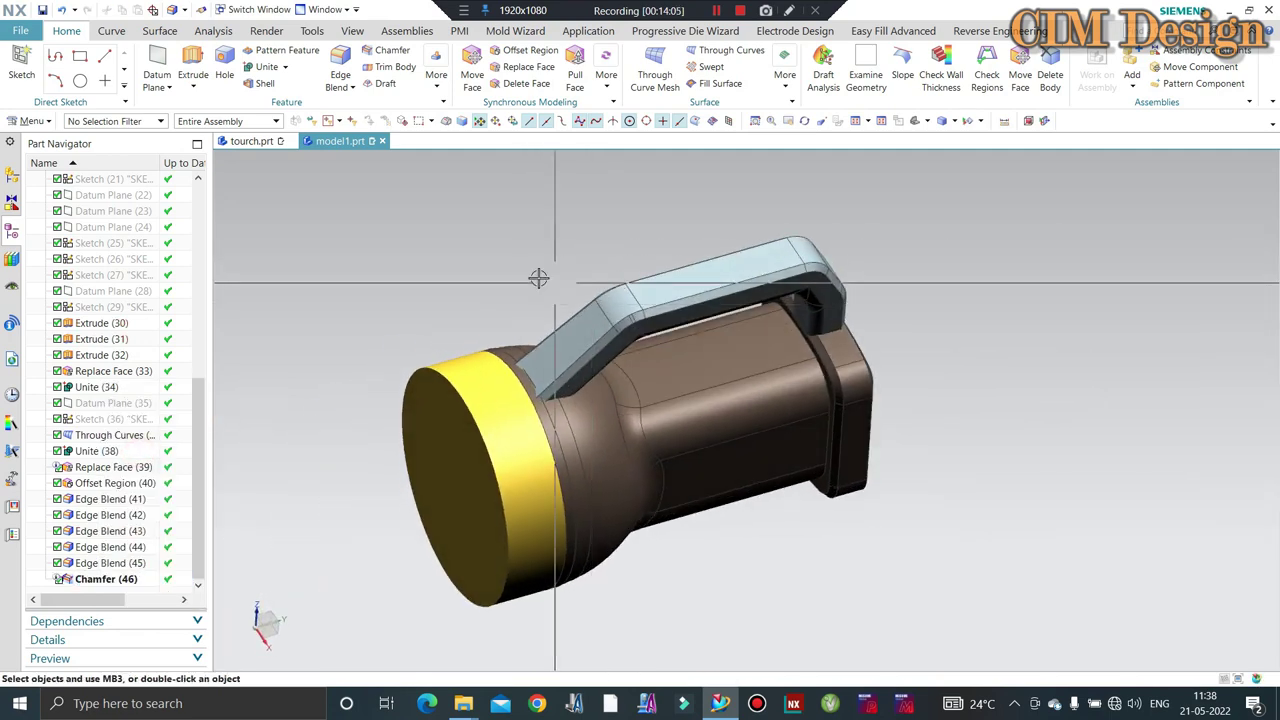
mouse_move(560, 134)
middle_mouse_down()
mouse_move(573, 186)
mouse_move(503, 194)
mouse_move(606, 214)
mouse_move(649, 251)
mouse_move(500, 180)
mouse_move(563, 217)
mouse_move(520, 205)
middle_mouse_up()
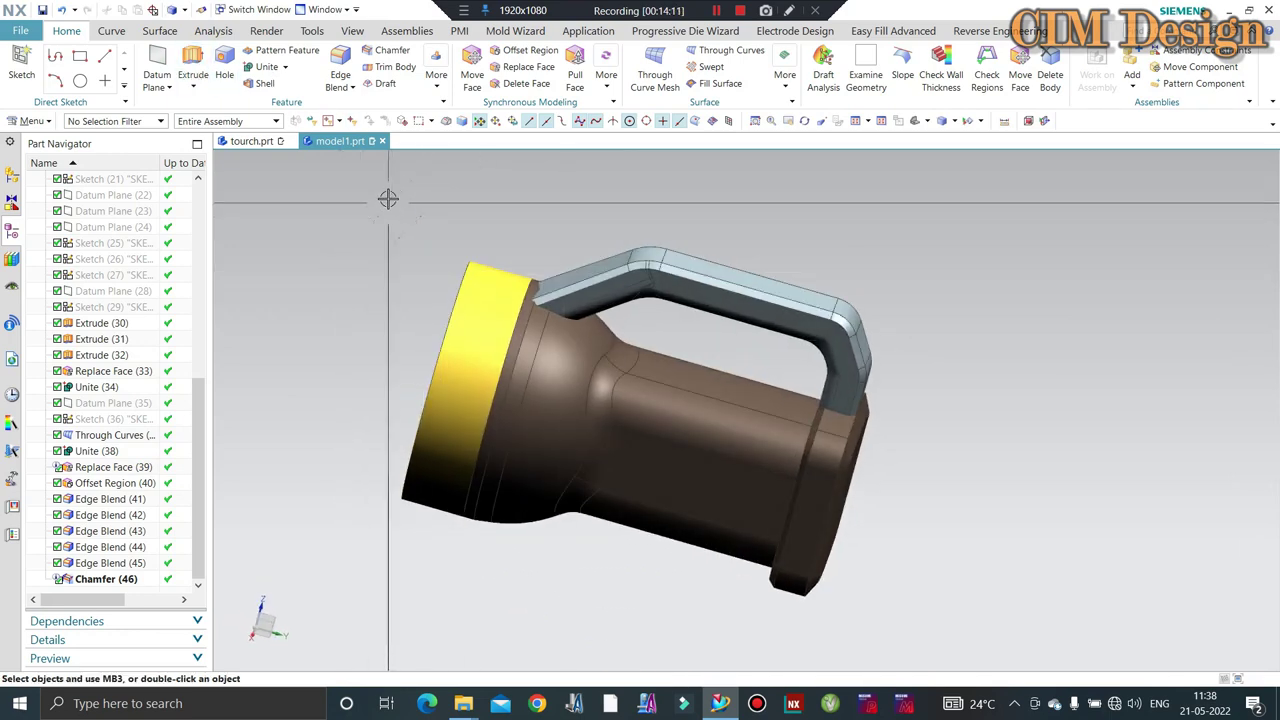
middle_click_drag(509, 240, 643, 226)
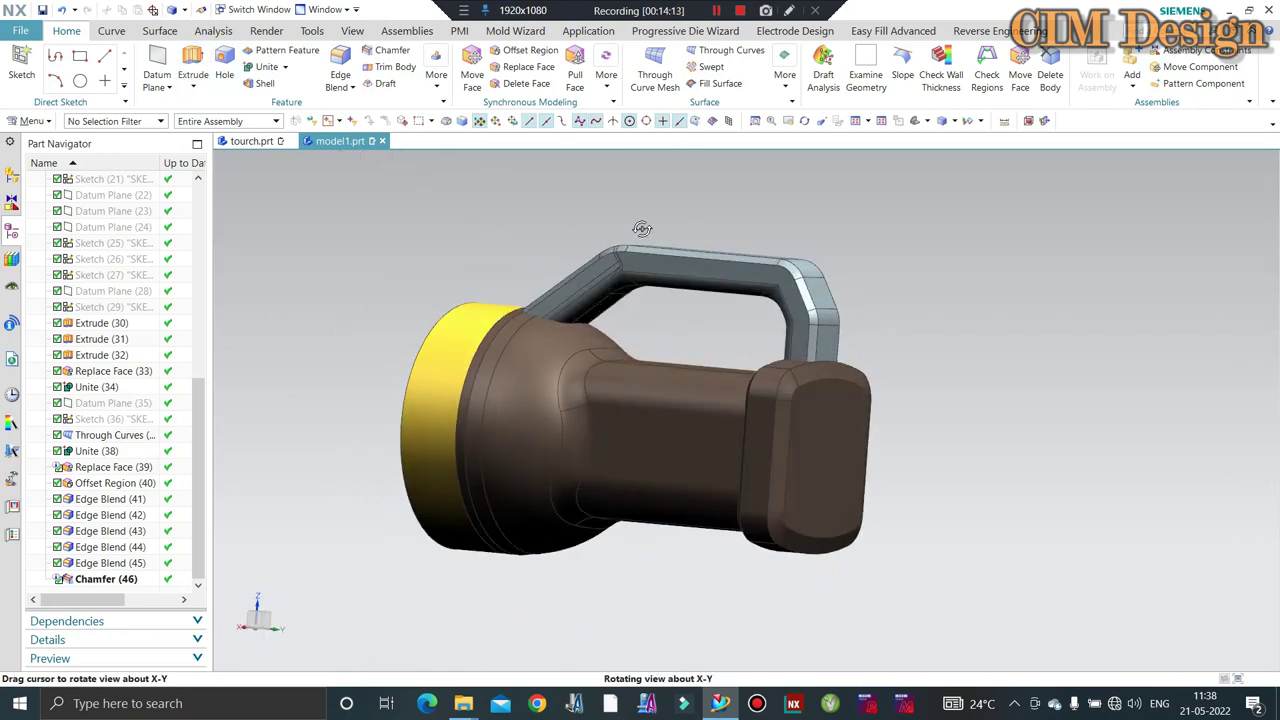
Unite the flashlight body (target) with the handle (tool) into one solid.
left_click(266, 67)
left_click(620, 420)
left_click(700, 285)
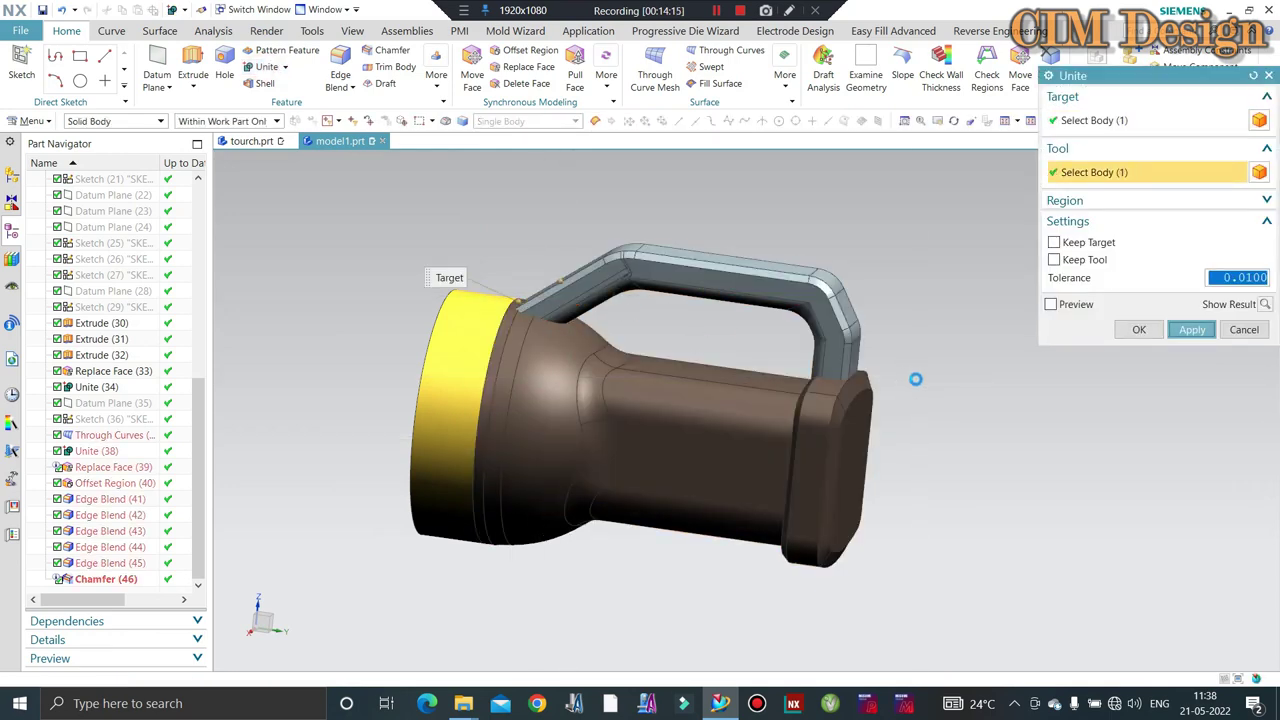
middle_click(931, 243)
mouse_move(966, 246)
middle_mouse_down()
mouse_move(836, 342)
mouse_move(960, 350)
mouse_move(780, 352)
middle_mouse_up()
scroll(1000, 350, "up", 5)
scroll(1009, 352, "up", 2)
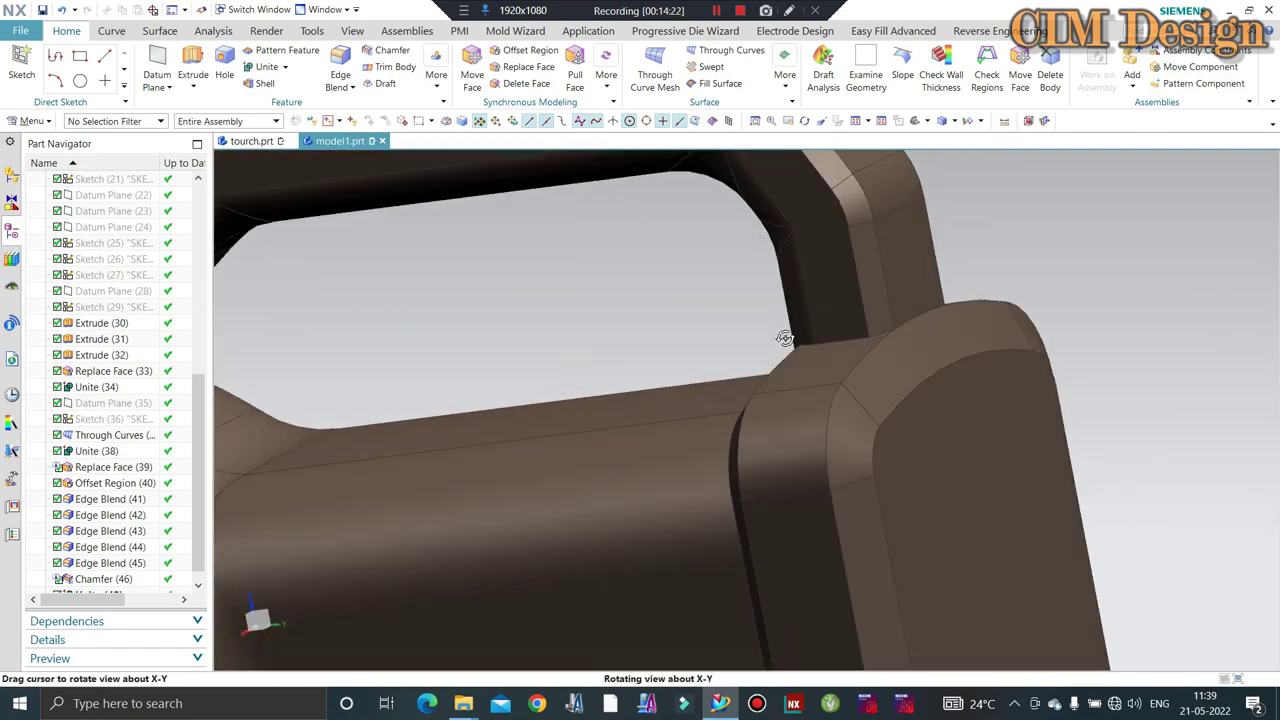
Orbit model1 around the handle-to-body junction to a straight side view.
mouse_move(875, 356)
middle_mouse_down()
mouse_move(919, 378)
mouse_move(737, 423)
mouse_move(570, 349)
mouse_move(540, 360)
middle_mouse_up()
scroll(871, 386, "down", 4)
scroll(737, 423, "down", 2)
scroll(540, 360, "up", 3)
scroll(520, 286, "down", 4)
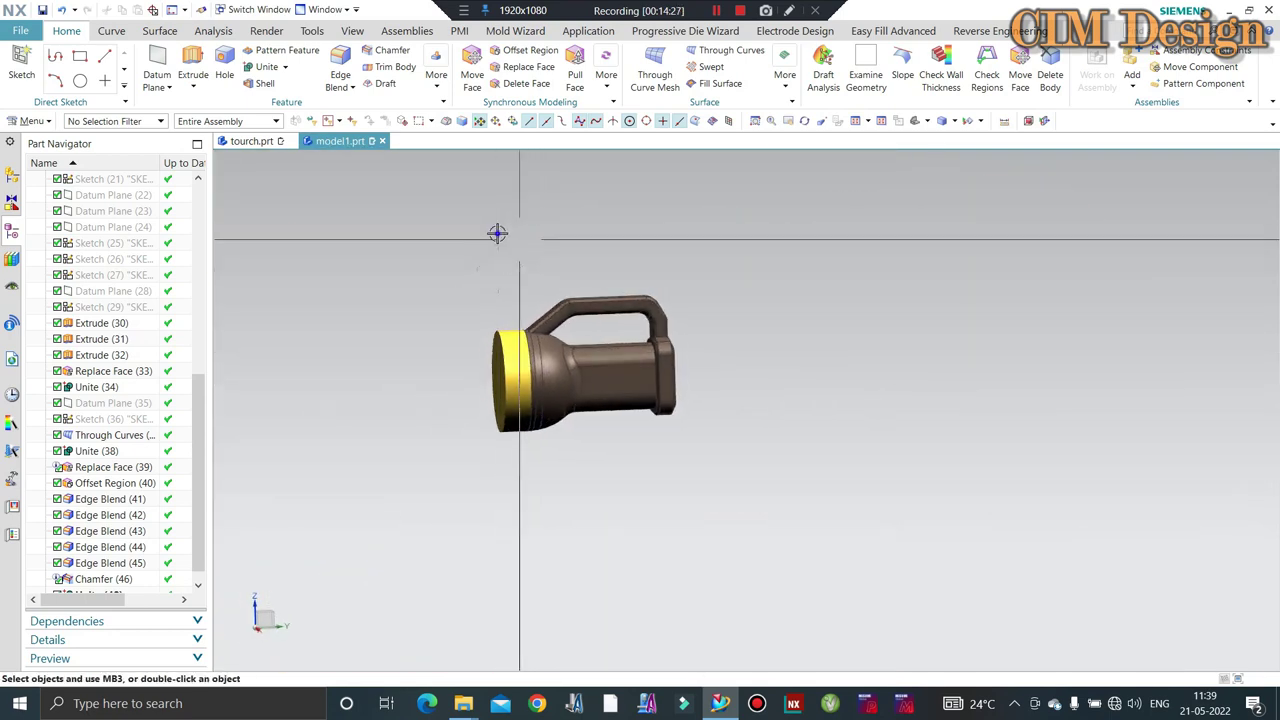
middle_click_drag(497, 233, 446, 346)
scroll(632, 330, "up", 2)
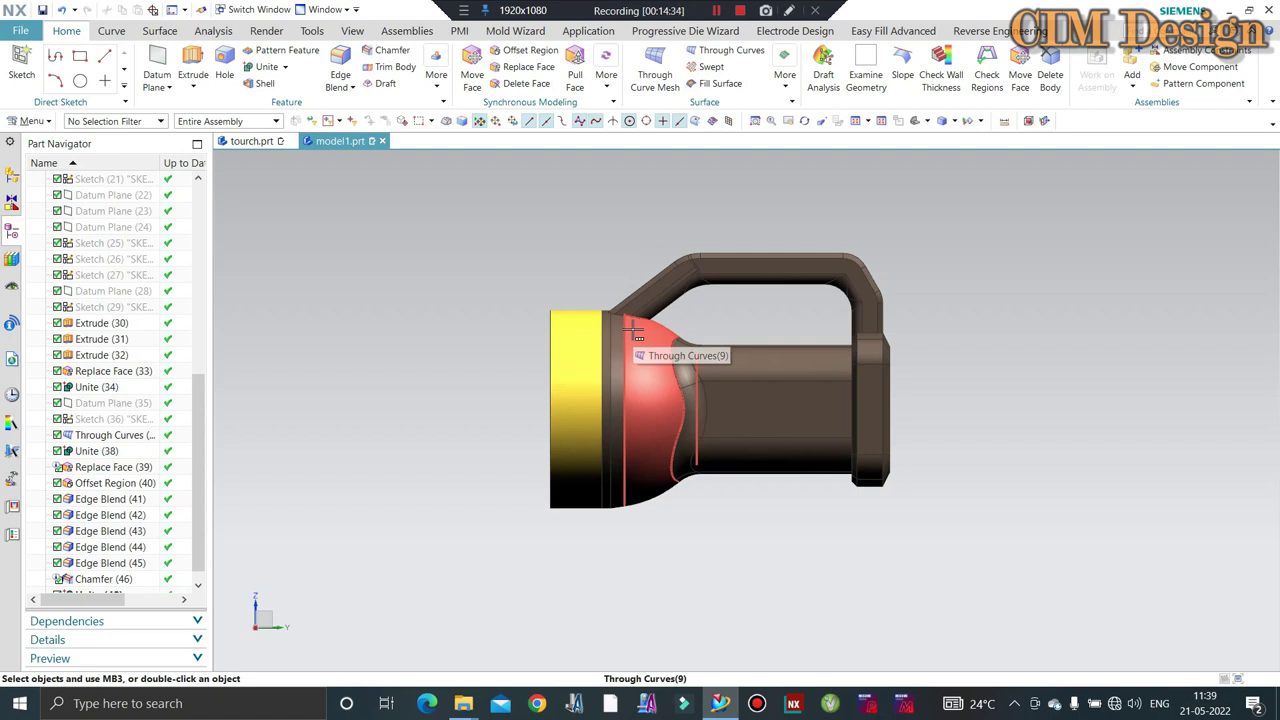
Switch to tourch.prt and view the reference torch in three-quarter view.
left_click(251, 141)
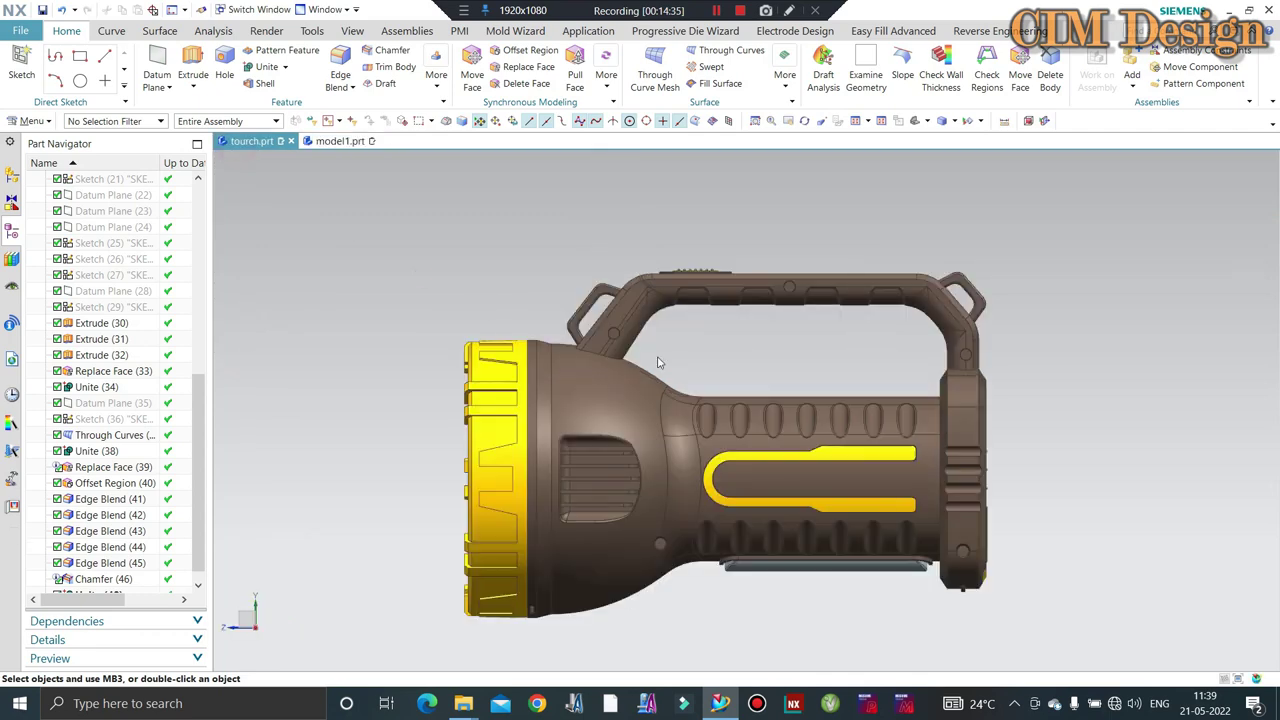
scroll(658, 362, "up", 2)
mouse_move(658, 362)
middle_mouse_down()
mouse_move(912, 385)
mouse_move(735, 288)
mouse_move(657, 214)
mouse_move(676, 203)
middle_mouse_up()
scroll(912, 385, "down", 3)
scroll(850, 380, "up", 3)
scroll(735, 288, "down", 1)
scroll(735, 288, "down", 2)
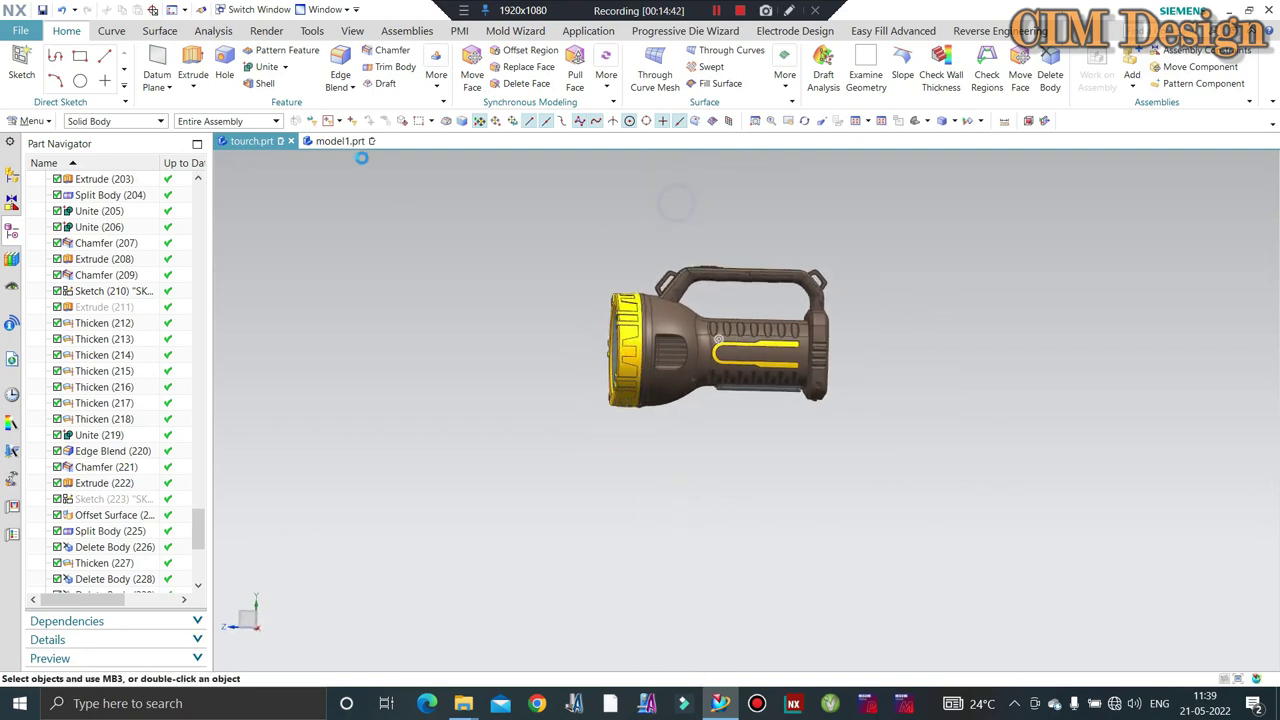
Return to model1.prt and rotate it into a 3-D view.
left_click(340, 141)
scroll(703, 248, "up", 2)
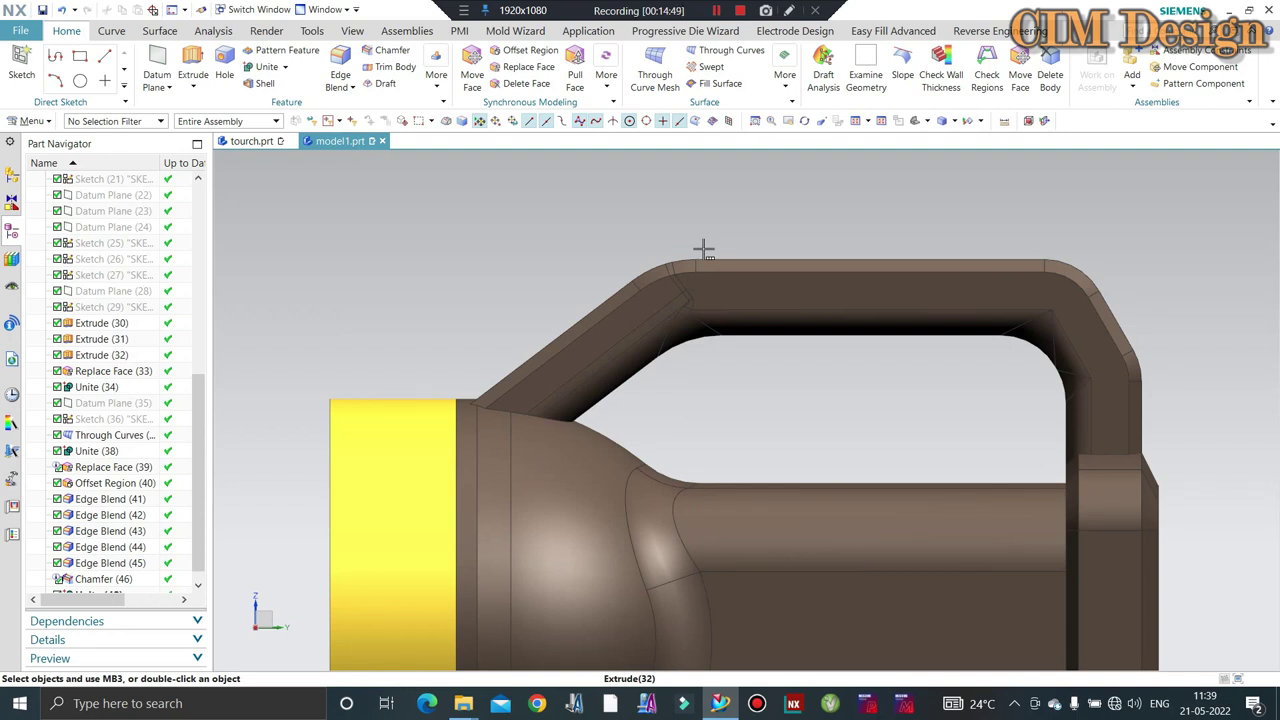
scroll(703, 248, "down", 2)
scroll(705, 286, "down", 2)
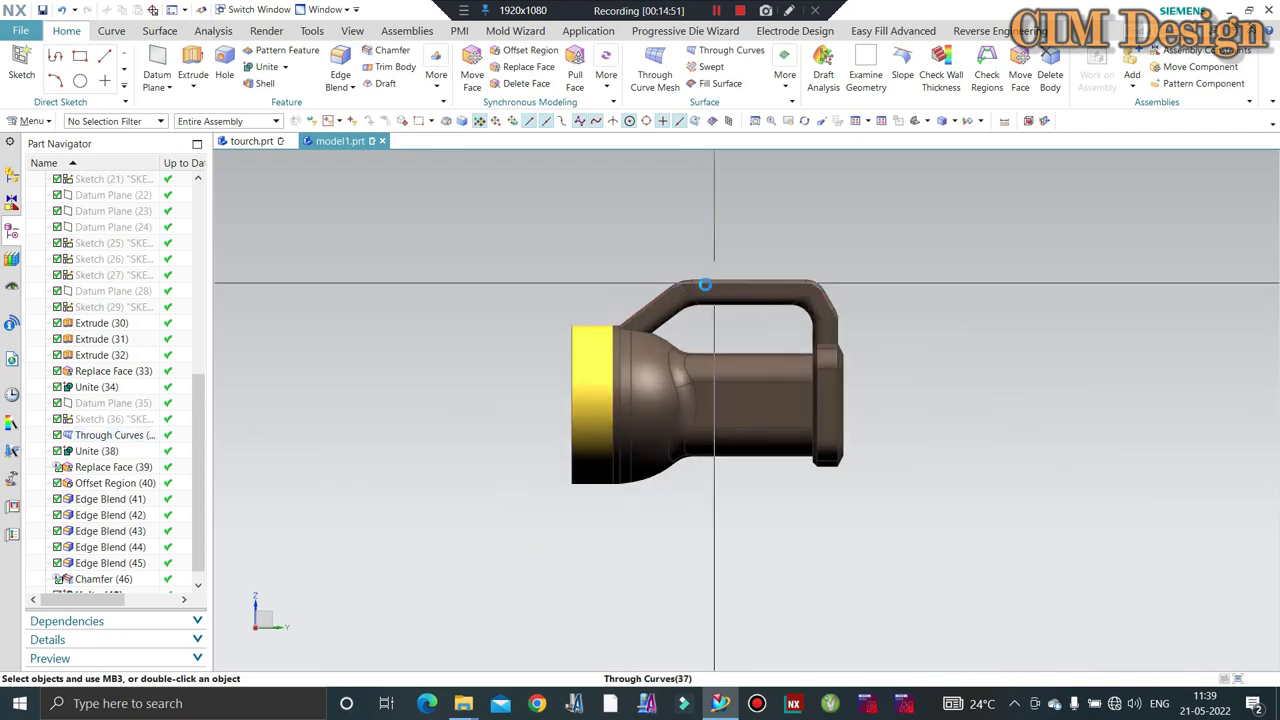
middle_click_drag(705, 286, 690, 242)
scroll(690, 242, "up", 4)
Roll model1 back to the yellow cylinder, then inspect the reference torch's bezel in tourch.prt.
double_click(690, 242)
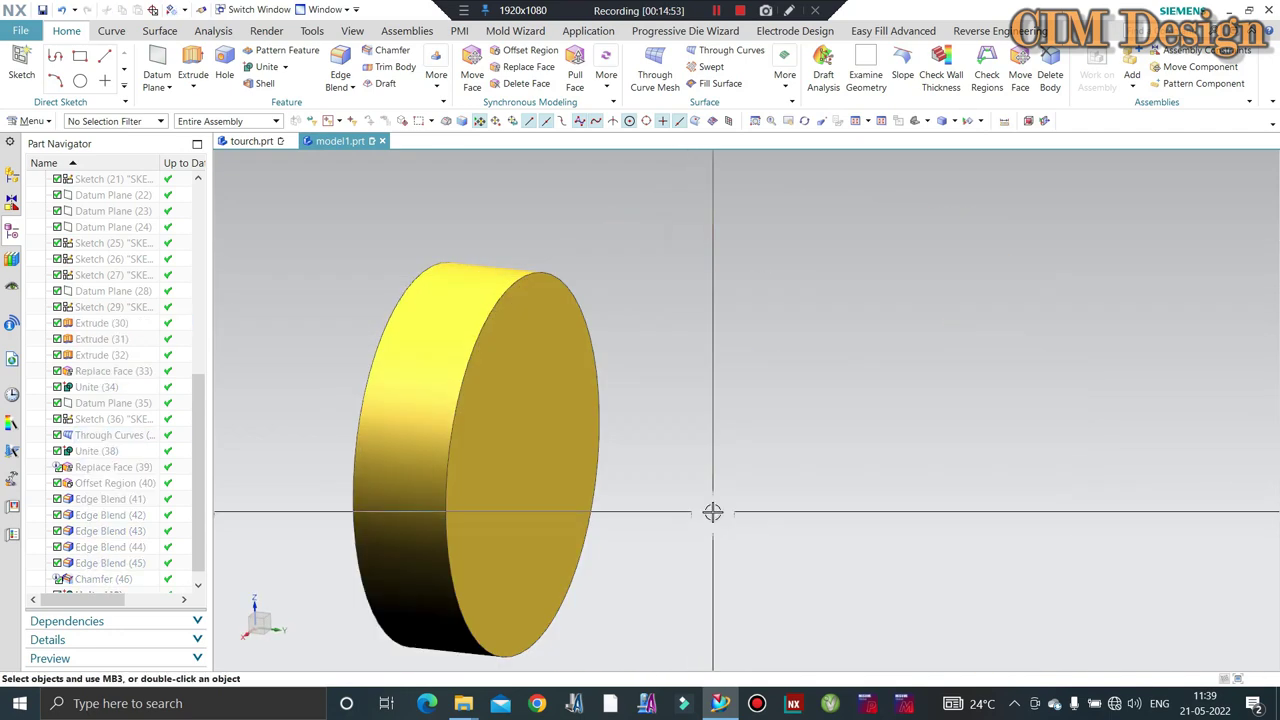
scroll(726, 298, "down", 1)
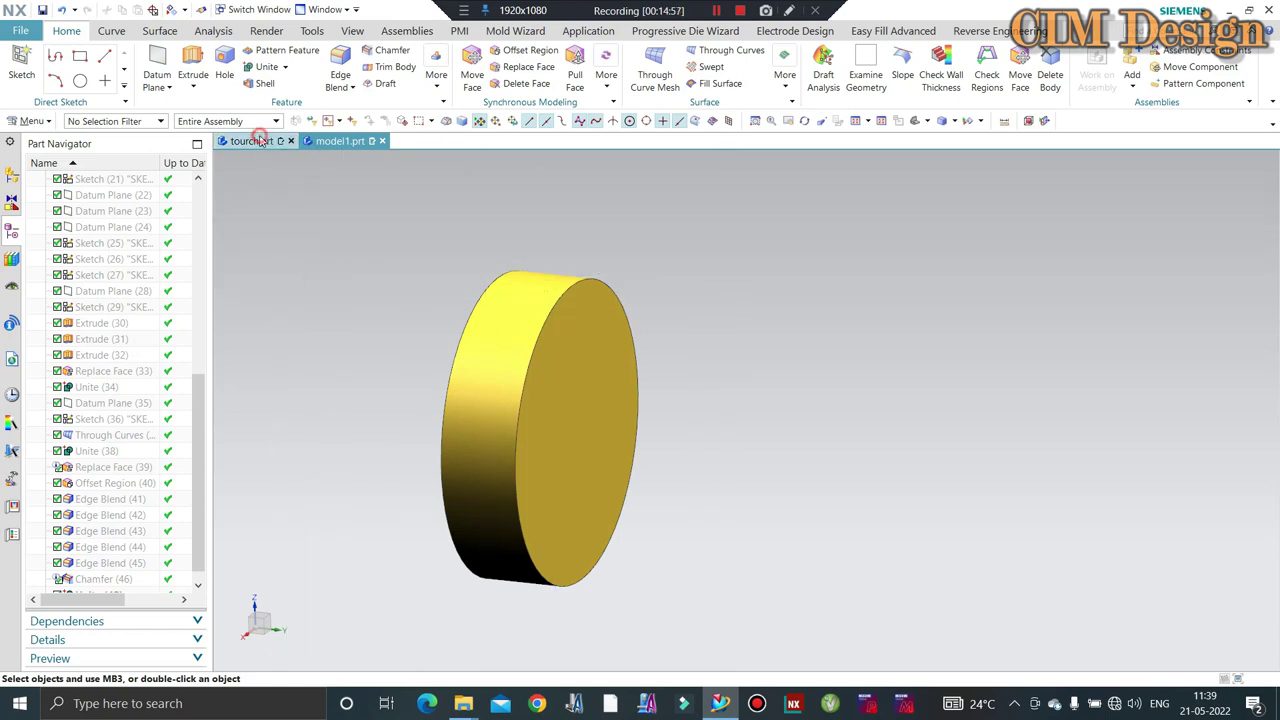
left_click(250, 141)
scroll(680, 375, "up", 3)
middle_click_drag(609, 306, 598, 286)
scroll(598, 286, "up", 3)
scroll(597, 285, "up", 2)
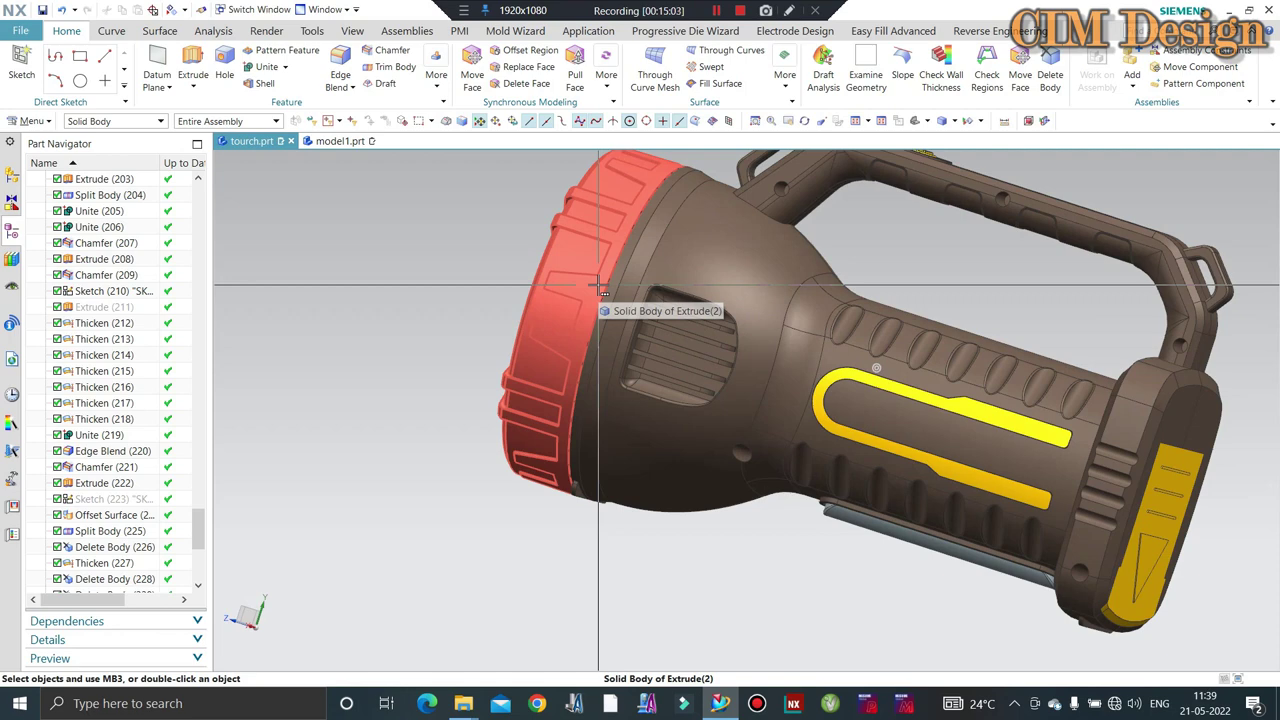
scroll(615, 300, "down", 3)
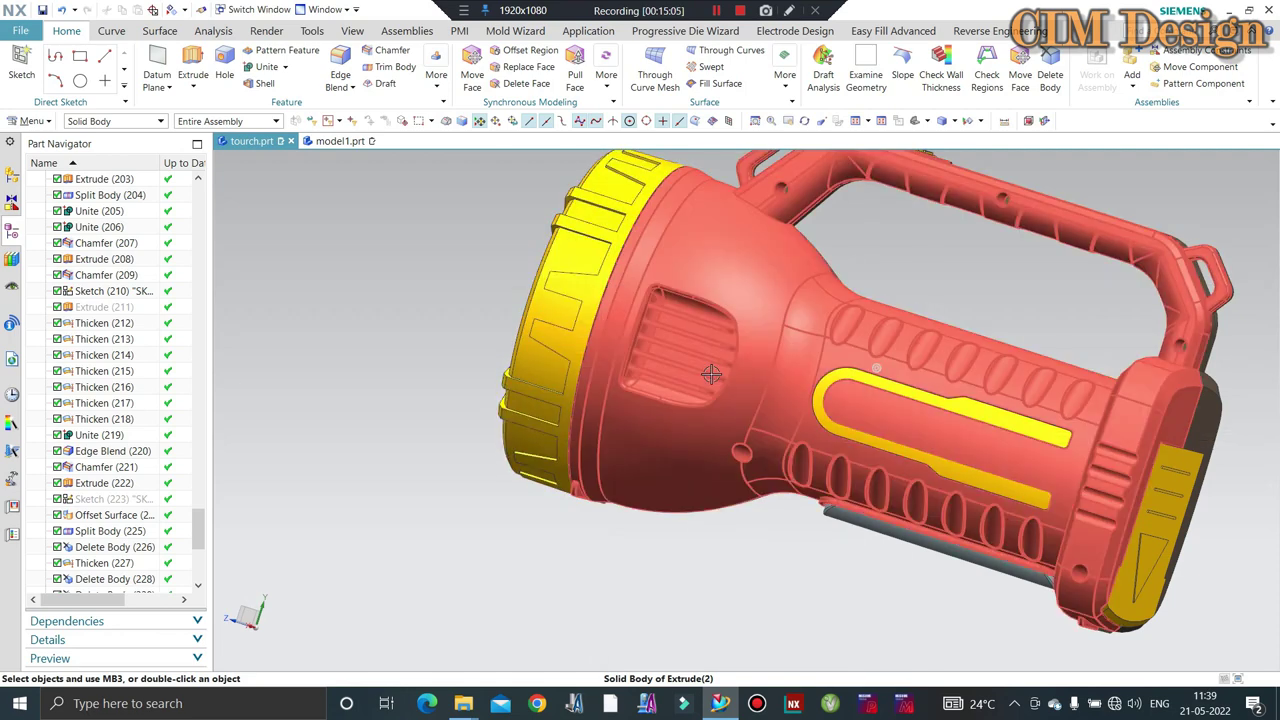
scroll(508, 237, "down", 2)
mouse_move(508, 237)
middle_mouse_down()
mouse_move(526, 277)
mouse_move(576, 219)
middle_mouse_up()
Return to model1.prt showing only the yellow front cylinder.
scroll(614, 206, "up", 3)
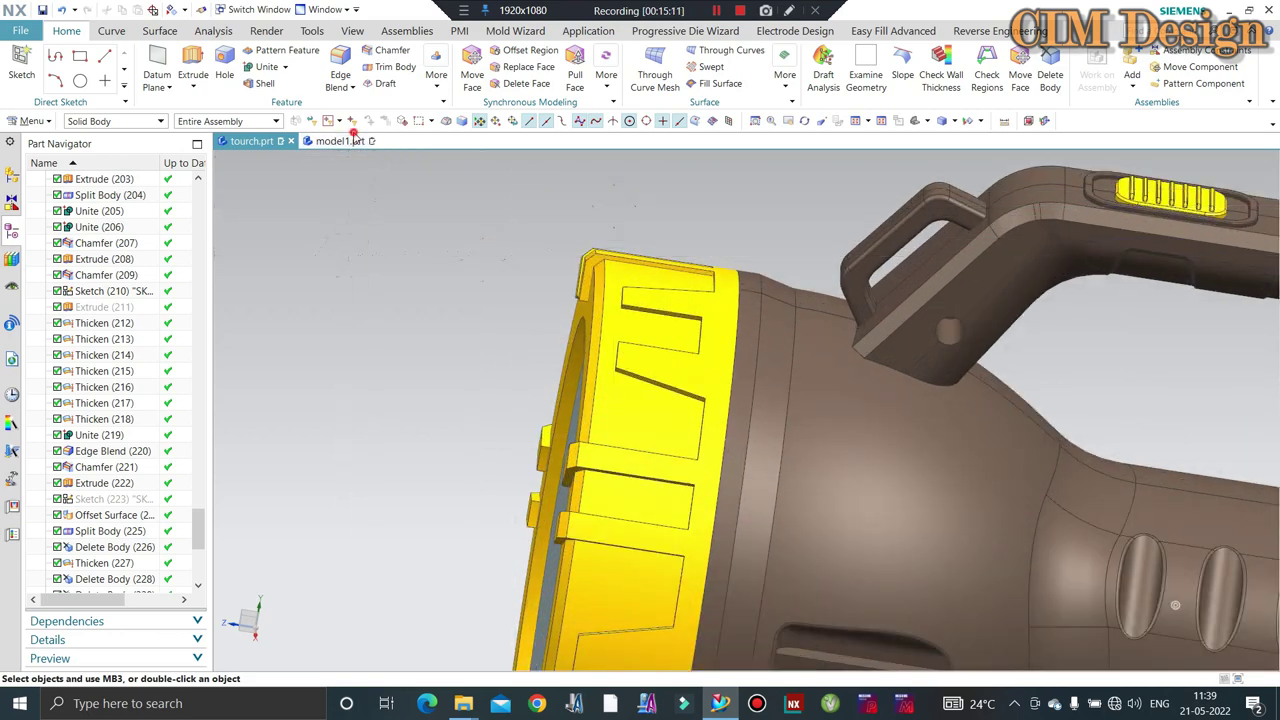
left_click(336, 148)
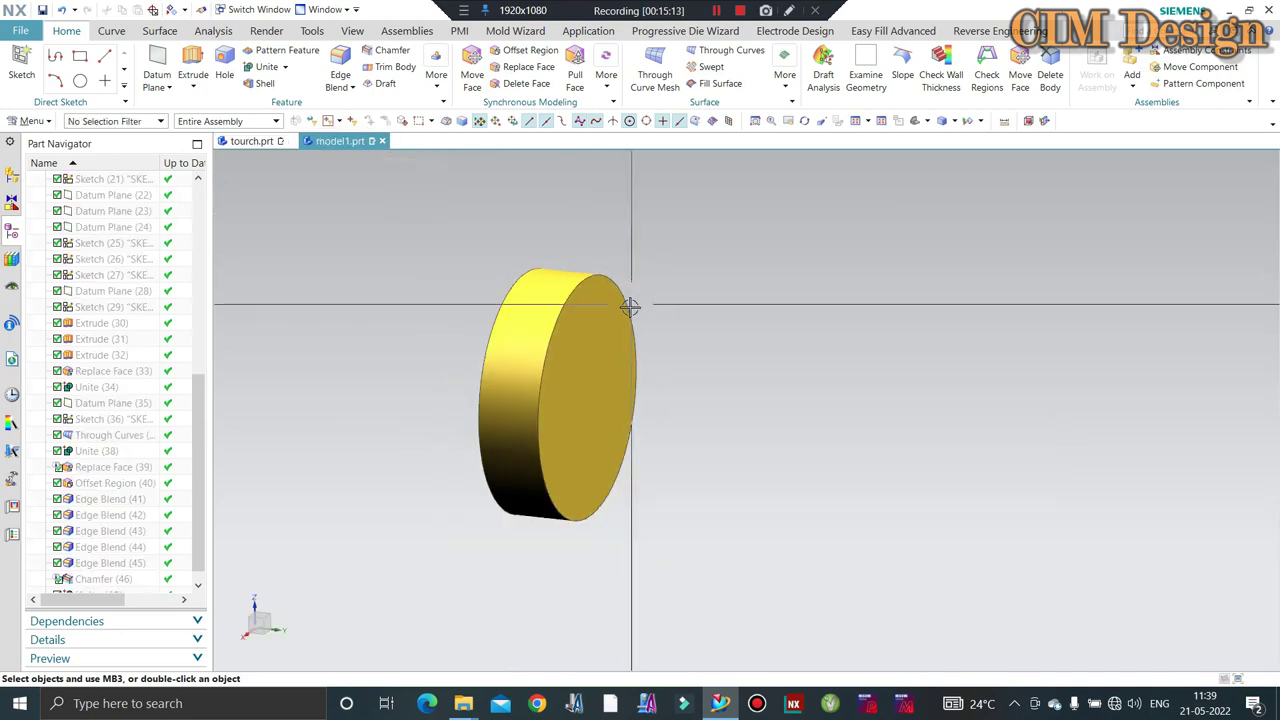
scroll(530, 345, "up", 2)
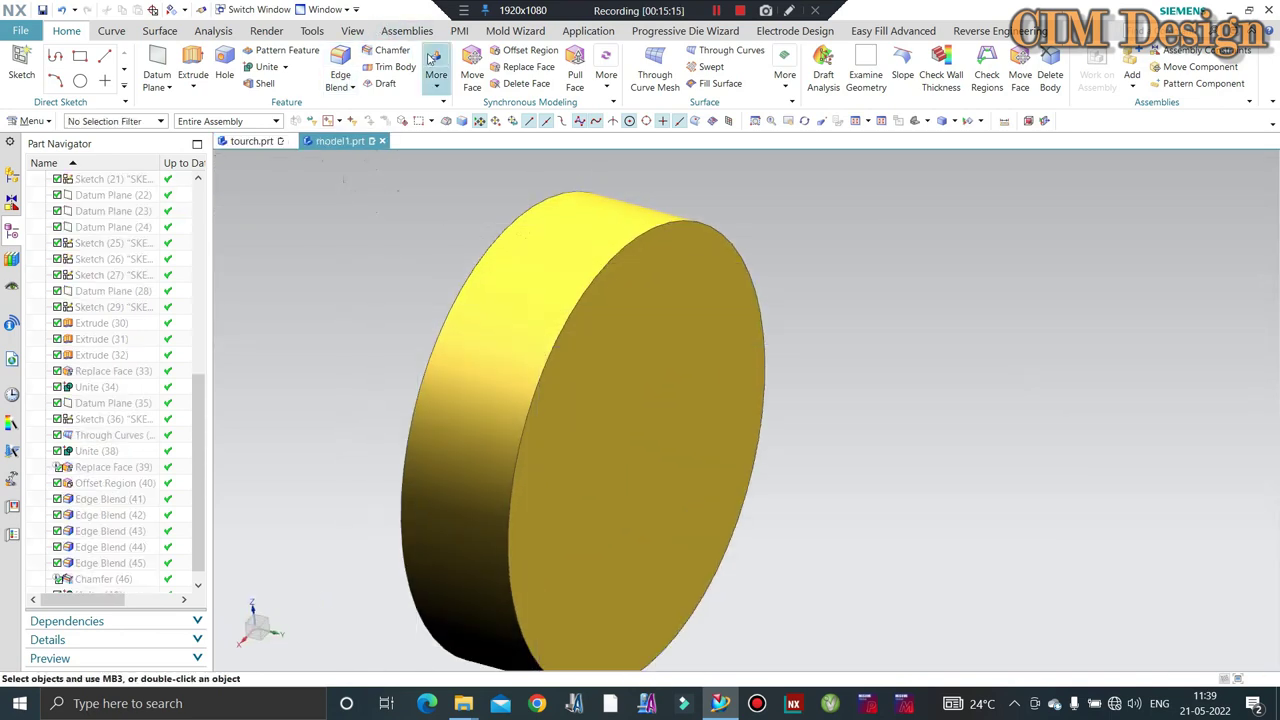
Hollow the yellow cylinder with a 1.5 mm Shell, removing its front face.
left_click(265, 83)
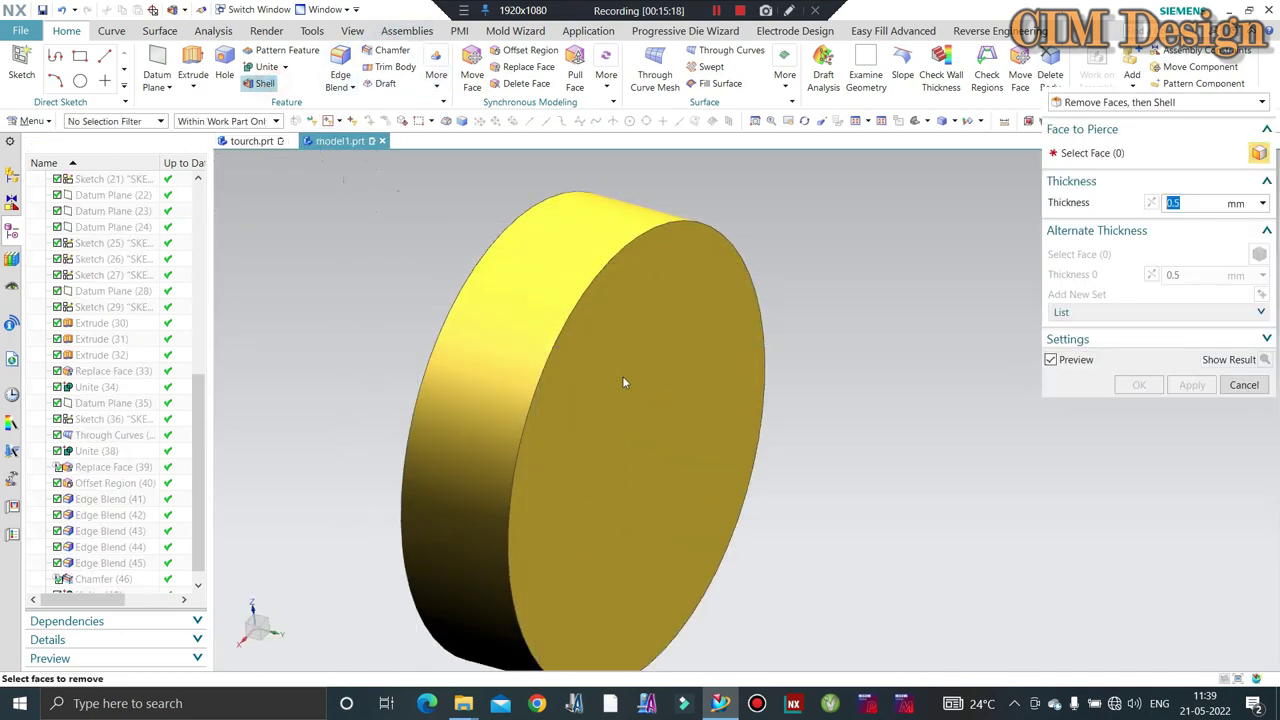
left_click(624, 377)
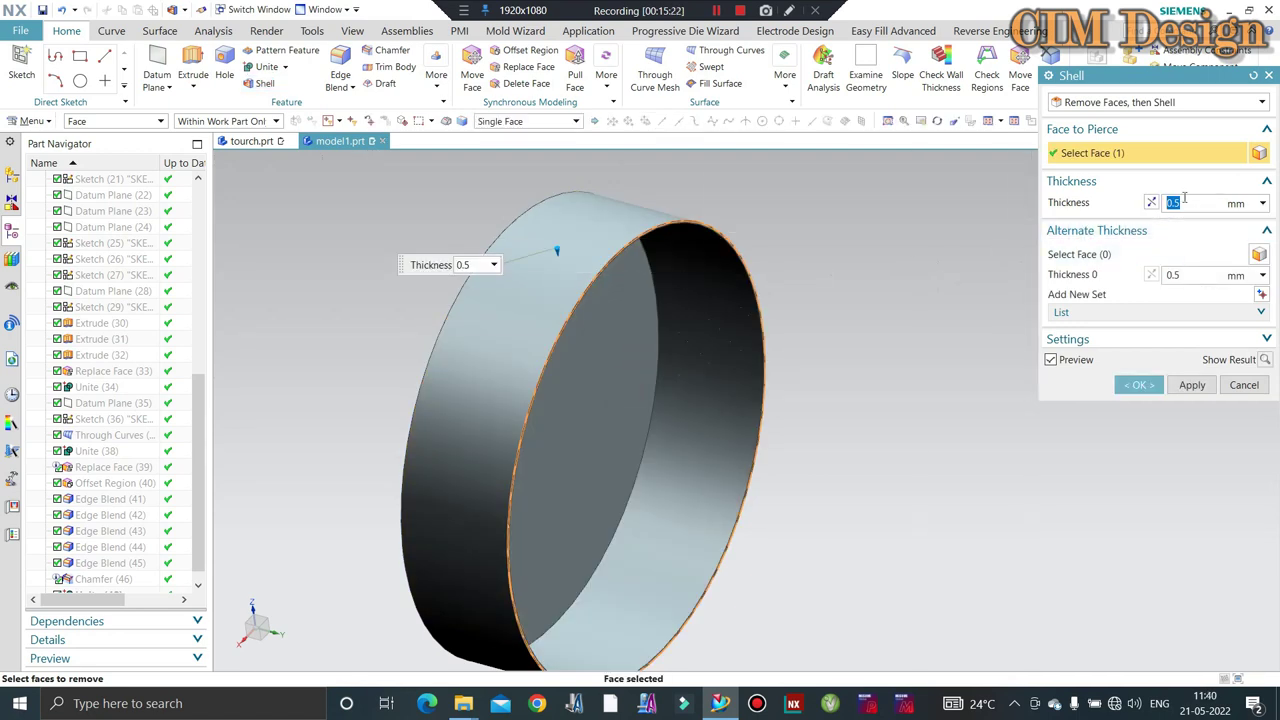
type("1")
key("Return")
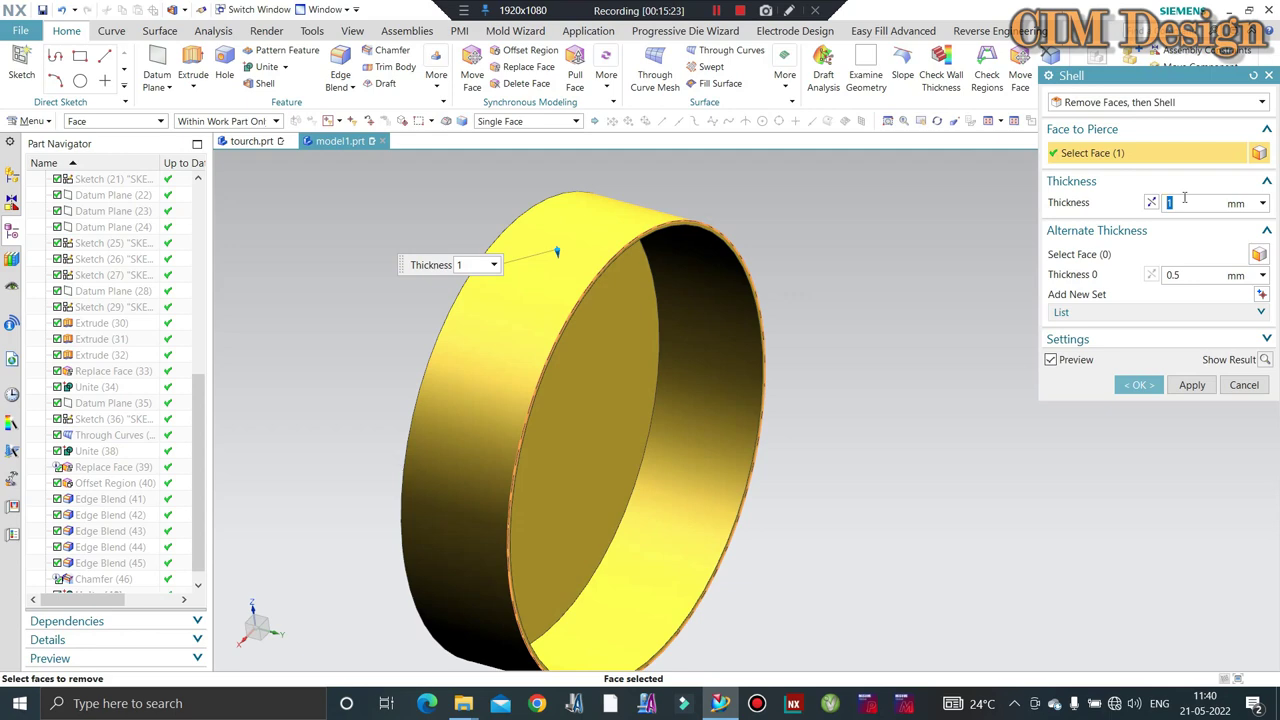
key("Return")
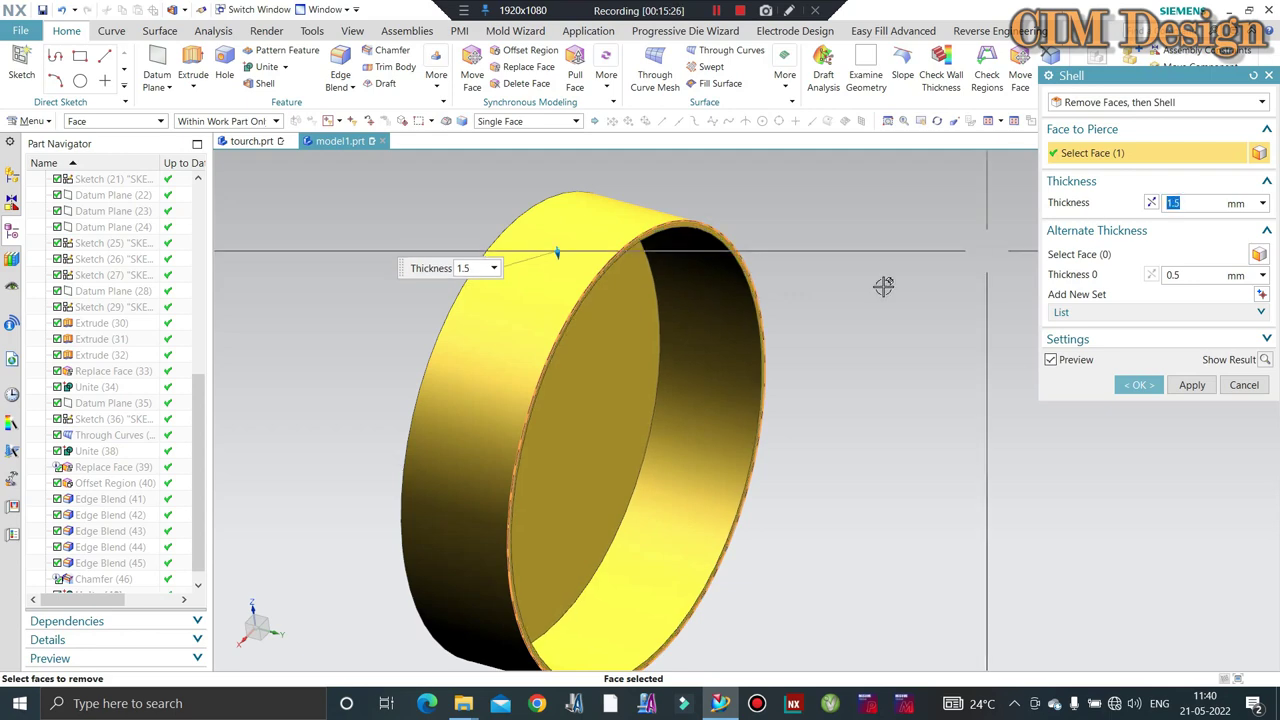
scroll(654, 217, "up", 2)
scroll(980, 277, "up", 2)
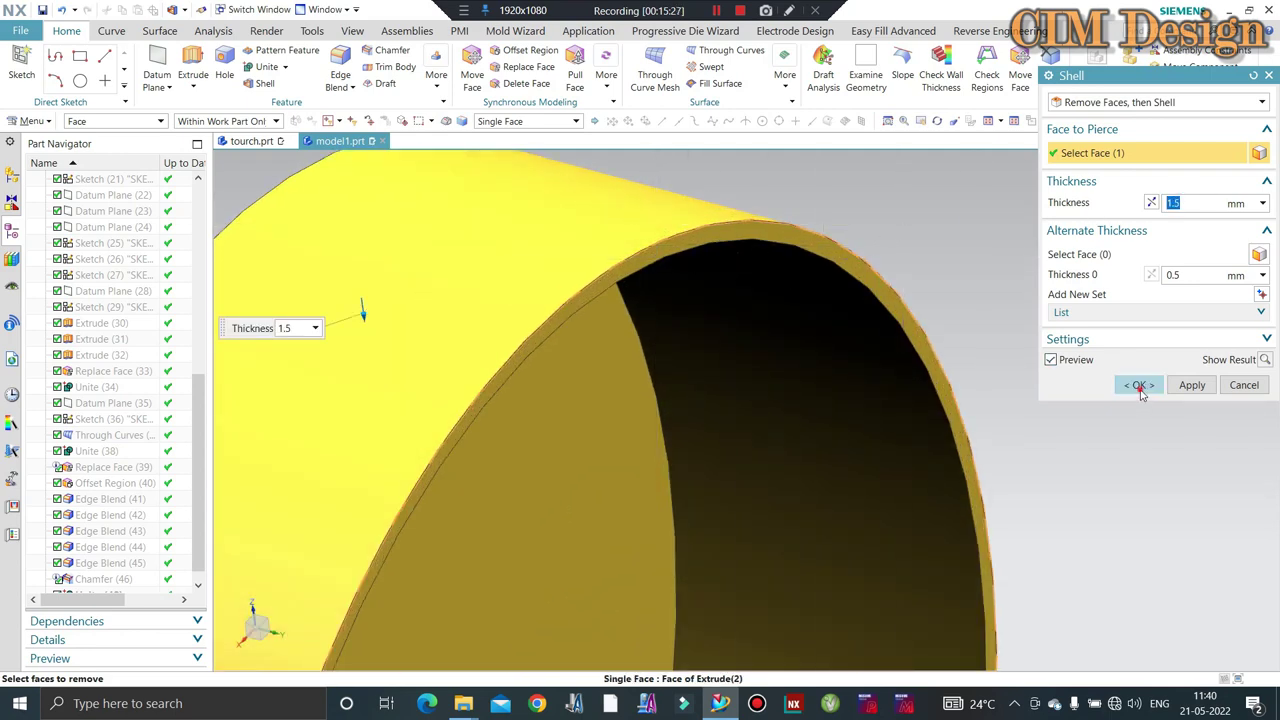
left_click(1141, 388)
Rotate the ring face-on and pick Shell (49) in the Part Navigator for deletion.
scroll(657, 289, "down", 3)
mouse_move(657, 289)
middle_mouse_down()
mouse_move(760, 291)
mouse_move(781, 306)
mouse_move(717, 306)
mouse_move(751, 294)
mouse_move(740, 291)
middle_mouse_up()
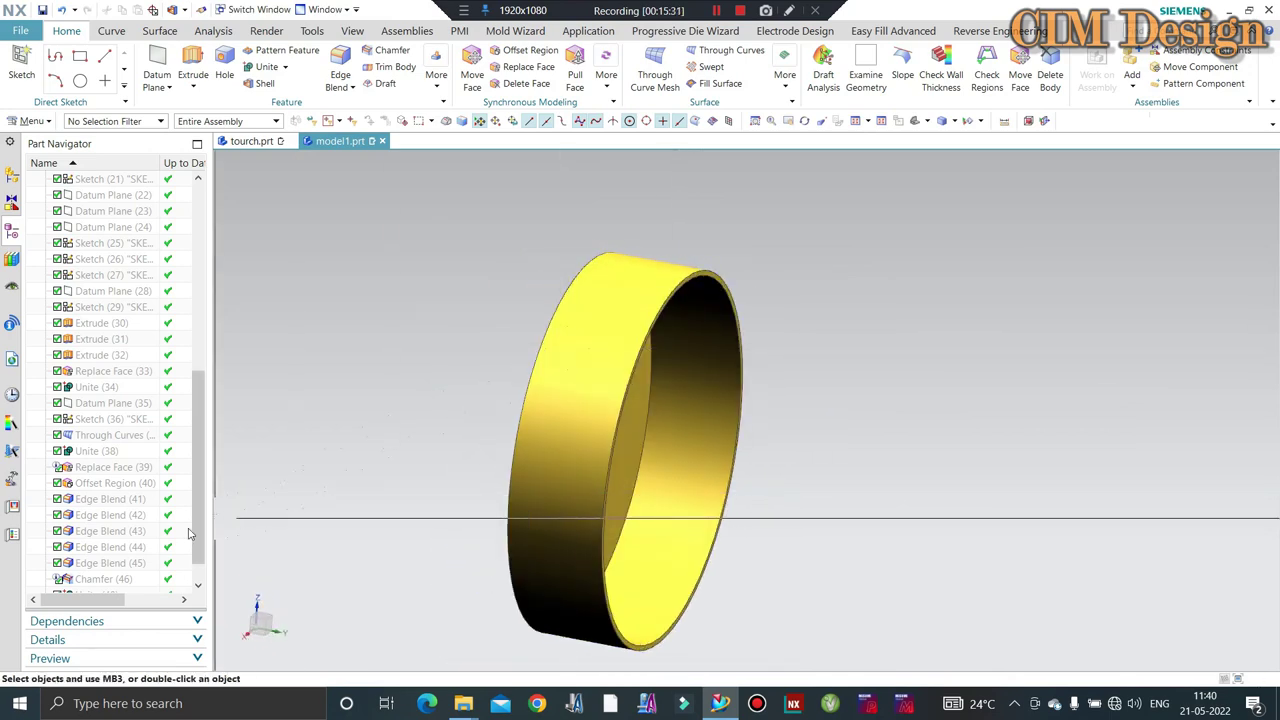
scroll(190, 540, "down", 1)
left_click(128, 578)
right_click(128, 578)
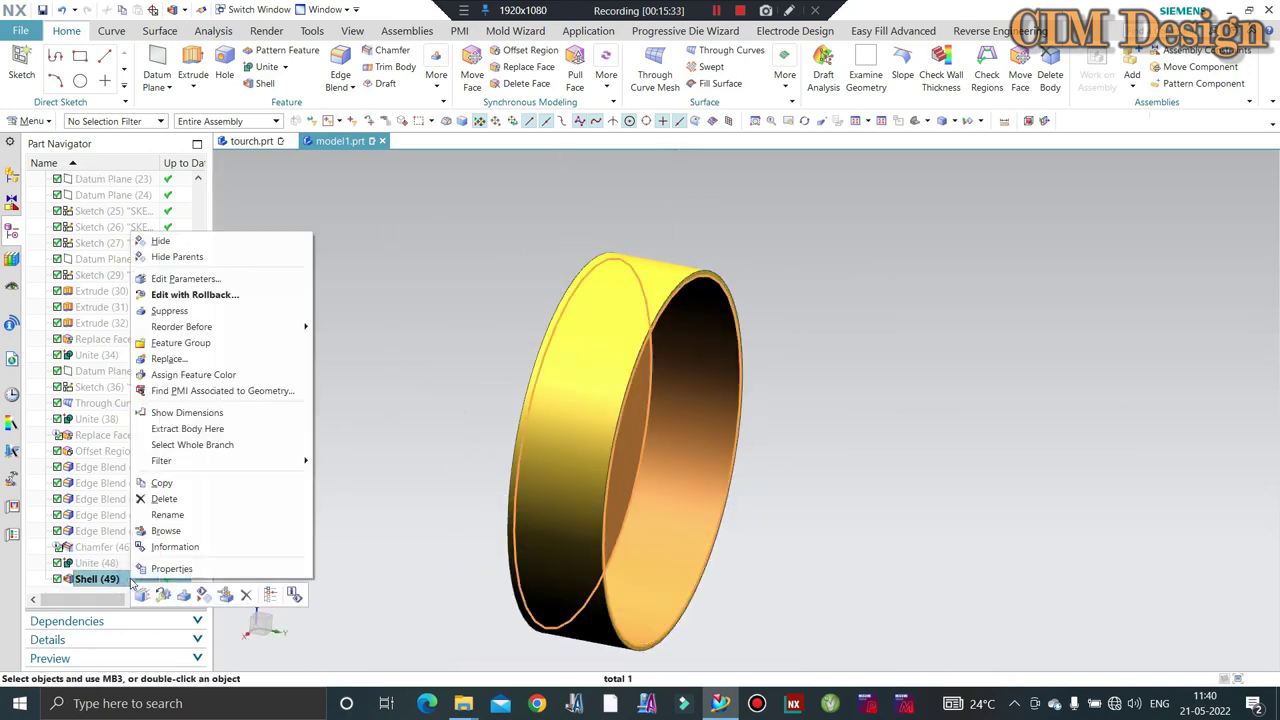
Delete Shell (49) and chamfer the cylinder's front circular edge.
left_click(164, 498)
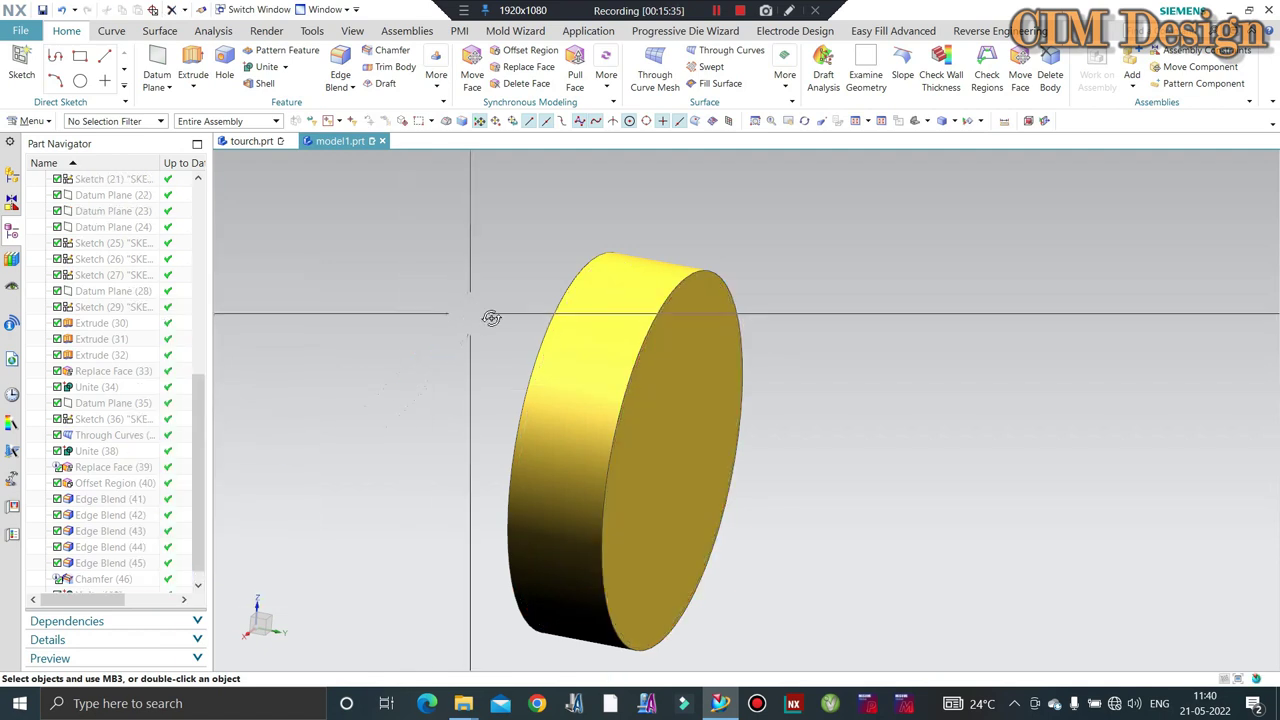
middle_click_drag(491, 318, 560, 318)
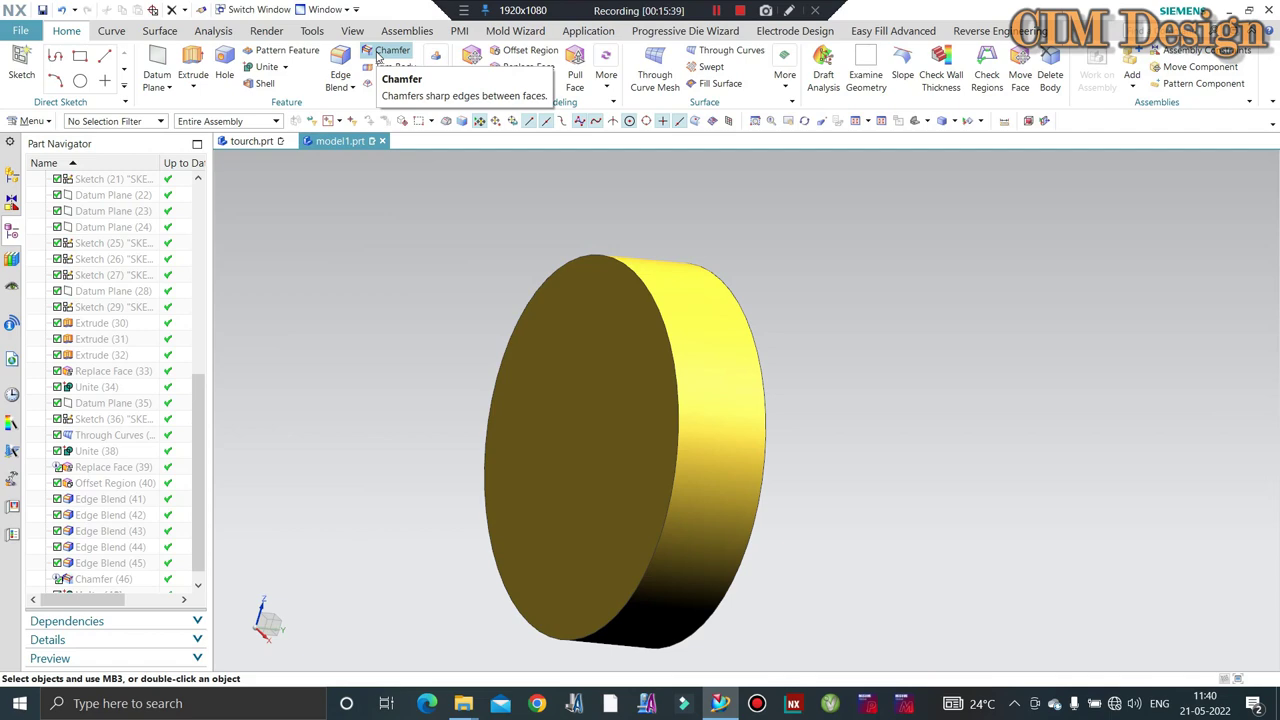
left_click(378, 57)
left_click(660, 303)
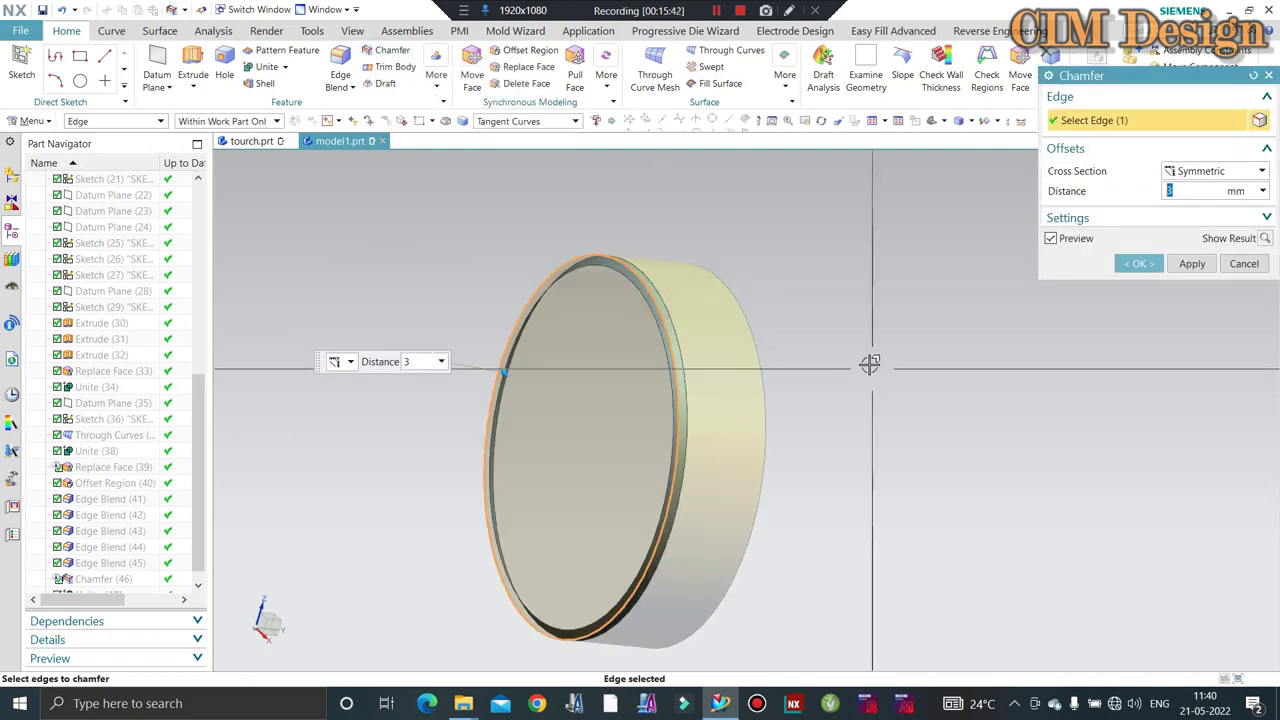
left_click(1138, 263)
Edit the rim chamfer to a 2 mm distance and orbit toward the front face.
middle_click_drag(866, 251, 886, 203)
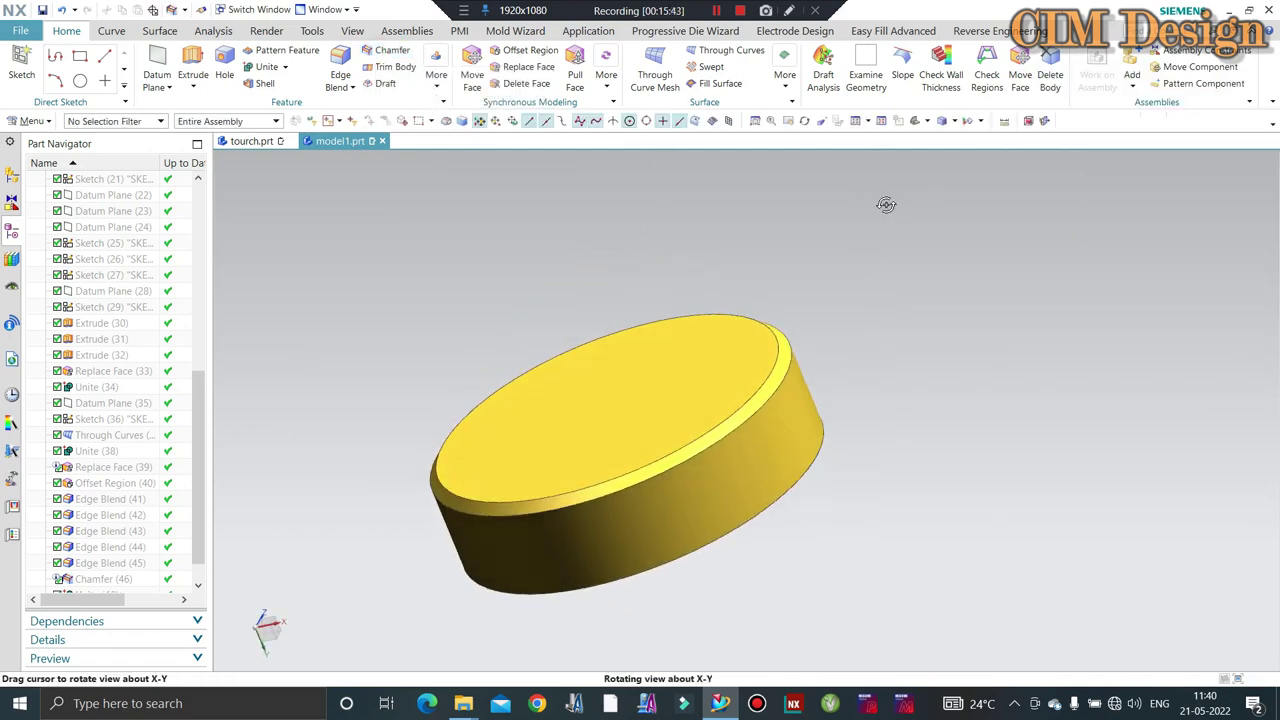
scroll(88, 598, "down", 1)
double_click(100, 579)
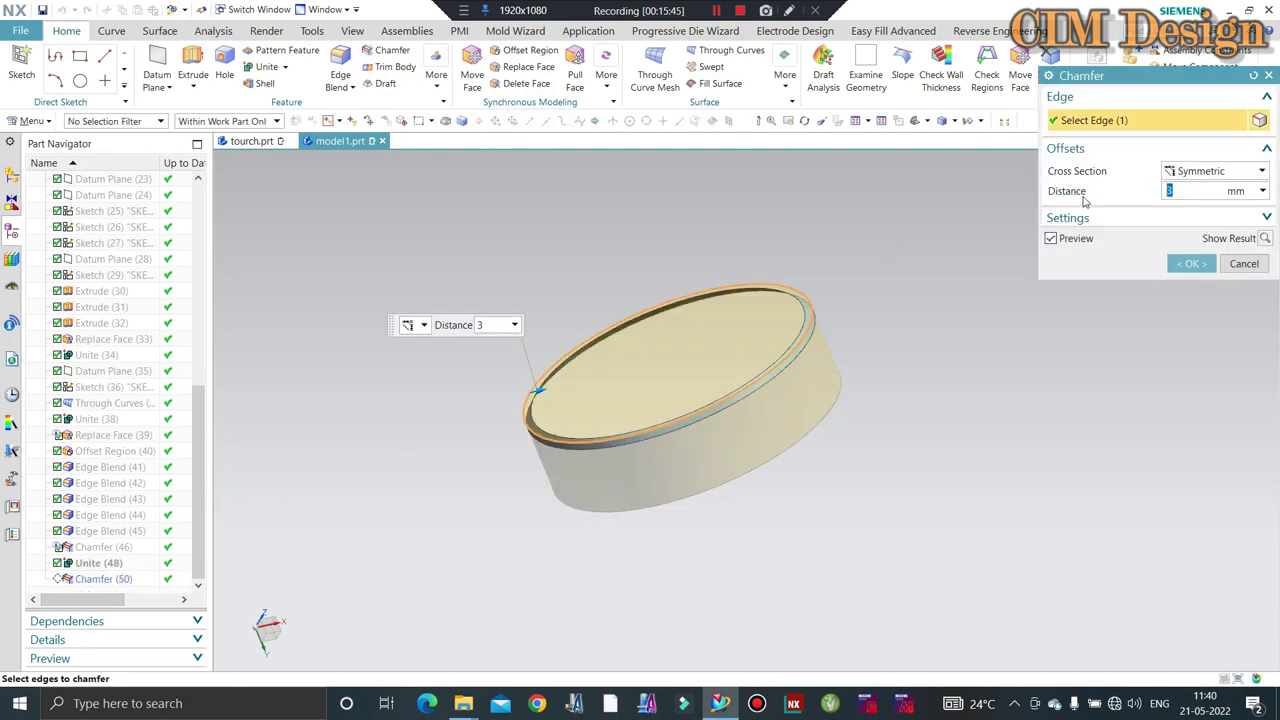
type("2")
key("Return")
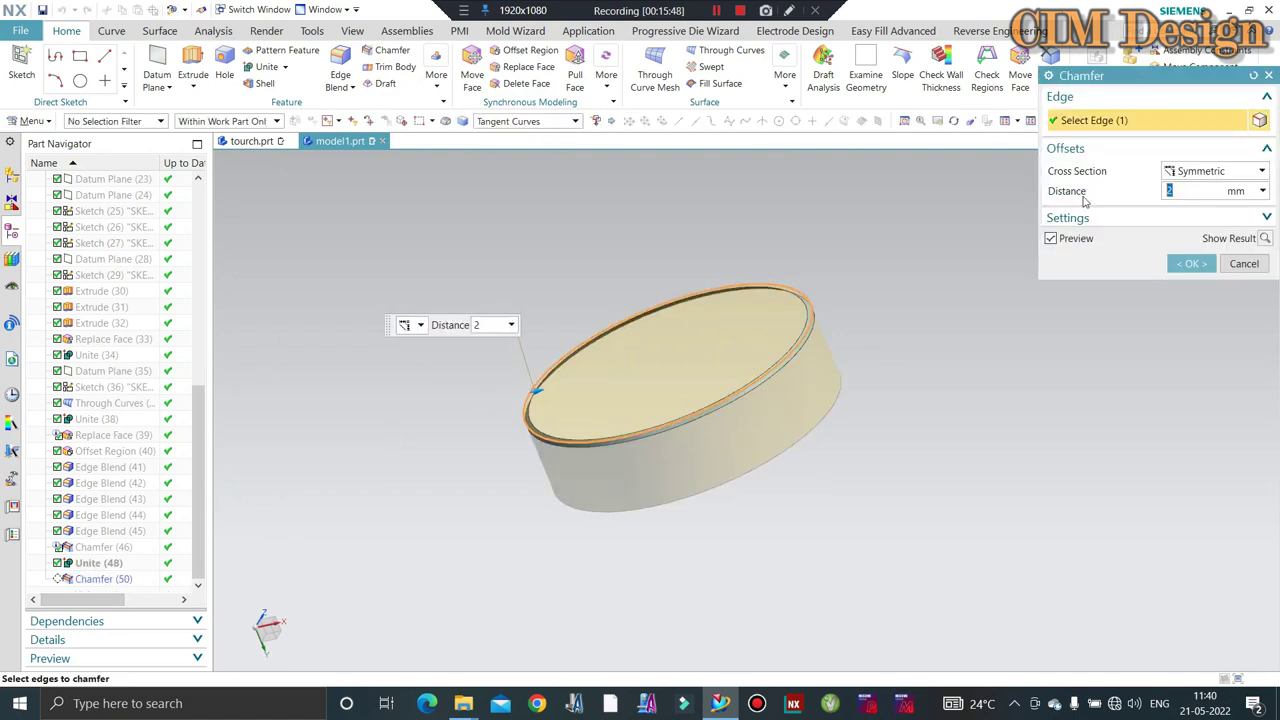
middle_click(580, 284)
mouse_move(589, 271)
middle_mouse_down()
mouse_move(638, 232)
mouse_move(592, 240)
middle_mouse_up()
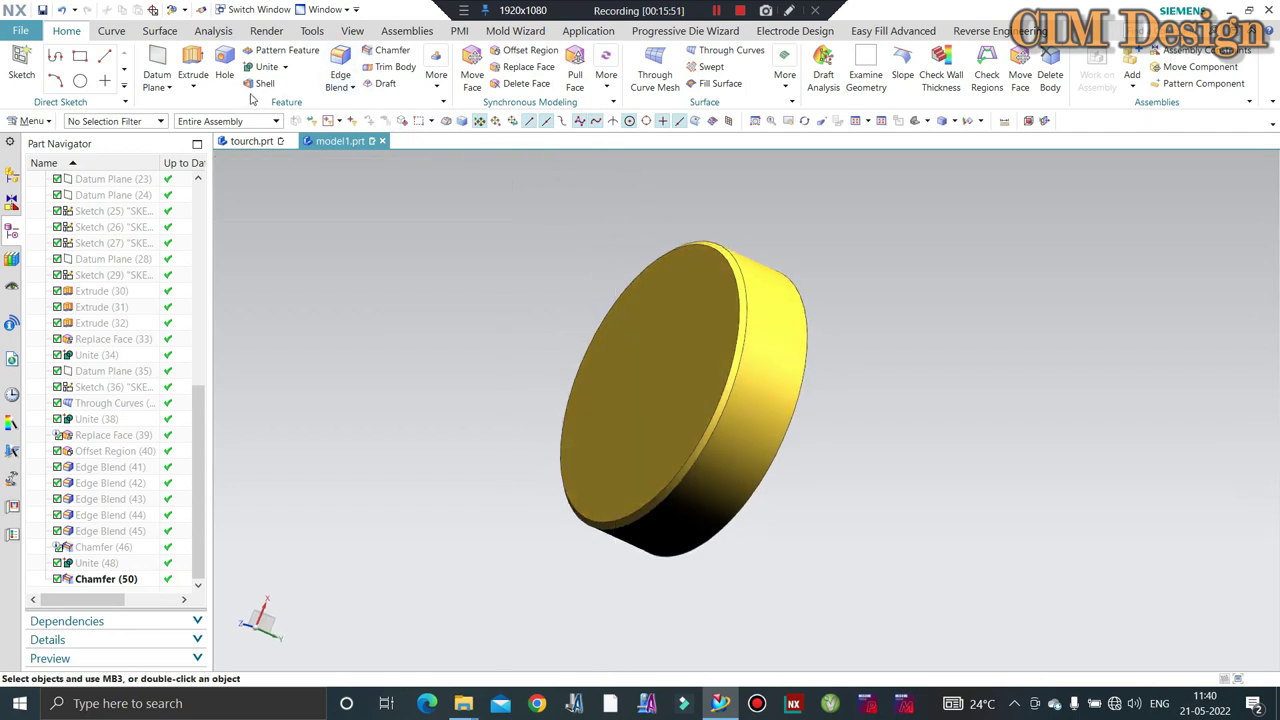
middle_click_drag(951, 306, 903, 269)
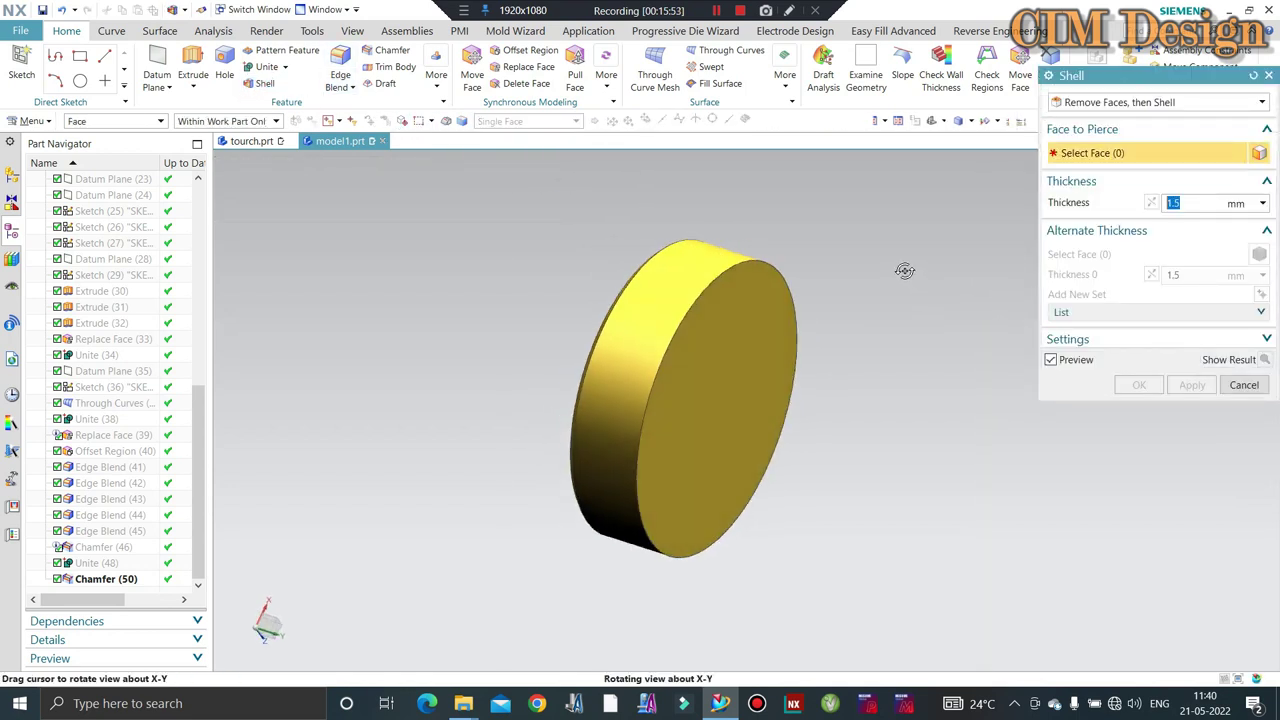
Shell the disc to 1.5 mm with its front face removed.
left_click(720, 386)
scroll(750, 373, "up", 2)
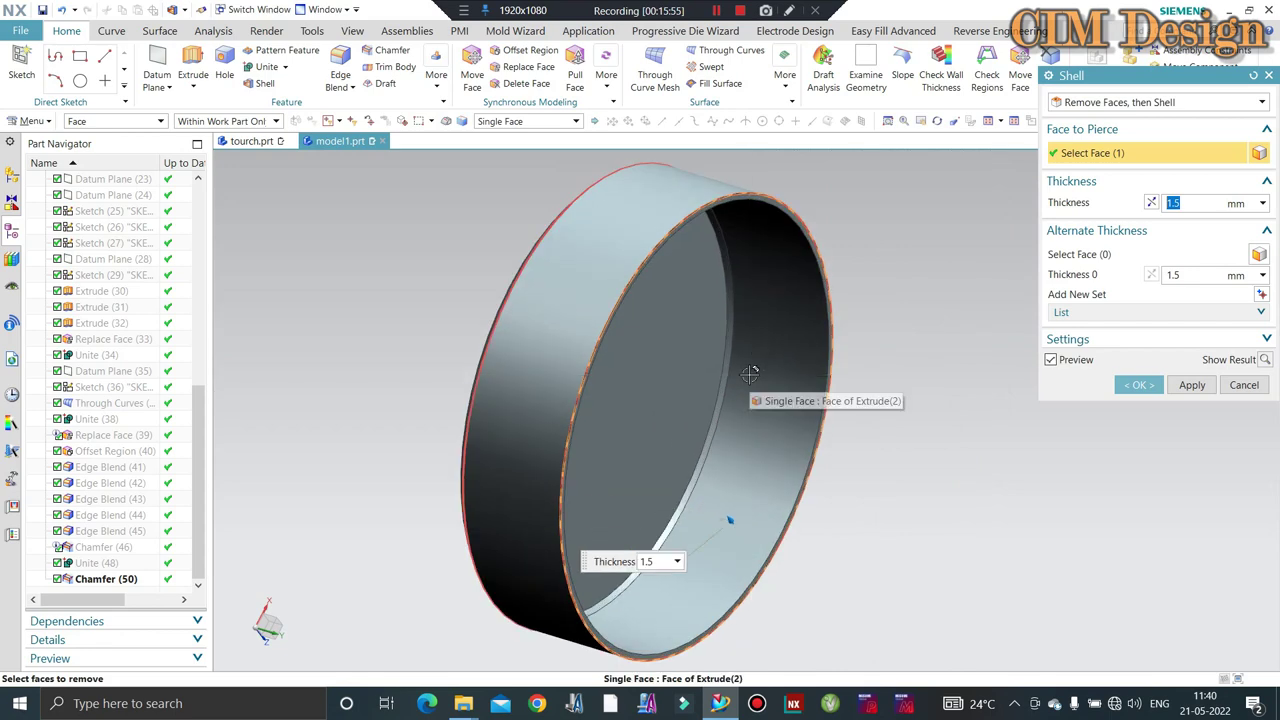
left_click(1131, 387)
middle_click_drag(654, 357, 811, 384)
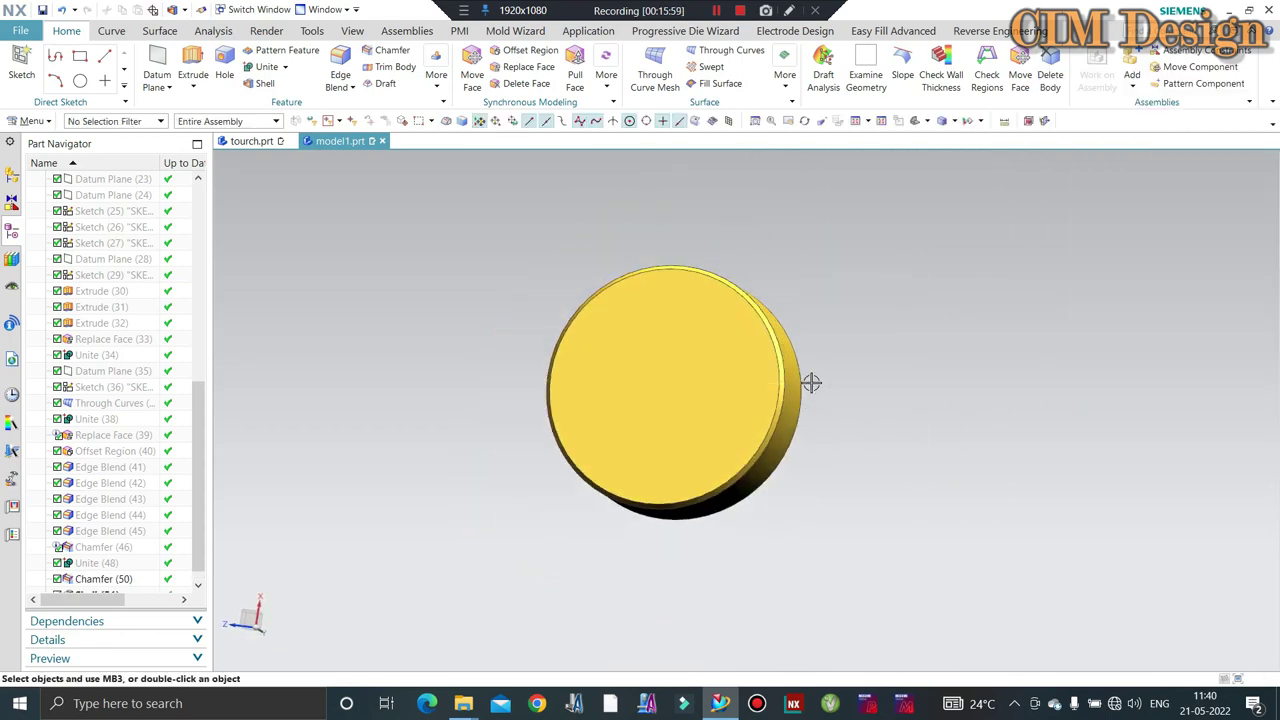
scroll(423, 331, "up", 2)
Show the hidden flashlight body again and snap to a side view.
key("ctrl+shift+k")
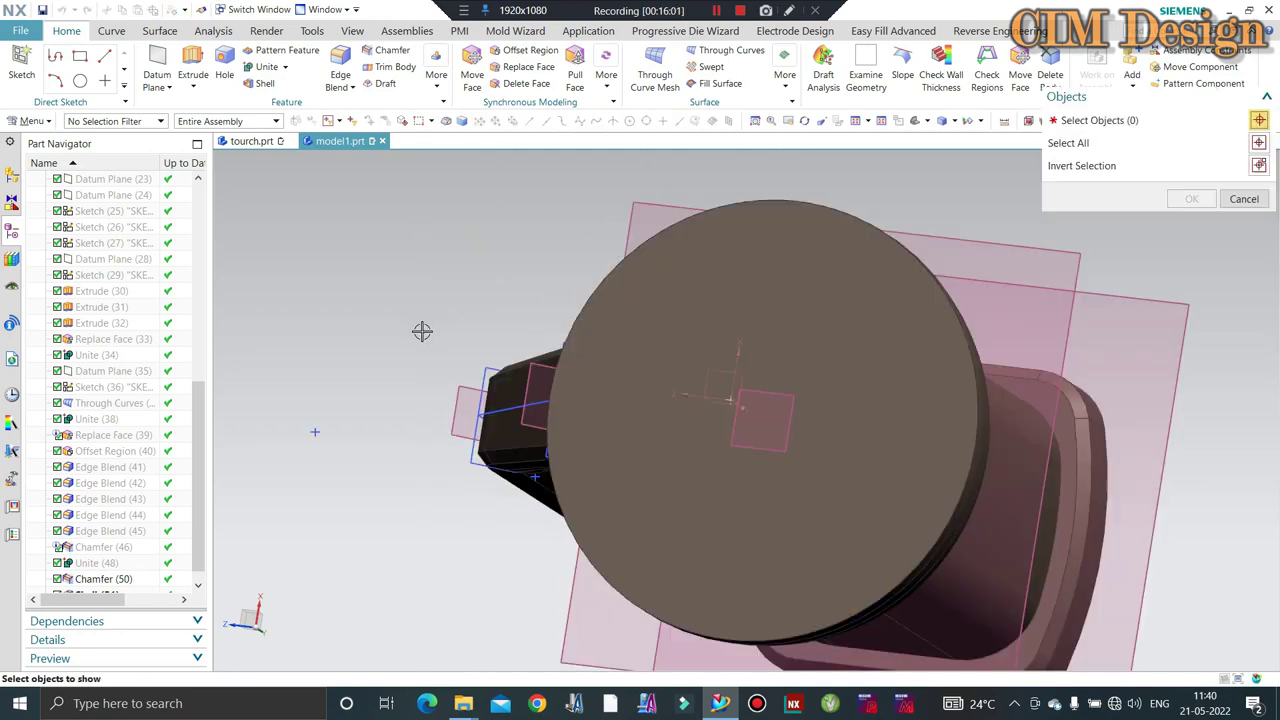
left_click(808, 309)
middle_click(811, 309)
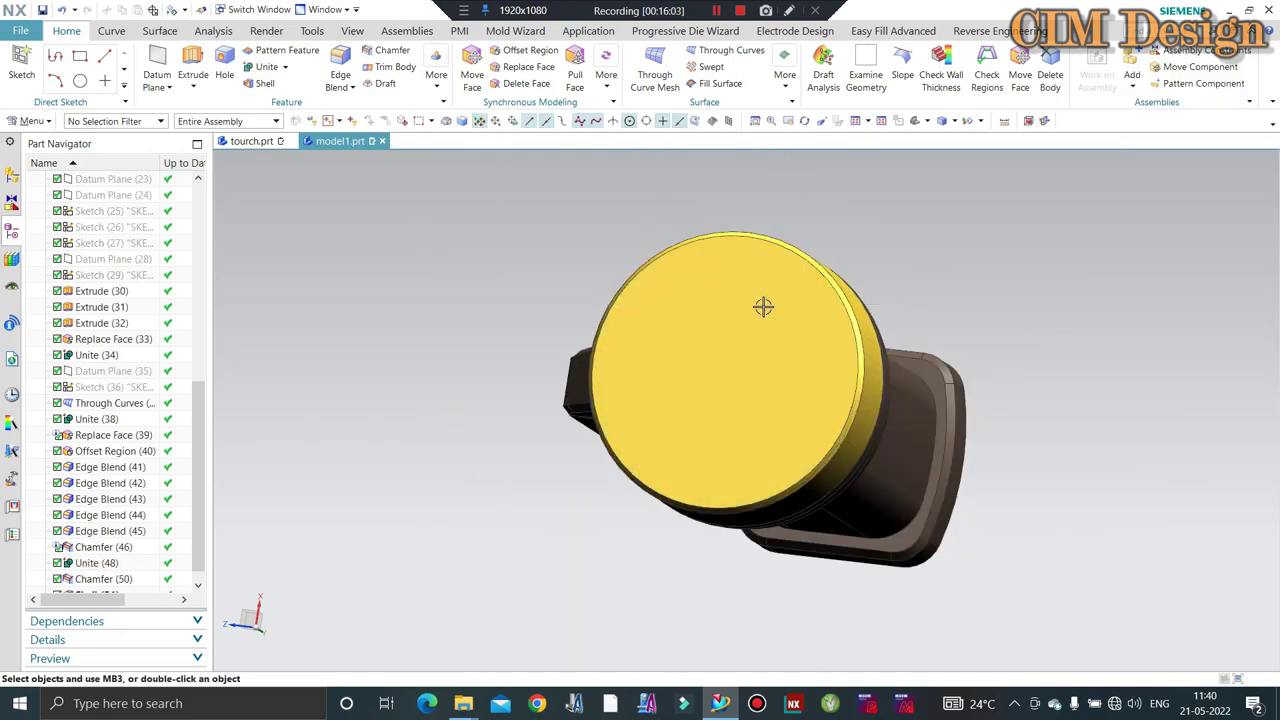
mouse_move(763, 306)
middle_mouse_down()
mouse_move(696, 304)
mouse_move(794, 194)
middle_mouse_up()
key("F8")
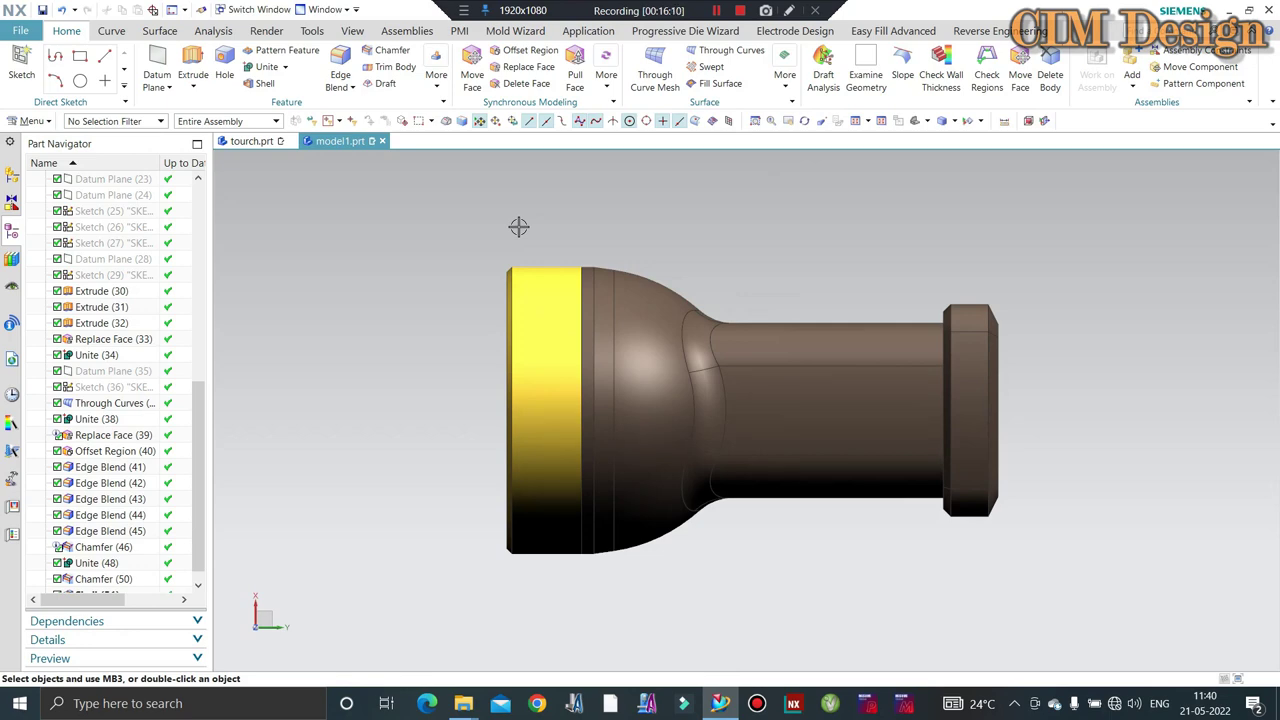
left_click(250, 141)
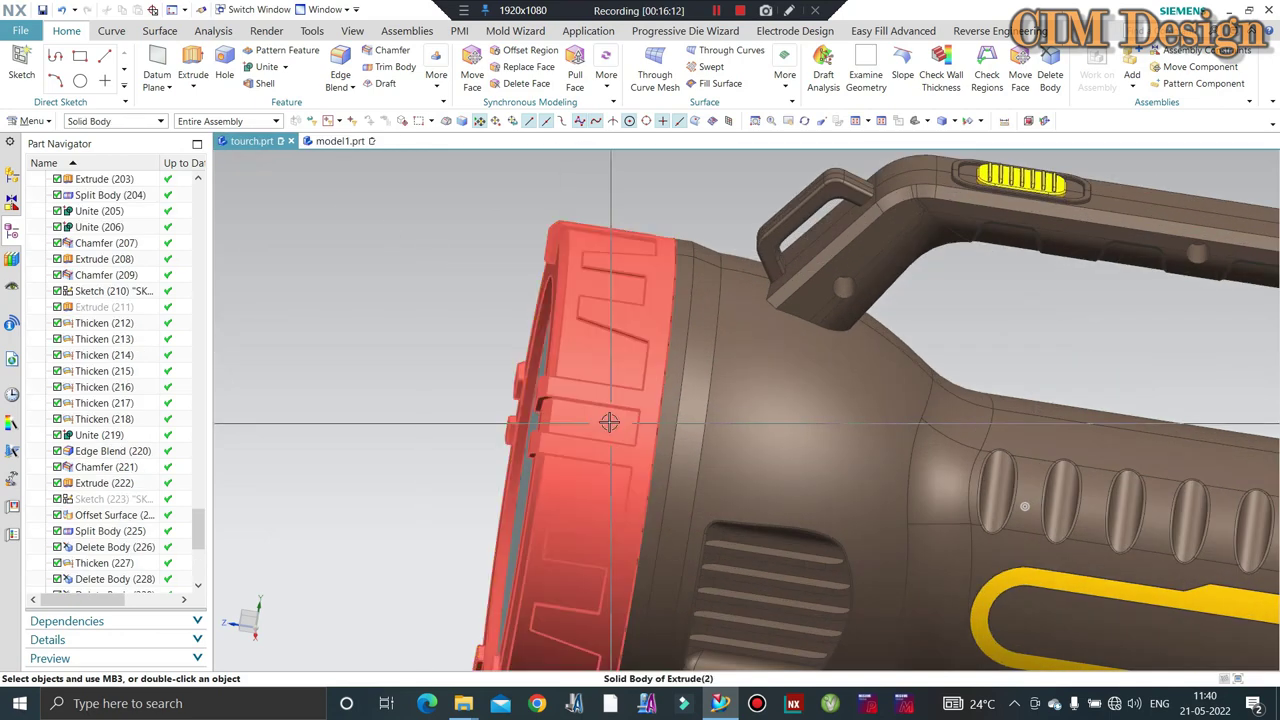
scroll(609, 422, "up", 5)
middle_click_drag(609, 422, 420, 397)
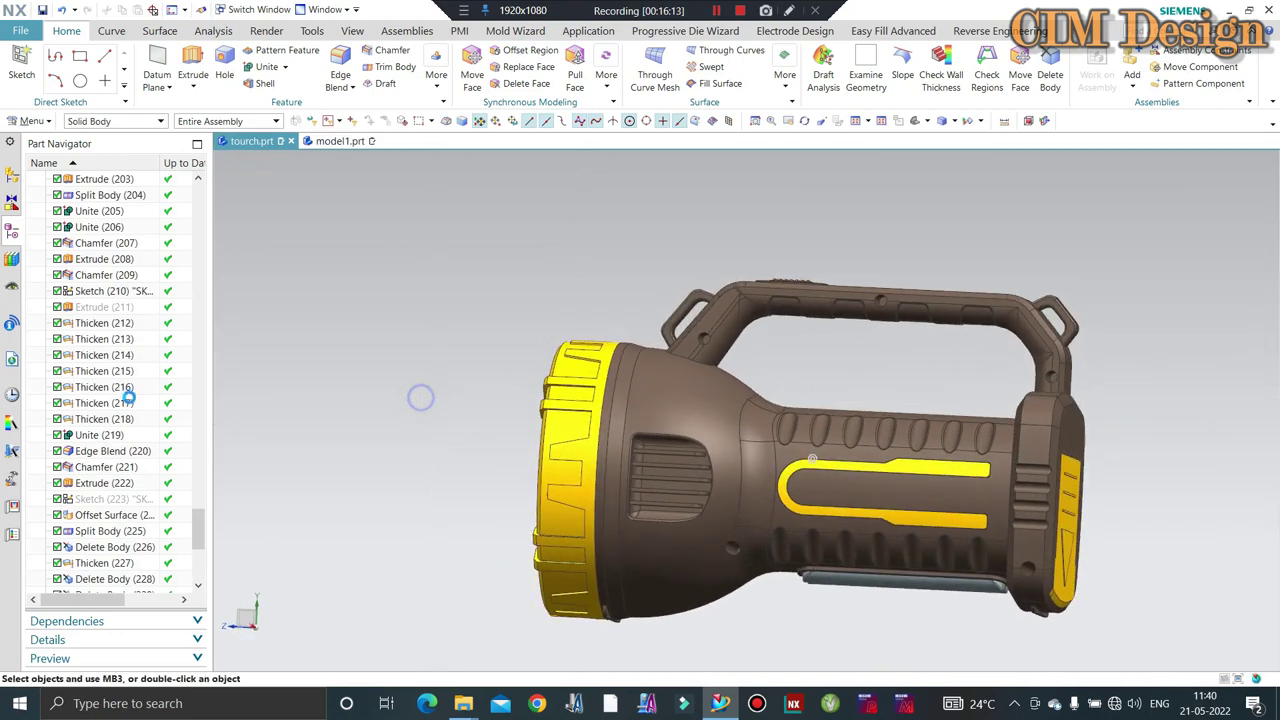
key("F8")
scroll(545, 511, "down", 2)
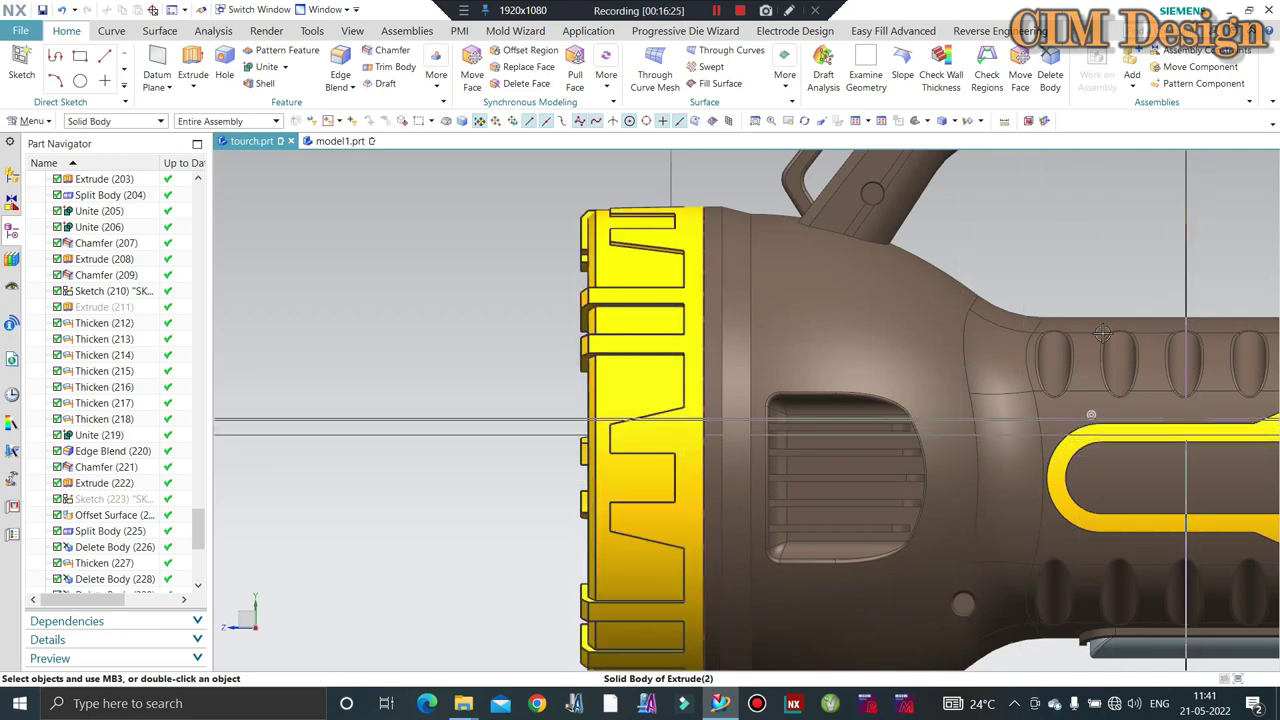
scroll(555, 199, "down", 2)
left_click(340, 141)
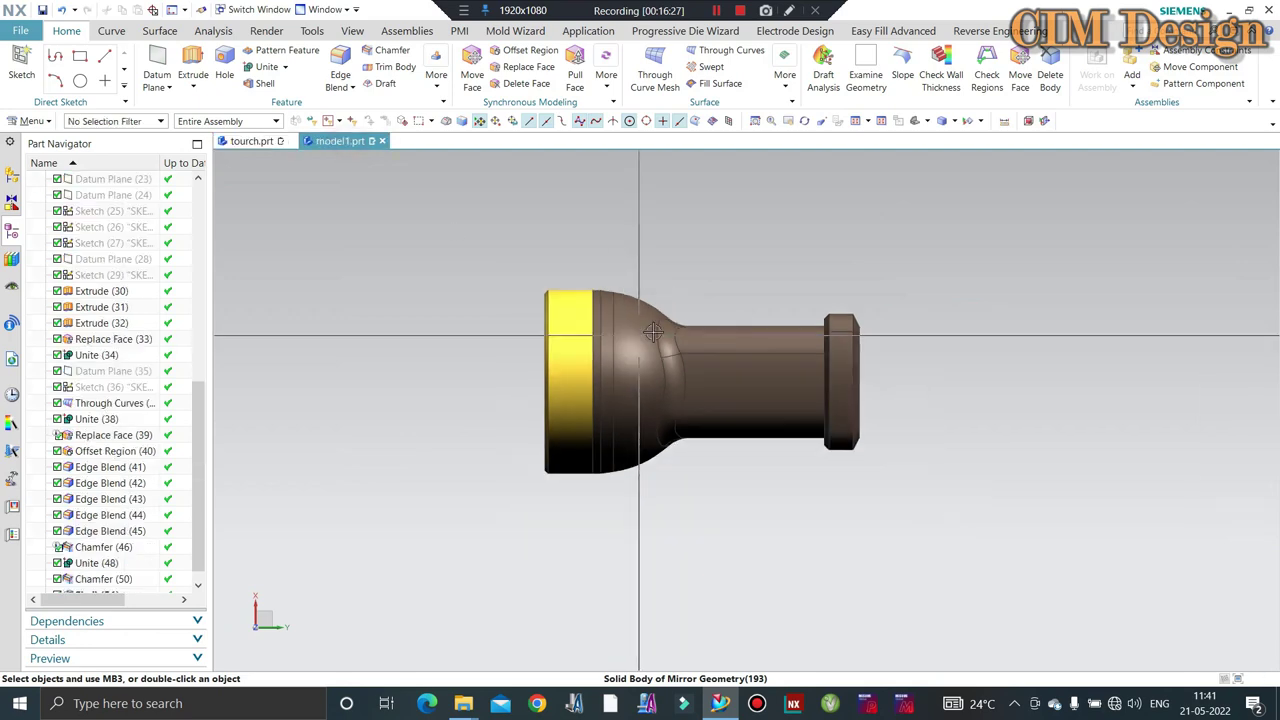
middle_click_drag(600, 340, 690, 343)
mouse_move(671, 191)
middle_mouse_down()
mouse_move(780, 367)
mouse_move(871, 463)
middle_mouse_up()
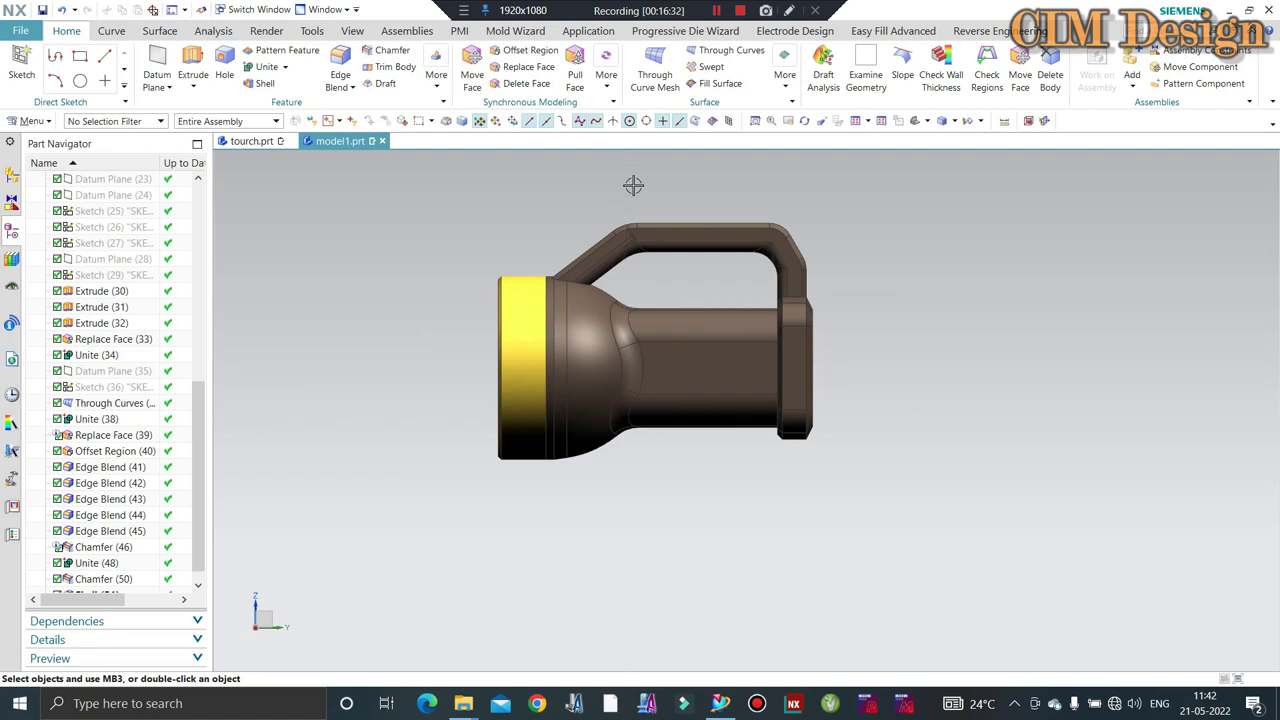
middle_click_drag(634, 186, 517, 297)
scroll(517, 297, "up", 2)
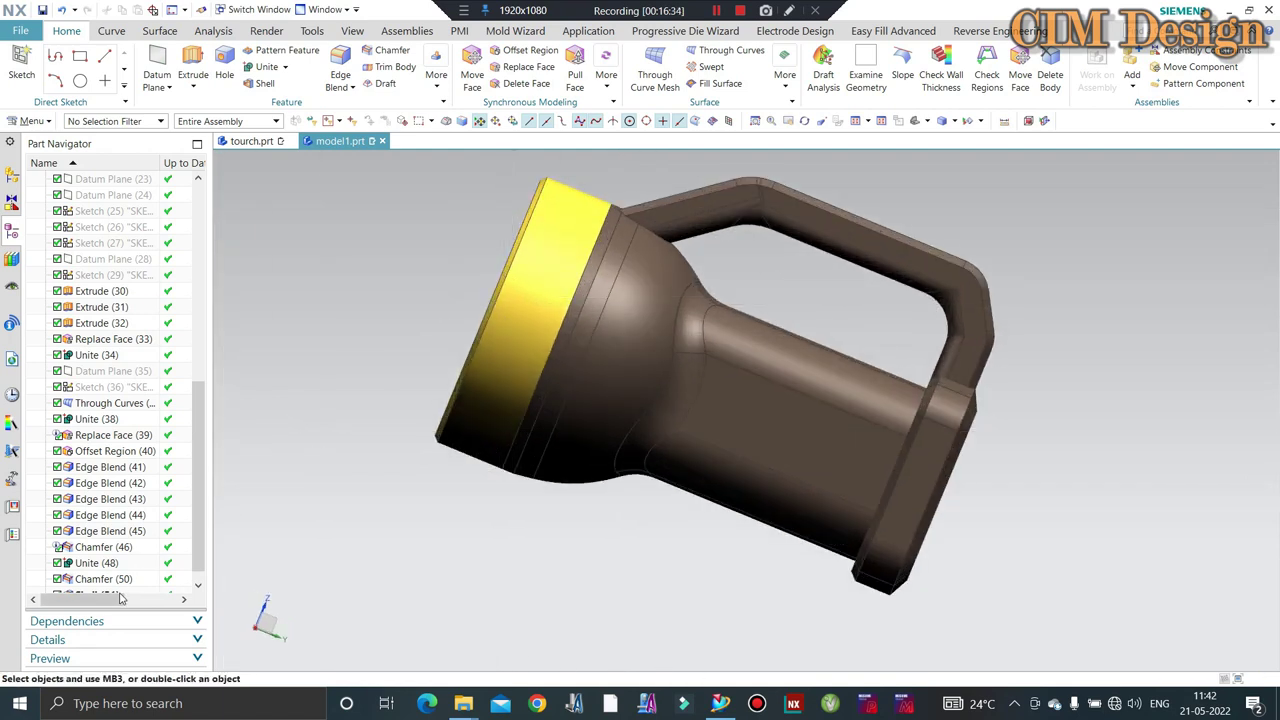
scroll(112, 580, "down", 1)
Change the Shell (51) wall thickness to 2 mm.
double_click(108, 579)
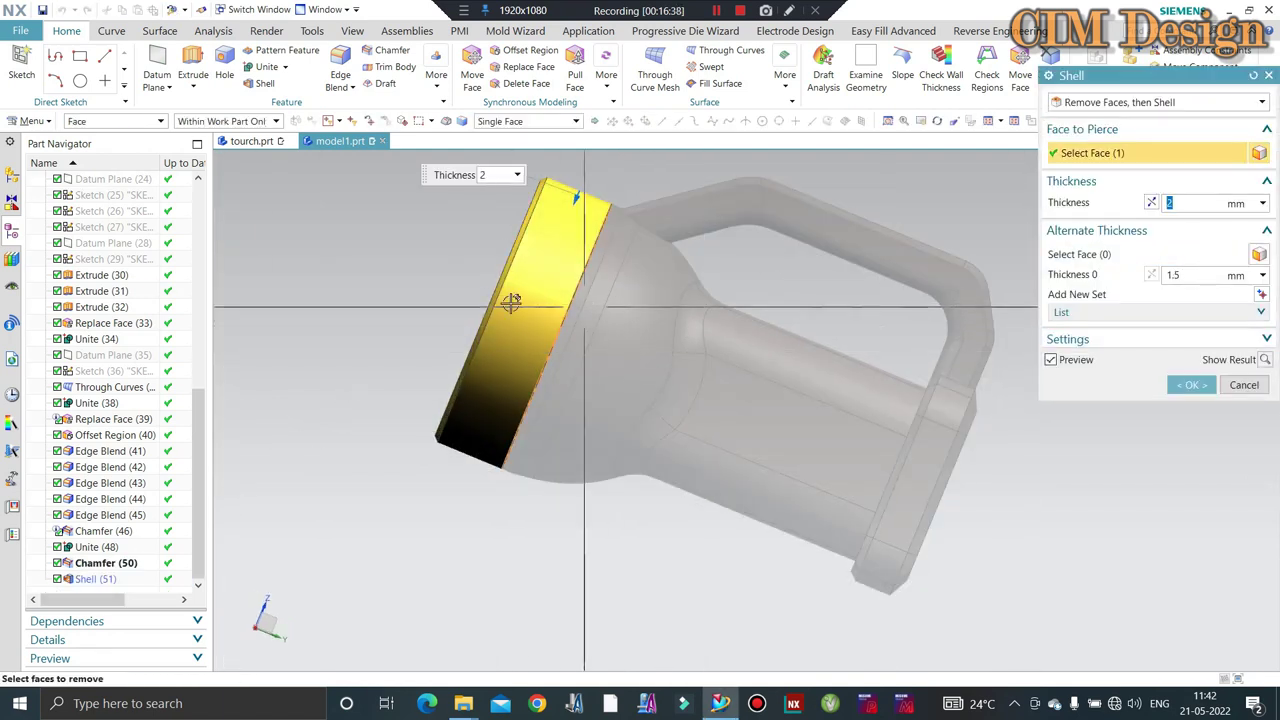
middle_click(443, 306)
mouse_move(580, 337)
middle_mouse_down()
mouse_move(645, 421)
mouse_move(563, 394)
mouse_move(596, 349)
mouse_move(578, 361)
middle_mouse_up()
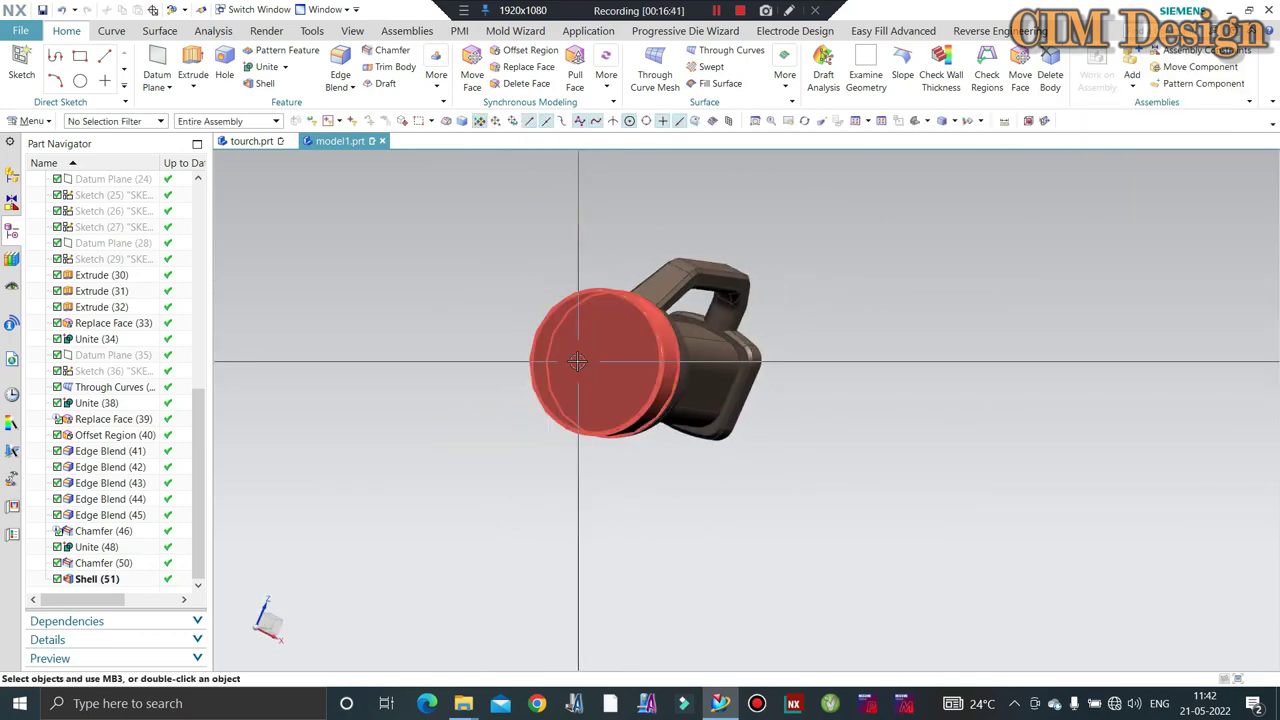
Hide the brown flashlight body so only the yellow cap shows in side view.
left_click(594, 370)
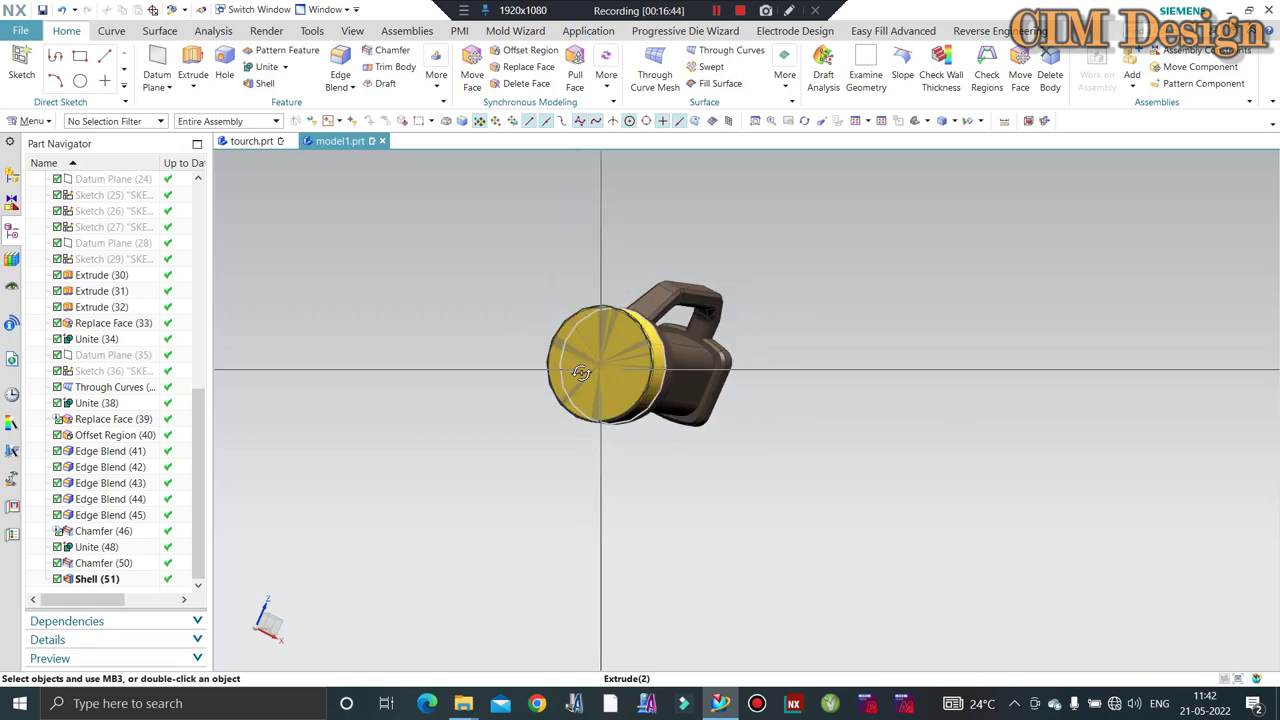
scroll(779, 363, "down", 3)
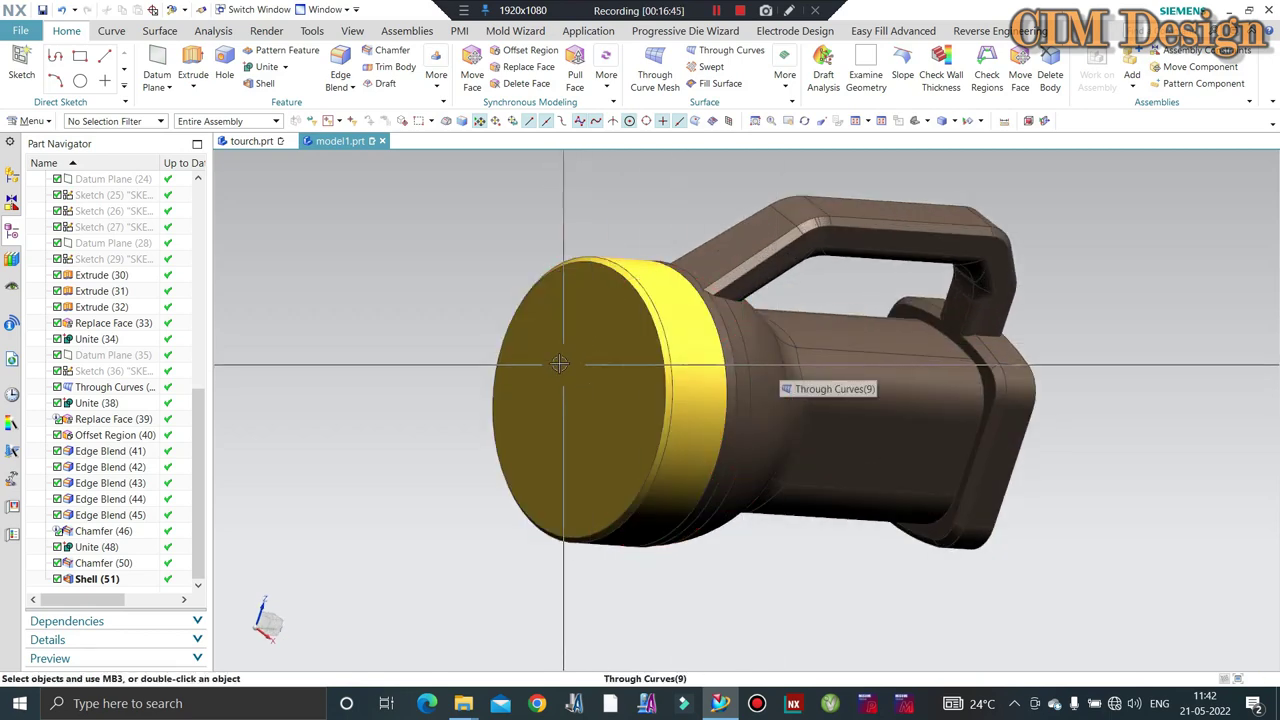
mouse_move(560, 385)
middle_mouse_down()
mouse_move(543, 308)
mouse_move(534, 351)
mouse_move(763, 333)
middle_mouse_up()
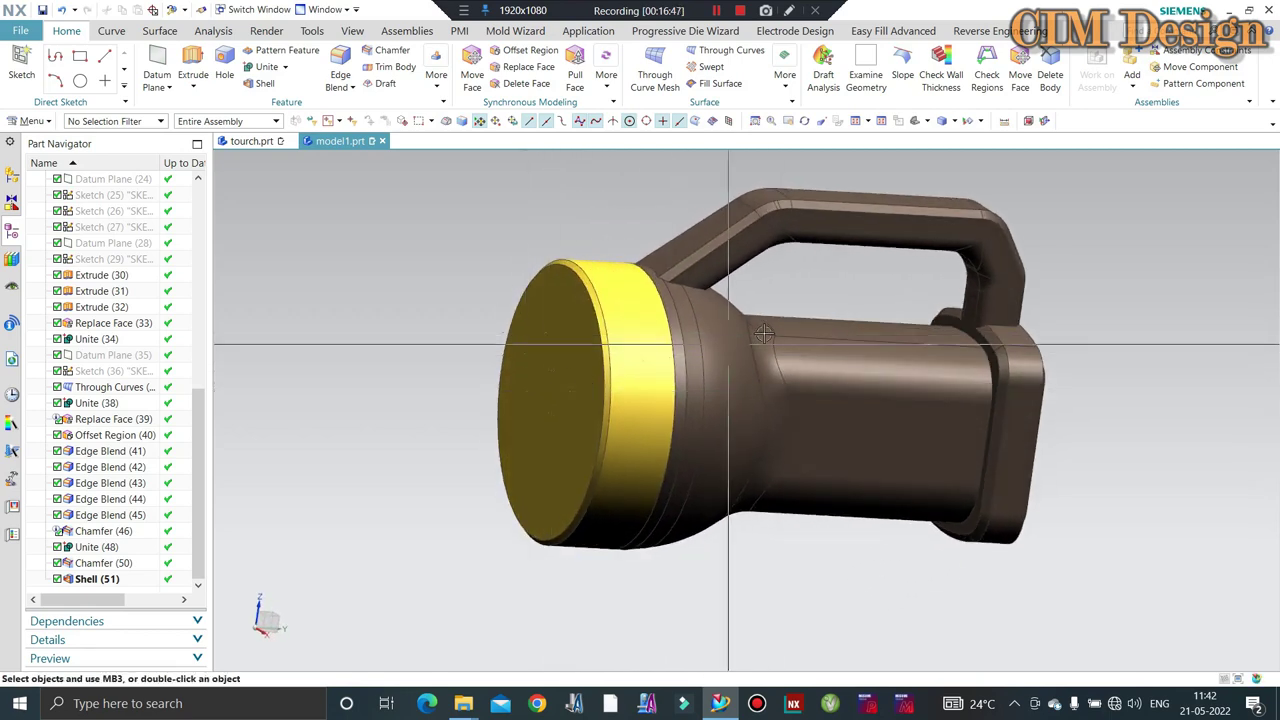
left_click(740, 378)
key("ctrl+b")
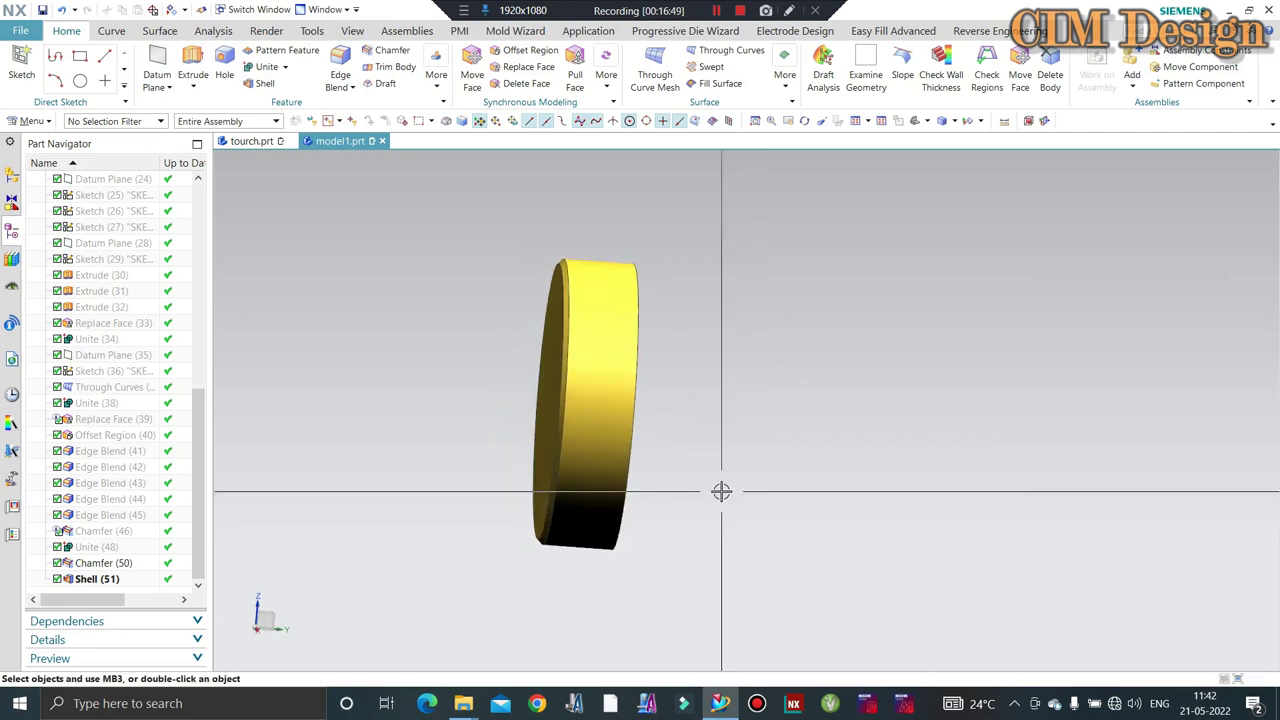
key("ctrl+shift+k")
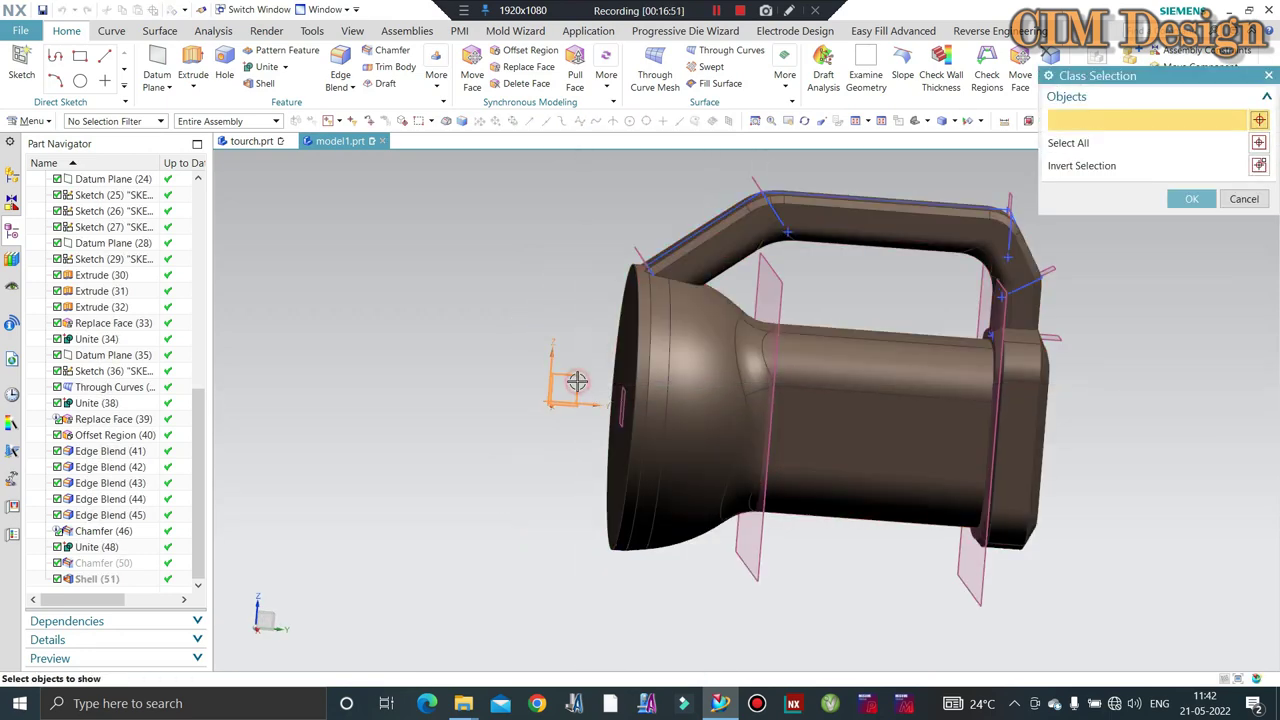
key("Escape")
middle_click_drag(581, 307, 373, 362)
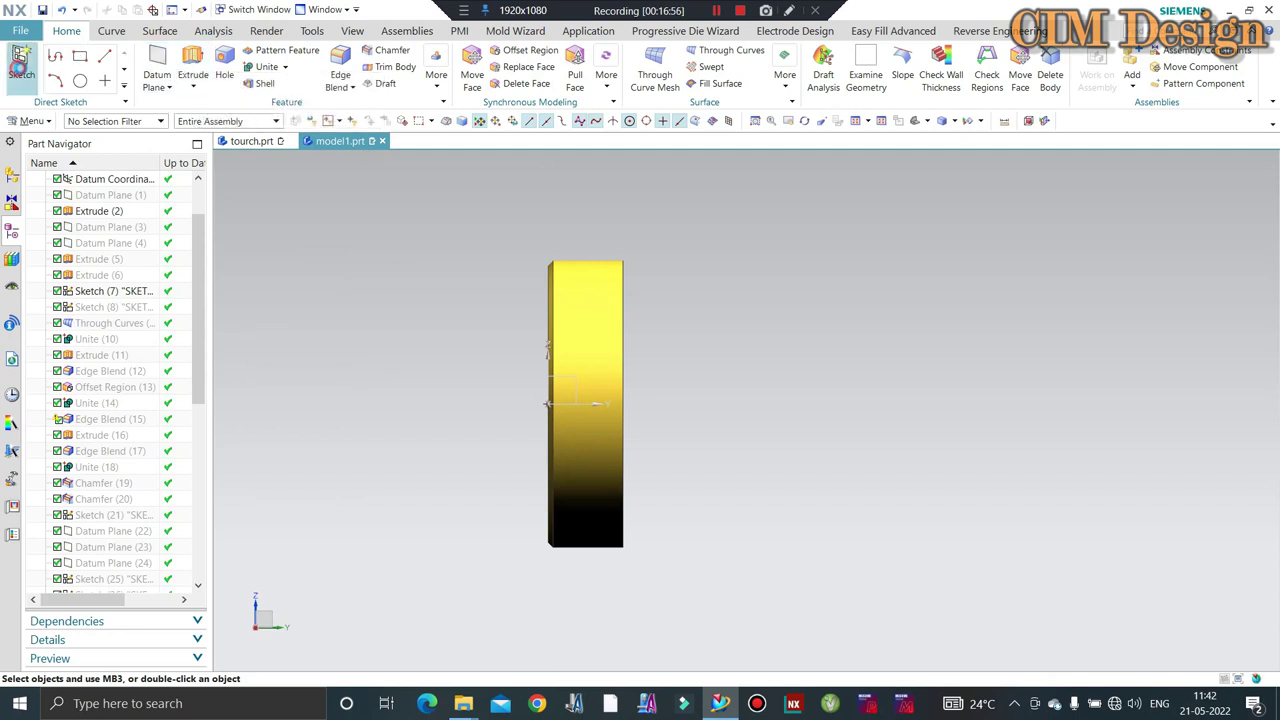
Start a sketch on the YZ datum plane through the cap.
middle_click(722, 367)
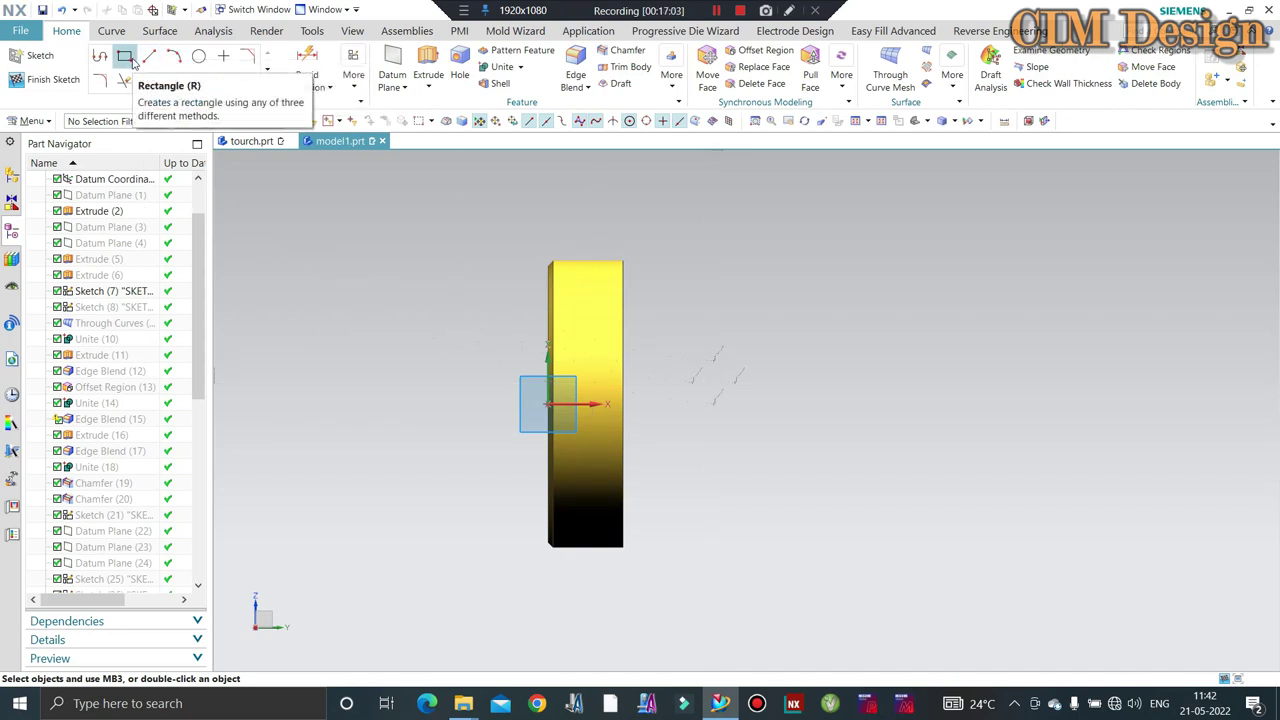
left_click(267, 86)
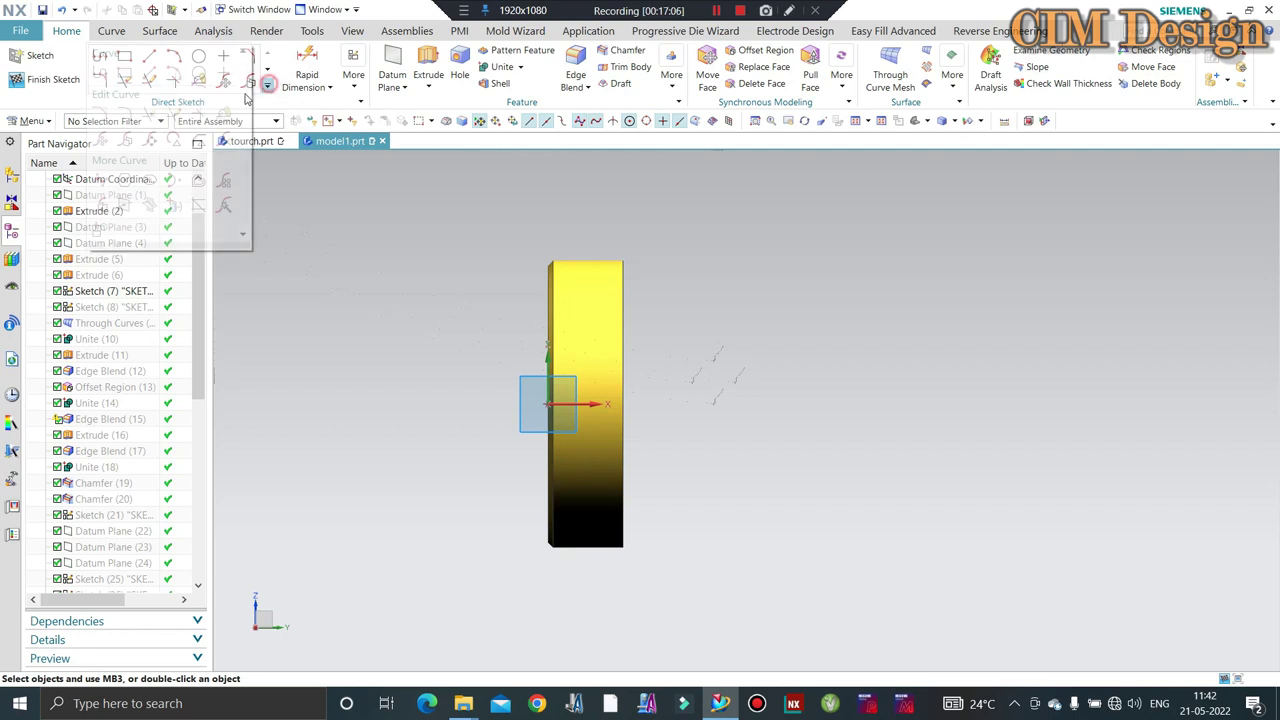
left_click(197, 181)
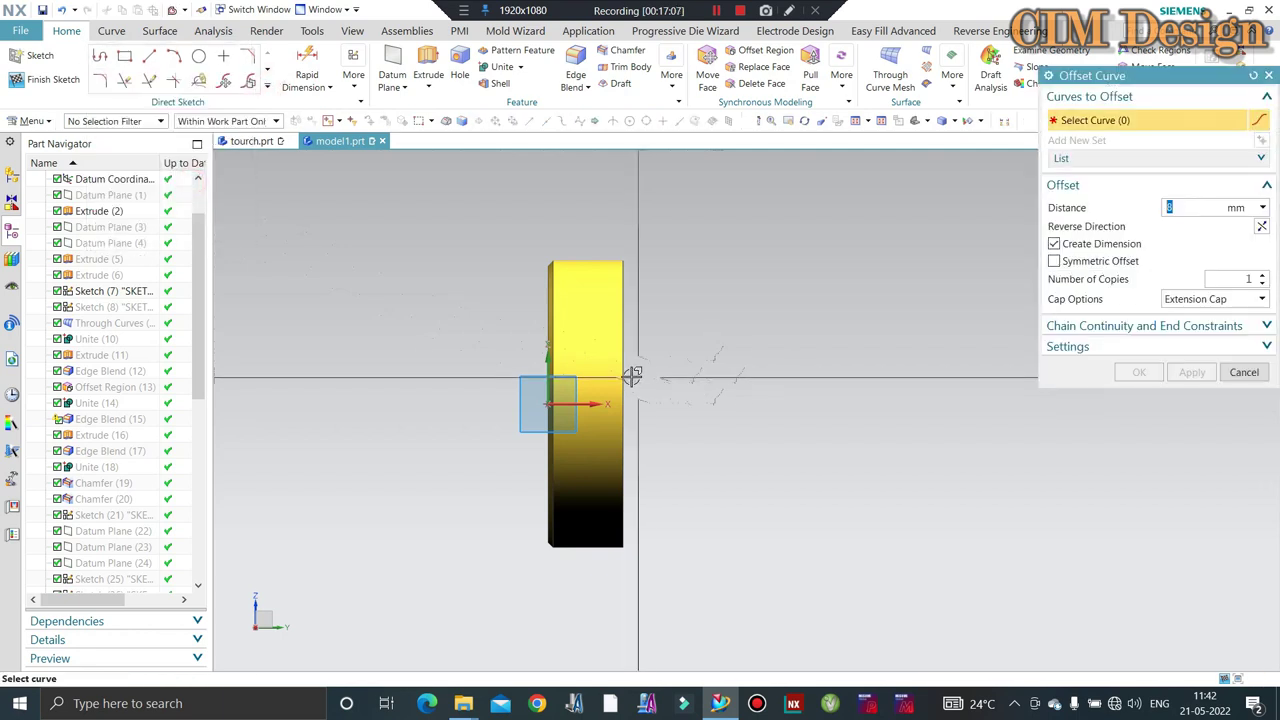
left_click(1238, 370)
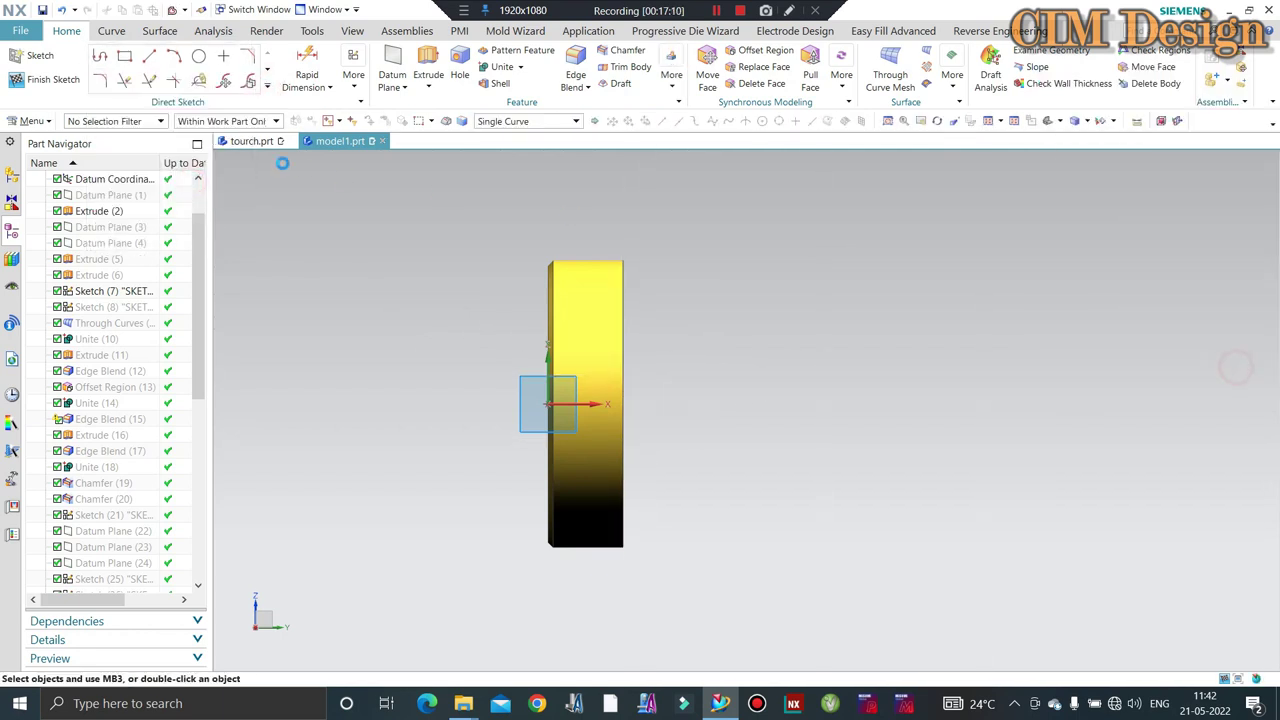
Project the cap's outer edge into the sketch as a line.
left_click(267, 86)
left_click(170, 209)
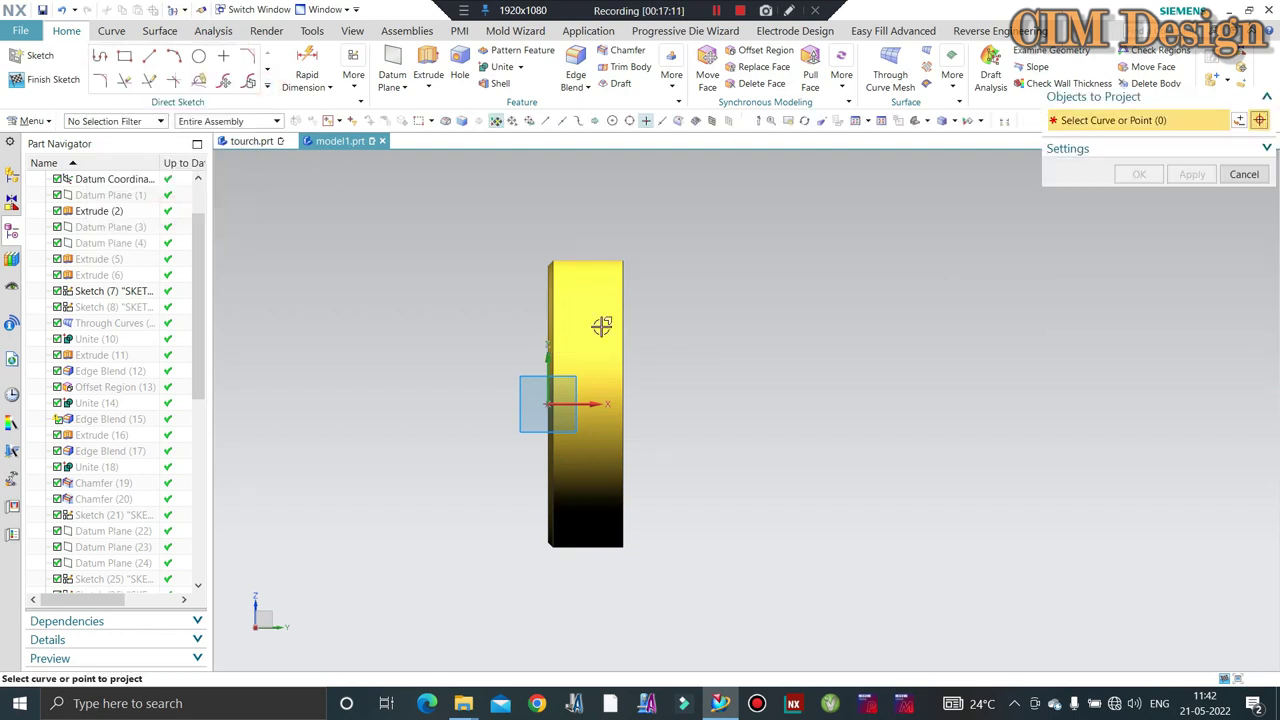
left_click(623, 300)
left_click(1192, 174)
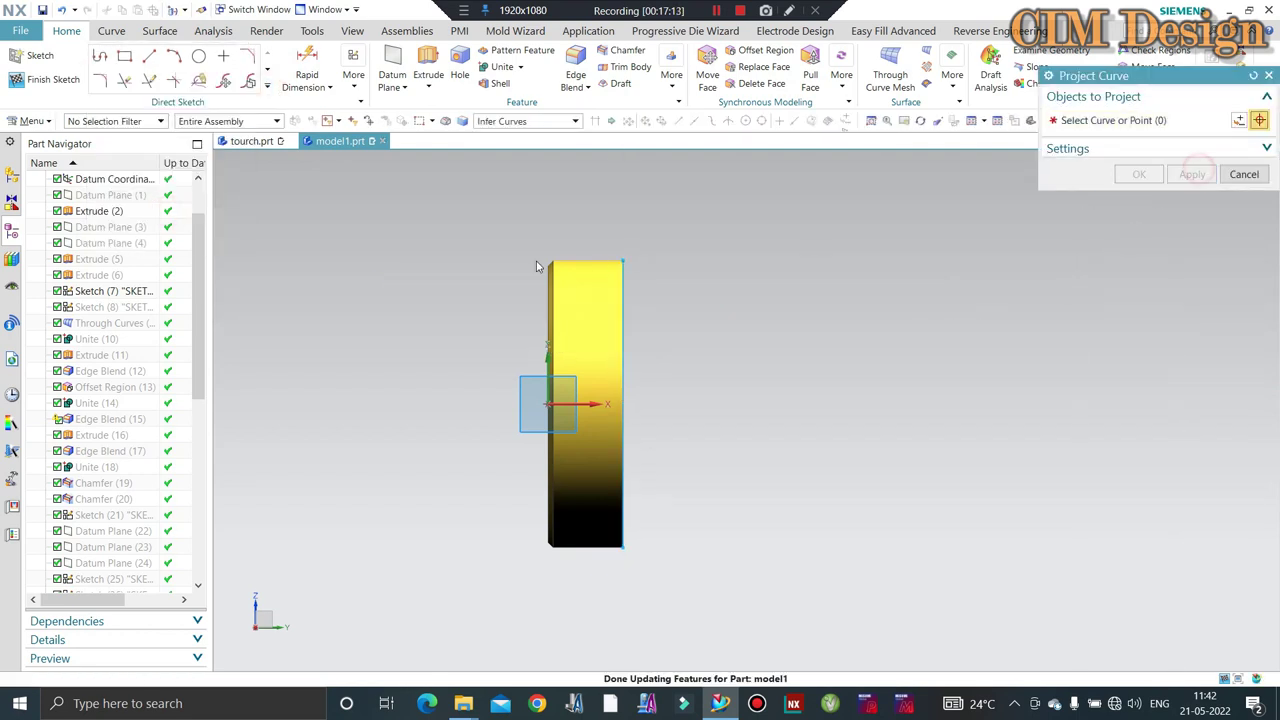
left_click(267, 86)
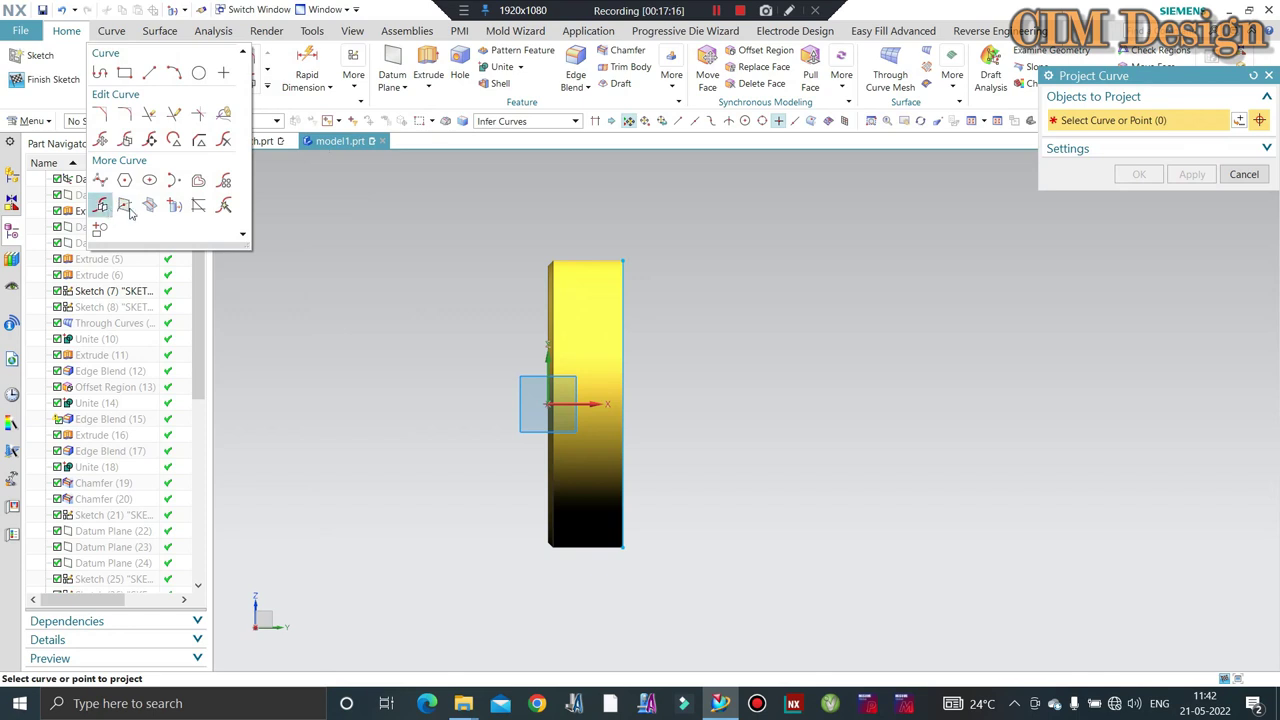
left_click(196, 186)
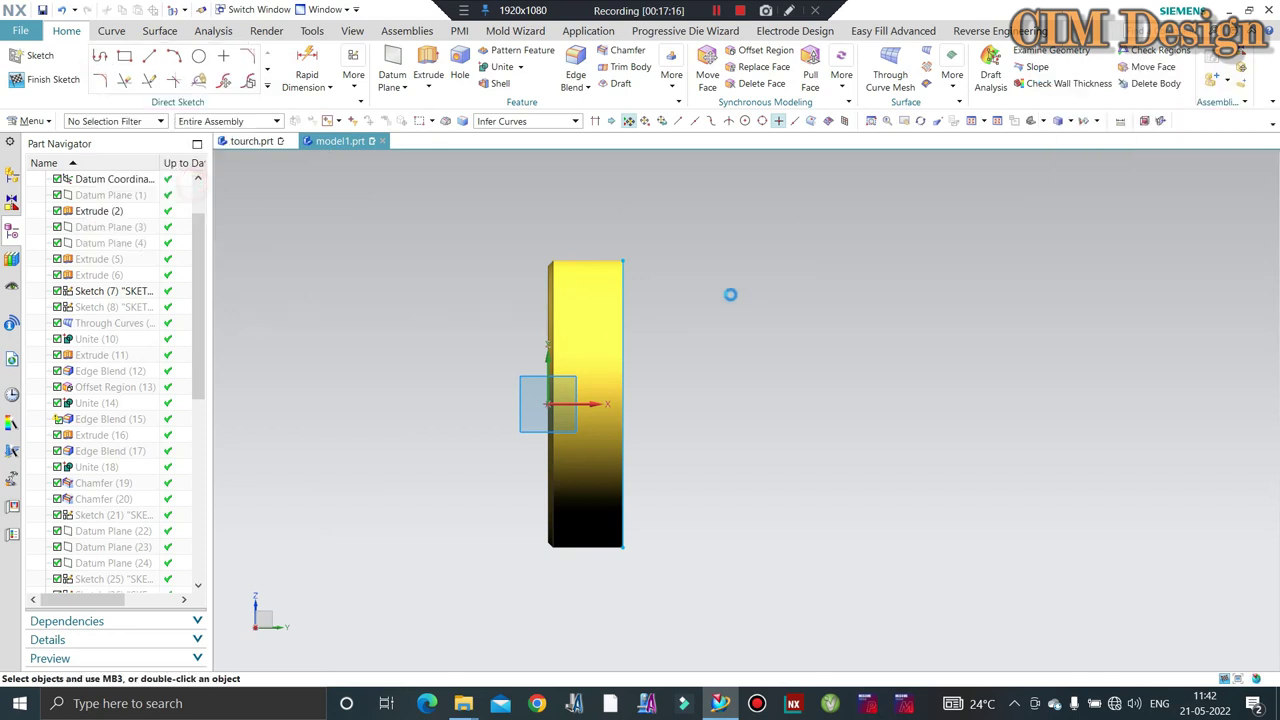
Offset the rim's right edge line 10 mm inward.
left_click(621, 301)
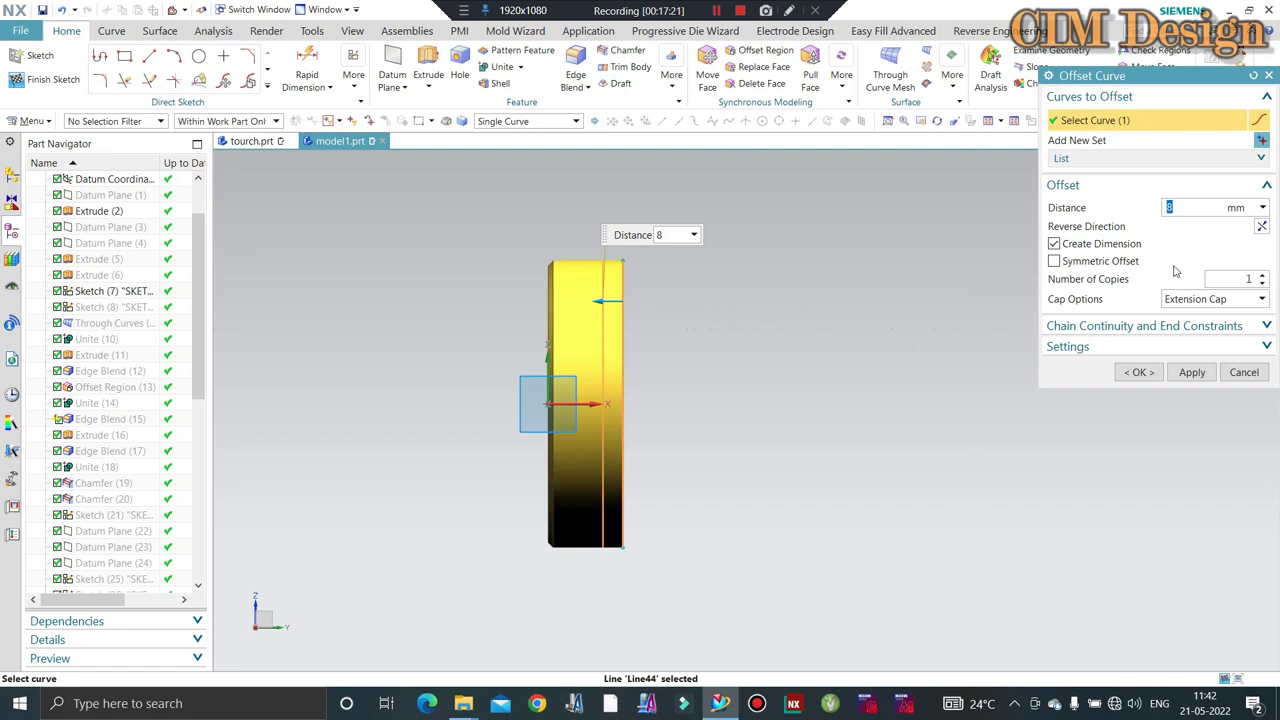
left_click(825, 409)
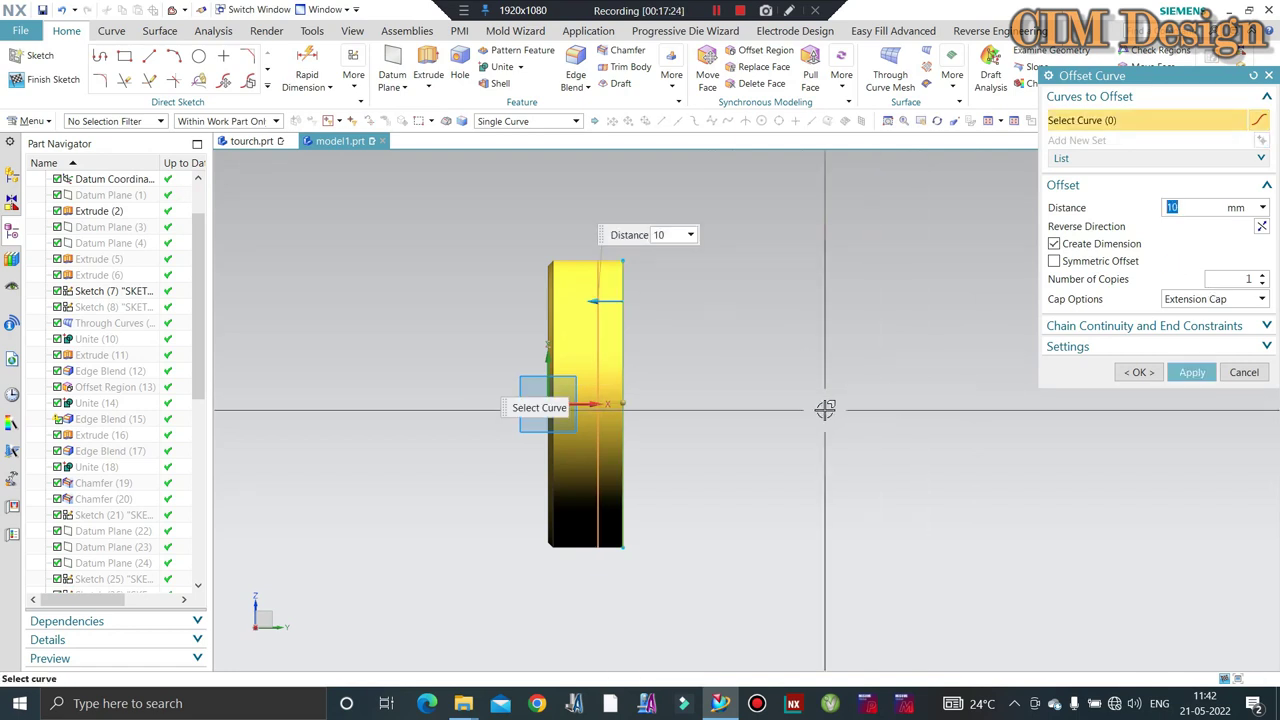
right_click(624, 329)
left_click(1237, 385)
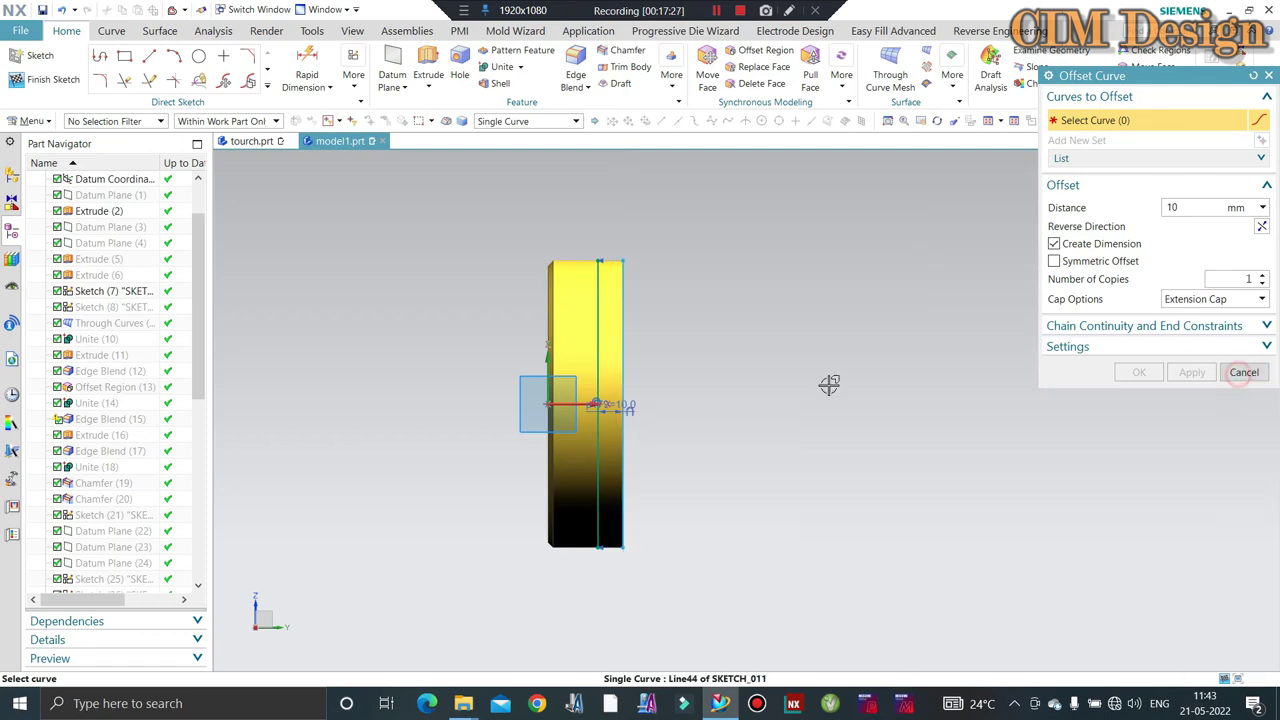
left_click(1240, 373)
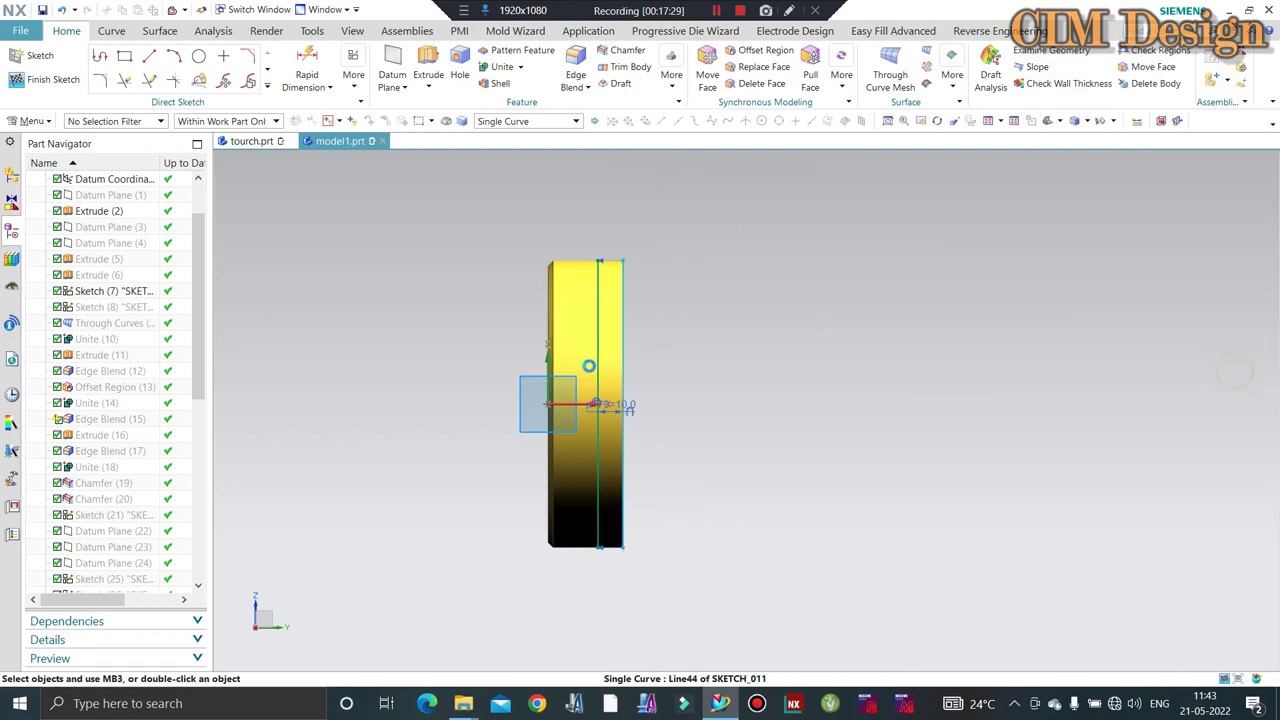
right_click(623, 318)
left_click(680, 264)
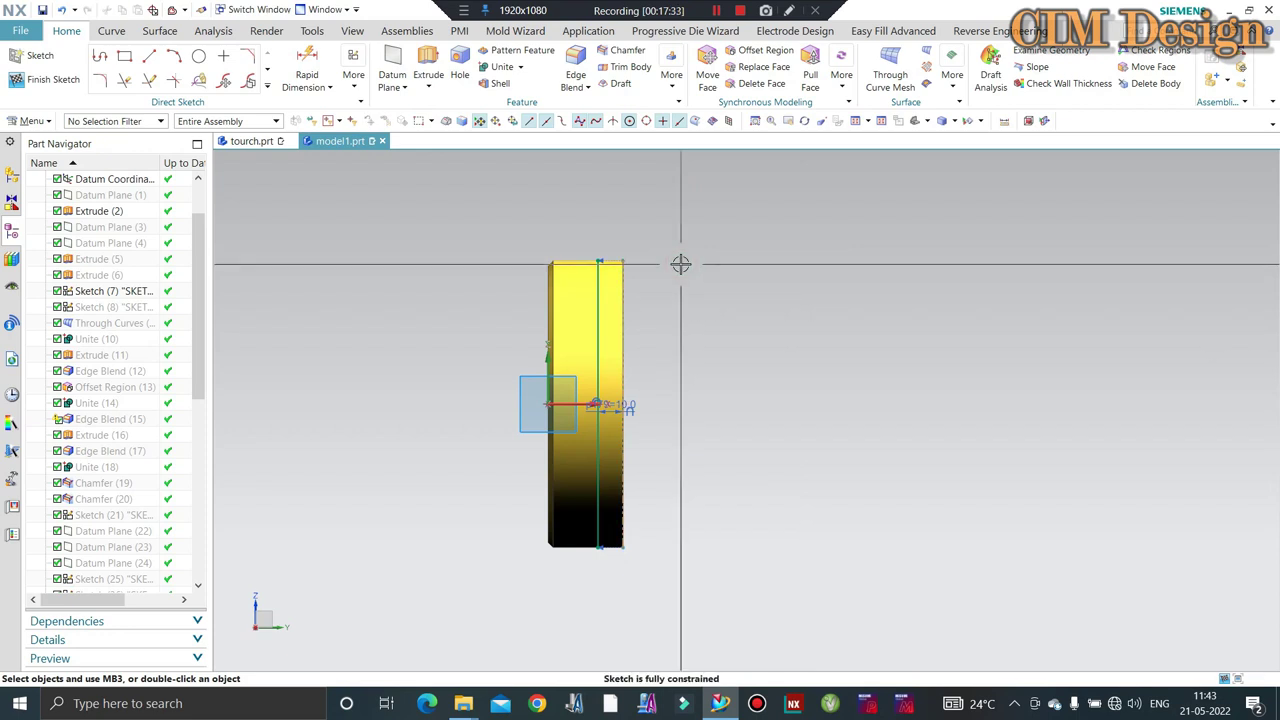
scroll(598, 346, "up", 2)
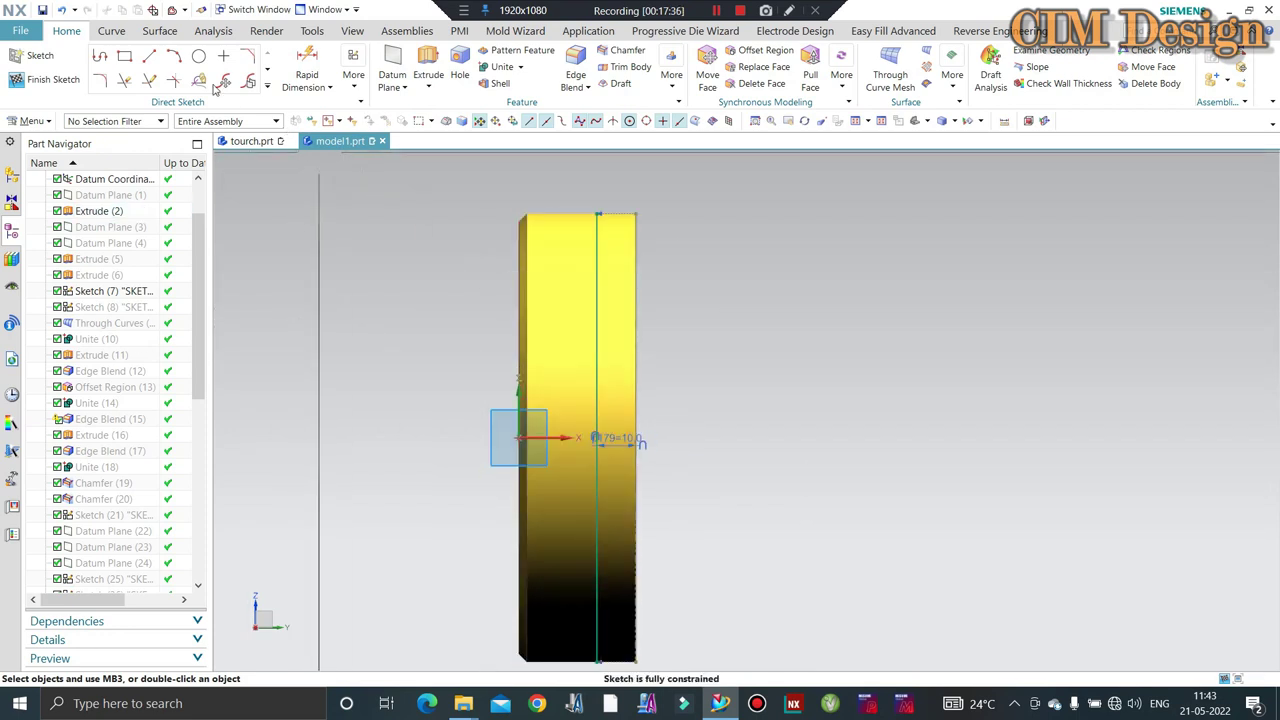
Project the left chamfer edge into the sketch.
left_click(268, 88)
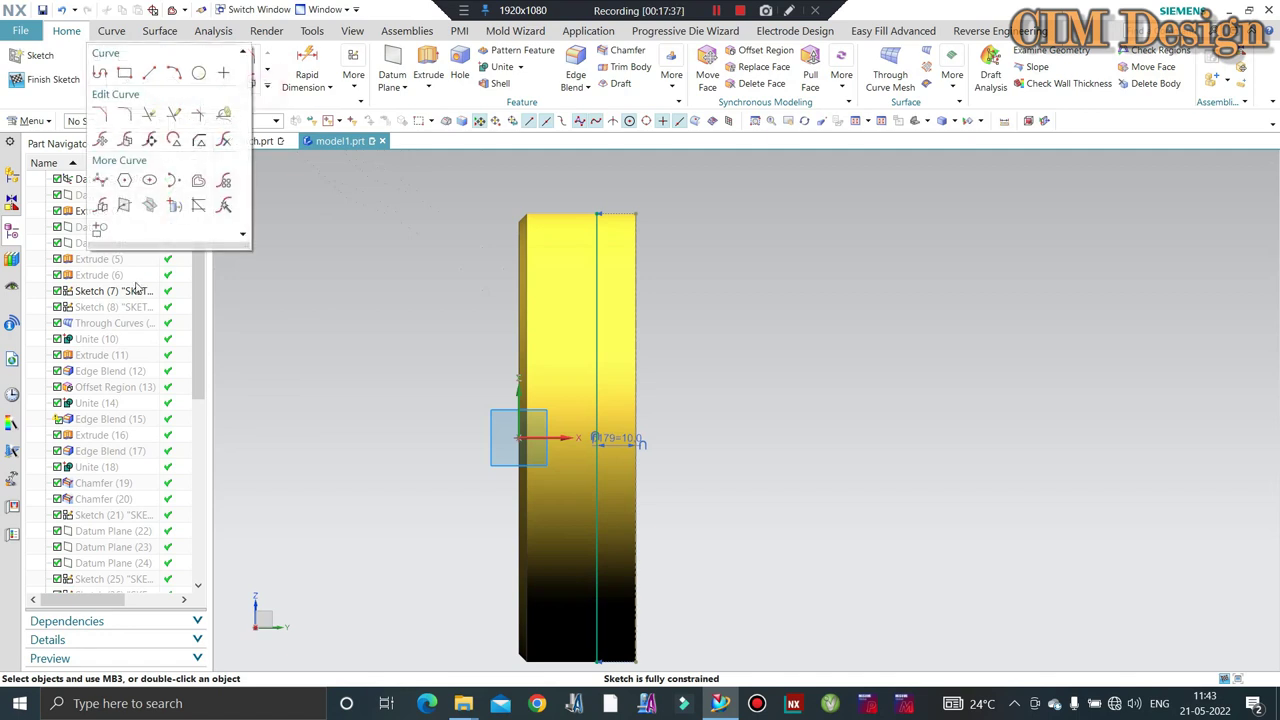
left_click(172, 205)
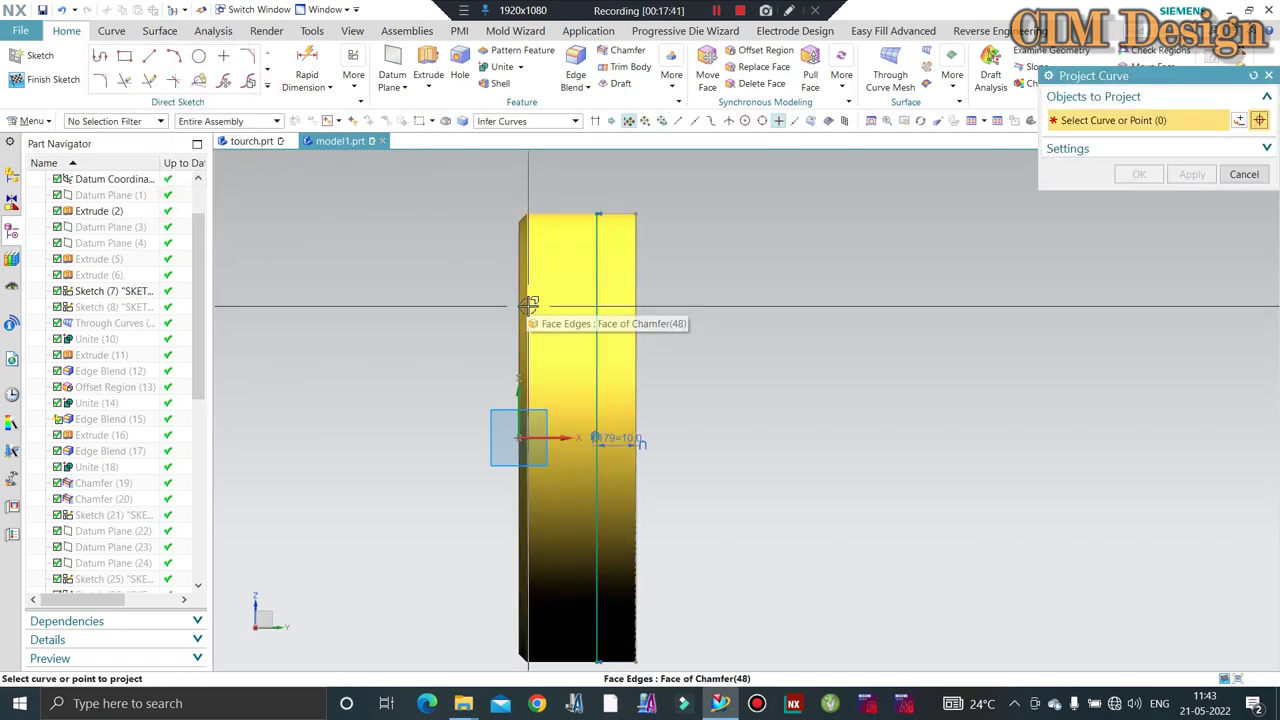
left_click(549, 323)
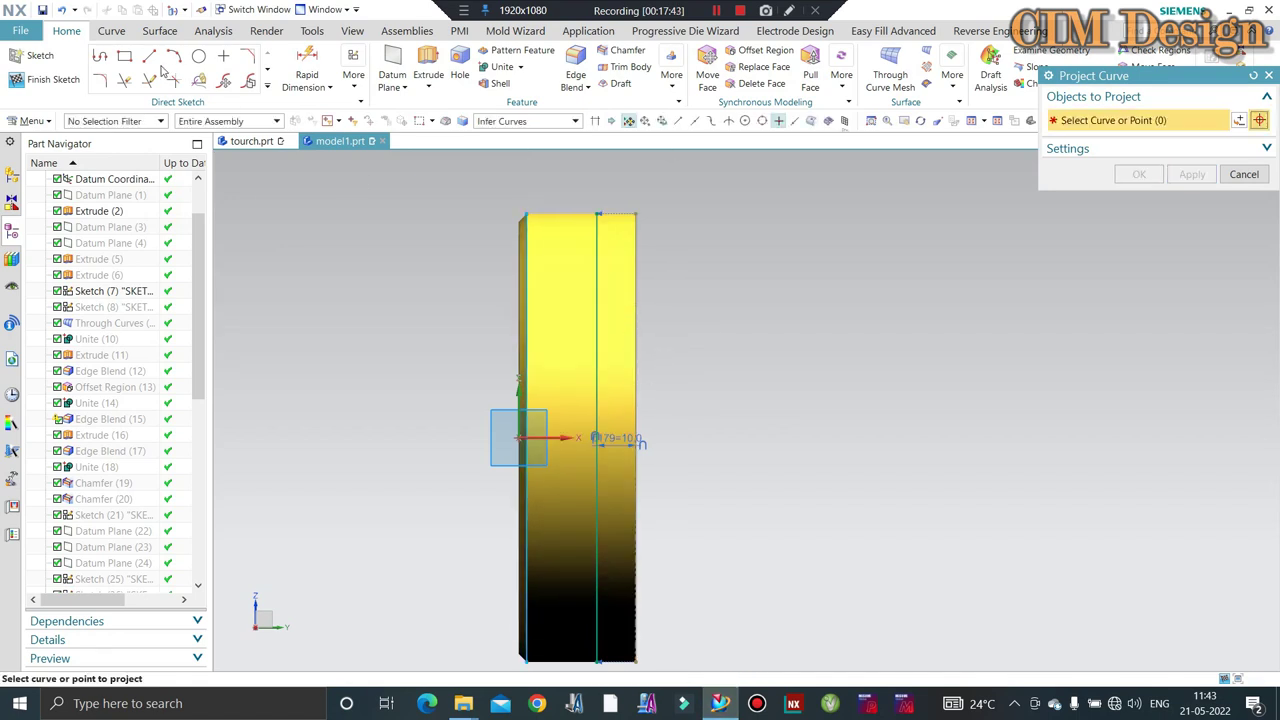
Offset the projected left edge 3 mm inward with reversed direction.
left_click(268, 86)
left_click(186, 192)
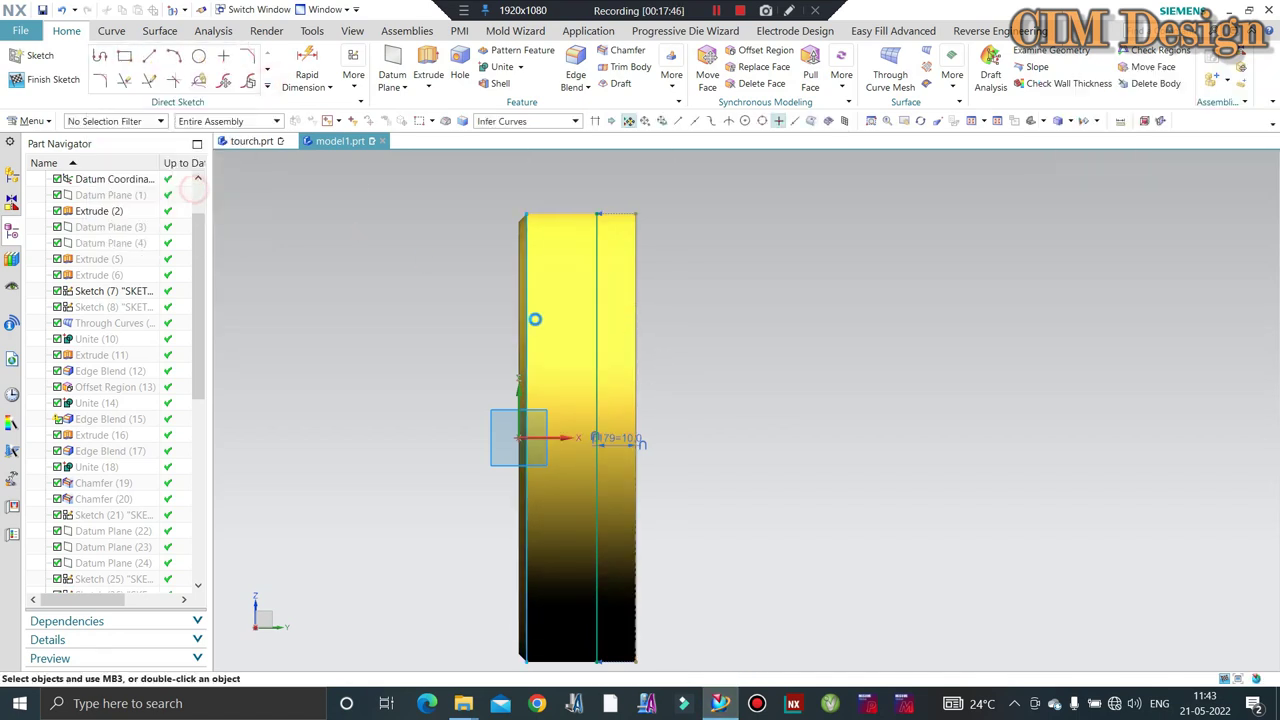
left_click(489, 288)
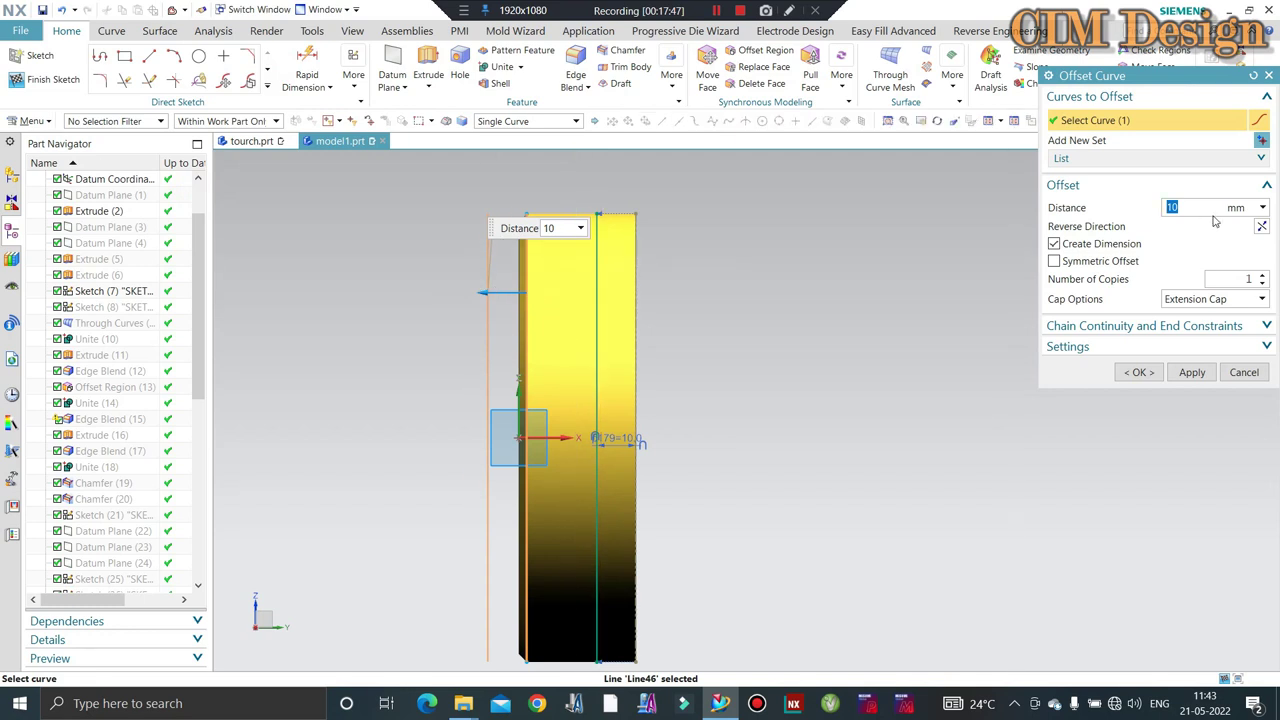
left_click(1260, 227)
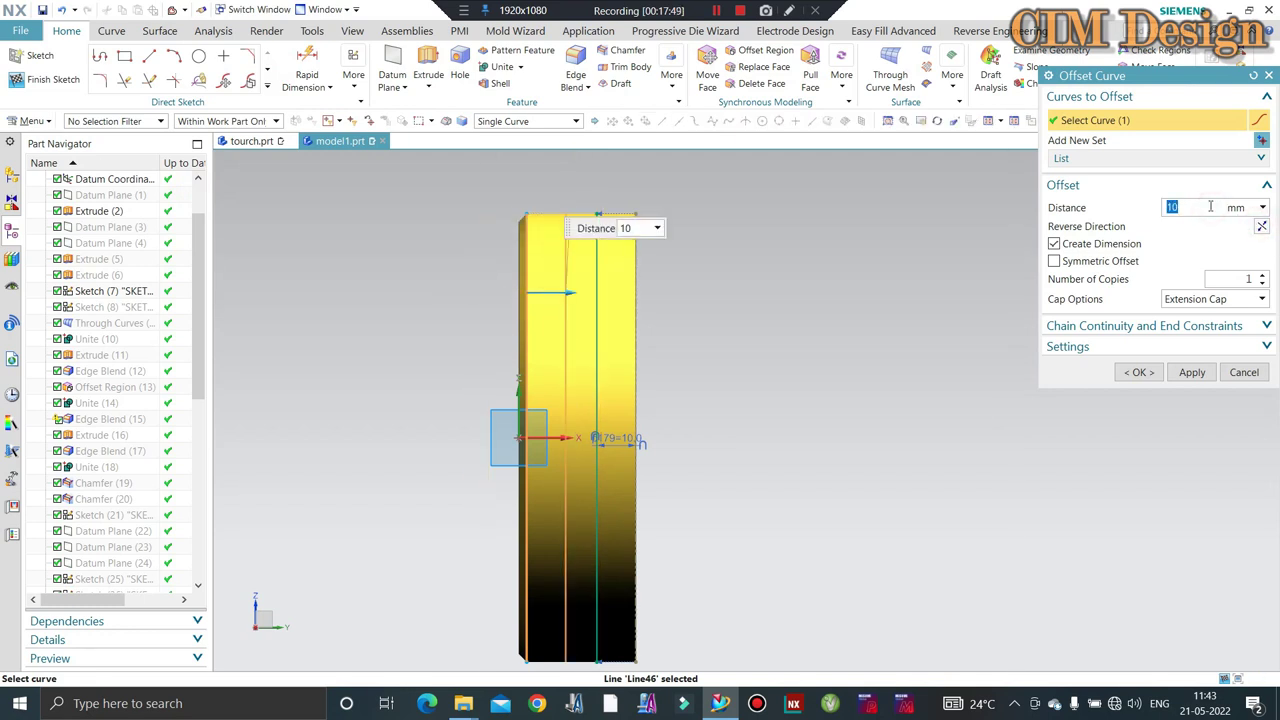
type("3")
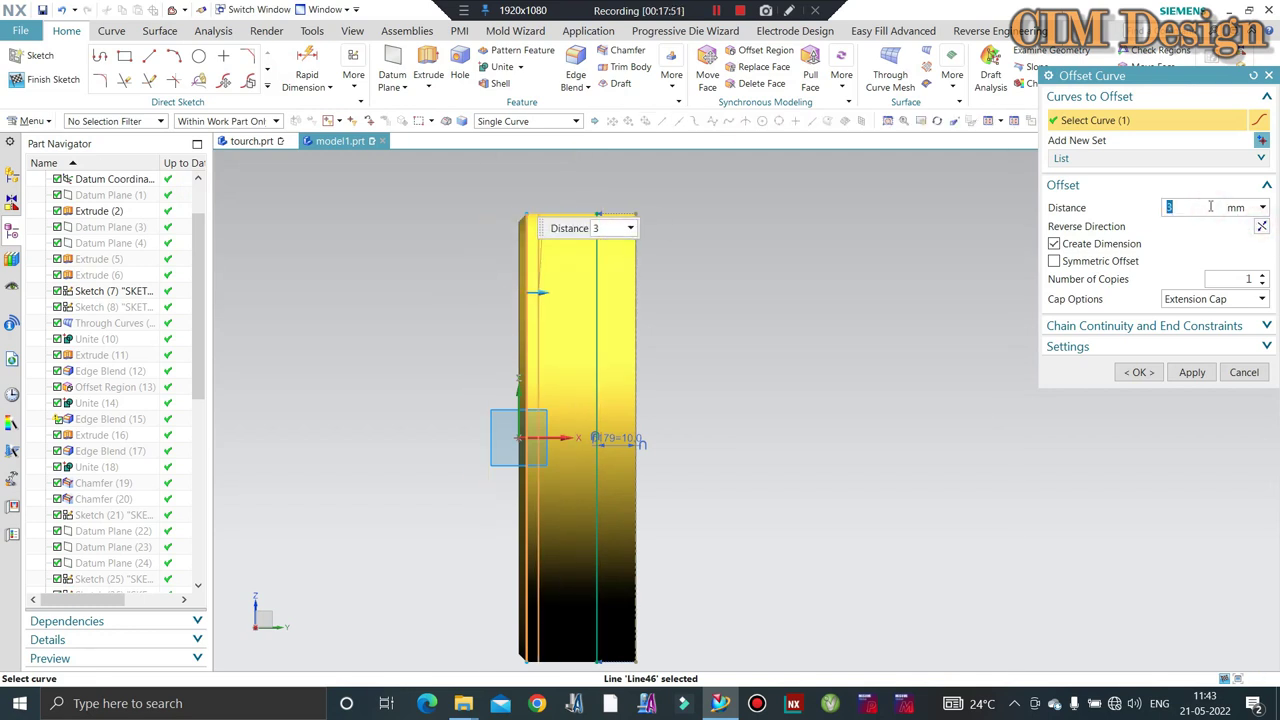
key("Return")
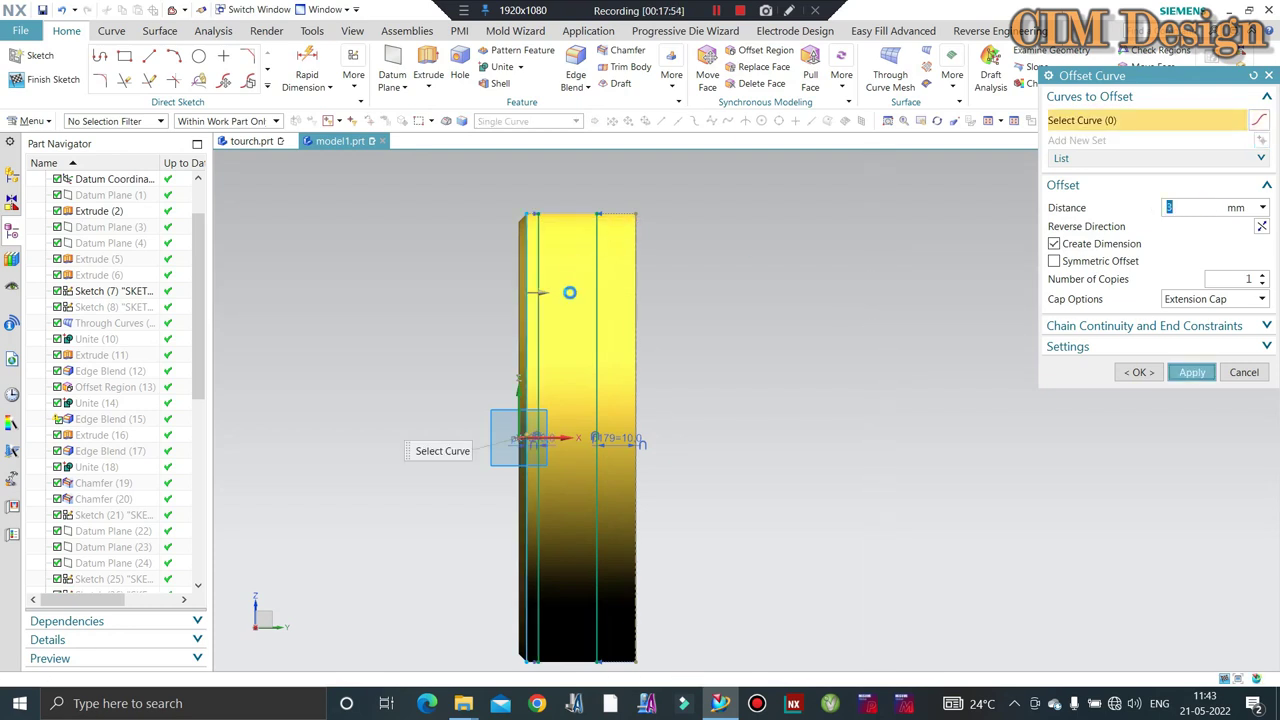
key("ctrl+f")
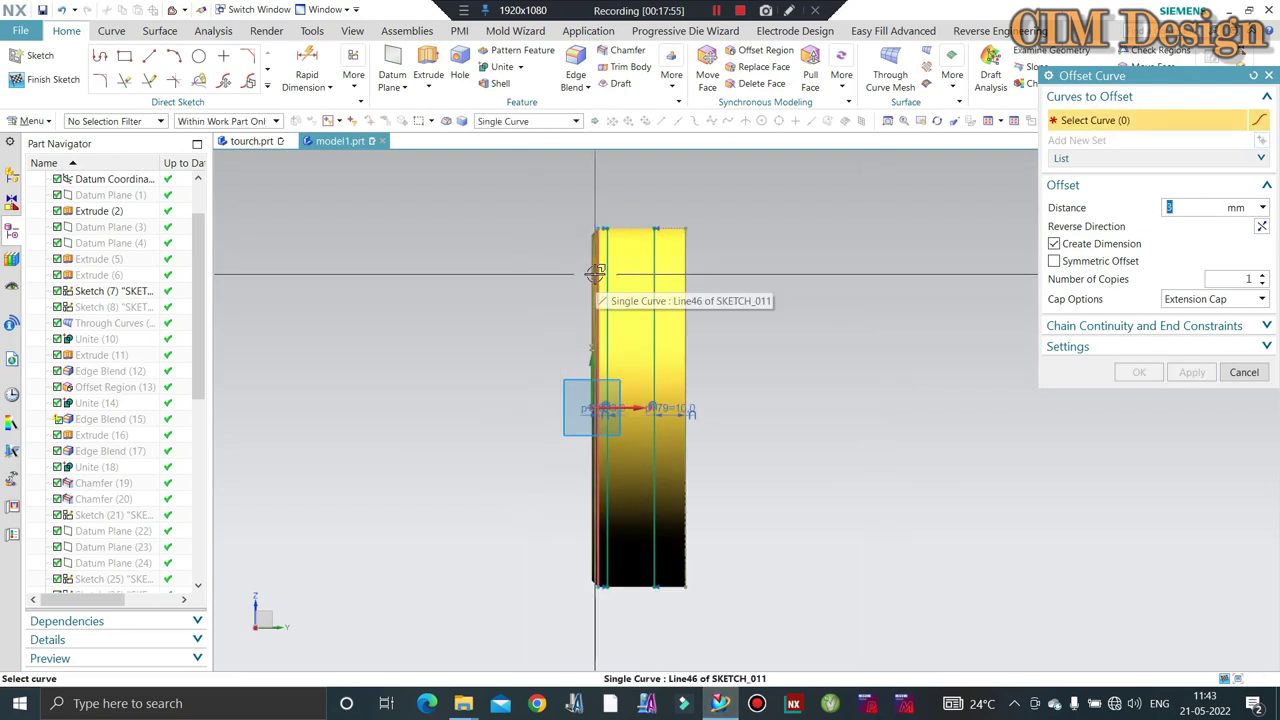
key("Escape")
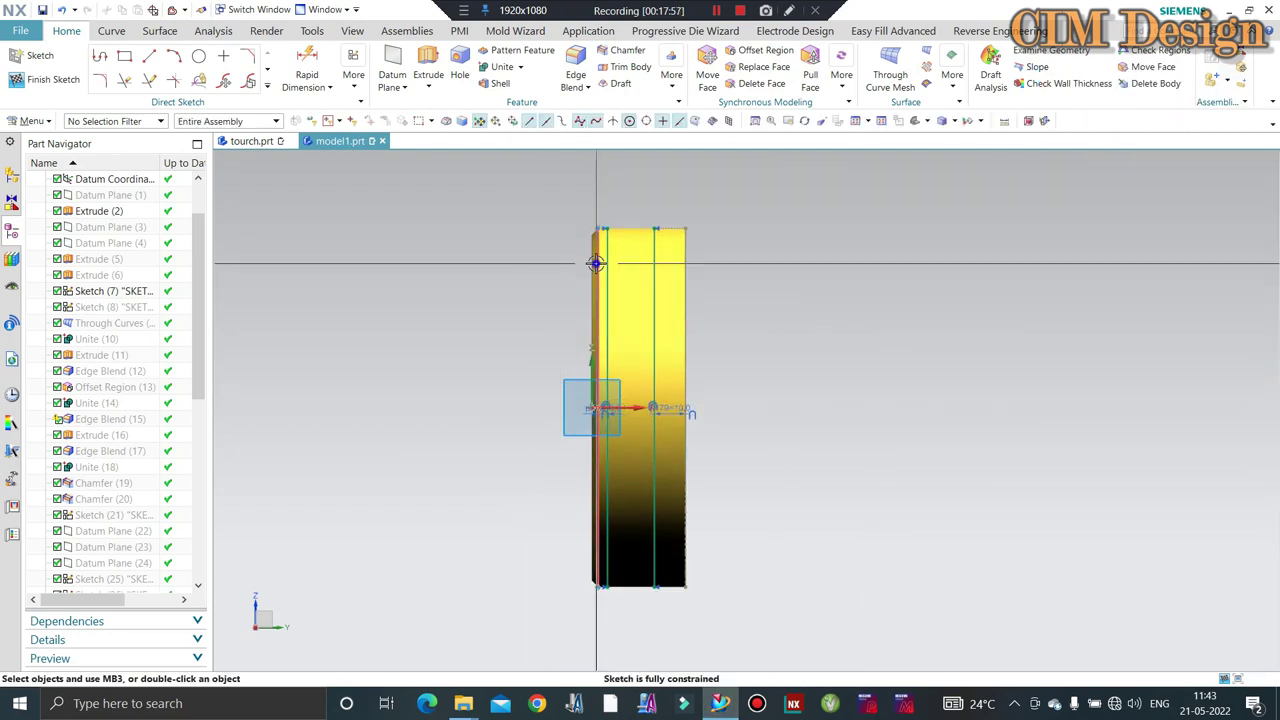
right_click(597, 261)
key("Escape")
Draw a 30-wide centre rectangle at the projected line's midpoint.
scroll(643, 346, "down", 3)
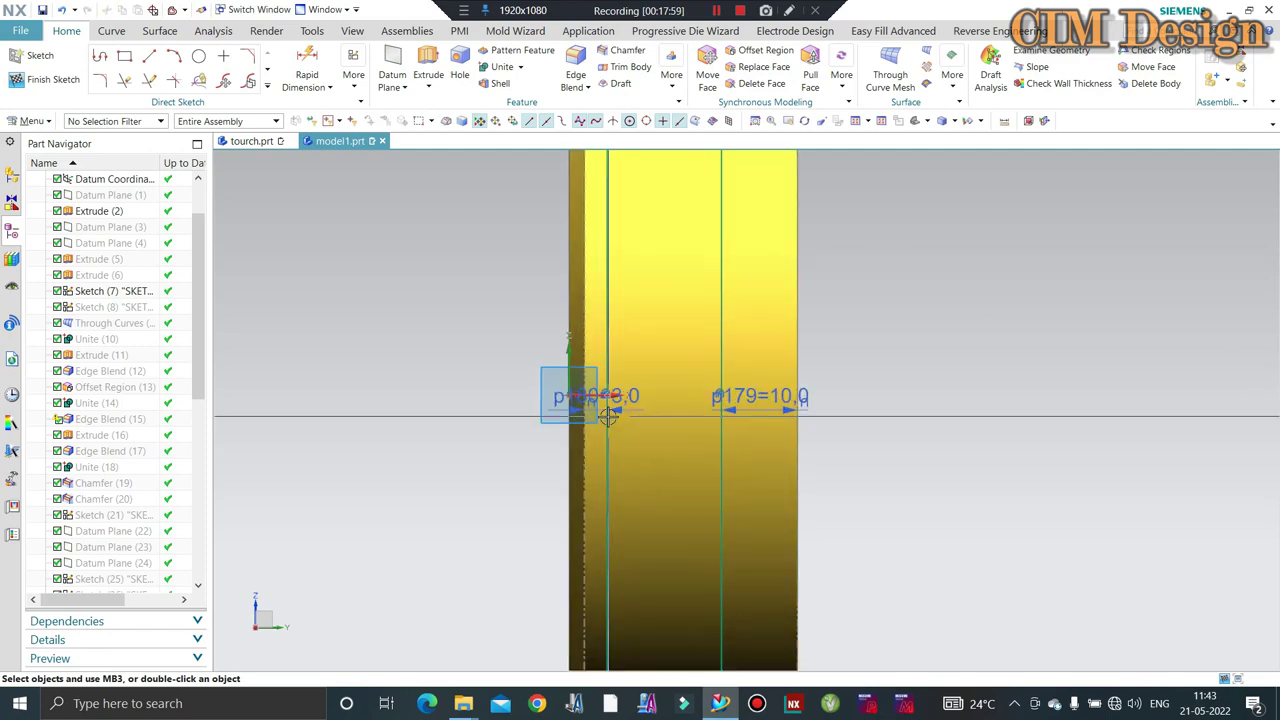
scroll(683, 393, "down", 3)
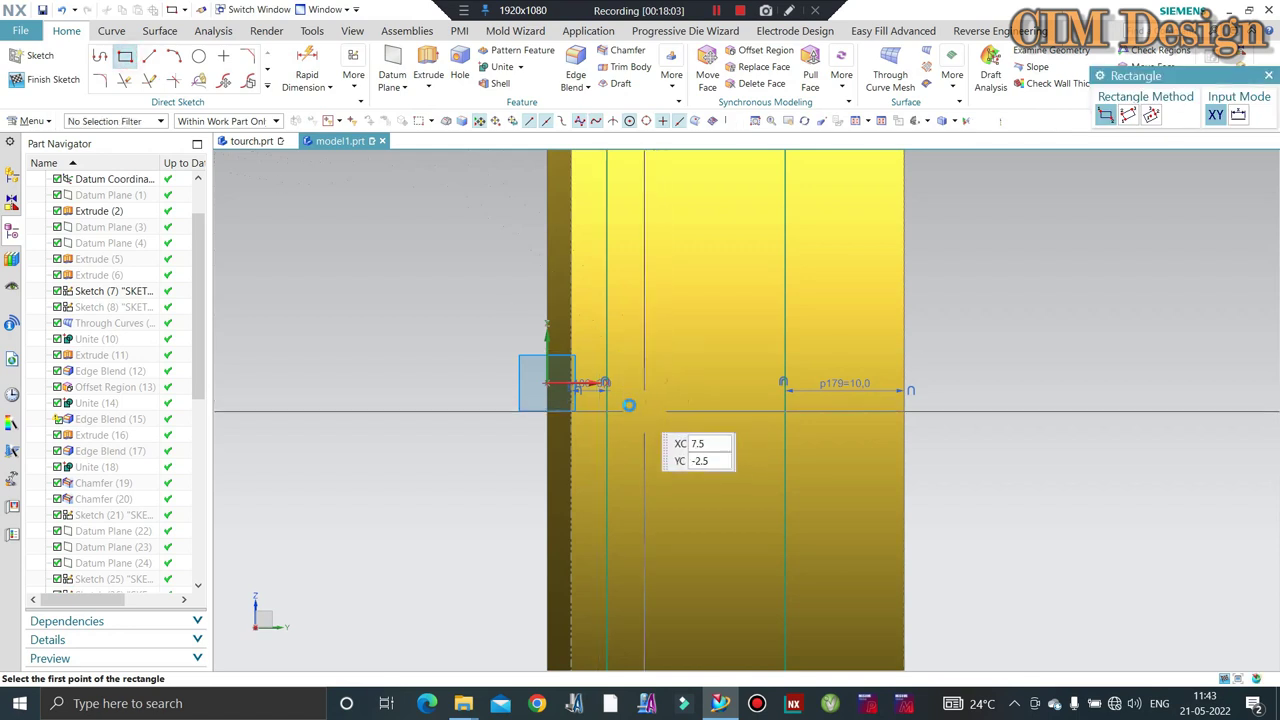
left_click(604, 383)
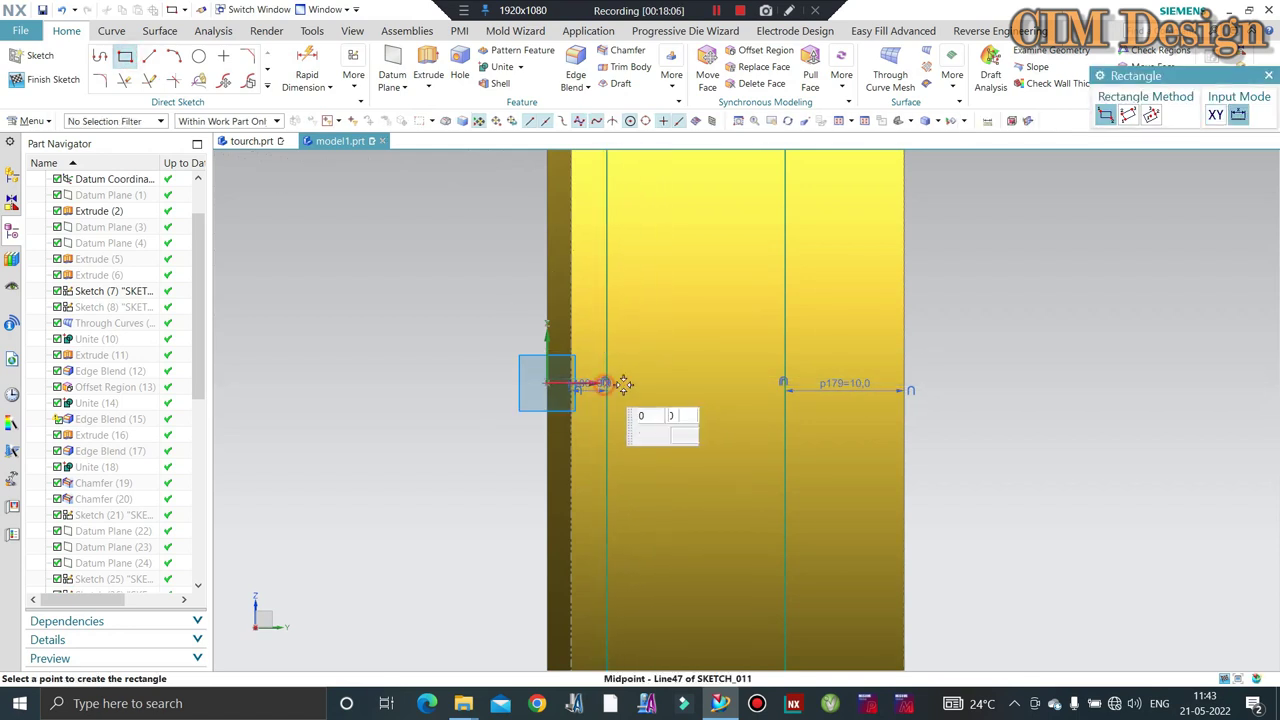
left_click(785, 386)
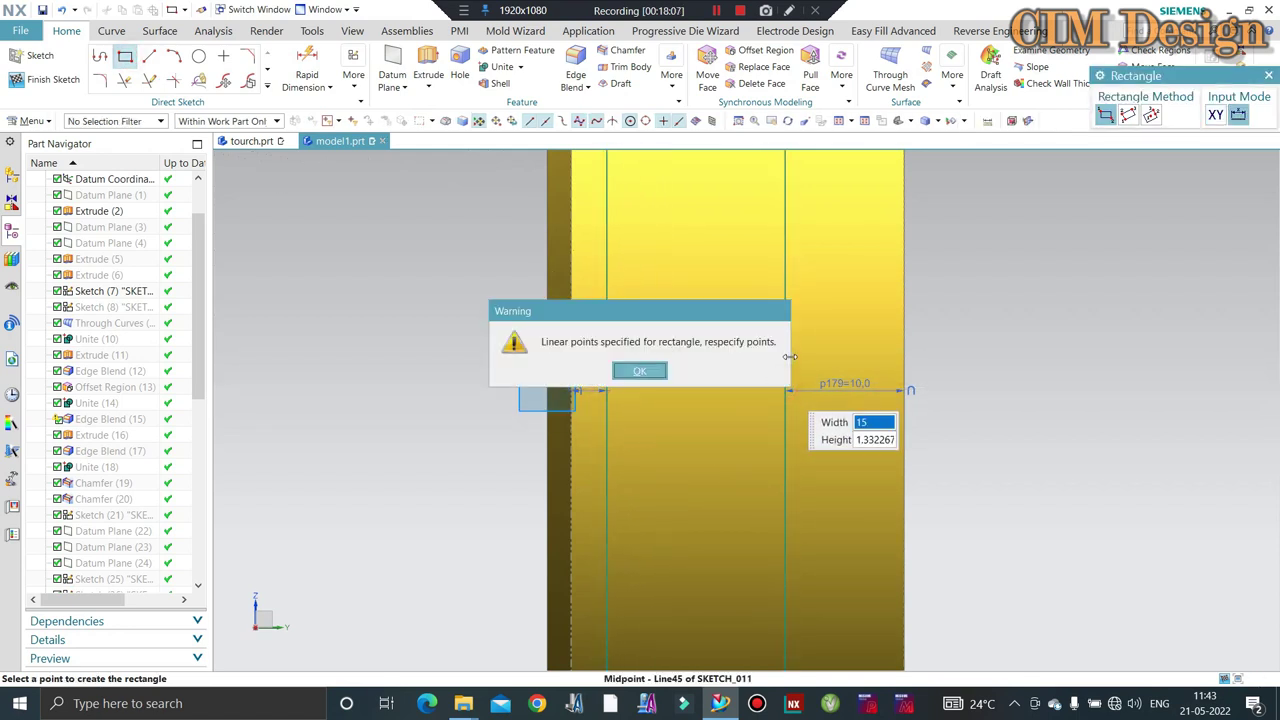
left_click(640, 372)
left_click(1151, 114)
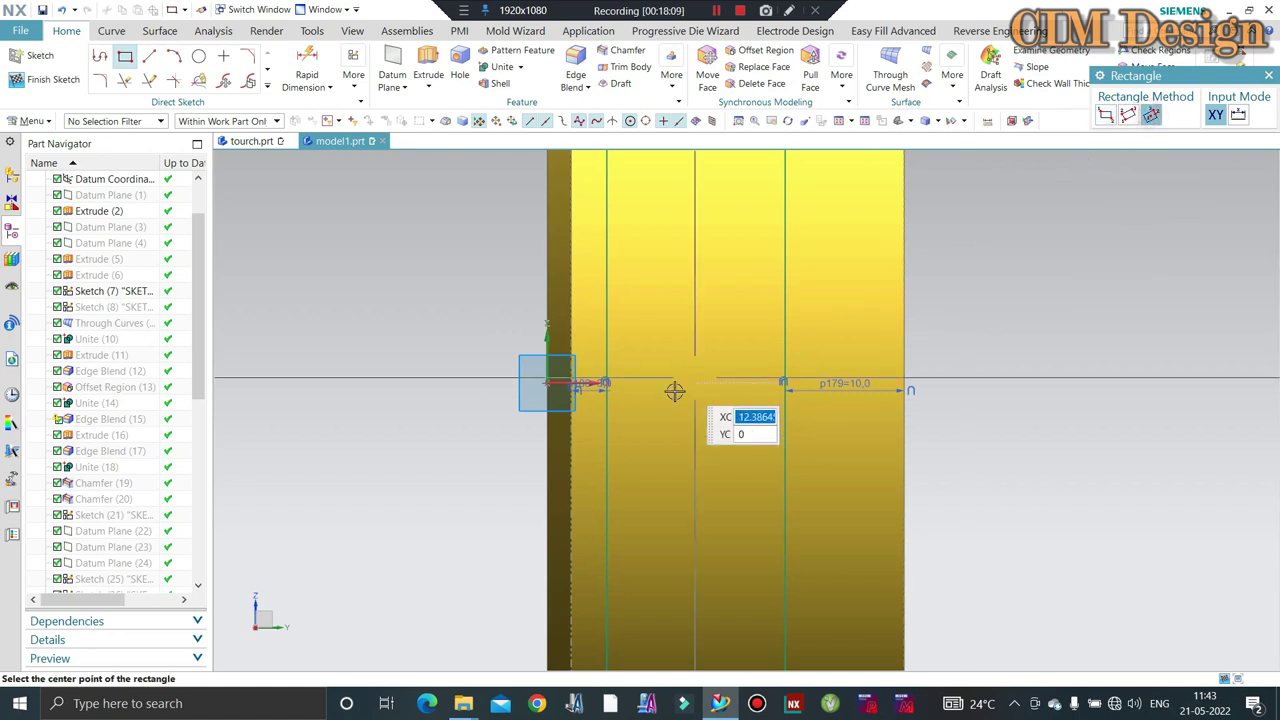
left_click(604, 382)
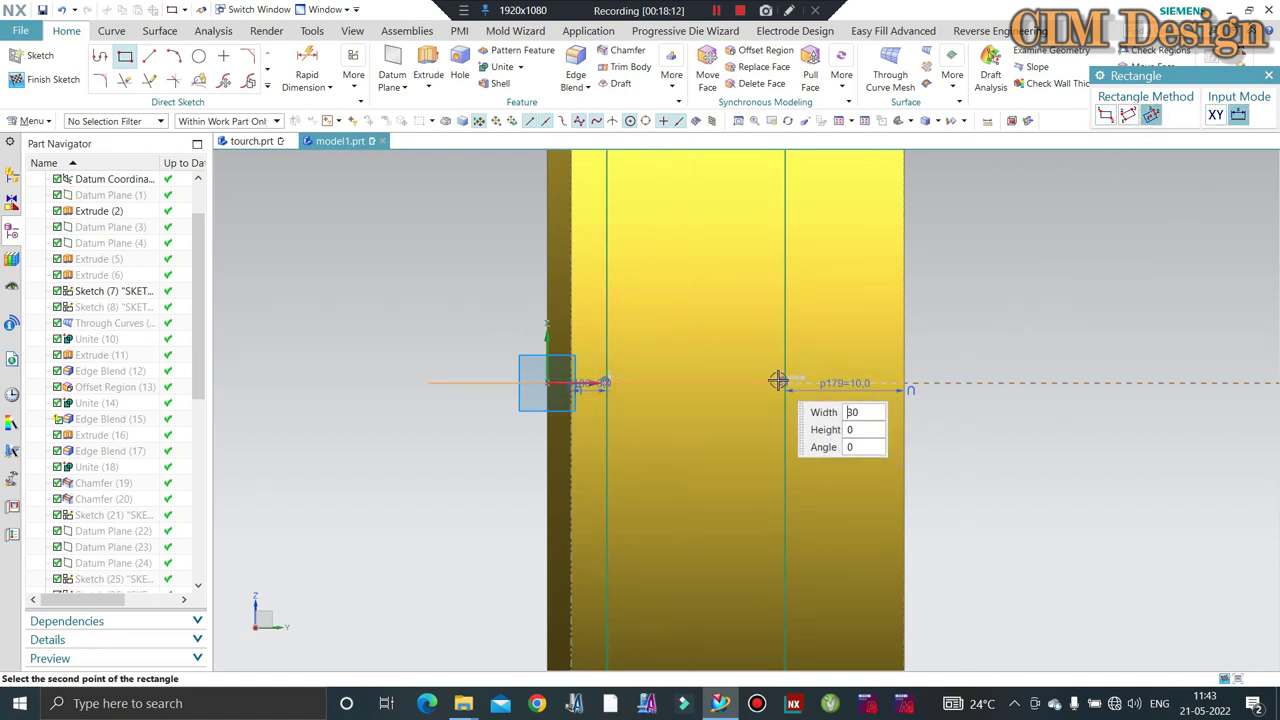
left_click(782, 381)
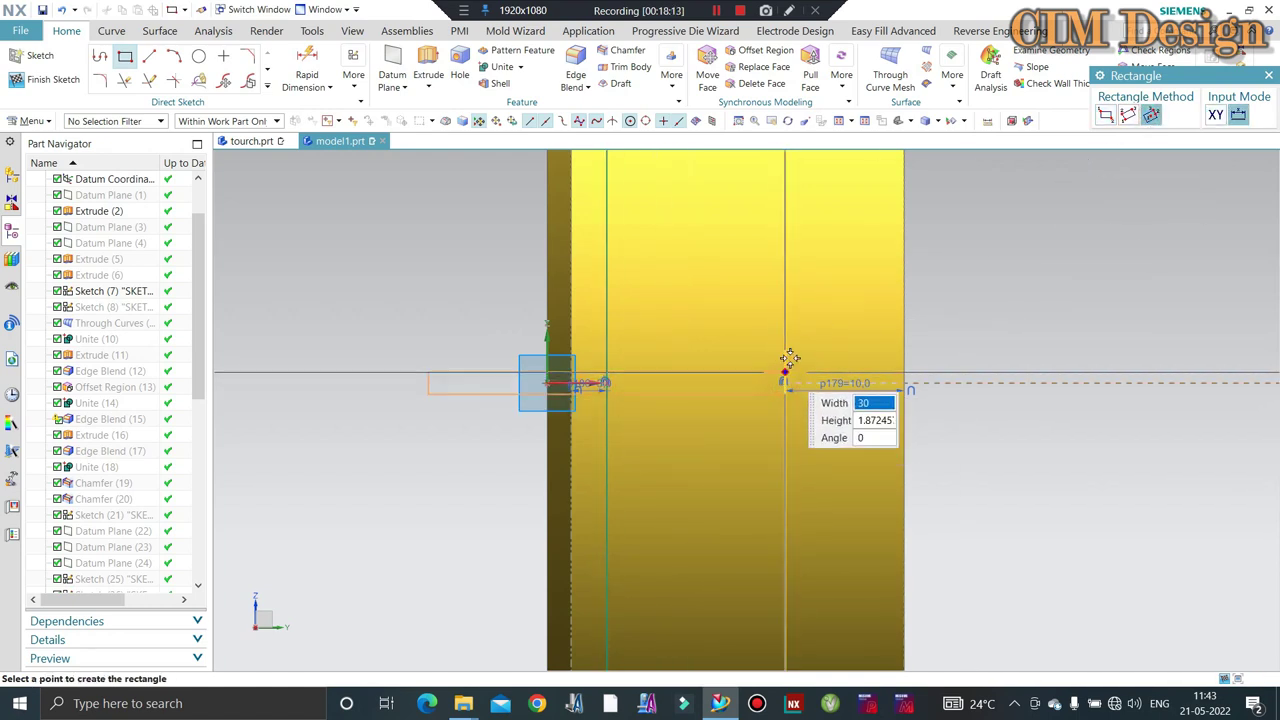
left_click(800, 285)
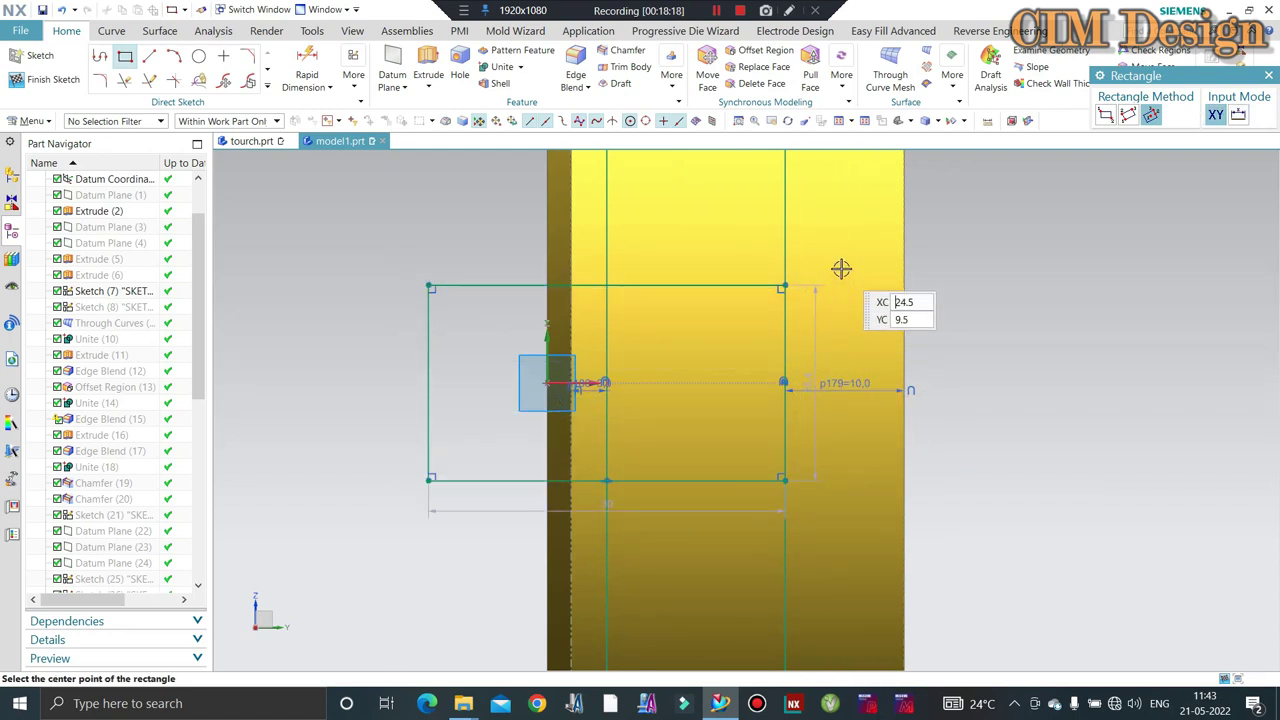
left_click(1268, 75)
Set the rectangle height to 12 and trim its left side and the long horizontal line.
scroll(743, 362, "down", 2)
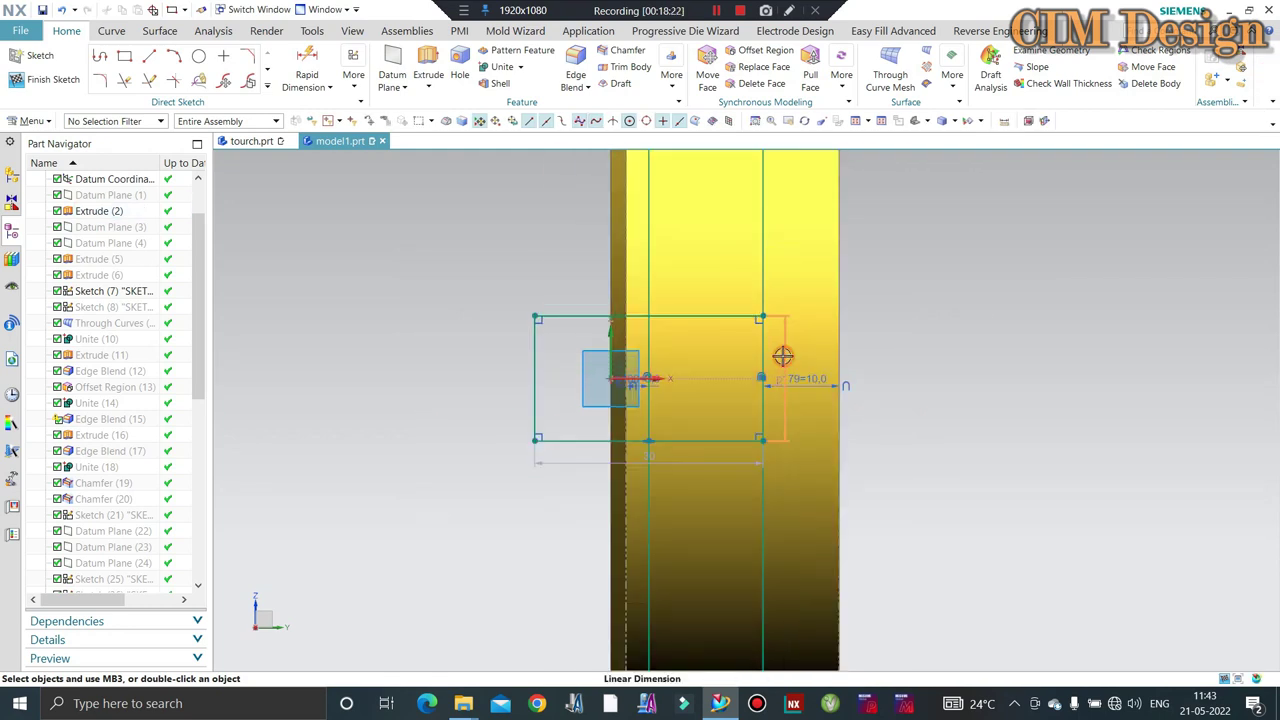
double_click(782, 356)
type("12")
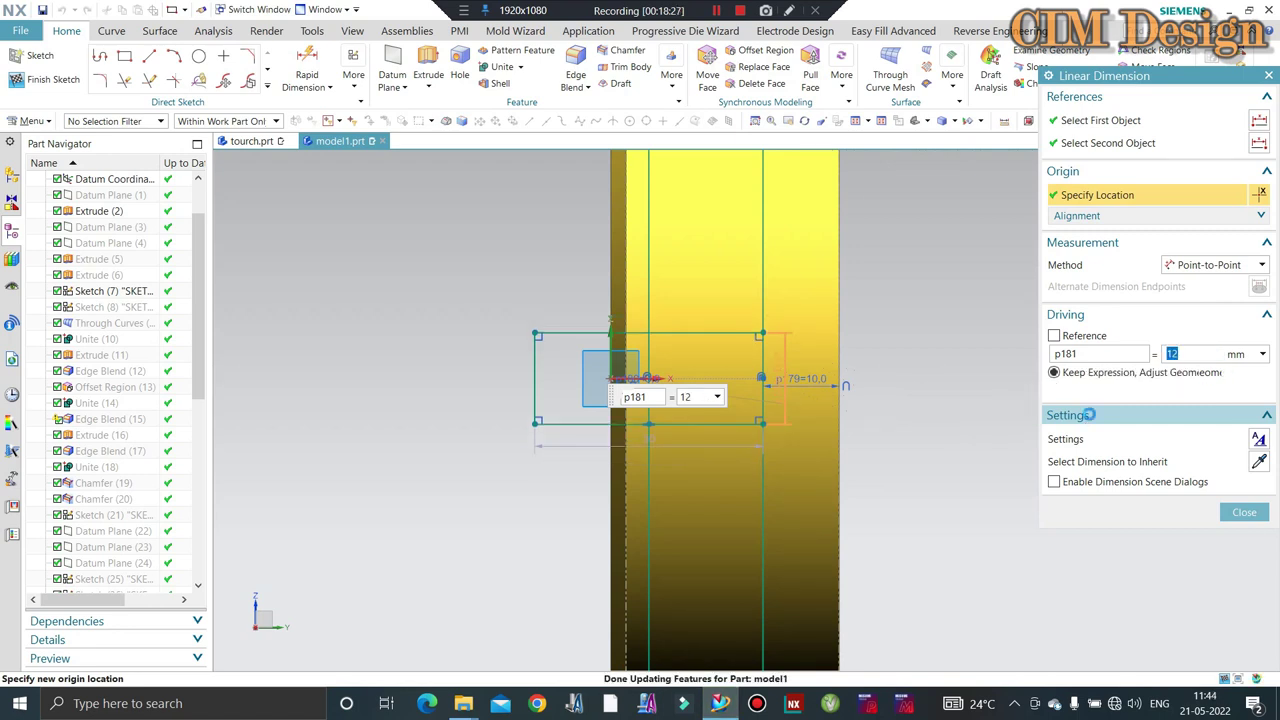
left_click(1244, 512)
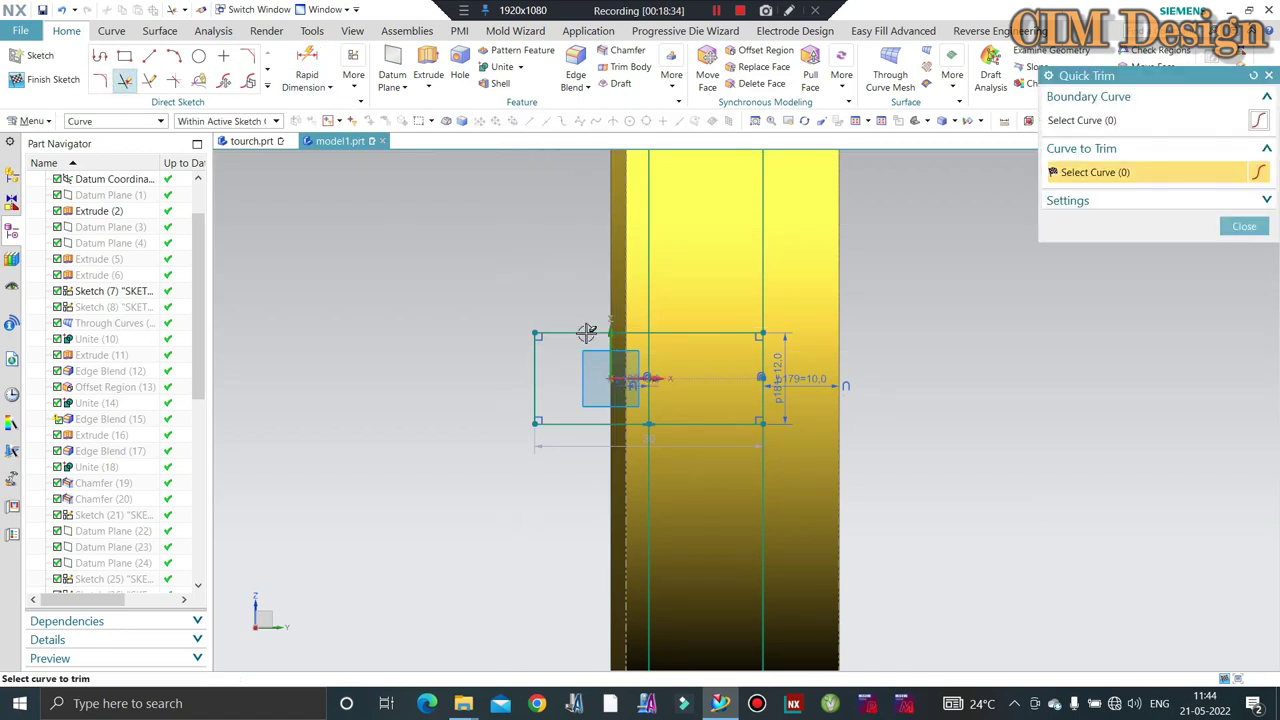
left_click(536, 352)
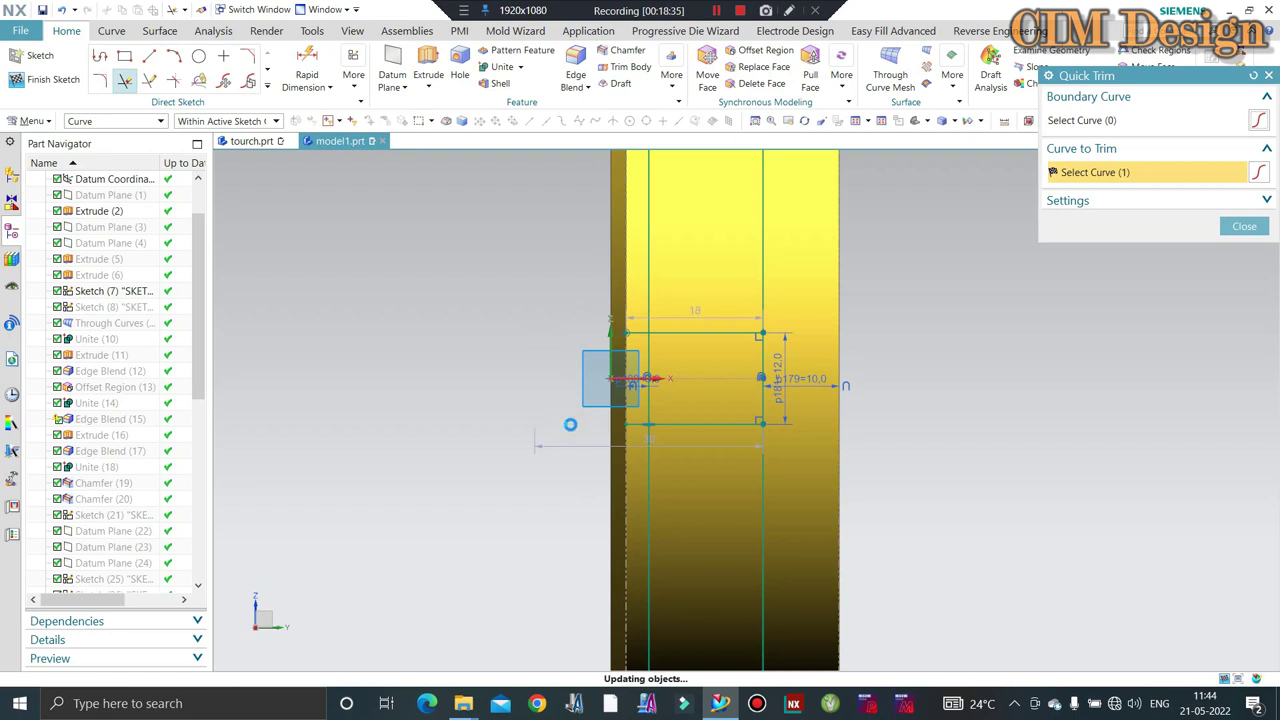
left_click(638, 332)
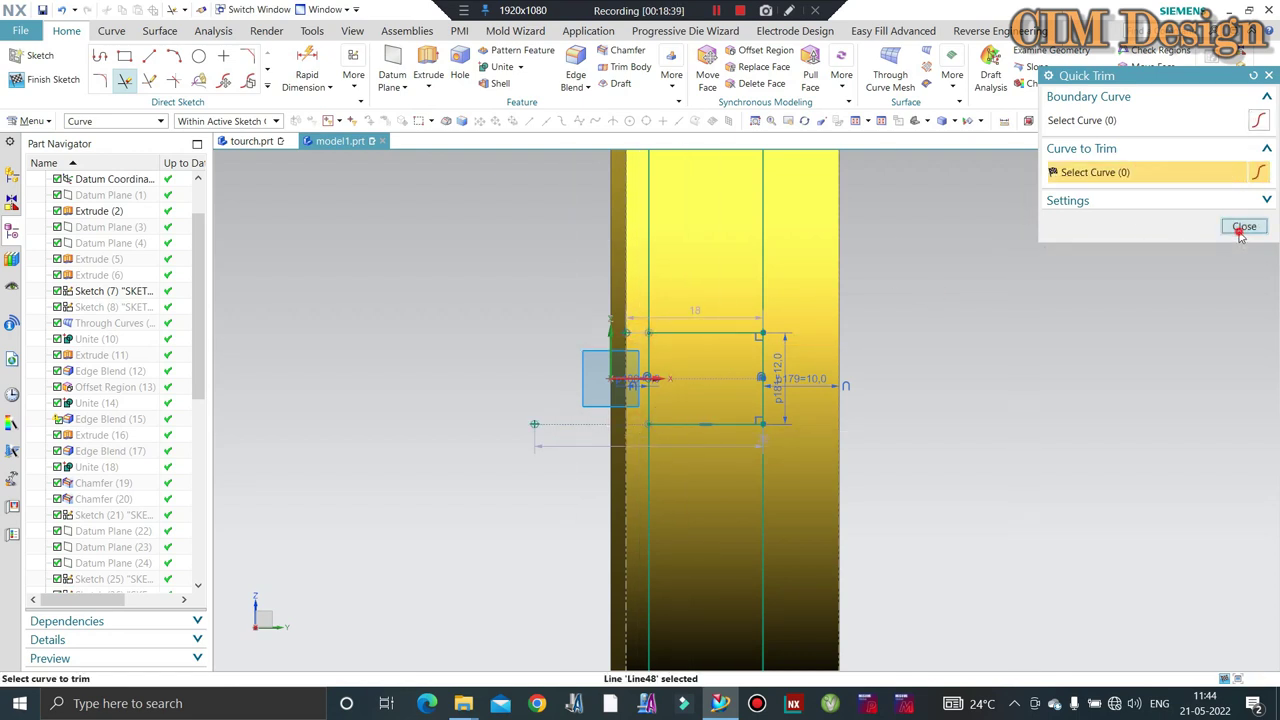
left_click(1242, 228)
left_click(266, 89)
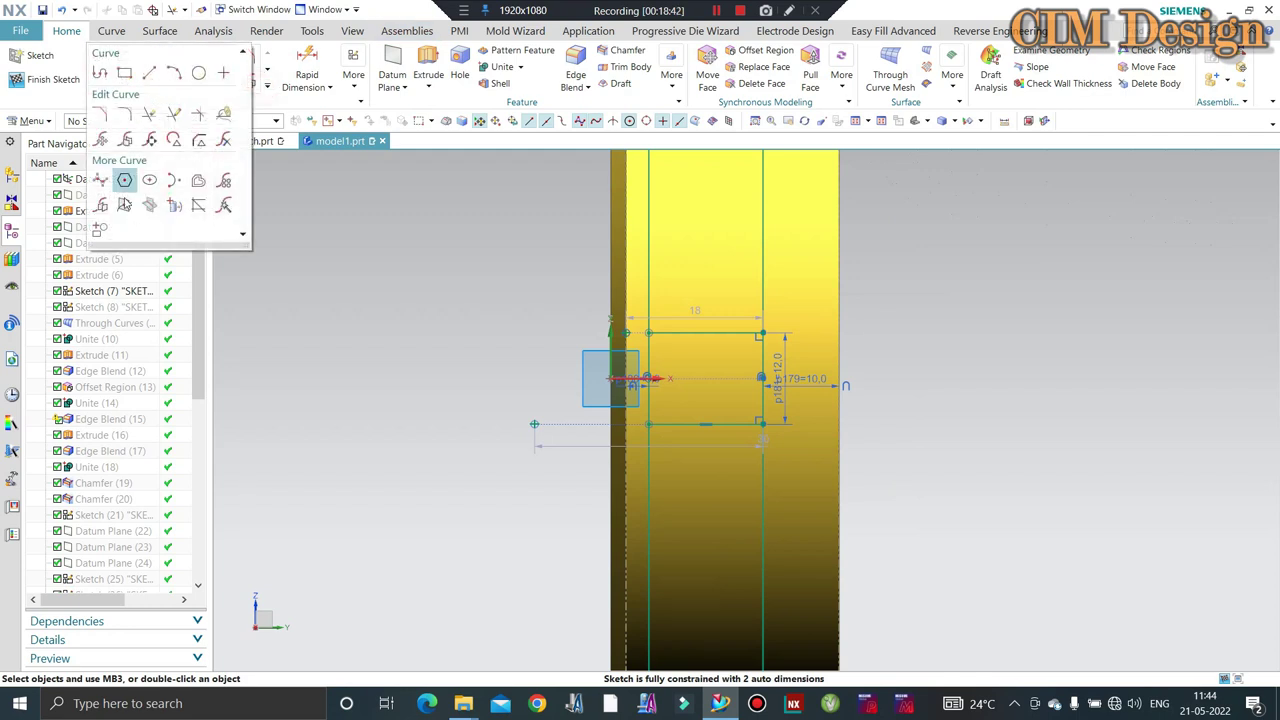
Offset the rectangle's top and bottom edges 6 mm outward.
left_click(198, 180)
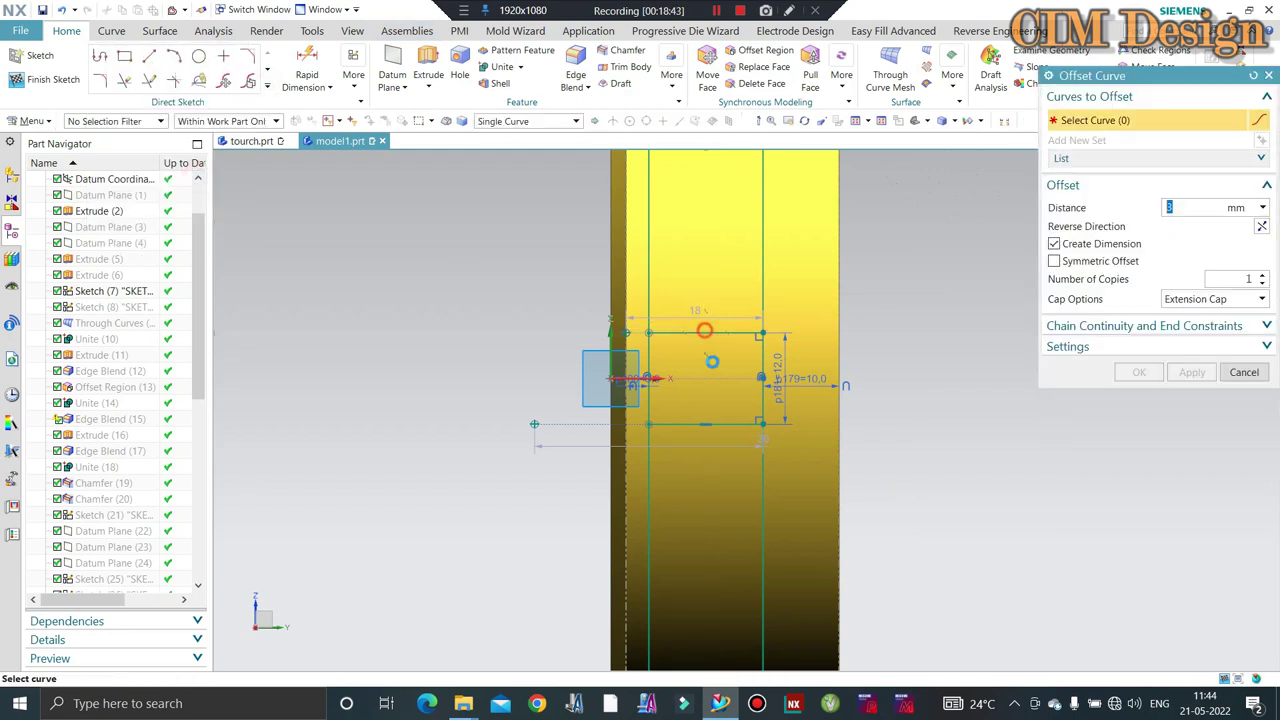
left_click(705, 332)
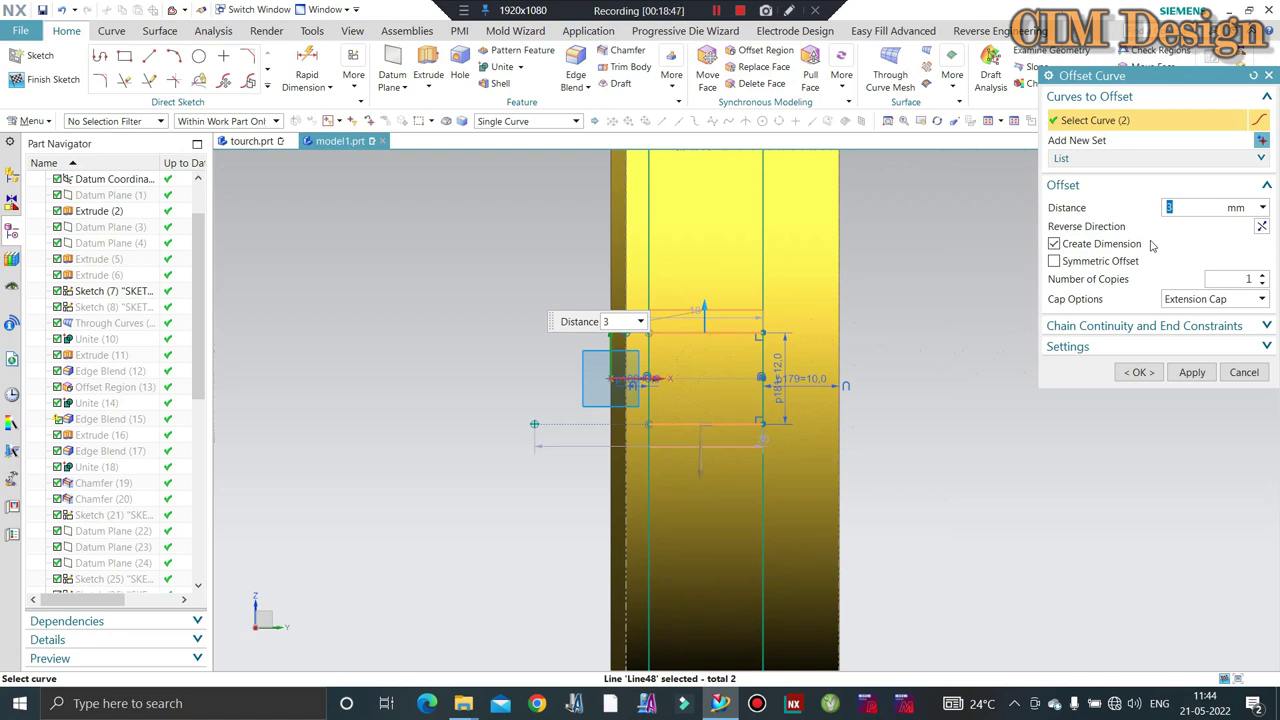
type("8")
key("Return")
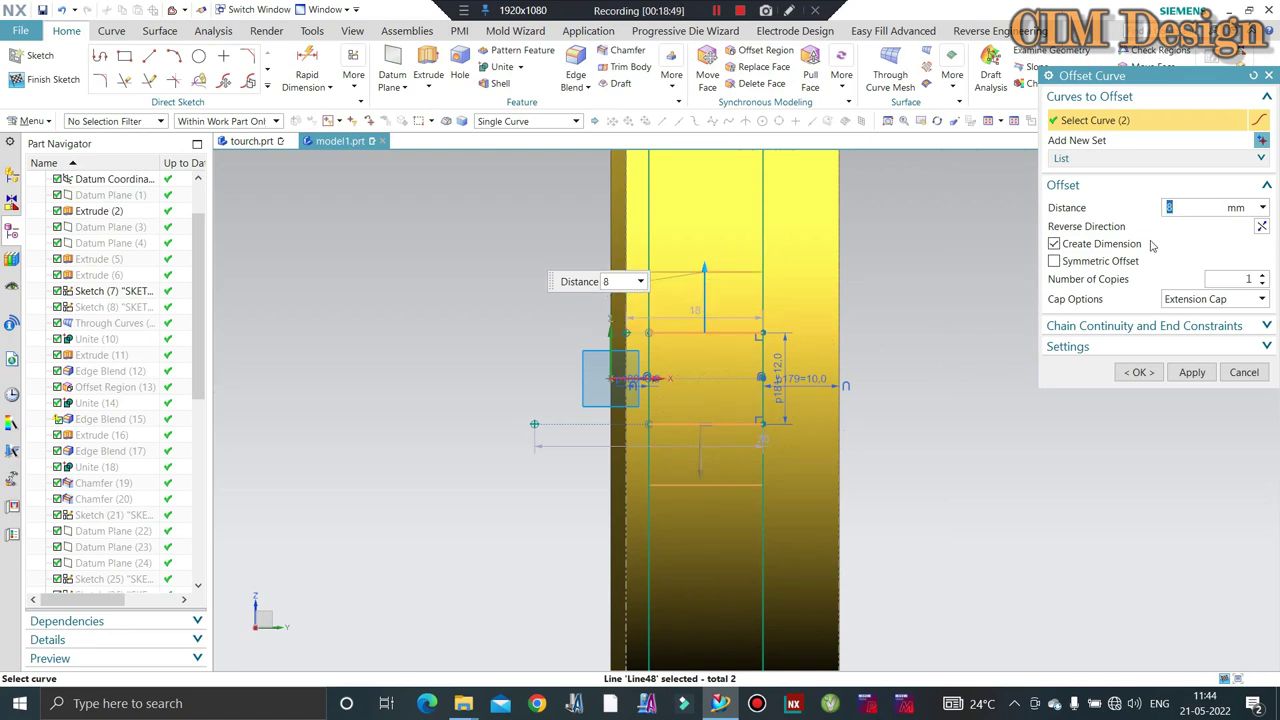
type("6")
key("Return")
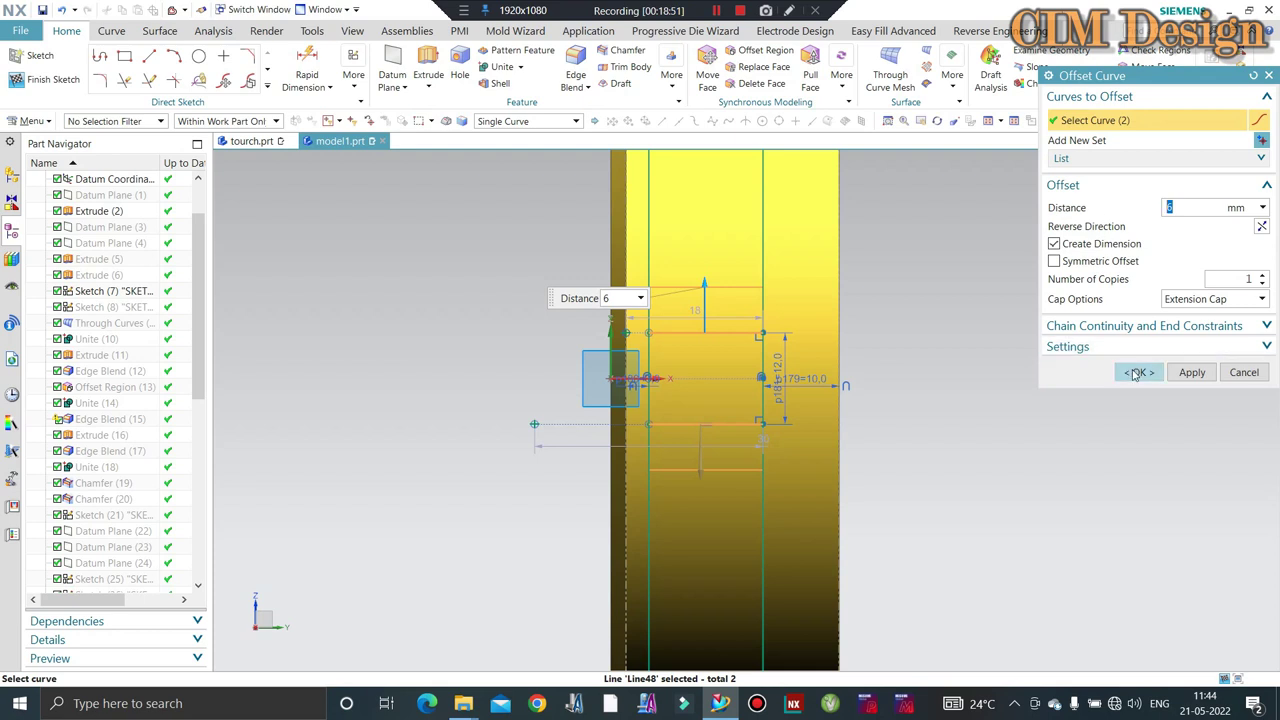
left_click(1135, 372)
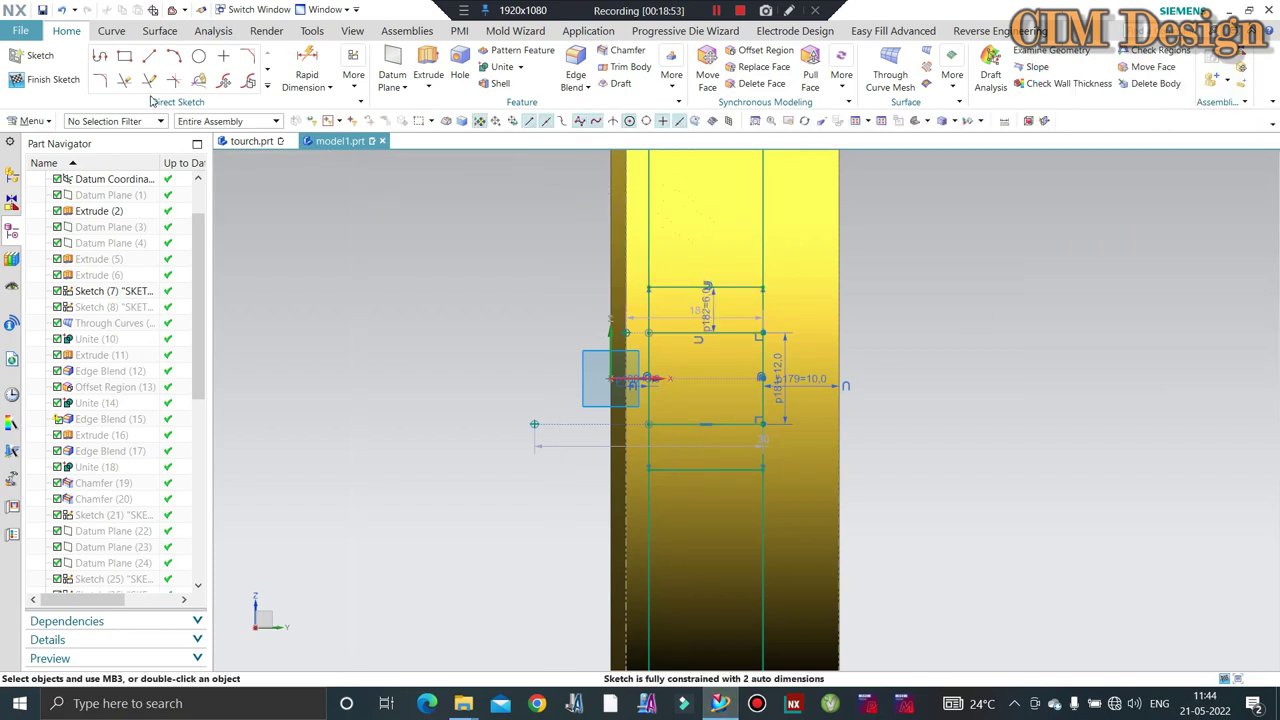
Draw a slanted line from the offset line's left end, dimensioned at 20°.
left_click(150, 58)
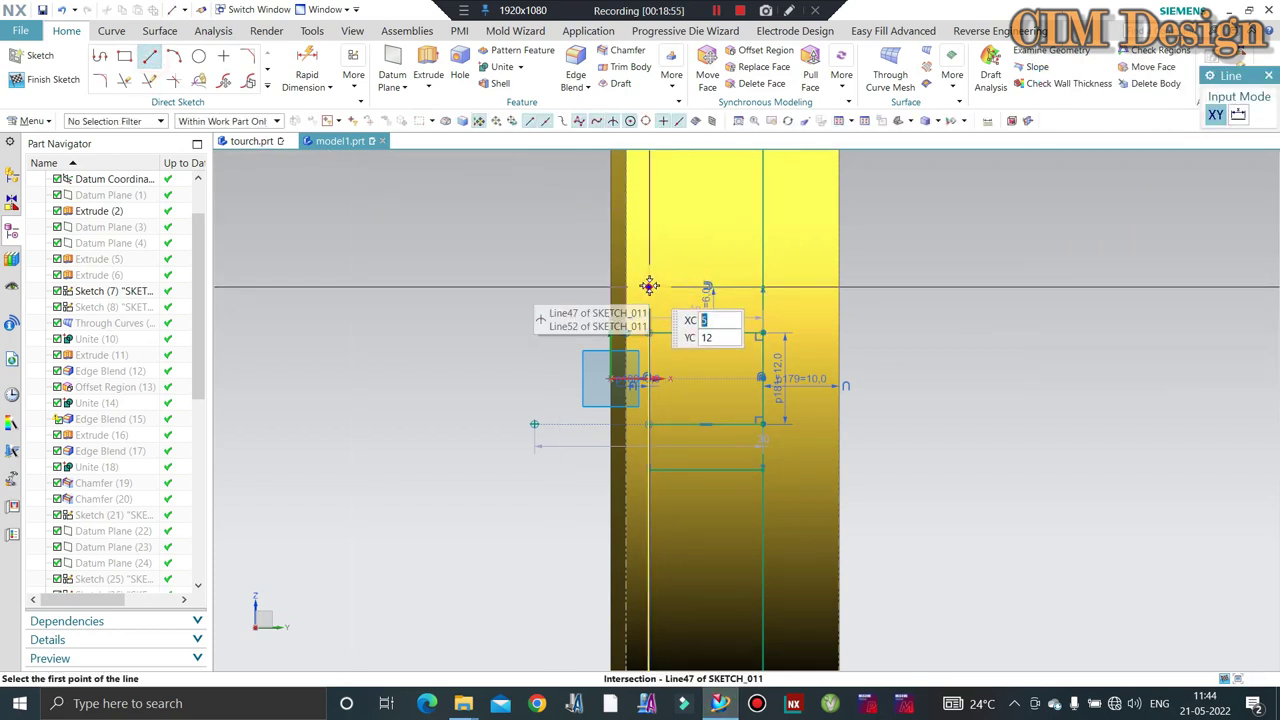
left_click(692, 287)
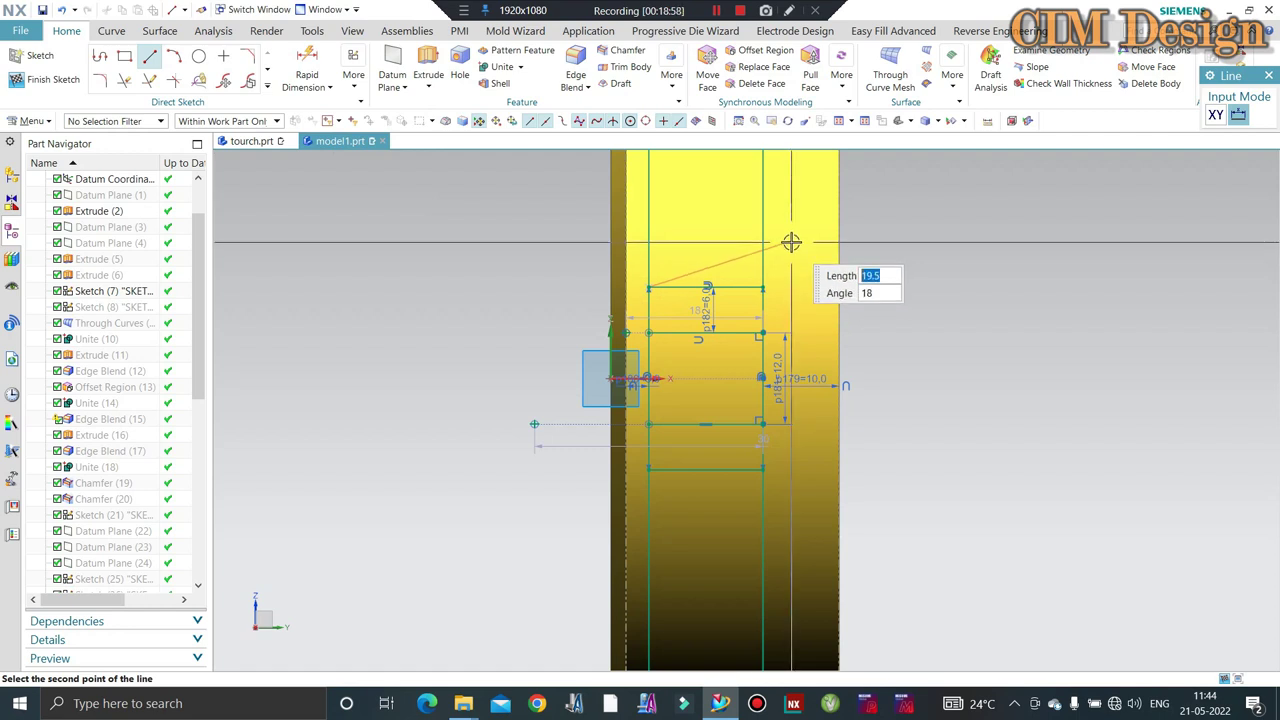
left_click(790, 242)
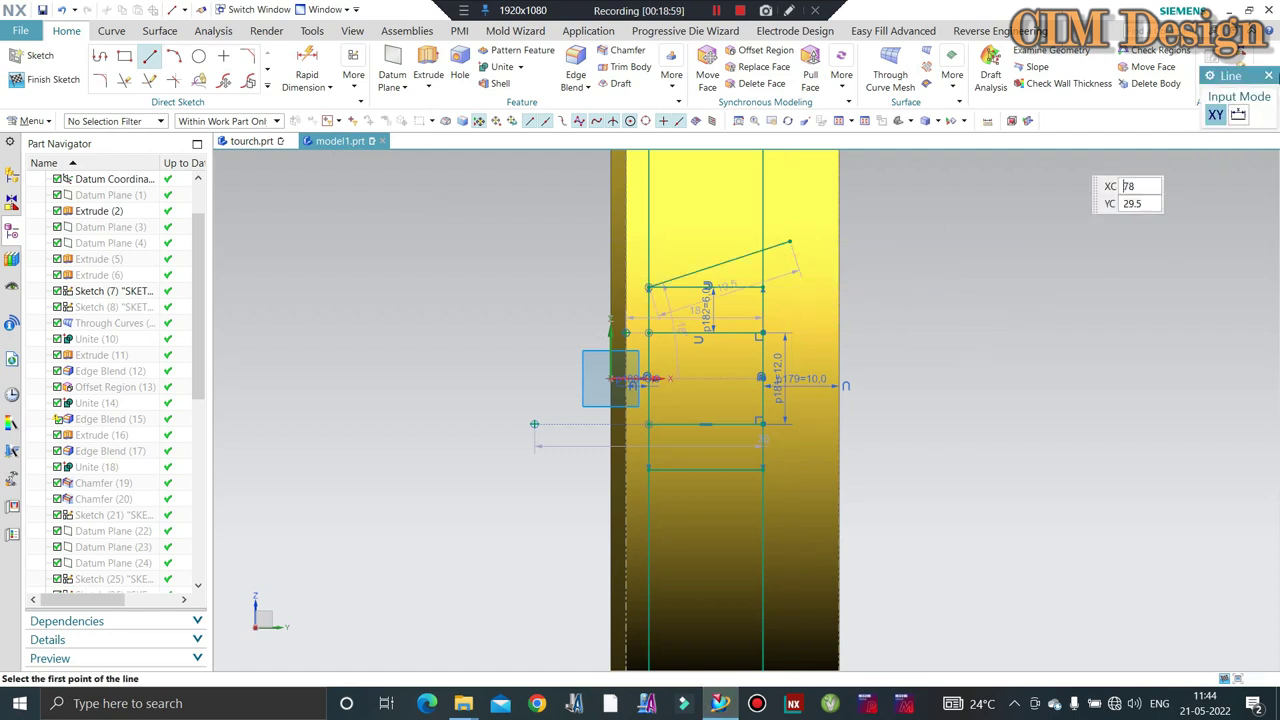
key("Escape")
scroll(680, 338, "up", 1)
type("2")
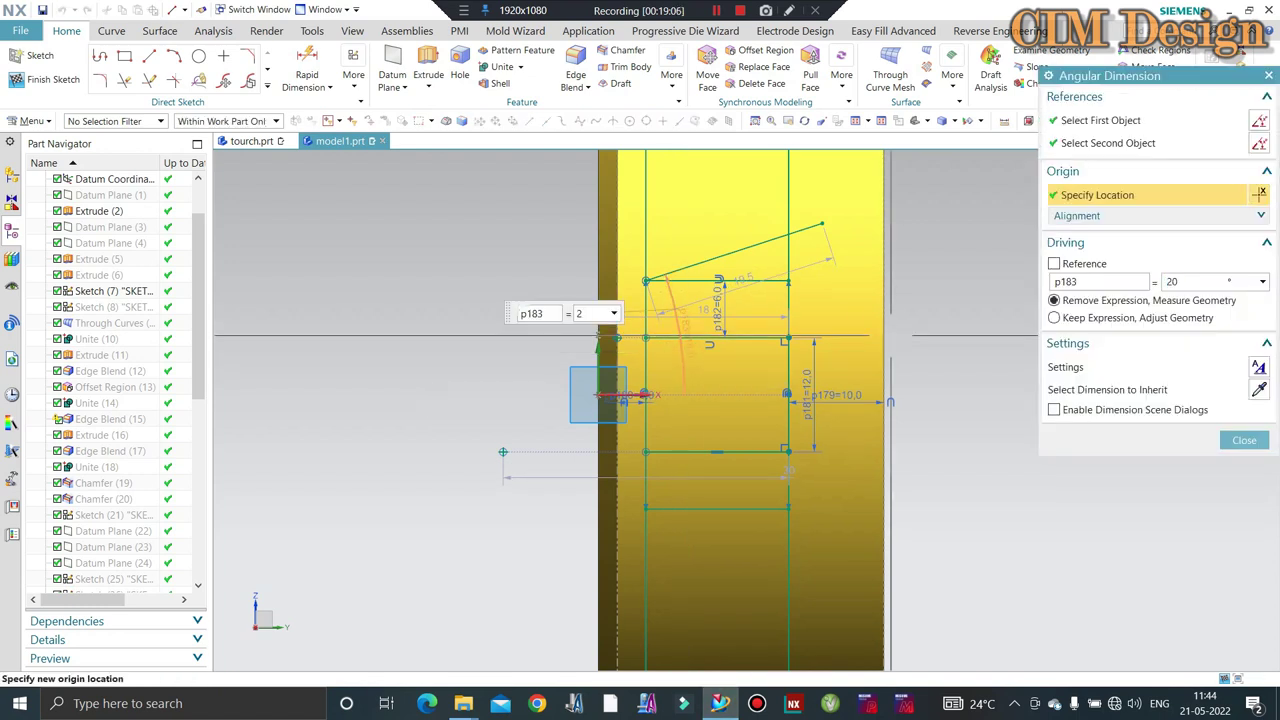
type("0")
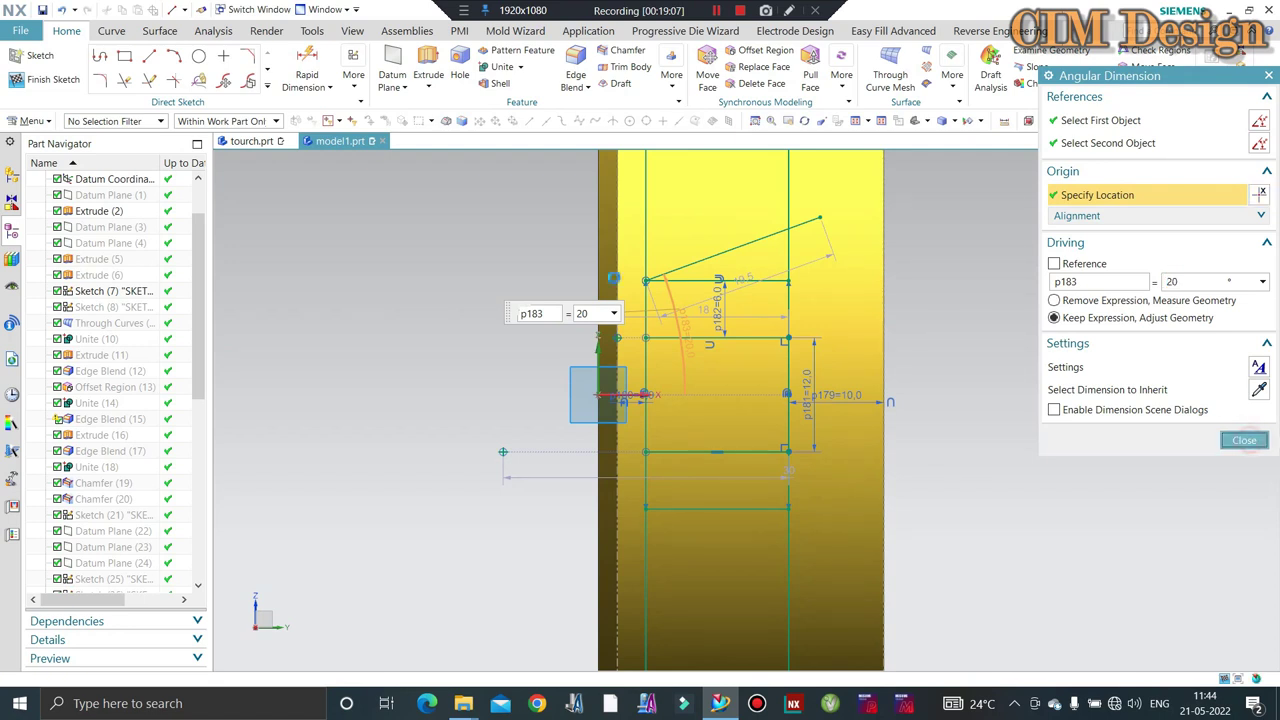
key("Return")
Draw a 26.5 mm horizontal line from the rectangle's left-edge midpoint.
key("l")
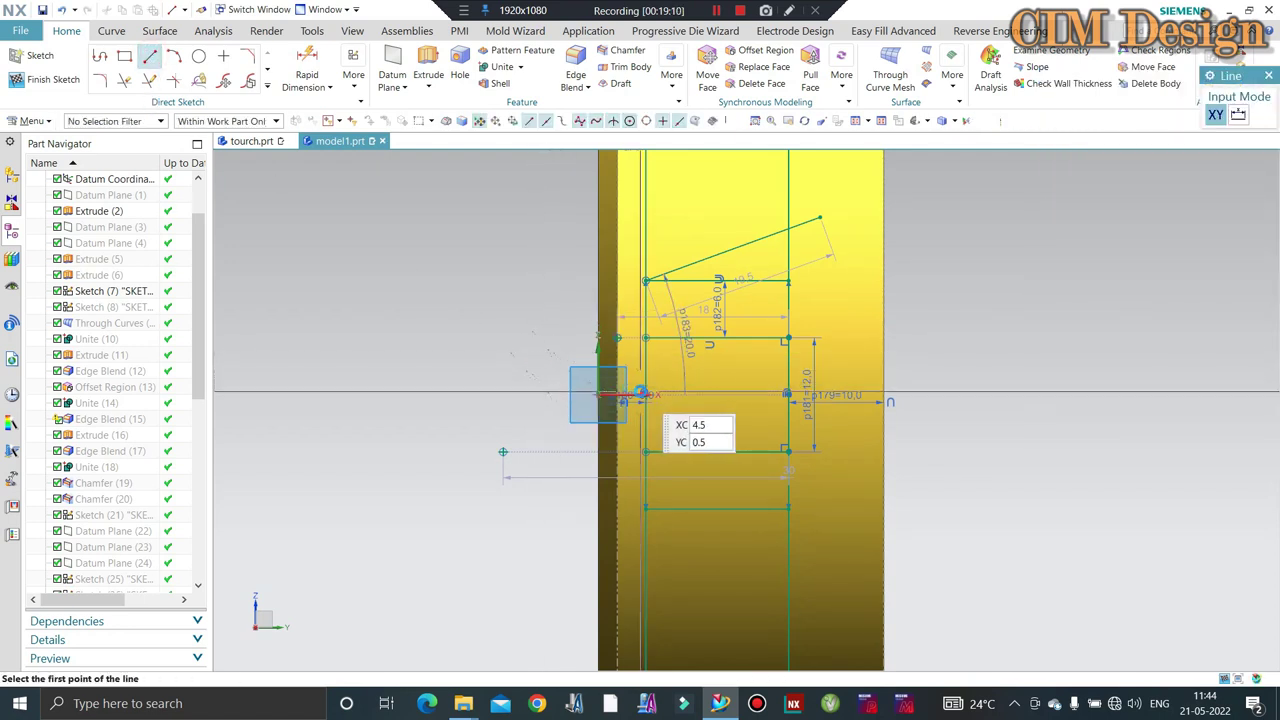
left_click(646, 396)
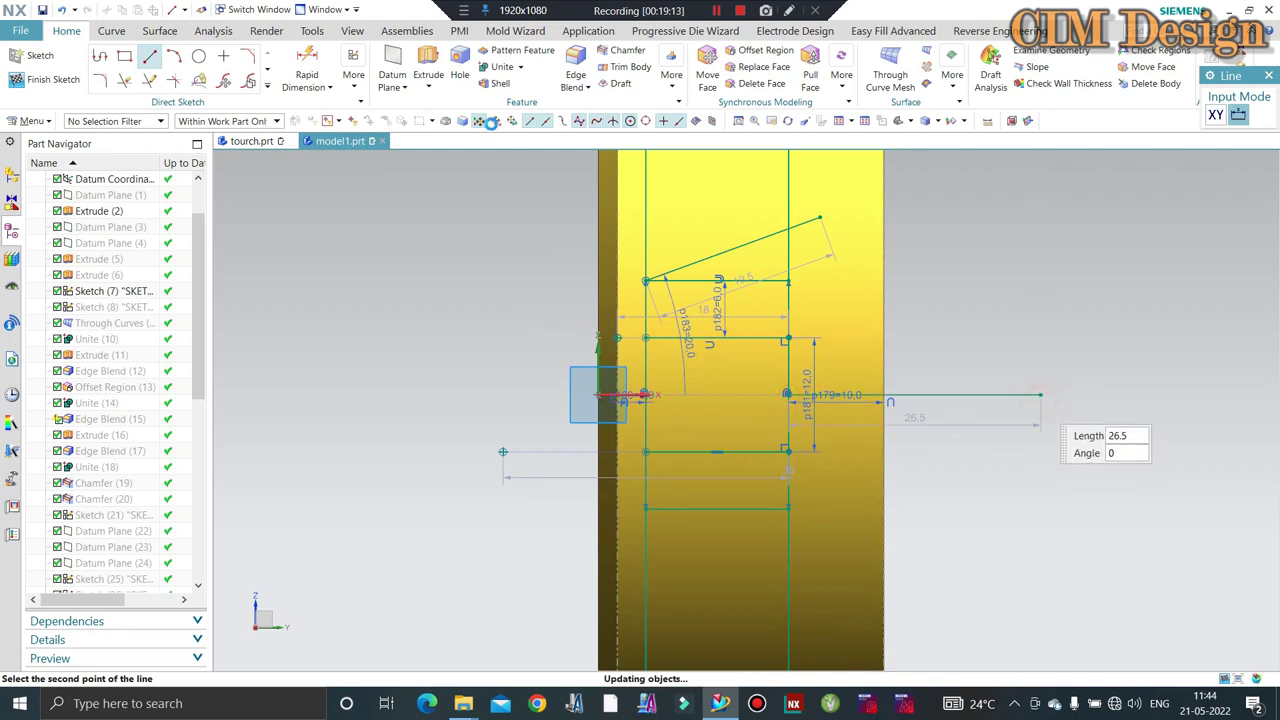
left_click(1040, 396)
left_click(267, 86)
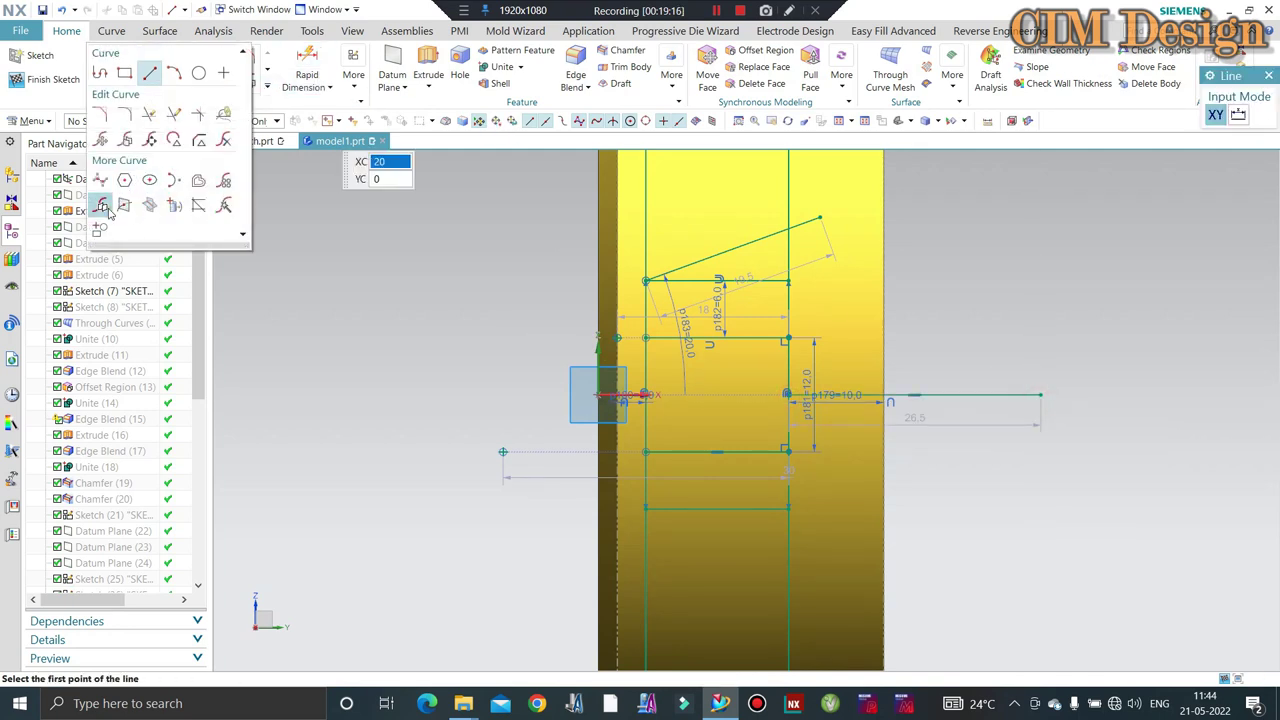
Mirror the slanted line across the horizontal centre line.
left_click(103, 207)
left_click(751, 242)
middle_click(956, 384)
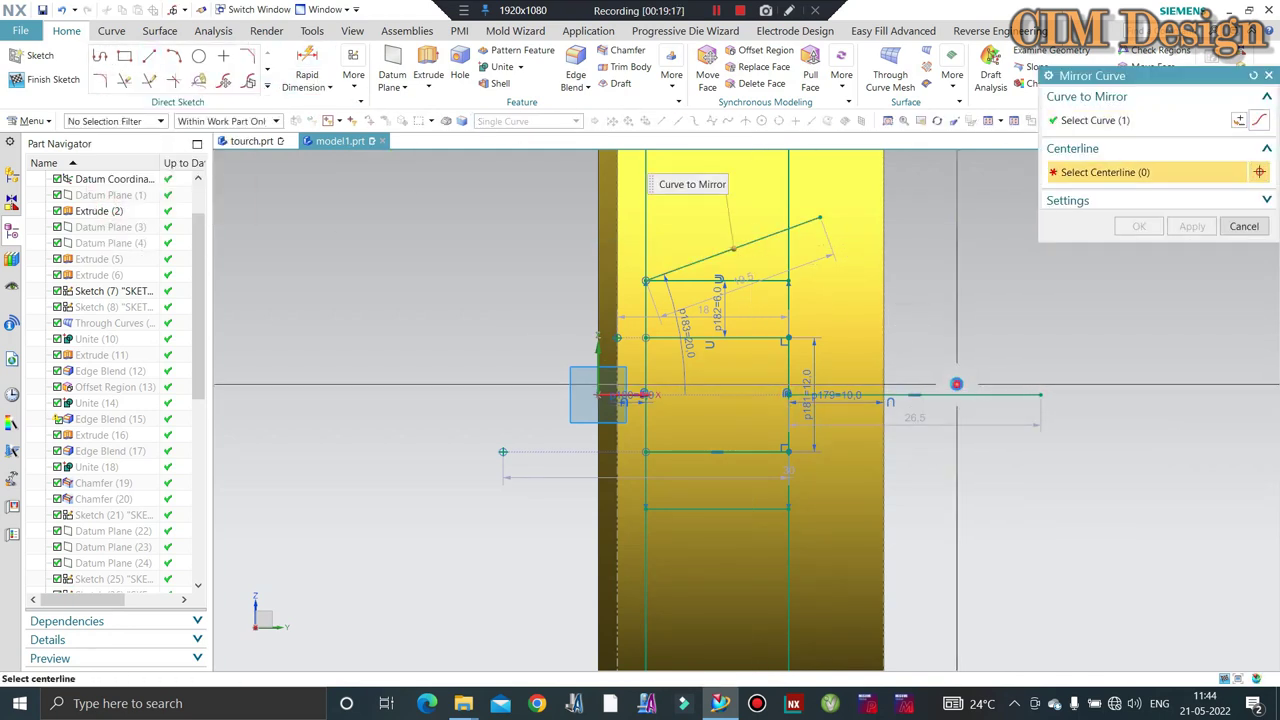
left_click(963, 396)
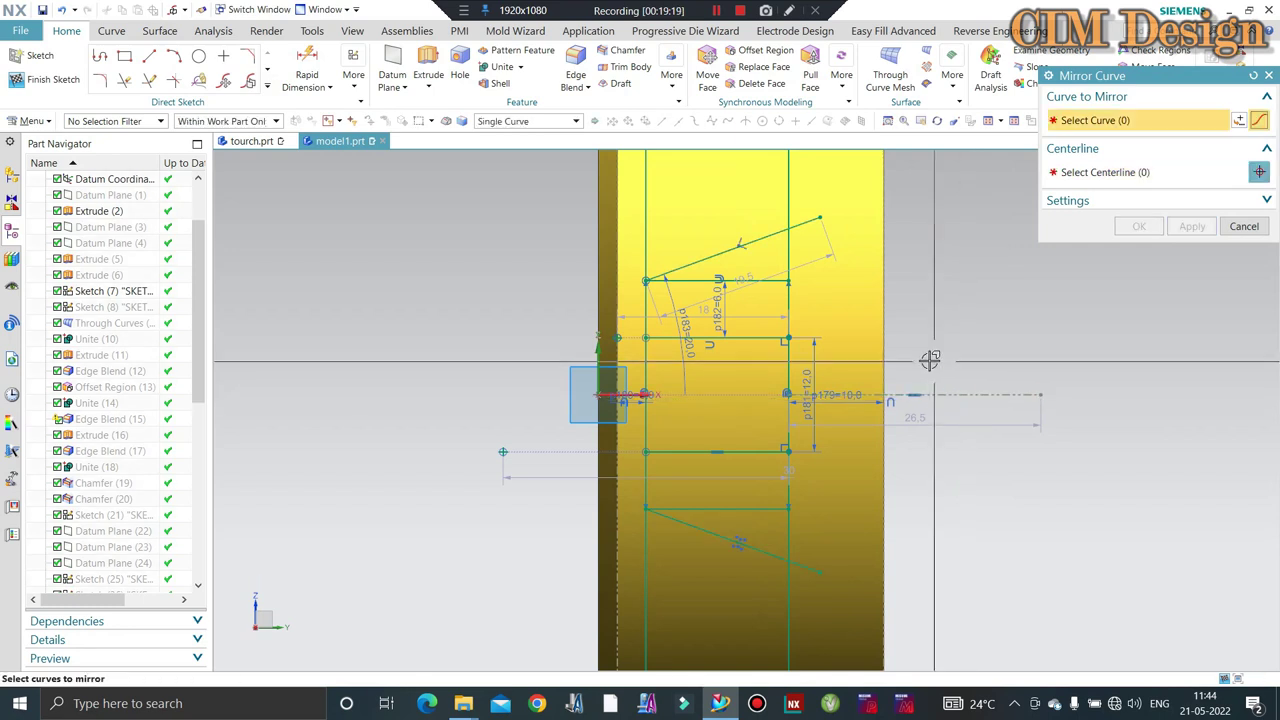
left_click(1240, 230)
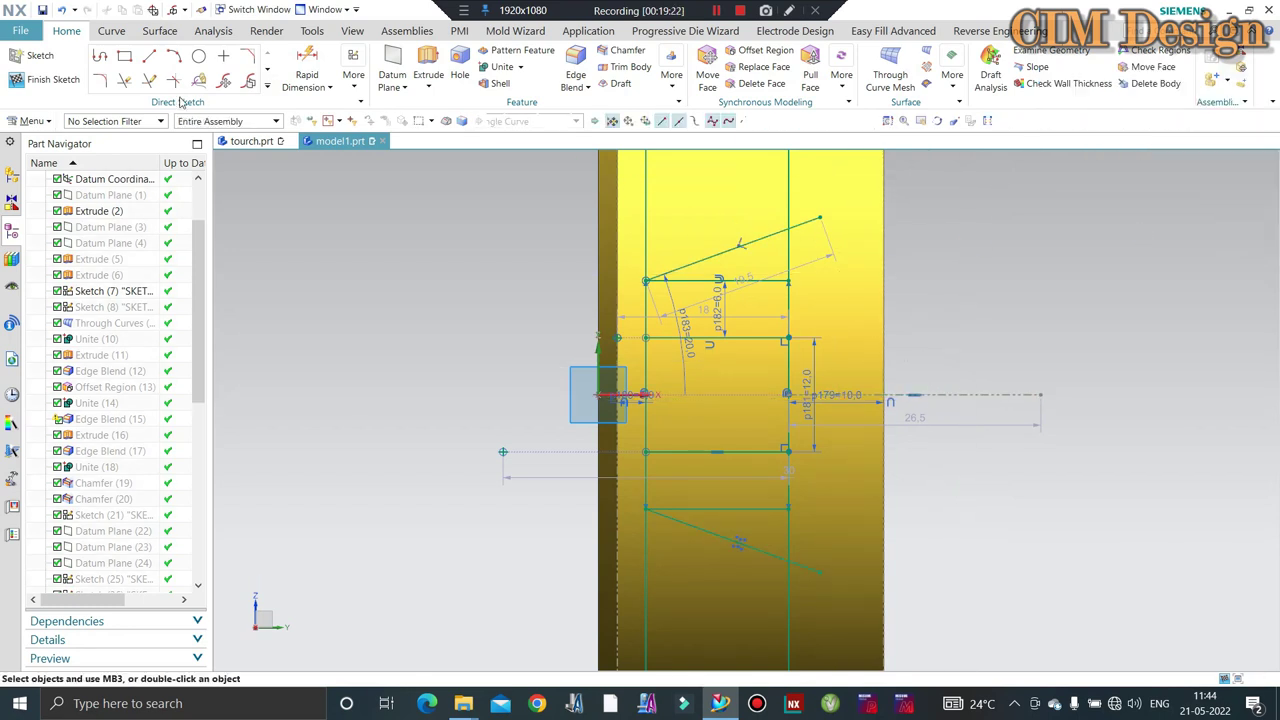
Trim the excess line segments to leave a closed trapezoid outline.
left_click(127, 80)
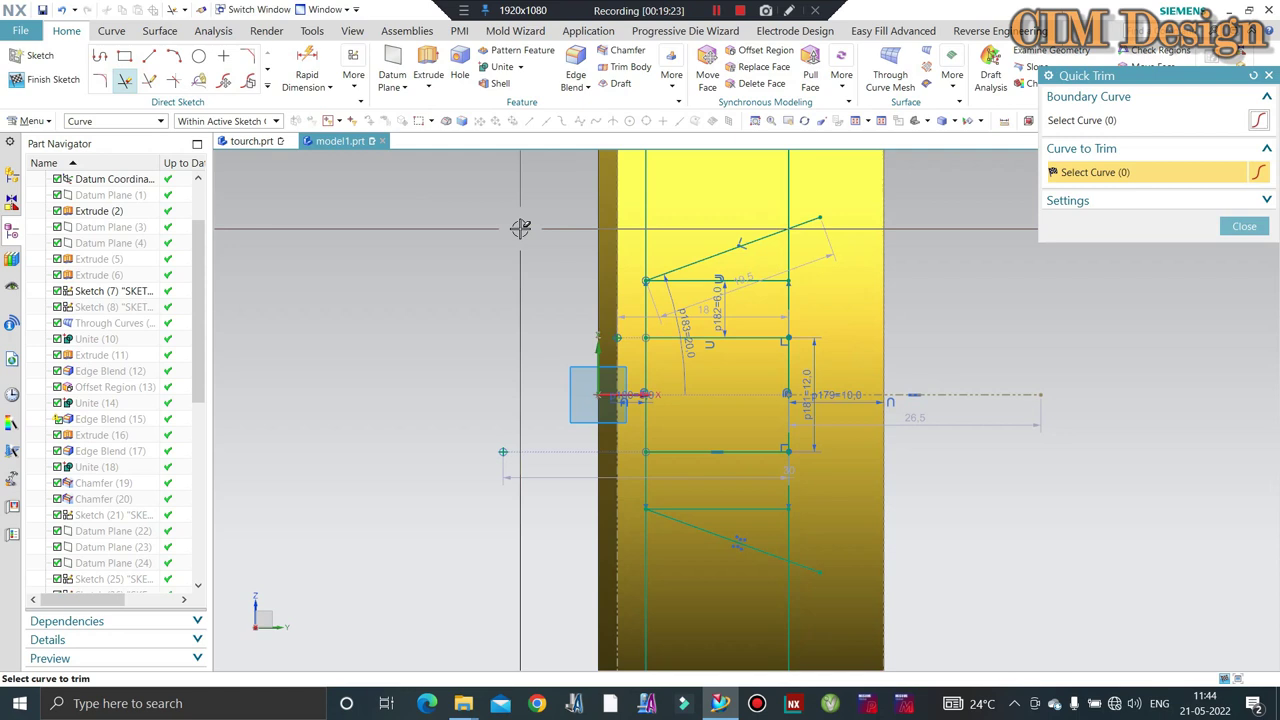
left_click(647, 240)
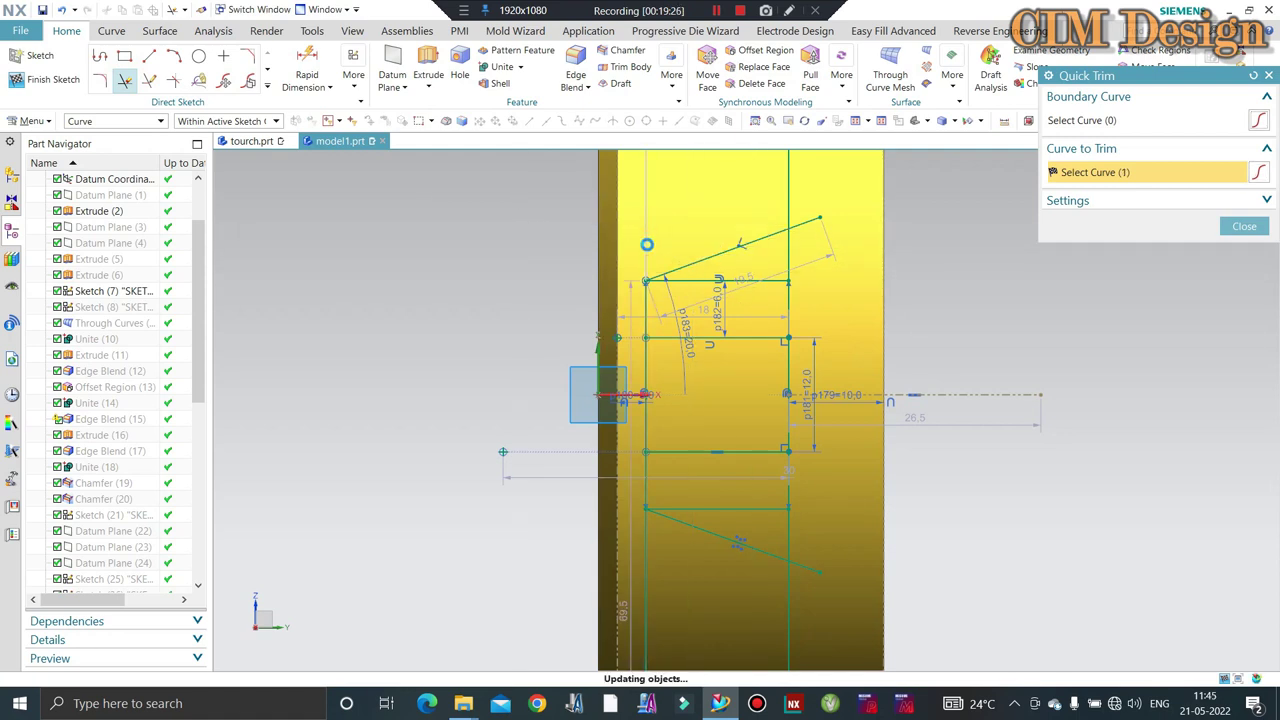
left_click(717, 279)
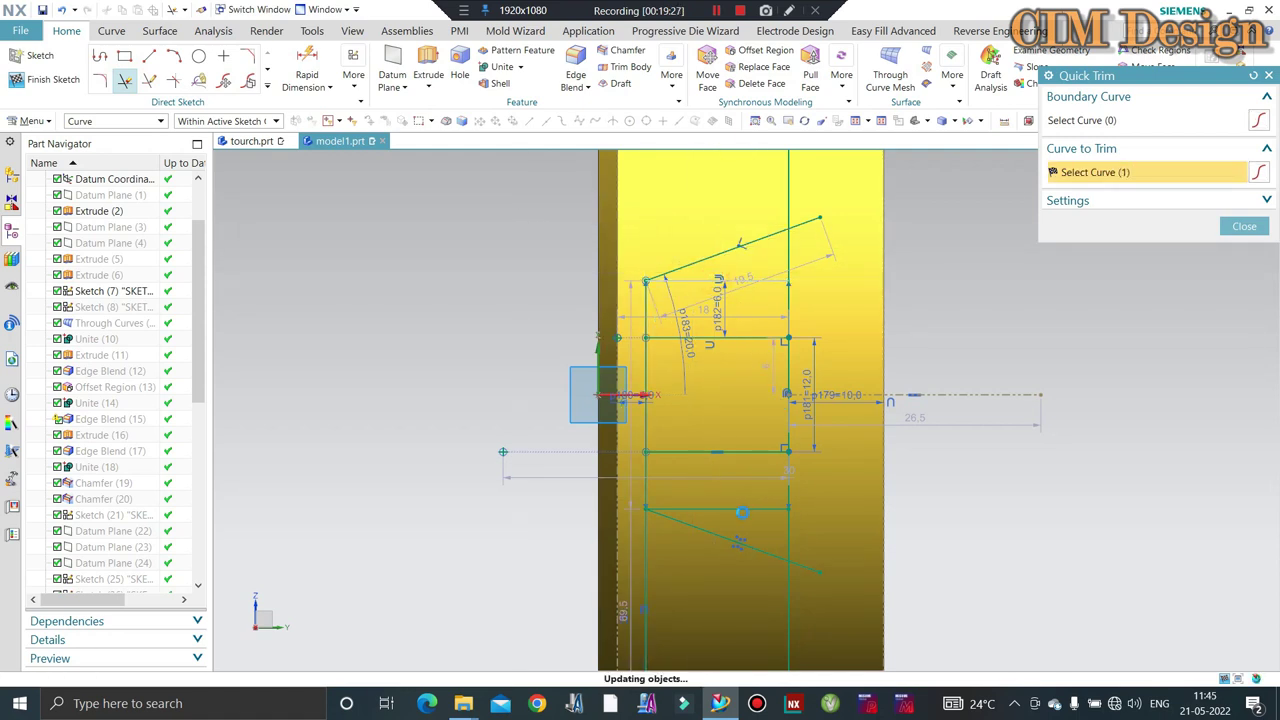
left_click(645, 555)
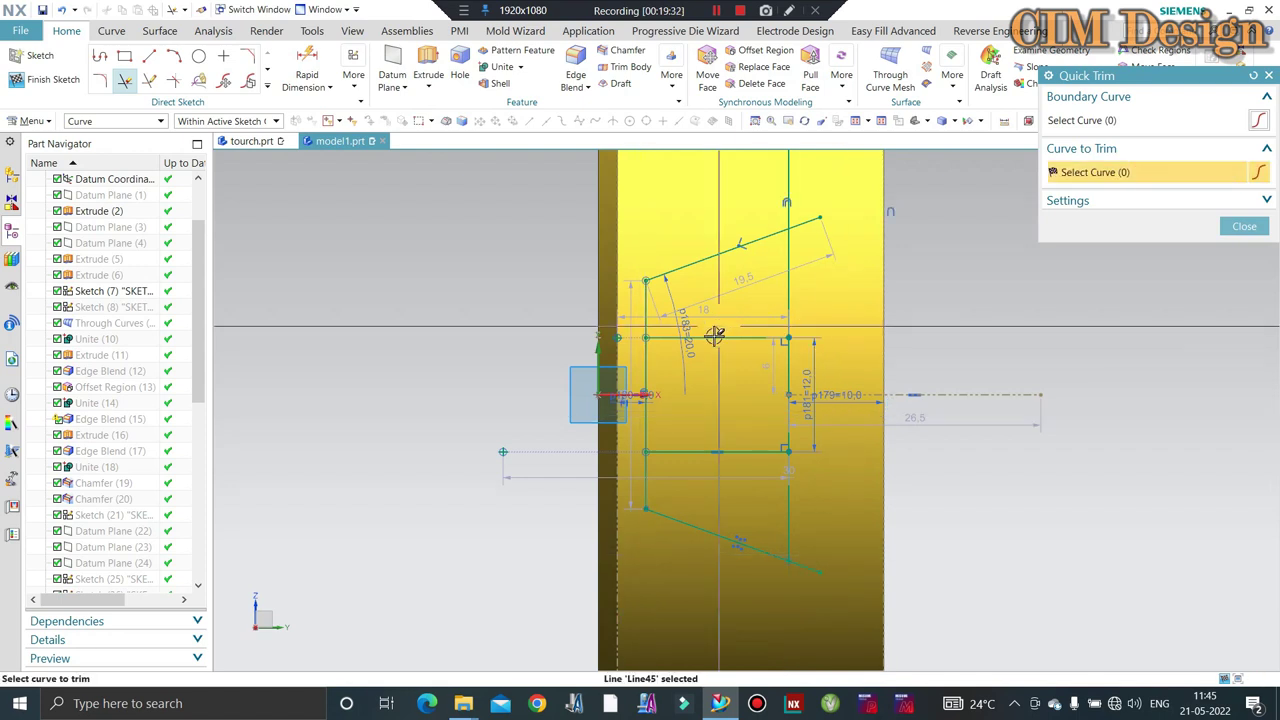
left_click(652, 374)
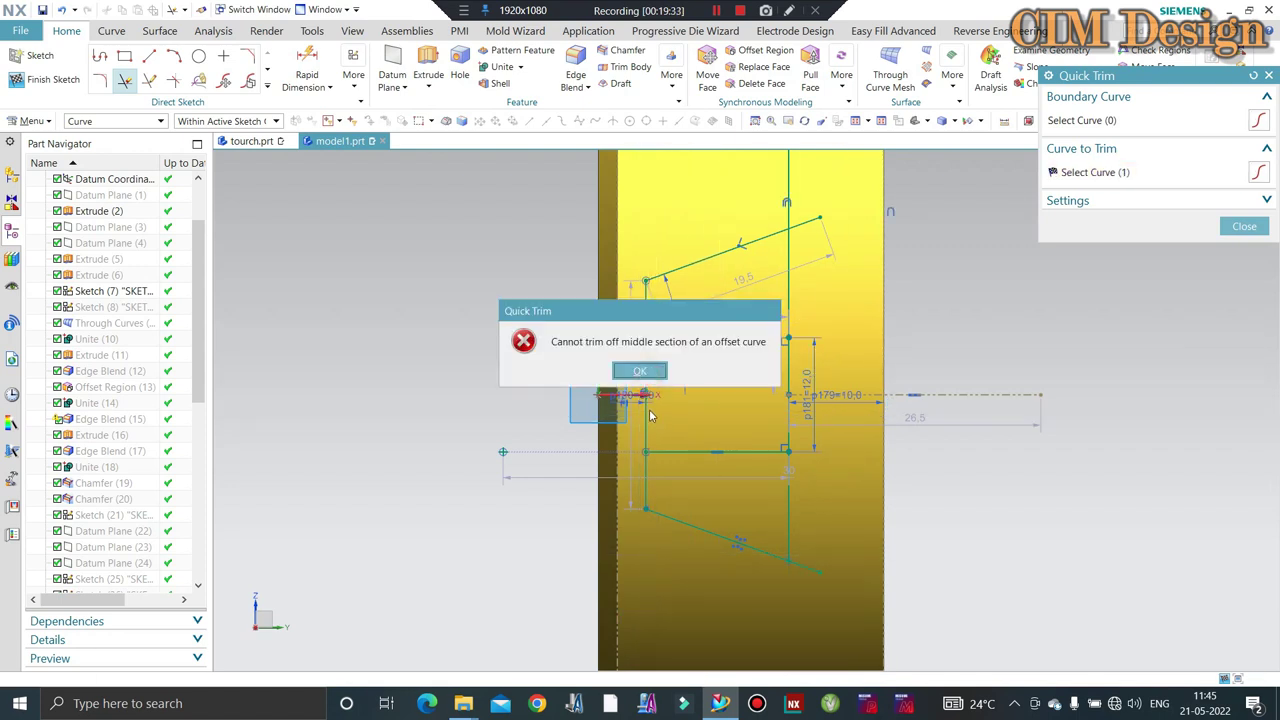
left_click(641, 370)
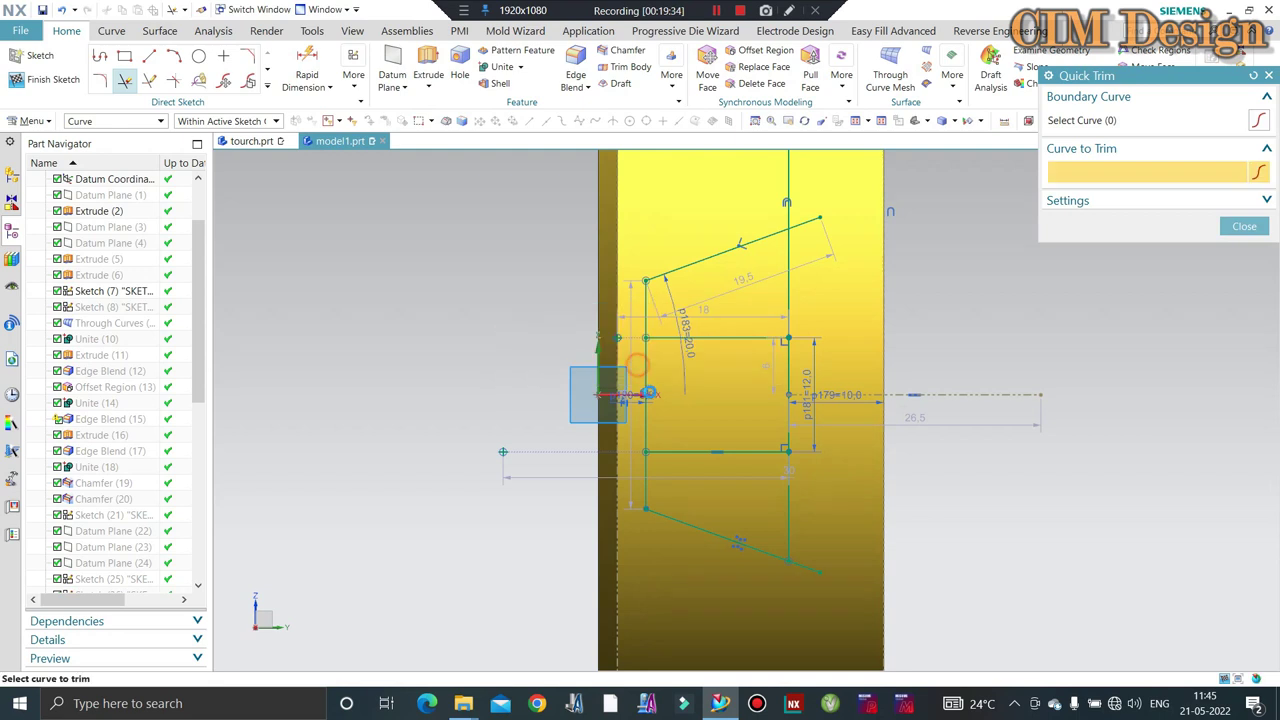
left_click(809, 232)
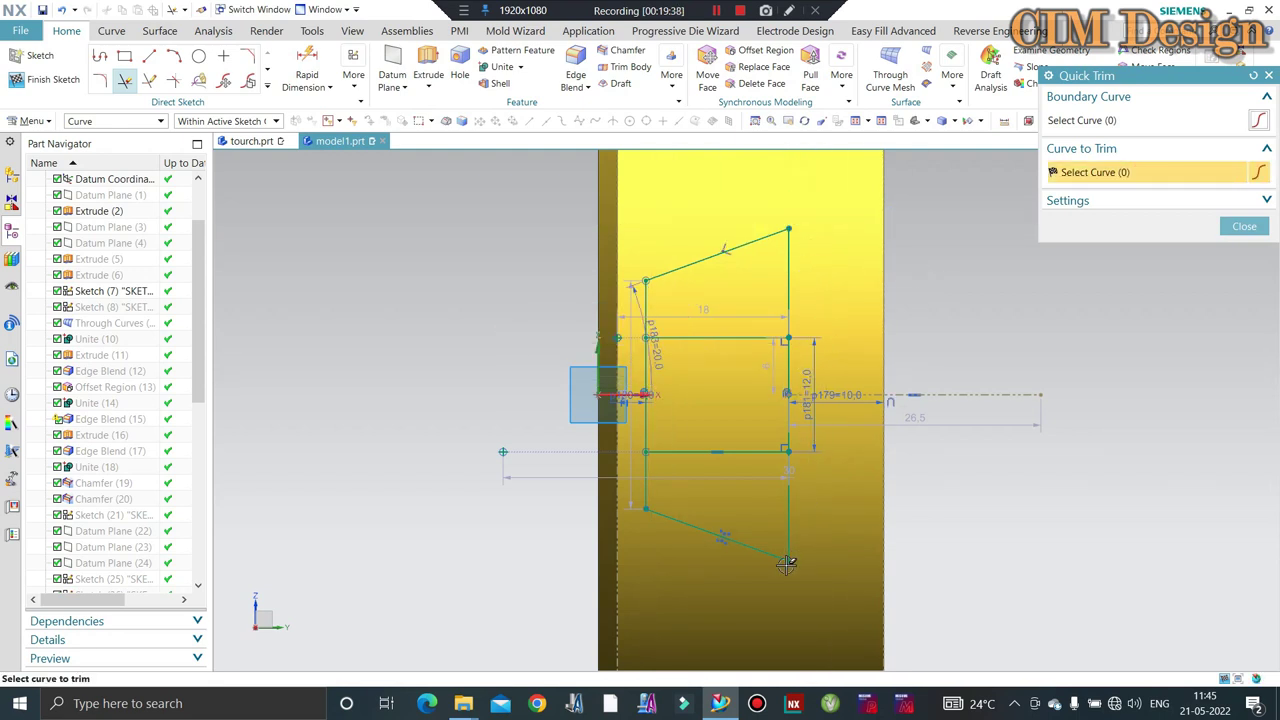
left_click(647, 410)
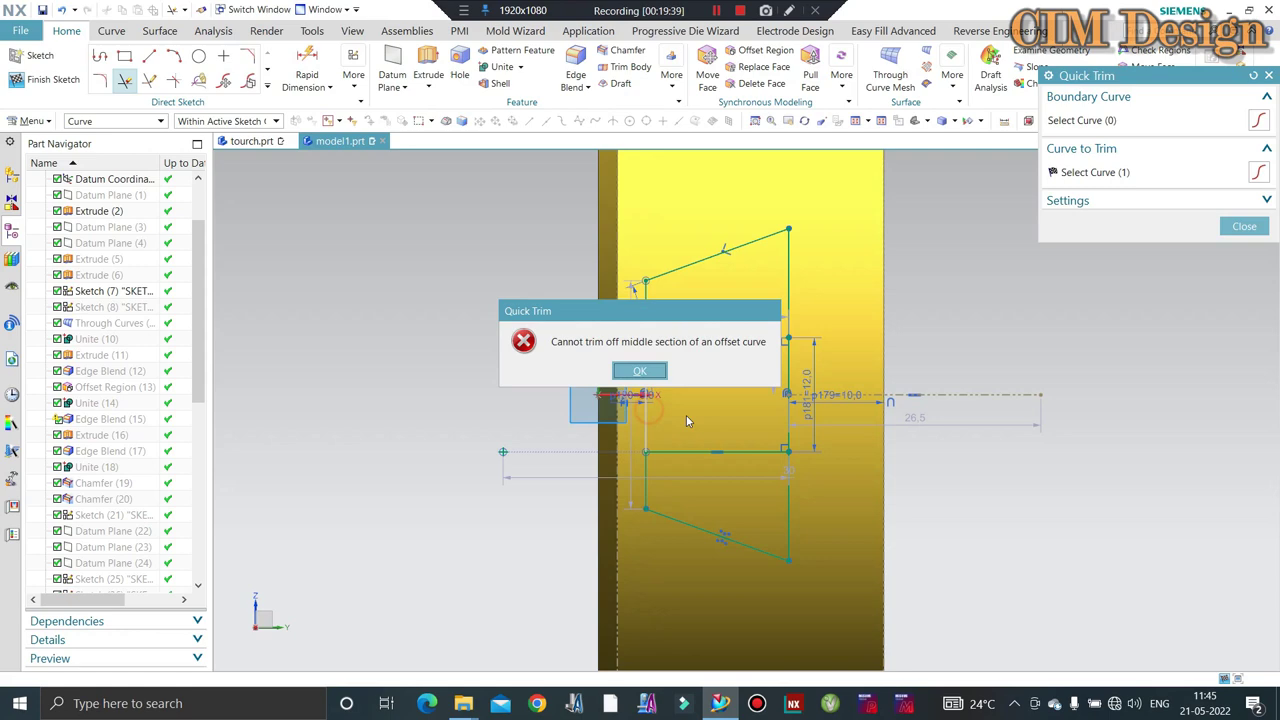
left_click(640, 371)
left_click(1244, 226)
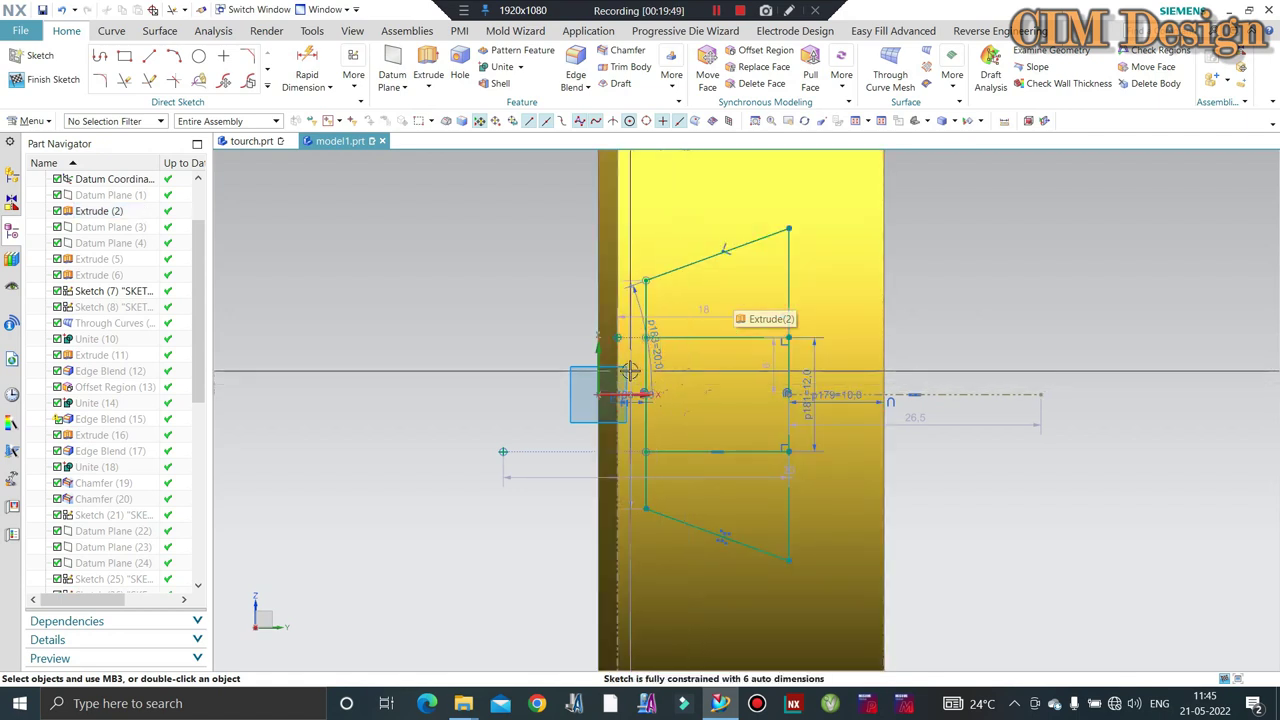
scroll(640, 372, "up", 2)
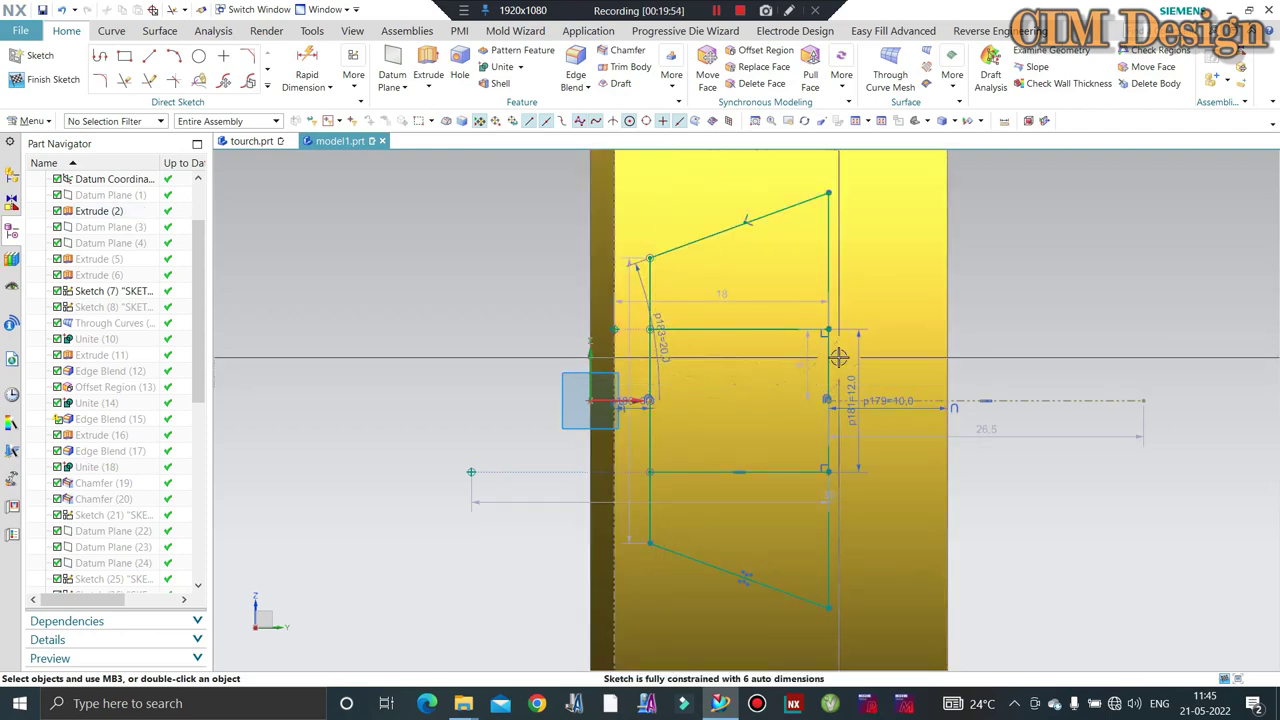
scroll(845, 362, "down", 2)
scroll(830, 350, "down", 1)
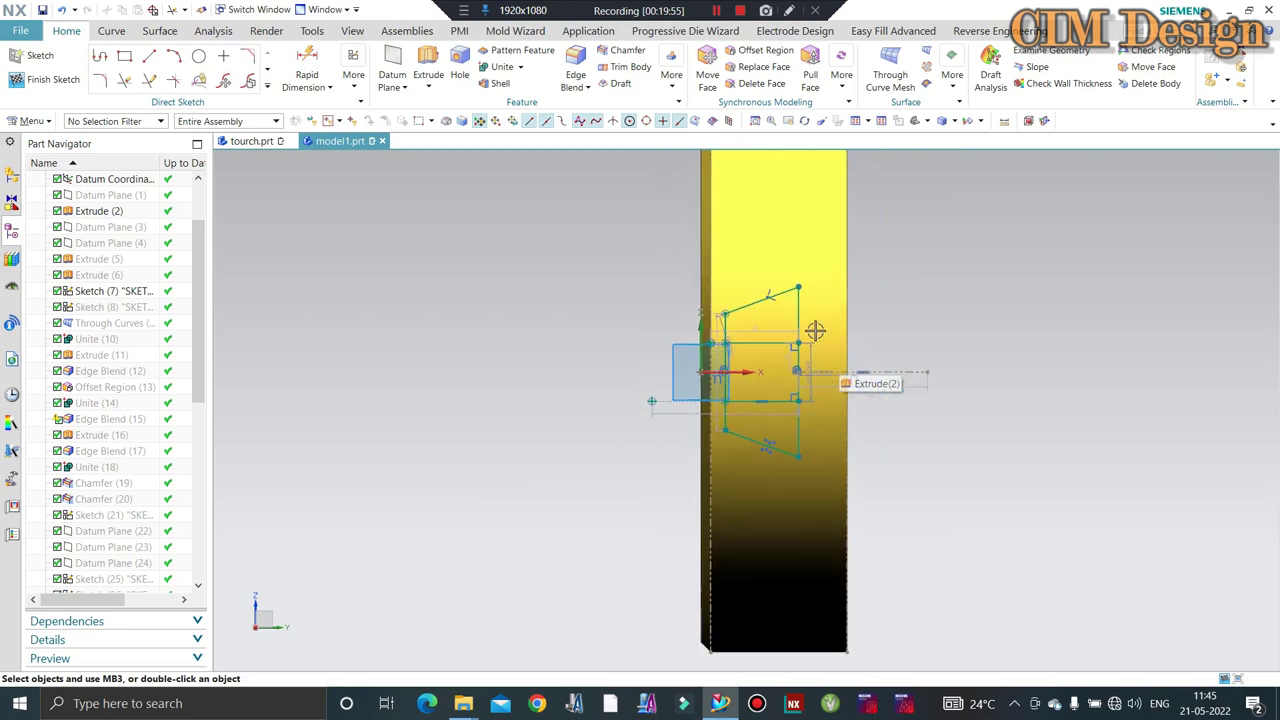
Exit the cap sketch and inspect the yellow bezel on the finished torch.prt model.
left_click(40, 80)
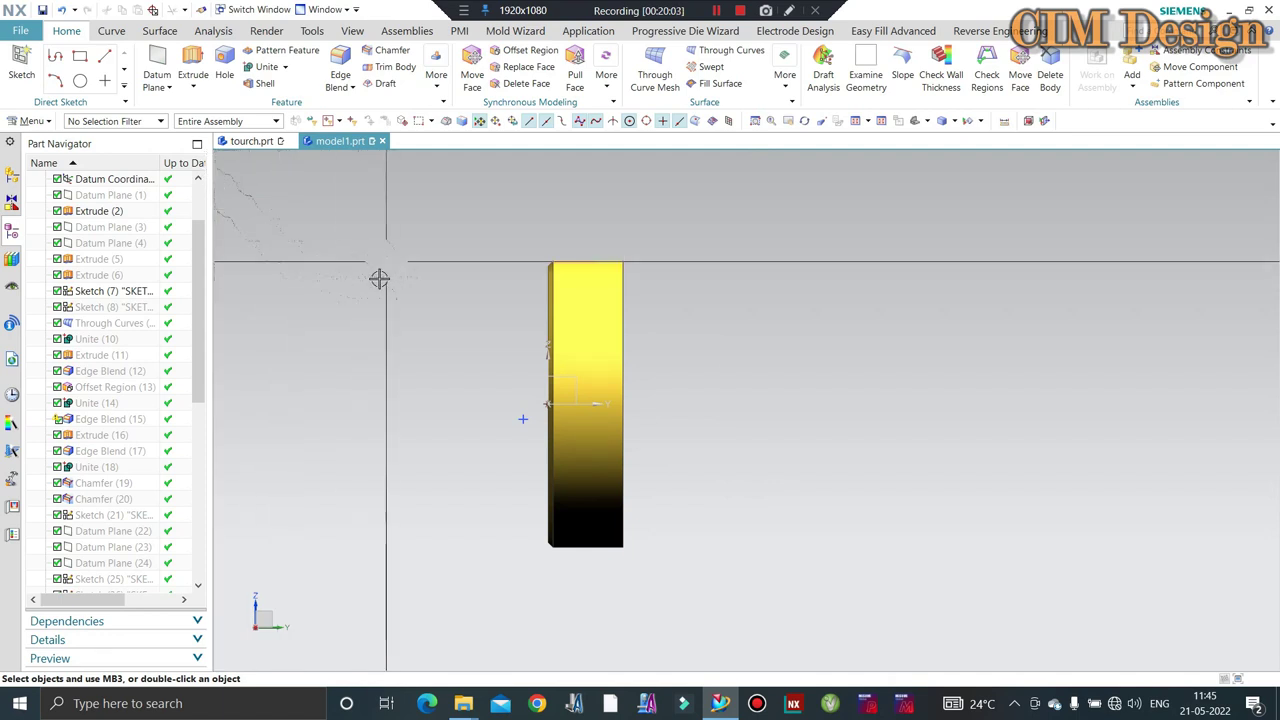
middle_click_drag(605, 367, 140, 162)
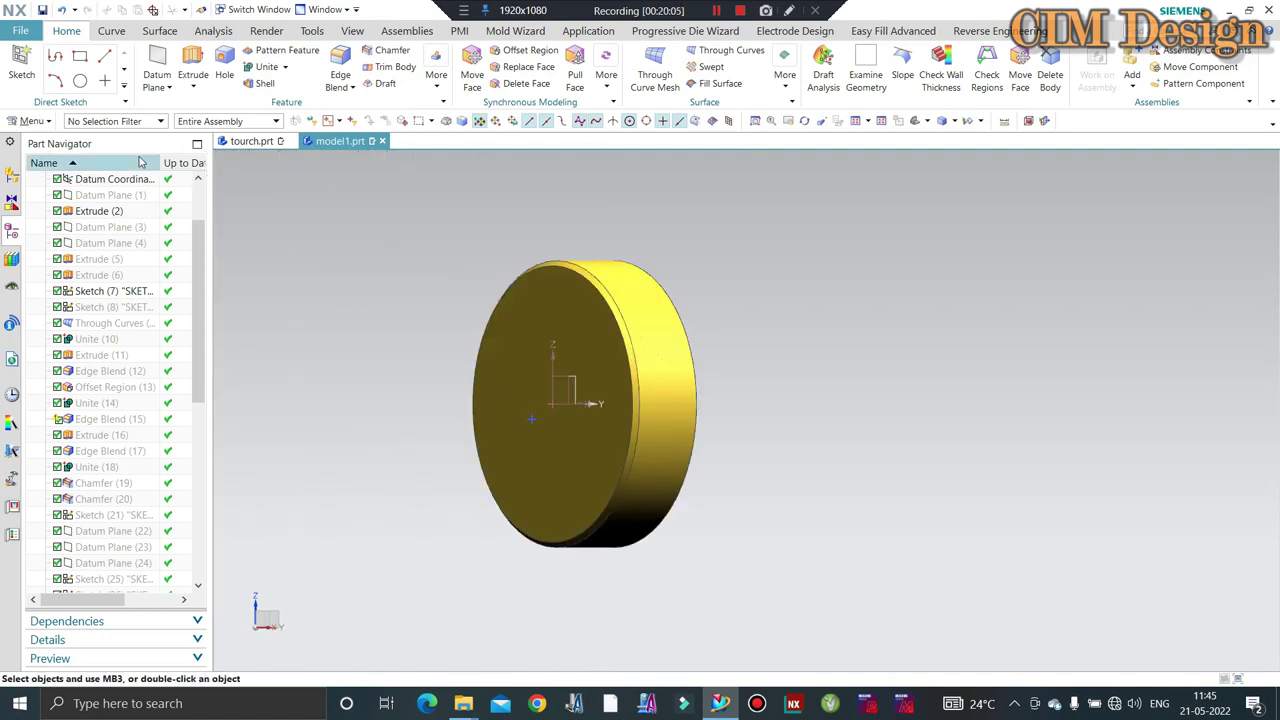
left_click(240, 145)
middle_click_drag(614, 257, 866, 363)
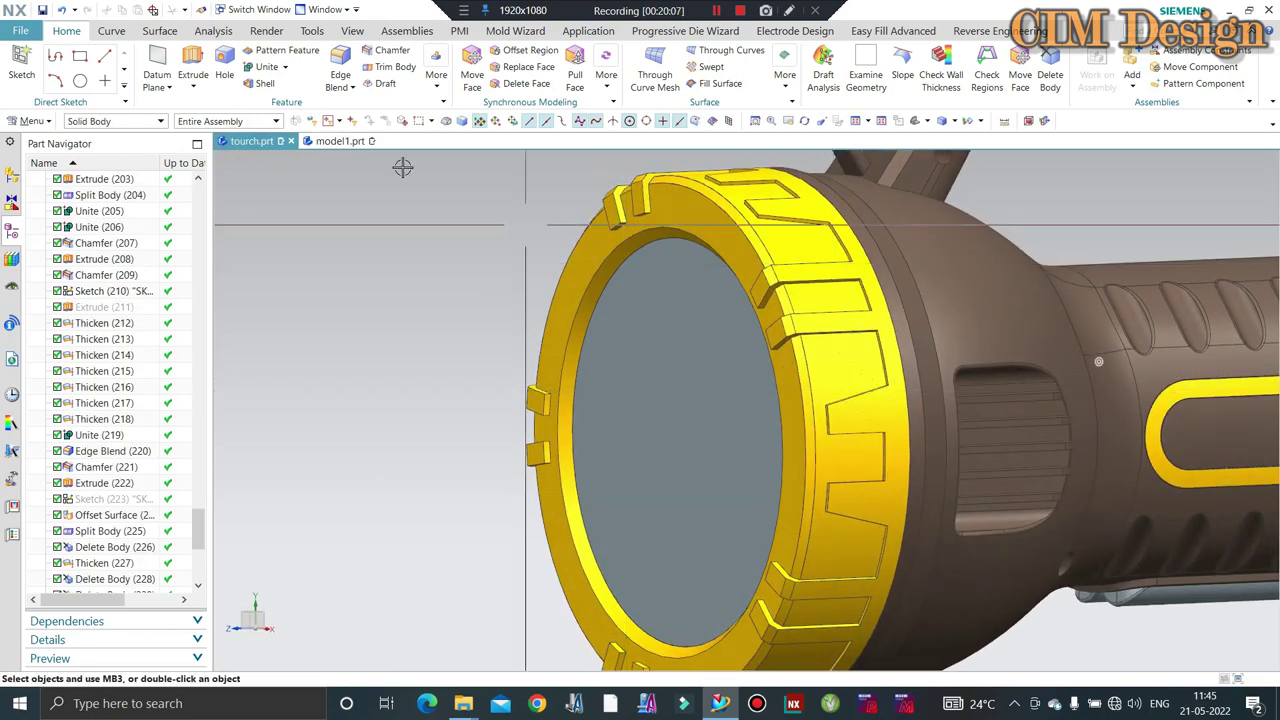
Return to model1.prt and orbit to the disc's front face for surface work.
left_click(340, 141)
middle_click_drag(737, 317, 719, 284)
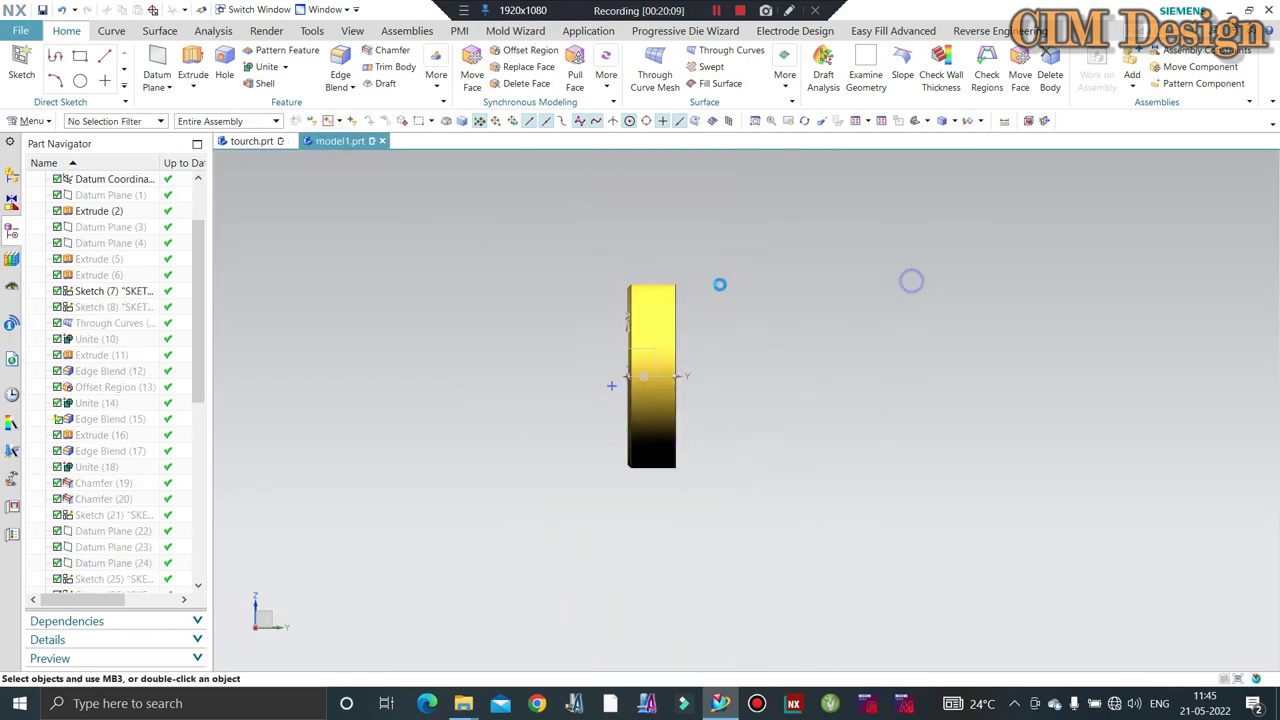
scroll(702, 341, "up", 2)
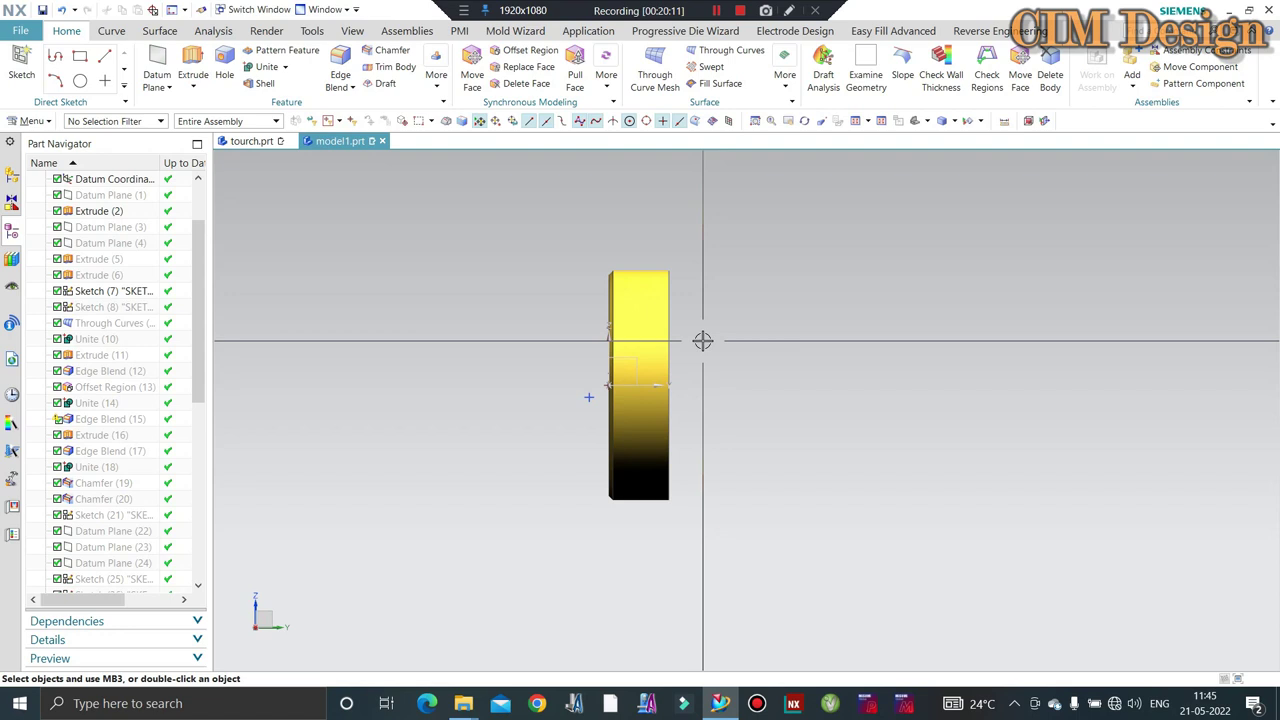
middle_click_drag(420, 277, 437, 277)
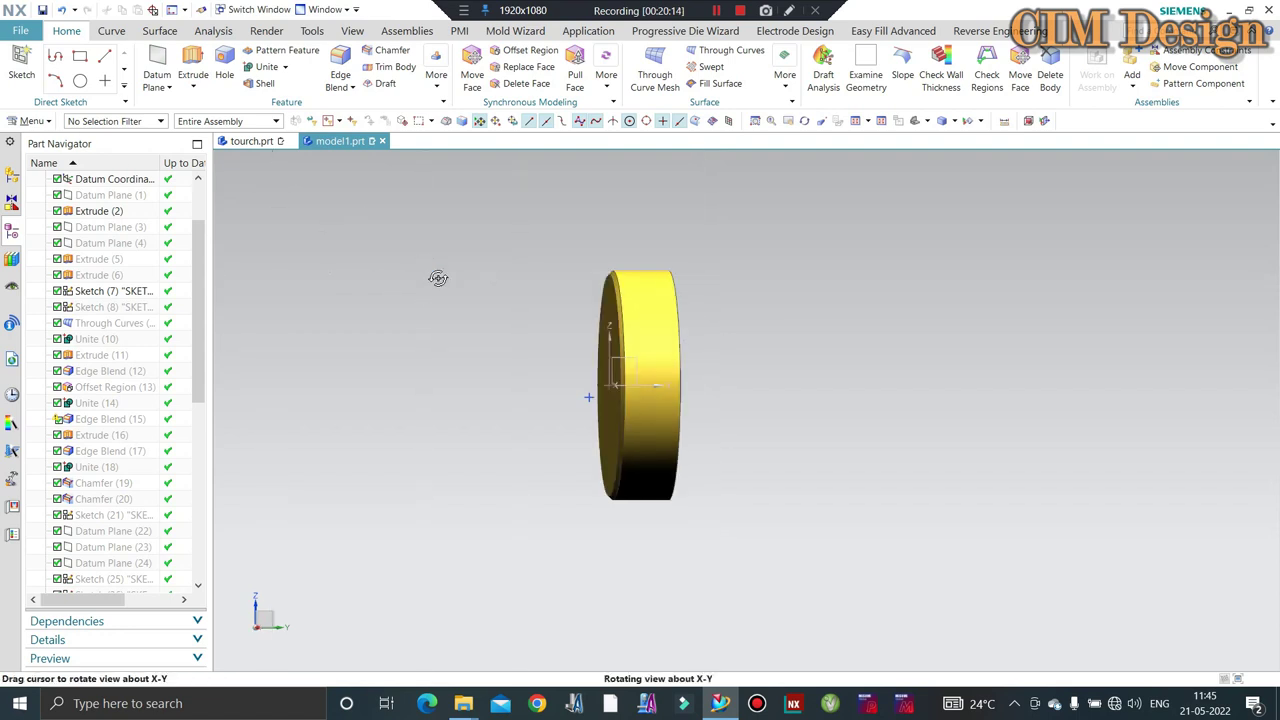
left_click(147, 31)
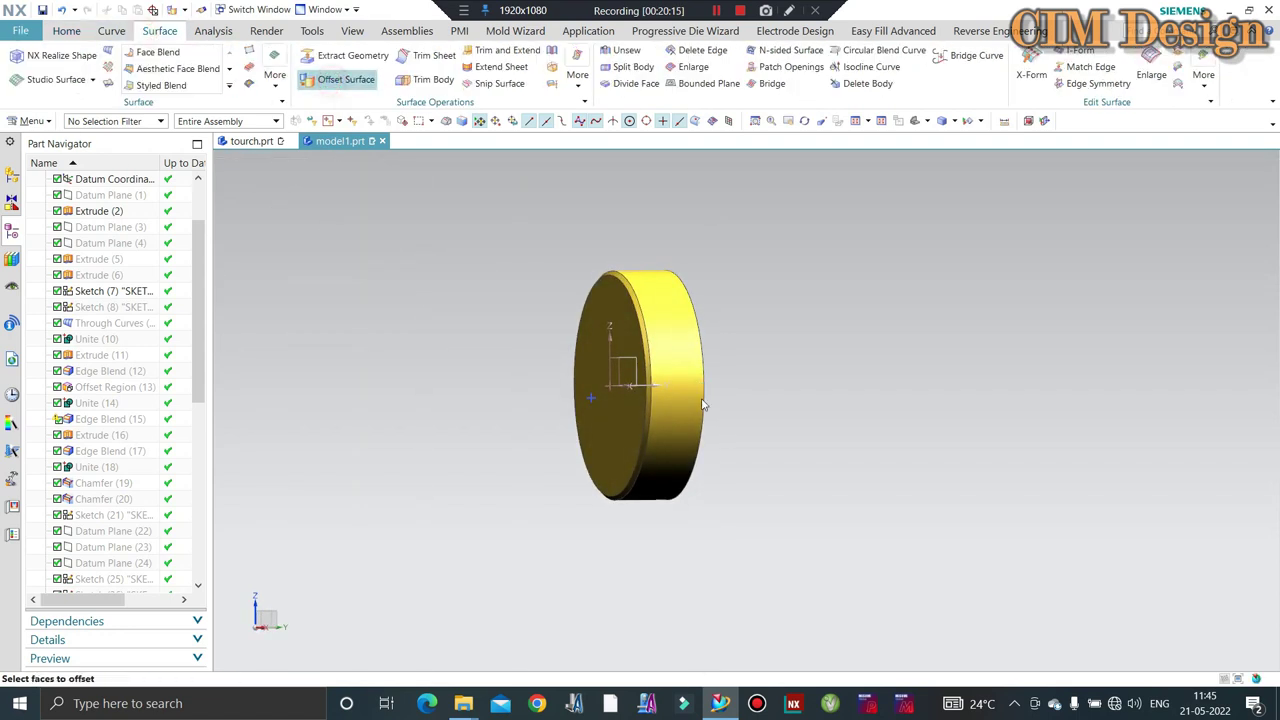
Offset the yellow disc's outer round face by 1 mm as a new sheet.
scroll(702, 405, "up", 3)
left_click(675, 376)
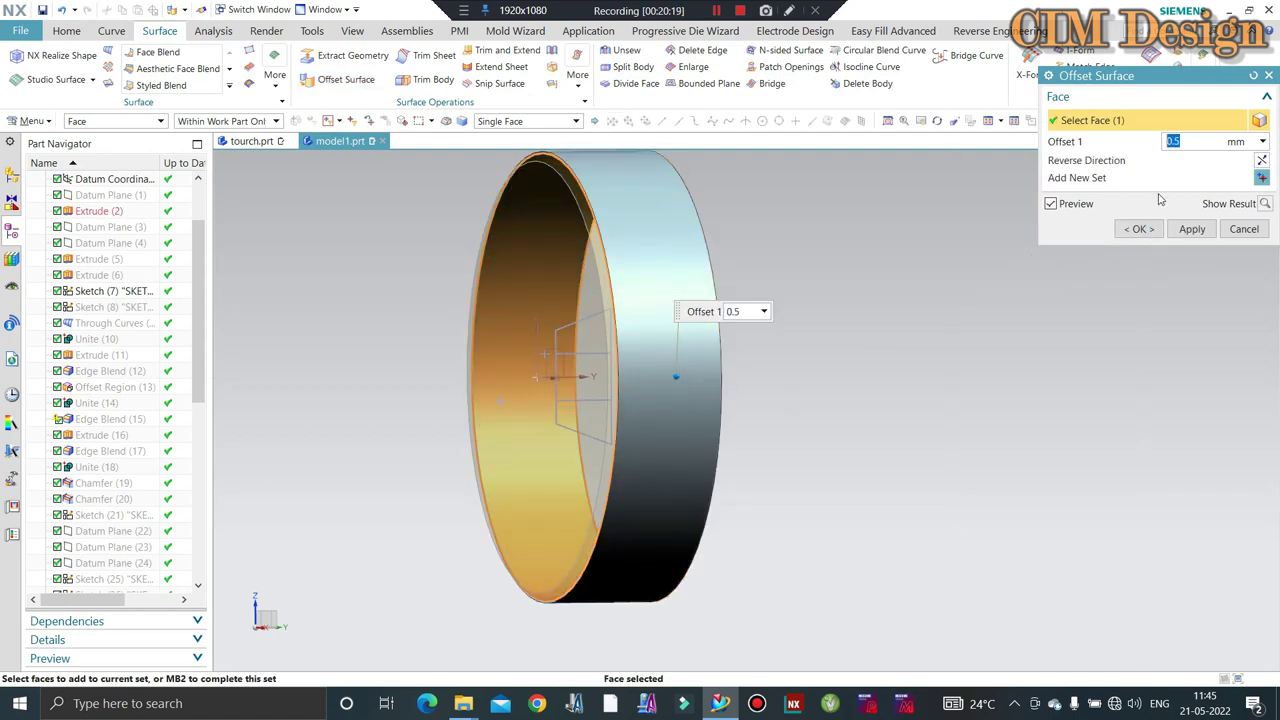
type("1")
key("Return")
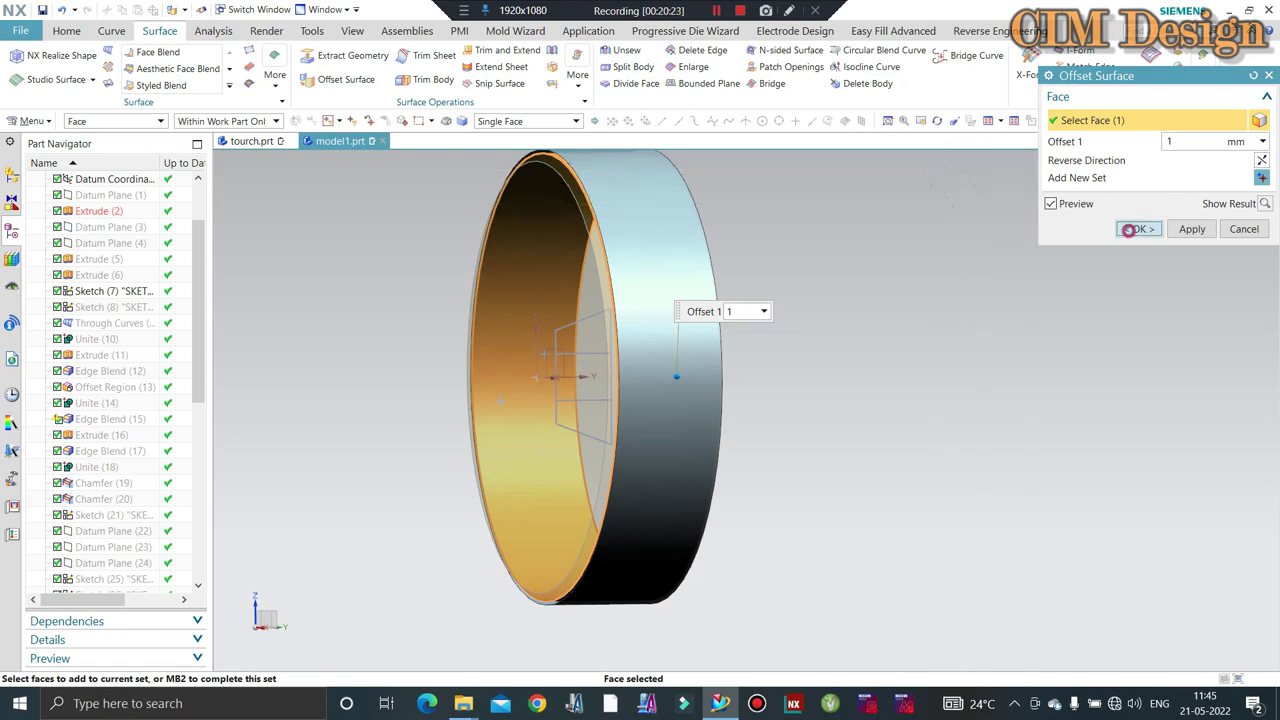
left_click(1128, 229)
Create a 0 mm offset sheet from the disc's rim face and orbit to an edge-on view.
left_click(346, 79)
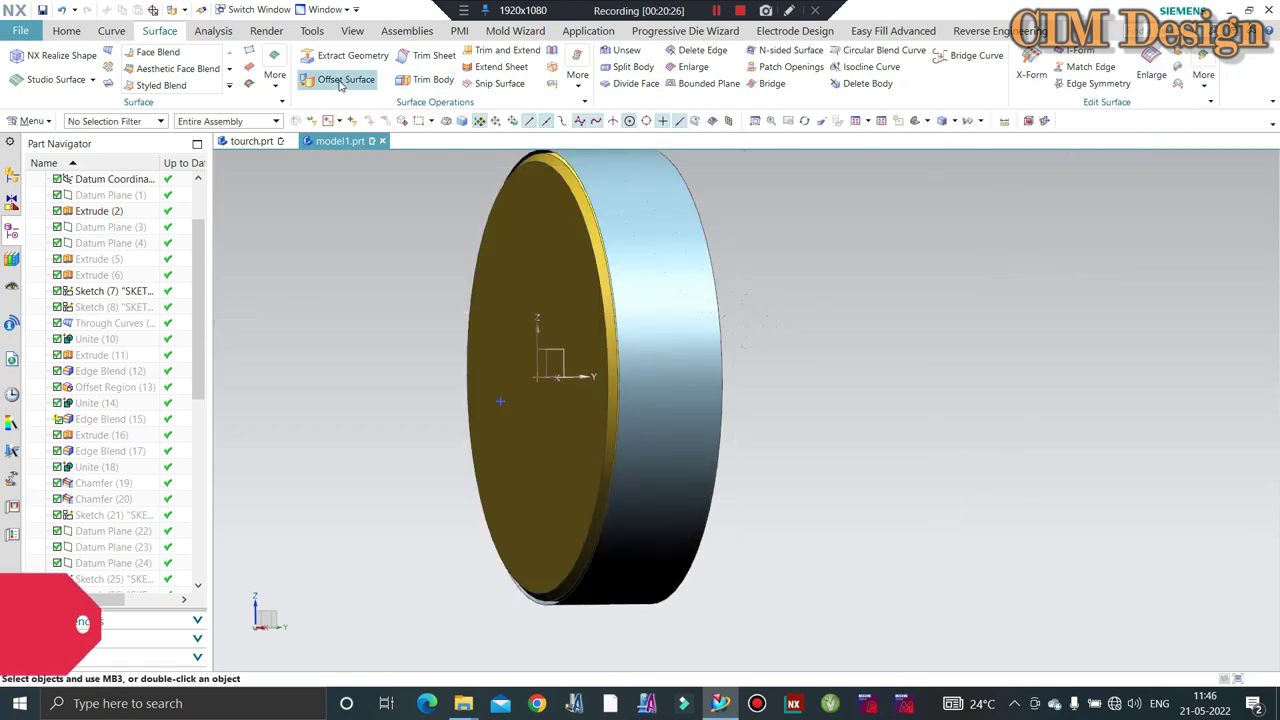
scroll(628, 265, "up", 3)
scroll(628, 265, "up", 3)
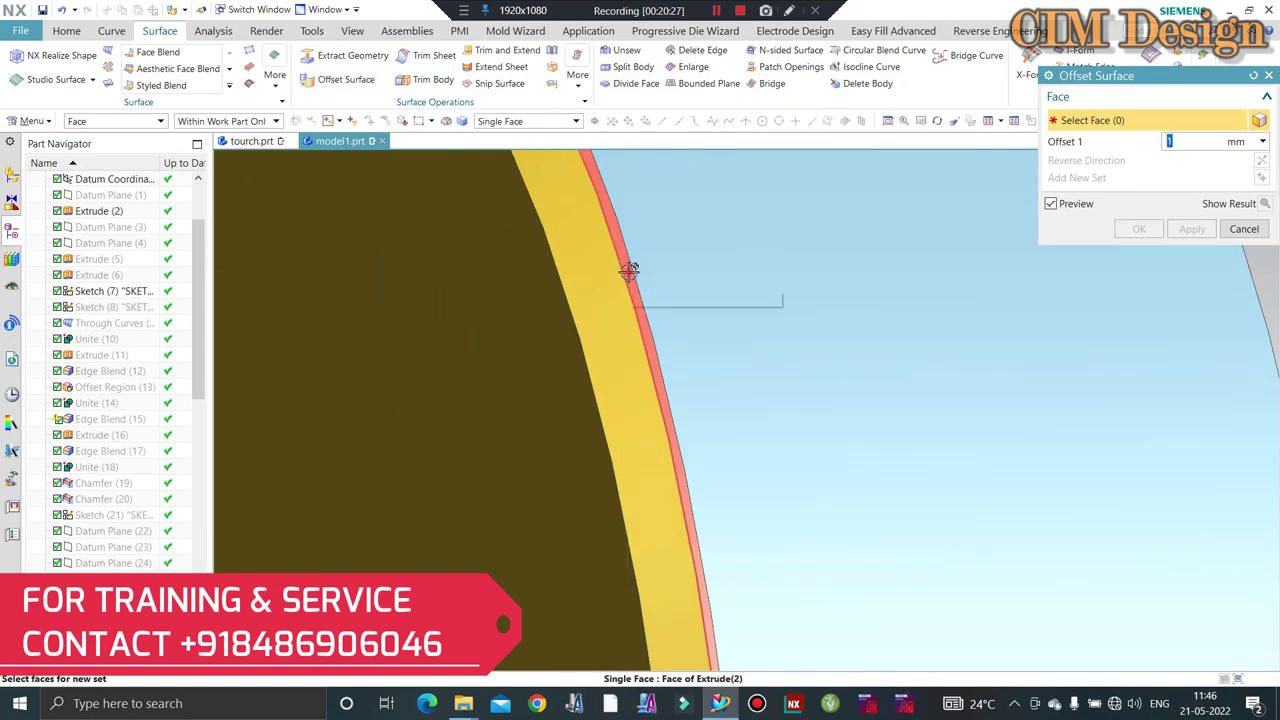
left_click(628, 268)
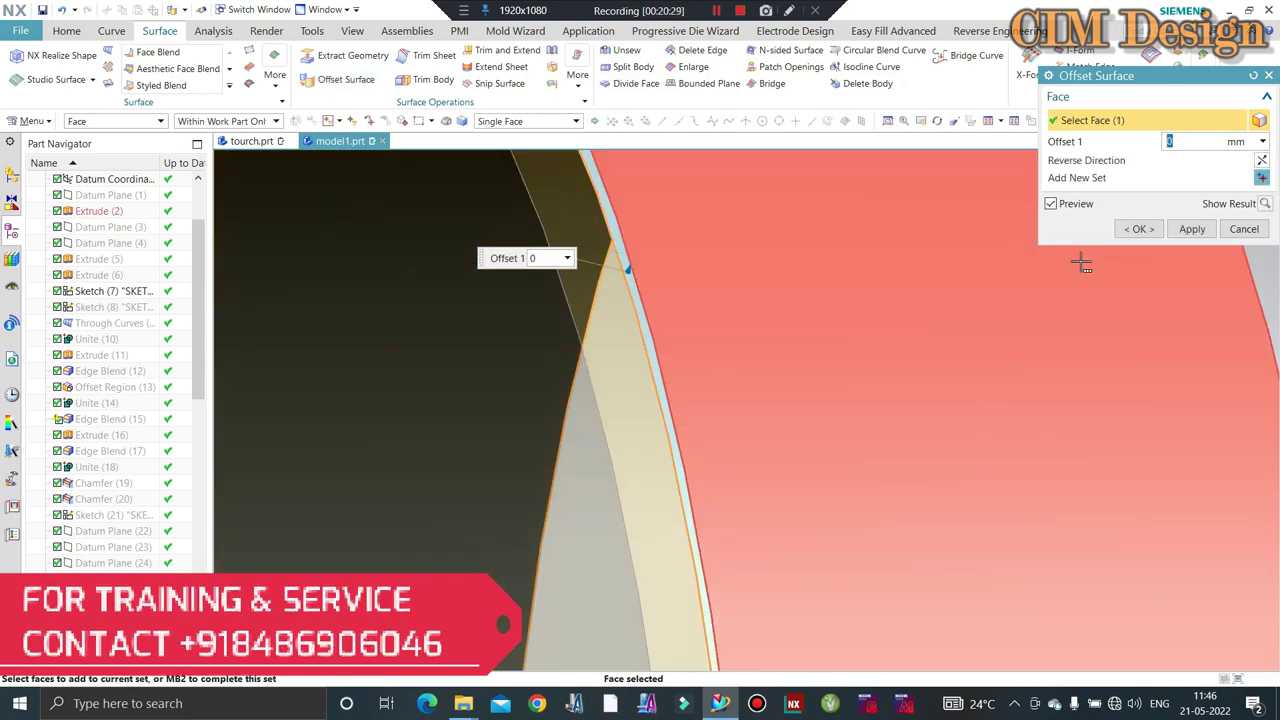
middle_click(1095, 272)
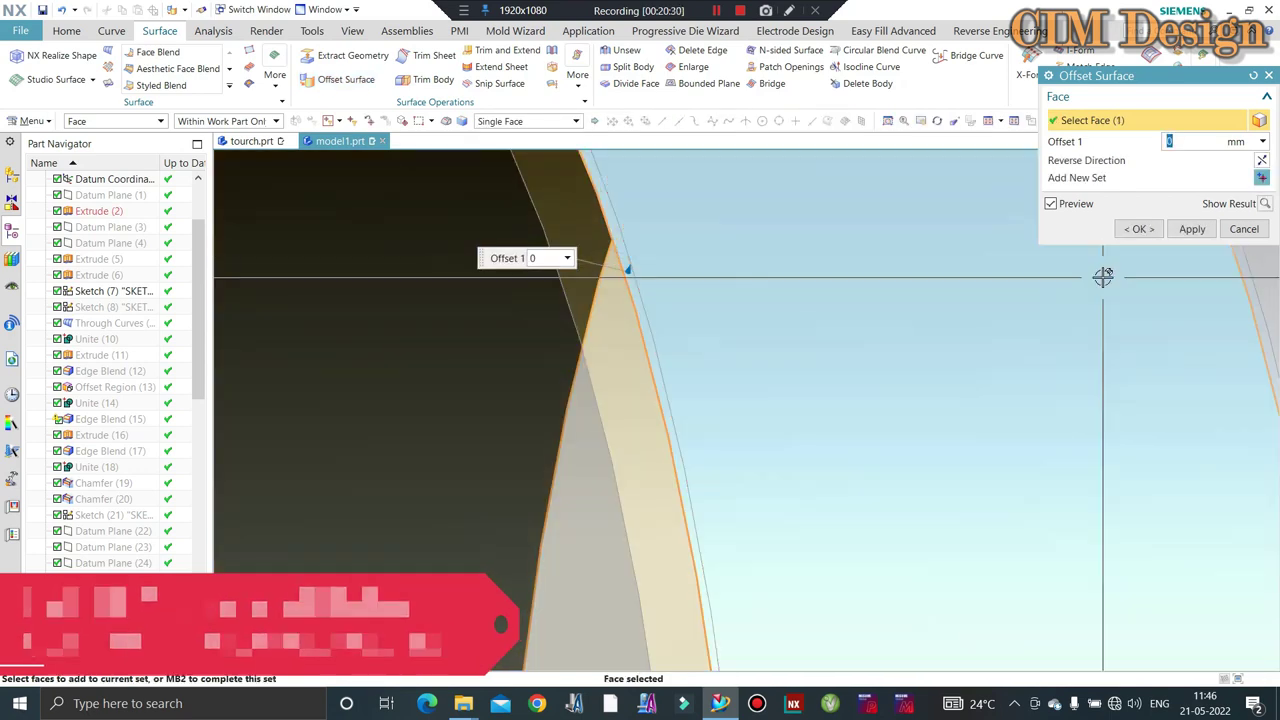
middle_click(954, 283)
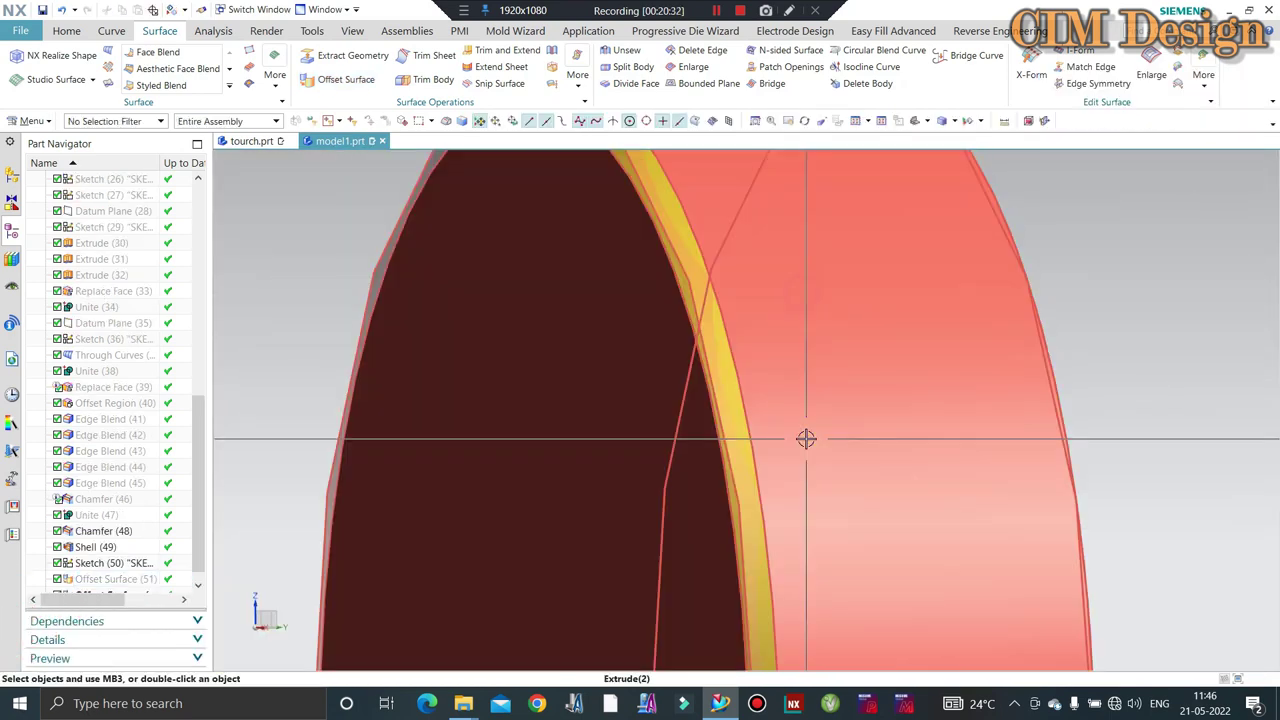
scroll(806, 437, "down", 5)
mouse_move(795, 287)
middle_mouse_down()
mouse_move(1028, 331)
mouse_move(860, 369)
middle_mouse_up()
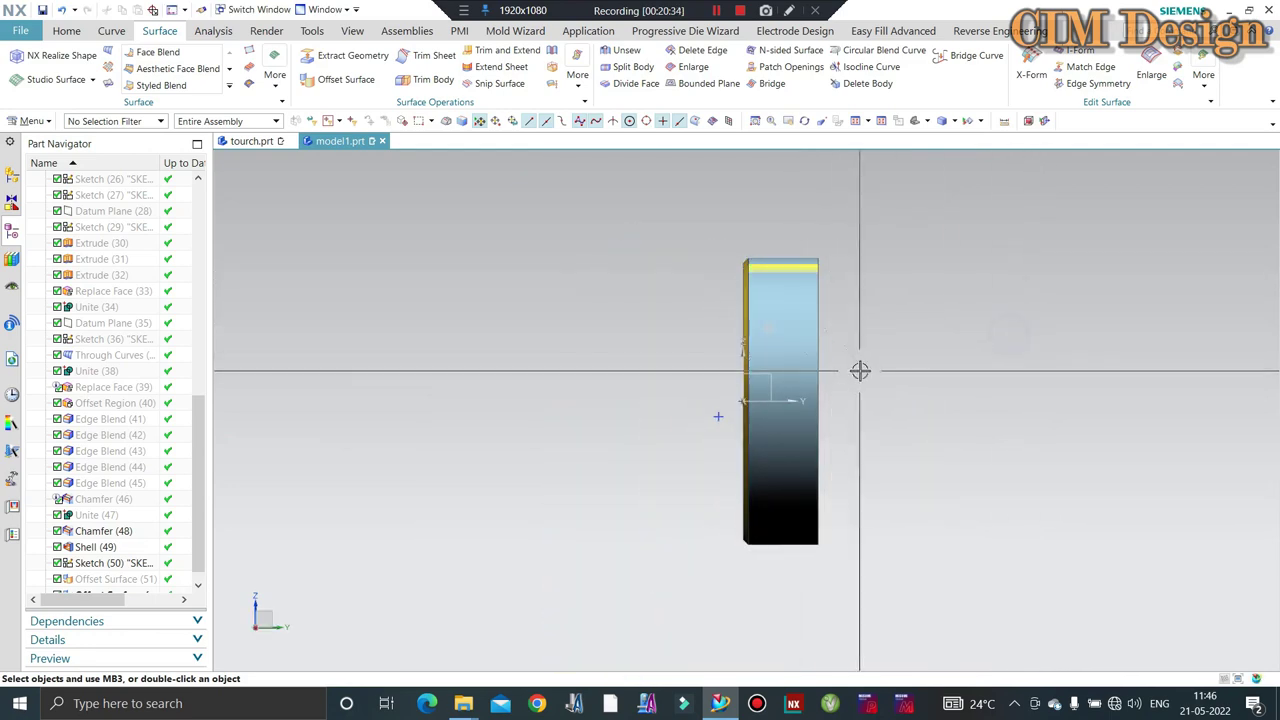
left_click(108, 33)
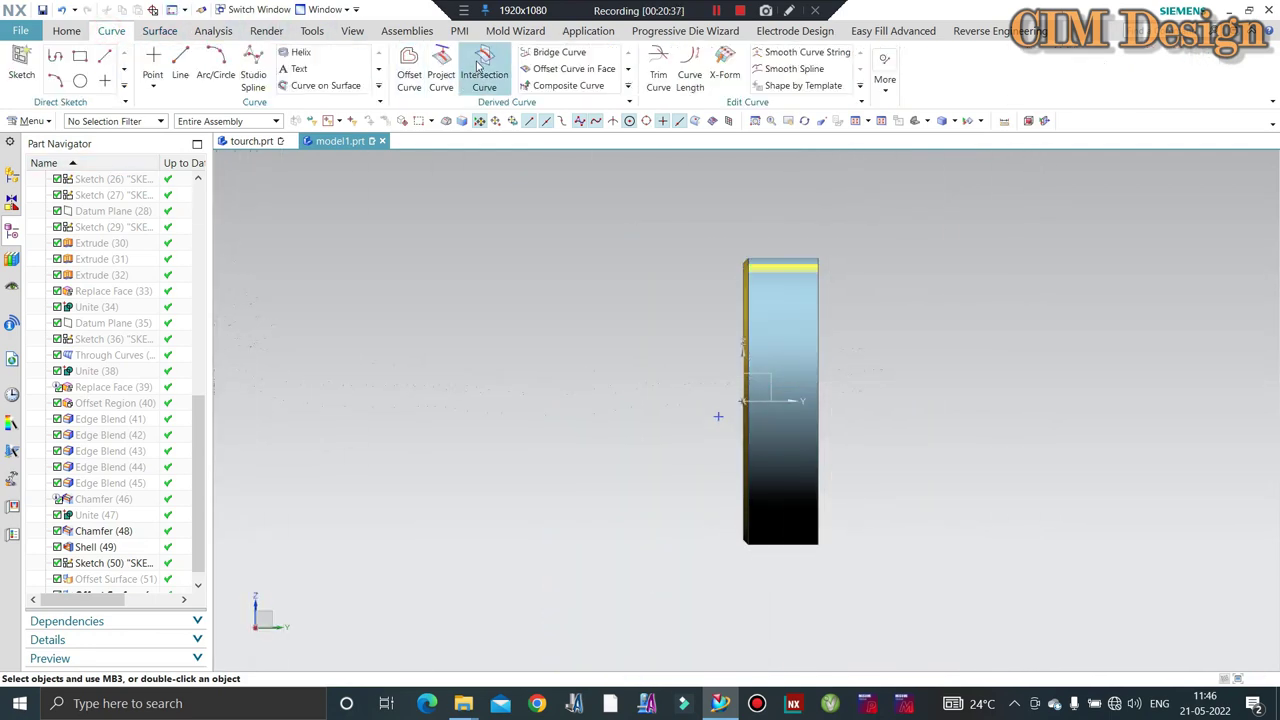
Project the trapezoid Sketch (50) onto the offset ring face along the X-axis.
left_click(441, 75)
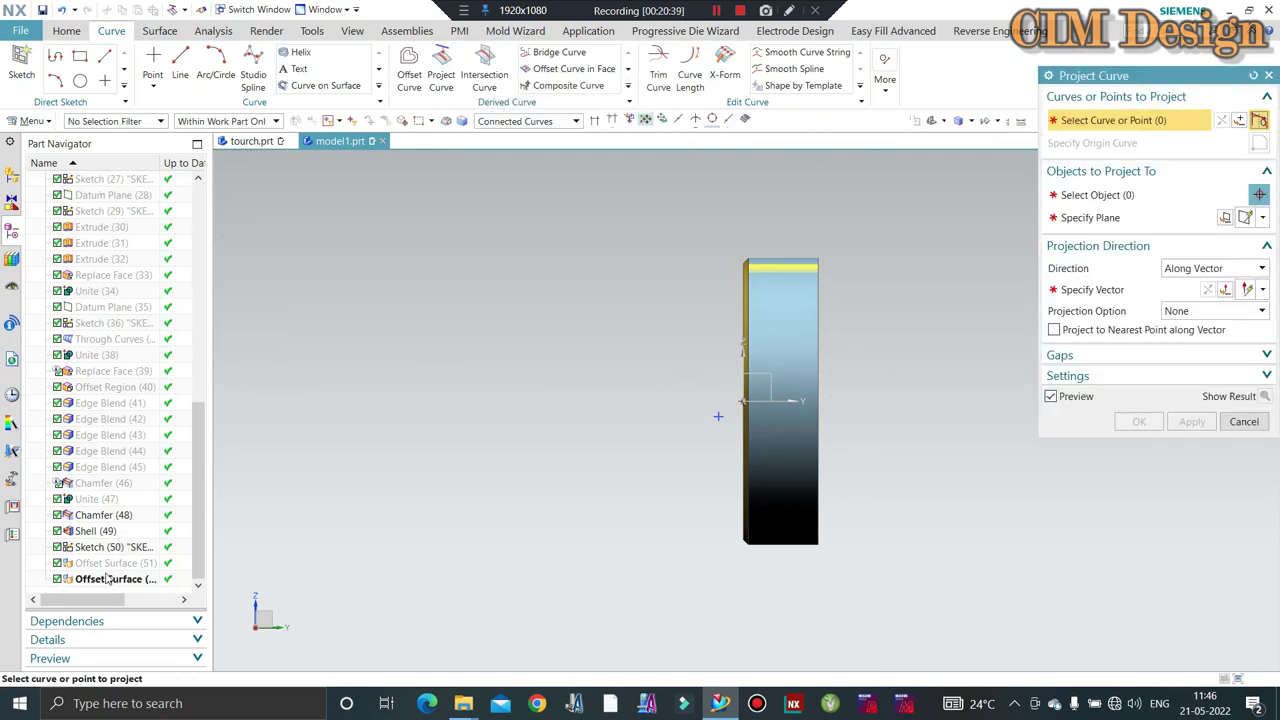
left_click(101, 549)
middle_click(772, 348)
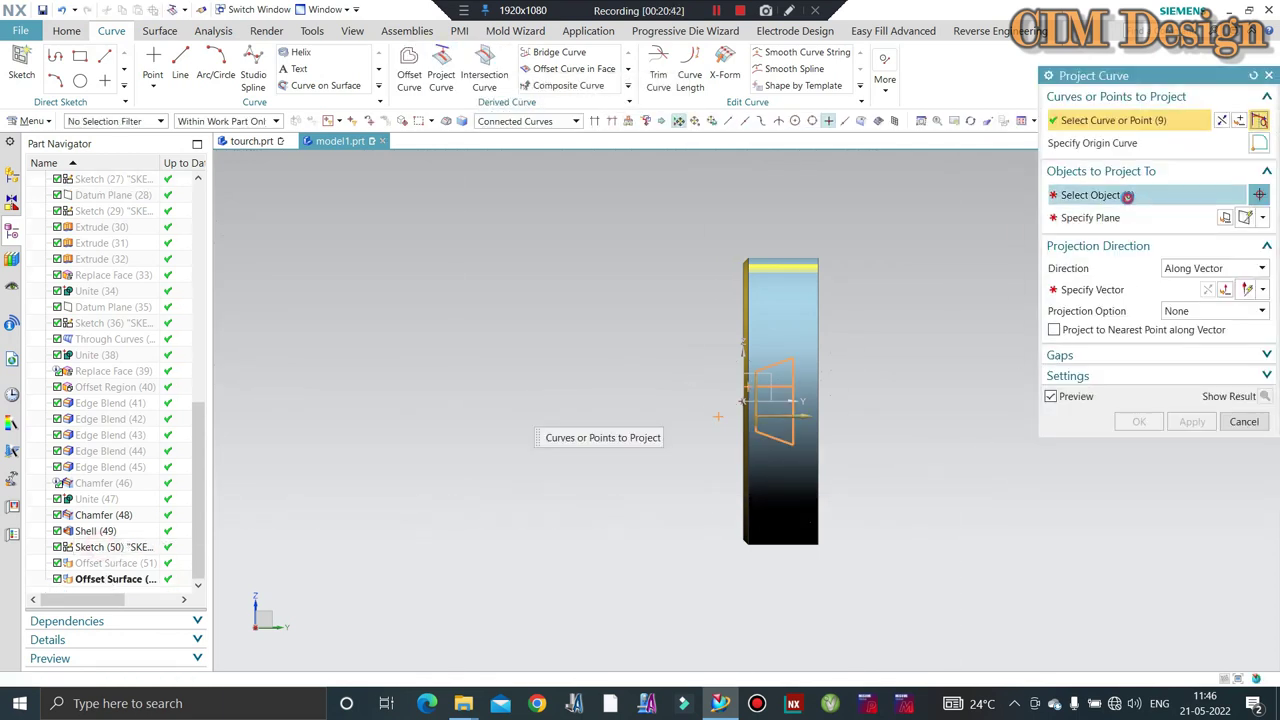
left_click(792, 346)
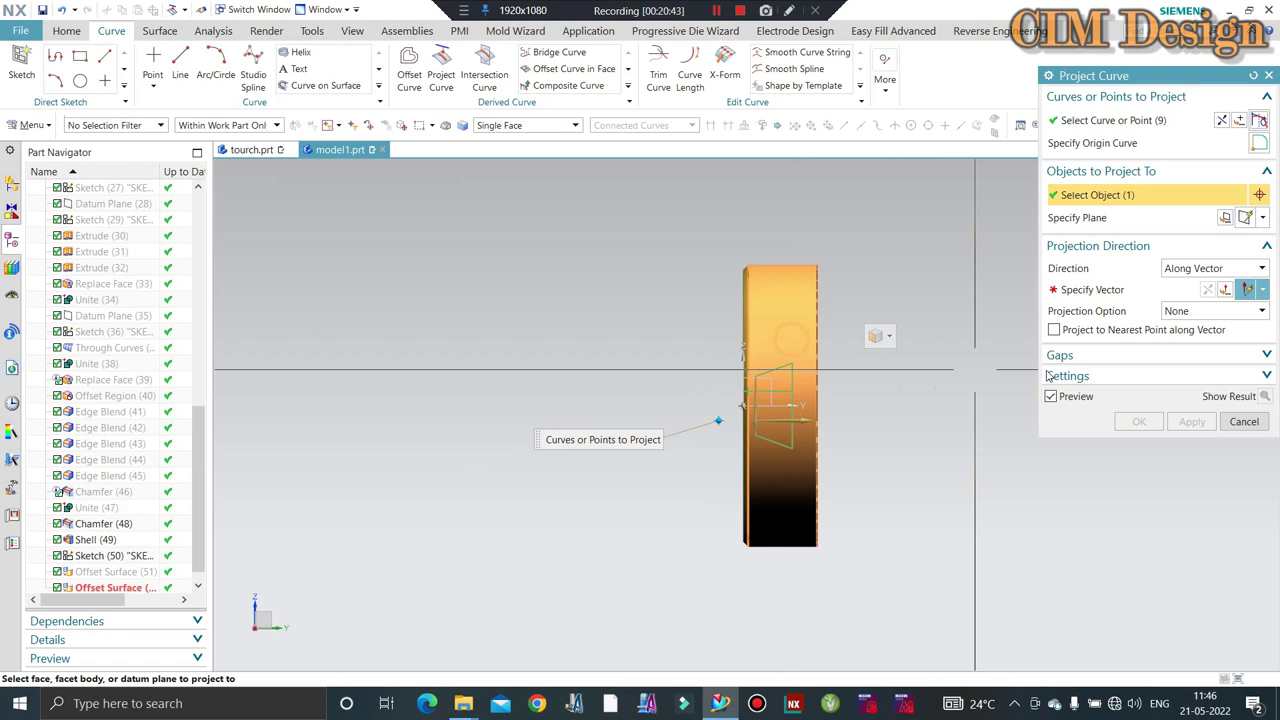
left_click(1090, 289)
middle_click_drag(891, 410, 960, 466)
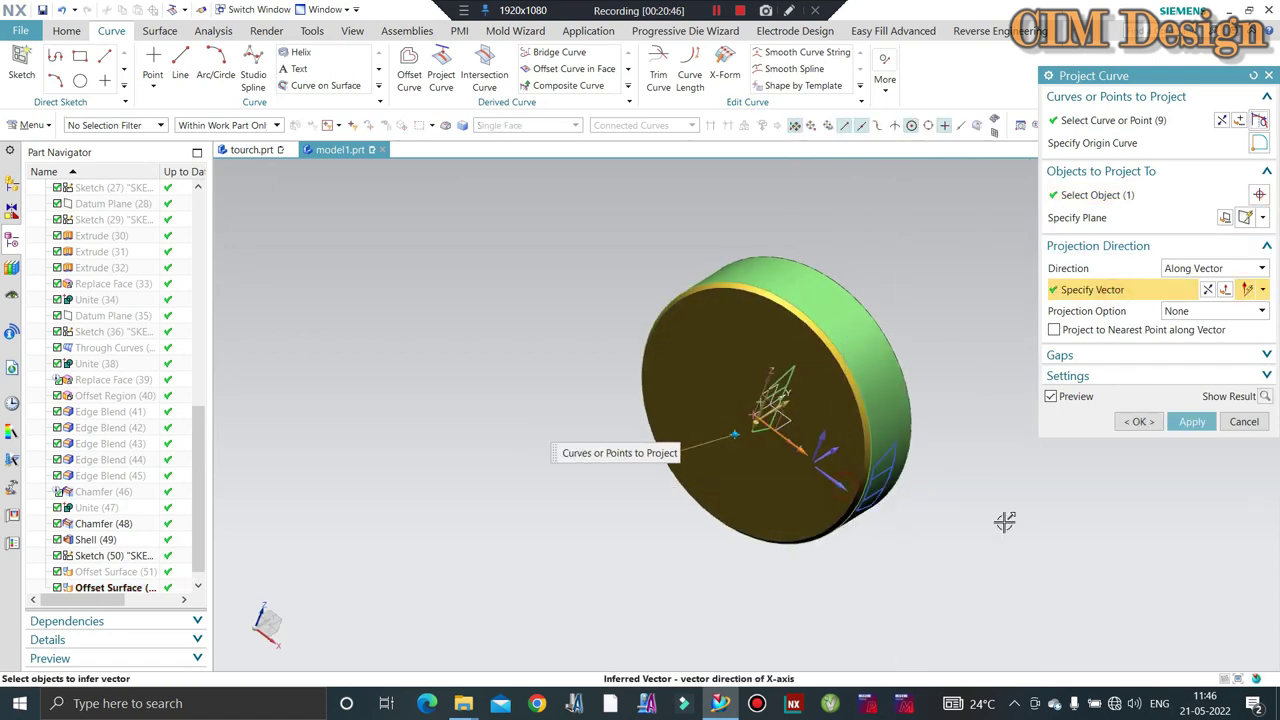
left_click(1192, 421)
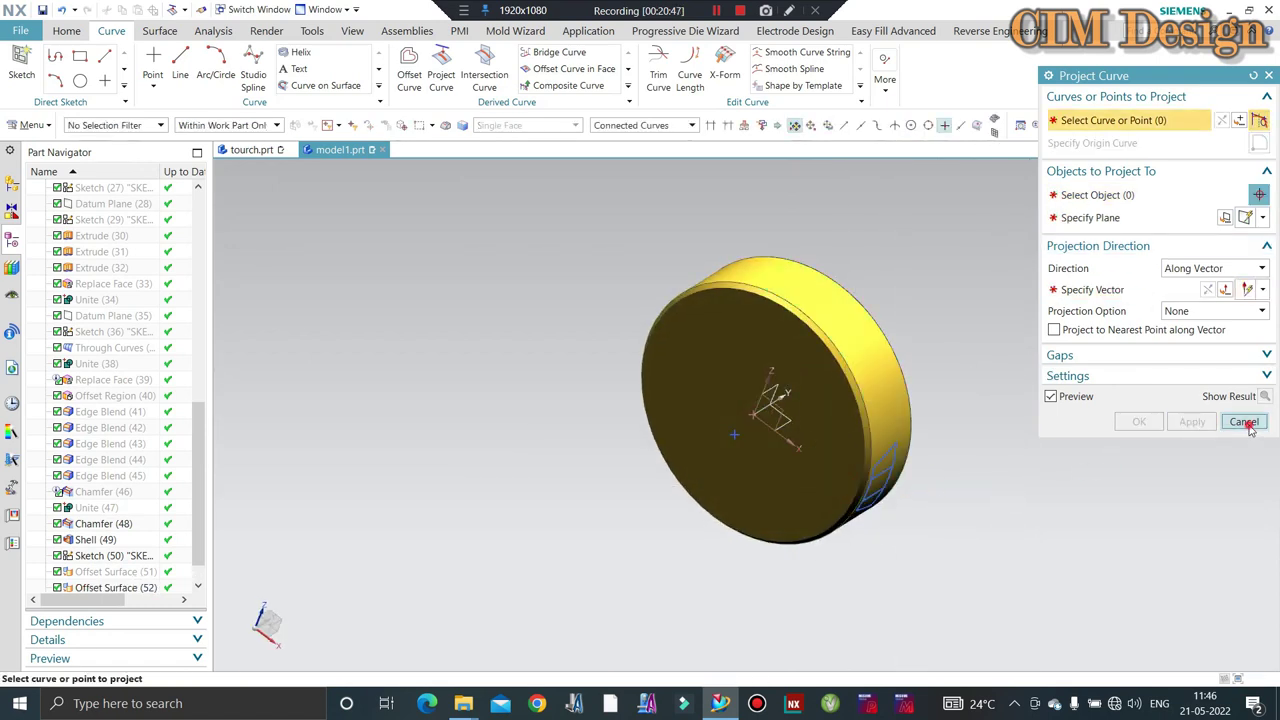
left_click(1244, 421)
Hide the solid disc with Ctrl+B, leaving the offset ring, and snap to a side view.
middle_click_drag(875, 432, 712, 358)
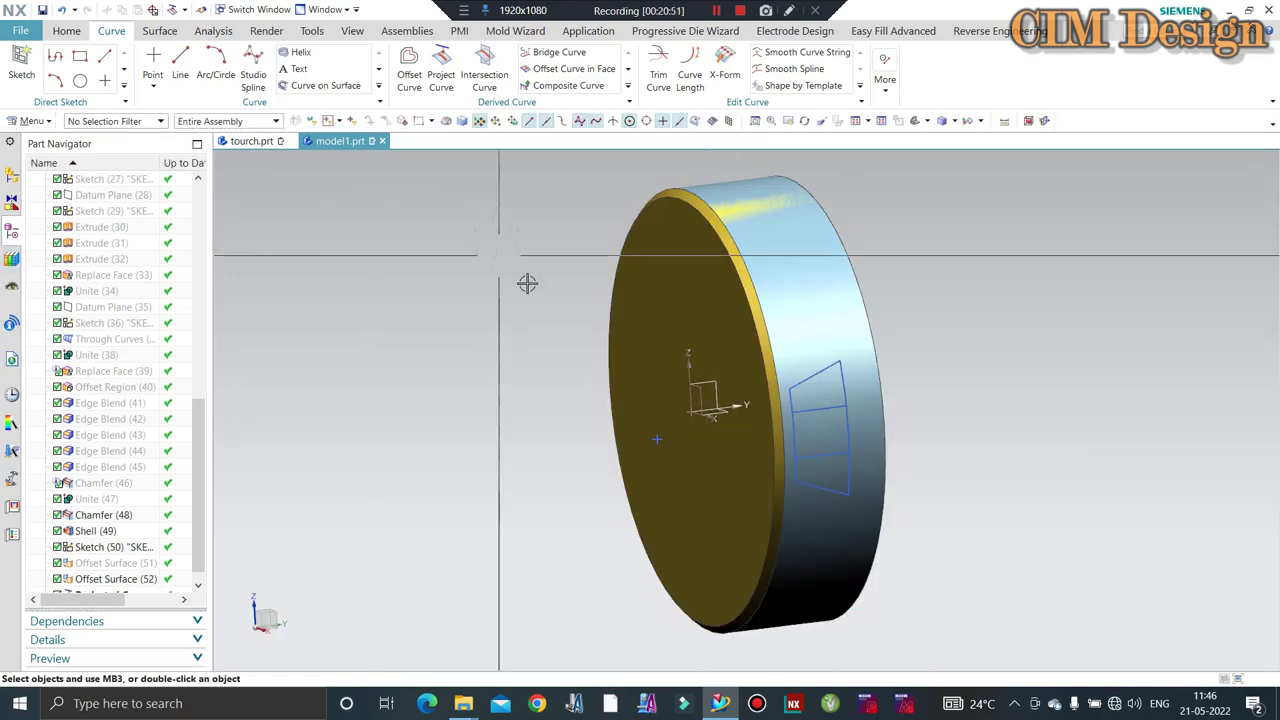
left_click(700, 360)
key("ctrl+b")
middle_click_drag(914, 457, 942, 470)
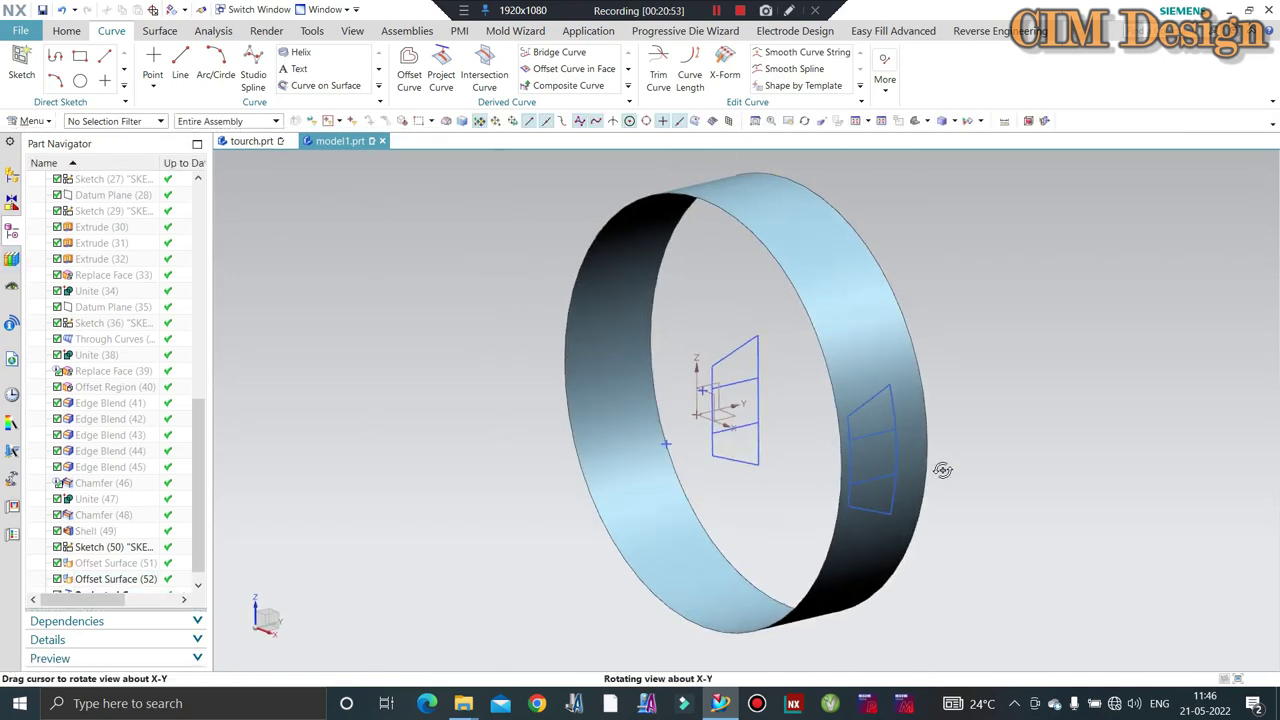
key("ctrl+alt+r")
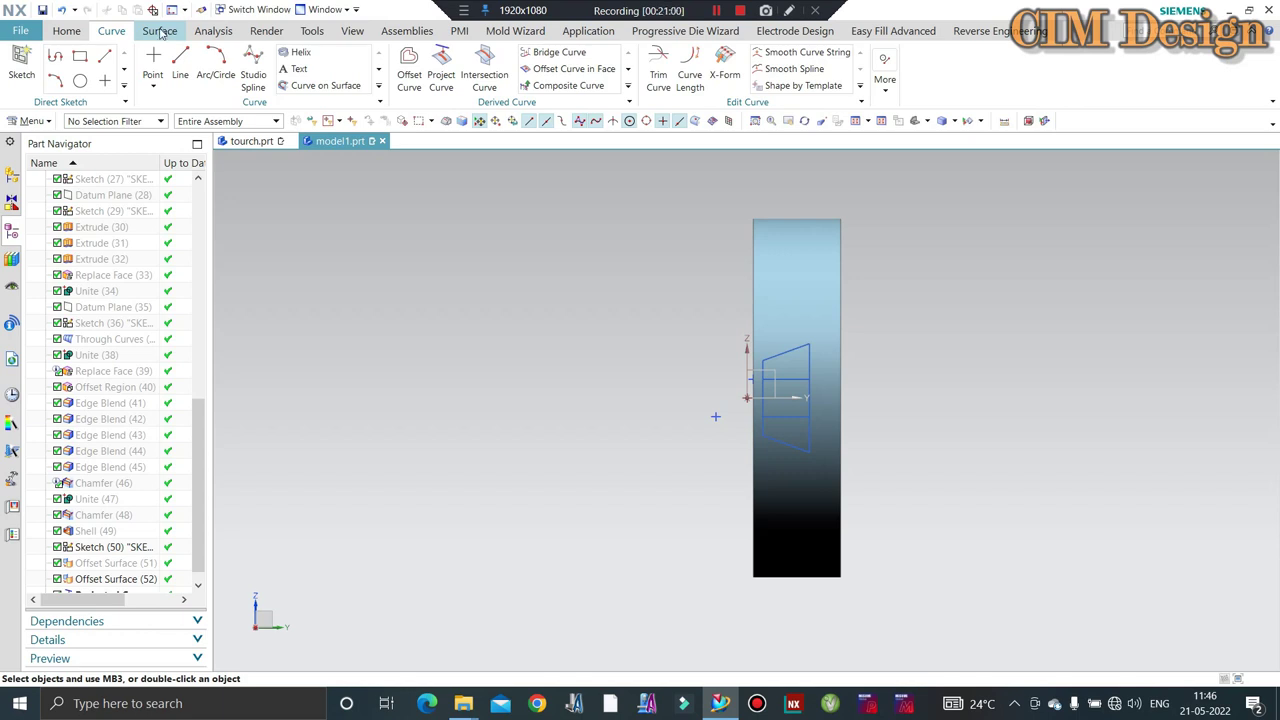
Start a Trim Sheet with the offset ring sheet as the target body.
left_click(155, 32)
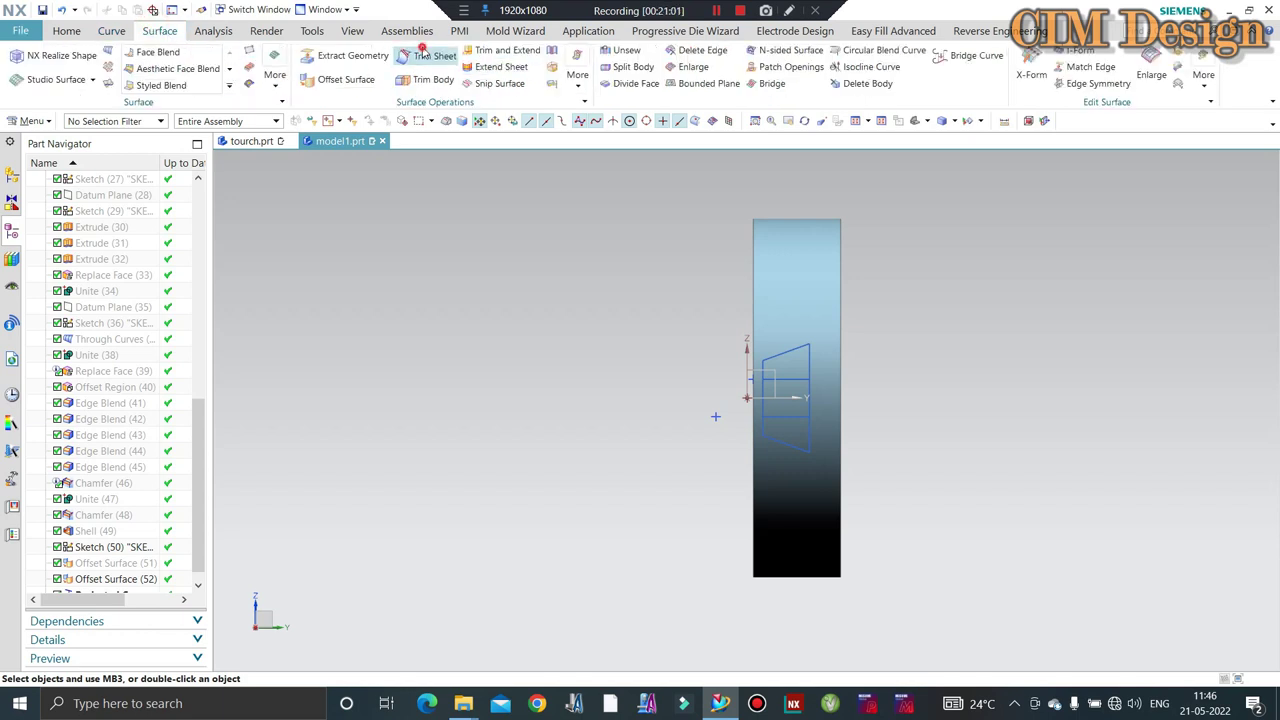
left_click(421, 52)
left_click(826, 318)
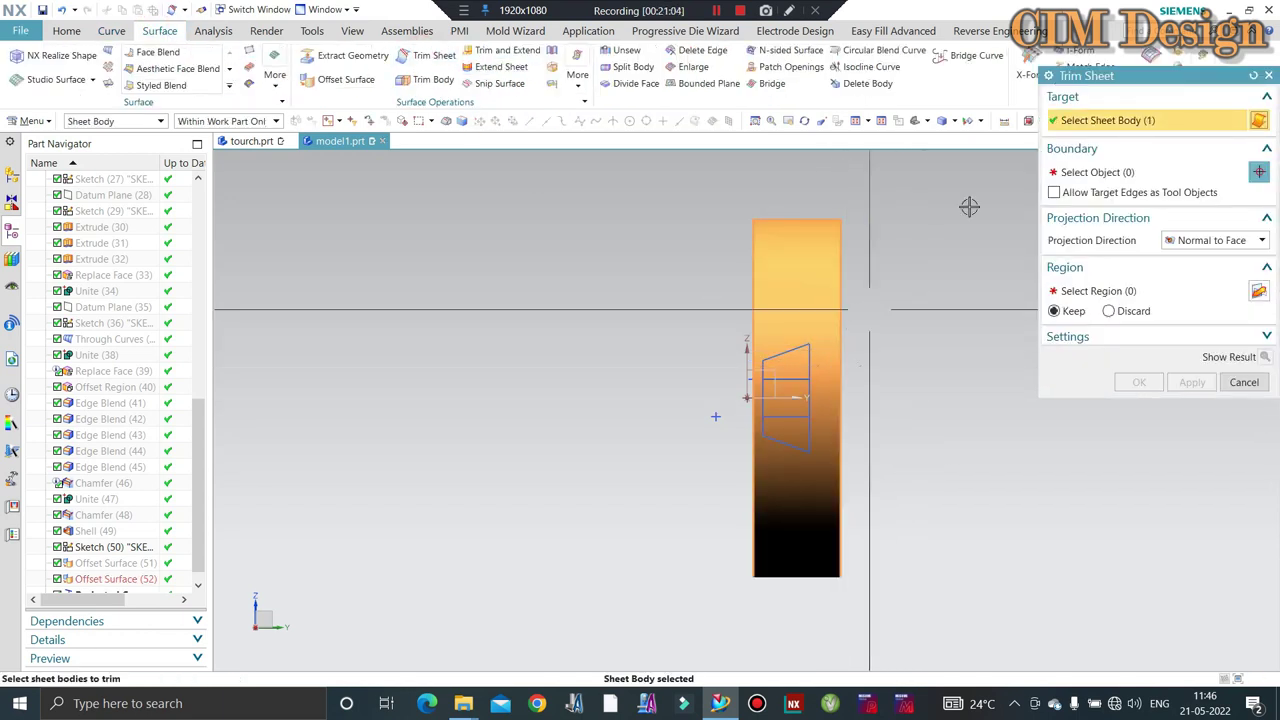
left_click(1098, 172)
scroll(740, 385, "down", 4)
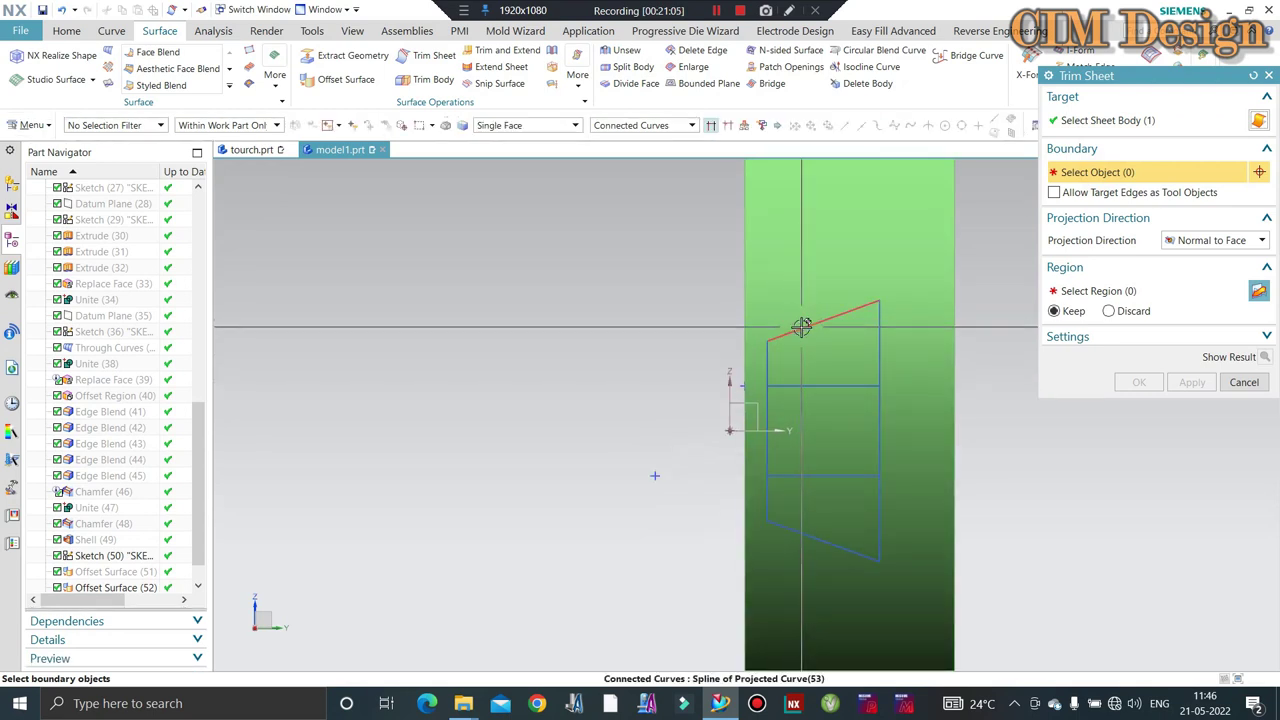
left_click(802, 327)
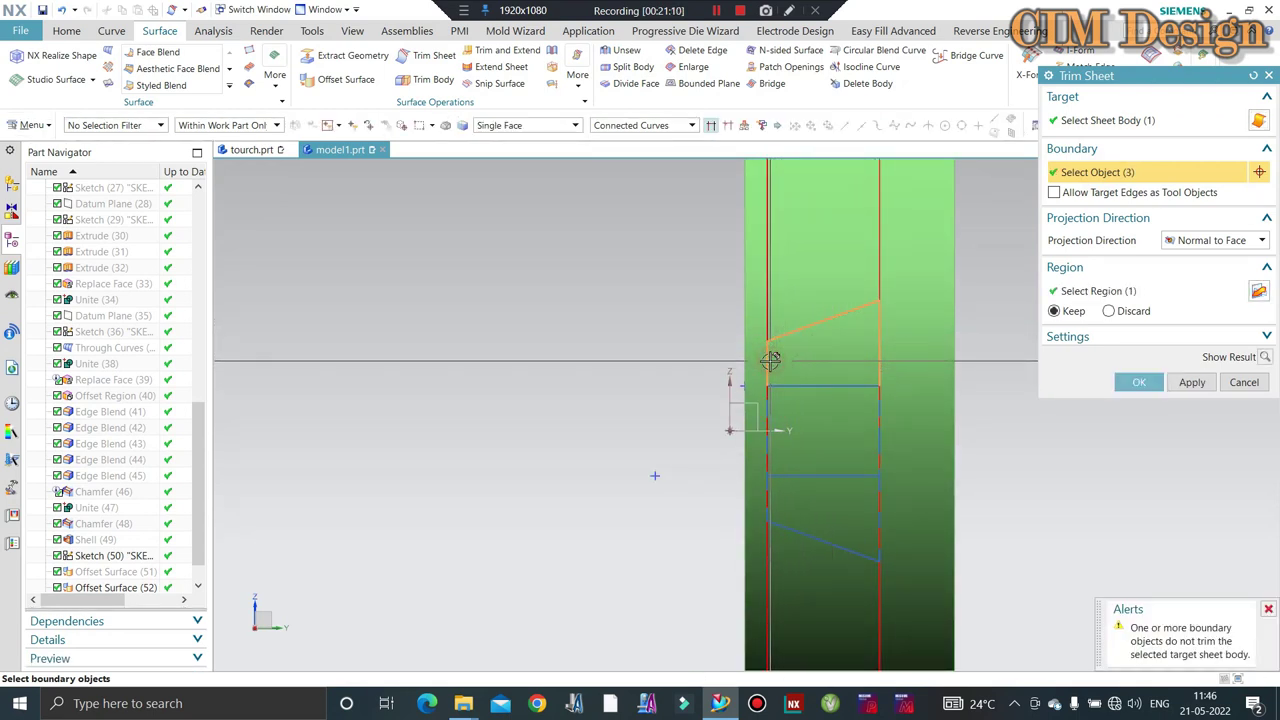
left_click(808, 330, "shift")
Pick the projected trapezoid edges singly as trim boundaries and apply the trim.
left_click(640, 125)
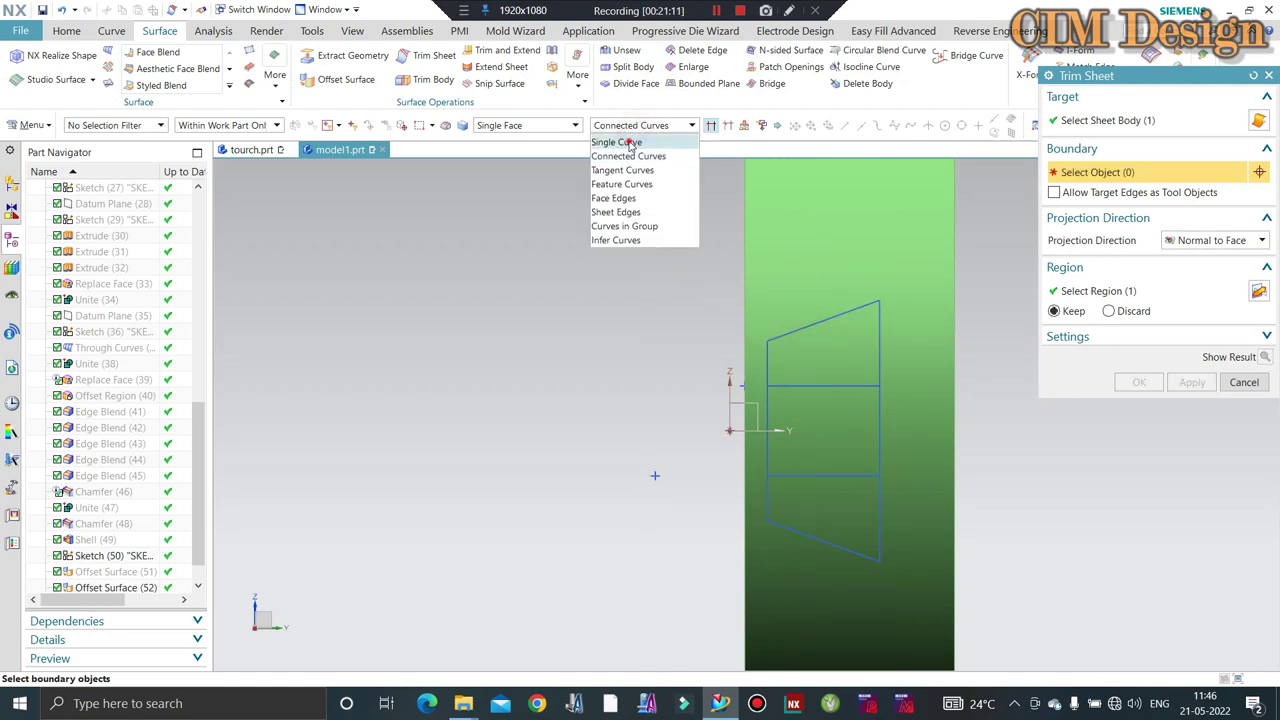
left_click(630, 143)
left_click(899, 322)
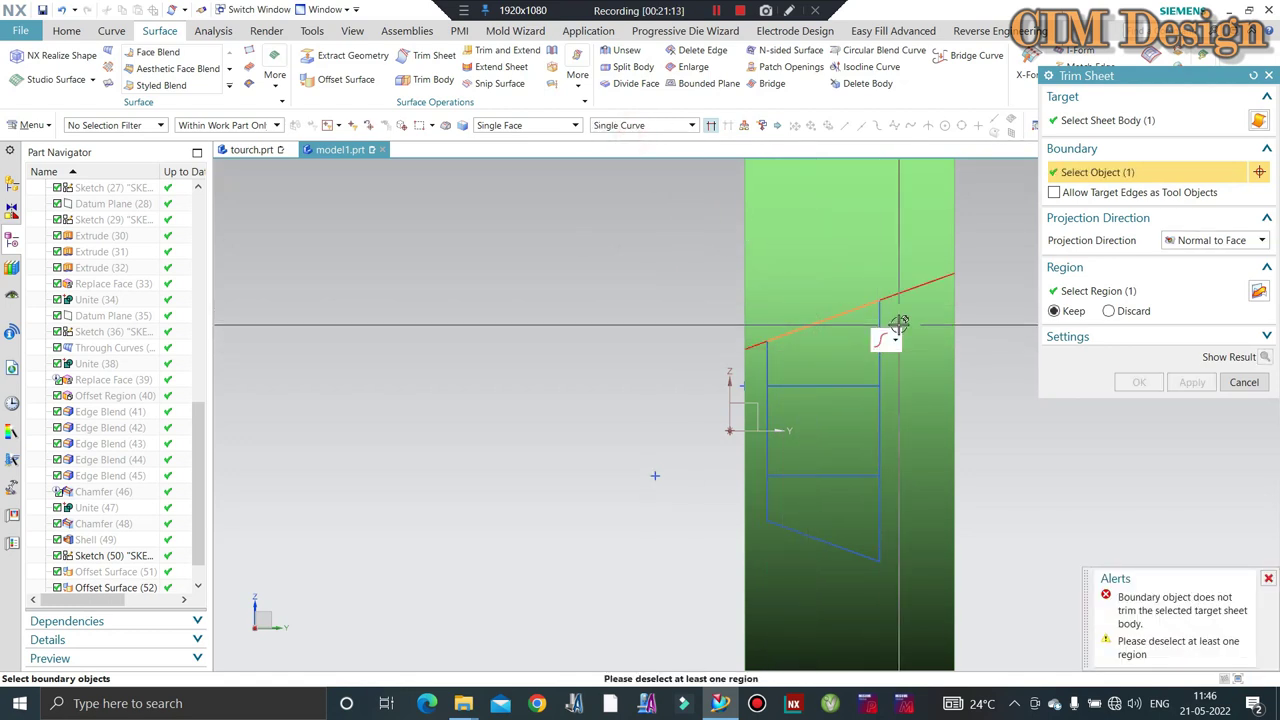
left_click(880, 330)
left_click(840, 386)
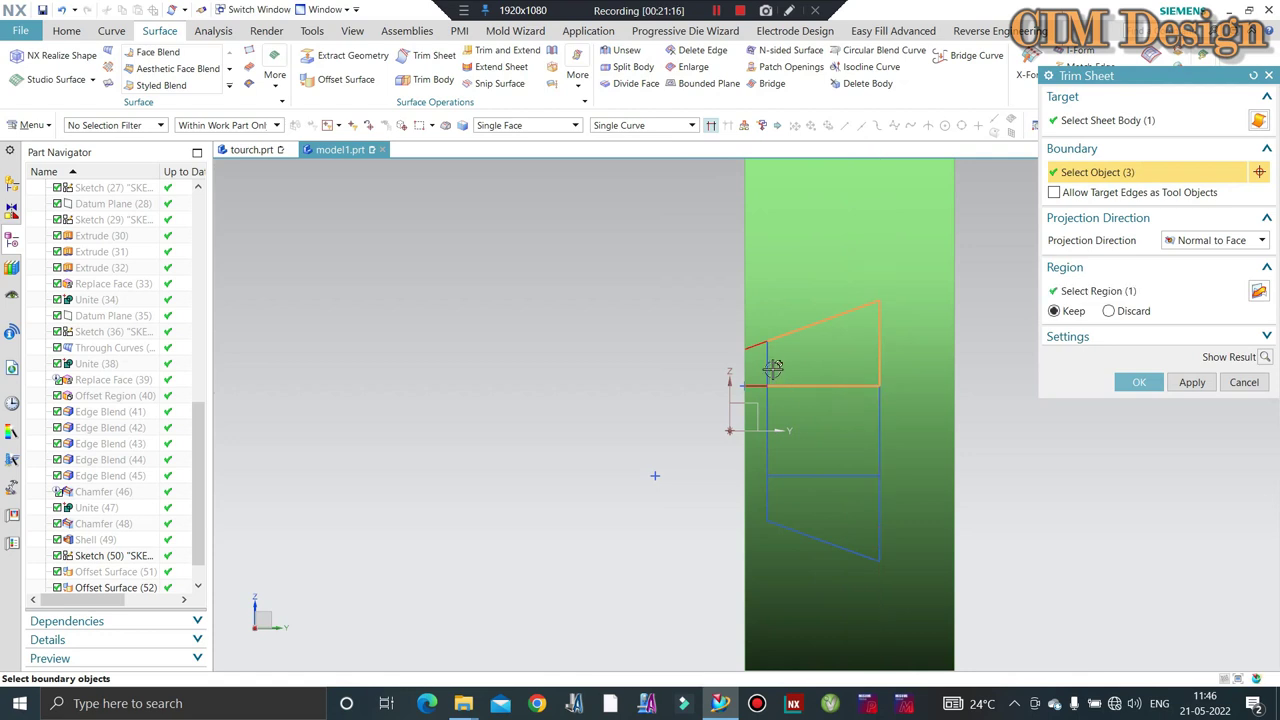
left_click(768, 366)
left_click(818, 477)
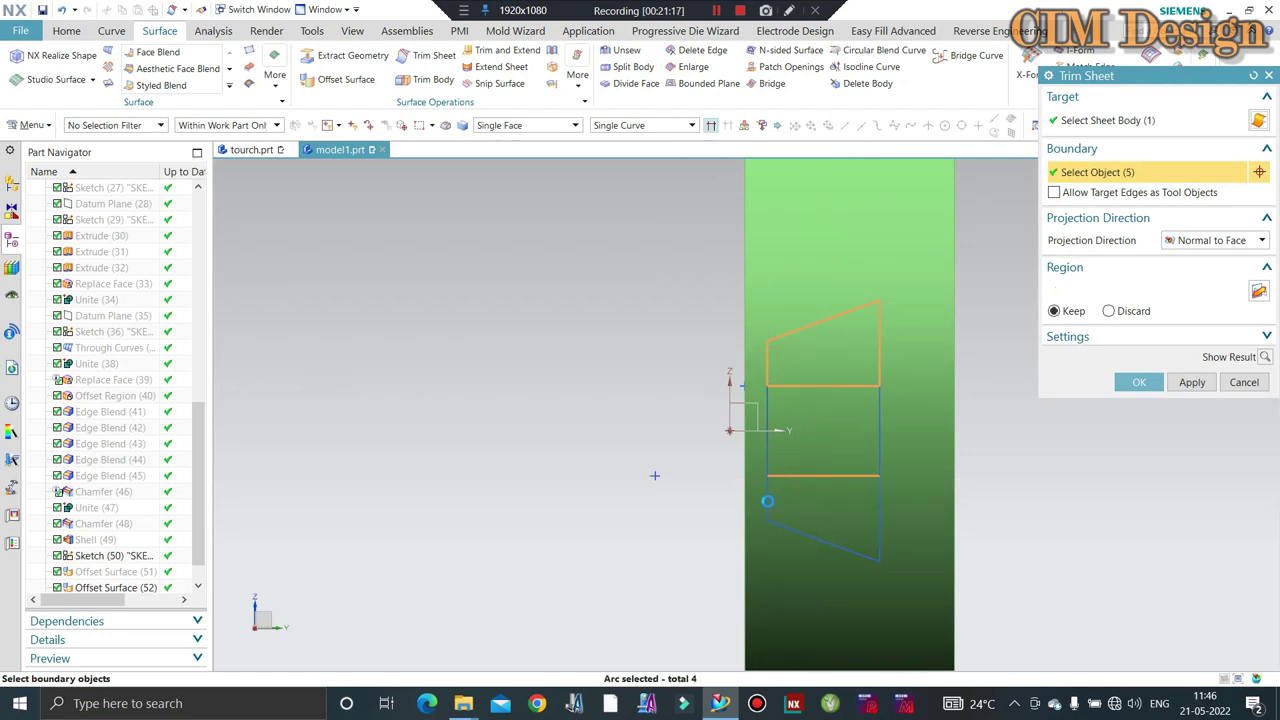
left_click(797, 528)
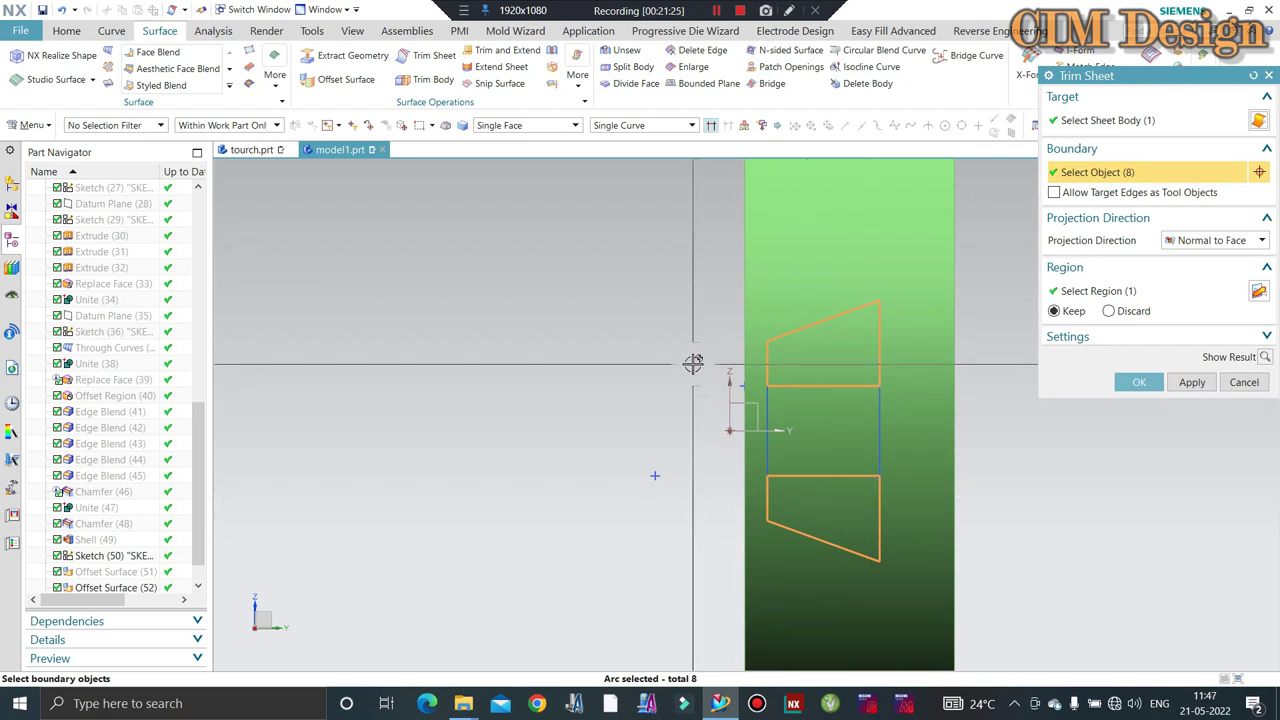
left_click(1139, 382)
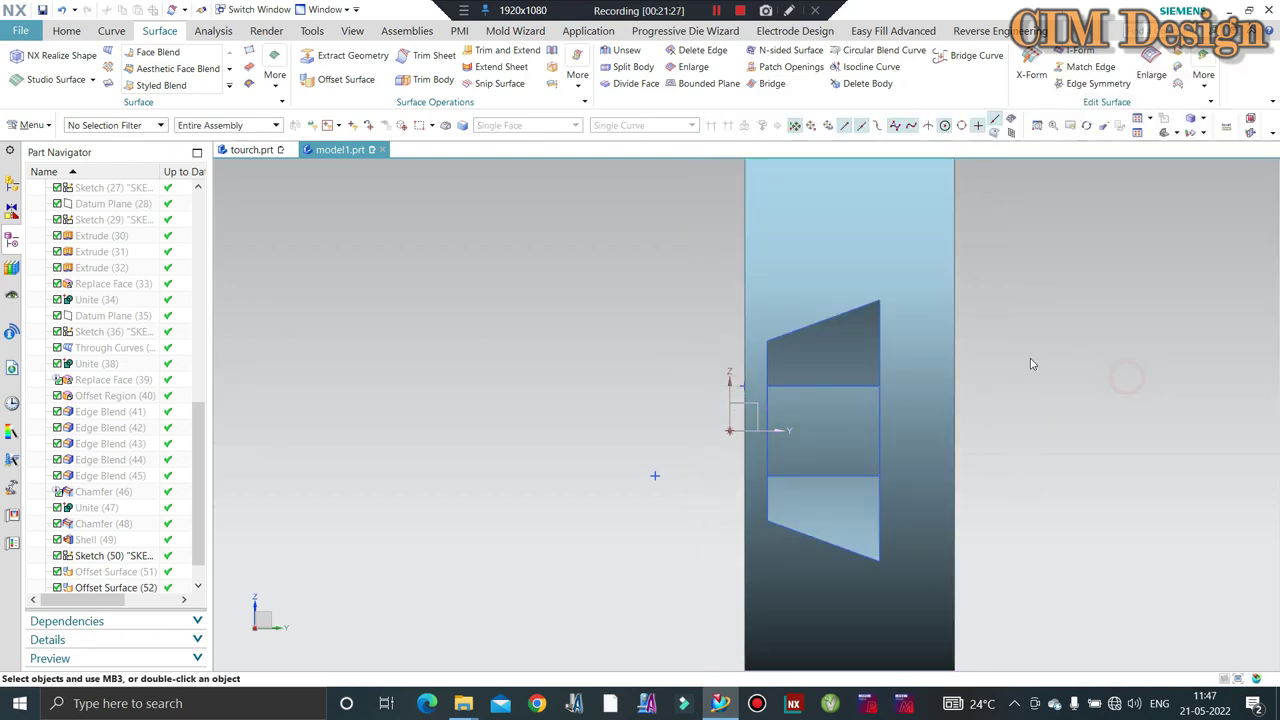
Re-edit Trim Sheet (54) to keep the upper and lower patches, then reopen Sketch (50).
middle_click_drag(617, 457, 660, 470)
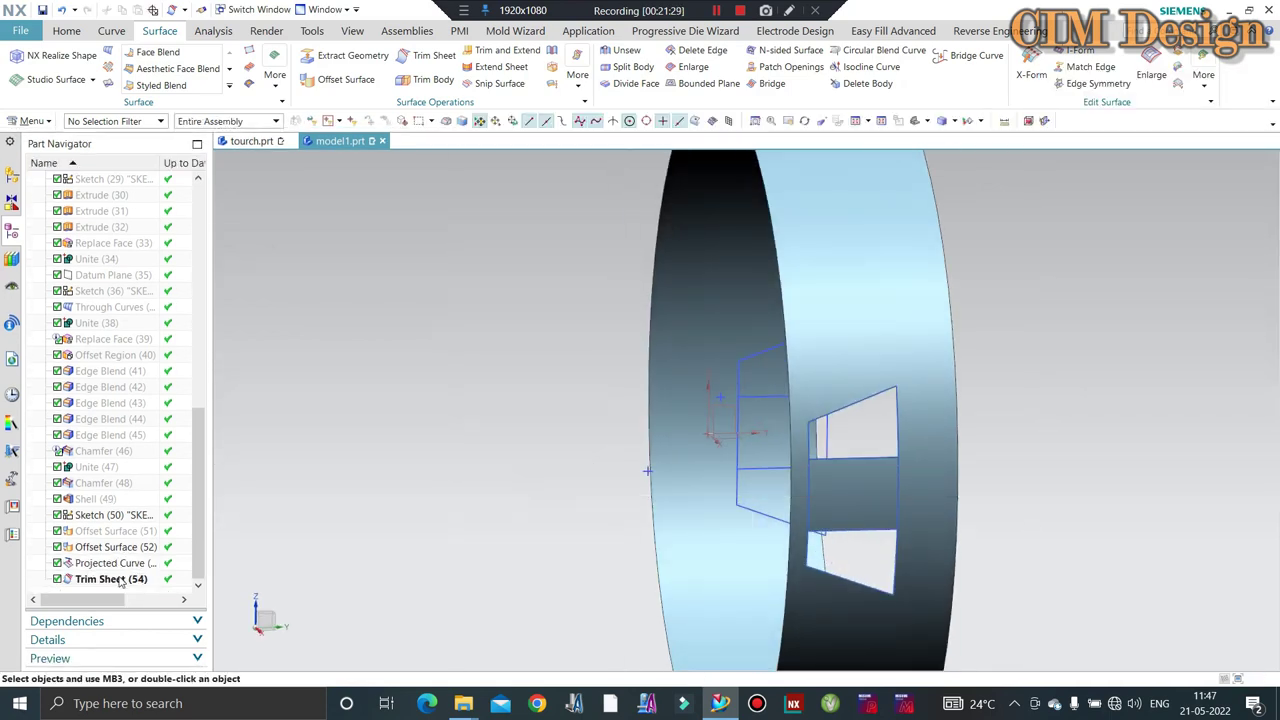
double_click(115, 582)
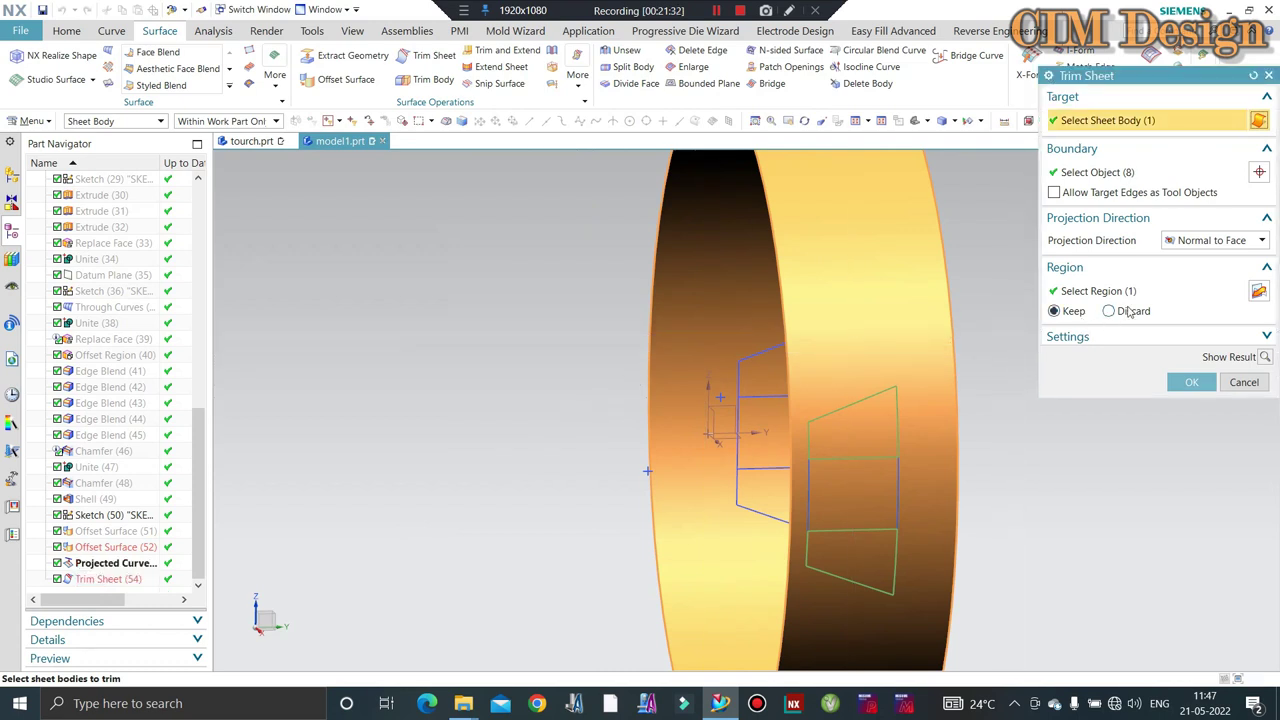
middle_click(1060, 376)
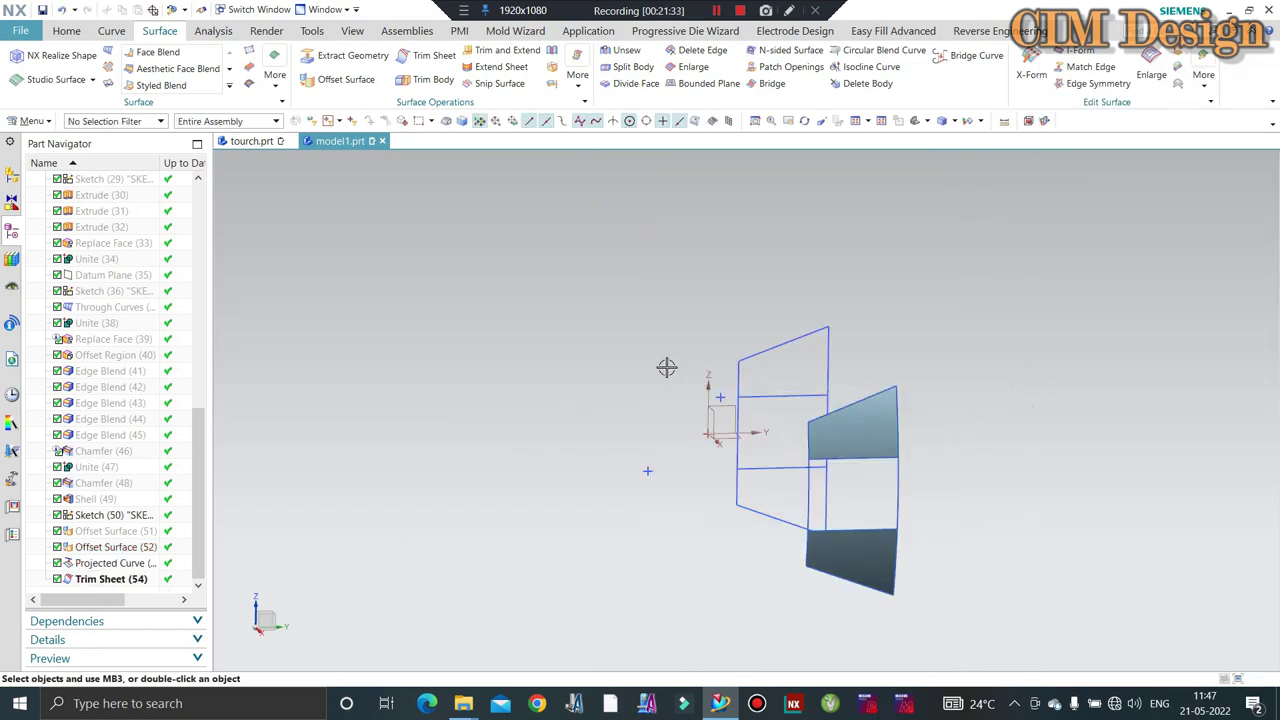
double_click(95, 515)
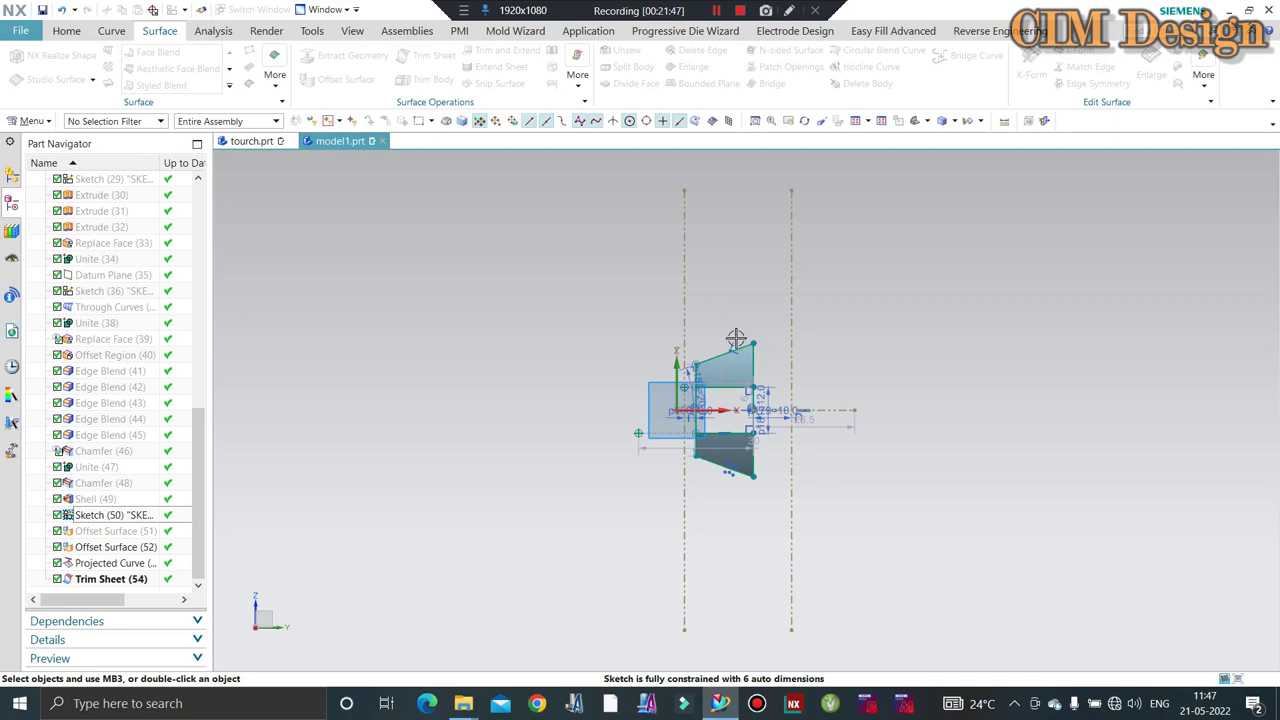
Show the hidden yellow cap body again and set an edge-on side view with F8.
key("ctrl+shift+b")
key("ctrl+shift+k")
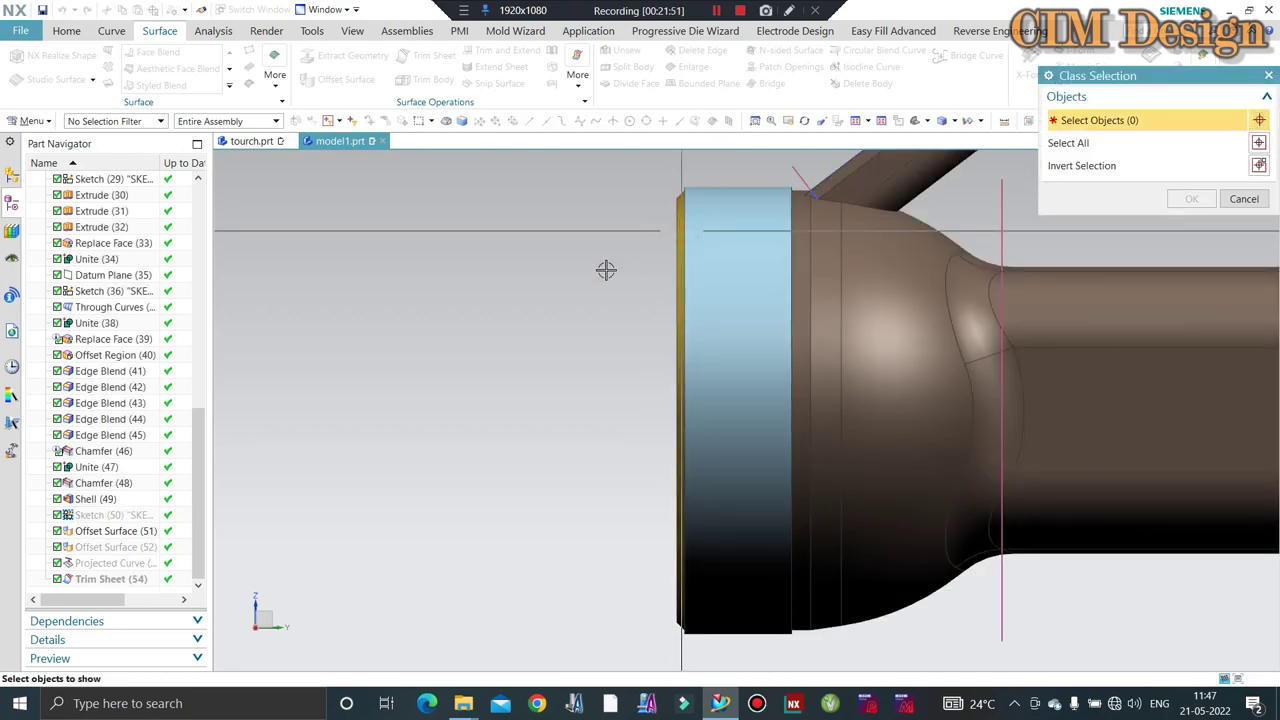
middle_click_drag(620, 280, 690, 300)
left_click(700, 300)
middle_click(537, 337)
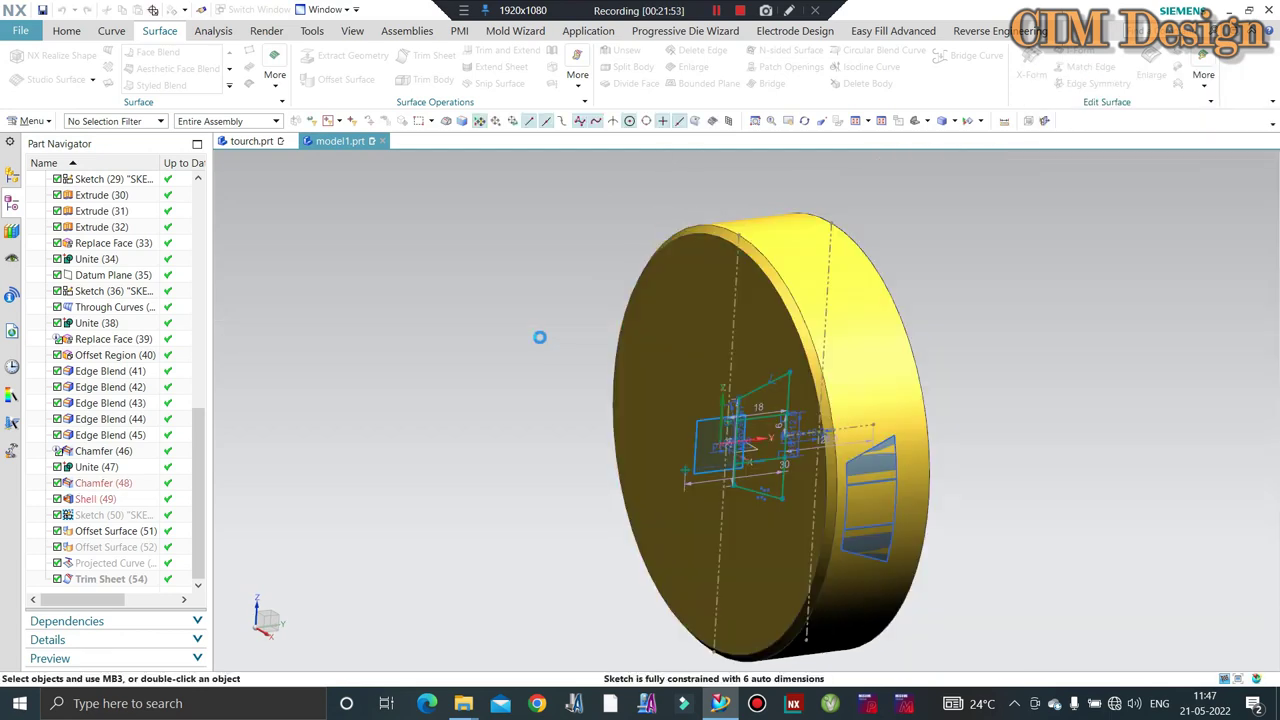
right_click(481, 316)
key("F8")
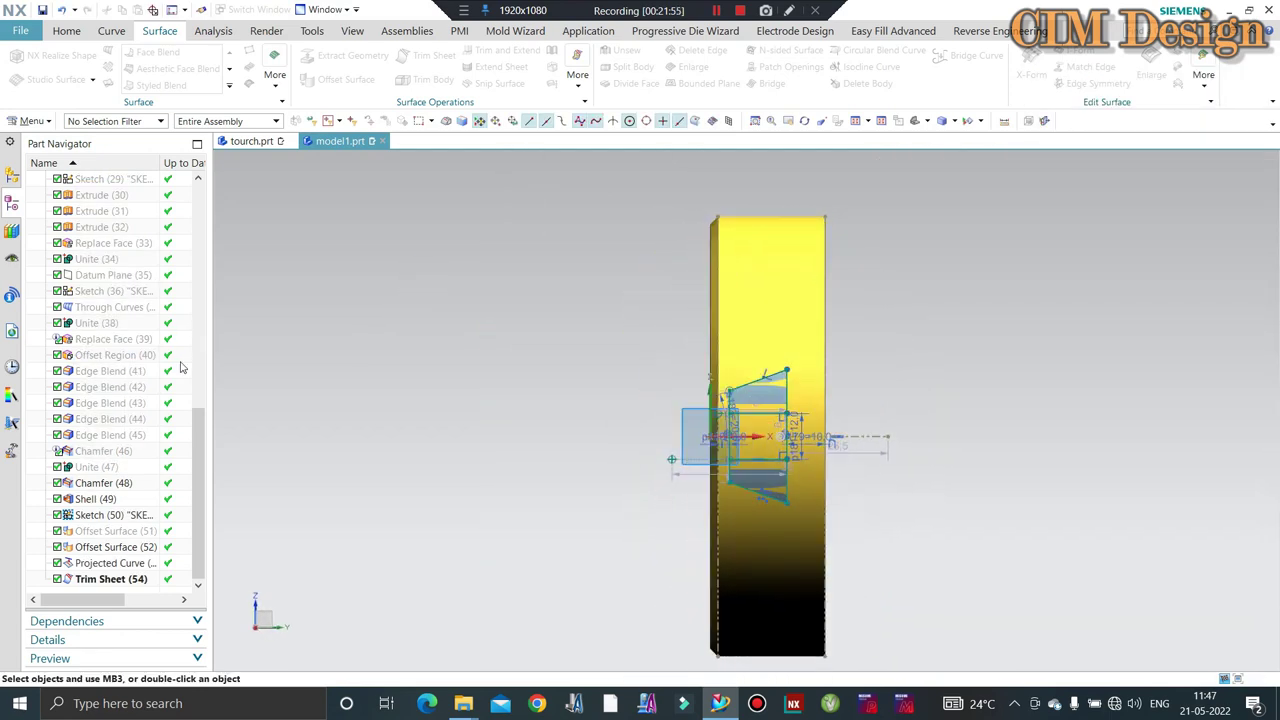
left_click(118, 33)
Draw sketch lines along the cap's left edge and bottom edge.
left_click(140, 58)
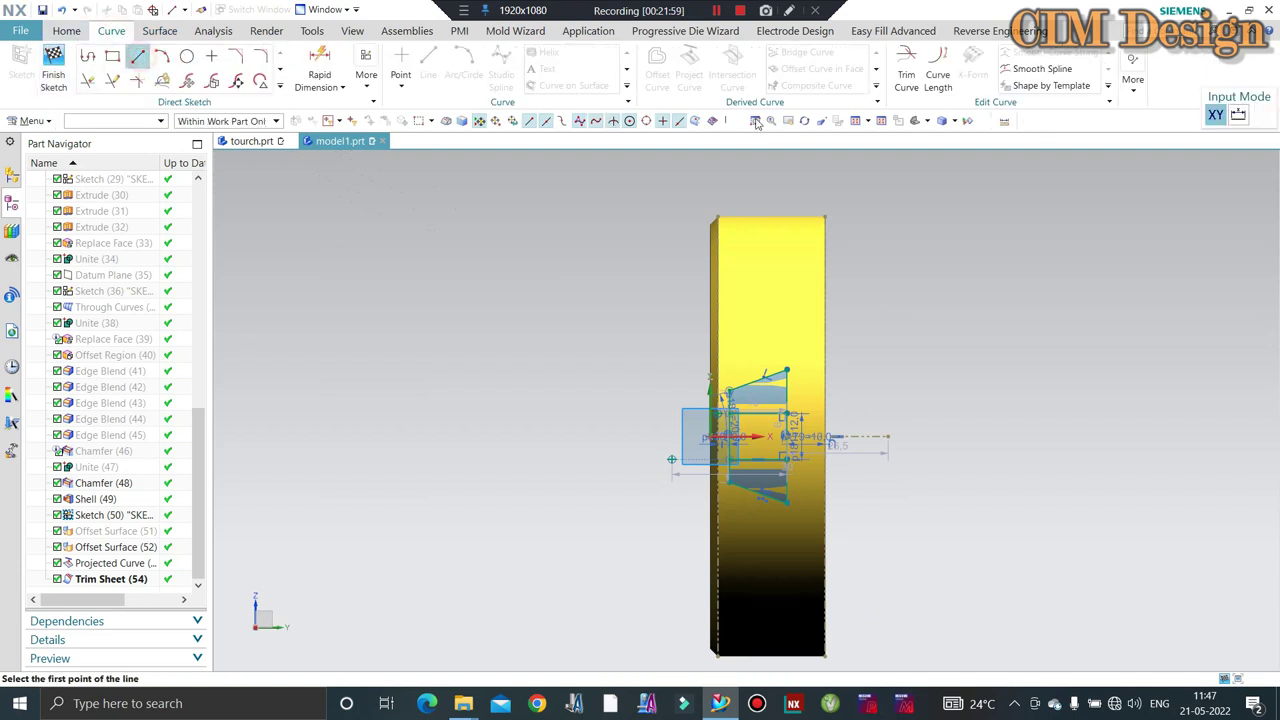
left_click(716, 217)
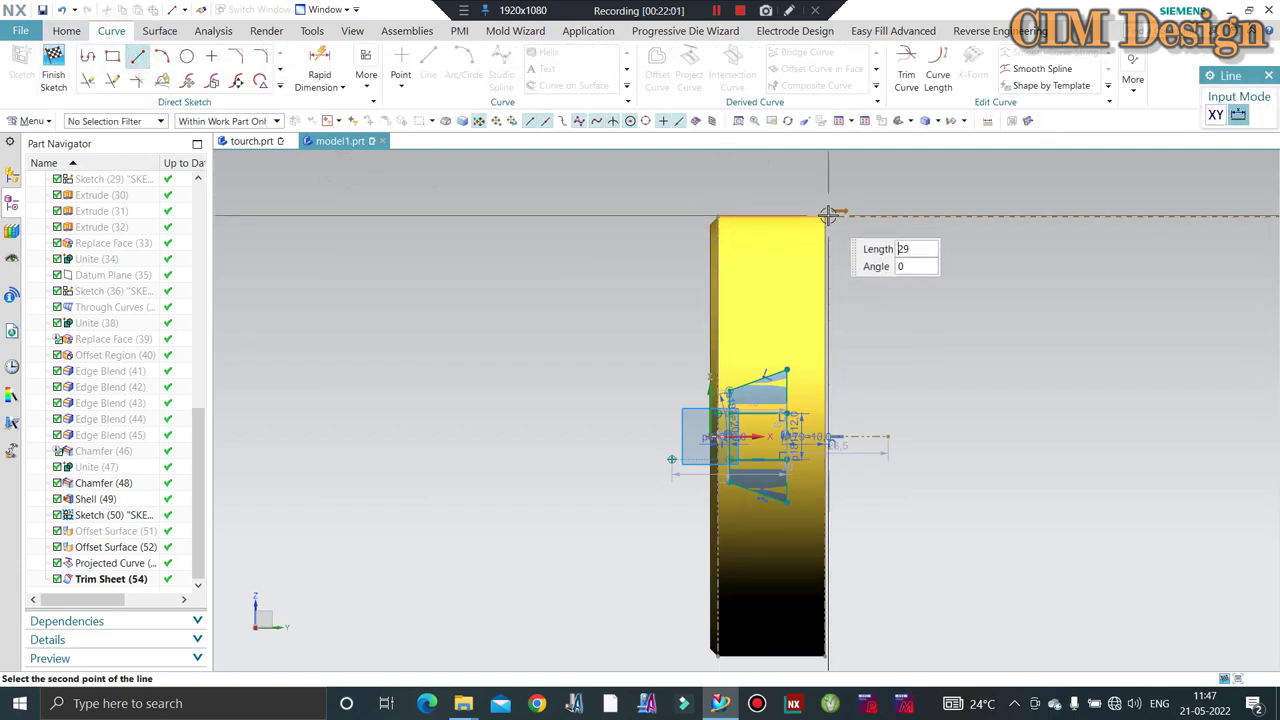
left_click(716, 655)
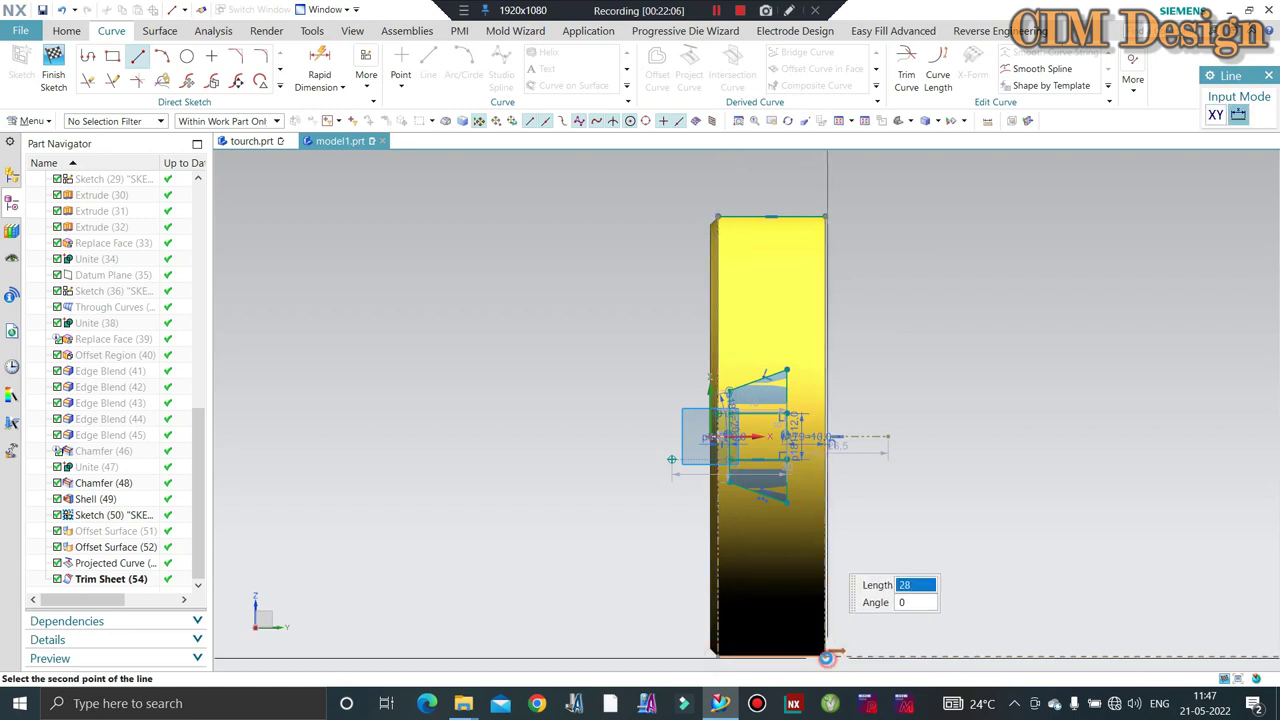
left_click(825, 656)
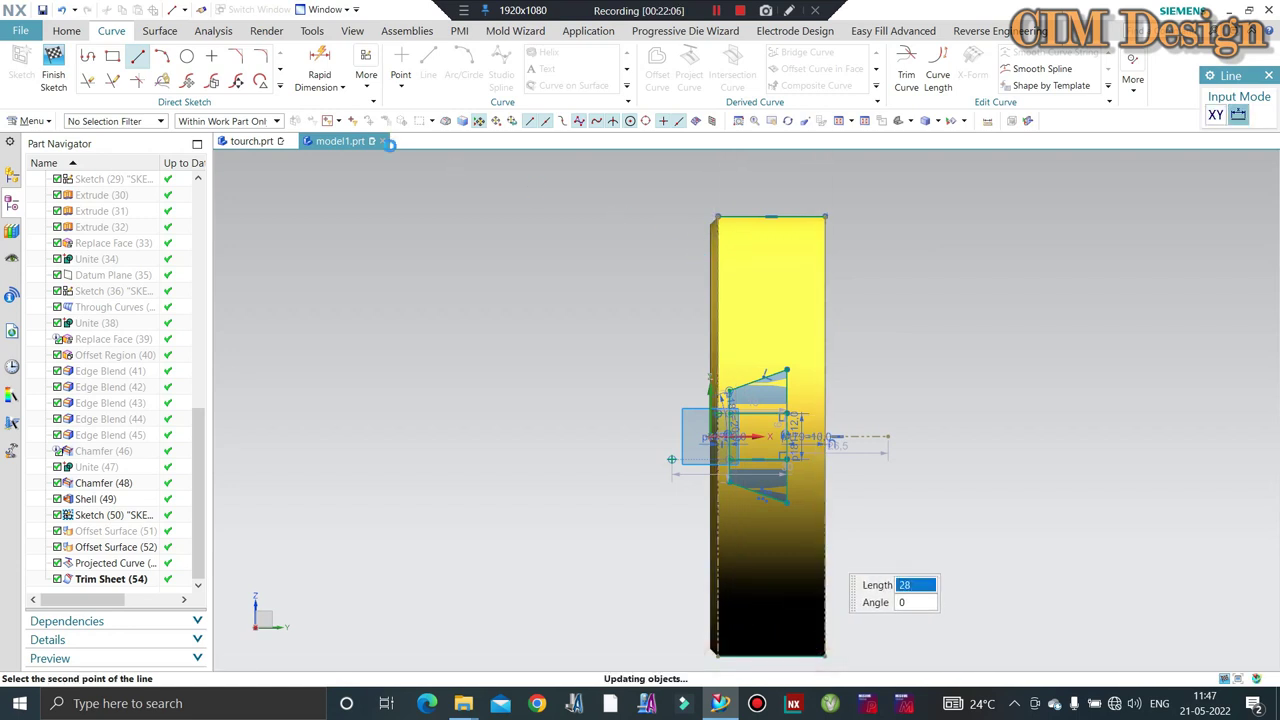
Quick Extend the vertical line to full height and Quick Trim the stray horizontal line.
left_click(136, 82)
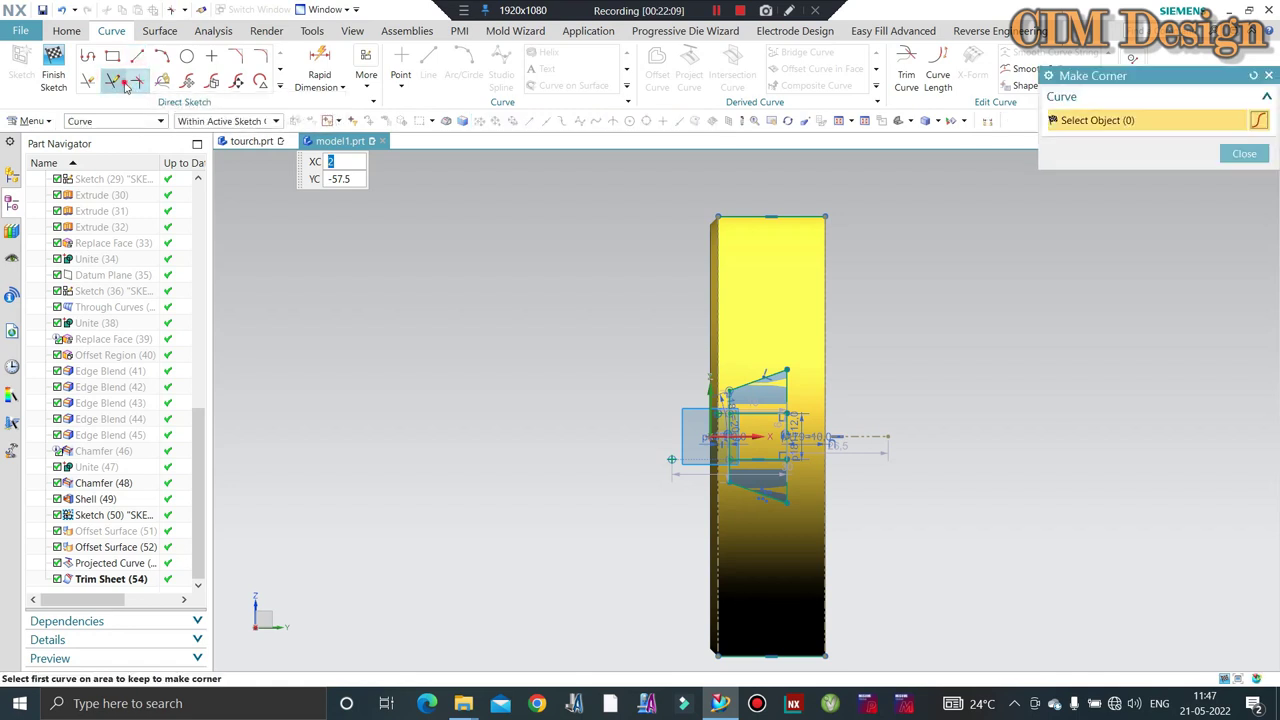
left_click(112, 81)
left_click(790, 390)
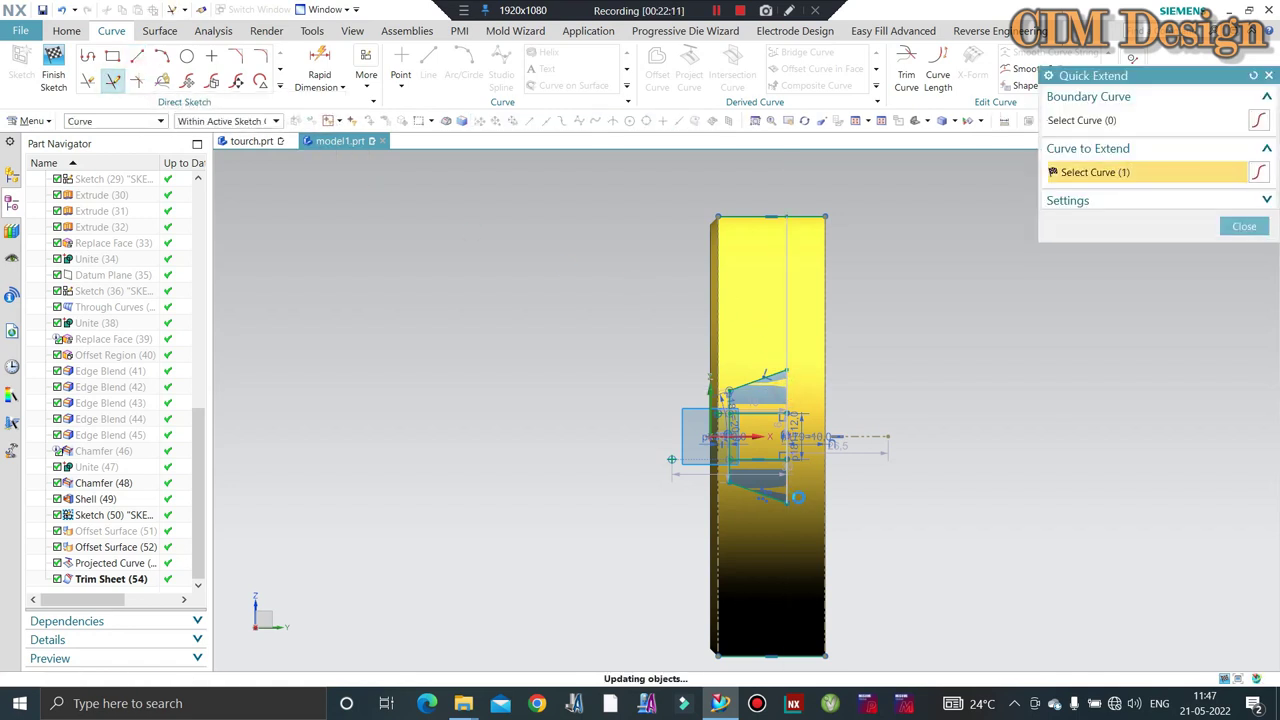
left_click(1244, 226)
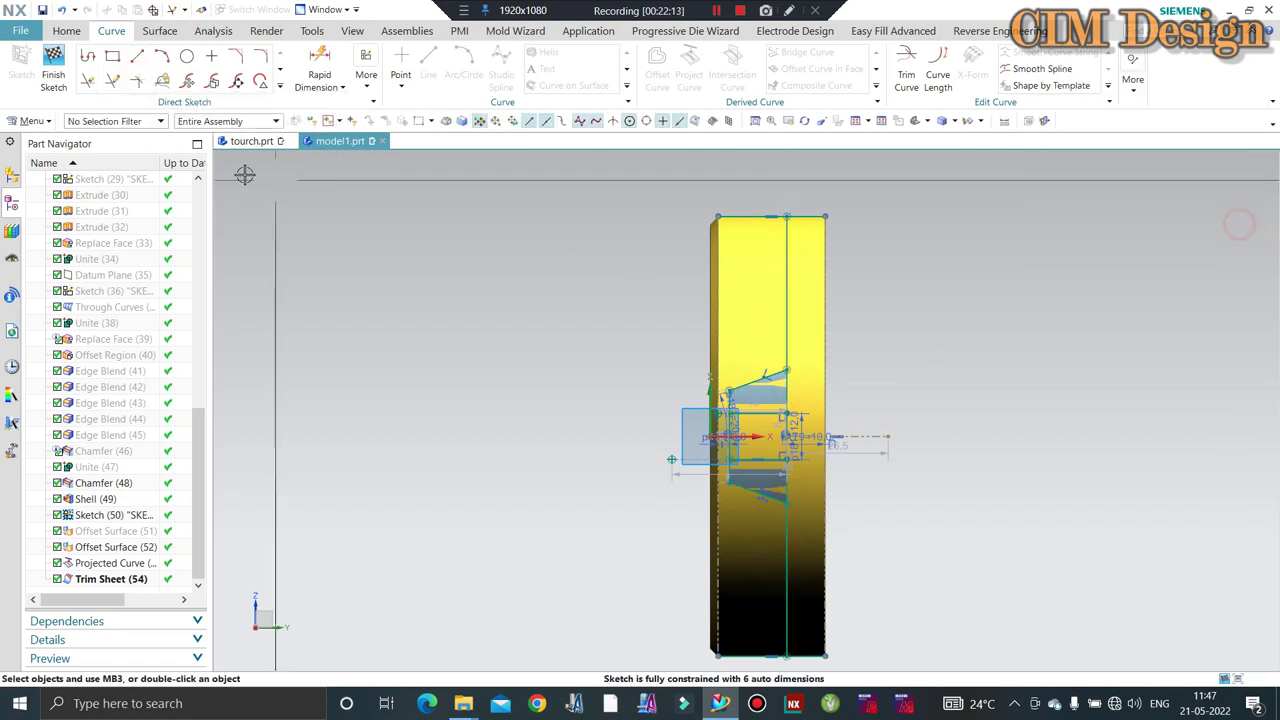
left_click(86, 82)
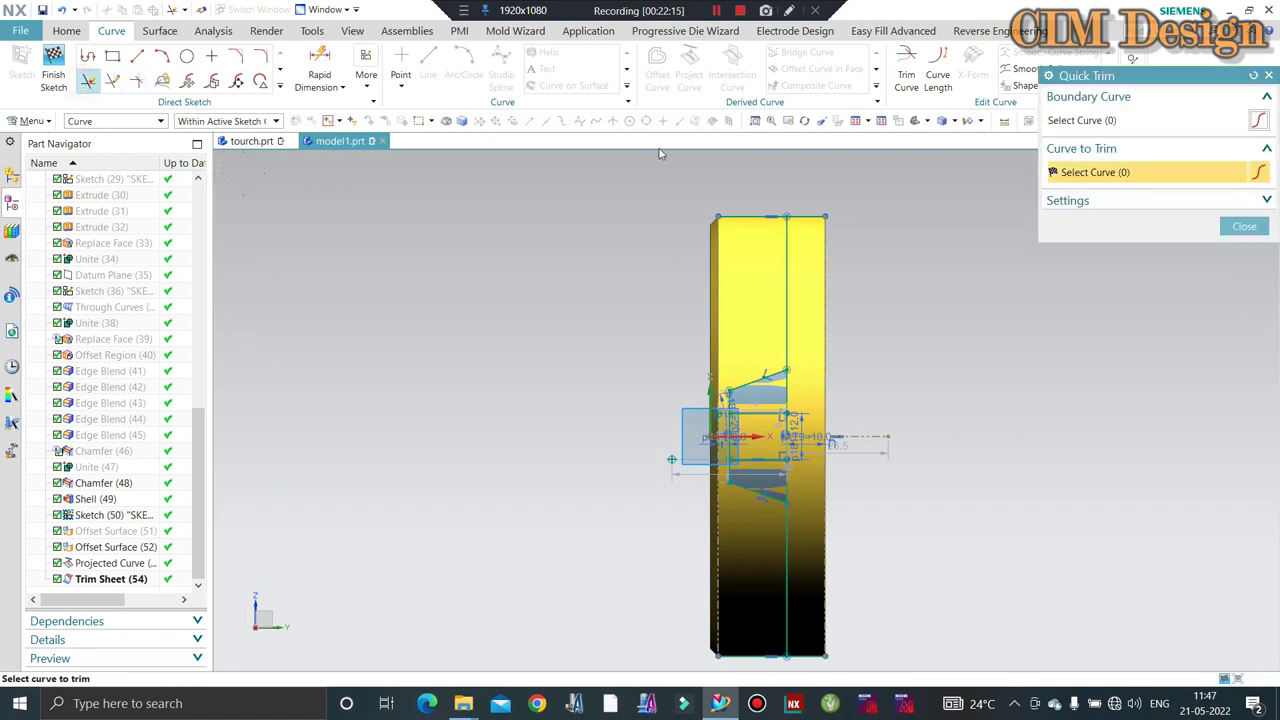
left_click(730, 216)
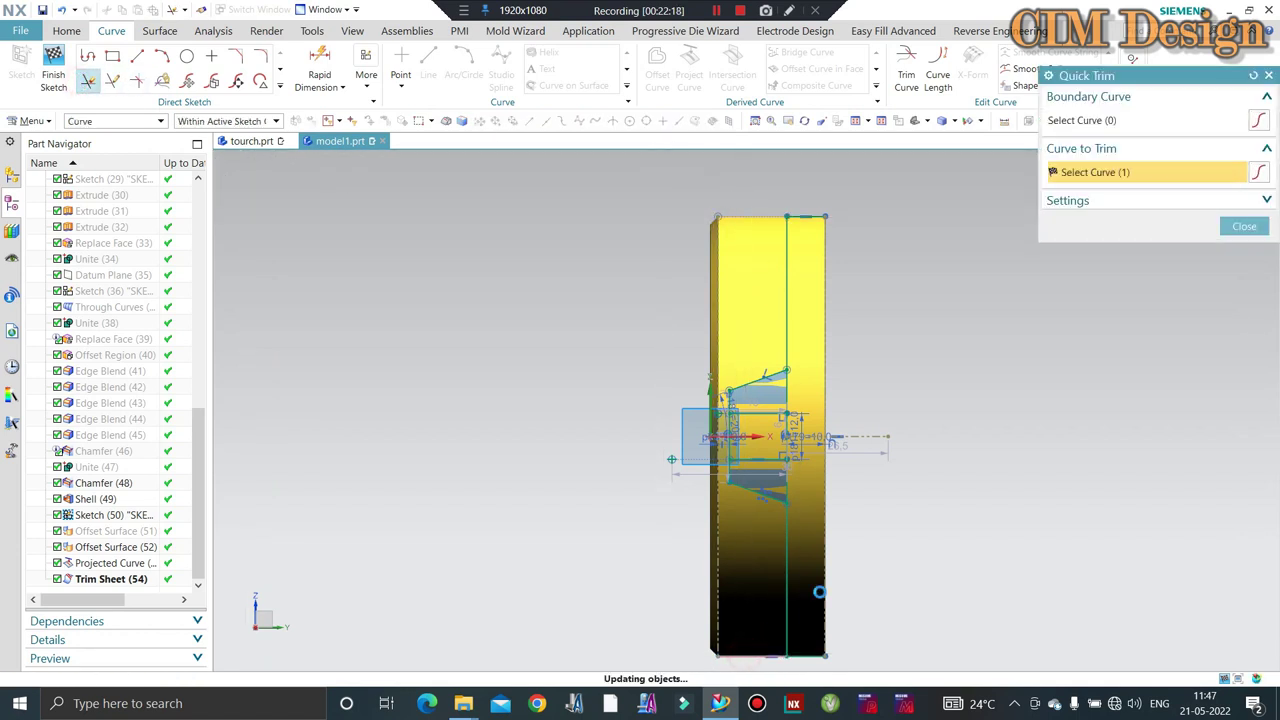
middle_click(837, 222)
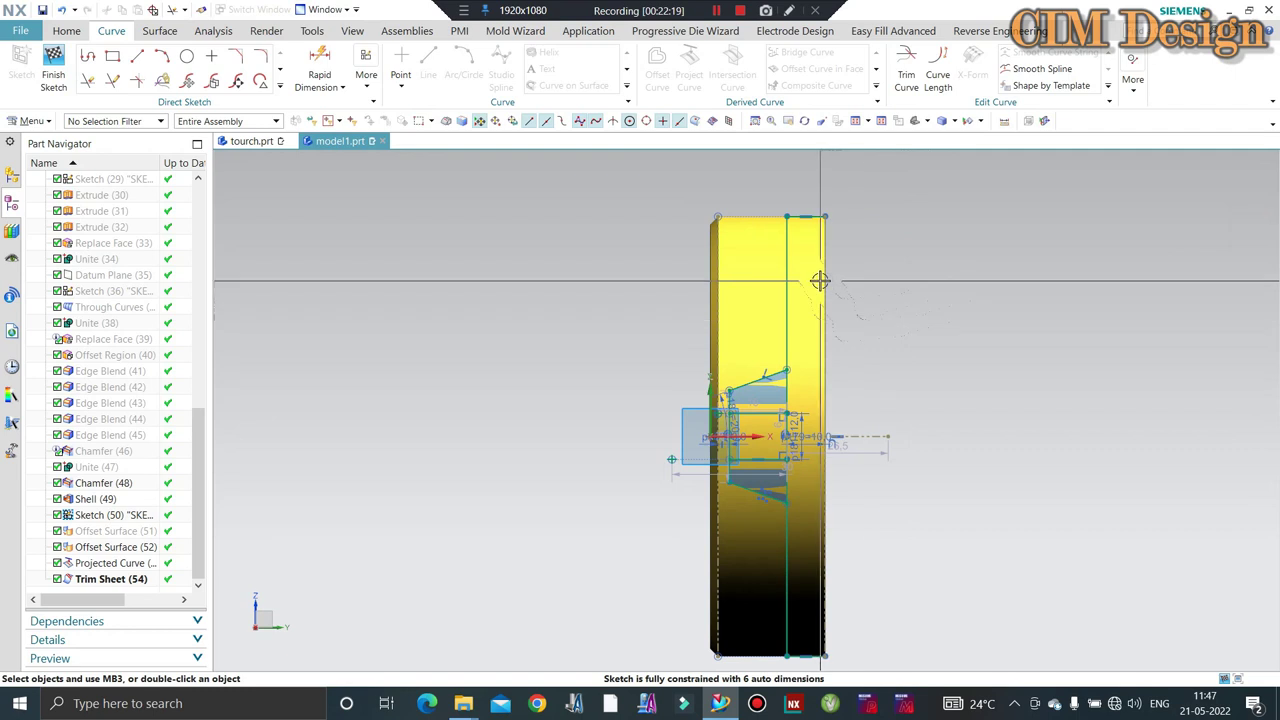
Convert the right edge line to active and finish the sketch.
right_click(822, 275)
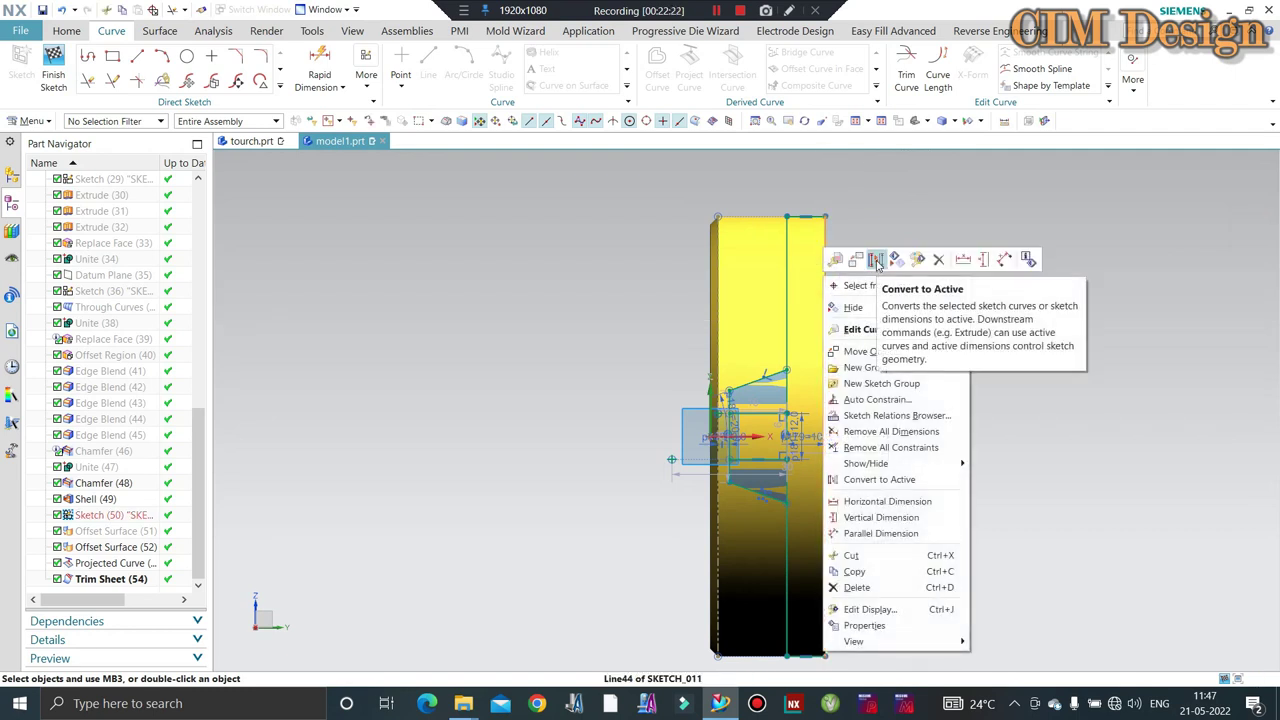
left_click(877, 262)
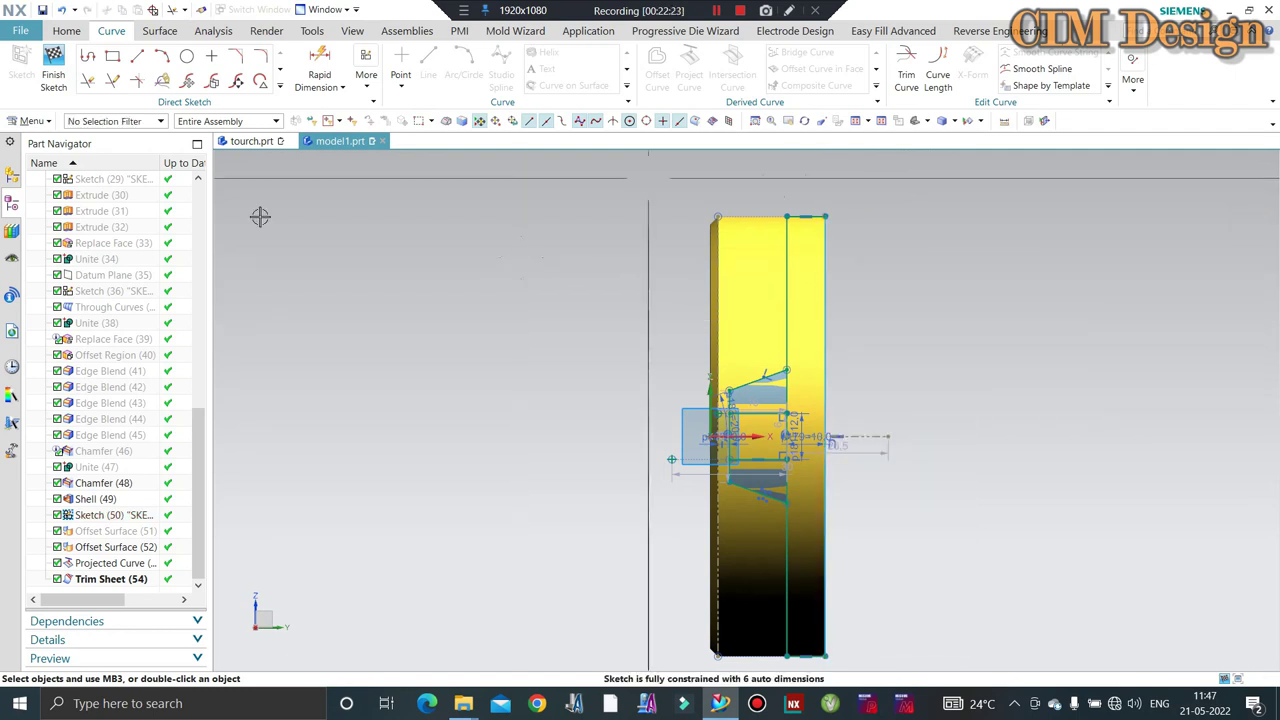
left_click(53, 75)
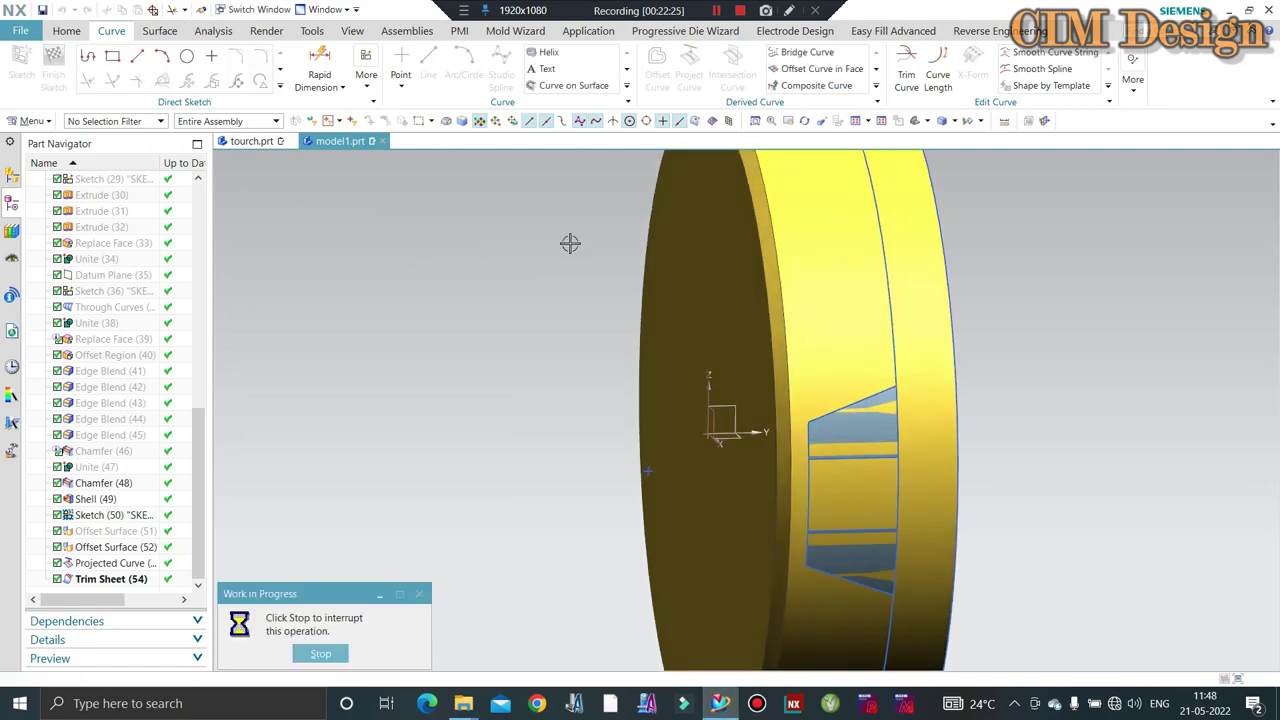
middle_click_drag(571, 243, 946, 373)
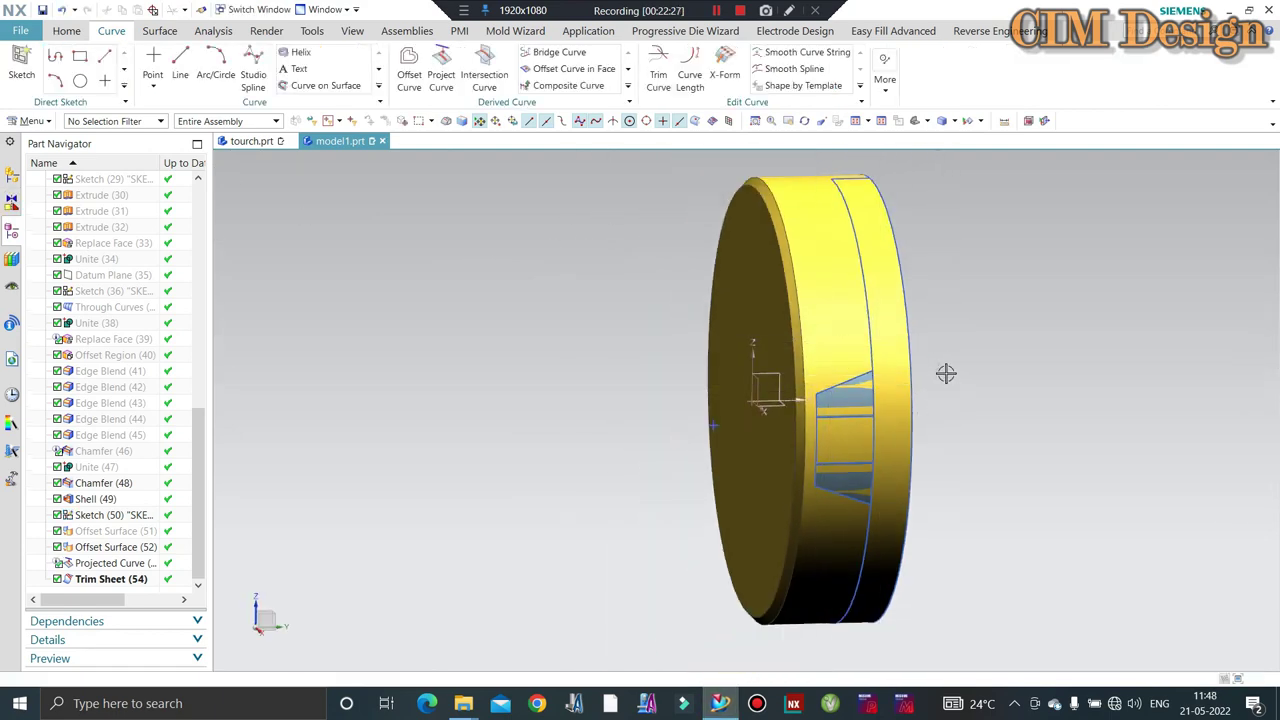
scroll(680, 374, "up", 1)
scroll(820, 403, "down", 1)
scroll(768, 420, "down", 3)
scroll(696, 413, "down", 2)
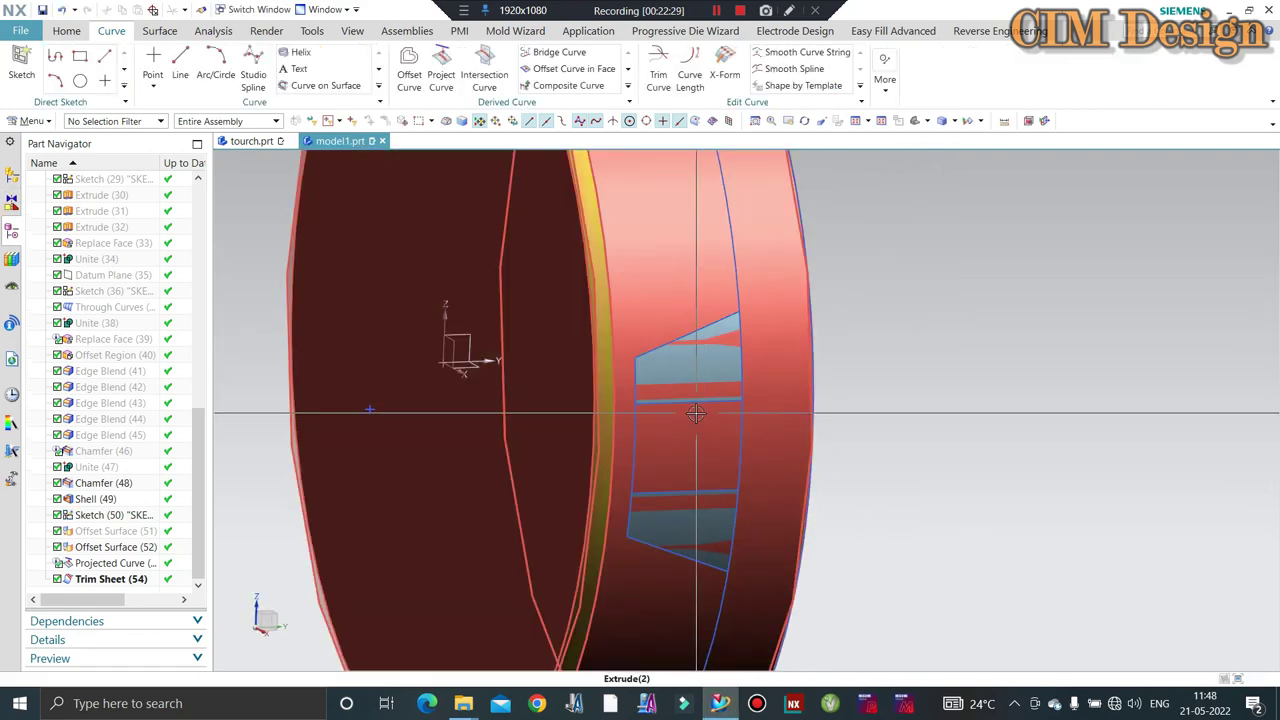
scroll(696, 413, "up", 3)
middle_click_drag(846, 394, 774, 343)
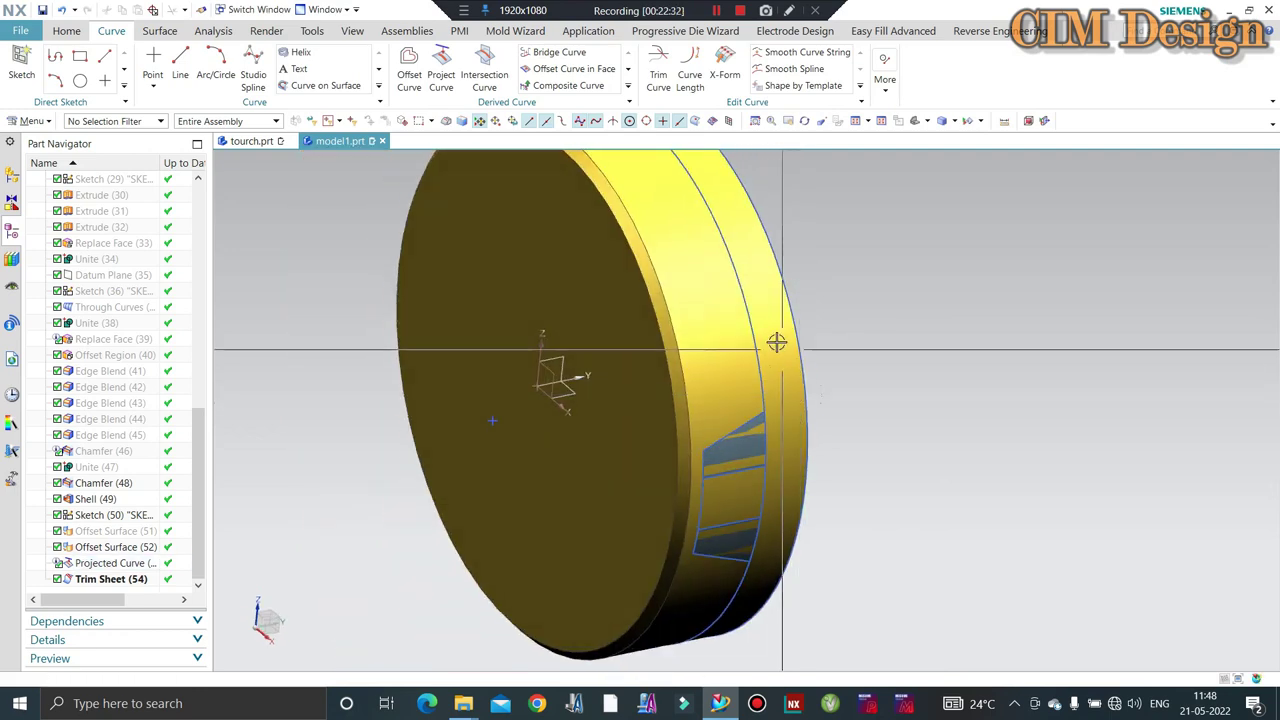
scroll(899, 391, "up", 2)
mouse_move(986, 323)
middle_mouse_down()
mouse_move(837, 437)
mouse_move(914, 334)
mouse_move(786, 349)
middle_mouse_up()
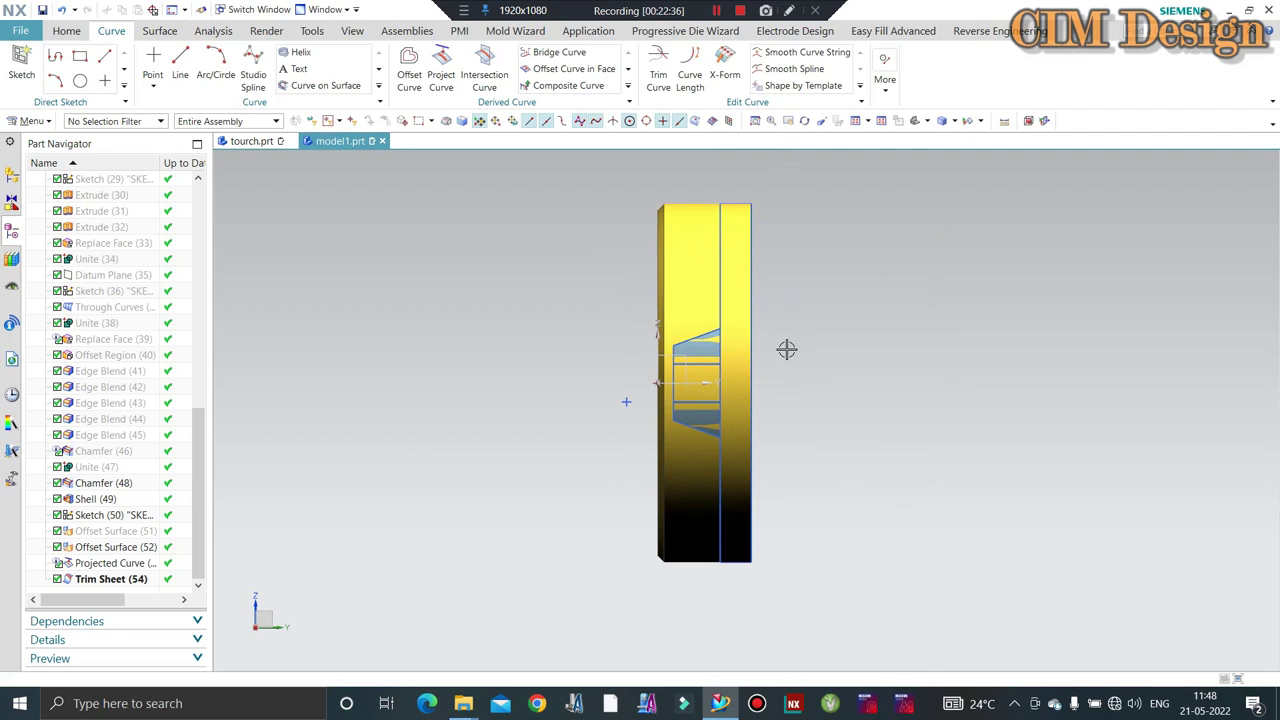
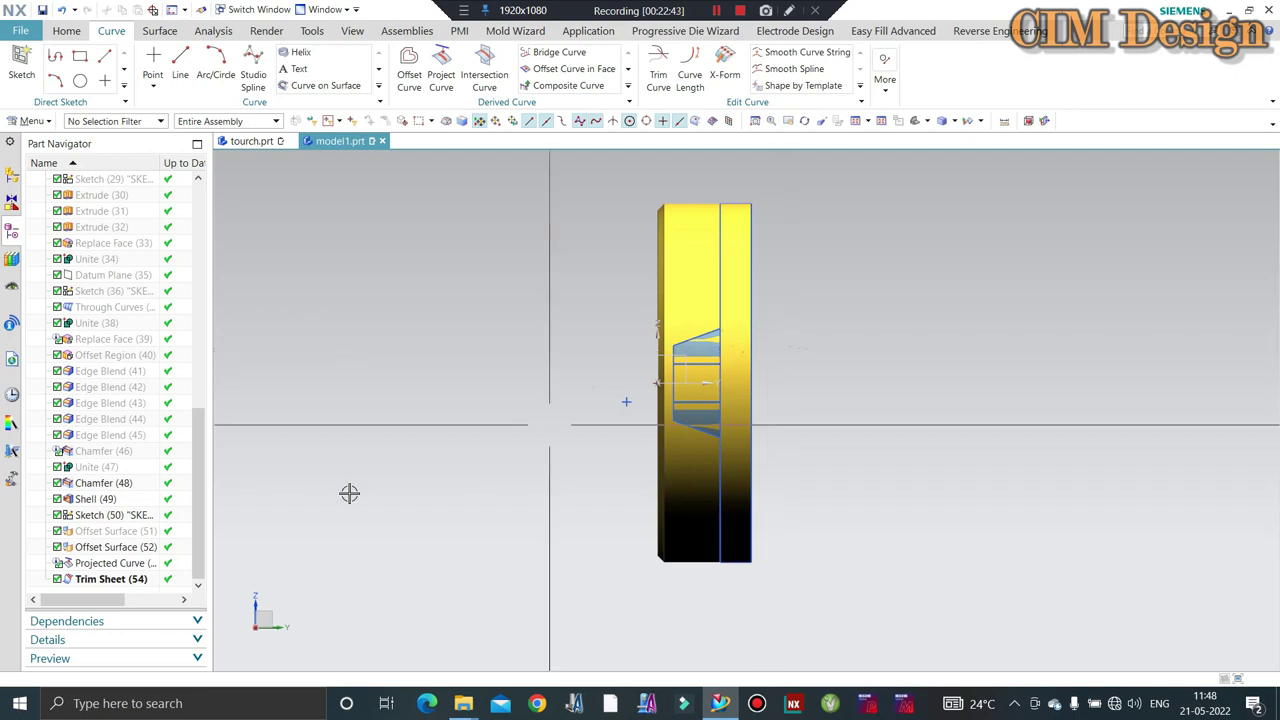
Orbit and zoom to look down into the isolated ring band with its clip sketch curves.
middle_click_drag(583, 360, 748, 431)
scroll(748, 431, "down", 5)
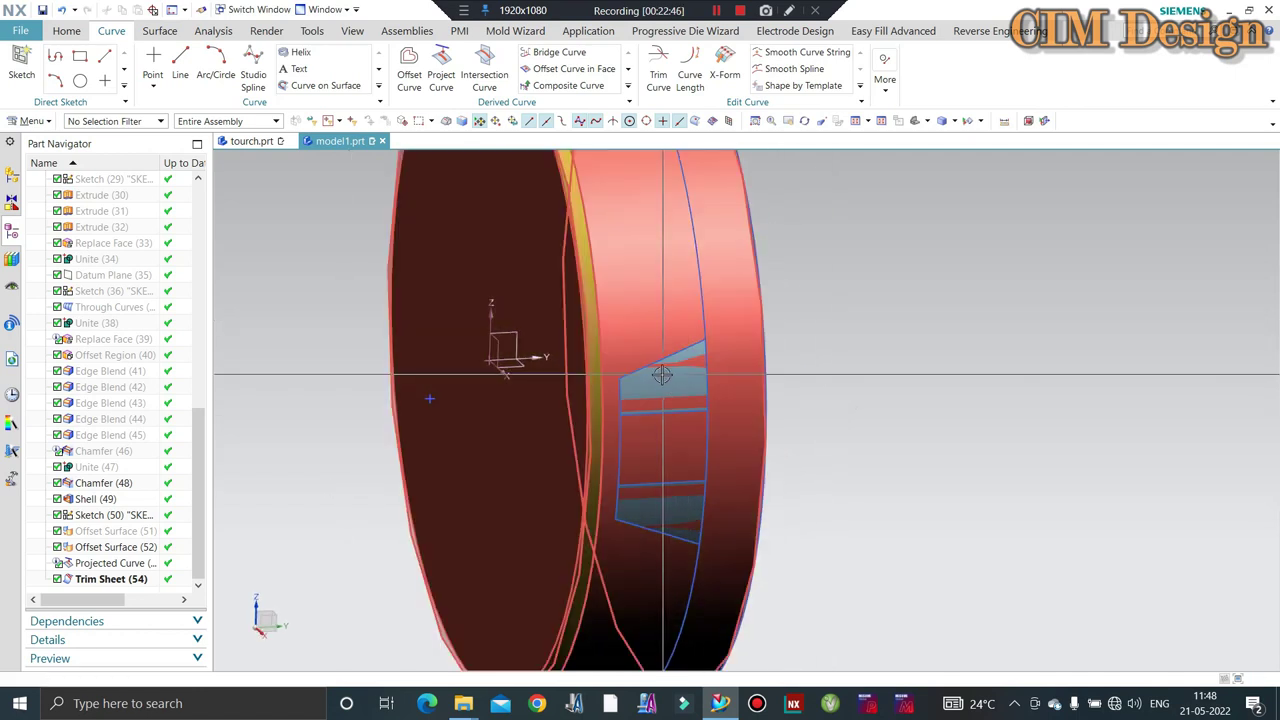
scroll(797, 475, "up", 8)
scroll(719, 455, "down", 2)
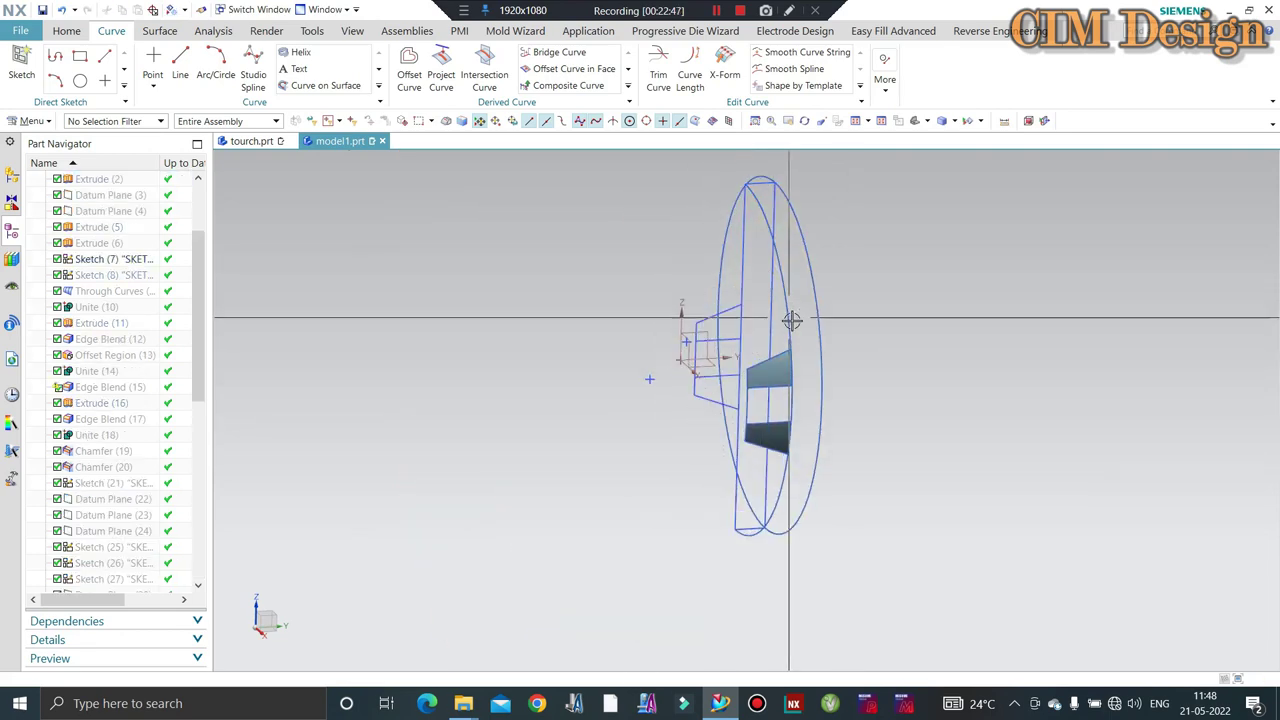
middle_click_drag(719, 455, 840, 383)
scroll(840, 383, "down", 3)
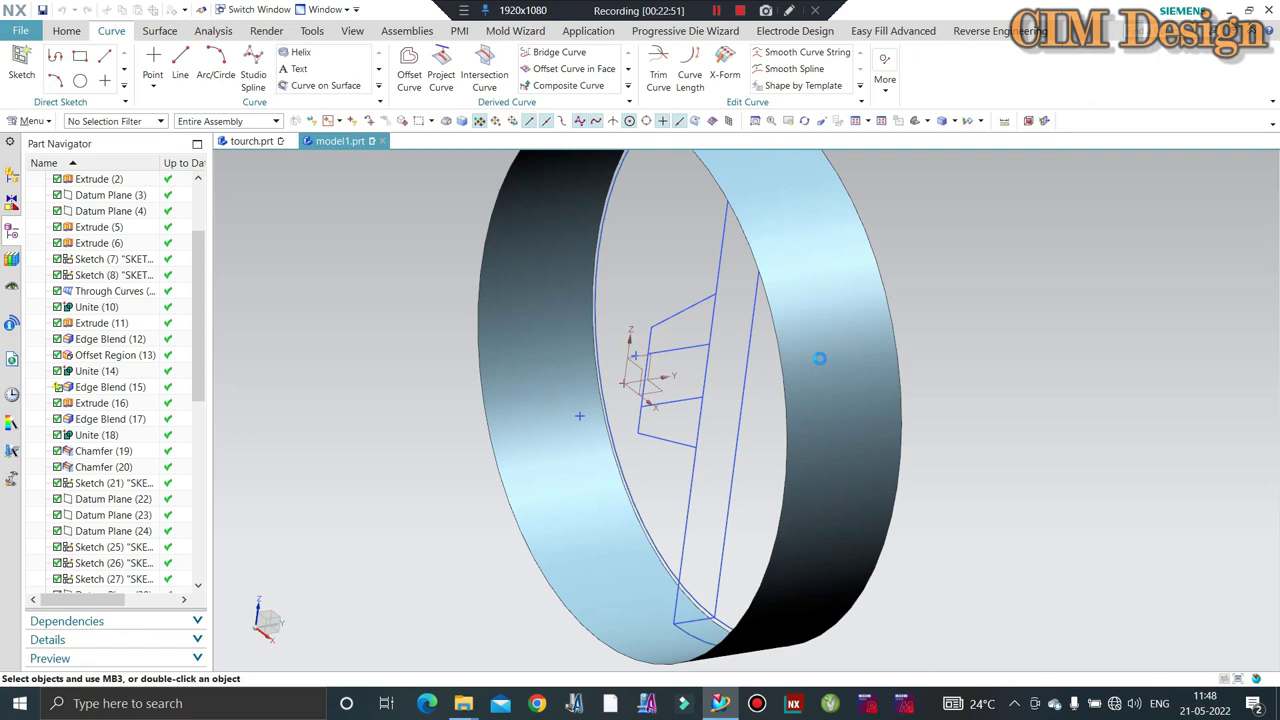
middle_click_drag(819, 358, 687, 305)
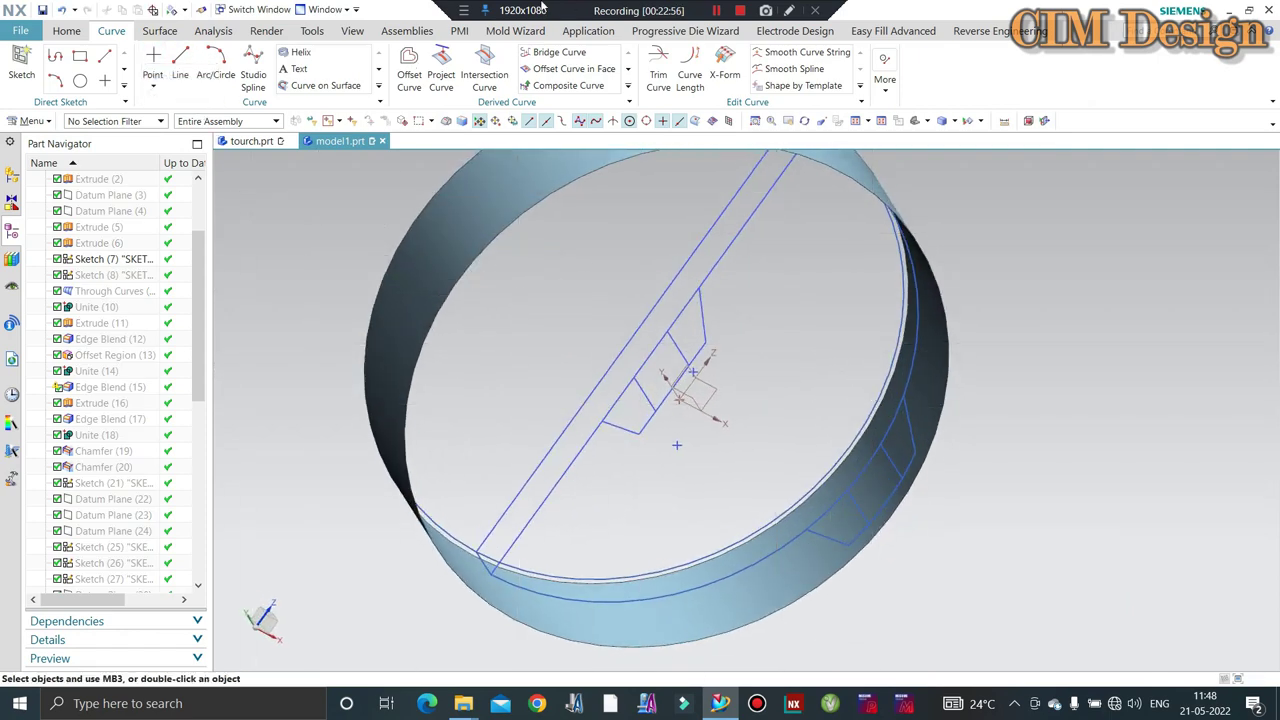
left_click(718, 11)
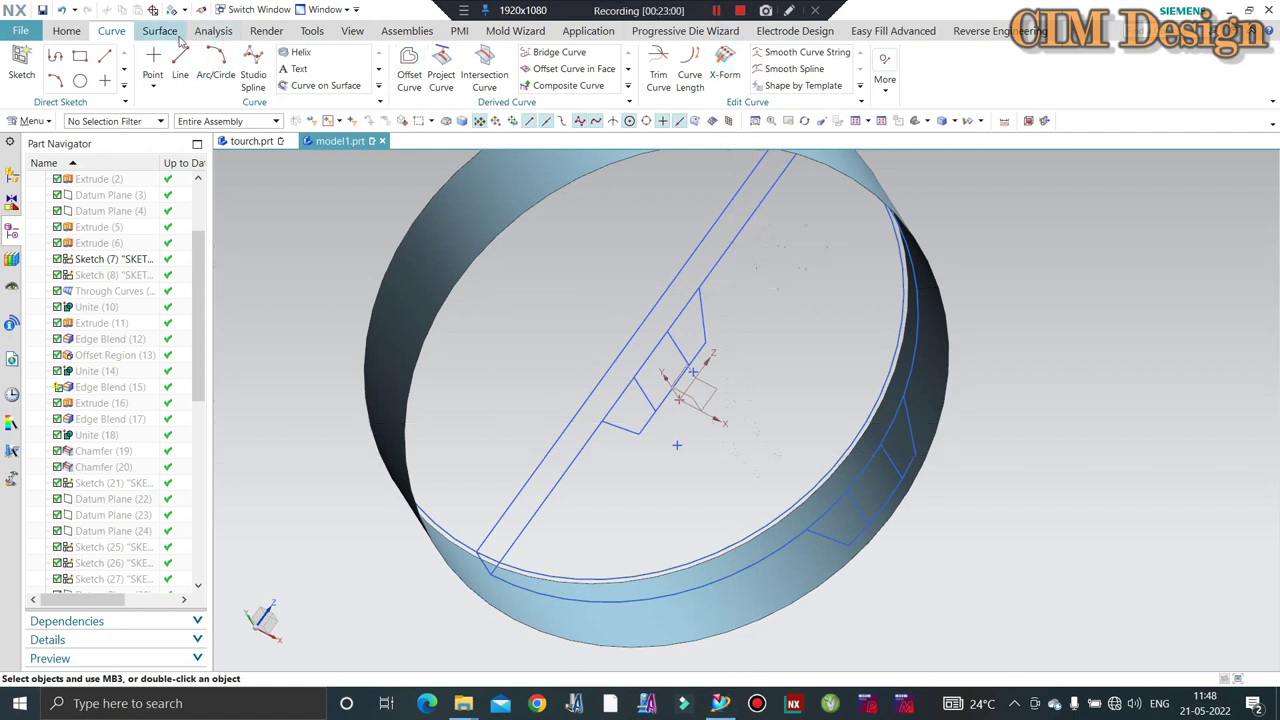
left_click(66, 32)
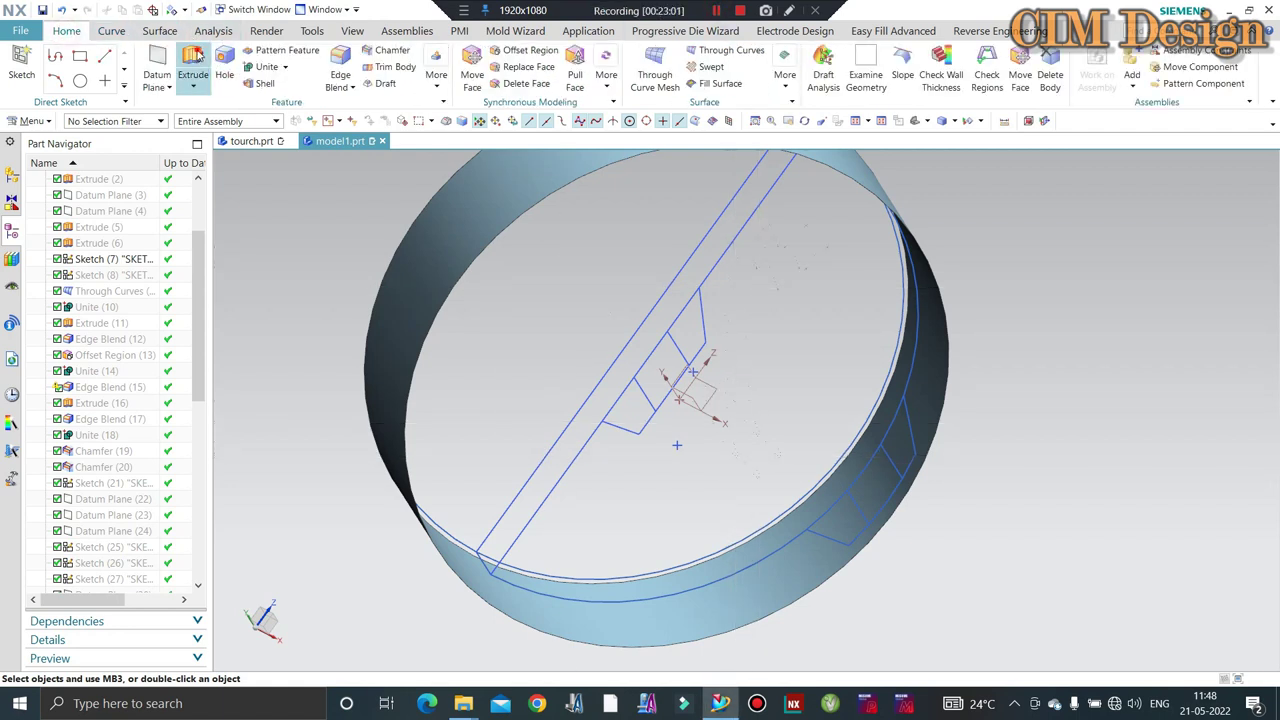
Extrude the first clip profile (Single Curve, Stop at Intersection) into a 105 mm bar.
key("x")
scroll(903, 421, "down", 3)
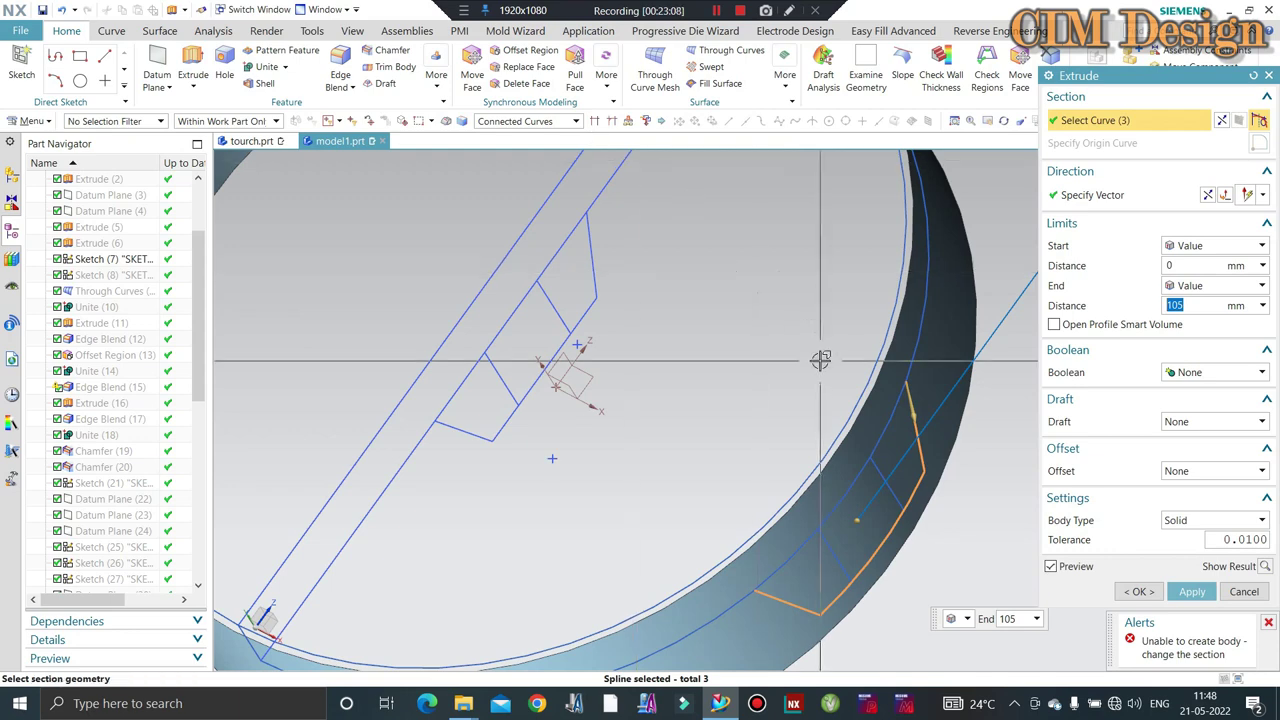
key("Escape")
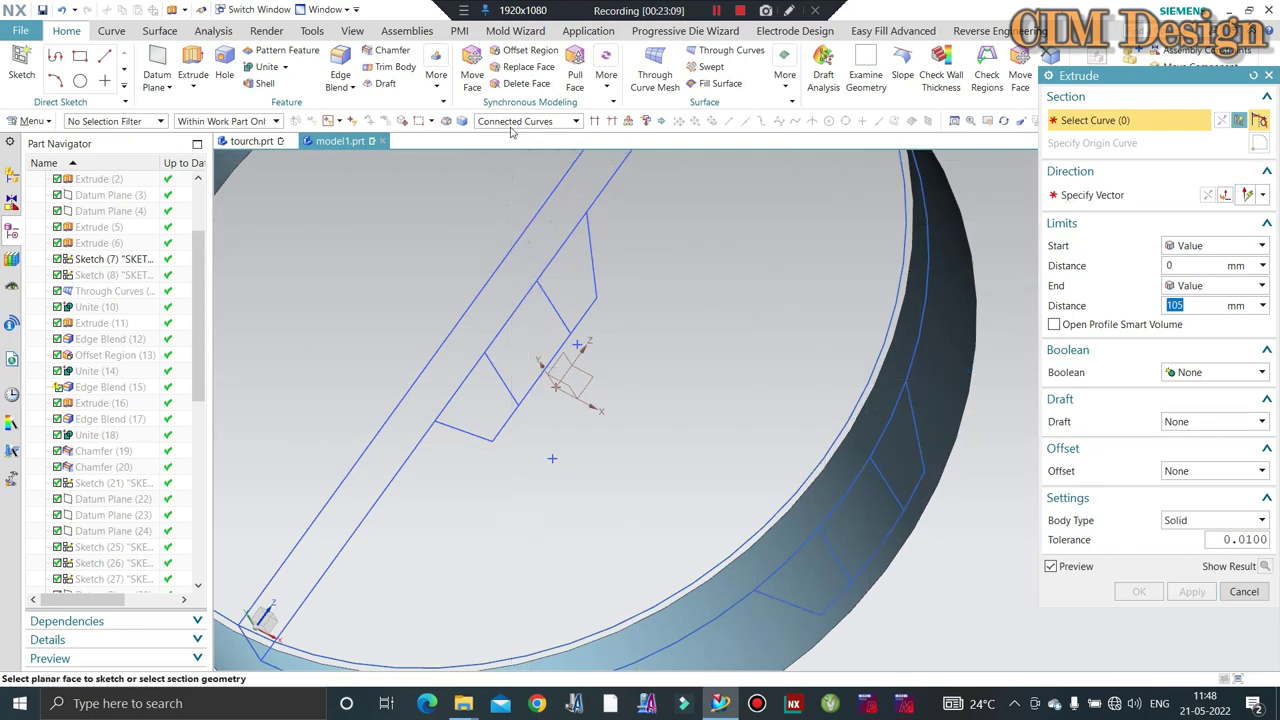
left_click(515, 121)
left_click(505, 135)
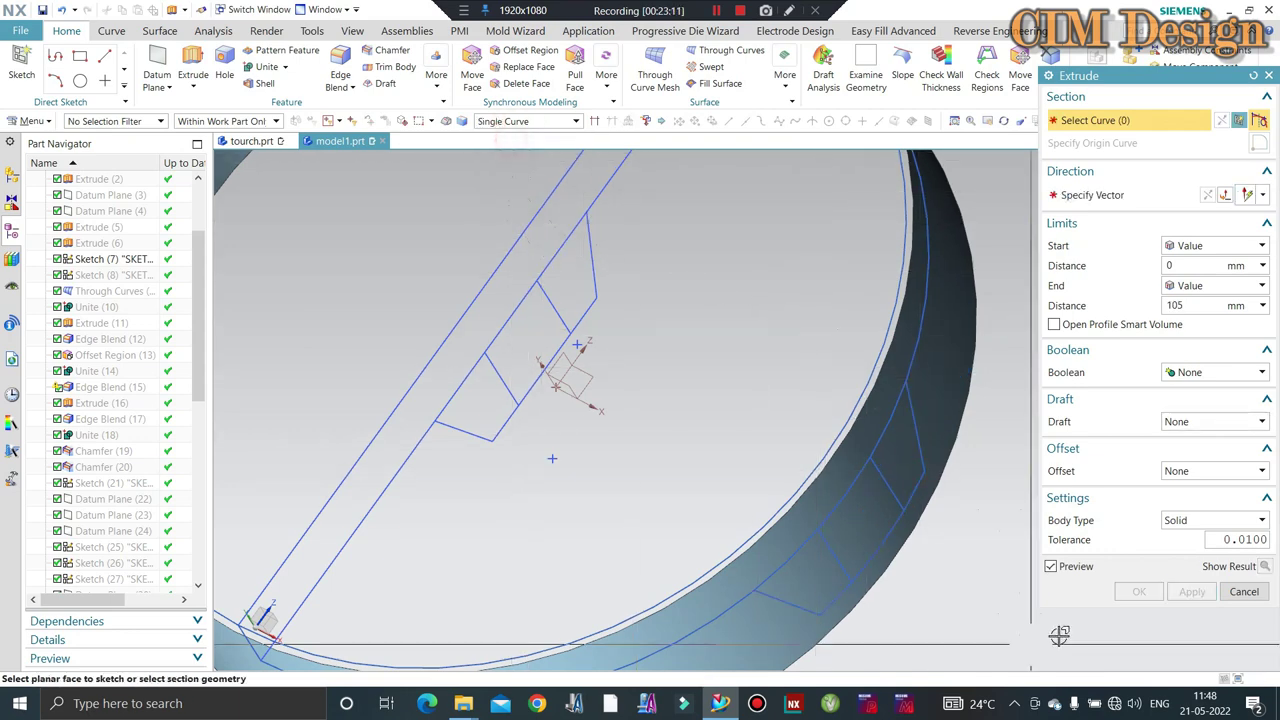
left_click(905, 430)
left_click(880, 472)
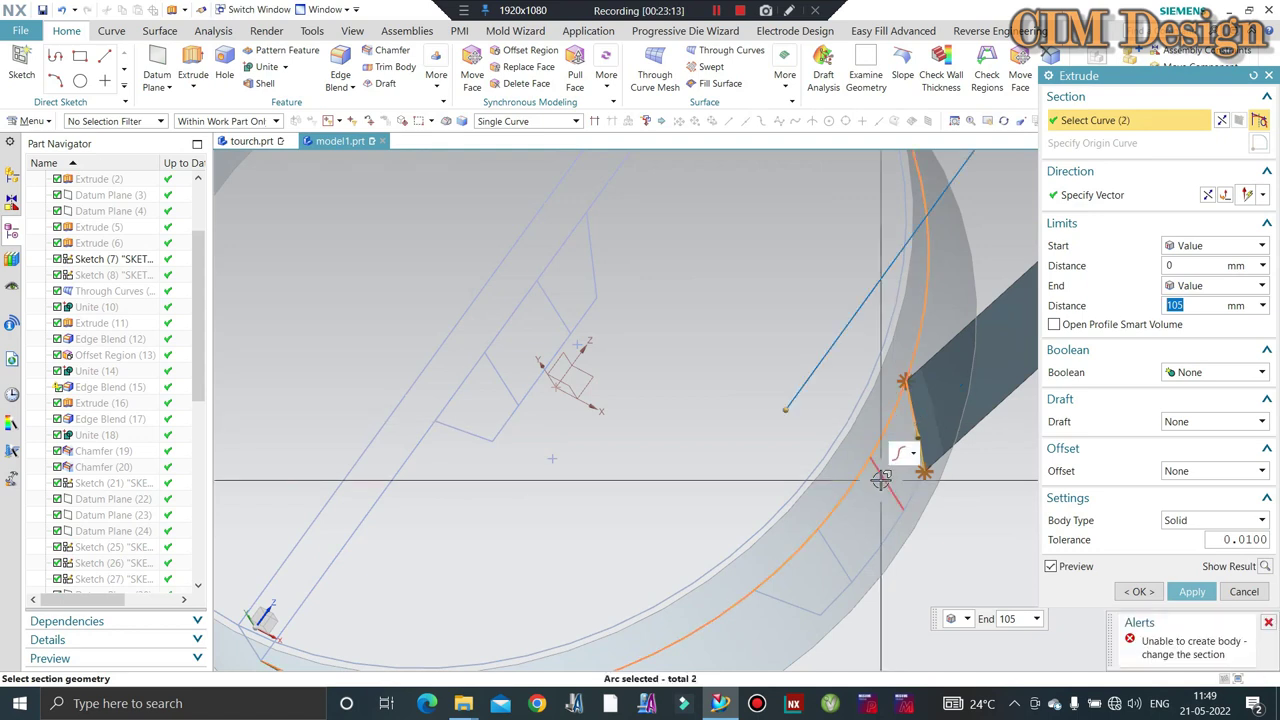
left_click(888, 443, "shift")
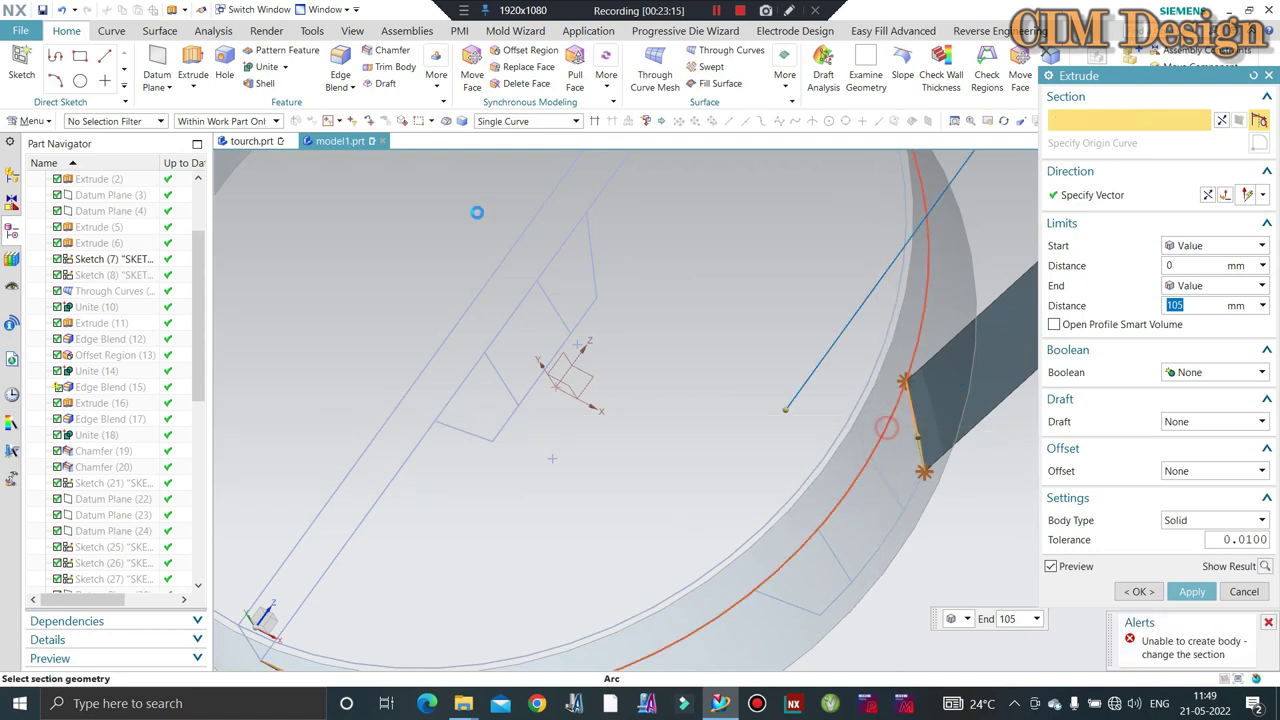
left_click(594, 121)
left_click(883, 477)
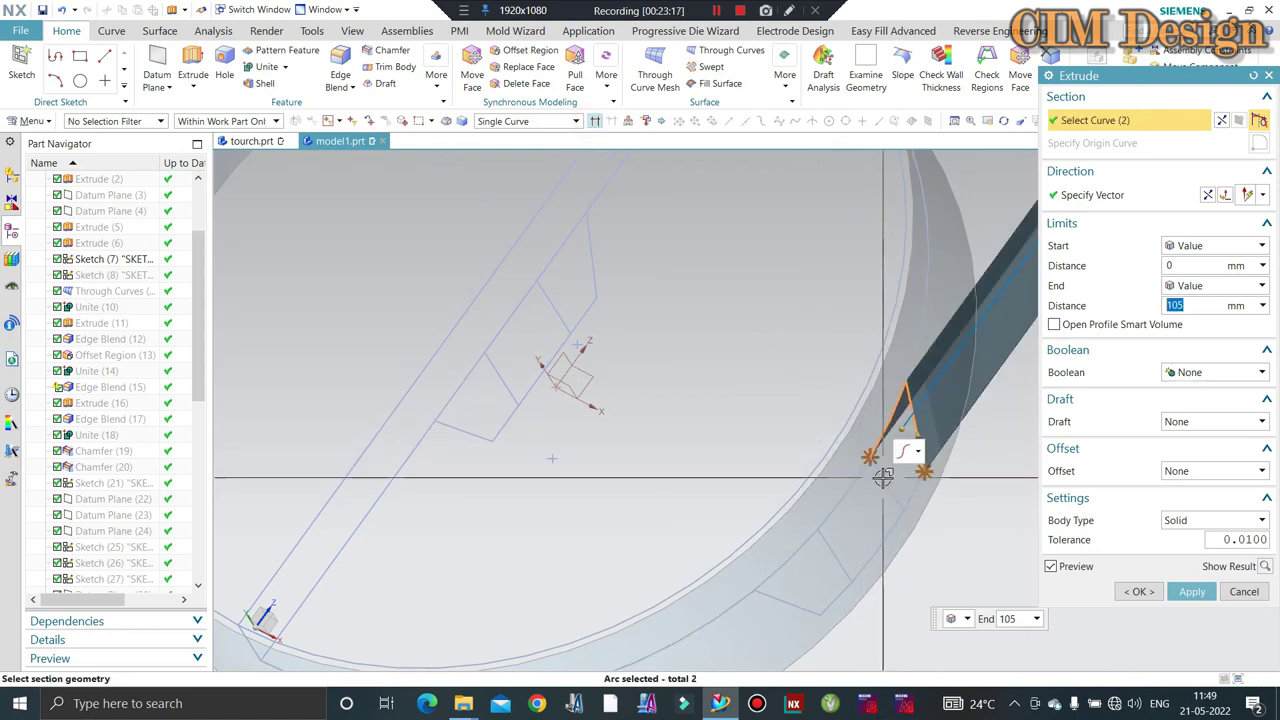
left_click(908, 497)
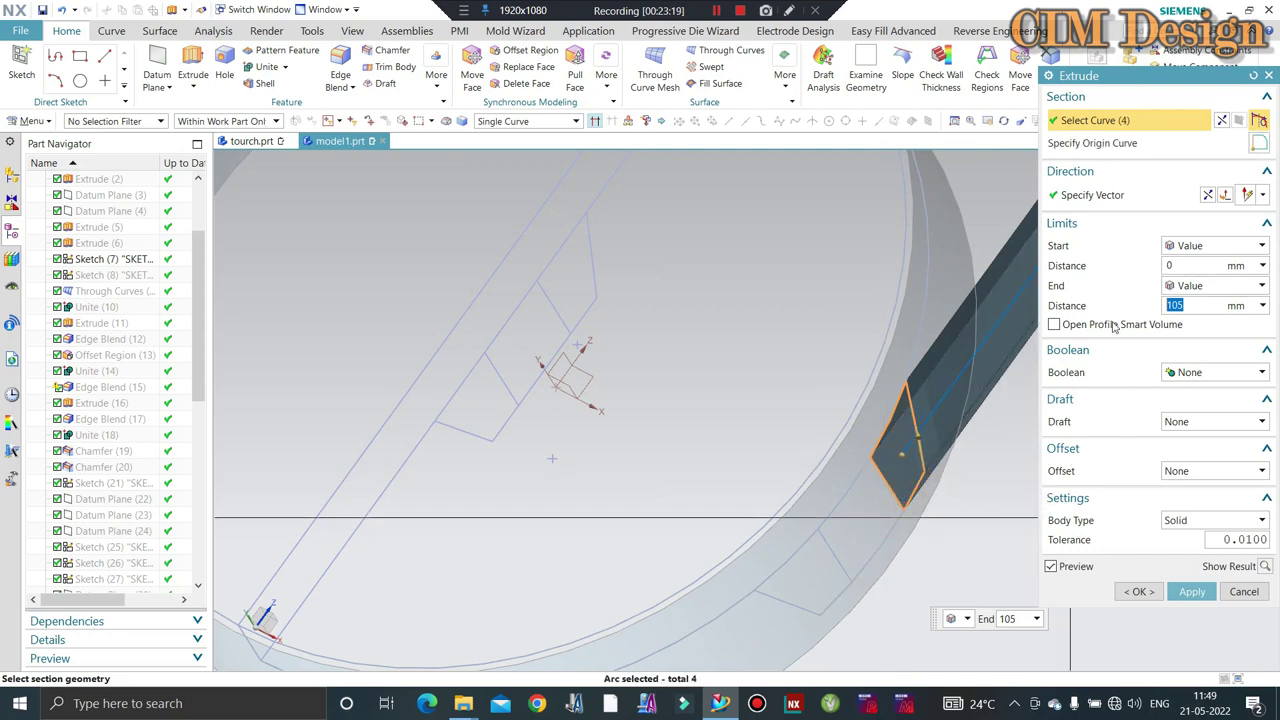
left_click(1092, 195)
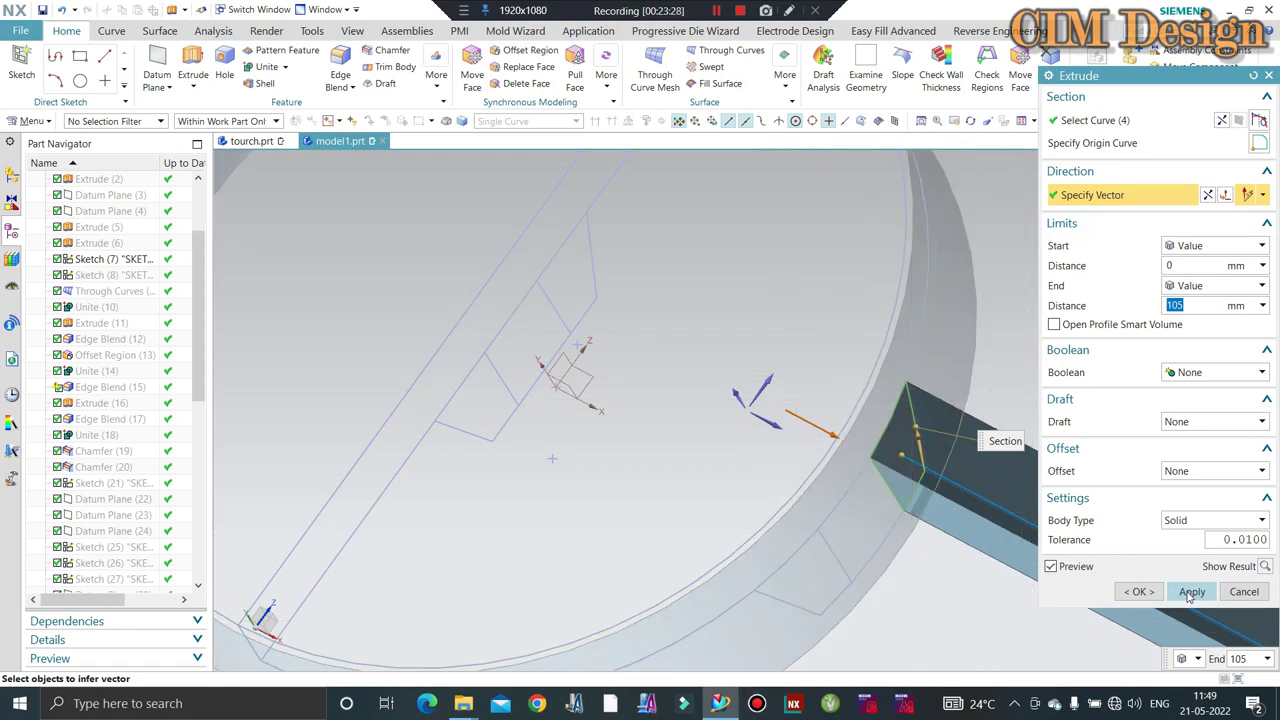
left_click(1190, 592)
Extrude the second clip profile 105 mm along its own direction vector, then close Extrude.
left_click(833, 555)
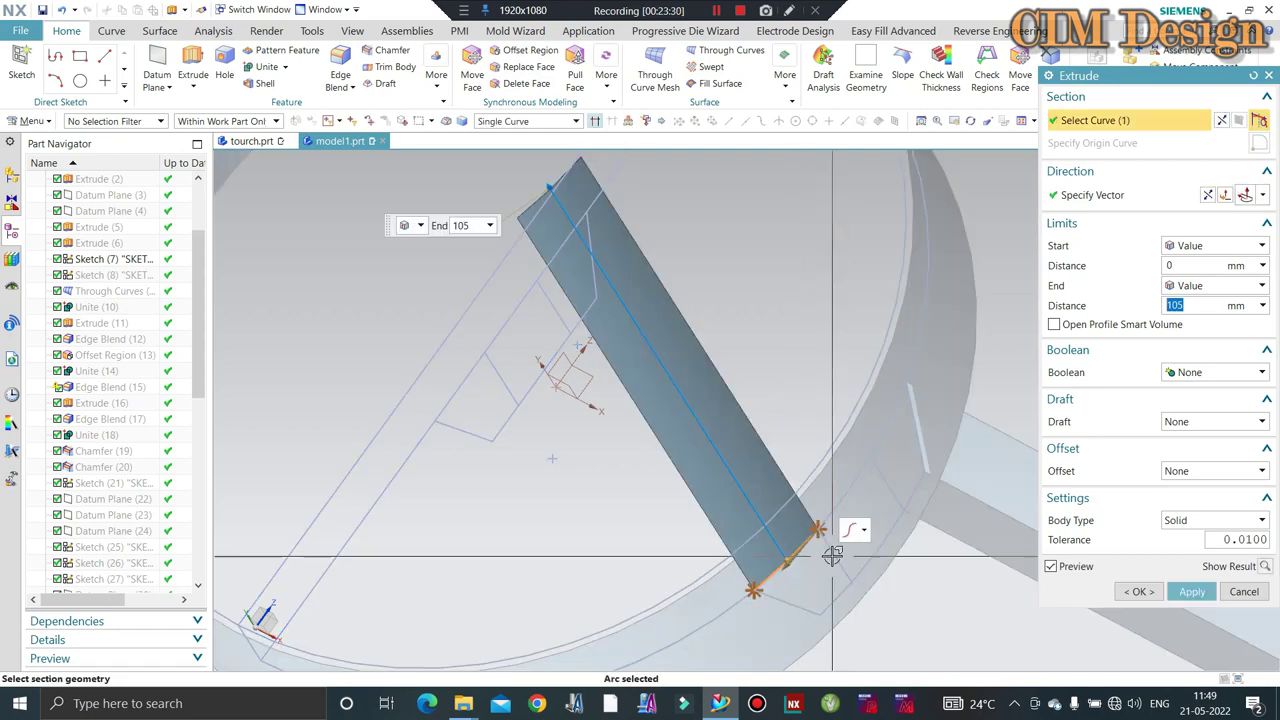
left_click(827, 601)
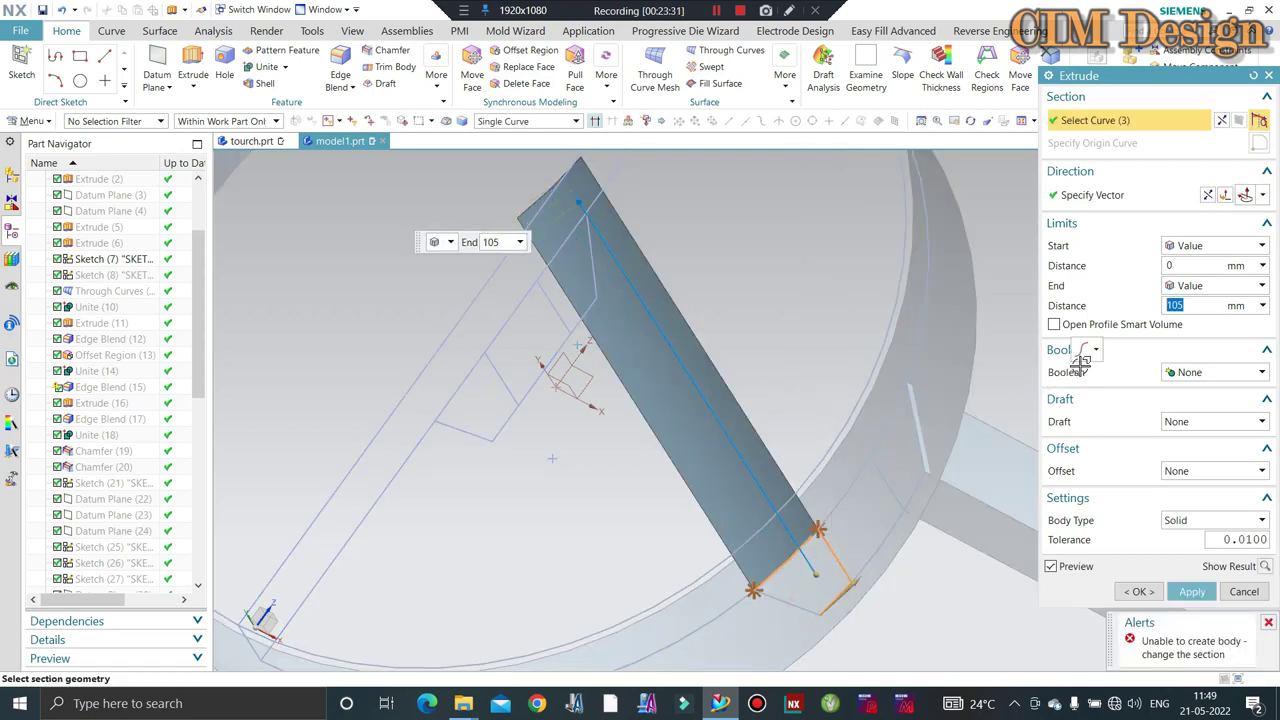
left_click(907, 499)
left_click(1093, 193)
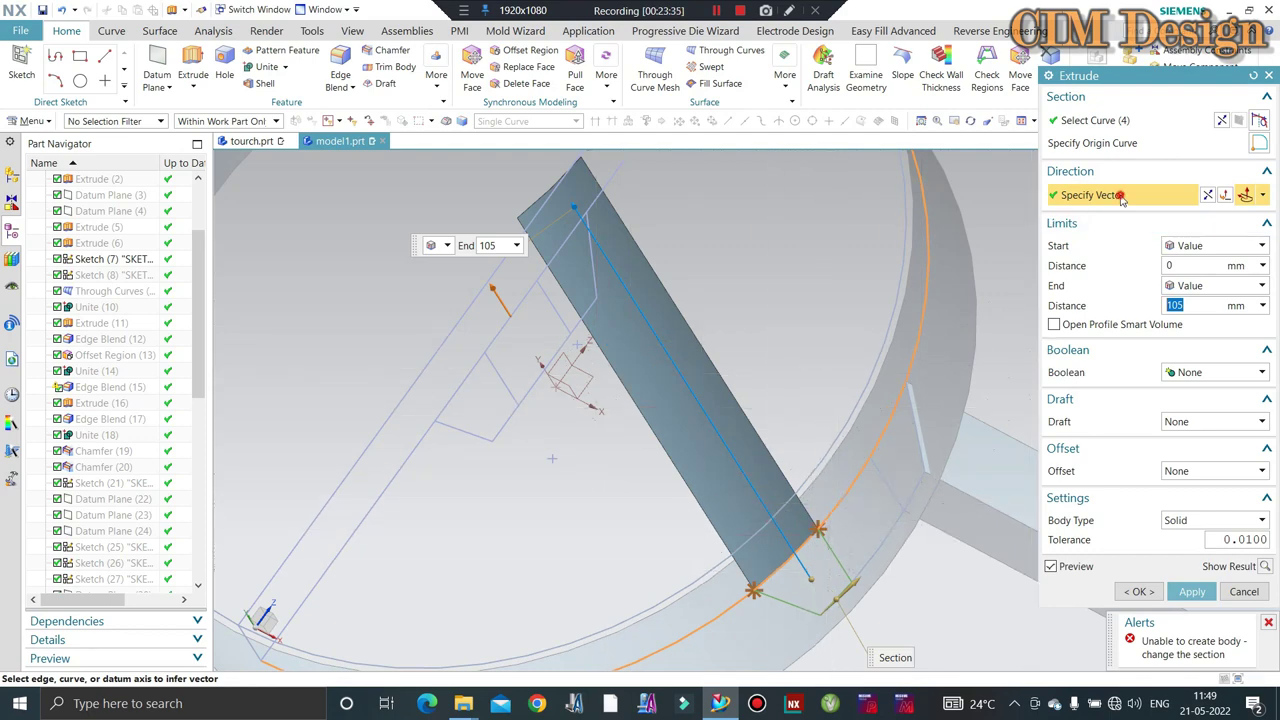
left_click(1266, 198)
left_click(1246, 216)
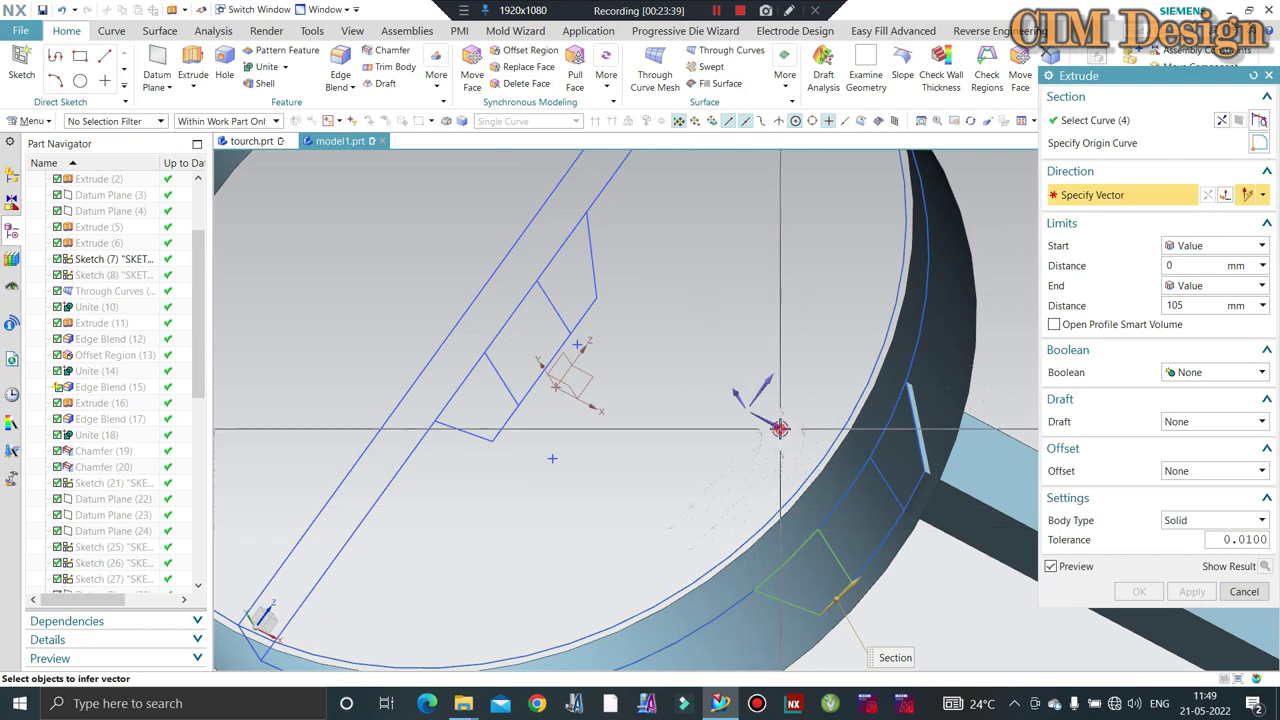
scroll(779, 451, "up", 2)
left_click(1191, 591)
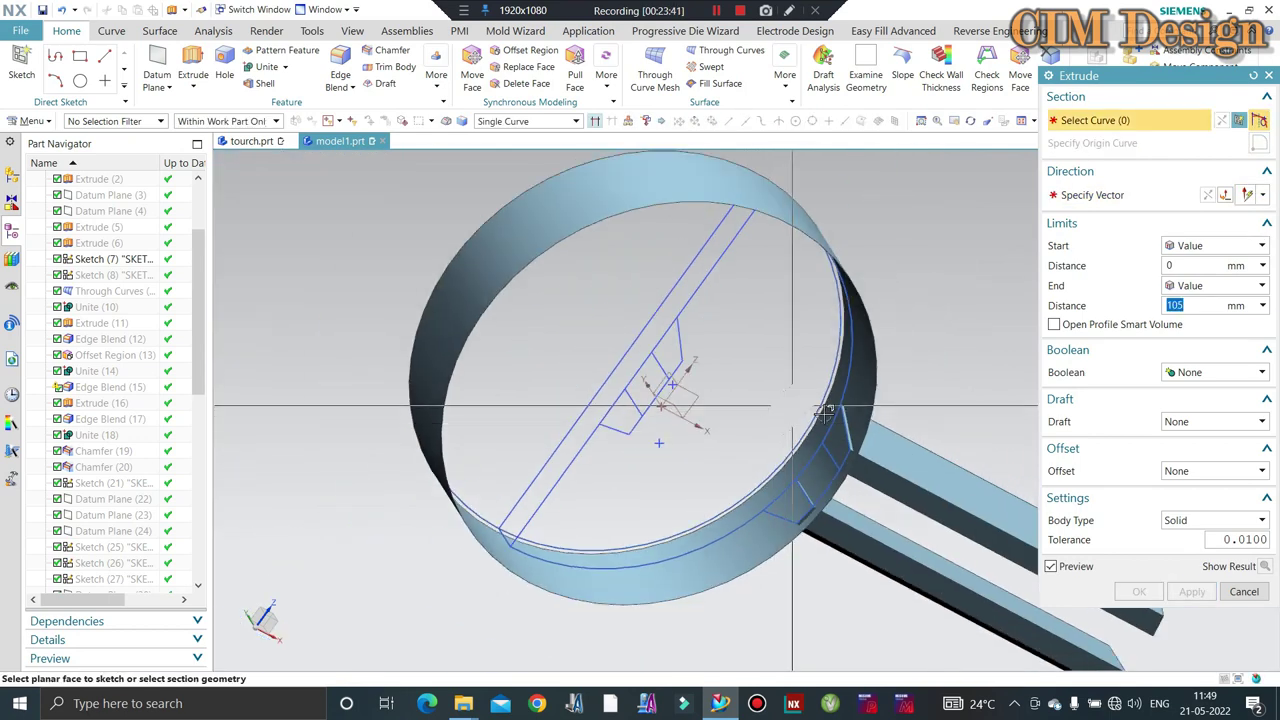
left_click(1235, 590)
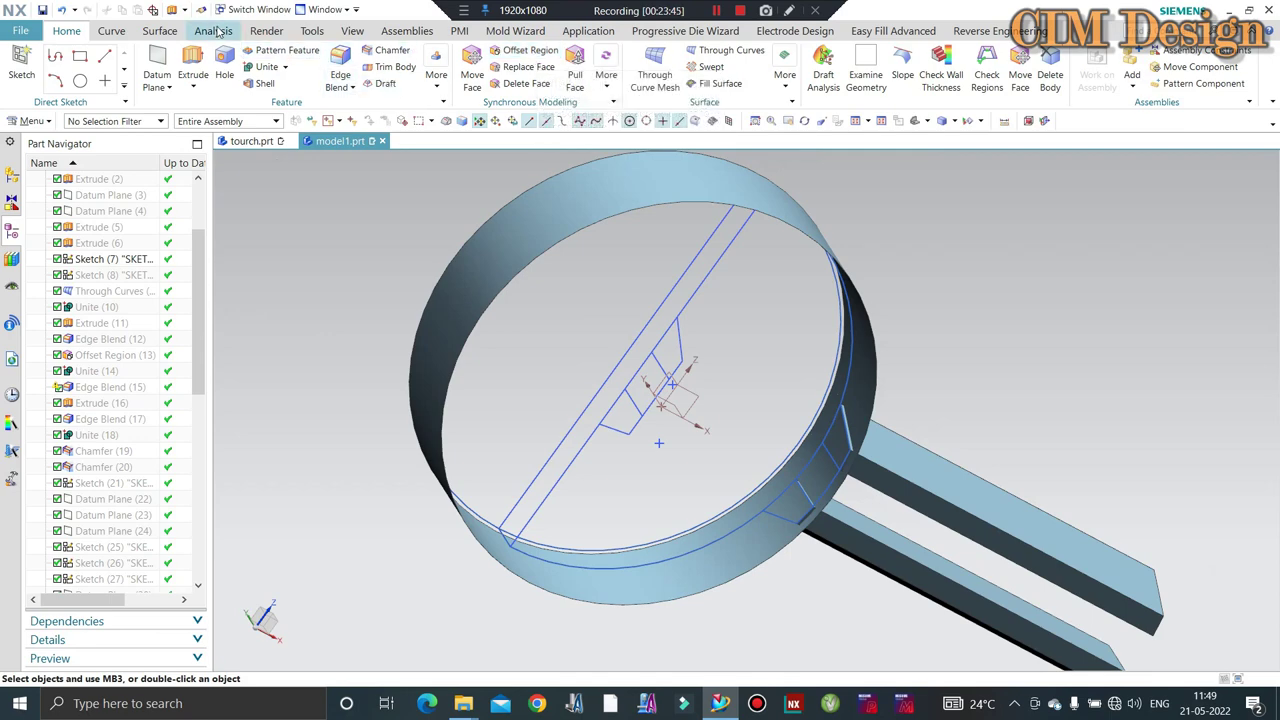
Start a Make Corner trim with the ring as target and the bar faces as tool.
left_click(160, 31)
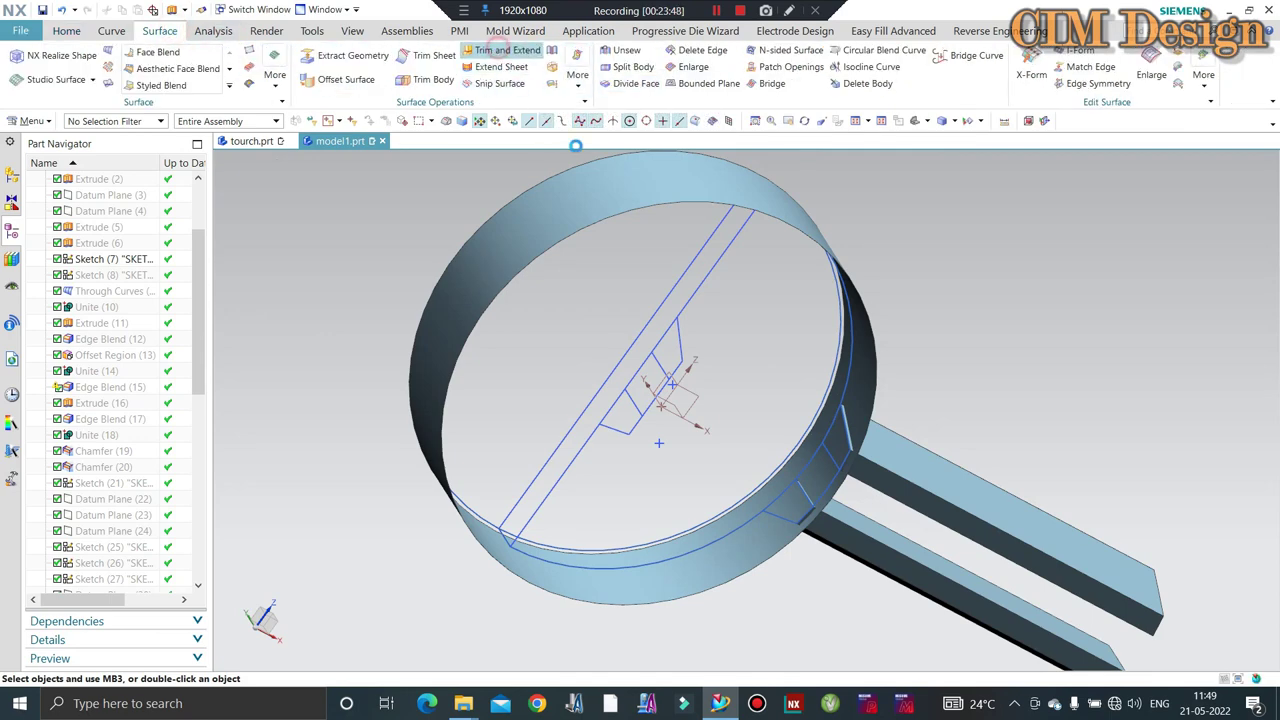
left_click(860, 440)
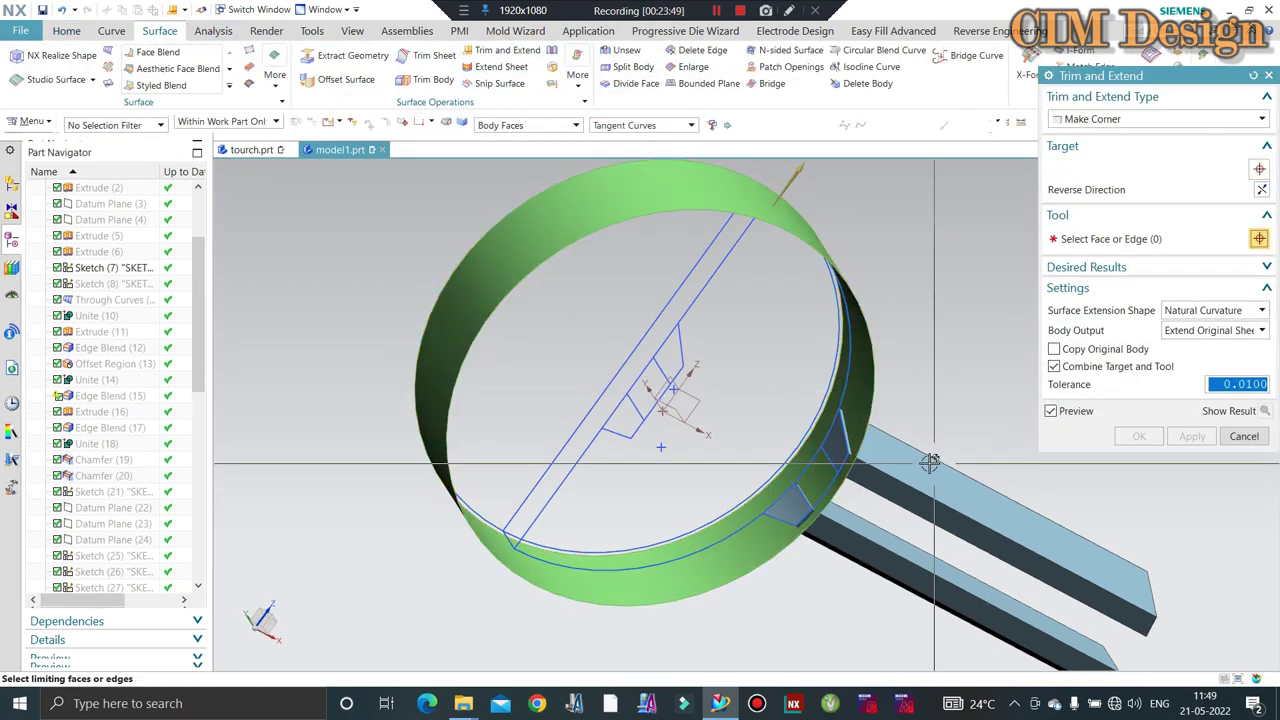
left_click(930, 462)
scroll(1022, 375, "up", 2)
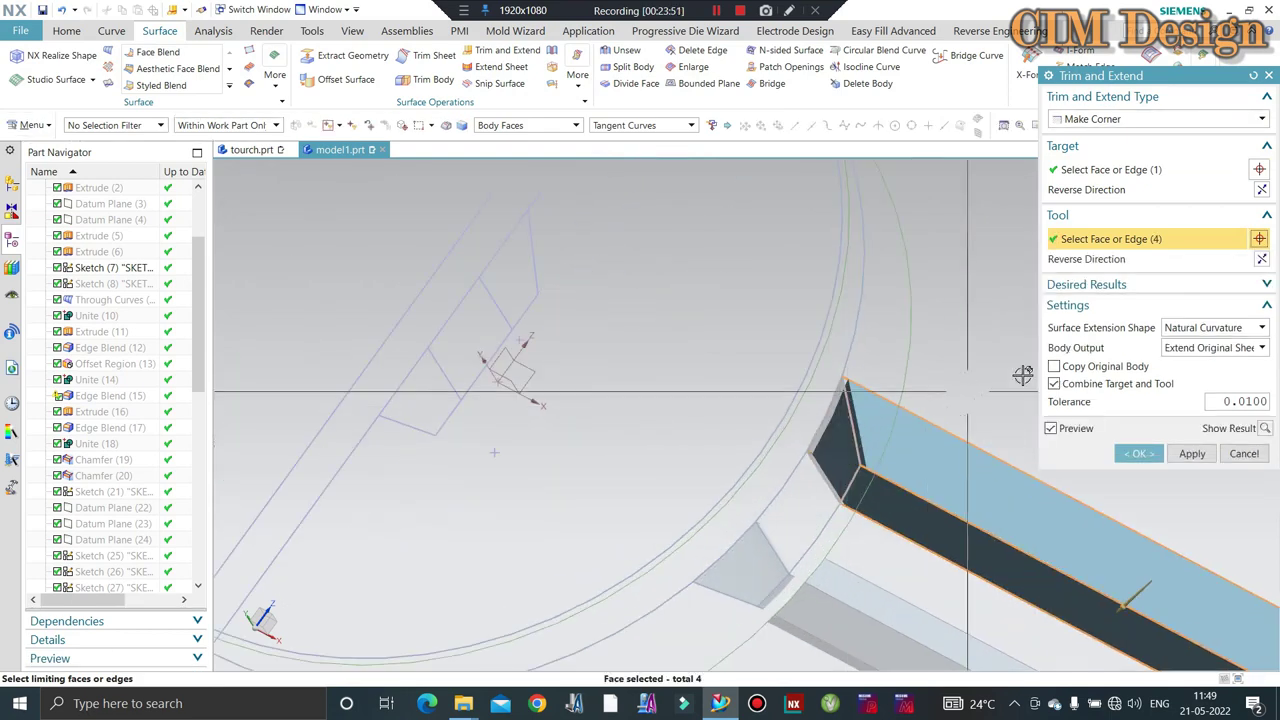
Toggle the target and tool Reverse Direction options until the correct sides are kept.
left_click(1260, 259)
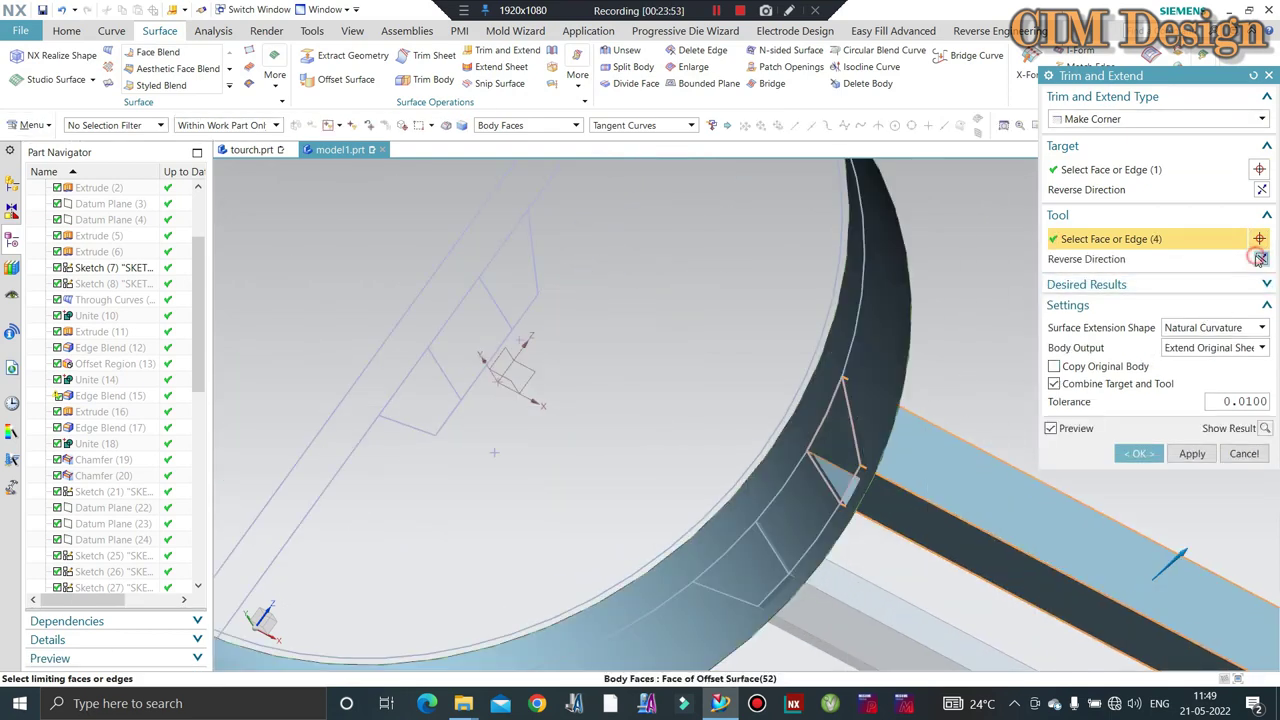
left_click(1261, 189)
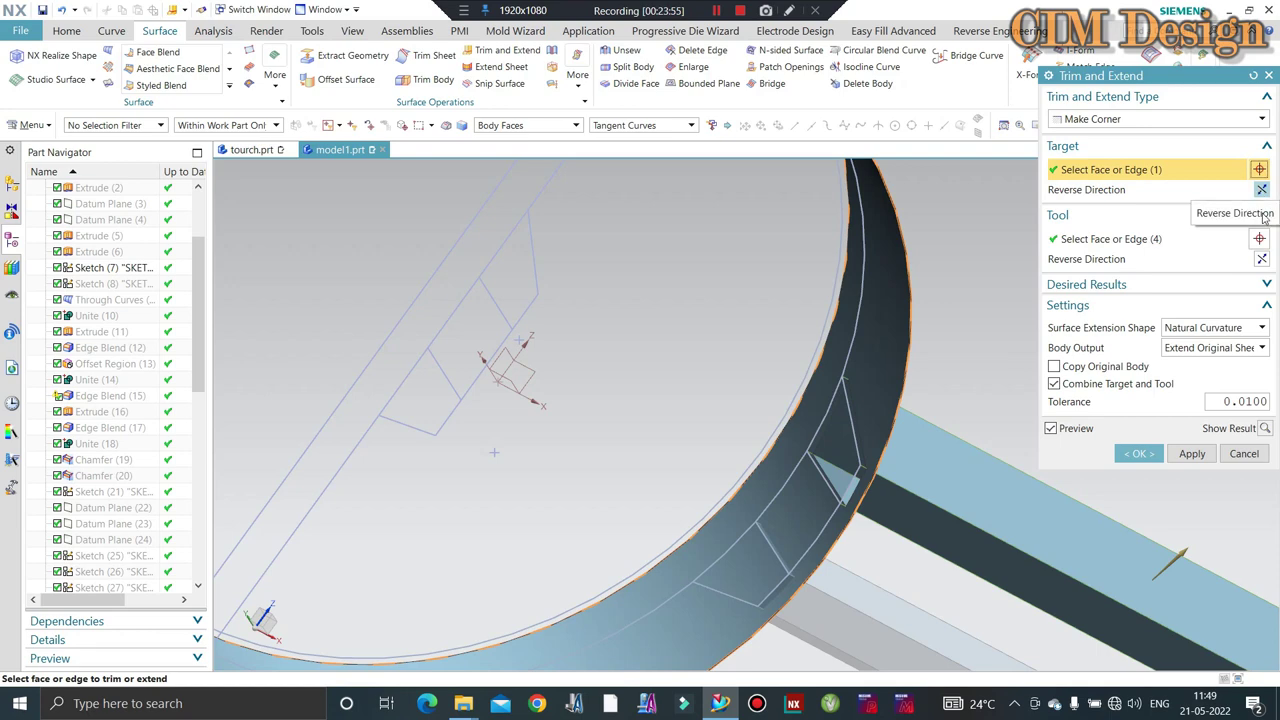
left_click(1262, 259)
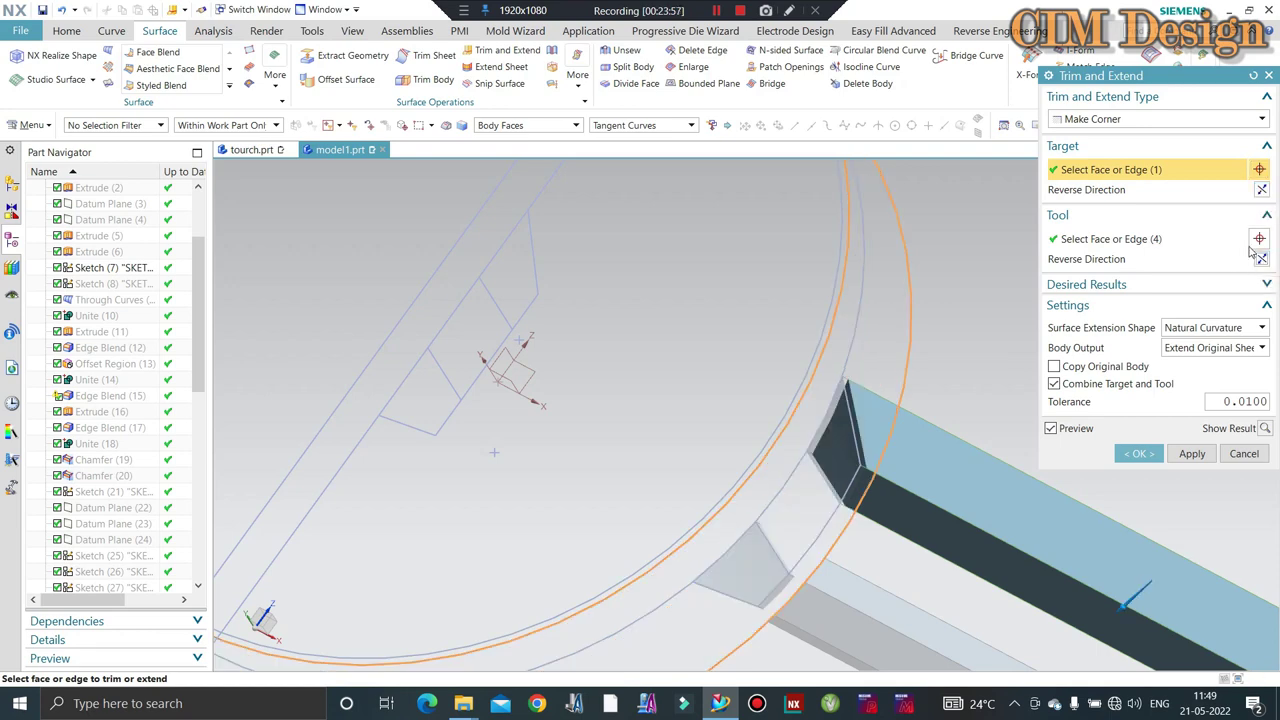
left_click(1262, 259)
left_click(1262, 190)
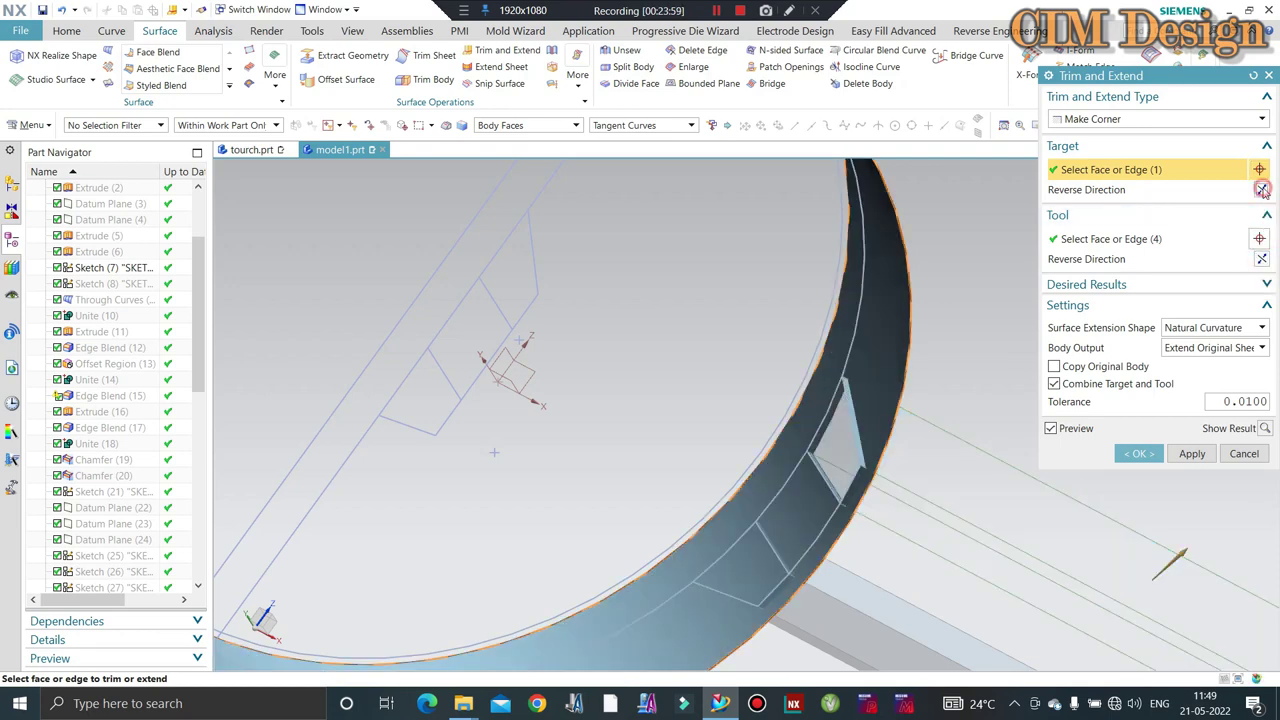
left_click(1262, 190)
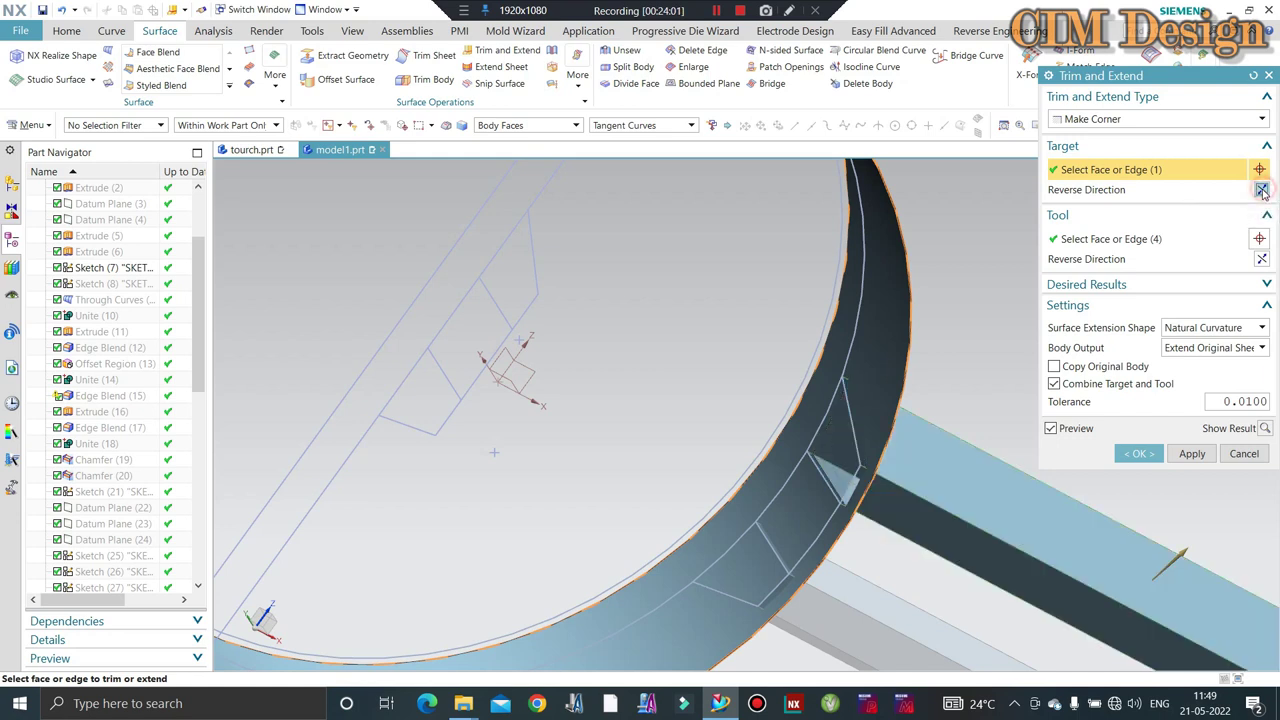
left_click(1262, 190)
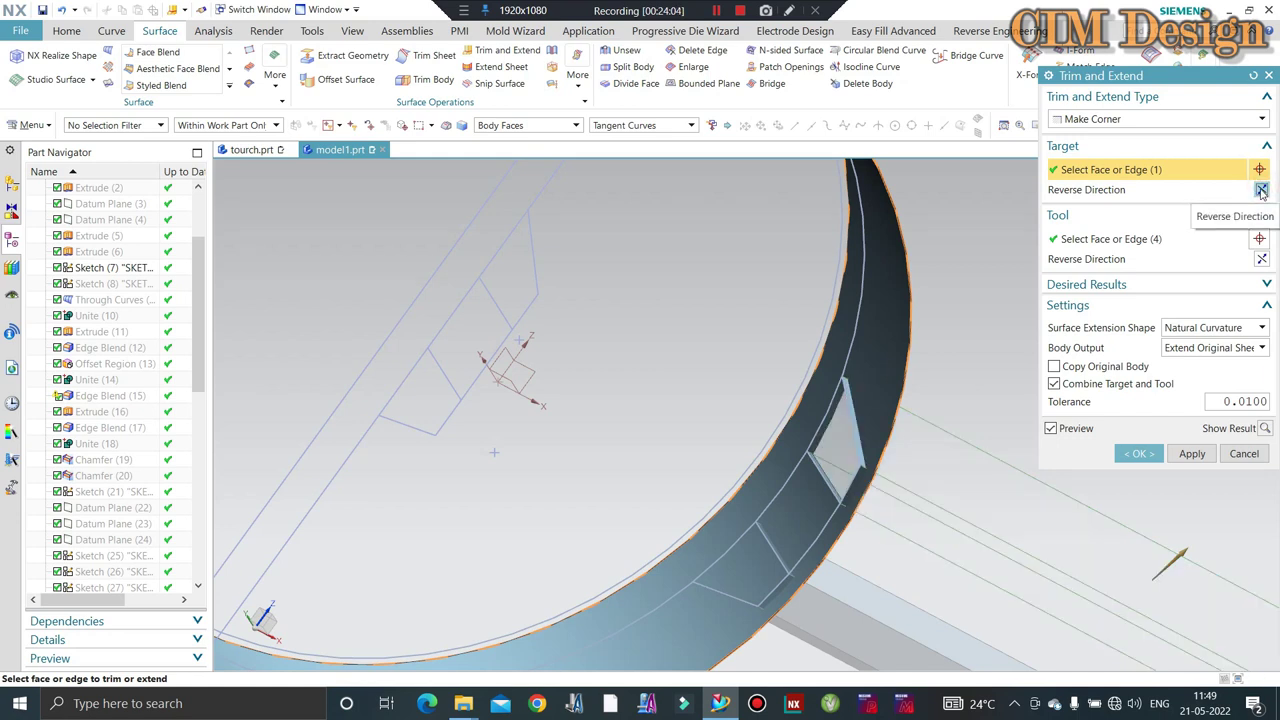
left_click(1262, 260)
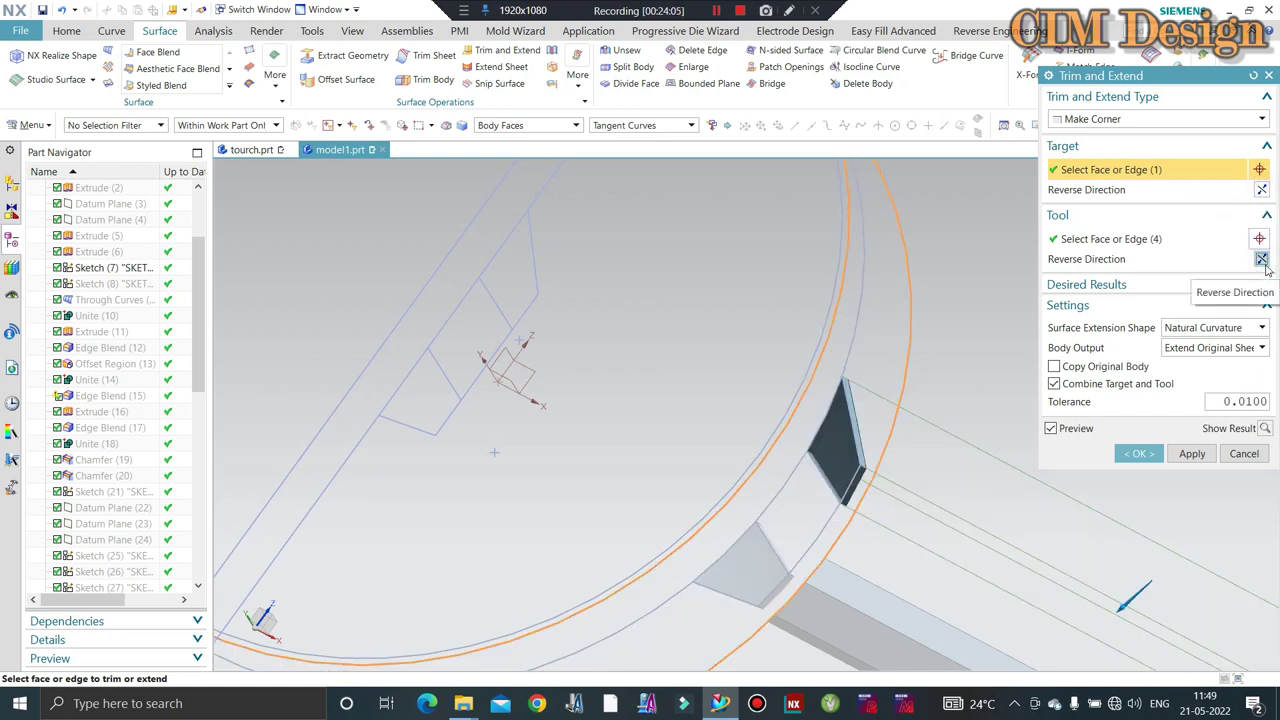
Apply the Make Corner trim to the clip block and close Trim and Extend.
left_click(1191, 456)
scroll(731, 346, "up", 1)
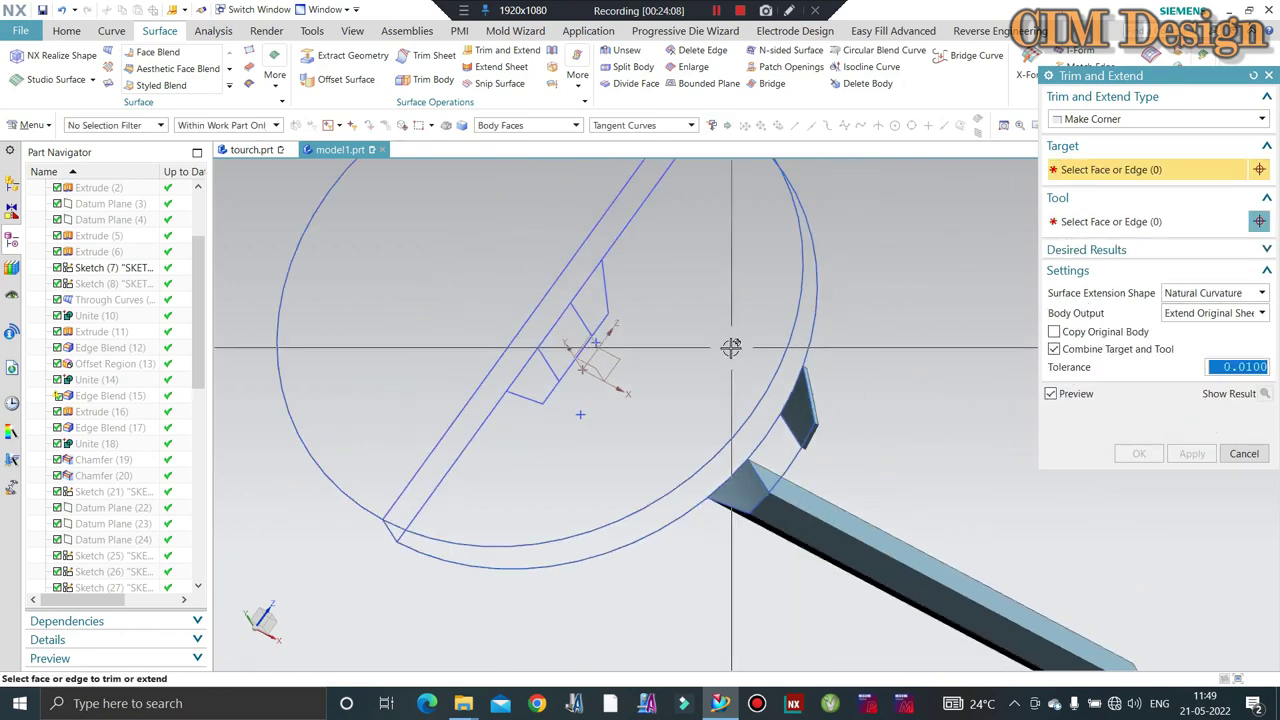
scroll(766, 386, "up", 1)
scroll(828, 447, "up", 1)
scroll(826, 450, "down", 3)
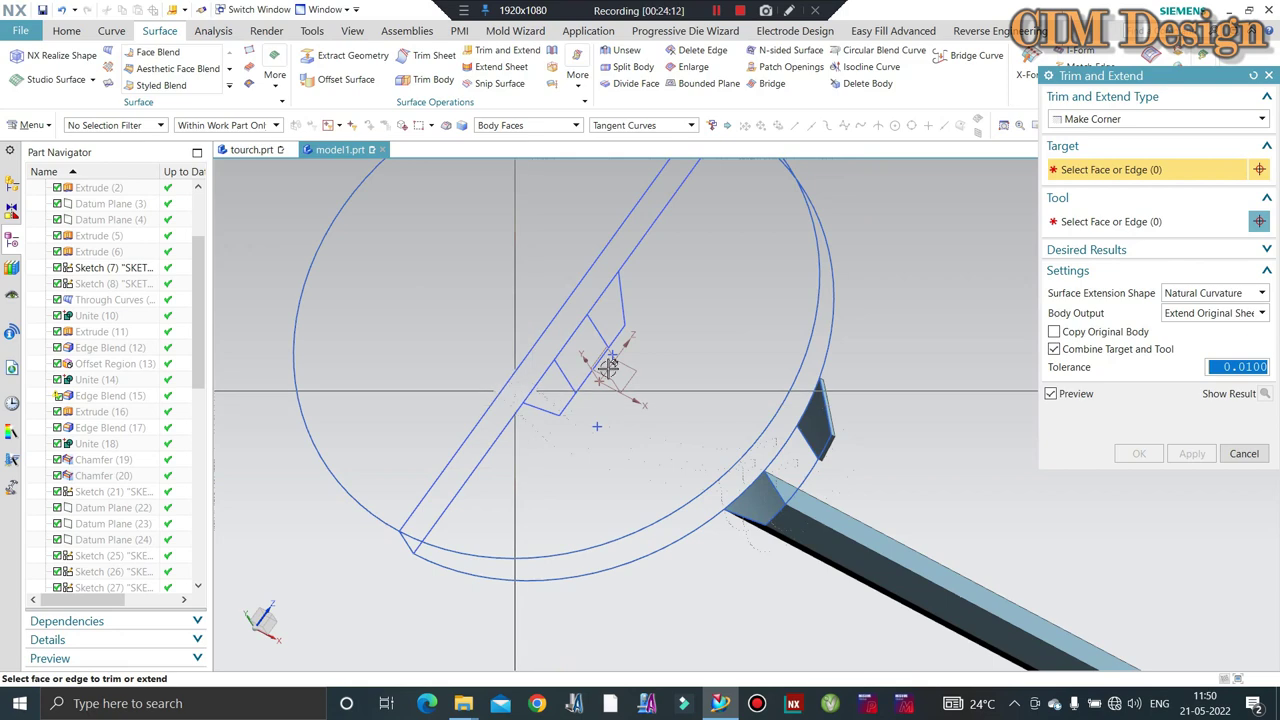
left_click(1232, 454)
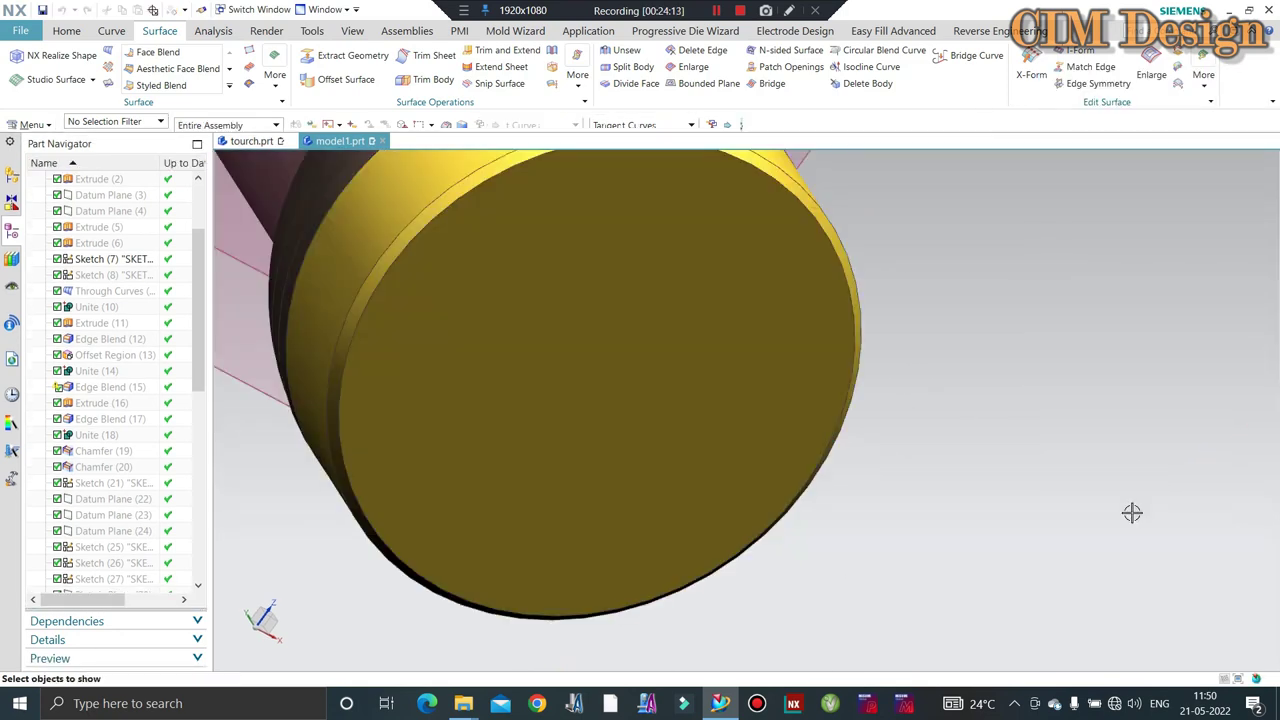
Show the hidden yellow ring body again.
key("ctrl+b")
left_click(840, 382)
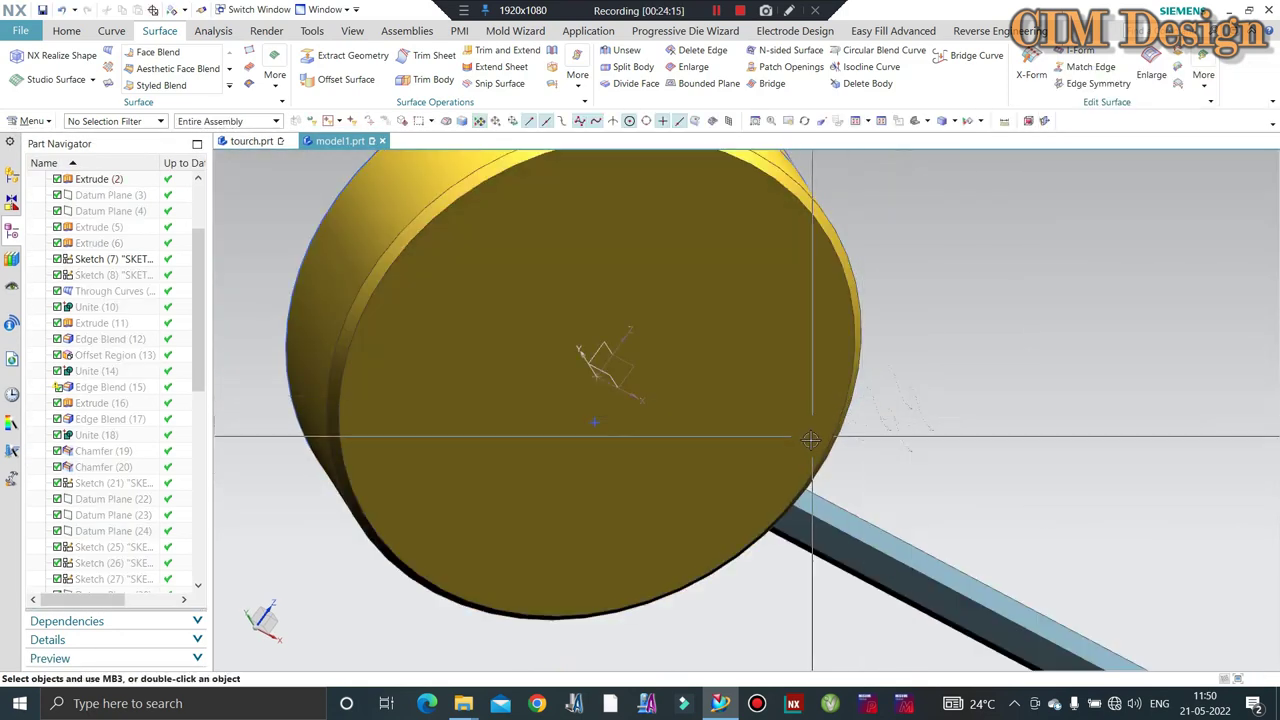
scroll(910, 430, "down", 3)
scroll(72, 478, "down", 5)
scroll(72, 478, "down", 5)
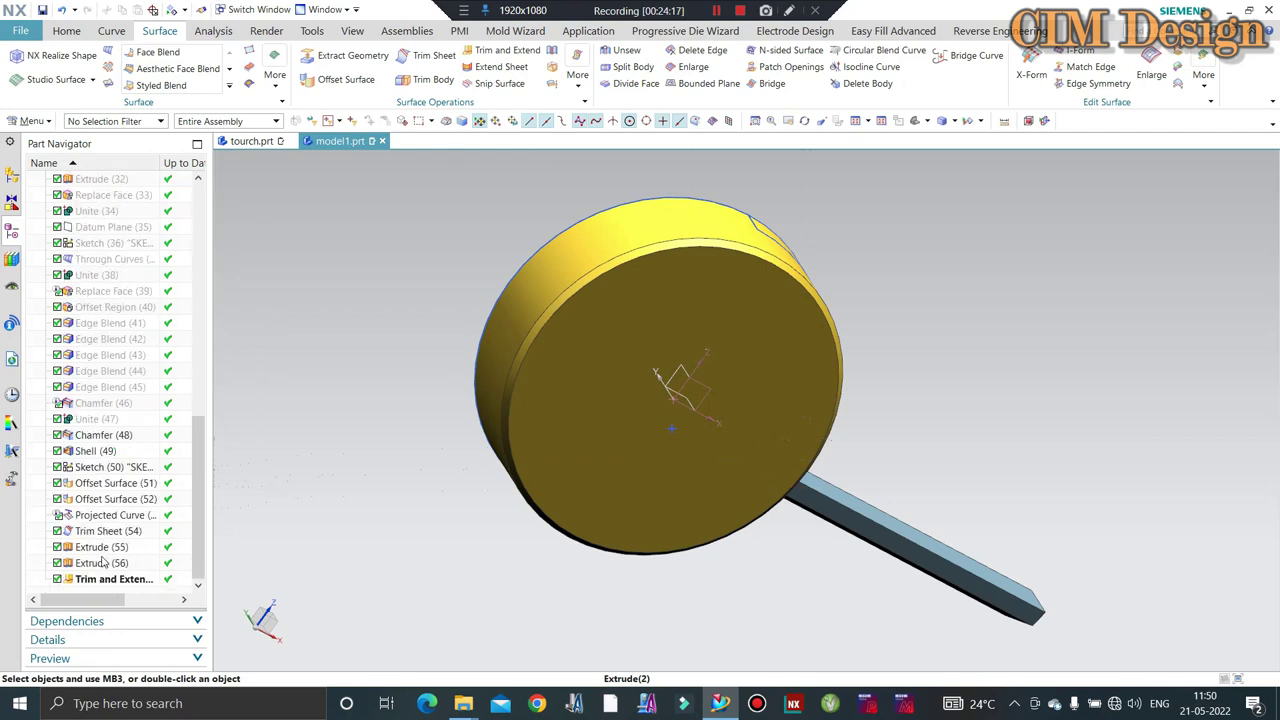
Review Offset Surface (52) and (51) in the Part Navigator without changes.
double_click(95, 497)
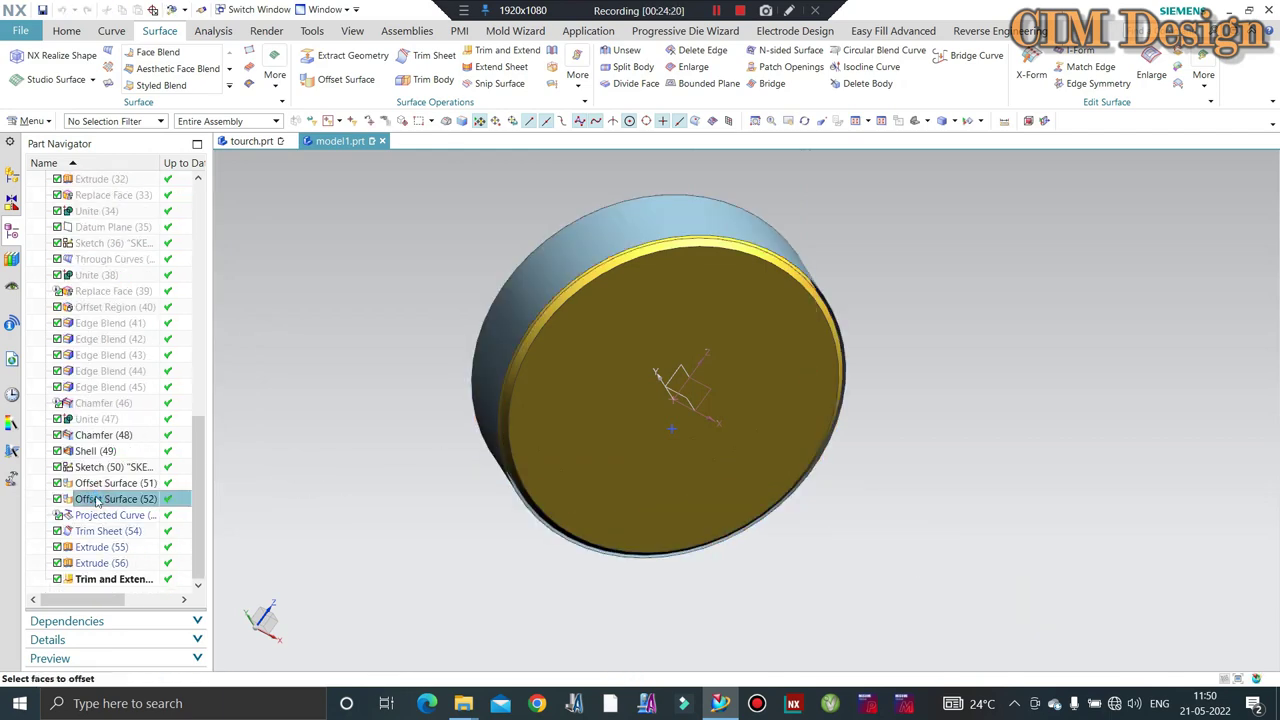
left_click(1244, 232)
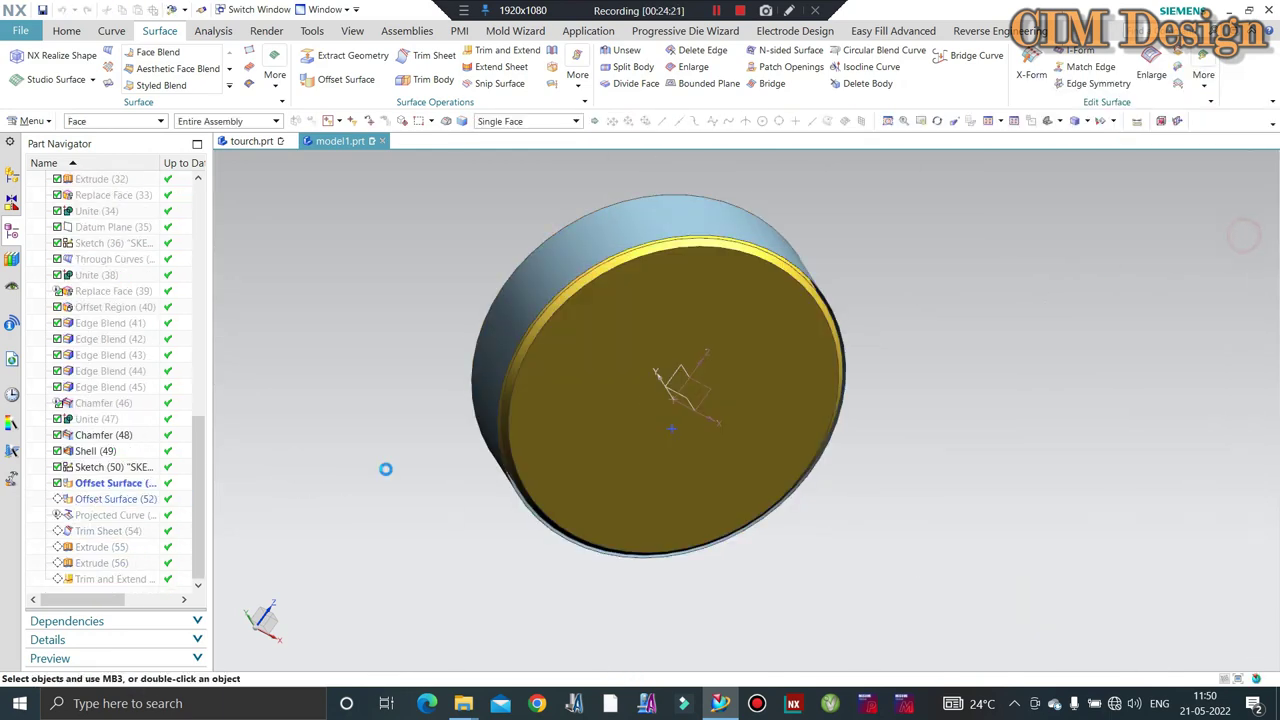
double_click(115, 483)
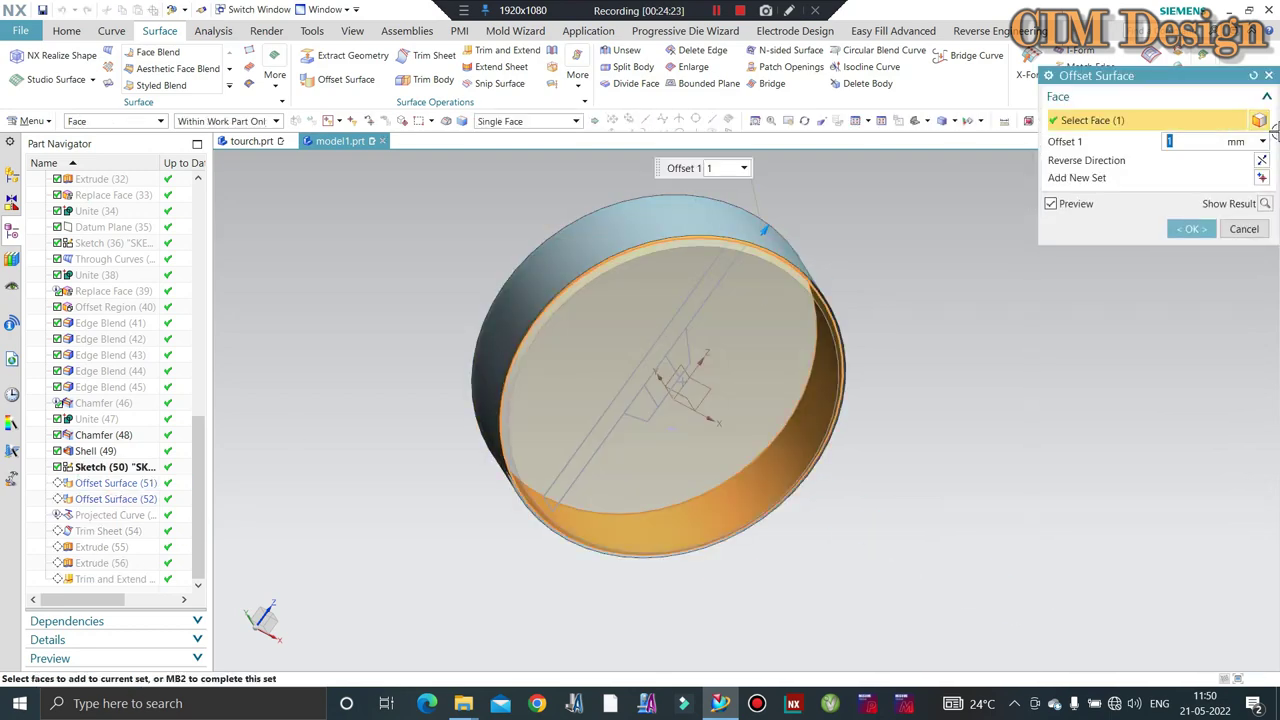
left_click(1247, 229)
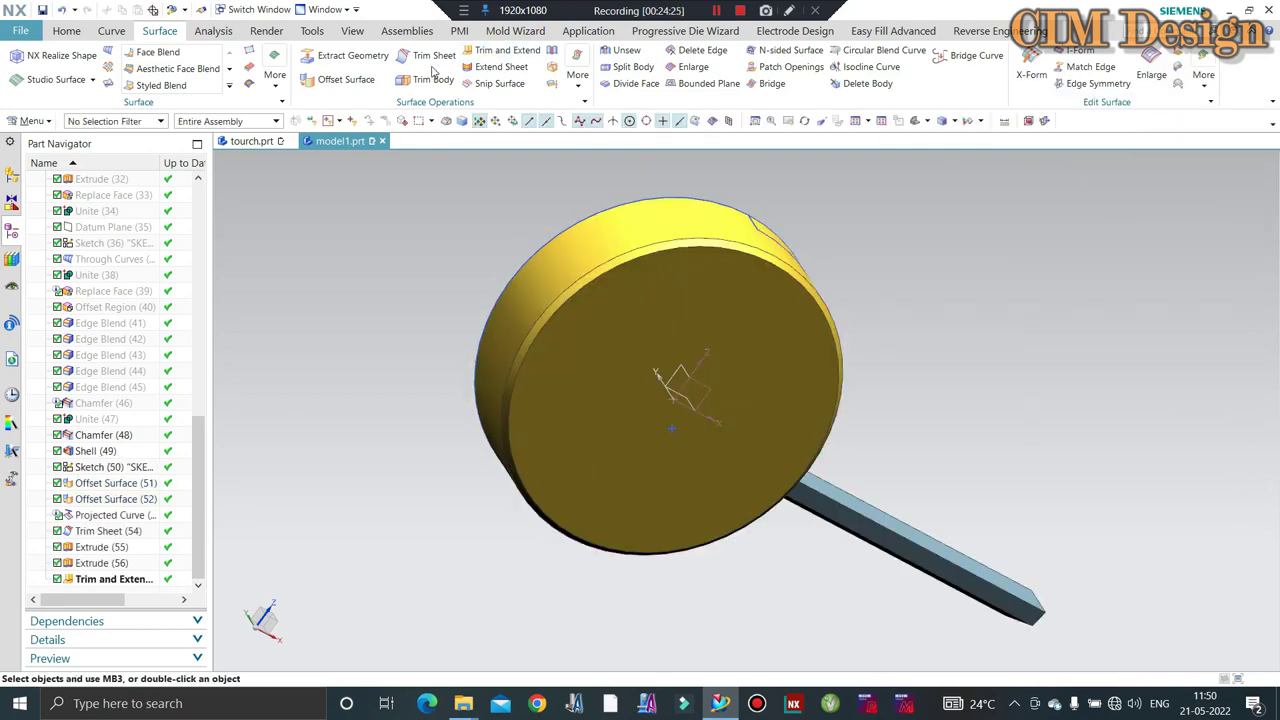
Create a 1 mm offset surface from the ring's cylindrical face.
left_click(603, 227)
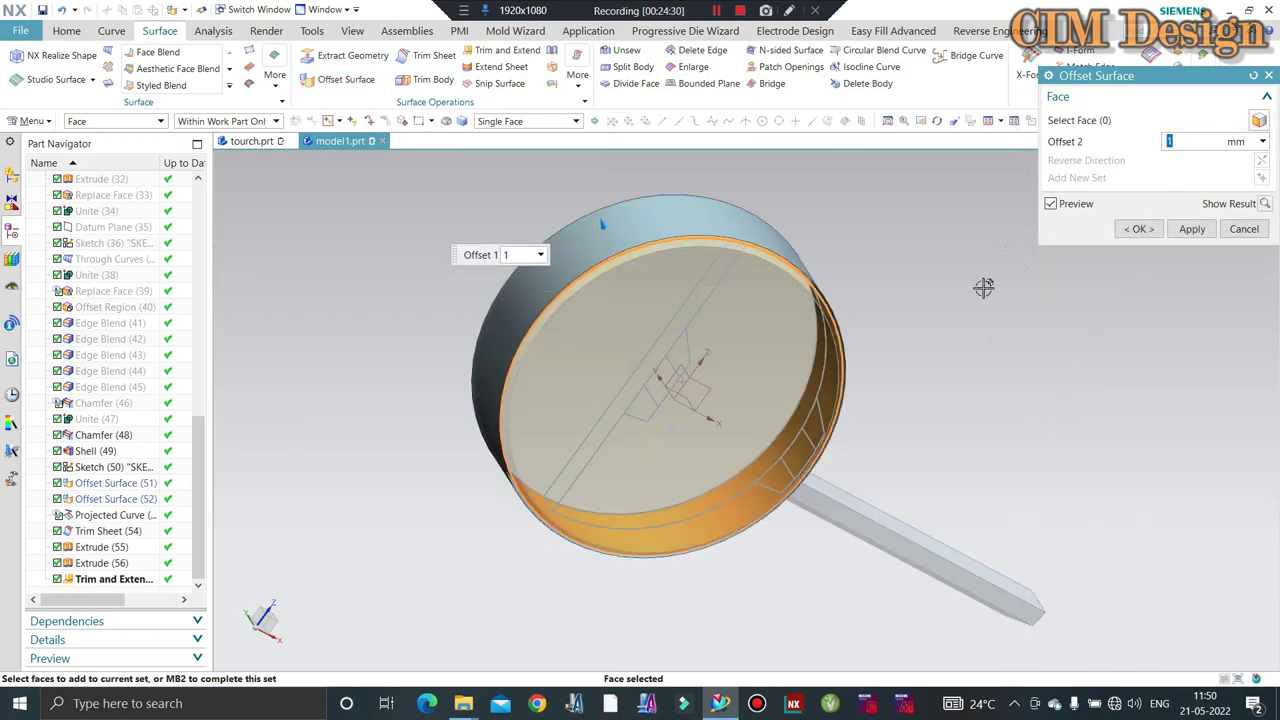
middle_click(987, 348)
middle_click_drag(987, 348, 920, 340)
scroll(920, 340, "up", 5)
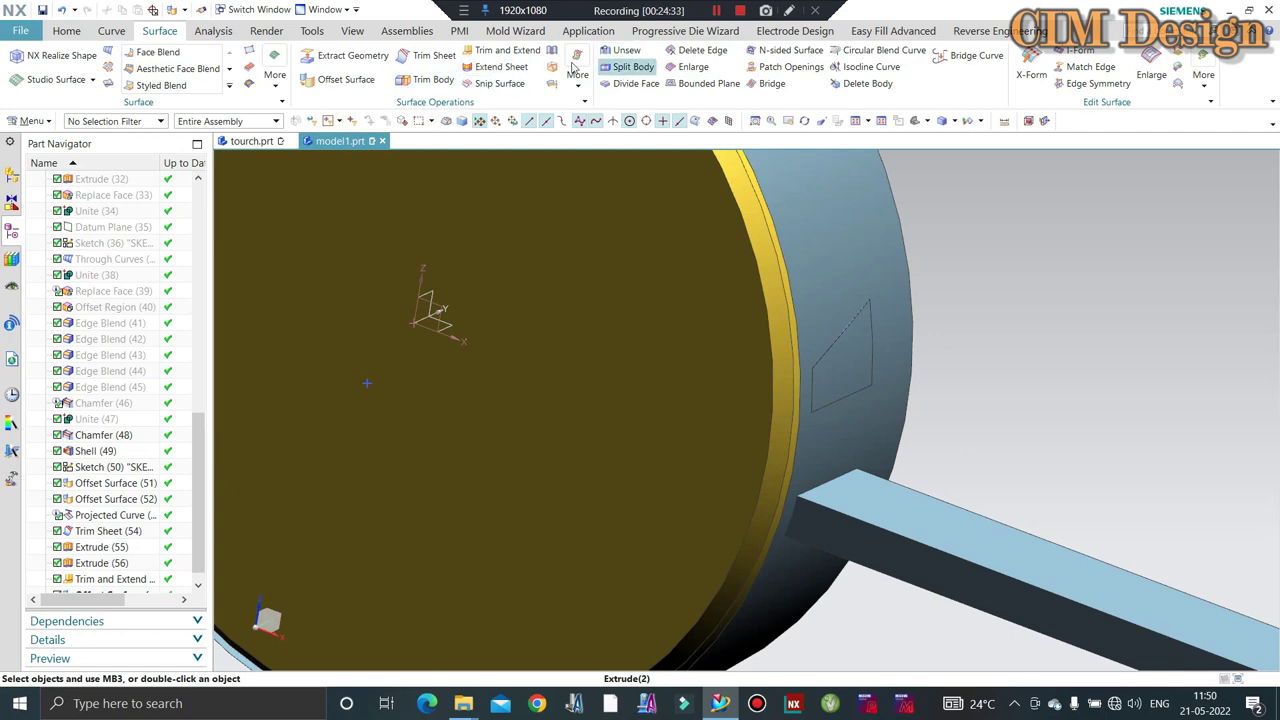
Make Corner trim: offset ring face as target, four bar faces as tools, directions reversed.
left_click(519, 50)
left_click(851, 283)
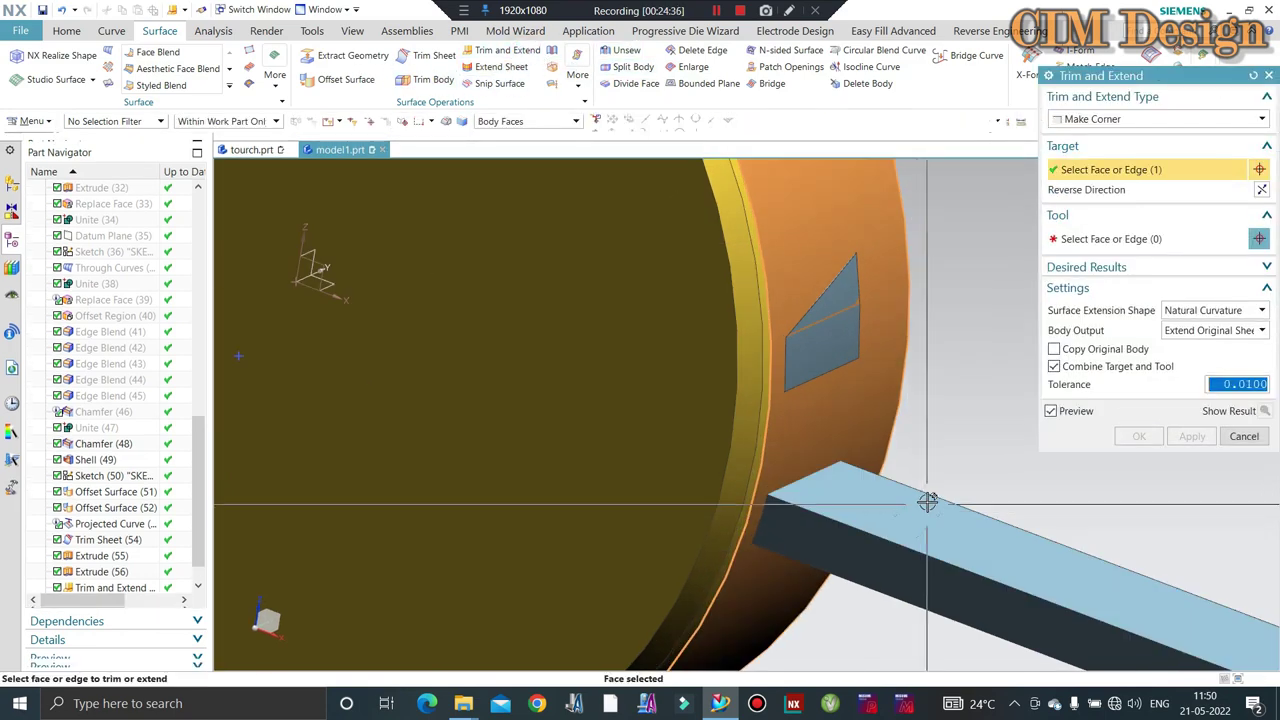
left_click(1110, 238)
left_click(894, 508)
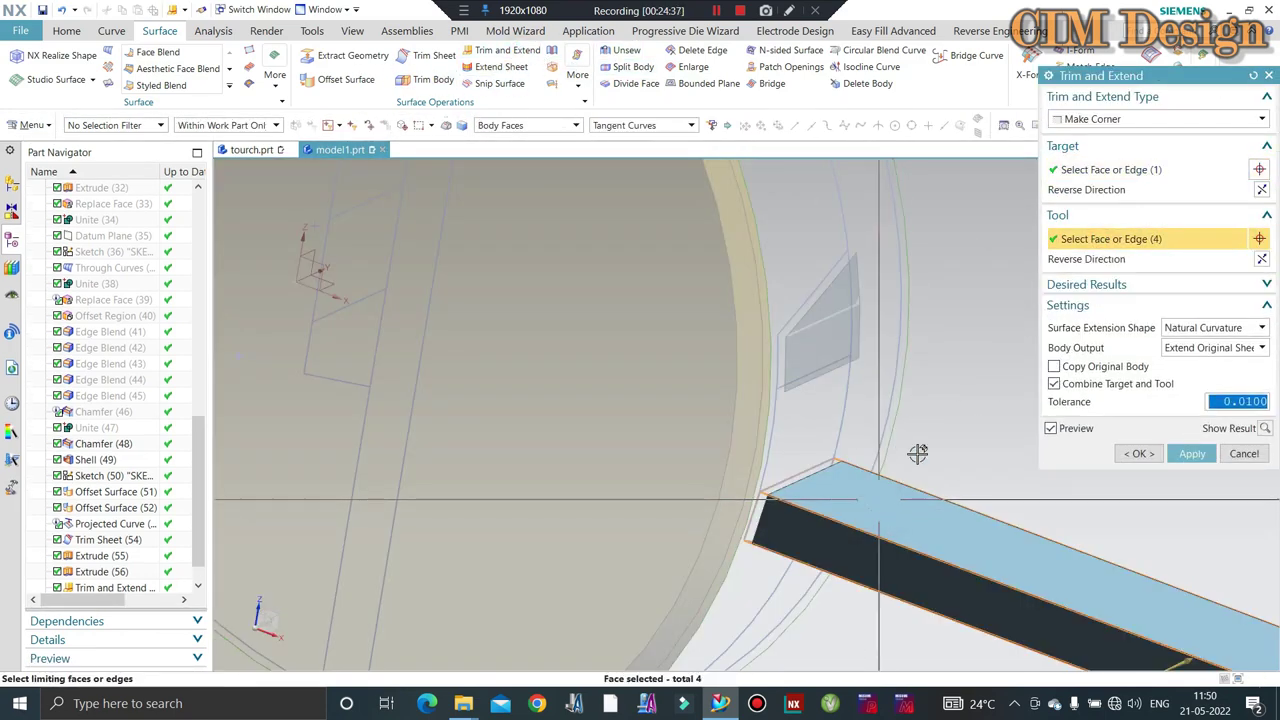
left_click(1261, 262)
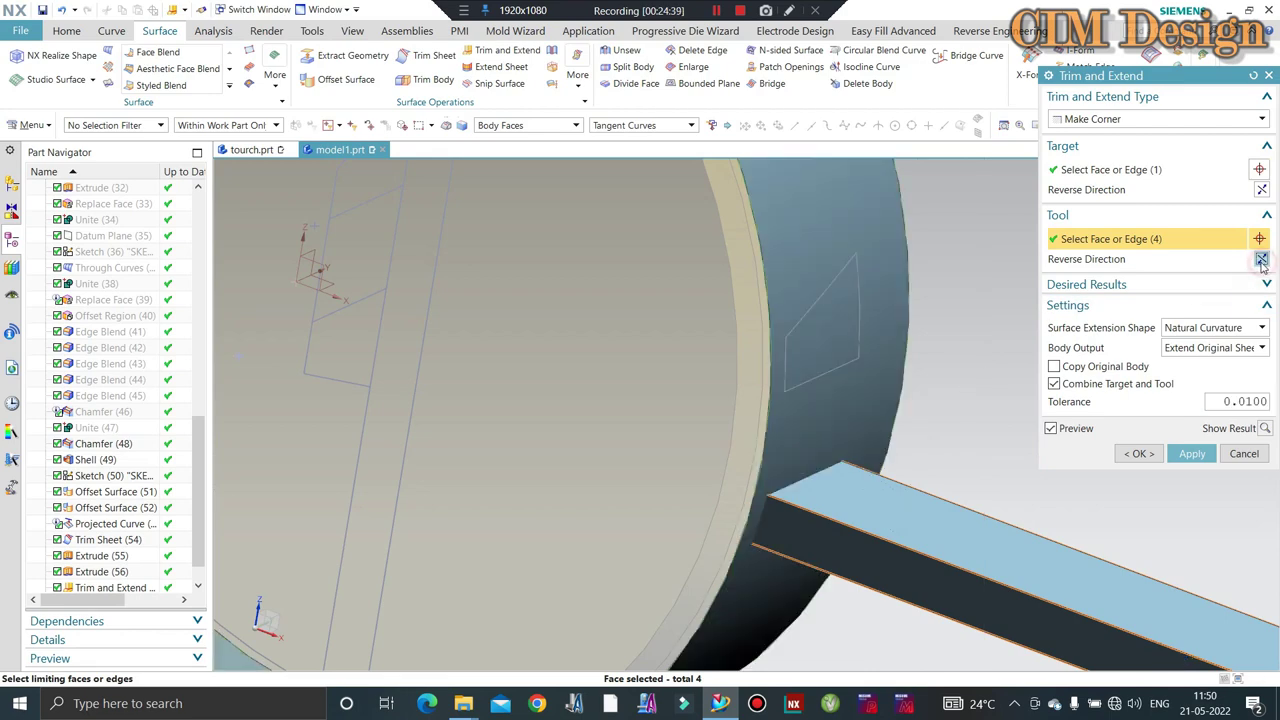
left_click(1261, 190)
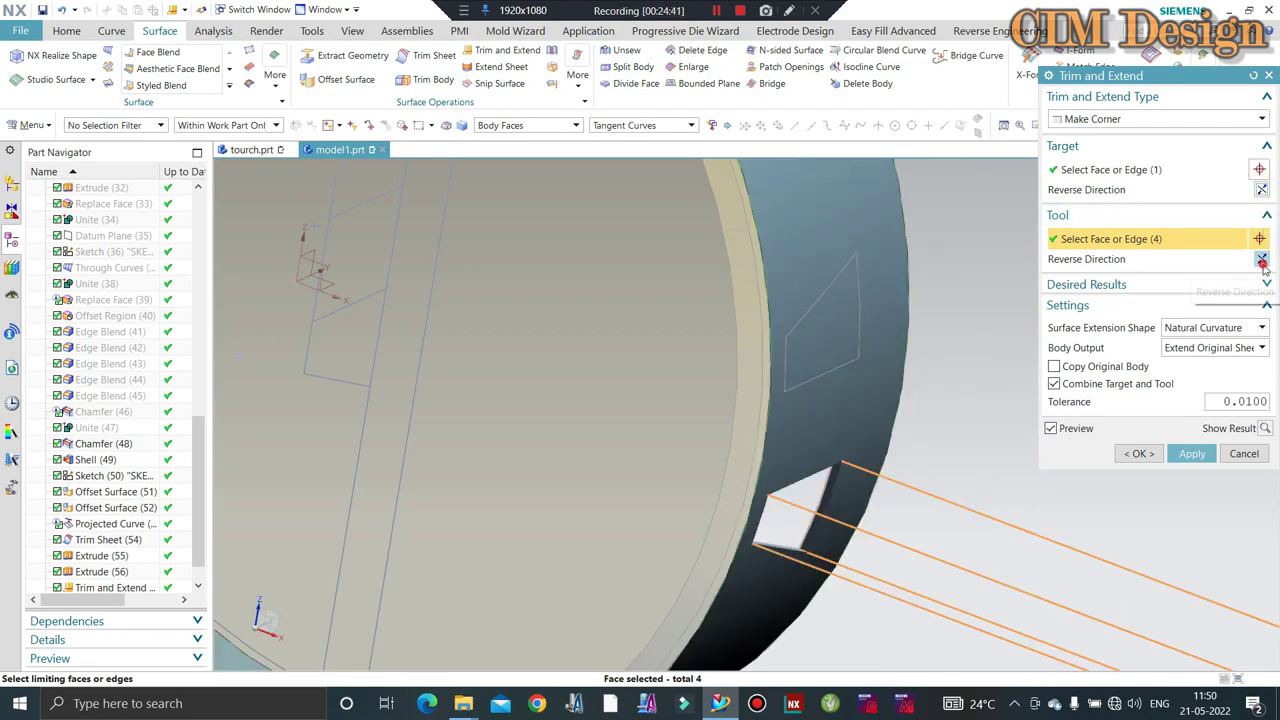
left_click(1262, 260)
left_click(1192, 453)
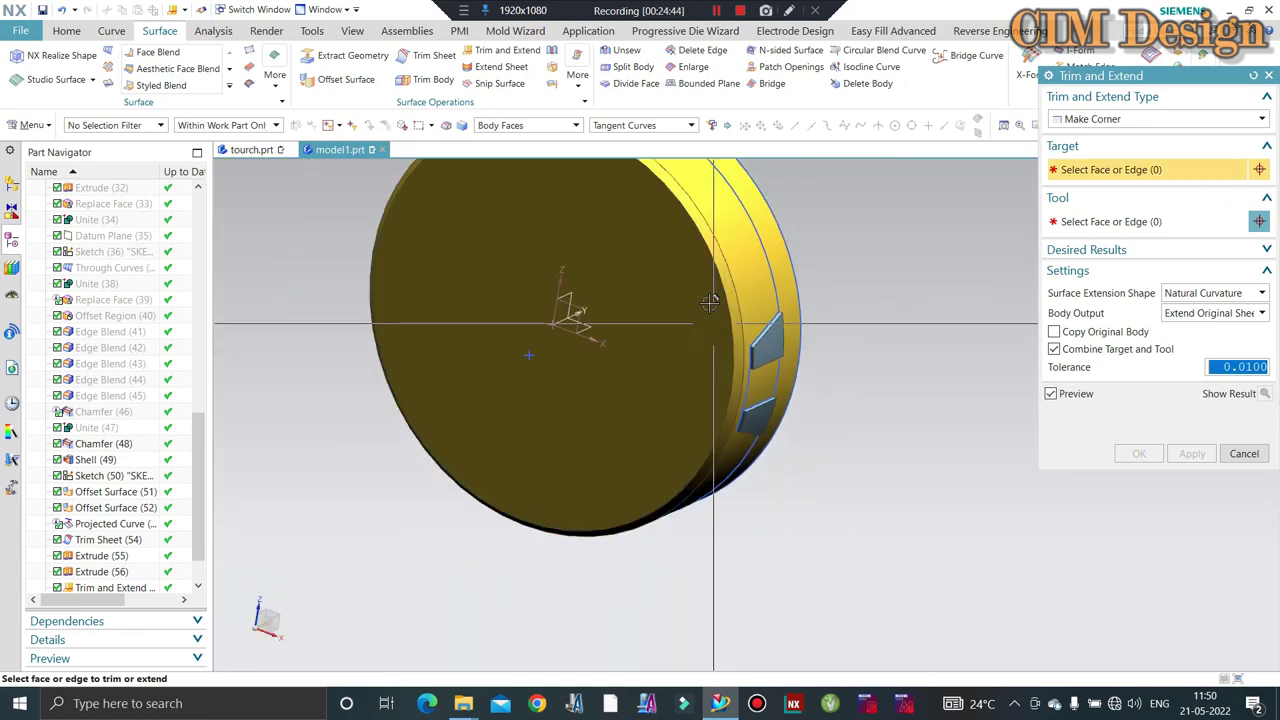
scroll(701, 355, "up", 3)
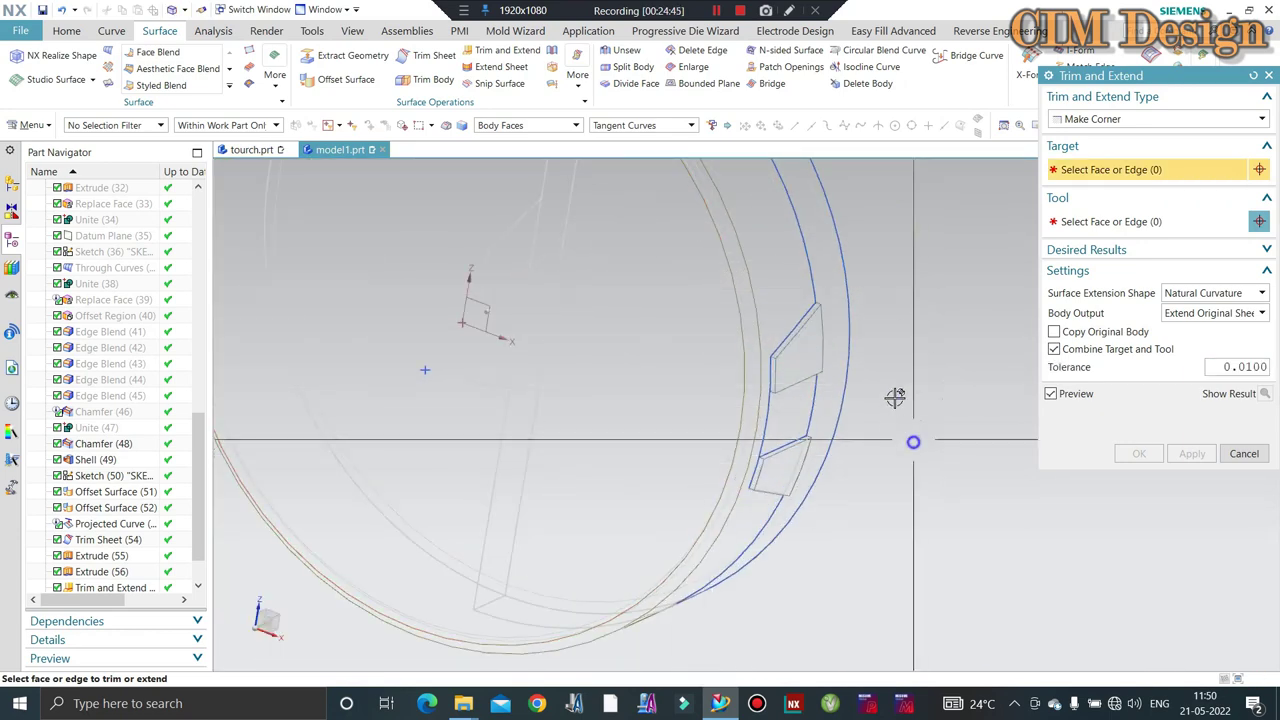
key("Escape")
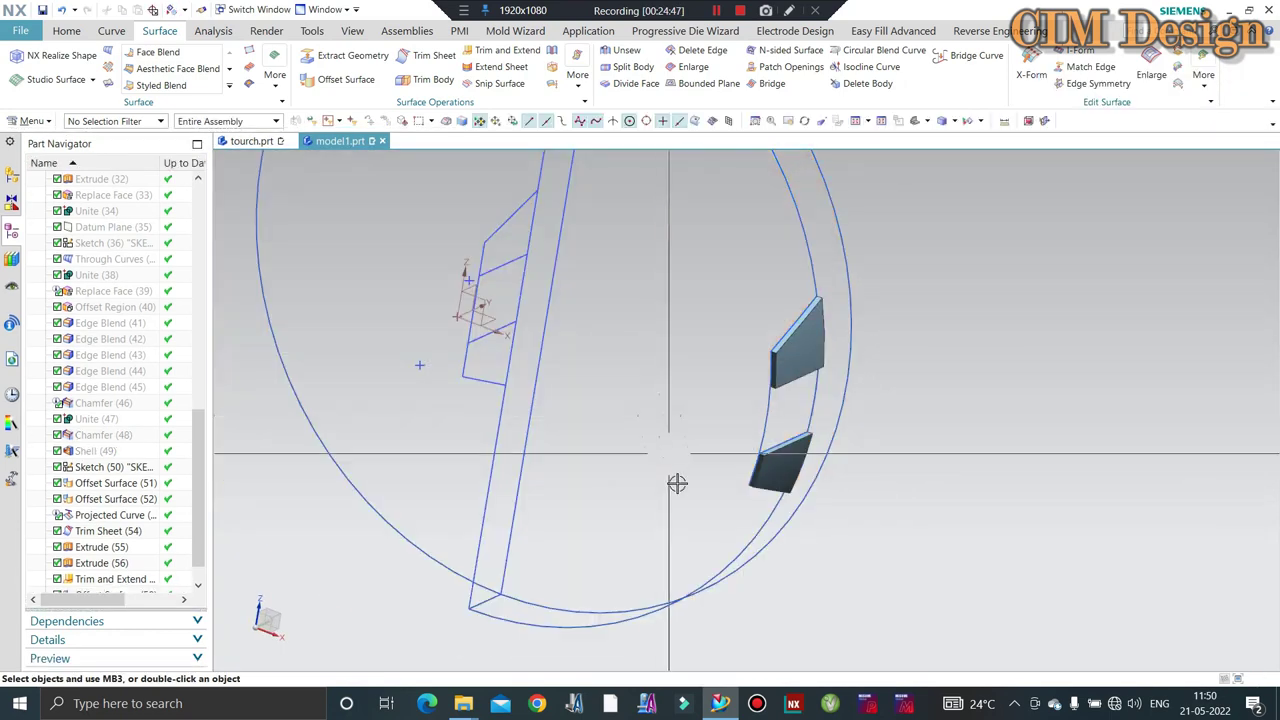
Sew the upper and lower clip block sheets into two solid bodies.
left_click(551, 52)
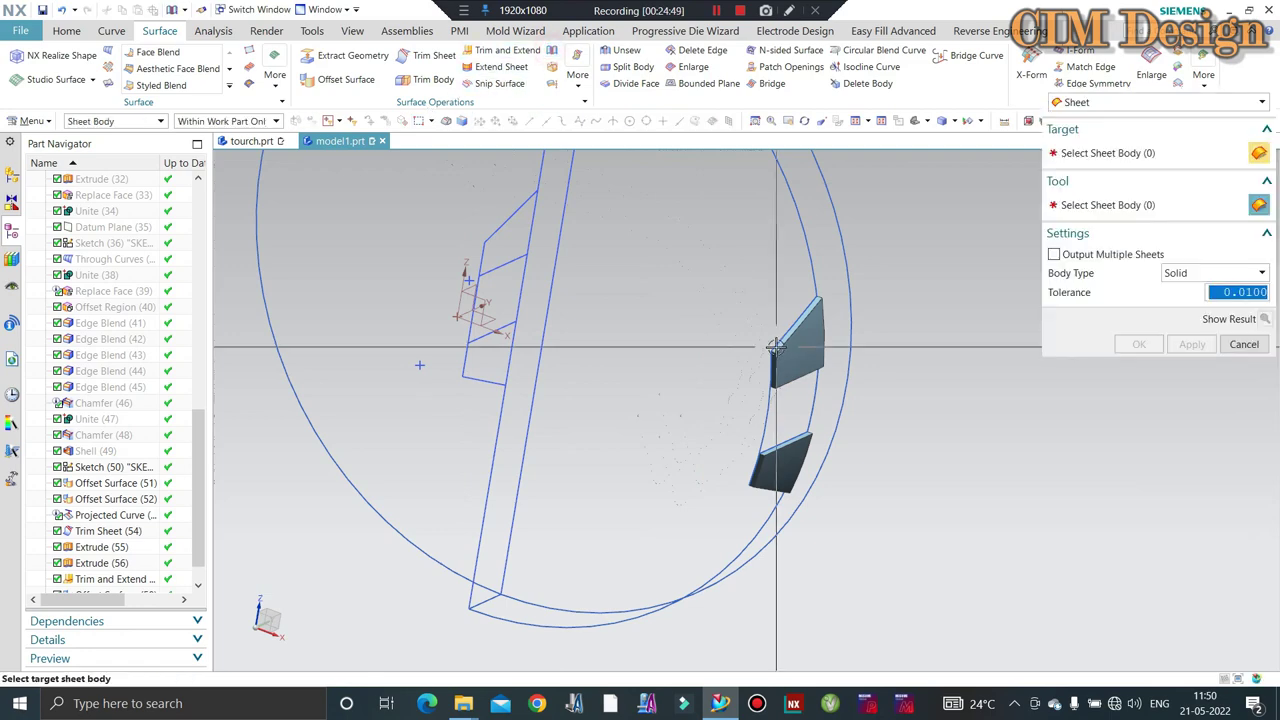
scroll(777, 347, "up", 3)
left_click(810, 340)
left_click_drag(895, 244, 720, 438)
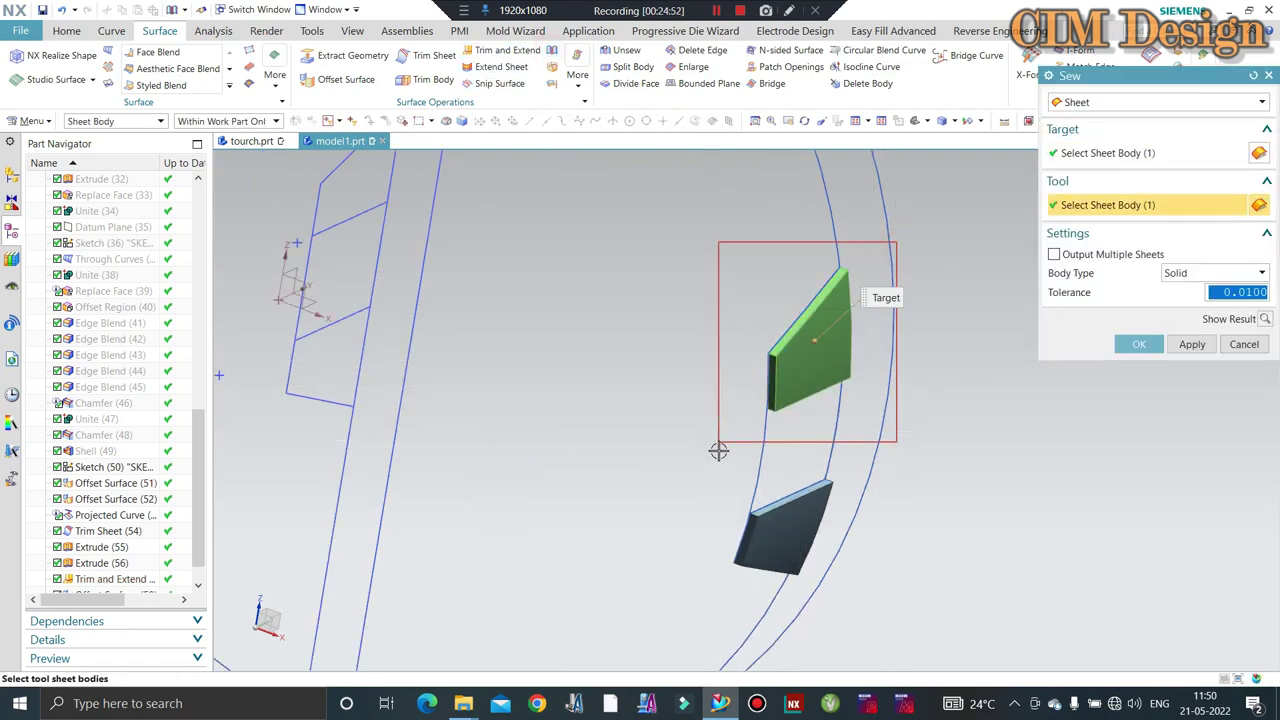
middle_click(758, 464)
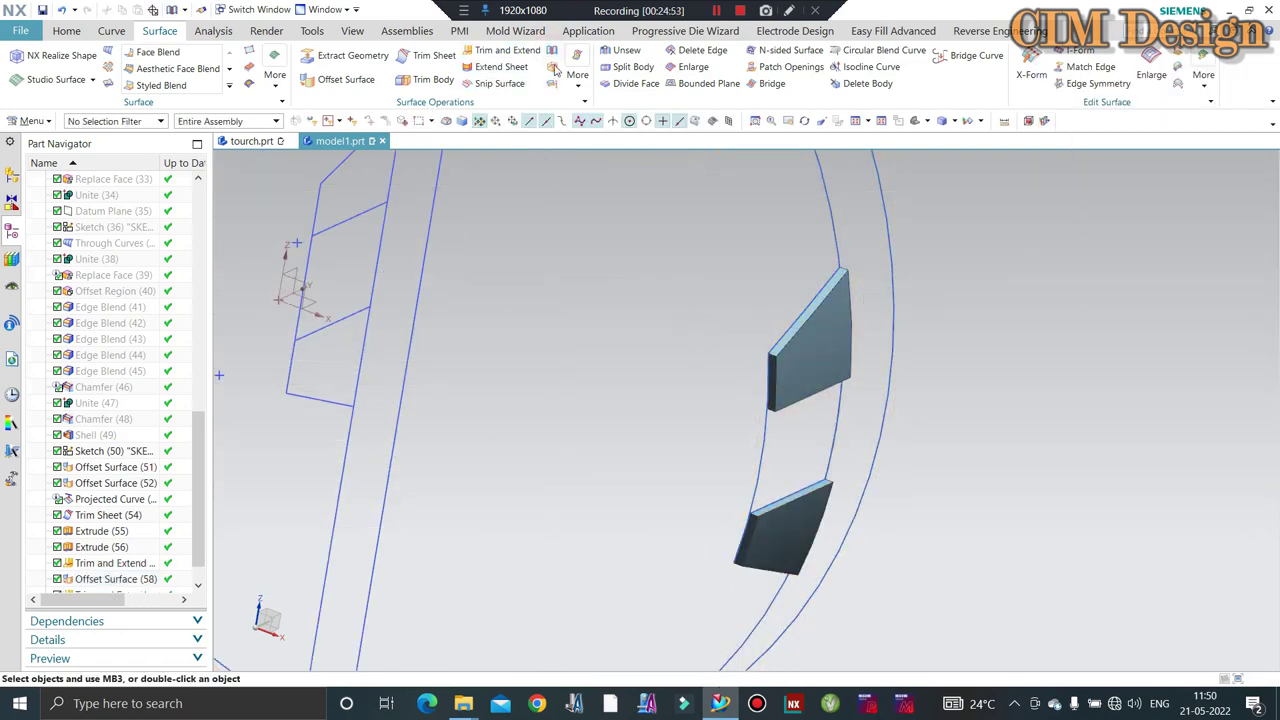
left_click(815, 525)
left_click_drag(852, 458, 680, 604)
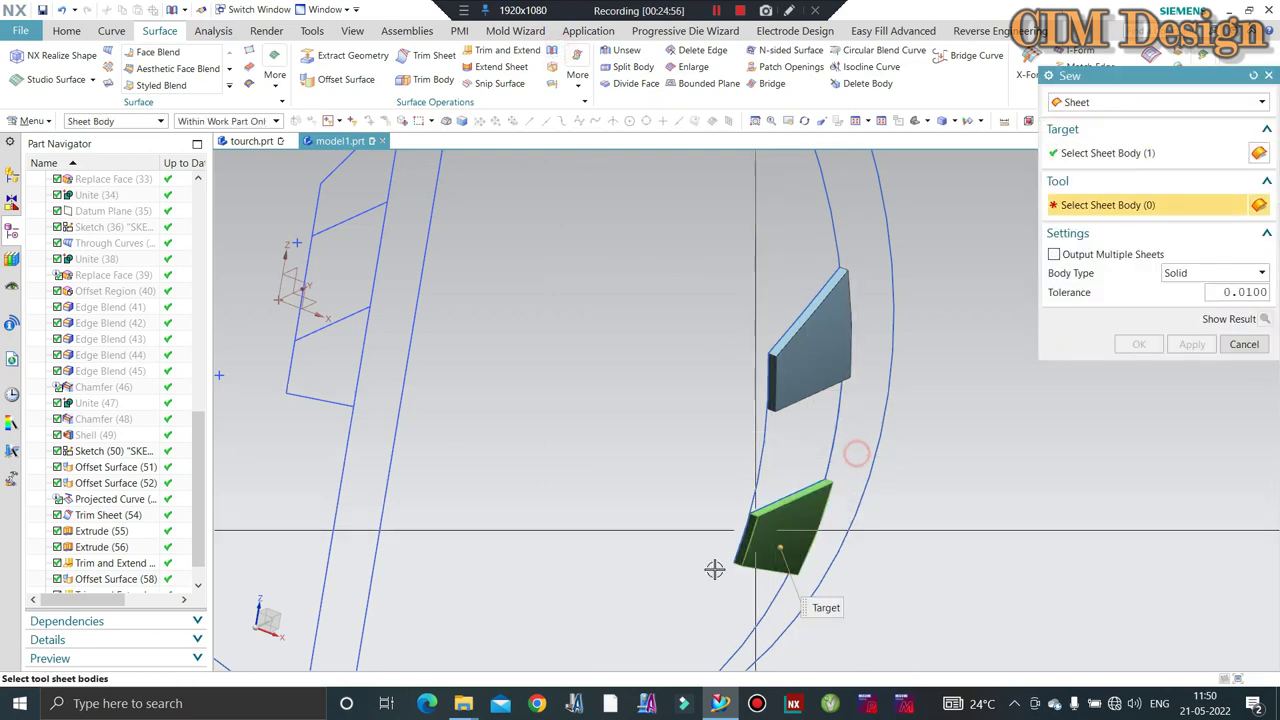
middle_click_drag(754, 491, 819, 494)
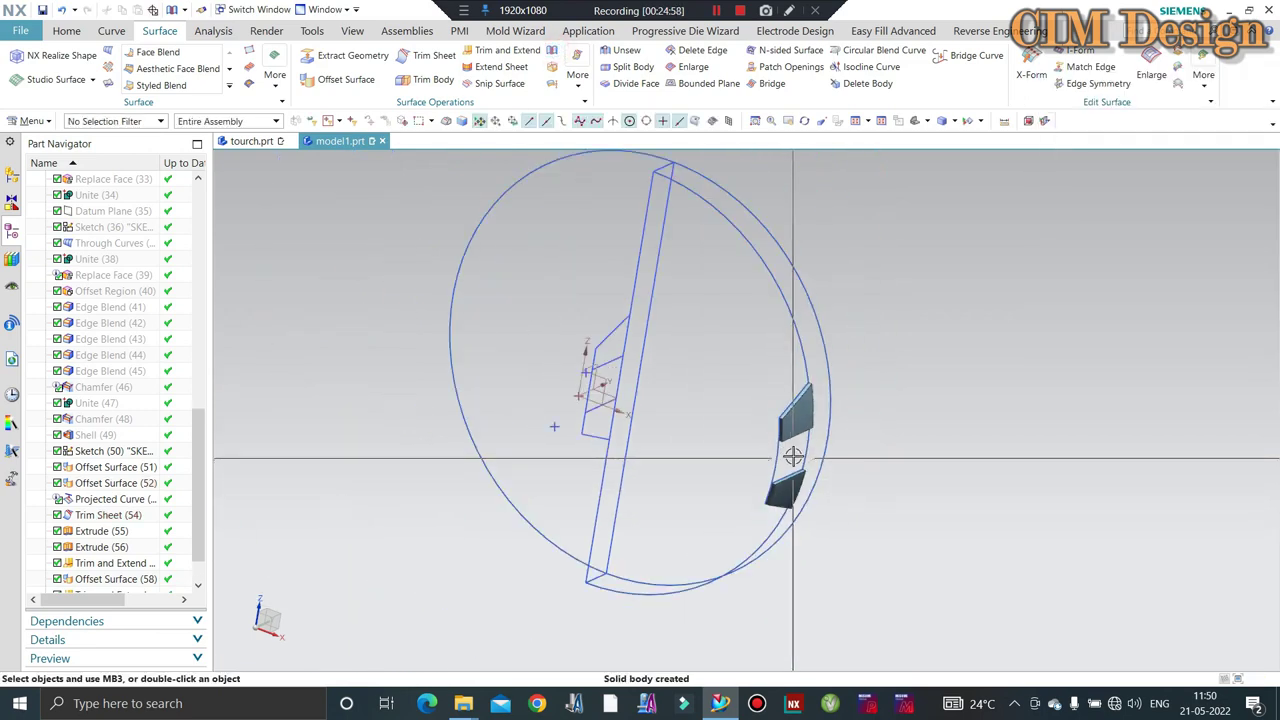
Show the yellow ring body again and view the whole disc at an angle.
key("ctrl+shift+k")
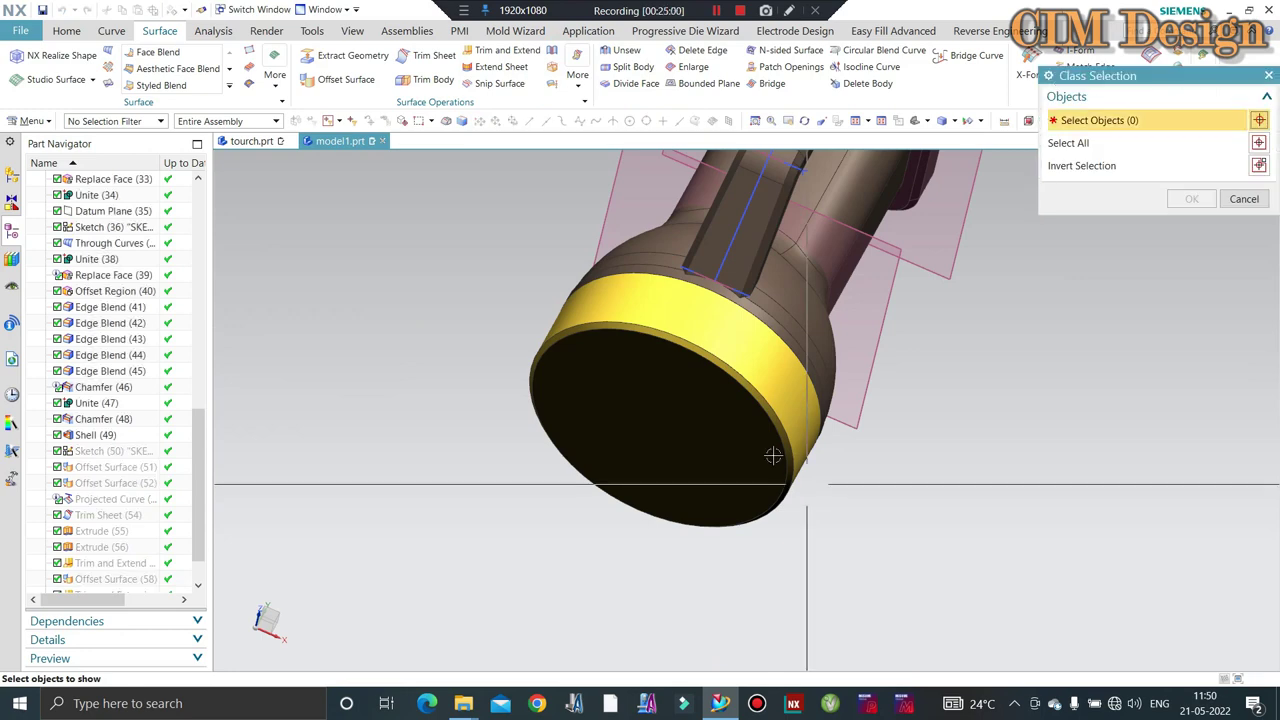
left_click(774, 390)
middle_click(774, 390)
mouse_move(608, 437)
middle_mouse_down()
mouse_move(569, 371)
mouse_move(808, 366)
middle_mouse_up()
scroll(770, 316, "up", 5)
scroll(560, 330, "down", 3)
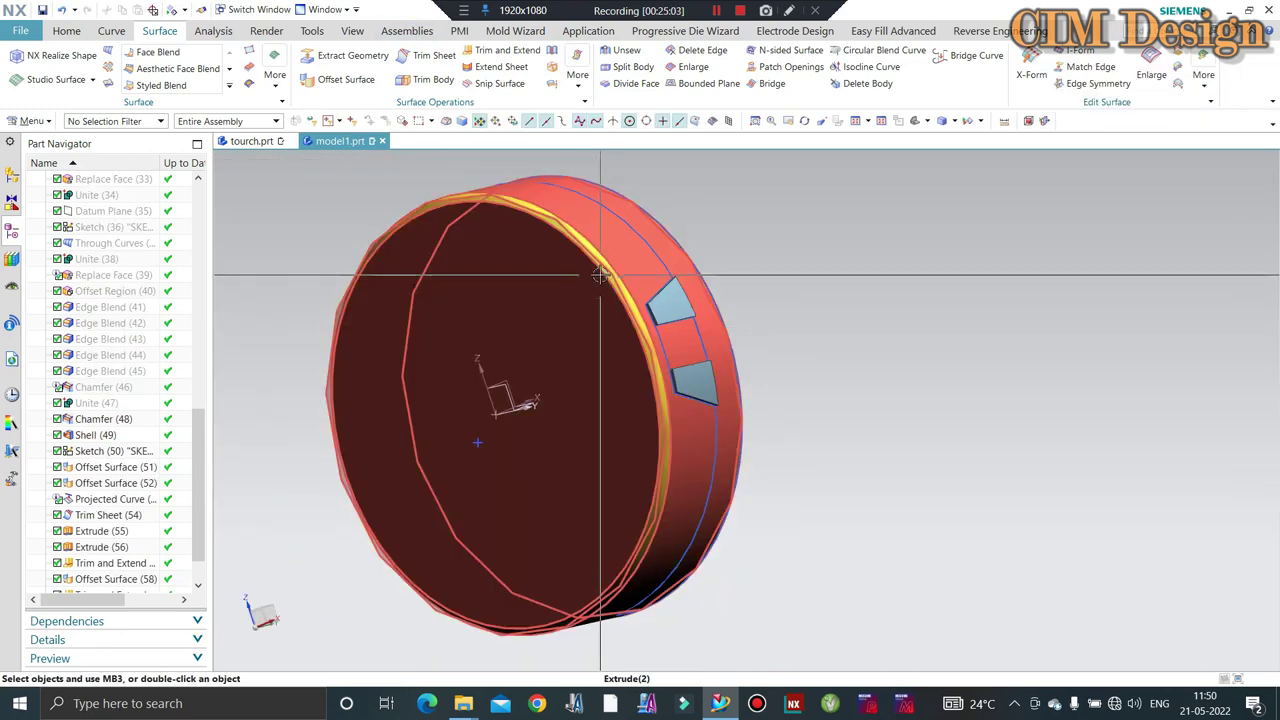
middle_click_drag(560, 330, 634, 303)
middle_click_drag(566, 200, 760, 231)
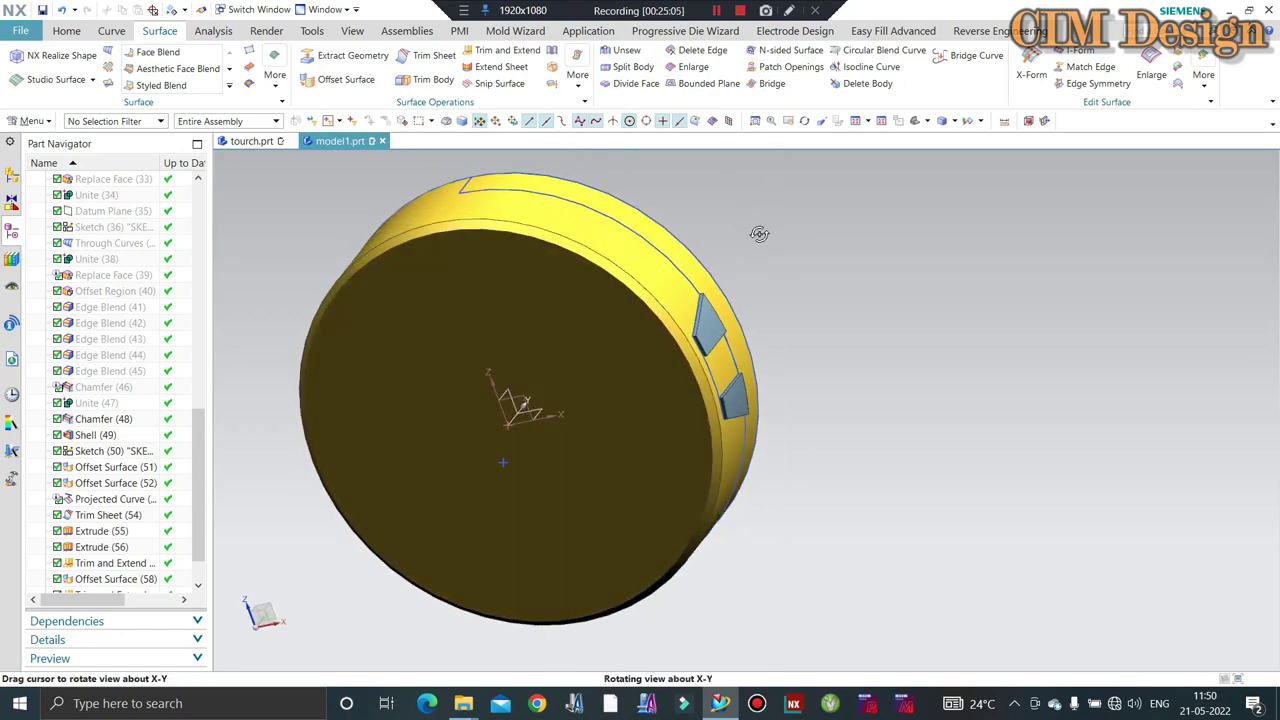
scroll(531, 209, "up", 3)
scroll(609, 263, "up", 2)
middle_click_drag(622, 249, 560, 290)
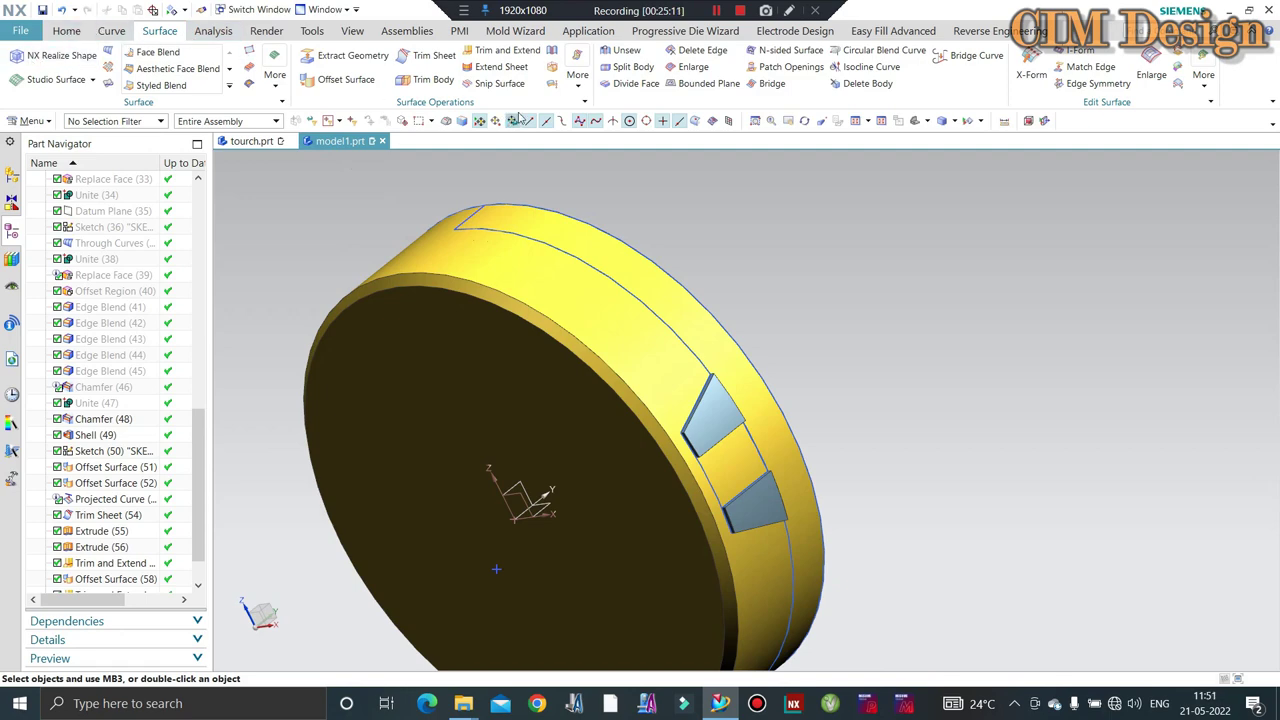
Split the ring body with a plane through the spline's start point, viewed edge-on.
left_click(638, 276)
left_click(1180, 197)
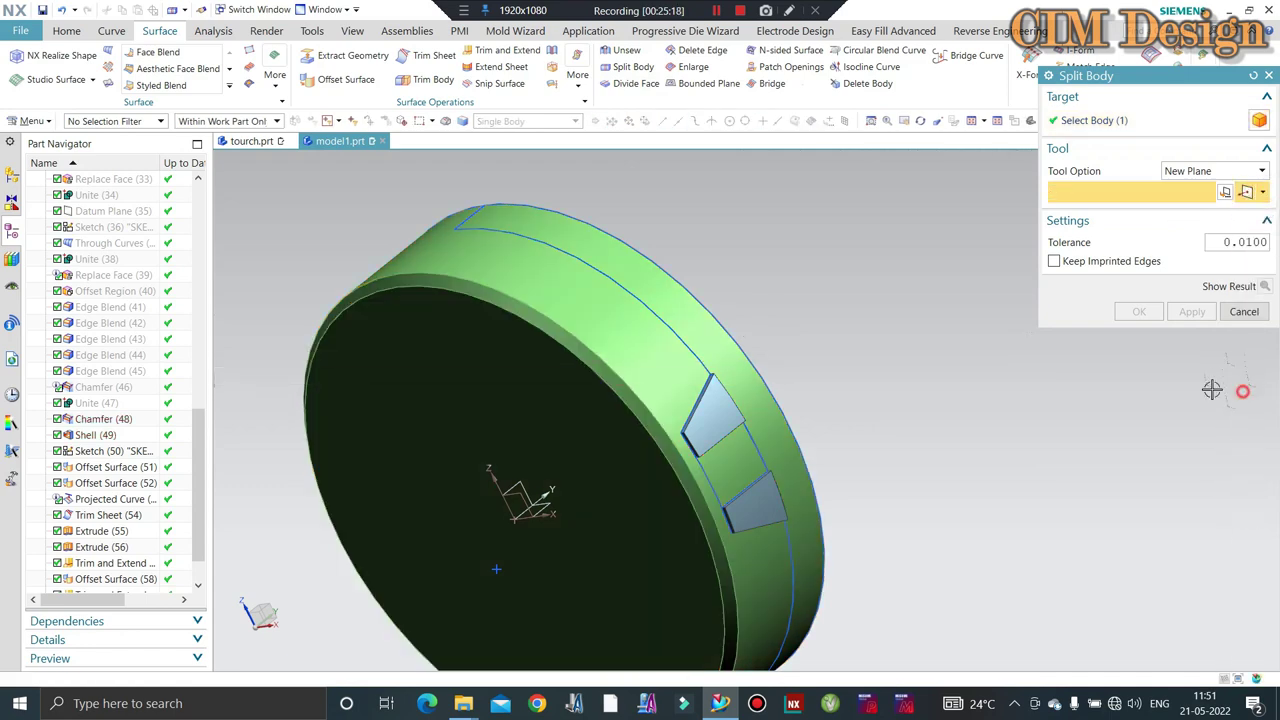
key("ctrl+alt+r")
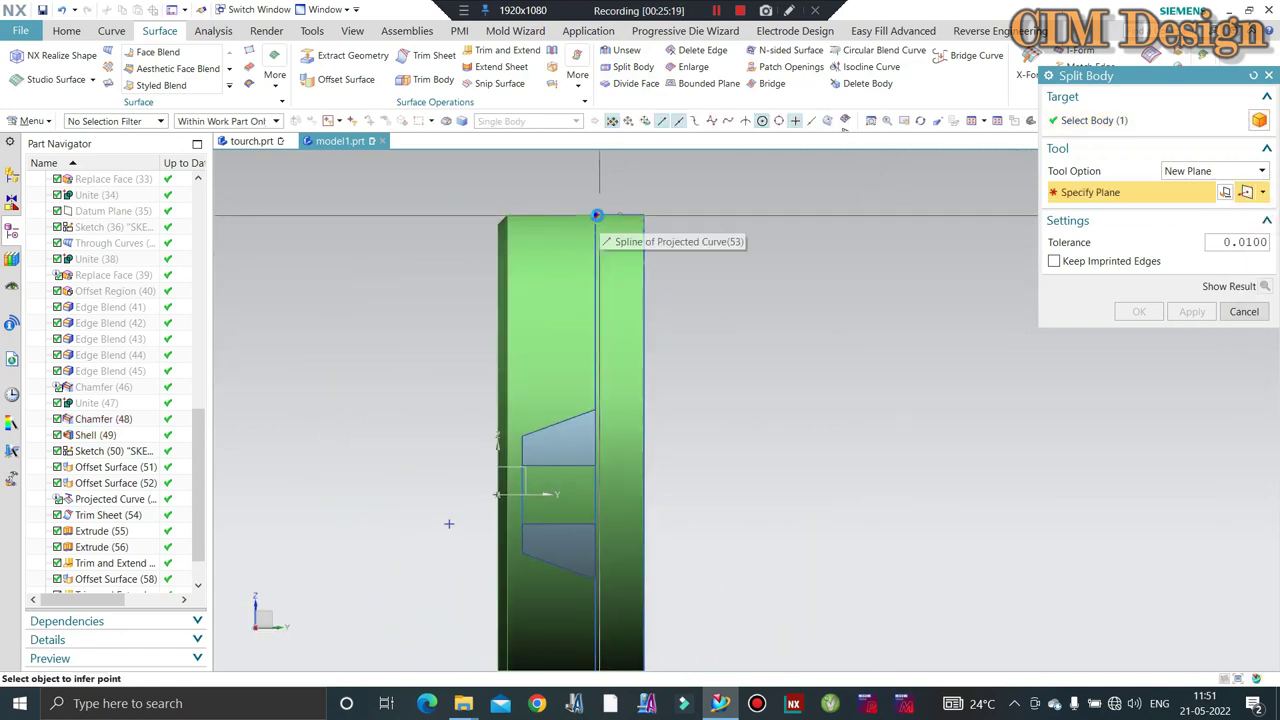
left_click(596, 215)
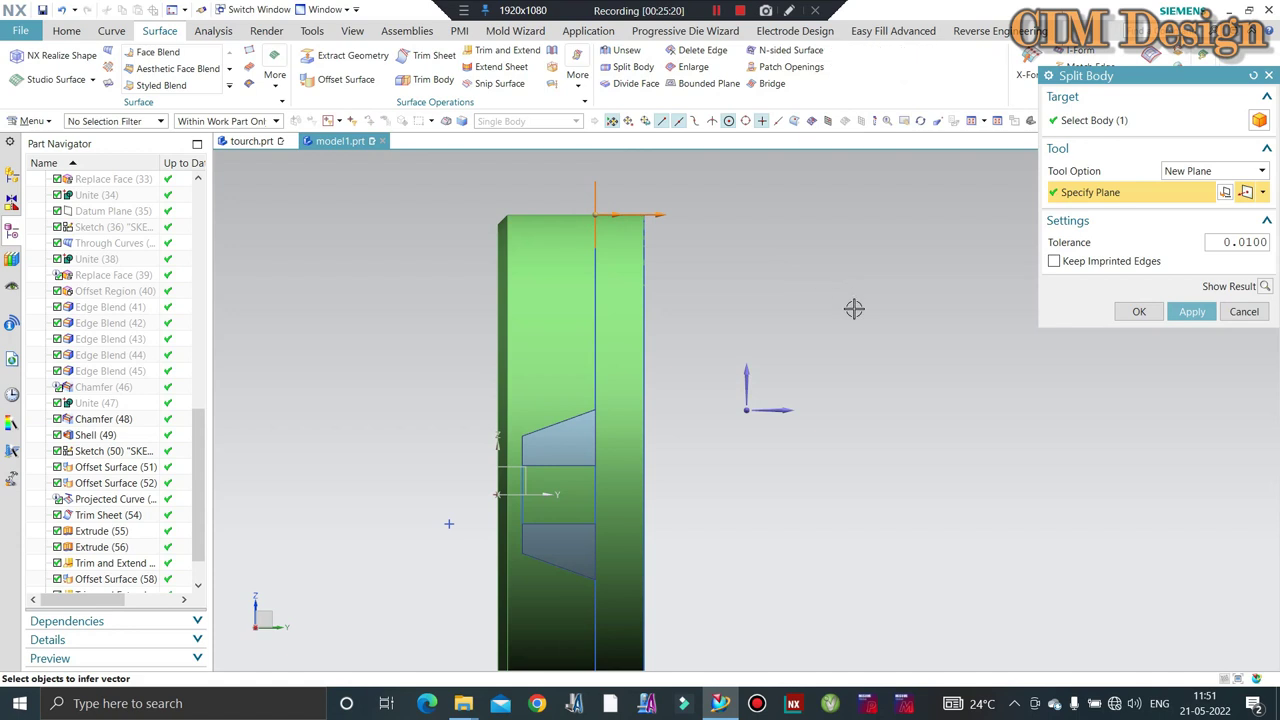
middle_click(796, 416)
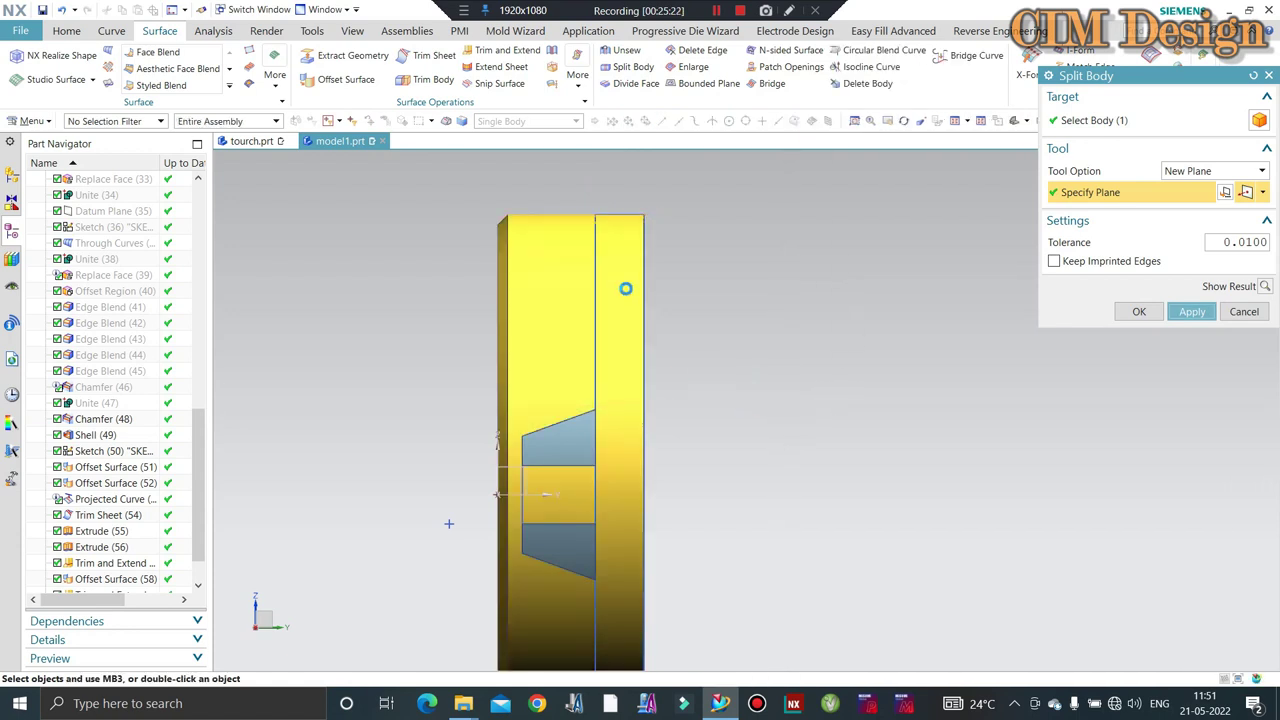
left_click(1233, 315)
middle_click_drag(912, 400, 918, 401)
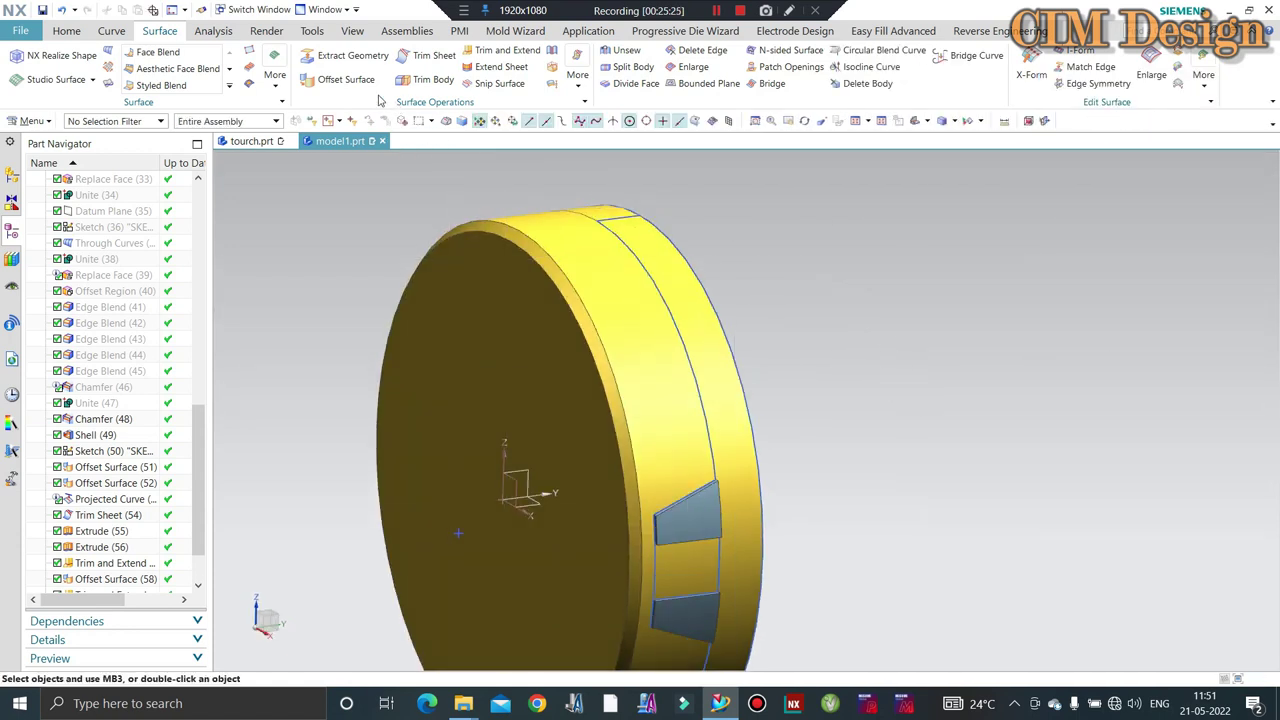
left_click(80, 31)
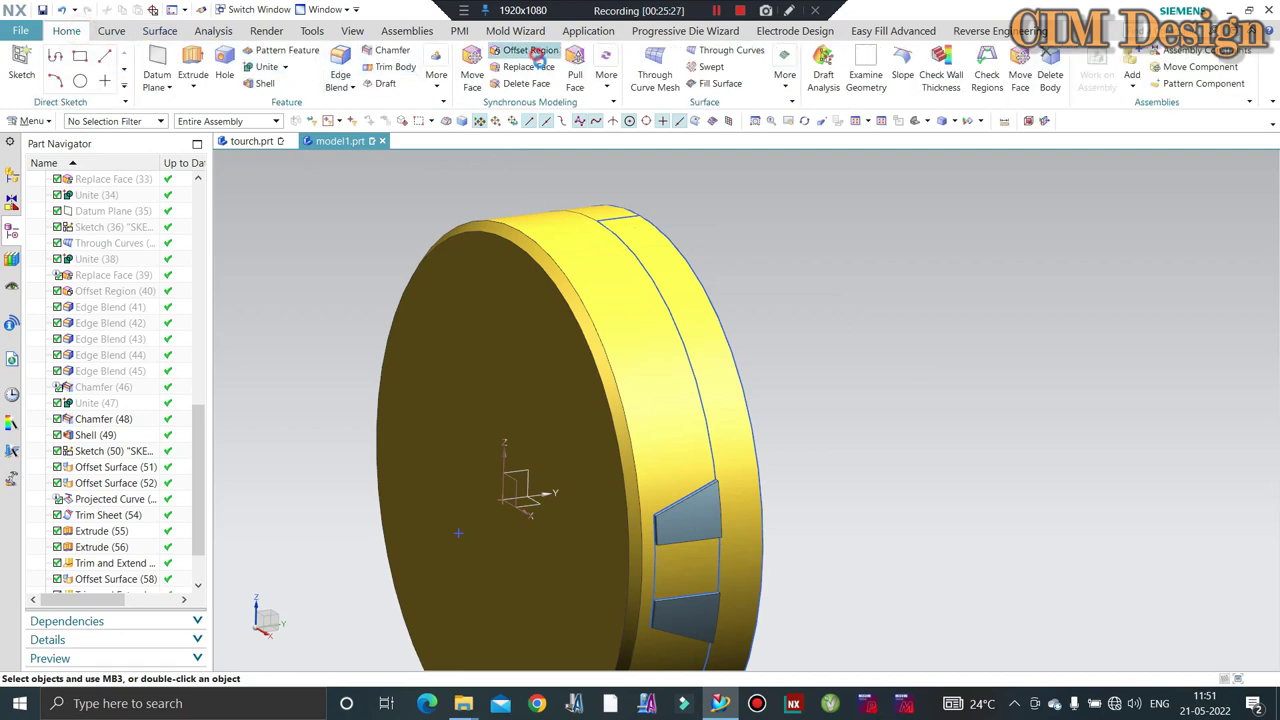
Apply a 1 mm Offset Region to the split ring band's outer cylindrical face.
left_click(651, 238)
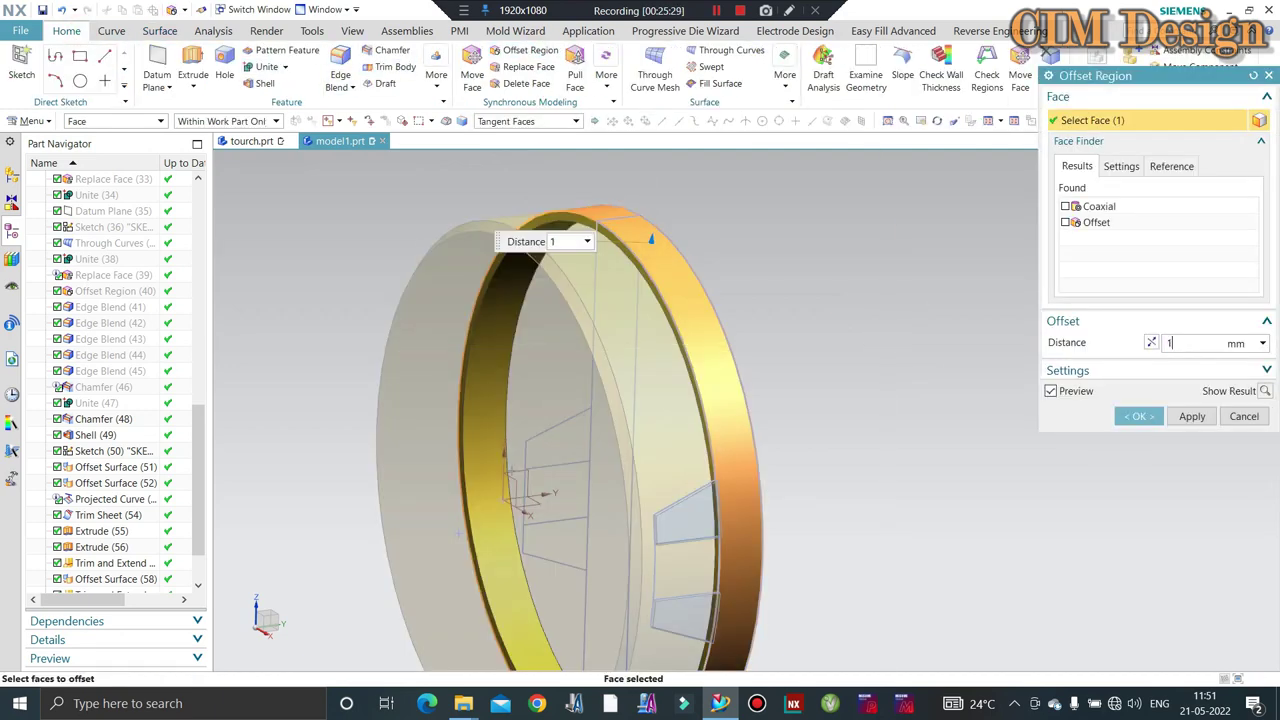
key("Return")
middle_click(885, 357)
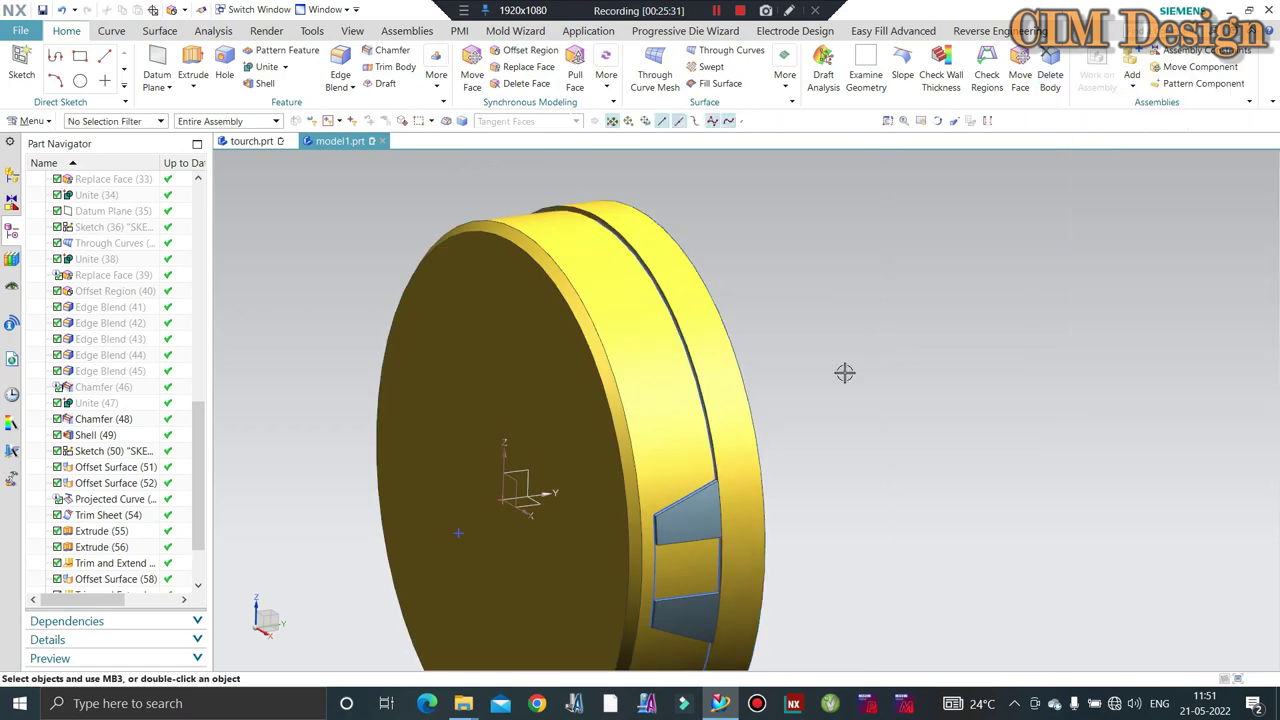
mouse_move(843, 371)
middle_mouse_down()
mouse_move(763, 354)
mouse_move(740, 330)
middle_mouse_up()
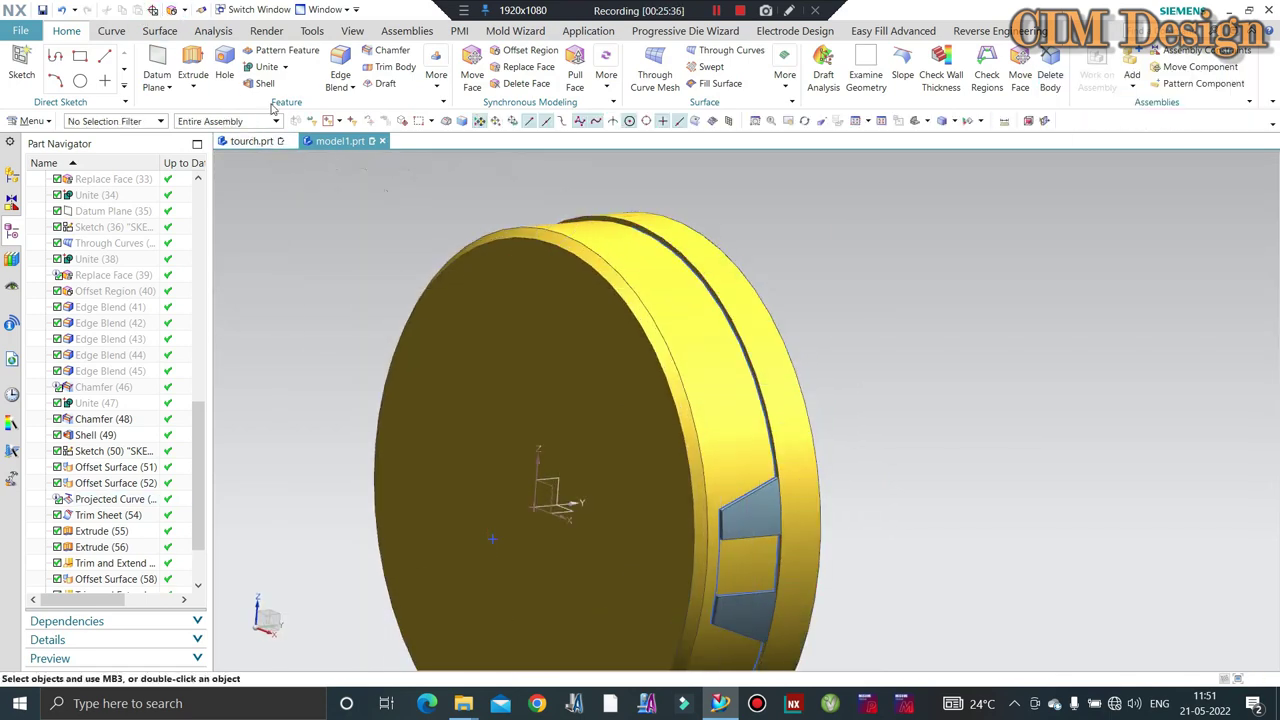
Select both clip blocks as the bodies for Pattern Geometry.
left_click(437, 83)
left_click(730, 305)
scroll(863, 329, "down", 2)
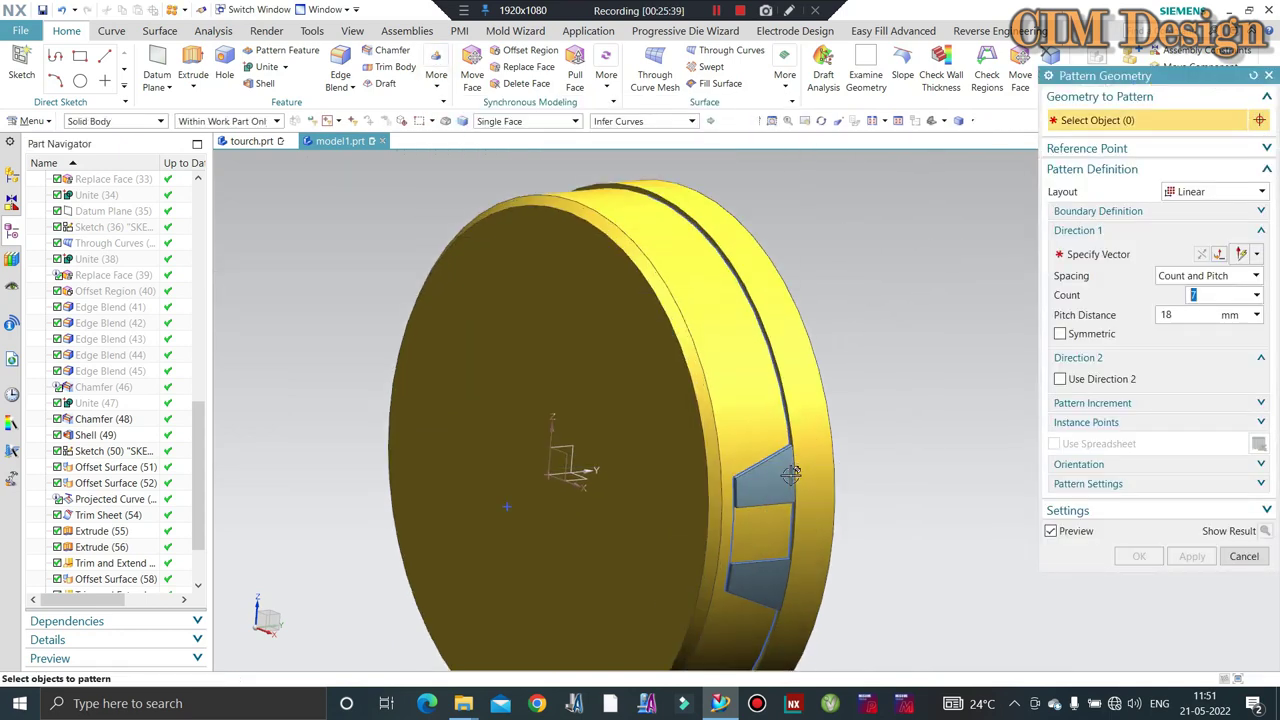
scroll(770, 484, "down", 3)
left_click(760, 604)
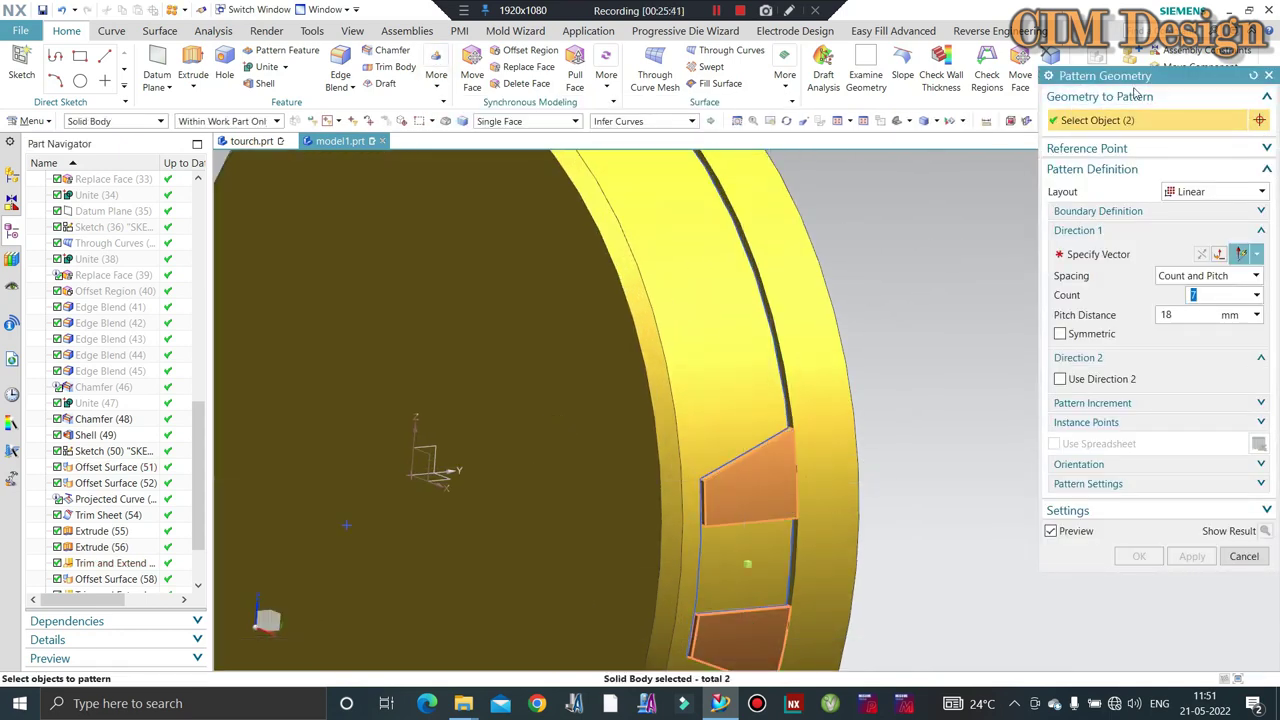
middle_click(1130, 294)
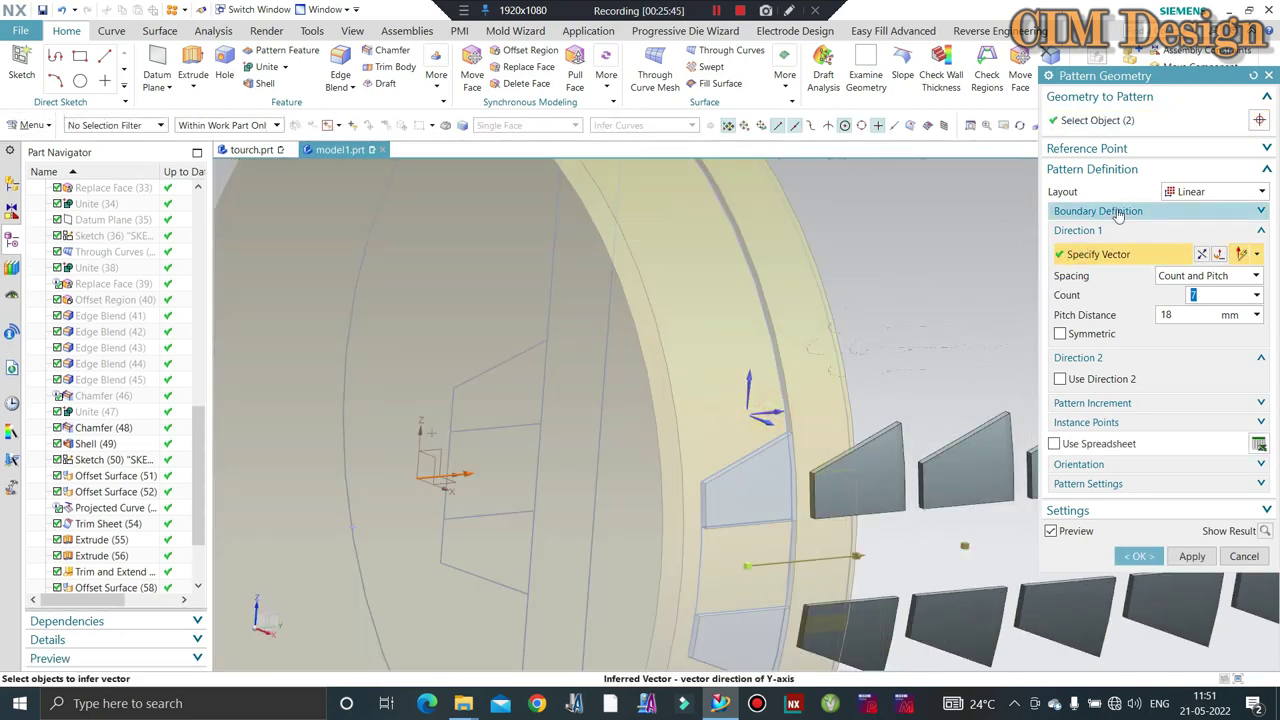
Pattern the blocks circularly through 360° about the ring's centre and check it side-on.
left_click(1172, 191)
left_click(1192, 224)
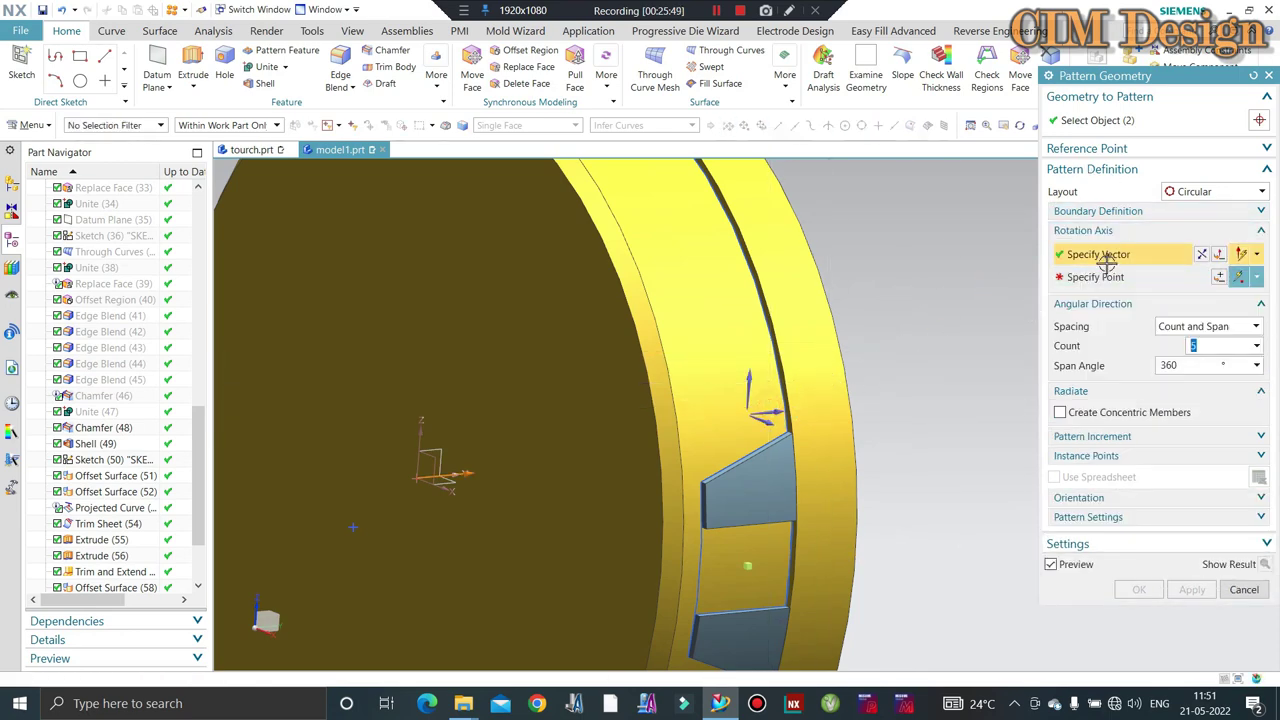
left_click(1100, 277)
left_click(651, 324)
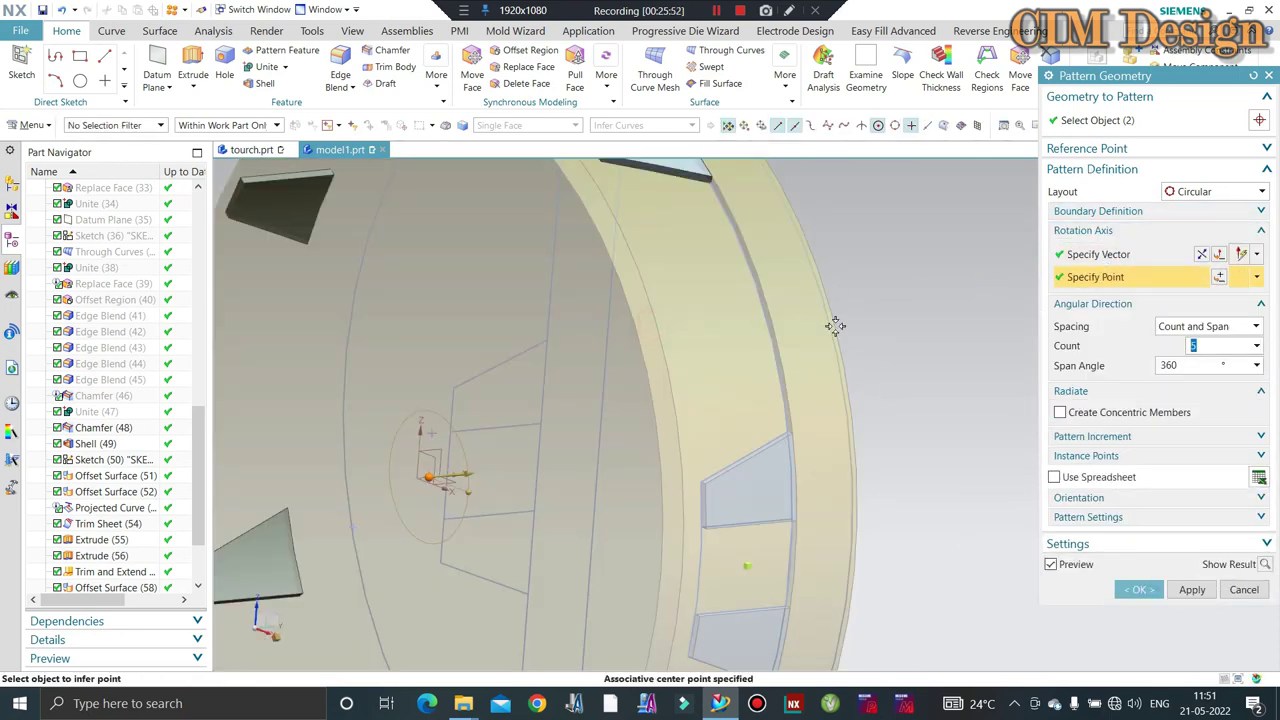
scroll(834, 323, "down", 5)
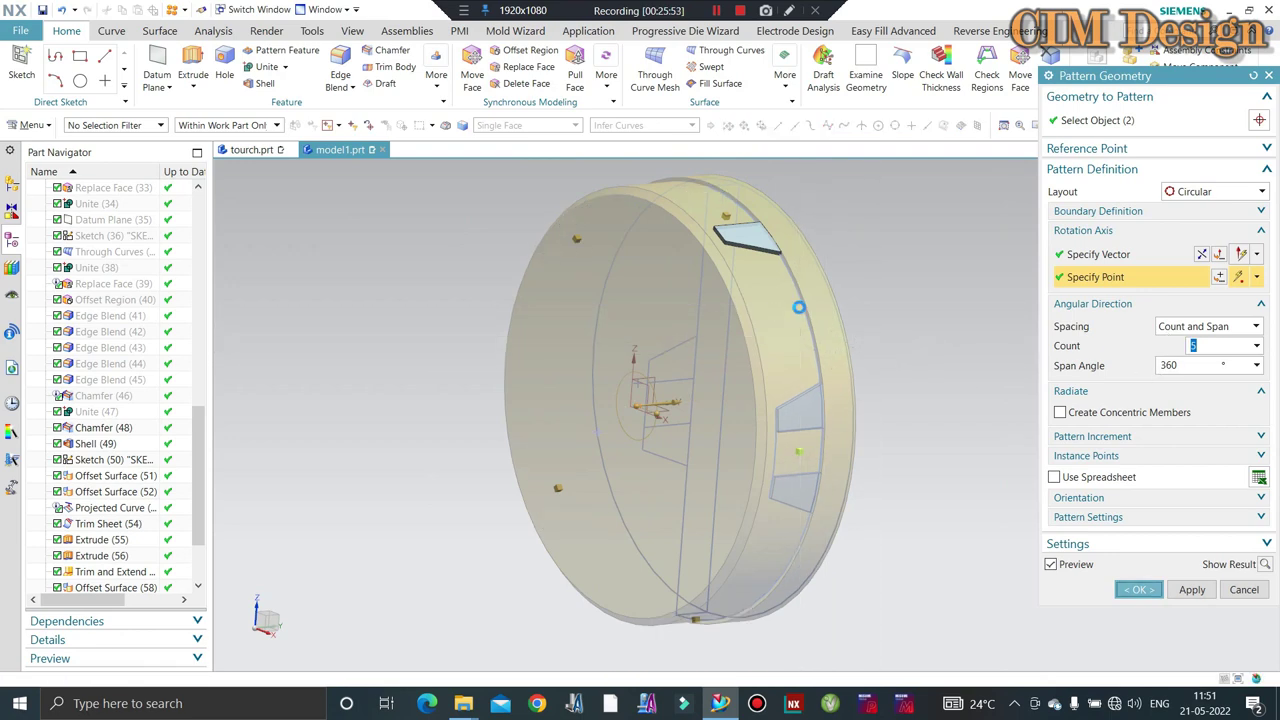
middle_click(729, 308)
scroll(694, 317, "down", 3)
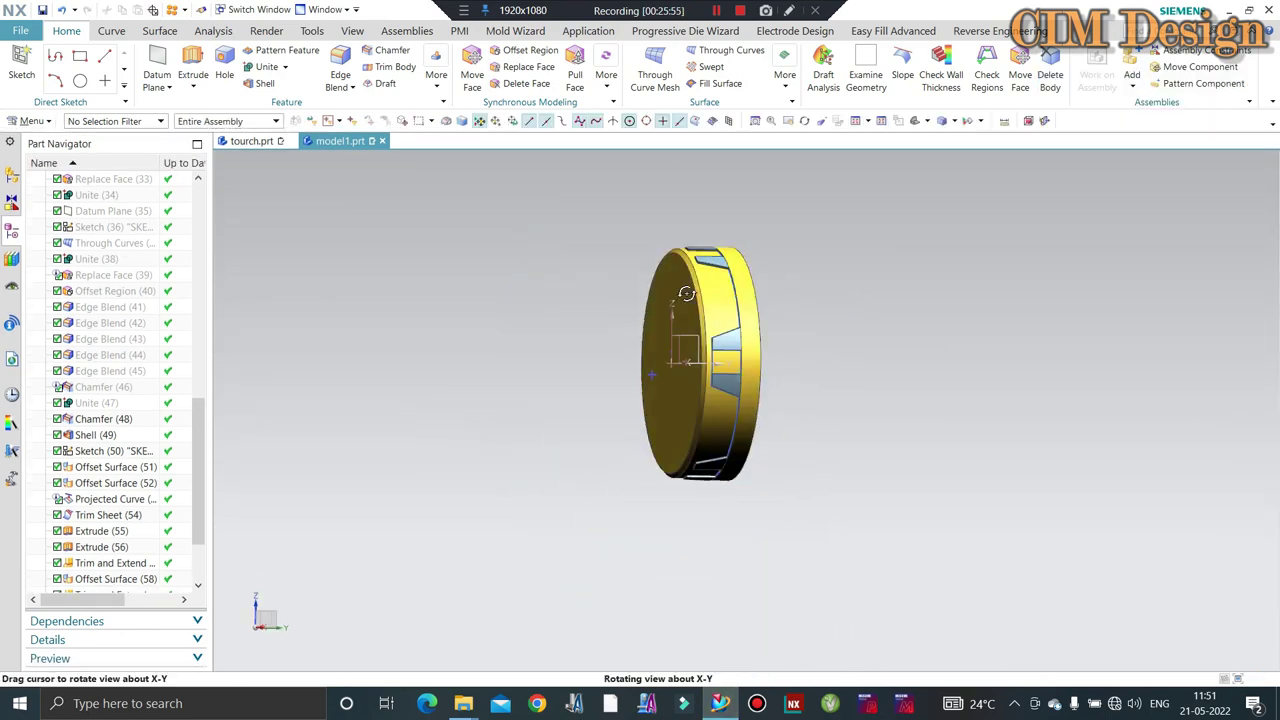
mouse_move(694, 317)
middle_mouse_down()
mouse_move(728, 234)
mouse_move(880, 306)
middle_mouse_up()
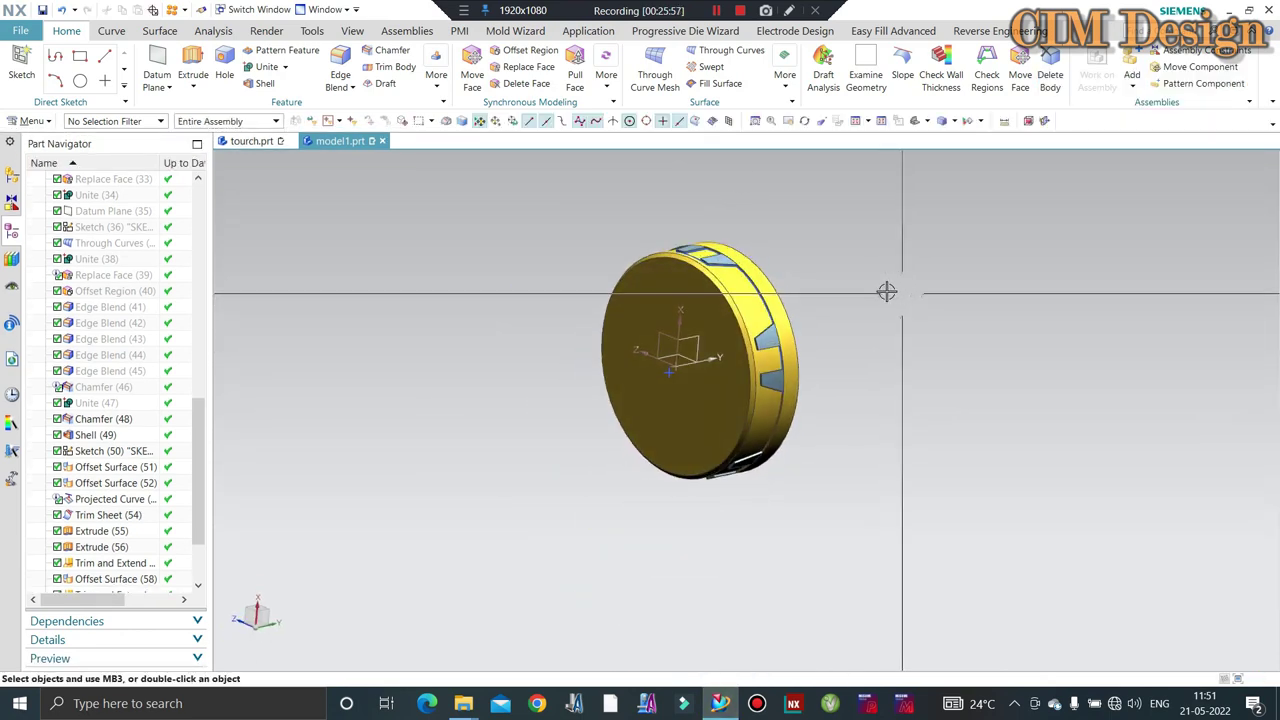
key("F8")
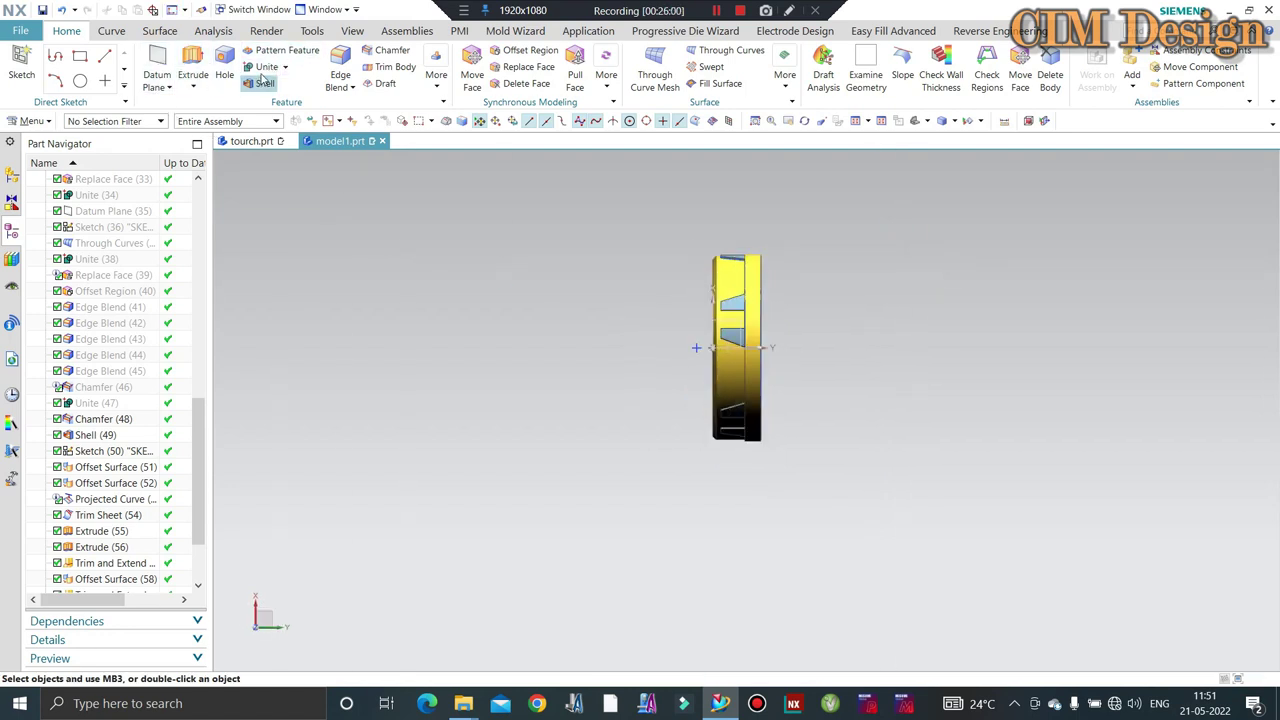
left_click(266, 66)
Set up a Unite with the ring as target and the box-selected blocks as tools.
scroll(734, 263, "up", 3)
scroll(786, 294, "down", 2)
left_click(786, 294)
scroll(871, 208, "down", 2)
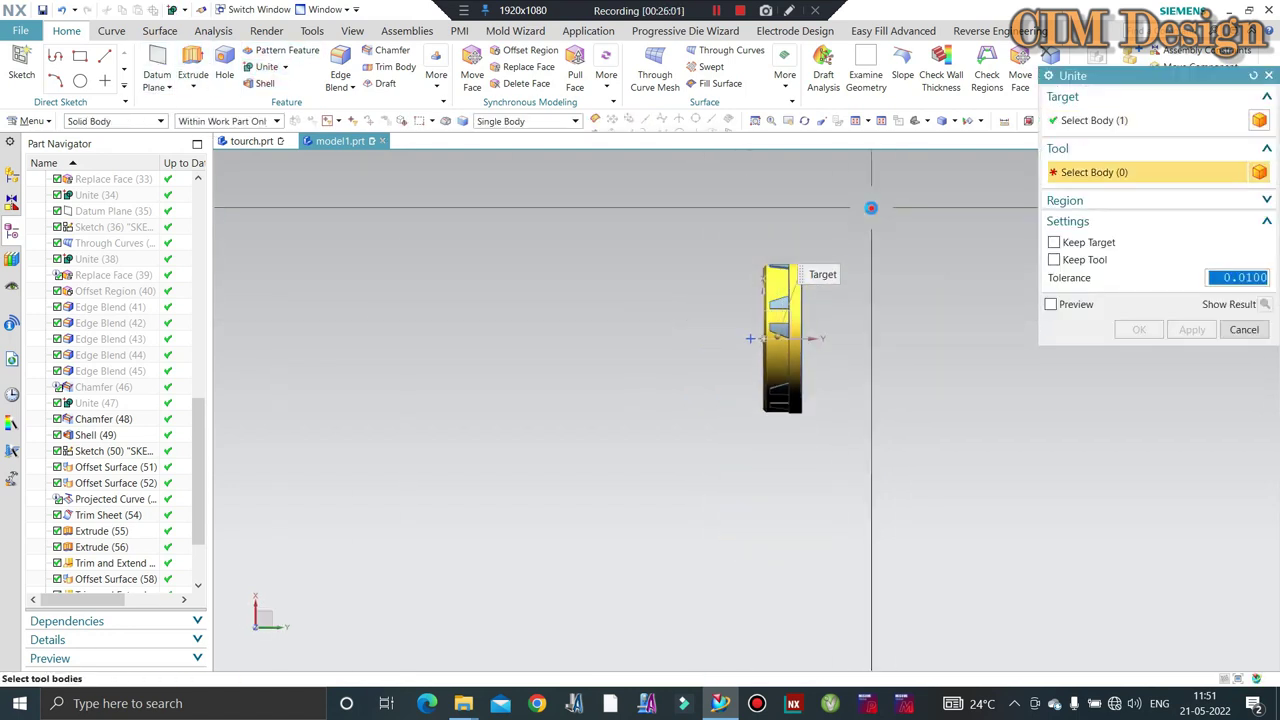
left_click_drag(871, 208, 688, 492)
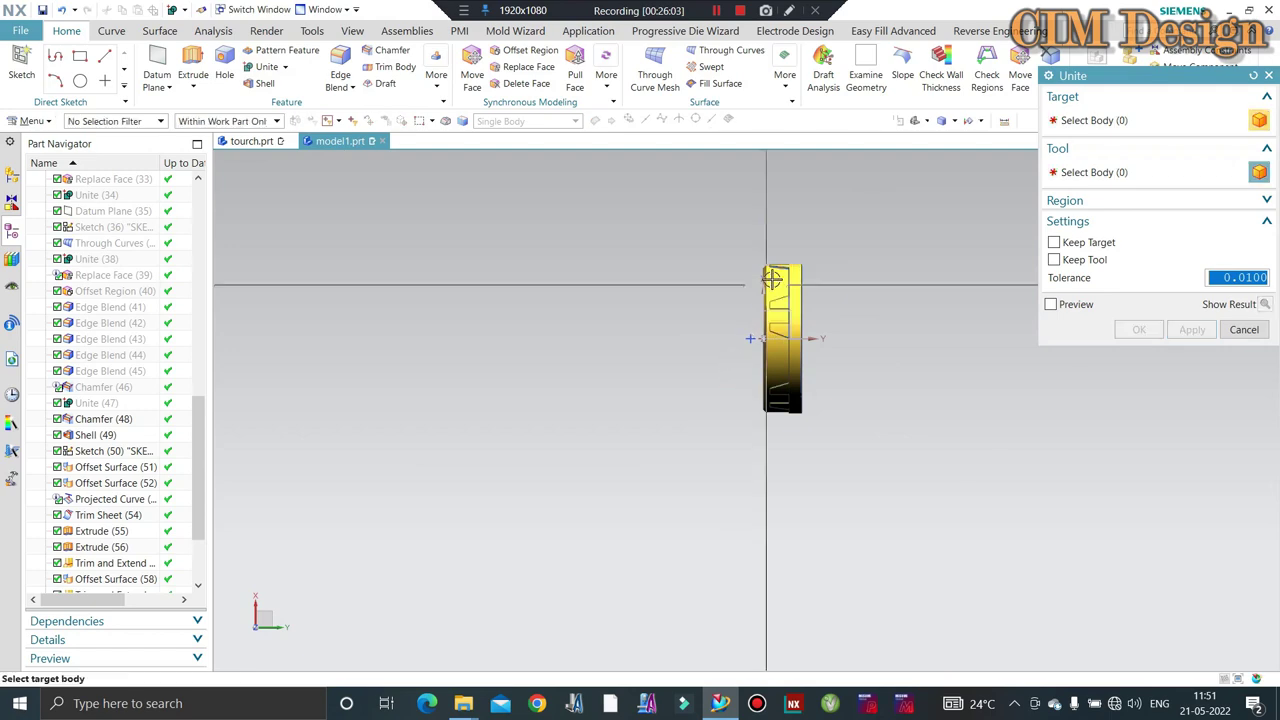
scroll(831, 266, "up", 2)
mouse_move(831, 266)
middle_mouse_down()
mouse_move(886, 314)
mouse_move(643, 274)
mouse_move(714, 251)
mouse_move(773, 302)
middle_mouse_up()
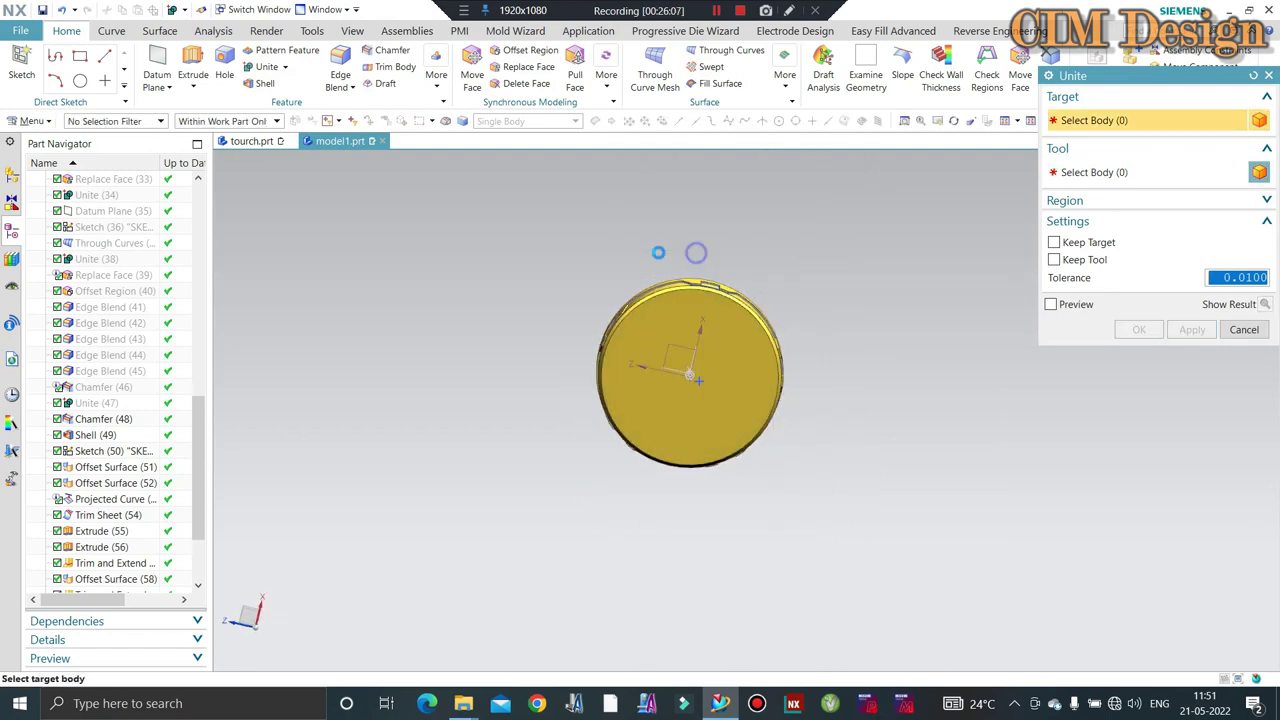
scroll(690, 251, "up", 3)
scroll(689, 297, "down", 2)
middle_click_drag(657, 277, 605, 330)
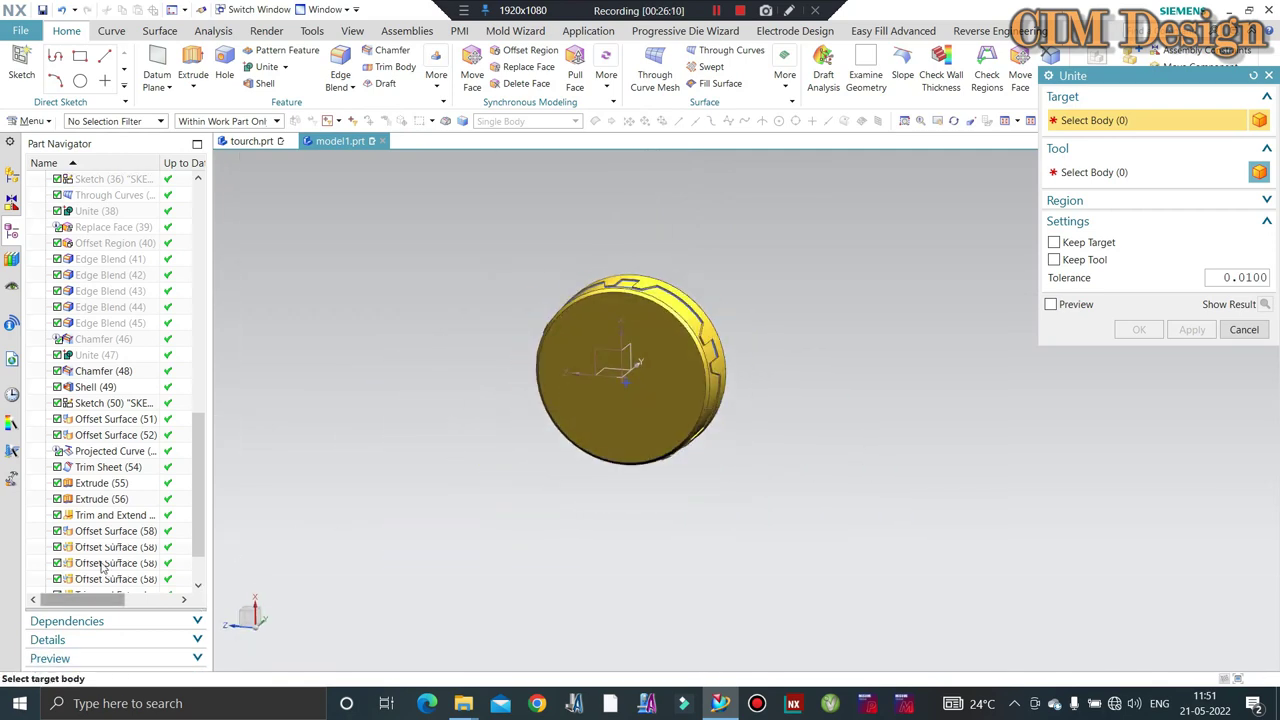
scroll(100, 563, "down", 3)
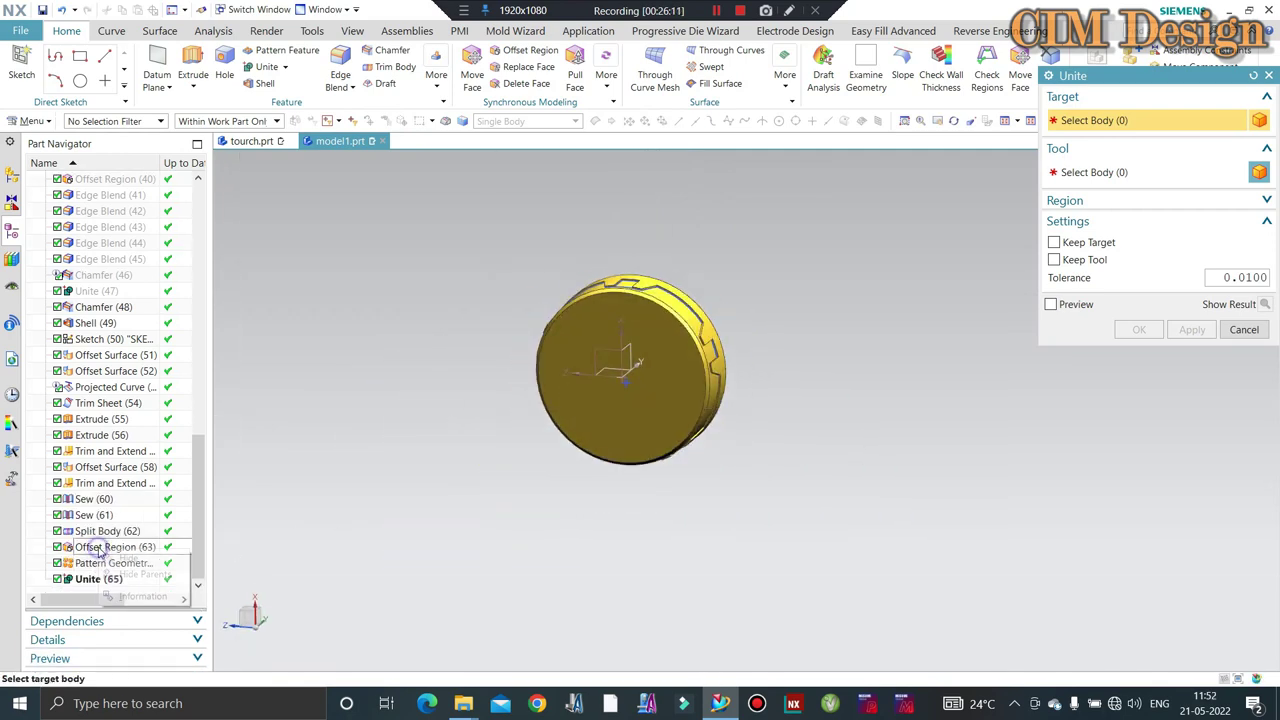
Cancel the Unite and make Offset Region (63) the current feature.
left_click(385, 412)
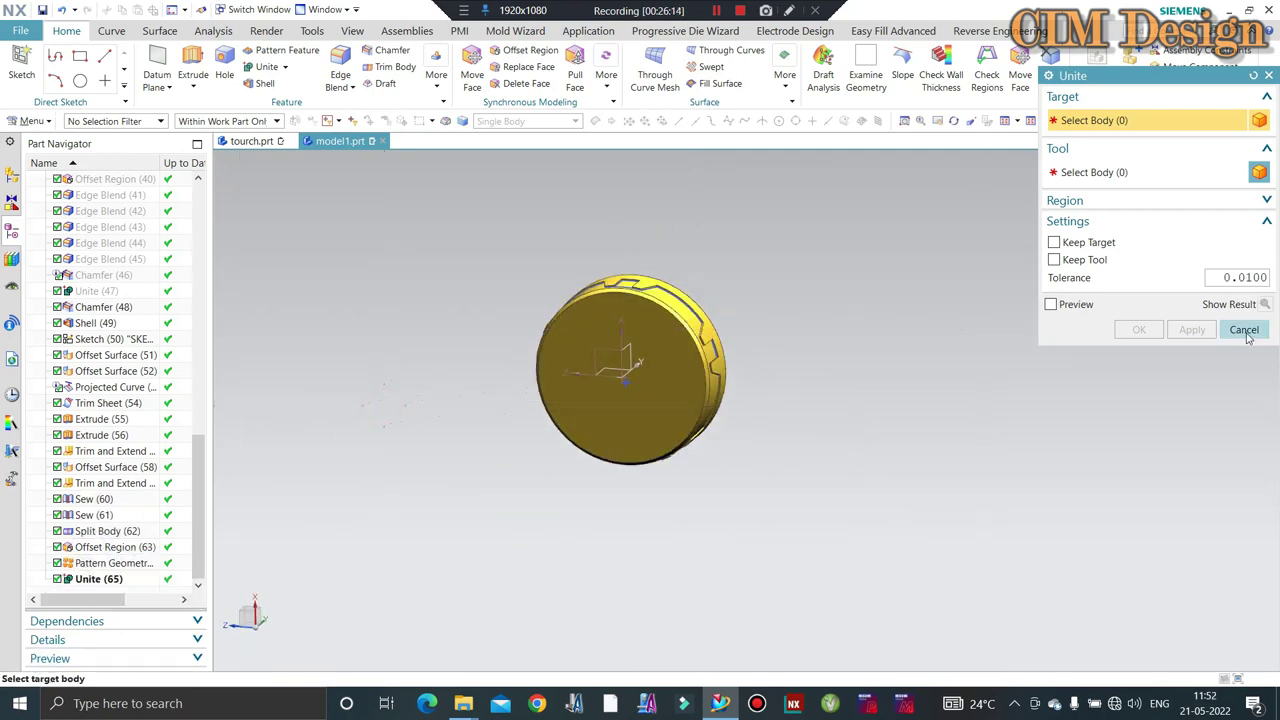
left_click(1244, 329)
right_click(99, 548)
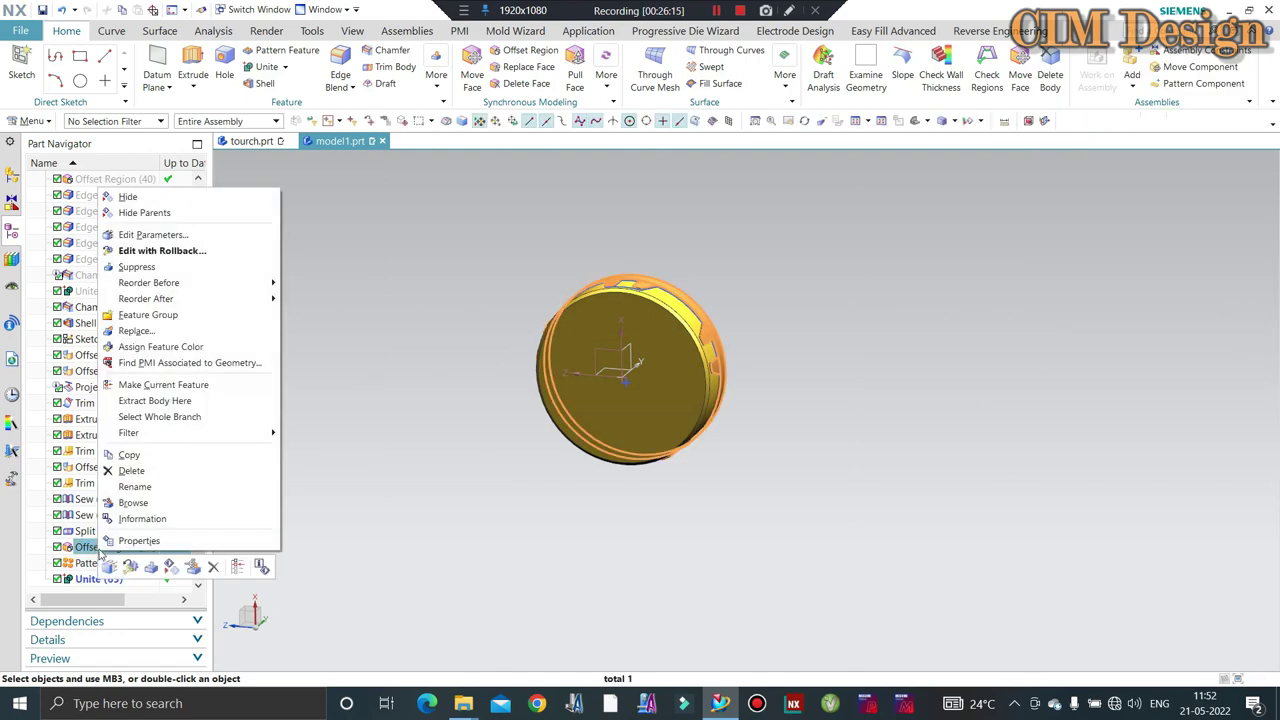
left_click(147, 385)
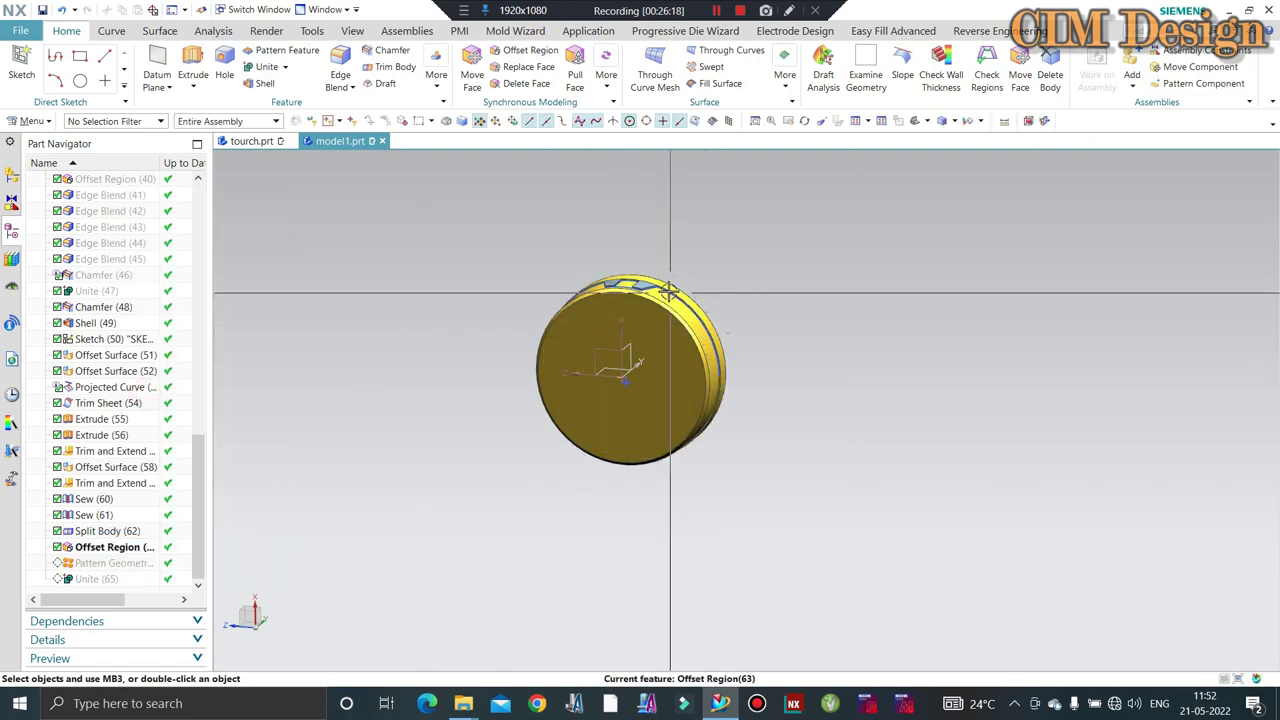
scroll(653, 287, "up", 5)
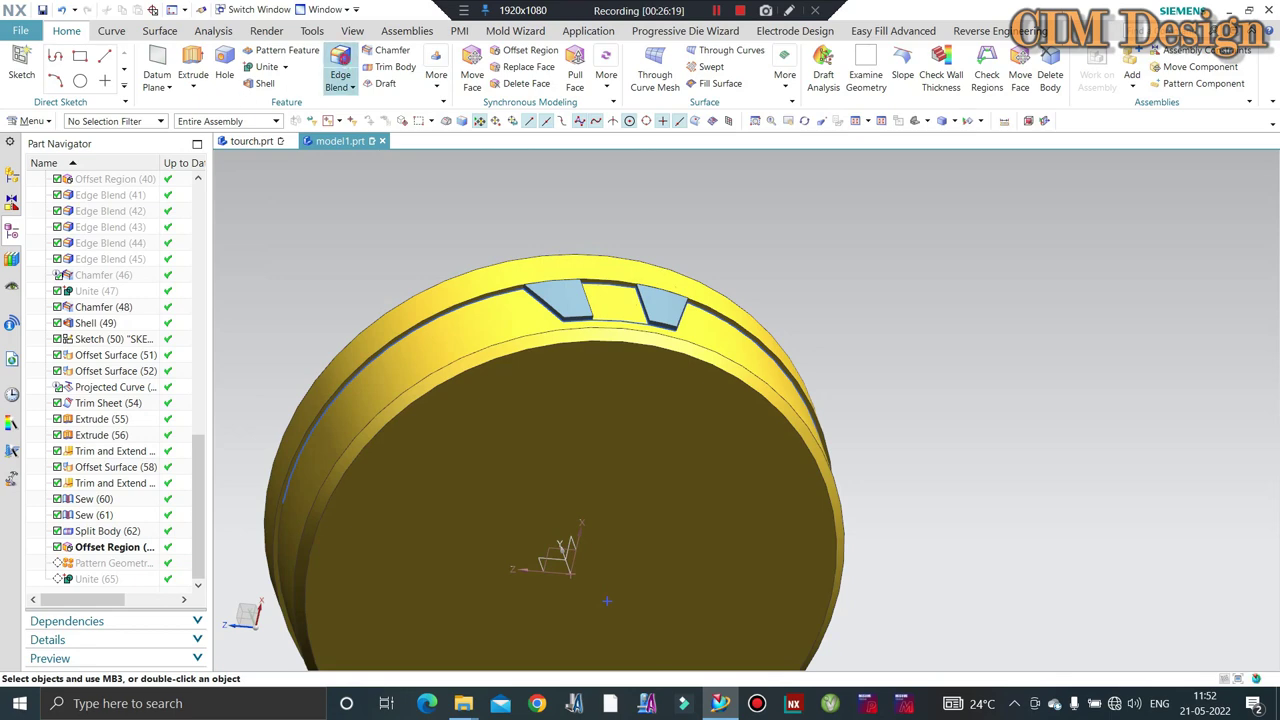
Start an Edge Blend on the first pocket edge with a 1 mm radius.
key("b")
scroll(700, 350, "up", 5)
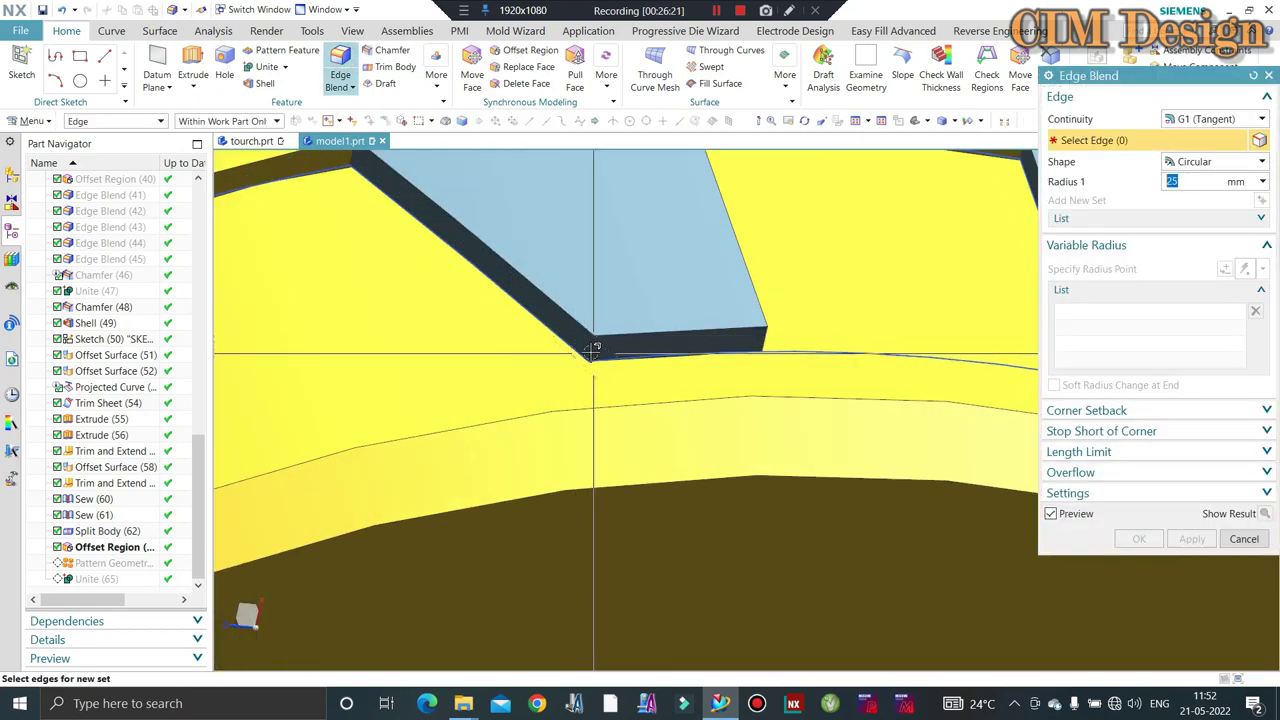
left_click(725, 331)
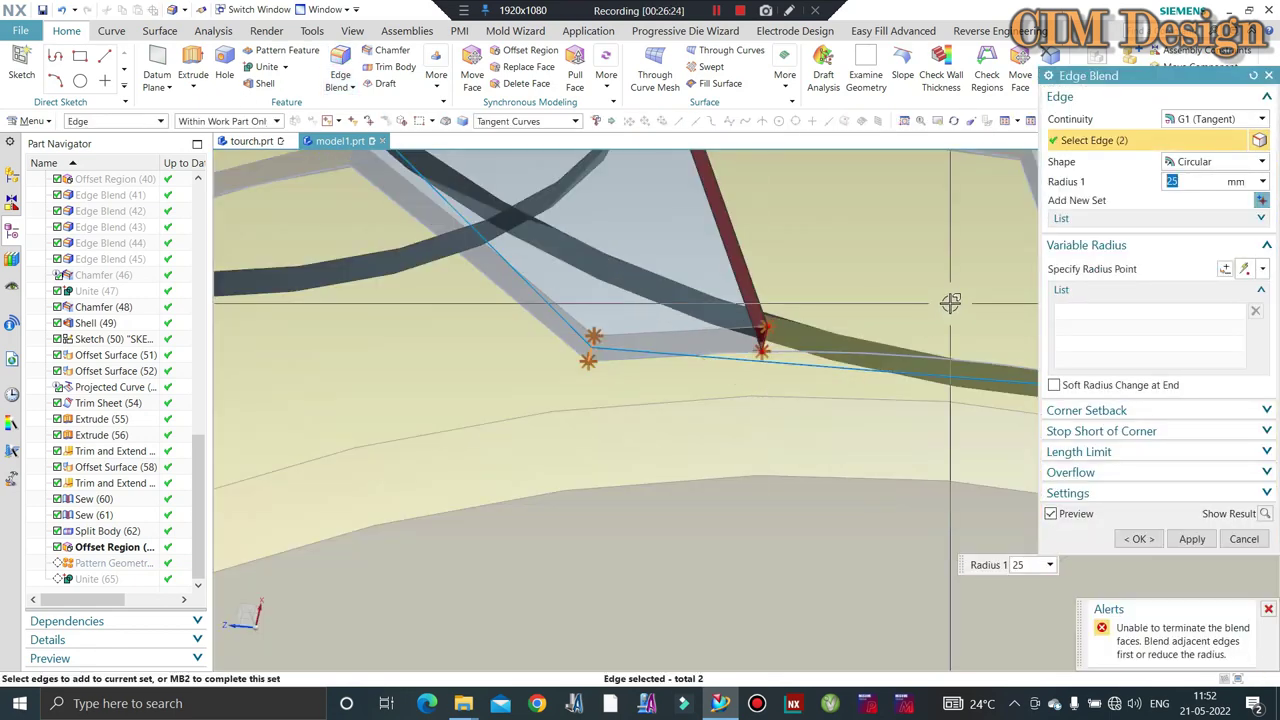
type("1")
key("Return")
Add the fourth pocket edge and apply the 1 mm blend as Edge Blend (64).
scroll(800, 320, "down", 2)
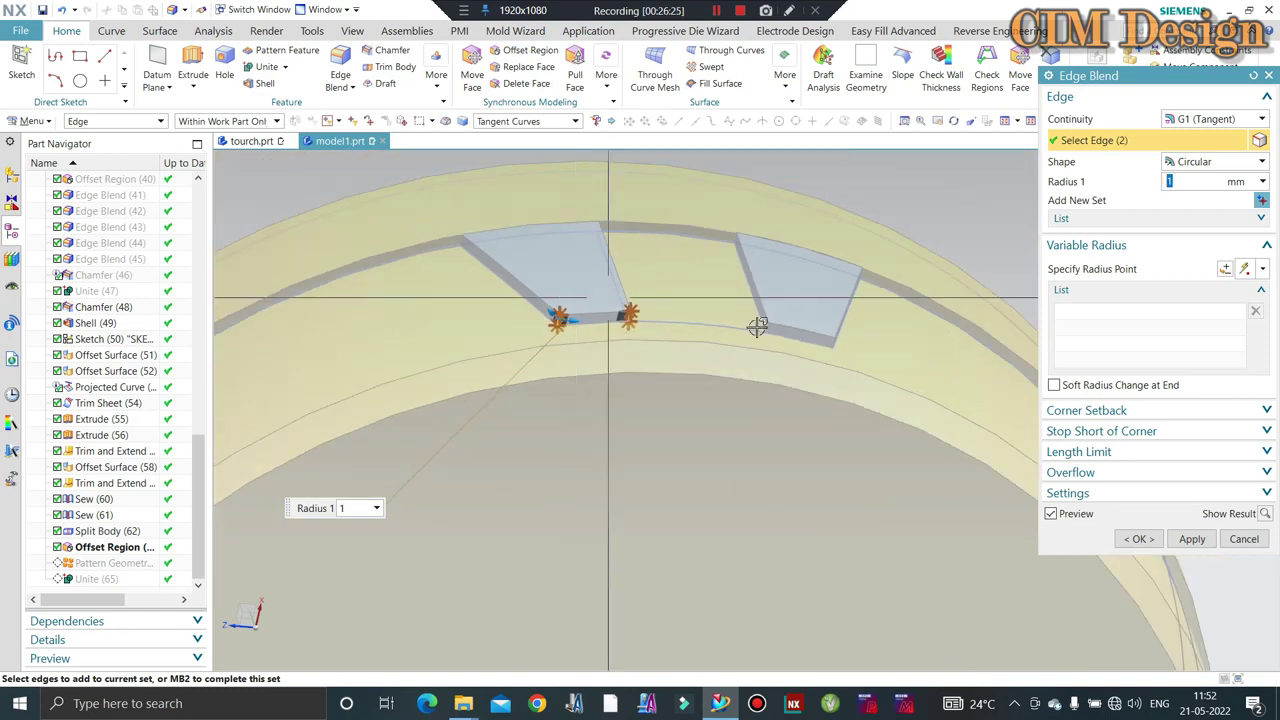
scroll(757, 324, "up", 3)
scroll(730, 318, "up", 2)
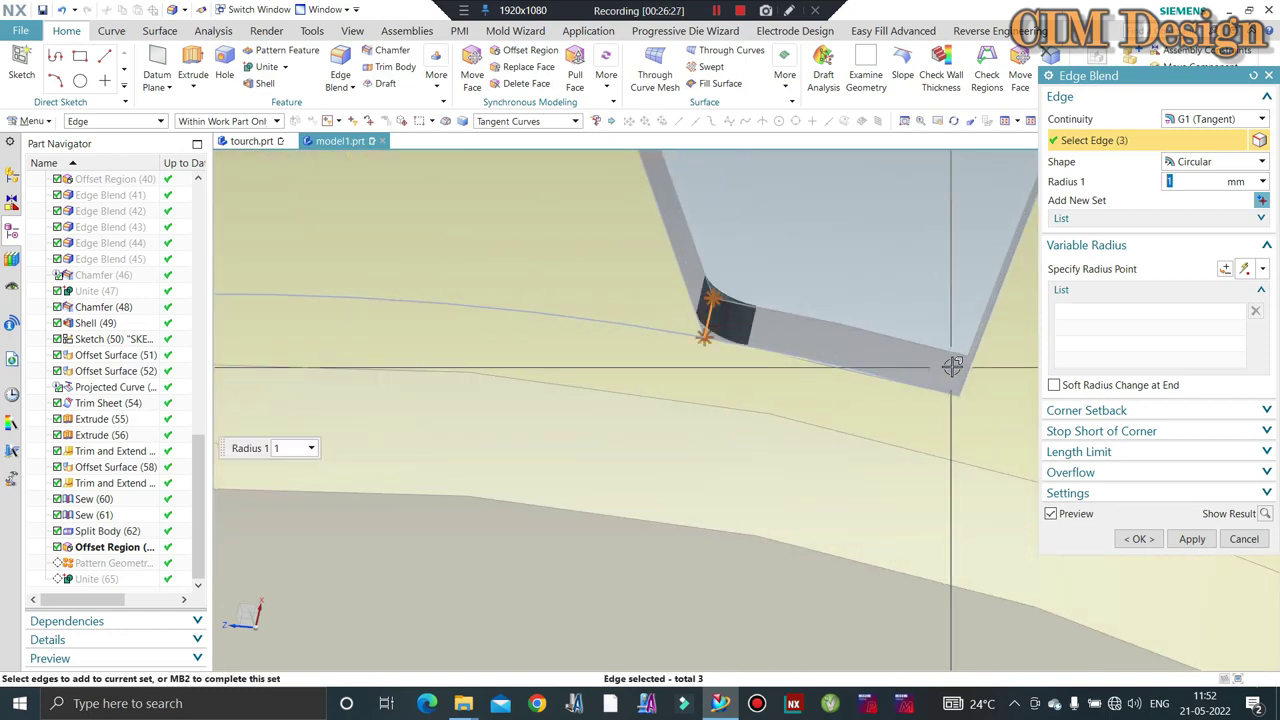
scroll(962, 365, "down", 2)
scroll(711, 369, "down", 2)
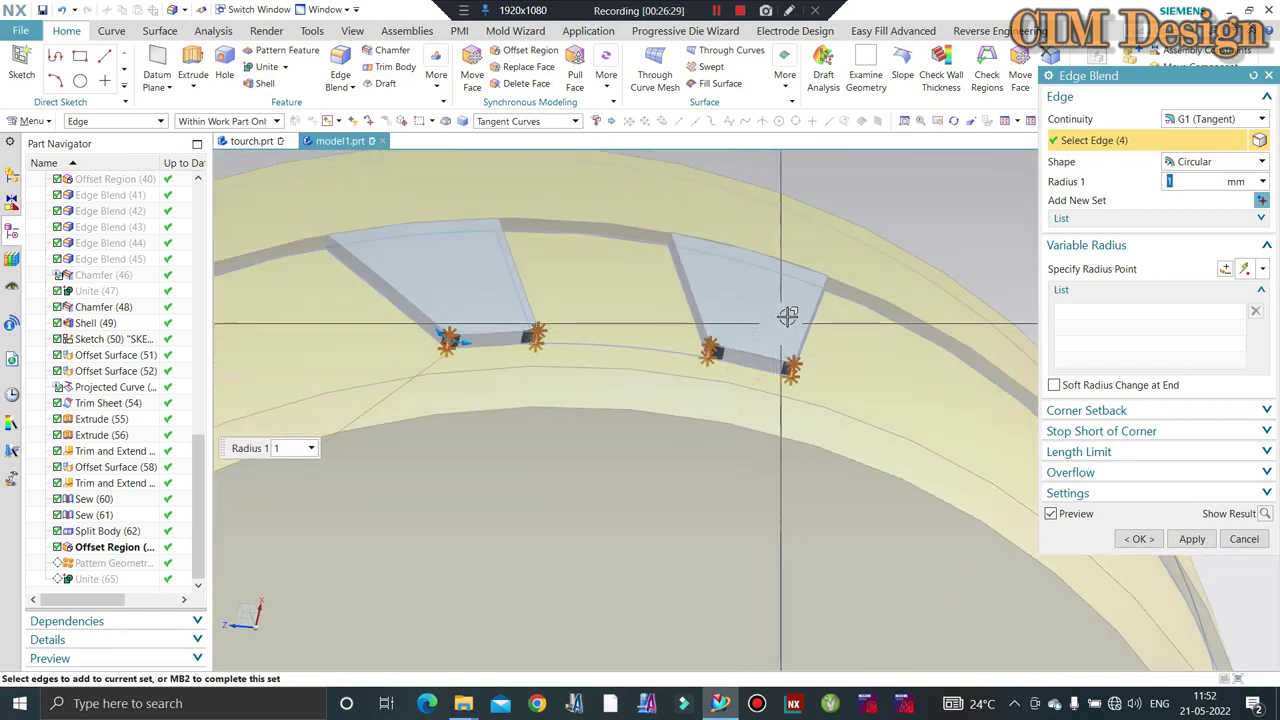
left_click(800, 372)
middle_click(777, 293)
middle_click(777, 293)
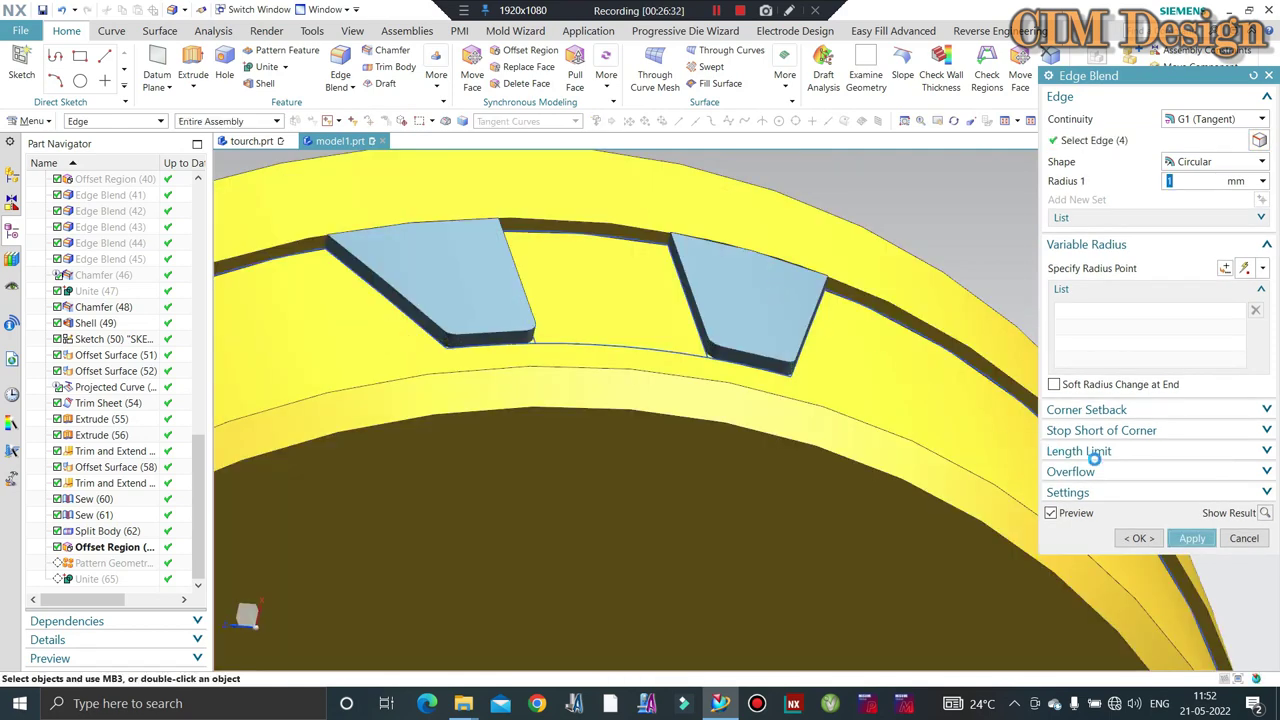
left_click(1232, 540)
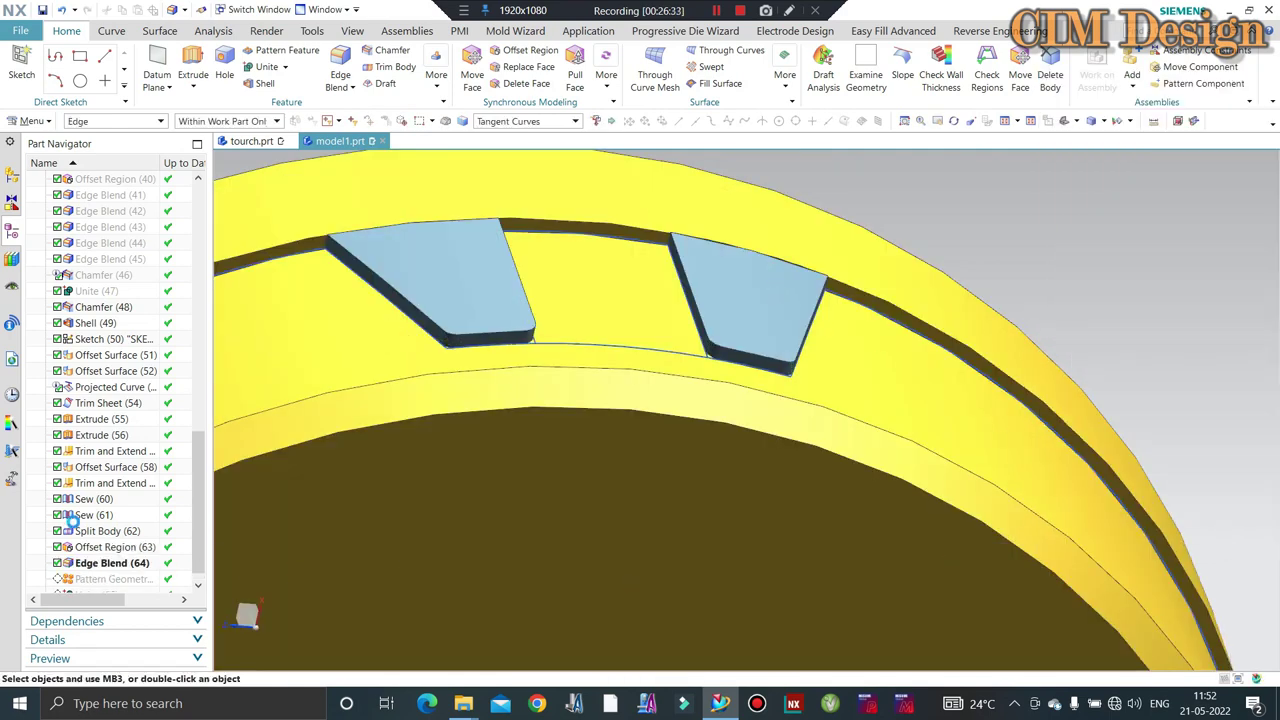
Make Unite (66) the current feature and turn the part to face its flat side.
right_click(105, 590)
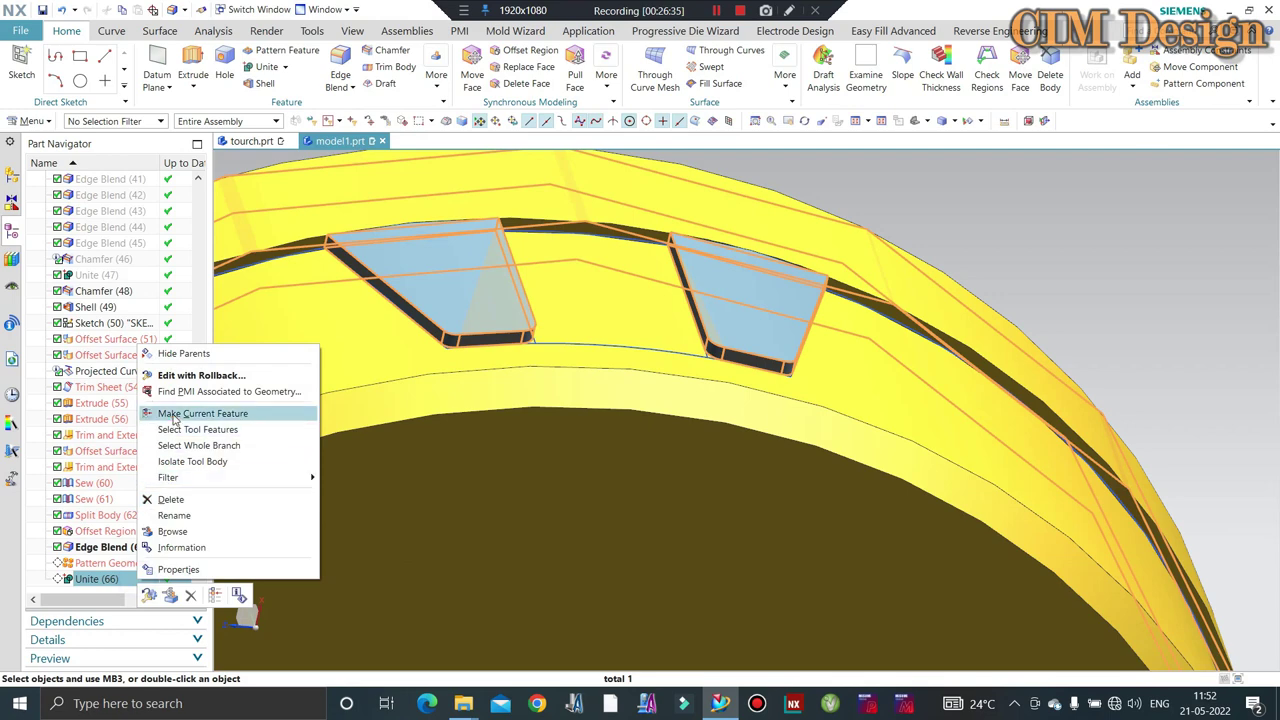
left_click(173, 418)
scroll(703, 294, "down", 3)
scroll(588, 303, "down", 3)
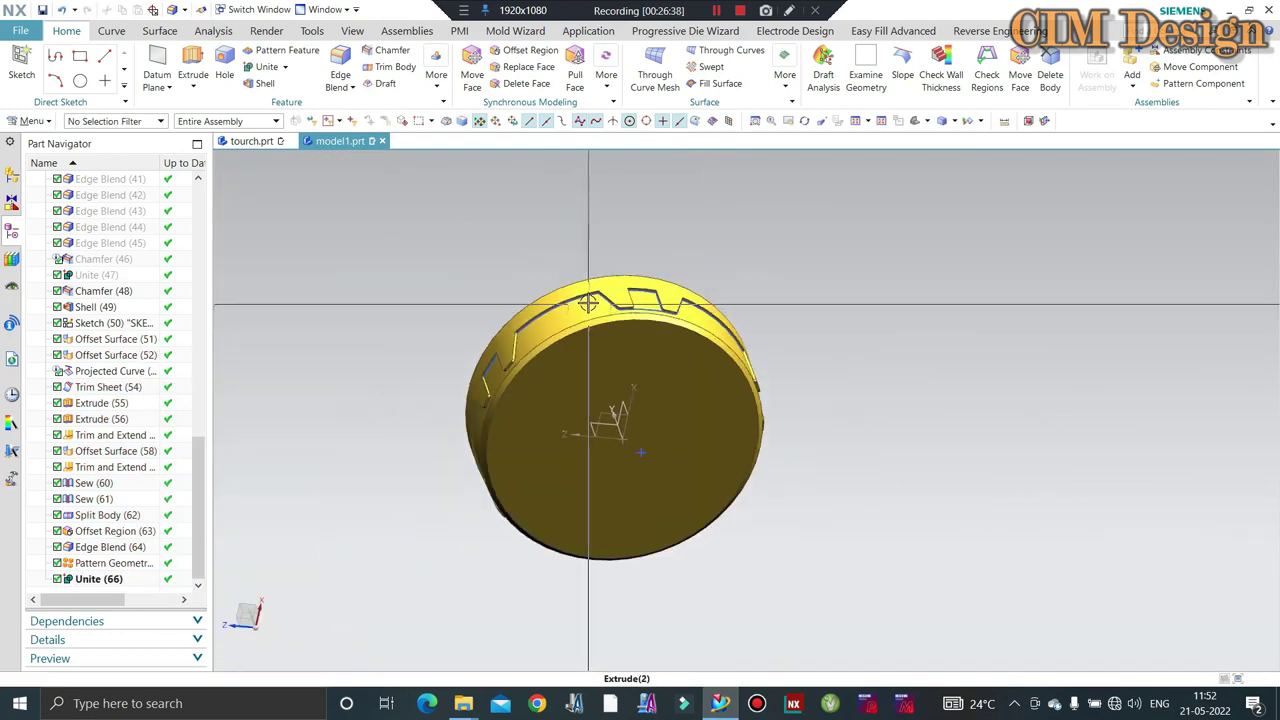
middle_click_drag(588, 303, 629, 251)
scroll(629, 251, "up", 3)
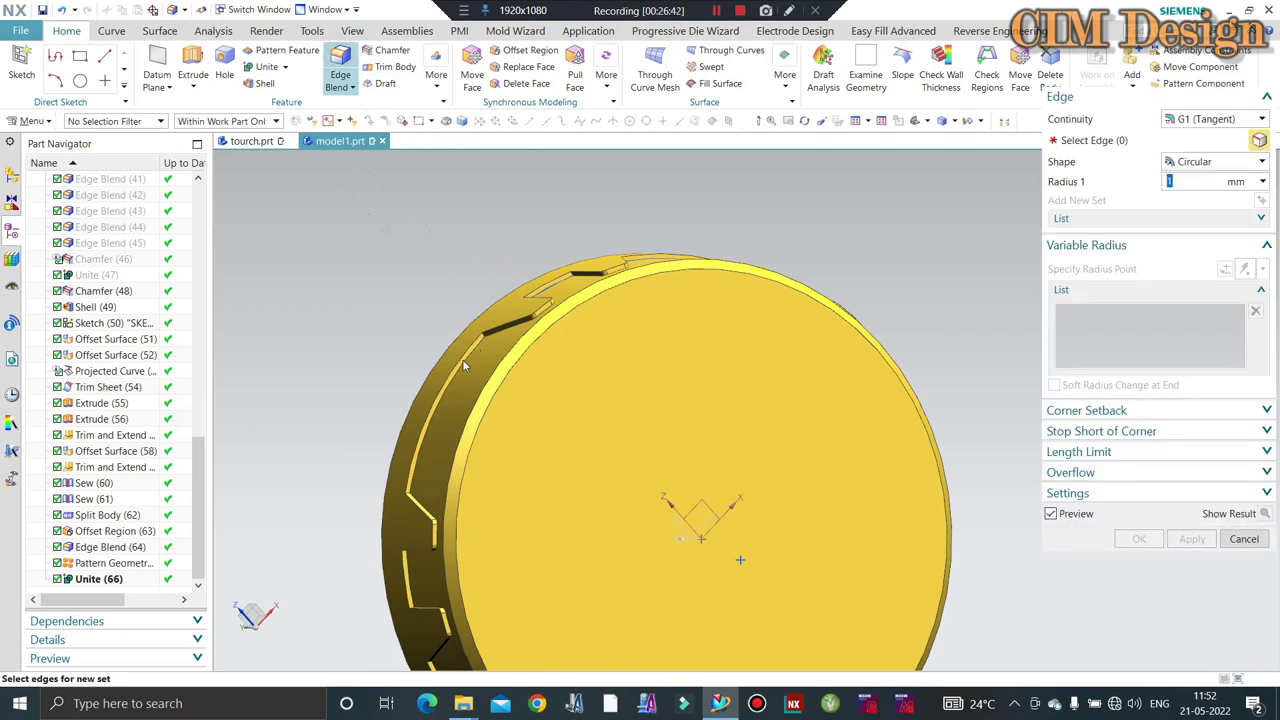
scroll(560, 290, "up", 5)
Round the notch edges on the ring's outer rim with a 1 mm edge blend.
left_click(485, 327)
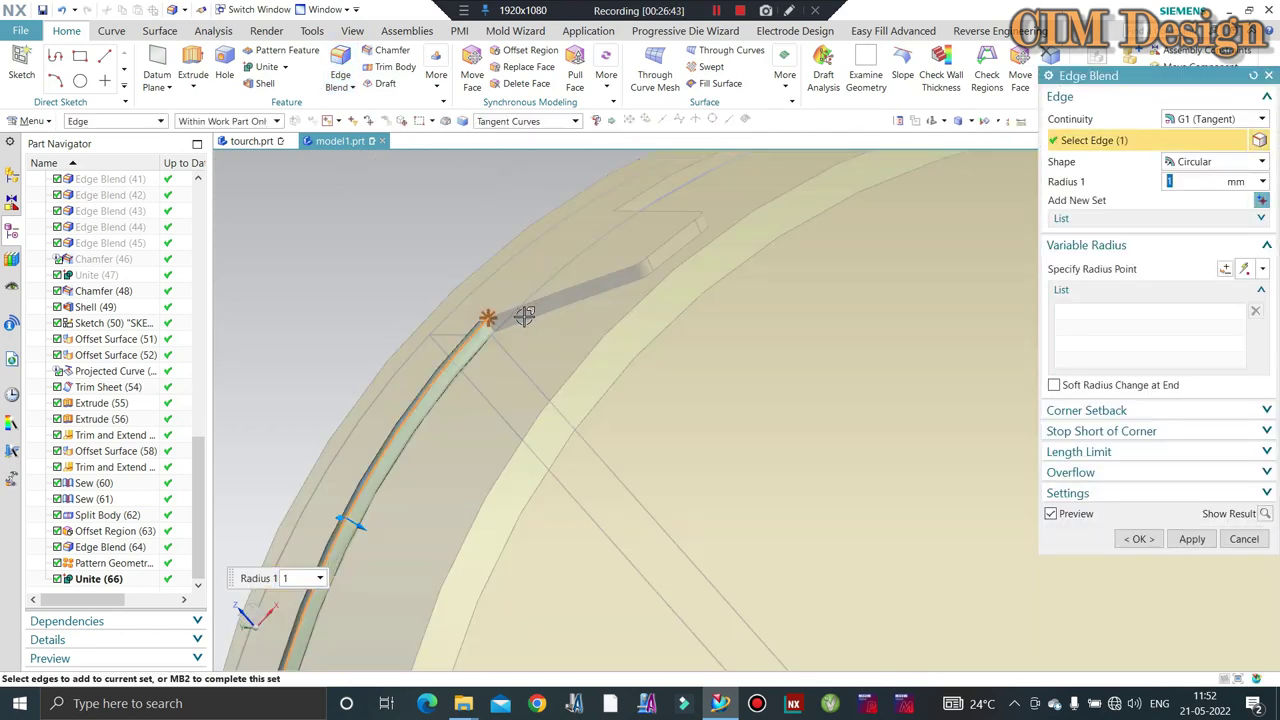
middle_click(504, 327)
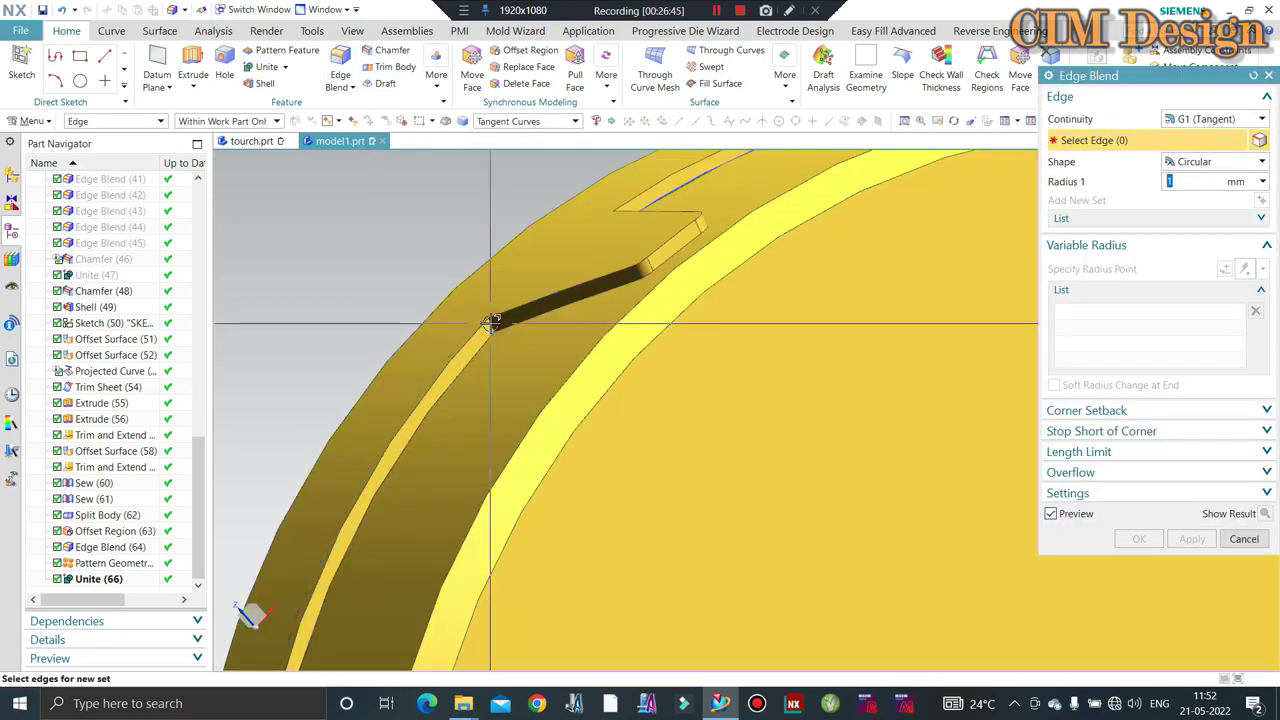
left_click(504, 325)
middle_click_drag(537, 337, 534, 269)
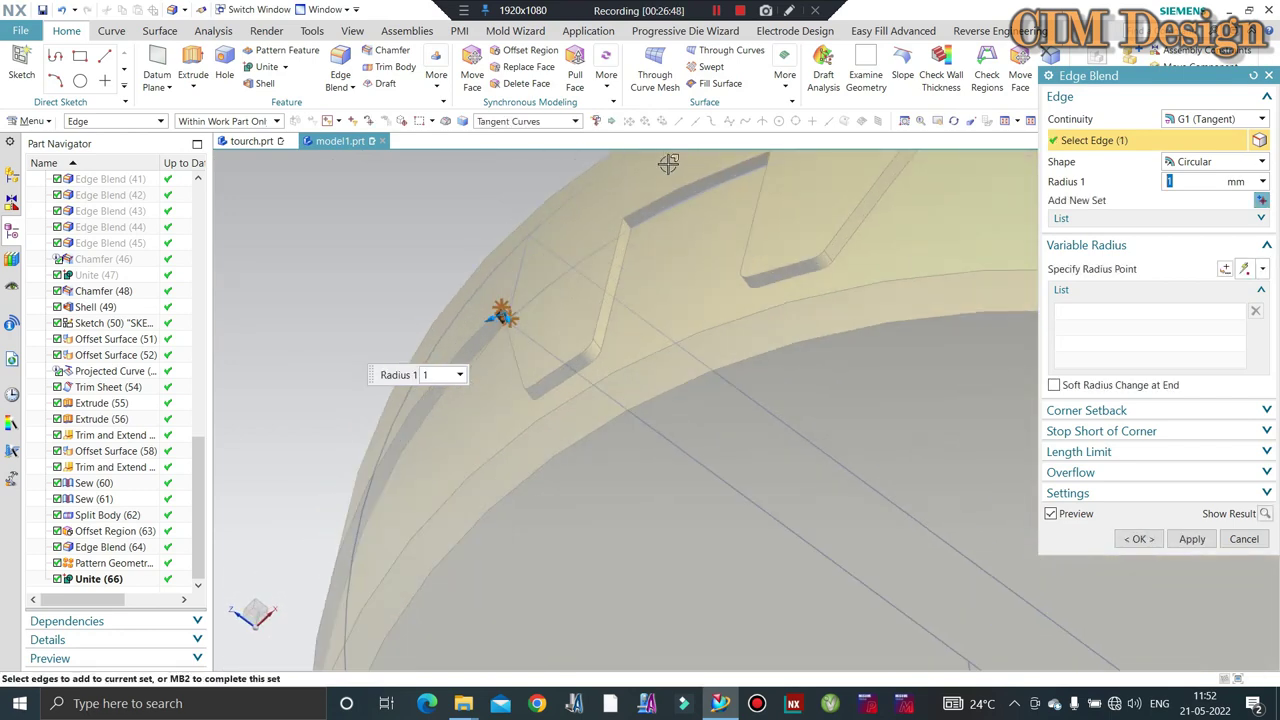
scroll(573, 300, "up", 5)
left_click(573, 300)
scroll(573, 300, "down", 5)
mouse_move(460, 357)
middle_mouse_down()
mouse_move(584, 302)
mouse_move(677, 163)
middle_mouse_up()
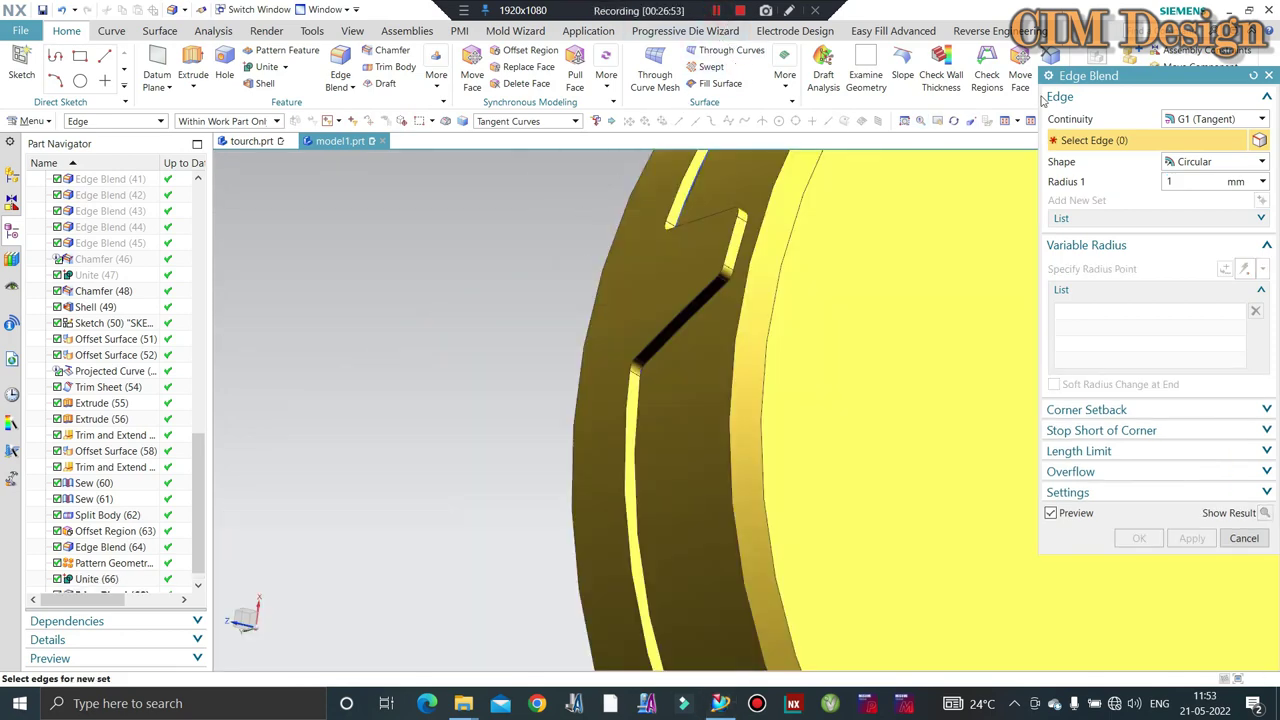
left_click(1267, 77)
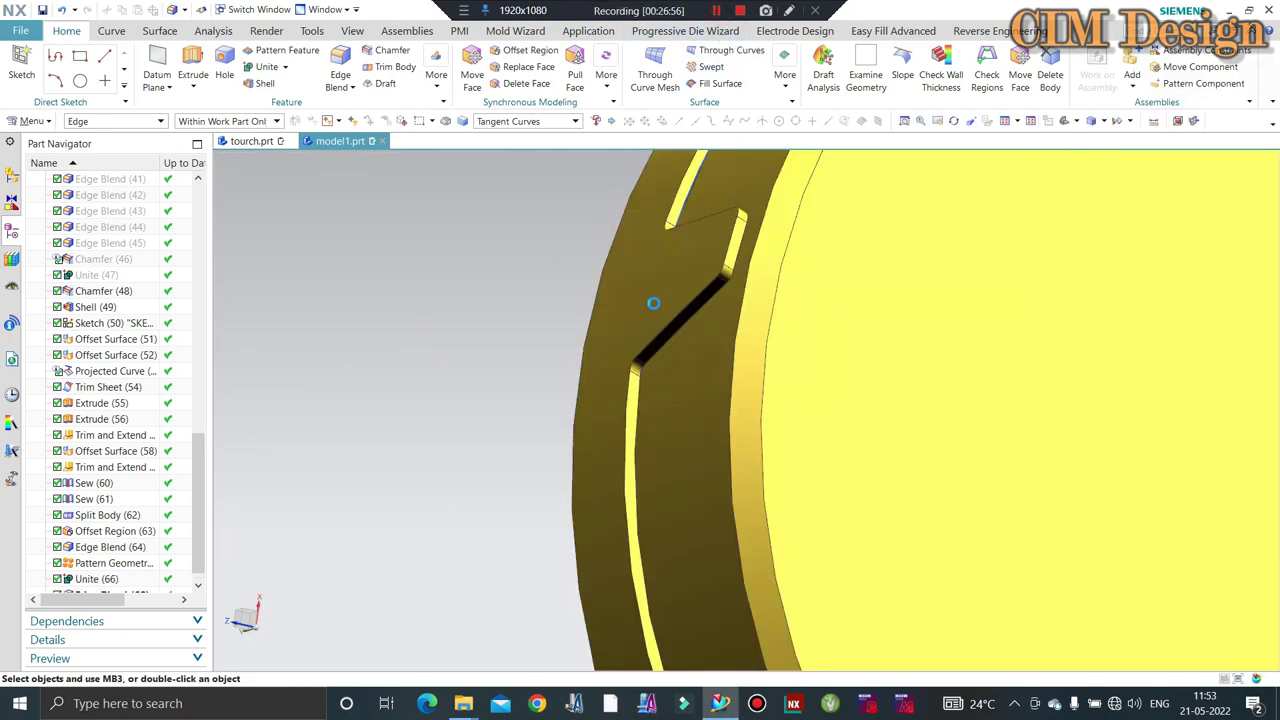
scroll(559, 362, "down", 5)
middle_click_drag(559, 362, 455, 272)
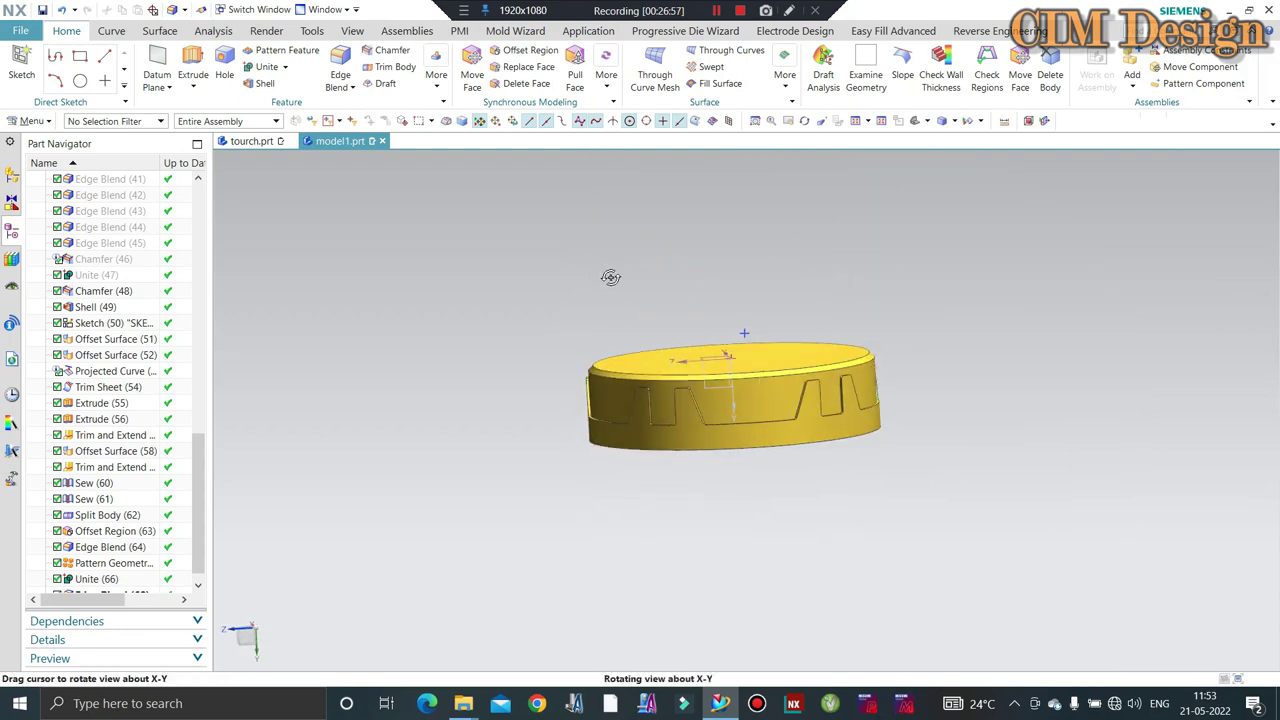
left_click(250, 141)
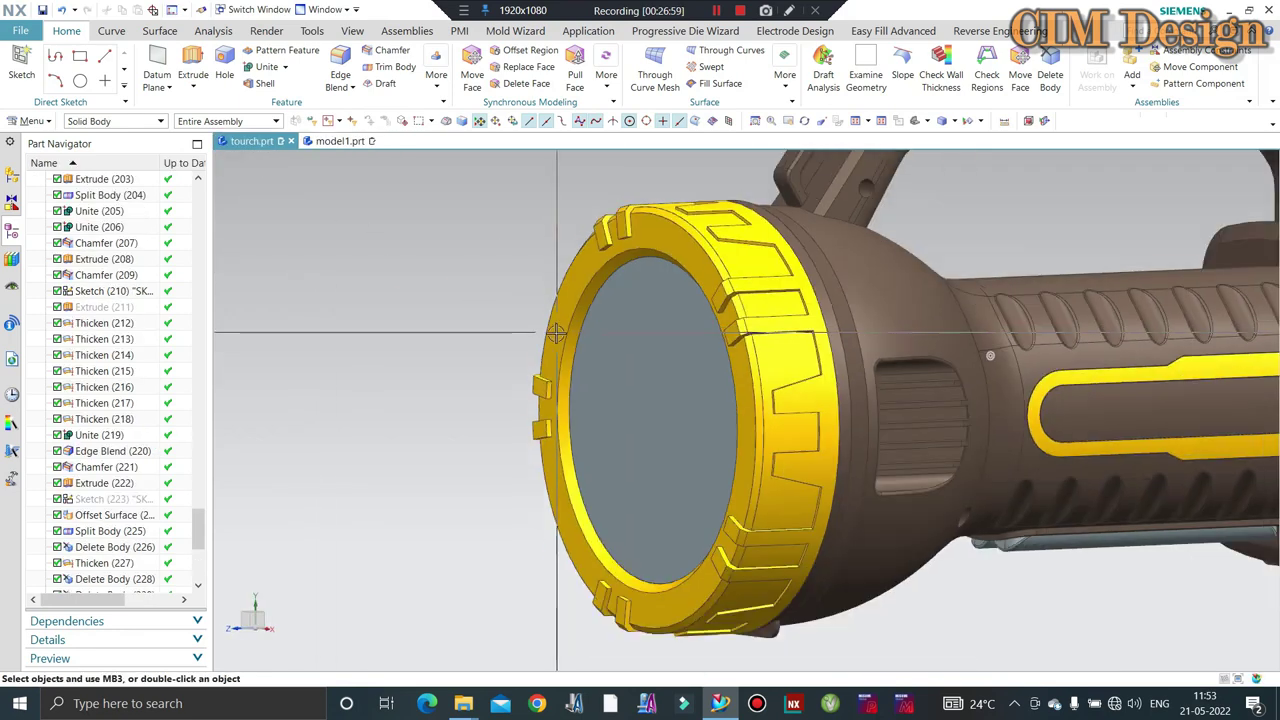
scroll(719, 363, "up", 1)
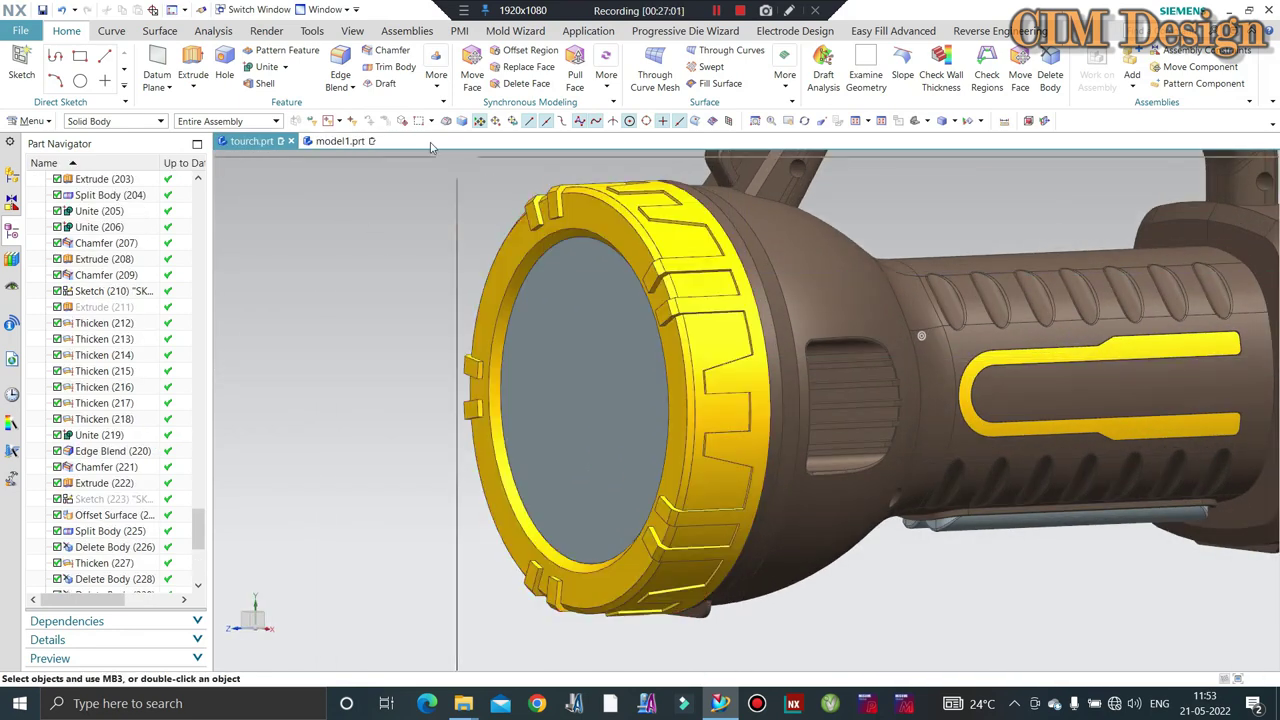
left_click(340, 141)
mouse_move(449, 260)
middle_mouse_down()
mouse_move(471, 331)
mouse_move(875, 271)
middle_mouse_up()
scroll(655, 245, "up", 4)
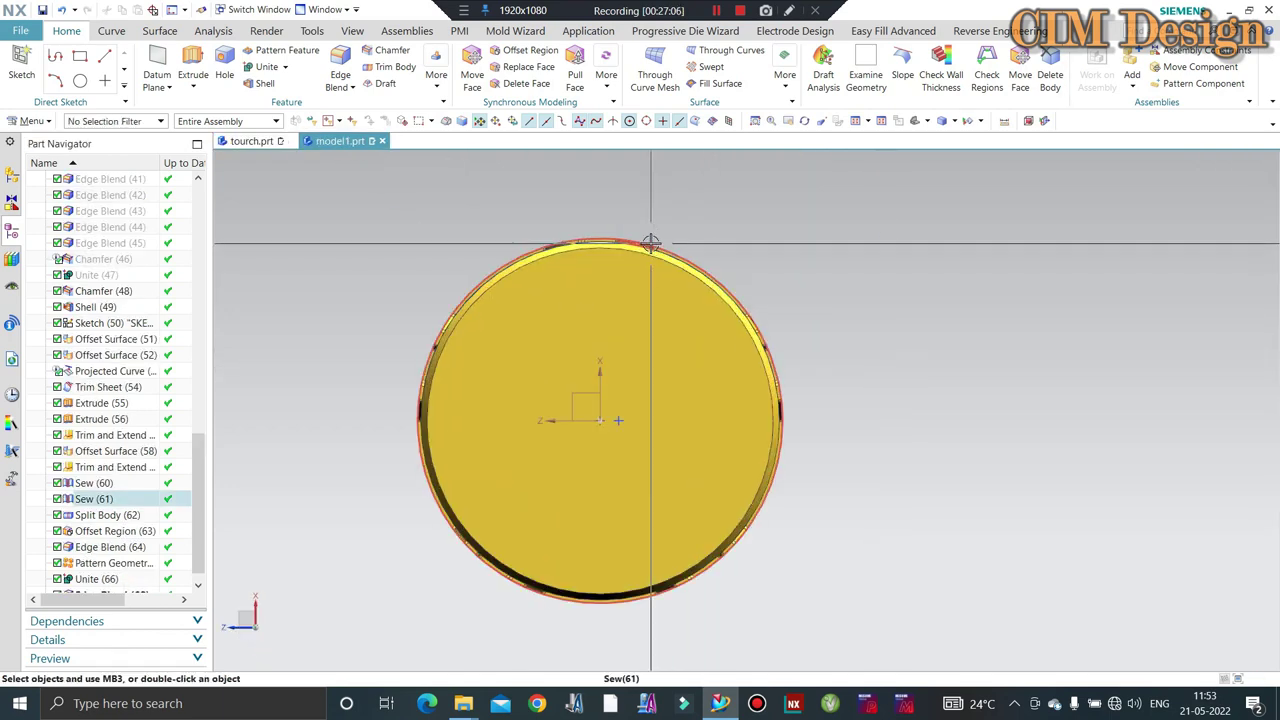
scroll(593, 232, "up", 2)
scroll(593, 232, "up", 1)
scroll(592, 234, "down", 4)
scroll(534, 331, "down", 2)
mouse_move(534, 331)
middle_mouse_down()
mouse_move(587, 223)
mouse_move(600, 323)
mouse_move(711, 389)
middle_mouse_up()
scroll(529, 514, "up", 2)
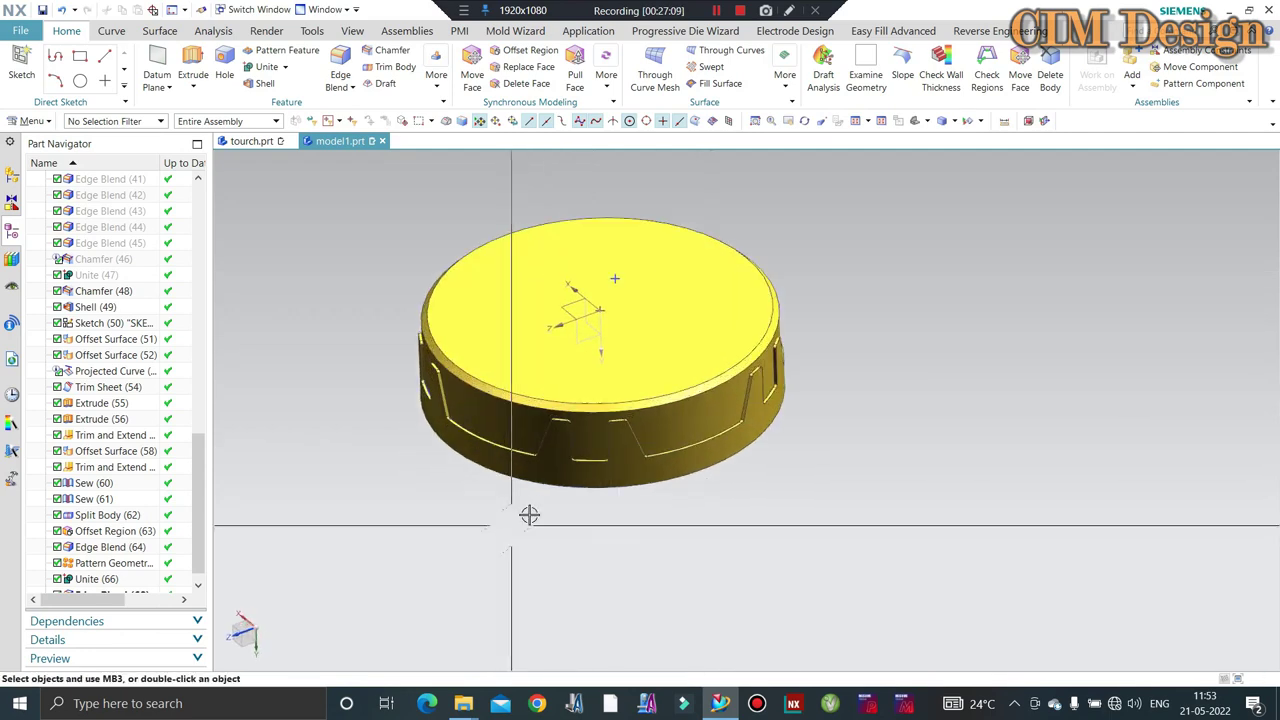
scroll(480, 471, "up", 3)
scroll(480, 471, "down", 3)
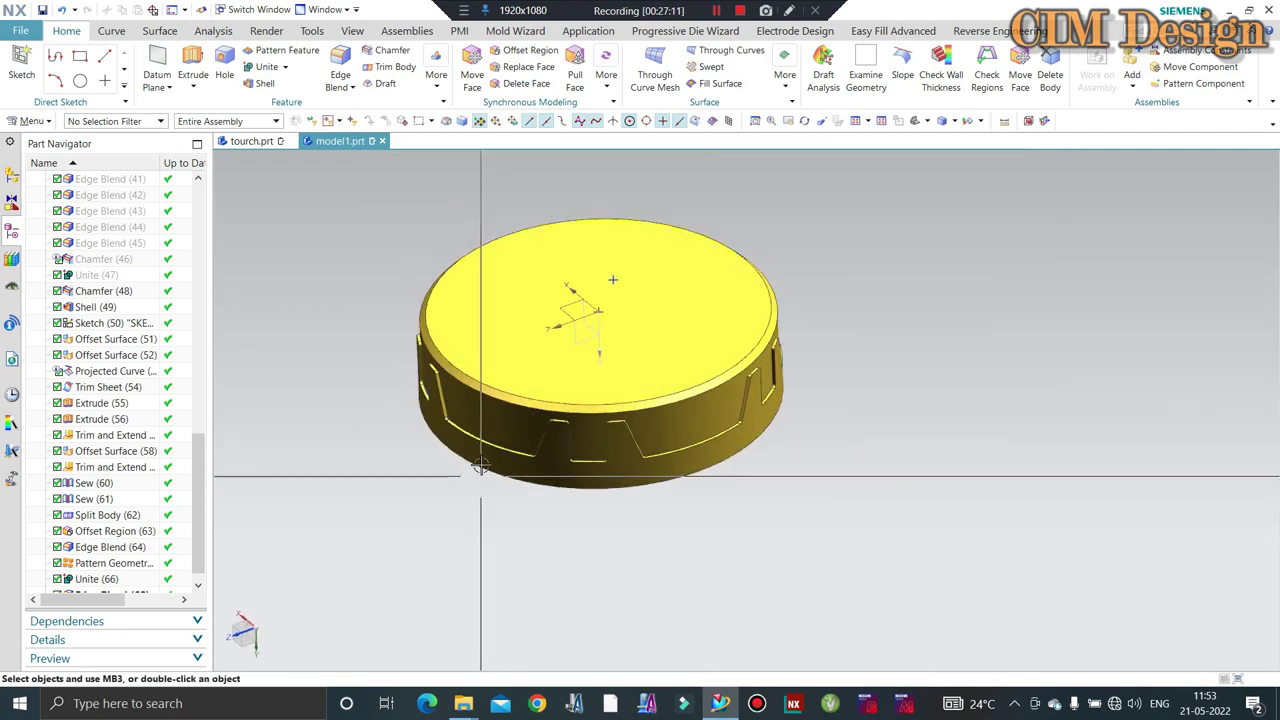
scroll(491, 389, "up", 1)
scroll(454, 415, "up", 3)
left_click(510, 417)
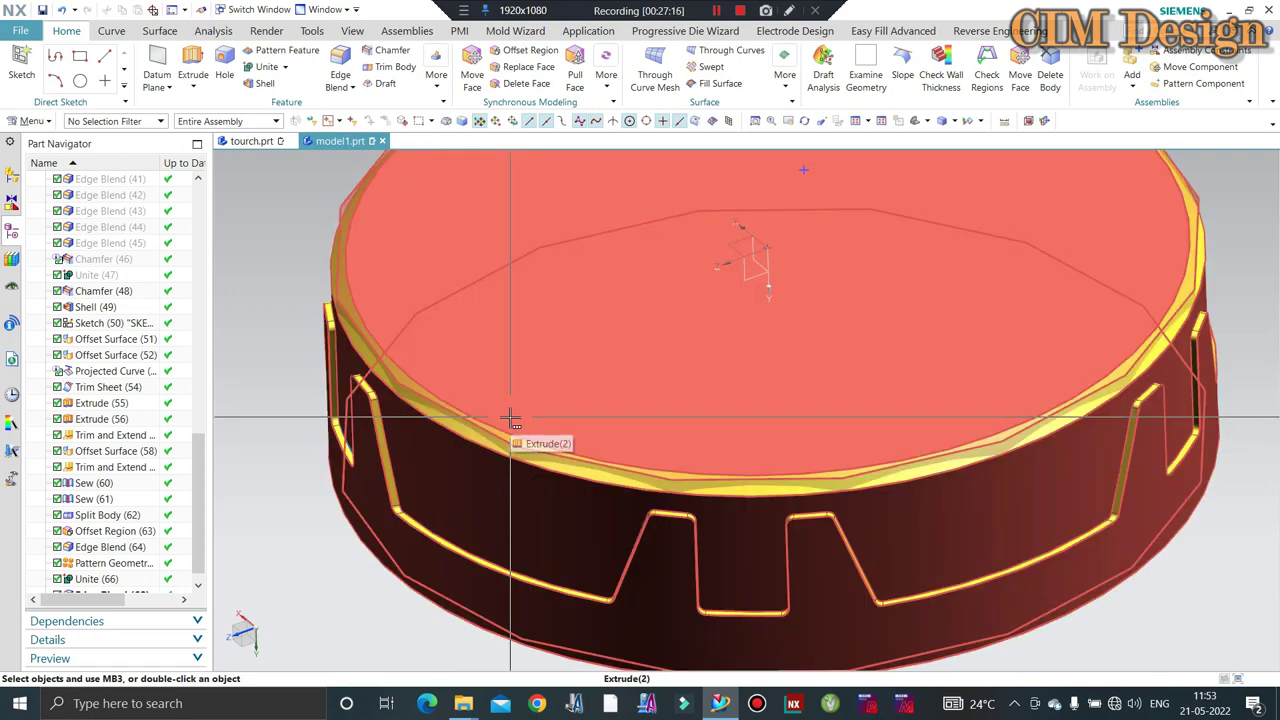
key("Escape")
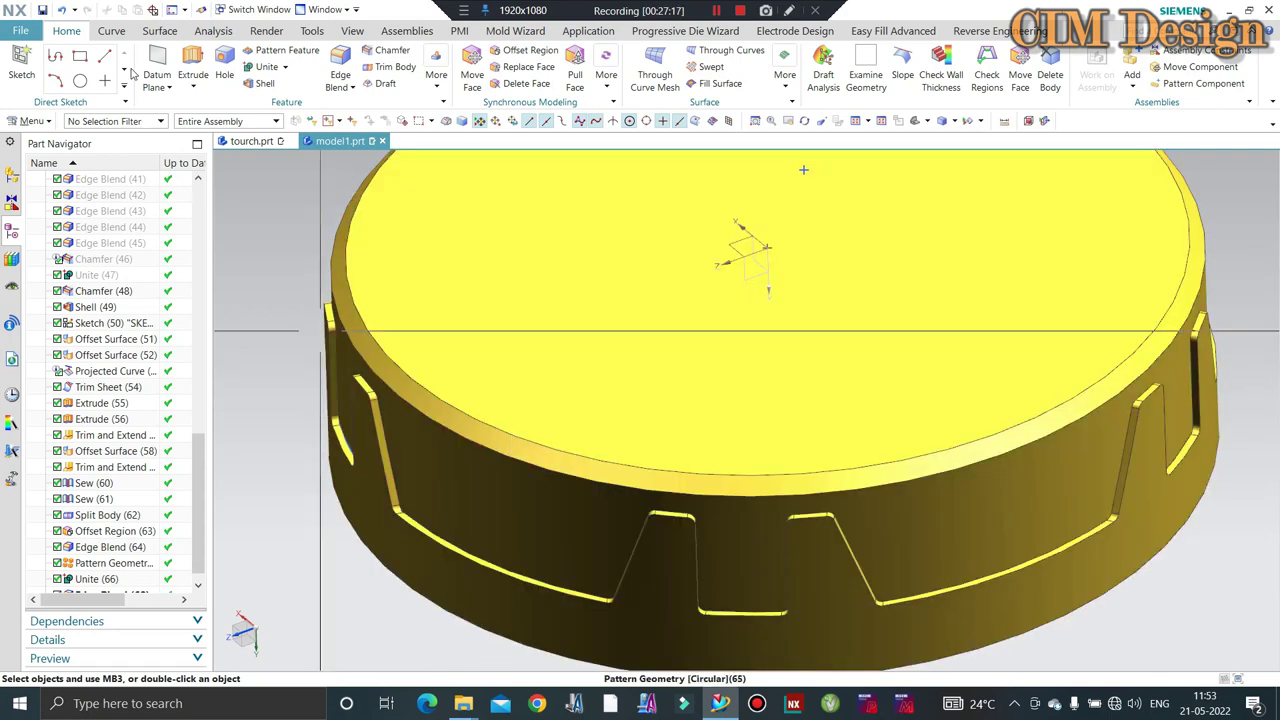
scroll(539, 272, "down", 2)
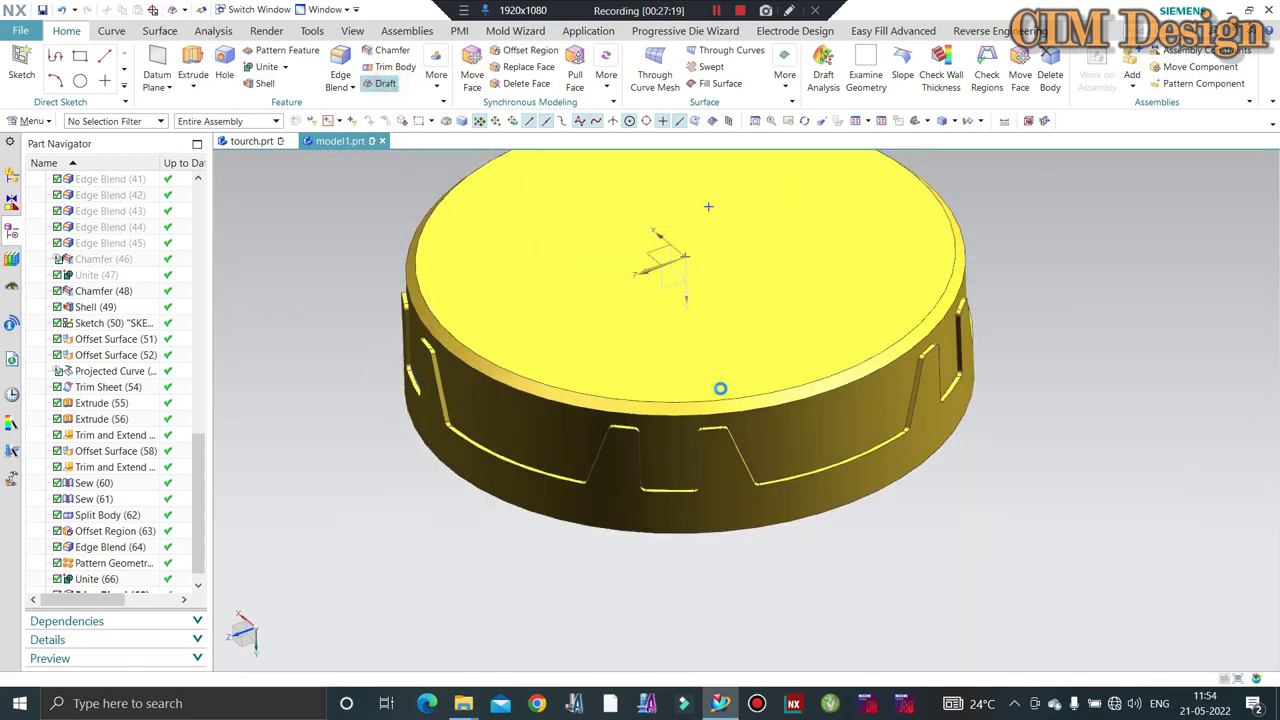
middle_click(750, 435)
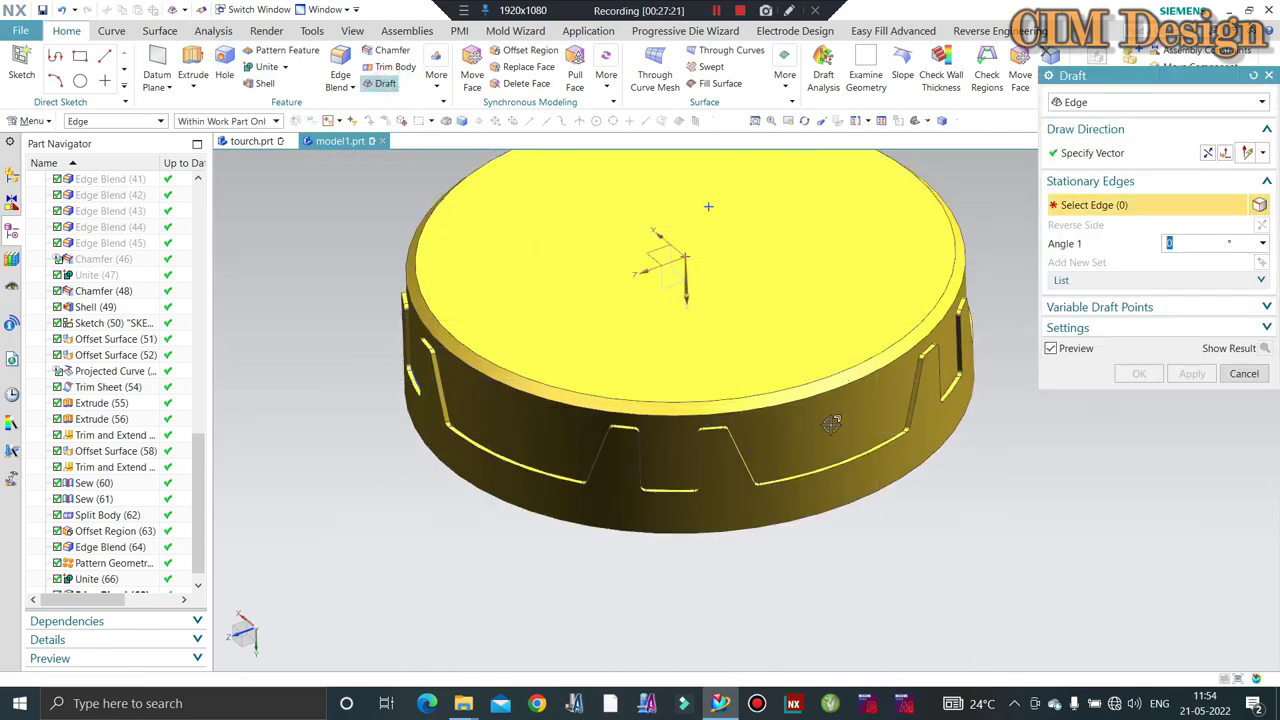
scroll(772, 500, "up", 3)
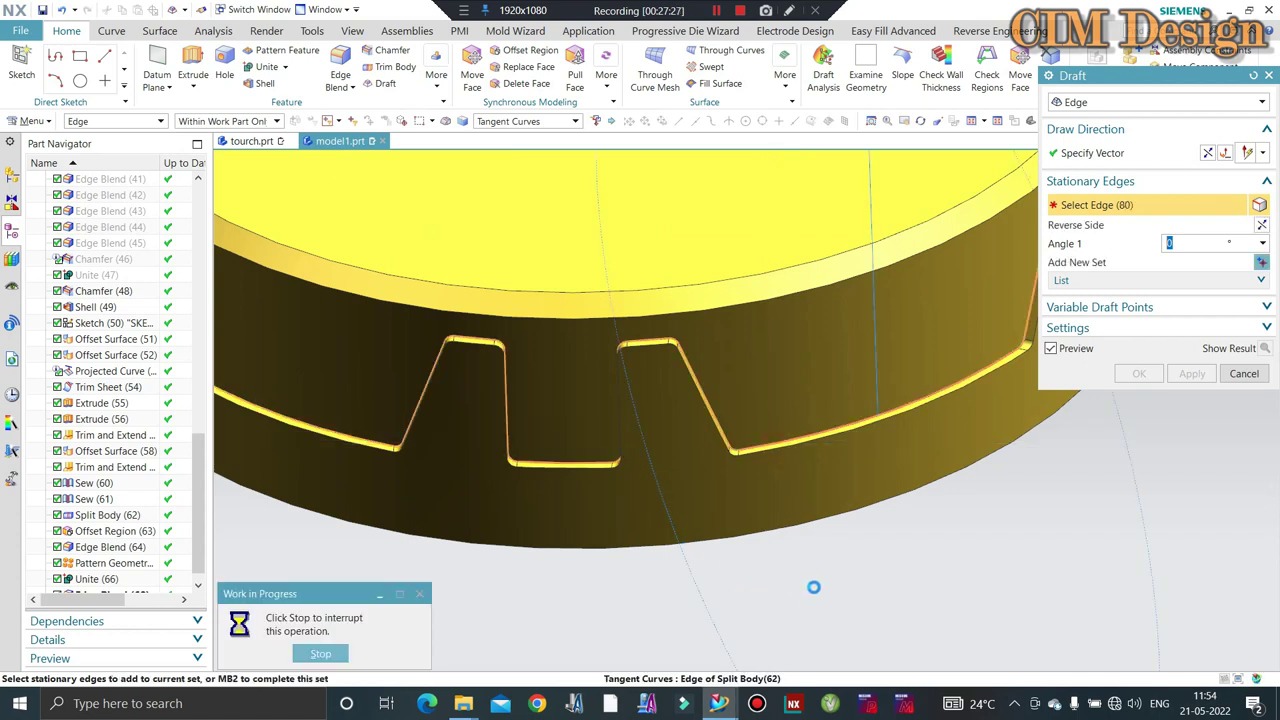
scroll(813, 587, "down", 2)
scroll(814, 586, "down", 3)
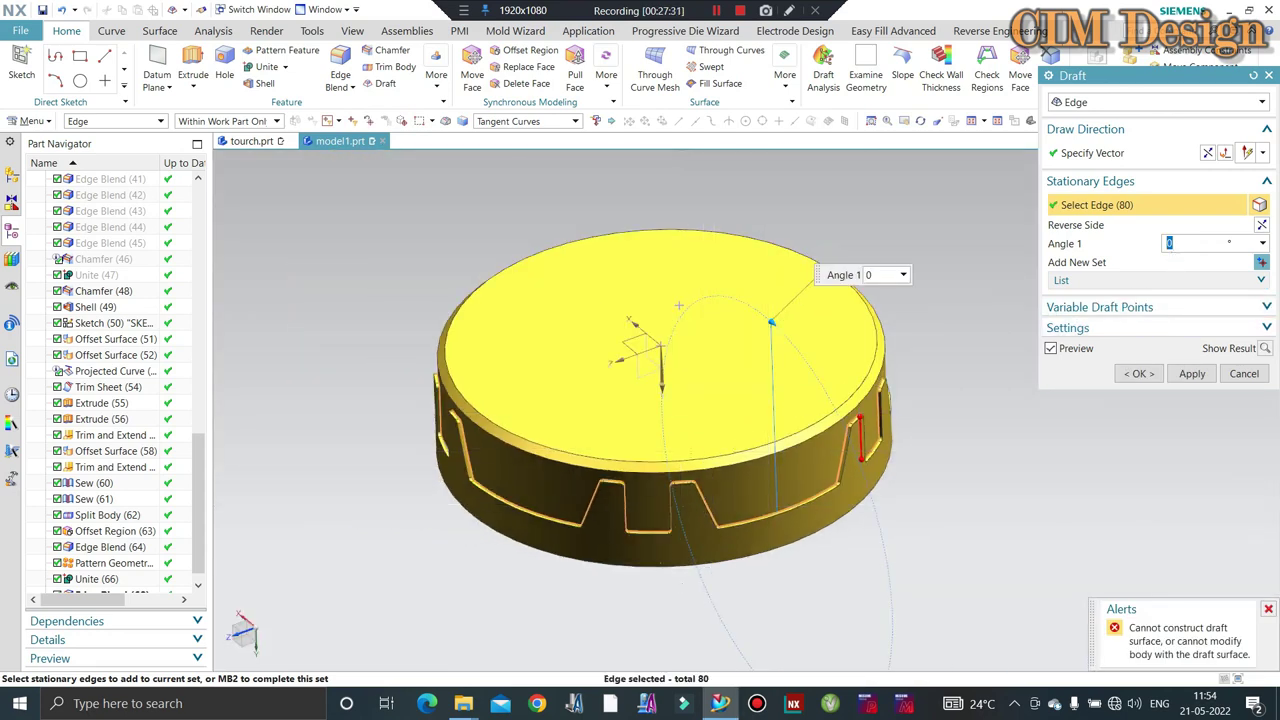
type("1")
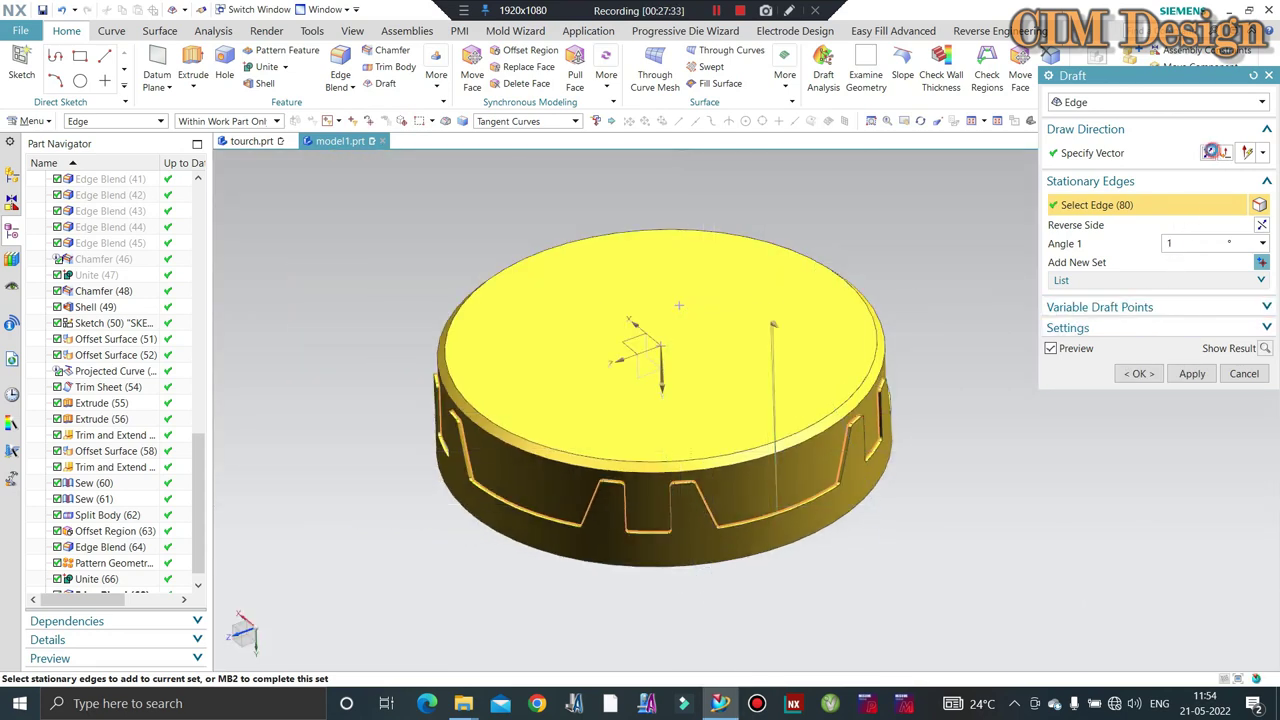
middle_click_drag(929, 300, 700, 451)
scroll(700, 451, "up", 3)
scroll(866, 493, "down", 4)
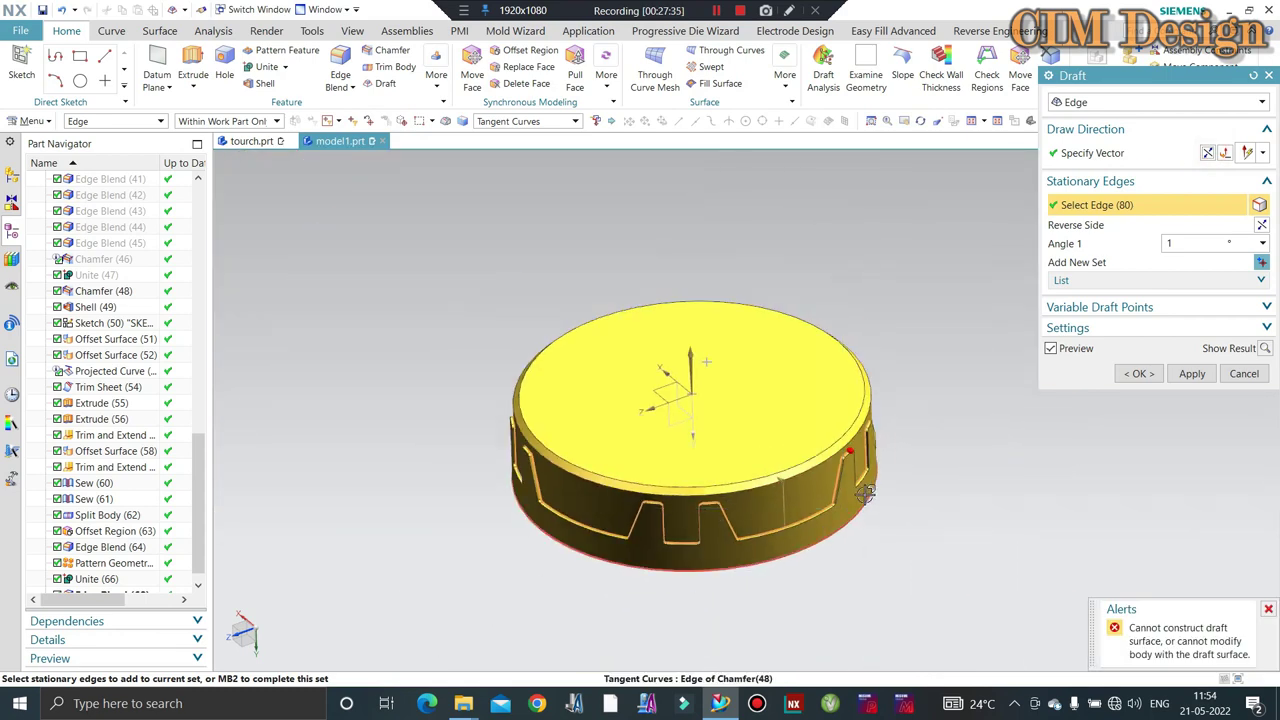
scroll(866, 493, "up", 2)
middle_click_drag(866, 493, 672, 510)
scroll(672, 510, "up", 3)
scroll(672, 516, "up", 3)
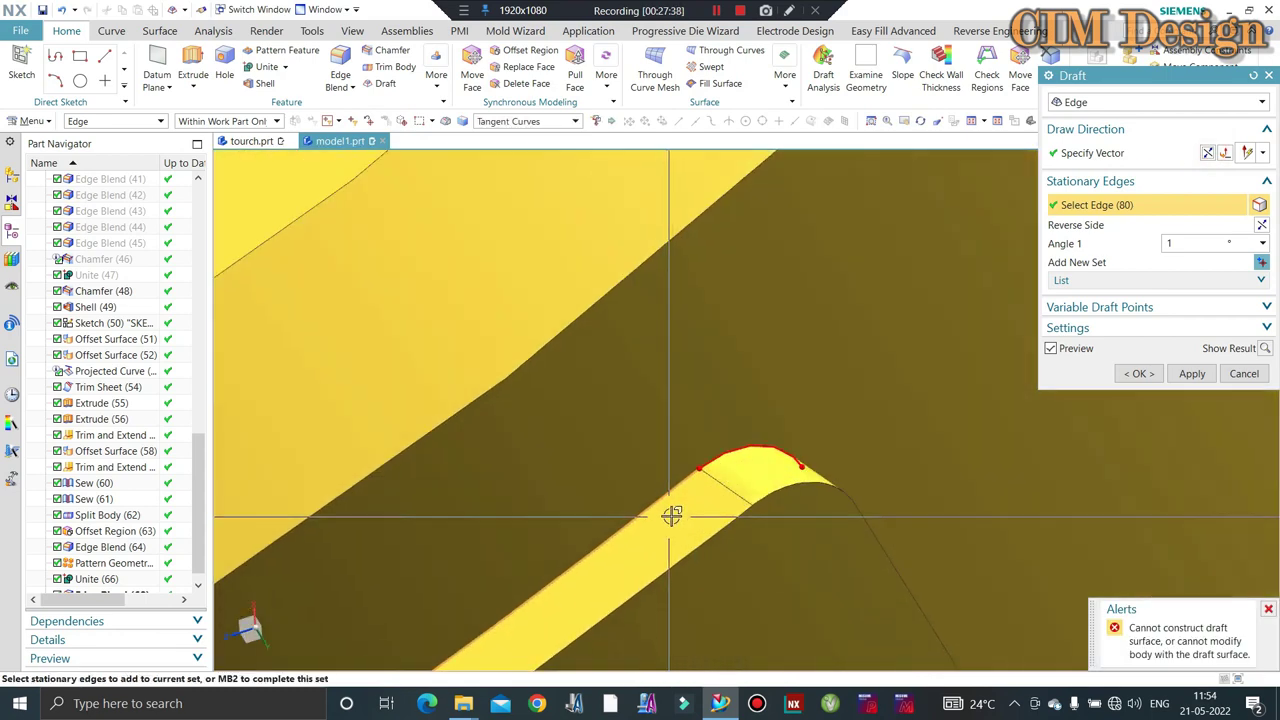
scroll(672, 516, "down", 3)
scroll(672, 516, "down", 3)
scroll(672, 516, "down", 3)
mouse_move(672, 516)
middle_mouse_down()
mouse_move(840, 420)
mouse_move(862, 427)
middle_mouse_up()
Discard the draft and view the part's wall side-on.
left_click(1236, 373)
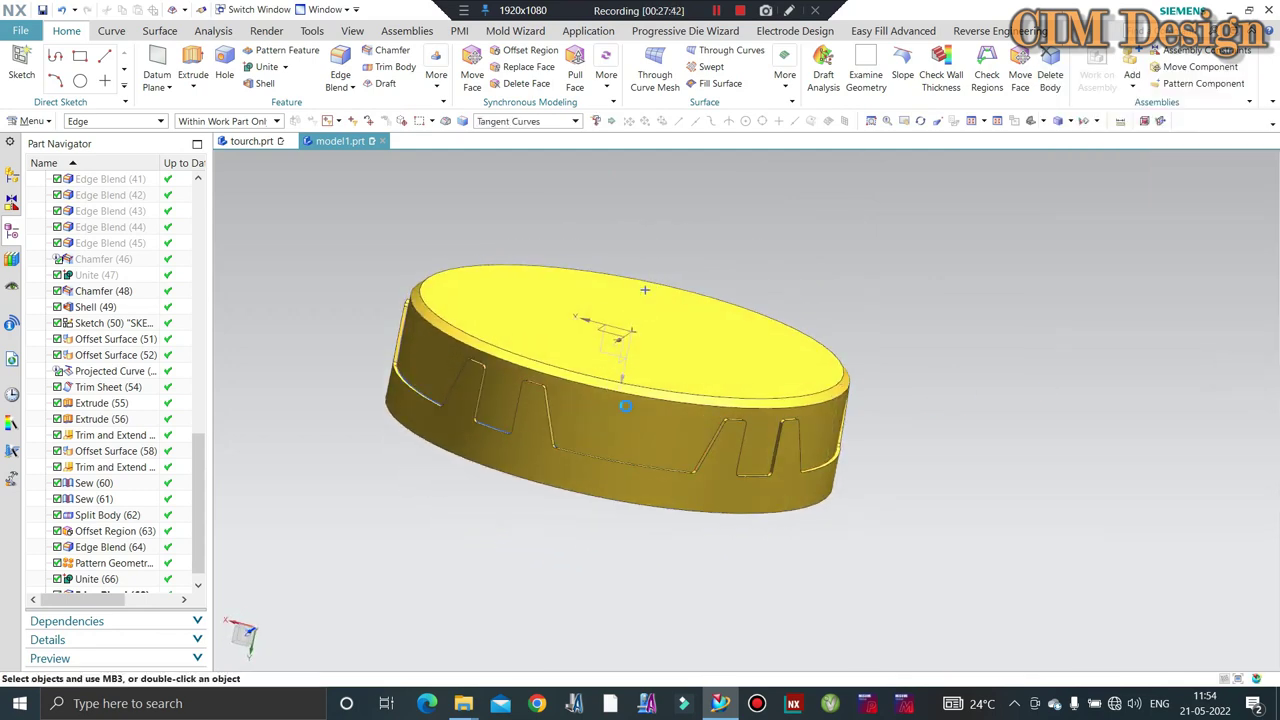
mouse_move(960, 402)
middle_mouse_down()
mouse_move(628, 385)
mouse_move(649, 460)
middle_mouse_up()
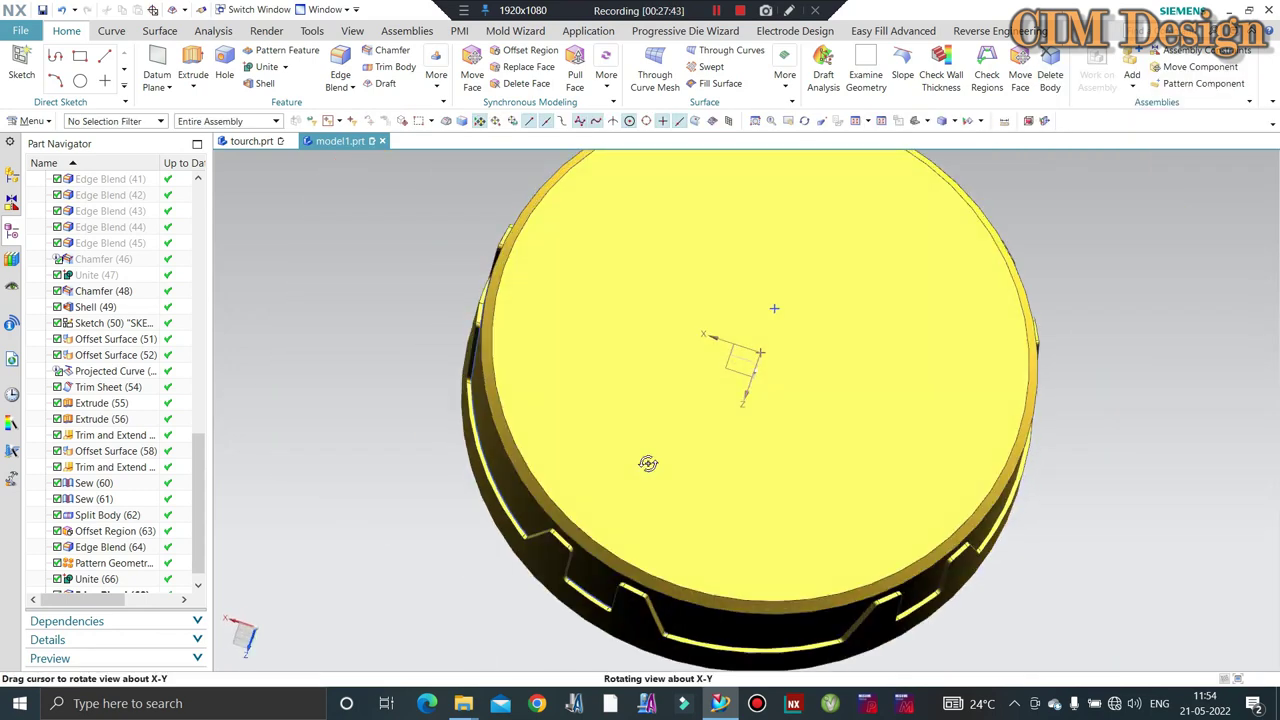
scroll(1034, 443, "up", 2)
scroll(895, 545, "up", 2)
scroll(895, 545, "up", 3)
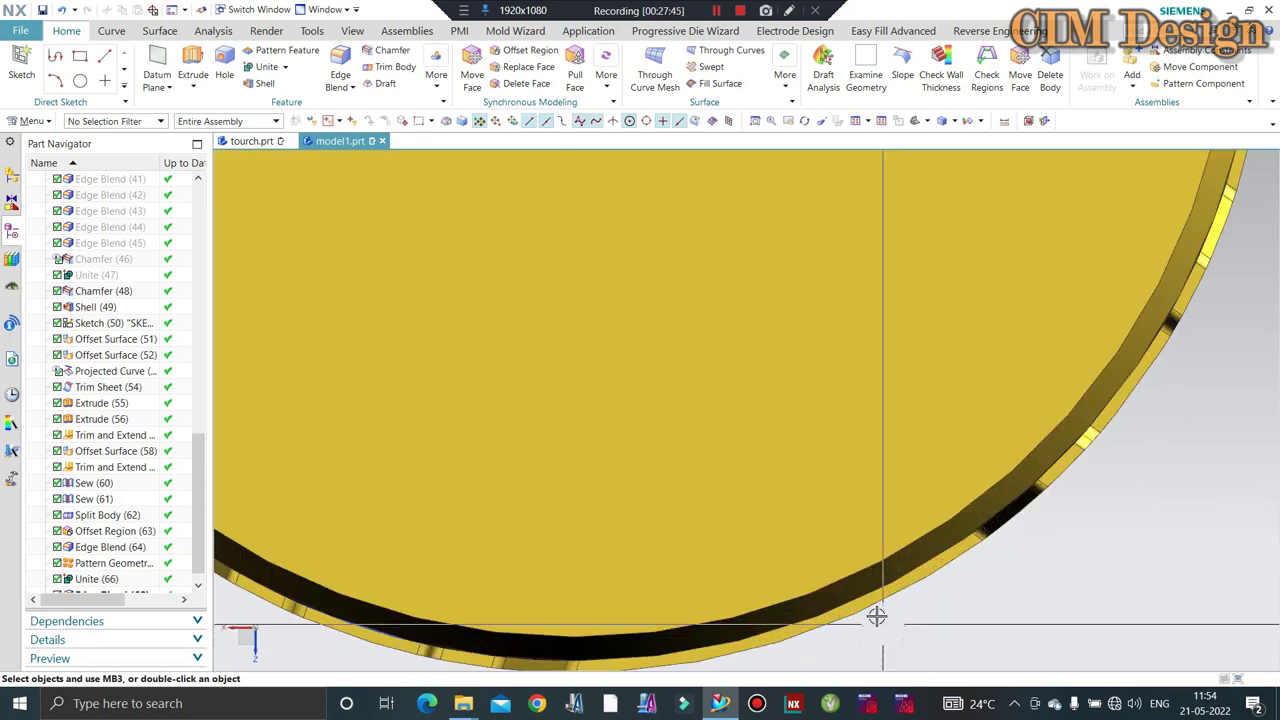
scroll(877, 614, "down", 3)
scroll(545, 495, "down", 2)
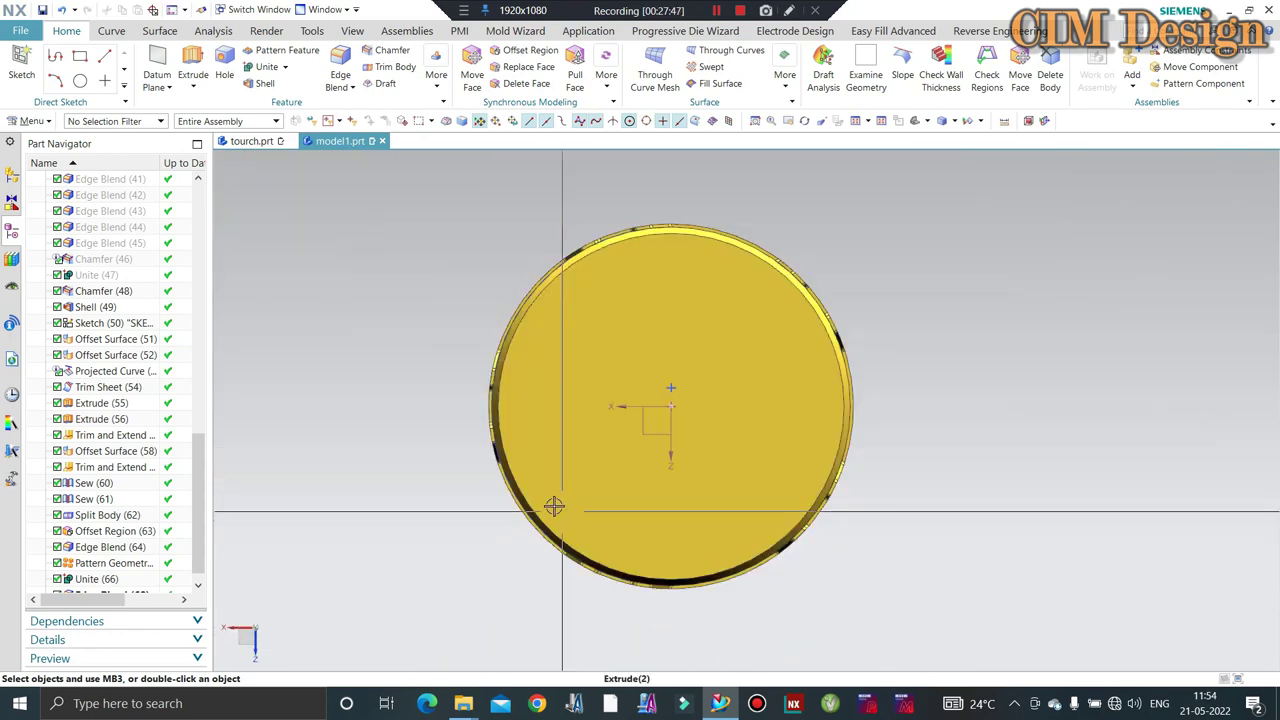
scroll(697, 233, "up", 3)
middle_click_drag(697, 233, 706, 237)
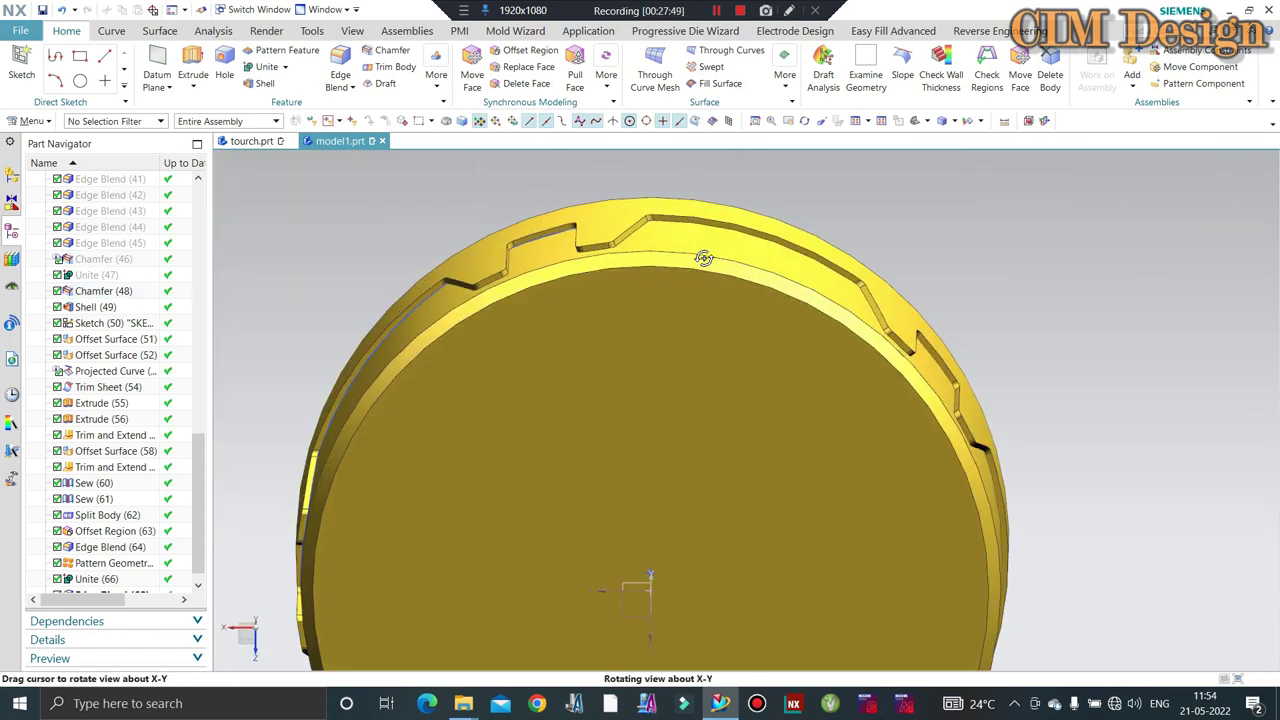
scroll(729, 245, "down", 2)
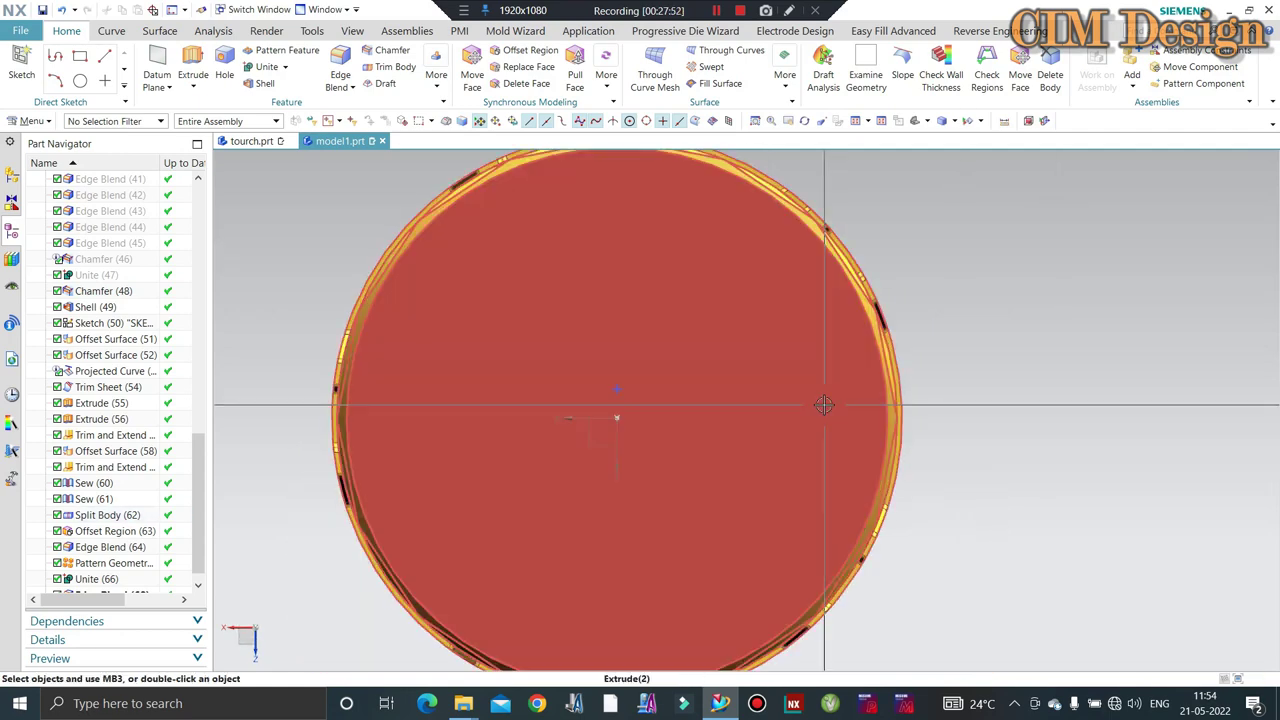
scroll(626, 380, "up", 2)
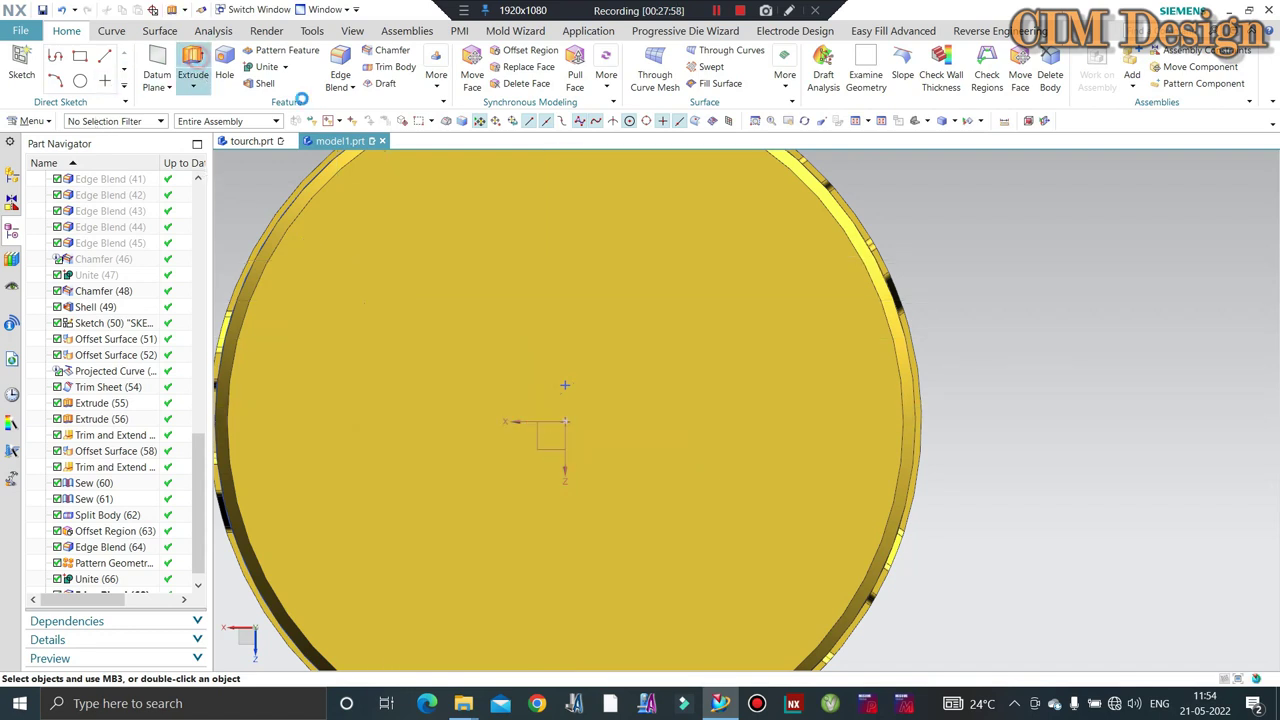
scroll(923, 350, "up", 5)
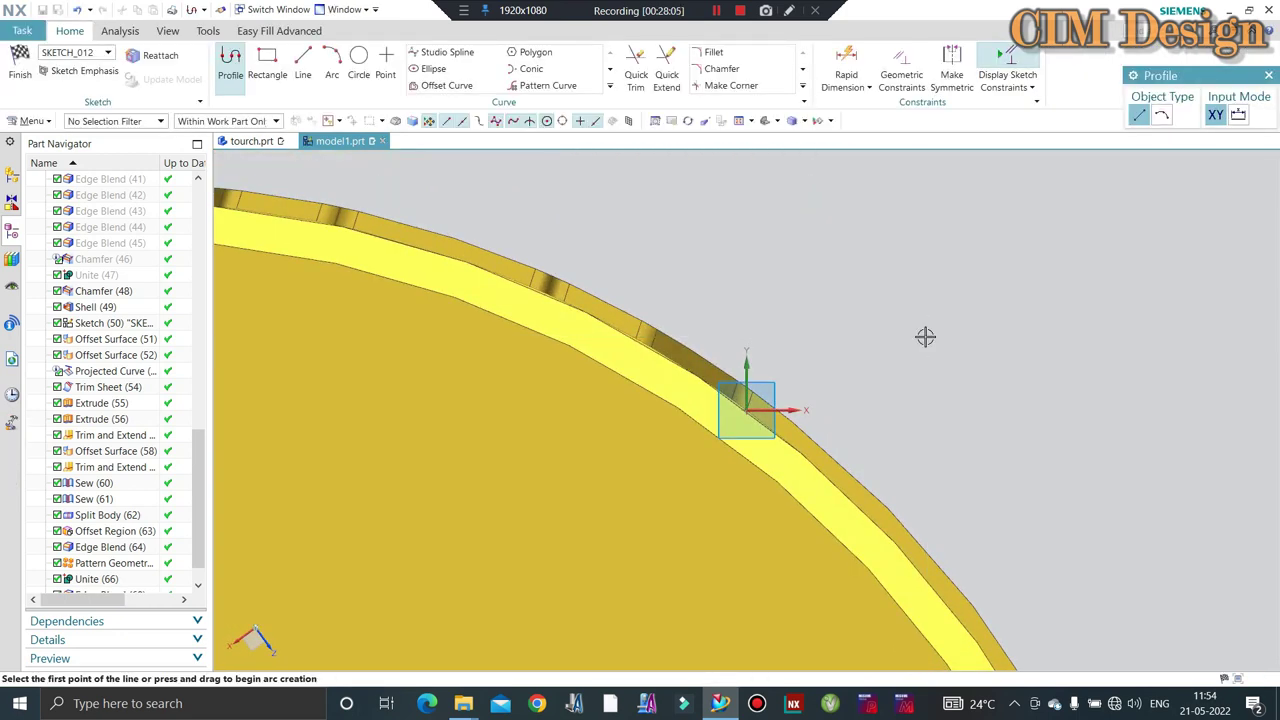
Exit the empty sketch without adding anything and start a new Extrude.
key("Escape")
left_click(15, 60)
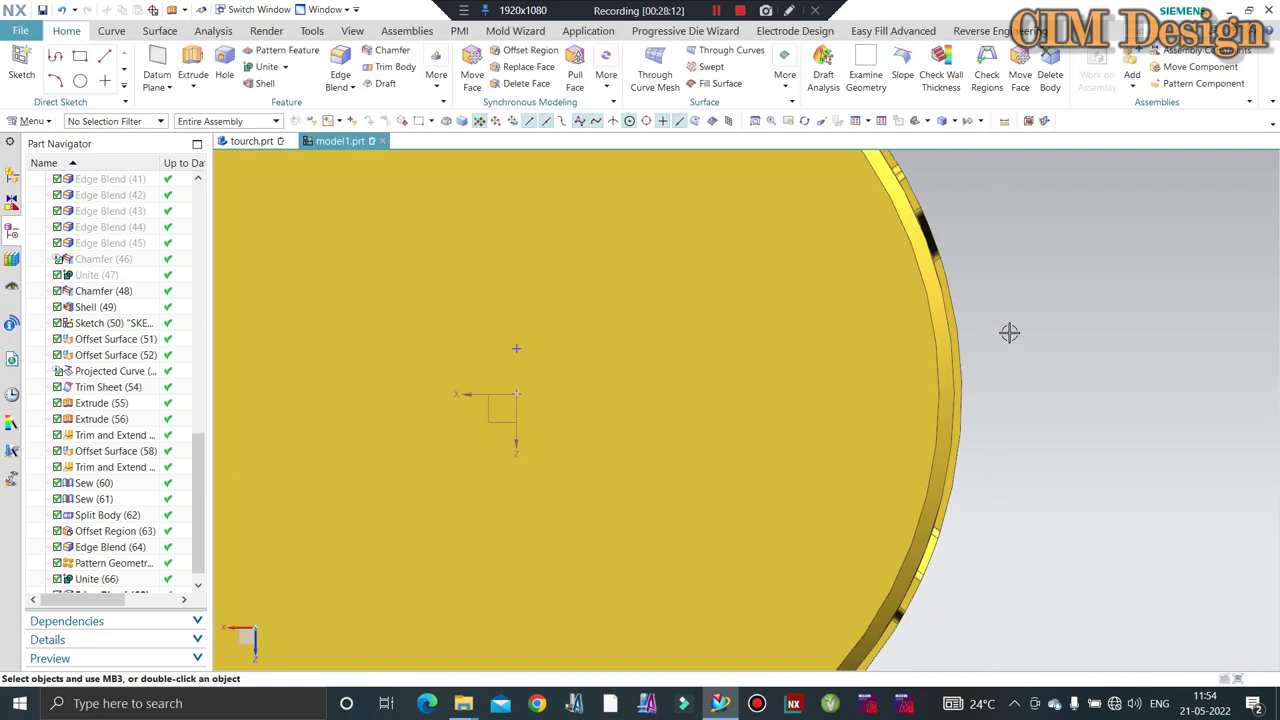
left_click(197, 58)
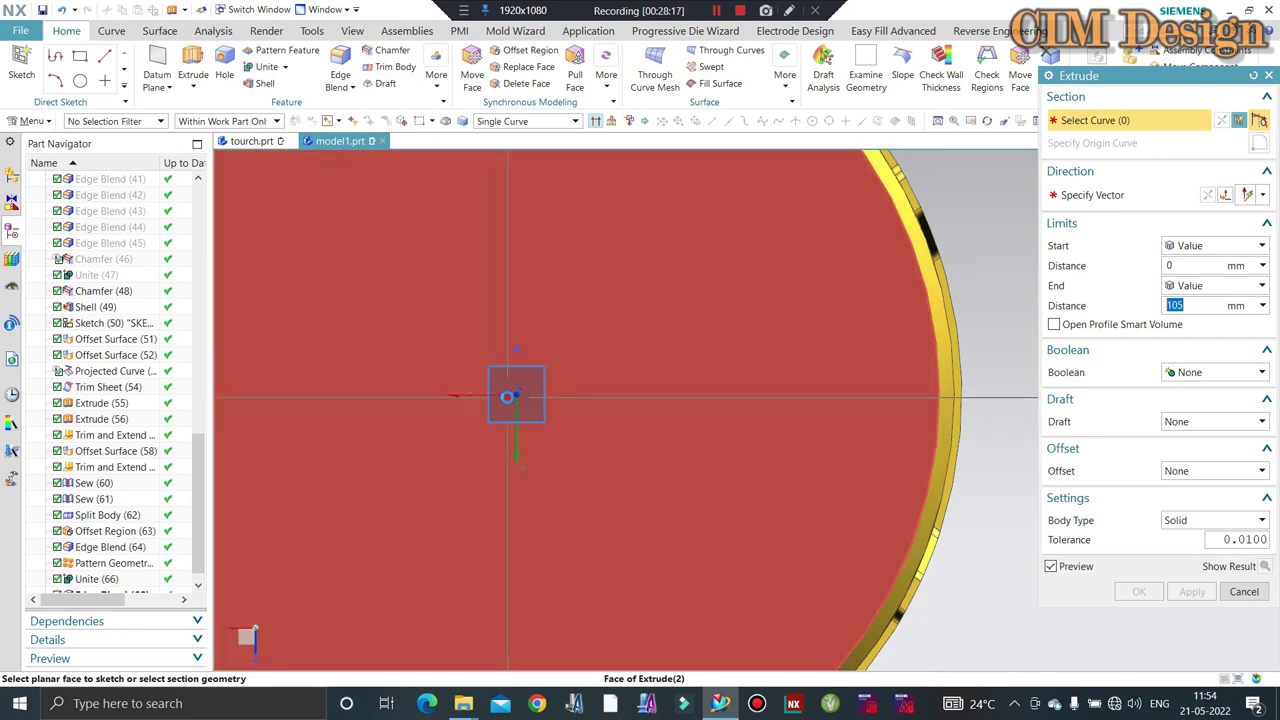
Create a sketch on the disc's flat end face, viewed face-on with F8.
left_click(507, 397)
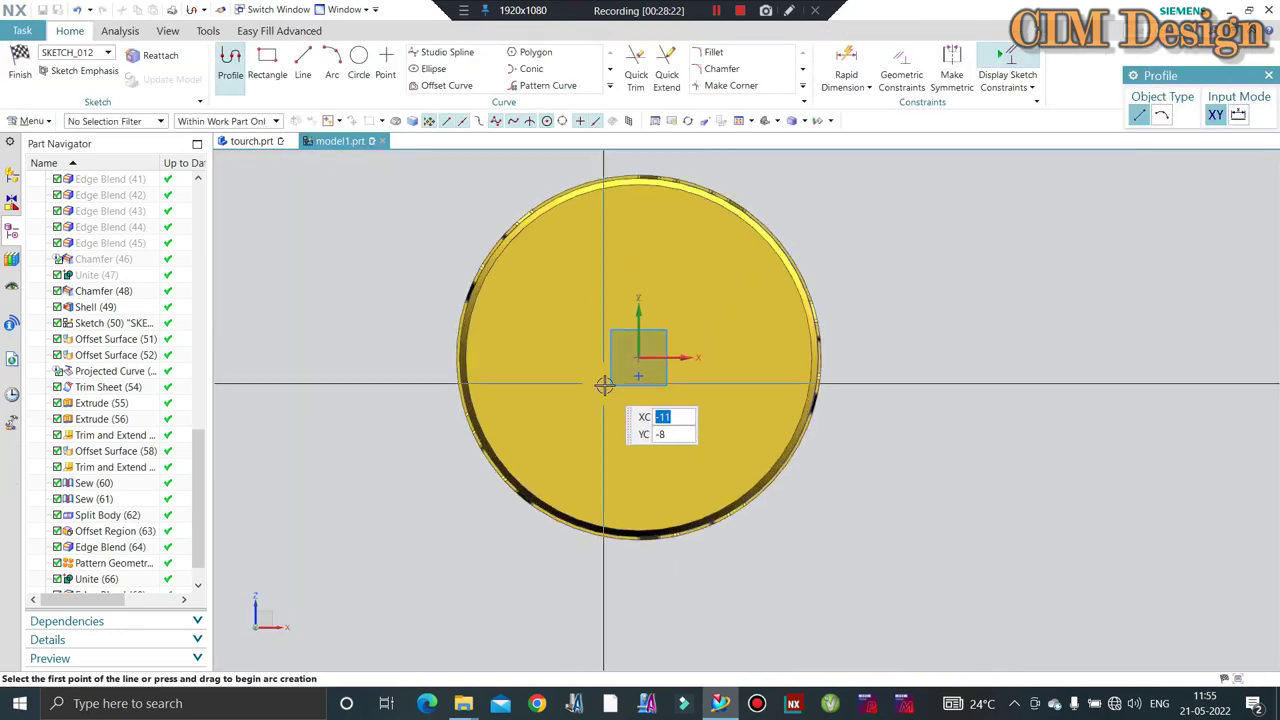
scroll(450, 364, "down", 2)
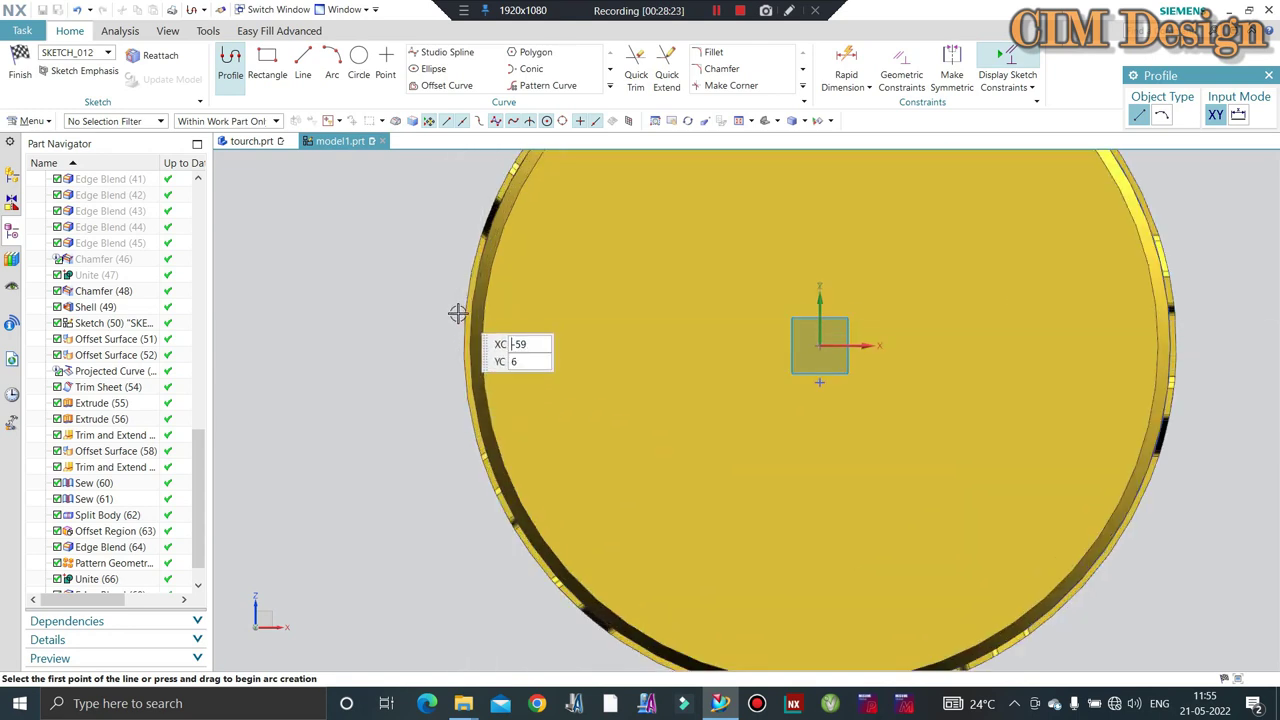
scroll(492, 364, "up", 2)
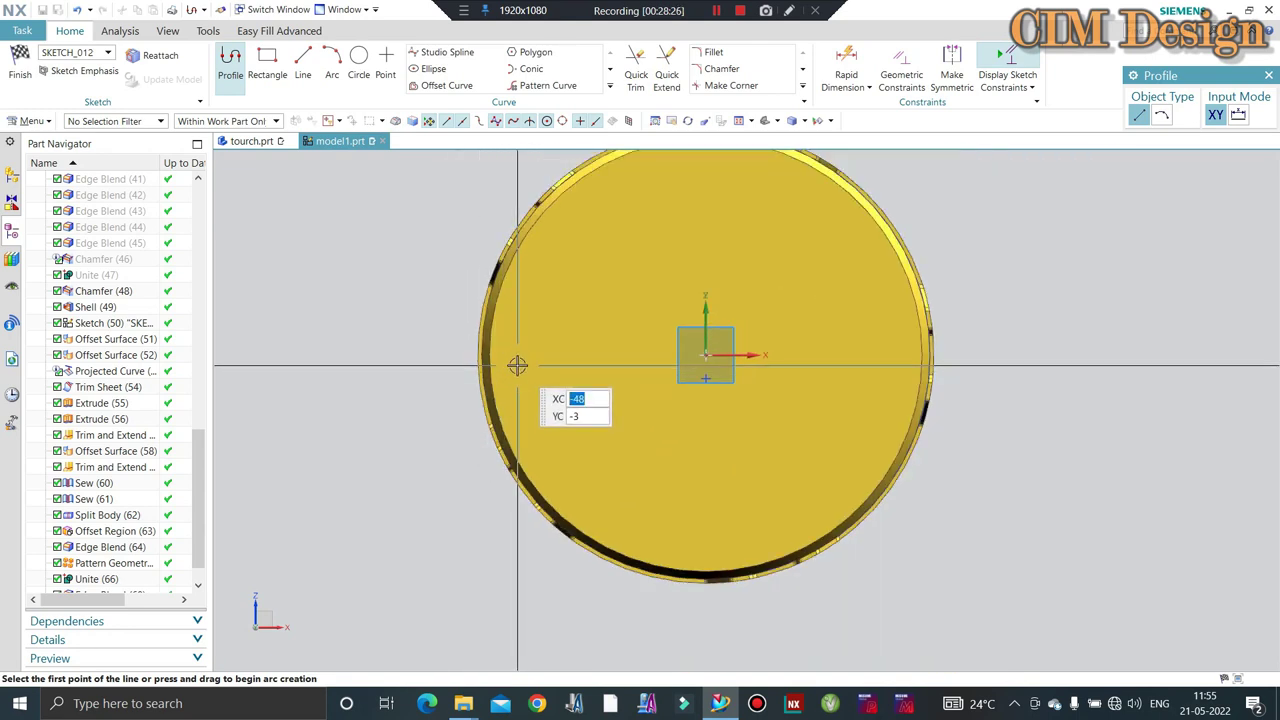
scroll(470, 385, "down", 2)
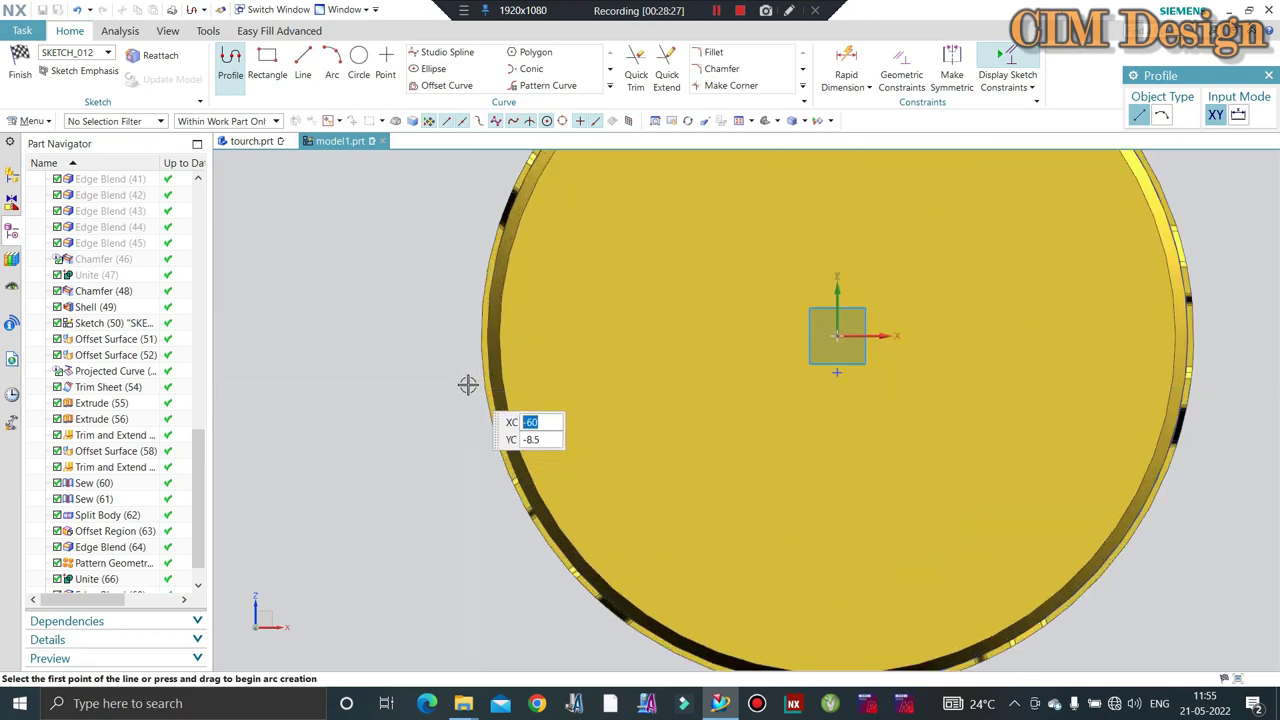
middle_click_drag(470, 385, 475, 340)
key("F8")
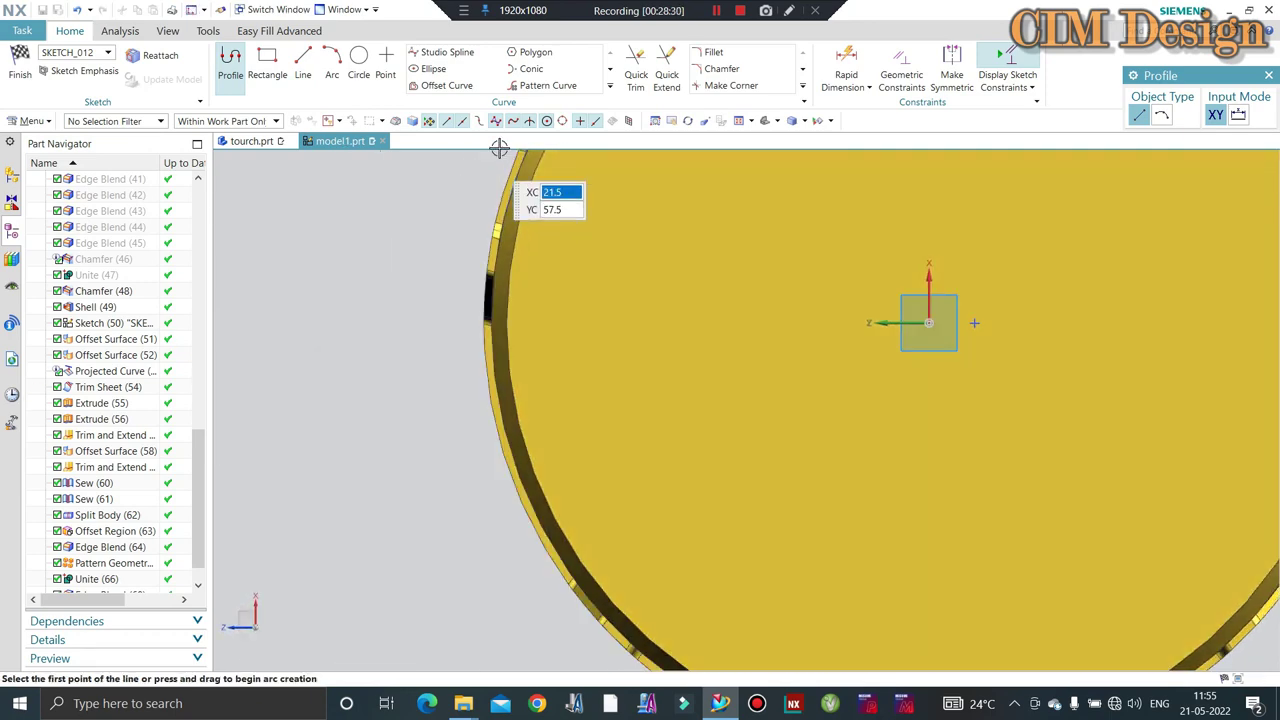
scroll(590, 282, "up", 2)
scroll(737, 554, "down", 3)
scroll(738, 554, "down", 1)
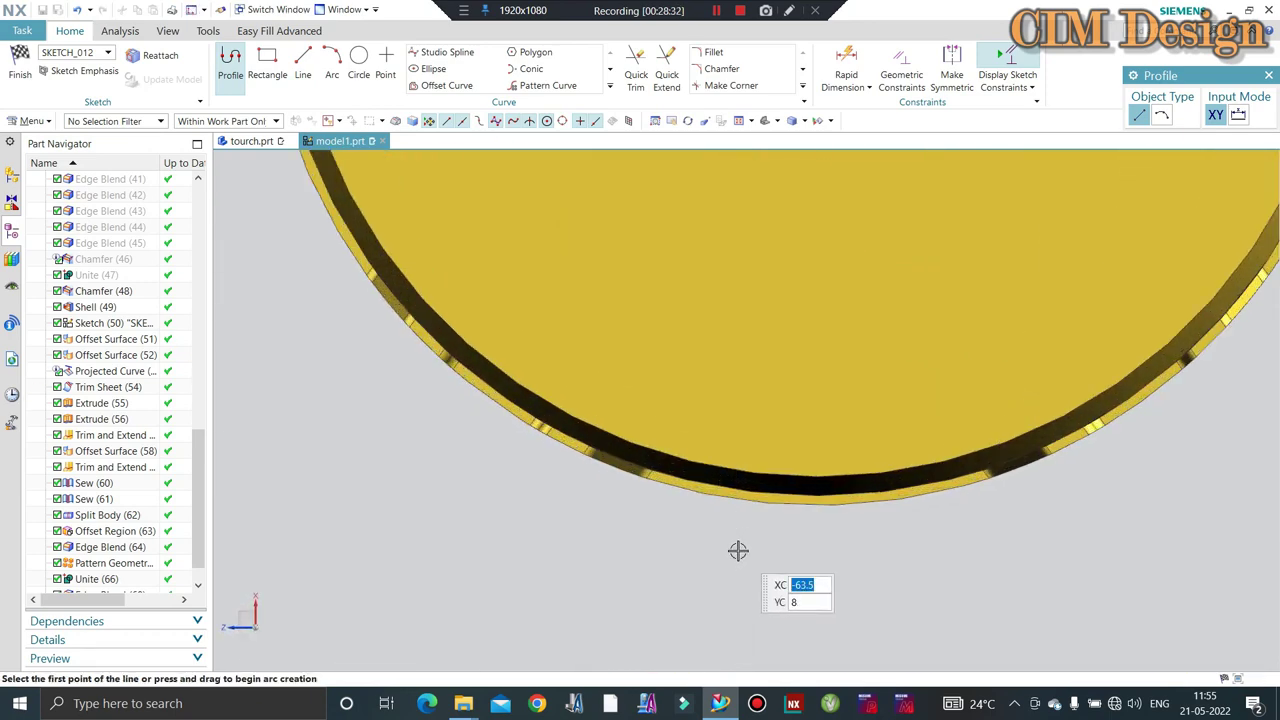
scroll(749, 603, "down", 1)
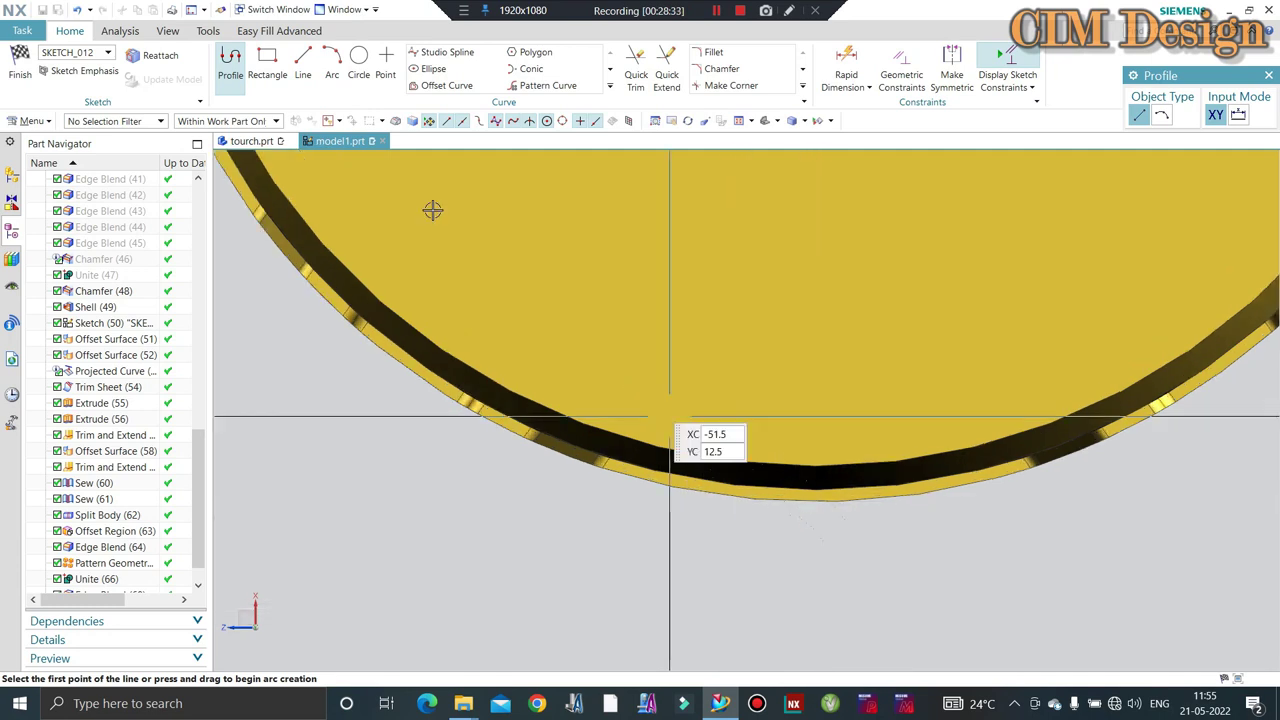
Draw a vertical line from the sketch origin down past the rim.
left_click(303, 65)
scroll(717, 463, "up", 2)
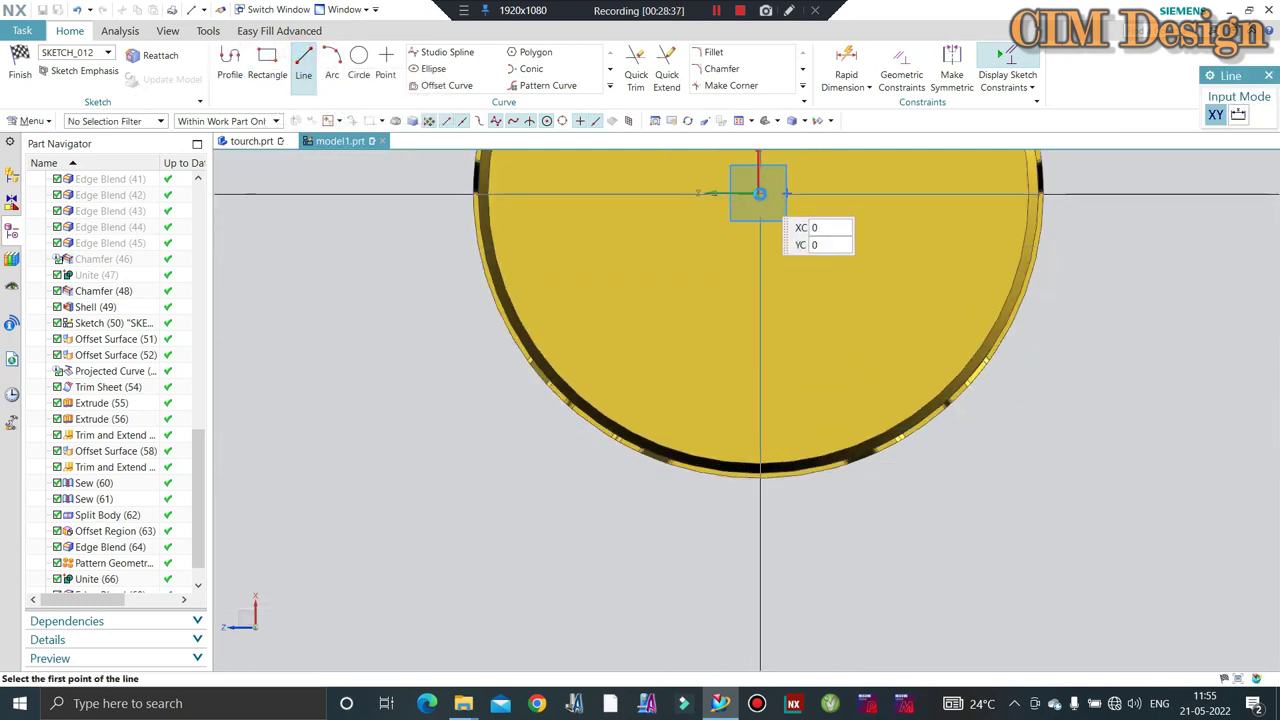
left_click(759, 193)
left_click(757, 543)
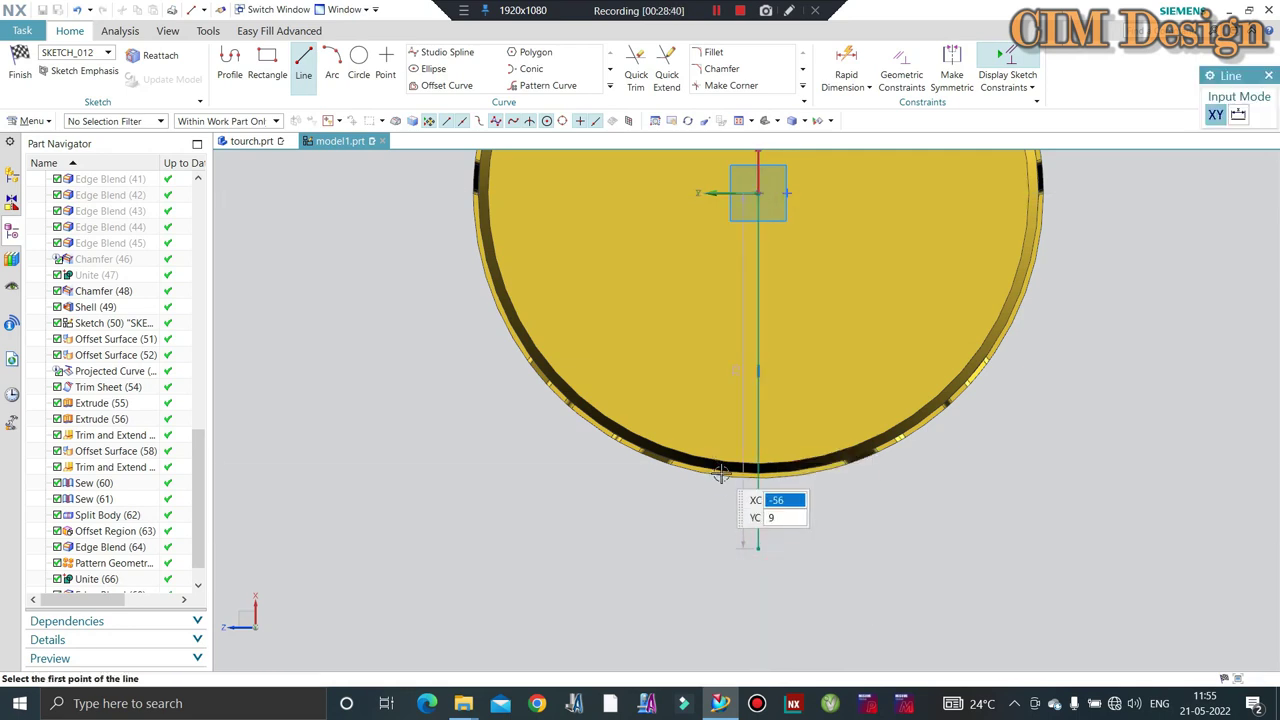
scroll(673, 436, "down", 2)
scroll(500, 520, "up", 1)
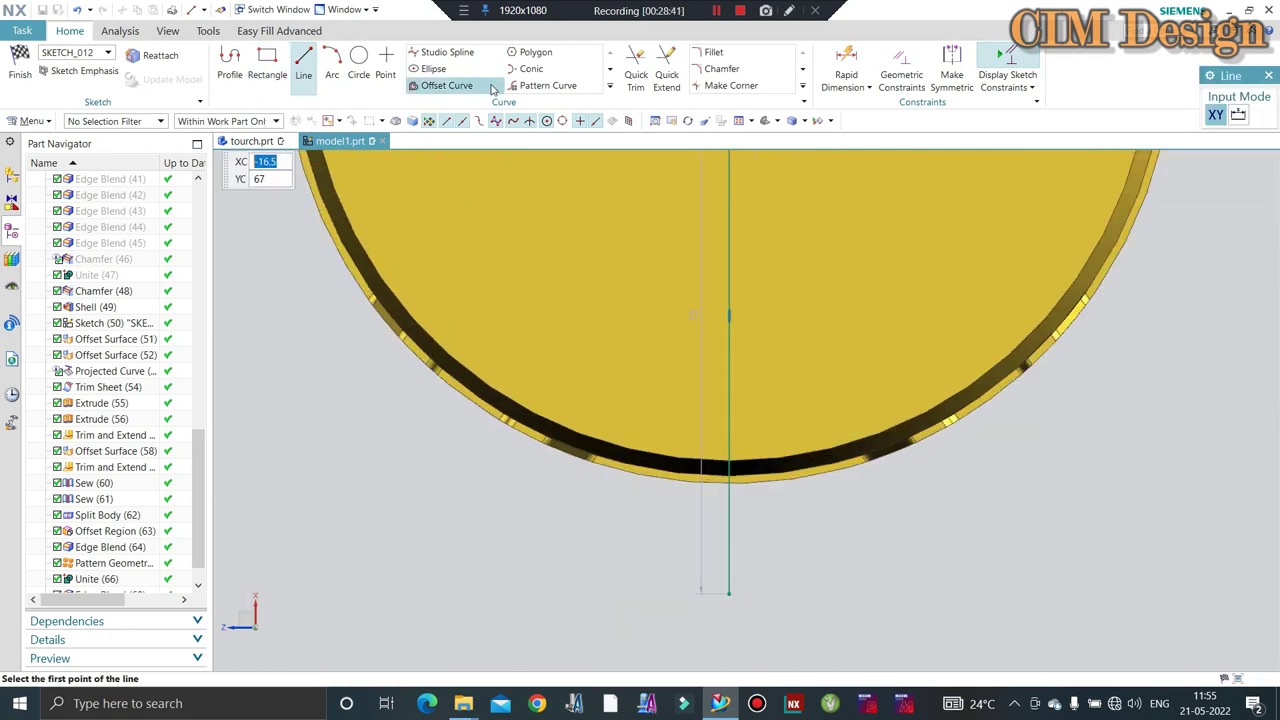
left_click(609, 89)
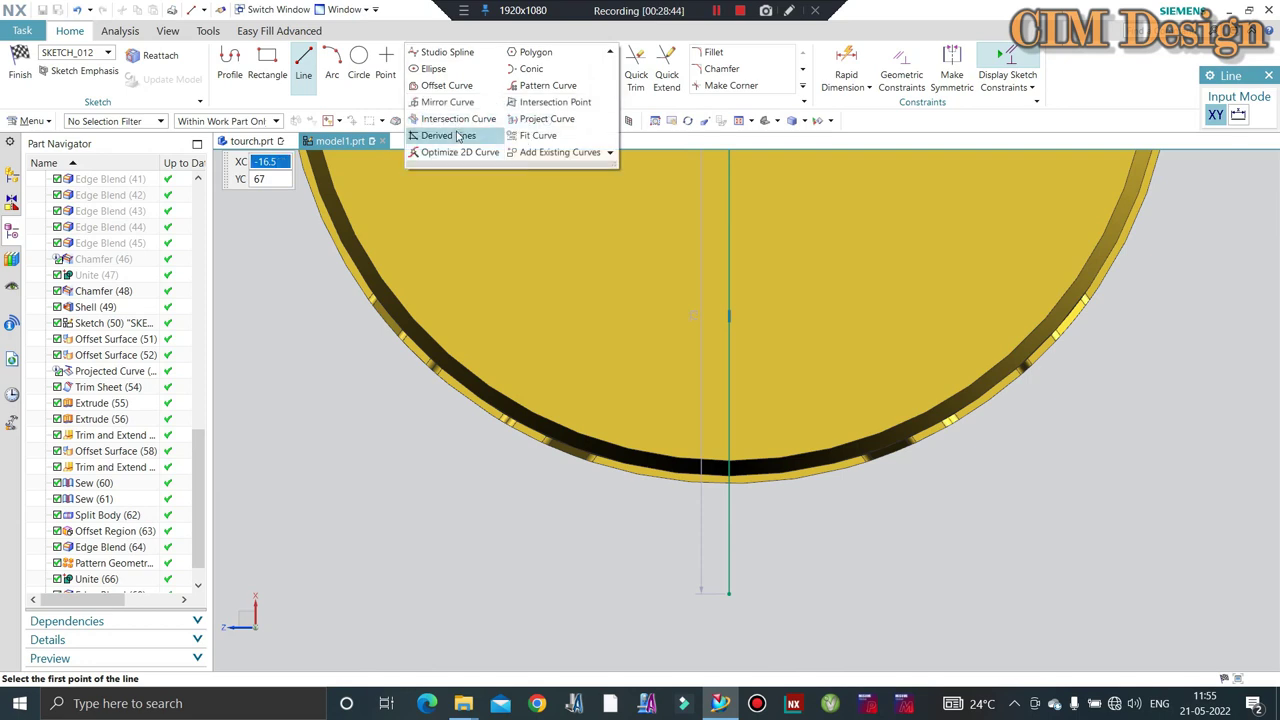
Project the disc's bottom rim edge and chamfer edge into the sketch.
left_click(531, 120)
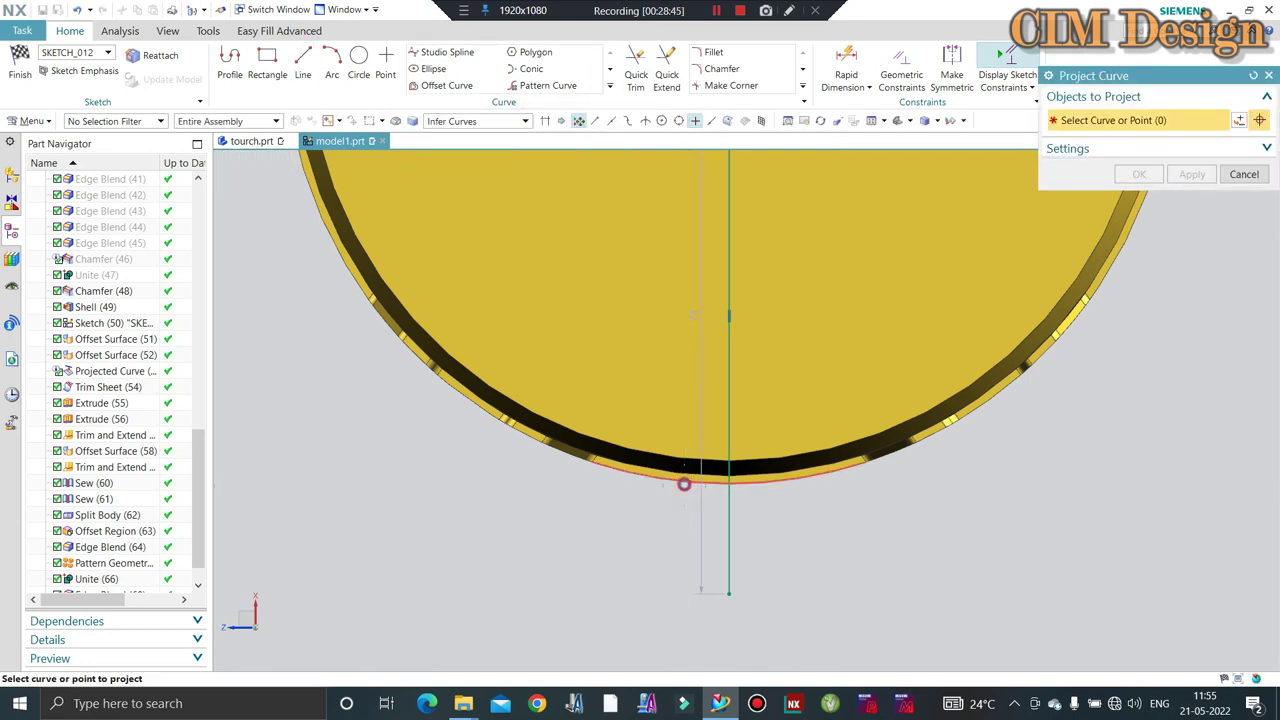
left_click(684, 479)
scroll(677, 465, "down", 1)
left_click(680, 466)
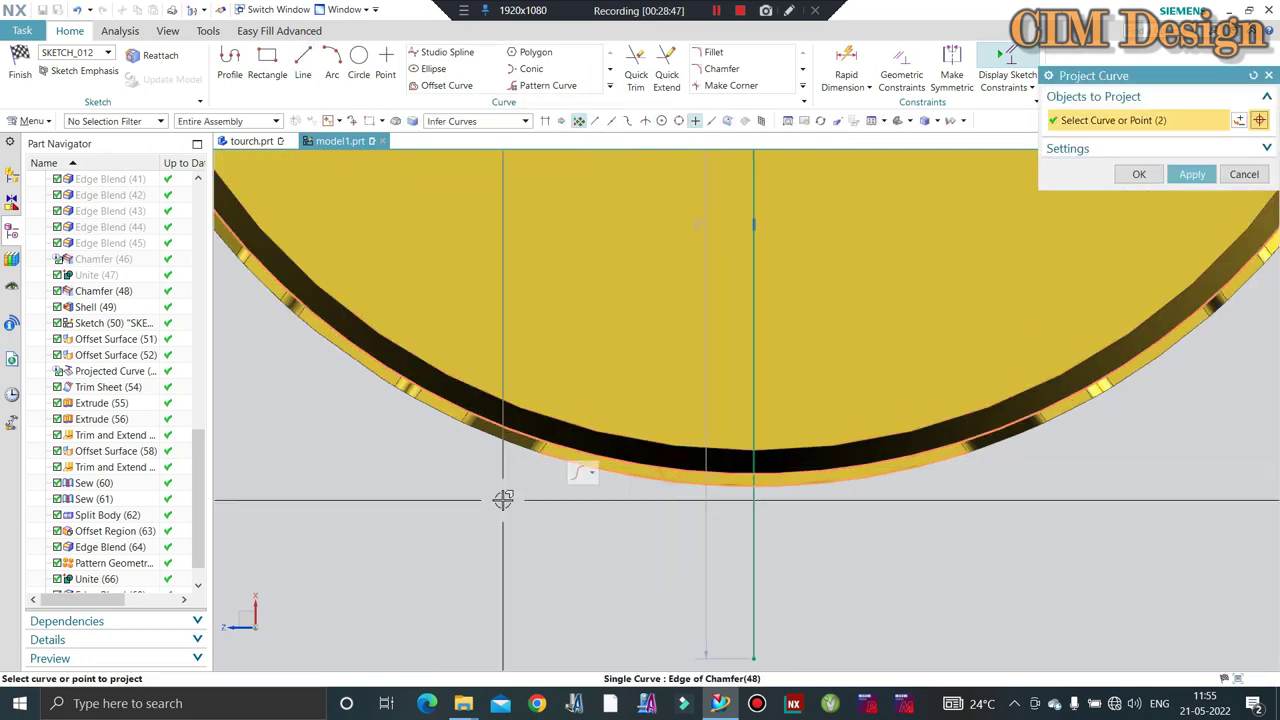
left_click(1139, 174)
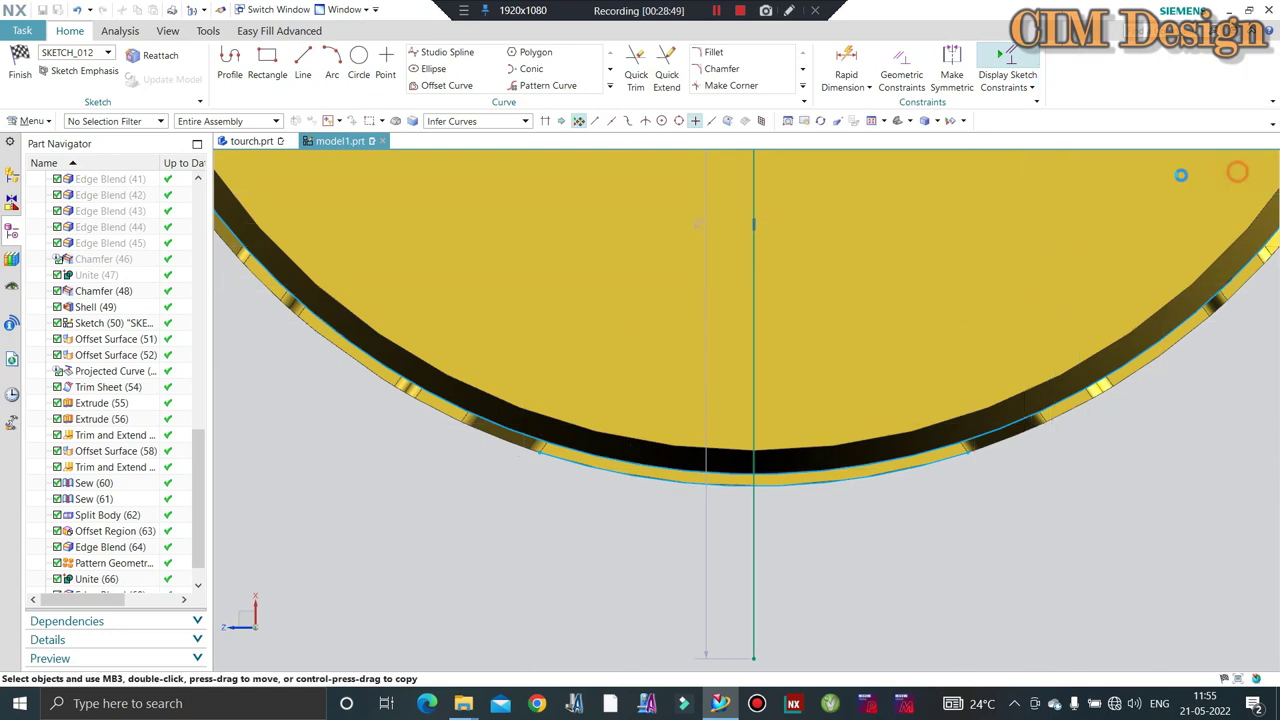
Offset the vertical line by 6 mm to make a parallel copy.
left_click(441, 86)
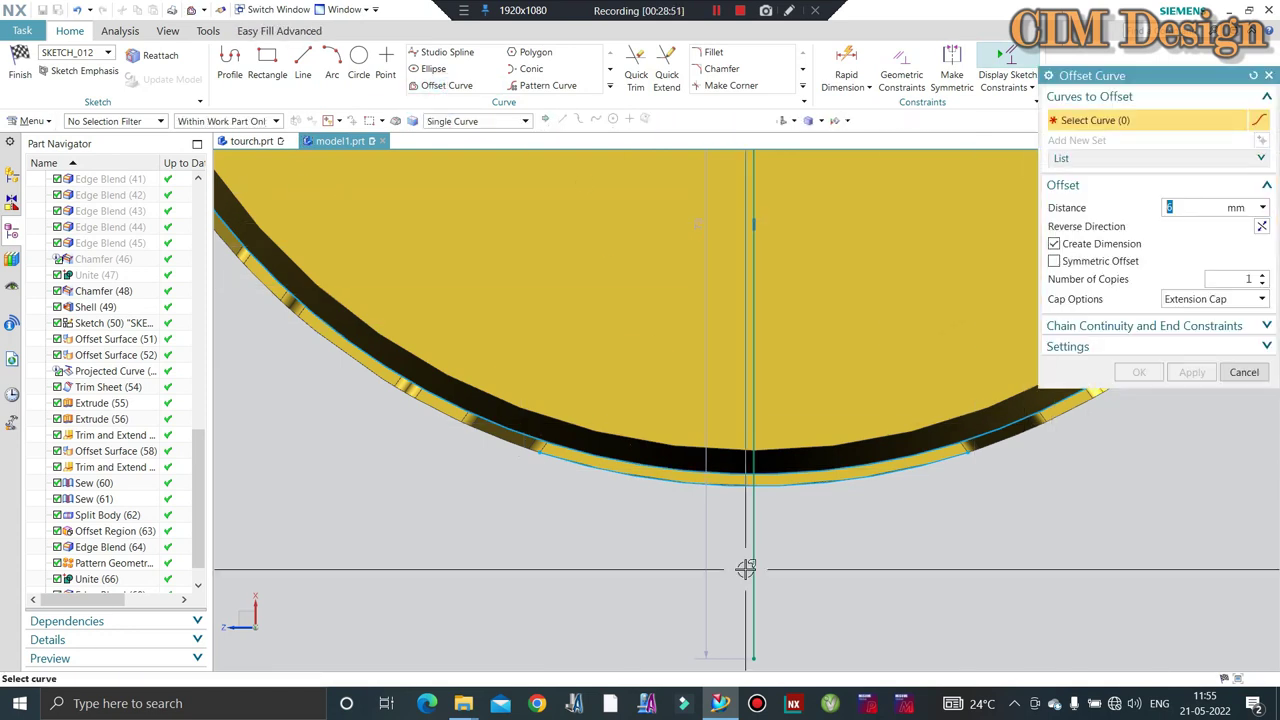
left_click(757, 514)
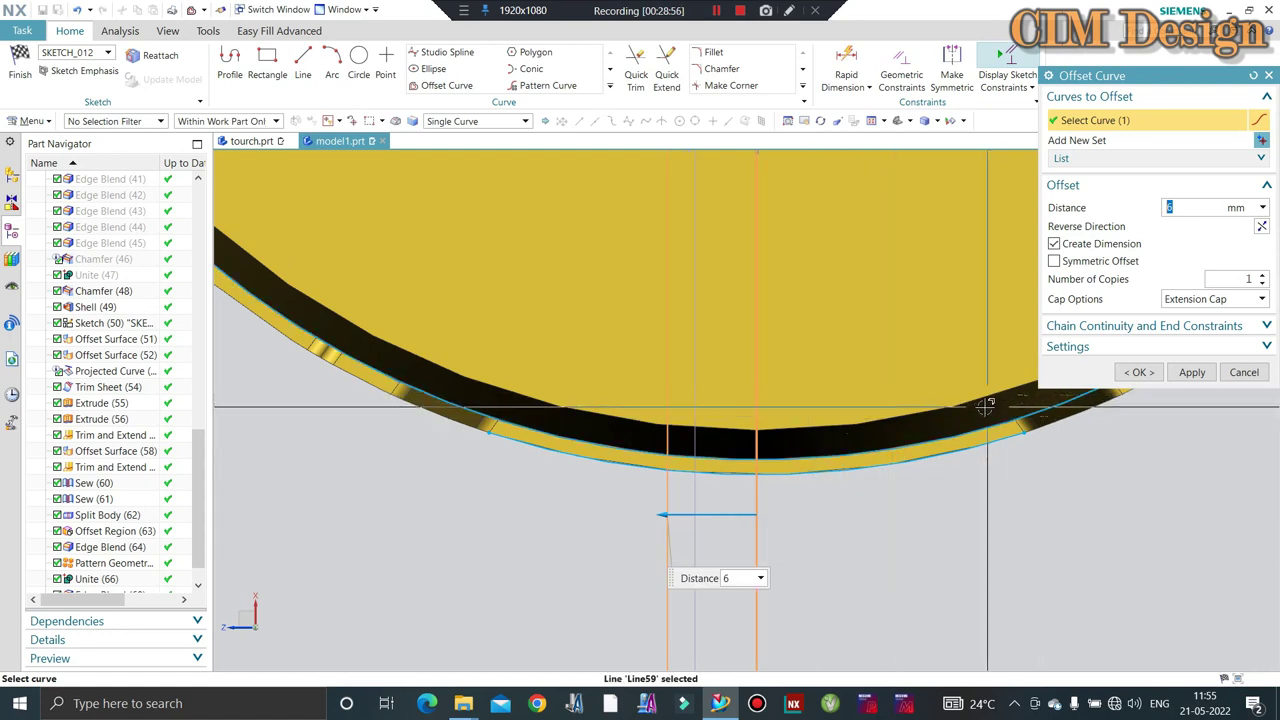
middle_click(857, 377)
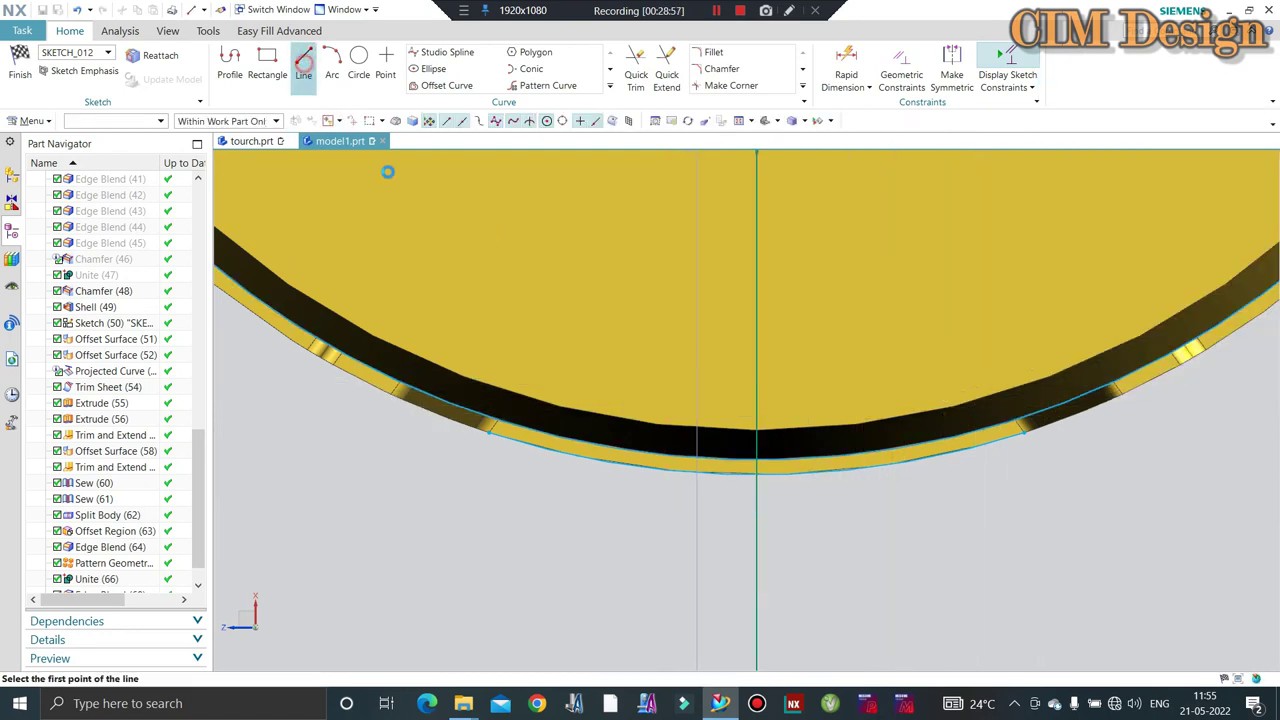
scroll(771, 512, "down", 2)
scroll(771, 505, "down", 2)
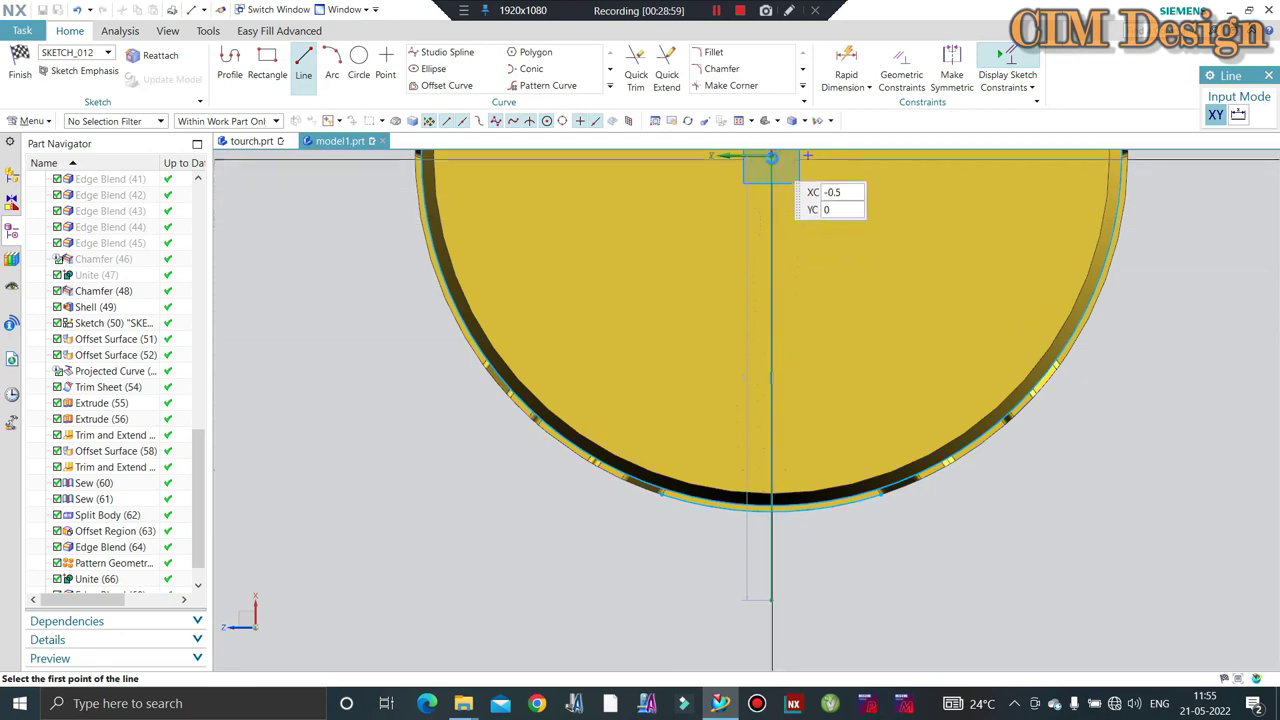
Draw a slanted line from the circle centre to below the rim.
left_click(771, 157)
scroll(760, 510, "up", 2)
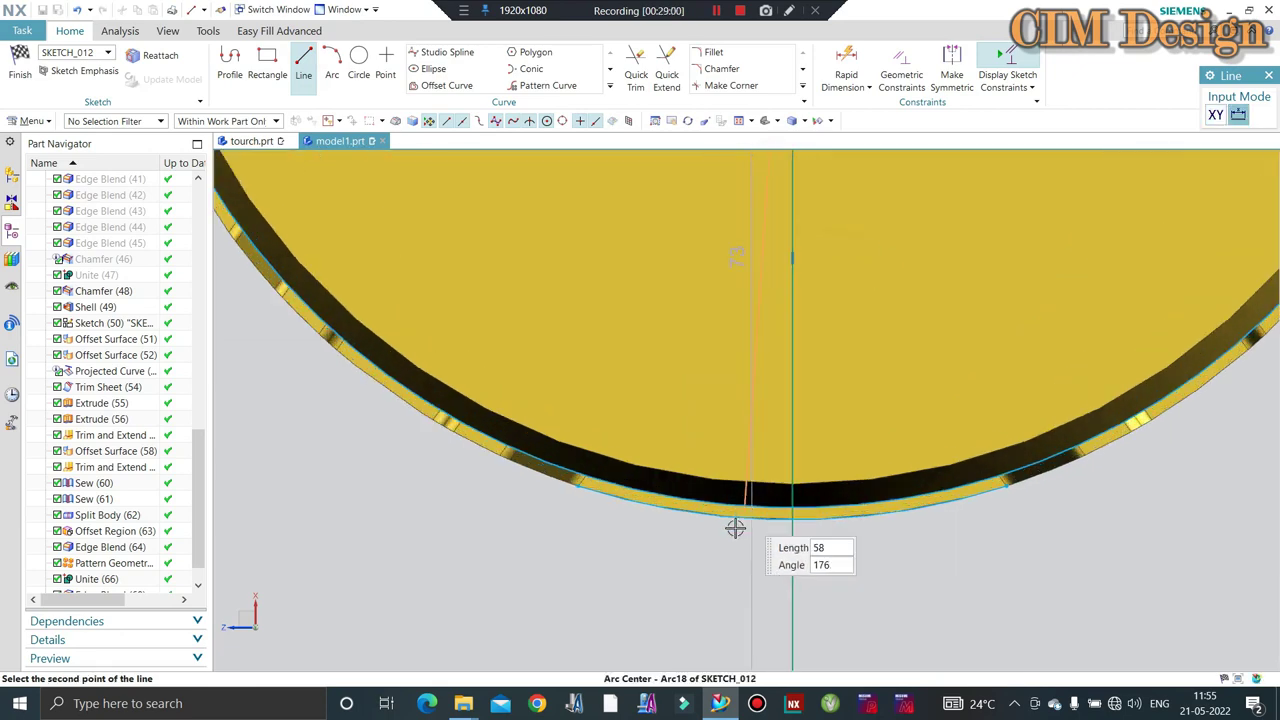
left_click(671, 637)
middle_click(697, 577)
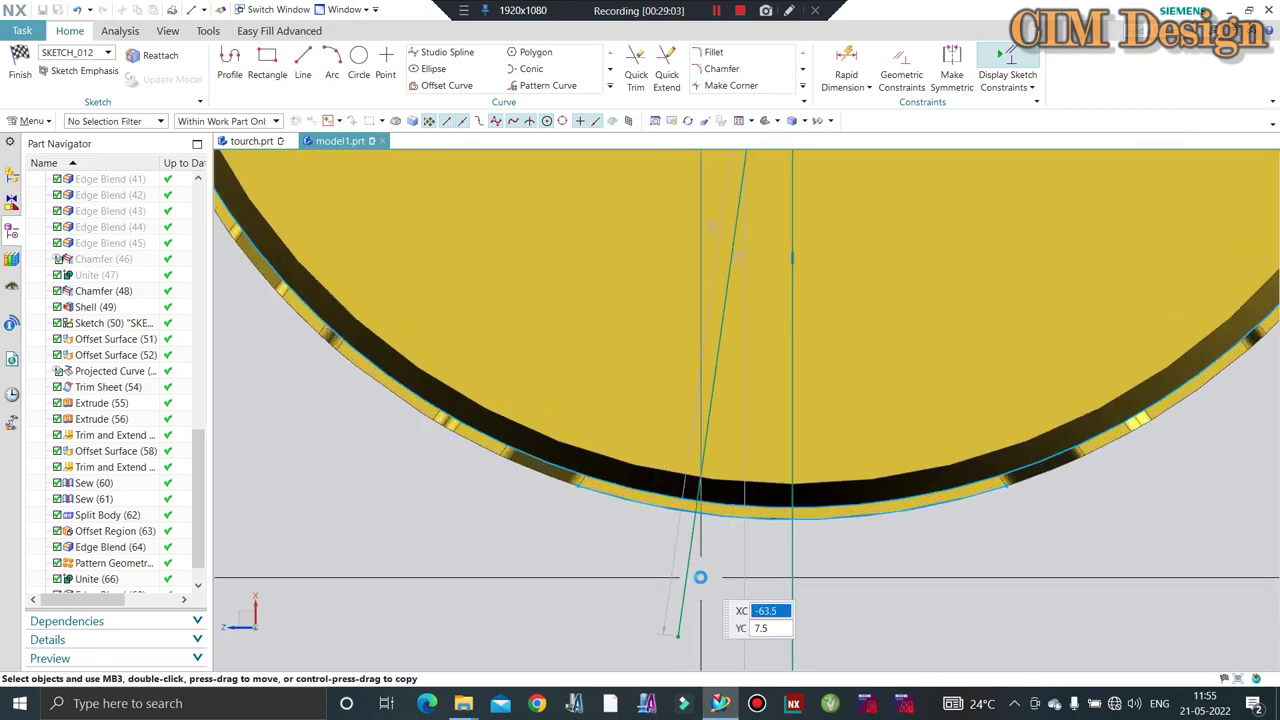
scroll(757, 349, "down", 2)
scroll(757, 349, "down", 2)
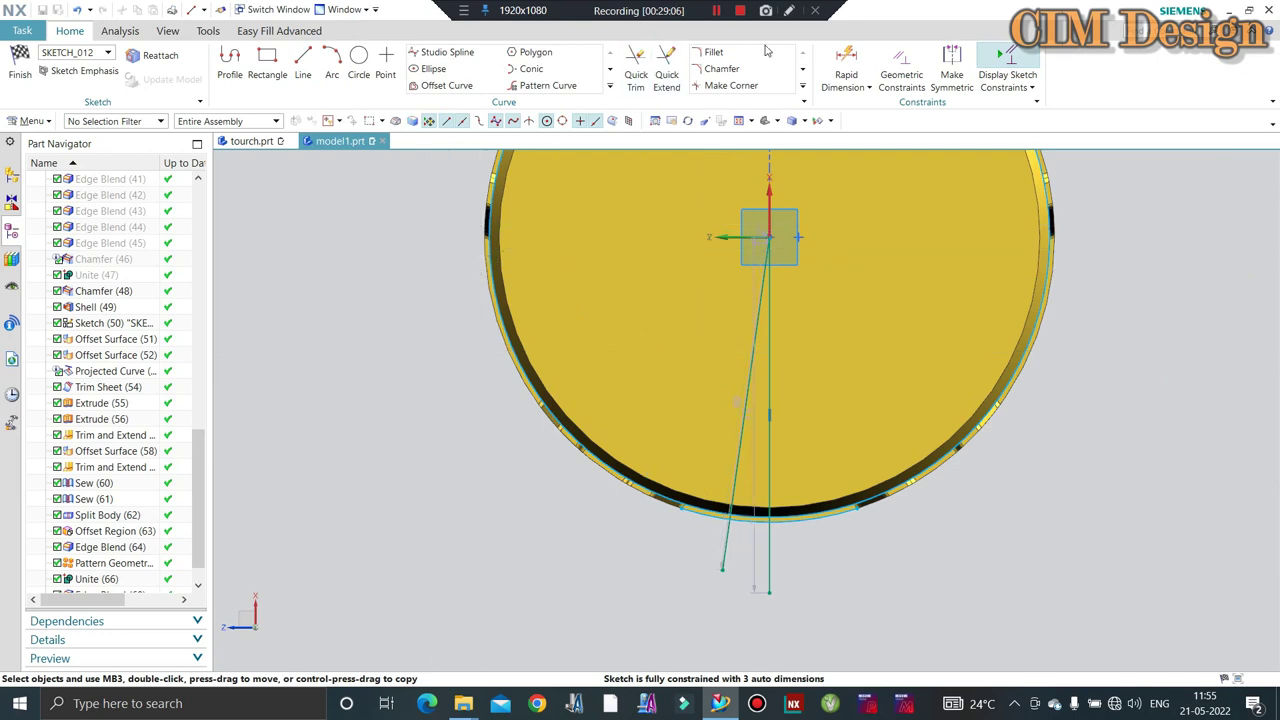
Try a rapid dimension between the two lines, then cancel it.
scroll(785, 380, "up", 1)
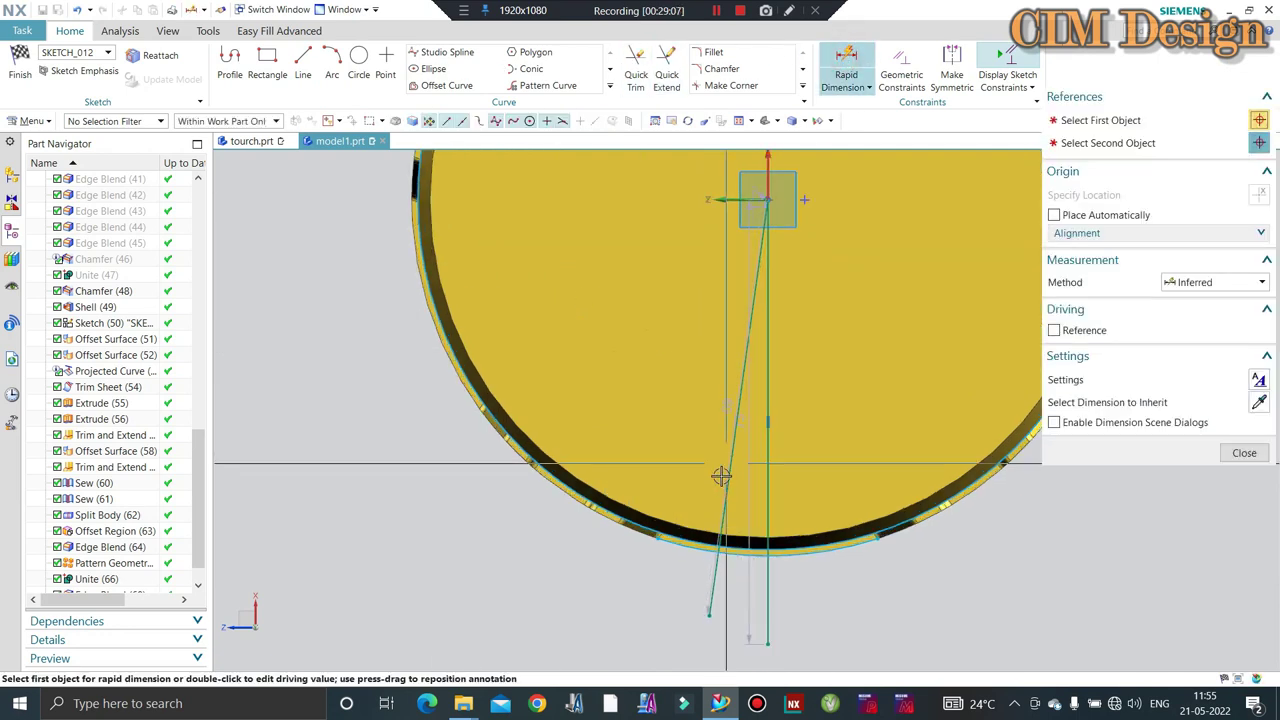
left_click(726, 480)
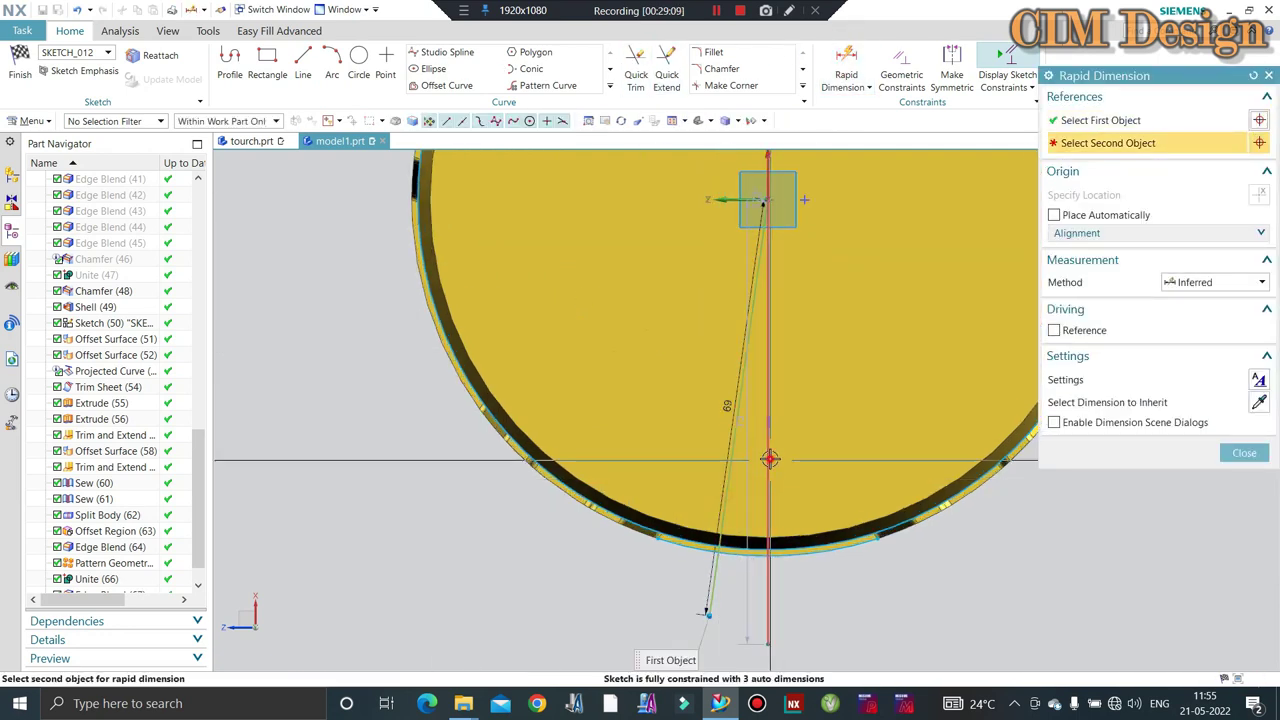
left_click(766, 459)
scroll(737, 601, "up", 2)
scroll(737, 601, "up", 1)
scroll(740, 580, "up", 1)
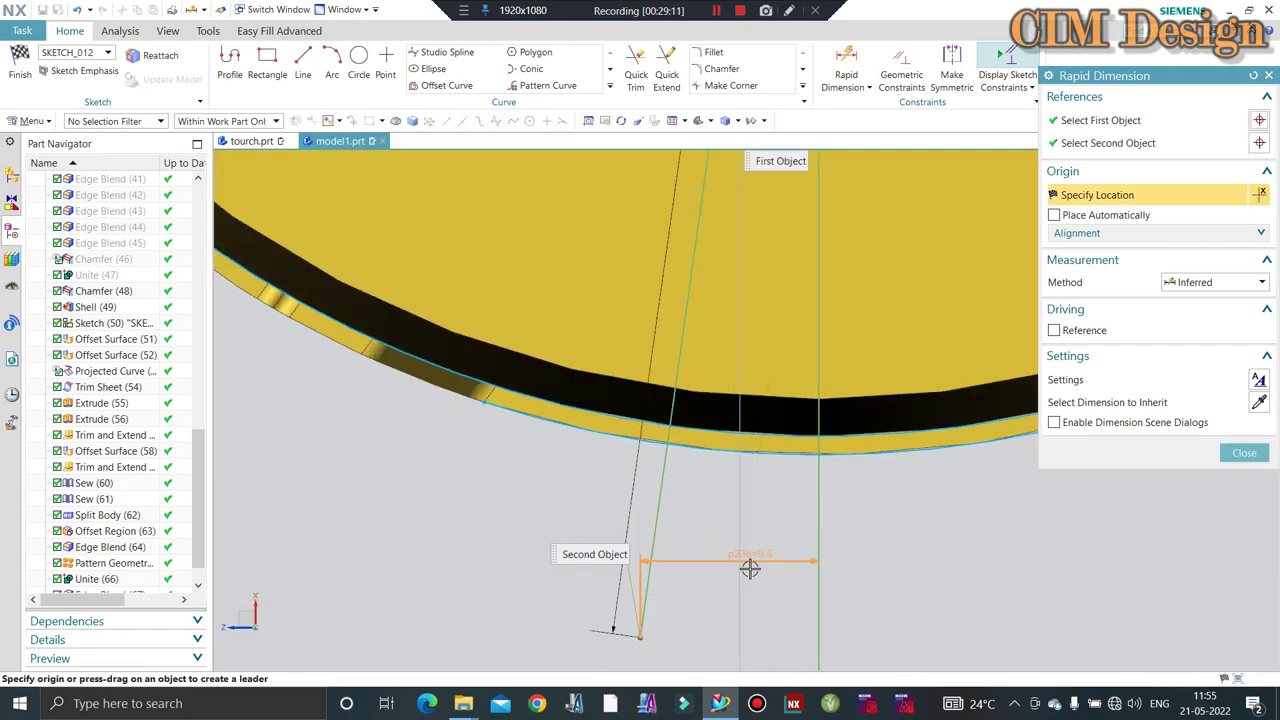
key("Escape")
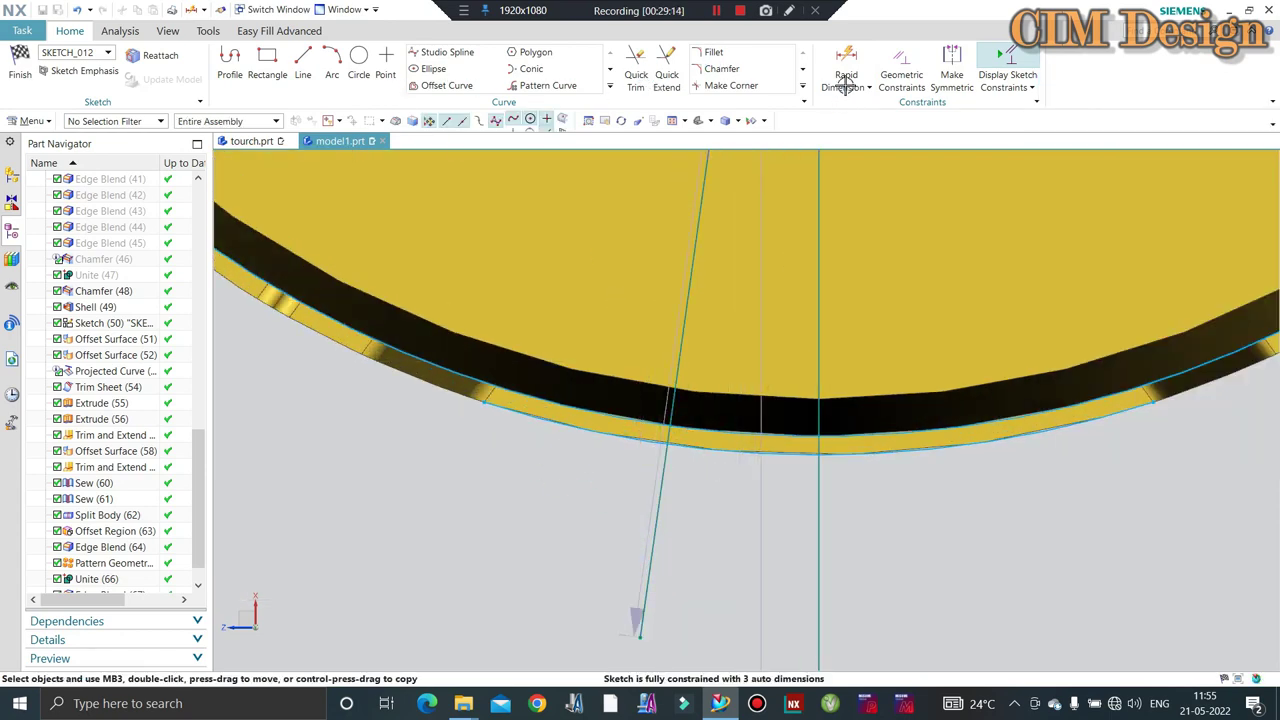
Add a 10° angular dimension between the slanted and vertical lines.
left_click(845, 87)
left_click(857, 153)
left_click(689, 319)
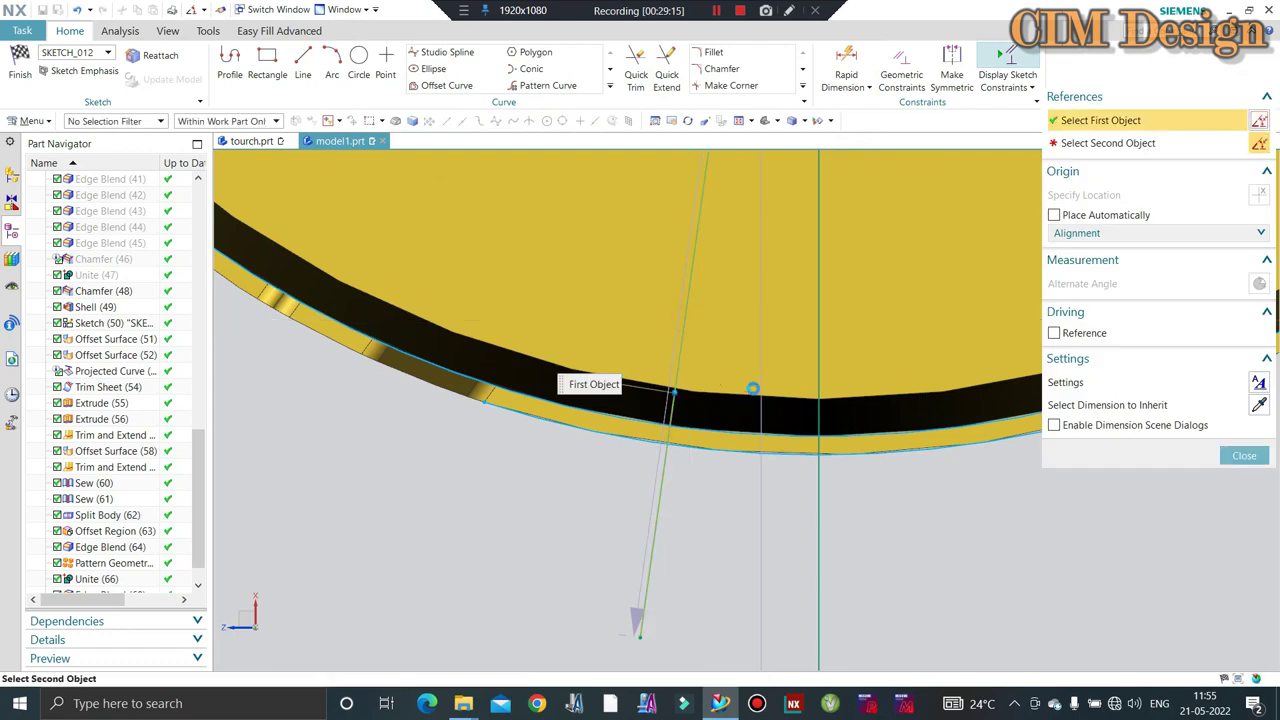
left_click(820, 266)
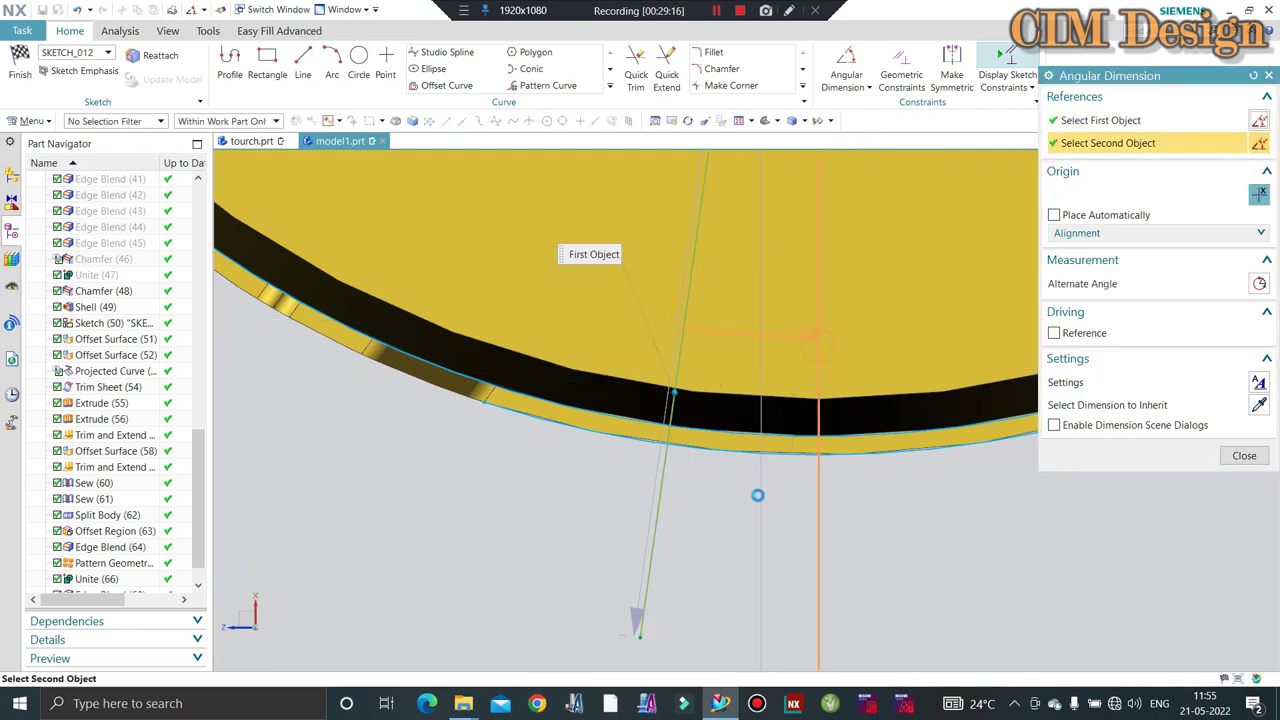
left_click(803, 537)
key("Escape")
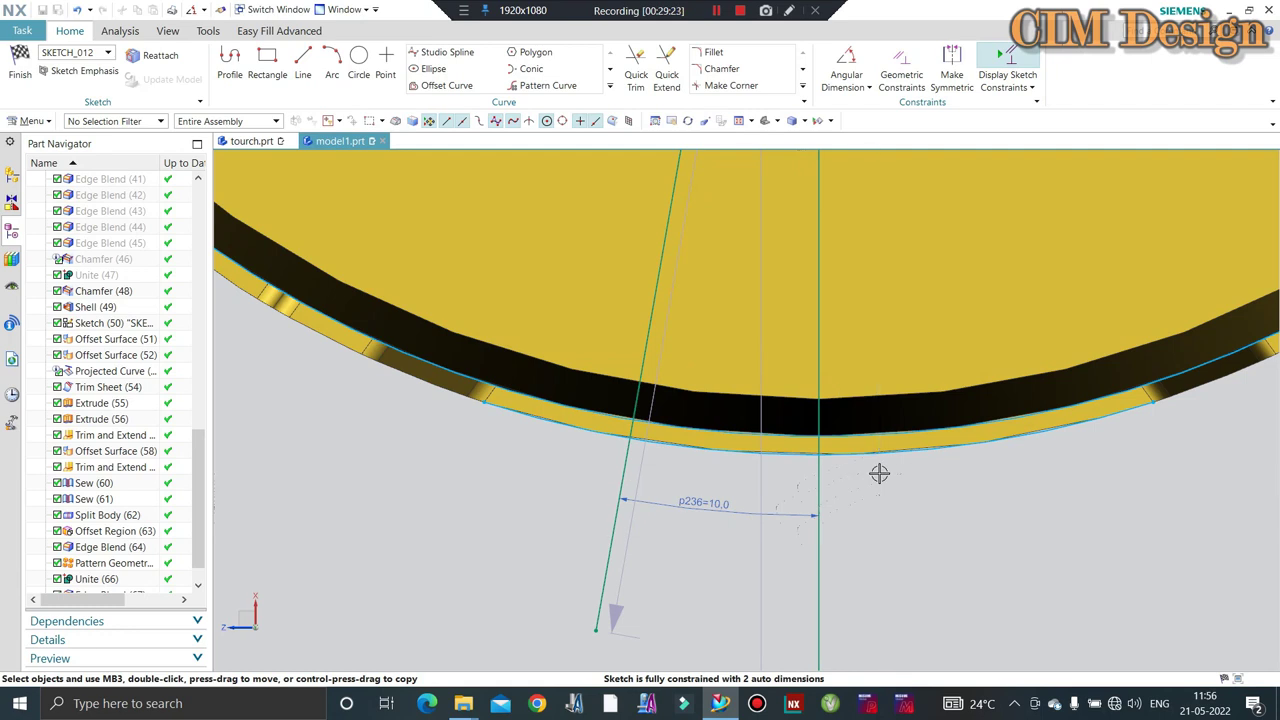
left_click(457, 80)
Offset the slanted line by 3 mm to create a parallel copy.
left_click(453, 88)
left_click(648, 343)
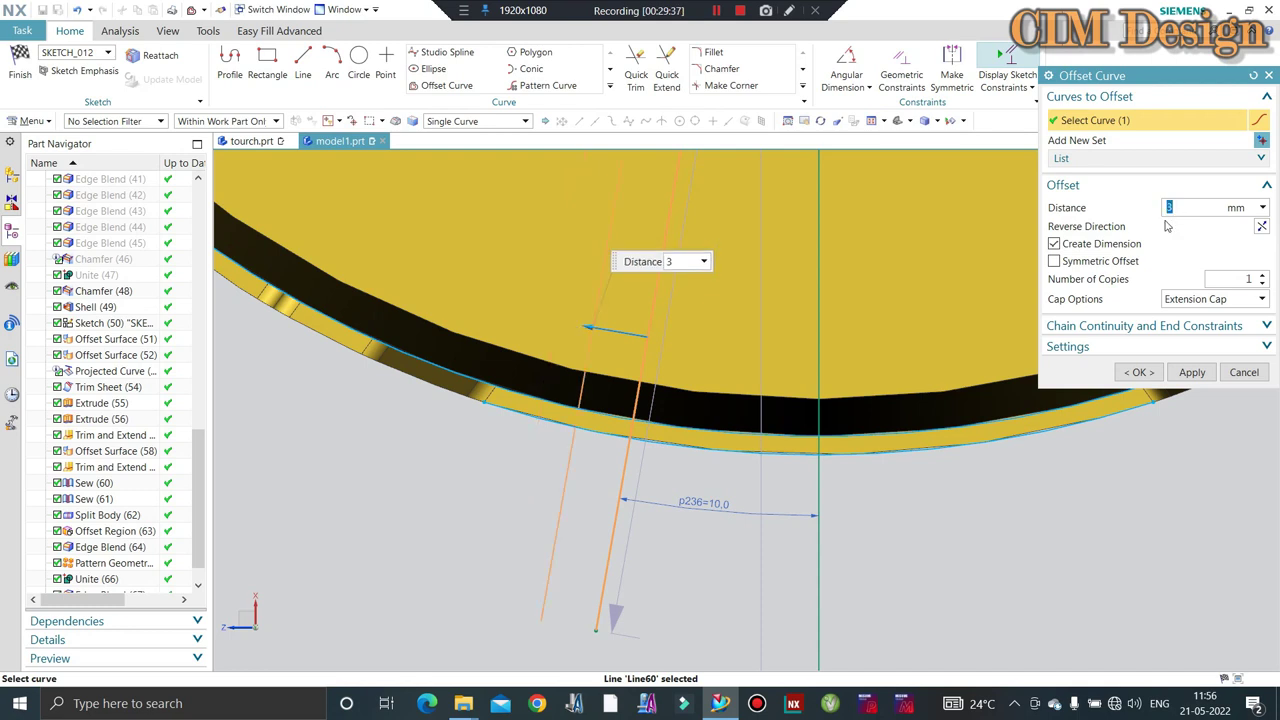
left_click(1190, 372)
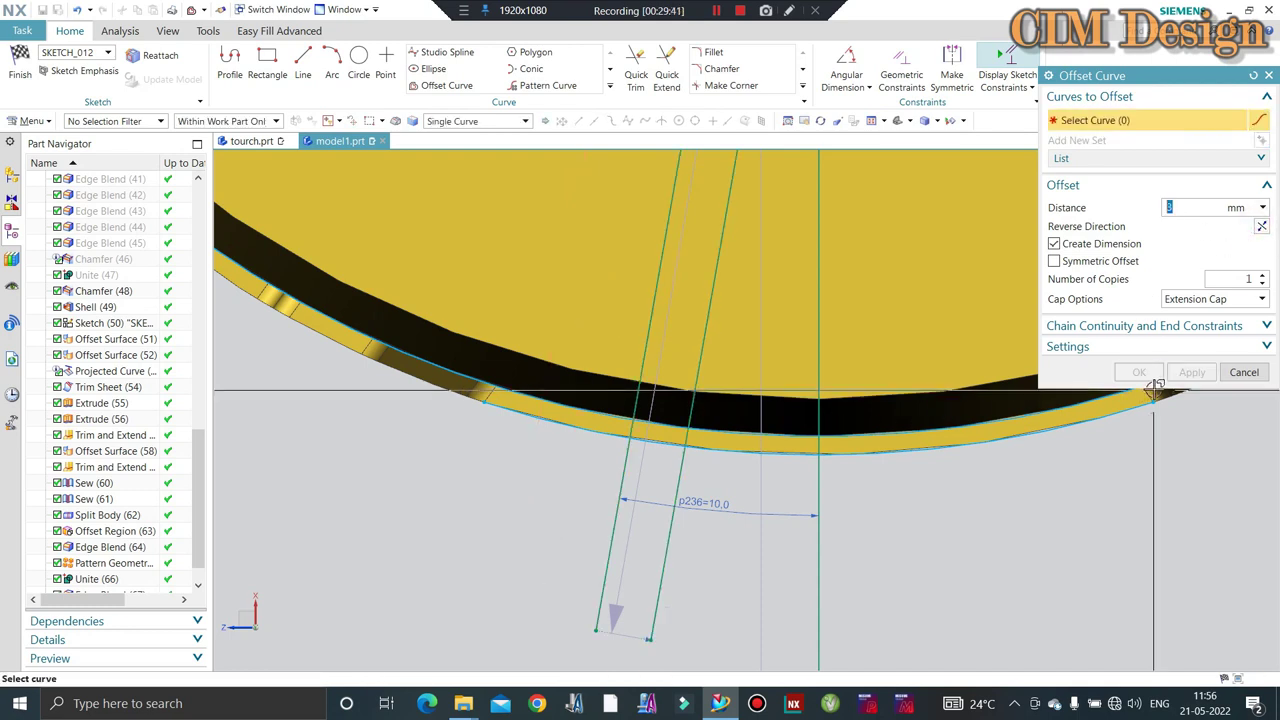
left_click(1244, 372)
Quick Trim the line portions above the ring and the slanted line below the arc.
left_click(634, 68)
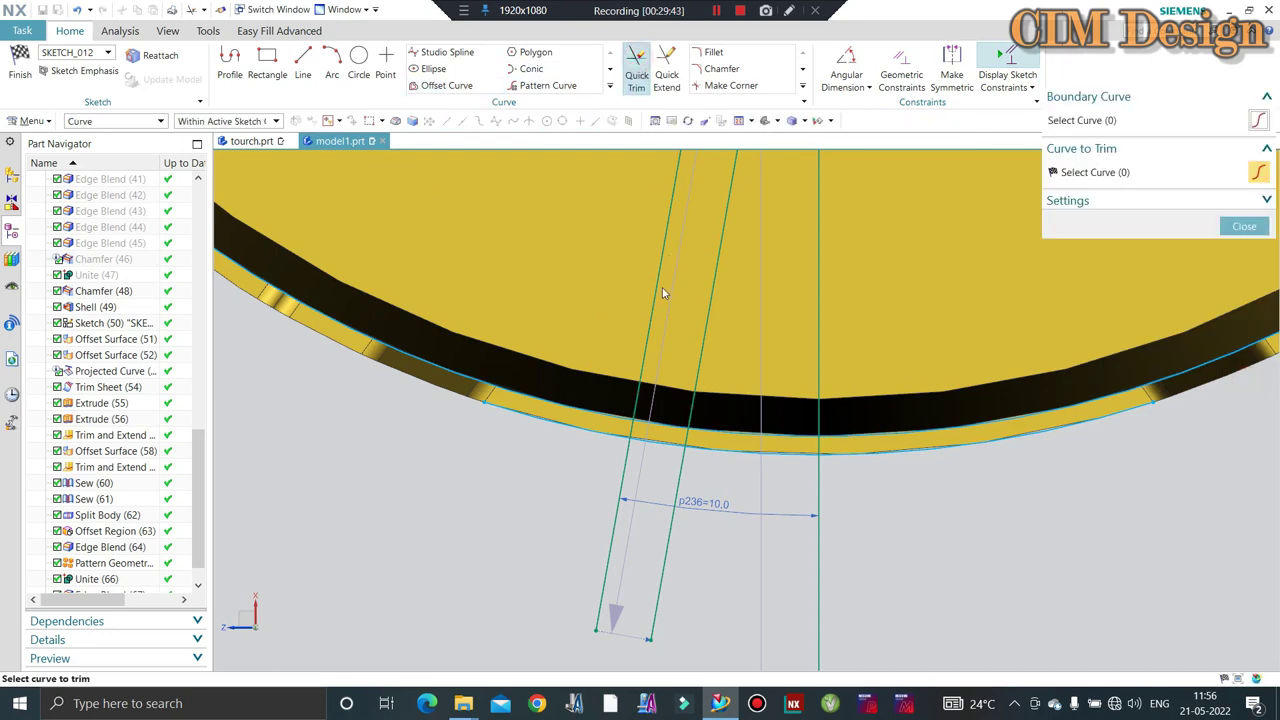
left_click_drag(640, 320, 708, 320)
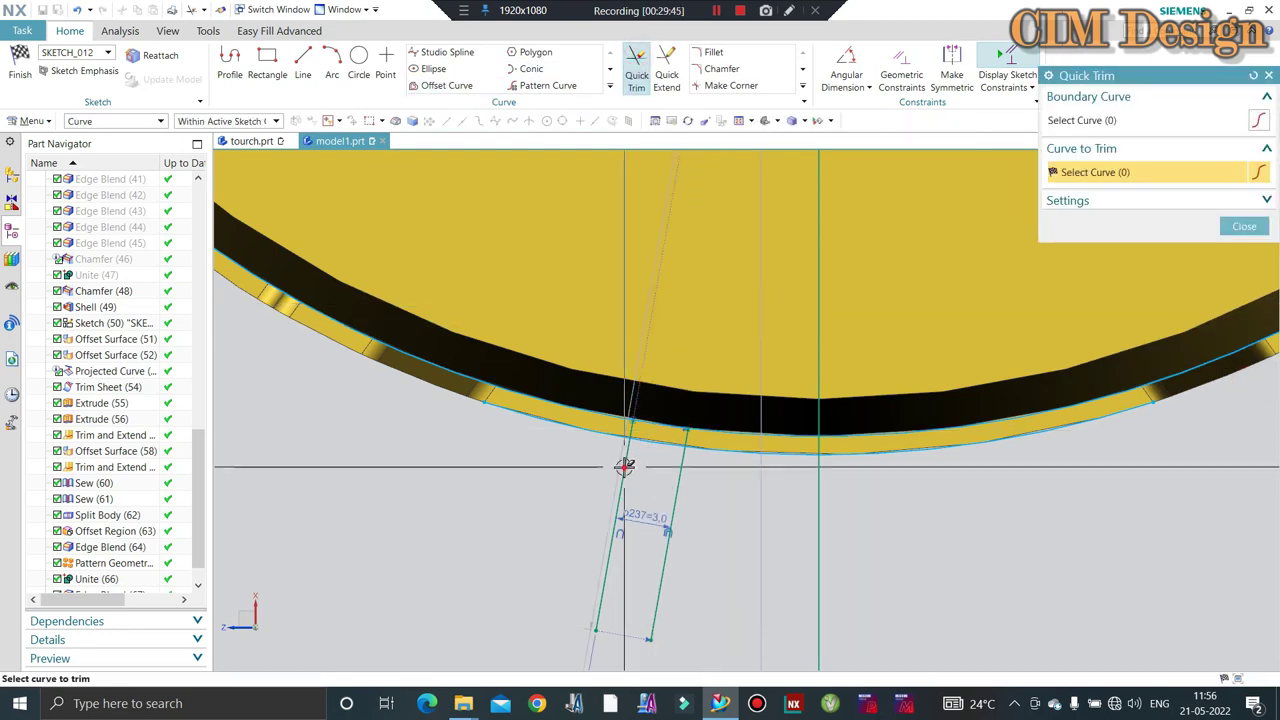
left_click(675, 495)
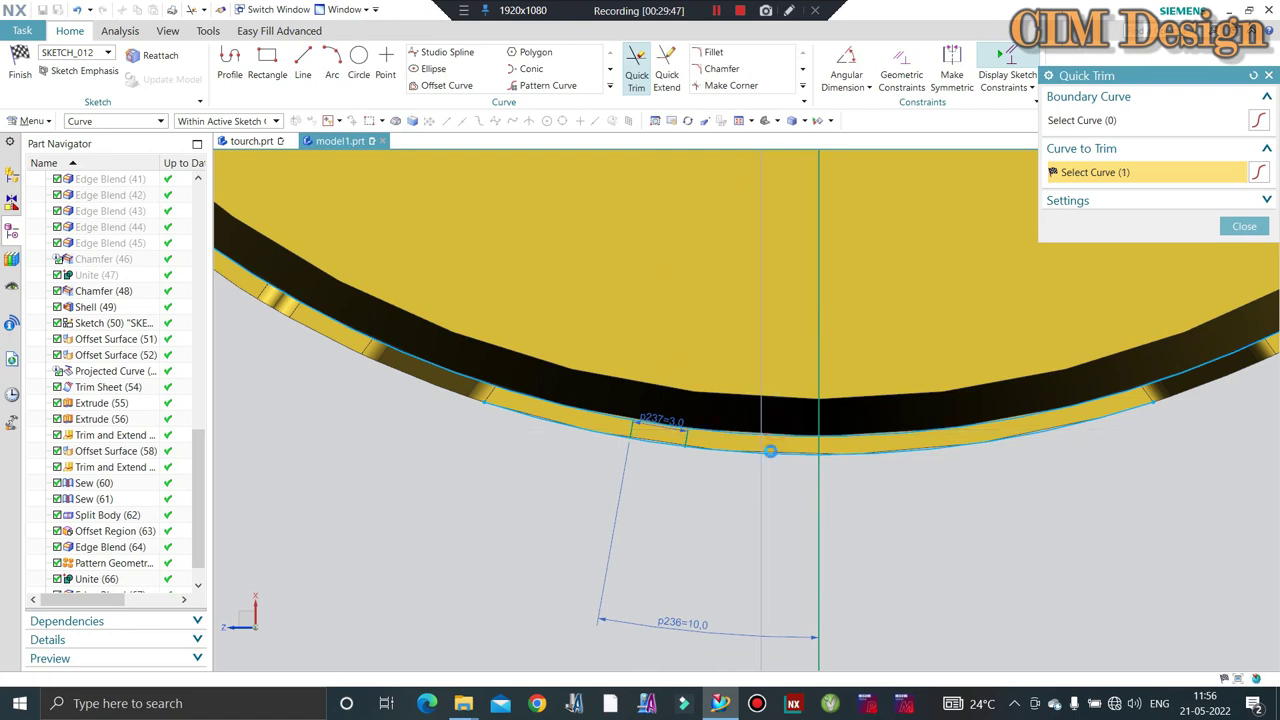
left_click(767, 450)
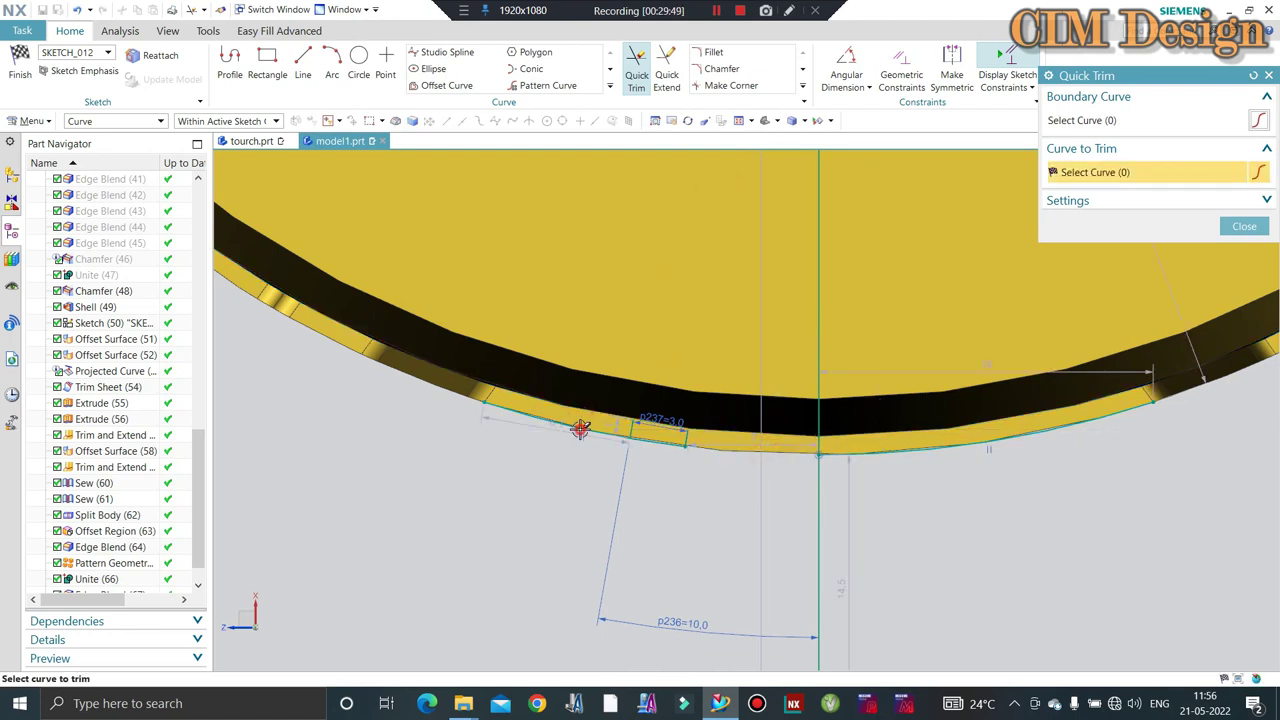
scroll(584, 430, "down", 2)
scroll(640, 450, "down", 2)
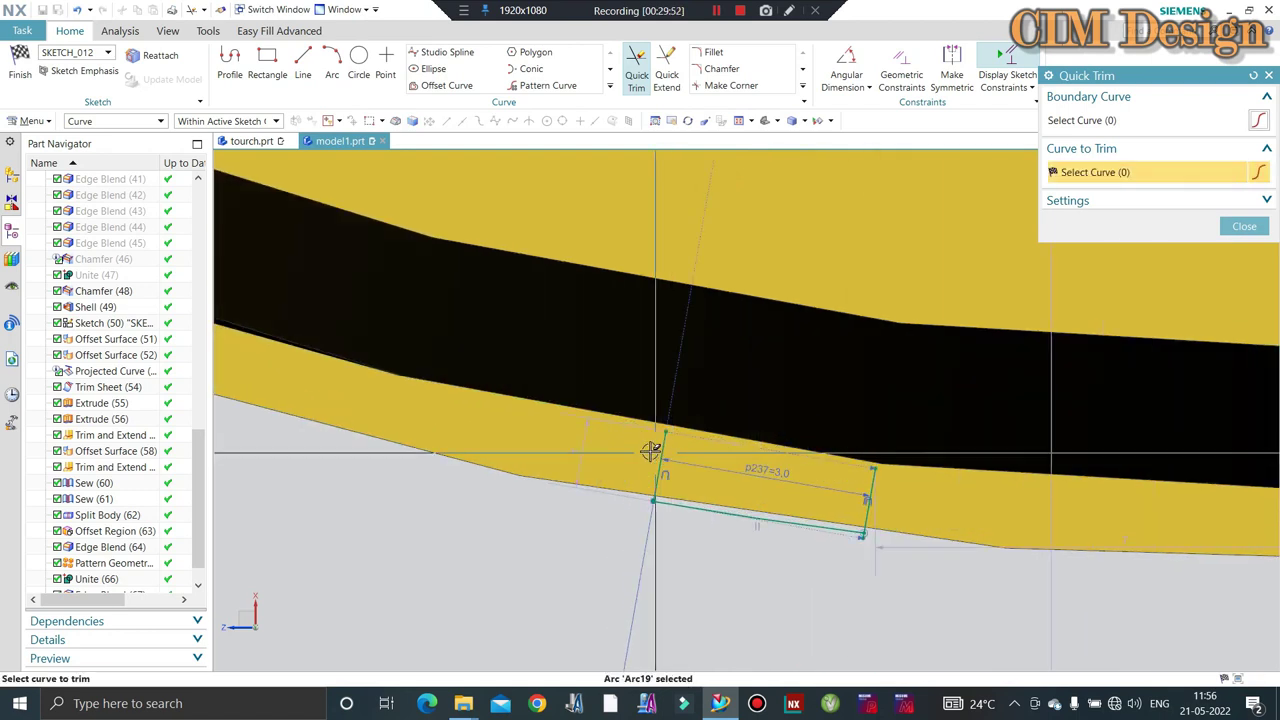
scroll(605, 440, "up", 2)
right_click(569, 494)
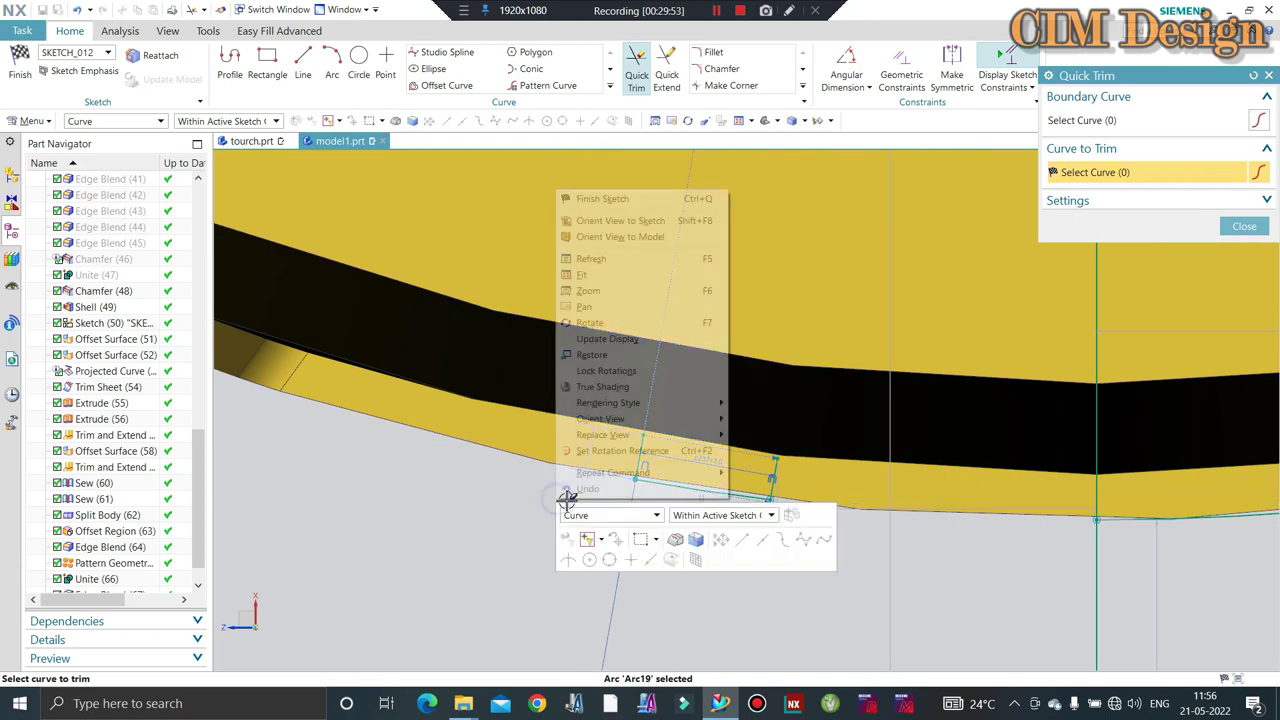
left_click(553, 447)
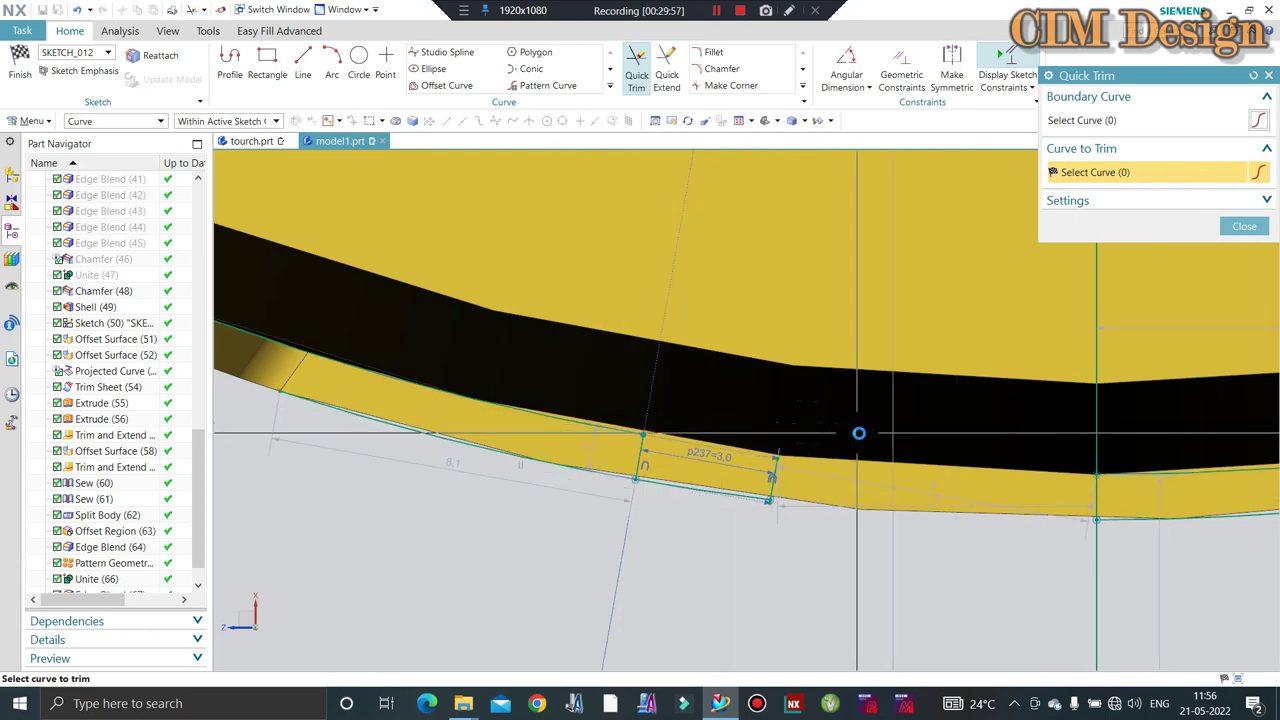
scroll(982, 432, "down", 5)
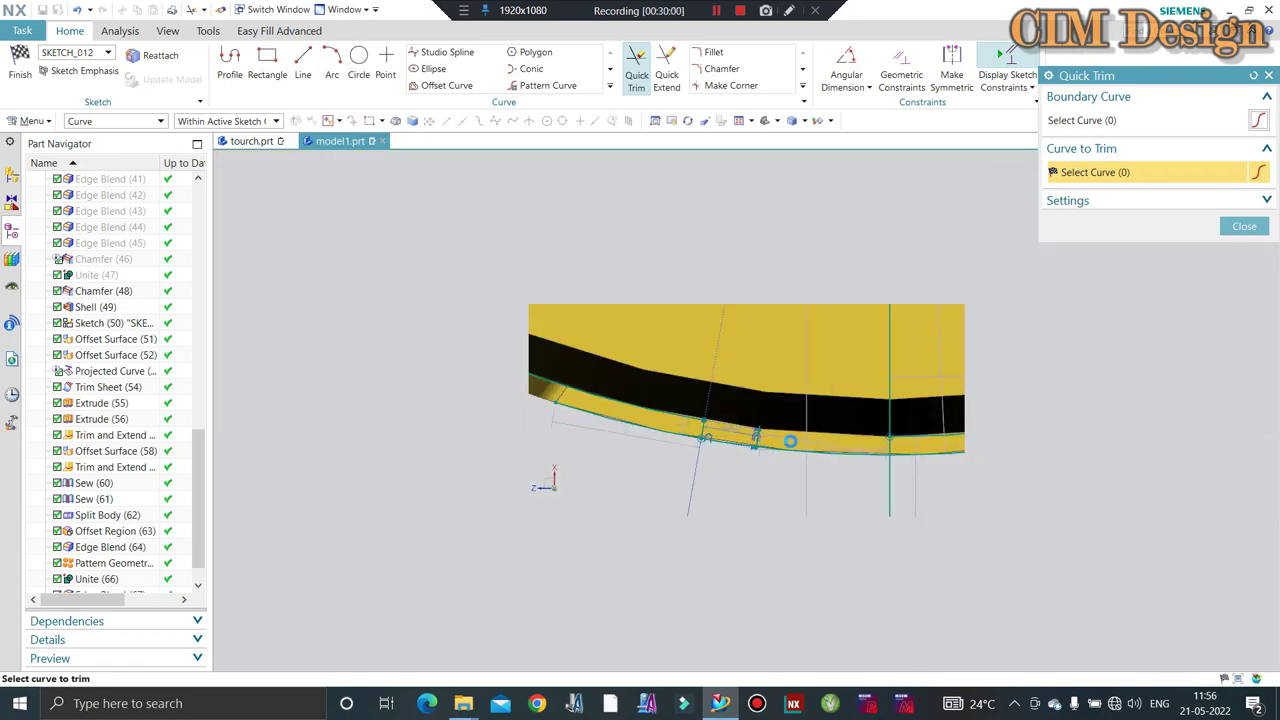
scroll(757, 434, "up", 5)
scroll(771, 423, "up", 2)
key("Escape")
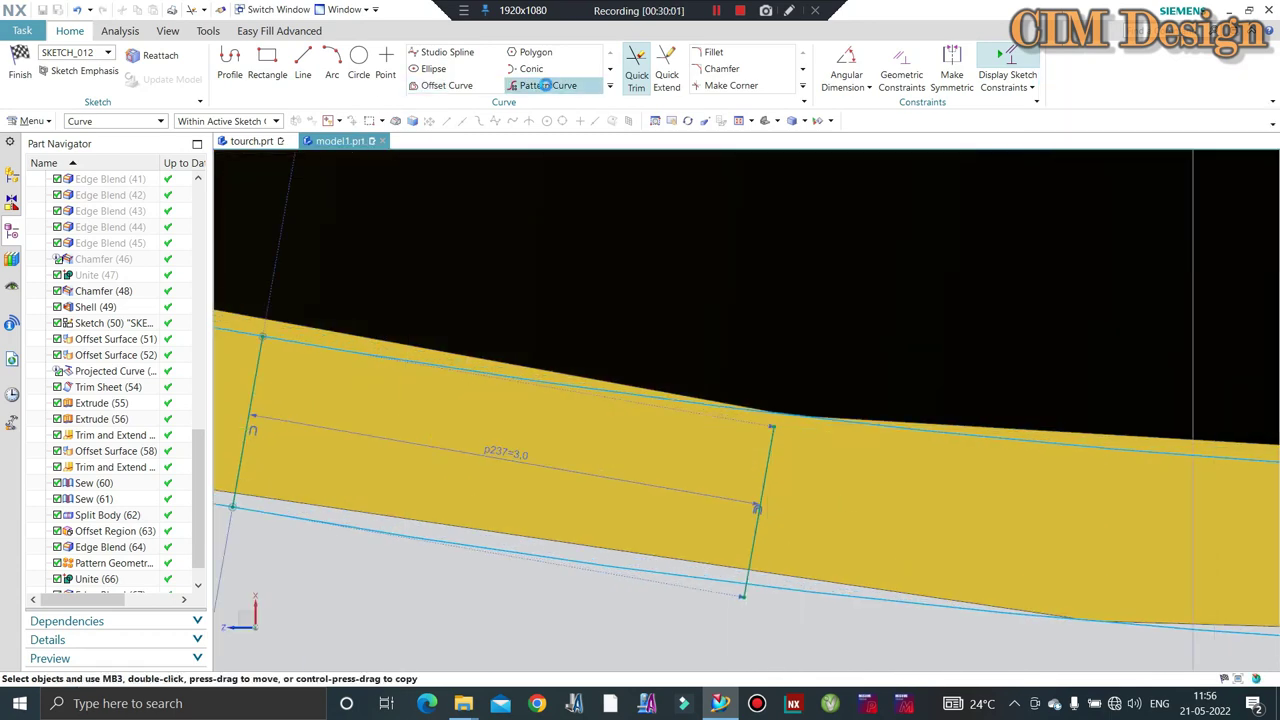
After briefly trying Quick Extend, trim the leftover arc and line pieces around the 3 mm block.
left_click(667, 75)
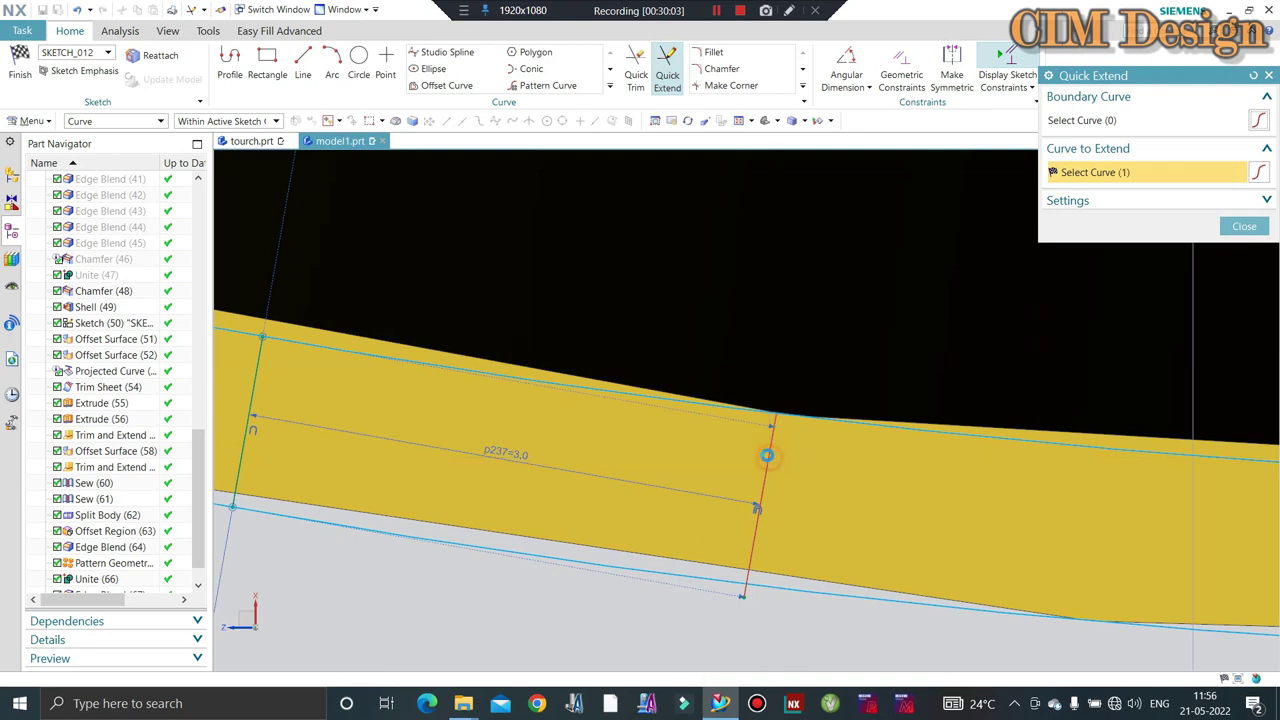
scroll(766, 440, "down", 2)
key("Escape")
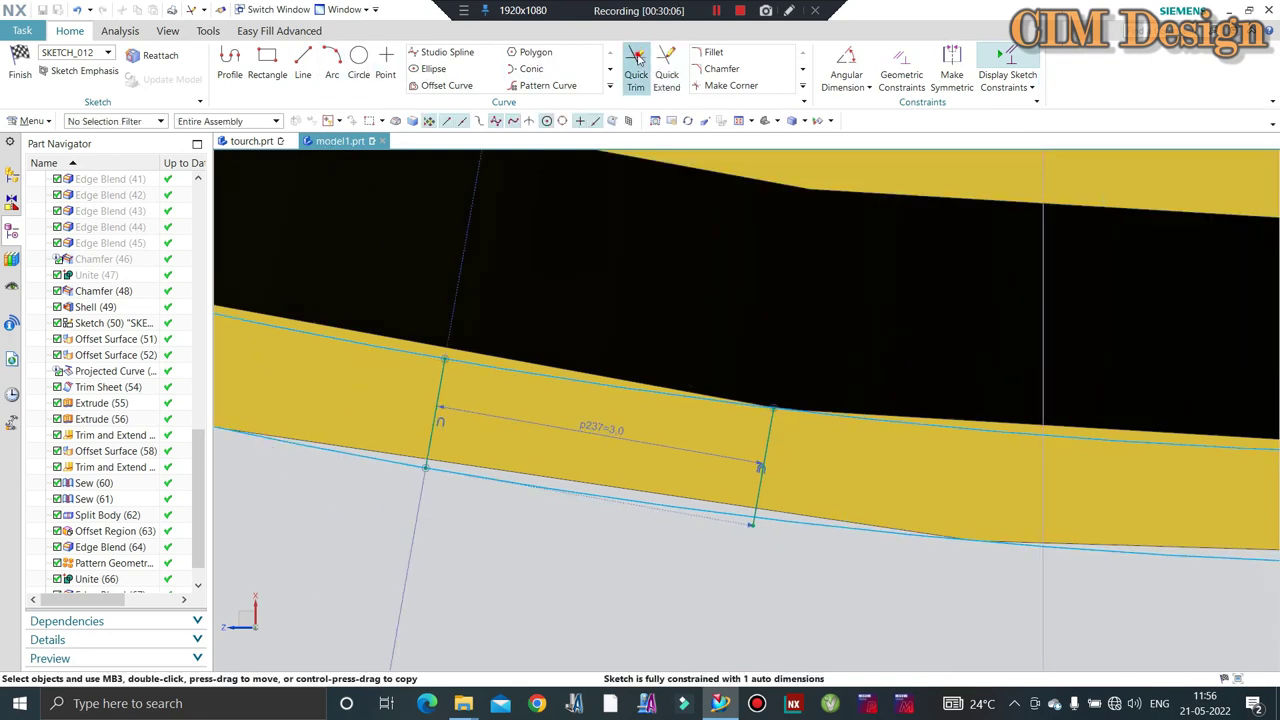
left_click(636, 60)
left_click(774, 405)
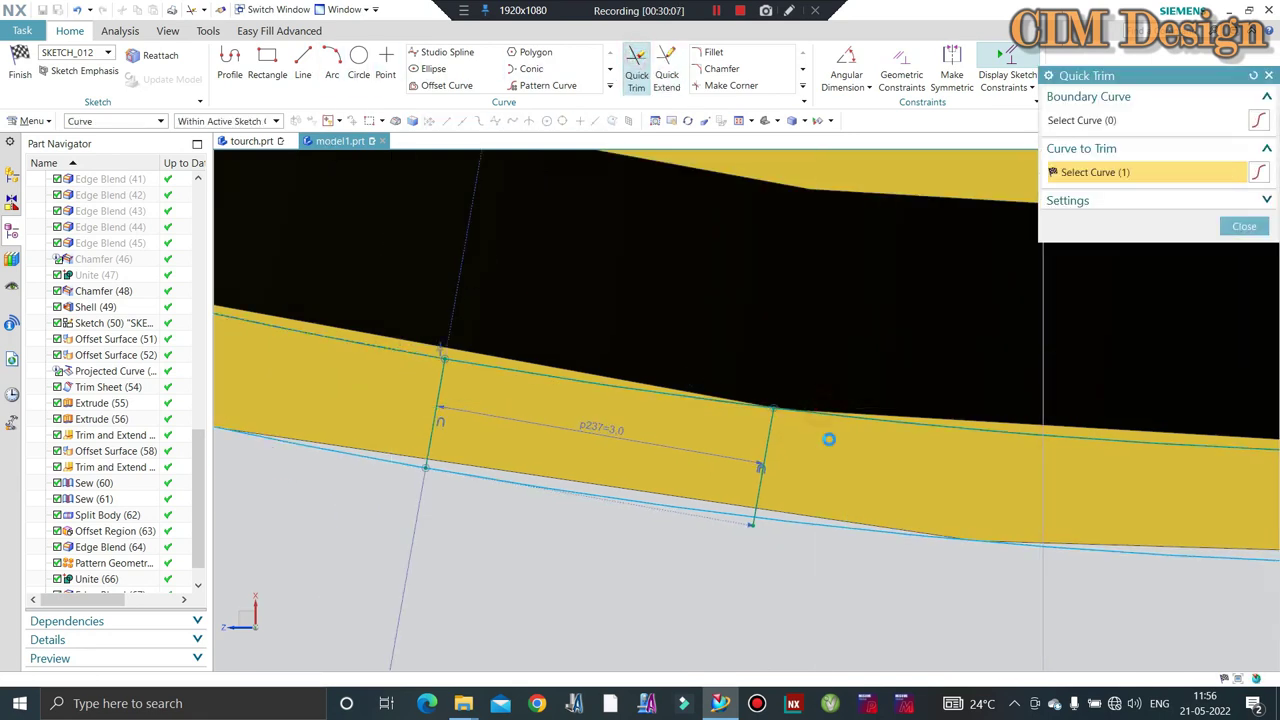
left_click(827, 521)
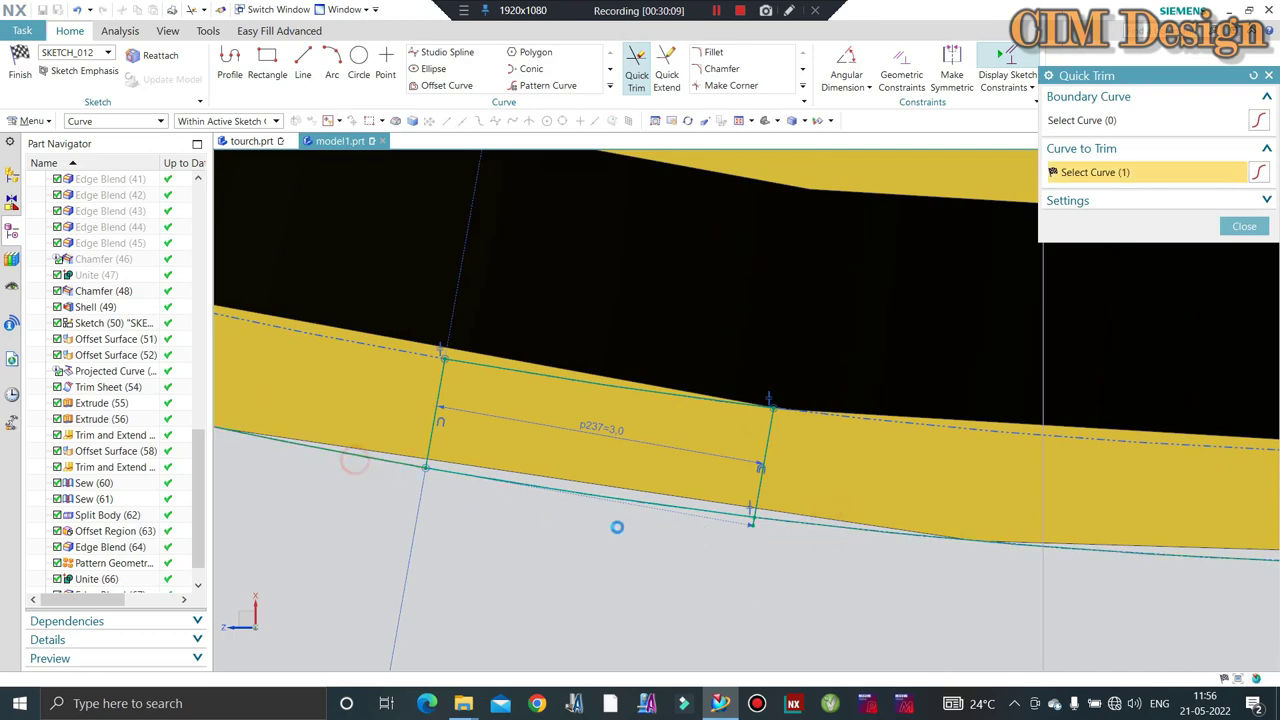
scroll(617, 527, "up", 3)
left_click(757, 524)
scroll(606, 457, "down", 2)
scroll(604, 413, "down", 2)
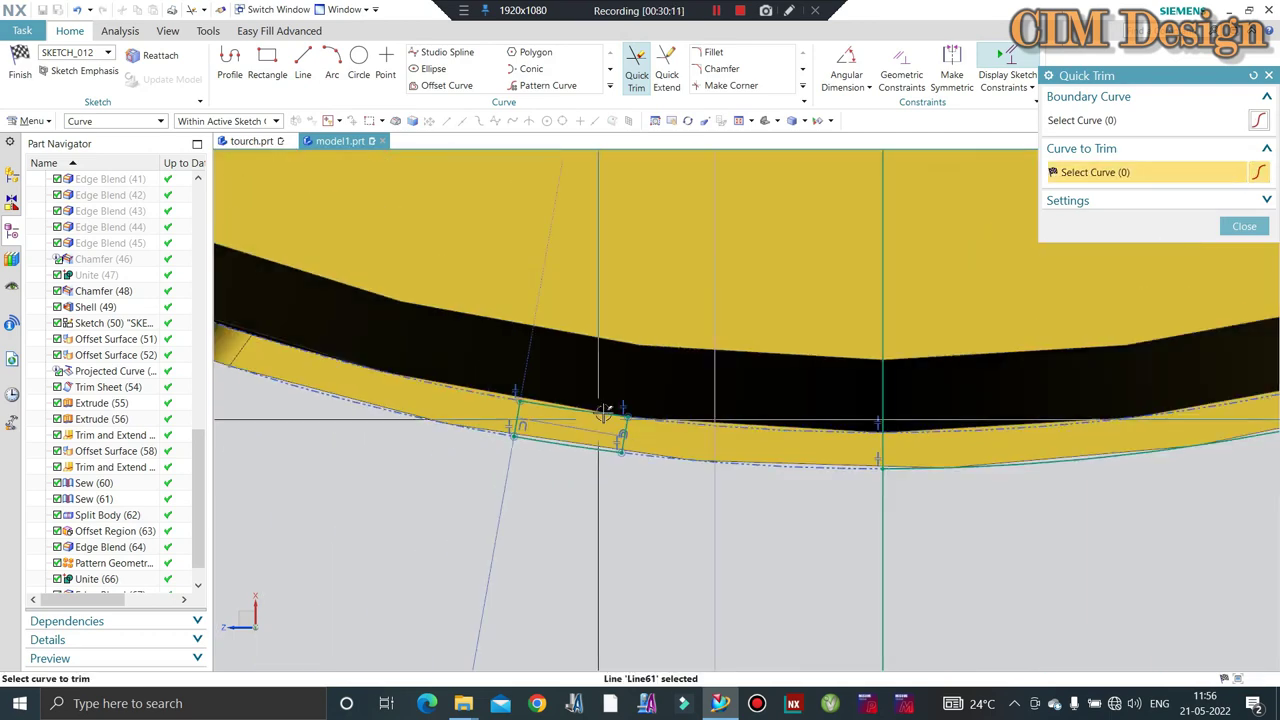
left_click(604, 413)
middle_click(484, 237)
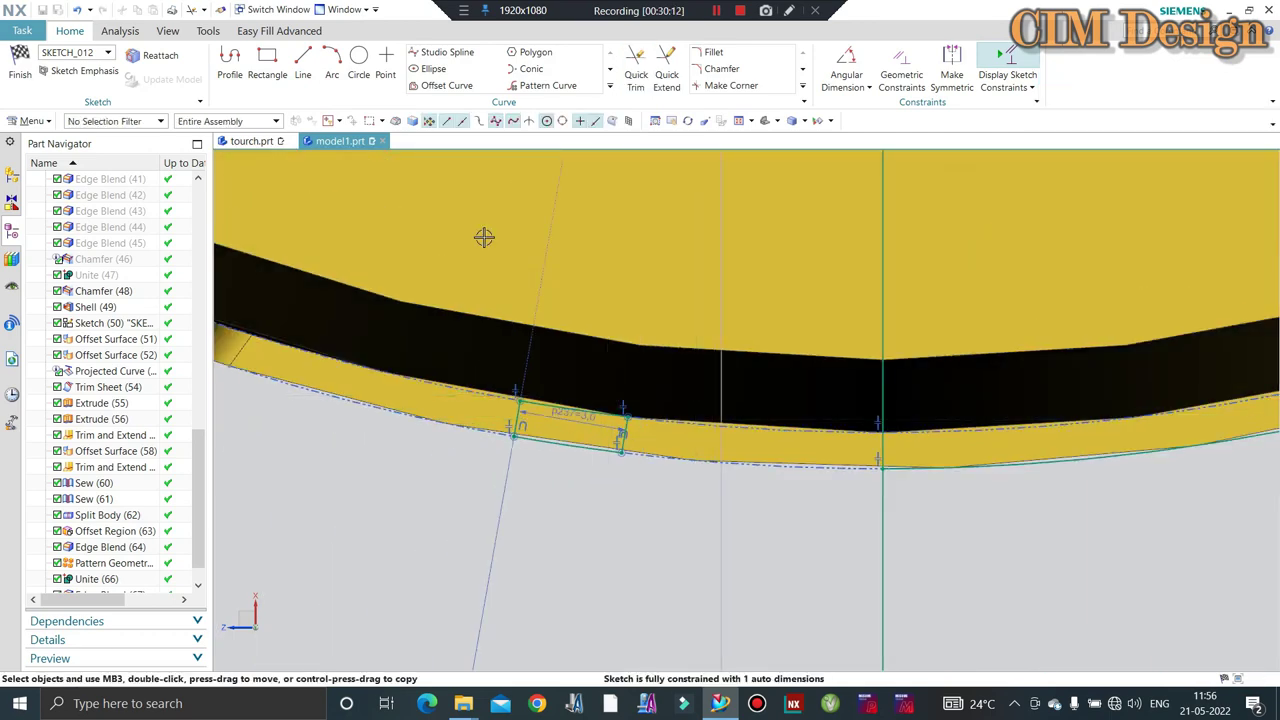
left_click(608, 87)
Try mirroring the block outline and arc as connected curve chains, then cancel.
left_click(440, 117)
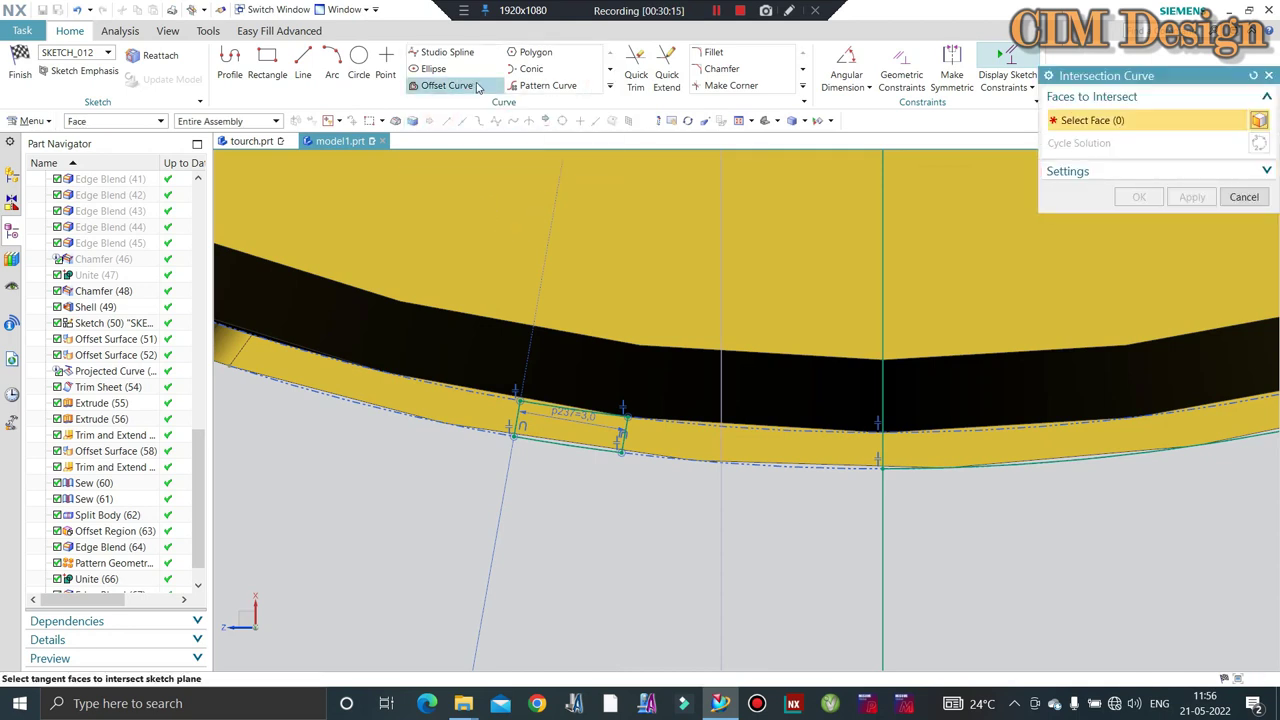
left_click(434, 103)
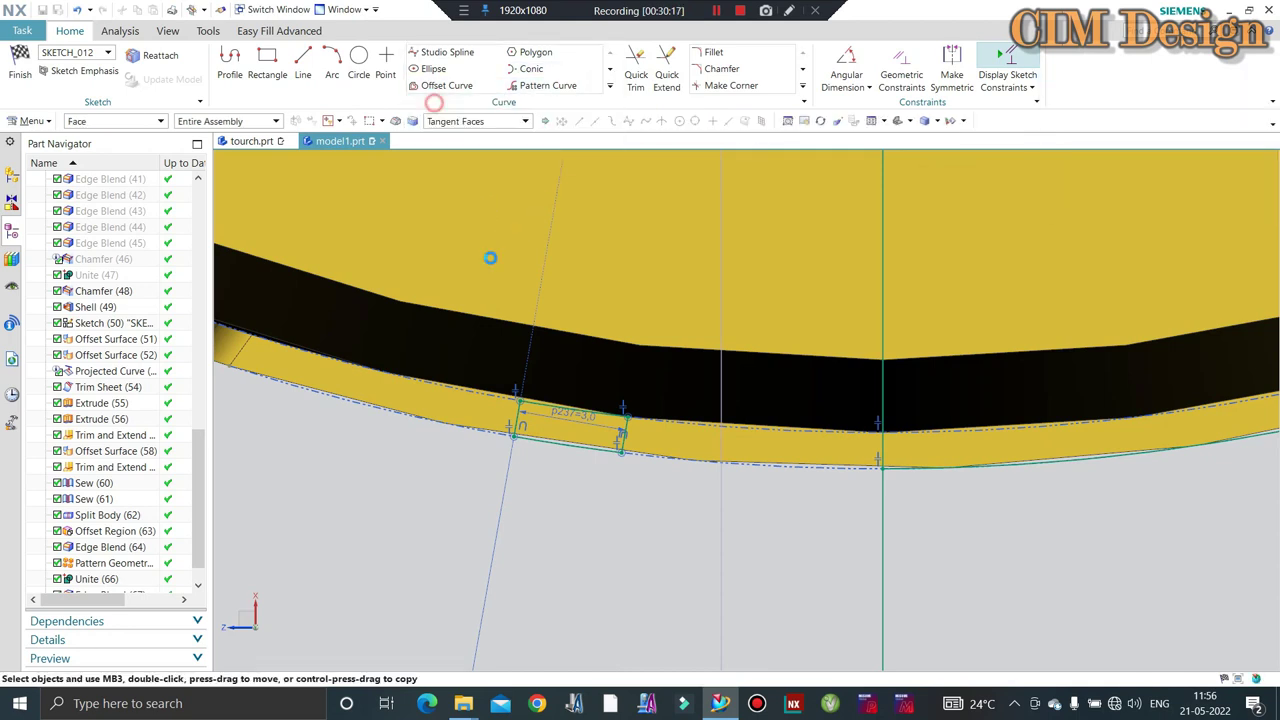
left_click(462, 152)
left_click(509, 422)
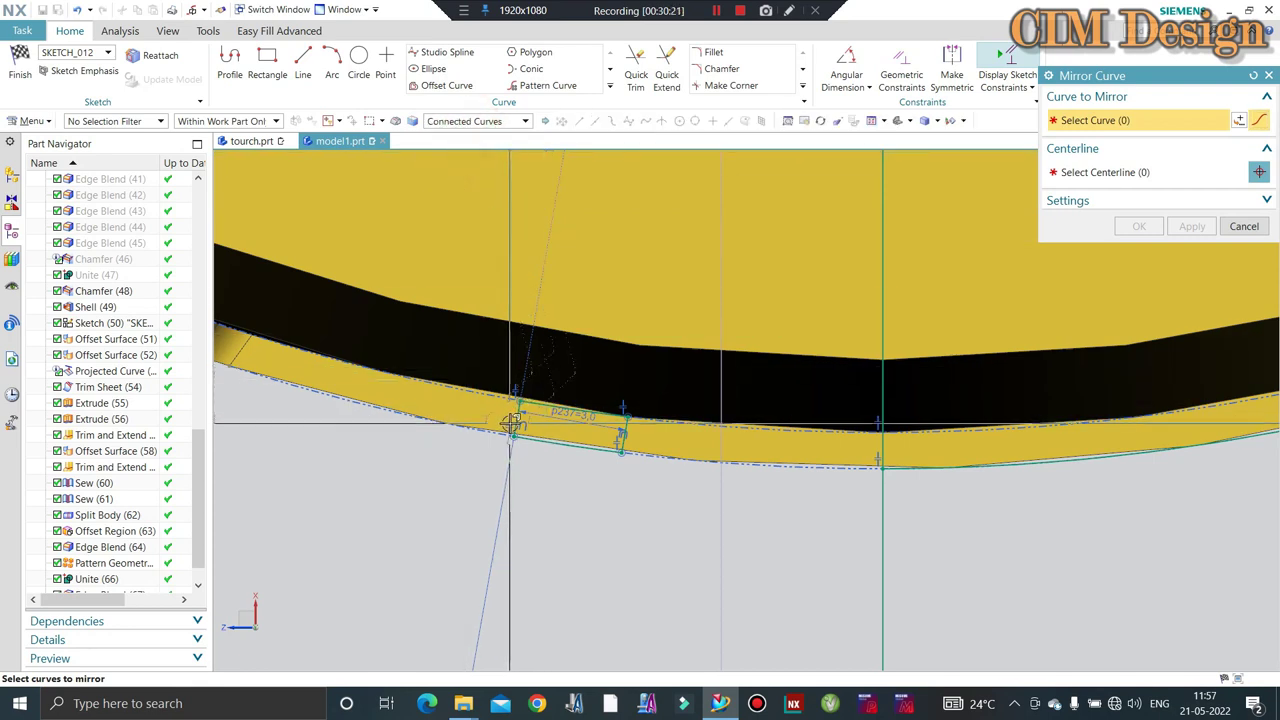
left_click(623, 434)
scroll(623, 434, "up", 2)
key("Escape")
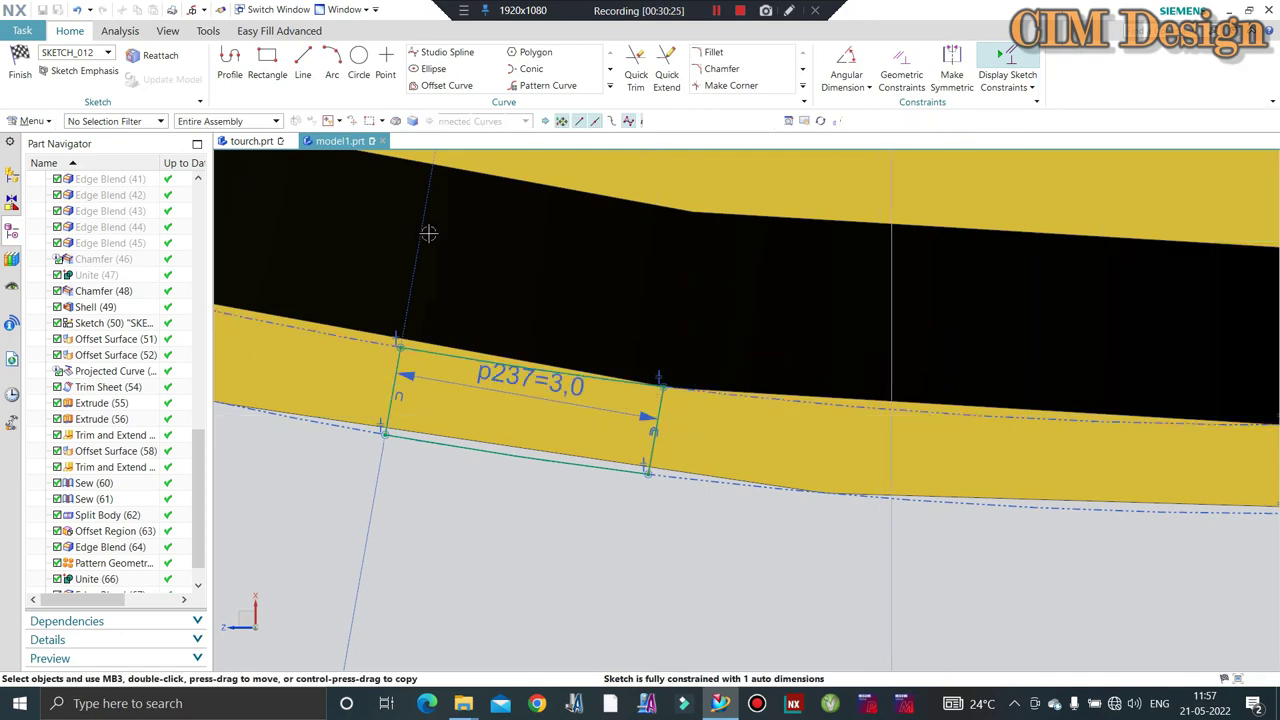
scroll(604, 328, "down", 3)
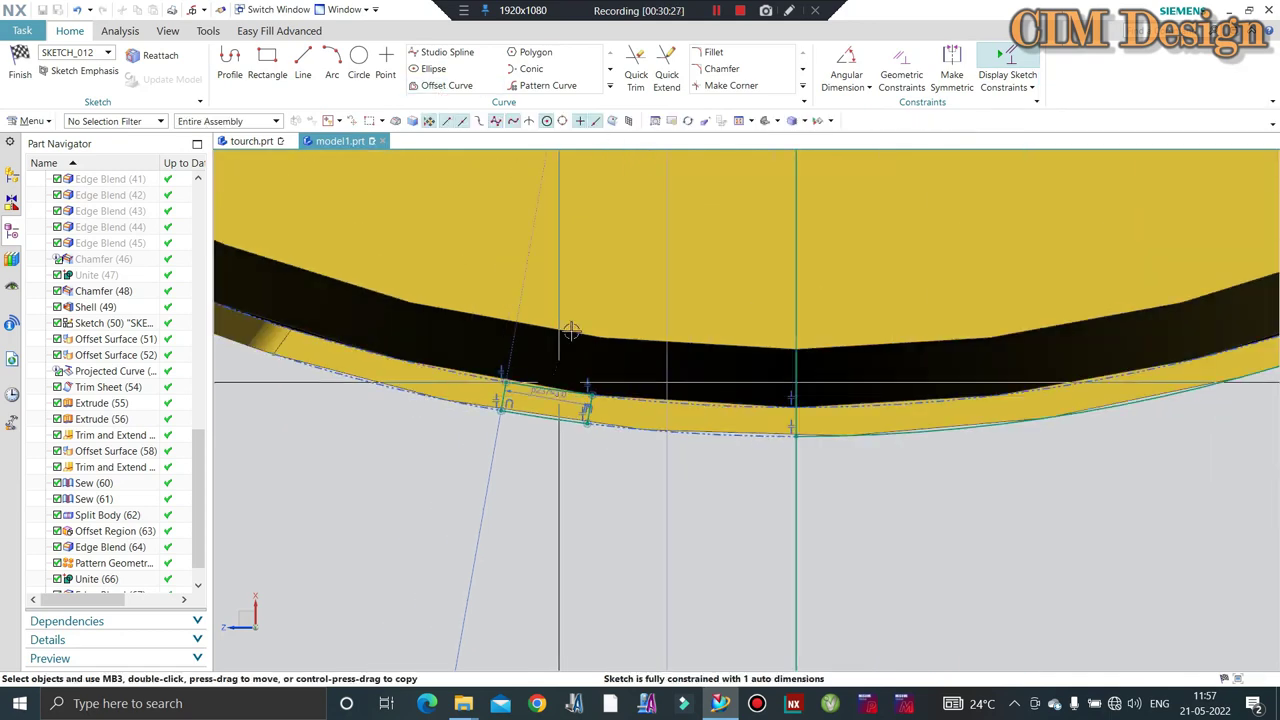
Mirror the sketch curves about the vertical centerline.
left_click(610, 88)
left_click(475, 104)
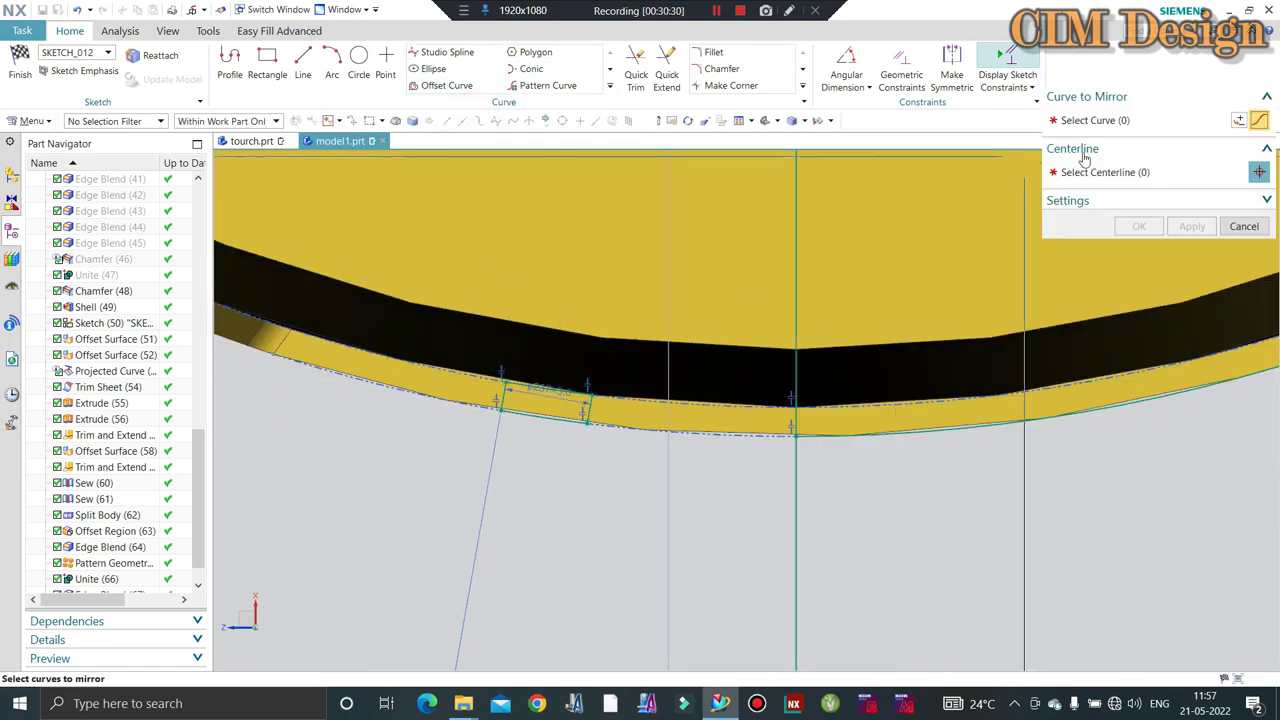
left_click(1120, 172)
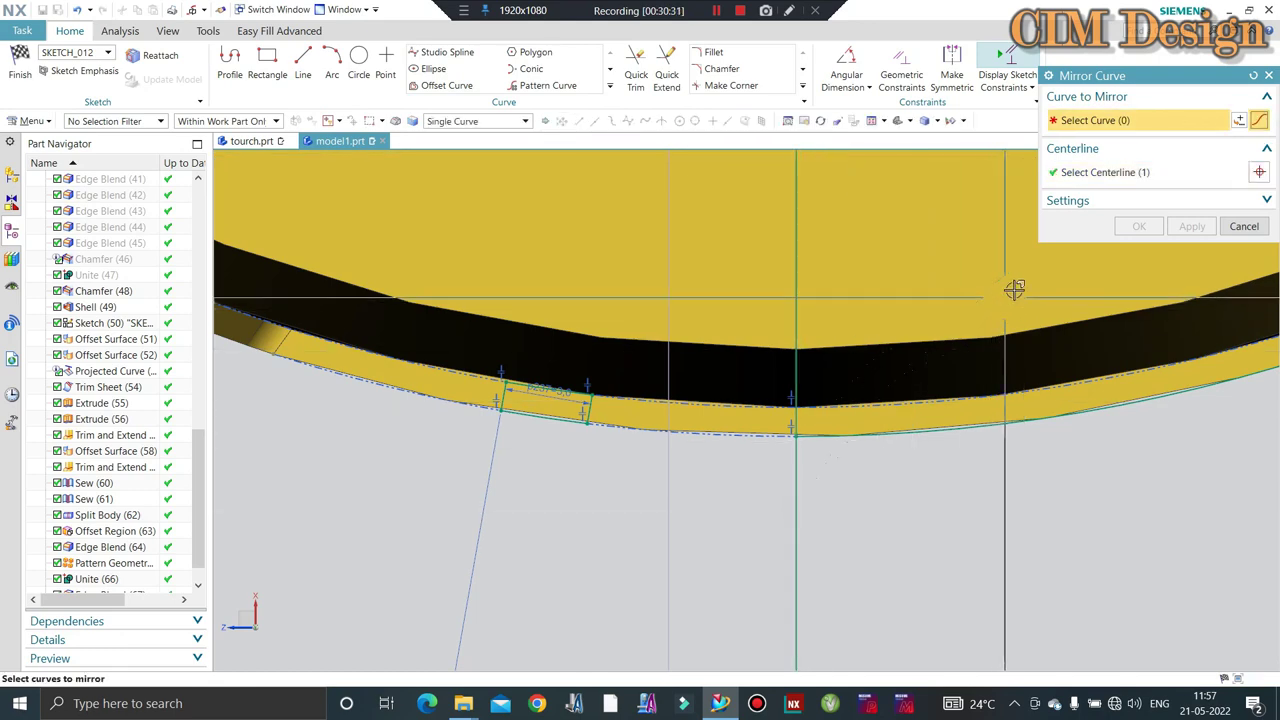
left_click(1150, 172)
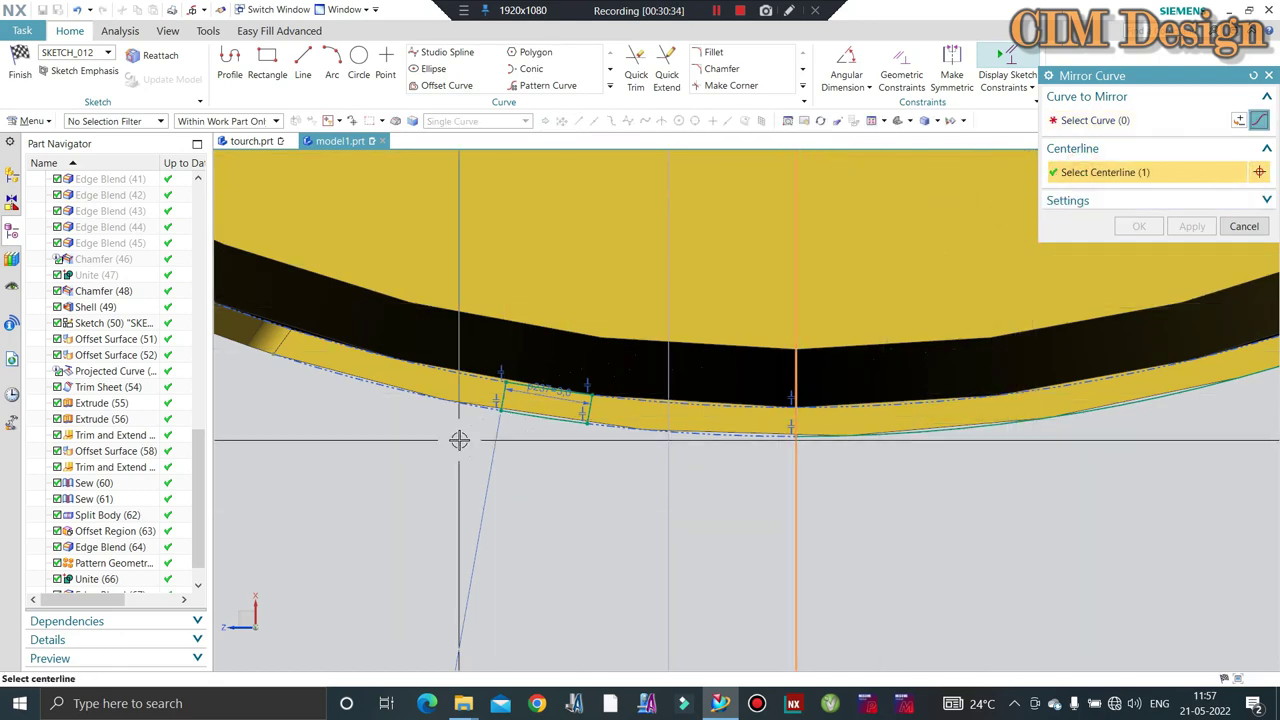
scroll(534, 354, "up", 3)
scroll(593, 328, "up", 2)
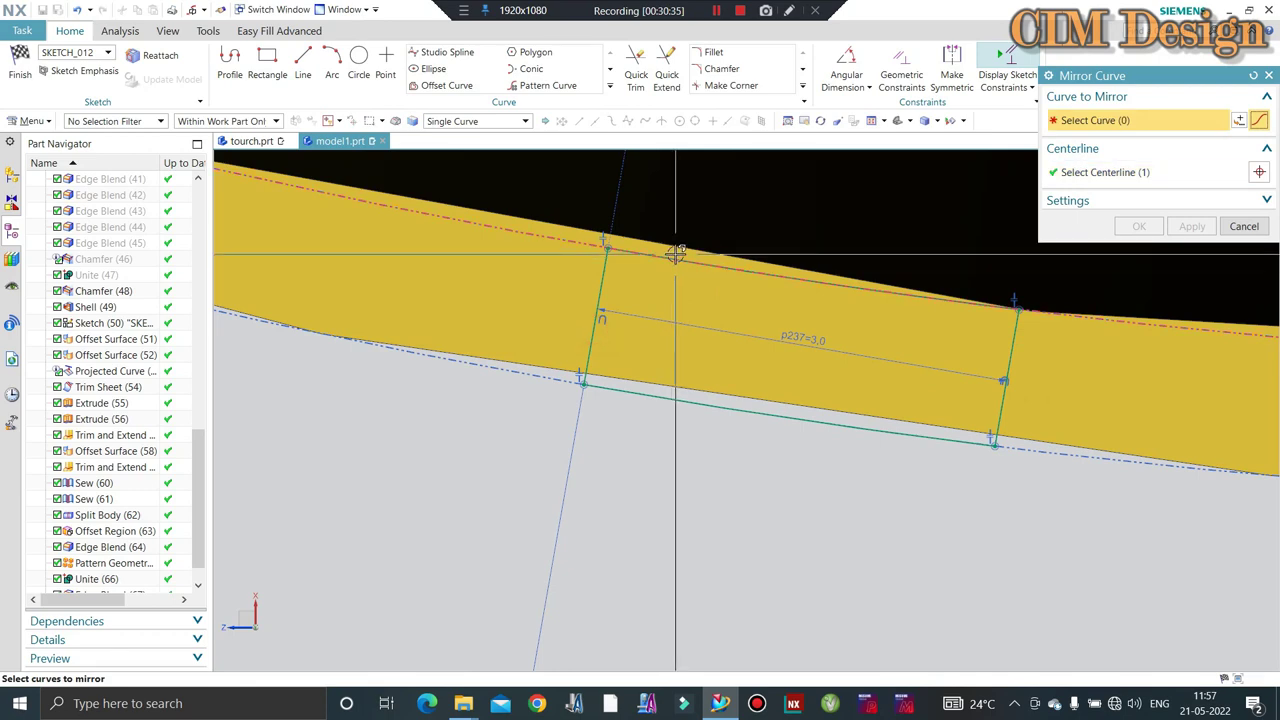
Finish the sketch but choose Continue Sketching to keep SKETCH_012 open.
right_click(690, 262)
left_click(728, 273)
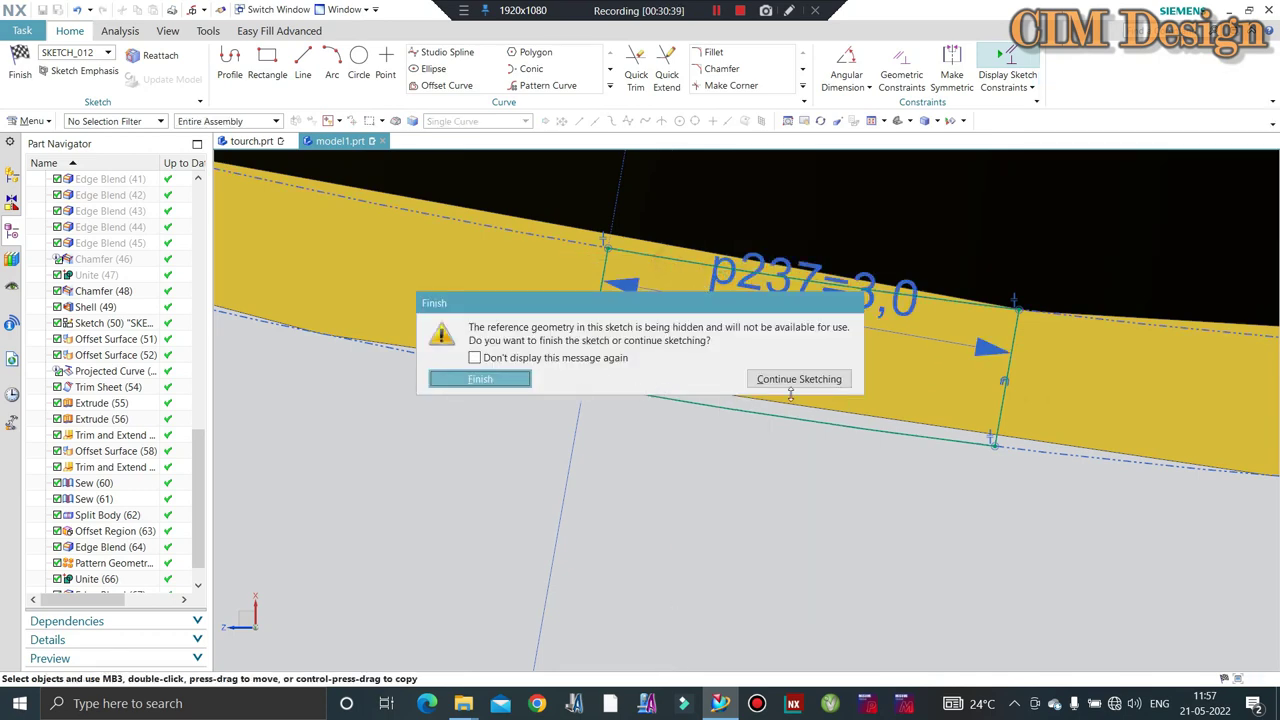
left_click(806, 380)
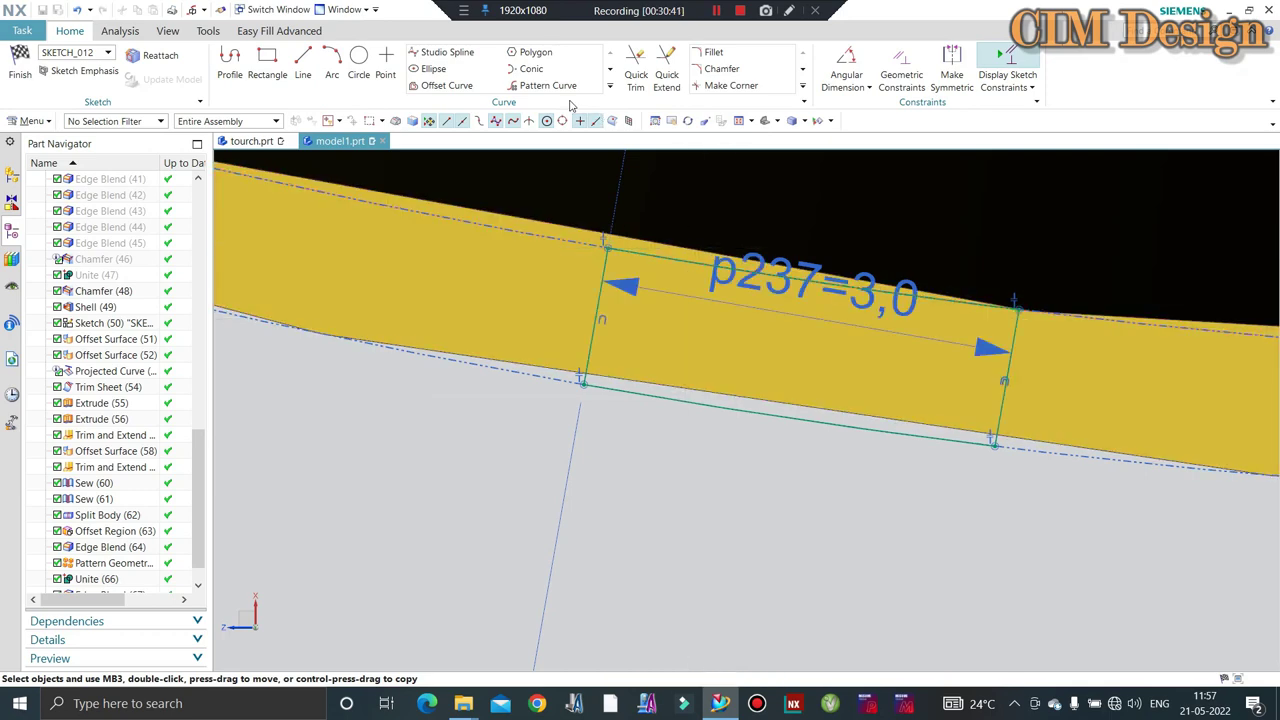
Quick Trim away the extra outer curve from the rectangle sketch.
left_click(626, 84)
scroll(471, 290, "down", 5)
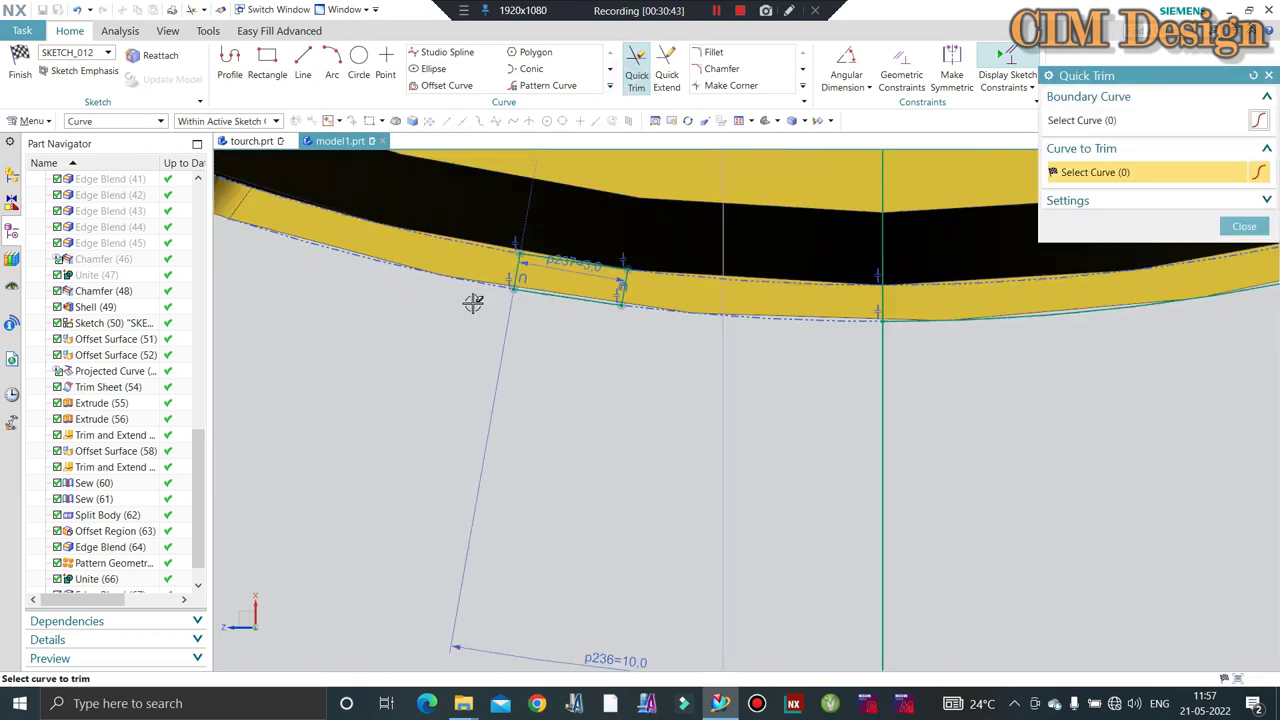
key("Escape")
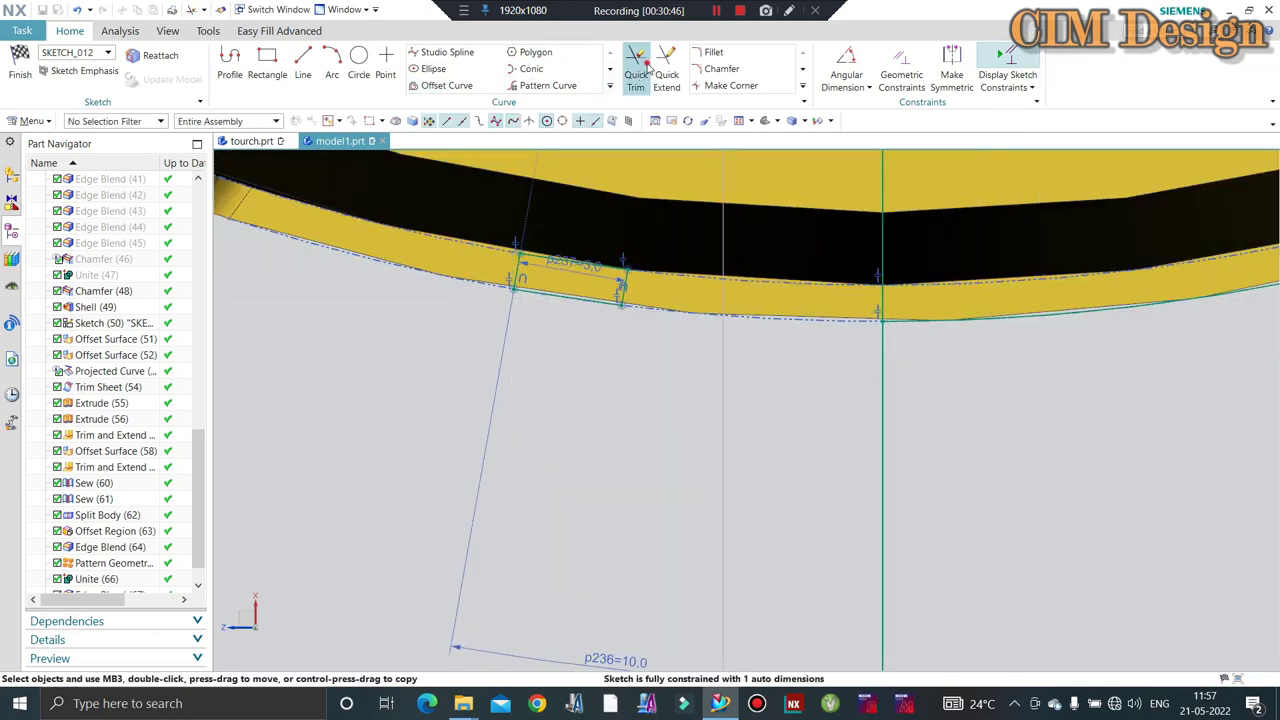
left_click(645, 66)
left_click(975, 321)
scroll(774, 451, "down", 4)
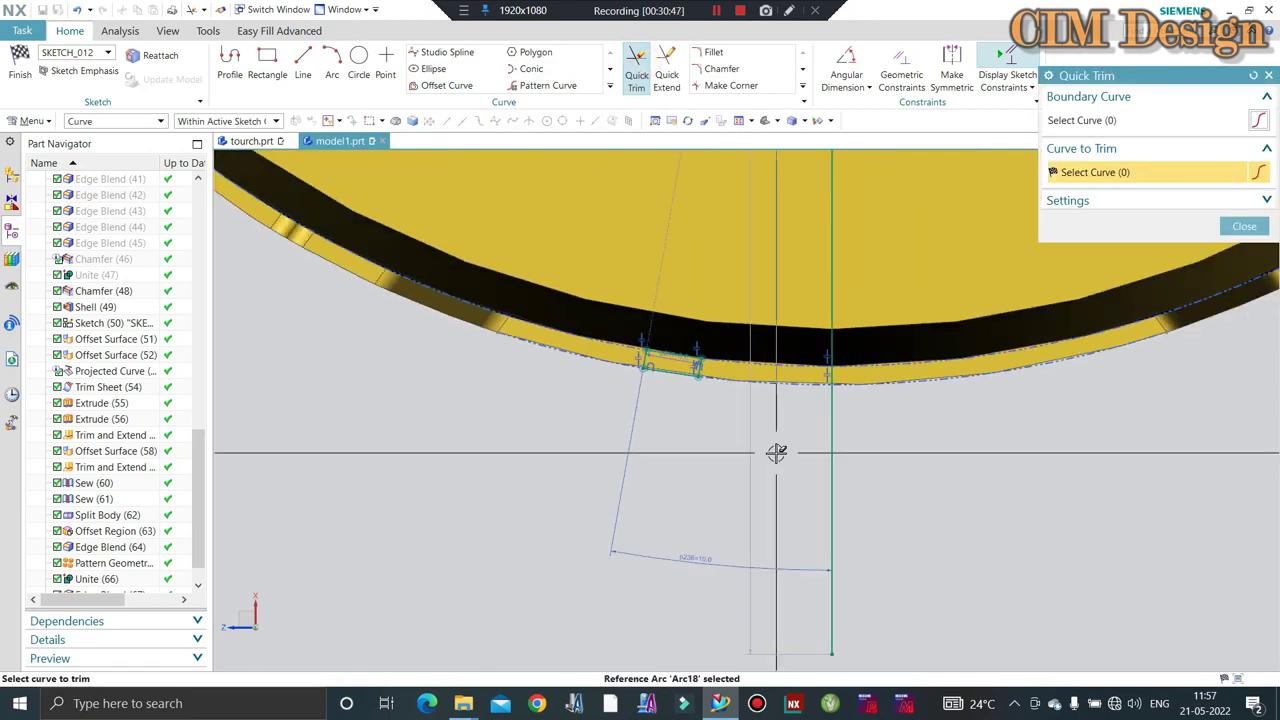
scroll(923, 349, "up", 1)
scroll(523, 420, "up", 2)
scroll(600, 428, "up", 2)
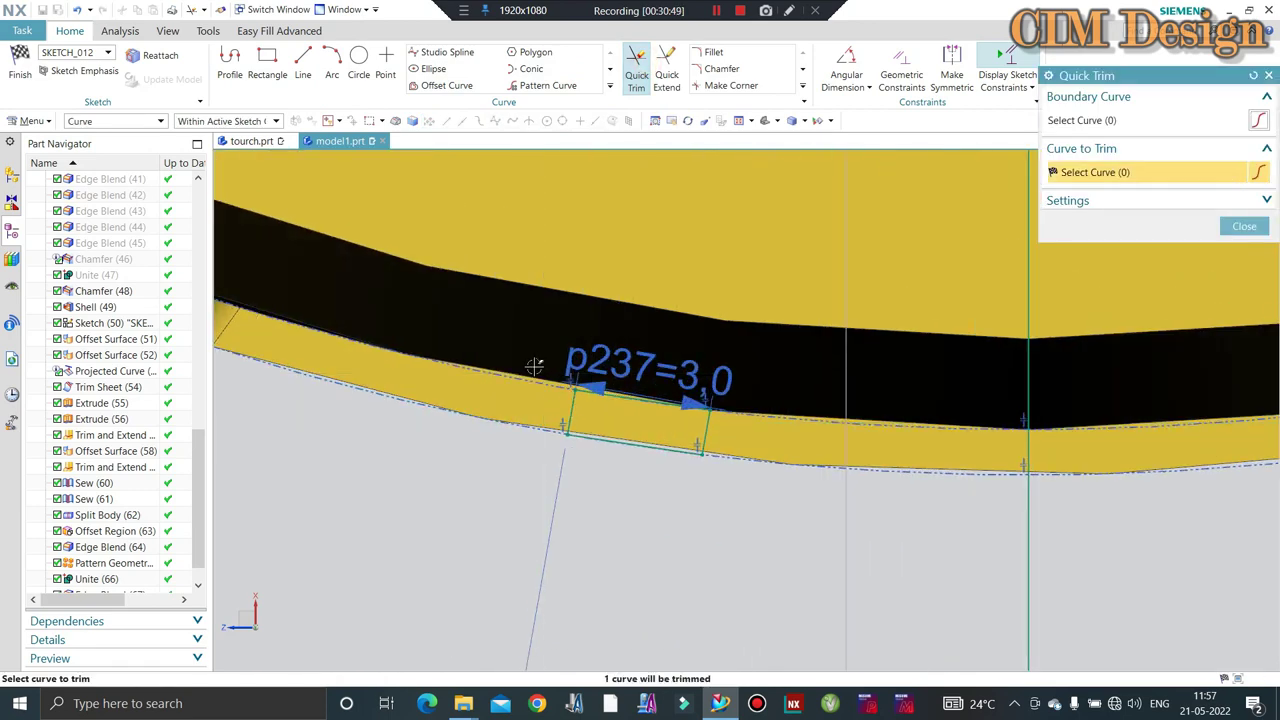
scroll(534, 367, "down", 2)
scroll(527, 378, "down", 2)
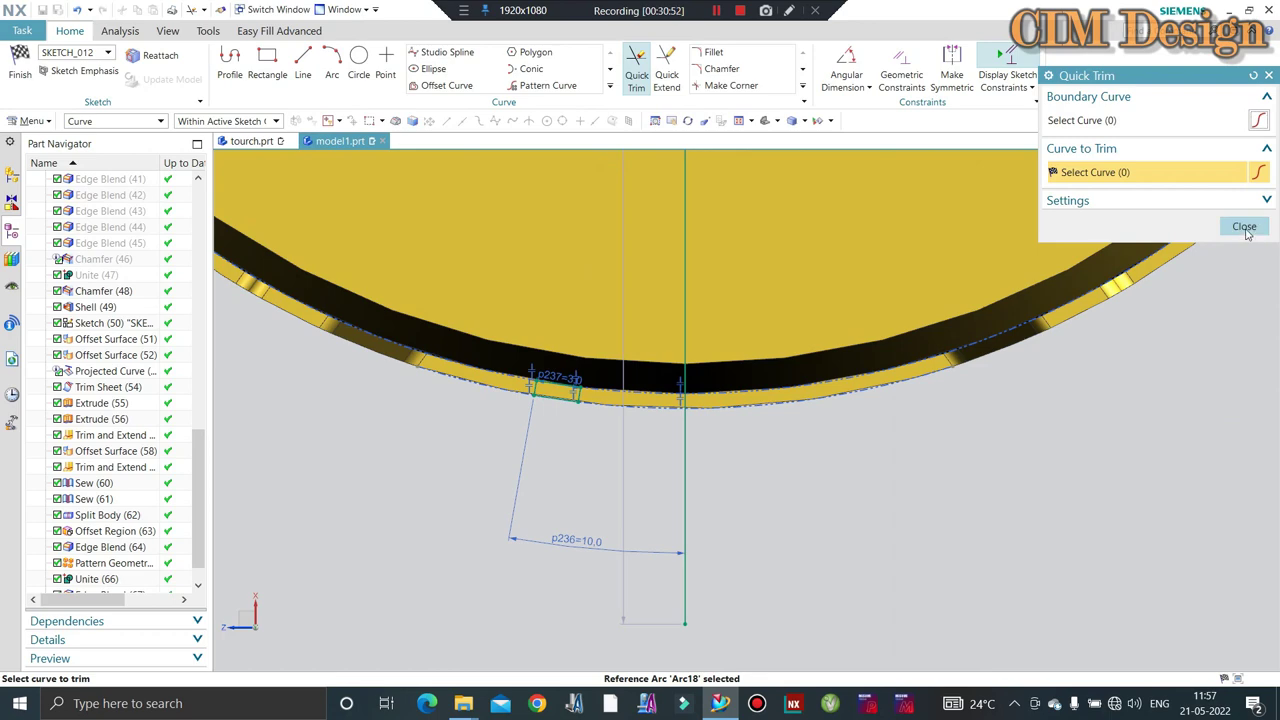
Close Quick Trim and finish SKETCH_012.
left_click(1245, 228)
left_click(20, 65)
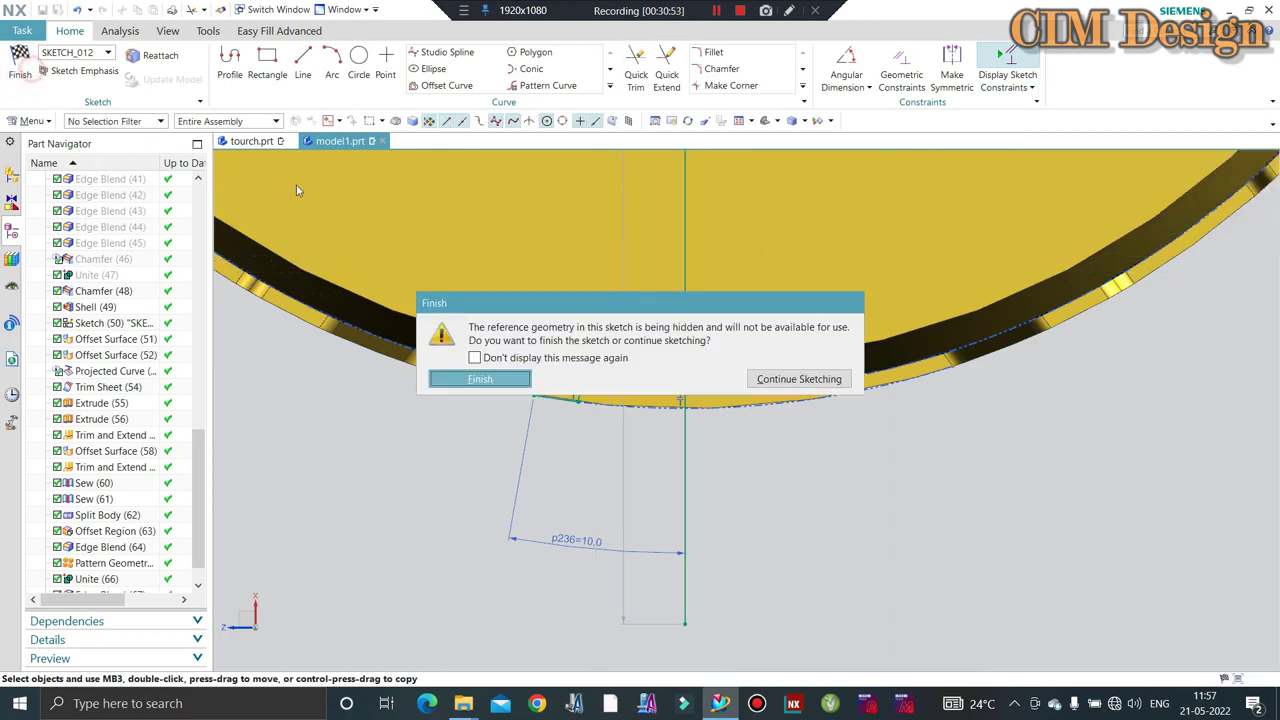
left_click(479, 380)
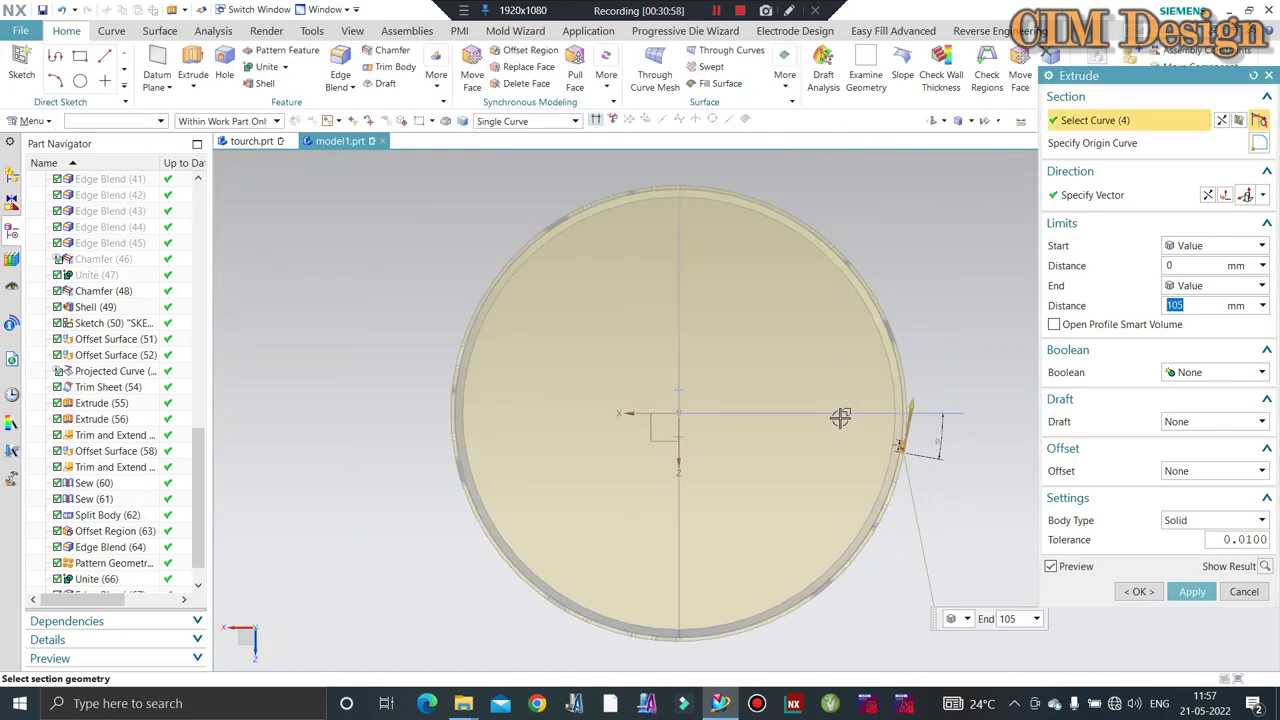
Extrude the slot rectangle from -1 to 24 mm with Boolean None as a separate rim bar.
mouse_move(840, 417)
middle_mouse_down()
mouse_move(843, 351)
mouse_move(843, 423)
middle_mouse_up()
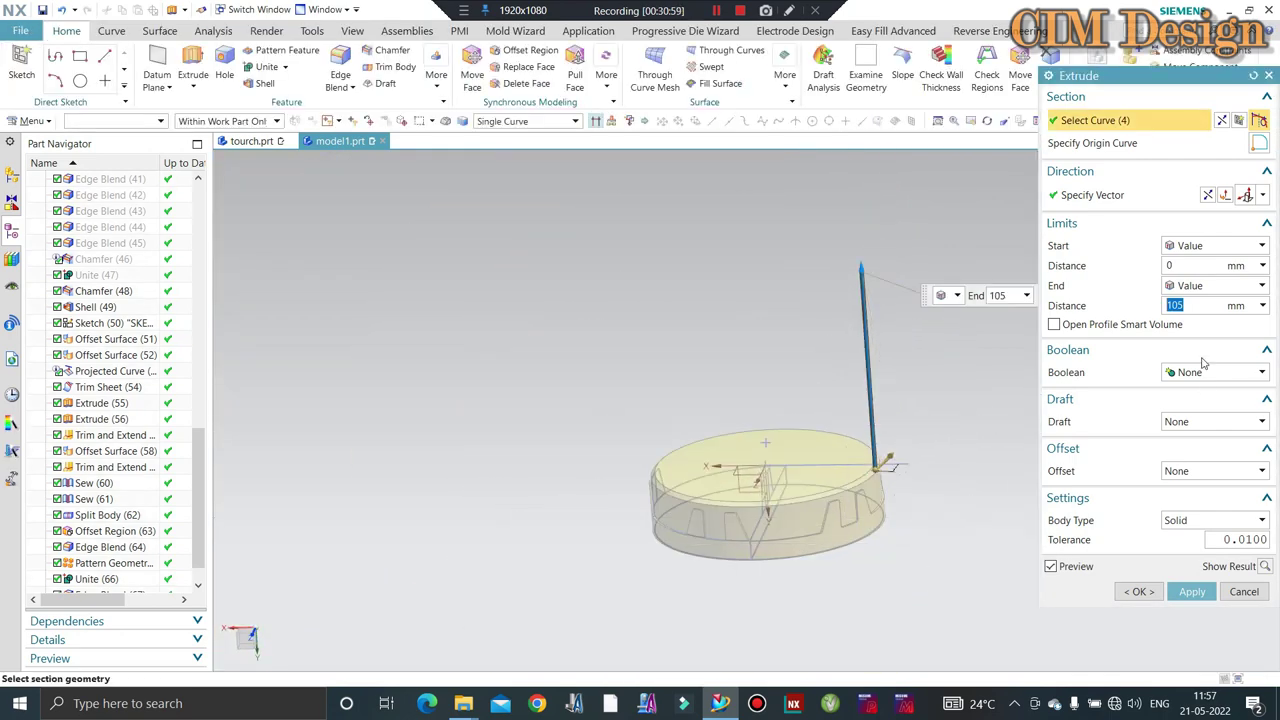
scroll(860, 500, "up", 3)
scroll(860, 560, "down", 2)
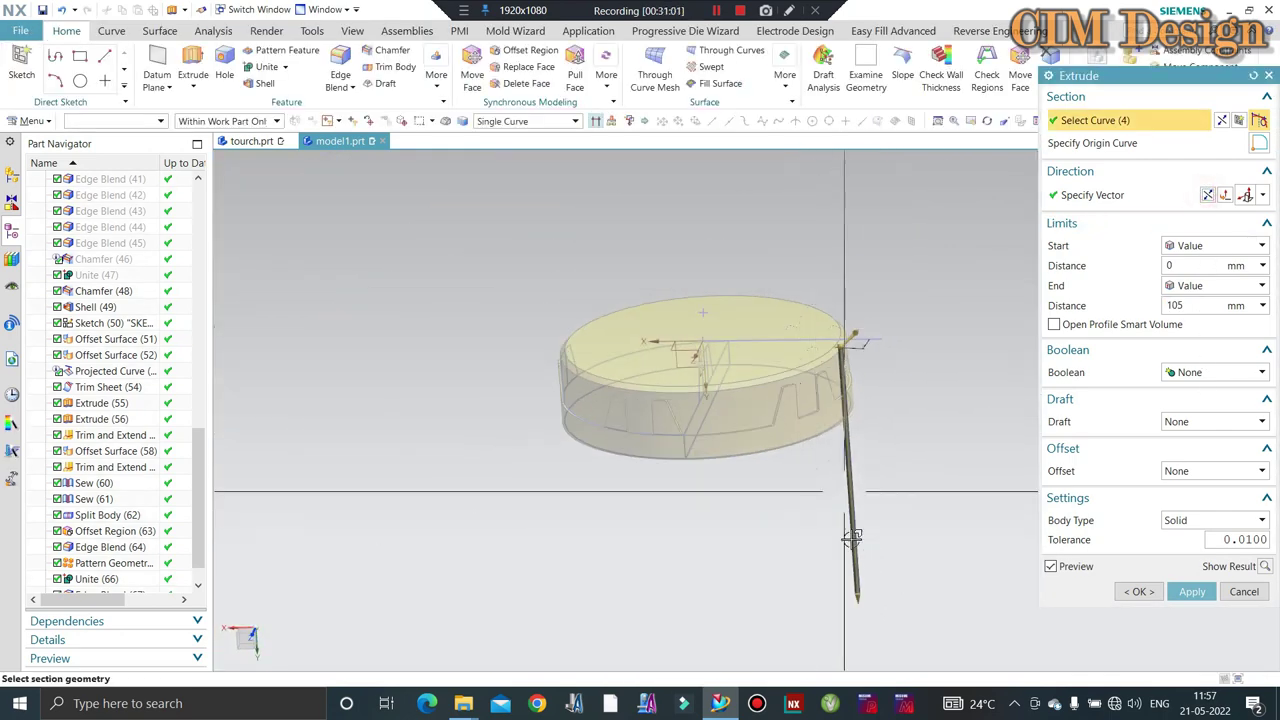
left_click_drag(836, 440, 840, 410)
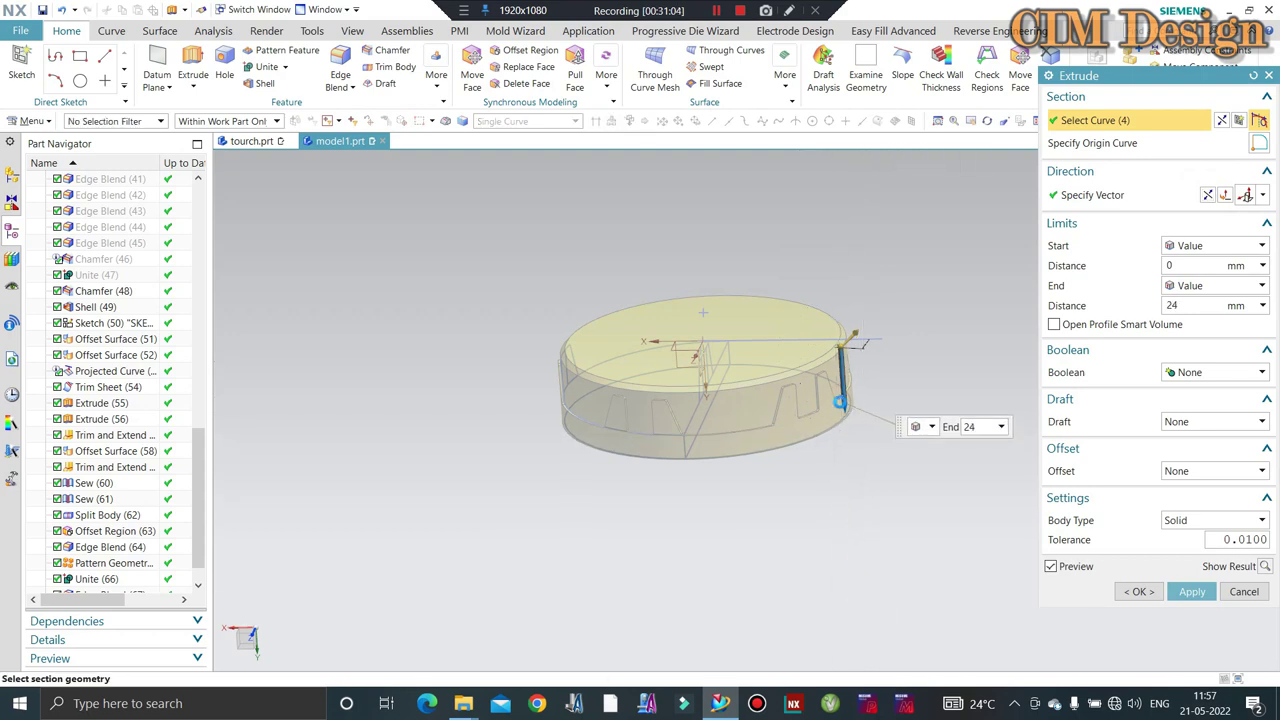
scroll(840, 402, "up", 3)
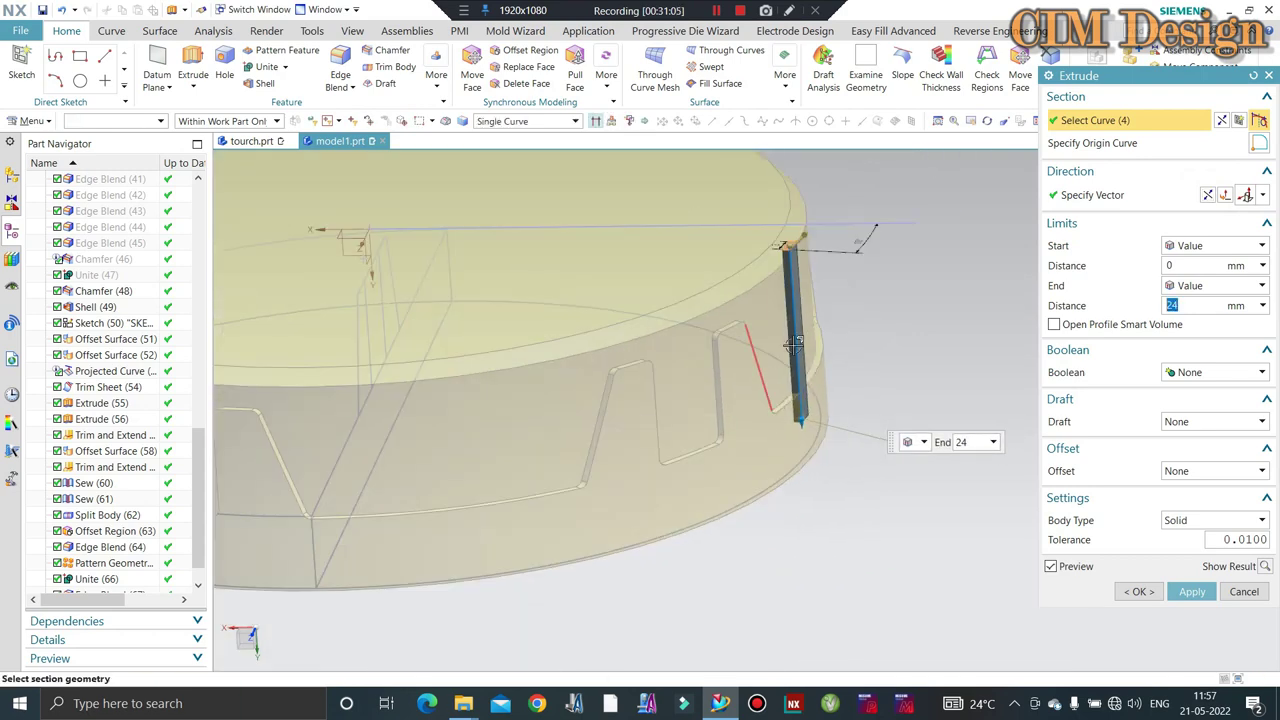
scroll(793, 343, "up", 2)
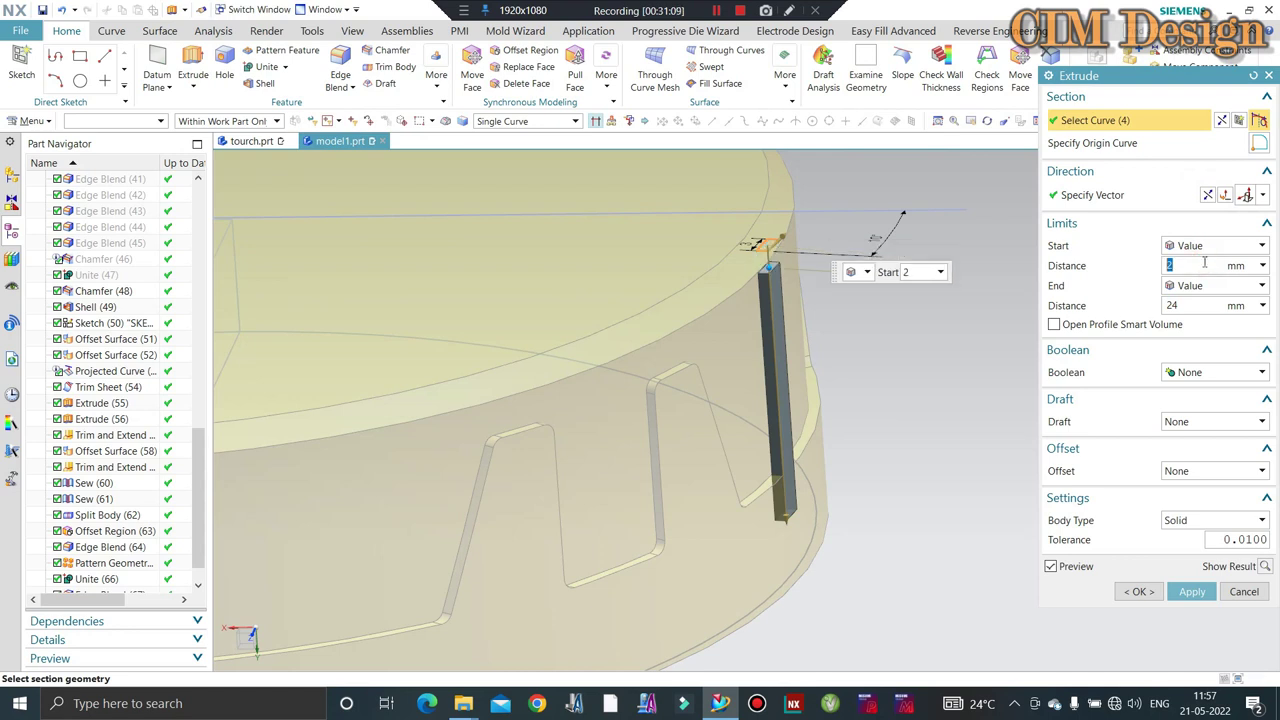
key("Return")
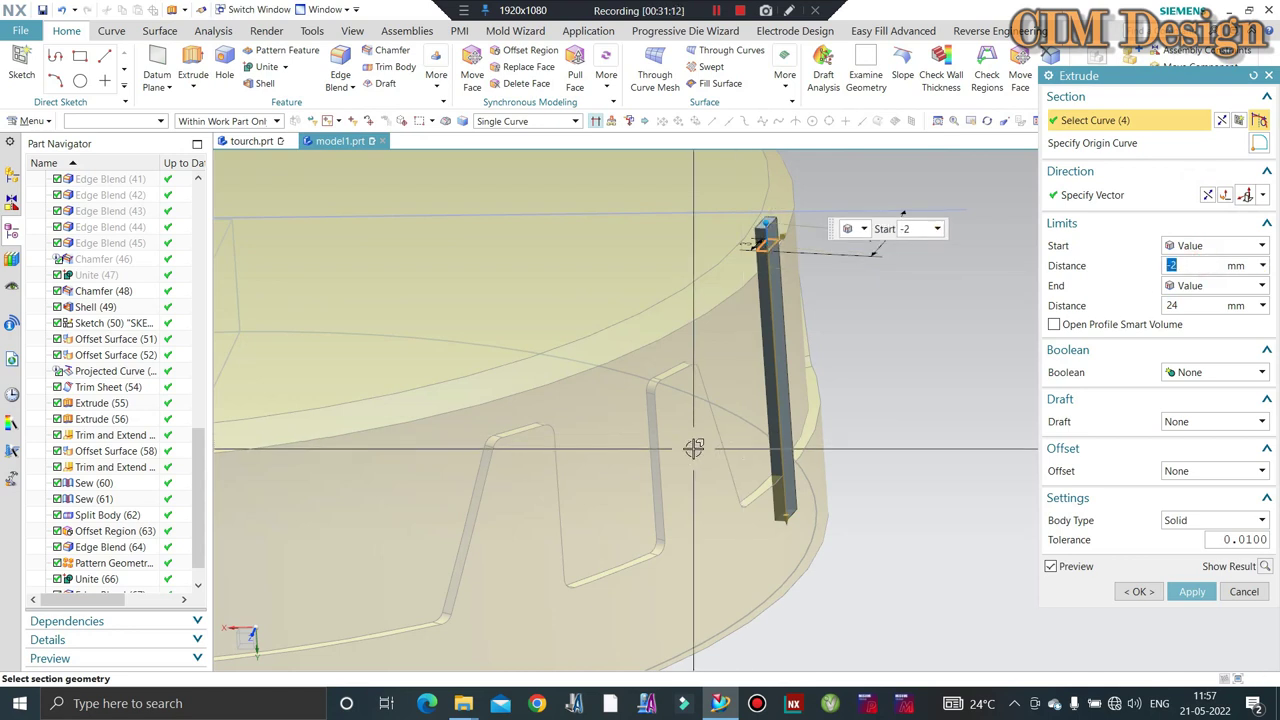
scroll(694, 448, "down", 2)
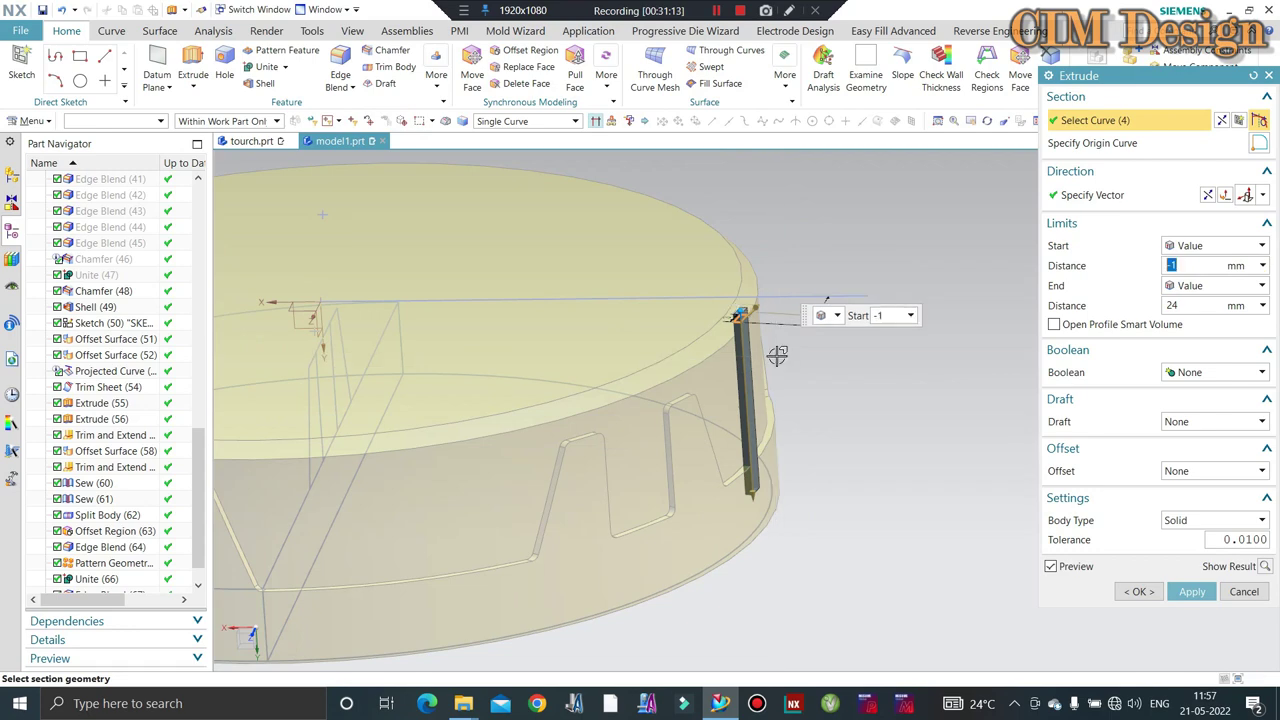
middle_click(775, 340)
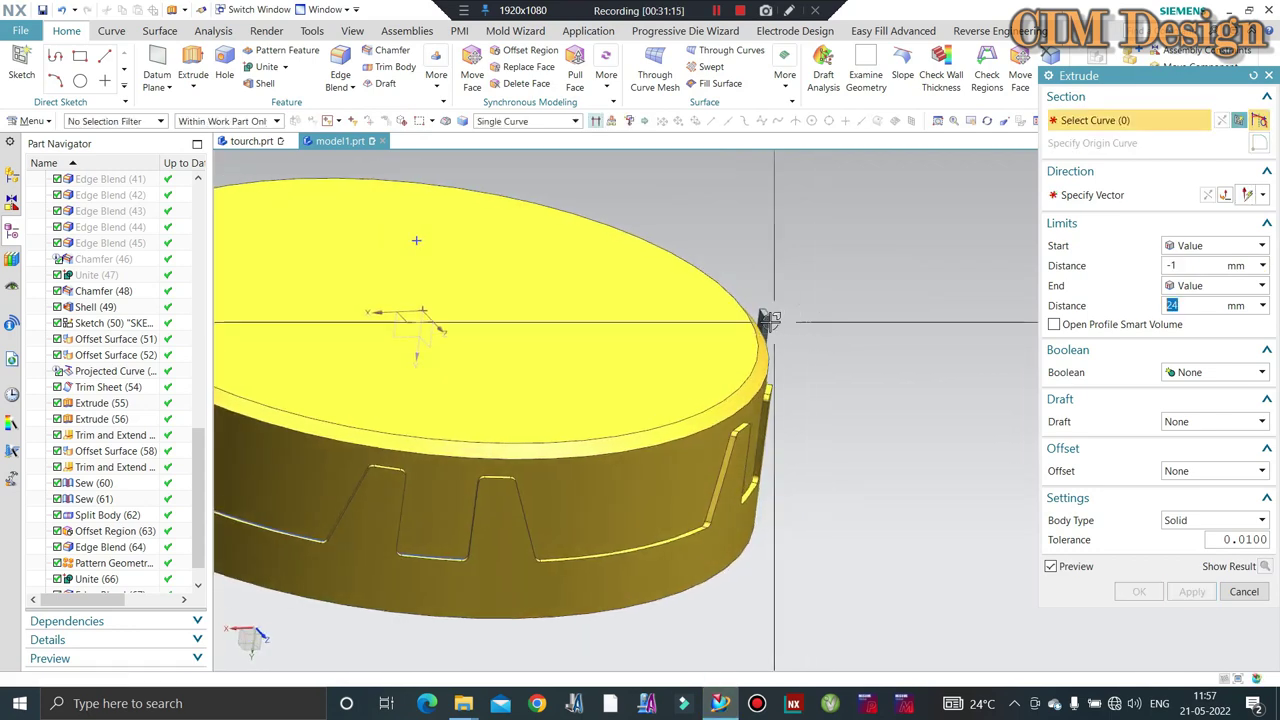
scroll(768, 319, "up", 3)
scroll(762, 320, "up", 2)
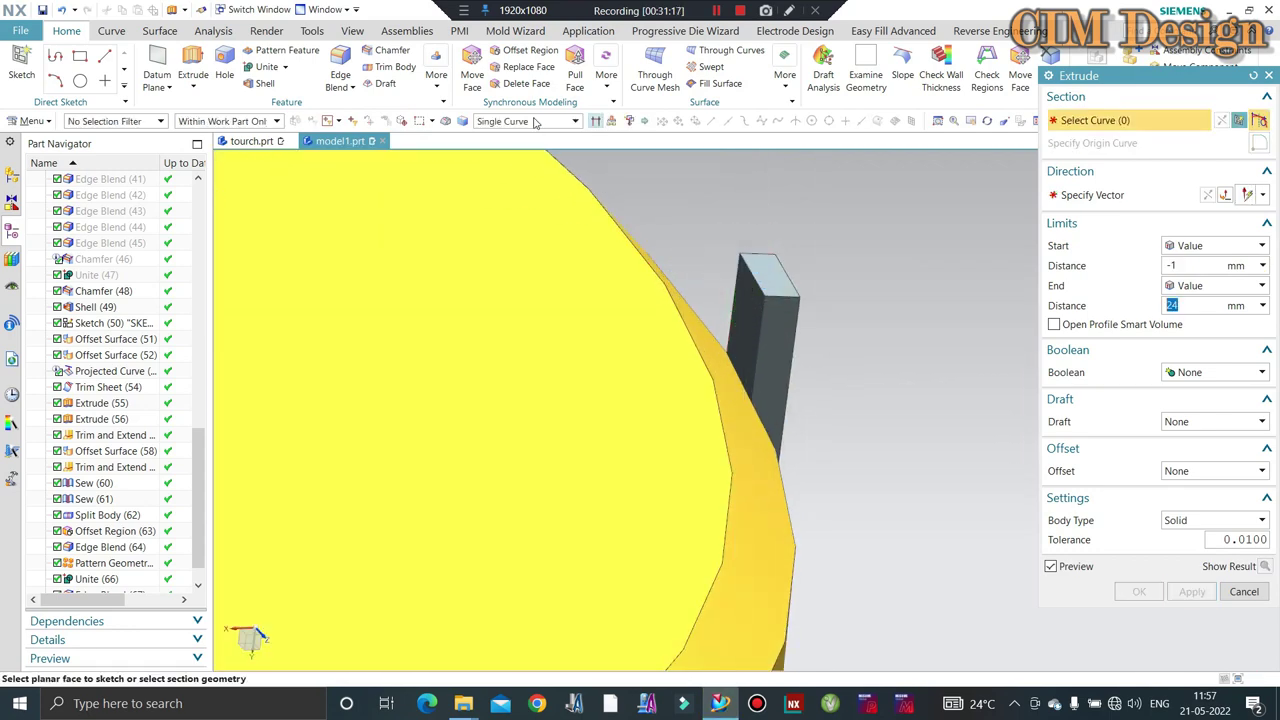
Offset the block's inner face by 5 mm so it hooks over the ring's top edge.
left_click(533, 53)
left_click(748, 299)
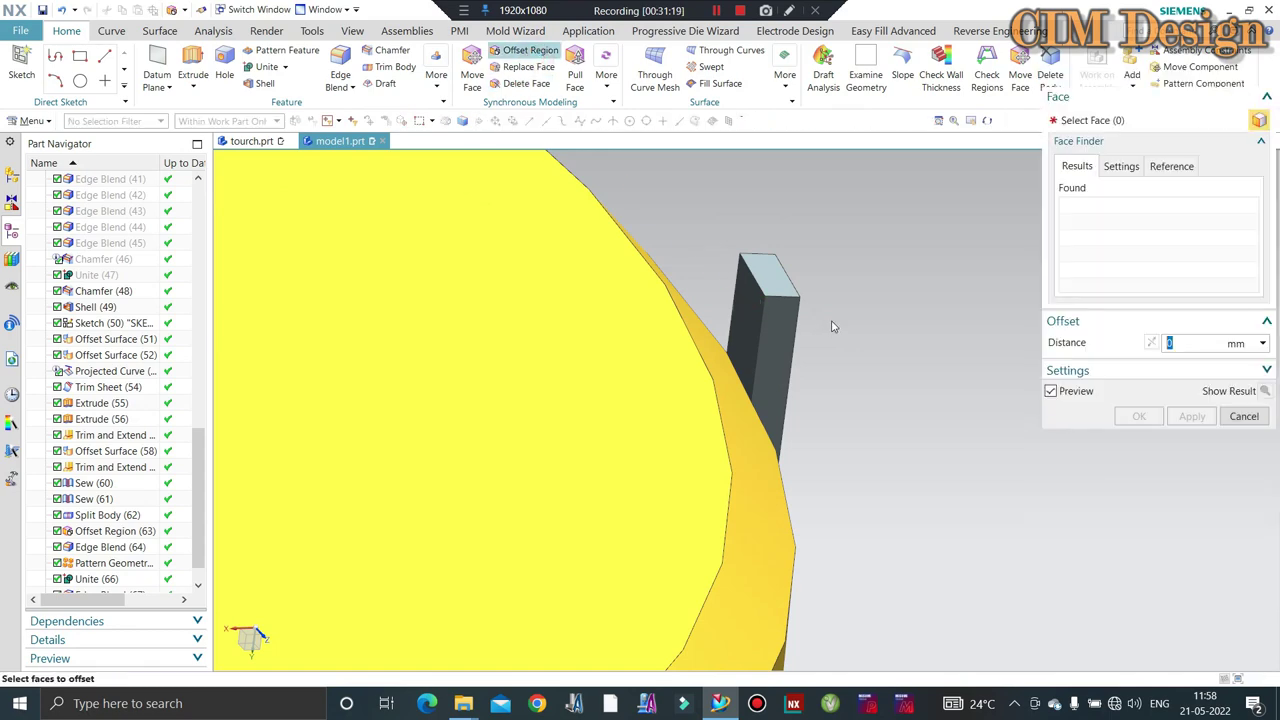
key("Return")
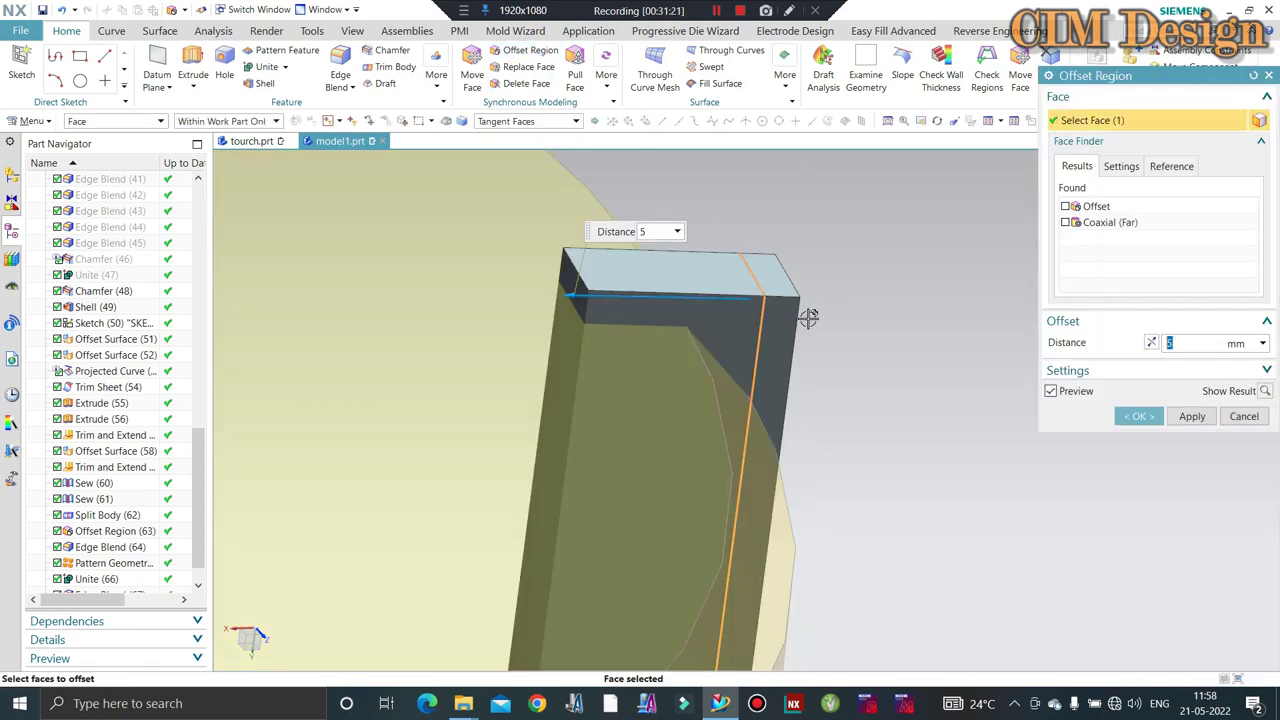
scroll(660, 318, "down", 2)
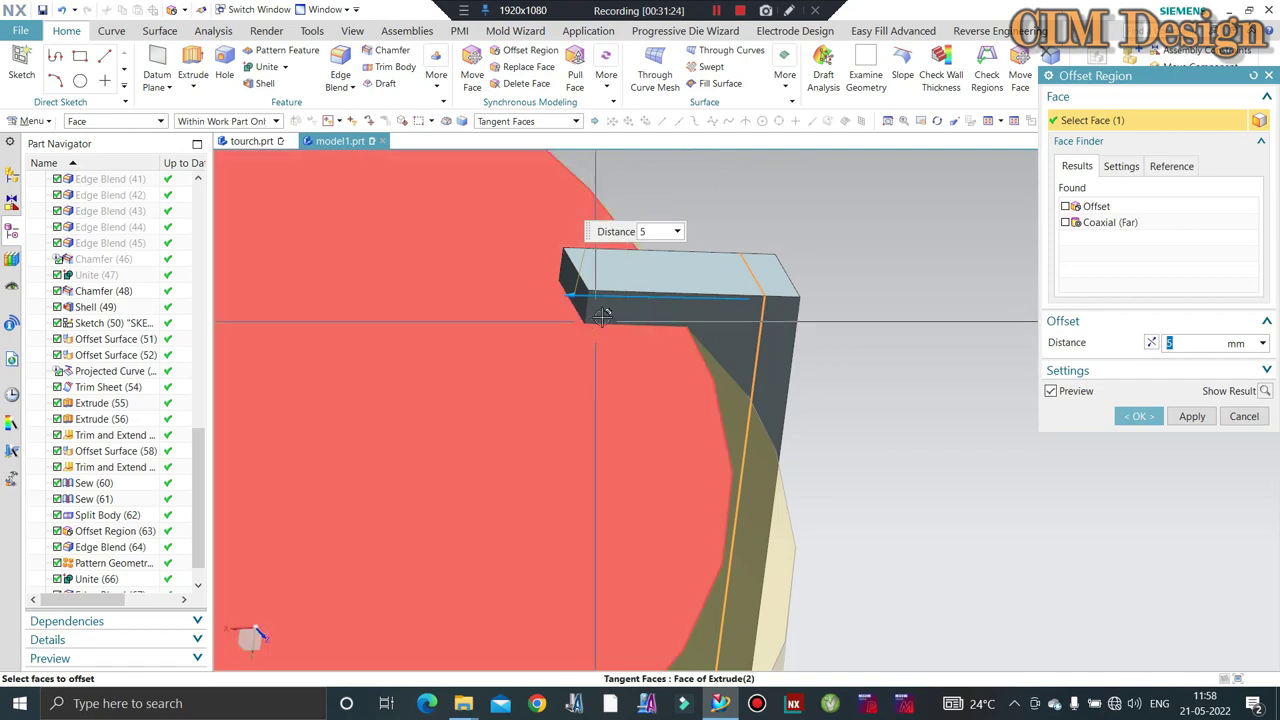
scroll(720, 318, "down", 3)
middle_click(773, 318)
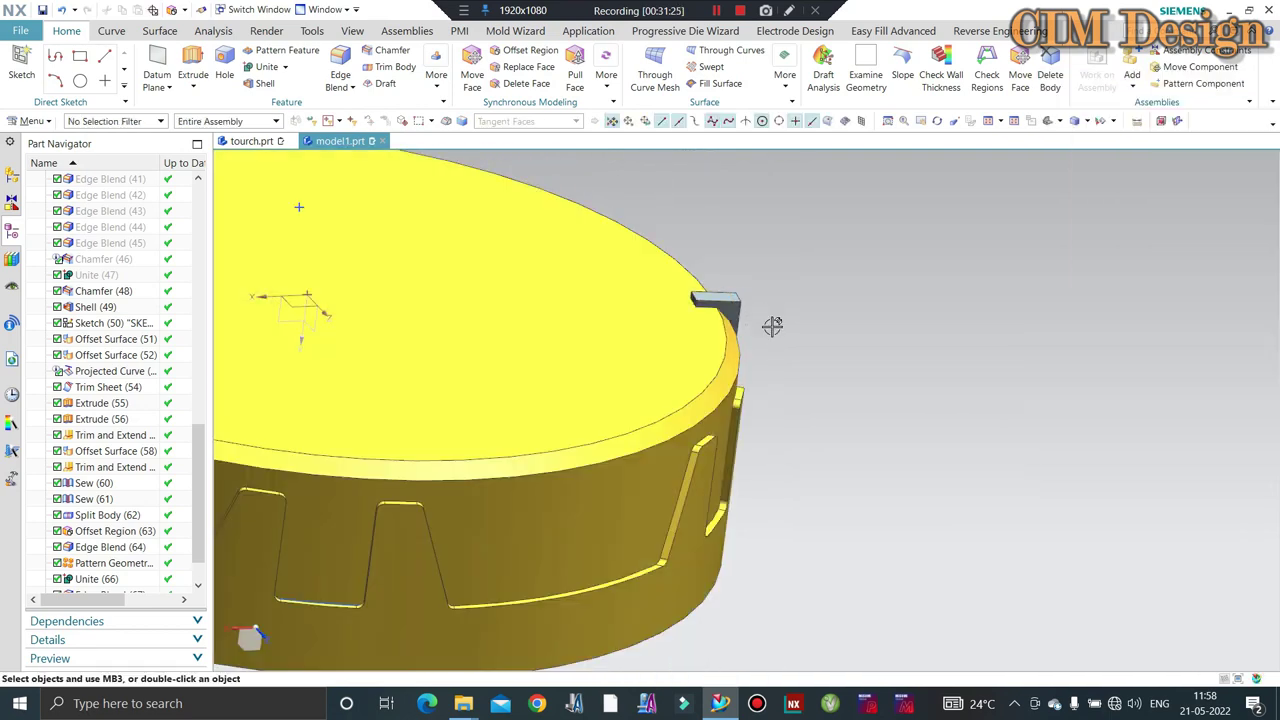
mouse_move(771, 326)
middle_mouse_down()
mouse_move(668, 368)
mouse_move(637, 500)
middle_mouse_up()
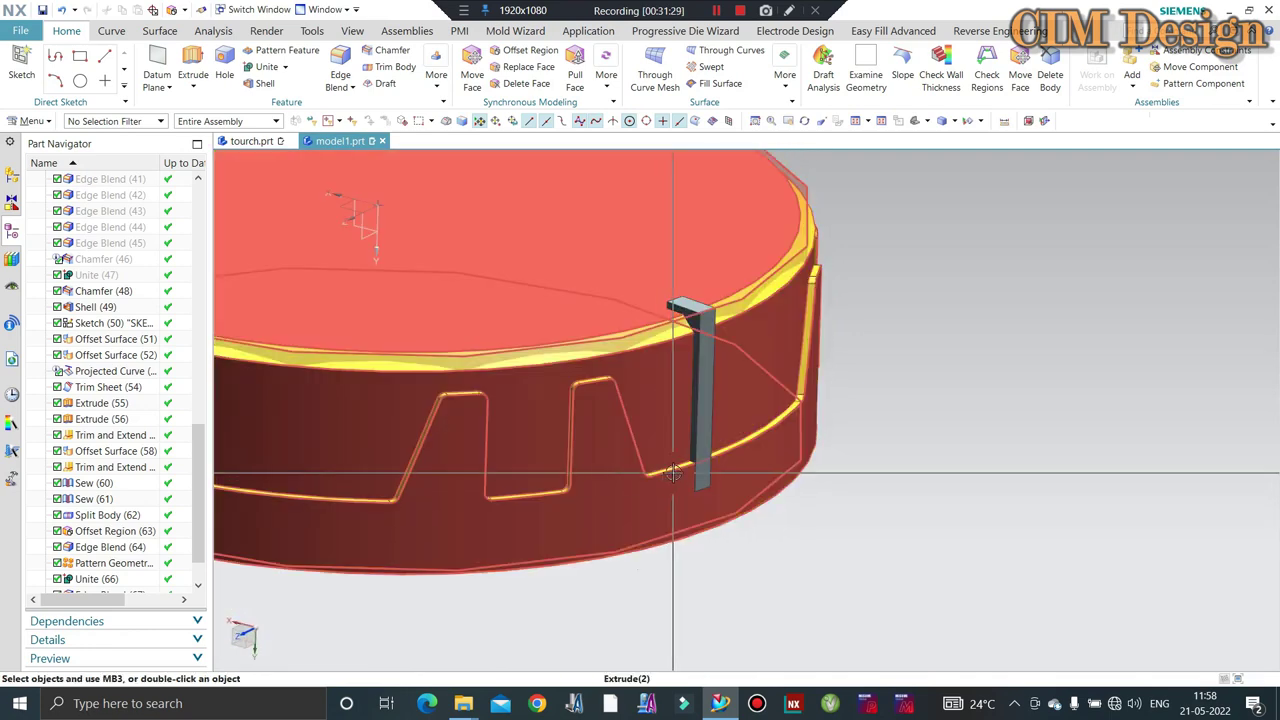
scroll(756, 505, "up", 5)
scroll(756, 505, "down", 2)
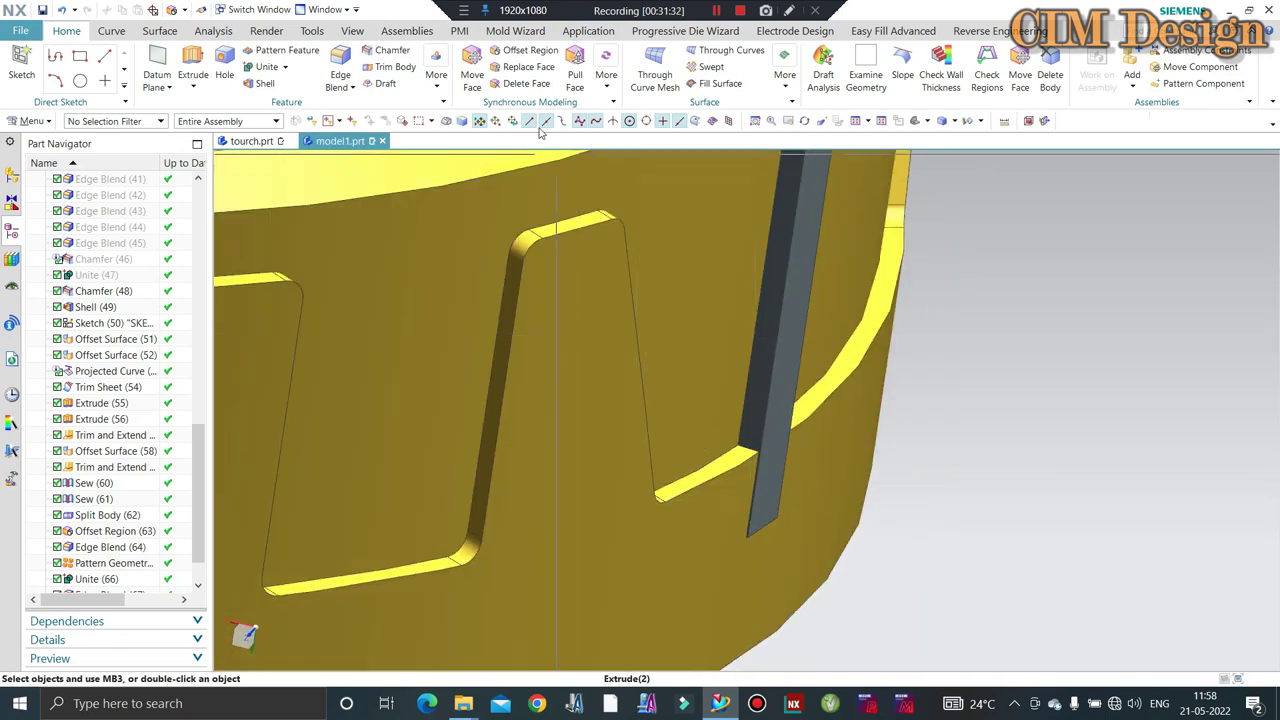
Offset the block's side face by -0.5 mm to slim the rim bar.
left_click(512, 57)
left_click(800, 355)
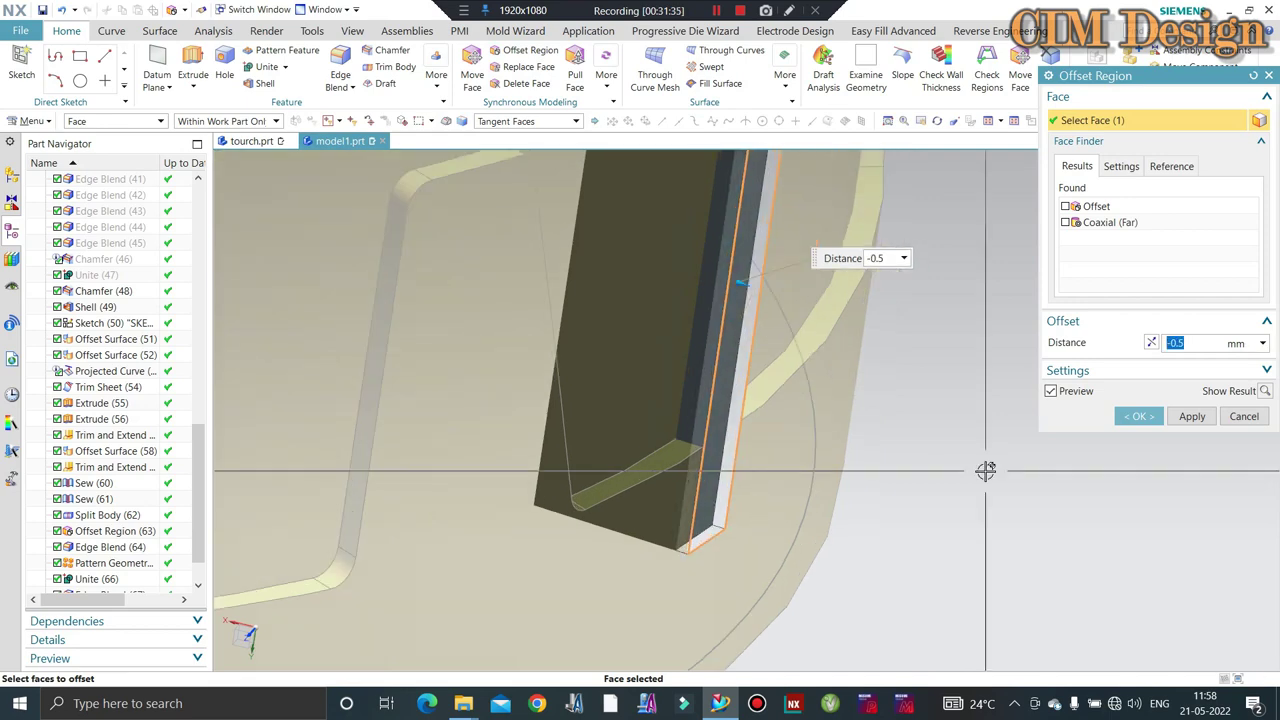
key("Return")
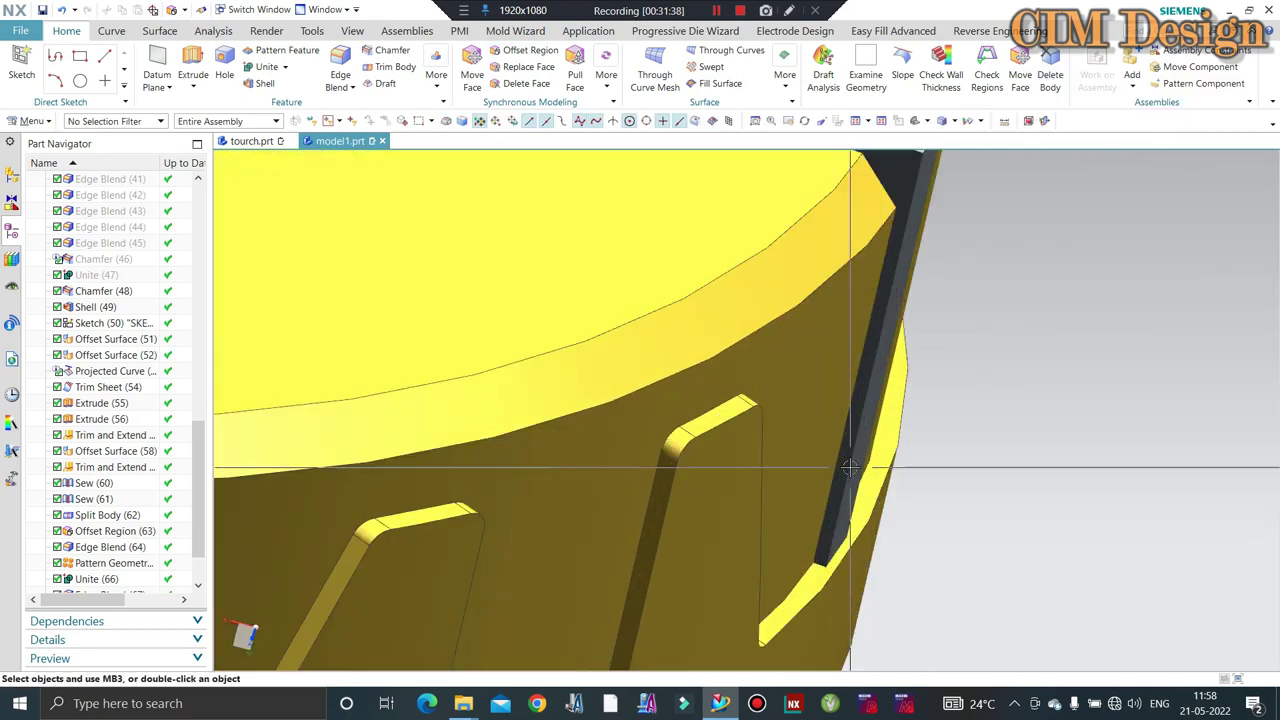
mouse_move(833, 492)
middle_mouse_down()
mouse_move(796, 428)
mouse_move(820, 410)
middle_mouse_up()
scroll(820, 410, "up", 3)
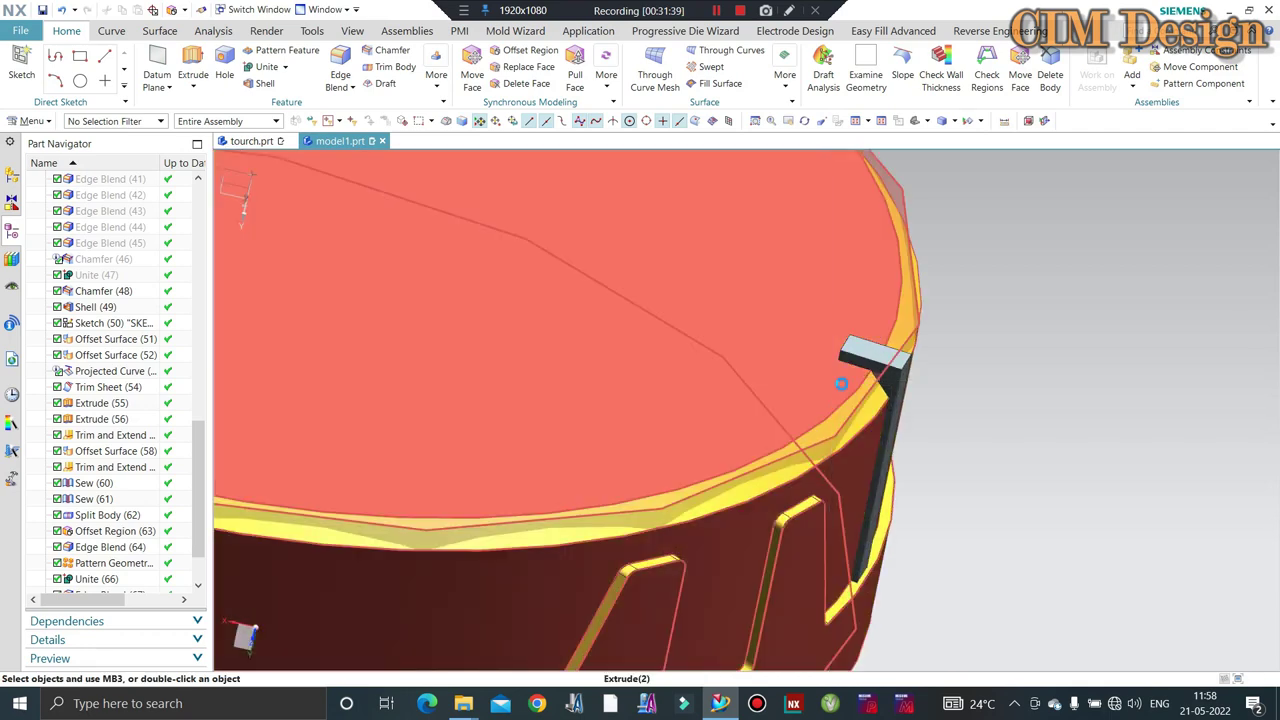
middle_click_drag(940, 331, 882, 386)
key("F8")
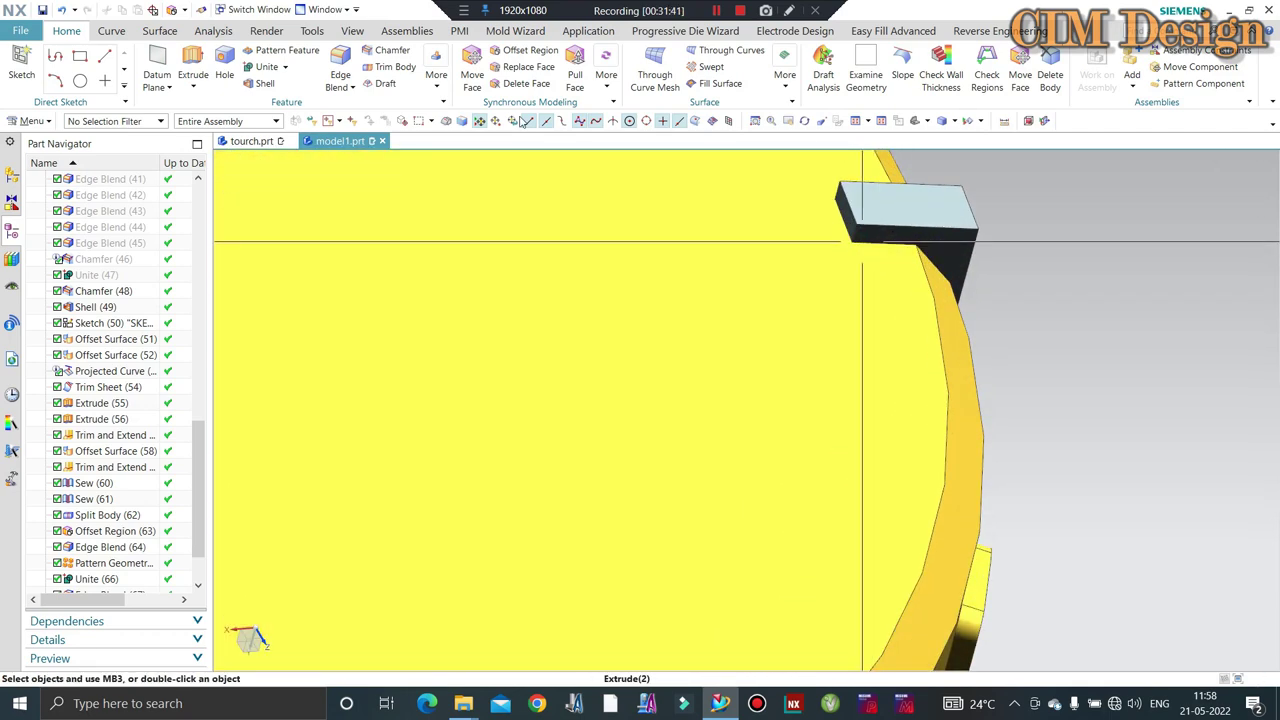
left_click(515, 57)
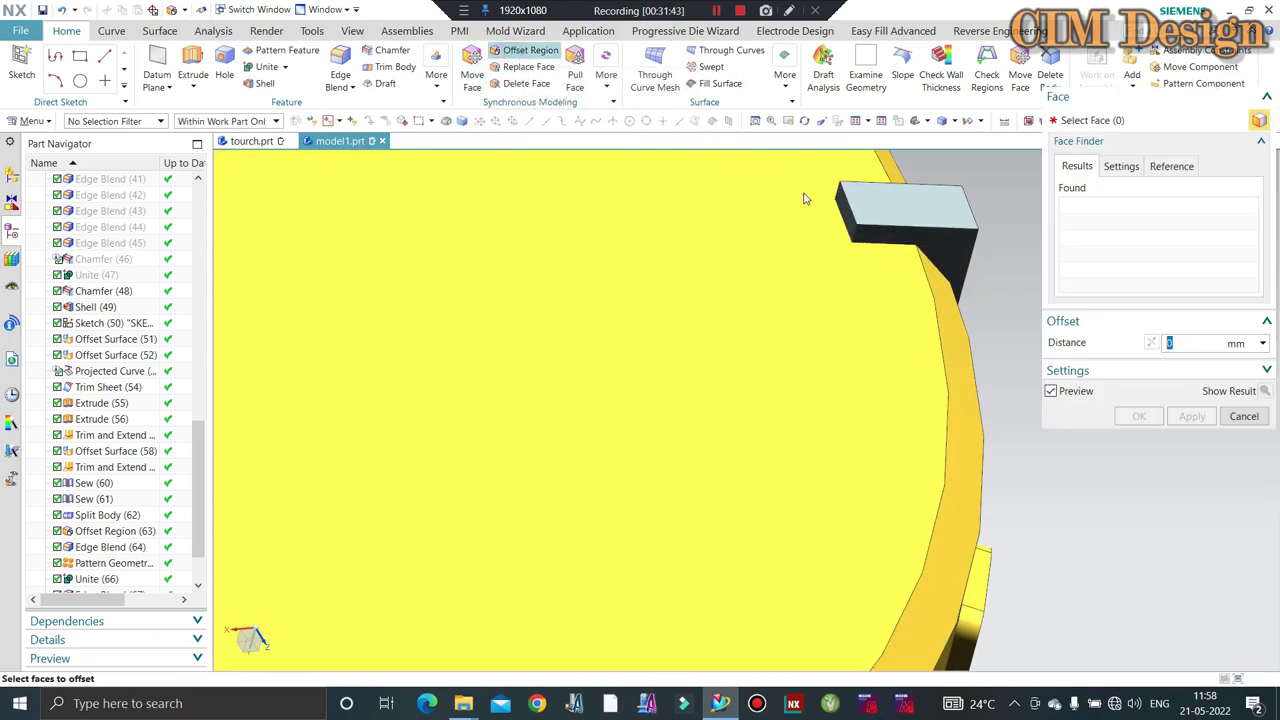
key("Home")
key("Escape")
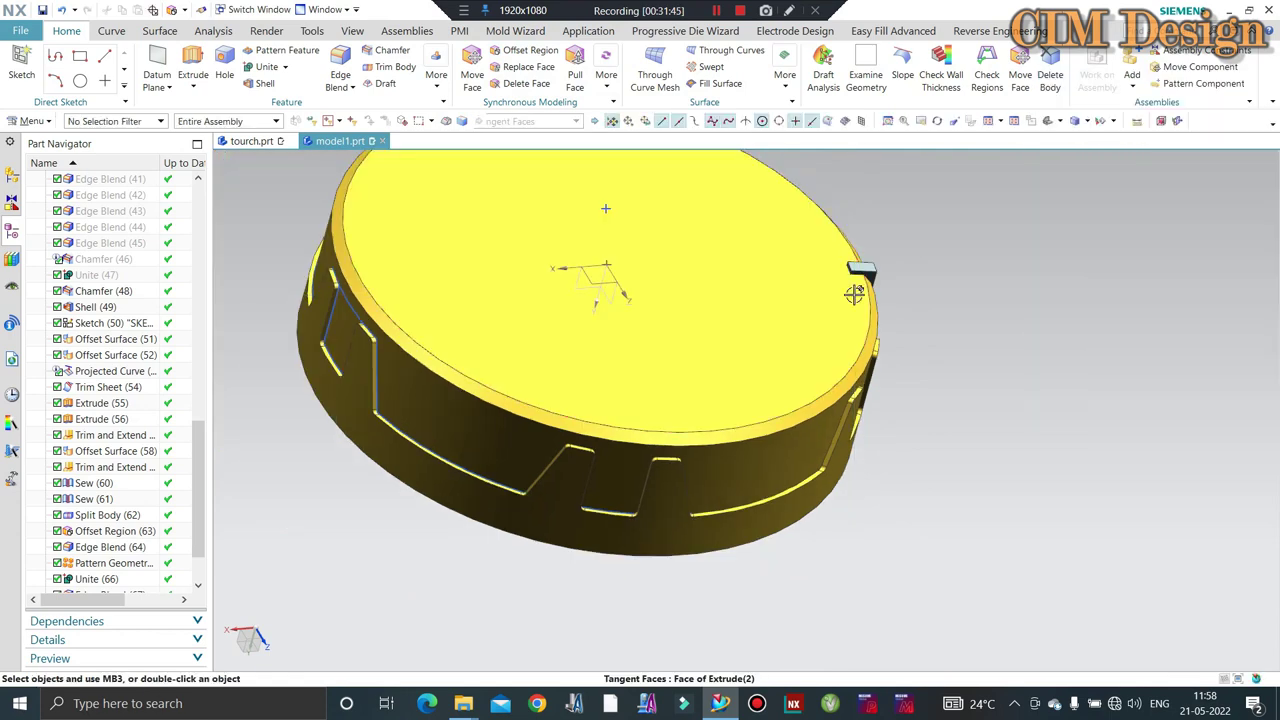
Draw an 88 mm diameter circle centred on the sketch origin on the head's top face.
mouse_move(855, 289)
middle_mouse_down()
mouse_move(678, 312)
mouse_move(677, 380)
mouse_move(958, 436)
middle_mouse_up()
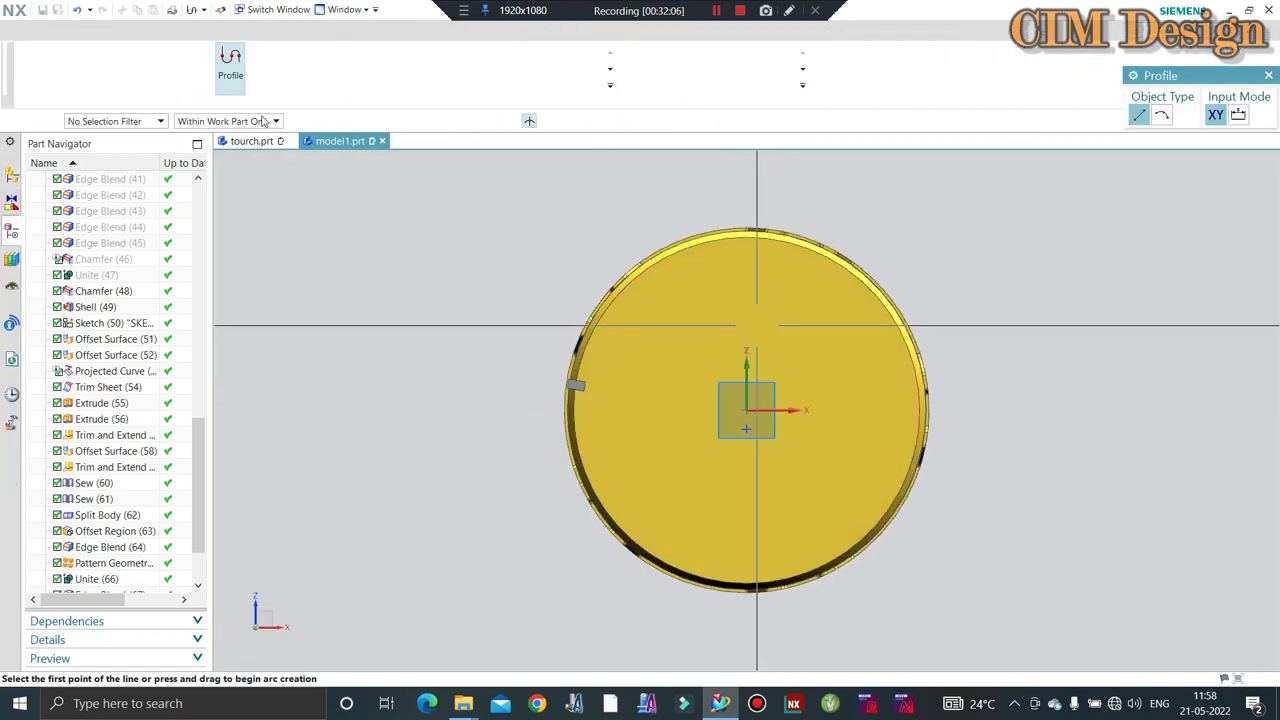
left_click(359, 62)
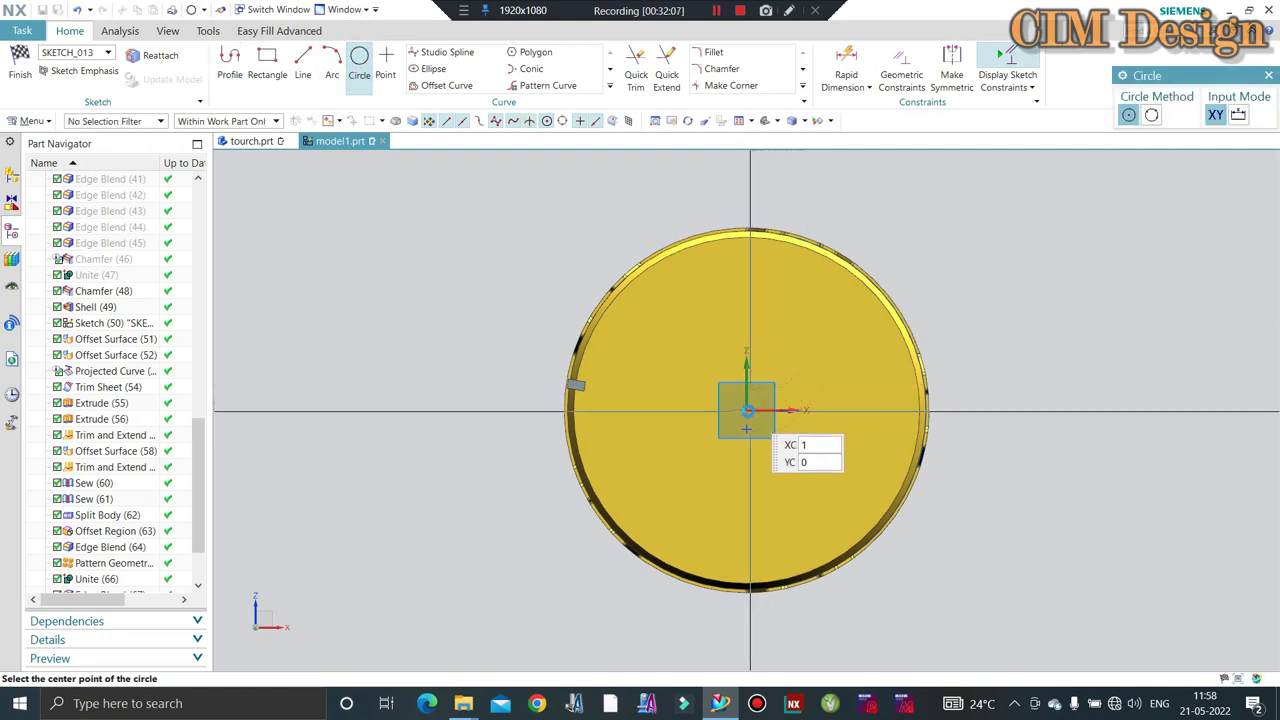
left_click(769, 383)
type("88")
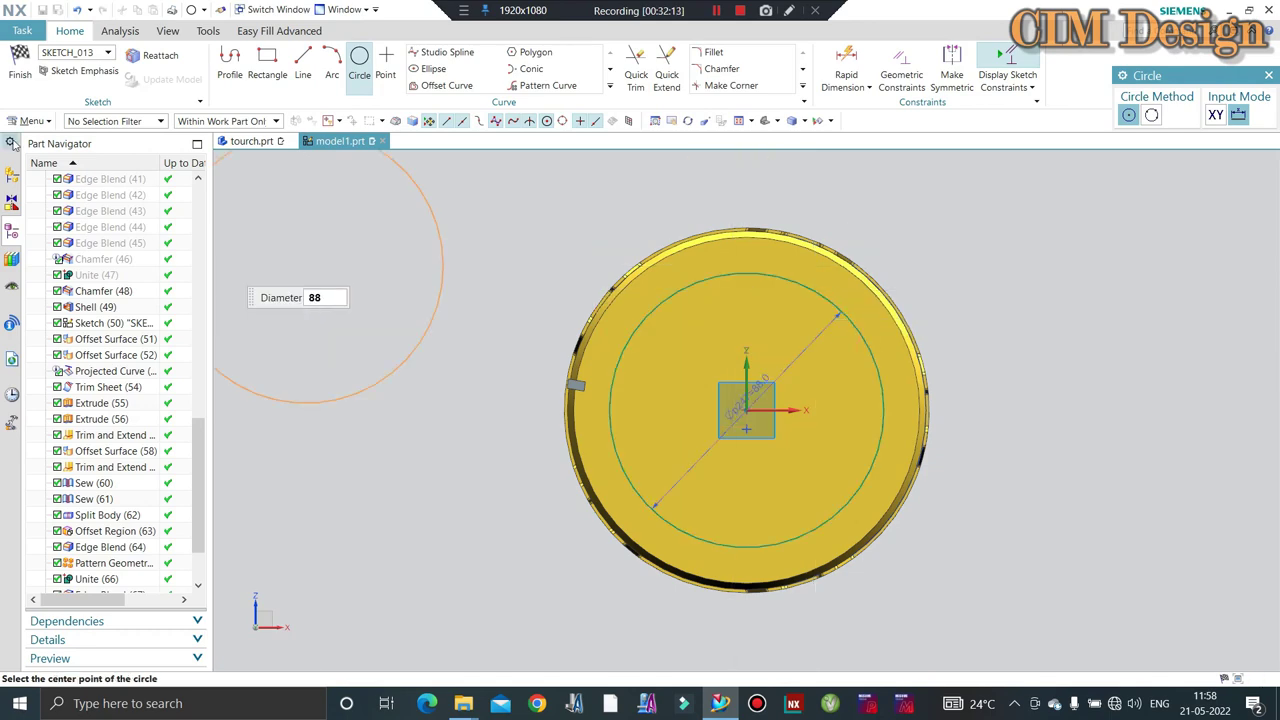
Extrude the 88 mm circle from -1 to 24 mm, reversed into the head, as a Subtract cut.
left_click(19, 64)
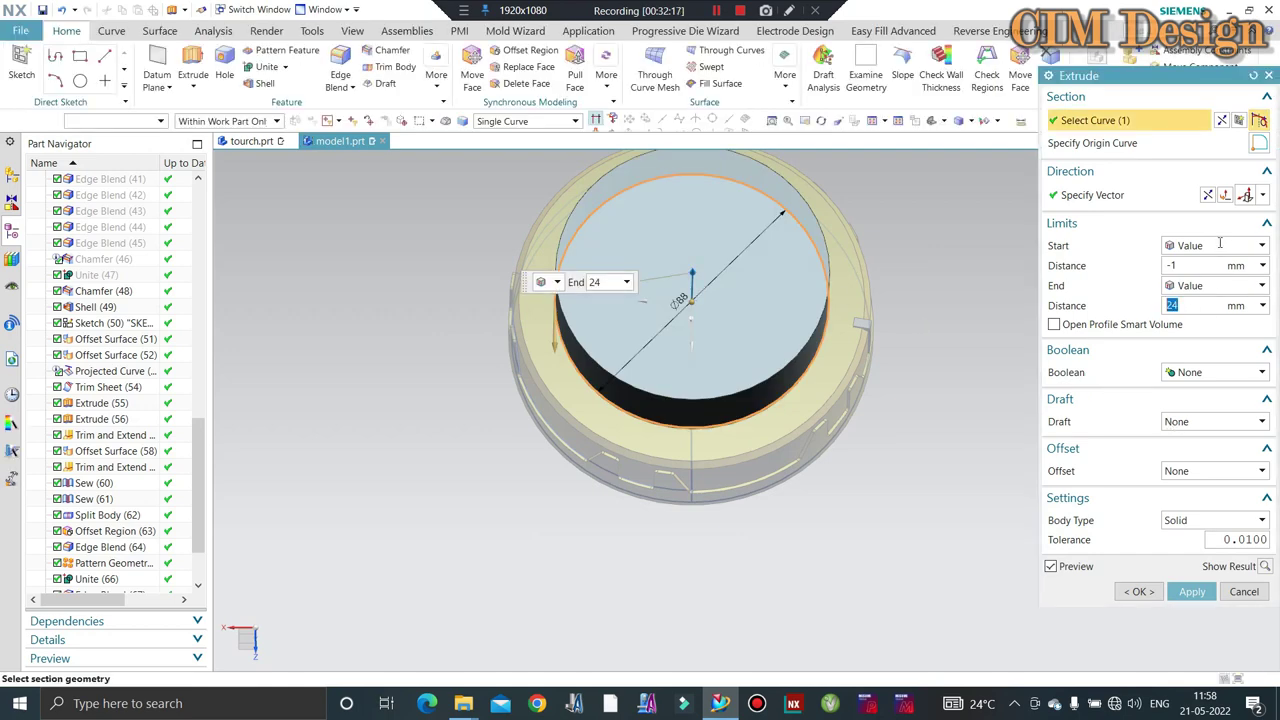
left_click(1208, 196)
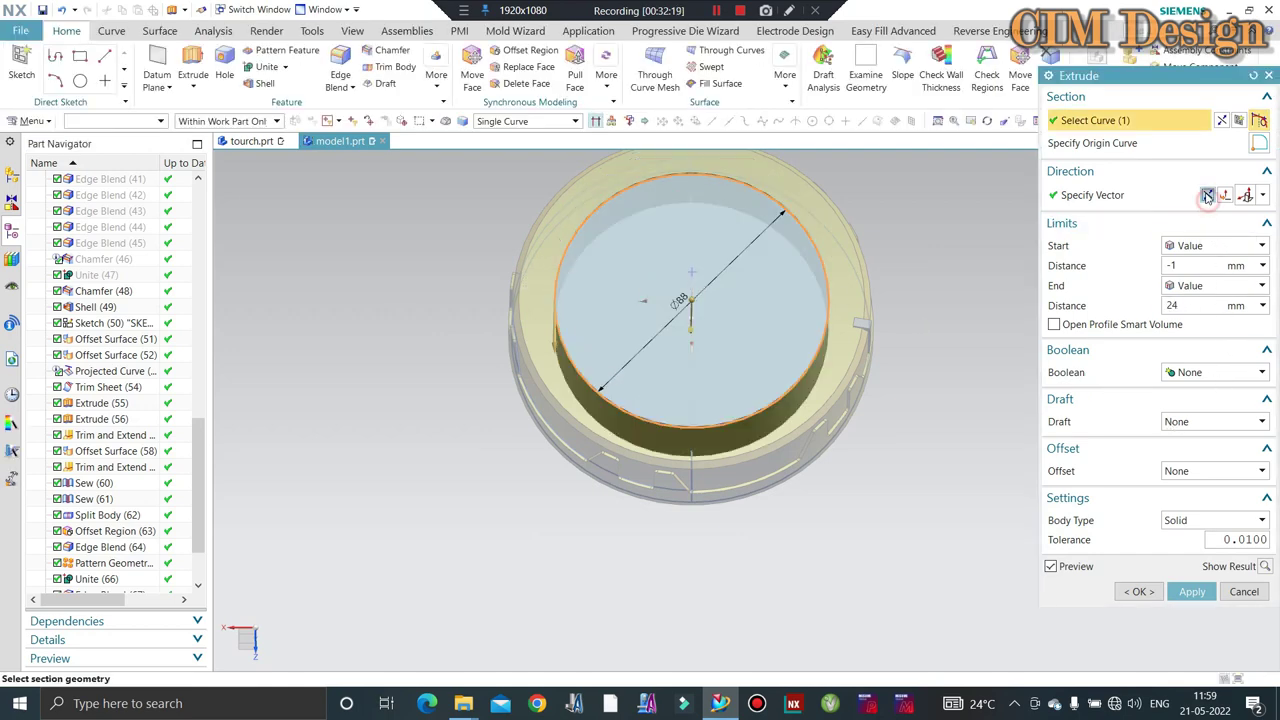
left_click(1194, 419)
scroll(846, 277, "up", 2)
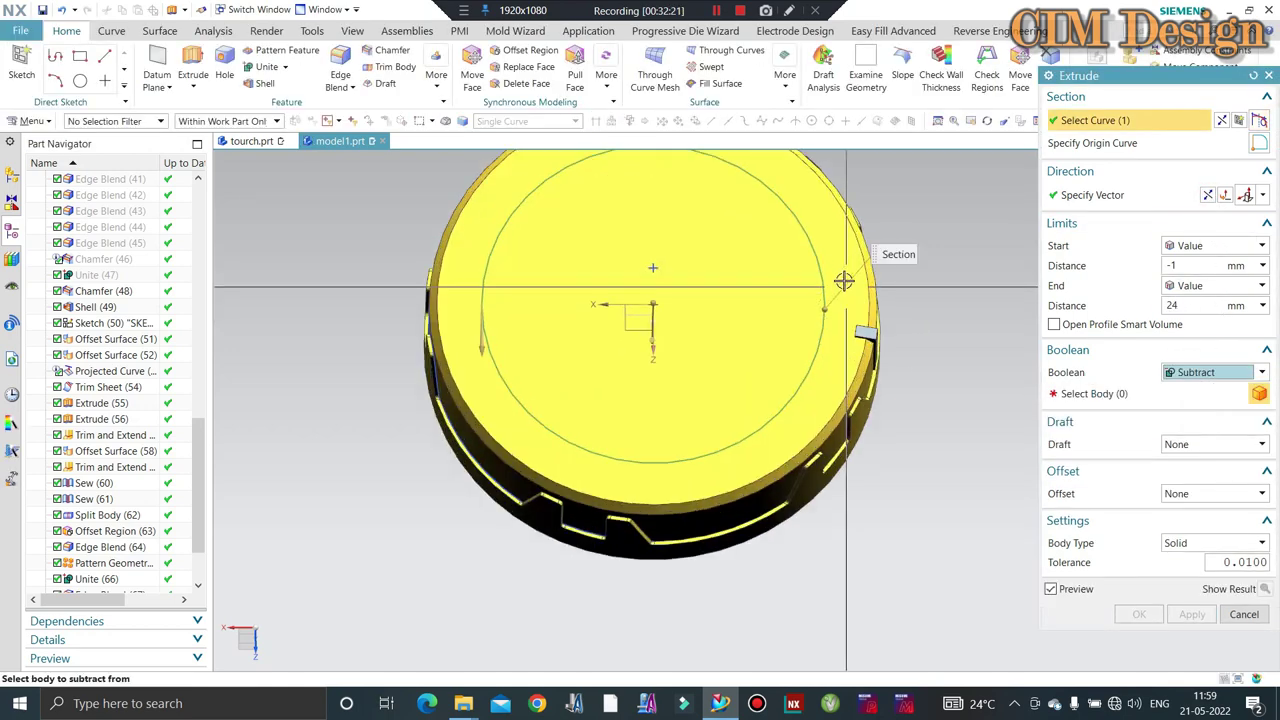
scroll(823, 274, "up", 2)
scroll(825, 343, "up", 2)
scroll(823, 360, "down", 2)
middle_click(766, 380)
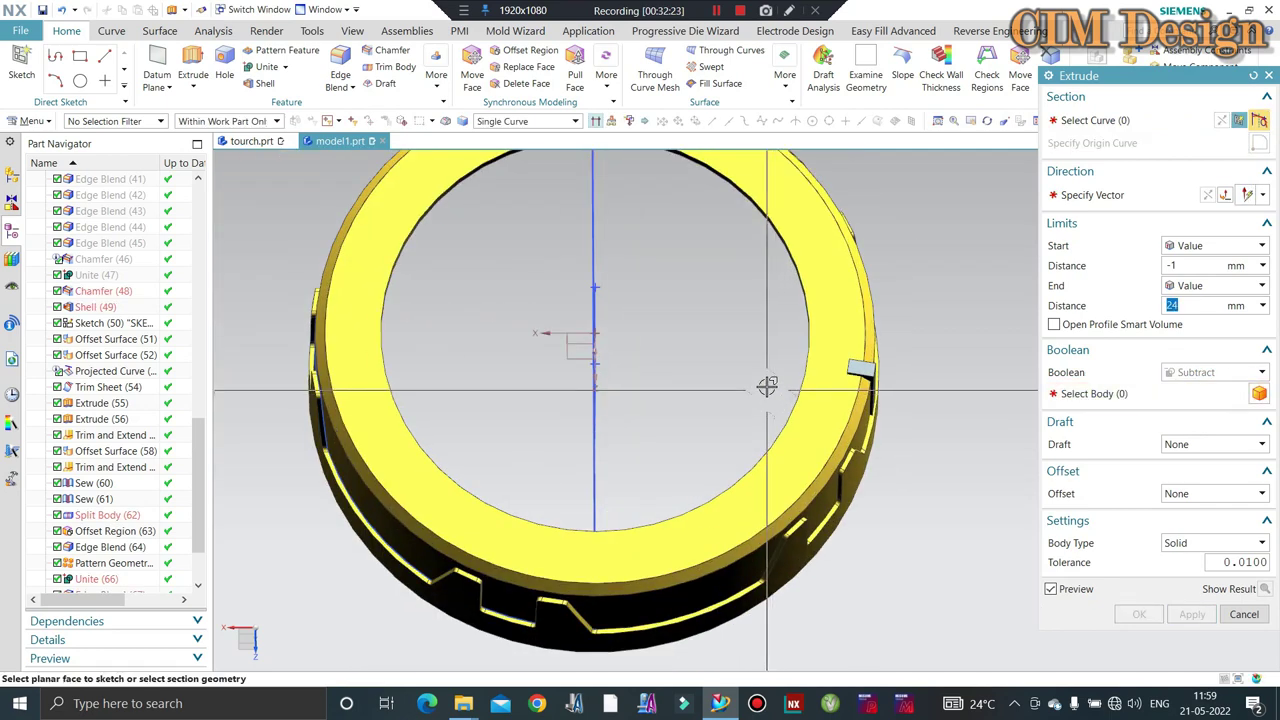
mouse_move(766, 380)
middle_mouse_down()
mouse_move(786, 300)
mouse_move(809, 275)
mouse_move(857, 300)
middle_mouse_up()
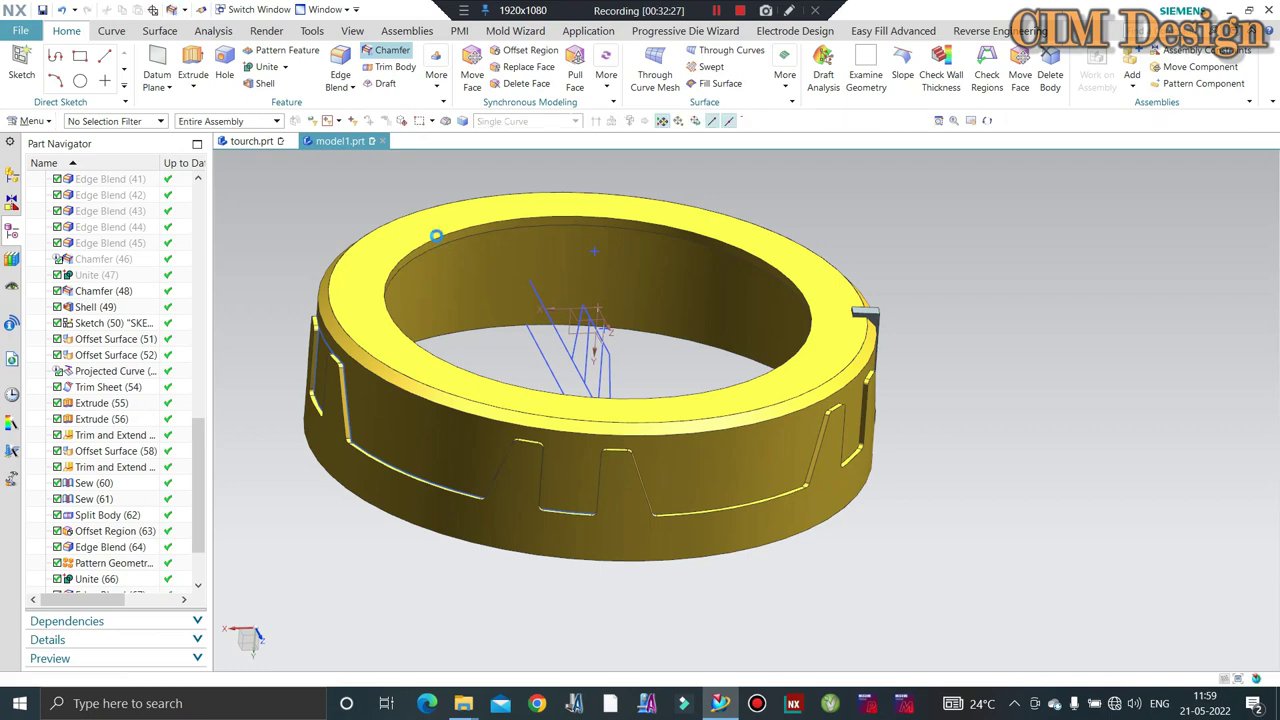
Apply an asymmetric chamfer to the ring's inner top edge.
left_click(471, 240)
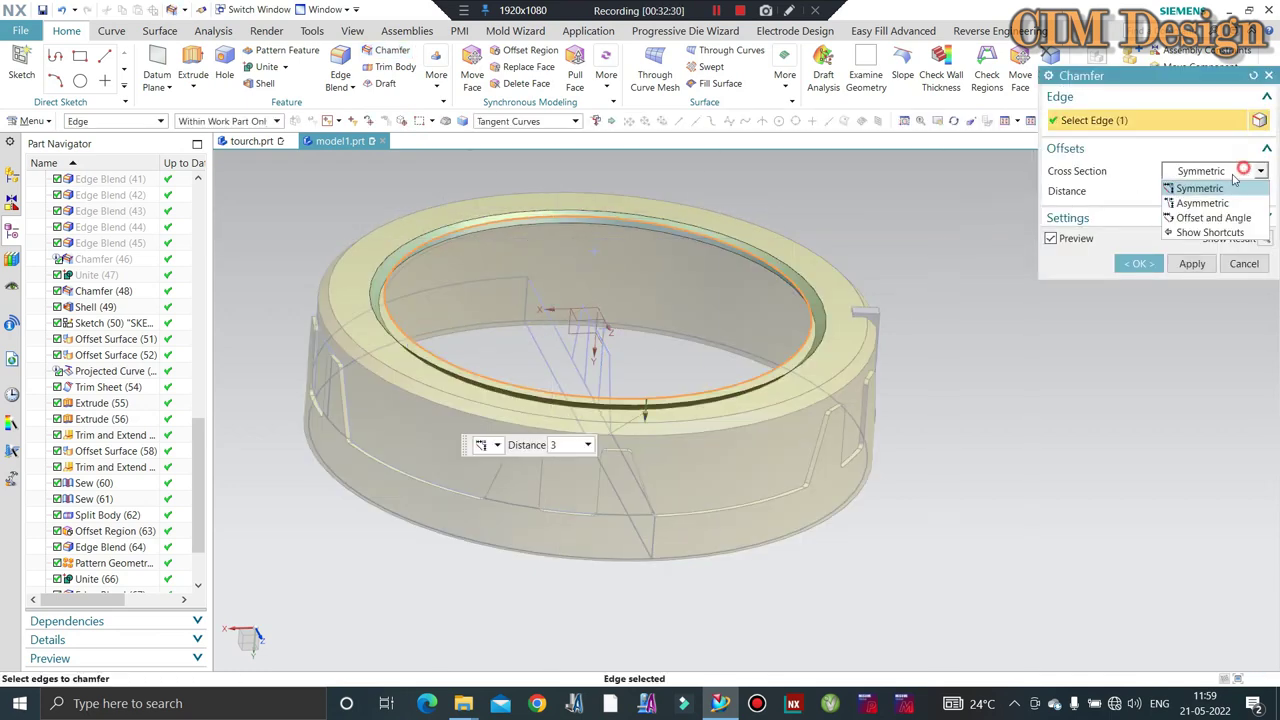
left_click(1200, 203)
scroll(366, 266, "up", 5)
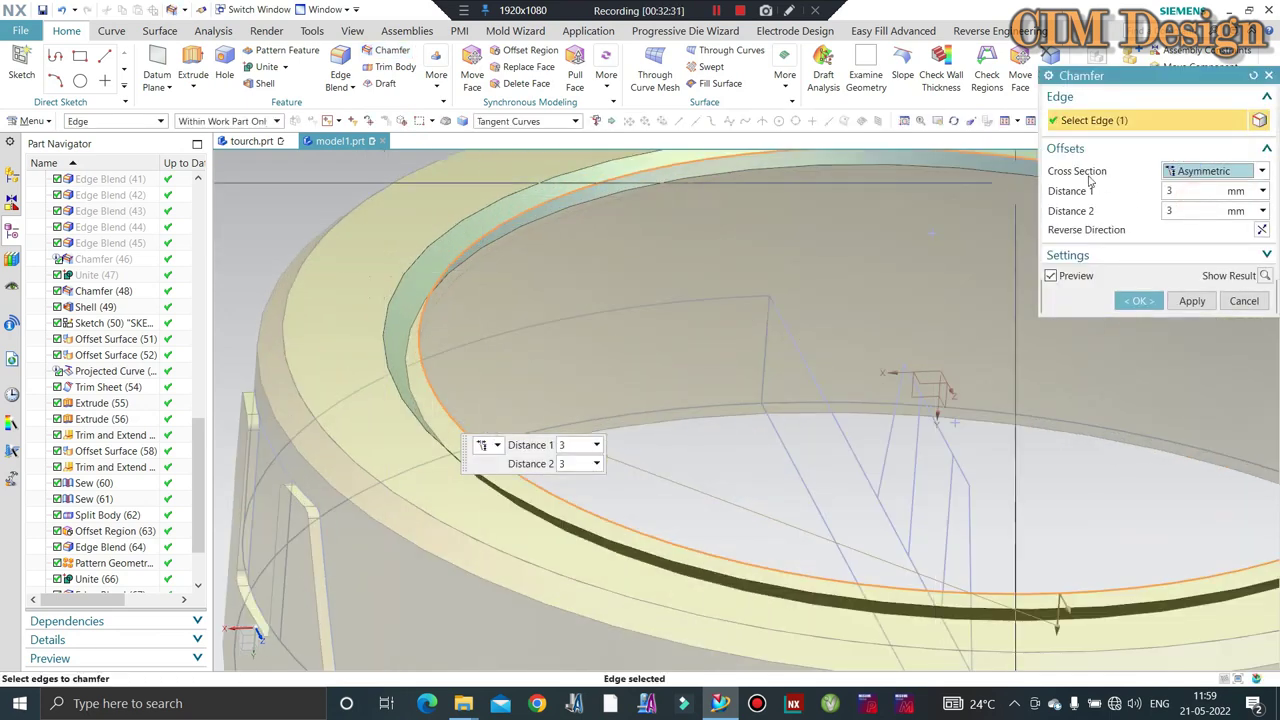
type("5")
double_click(1181, 190)
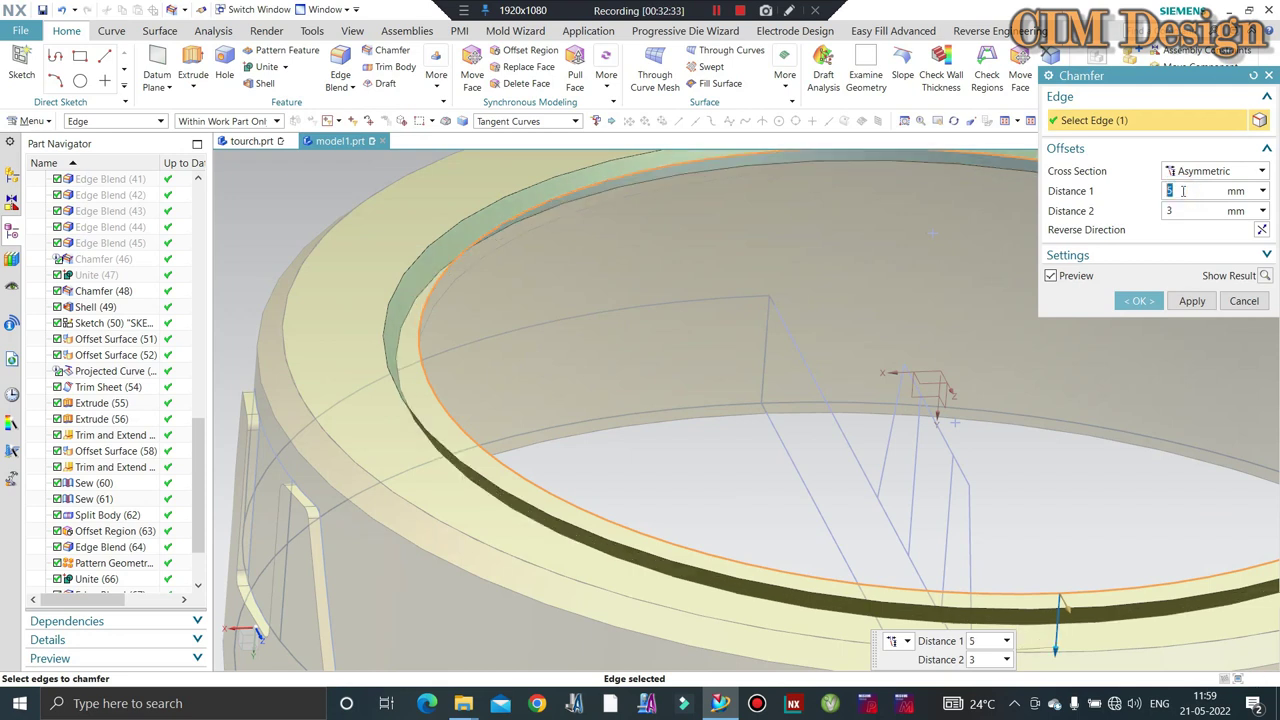
type("2")
key("Return")
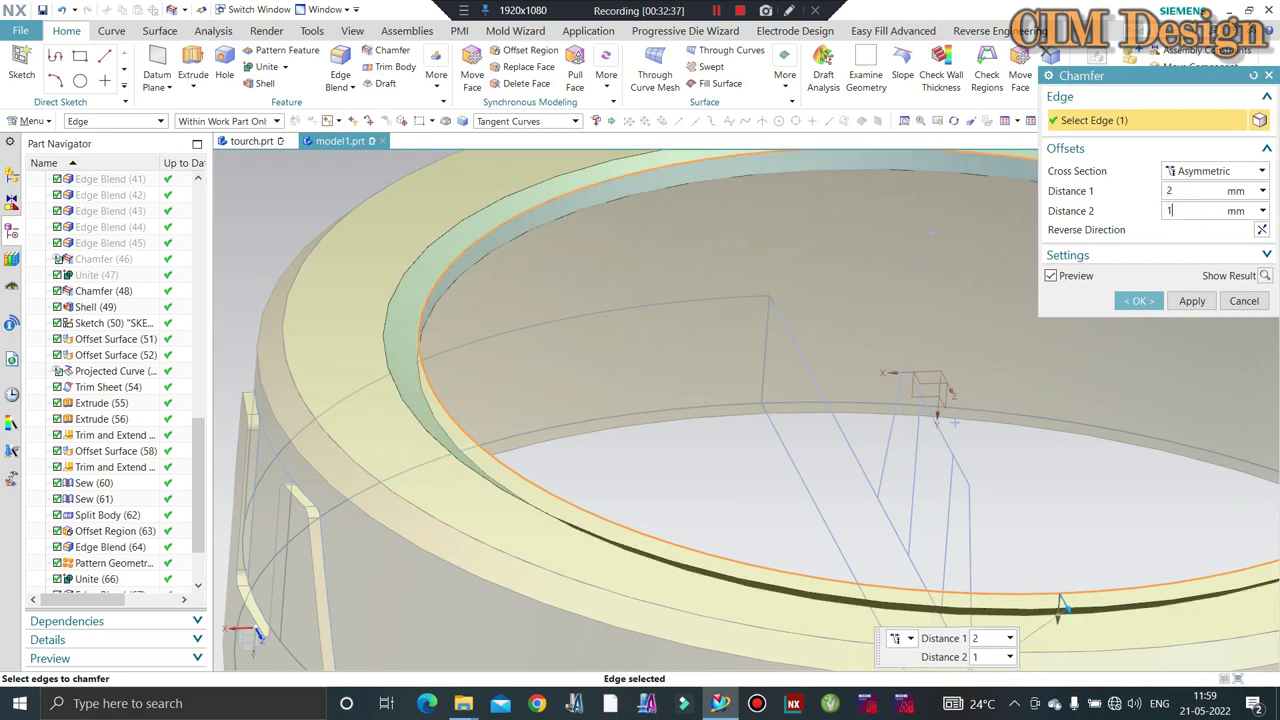
key("Return")
scroll(766, 328, "down", 3)
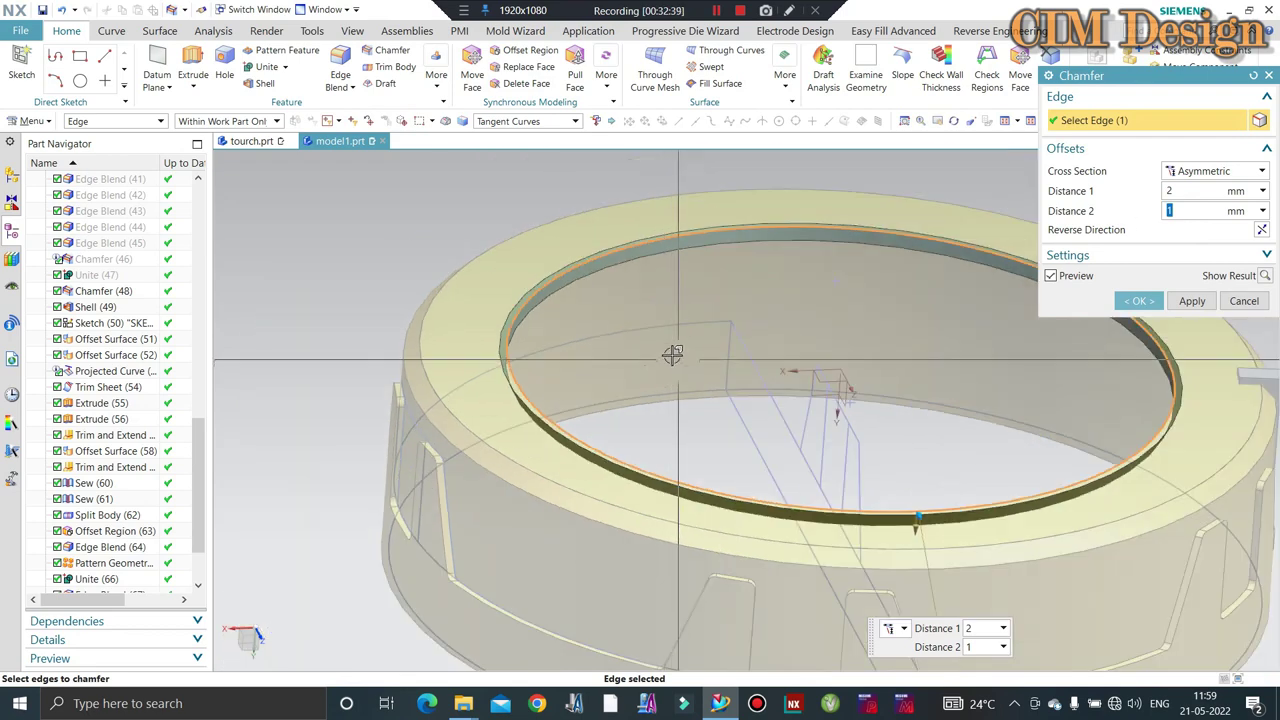
middle_click_drag(672, 354, 499, 593)
scroll(499, 593, "up", 3)
scroll(527, 488, "up", 2)
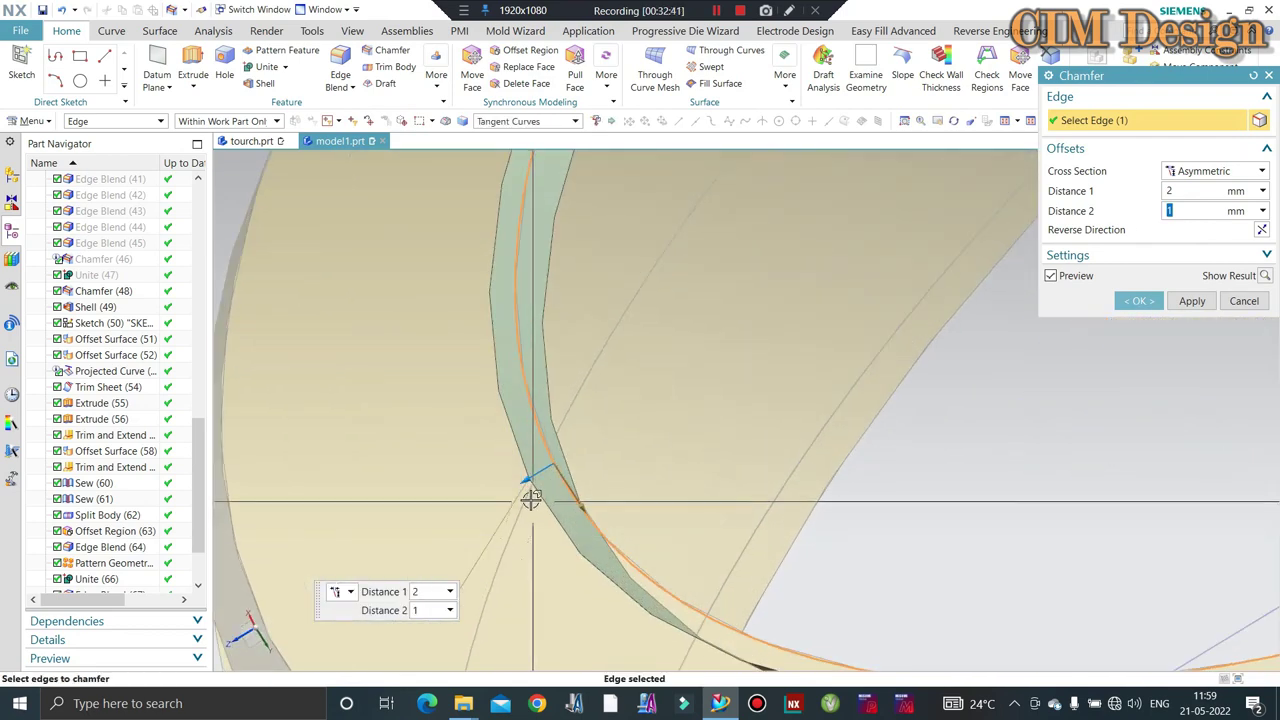
left_click_drag(510, 487, 500, 491)
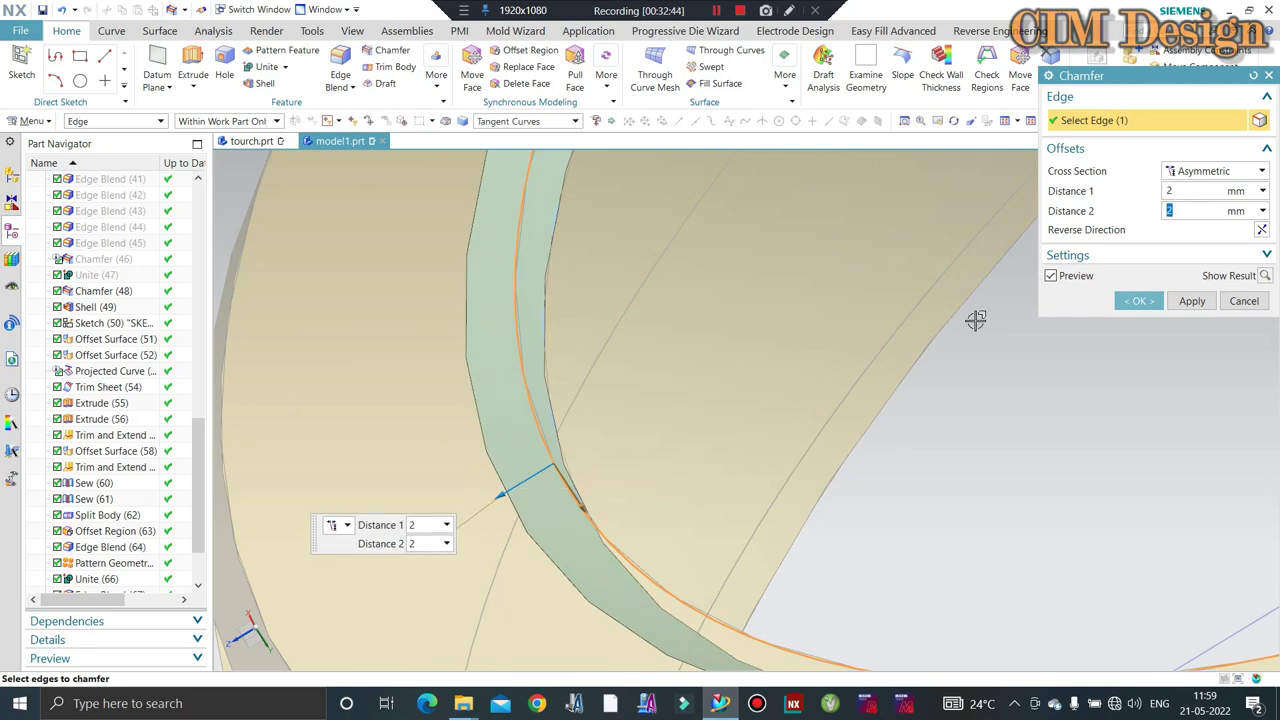
type("3")
left_click(1139, 301)
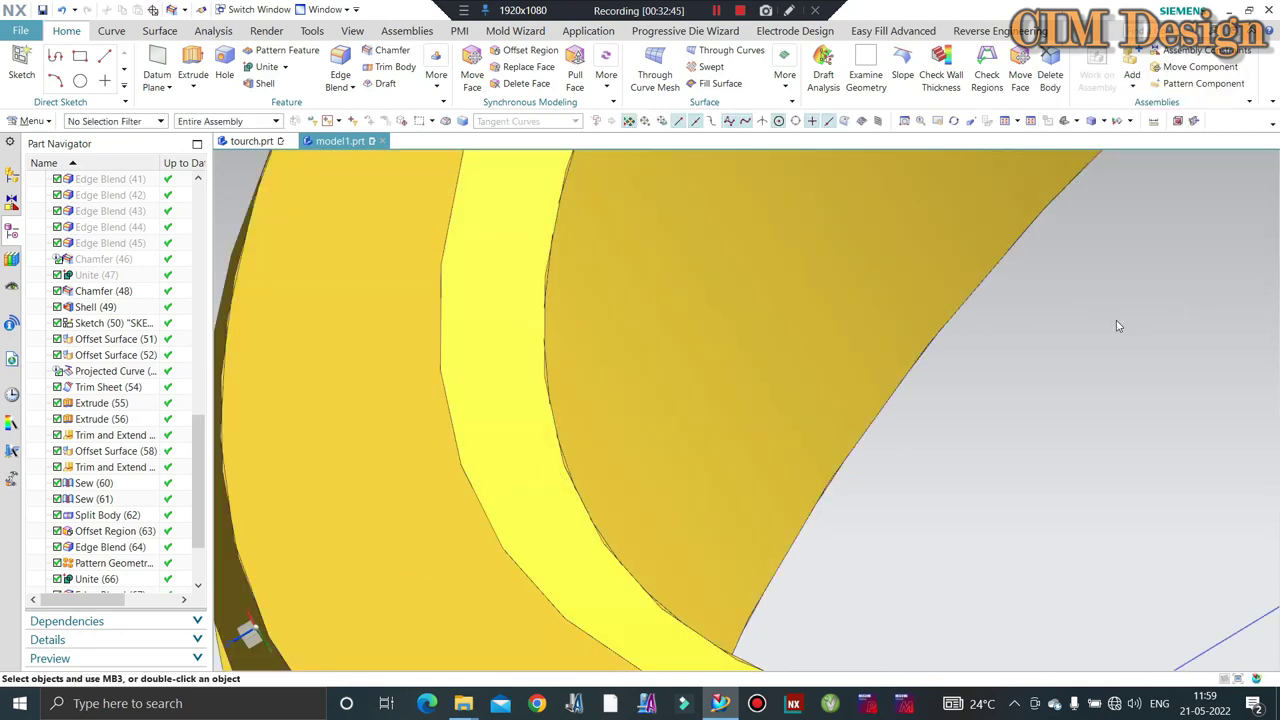
Edit Chamfer (72) so its distances are 1 mm and 3 mm.
middle_click_drag(543, 423, 586, 313)
scroll(586, 313, "up", 3)
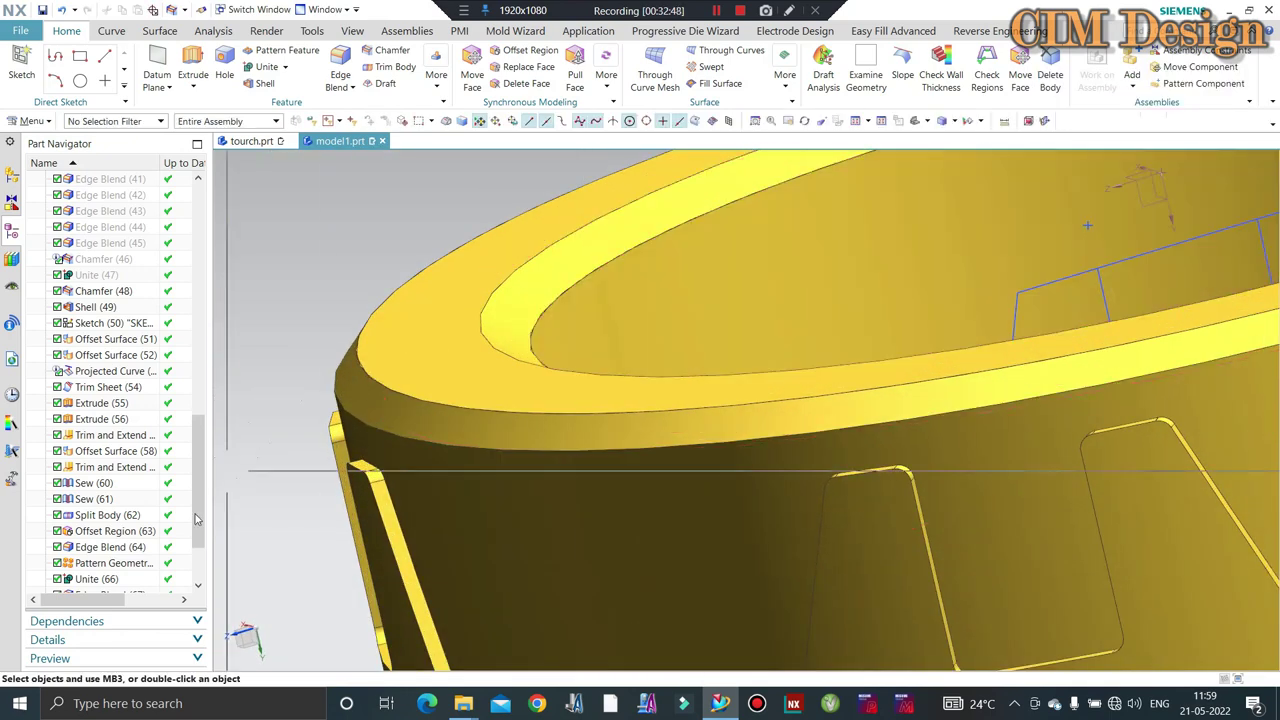
scroll(95, 583, "down", 2)
double_click(100, 580)
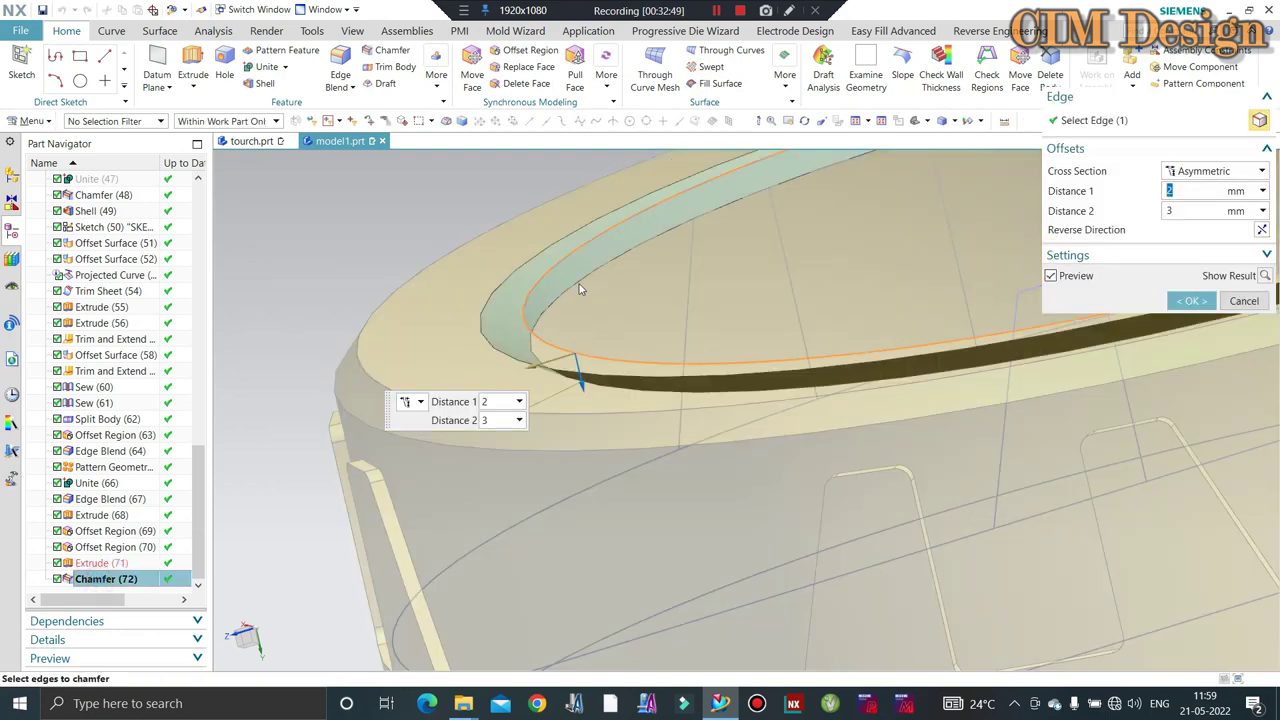
type("1")
double_click(1199, 191)
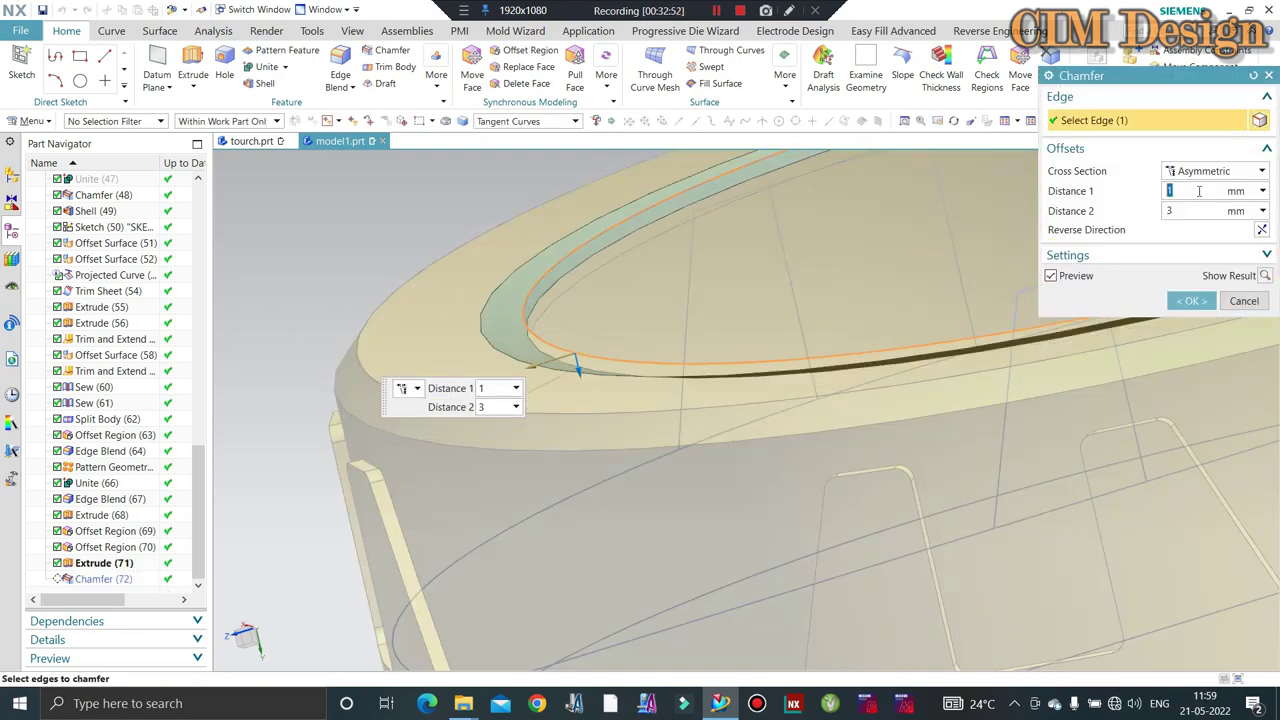
middle_click(877, 294)
Offset the clip block's top face by 3 mm with Offset Region.
scroll(734, 366, "down", 5)
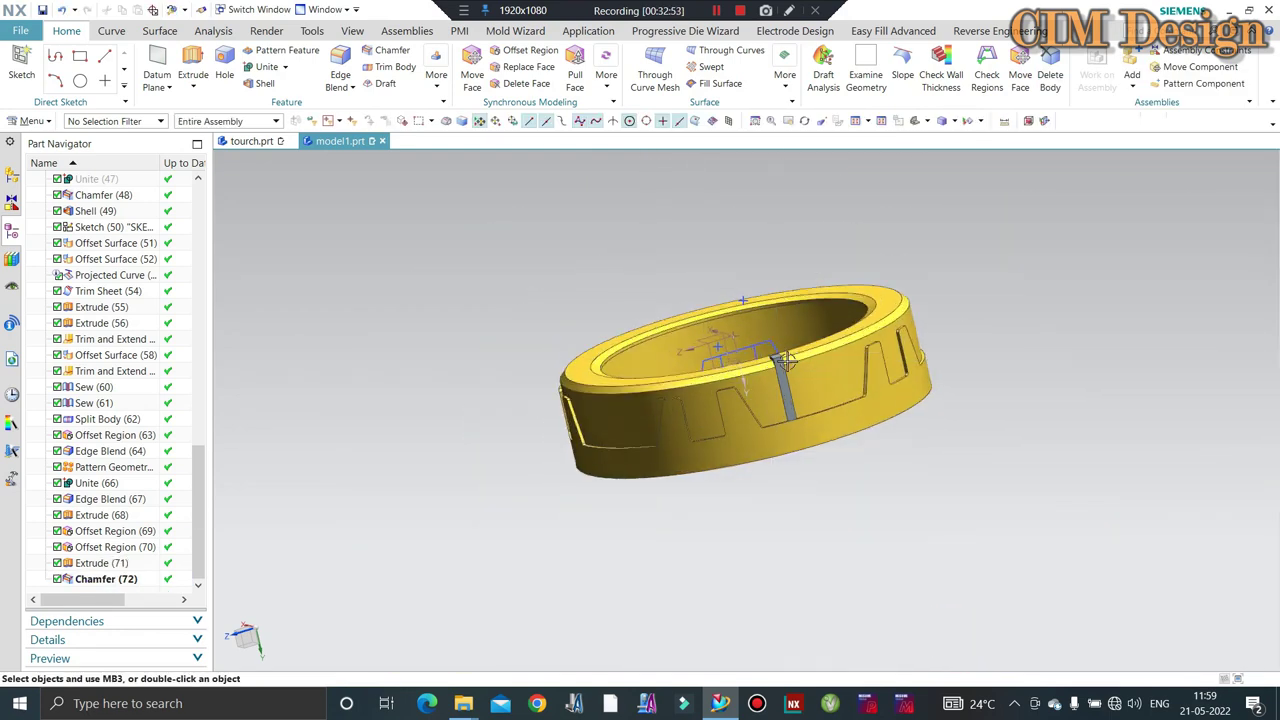
mouse_move(780, 400)
middle_mouse_down()
mouse_move(834, 422)
mouse_move(760, 330)
middle_mouse_up()
scroll(703, 282, "up", 3)
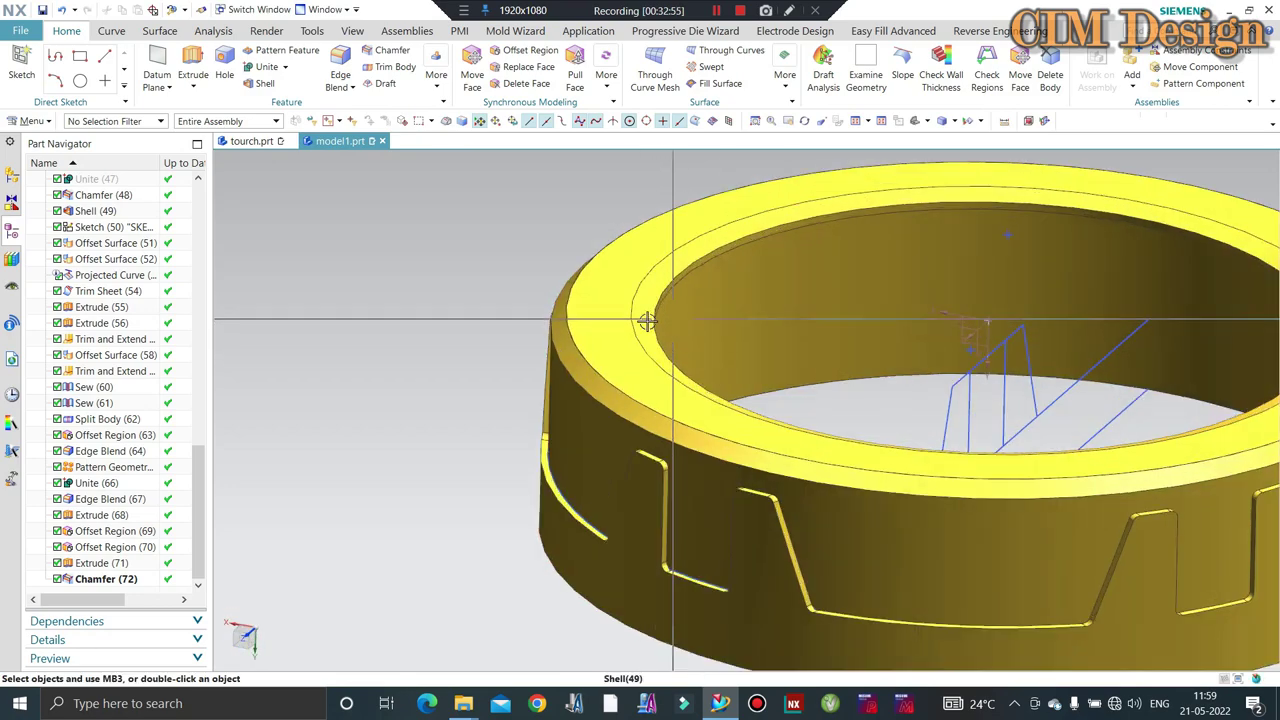
scroll(703, 282, "up", 3)
scroll(703, 282, "down", 3)
mouse_move(703, 282)
middle_mouse_down()
mouse_move(657, 391)
mouse_move(871, 471)
mouse_move(855, 497)
mouse_move(749, 531)
middle_mouse_up()
scroll(657, 391, "down", 3)
scroll(871, 471, "up", 3)
scroll(871, 471, "down", 3)
scroll(875, 500, "up", 3)
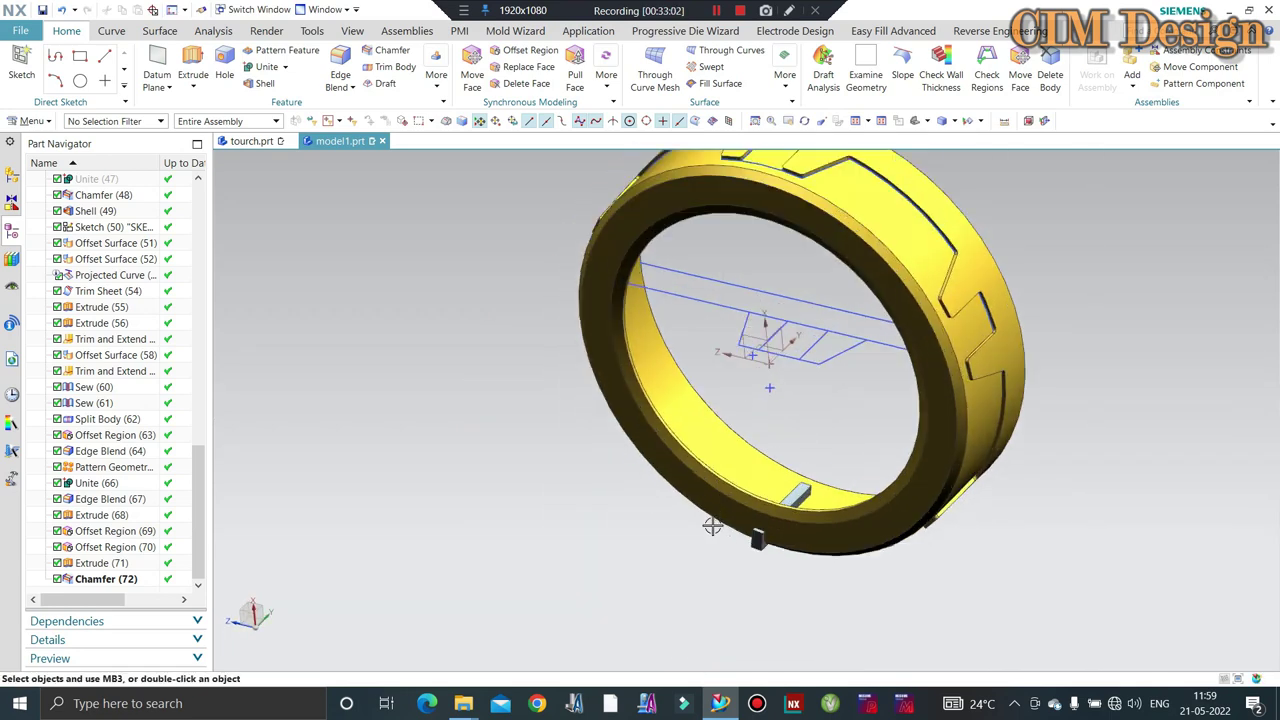
scroll(757, 449, "up", 5)
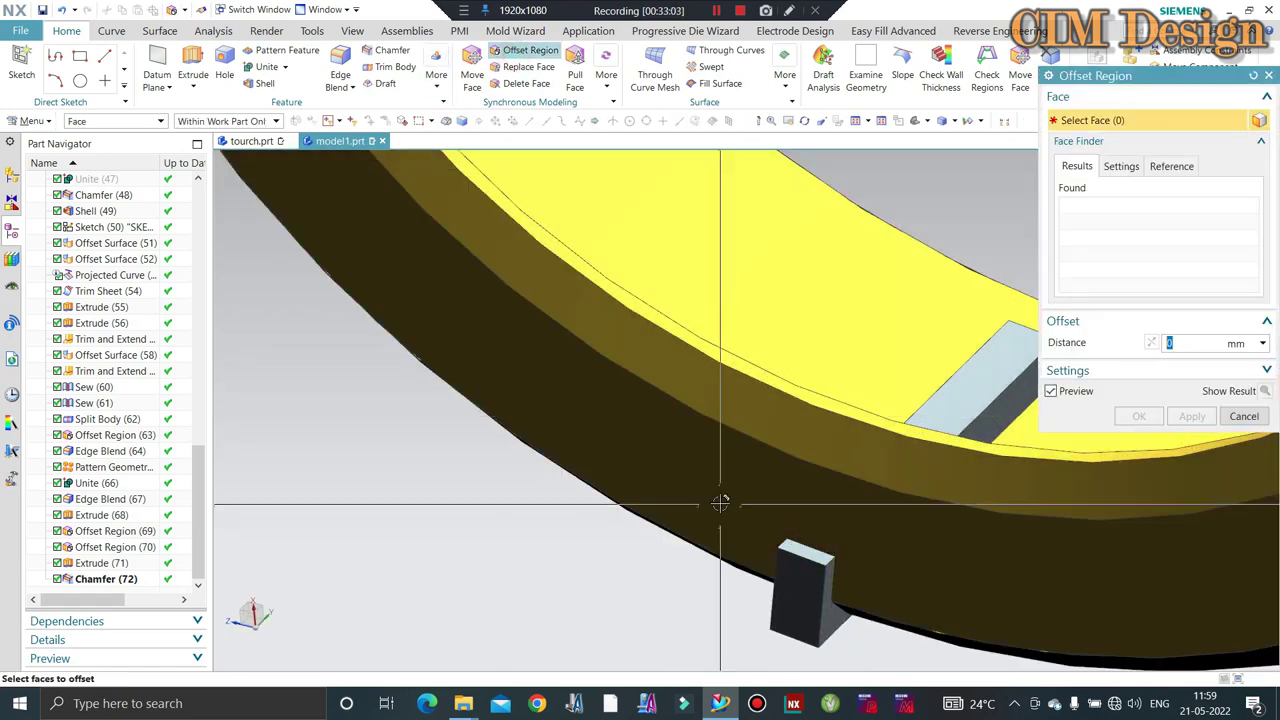
scroll(728, 508, "up", 3)
scroll(763, 571, "up", 3)
left_click(985, 608)
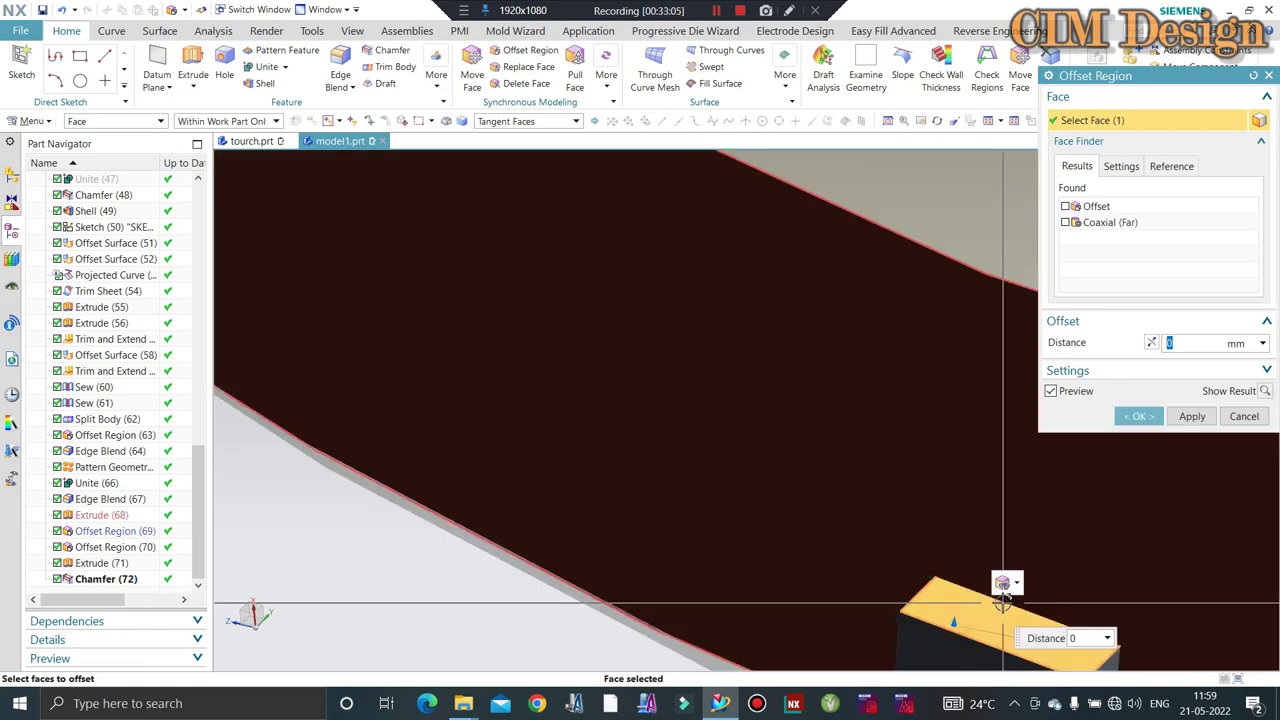
type("3")
key("Return")
scroll(791, 603, "down", 2)
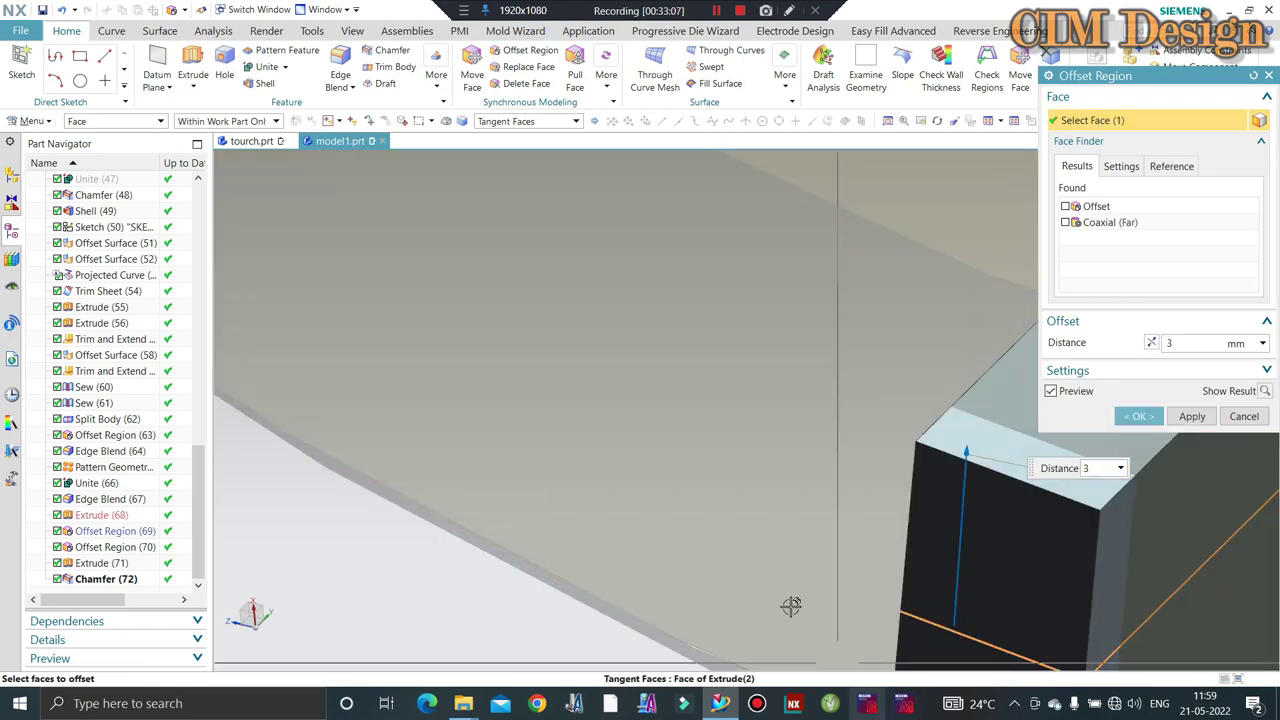
scroll(791, 603, "down", 2)
middle_click(706, 497)
mouse_move(738, 493)
middle_mouse_down()
mouse_move(778, 562)
mouse_move(806, 509)
mouse_move(791, 523)
mouse_move(849, 474)
mouse_move(782, 427)
mouse_move(626, 460)
middle_mouse_up()
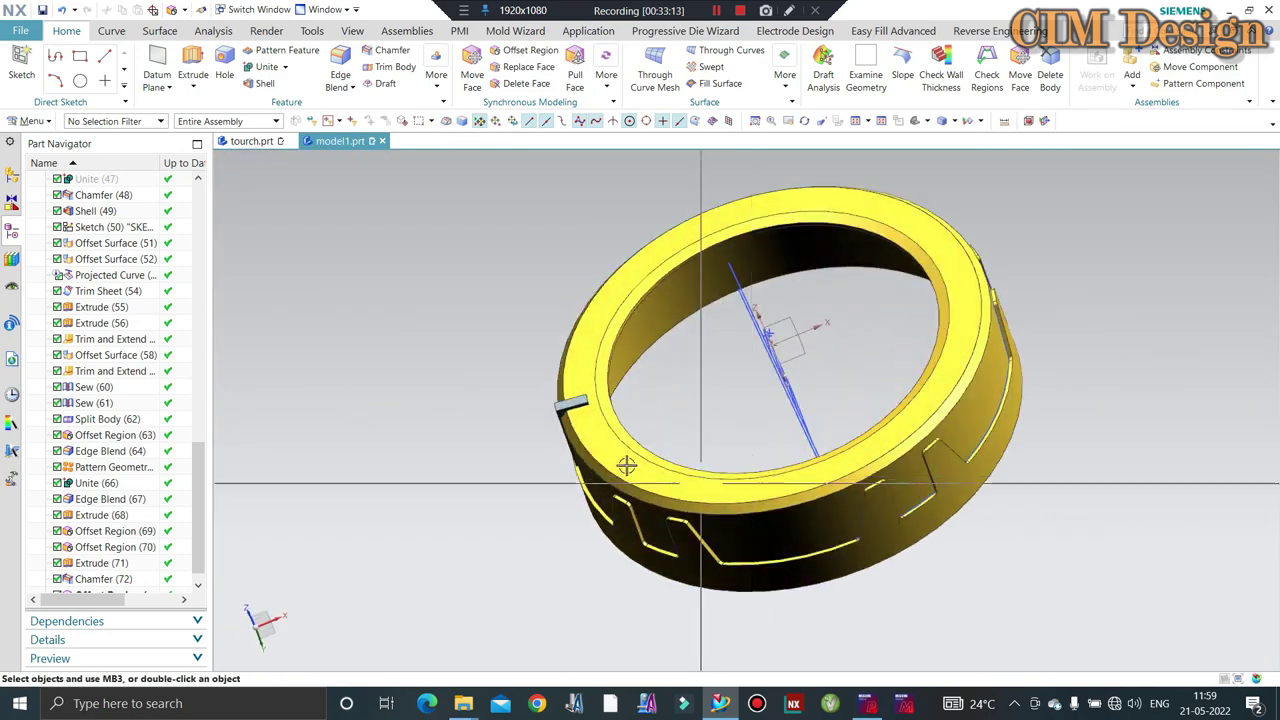
scroll(503, 366, "up", 3)
Chamfer the clip block's outer top edge with a symmetric 2 mm chamfer.
scroll(503, 360, "up", 2)
mouse_move(503, 360)
middle_mouse_down()
mouse_move(548, 354)
mouse_move(378, 76)
middle_mouse_up()
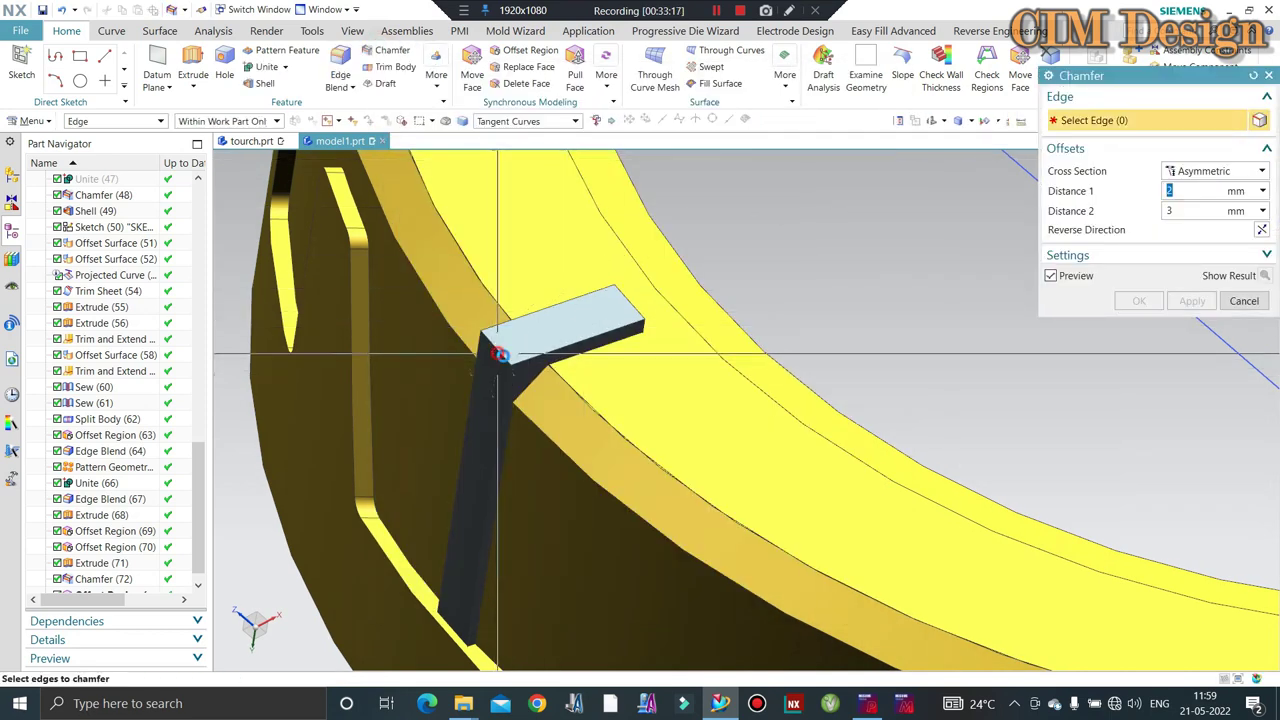
left_click(494, 345)
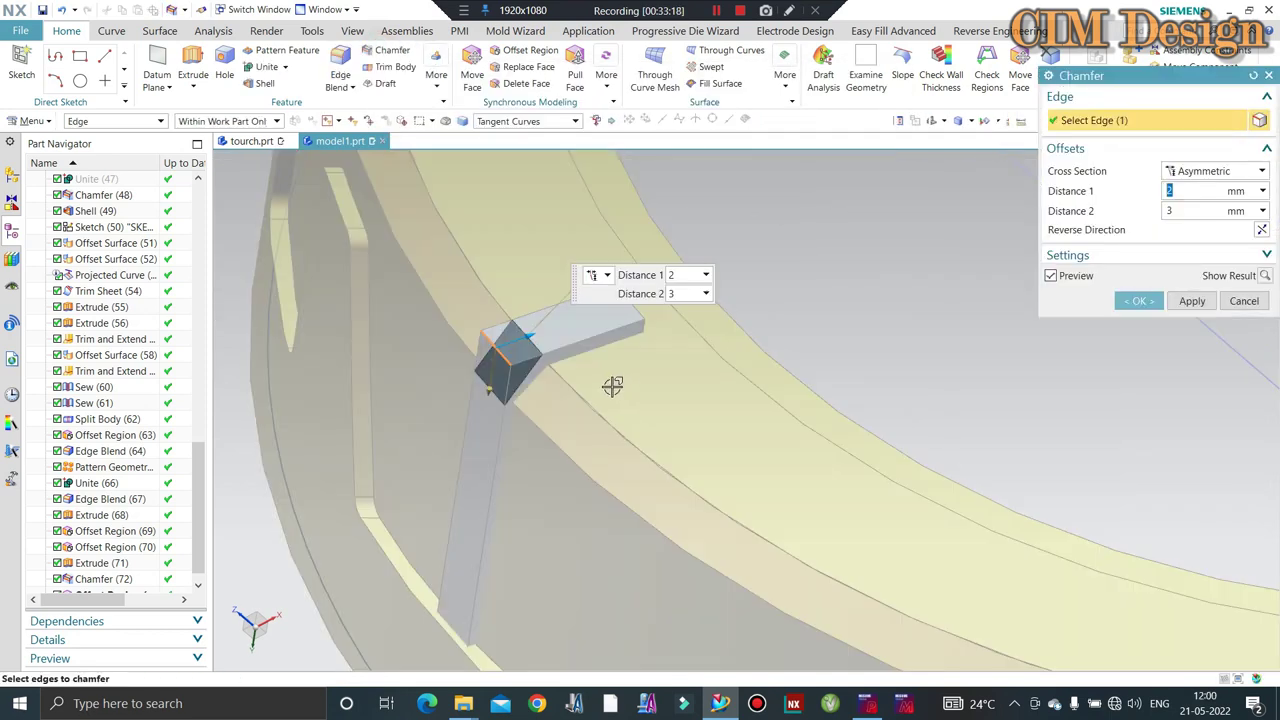
left_click(1183, 190)
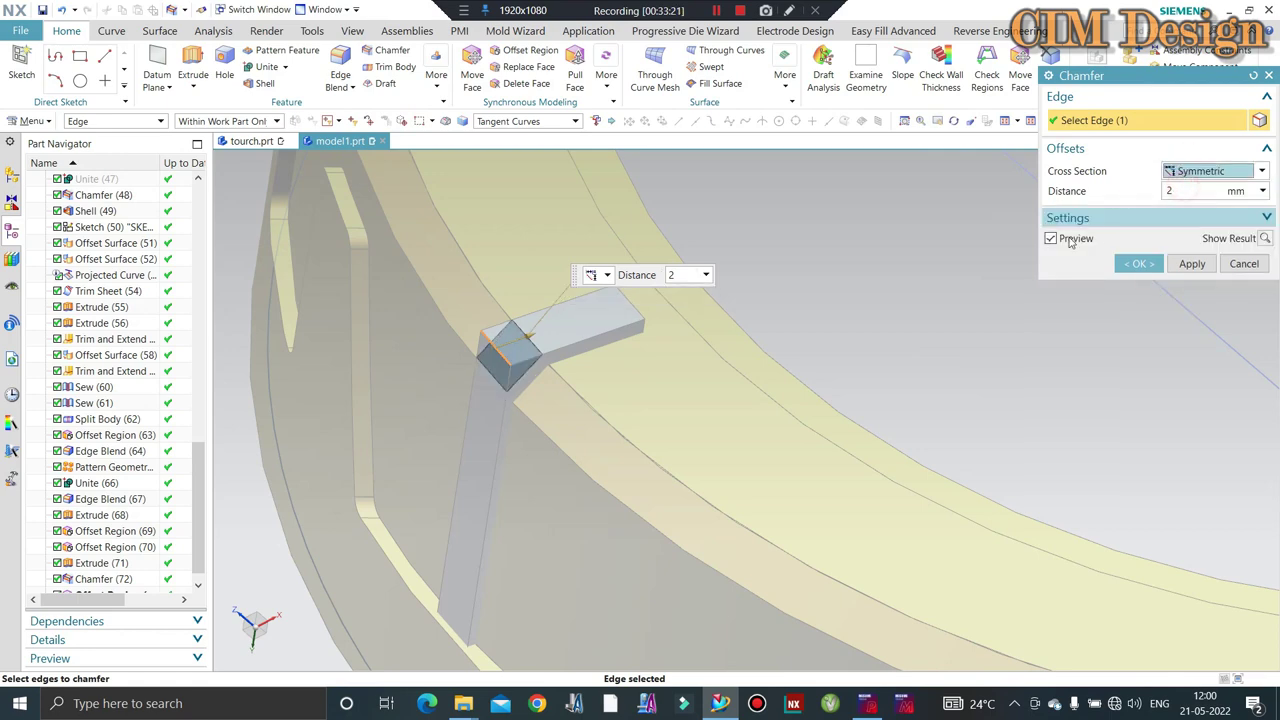
middle_click(600, 377)
scroll(540, 370, "down", 3)
scroll(550, 383, "down", 3)
mouse_move(550, 383)
middle_mouse_down()
mouse_move(508, 343)
mouse_move(575, 399)
mouse_move(595, 373)
middle_mouse_up()
scroll(508, 343, "up", 3)
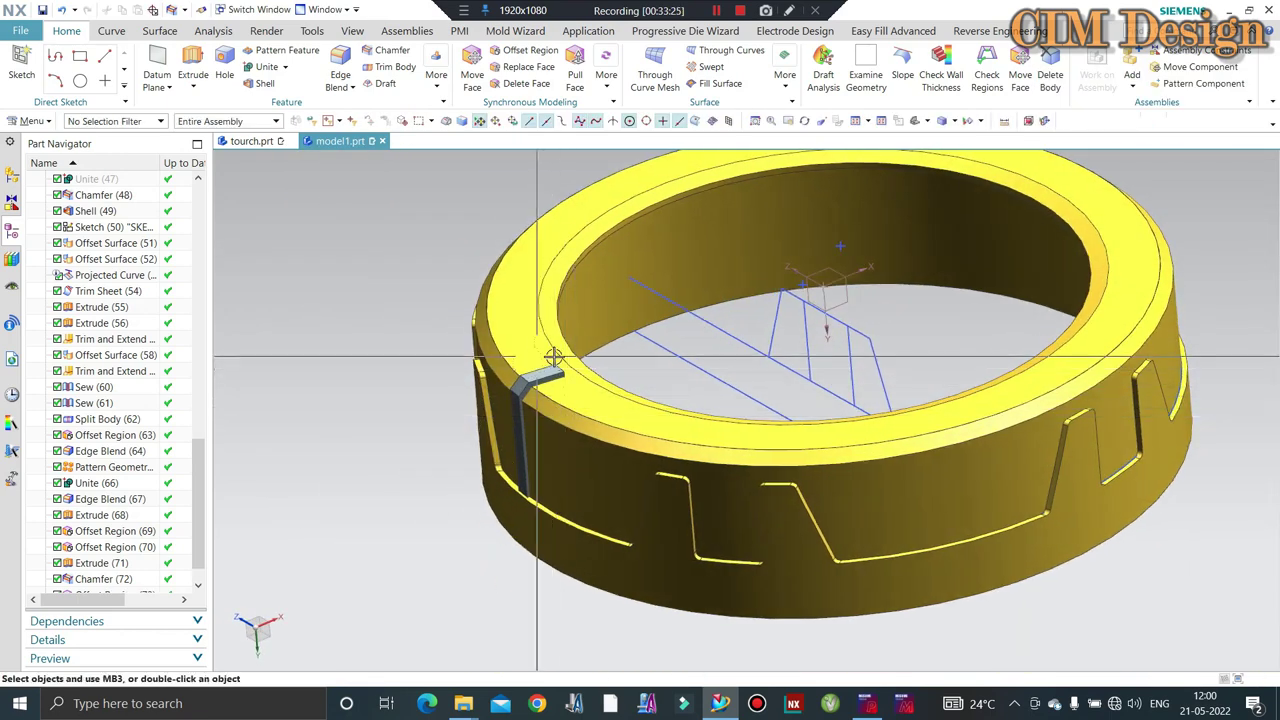
scroll(595, 373, "down", 2)
Cancel the accidentally started Pattern Geometry command on the clip block.
left_click(437, 80)
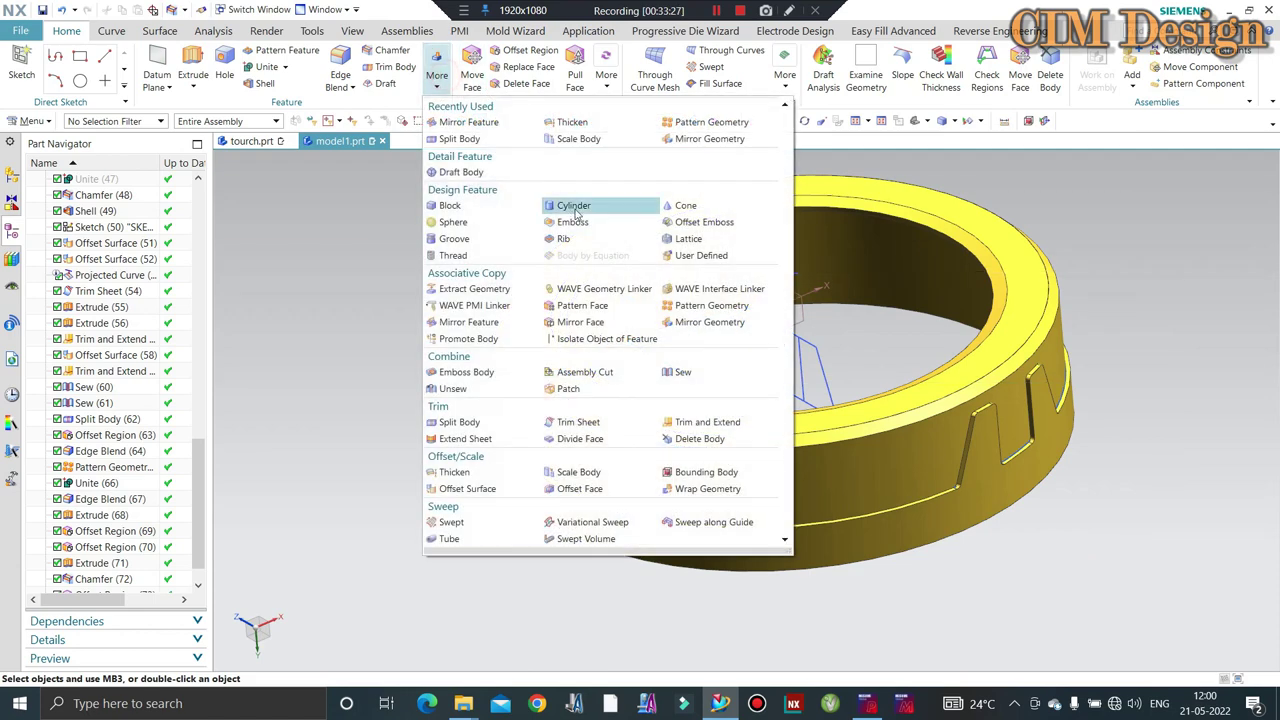
left_click(680, 324)
left_click(545, 378)
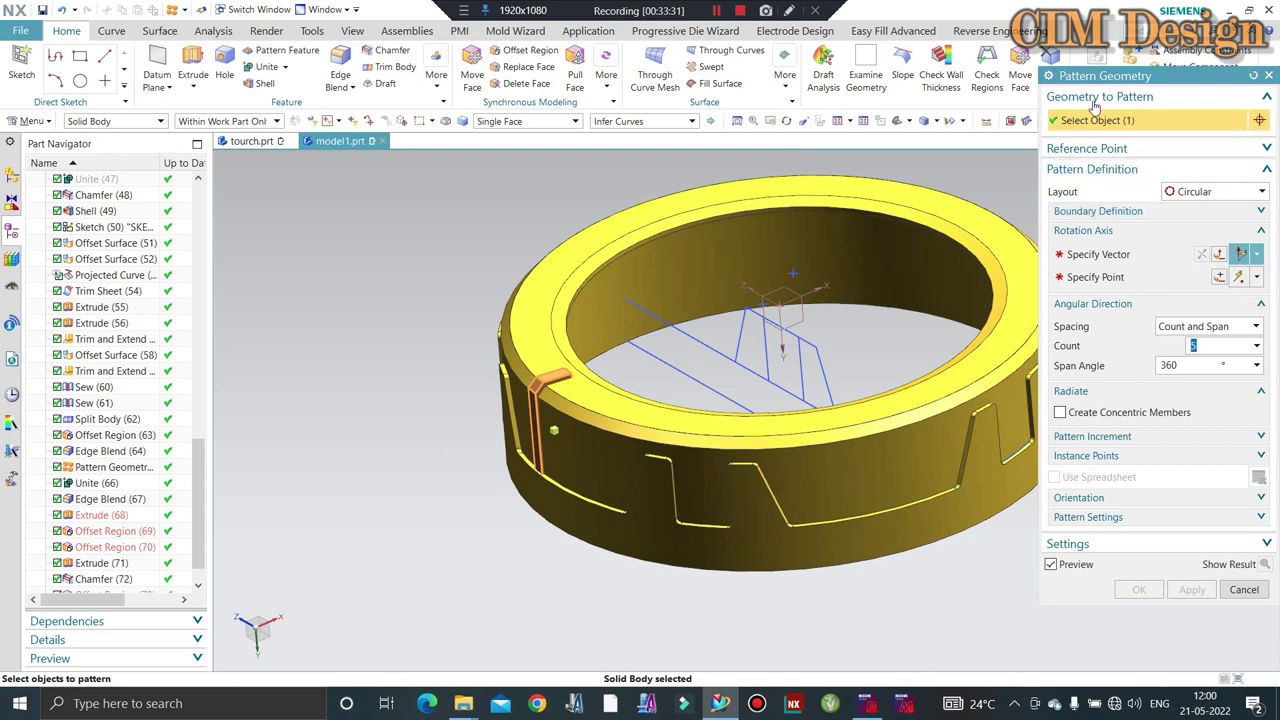
left_click(1268, 76)
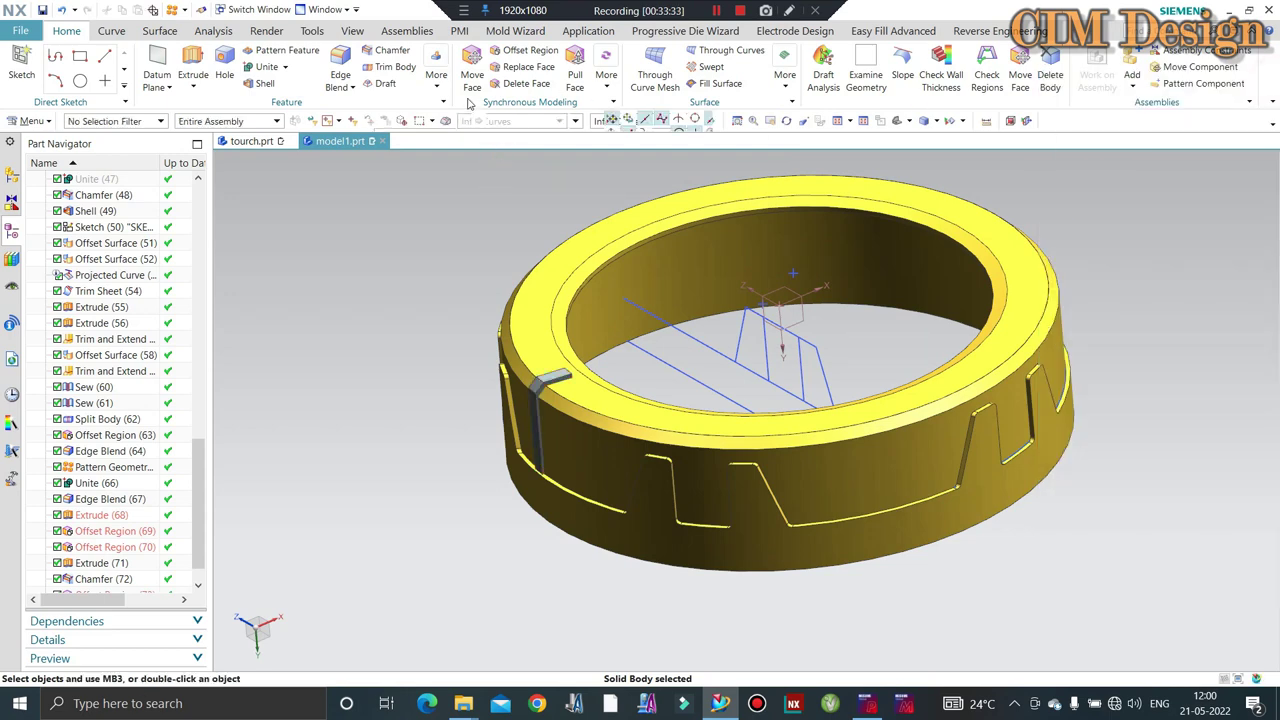
Mirror the grey clip block across the ZC-XC plane with Mirror Geometry.
left_click(436, 75)
left_click(685, 322)
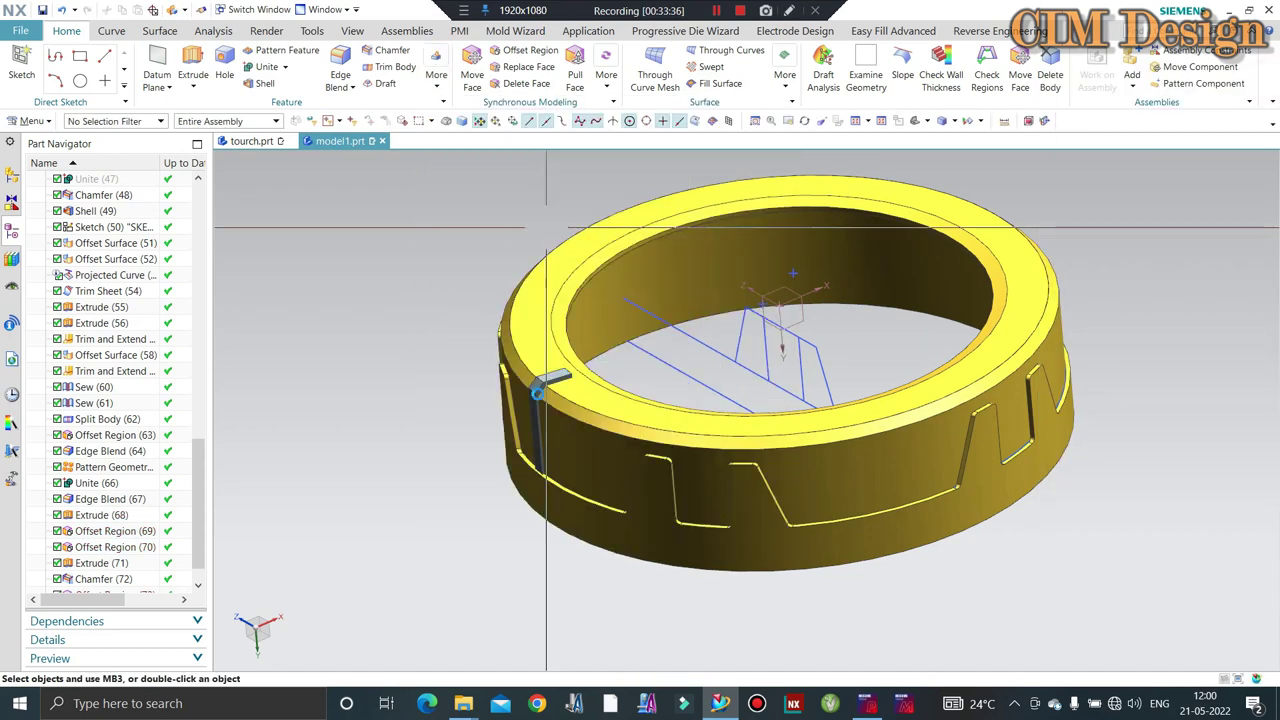
left_click(545, 380)
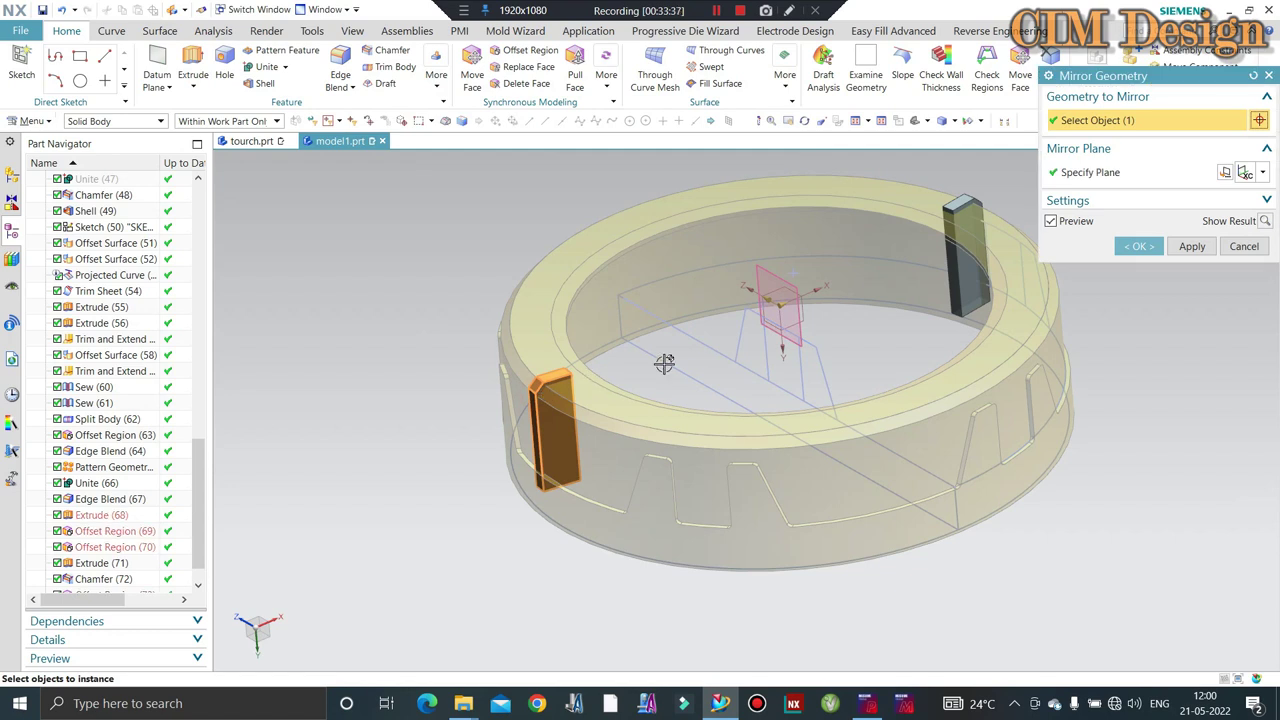
left_click(1262, 172)
left_click(1247, 428)
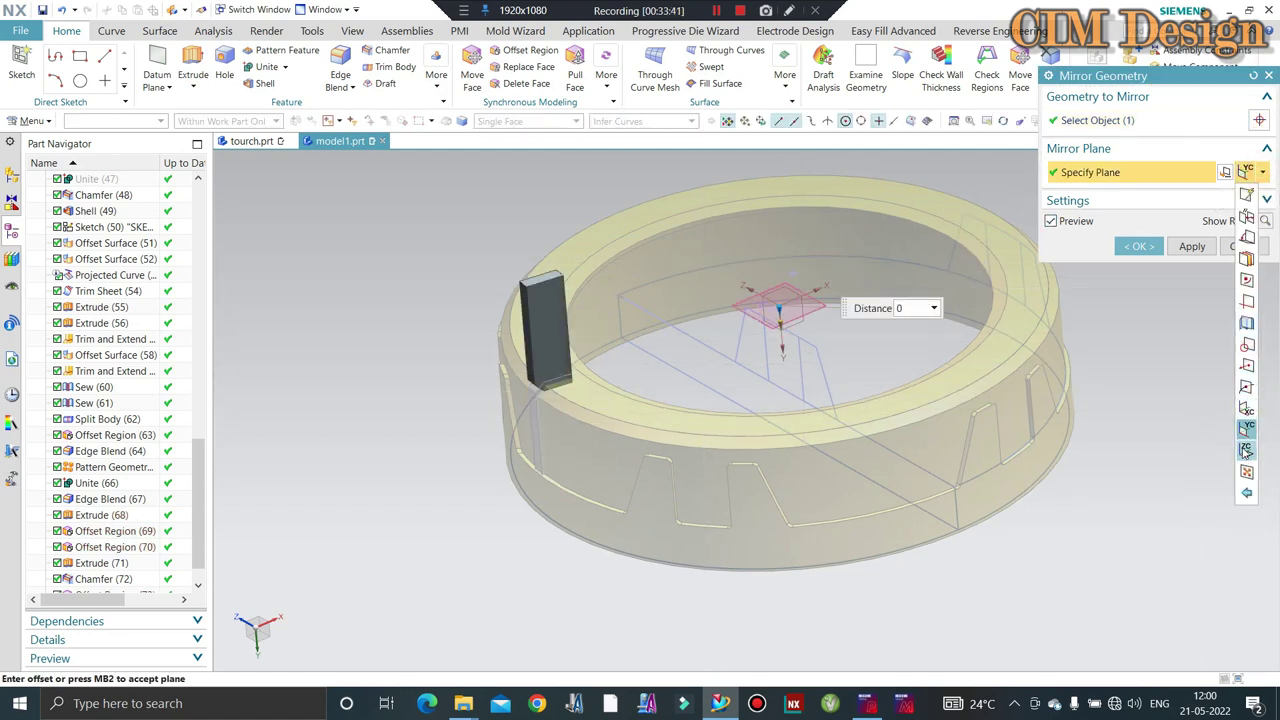
left_click(1246, 449)
mouse_move(674, 433)
middle_mouse_down()
mouse_move(714, 466)
mouse_move(677, 463)
mouse_move(723, 434)
mouse_move(711, 469)
middle_mouse_up()
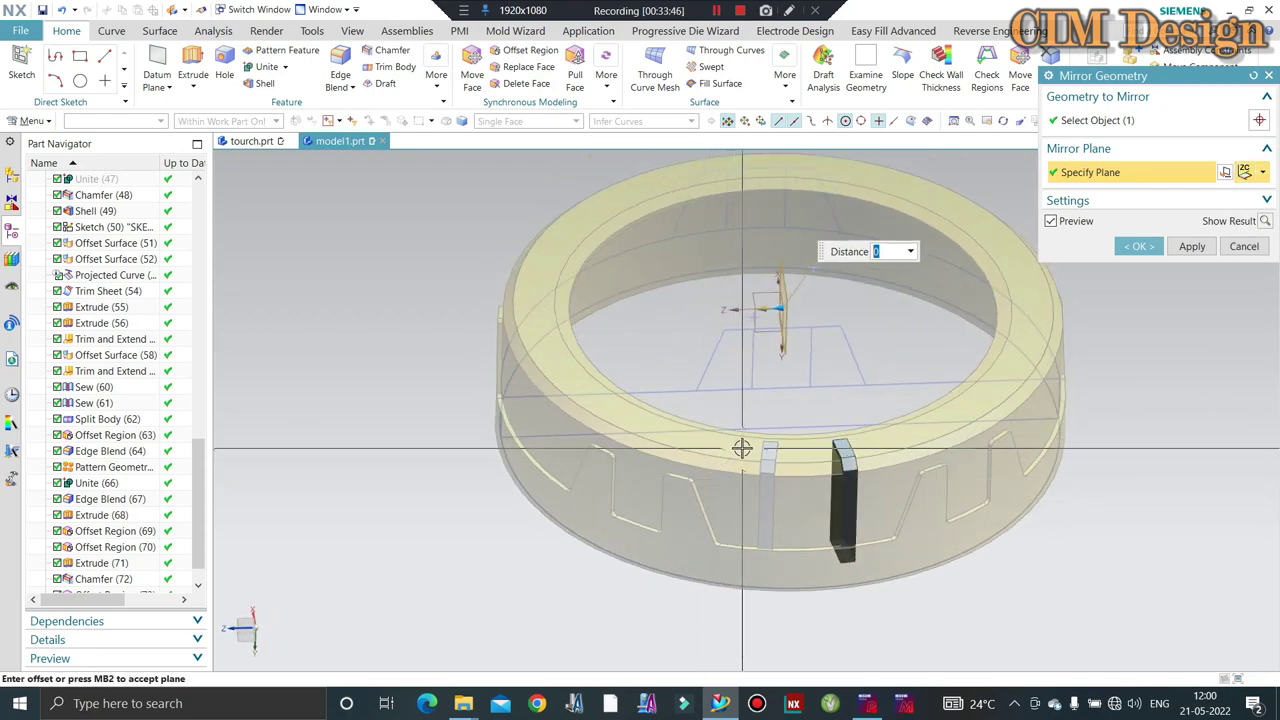
middle_click(741, 449)
View the ring from the top and an oblique angle to check the mirrored pair.
key("F8")
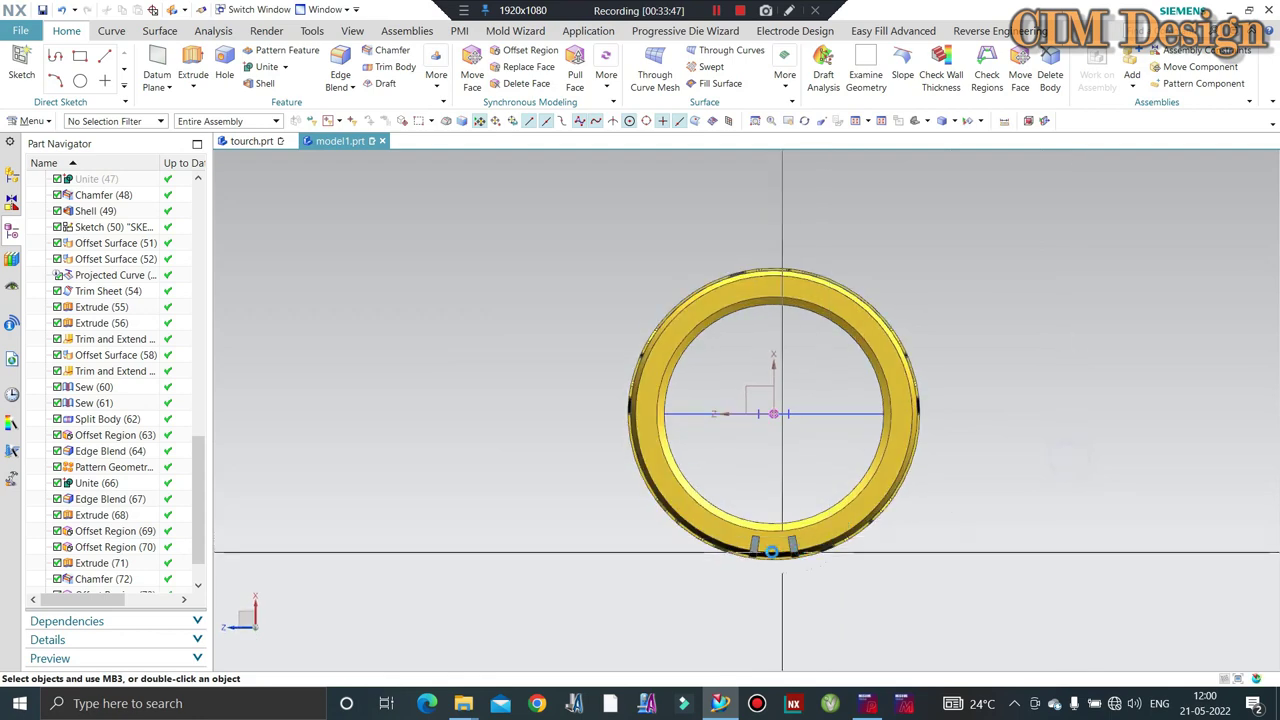
scroll(772, 551, "up", 3)
mouse_move(772, 551)
middle_mouse_down()
mouse_move(735, 486)
mouse_move(729, 606)
mouse_move(756, 586)
mouse_move(749, 623)
mouse_move(751, 528)
mouse_move(537, 352)
mouse_move(374, 243)
mouse_move(477, 410)
mouse_move(430, 380)
mouse_move(320, 200)
middle_mouse_up()
scroll(735, 486, "up", 2)
scroll(735, 486, "down", 2)
scroll(735, 486, "down", 3)
scroll(751, 528, "up", 5)
scroll(758, 530, "down", 5)
scroll(537, 352, "up", 3)
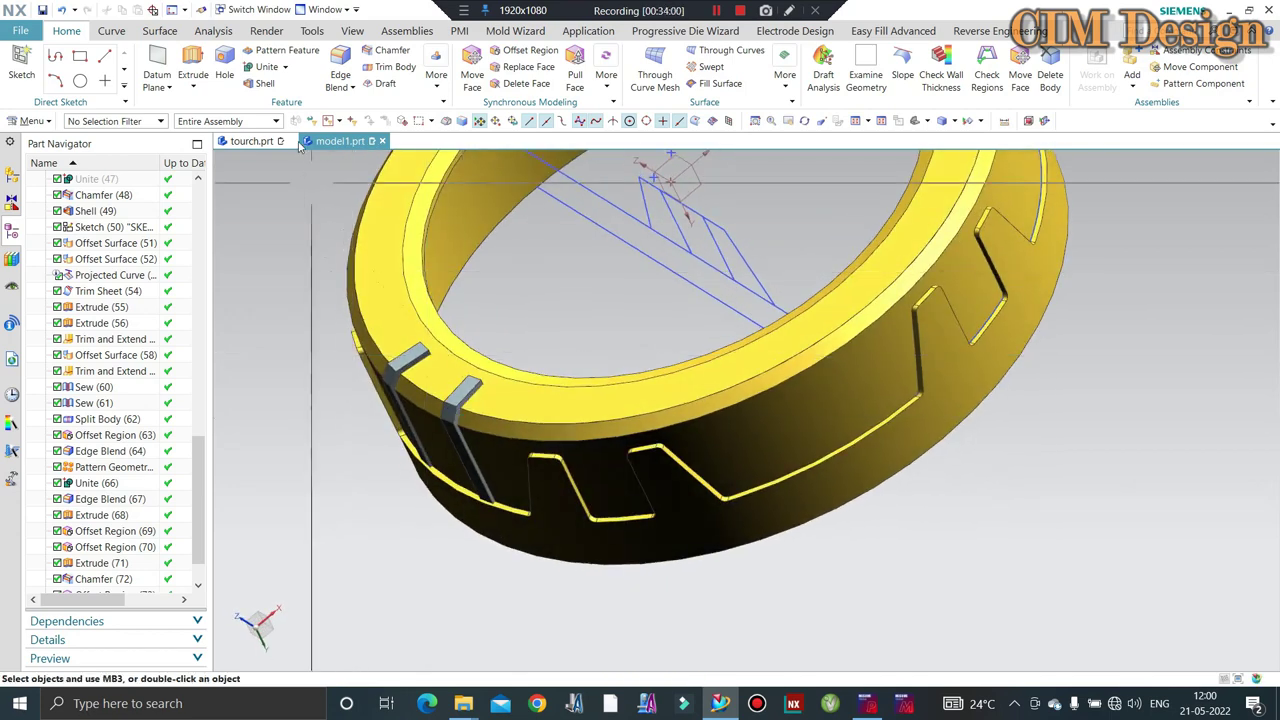
Subtract the ring from each of the two clip blocks, keeping the ring as tool.
left_click(294, 104)
scroll(372, 358, "up", 2)
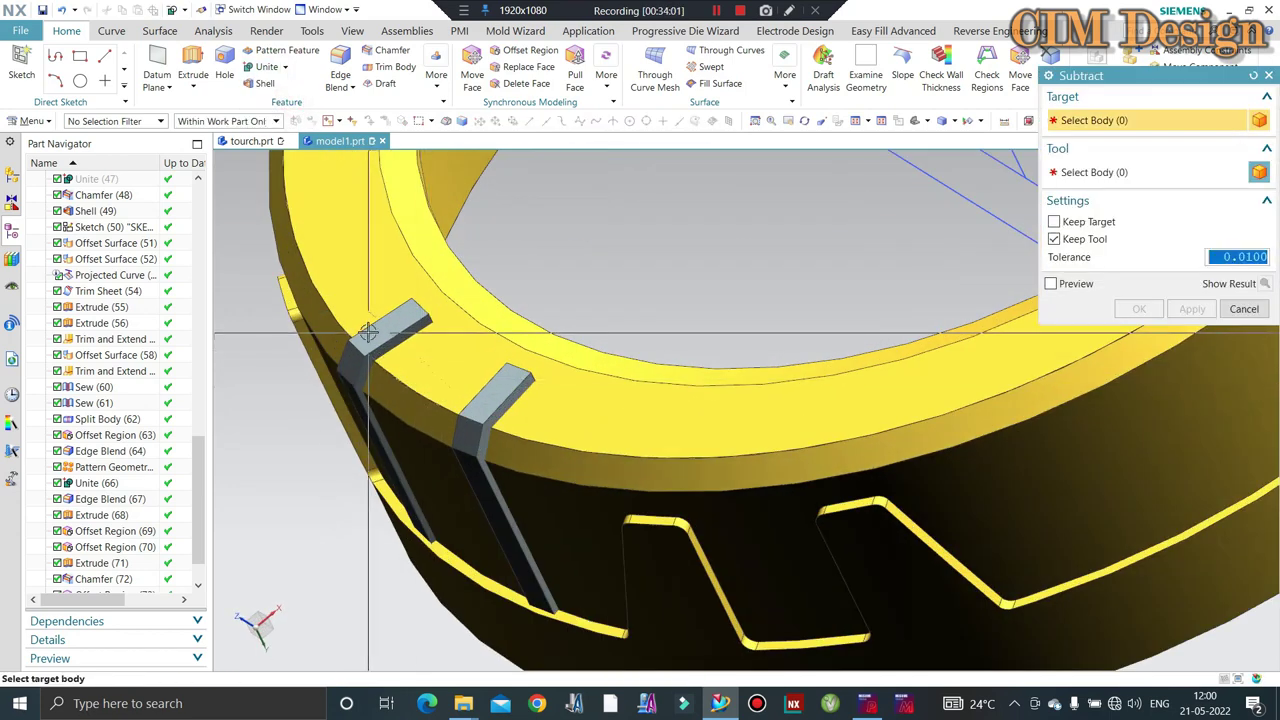
left_click(372, 358)
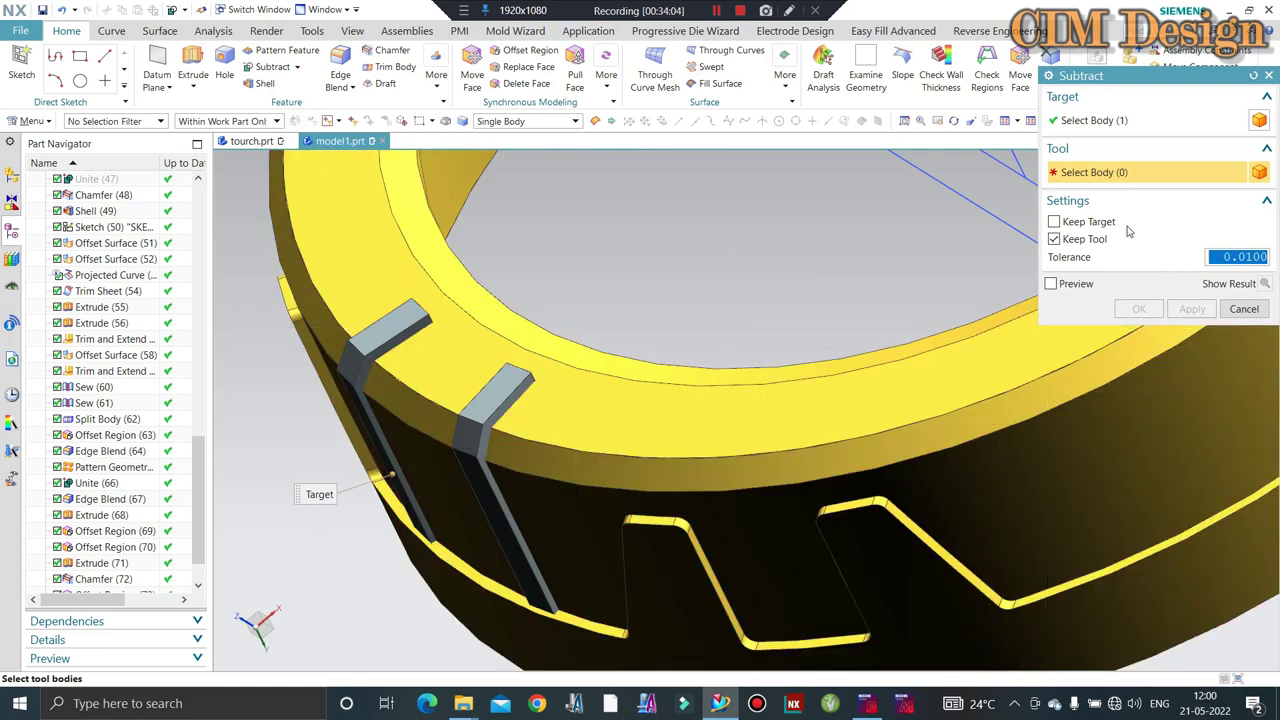
left_click(889, 322)
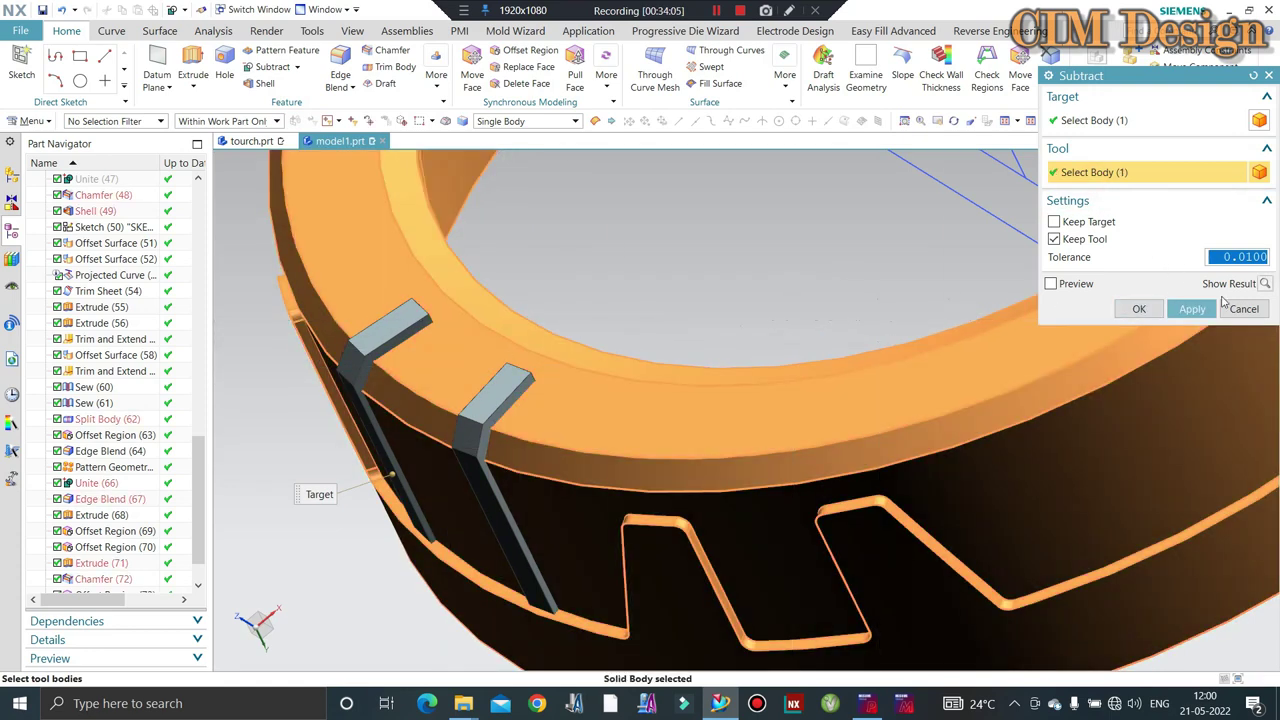
left_click(1192, 308)
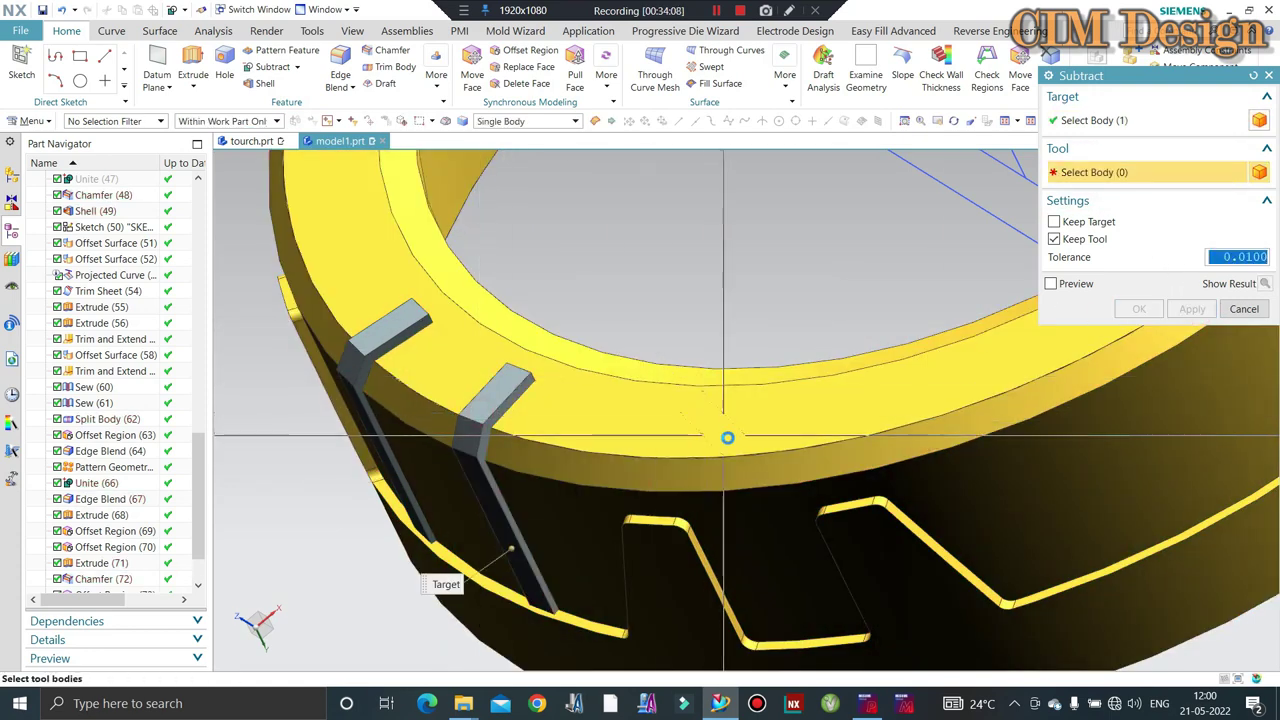
left_click(610, 412)
middle_click(610, 412)
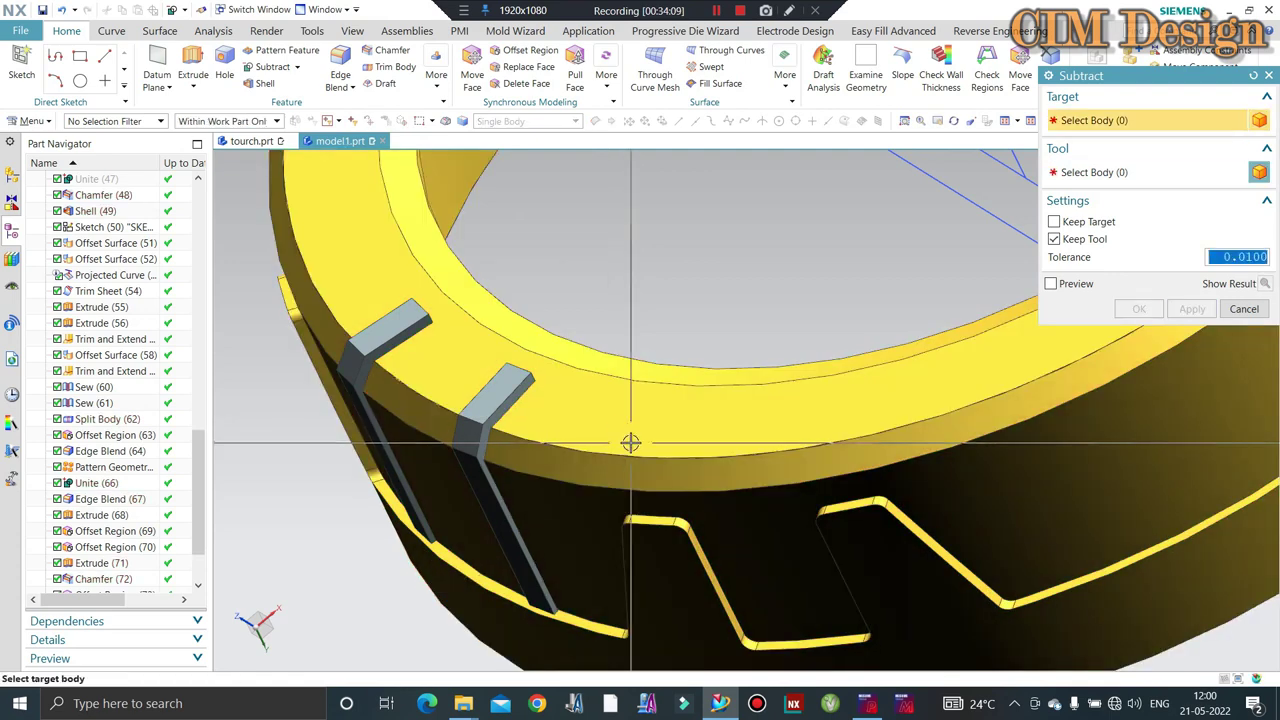
middle_click_drag(610, 412, 538, 366)
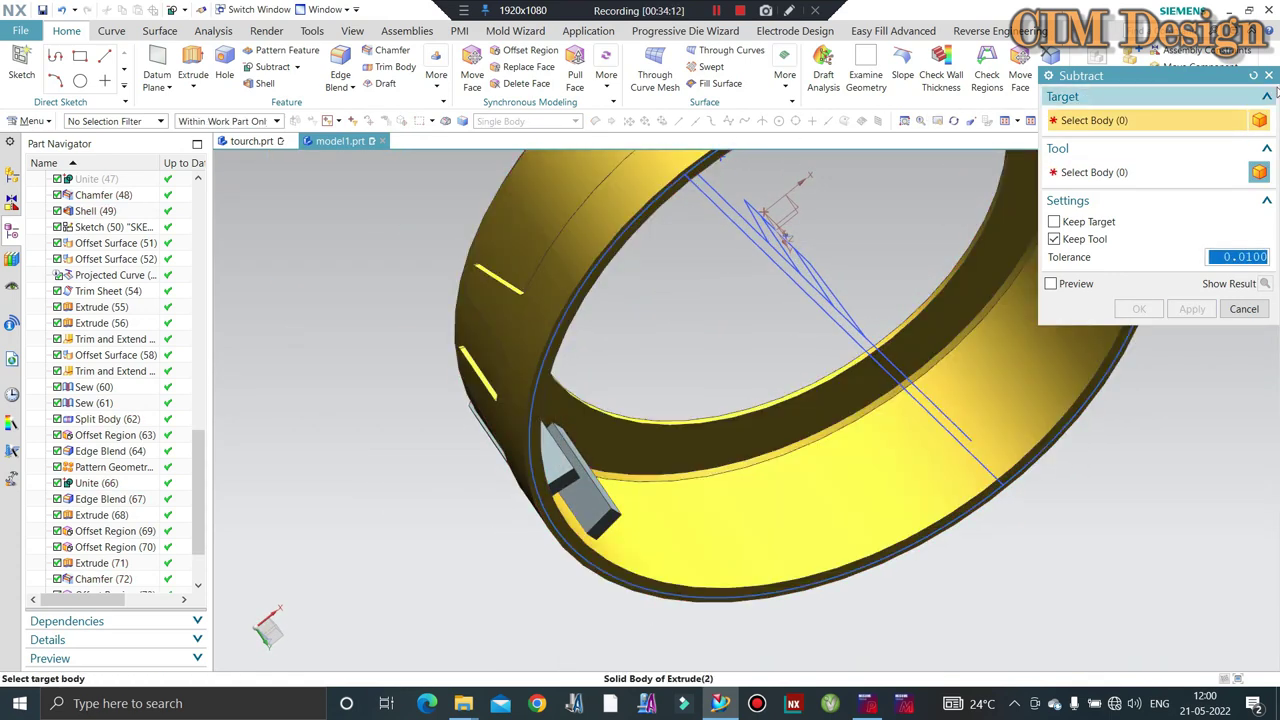
Delete the leftover block fragment inside the ring using Delete Body with no selection filter.
left_click(1269, 76)
left_click(1050, 62)
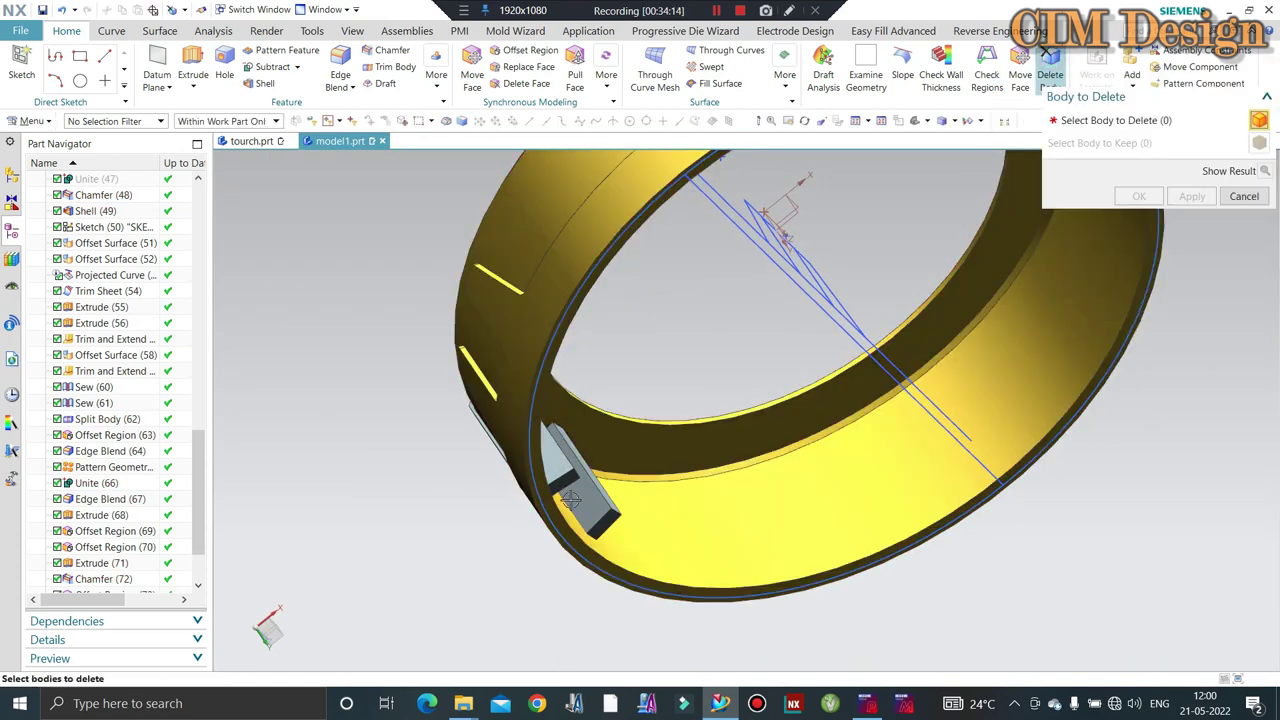
scroll(608, 480, "up", 3)
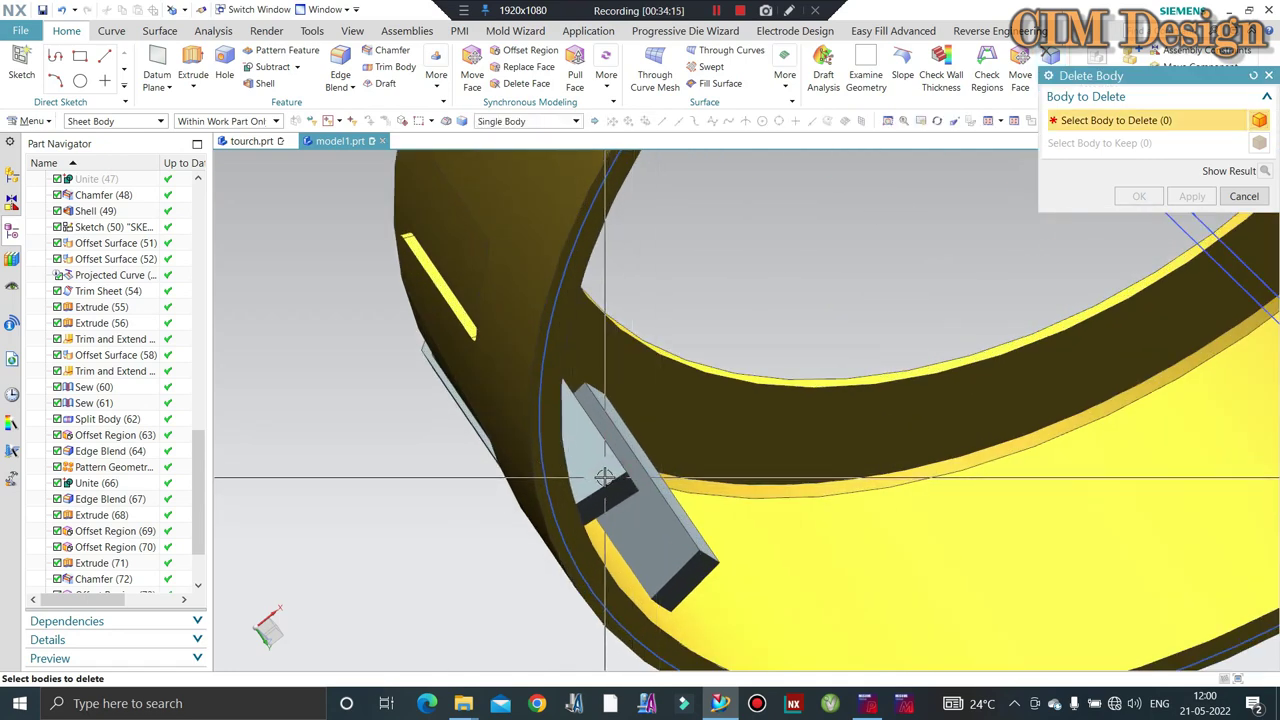
left_click(100, 138)
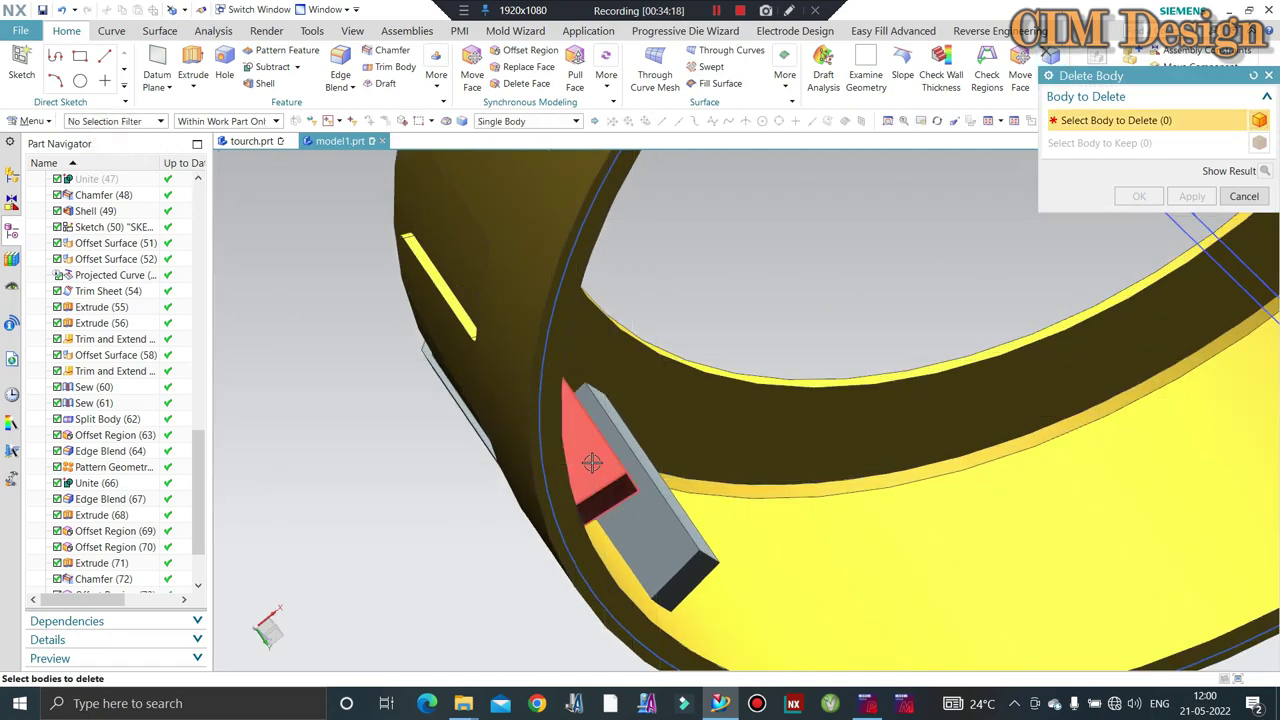
left_click(615, 490)
scroll(636, 503, "down", 2)
middle_click(591, 489)
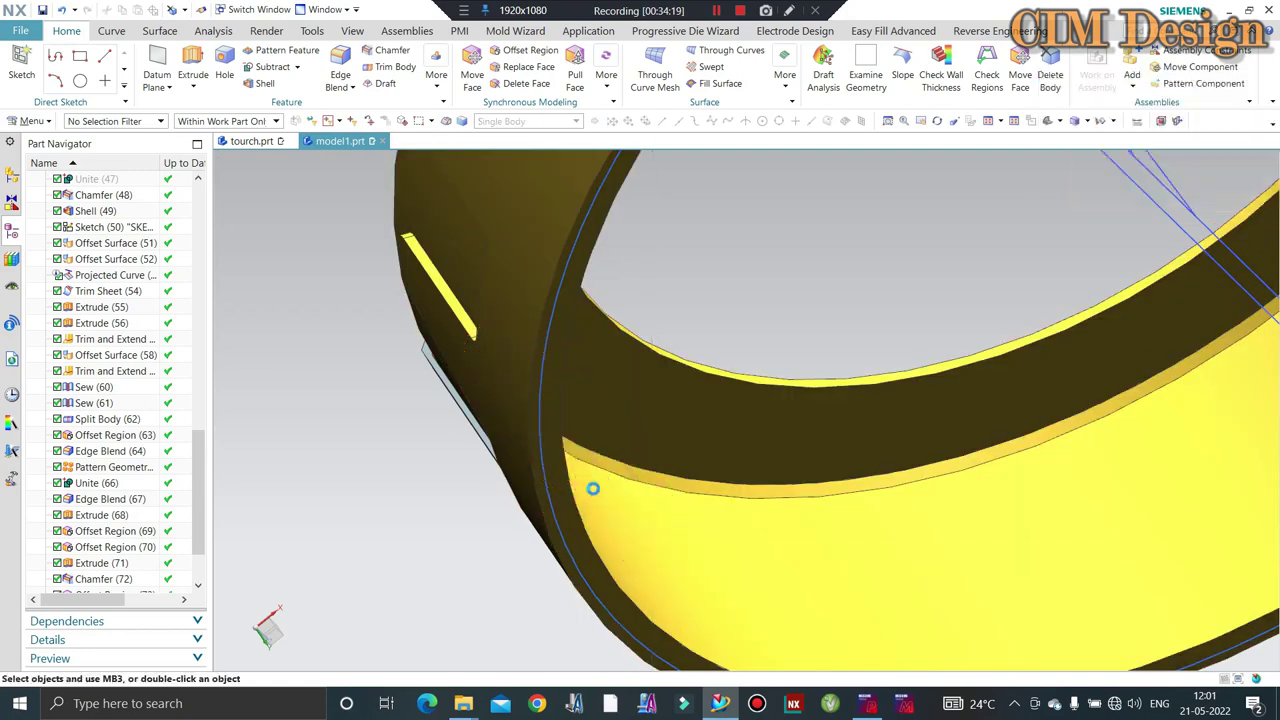
mouse_move(591, 489)
middle_mouse_down()
mouse_move(685, 473)
mouse_move(609, 492)
mouse_move(666, 591)
mouse_move(491, 374)
mouse_move(503, 383)
mouse_move(488, 383)
mouse_move(501, 359)
middle_mouse_up()
scroll(609, 492, "down", 2)
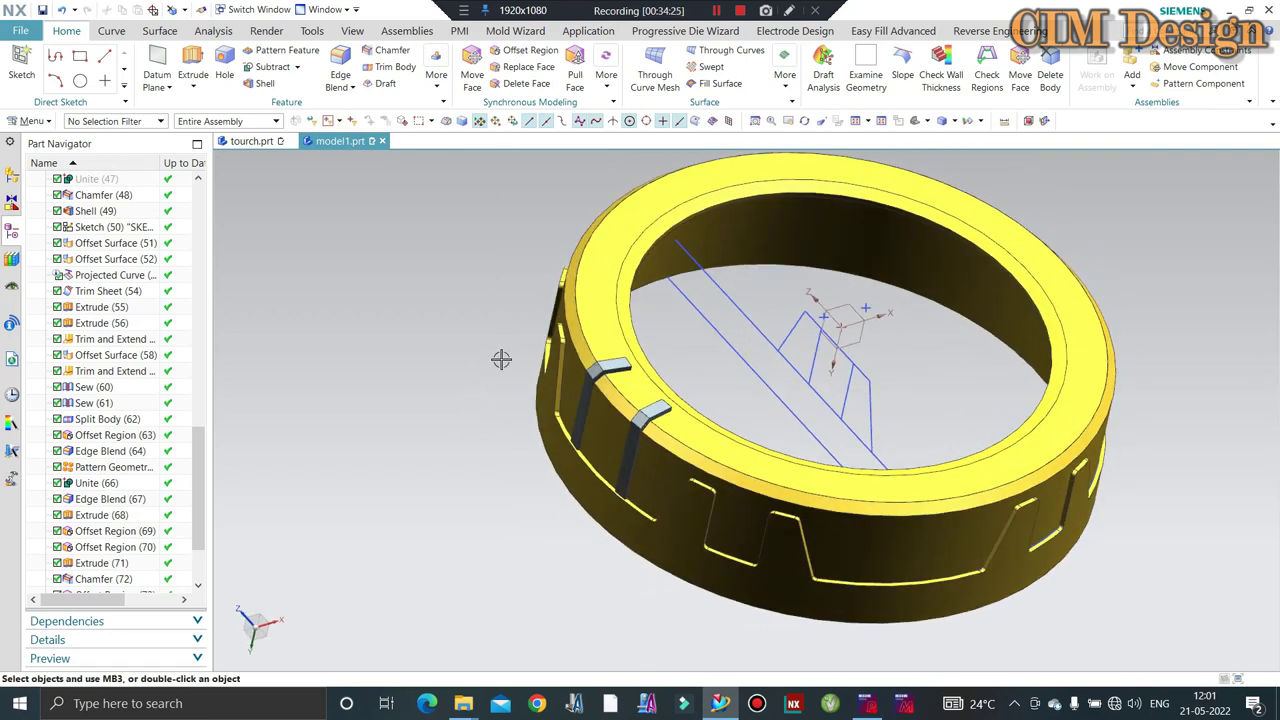
left_click(434, 86)
left_click(697, 310)
Pattern both clip blocks circularly around the ring's axis and centre point.
scroll(595, 372, "down", 3)
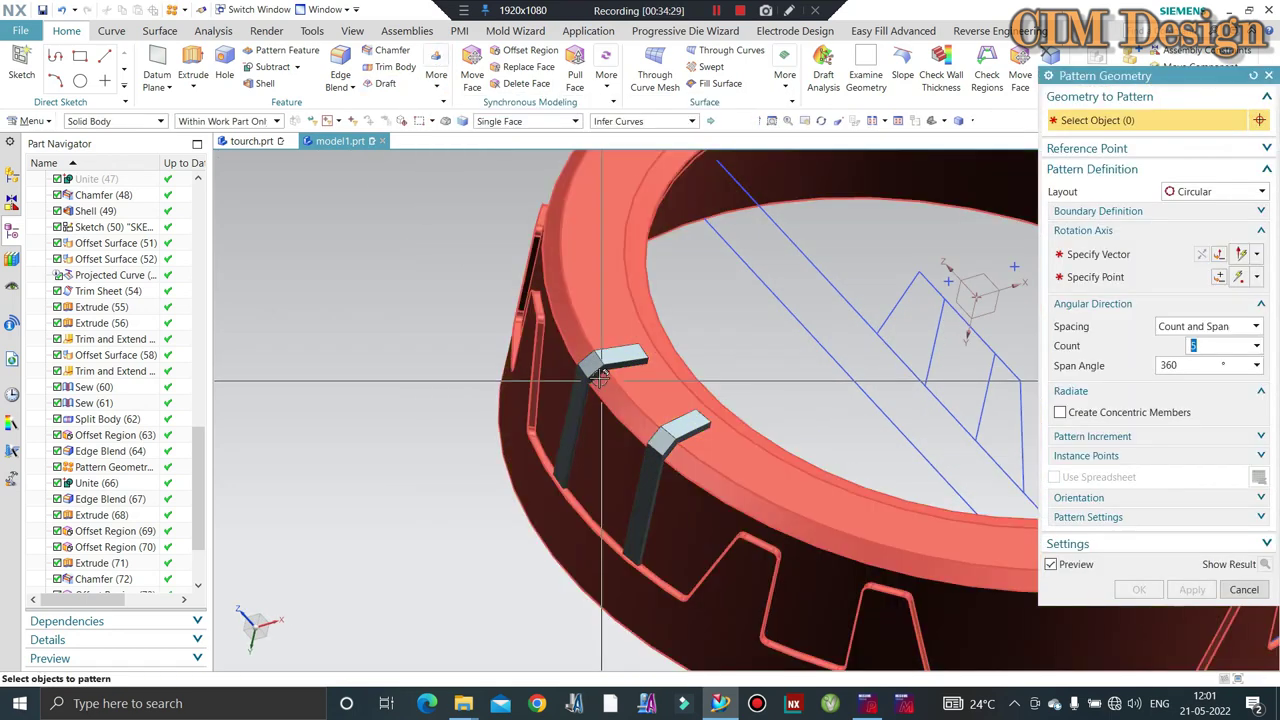
left_click(595, 372)
left_click(688, 425)
middle_click(703, 400)
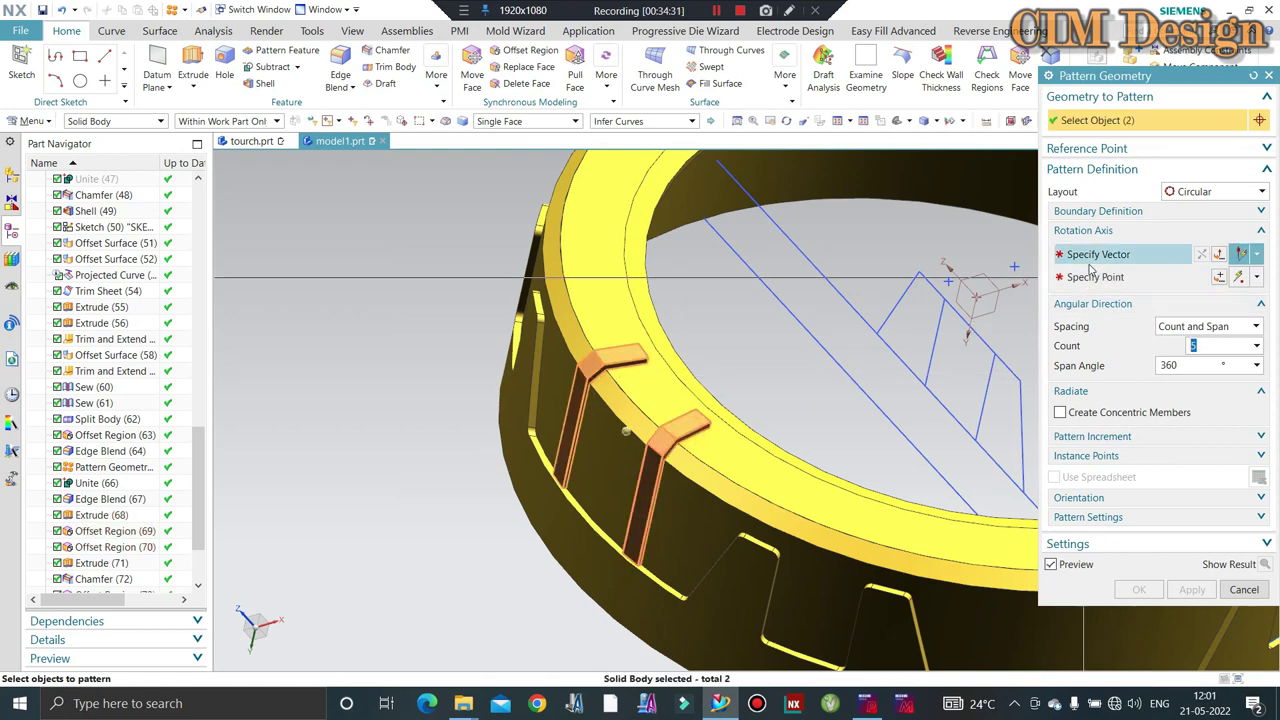
left_click(755, 433)
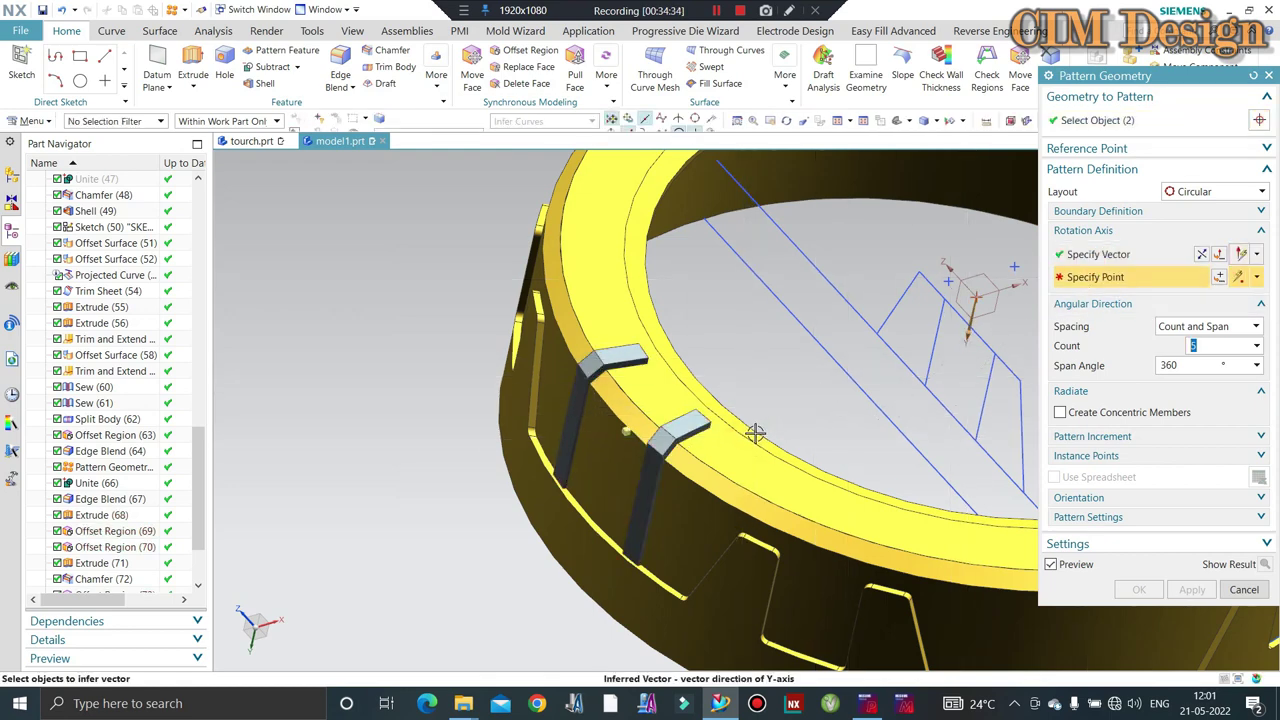
left_click(755, 433)
scroll(755, 433, "up", 2)
scroll(800, 435, "up", 2)
middle_click(843, 438)
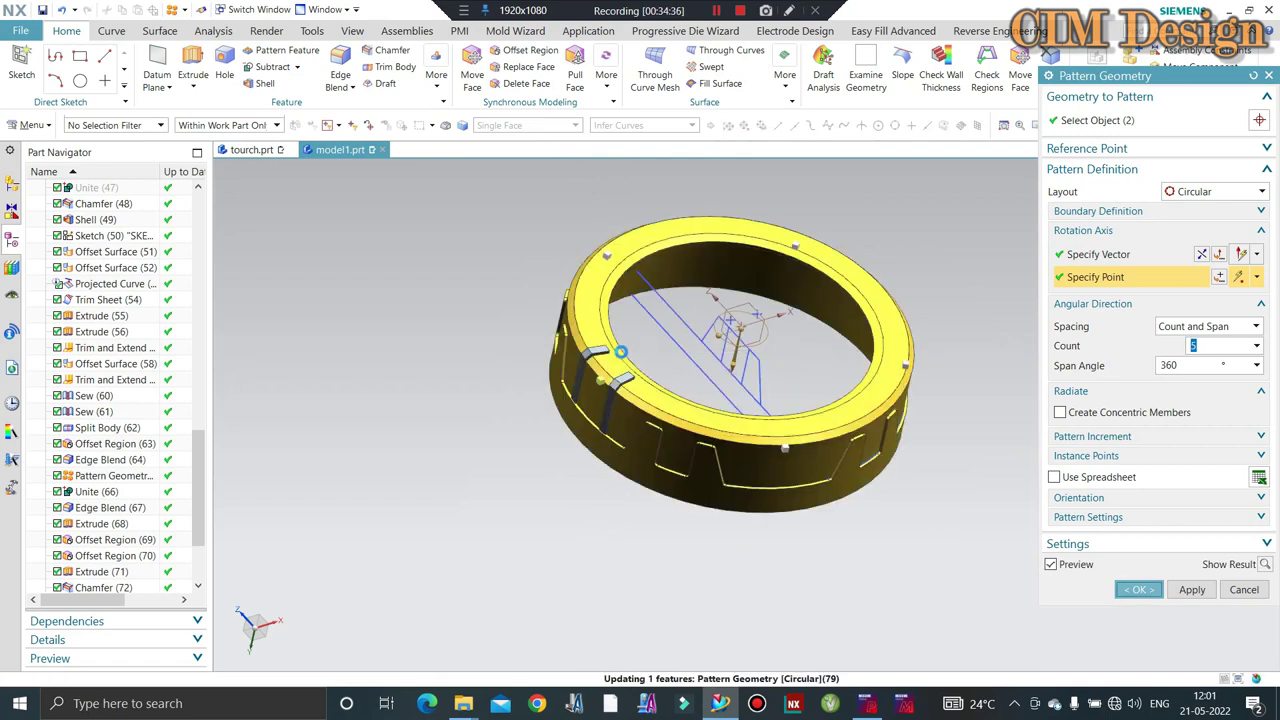
Unite the ring with all the patterned clip blocks into one body.
left_click(111, 30)
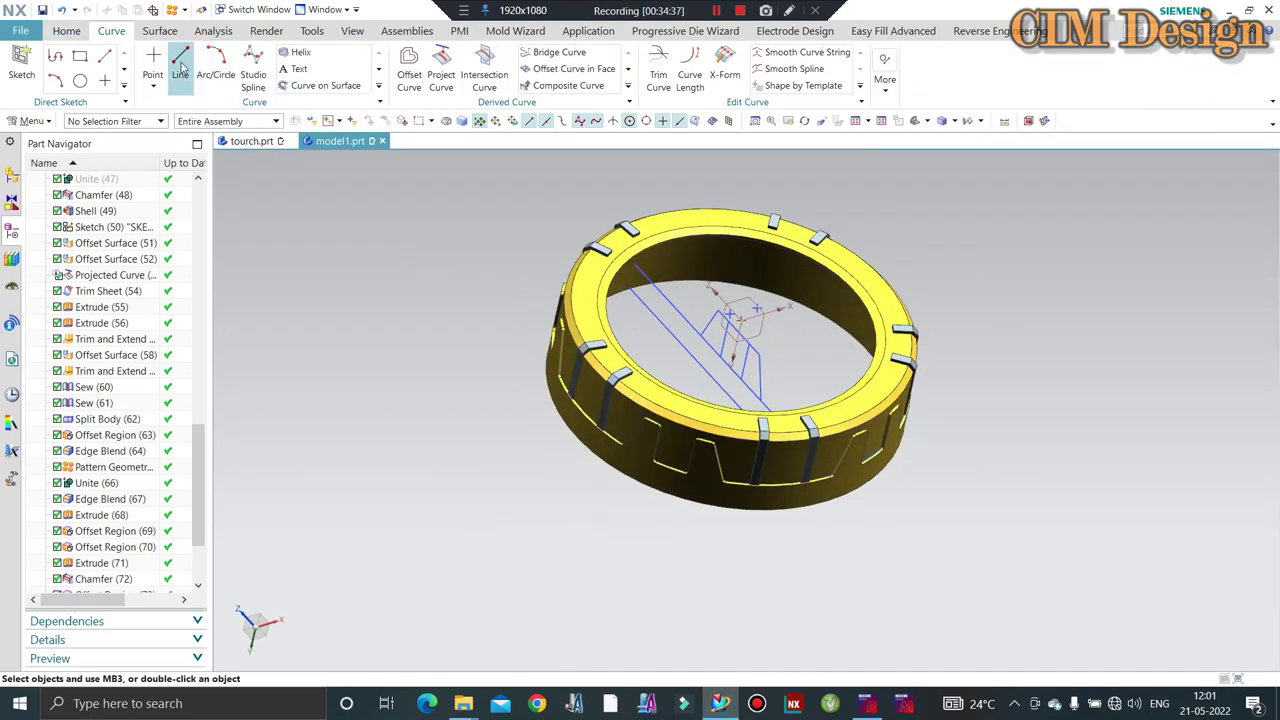
left_click(66, 31)
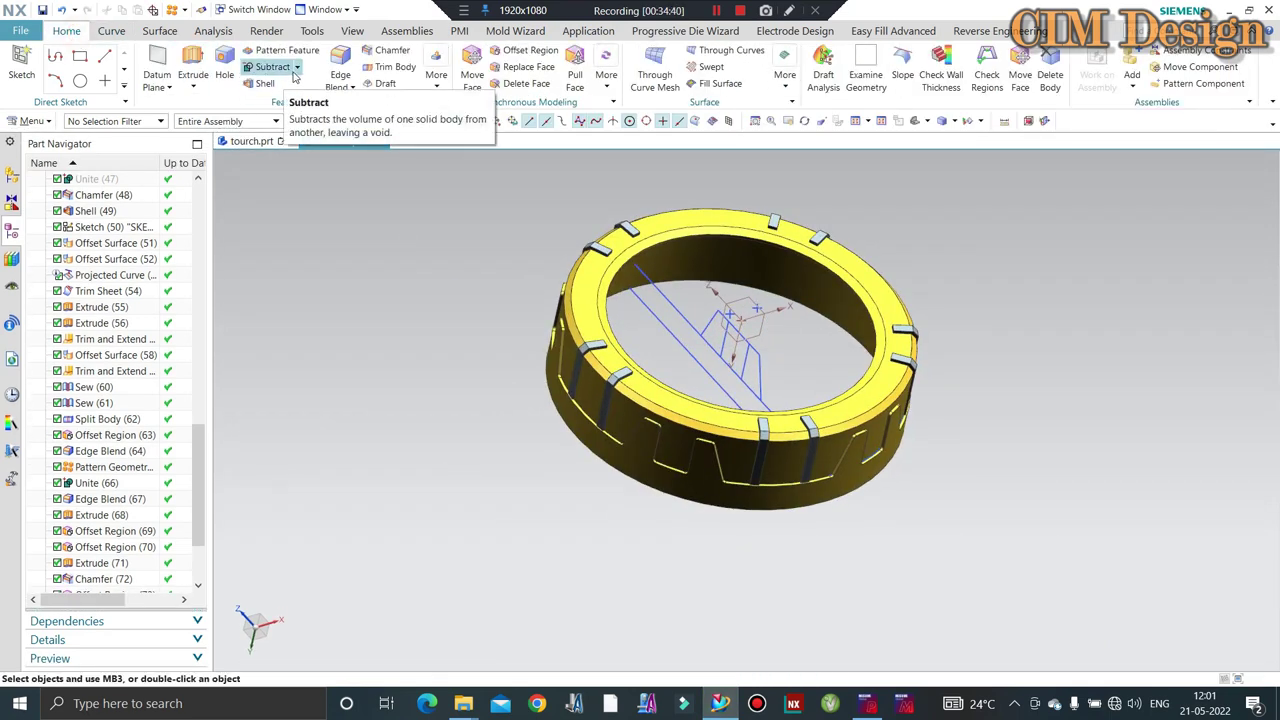
left_click(740, 415)
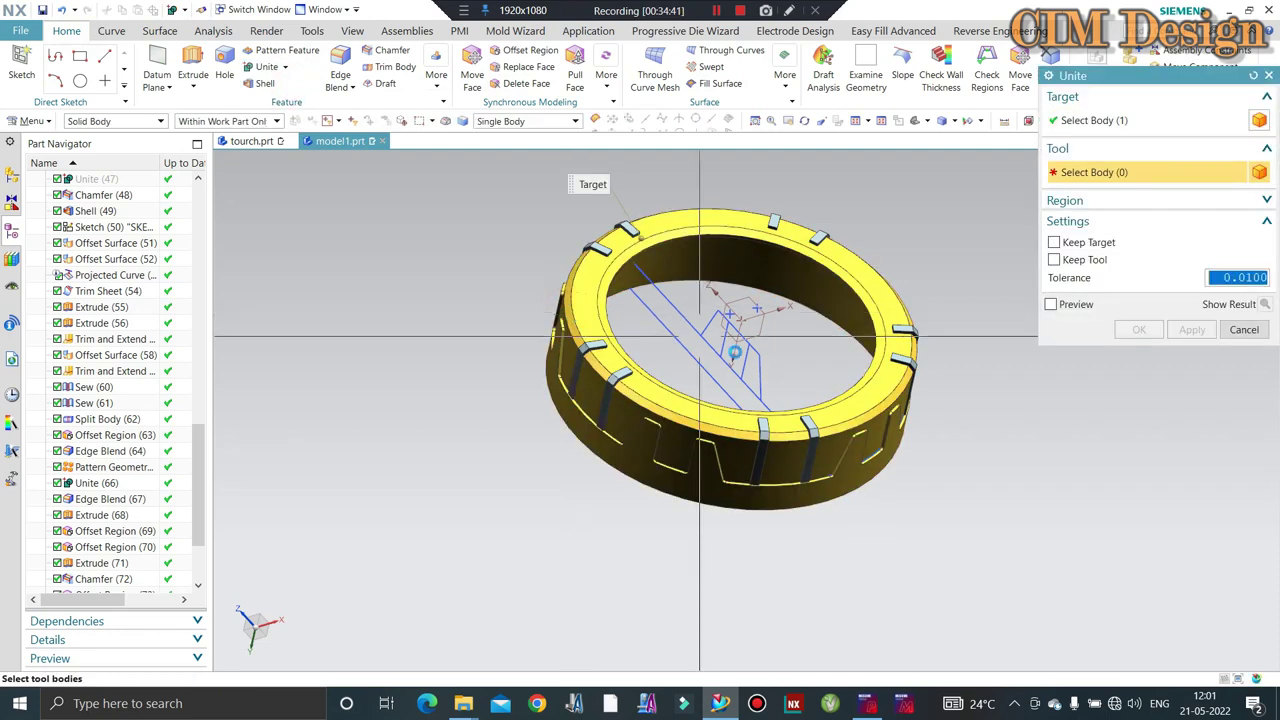
scroll(763, 376, "down", 2)
left_click_drag(1003, 220, 512, 514)
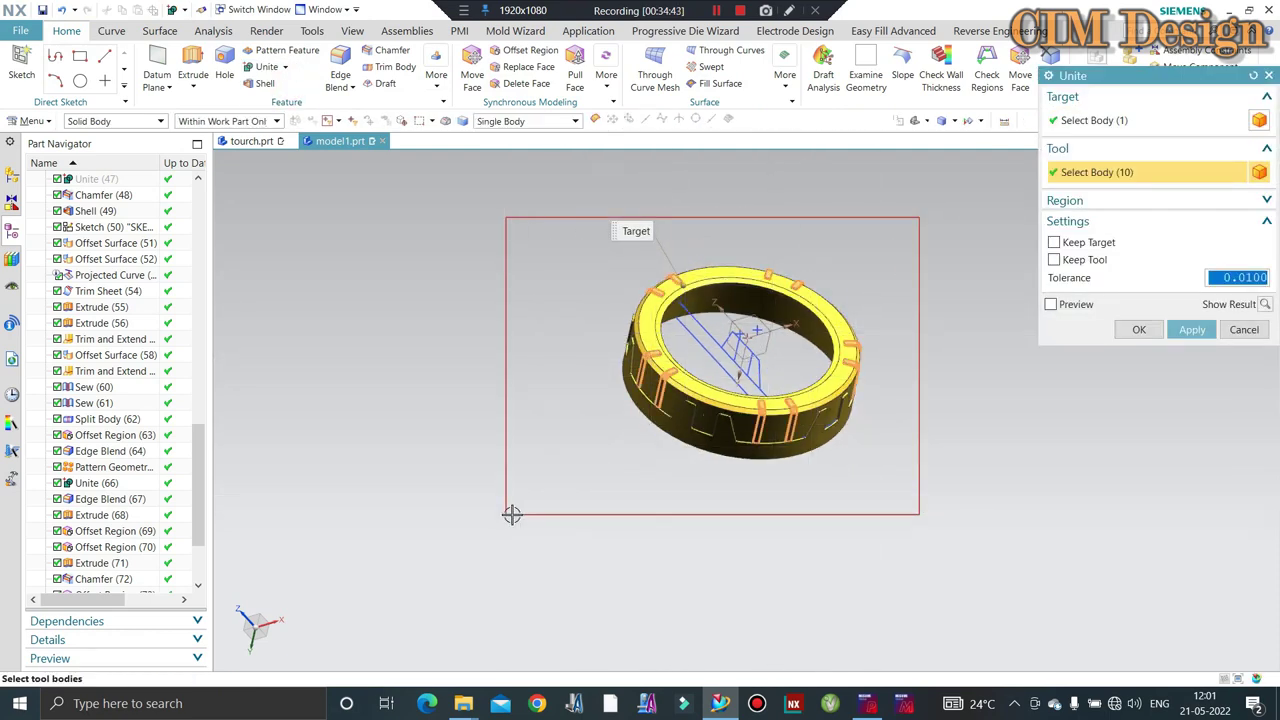
middle_click(956, 361)
left_click(1250, 331)
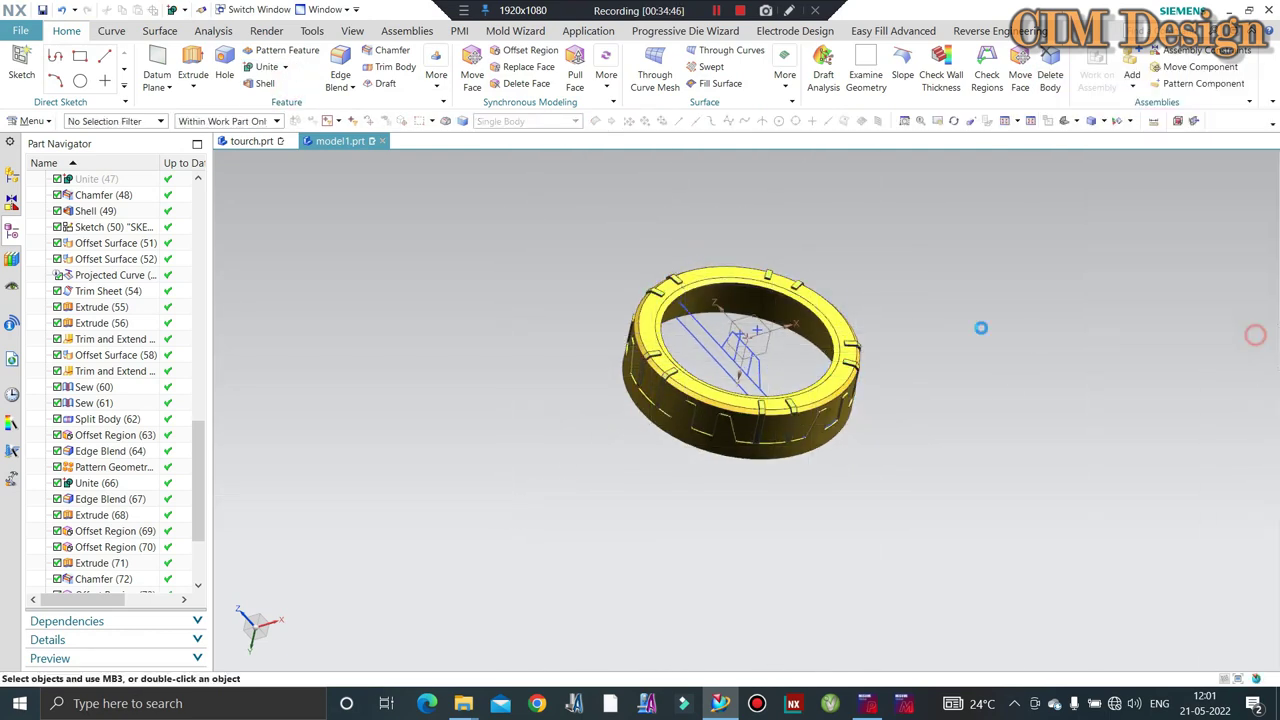
Hide the ring's 24 curves with Ctrl+J and the Curve selection filter.
scroll(640, 386, "up", 5)
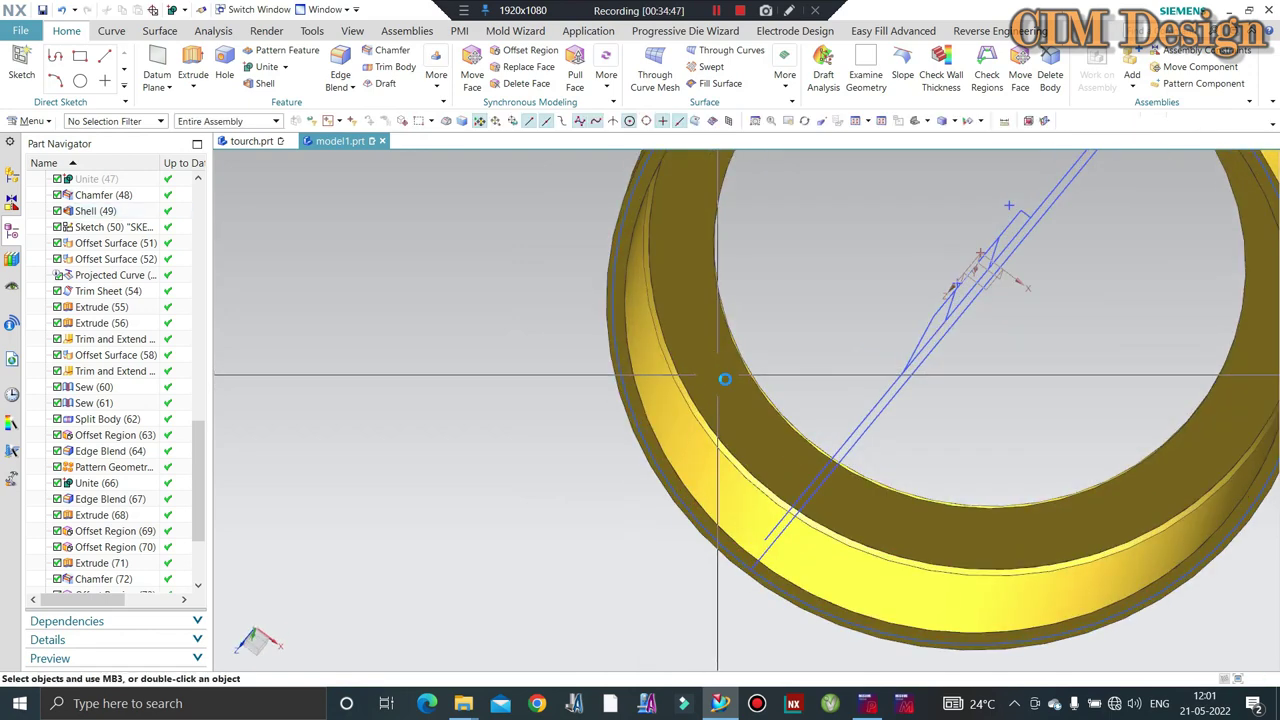
middle_click_drag(723, 371, 560, 405)
scroll(636, 397, "down", 5)
scroll(557, 405, "up", 5)
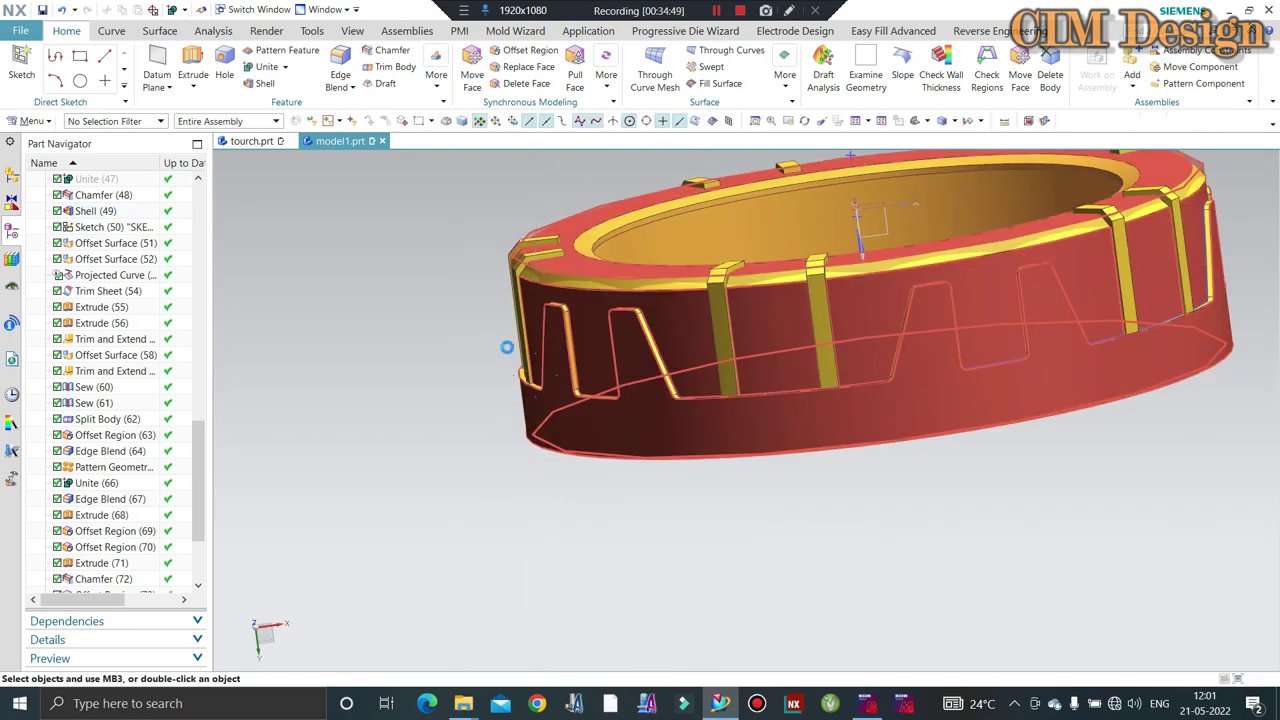
mouse_move(660, 463)
middle_mouse_down()
mouse_move(874, 434)
mouse_move(1075, 507)
middle_mouse_up()
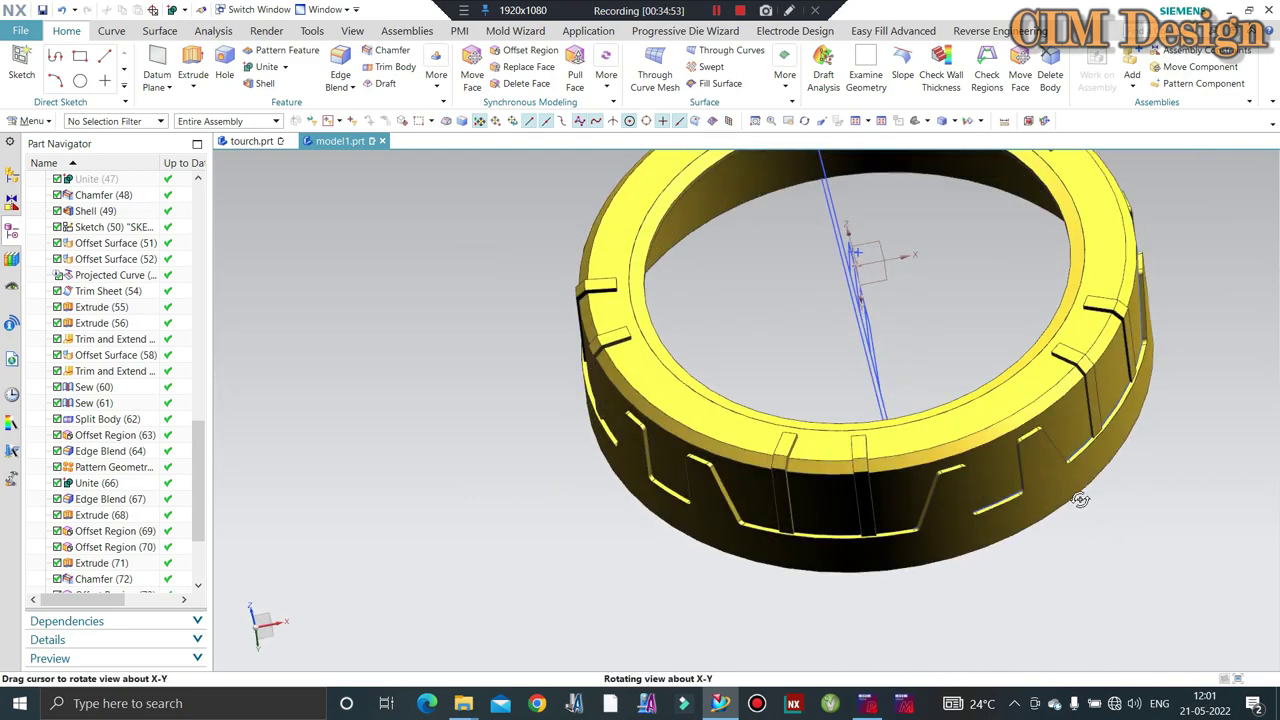
scroll(784, 381, "down", 5)
mouse_move(784, 381)
middle_mouse_down()
mouse_move(850, 400)
mouse_move(936, 329)
middle_mouse_up()
scroll(850, 400, "up", 3)
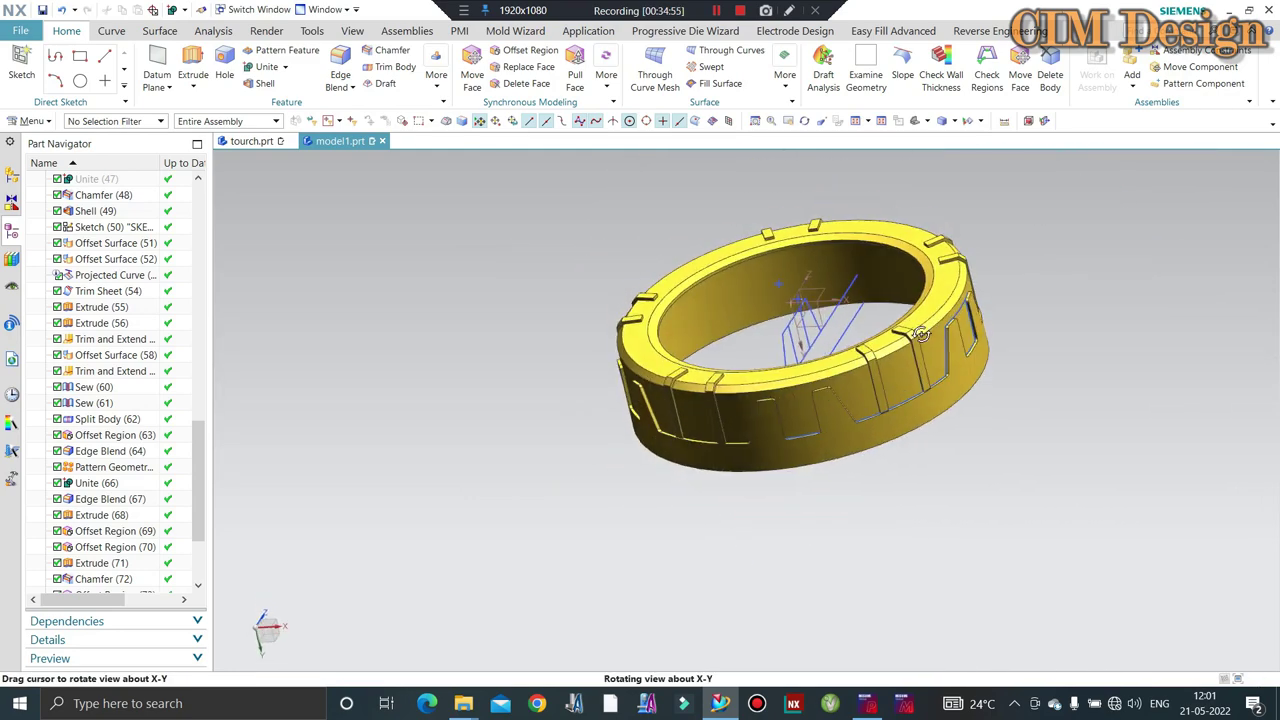
key("ctrl+j")
scroll(729, 349, "down", 2)
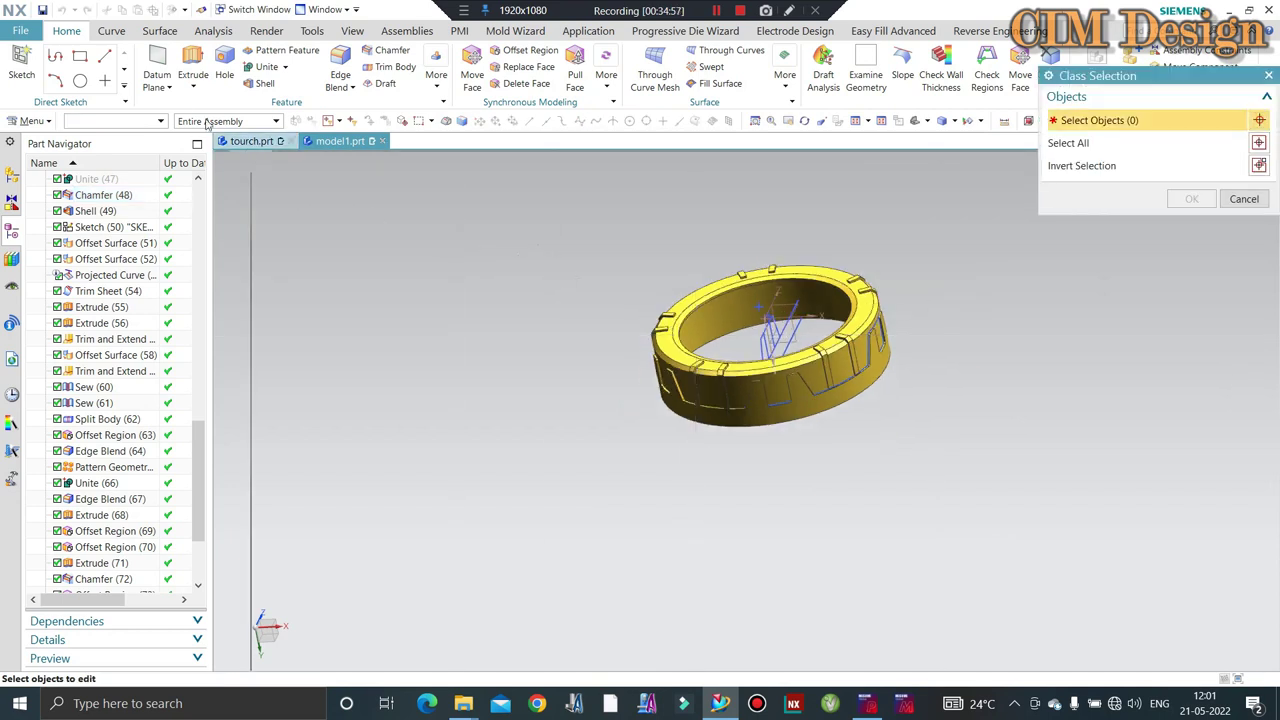
left_click(128, 121)
left_click(80, 166)
scroll(909, 223, "down", 1)
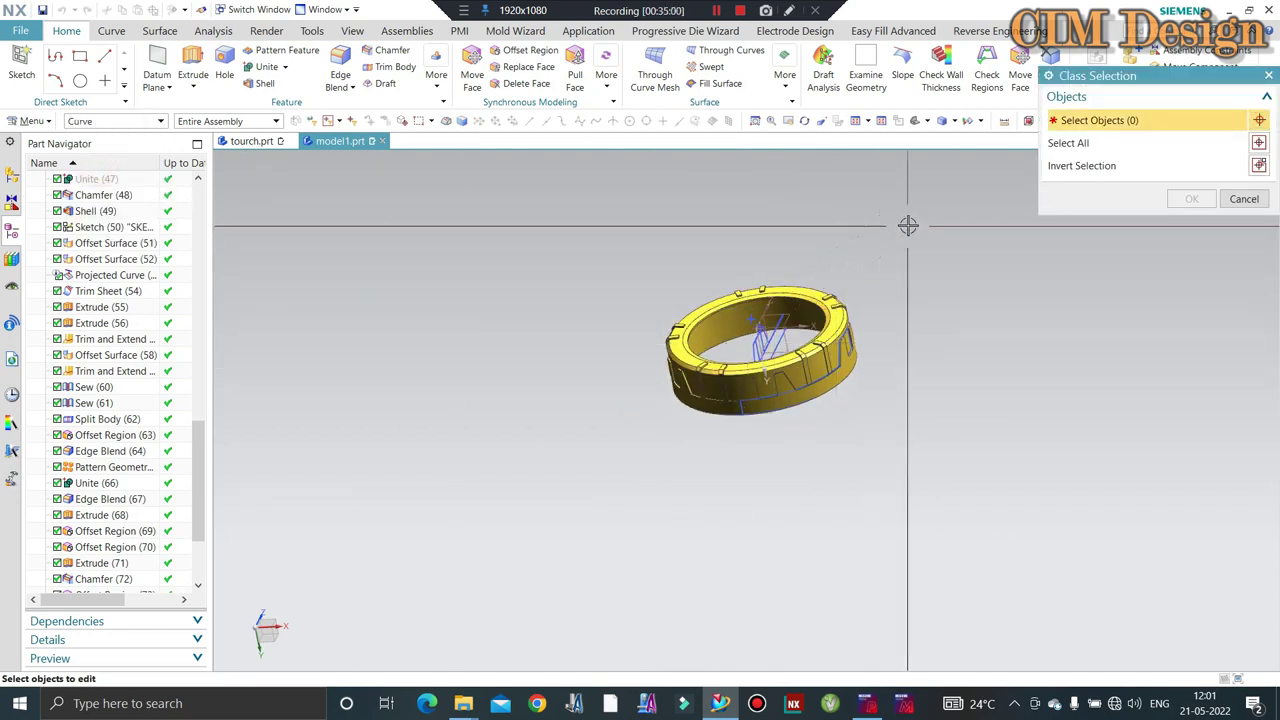
left_click_drag(908, 226, 597, 480)
middle_click(608, 455)
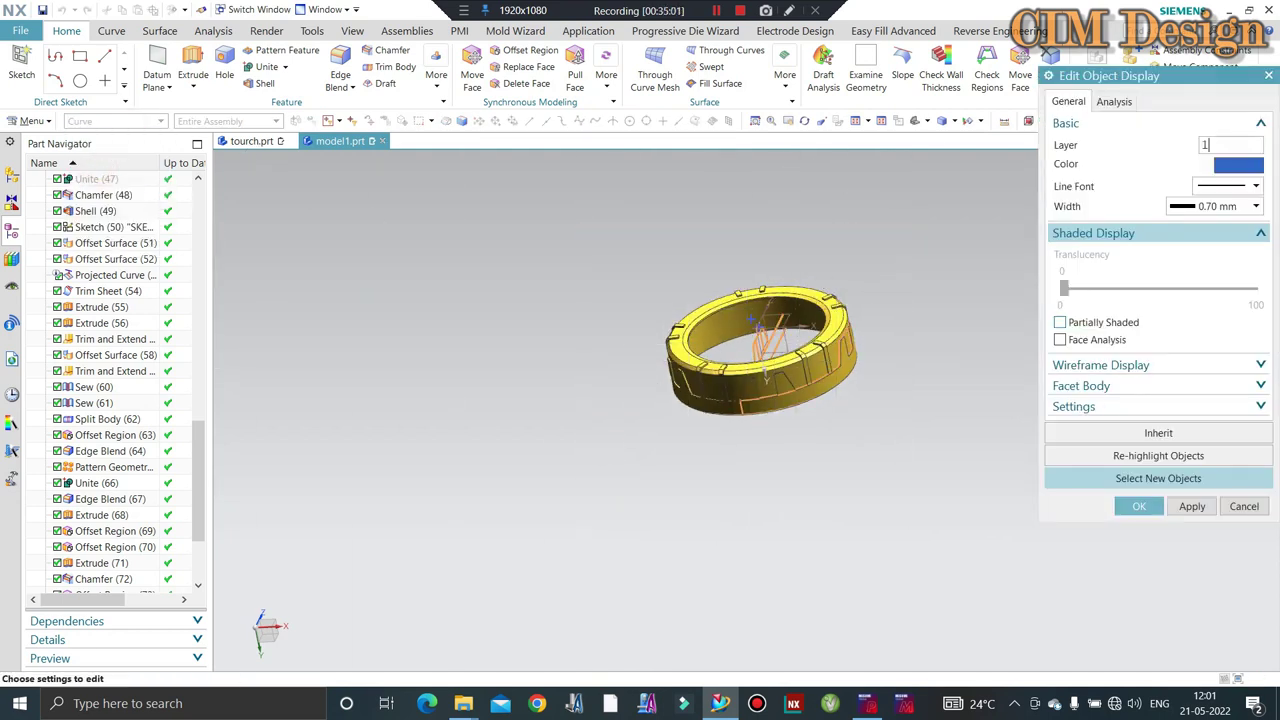
middle_click(613, 450)
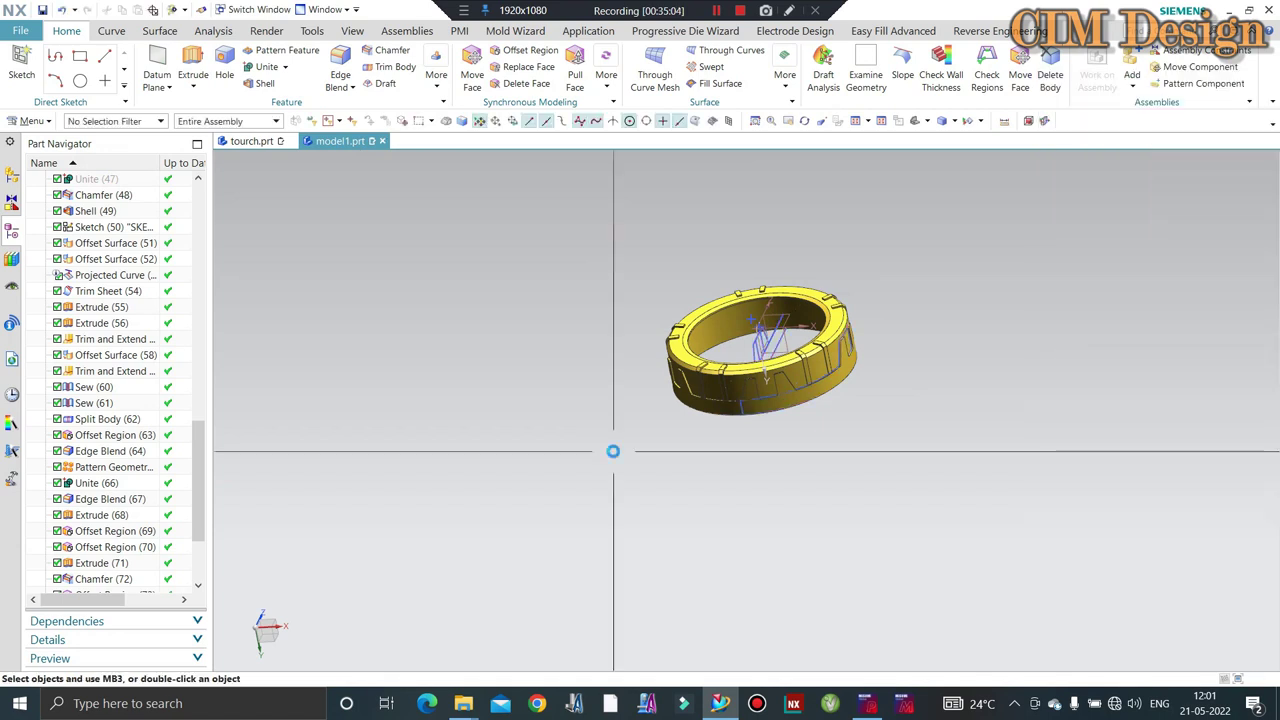
Hide the ring's sketch using the Sketch selection filter.
left_click(147, 123)
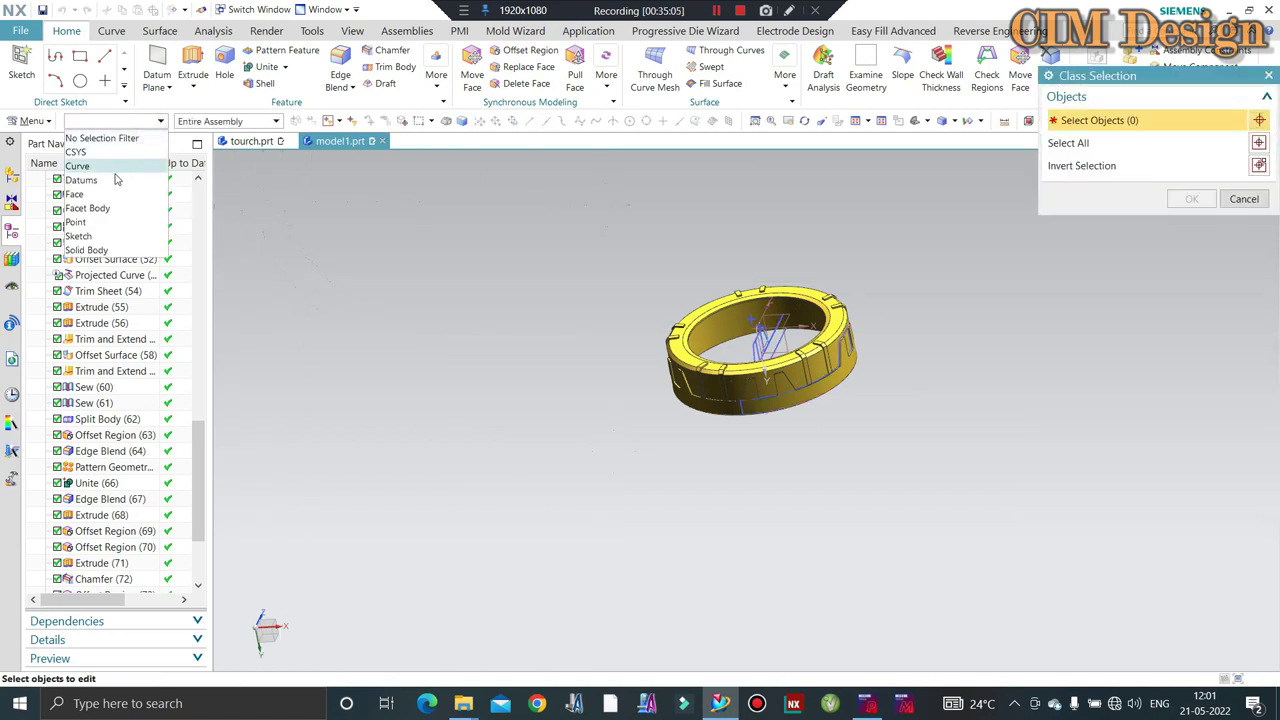
left_click(97, 236)
left_click_drag(683, 443, 637, 454)
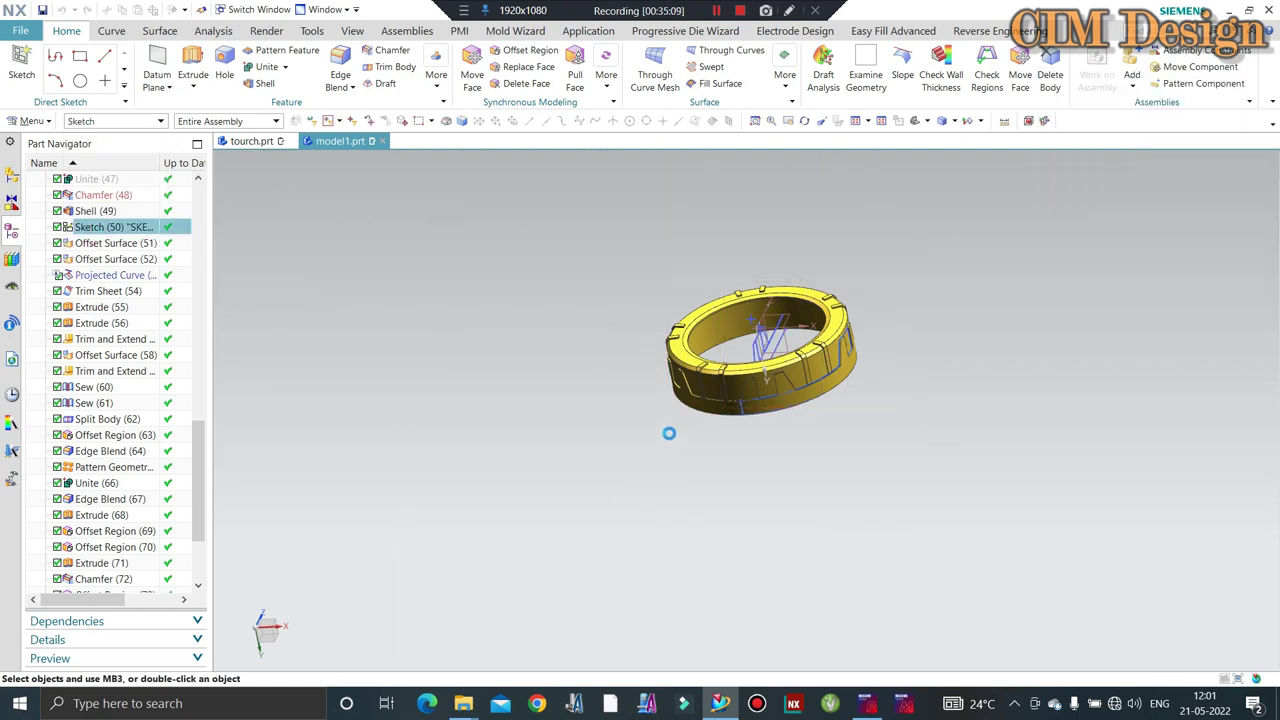
middle_click(669, 433)
middle_click(669, 433)
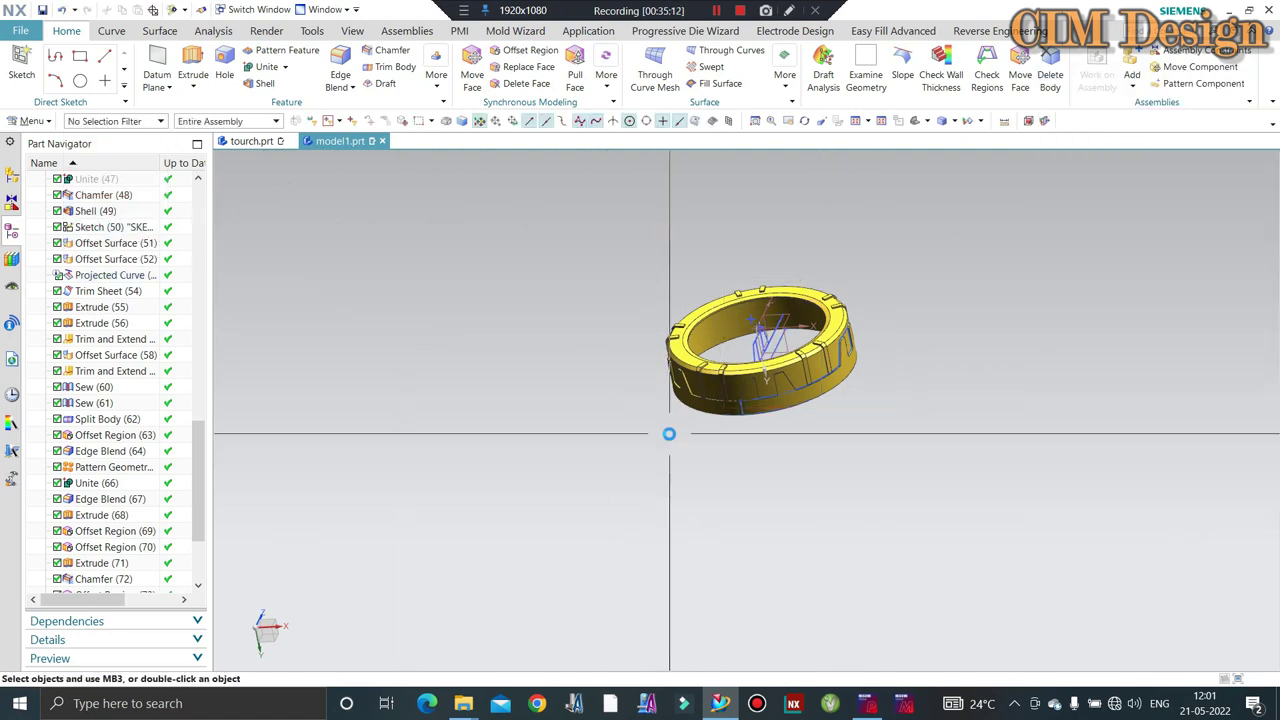
Check Layer Settings, then show all hidden bodies and fit the whole torch in view.
key("ctrl+l")
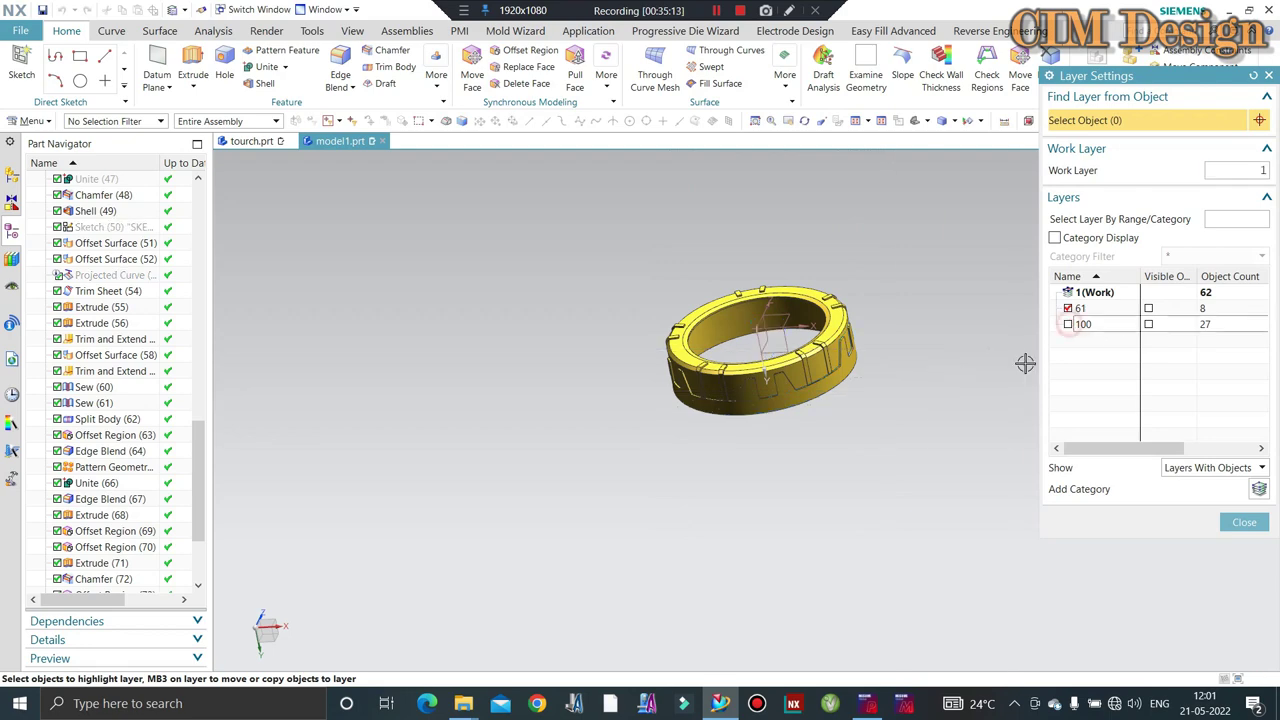
middle_click(1025, 363)
scroll(855, 298, "down", 3)
scroll(855, 298, "down", 2)
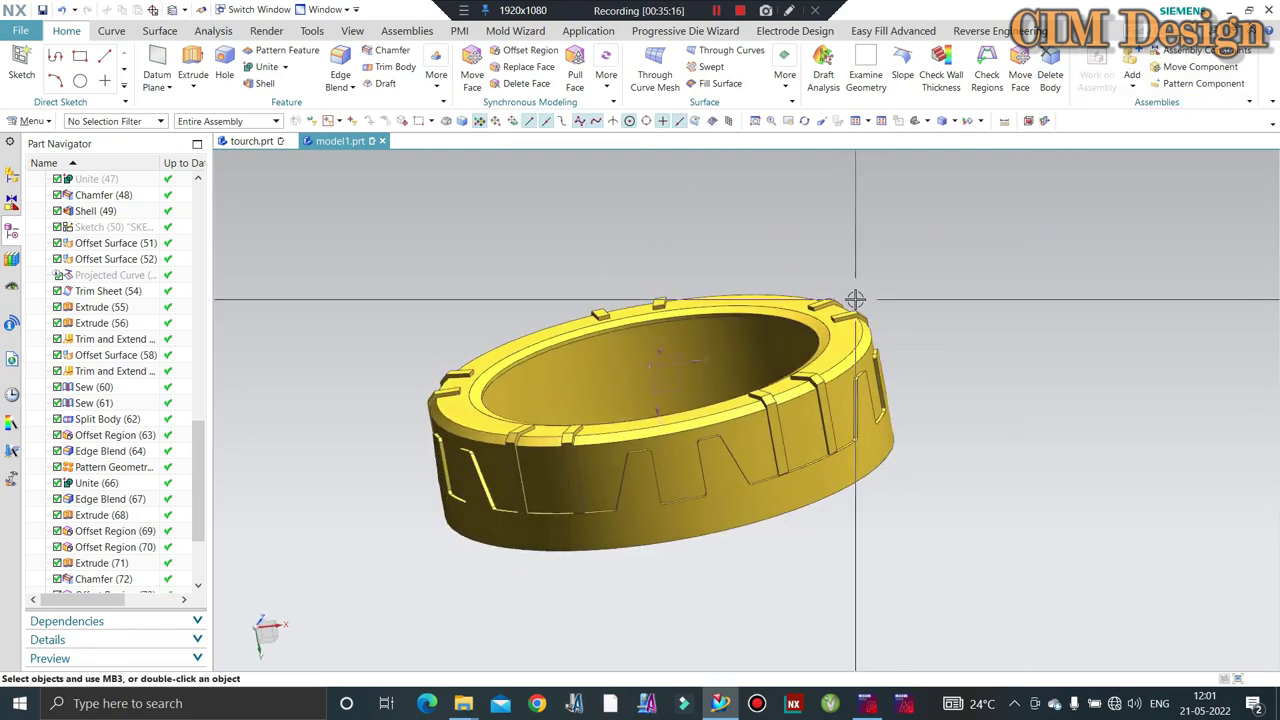
key("ctrl+shift+u")
key("End")
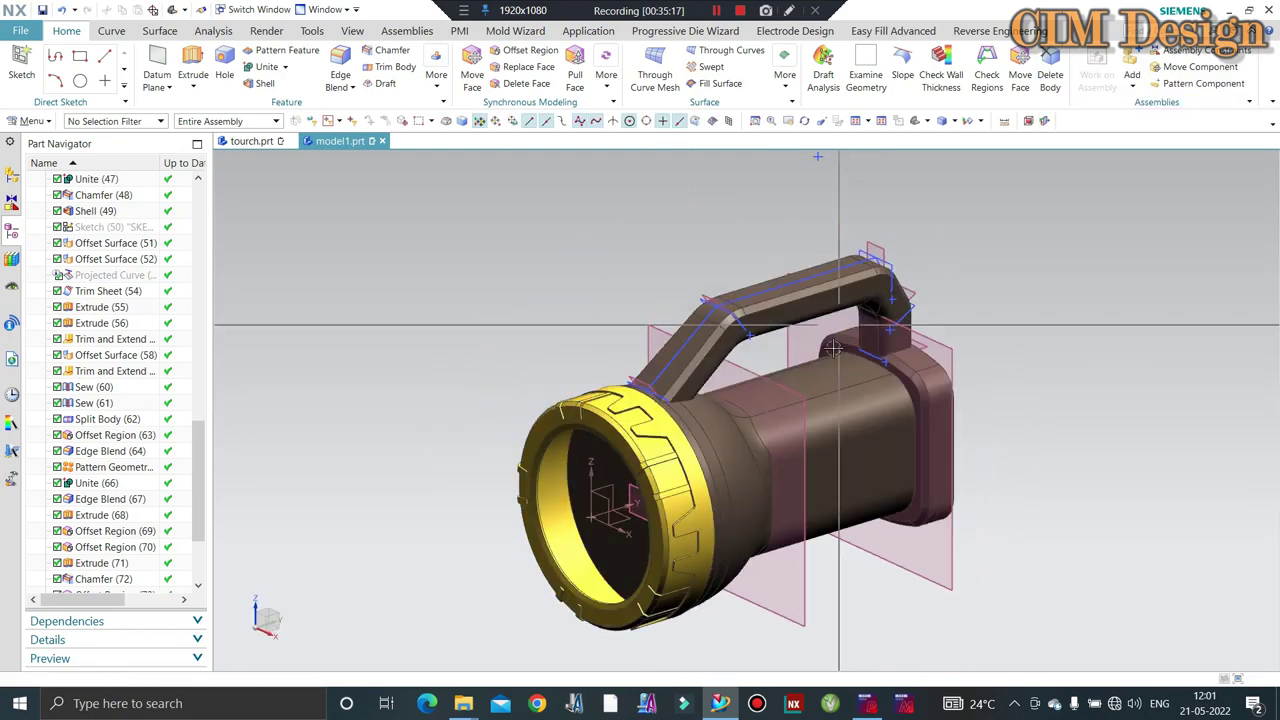
Hide the six sketches around the torch using the Sketch selection filter.
scroll(833, 348, "down", 3)
scroll(808, 341, "up", 3)
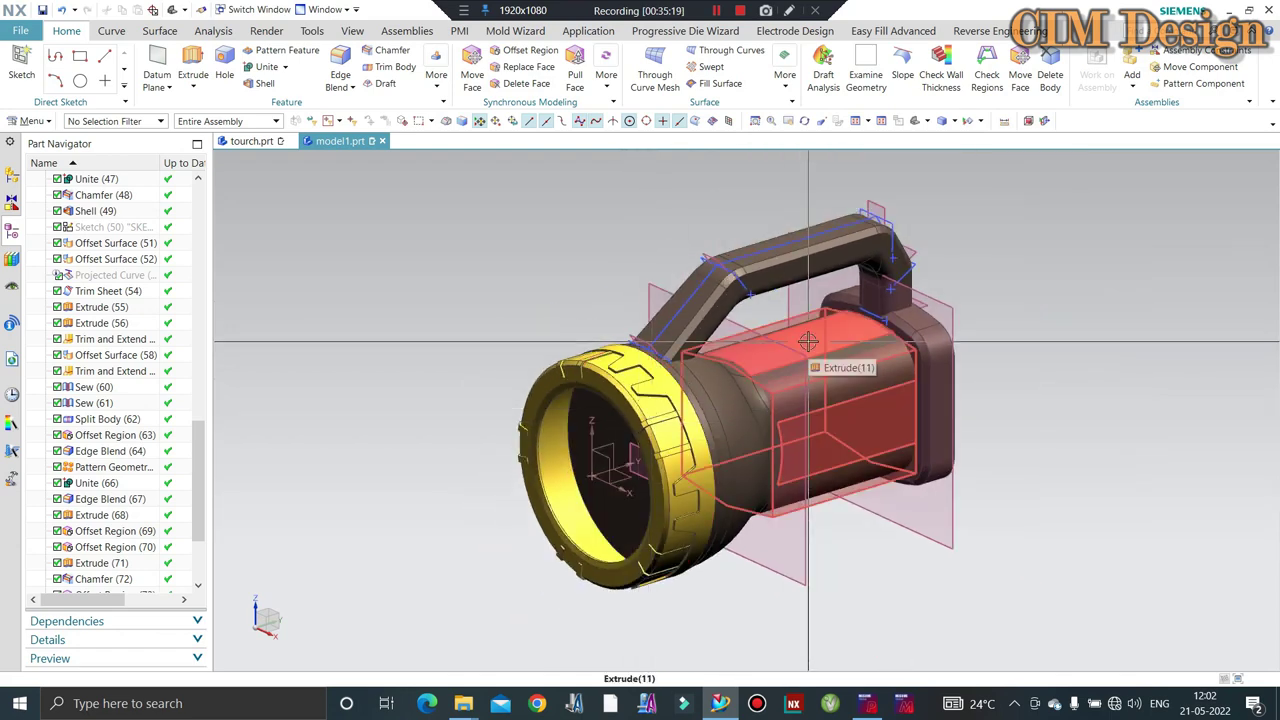
key("ctrl+j")
left_click(130, 121)
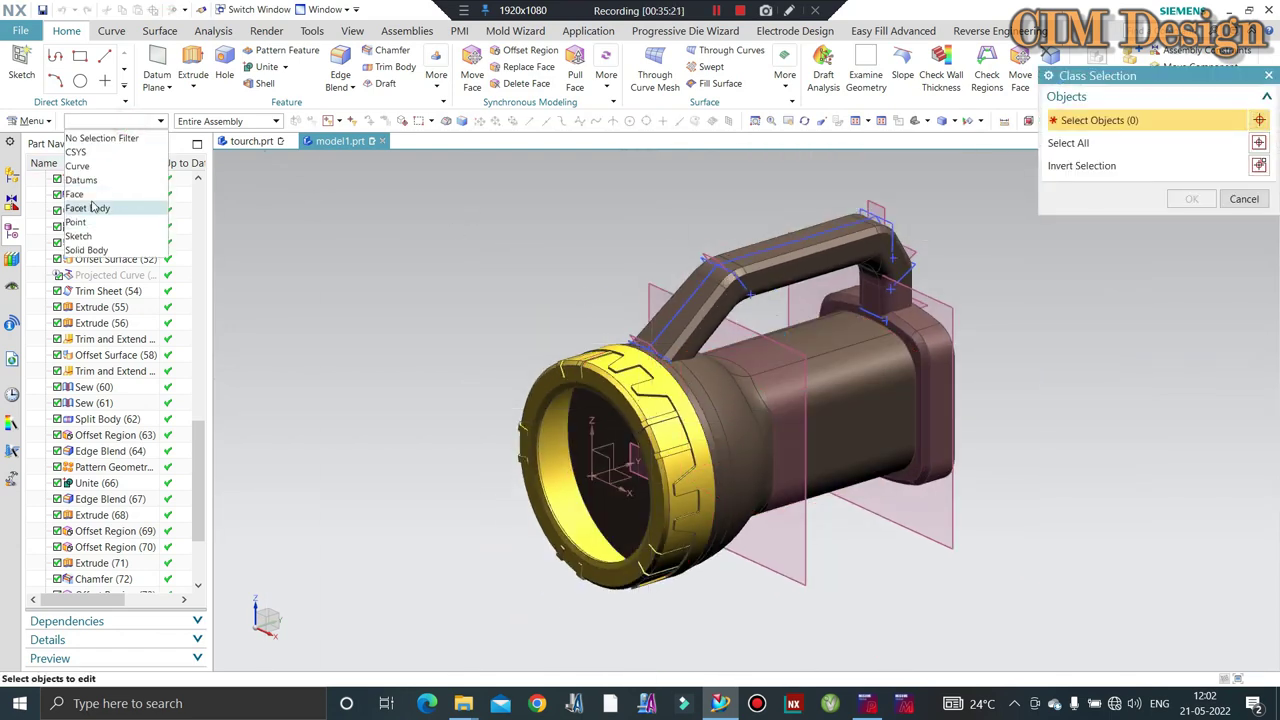
left_click(103, 225)
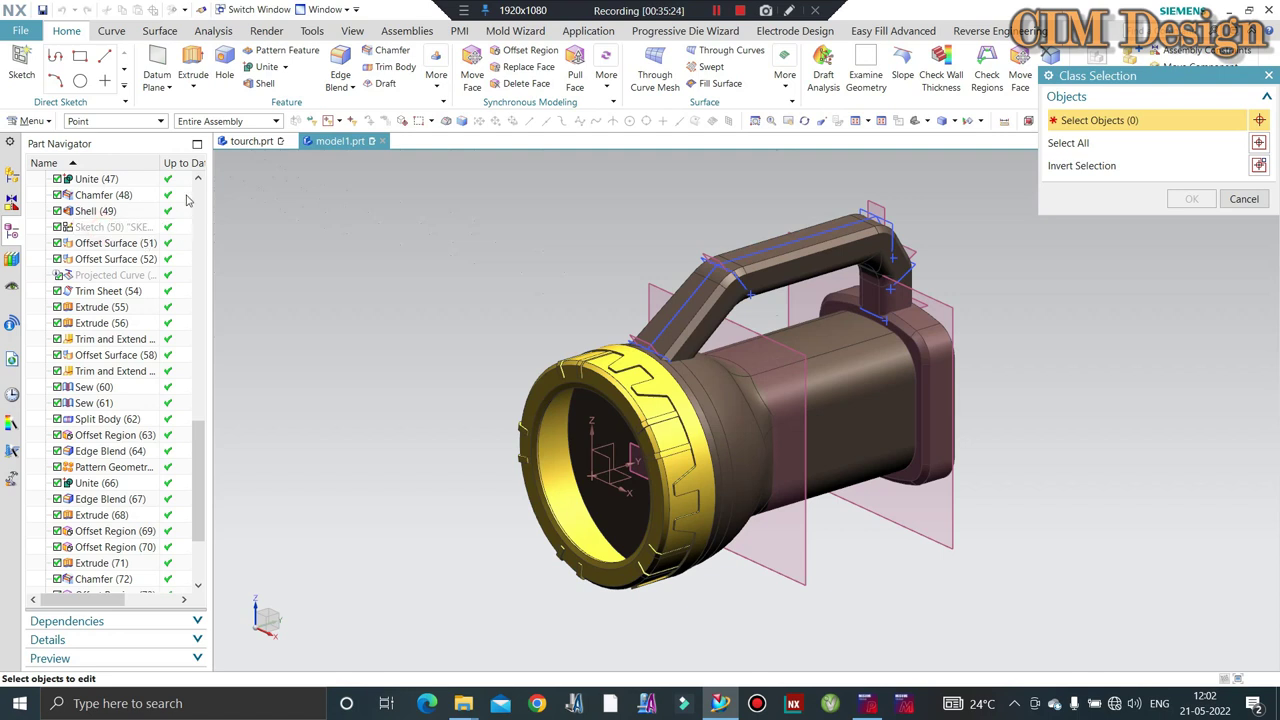
left_click(130, 121)
left_click(108, 241)
middle_click_drag(337, 257, 620, 490)
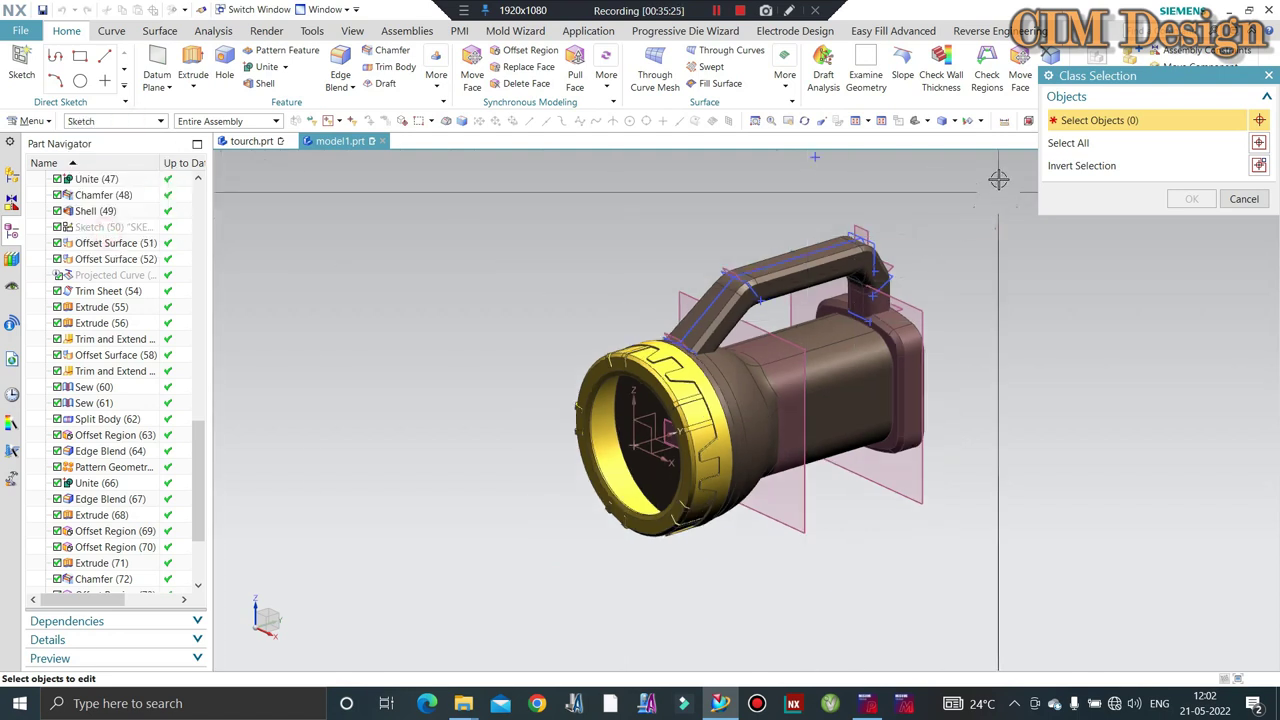
left_click_drag(1000, 178, 540, 596)
scroll(632, 530, "down", 3)
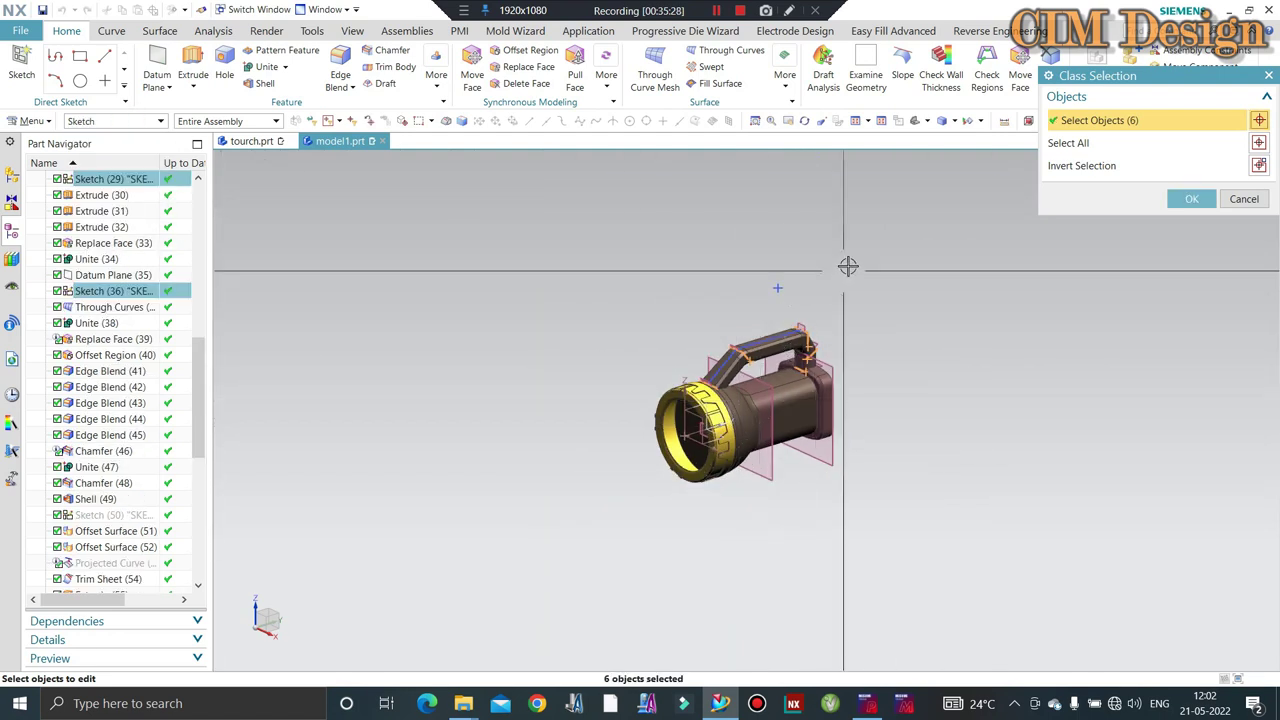
middle_click(605, 538)
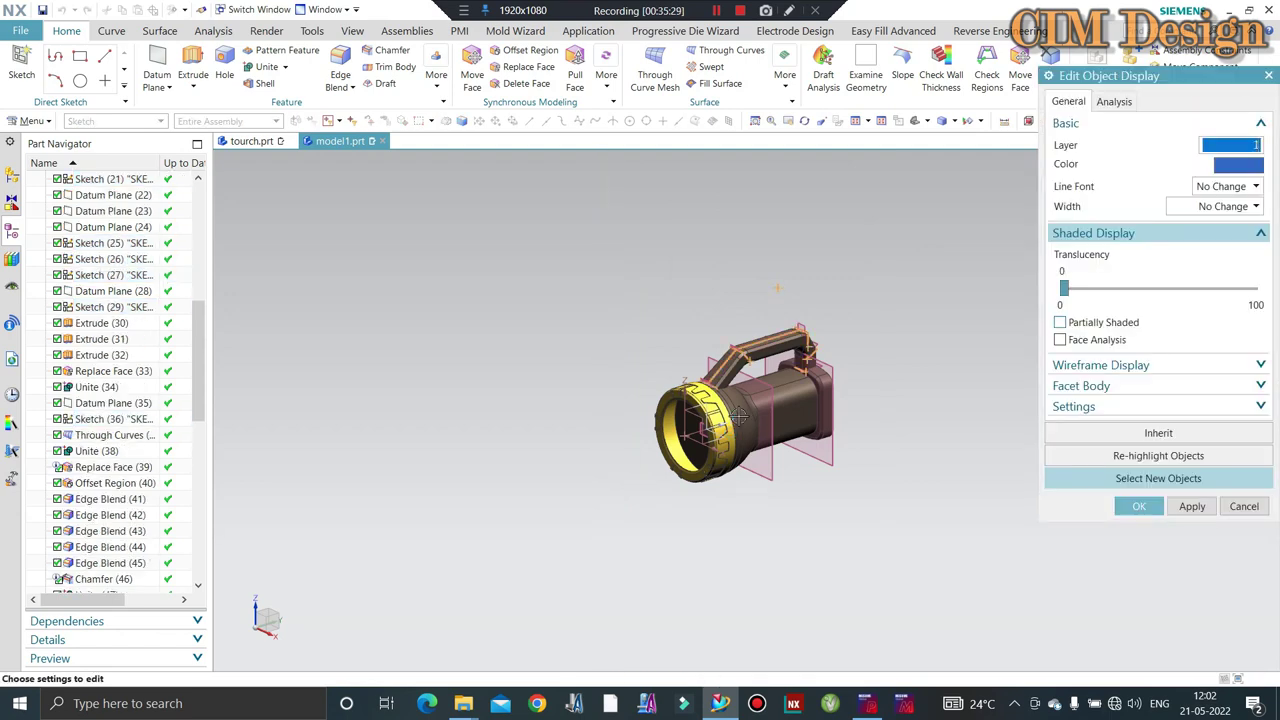
middle_click(777, 288)
Hide the torch's datum planes using the Datums selection filter.
scroll(730, 384, "up", 5)
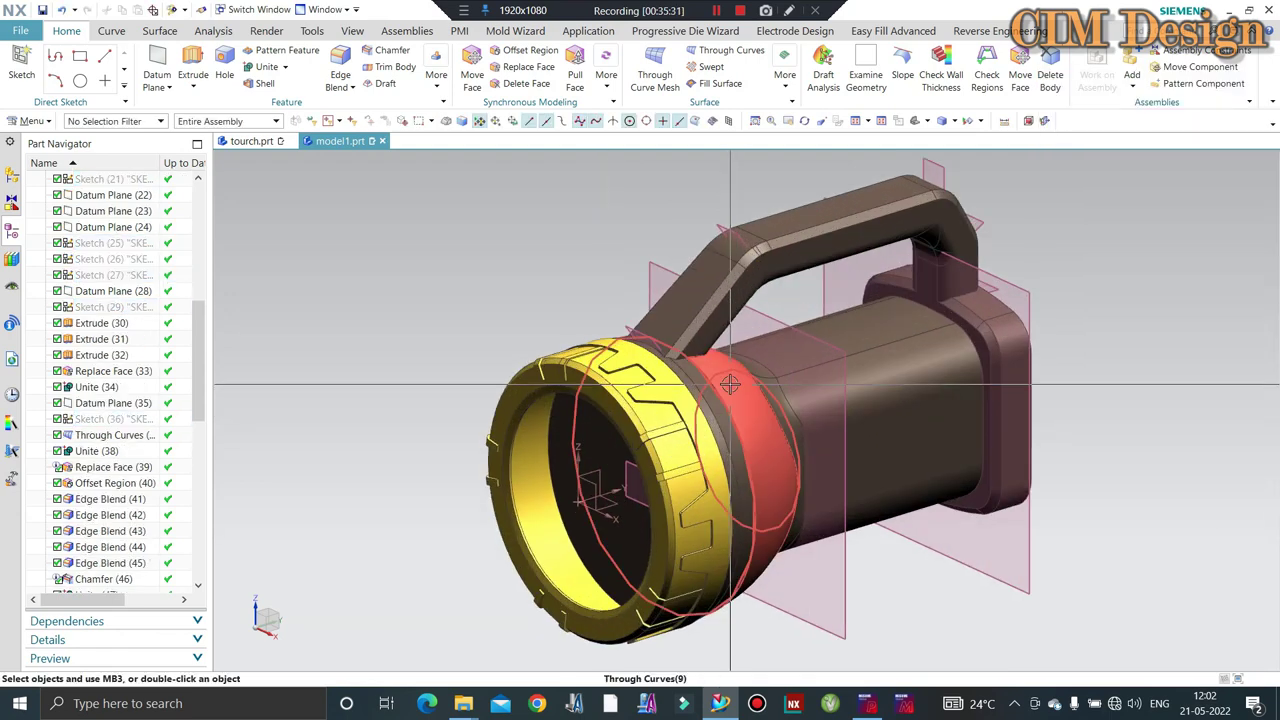
key("ctrl+j")
left_click(100, 121)
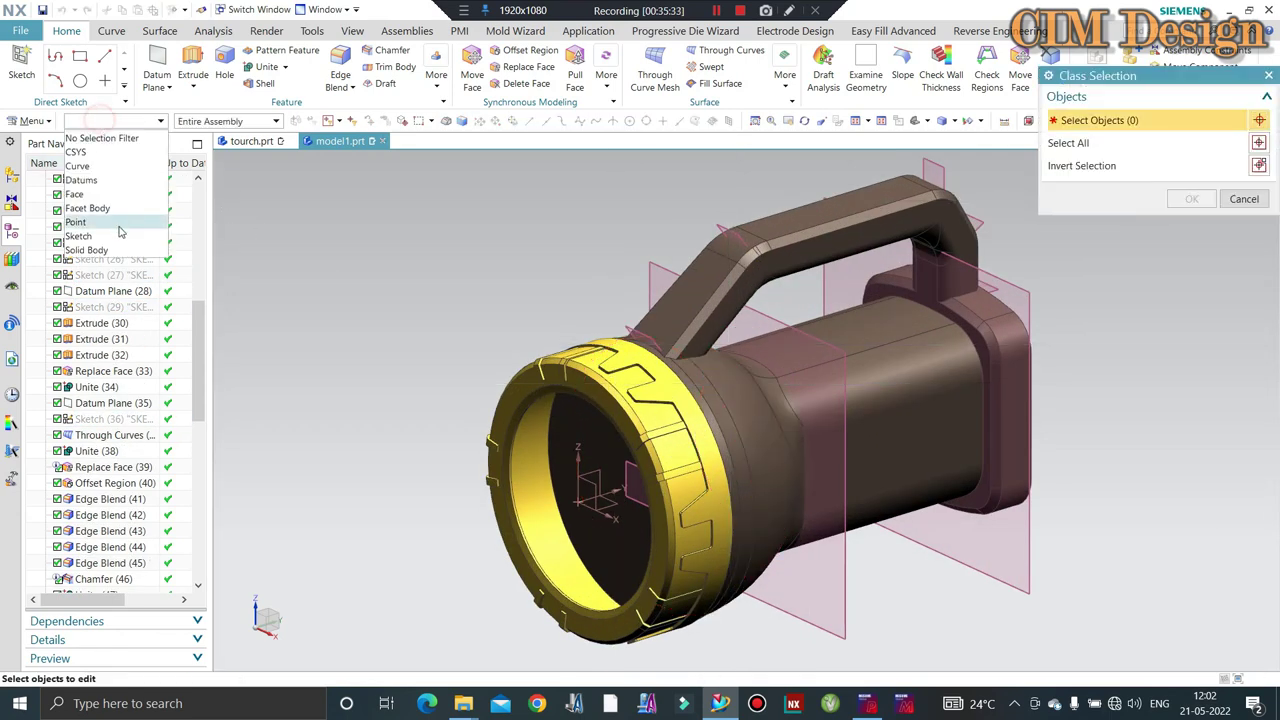
left_click(82, 181)
scroll(431, 297, "down", 3)
left_click_drag(768, 207, 435, 530)
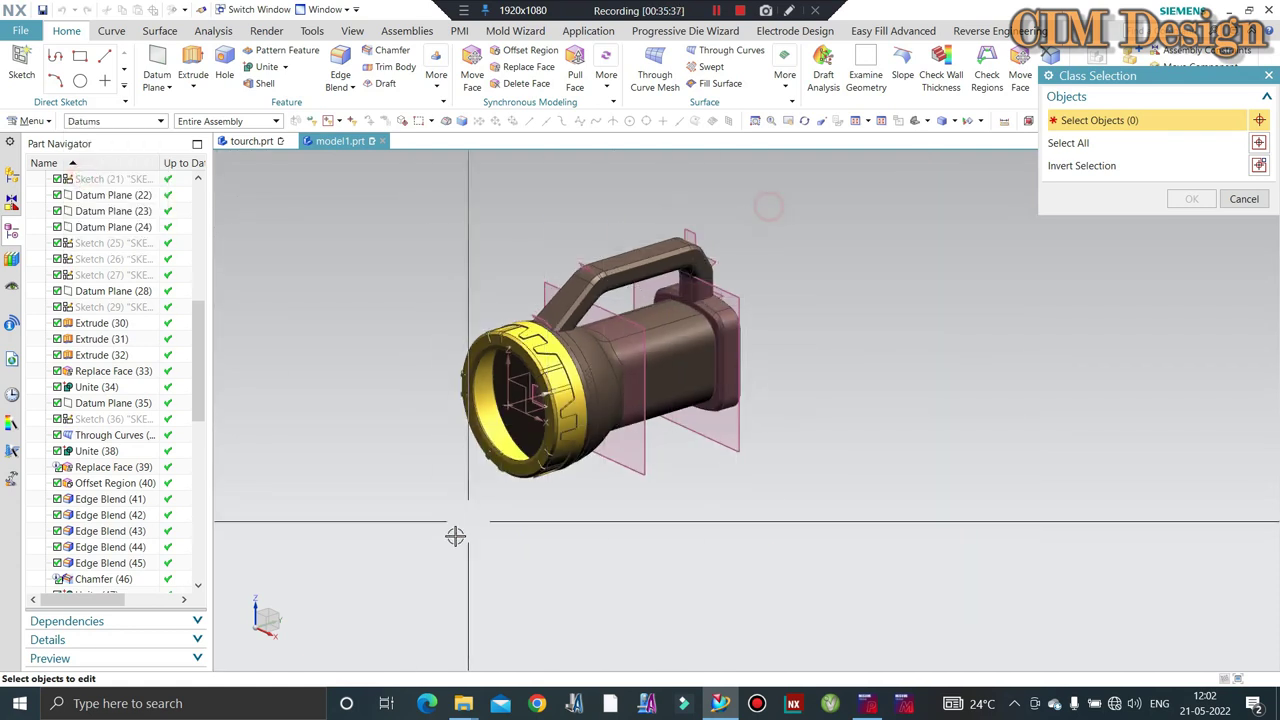
middle_click(527, 445)
middle_click(528, 440)
Hide the torch body with Ctrl+B so only the yellow bezel ring remains.
middle_click_drag(528, 440, 789, 449)
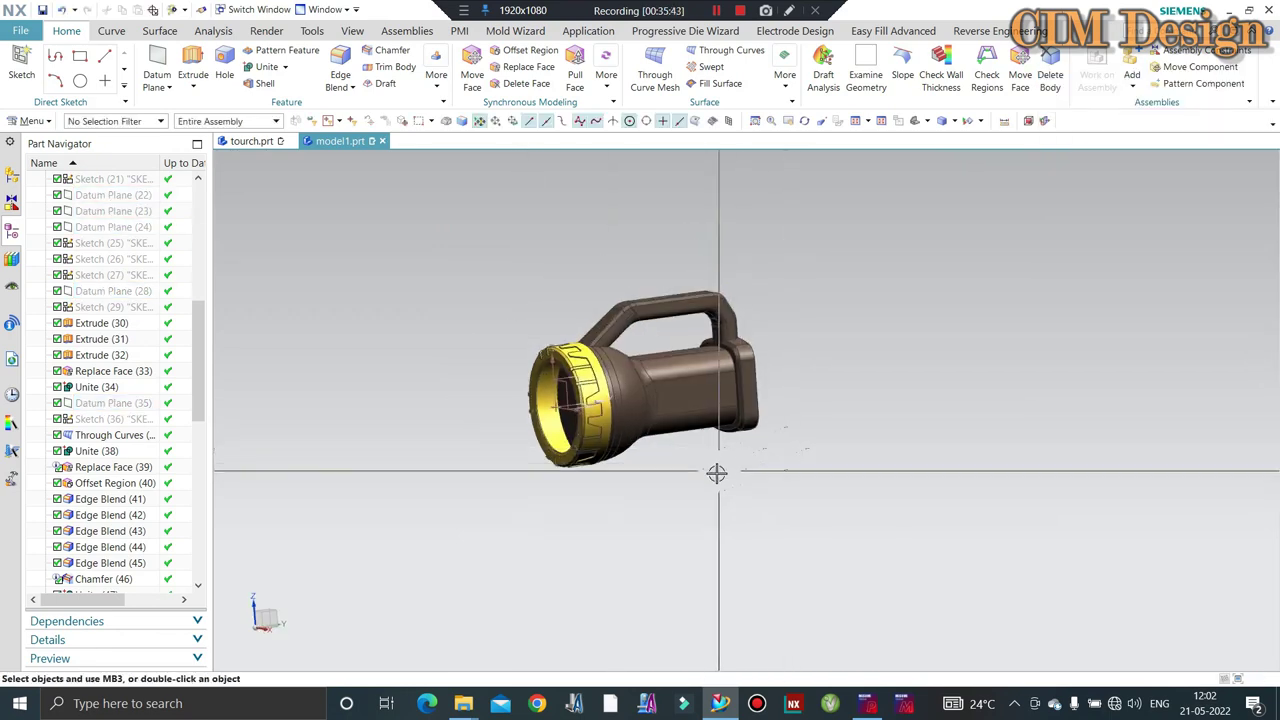
scroll(610, 380, "up", 2)
middle_click_drag(602, 363, 1123, 463)
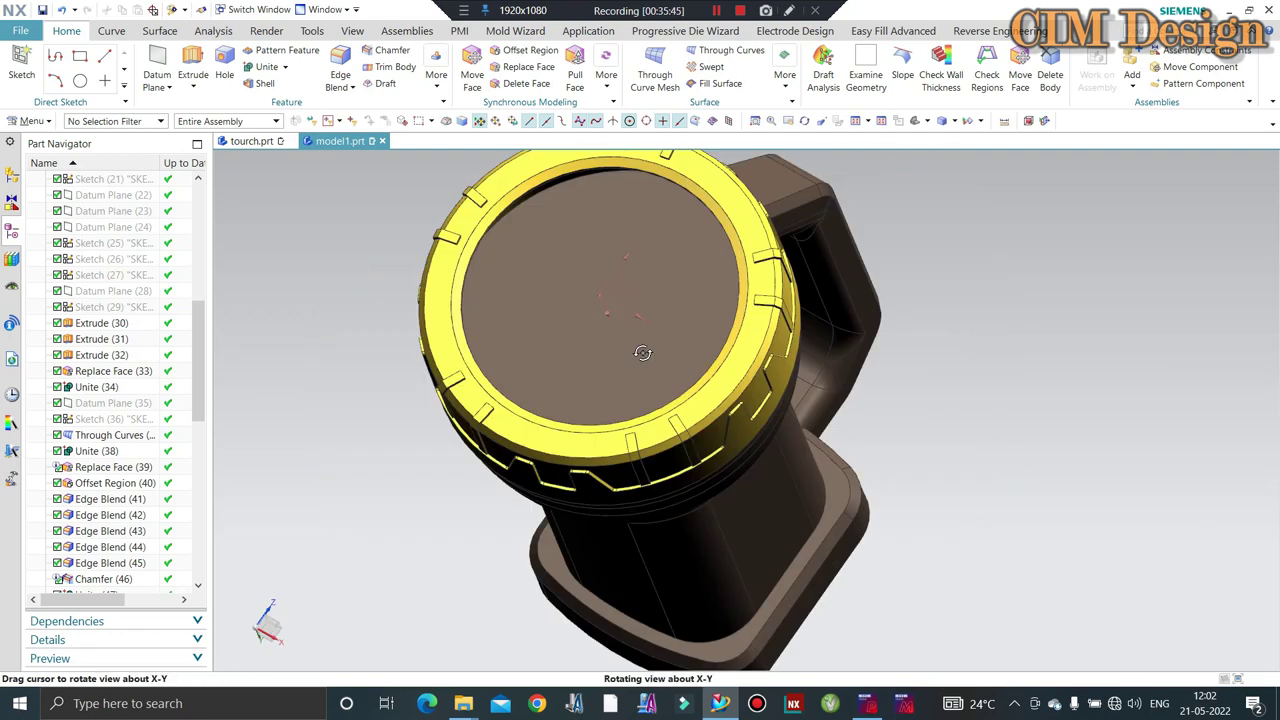
scroll(798, 489, "down", 3)
mouse_move(714, 371)
middle_mouse_down()
mouse_move(702, 329)
mouse_move(709, 226)
middle_mouse_up()
left_click(702, 329)
key("ctrl+b")
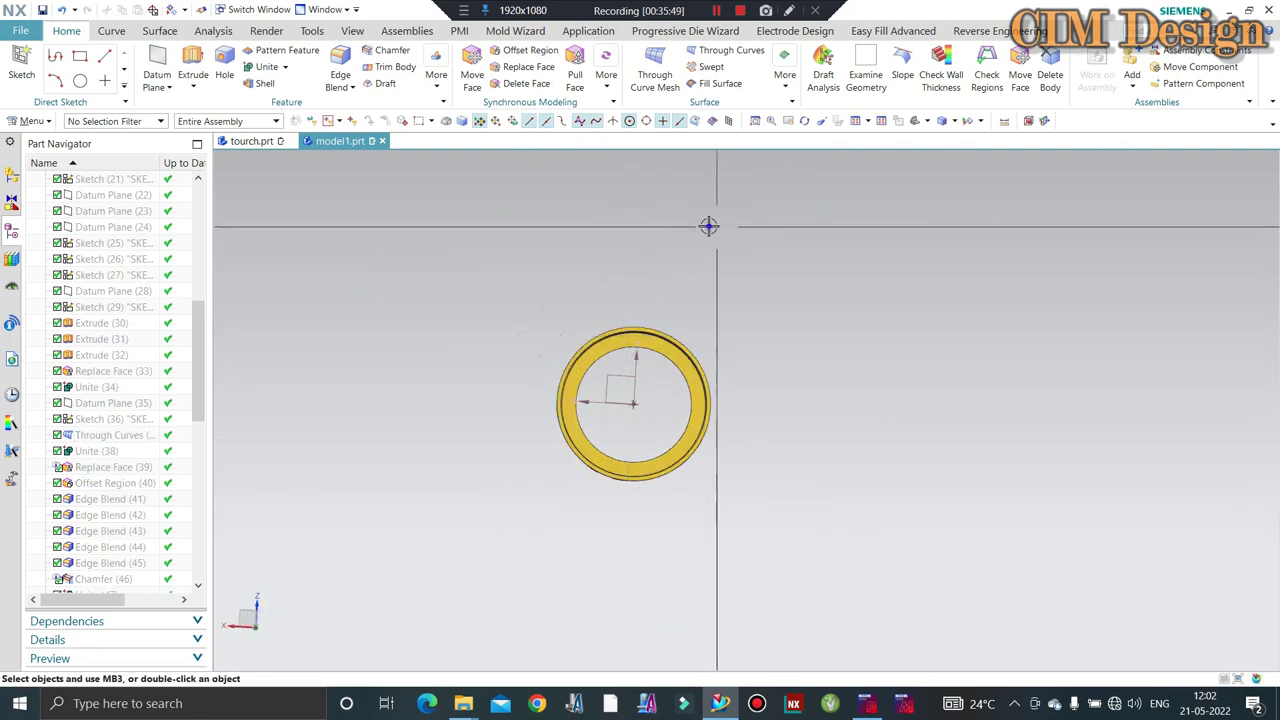
scroll(594, 389, "up", 3)
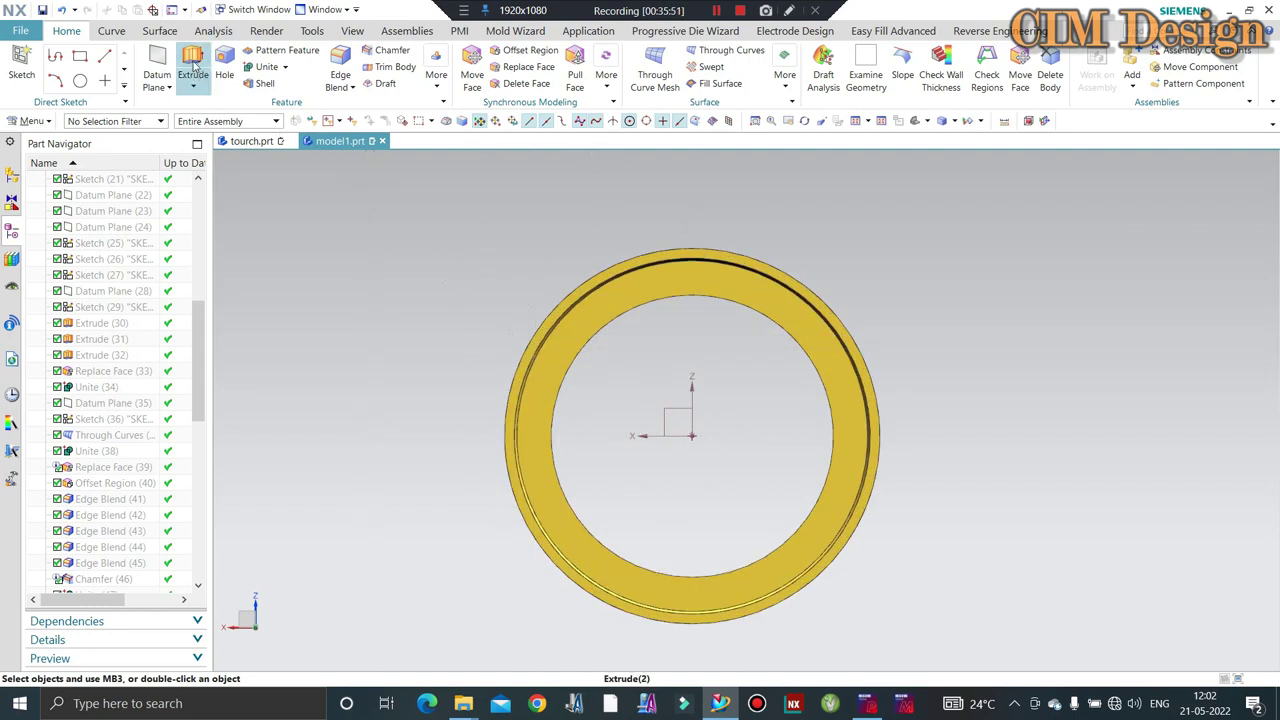
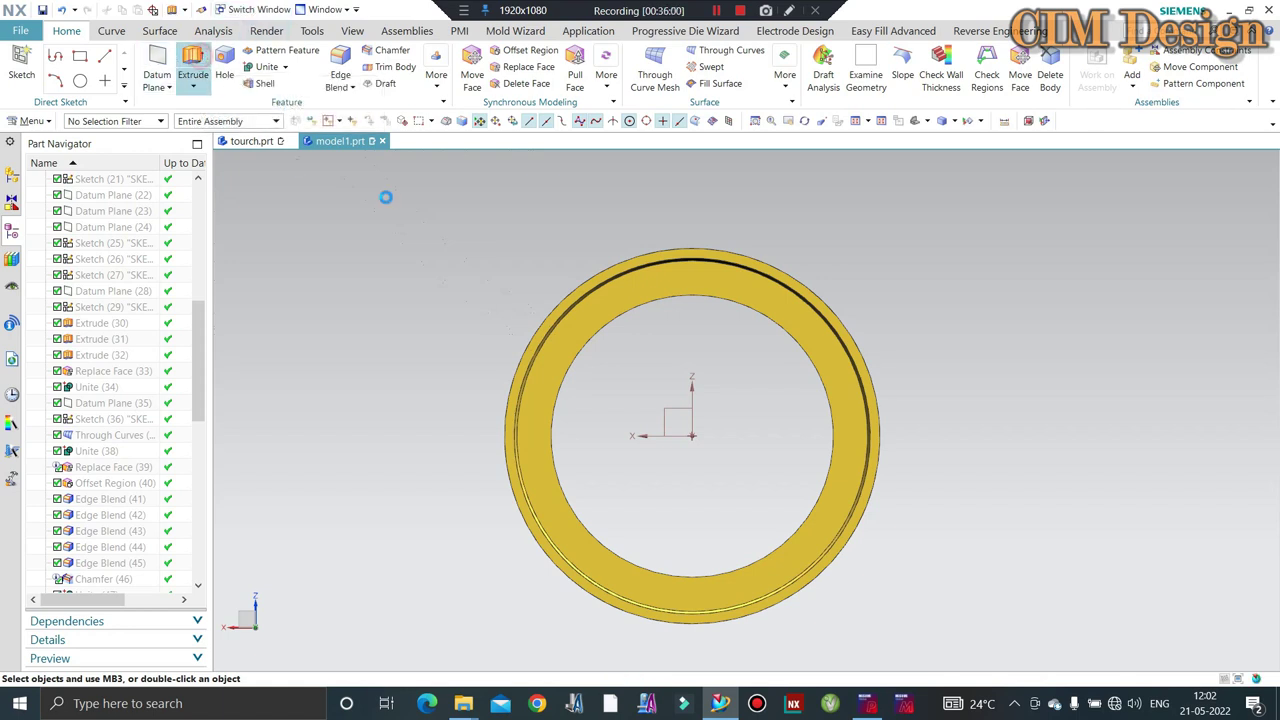
Sketch a 105 mm diameter circle at the origin for a new extrusion.
left_click(690, 279)
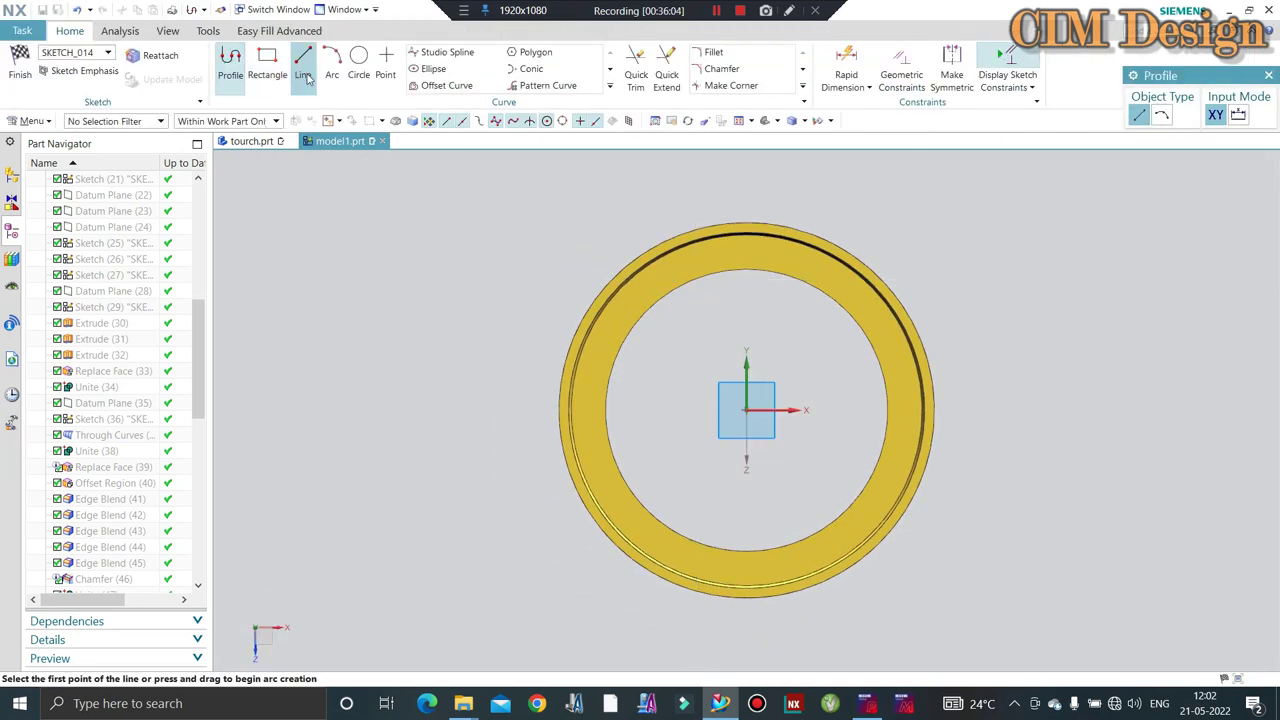
left_click(356, 59)
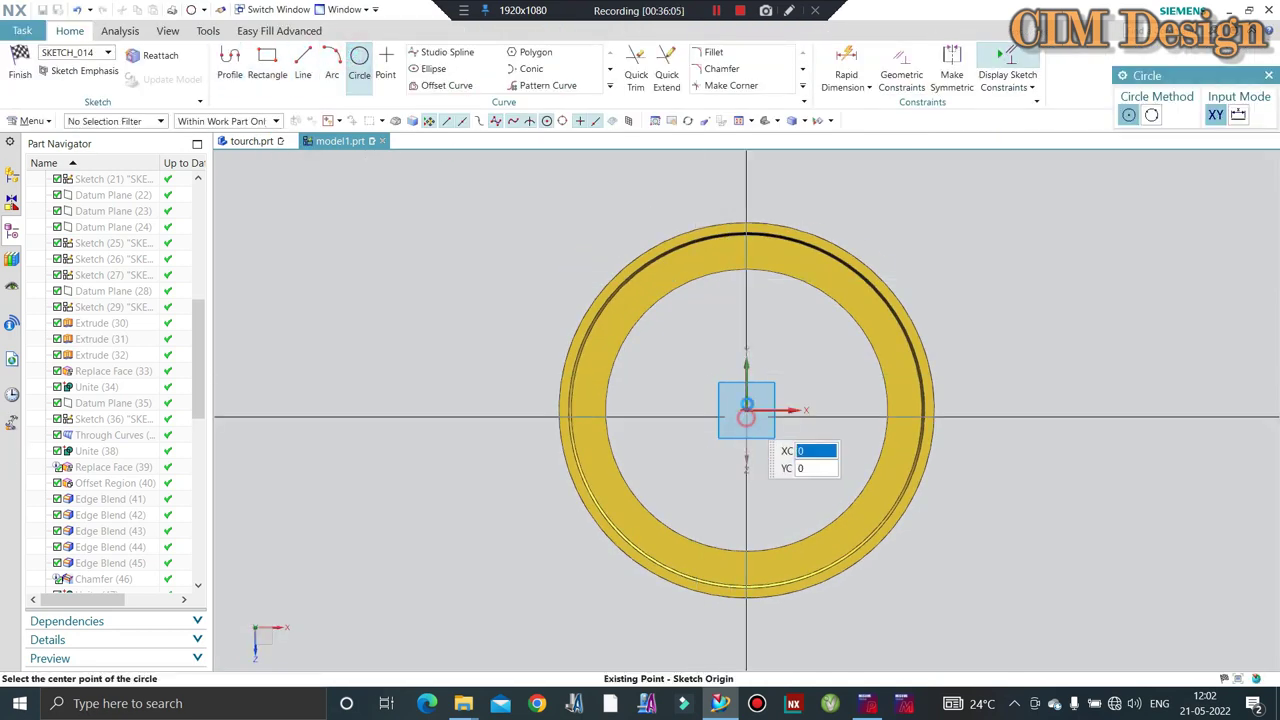
left_click(746, 410)
scroll(760, 265, "up", 3)
type("105")
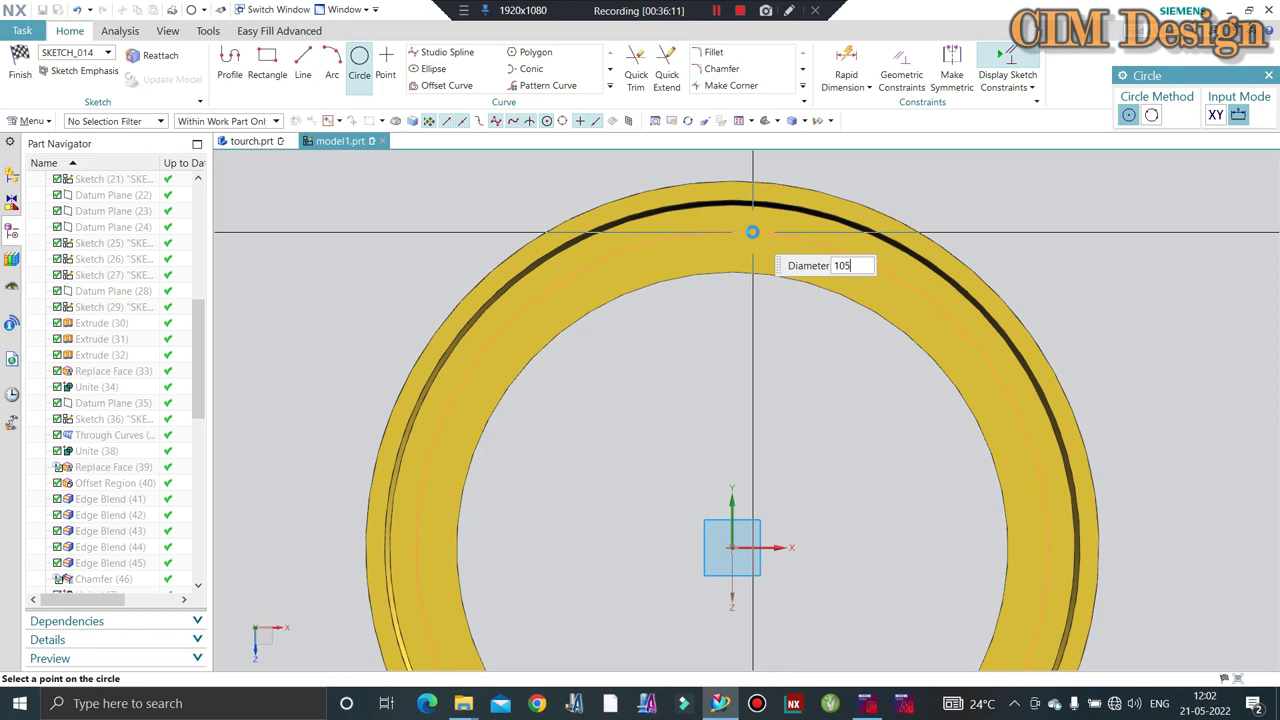
key("Return")
key("Escape")
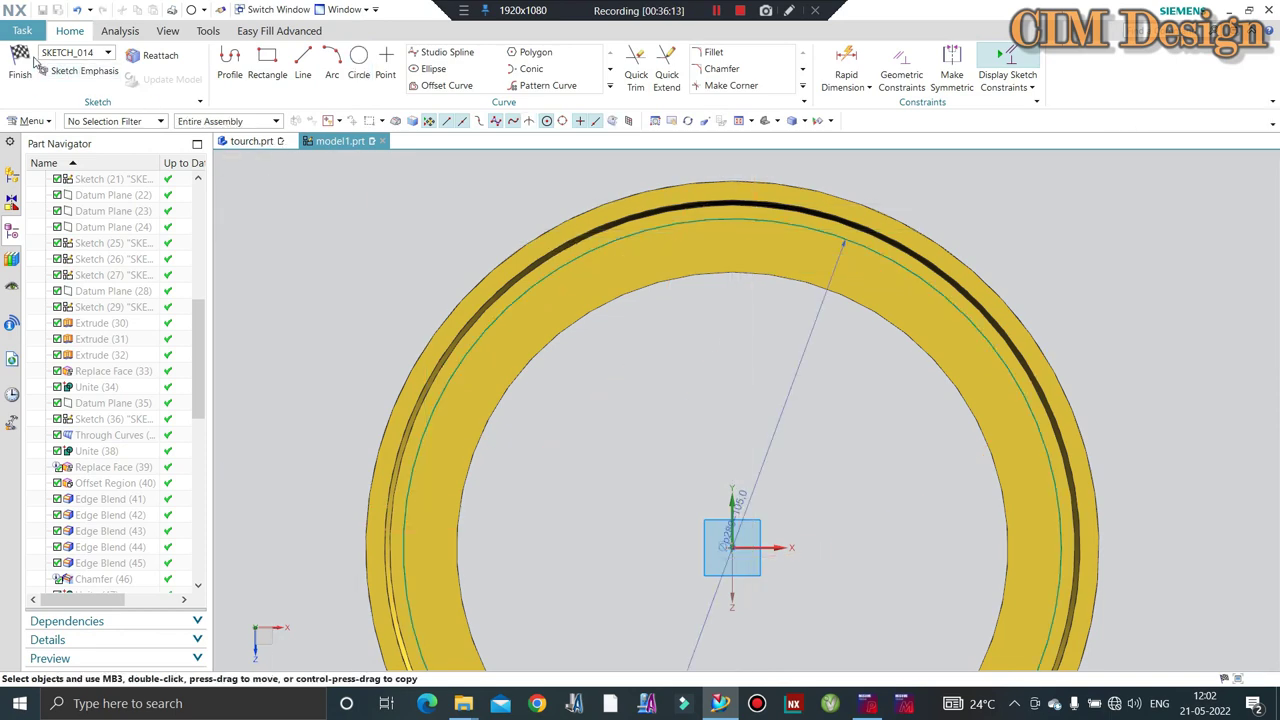
left_click(20, 65)
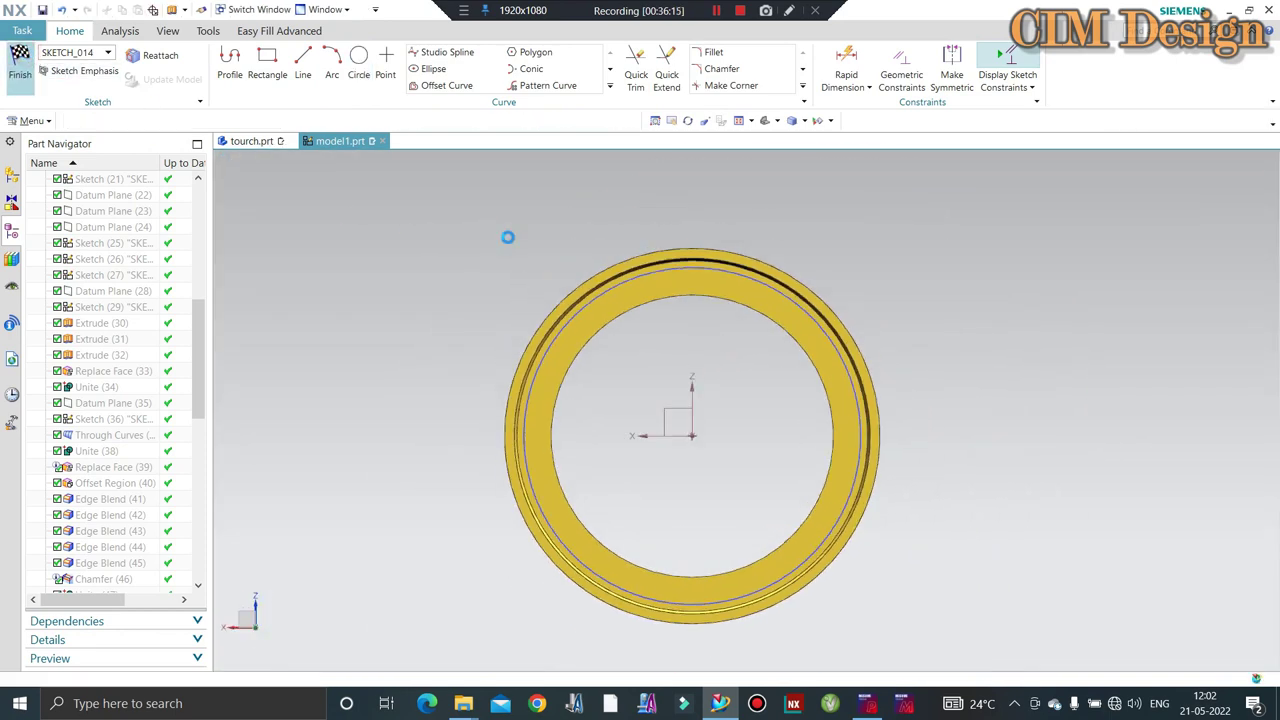
Extrude the circle 1 mm (start 1, end 0) as a separate body with Boolean None.
type("0")
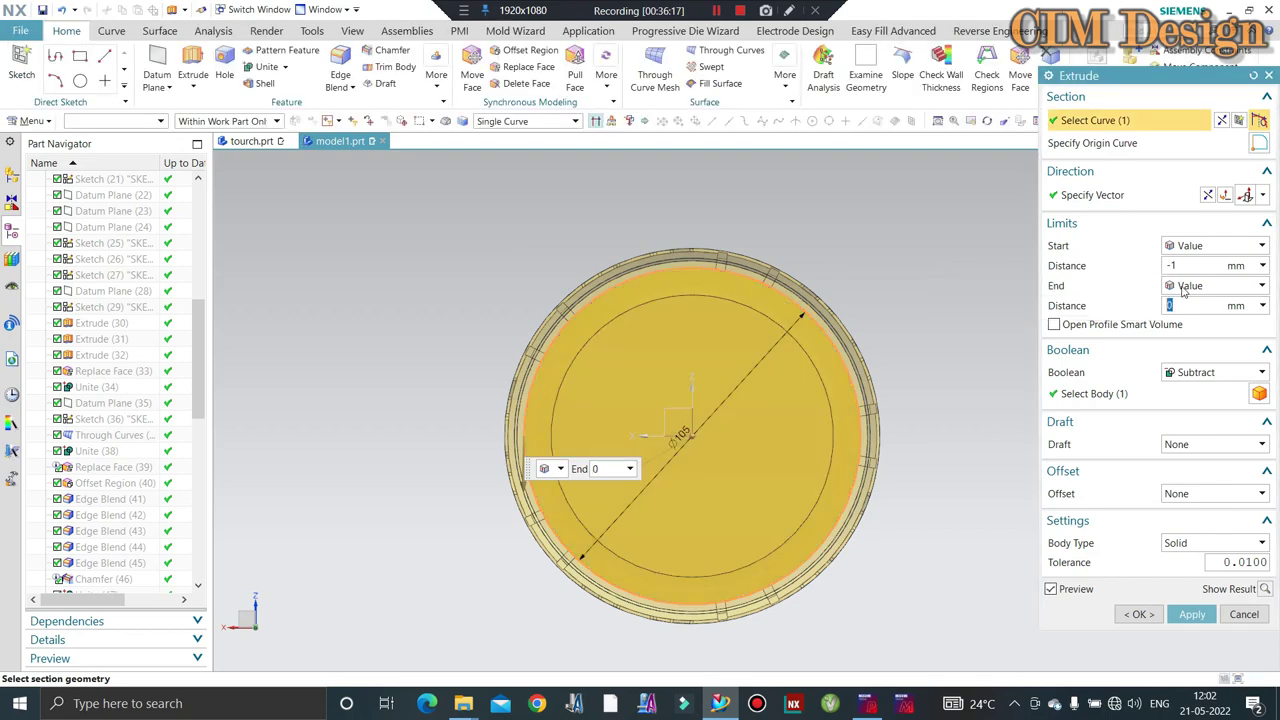
left_click(1183, 264)
type("1")
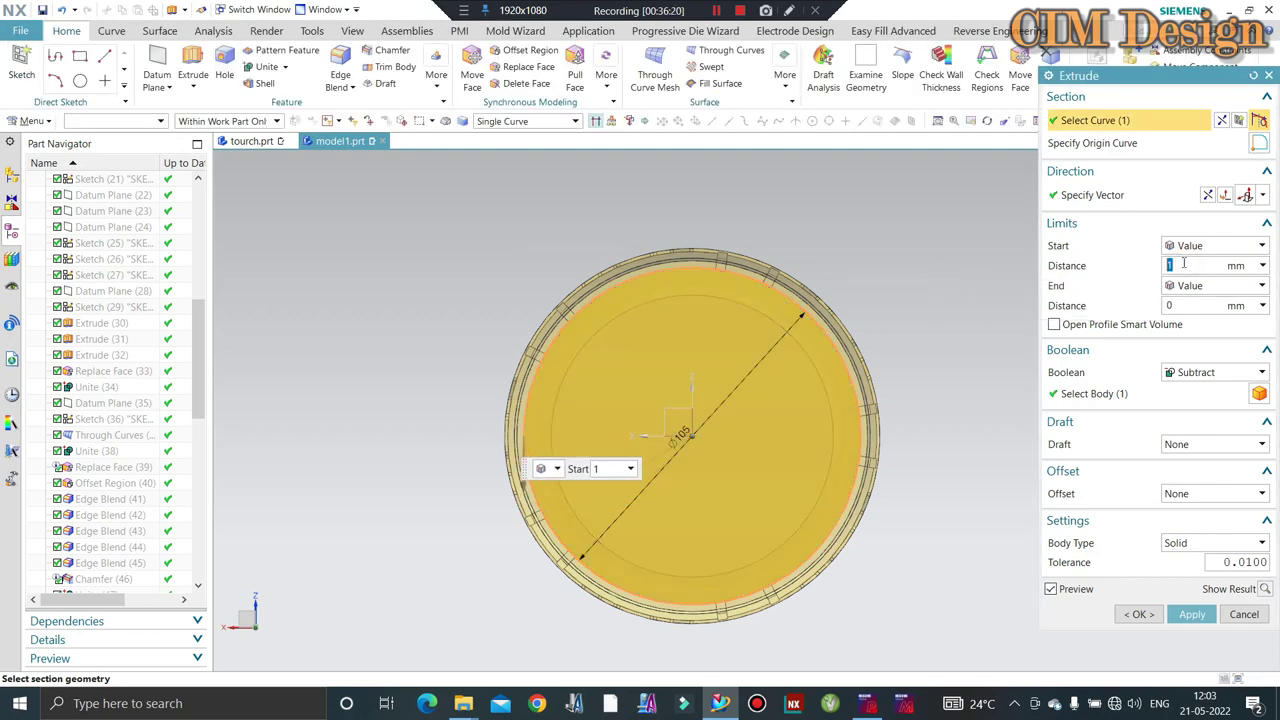
left_click(1228, 384)
left_click(1195, 387)
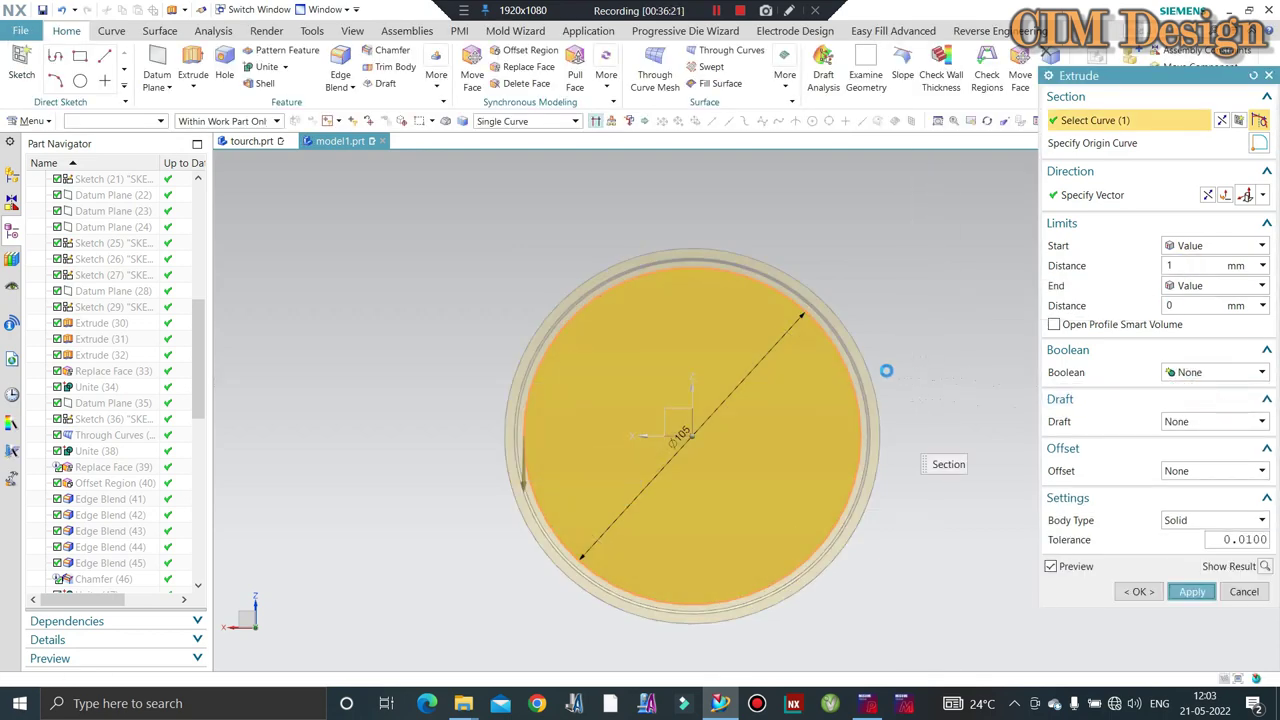
middle_click(686, 400)
Colour the new lens disc gray.
mouse_move(686, 400)
middle_mouse_down()
mouse_move(666, 334)
mouse_move(717, 220)
middle_mouse_up()
scroll(706, 416, "up", 2)
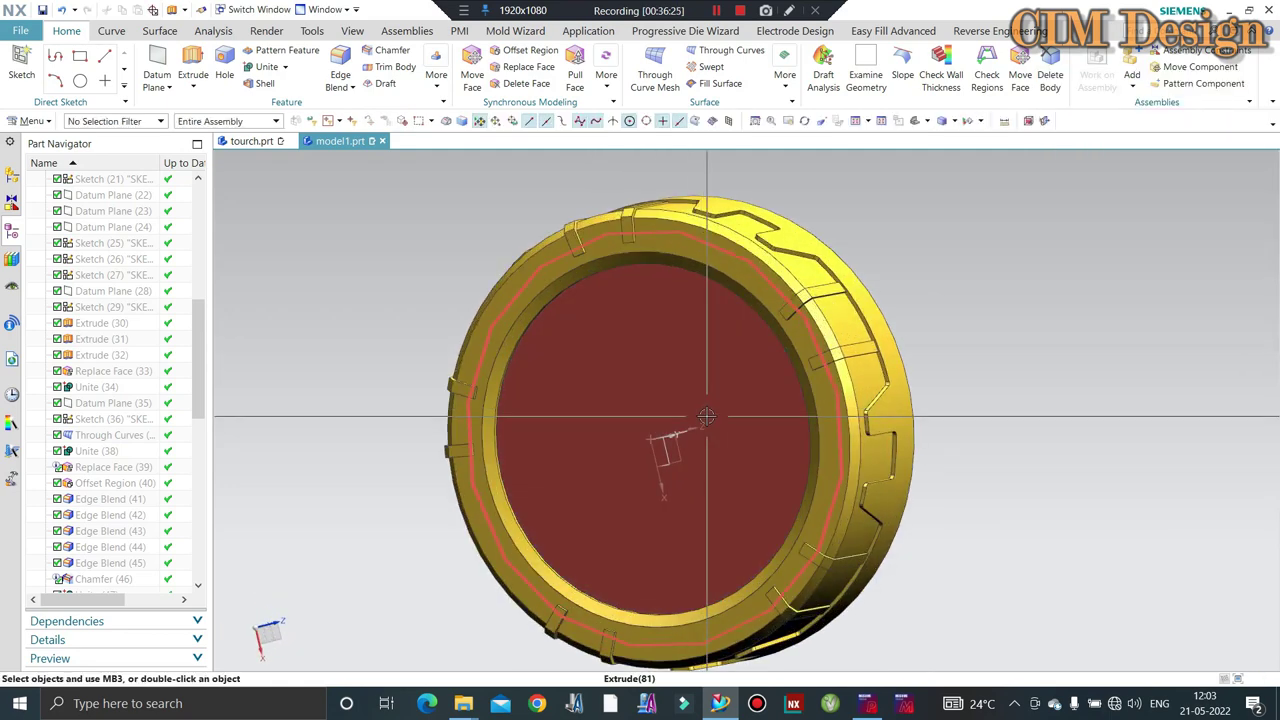
left_click(706, 413)
key("ctrl+j")
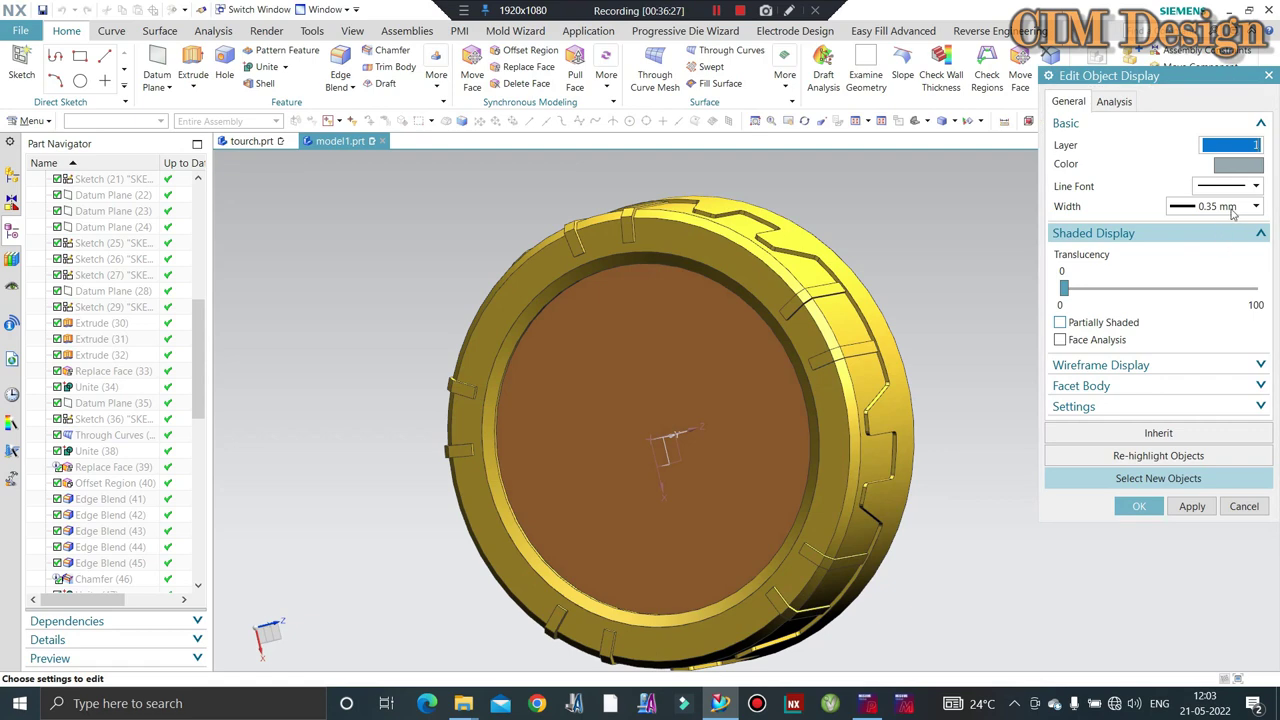
left_click(1235, 165)
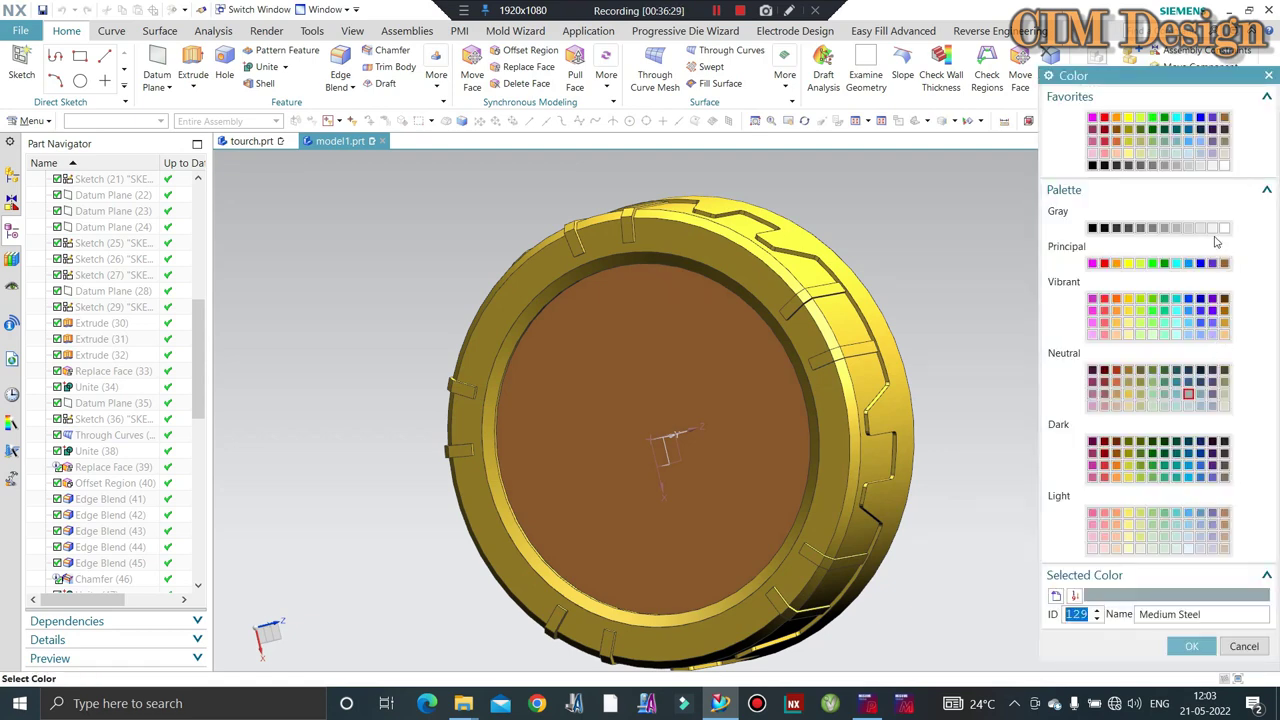
middle_click(1189, 258)
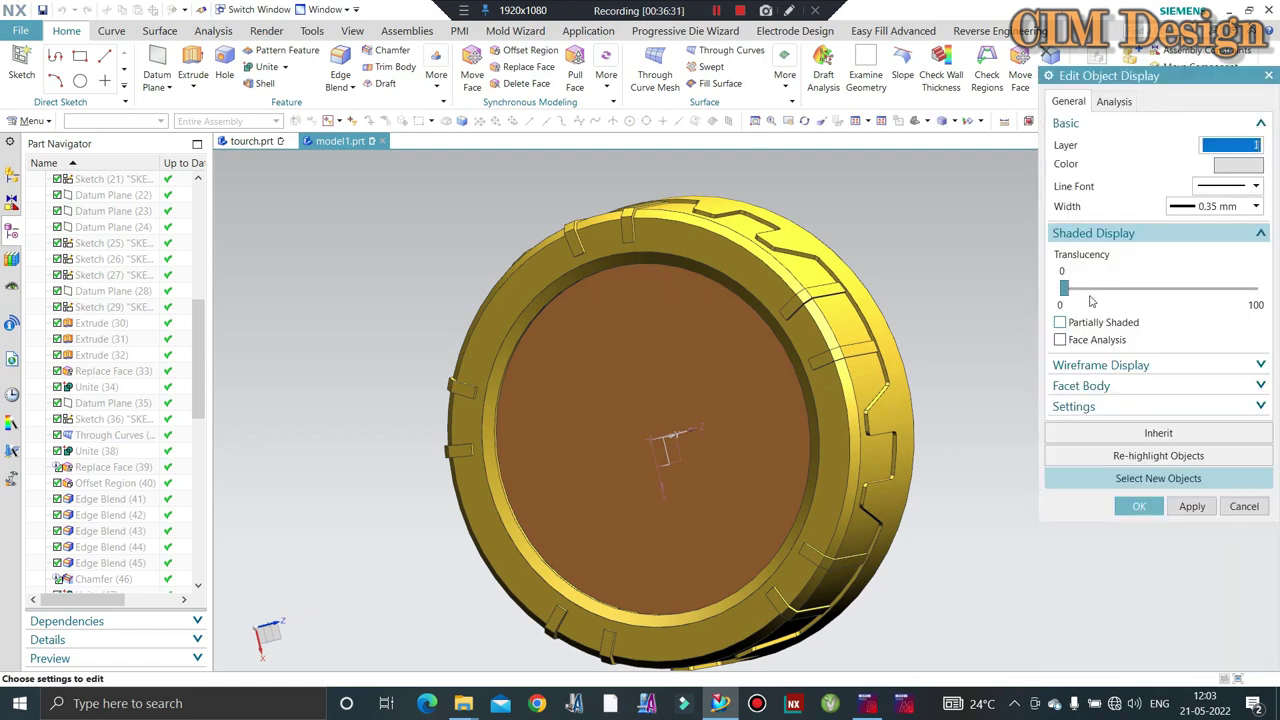
middle_click(1113, 295)
scroll(914, 277, "down", 3)
Fit the whole torch in view, then save it as TOURCH NEW.prt in the youtube folder.
middle_click_drag(914, 277, 903, 278)
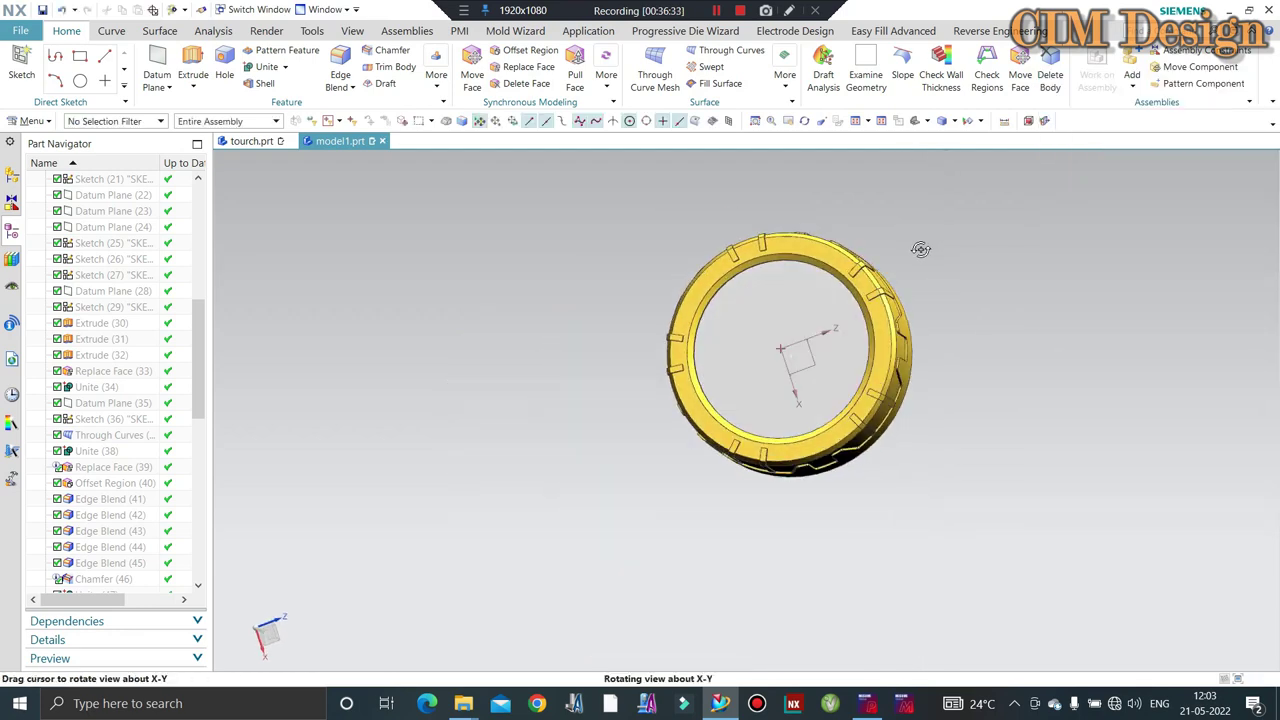
key("Home")
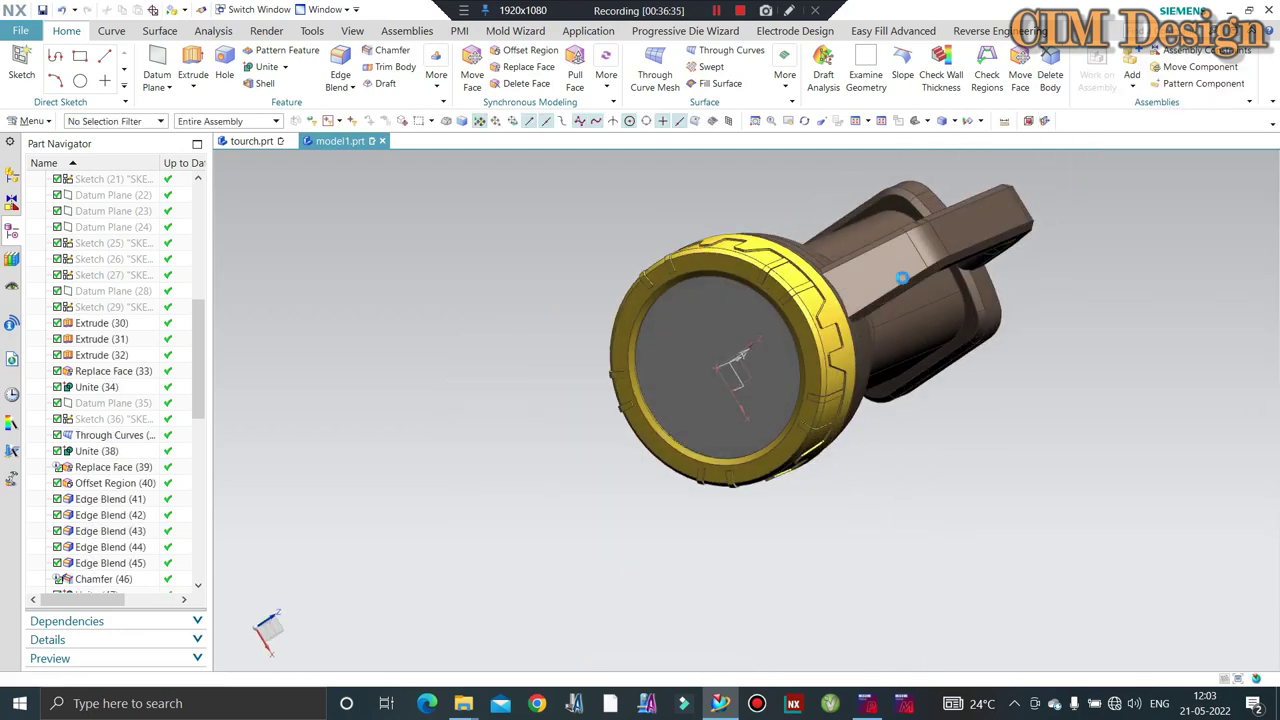
key("ctrl+s")
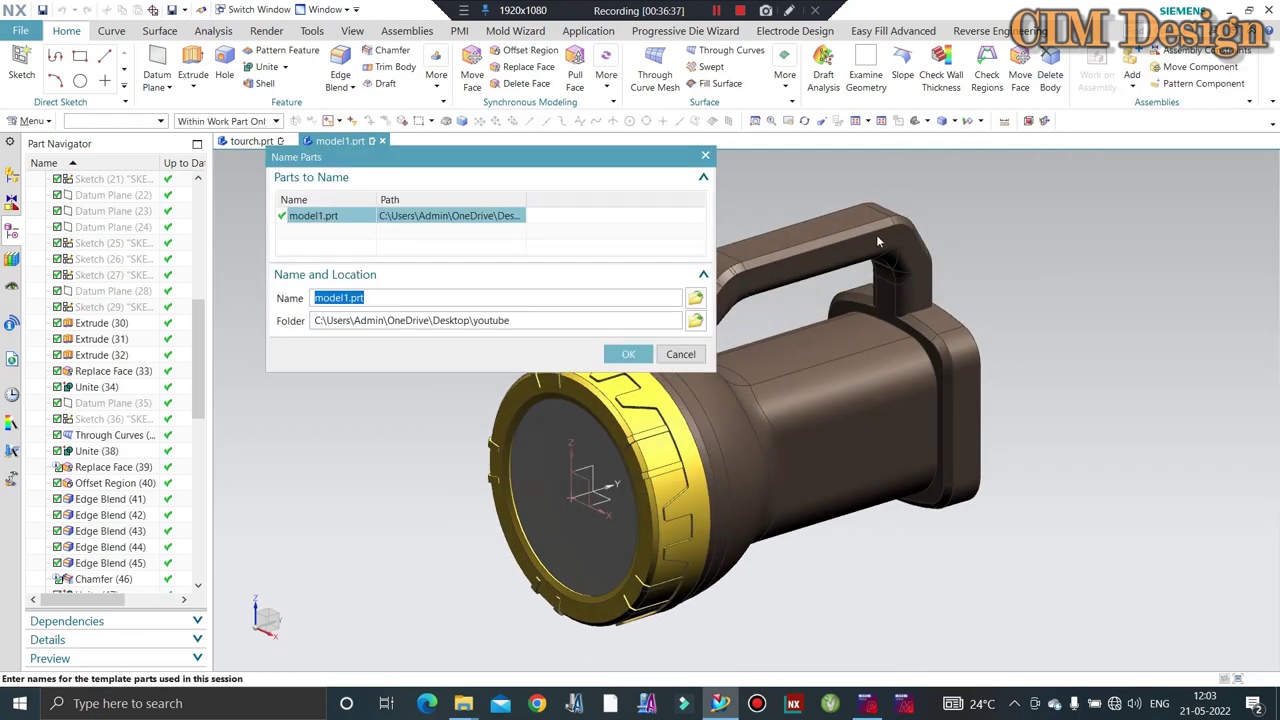
left_click(695, 321)
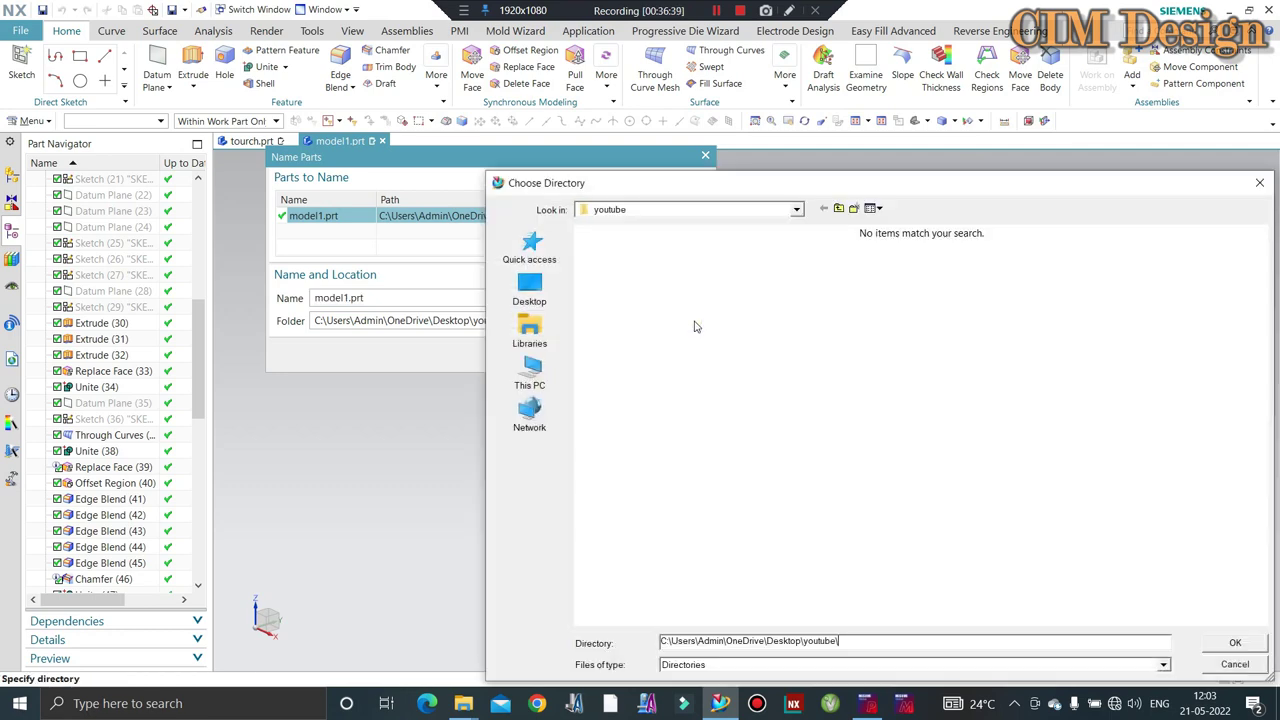
left_click(1212, 646)
type("TOURCH NEW")
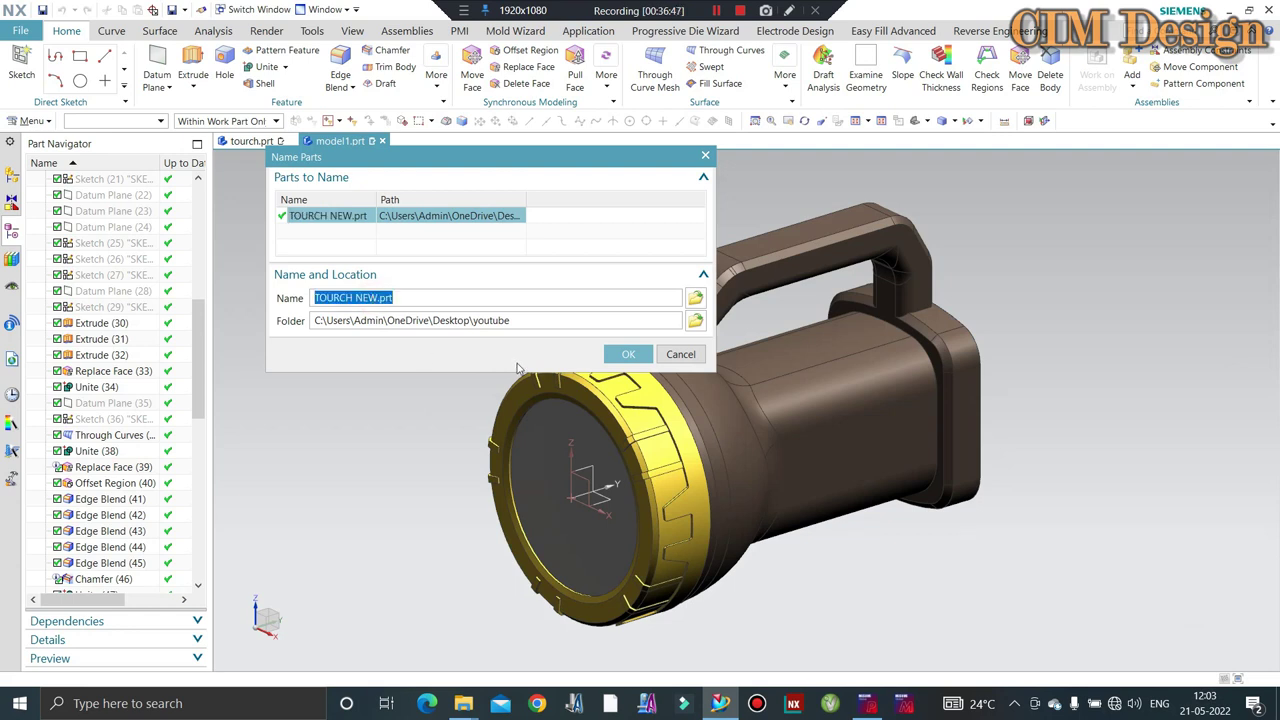
left_click(609, 356)
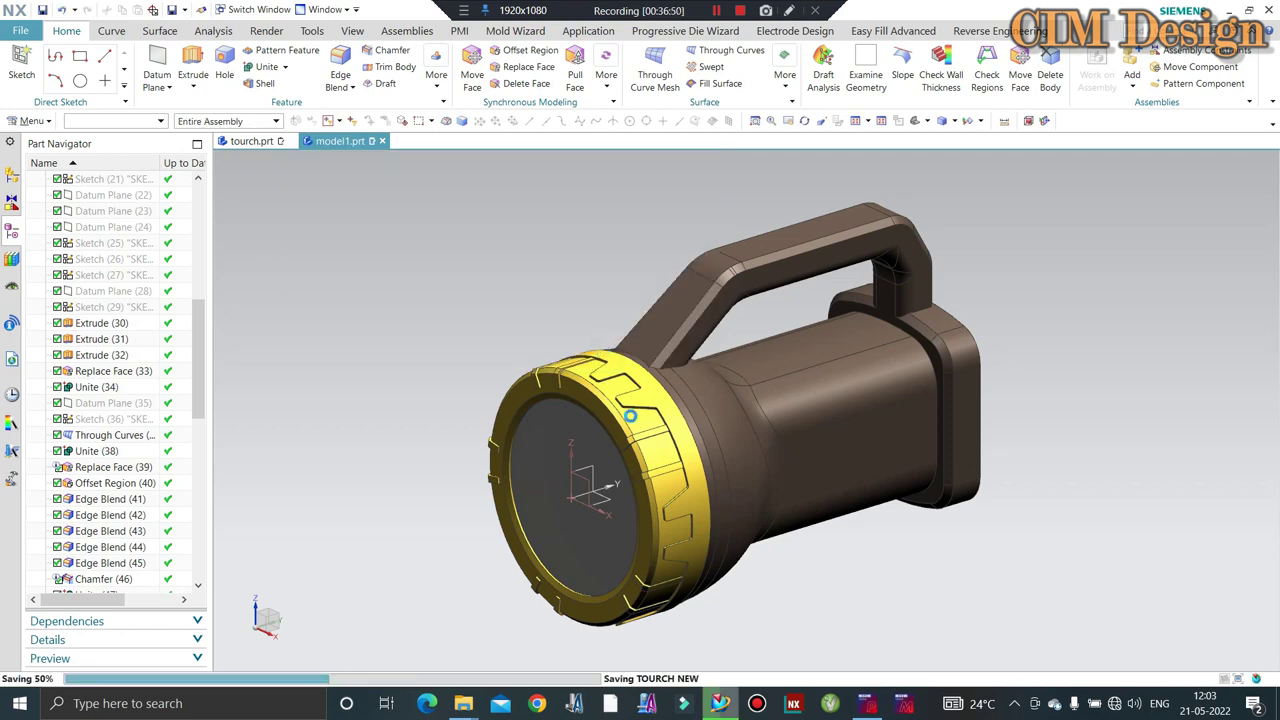
Orbit and zoom around the torch, checking its right-side and front views.
scroll(631, 422, "up", 3)
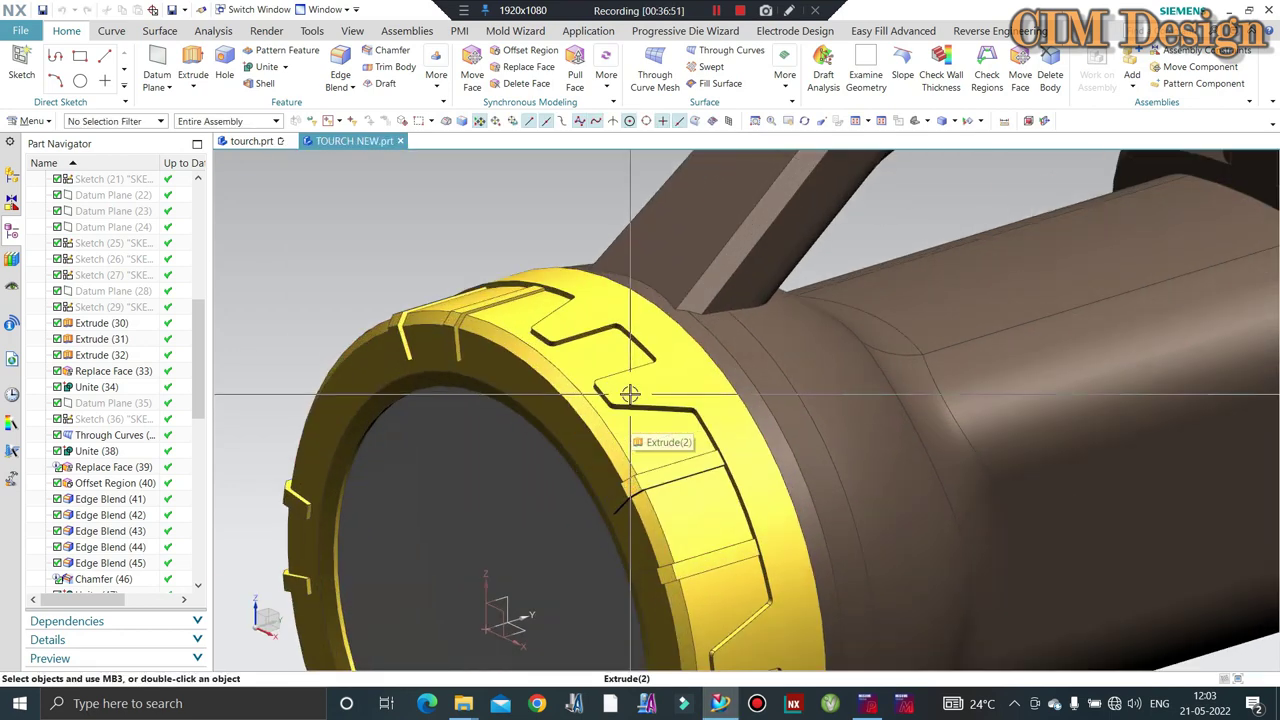
scroll(640, 420, "down", 3)
scroll(651, 443, "down", 3)
mouse_move(700, 420)
middle_mouse_down()
mouse_move(676, 370)
mouse_move(549, 289)
mouse_move(766, 417)
middle_mouse_up()
scroll(766, 417, "up", 2)
scroll(851, 363, "down", 3)
middle_click_drag(851, 363, 707, 388)
scroll(707, 388, "up", 3)
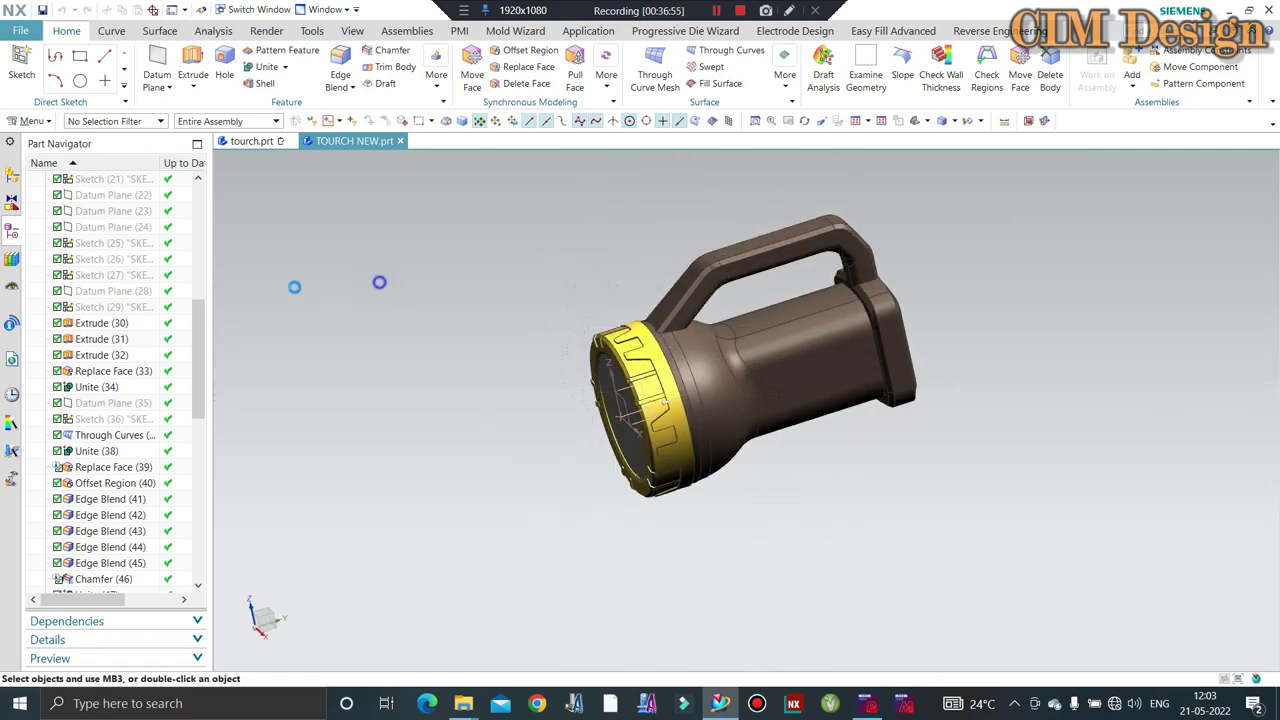
key("ctrl+alt+r")
scroll(594, 306, "up", 4)
scroll(561, 301, "down", 4)
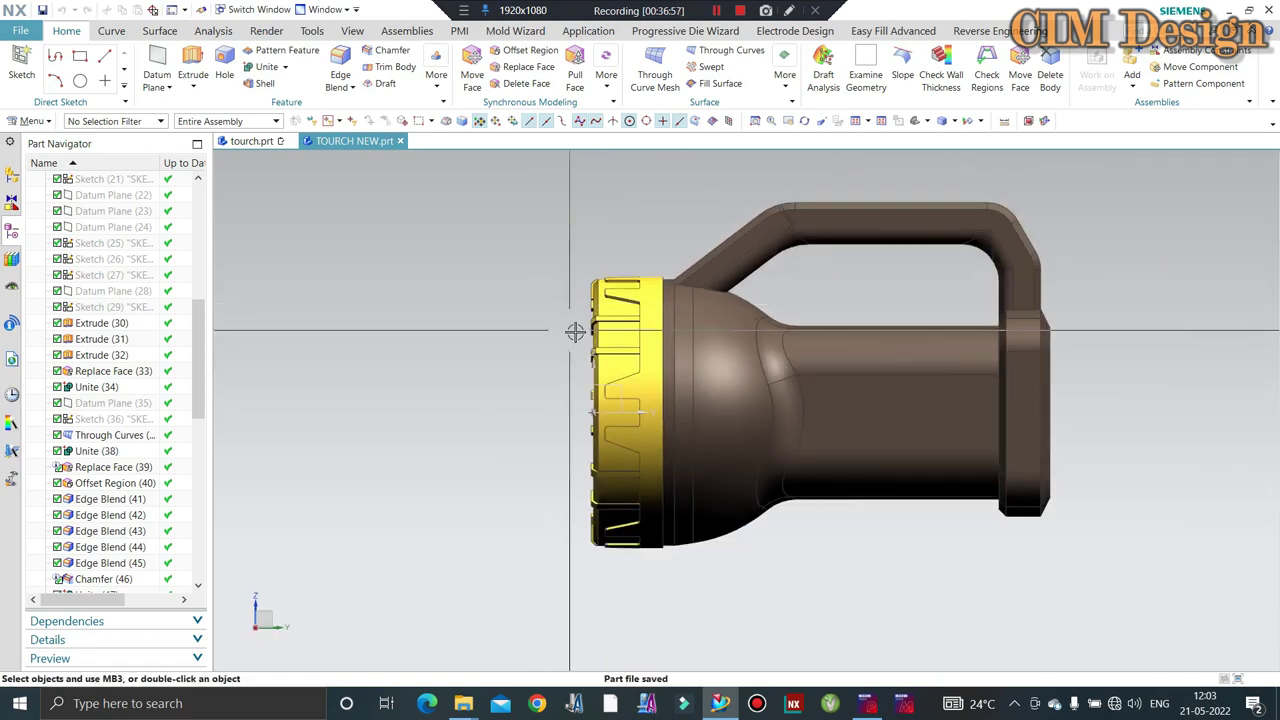
key("ctrl+alt+f")
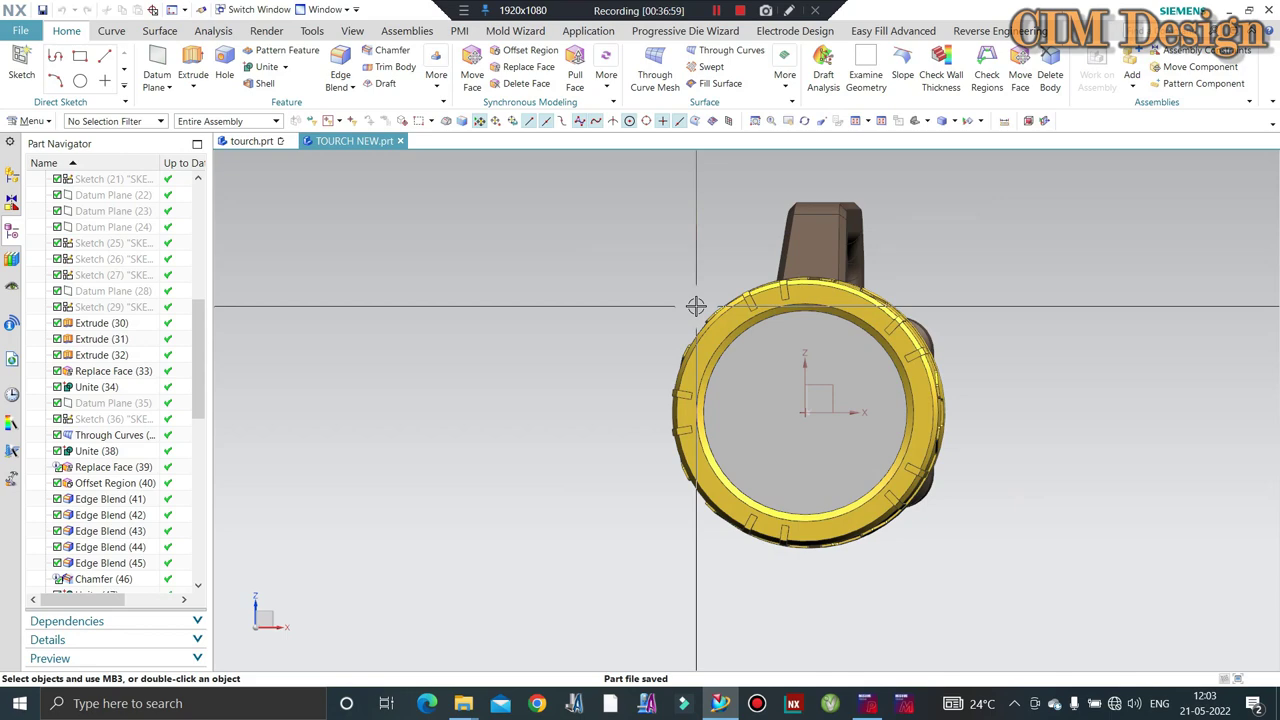
mouse_move(689, 306)
middle_mouse_down()
mouse_move(566, 329)
mouse_move(760, 330)
mouse_move(720, 340)
mouse_move(757, 345)
middle_mouse_up()
scroll(566, 329, "up", 2)
scroll(720, 340, "down", 3)
scroll(757, 345, "up", 3)
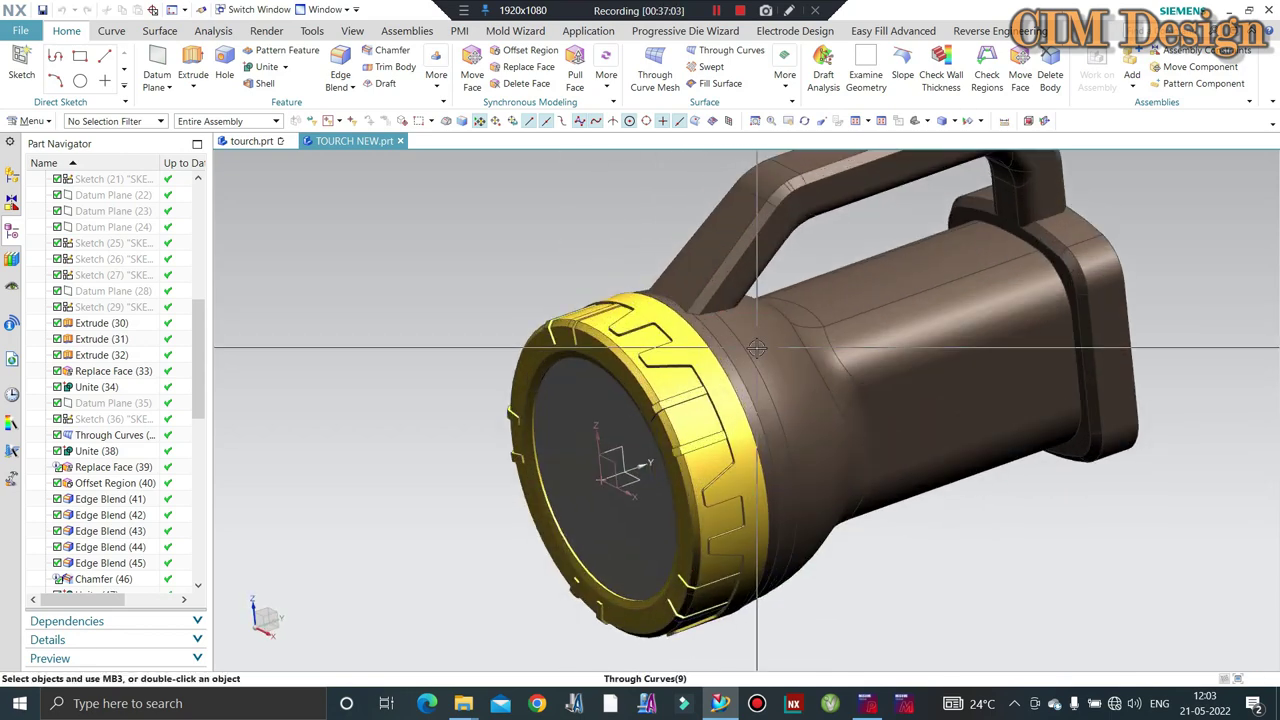
Save the part again, then hide the yellow ring and neighbouring body and undo it.
key("ctrl+s")
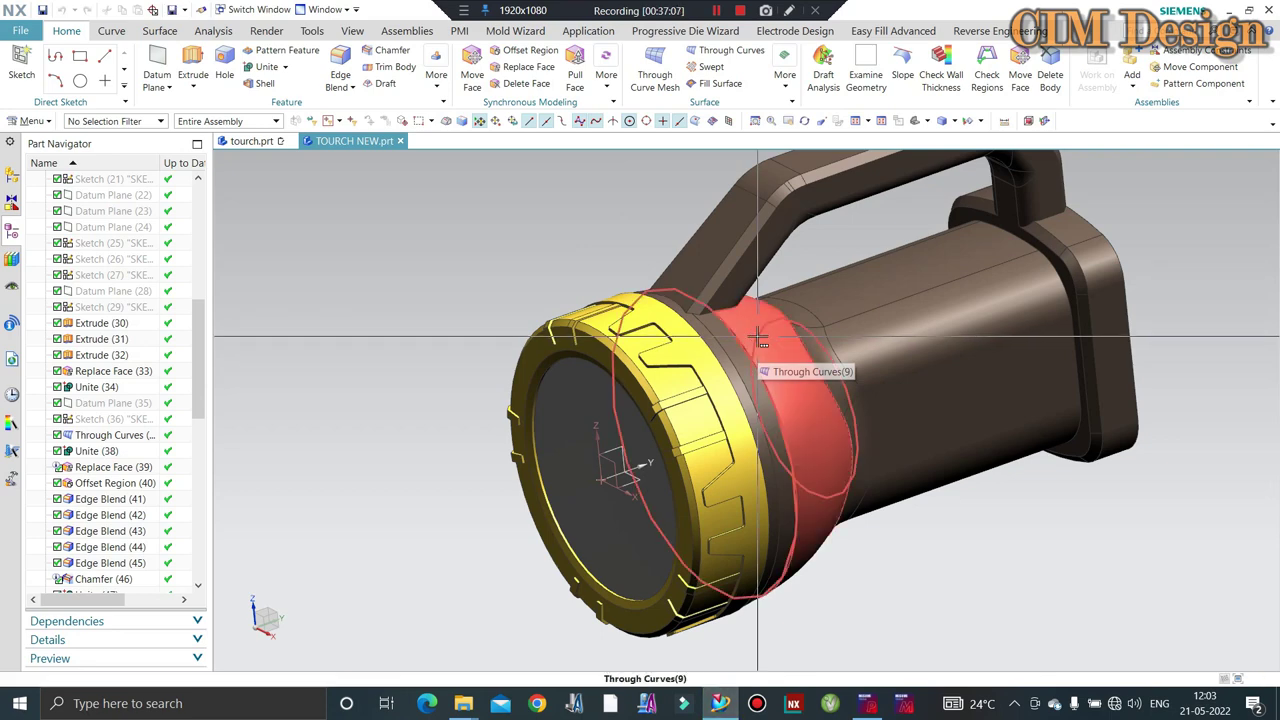
mouse_move(513, 290)
middle_mouse_down()
mouse_move(560, 330)
mouse_move(716, 394)
mouse_move(677, 363)
middle_mouse_up()
key("ctrl+b")
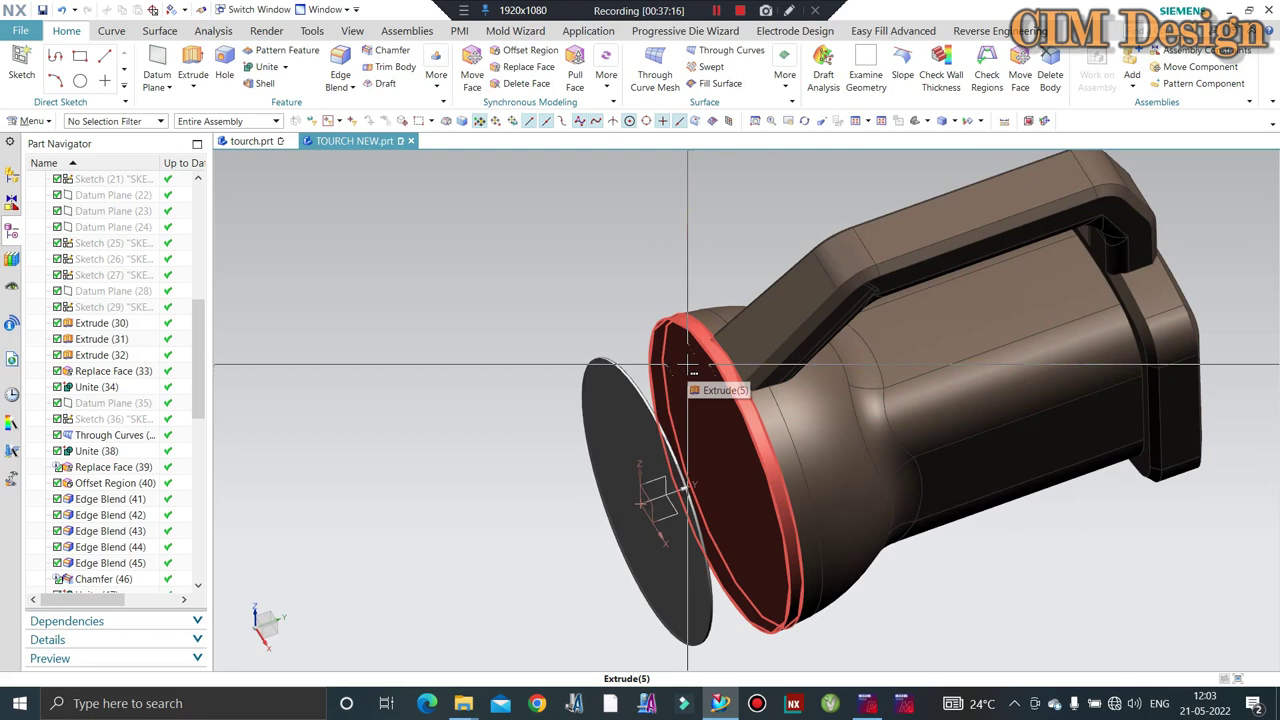
key("ctrl+z")
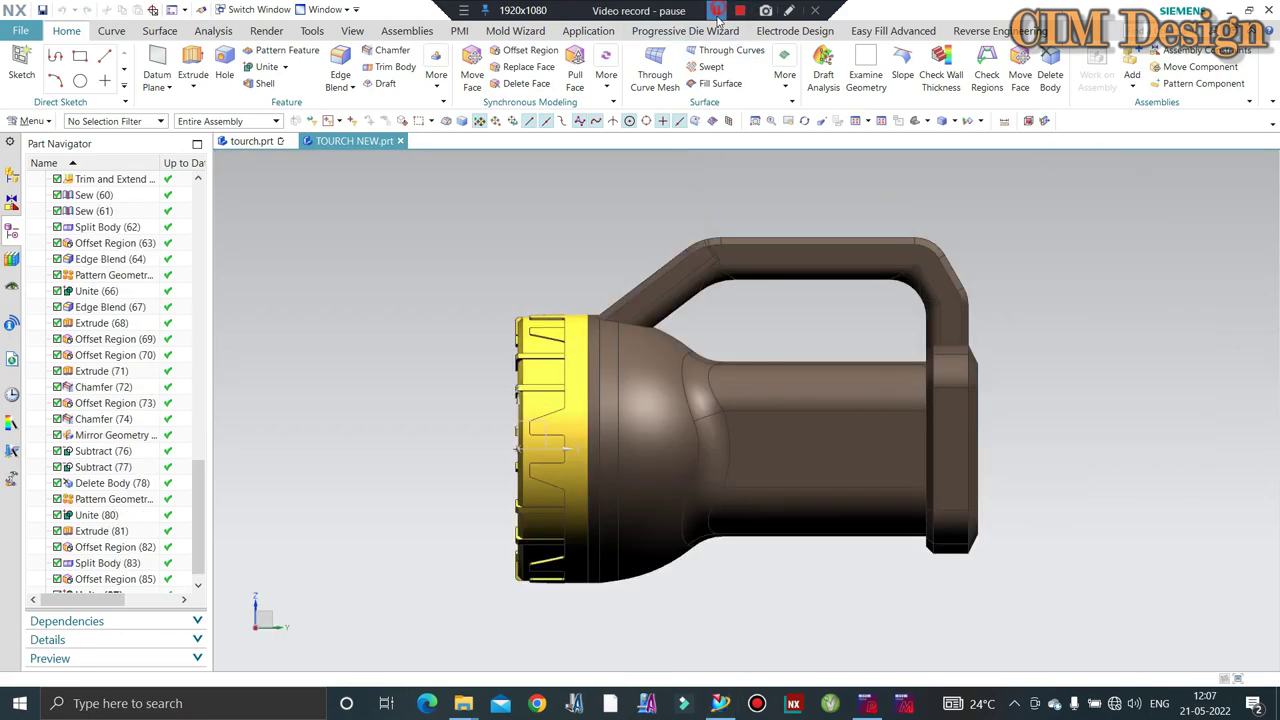
Select the yellow front ring from a lower angle, hide it, and undo the hide.
scroll(608, 214, "down", 3)
mouse_move(608, 214)
middle_mouse_down()
mouse_move(592, 325)
mouse_move(543, 243)
middle_mouse_up()
scroll(592, 325, "up", 5)
scroll(543, 243, "down", 4)
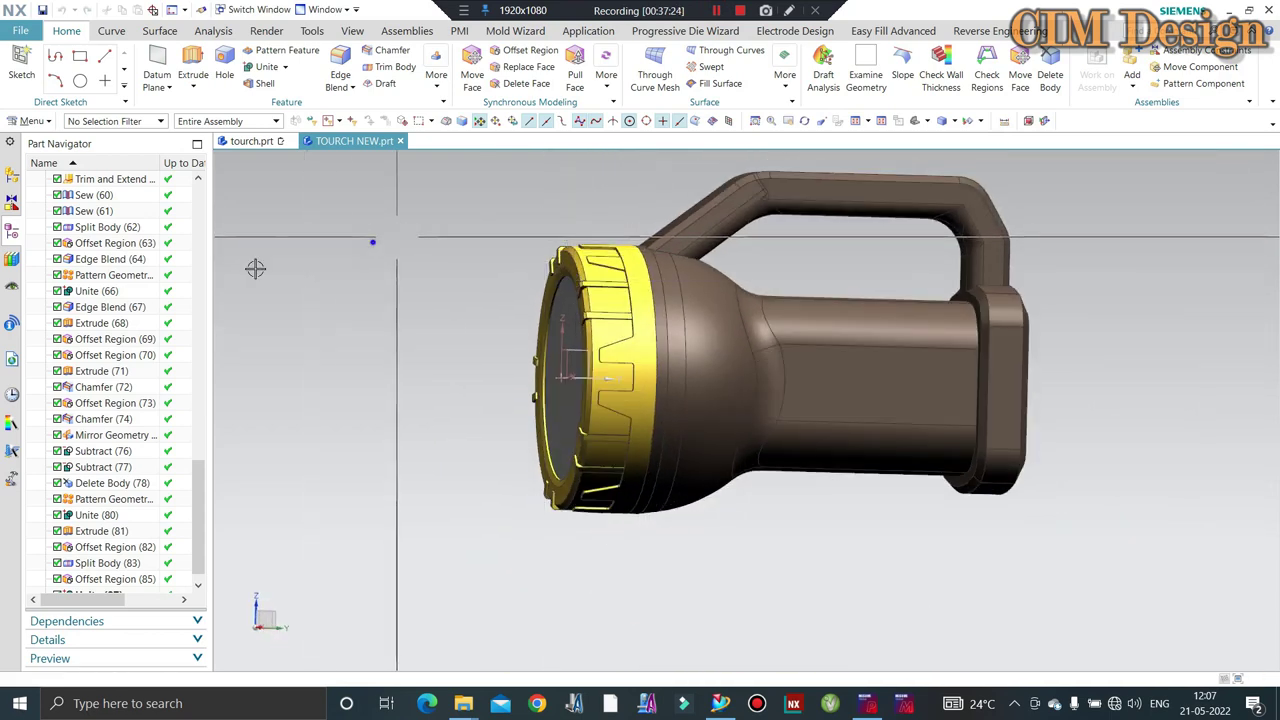
scroll(1000, 371, "up", 4)
mouse_move(1000, 371)
middle_mouse_down()
mouse_move(765, 447)
mouse_move(617, 350)
middle_mouse_up()
scroll(850, 420, "down", 4)
scroll(617, 350, "up", 3)
scroll(617, 350, "up", 2)
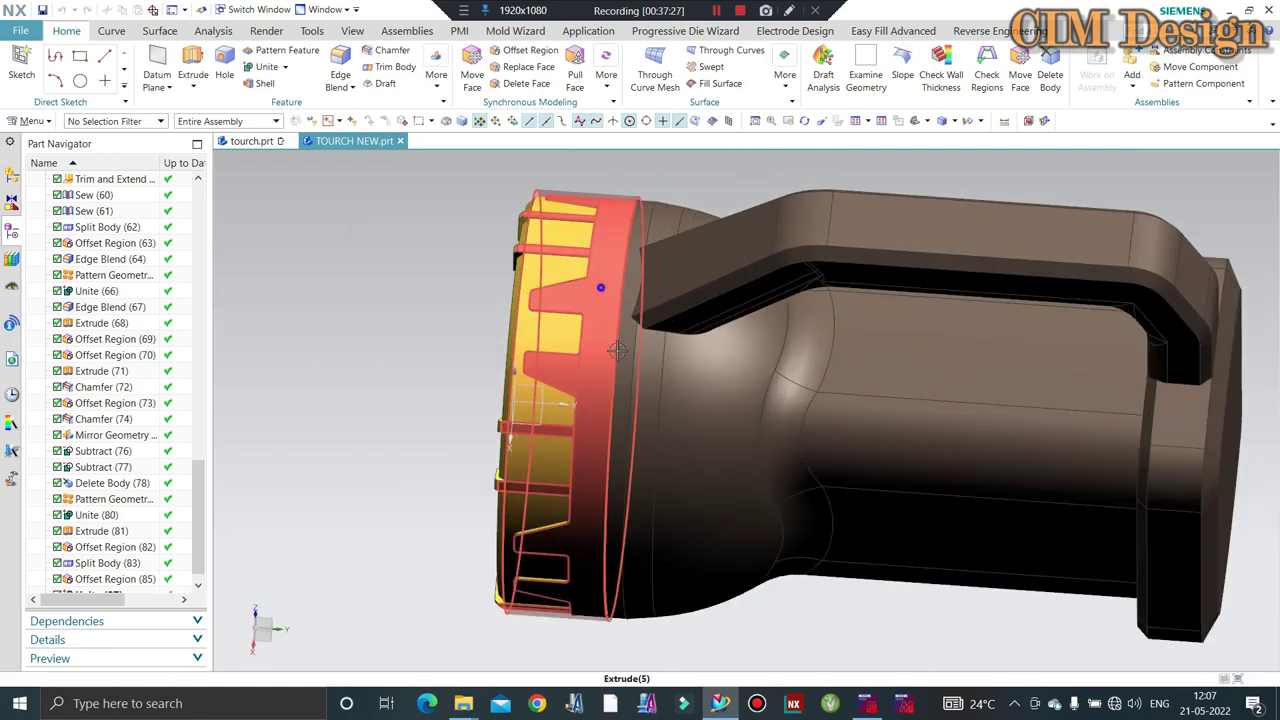
left_click(617, 350)
key("ctrl+b")
key("ctrl+z")
Isolate the front ring body so the rest of the torch is hidden.
middle_click_drag(585, 370, 570, 251)
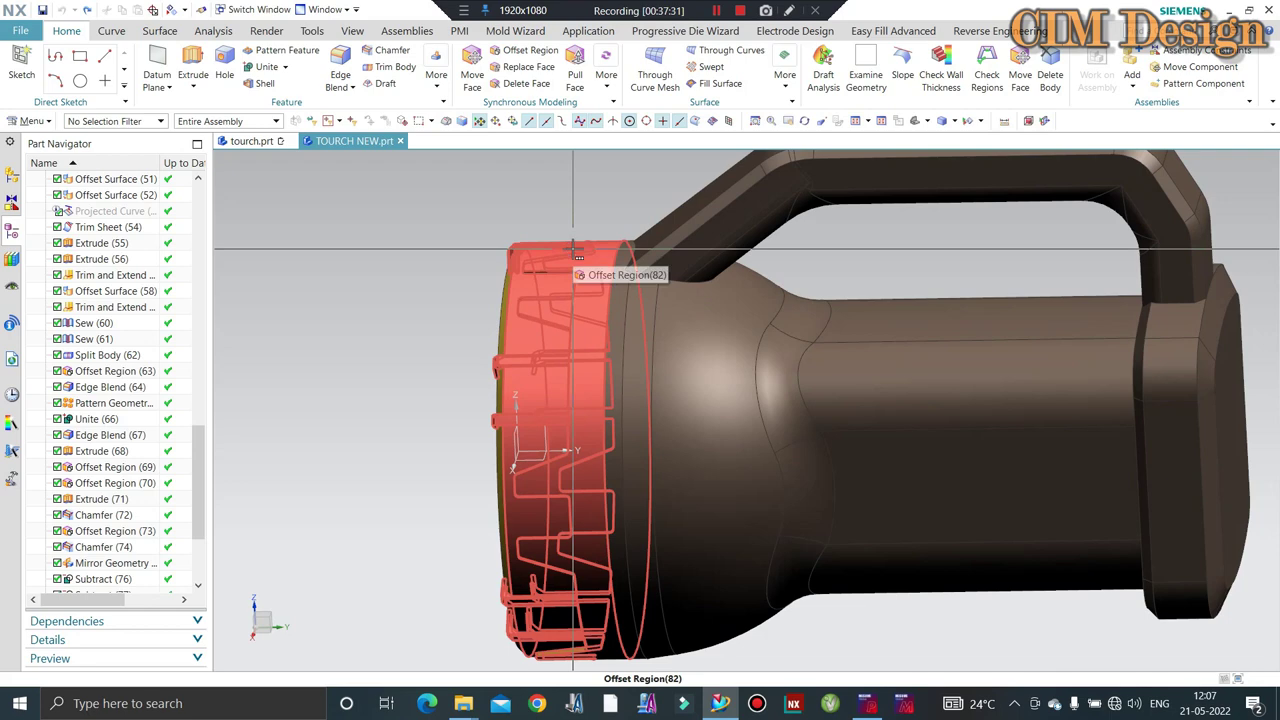
left_click(578, 257)
scroll(590, 330, "up", 3)
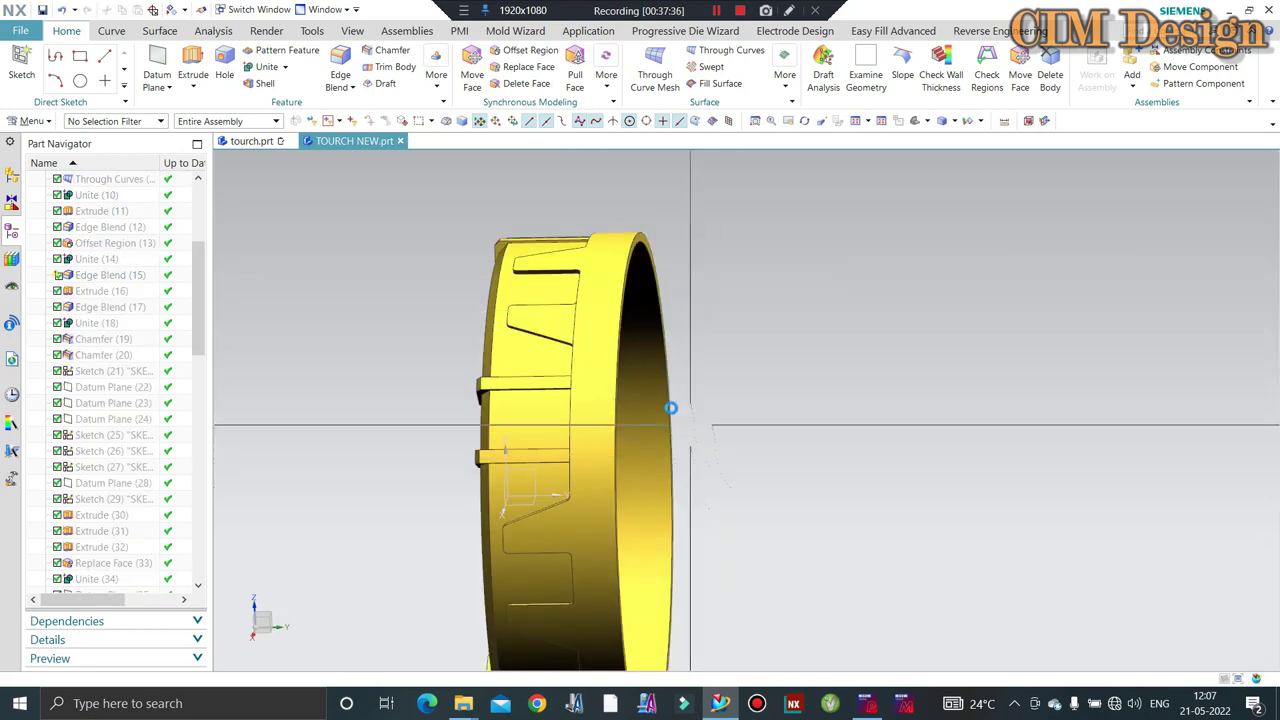
mouse_move(674, 406)
middle_mouse_down()
mouse_move(534, 303)
mouse_move(416, 152)
middle_mouse_up()
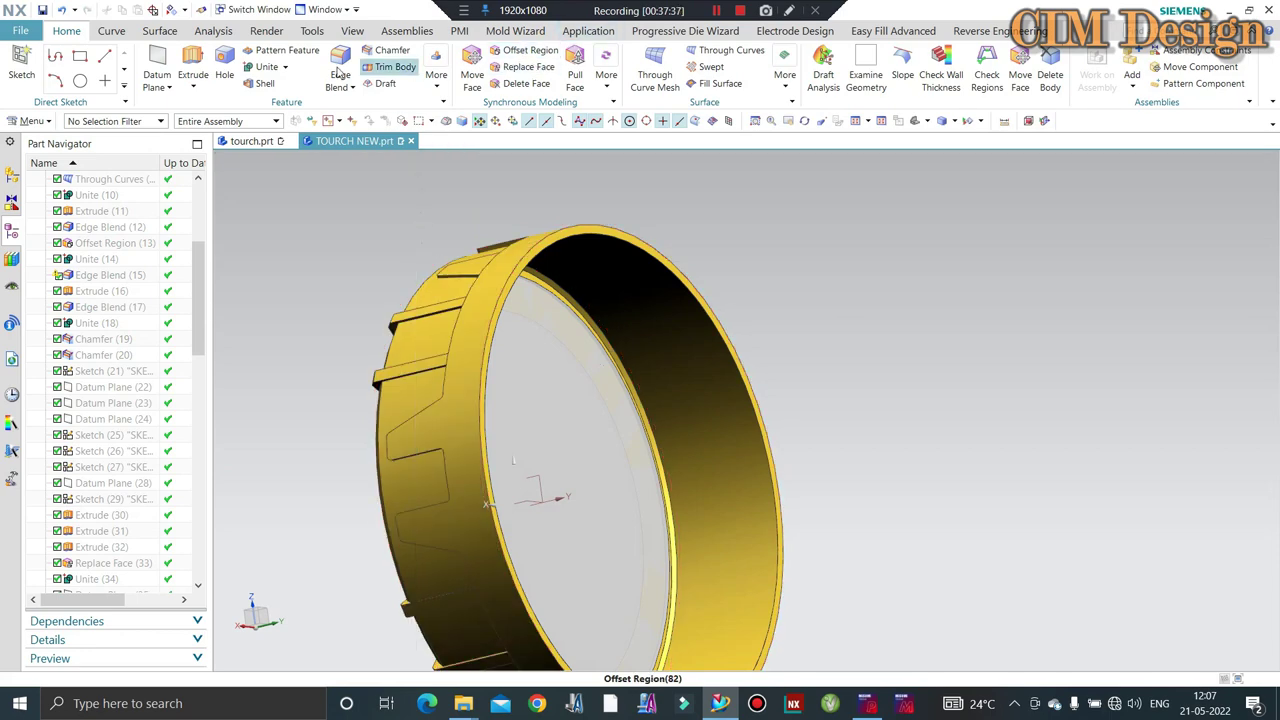
Create a 1.5 mm offset surface from the ring's outer face.
left_click(156, 33)
left_click(346, 79)
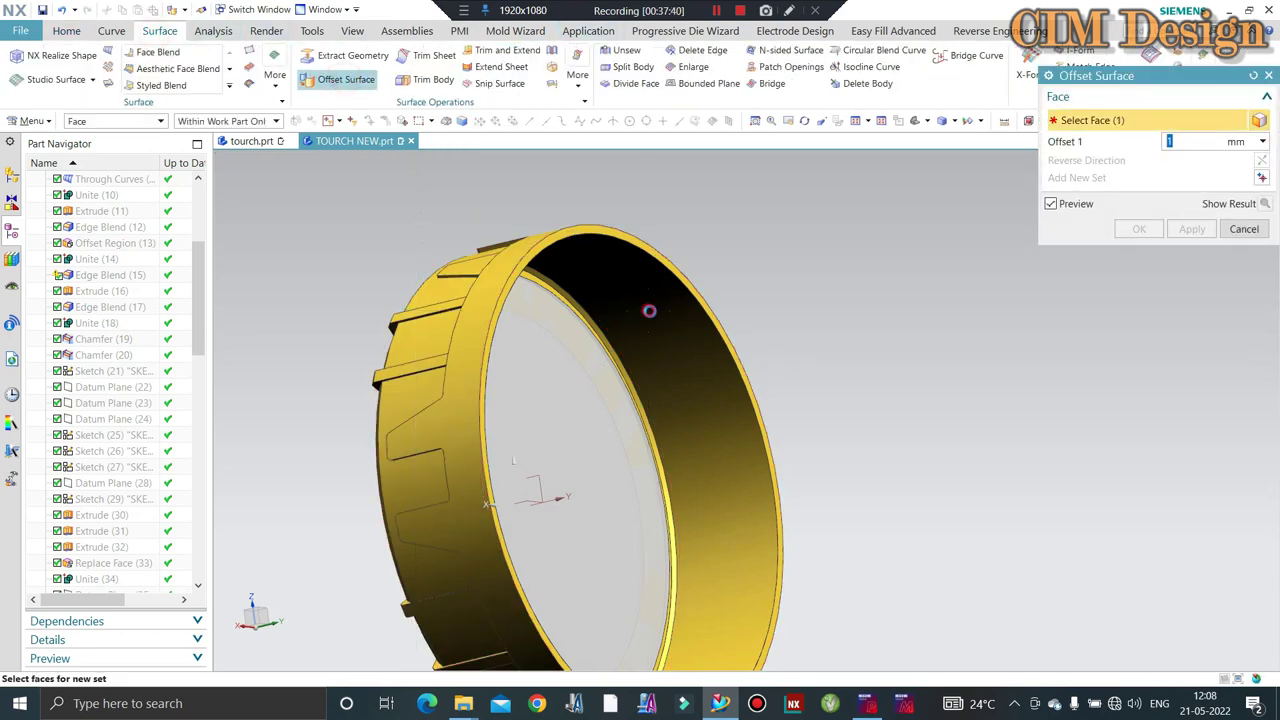
left_click(648, 236)
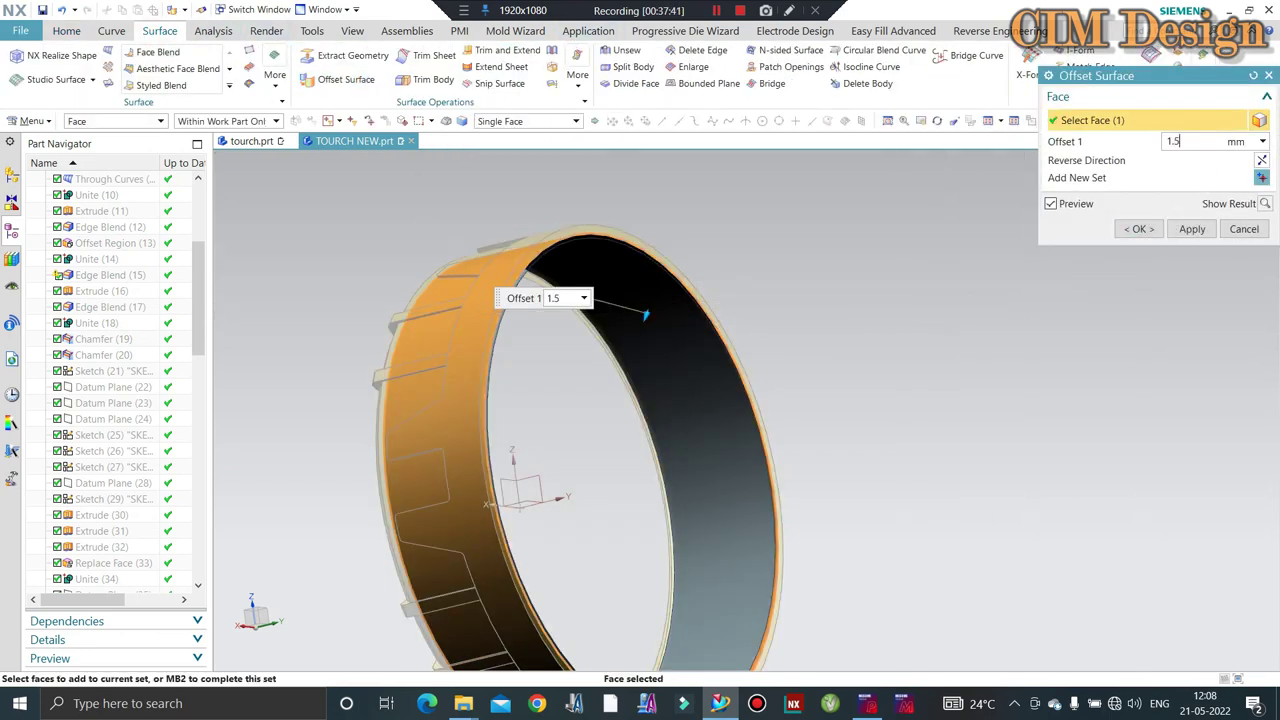
scroll(534, 345, "down", 3)
scroll(526, 294, "down", 2)
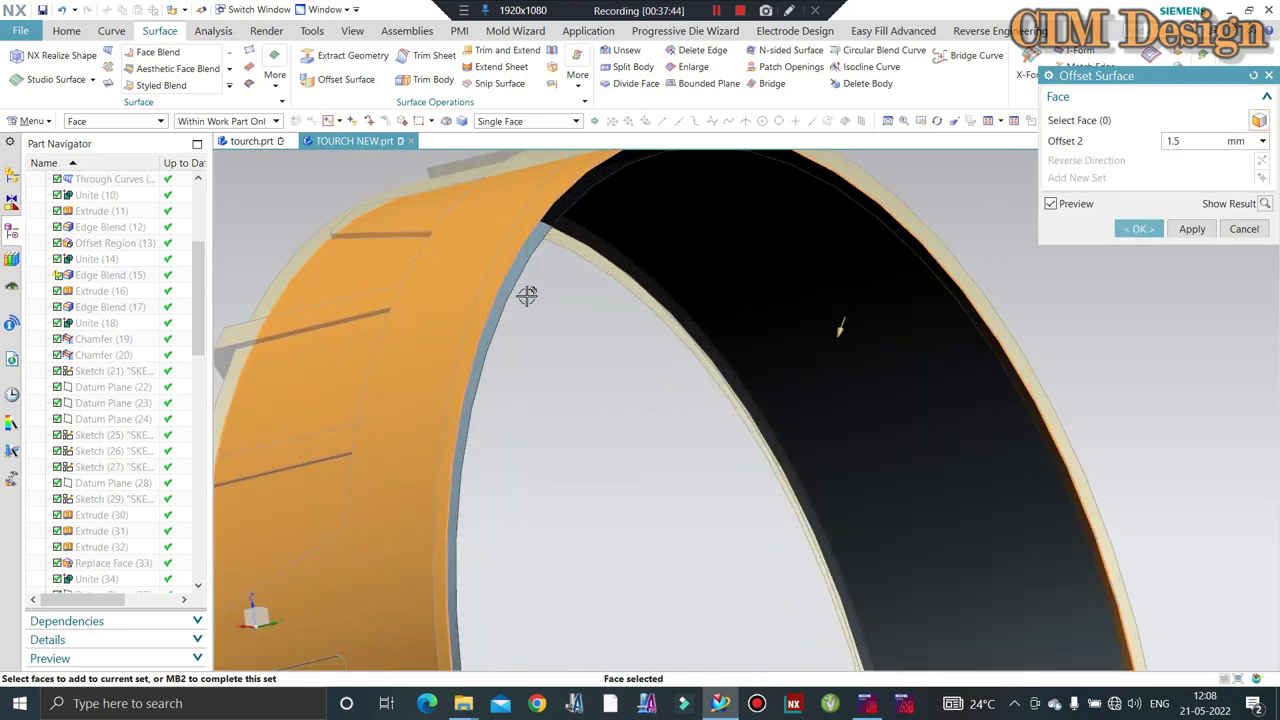
middle_click(526, 294)
scroll(527, 270, "up", 5)
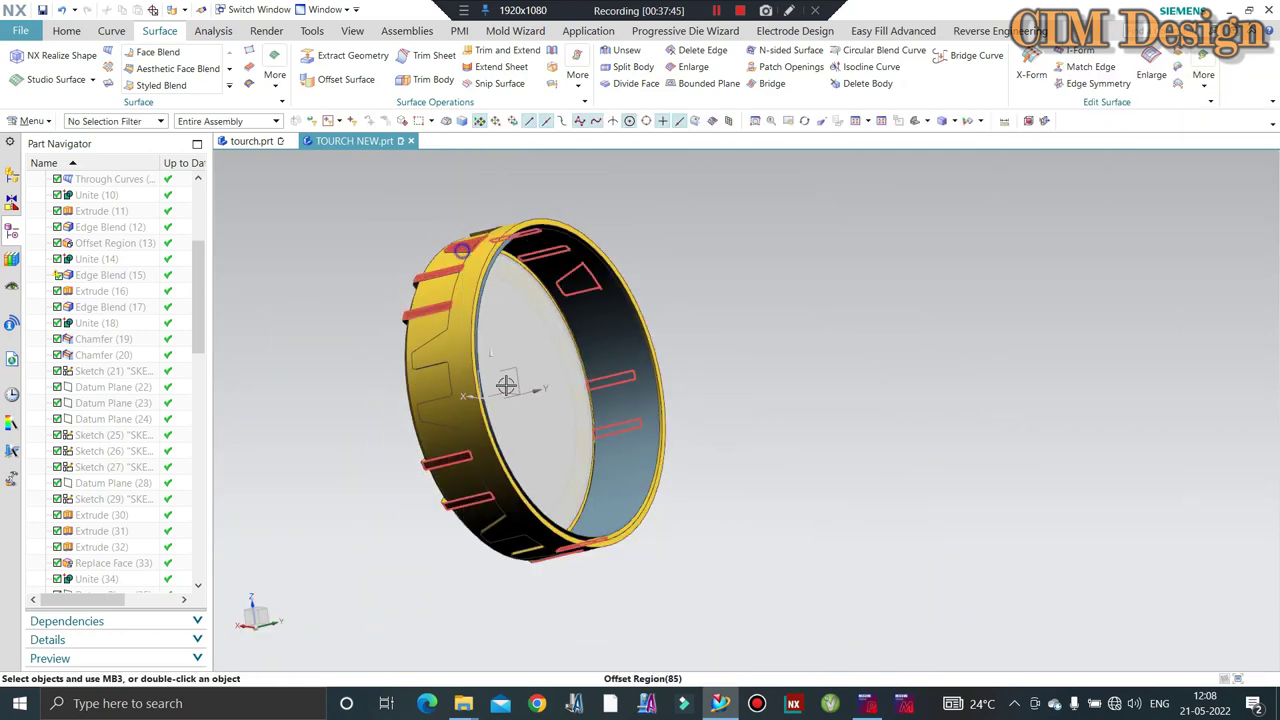
Show the hidden brown torch body again.
key("ctrl+shift+k")
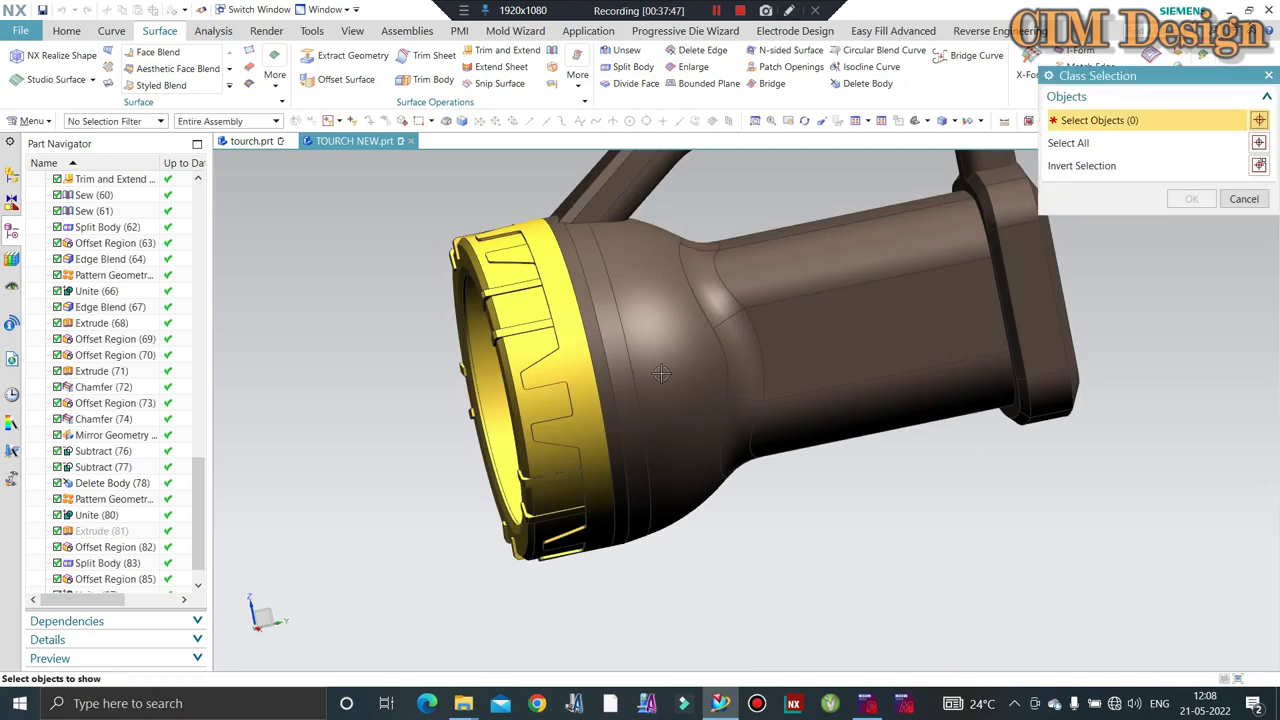
left_click(650, 310)
middle_click(588, 283)
scroll(588, 283, "down", 2)
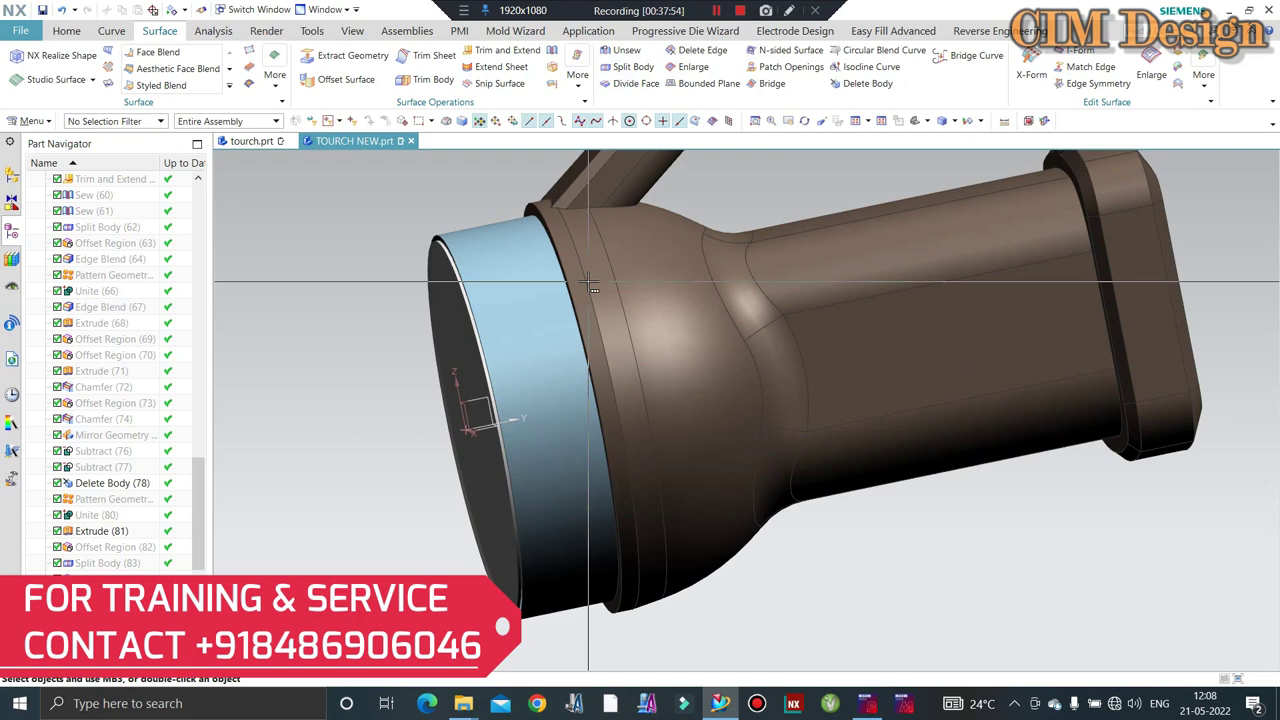
scroll(520, 260, "down", 3)
scroll(480, 251, "up", 3)
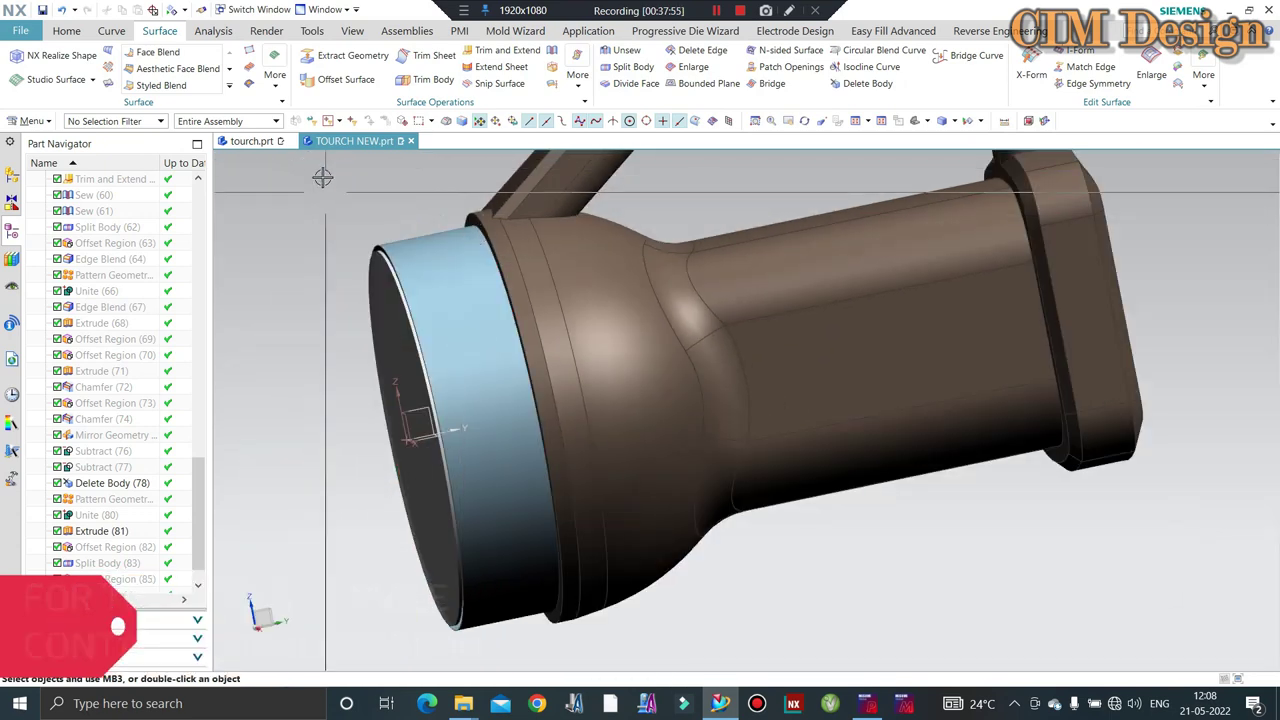
left_click(71, 34)
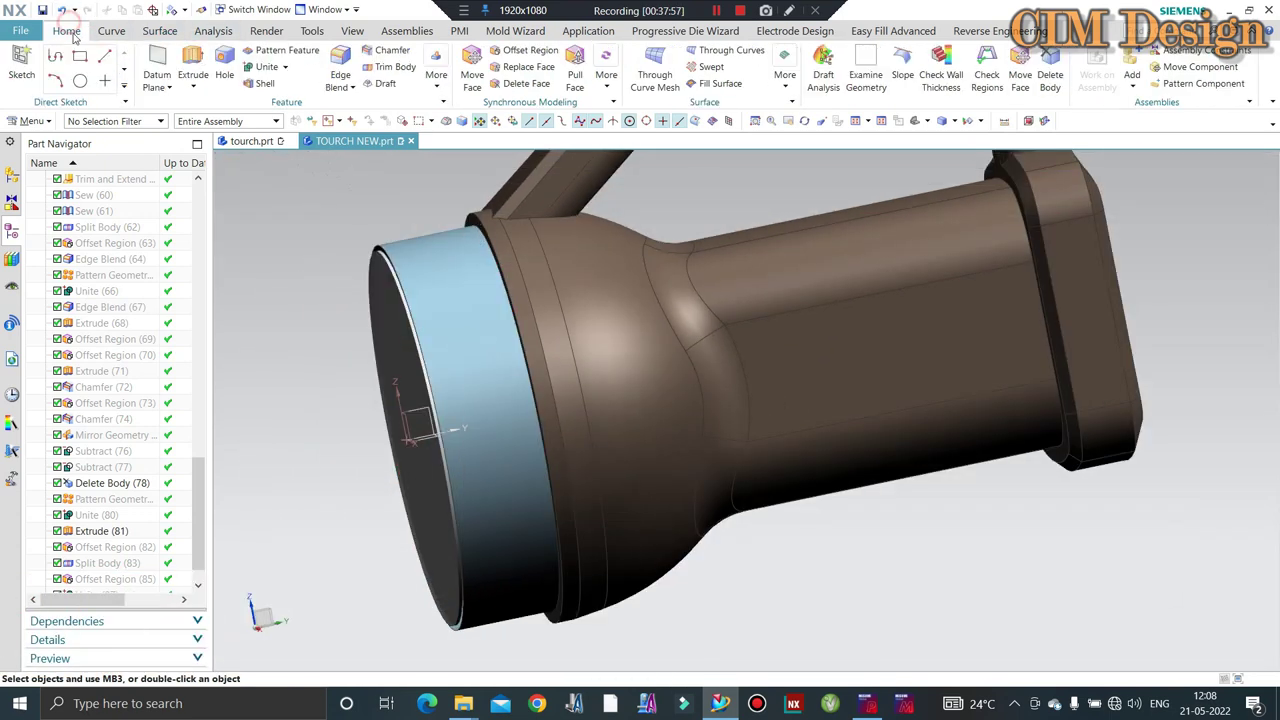
Extrude the front rim edge with a 25 mm start distance.
left_click(193, 72)
scroll(530, 222, "down", 5)
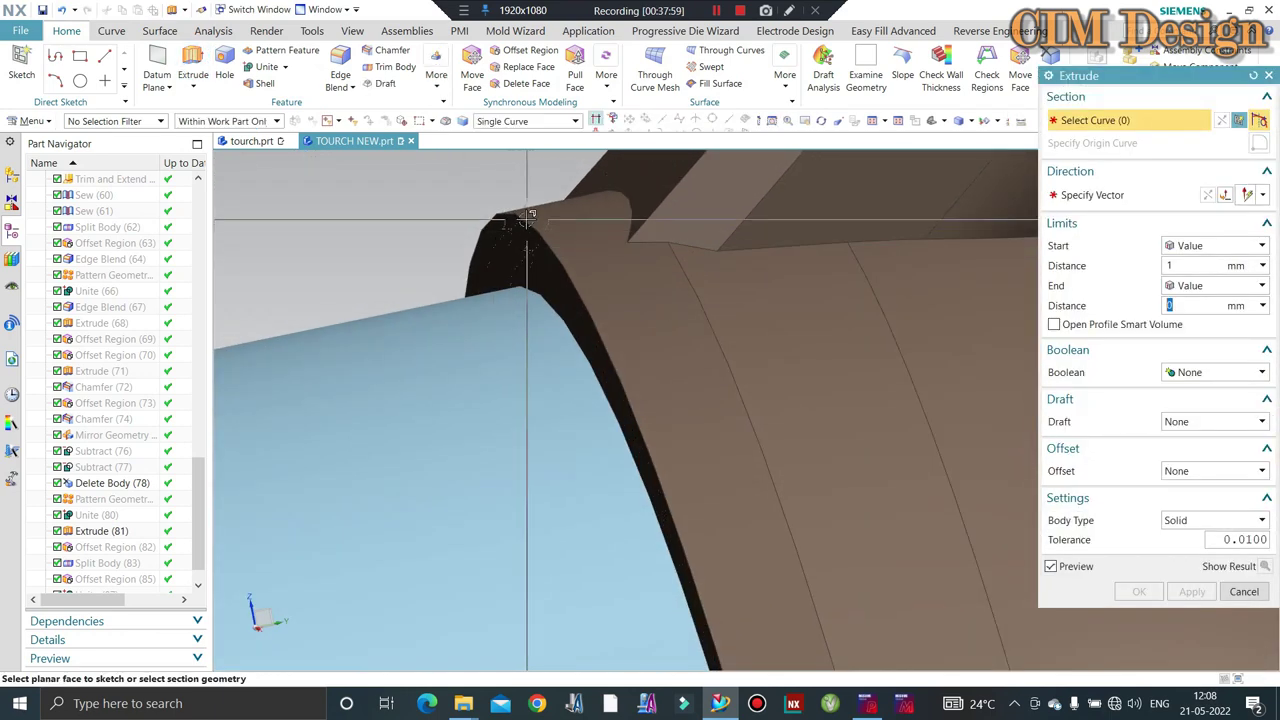
left_click(527, 217)
scroll(545, 286, "up", 3)
type("25")
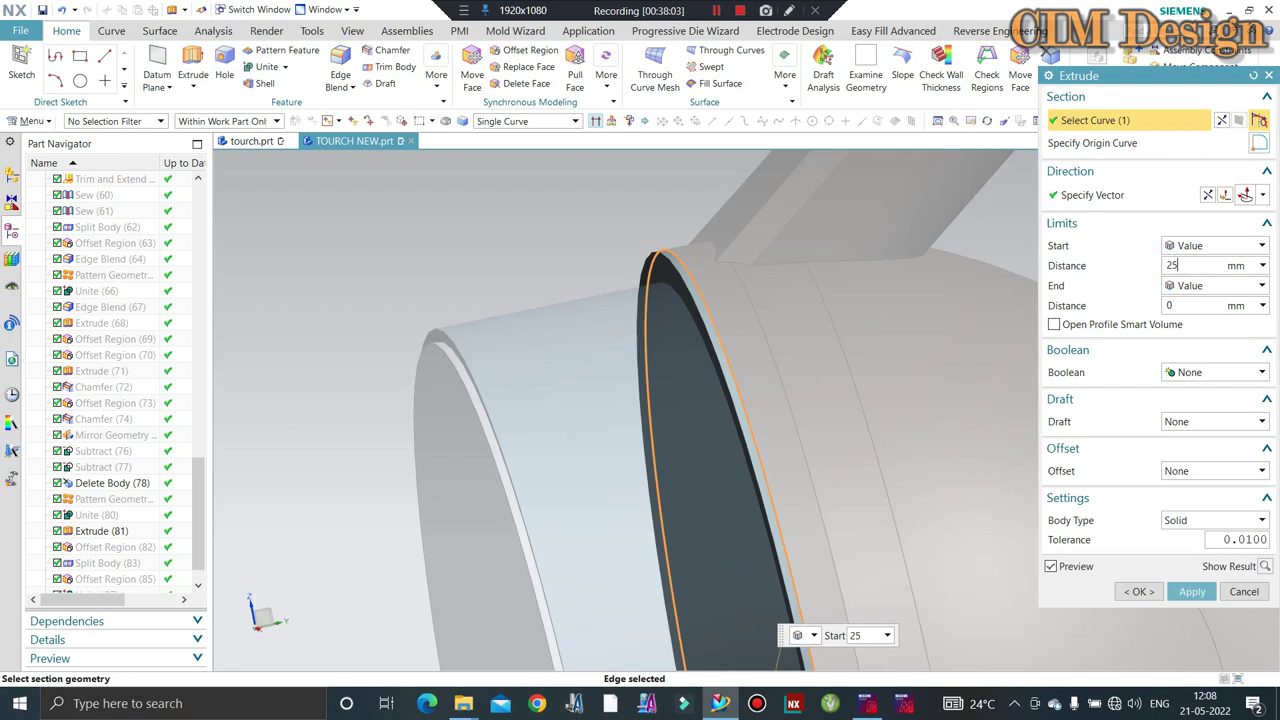
key("Return")
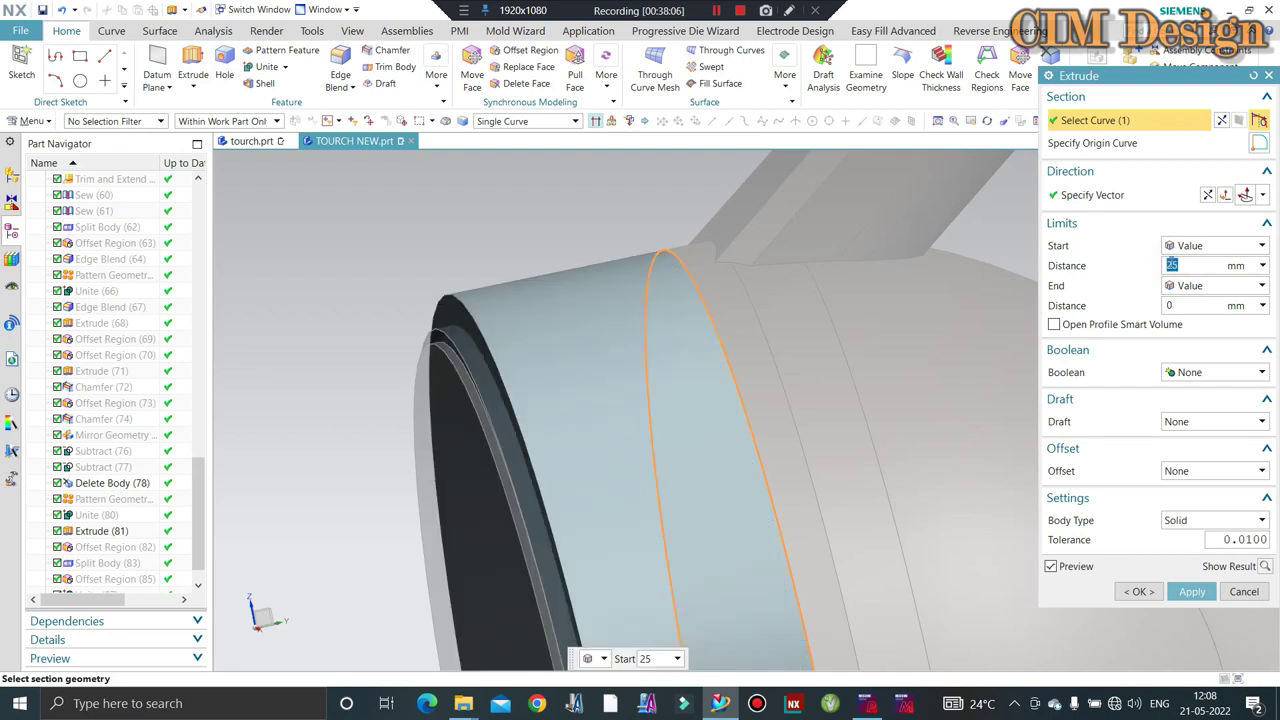
Give the extrusion a single-sided -2 mm wall offset and confirm the tube.
left_click(1205, 471)
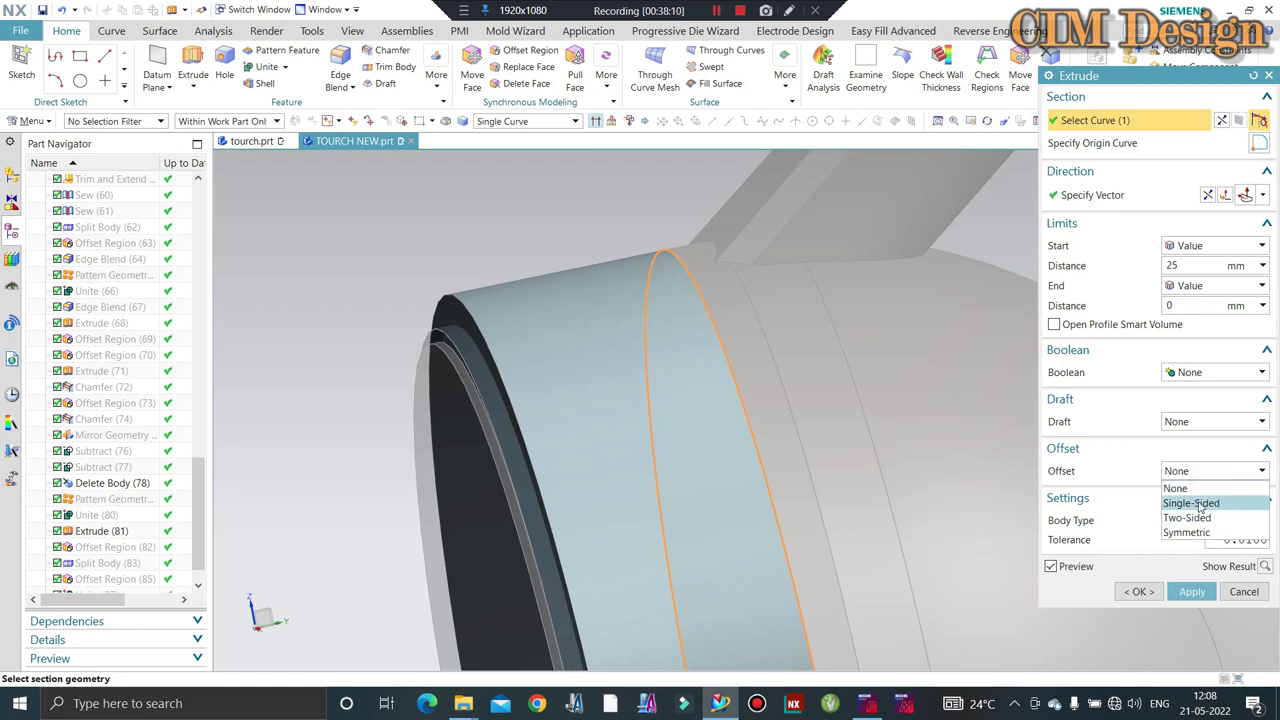
left_click(1200, 503)
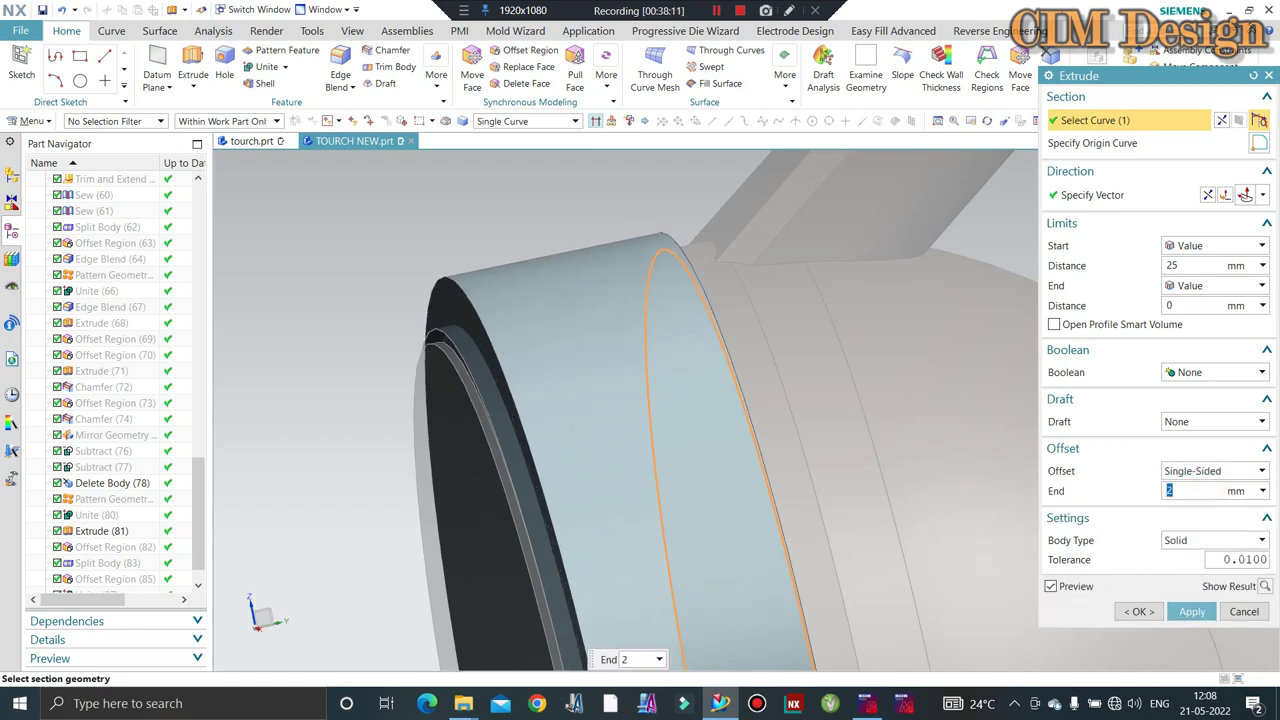
type("-2")
key("Return")
scroll(491, 337, "up", 1)
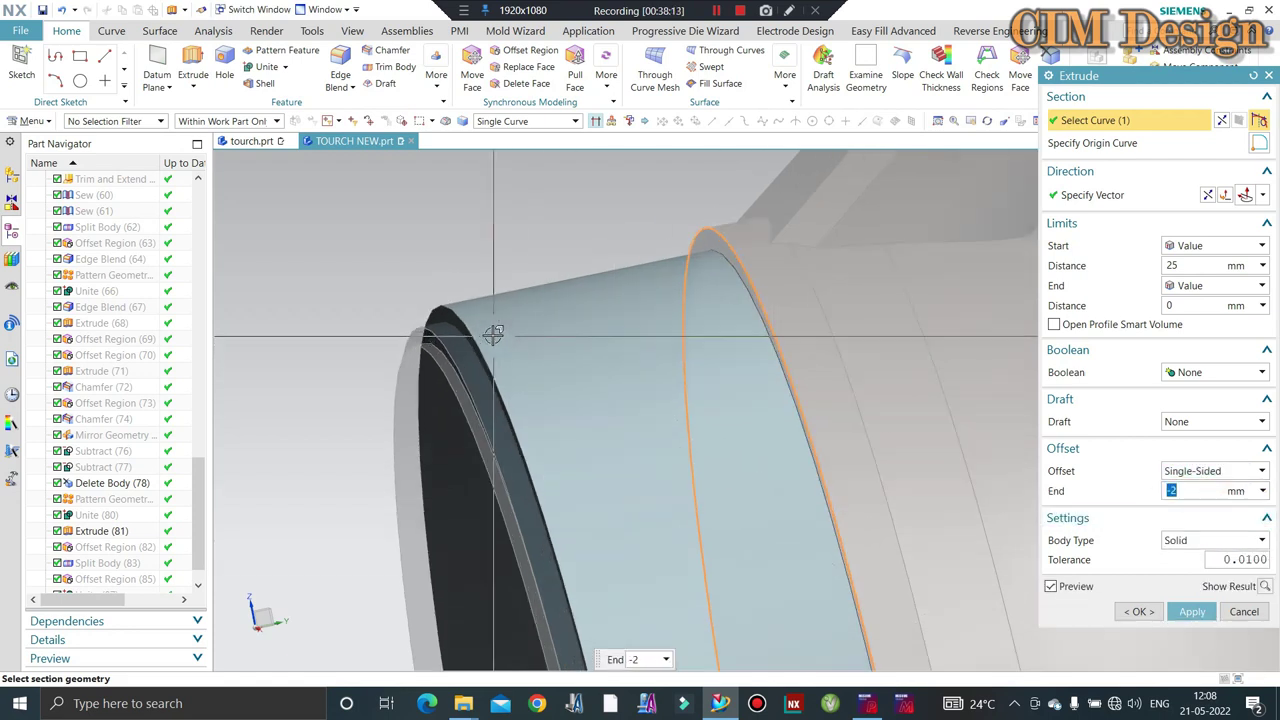
scroll(491, 337, "up", 2)
scroll(455, 338, "up", 2)
middle_click(455, 338)
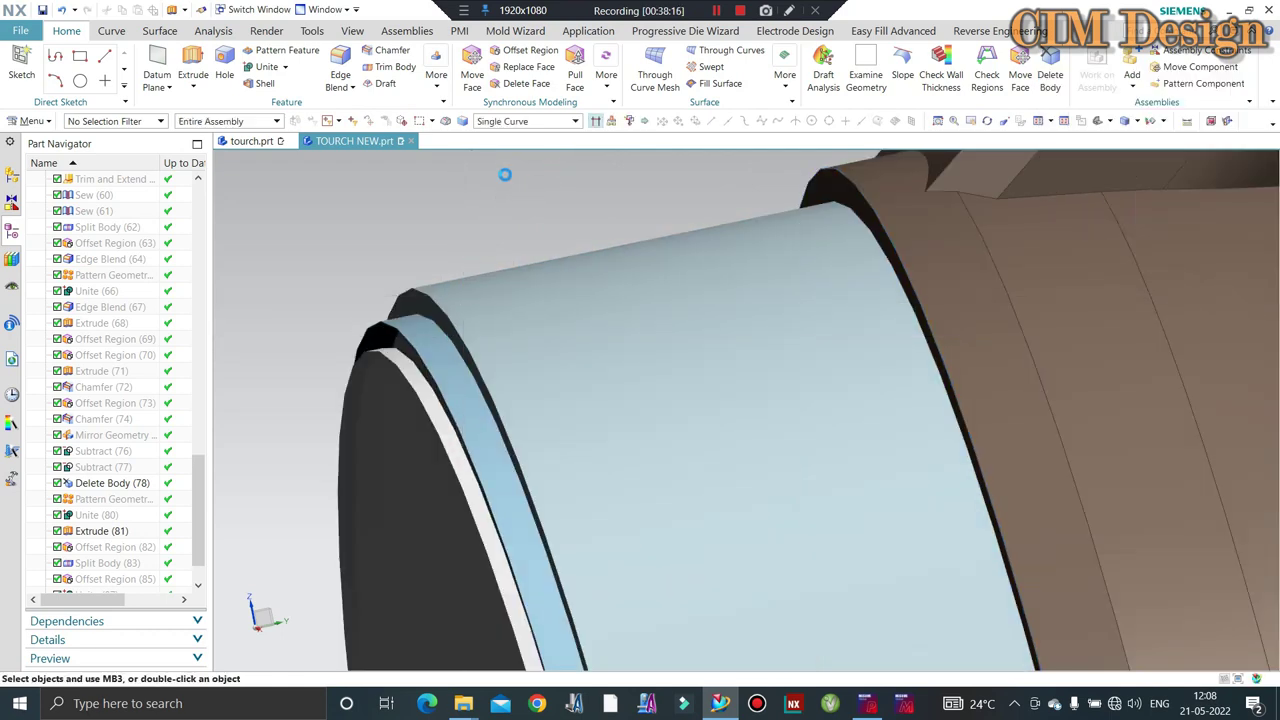
scroll(537, 75, "down", 2)
Replace the tube's outer face with the offset ring surface.
left_click(80, 28)
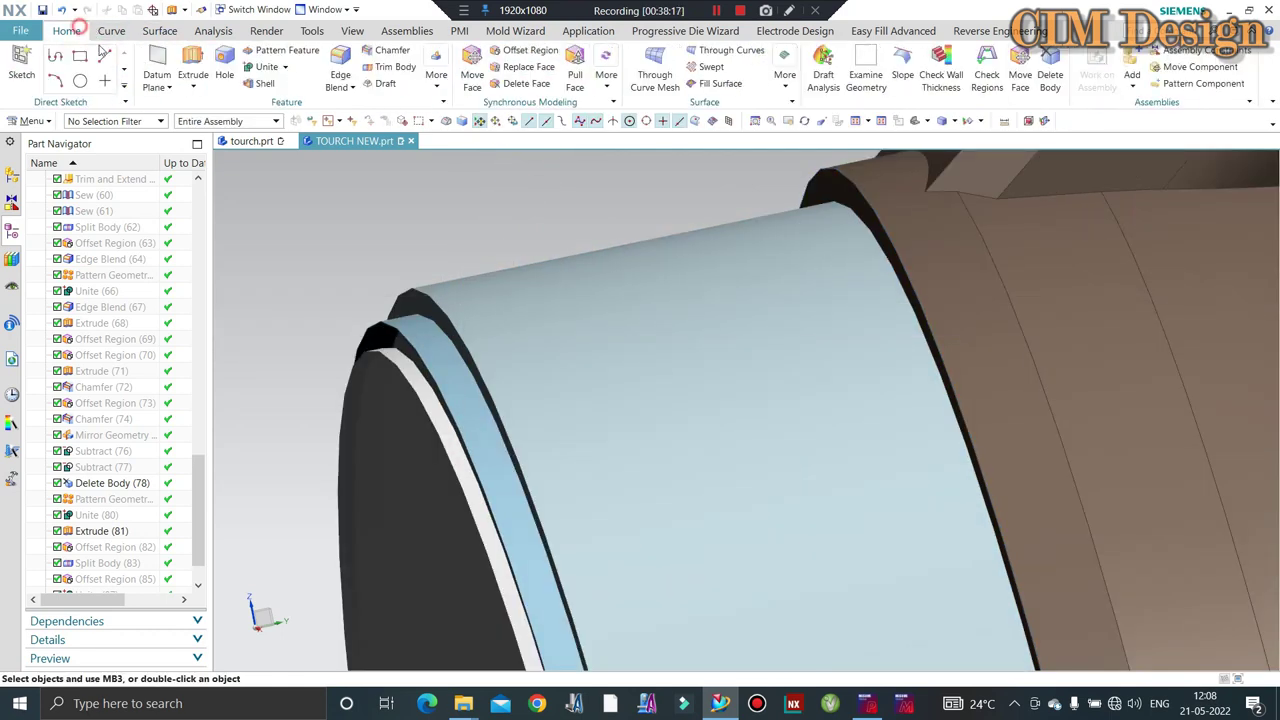
left_click(497, 70)
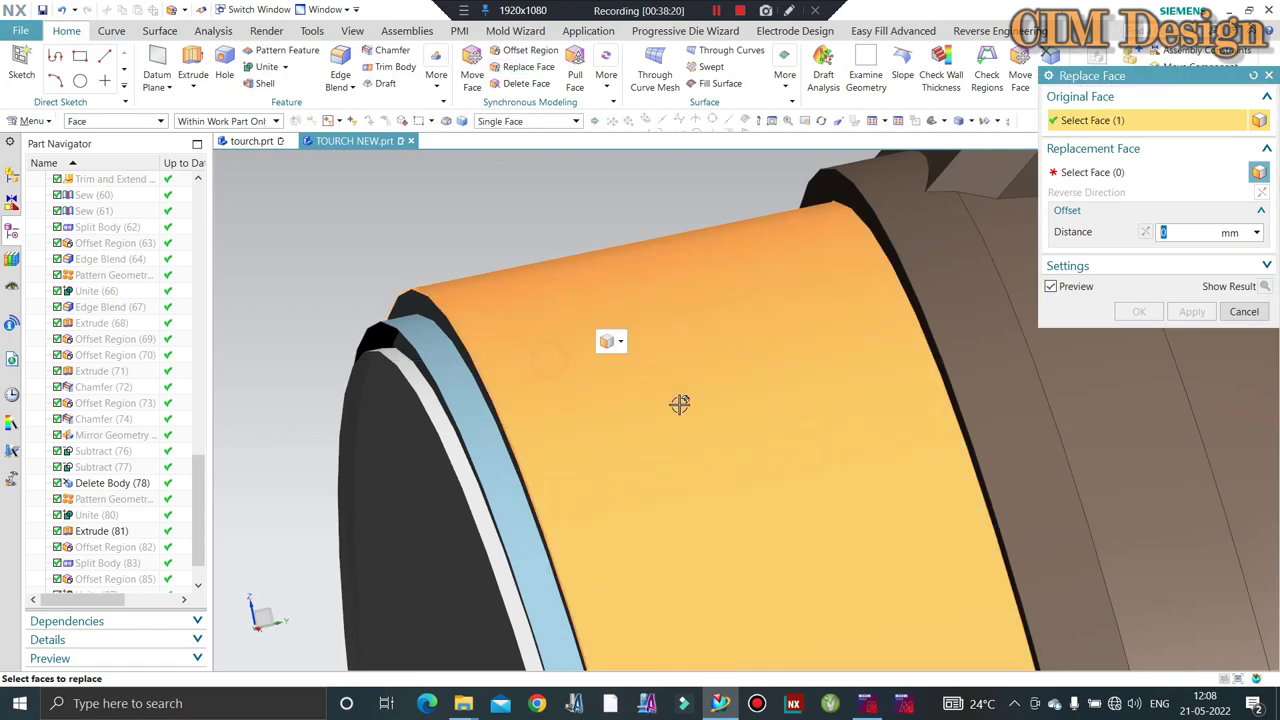
left_click(626, 400)
left_click(419, 325)
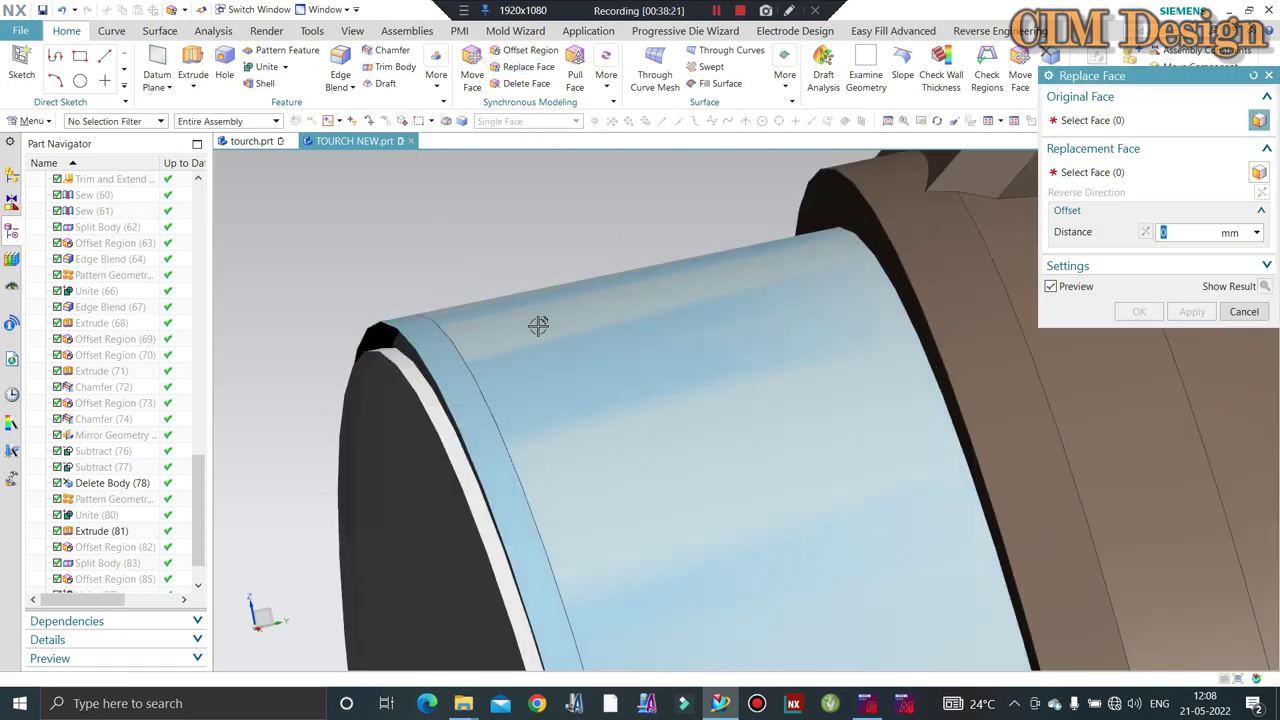
middle_click(558, 221)
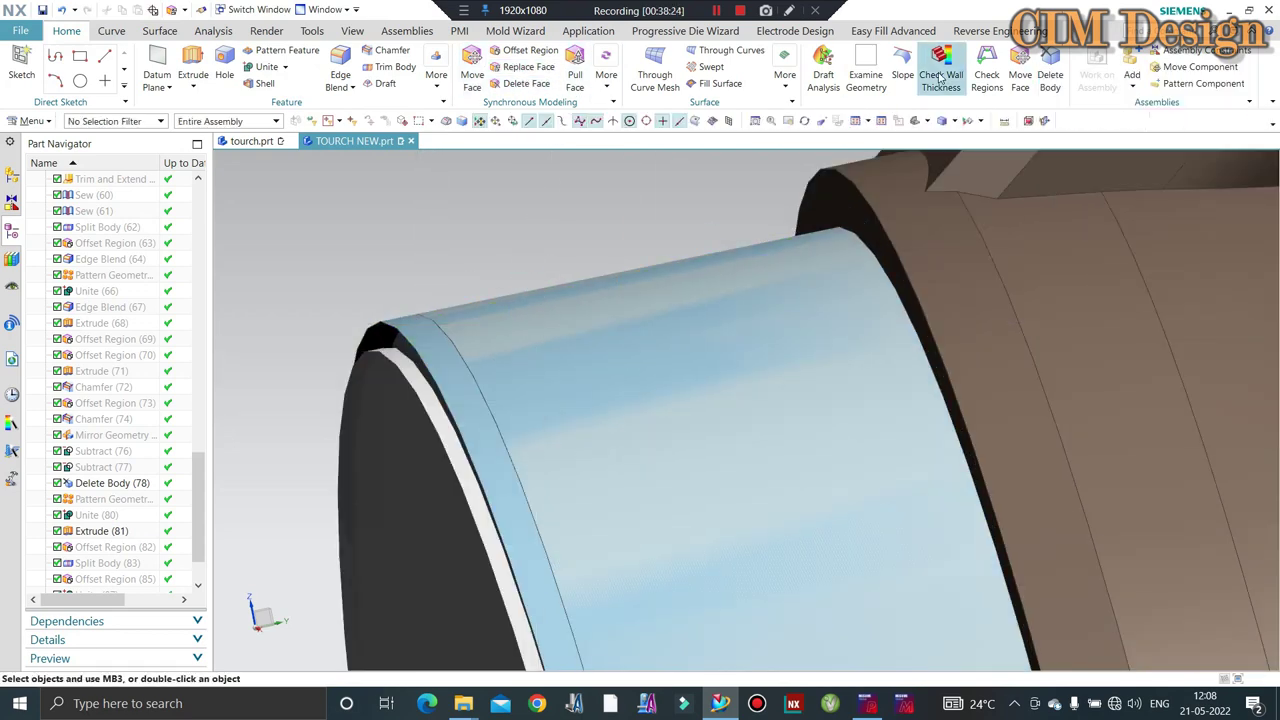
Delete the leftover offset sheet body.
left_click(1060, 82)
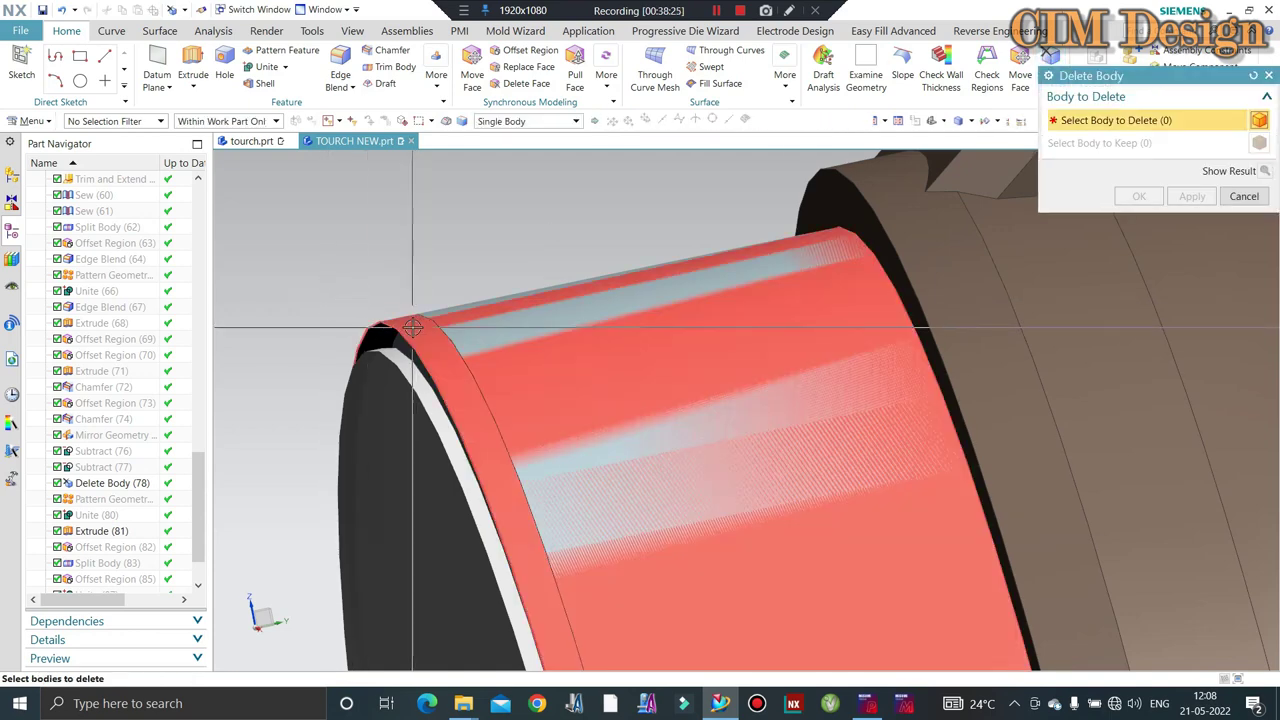
left_click(360, 303)
middle_click(360, 303)
mouse_move(371, 286)
middle_mouse_down()
mouse_move(713, 318)
mouse_move(700, 305)
middle_mouse_up()
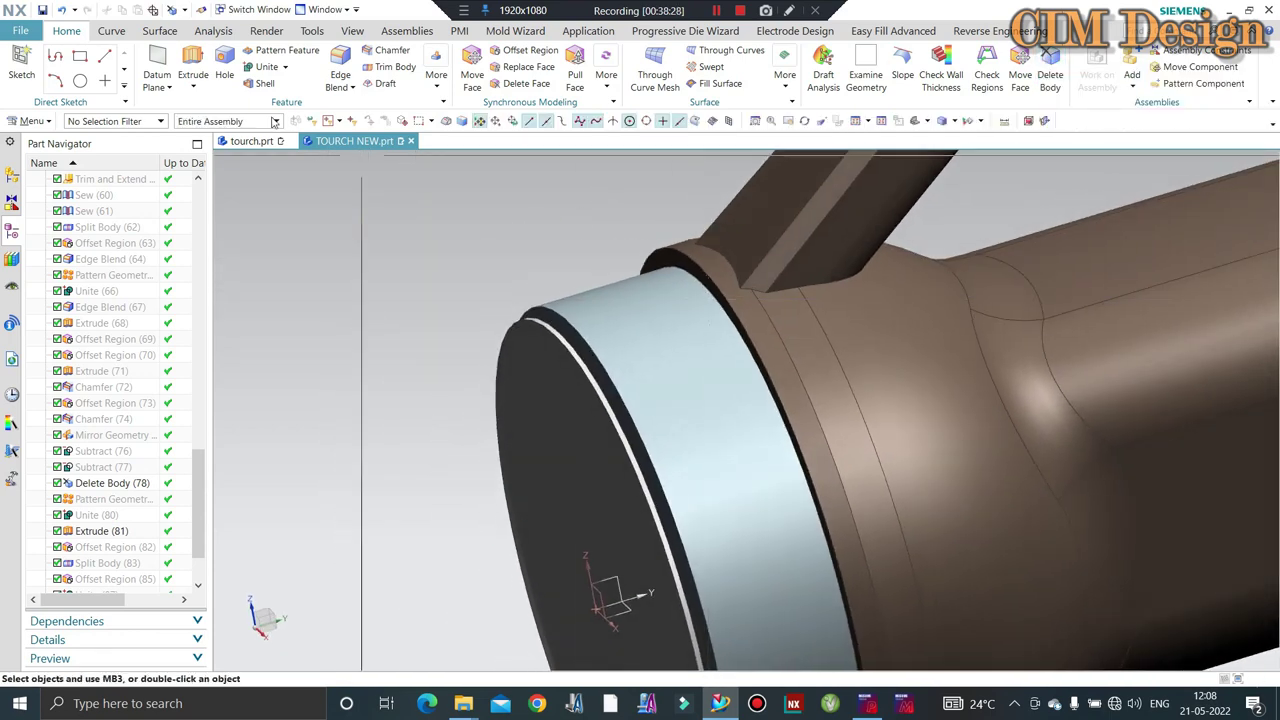
Unite the front tube into the brown torch body.
left_click(264, 67)
left_click(674, 300)
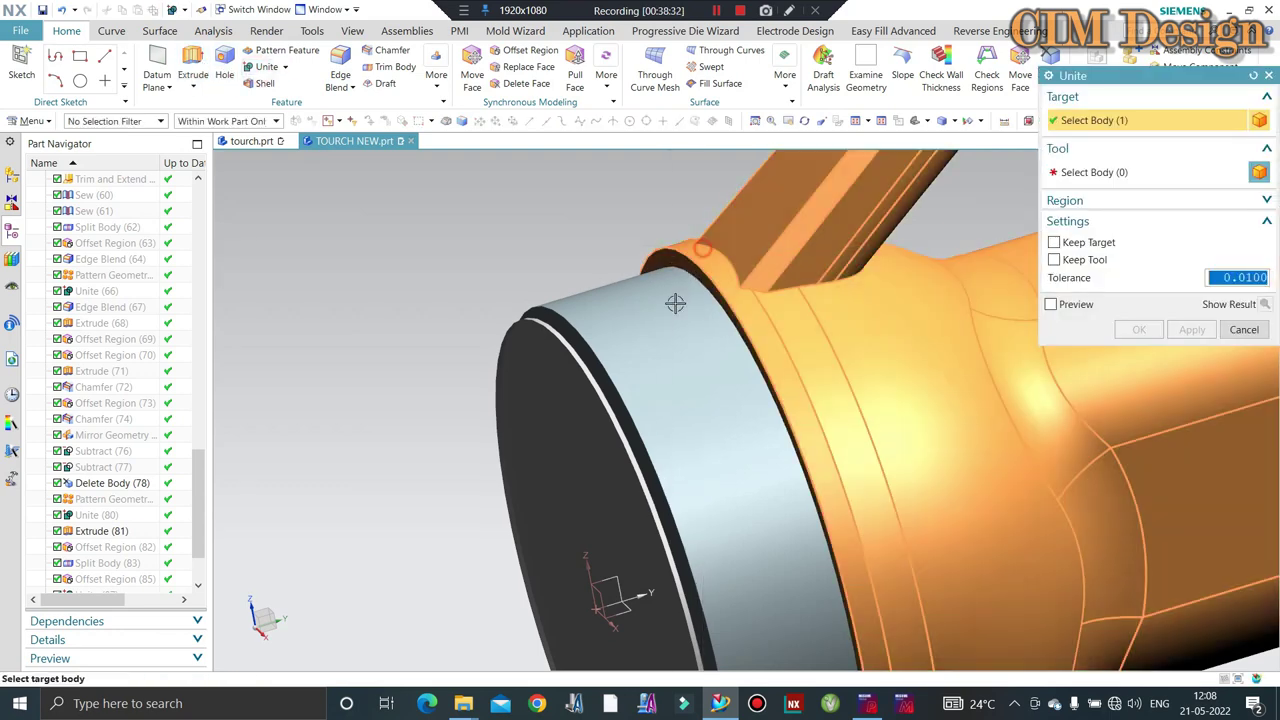
left_click(540, 310)
scroll(505, 319, "down", 3)
middle_click(480, 291)
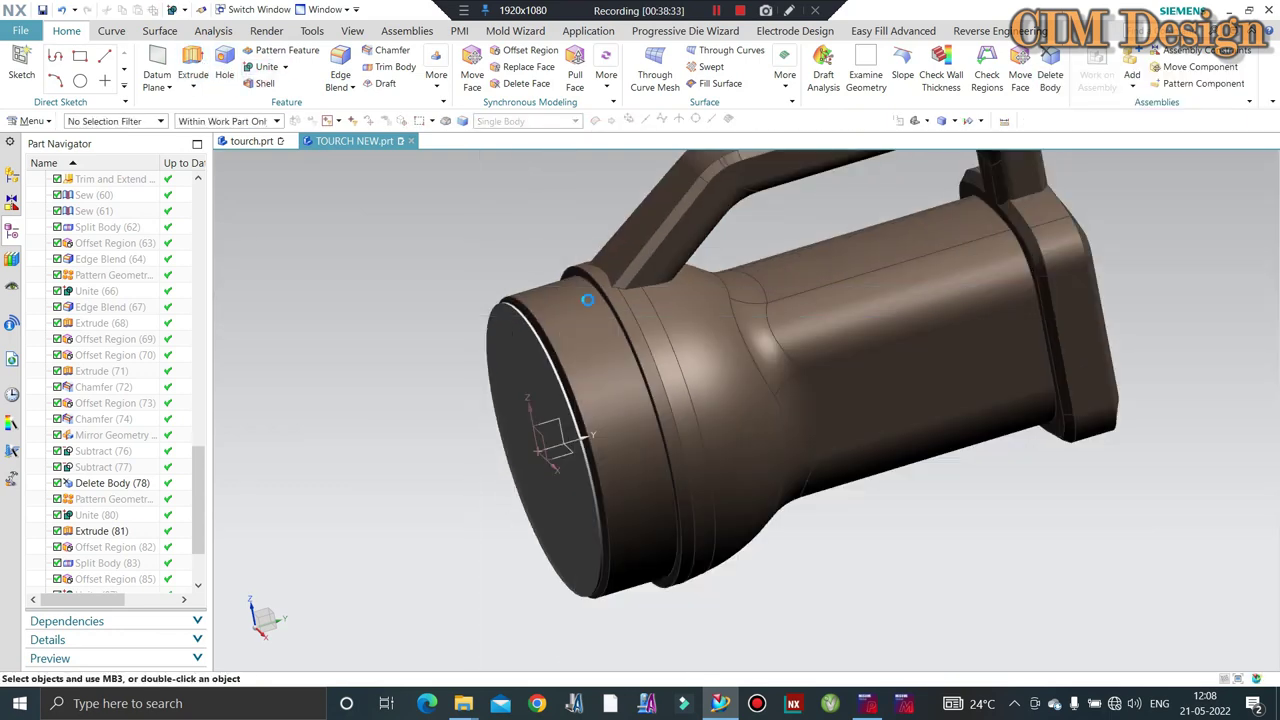
scroll(586, 300, "down", 3)
scroll(600, 343, "down", 2)
scroll(605, 345, "up", 3)
mouse_move(605, 345)
middle_mouse_down()
mouse_move(494, 383)
mouse_move(550, 375)
middle_mouse_up()
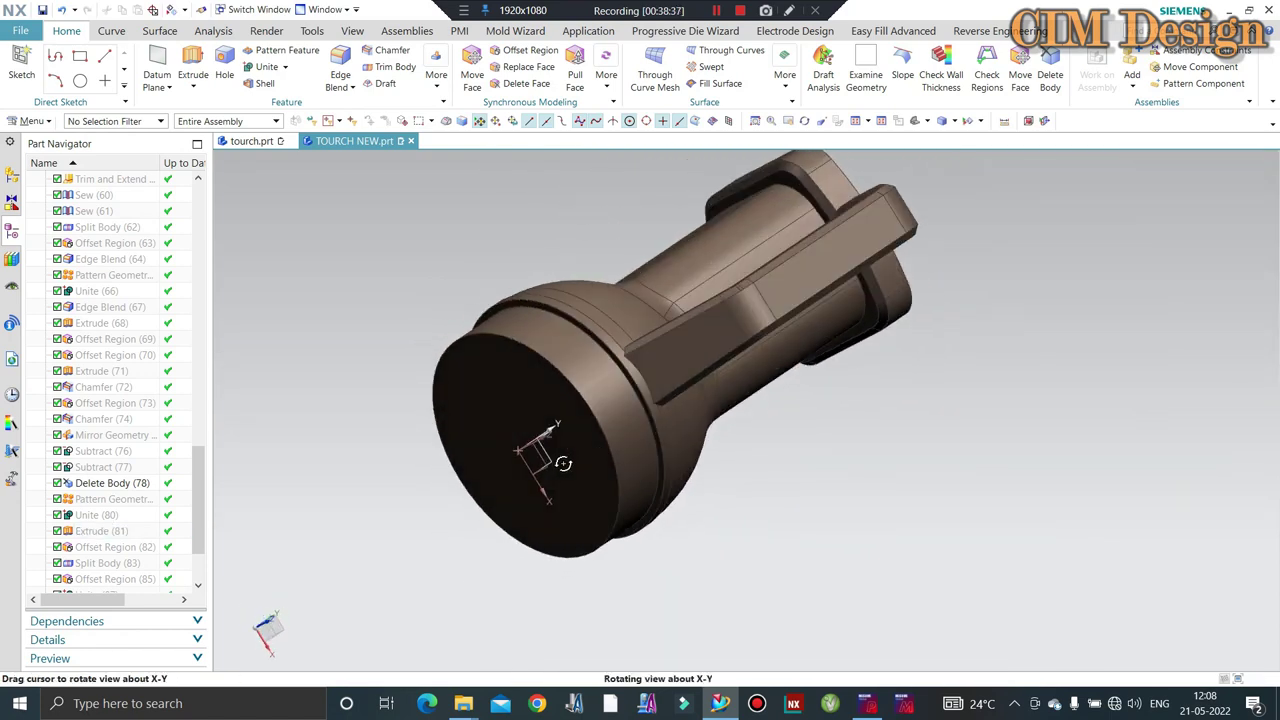
Show the yellow ring again and start a view section through the torch.
key("ctrl+shift+k")
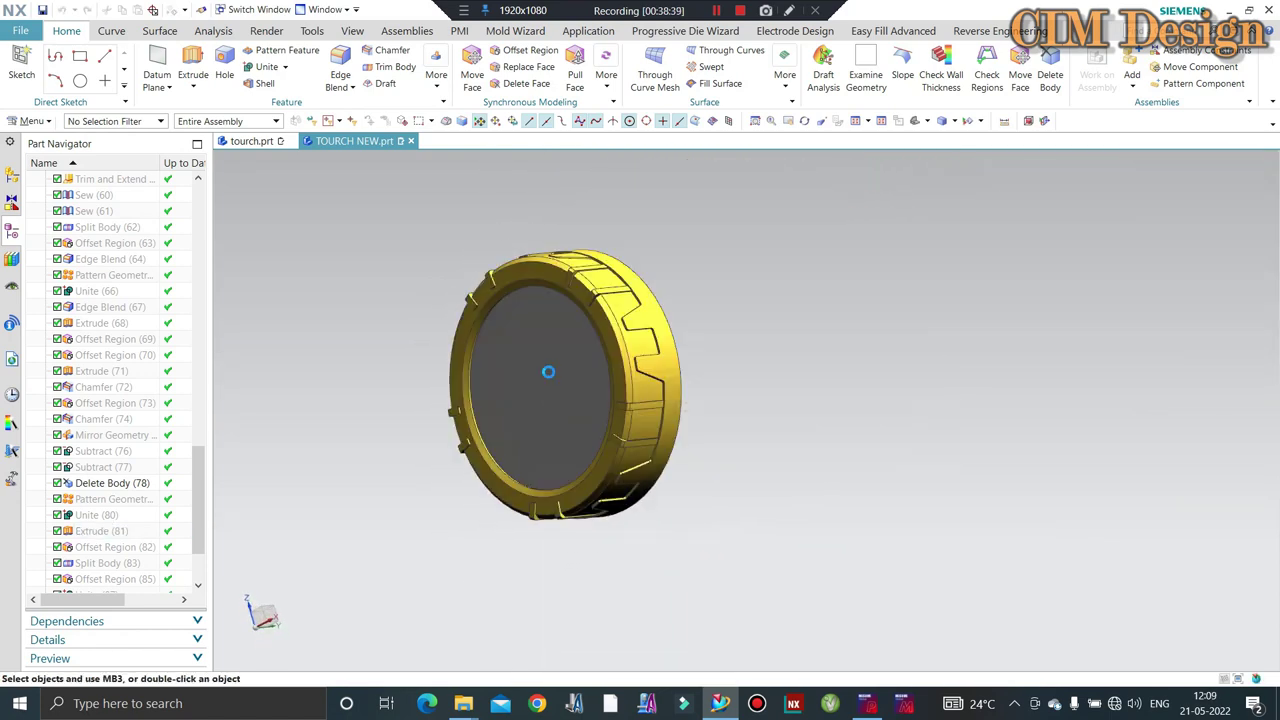
left_click(660, 308)
middle_click(724, 357)
middle_click_drag(724, 357, 552, 309)
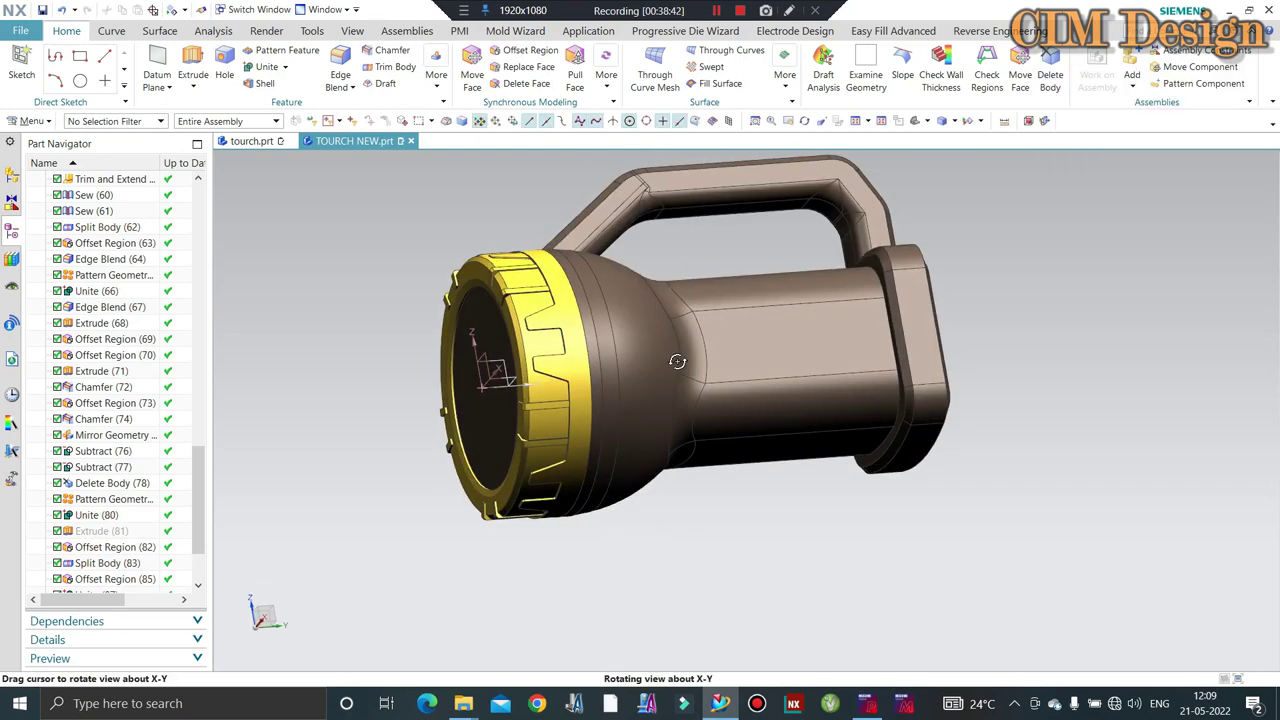
key("ctrl+h")
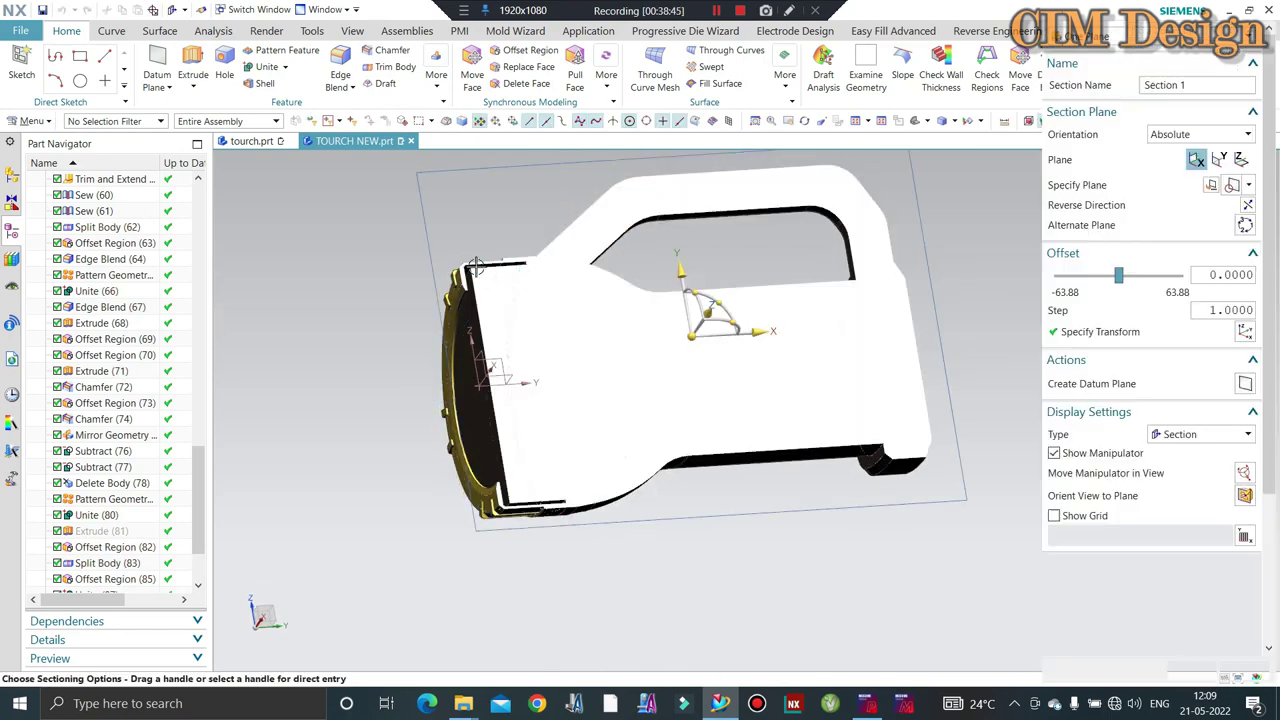
Orbit the section view to inspect the ring profile over the sleeve wall.
scroll(500, 260, "up", 5)
middle_click_drag(530, 258, 499, 322)
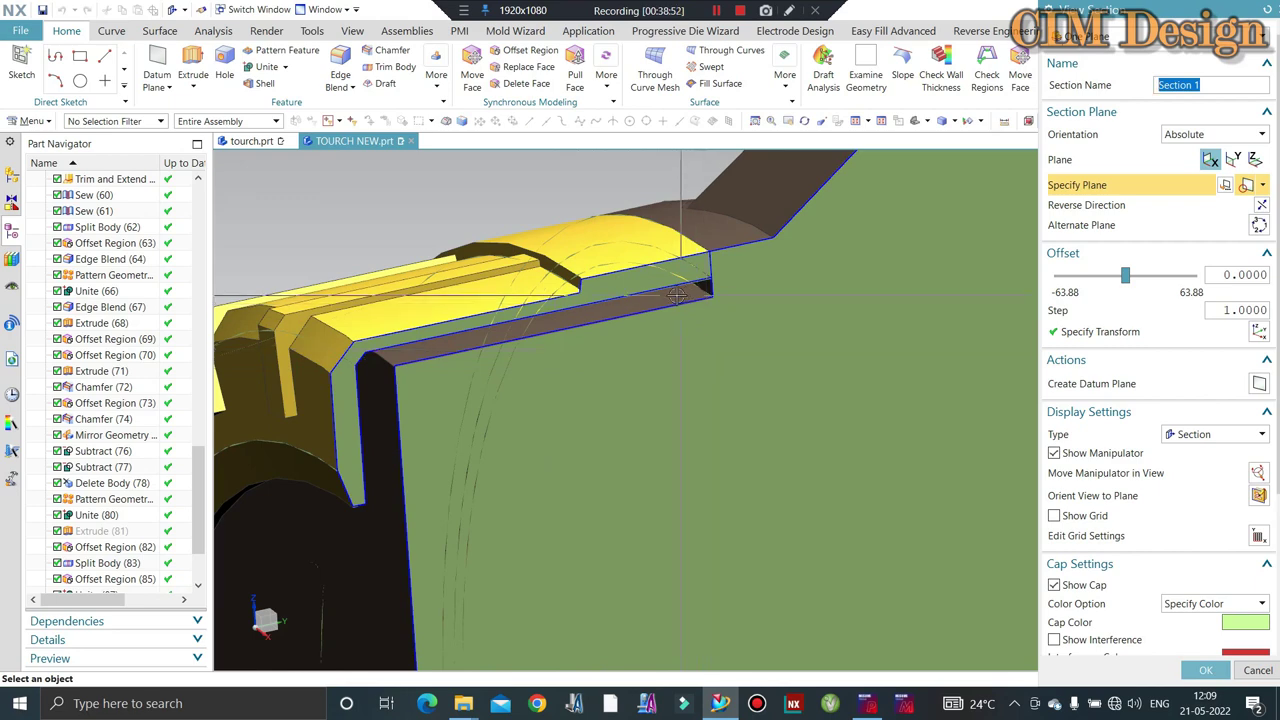
middle_click_drag(677, 295, 767, 276)
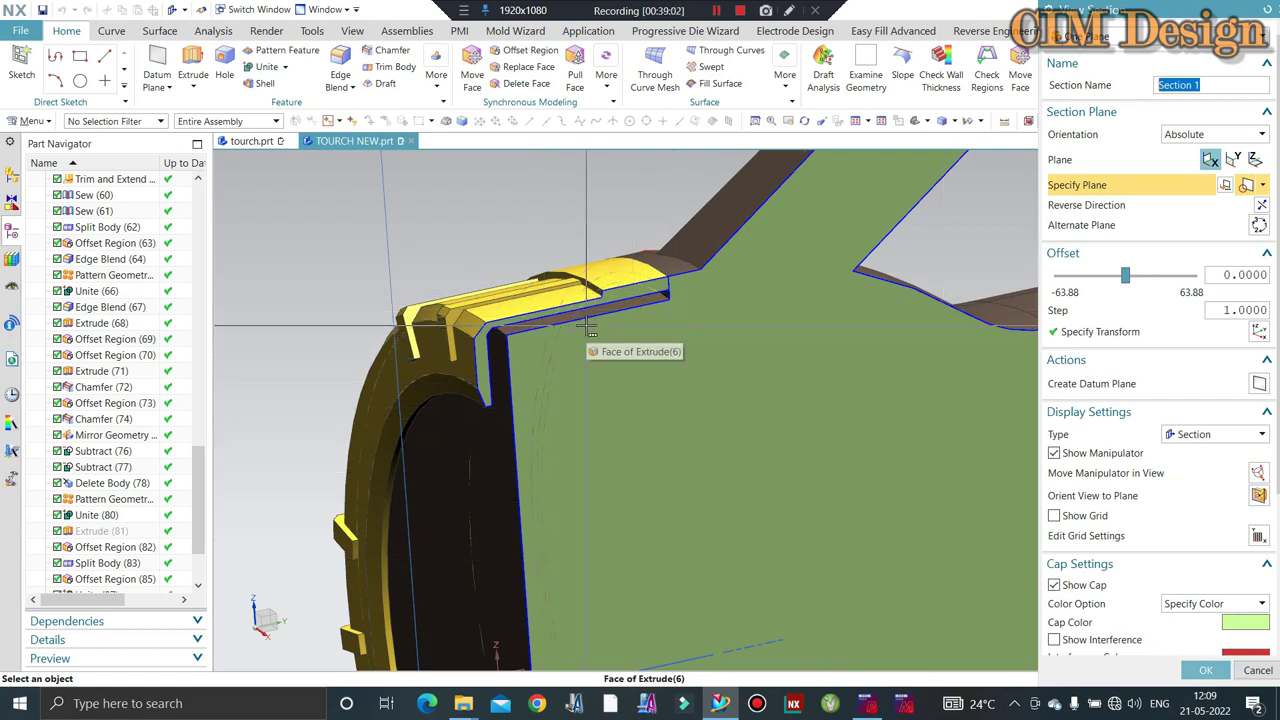
Close the section view, glance at tourch.prt, then return to TOURCH NEW.prt zoomed out.
left_click(1255, 668)
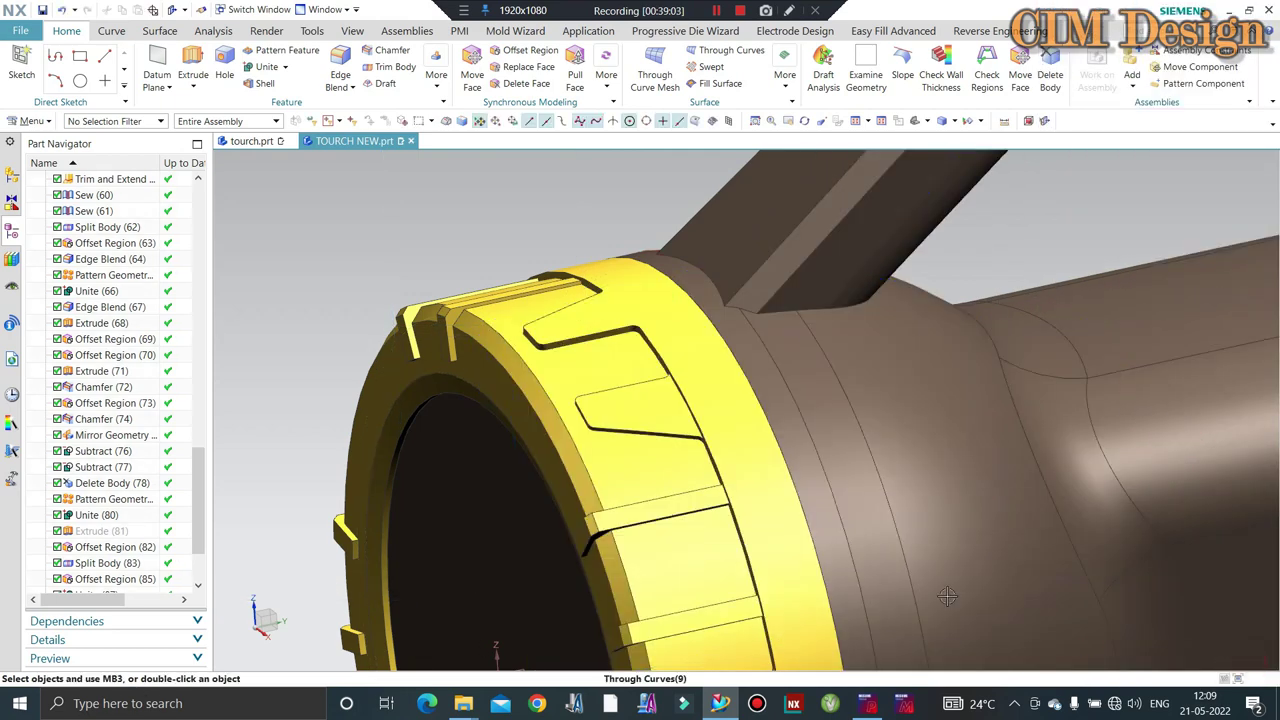
left_click(250, 140)
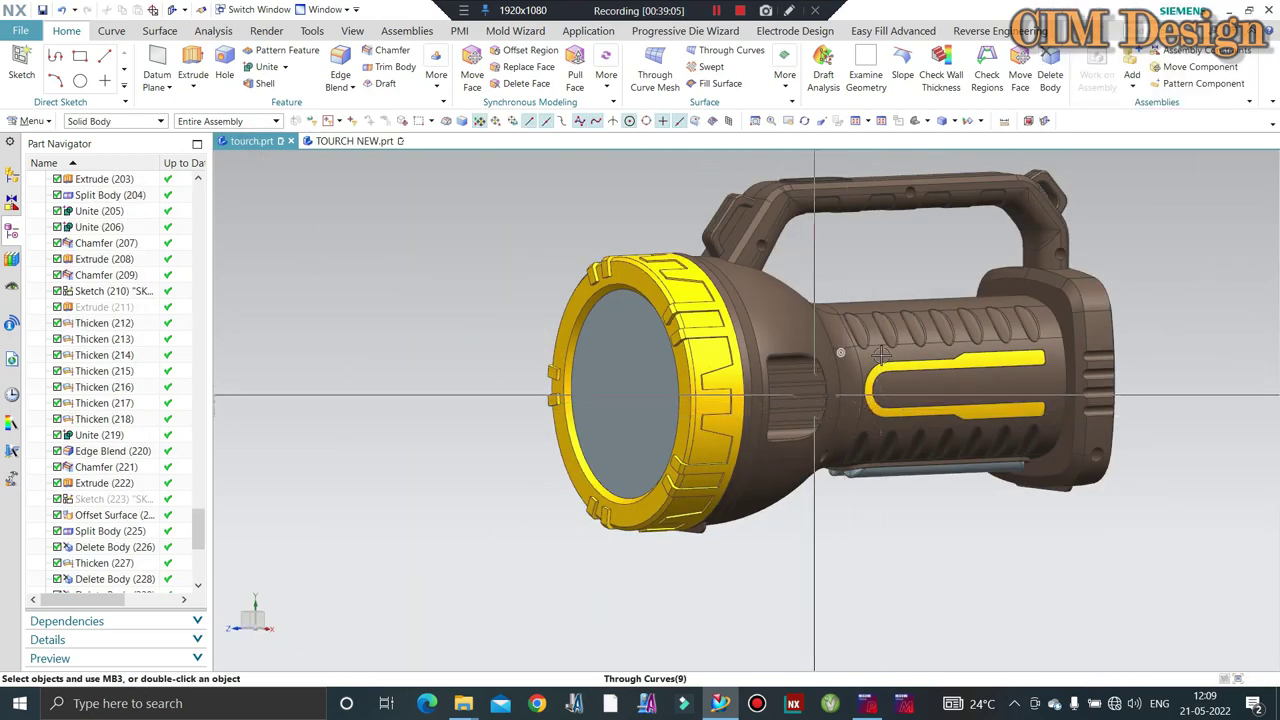
middle_click_drag(925, 330, 857, 330)
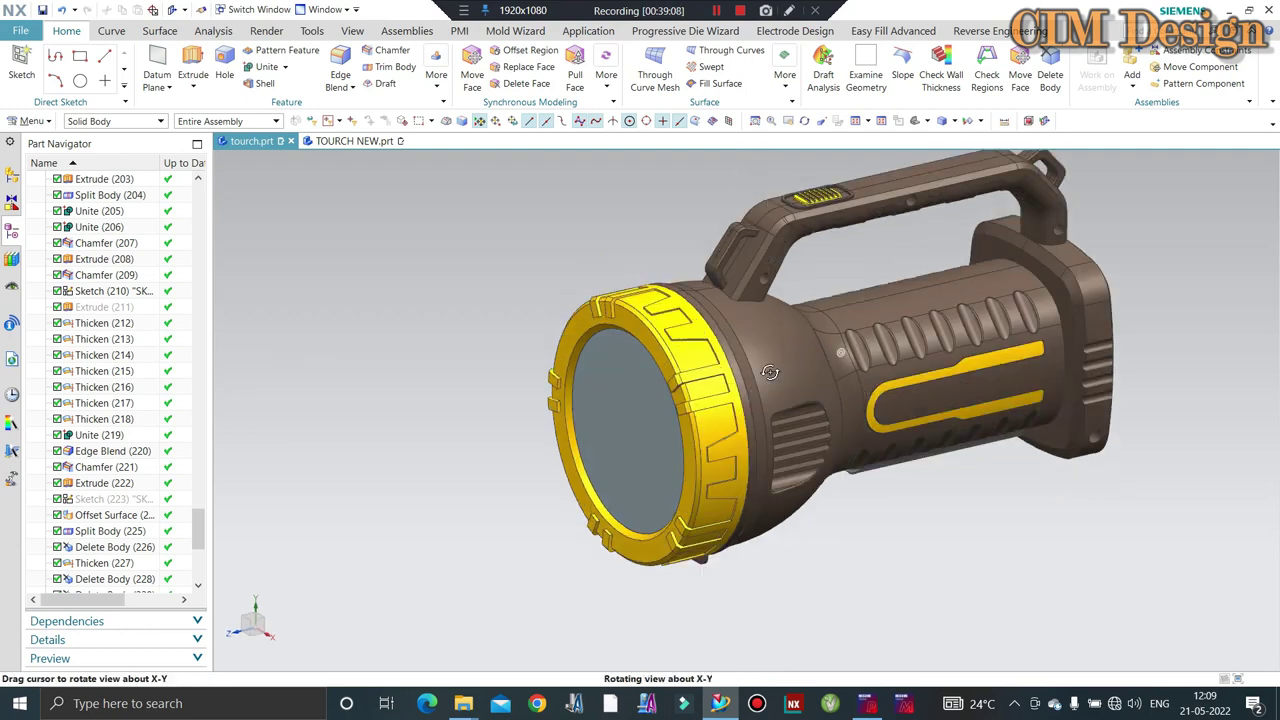
scroll(857, 330, "up", 3)
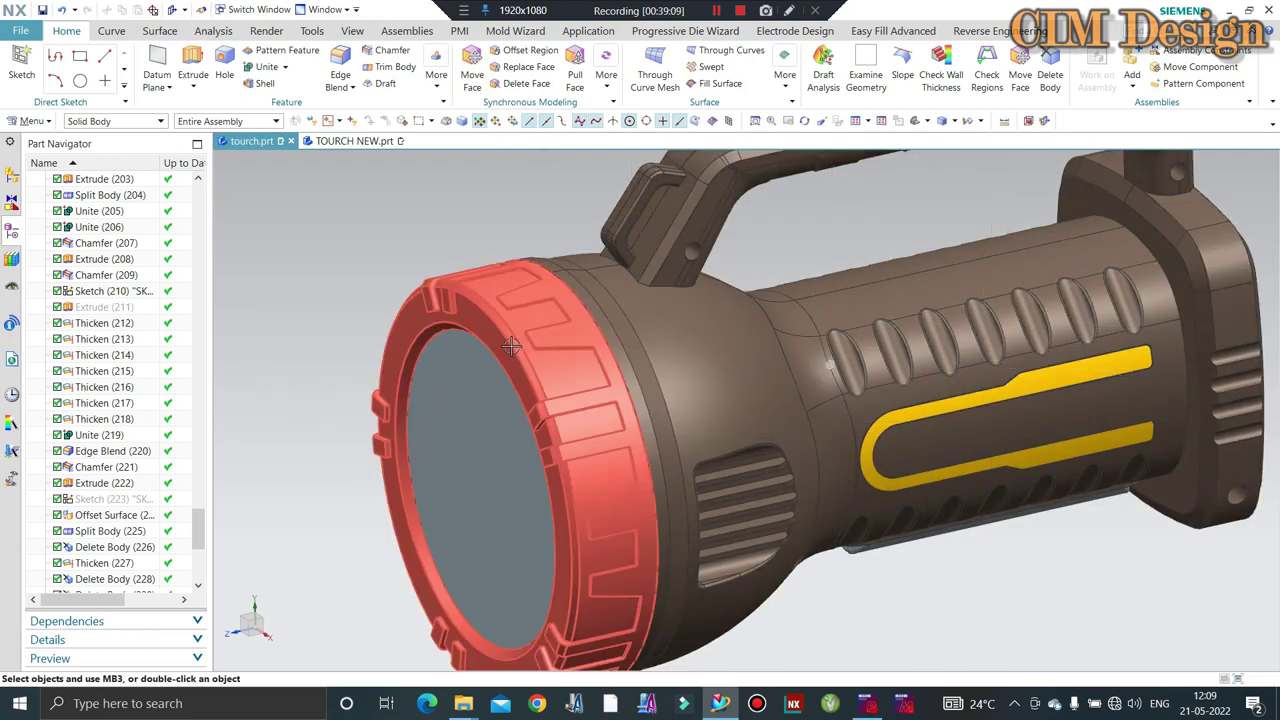
scroll(528, 307, "up", 2)
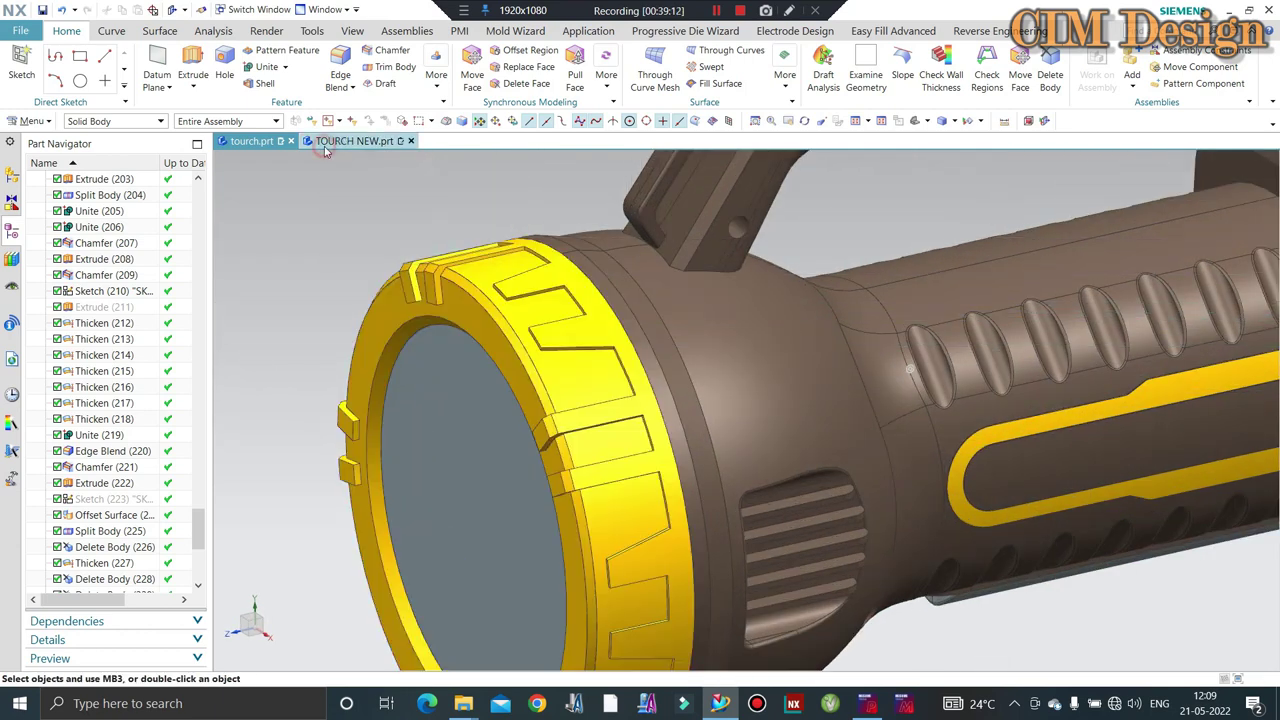
left_click(326, 142)
scroll(651, 366, "down", 5)
middle_click_drag(429, 217, 300, 261)
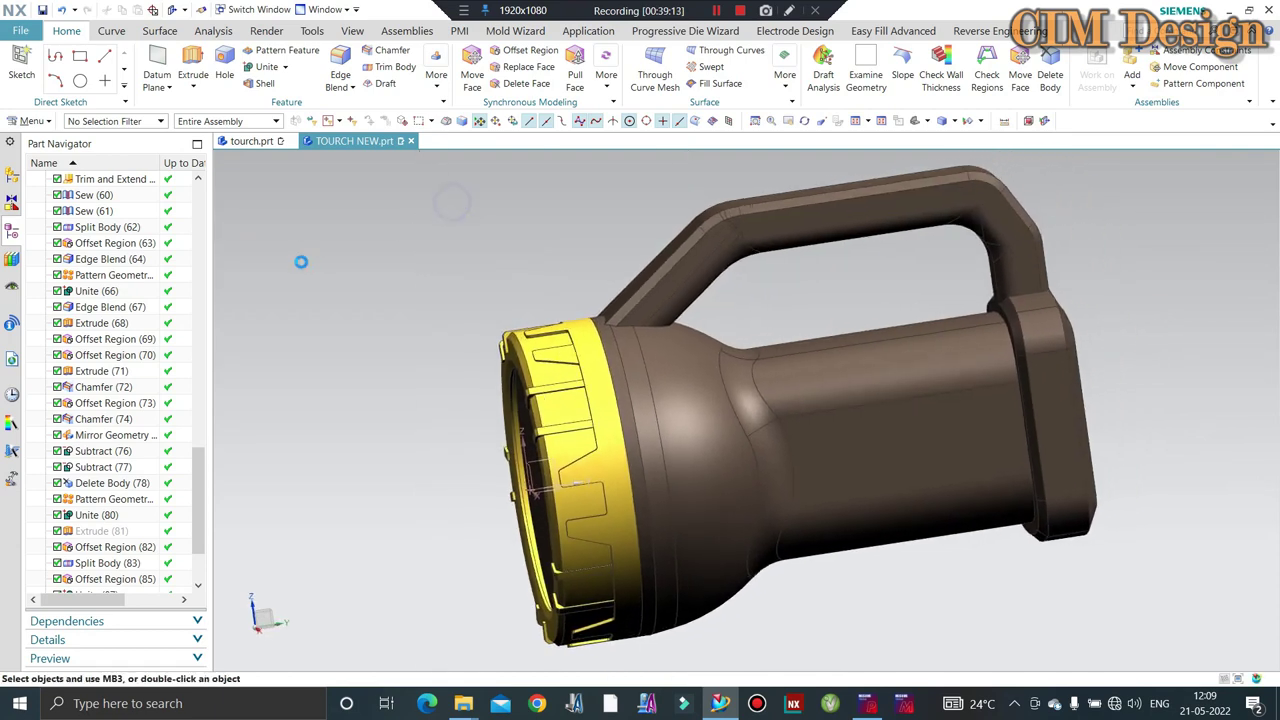
key("ctrl+h")
scroll(480, 350, "up", 3)
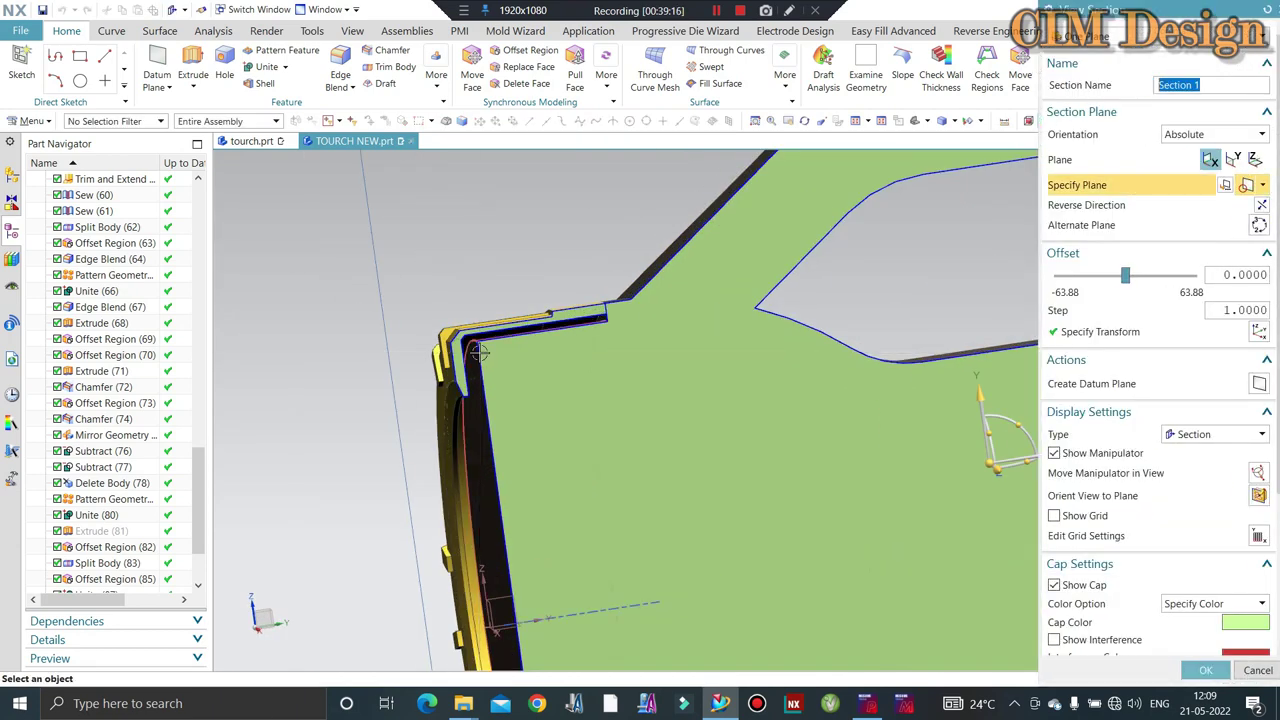
key("Escape")
scroll(509, 297, "down", 3)
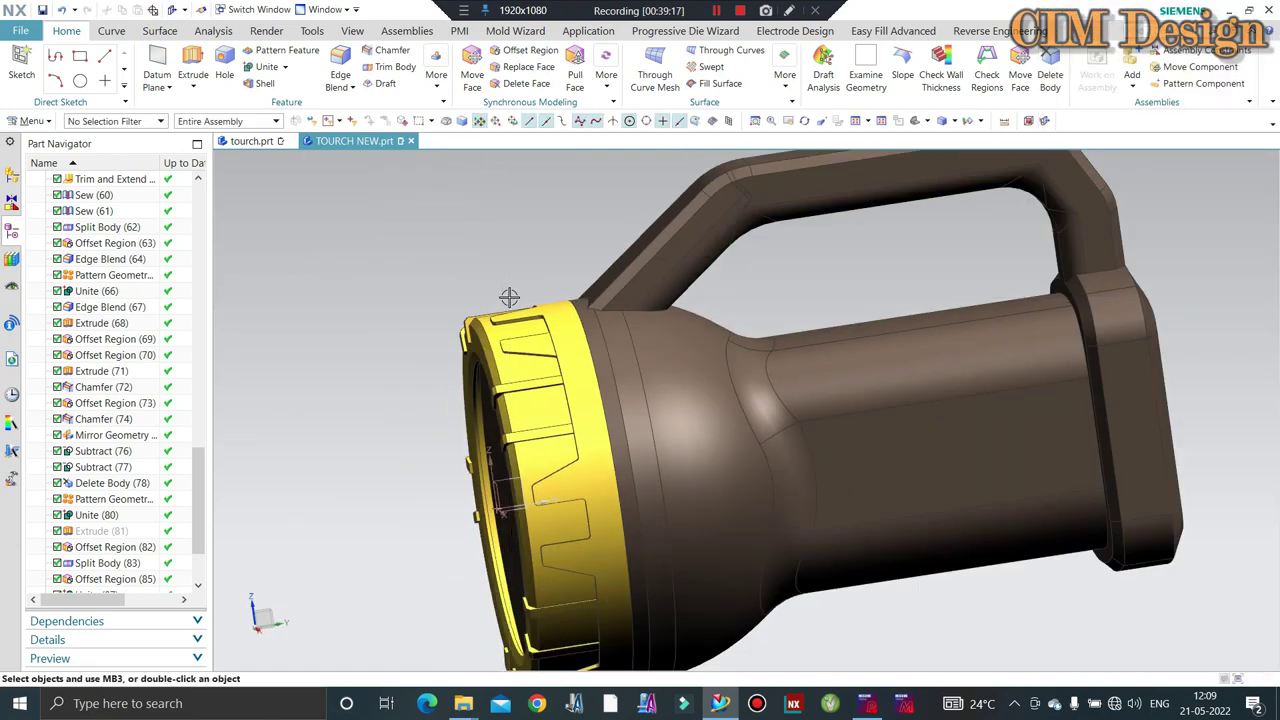
scroll(509, 297, "down", 2)
middle_click_drag(509, 297, 511, 314)
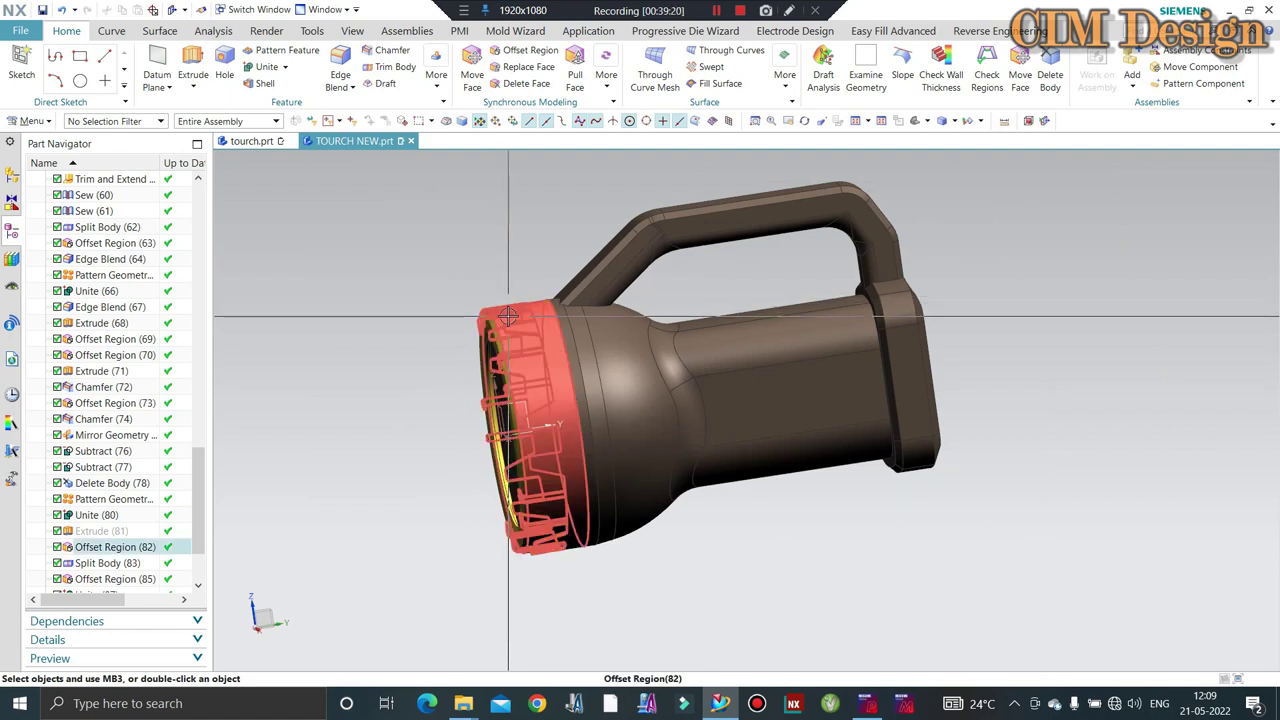
key("F8")
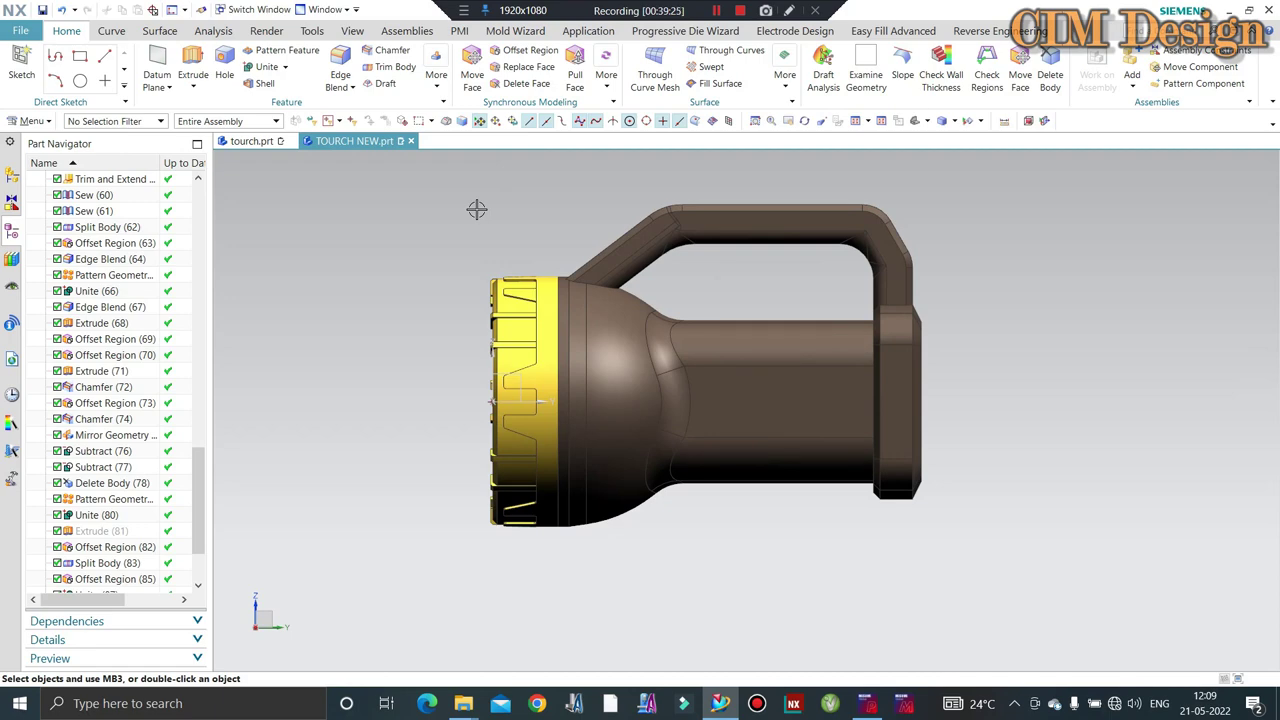
key("Home")
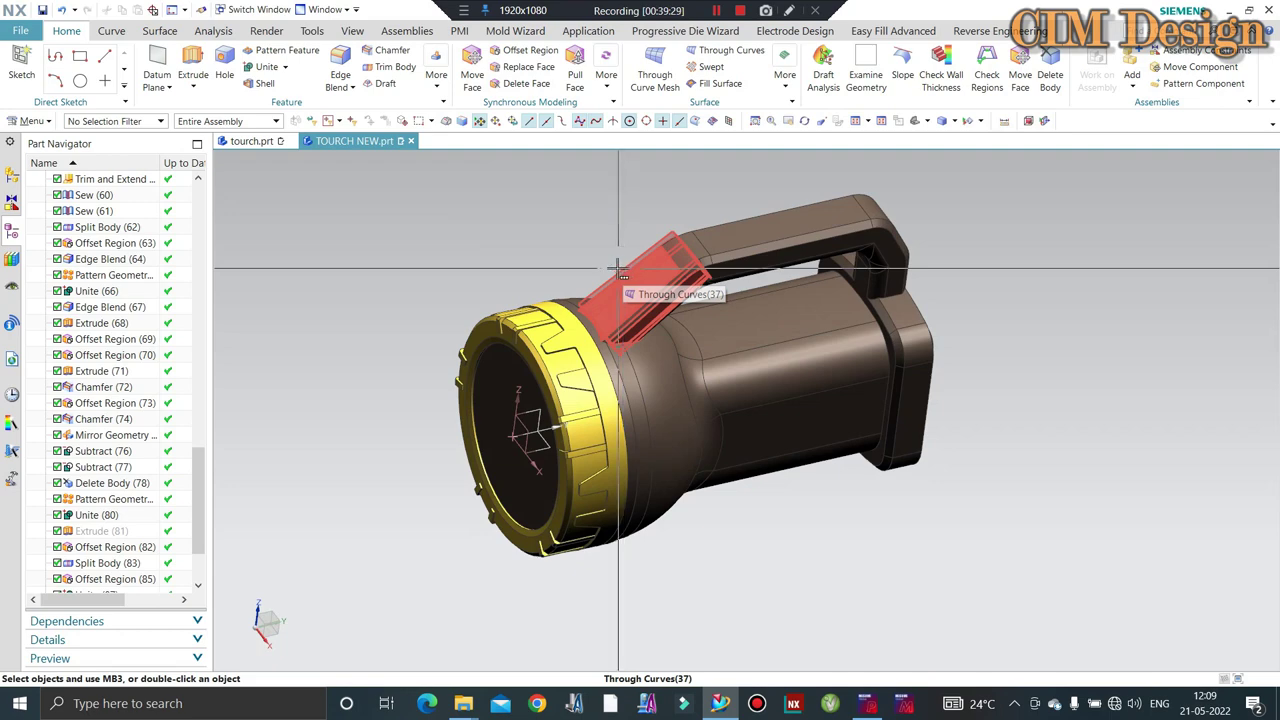
middle_click_drag(618, 268, 399, 353)
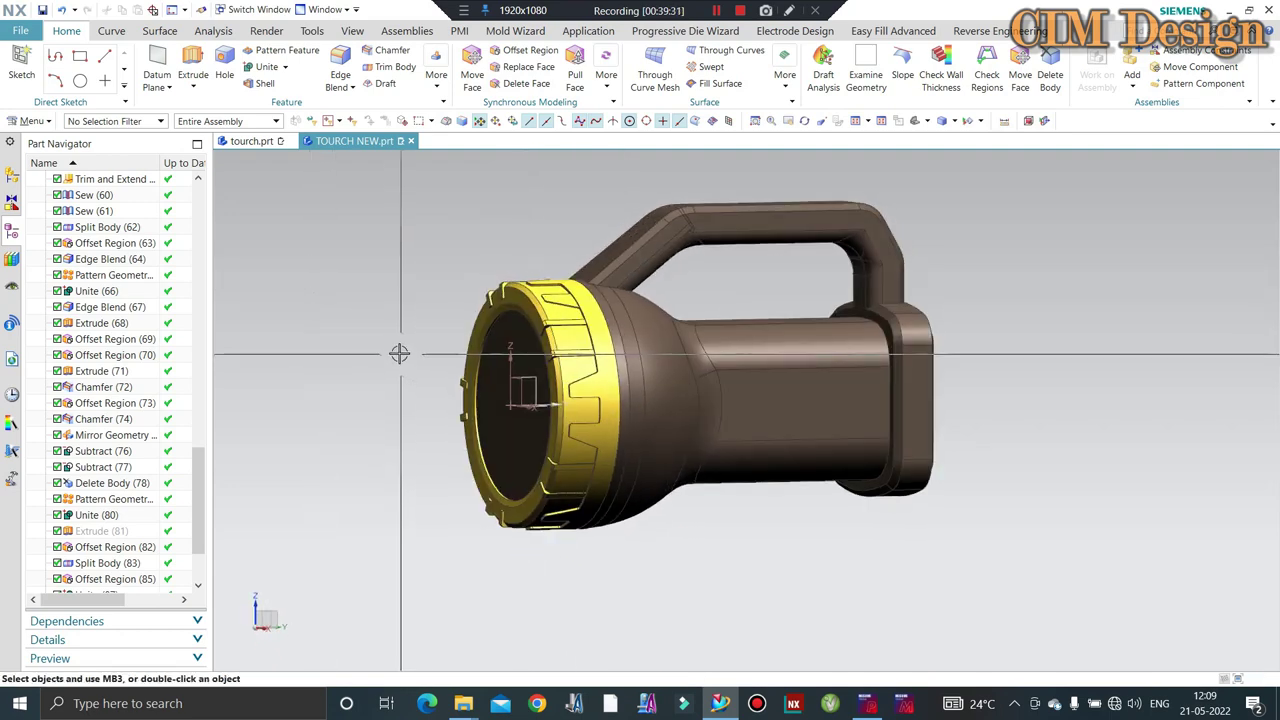
mouse_move(340, 397)
middle_mouse_down()
mouse_move(304, 364)
mouse_move(252, 253)
middle_mouse_up()
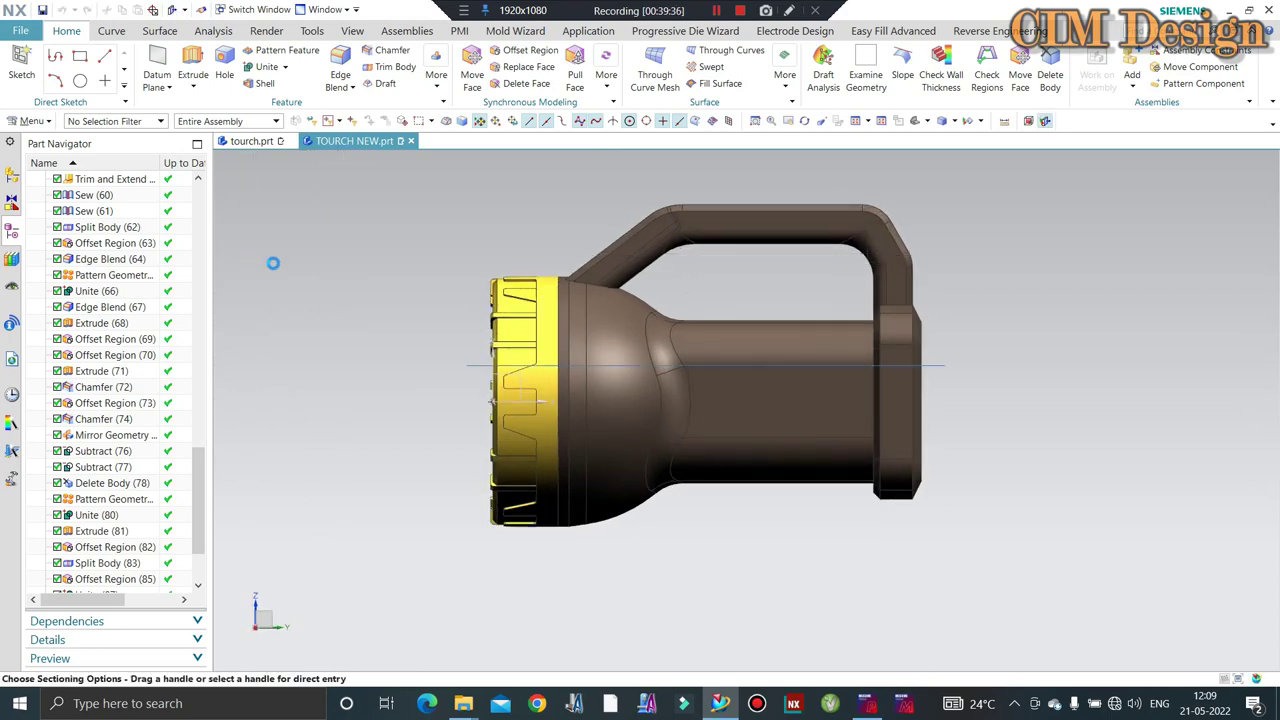
key("Escape")
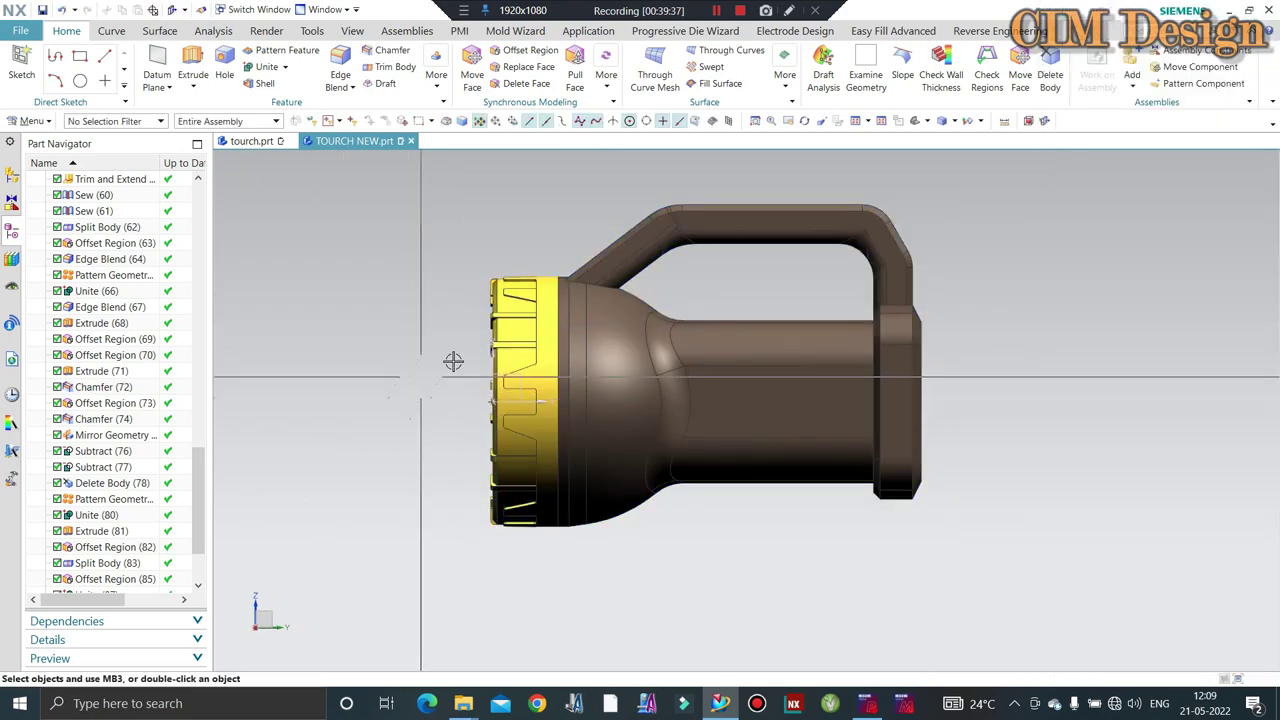
mouse_move(453, 361)
middle_mouse_down()
mouse_move(458, 305)
mouse_move(411, 251)
middle_mouse_up()
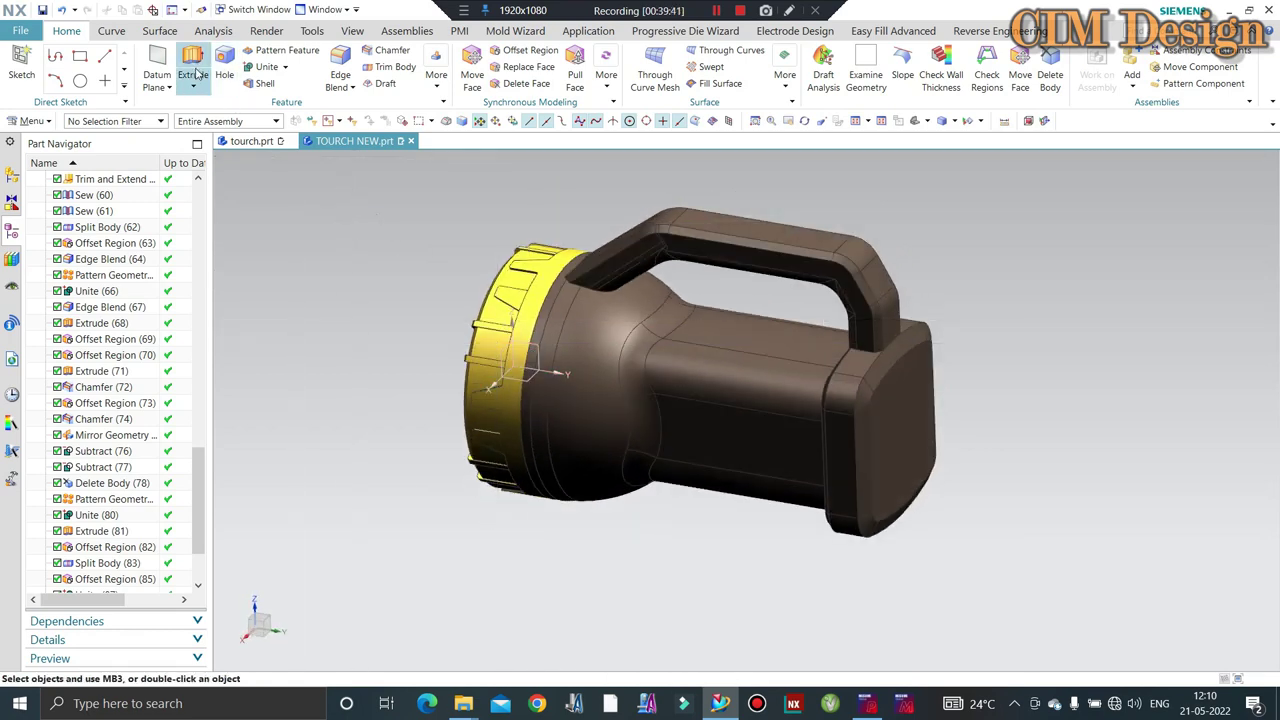
Start a new extrude with its sketch on the YZ datum plane, referencing the torch part.
left_click(193, 62)
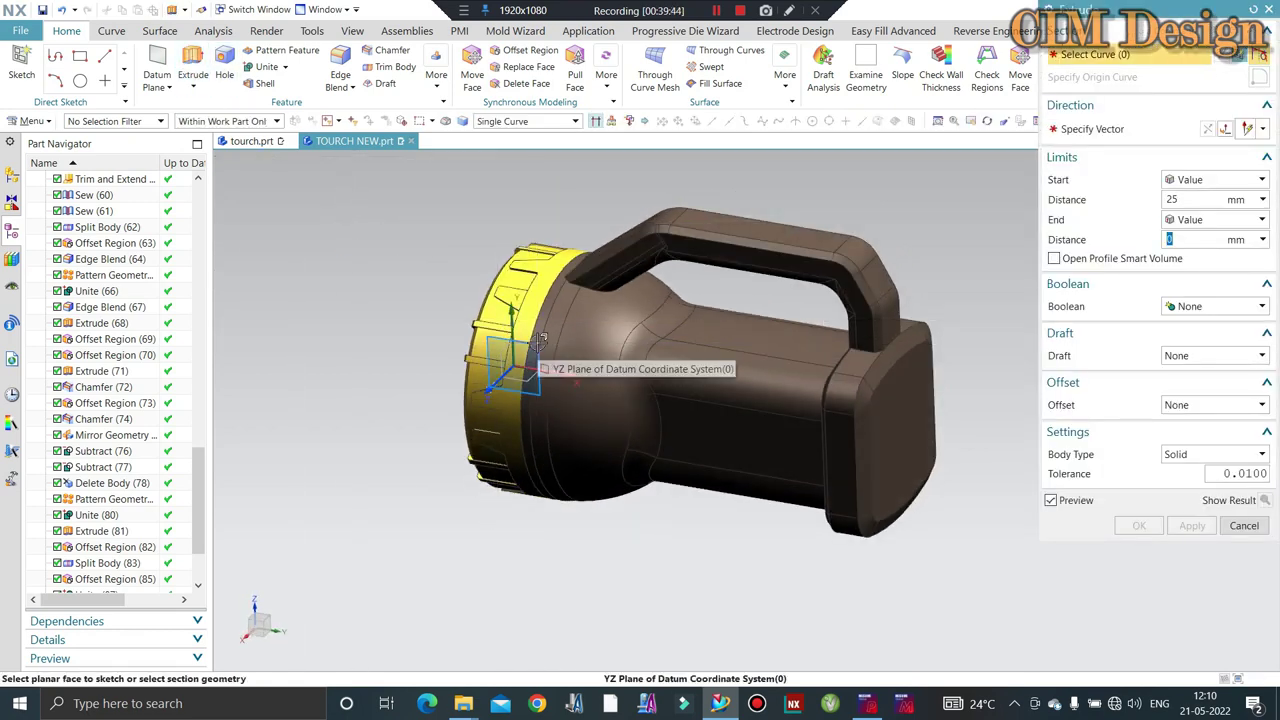
left_click(520, 332)
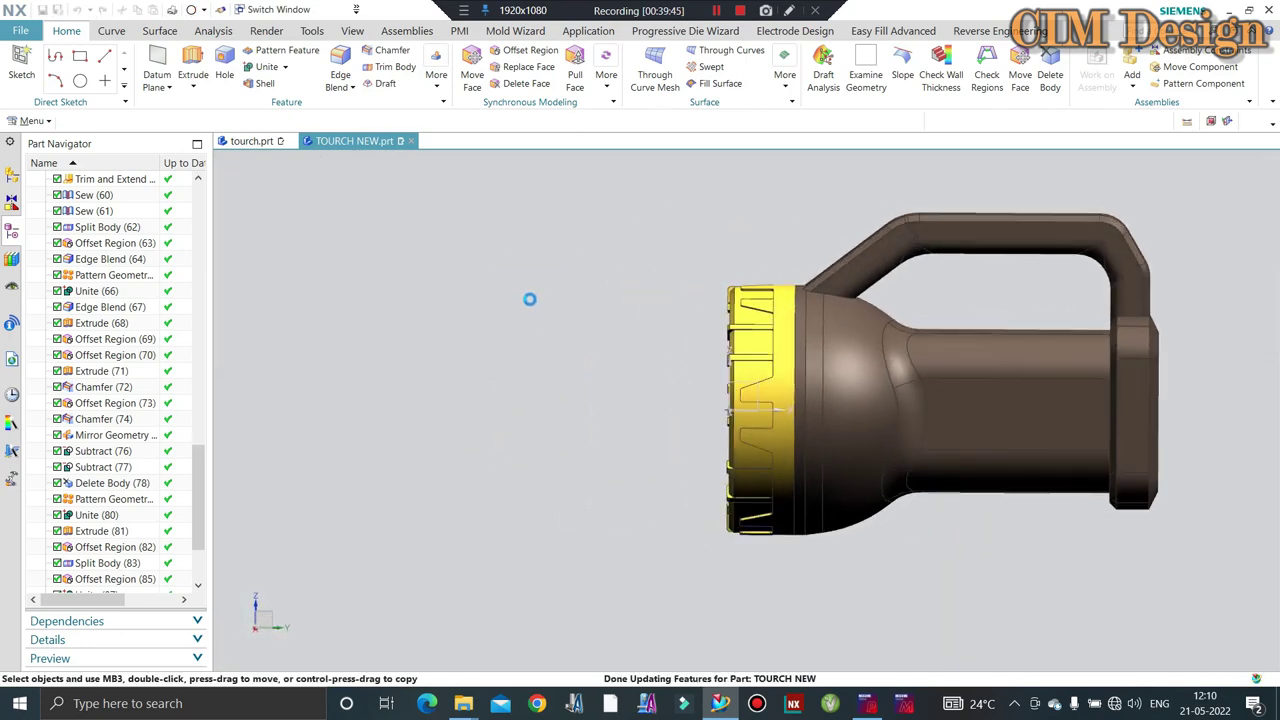
left_click(272, 140)
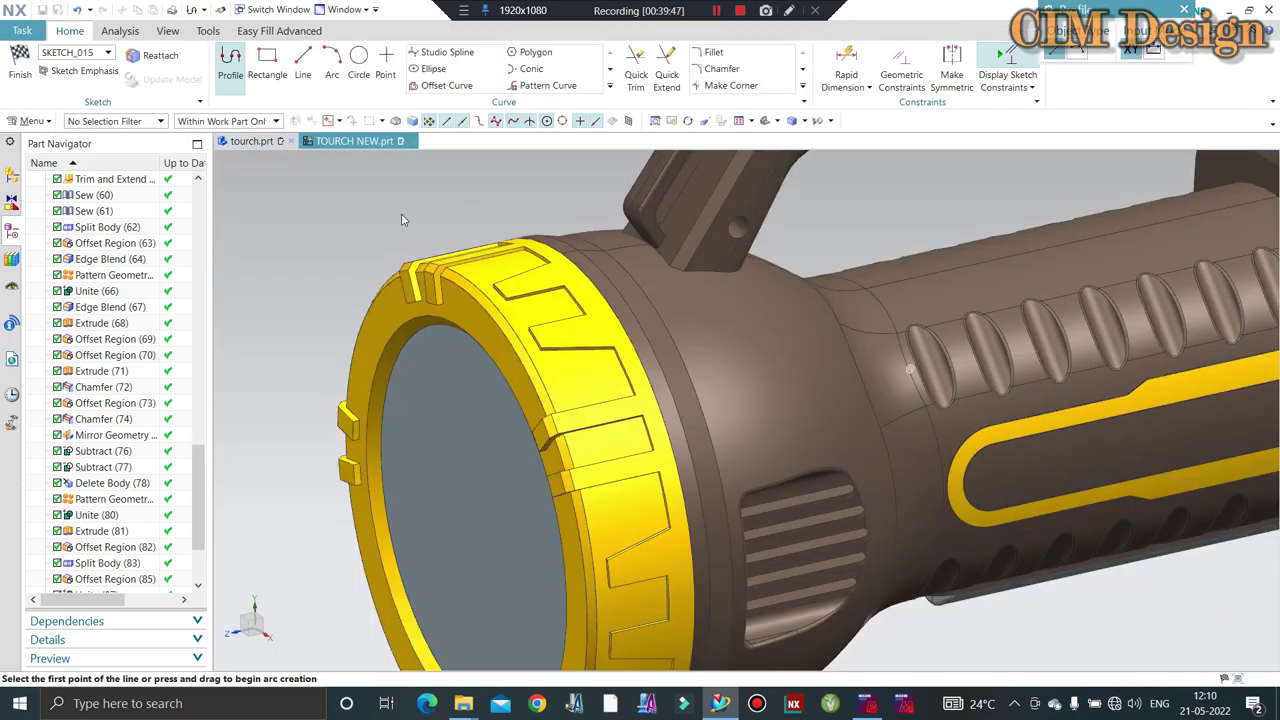
left_click(335, 142)
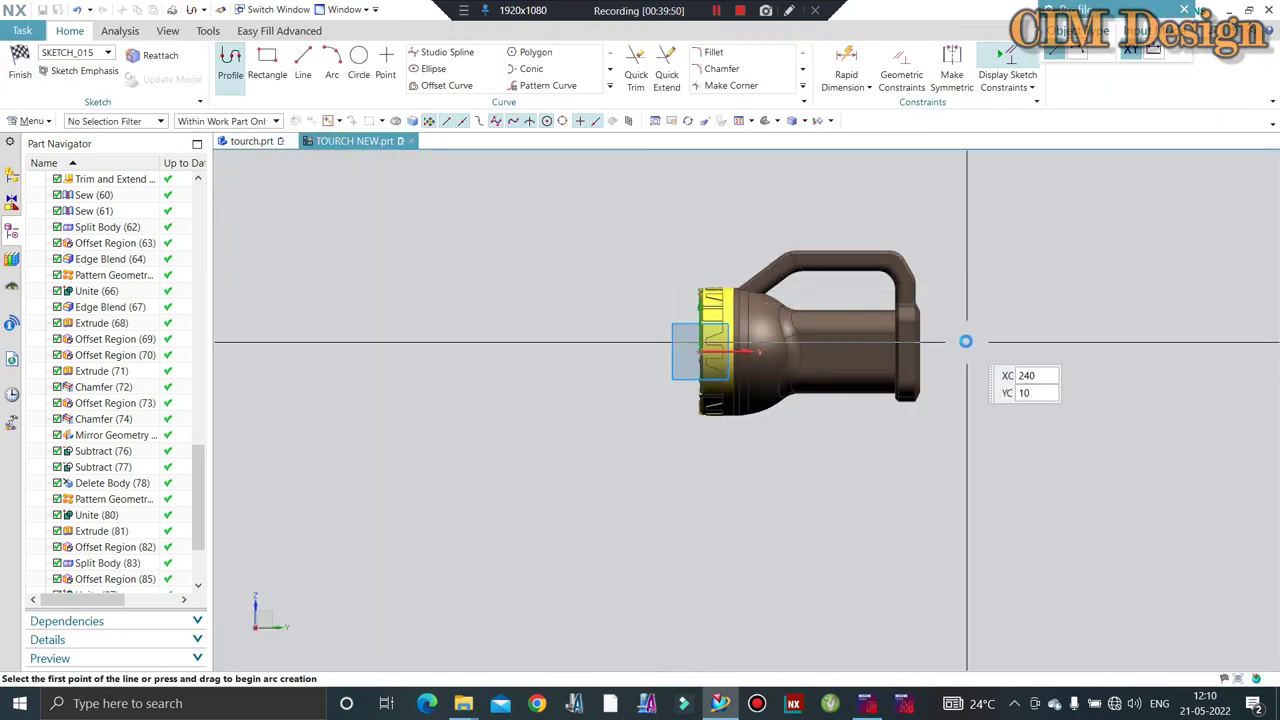
scroll(676, 208, "up", 1)
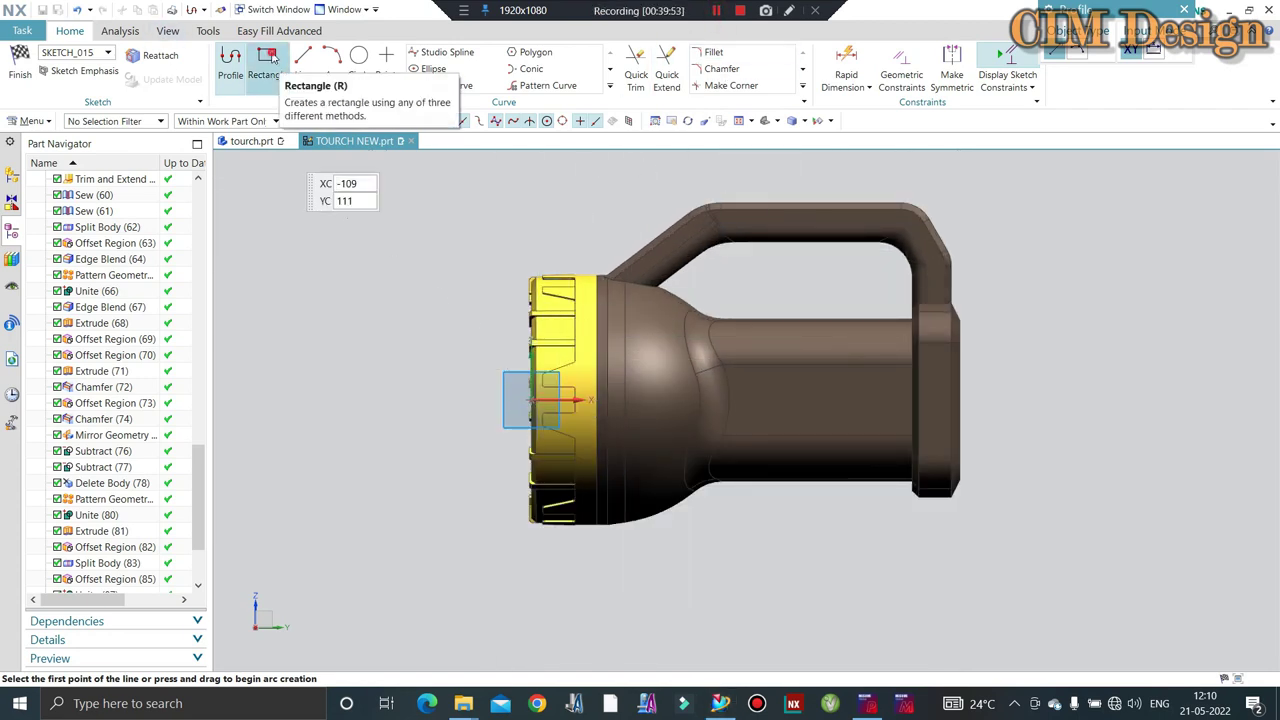
Draw a two-corner rectangle on the body, starting just behind the yellow ring.
left_click(284, 68)
scroll(623, 401, "up", 1)
scroll(633, 375, "up", 1)
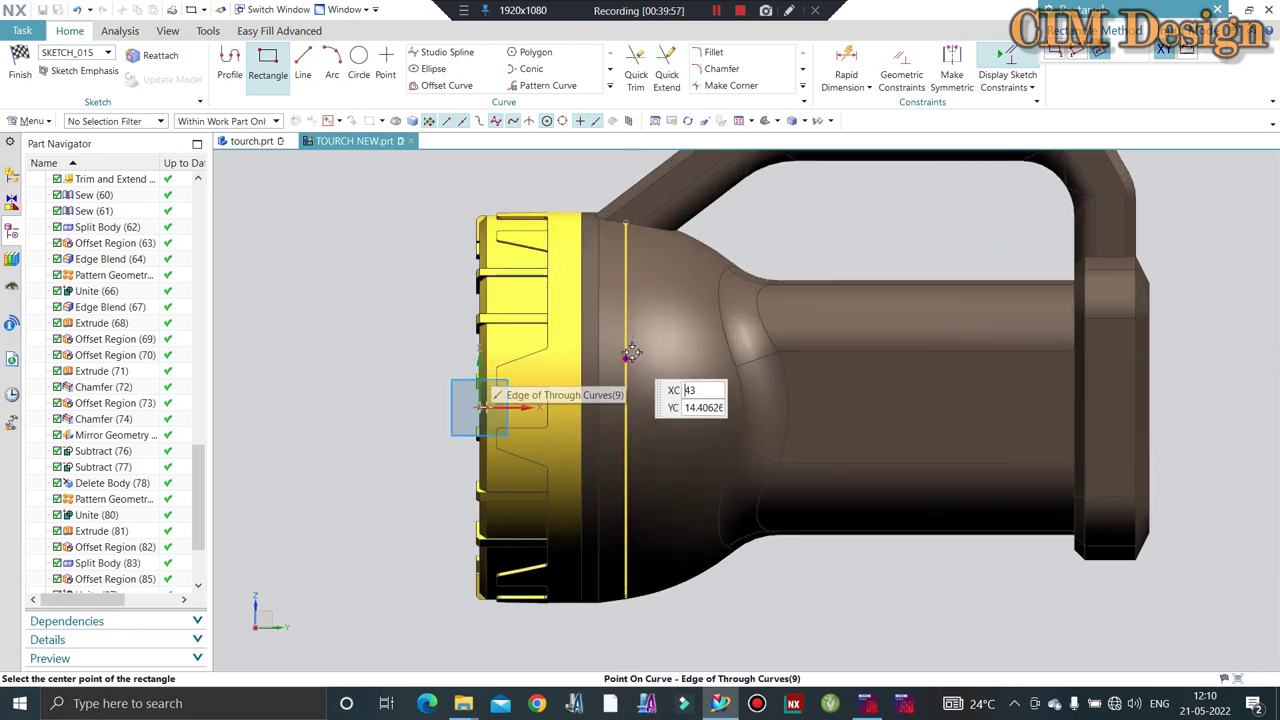
left_click(599, 245)
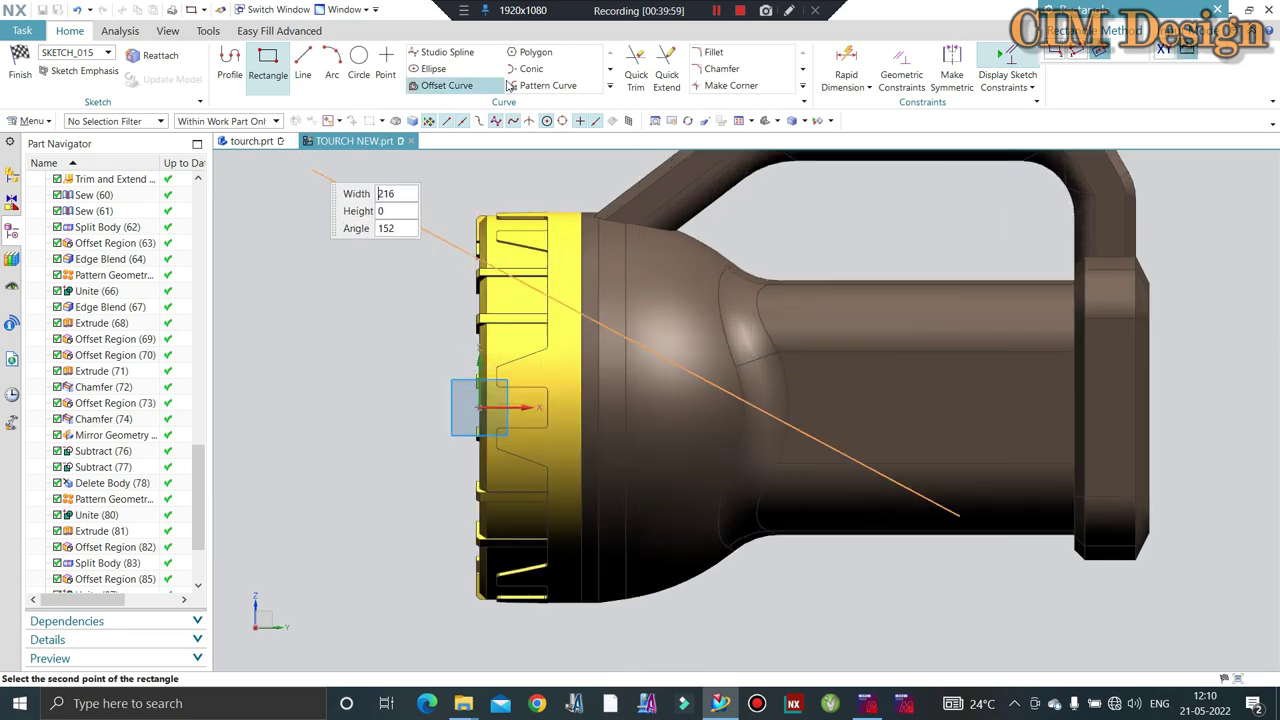
left_click(1055, 54)
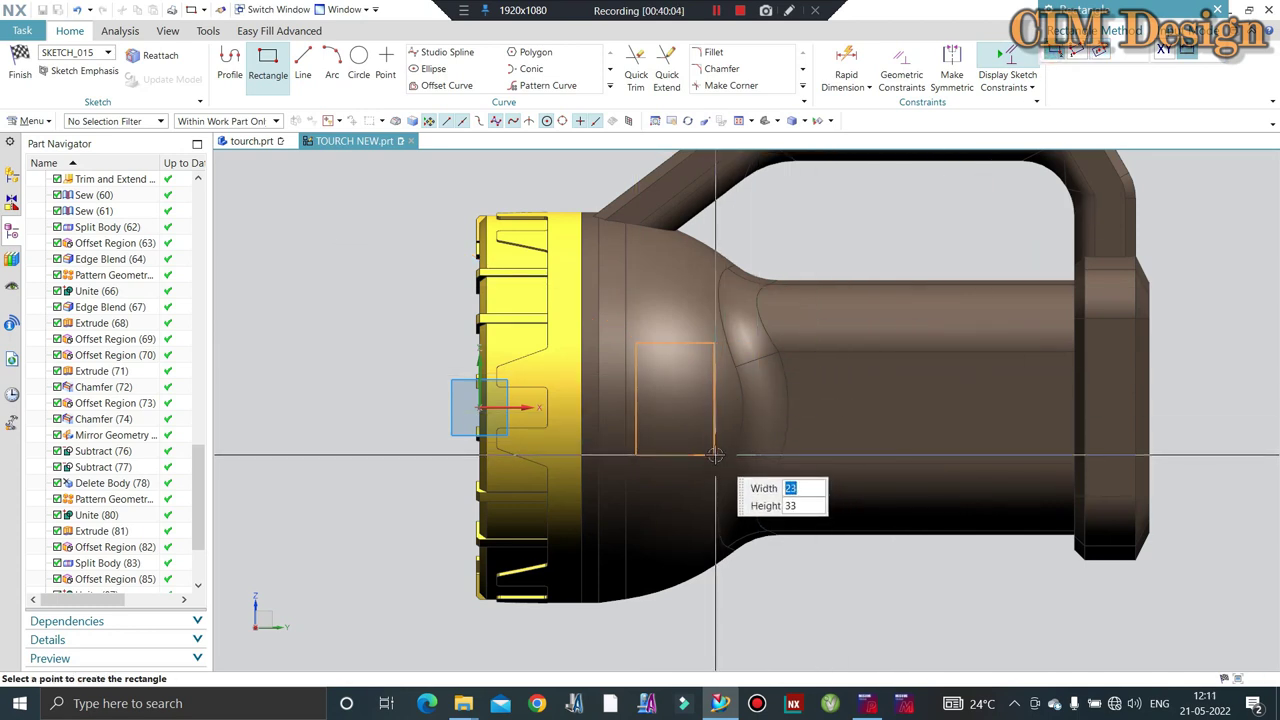
scroll(735, 460, "up", 3)
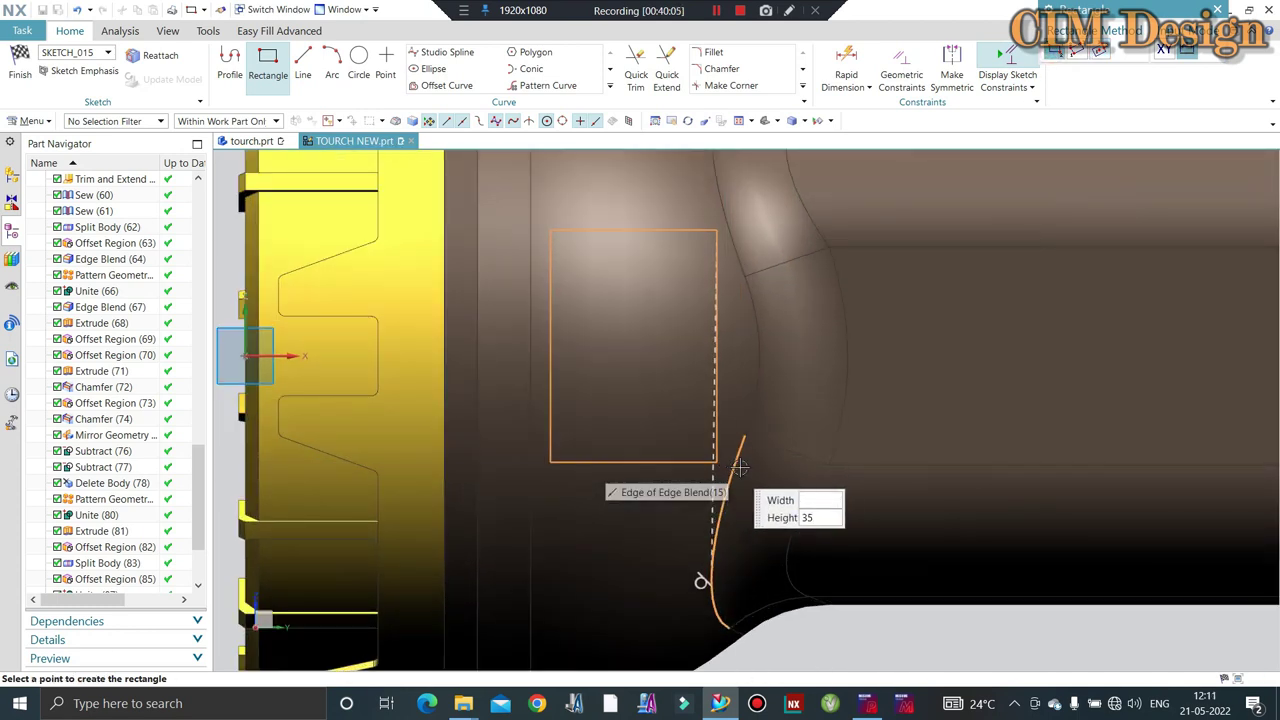
left_click(742, 466)
key("Escape")
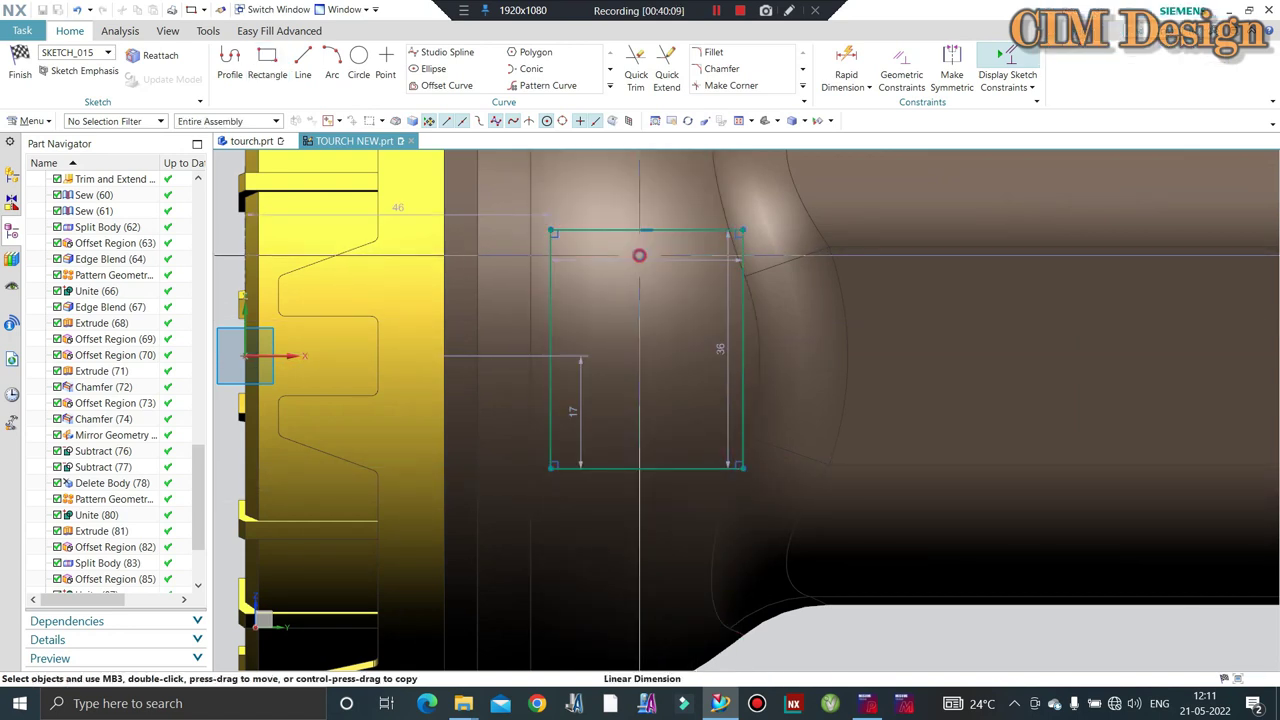
Set the rectangle width to 30 mm and add a position dimension to its edge.
double_click(638, 257)
type("30")
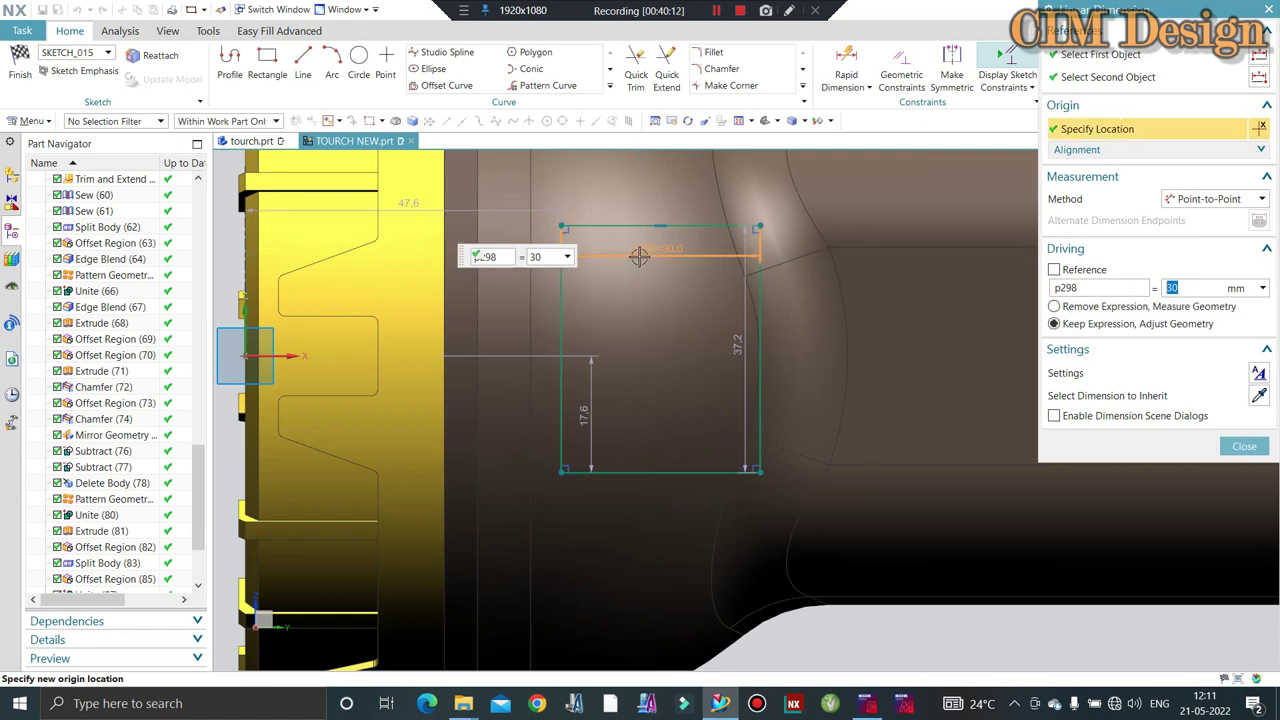
key("Return")
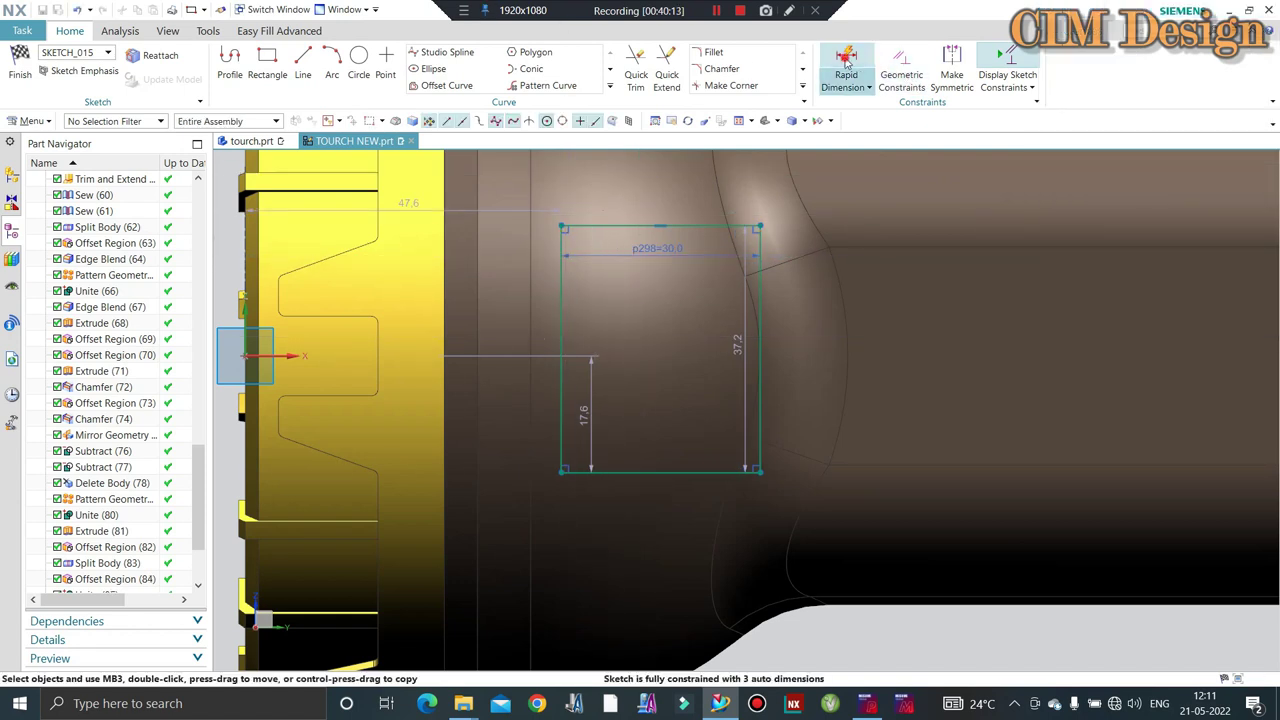
left_click(560, 355)
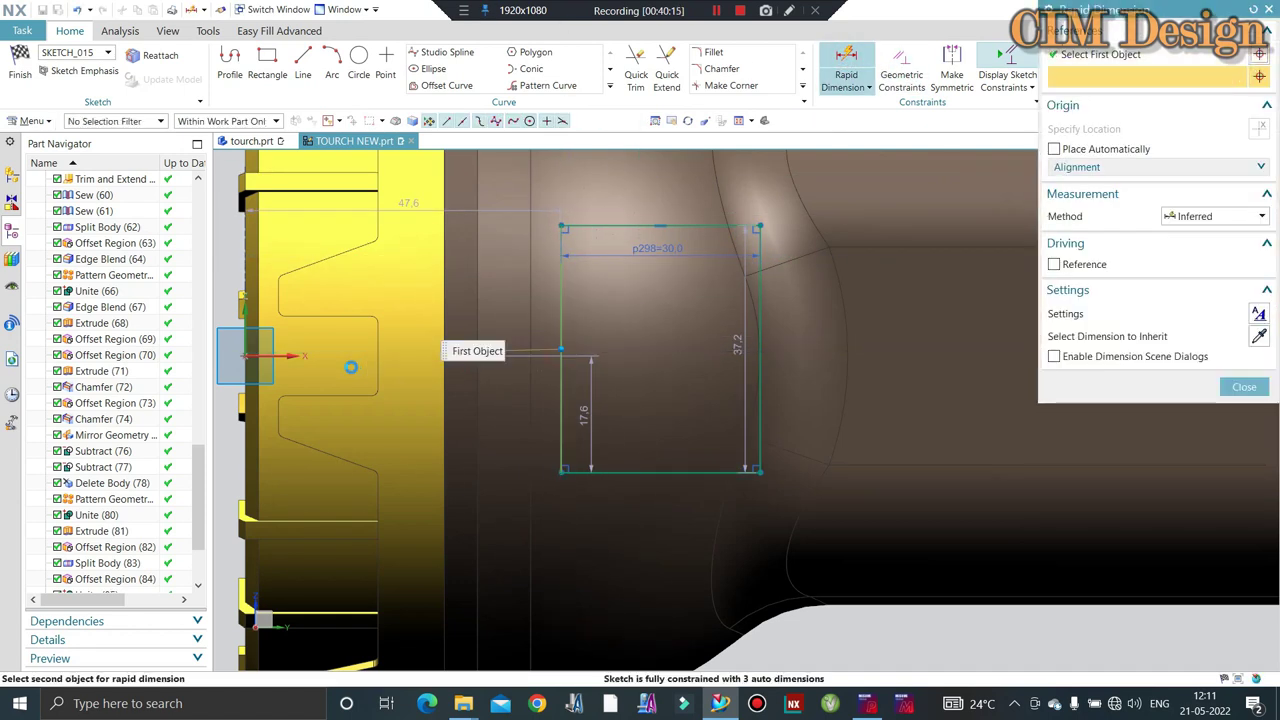
scroll(585, 350, "down", 2)
left_click(551, 349)
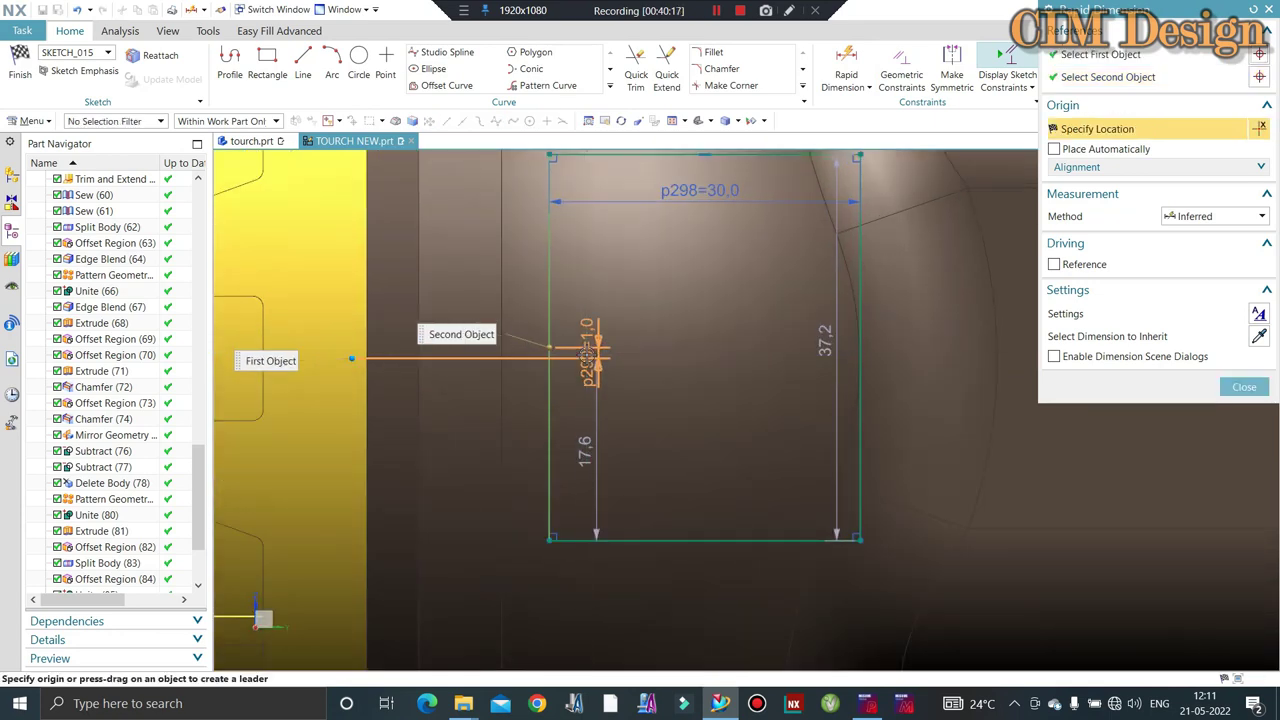
left_click(593, 356)
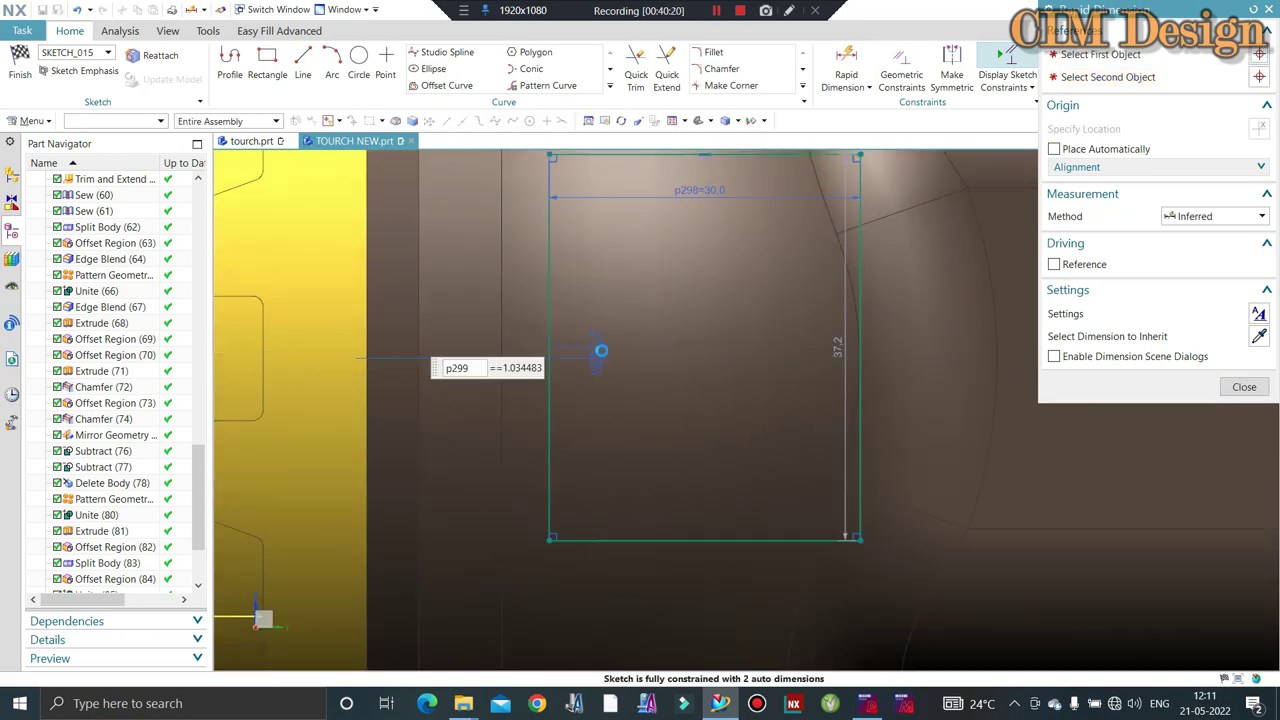
type("0")
key("Return")
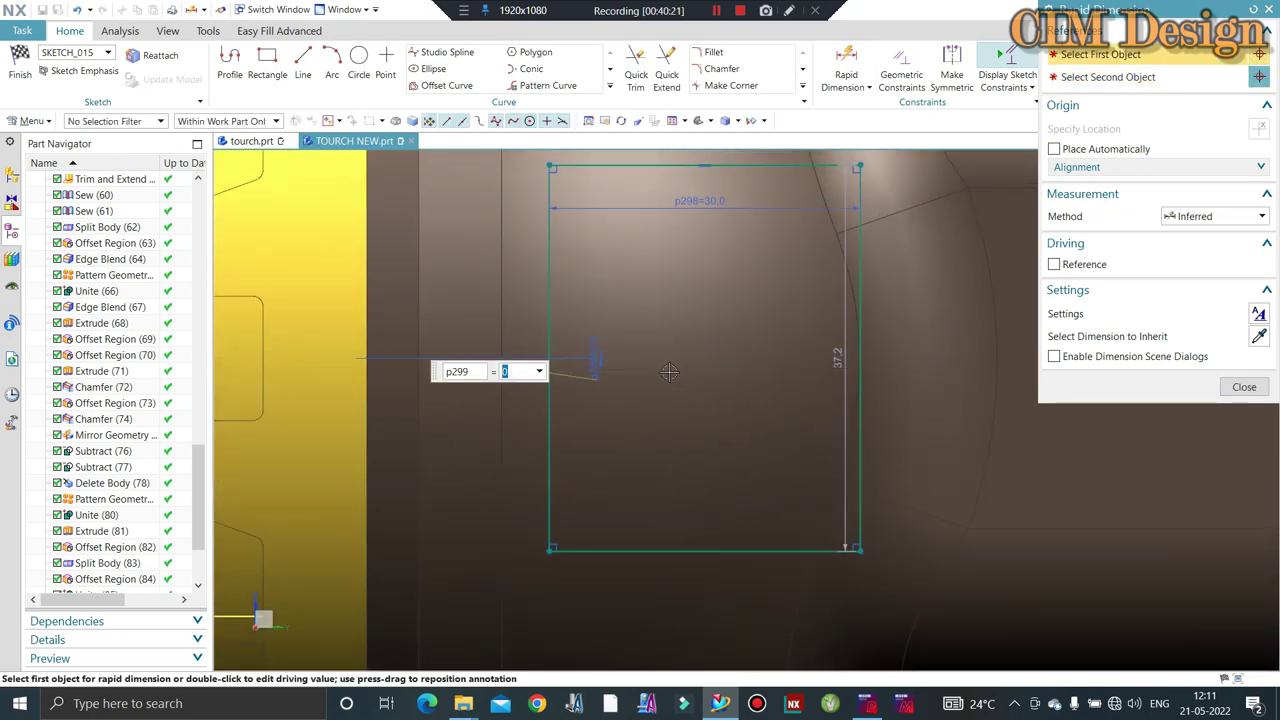
key("Escape")
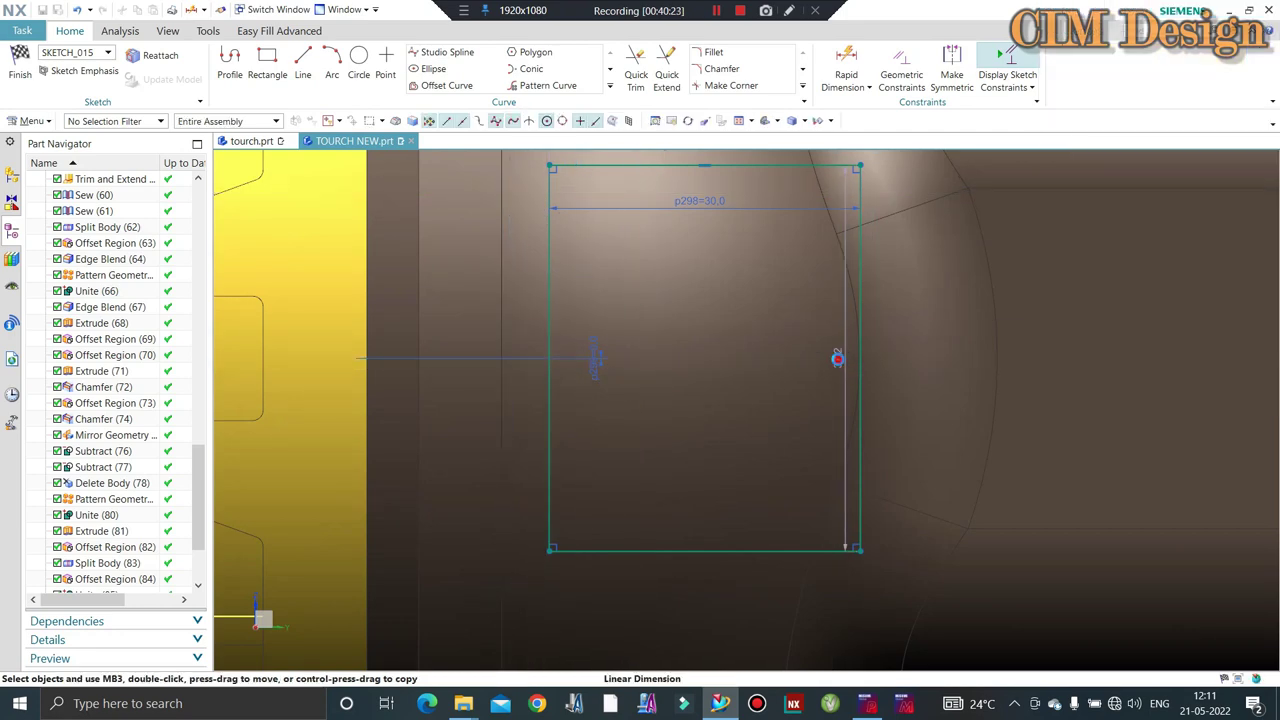
Set the rectangle height dimension p300 to 35 mm.
double_click(837, 361)
type("30")
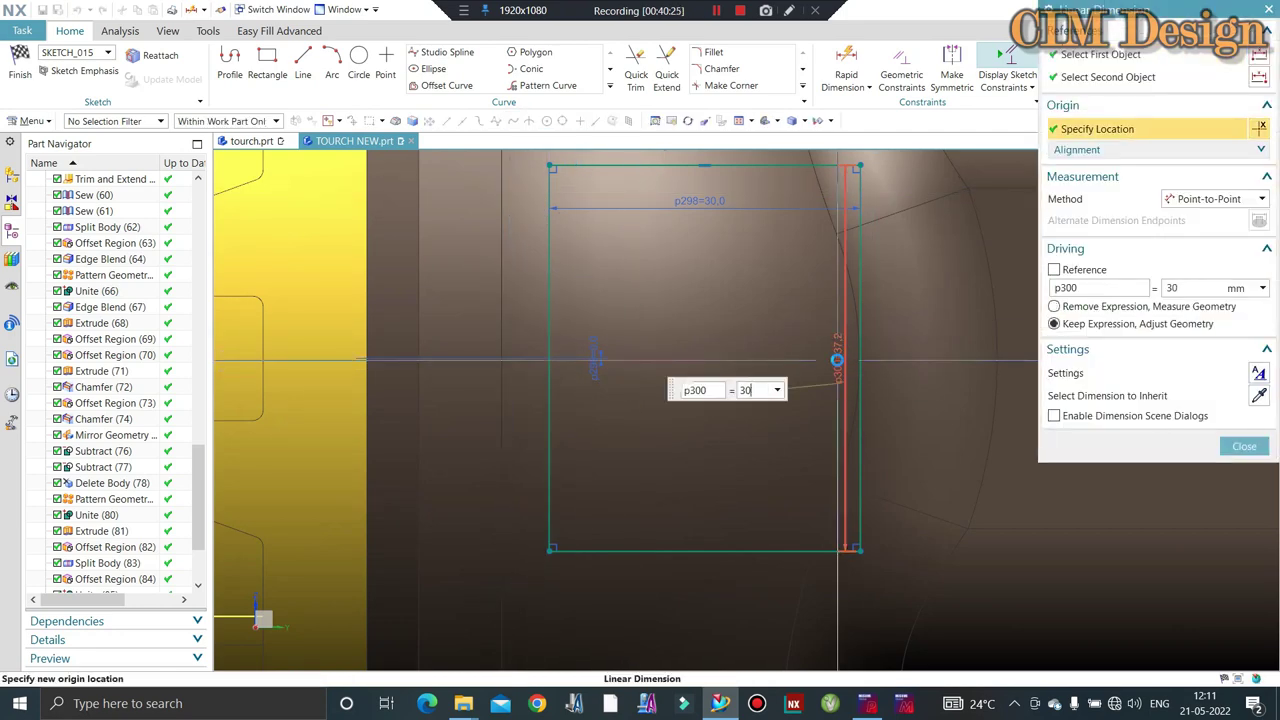
key("Return")
scroll(638, 451, "up", 4)
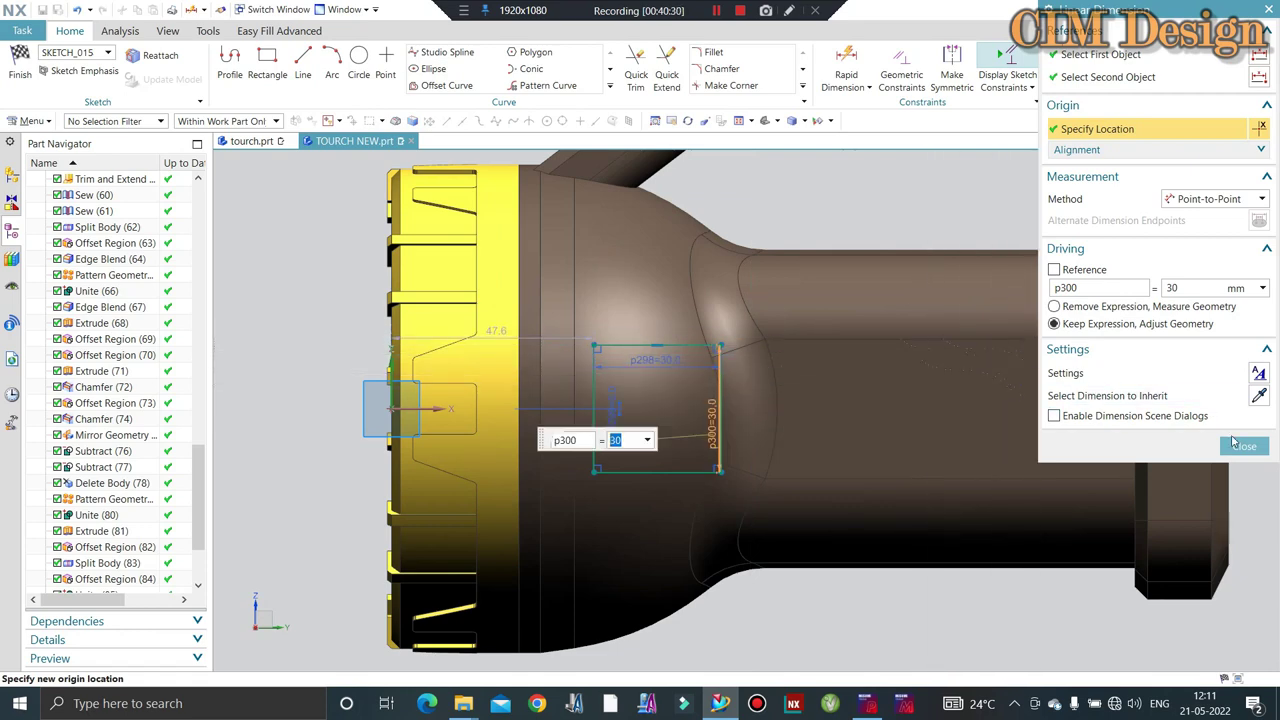
left_click(1244, 446)
scroll(720, 395, "down", 2)
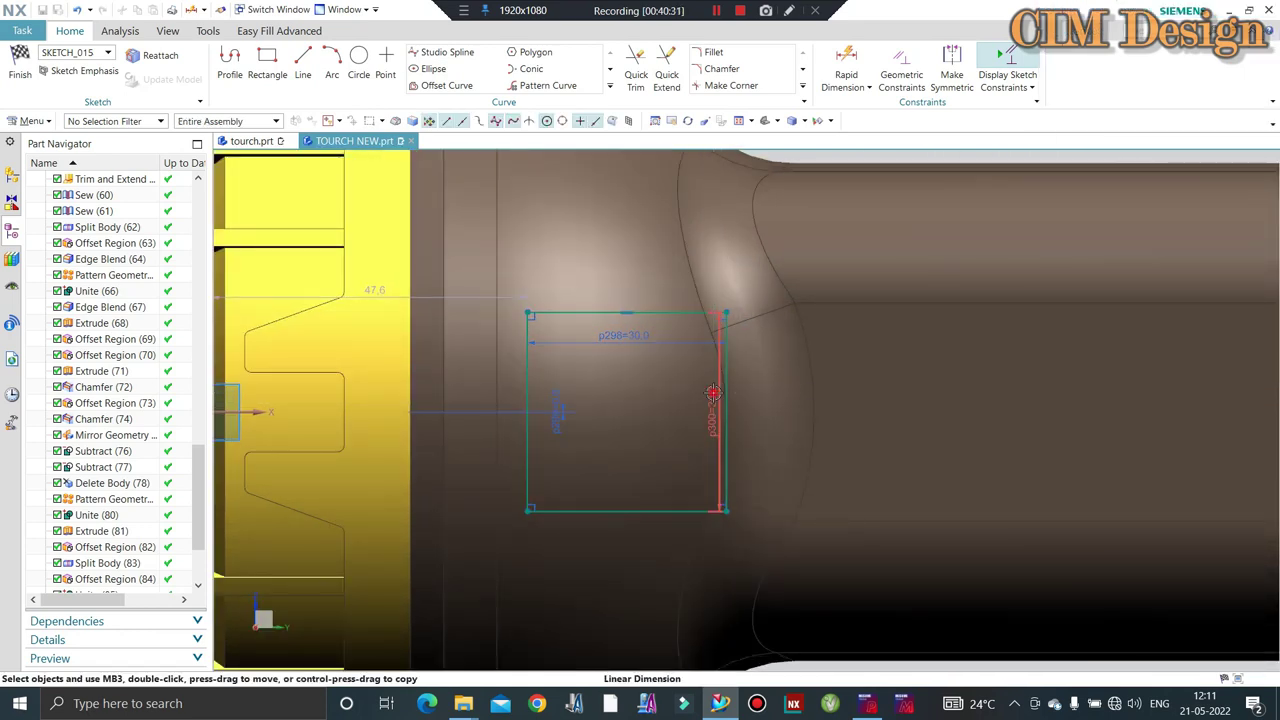
double_click(712, 395)
type("35")
key("Return")
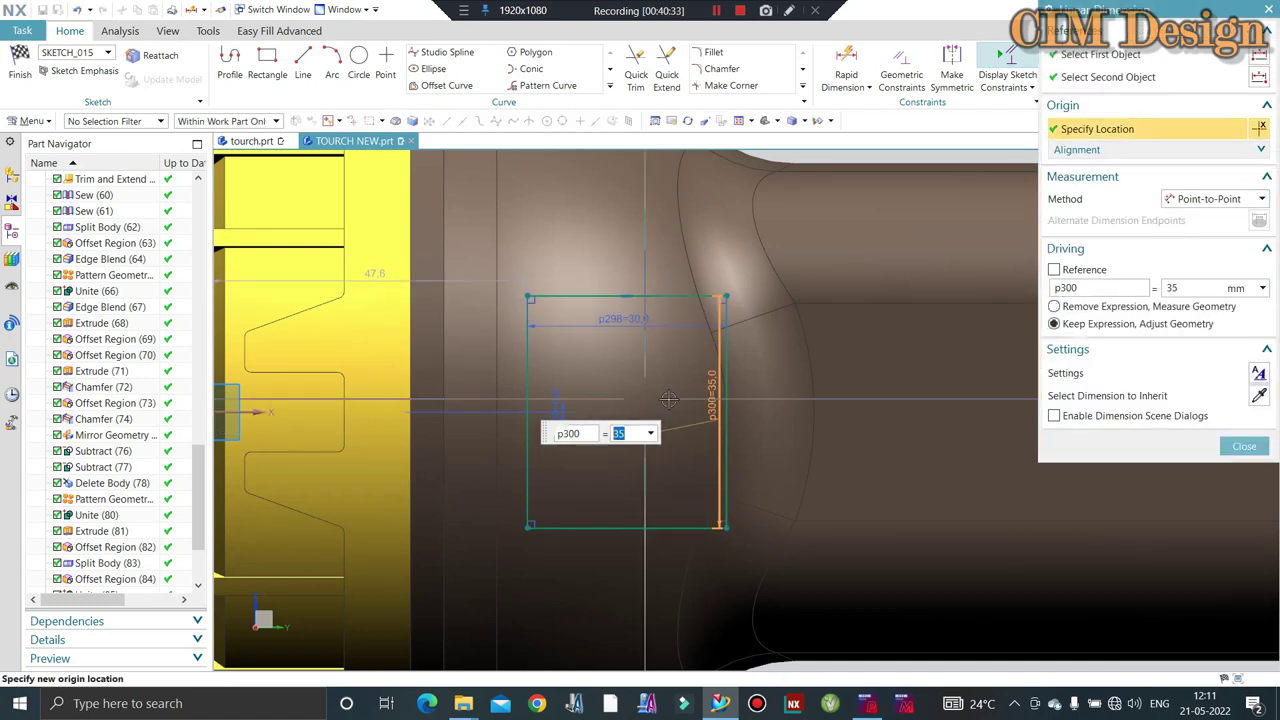
left_click(1246, 447)
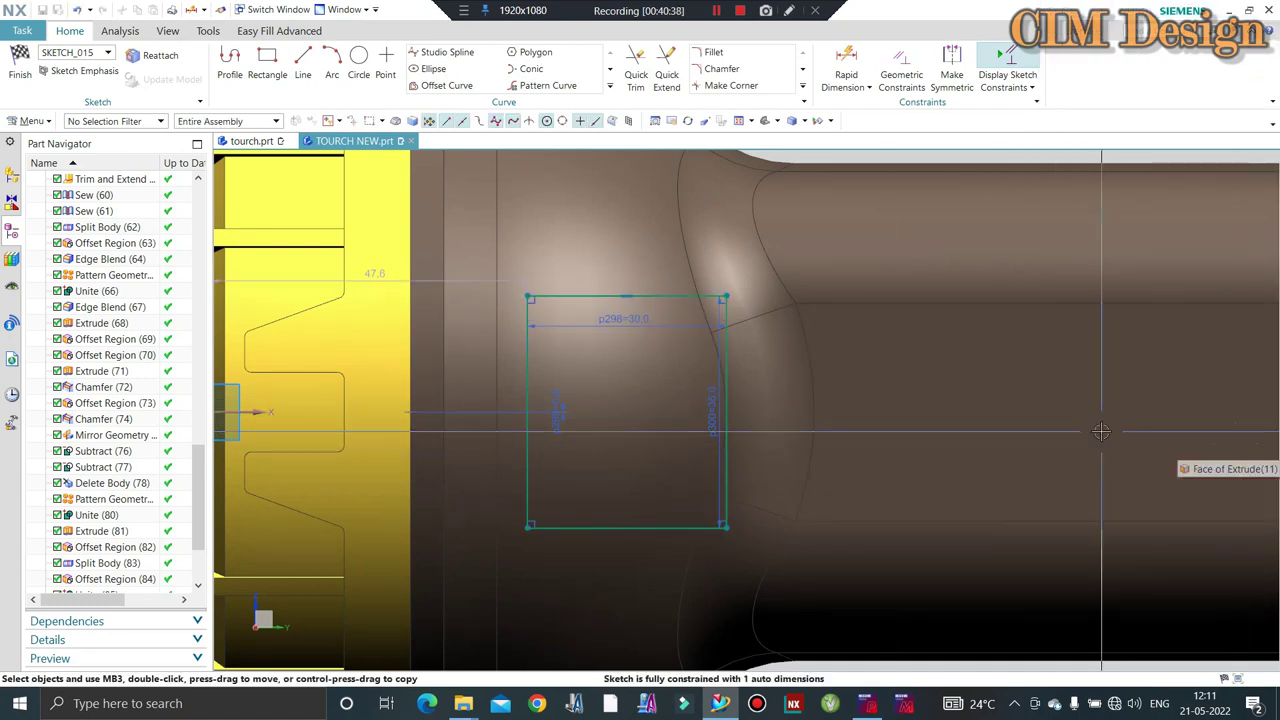
Add offset dimension p301 placing the rectangle 2 mm from the reference edge.
scroll(690, 383, "up", 1)
scroll(690, 383, "up", 1)
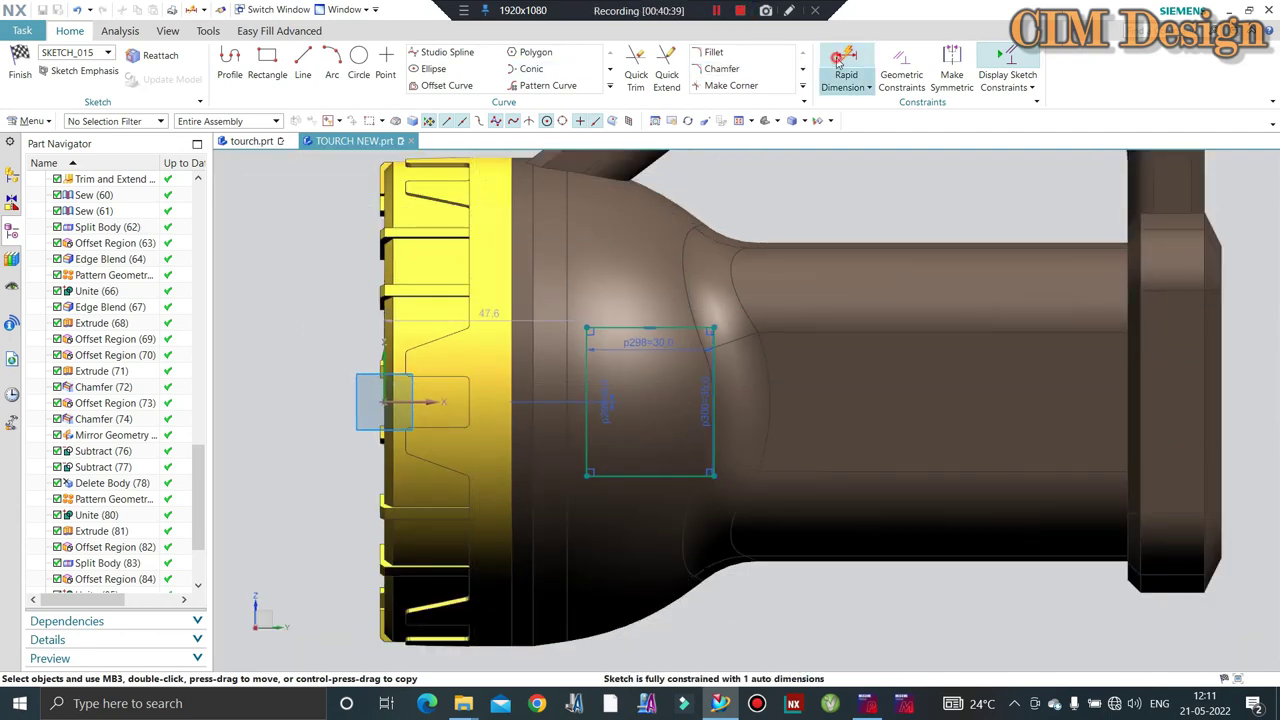
scroll(571, 364, "down", 1)
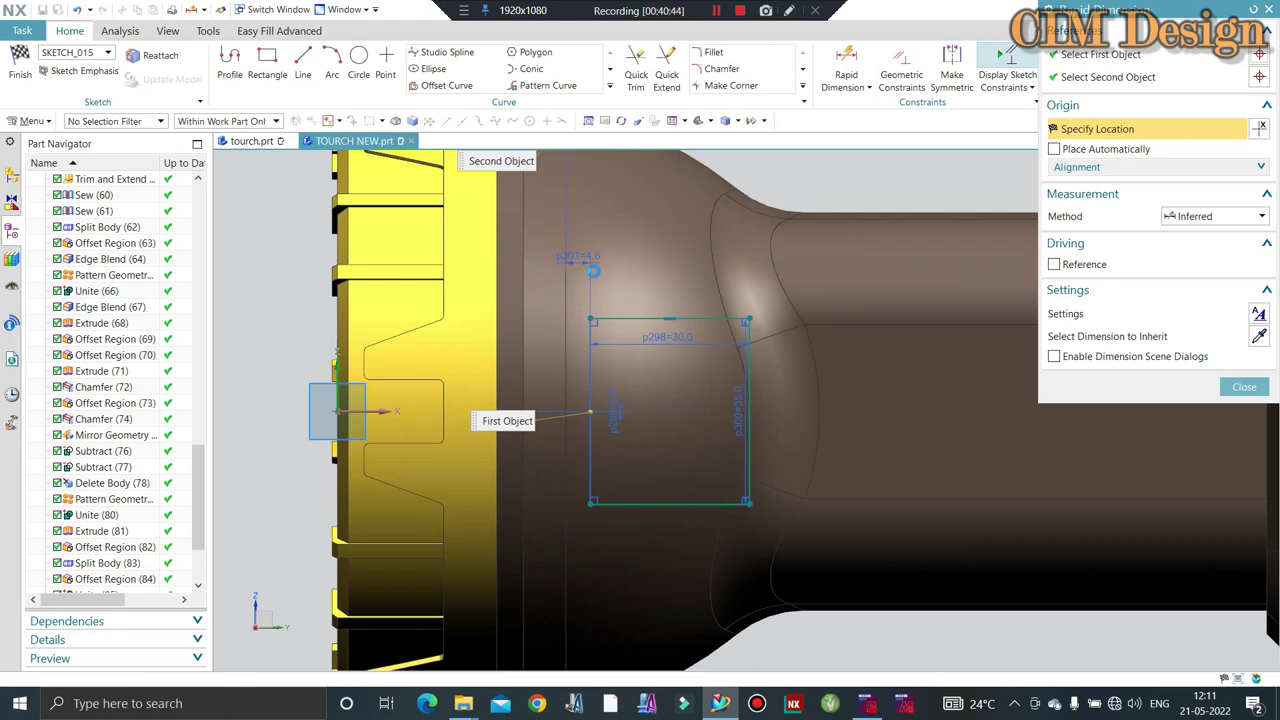
left_click(593, 267)
type("2")
key("Return")
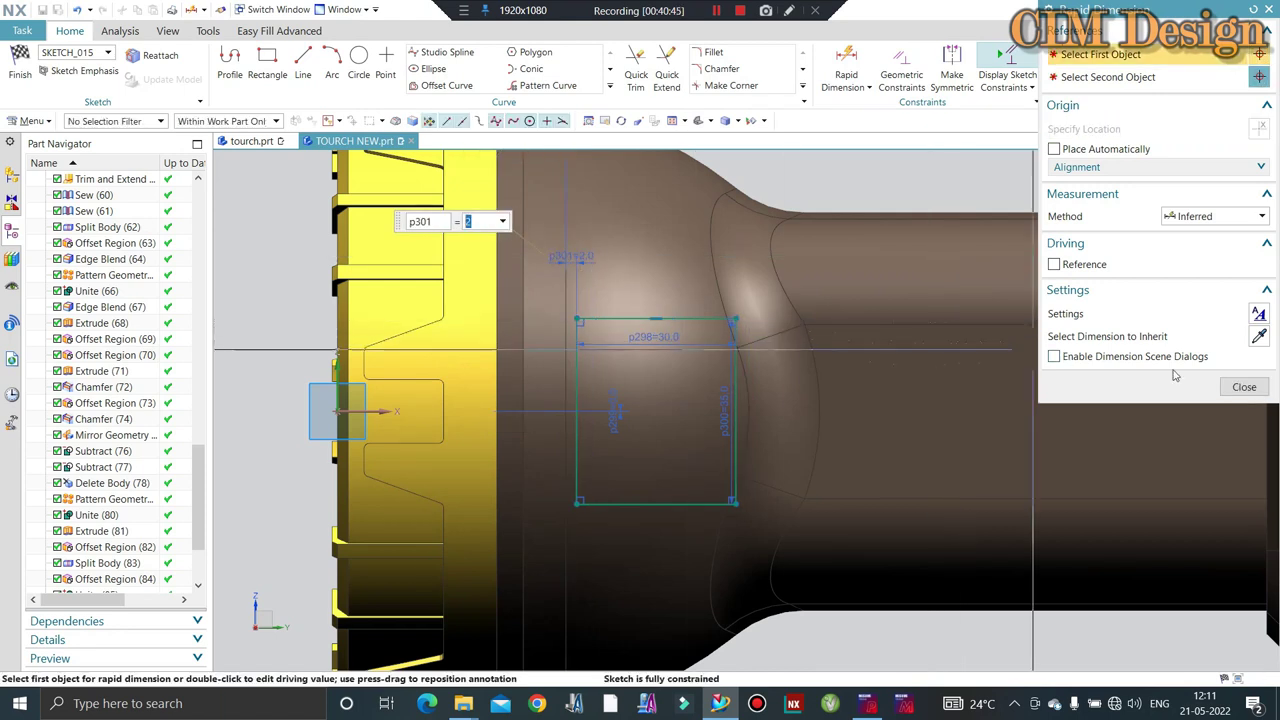
left_click(1245, 388)
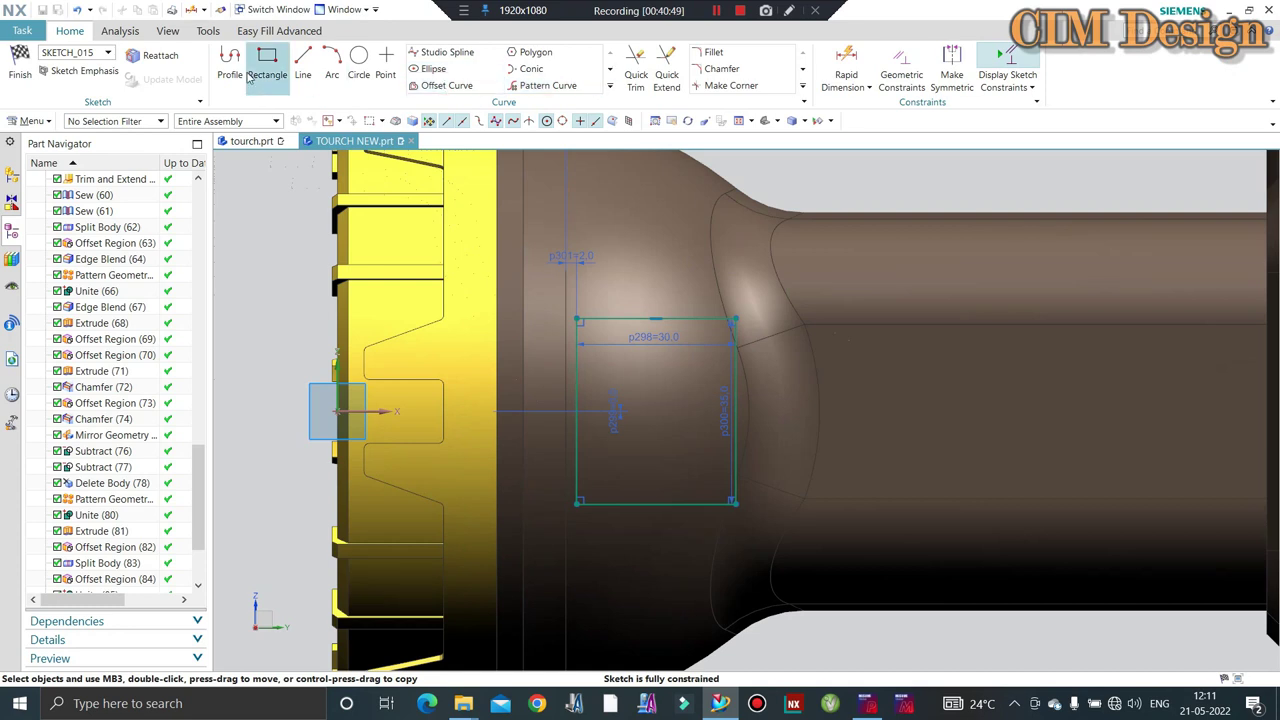
Fillet the rectangle's top-right and bottom-right corners, setting radii p302 and p303 to 8 mm.
left_click(698, 55)
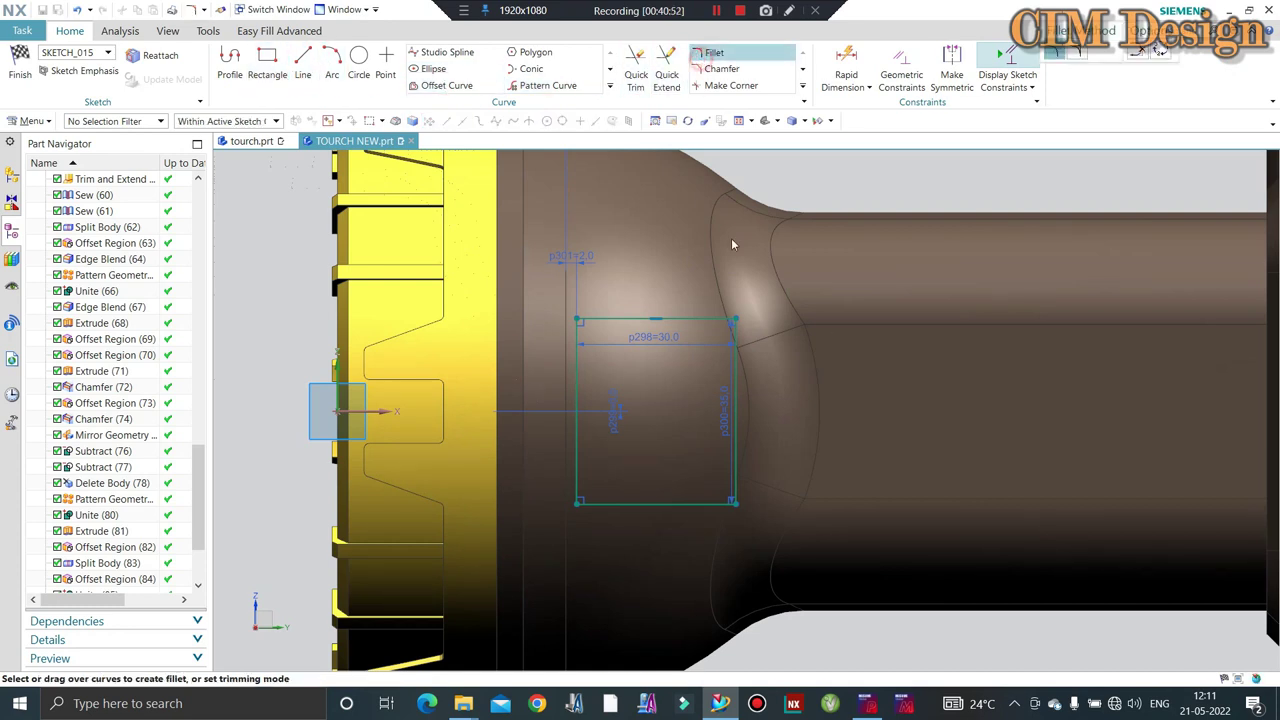
left_click(737, 363)
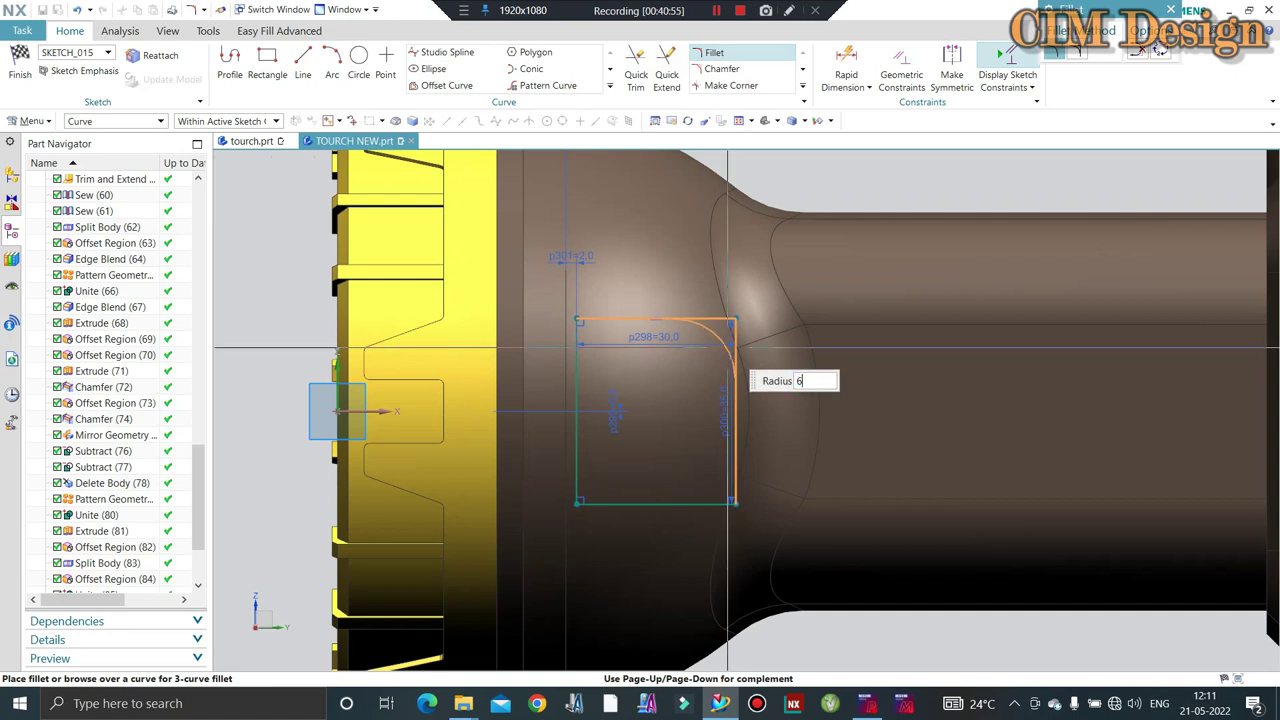
left_click(733, 490)
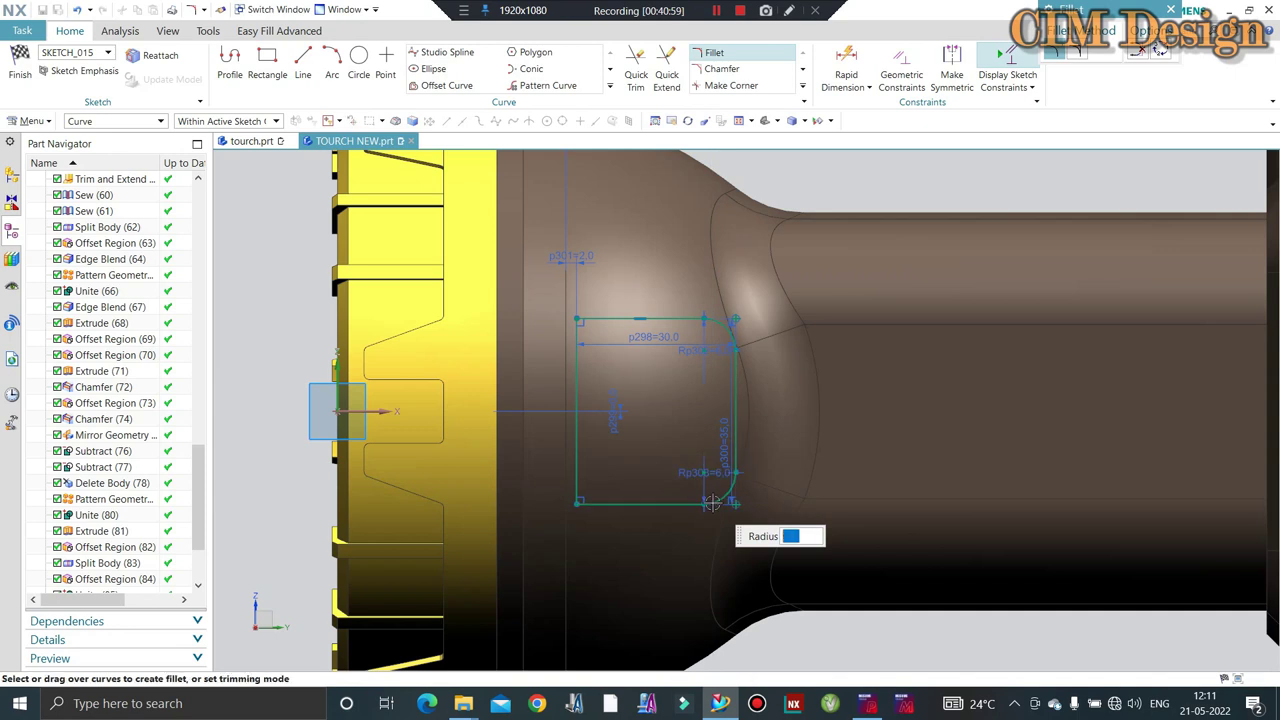
key("Escape")
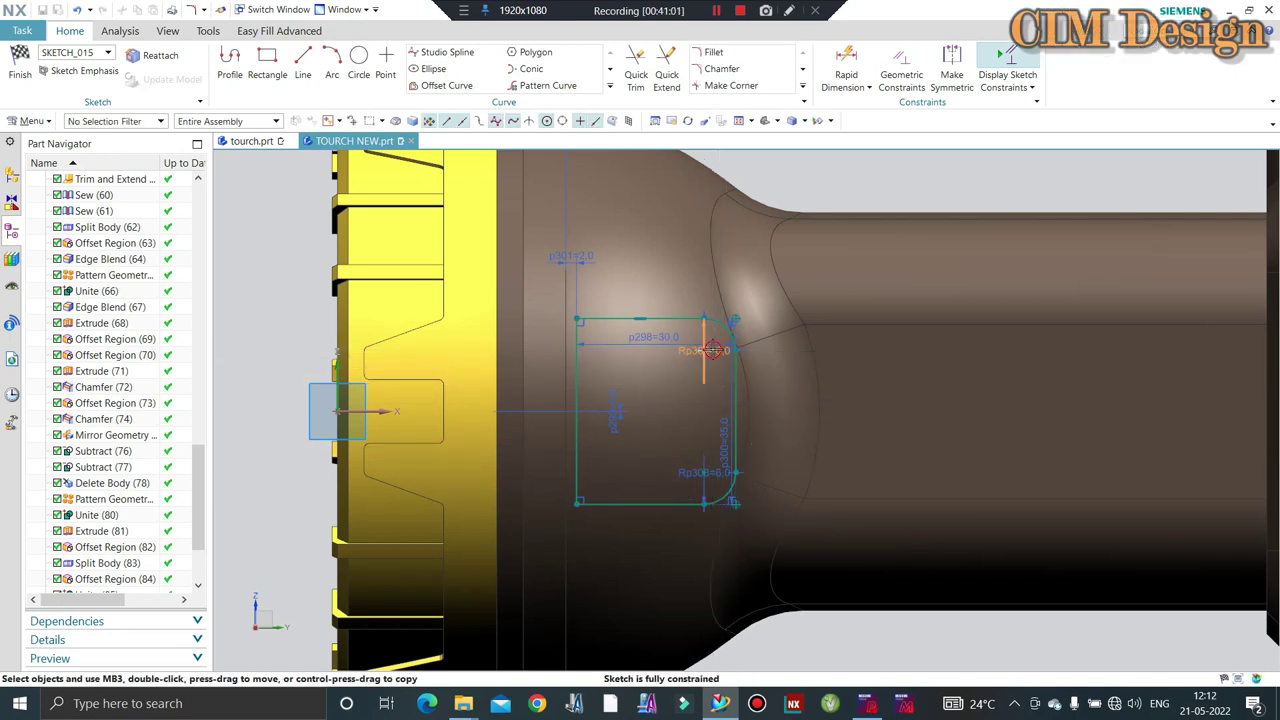
double_click(724, 363)
type("8")
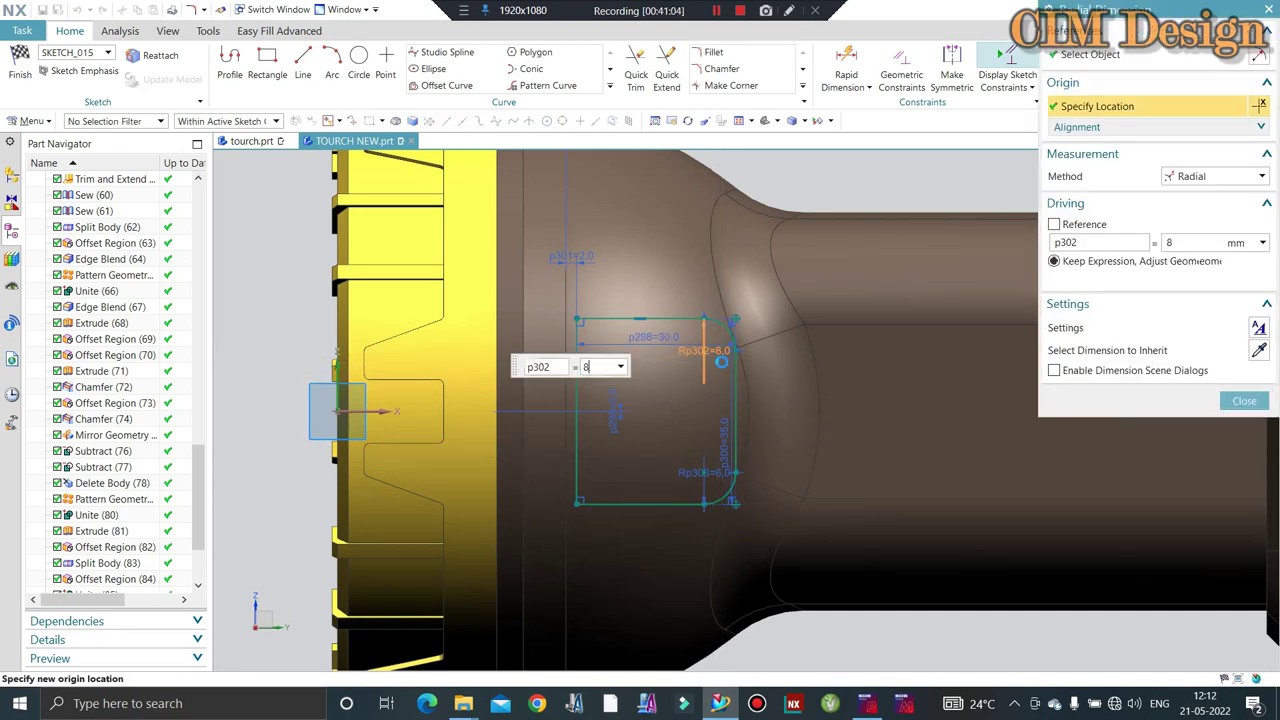
middle_click(685, 480)
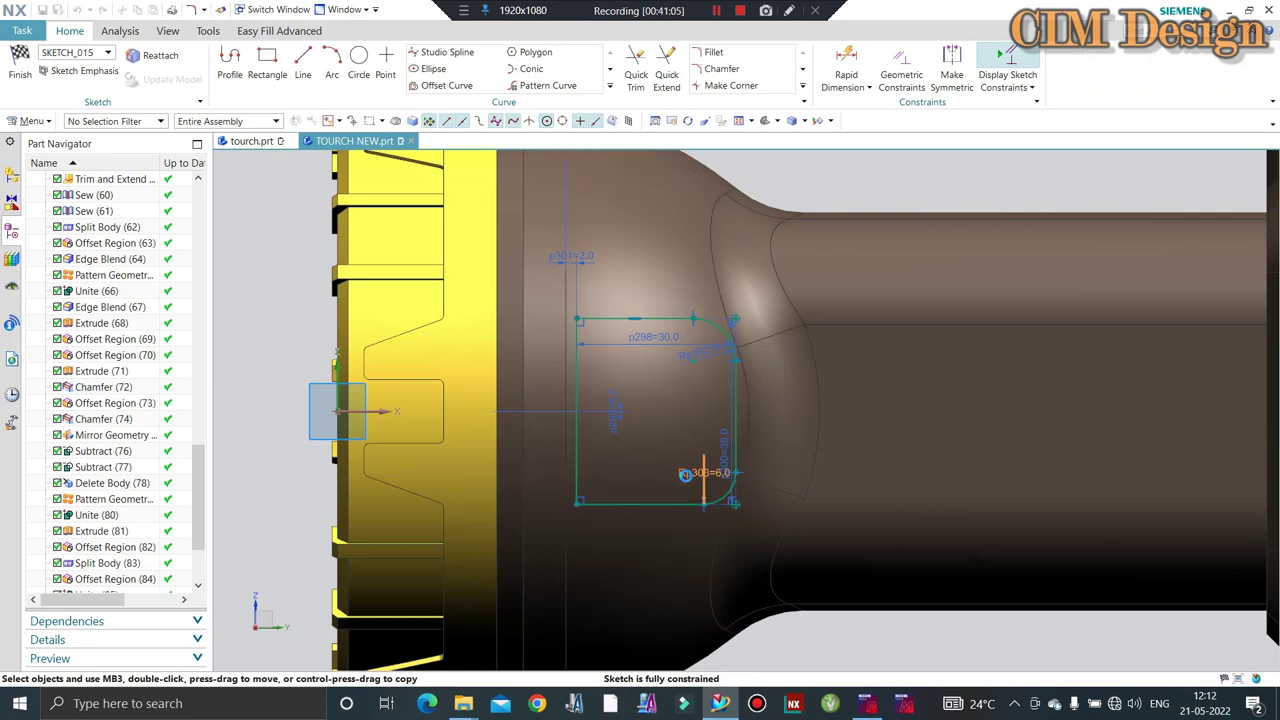
double_click(685, 475)
type("8")
middle_click(553, 459)
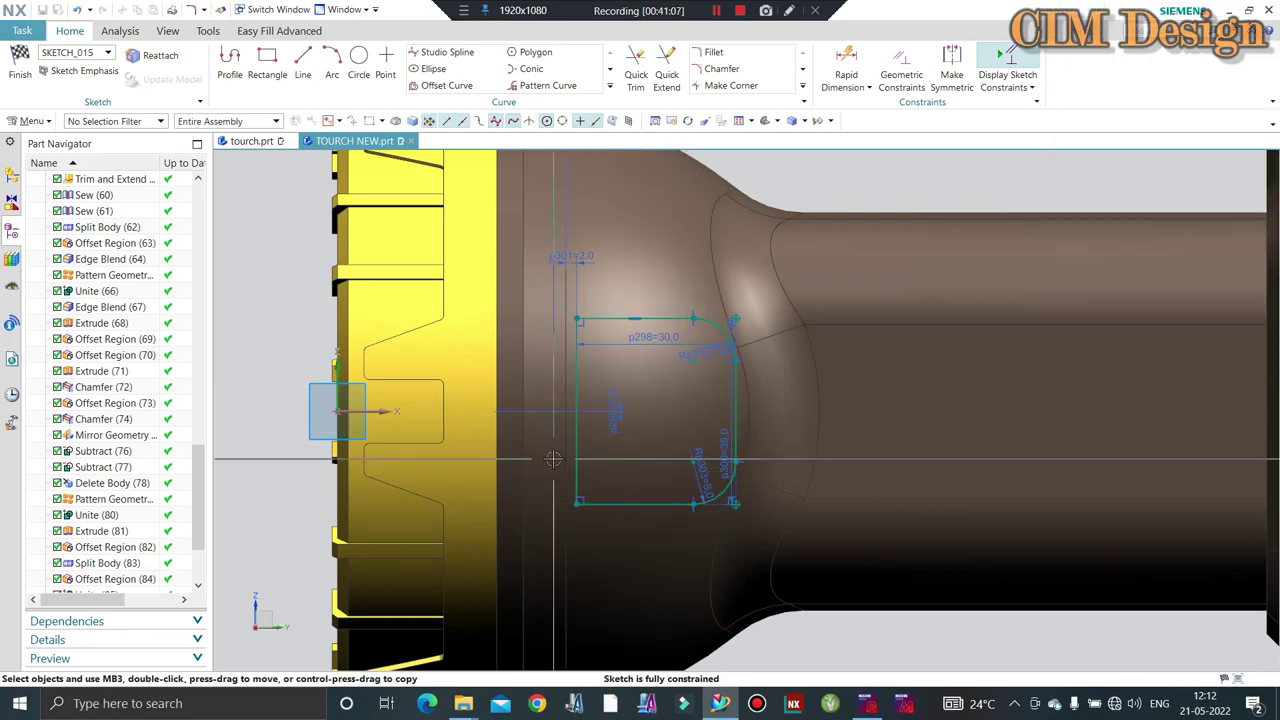
scroll(621, 312, "up", 1)
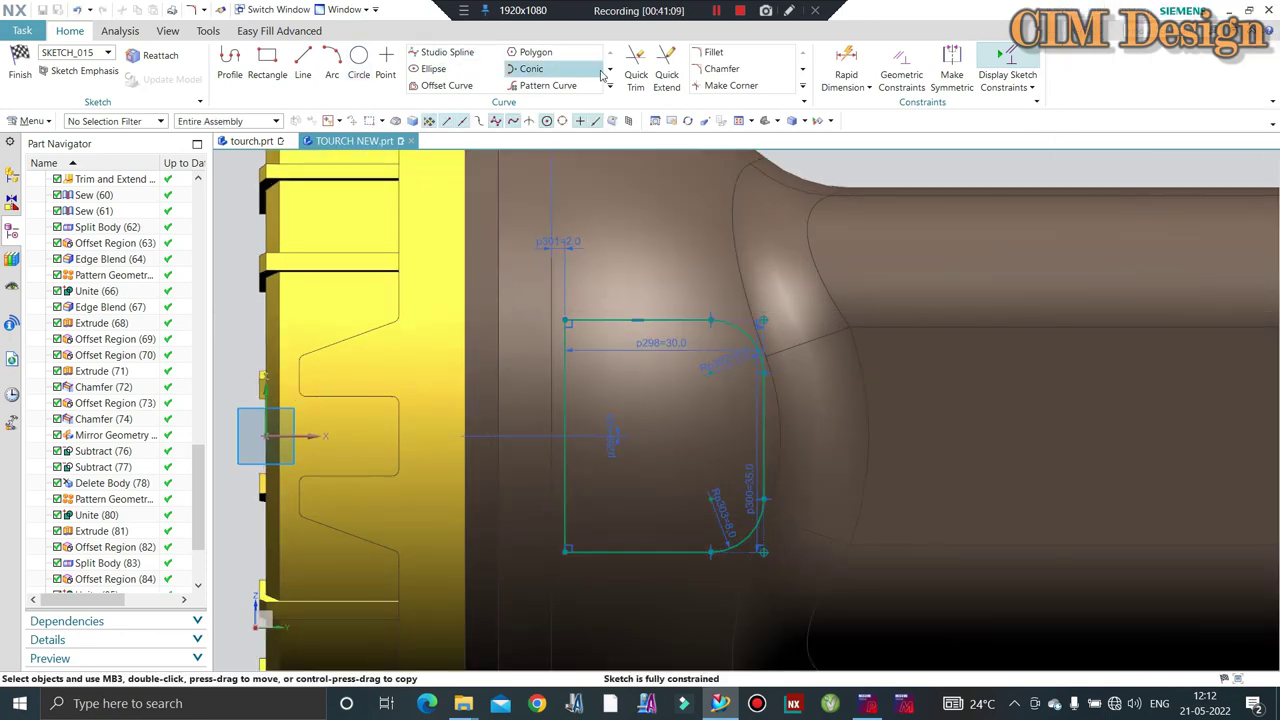
Fillet the top-left and bottom-left corners with a 2 mm radius.
left_click(697, 55)
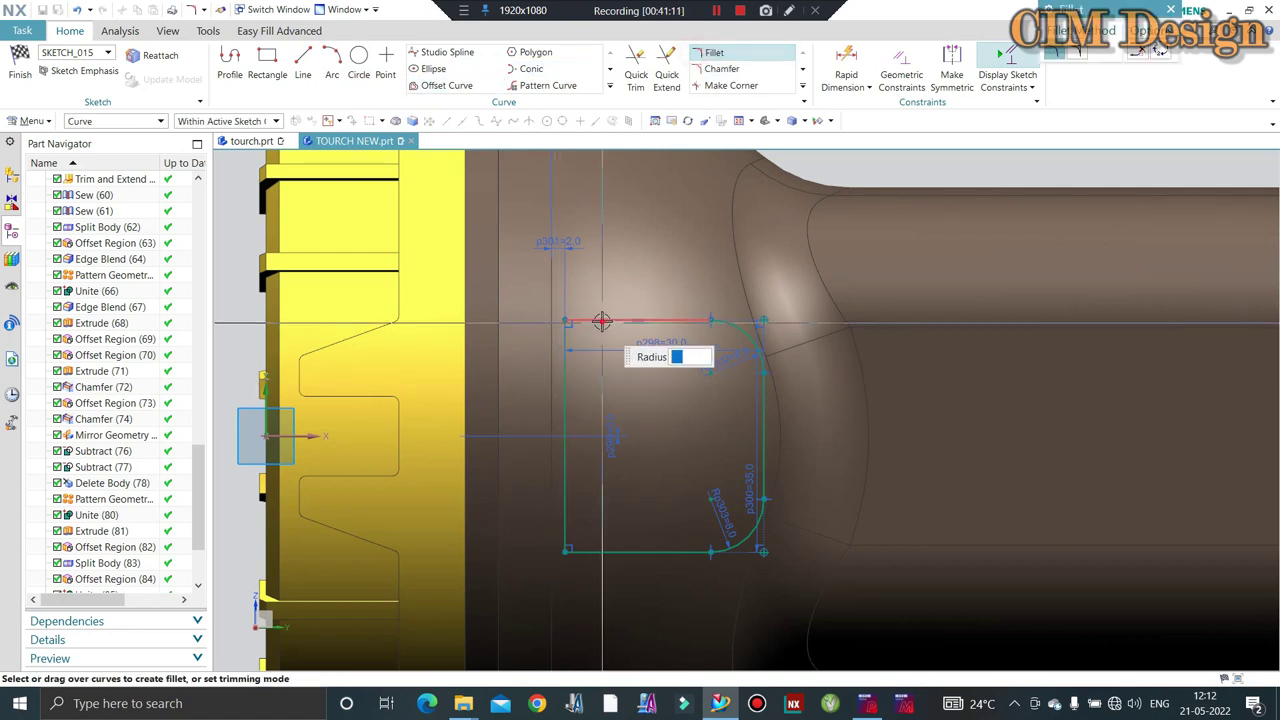
left_click(565, 368)
left_click(564, 525)
left_click(595, 551)
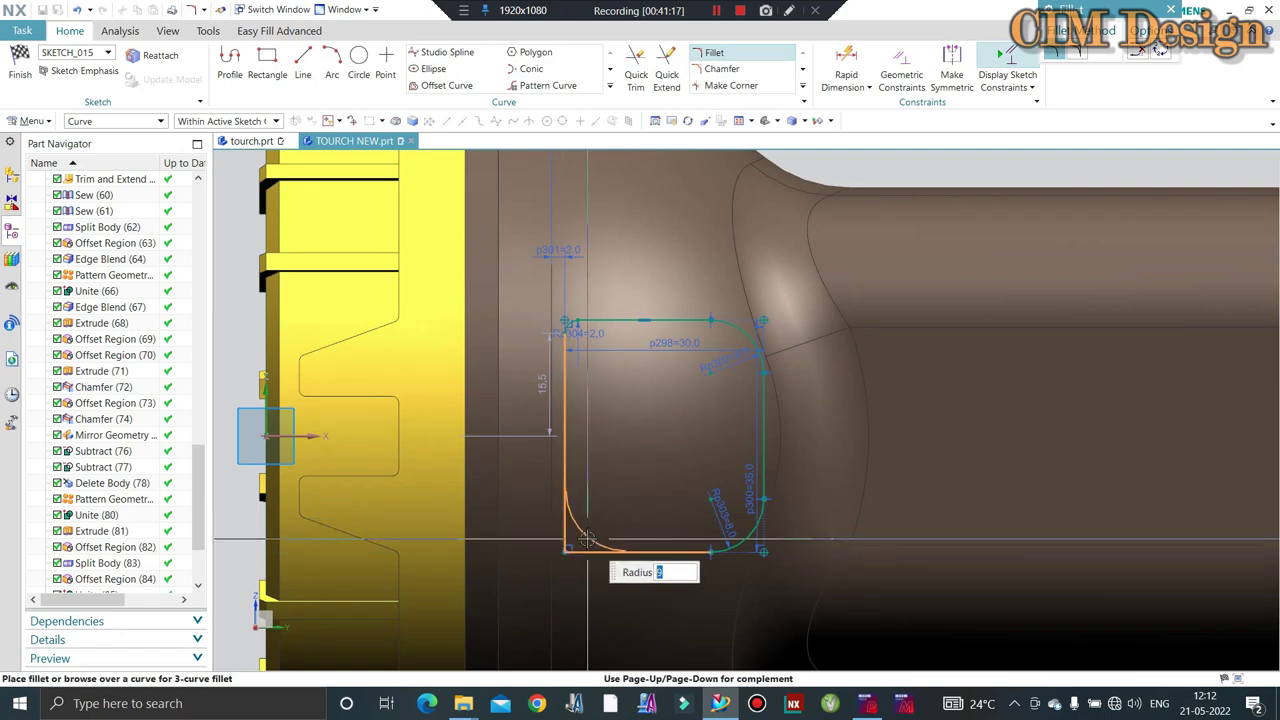
left_click(587, 539)
key("Escape")
scroll(463, 380, "down", 3)
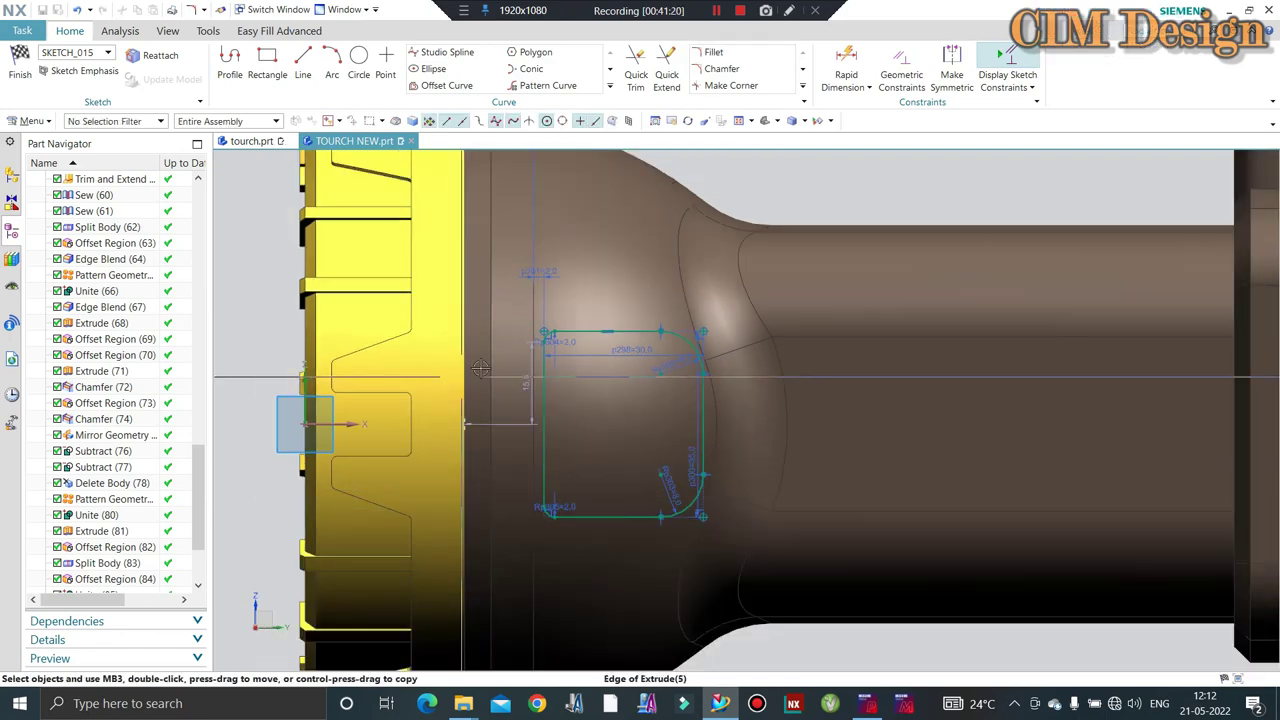
Finish the sketch and extrude it from 38 to 110 mm as a separate block, Boolean None.
left_click(18, 77)
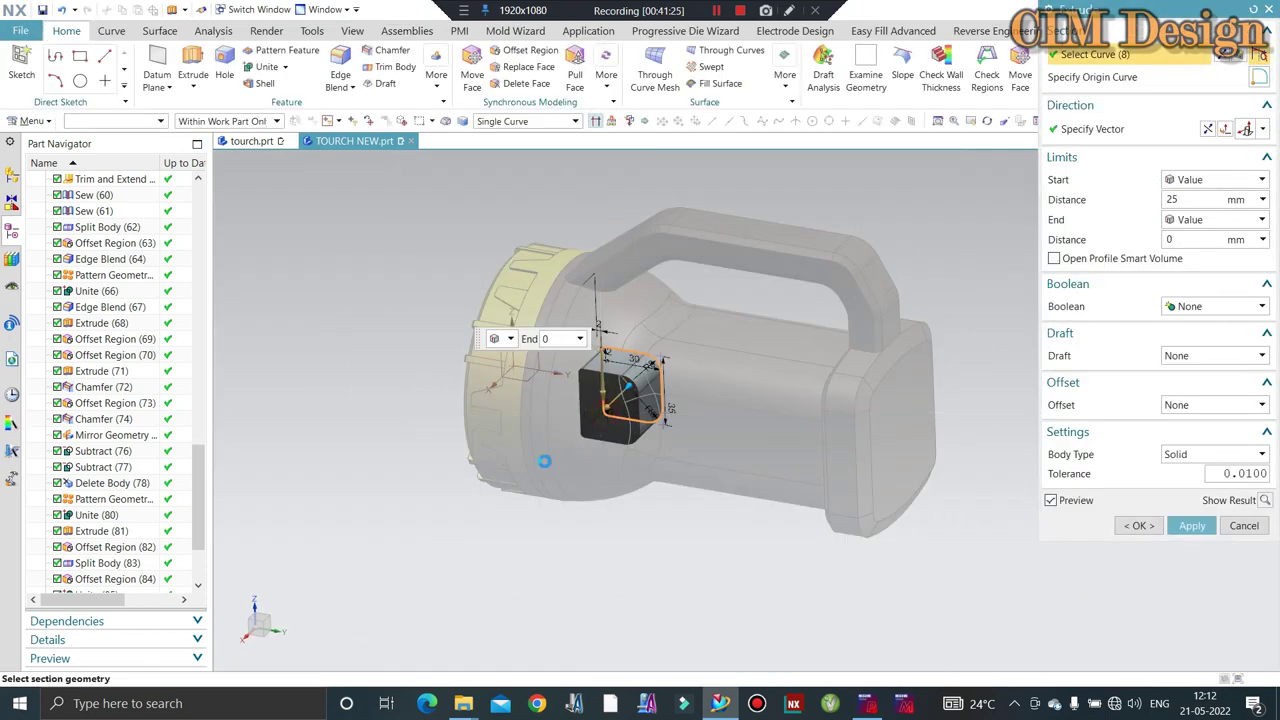
left_click_drag(603, 412, 521, 492)
middle_click_drag(612, 530, 603, 590)
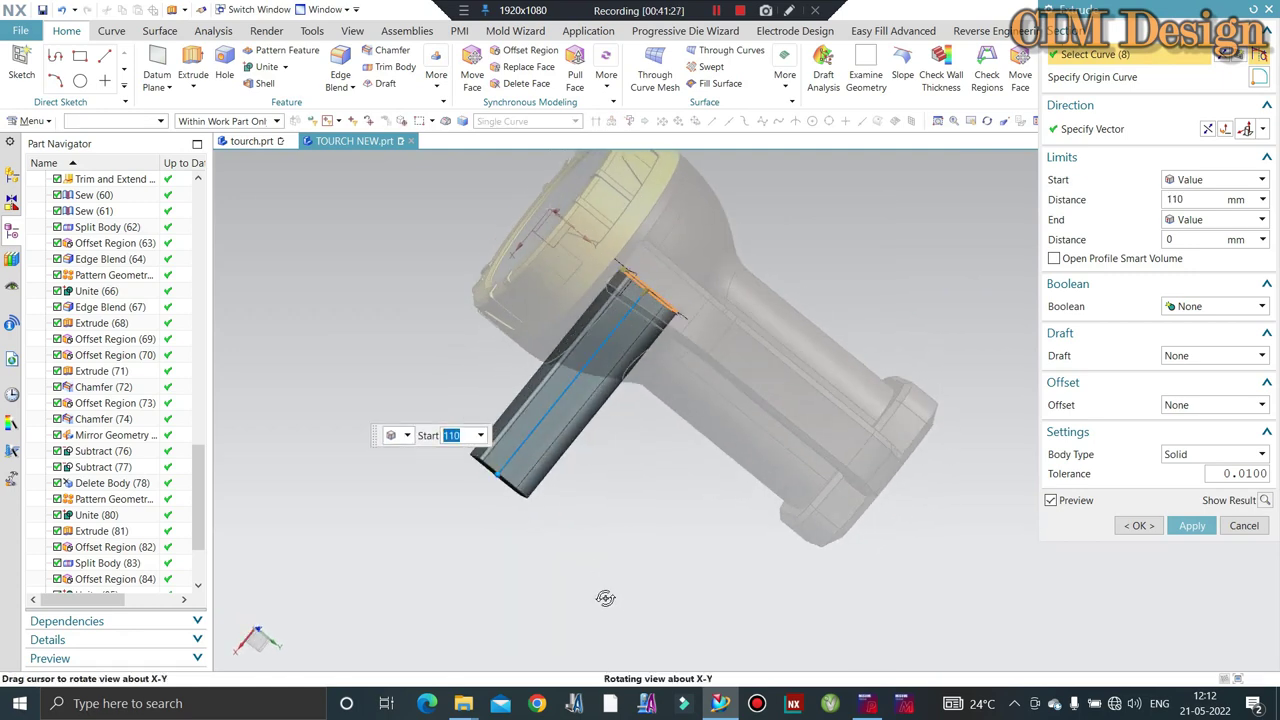
key("F8")
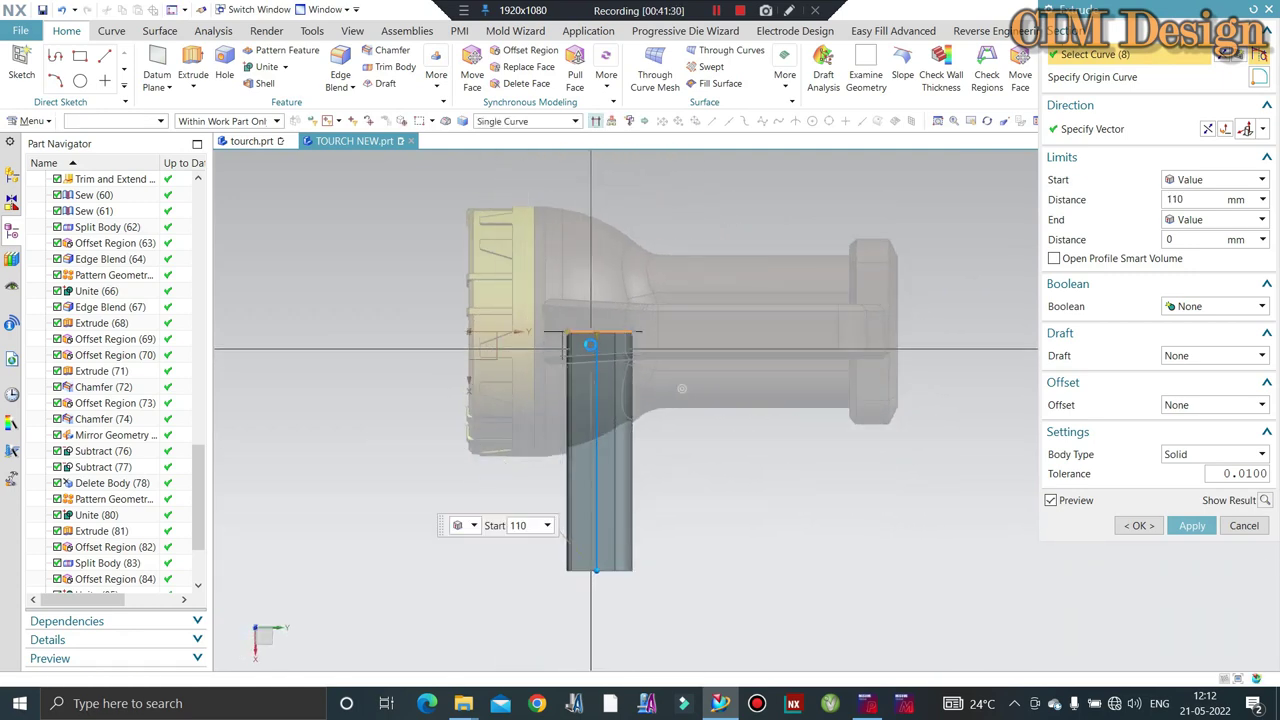
left_click_drag(607, 403, 606, 413)
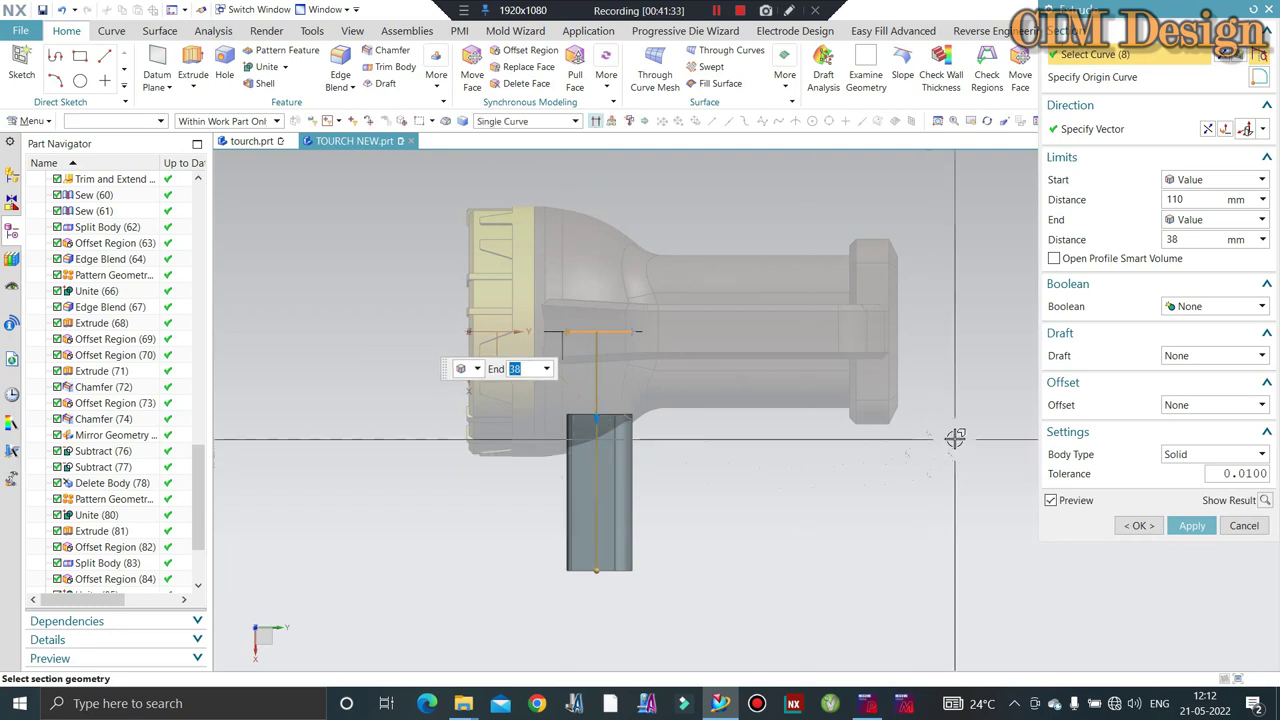
middle_click(628, 400)
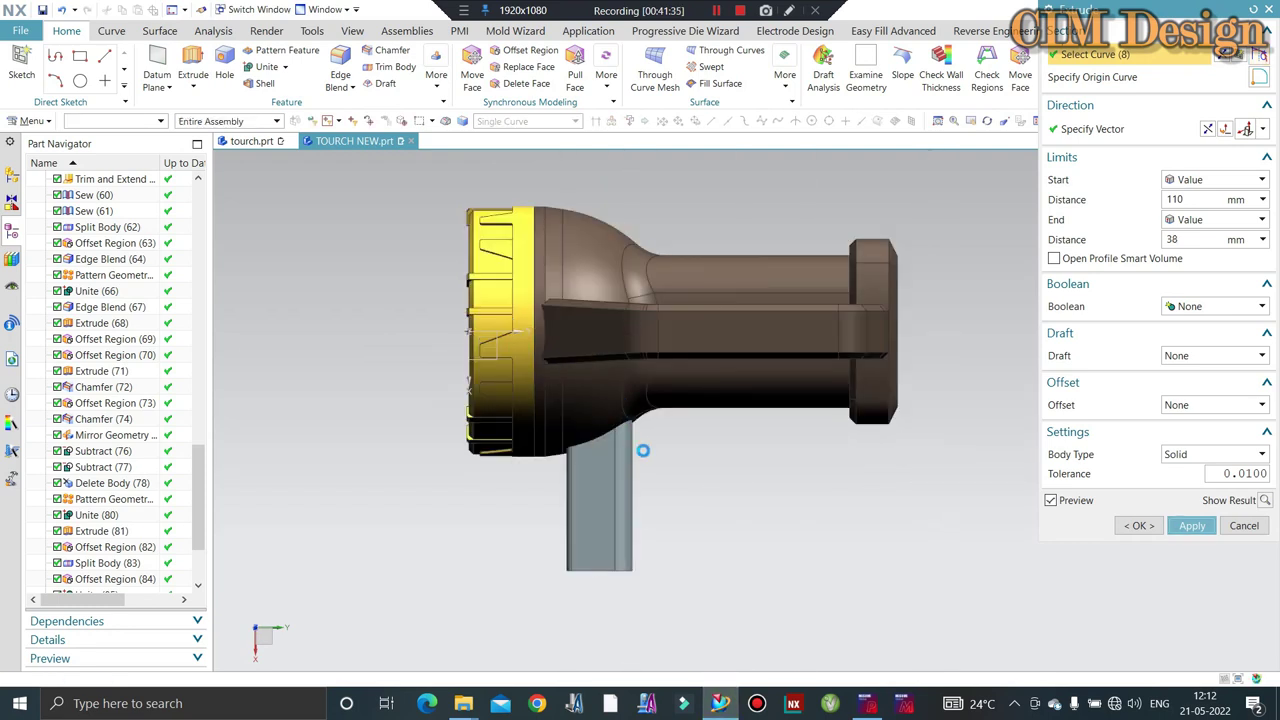
middle_click_drag(620, 378, 208, 180)
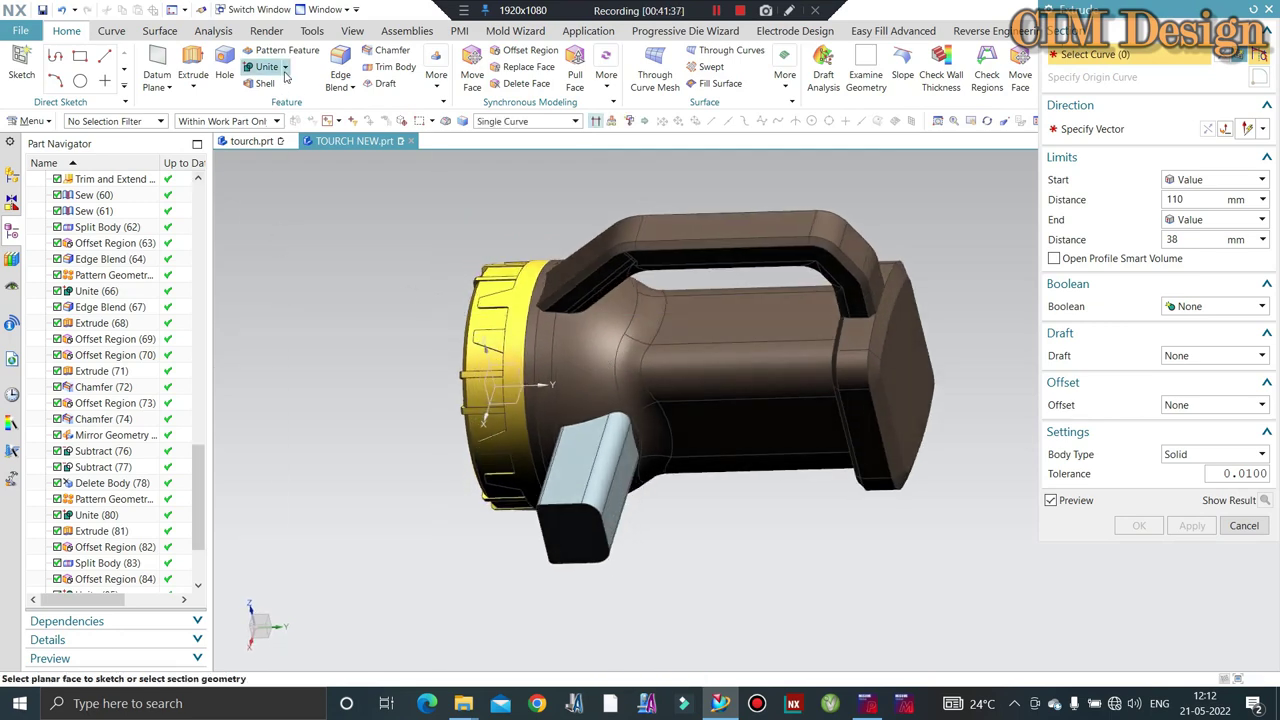
Subtract the extruded block from the torch body.
middle_click(363, 494)
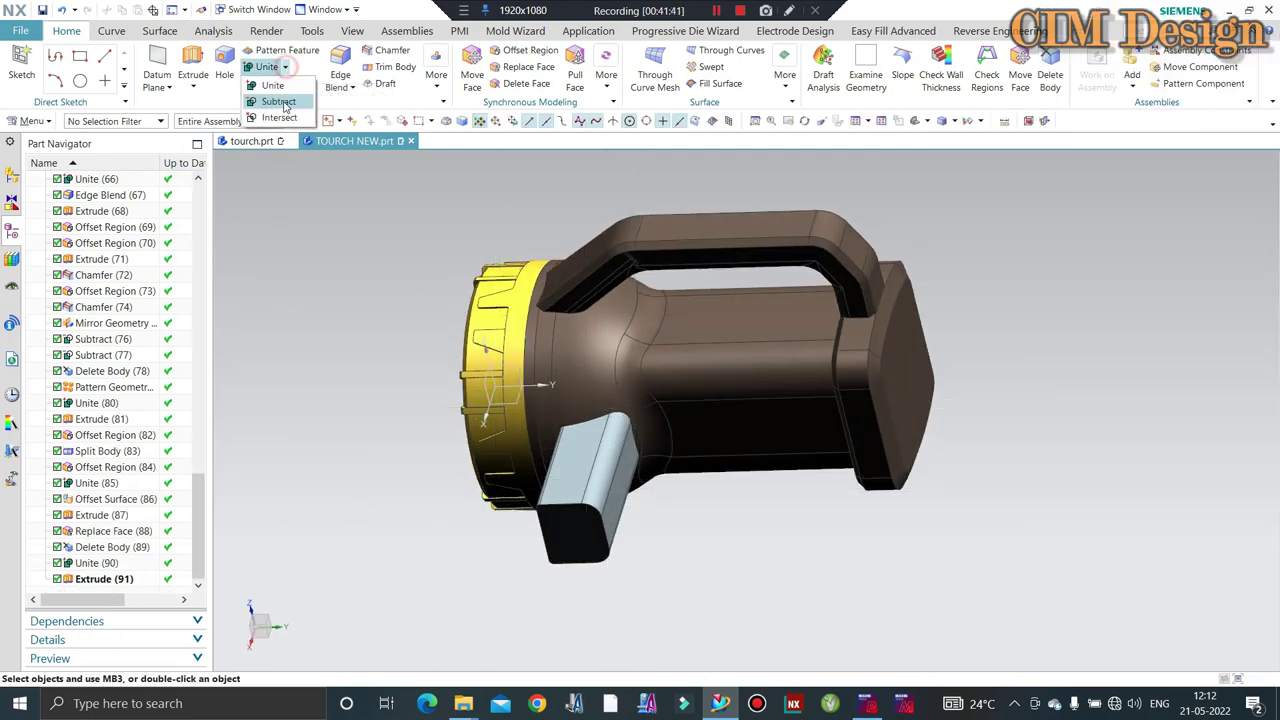
left_click(857, 328)
left_click(590, 470)
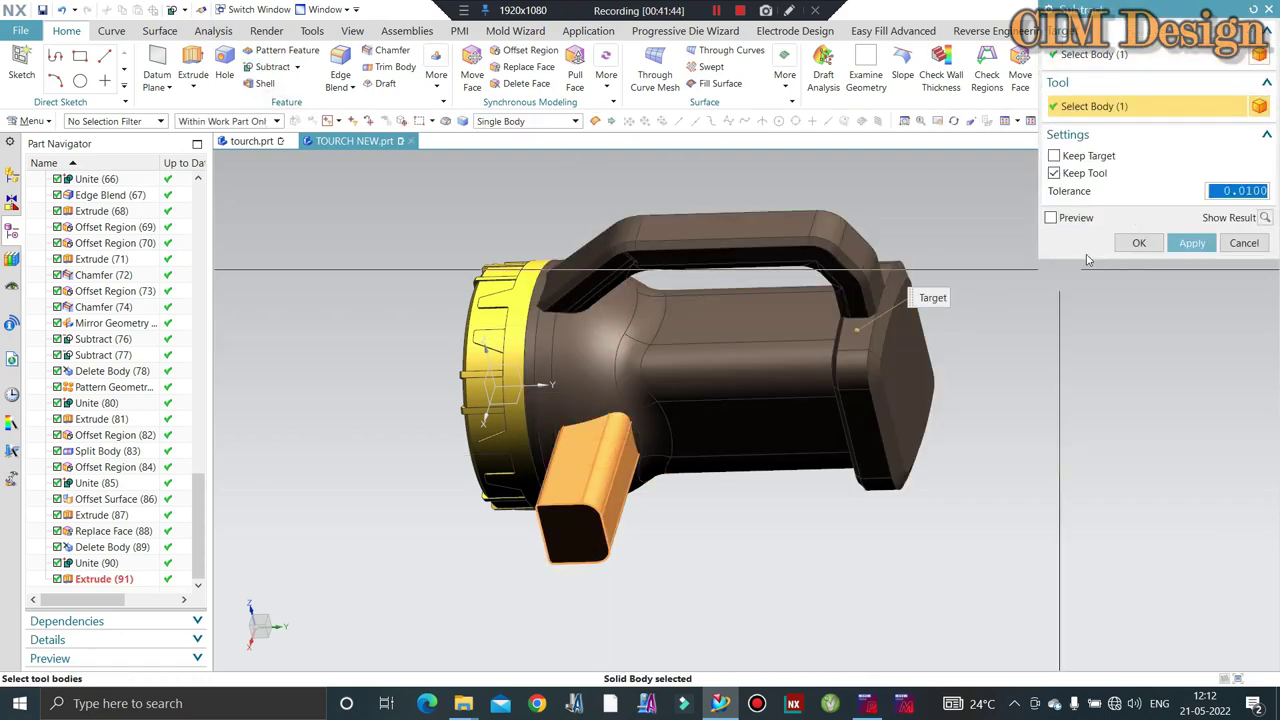
middle_click(958, 302)
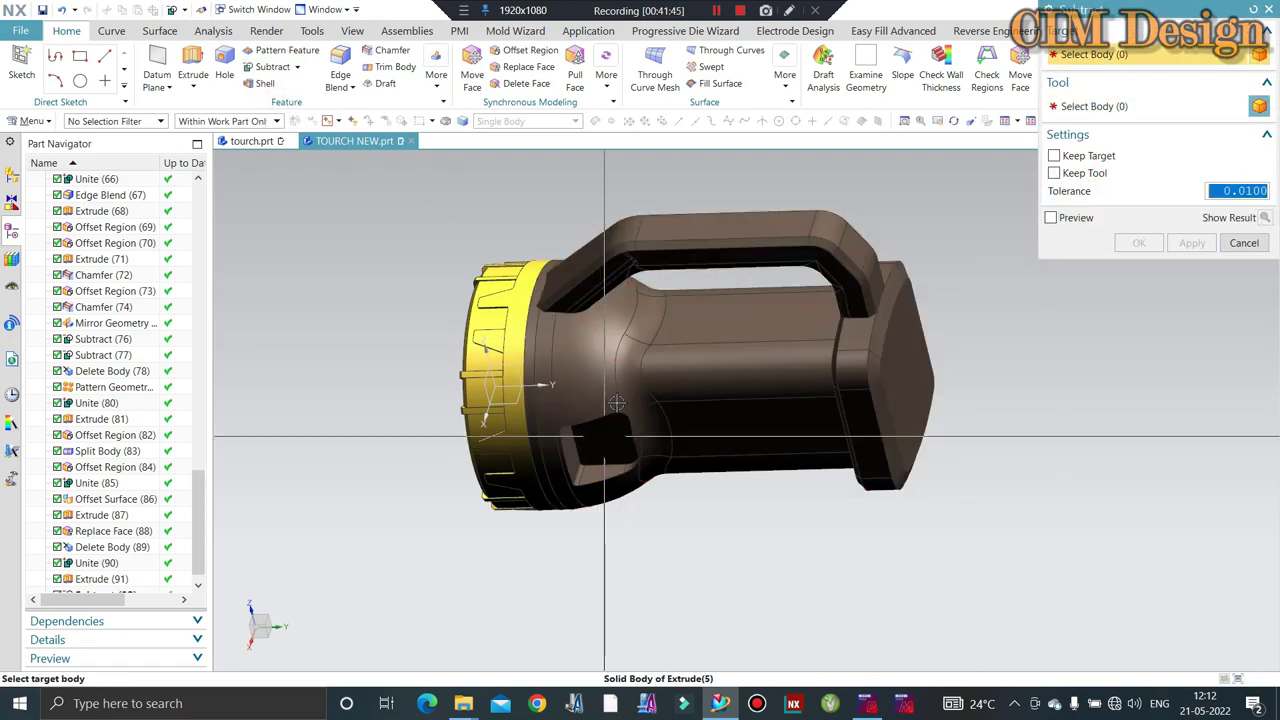
mouse_move(603, 435)
middle_mouse_down()
mouse_move(432, 272)
mouse_move(602, 317)
mouse_move(585, 335)
middle_mouse_up()
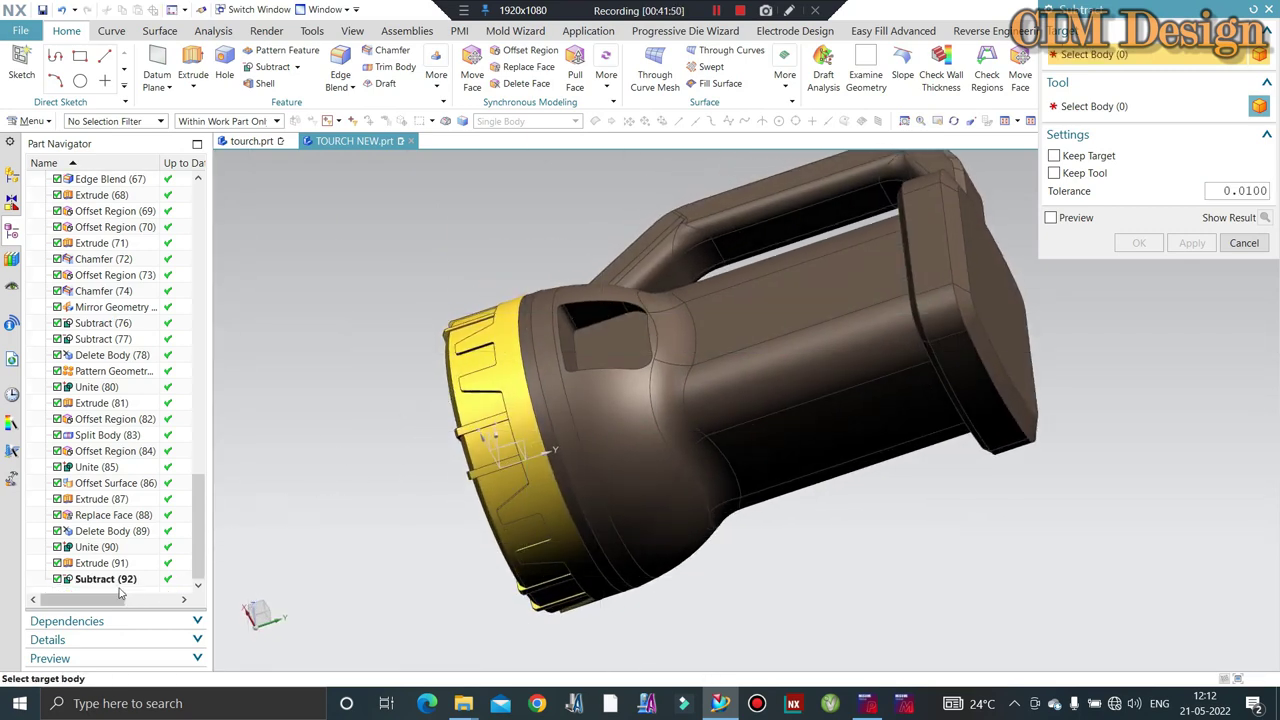
key("ctrl+i")
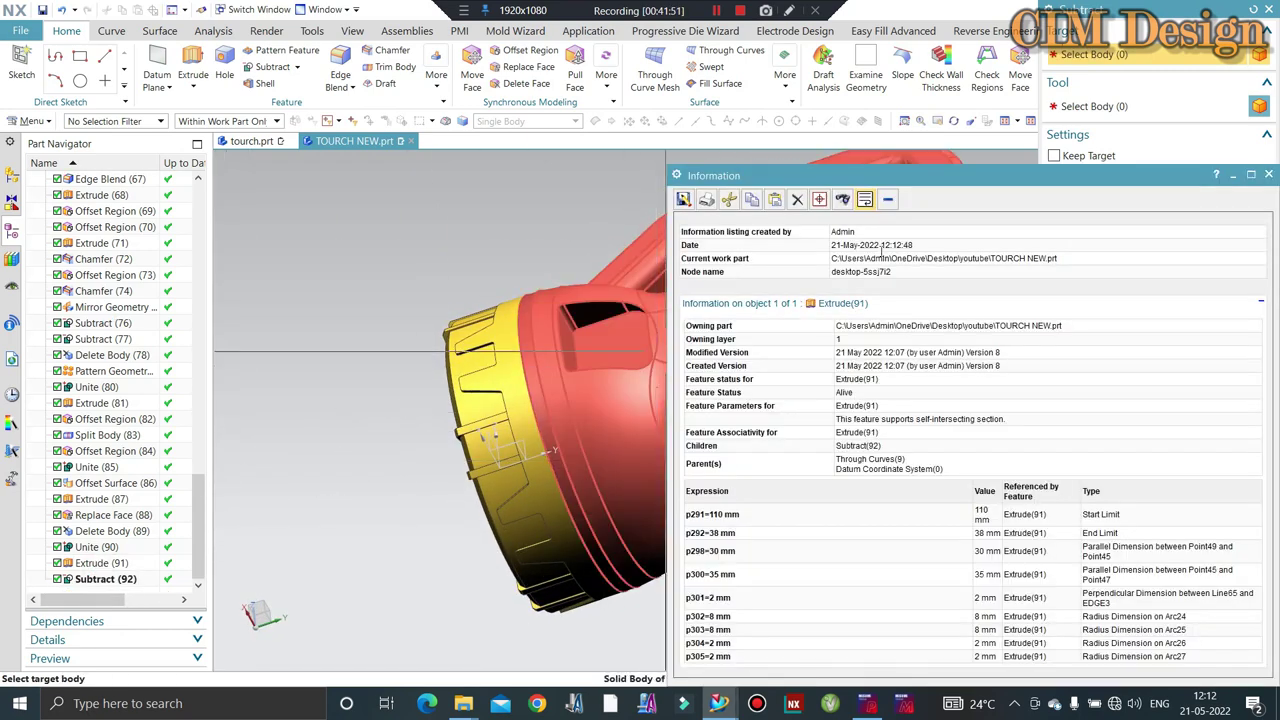
left_click(1266, 189)
left_click(1267, 9)
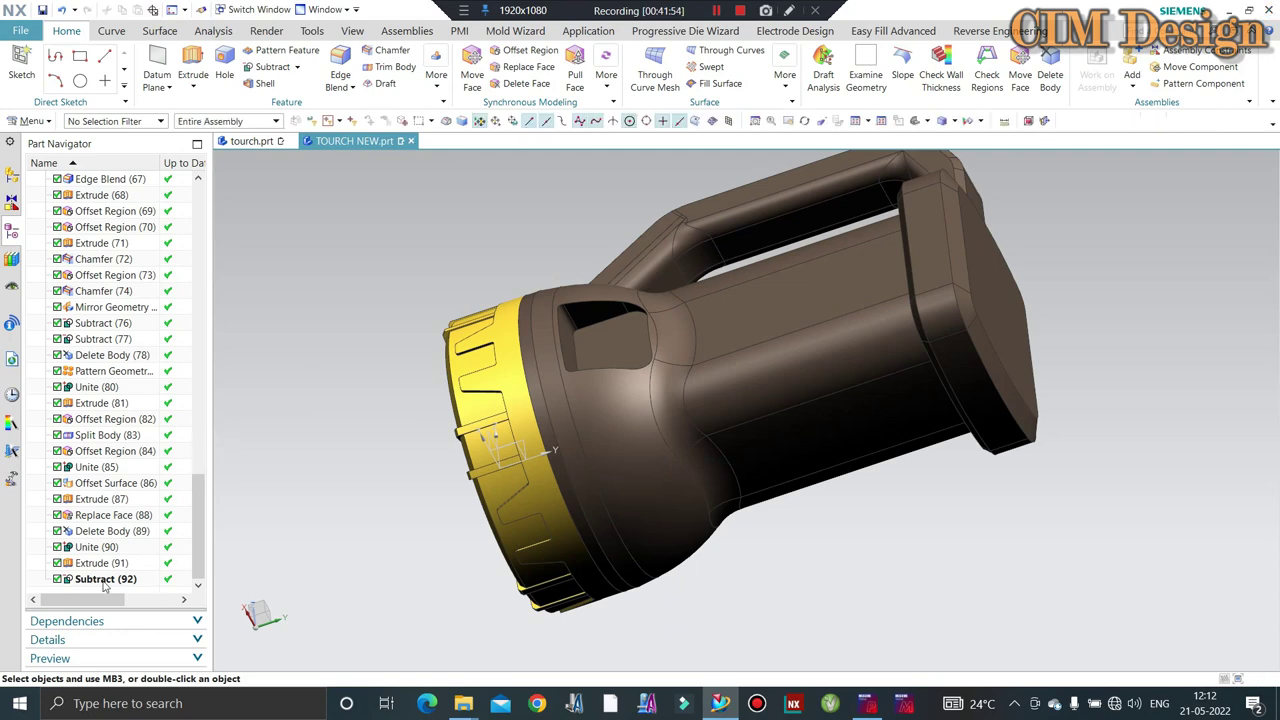
Edit Extrude (91) to increase its end distance to 42 mm.
double_click(100, 563)
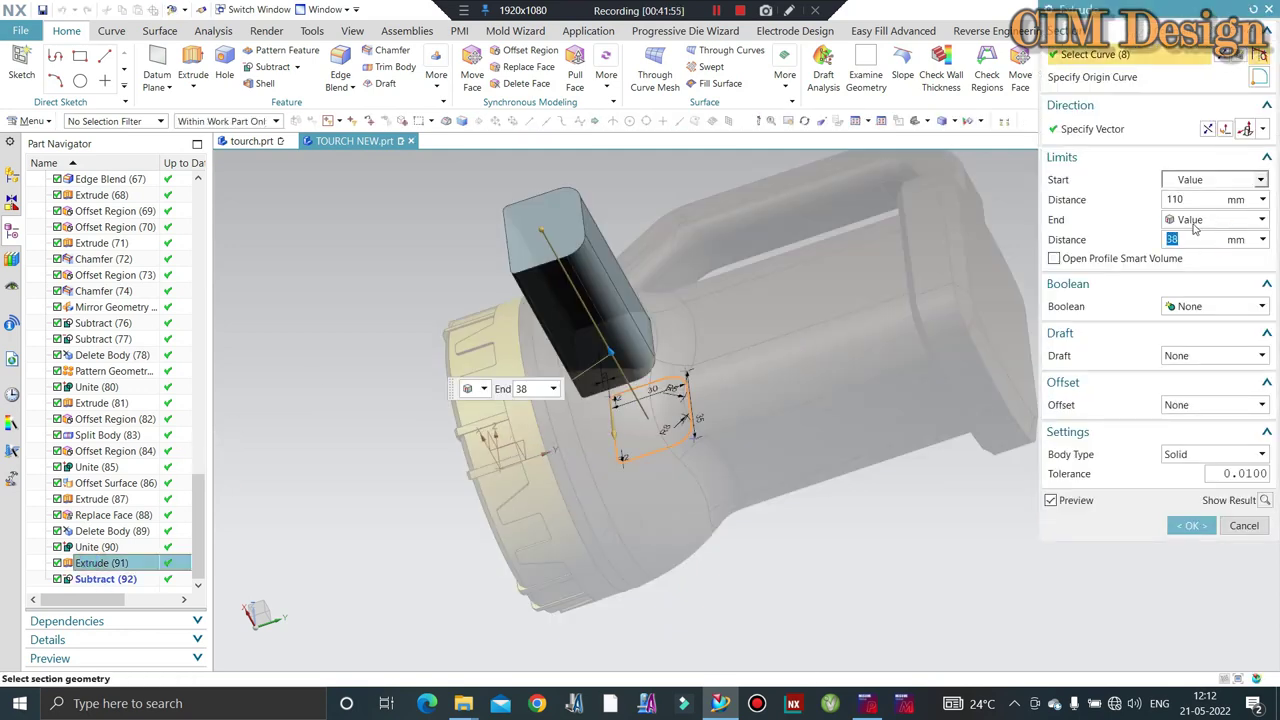
type("40")
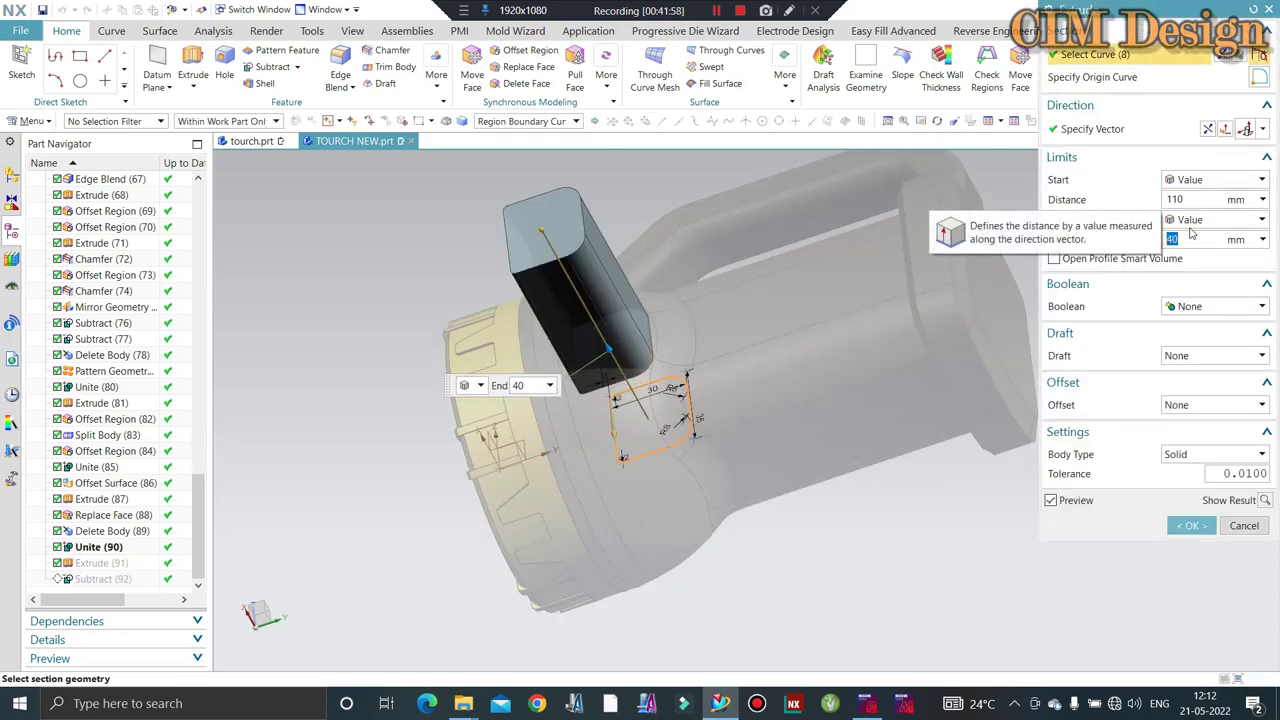
type("42")
key("Return")
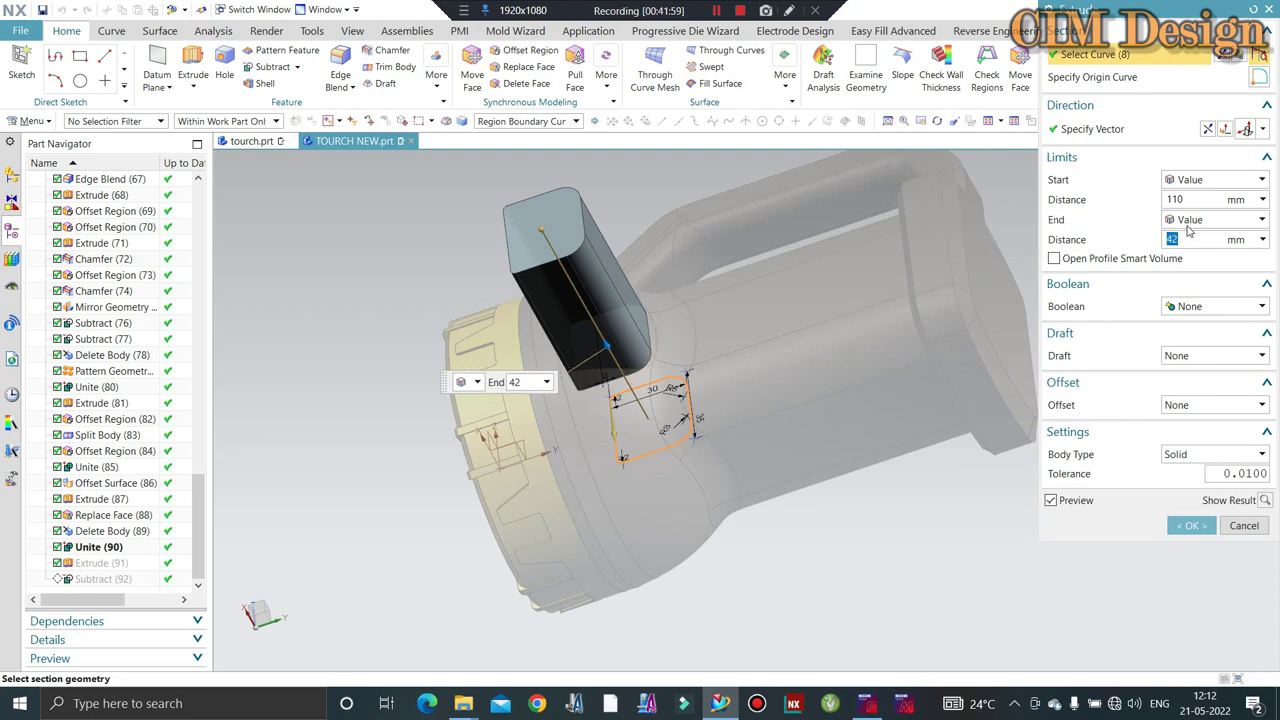
middle_click(919, 292)
middle_click_drag(723, 329, 704, 327)
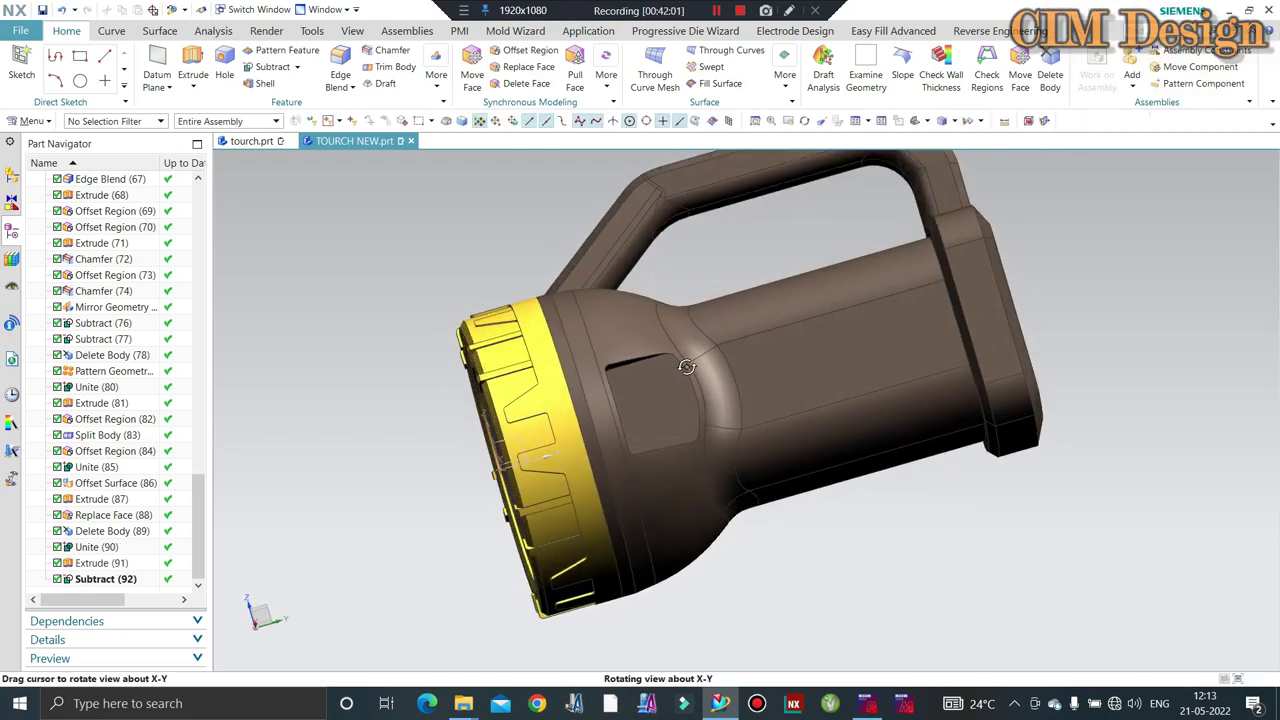
scroll(704, 327, "up", 3)
scroll(750, 328, "up", 2)
scroll(810, 329, "up", 2)
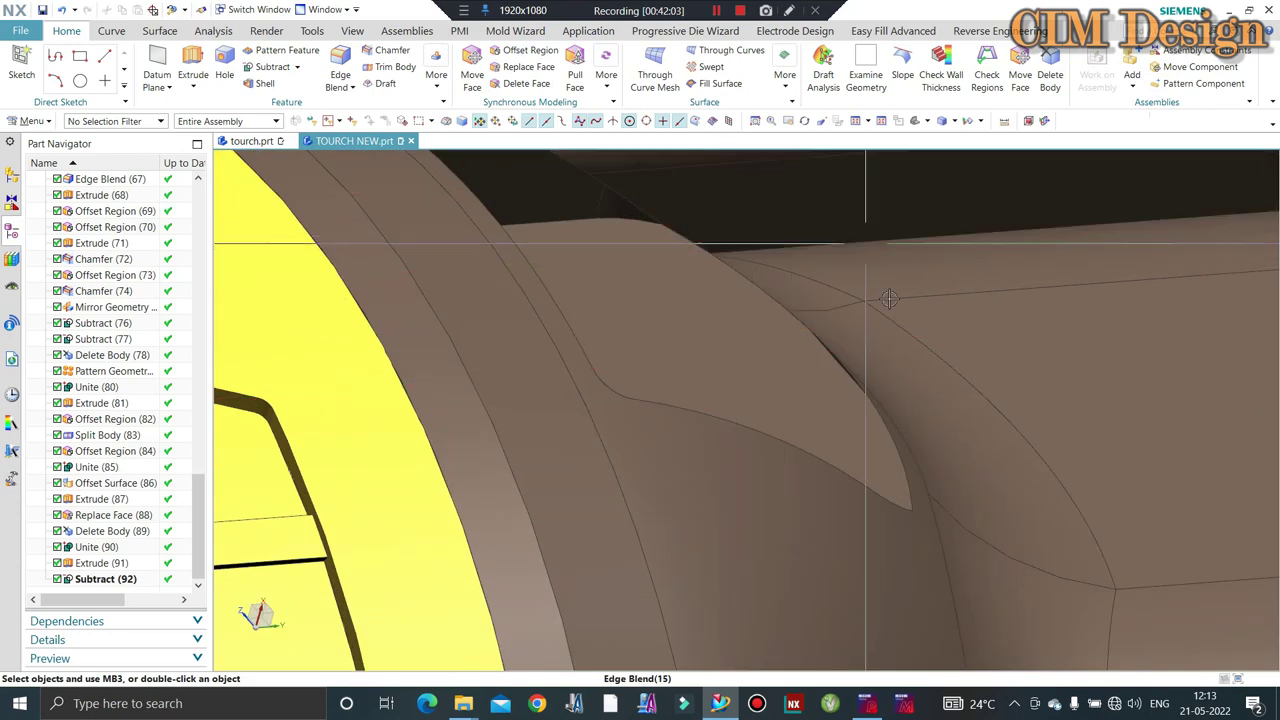
scroll(865, 330, "up", 2)
middle_click_drag(865, 330, 877, 314)
scroll(870, 360, "up", 3)
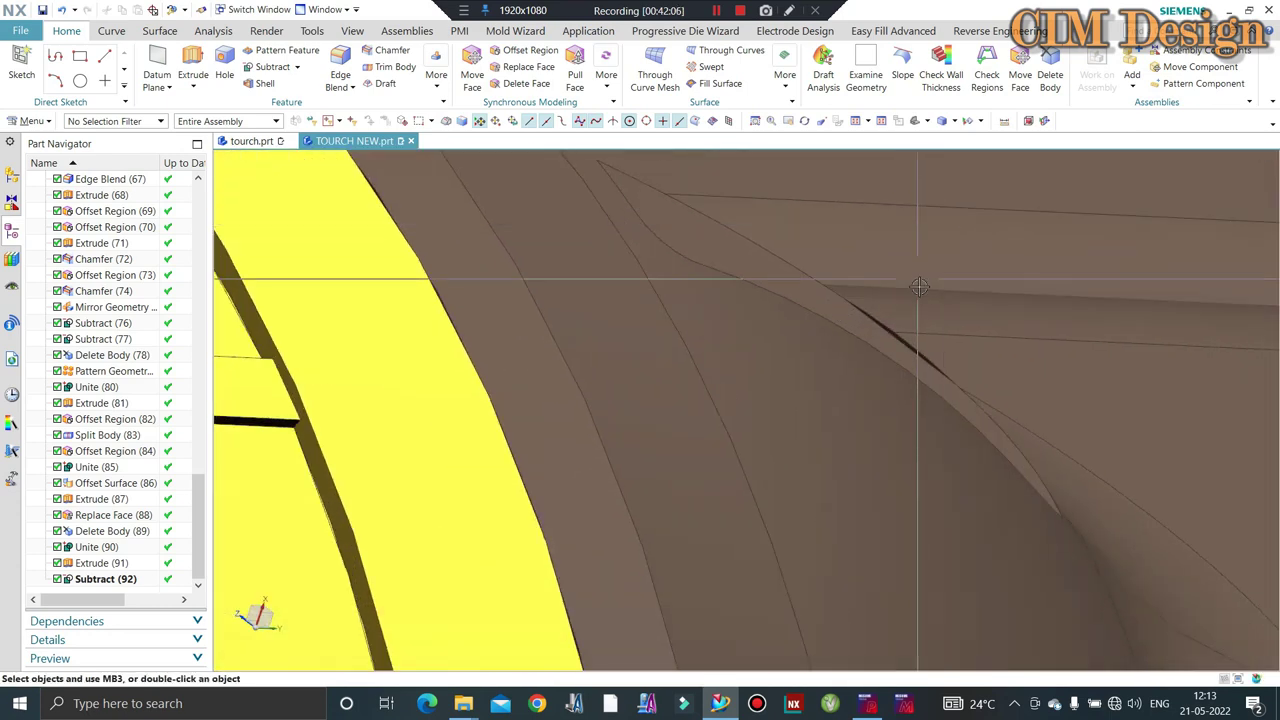
scroll(859, 396, "up", 2)
Re-edit the window extrude, changing its end distance to 43 mm.
double_click(110, 563)
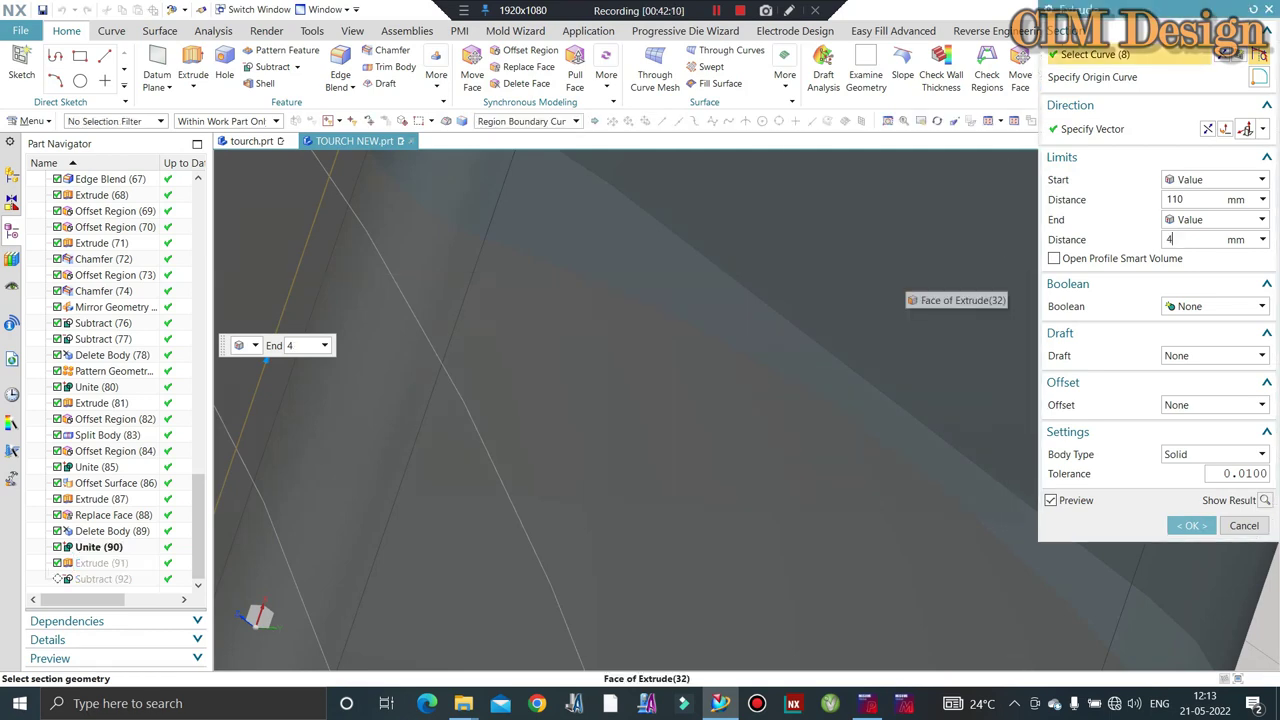
type("3")
key("Return")
middle_click(978, 270)
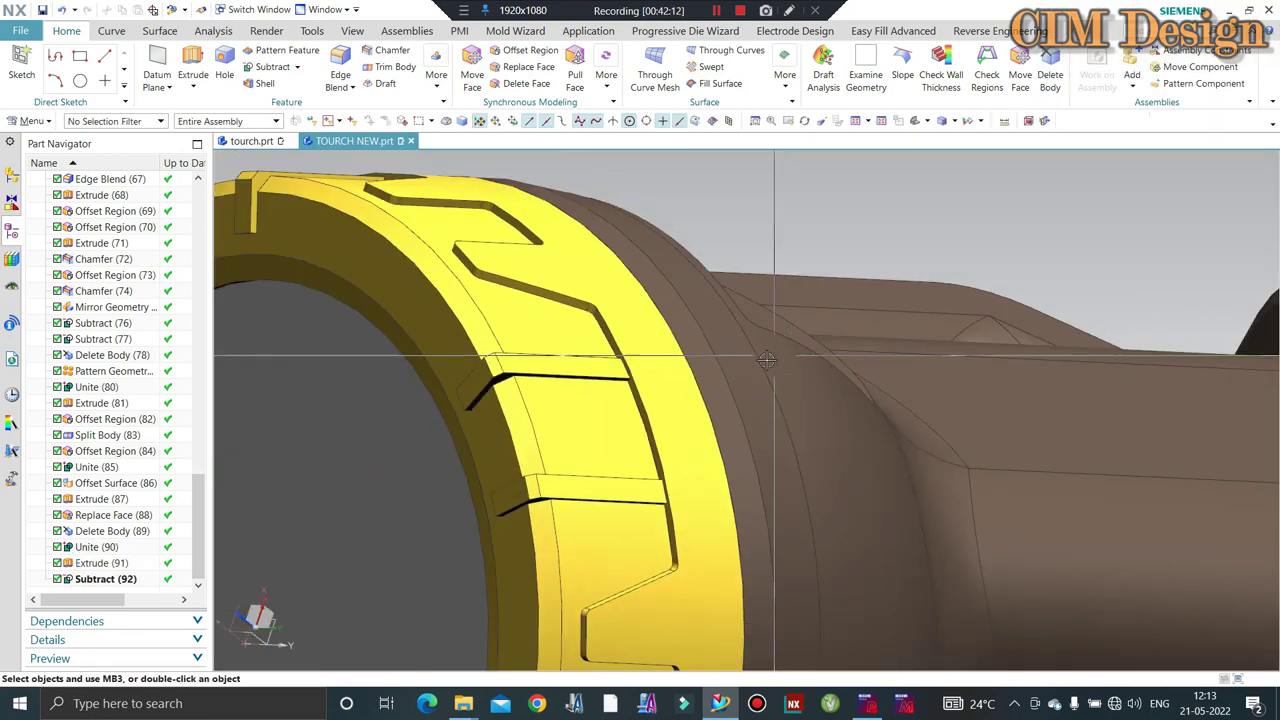
scroll(741, 413, "up", 5)
scroll(741, 413, "down", 5)
mouse_move(449, 260)
middle_mouse_down()
mouse_move(411, 304)
mouse_move(437, 350)
mouse_move(400, 270)
middle_mouse_up()
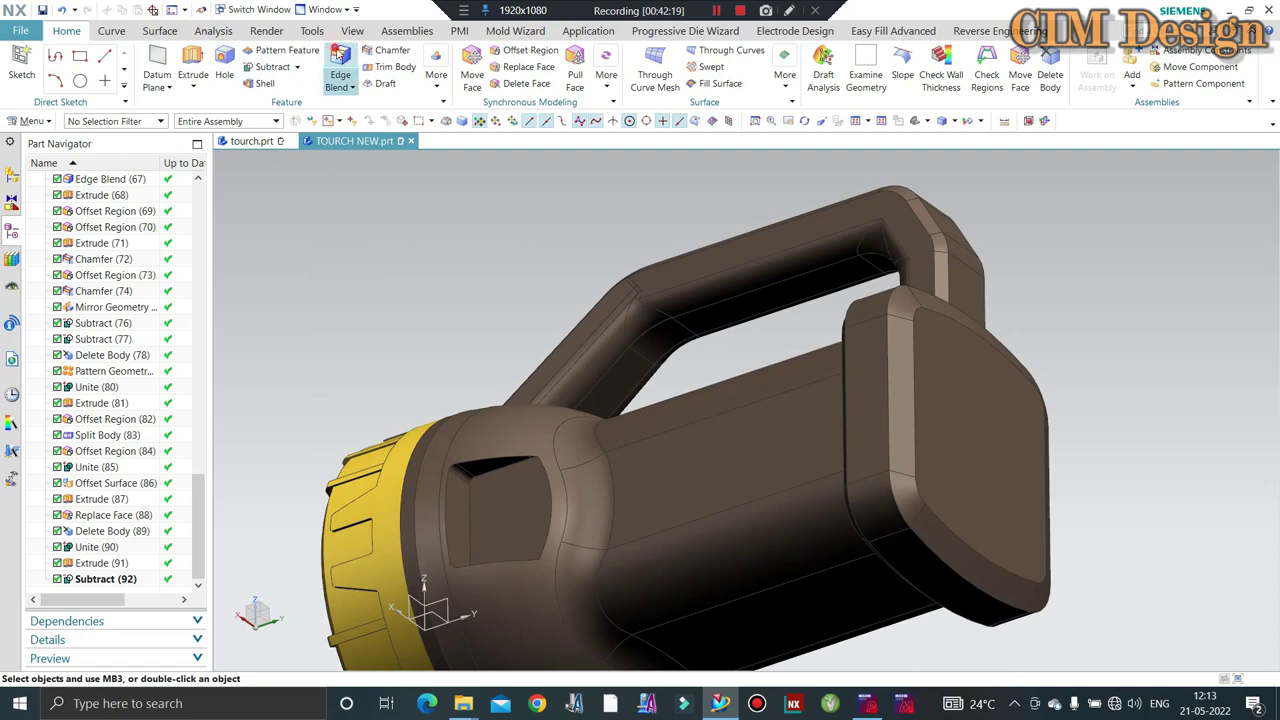
Blend the side window's inner edges with a 3 mm radius.
left_click(471, 517)
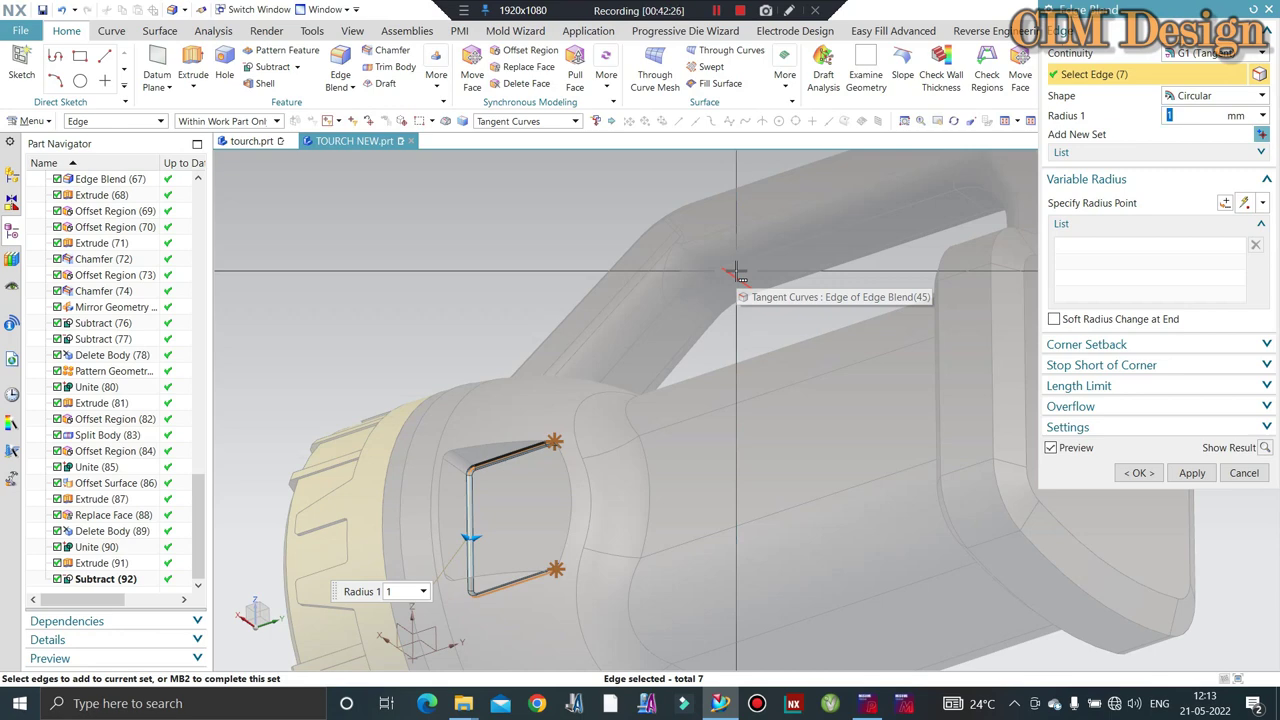
type("3")
key("Return")
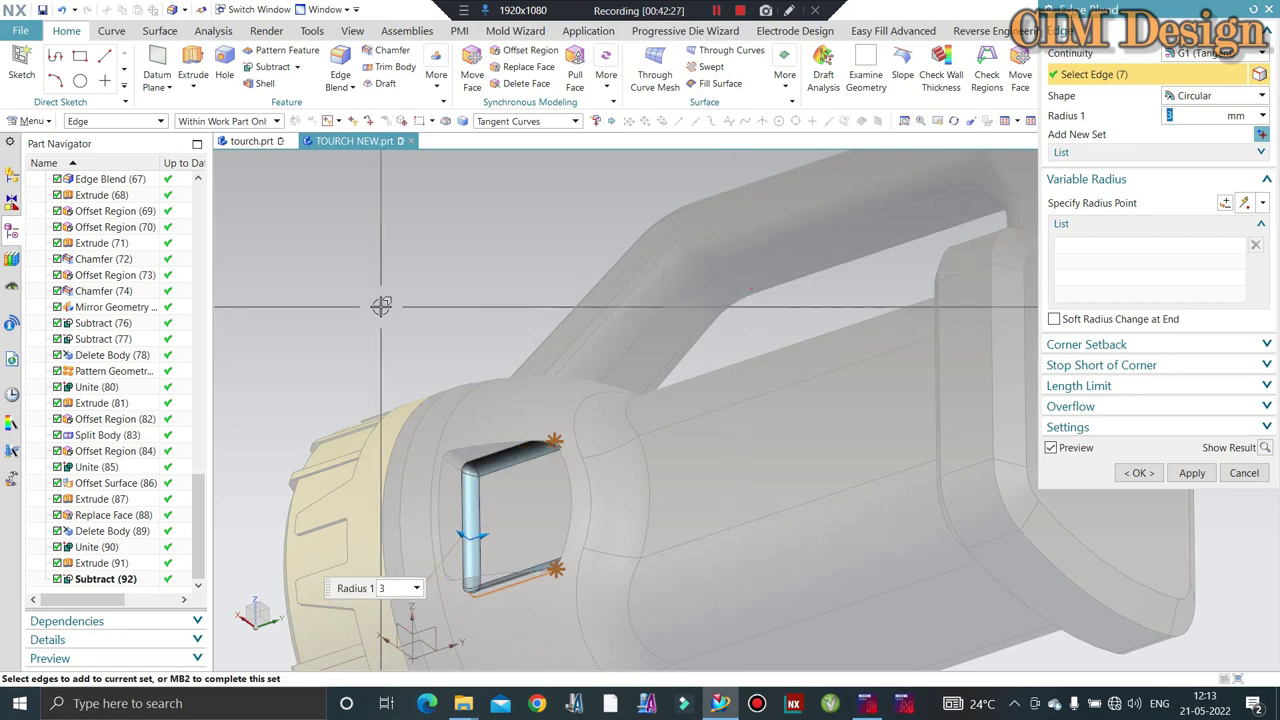
middle_click(380, 305)
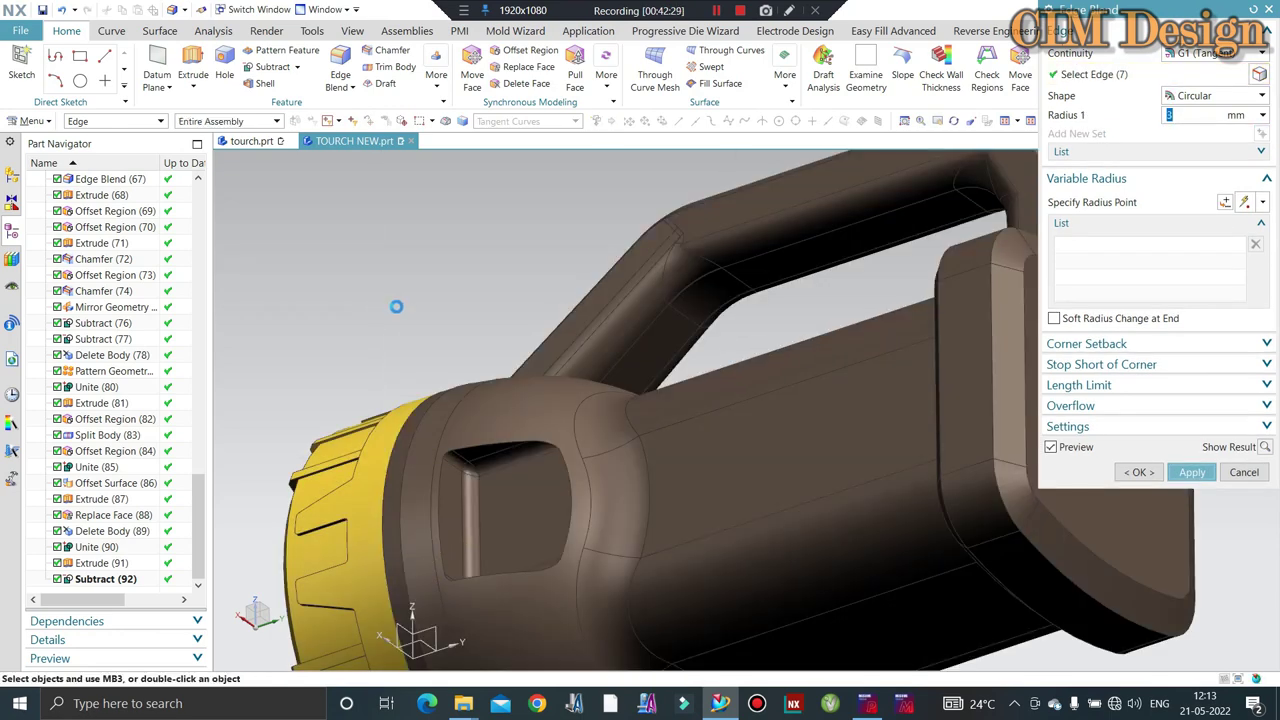
Blend the window's outer edge loop with a 1 mm radius.
key("b")
left_click(490, 440)
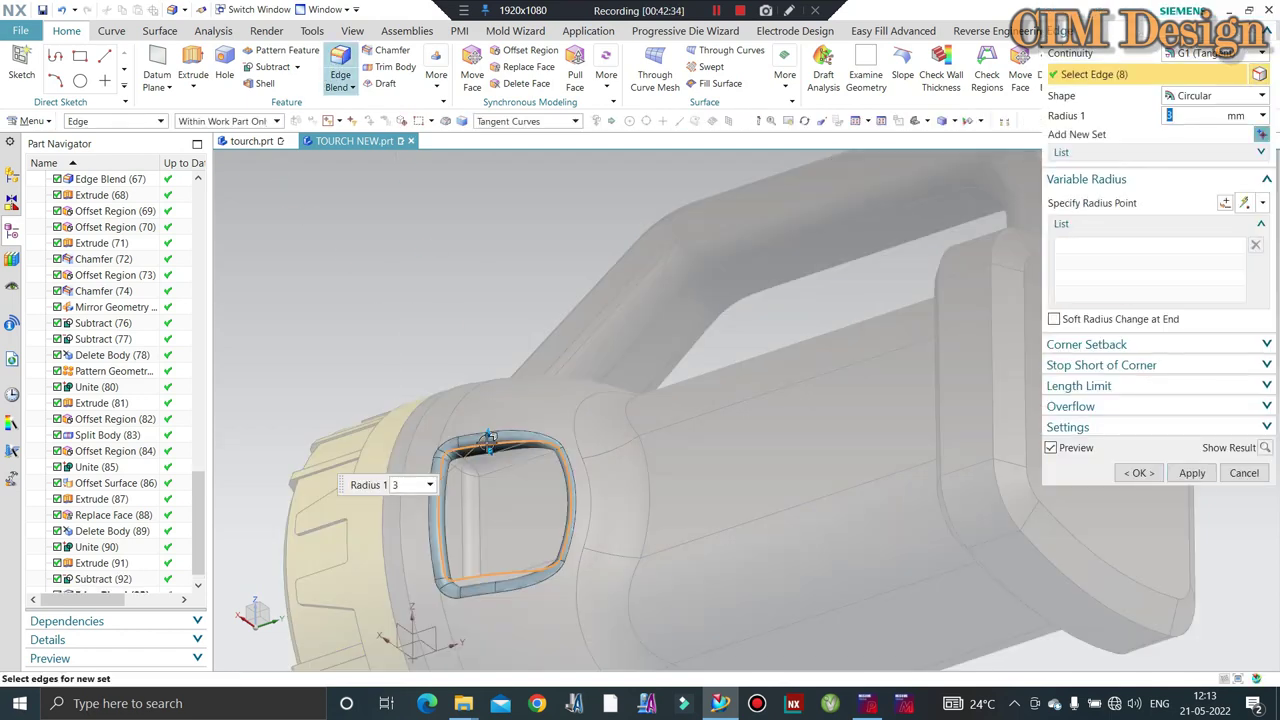
key("Return")
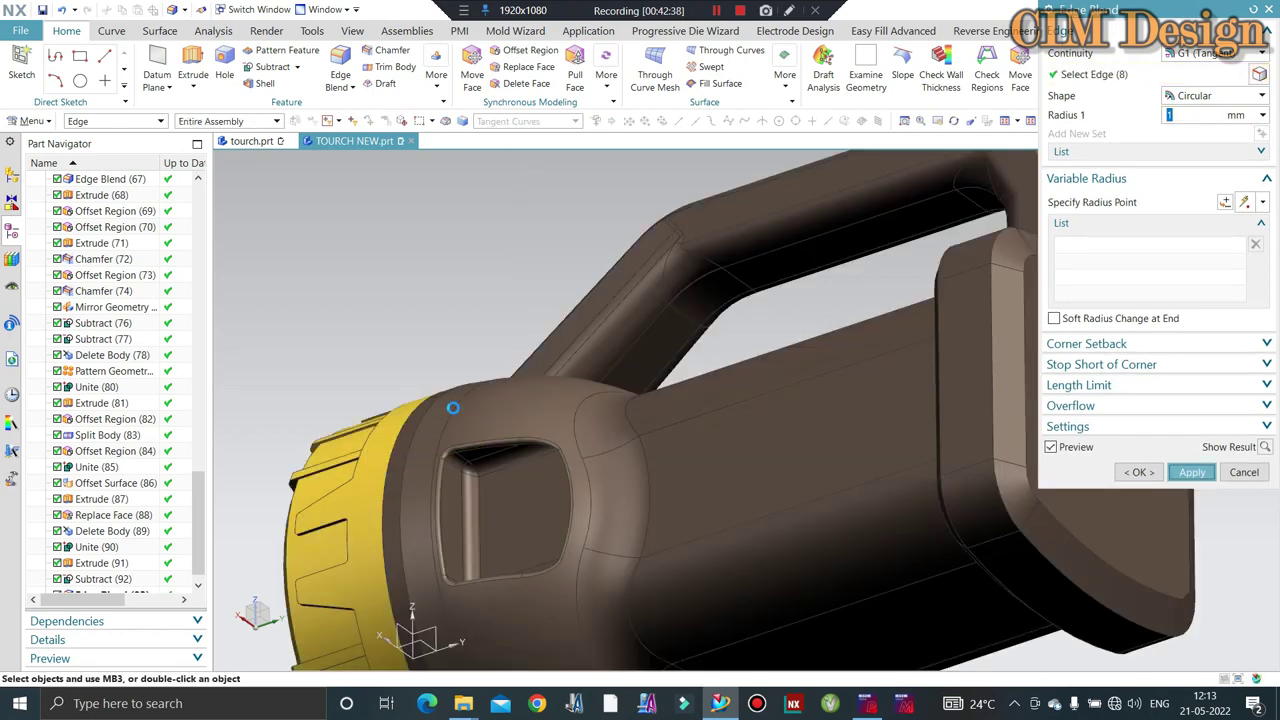
middle_click(389, 286)
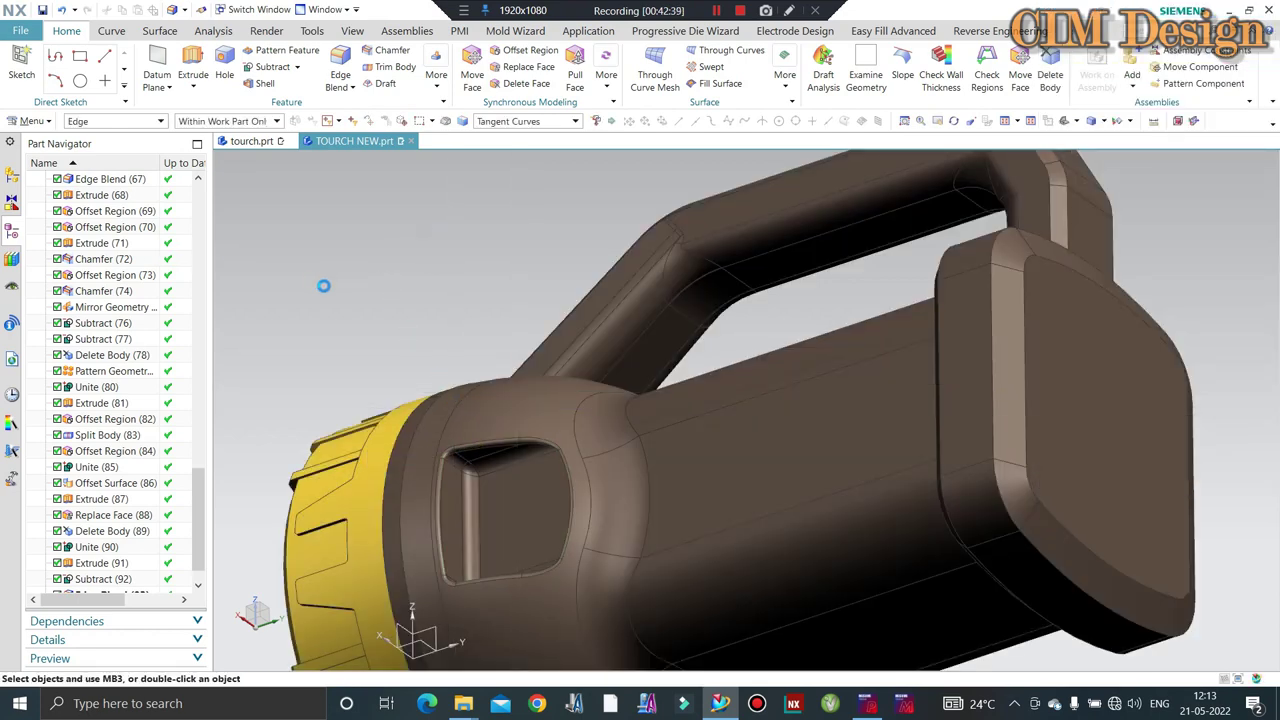
scroll(394, 297, "down", 3)
mouse_move(394, 297)
middle_mouse_down()
mouse_move(606, 297)
mouse_move(571, 316)
mouse_move(571, 434)
mouse_move(514, 400)
middle_mouse_up()
scroll(606, 297, "down", 3)
scroll(571, 434, "up", 3)
scroll(571, 434, "up", 2)
scroll(609, 434, "up", 3)
mouse_move(609, 434)
middle_mouse_down()
mouse_move(571, 351)
mouse_move(588, 310)
mouse_move(540, 360)
middle_mouse_up()
scroll(571, 351, "up", 3)
scroll(527, 367, "down", 2)
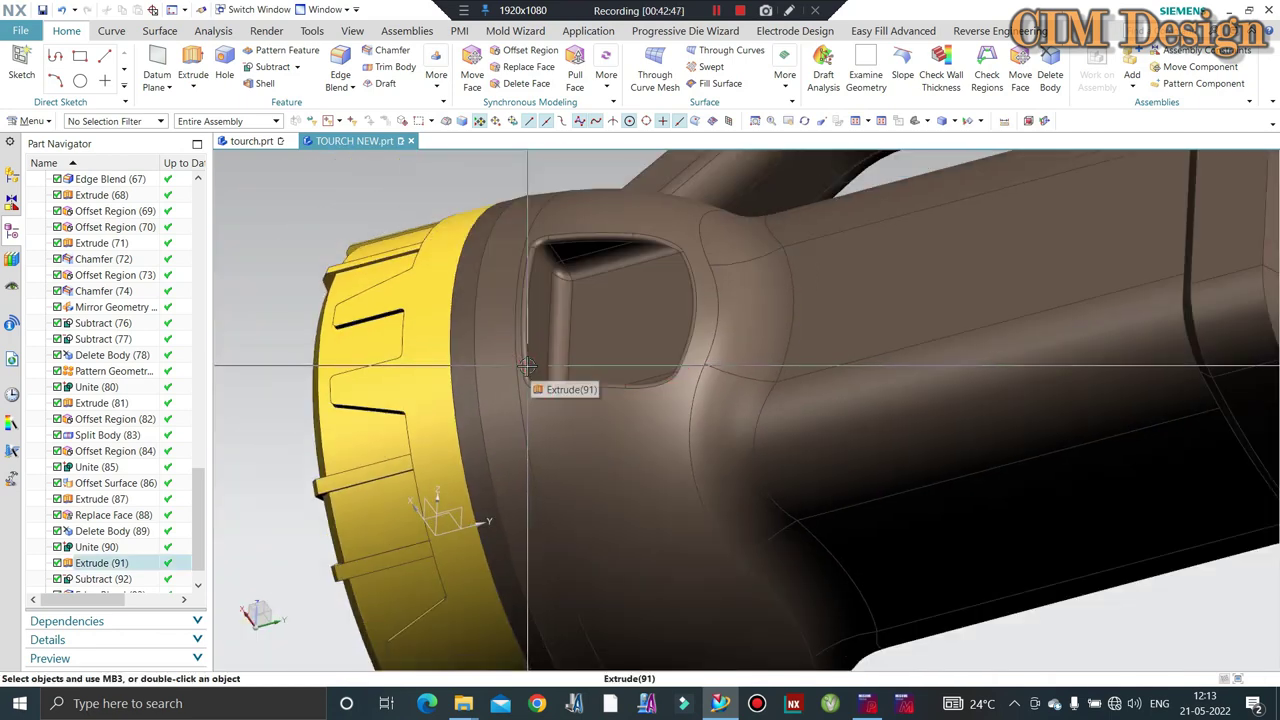
scroll(527, 367, "down", 5)
scroll(100, 550, "down", 1)
left_click(88, 533)
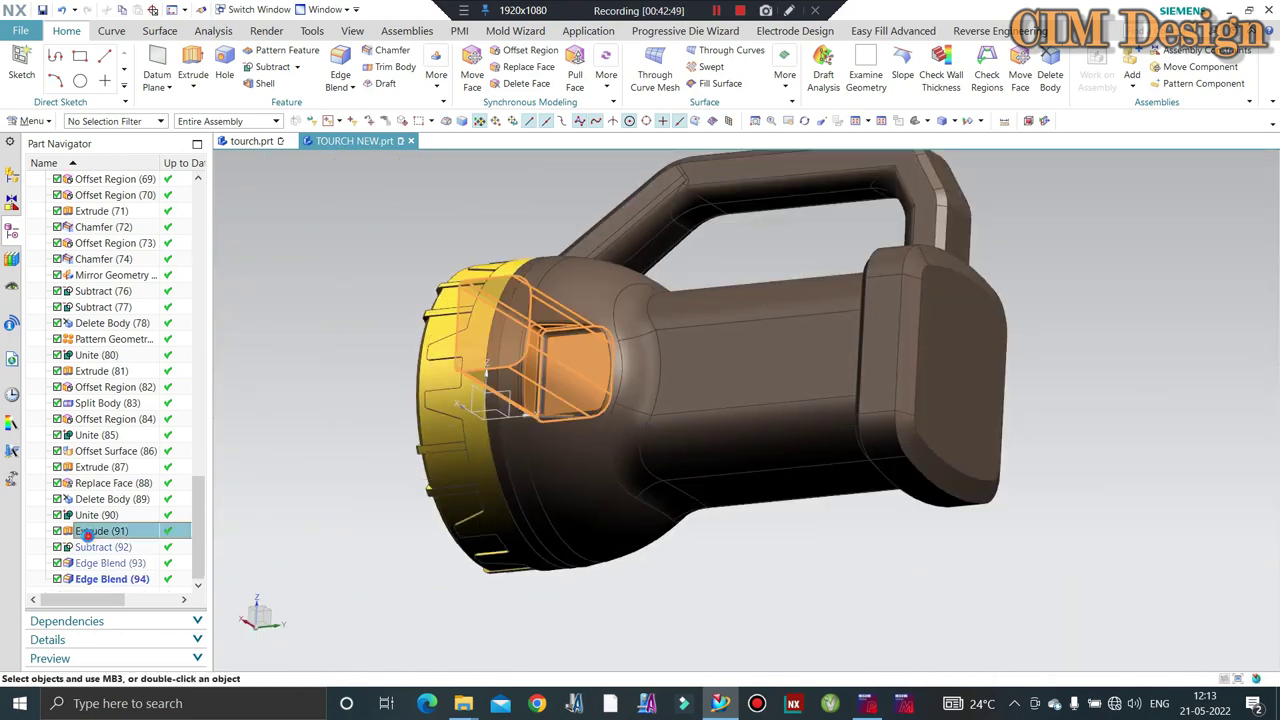
double_click(88, 533)
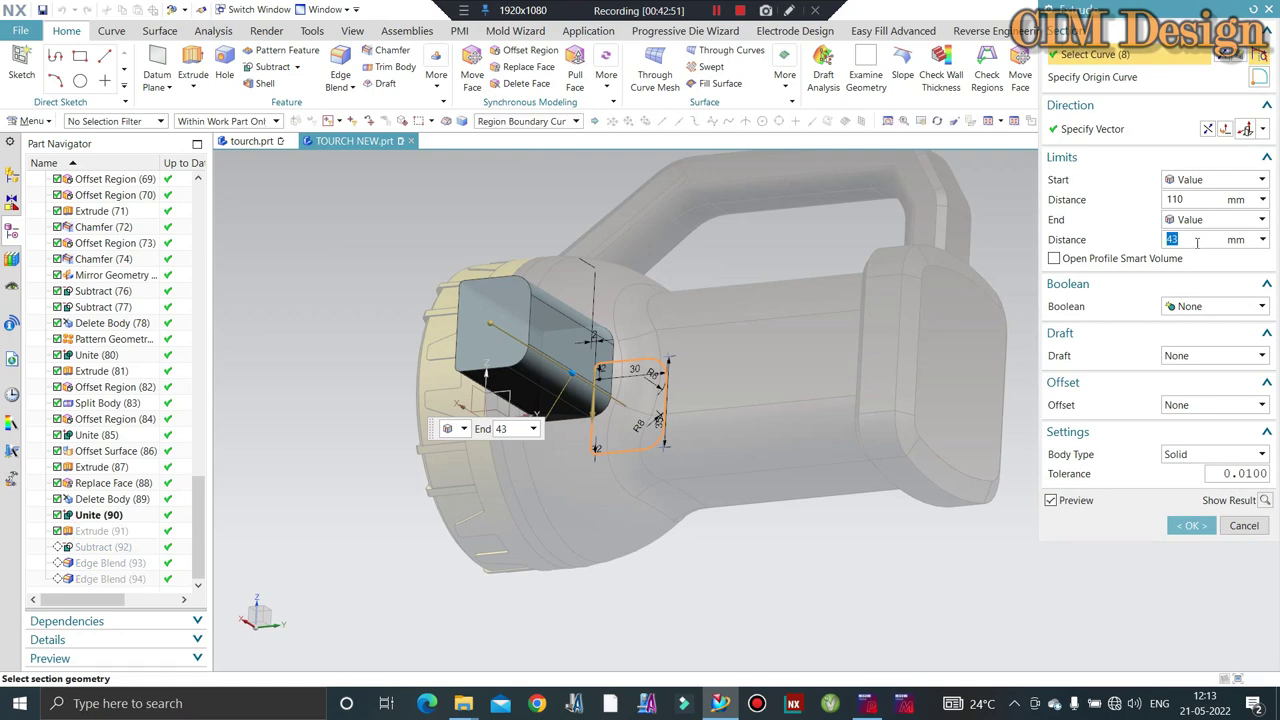
middle_click(1195, 241)
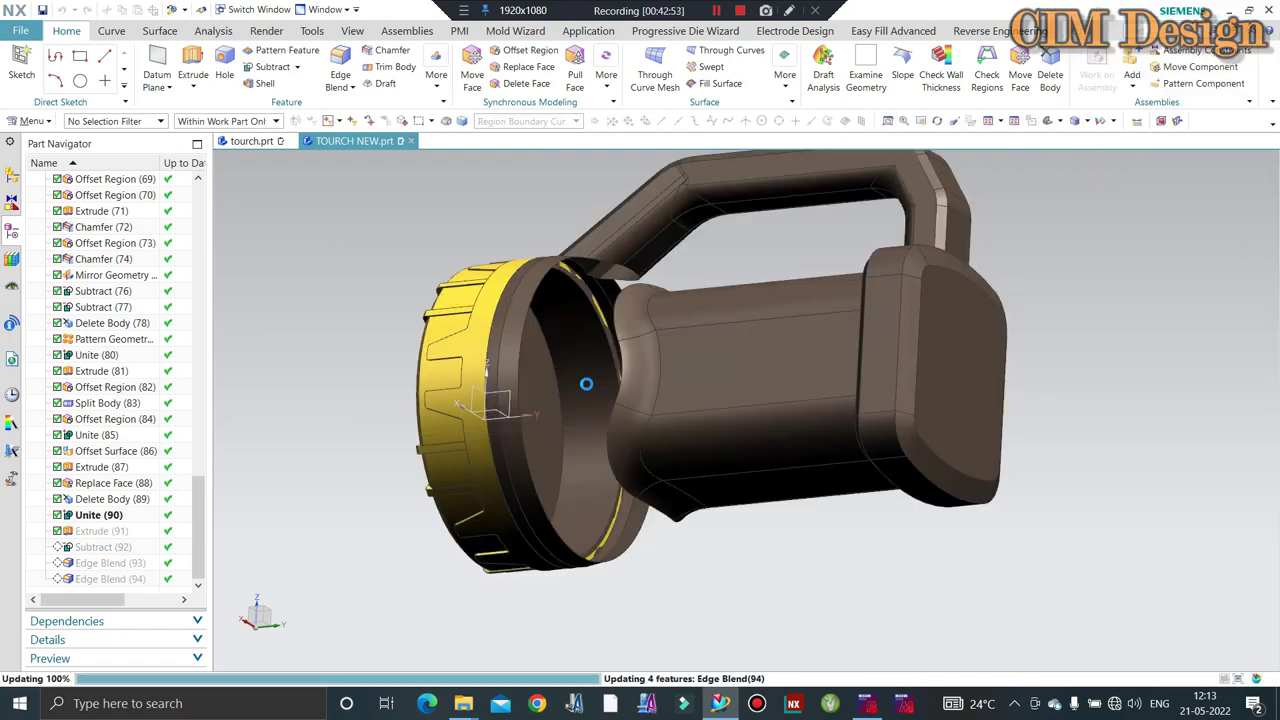
scroll(437, 278, "down", 2)
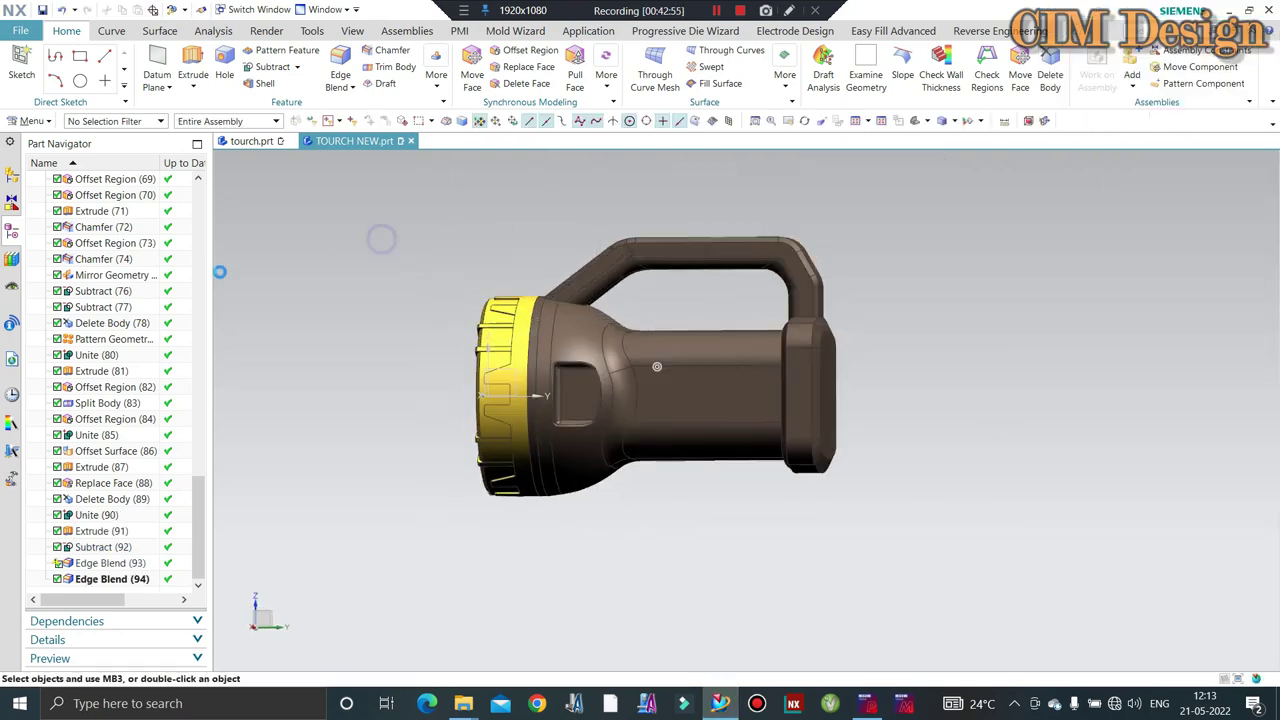
scroll(437, 278, "down", 3)
middle_click_drag(437, 278, 529, 375)
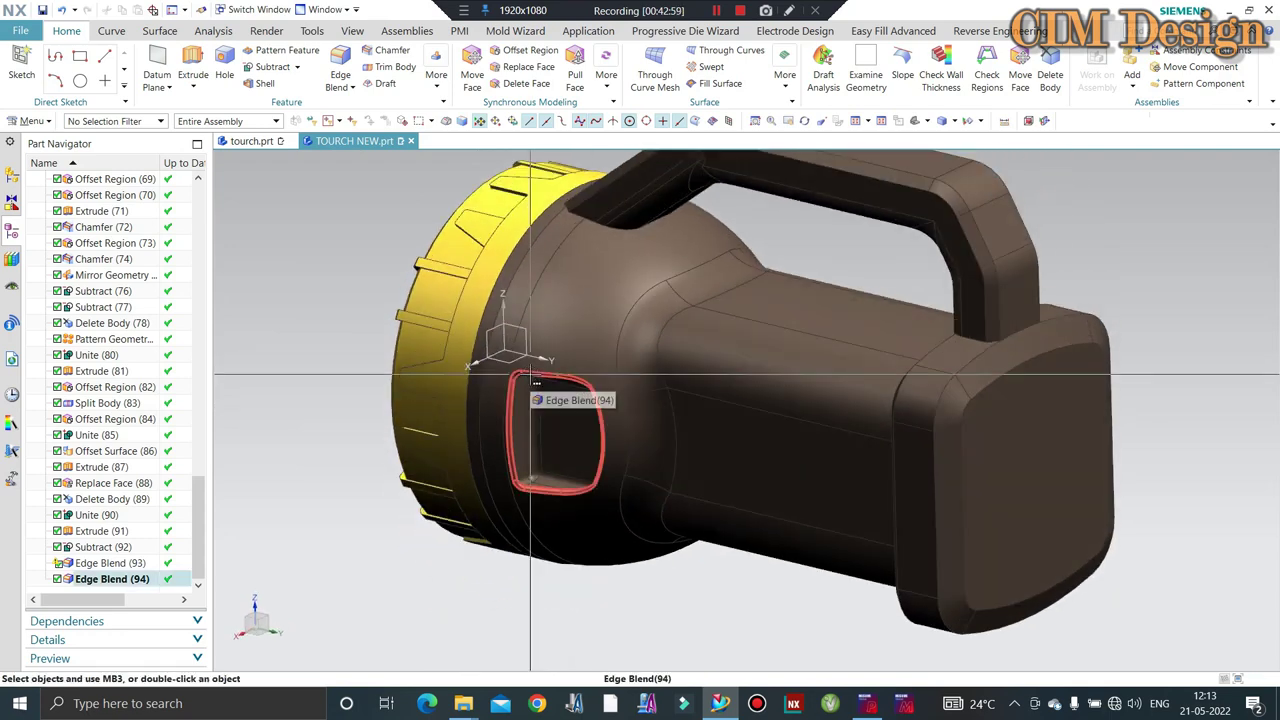
left_click(245, 141)
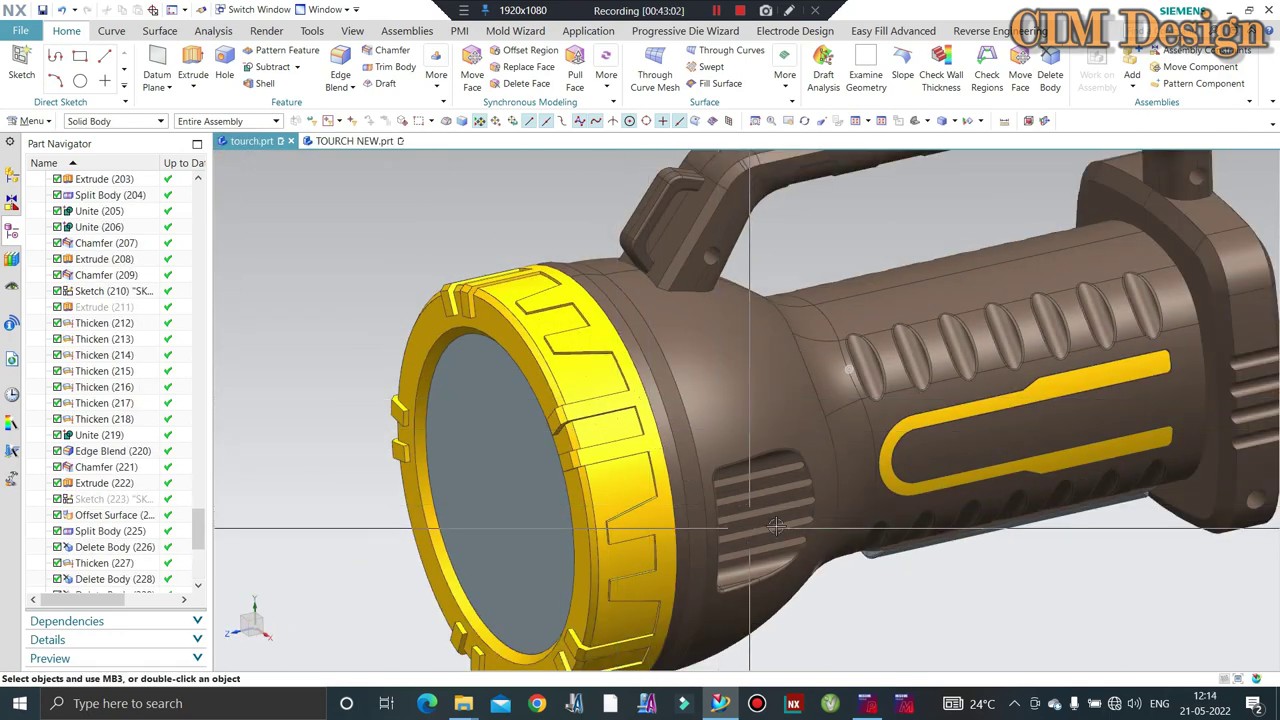
left_click(352, 141)
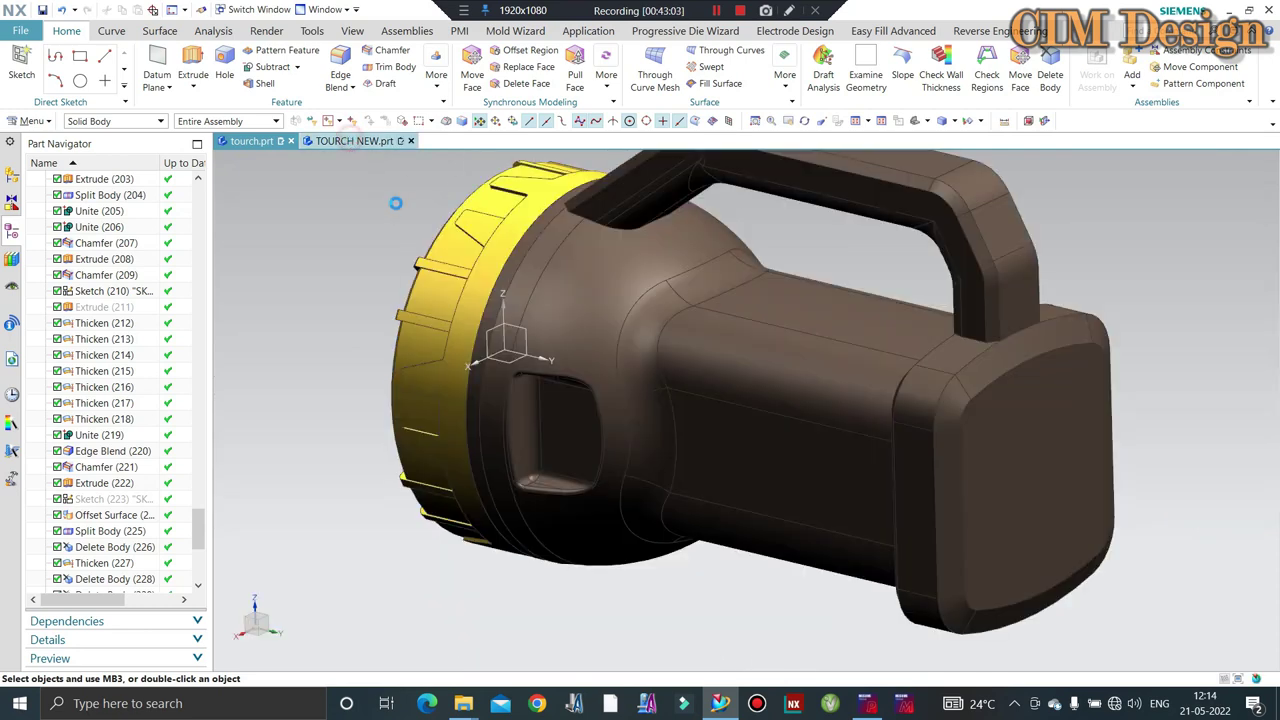
scroll(560, 370, "up", 3)
scroll(560, 376, "up", 2)
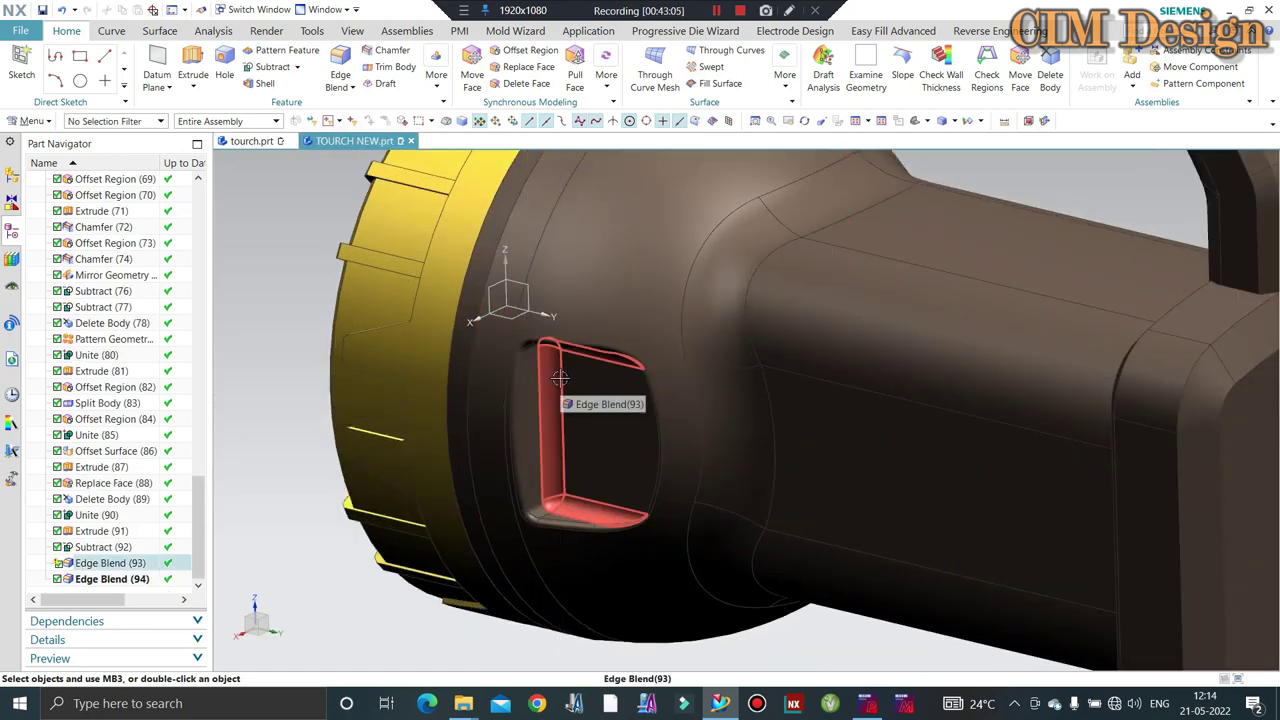
scroll(560, 378, "down", 3)
scroll(643, 347, "down", 1)
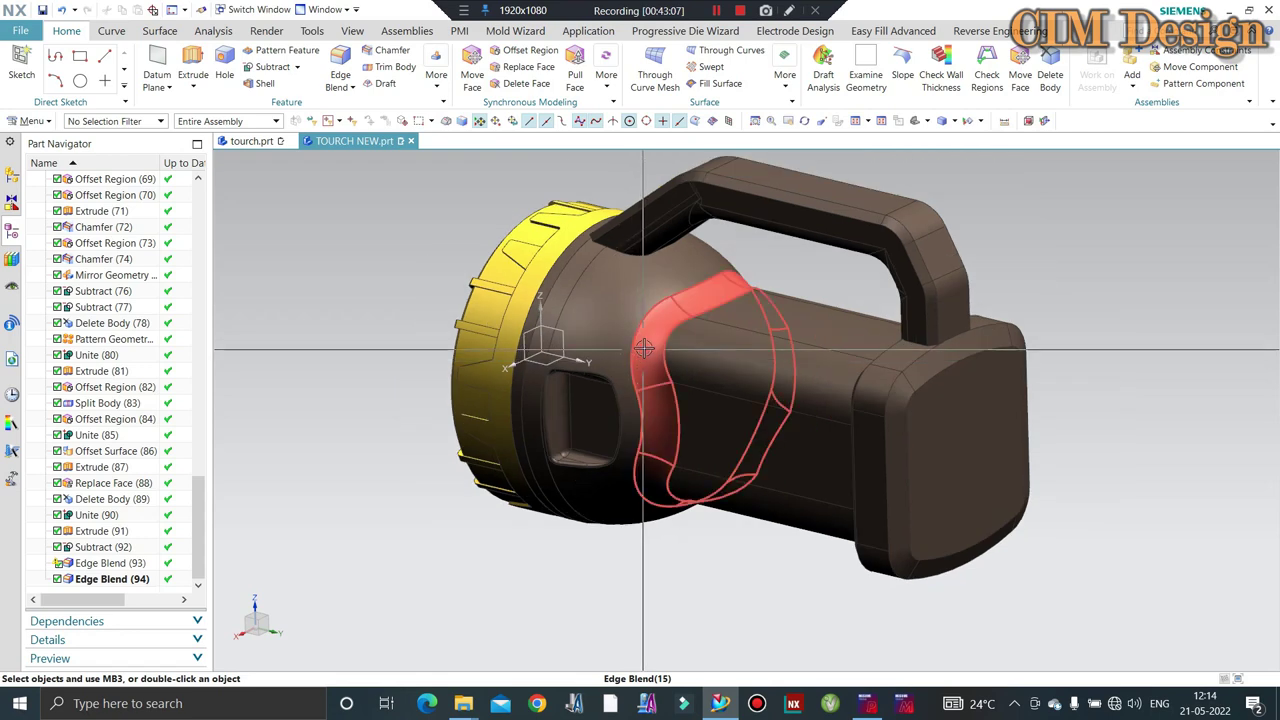
mouse_move(529, 343)
middle_mouse_down()
mouse_move(514, 402)
mouse_move(366, 294)
middle_mouse_up()
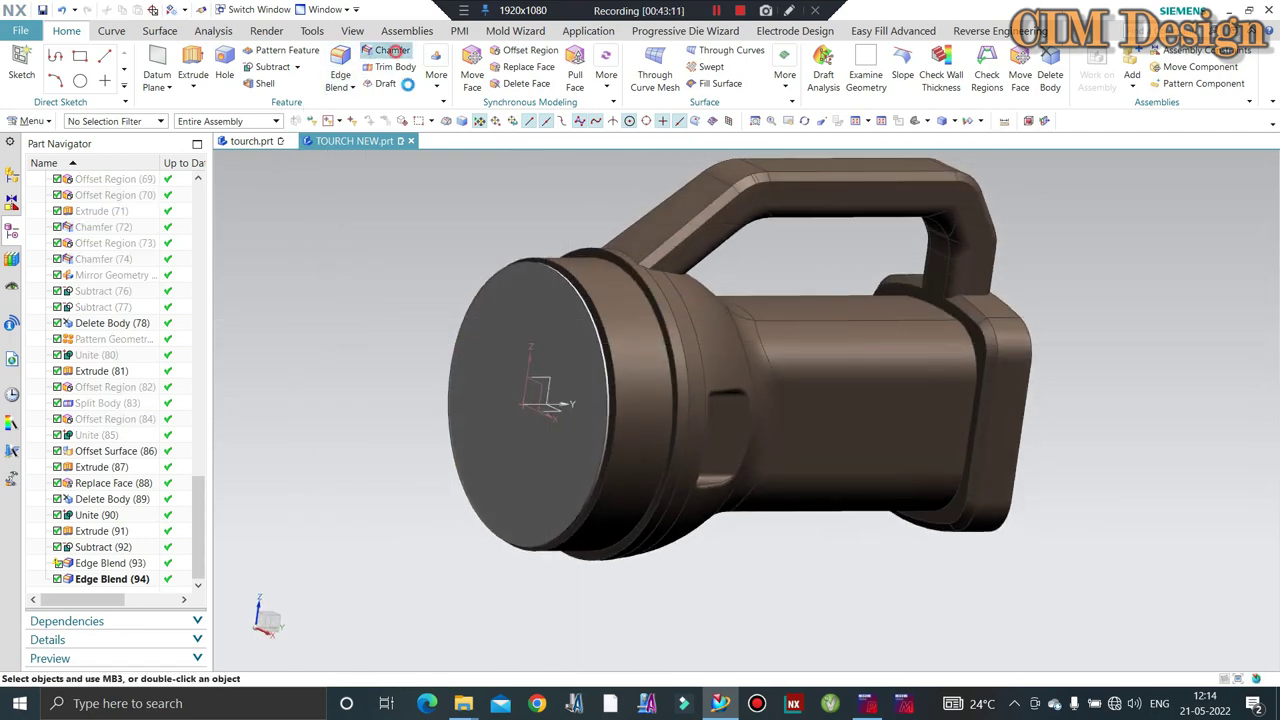
Add an asymmetric 2 by 8 mm chamfer to the torch head's front lens rim edge.
left_click(392, 50)
scroll(548, 268, "up", 2)
scroll(548, 268, "up", 1)
left_click(545, 265)
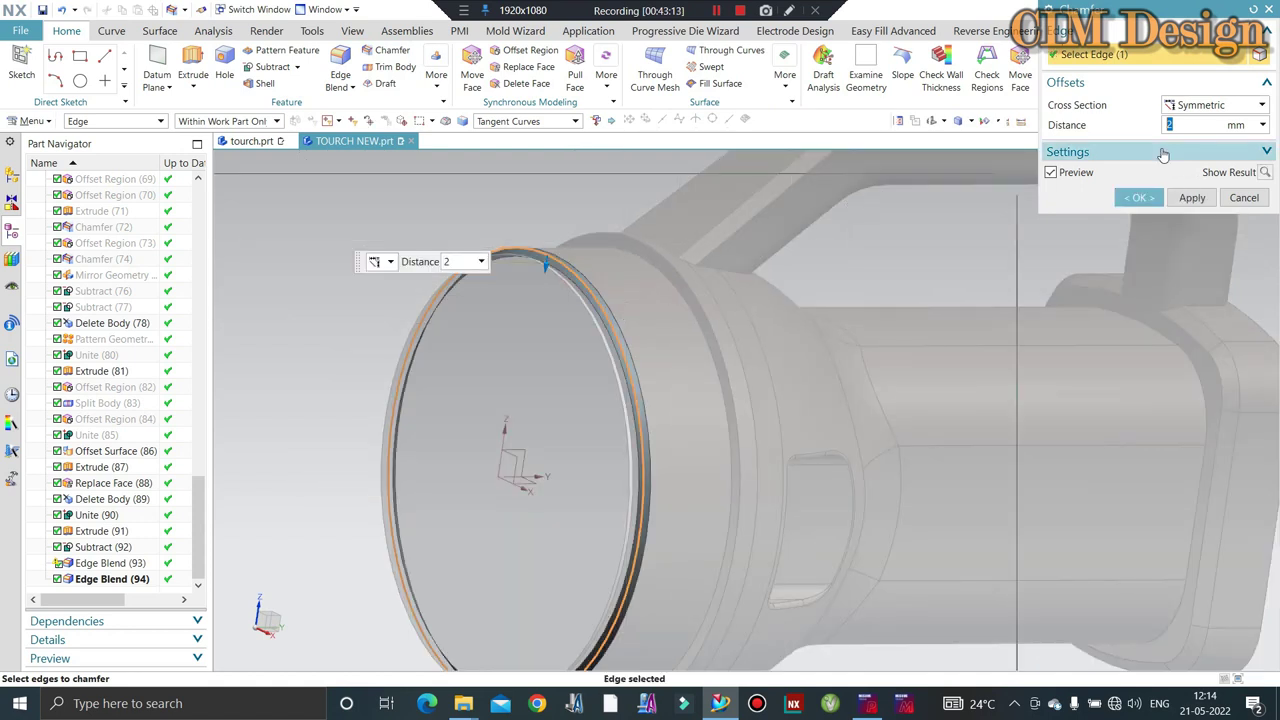
left_click(1200, 137)
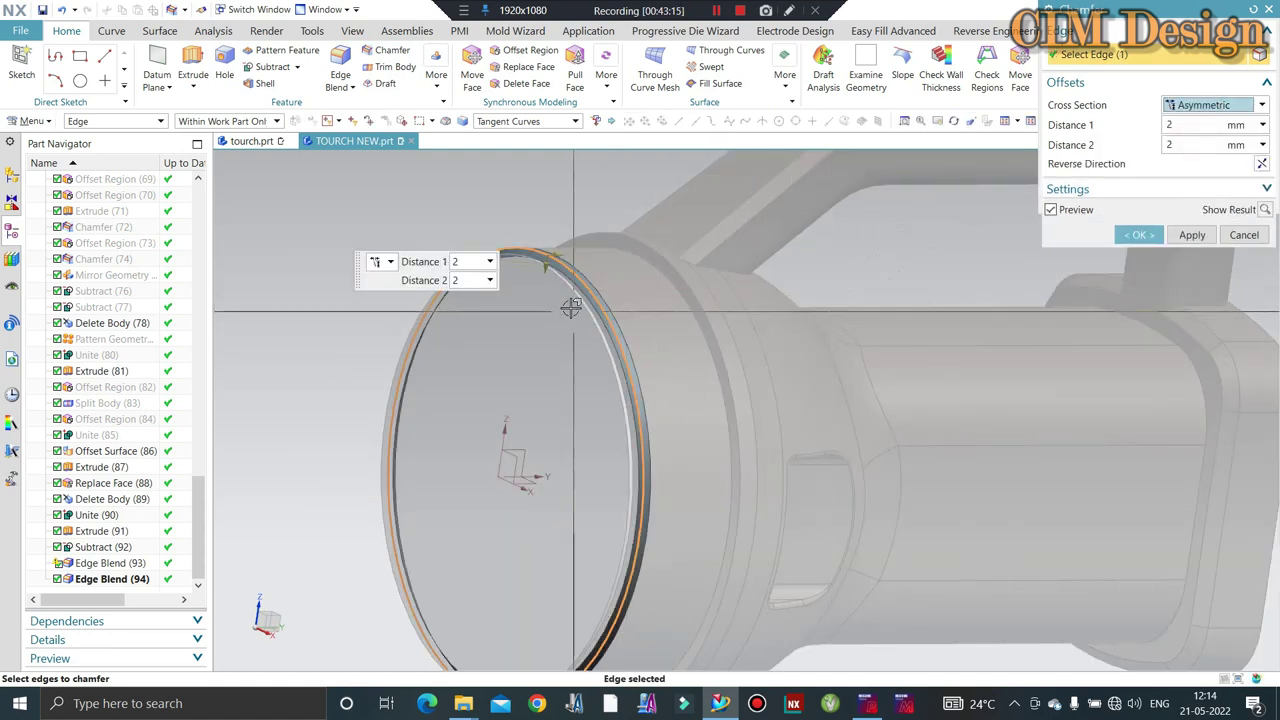
left_click_drag(580, 253, 592, 258)
type("8")
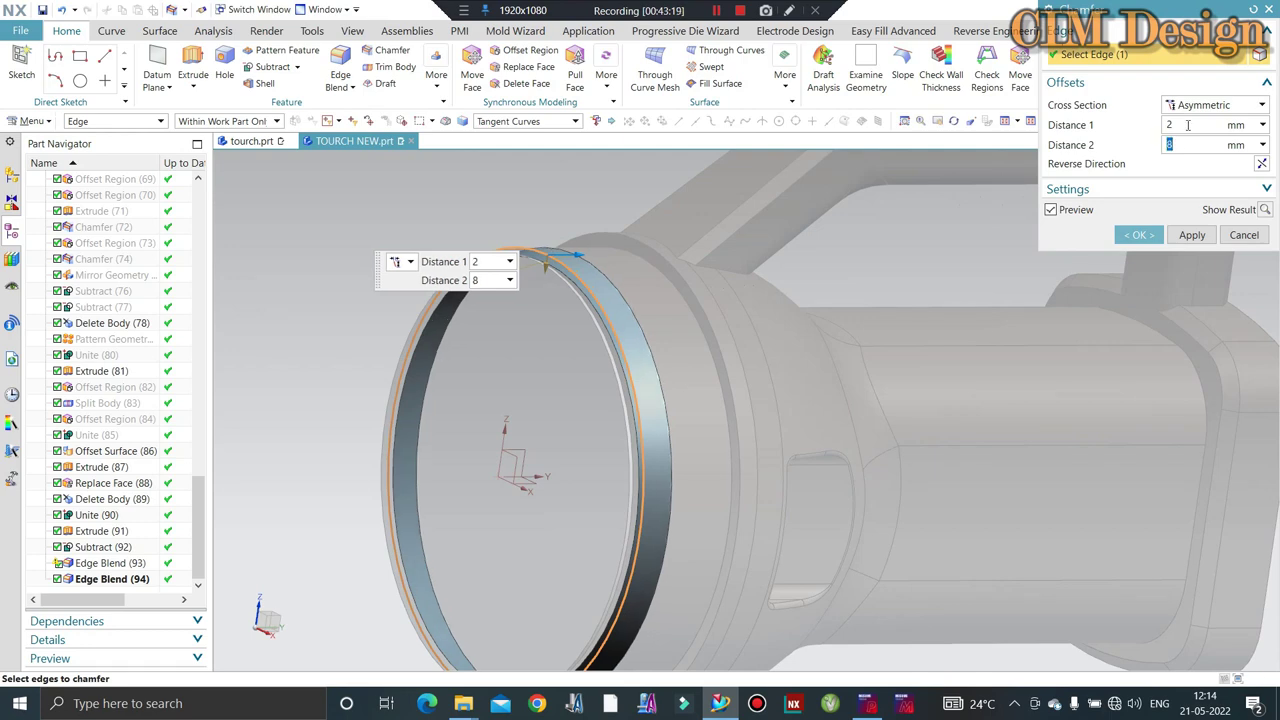
type("3")
key("Return")
middle_click(1188, 125)
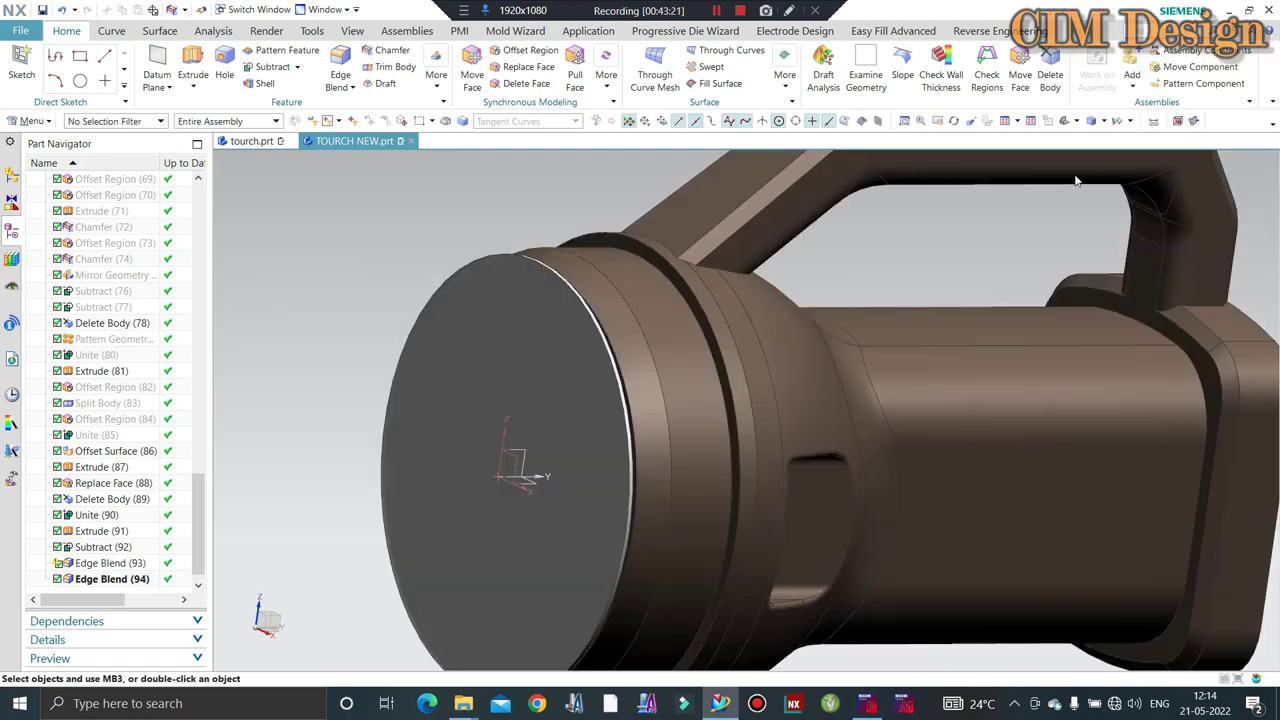
mouse_move(700, 380)
middle_mouse_down()
mouse_move(497, 231)
mouse_move(510, 300)
middle_mouse_up()
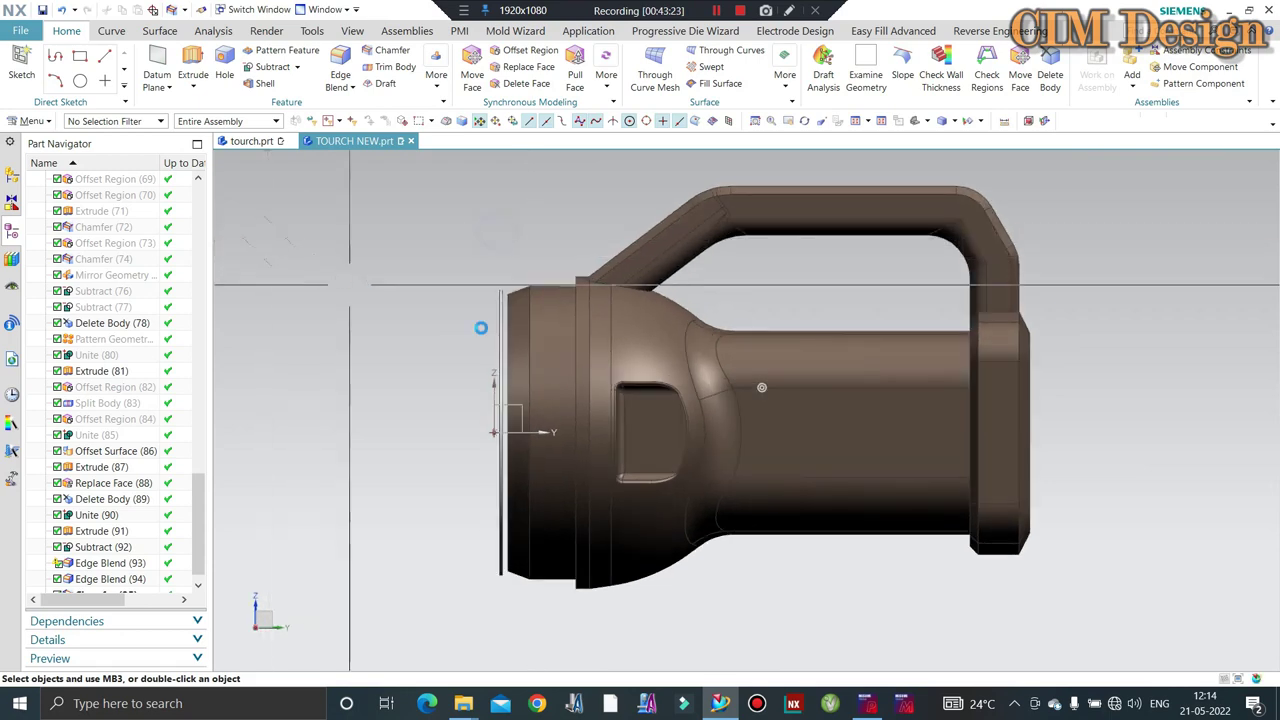
scroll(500, 300, "up", 3)
scroll(480, 340, "down", 2)
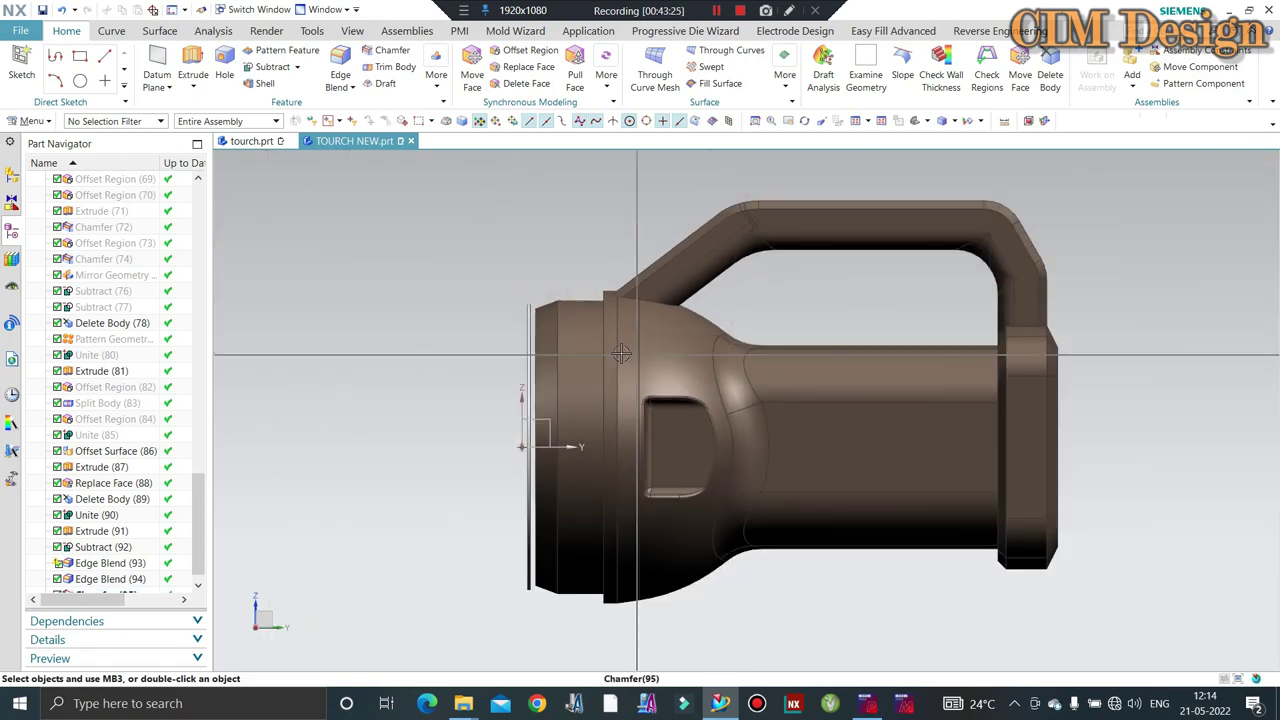
mouse_move(480, 340)
middle_mouse_down()
mouse_move(570, 277)
mouse_move(606, 211)
mouse_move(590, 227)
middle_mouse_up()
scroll(570, 277, "up", 3)
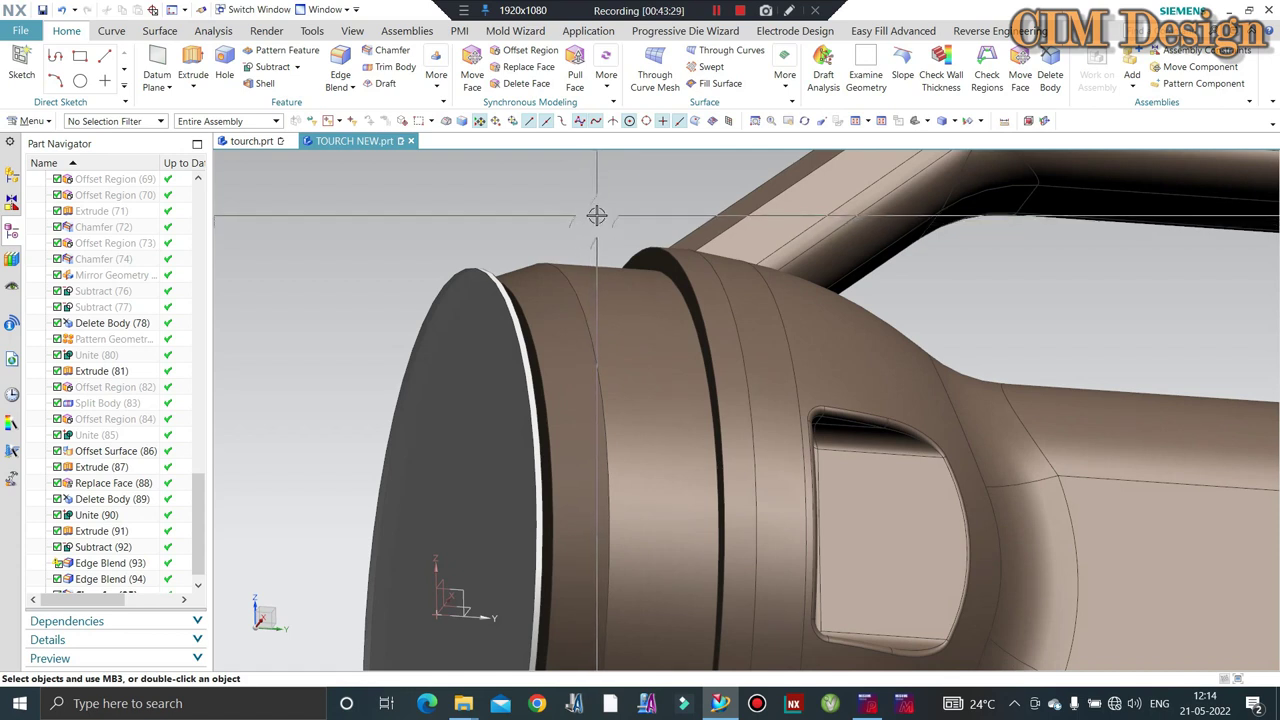
scroll(600, 205, "up", 1)
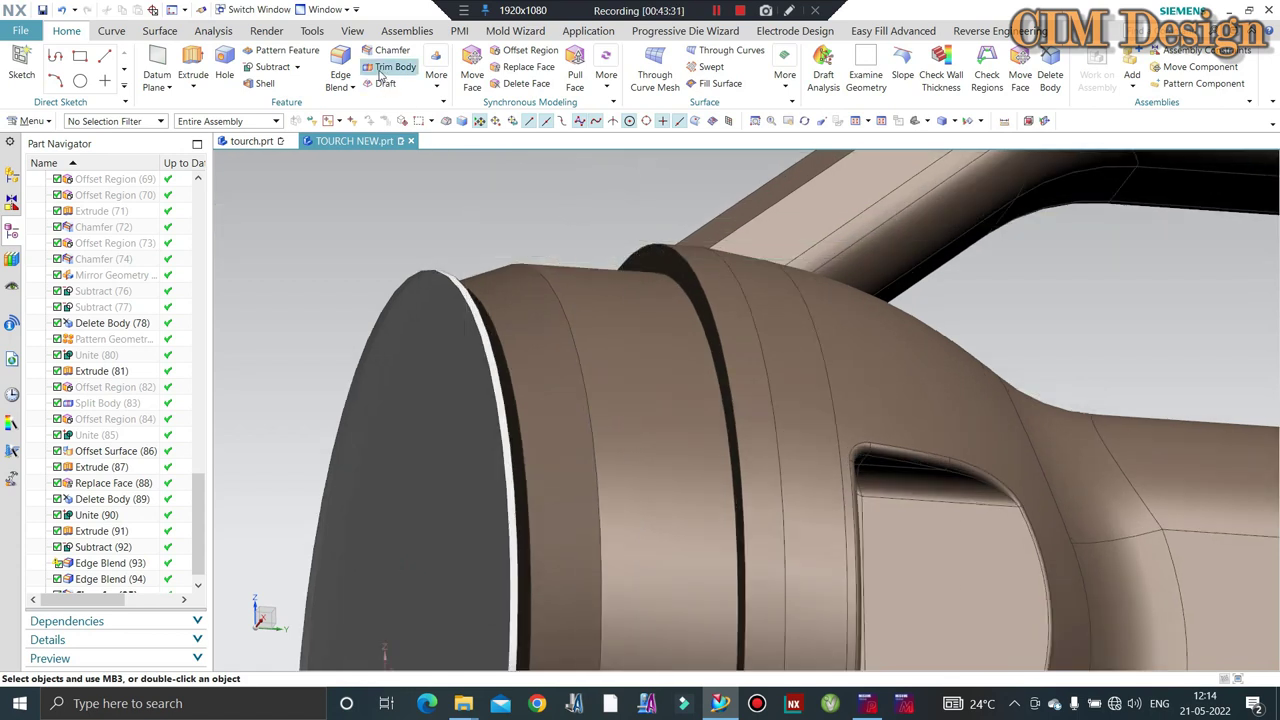
Chamfer the circular edge behind the front ring symmetrically by 0.5 mm.
left_click(340, 66)
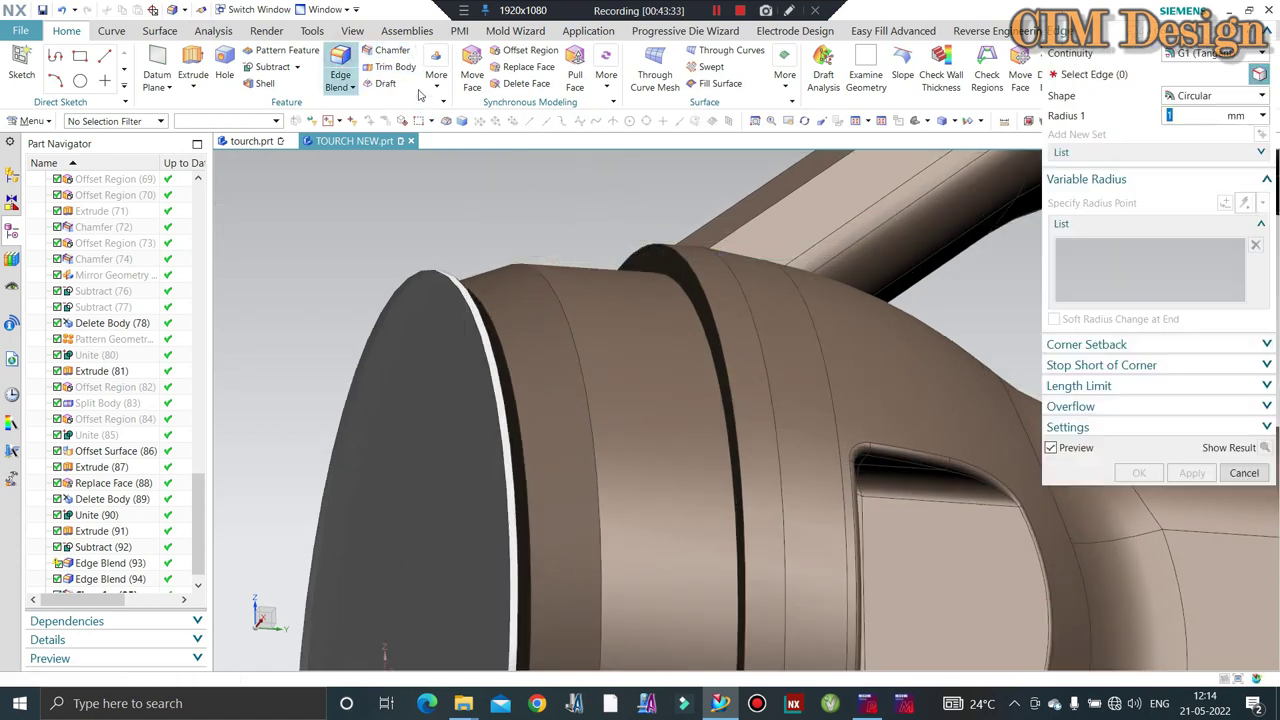
left_click(392, 50)
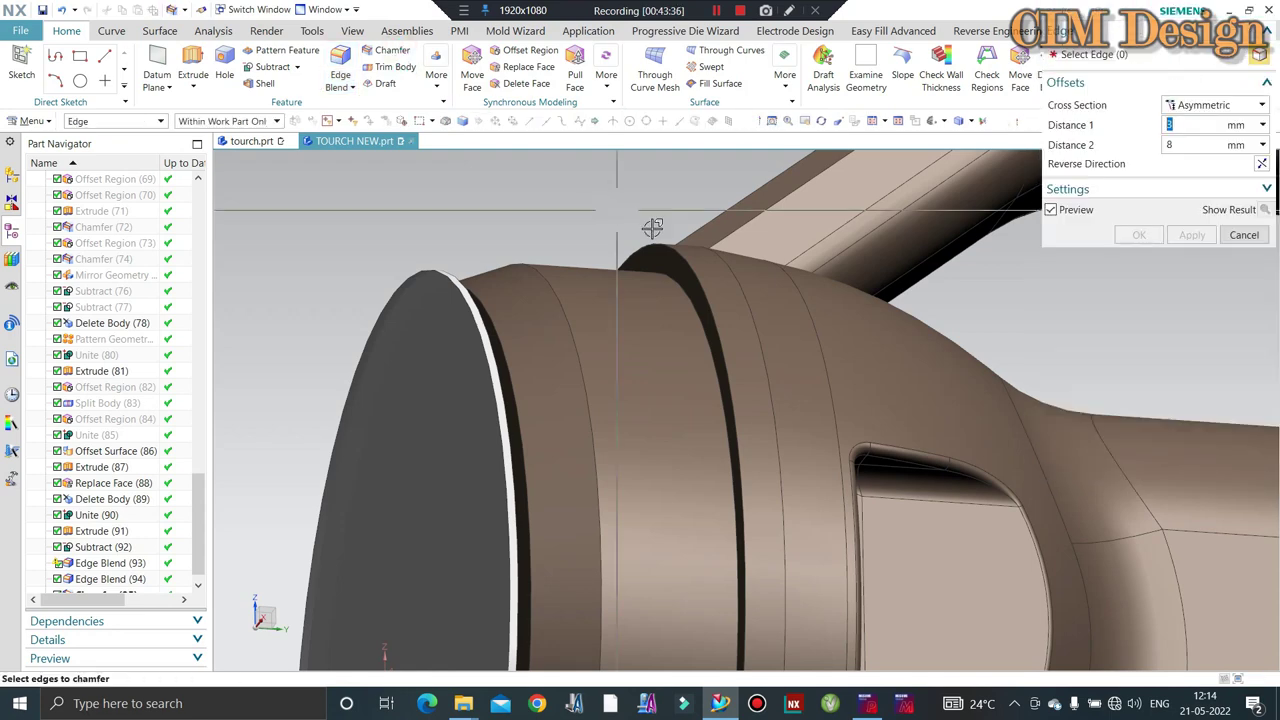
scroll(690, 266, "up", 1)
left_click(693, 264)
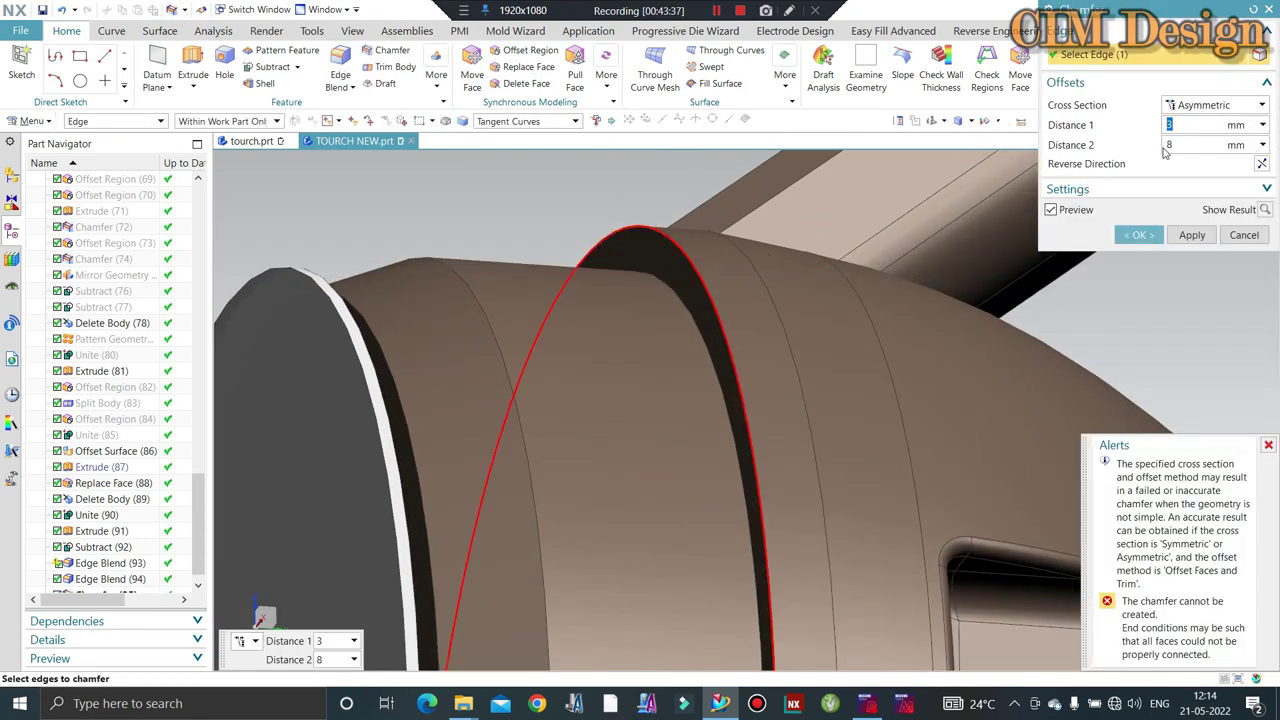
left_click(1185, 122)
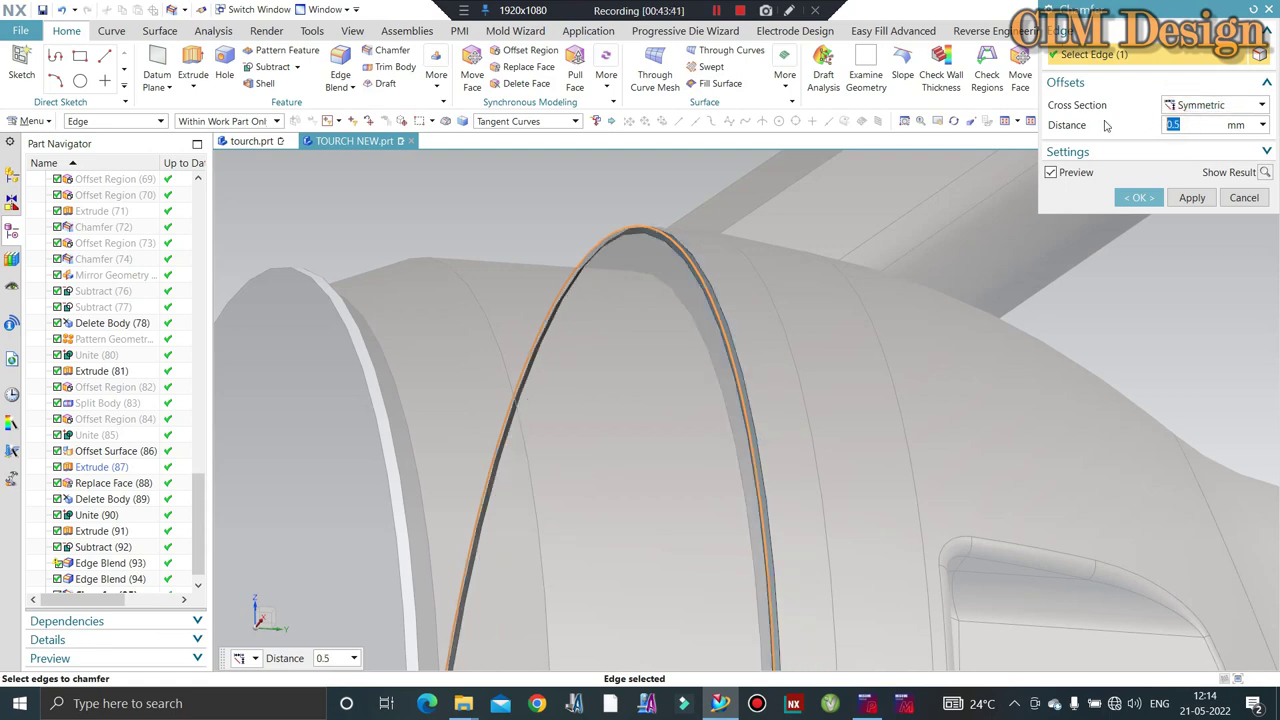
key("Return")
mouse_move(640, 300)
middle_mouse_down()
mouse_move(769, 251)
mouse_move(720, 195)
mouse_move(463, 280)
middle_mouse_up()
scroll(720, 263, "down", 3)
scroll(731, 263, "down", 3)
scroll(715, 272, "down", 1)
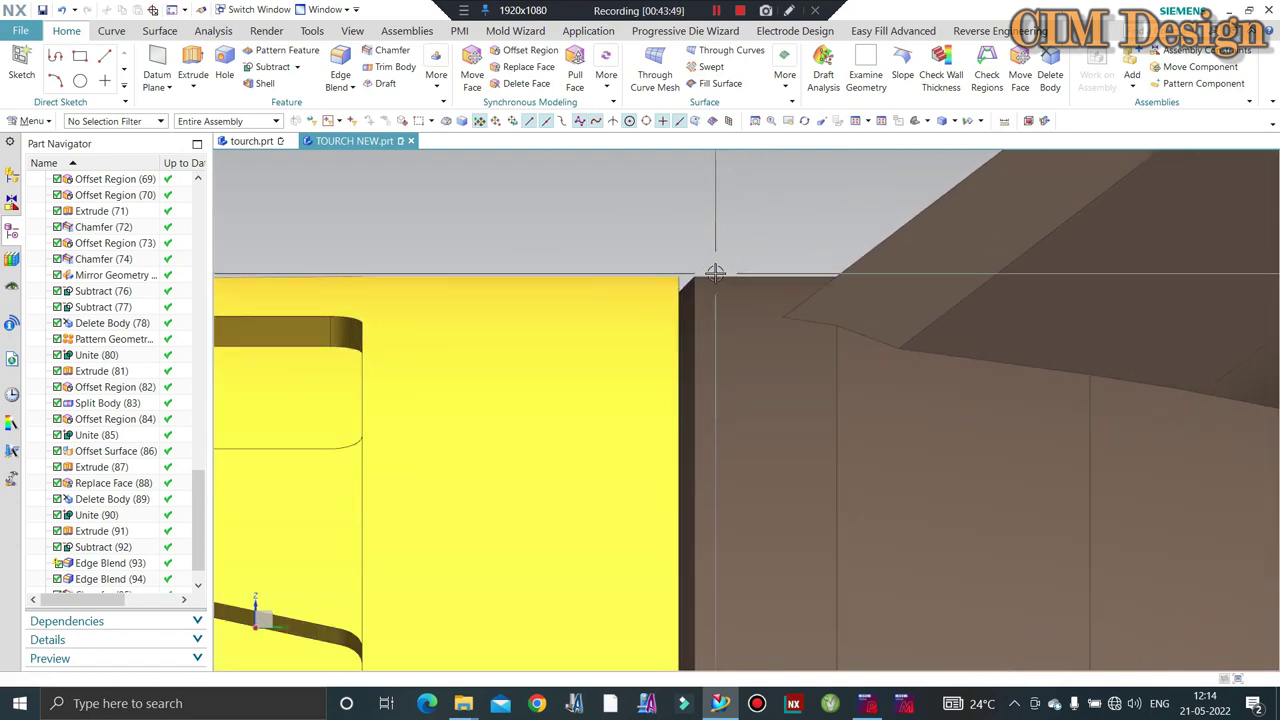
key("ctrl+b")
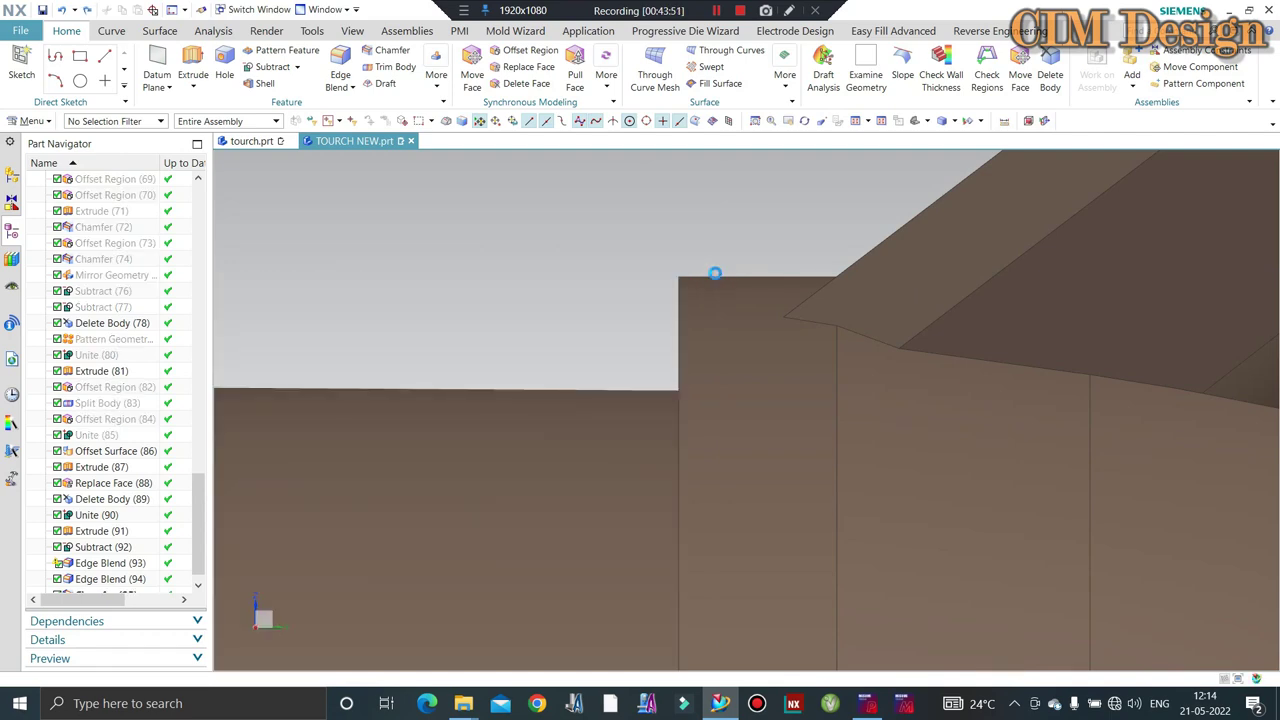
key("ctrl+z")
scroll(434, 420, "up", 2)
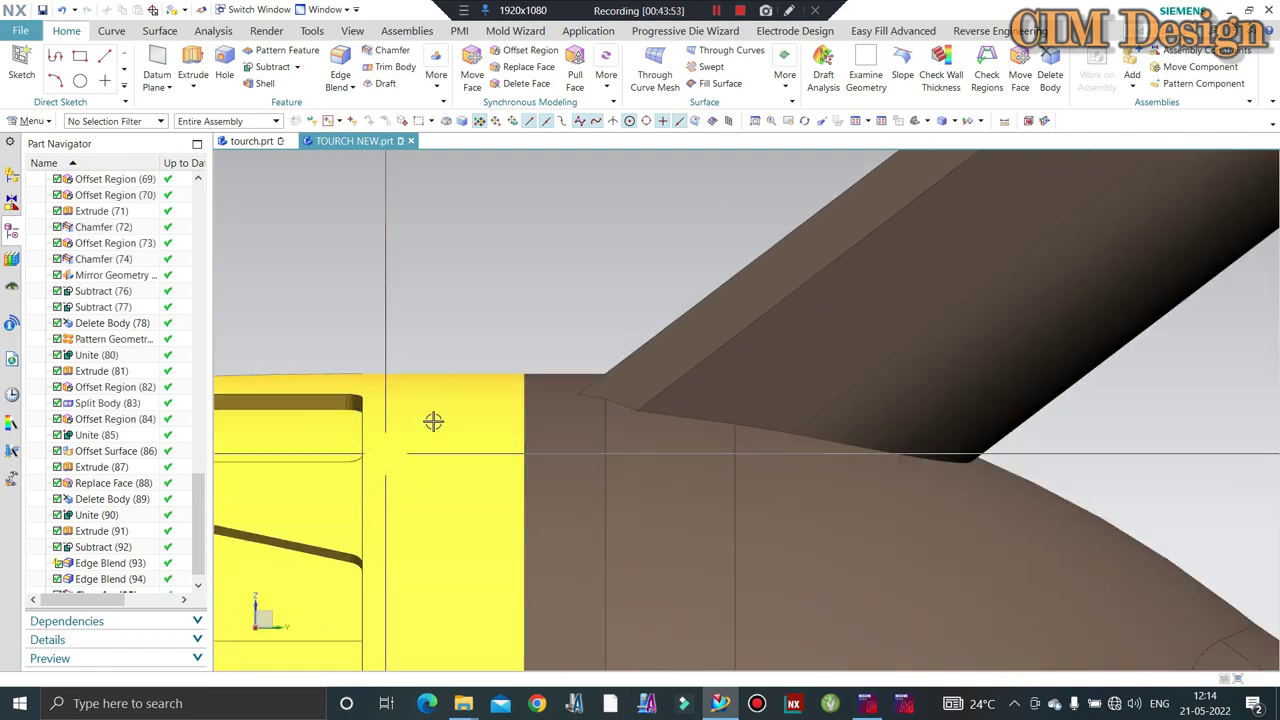
scroll(606, 300, "up", 4)
scroll(628, 332, "down", 4)
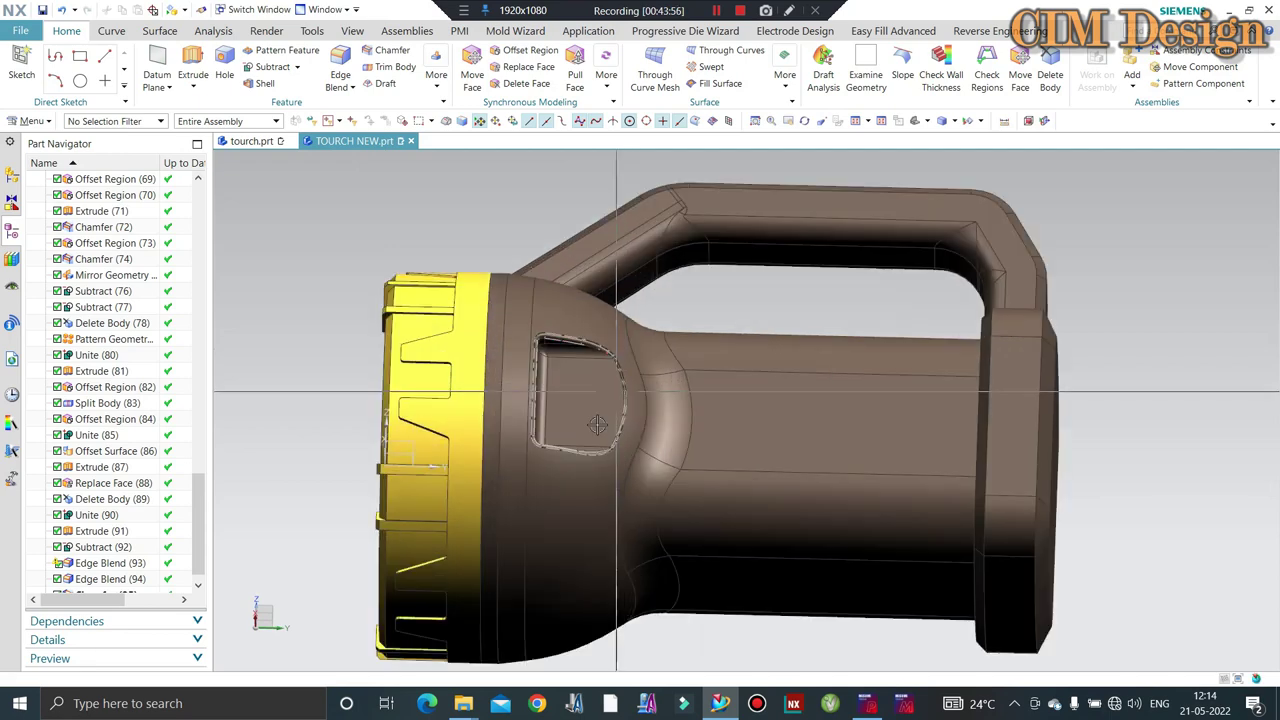
middle_click_drag(628, 332, 566, 432)
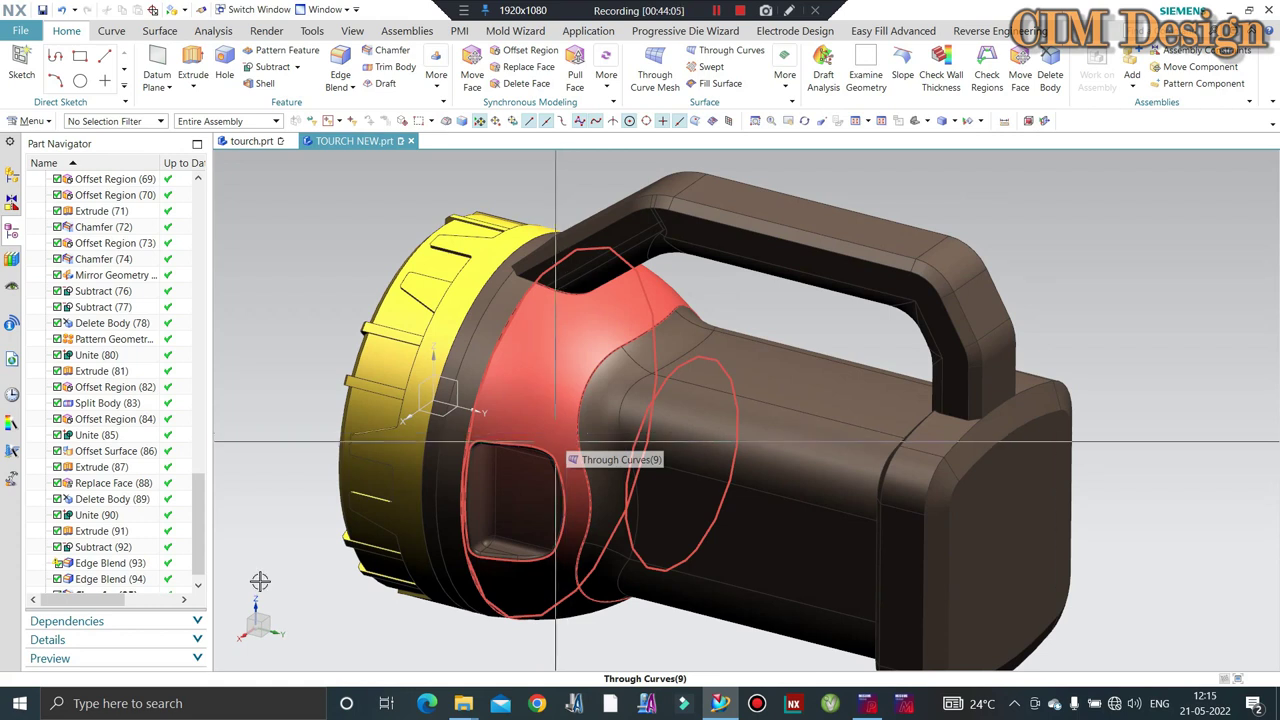
middle_click_drag(568, 437, 737, 208)
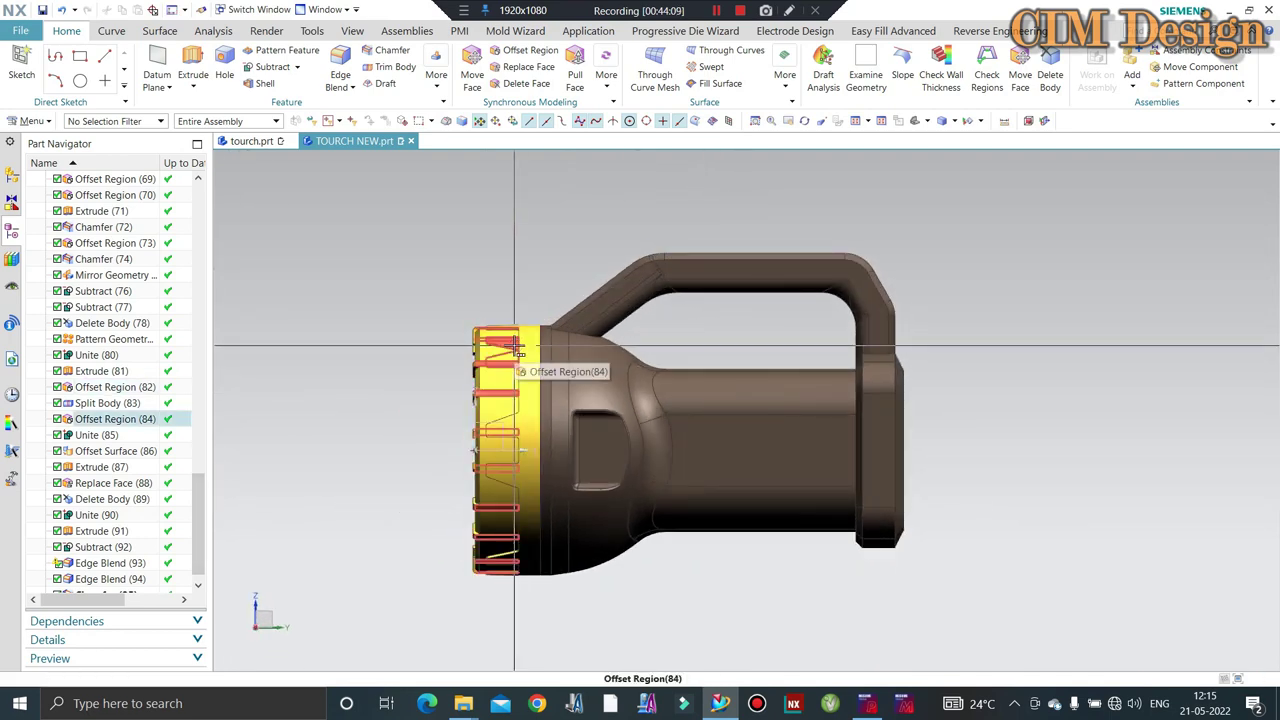
key("Escape")
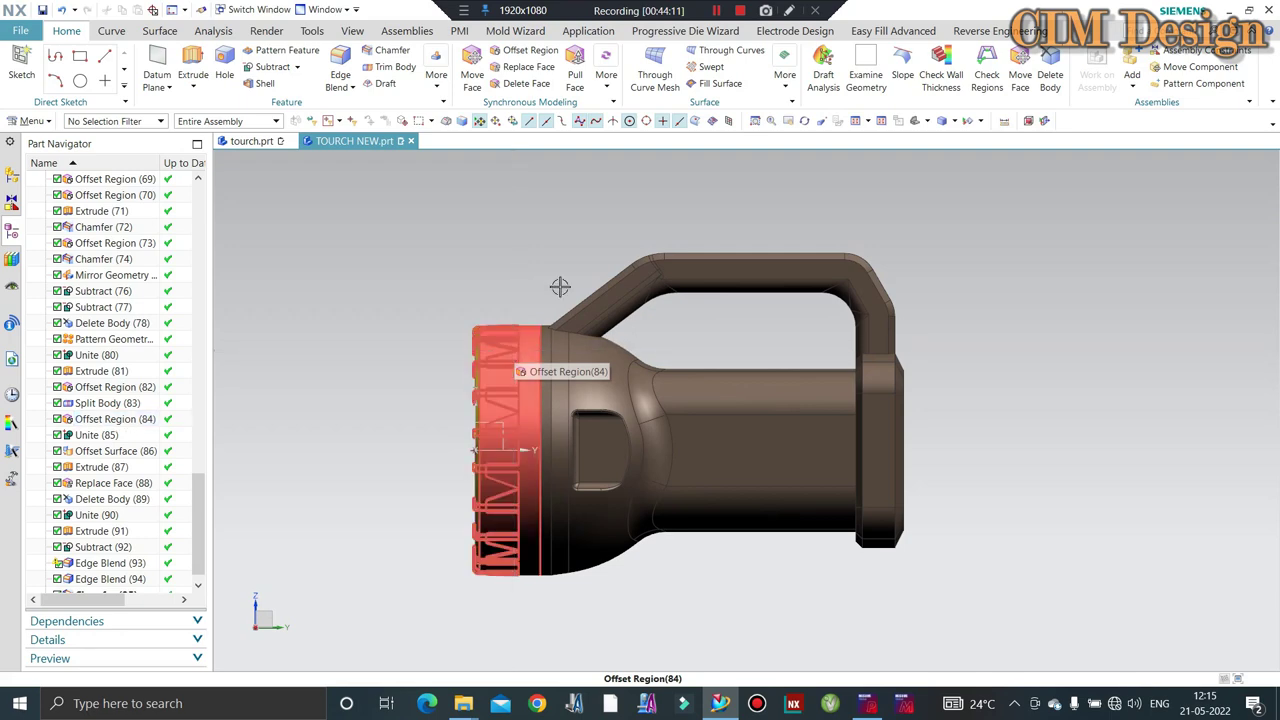
scroll(782, 427, "up", 3)
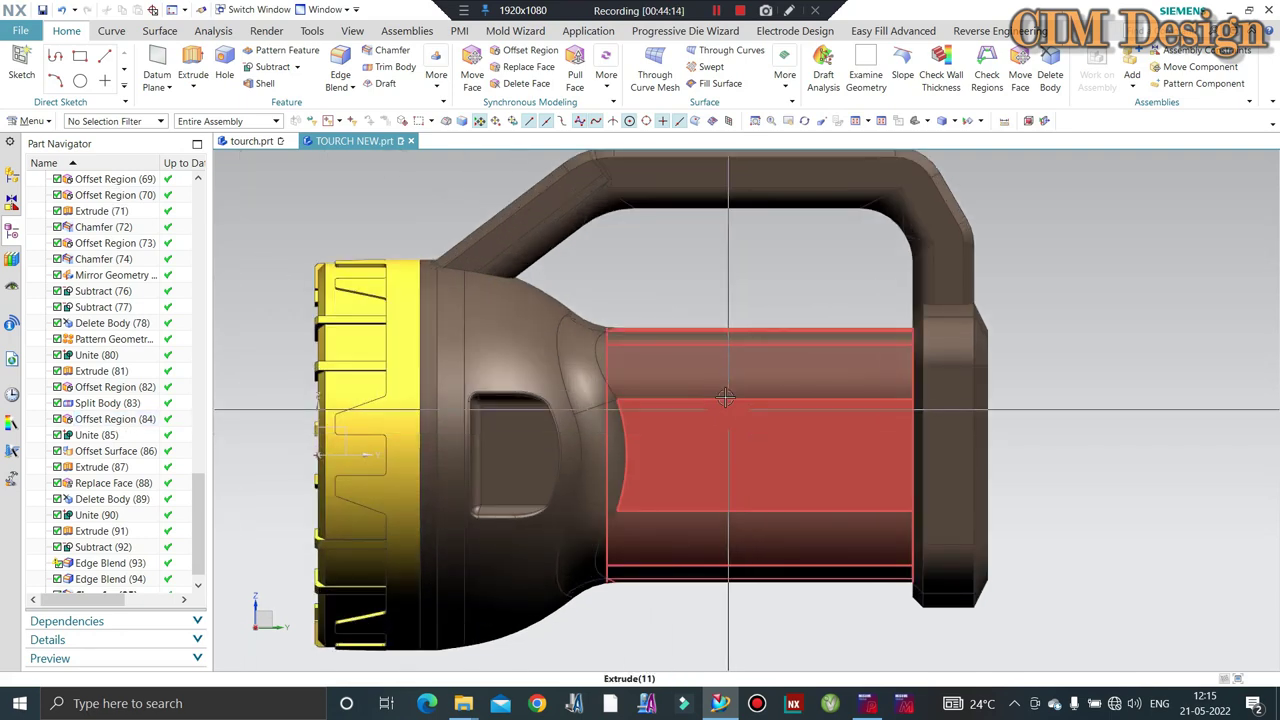
mouse_move(782, 427)
middle_mouse_down()
mouse_move(622, 350)
mouse_move(624, 372)
middle_mouse_up()
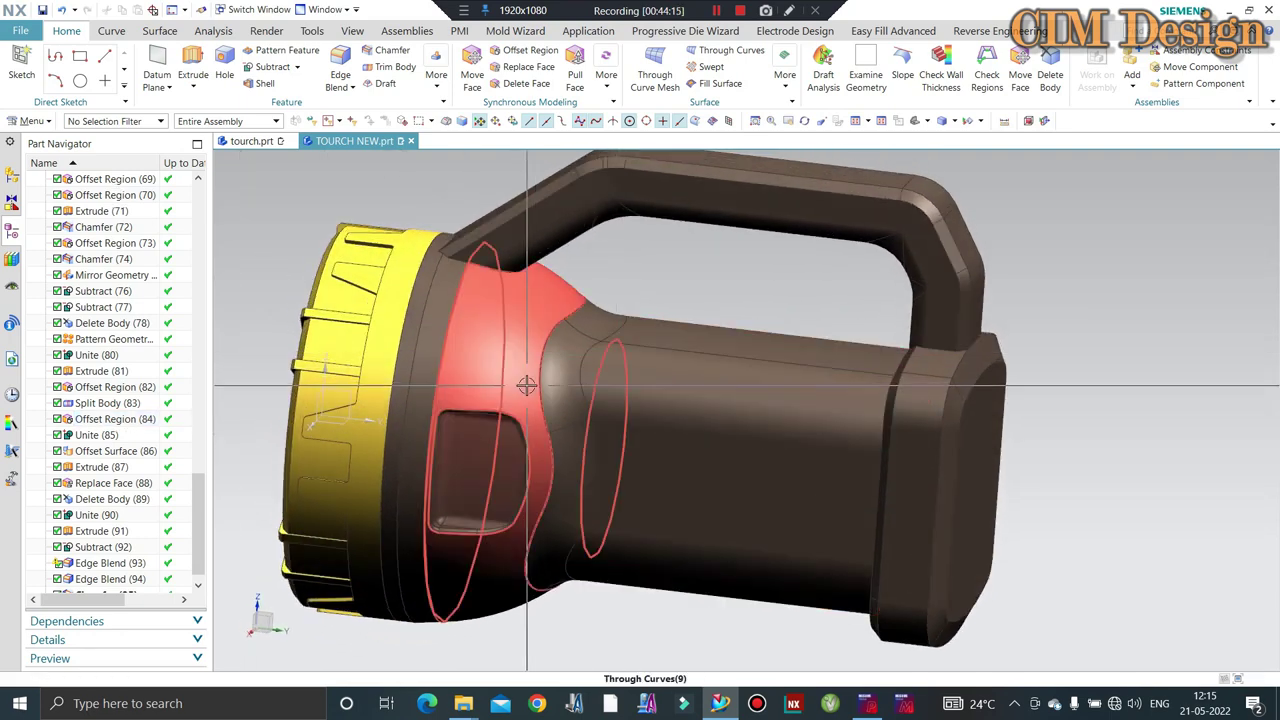
scroll(624, 372, "down", 2)
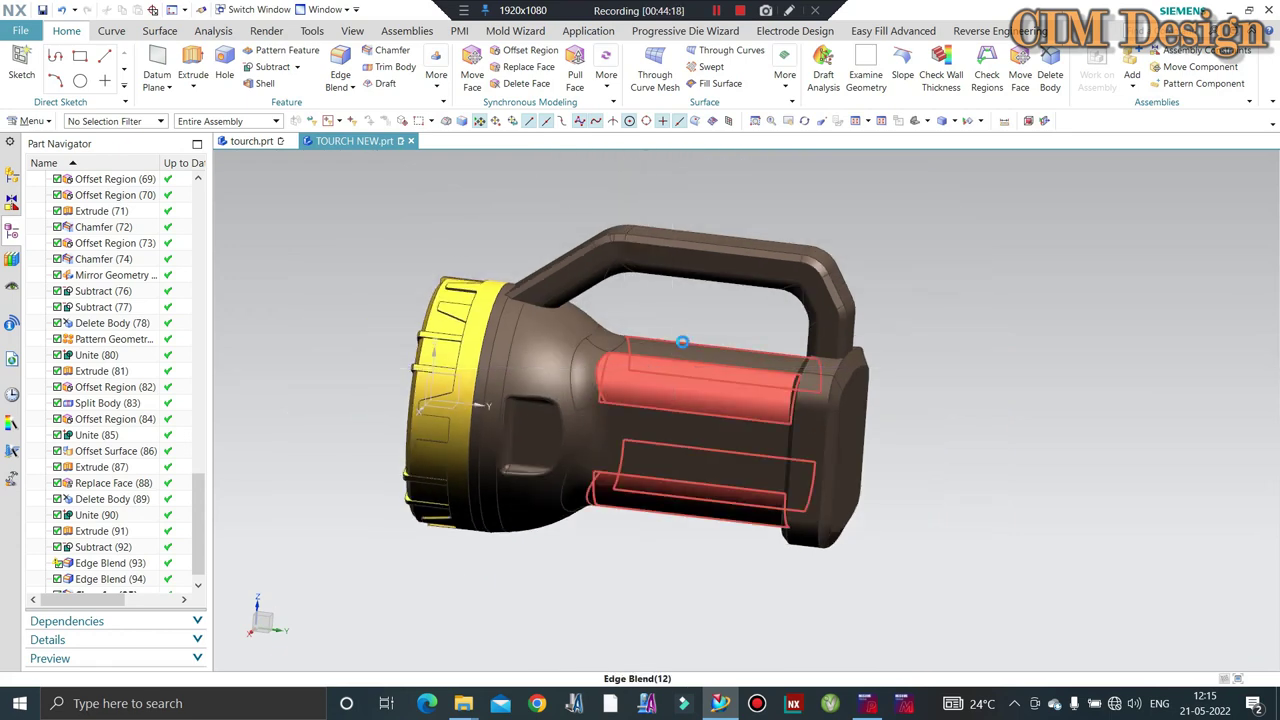
scroll(624, 372, "down", 1)
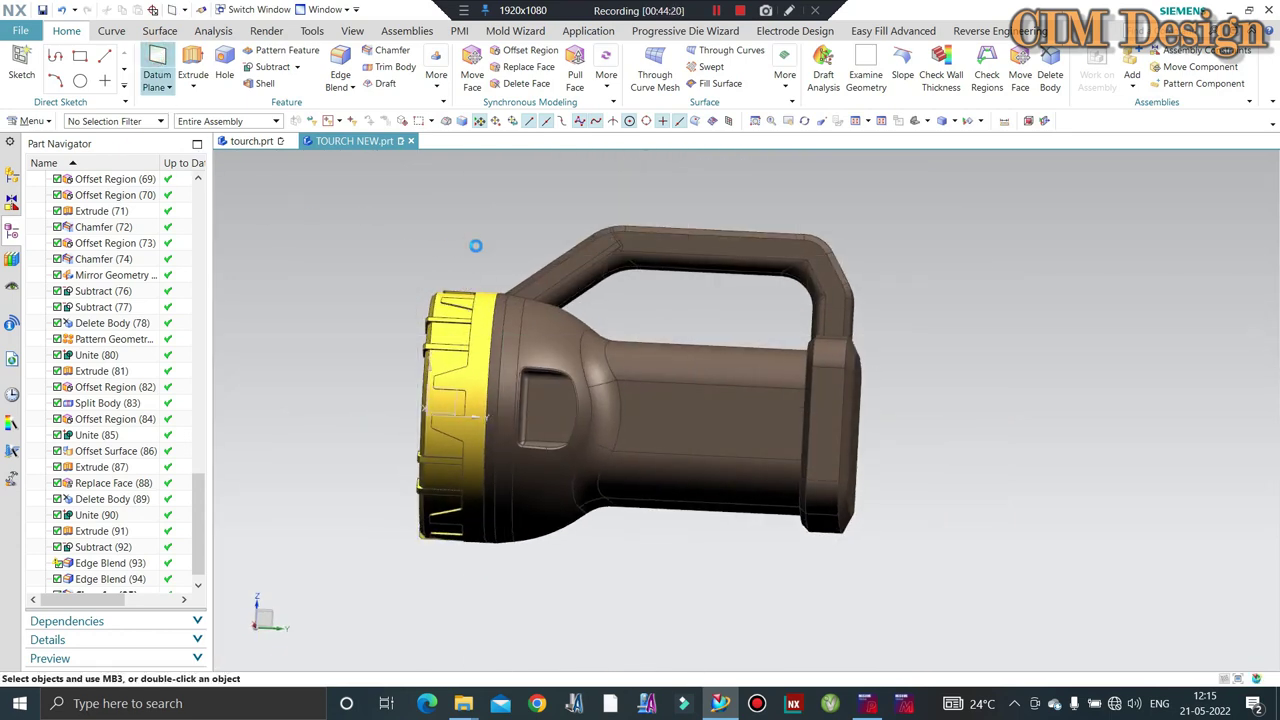
Add an inferred datum plane offset 10 mm from the grip's rear end face.
middle_click_drag(669, 306, 858, 334)
scroll(858, 334, "up", 3)
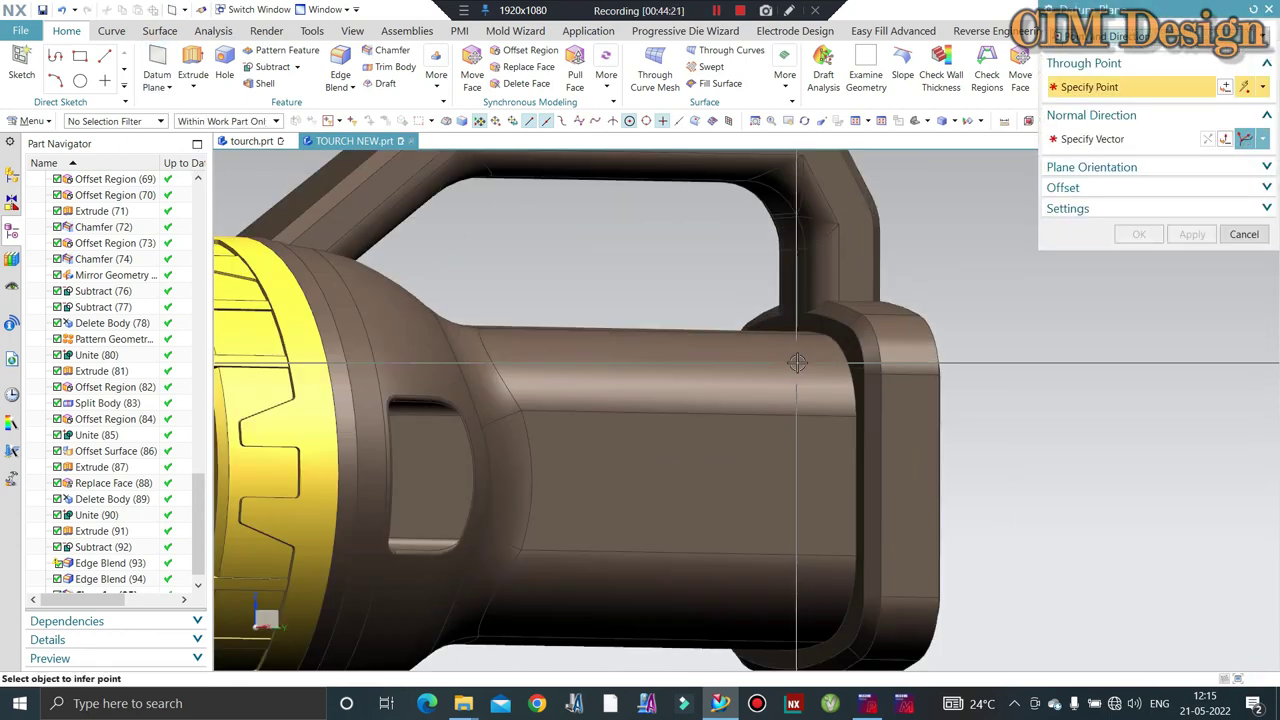
scroll(858, 334, "up", 2)
left_click(1160, 35)
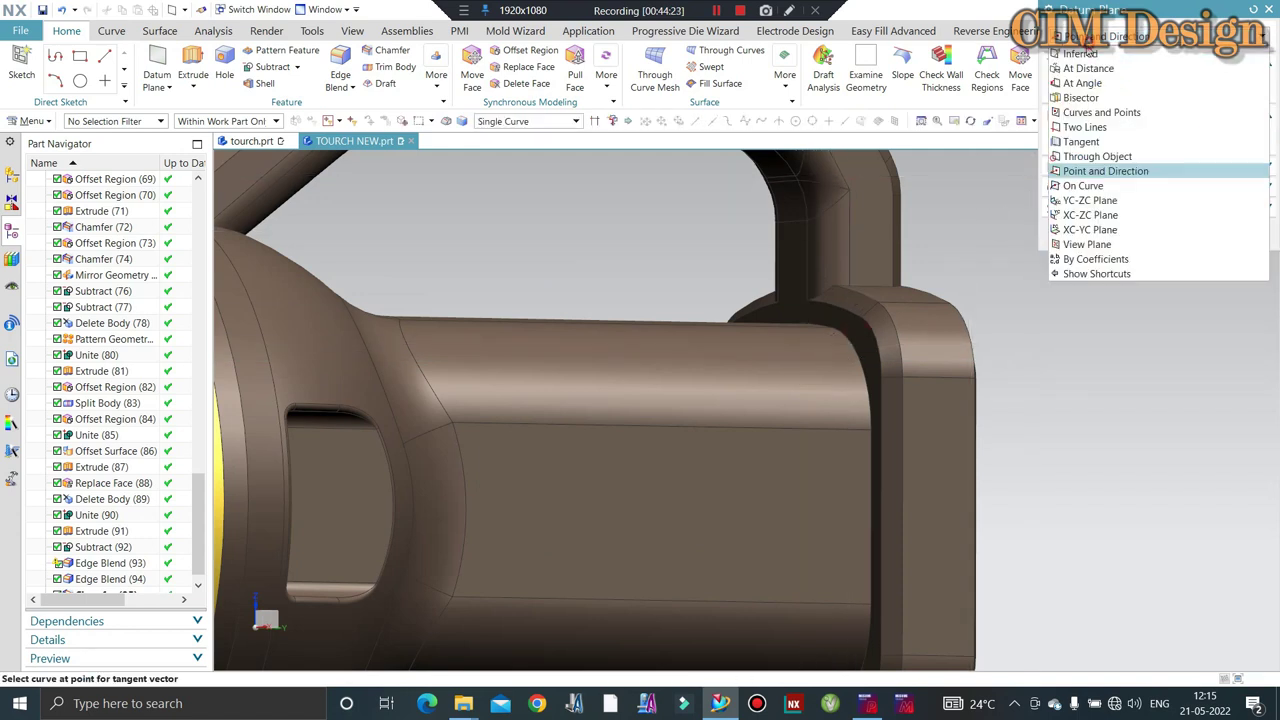
left_click(1100, 50)
left_click(878, 358)
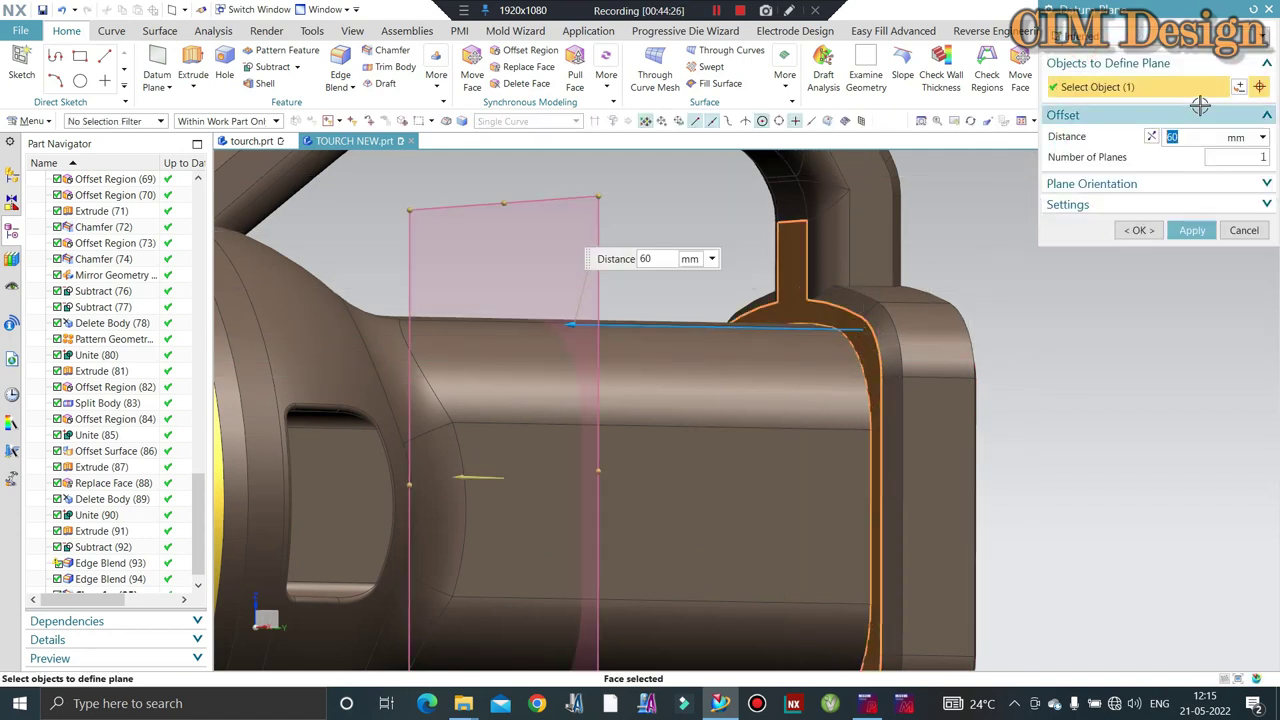
type("10")
key("Return")
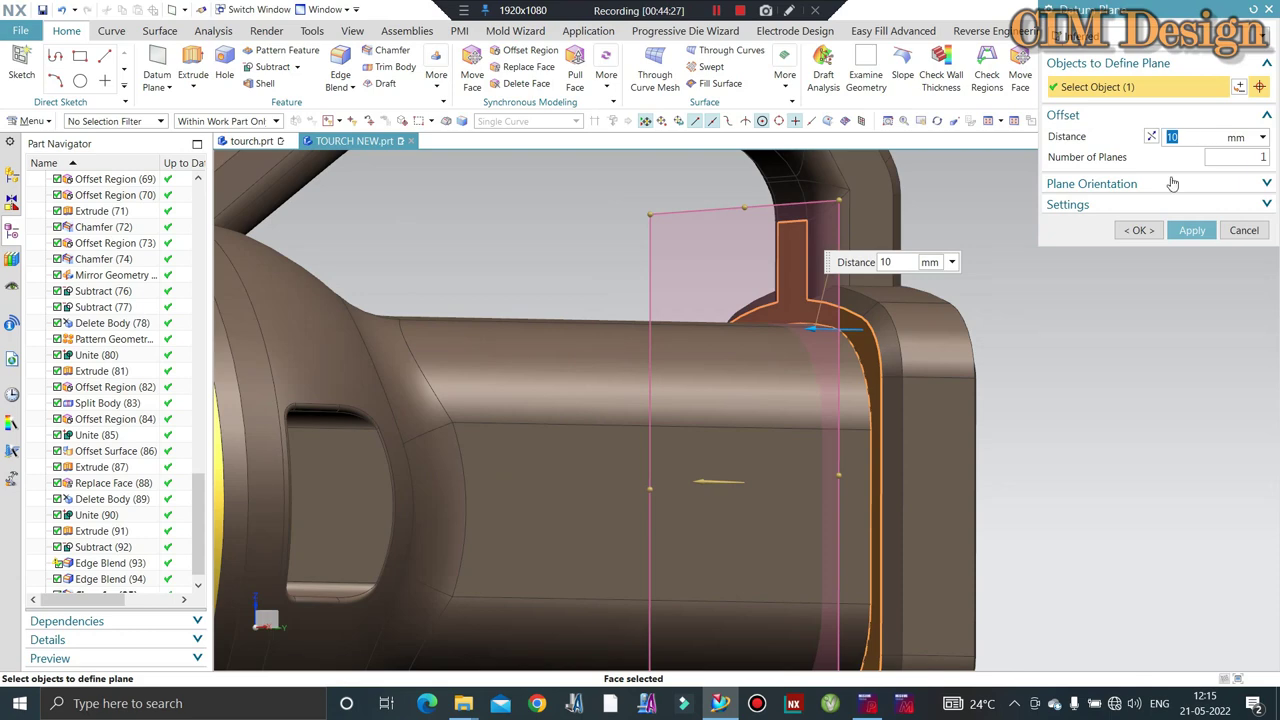
left_click(1140, 230)
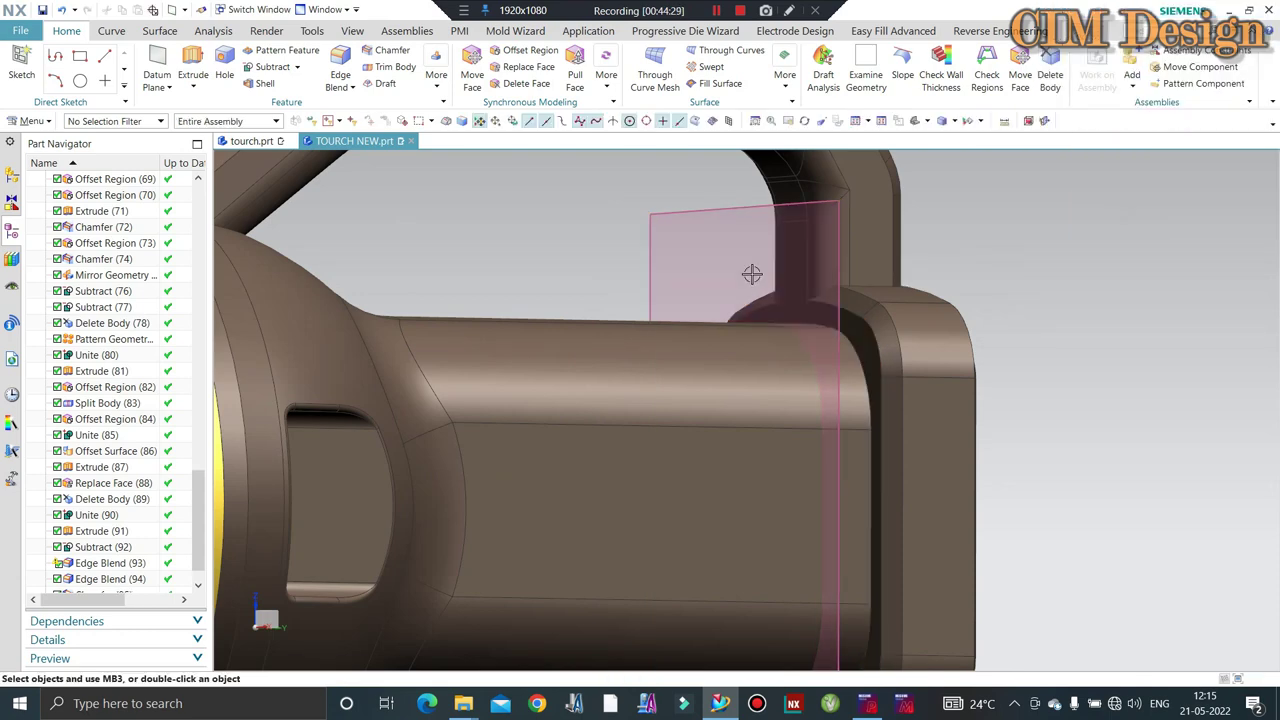
Create an intersection curve between the torch body faces and the new datum plane.
mouse_move(751, 271)
middle_mouse_down()
mouse_move(780, 294)
mouse_move(250, 25)
middle_mouse_up()
left_click(177, 33)
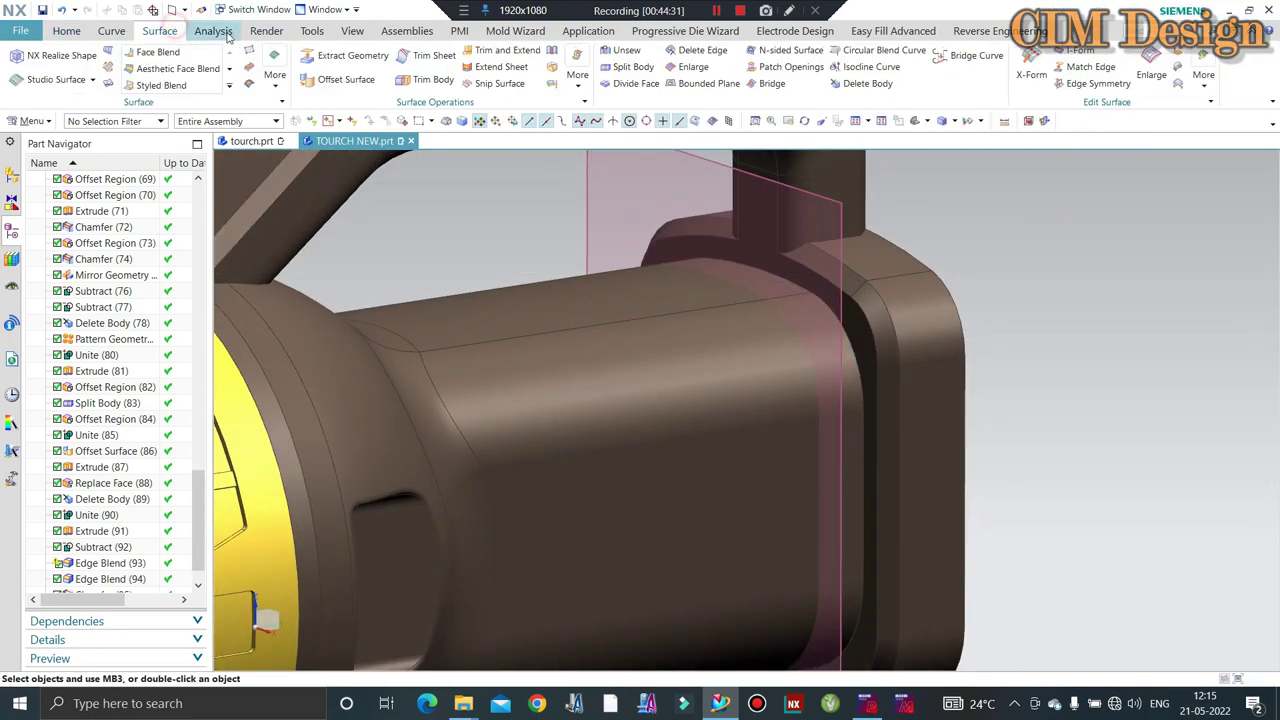
left_click(104, 31)
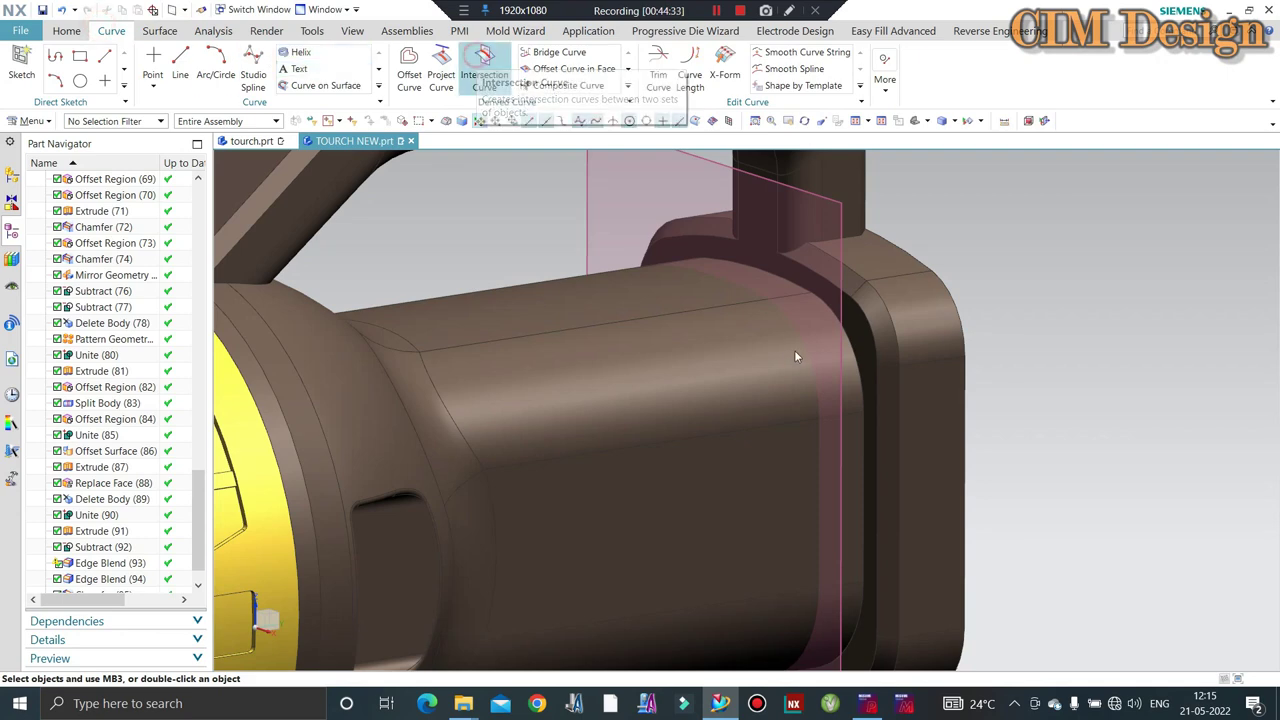
left_click(482, 65)
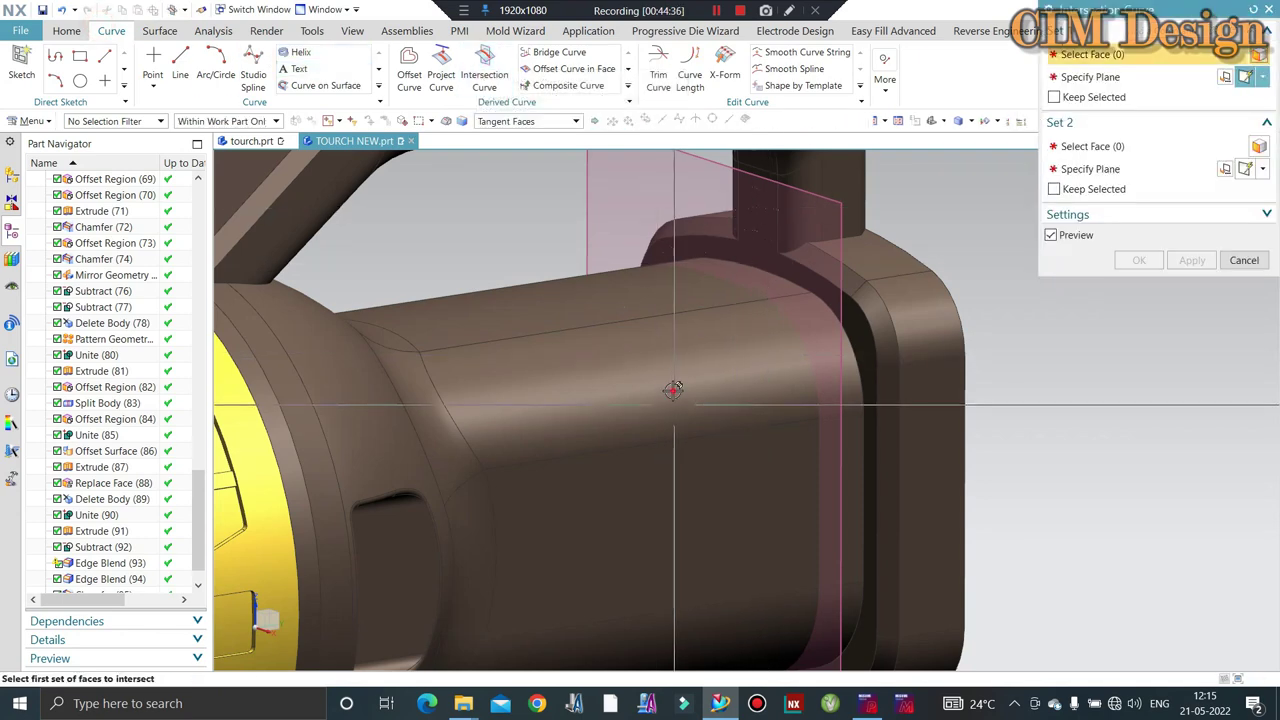
left_click(746, 272)
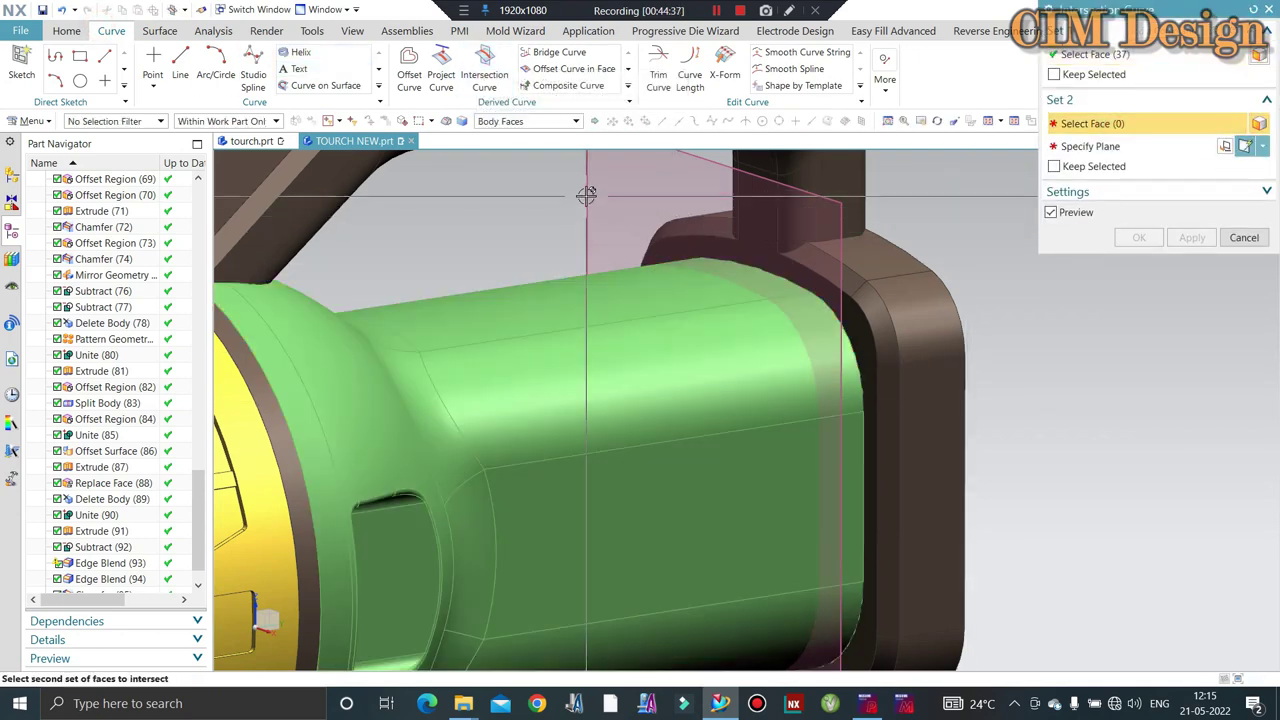
left_click(590, 255)
middle_click(743, 310)
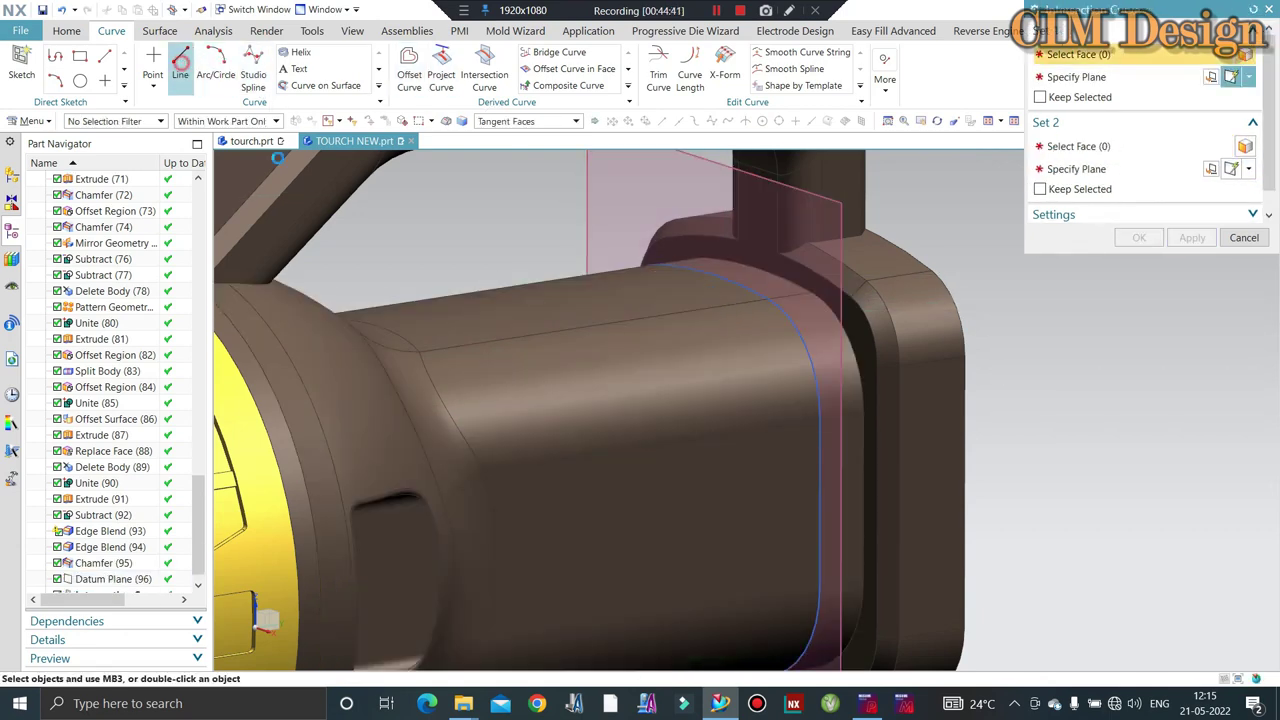
middle_click(759, 289)
scroll(766, 302, "up", 2)
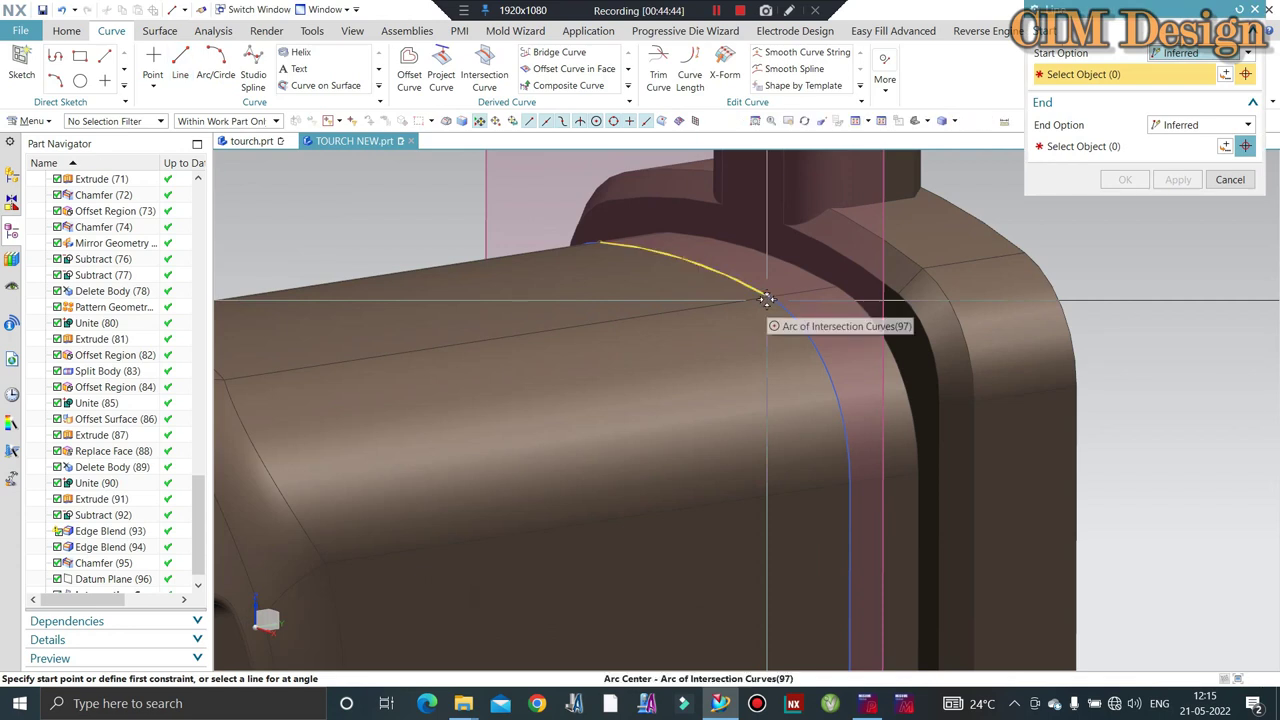
End the slanted line on the profile curve, then extend it 17.5 mm and 14.5 mm at its ends.
left_click(850, 485)
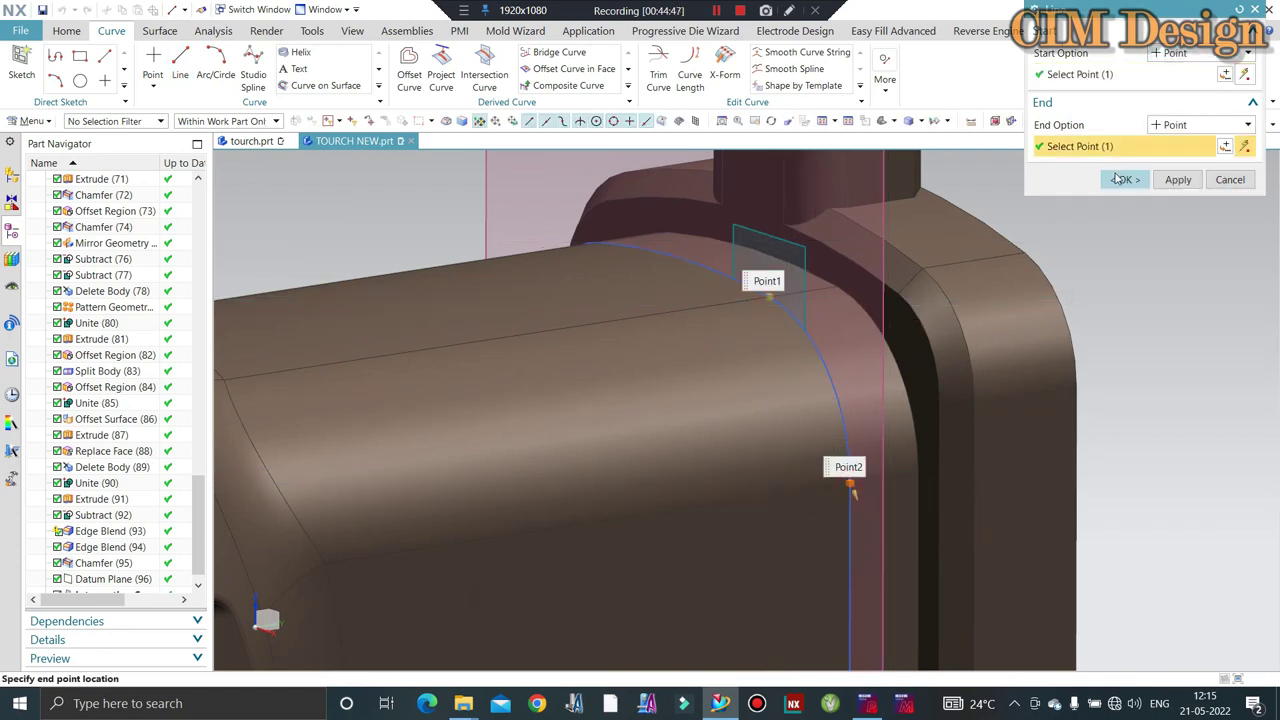
left_click(1118, 178)
left_click(690, 75)
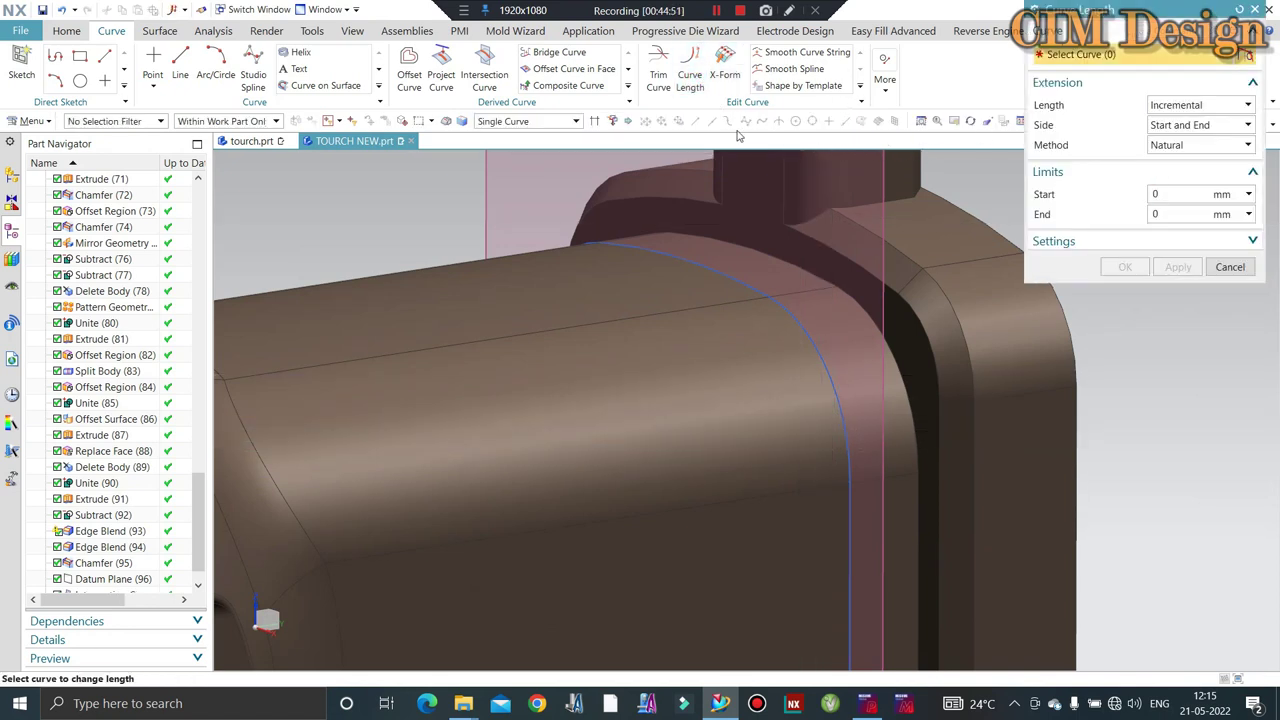
left_click_drag(1085, 10, 1128, 190)
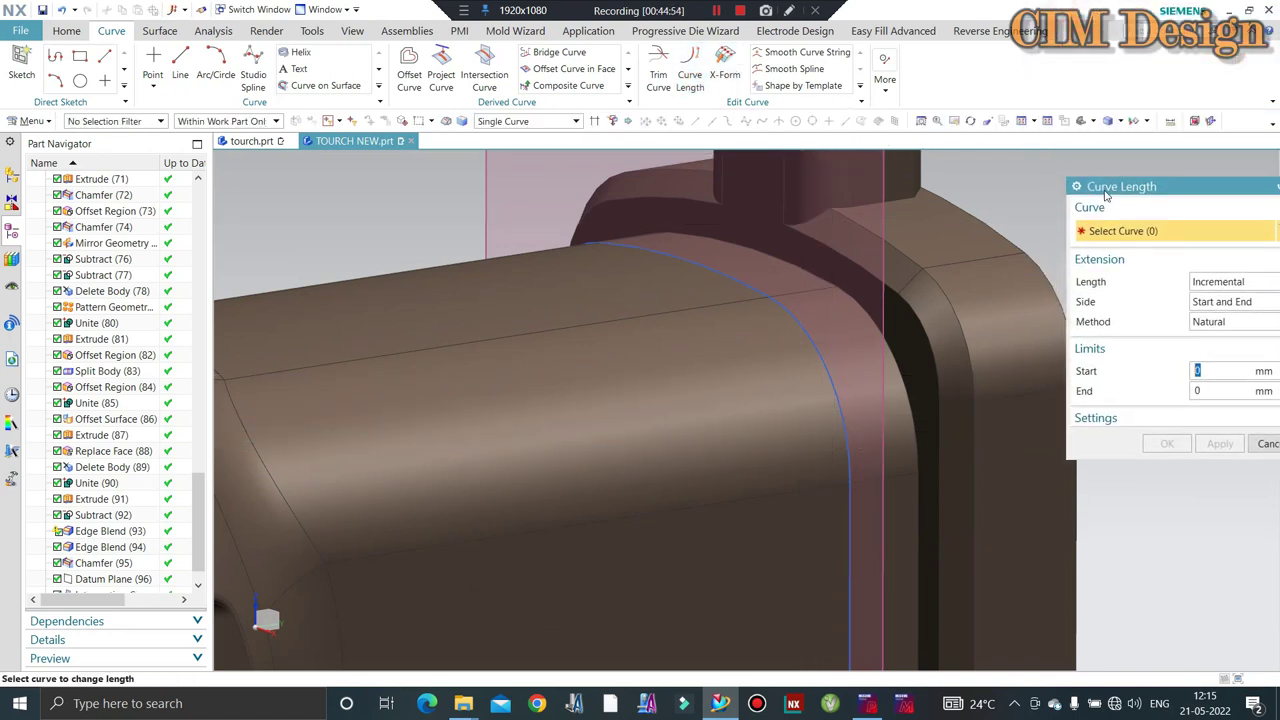
left_click(1121, 120)
left_click(1130, 202)
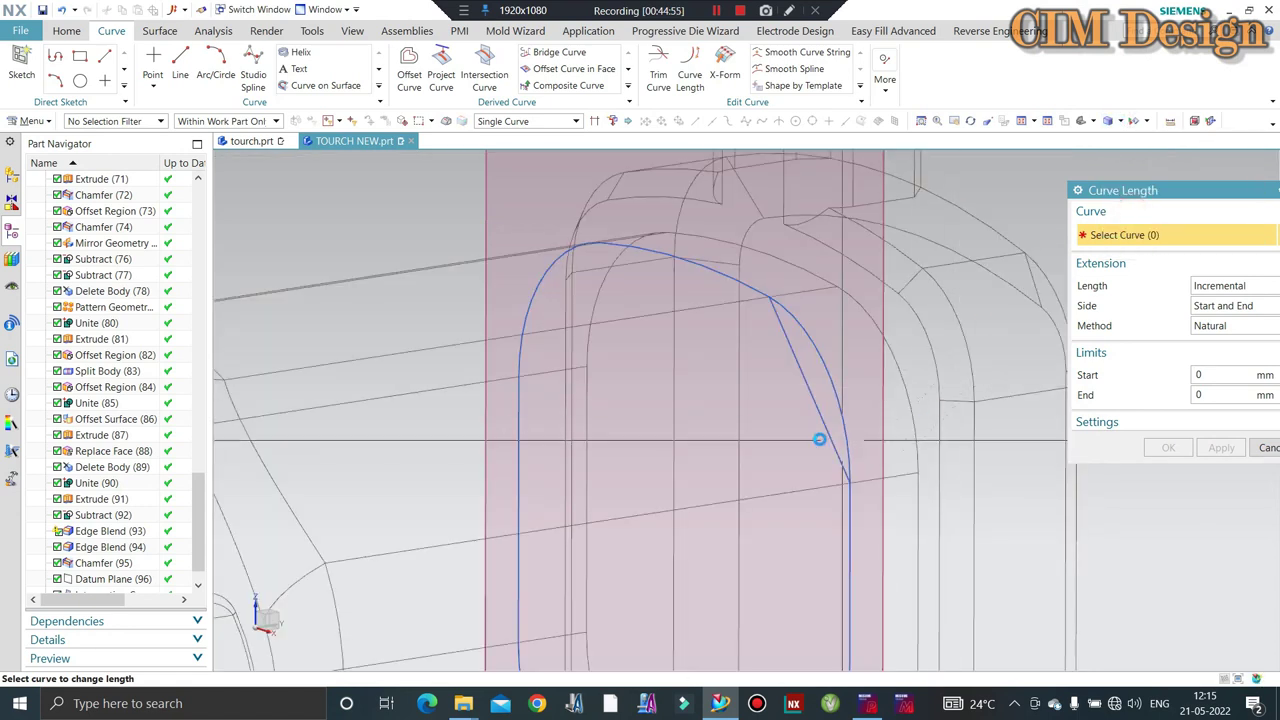
left_click(822, 423)
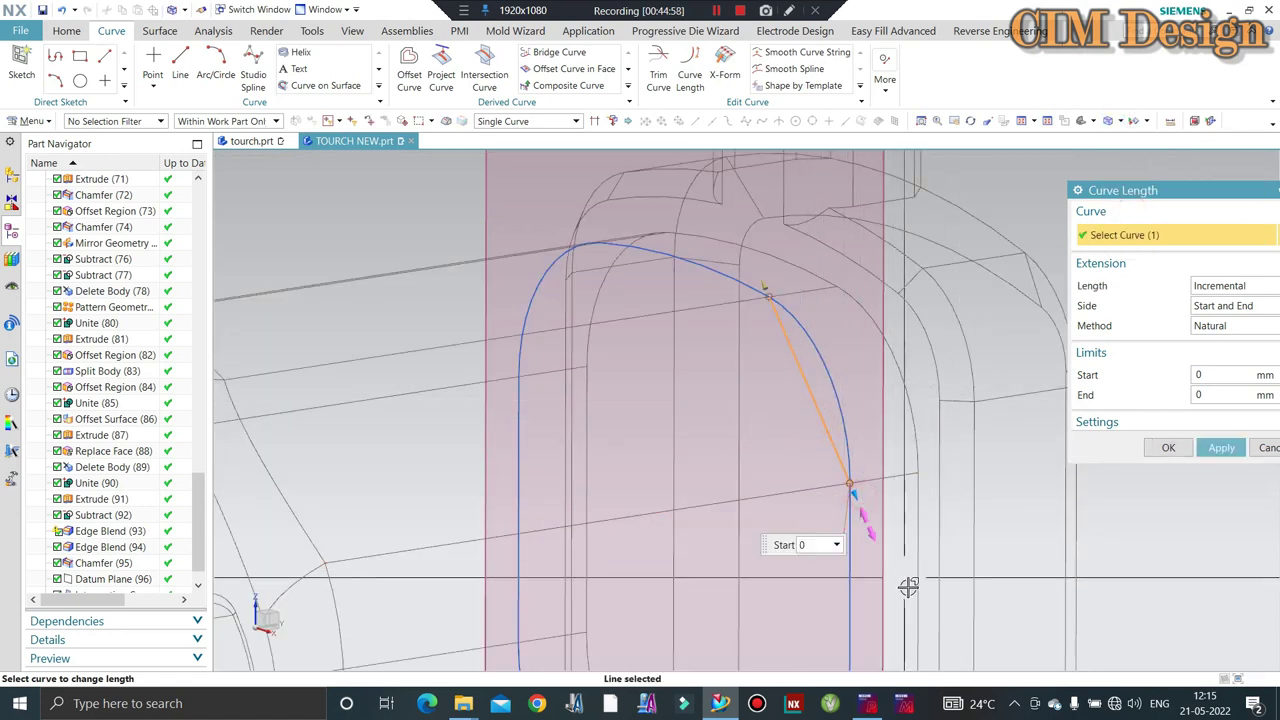
left_click_drag(850, 490, 907, 618)
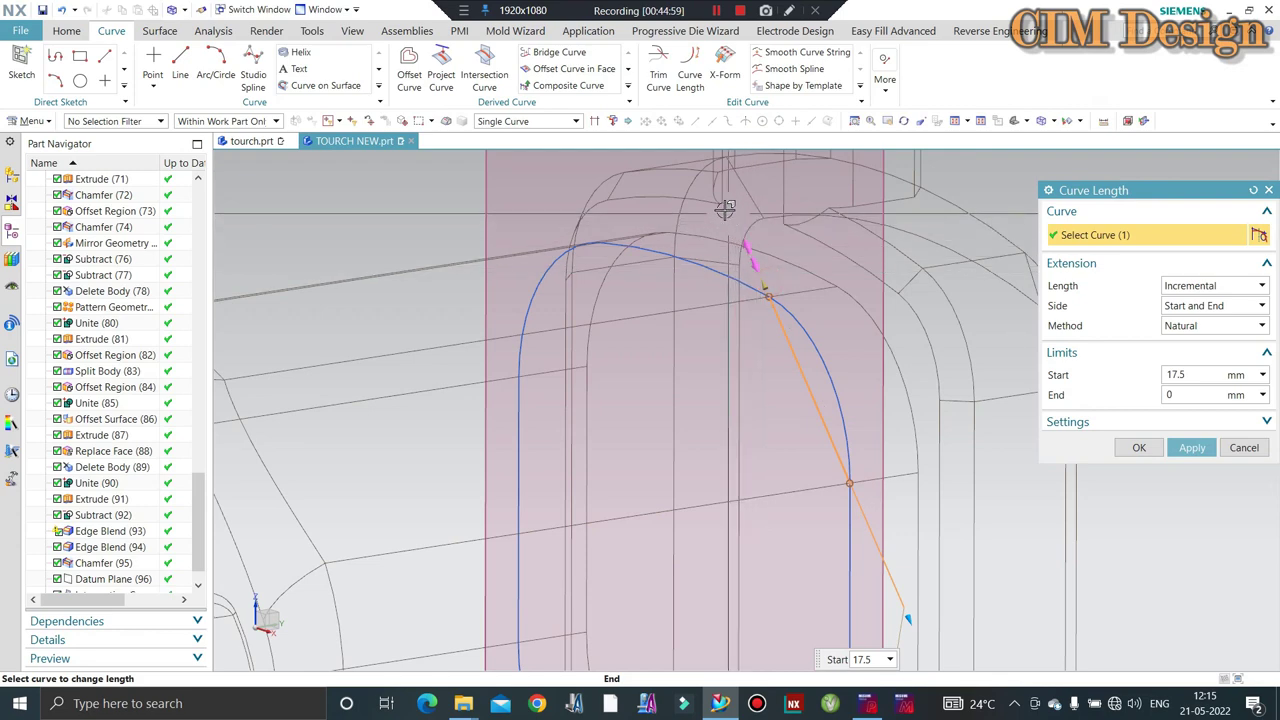
left_click_drag(773, 286, 712, 182)
middle_click(731, 259)
middle_click_drag(731, 259, 1063, 239)
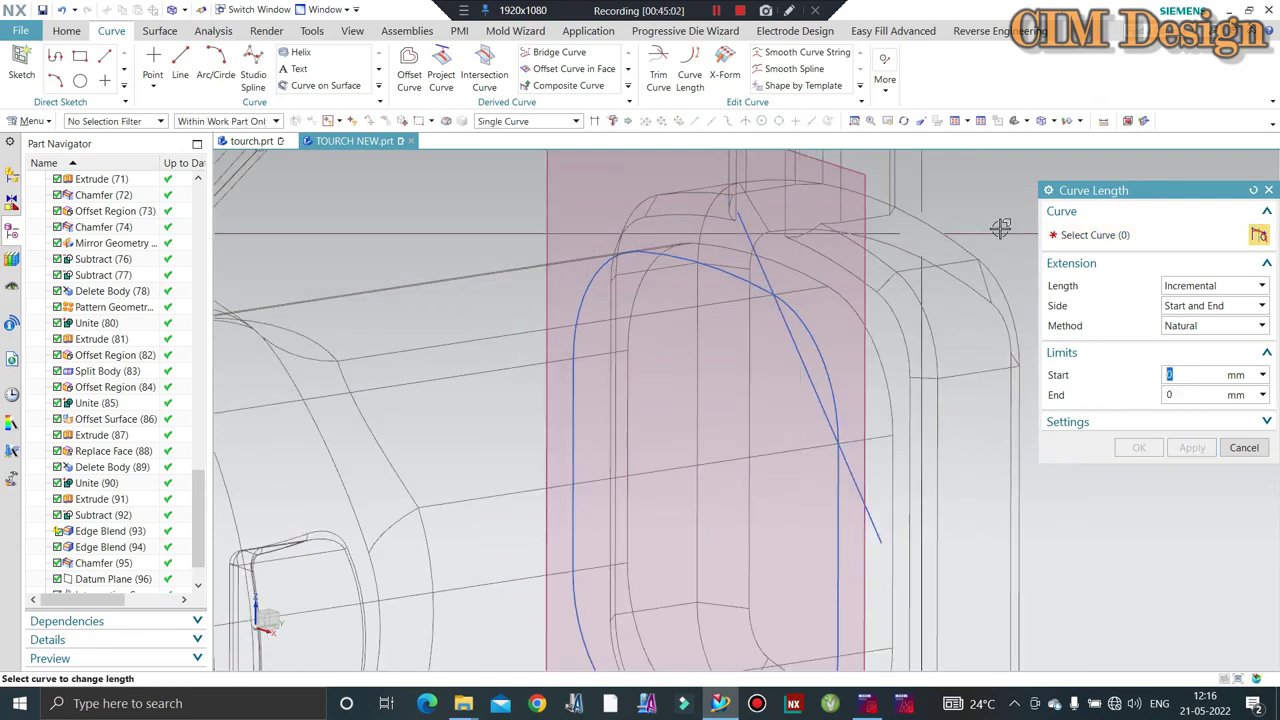
middle_click(1063, 239)
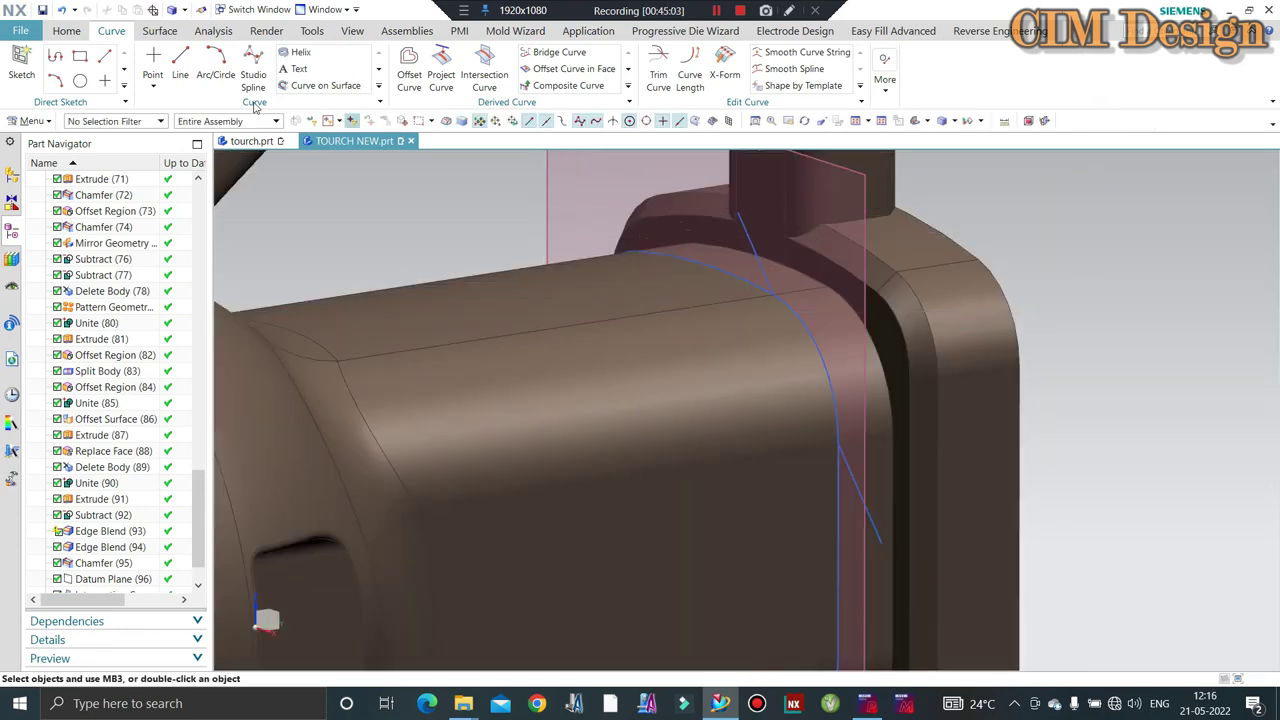
Sweep a solid 10 mm diameter tube along the slanted line.
left_click(32, 120)
mouse_move(38, 193)
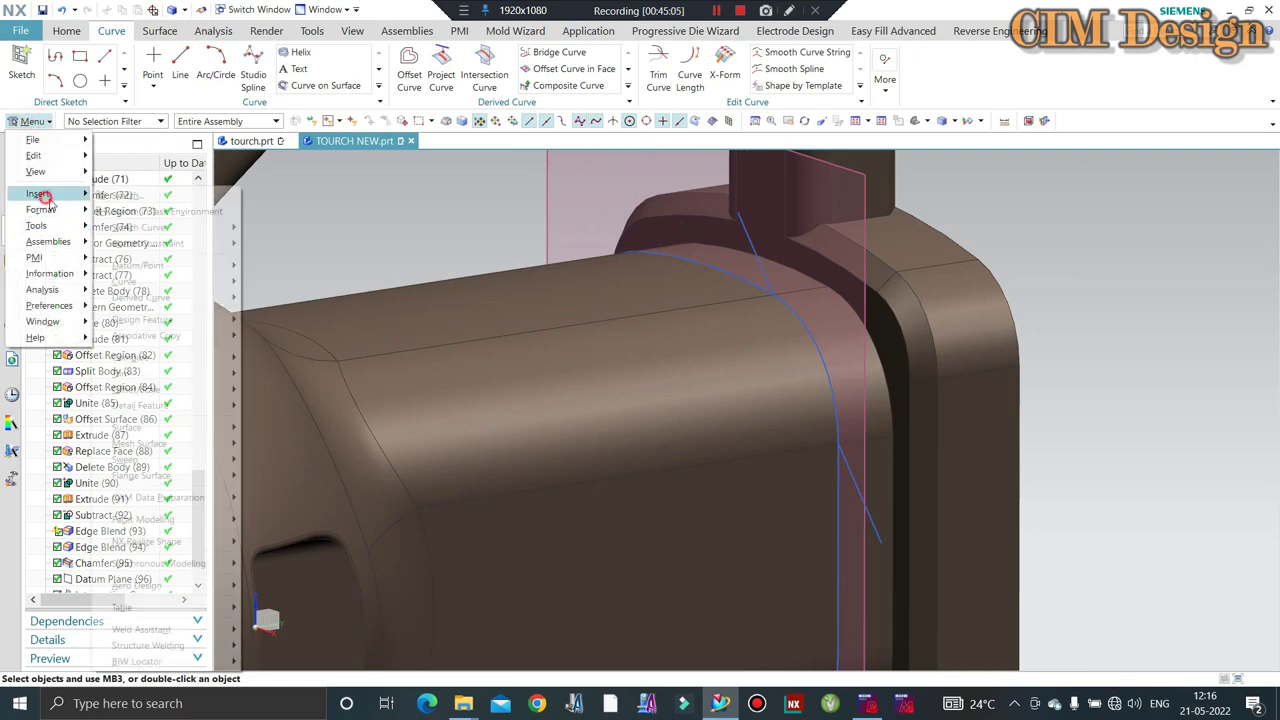
mouse_move(125, 459)
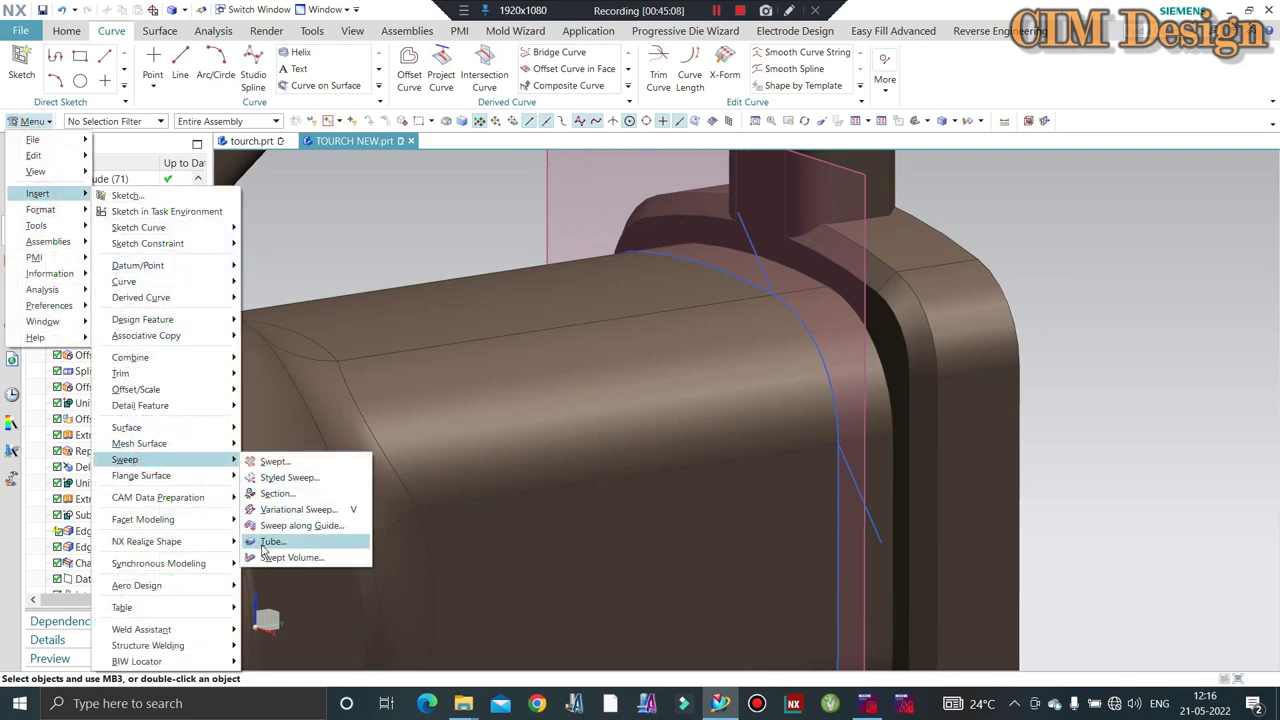
left_click(270, 541)
left_click(777, 300)
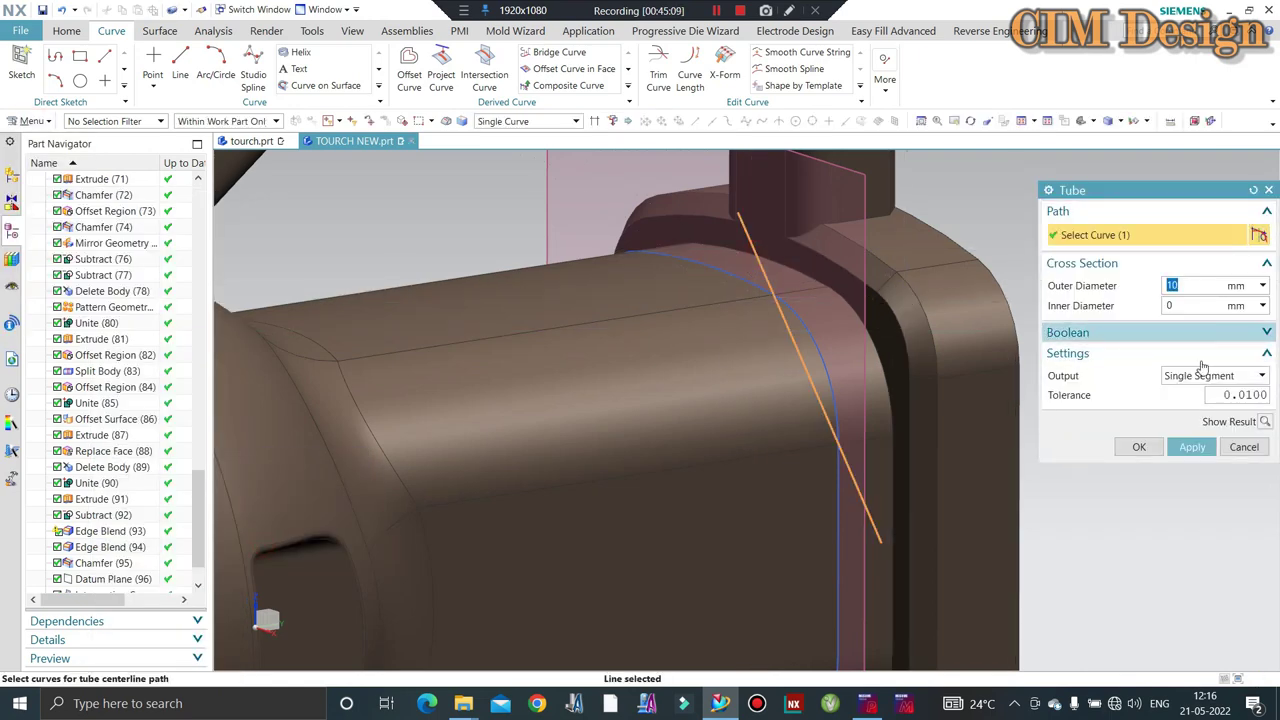
left_click(1185, 448)
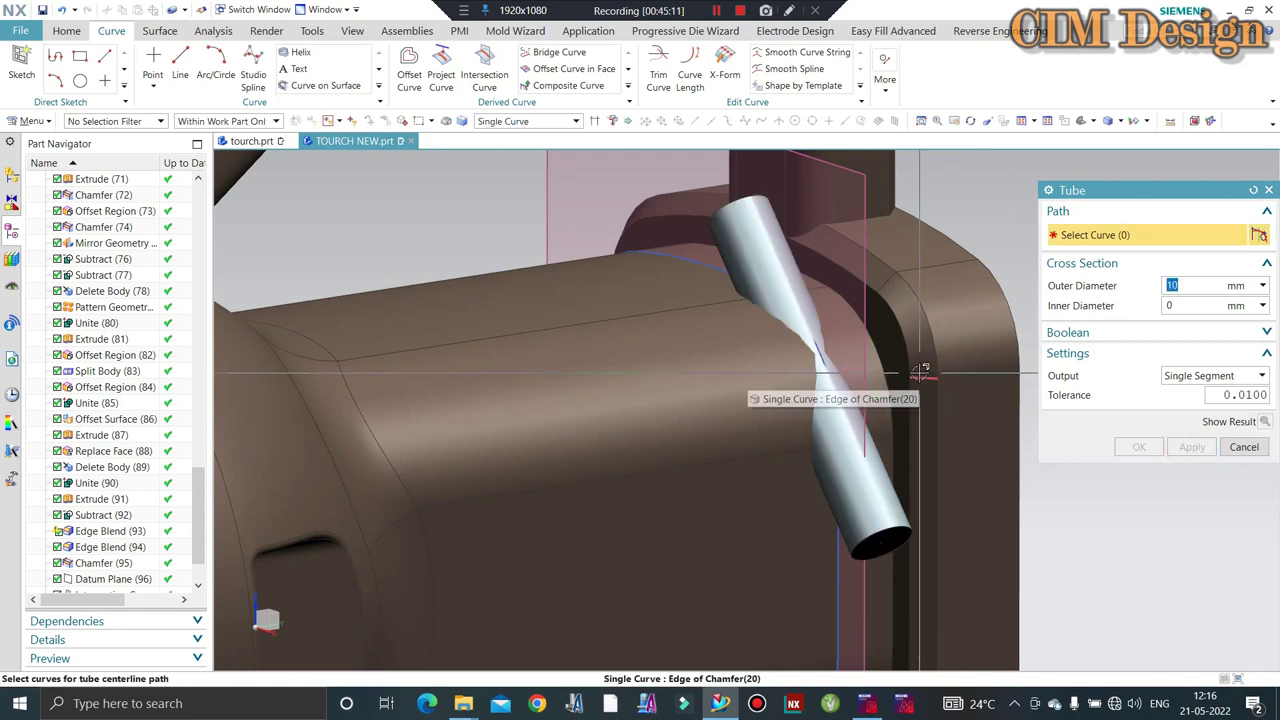
key("Escape")
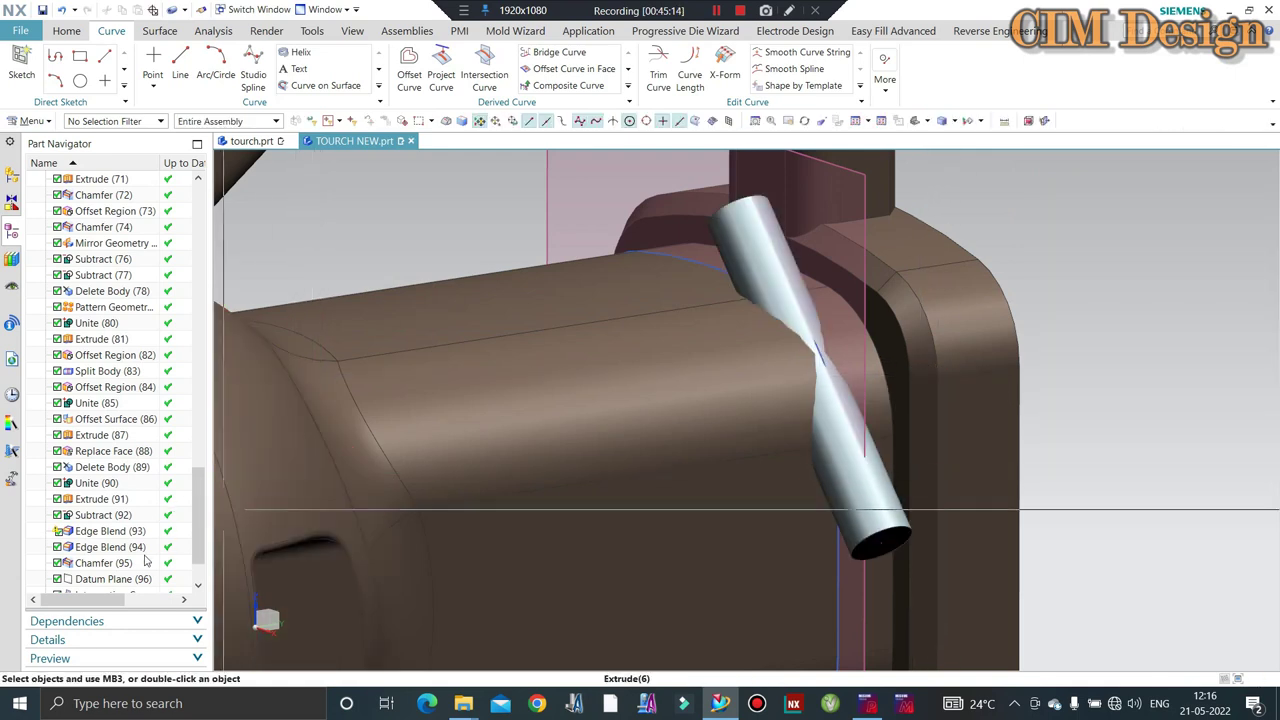
left_click(121, 579)
double_click(120, 582)
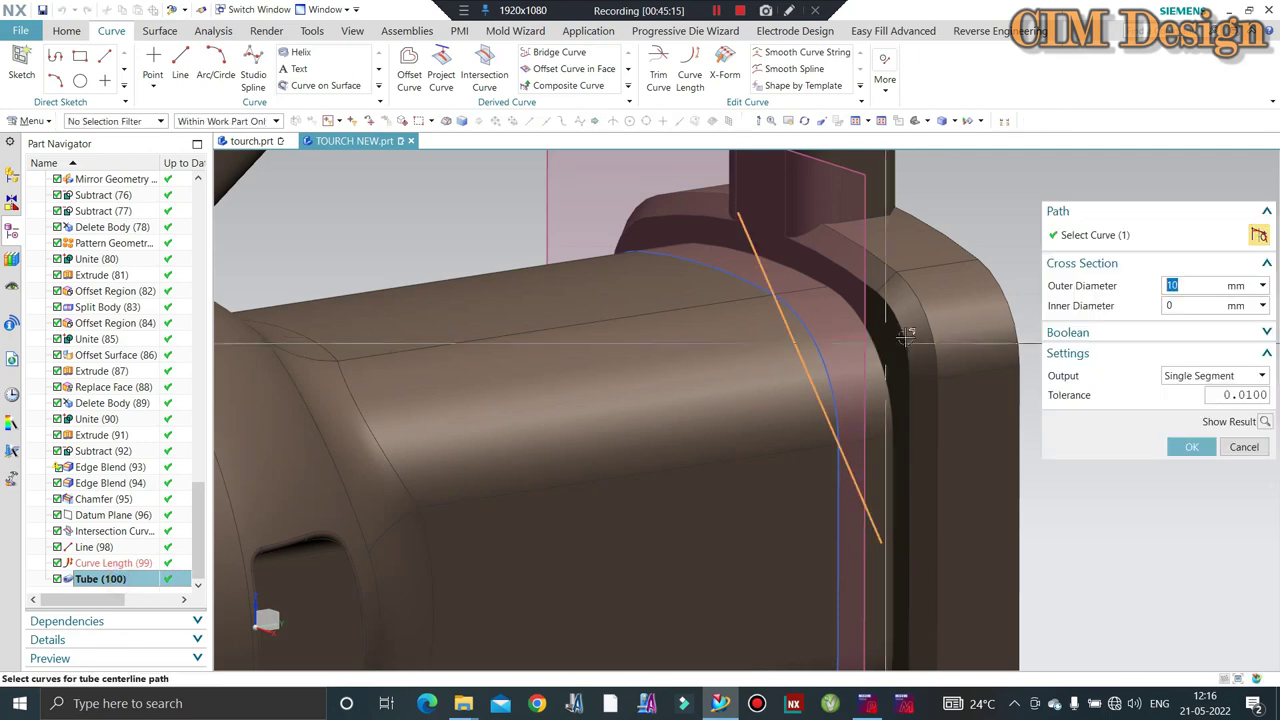
middle_click(953, 330)
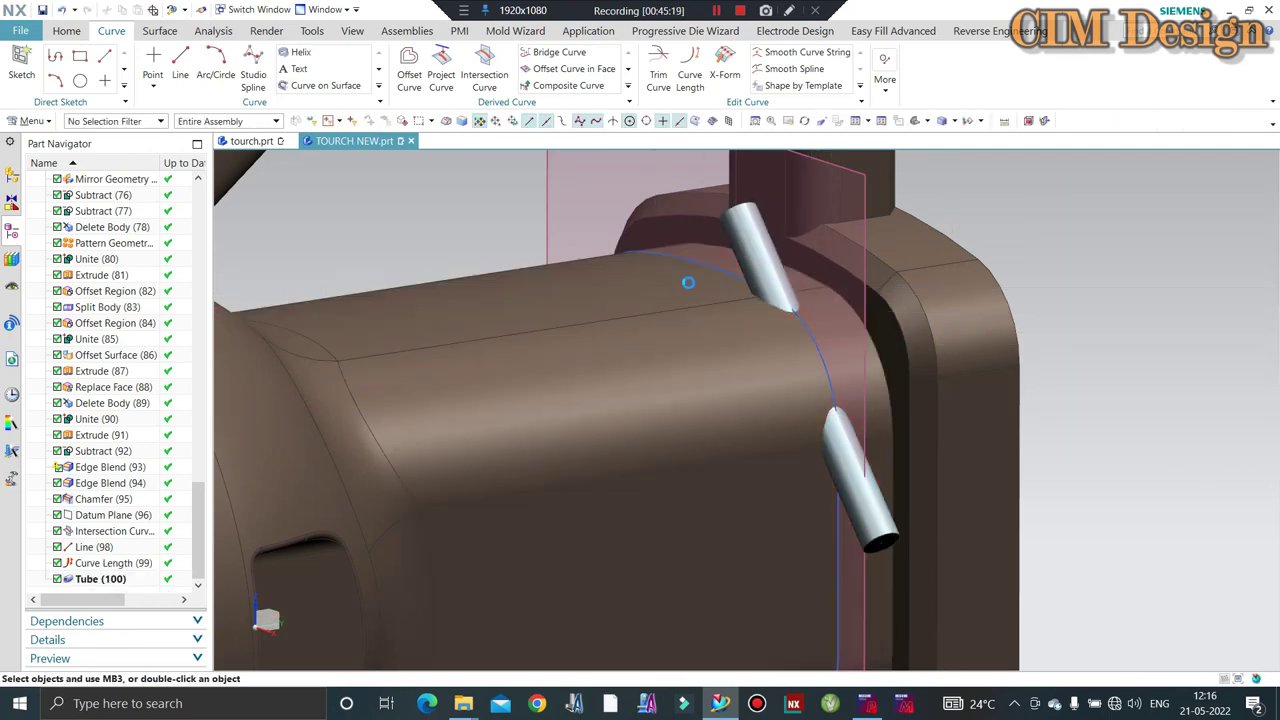
Move the tube 3 mm along X, then 3 mm vertically along Z.
key("ctrl+t")
left_click(759, 255)
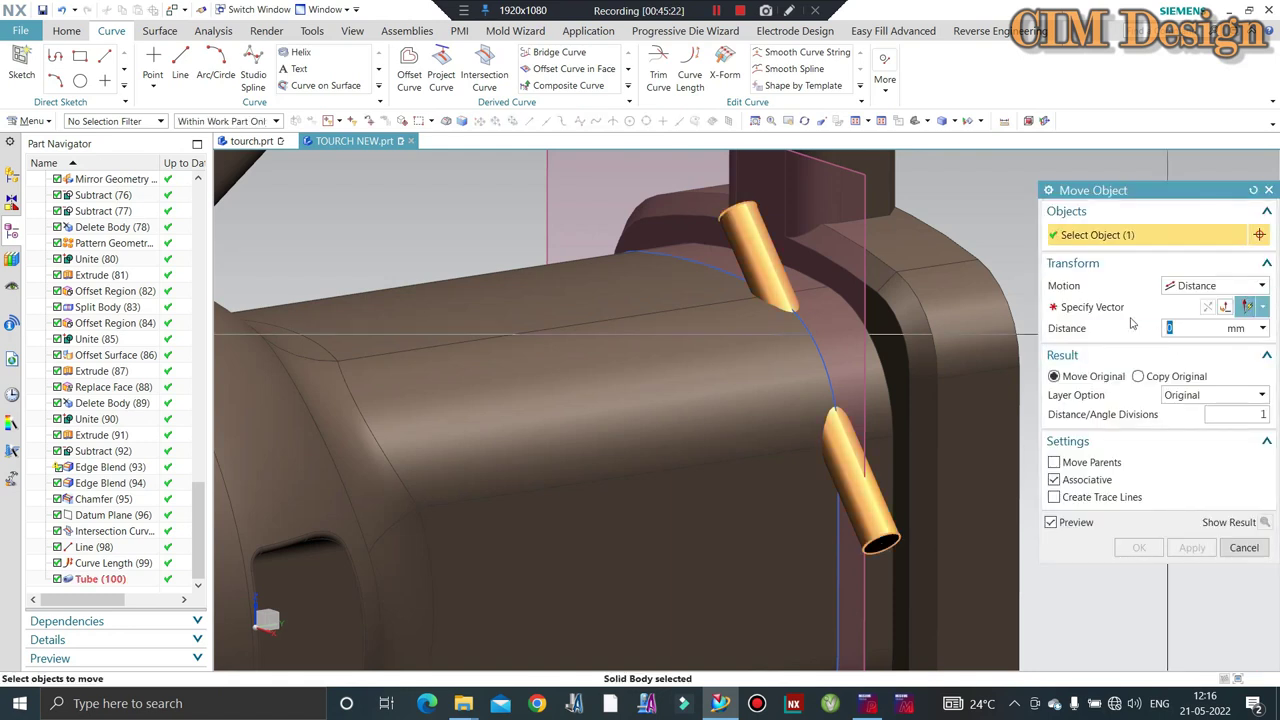
left_click(1093, 306)
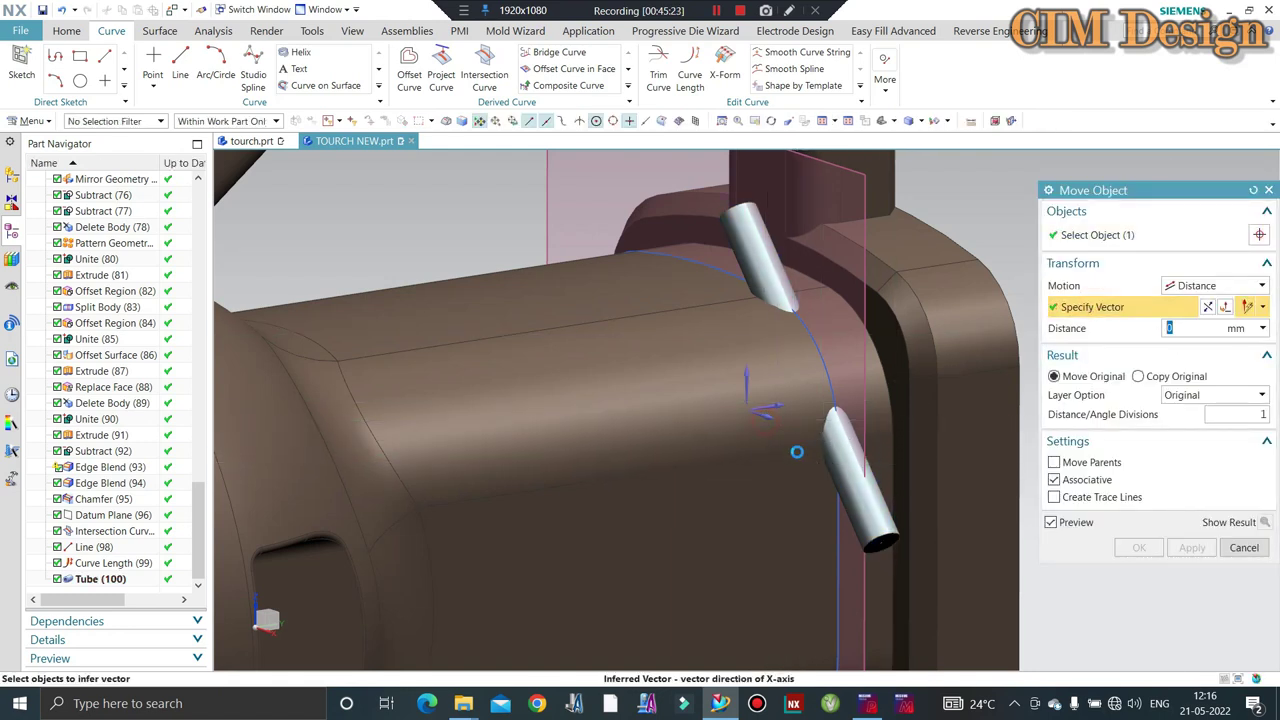
type("3")
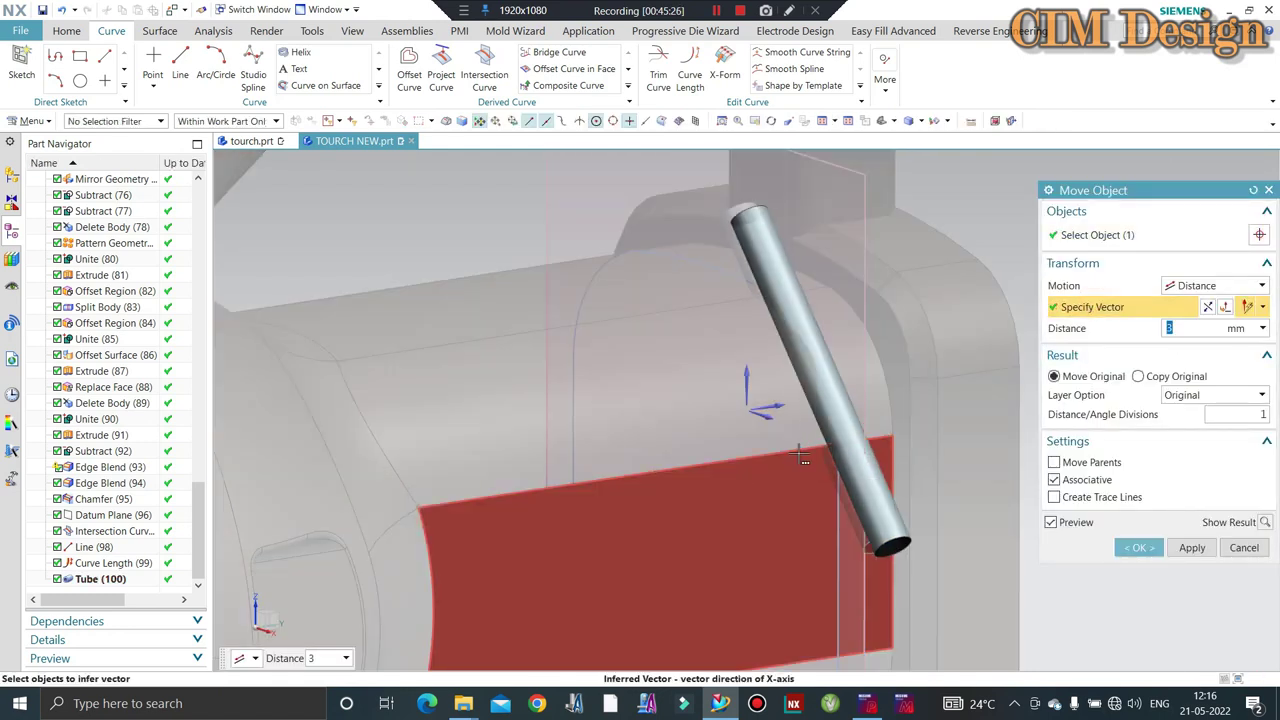
middle_click(789, 443)
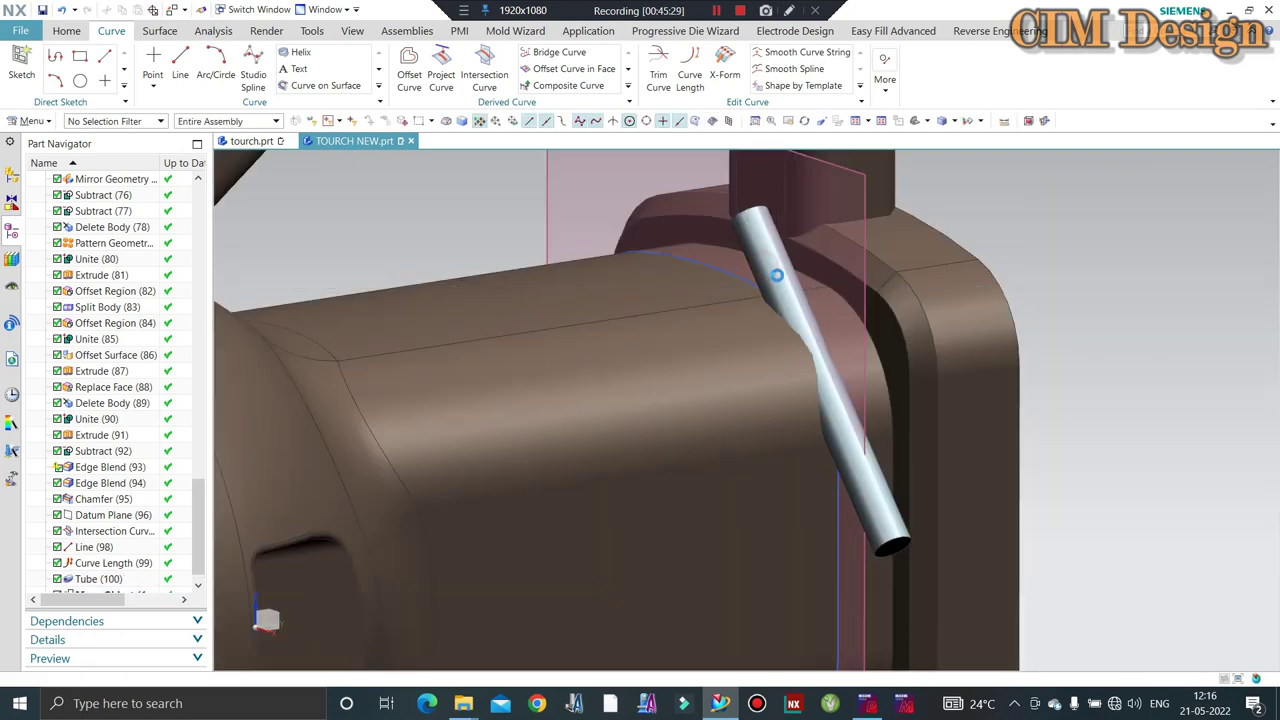
key("ctrl+t")
left_click(776, 275)
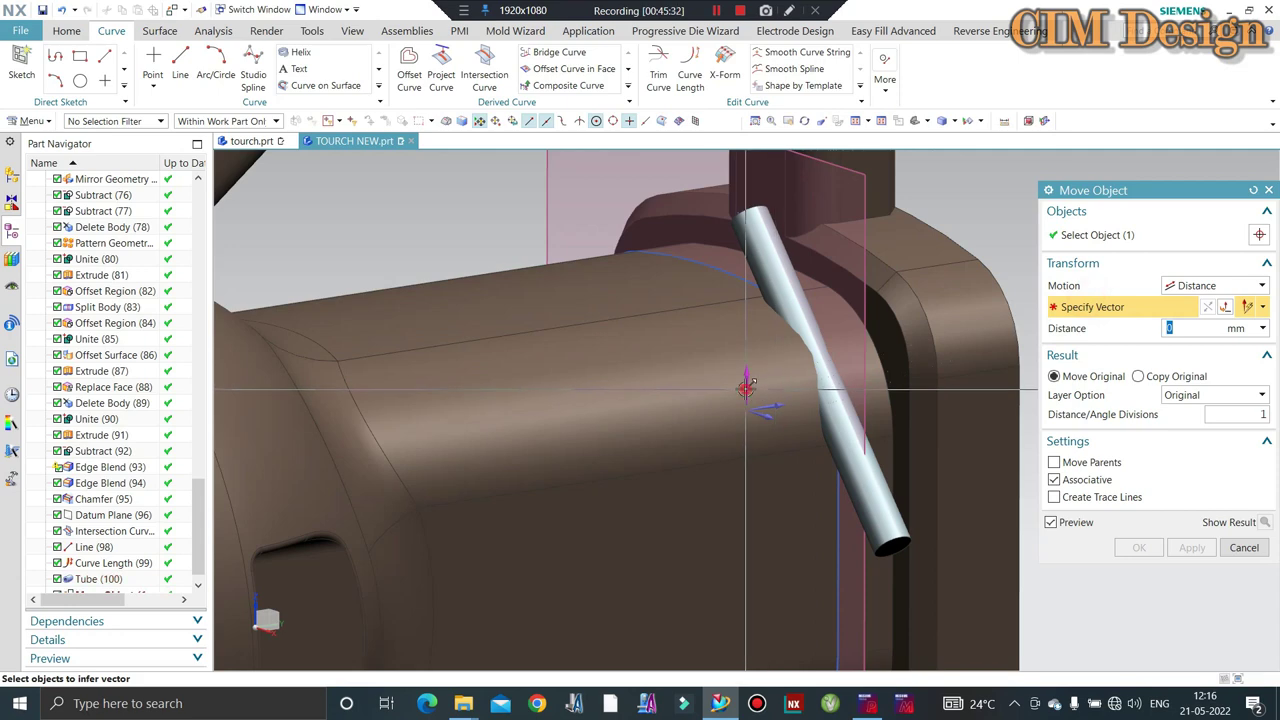
left_click(747, 381)
middle_click(745, 385)
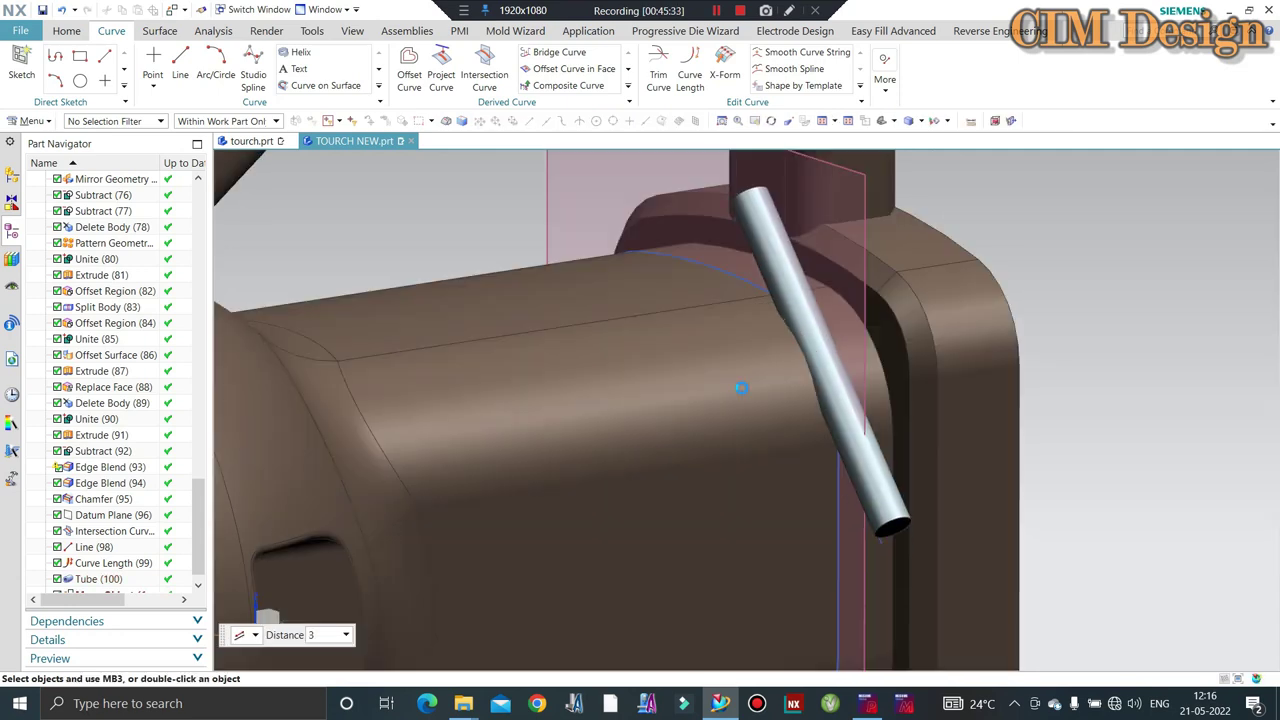
left_click(78, 33)
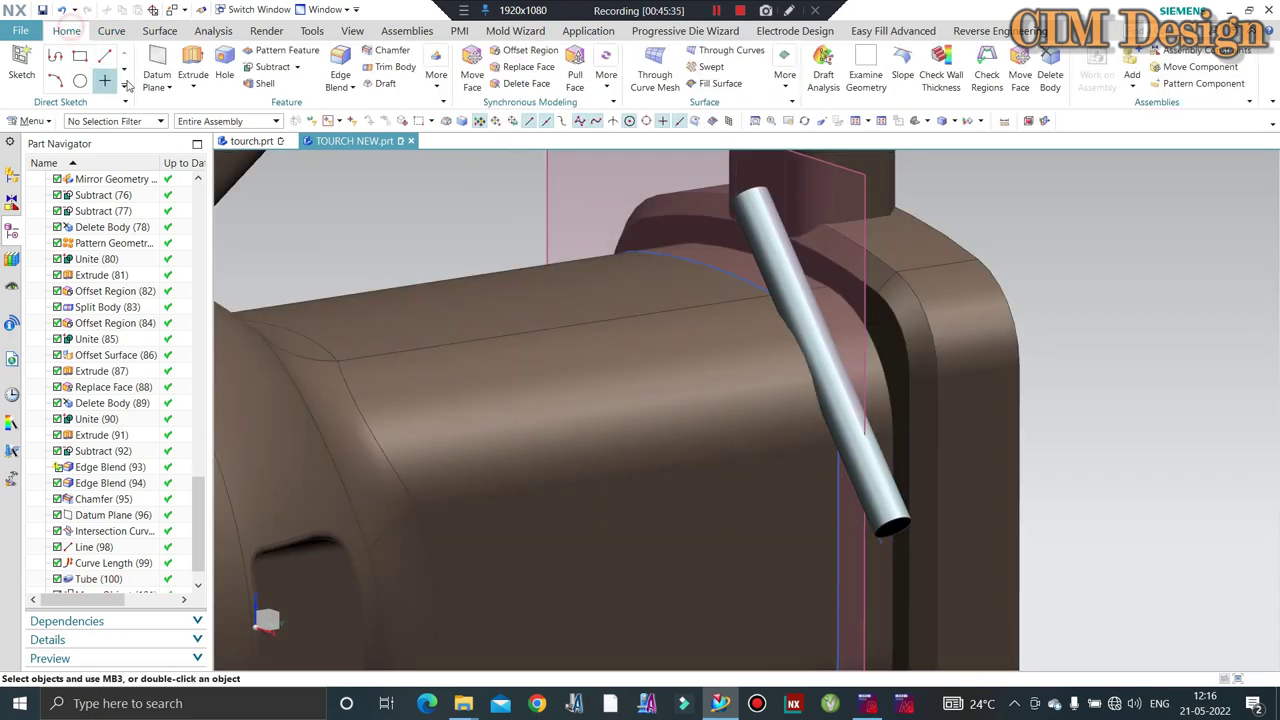
Subtract the tube from the torch body to carve a slanted groove.
left_click(272, 67)
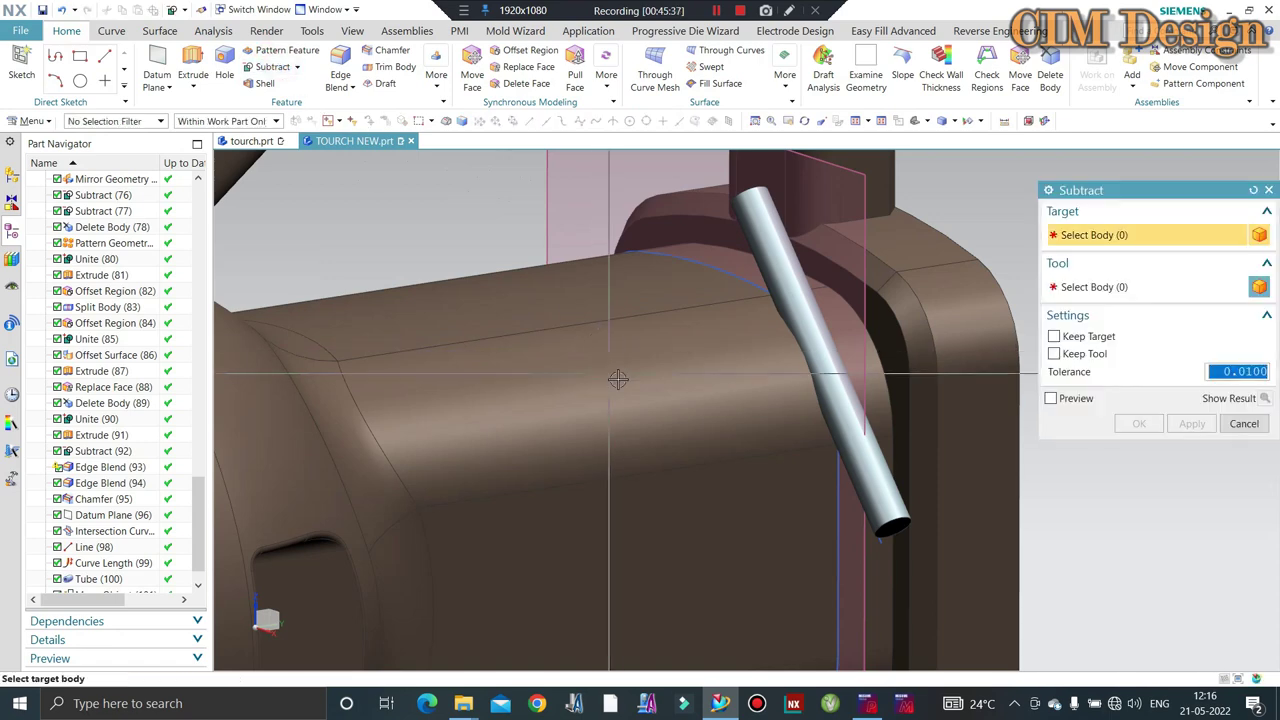
left_click(897, 233)
left_click(800, 278)
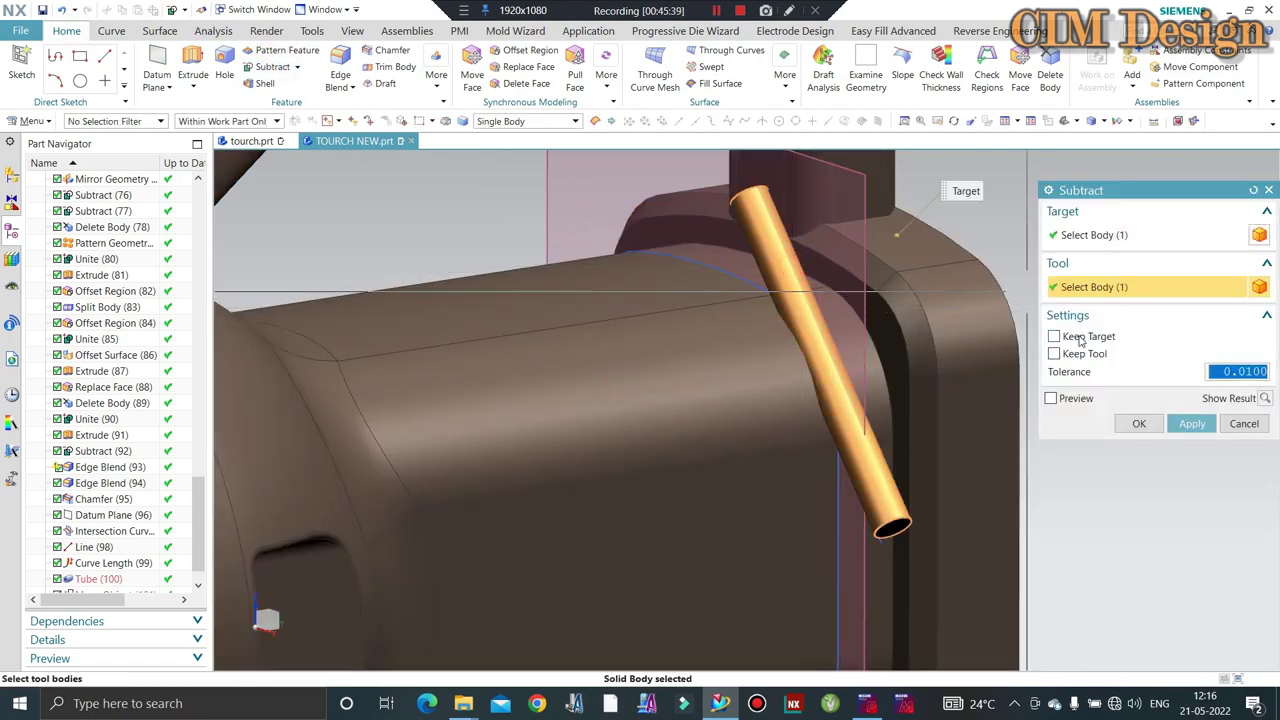
left_click(1140, 424)
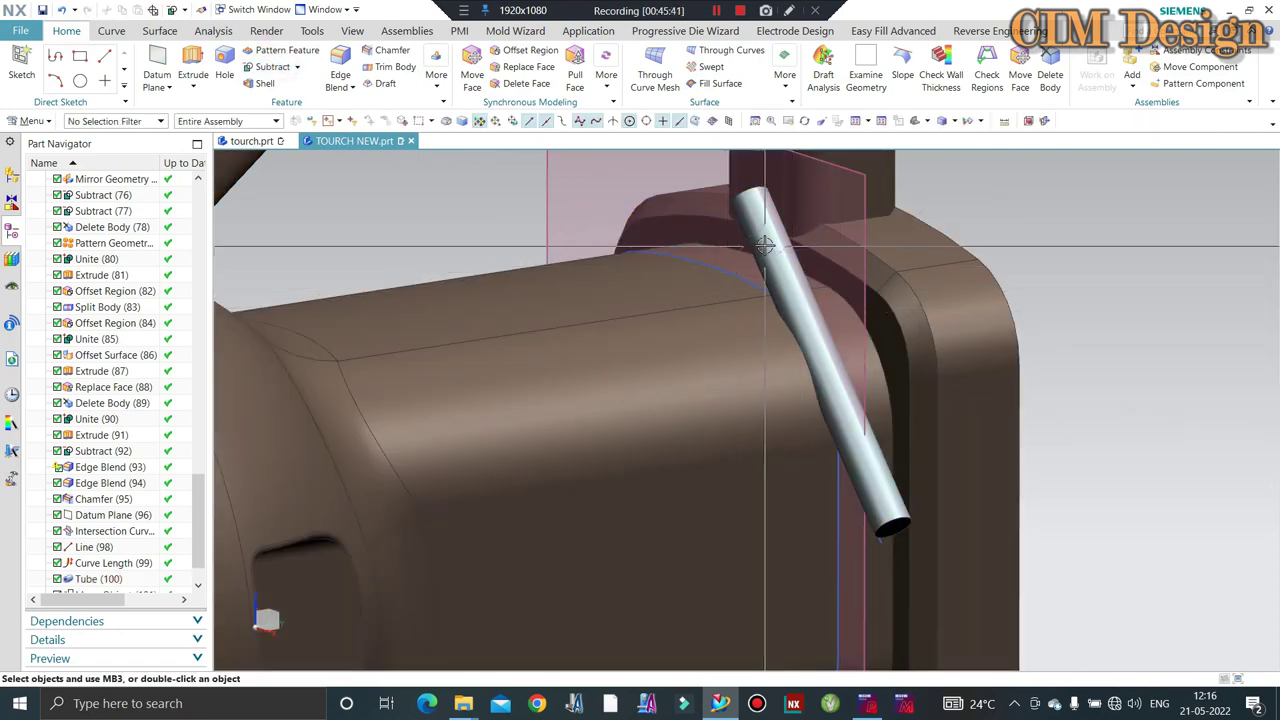
Reopen the Tube (100) feature for editing from the Part Navigator.
mouse_move(810, 415)
middle_mouse_down()
mouse_move(769, 422)
mouse_move(803, 451)
mouse_move(760, 383)
mouse_move(643, 400)
middle_mouse_up()
mouse_move(1111, 277)
middle_mouse_down()
mouse_move(600, 410)
mouse_move(157, 565)
middle_mouse_up()
scroll(600, 410, "up", 3)
scroll(157, 565, "down", 1)
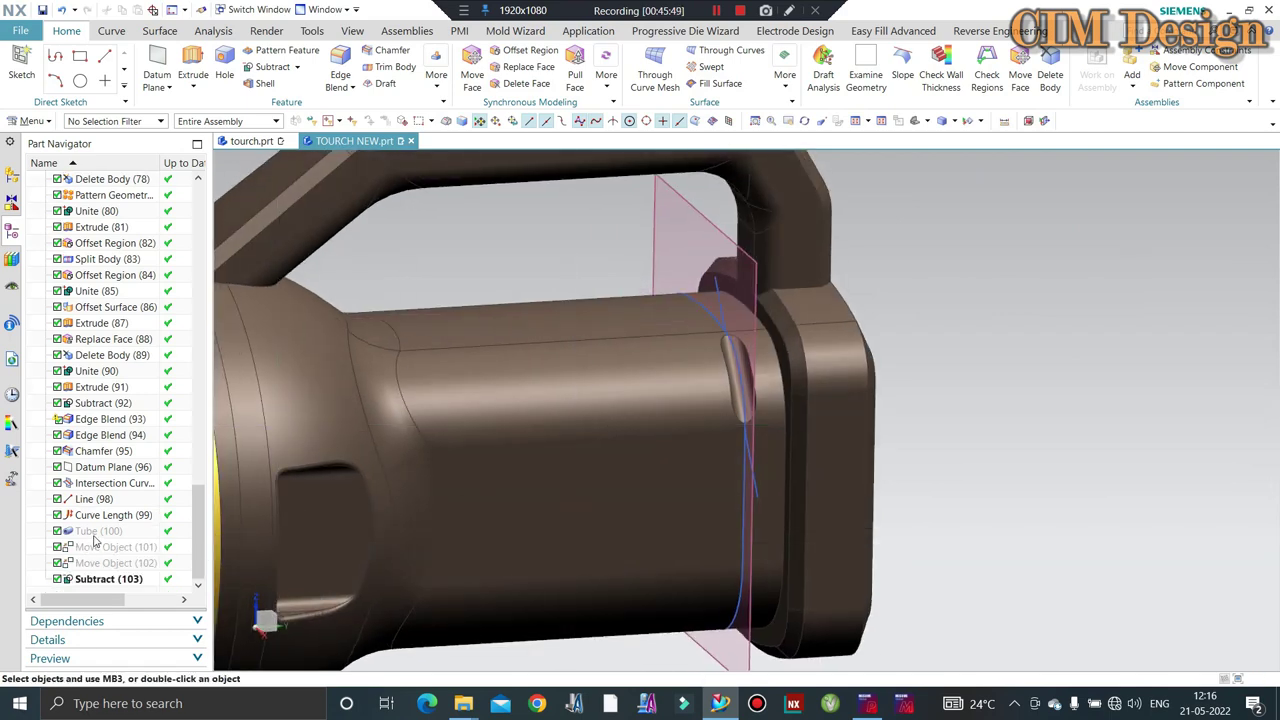
double_click(96, 532)
Enter 1 in the reopened tube settings and confirm the edit.
type("10")
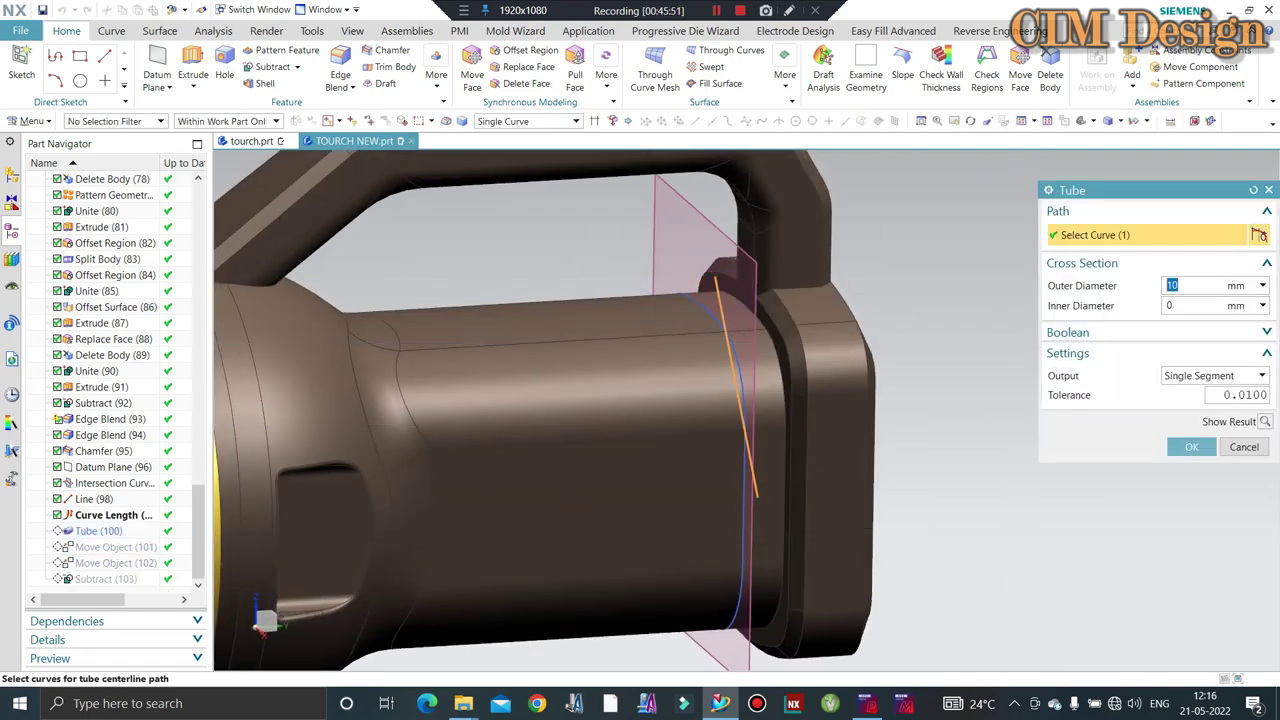
middle_click(1025, 343)
mouse_move(914, 337)
middle_mouse_down()
mouse_move(900, 309)
mouse_move(491, 376)
middle_mouse_up()
Keep the first Move Object and change the second to 4 mm, then view hidden objects.
left_click(110, 549)
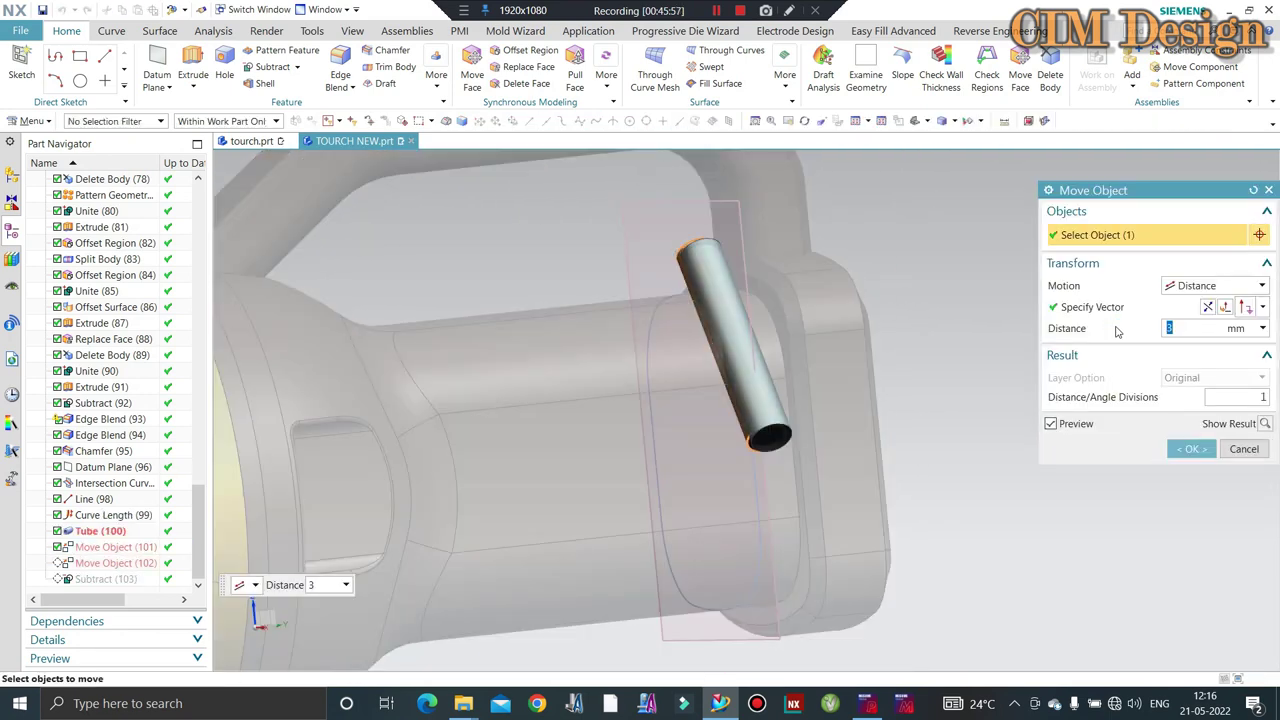
middle_click(1094, 337)
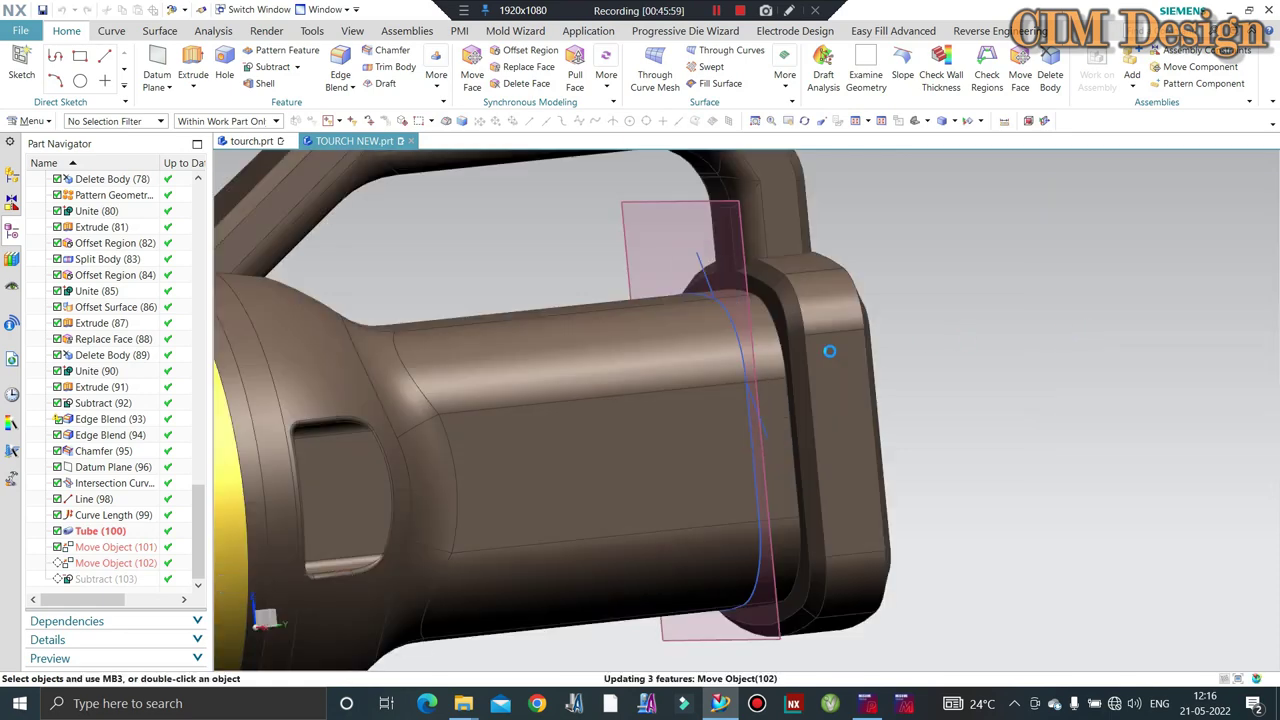
left_click(96, 563)
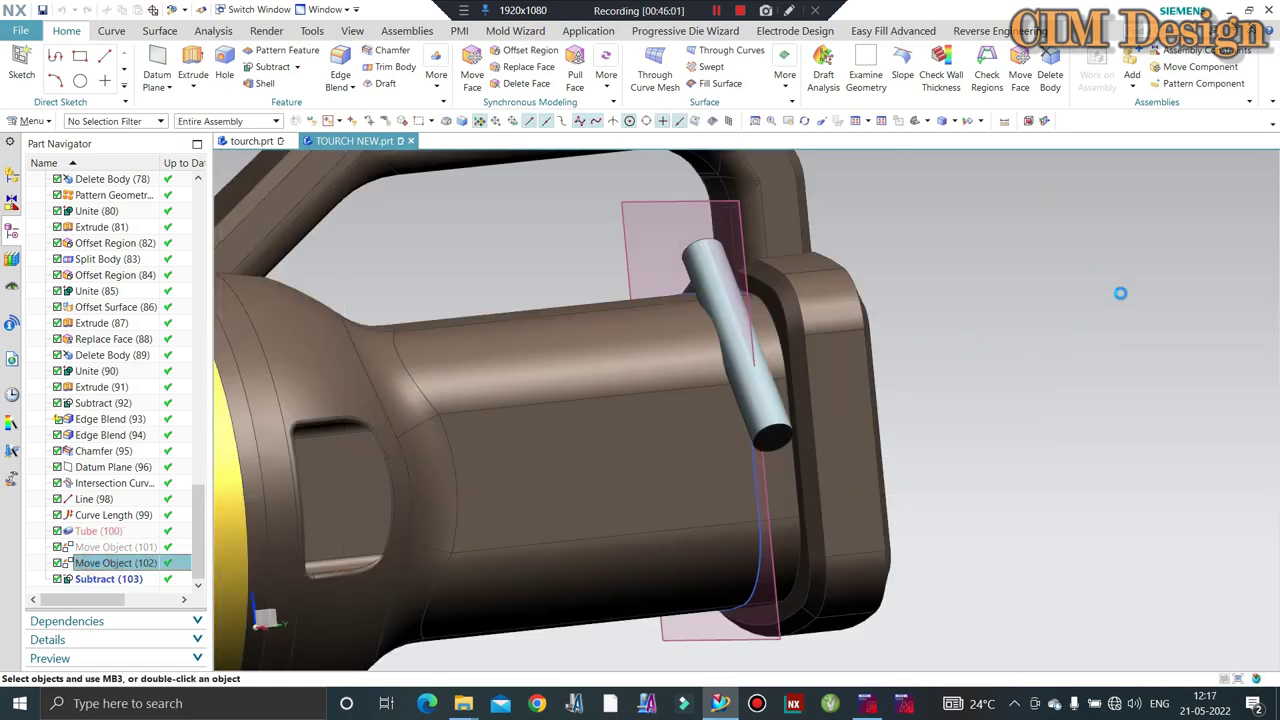
key("Return")
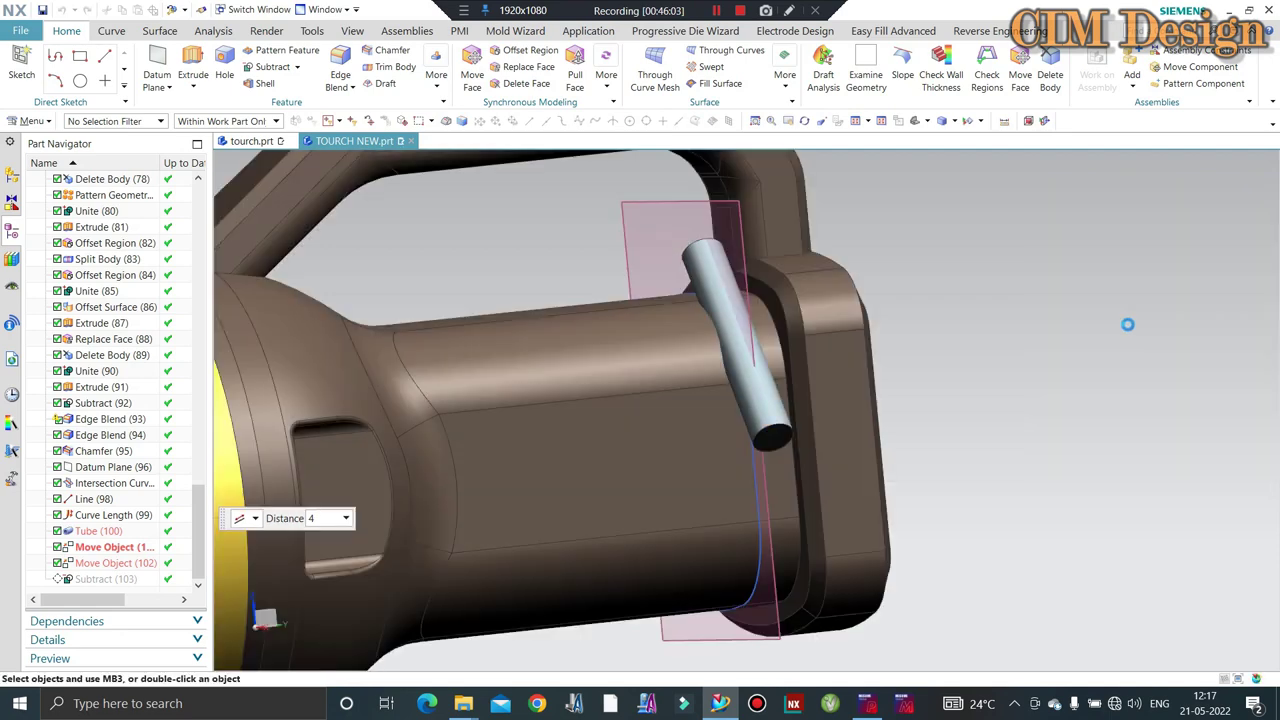
middle_click_drag(880, 374, 875, 357)
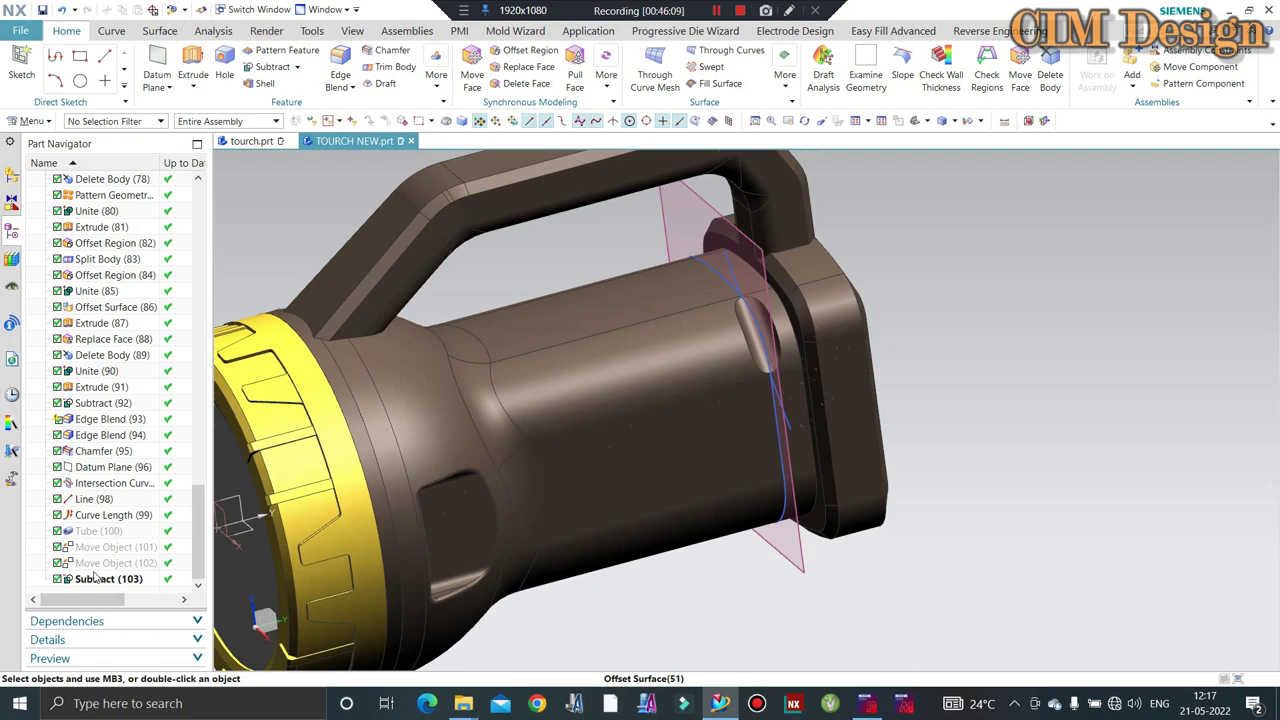
key("ctrl+shift+k")
Unhide the tube and set up a linear Pattern Geometry of it.
left_click(763, 334)
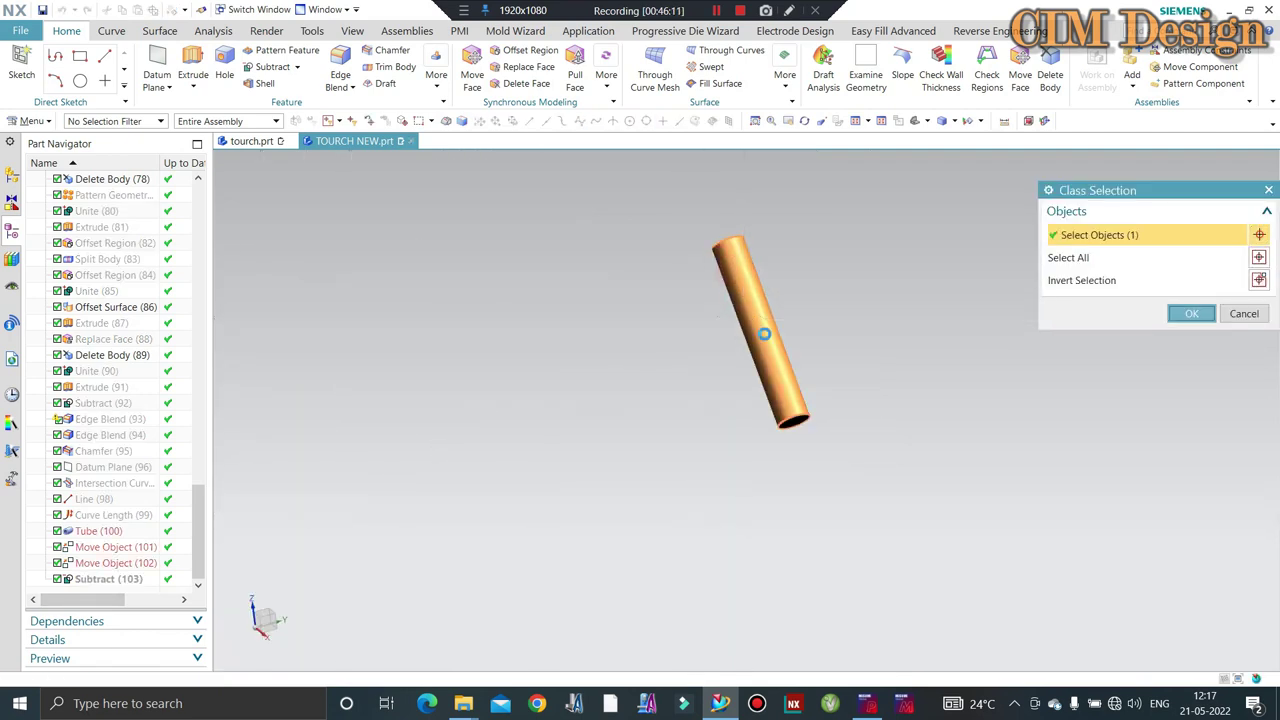
middle_click(763, 334)
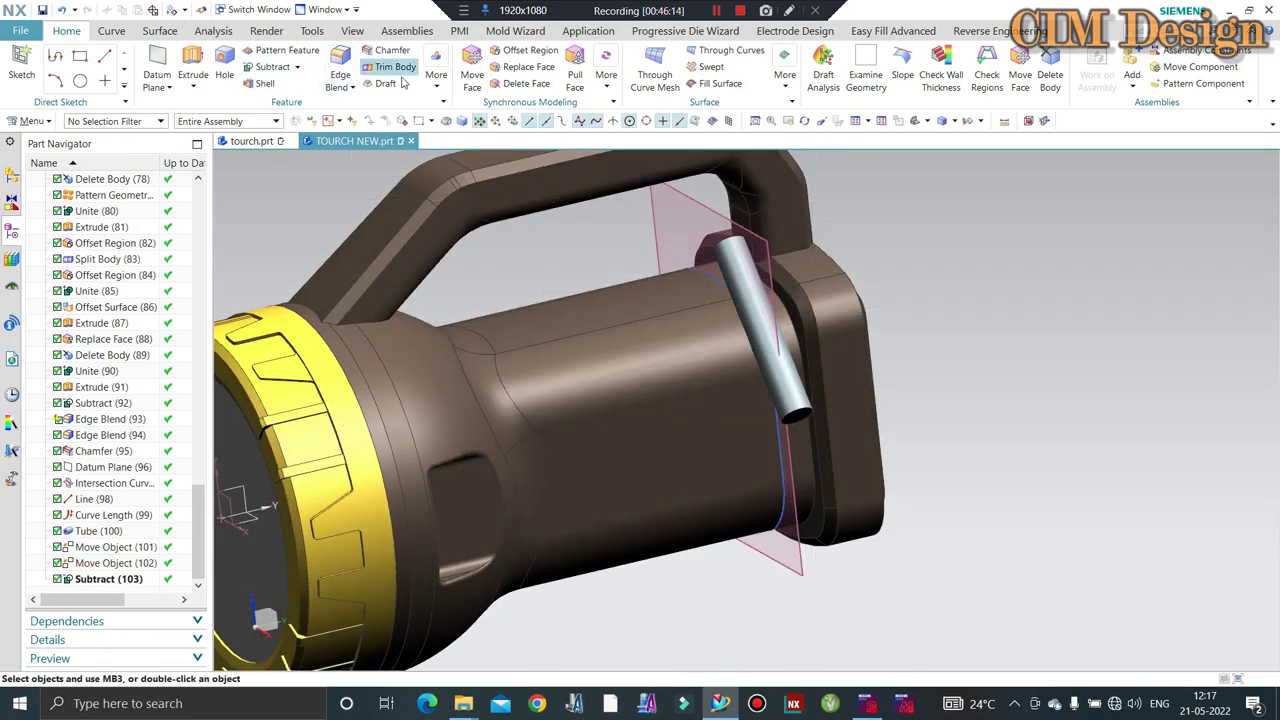
left_click(436, 75)
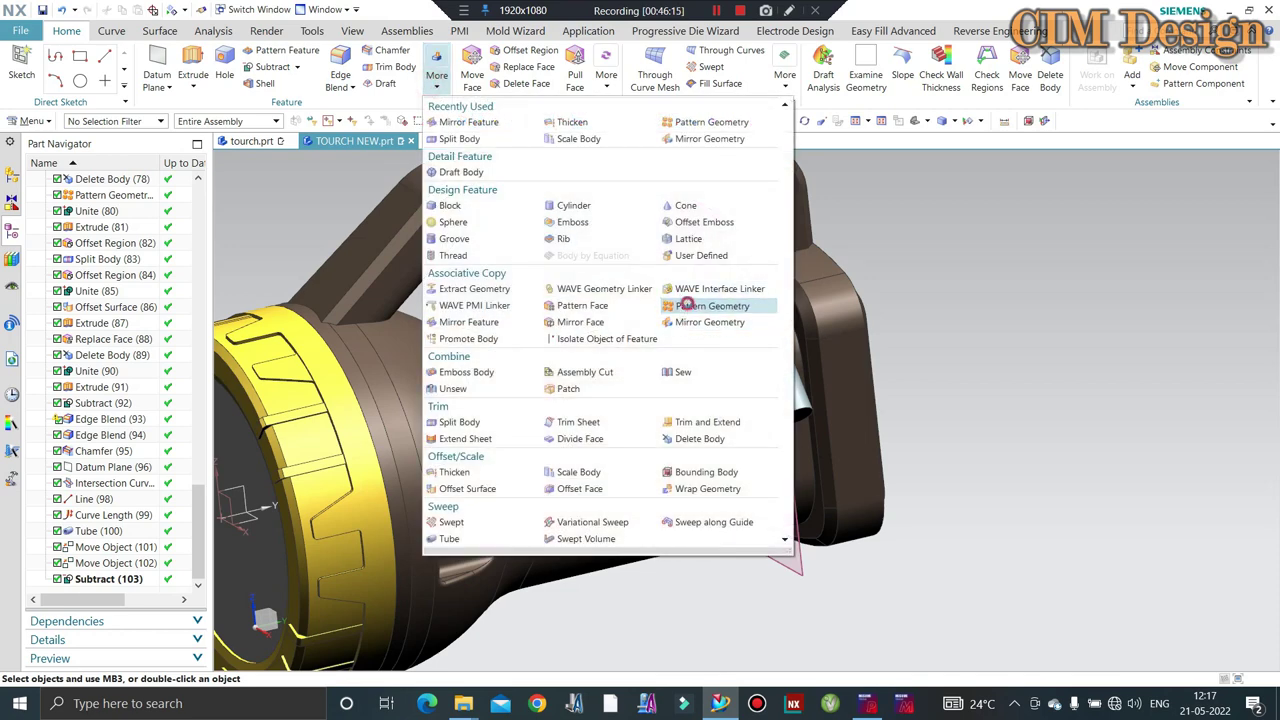
left_click(687, 305)
left_click(748, 300)
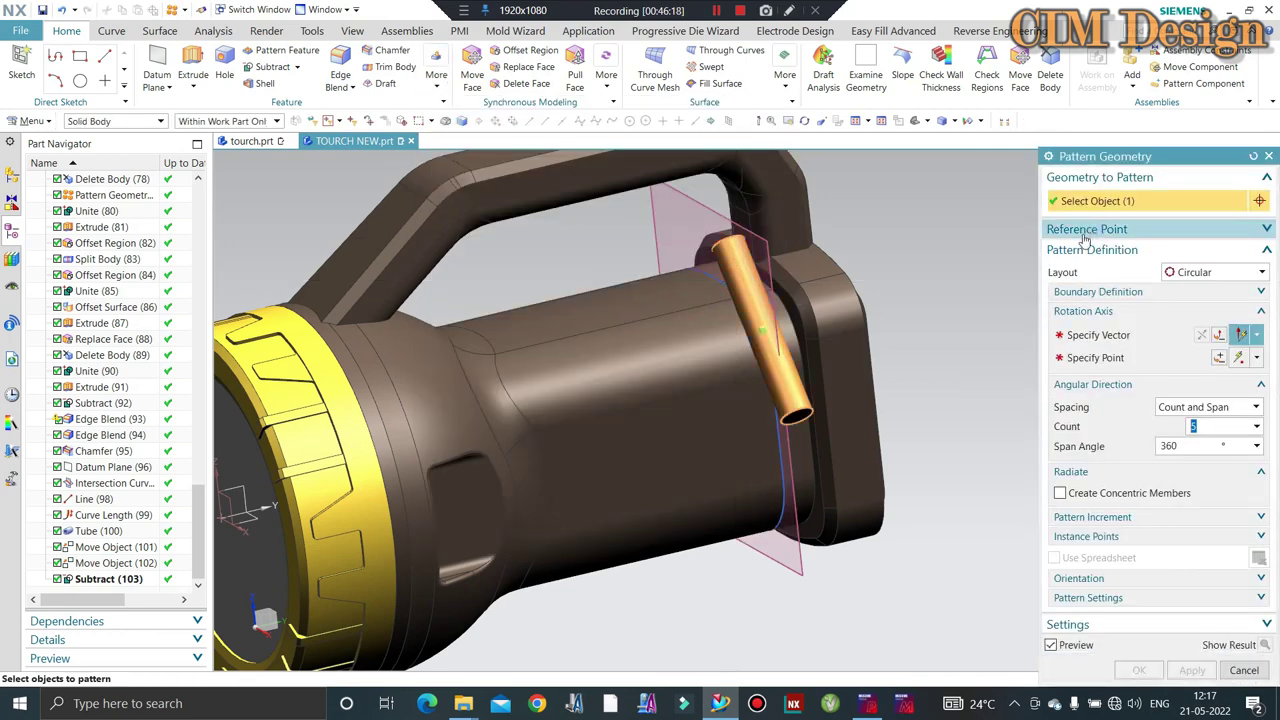
left_click(1205, 273)
left_click(1192, 290)
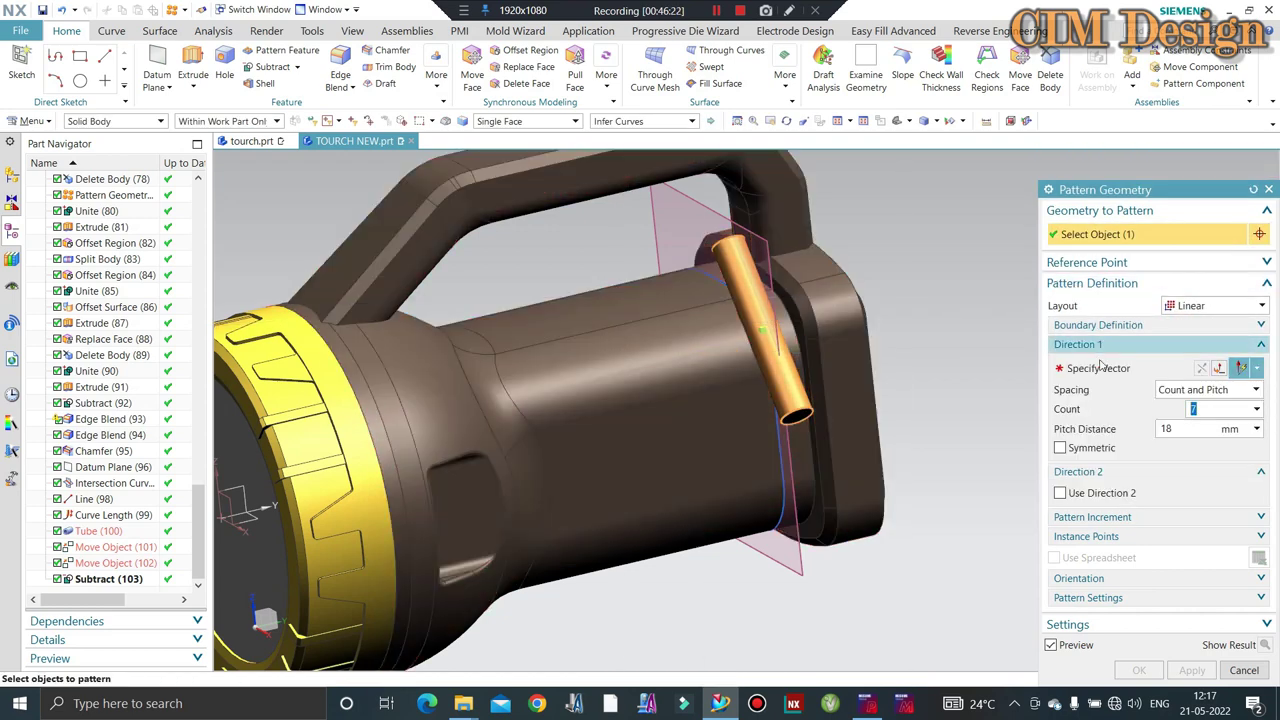
Direct the pattern along the grip with 5 copies at 18 mm pitch and apply.
middle_click(614, 328)
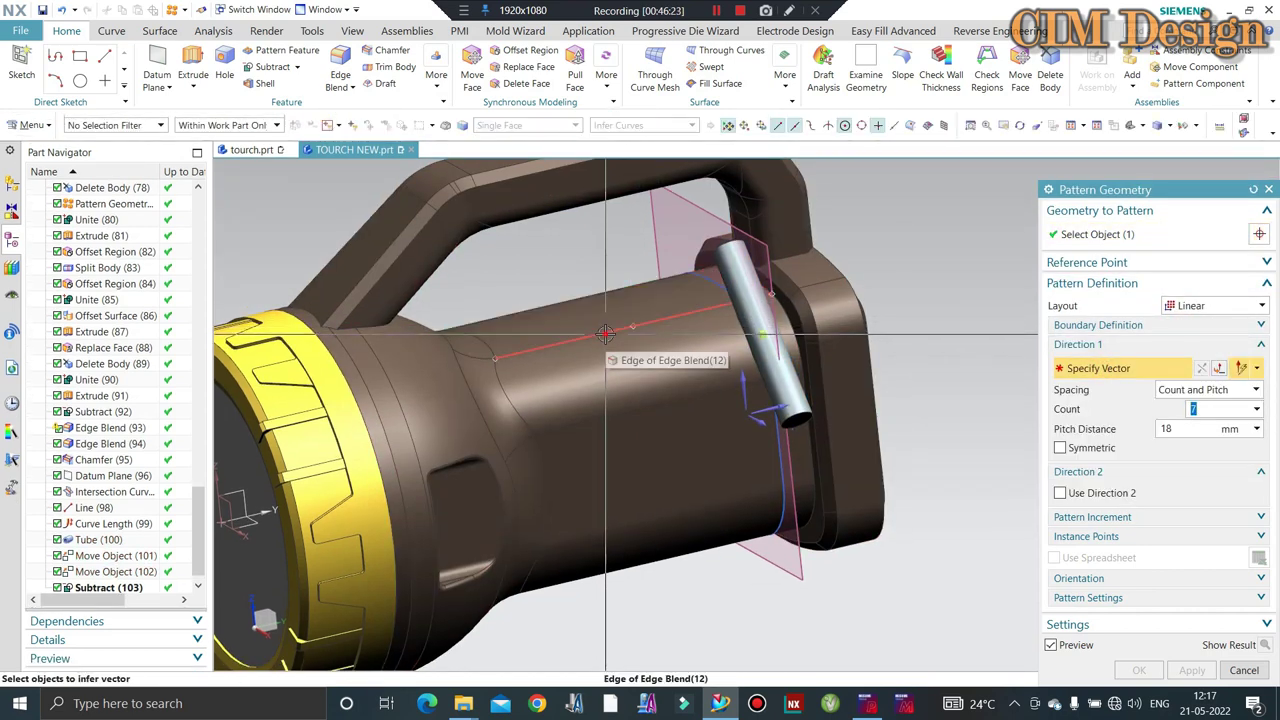
left_click(606, 345)
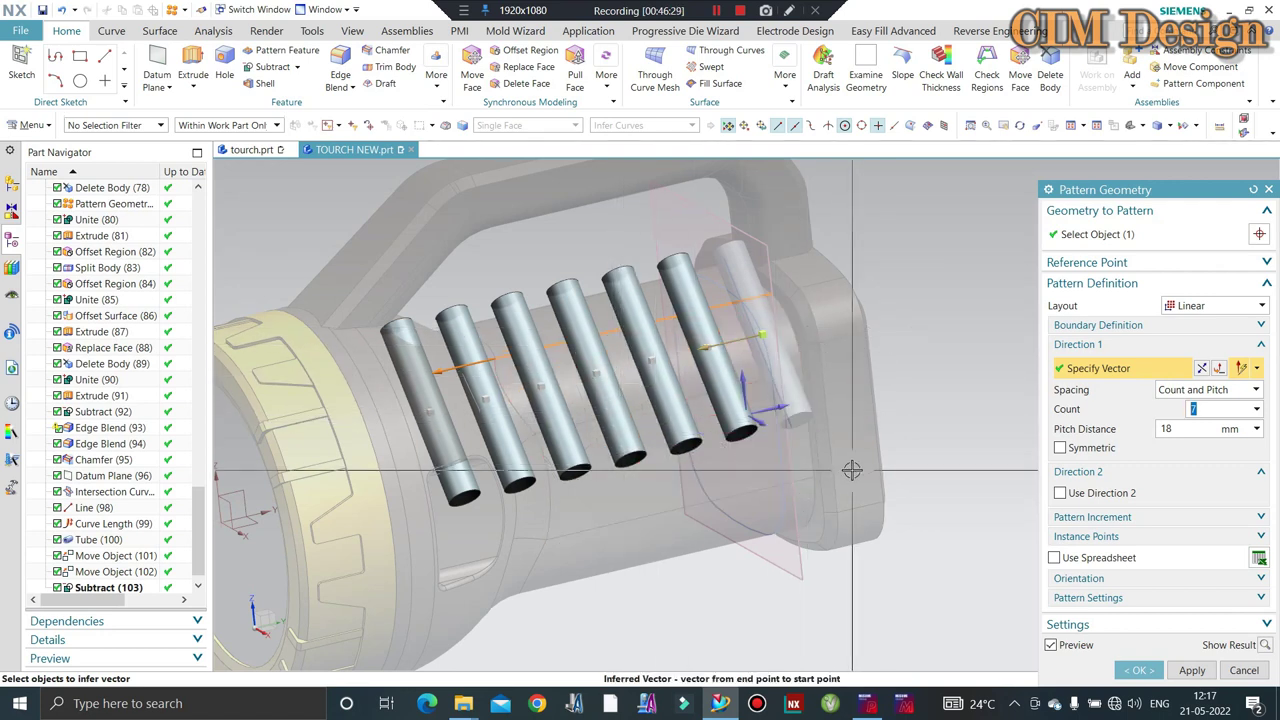
type("5")
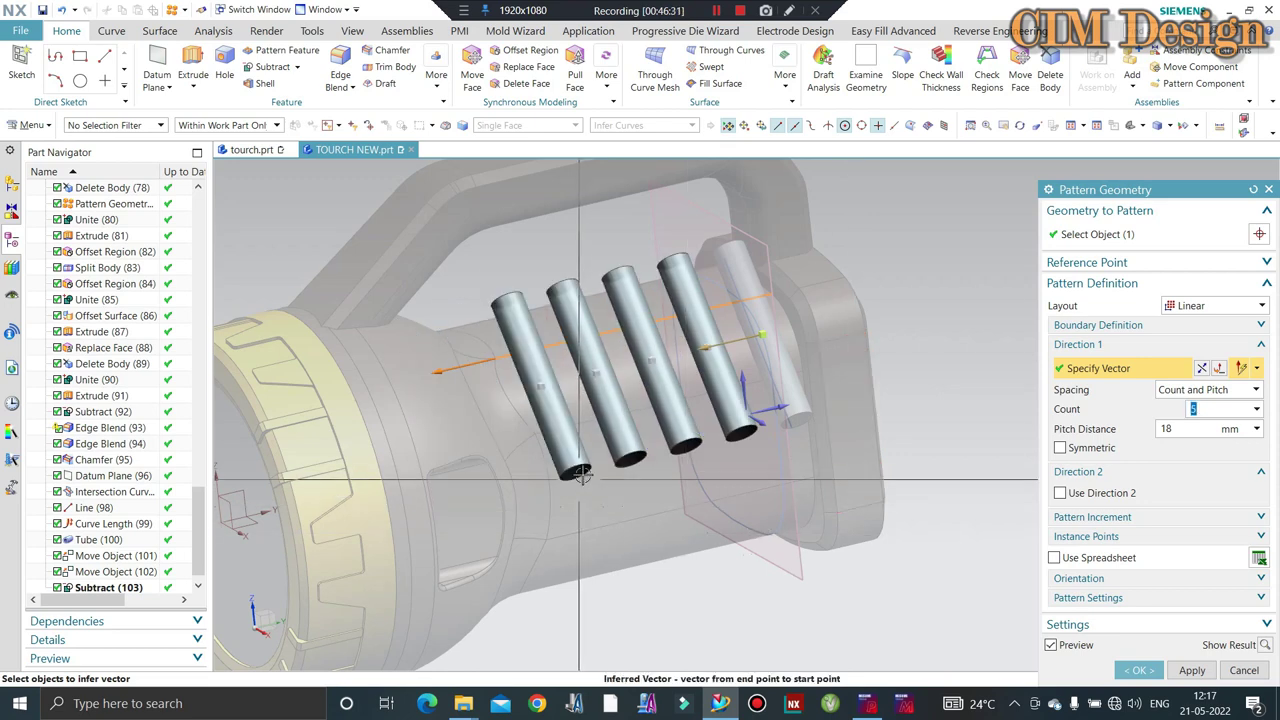
middle_click_drag(852, 472, 959, 620)
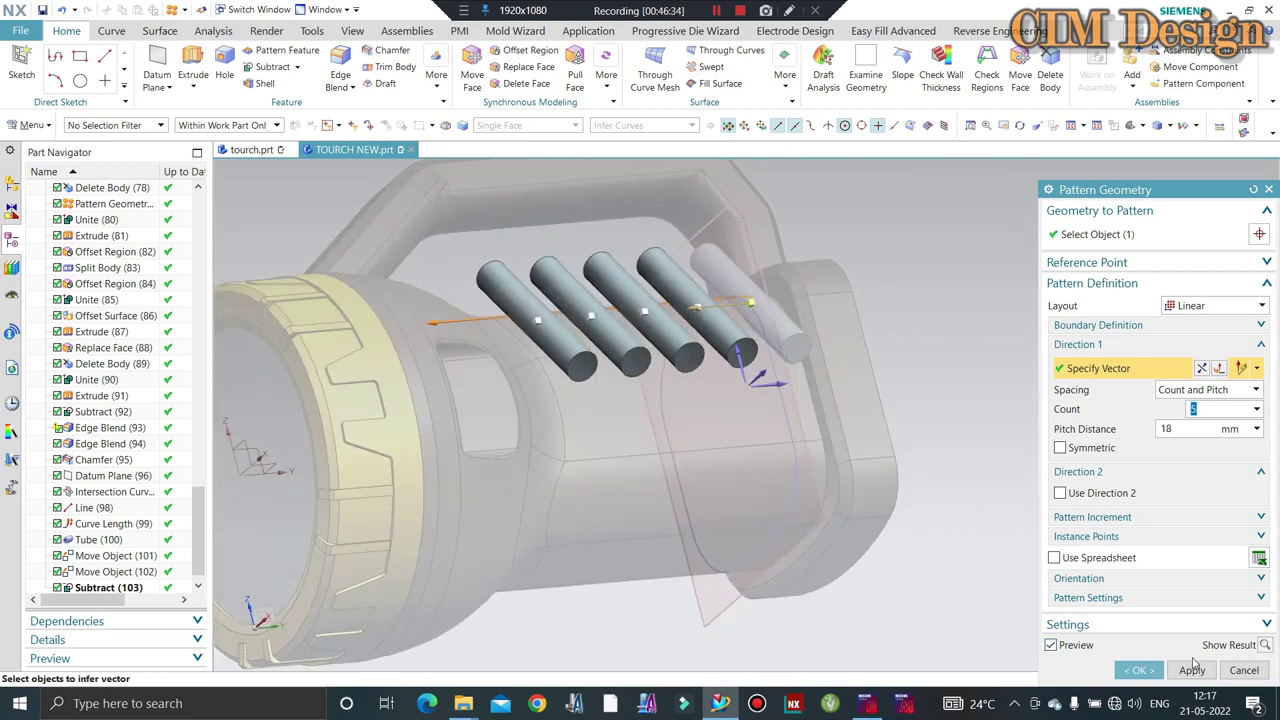
left_click(1193, 666)
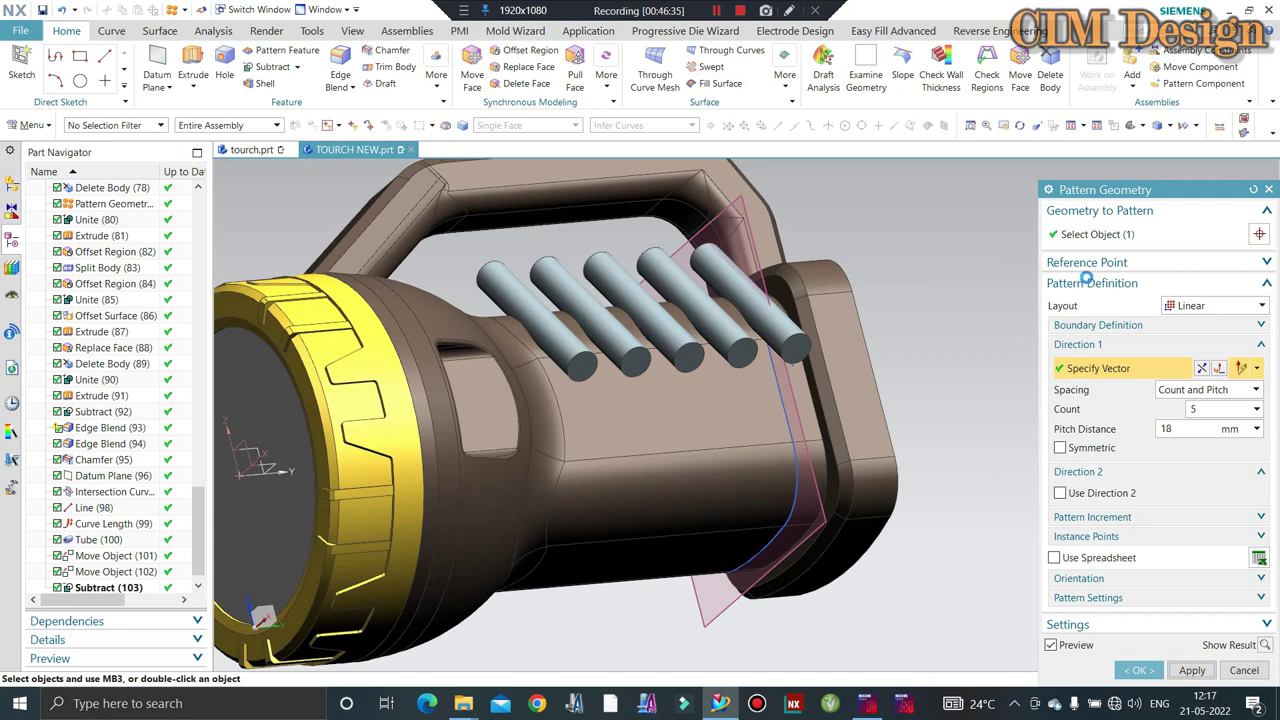
left_click(436, 76)
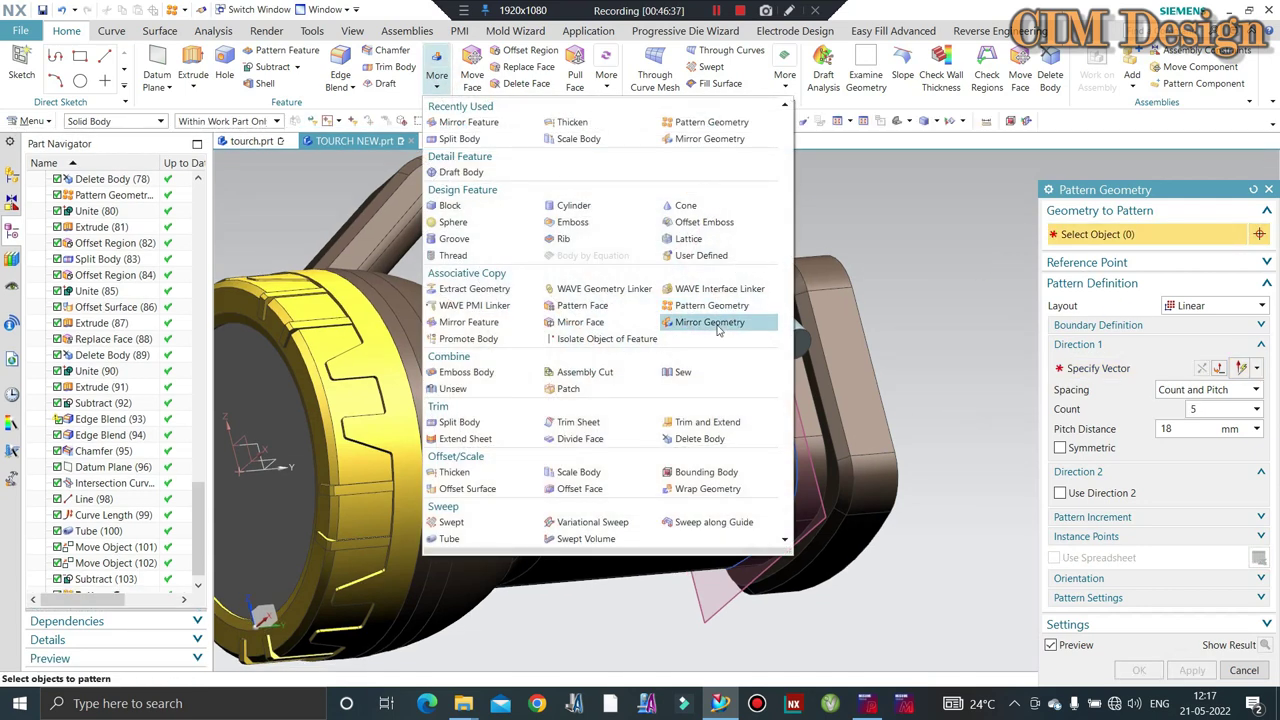
Mirror the five tubes to the other side of the grip.
left_click(728, 306)
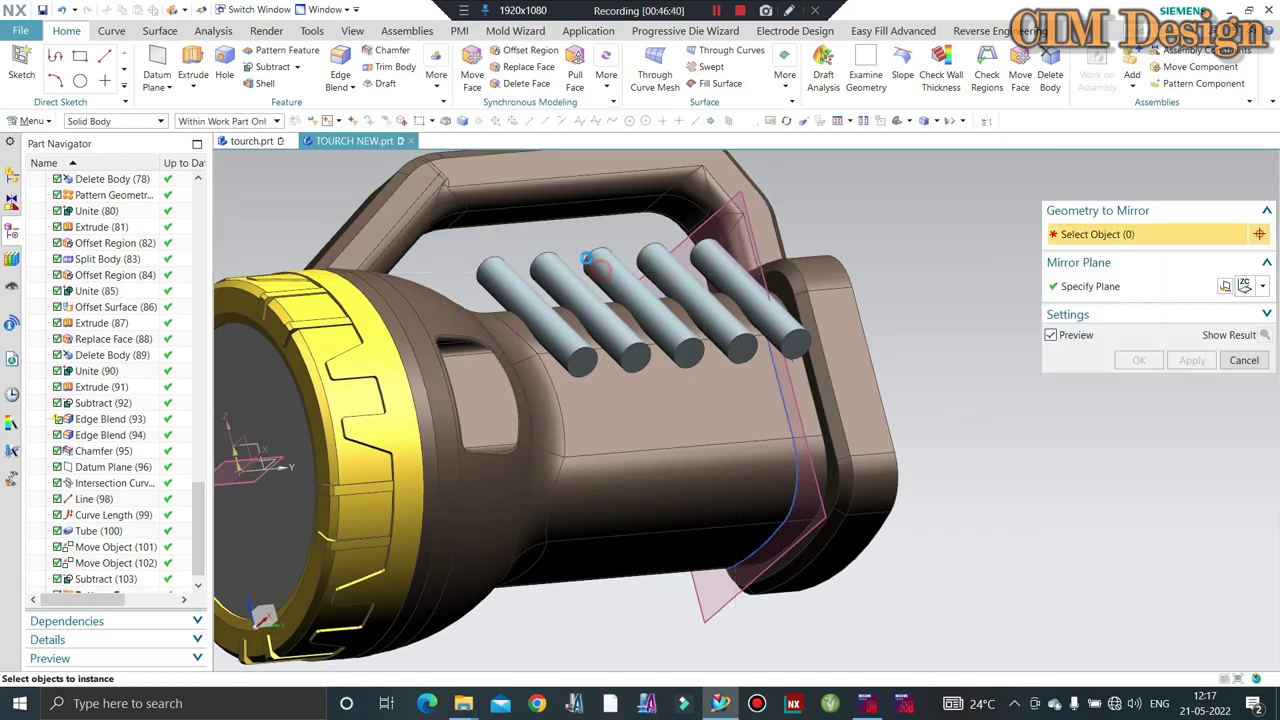
left_click_drag(850, 390, 523, 280)
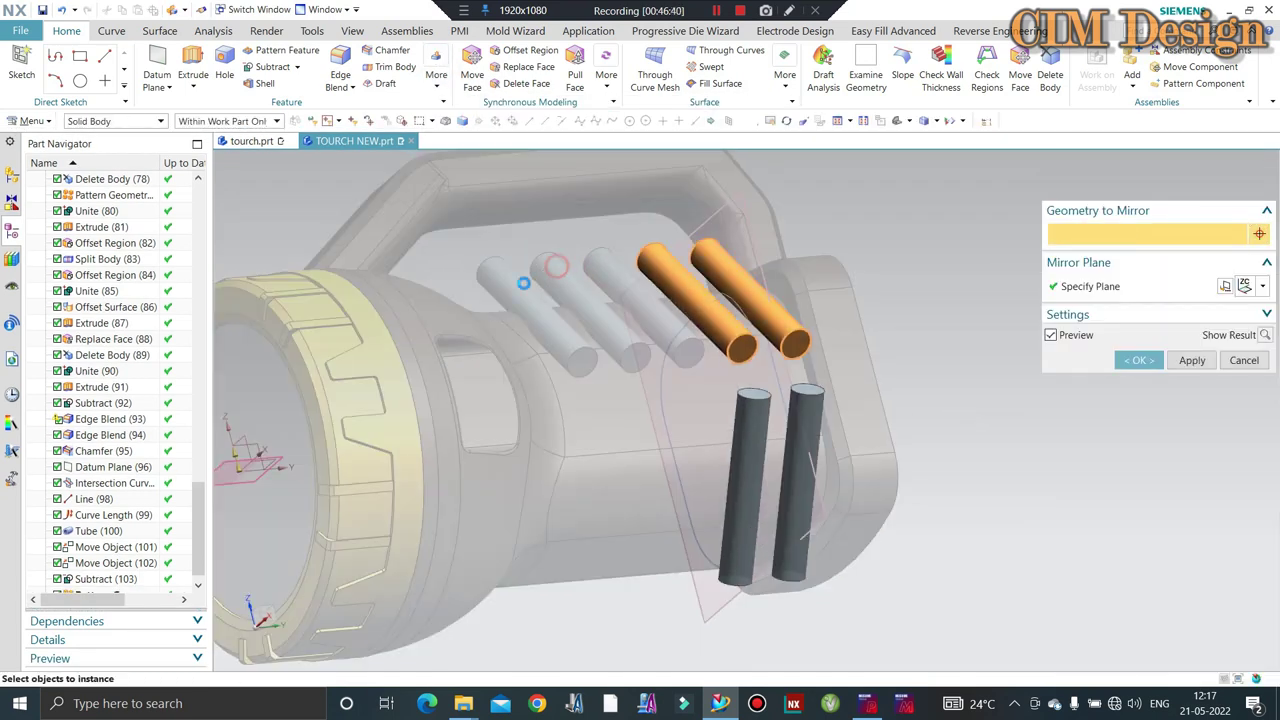
middle_click(965, 354)
Subtract the upper row of tubes from the torch body.
left_click(272, 67)
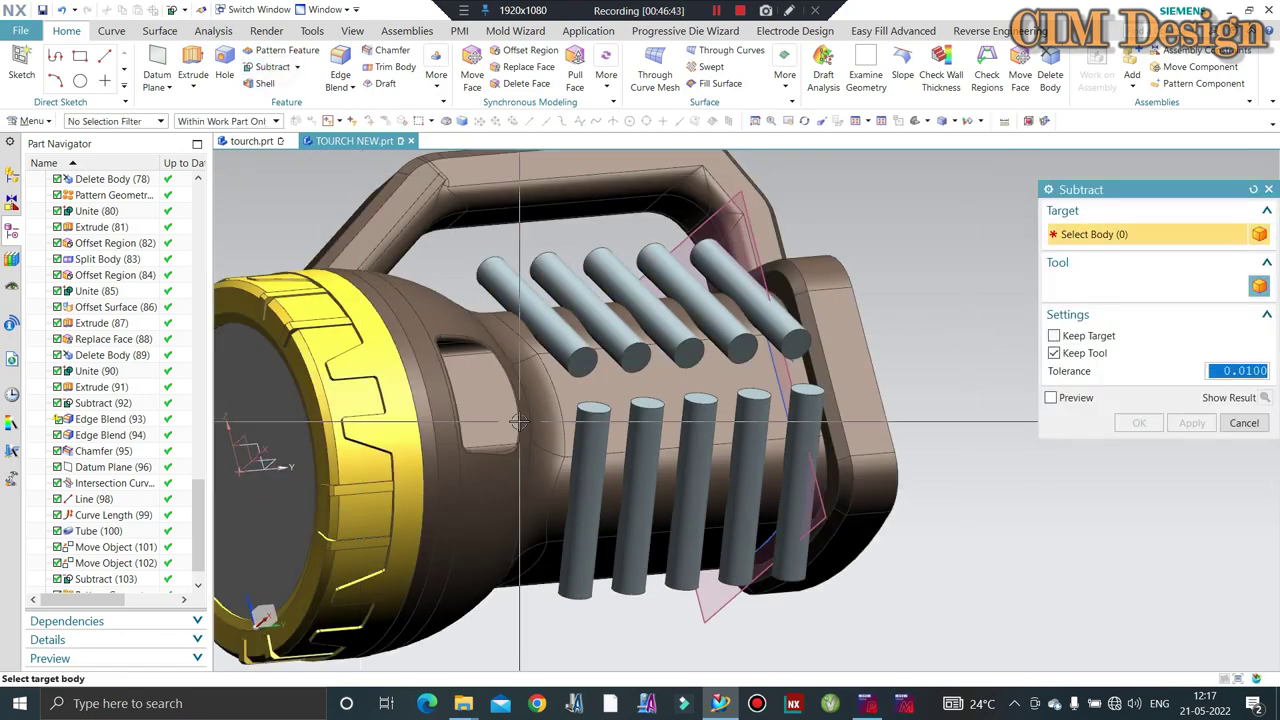
left_click(551, 322)
left_click(551, 322)
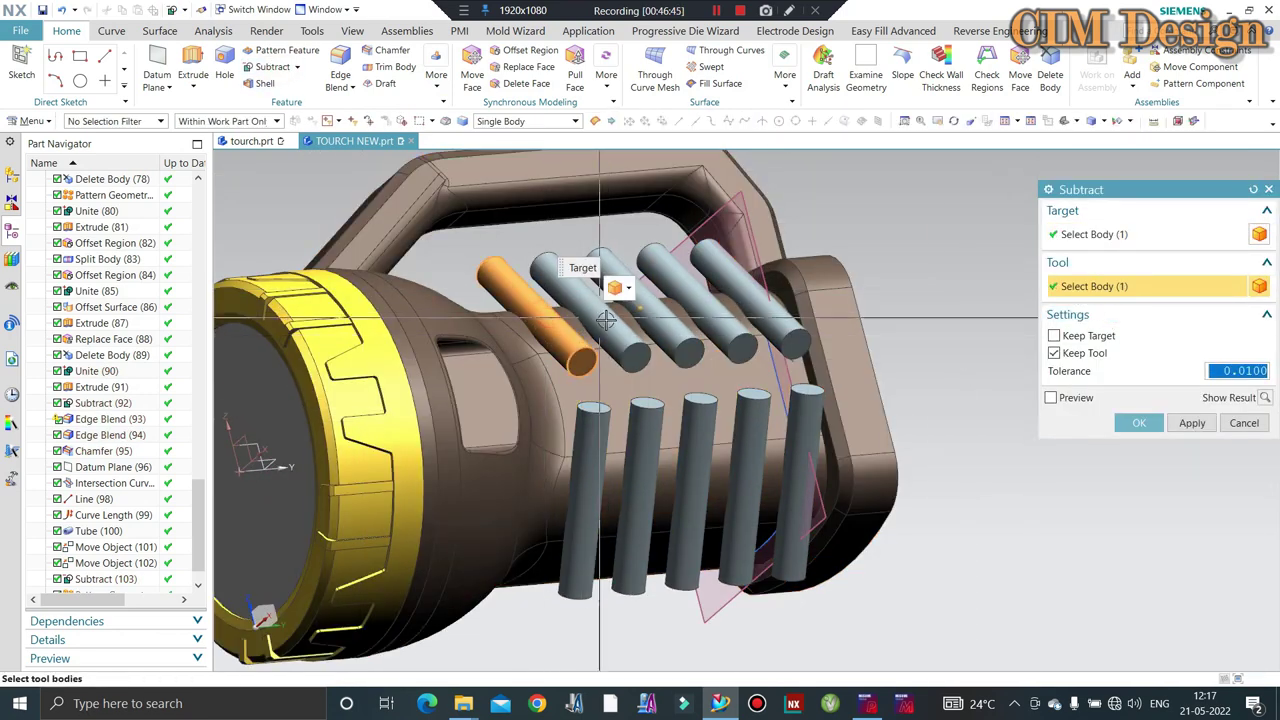
left_click(598, 300)
left_click(660, 295)
left_click(730, 298)
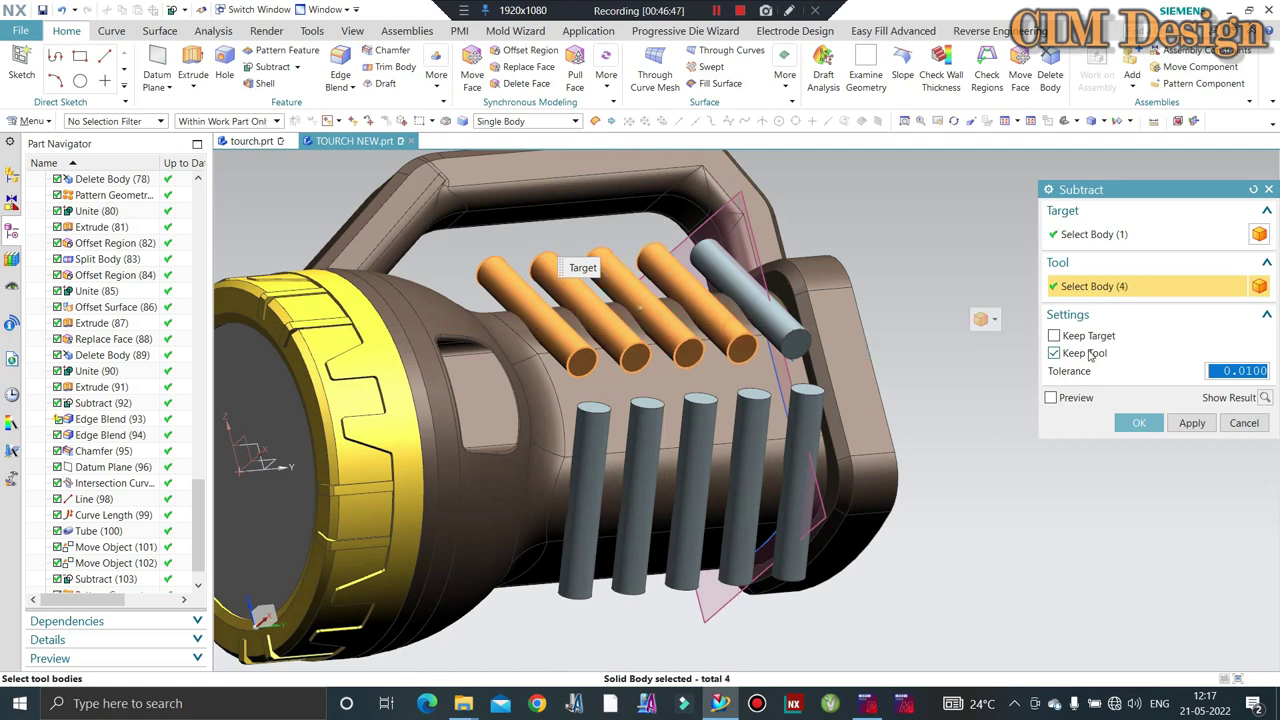
left_click(1192, 423)
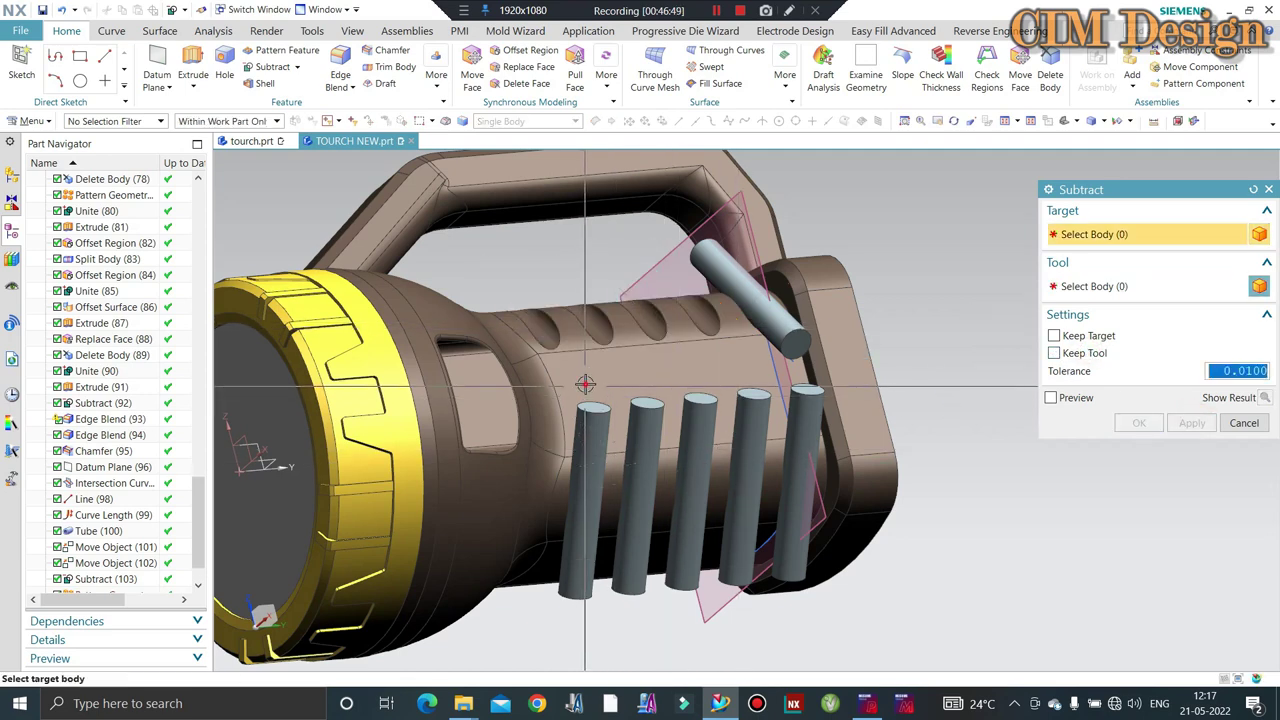
Subtract the lower row of five tubes from the torch body as well.
left_click(627, 307)
left_click(594, 480)
left_click(651, 449)
left_click(700, 460)
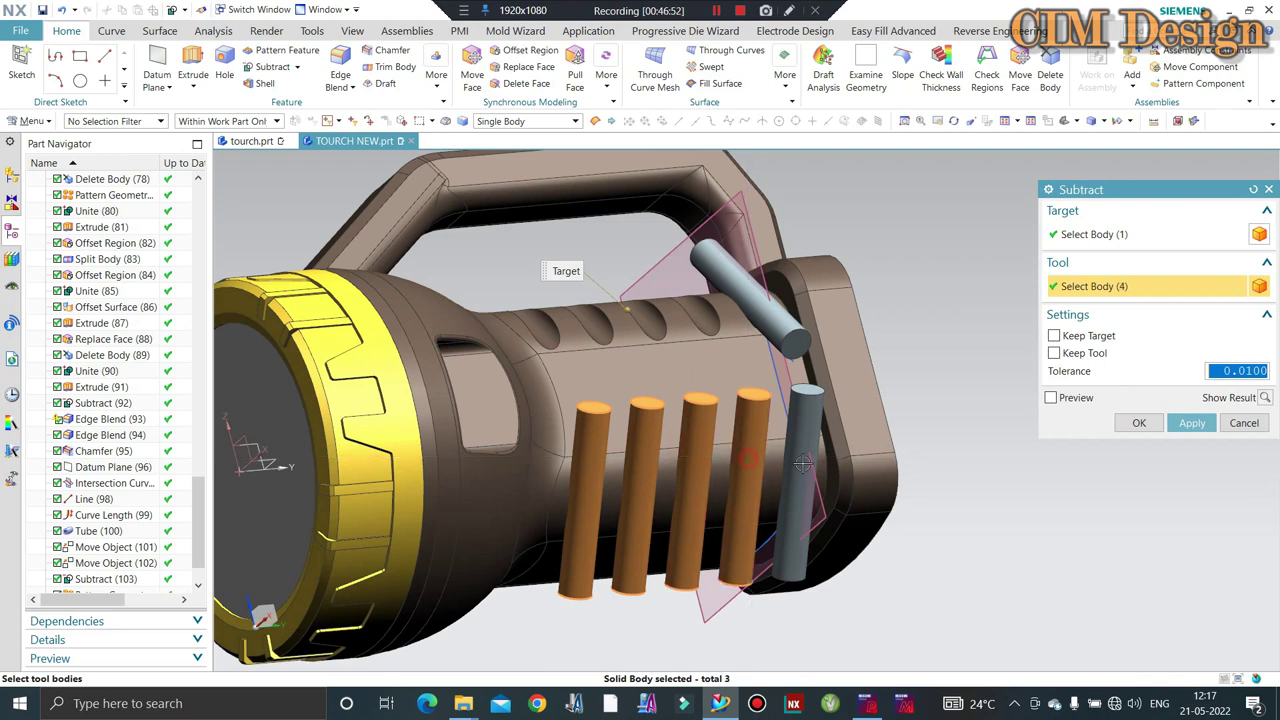
left_click(750, 460)
left_click(800, 450)
middle_click(815, 390)
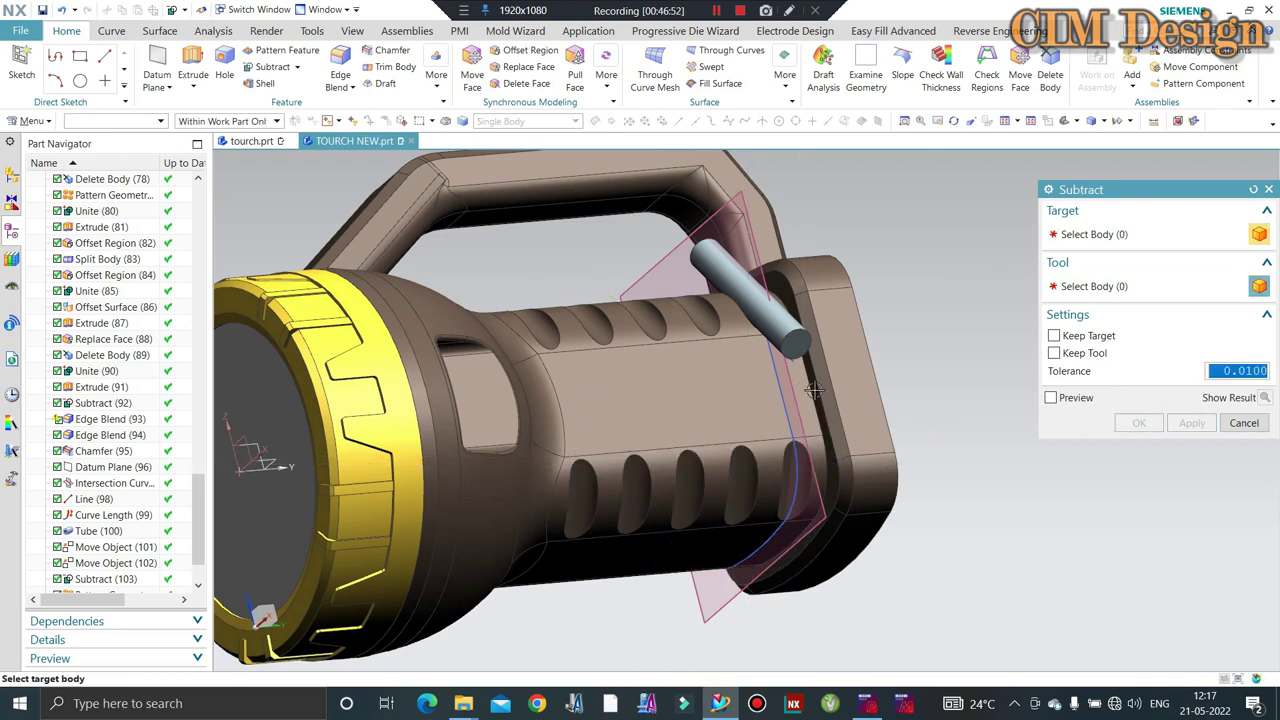
left_click(1245, 424)
Delete the leftover tube body.
left_click(1048, 80)
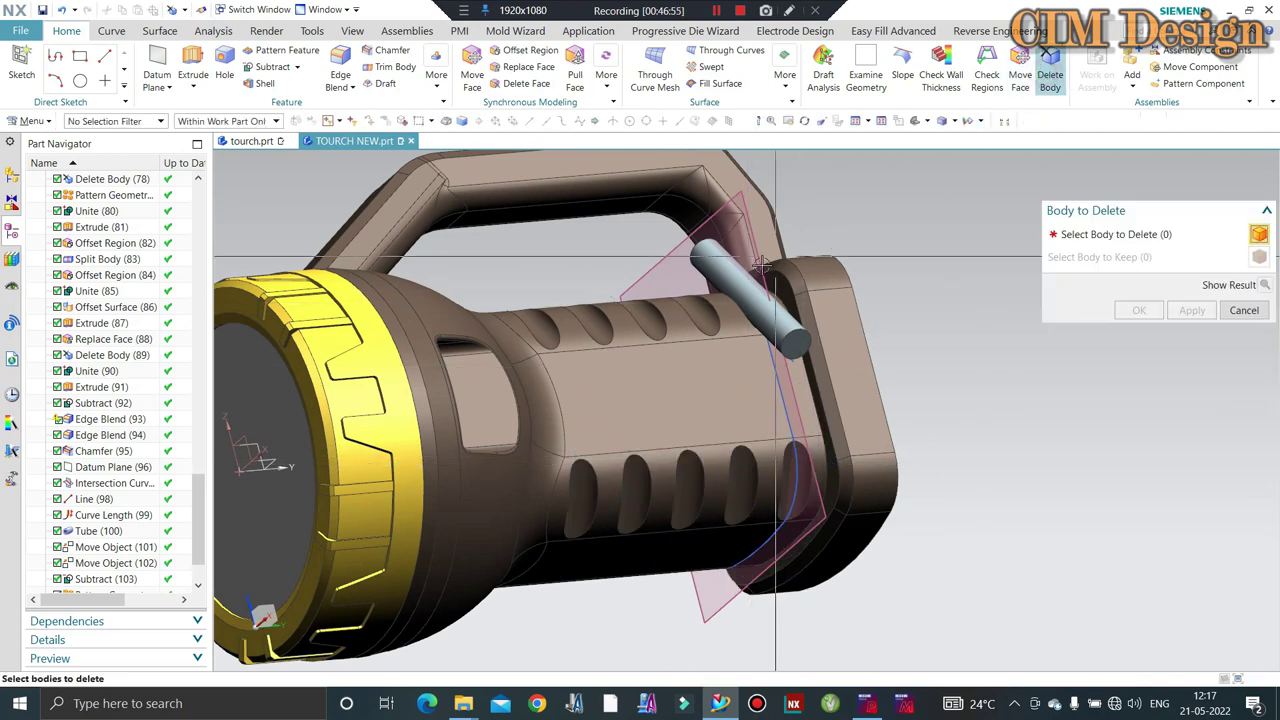
left_click(750, 295)
middle_click(985, 374)
key("Home")
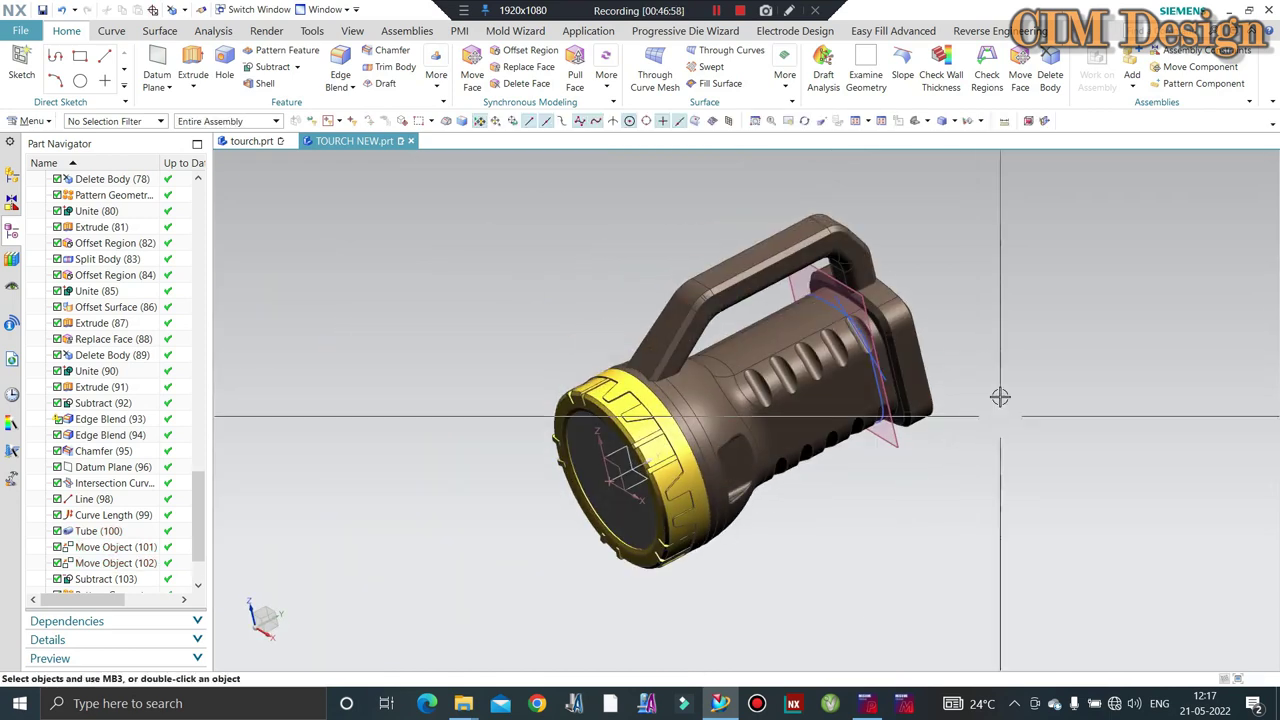
middle_click_drag(975, 373, 1003, 354)
scroll(990, 350, "up", 3)
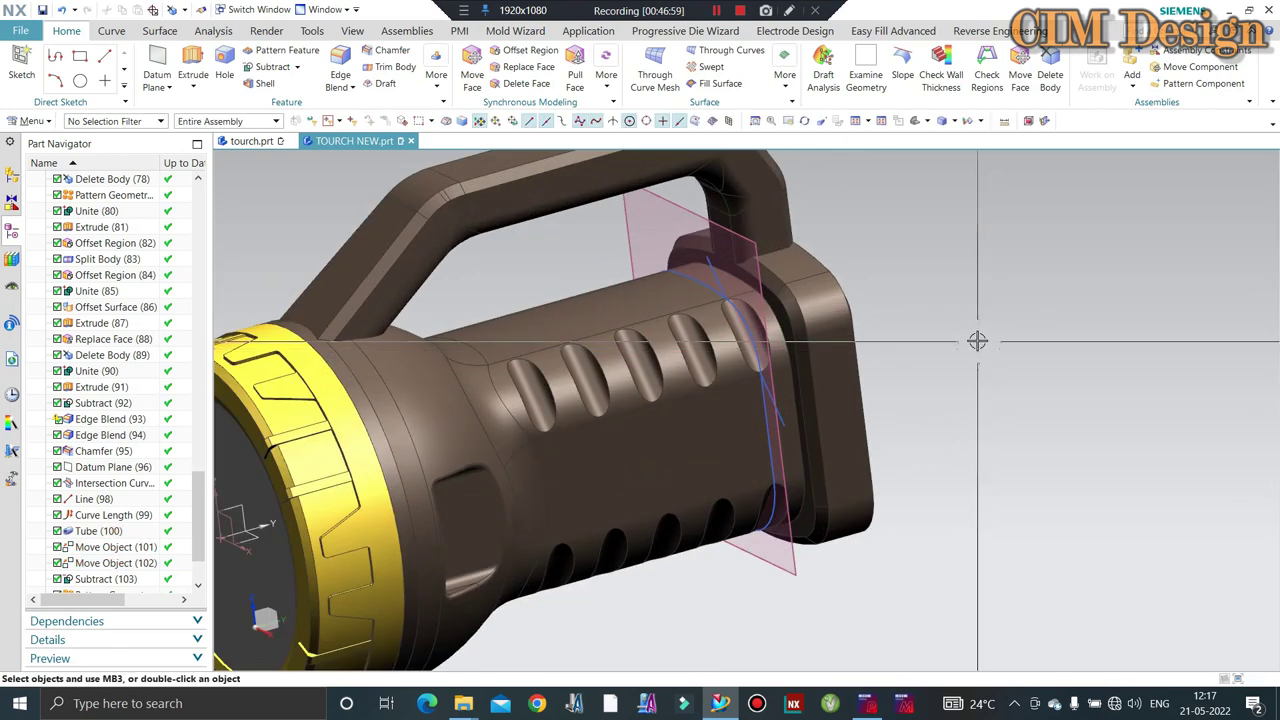
Move the construction lines and datum plane to layer 10 to hide them.
key("ctrl+b")
left_click(790, 412)
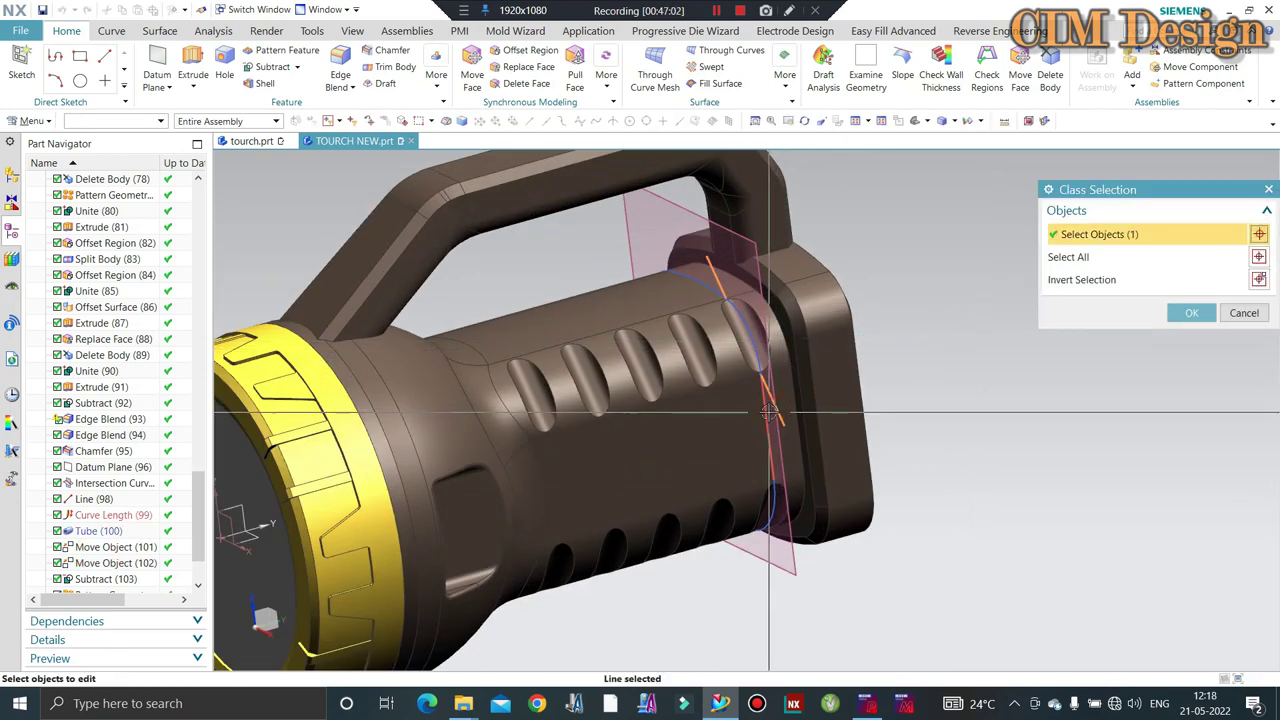
left_click(780, 443)
left_click(785, 430)
middle_click(822, 408)
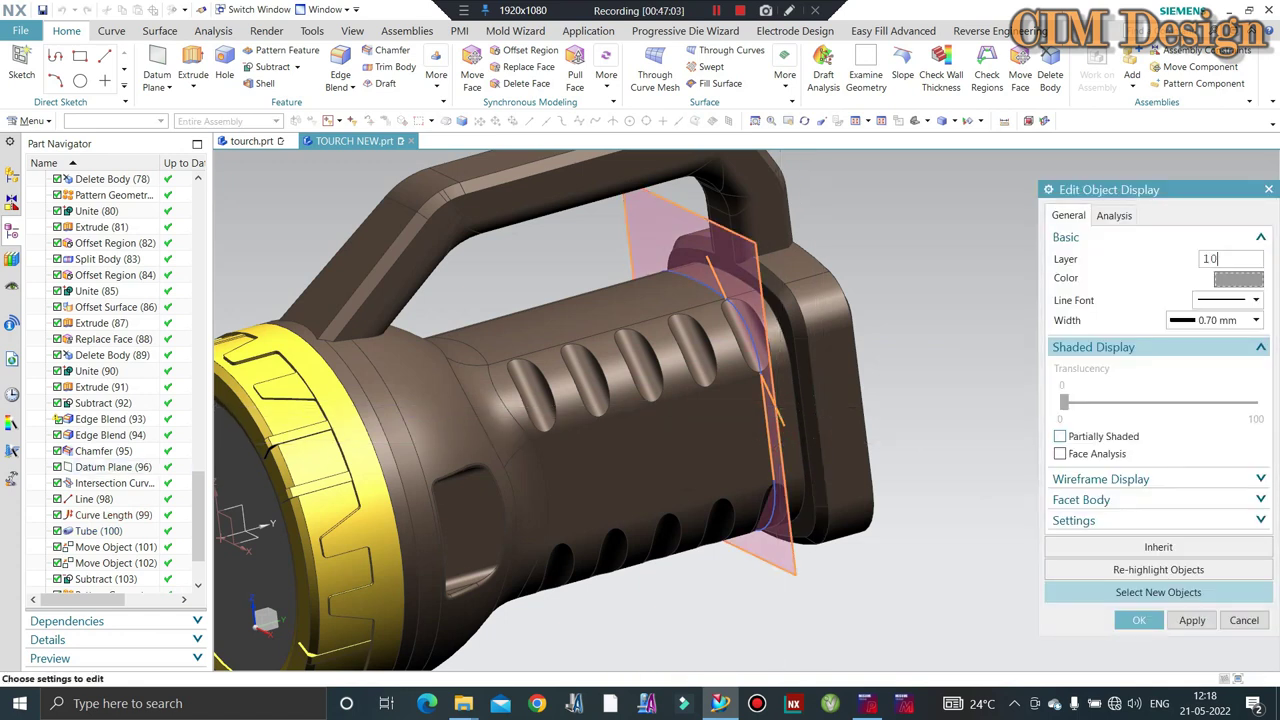
middle_click(820, 409)
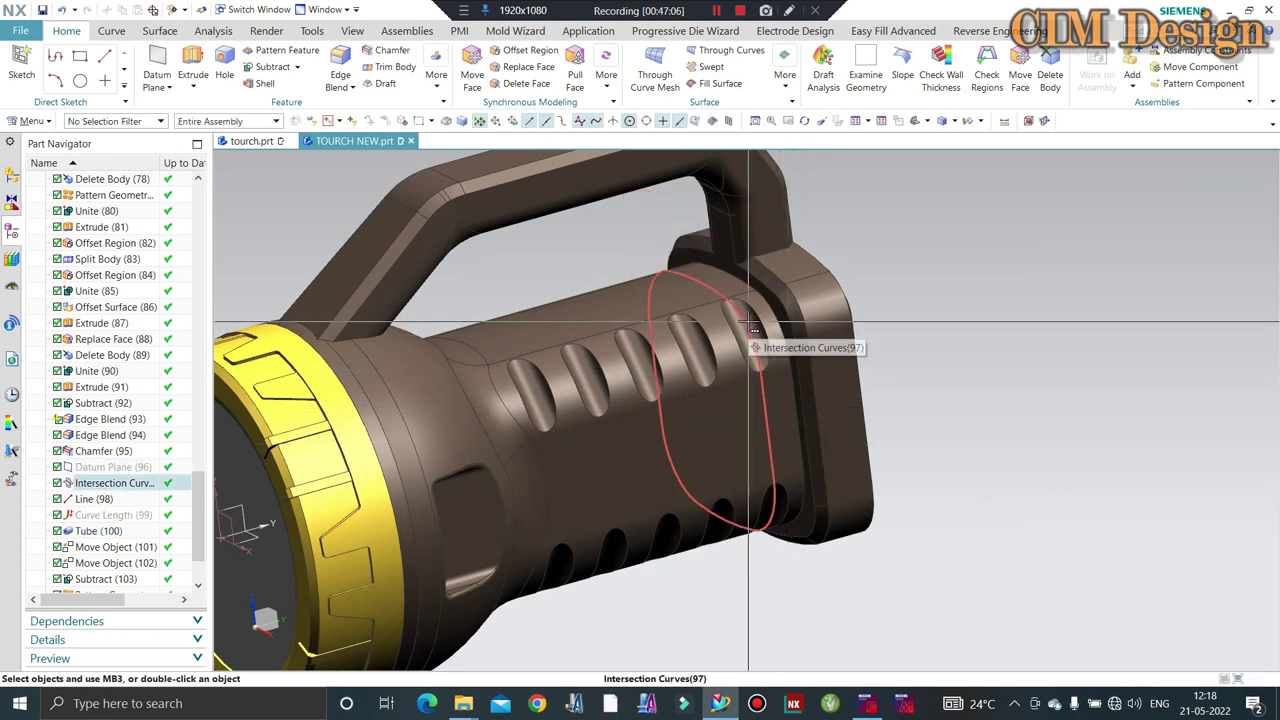
Hide the remaining curves using the Curve selection filter.
key("ctrl+j")
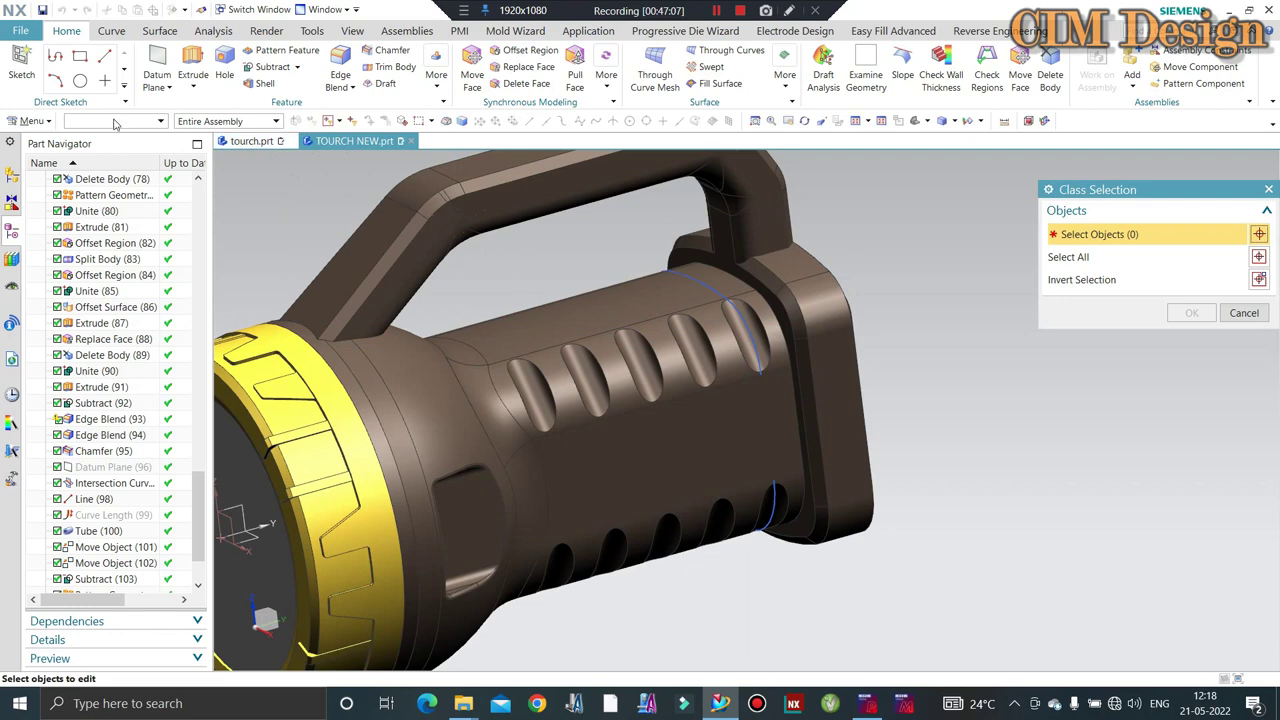
left_click(115, 122)
left_click(78, 165)
scroll(920, 237, "down", 3)
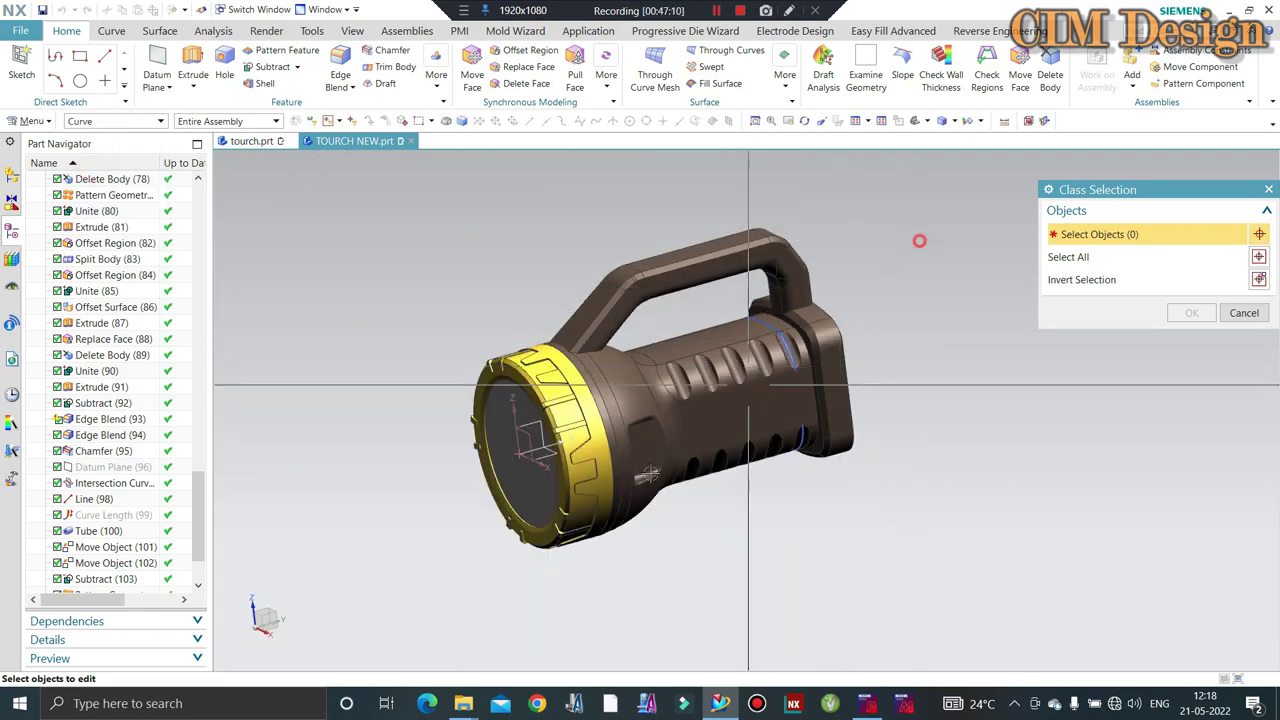
middle_click(983, 201)
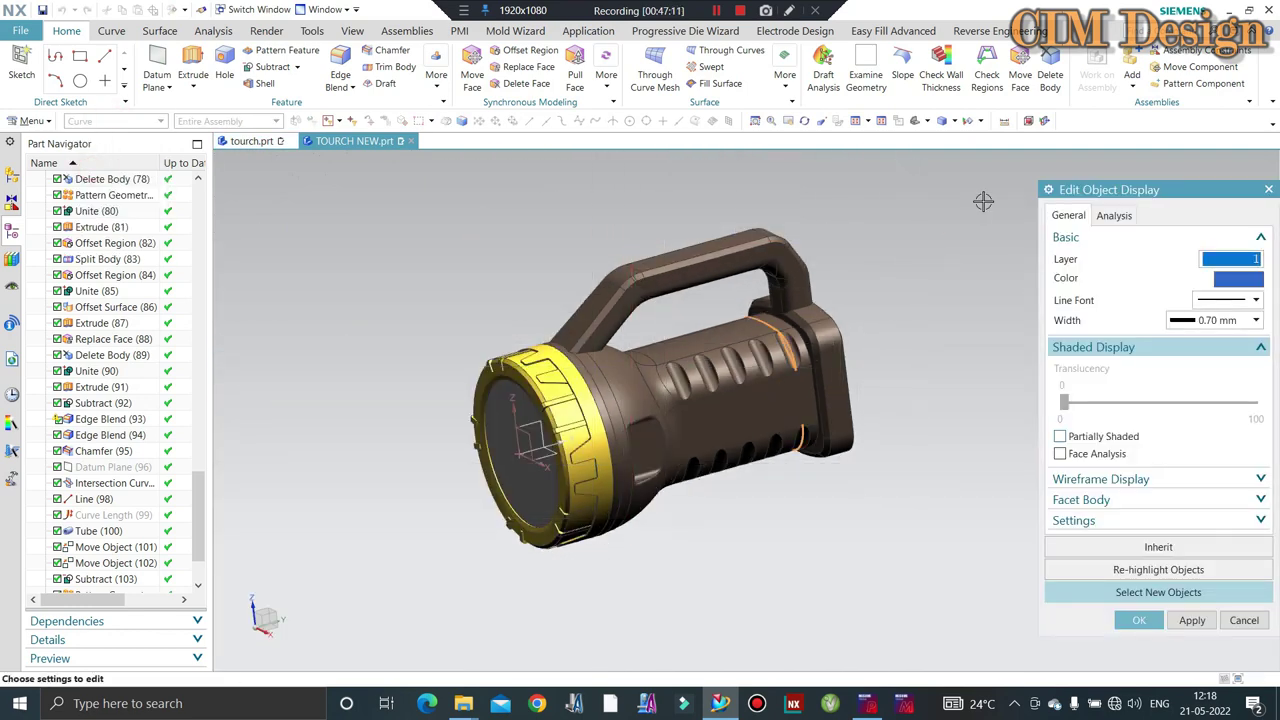
middle_click(983, 201)
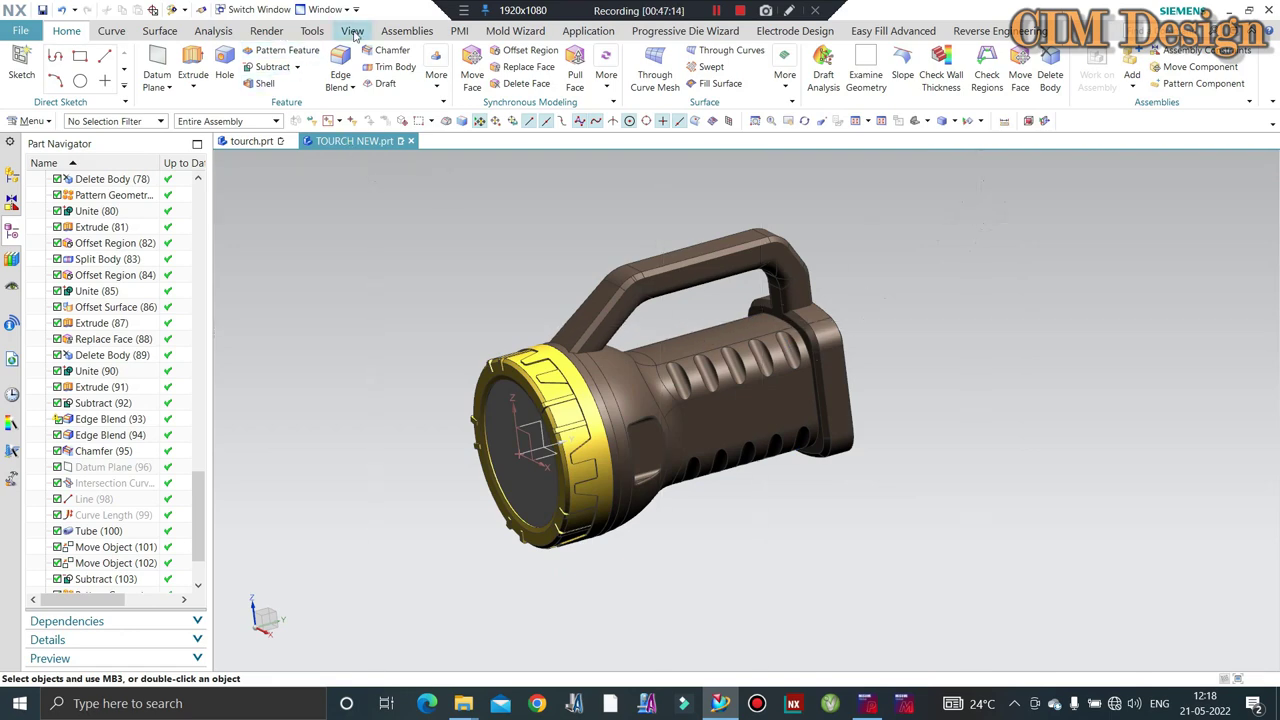
Apply a 1 mm Edge Blend to the edge loops of all ten grip grooves.
left_click(341, 65)
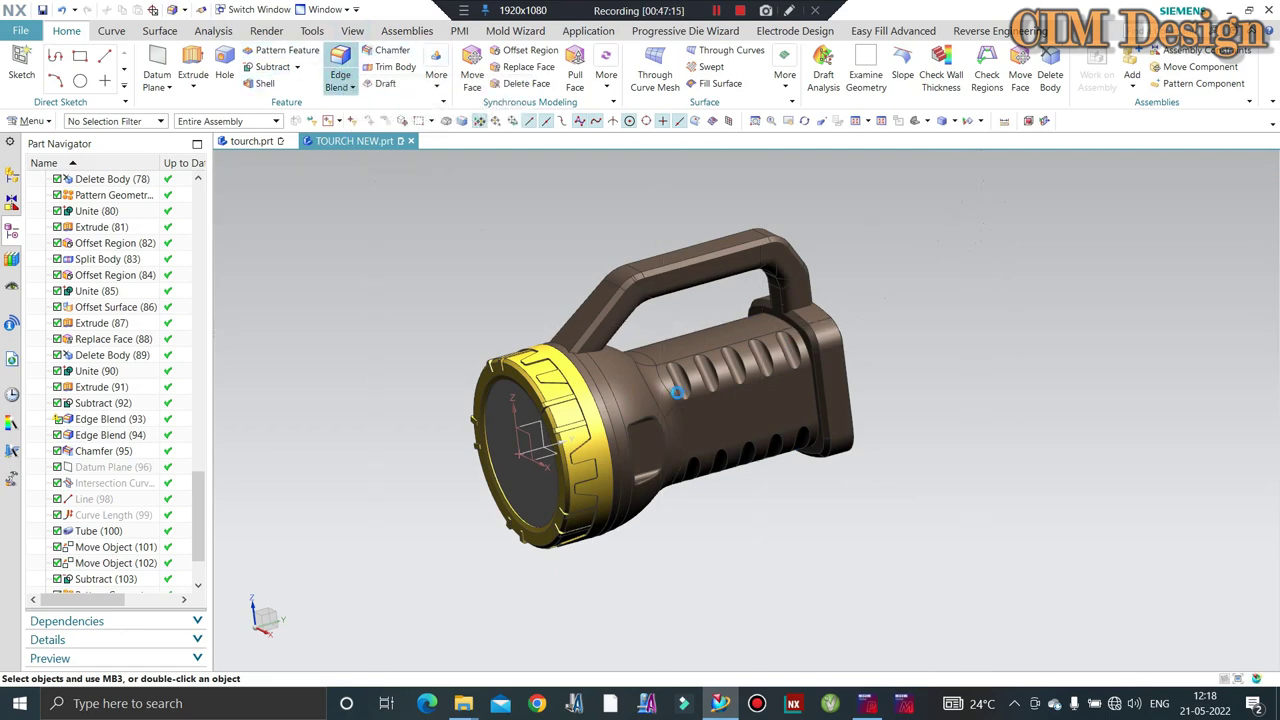
scroll(683, 383, "down", 5)
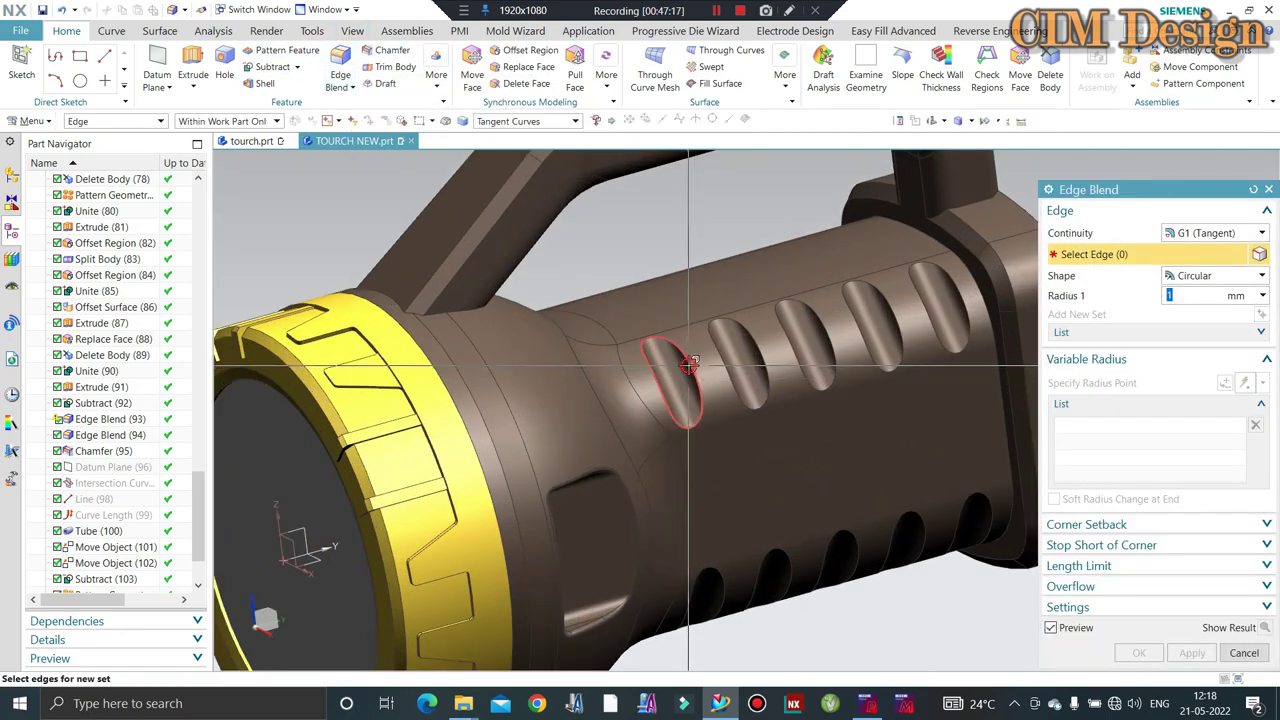
left_click(715, 340)
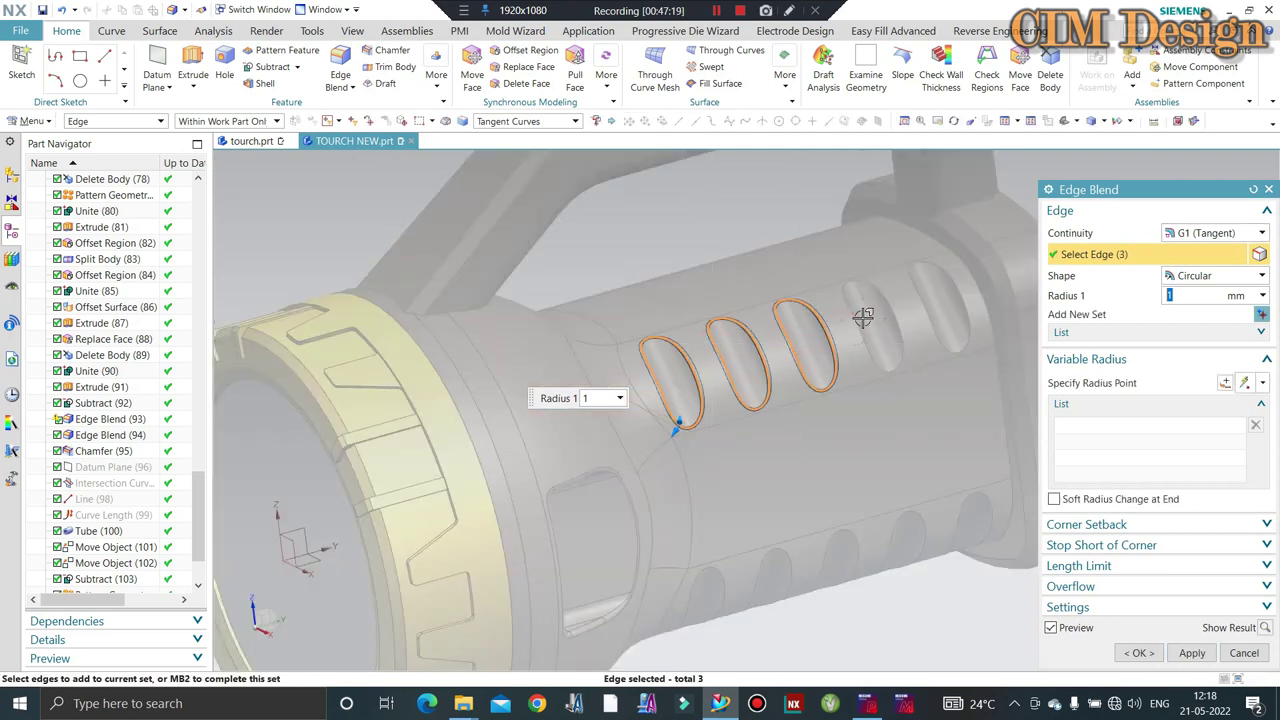
left_click(955, 329)
left_click(965, 511)
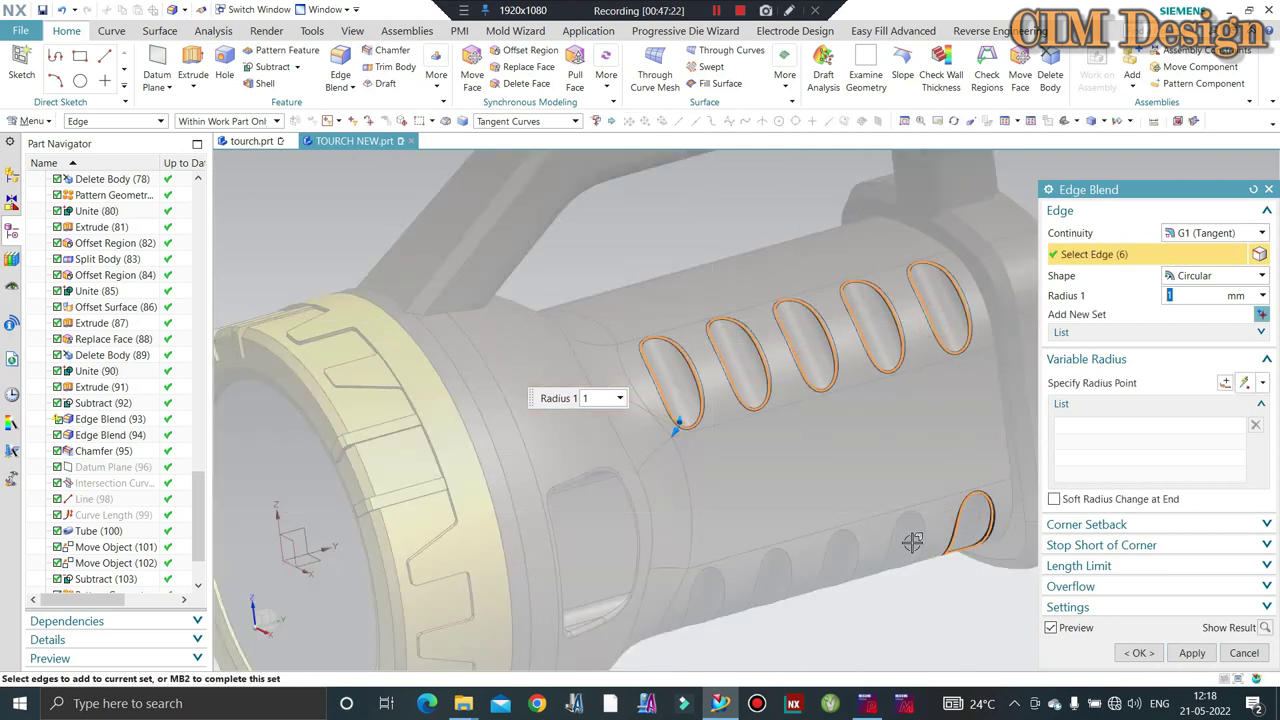
left_click(785, 572)
left_click(725, 590)
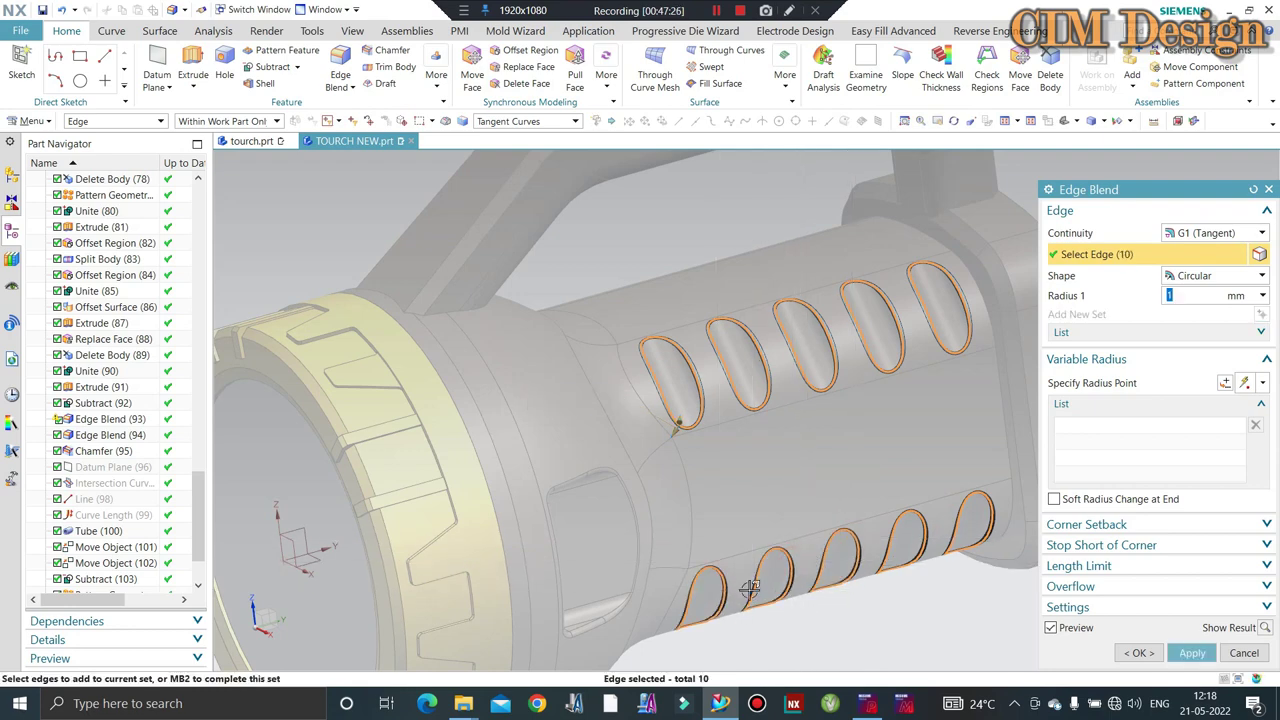
middle_click(592, 475)
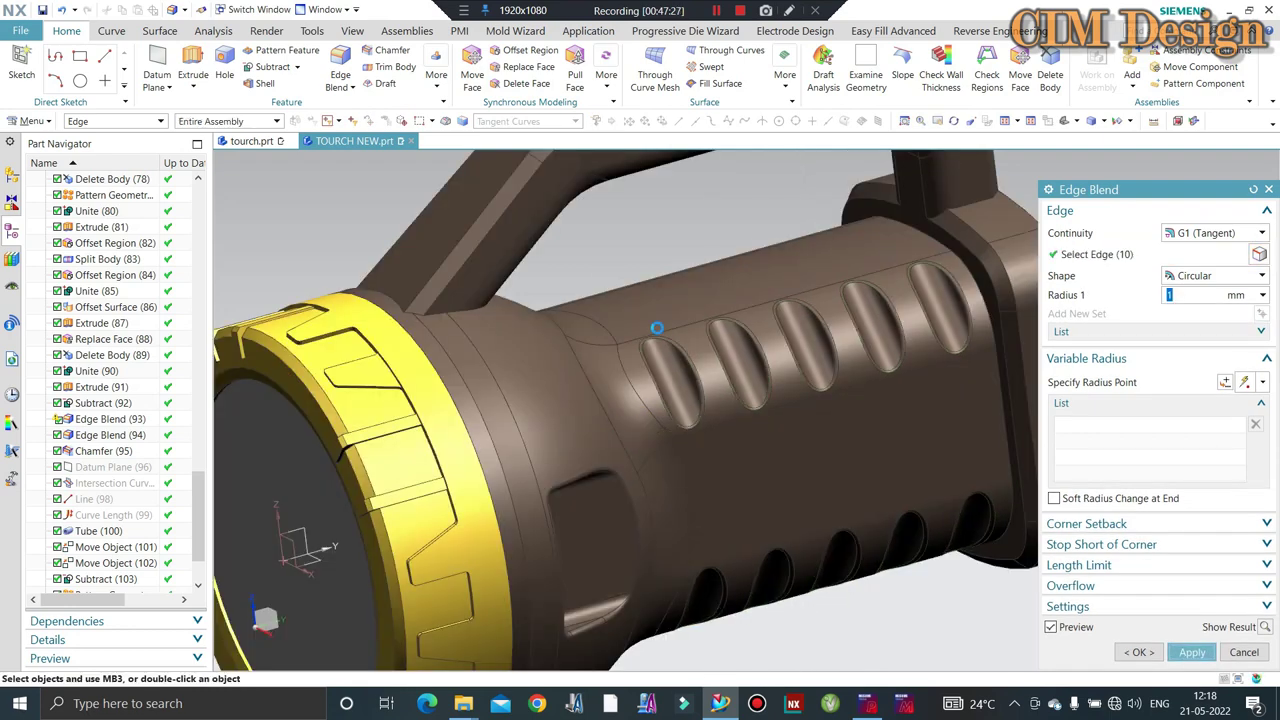
middle_click(656, 328)
scroll(656, 328, "up", 5)
mouse_move(600, 335)
middle_mouse_down()
mouse_move(583, 321)
mouse_move(606, 358)
middle_mouse_up()
scroll(606, 358, "down", 2)
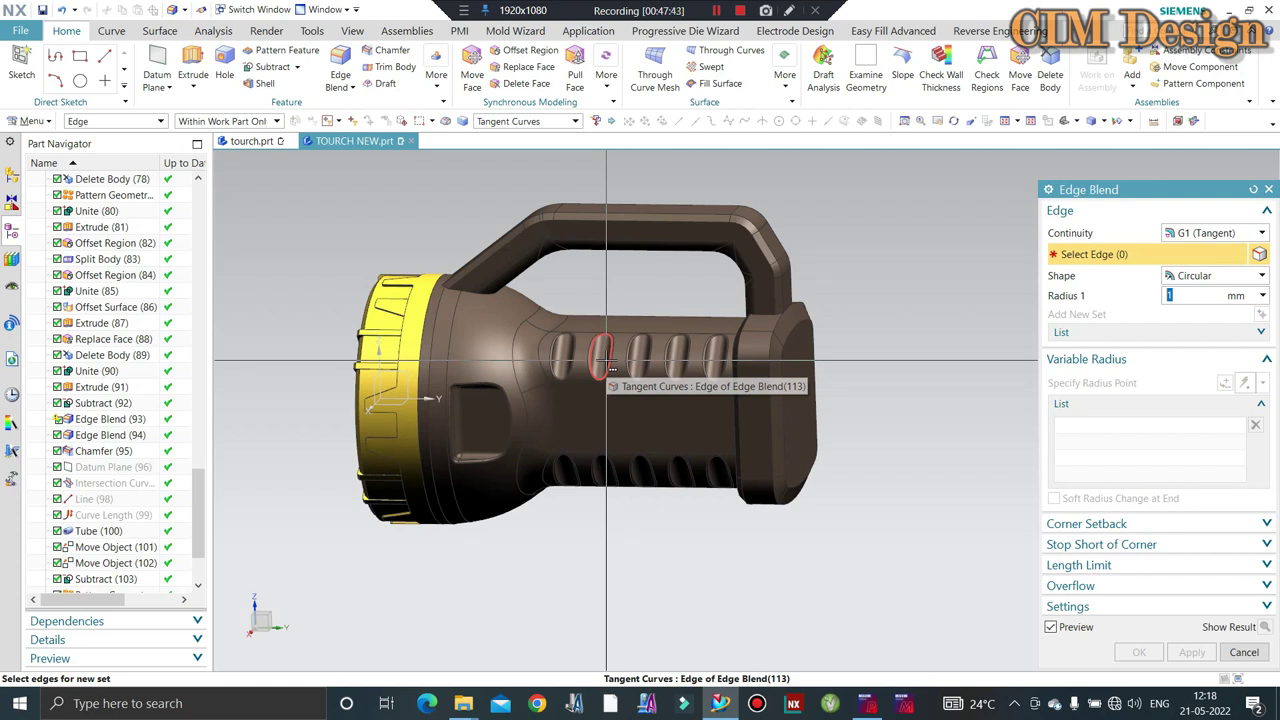
Cancel the pending edge blend, turn the torch side-on and bring up the Surface tools.
middle_click_drag(824, 367, 1006, 391)
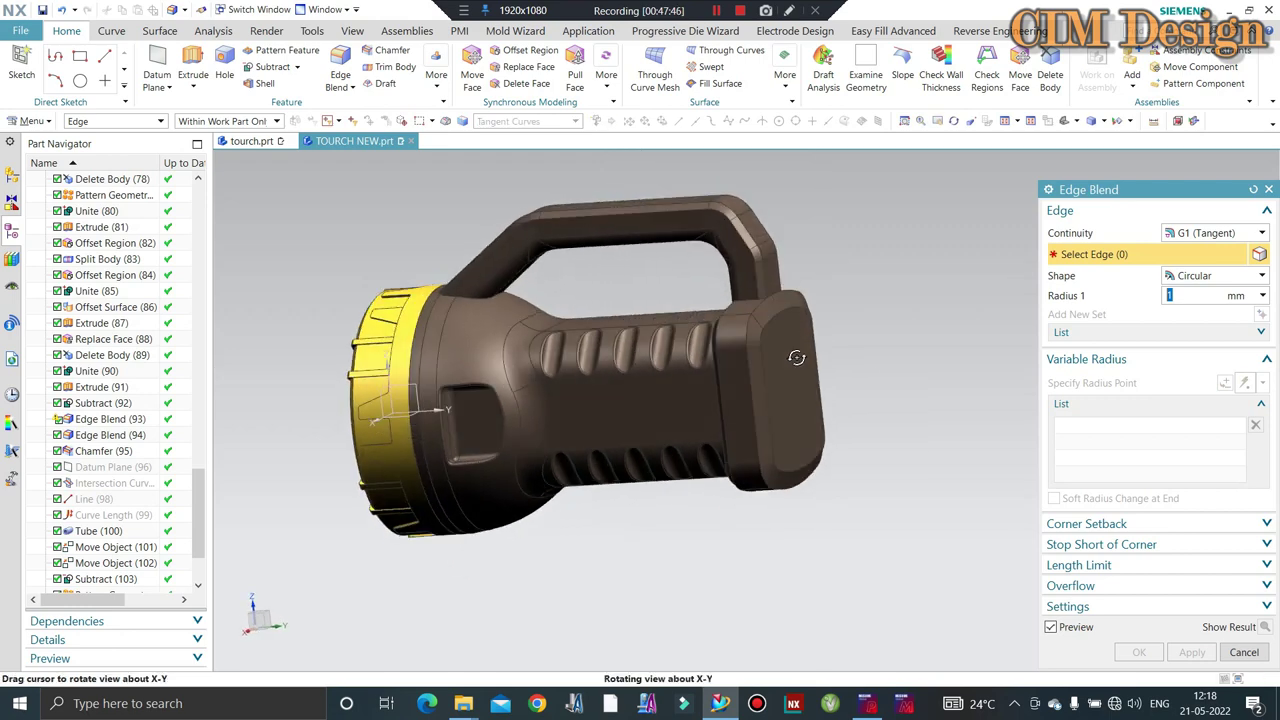
key("Escape")
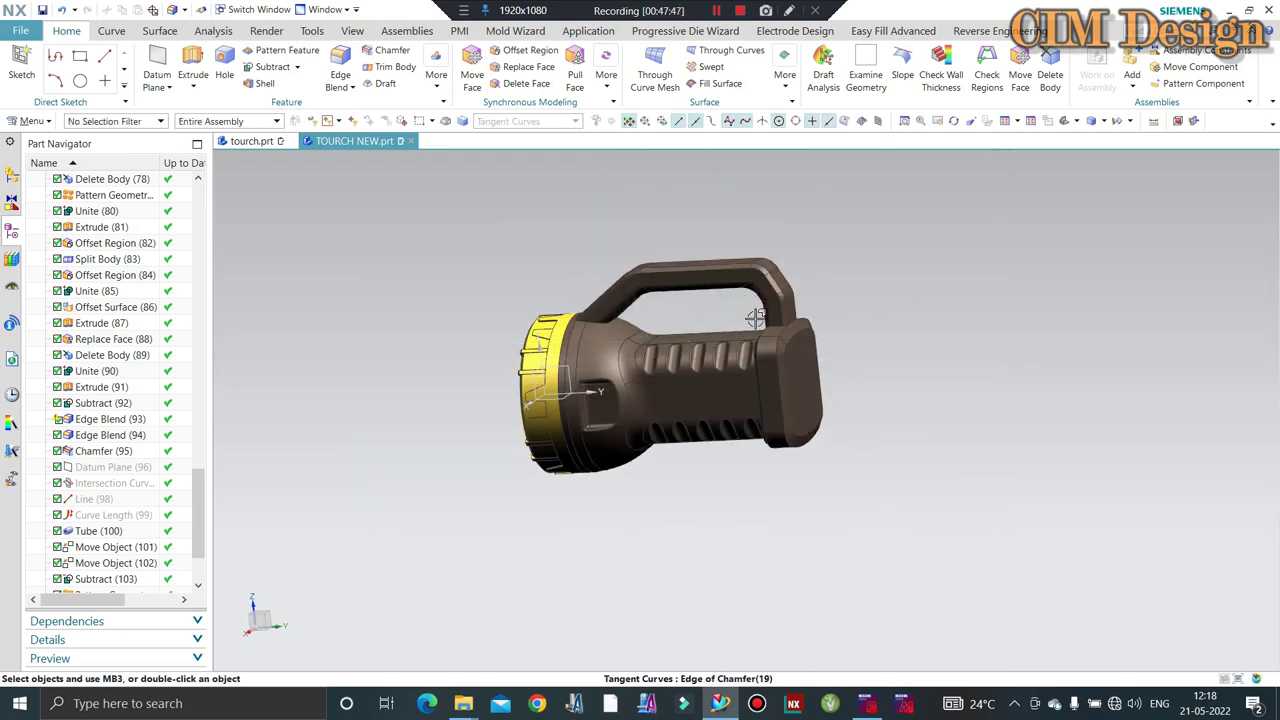
mouse_move(757, 318)
middle_mouse_down()
mouse_move(563, 193)
mouse_move(525, 152)
middle_mouse_up()
scroll(700, 280, "up", 3)
left_click(160, 31)
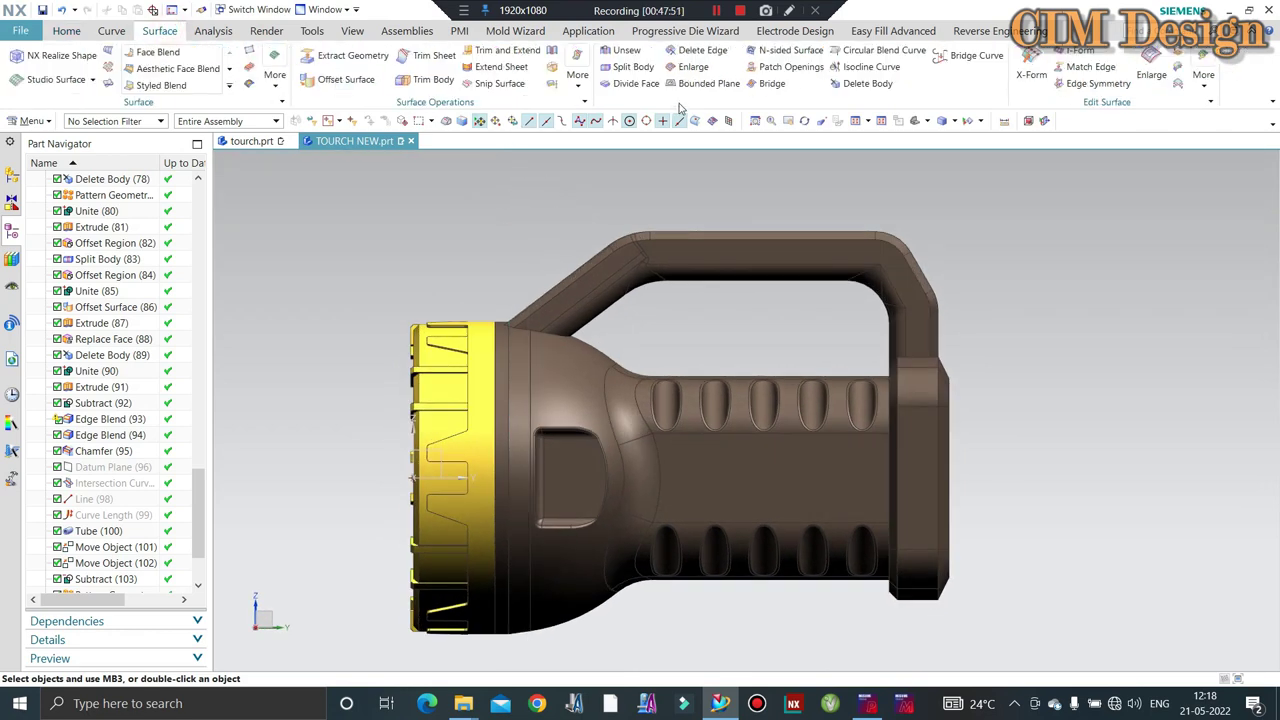
Split the torch body with a new plane placed at its lens end.
left_click(651, 257)
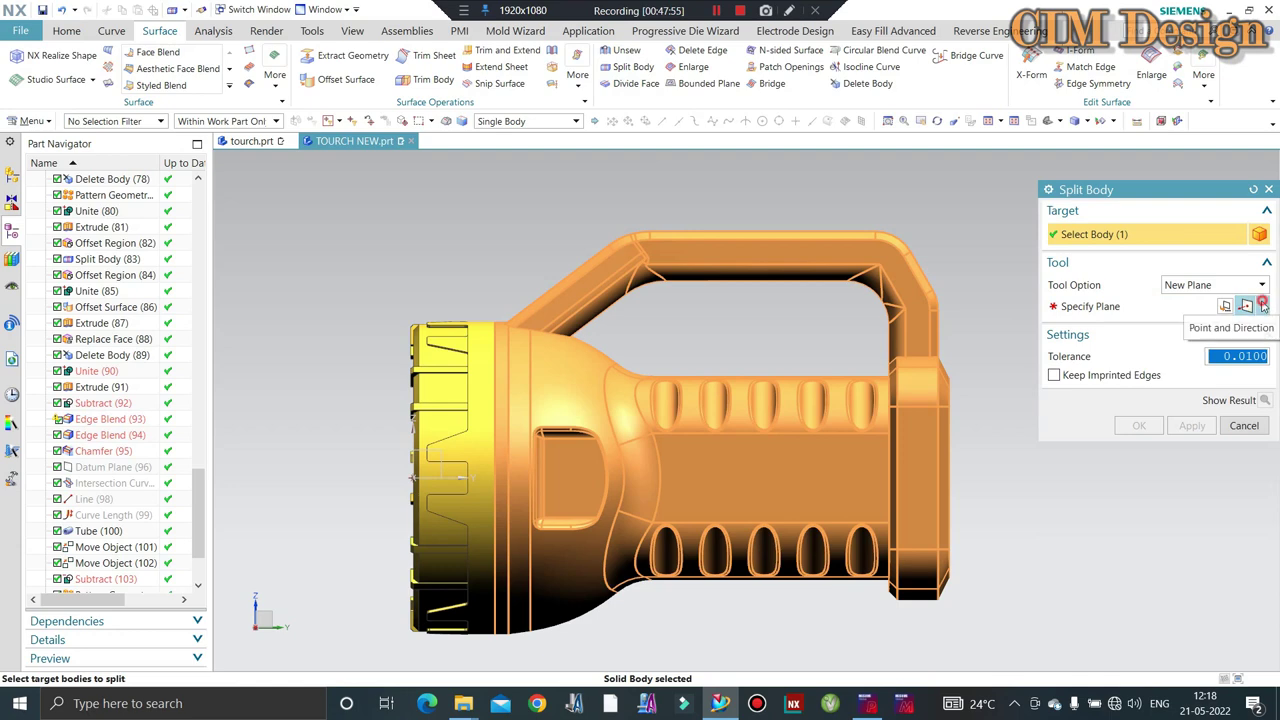
left_click(1262, 305)
left_click(1241, 330)
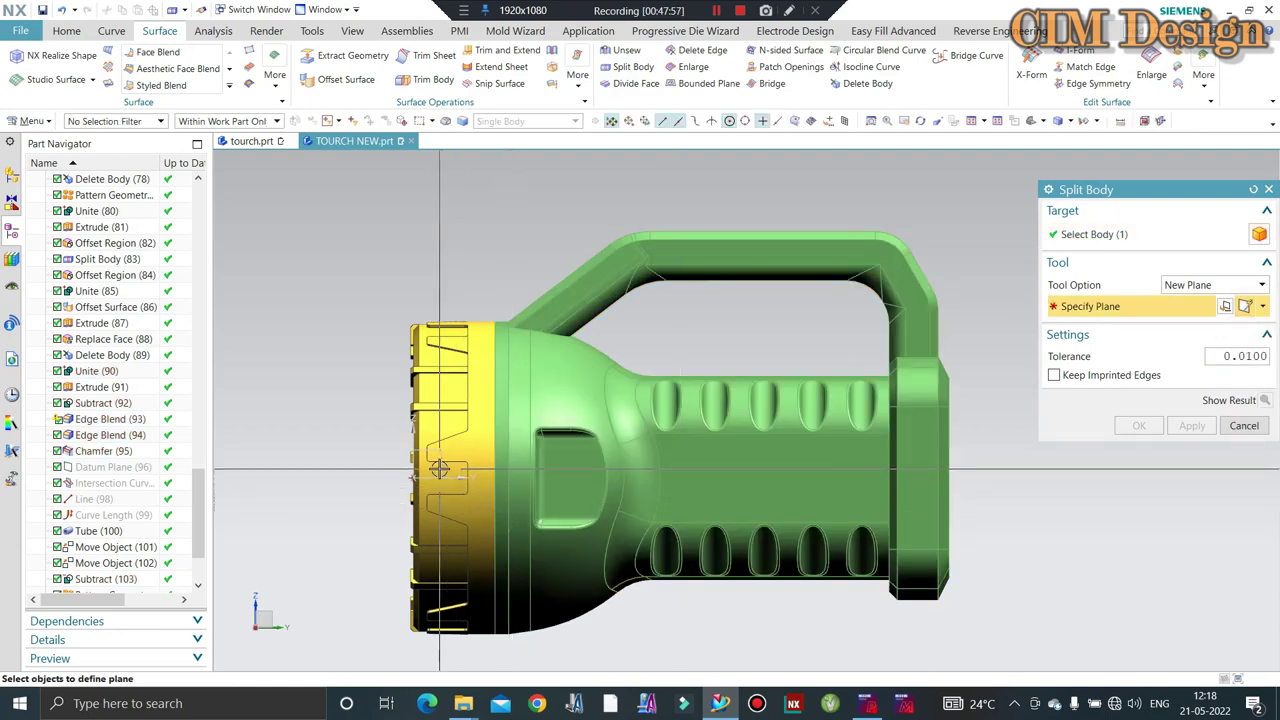
left_click(441, 470)
middle_click(547, 433)
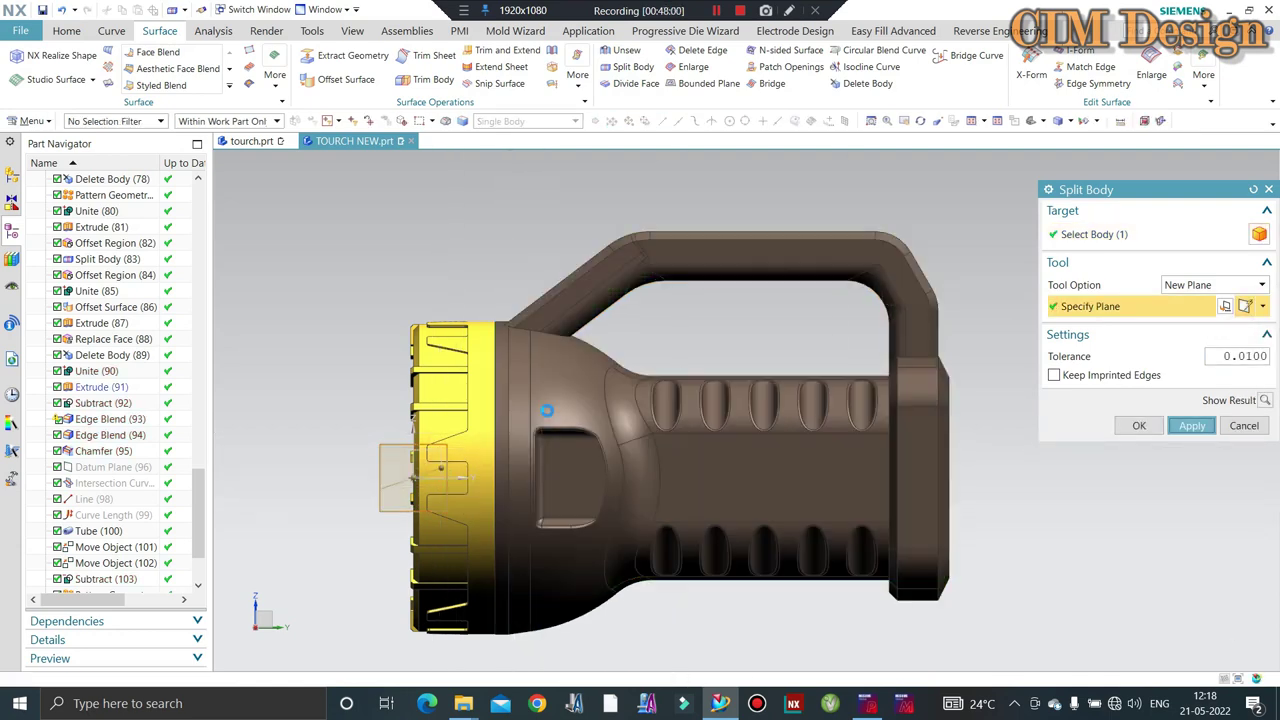
Set the selection filter to Solid Body and orbit to show the lens face.
scroll(557, 374, "up", 1)
middle_click_drag(617, 443, 590, 400)
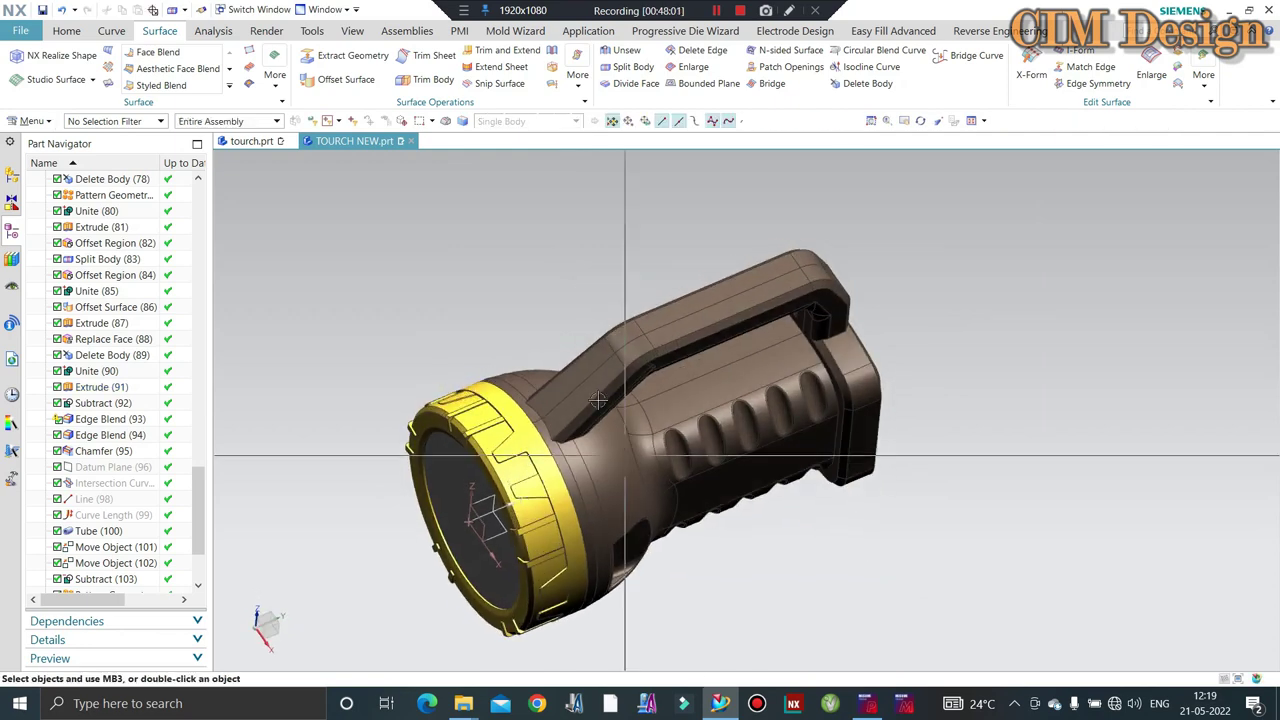
left_click(108, 122)
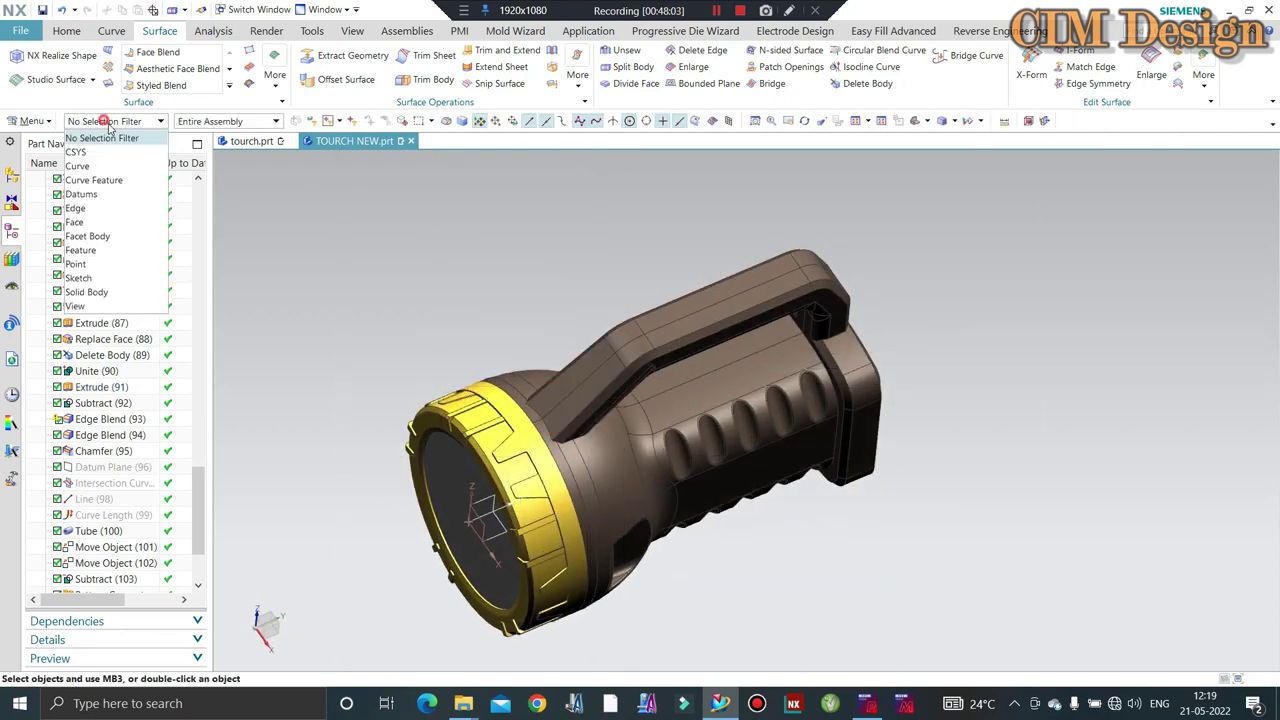
left_click(125, 292)
mouse_move(640, 326)
middle_mouse_down()
mouse_move(681, 388)
mouse_move(789, 423)
mouse_move(806, 517)
middle_mouse_up()
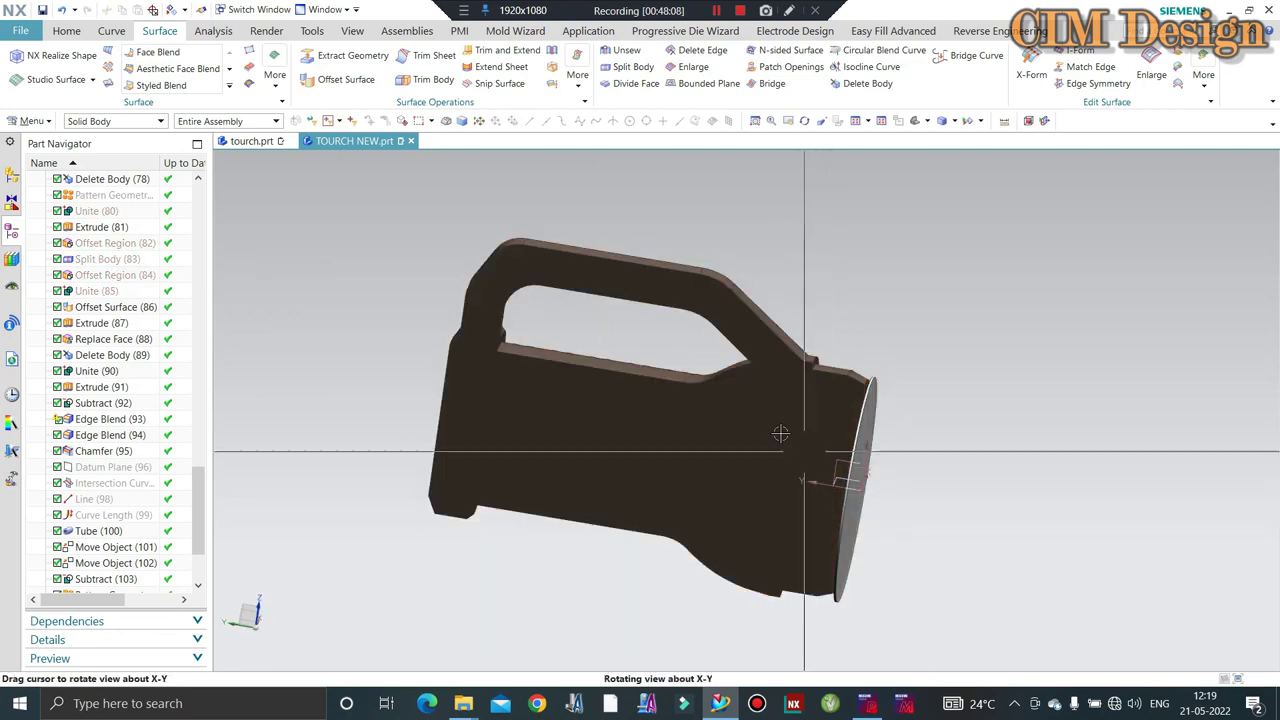
mouse_move(780, 433)
middle_mouse_down()
mouse_move(740, 420)
mouse_move(700, 380)
middle_mouse_up()
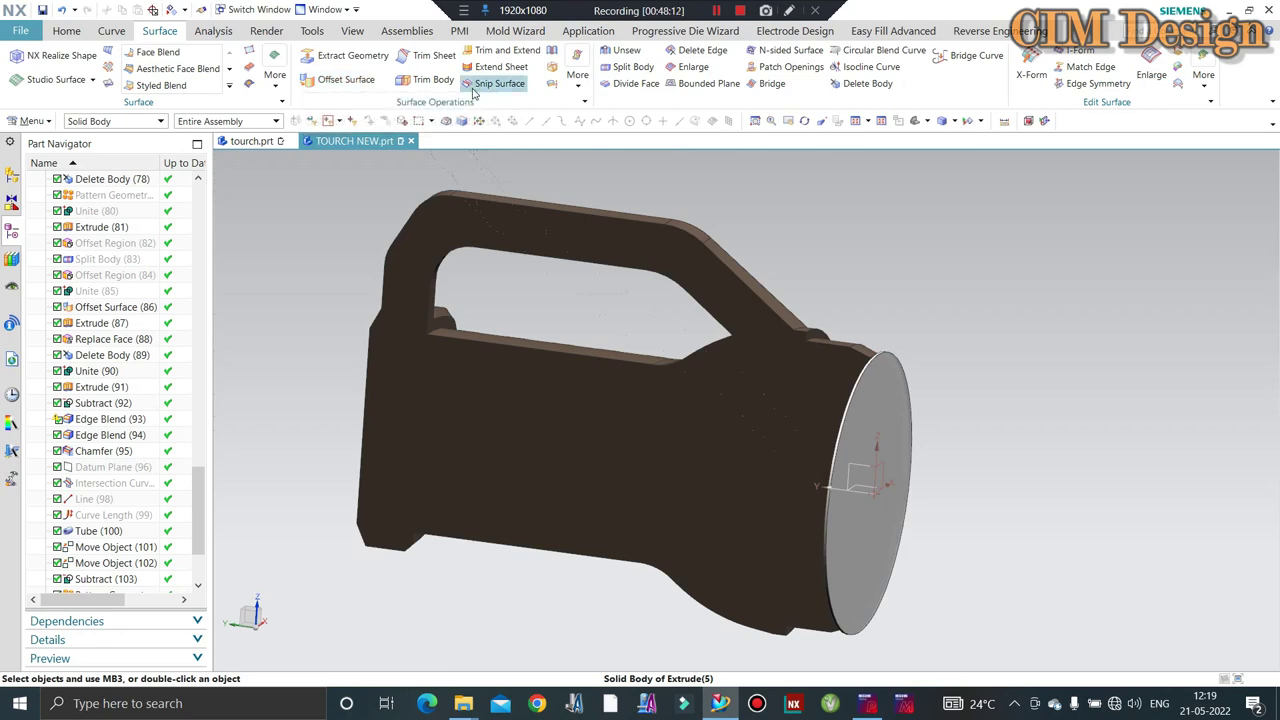
Shell the torch to 2 mm walls with the flat cut side face removed, then inspect the interior.
left_click(68, 31)
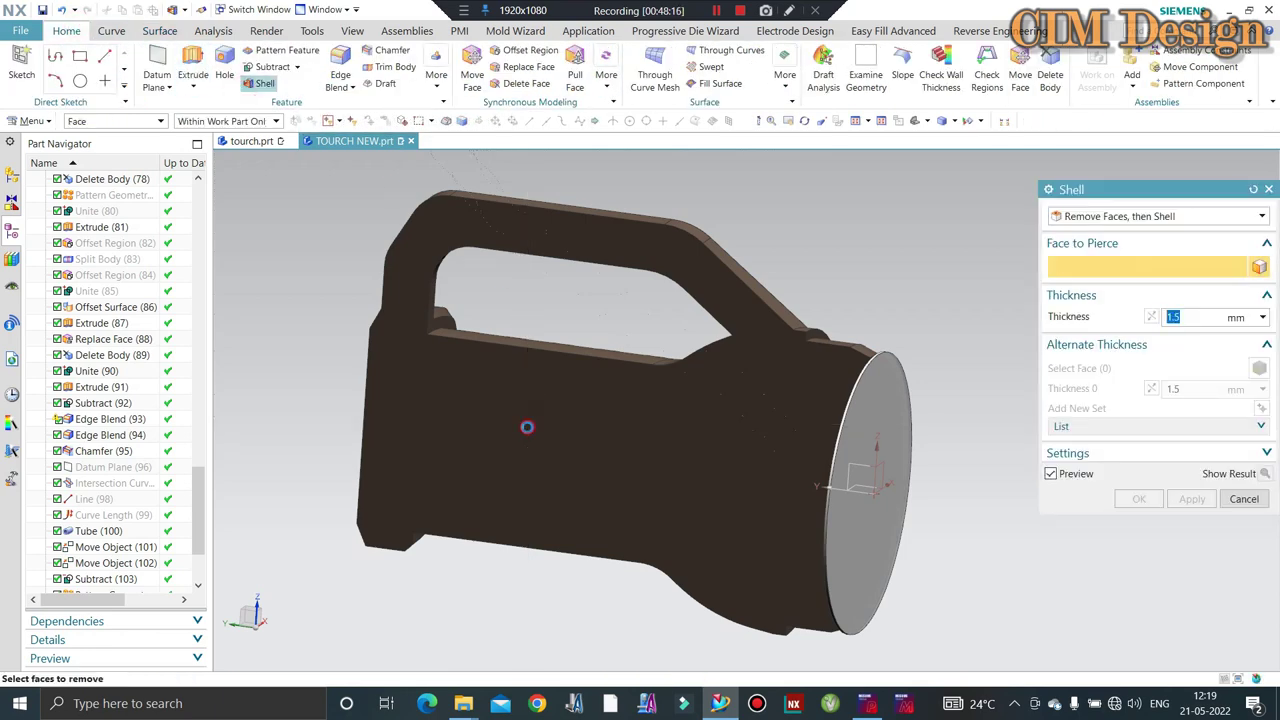
left_click(646, 420)
type("2")
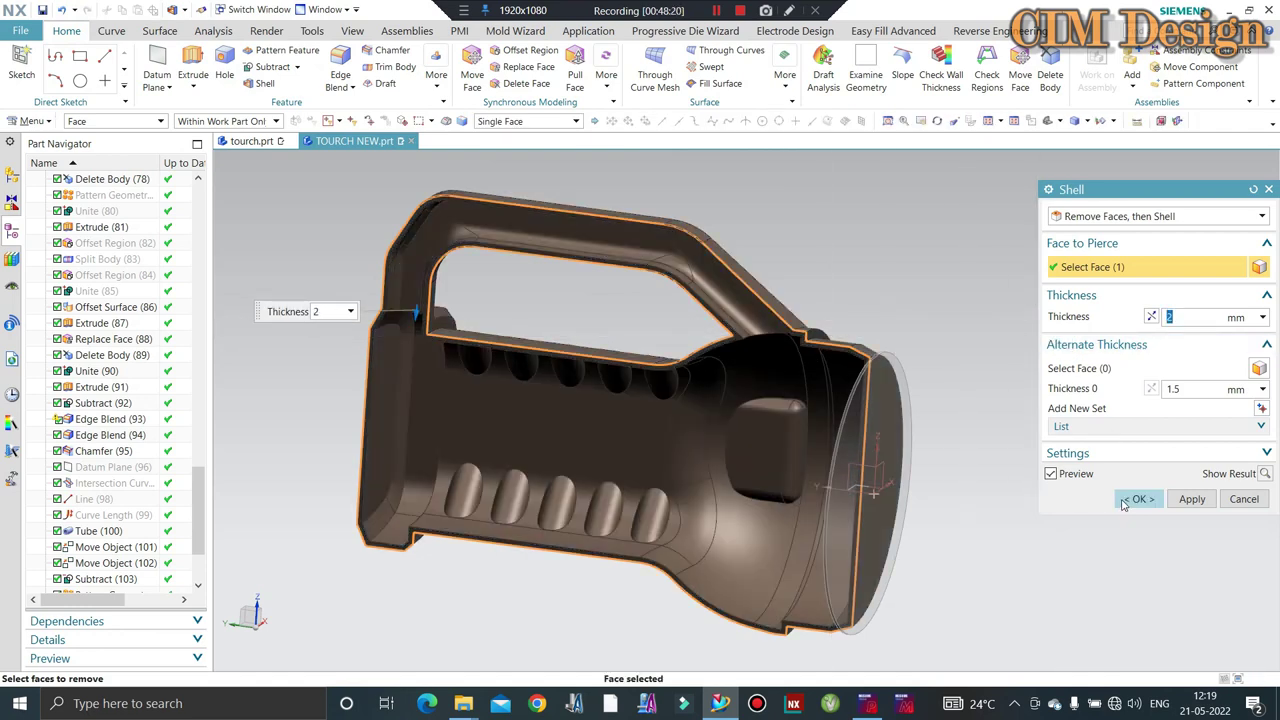
middle_click(758, 429)
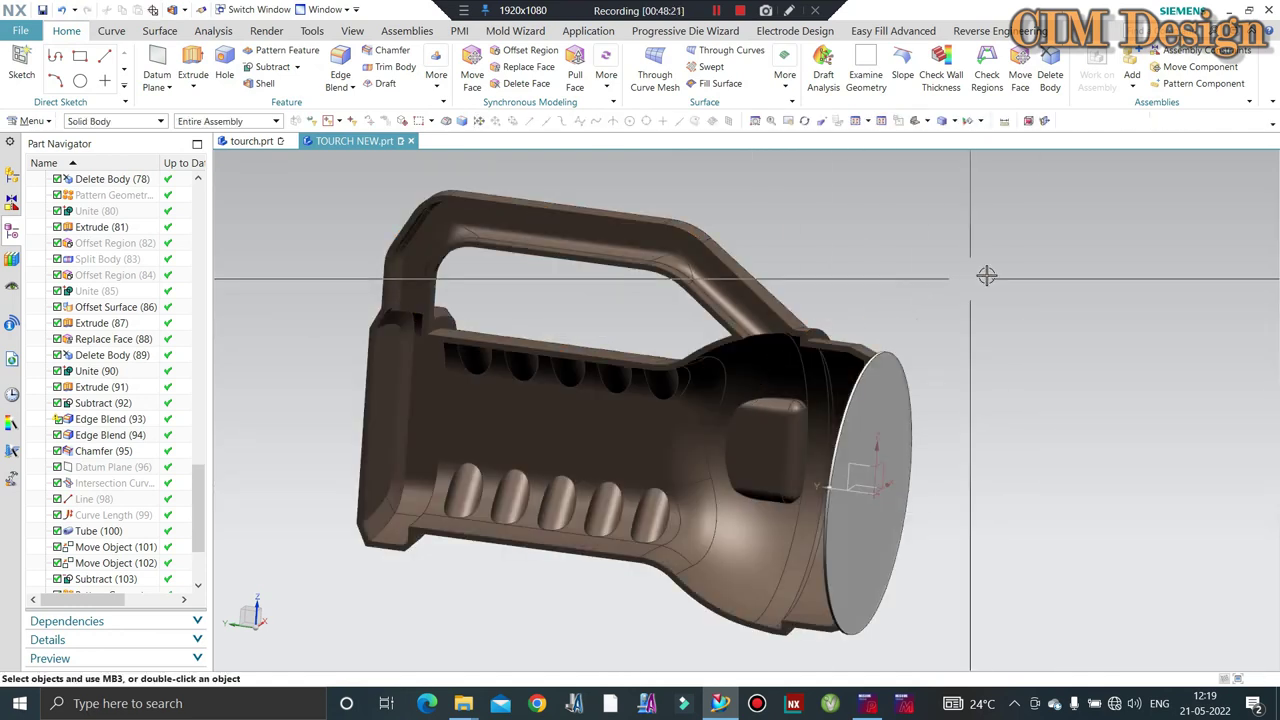
scroll(750, 300, "up", 5)
middle_click_drag(720, 320, 800, 271)
scroll(750, 298, "down", 2)
scroll(609, 277, "down", 3)
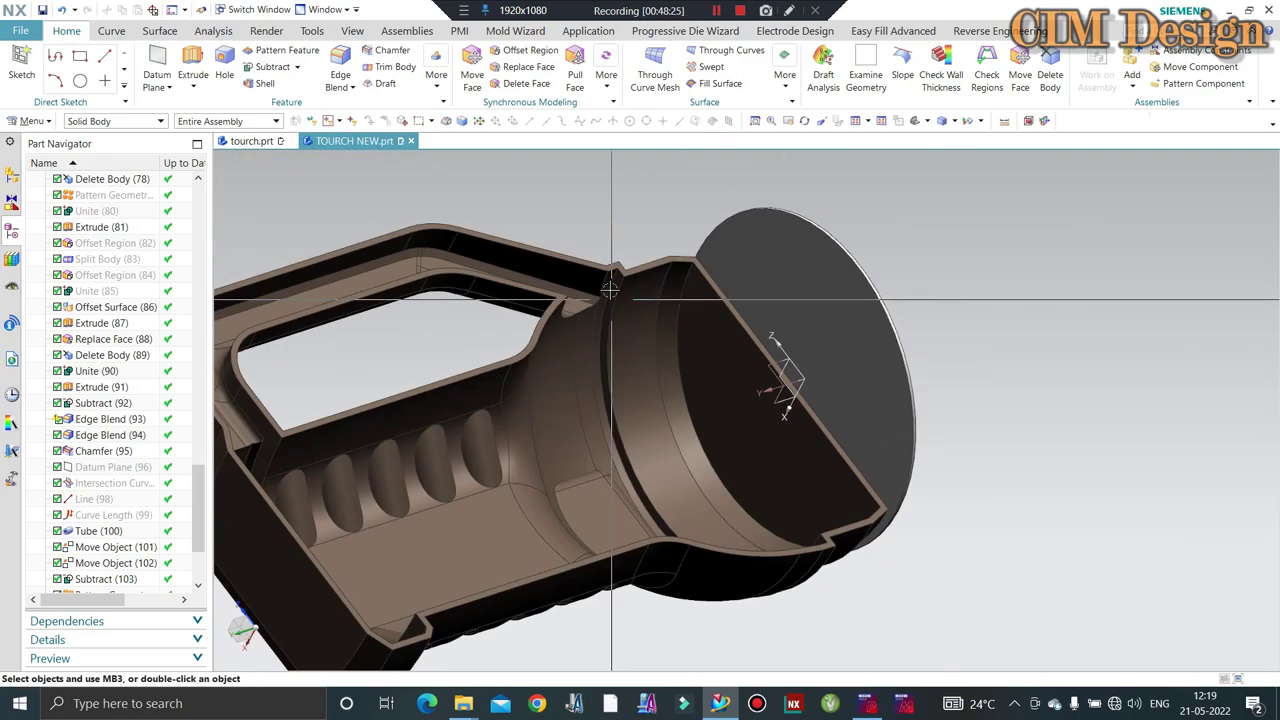
middle_click_drag(609, 277, 551, 309)
scroll(551, 309, "up", 3)
middle_click_drag(320, 315, 282, 318)
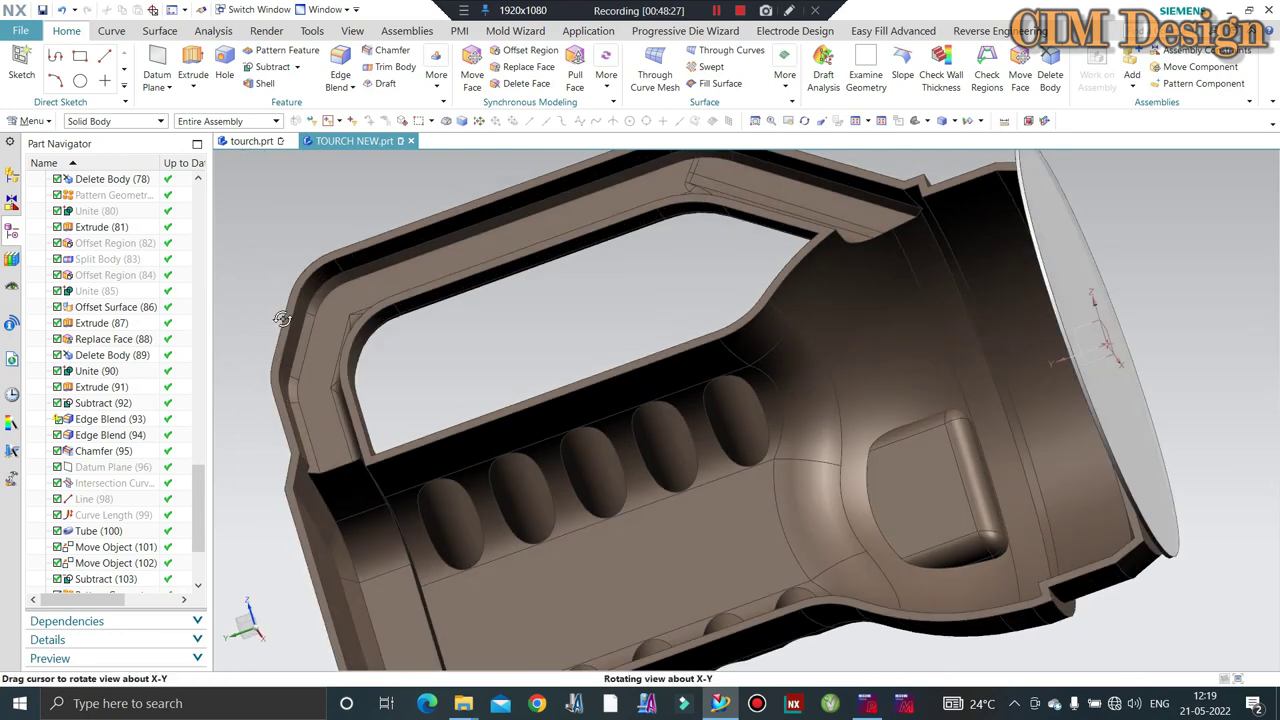
scroll(860, 240, "up", 2)
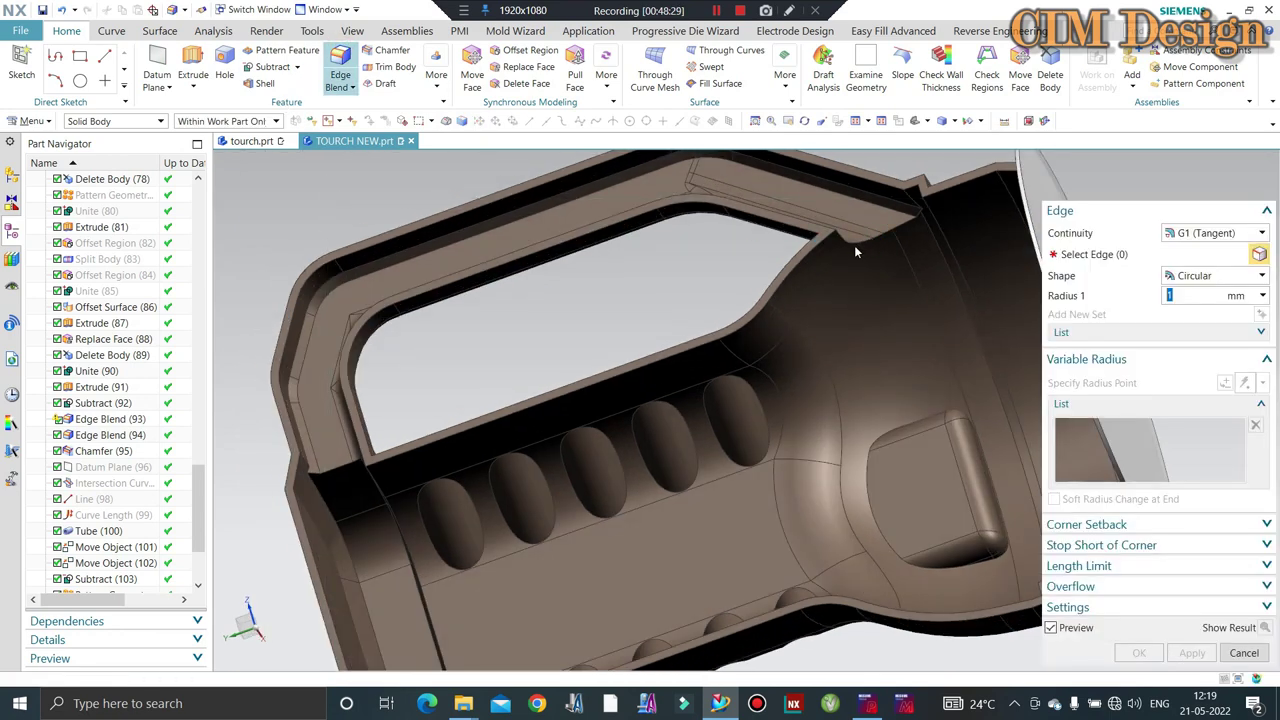
left_click(865, 243)
scroll(862, 240, "up", 1)
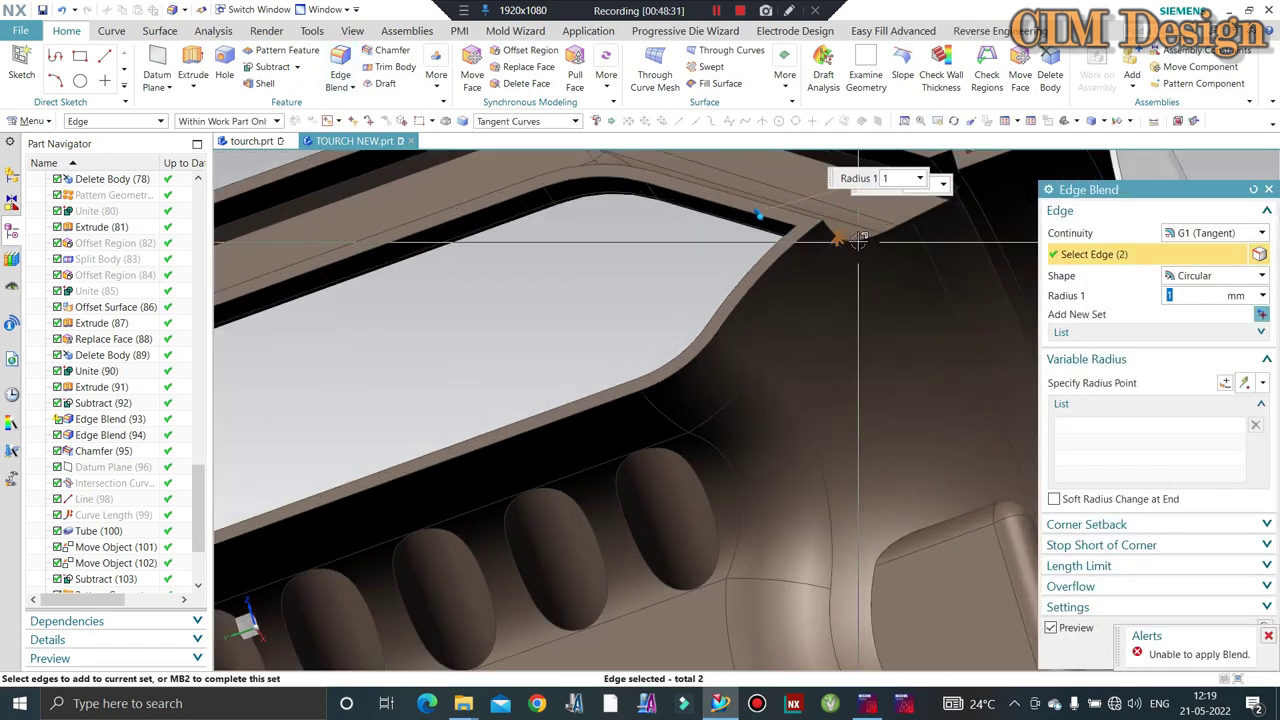
key("Escape")
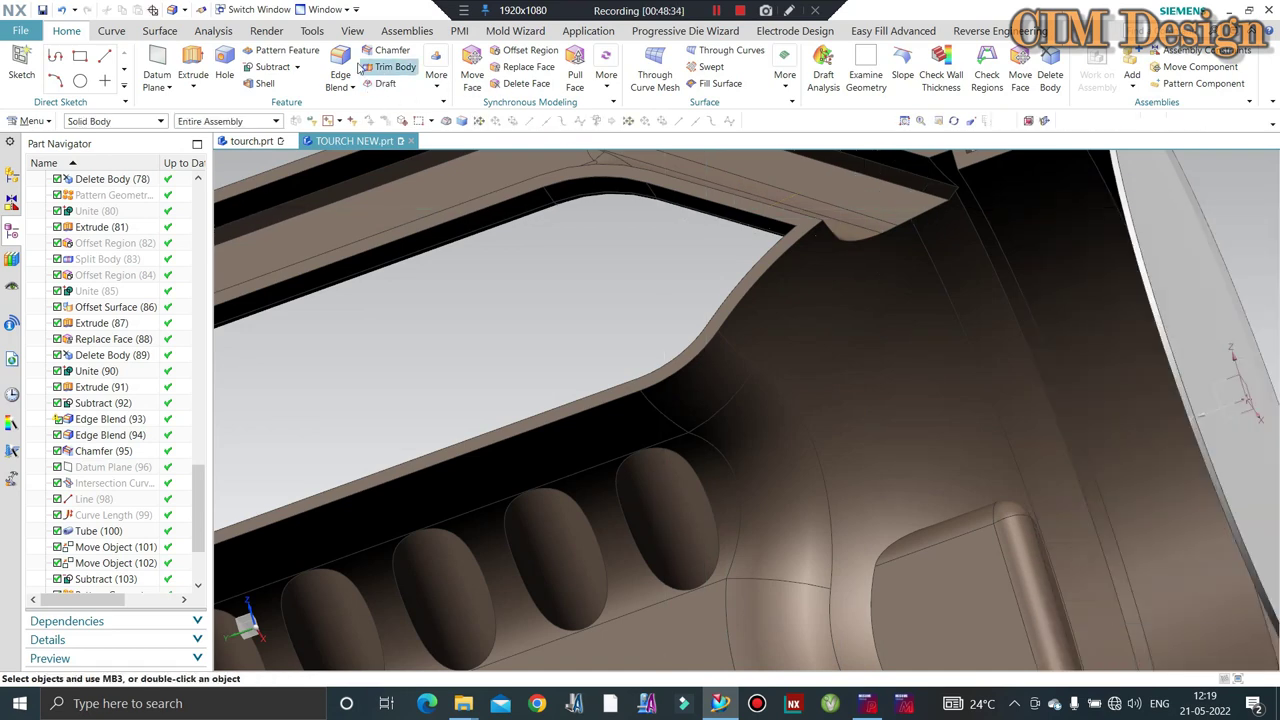
scroll(832, 278, "down", 3)
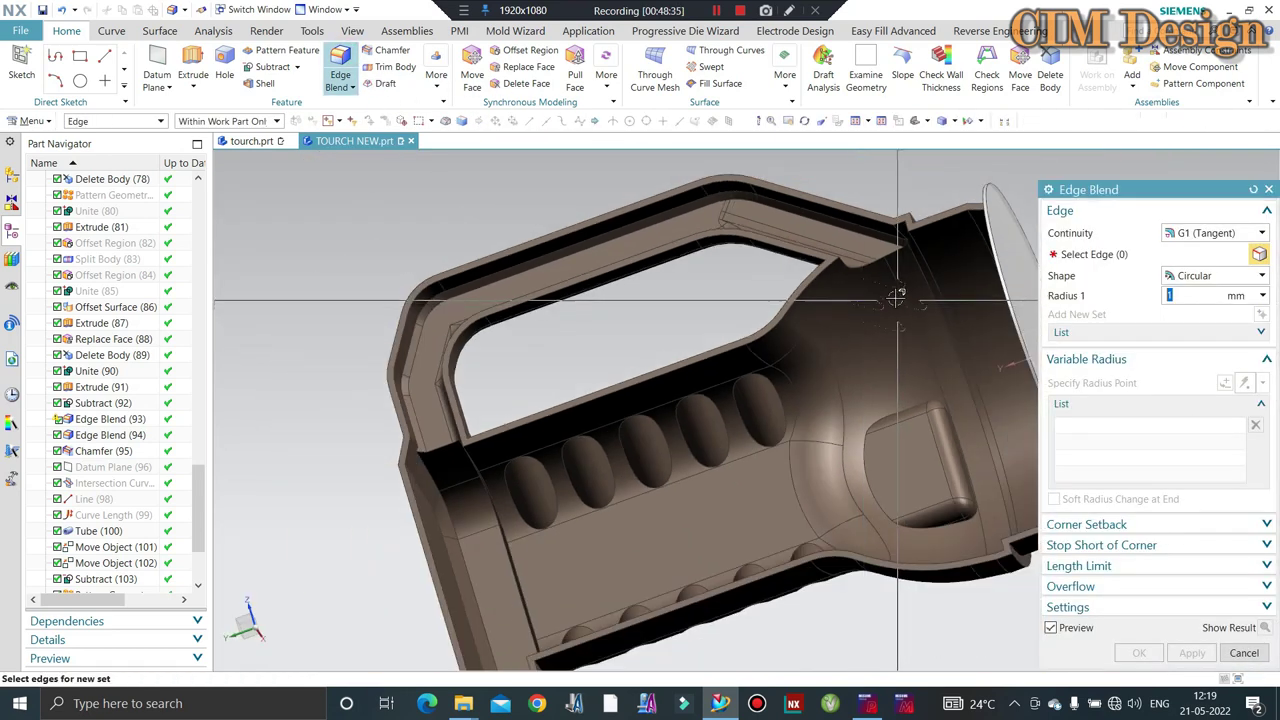
middle_click_drag(850, 285, 901, 277)
scroll(901, 273, "up", 2)
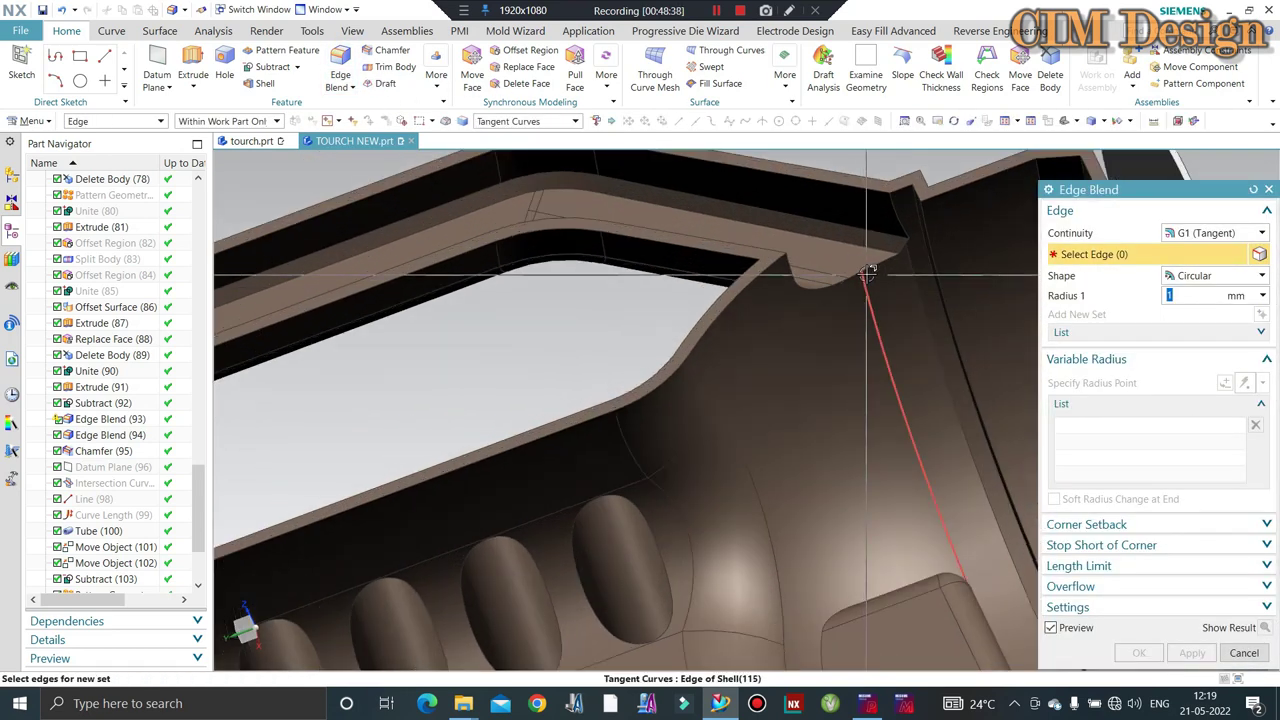
left_click(866, 268)
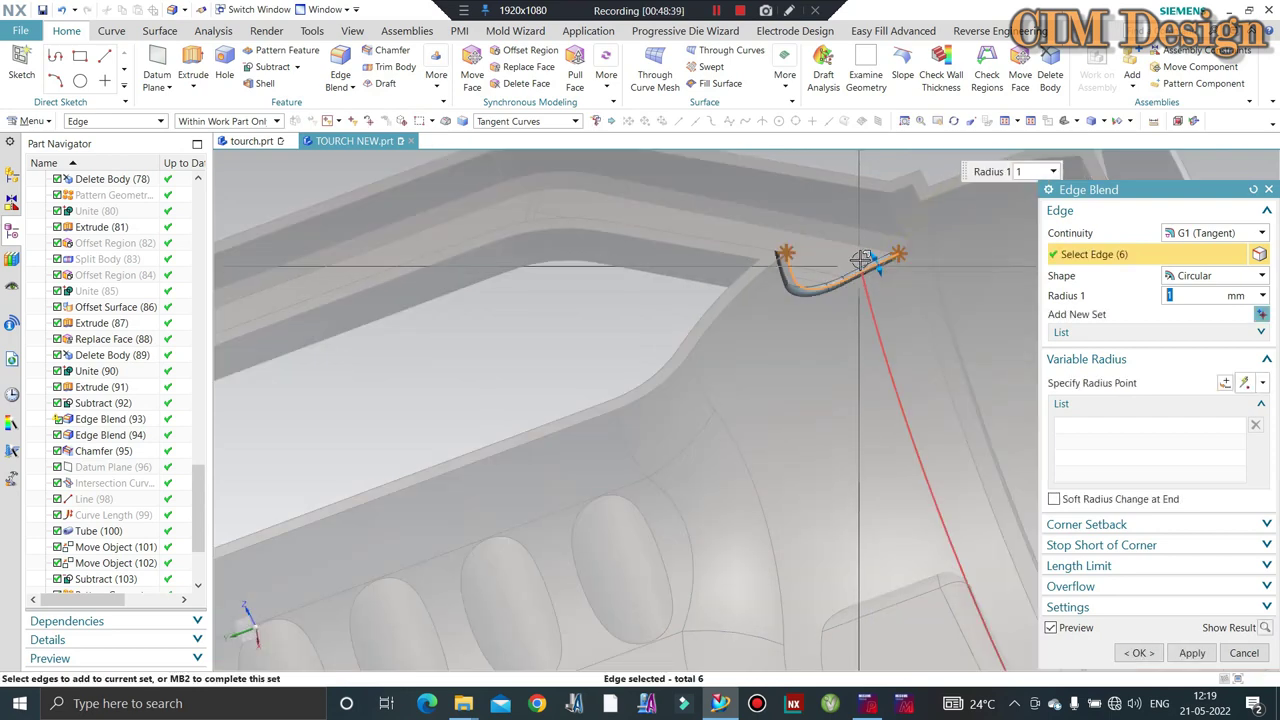
scroll(875, 270, "up", 3)
scroll(895, 285, "up", 2)
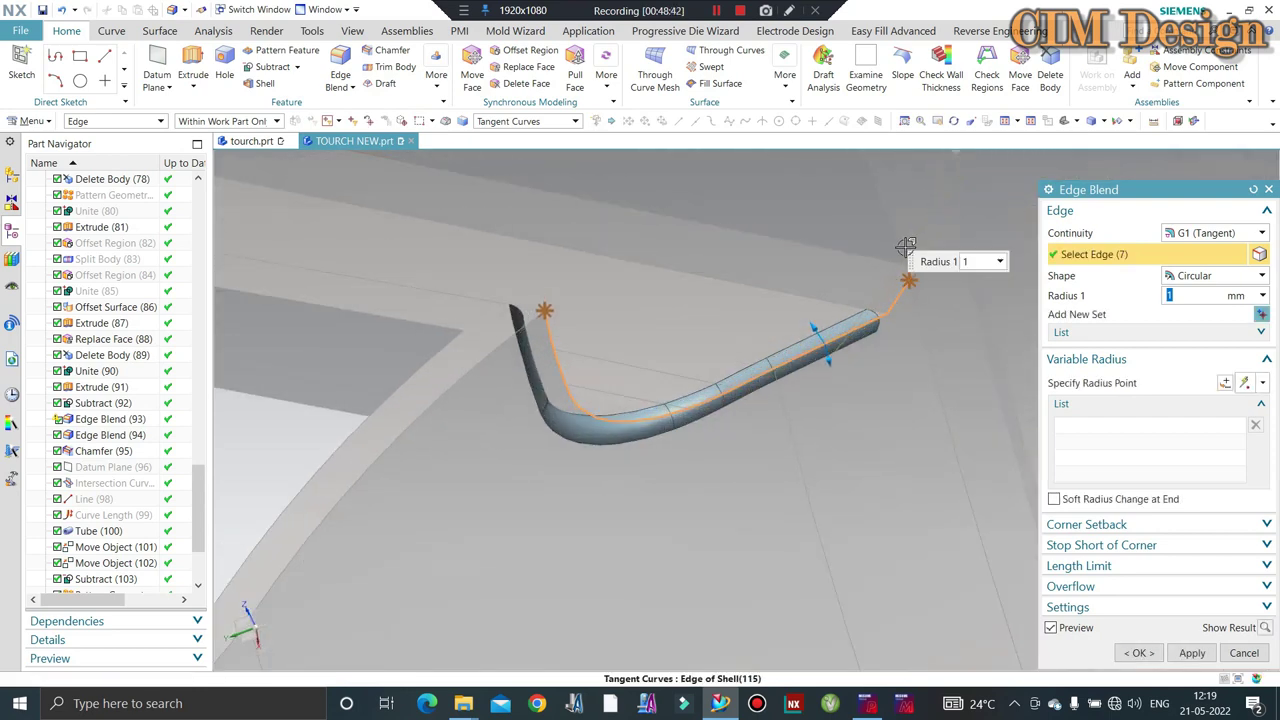
scroll(885, 285, "up", 3)
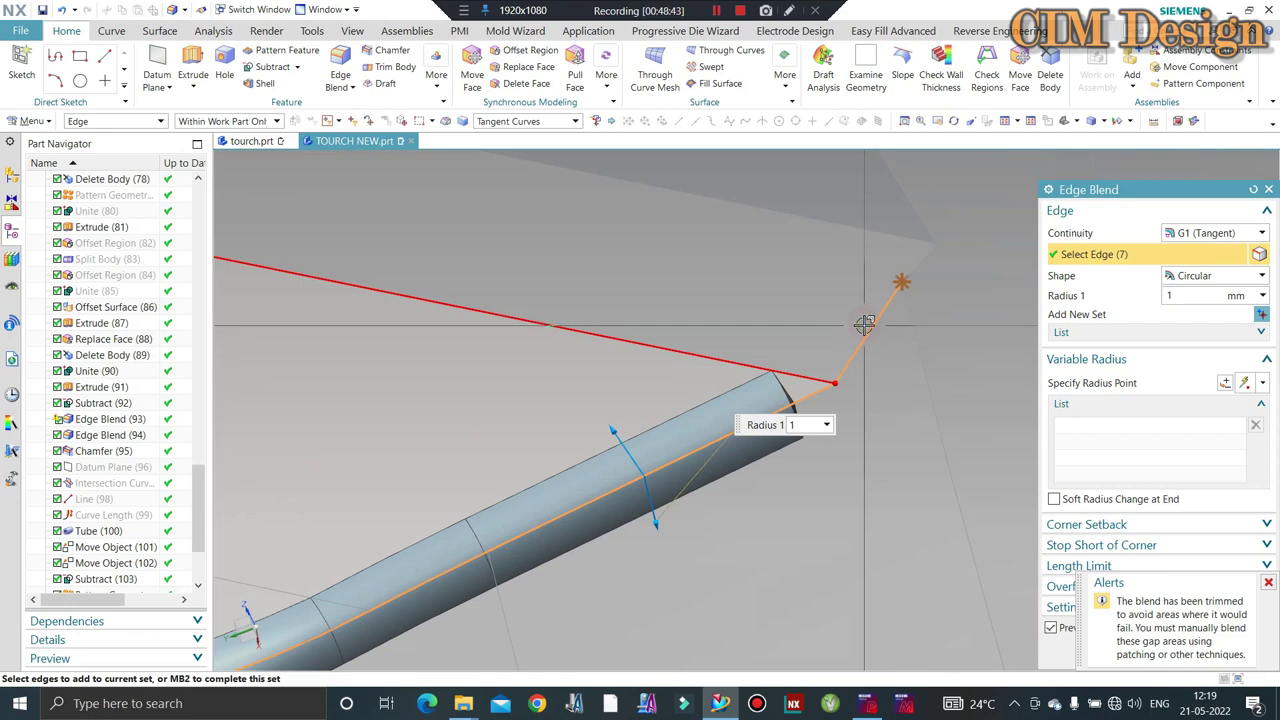
scroll(865, 323, "up", 5)
key("Escape")
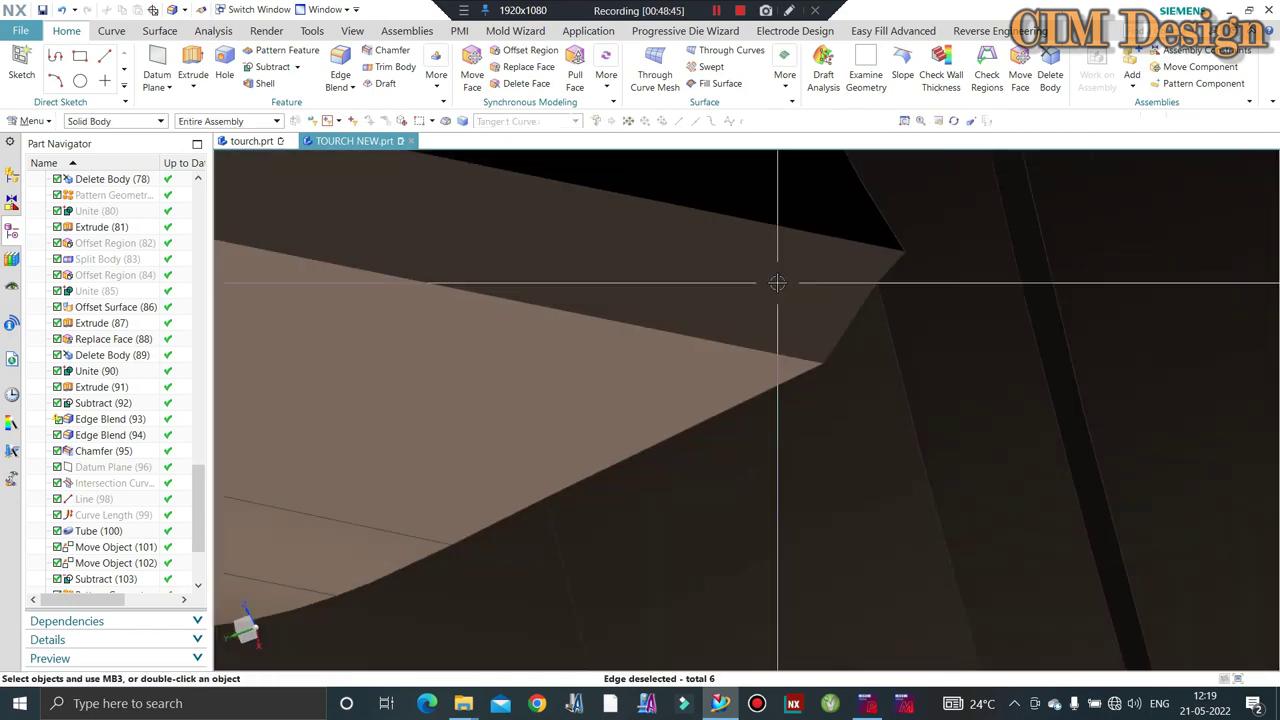
scroll(777, 283, "down", 5)
scroll(800, 280, "down", 4)
middle_click_drag(871, 277, 905, 290)
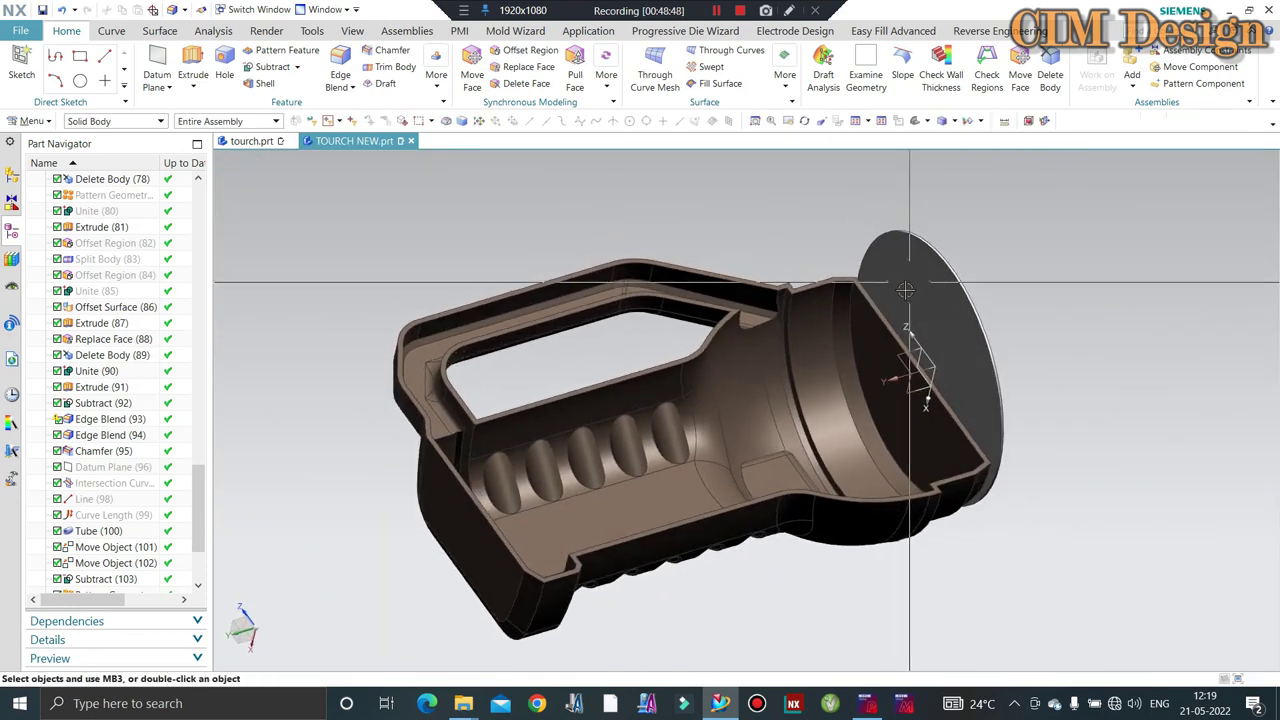
scroll(905, 290, "up", 1)
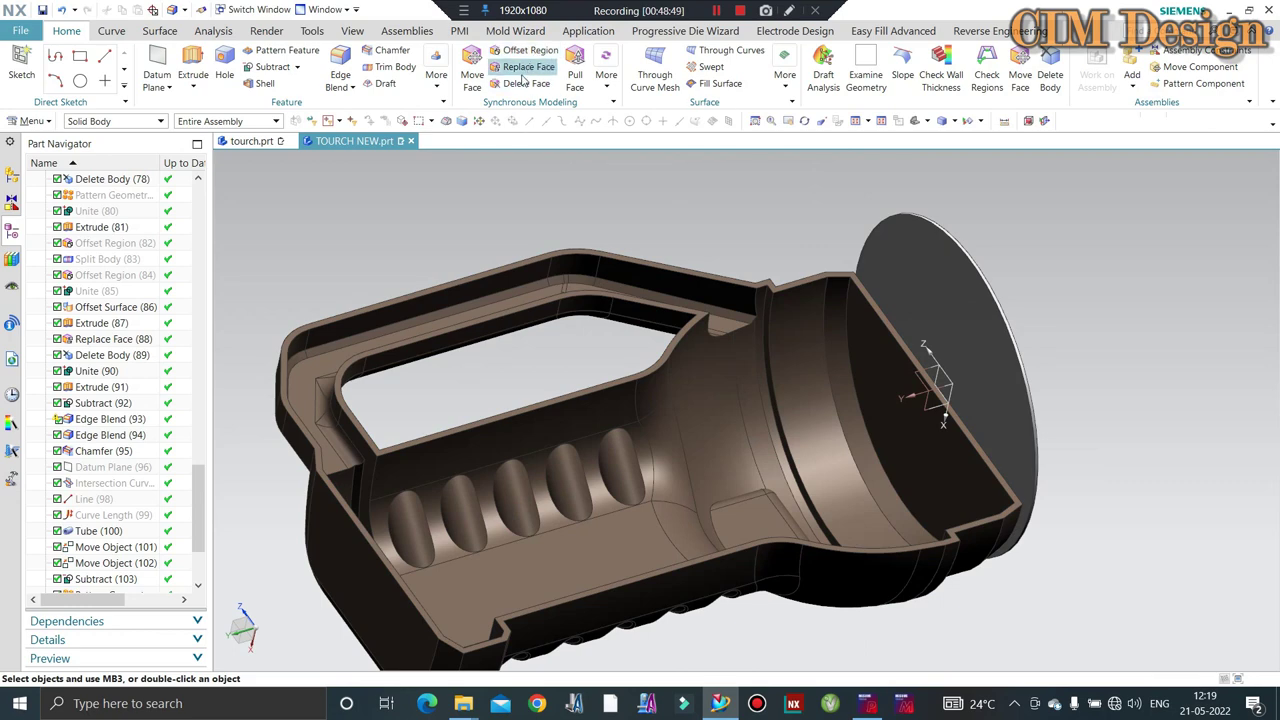
Edit Shell (115) to remove the Face of Chamfer(95), keeping 2 mm thickness.
scroll(51, 577, "down", 3)
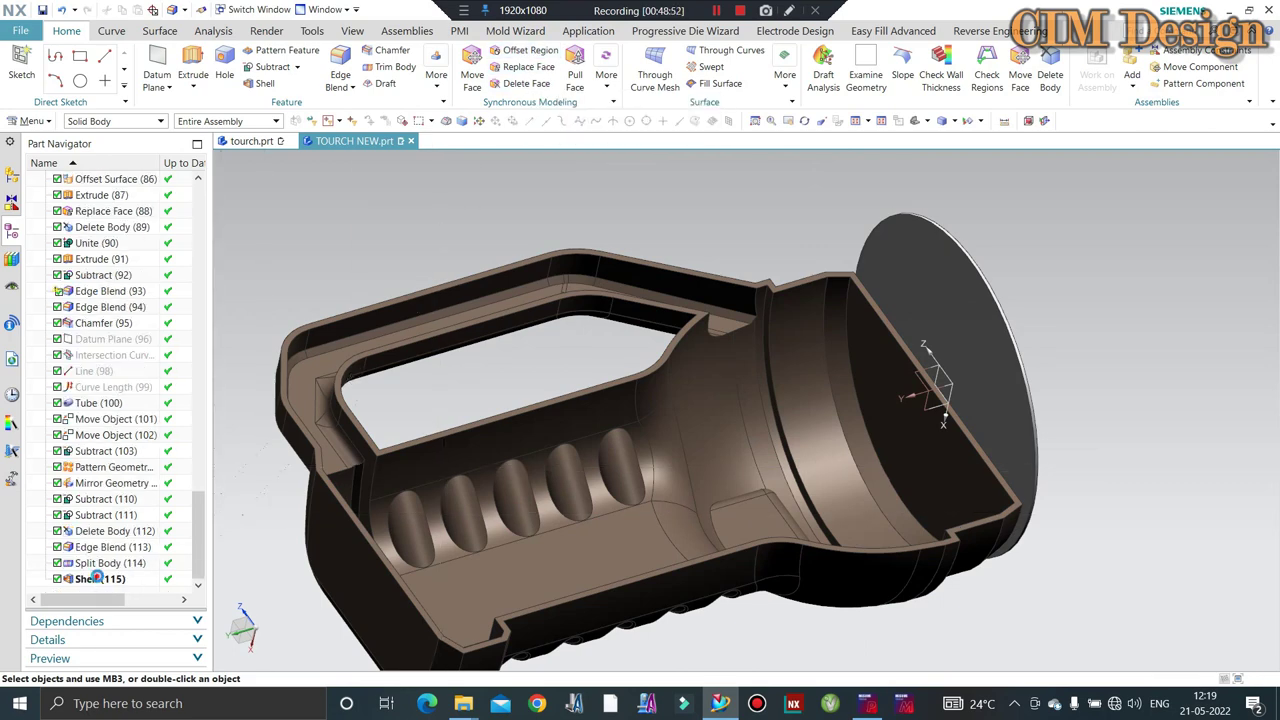
double_click(97, 578)
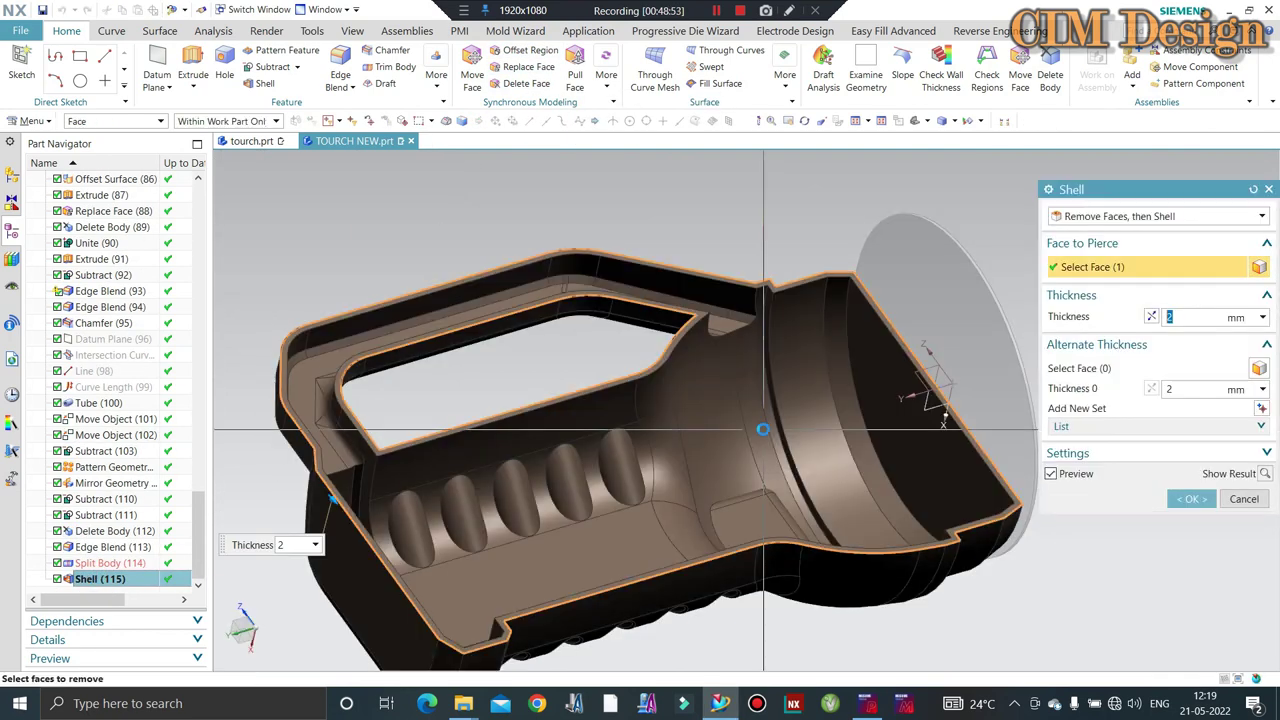
scroll(850, 380, "up", 2)
scroll(927, 332, "up", 2)
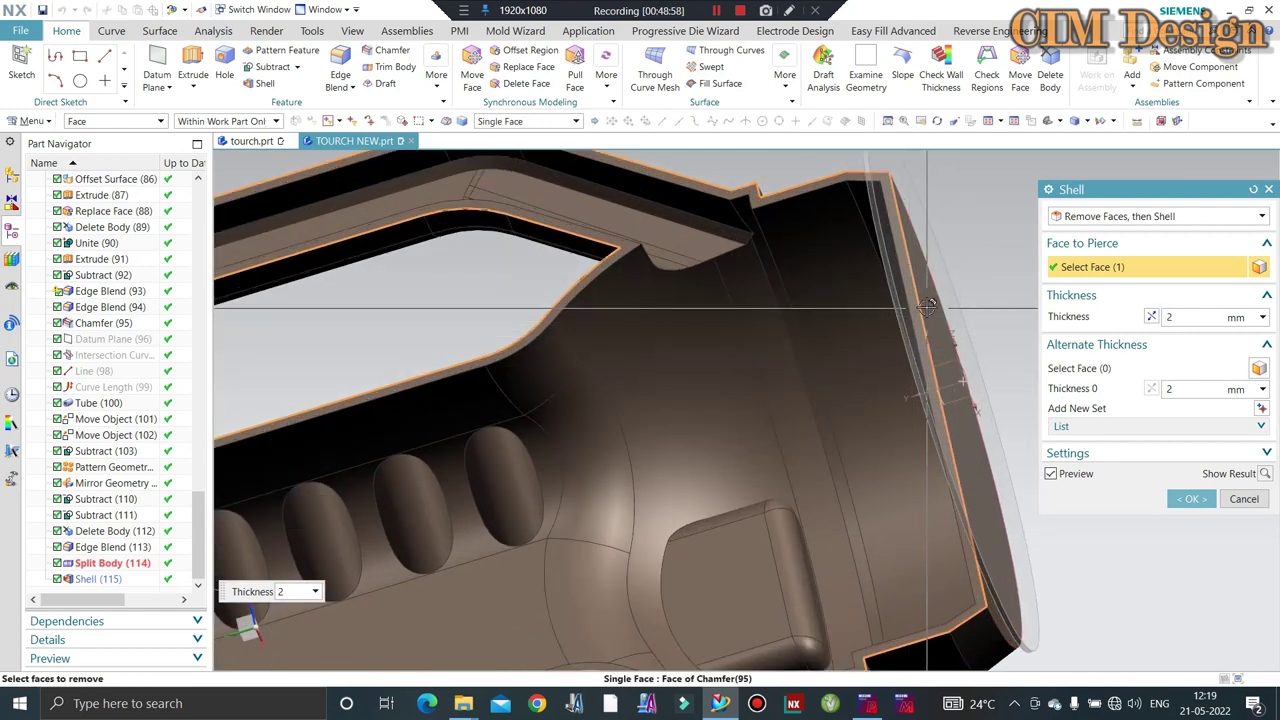
left_click(931, 316)
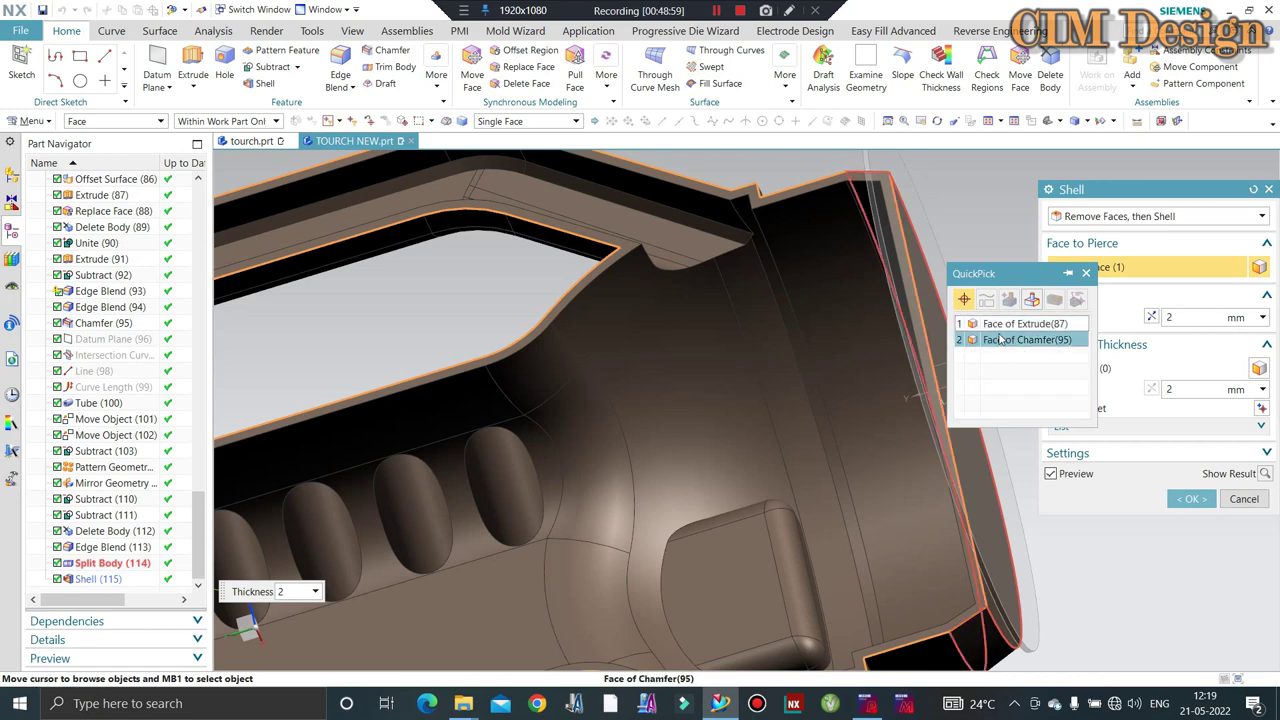
left_click(1000, 337)
middle_click(912, 362)
scroll(900, 360, "down", 2)
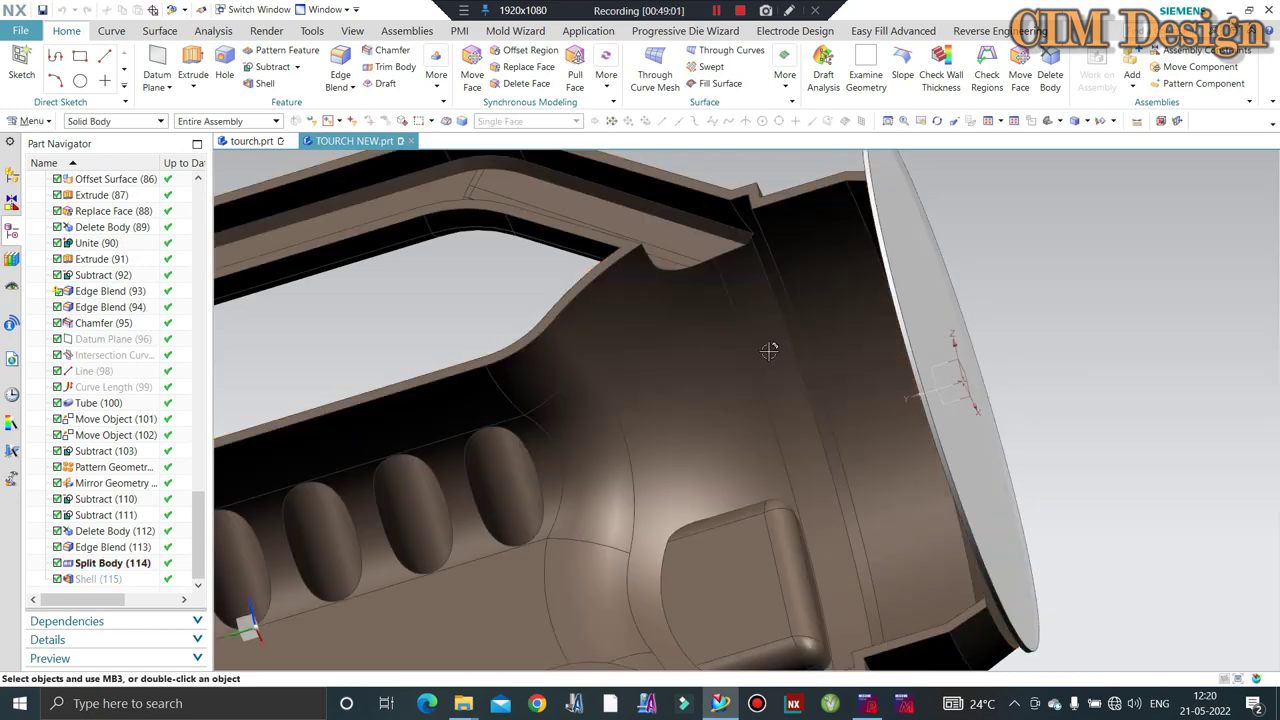
scroll(880, 360, "down", 3)
Blend the circular edge around the flashlight head and apply the Edge Blend.
middle_click_drag(880, 360, 800, 380)
scroll(700, 400, "up", 3)
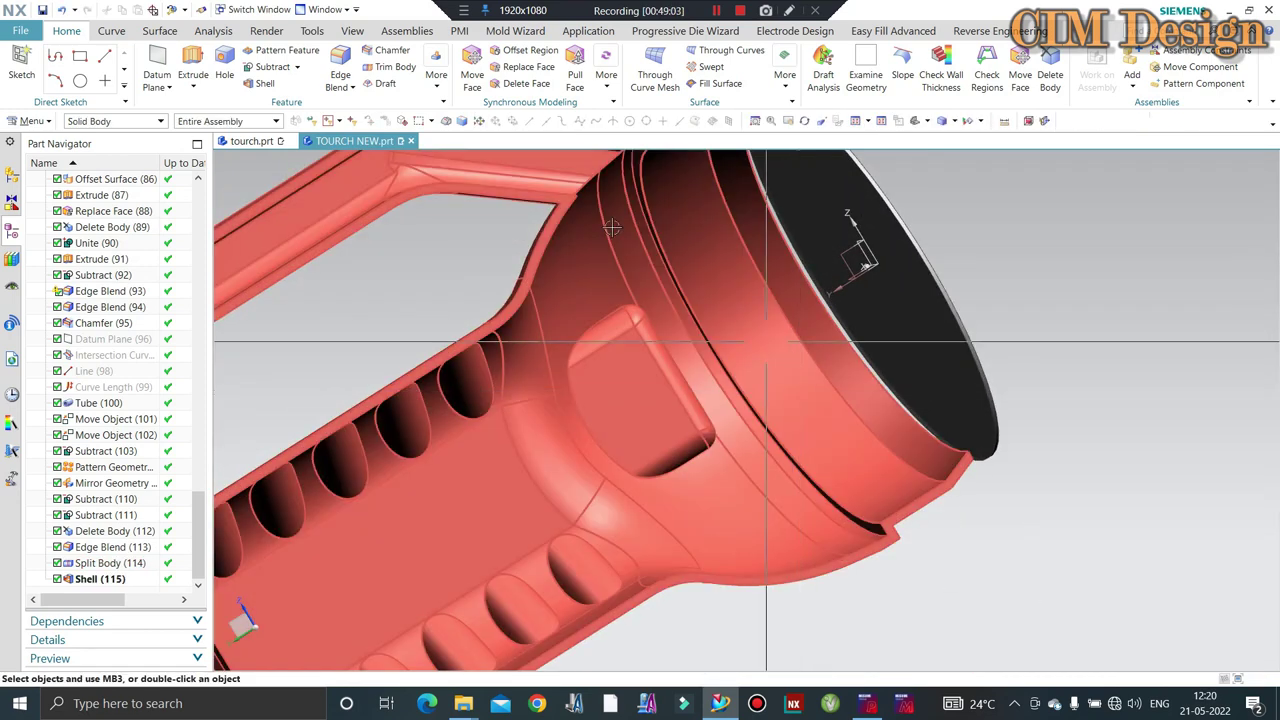
scroll(700, 400, "up", 2)
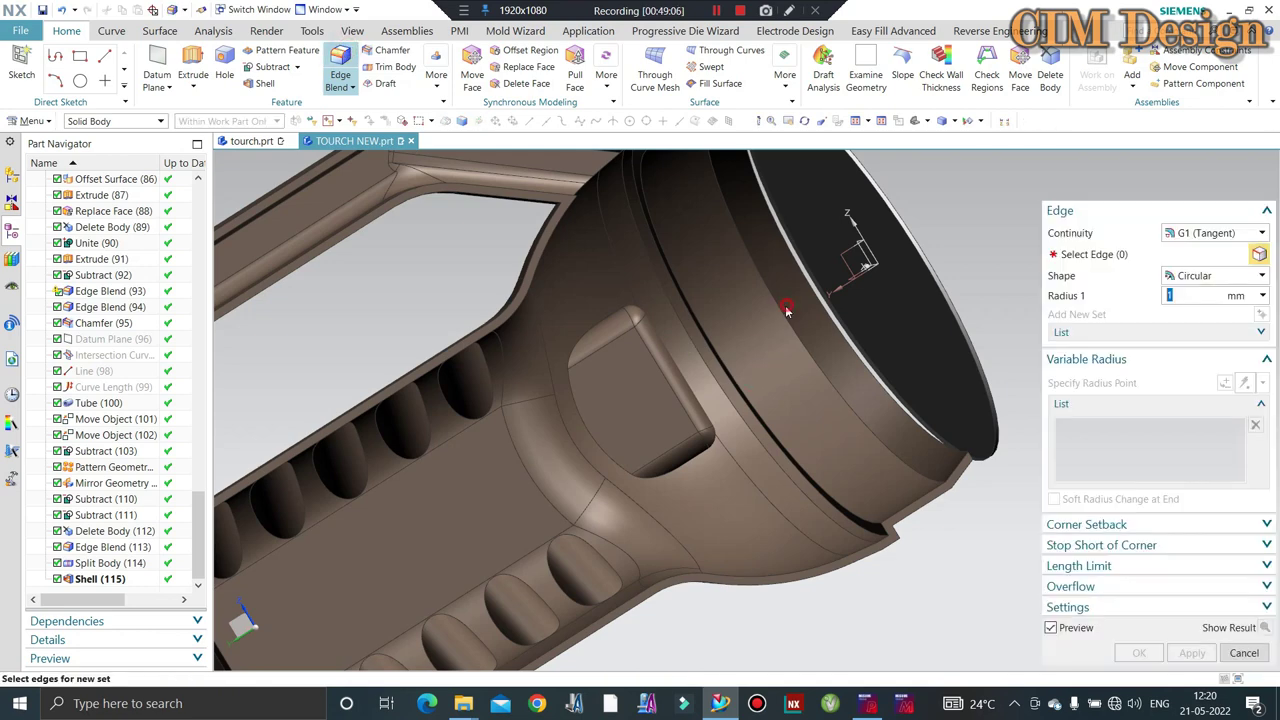
left_click(786, 330)
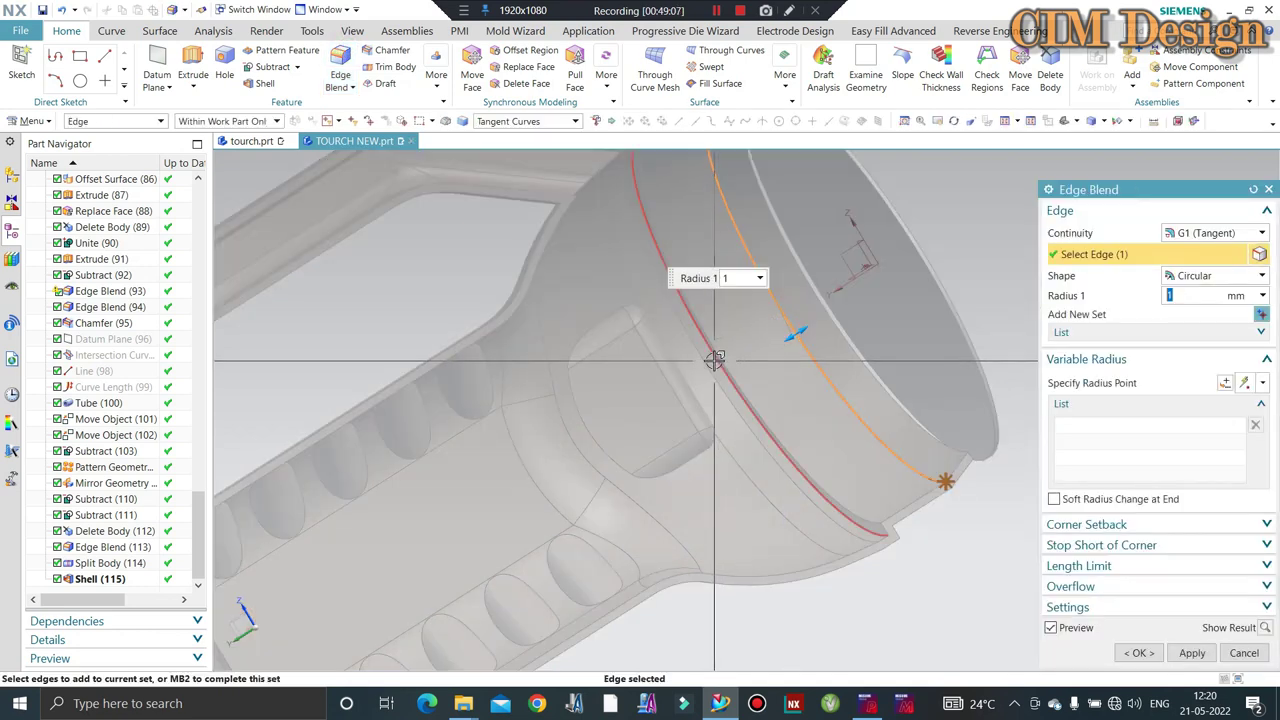
middle_click(713, 360)
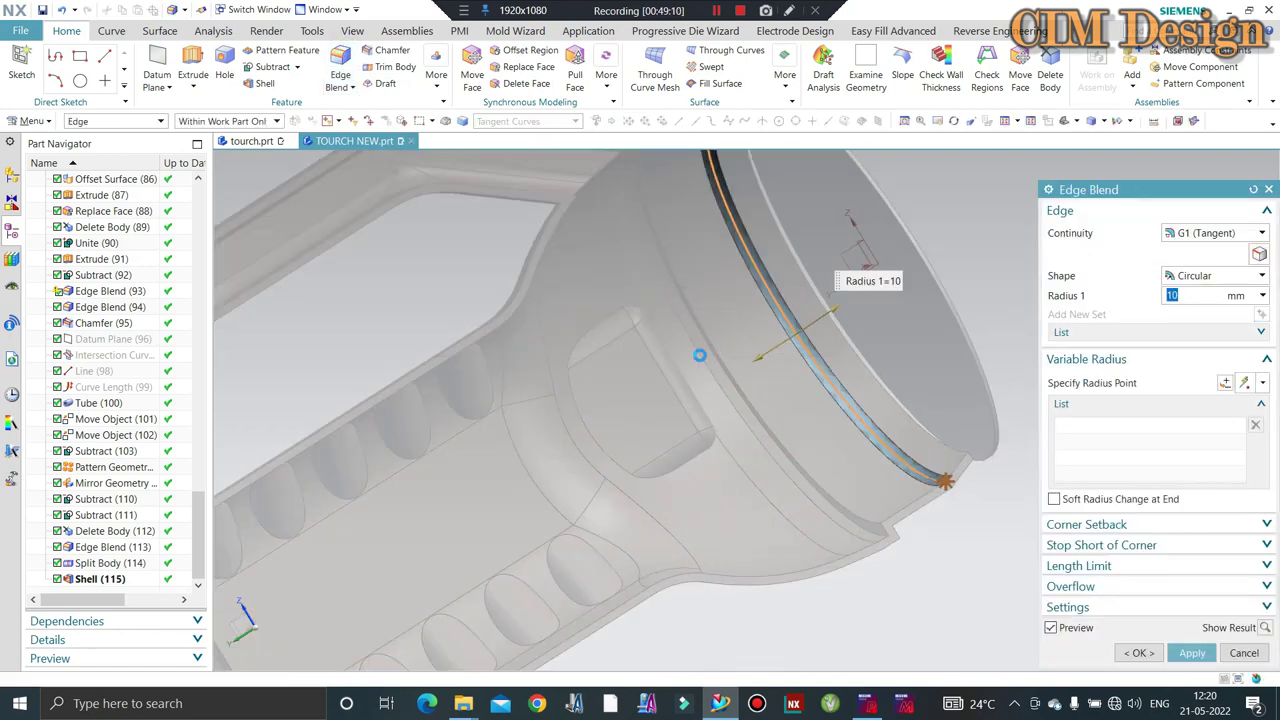
middle_click(645, 332)
scroll(645, 340, "down", 3)
scroll(640, 350, "down", 5)
mouse_move(640, 350)
middle_mouse_down()
mouse_move(514, 331)
mouse_move(470, 400)
mouse_move(498, 531)
mouse_move(440, 320)
middle_mouse_up()
scroll(630, 340, "up", 3)
scroll(470, 400, "up", 3)
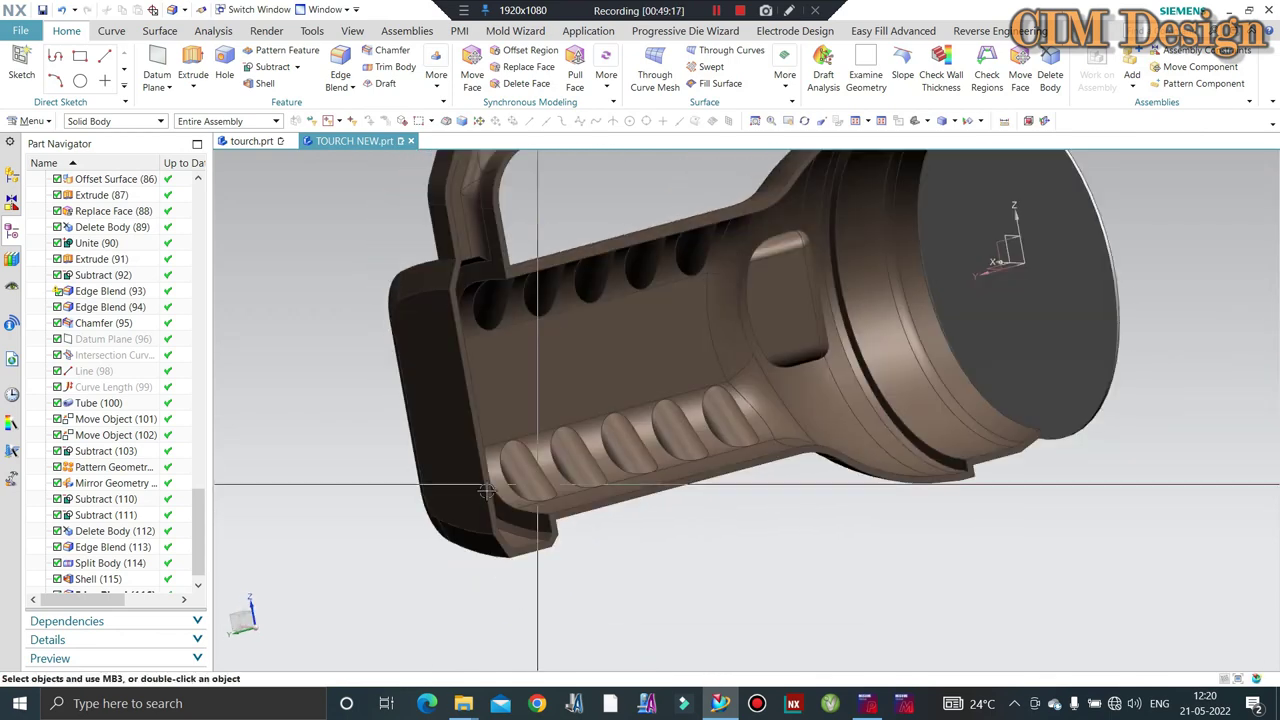
Try deleting a body from the flashlight, then undo the deletion with Ctrl+Z.
scroll(429, 331, "up", 3)
scroll(595, 361, "down", 3)
middle_click_drag(595, 361, 623, 313)
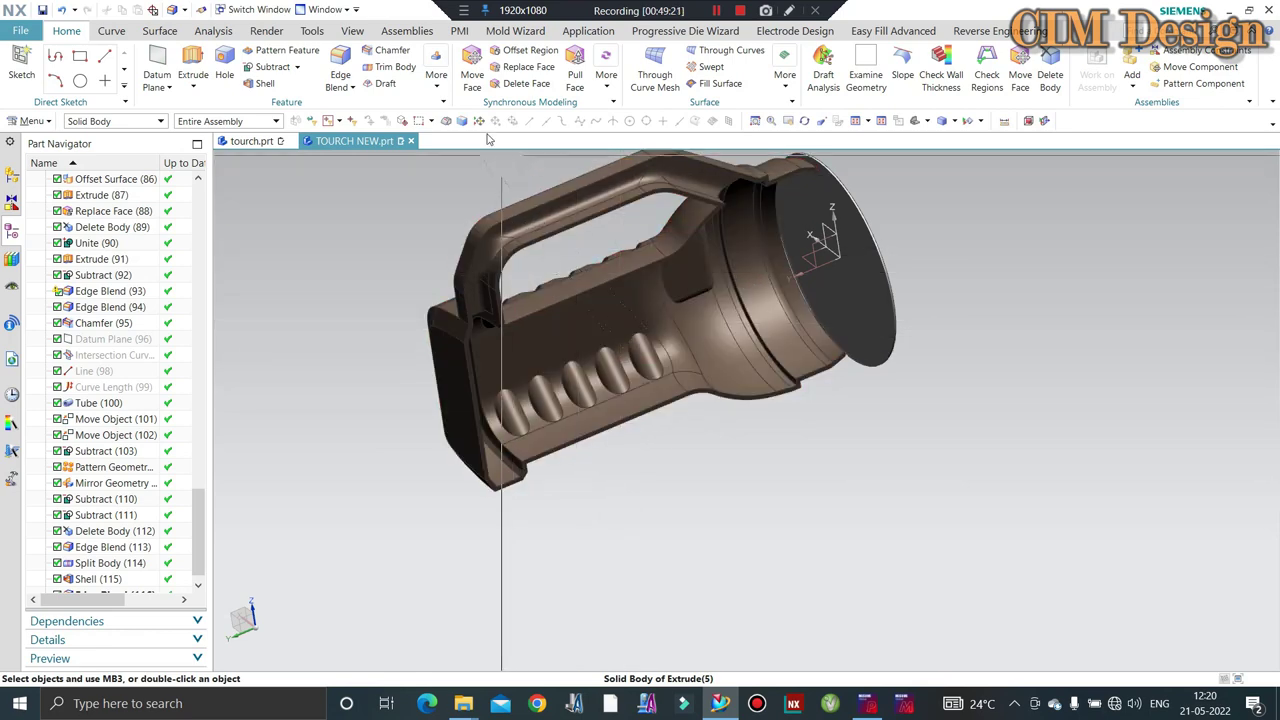
mouse_move(537, 232)
middle_mouse_down()
mouse_move(590, 330)
mouse_move(625, 525)
mouse_move(609, 513)
middle_mouse_up()
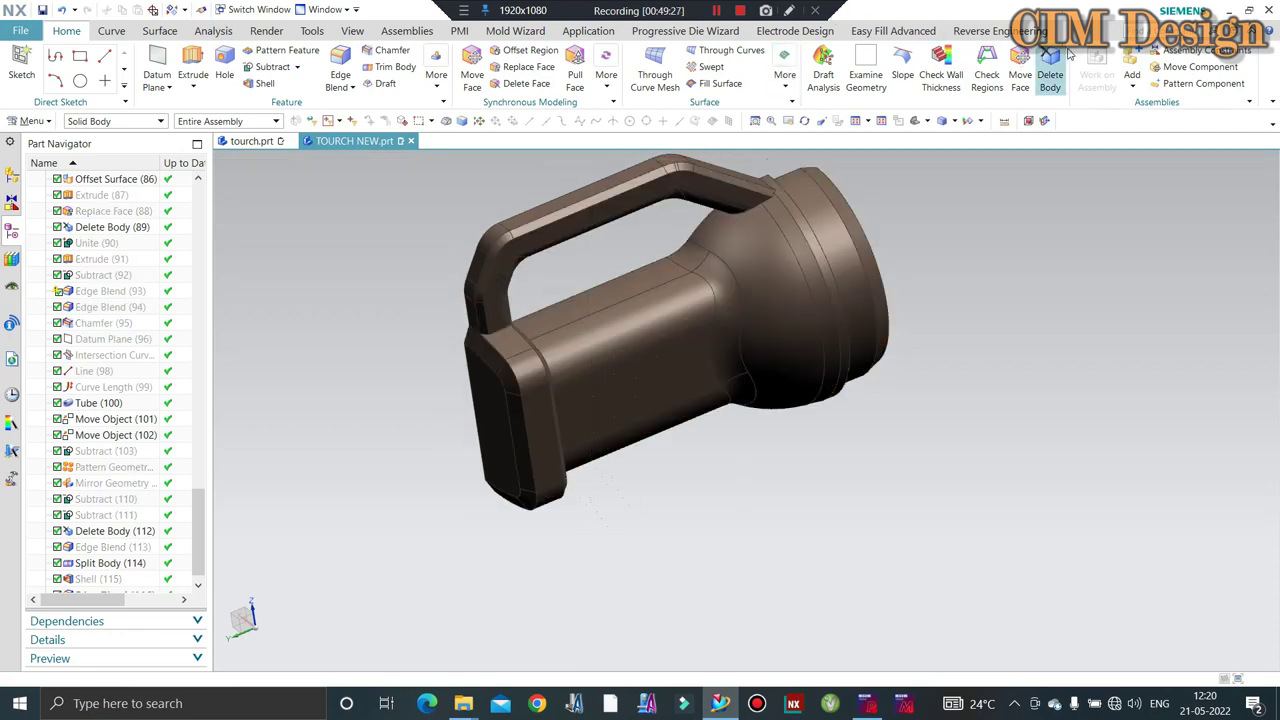
left_click(677, 482)
middle_click(672, 361)
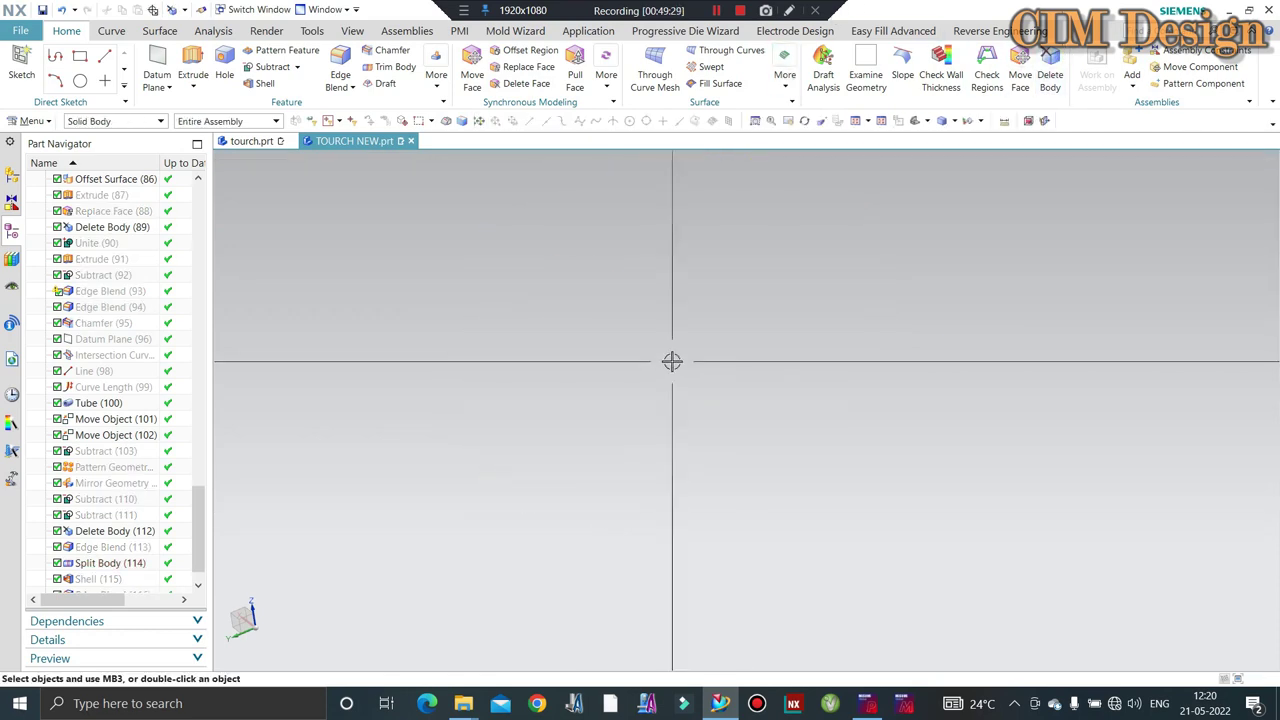
key("ctrl+z")
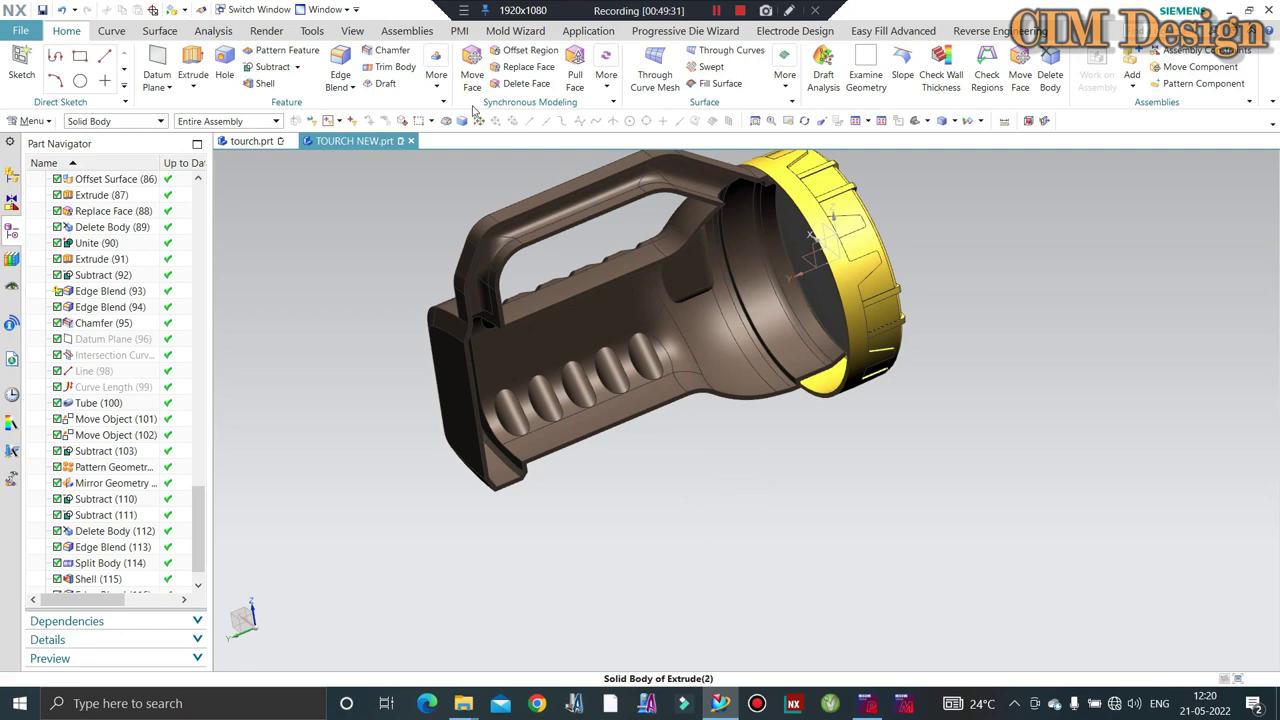
Mirror the flashlight body across its middle plane with Mirror Geometry, then open a section view.
left_click(436, 75)
left_click(715, 326)
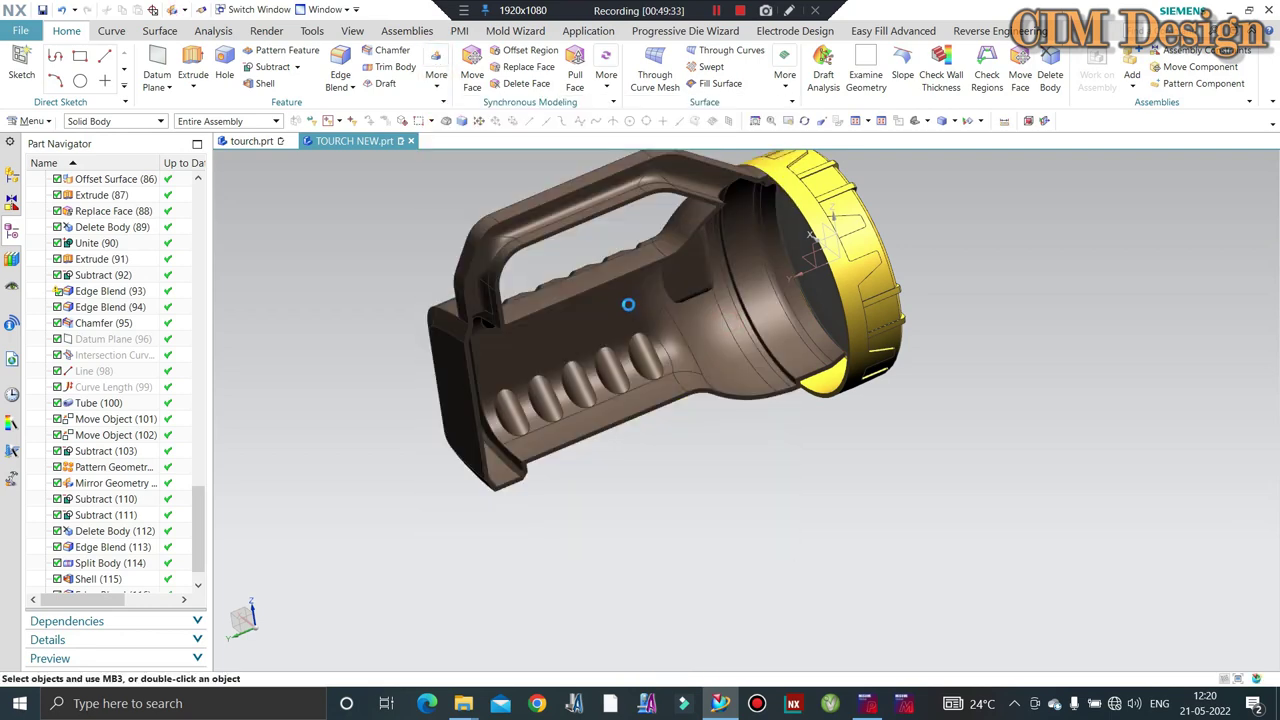
left_click(789, 386)
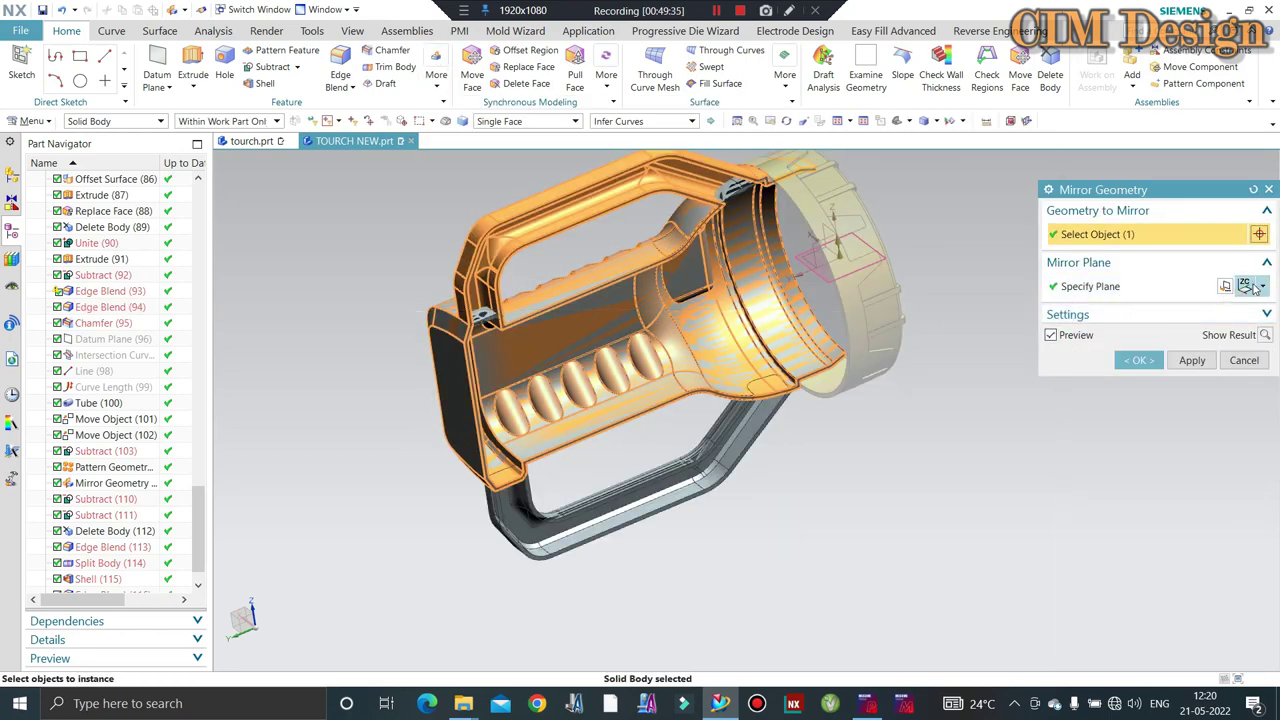
middle_click(1242, 527)
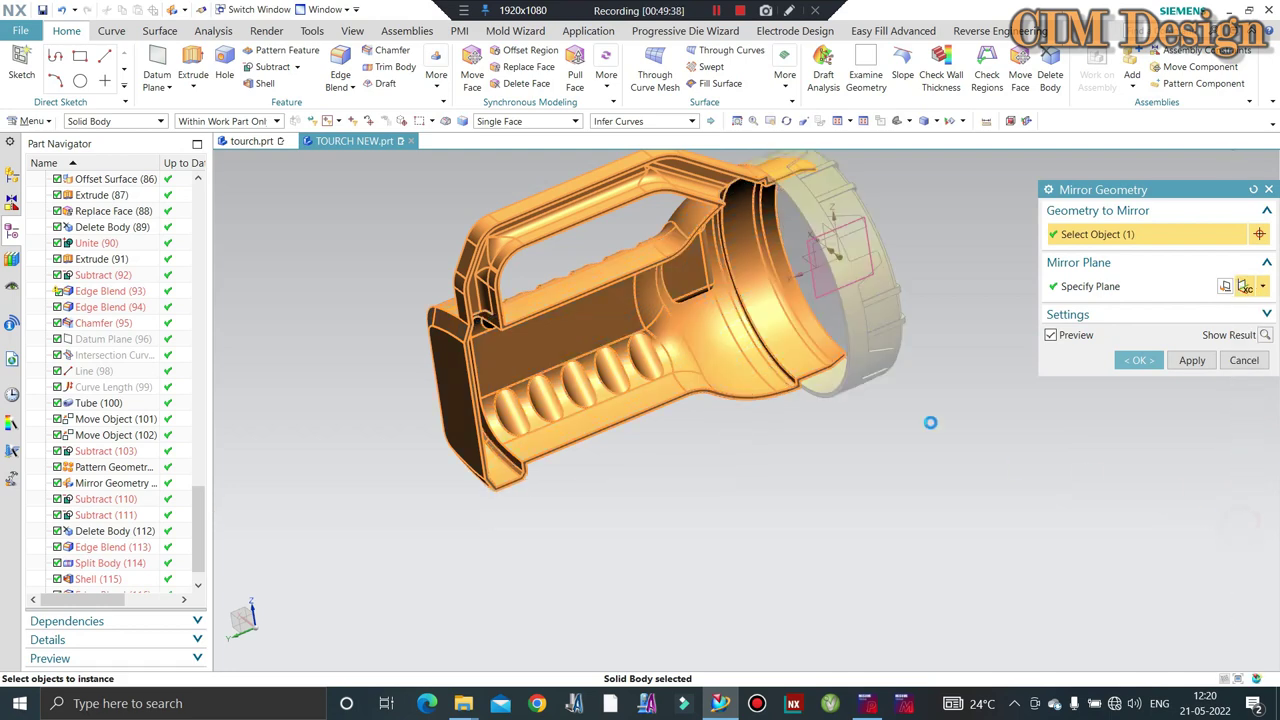
middle_click(930, 391)
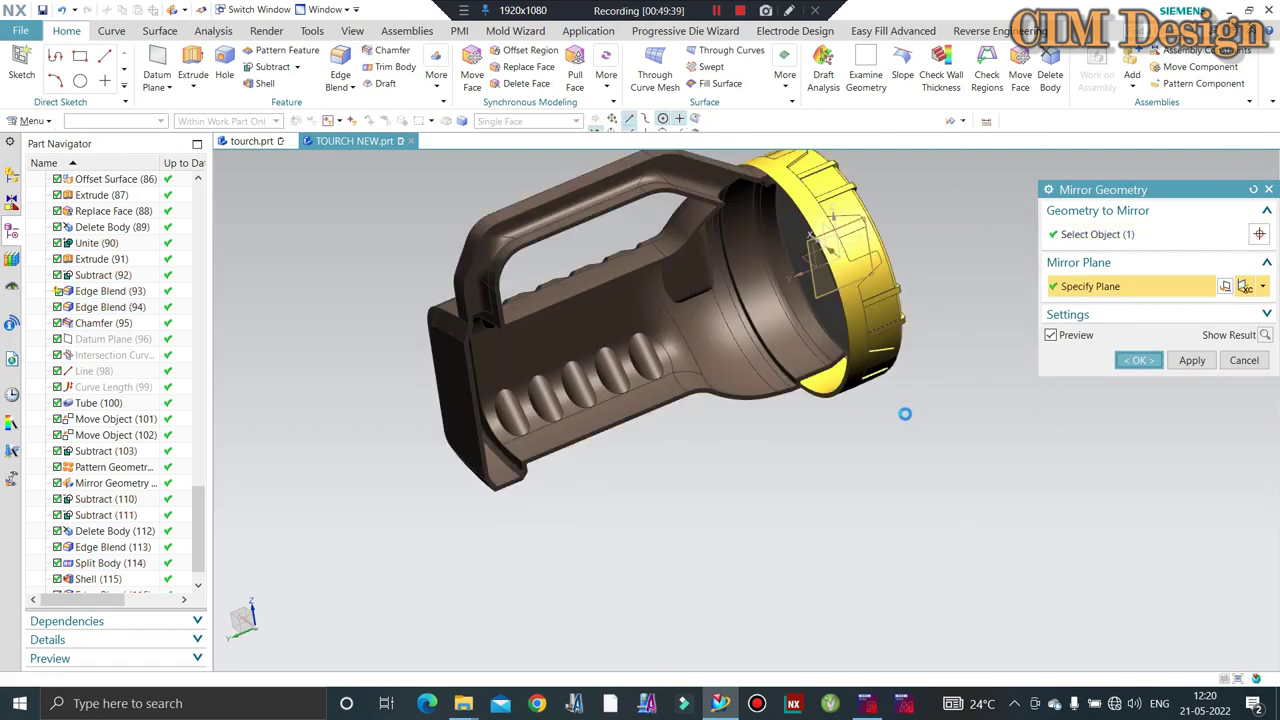
mouse_move(741, 420)
middle_mouse_down()
mouse_move(766, 394)
mouse_move(871, 406)
mouse_move(806, 363)
middle_mouse_up()
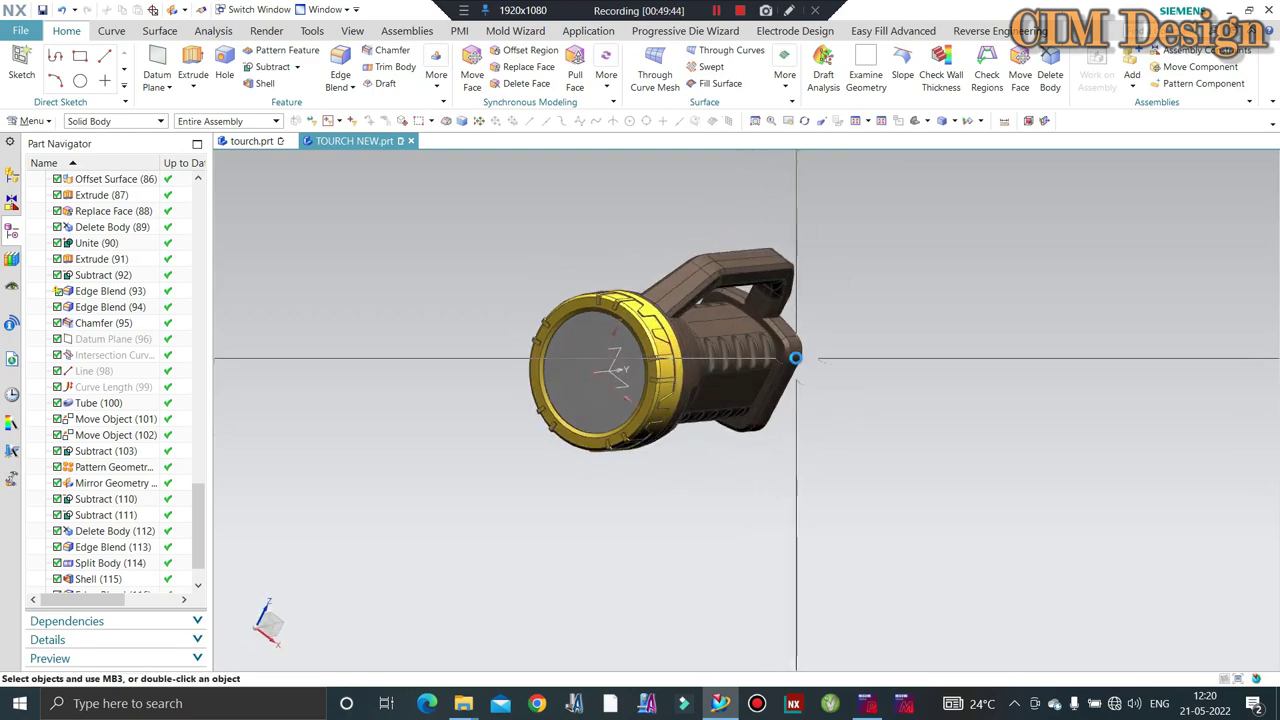
key("ctrl+h")
Inspect the sectioned model around the grip, then turn the section cut off.
mouse_move(500, 203)
middle_mouse_down()
mouse_move(523, 231)
mouse_move(403, 234)
mouse_move(578, 305)
middle_mouse_up()
scroll(578, 305, "down", 3)
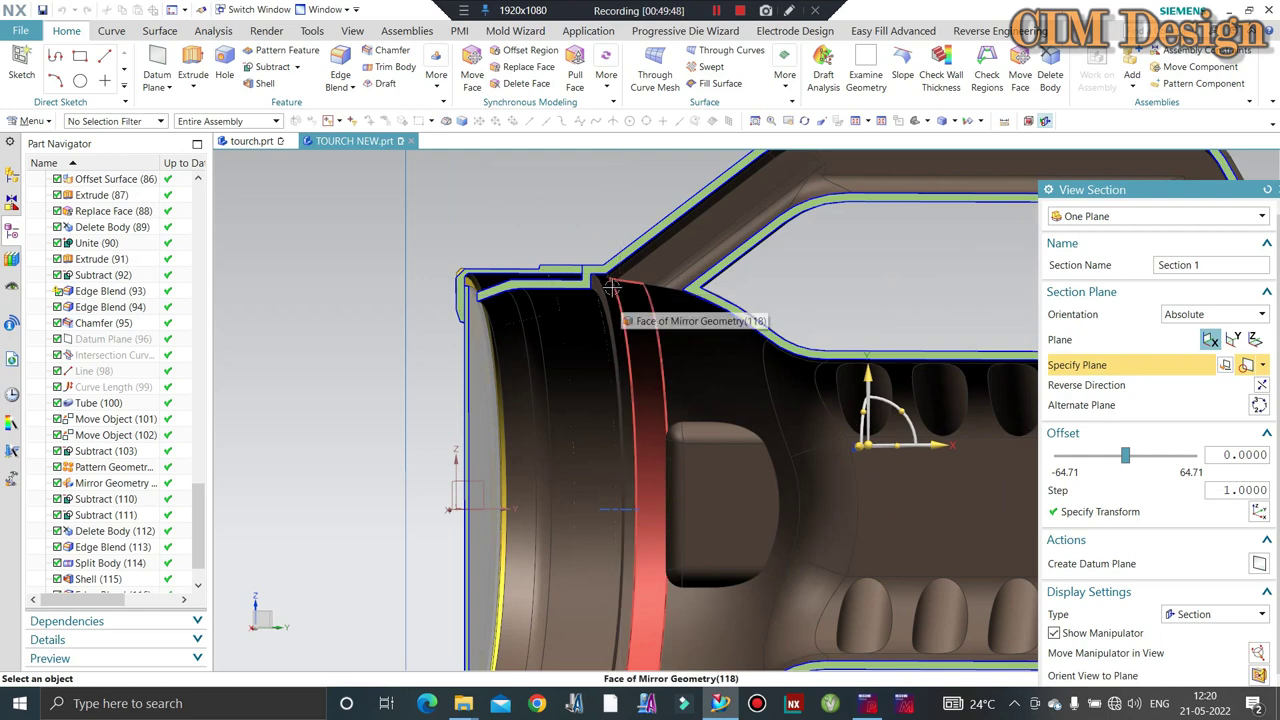
scroll(650, 315, "up", 2)
scroll(678, 316, "up", 3)
middle_click_drag(678, 316, 652, 393)
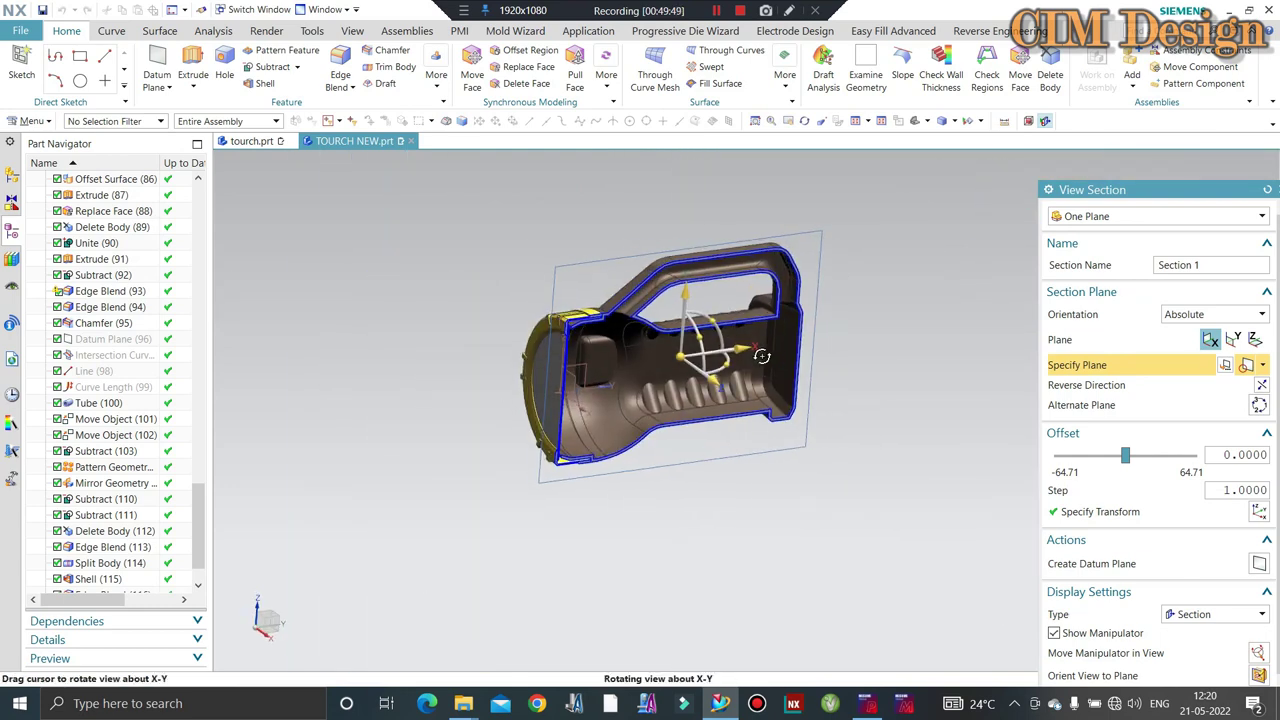
scroll(652, 393, "down", 5)
key("Escape")
scroll(600, 420, "up", 3)
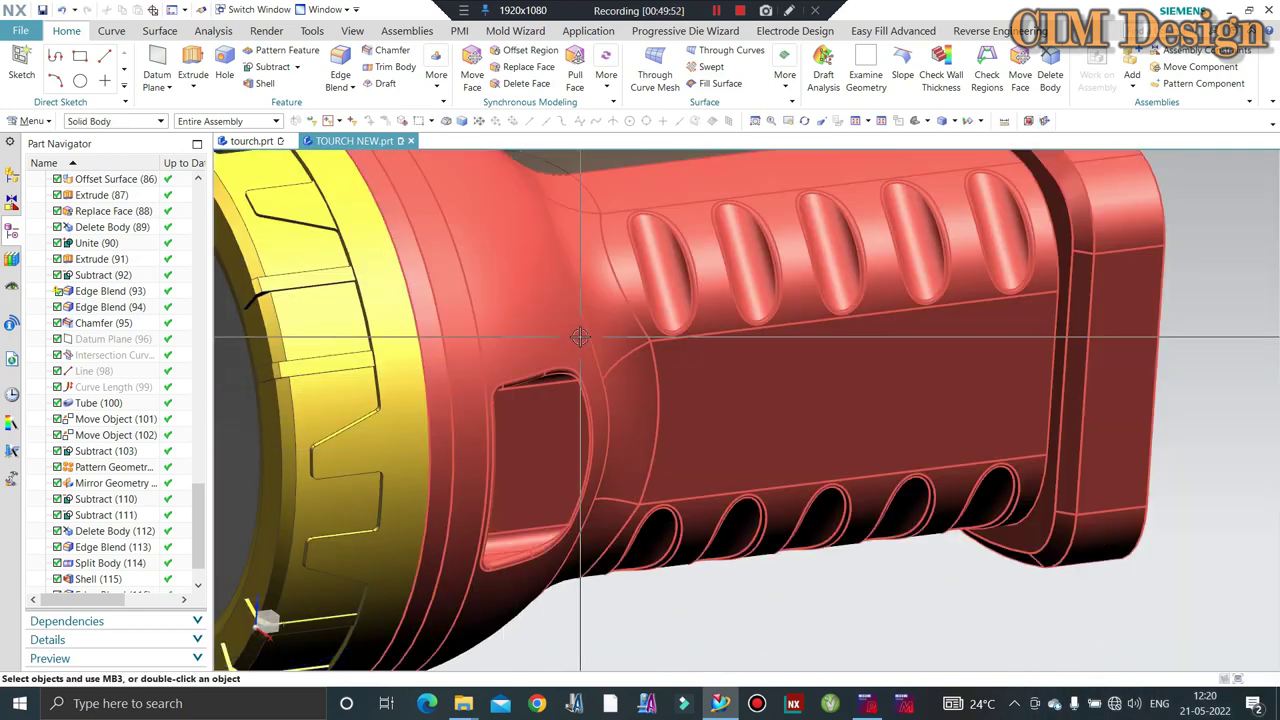
scroll(628, 519, "down", 3)
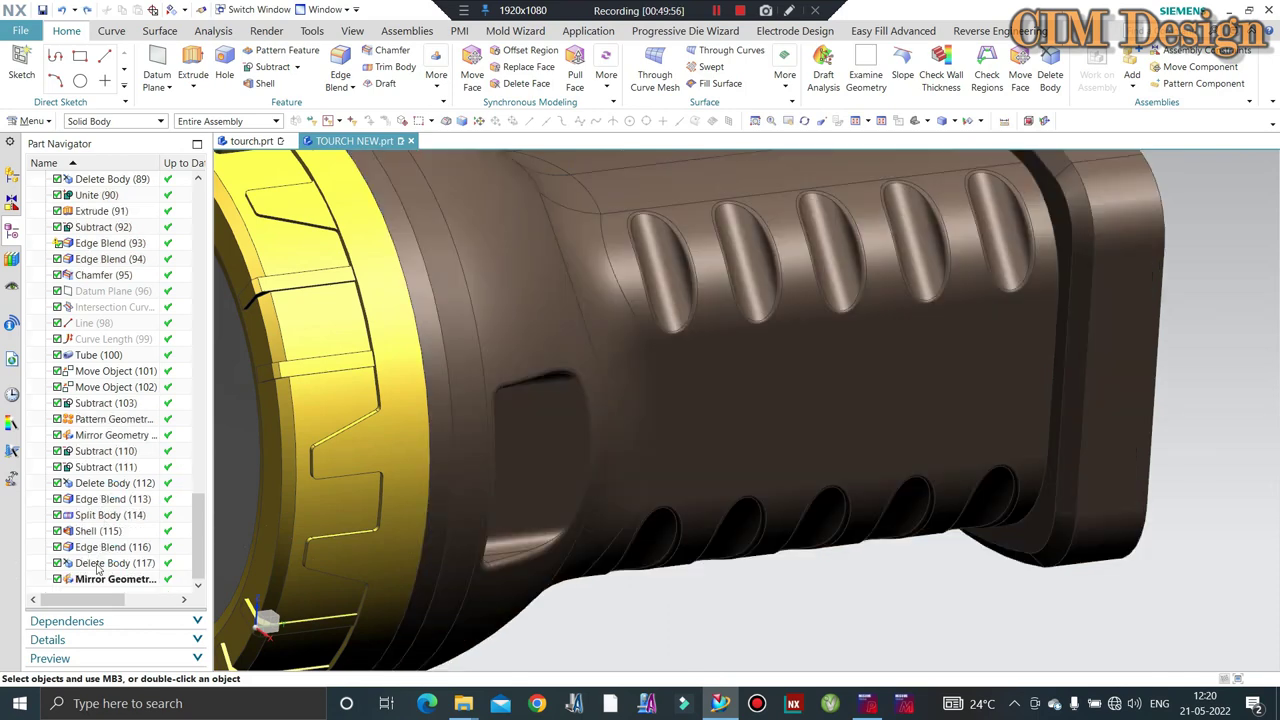
Make Delete Body (117) the current feature so only the hollow half-body remains.
right_click(97, 566)
left_click(150, 419)
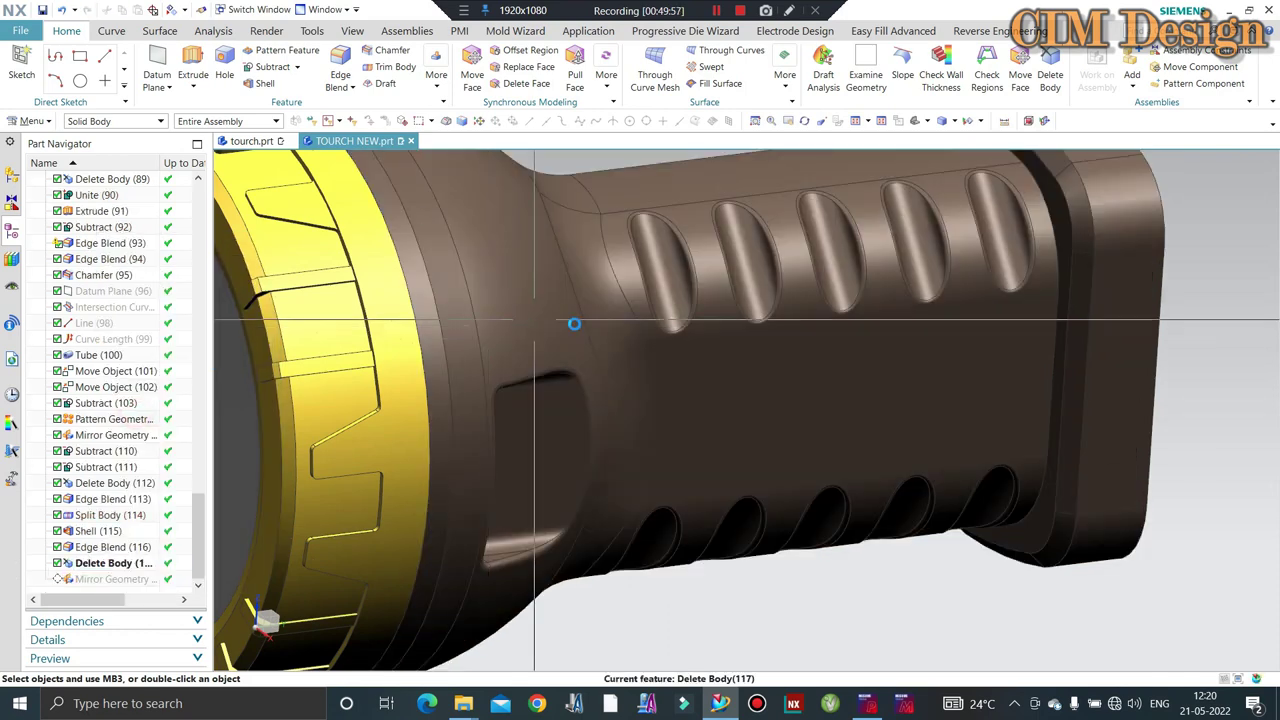
scroll(640, 353, "up", 4)
middle_click_drag(640, 353, 427, 181)
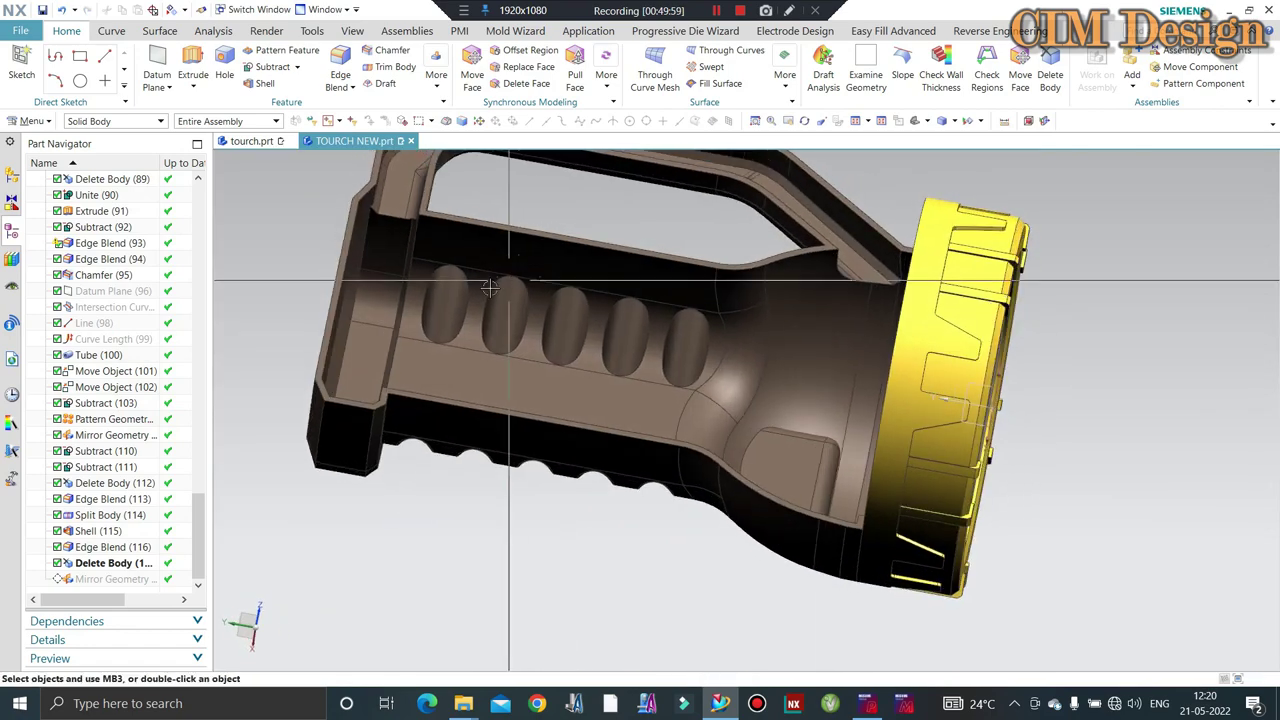
scroll(427, 181, "down", 5)
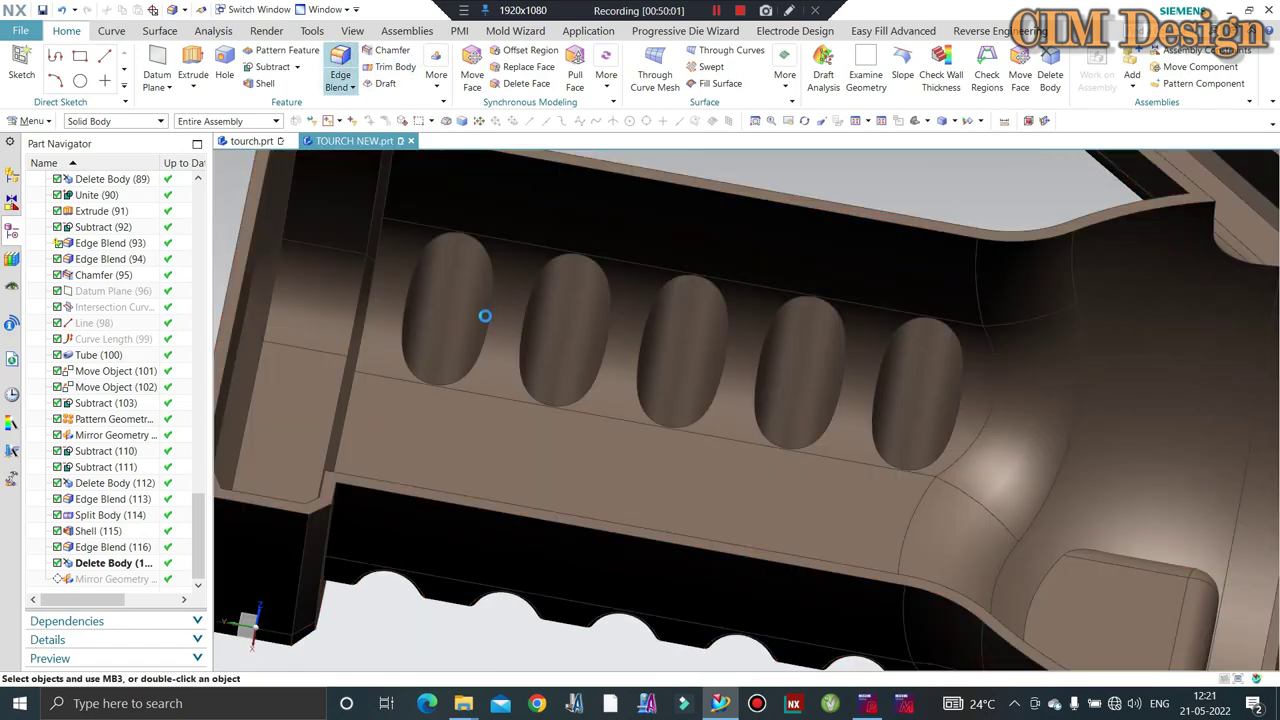
Set the blend radius to 1.5 mm and pick the upper row of slot edges.
left_click(492, 302)
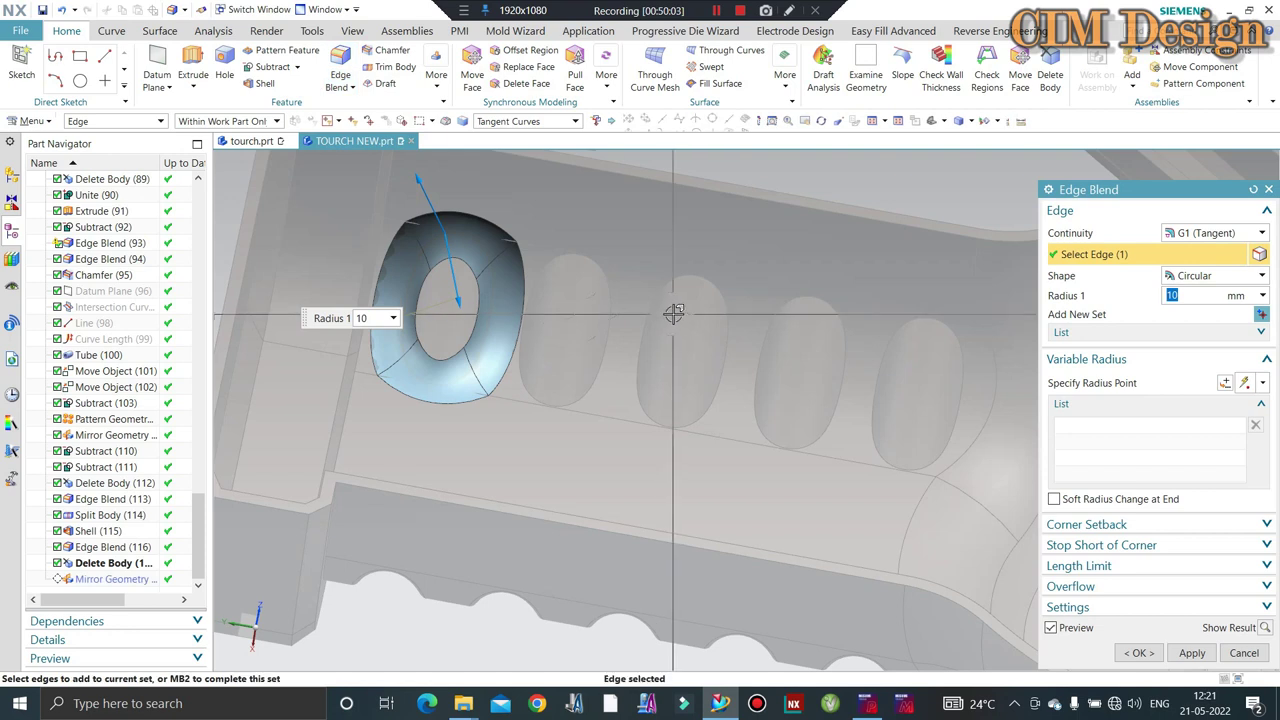
type("5")
key("Return")
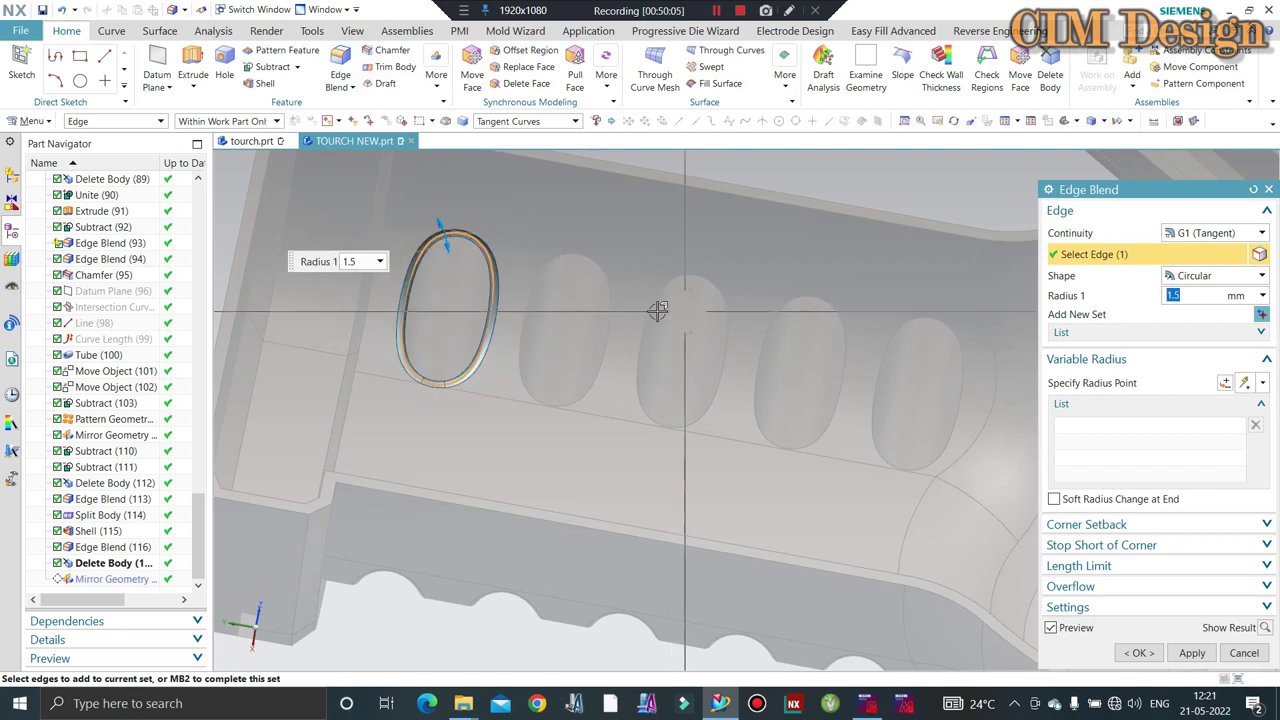
left_click(614, 334)
left_click(645, 328)
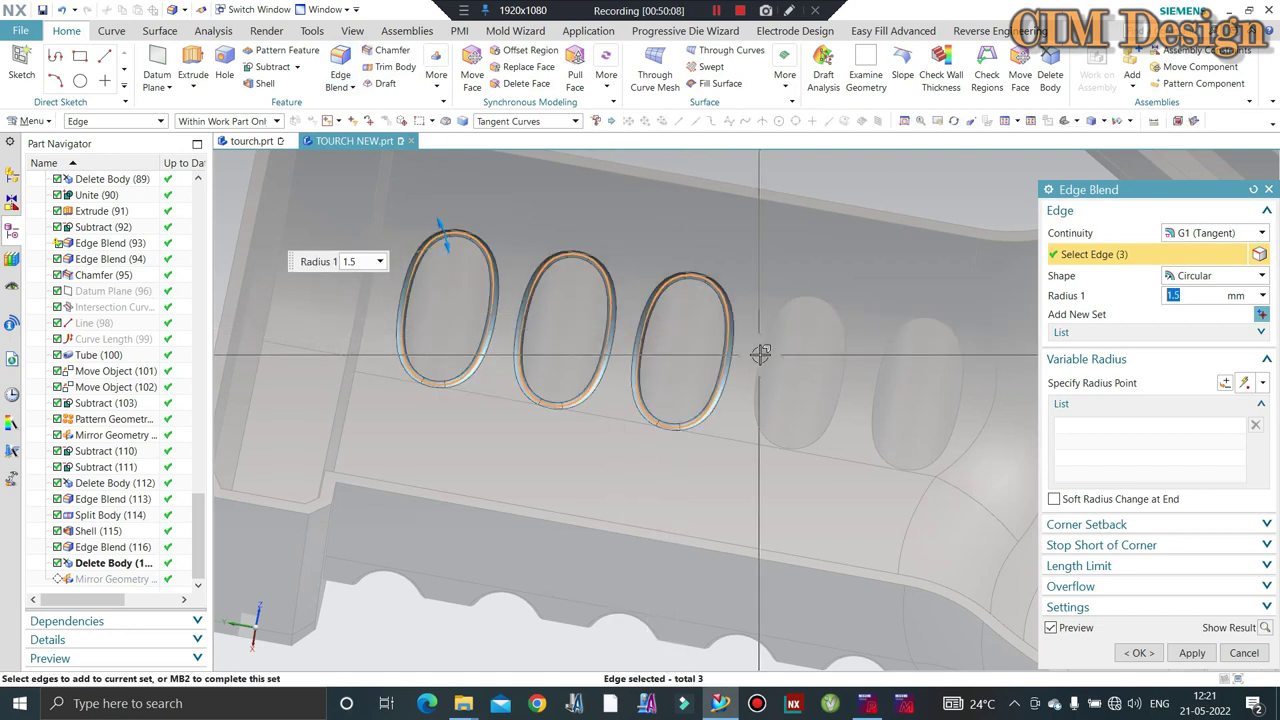
left_click(760, 354)
left_click(954, 372)
Add the lower-row slot edges and finish the 1.5 mm blend edge set.
scroll(954, 372, "down", 5)
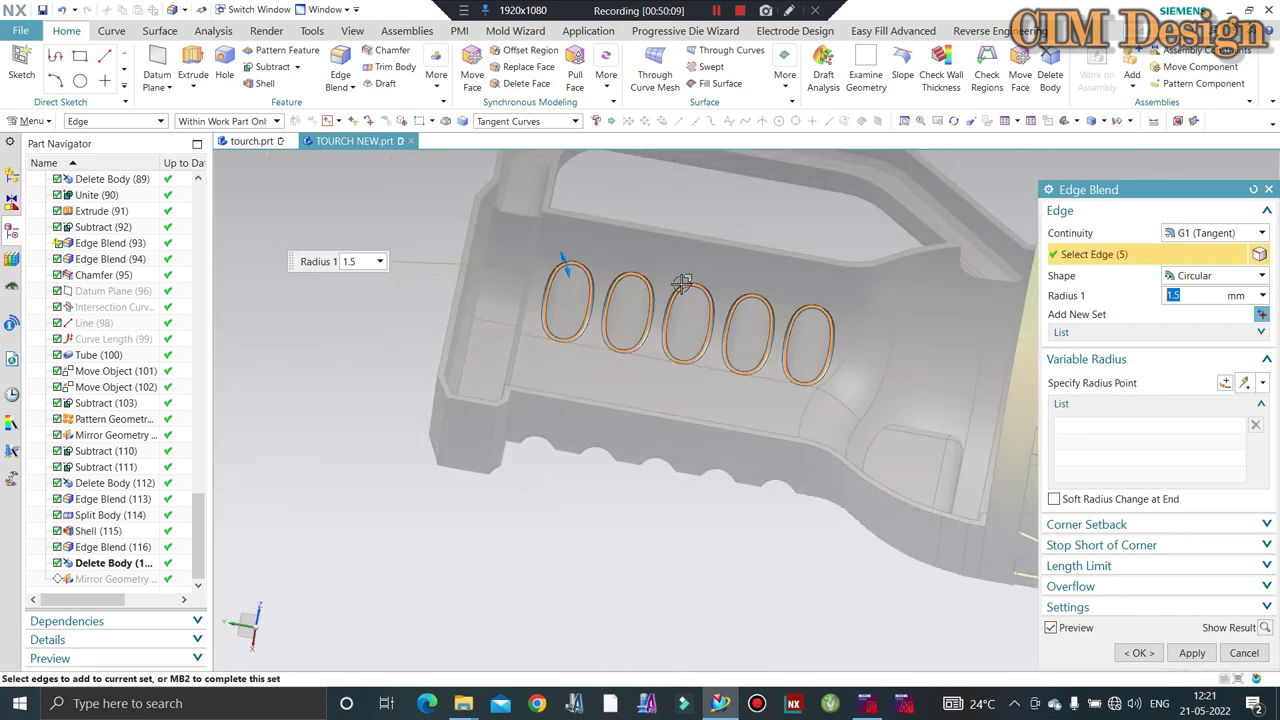
mouse_move(760, 380)
middle_mouse_down()
mouse_move(681, 366)
mouse_move(609, 263)
middle_mouse_up()
scroll(609, 263, "up", 5)
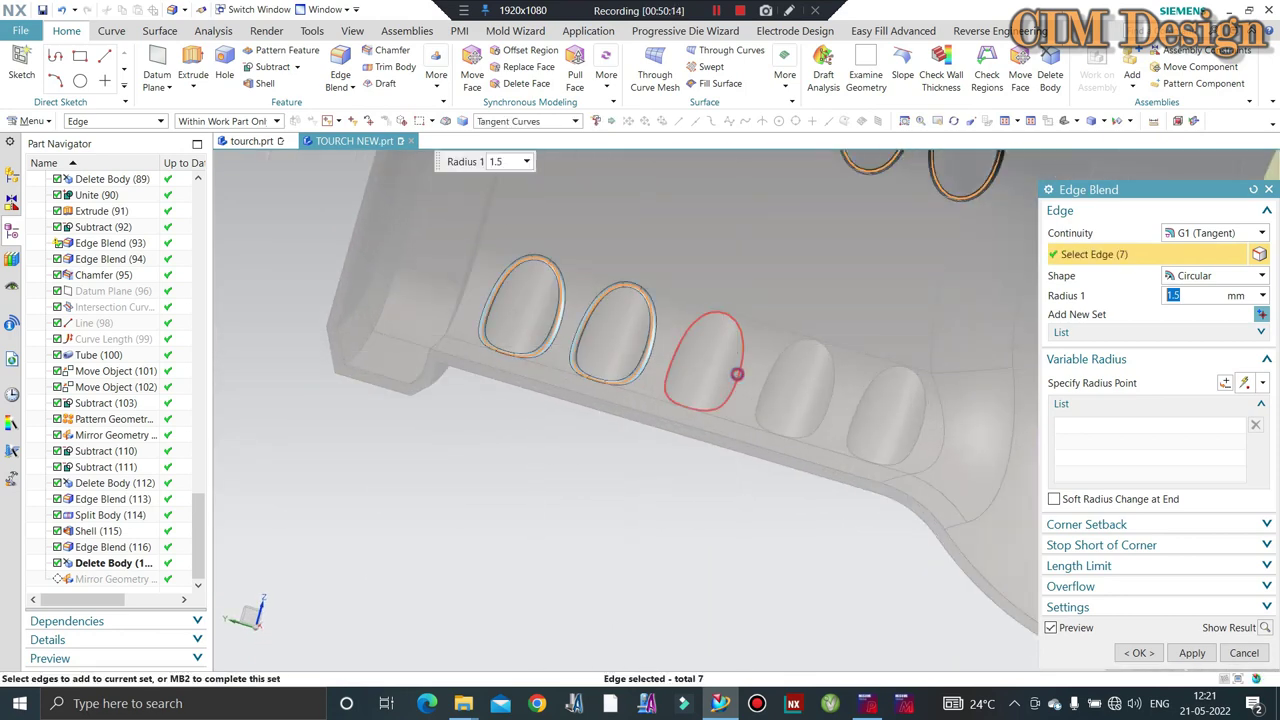
left_click(834, 391)
left_click(920, 428)
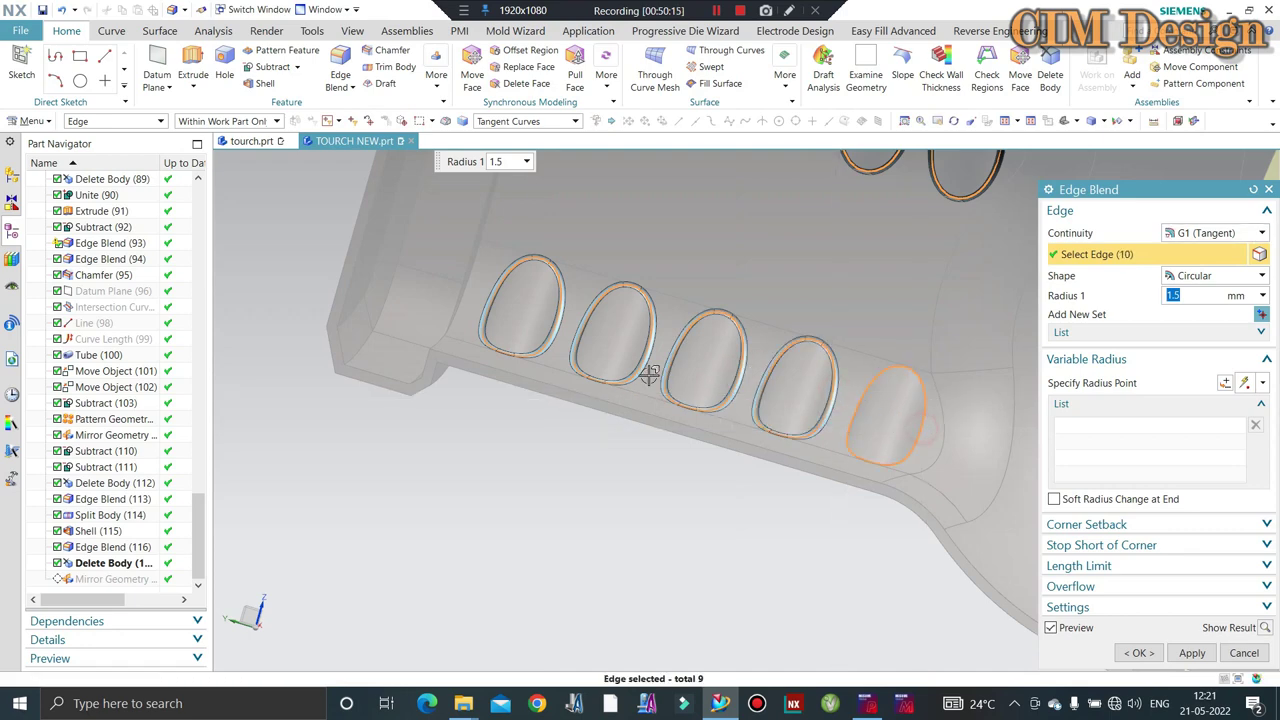
mouse_move(651, 366)
middle_mouse_down()
mouse_move(592, 322)
mouse_move(686, 221)
middle_mouse_up()
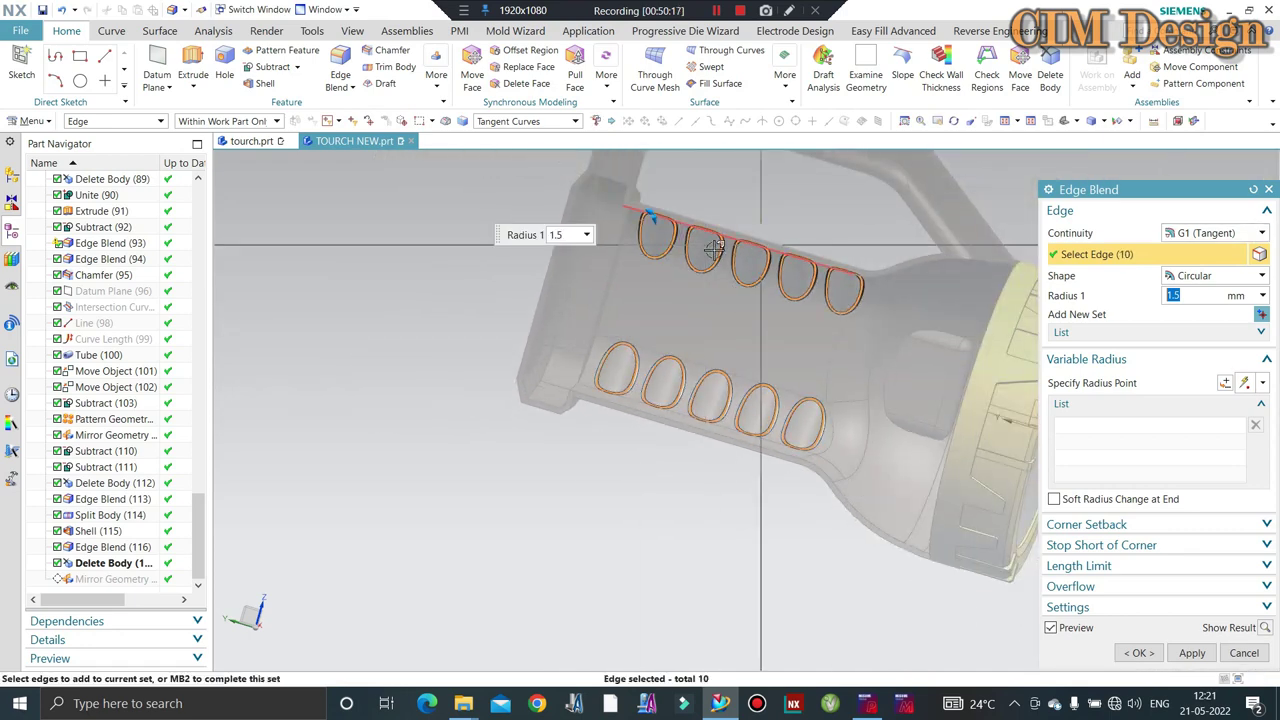
middle_click_drag(686, 221, 723, 220)
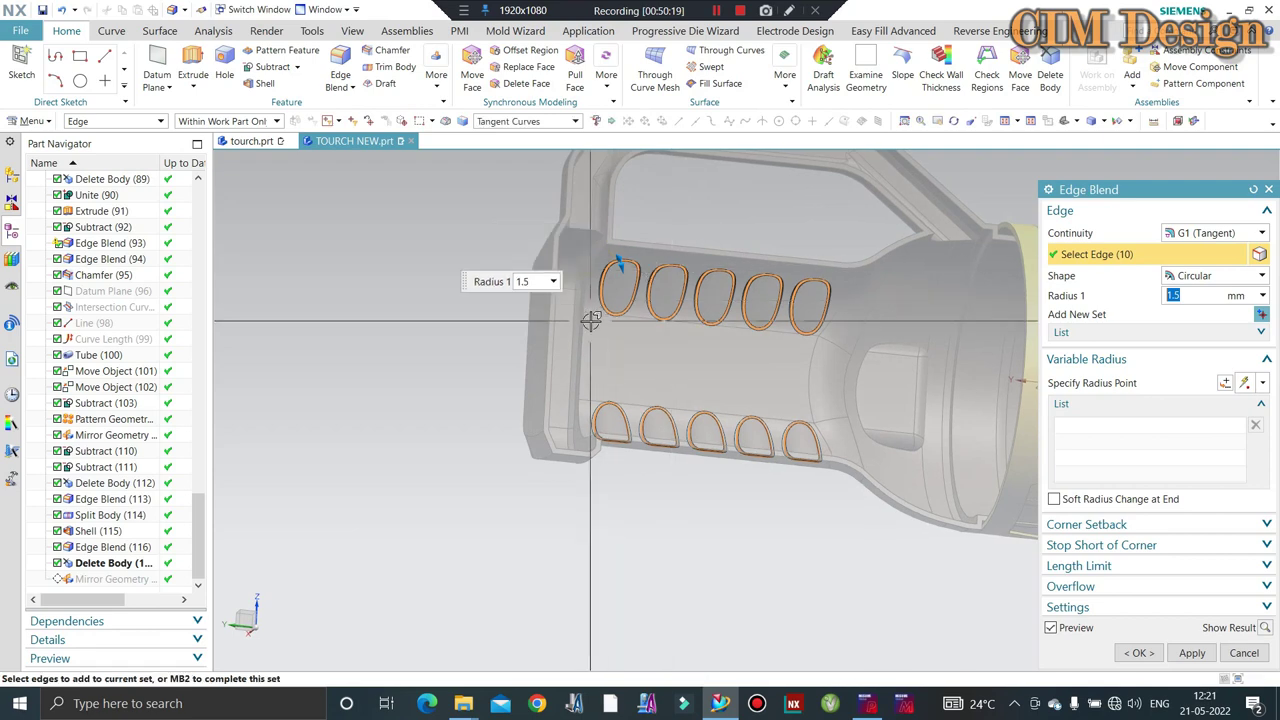
mouse_move(766, 340)
middle_mouse_down()
mouse_move(768, 378)
mouse_move(800, 378)
middle_mouse_up()
scroll(810, 378, "up", 3)
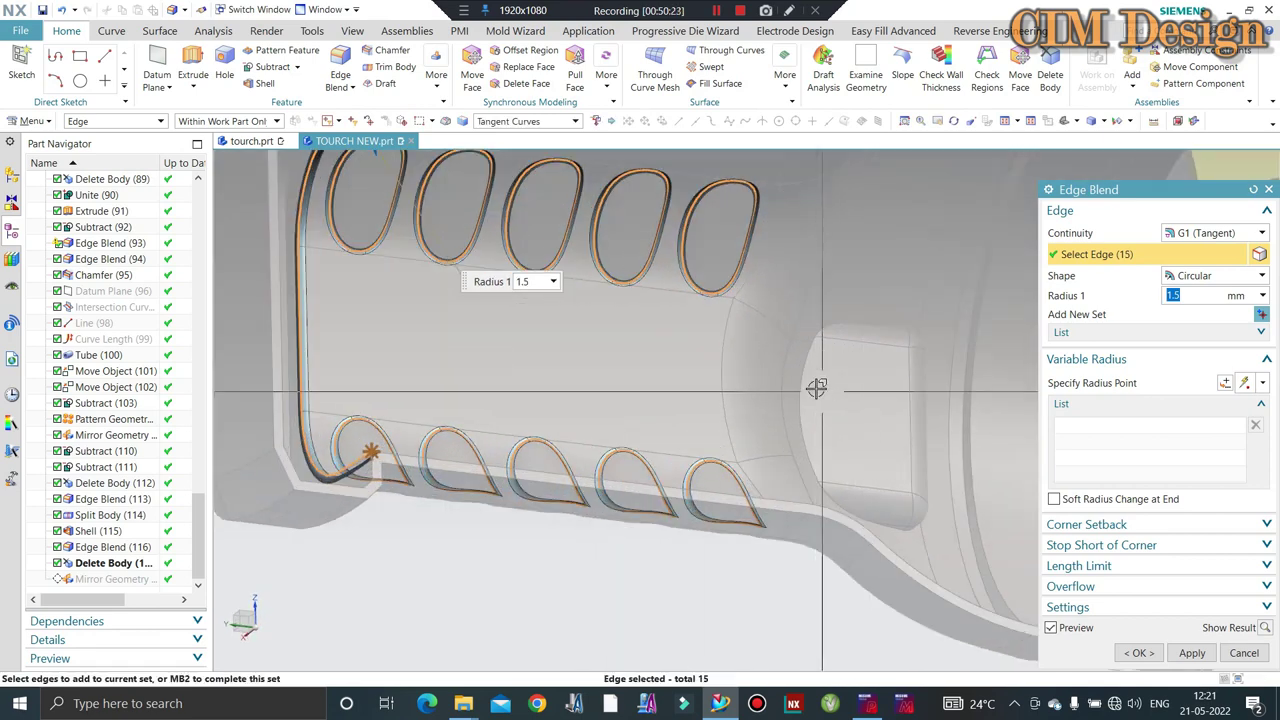
scroll(797, 305, "down", 3)
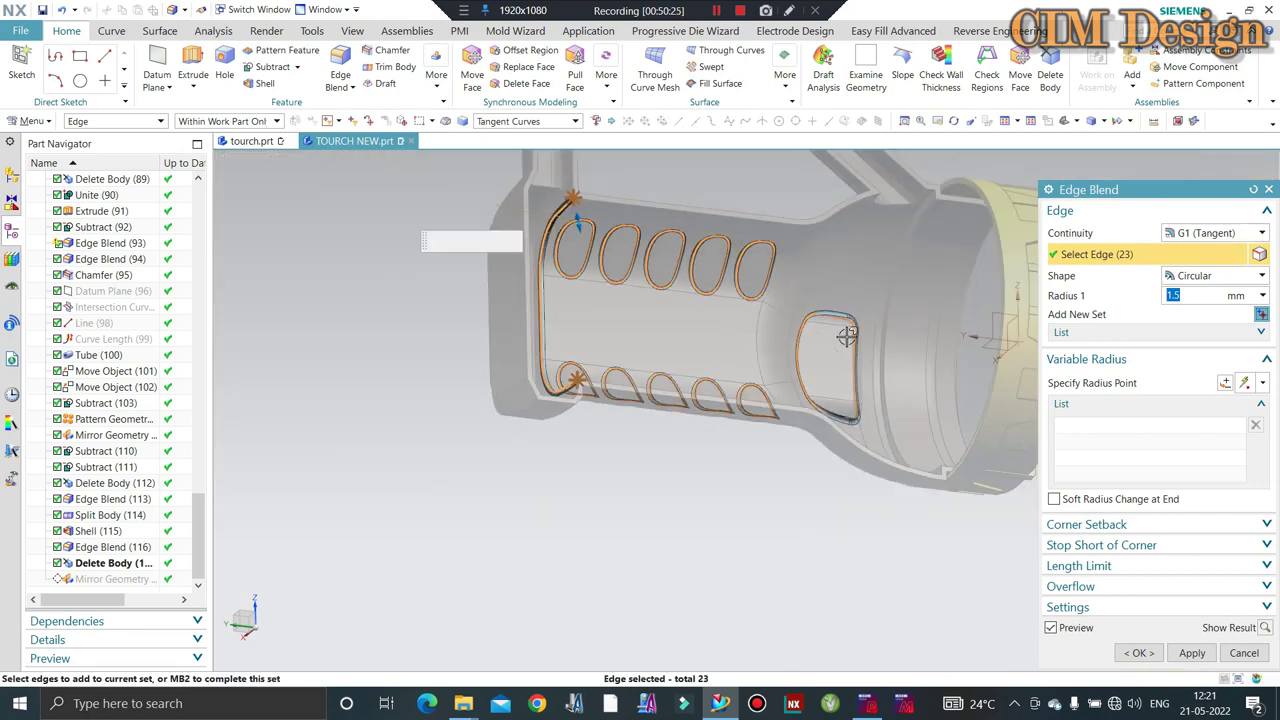
middle_click(838, 332)
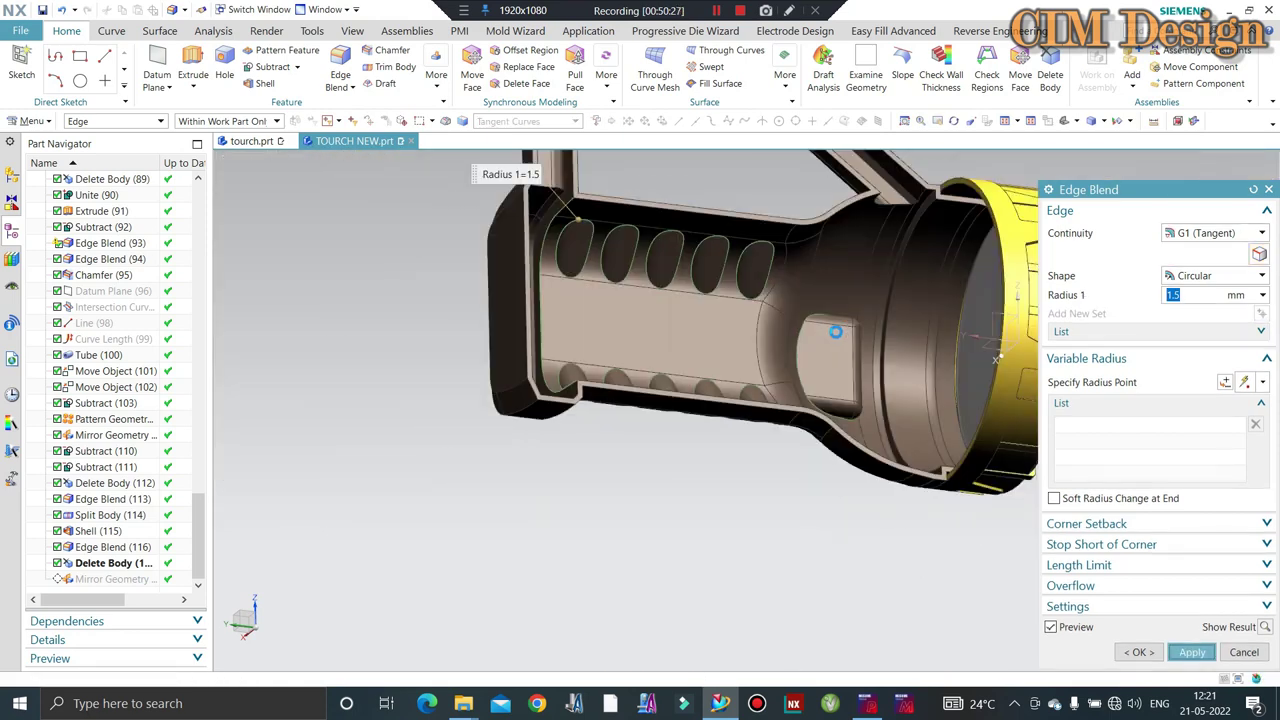
Apply the 1.5 mm slot blend and orbit closer to the housing's rear rim.
middle_click(656, 284)
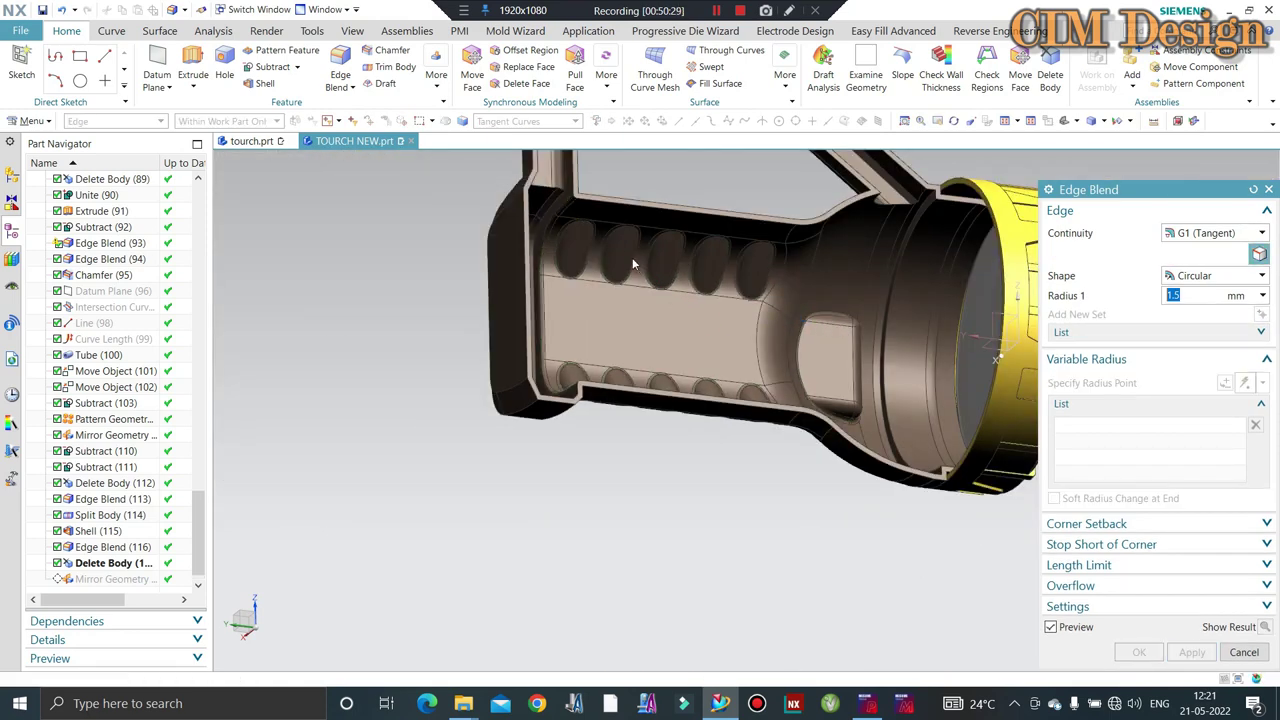
mouse_move(600, 263)
middle_mouse_down()
mouse_move(618, 266)
mouse_move(535, 259)
middle_mouse_up()
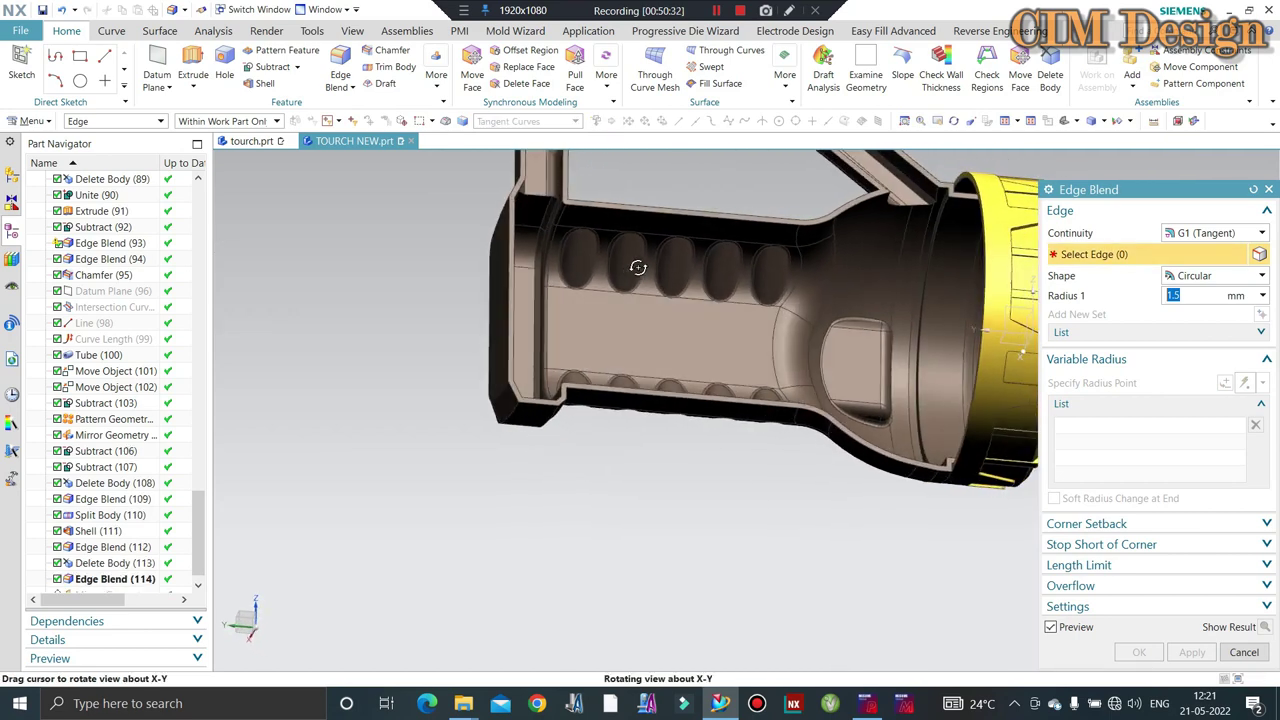
scroll(535, 259, "up", 2)
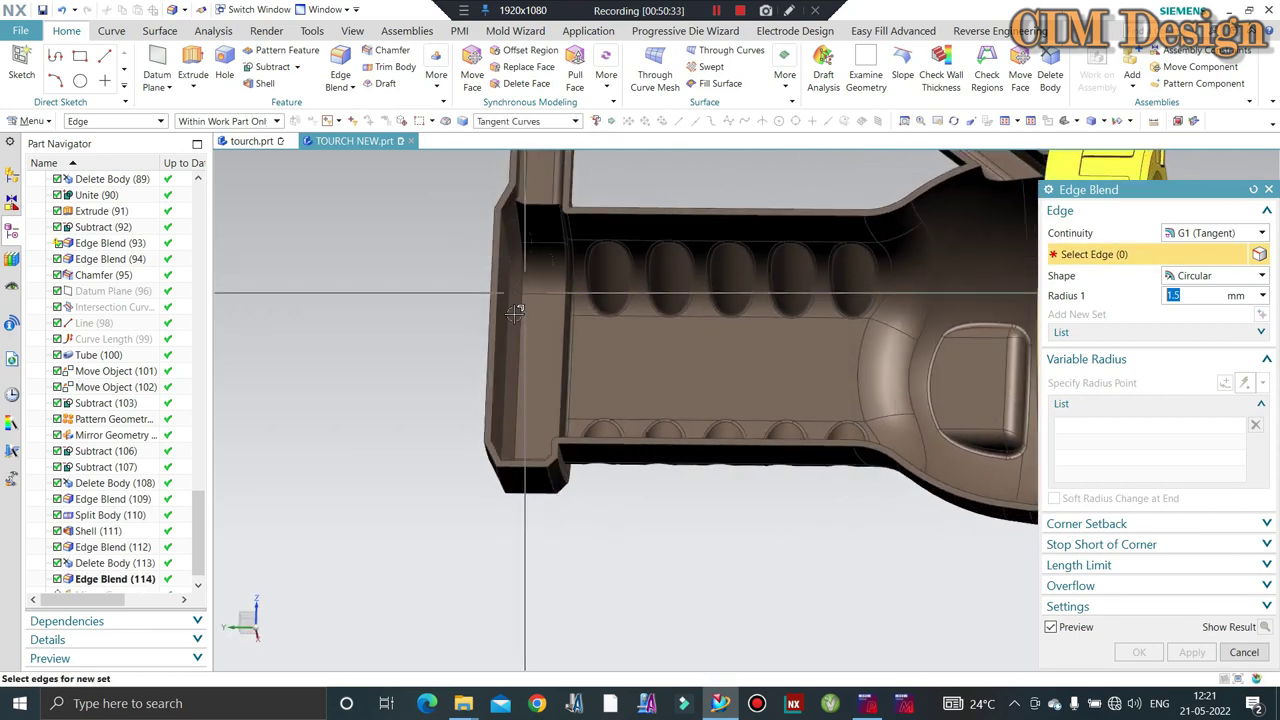
mouse_move(537, 270)
middle_mouse_down()
mouse_move(571, 334)
mouse_move(594, 329)
mouse_move(557, 328)
middle_mouse_up()
Select the rear rim edge chains for a 1.5 mm blend and complete the set.
left_click(565, 341)
scroll(557, 328, "up", 2)
scroll(553, 368, "down", 3)
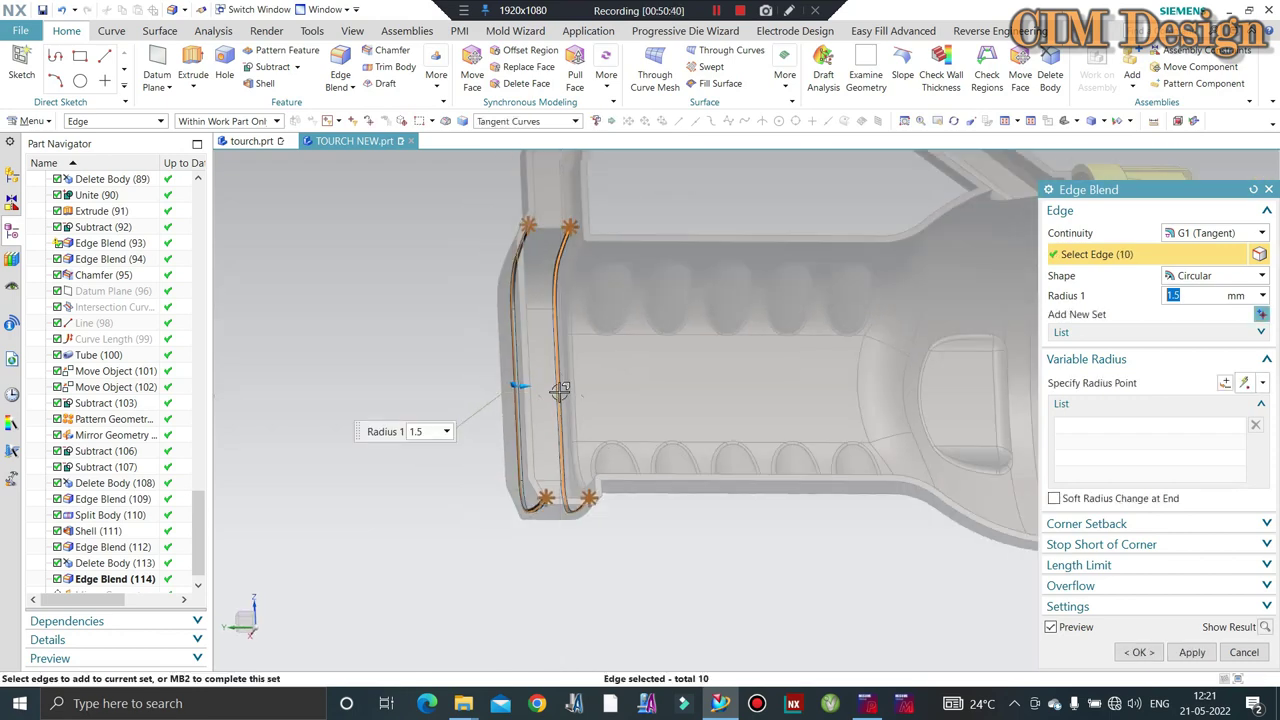
scroll(568, 394, "up", 3)
left_click(569, 391)
scroll(575, 390, "down", 3)
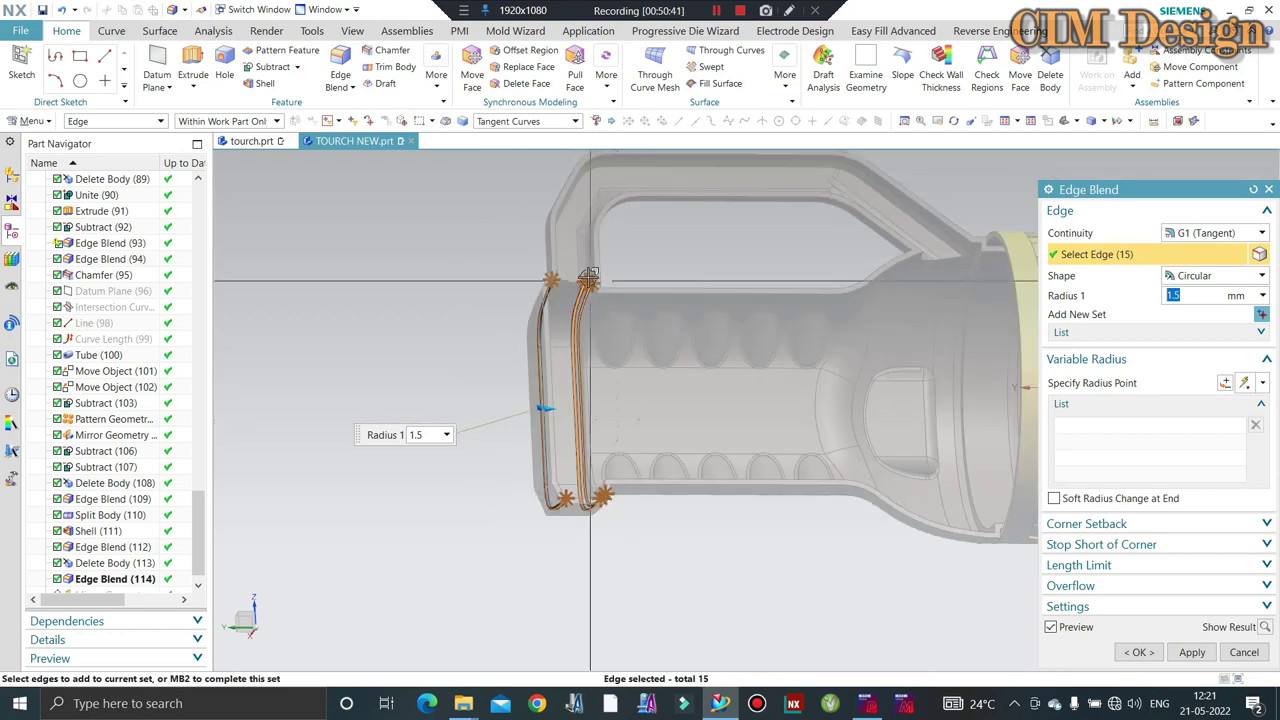
middle_click(583, 271)
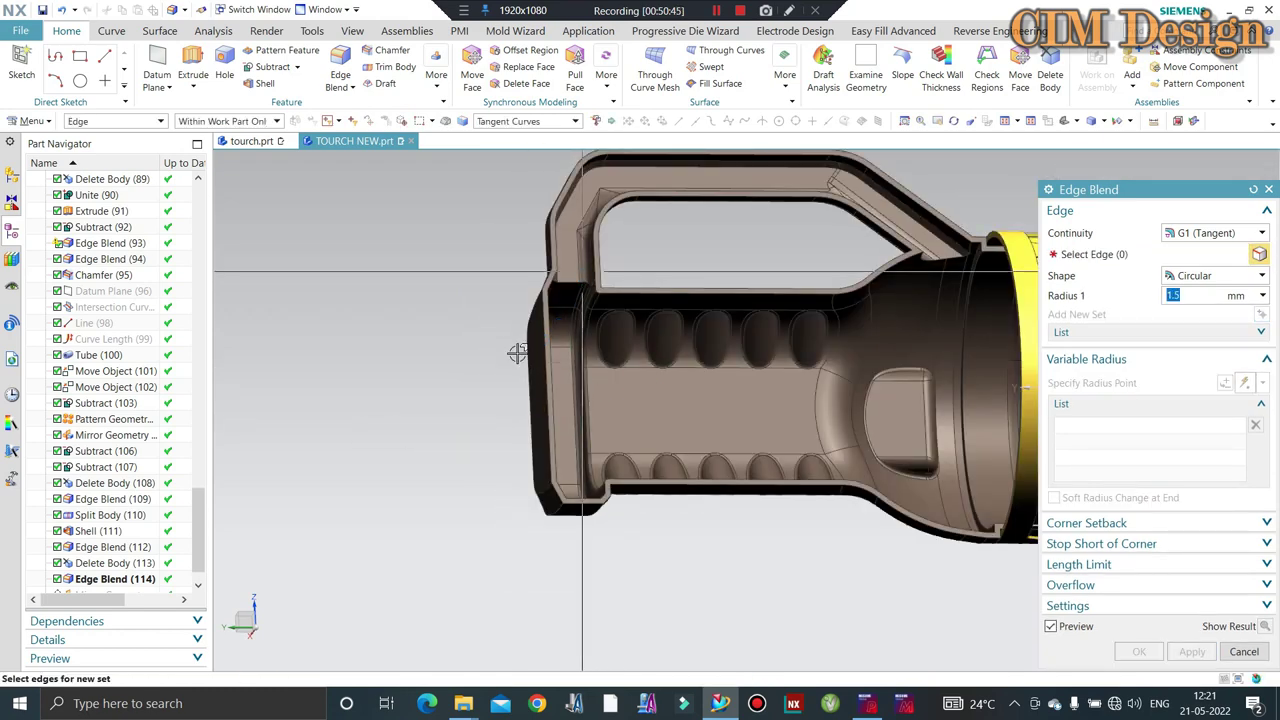
mouse_move(517, 352)
middle_mouse_down()
mouse_move(491, 331)
mouse_move(537, 306)
middle_mouse_up()
scroll(537, 306, "up", 3)
Select the tangent edge chain along the handle for a 1.5 mm blend.
scroll(480, 348, "down", 3)
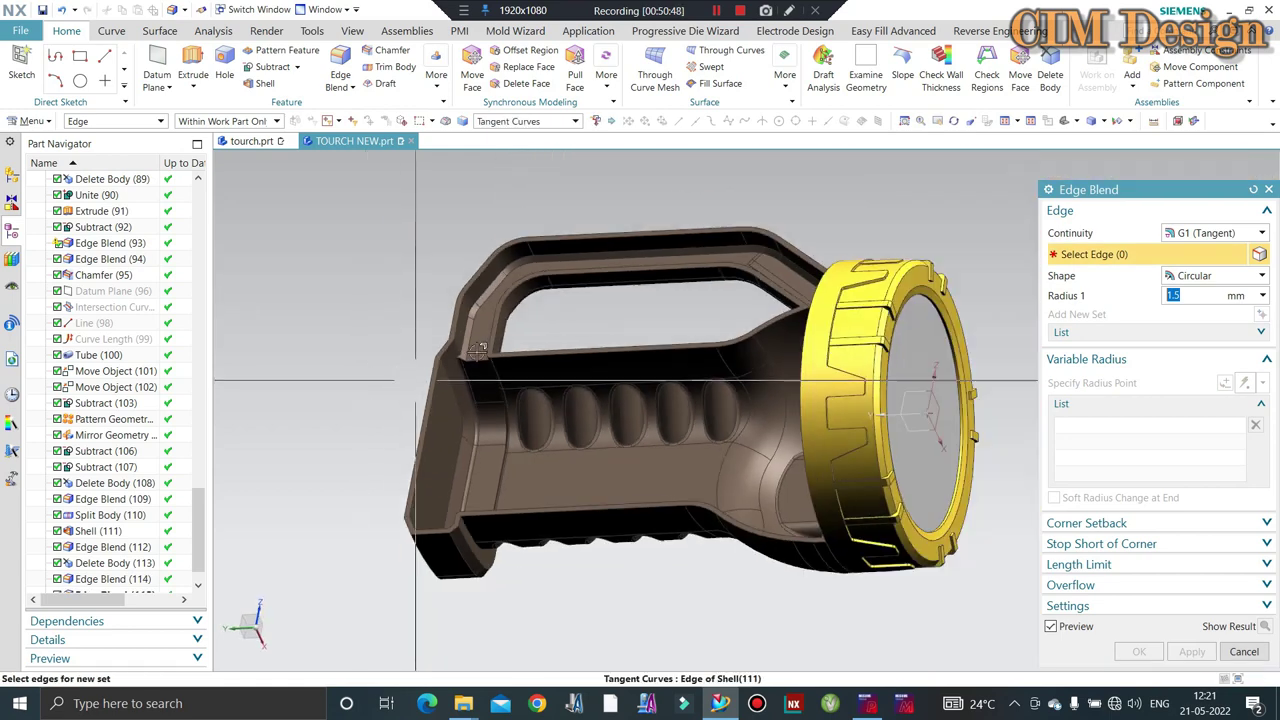
middle_click_drag(480, 348, 432, 272)
scroll(432, 272, "up", 3)
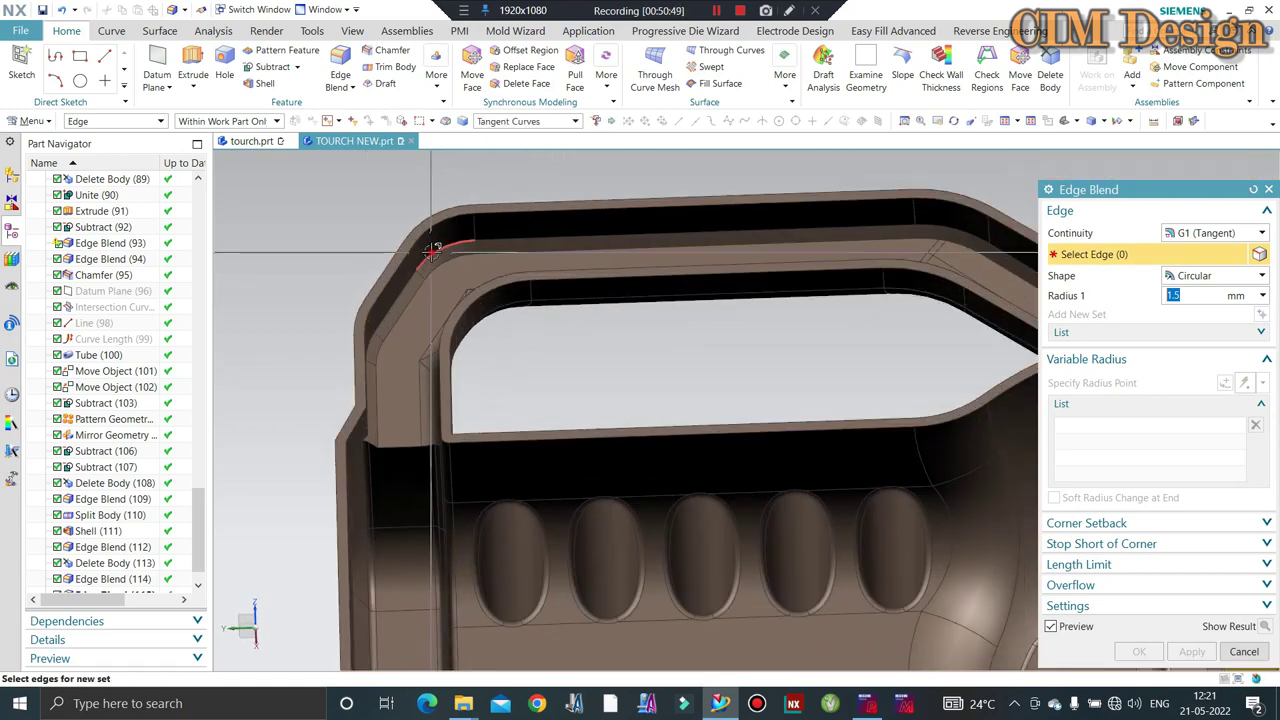
left_click(432, 250)
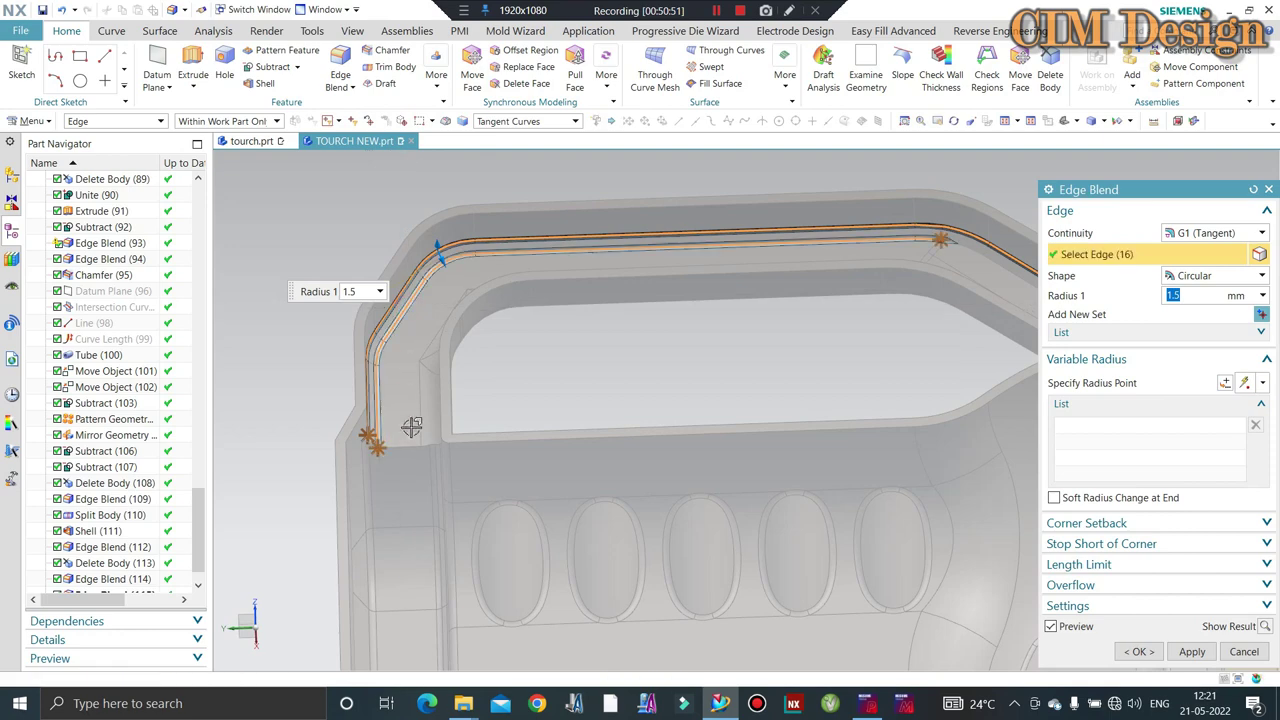
scroll(410, 410, "down", 2)
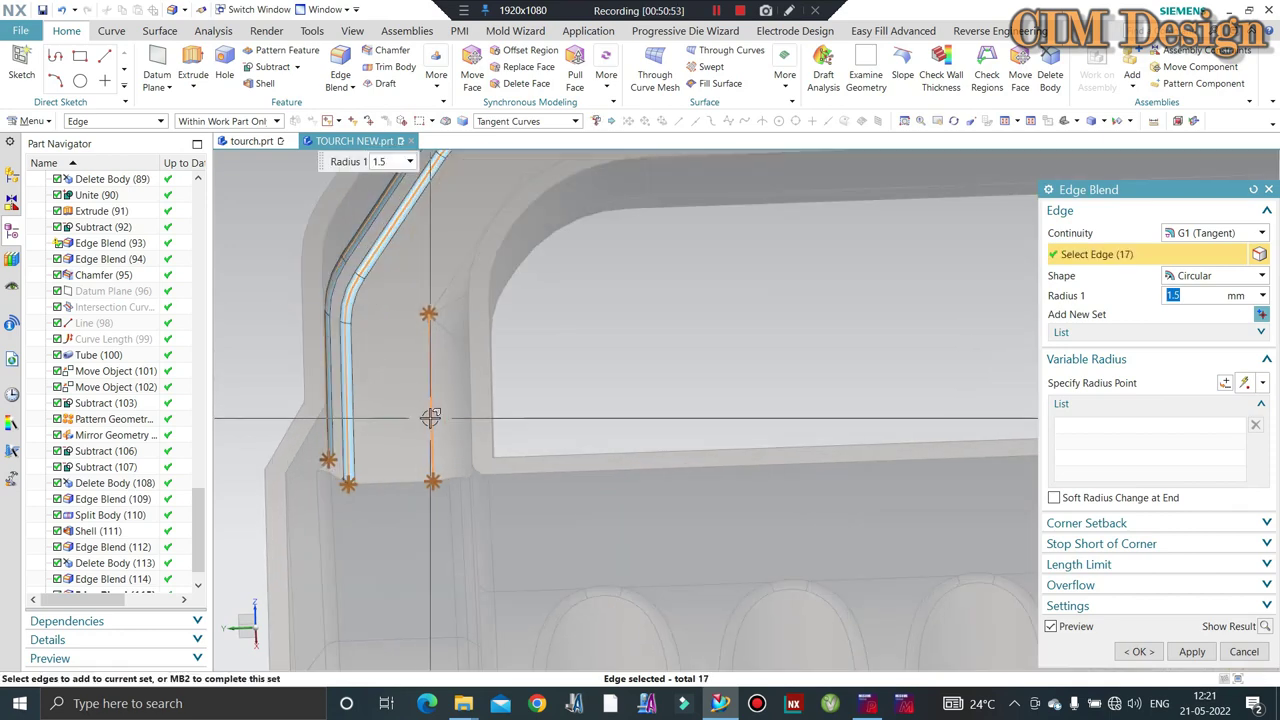
scroll(393, 413, "up", 3)
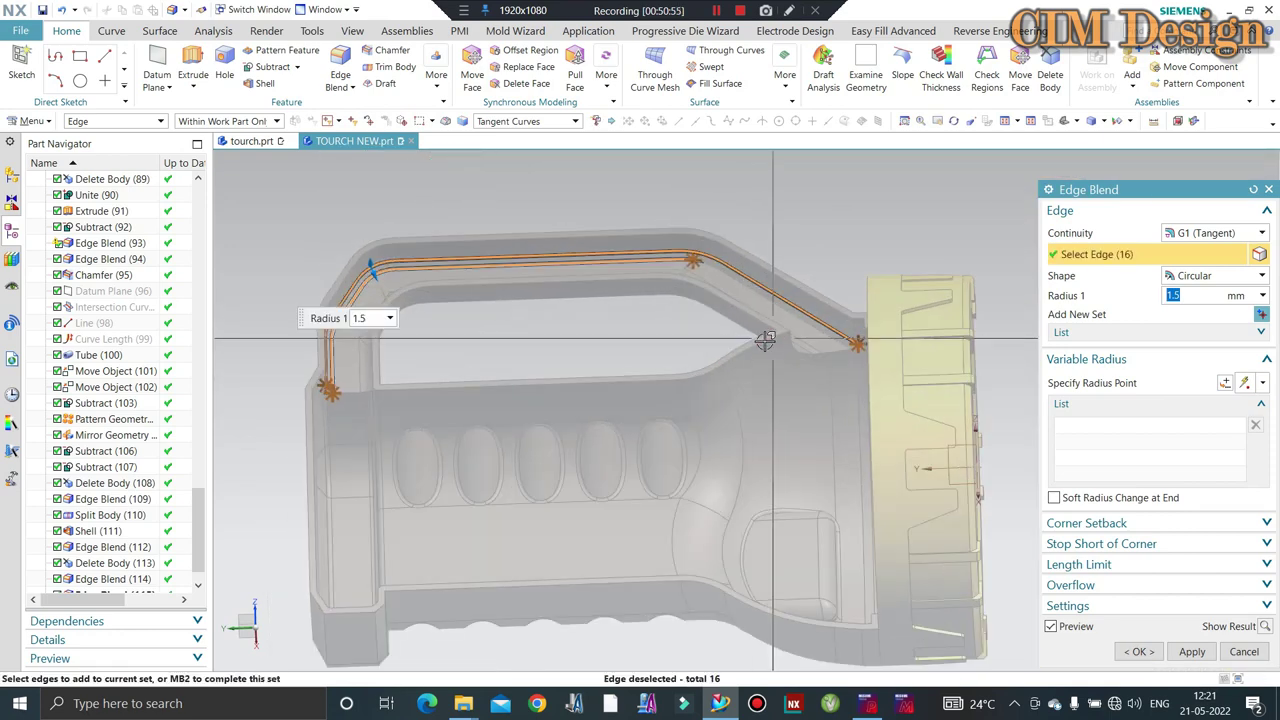
middle_click_drag(529, 294, 750, 360)
scroll(735, 300, "down", 2)
scroll(765, 240, "down", 3)
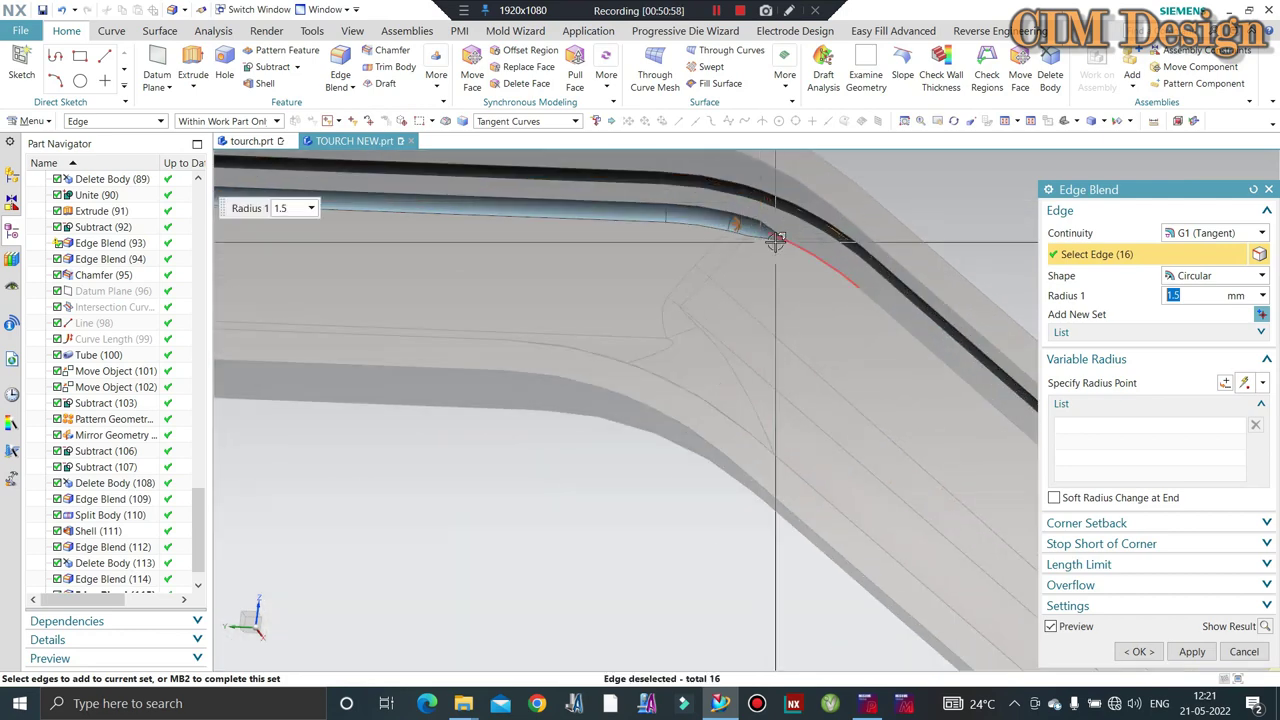
Swap the short failing edge for the long handle edge and apply the handle blend.
left_click(744, 225)
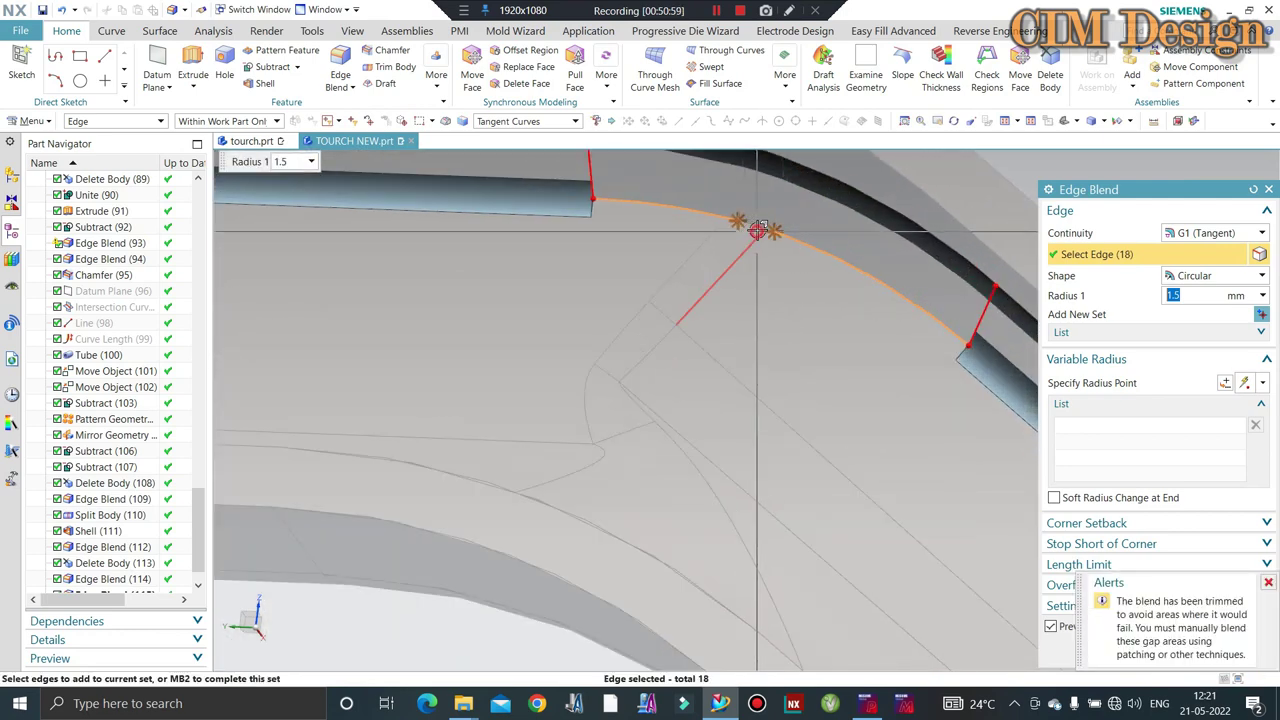
left_click(744, 245, "shift")
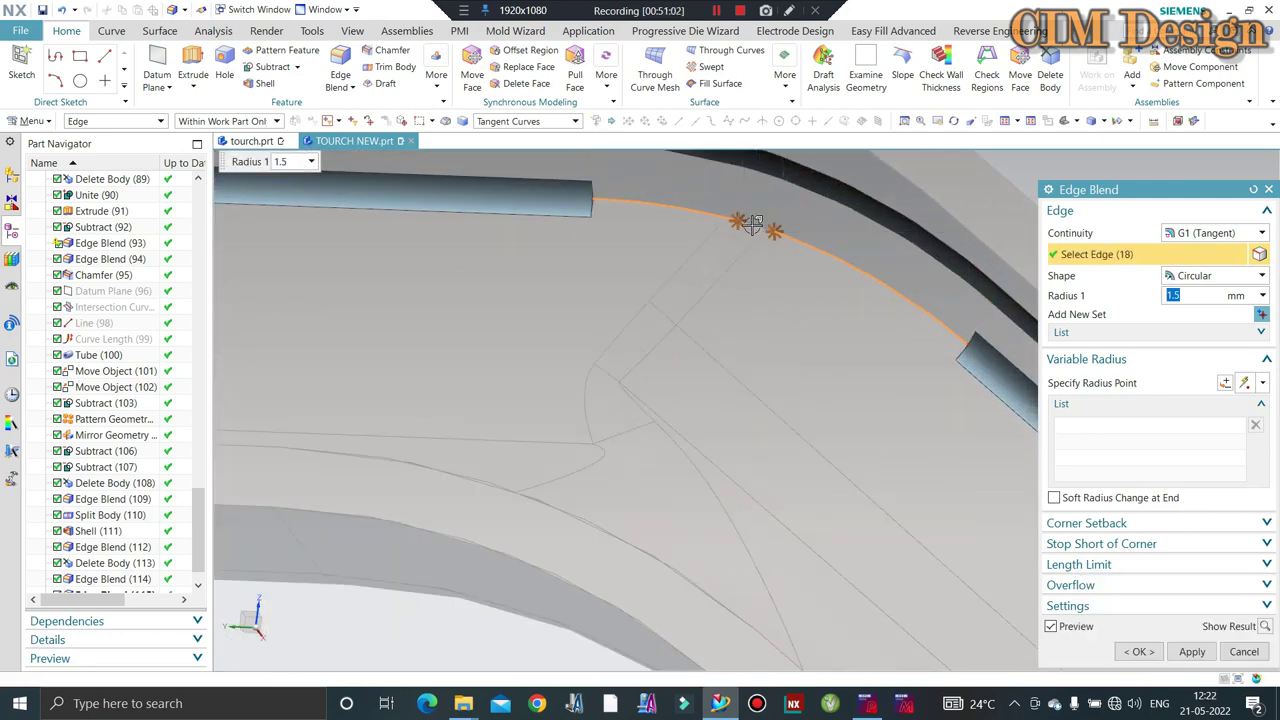
left_click(755, 224)
scroll(700, 251, "up", 3)
scroll(773, 363, "up", 2)
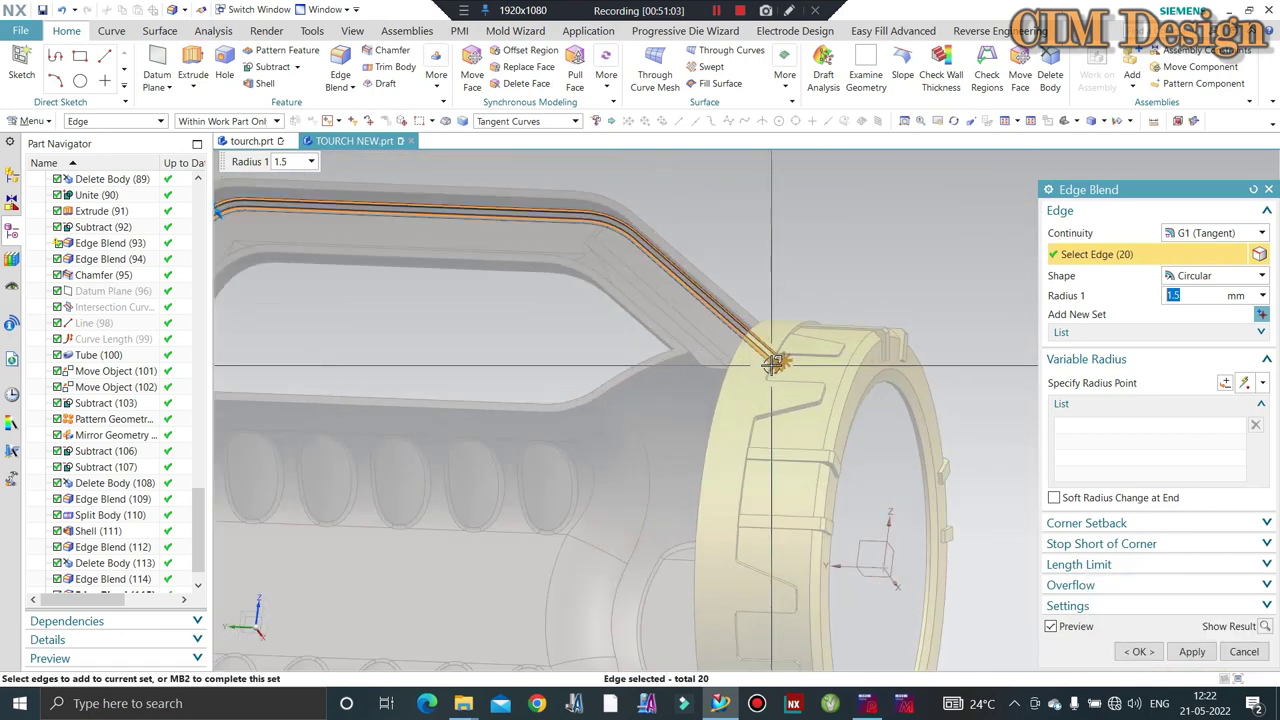
middle_click(773, 363)
middle_click(773, 361)
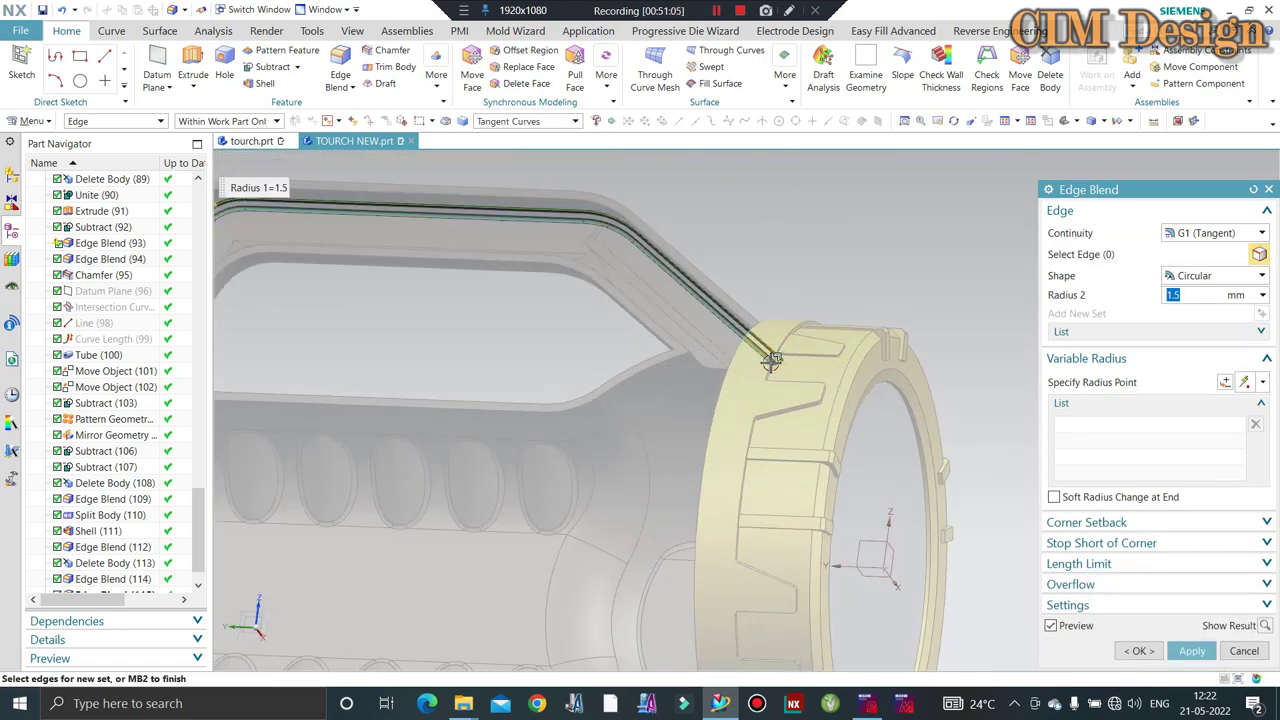
middle_click(844, 233)
Select the two circular edges where the torch body joins the head for an Edge Blend.
key("F8")
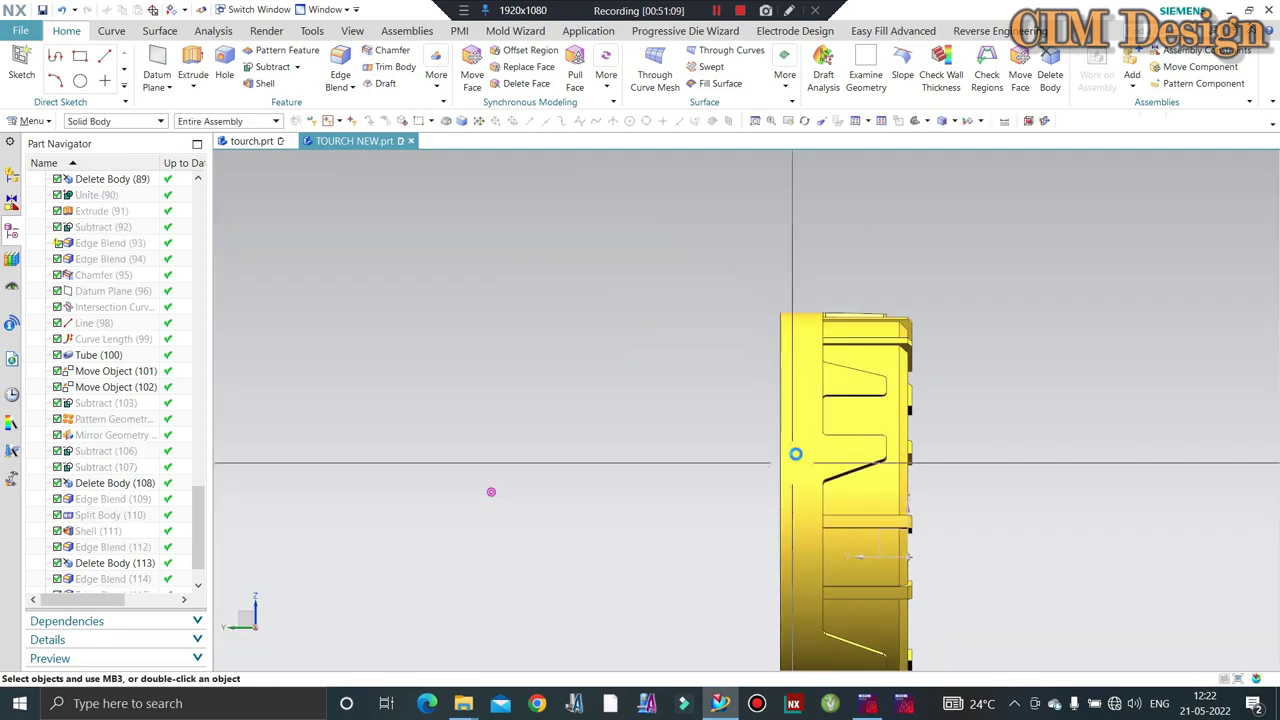
scroll(809, 411, "up", 3)
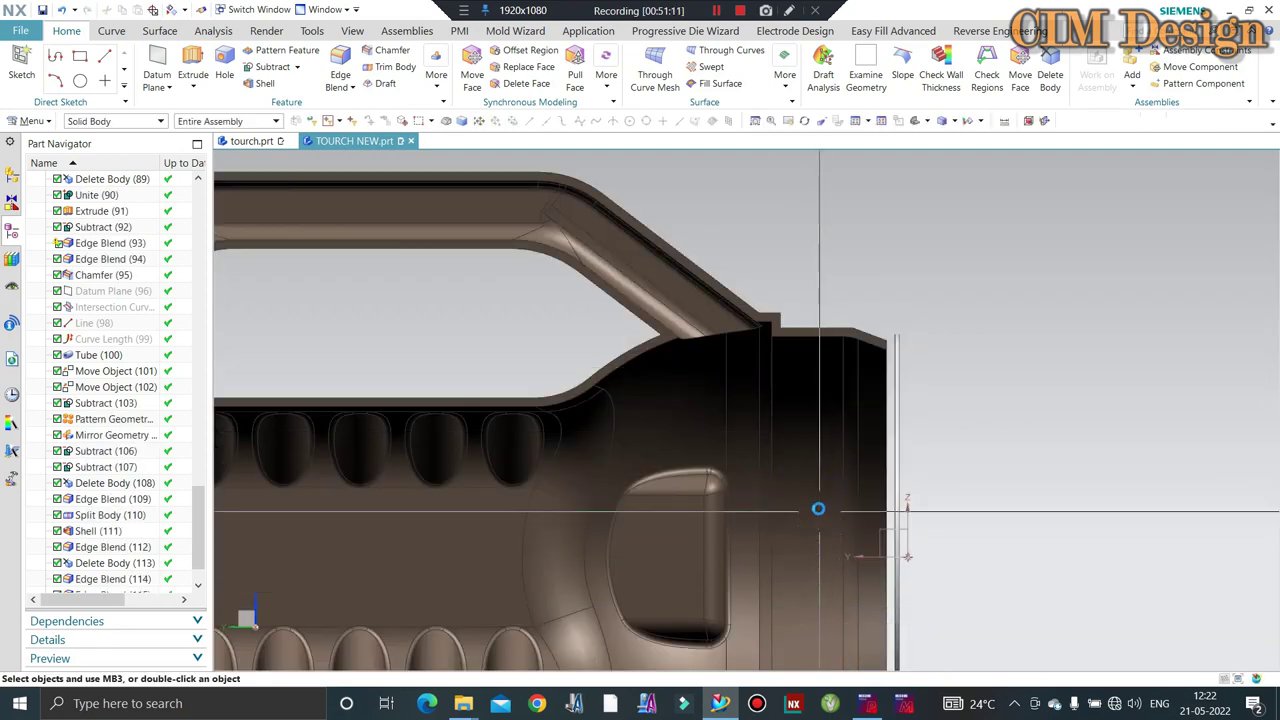
middle_click_drag(817, 509, 637, 121)
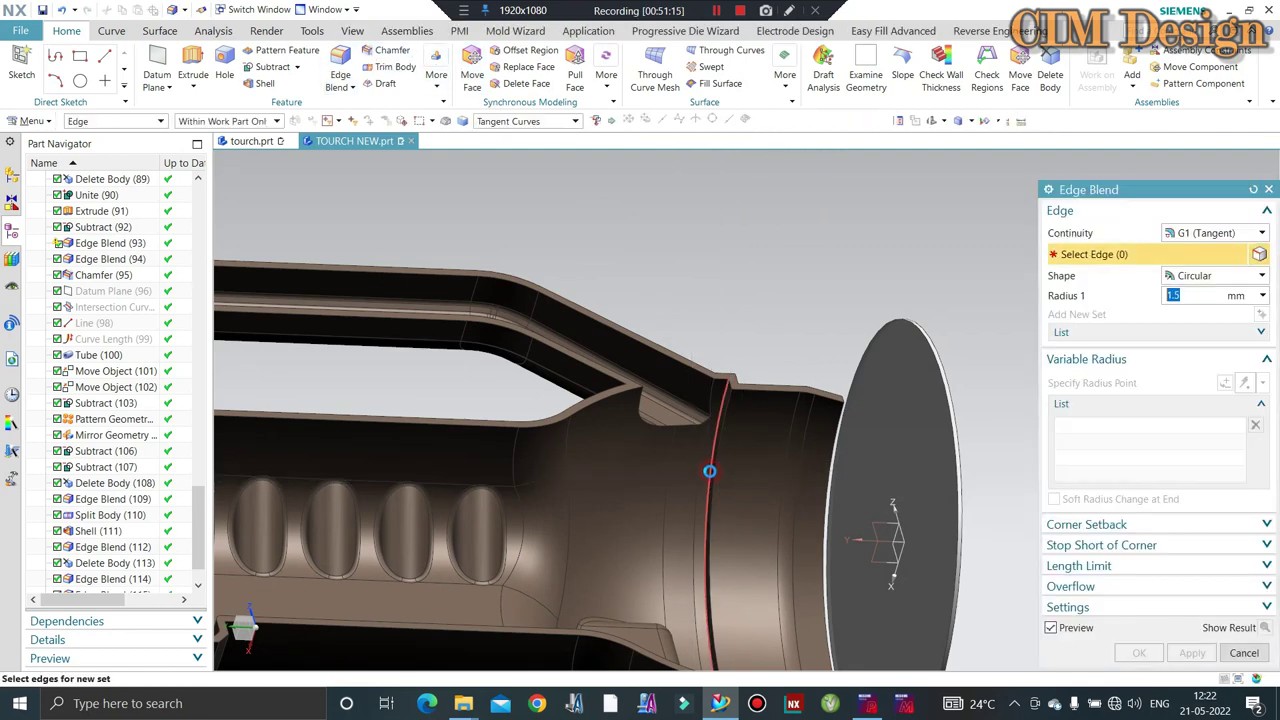
left_click(714, 460)
scroll(714, 460, "up", 2)
left_click(725, 410)
scroll(740, 380, "down", 3)
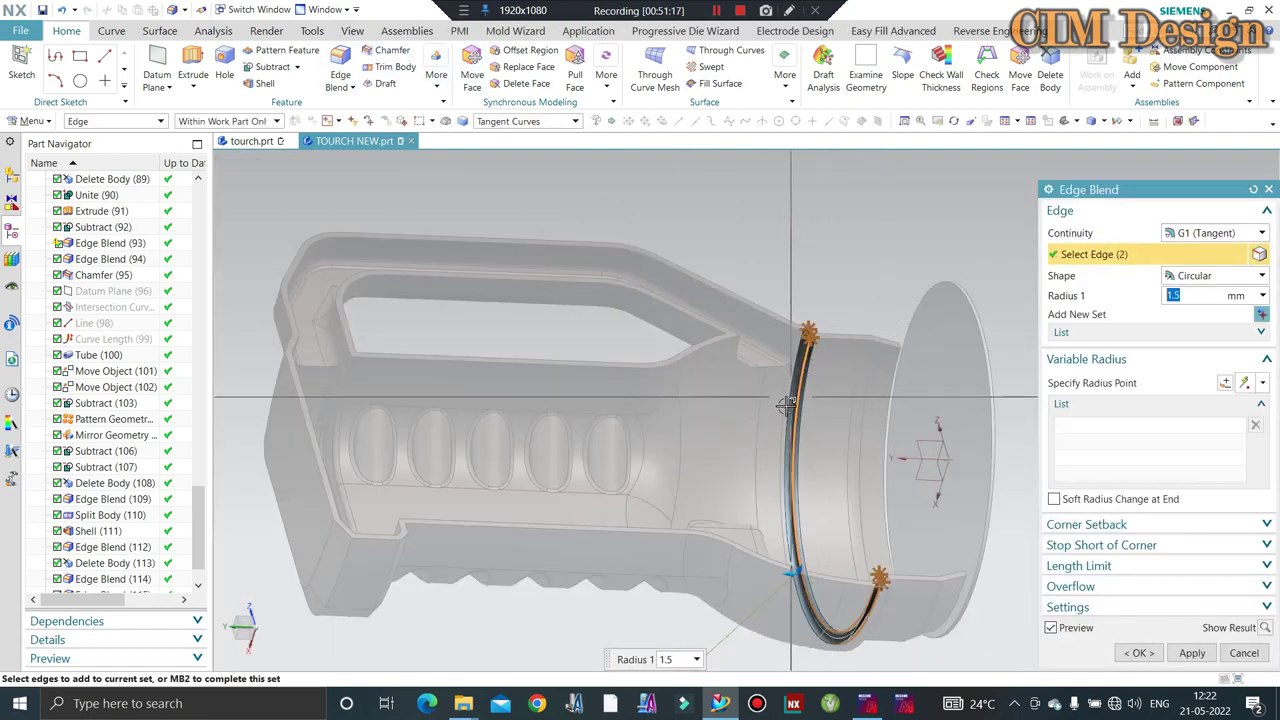
scroll(779, 424, "up", 3)
scroll(779, 424, "down", 1)
scroll(763, 426, "down", 1)
scroll(720, 400, "down", 2)
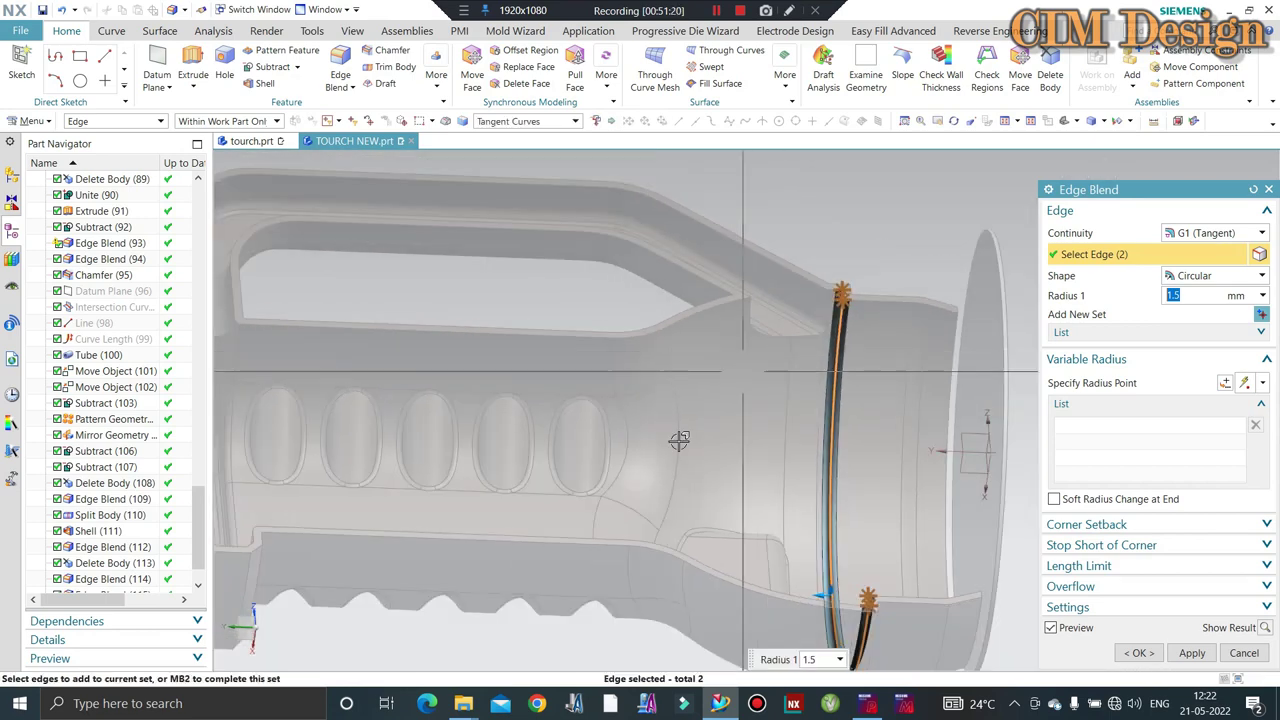
scroll(677, 443, "down", 2)
Complete the 1.5 mm blend on those two head-joint ring edges.
middle_click_drag(657, 437, 394, 543)
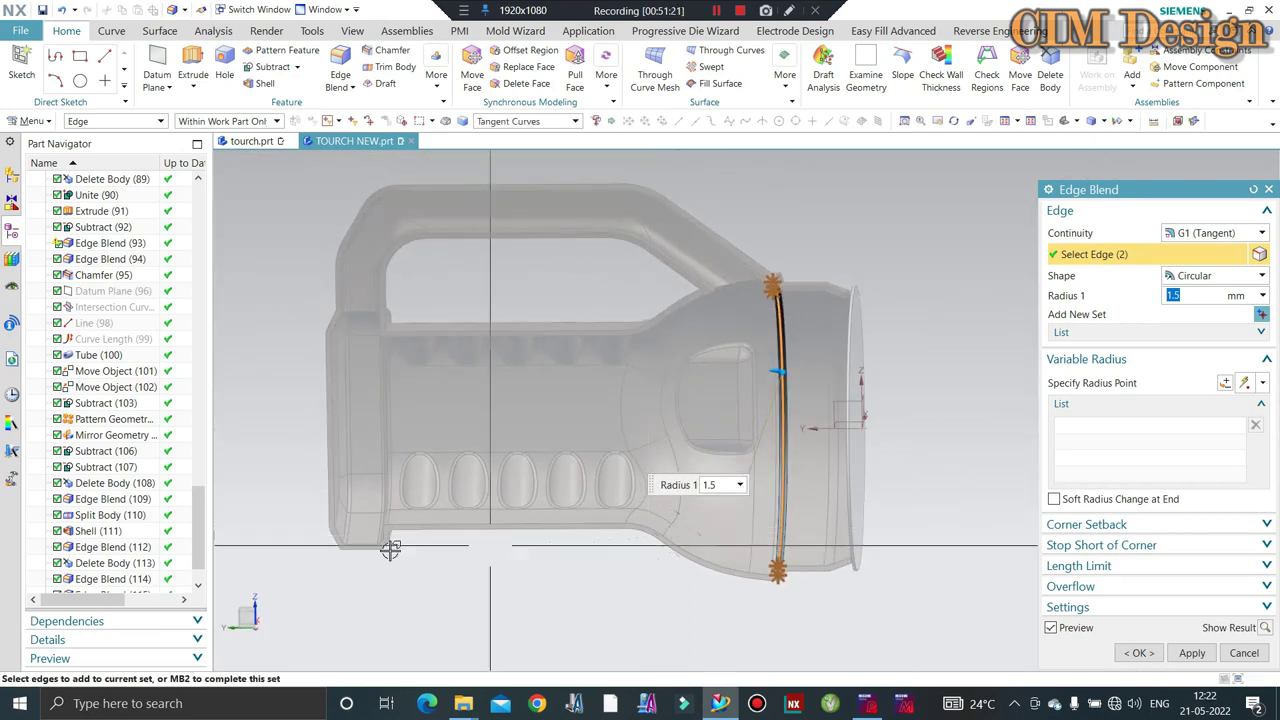
scroll(394, 543, "up", 3)
middle_click(381, 557)
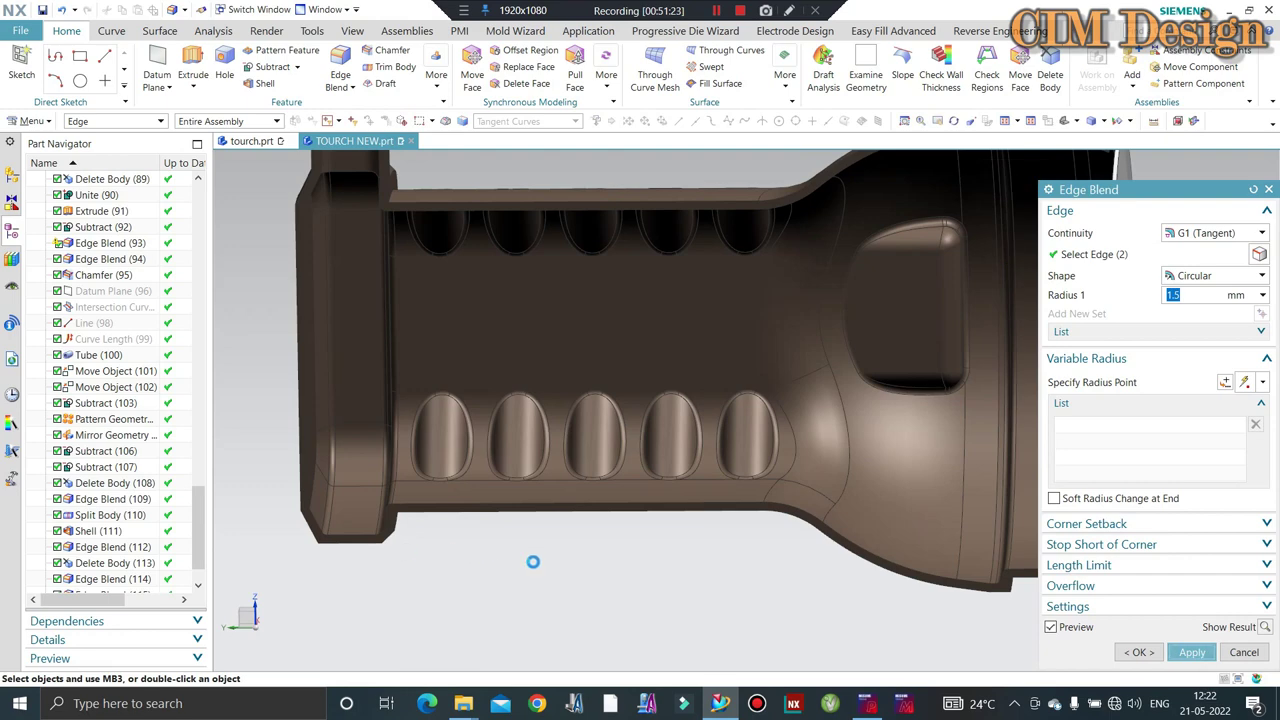
scroll(534, 568, "down", 3)
mouse_move(697, 434)
middle_mouse_down()
mouse_move(790, 360)
mouse_move(667, 327)
mouse_move(691, 343)
middle_mouse_up()
scroll(823, 334, "up", 4)
scroll(823, 334, "down", 2)
scroll(667, 327, "up", 2)
scroll(691, 343, "down", 3)
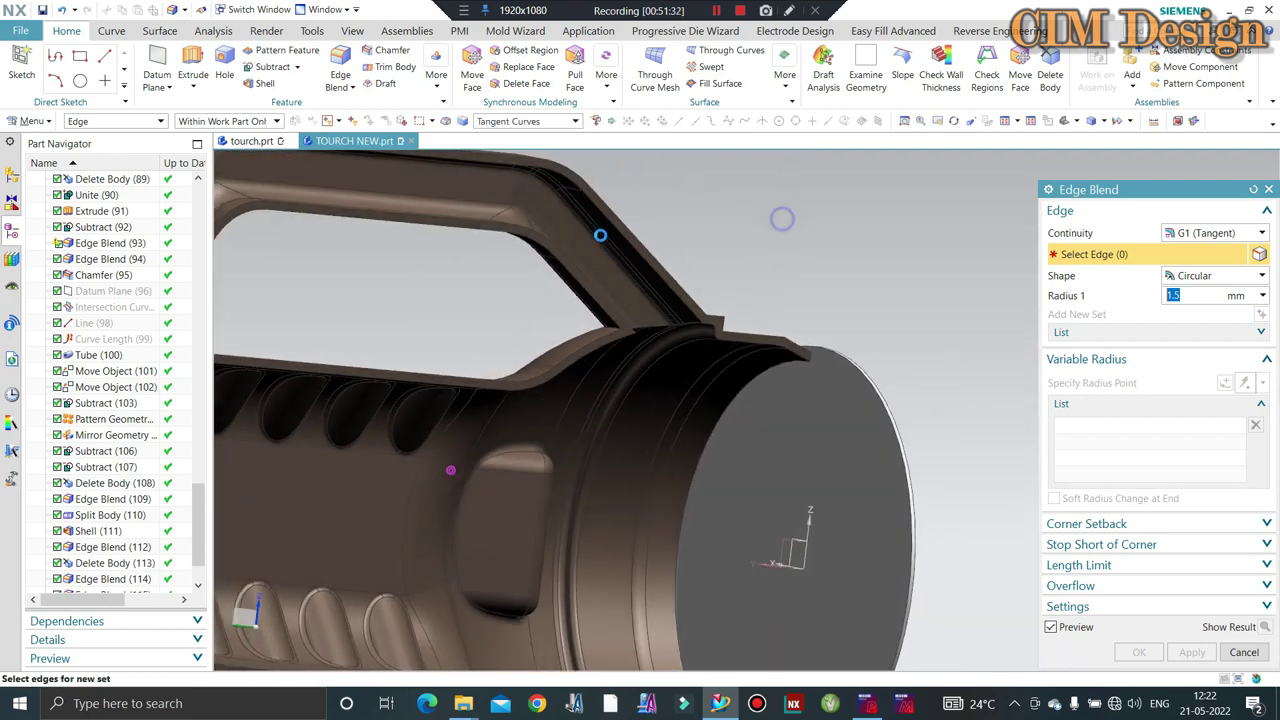
Cancel the unused Edge Blend setup after turning the view toward the torch head.
scroll(635, 337, "up", 3)
scroll(635, 337, "down", 3)
middle_click_drag(624, 528, 823, 569)
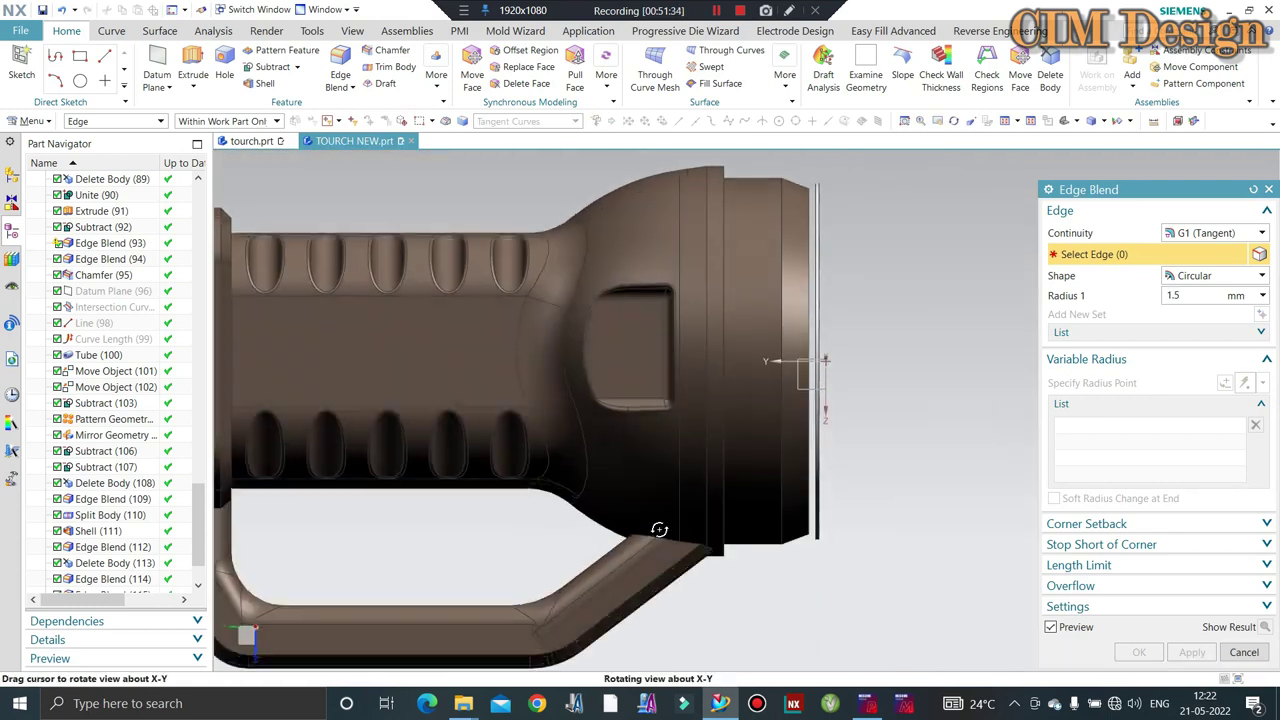
middle_click_drag(677, 594, 651, 543)
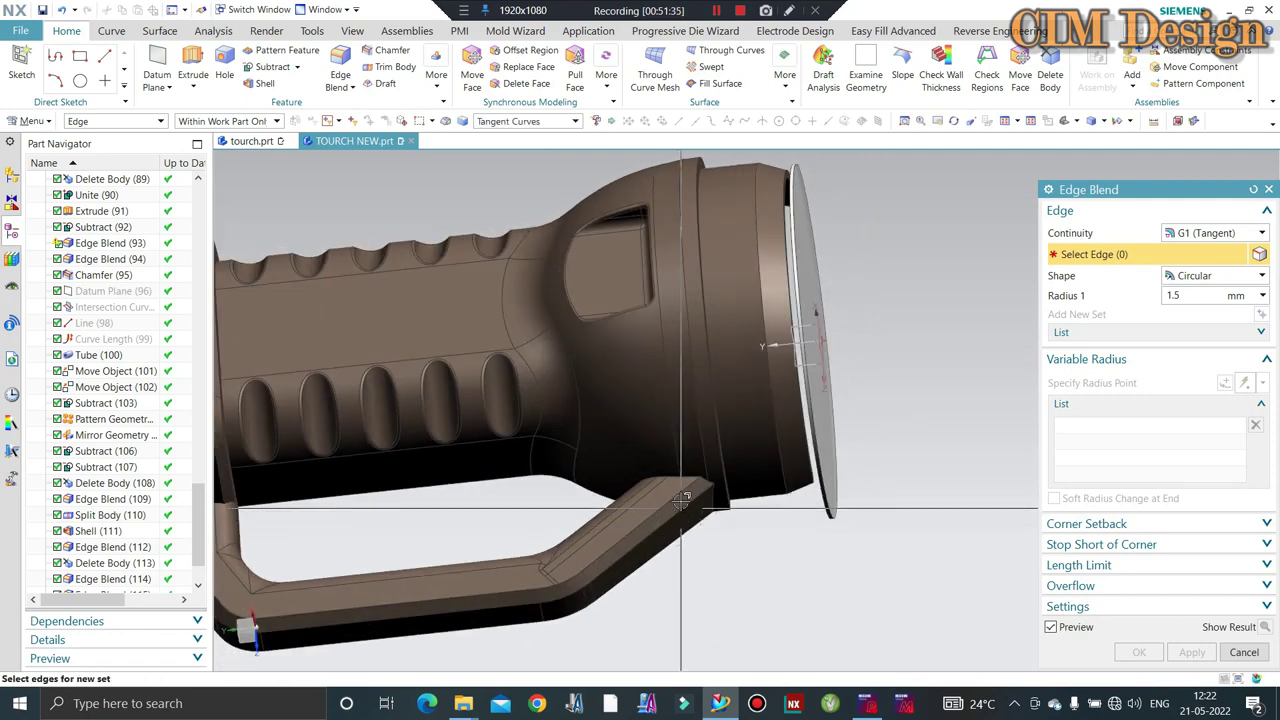
scroll(651, 543, "up", 2)
key("Escape")
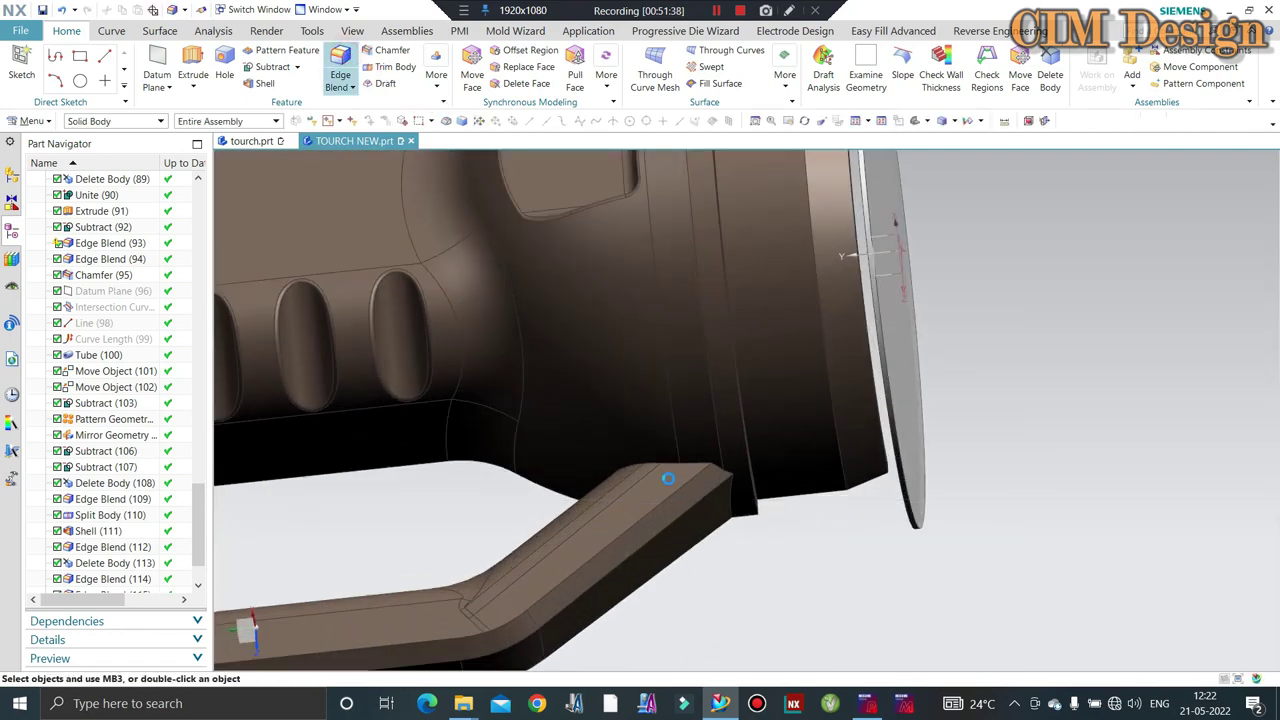
Blend the U-slot edge chains where the grip meets the head at 1.5 mm.
key("b")
left_click(668, 475)
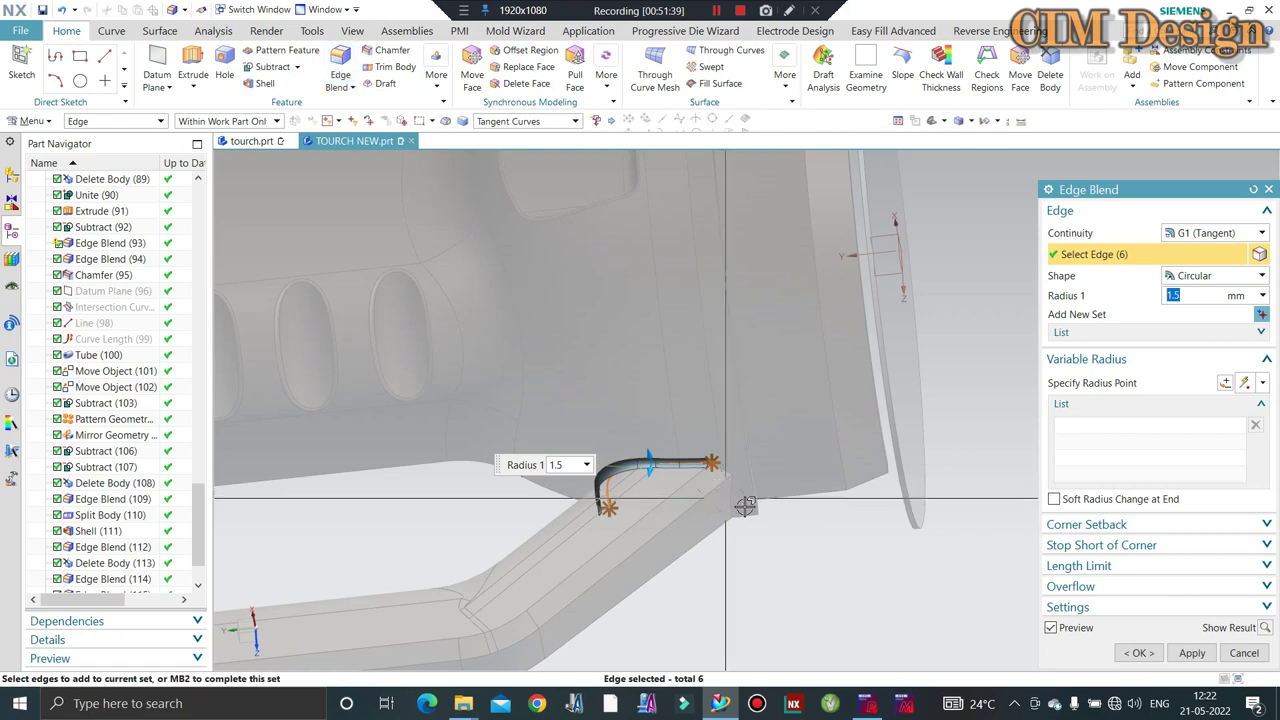
scroll(745, 507, "up", 3)
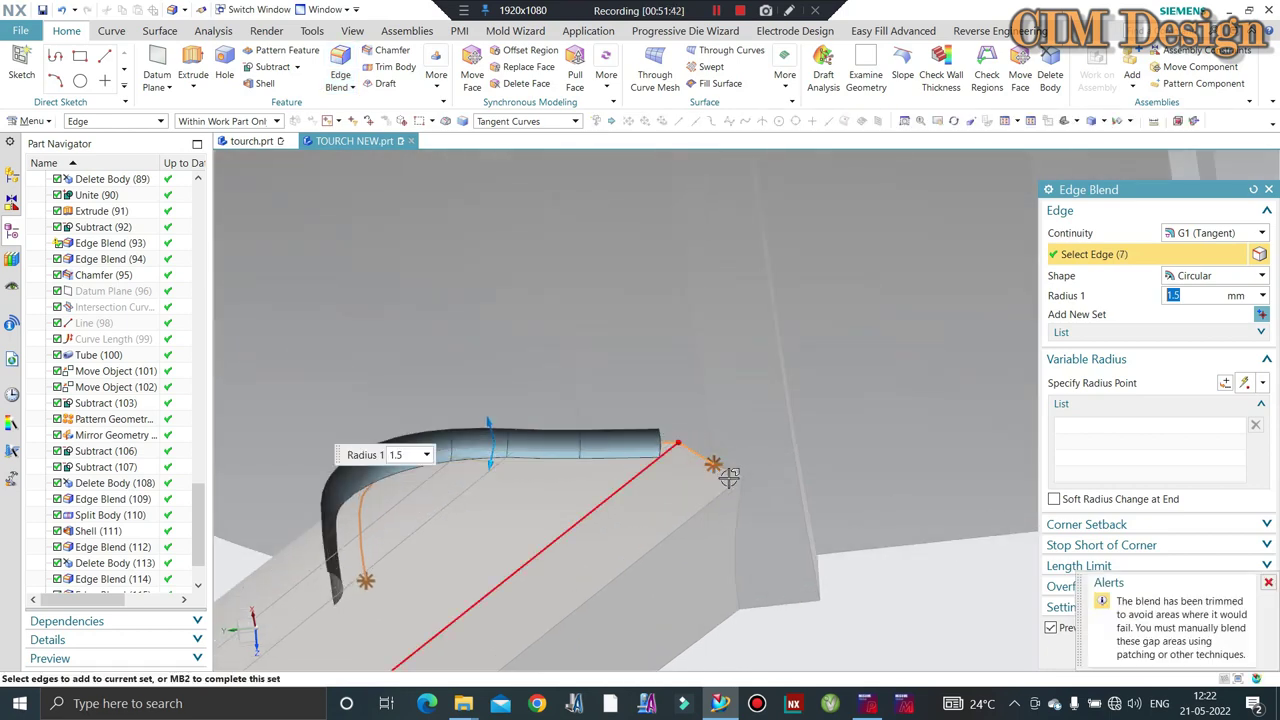
left_click(742, 488)
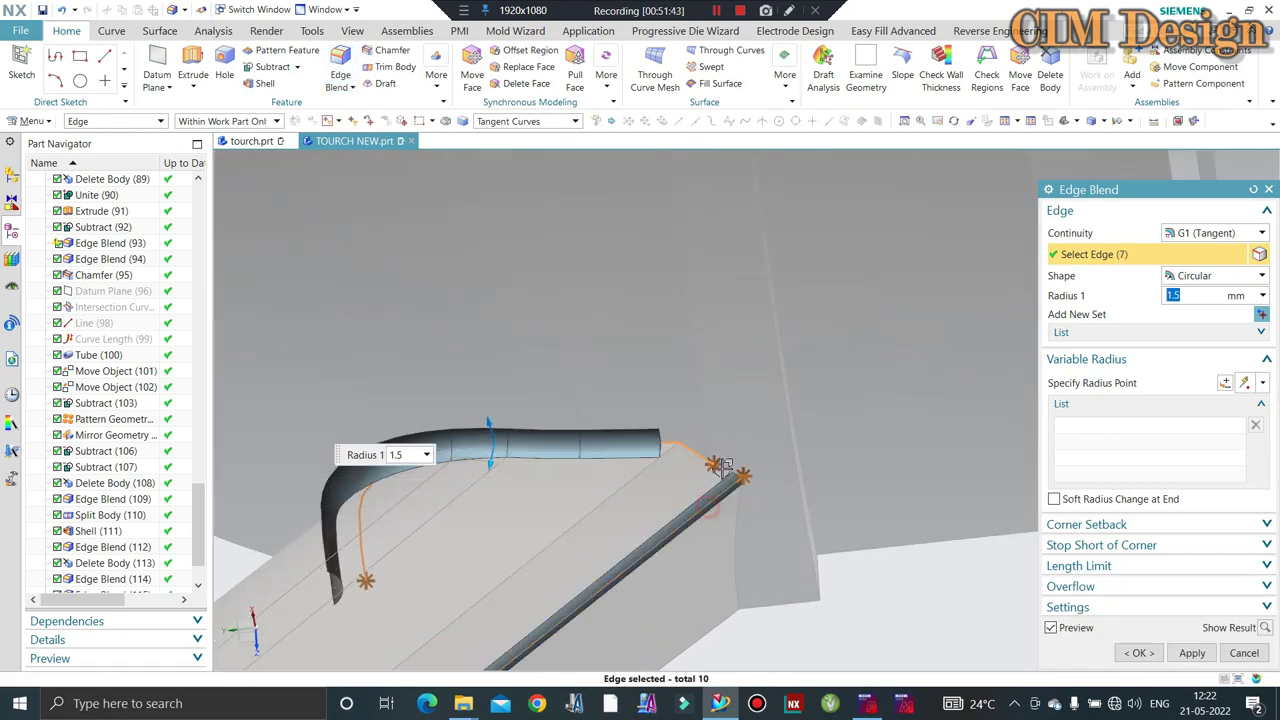
left_click(724, 477)
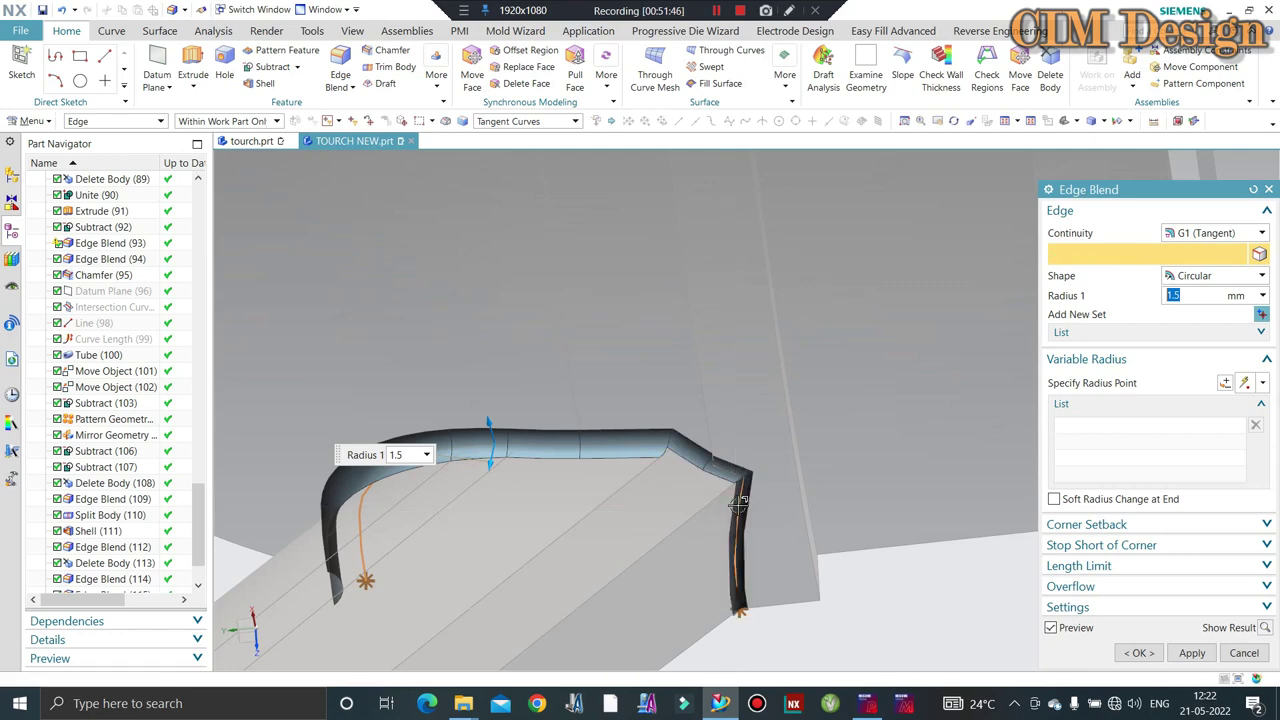
mouse_move(738, 500)
middle_mouse_down()
mouse_move(818, 600)
mouse_move(735, 555)
middle_mouse_up()
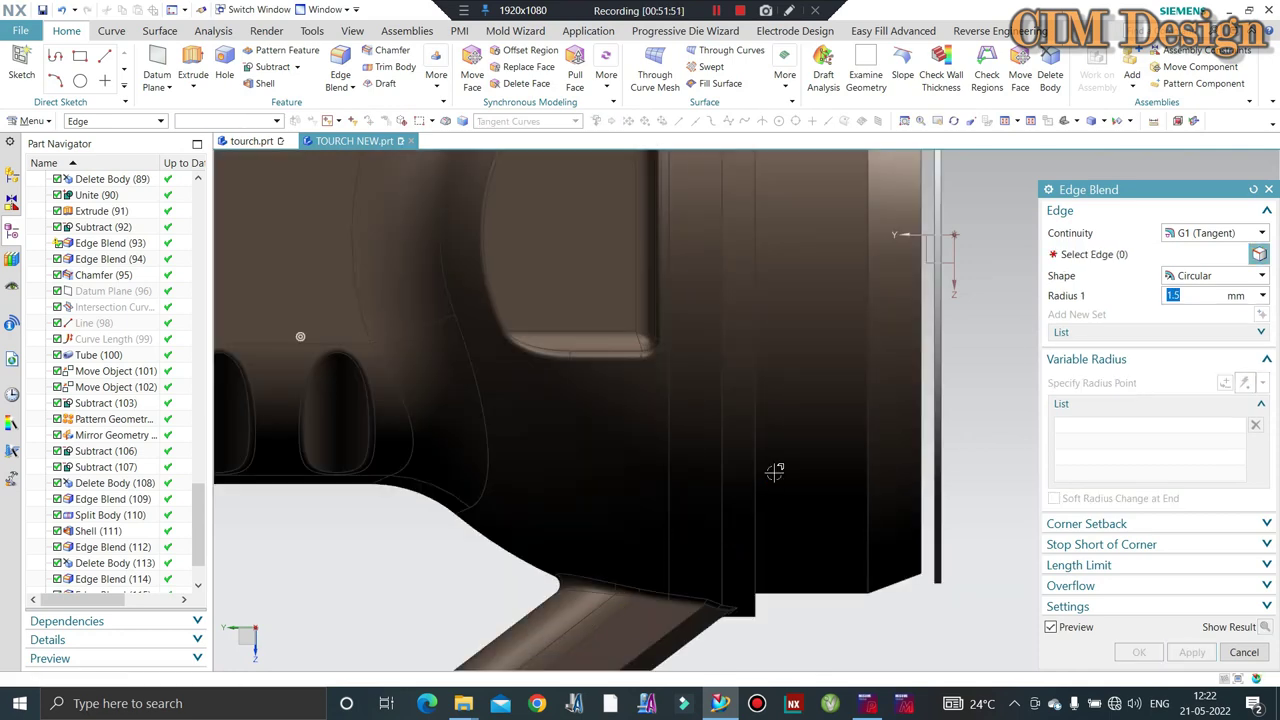
key("Escape")
scroll(807, 468, "down", 5)
scroll(586, 486, "up", 3)
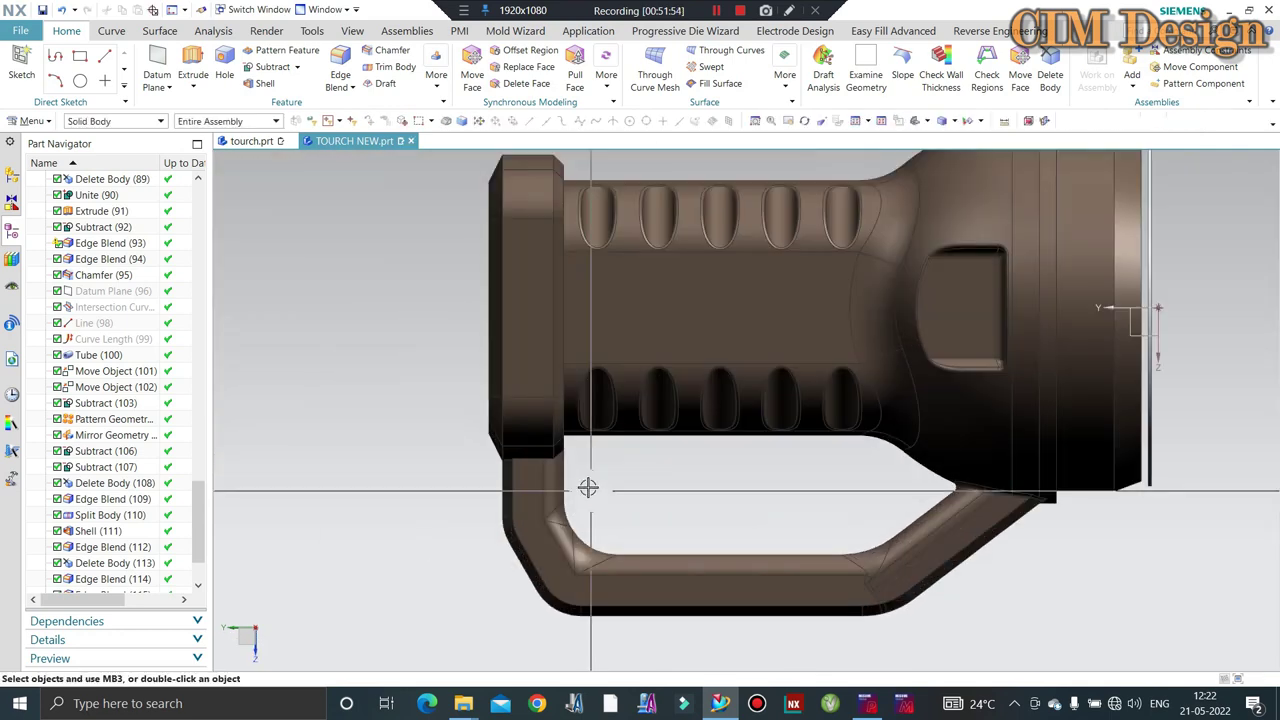
middle_click_drag(586, 486, 371, 204)
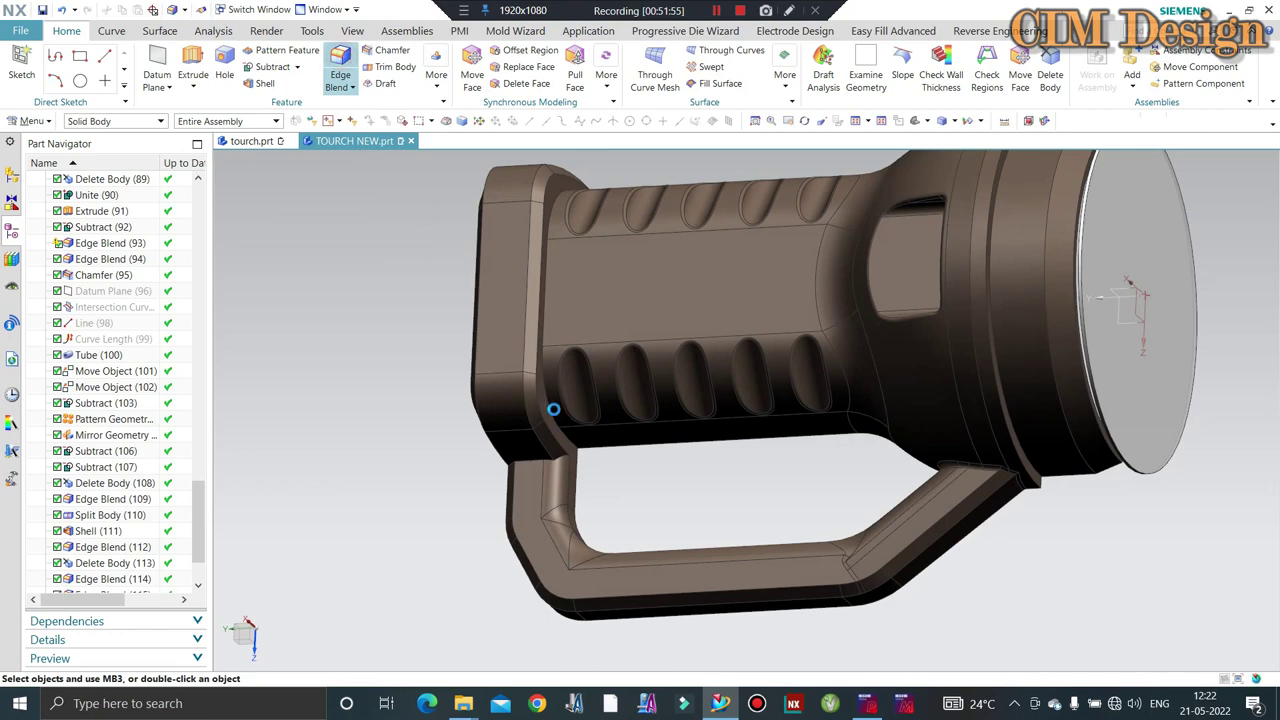
Apply a trial 1.5 mm blend to the rear handle-corner edges.
scroll(552, 475, "up", 2)
scroll(552, 475, "up", 3)
left_click(498, 468)
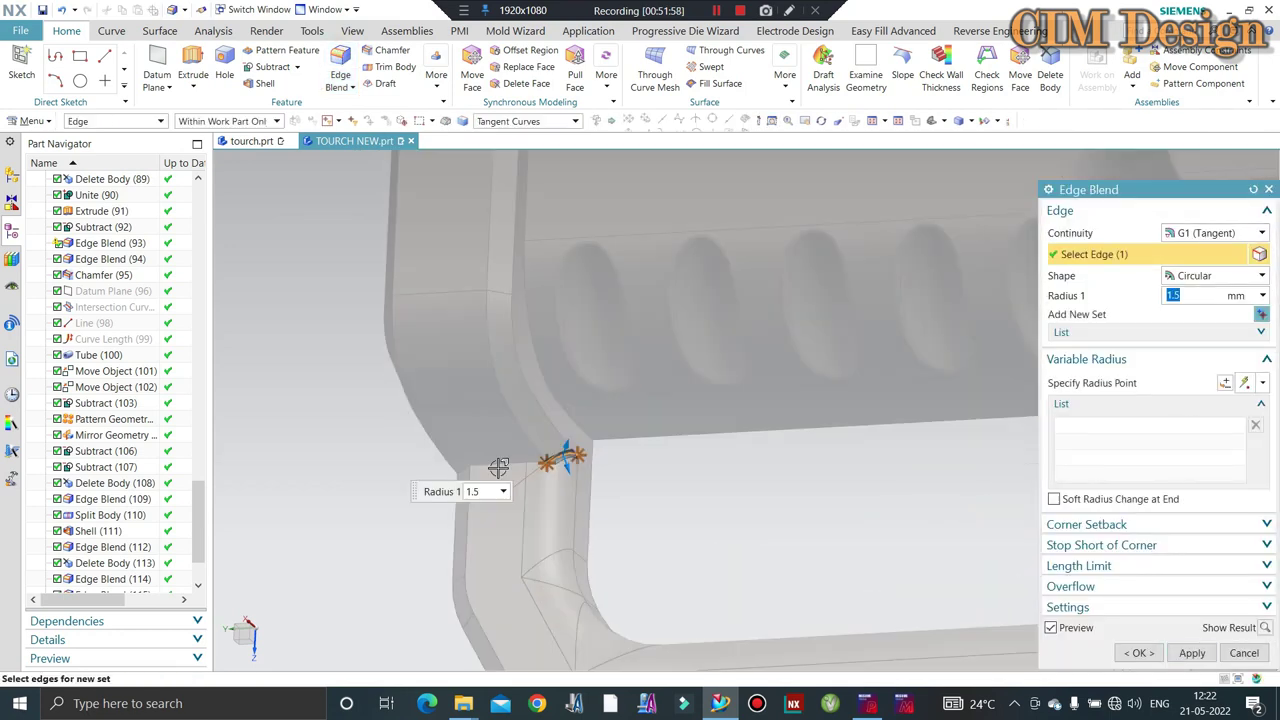
scroll(405, 485, "up", 2)
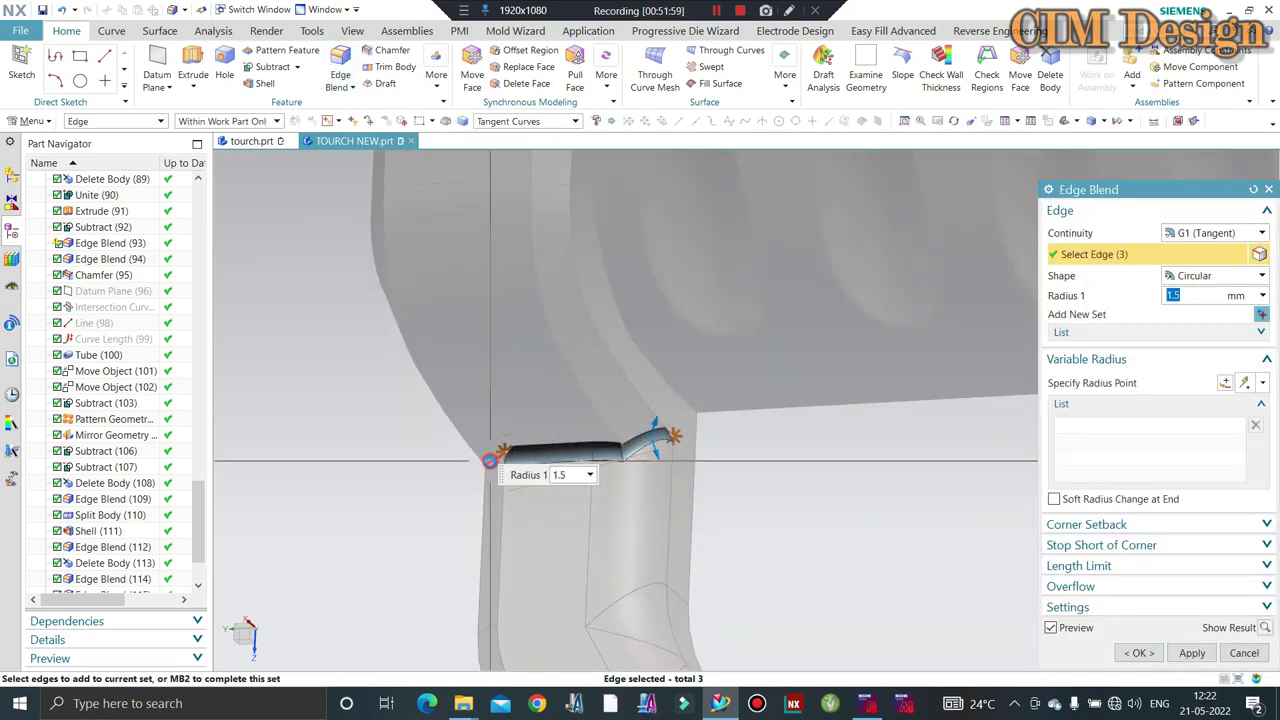
middle_click_drag(448, 474, 500, 480)
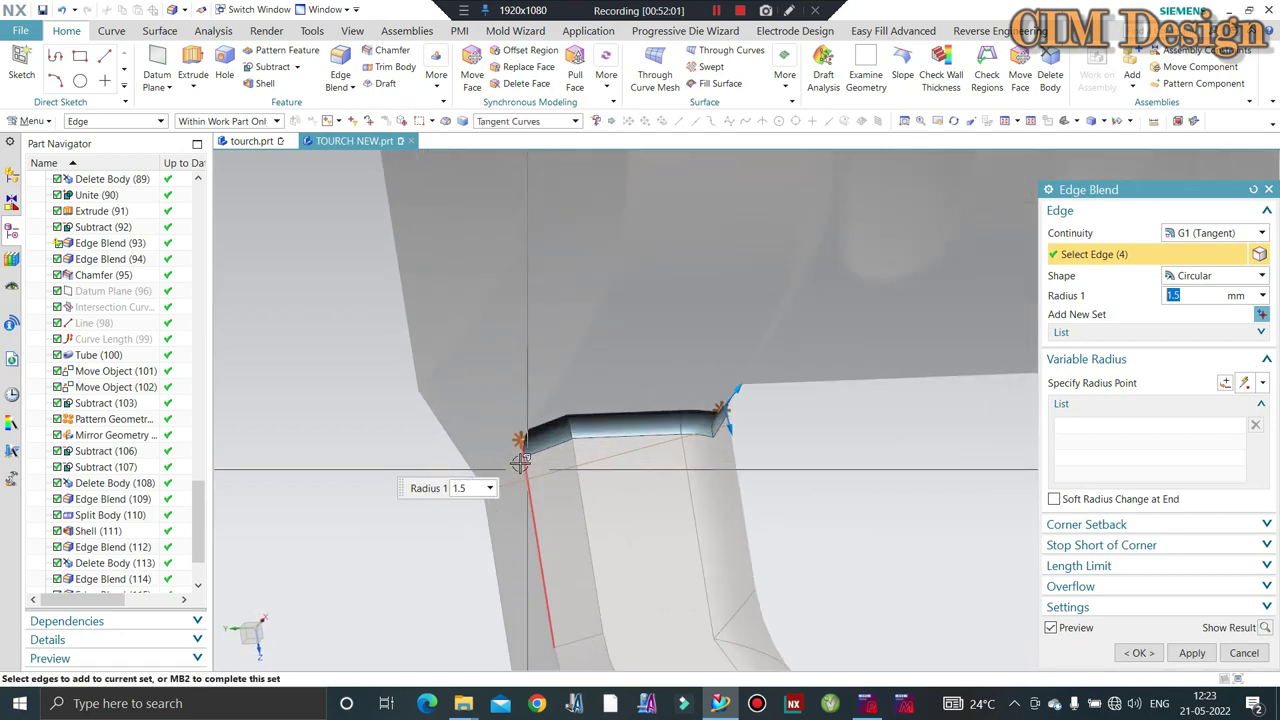
left_click(500, 486)
middle_click(673, 451)
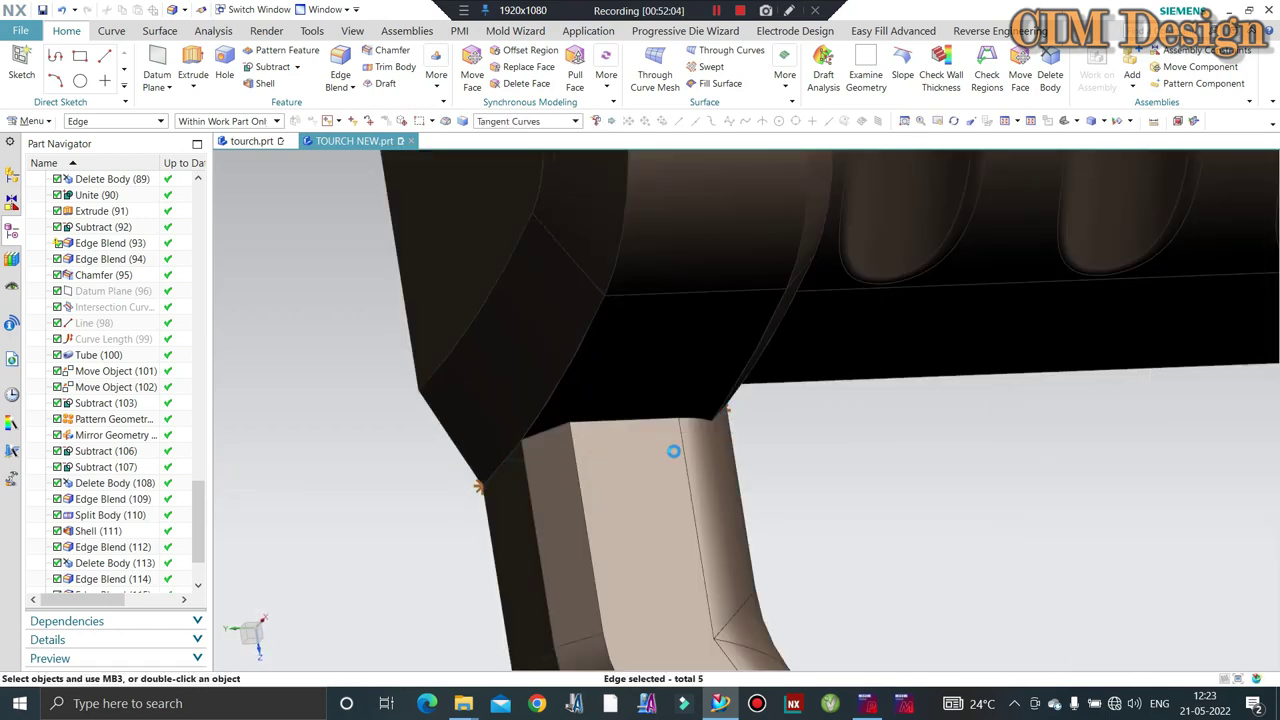
Delete the Edge Blend (118) feature so Edge Blend (117) is last.
right_click(120, 566)
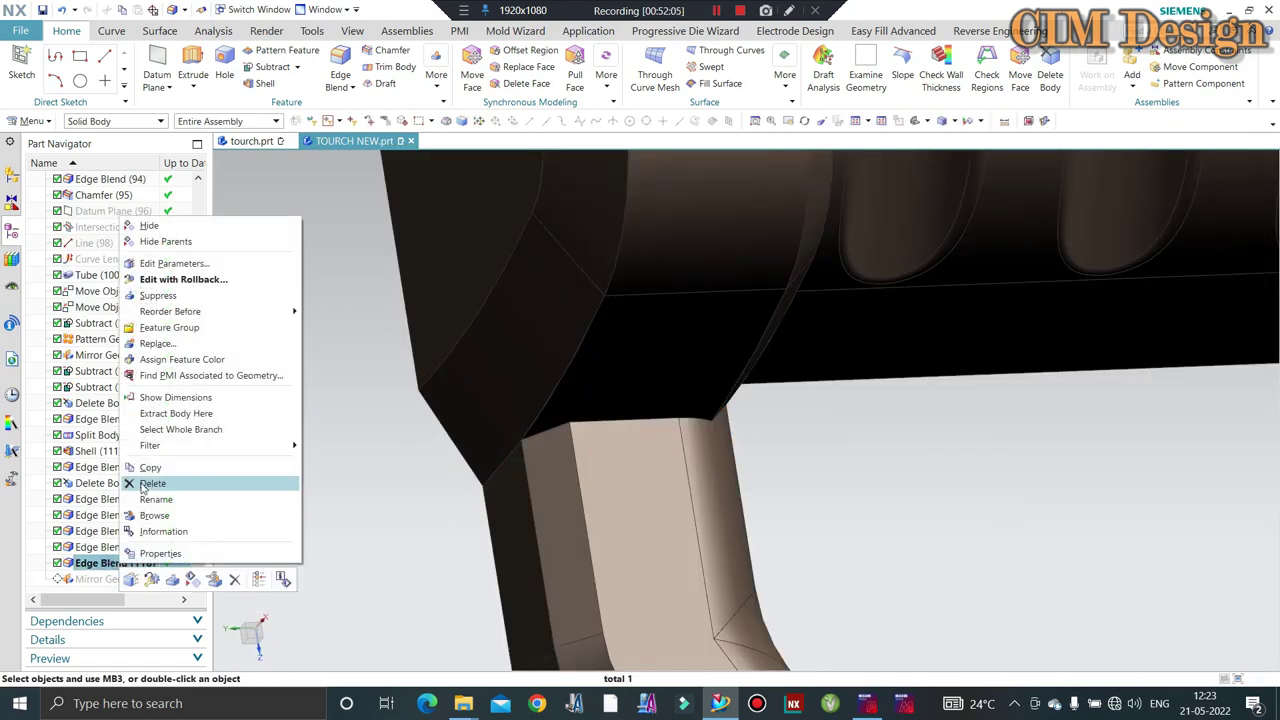
left_click(150, 483)
mouse_move(266, 426)
middle_mouse_down()
mouse_move(708, 319)
mouse_move(528, 274)
middle_mouse_up()
scroll(928, 180, "down", 3)
Select the U-slot edges at the handle–head junction for a 1 mm blend.
scroll(928, 180, "down", 3)
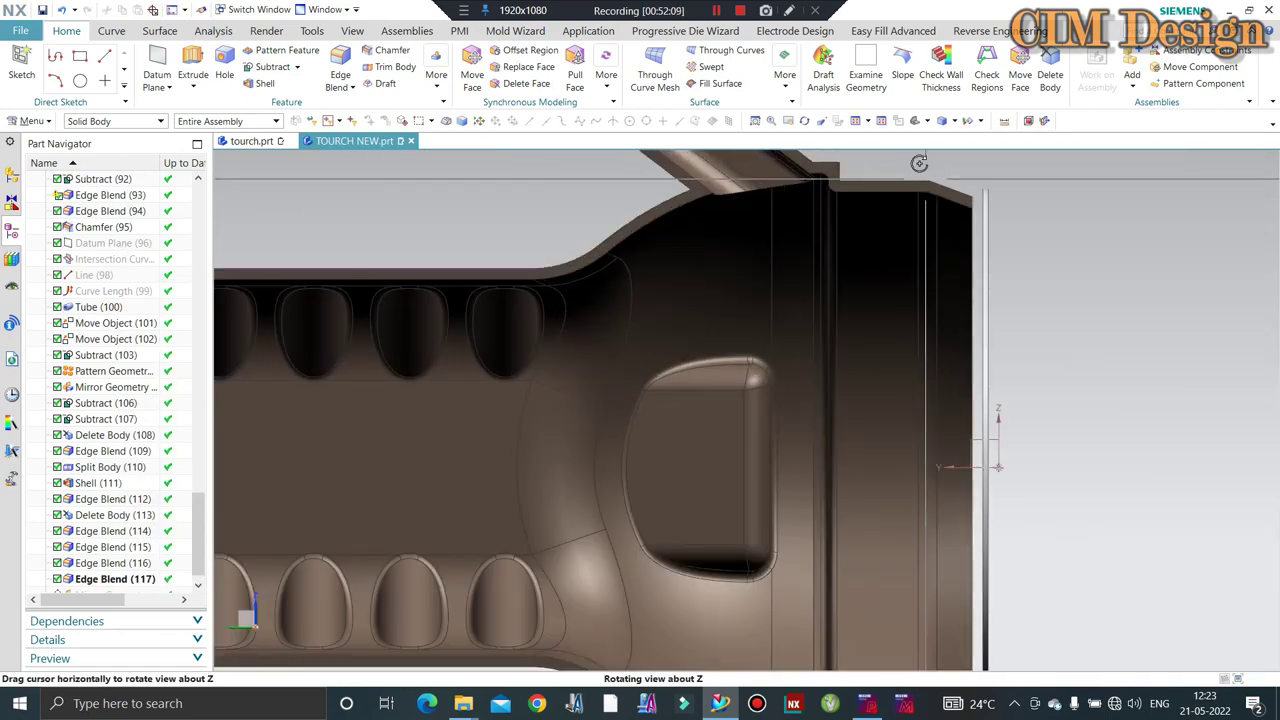
middle_click_drag(960, 300, 775, 367)
scroll(775, 367, "down", 3)
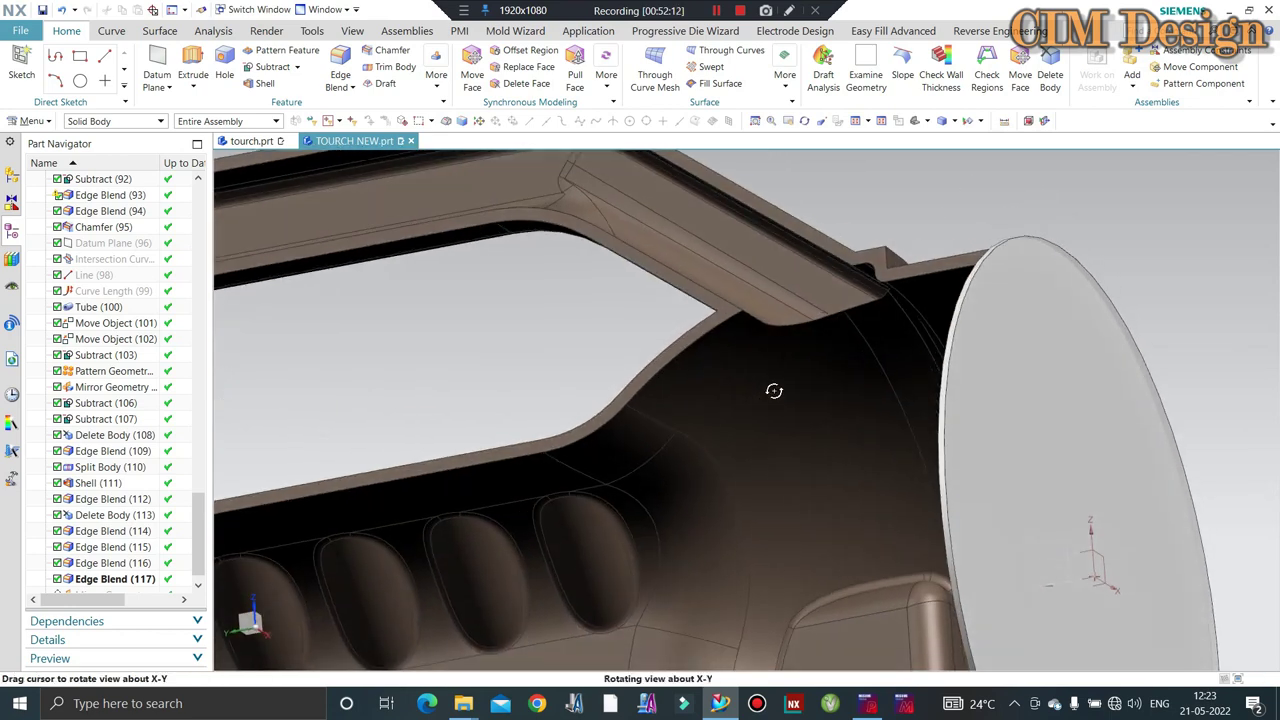
scroll(771, 329, "down", 2)
scroll(428, 231, "down", 1)
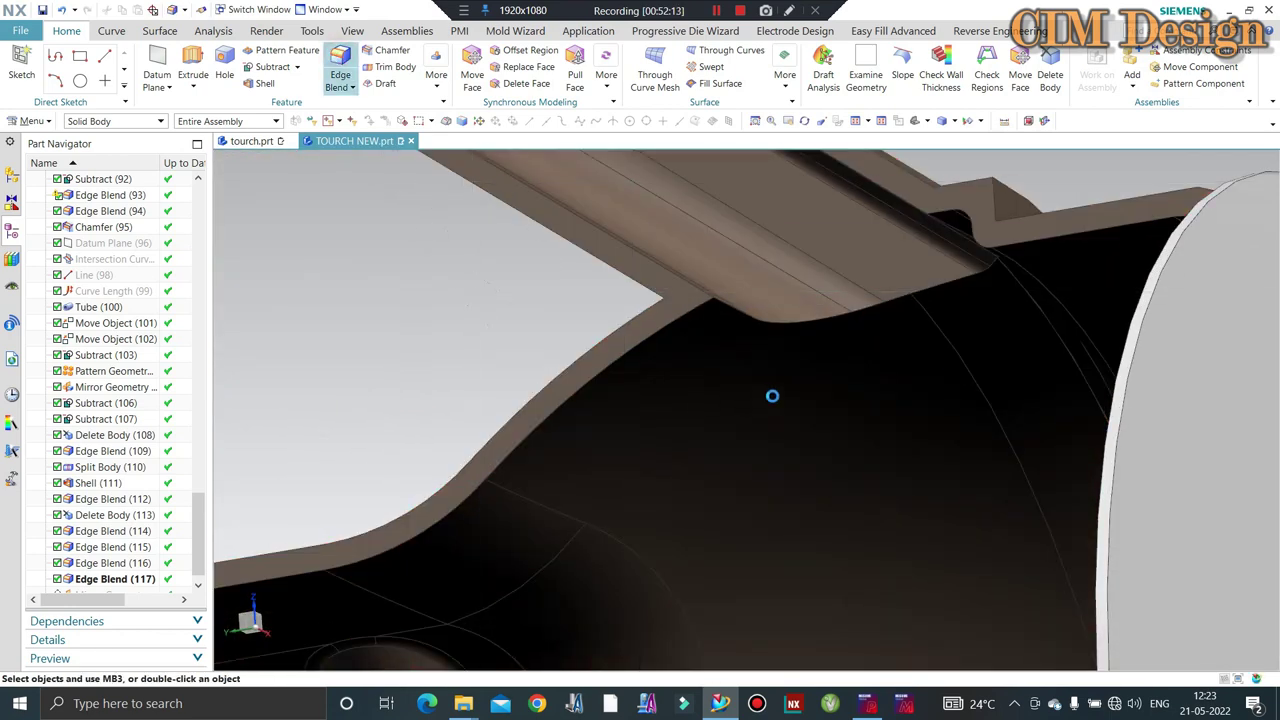
mouse_move(624, 362)
middle_mouse_down()
mouse_move(752, 345)
mouse_move(797, 297)
mouse_move(800, 411)
mouse_move(752, 470)
middle_mouse_up()
scroll(780, 430, "down", 2)
scroll(749, 440, "down", 1)
scroll(740, 420, "down", 2)
left_click(745, 418)
Confirm and apply the 1 mm blend on all 11 slot edges.
scroll(753, 470, "up", 1)
scroll(753, 470, "up", 3)
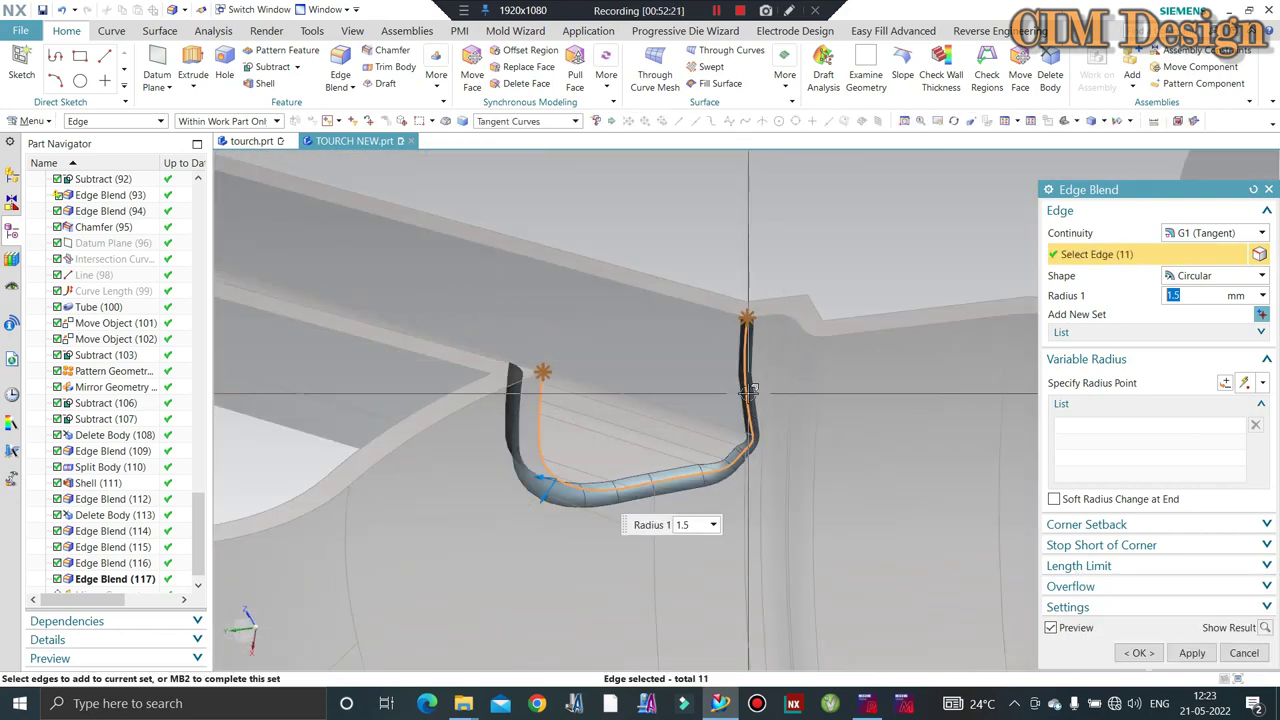
middle_click_drag(857, 357, 663, 345)
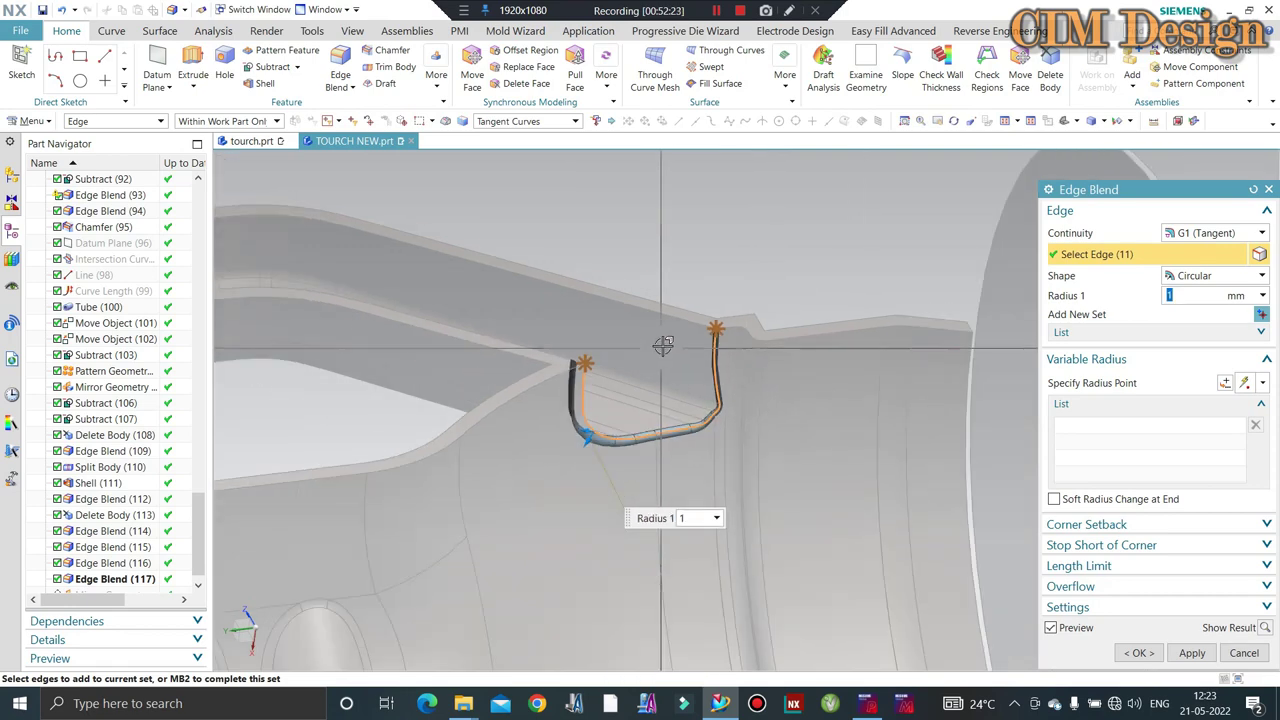
middle_click(662, 344)
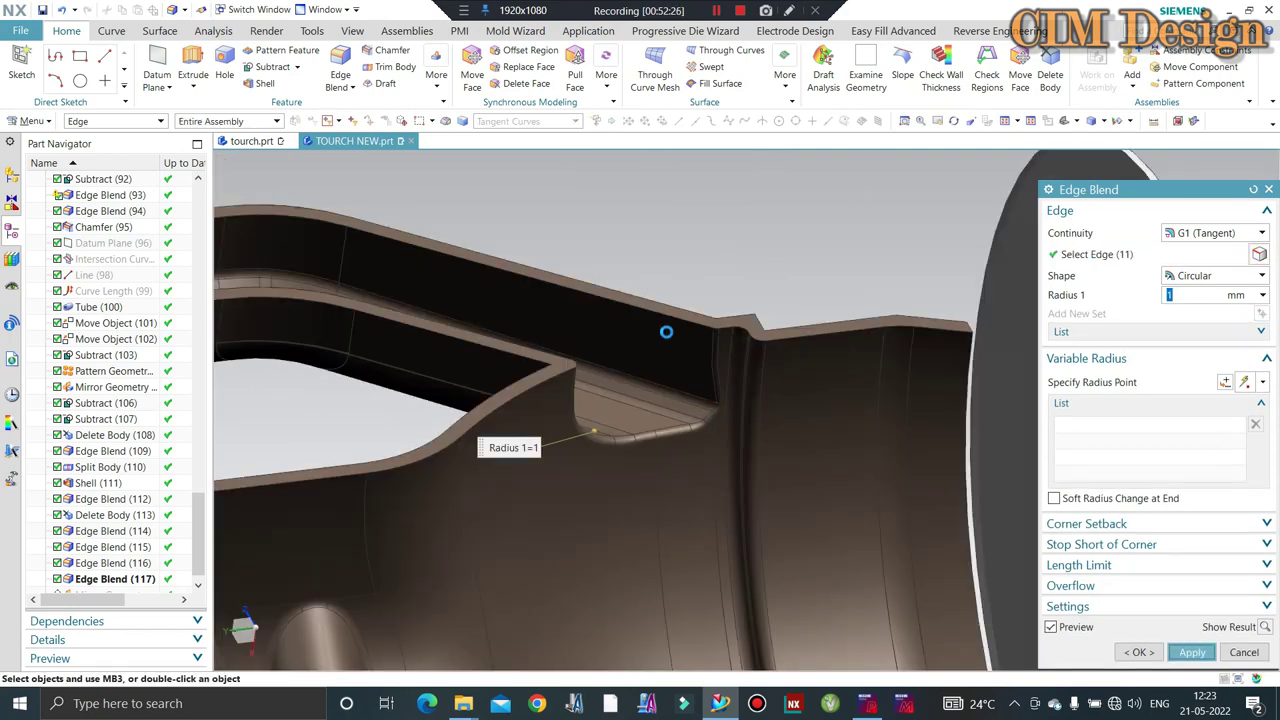
middle_click(647, 297)
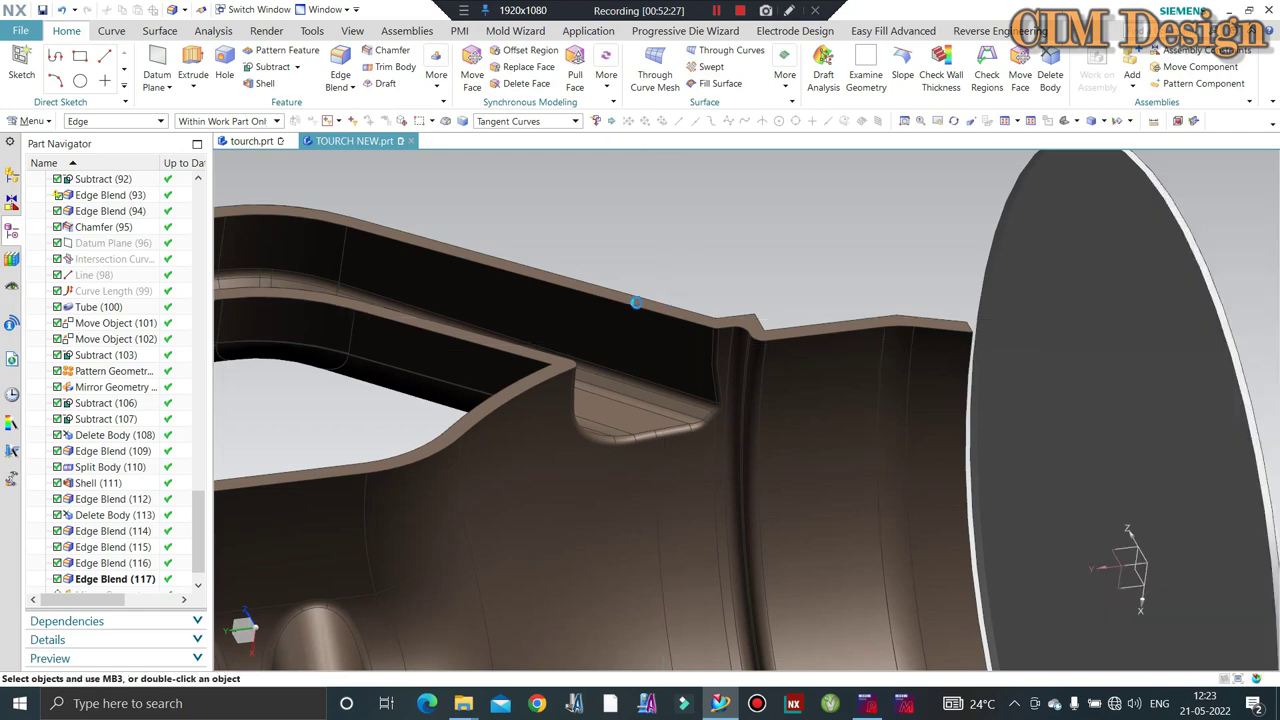
scroll(669, 285, "down", 5)
middle_click_drag(705, 280, 671, 323)
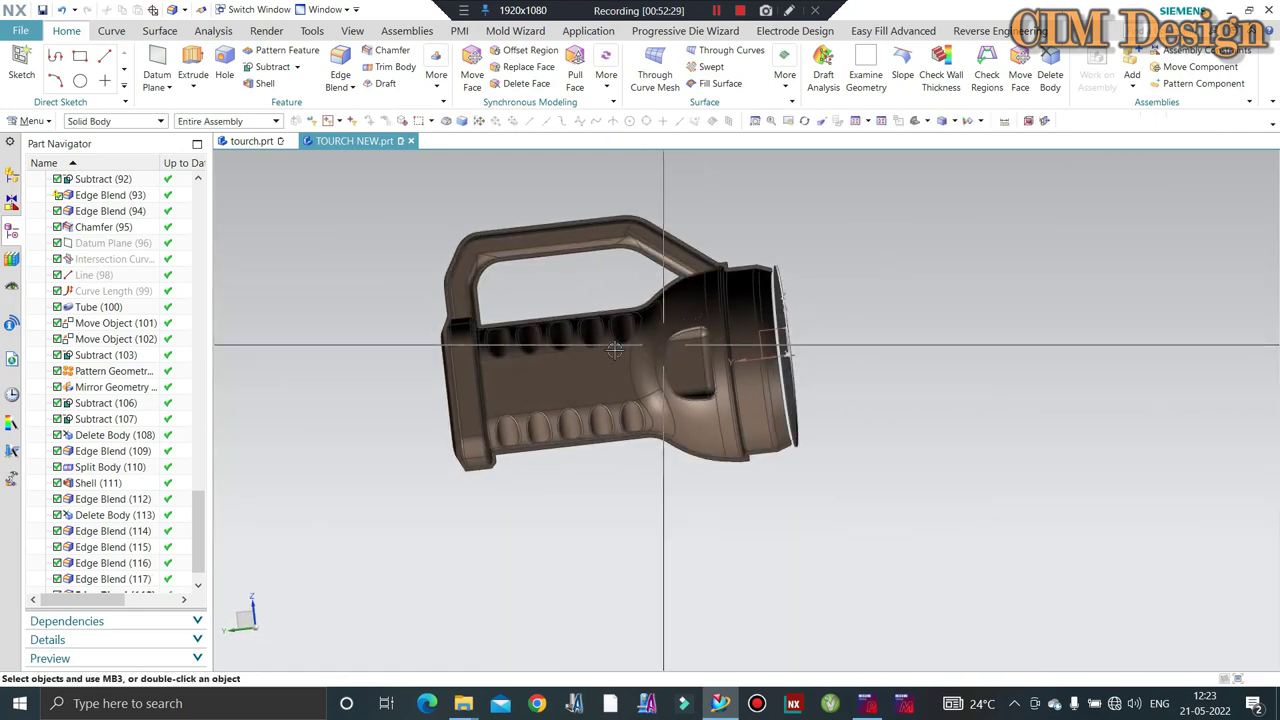
Make Mirror Geometry the current feature again to restore the full torch, then save.
scroll(97, 588, "down", 1)
right_click(97, 586)
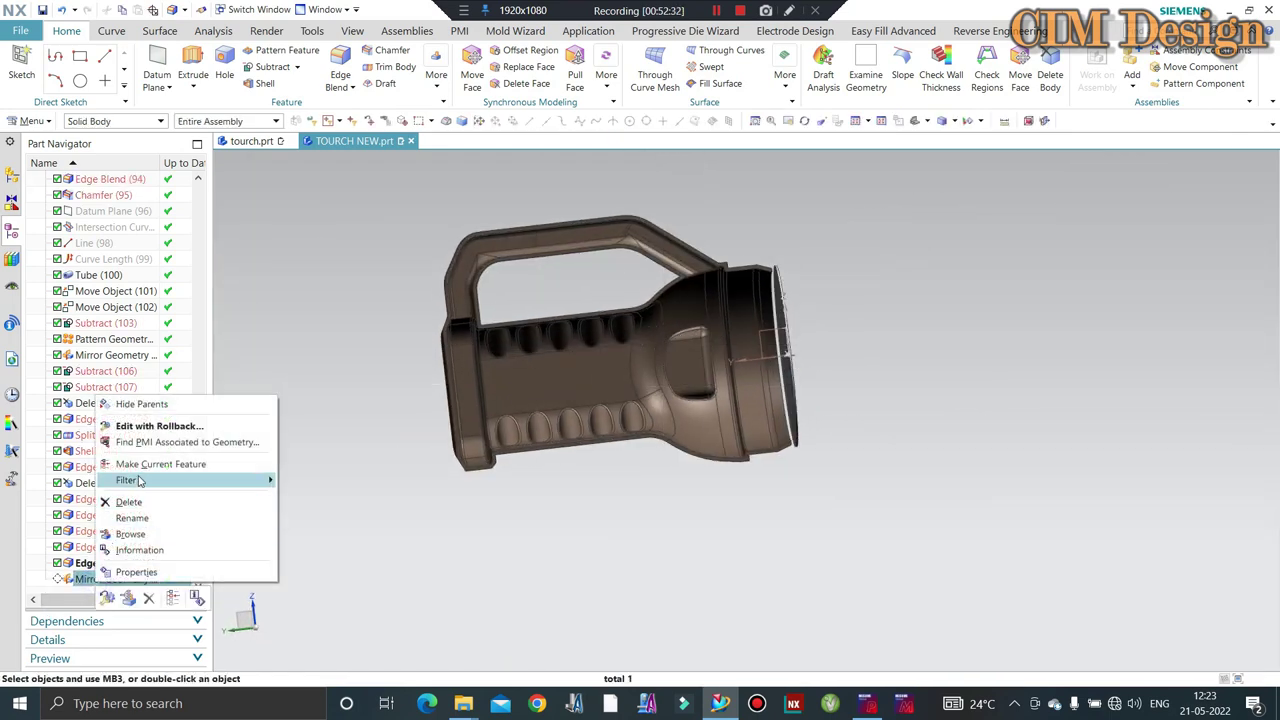
left_click(145, 463)
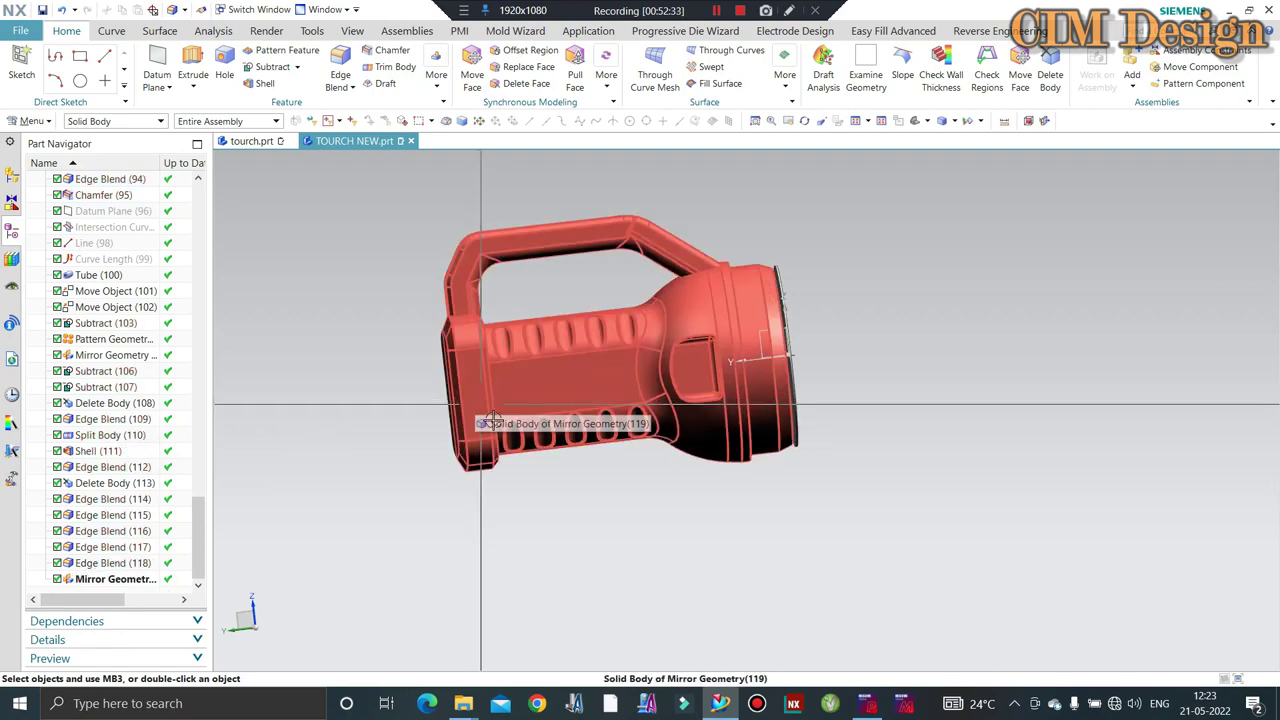
middle_click_drag(480, 430, 517, 477)
key("Home")
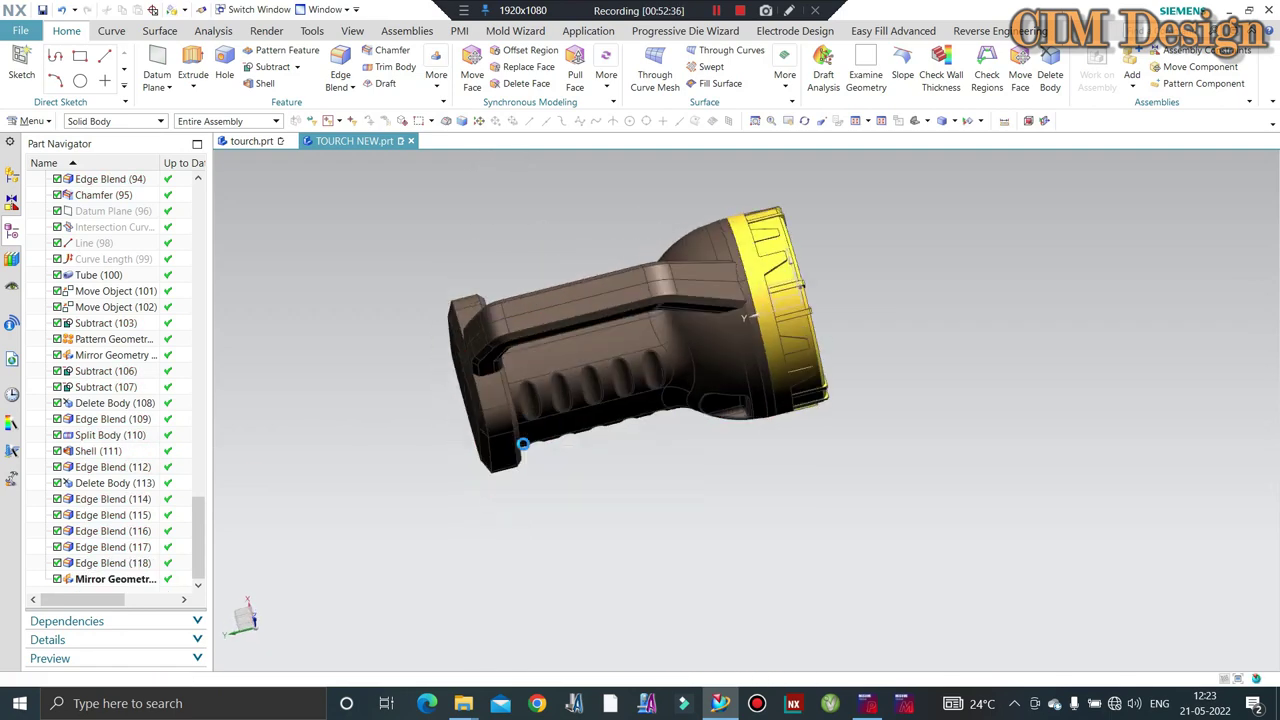
key("ctrl+s")
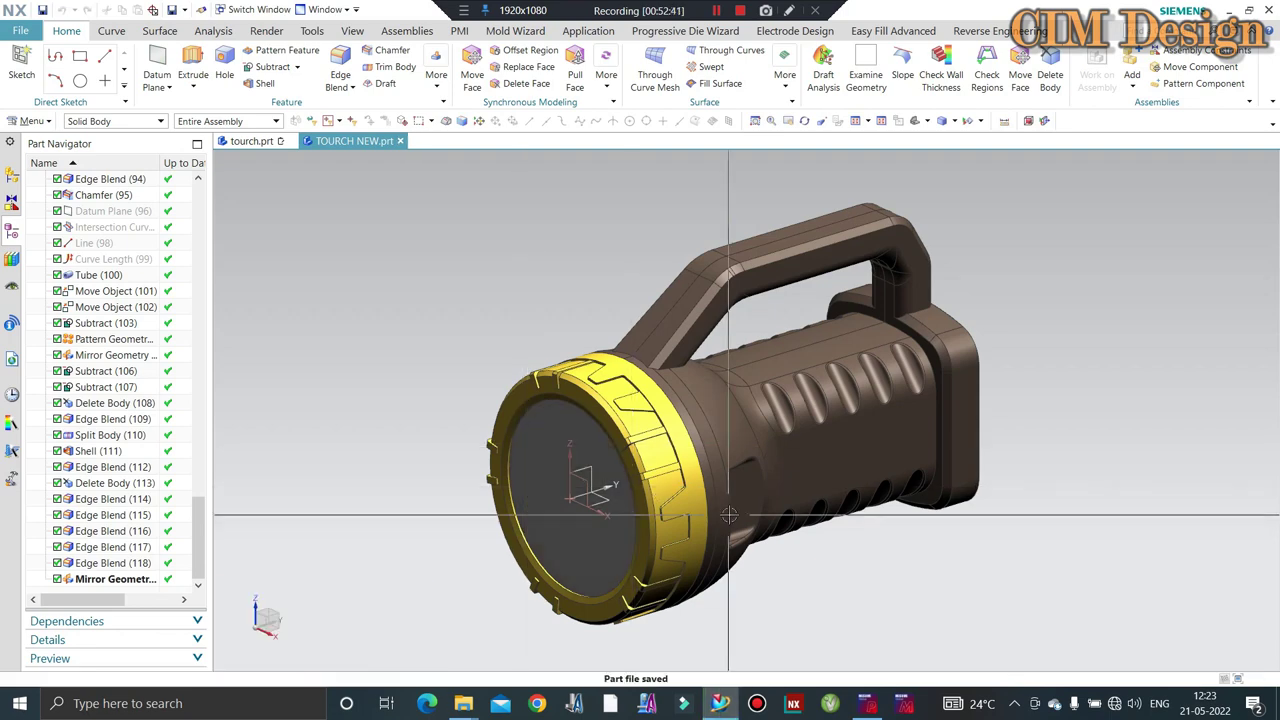
Fit the whole torch in view and orbit it to an isometric angle.
key("ctrl+alt+f")
scroll(711, 445, "down", 2)
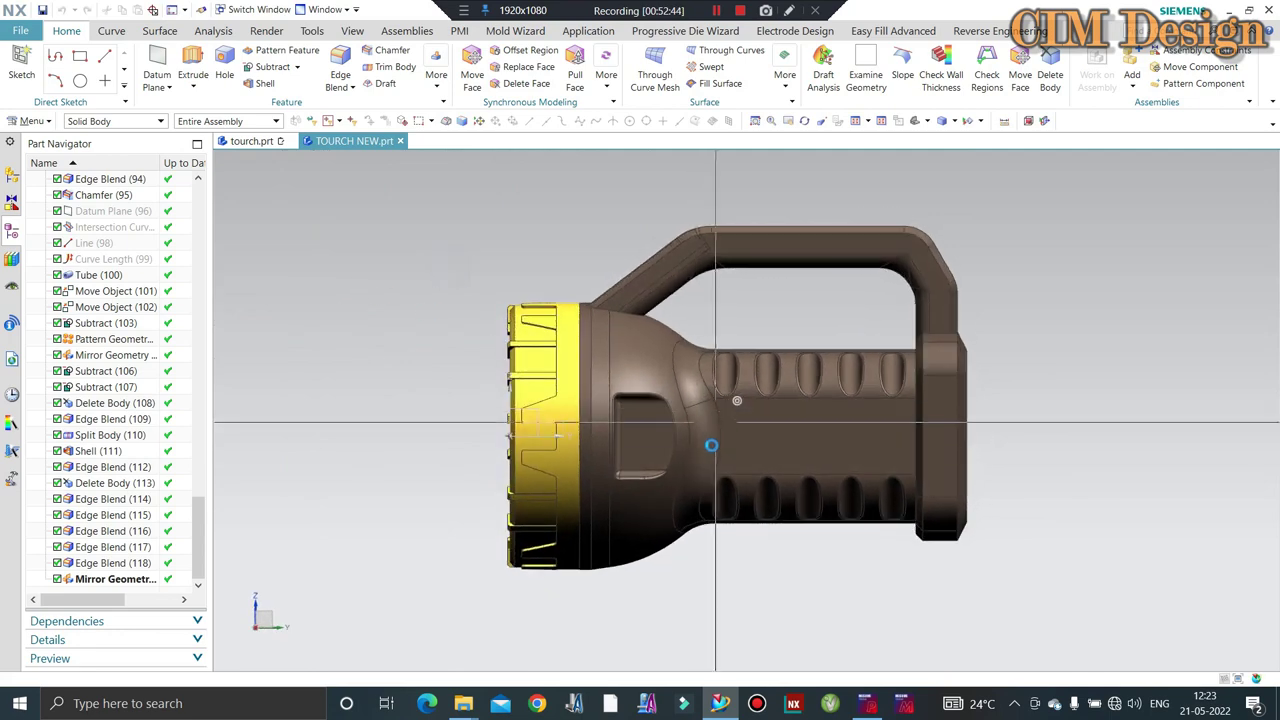
scroll(711, 445, "up", 2)
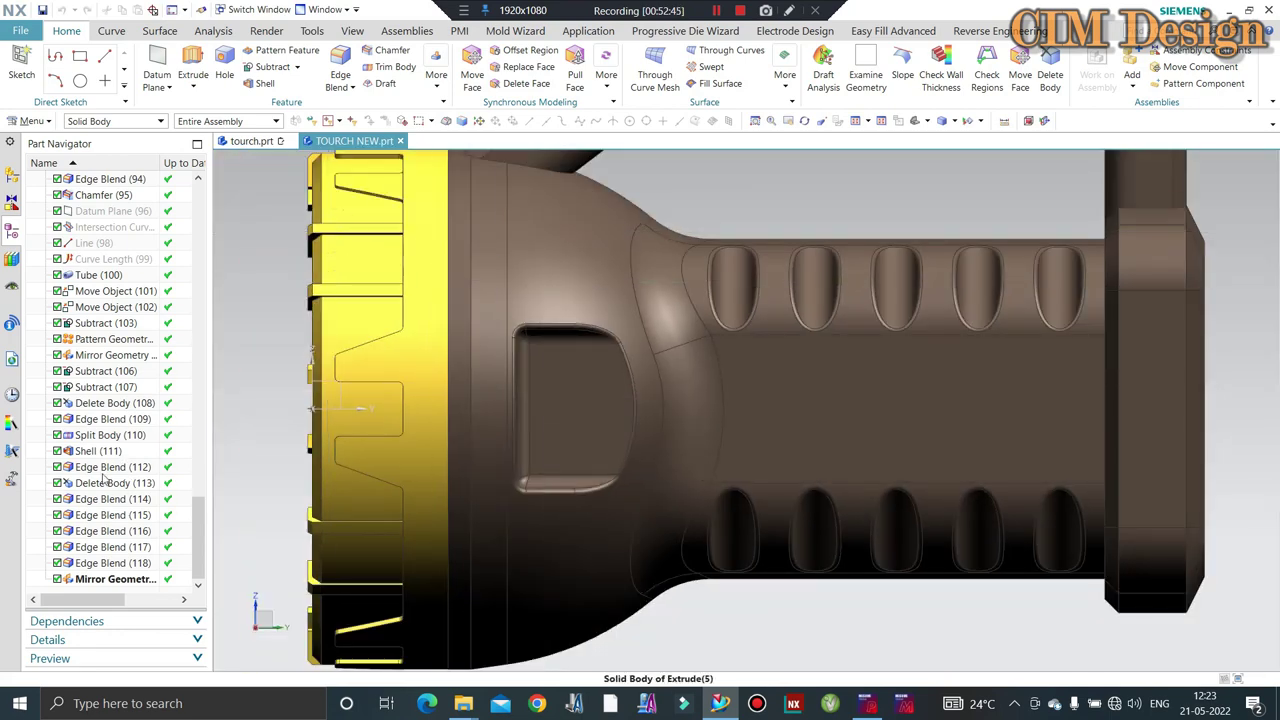
left_click(97, 452)
key("ctrl+f")
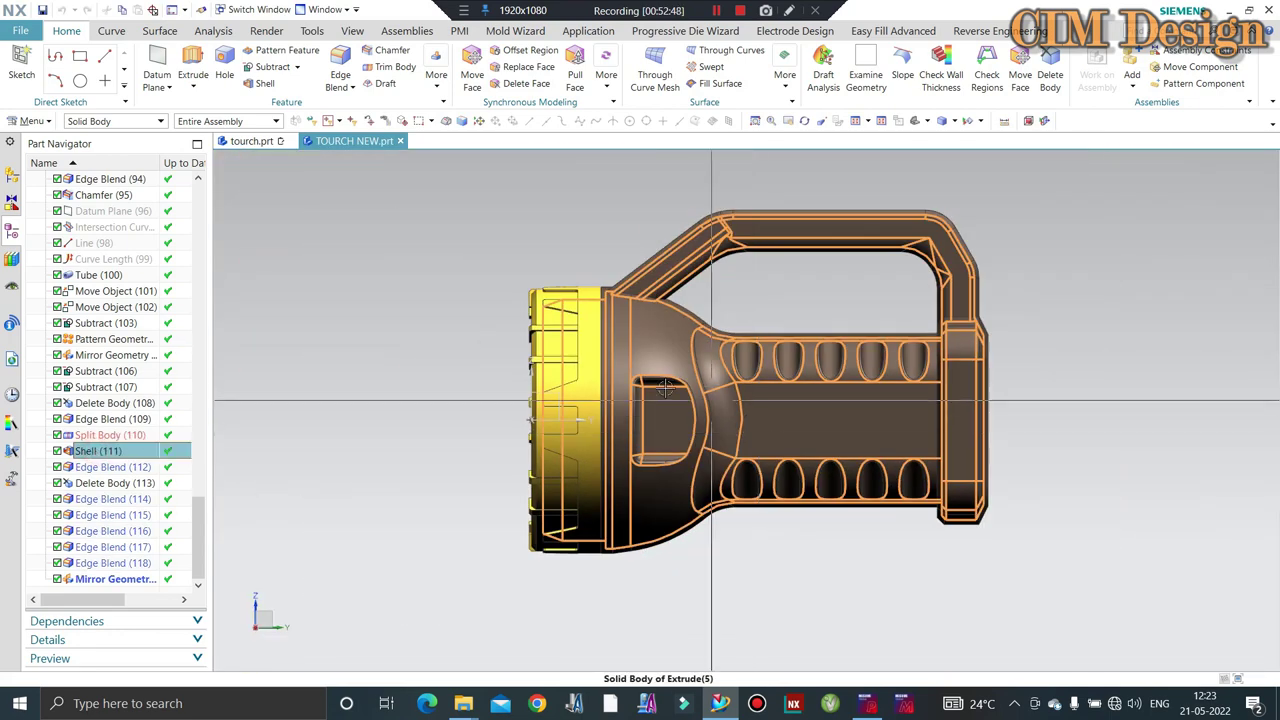
left_click(453, 321)
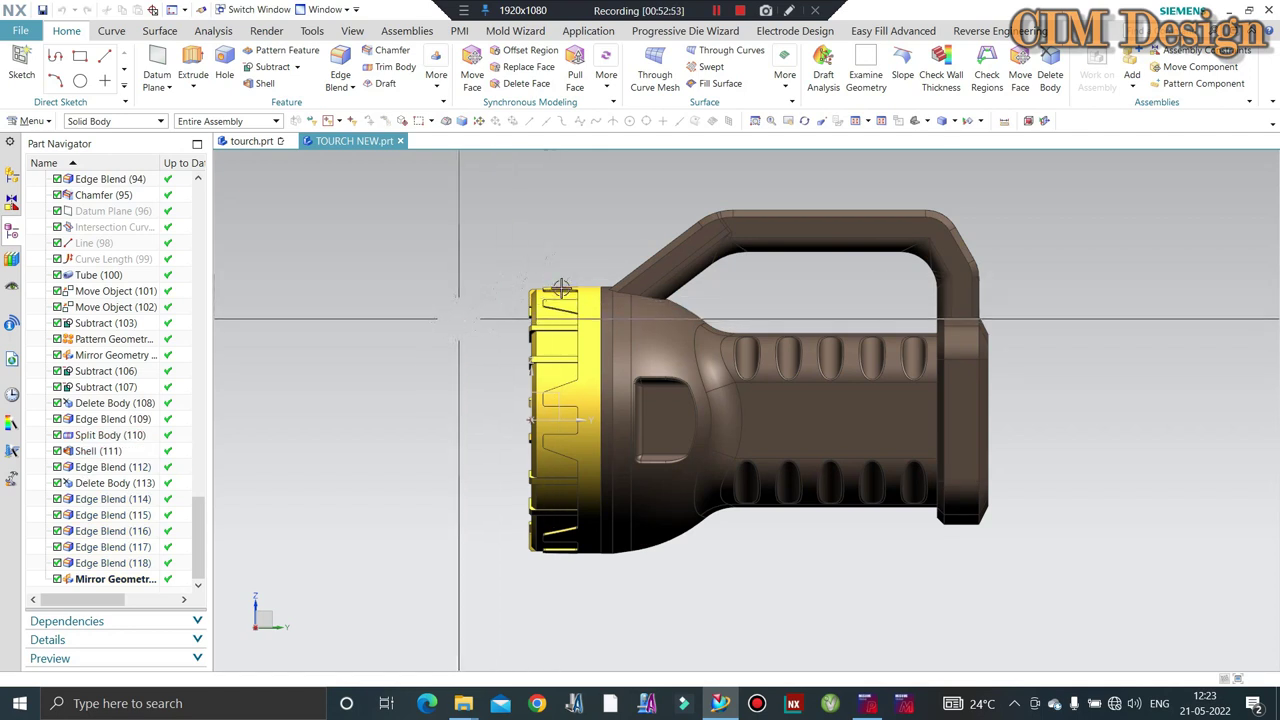
mouse_move(563, 297)
middle_mouse_down()
mouse_move(609, 325)
mouse_move(303, 143)
middle_mouse_up()
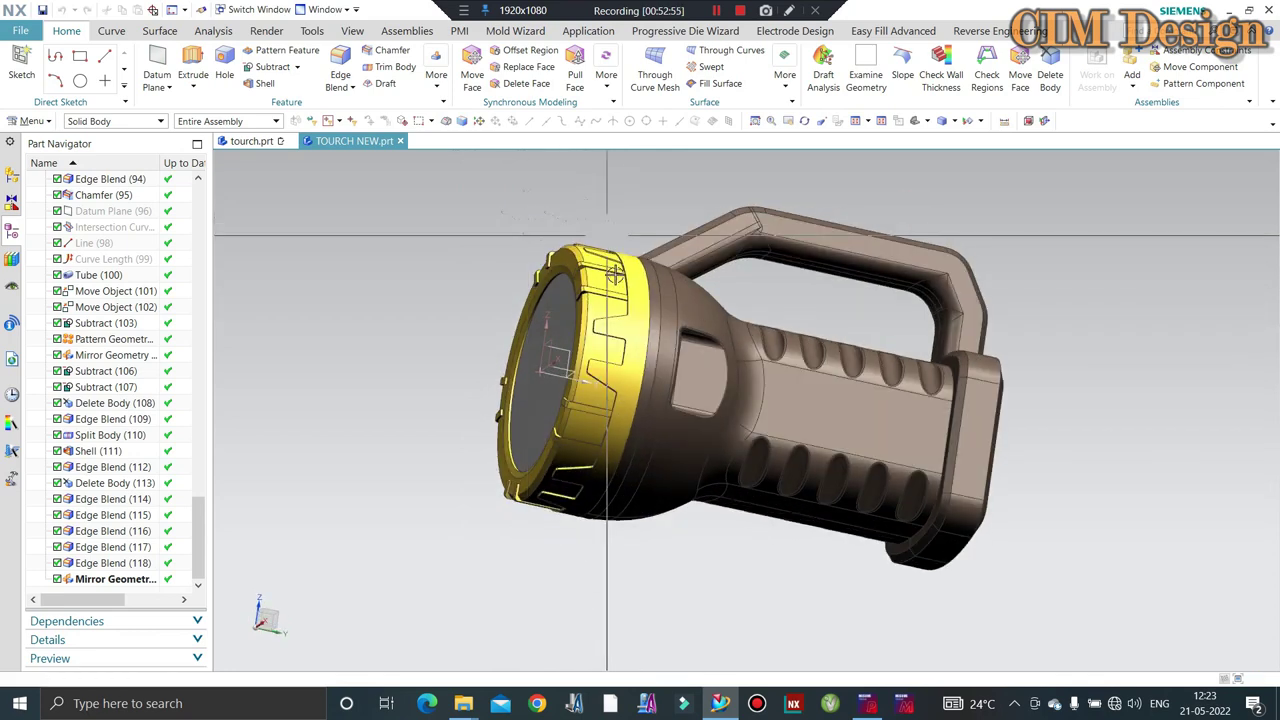
Switch to the reference tourch.prt and orbit toward its rear.
left_click(250, 141)
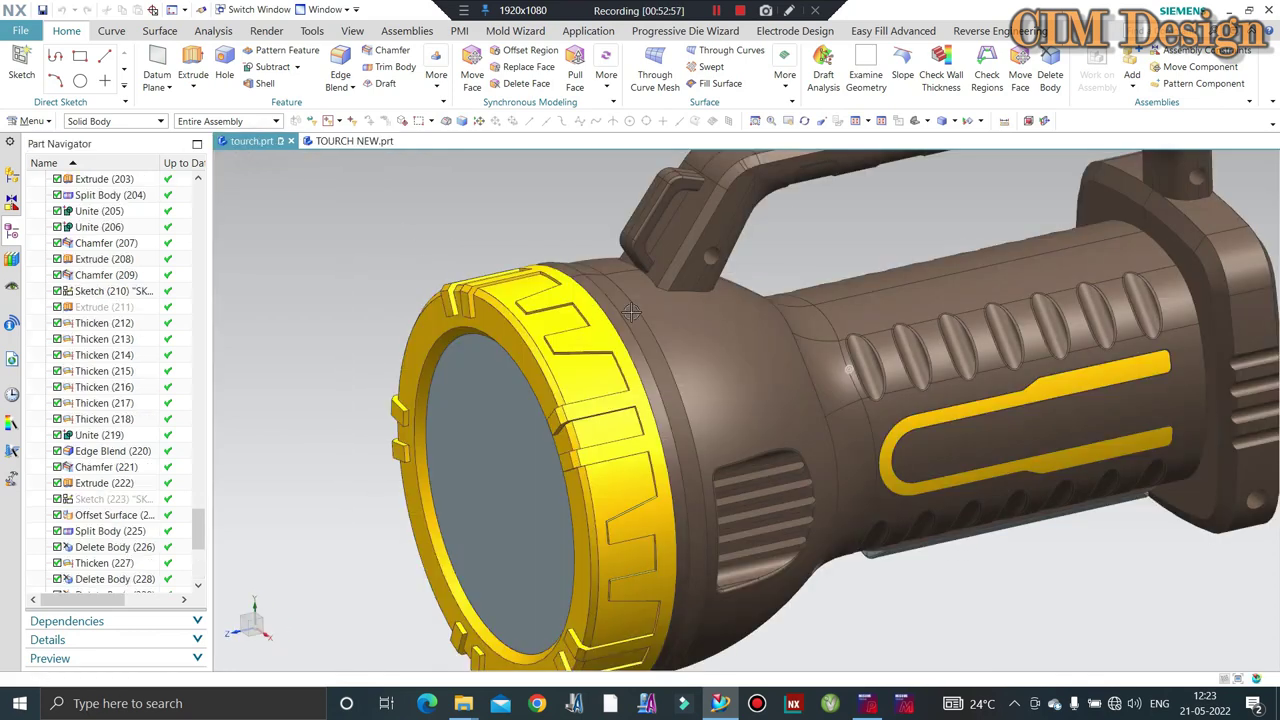
mouse_move(600, 350)
middle_mouse_down()
mouse_move(918, 372)
mouse_move(903, 437)
middle_mouse_up()
scroll(918, 372, "up", 3)
scroll(918, 372, "down", 5)
scroll(903, 437, "up", 4)
scroll(903, 437, "up", 3)
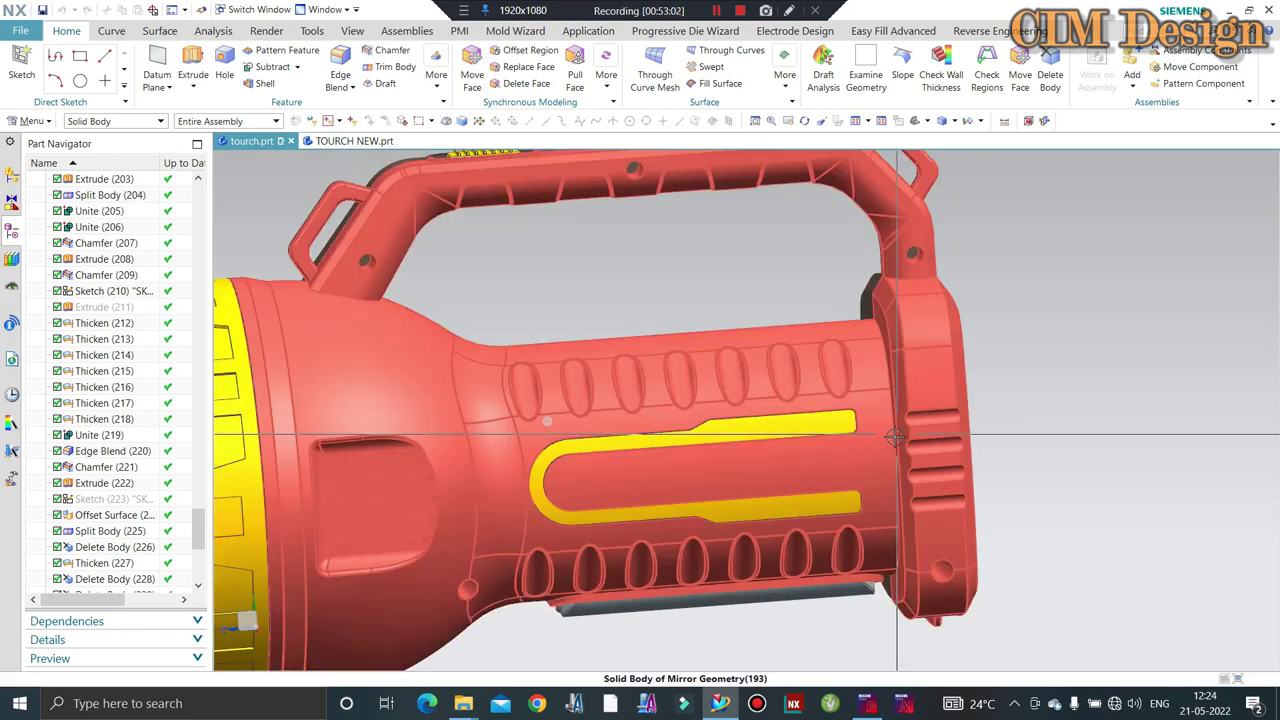
scroll(903, 437, "down", 5)
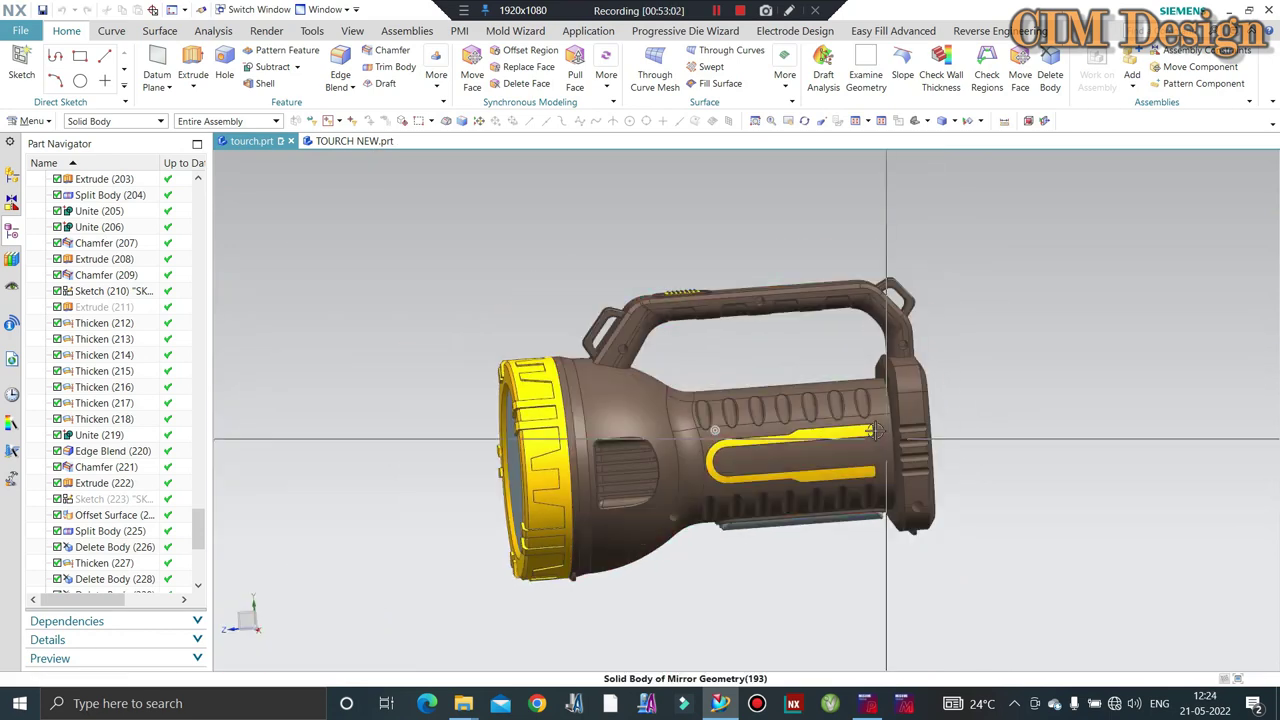
Select and zoom in on the reference torch's U-shaped grip to study it.
left_click(340, 143)
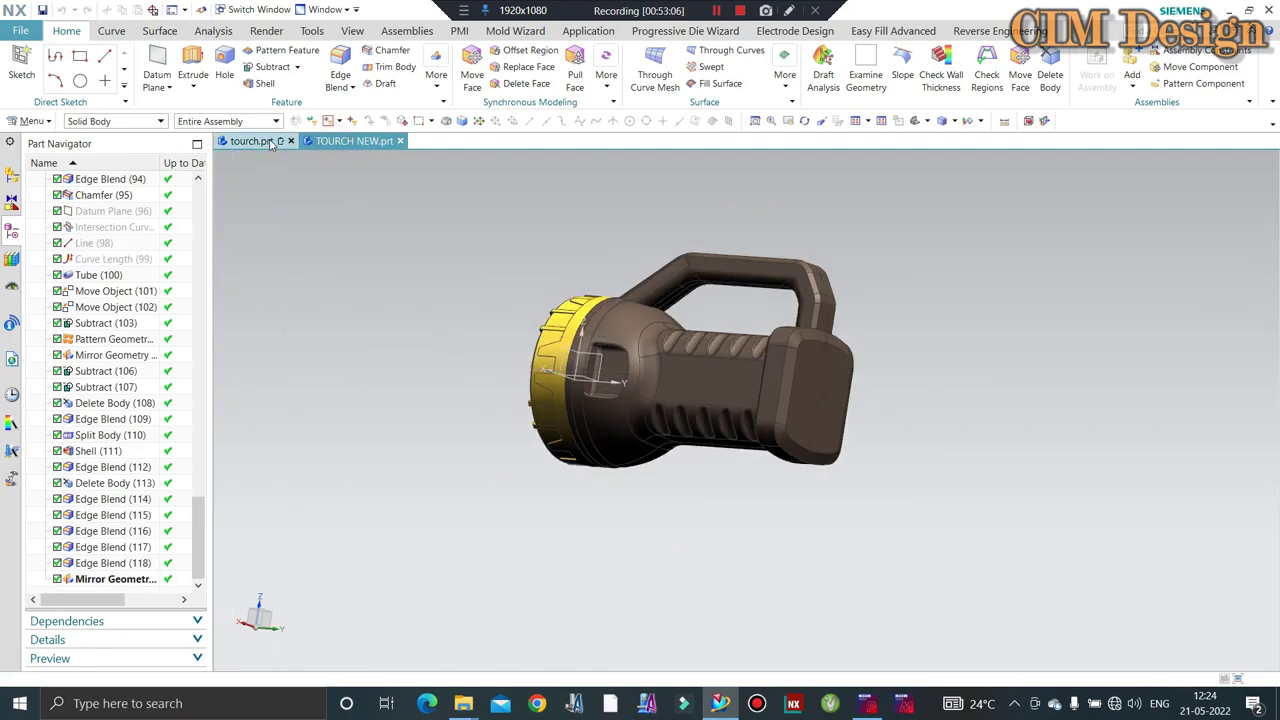
left_click(270, 143)
scroll(720, 383, "up", 2)
scroll(720, 383, "up", 2)
scroll(720, 383, "up", 1)
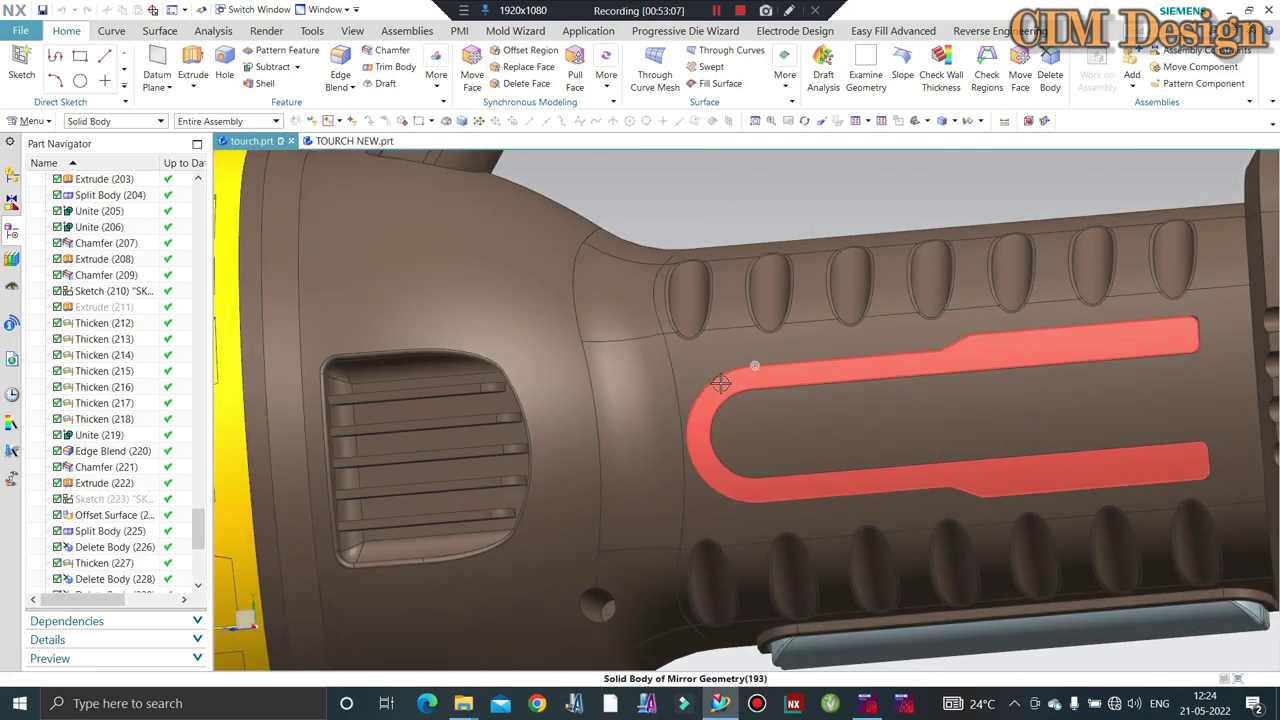
left_click(720, 383)
scroll(643, 406, "down", 2)
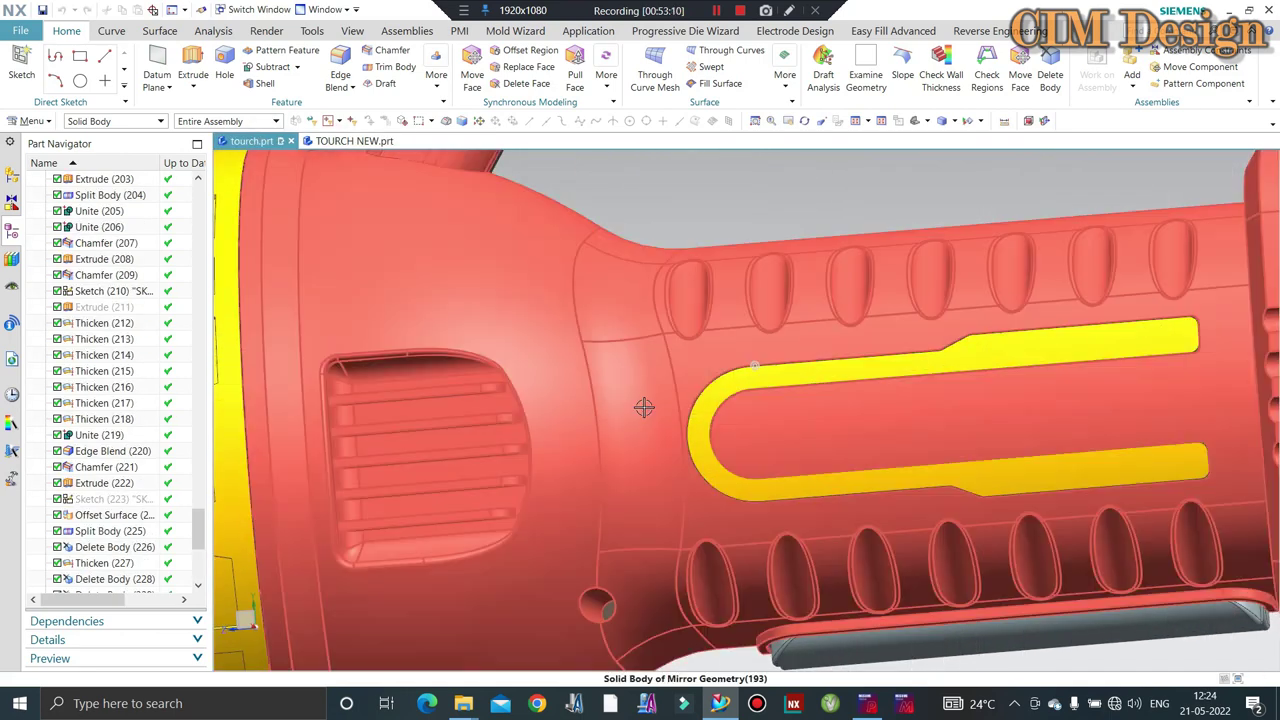
scroll(643, 406, "down", 3)
mouse_move(643, 420)
middle_mouse_down()
mouse_move(662, 500)
mouse_move(586, 360)
middle_mouse_up()
scroll(586, 360, "up", 2)
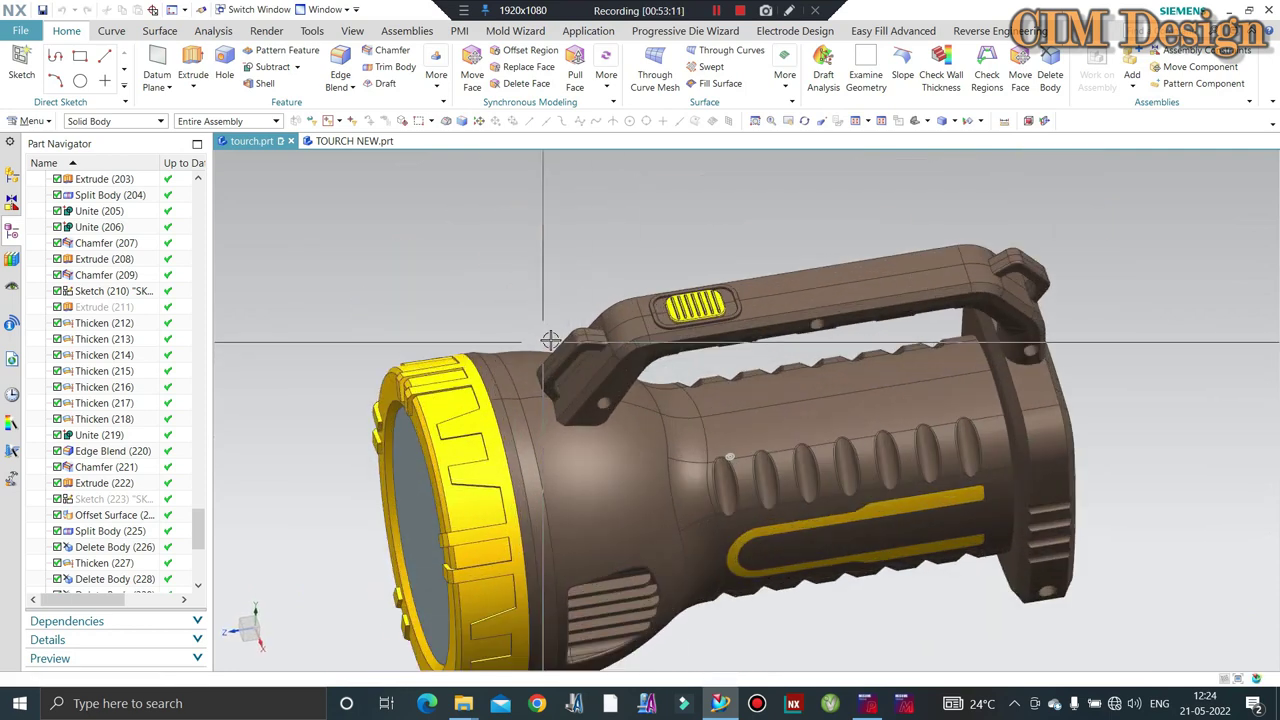
scroll(586, 360, "up", 2)
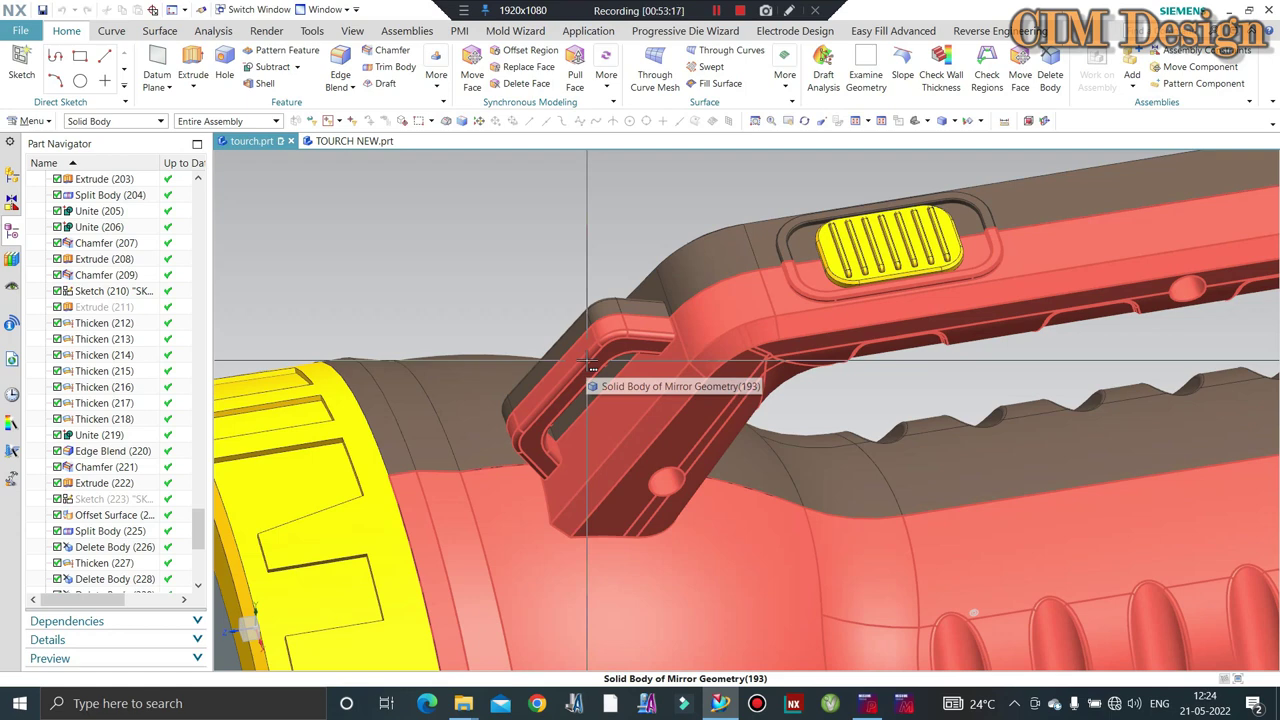
scroll(592, 366, "down", 2)
scroll(592, 366, "down", 2)
Orbit the reference to a side view, then return to TOURCH NEW.prt.
middle_click_drag(592, 366, 600, 301)
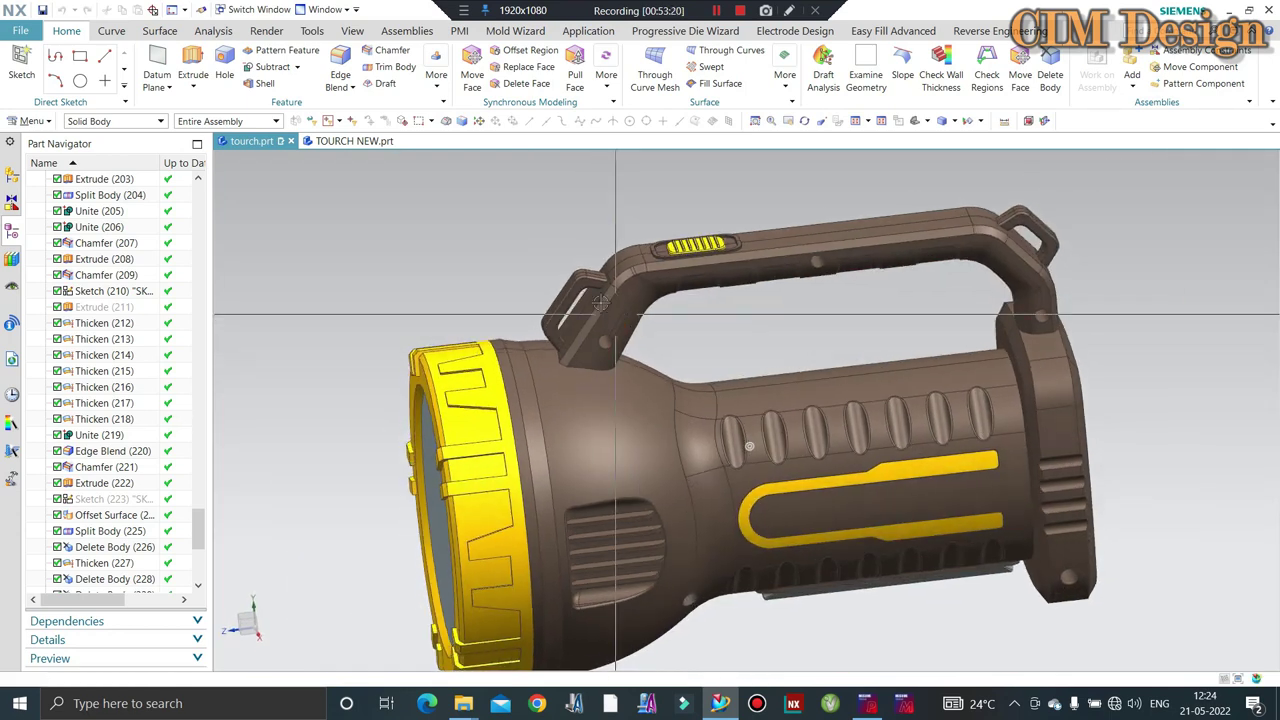
middle_click_drag(446, 260, 921, 462)
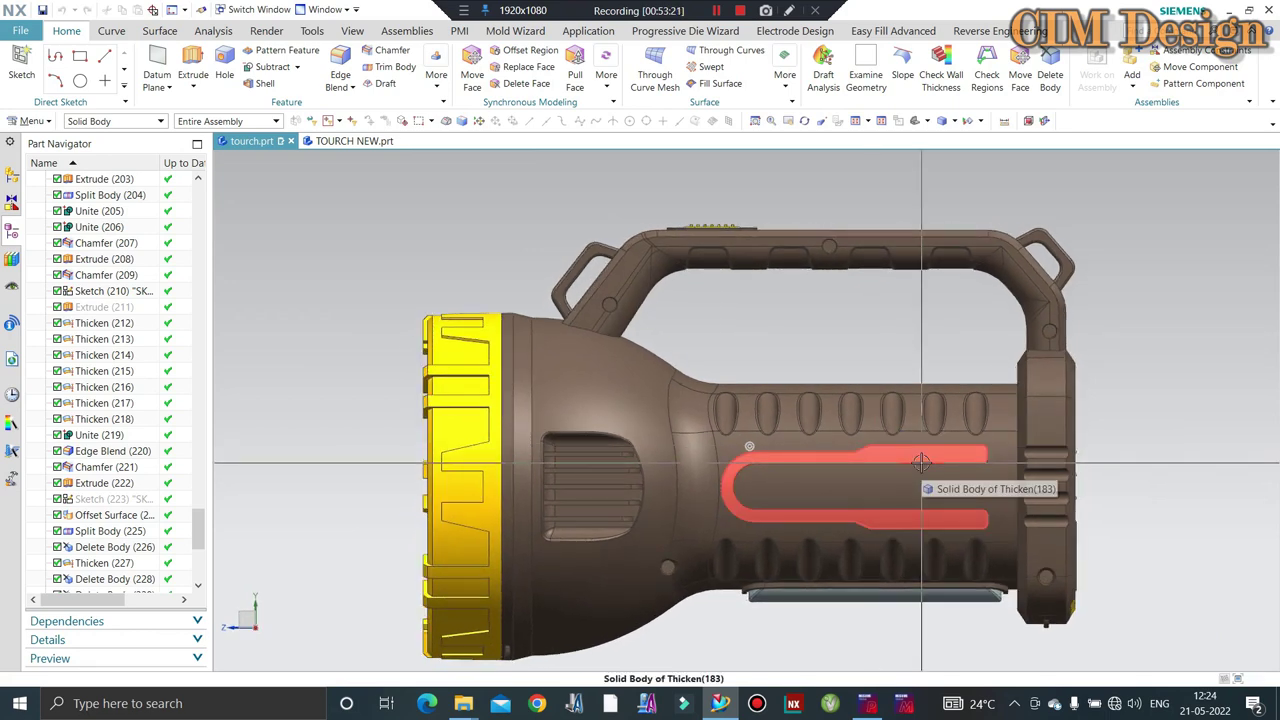
scroll(922, 462, "up", 2)
scroll(937, 434, "up", 1)
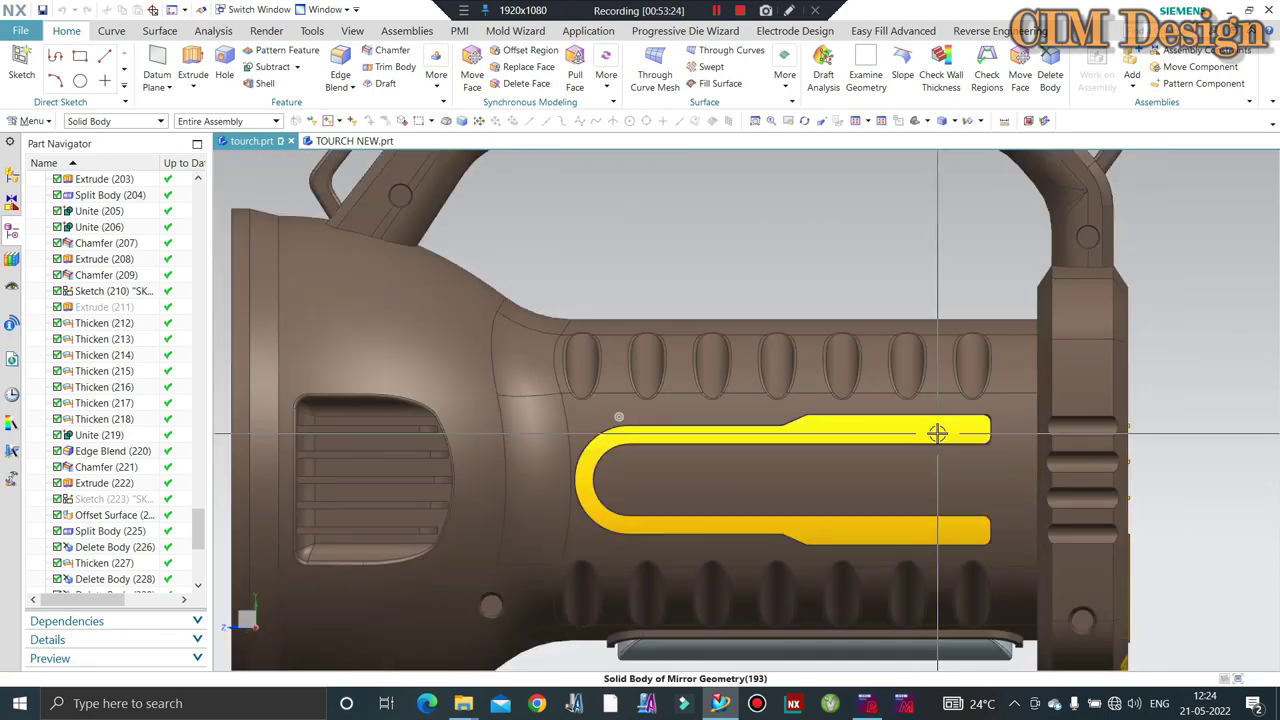
scroll(937, 434, "down", 2)
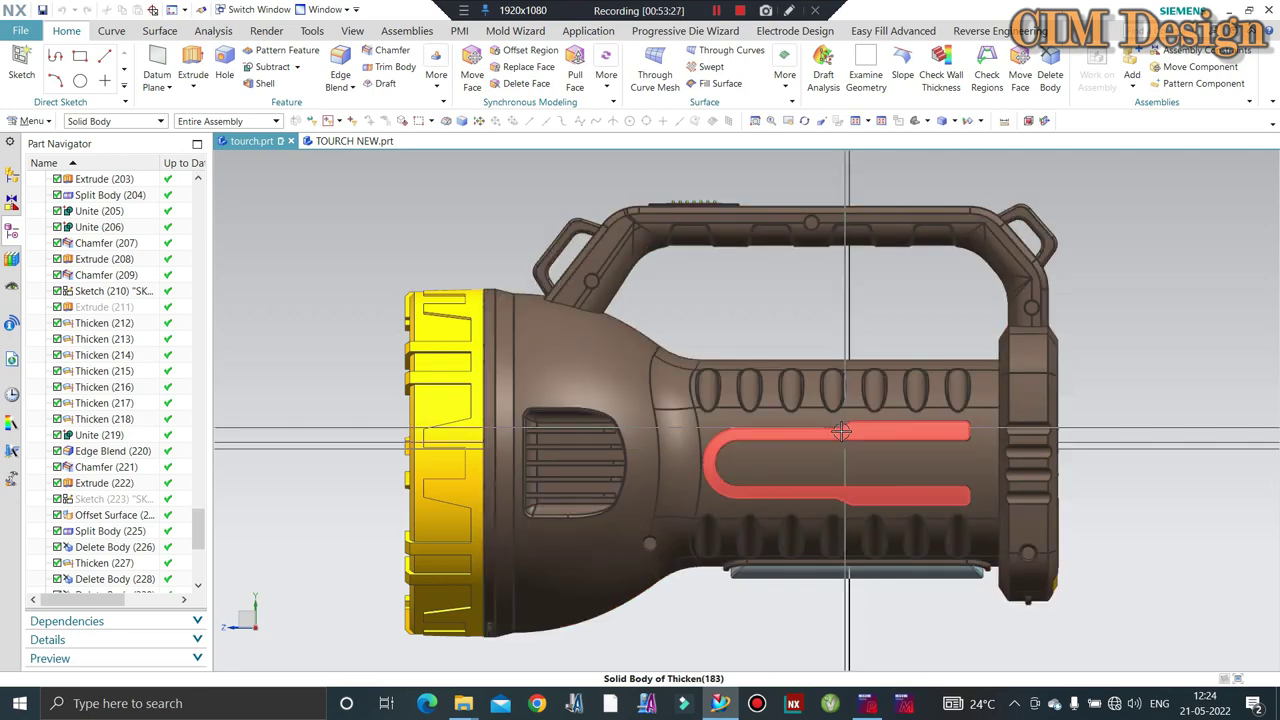
scroll(847, 432, "down", 2)
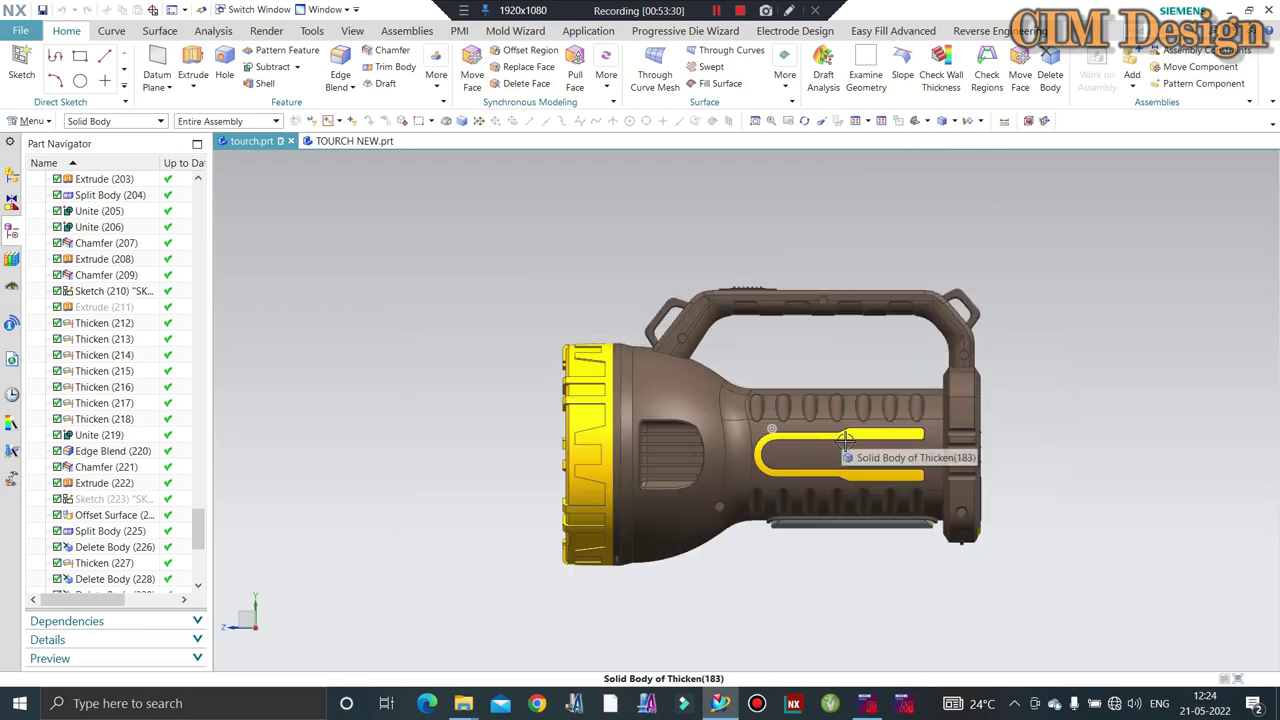
left_click(354, 141)
mouse_move(694, 394)
middle_mouse_down()
mouse_move(763, 391)
mouse_move(734, 240)
middle_mouse_up()
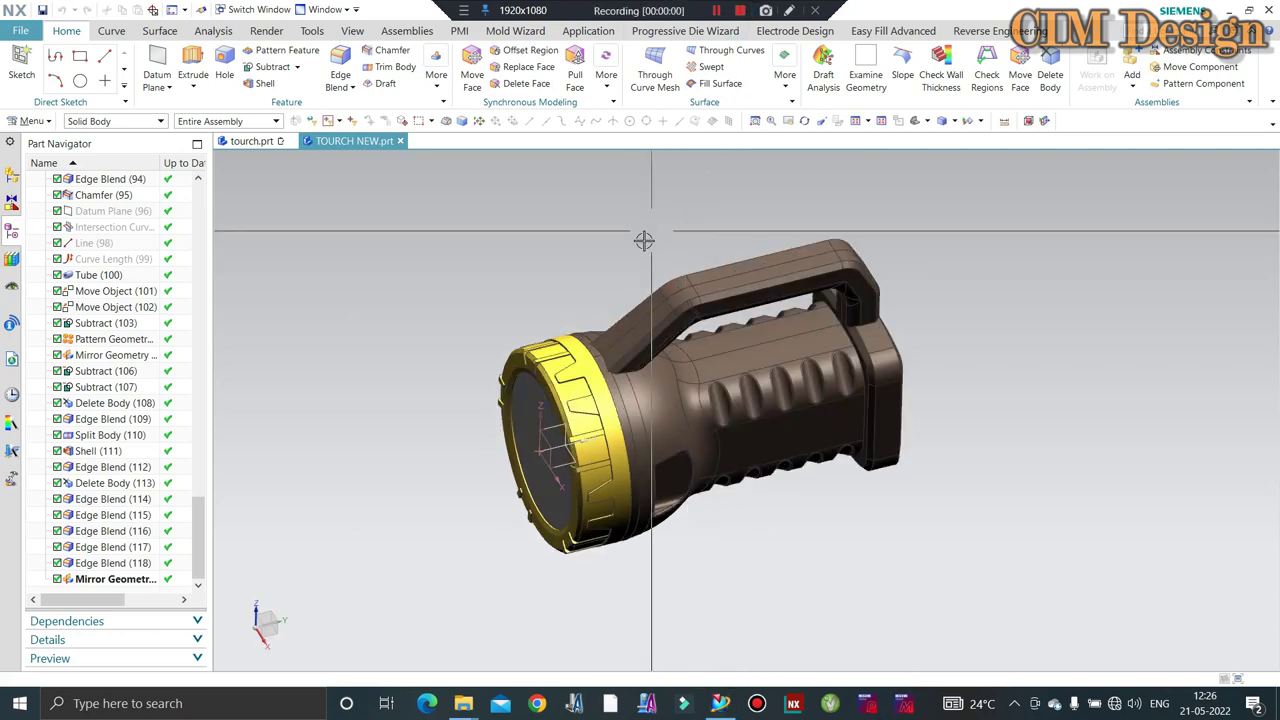
Delete the final Mirror Geometry feature from the Part Navigator.
middle_click_drag(654, 251, 630, 260)
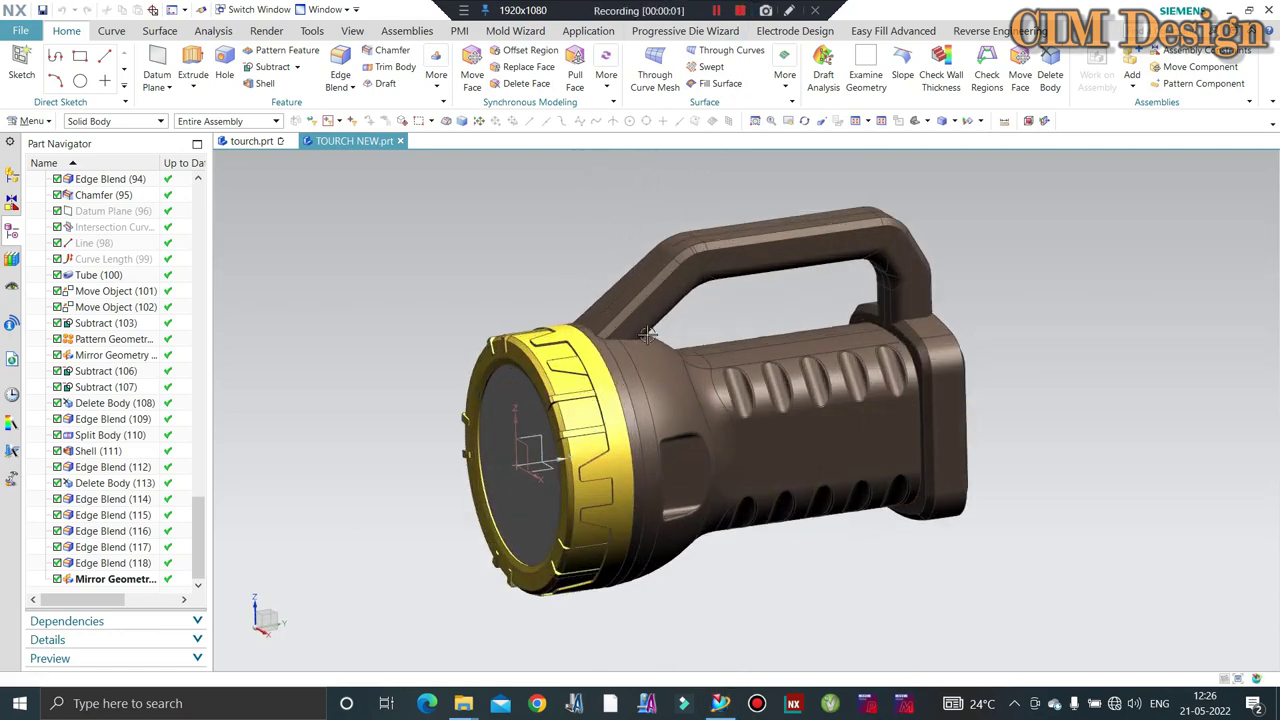
scroll(627, 262, "up", 3)
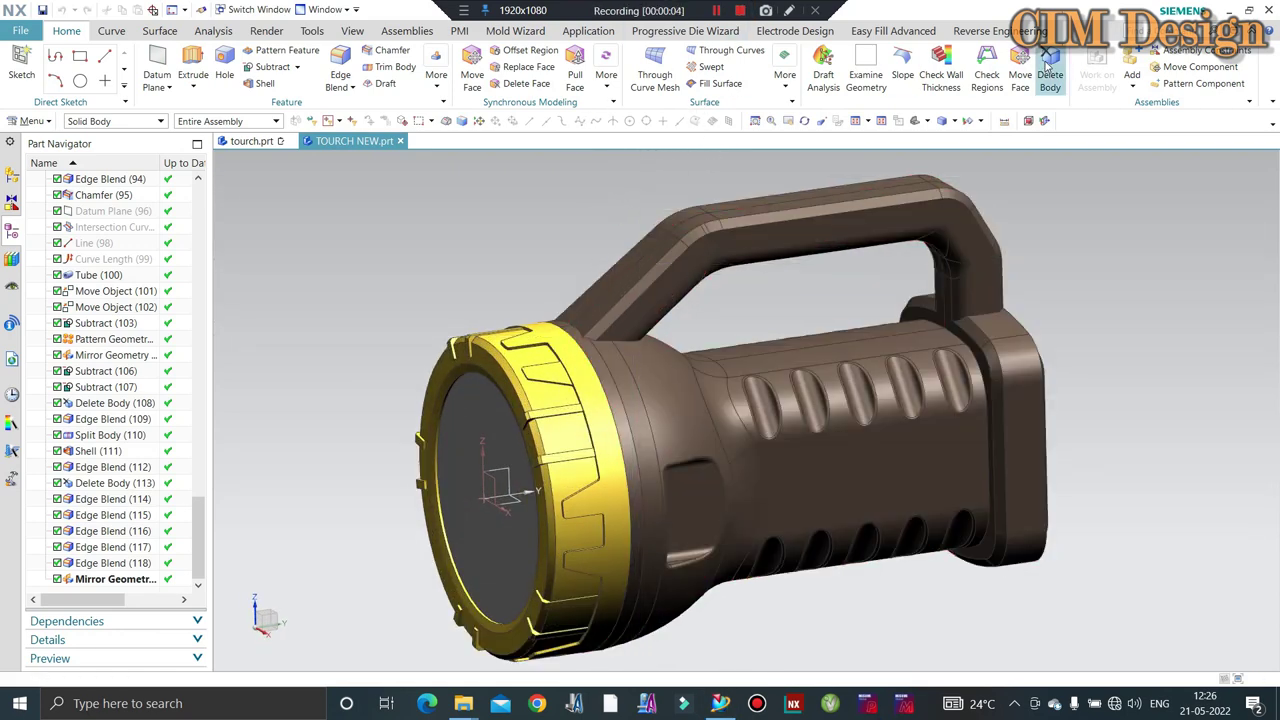
left_click(108, 579)
right_click(108, 579)
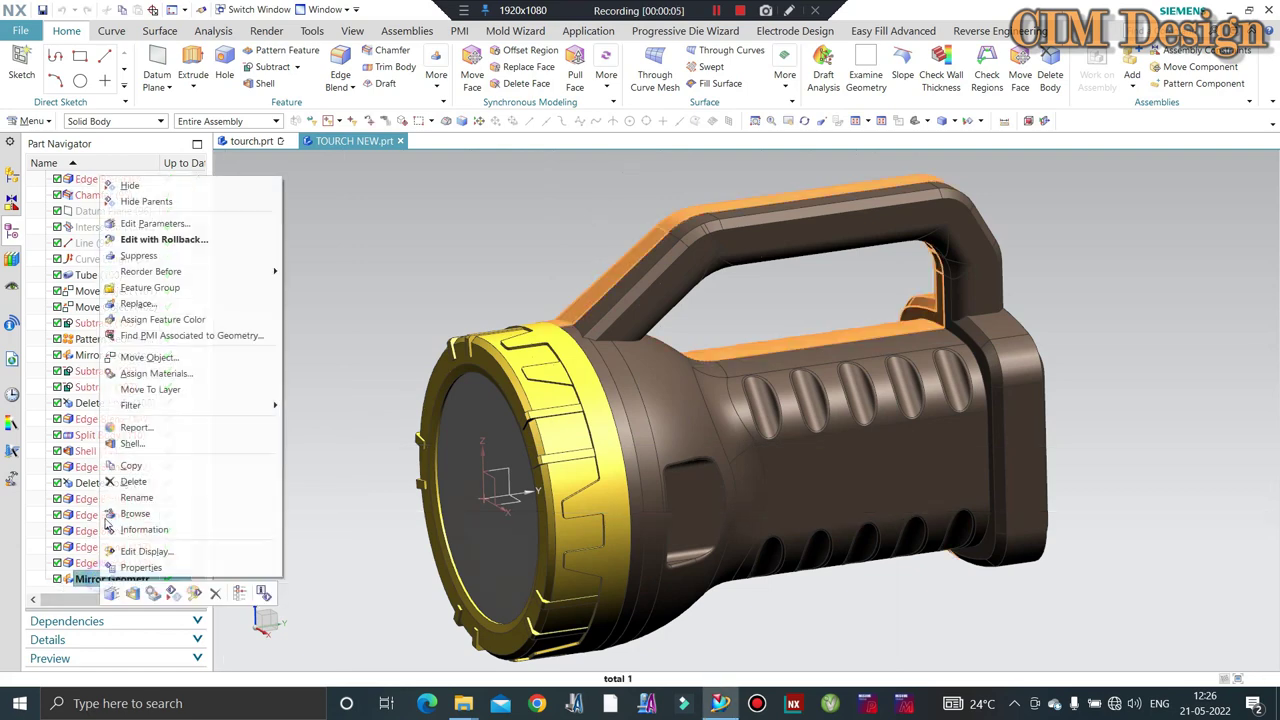
left_click(125, 484)
mouse_move(720, 277)
middle_mouse_down()
mouse_move(724, 319)
mouse_move(600, 203)
middle_mouse_up()
Snap to the side view and start a new Extrude.
key("F8")
scroll(764, 436, "up", 3)
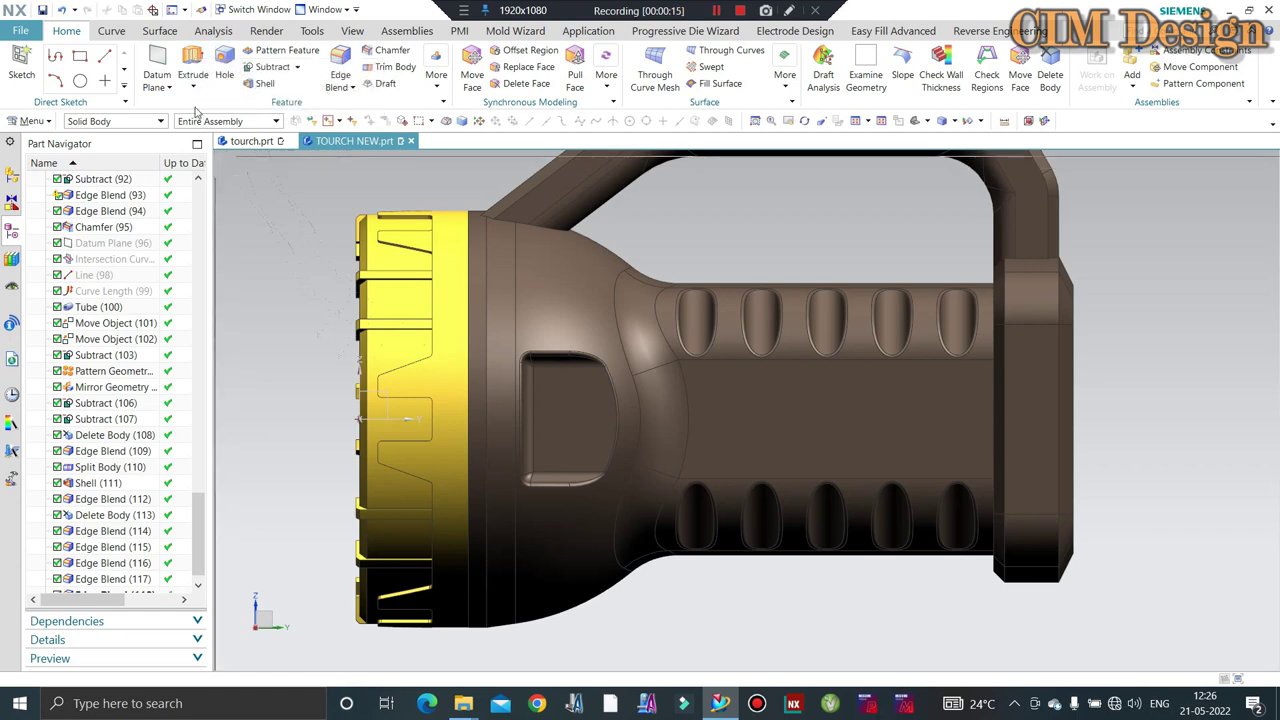
left_click(193, 62)
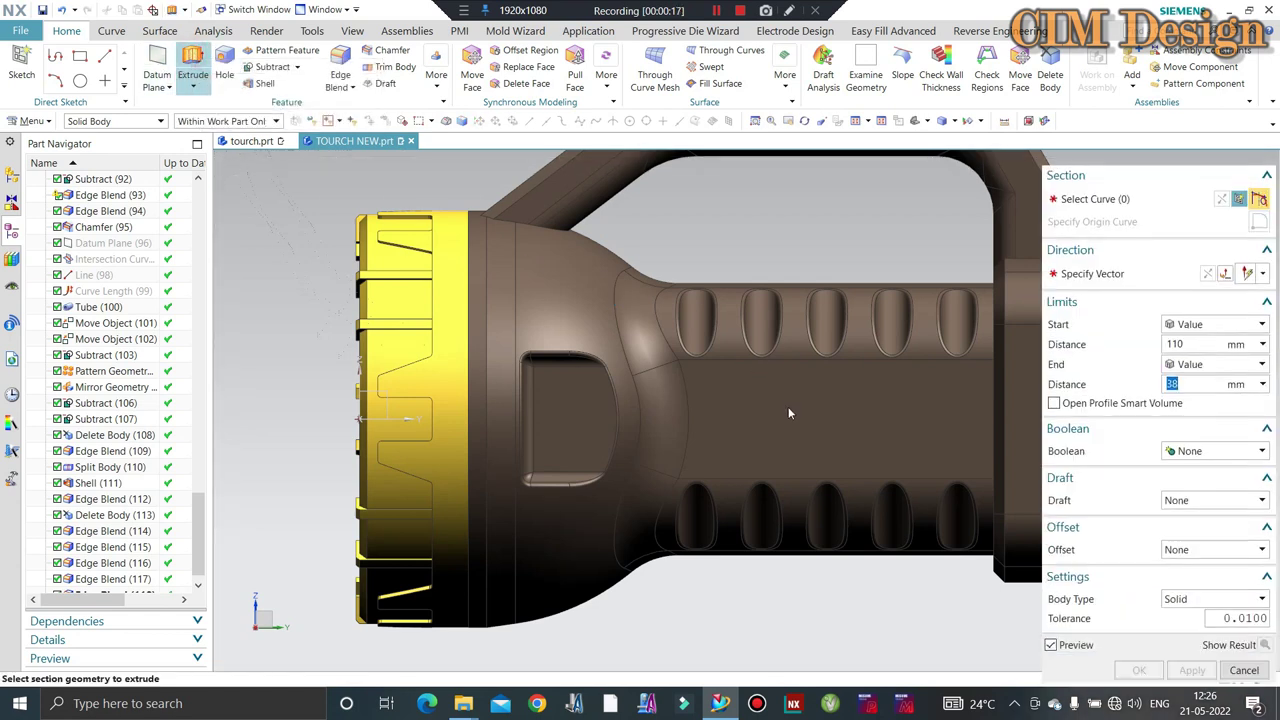
Sketch a 20 mm diameter circle on the planar face of the housing side.
left_click(499, 343)
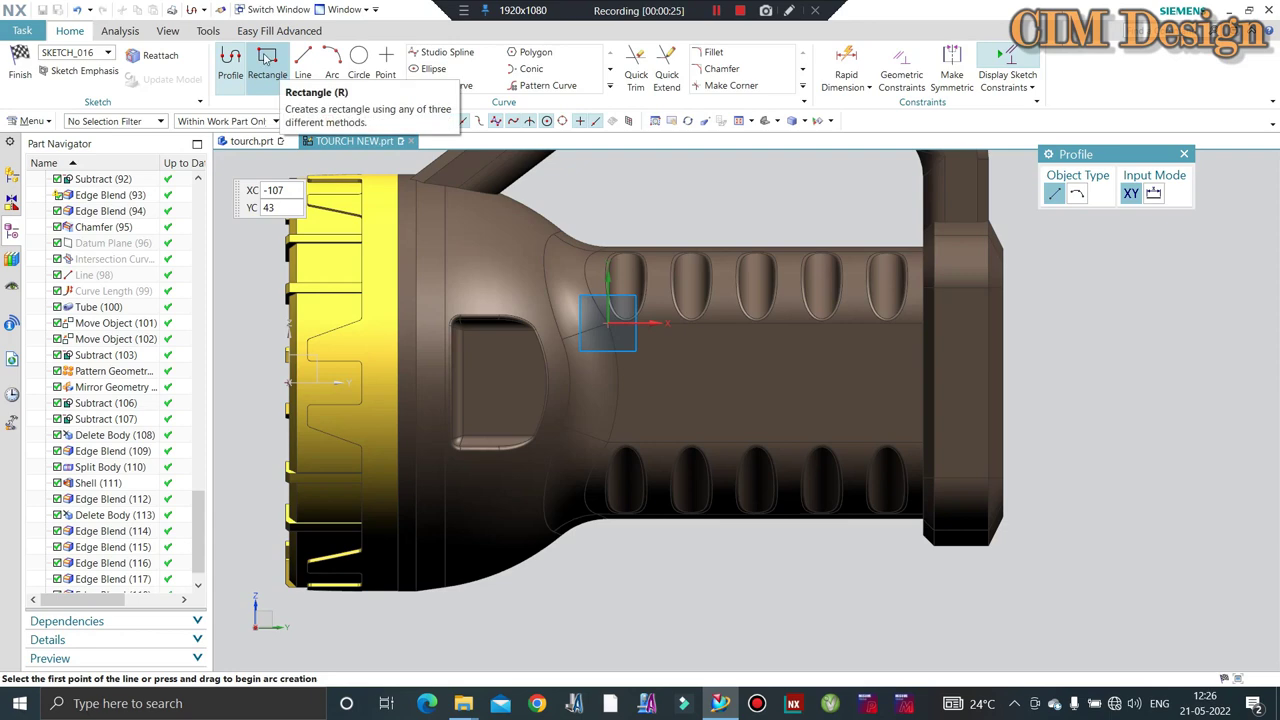
left_click(359, 60)
scroll(663, 351, "up", 3)
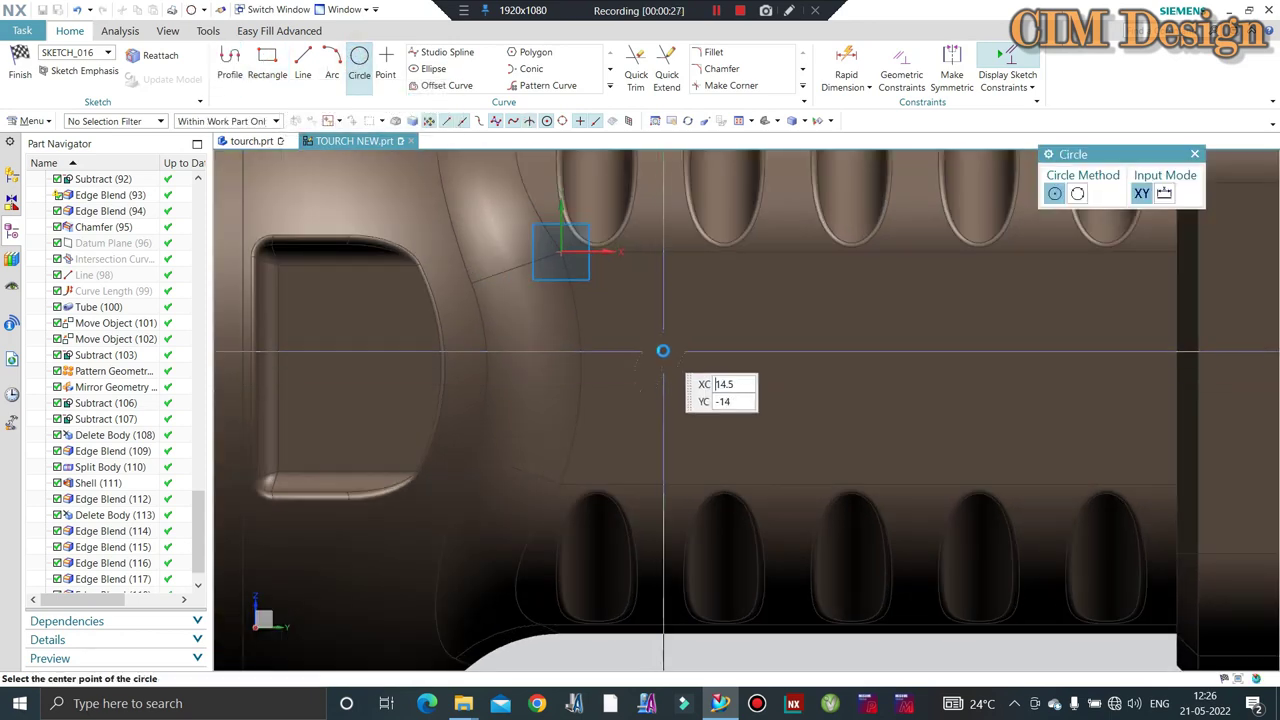
left_click(675, 359)
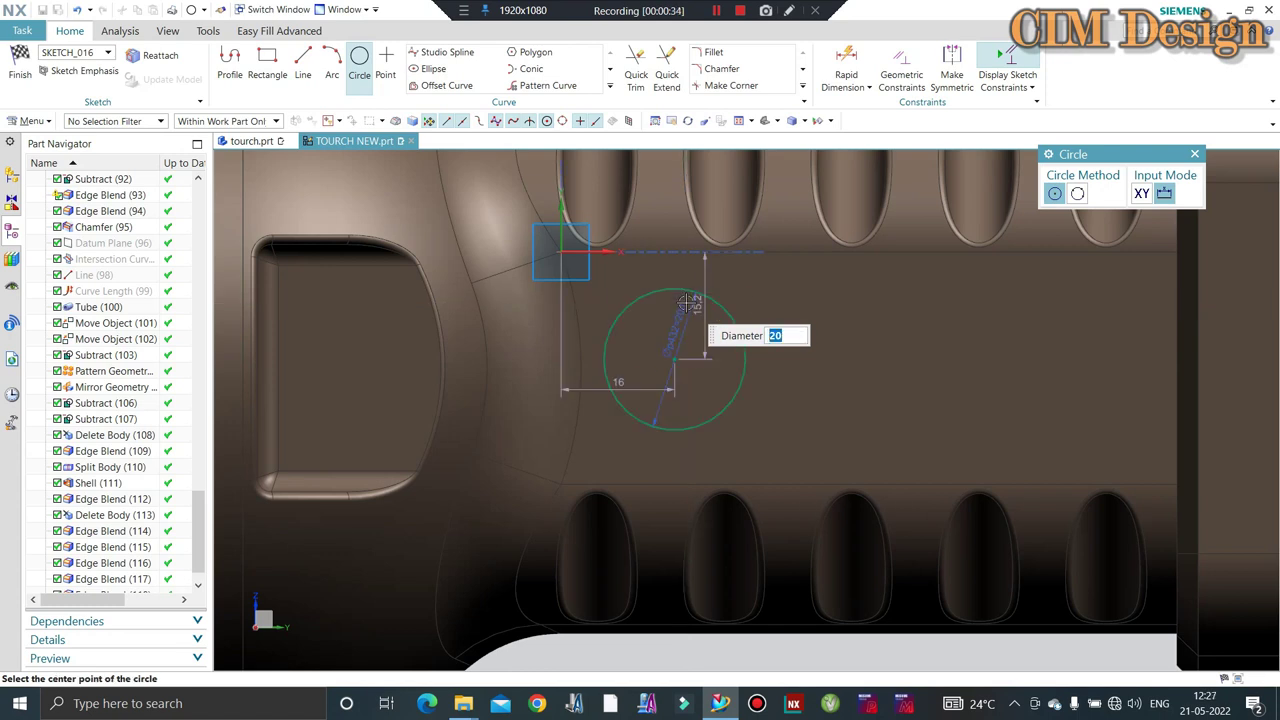
left_click(690, 302)
key("Escape")
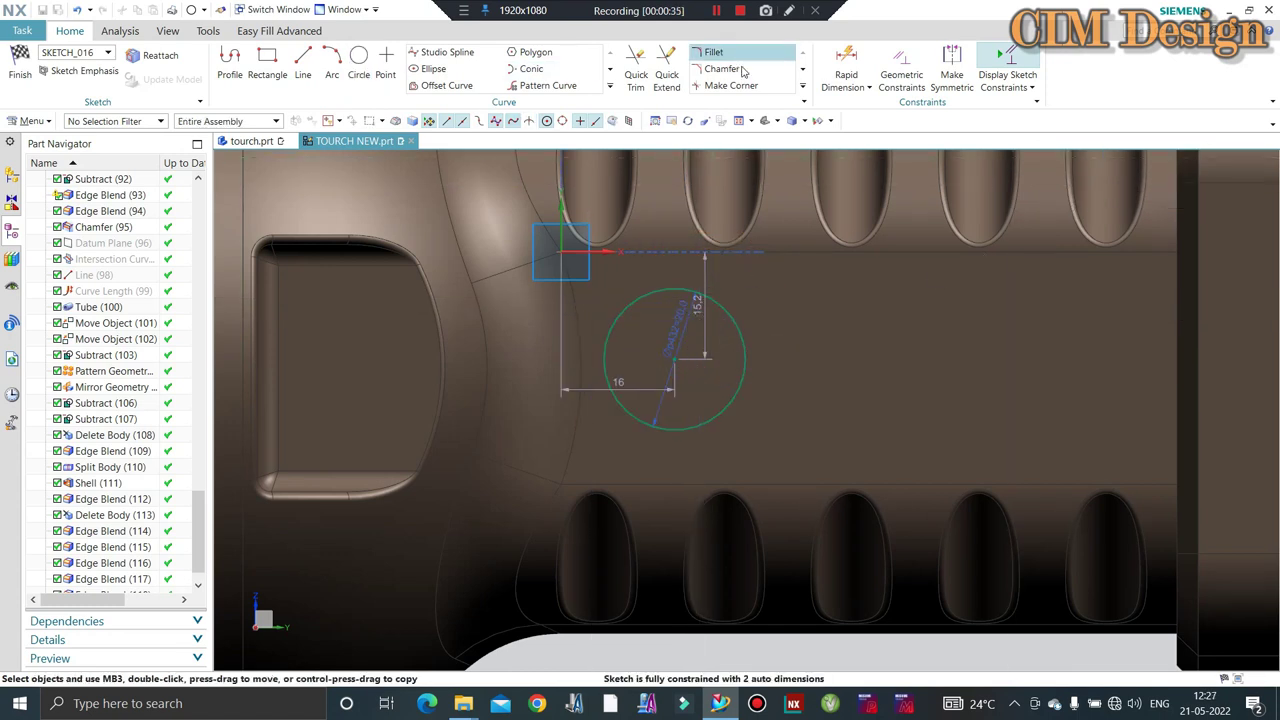
Dimension the circle centre 0 mm vertically from the horizontal reference line.
left_click(846, 62)
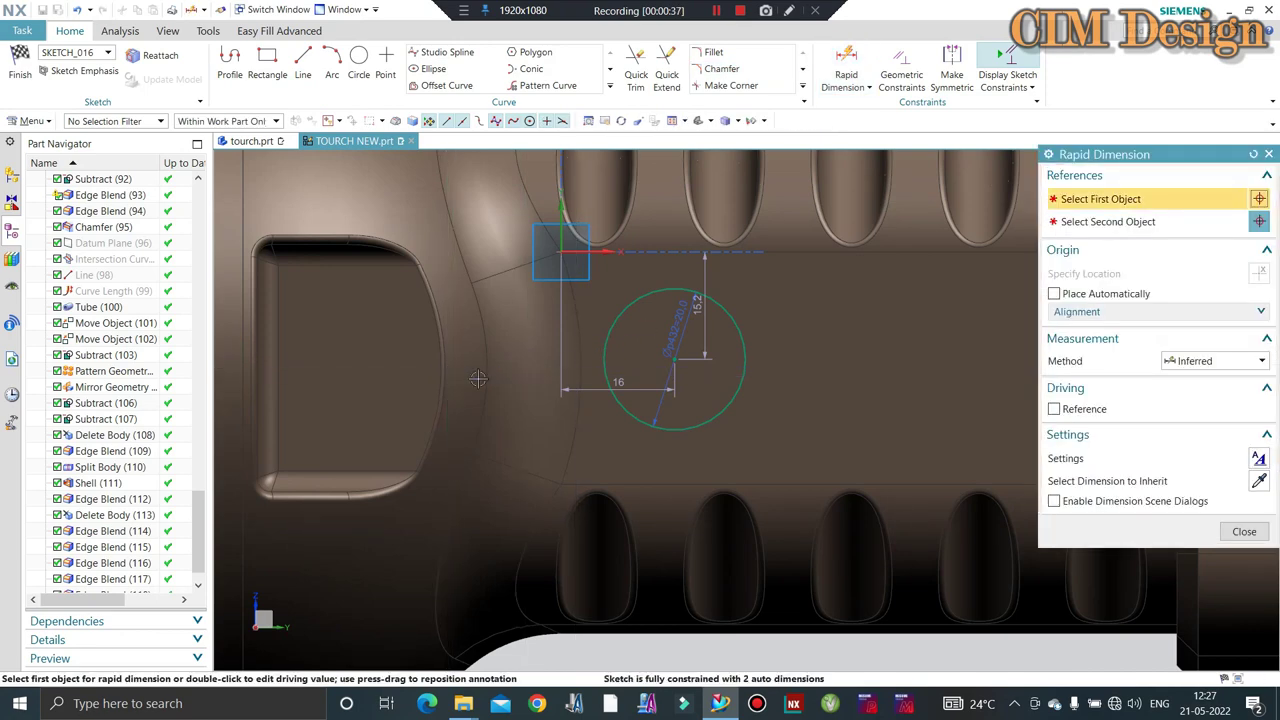
scroll(600, 380, "down", 3)
scroll(378, 374, "down", 2)
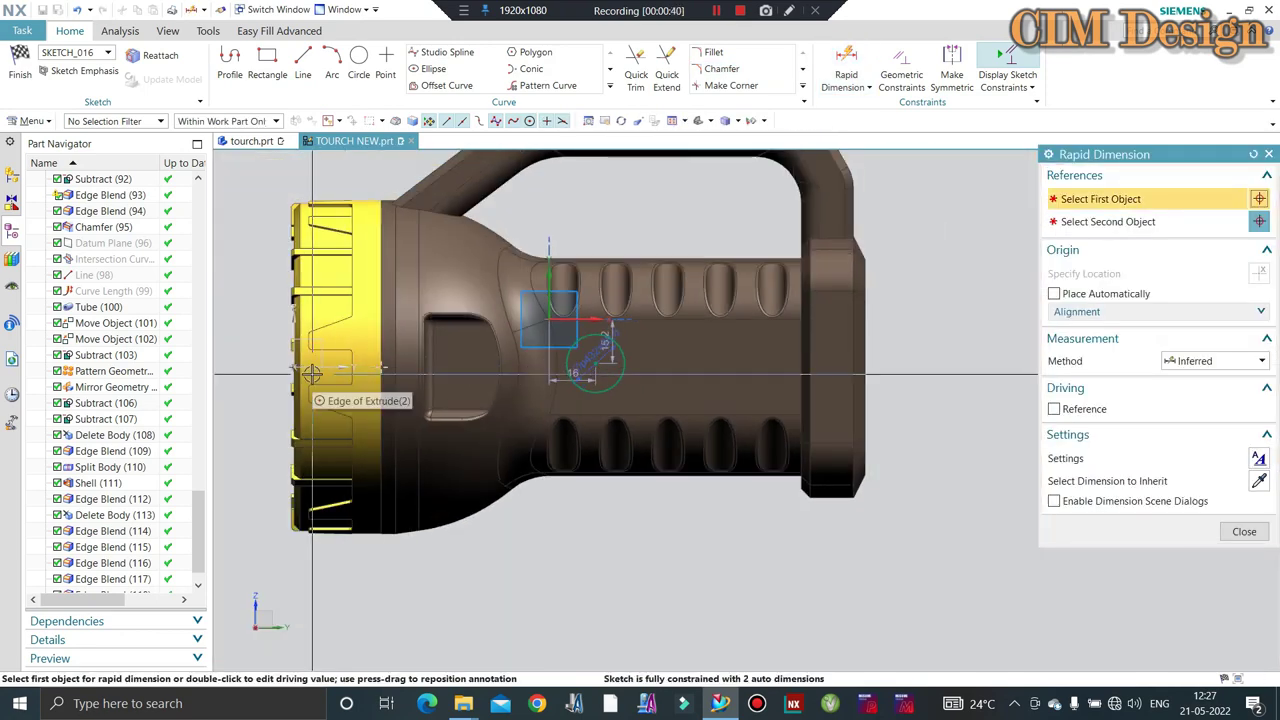
left_click(383, 367)
left_click(597, 356)
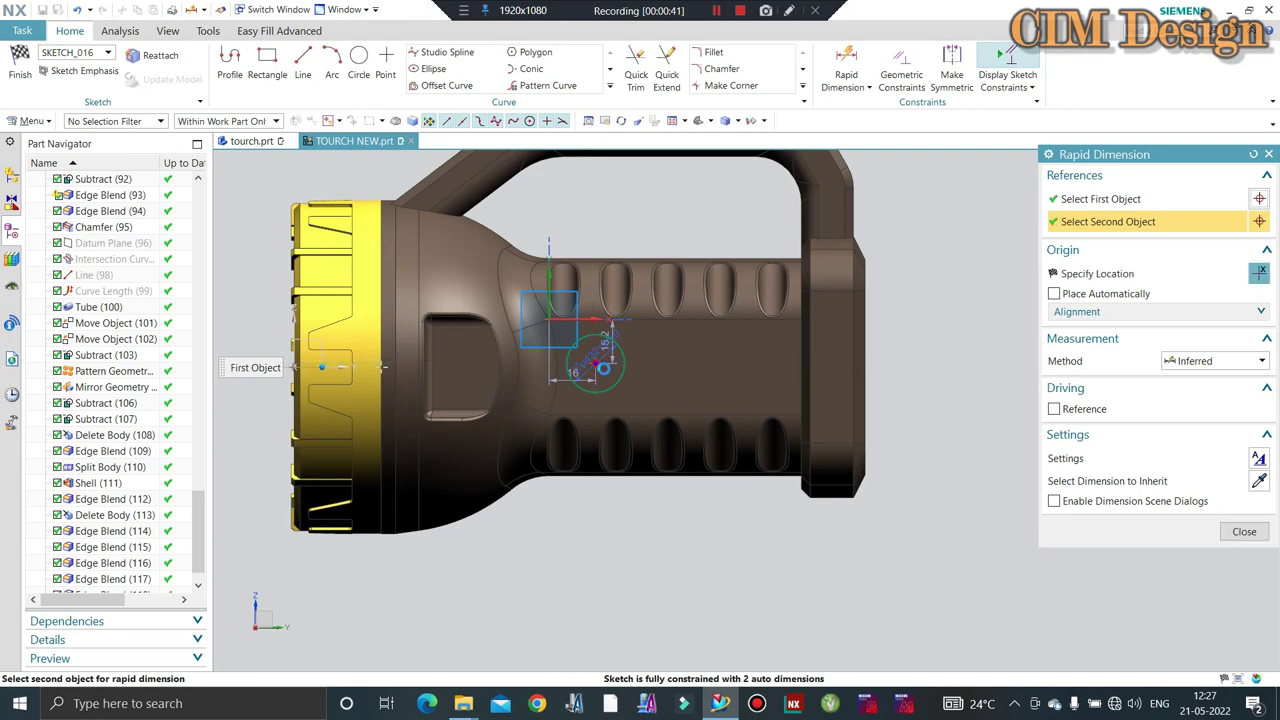
scroll(604, 358, "up", 5)
left_click(752, 352)
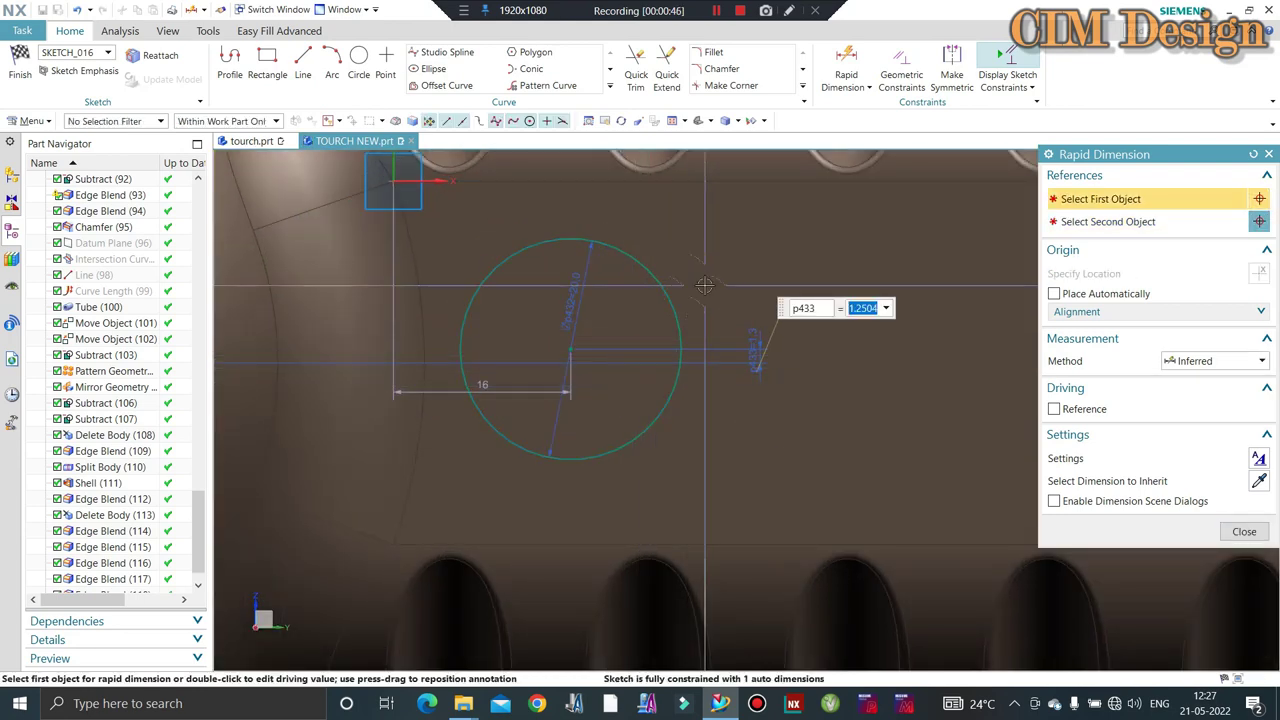
type("0")
key("Return")
scroll(659, 322, "down", 2)
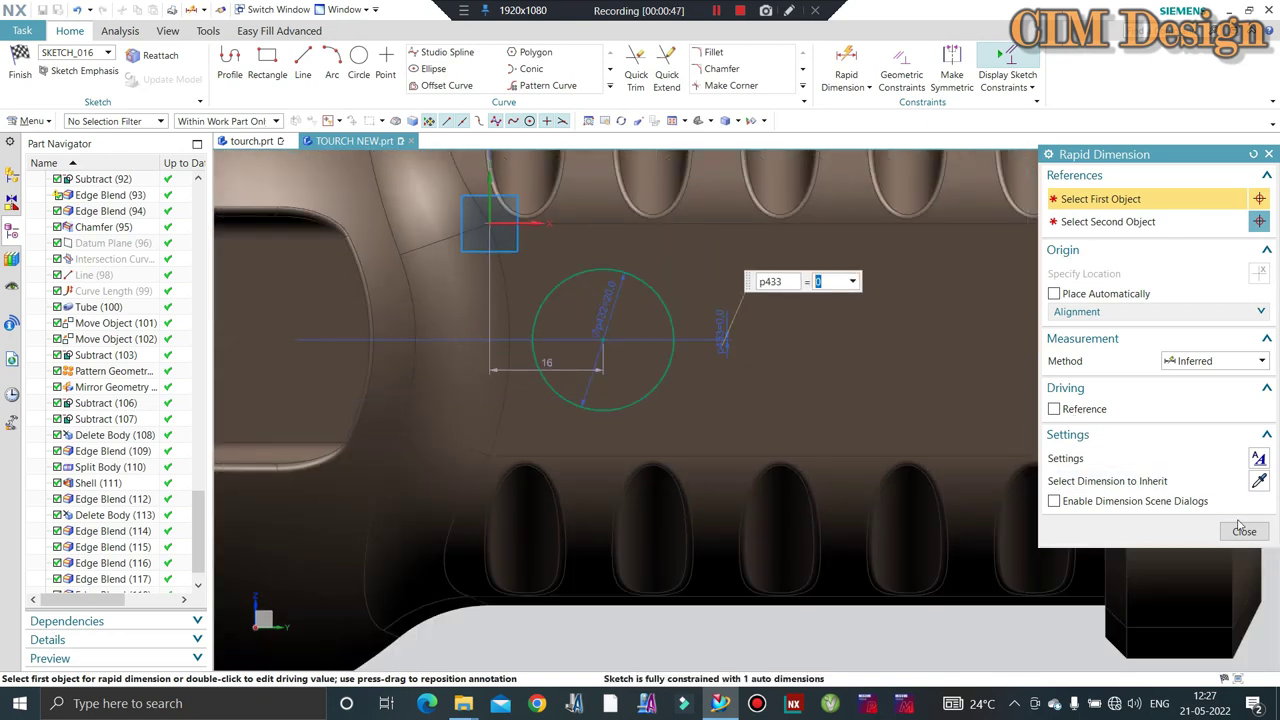
left_click(1244, 531)
left_click(309, 62)
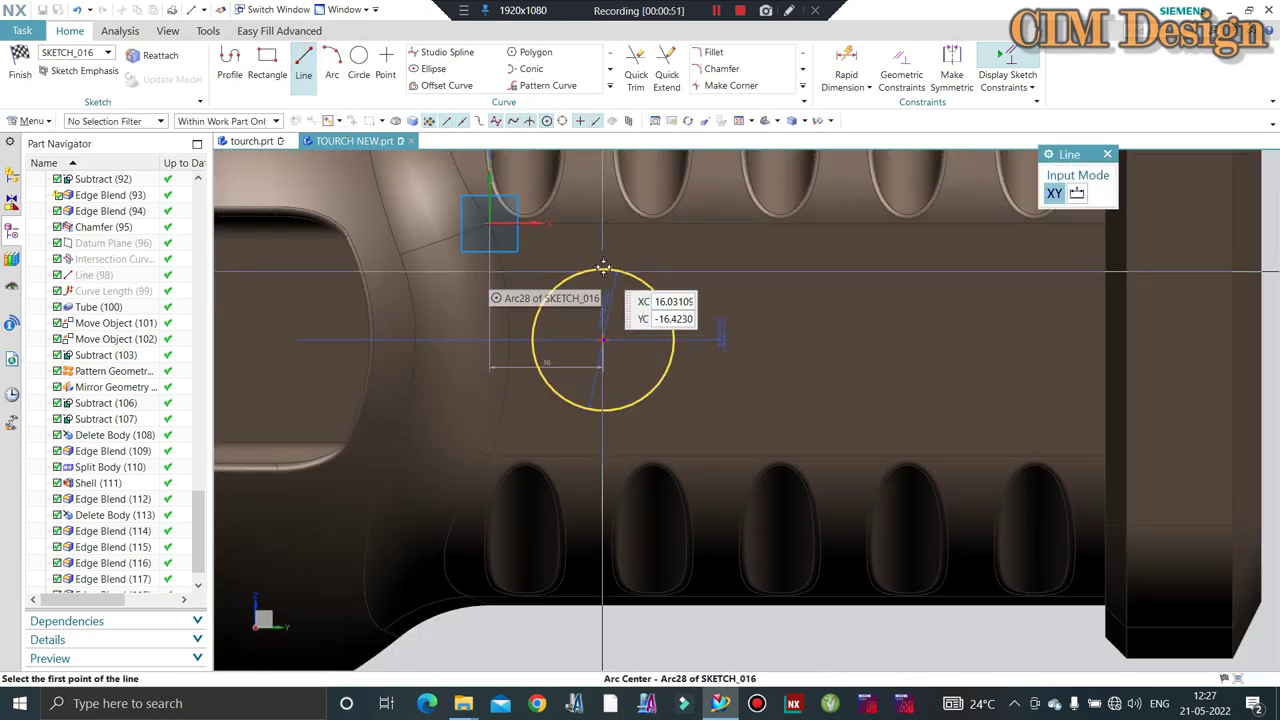
Draw a horizontal line from the top of the circle and change its length dimension to 65 mm.
left_click(600, 270)
type("60")
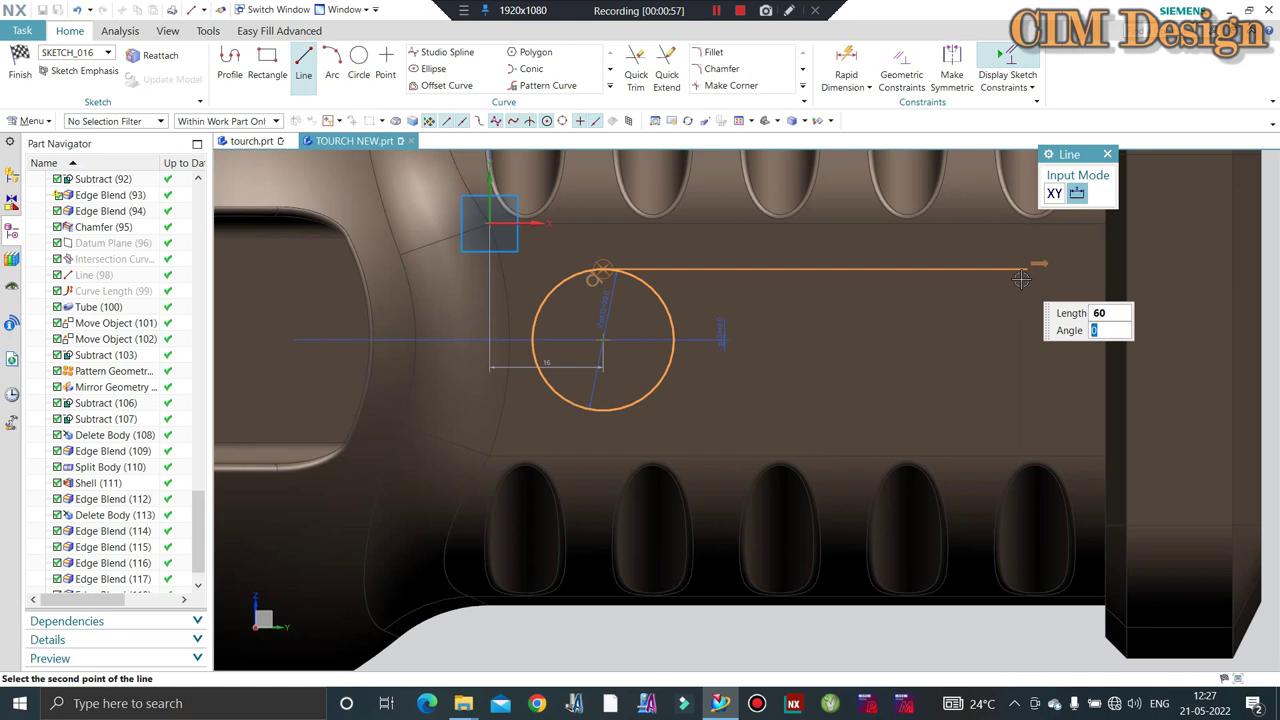
key("Return")
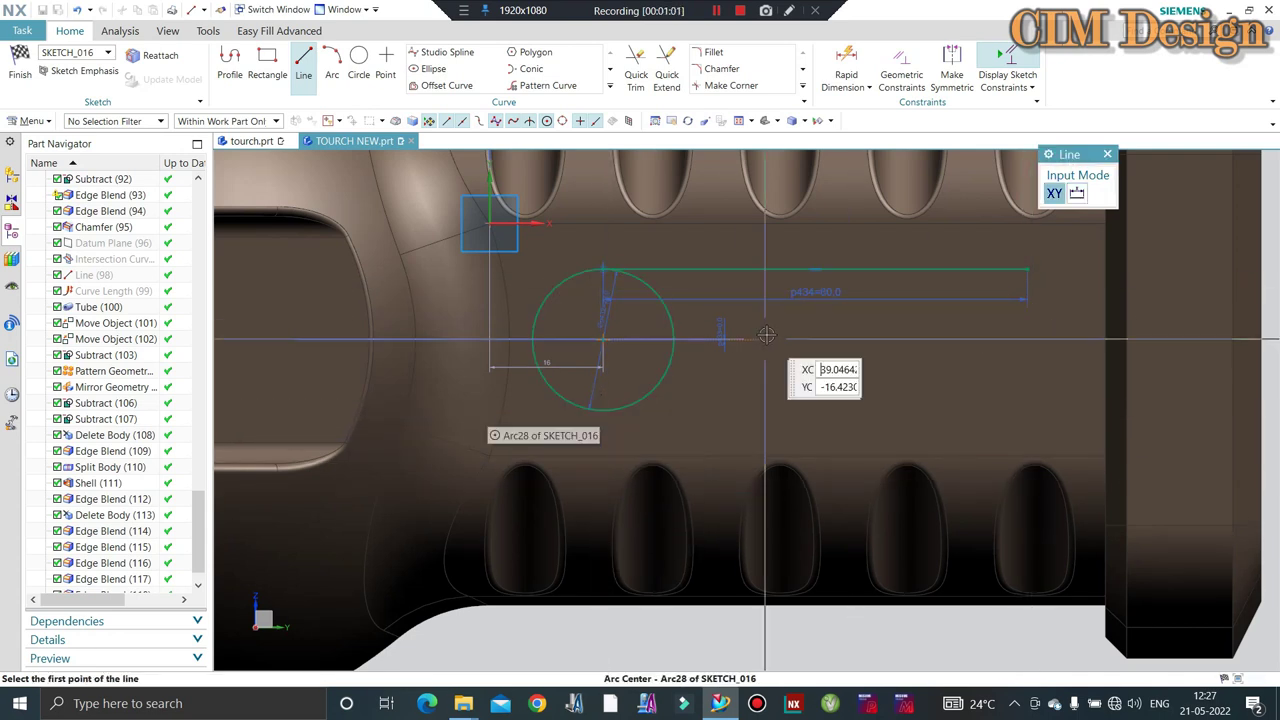
key("Escape")
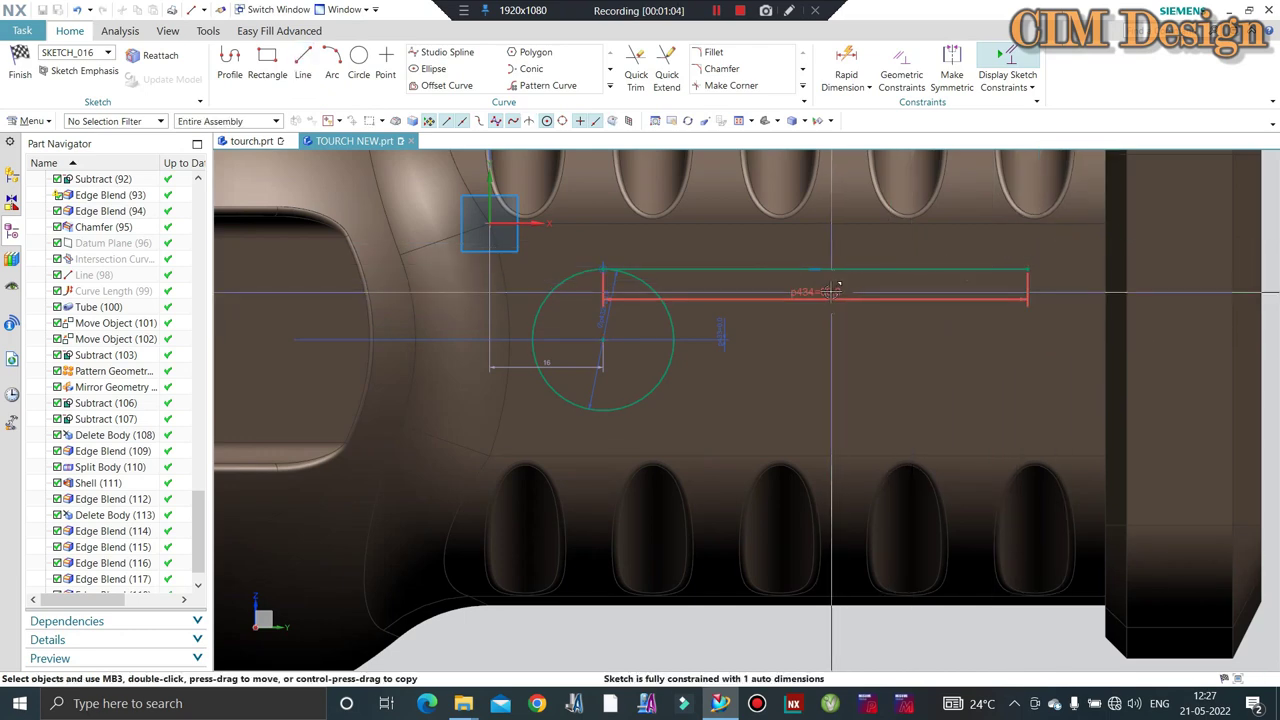
double_click(829, 291)
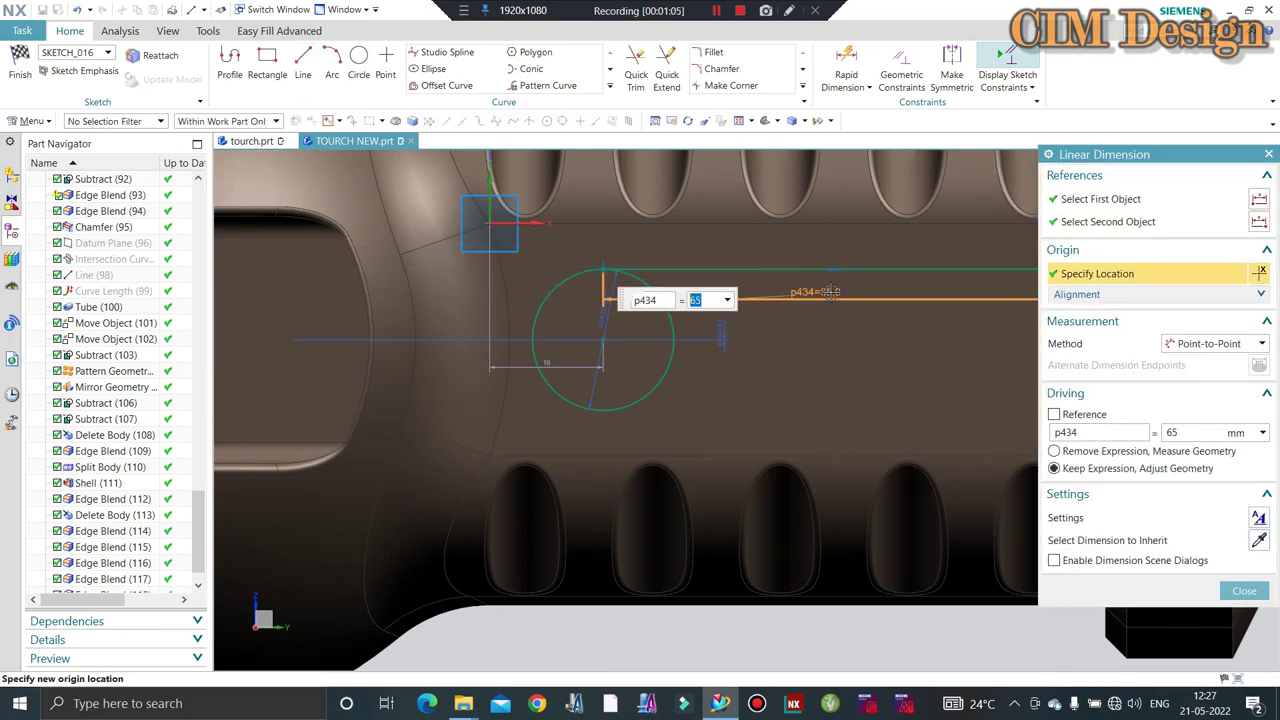
key("Return")
scroll(638, 349, "down", 2)
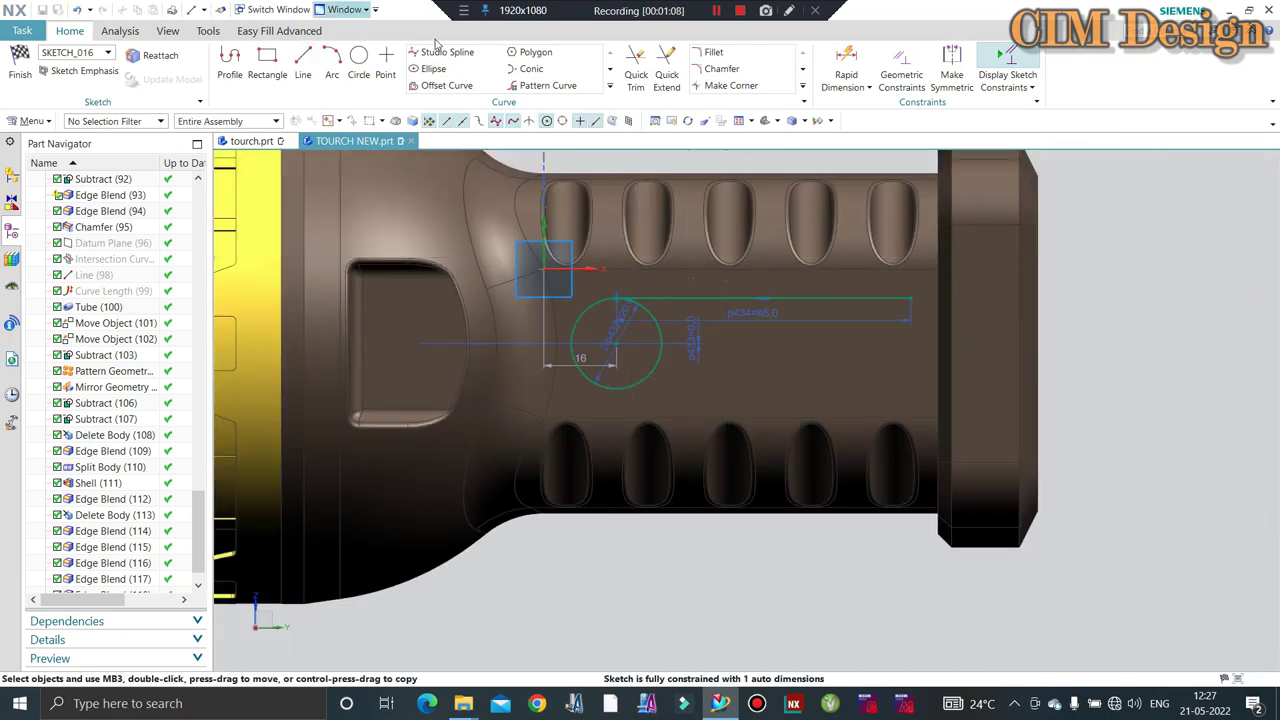
Offset the 65 mm line 5 mm to make a parallel copy.
left_click(455, 87)
left_click(714, 298)
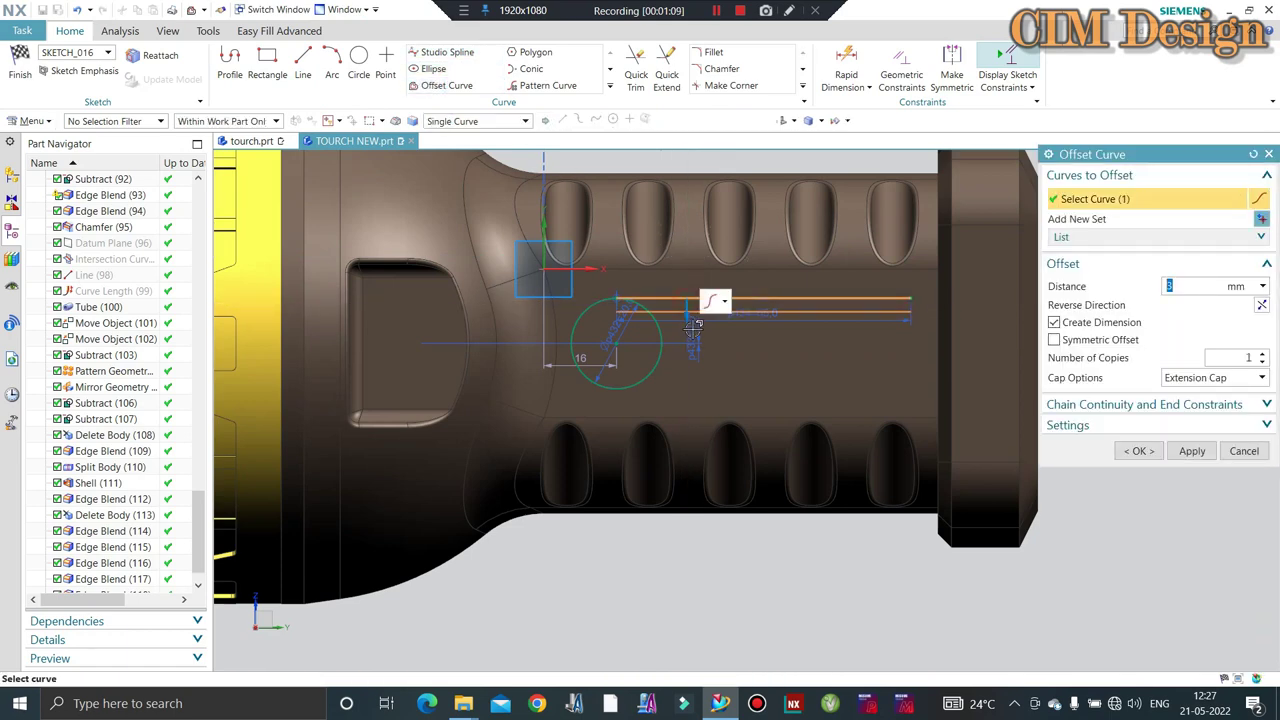
scroll(696, 324, "up", 2)
type("5")
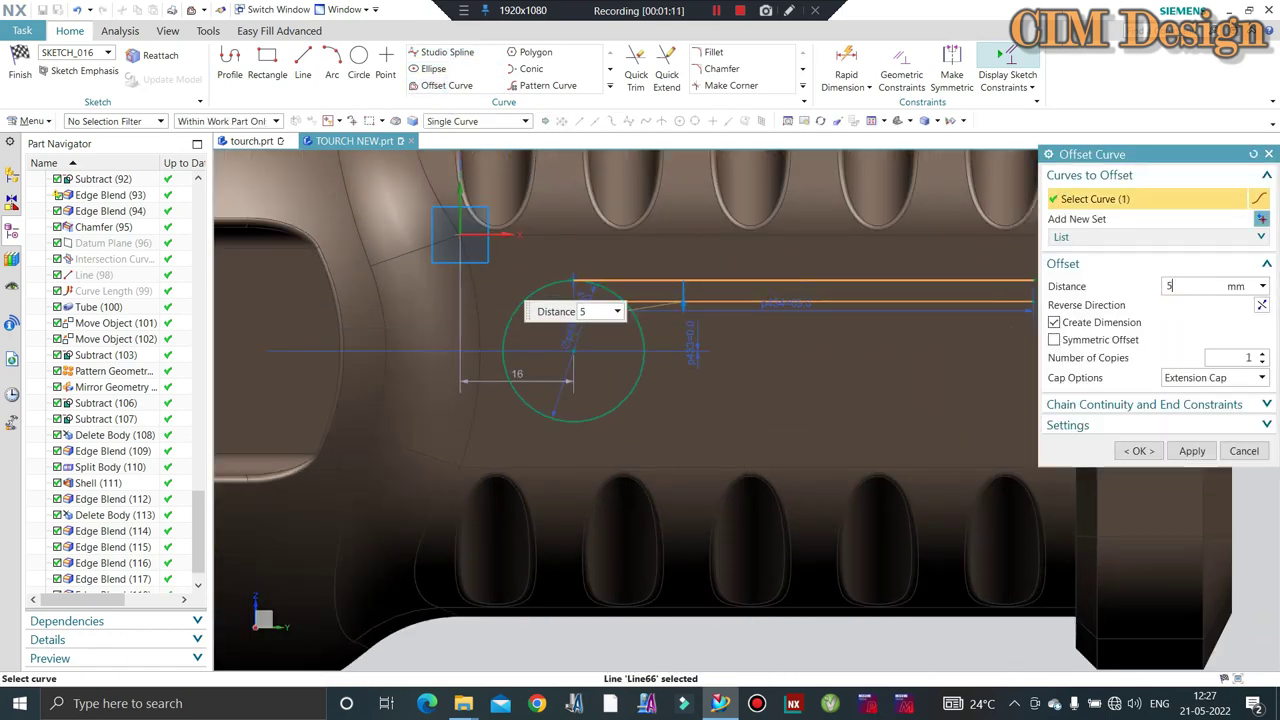
key("Return")
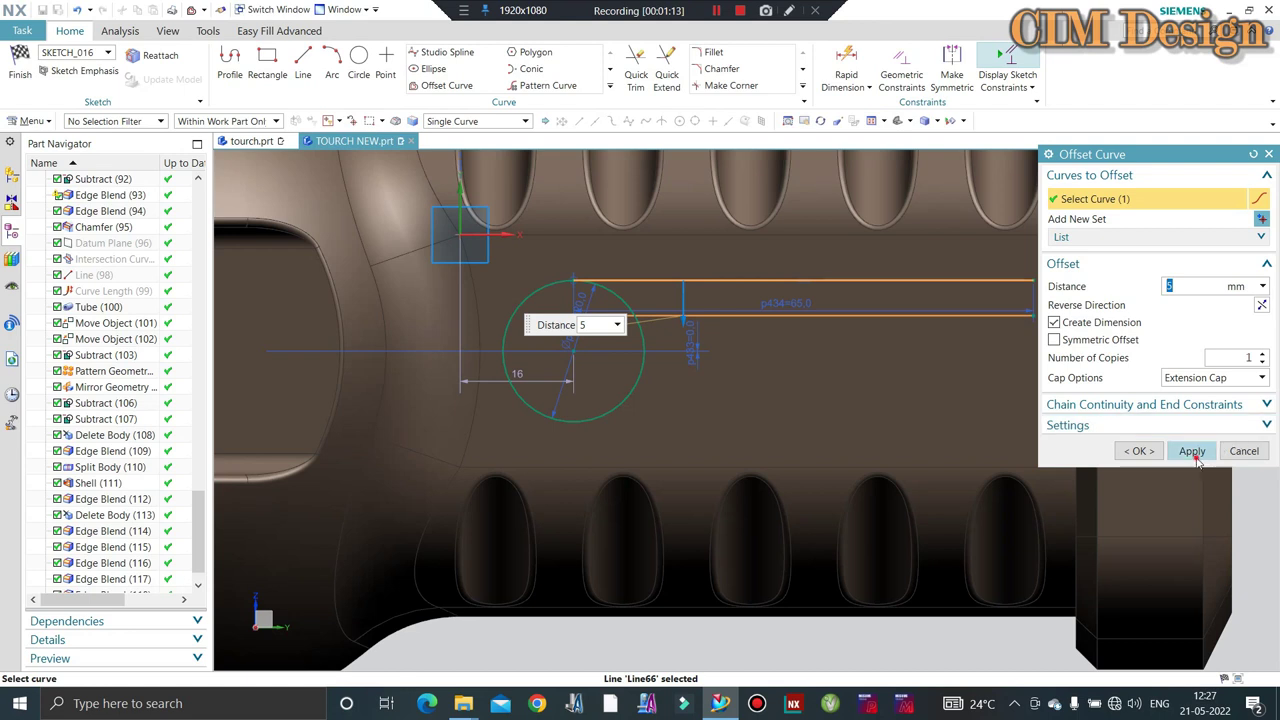
left_click(1190, 451)
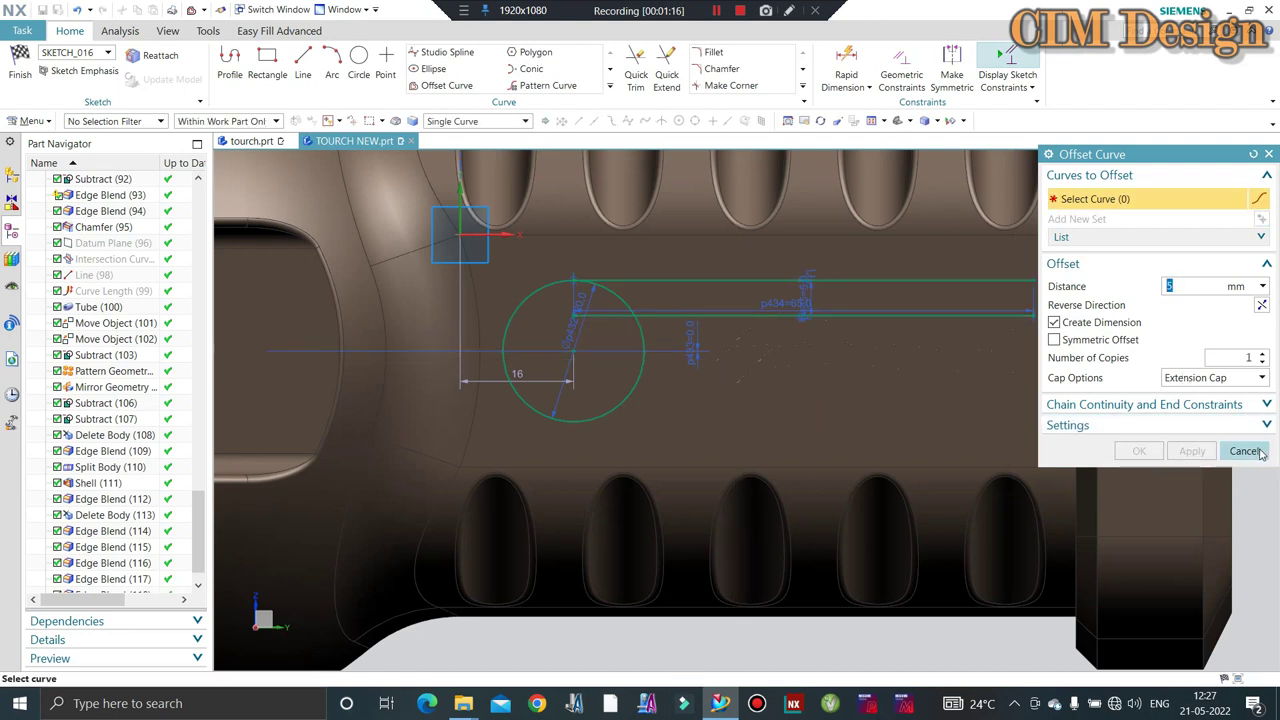
left_click(1244, 451)
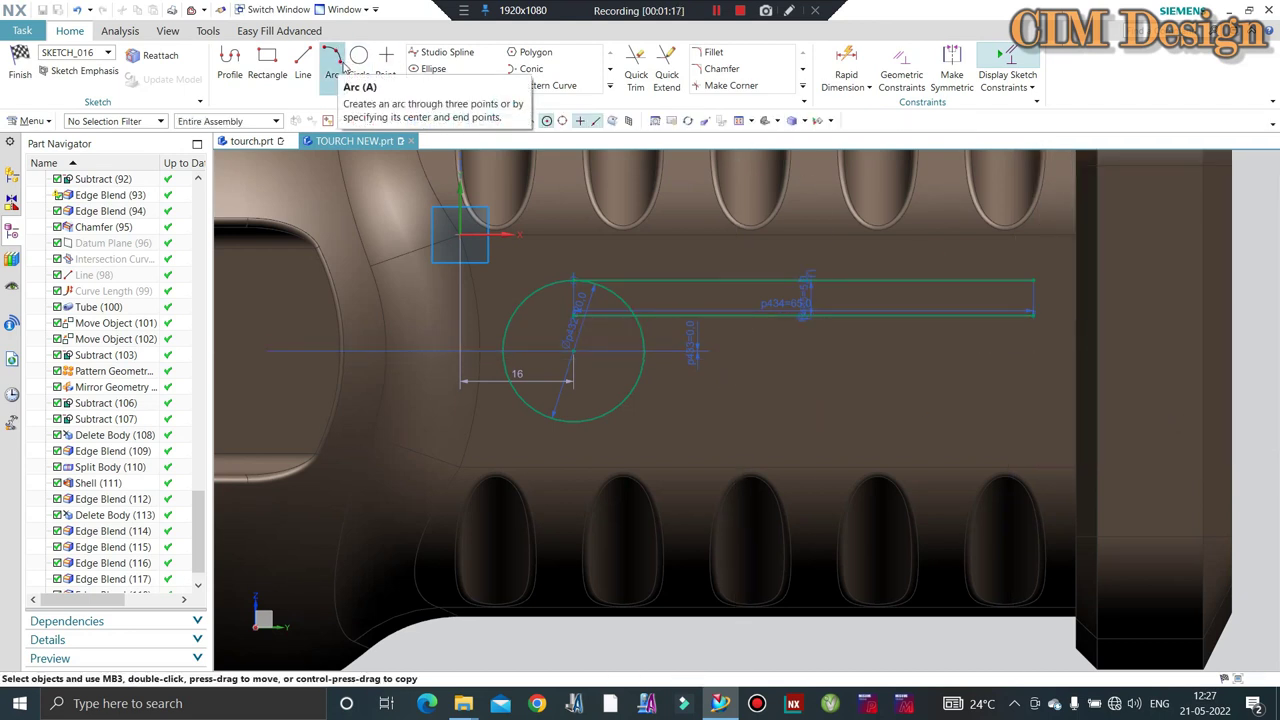
Close the strip's right end with a slanted line and trim its tail below the lower line.
left_click(385, 62)
left_click(303, 62)
scroll(1002, 278, "down", 2)
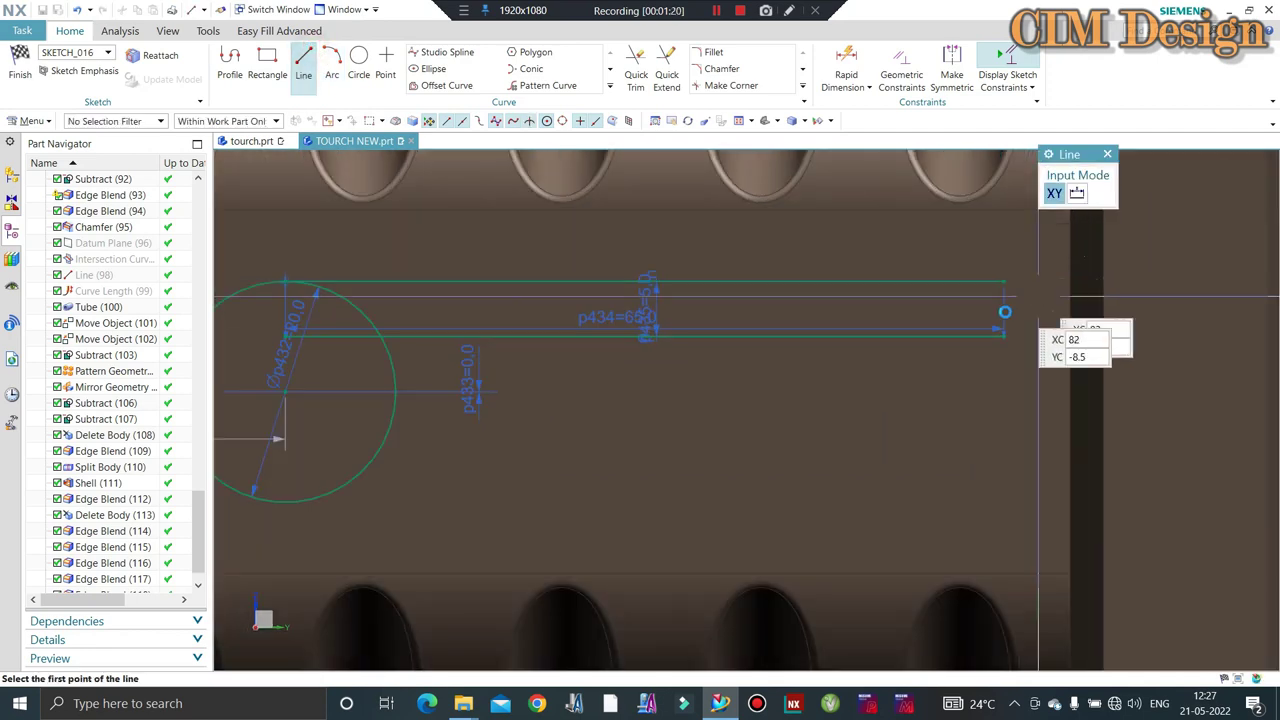
left_click(1004, 281)
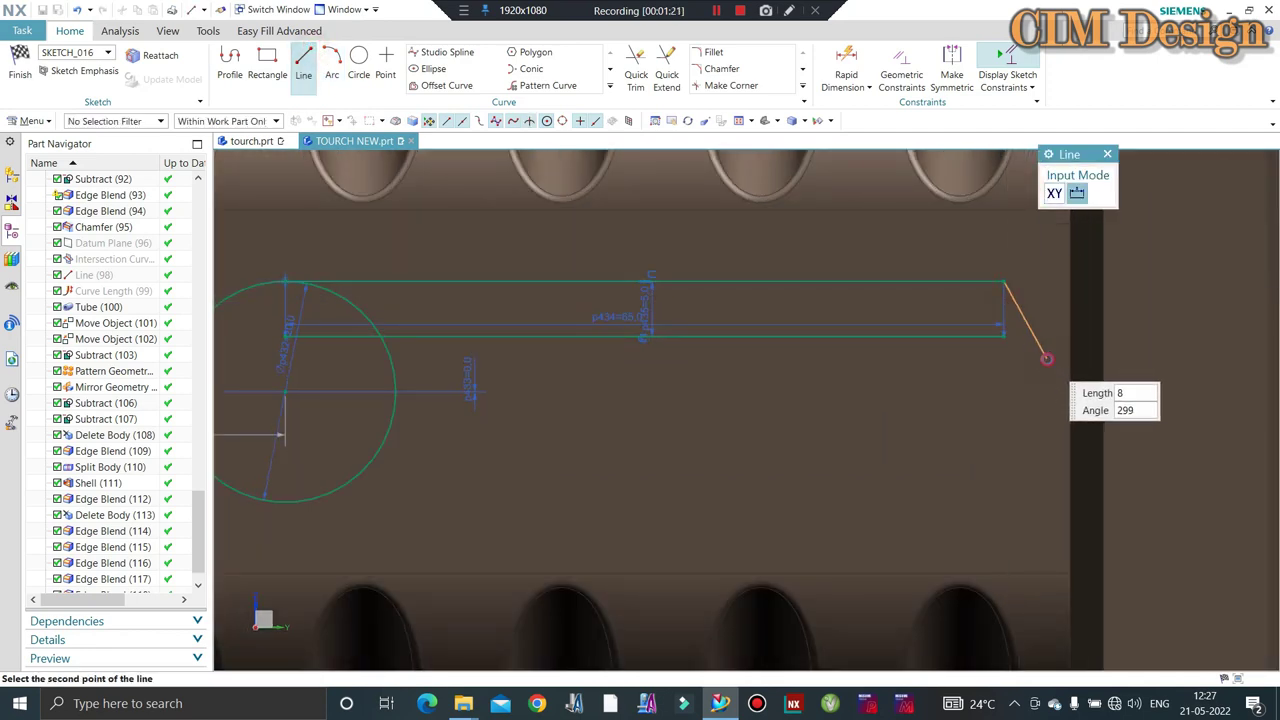
left_click(666, 72)
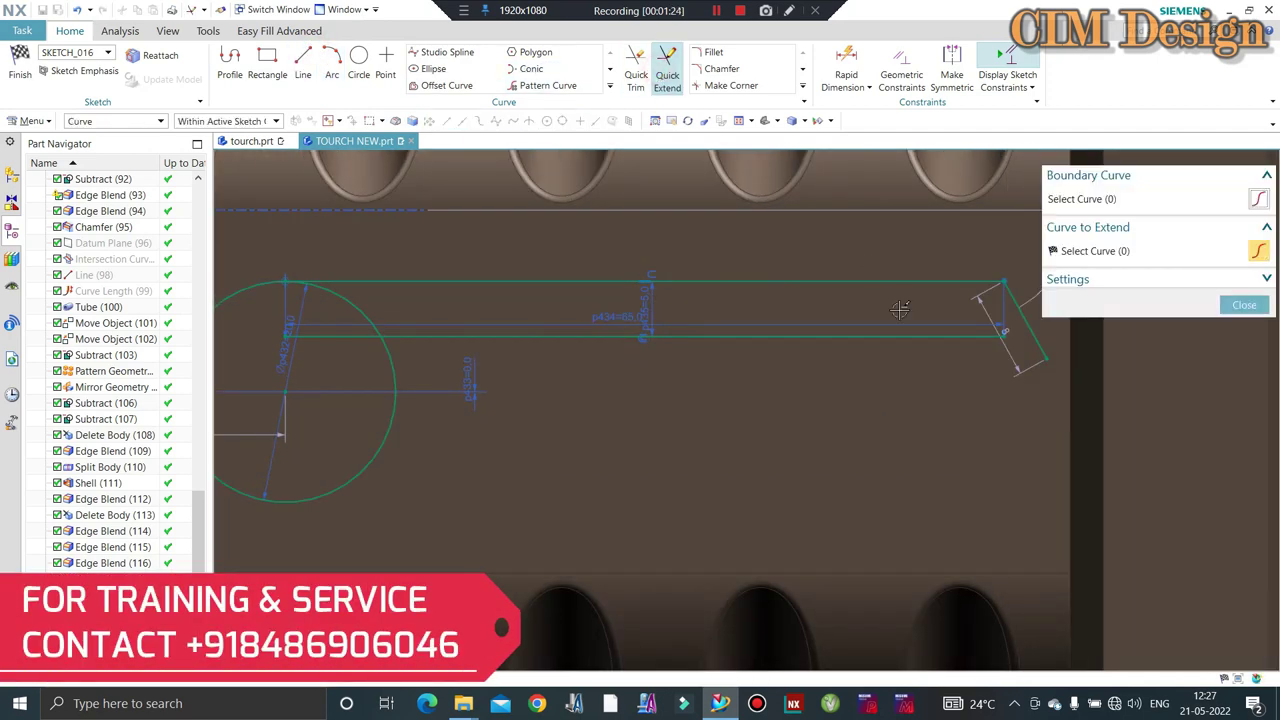
key("Escape")
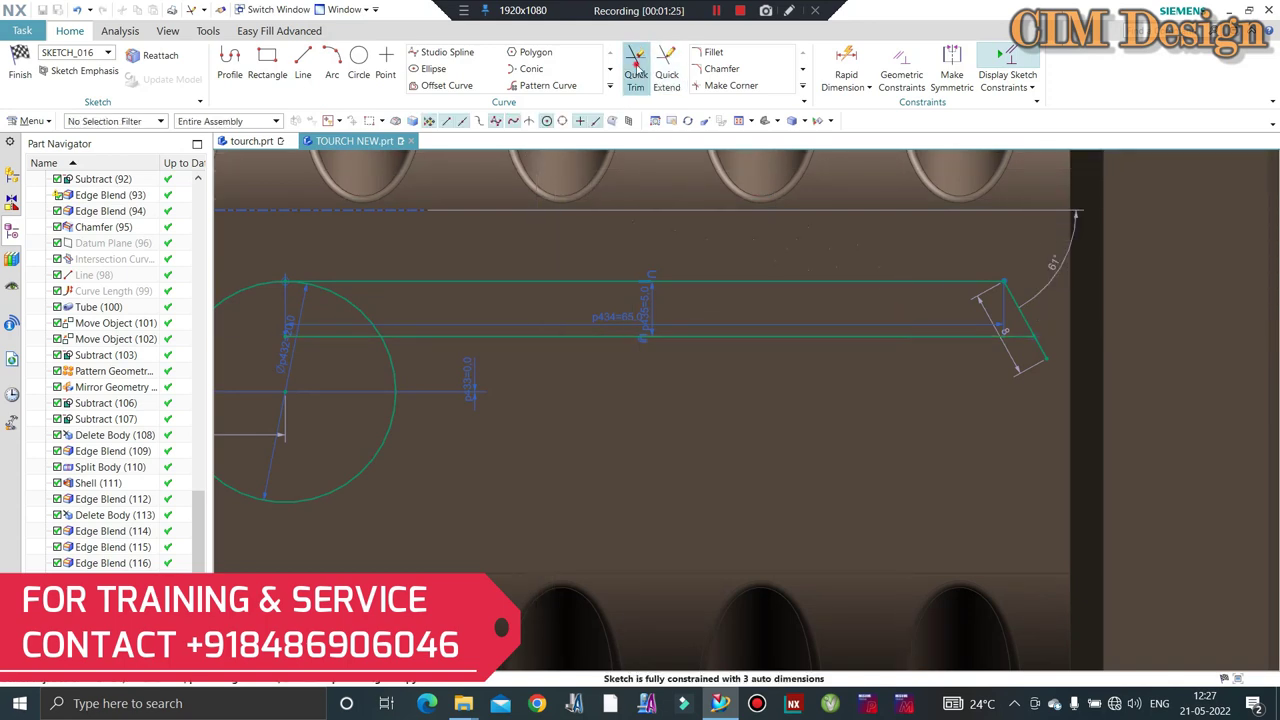
left_click(636, 72)
left_click(1041, 348)
key("Escape")
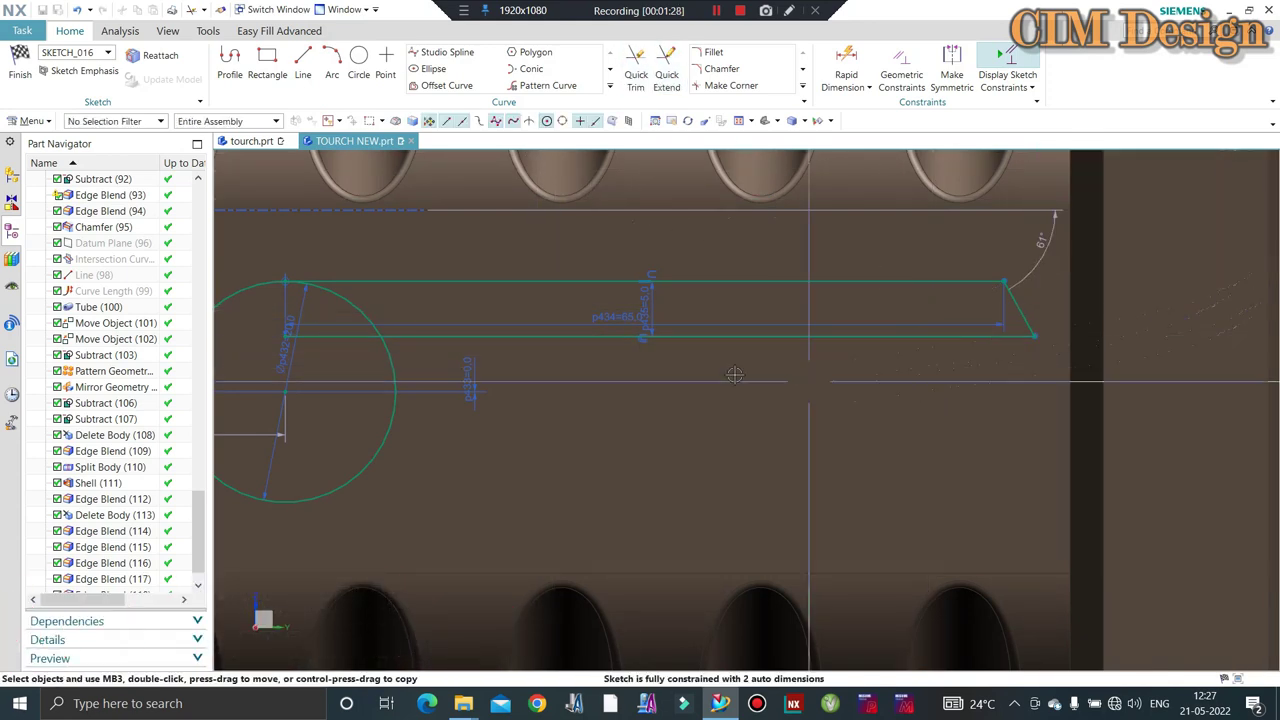
Mirror the two horizontal lines across the horizontal datum axis.
scroll(735, 374, "down", 2)
scroll(521, 220, "up", 2)
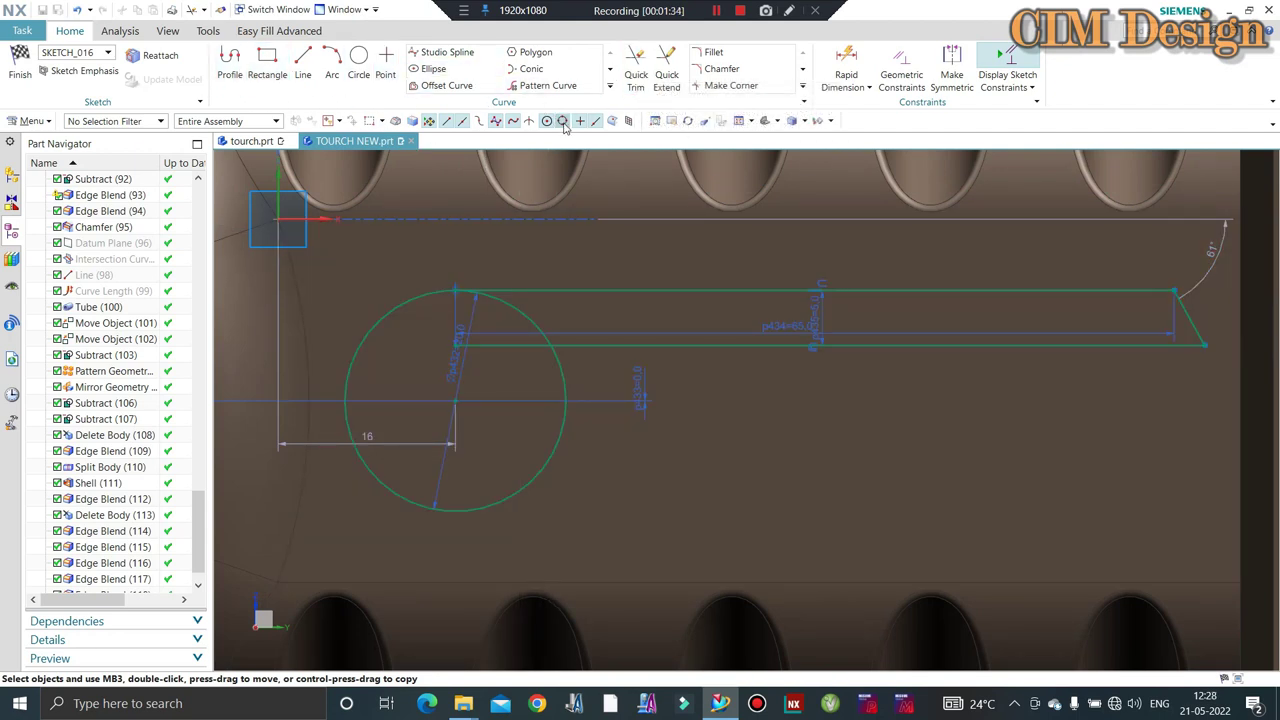
left_click(611, 88)
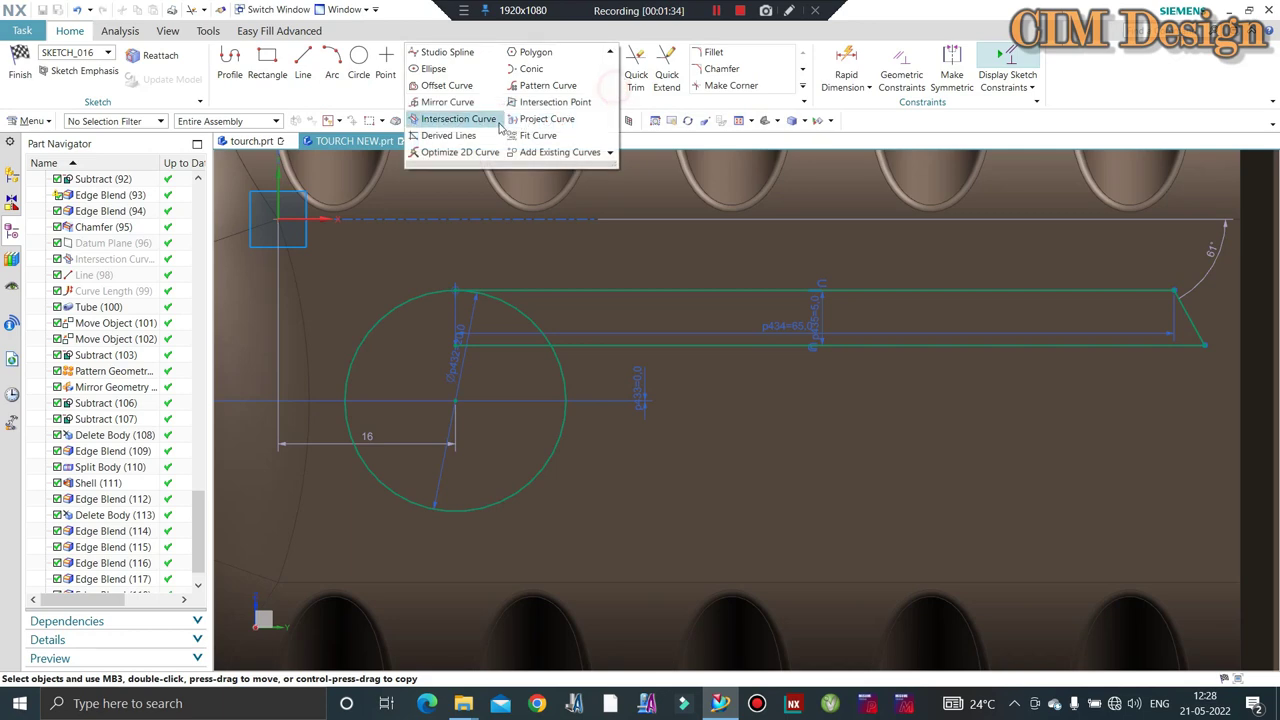
left_click(447, 102)
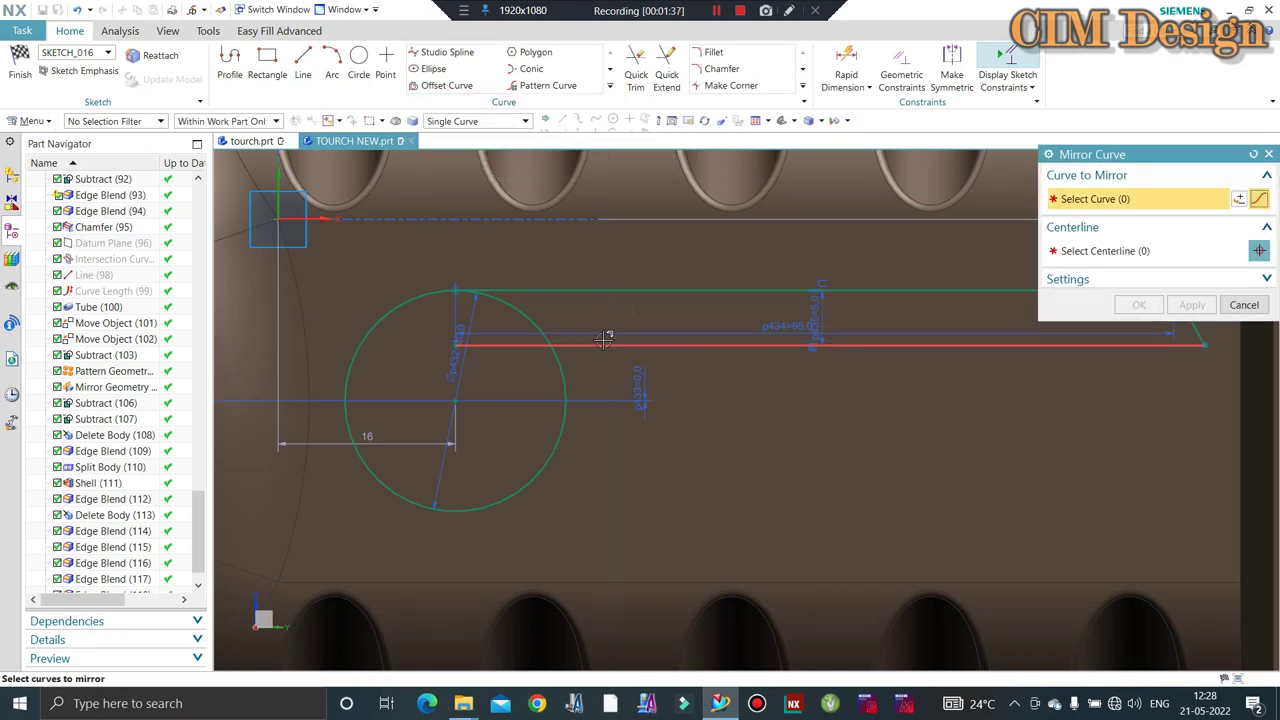
left_click(618, 345)
left_click(605, 291)
scroll(583, 367, "down", 3)
middle_click(560, 375)
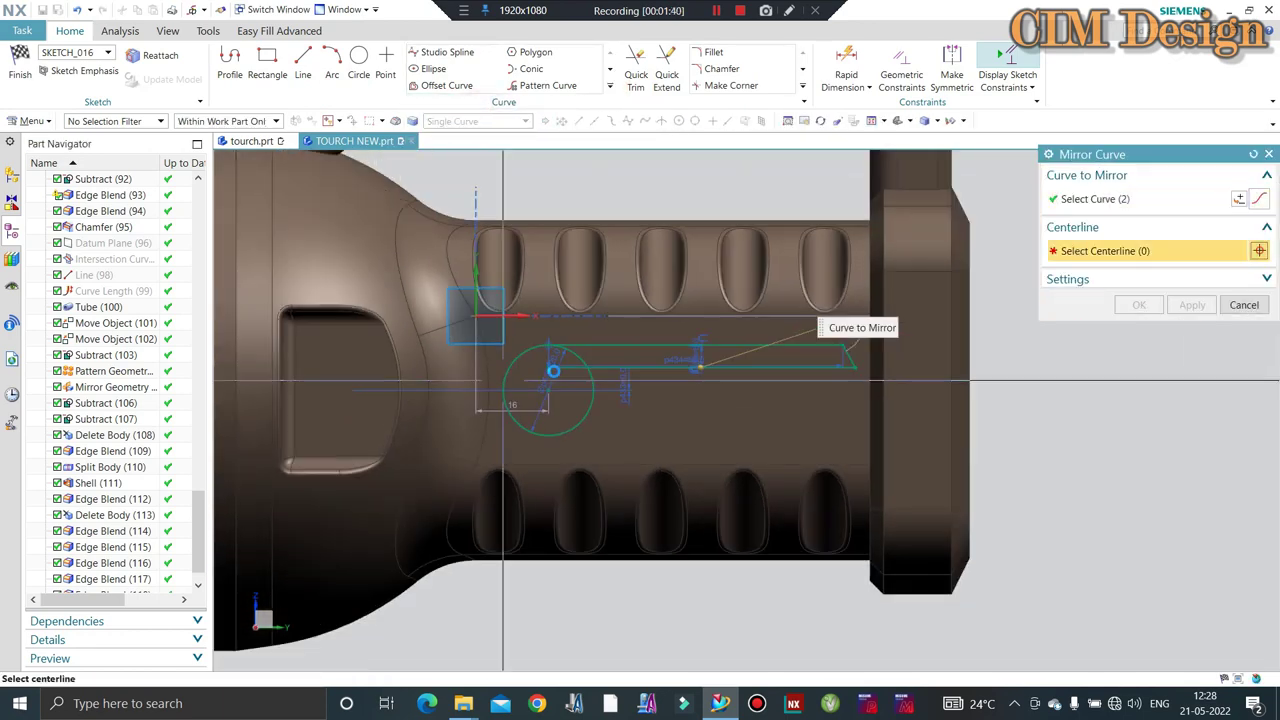
scroll(560, 375, "down", 3)
left_click(371, 378)
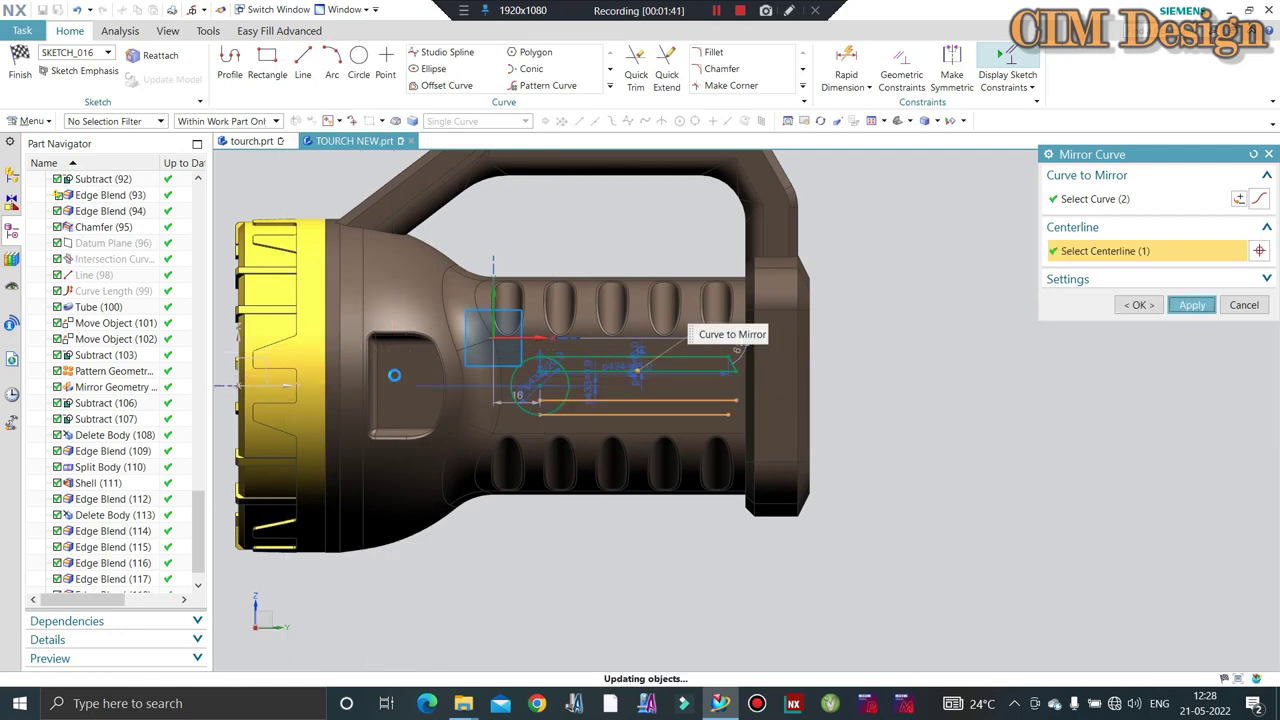
Mirror the slanted end line across the horizontal datum axis.
scroll(739, 370, "up", 3)
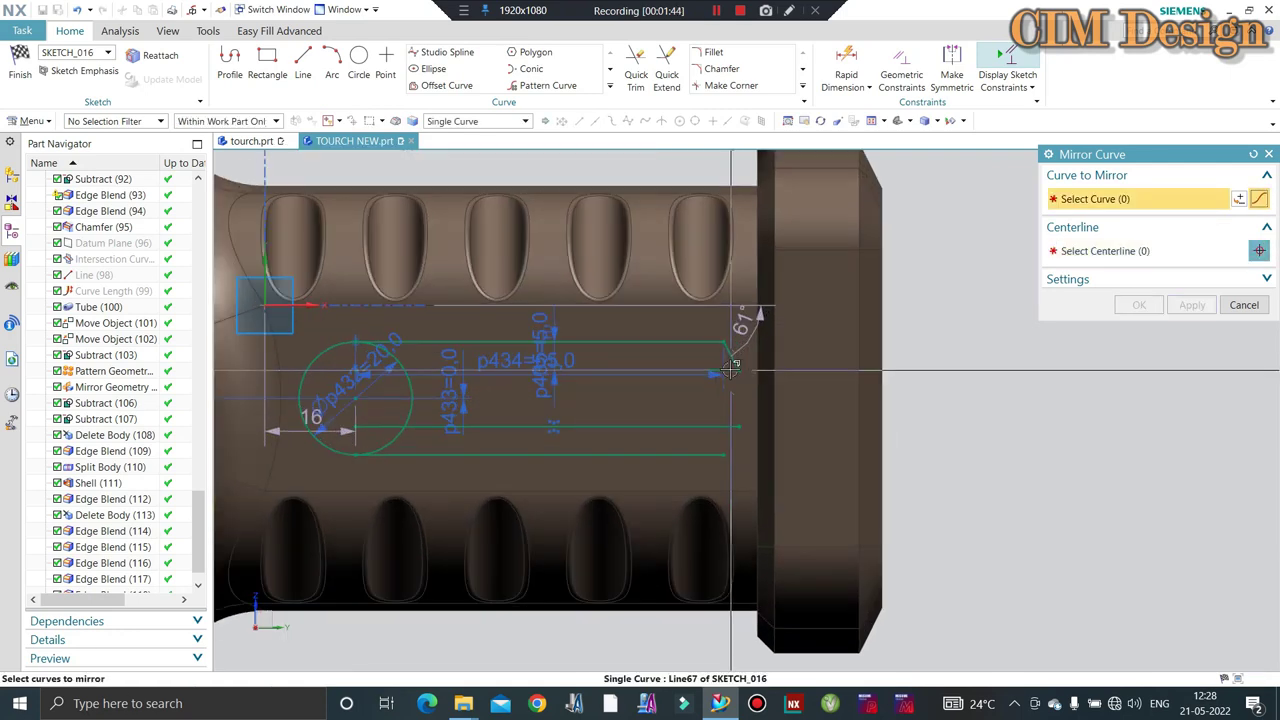
left_click(731, 356)
scroll(1040, 396, "down", 3)
middle_click(1040, 396)
scroll(816, 384, "up", 4)
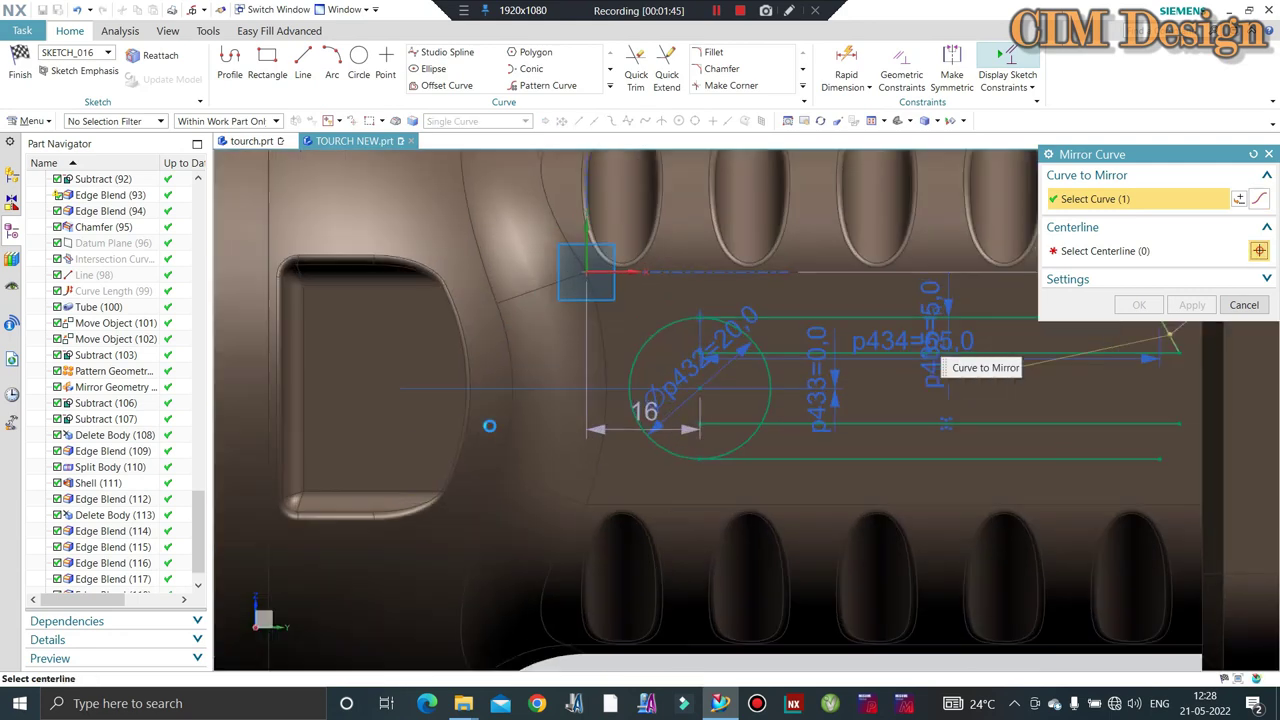
scroll(500, 400, "down", 2)
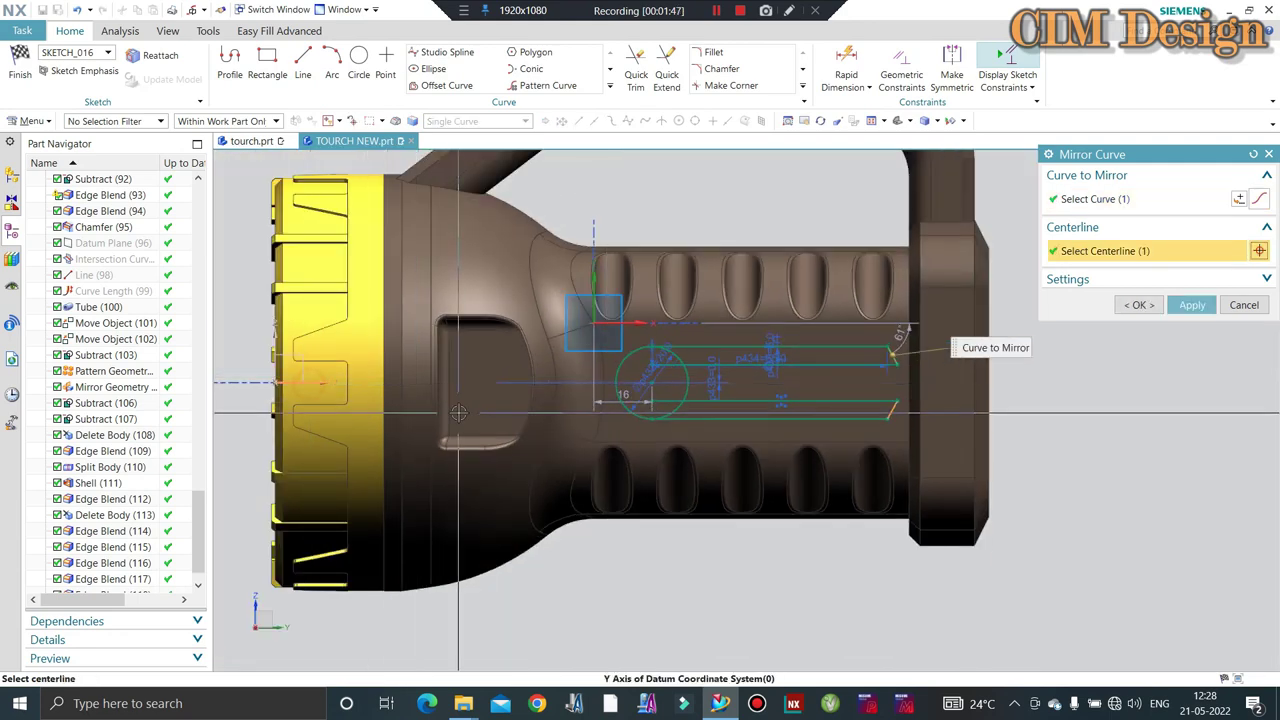
left_click(720, 386)
scroll(720, 395, "up", 2)
middle_click(720, 395)
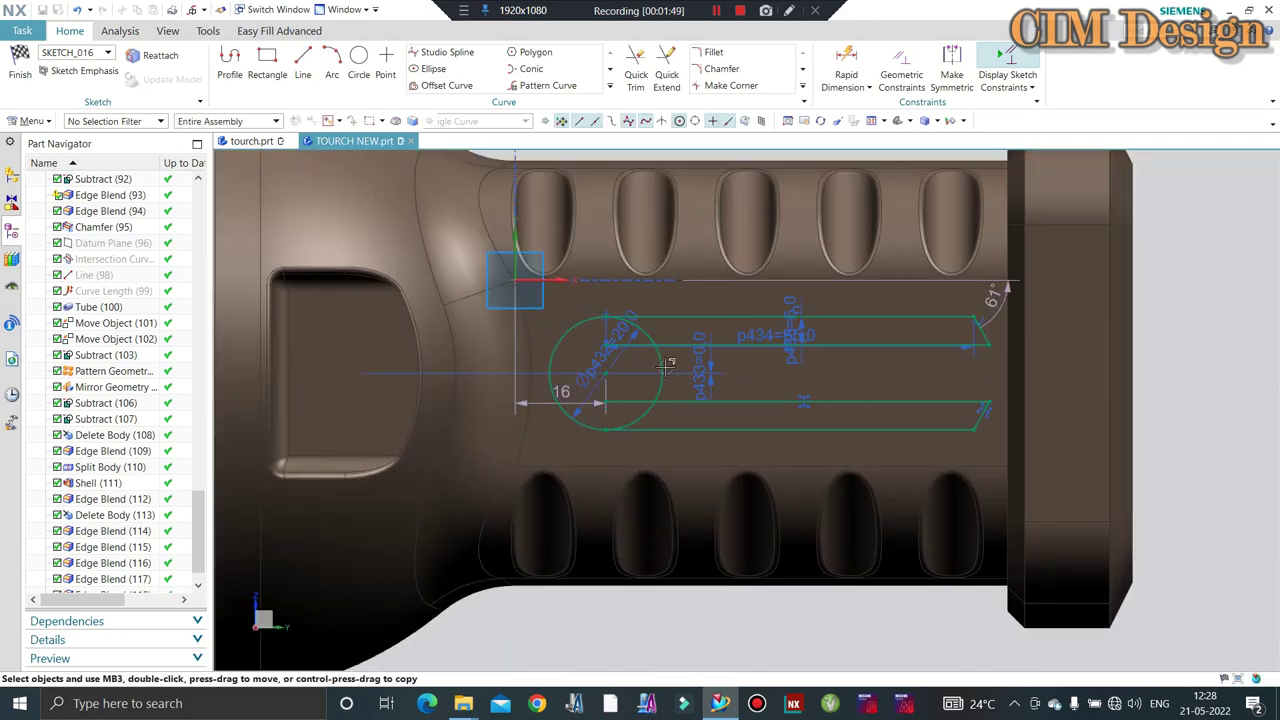
scroll(606, 350, "up", 2)
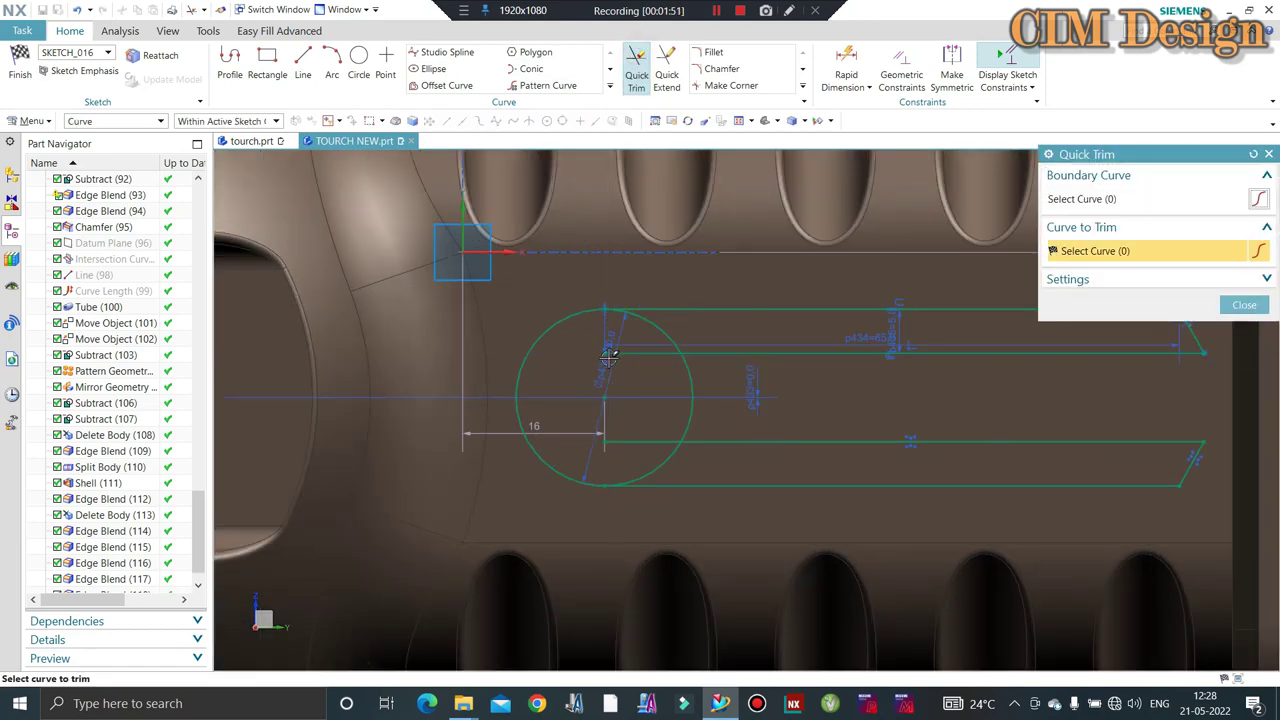
Try trimming the circle arc between the lines, dismiss the overconstraint warning, and close Quick Trim.
left_click(695, 390)
left_click(641, 393)
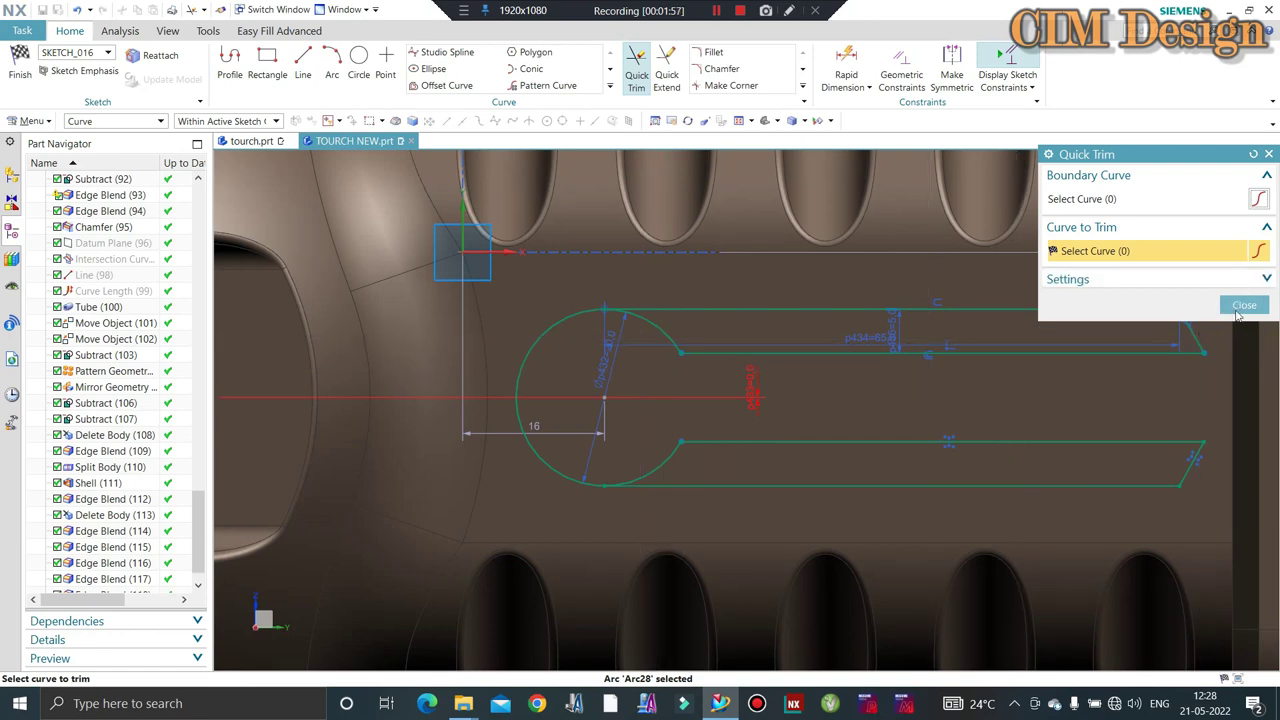
left_click(1243, 305)
scroll(398, 460, "down", 2)
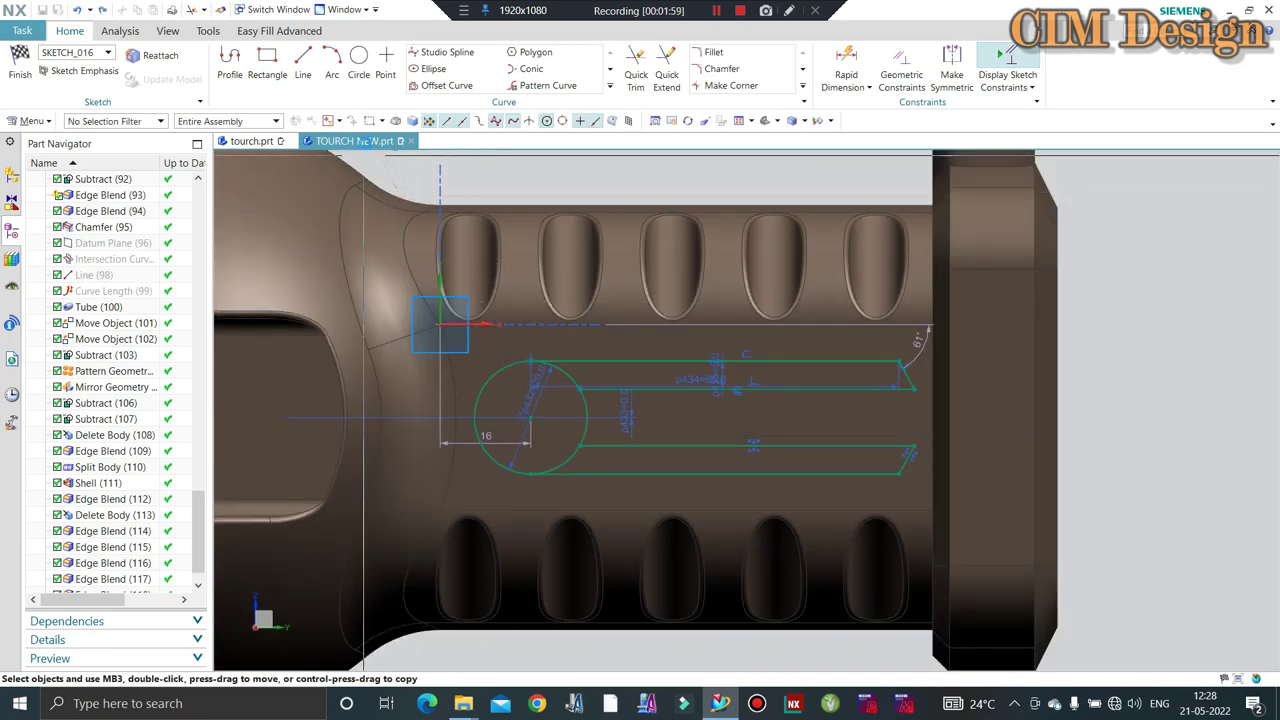
Reopen and close Quick Trim, leaving the circle whole, and zoom in on the sketch.
left_click(636, 75)
scroll(578, 365, "up", 2)
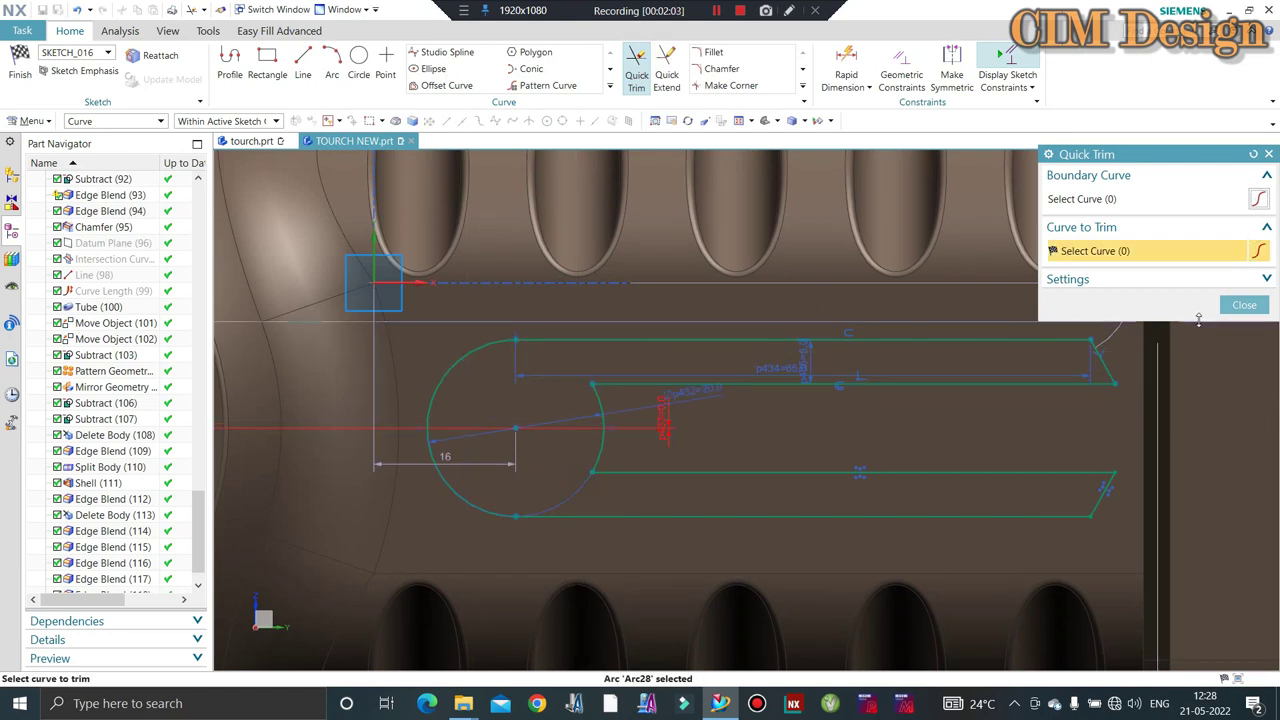
left_click(1243, 306)
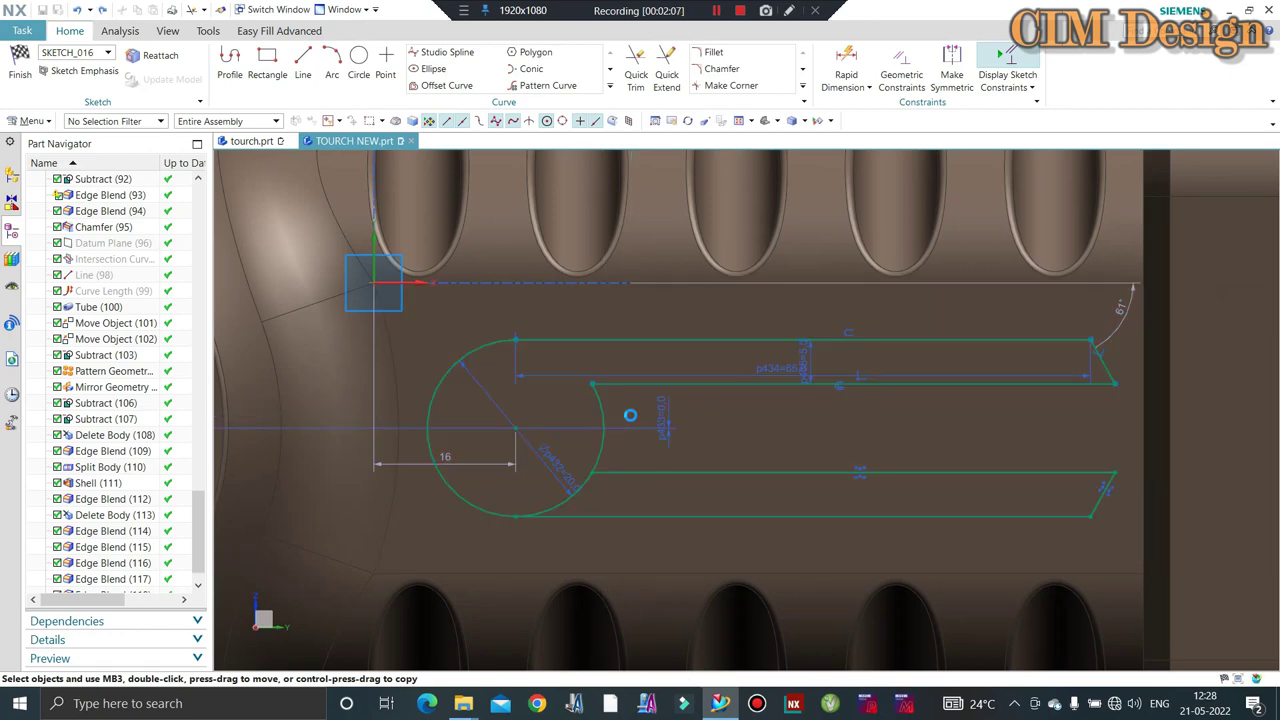
scroll(600, 414, "down", 3)
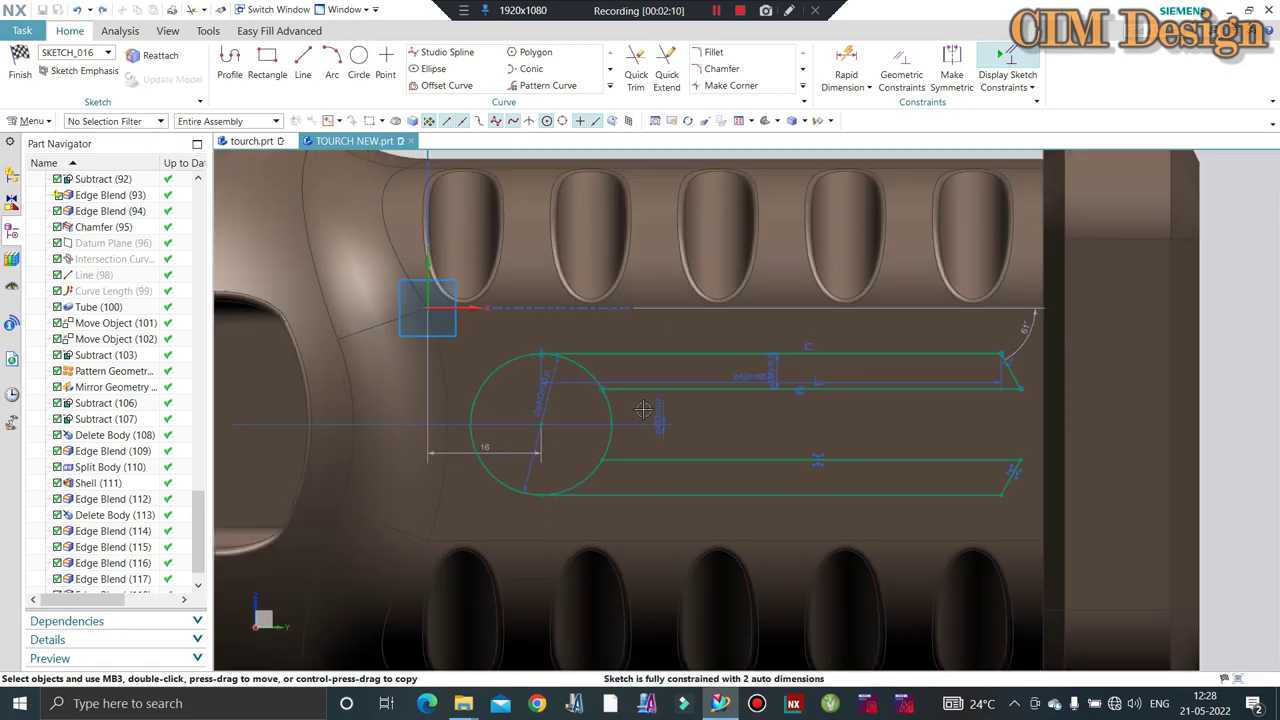
scroll(578, 413, "up", 2)
scroll(578, 413, "up", 1)
scroll(578, 413, "up", 2)
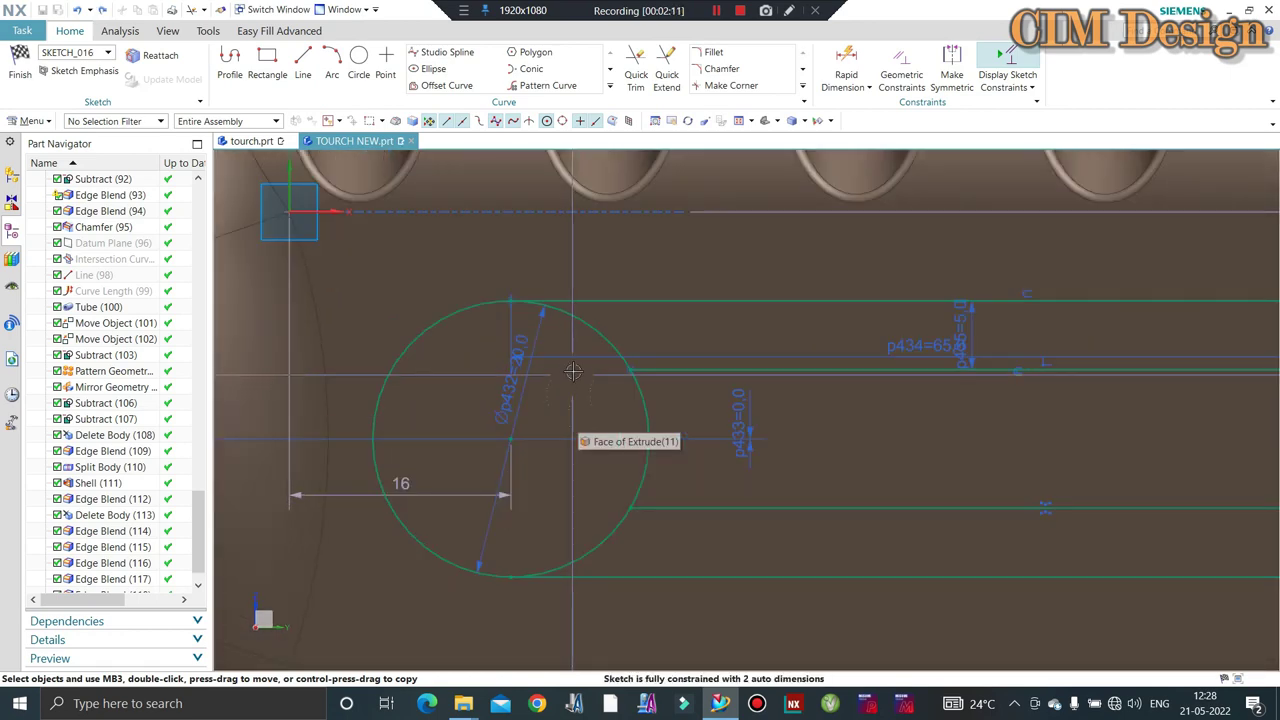
Draw a circle centred on the arc centre, sized to the existing circle.
left_click(370, 62)
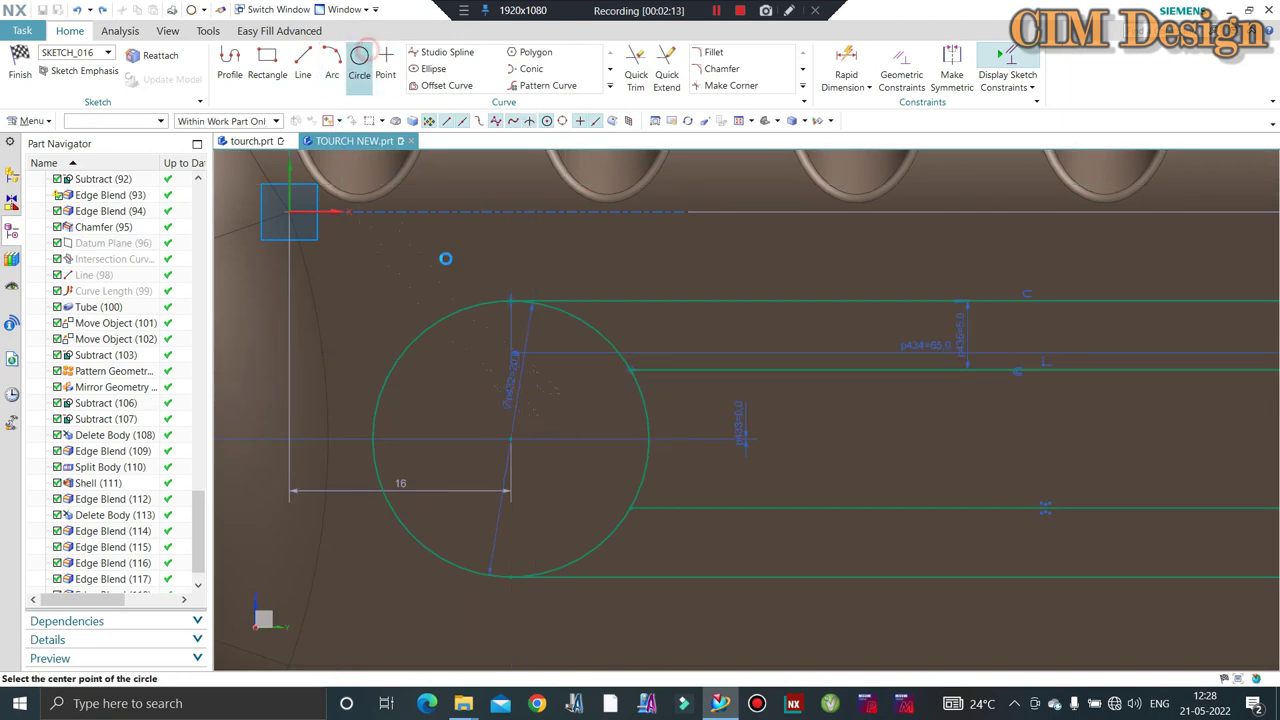
left_click(510, 438)
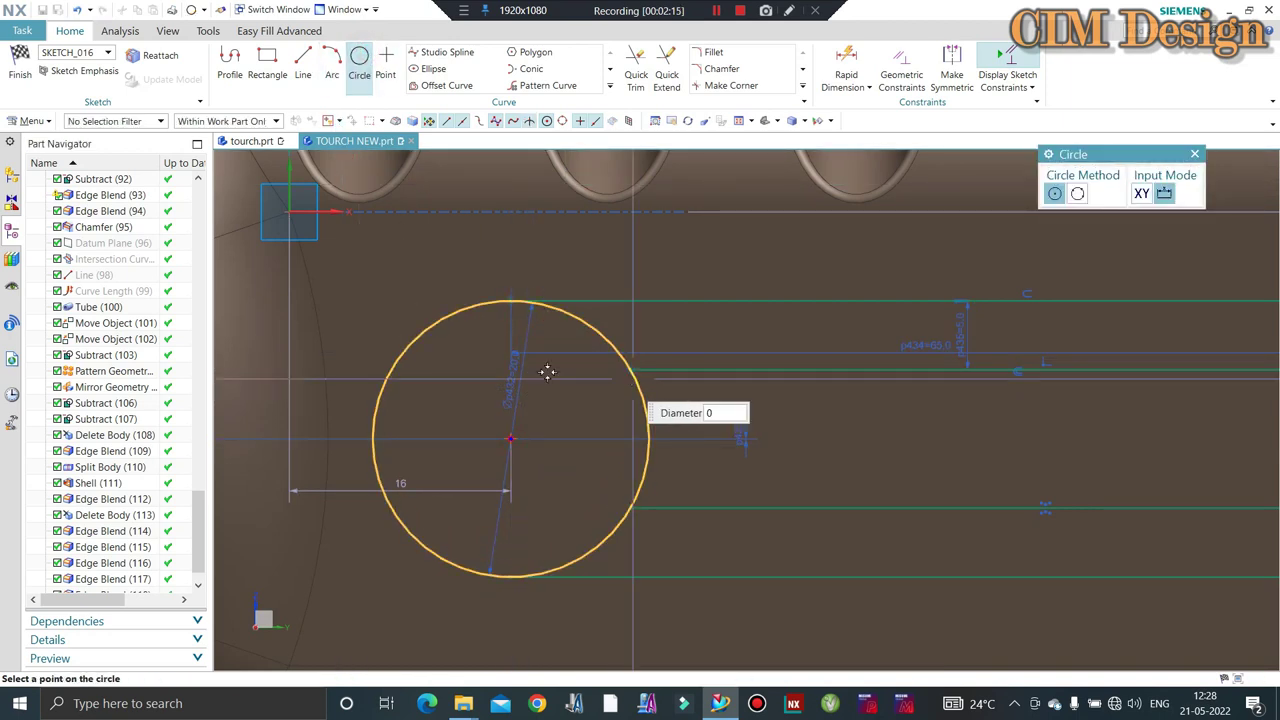
left_click(635, 467)
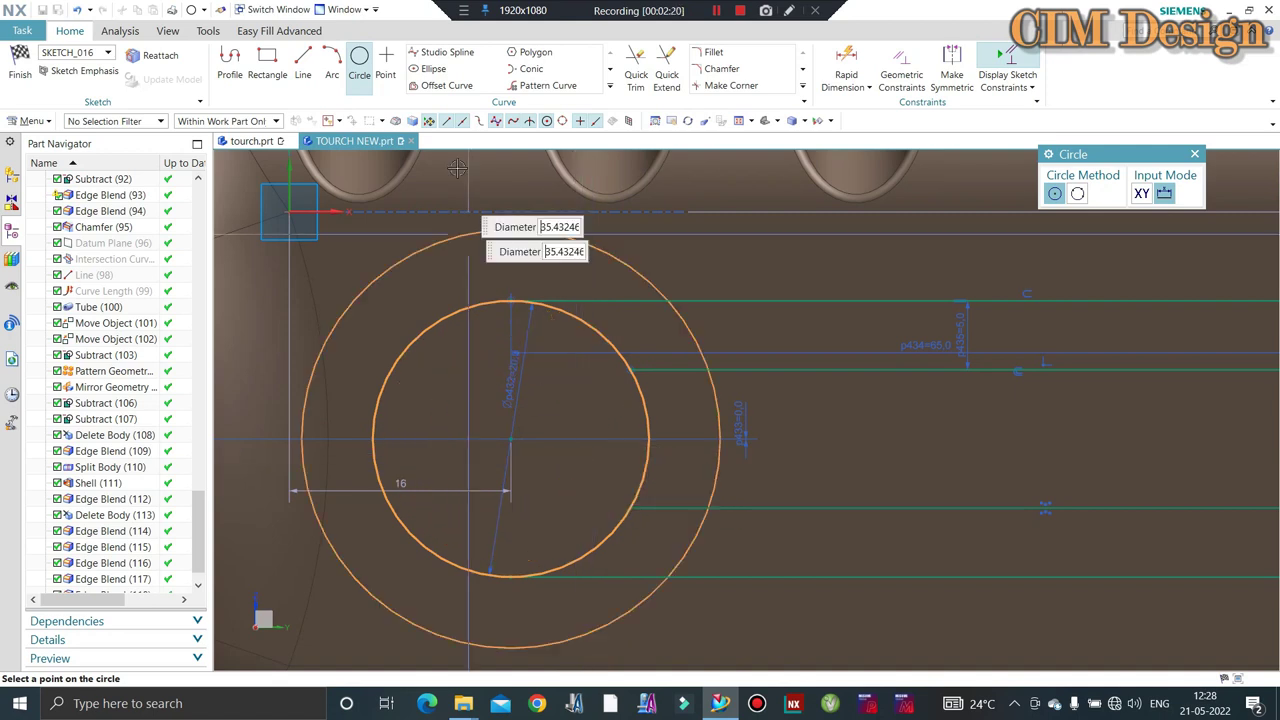
key("Escape")
Offset the circle 5 mm inward with reversed direction.
left_click(432, 87)
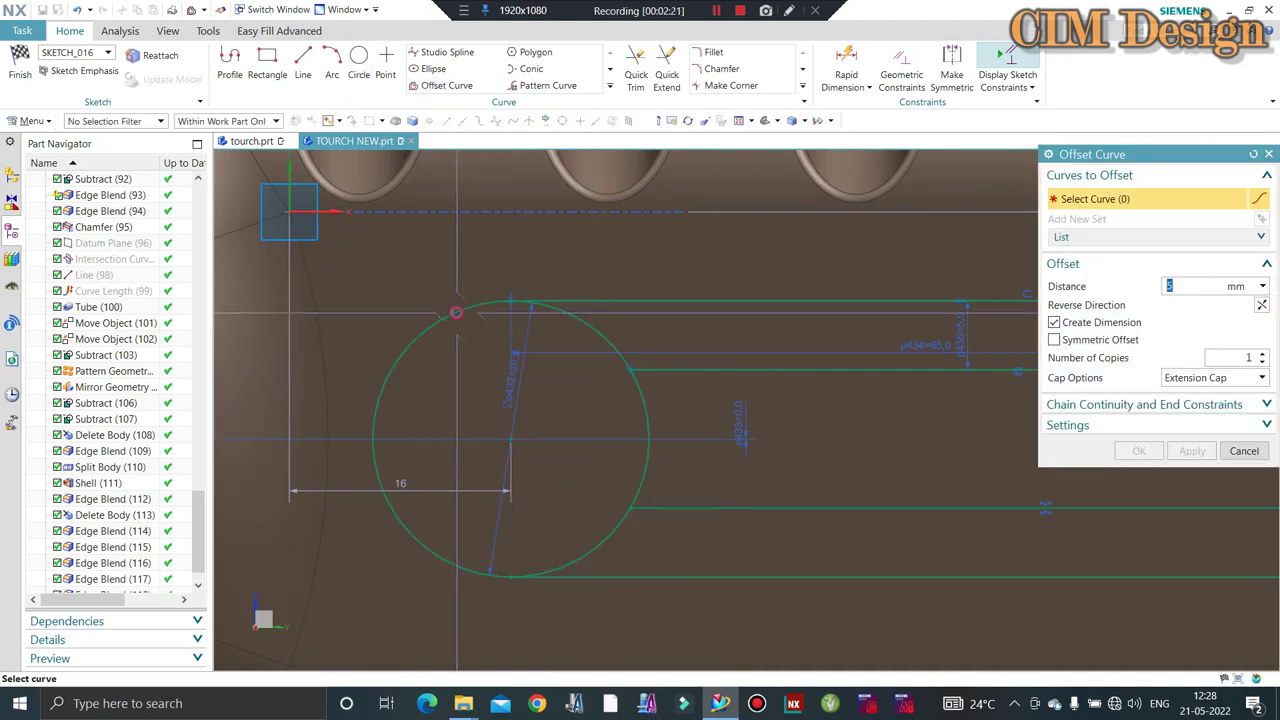
left_click(452, 312)
left_click(1258, 304)
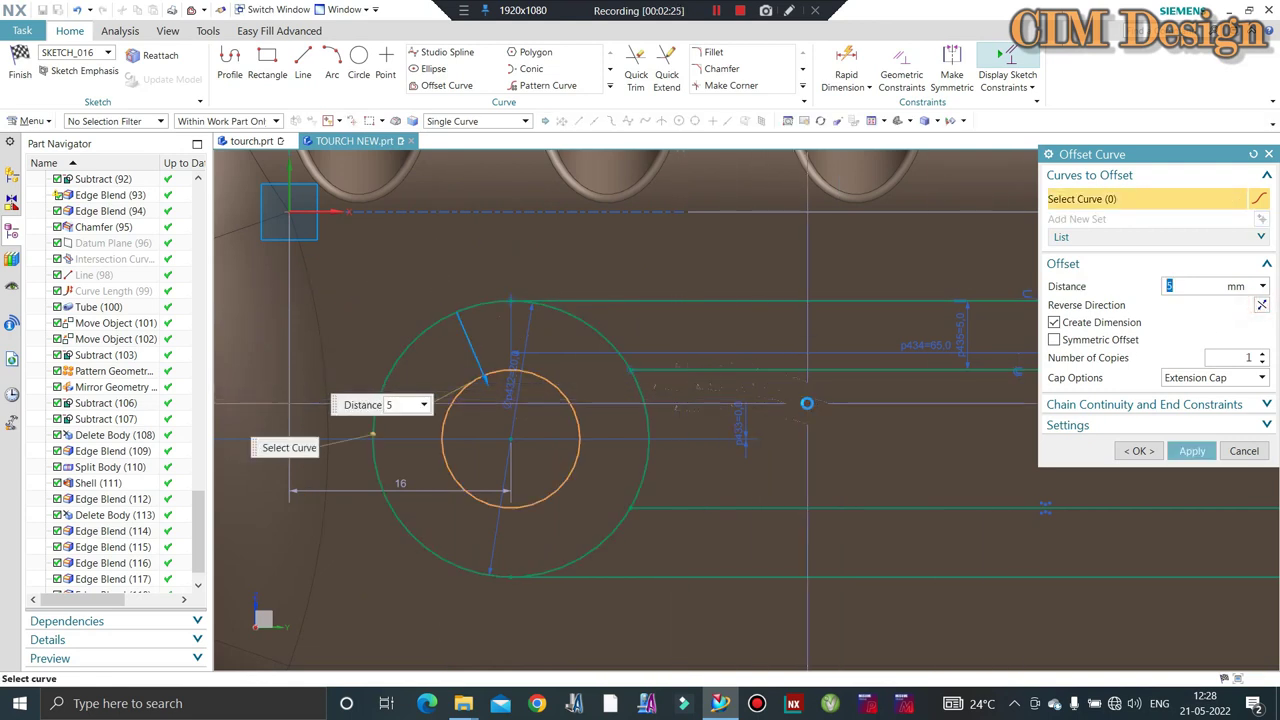
key("Escape")
left_click(667, 78)
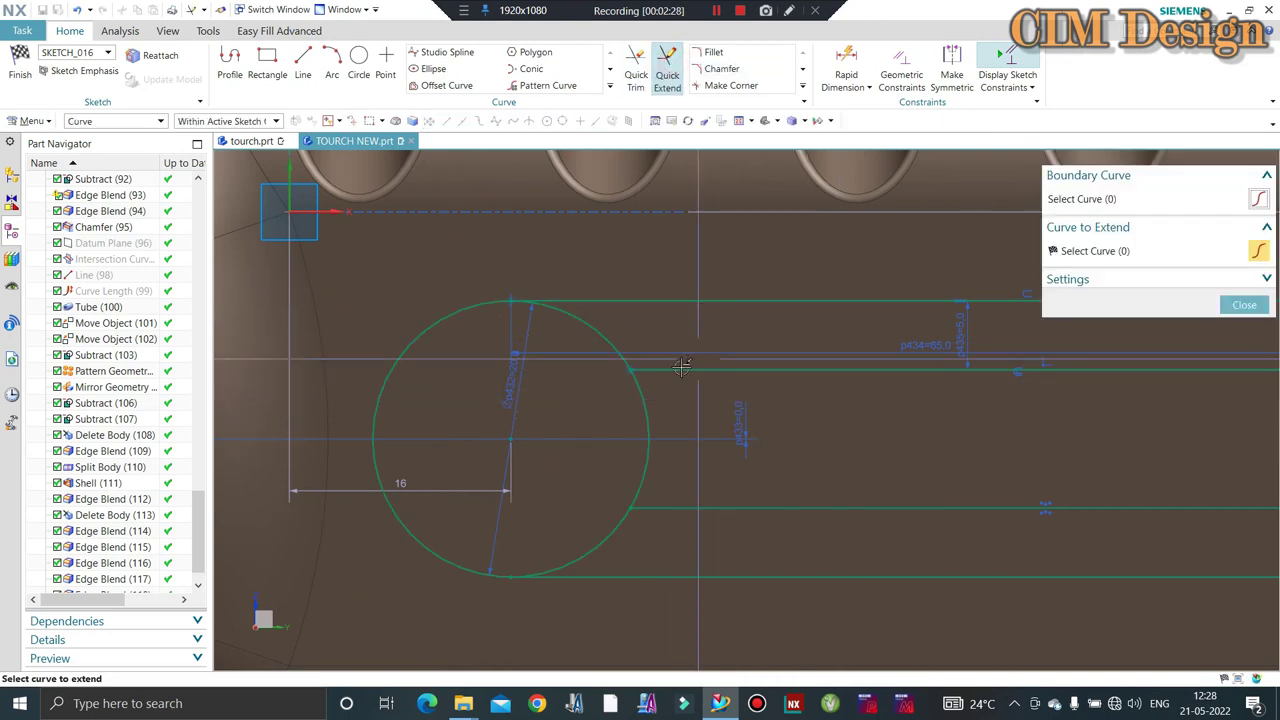
left_click(440, 85)
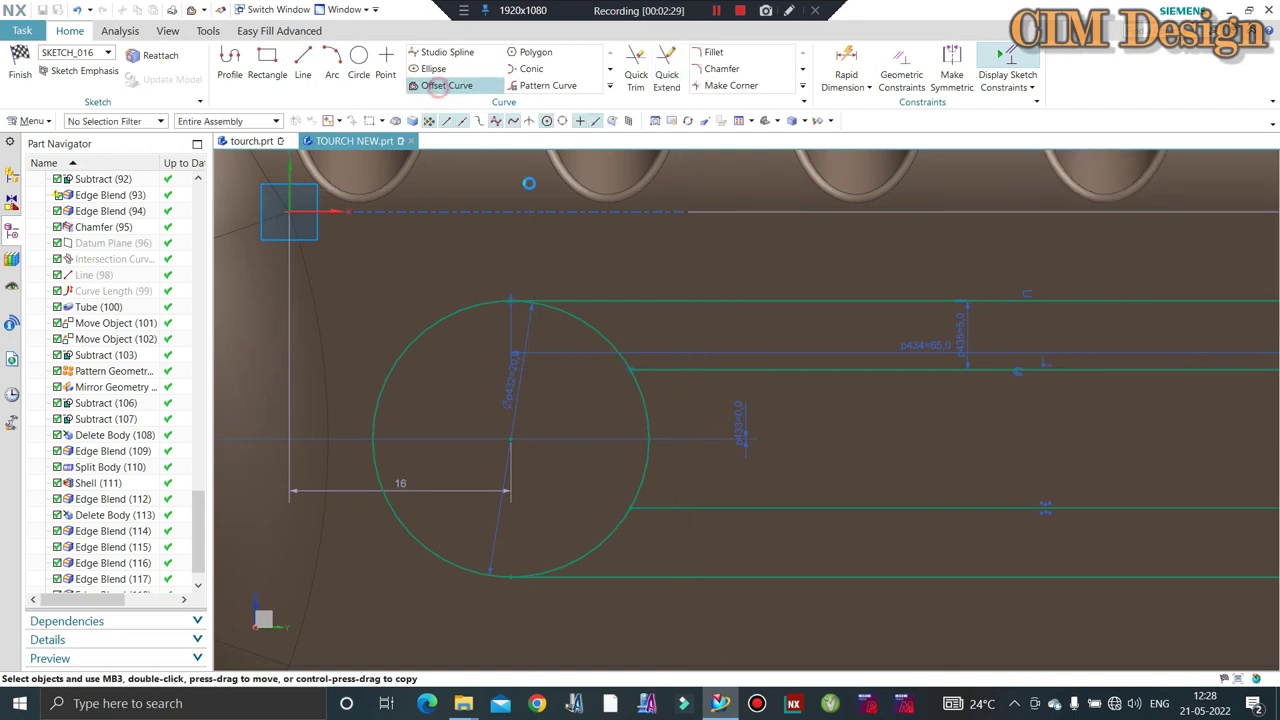
left_click(580, 312)
double_click(605, 262)
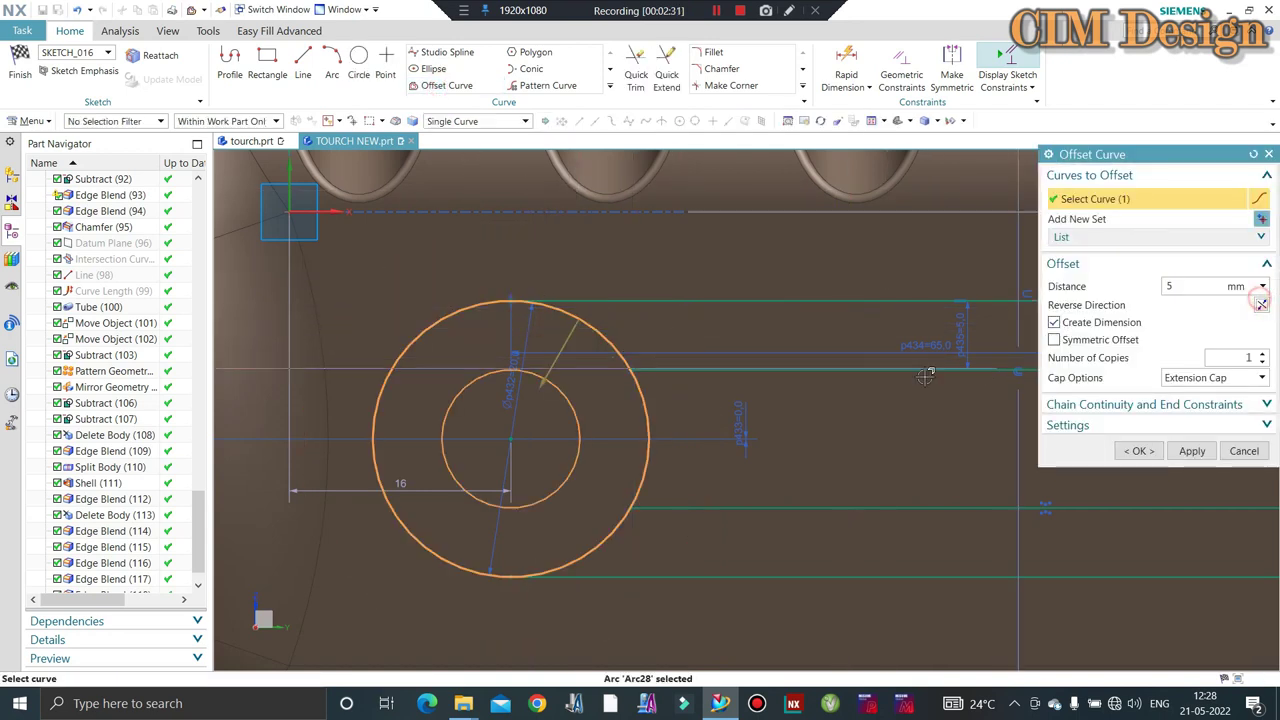
middle_click(550, 200)
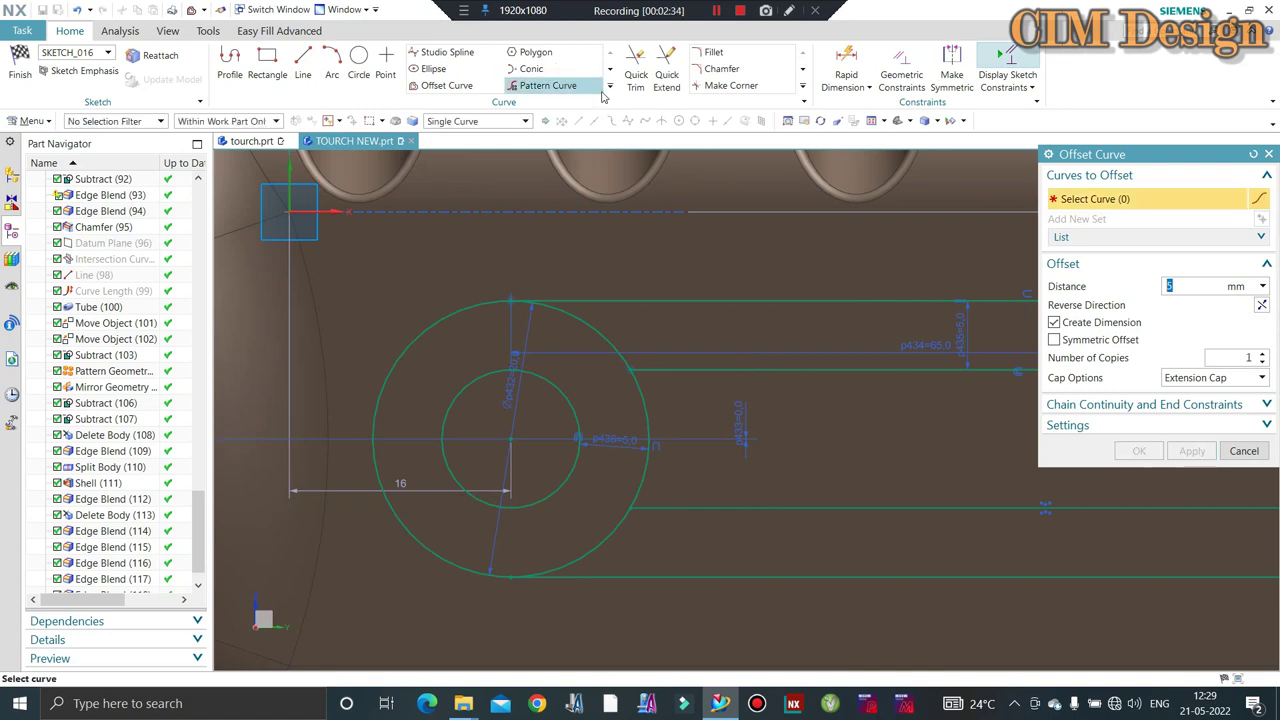
key("Escape")
Trim the unwanted arcs of both circles, accepting the overconstrained warning.
left_click(666, 78)
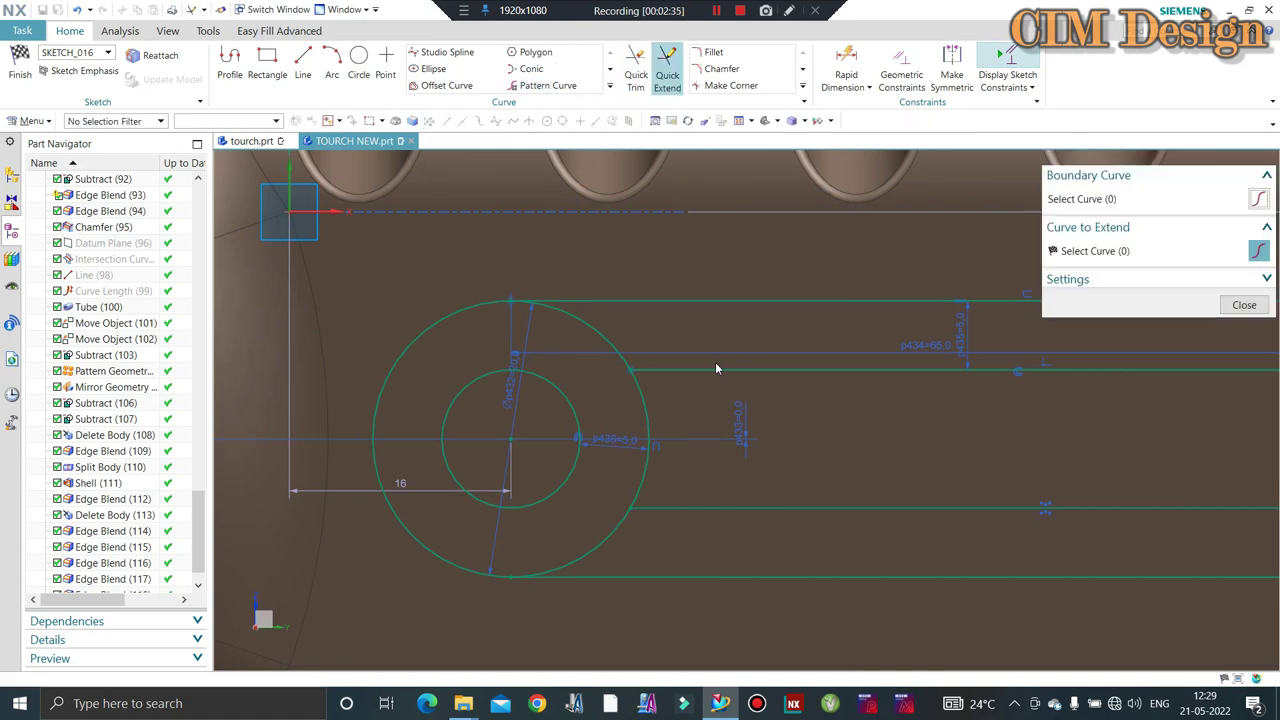
left_click(636, 68)
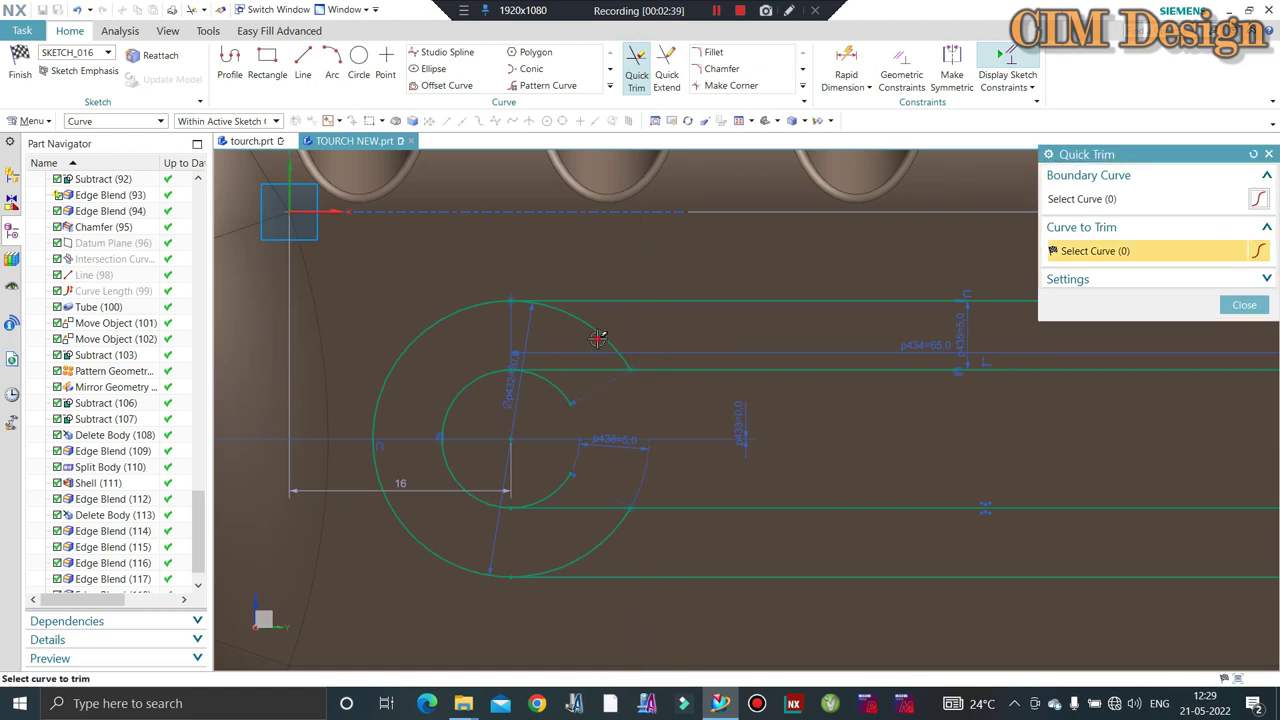
left_click(570, 480)
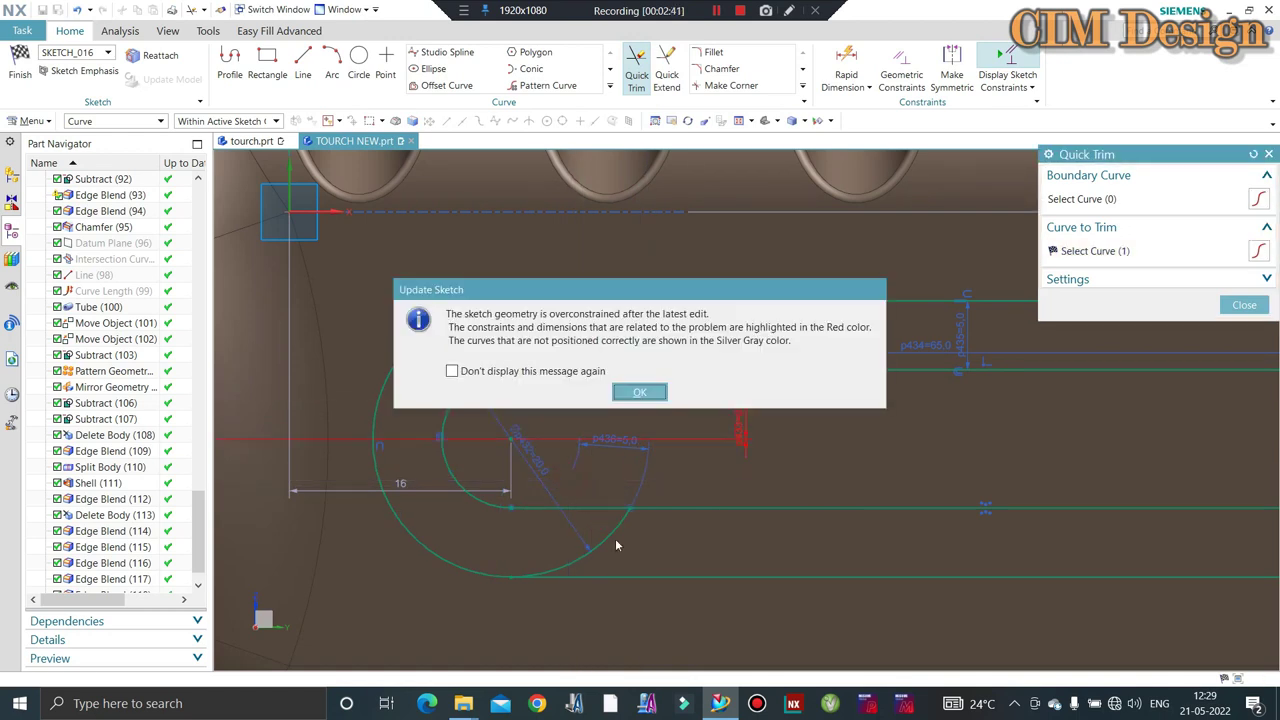
left_click(636, 394)
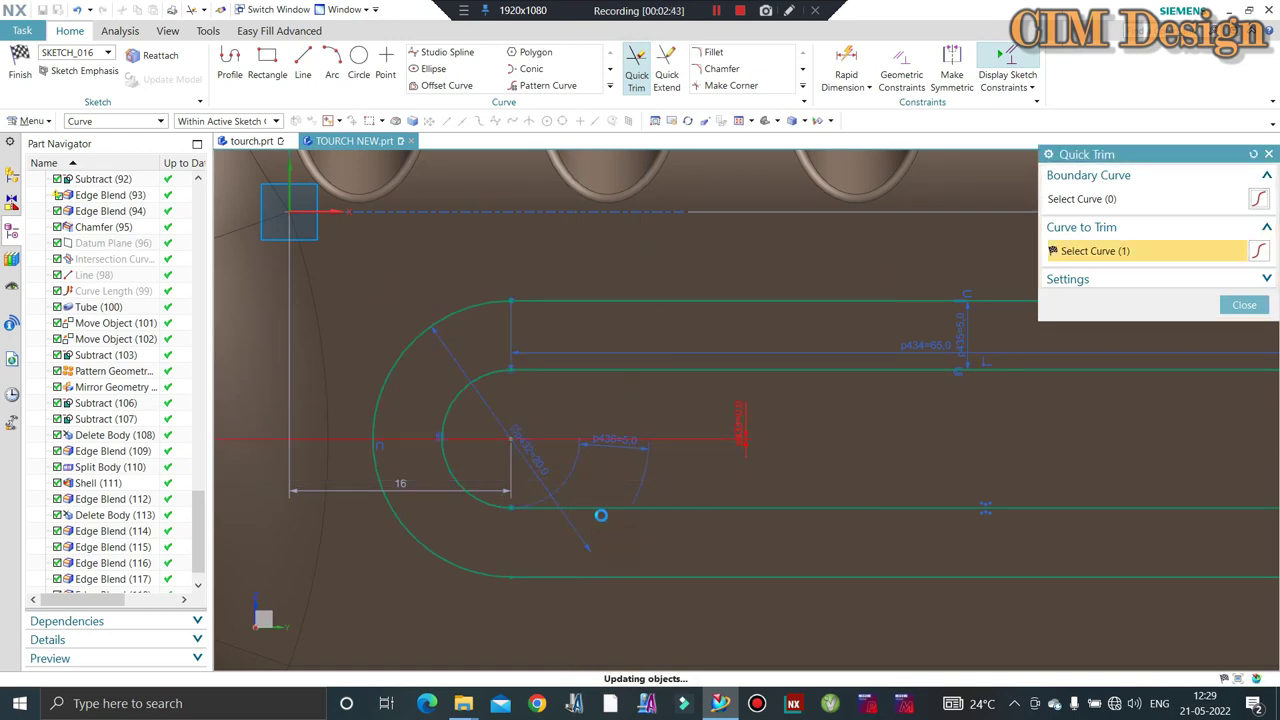
left_click(1244, 305)
scroll(540, 445, "down", 3)
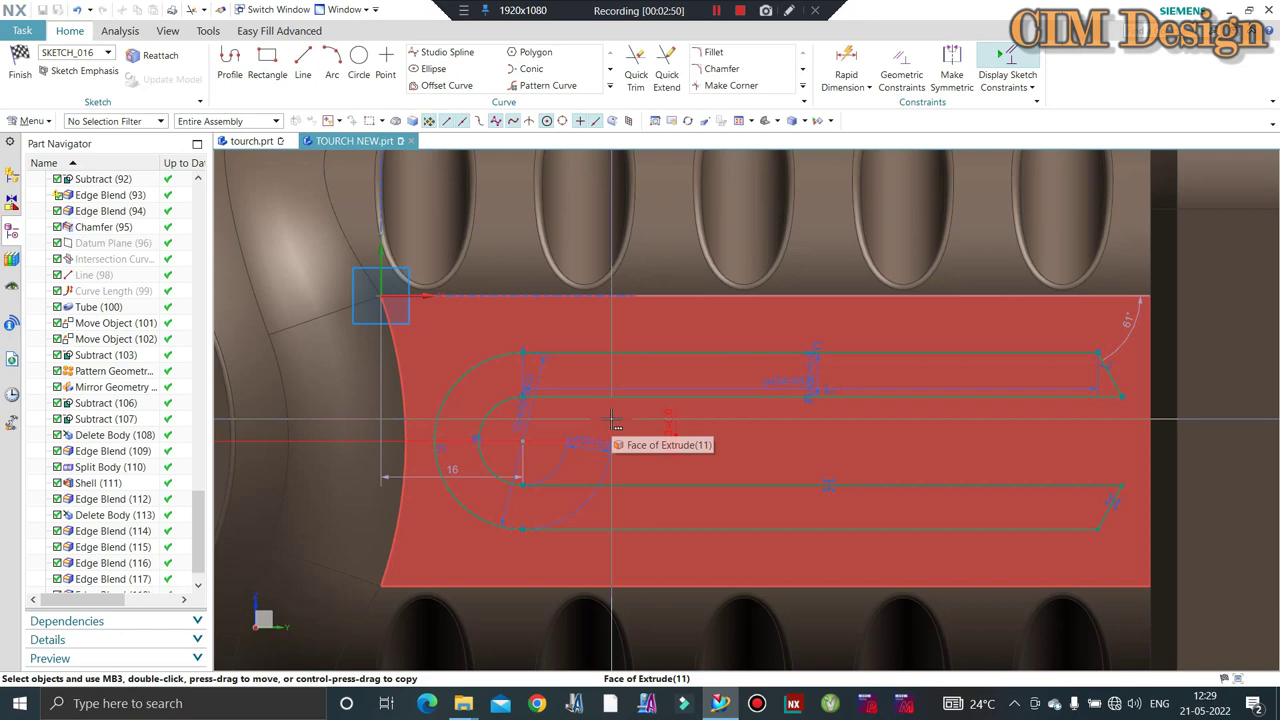
scroll(614, 420, "down", 2)
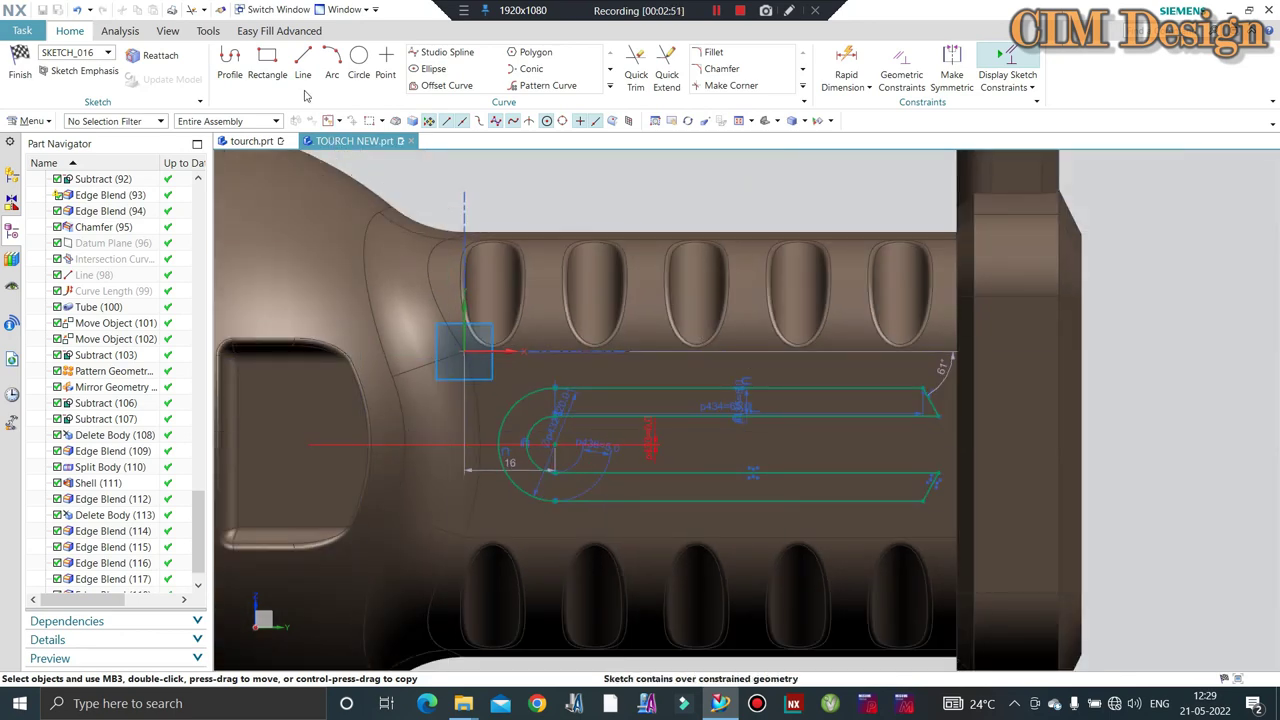
Offset the slot's top and bottom lines 3 mm outward.
left_click(445, 86)
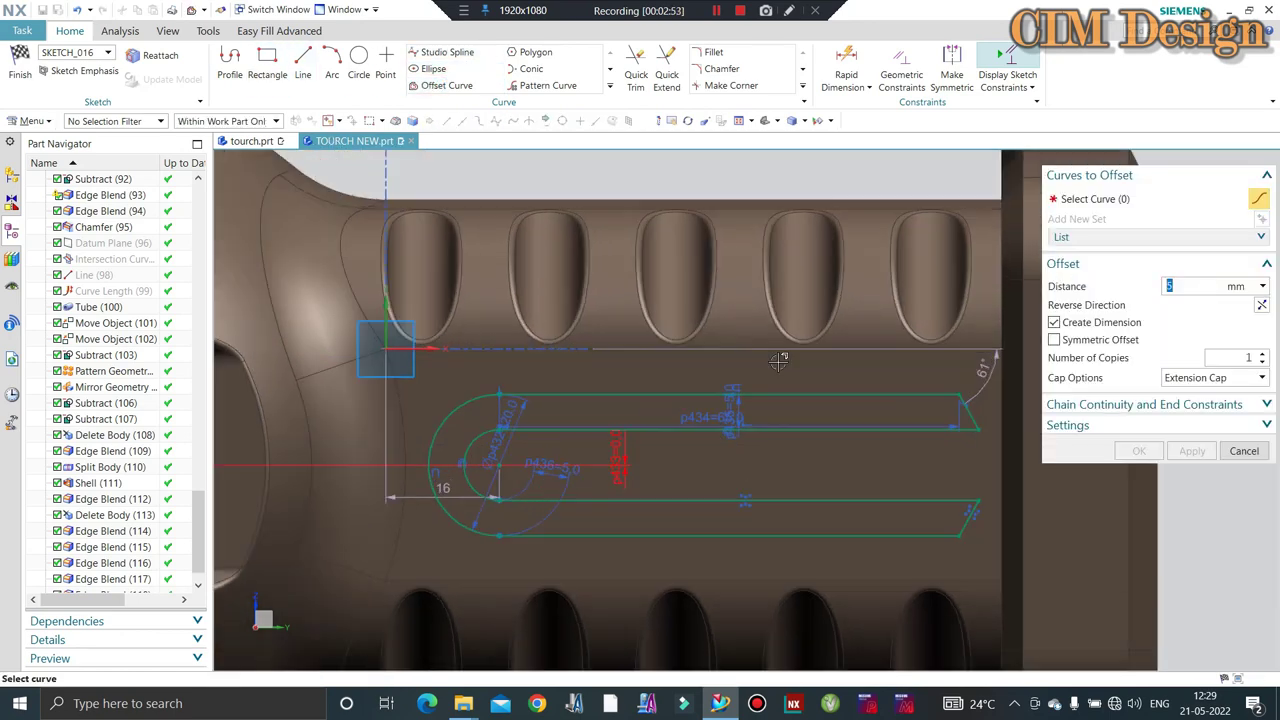
left_click(830, 395)
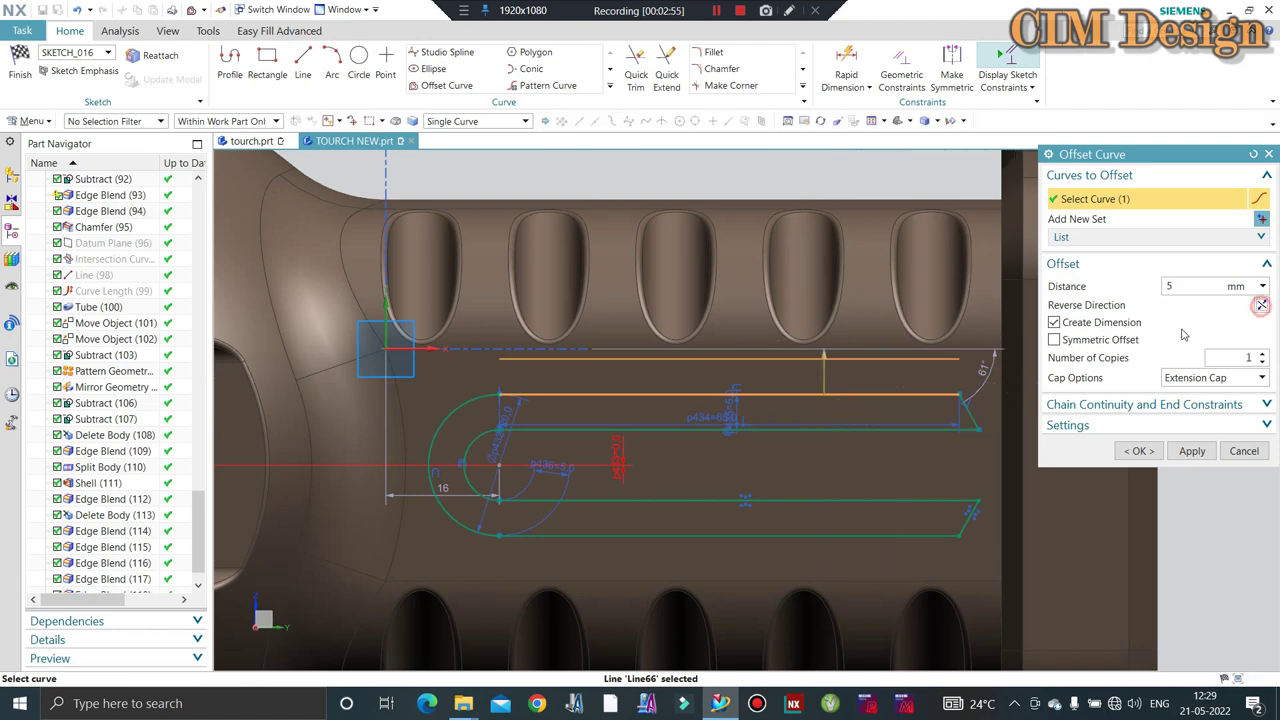
type("3")
key("Return")
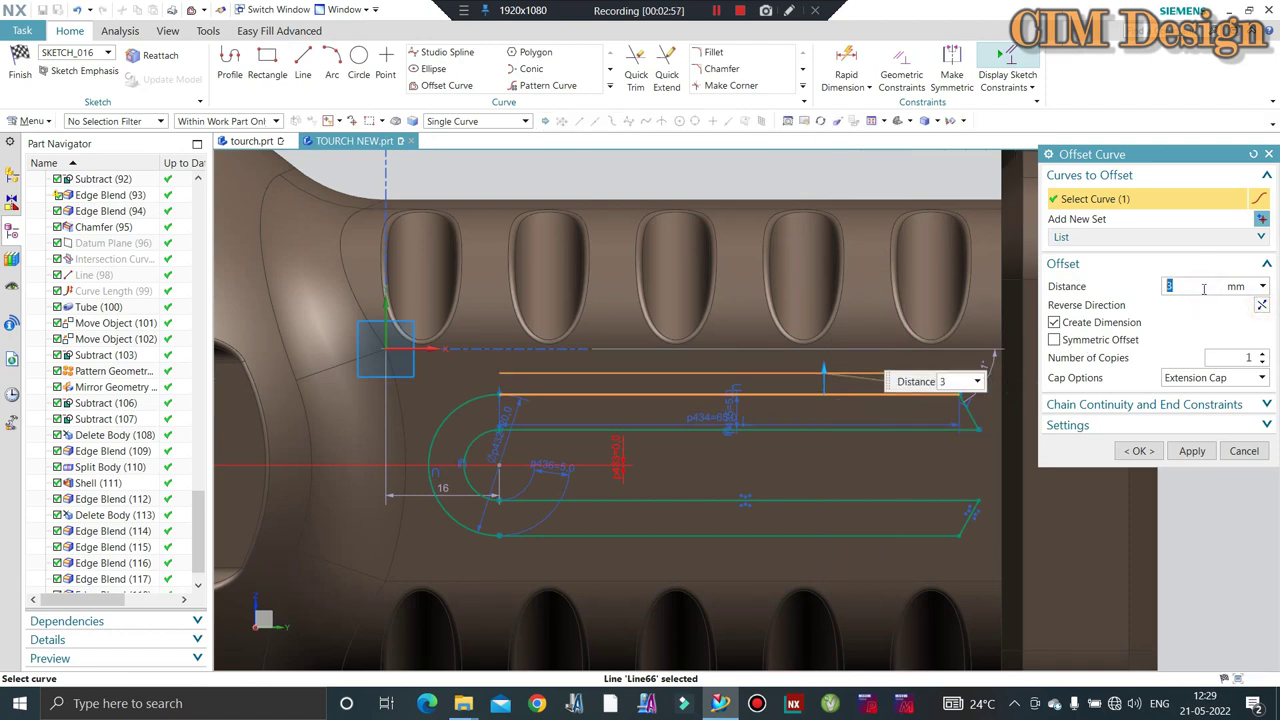
left_click(905, 537)
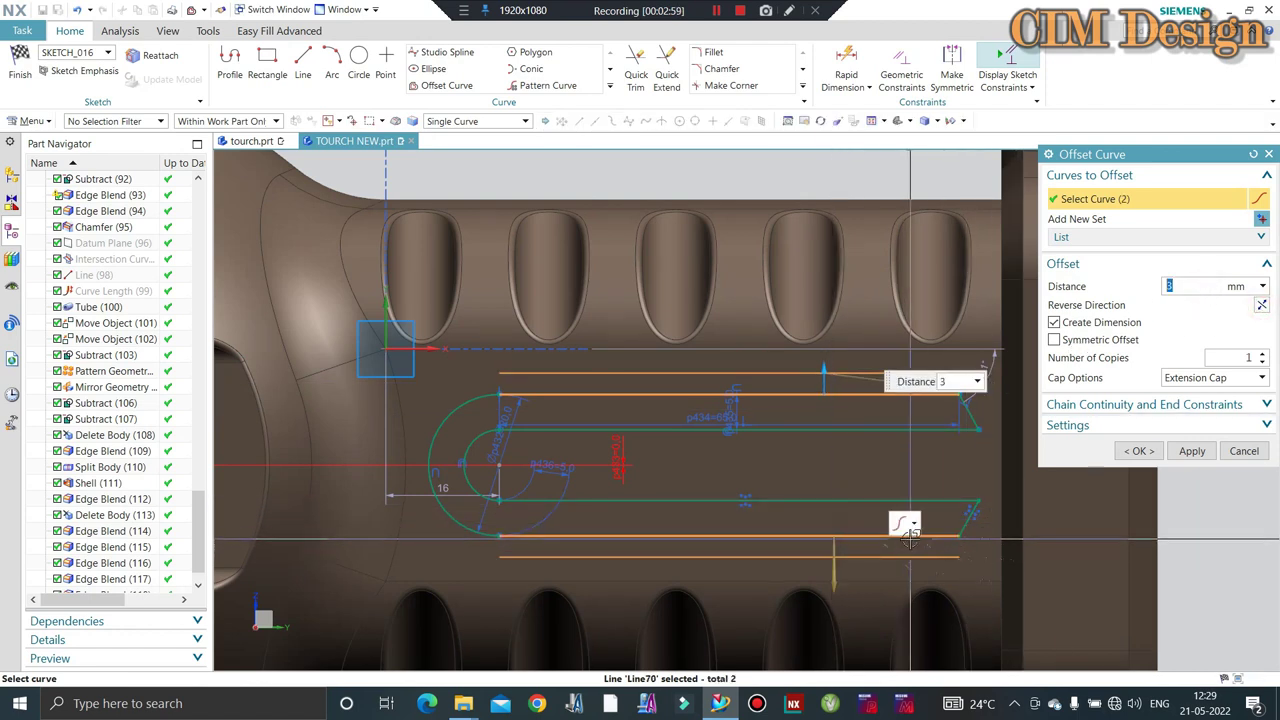
middle_click(905, 510)
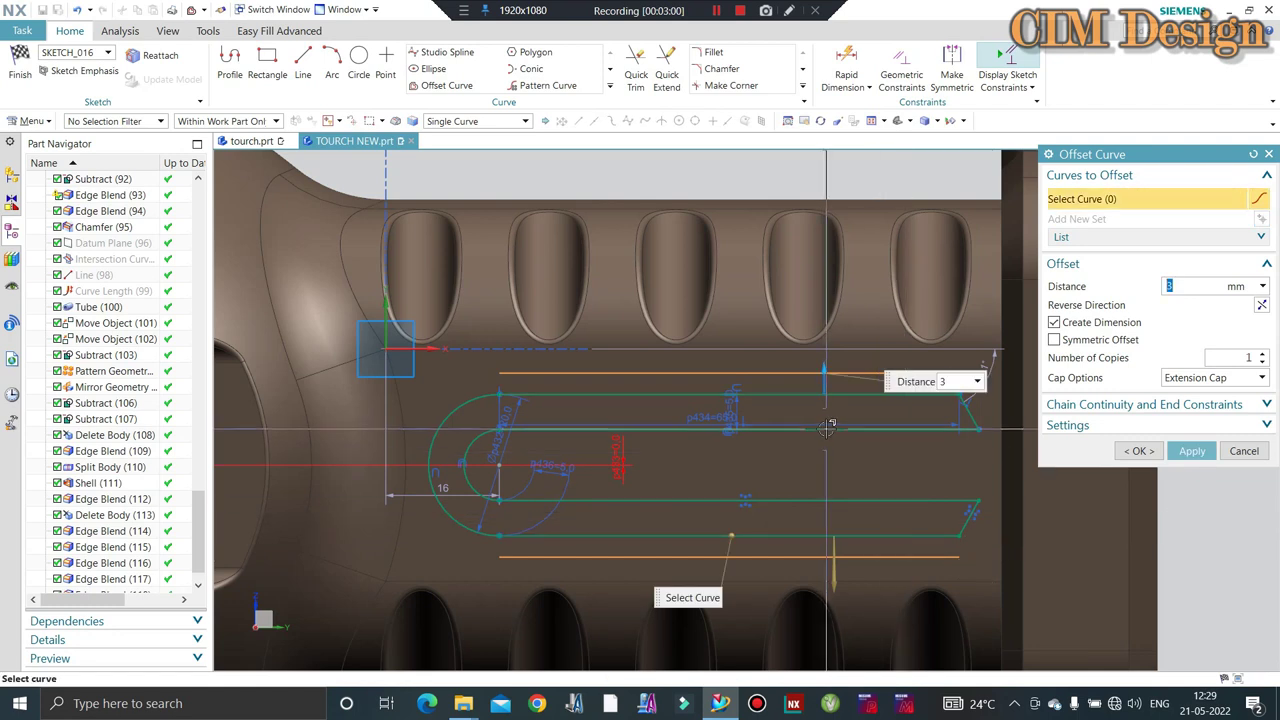
middle_click(910, 418)
Draw a short 9.5 mm angled line from the upper slot line and trim the leftover curve piece.
key("e")
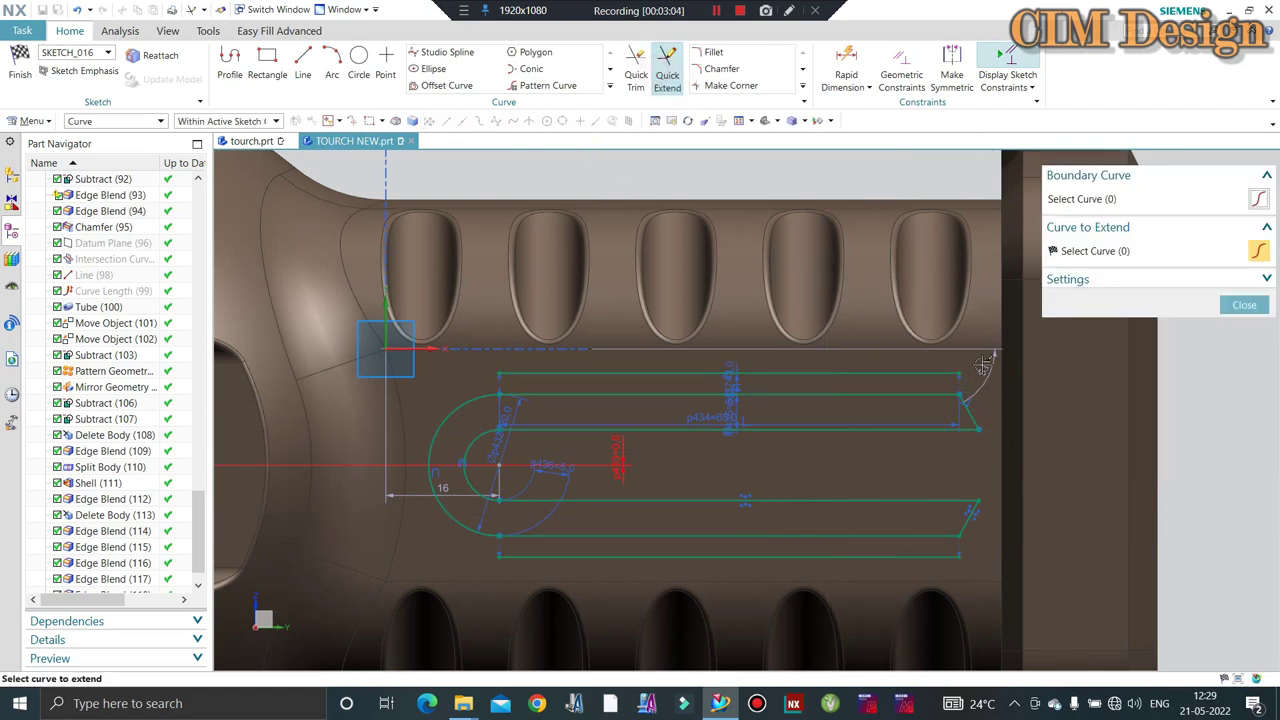
middle_click(987, 302)
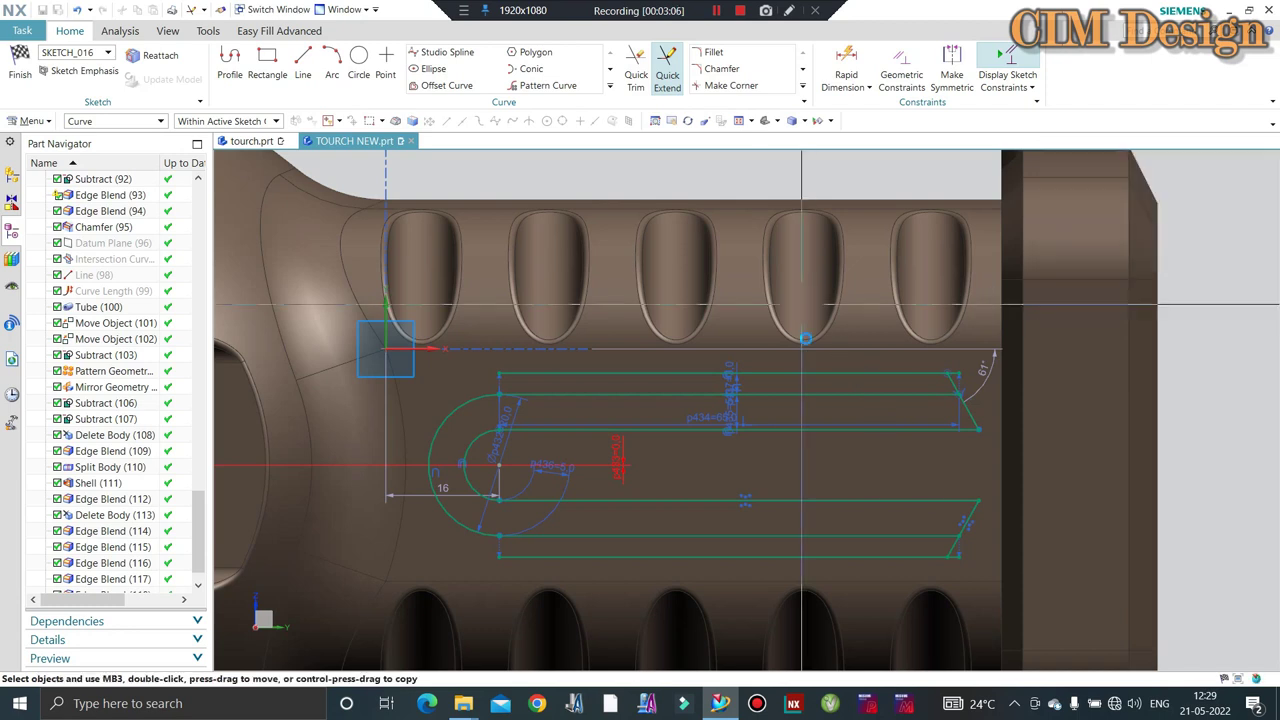
left_click(297, 62)
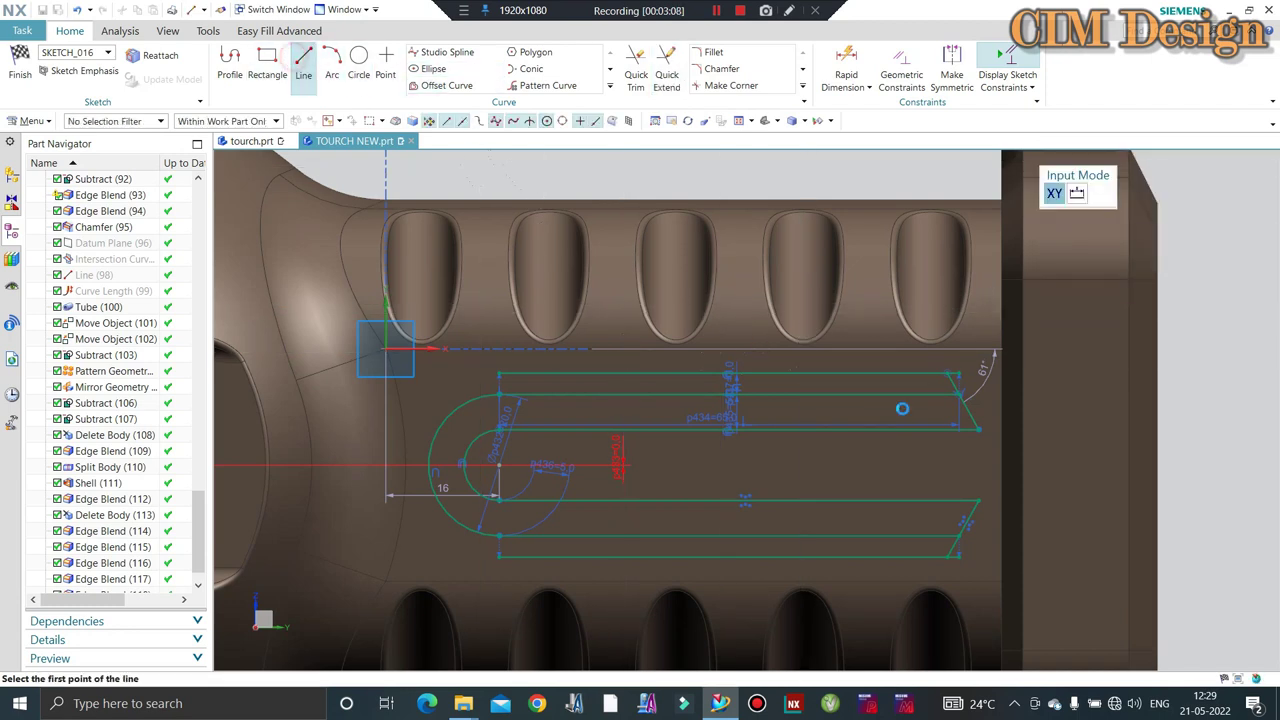
left_click(729, 375)
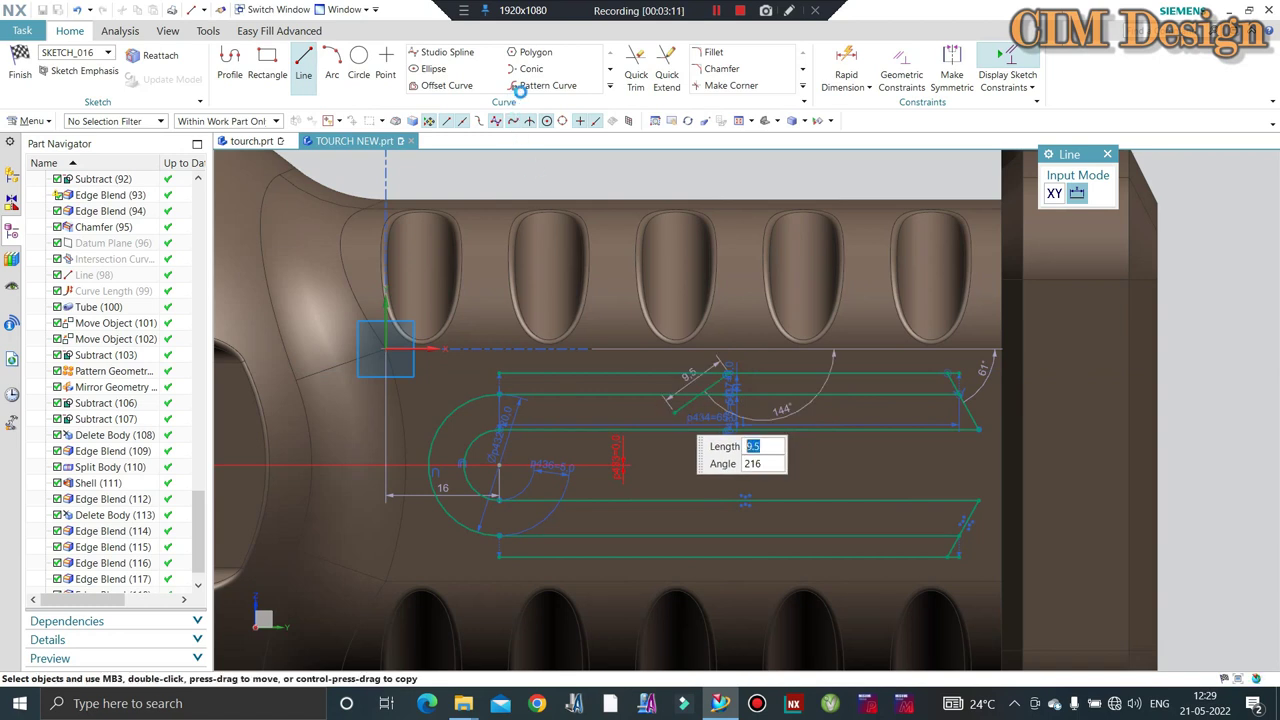
left_click(636, 70)
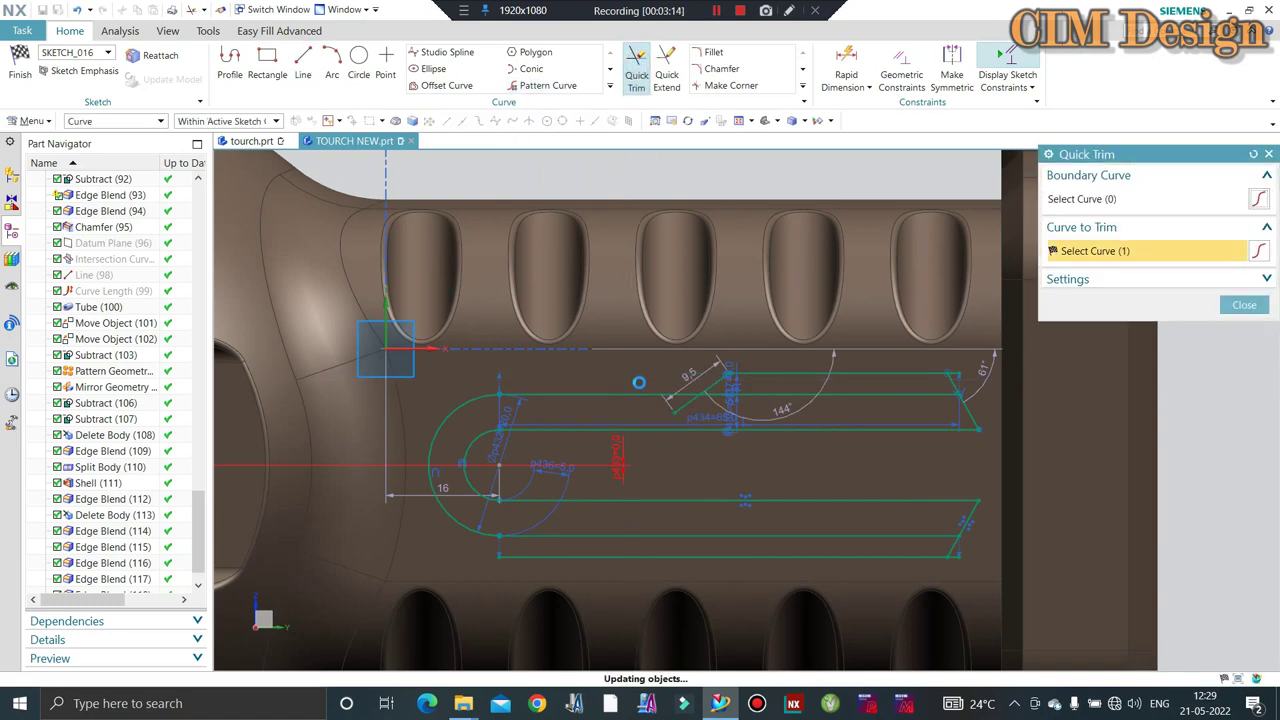
left_click(770, 398)
left_click(640, 392)
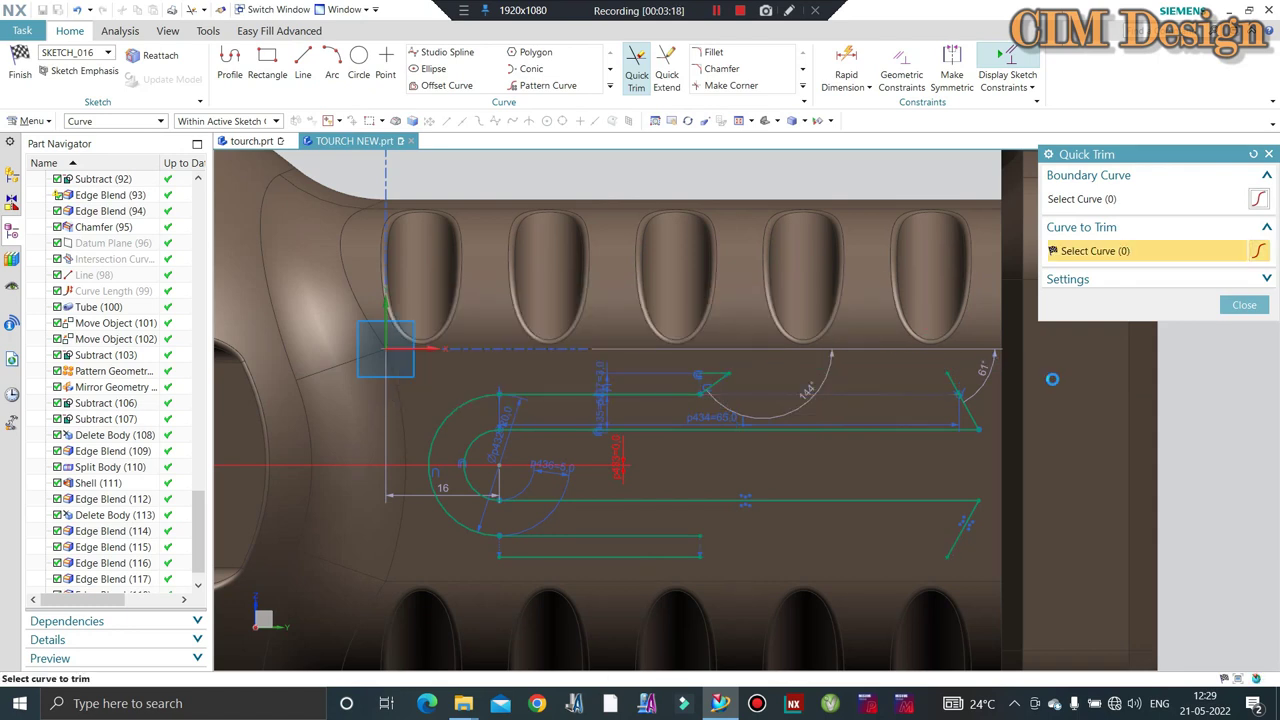
key("Escape")
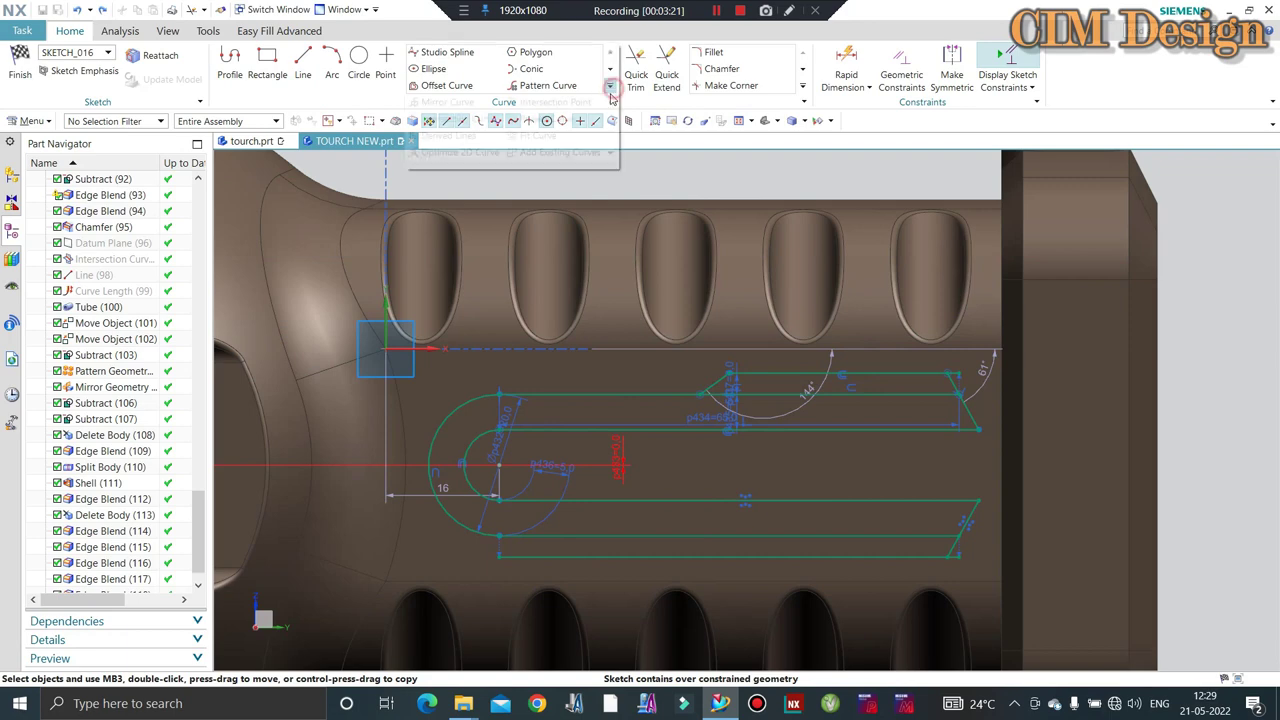
Mirror the short angled line across the horizontal centreline onto the lower edge.
left_click(440, 102)
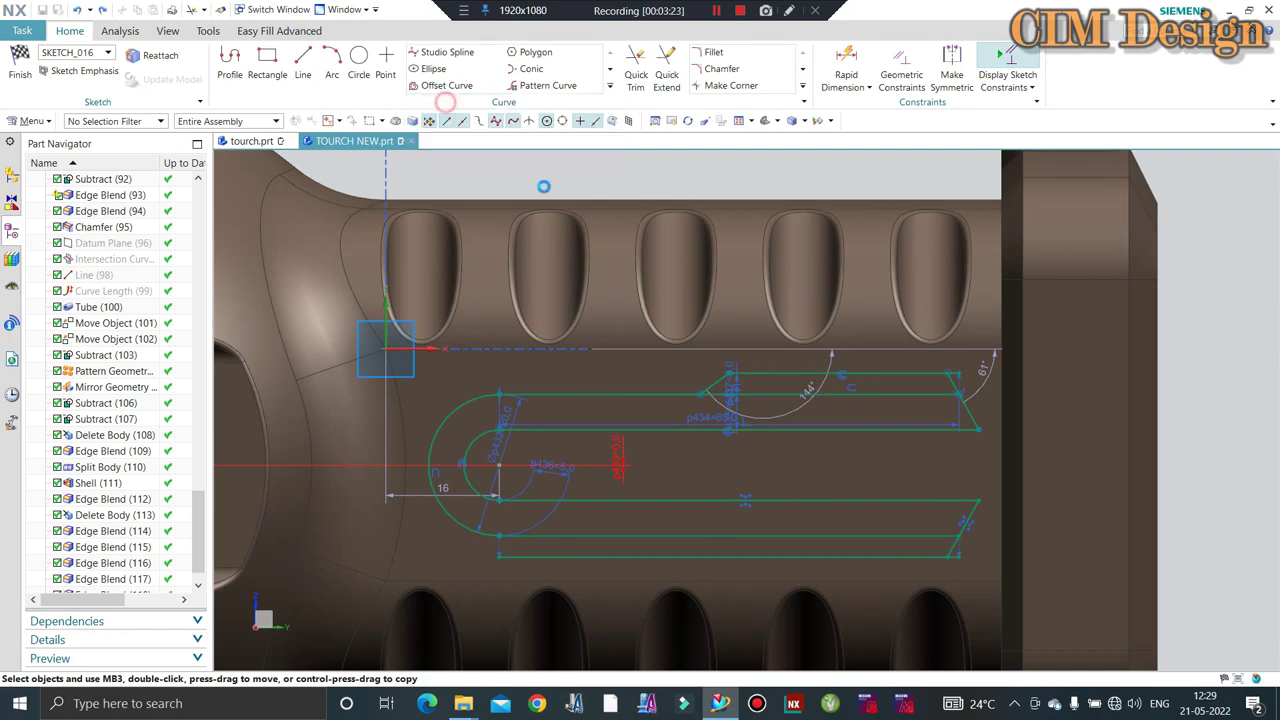
left_click(714, 384)
scroll(797, 431, "up", 3)
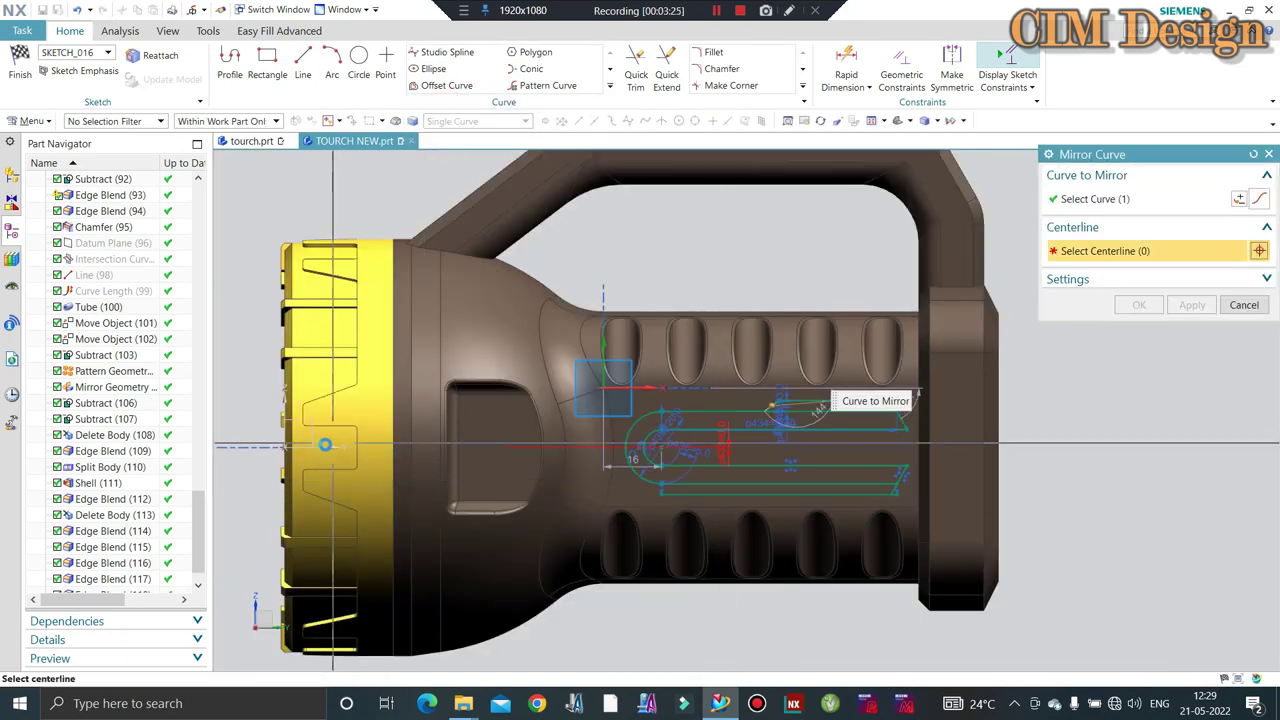
left_click(333, 446)
middle_click(495, 171)
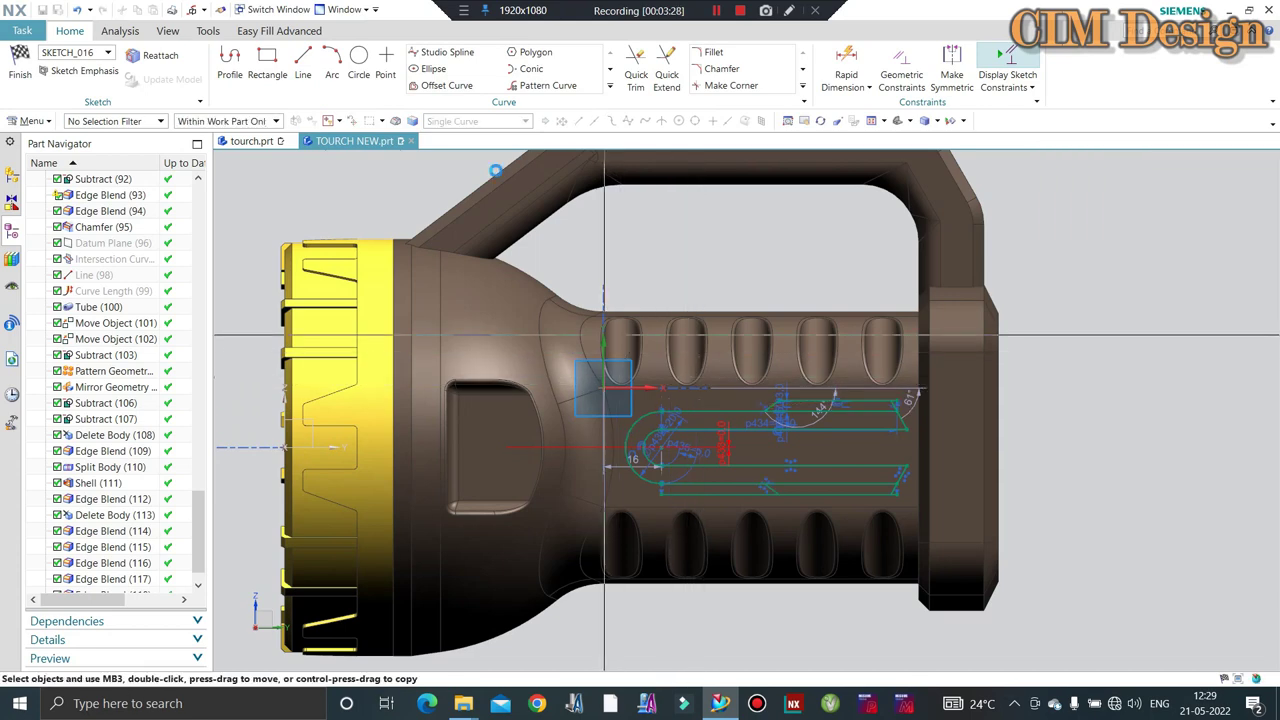
left_click(636, 70)
scroll(790, 410, "up", 3)
Trim the leftover top and bottom segments from the slot outline.
scroll(790, 420, "up", 2)
left_click(790, 438)
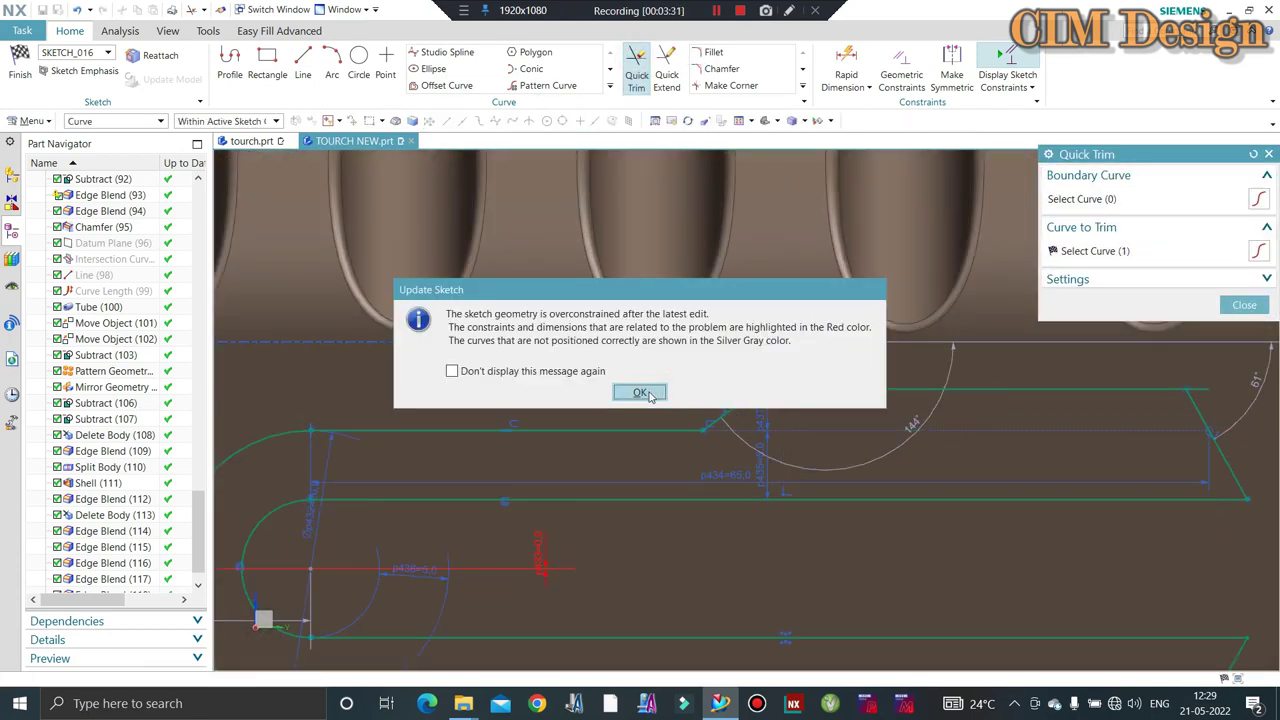
left_click(643, 392)
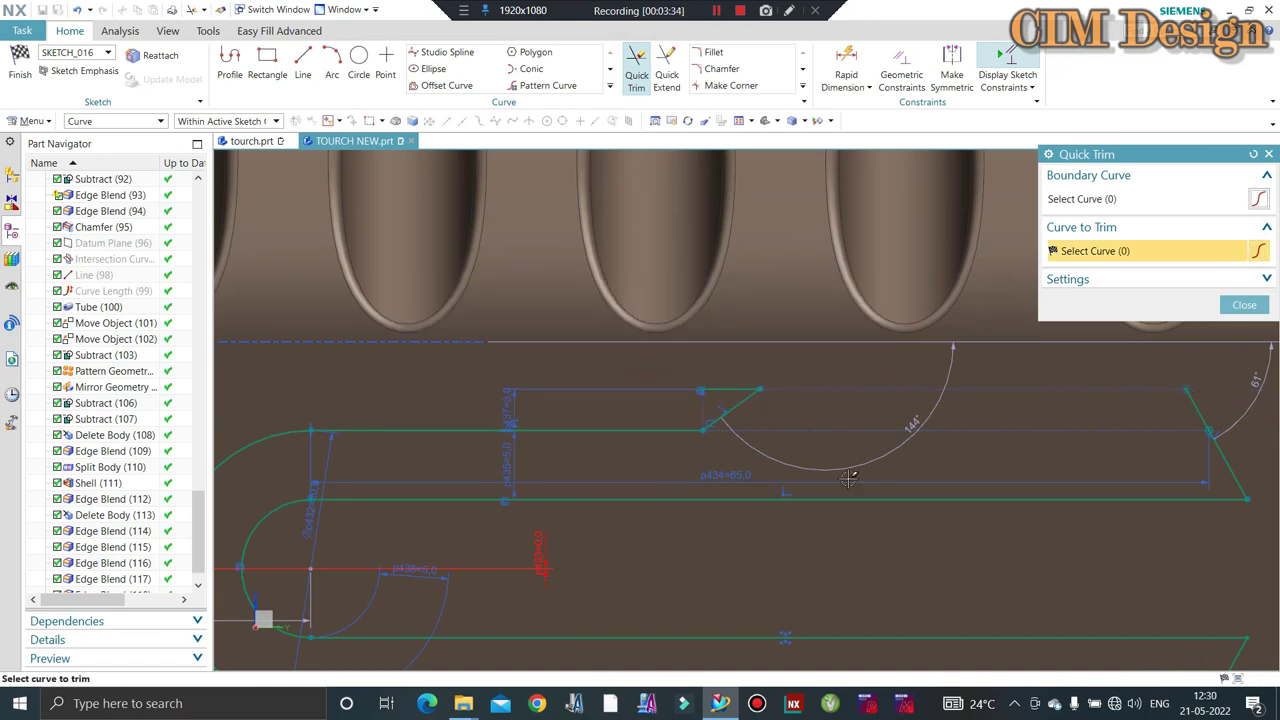
scroll(735, 389, "down", 2)
left_click_drag(735, 389, 680, 375)
scroll(690, 370, "down", 2)
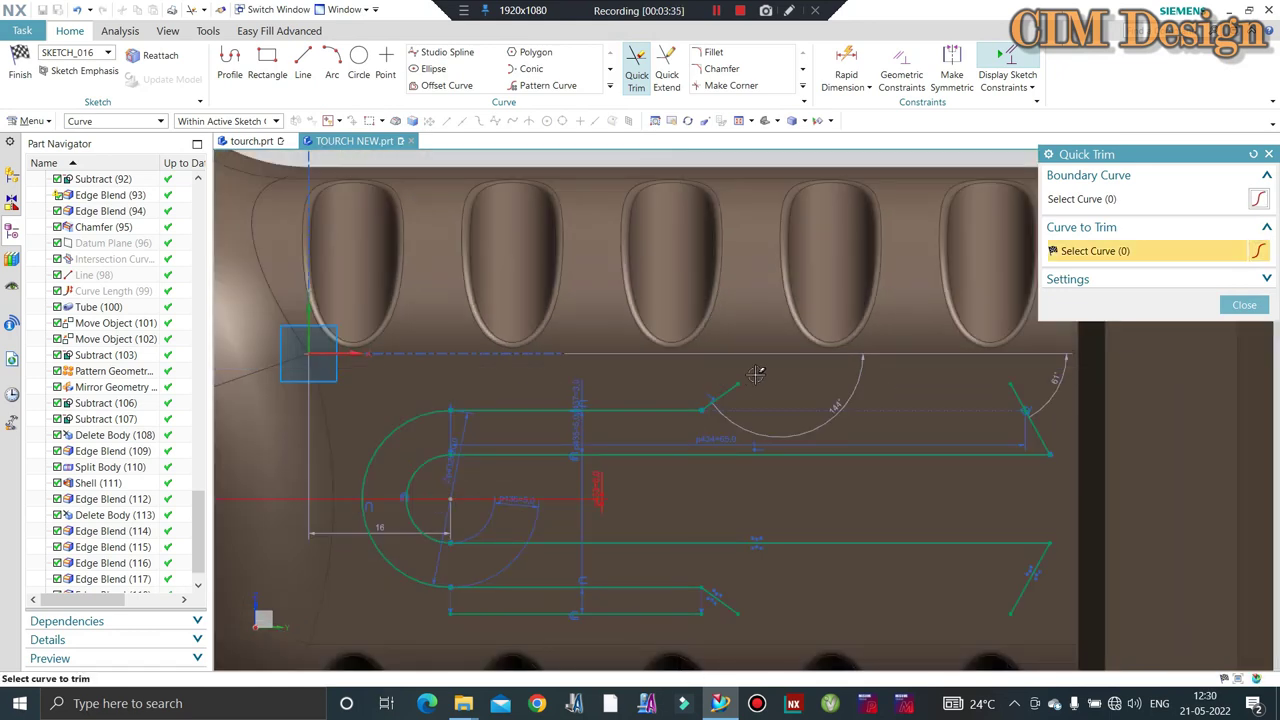
left_click(676, 567)
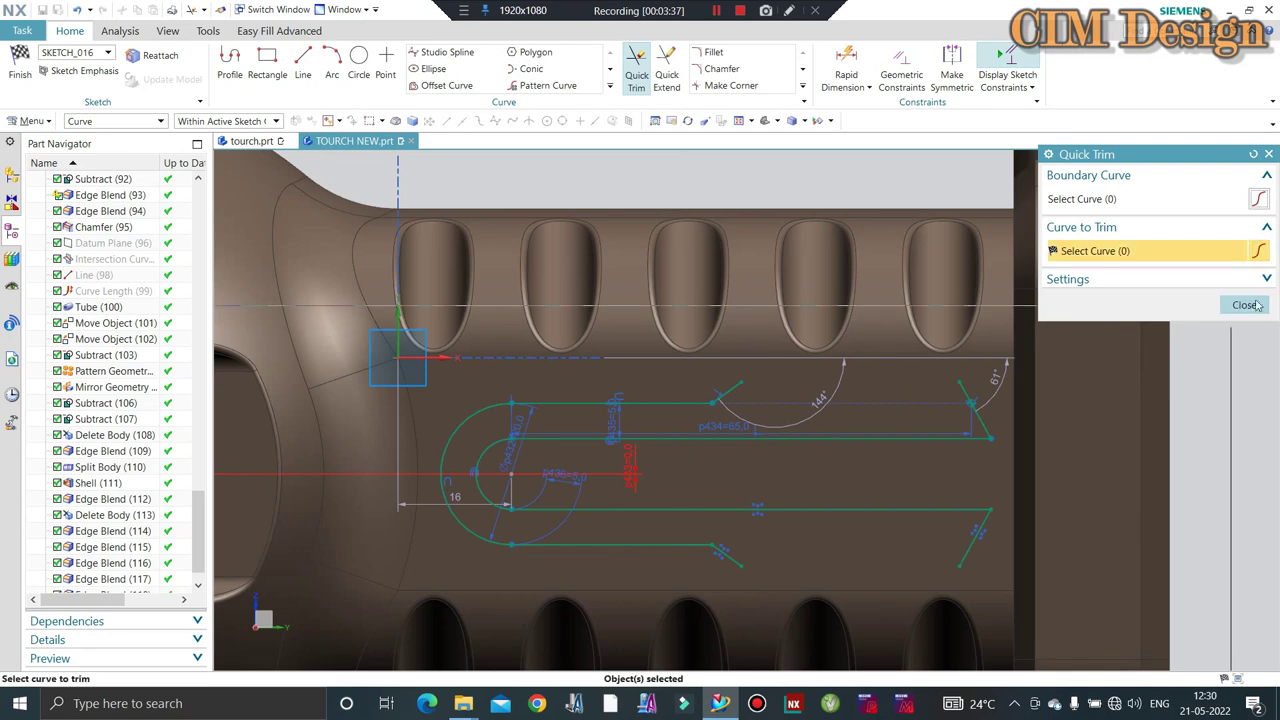
left_click(1240, 305)
Draw a horizontal top edge line and mirror it across the centreline.
left_click(303, 65)
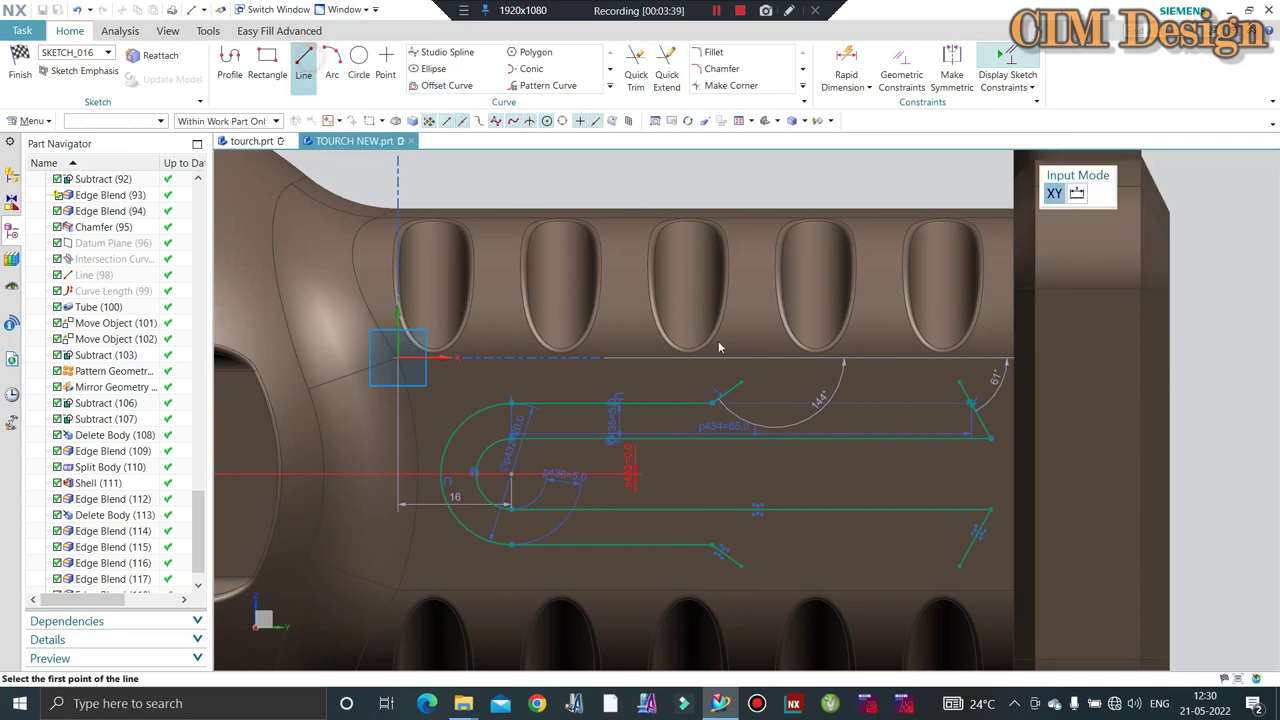
left_click(740, 382)
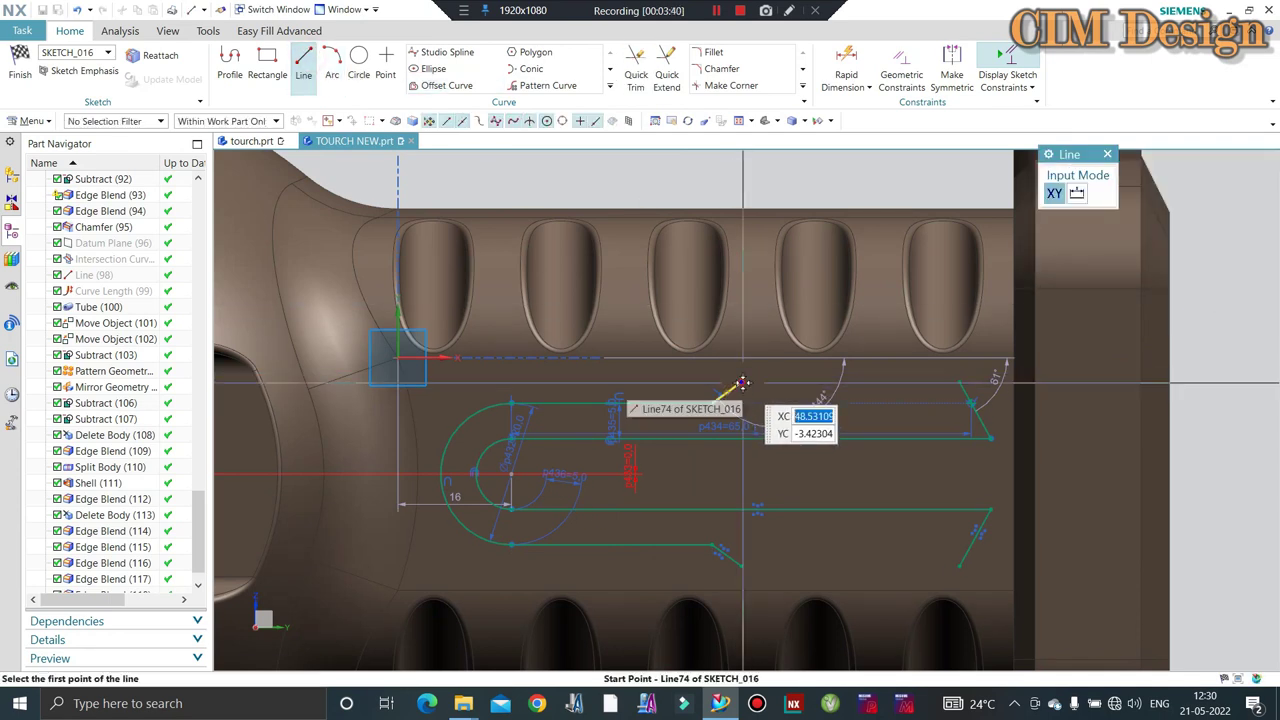
left_click(968, 402)
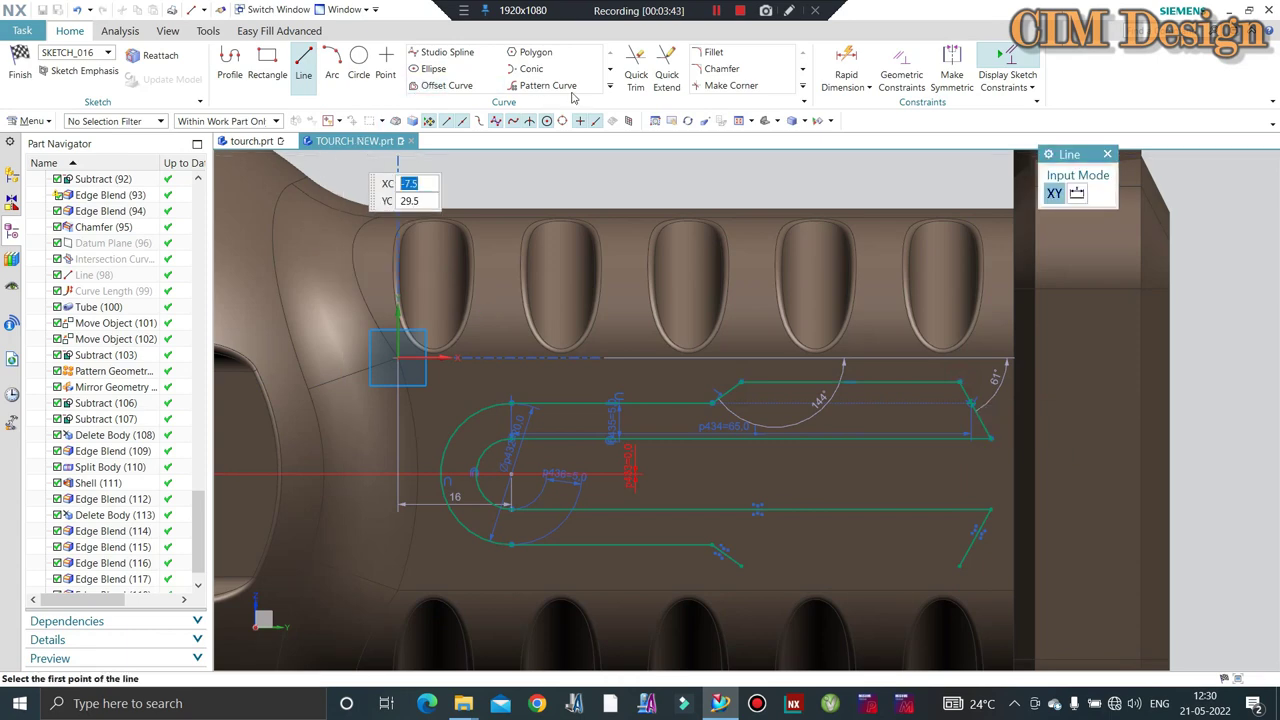
left_click(607, 87)
left_click(447, 103)
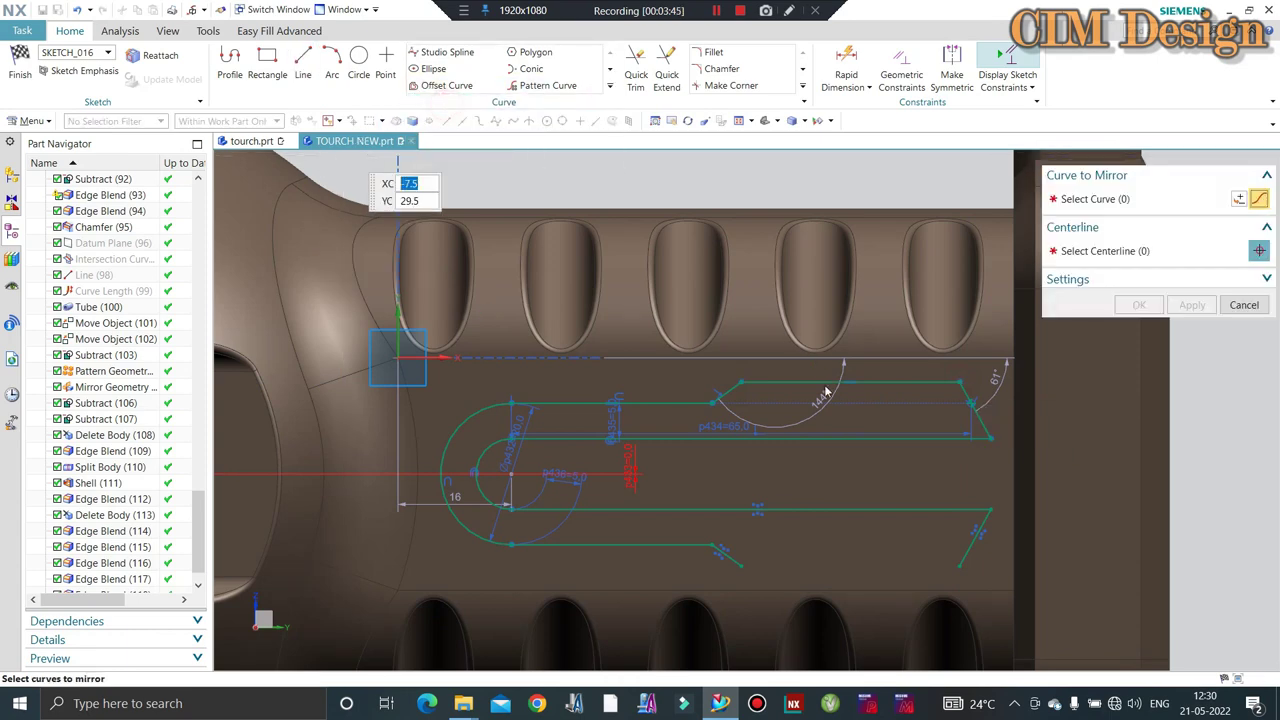
left_click(826, 382)
scroll(865, 455, "down", 3)
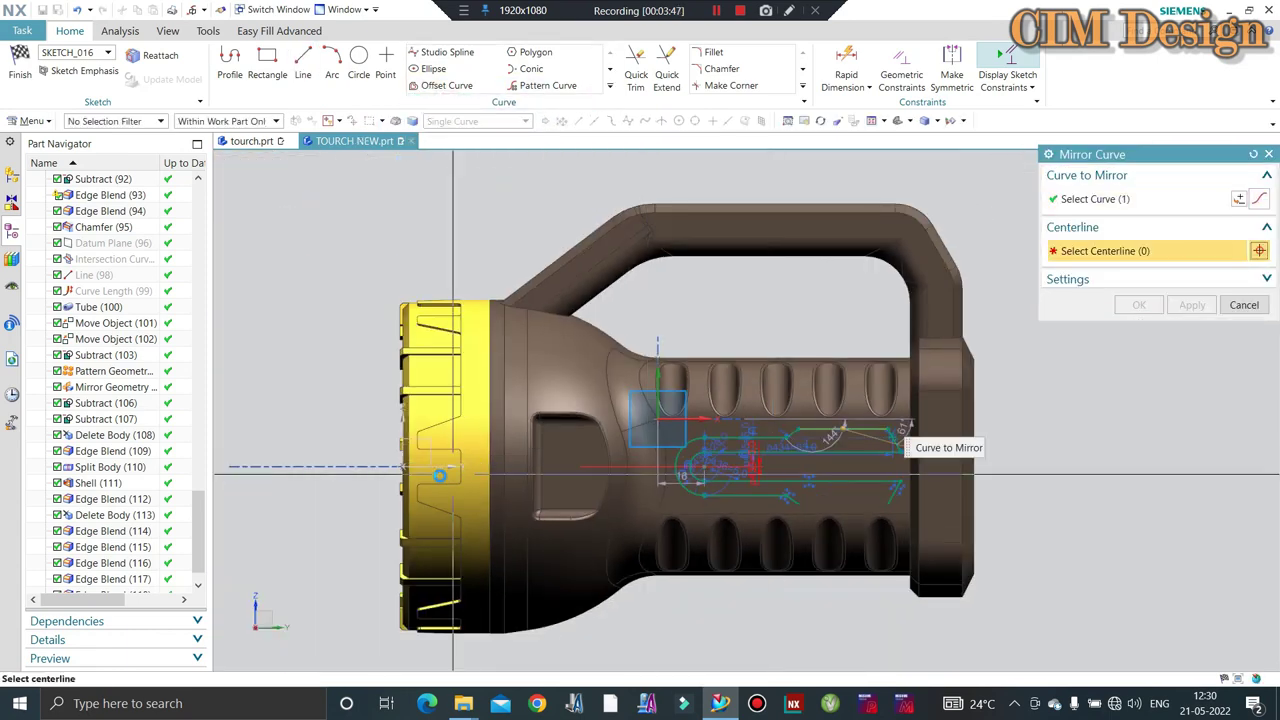
scroll(737, 470, "up", 2)
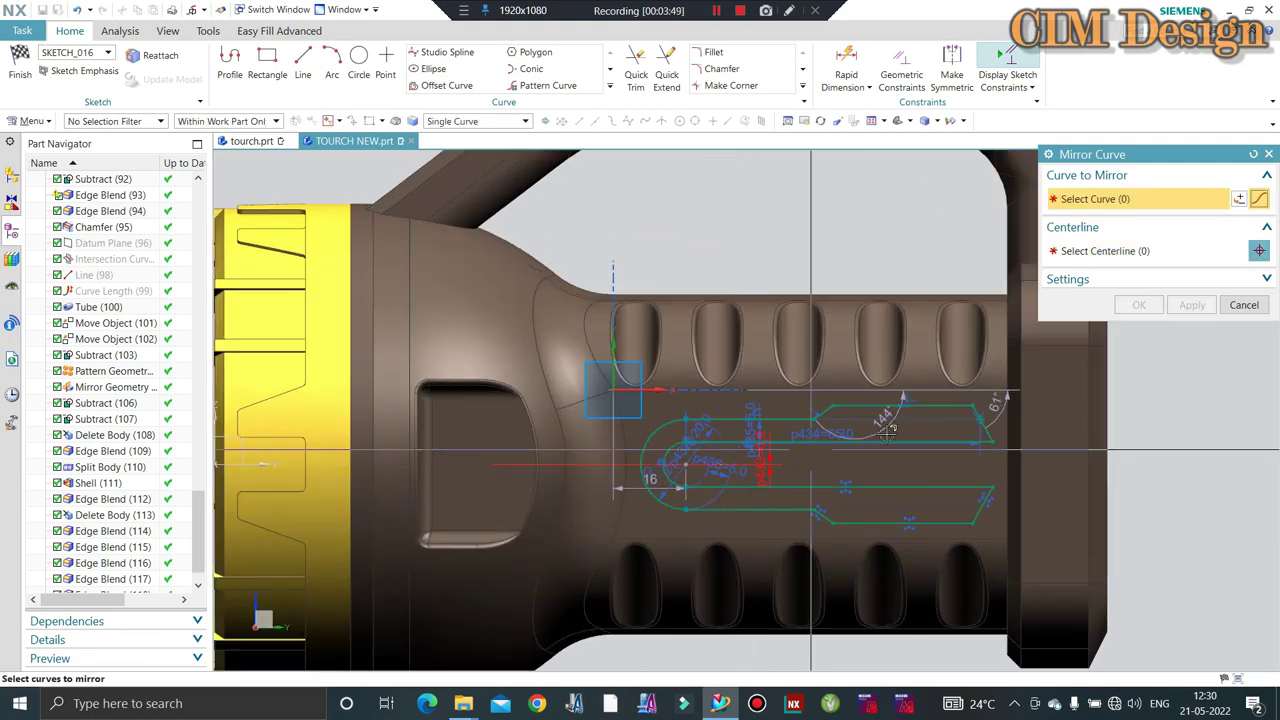
left_click(1244, 305)
Delete the overconstraining dimension and finish the slot sketch.
scroll(767, 462, "up", 1)
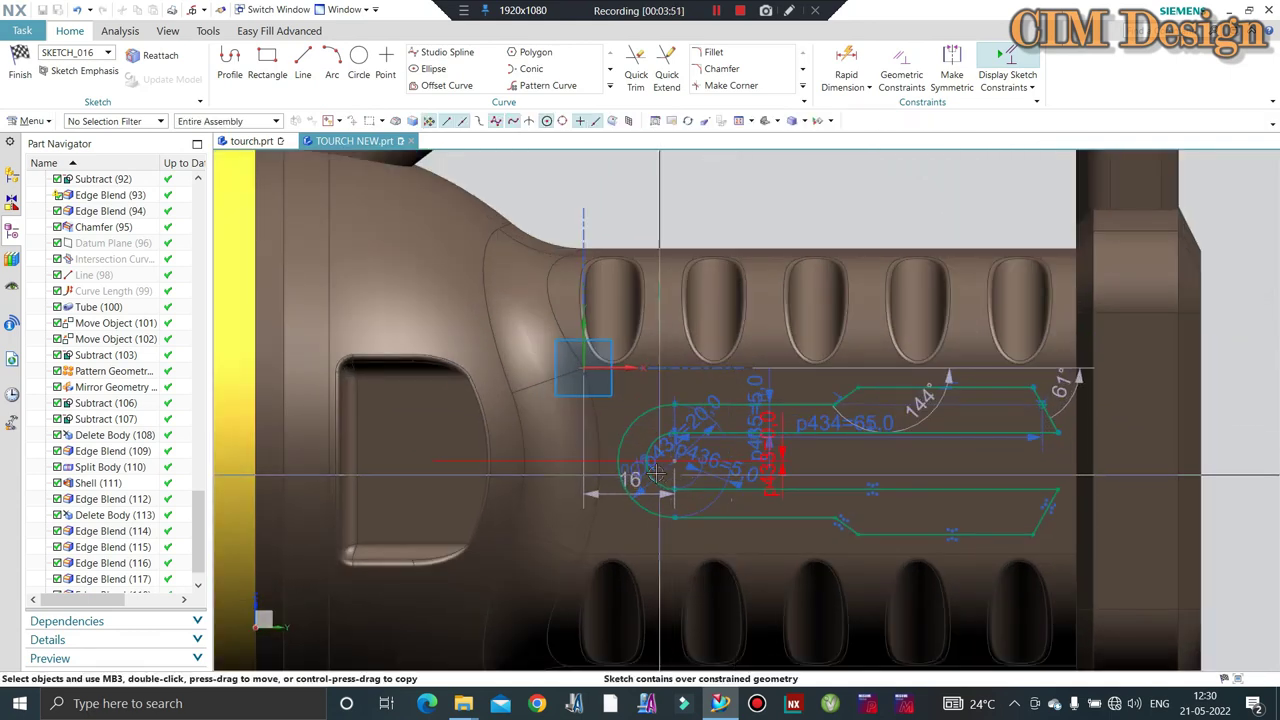
scroll(780, 460, "up", 2)
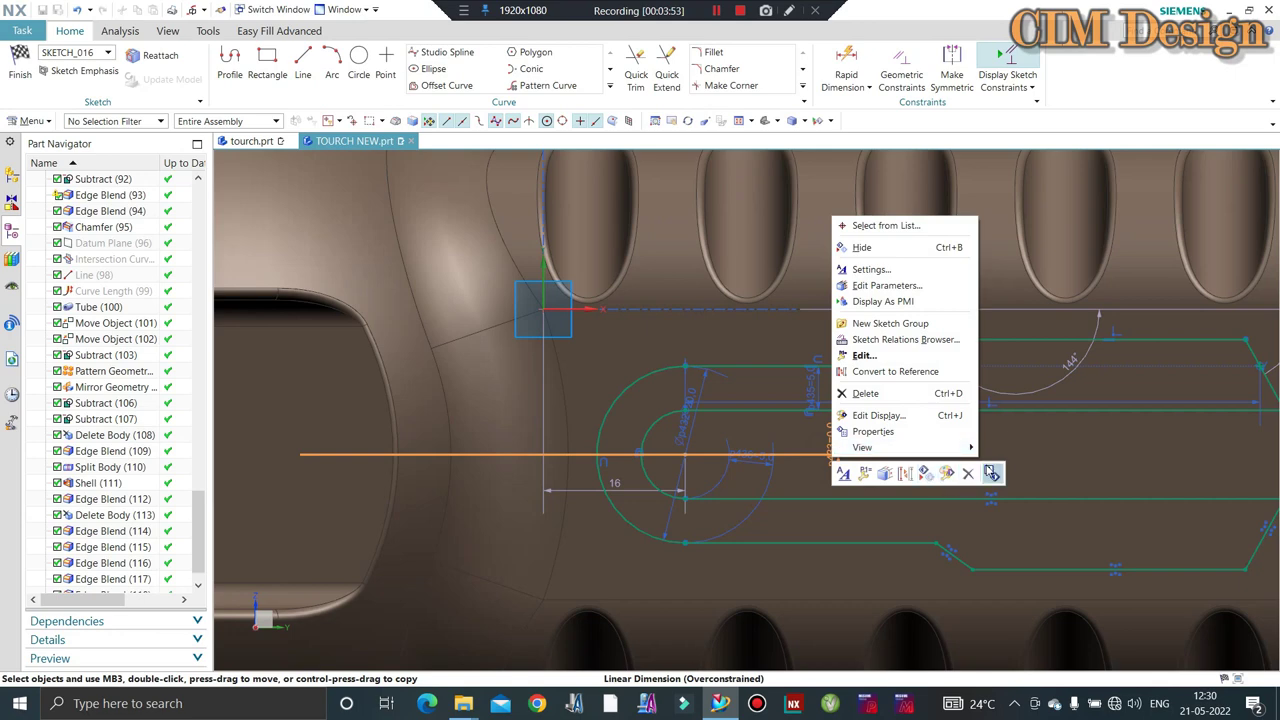
key("Escape")
scroll(723, 458, "down", 1)
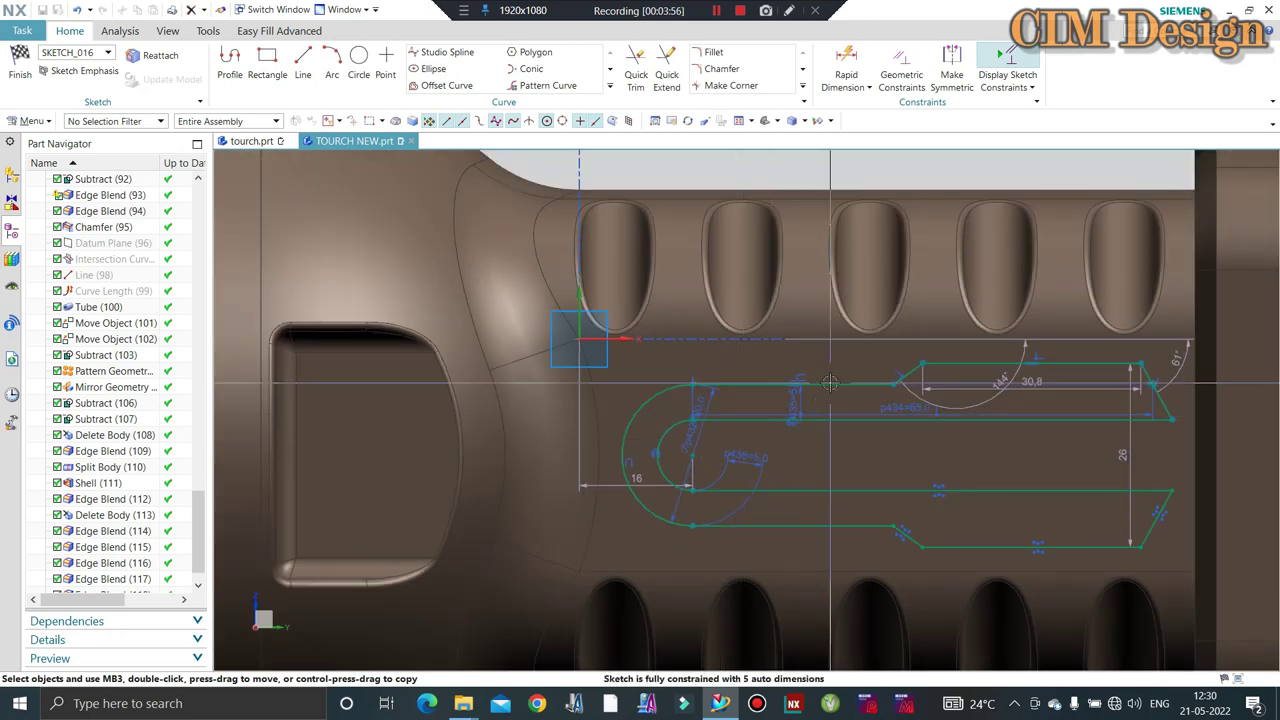
left_click(22, 60)
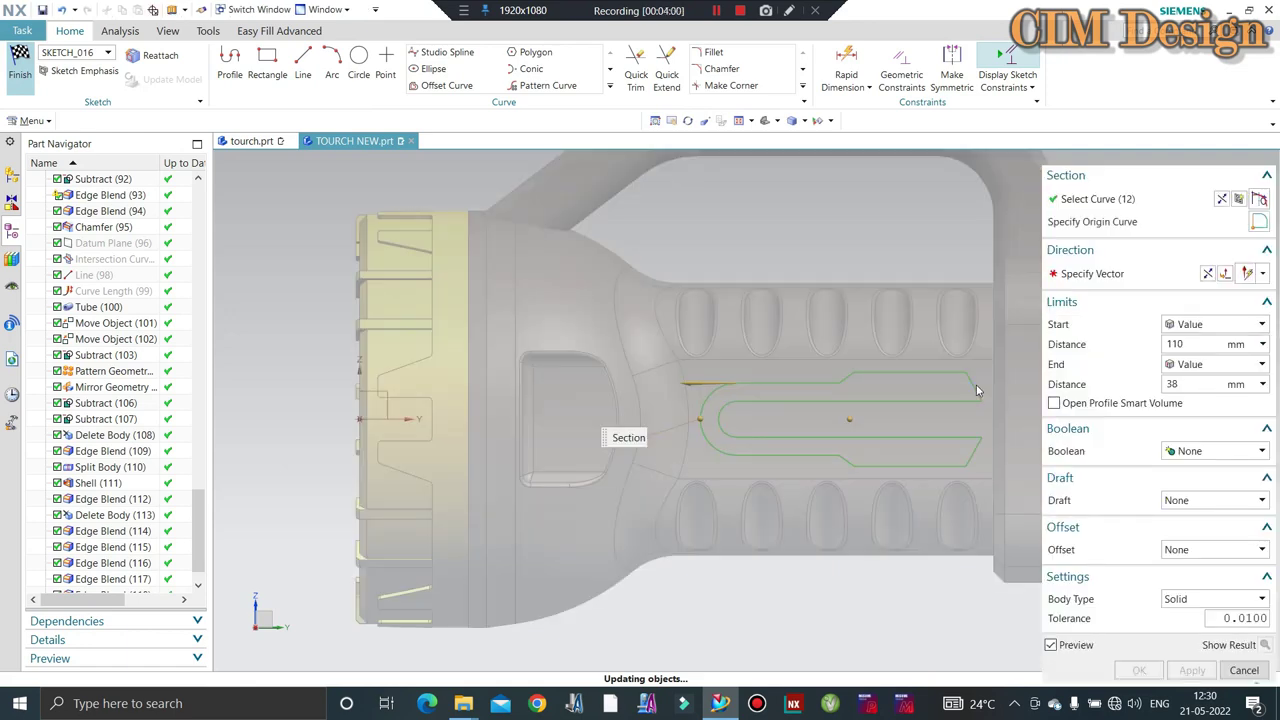
Extrude the 12 slot curves from 1.5 mm to 0 with Boolean None.
scroll(765, 397, "down", 3)
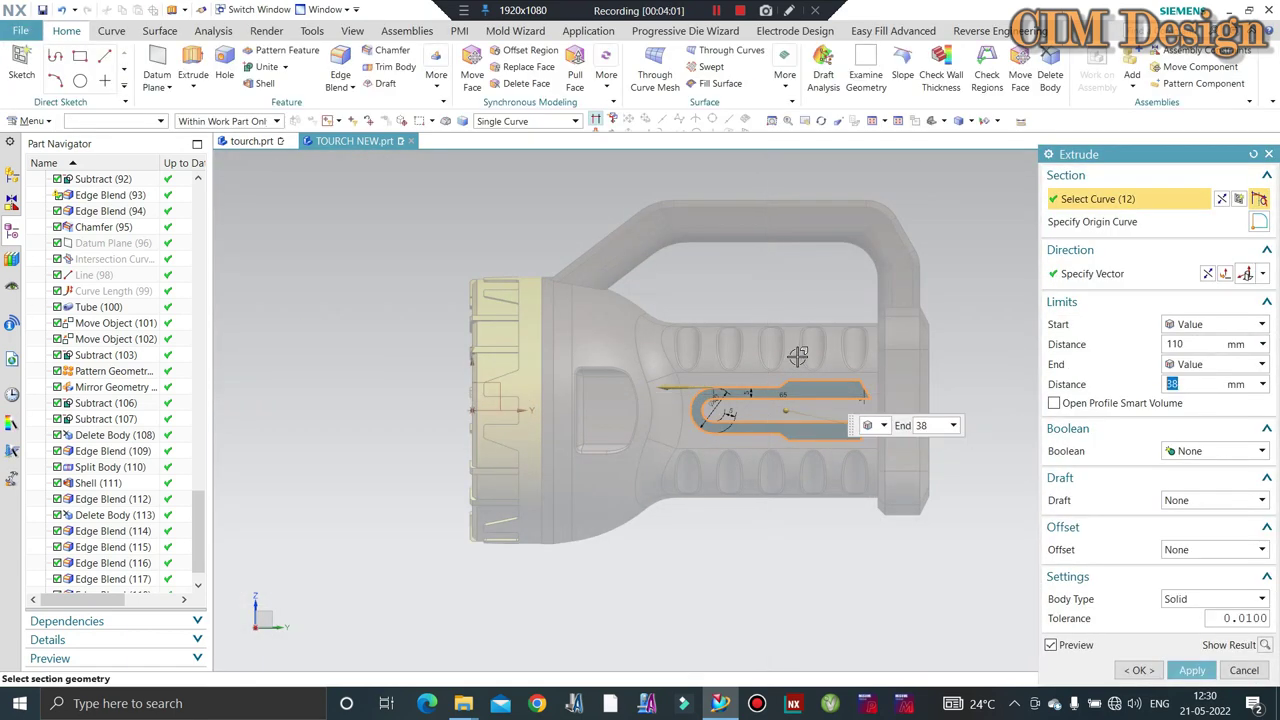
middle_click_drag(765, 397, 900, 450)
type("0")
key("Return")
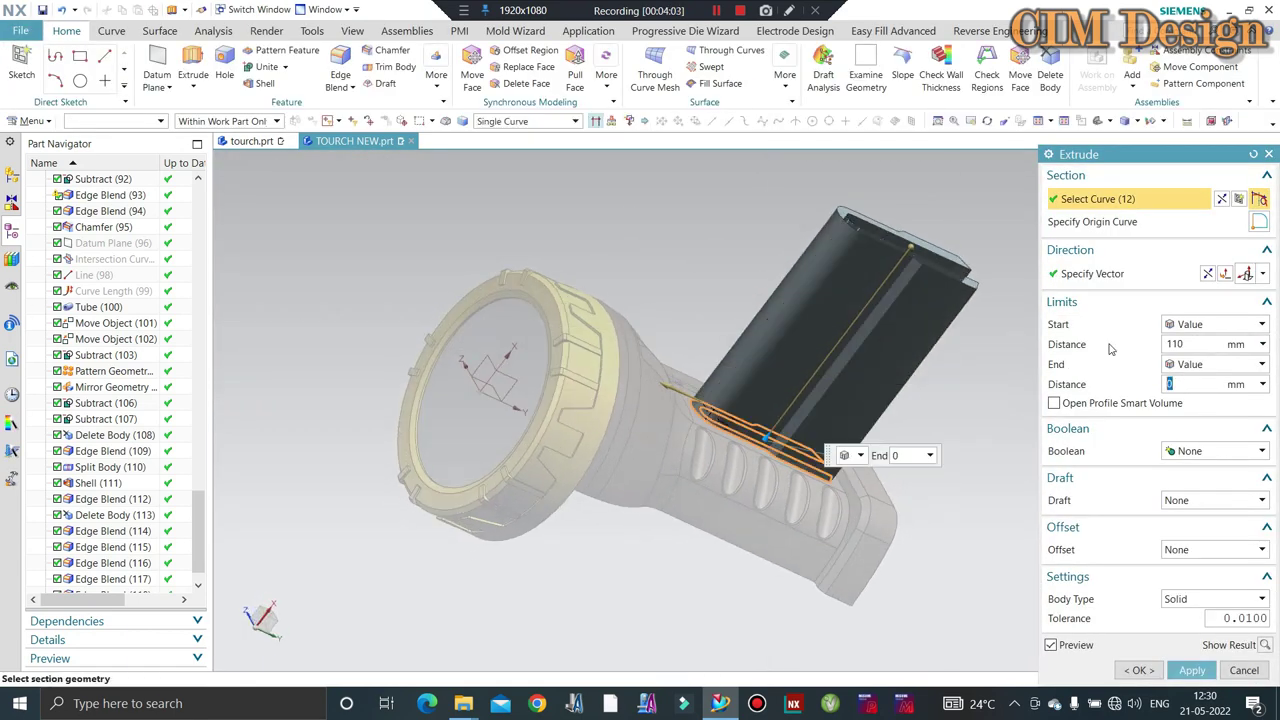
scroll(932, 257, "up", 3)
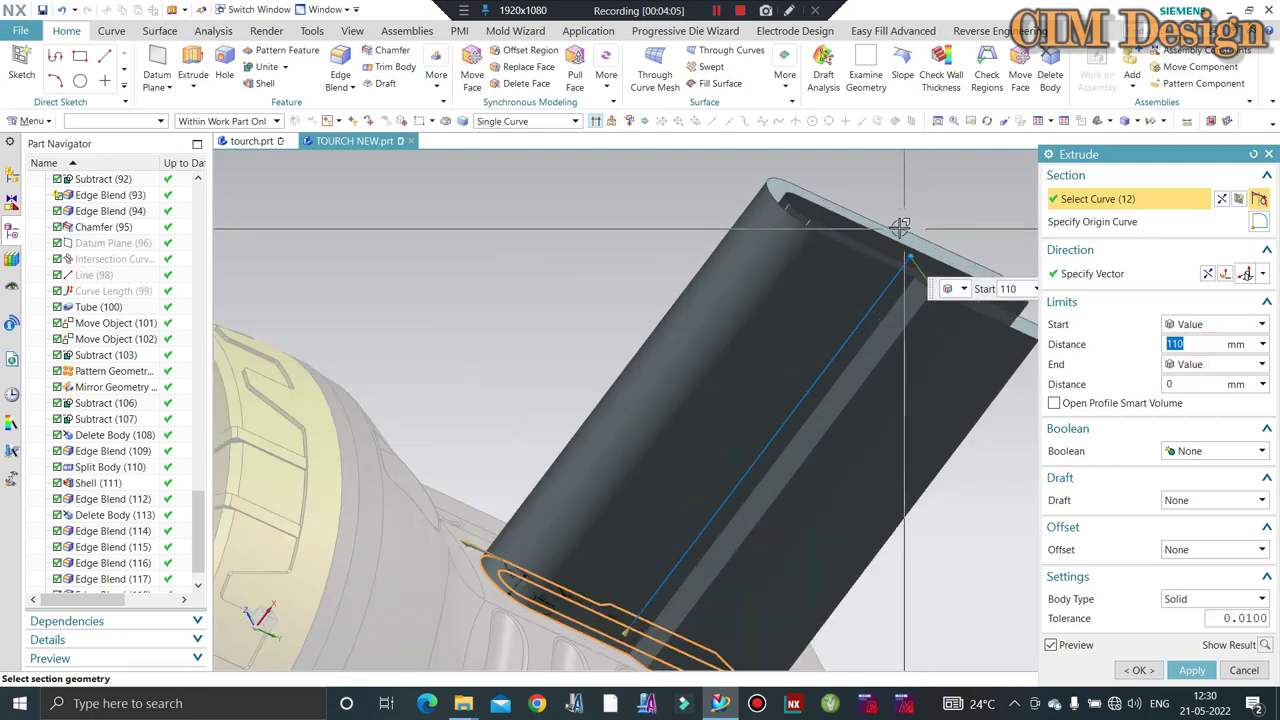
mouse_move(932, 257)
middle_mouse_down()
mouse_move(827, 228)
mouse_move(854, 221)
middle_mouse_up()
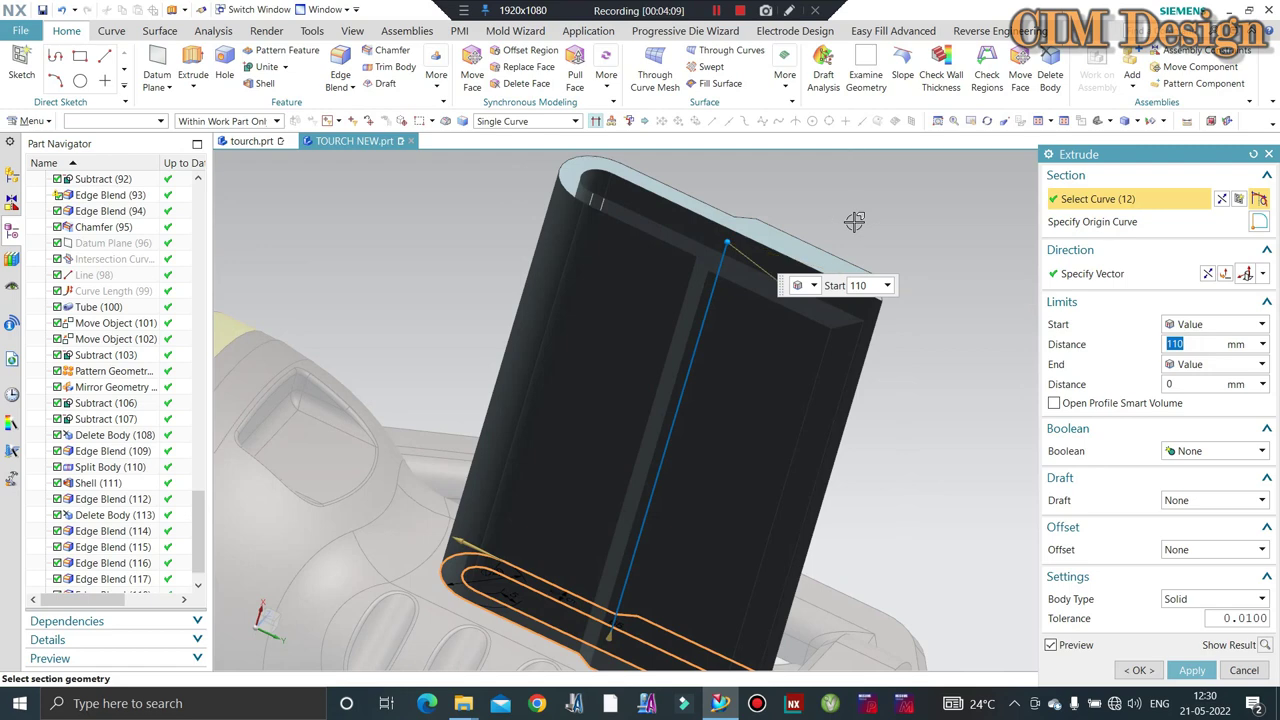
type("1.5")
key("Return")
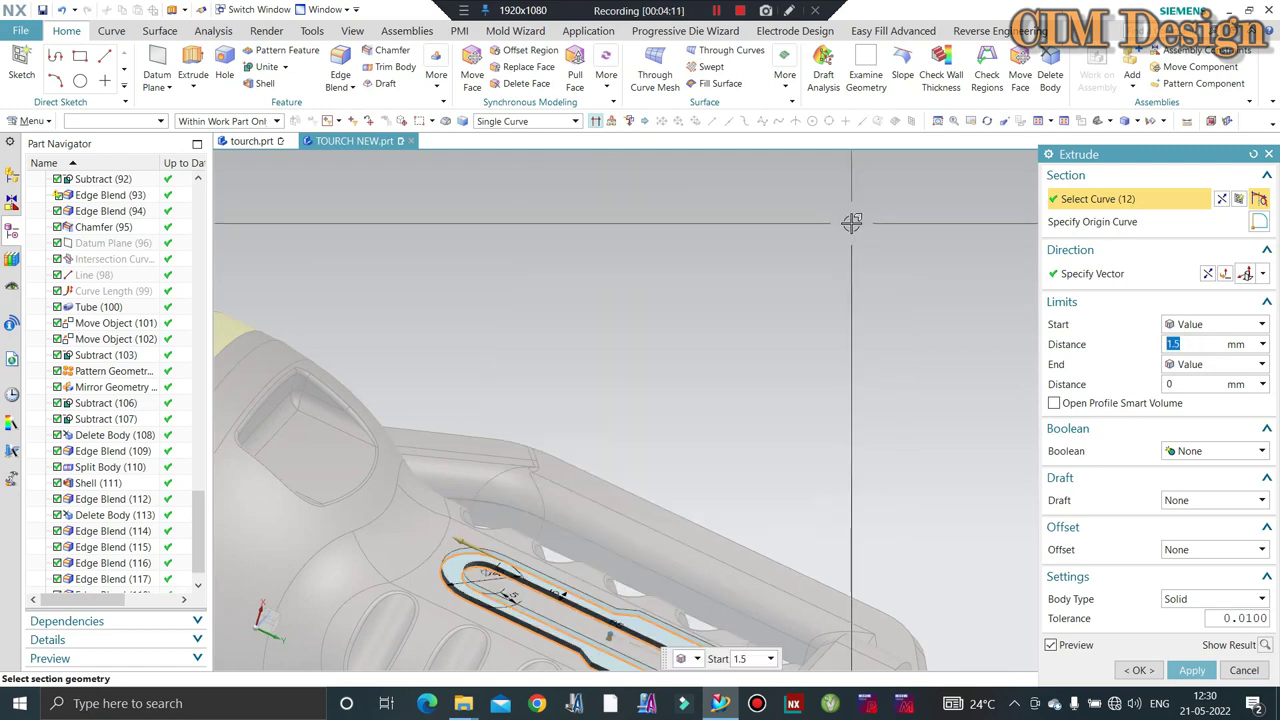
scroll(851, 222, "down", 5)
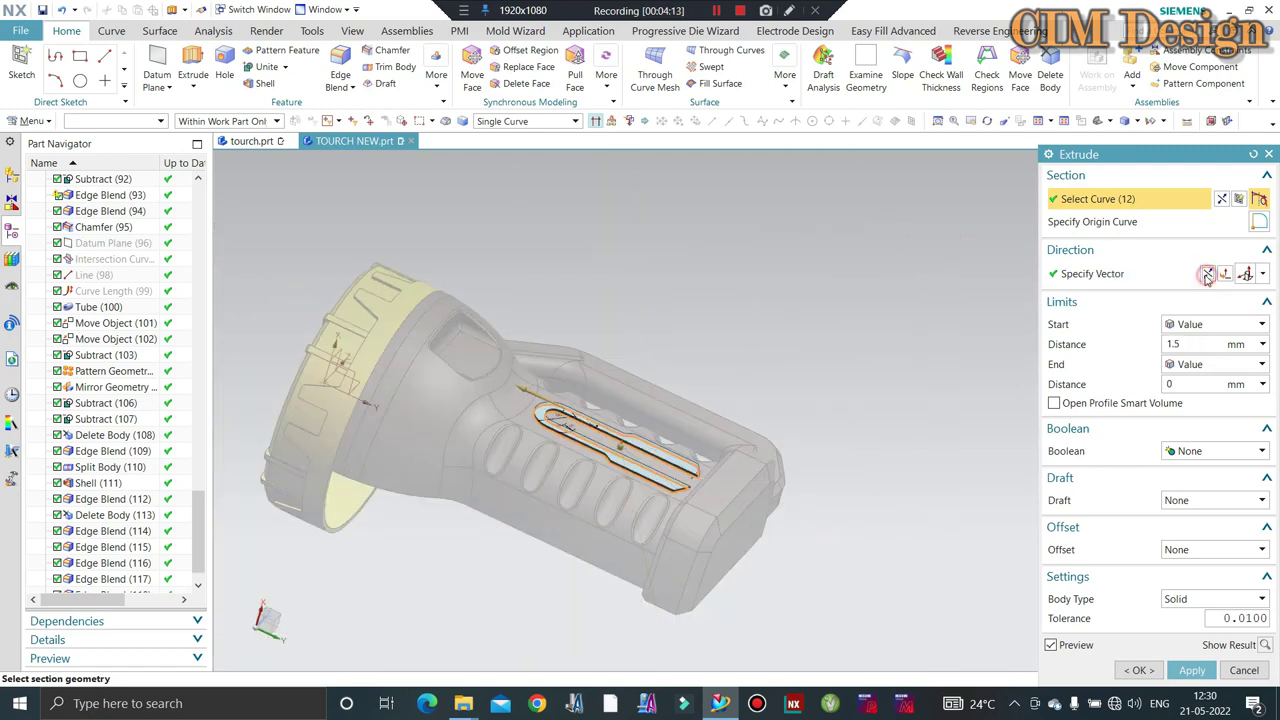
middle_click_drag(640, 440, 681, 463)
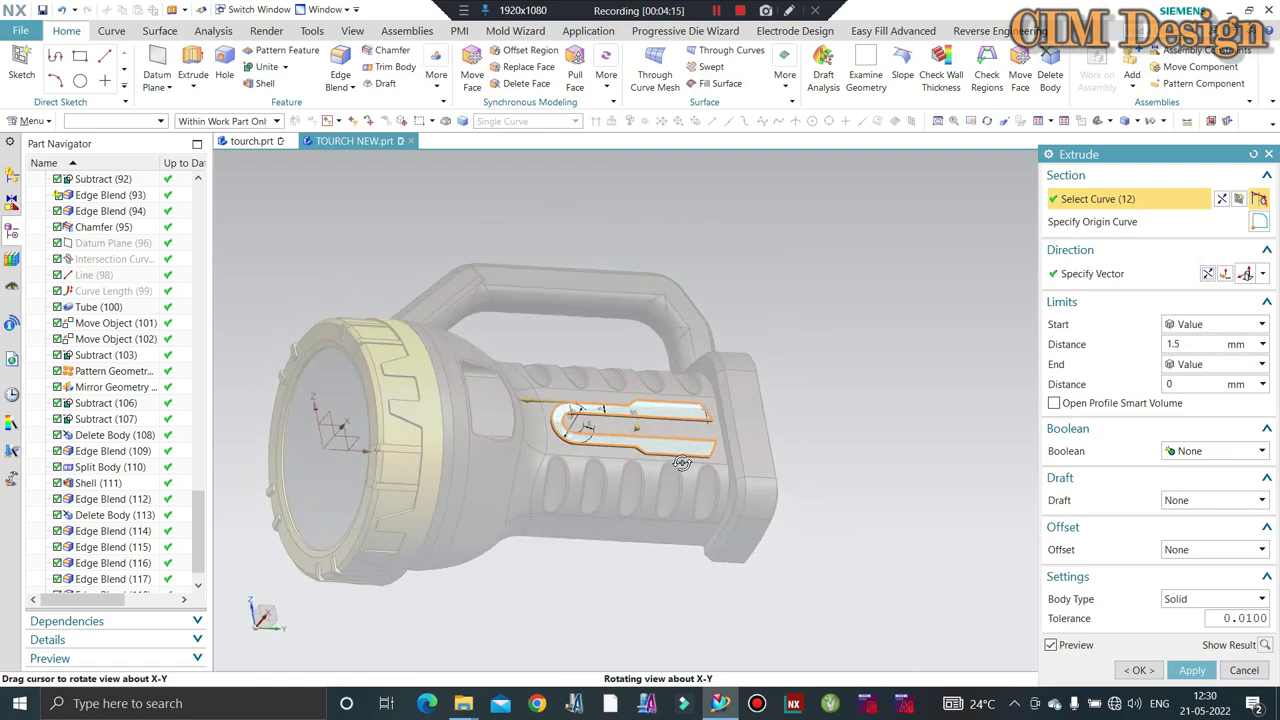
scroll(557, 416, "up", 4)
scroll(557, 416, "up", 2)
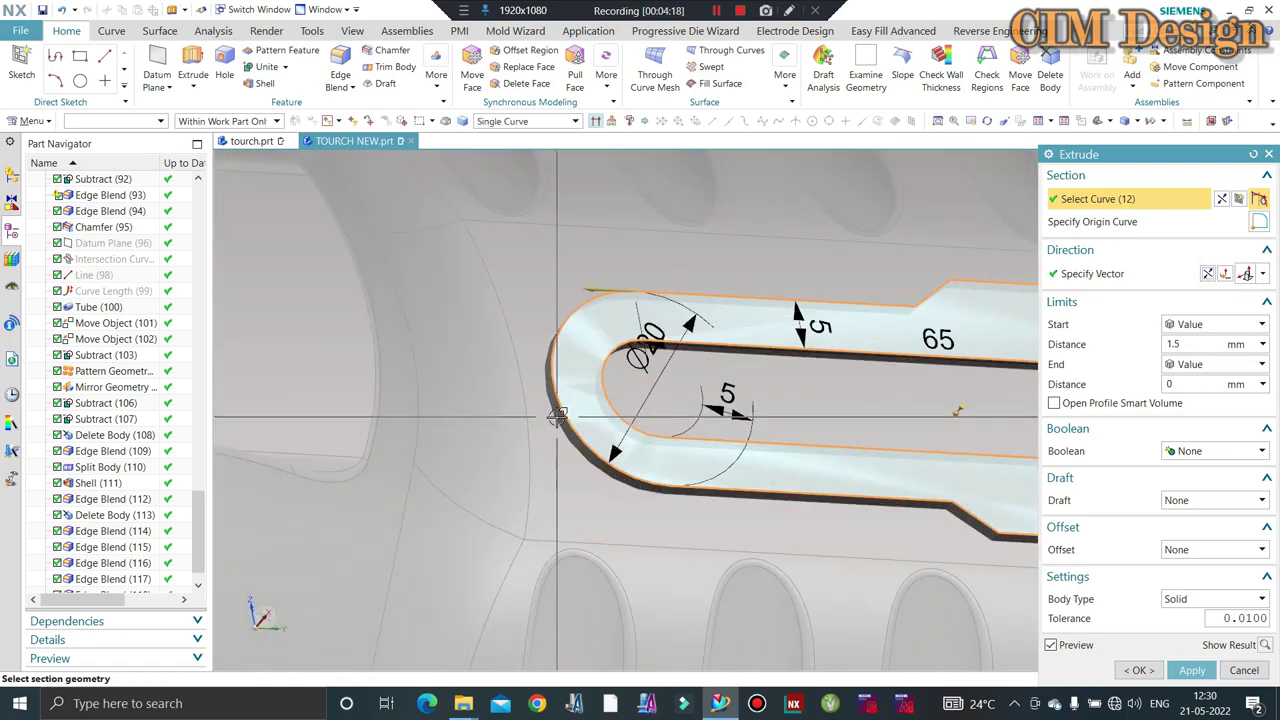
middle_click(557, 416)
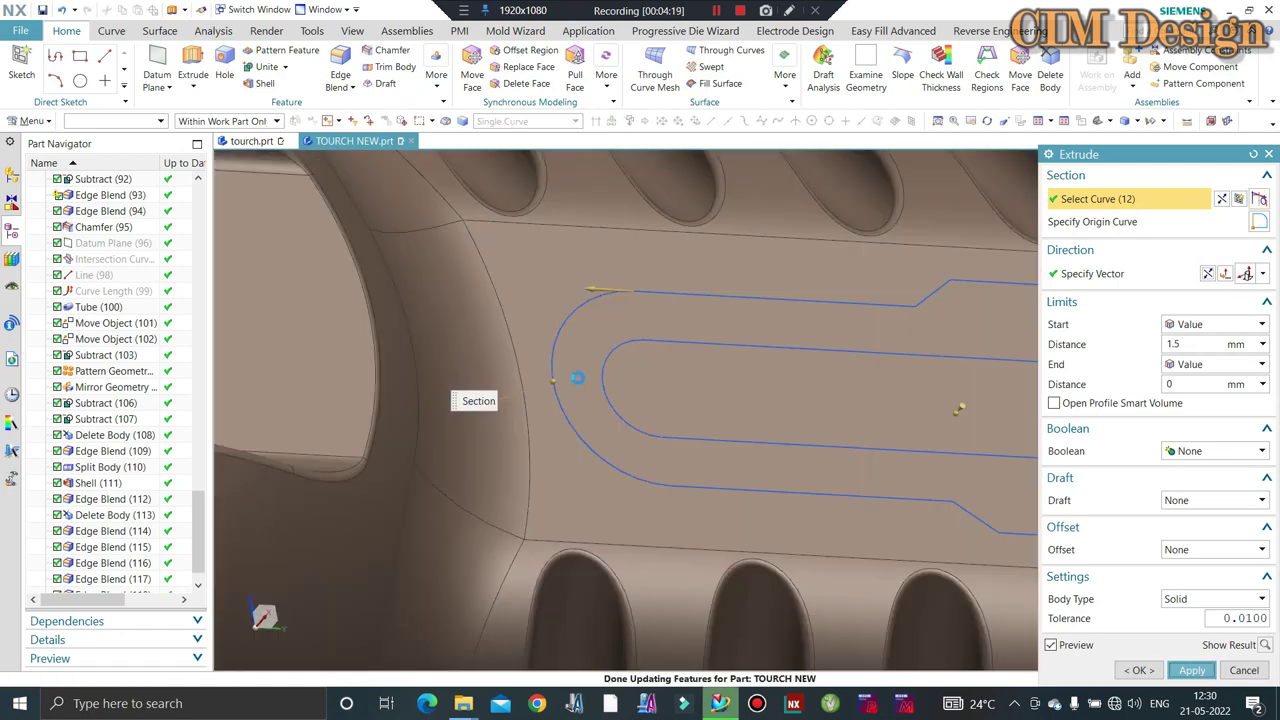
scroll(703, 306, "down", 2)
scroll(705, 305, "down", 3)
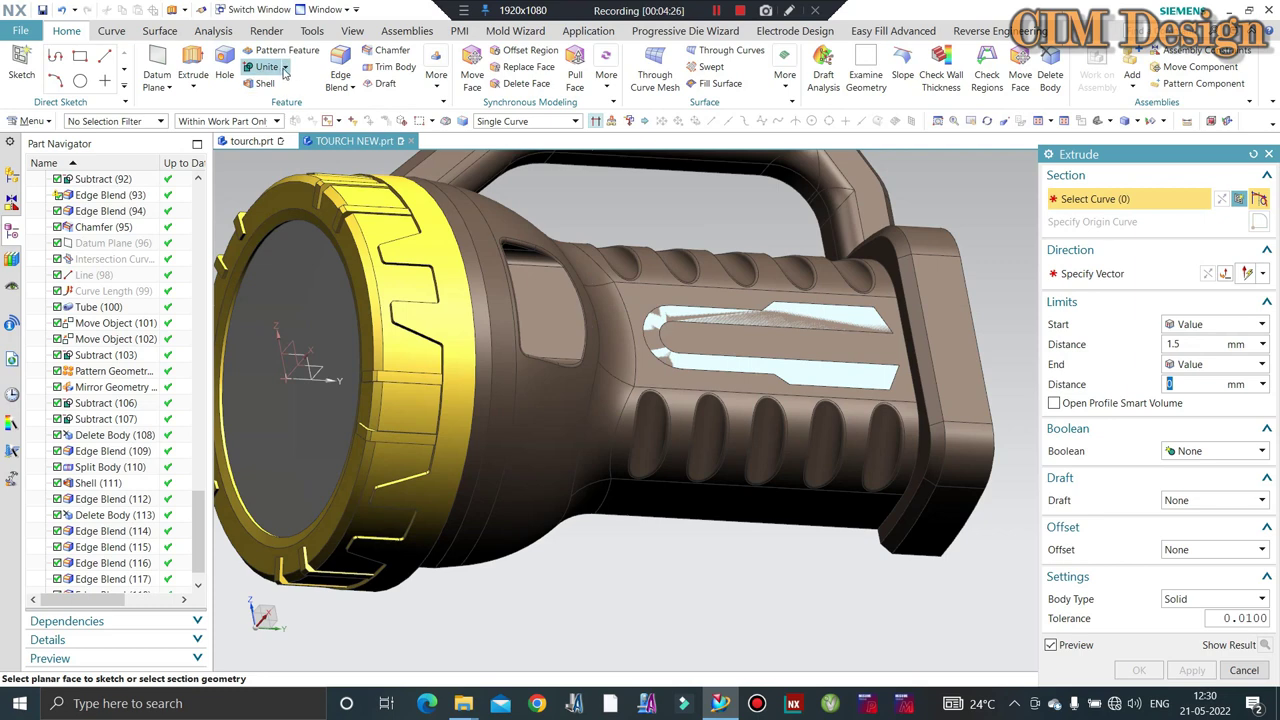
Cancel Subtract, then hide the torch housing body with Ctrl+B.
left_click(278, 102)
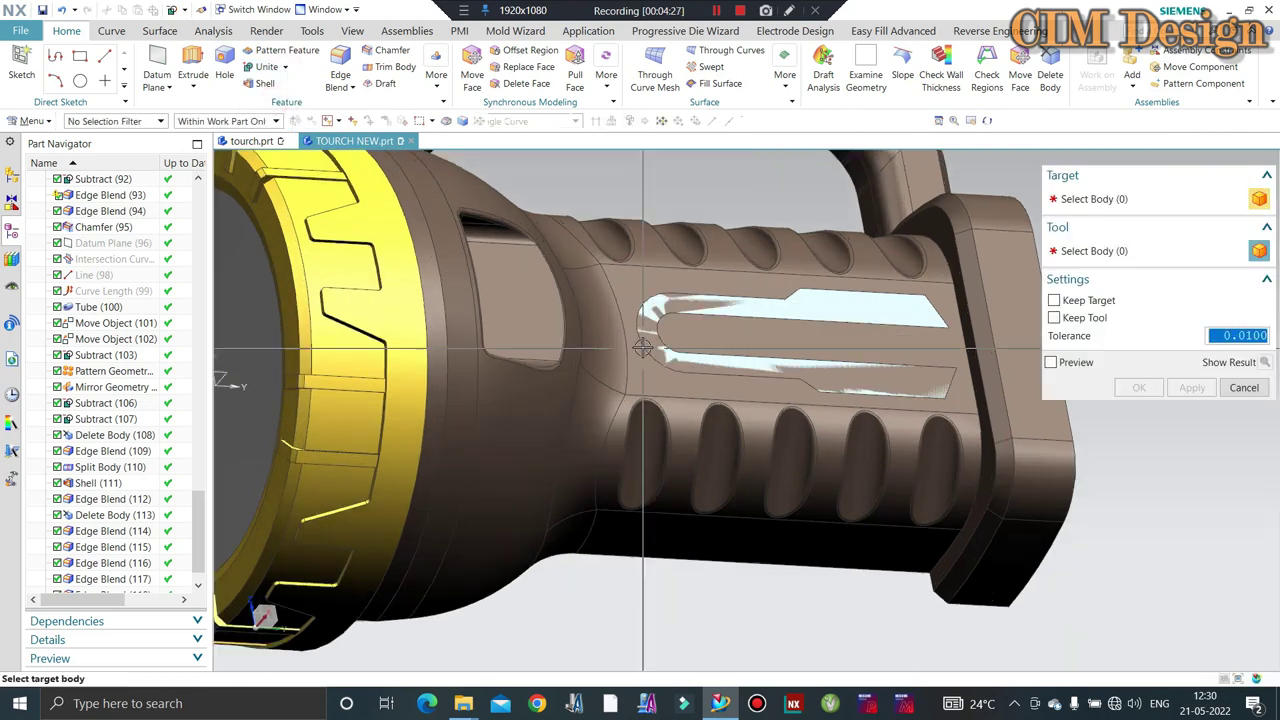
scroll(668, 340, "up", 2)
scroll(665, 325, "down", 4)
scroll(662, 314, "down", 2)
scroll(662, 314, "up", 3)
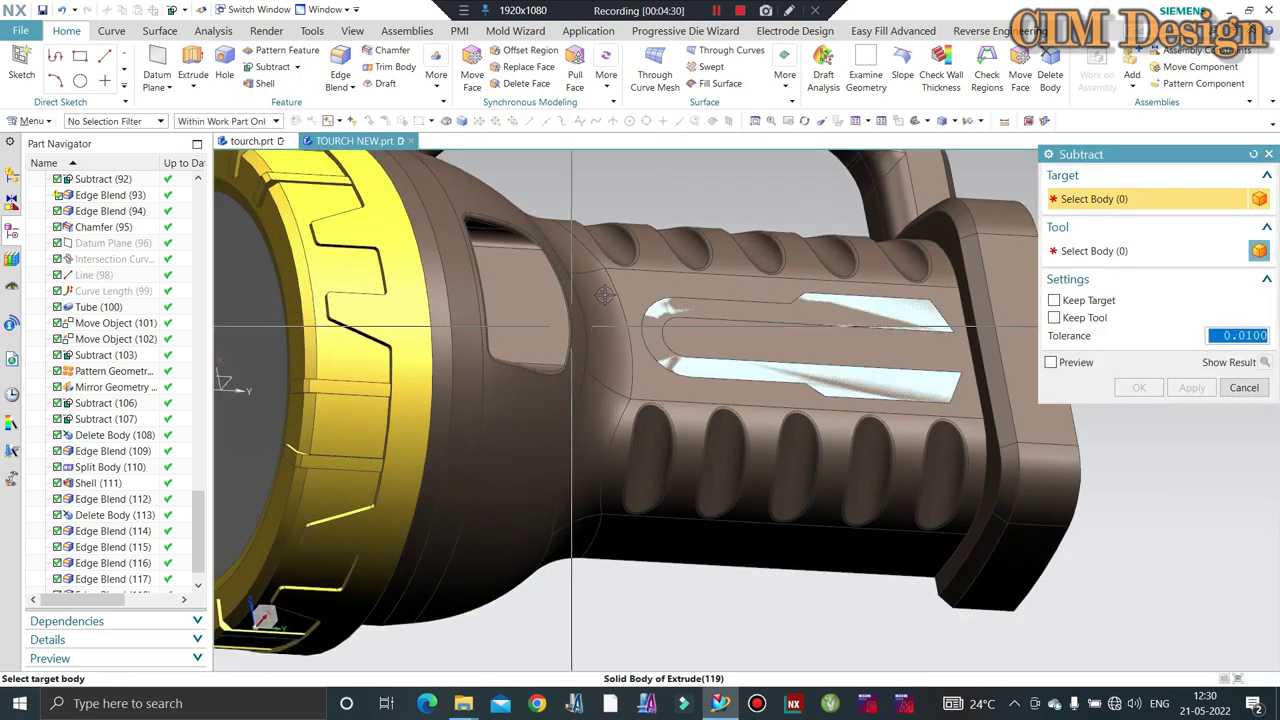
scroll(608, 423, "up", 2)
key("Escape")
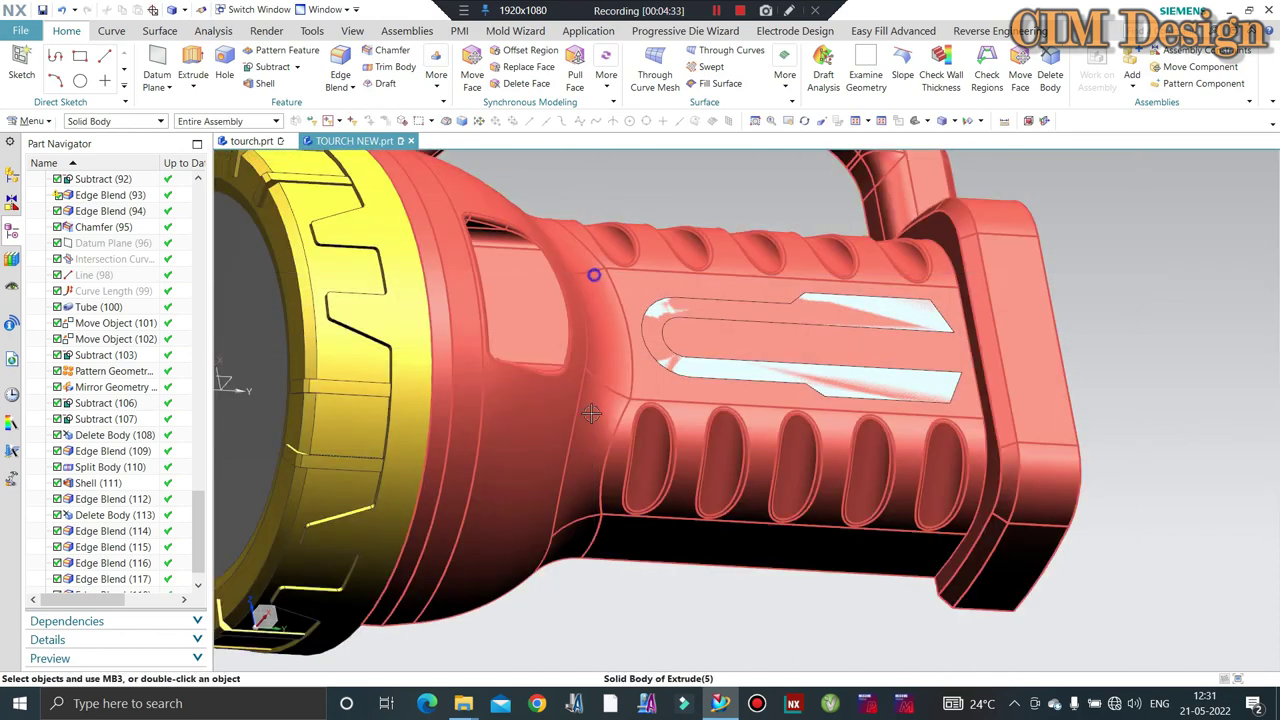
left_click(660, 390)
key("ctrl+b")
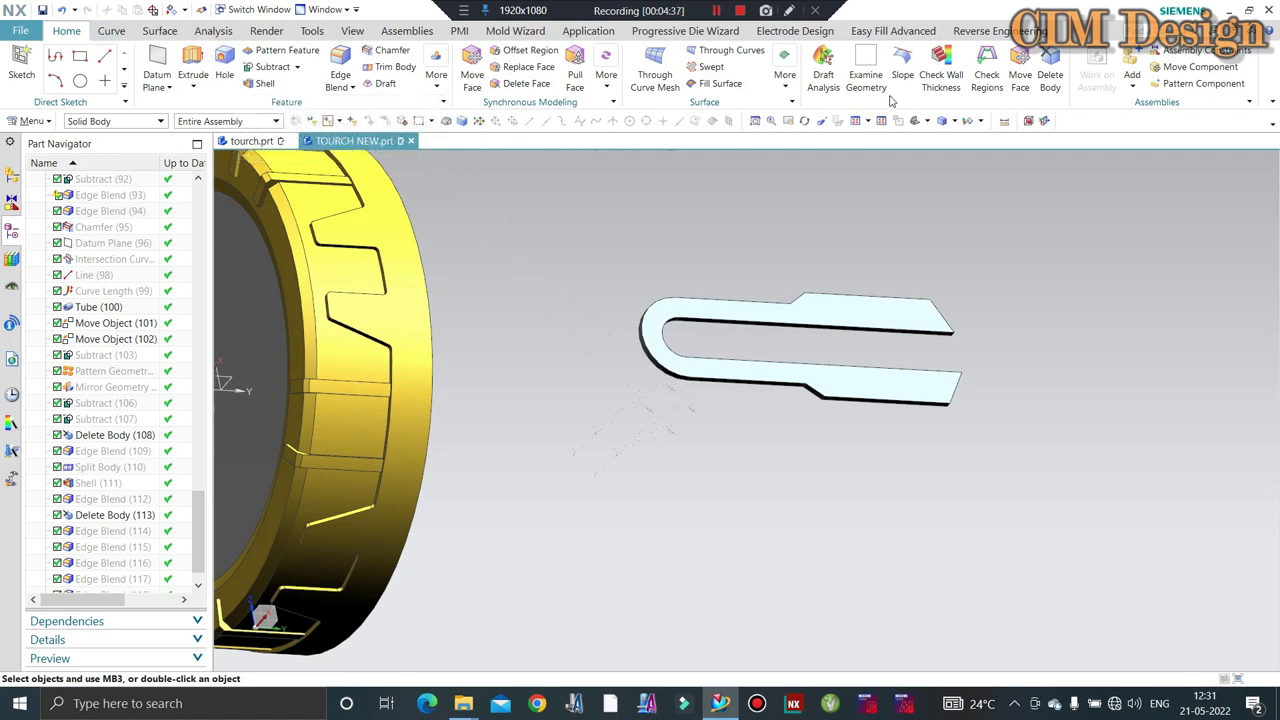
Extract Geometry: make a Body-type copy of the U-shaped slot body.
left_click(160, 31)
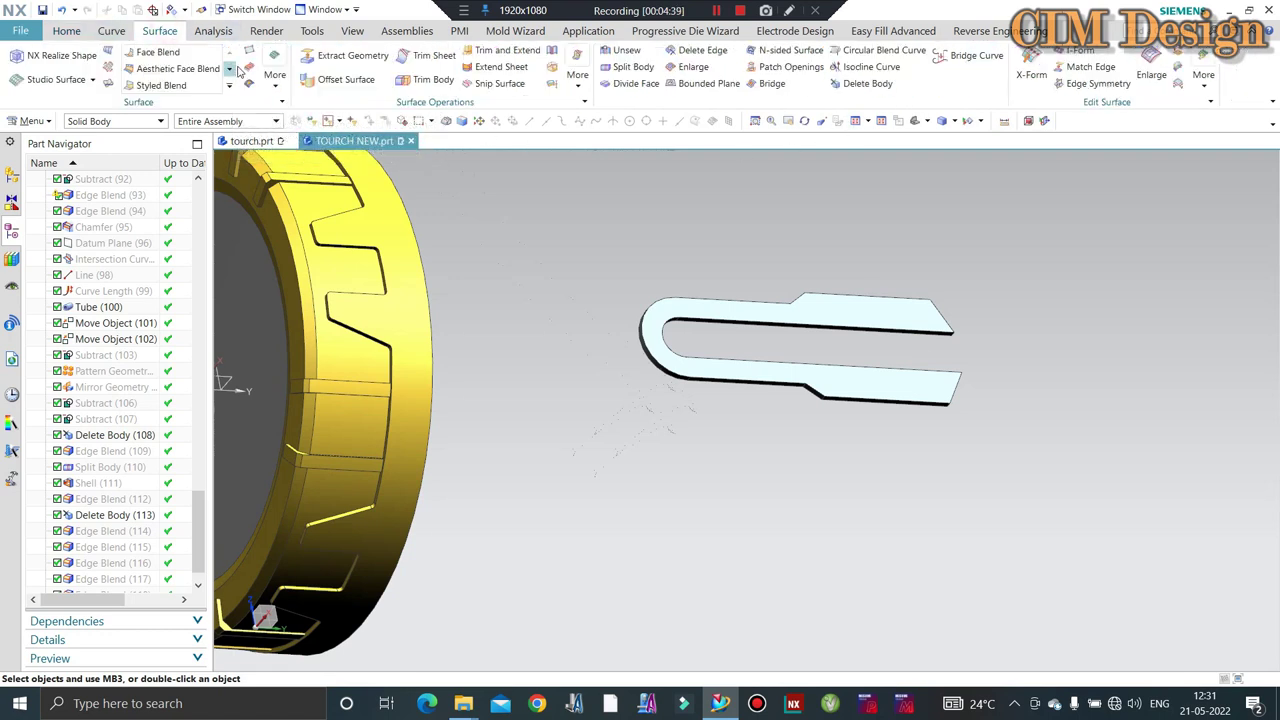
left_click(320, 56)
left_click(700, 312)
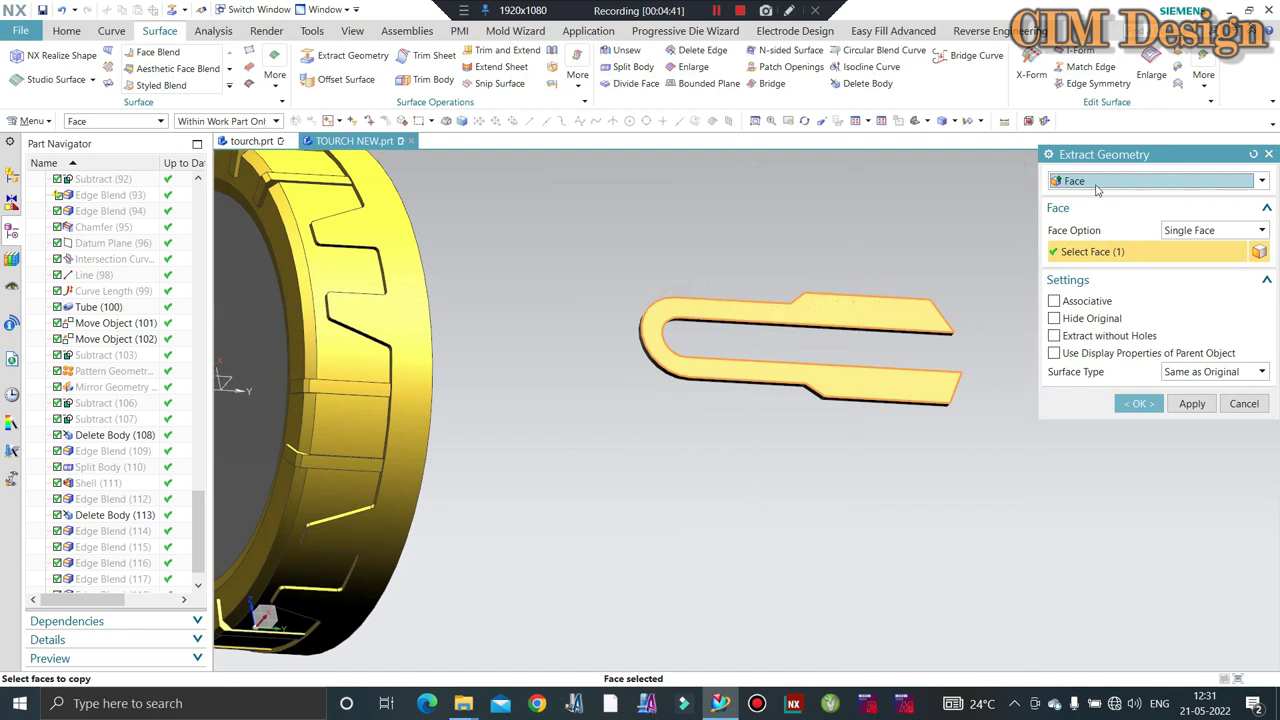
left_click(1150, 182)
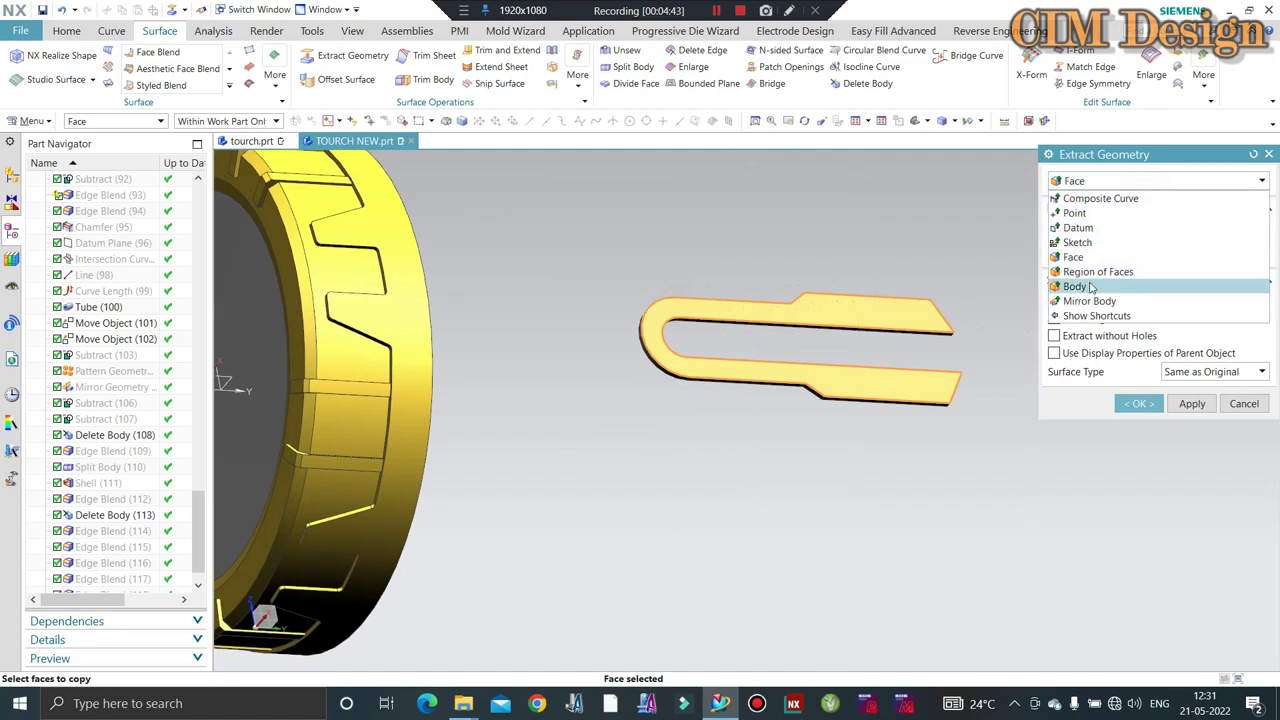
left_click(1090, 287)
left_click(783, 320)
left_click(1134, 384)
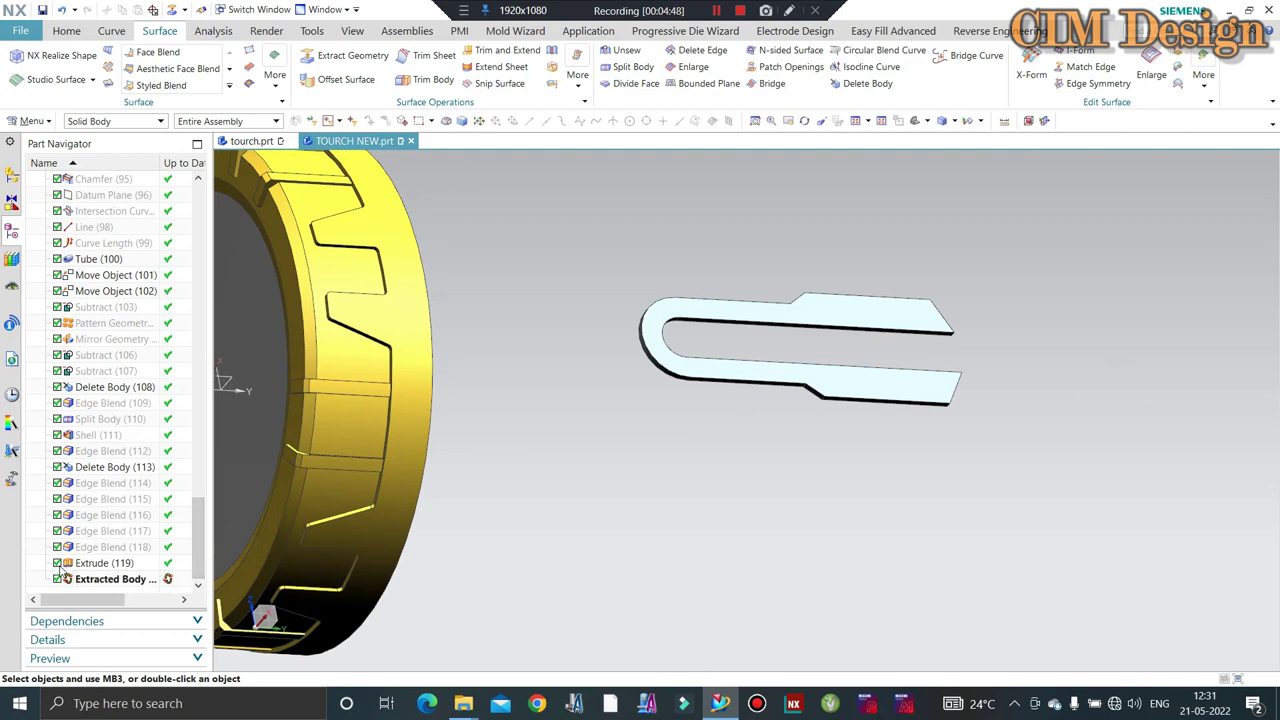
Hide the original Extrude (119) body, leaving only the extracted copy visible.
right_click(88, 565)
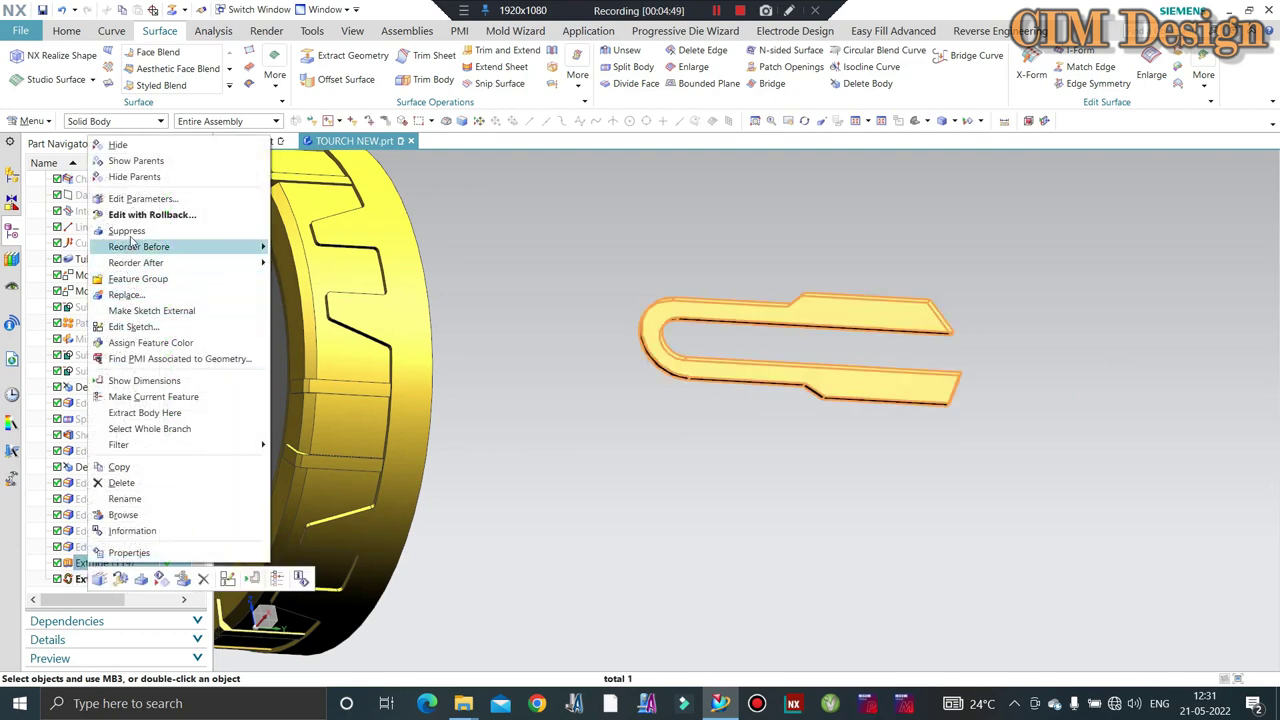
left_click(125, 146)
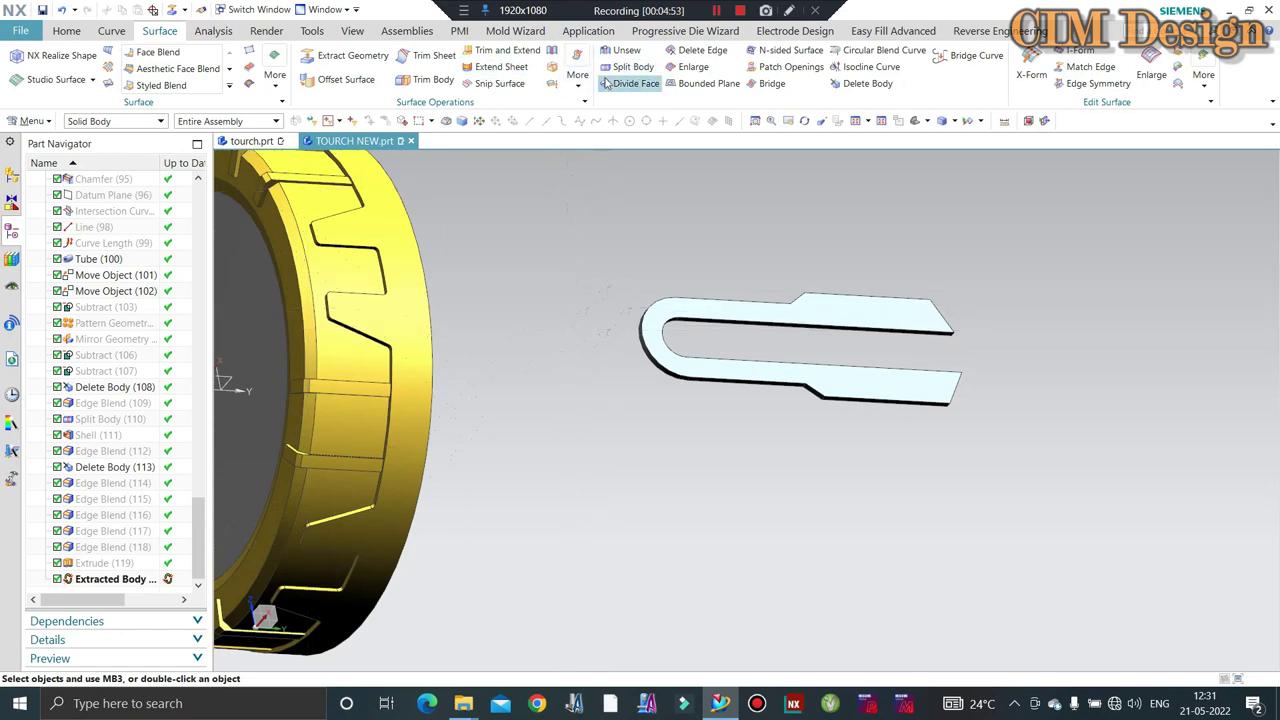
middle_click_drag(731, 234, 627, 320)
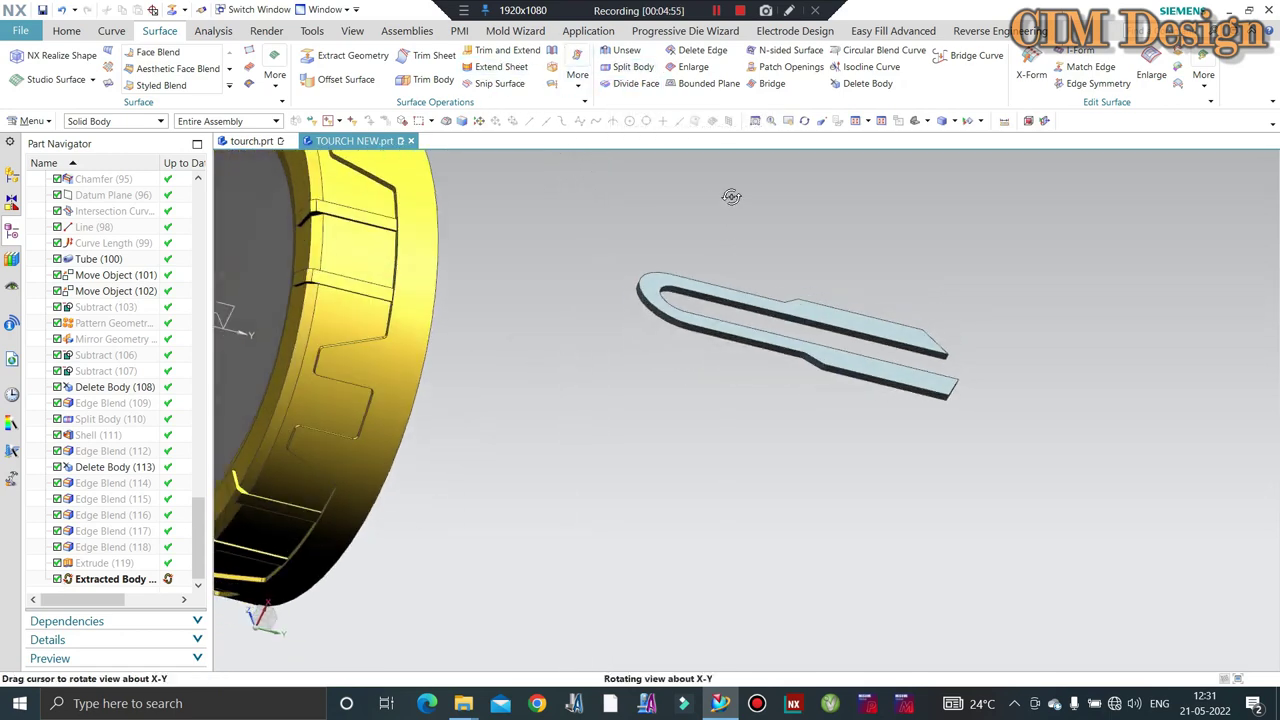
scroll(627, 320, "up", 3)
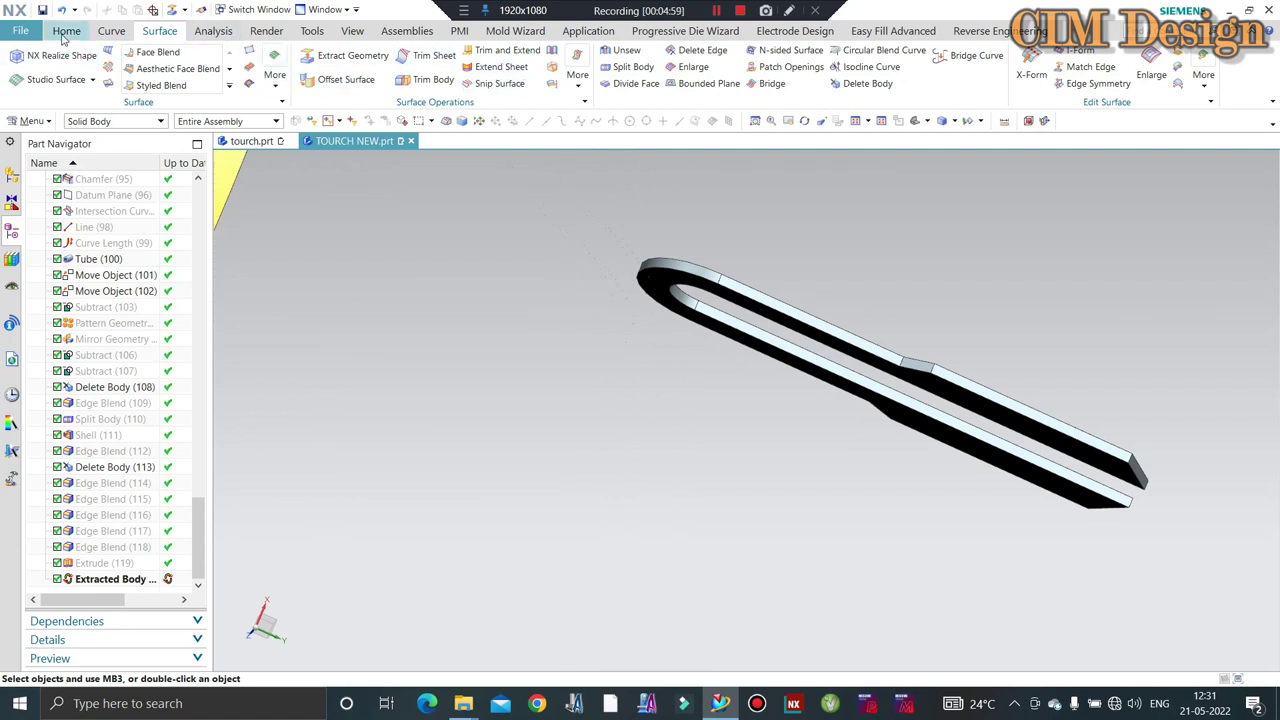
left_click(64, 36)
Offset the end face of the U-shaped body by 2+1.5 mm.
left_click(500, 52)
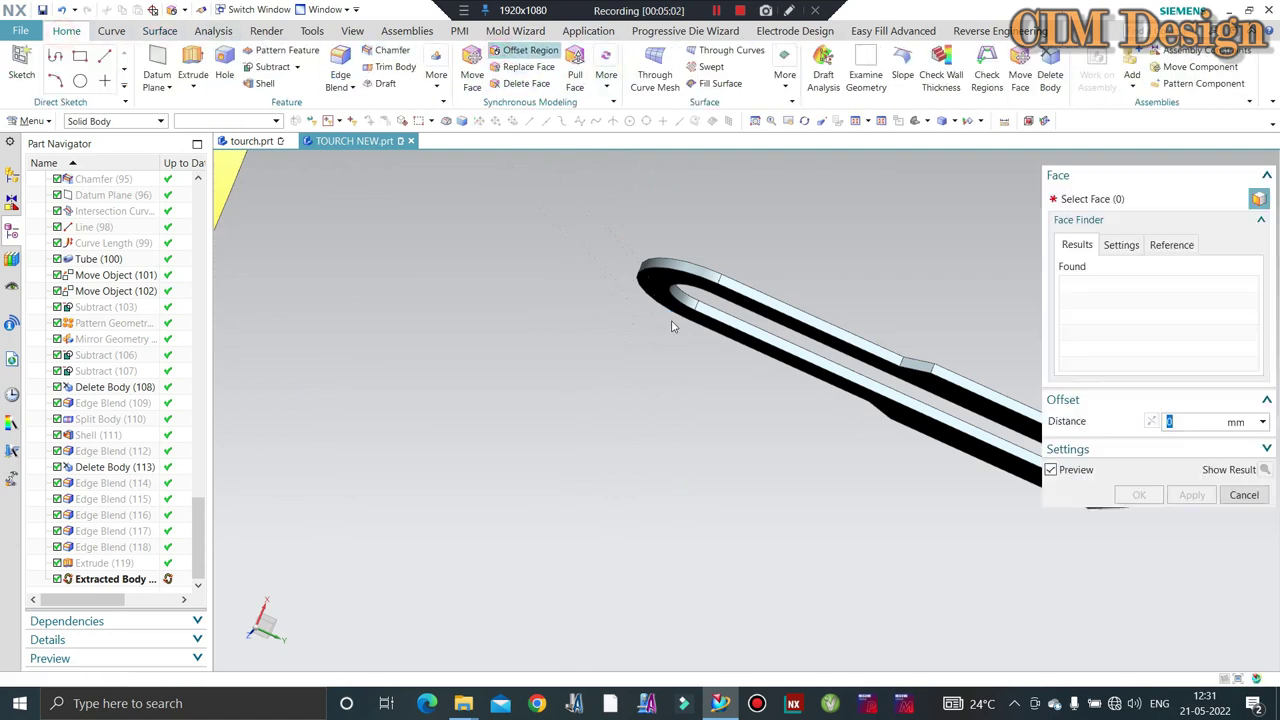
left_click(648, 270)
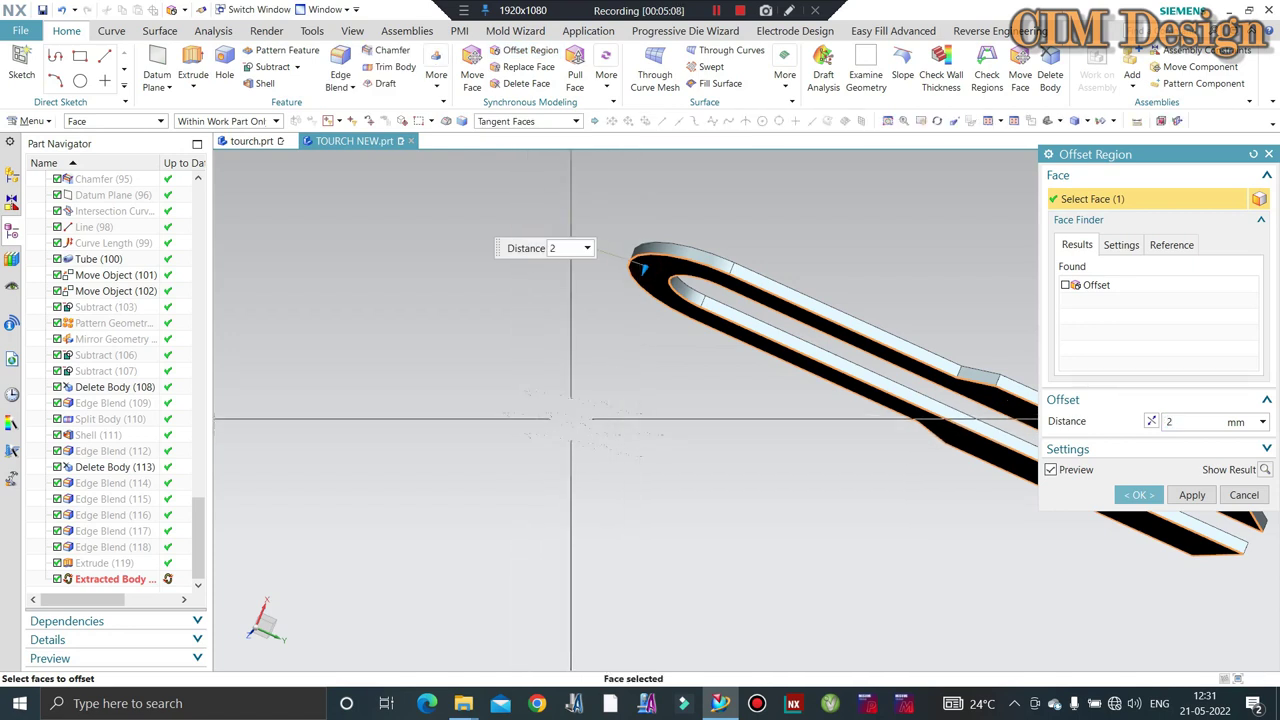
middle_click_drag(571, 418, 571, 418)
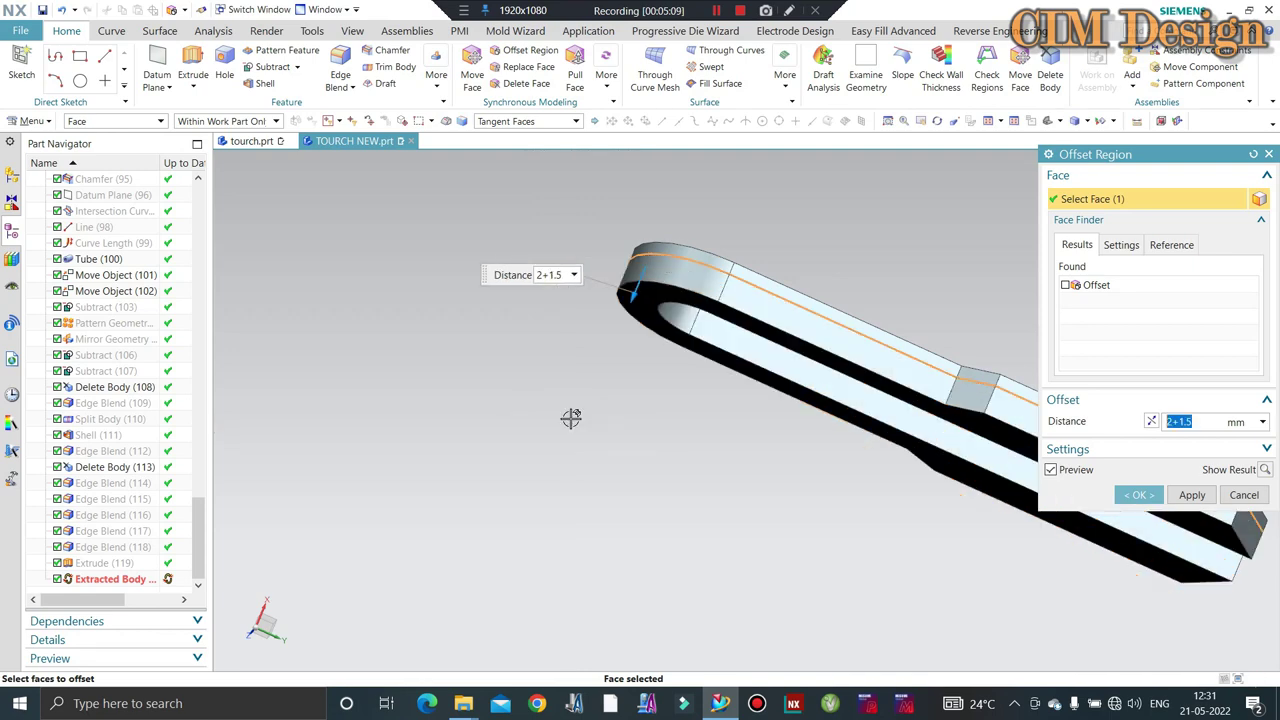
middle_click(534, 358)
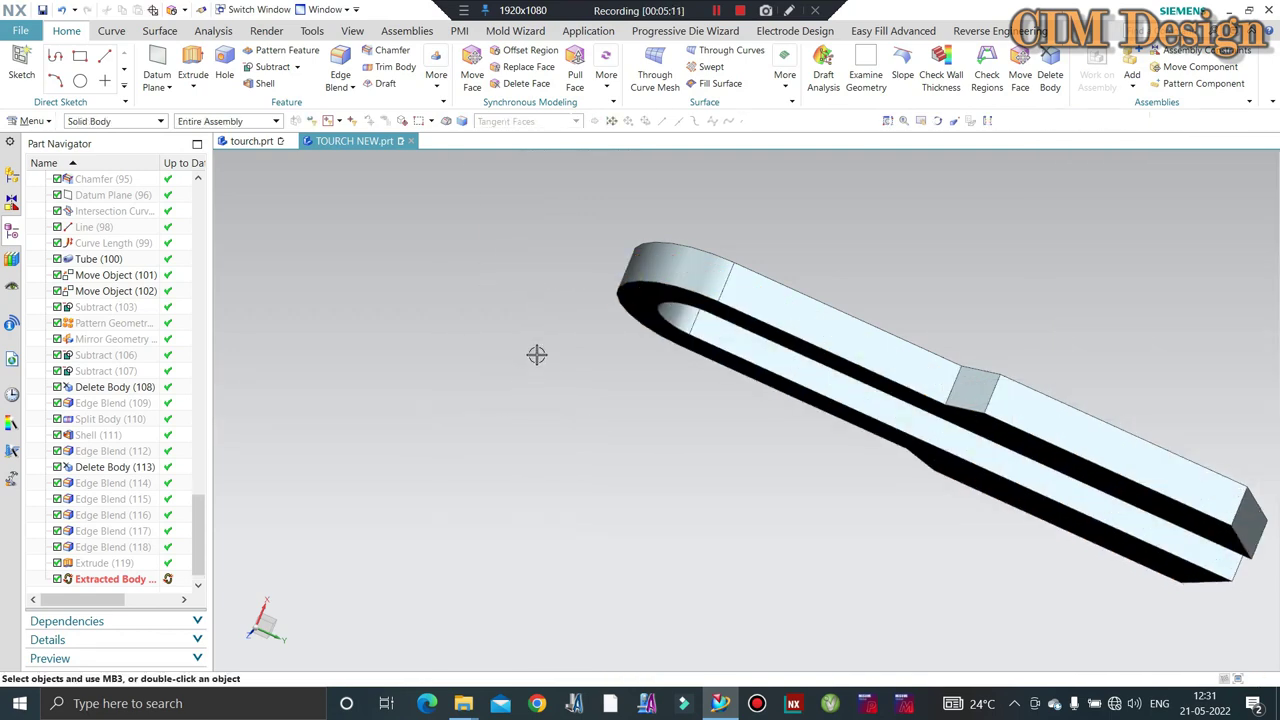
mouse_move(534, 358)
middle_mouse_down()
mouse_move(553, 373)
mouse_move(593, 274)
mouse_move(677, 334)
middle_mouse_up()
Offset the U body's top, step, right end, inner and lower side faces together.
left_click(520, 52)
left_click(677, 334)
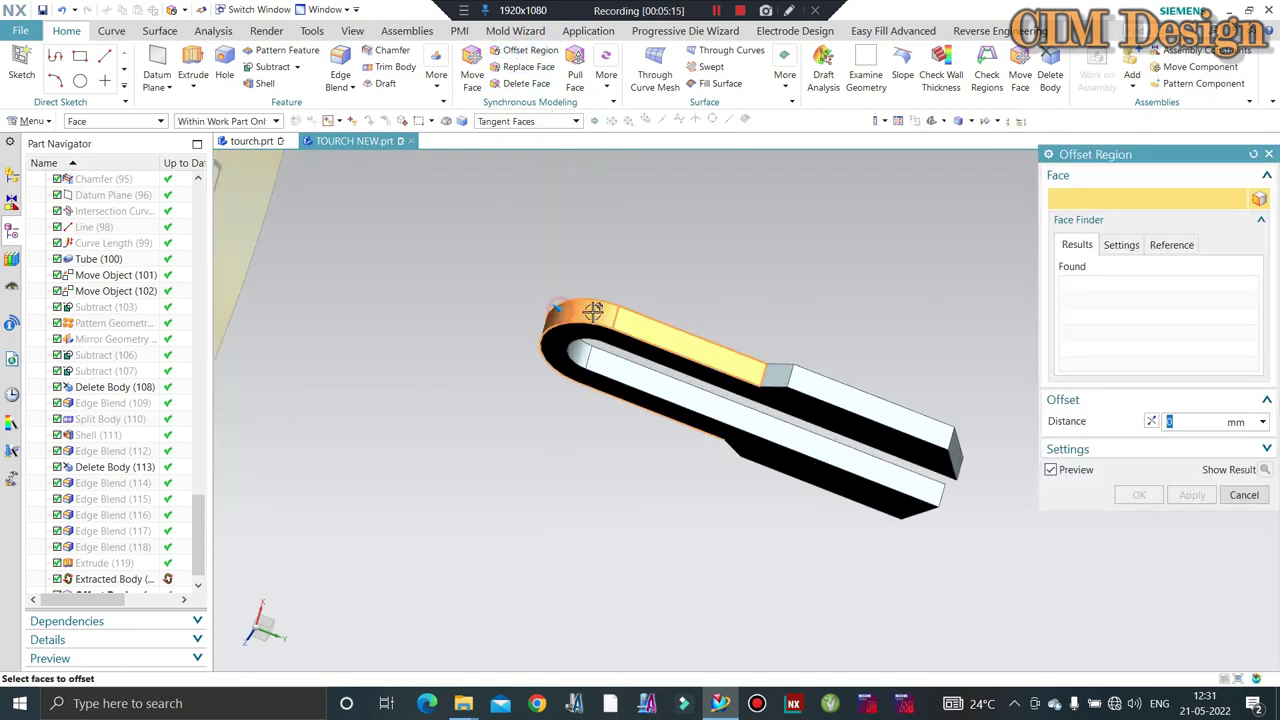
scroll(772, 372, "up", 2)
left_click(778, 374)
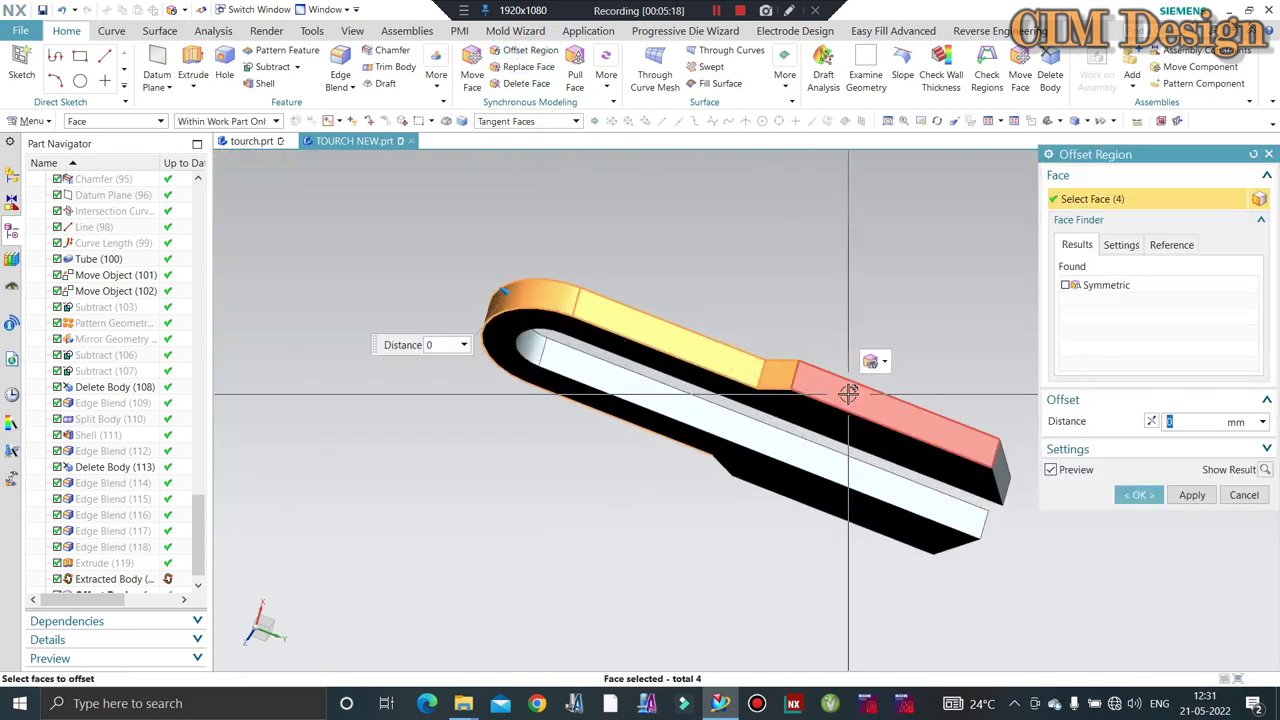
left_click(908, 436)
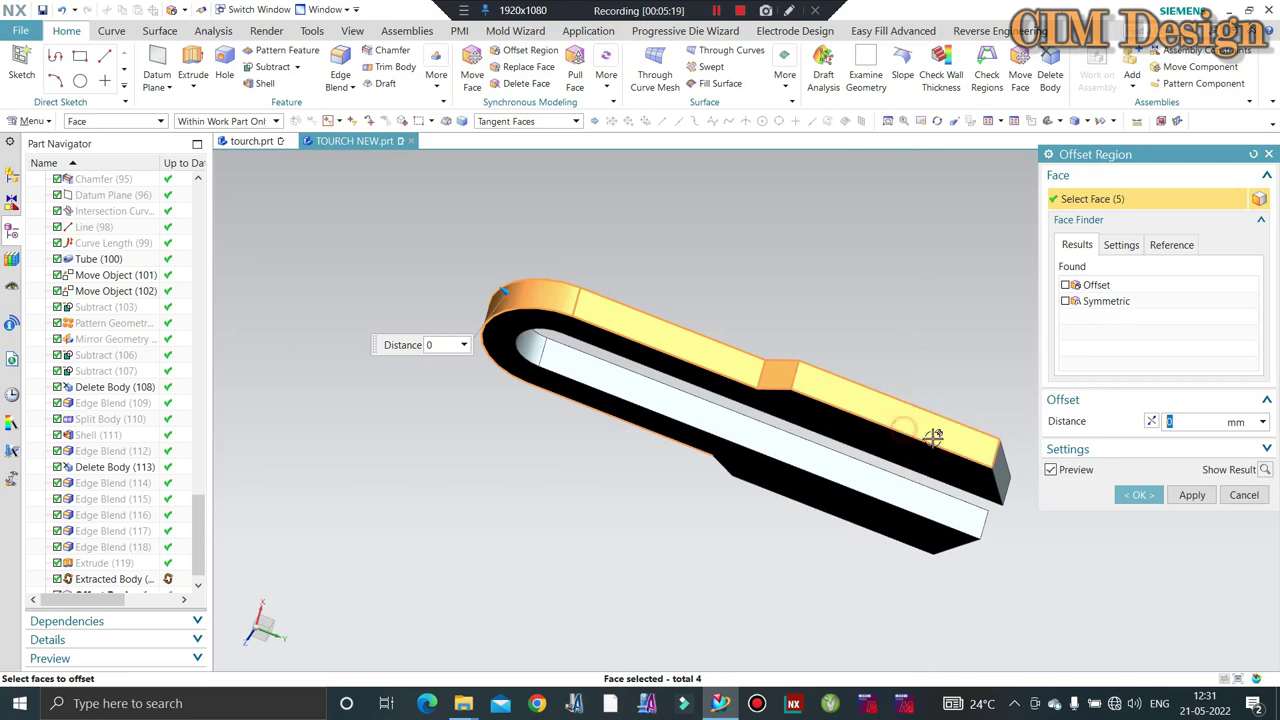
left_click(908, 492)
mouse_move(552, 357)
middle_mouse_down()
mouse_move(600, 248)
mouse_move(537, 514)
middle_mouse_up()
scroll(575, 470, "up", 2)
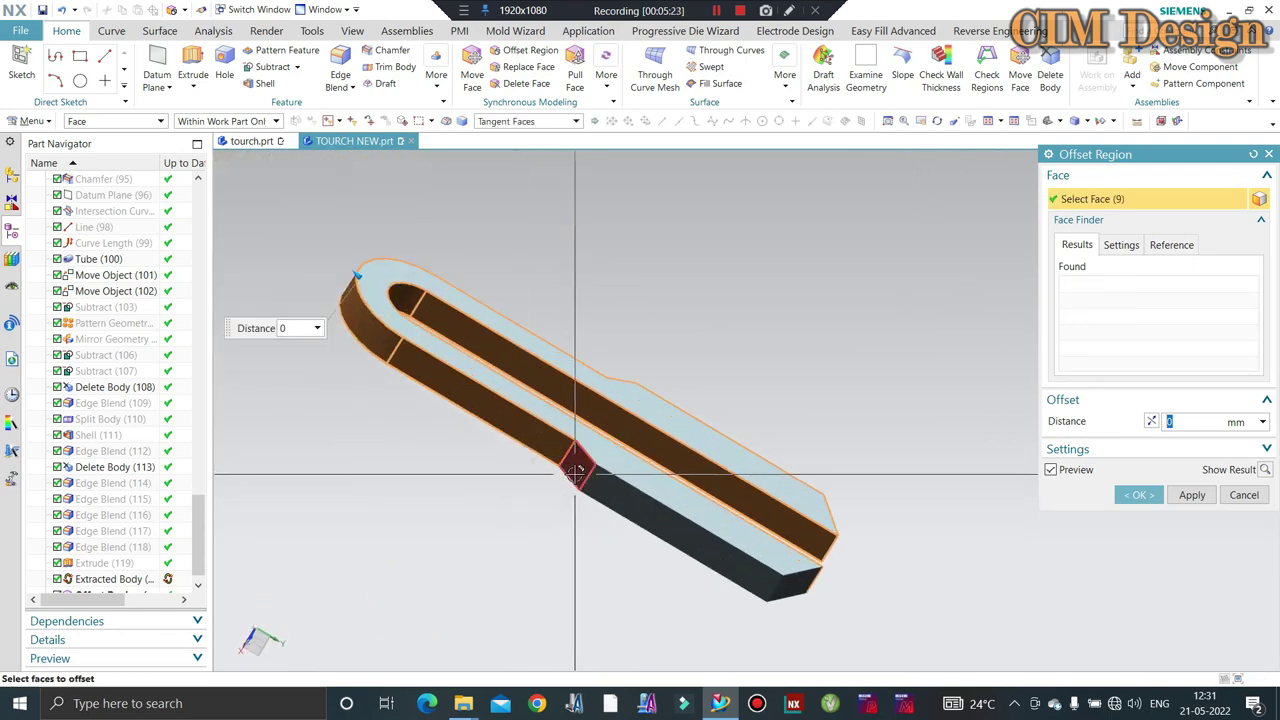
left_click(635, 511)
type("1.")
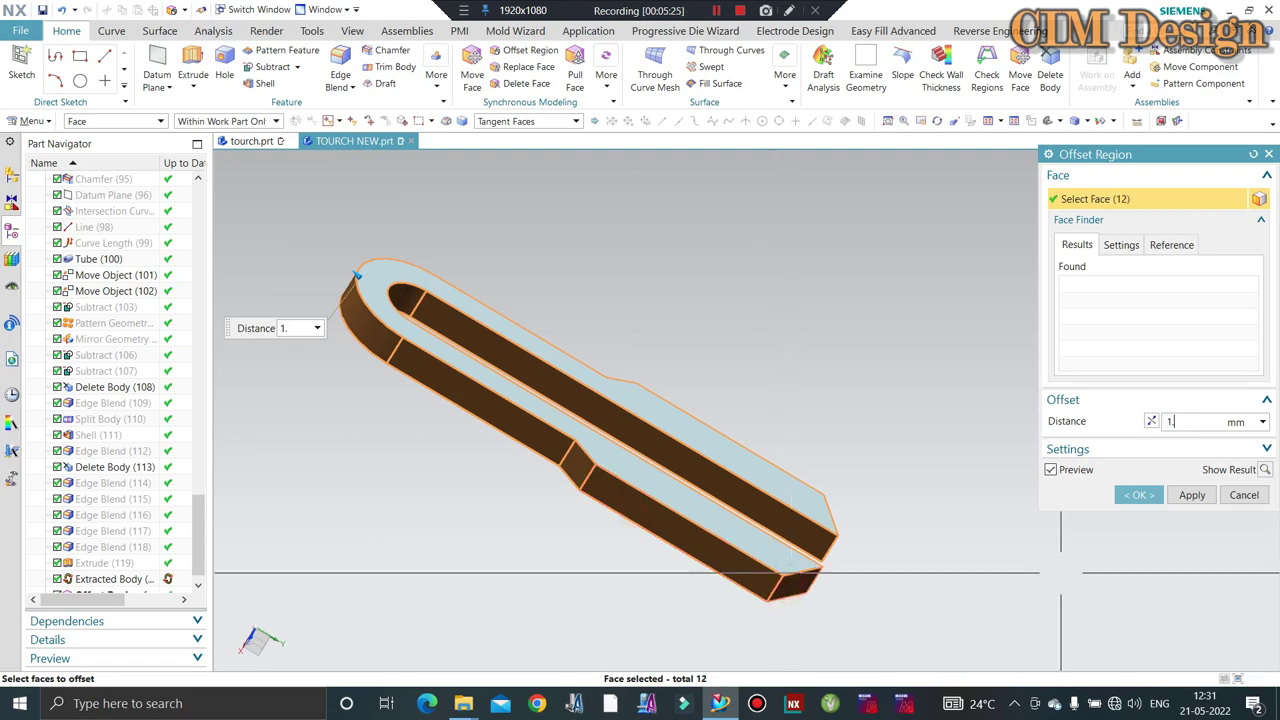
key("Return")
middle_click(1049, 560)
middle_click_drag(789, 343, 752, 517)
scroll(771, 529, "down", 3)
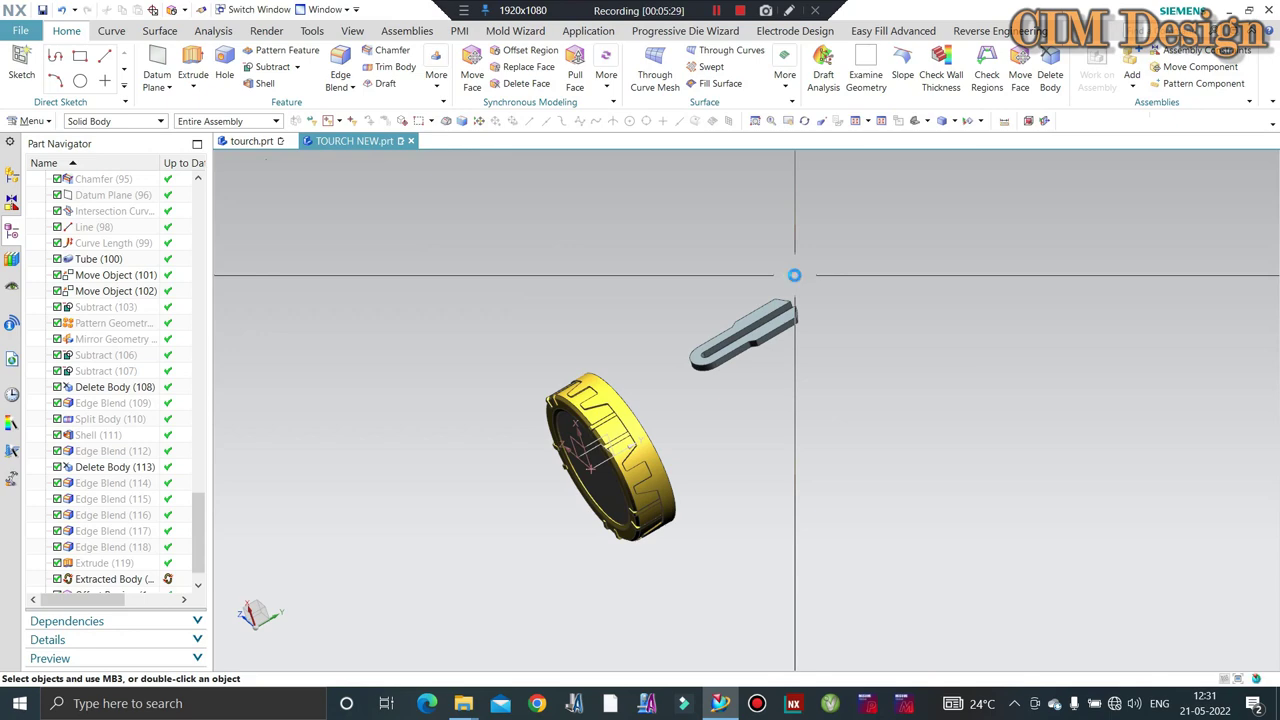
Show the hidden torch housing again.
key("ctrl+shift+k")
left_click(759, 400)
middle_click(759, 400)
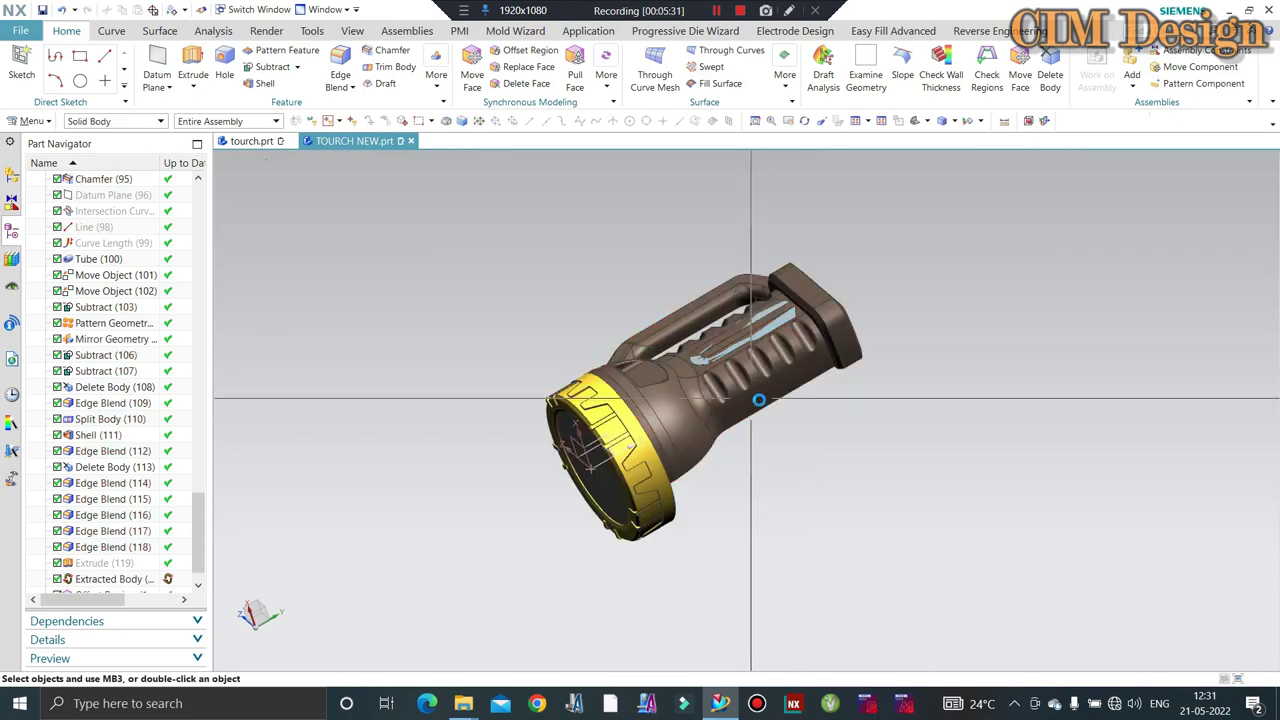
scroll(759, 400, "up", 3)
scroll(759, 400, "up", 3)
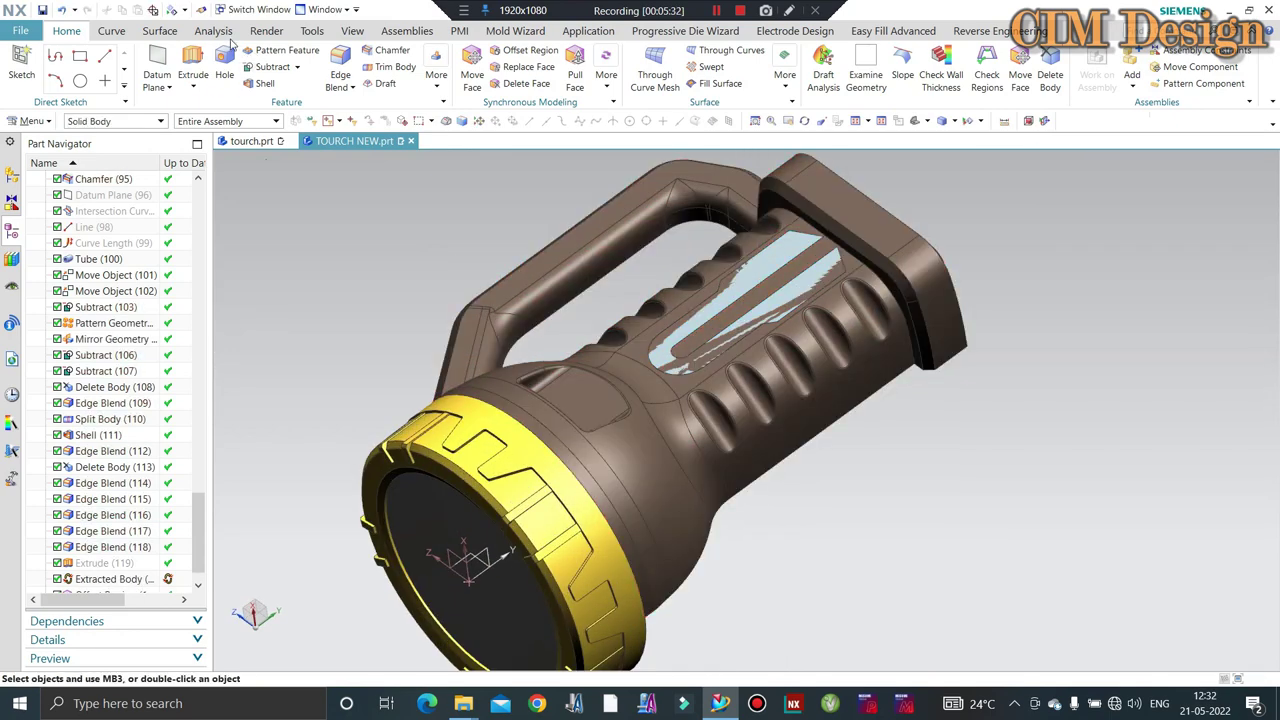
Unite the torch housing (target) with the U-shaped body (tool).
left_click(297, 67)
left_click(268, 84)
left_click(660, 398)
left_click(663, 347)
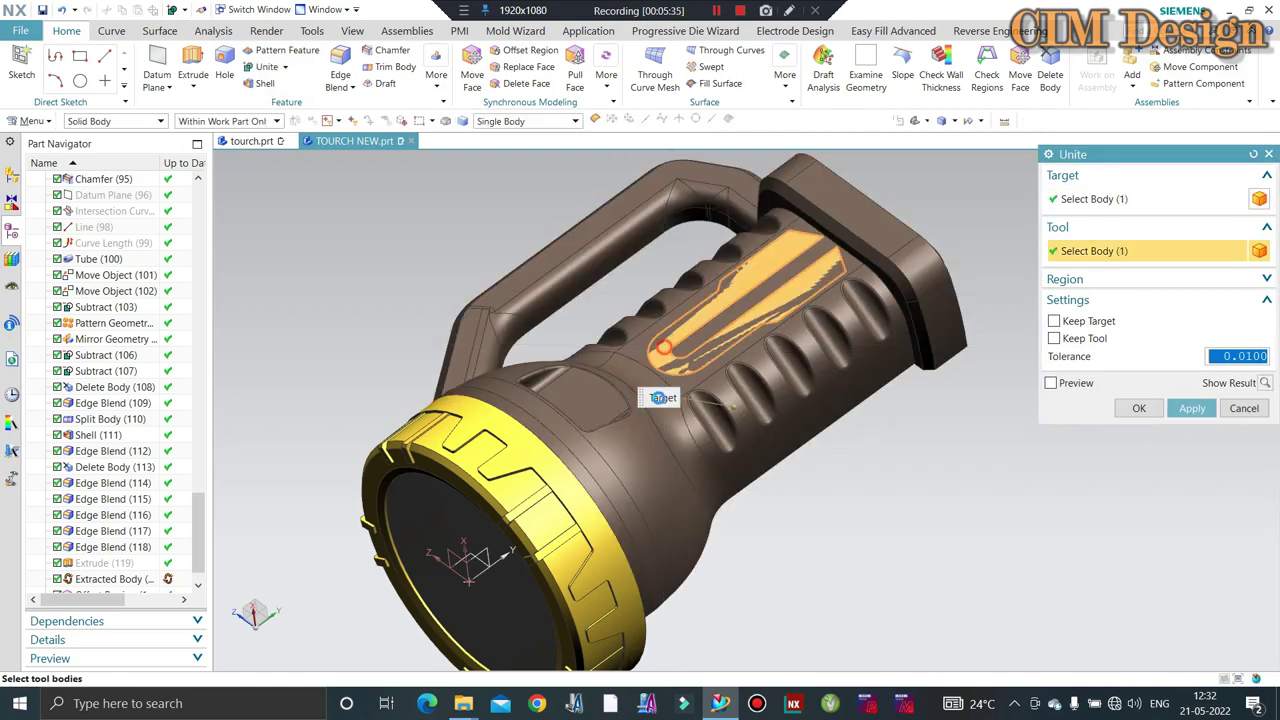
middle_click(660, 398)
mouse_move(660, 398)
middle_mouse_down()
mouse_move(624, 166)
mouse_move(650, 300)
middle_mouse_up()
scroll(660, 400, "up", 5)
middle_click_drag(660, 400, 680, 420)
Hide the torch housing and show the slot body in its place.
key("ctrl+shift+b")
key("ctrl+shift+k")
left_click(613, 250)
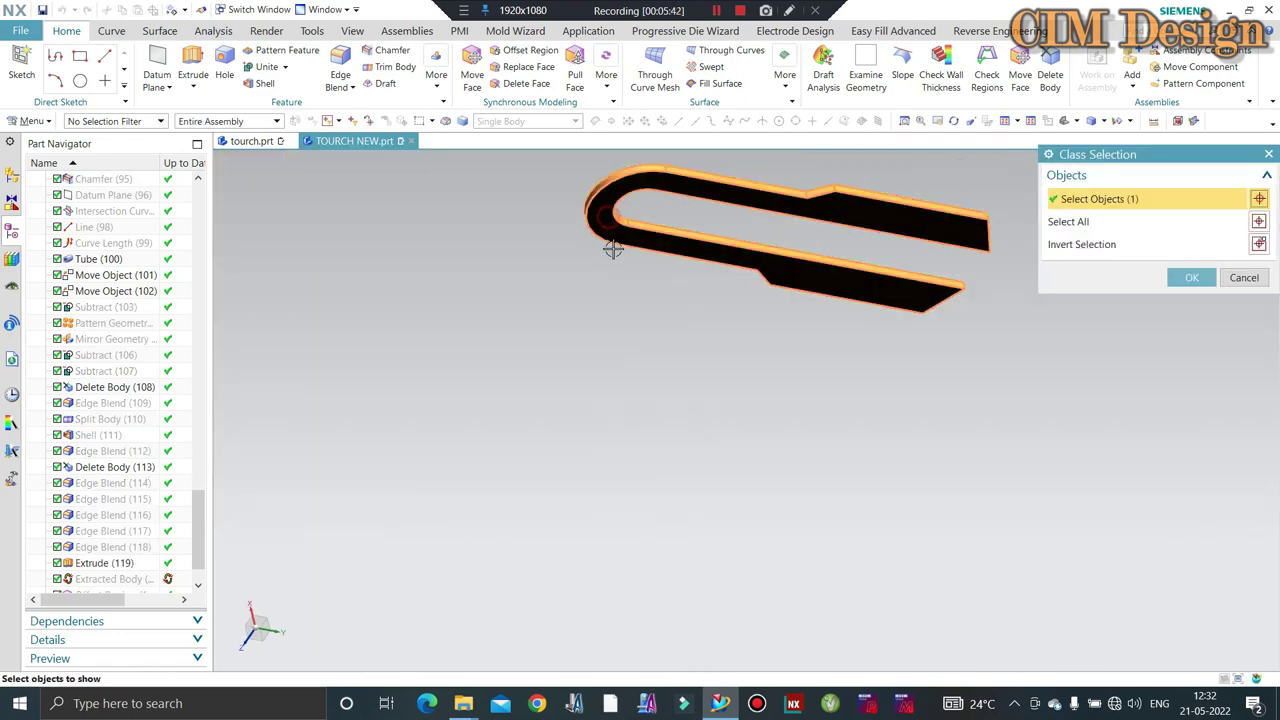
middle_click(613, 250)
scroll(600, 400, "down", 5)
middle_click_drag(586, 420, 308, 273)
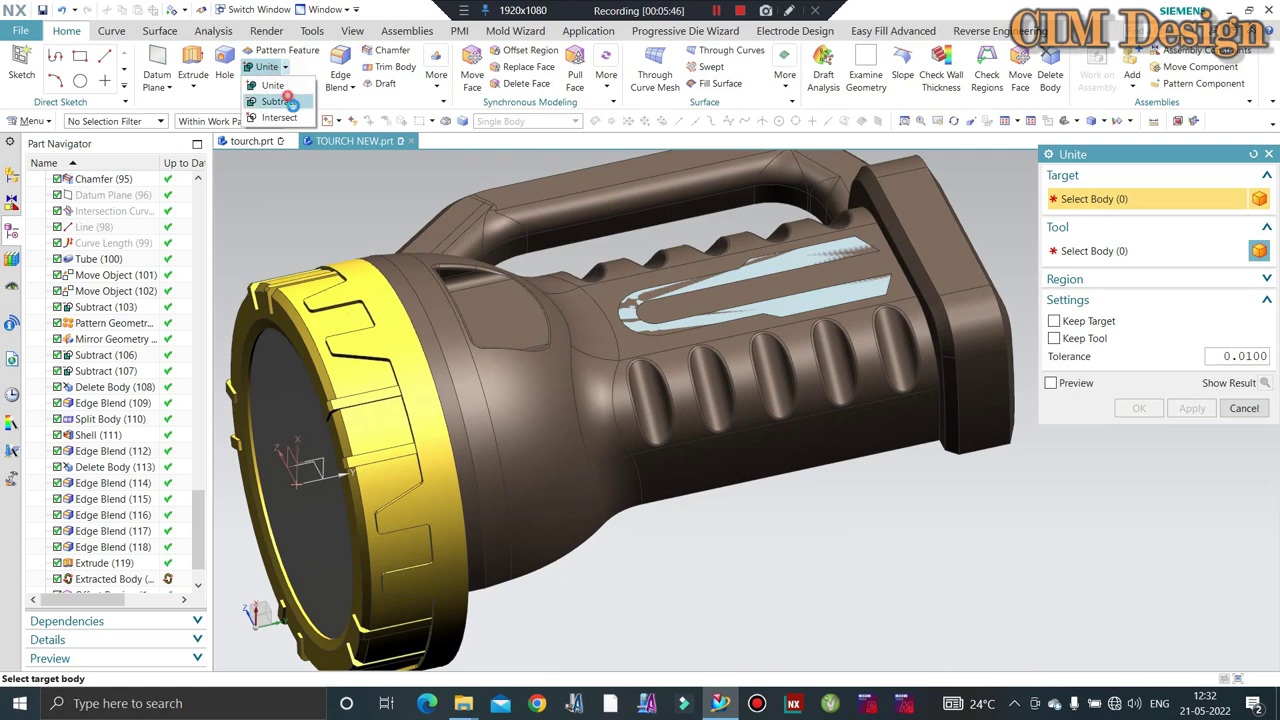
Switch the boolean operation to subtraction, then cancel it for now.
left_click(280, 101)
left_click(623, 386)
scroll(630, 382, "up", 2)
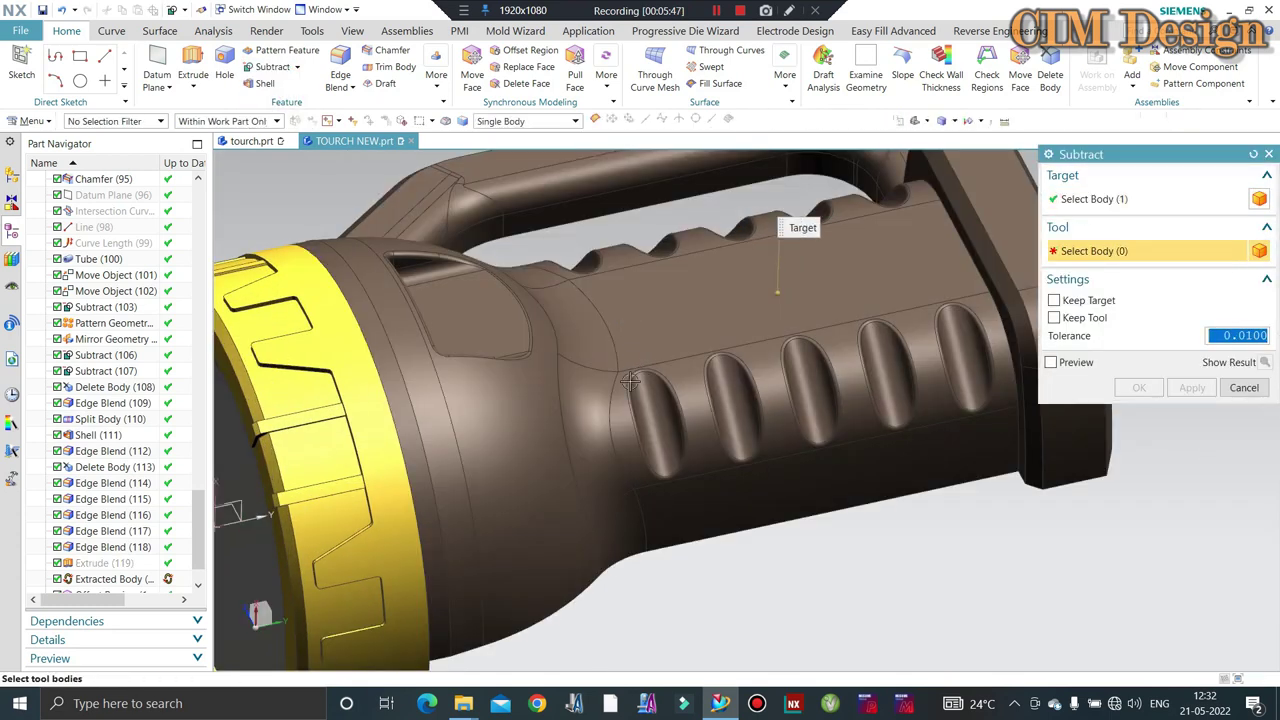
key("Escape")
scroll(640, 395, "down", 2)
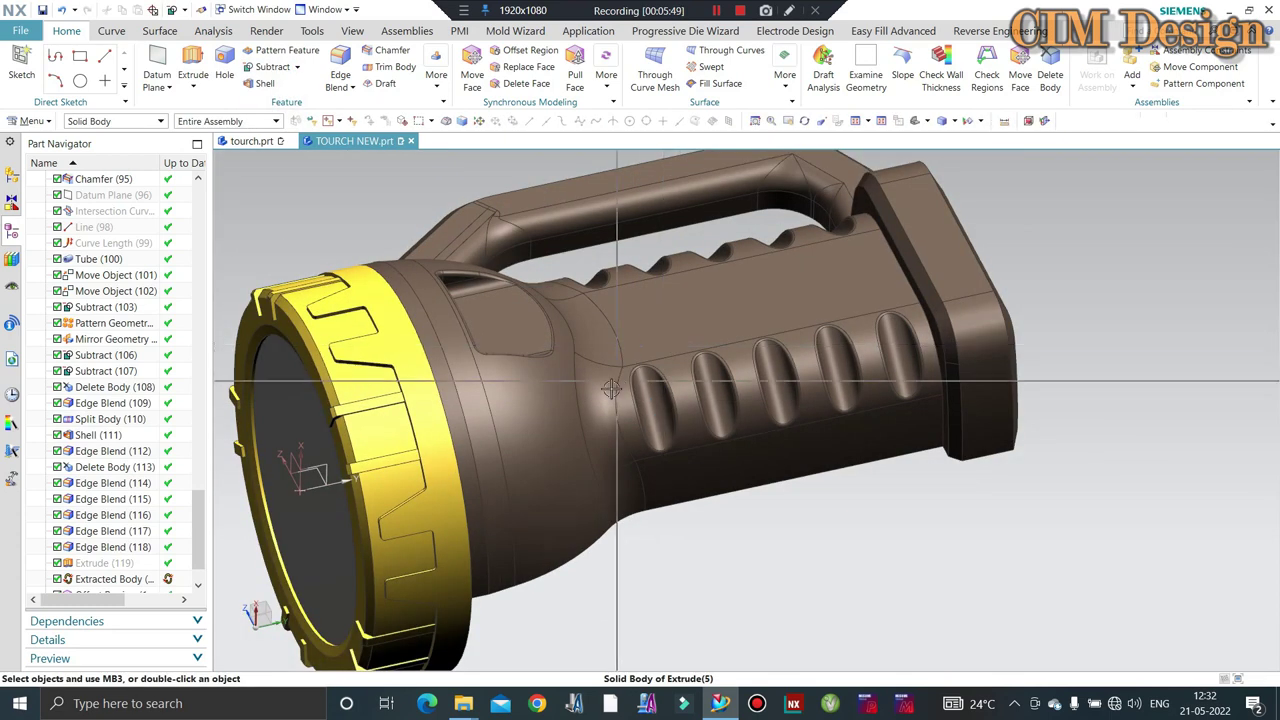
scroll(624, 403, "down", 5)
Swap shown and hidden objects so the torch and slot body are both visible.
key("ctrl+shift+b")
key("ctrl+shift+k")
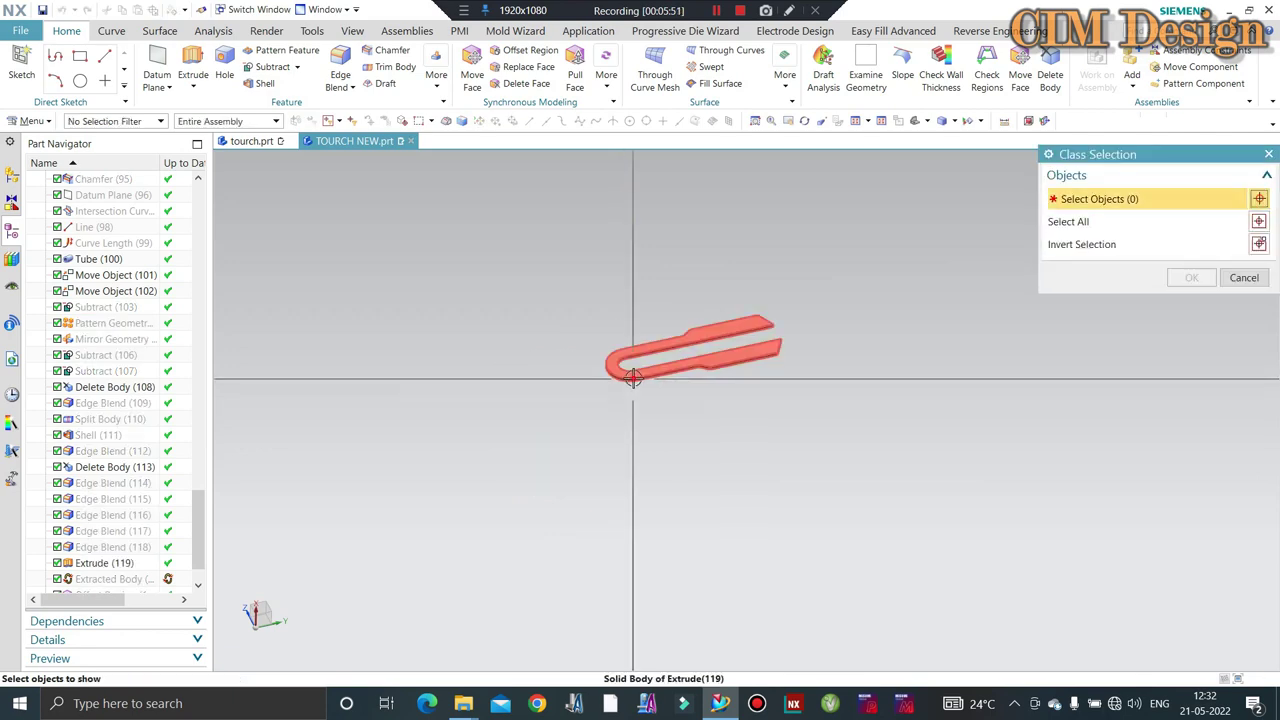
key("ctrl+shift+u")
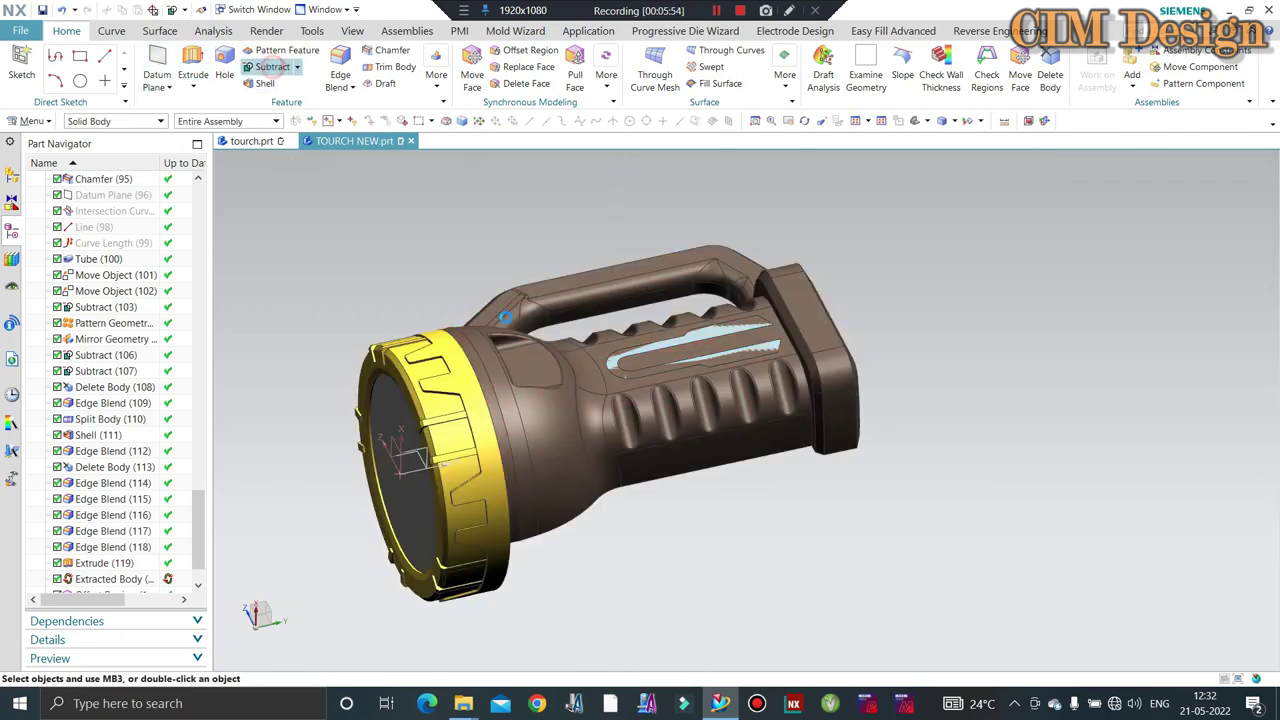
Subtract the slot body from the housing, cutting the U-shaped recess.
left_click(272, 66)
left_click(620, 365)
scroll(620, 365, "up", 5)
left_click(750, 378)
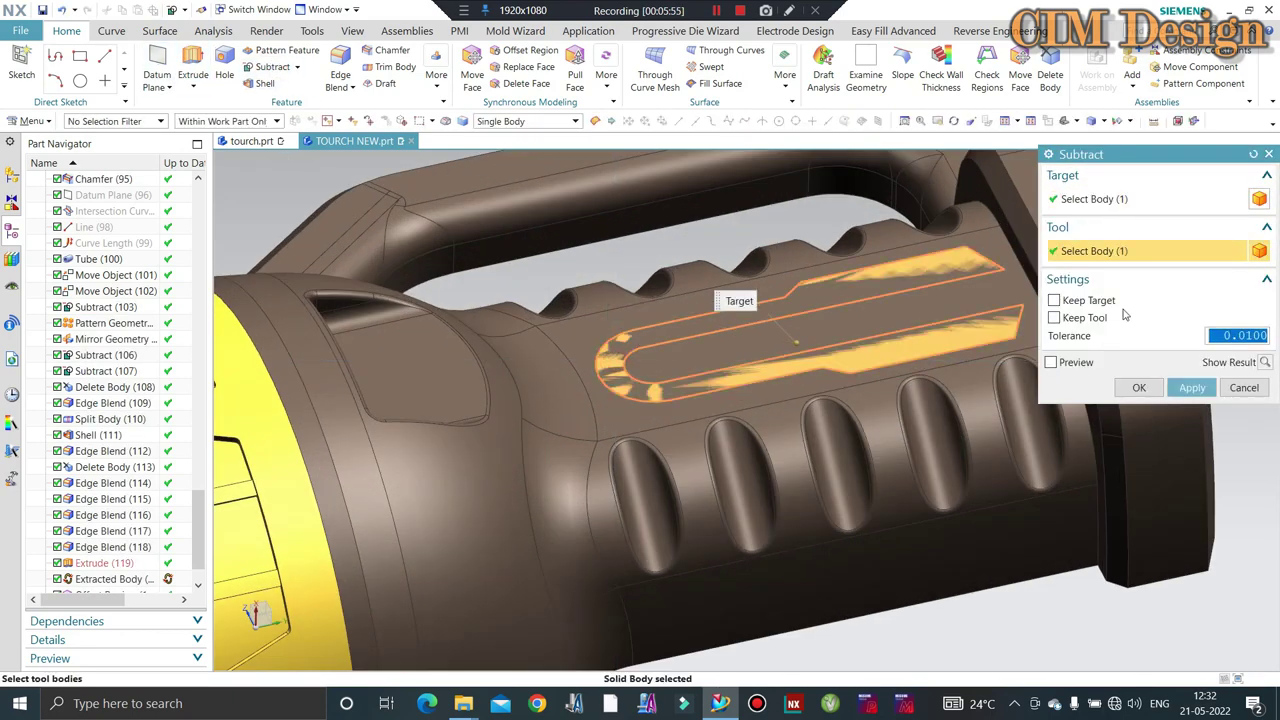
left_click(1139, 388)
scroll(700, 370, "up", 3)
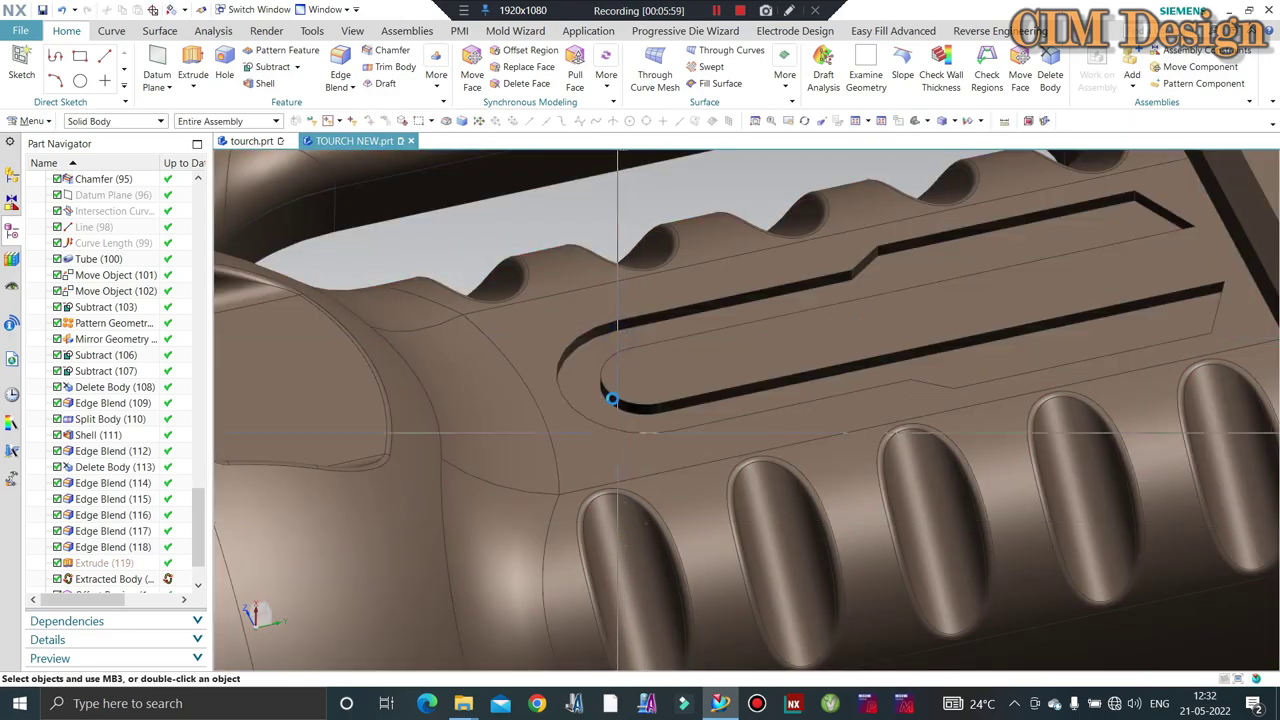
scroll(611, 399, "down", 5)
middle_click_drag(611, 399, 790, 286)
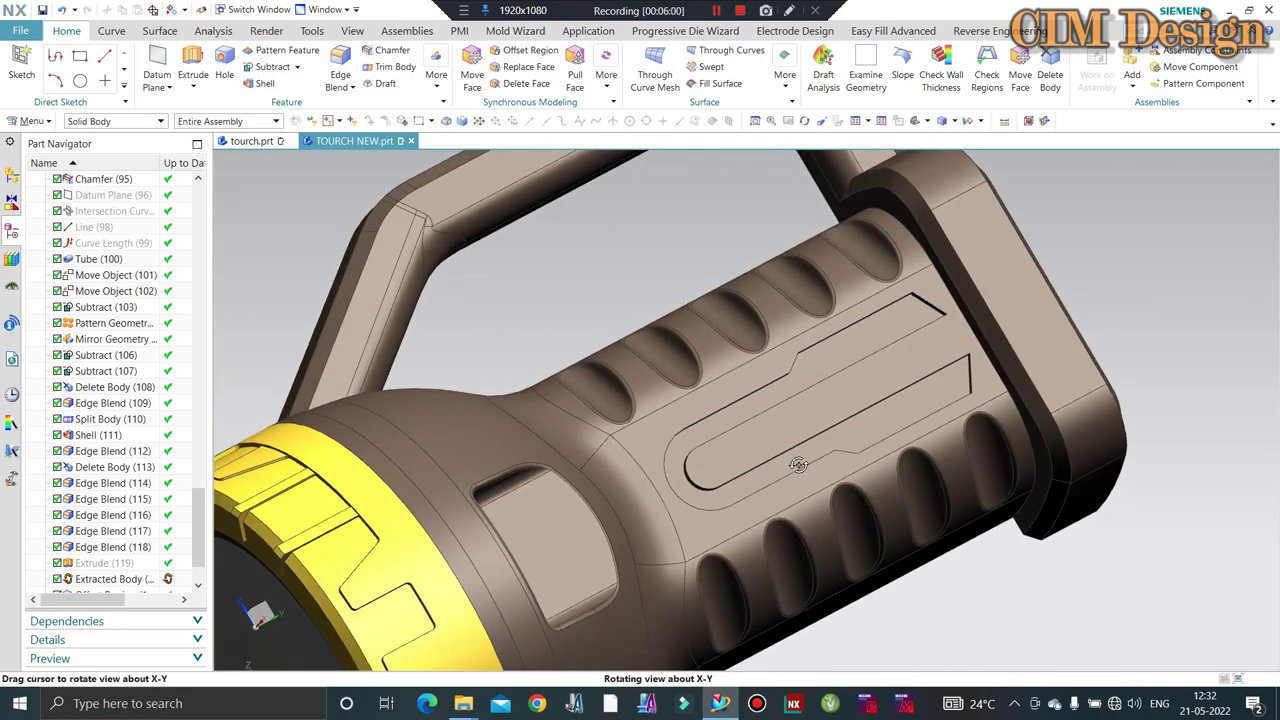
scroll(626, 421, "up", 3)
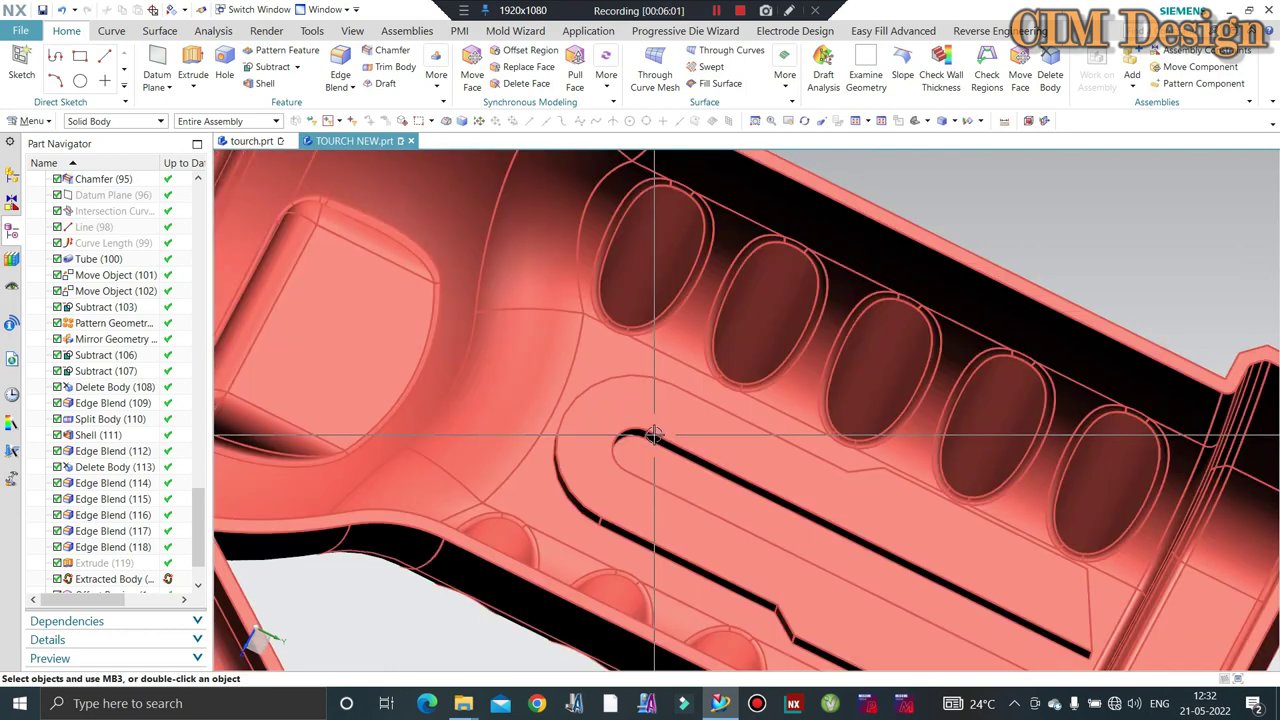
key("ctrl+h")
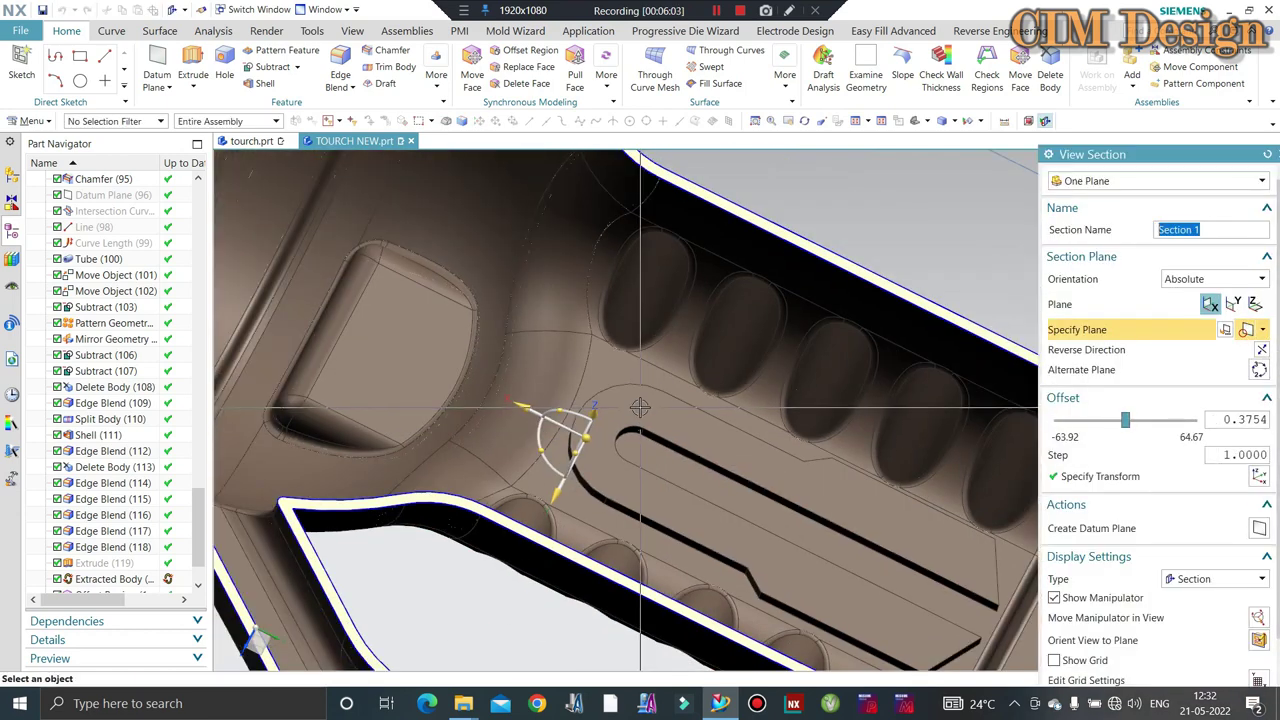
scroll(620, 415, "down", 3)
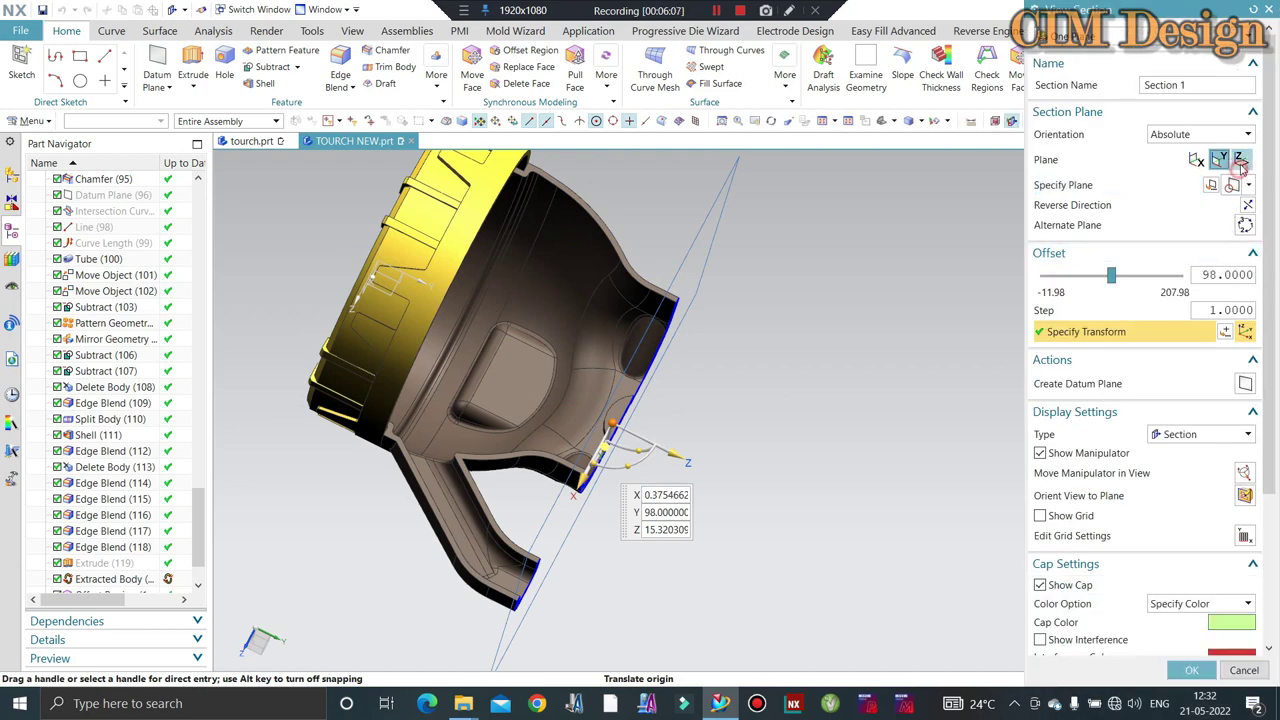
mouse_move(617, 366)
middle_mouse_down()
mouse_move(633, 408)
mouse_move(607, 427)
mouse_move(614, 484)
mouse_move(659, 357)
mouse_move(629, 459)
mouse_move(650, 470)
middle_mouse_up()
left_click(582, 460)
scroll(677, 498, "up", 3)
key("Escape")
mouse_move(568, 526)
middle_mouse_down()
mouse_move(543, 480)
mouse_move(570, 461)
mouse_move(560, 430)
middle_mouse_up()
scroll(543, 480, "down", 5)
scroll(570, 461, "up", 5)
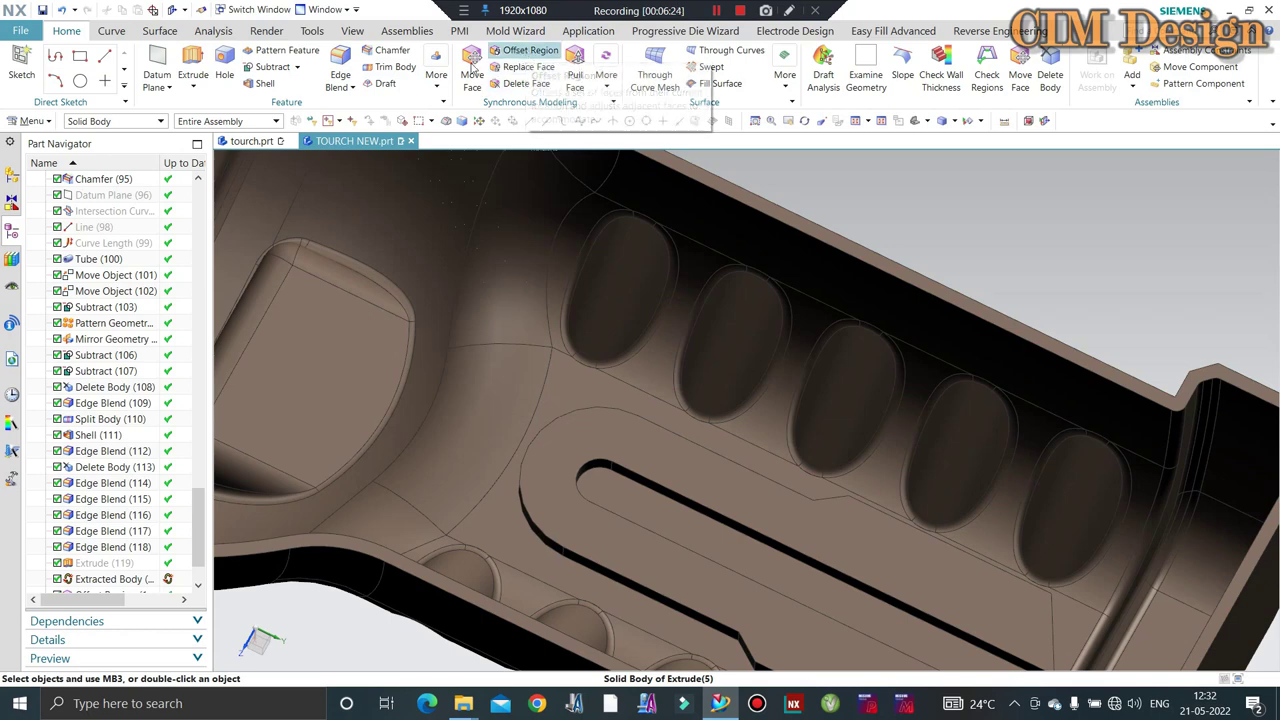
Blend the slot's outer U edge and lower edge at 1 mm.
key("b")
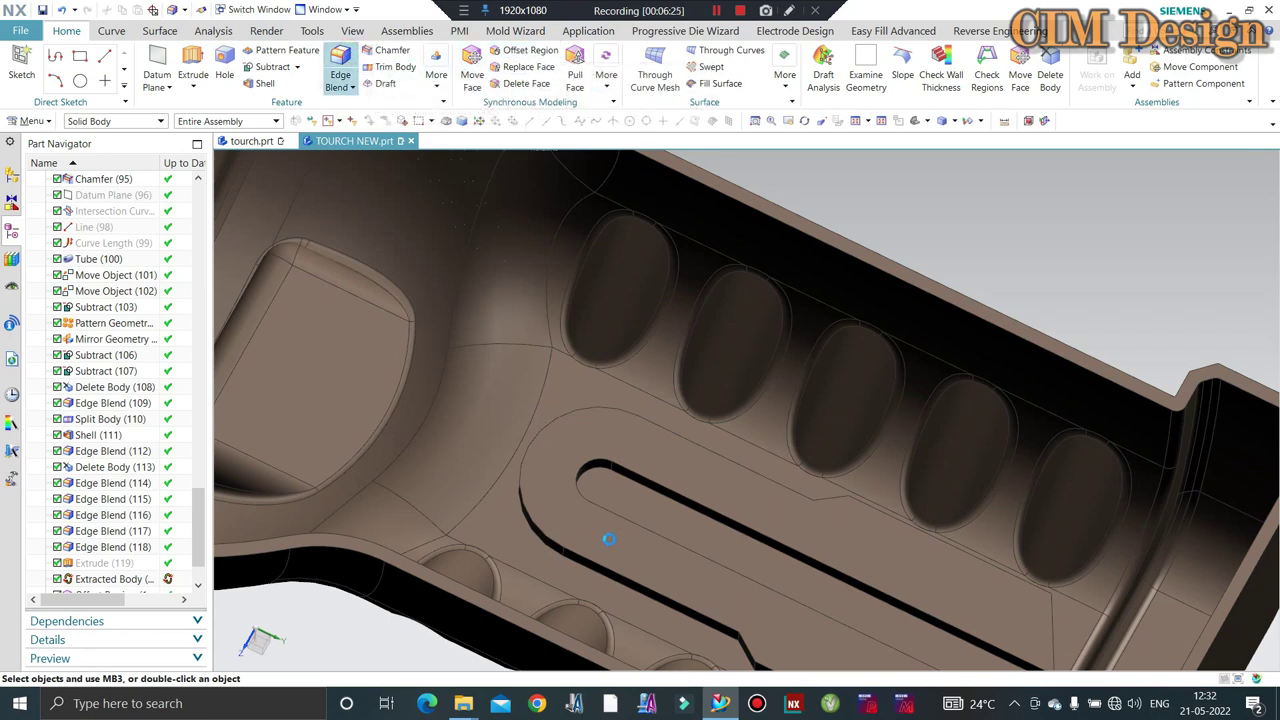
left_click(548, 428)
scroll(548, 428, "down", 2)
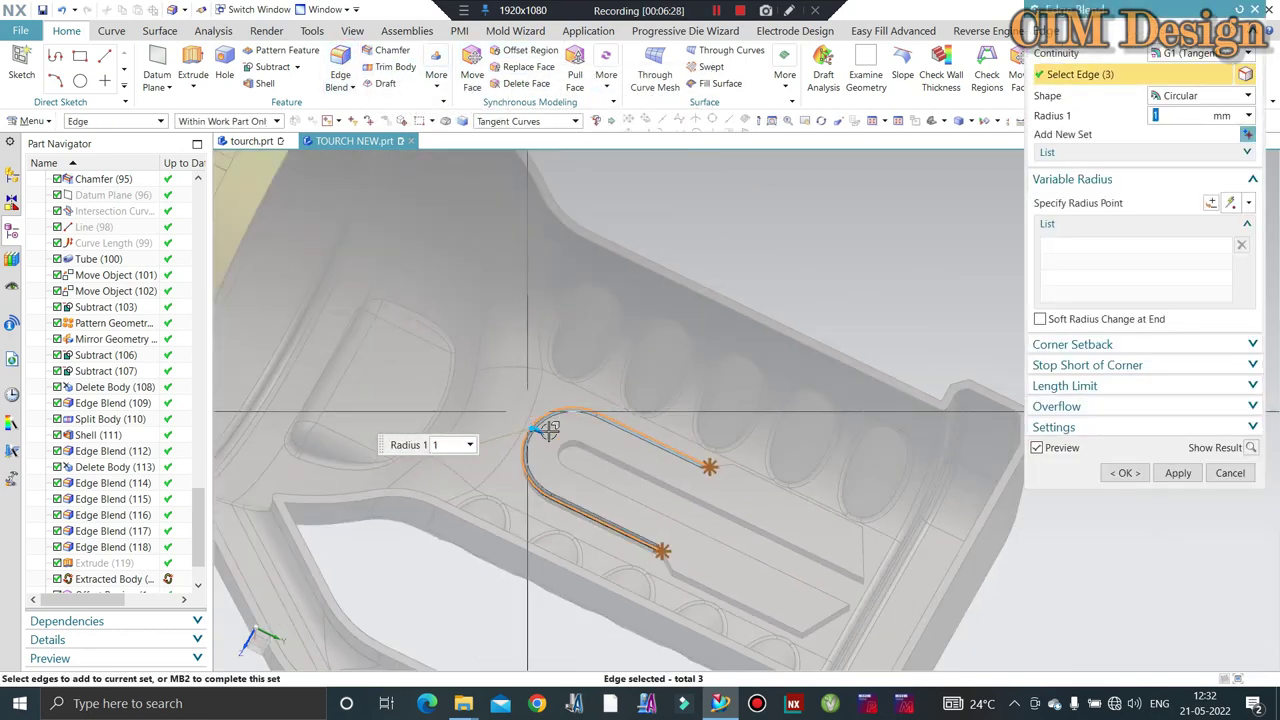
scroll(670, 555, "up", 4)
left_click(672, 578)
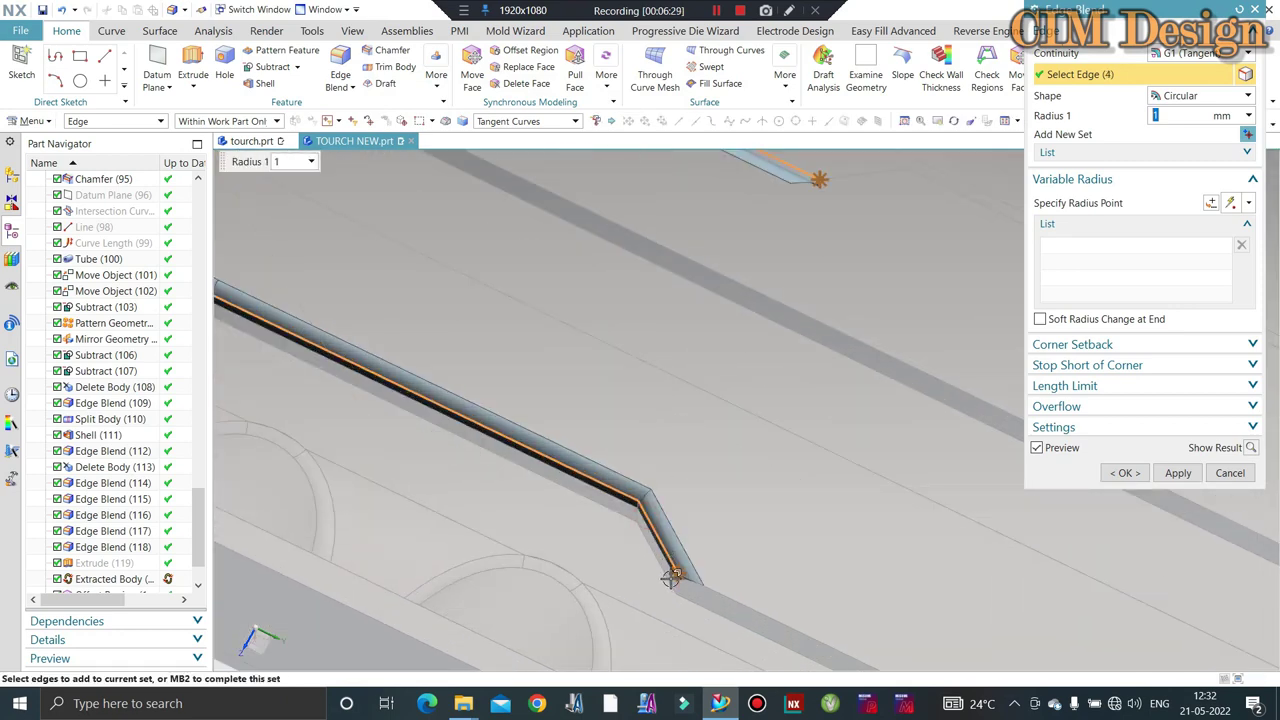
middle_click(672, 578)
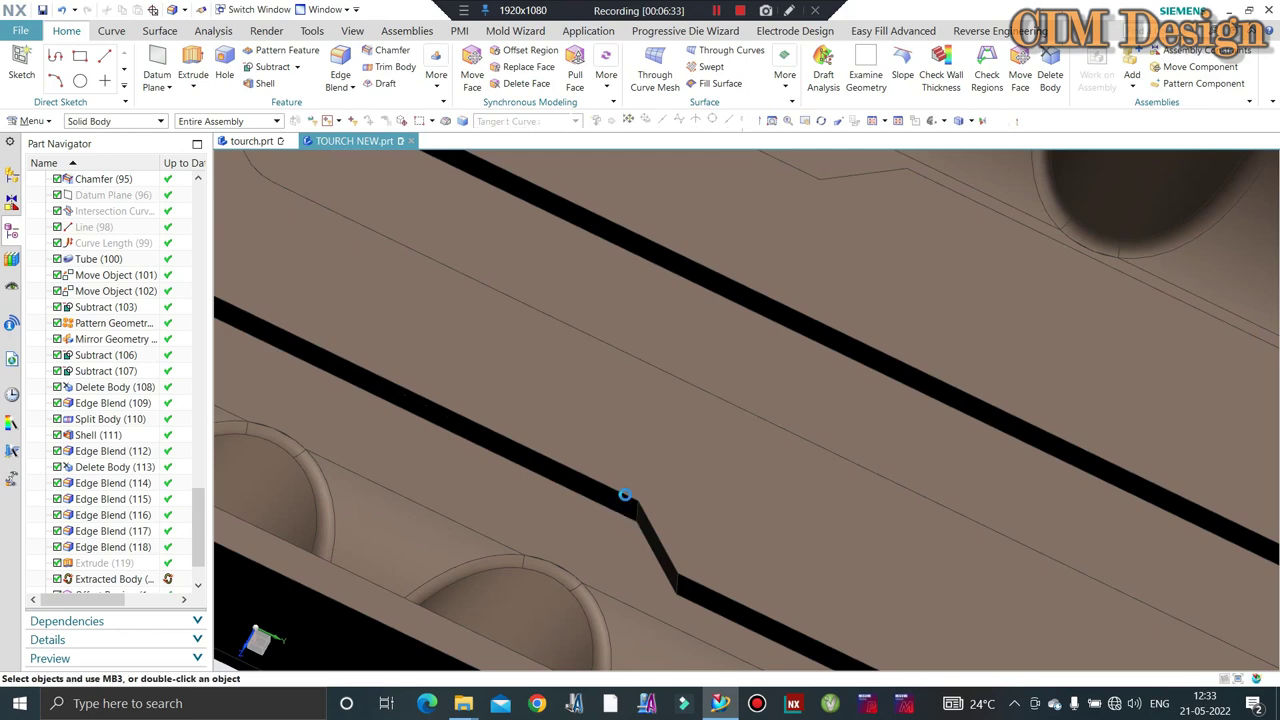
Apply a 1.5 mm edge blend to the remaining slot edges.
left_click(340, 78)
left_click(640, 512)
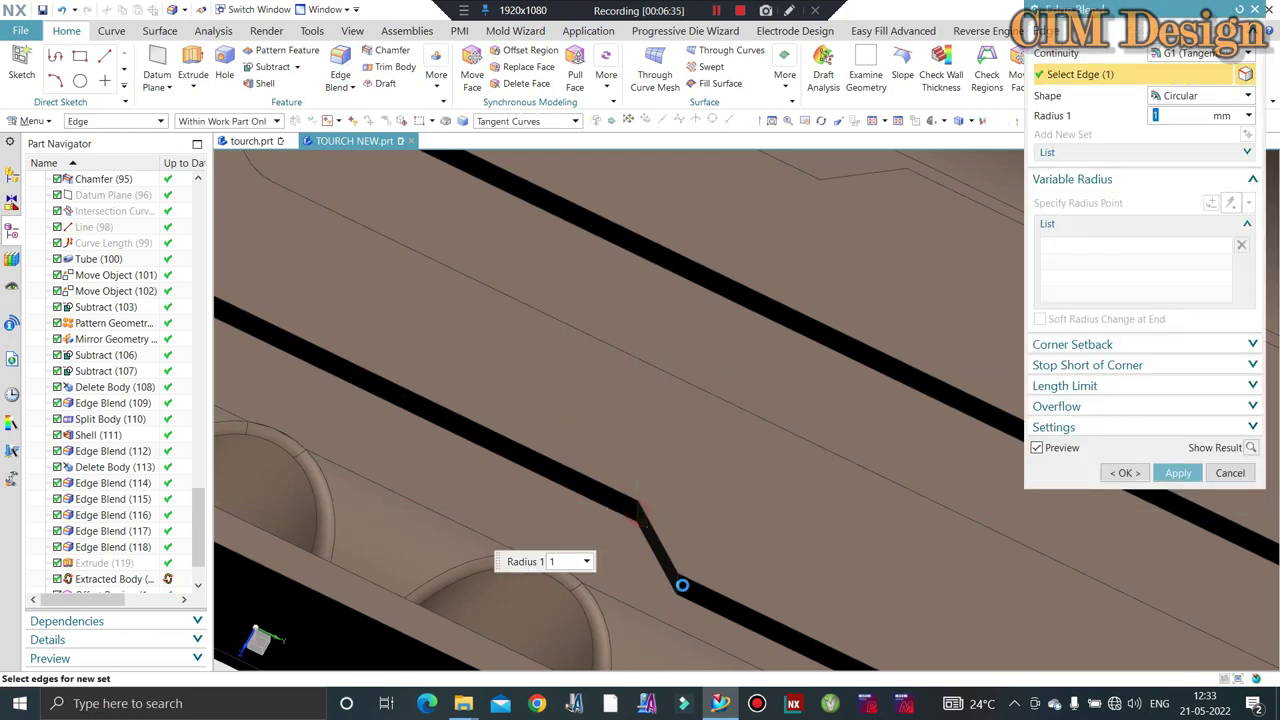
scroll(443, 400, "up", 3)
middle_click_drag(443, 400, 737, 543)
scroll(680, 537, "down", 4)
left_click(658, 522)
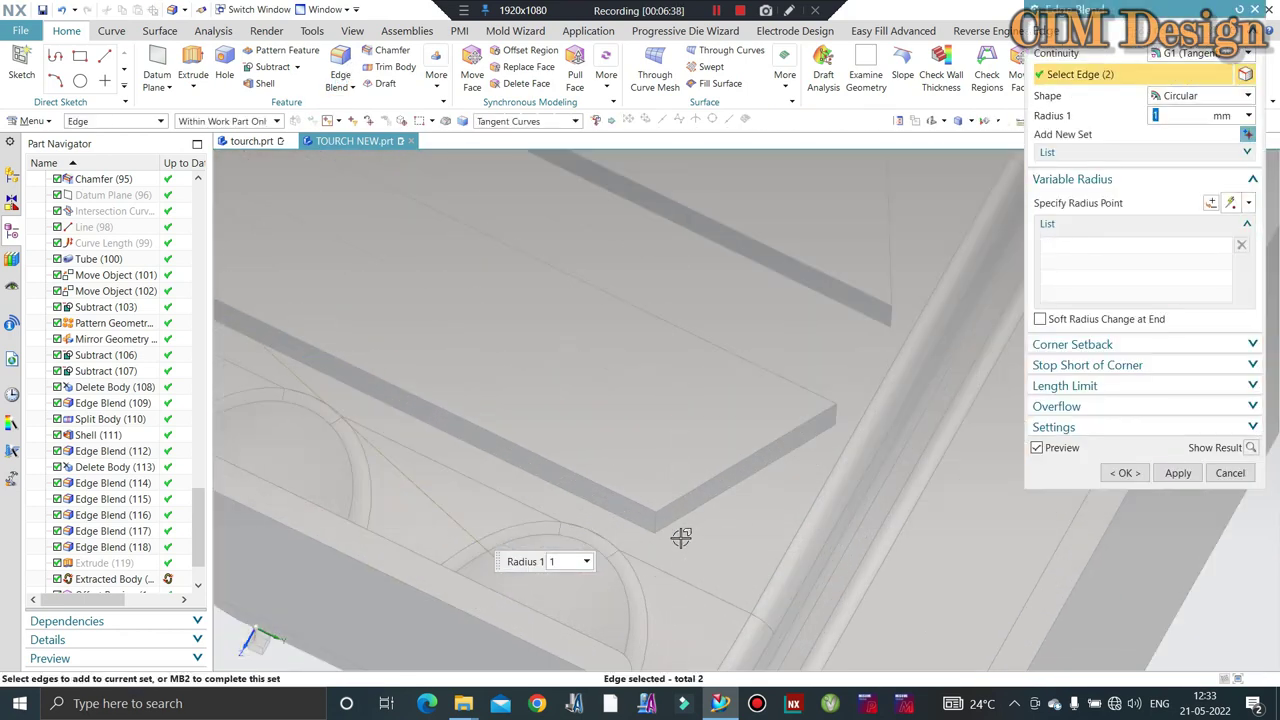
left_click(890, 317)
scroll(890, 317, "up", 3)
middle_click_drag(806, 500, 491, 223)
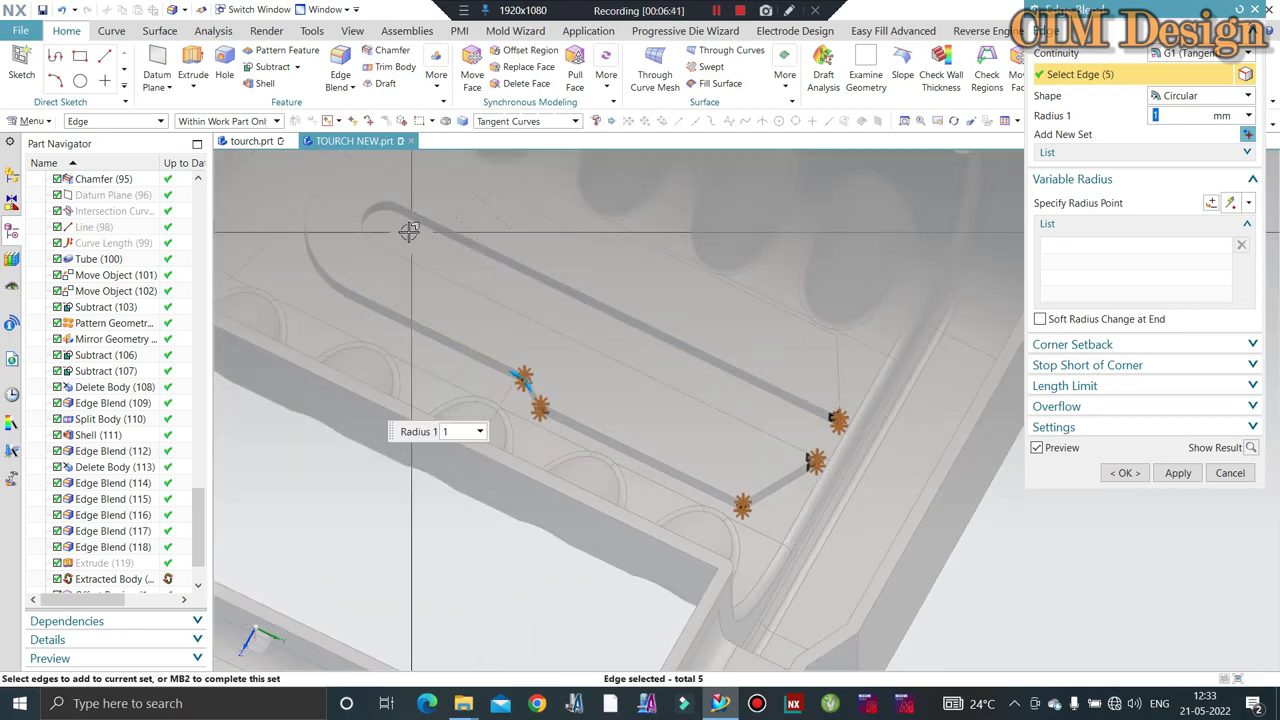
scroll(783, 358, "down", 2)
middle_click_drag(783, 358, 814, 283)
scroll(814, 283, "down", 2)
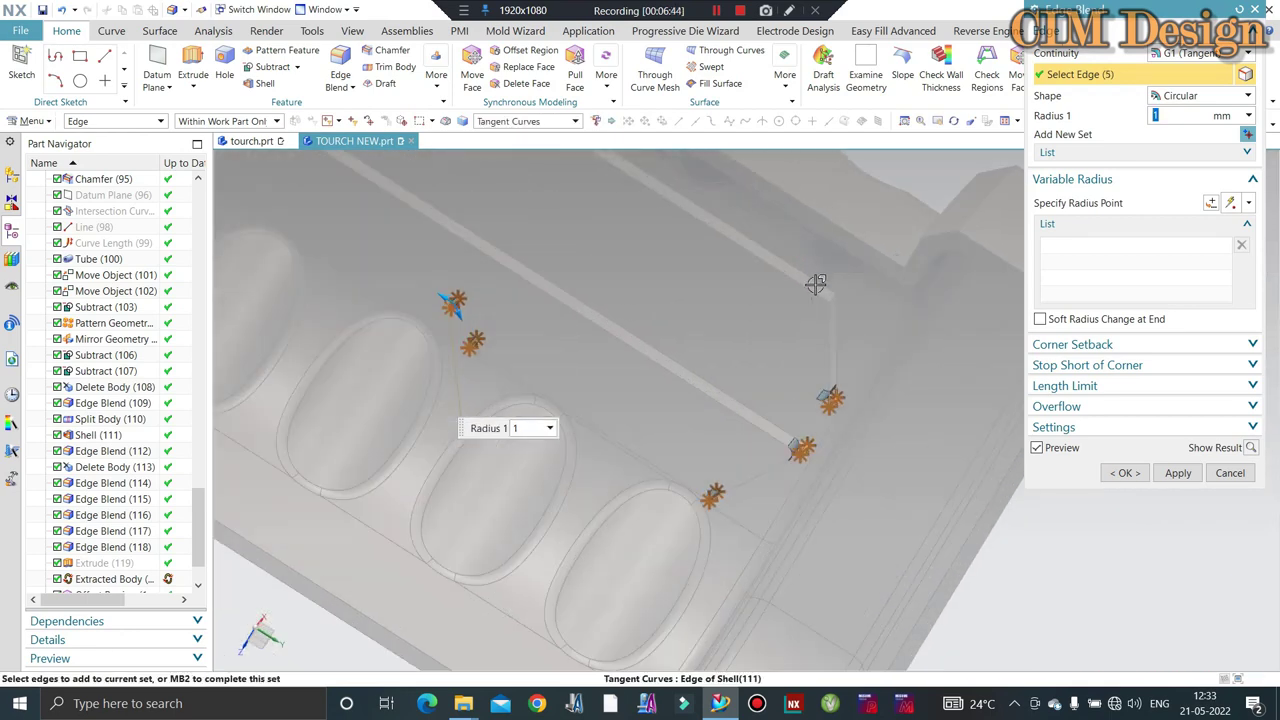
scroll(840, 308, "down", 2)
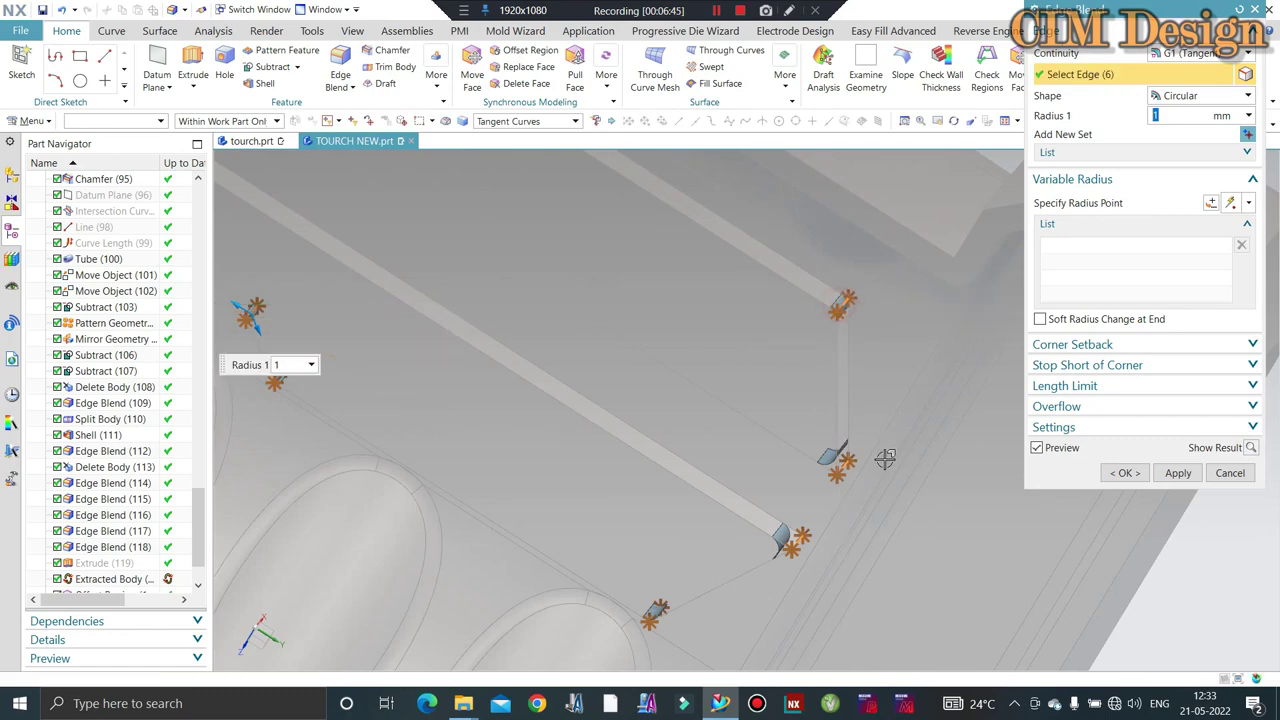
scroll(580, 191, "up", 2)
scroll(620, 214, "down", 2)
scroll(623, 211, "down", 2)
left_click(612, 213)
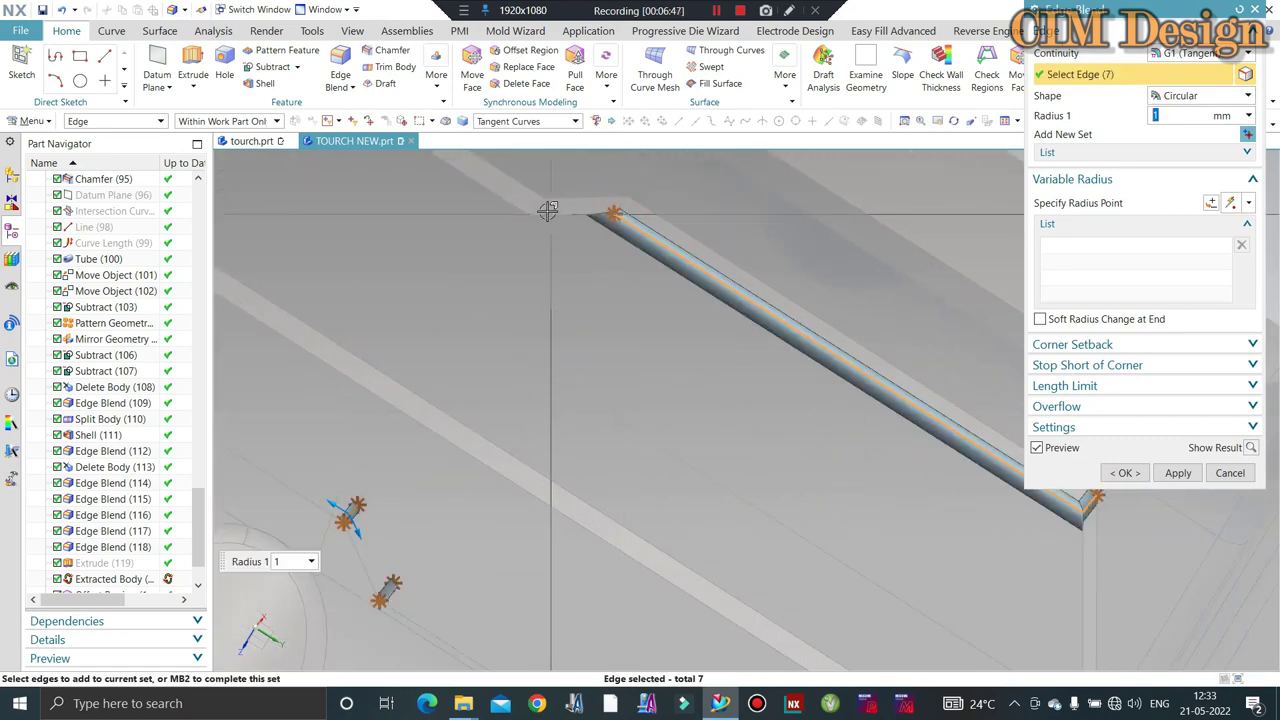
left_click(621, 213, "shift")
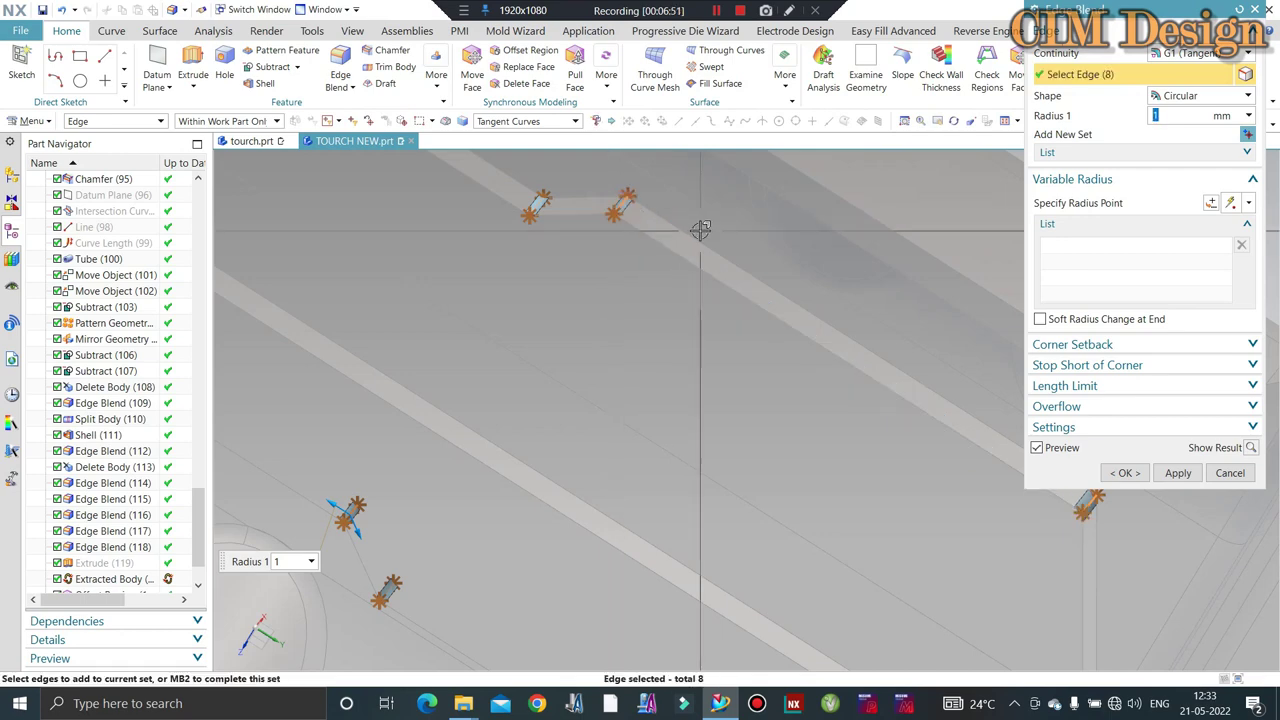
left_click(1120, 475)
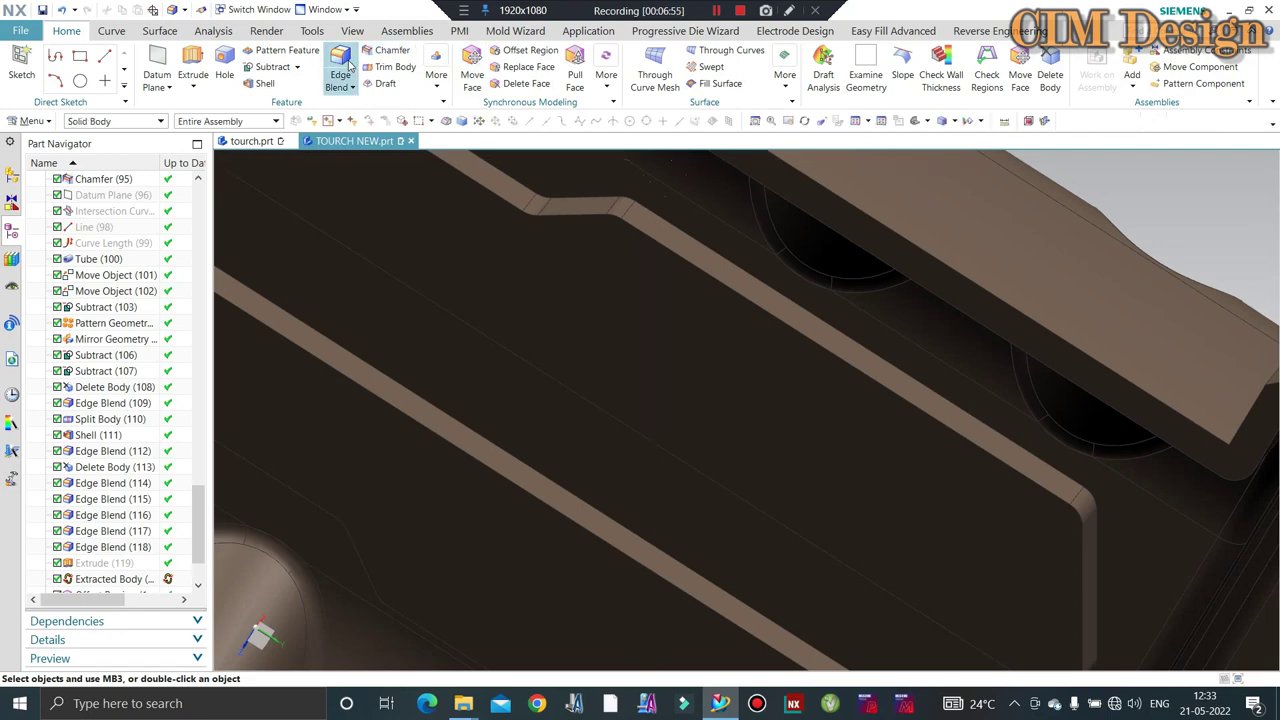
Blend the chain of slot rim edges with radius 1 mm.
key("b")
left_click(746, 285)
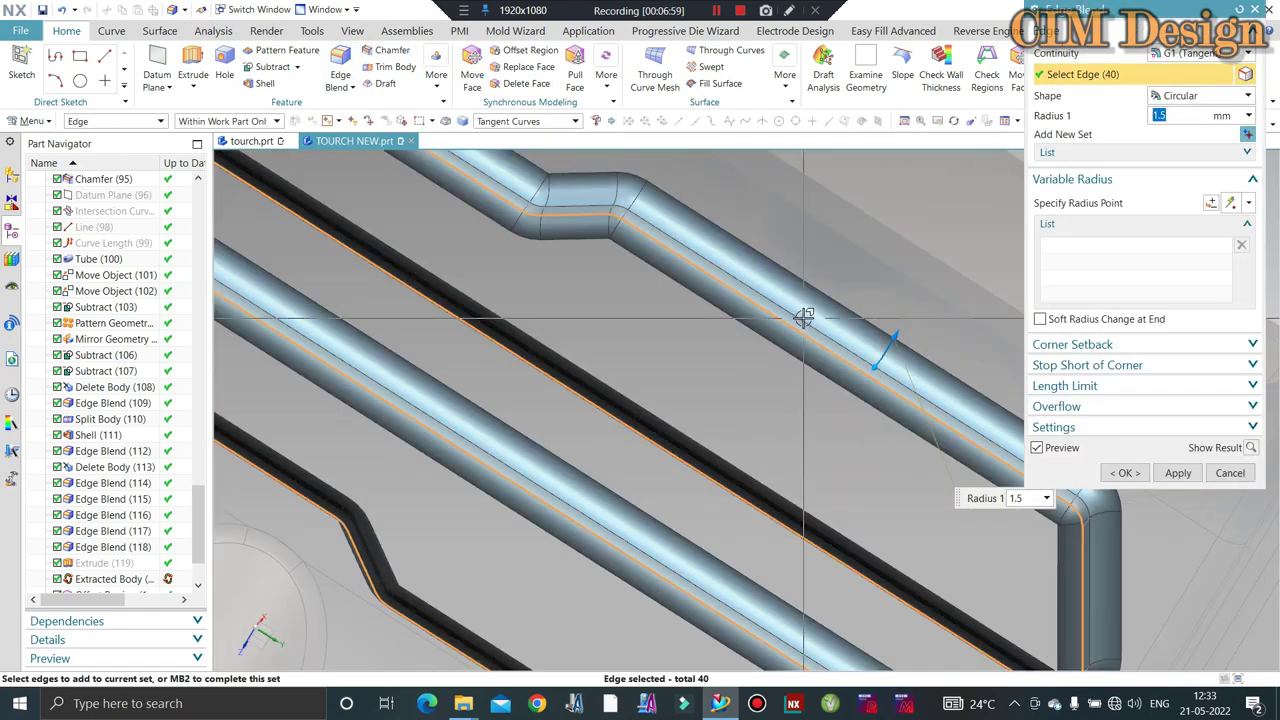
type("1")
key("Return")
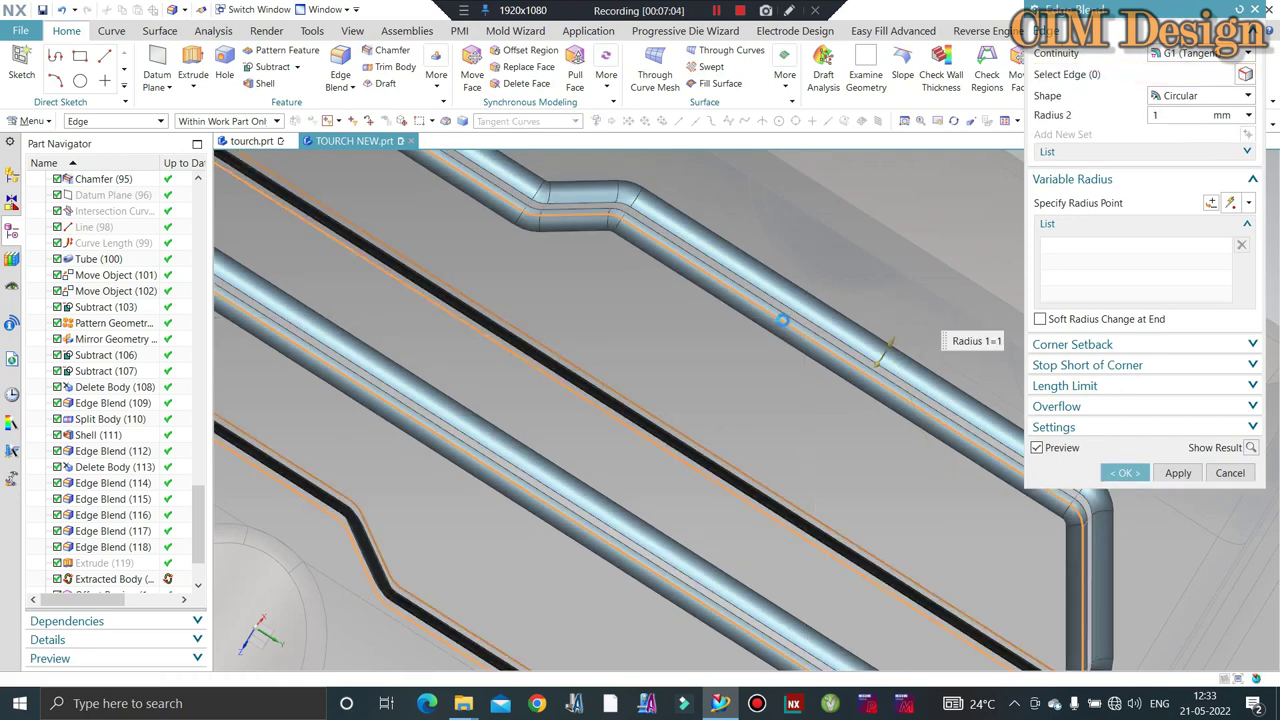
middle_click(784, 326)
scroll(770, 360, "down", 5)
scroll(770, 375, "down", 5)
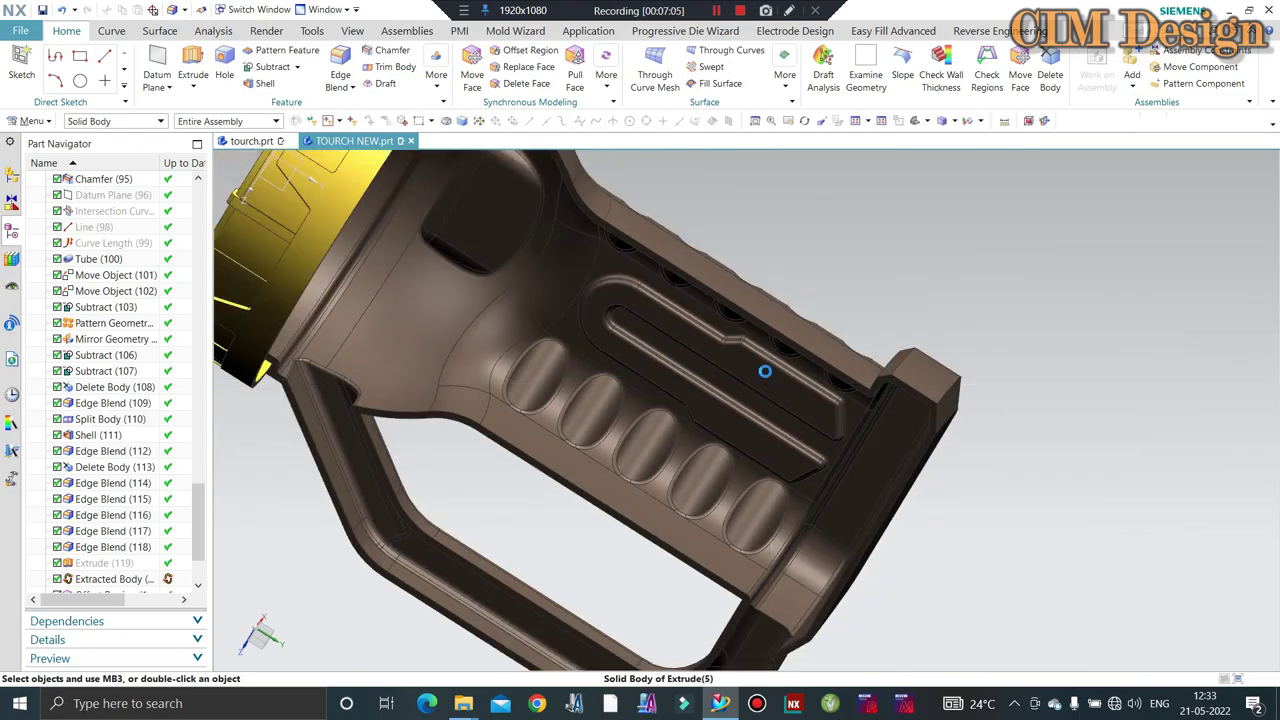
mouse_move(763, 369)
middle_mouse_down()
mouse_move(763, 356)
mouse_move(736, 425)
middle_mouse_up()
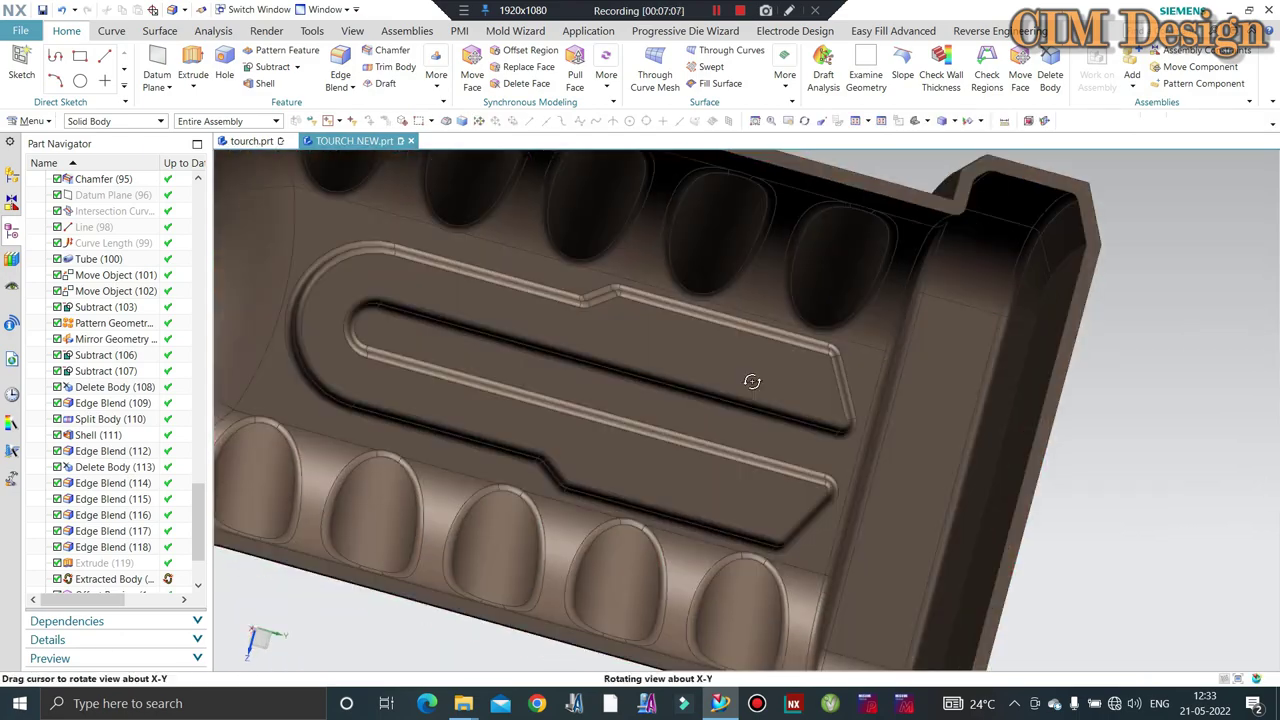
scroll(609, 406, "up", 3)
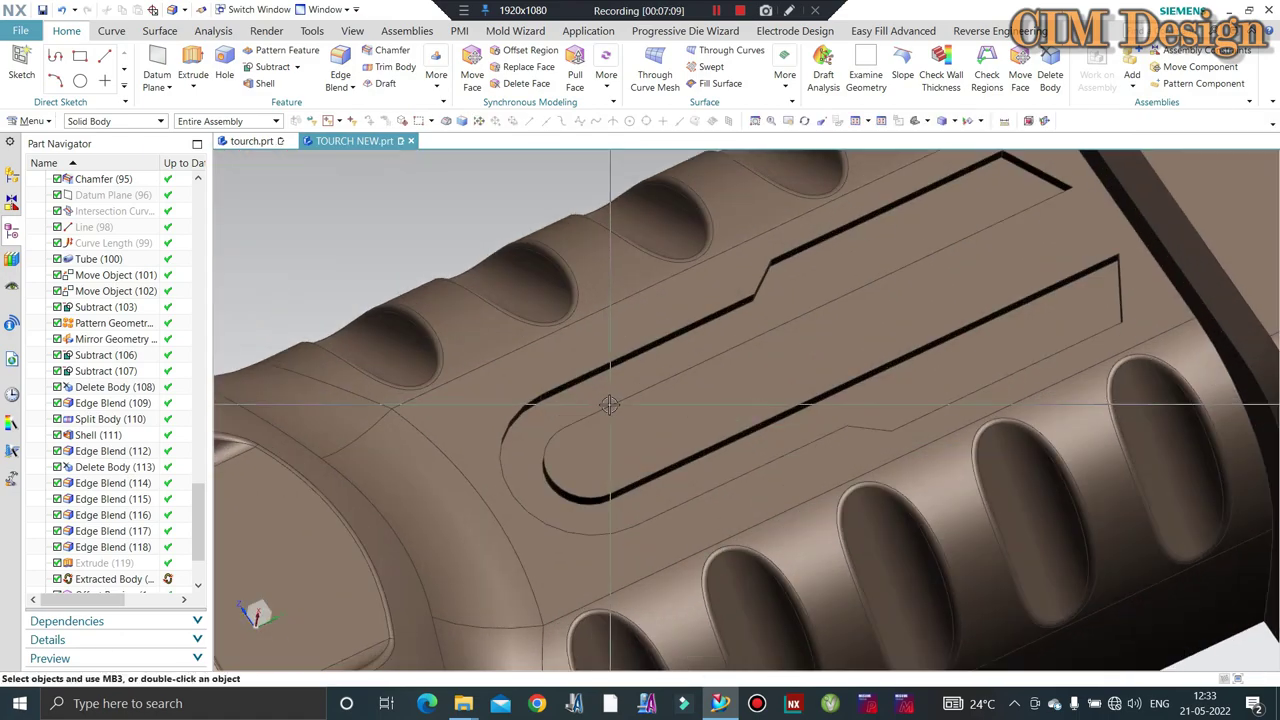
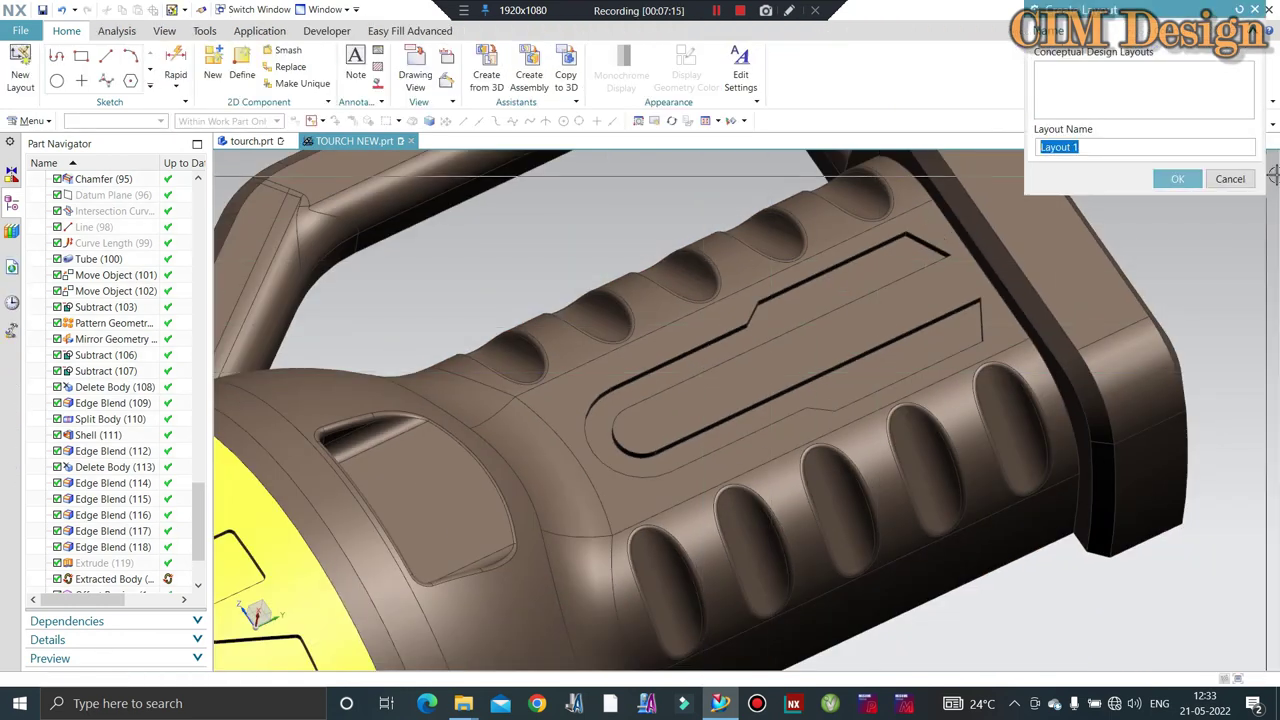
Dismiss the layout prompt and make the light-blue grip insert inherit the bezel's yellow colour.
left_click(1227, 178)
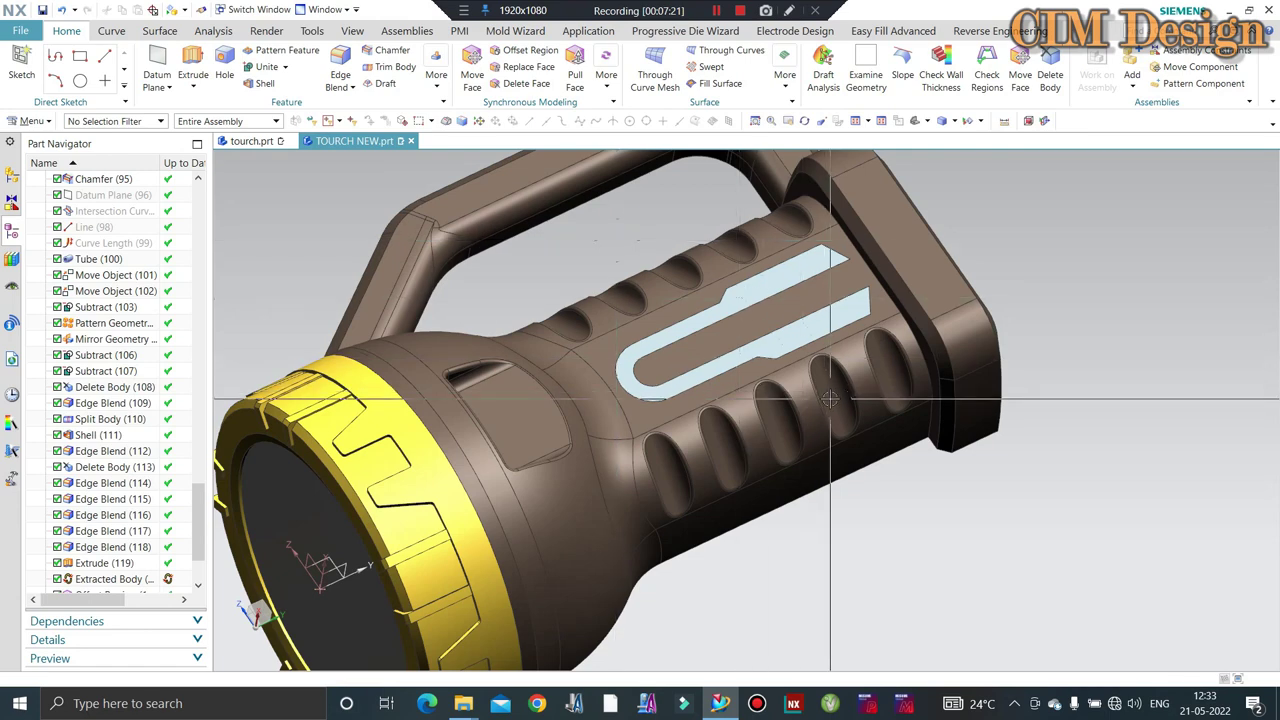
key("ctrl+f")
key("ctrl+j")
scroll(806, 340, "up", 3)
left_click(806, 340)
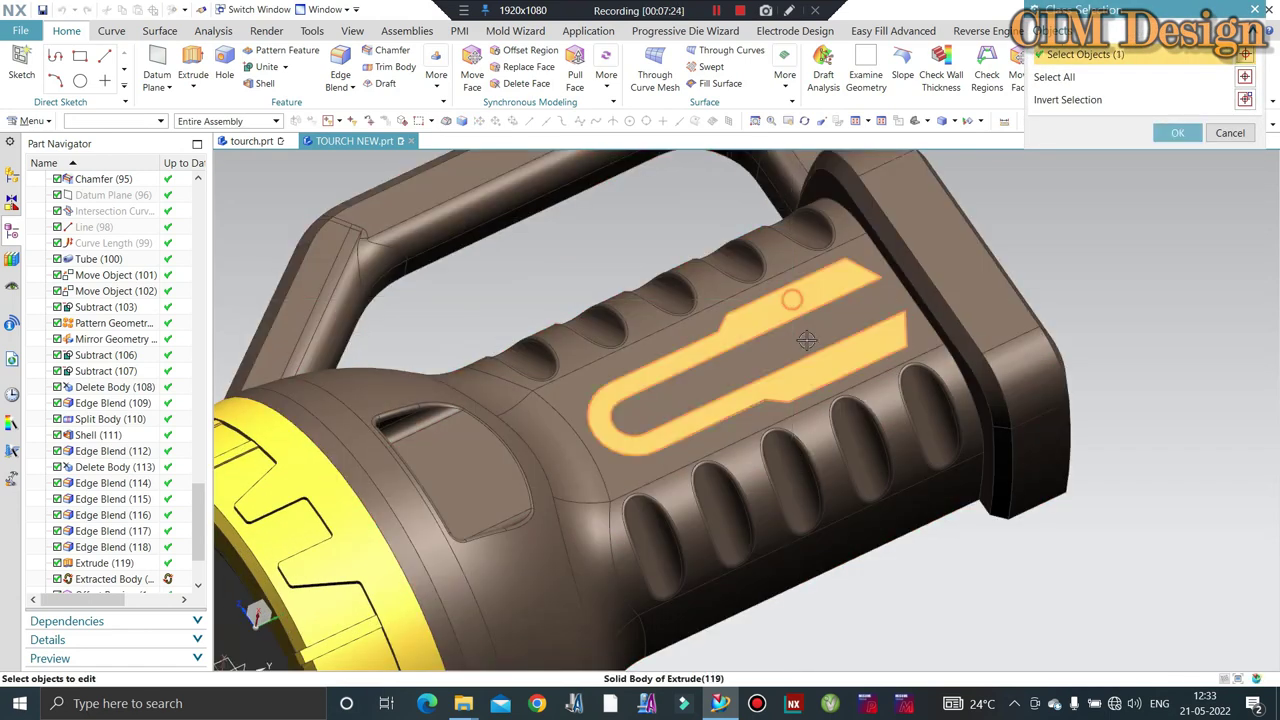
middle_click(806, 340)
left_click(1143, 368)
scroll(468, 445, "down", 3)
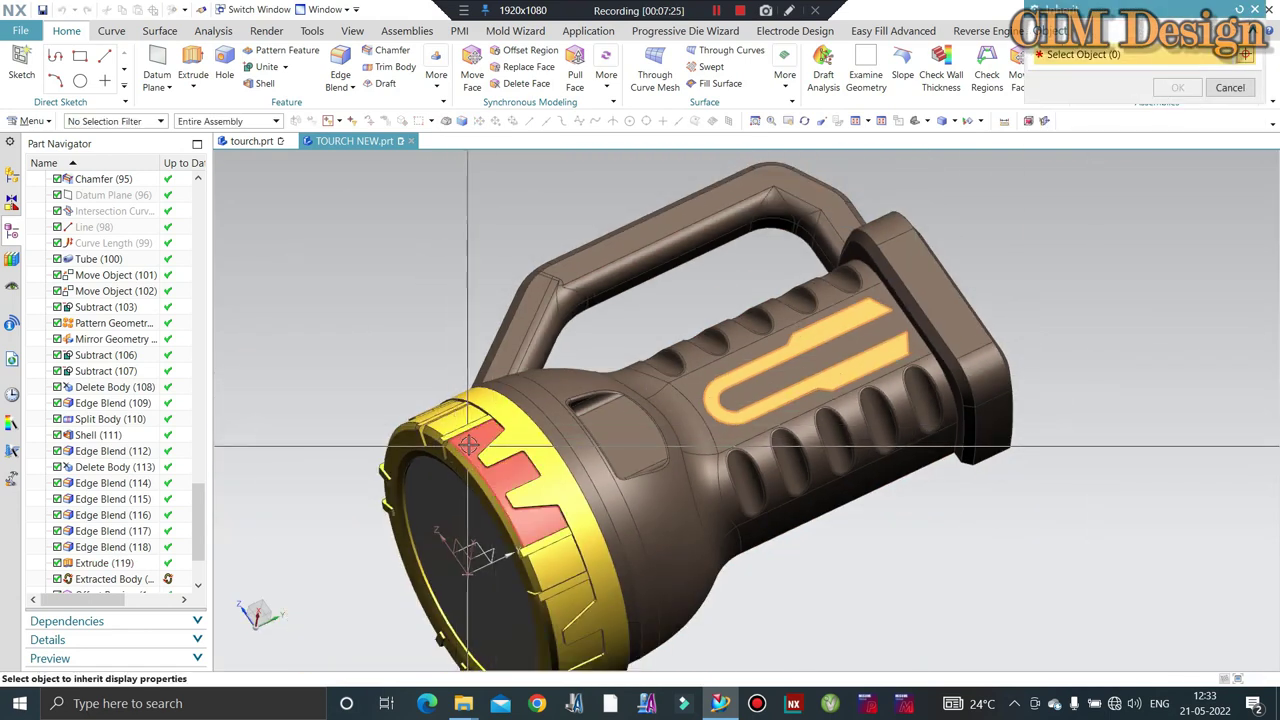
left_click(468, 445)
middle_click(543, 457)
Check the yellow insert from a flat side view and start a View Section cut.
middle_click_drag(806, 360, 1064, 379)
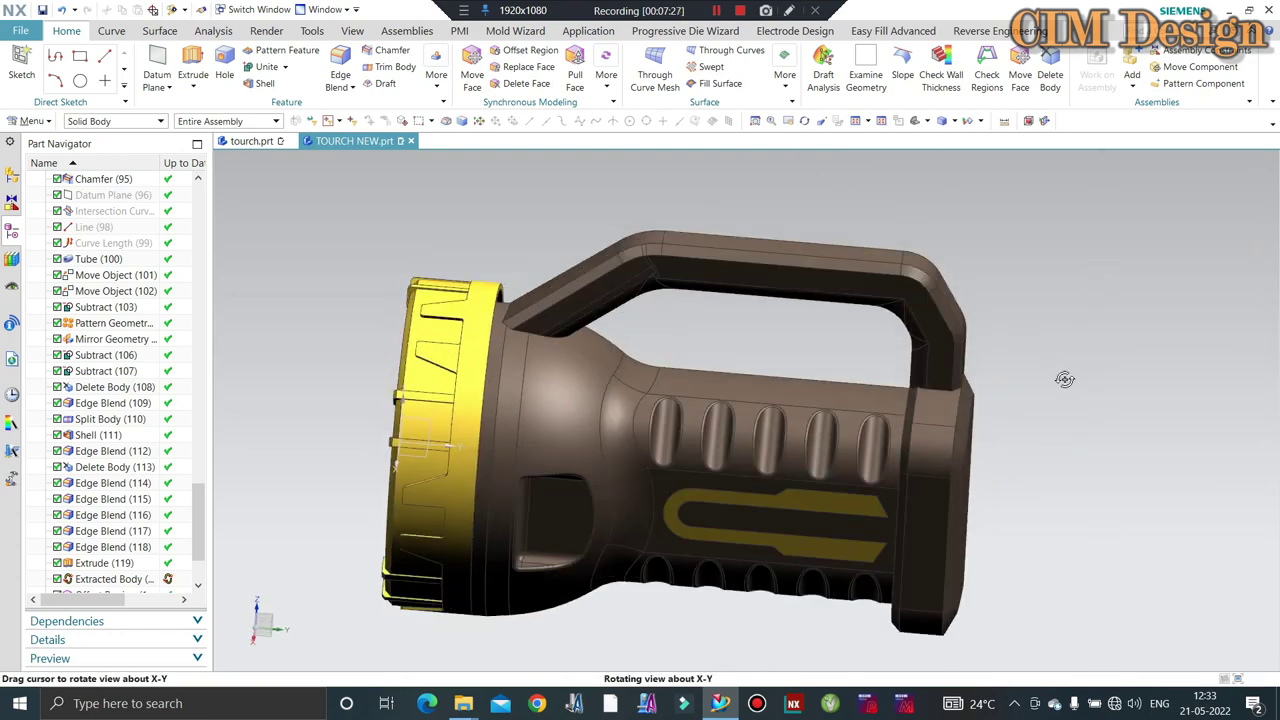
key("ctrl+alt+r")
key("ctrl+h")
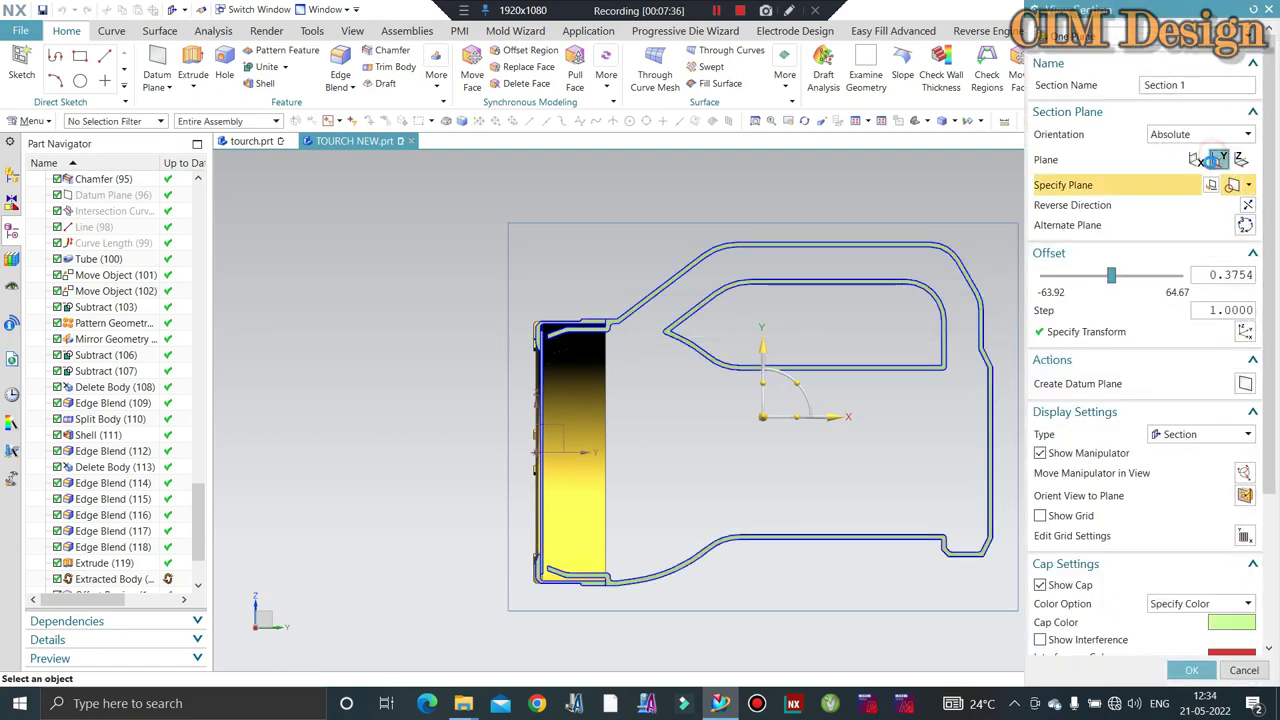
Section the torch along Z at offset 0 and zoom onto the insert's wall step.
left_click(1215, 160)
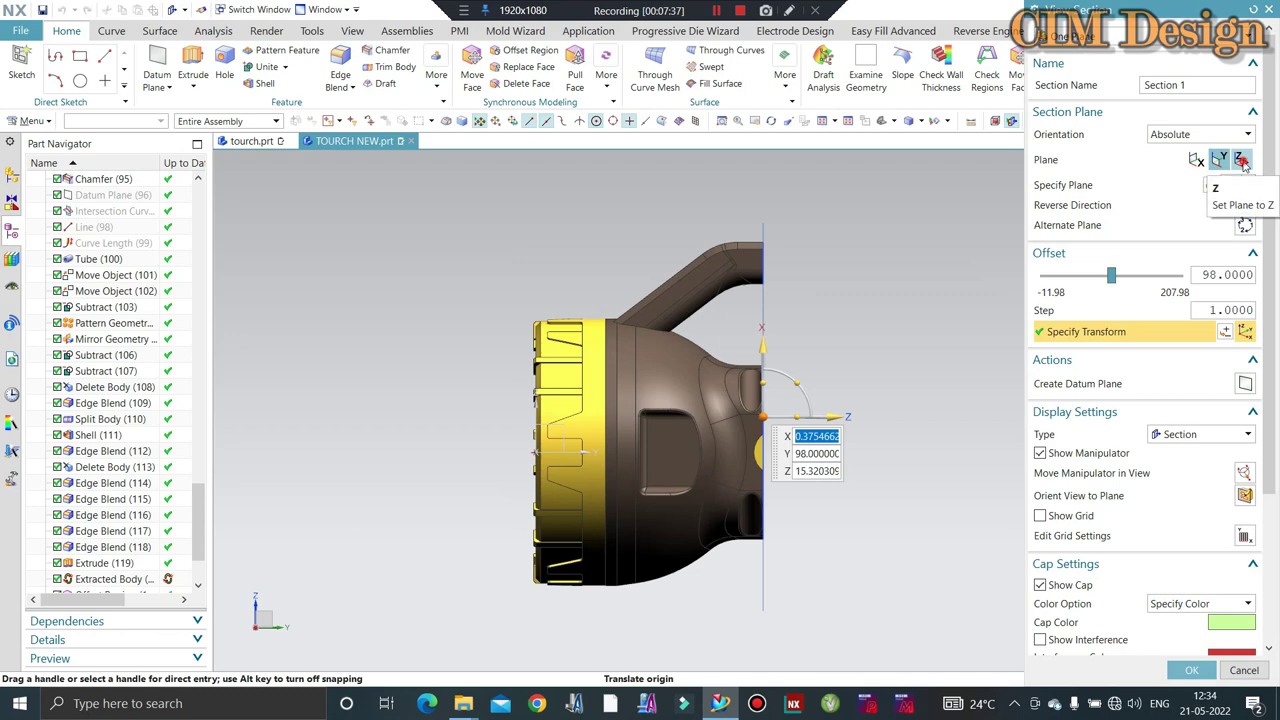
left_click(1240, 160)
scroll(760, 445, "up", 3)
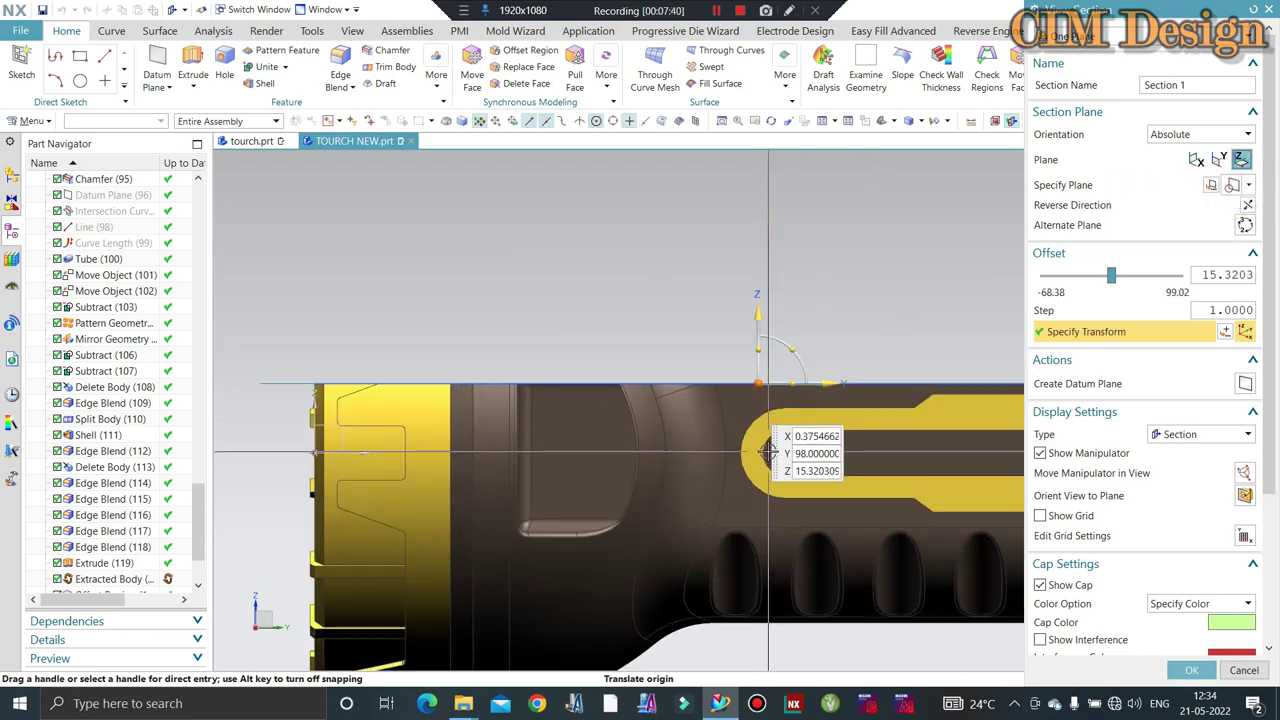
left_click(782, 457)
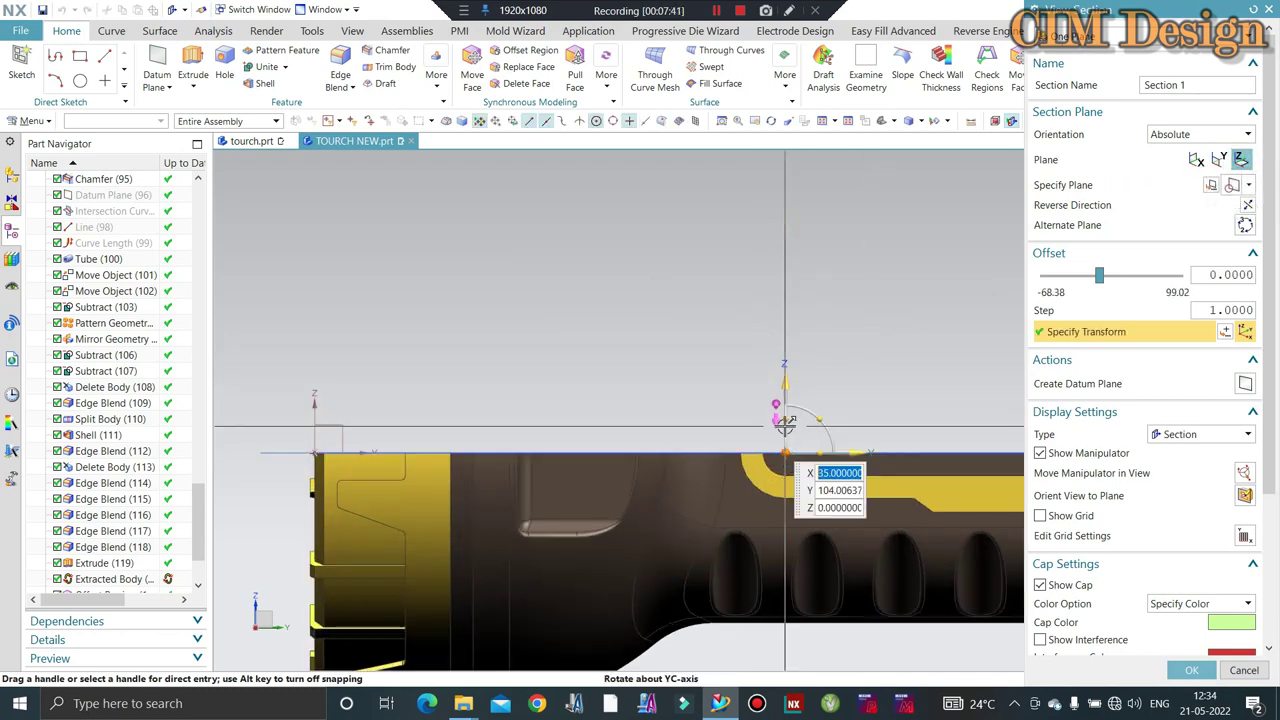
middle_click_drag(591, 363, 628, 419)
scroll(628, 419, "up", 2)
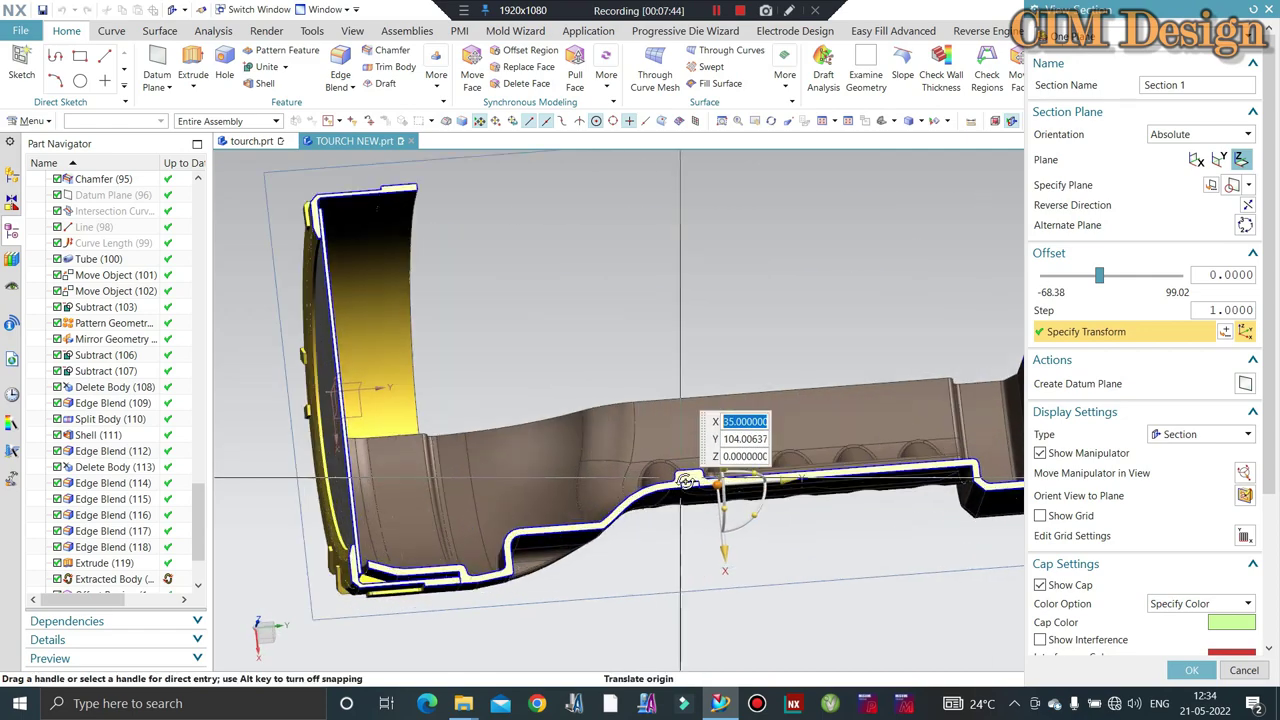
scroll(625, 450, "up", 2)
scroll(622, 490, "up", 2)
scroll(618, 530, "up", 2)
mouse_move(618, 530)
middle_mouse_down()
mouse_move(640, 510)
mouse_move(651, 529)
mouse_move(632, 512)
mouse_move(623, 414)
middle_mouse_up()
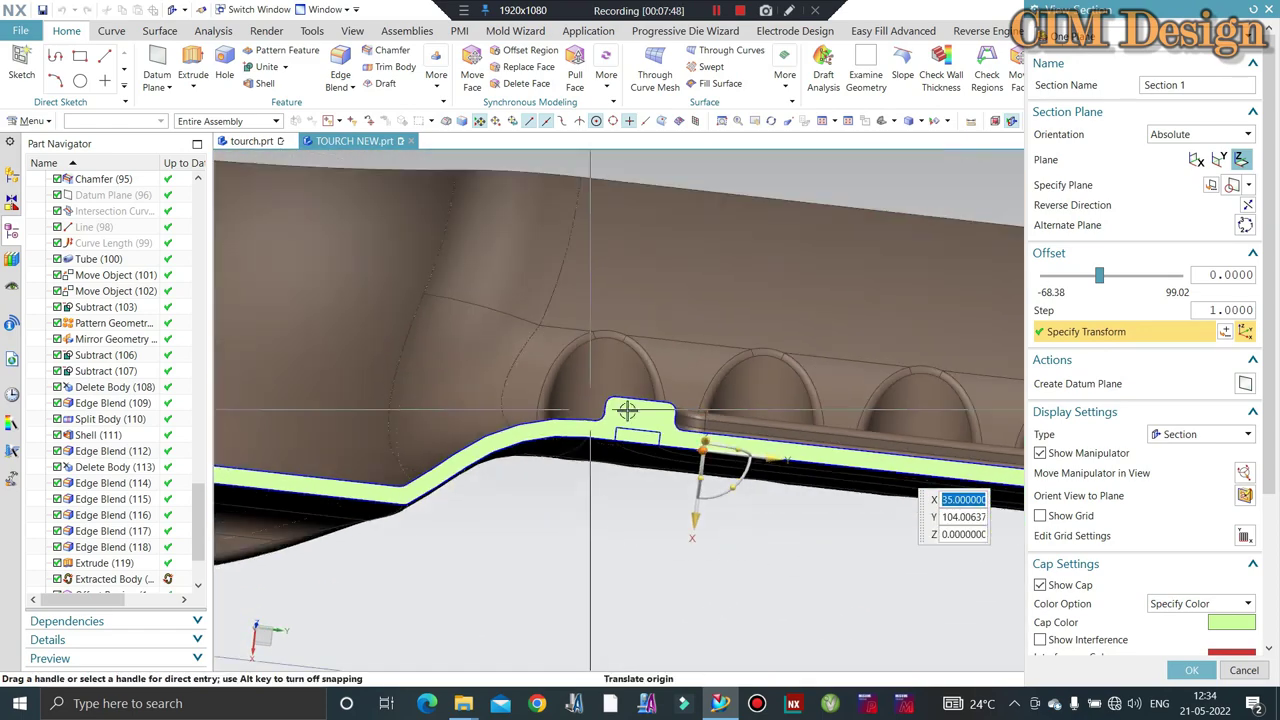
middle_click(655, 563)
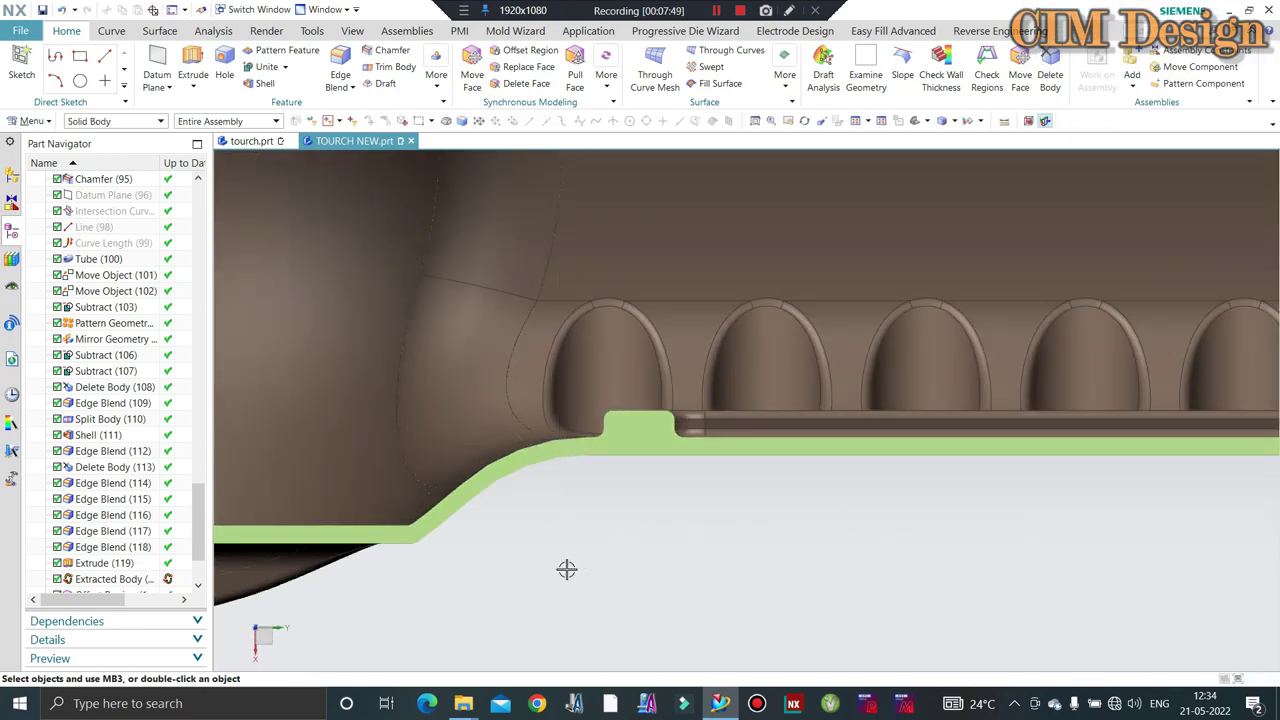
Reopen the View Section settings and close them, keeping the section applied.
key("ctrl+h")
scroll(540, 440, "up", 2)
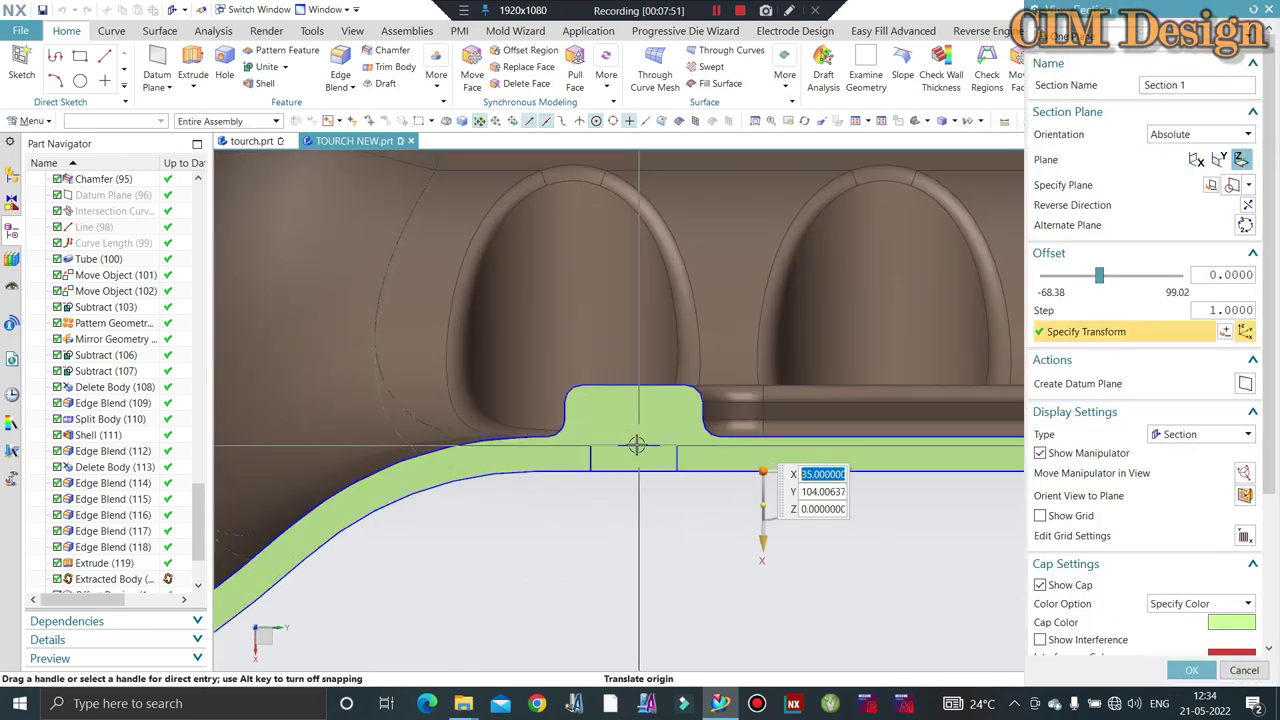
scroll(538, 435, "up", 2)
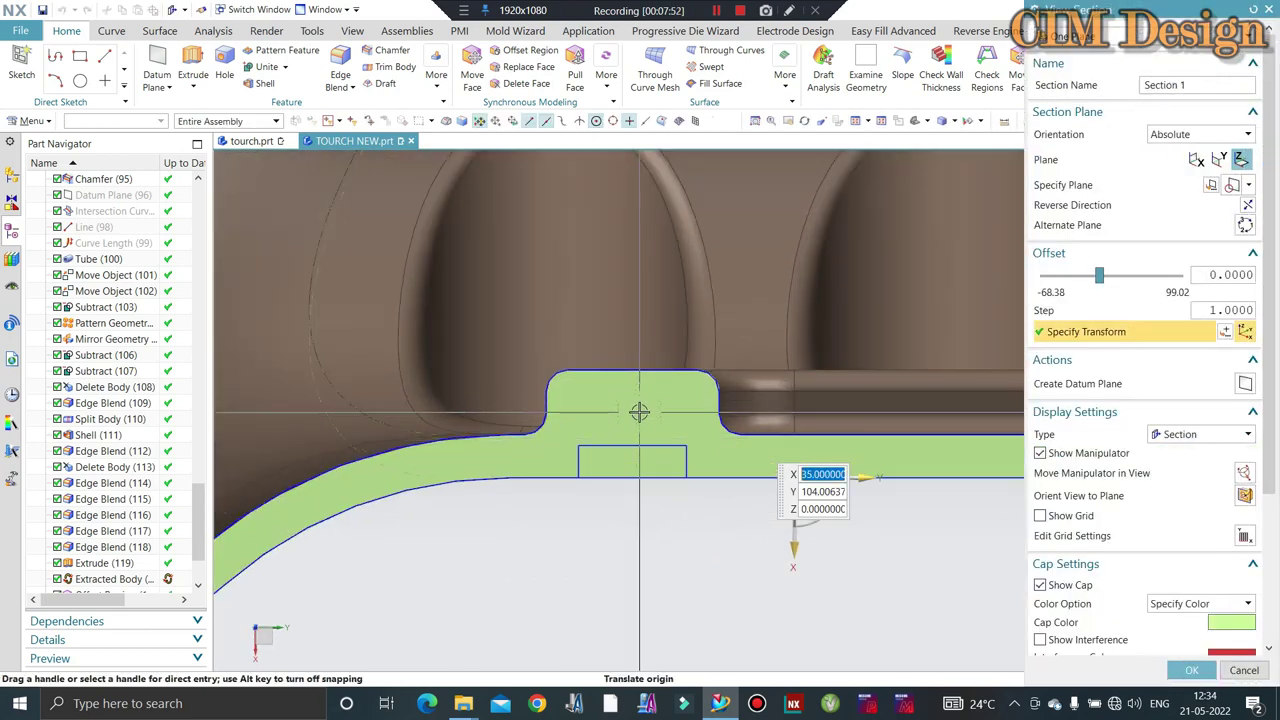
left_click(1245, 677)
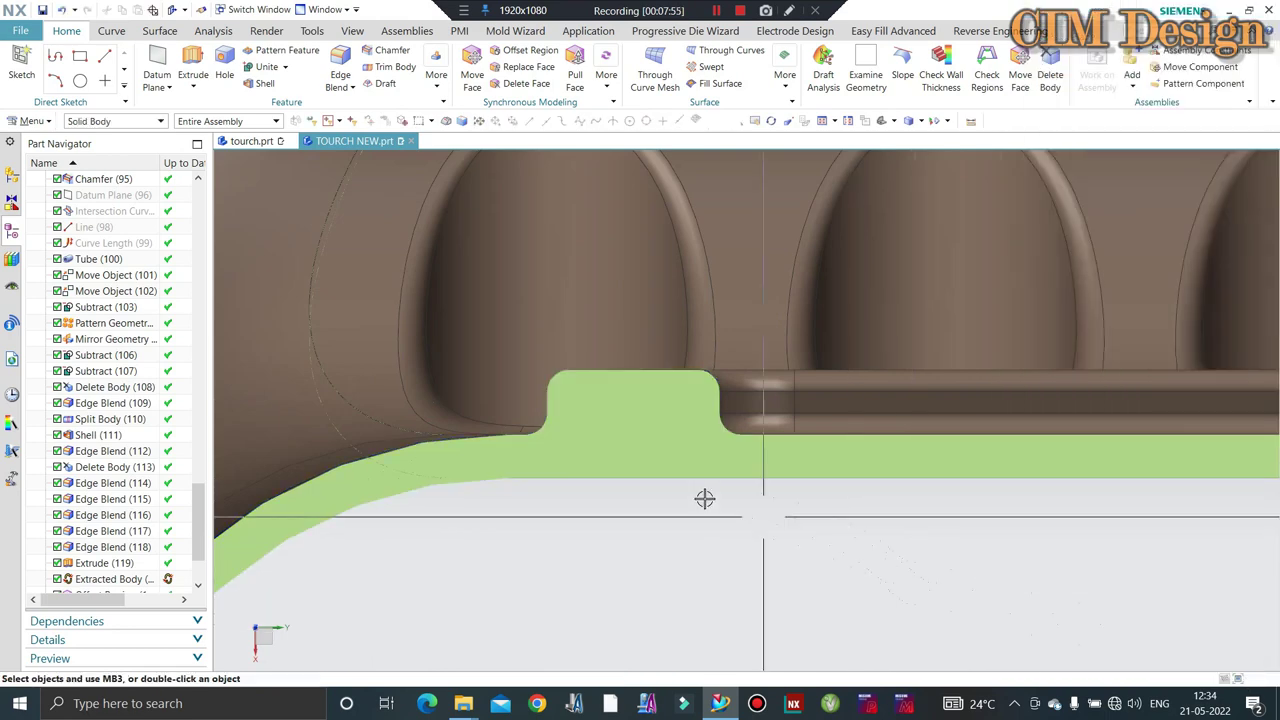
scroll(88, 567, "down", 2)
Open the Extrude (119) grip insert feature for editing and leave it unchanged.
left_click(100, 470)
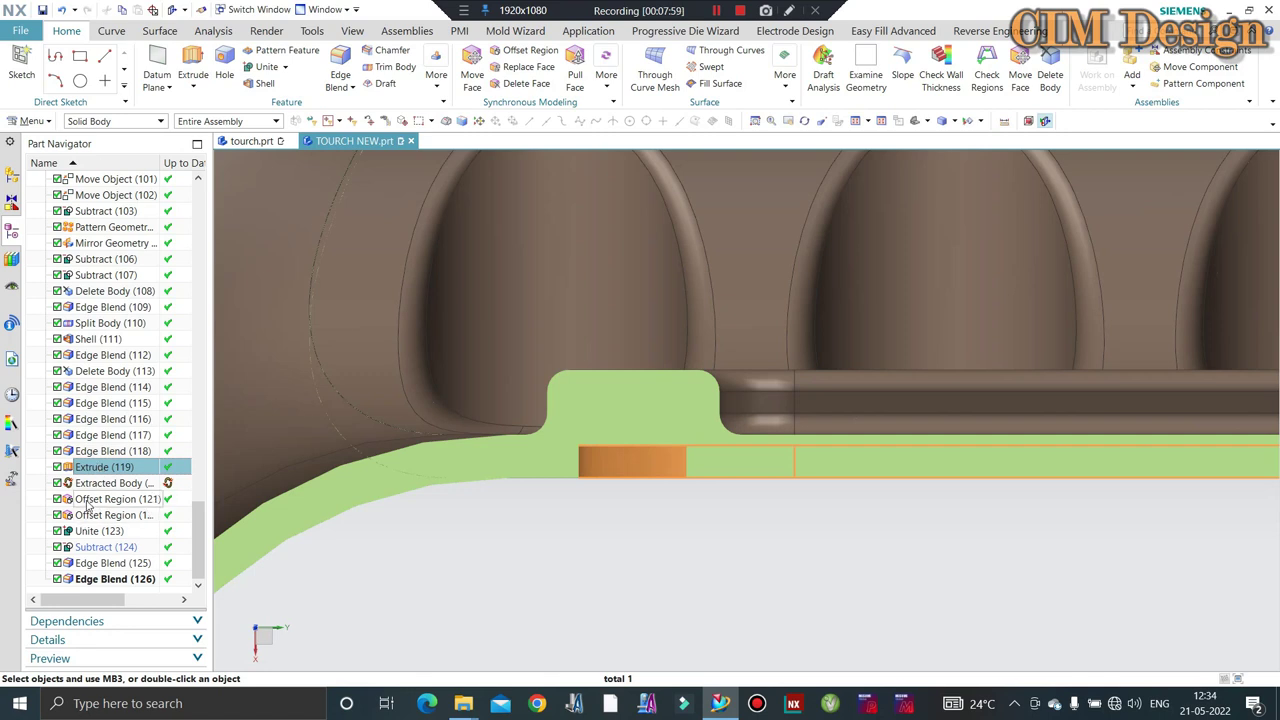
double_click(100, 470)
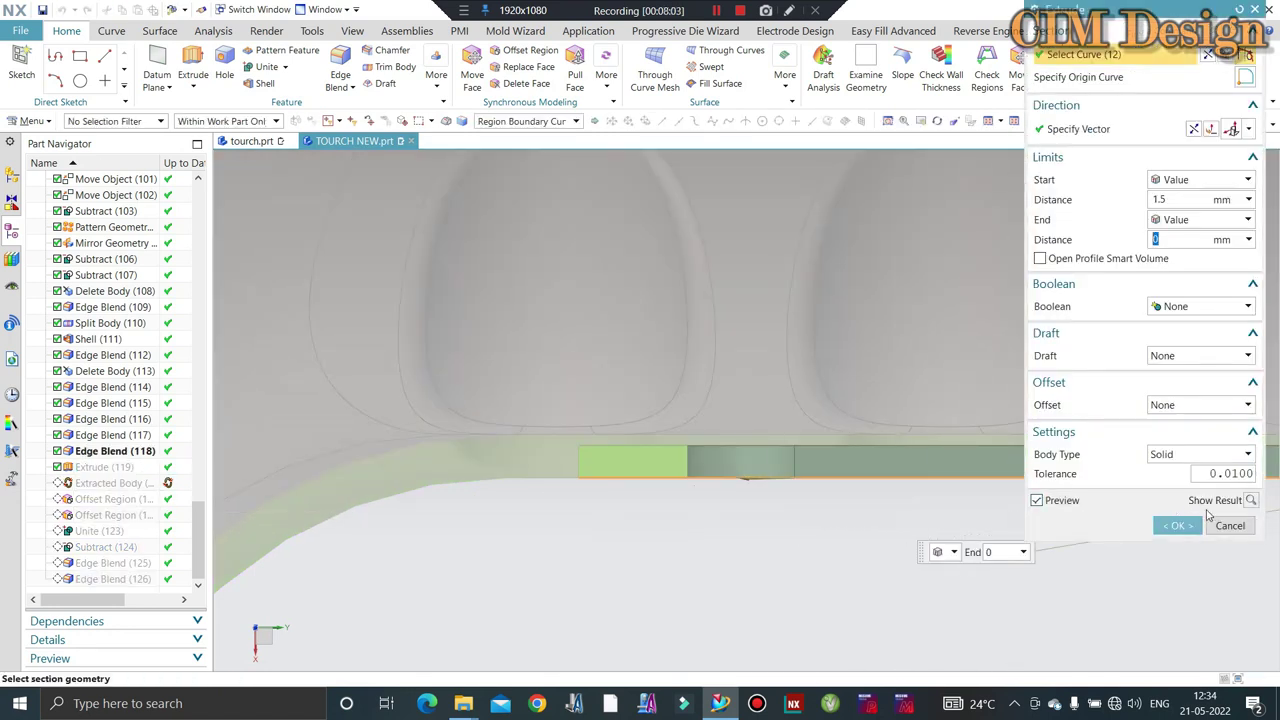
left_click(1225, 526)
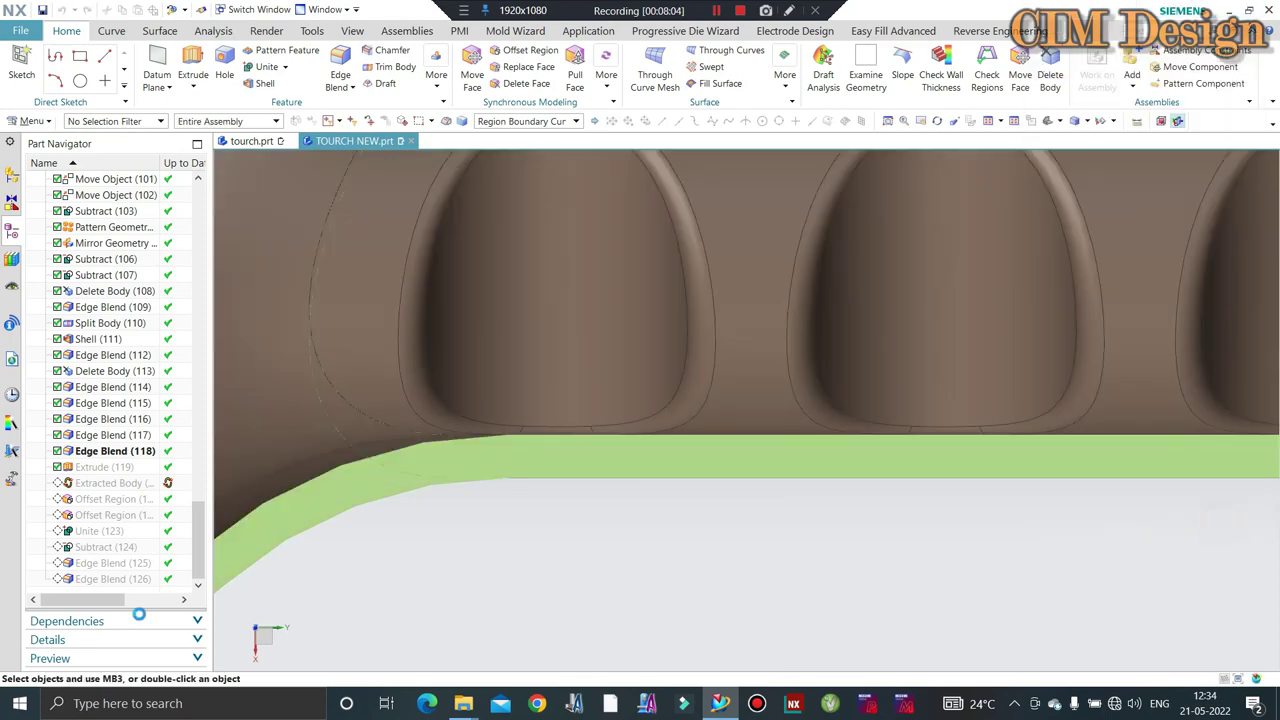
Set the Offset Region distance to 2 mm and close the Edge Blend failure report.
double_click(101, 499)
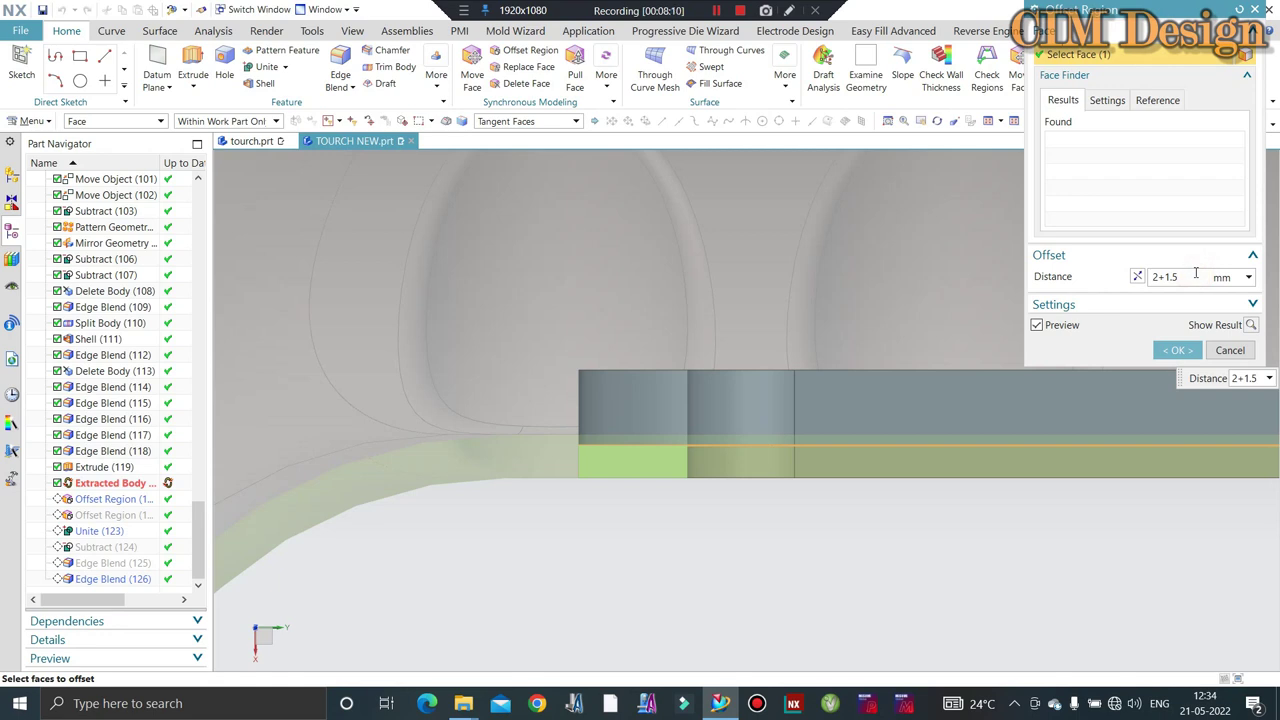
type("2")
key("Return")
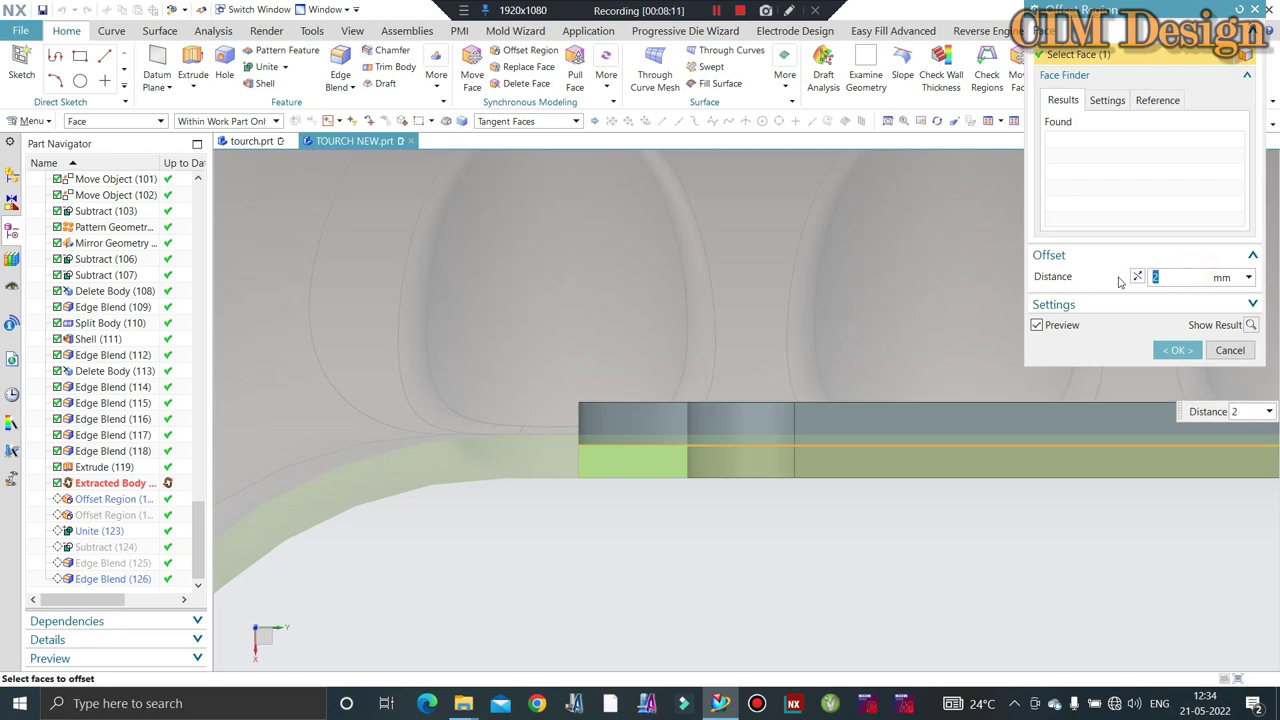
key("Return")
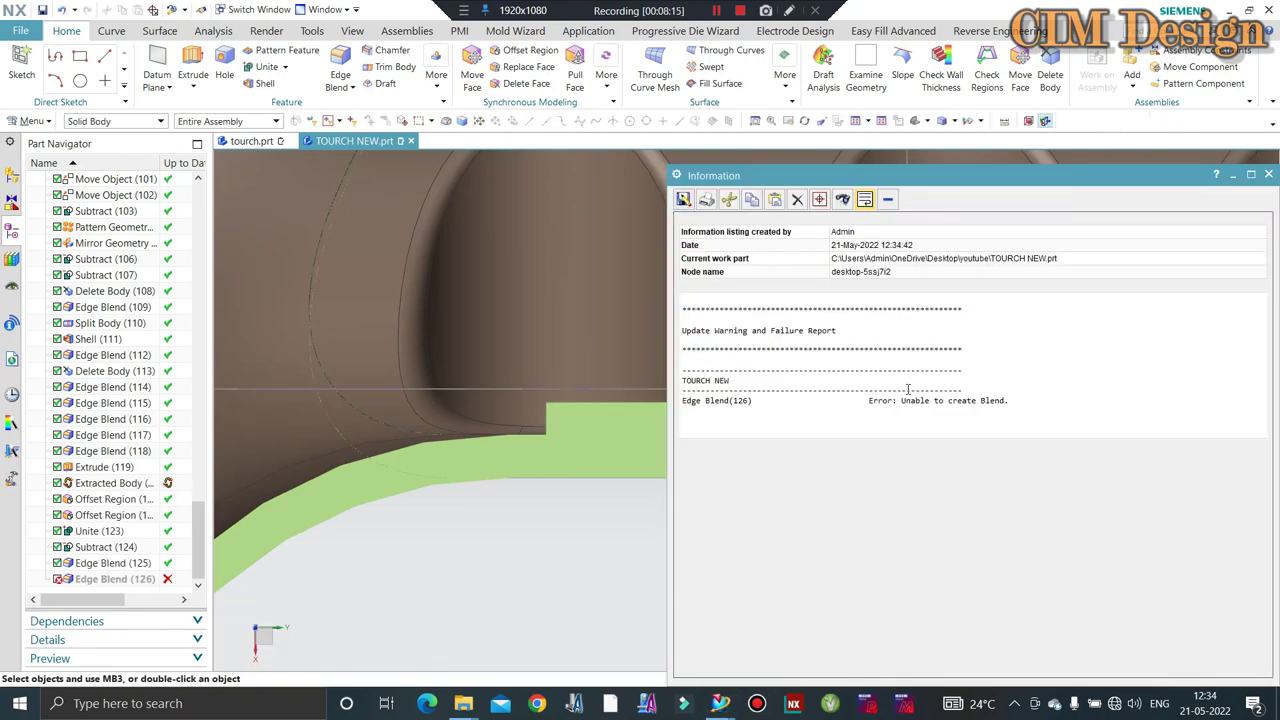
left_click(1270, 175)
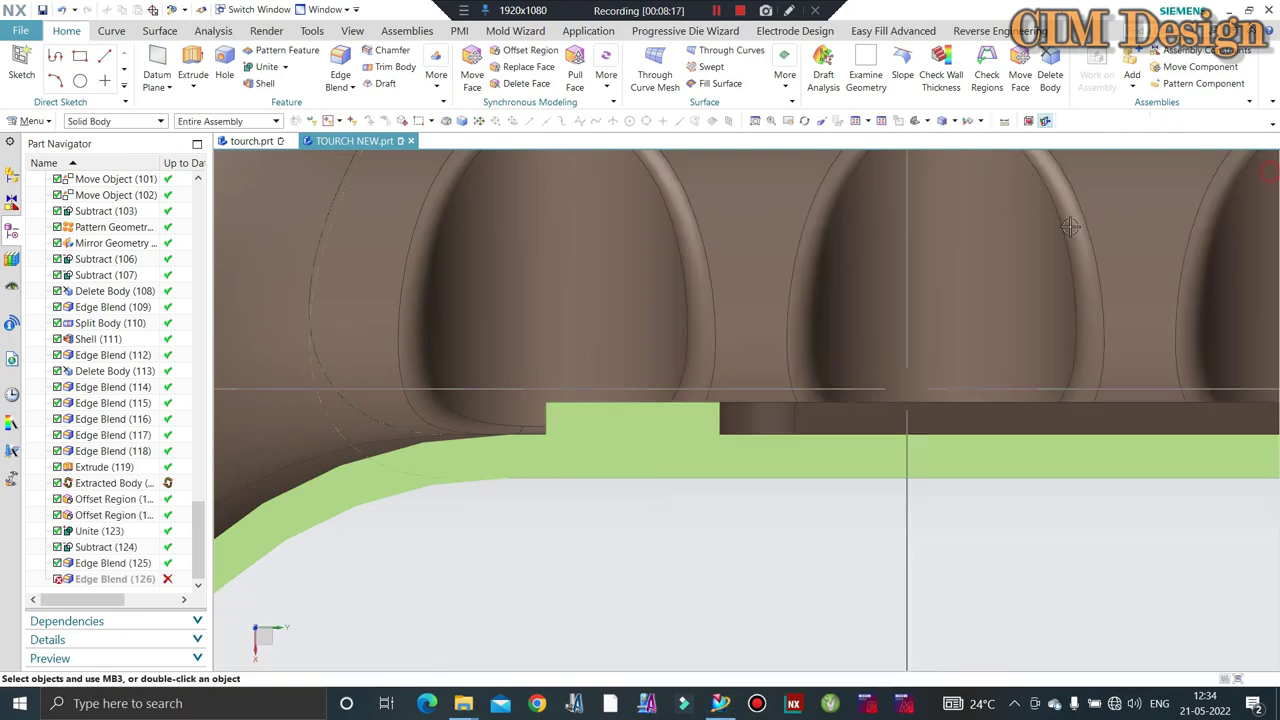
scroll(537, 443, "down", 2)
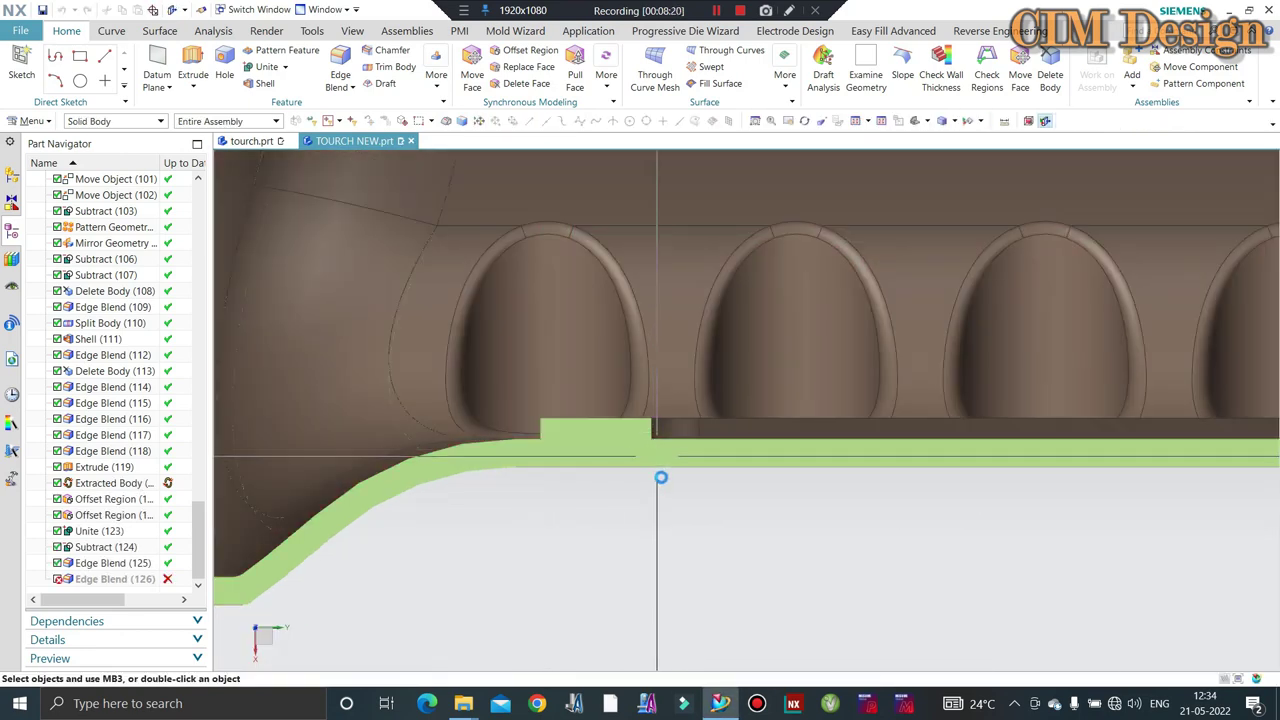
Turn off the View Section to show the whole uncut torch.
key("ctrl+h")
scroll(588, 415, "up", 2)
scroll(540, 425, "down", 2)
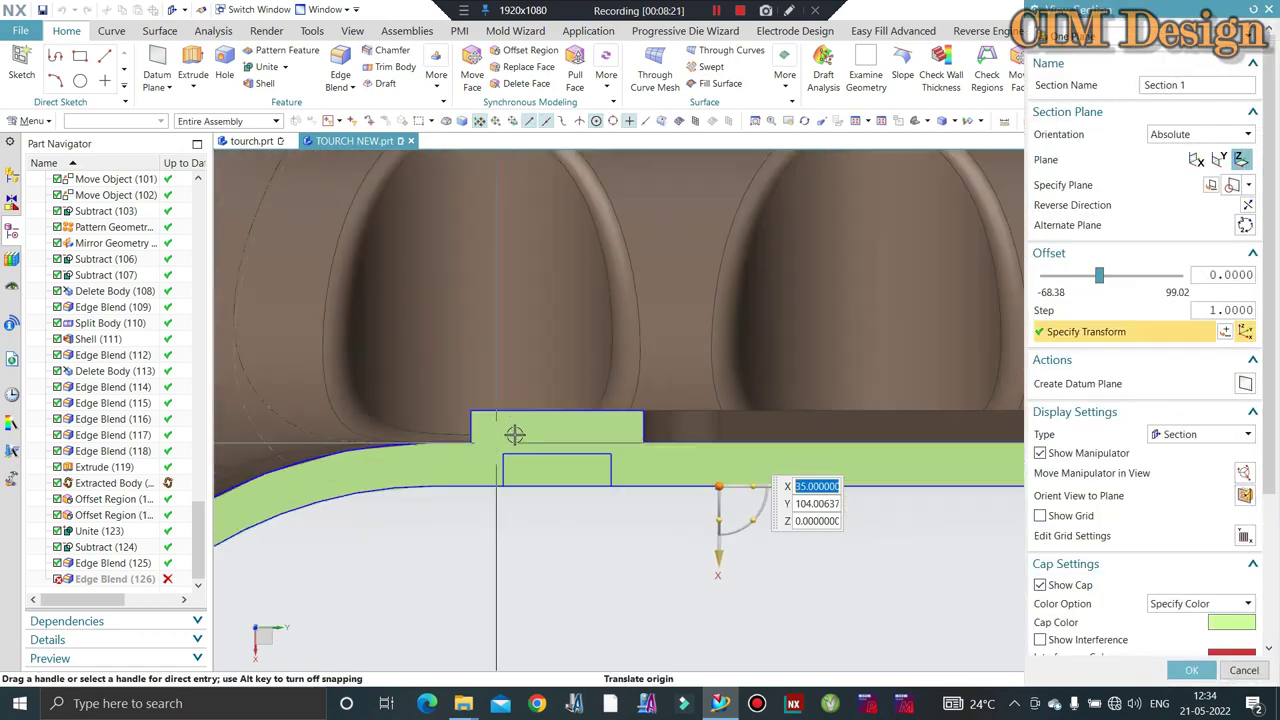
scroll(450, 470, "down", 2)
key("Escape")
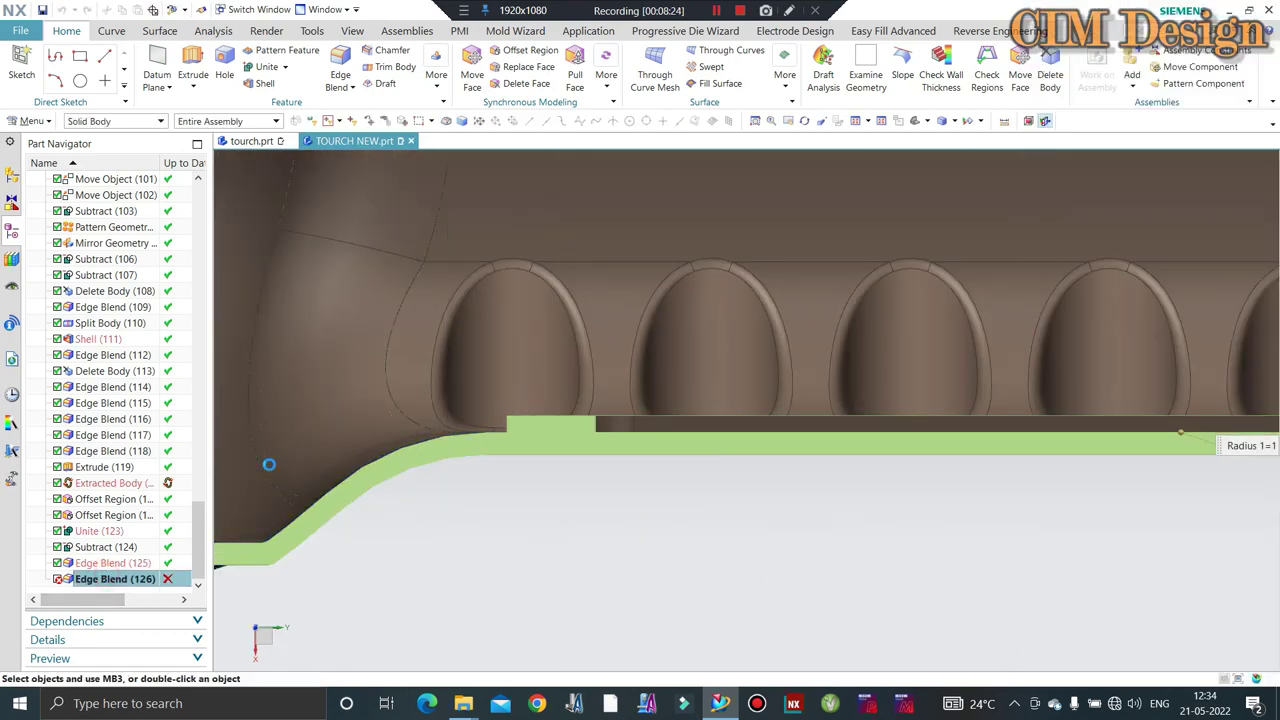
Reapply the 1 mm blend on the insert groove edges and open Edge Blend (126)'s options.
double_click(443, 347)
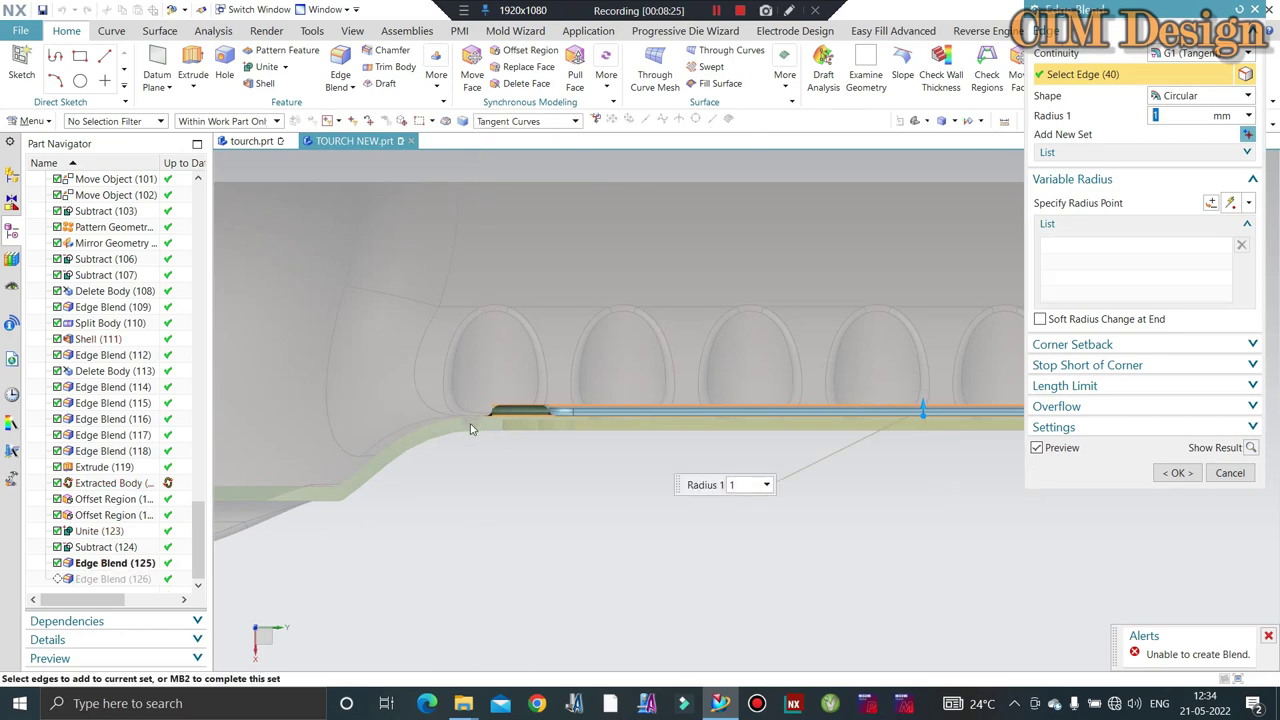
mouse_move(471, 423)
middle_mouse_down()
mouse_move(468, 447)
mouse_move(509, 320)
middle_mouse_up()
scroll(509, 320, "up", 3)
scroll(451, 329, "up", 1)
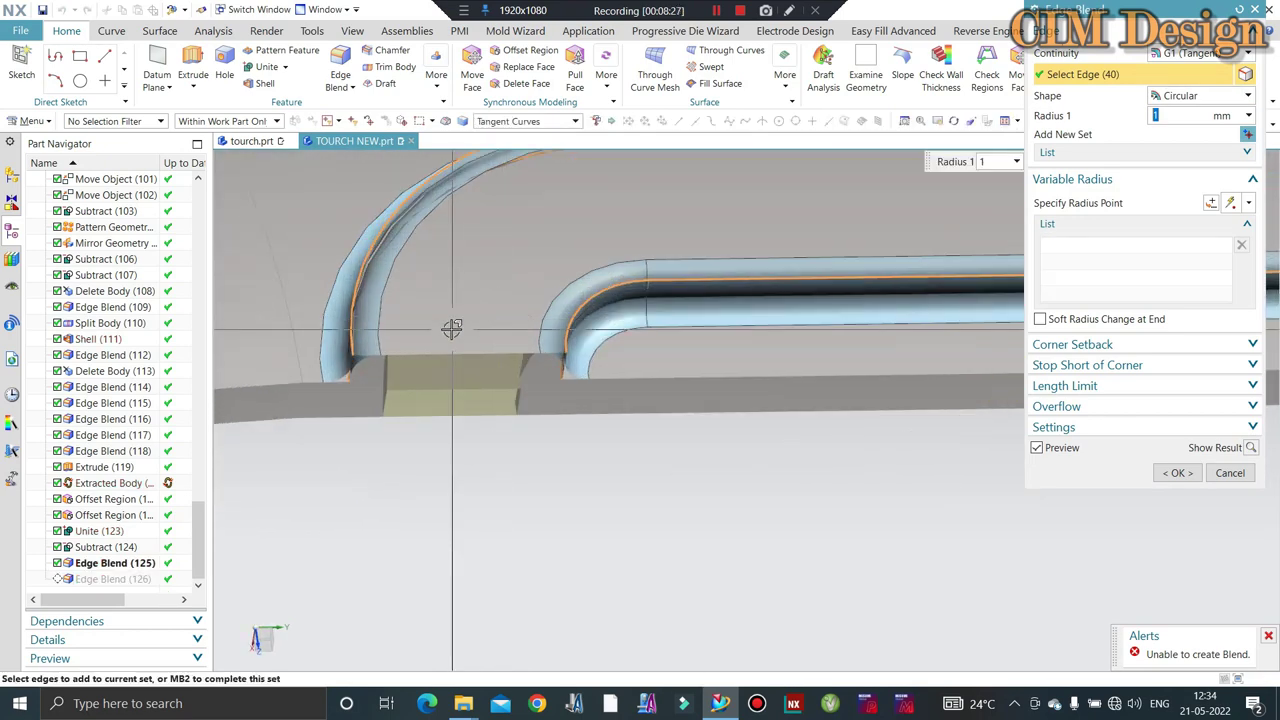
scroll(413, 334, "down", 4)
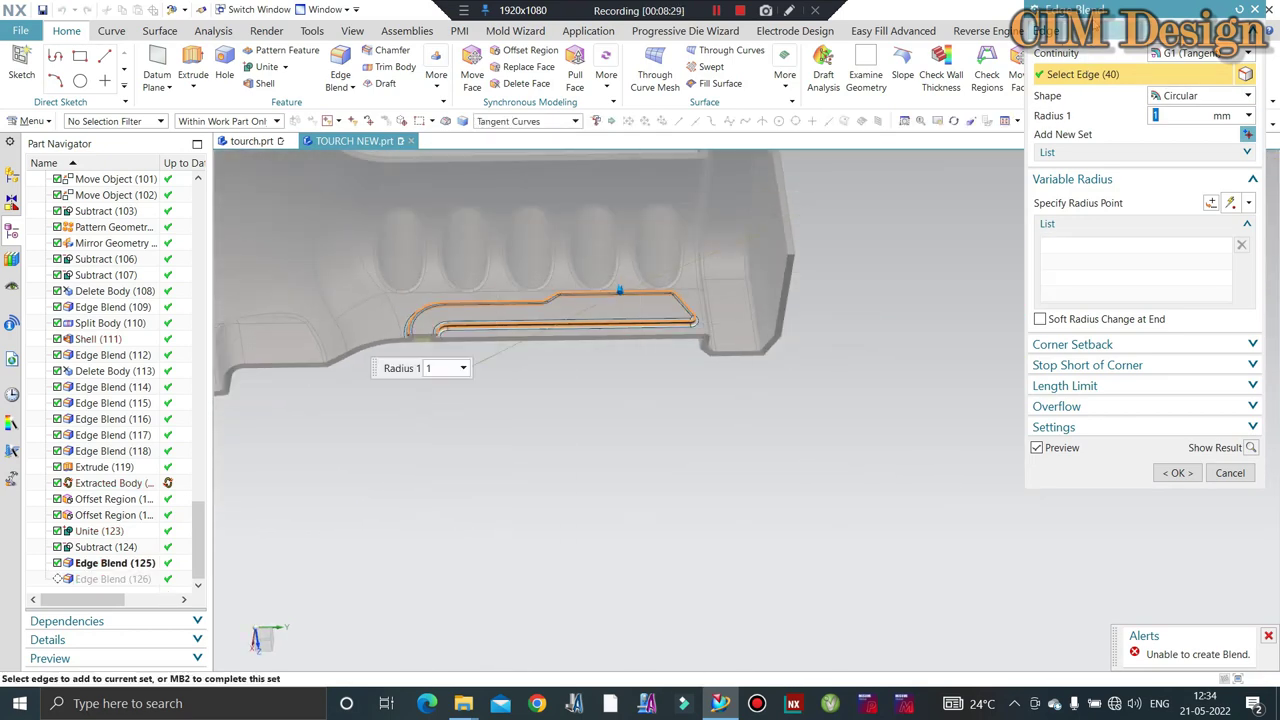
scroll(480, 330, "up", 2)
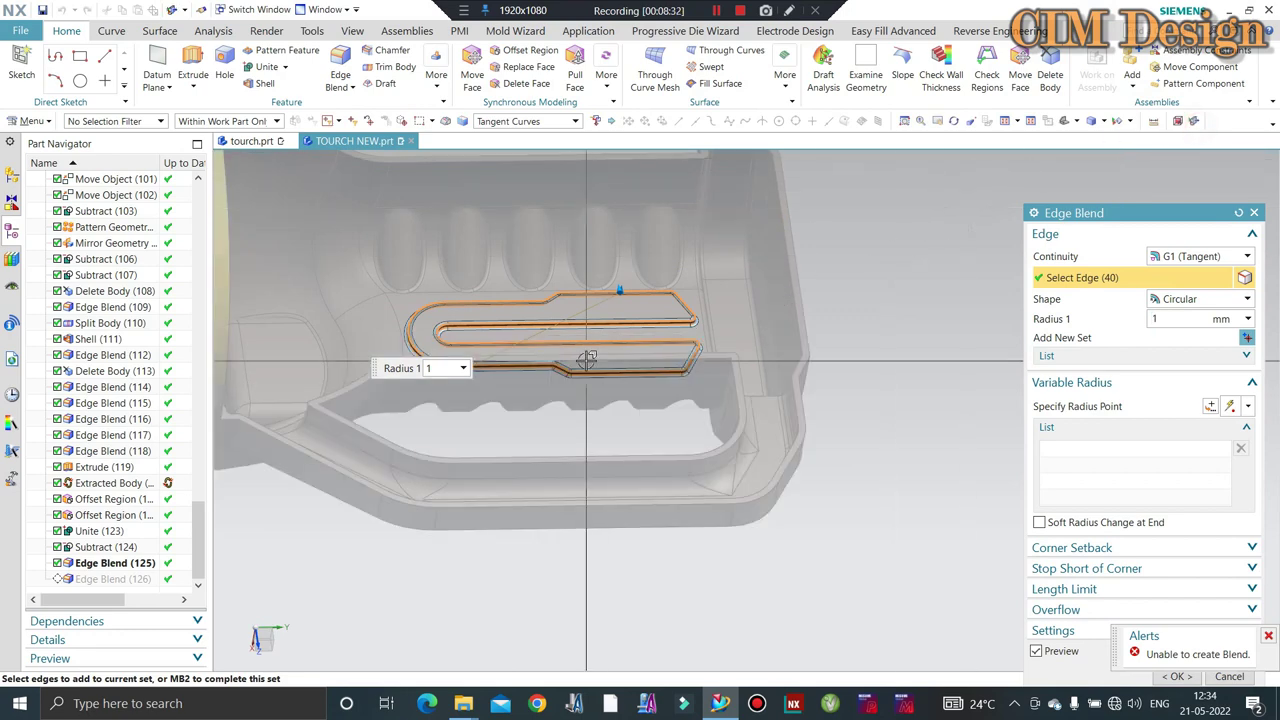
scroll(480, 330, "up", 3)
middle_click(453, 337)
middle_click(453, 337)
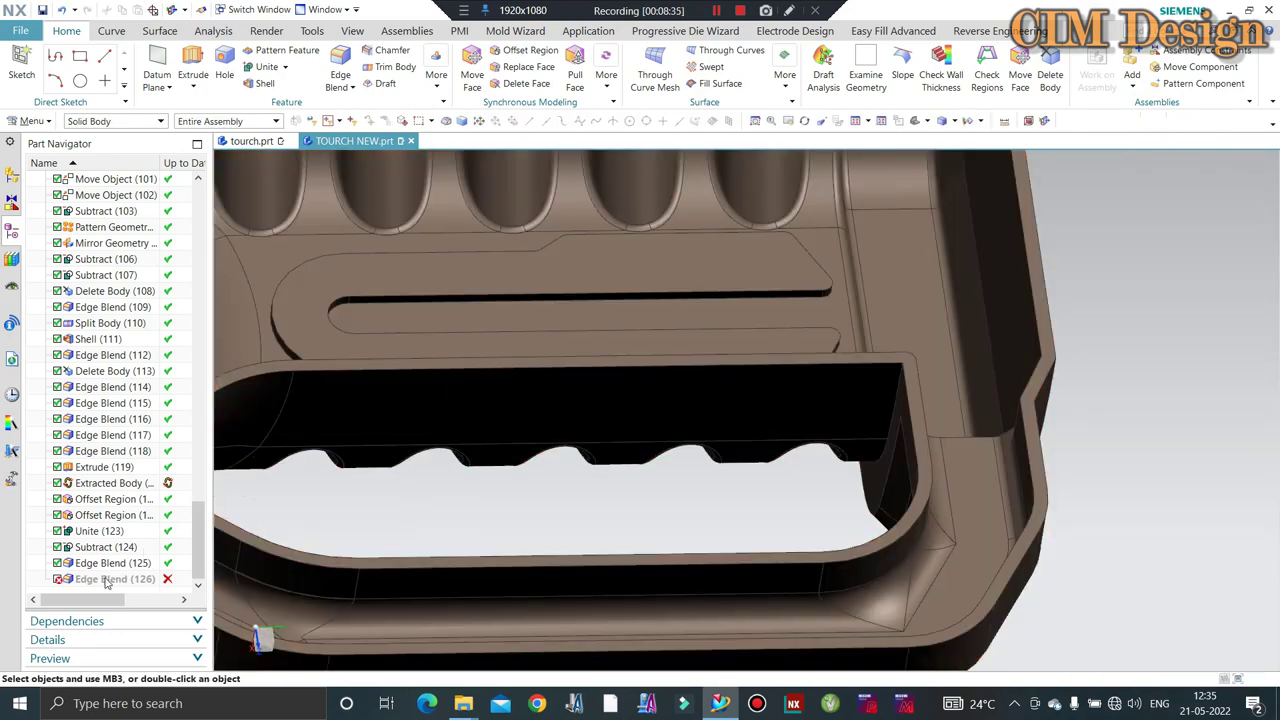
right_click(106, 581)
Delete the failed Edge Blend (126); the retried slot blend fails and is cancelled.
left_click(138, 512)
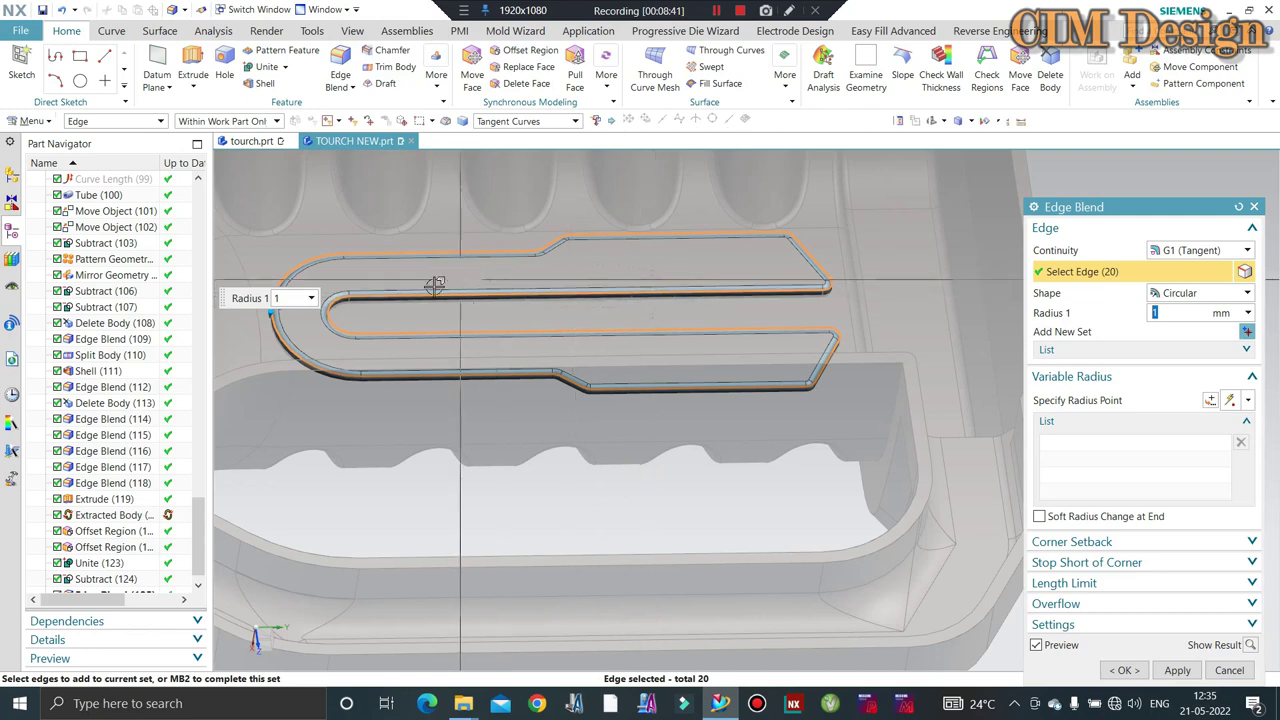
scroll(840, 291, "up", 3)
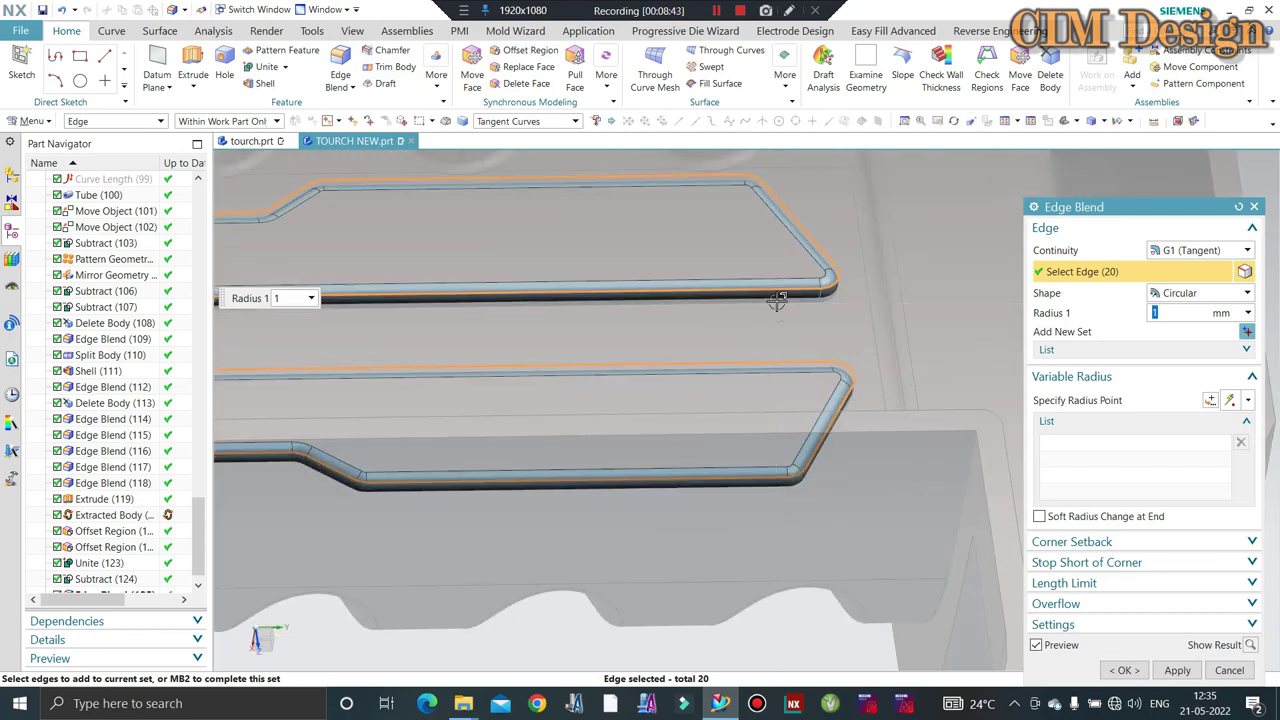
middle_click(901, 305)
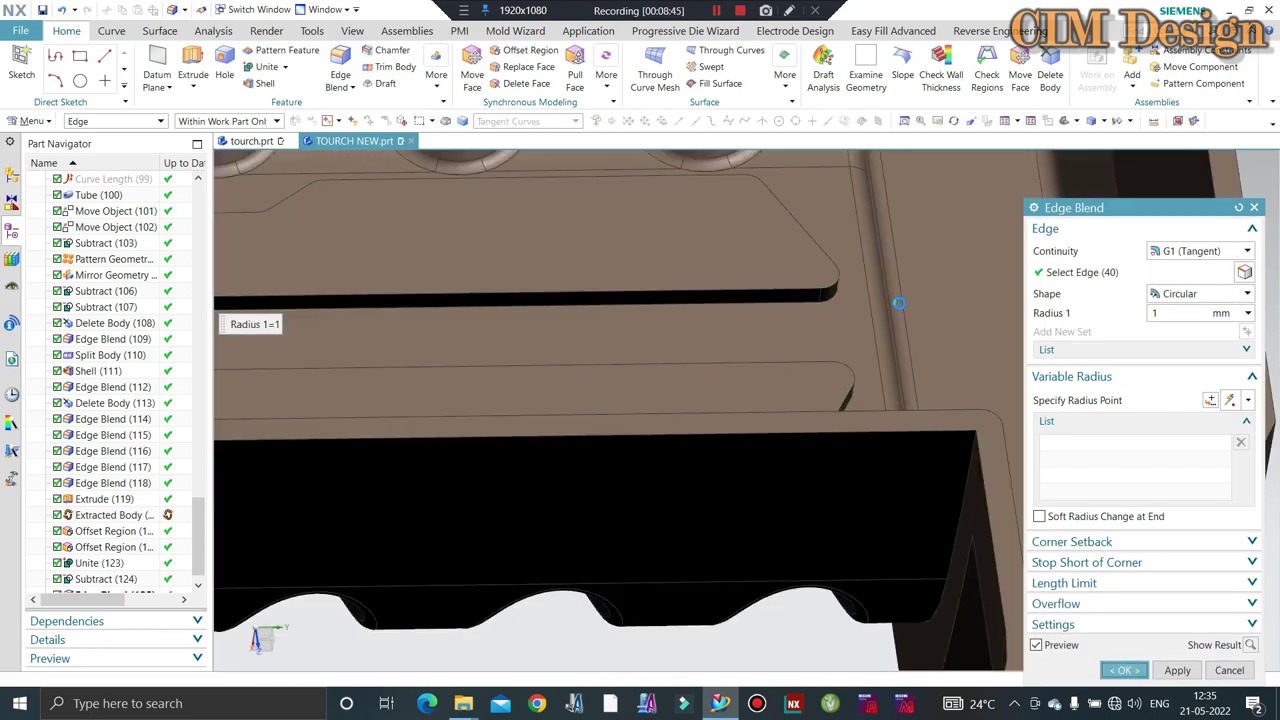
left_click(664, 371)
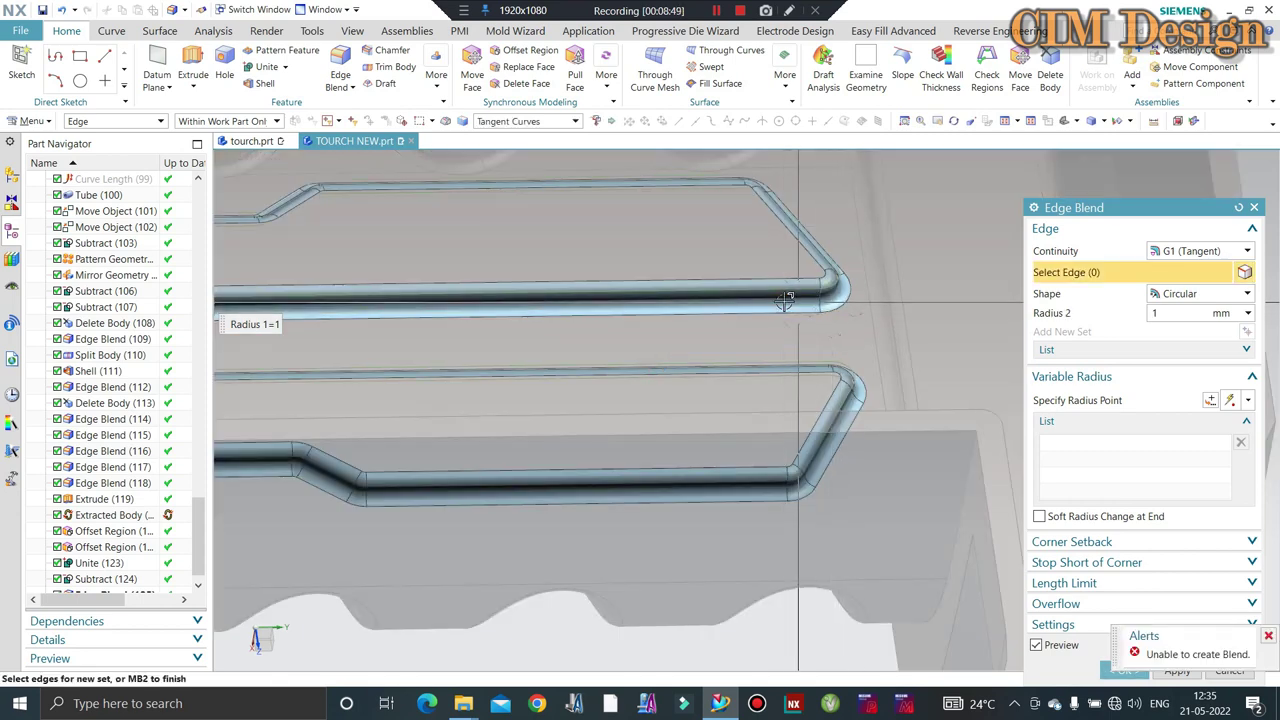
key("Escape")
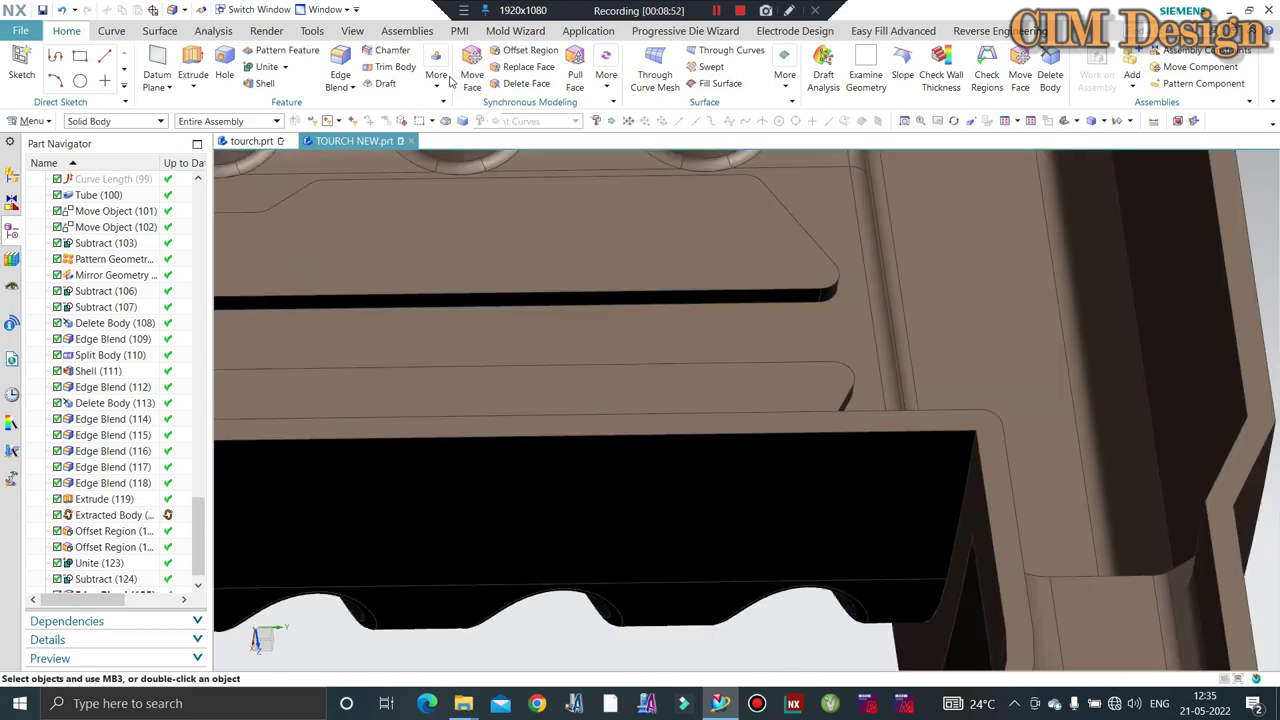
Reselect the slot edge chain and restart a 1 mm Edge Blend on its 20 edges.
left_click(619, 301)
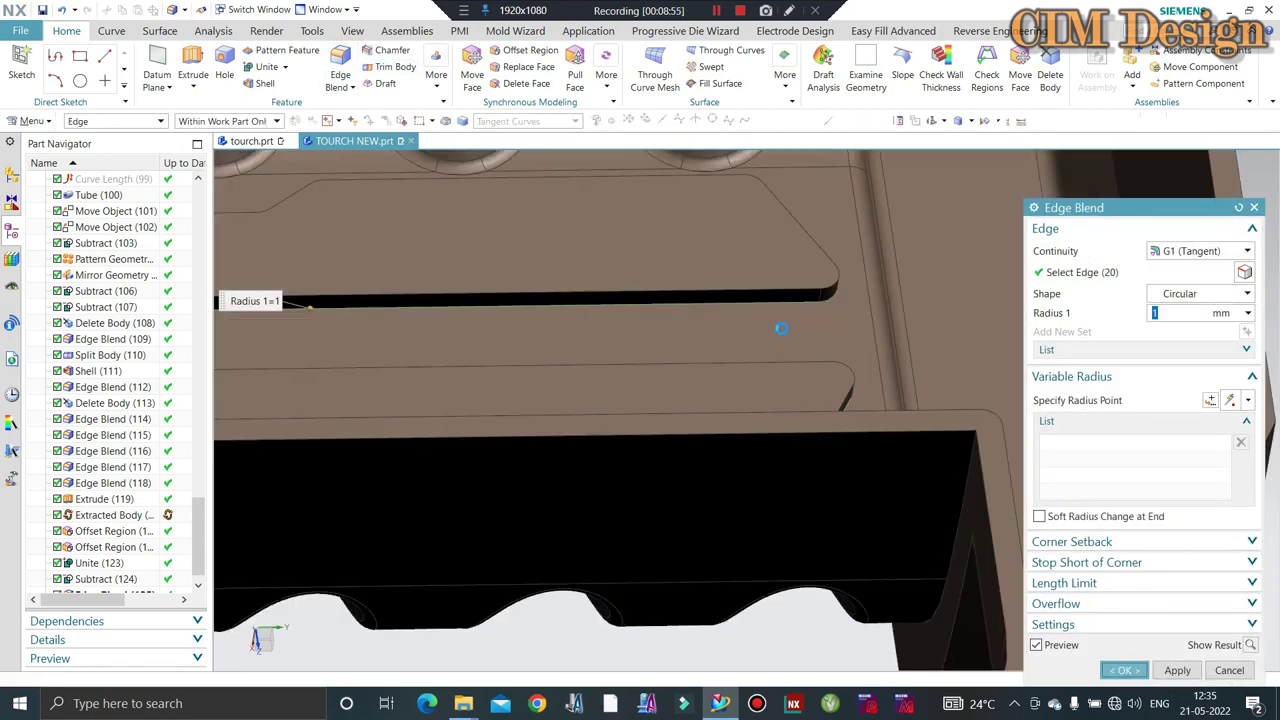
middle_click(781, 328)
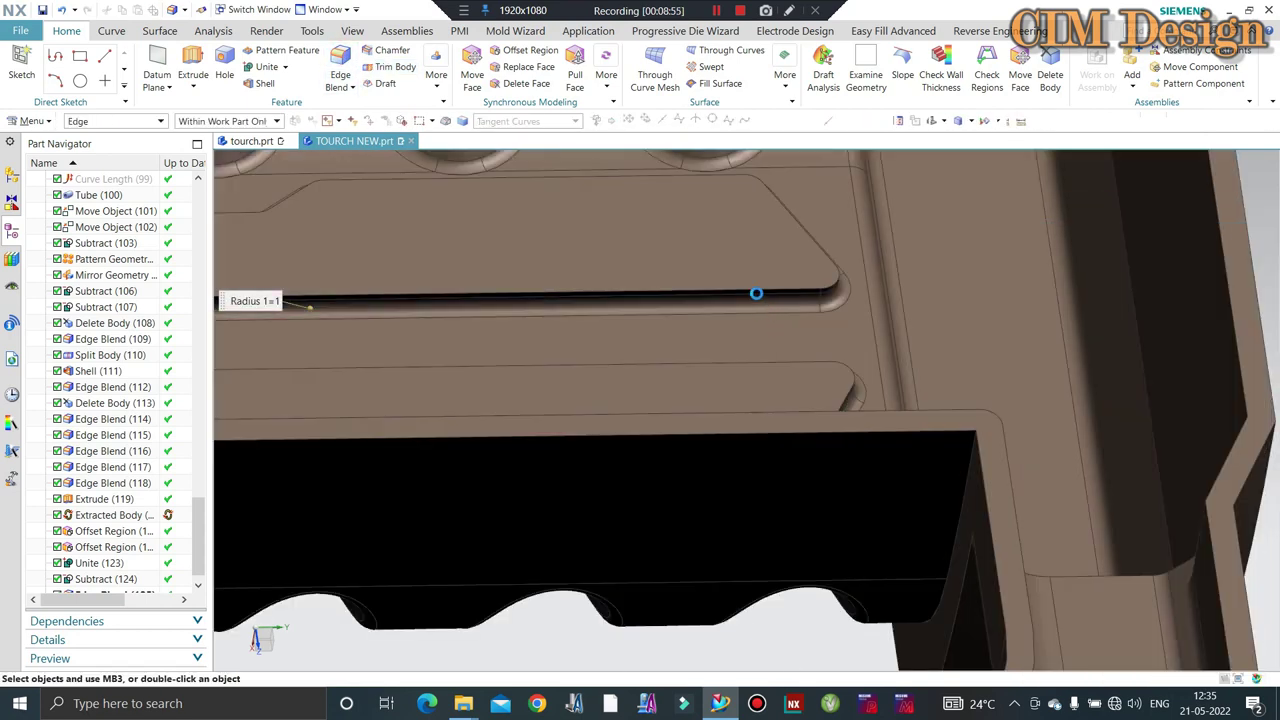
left_click(747, 284)
key("Escape")
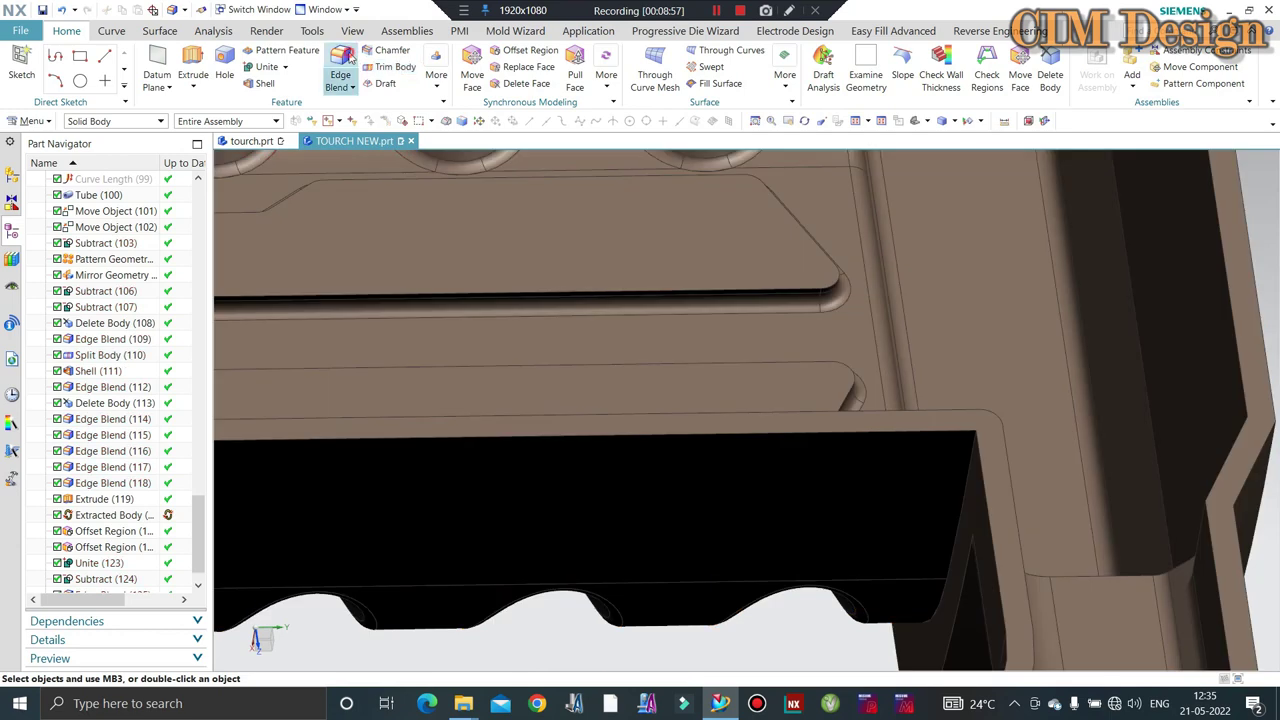
left_click(600, 289)
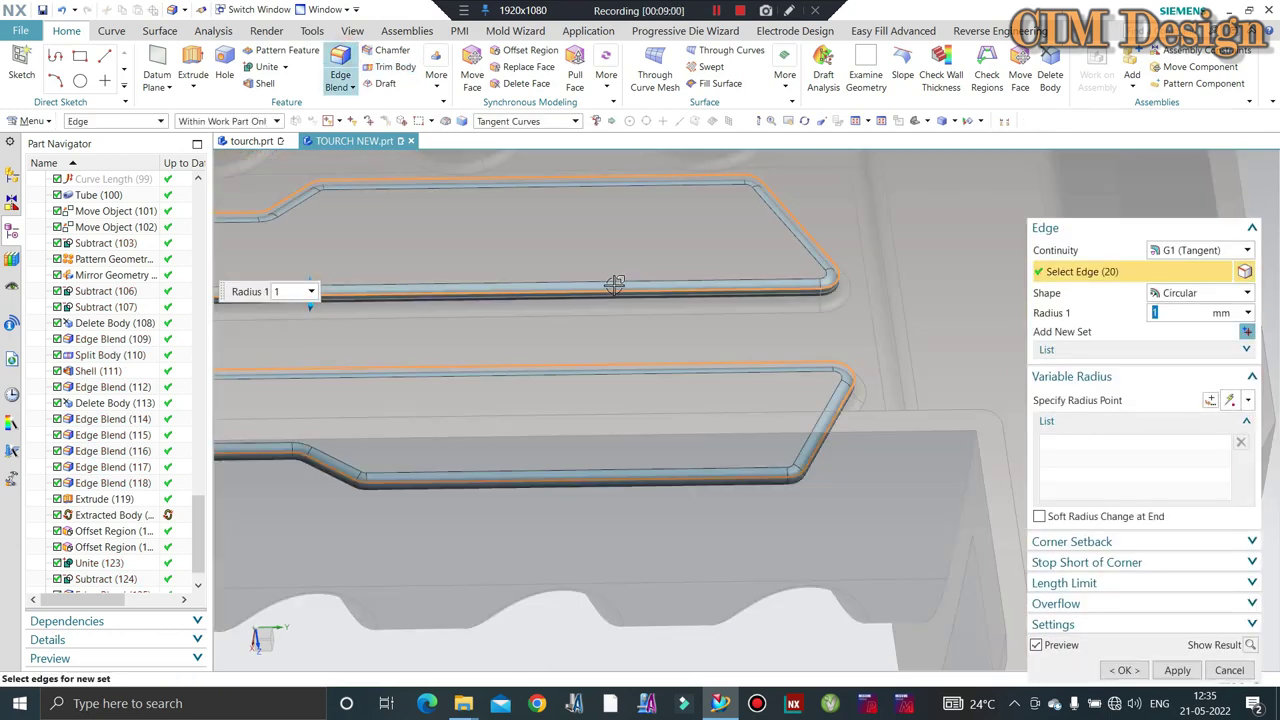
Fit and orbit the torch to a side view, starting and cancelling a Chamfer.
scroll(760, 300, "down", 5)
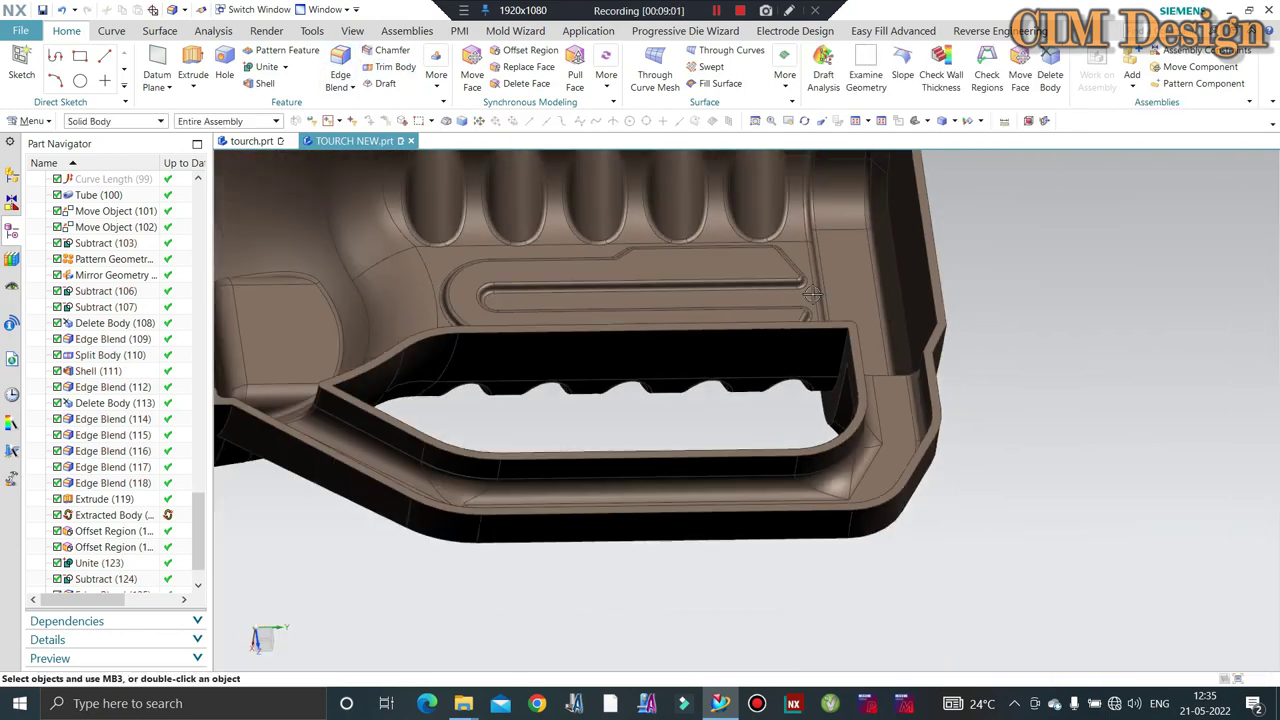
middle_click_drag(737, 331, 726, 457)
scroll(731, 382, "down", 5)
scroll(665, 311, "up", 5)
middle_click_drag(665, 311, 642, 342)
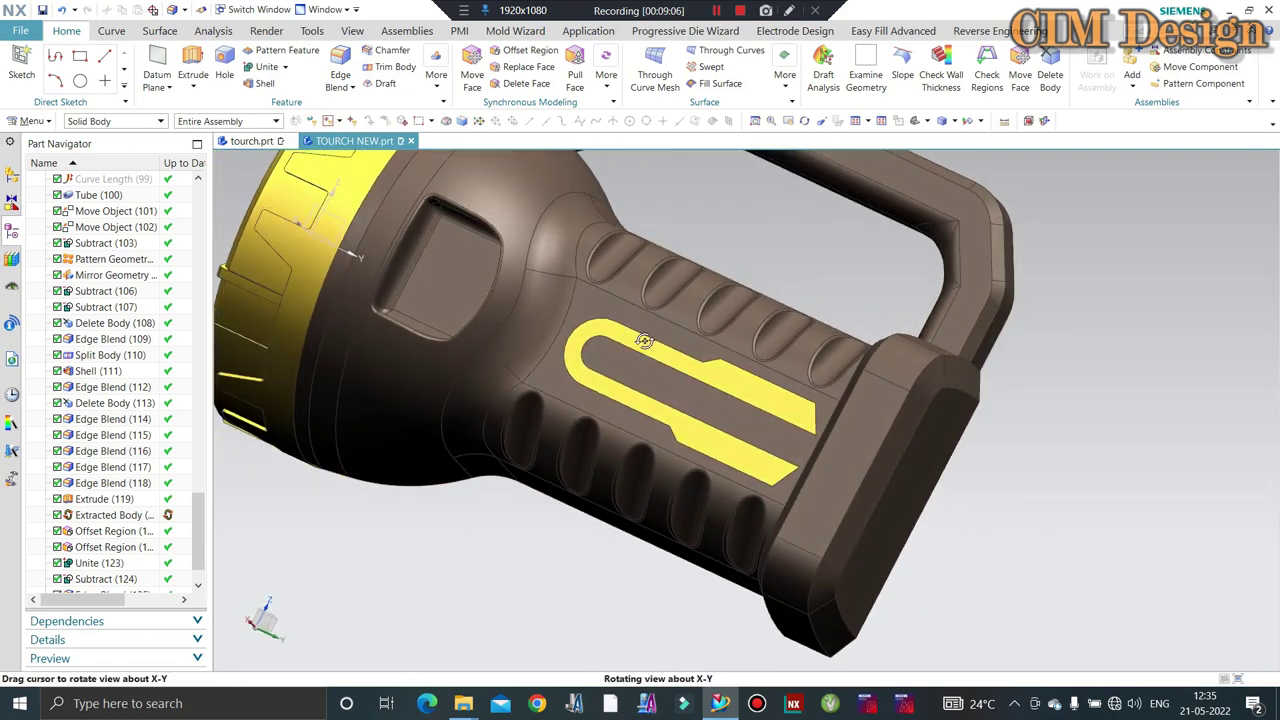
key("Home")
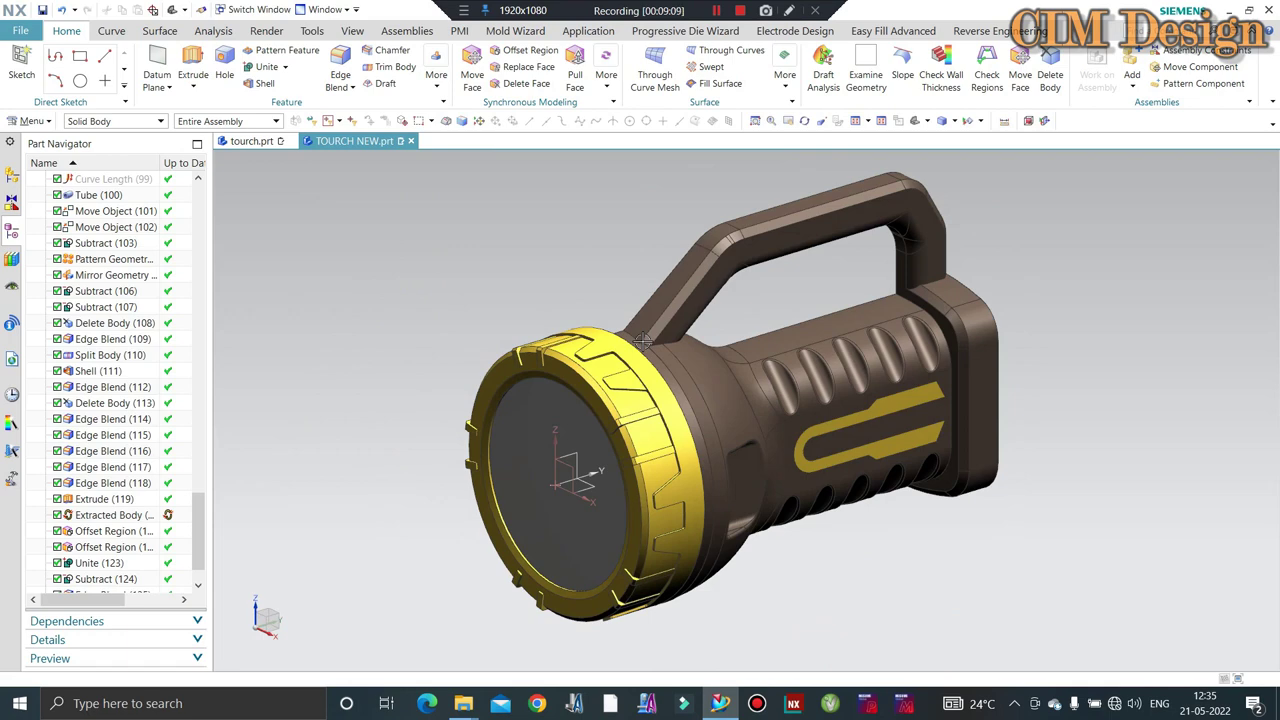
middle_click_drag(643, 342, 751, 371)
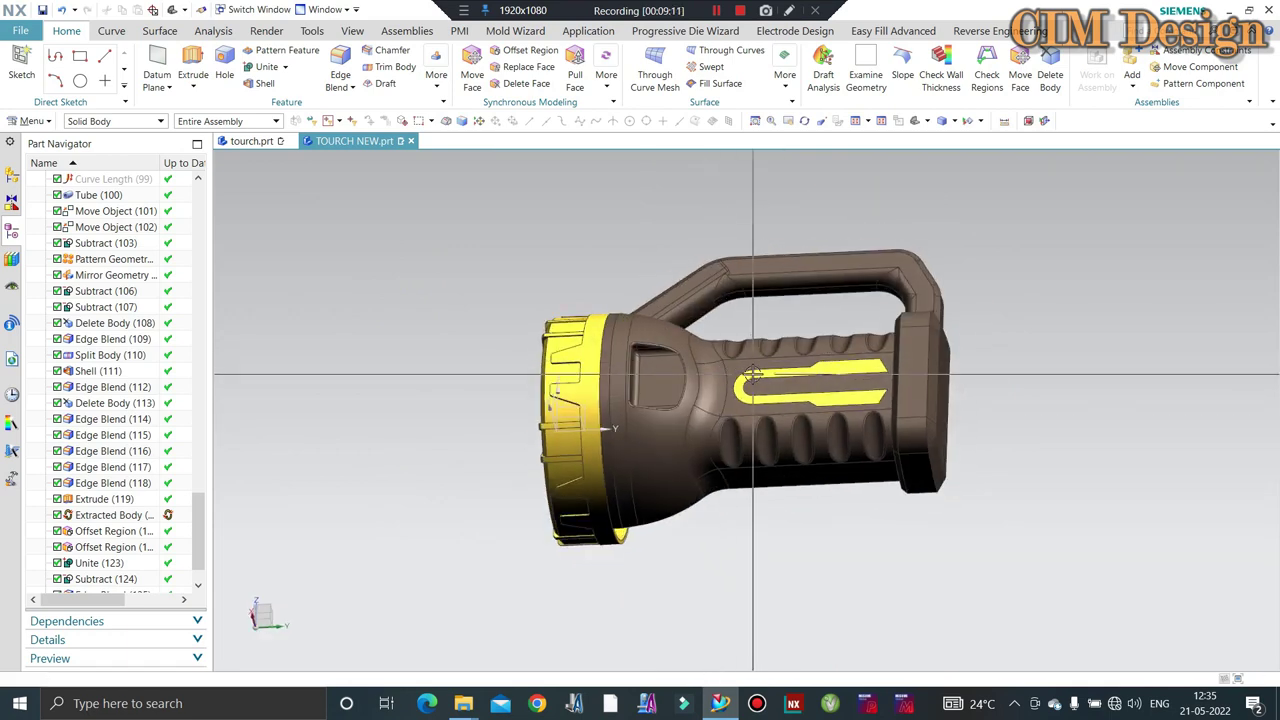
scroll(751, 371, "up", 5)
scroll(720, 380, "up", 2)
scroll(717, 407, "down", 3)
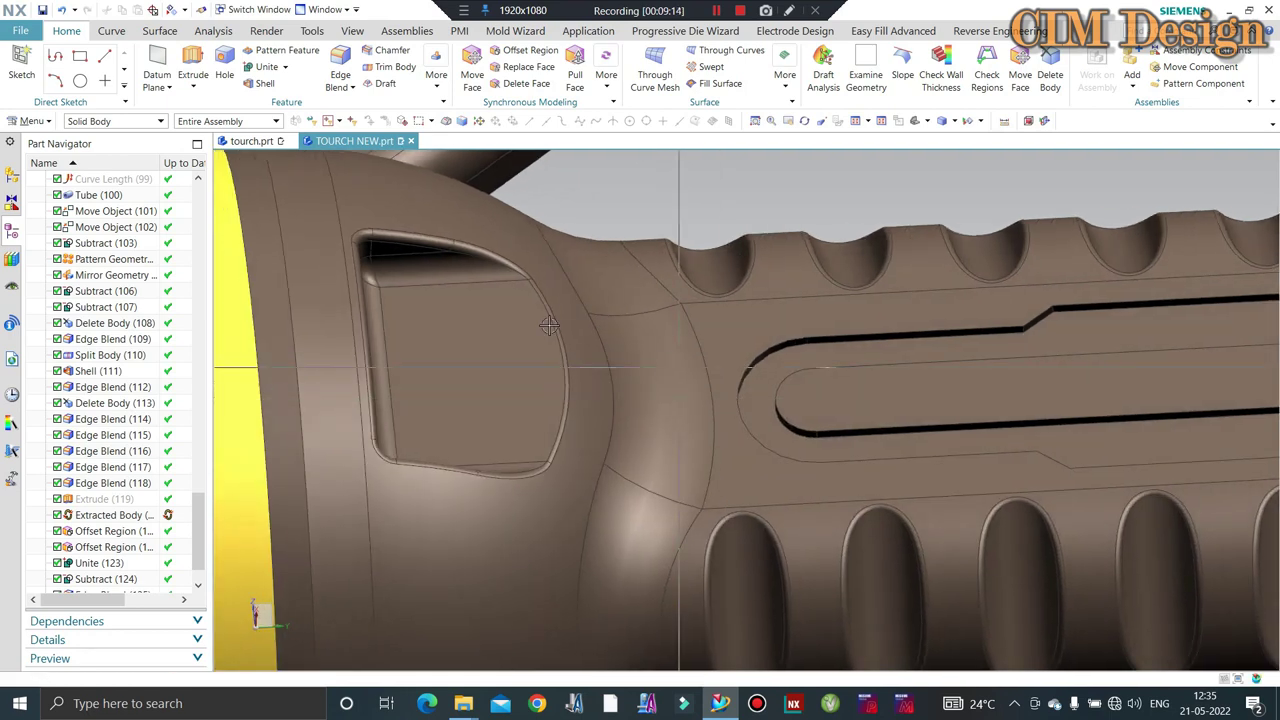
scroll(778, 300, "down", 2)
middle_click_drag(672, 270, 692, 298)
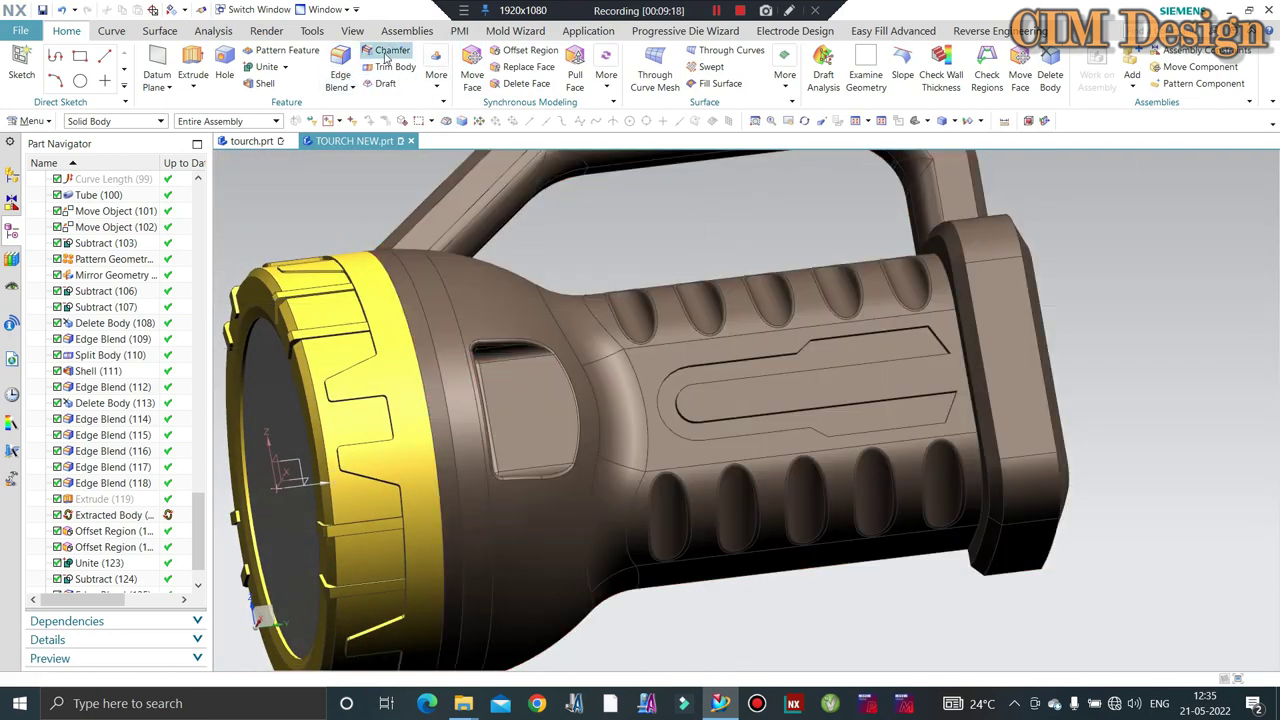
left_click(392, 51)
left_click(518, 36)
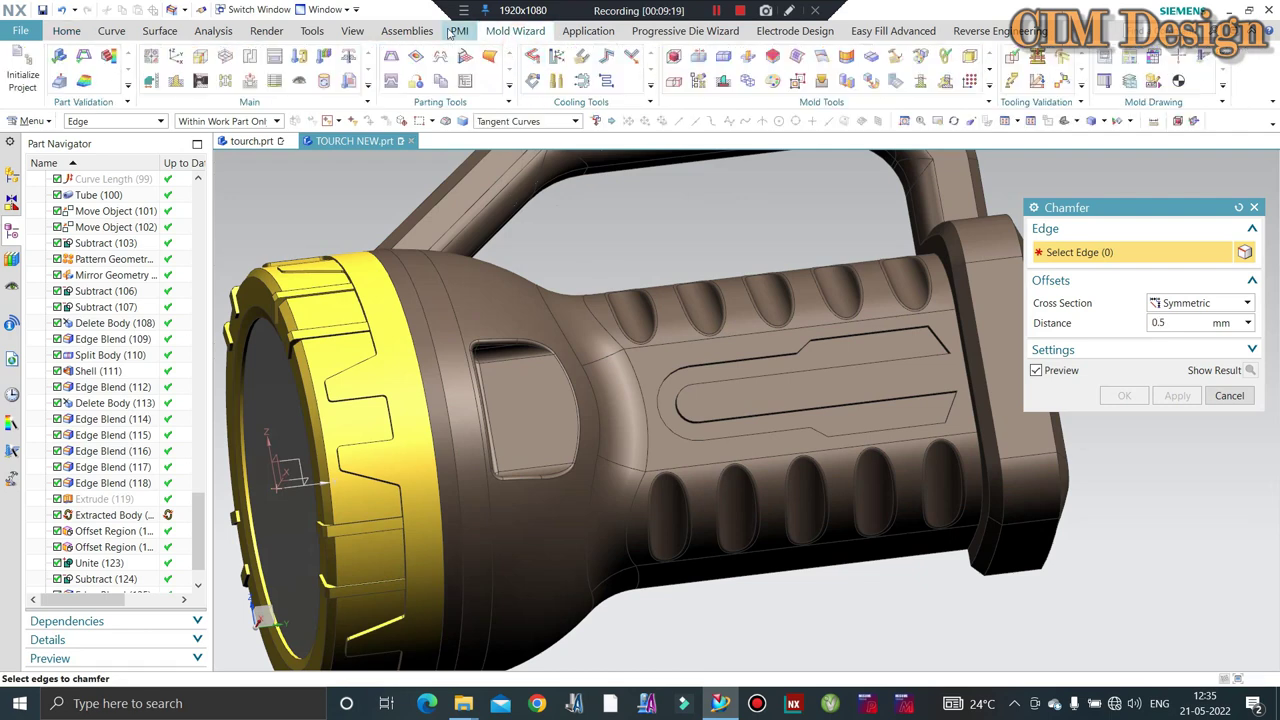
key("Escape")
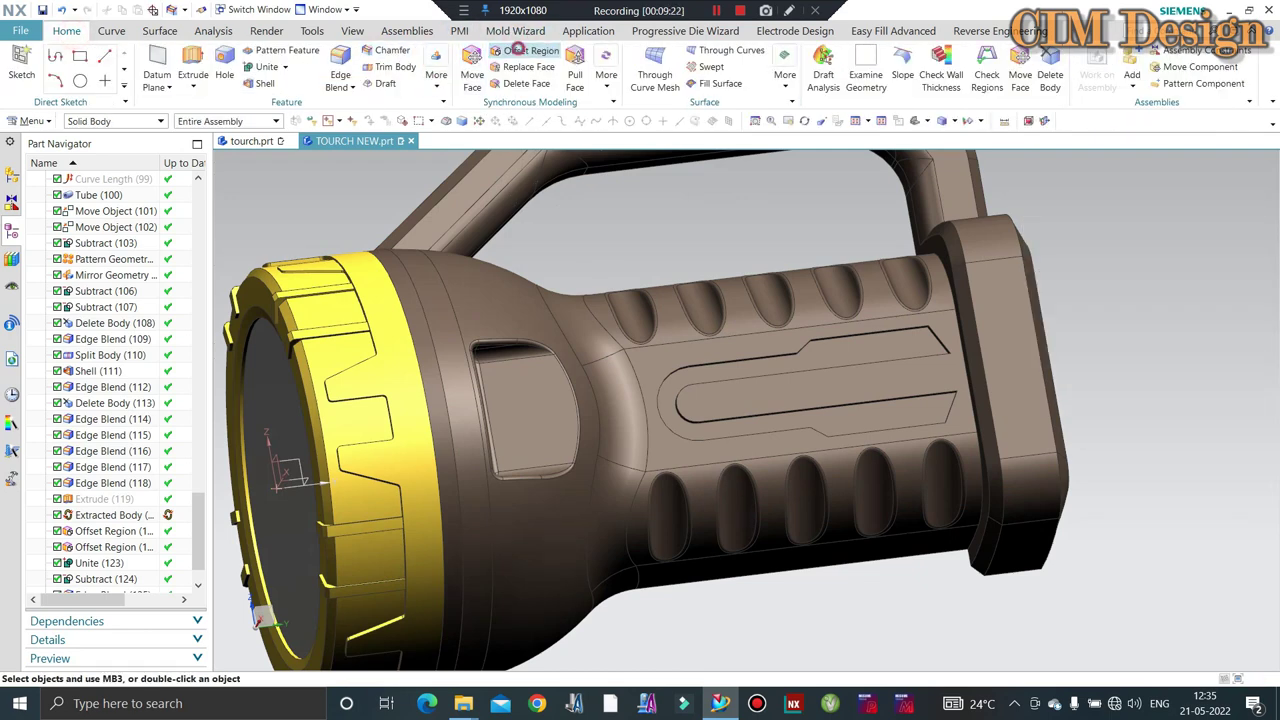
Start an Offset Region and select the slot wall, tangent faces and angled end face.
left_click(517, 50)
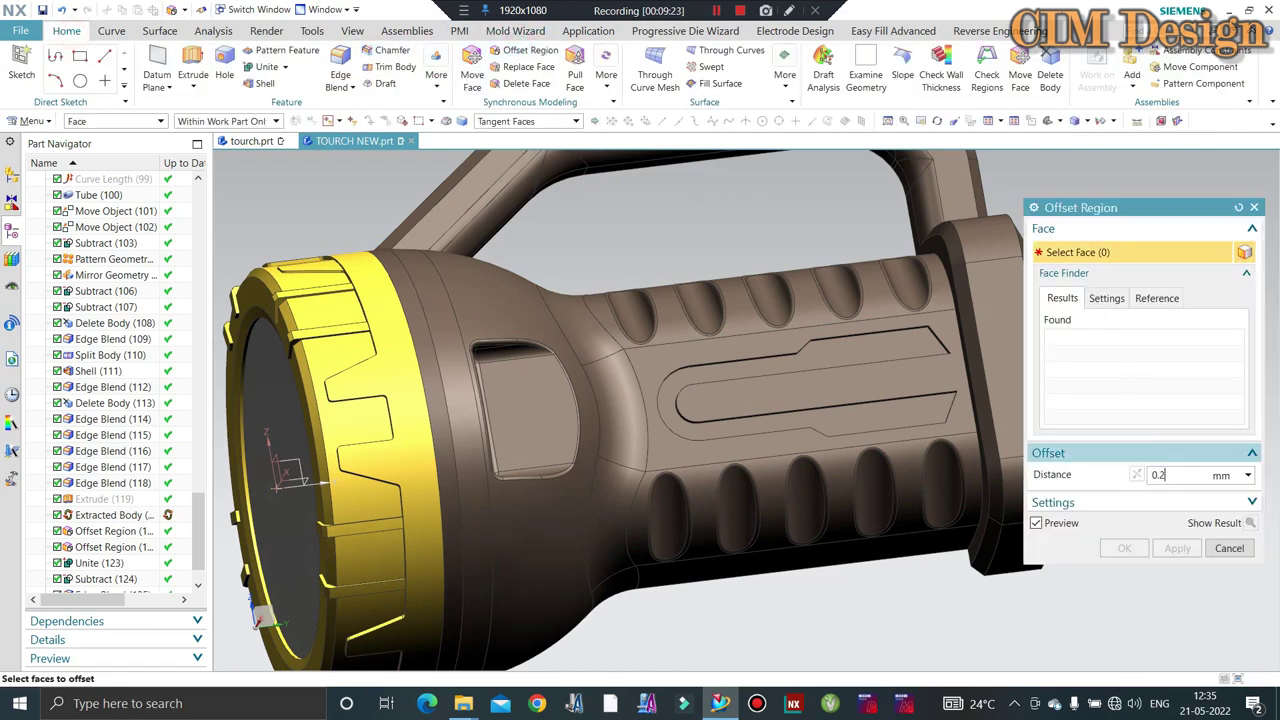
scroll(771, 363, "up", 3)
scroll(748, 343, "up", 2)
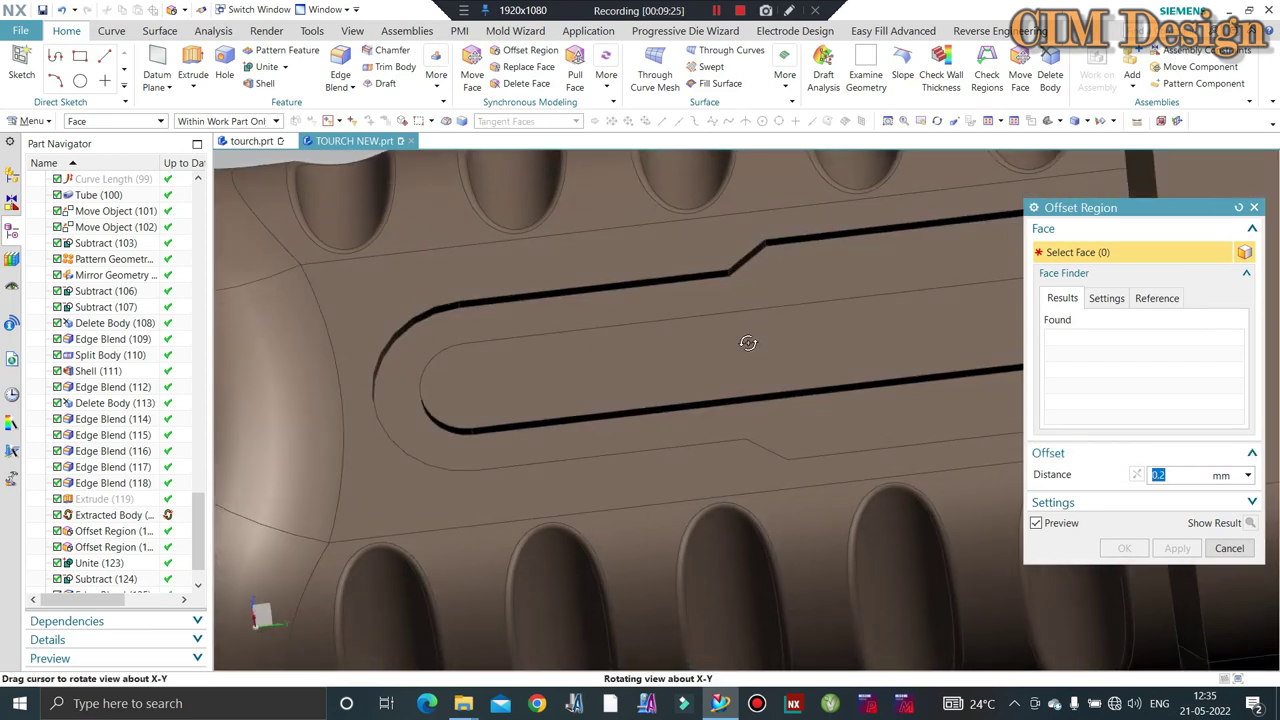
scroll(683, 272, "up", 2)
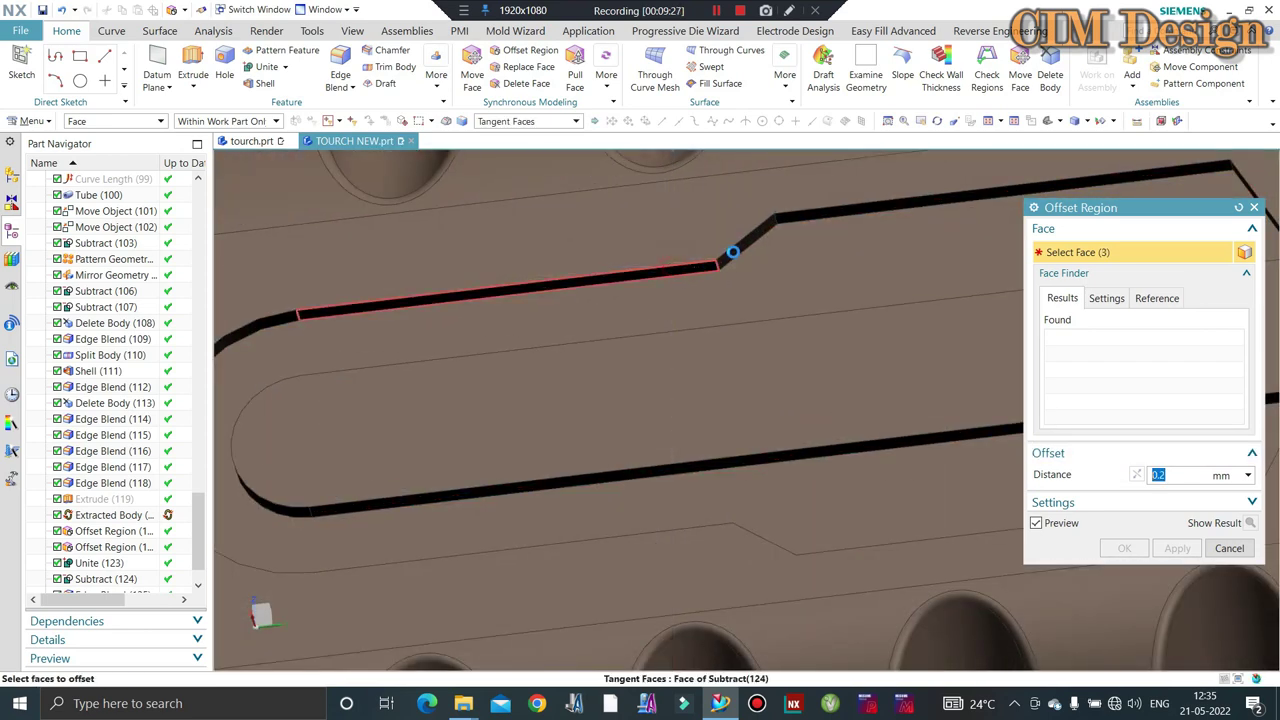
left_click(733, 253)
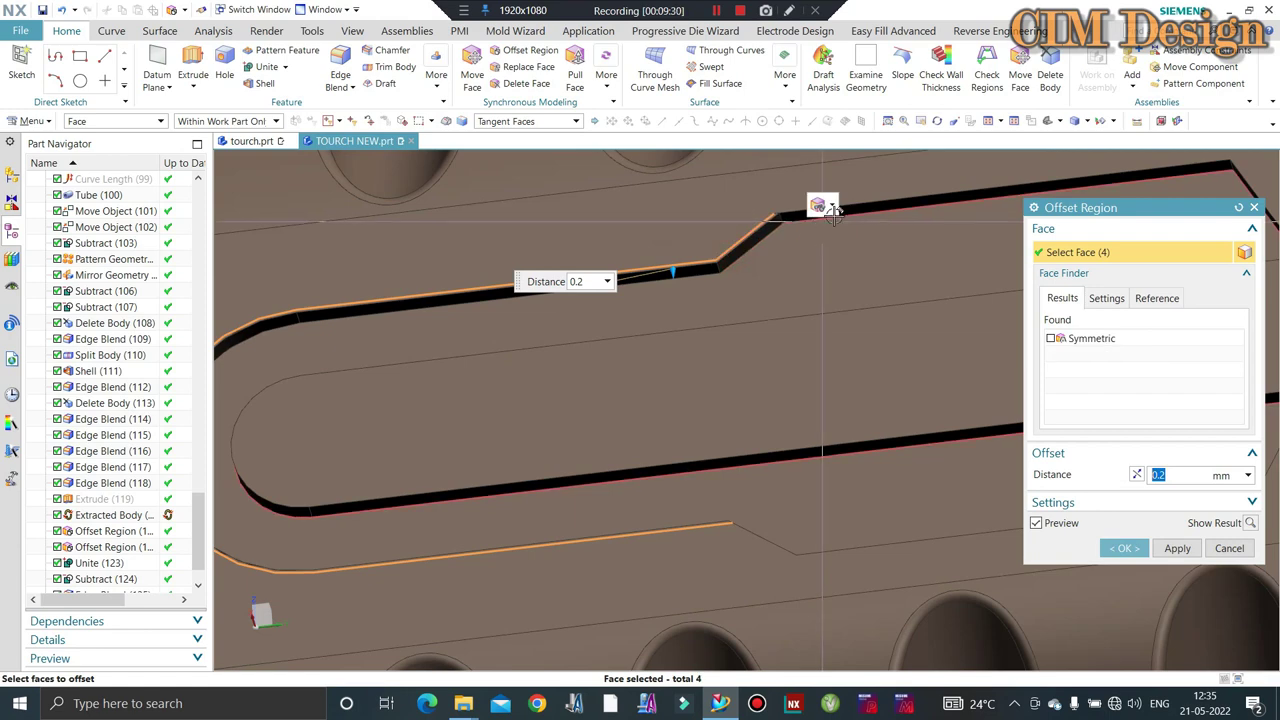
scroll(497, 302, "down", 3)
middle_click_drag(497, 302, 849, 260)
scroll(849, 260, "up", 3)
left_click(849, 260)
scroll(849, 260, "up", 2)
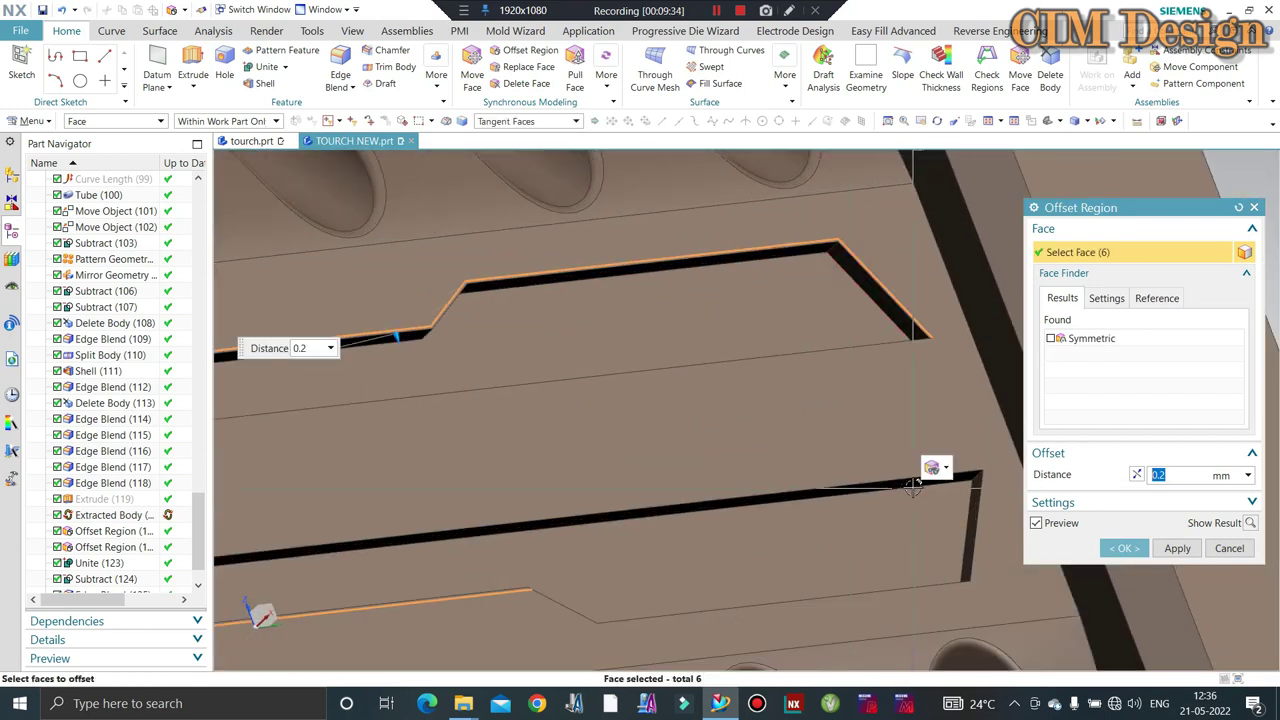
left_click(970, 513)
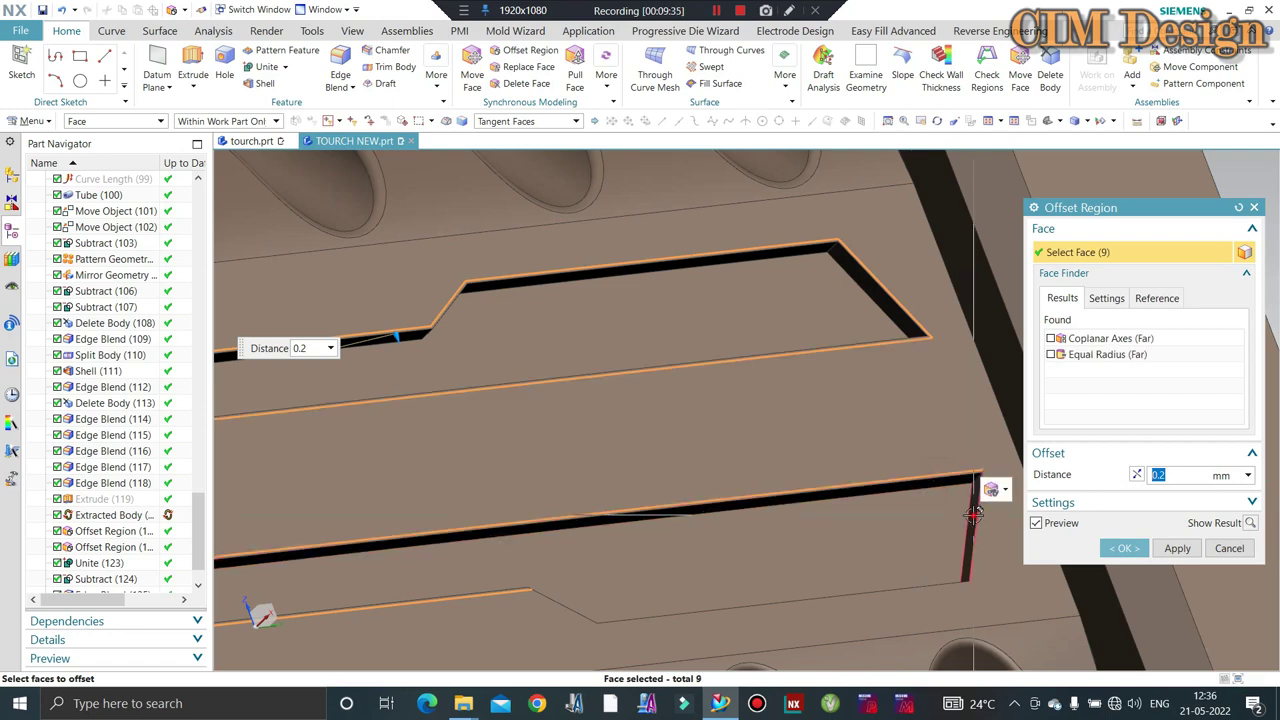
Add the remaining slot faces for 12 in total at a 0.2 mm distance.
scroll(875, 416, "down", 3)
mouse_move(826, 374)
middle_mouse_down()
mouse_move(831, 417)
mouse_move(740, 508)
middle_mouse_up()
scroll(740, 508, "up", 3)
scroll(740, 508, "up", 3)
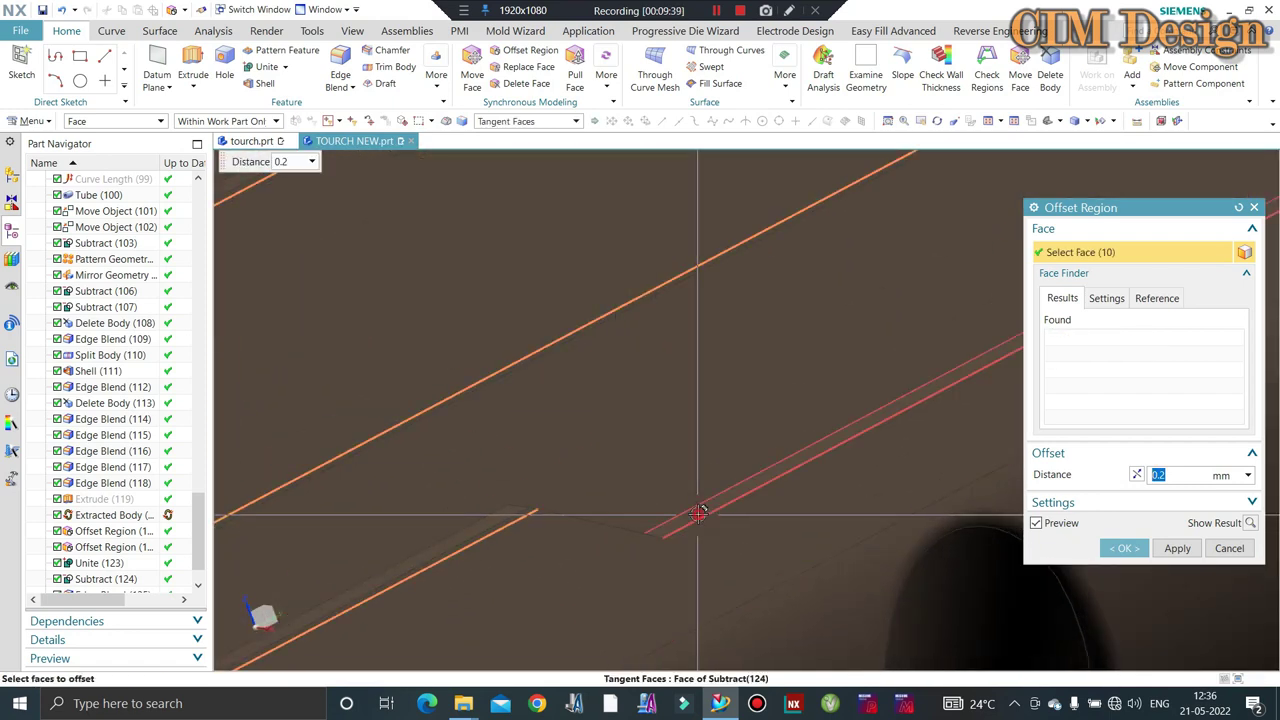
left_click(531, 407)
scroll(723, 420, "down", 3)
mouse_move(723, 420)
middle_mouse_down()
mouse_move(791, 354)
mouse_move(566, 567)
middle_mouse_up()
scroll(566, 567, "up", 4)
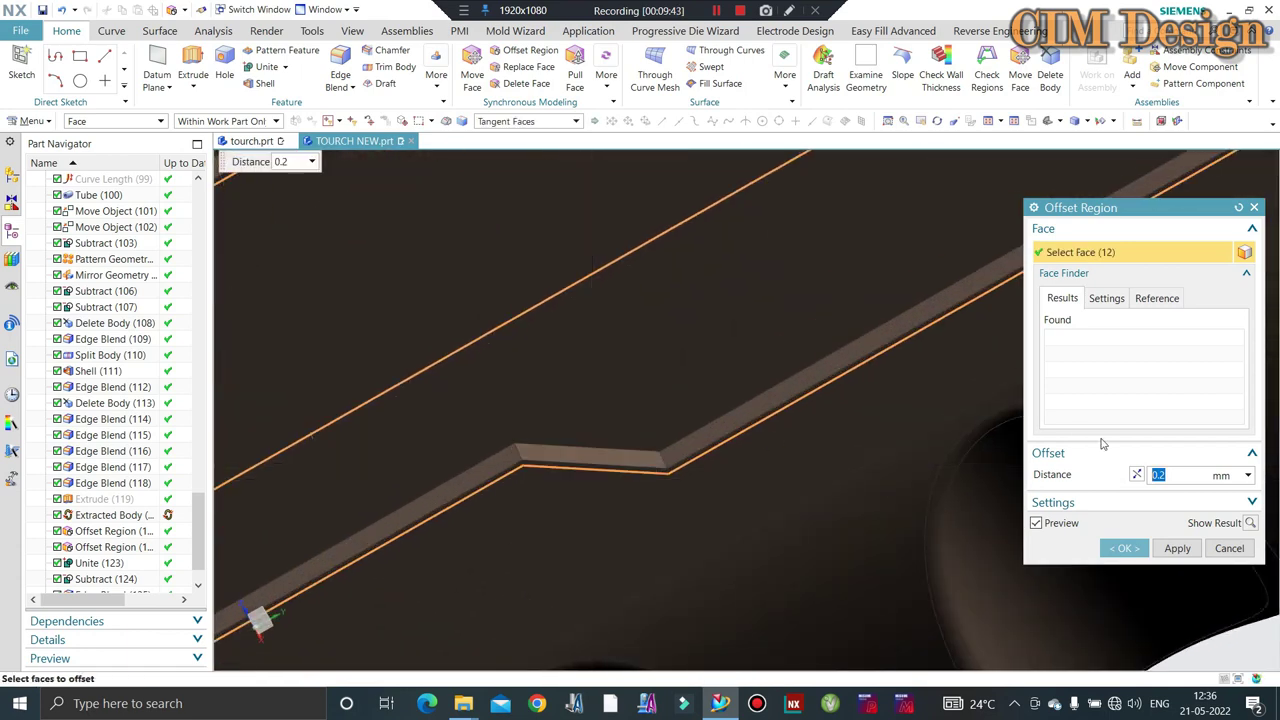
Apply the 0.2 mm slot face offset and orbit to review it.
middle_click(855, 440)
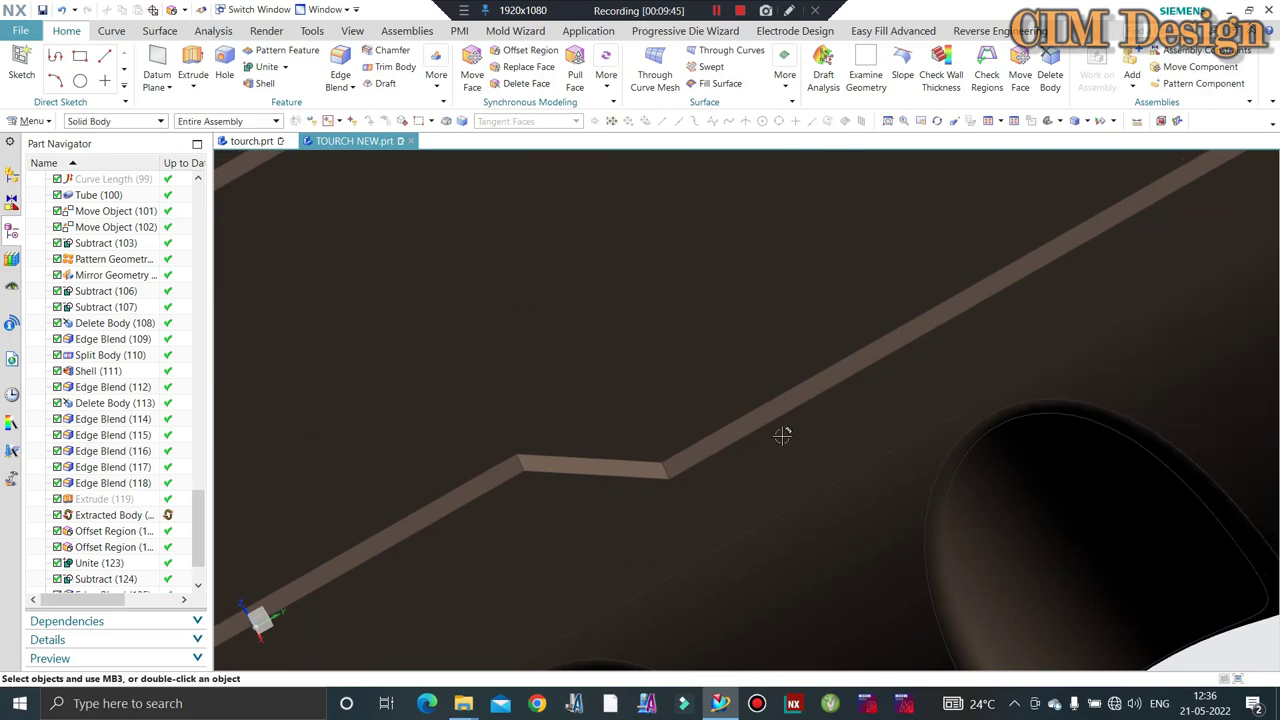
scroll(783, 434, "down", 3)
mouse_move(771, 437)
middle_mouse_down()
mouse_move(777, 380)
mouse_move(642, 203)
middle_mouse_up()
scroll(642, 203, "down", 3)
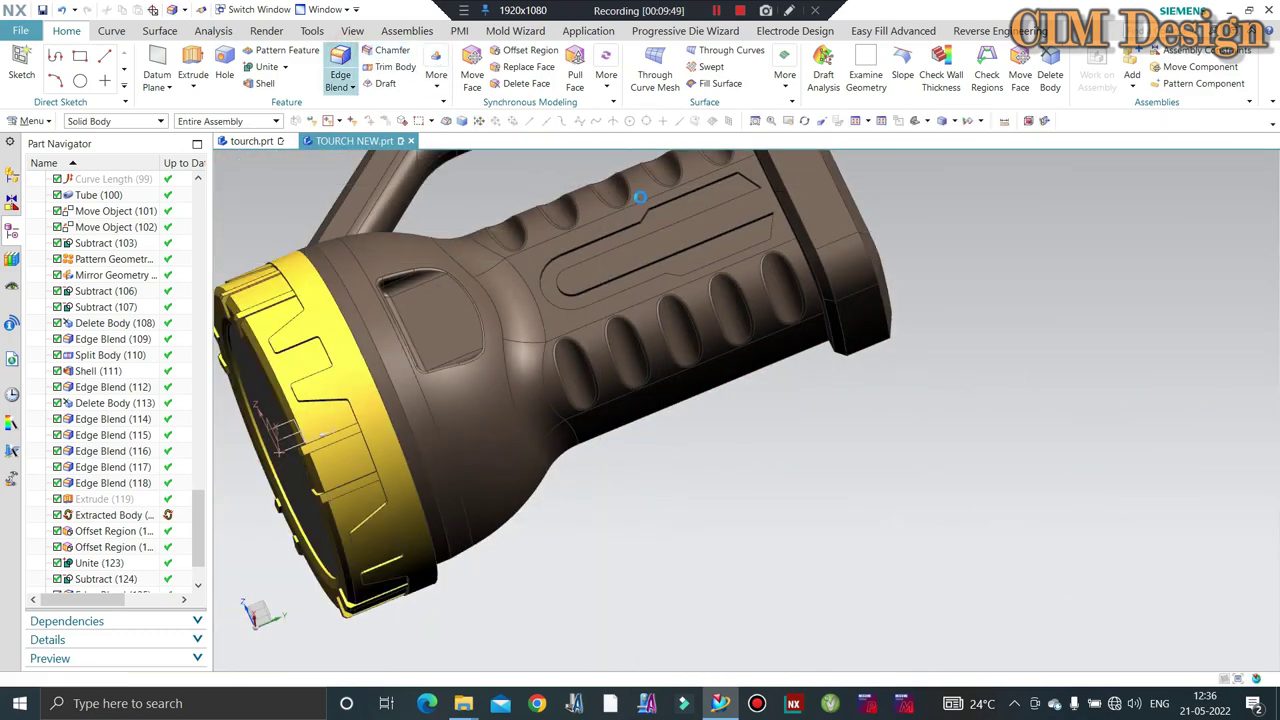
Start an Edge Blend at 1.5 mm on the slot step edge and corner edge.
key("b")
scroll(640, 210, "up", 3)
scroll(640, 230, "up", 3)
left_click(637, 295)
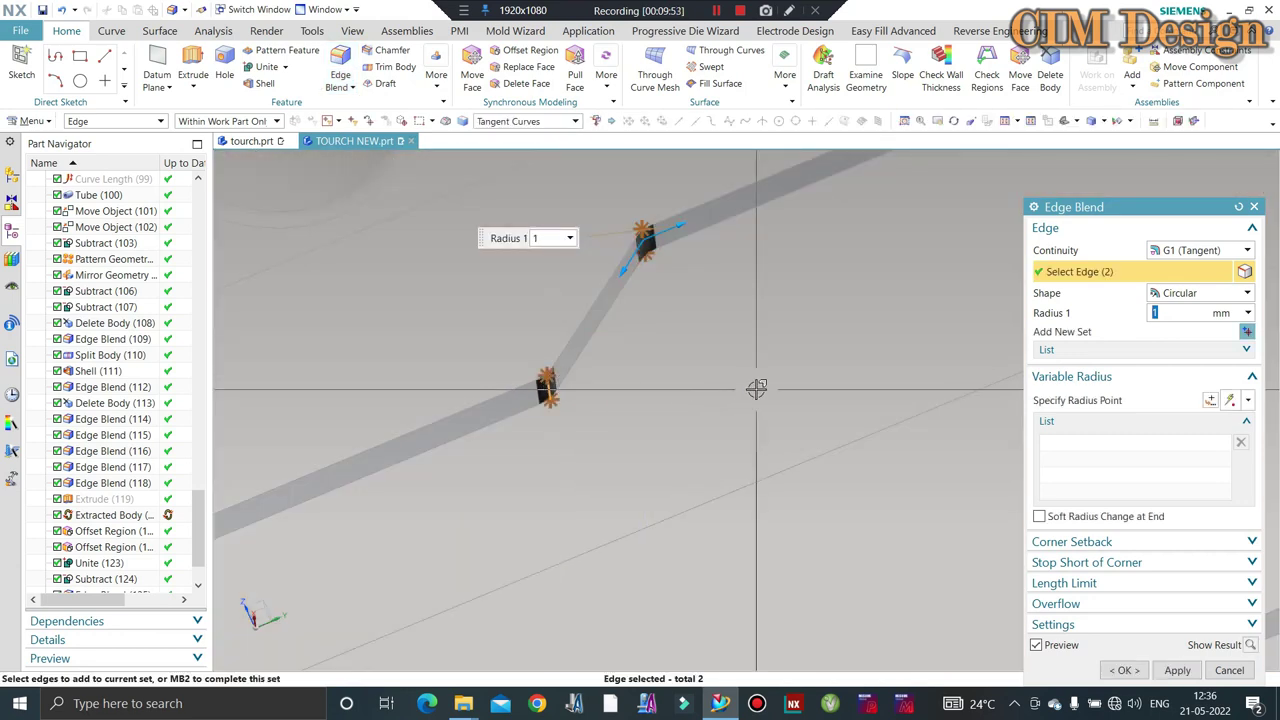
type(".5")
scroll(756, 390, "down", 2)
scroll(756, 390, "down", 2)
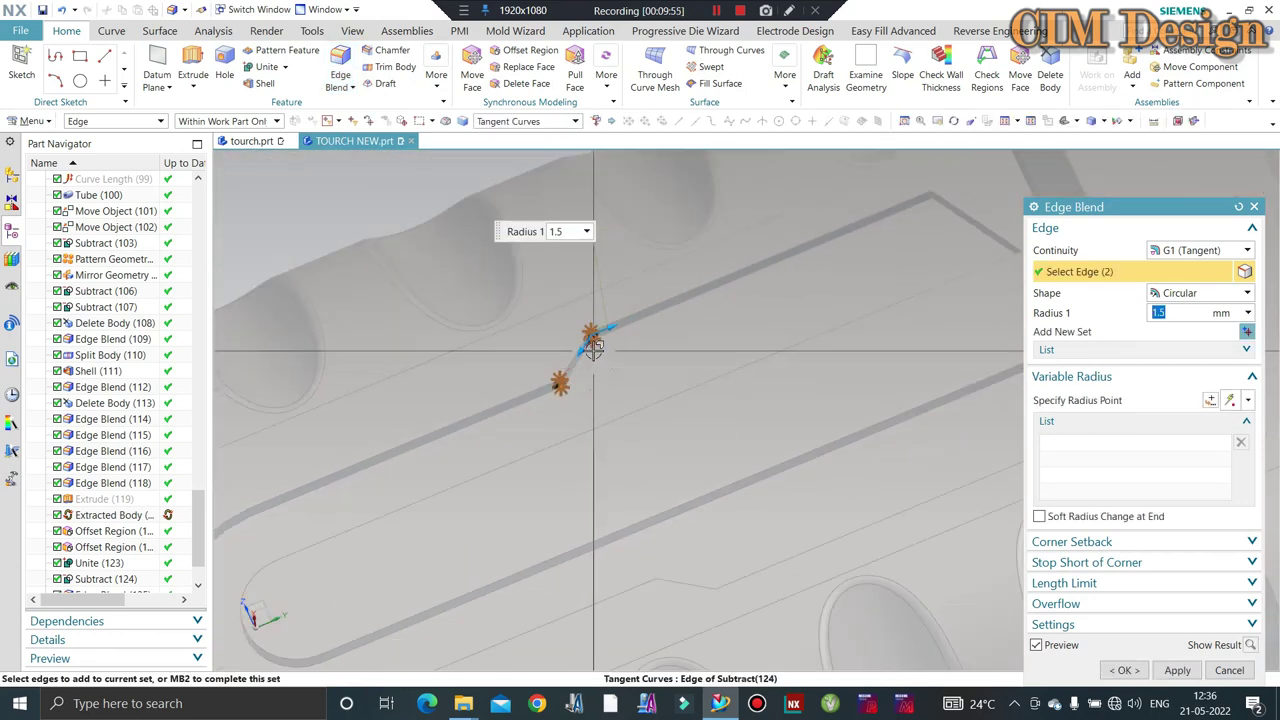
scroll(770, 330, "down", 2)
scroll(780, 293, "up", 3)
scroll(760, 240, "up", 3)
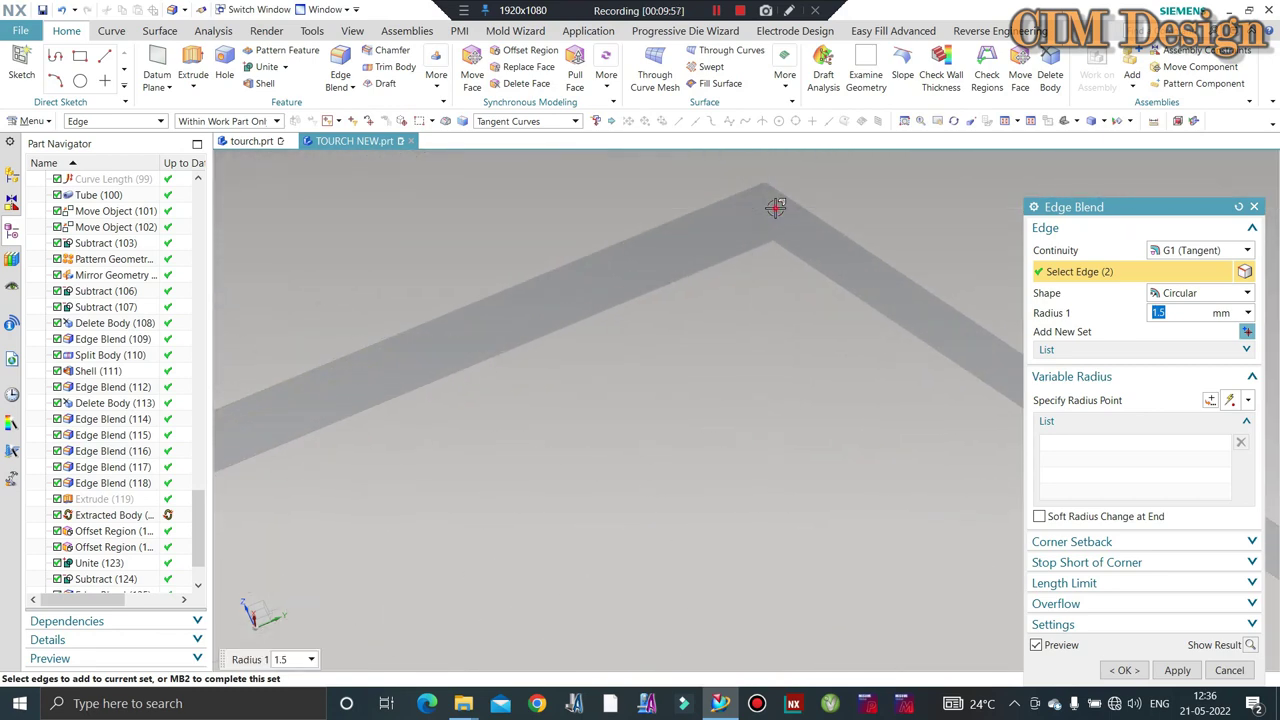
left_click(771, 206)
scroll(654, 218, "down", 5)
scroll(603, 229, "up", 3)
Add another vent slot edge and apply the 1.5 mm blend, then inspect the vents.
mouse_move(680, 251)
middle_mouse_down()
mouse_move(711, 276)
mouse_move(657, 263)
mouse_move(634, 371)
middle_mouse_up()
scroll(646, 514, "up", 3)
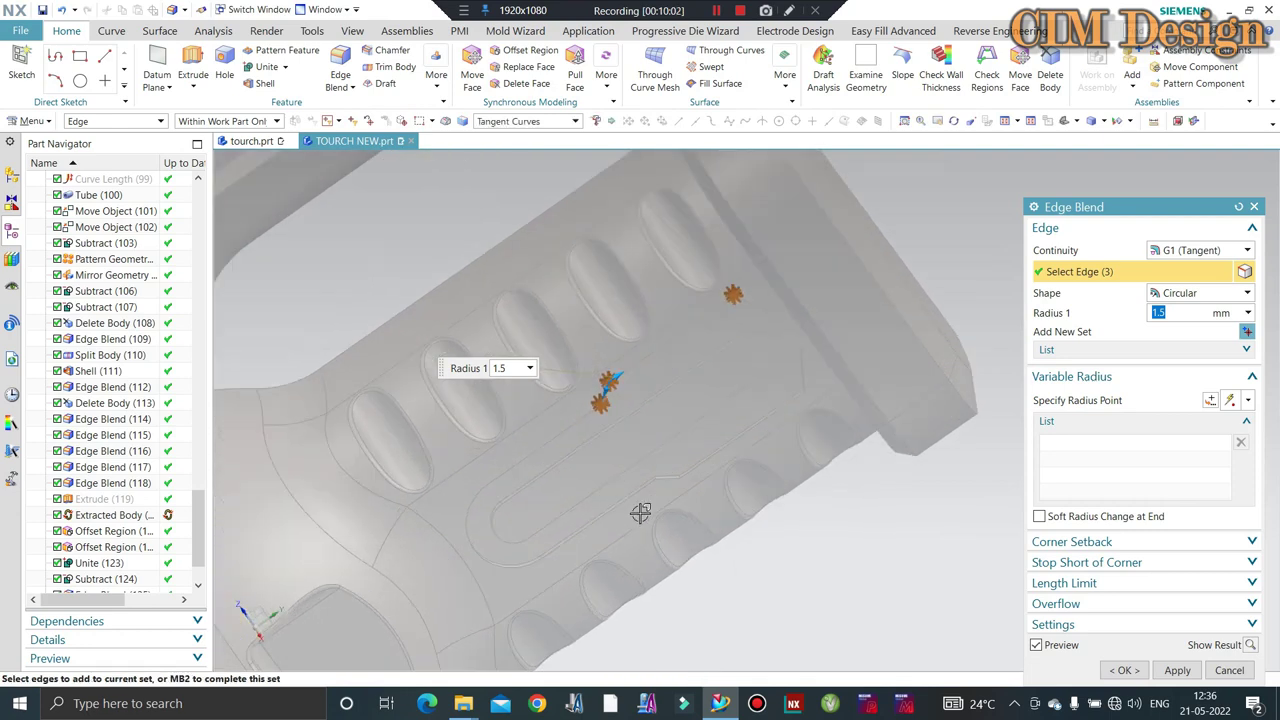
scroll(652, 452, "up", 3)
scroll(652, 452, "up", 3)
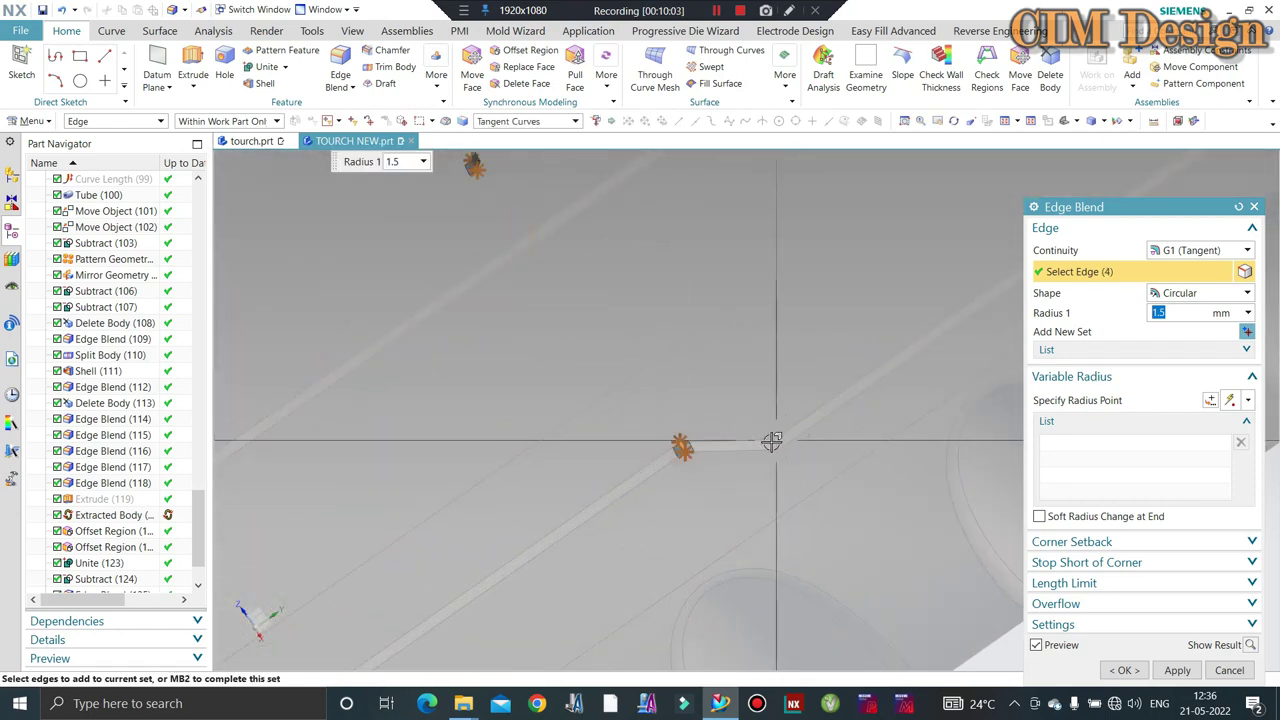
scroll(610, 489, "down", 5)
mouse_move(680, 440)
middle_mouse_down()
mouse_move(706, 420)
mouse_move(700, 437)
mouse_move(741, 425)
middle_mouse_up()
scroll(790, 422, "up", 3)
scroll(850, 417, "up", 2)
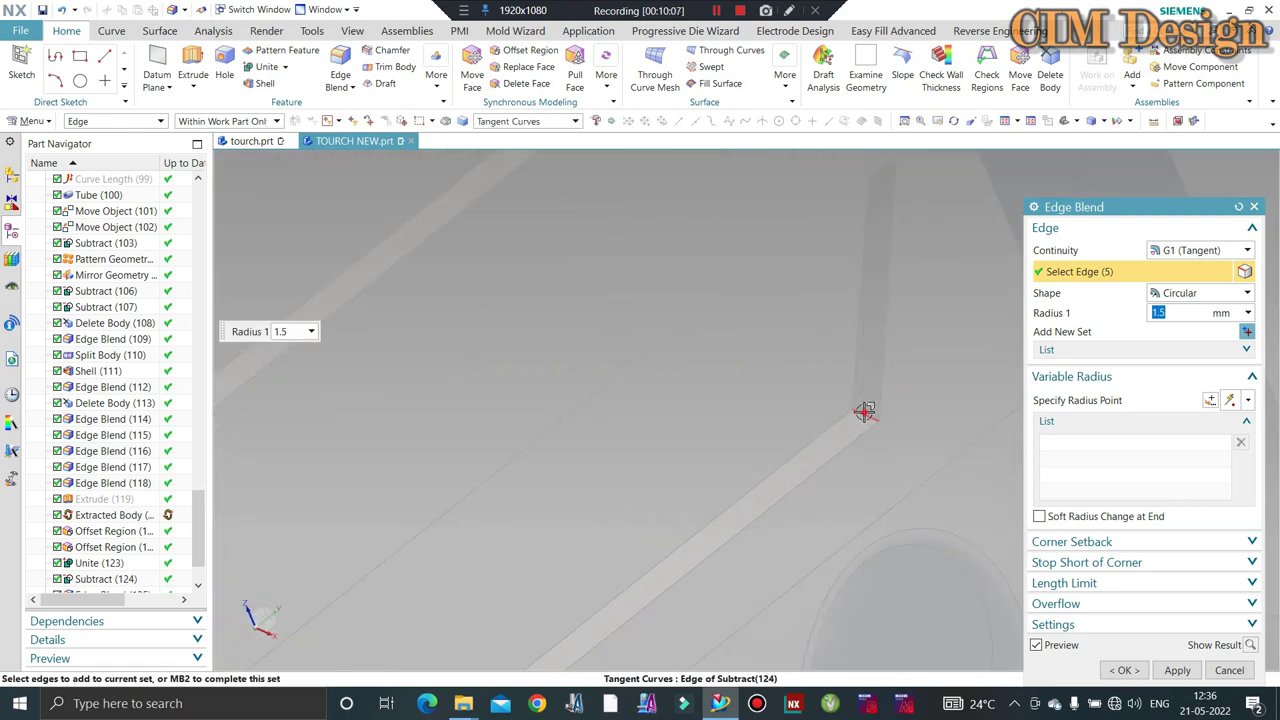
left_click(834, 420)
middle_click(819, 421)
scroll(929, 457, "down", 5)
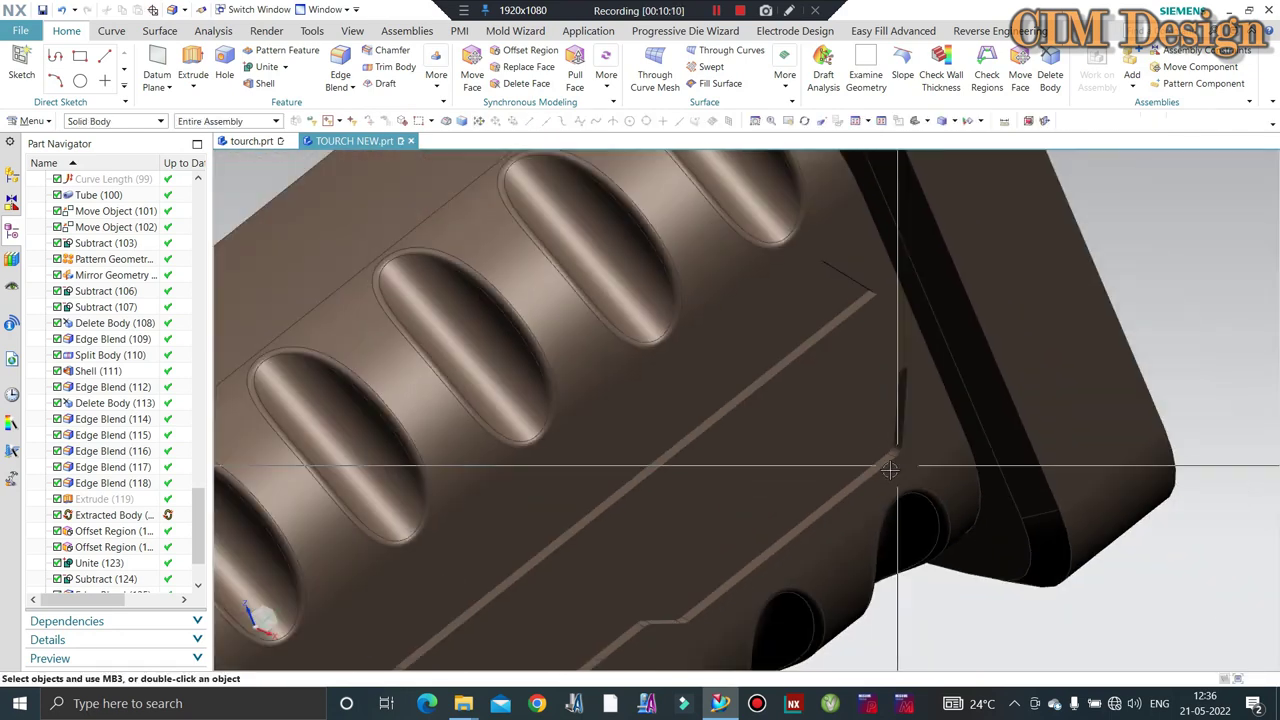
middle_click_drag(903, 426, 838, 390)
Hide the torch body and bring the yellow grip insert back into view.
key("ctrl+shift+b")
key("ctrl+shift+k")
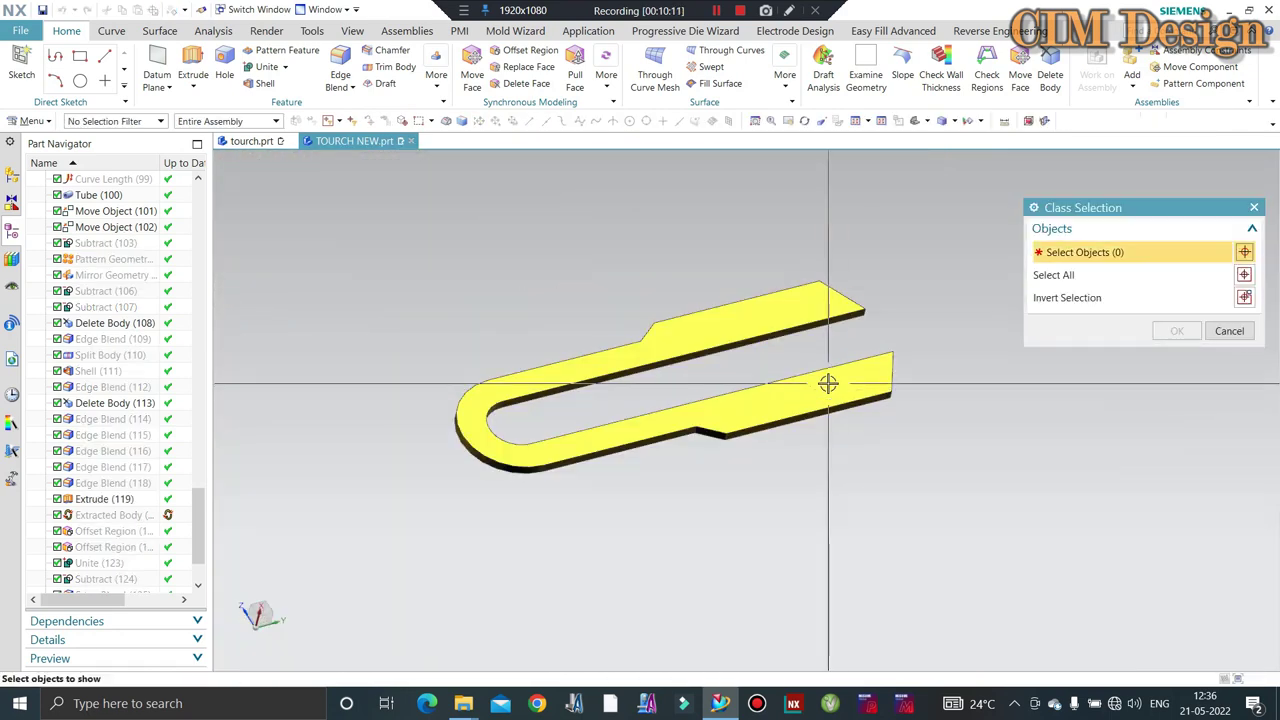
left_click(706, 358)
middle_click(703, 351)
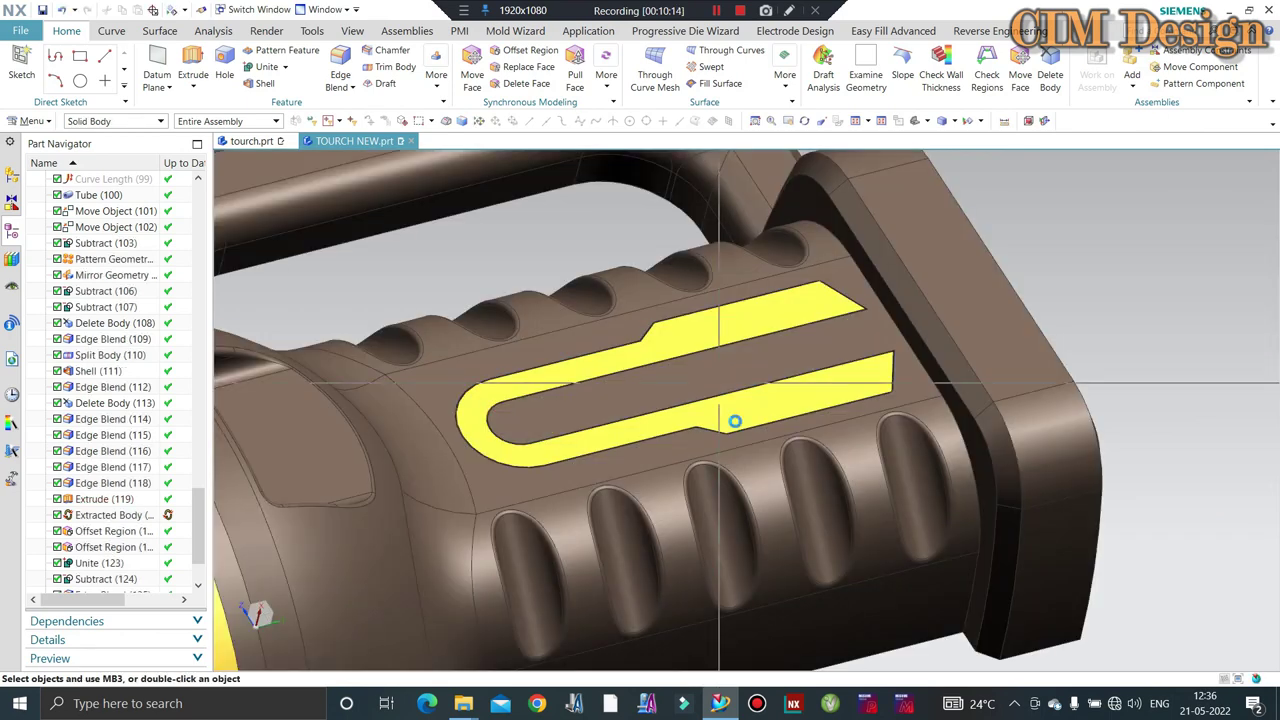
Blend the insert's notch edges at 1.5 mm, leaving out the overlapping edges.
scroll(737, 420, "up", 2)
scroll(637, 372, "up", 2)
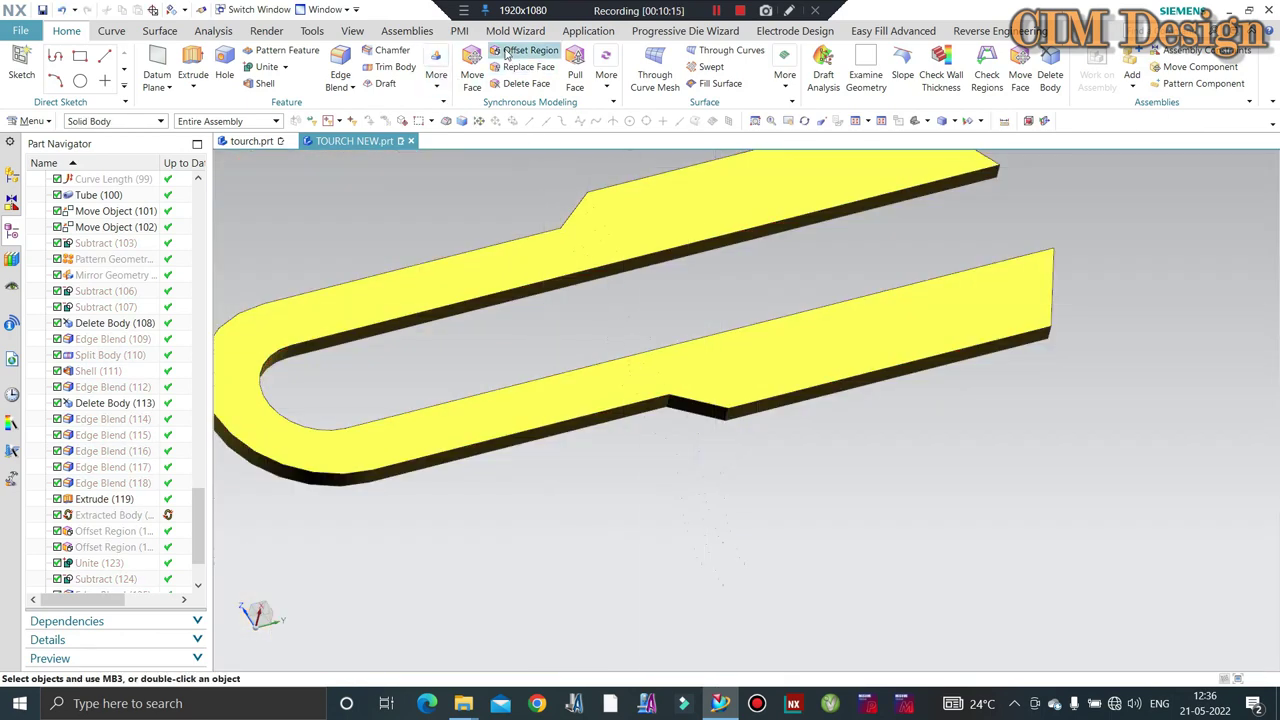
scroll(731, 428, "up", 3)
left_click(676, 405)
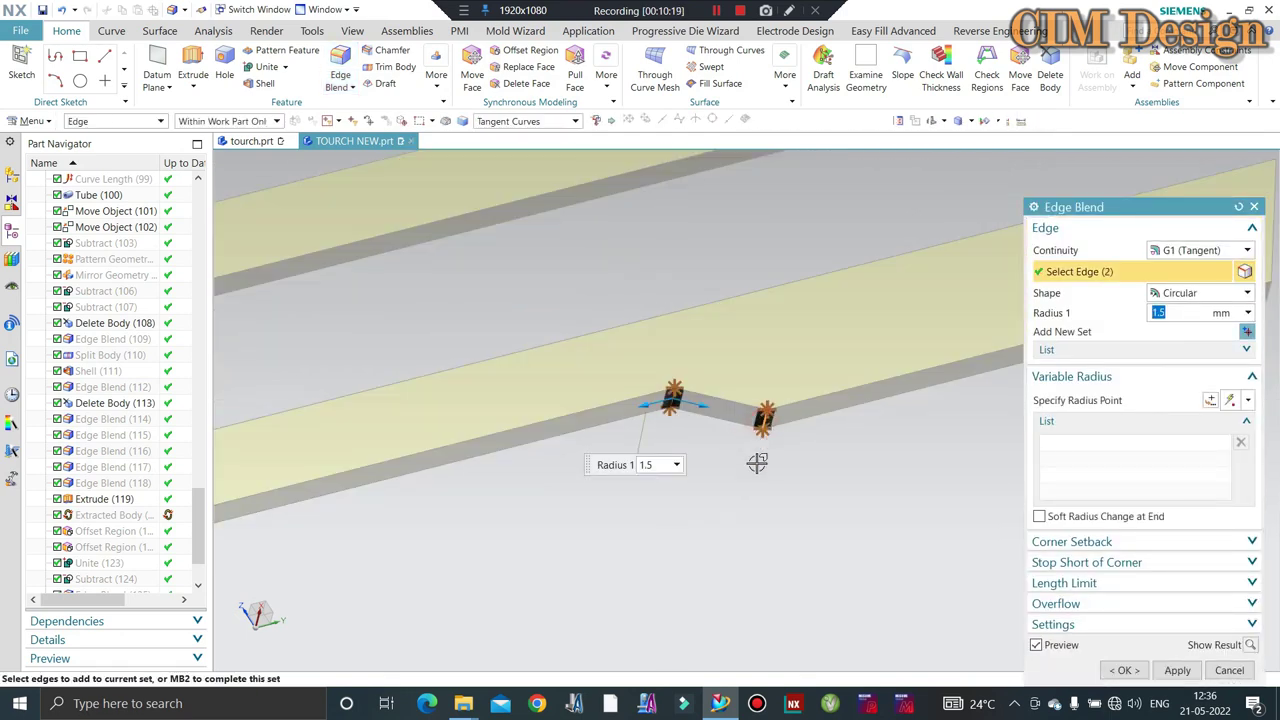
scroll(757, 462, "down", 3)
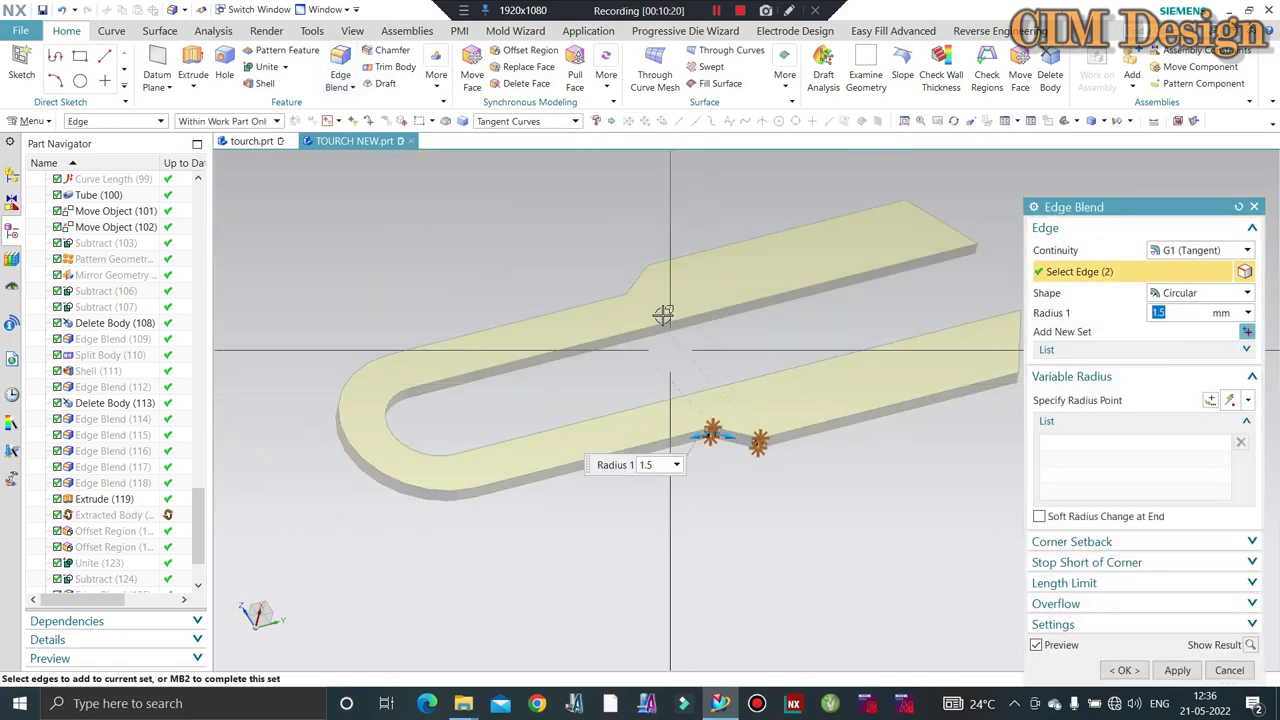
left_click(596, 362)
middle_click_drag(674, 320, 710, 345)
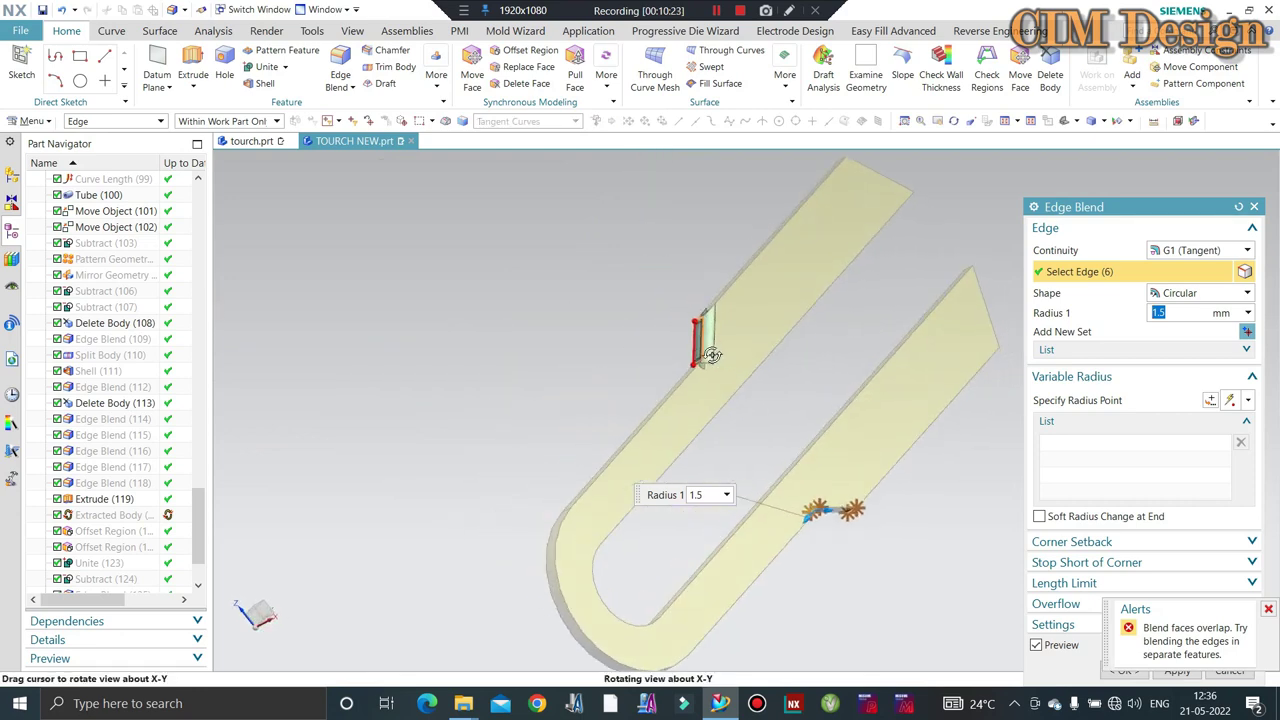
left_click(697, 358, "shift")
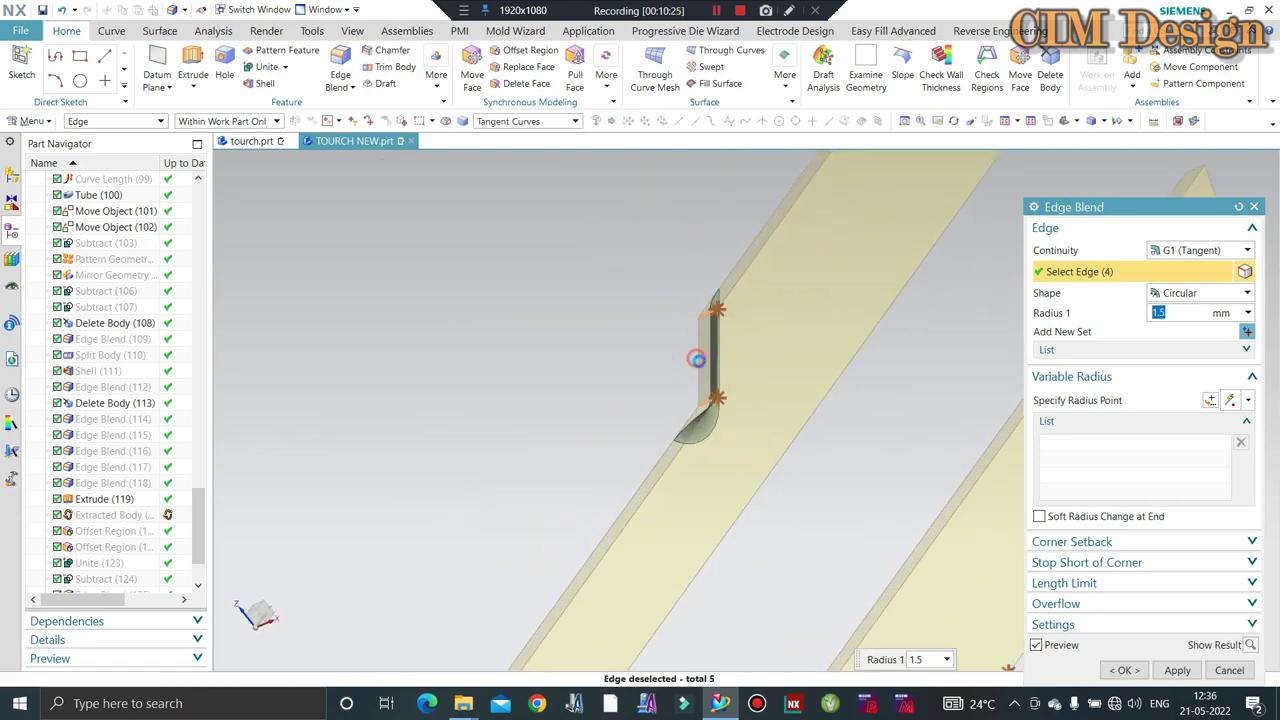
middle_click_drag(704, 347, 710, 238)
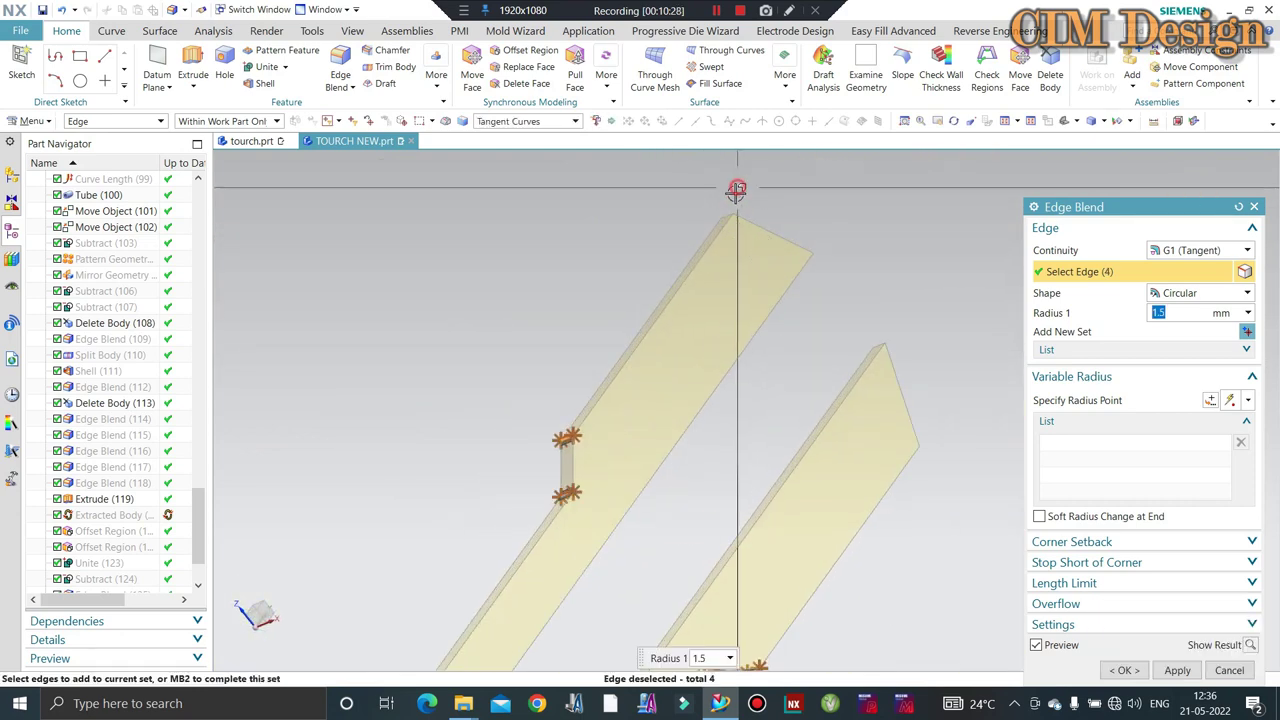
mouse_move(939, 402)
left_mouse_down()
mouse_move(891, 497)
mouse_move(891, 474)
left_mouse_up()
middle_click(808, 417)
mouse_move(808, 417)
middle_mouse_down()
mouse_move(851, 371)
mouse_move(739, 333)
middle_mouse_up()
Fit the whole torch in view and save the part file.
key("Home")
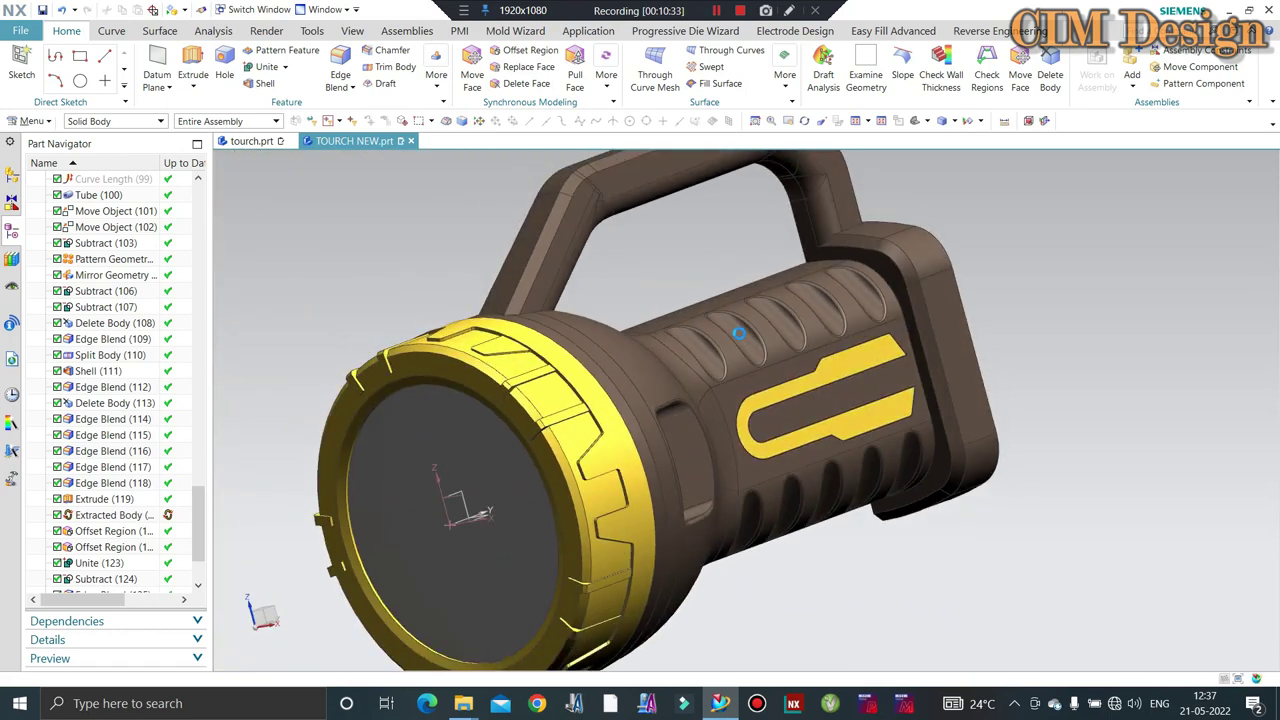
key("ctrl+s")
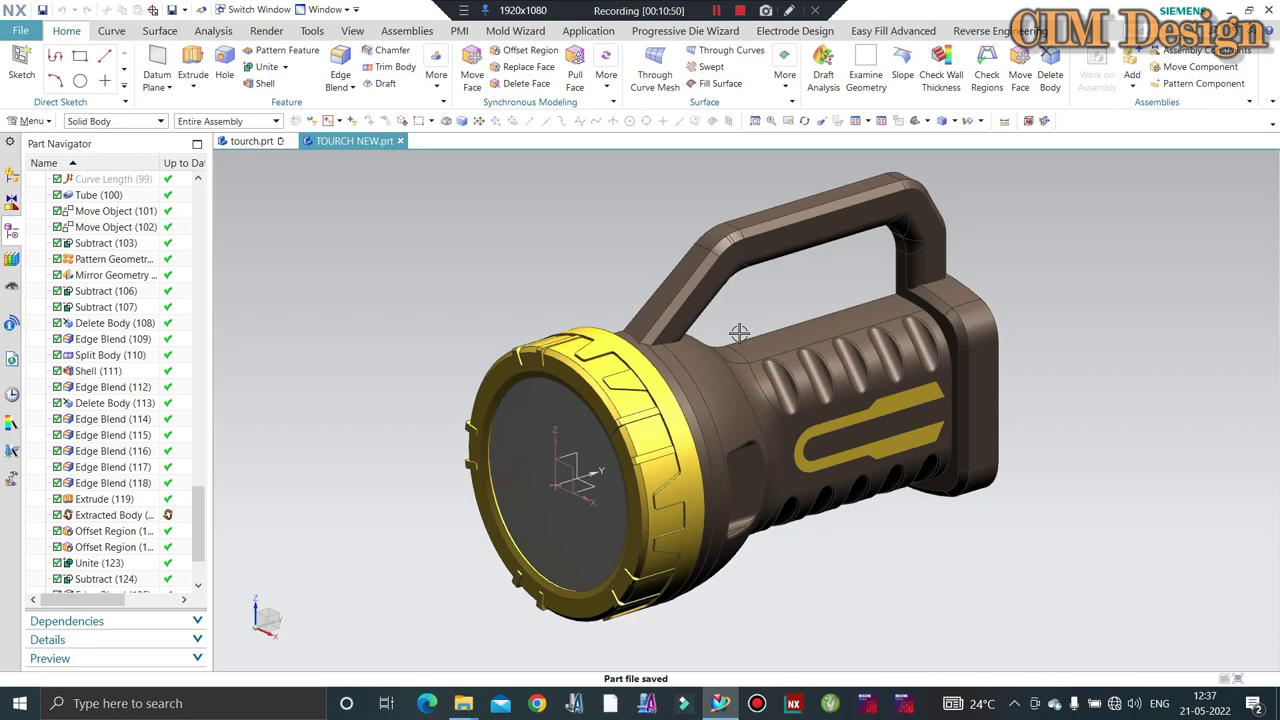
scroll(820, 340, "up", 2)
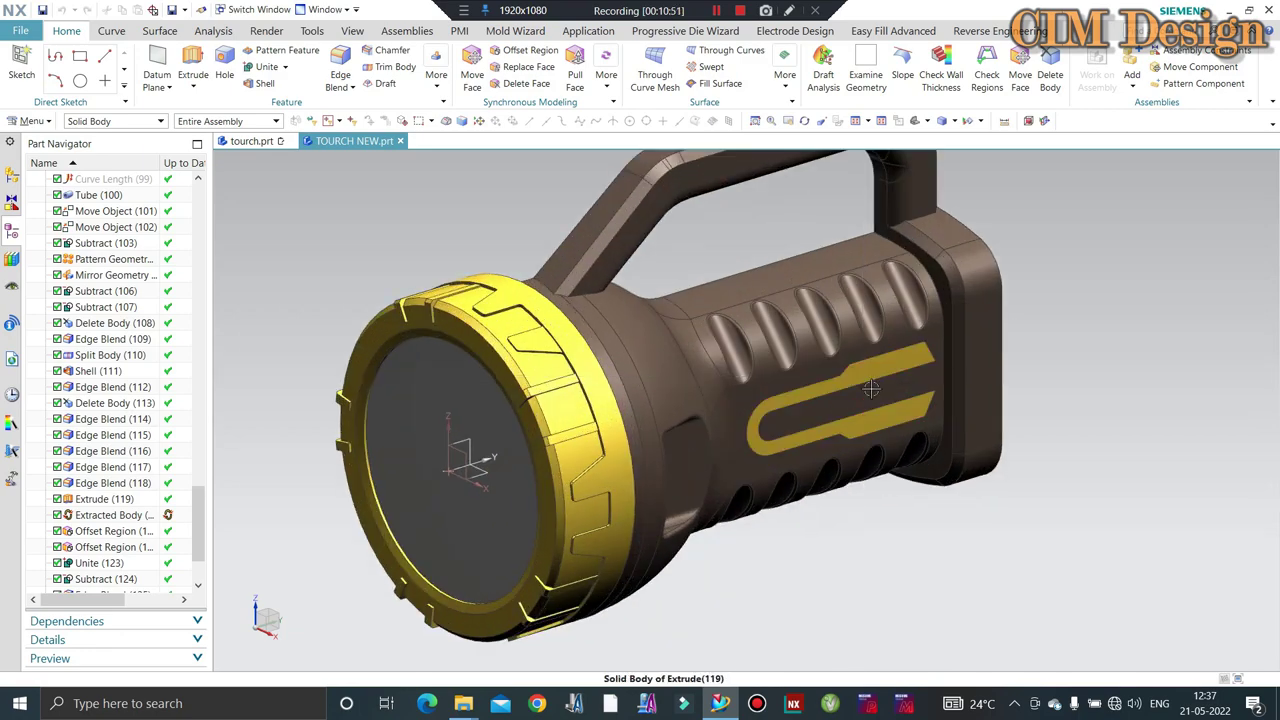
scroll(838, 343, "up", 2)
Orbit and zoom around the torch to inspect the handle back and other side.
mouse_move(838, 343)
middle_mouse_down()
mouse_move(540, 277)
mouse_move(670, 352)
mouse_move(702, 316)
middle_mouse_up()
scroll(636, 303, "up", 3)
scroll(636, 303, "down", 3)
scroll(670, 352, "up", 3)
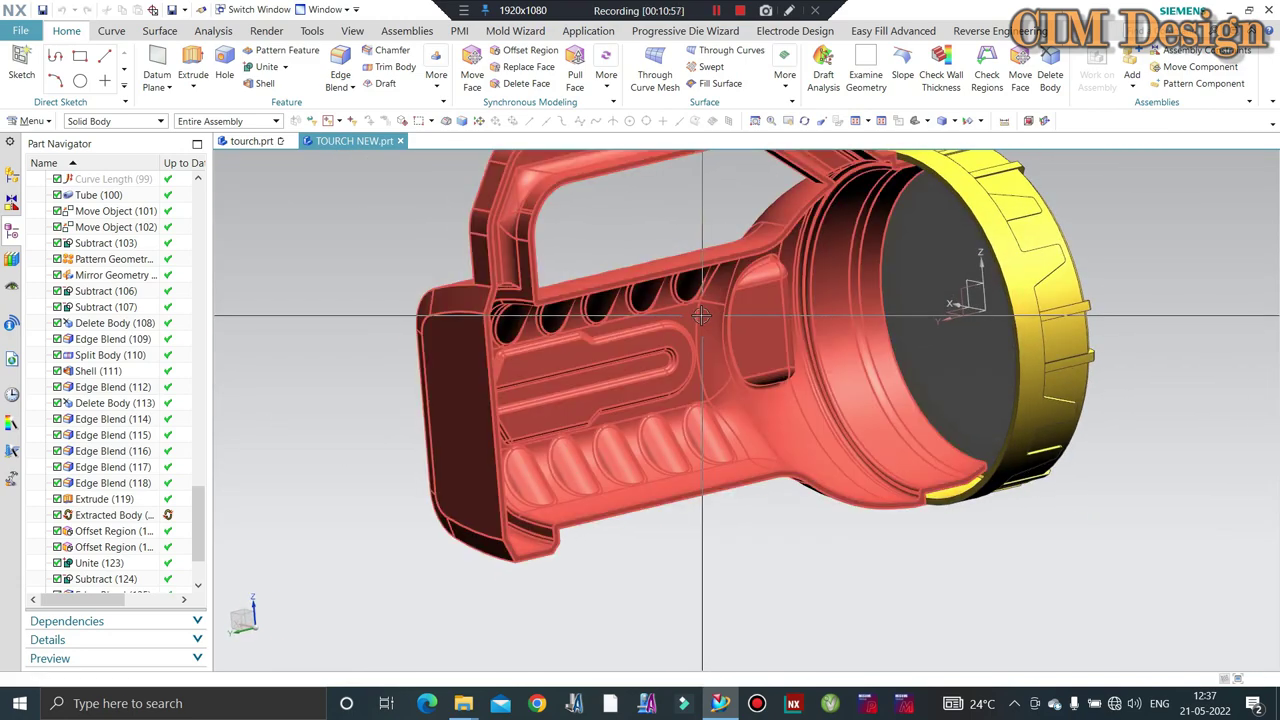
scroll(702, 316, "down", 2)
scroll(828, 286, "down", 2)
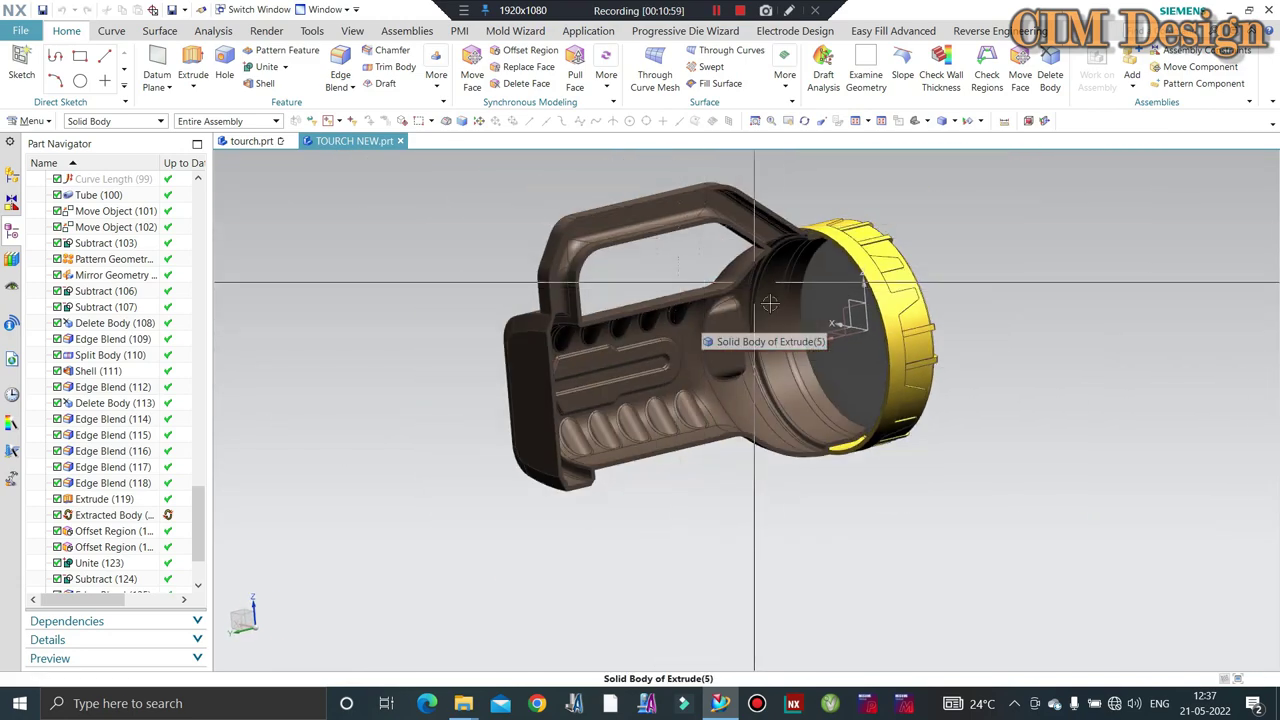
middle_click_drag(828, 286, 1000, 277)
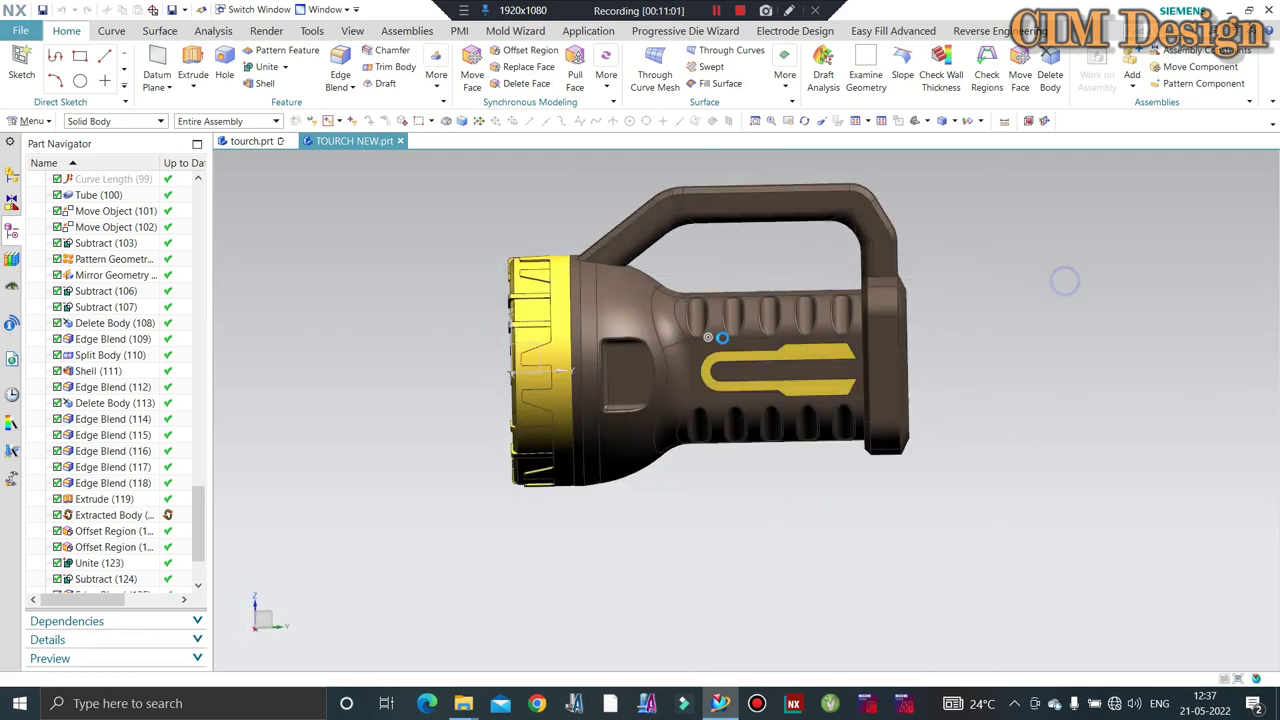
scroll(580, 363, "up", 3)
scroll(645, 325, "up", 2)
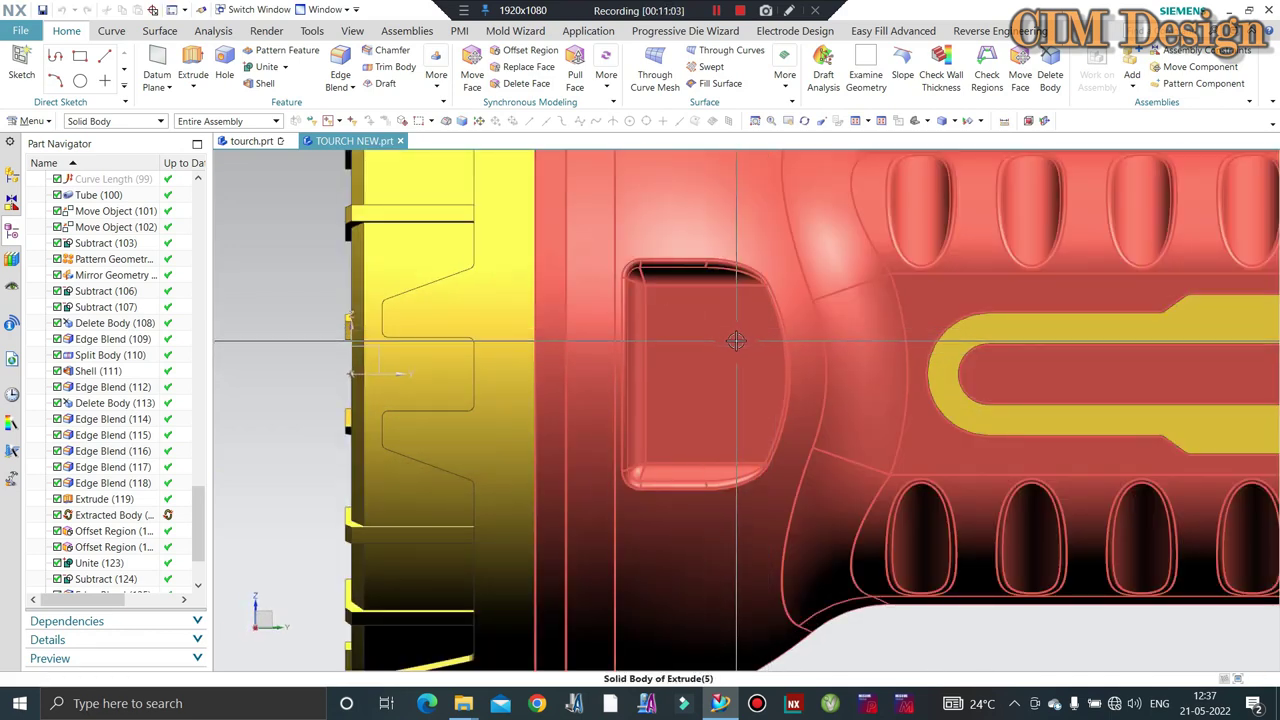
scroll(737, 340, "down", 5)
mouse_move(737, 340)
middle_mouse_down()
mouse_move(662, 283)
mouse_move(429, 254)
middle_mouse_up()
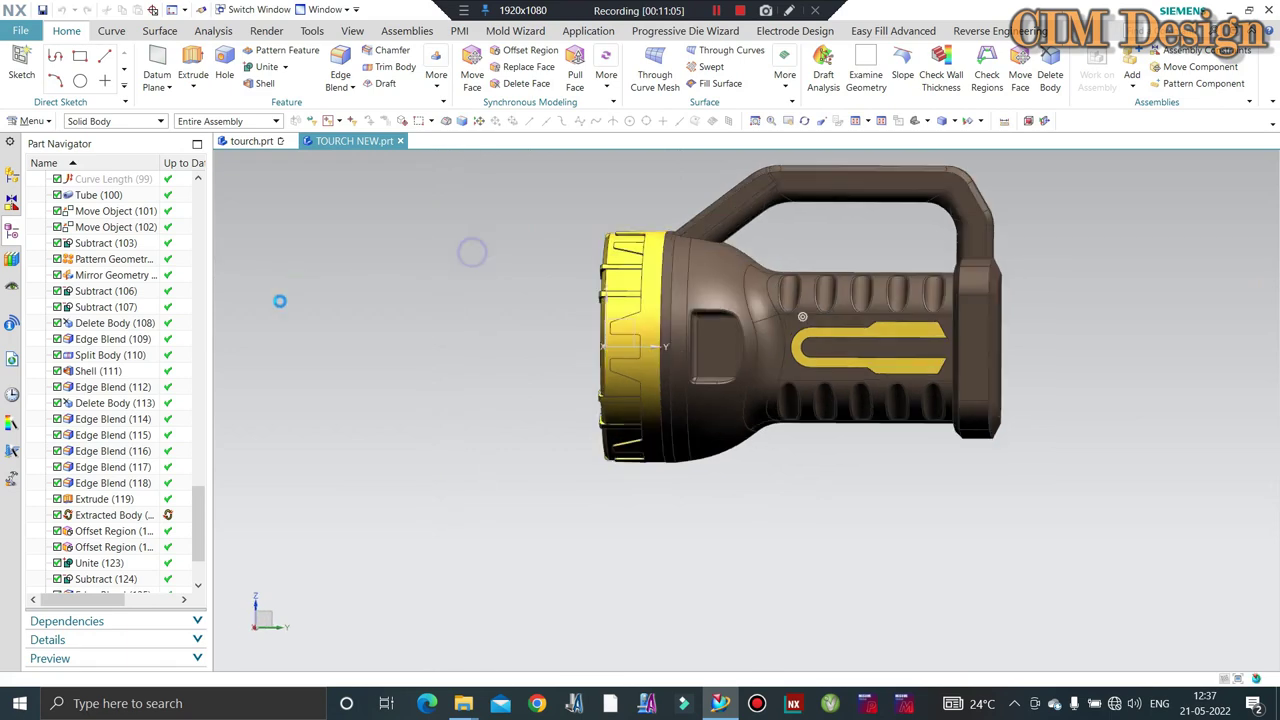
scroll(471, 251, "up", 1)
scroll(650, 200, "up", 3)
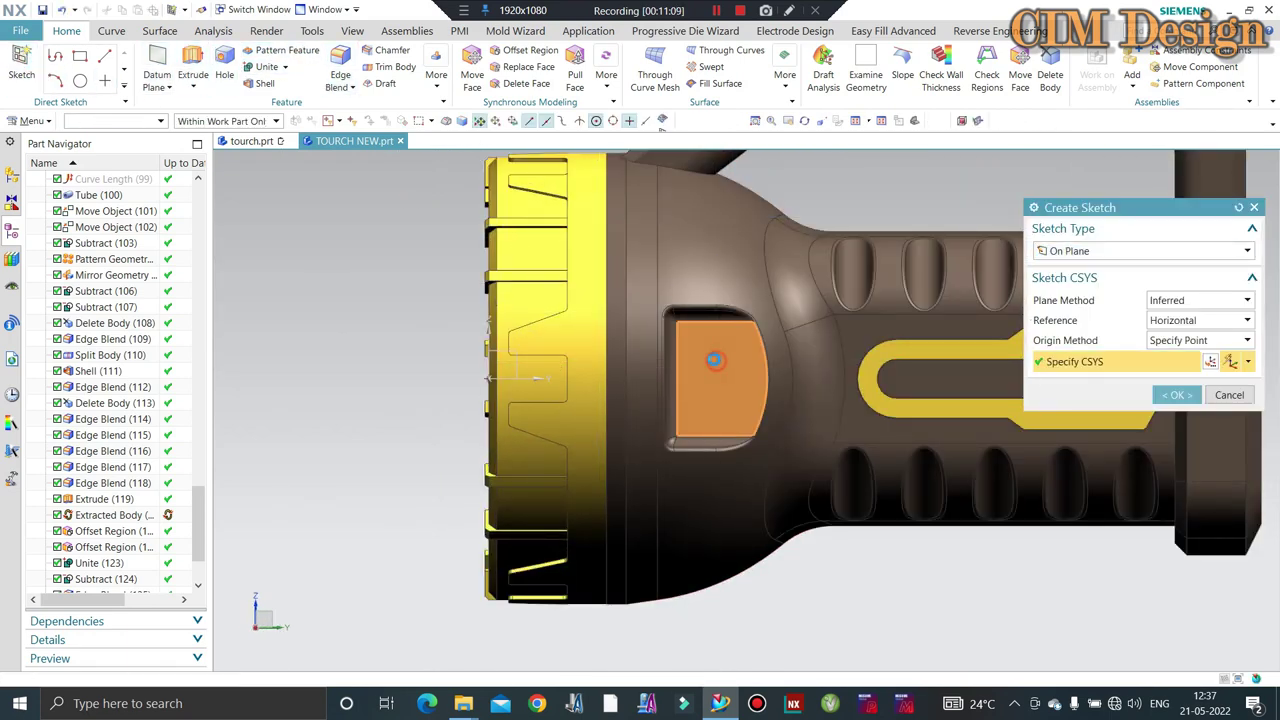
Sketch on the recessed face and draw a horizontal line across the recess.
left_click(712, 355)
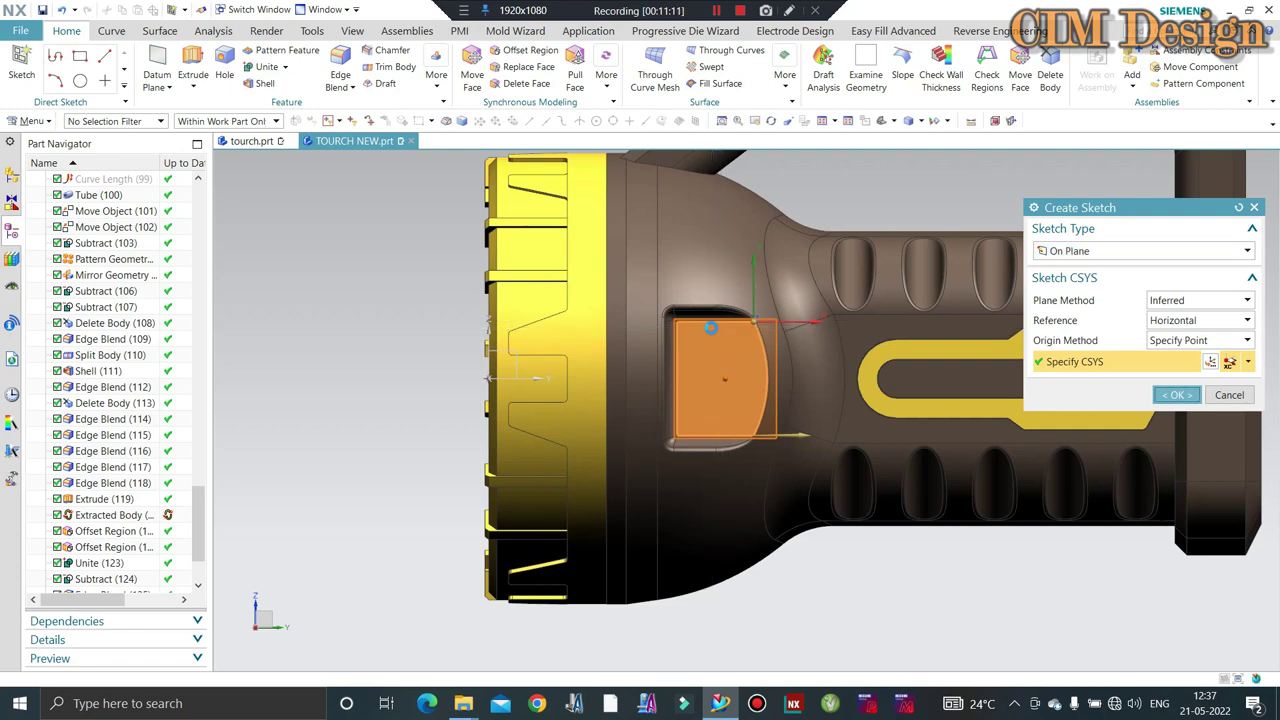
middle_click(712, 328)
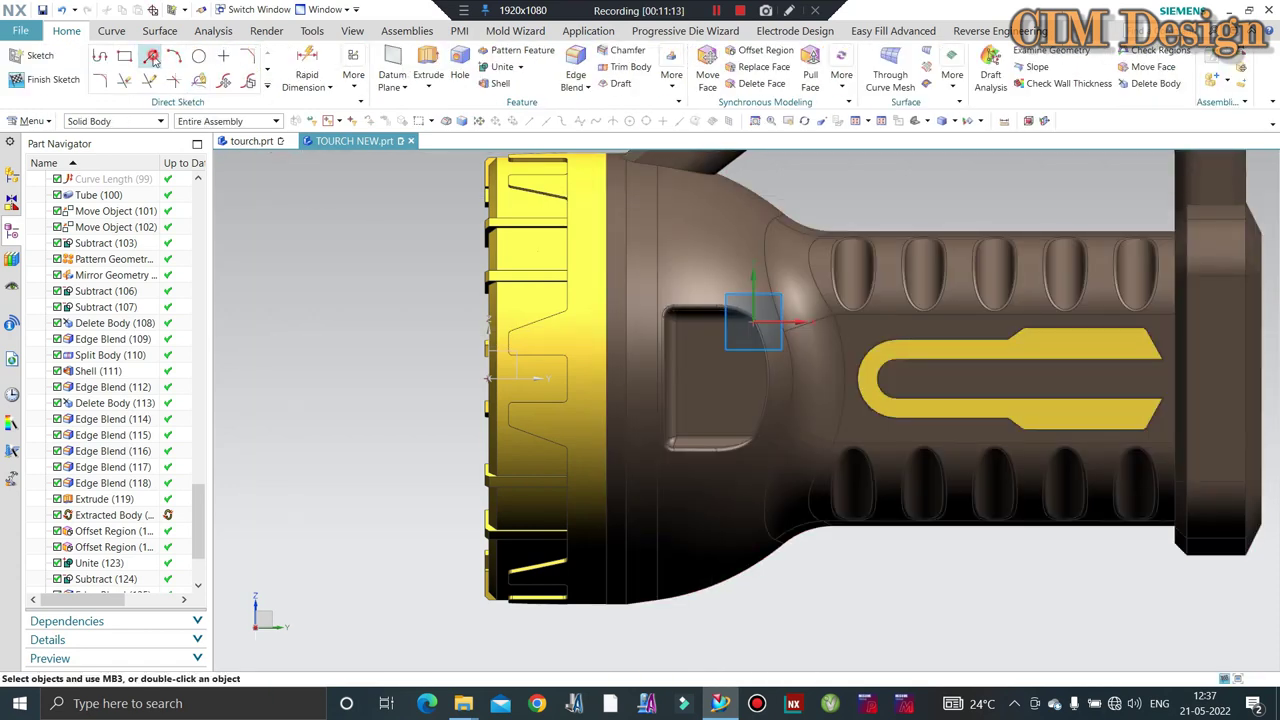
left_click(150, 56)
scroll(729, 383, "up", 3)
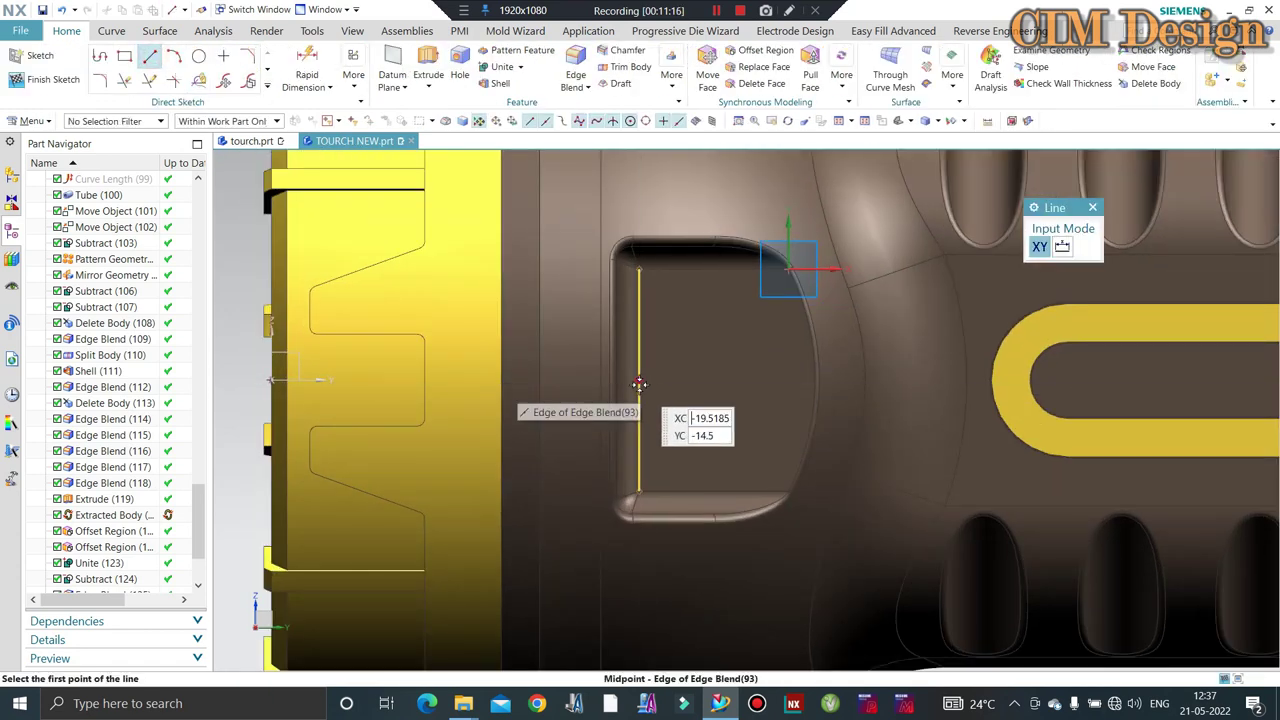
left_click(576, 385)
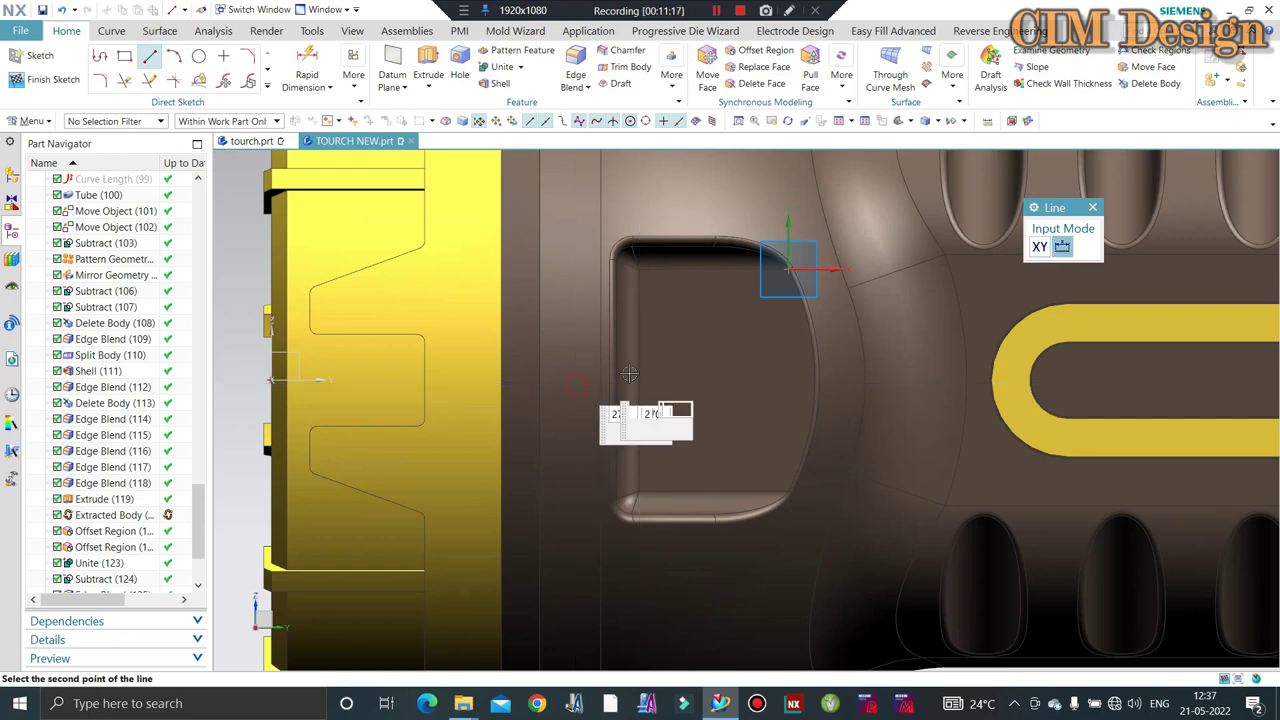
left_click(852, 380)
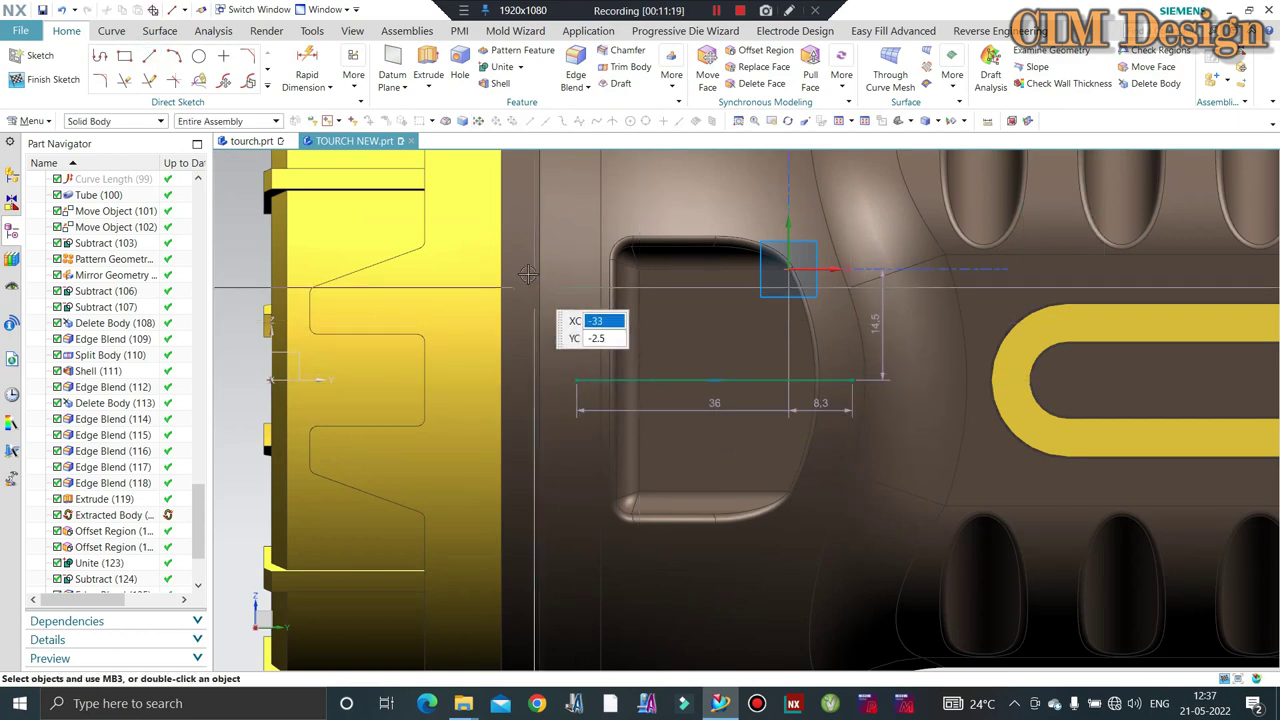
key("Escape")
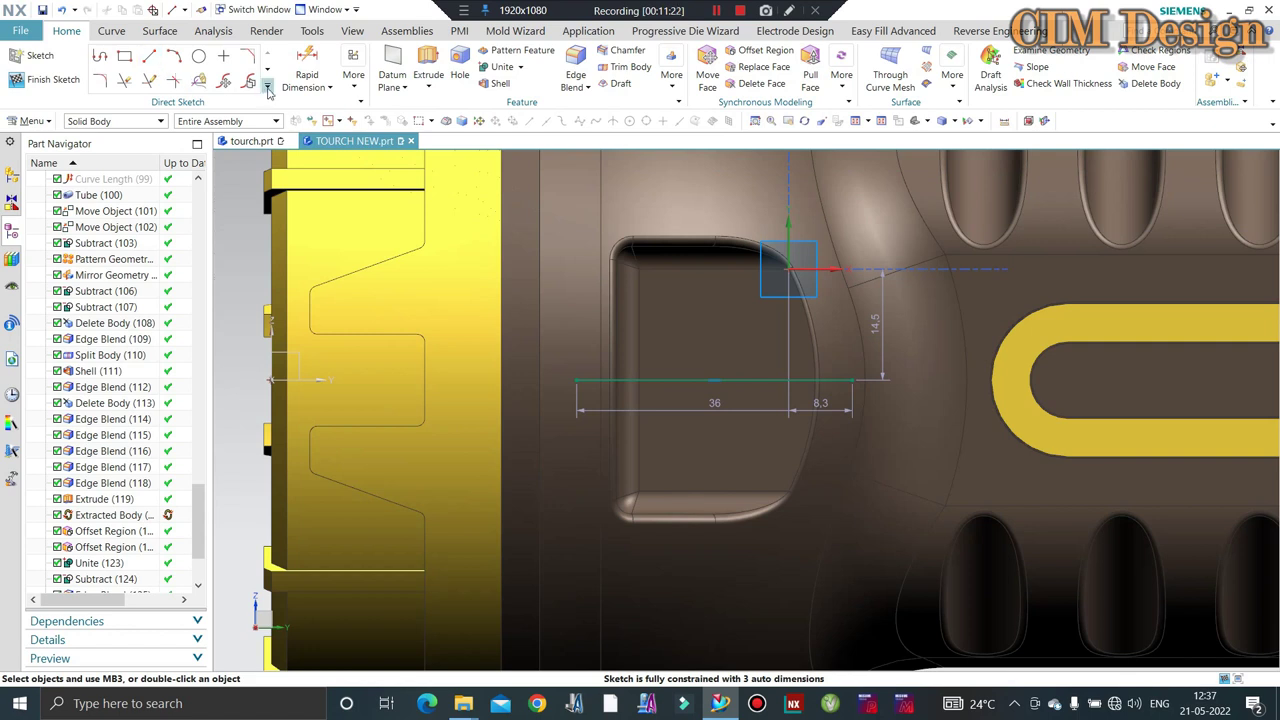
Pattern the line downward vertically, count 3 at 4.5 mm pitch.
left_click(268, 88)
left_click(219, 186)
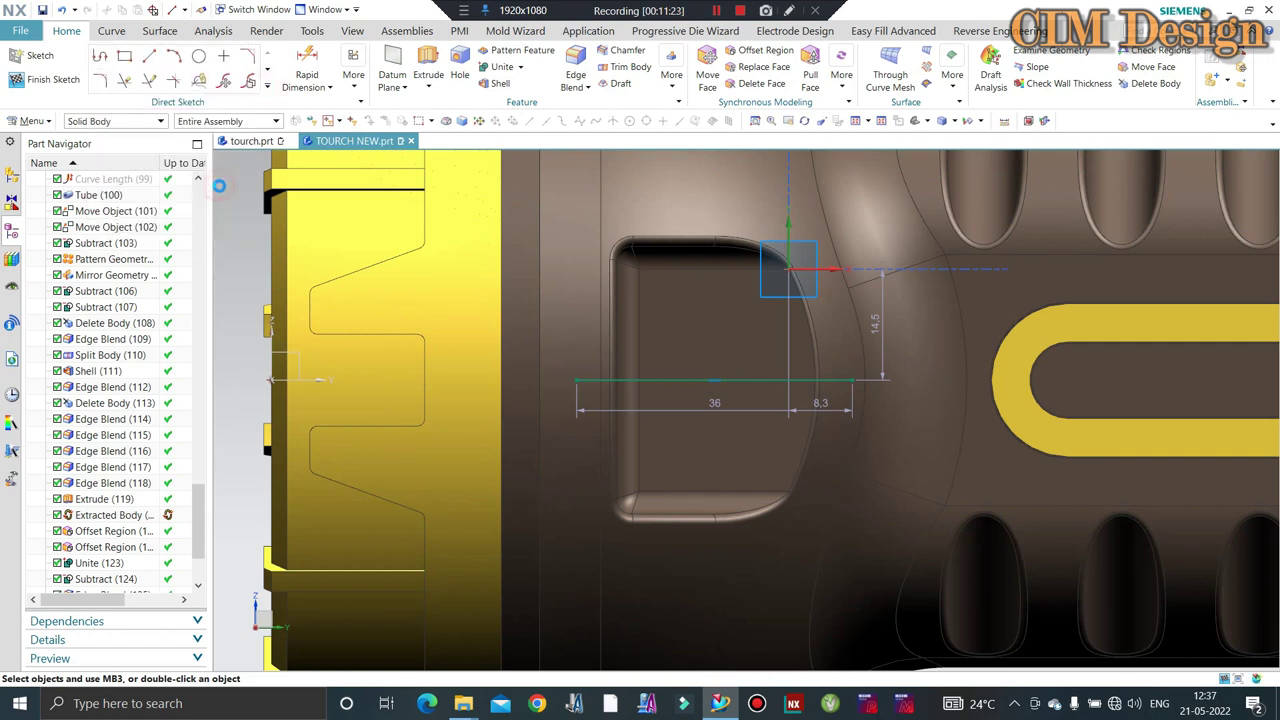
left_click(648, 385)
middle_click(642, 345)
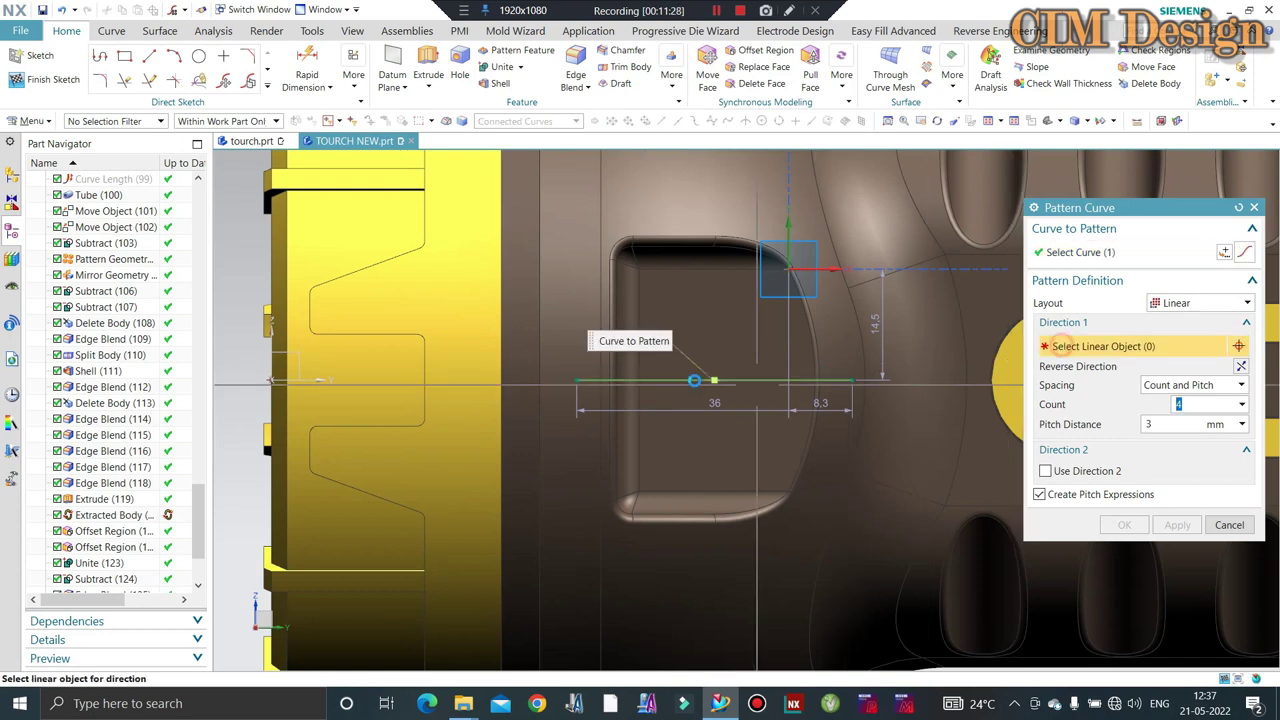
left_click(639, 360)
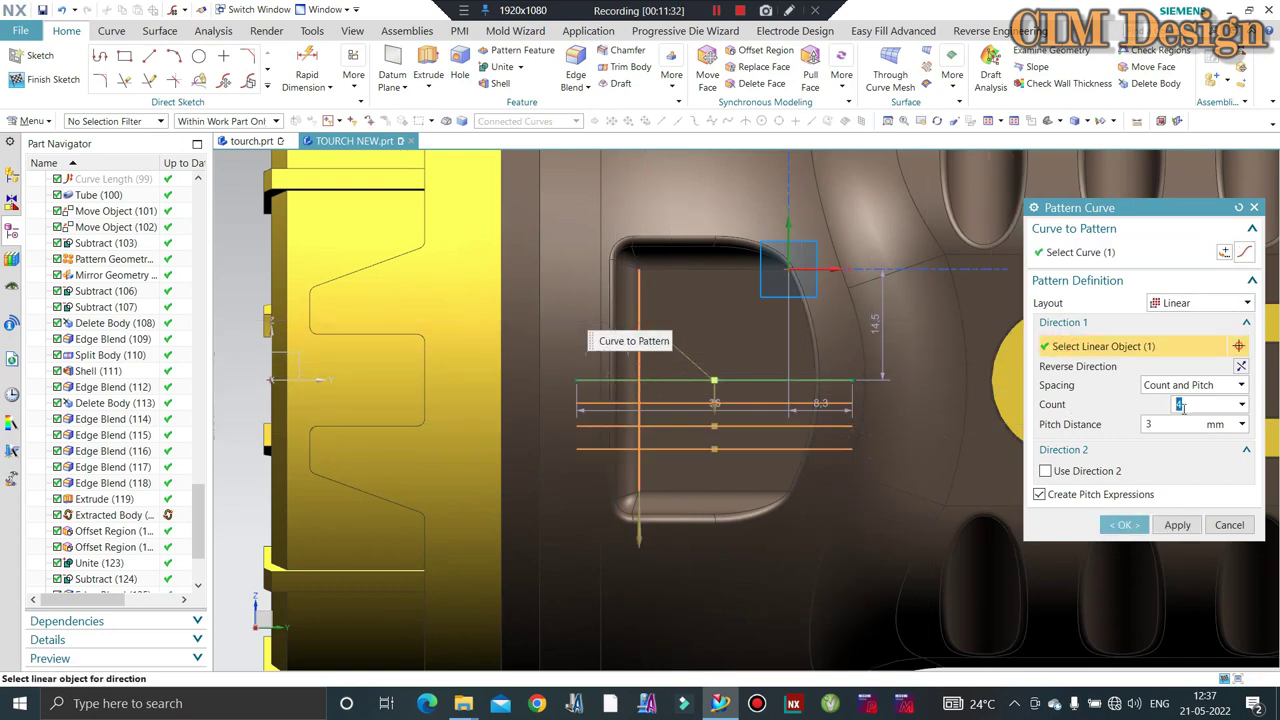
left_click(1183, 427)
type("5")
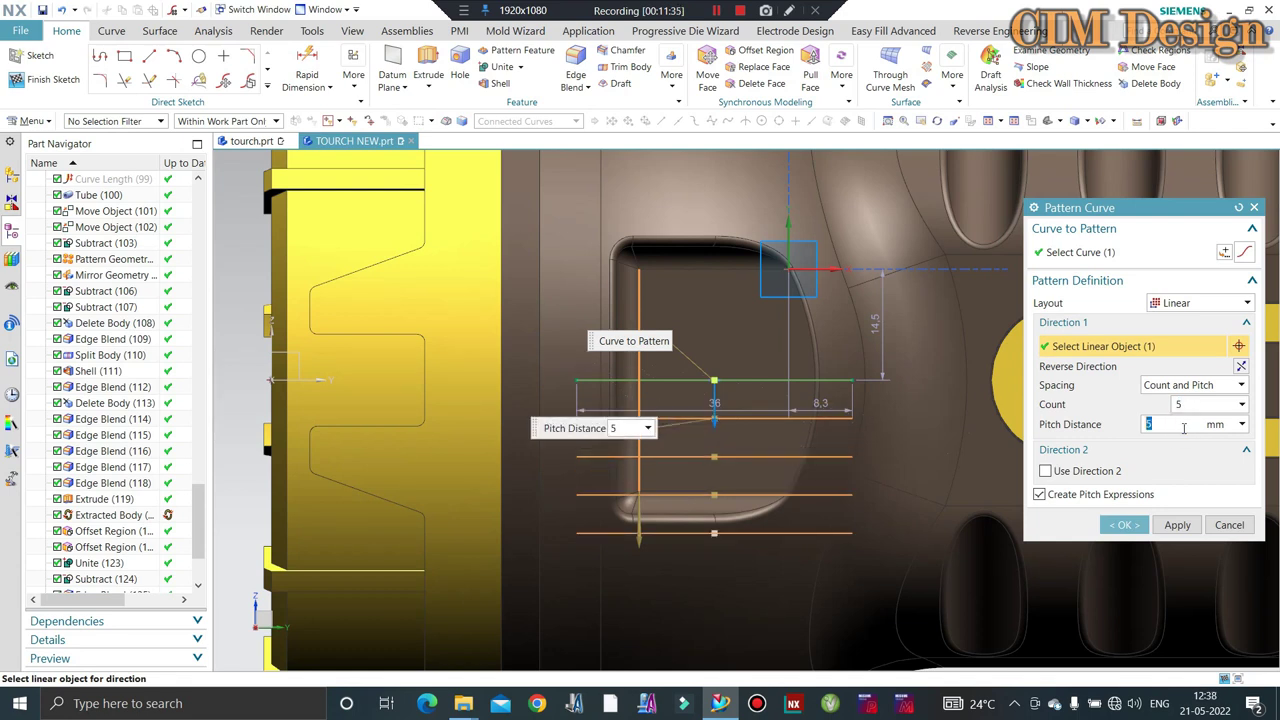
type("4")
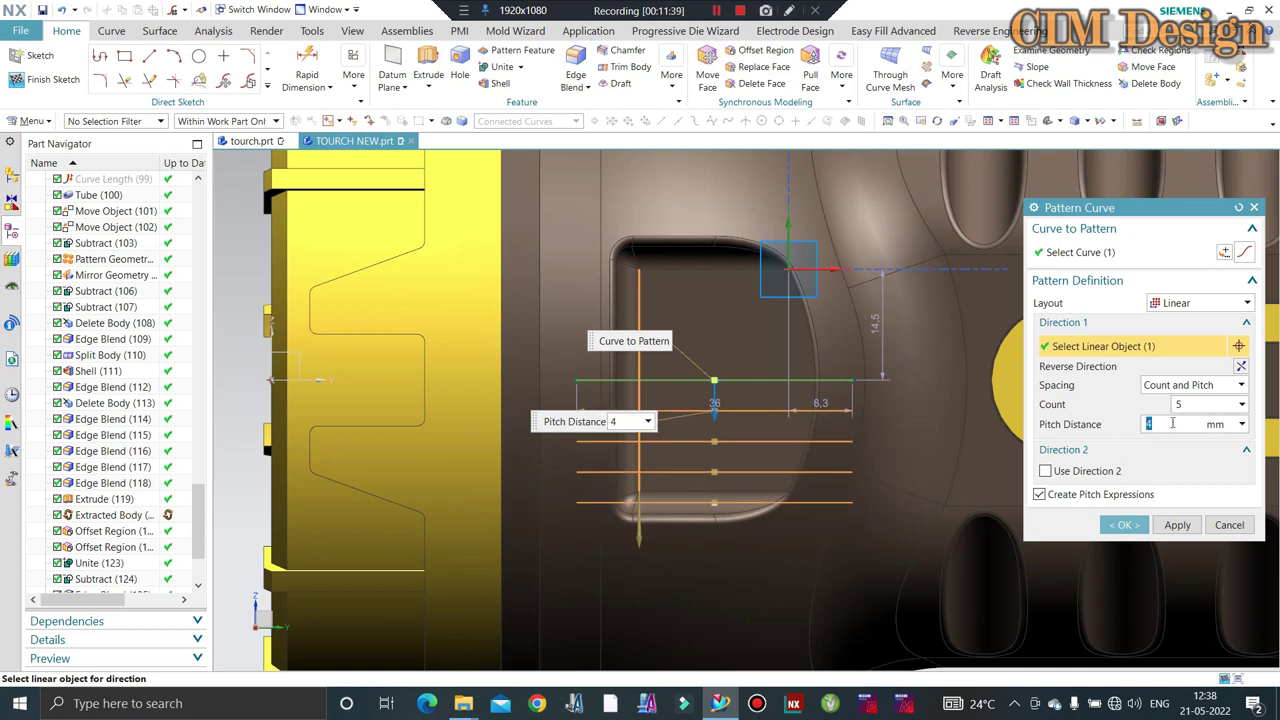
type("5")
left_click(1204, 410)
type("3")
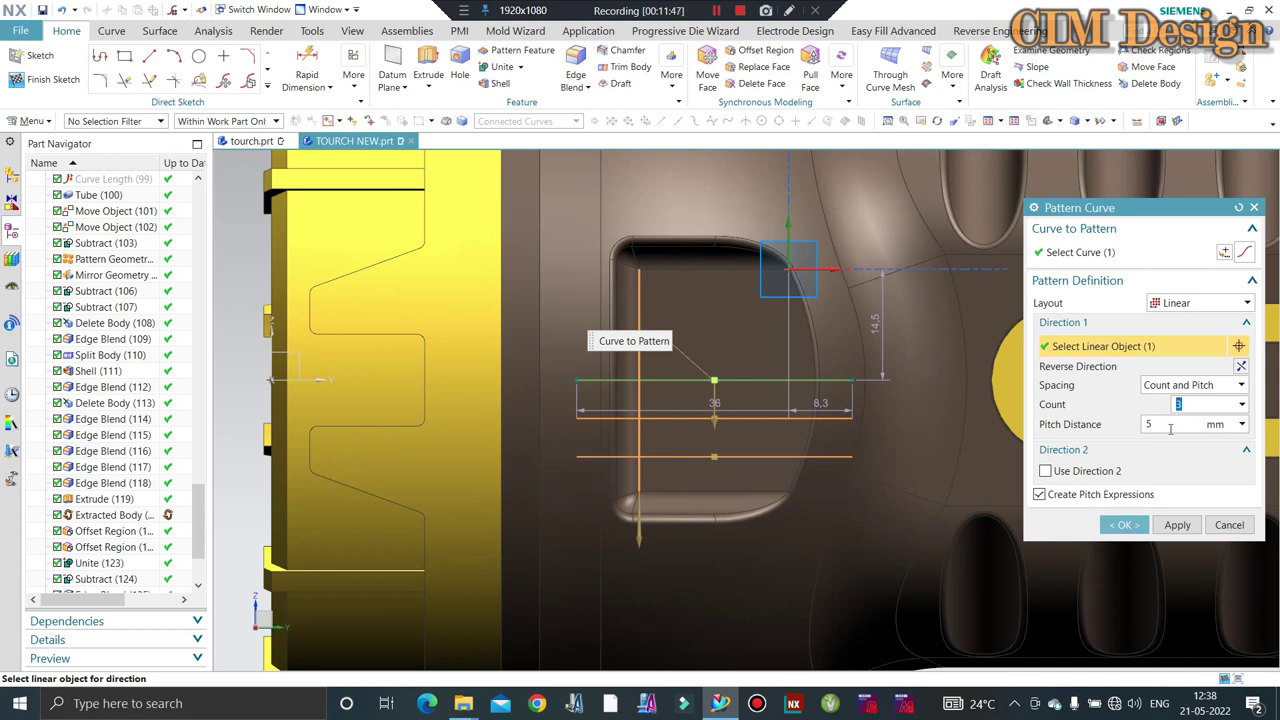
left_click(1163, 424)
type("4.5")
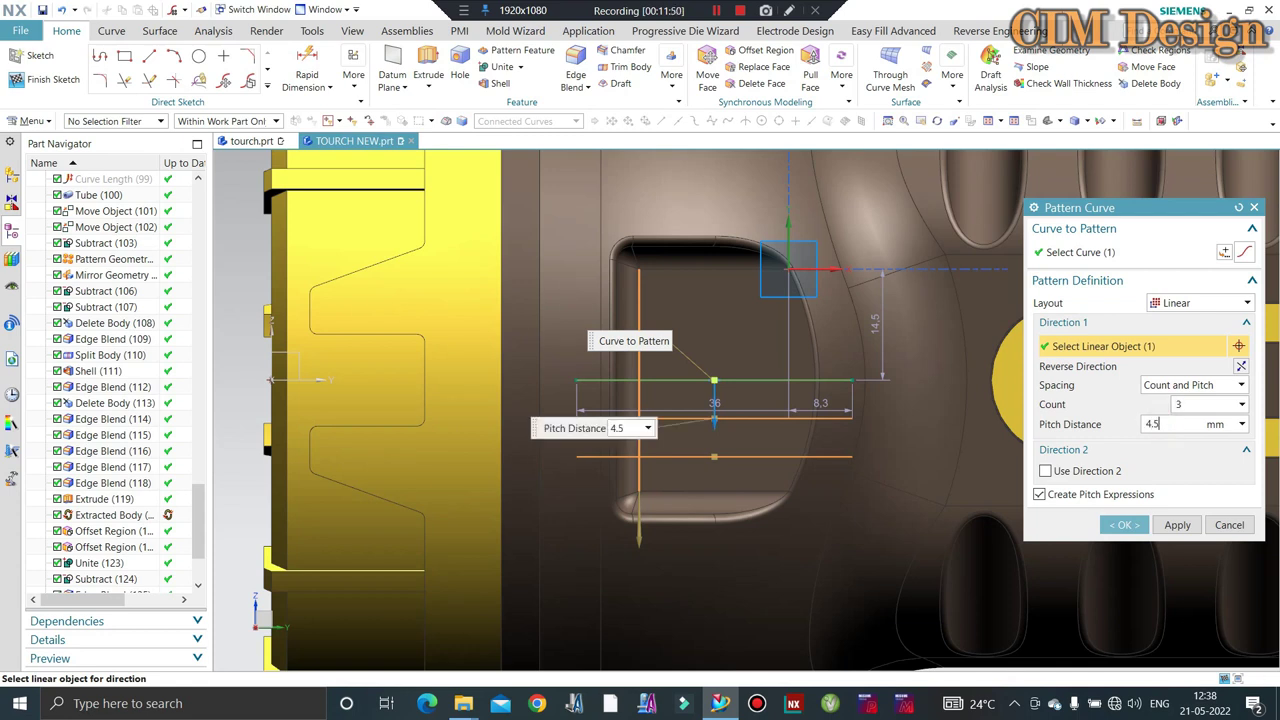
key("Return")
left_click(1191, 408)
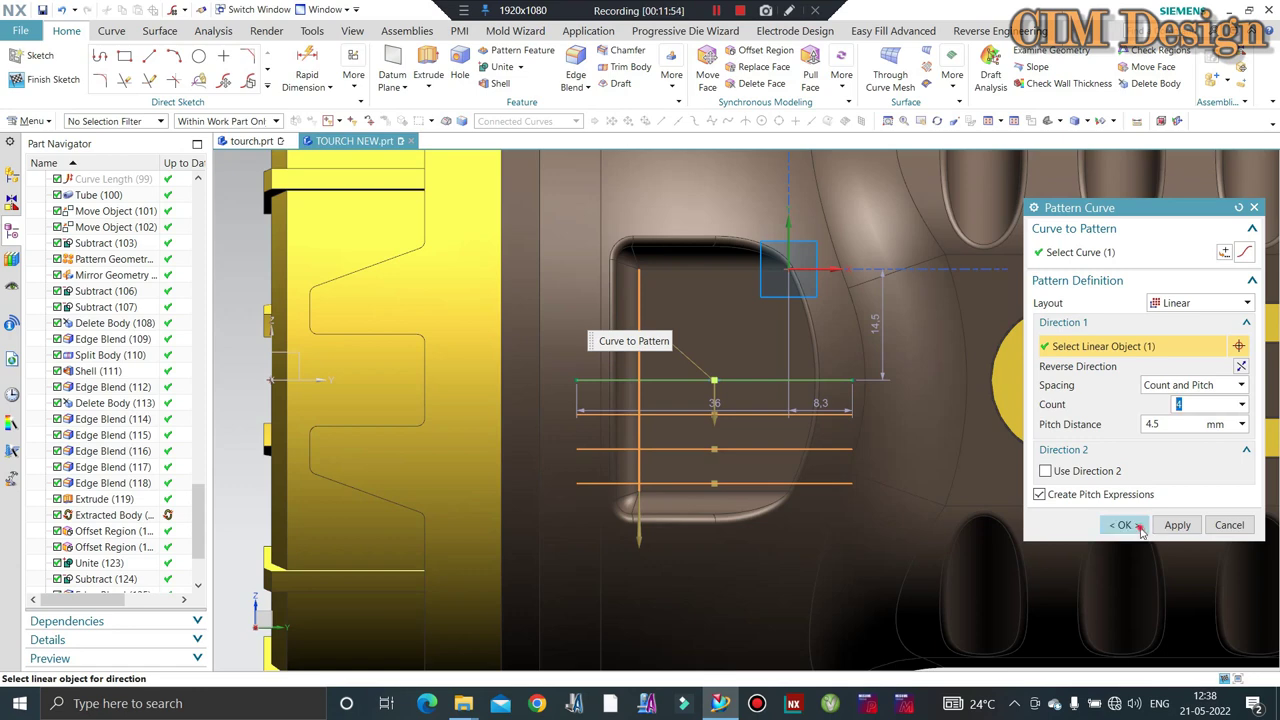
left_click(1140, 530)
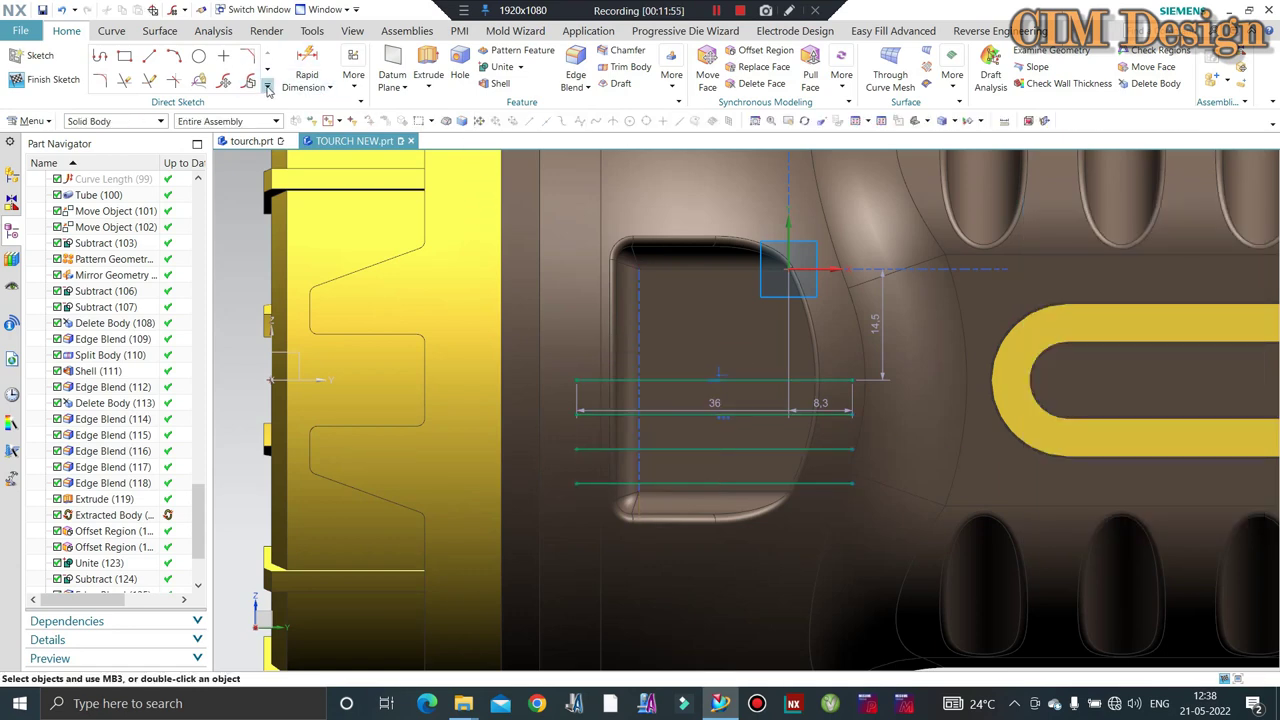
Pattern the top line upward at 4.5 mm pitch and finish the sketch.
left_click(267, 87)
left_click(222, 184)
left_click(686, 384)
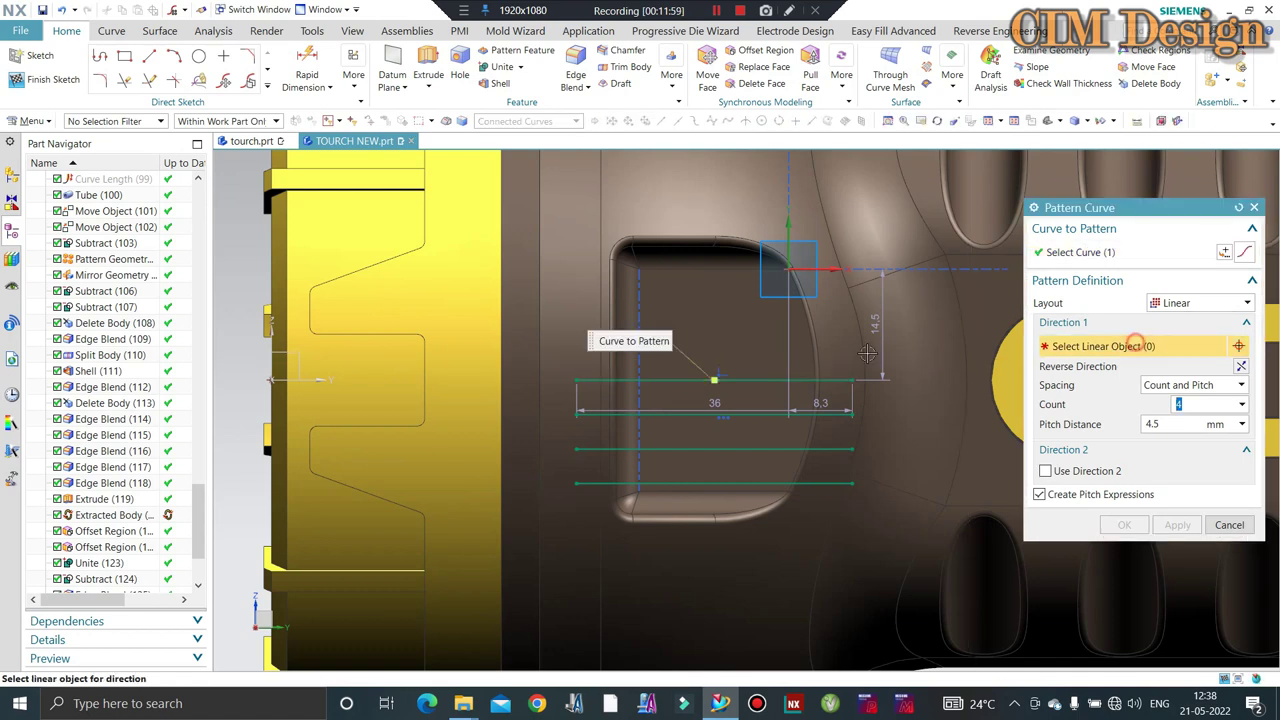
left_click(618, 290)
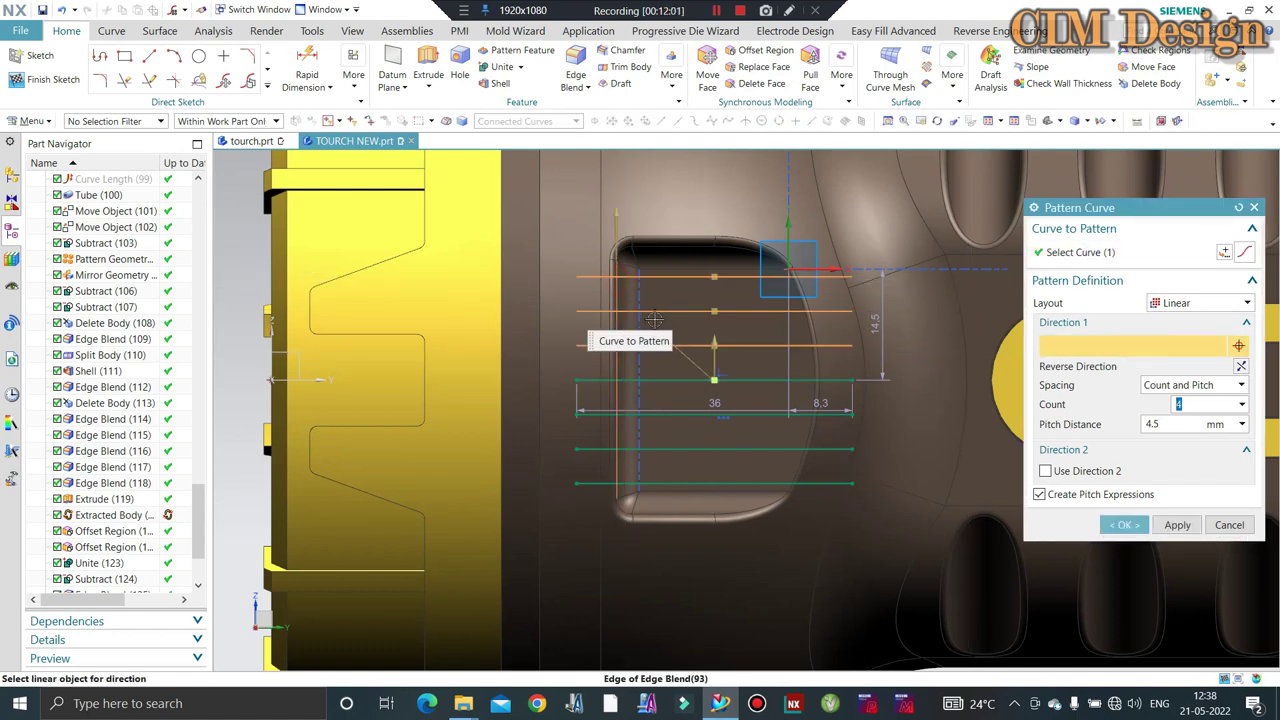
middle_click(876, 323)
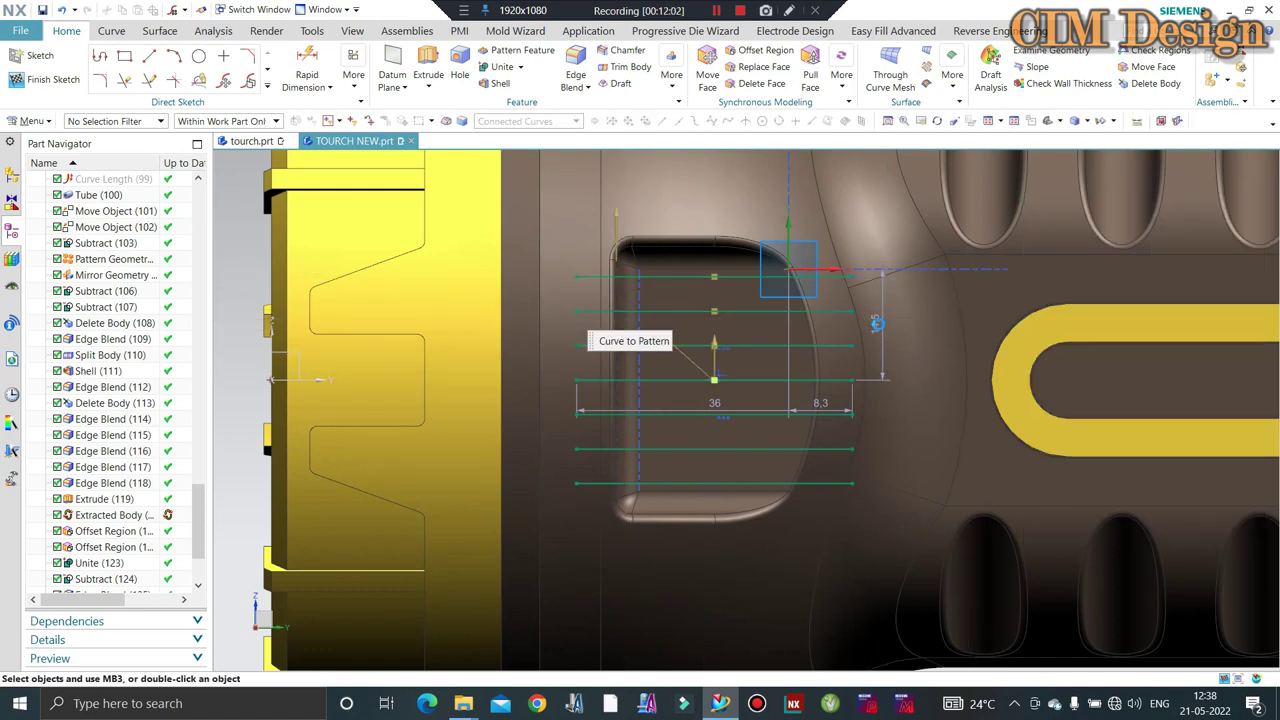
left_click(82, 84)
Extrude the seven vent lines with a 10 mm start distance and Two-Sided offset.
middle_click_drag(700, 340, 632, 356)
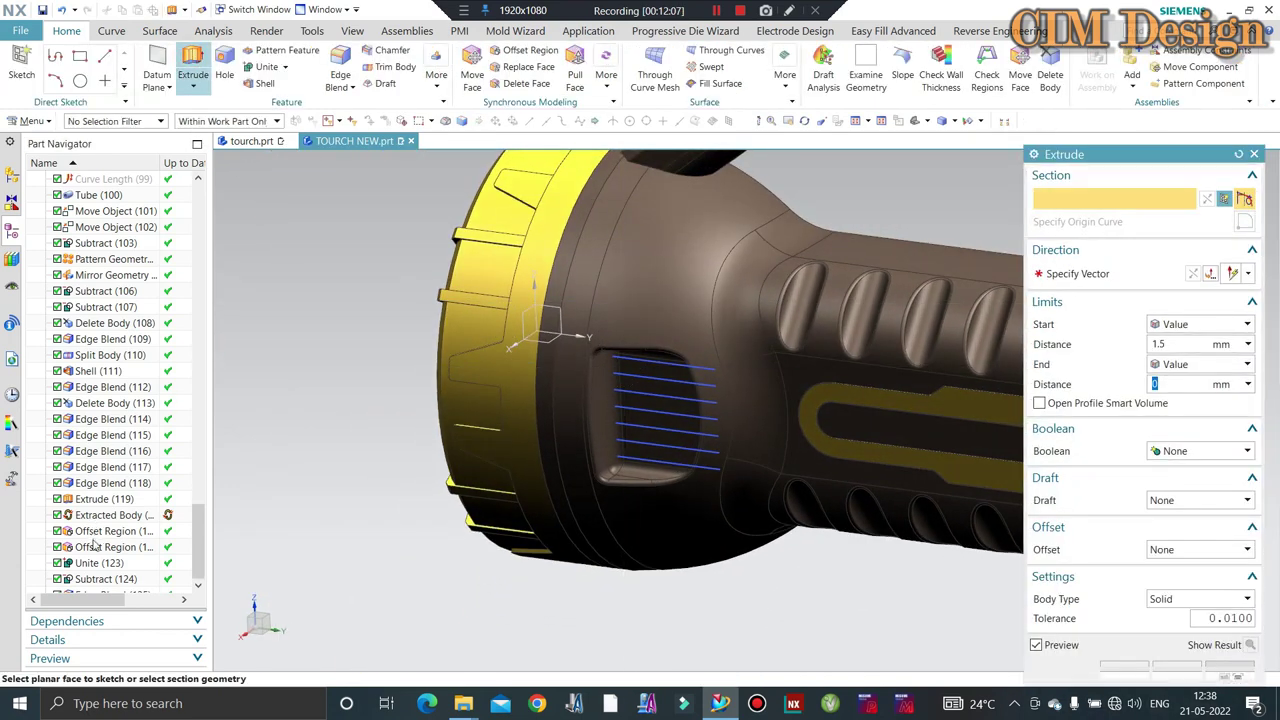
scroll(623, 443, "up", 5)
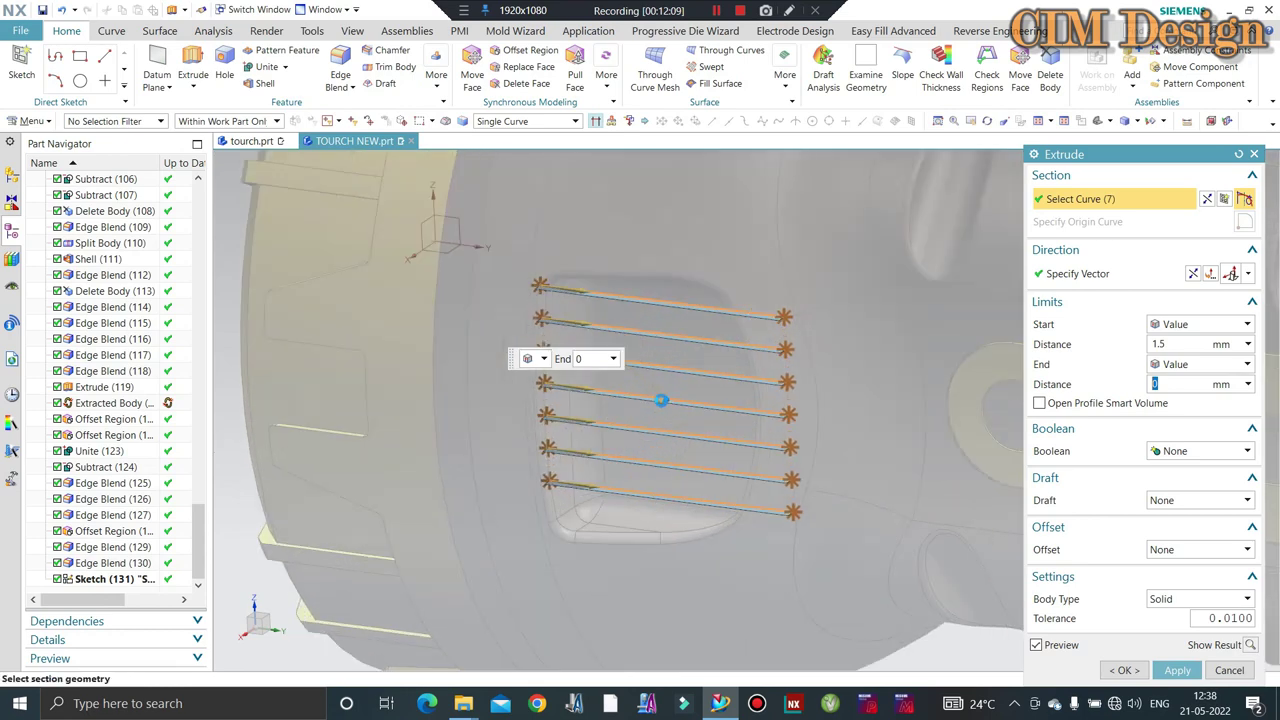
type("10")
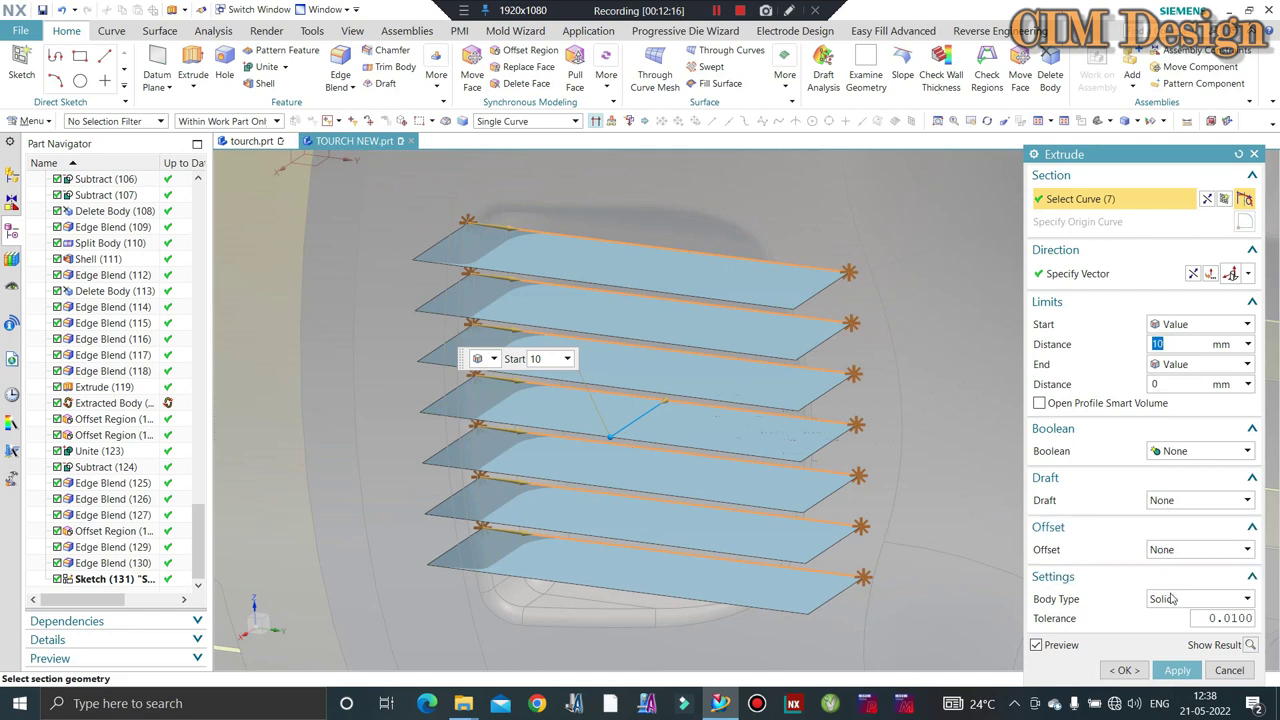
left_click(1160, 550)
left_click(1165, 592)
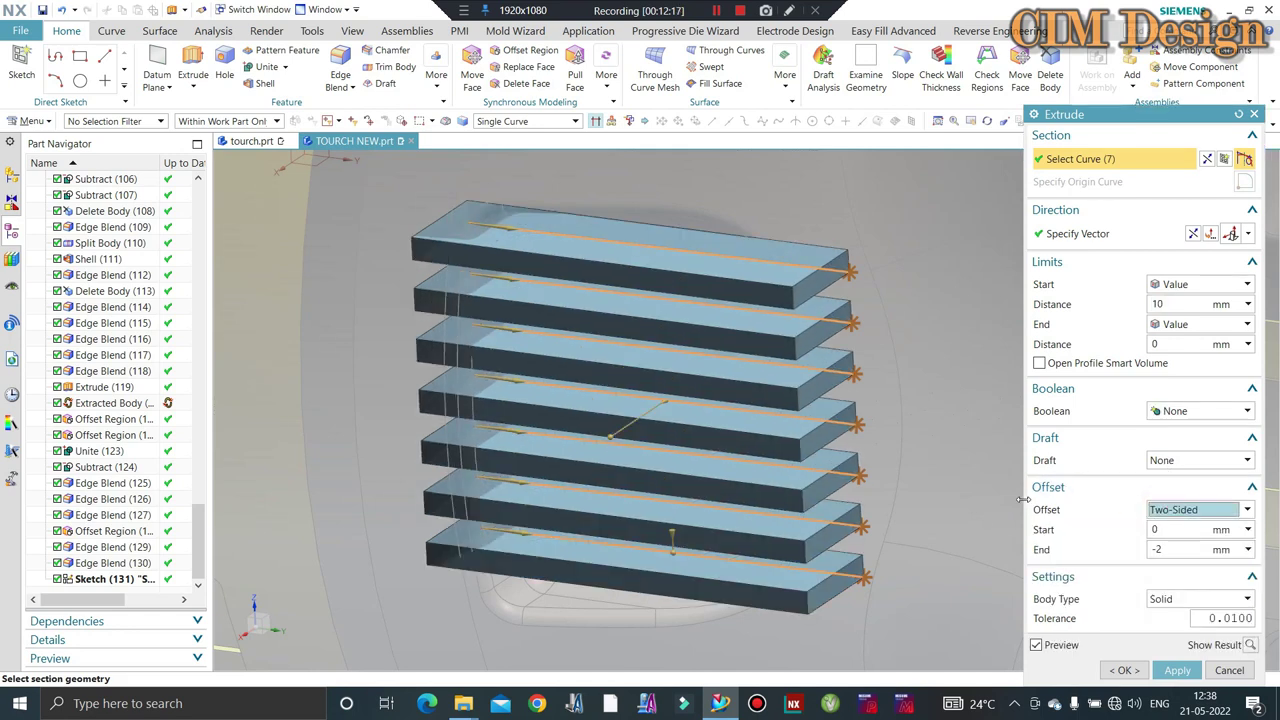
Set the offsets for 1 mm thin fins (end -0.5) and create Extrude (132).
double_click(1168, 547)
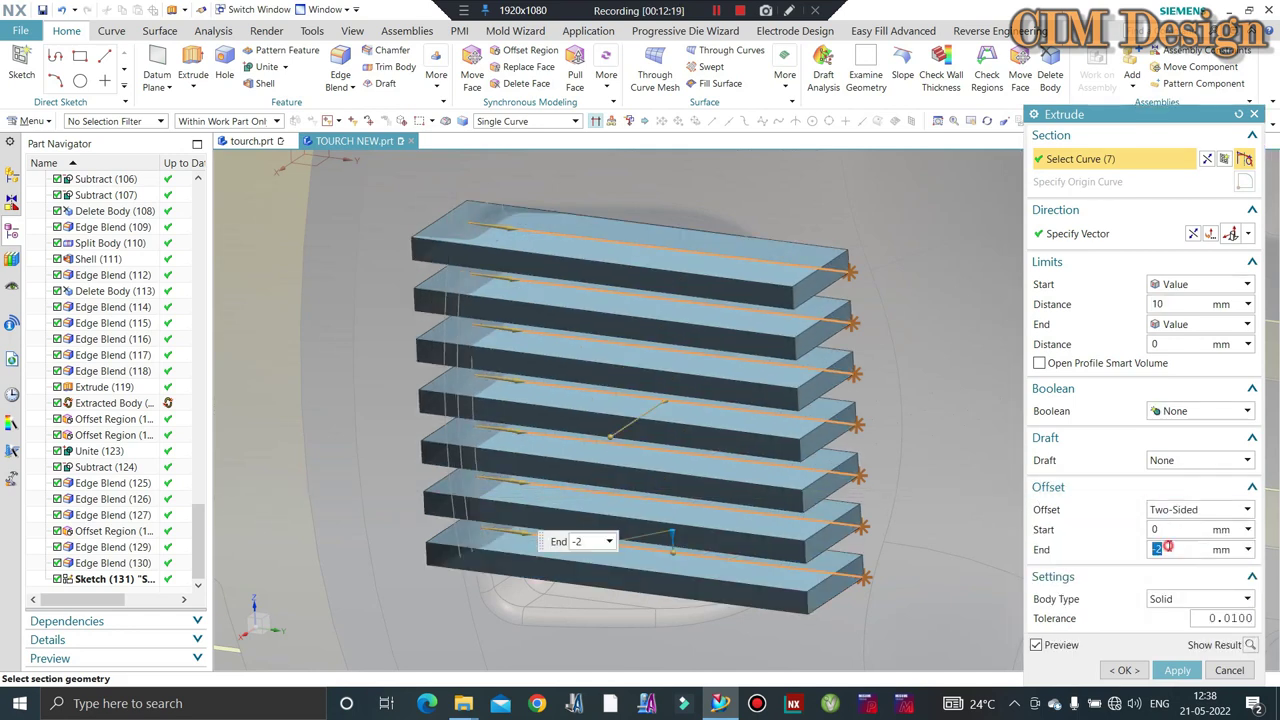
type("-0.5")
key("Return")
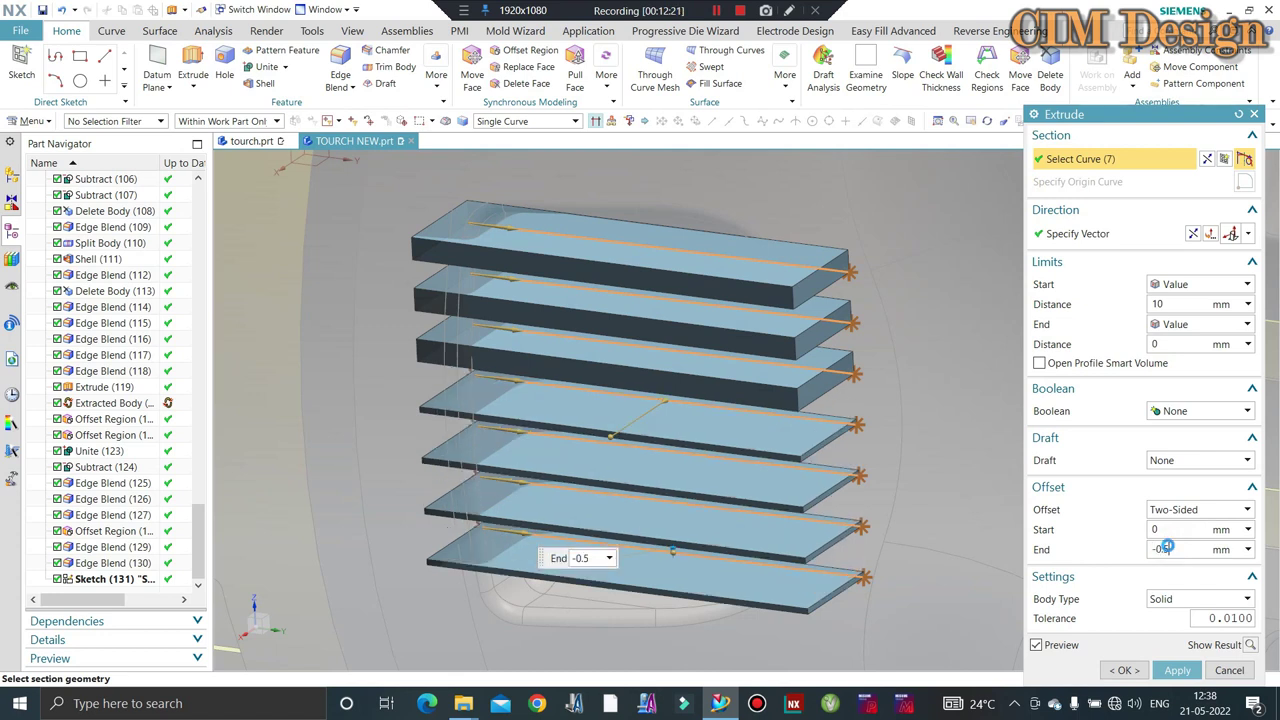
left_click(1167, 532)
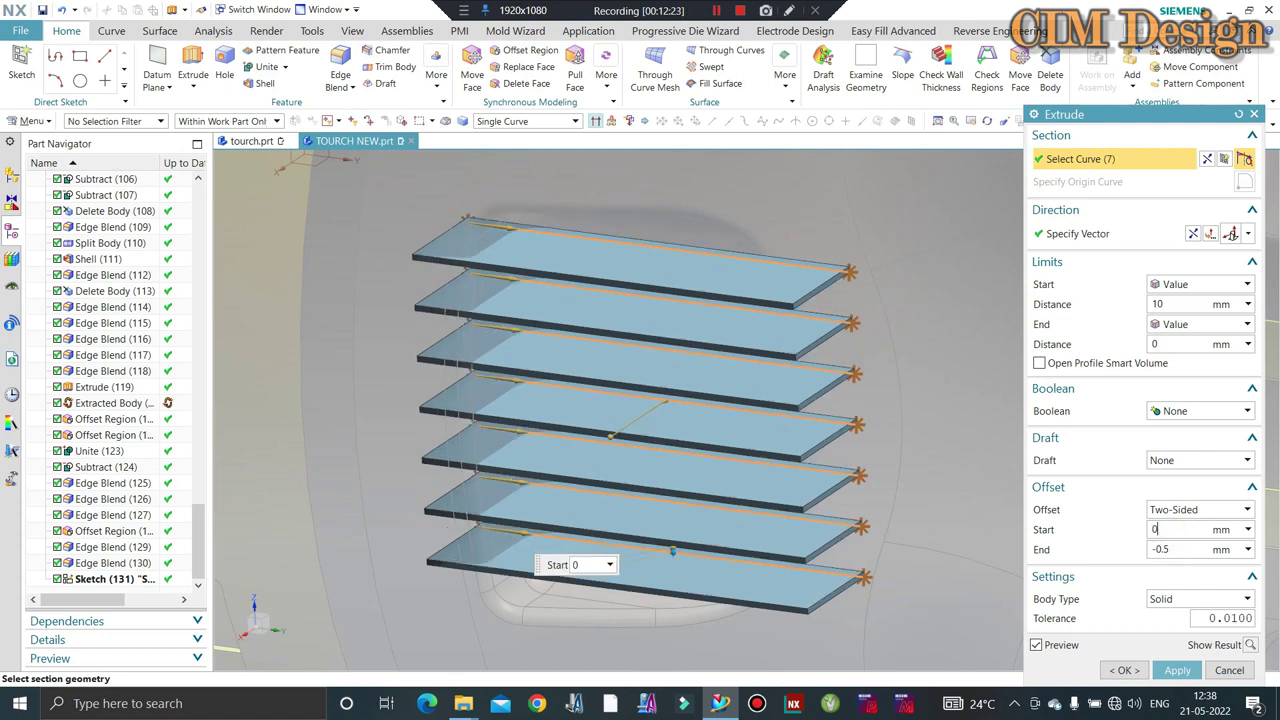
type(".5")
mouse_move(766, 480)
middle_mouse_down()
mouse_move(822, 420)
mouse_move(803, 423)
middle_mouse_up()
middle_click(666, 363)
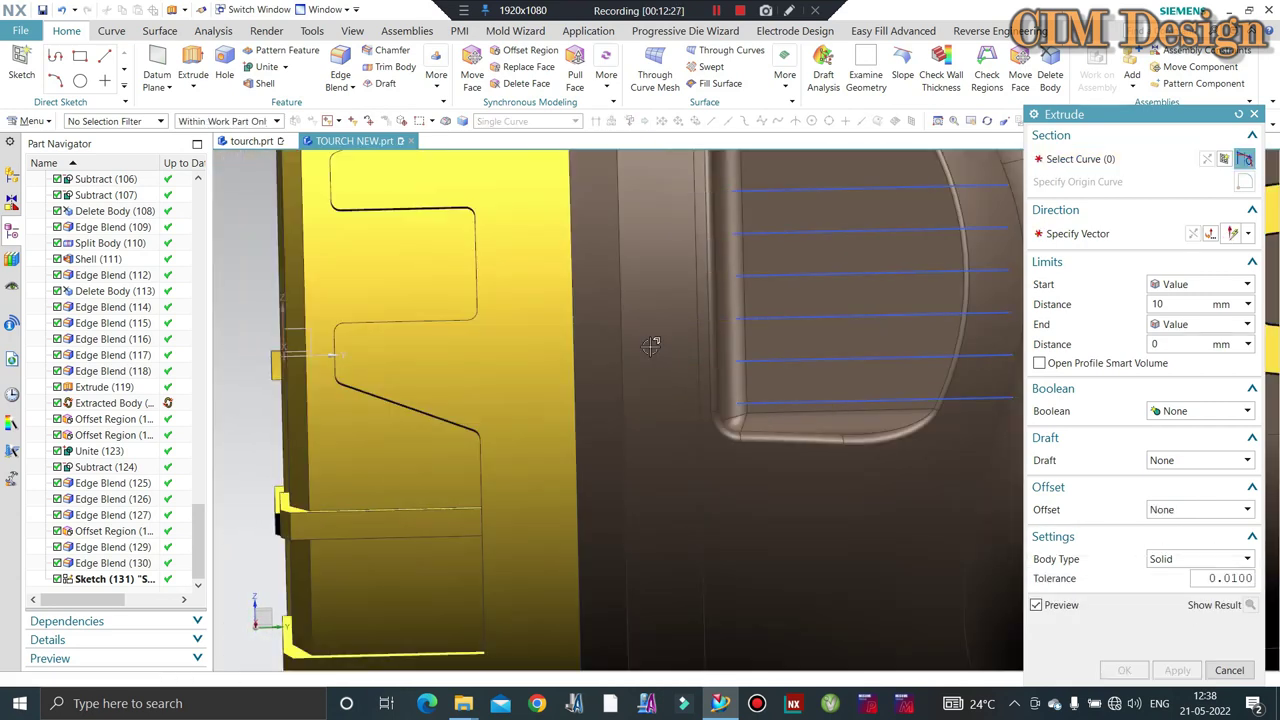
key("s")
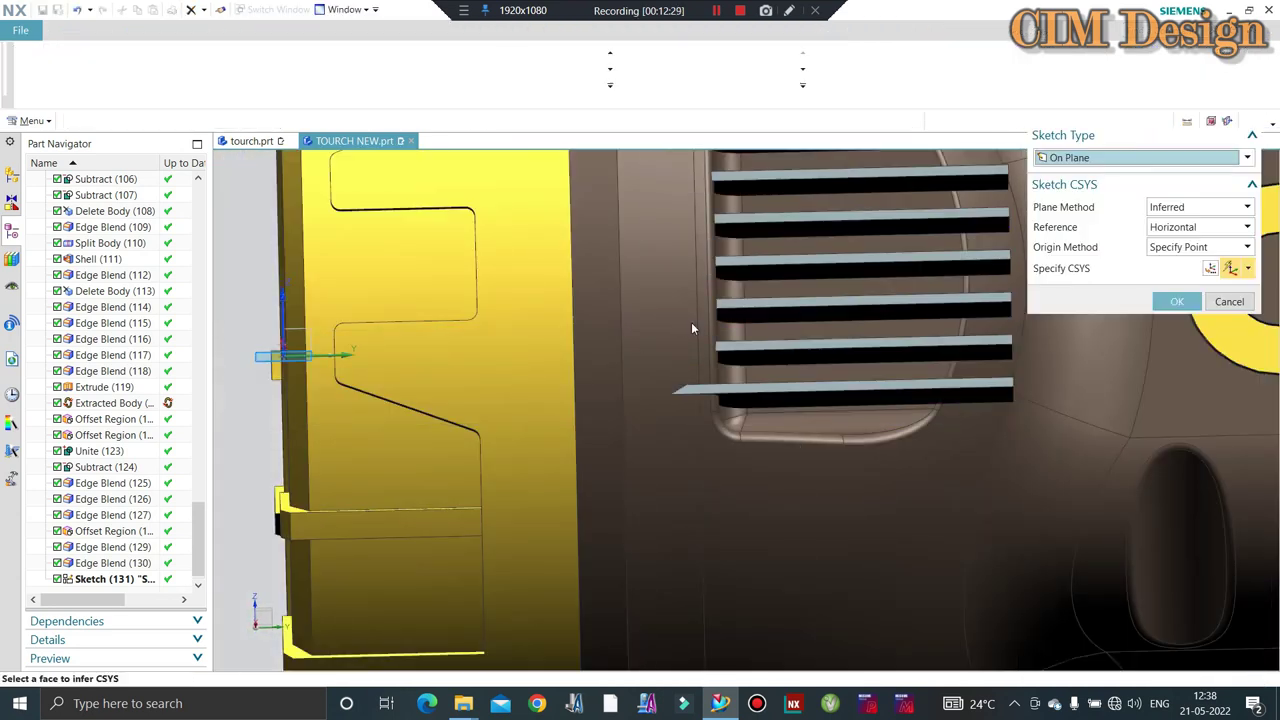
middle_click_drag(691, 322, 529, 366)
middle_click(529, 366)
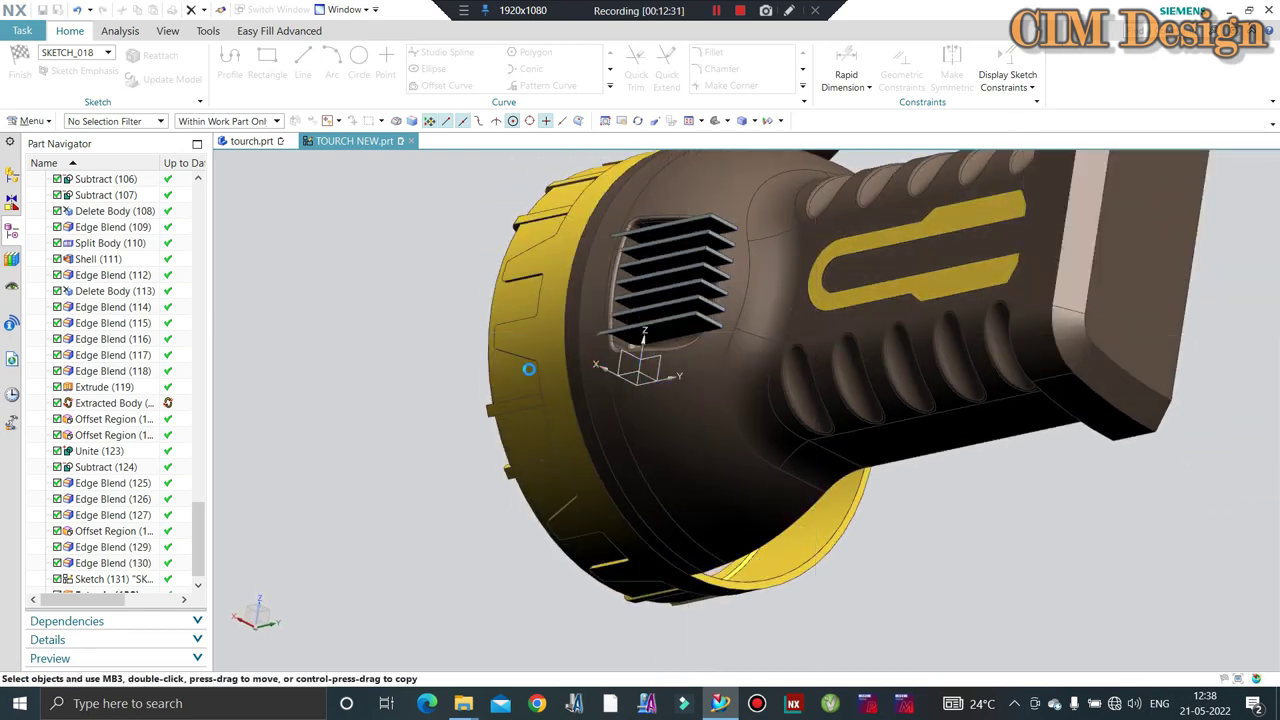
key("ctrl+q")
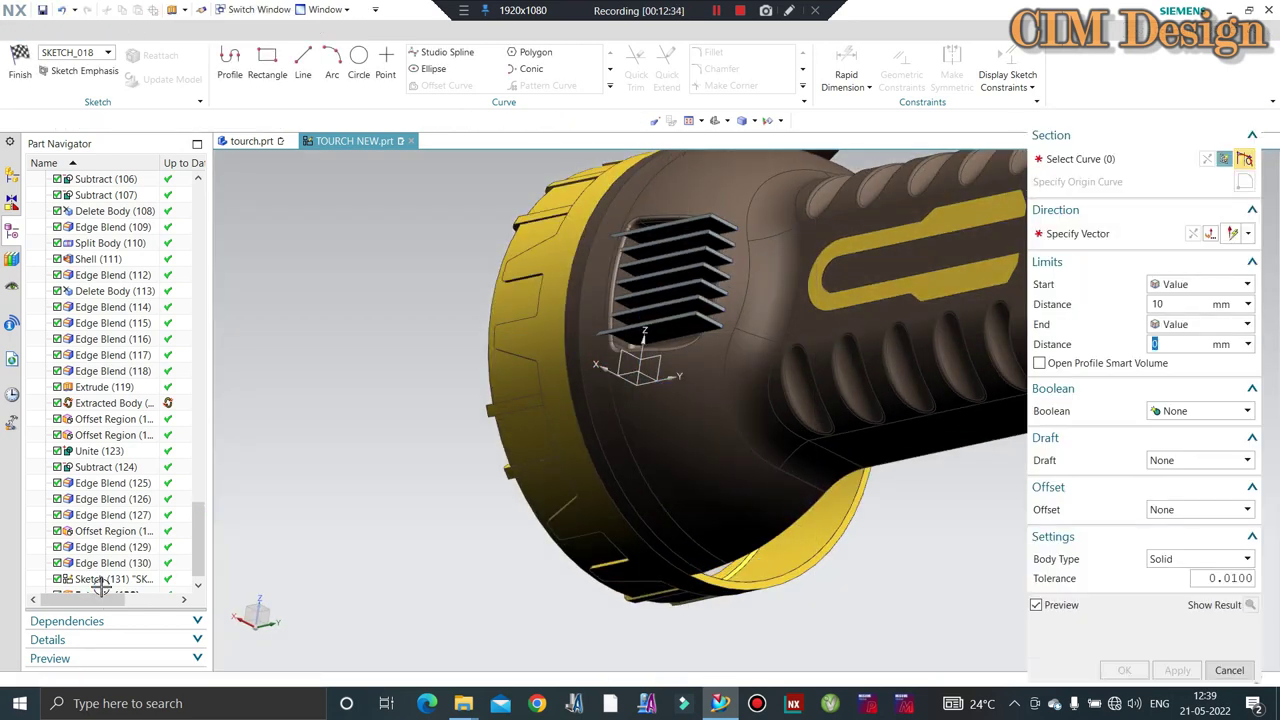
middle_click(101, 587)
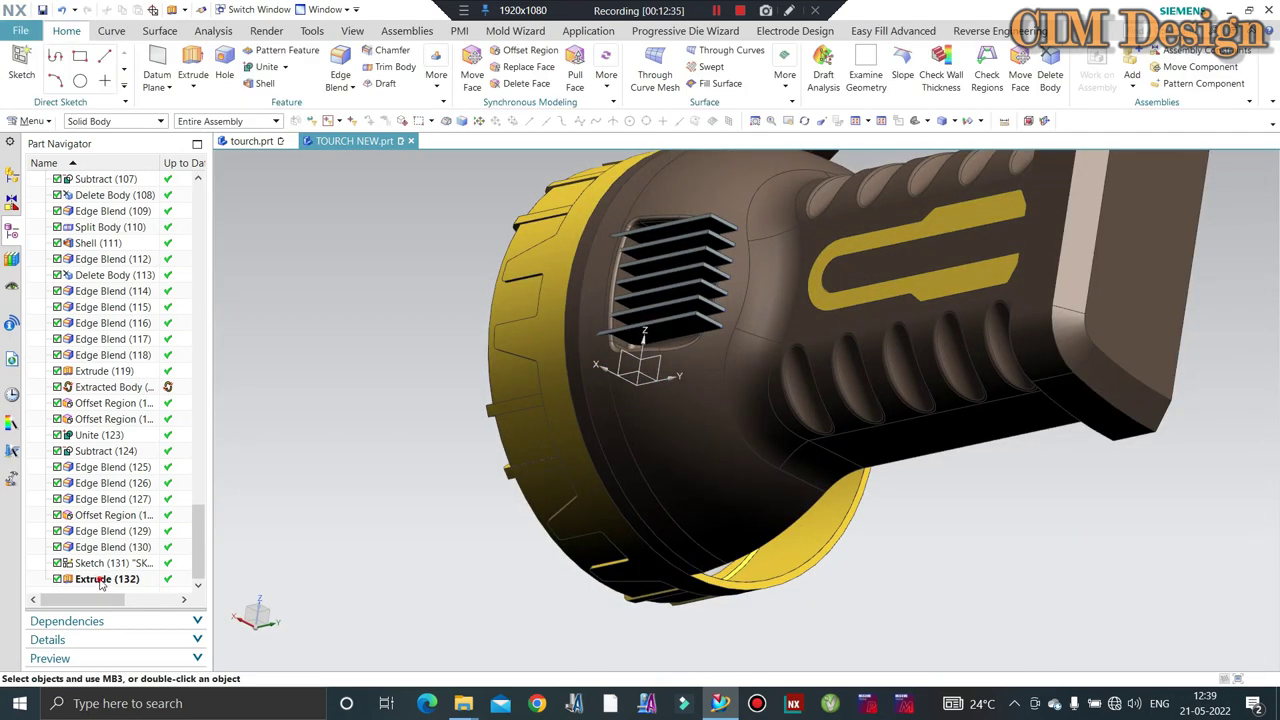
Edit Extrude (132) to a 12 mm start distance.
double_click(101, 580)
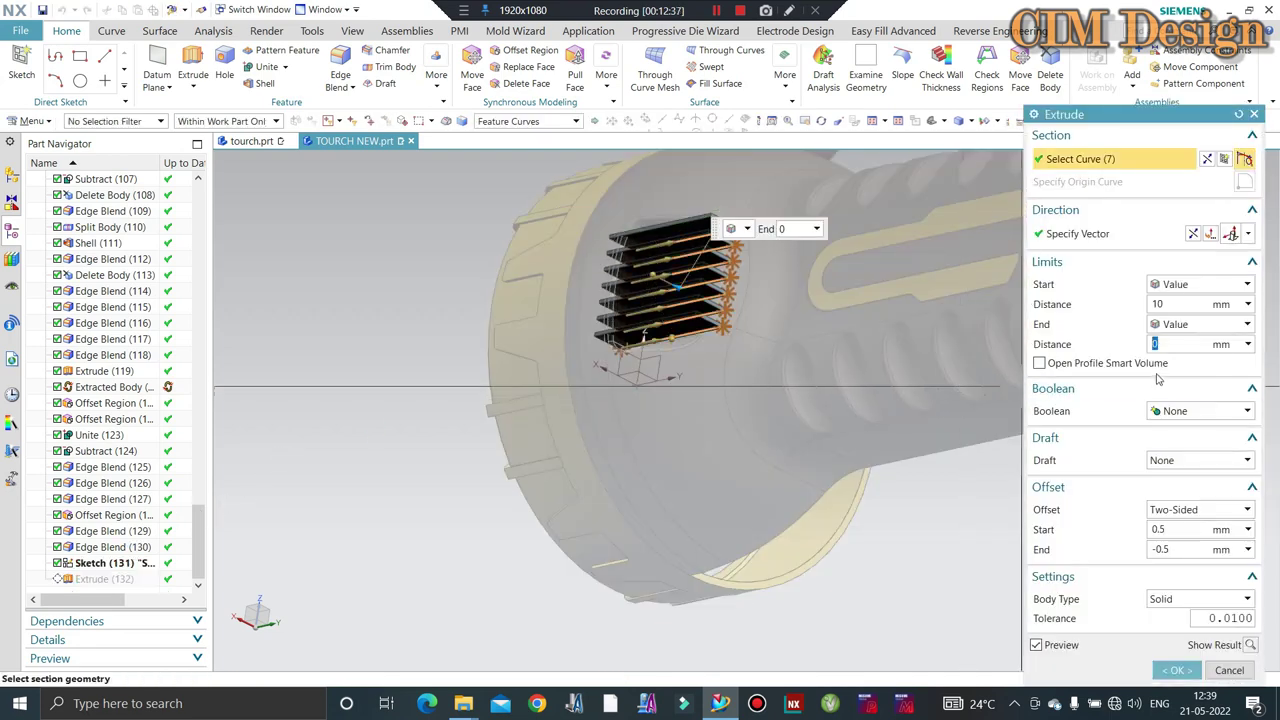
left_click(1180, 302)
type("12")
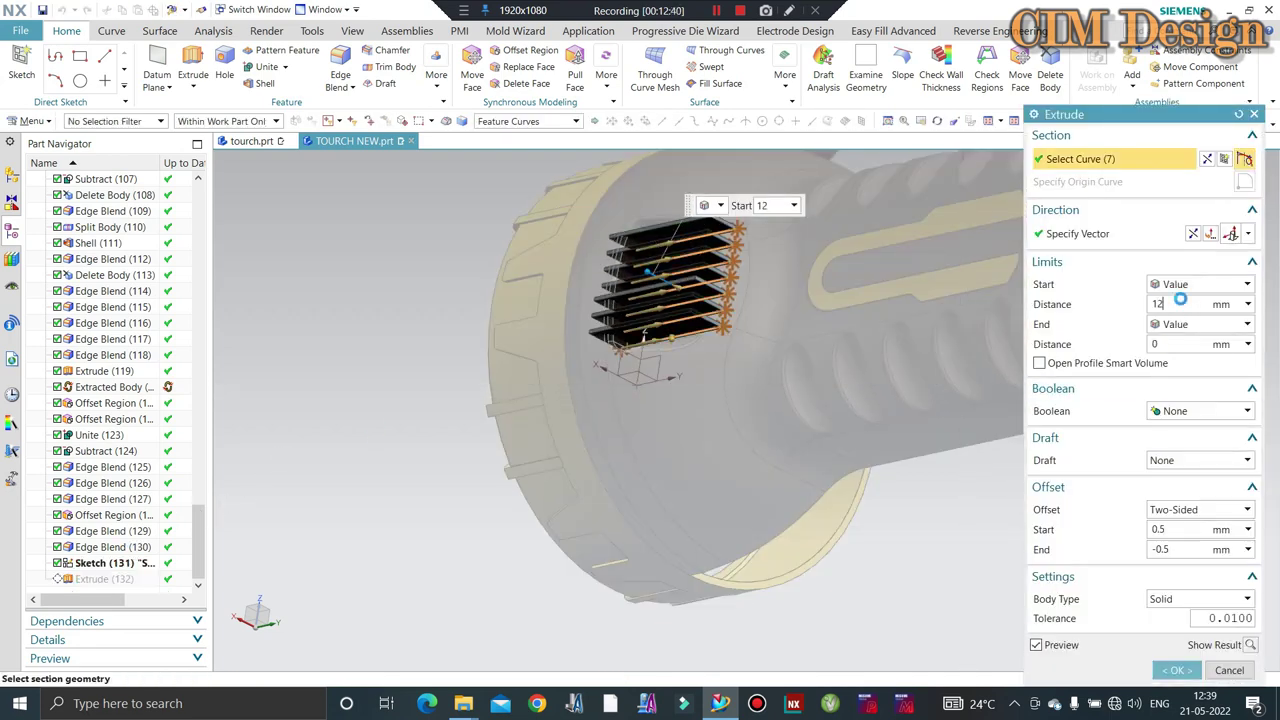
key("Return")
scroll(608, 215, "down", 3)
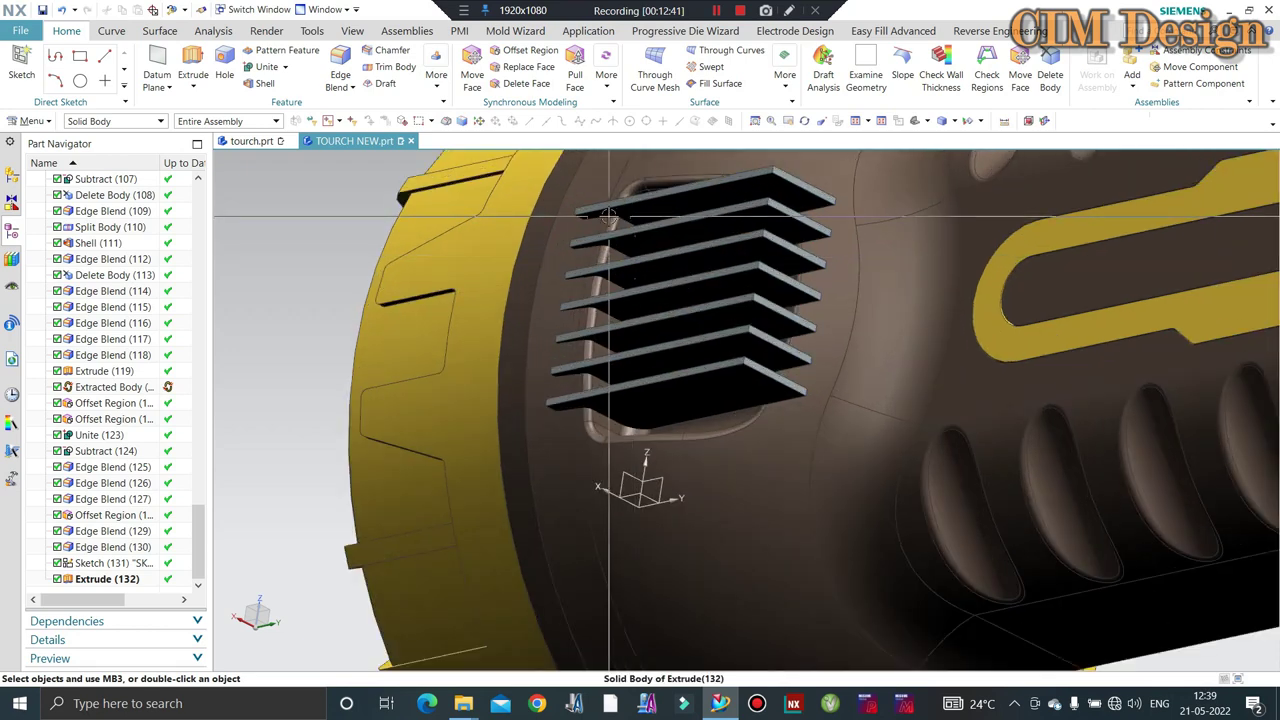
scroll(608, 215, "down", 2)
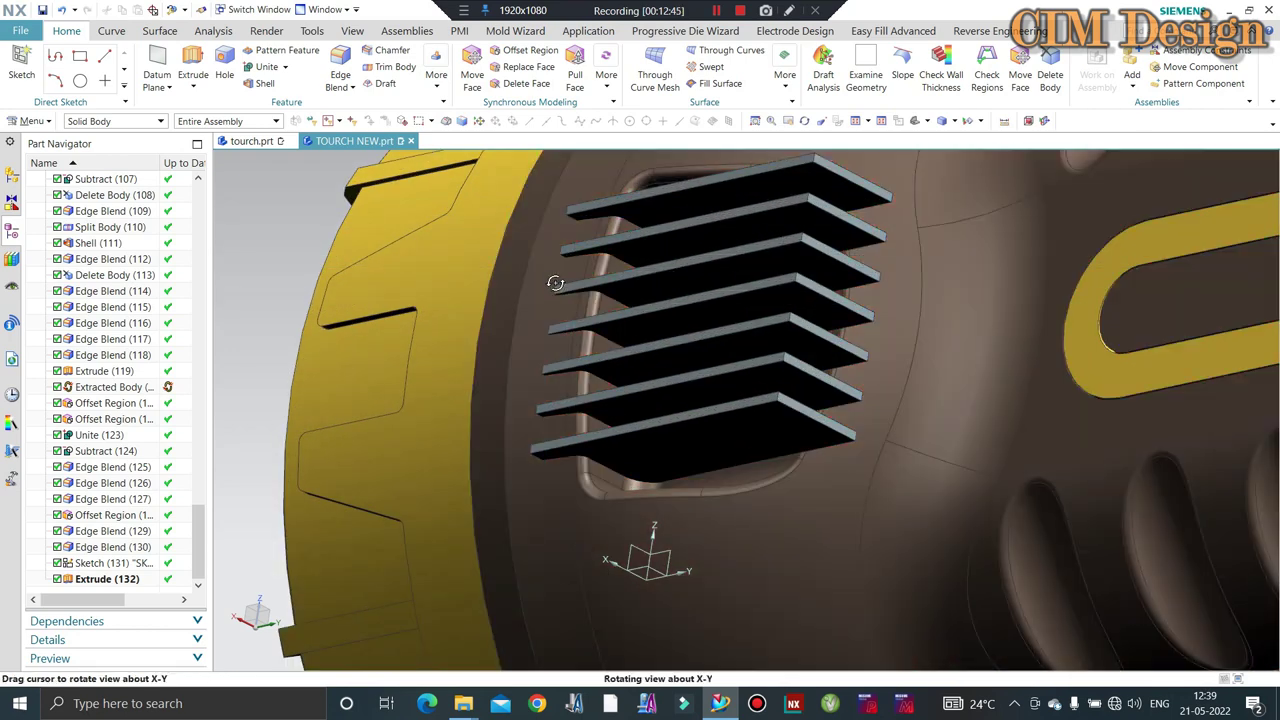
mouse_move(613, 222)
middle_mouse_down()
mouse_move(561, 317)
mouse_move(600, 360)
mouse_move(430, 390)
middle_mouse_up()
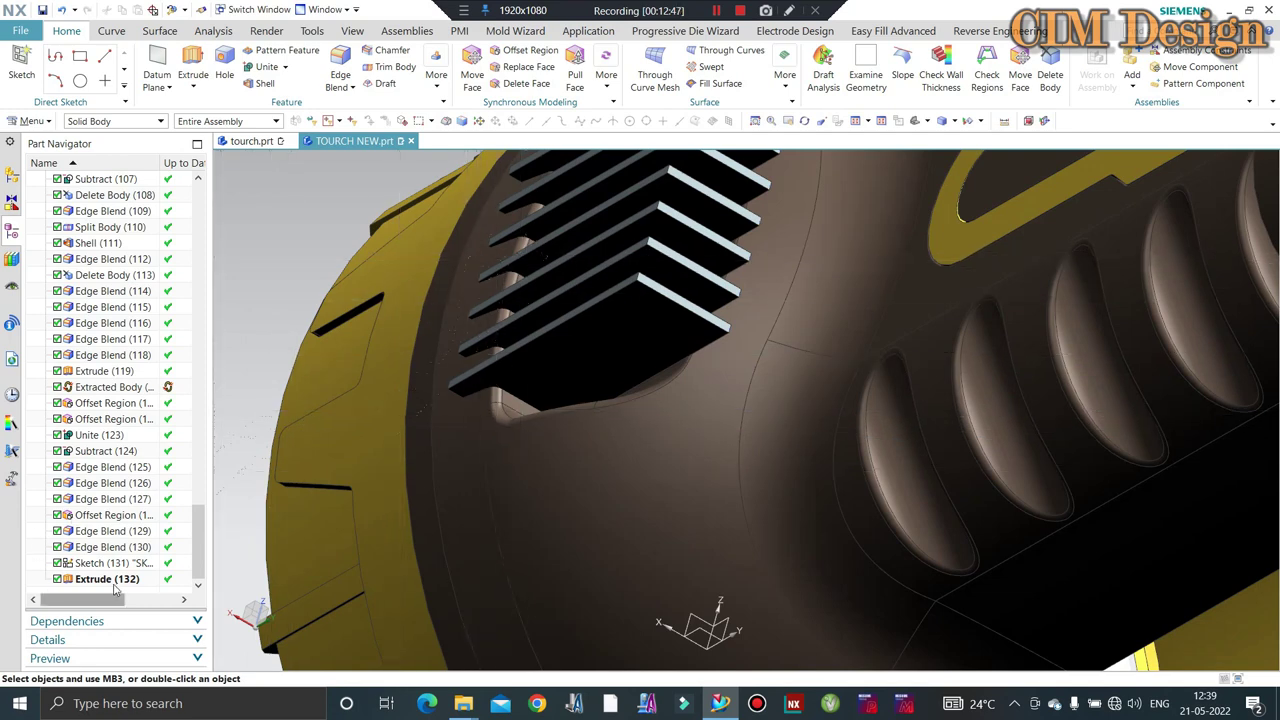
Reopen Extrude (132) and change its start distance to 8 mm.
double_click(107, 579)
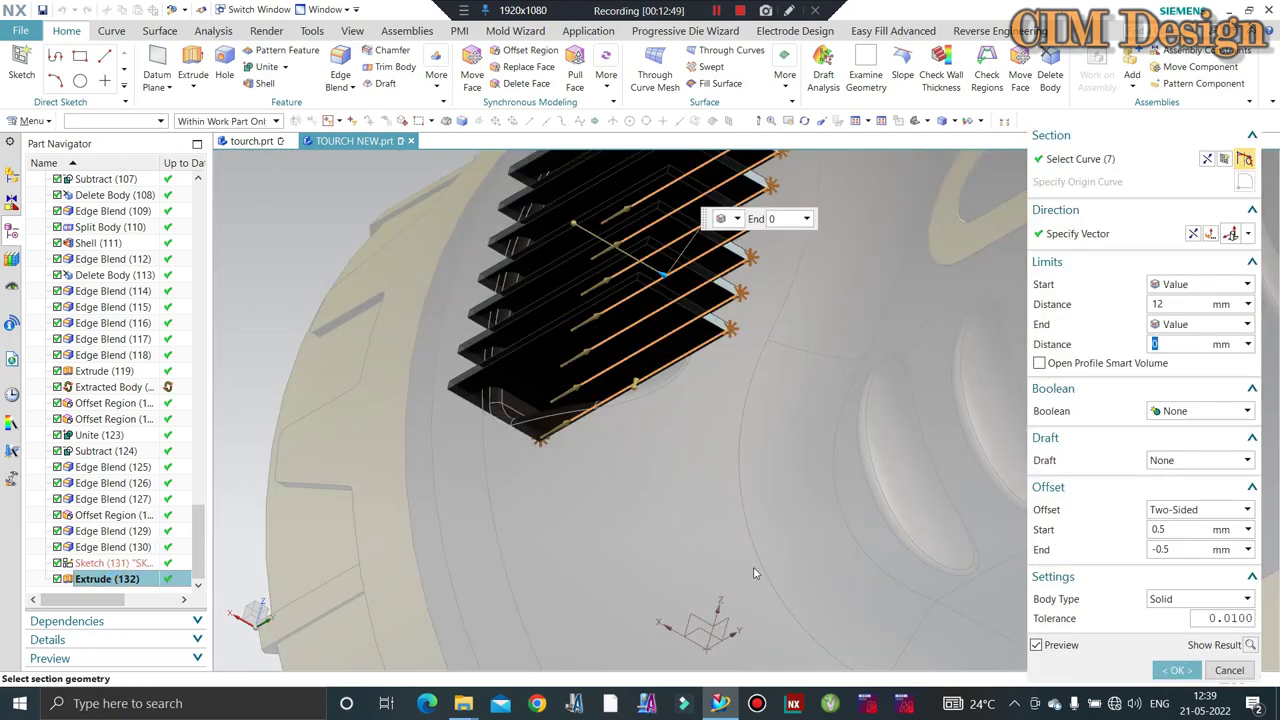
double_click(1175, 344)
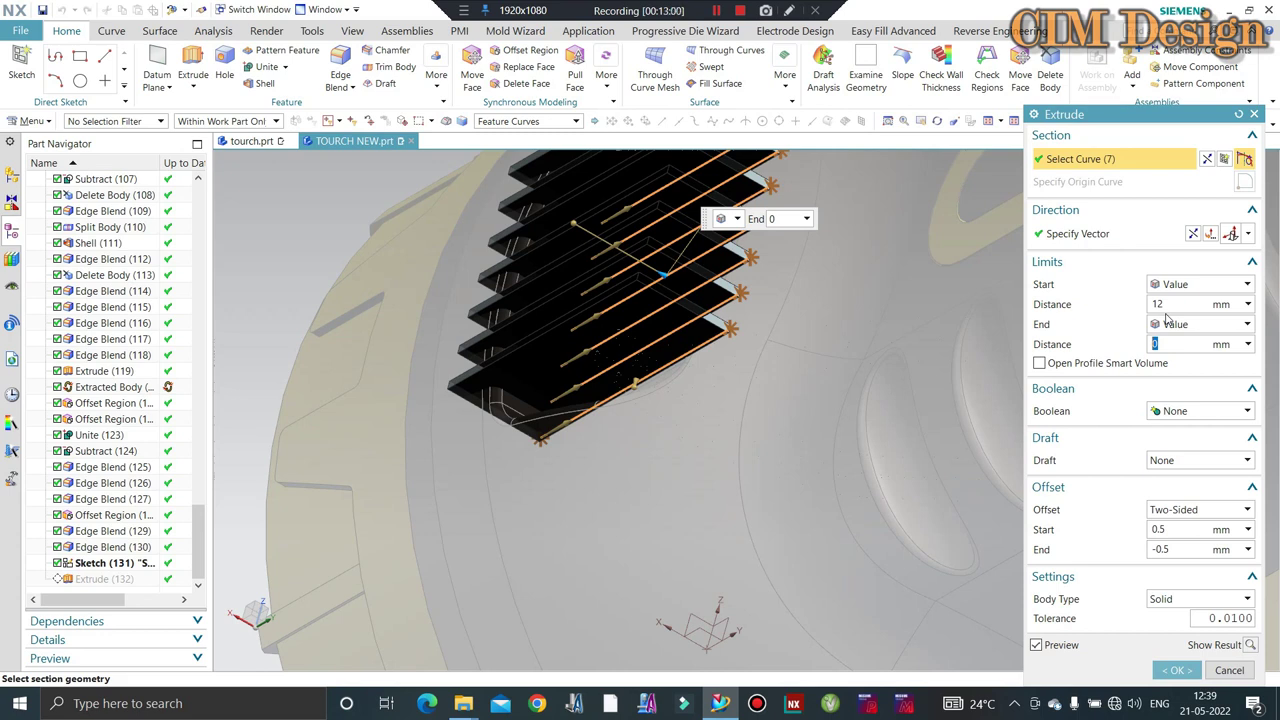
left_click(1173, 303)
type("8")
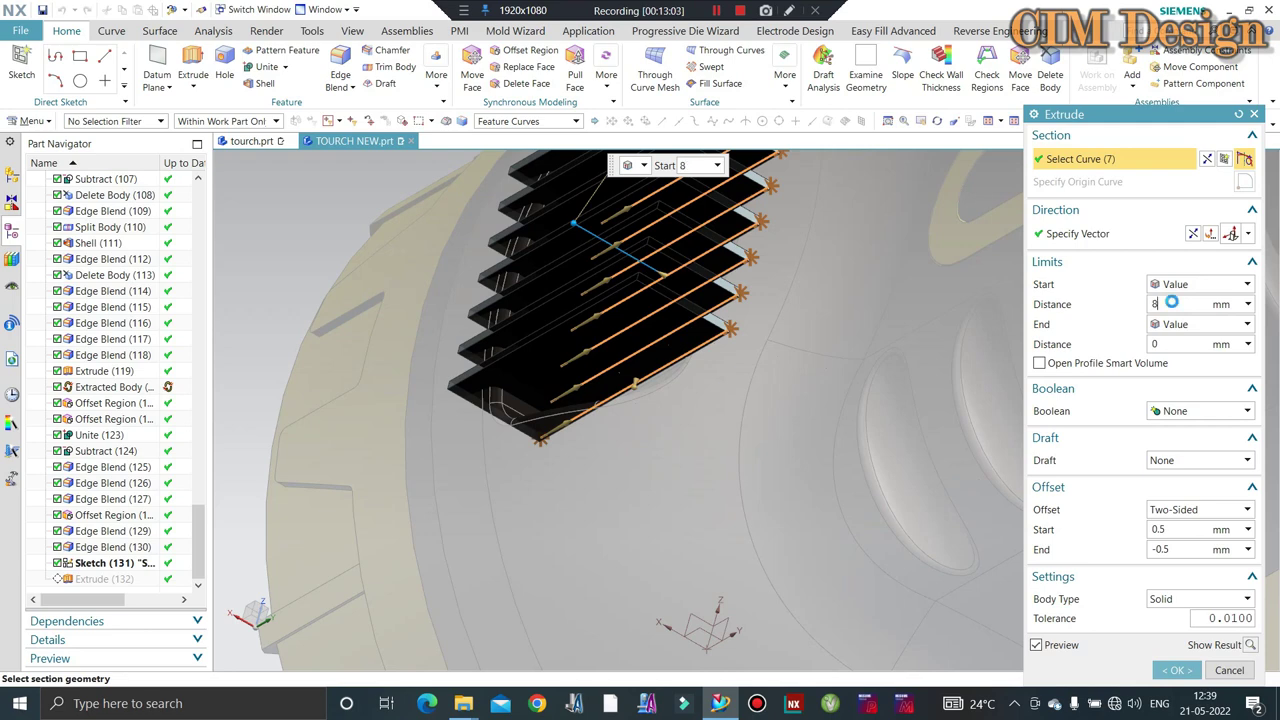
key("Return")
middle_click(808, 374)
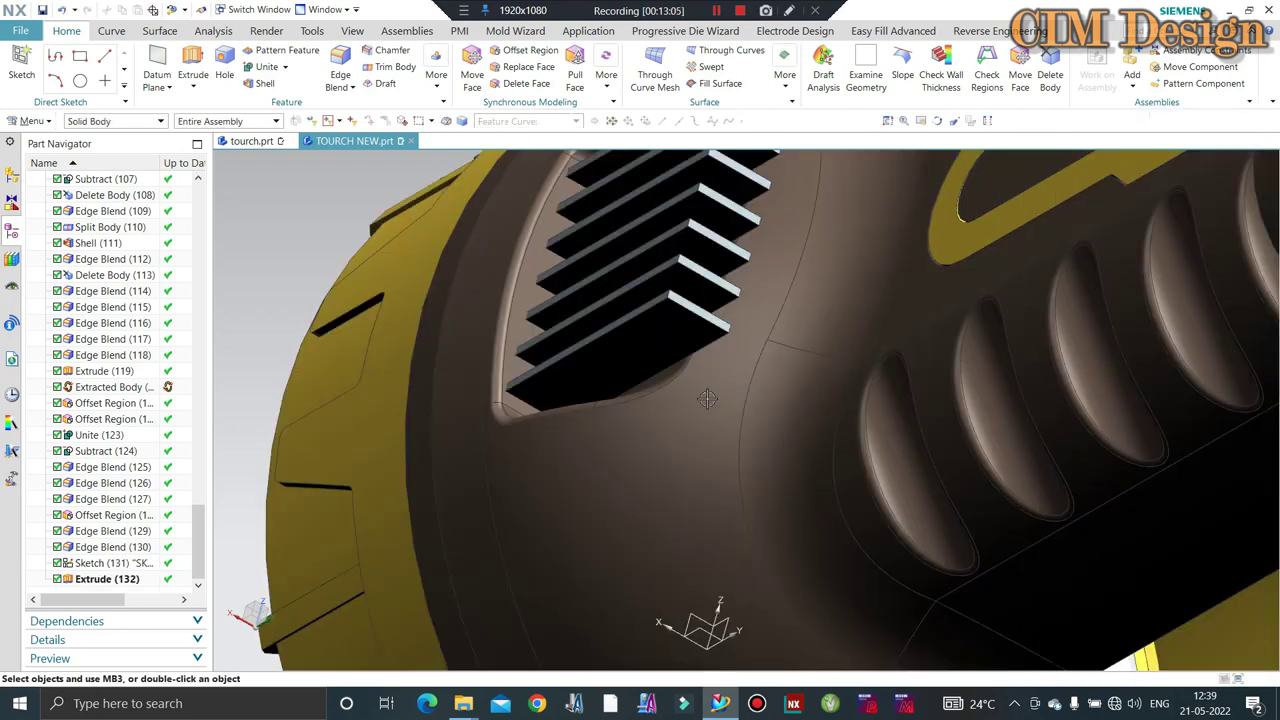
middle_click_drag(707, 399, 665, 375)
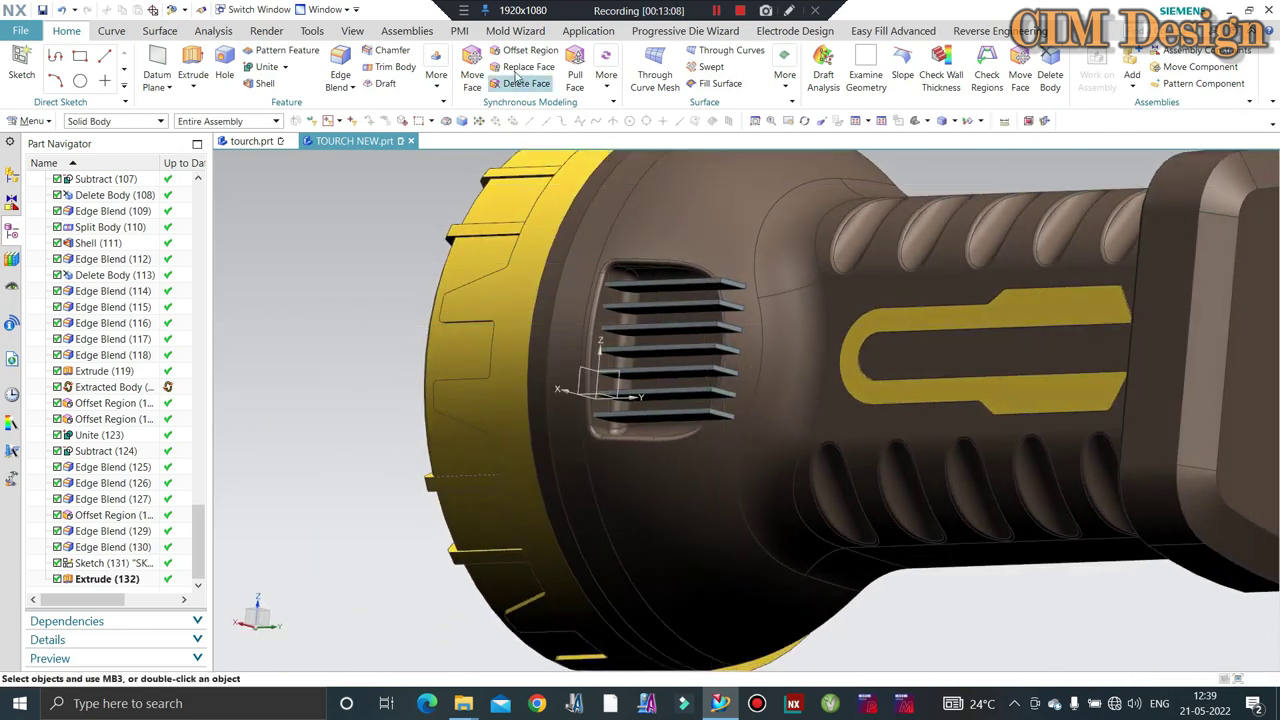
Offset the top and bottom fin end faces inward by -5 mm.
left_click(527, 55)
scroll(660, 360, "up", 3)
left_click(727, 268)
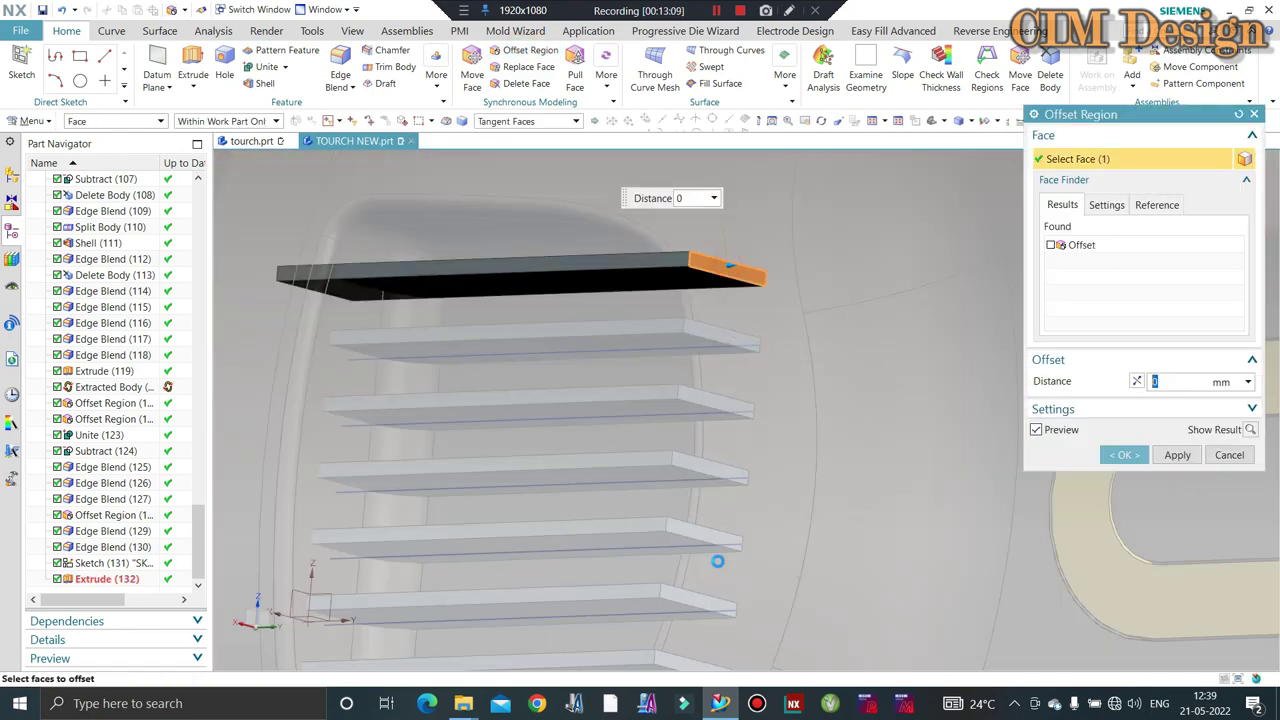
scroll(675, 665, "down", 2)
left_click(722, 600)
type("-")
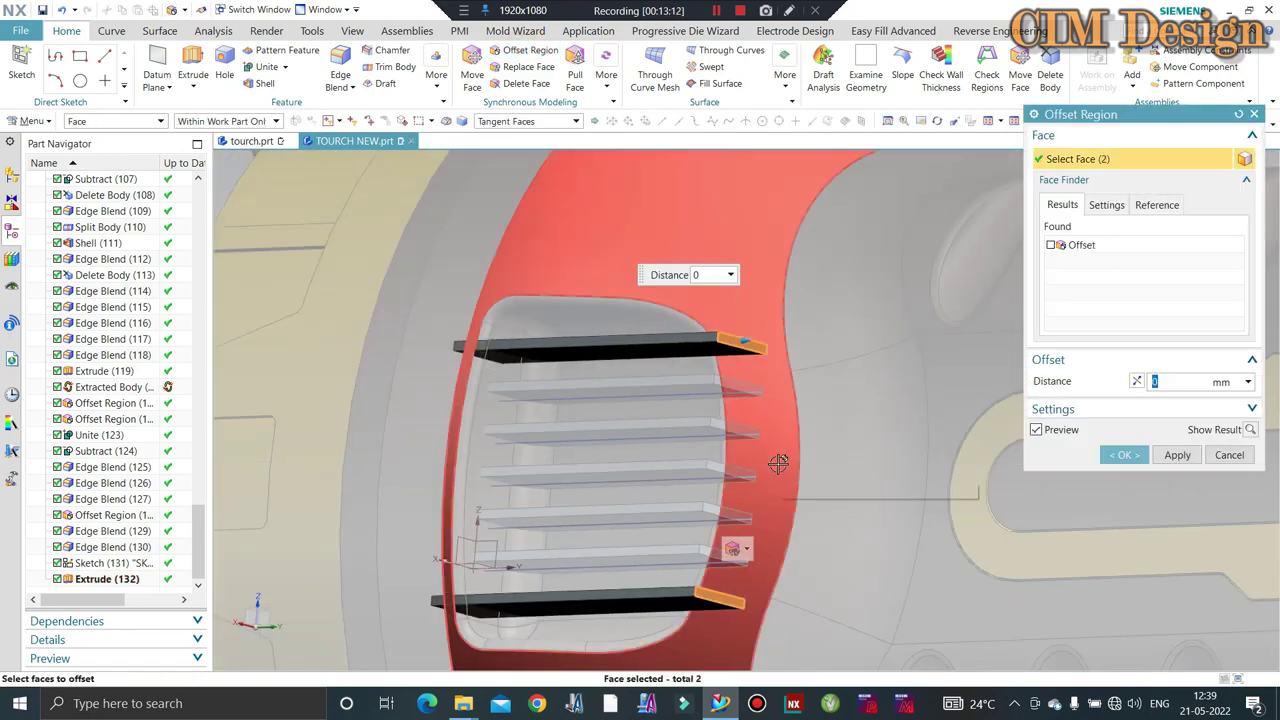
type("5")
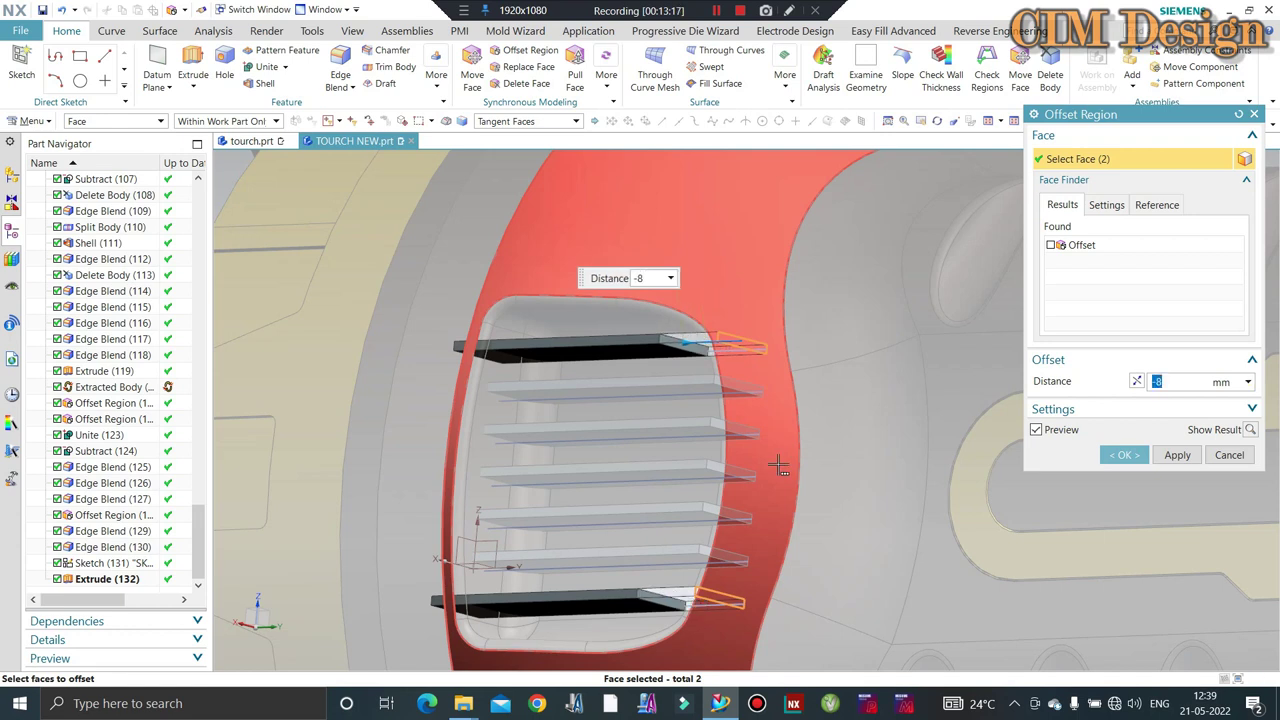
left_click(1177, 455)
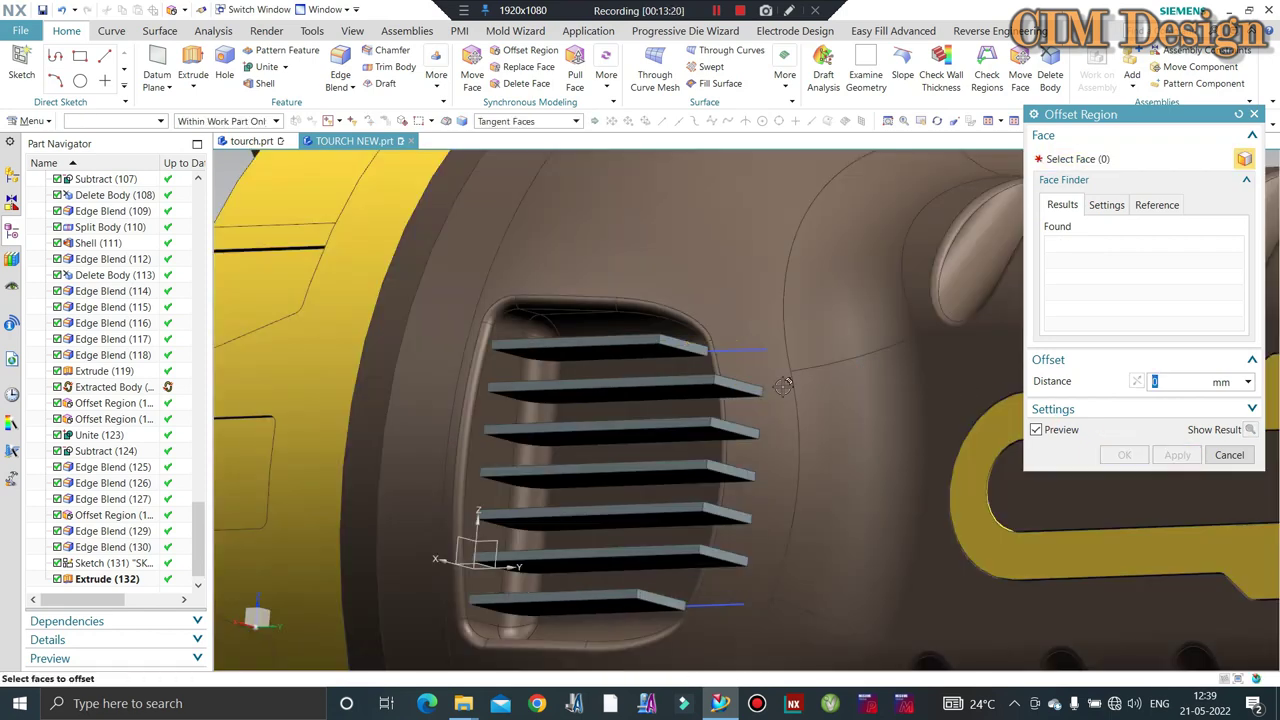
Pull back two more pairs of fin end faces with negative offsets.
left_click(745, 388)
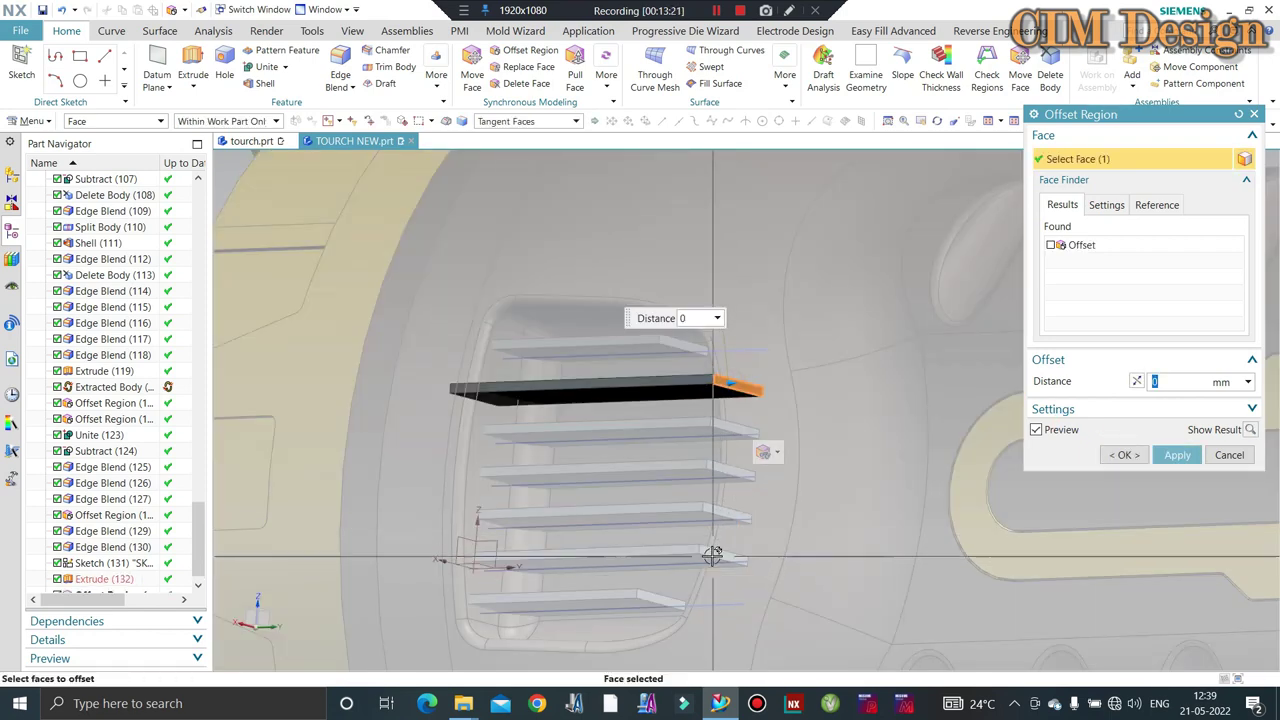
left_click(714, 556)
type("-7")
key("Return")
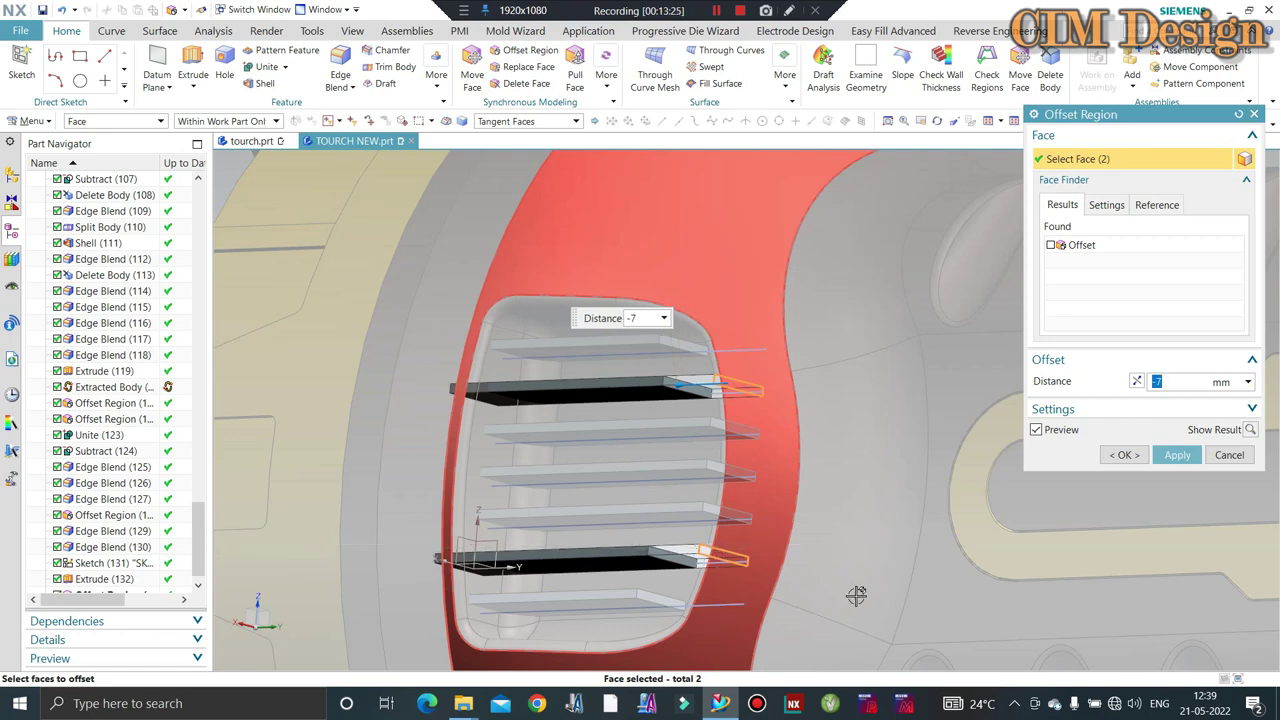
left_click(1177, 455)
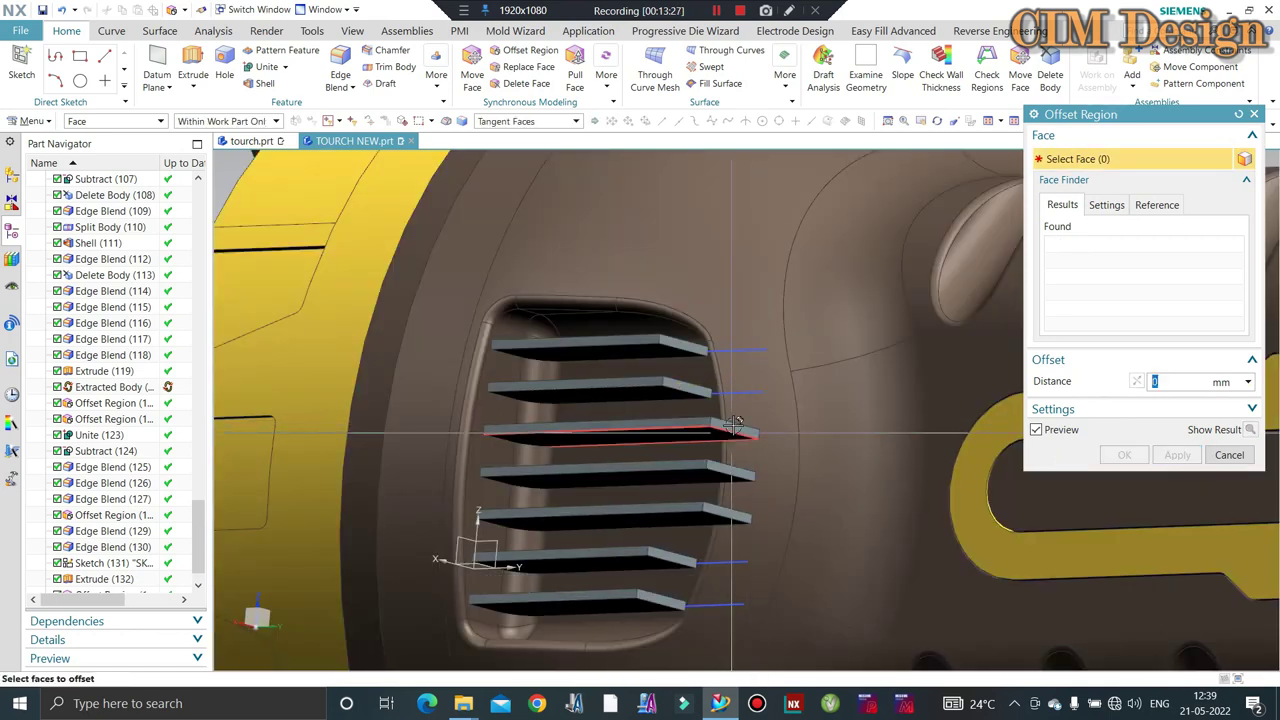
left_click(735, 428)
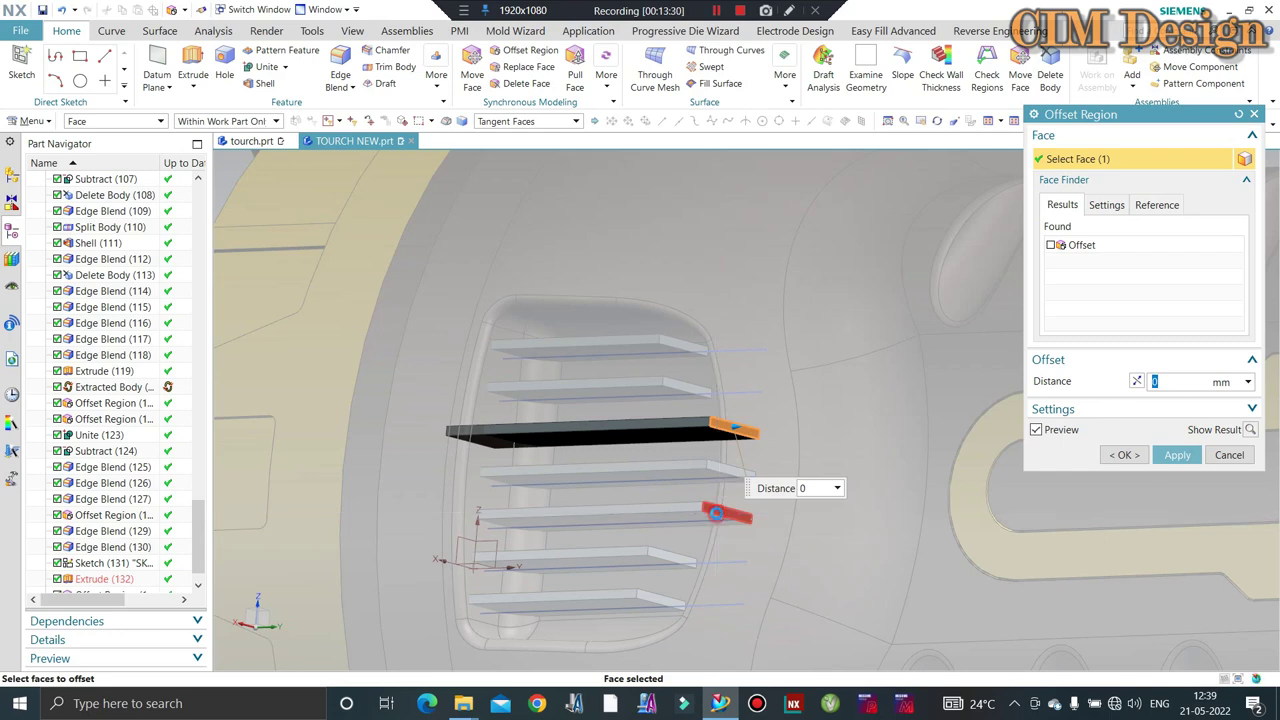
left_click(716, 513)
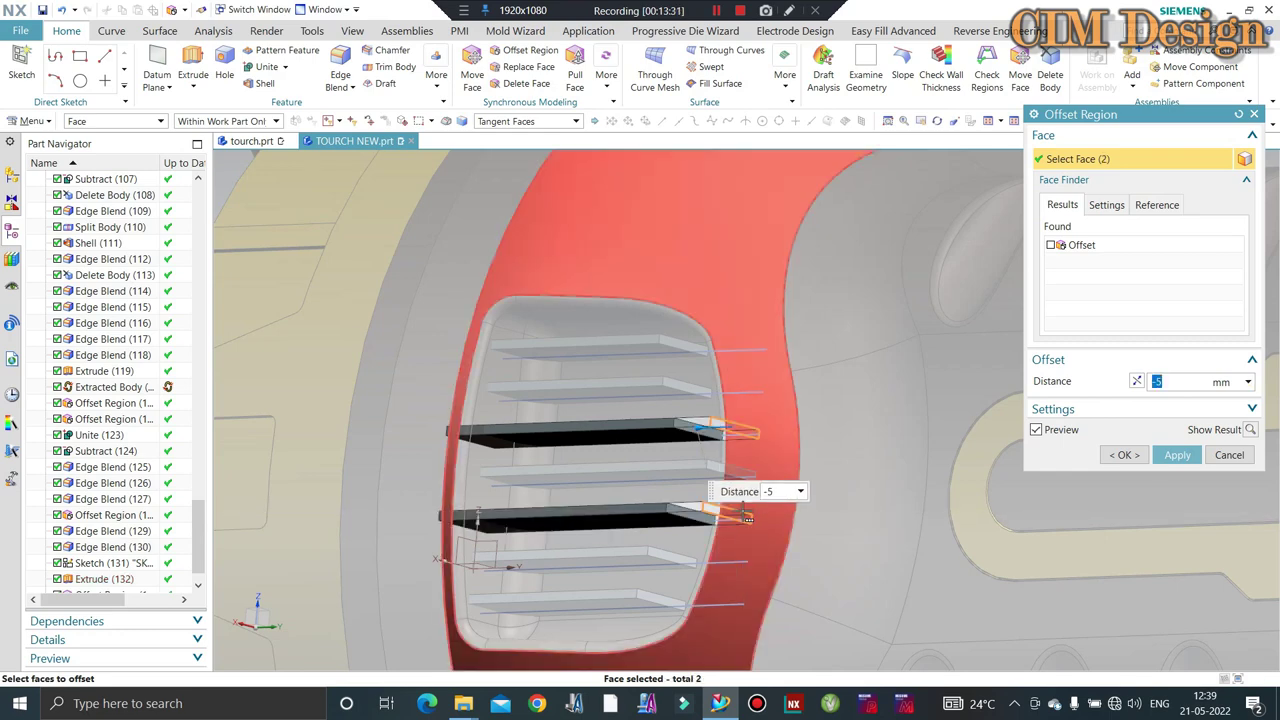
middle_click(748, 518)
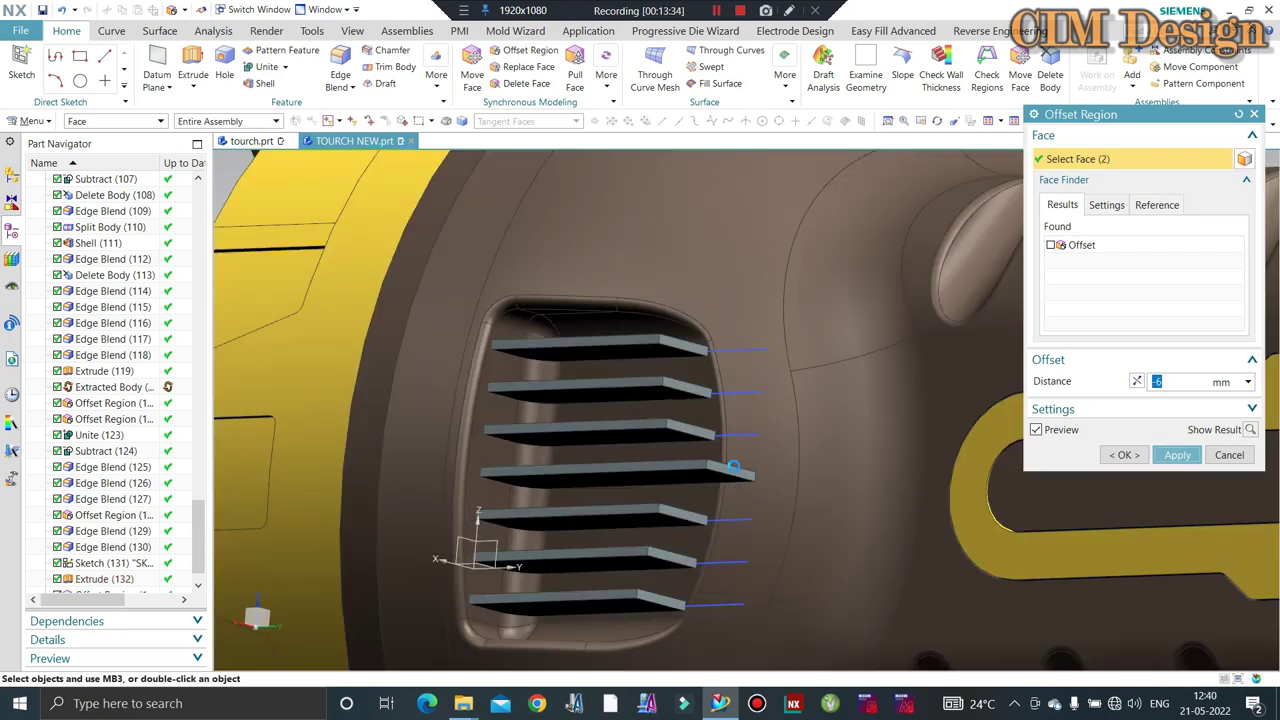
Offset one more fin end face by -5 mm and close Offset Region.
left_click(738, 473)
type("-5")
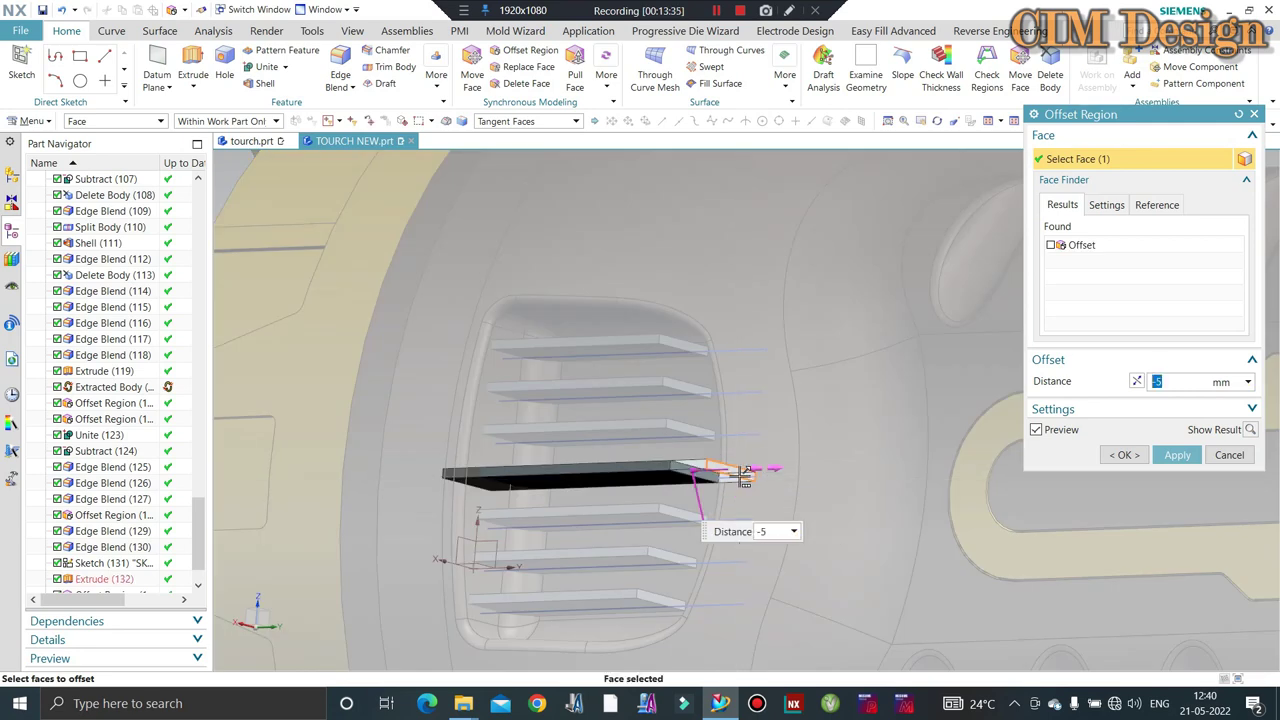
middle_click(750, 469)
middle_click_drag(750, 469, 722, 386)
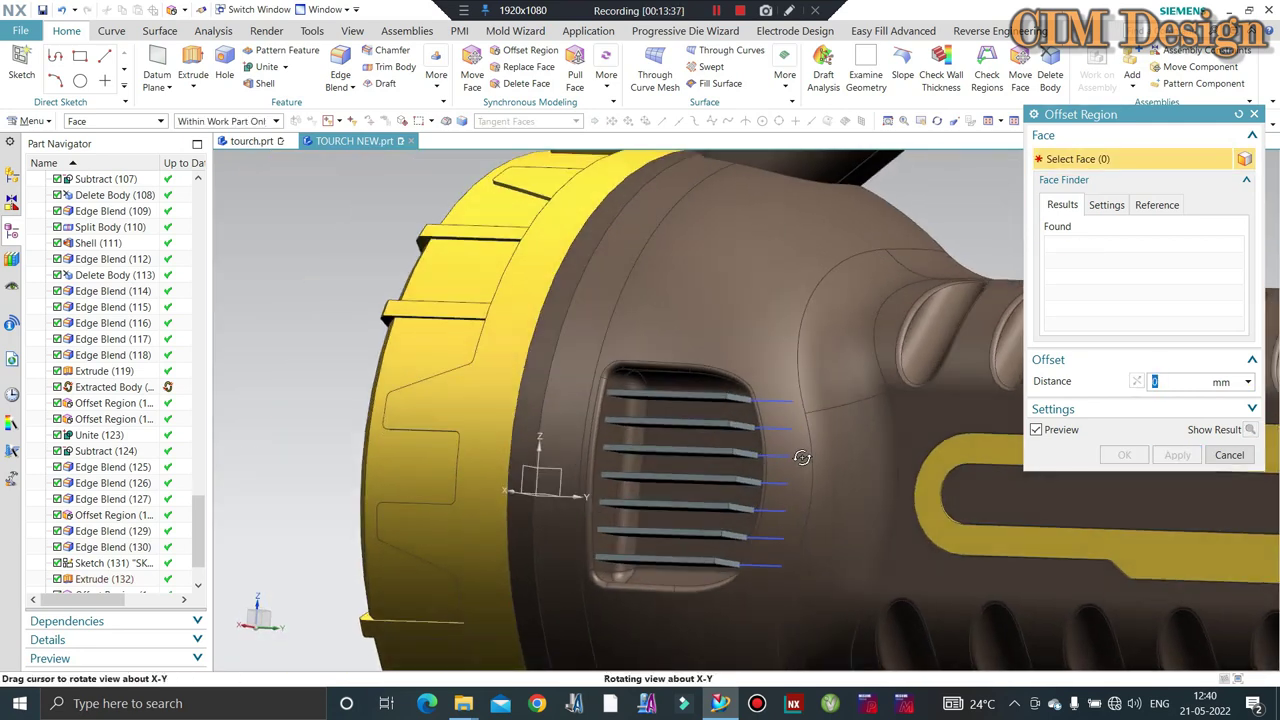
middle_click(722, 386)
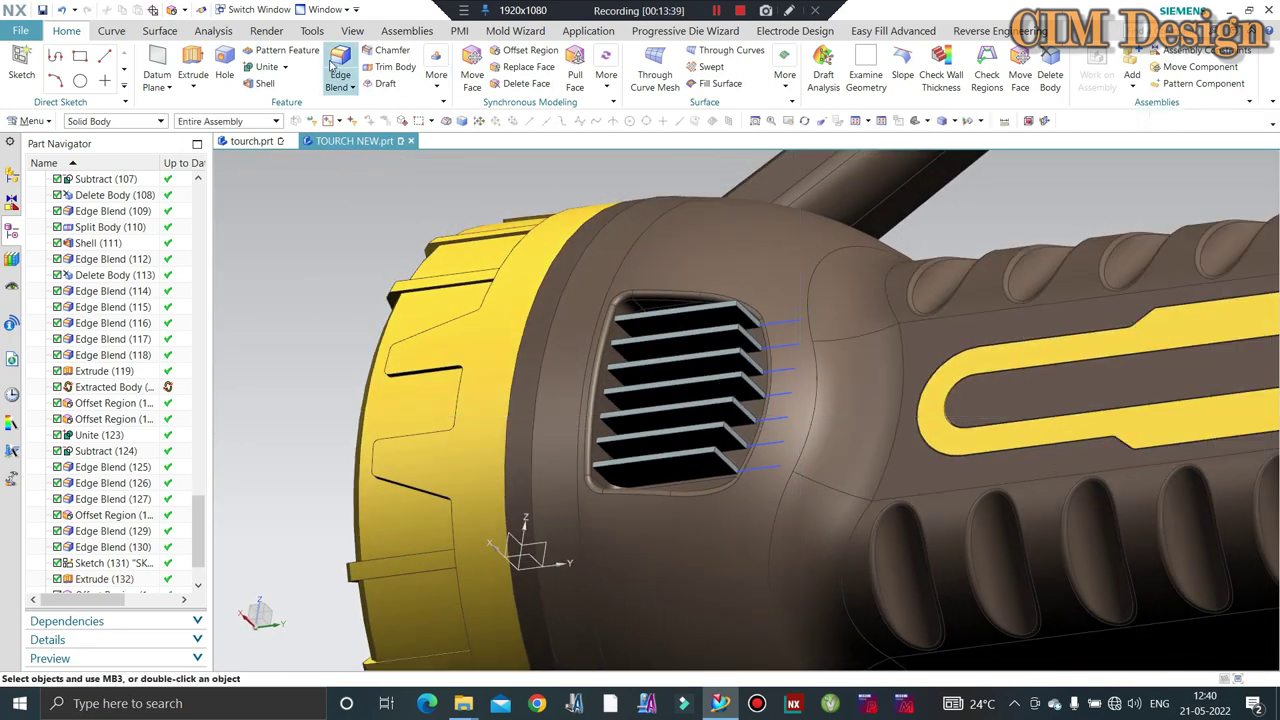
Select the outer corner edges of the top four vent fins for blending.
scroll(752, 314, "up", 3)
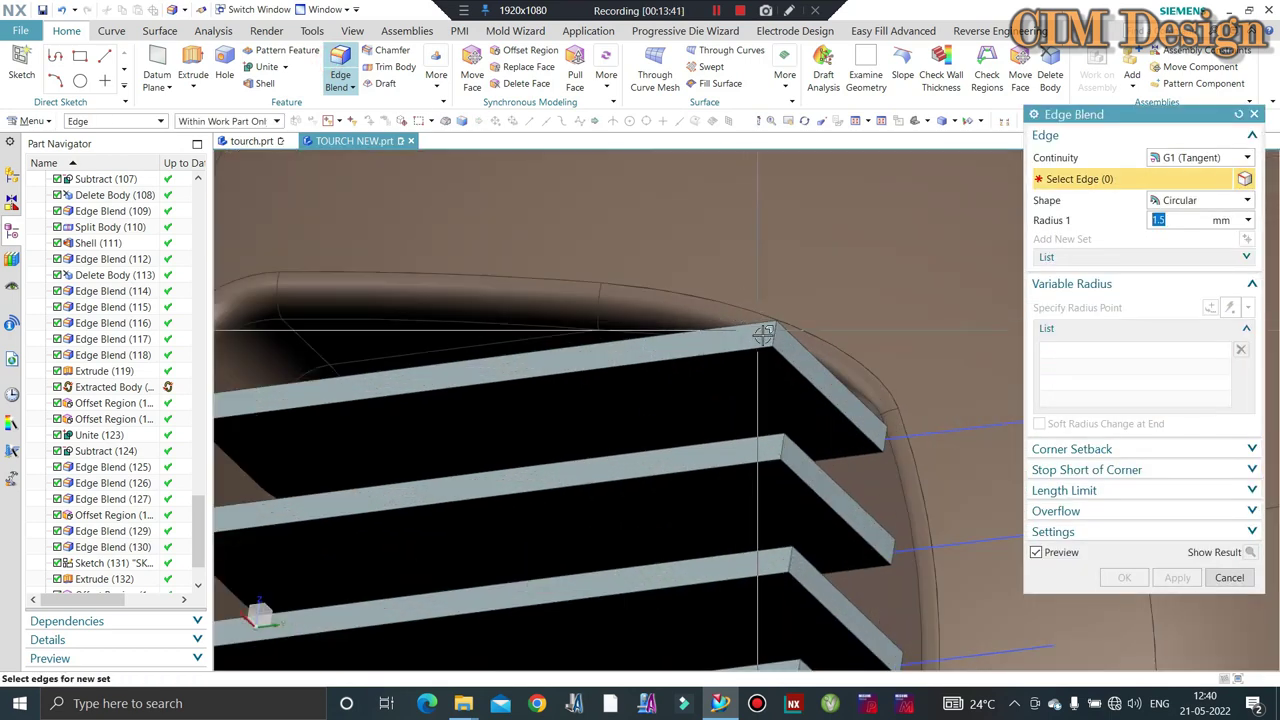
scroll(770, 338, "up", 3)
left_click(774, 340)
left_click(780, 443)
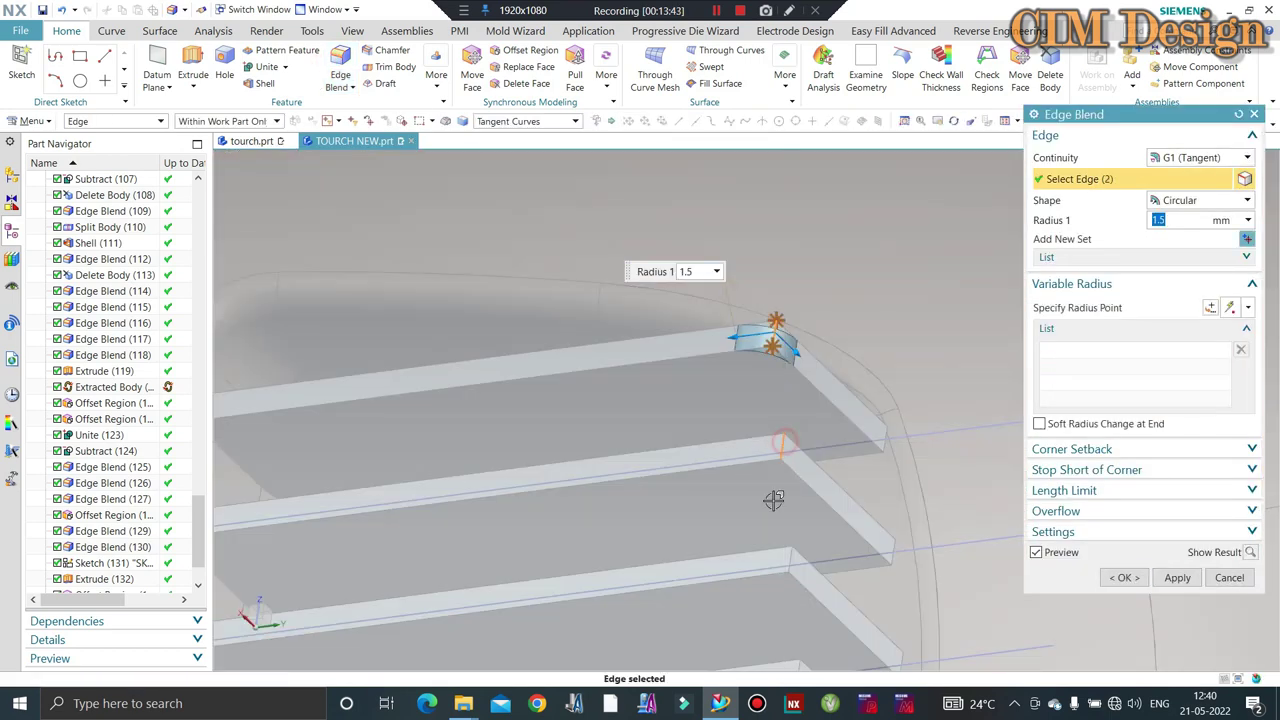
left_click(790, 565)
left_click(778, 621)
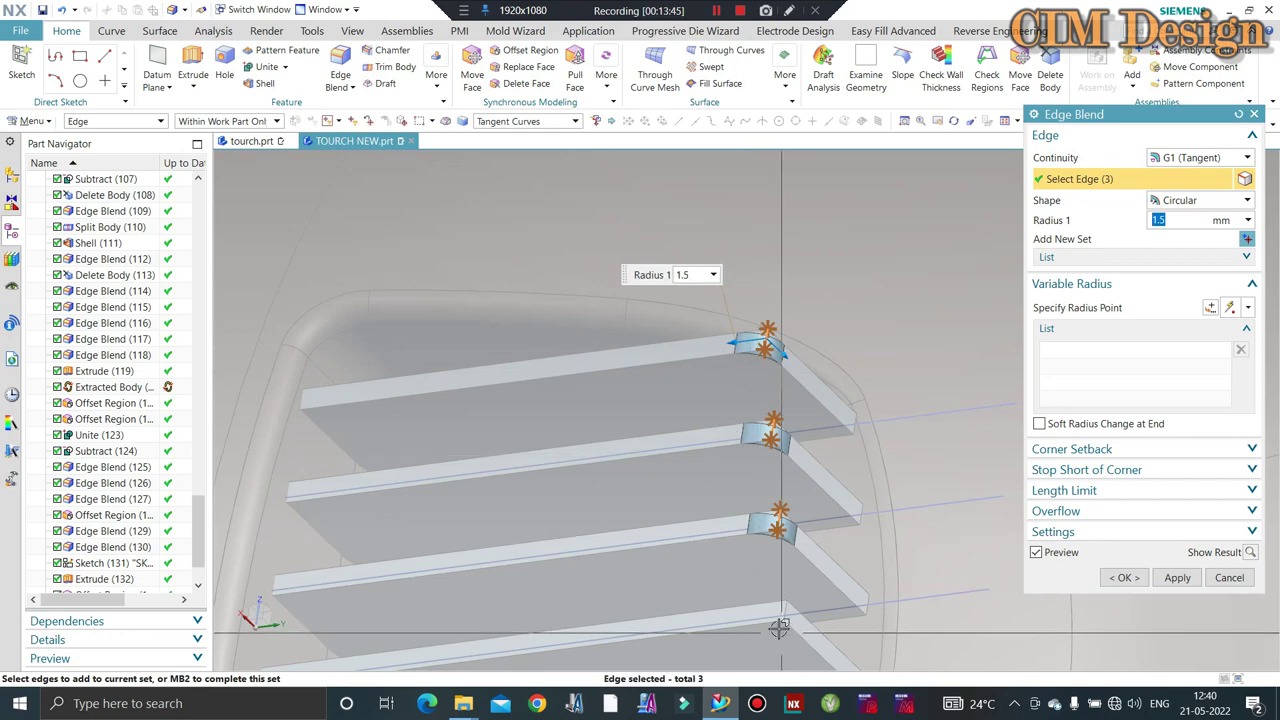
scroll(792, 590, "up", 2)
scroll(716, 326, "down", 2)
scroll(728, 443, "up", 2)
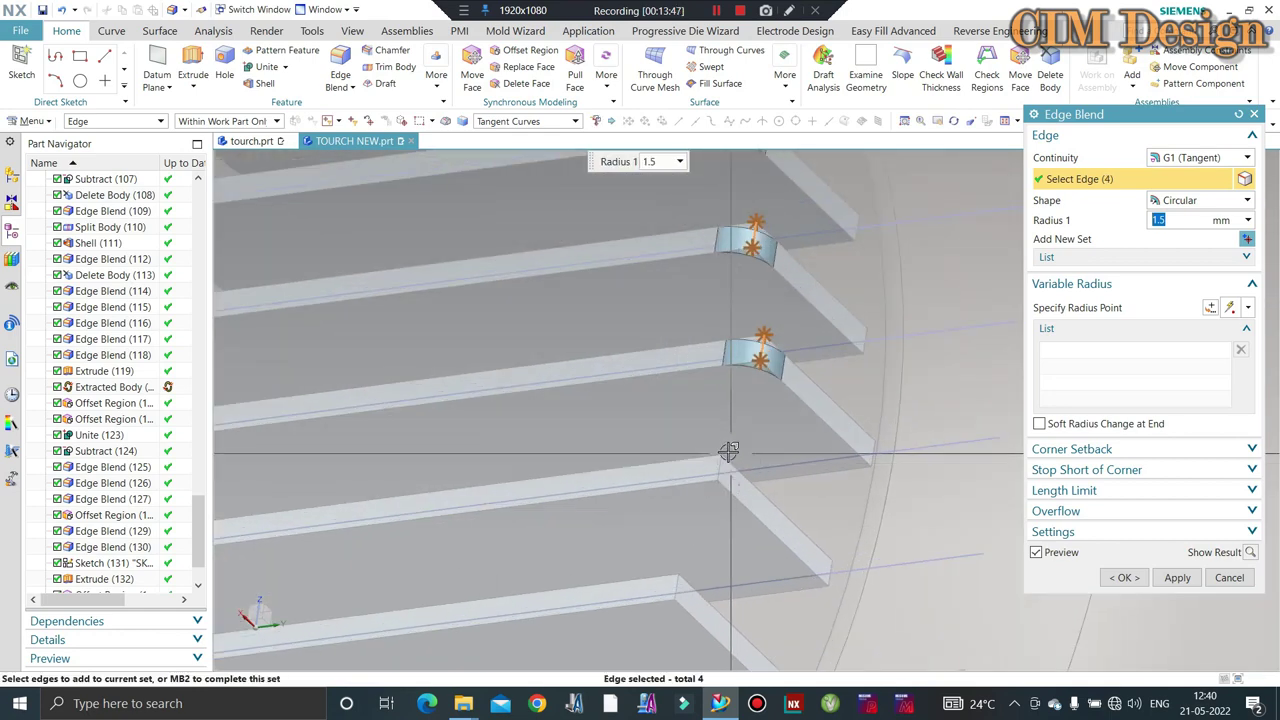
Add the remaining three fin corners and apply a 6 mm edge blend.
left_click(708, 465)
left_click(671, 593)
scroll(671, 593, "down", 1)
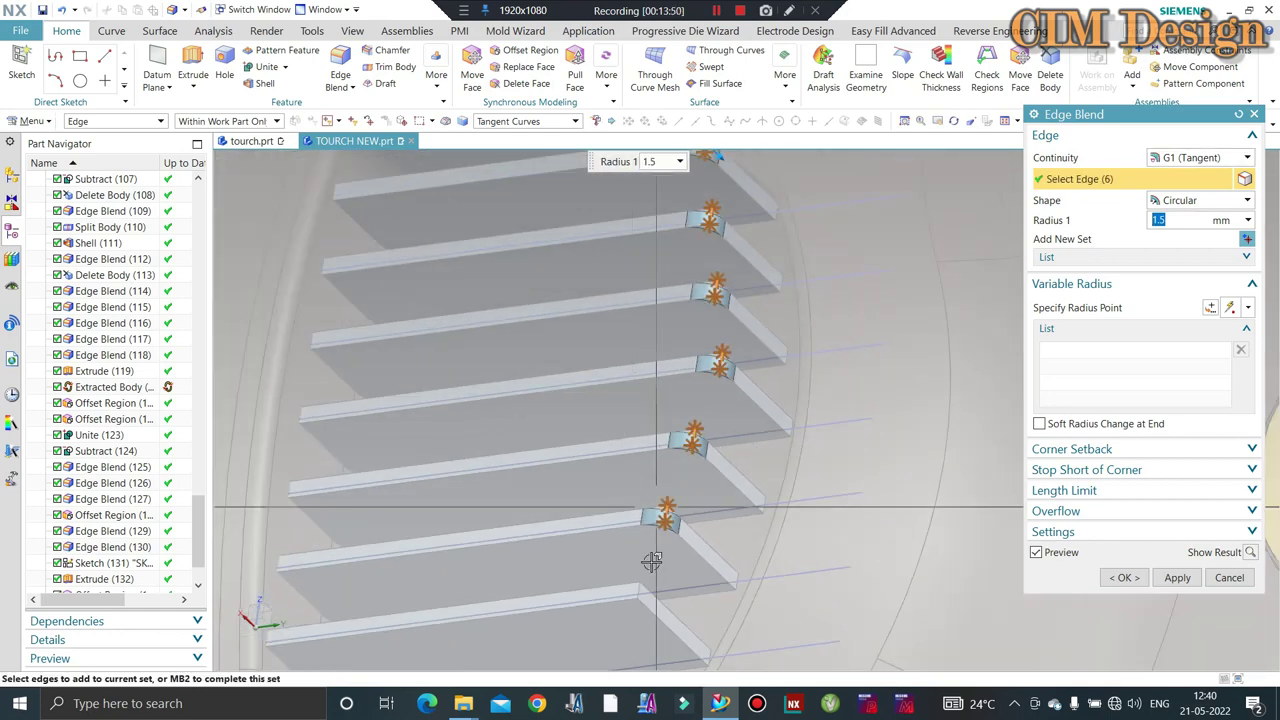
scroll(640, 600, "up", 1)
left_click(637, 591)
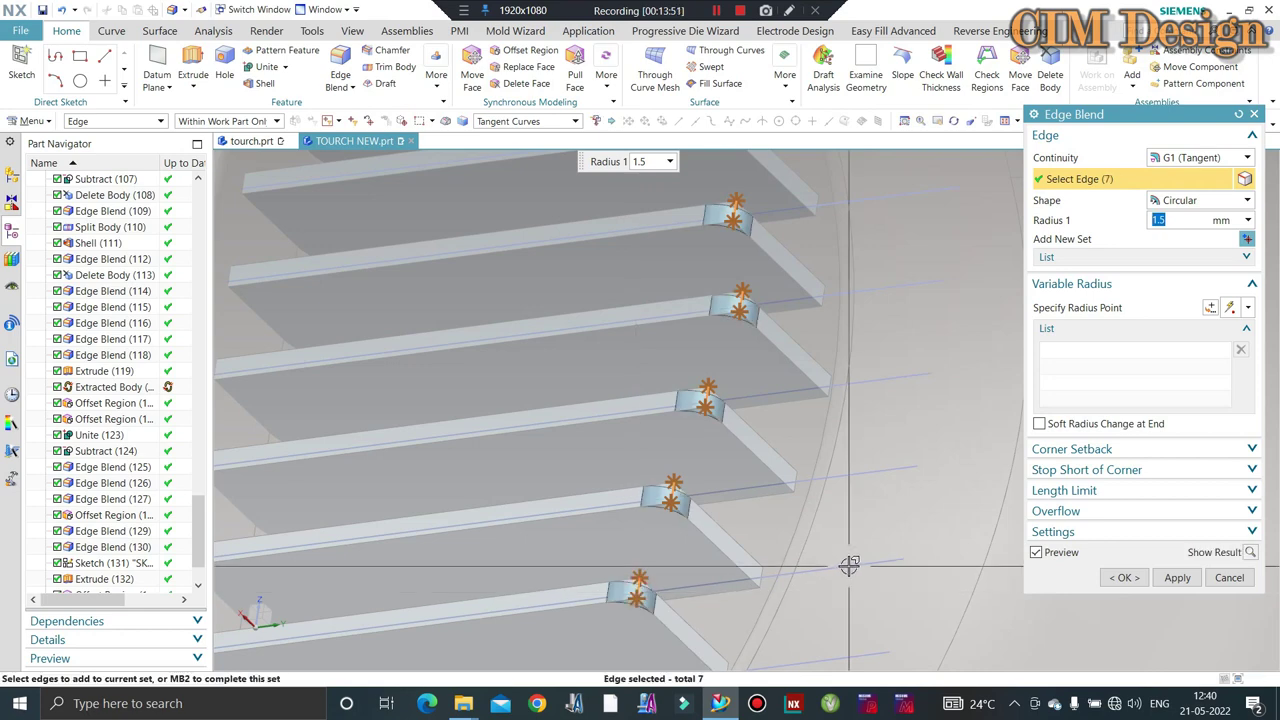
type("5")
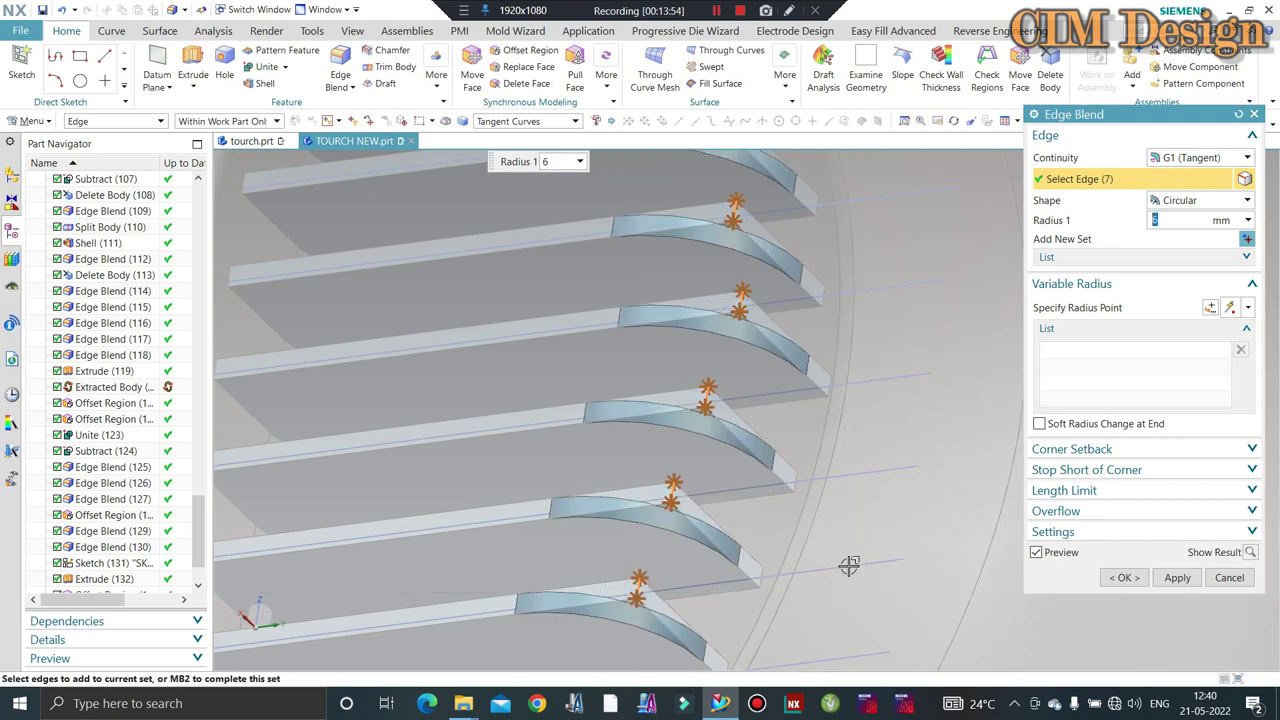
middle_click(848, 563)
middle_click(785, 425)
Unite the fin bodies into the brown torch body as Unite (138), then review it.
scroll(785, 425, "down", 3)
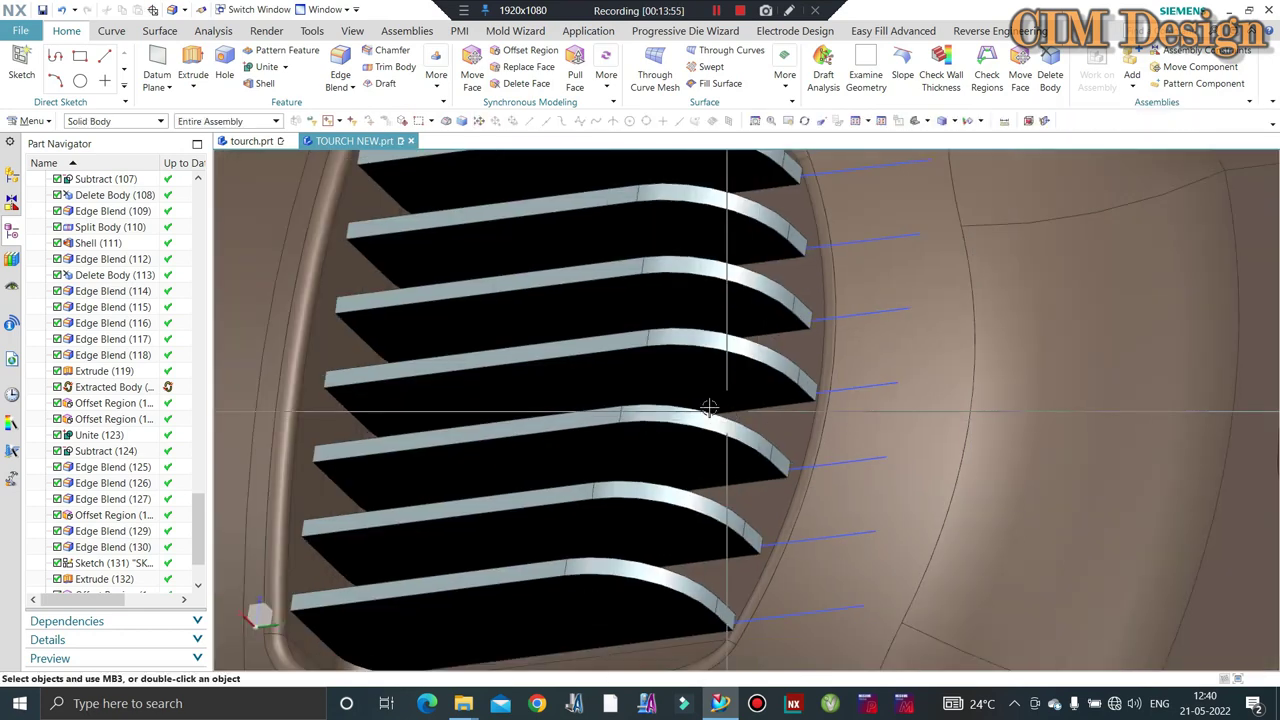
scroll(697, 360, "down", 3)
scroll(697, 360, "down", 5)
middle_click_drag(697, 360, 695, 387)
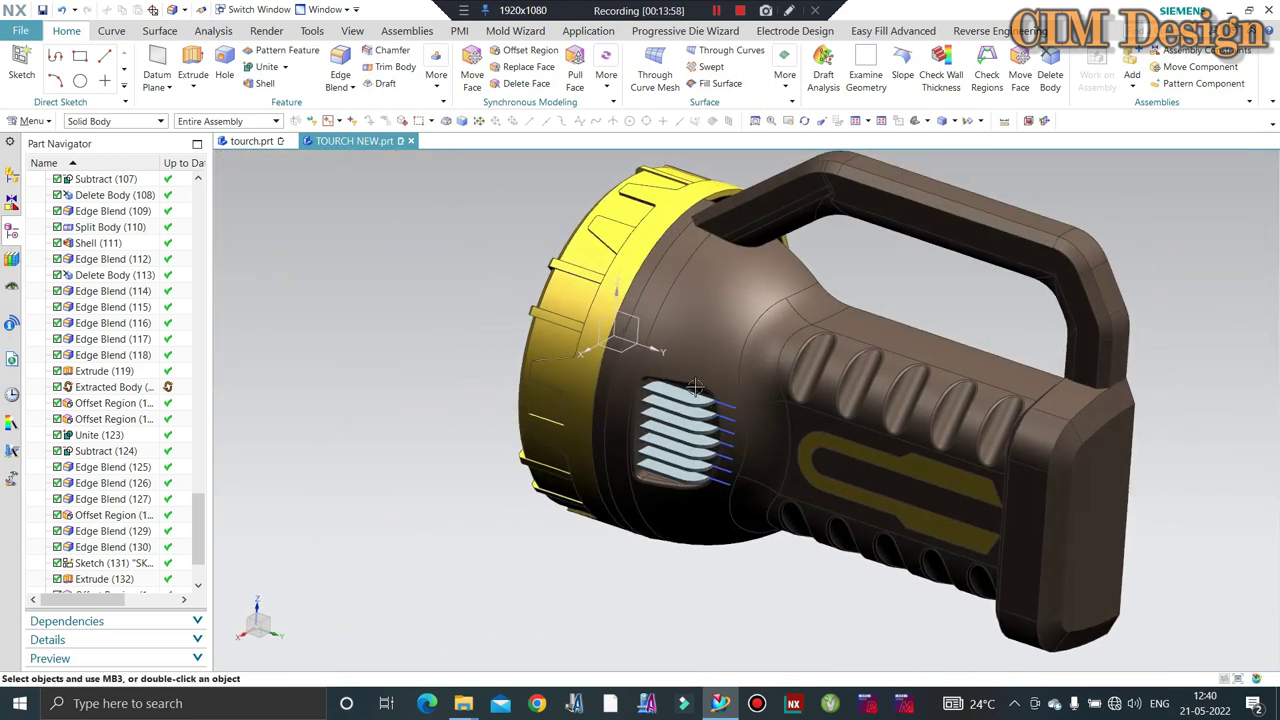
left_click(893, 487)
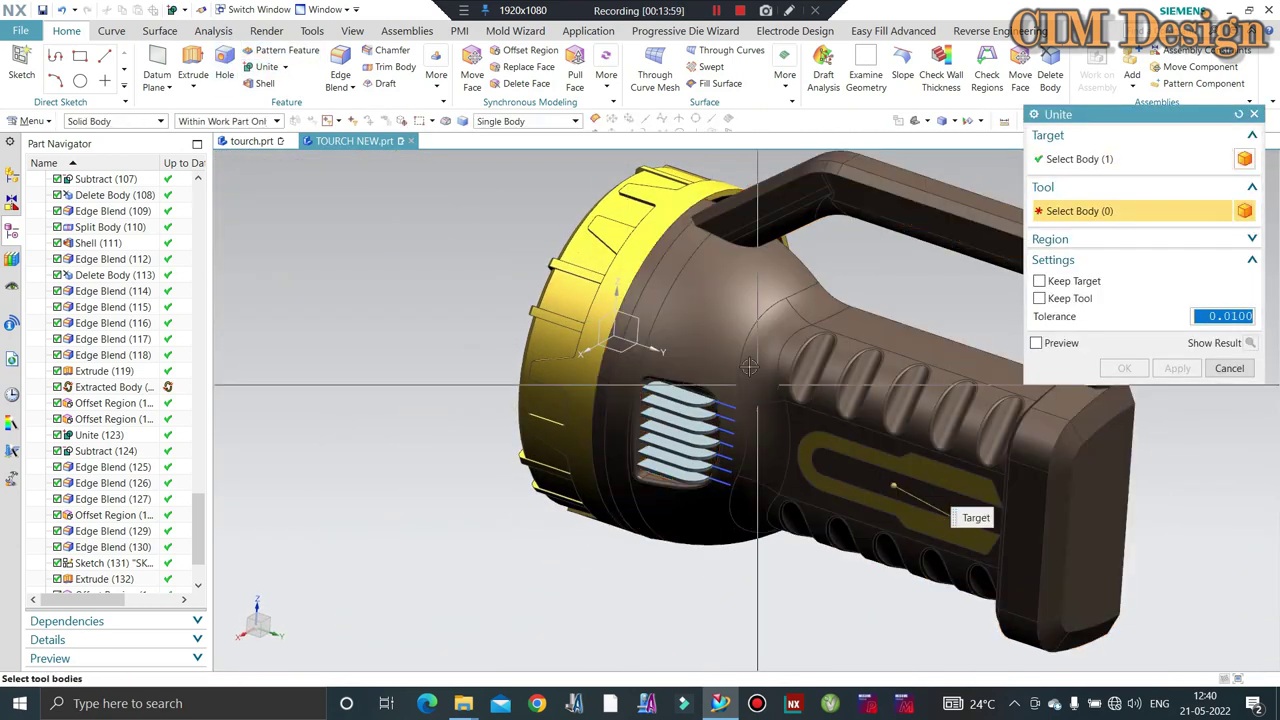
left_click(665, 450)
middle_click(685, 477)
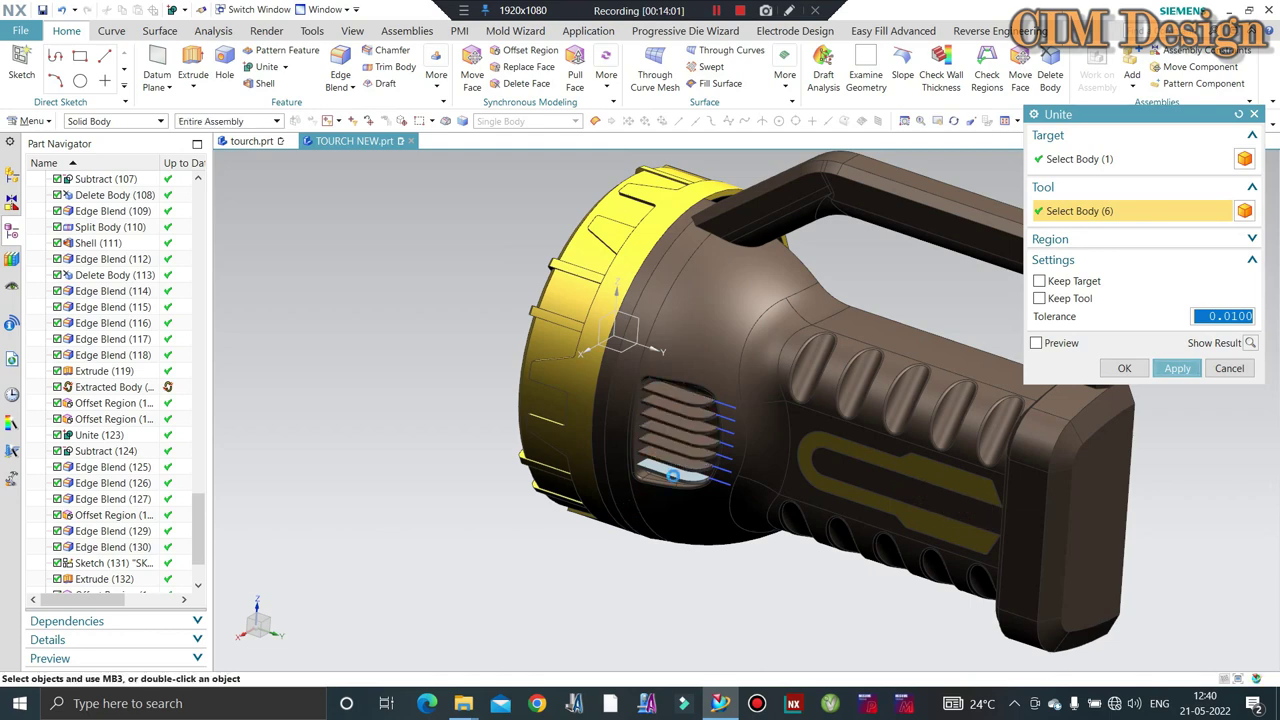
middle_click(685, 370)
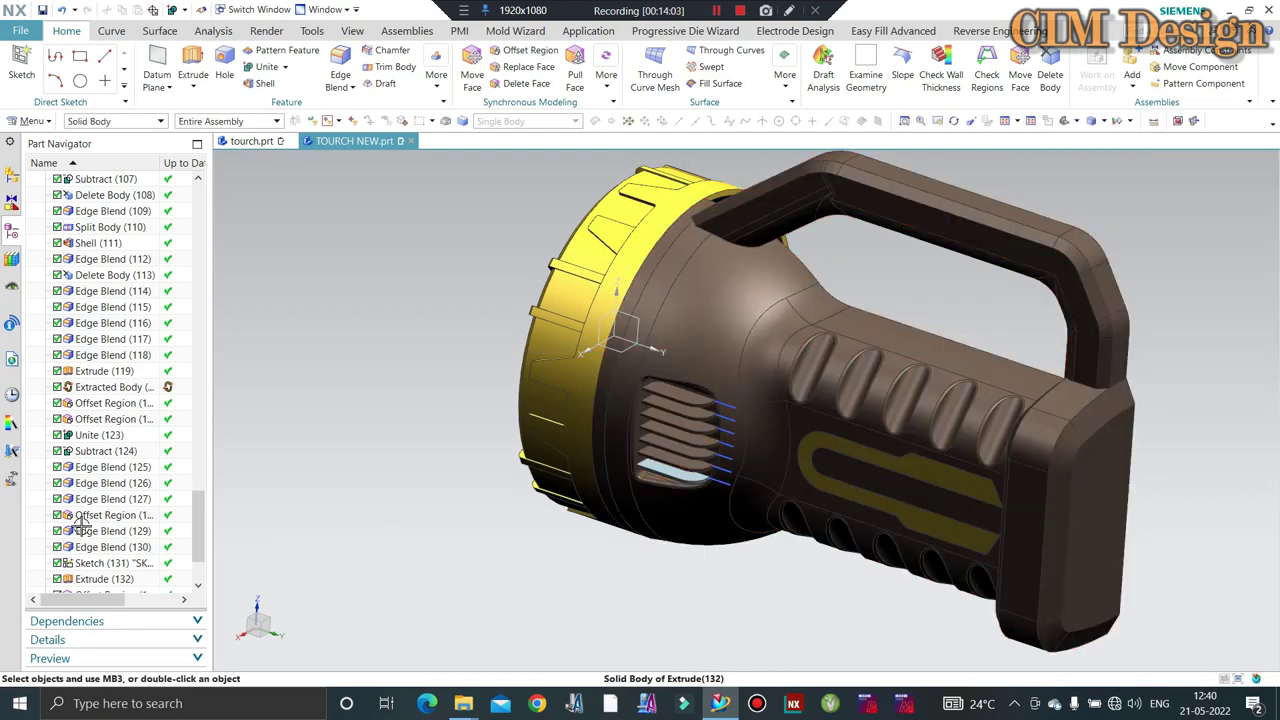
double_click(107, 580)
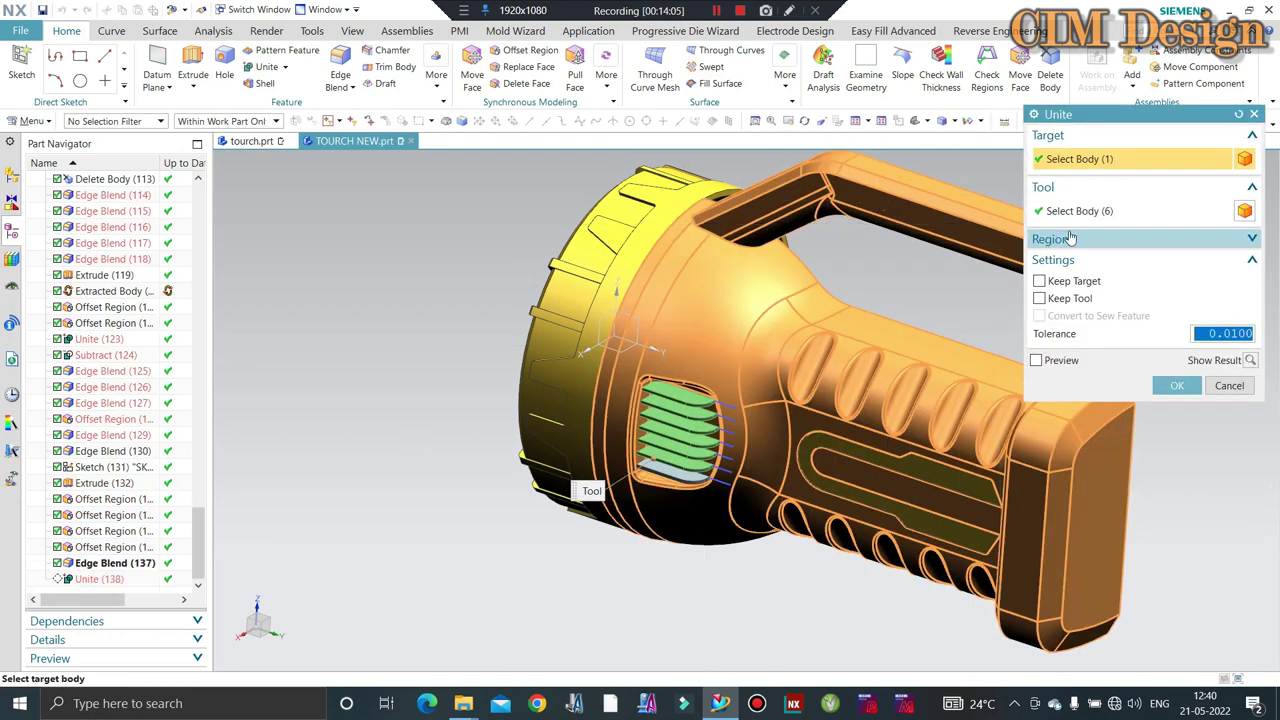
middle_click(678, 472)
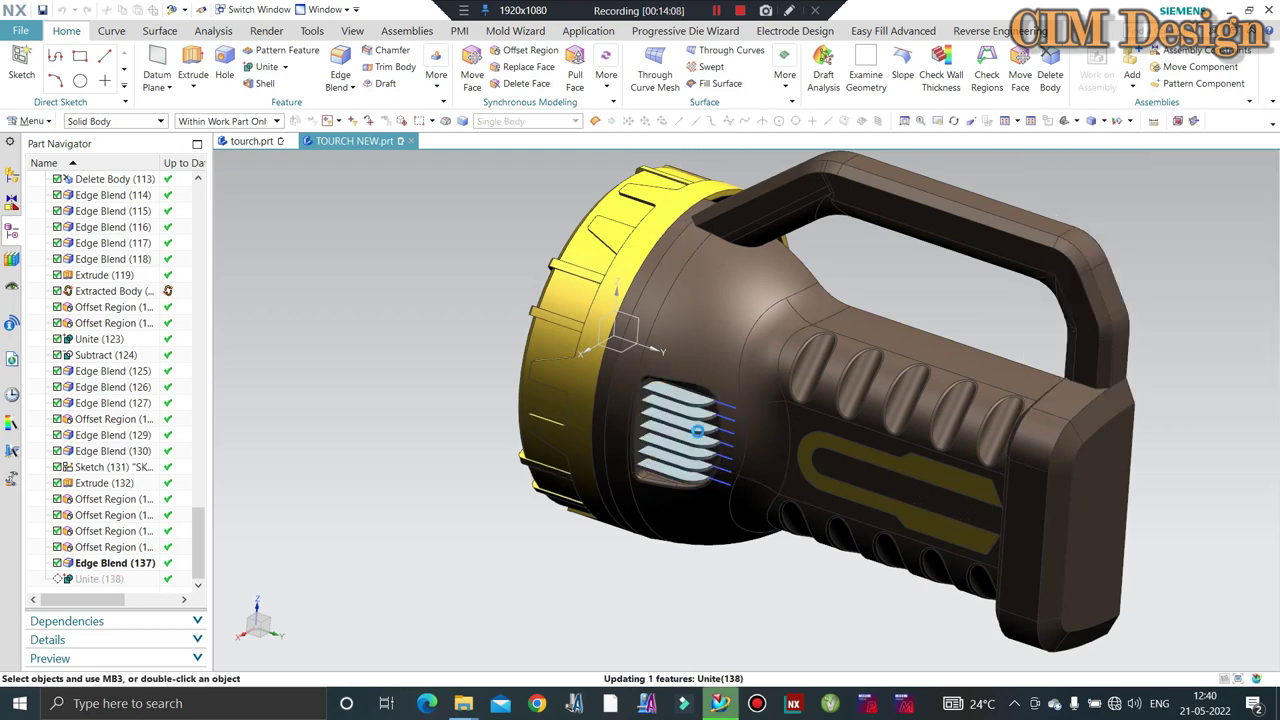
middle_click_drag(680, 470, 702, 362)
Move the vent sketch curves to layer 100 and fit the whole torch in view.
key("ctrl+j")
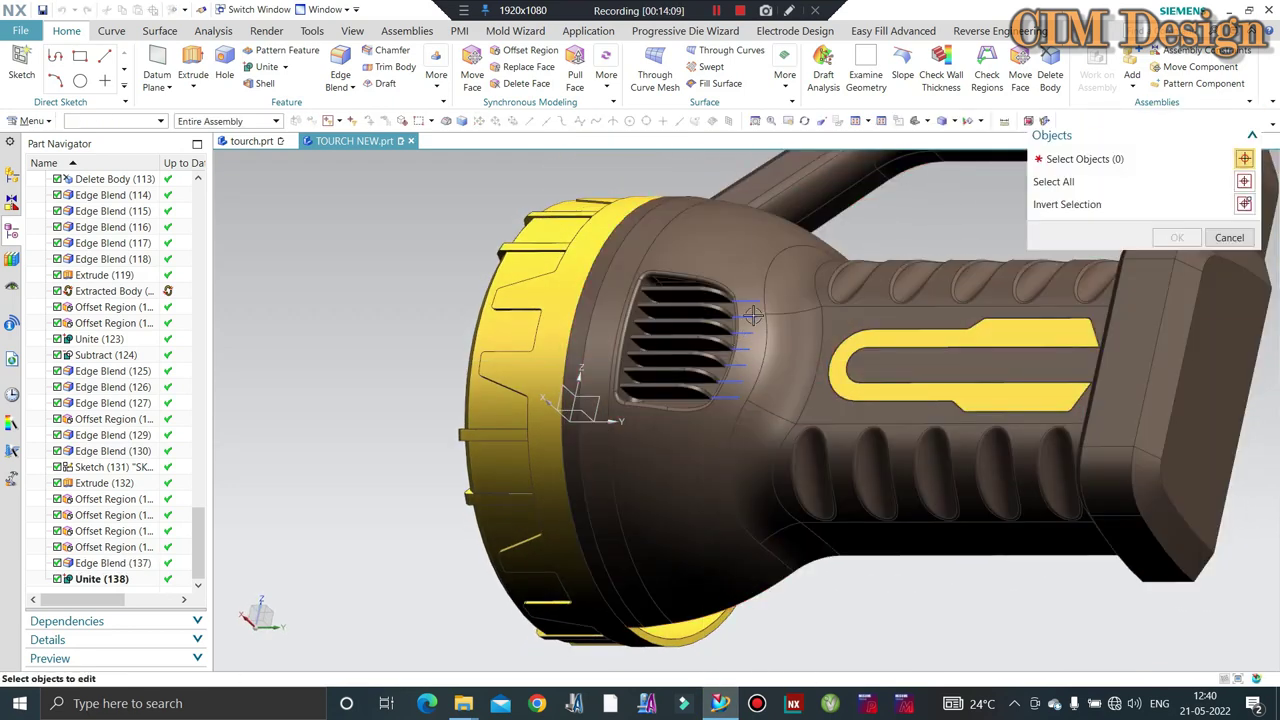
left_click(758, 362)
middle_click(679, 340)
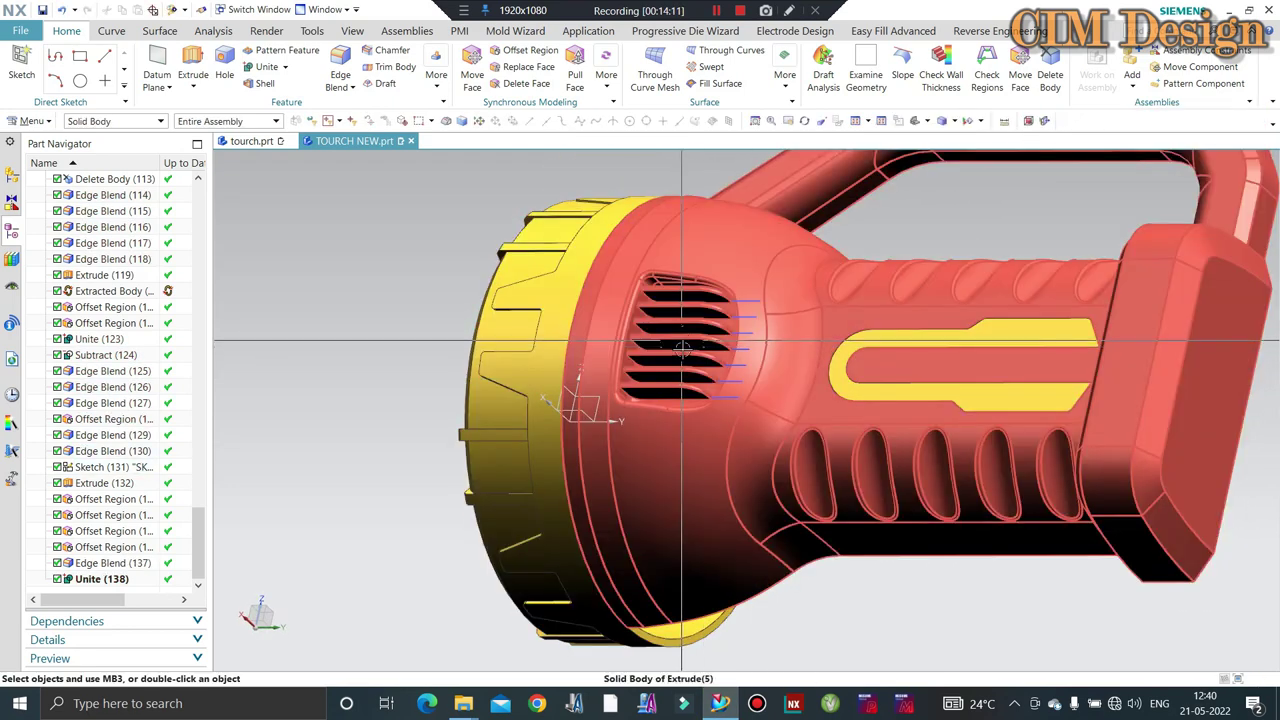
key("ctrl+j")
left_click(740, 330)
middle_click(750, 360)
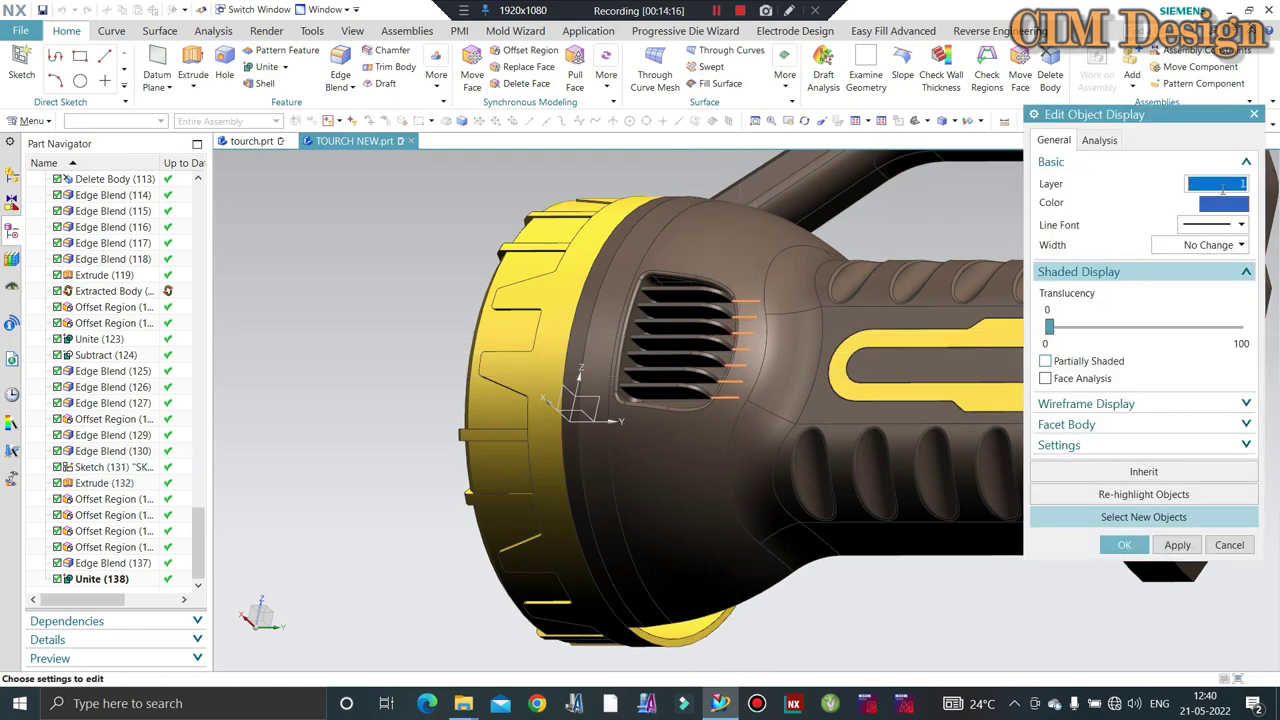
key("Return")
key("Home")
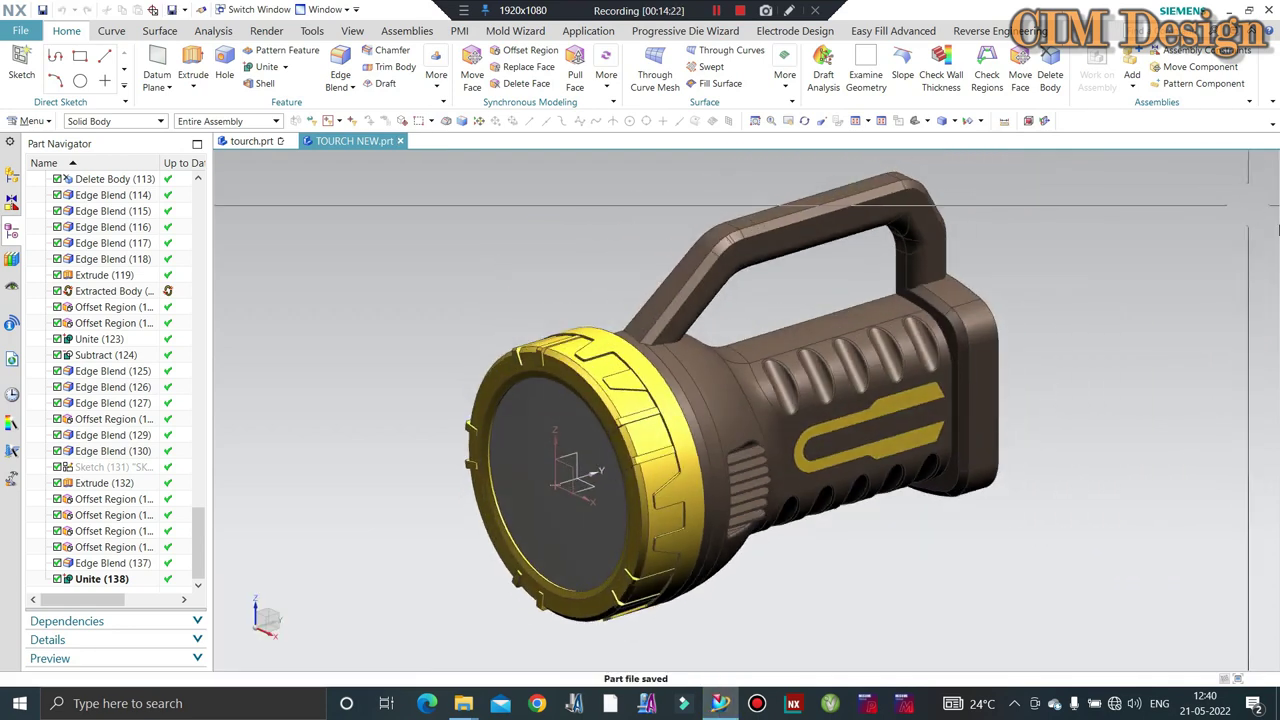
Orbit and zoom onto the recessed vent panel to inspect the small fin tabs inside it.
middle_click_drag(1278, 230, 597, 314)
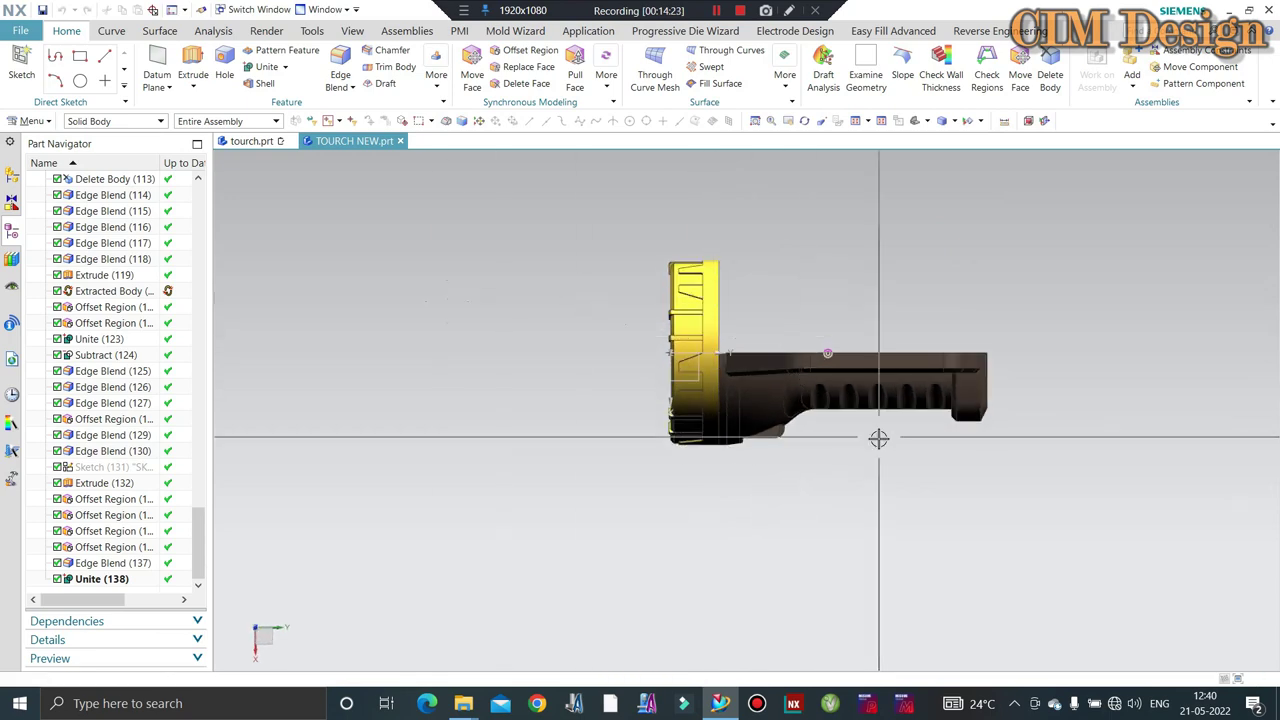
mouse_move(878, 438)
middle_mouse_down()
mouse_move(757, 400)
mouse_move(912, 215)
middle_mouse_up()
scroll(757, 400, "up", 3)
scroll(912, 215, "down", 3)
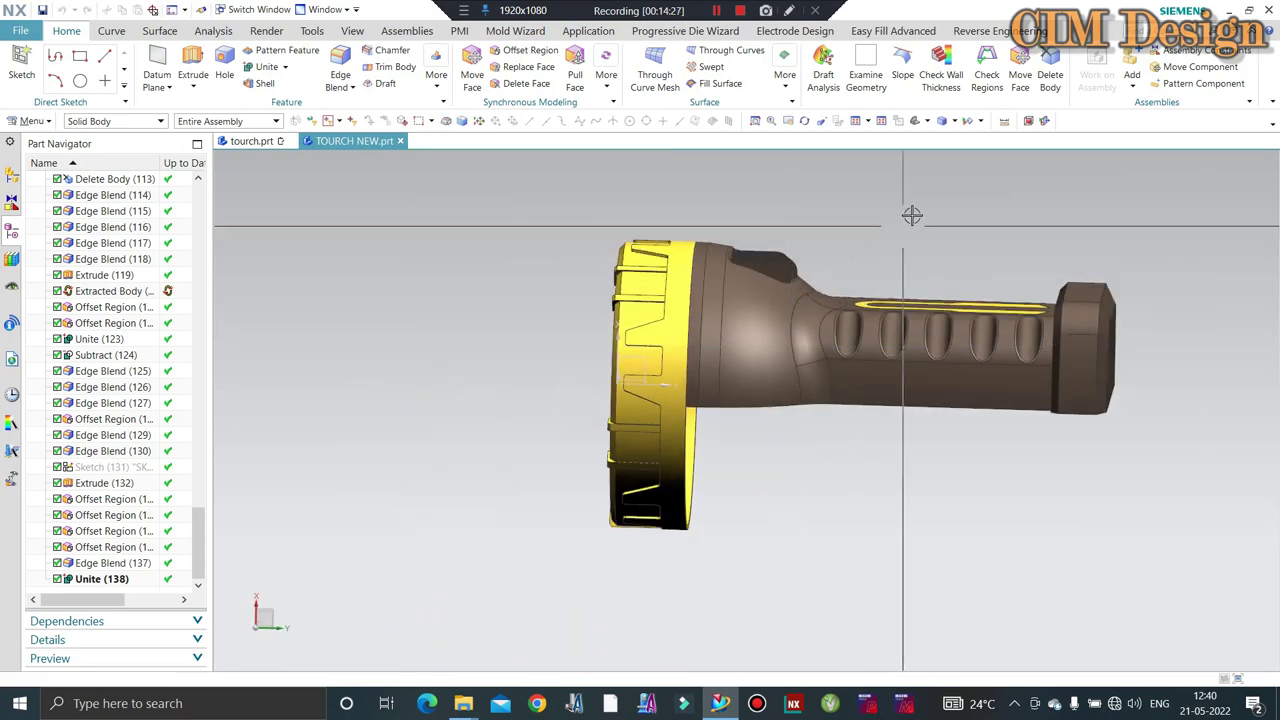
scroll(771, 263, "up", 3)
scroll(834, 263, "up", 3)
mouse_move(834, 263)
middle_mouse_down()
mouse_move(771, 306)
mouse_move(777, 349)
mouse_move(526, 349)
mouse_move(589, 291)
middle_mouse_up()
scroll(777, 349, "down", 3)
scroll(898, 485, "up", 3)
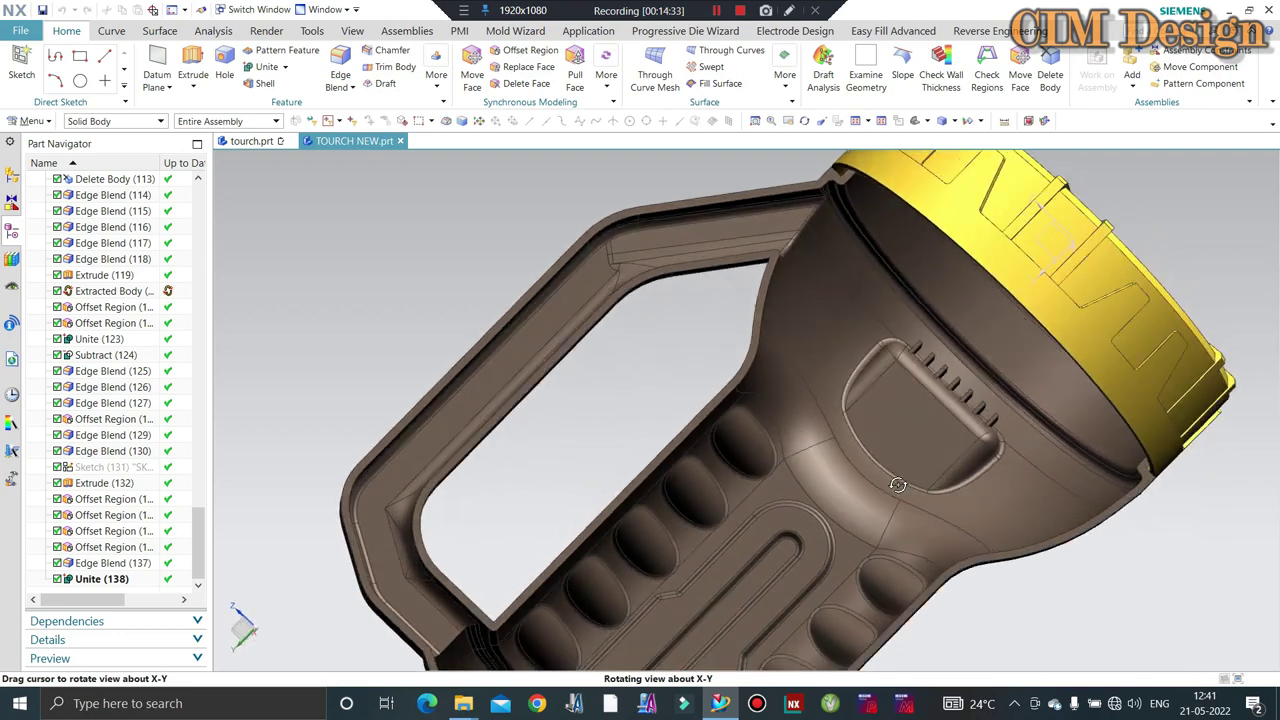
scroll(898, 485, "up", 2)
scroll(898, 485, "up", 3)
scroll(898, 485, "up", 2)
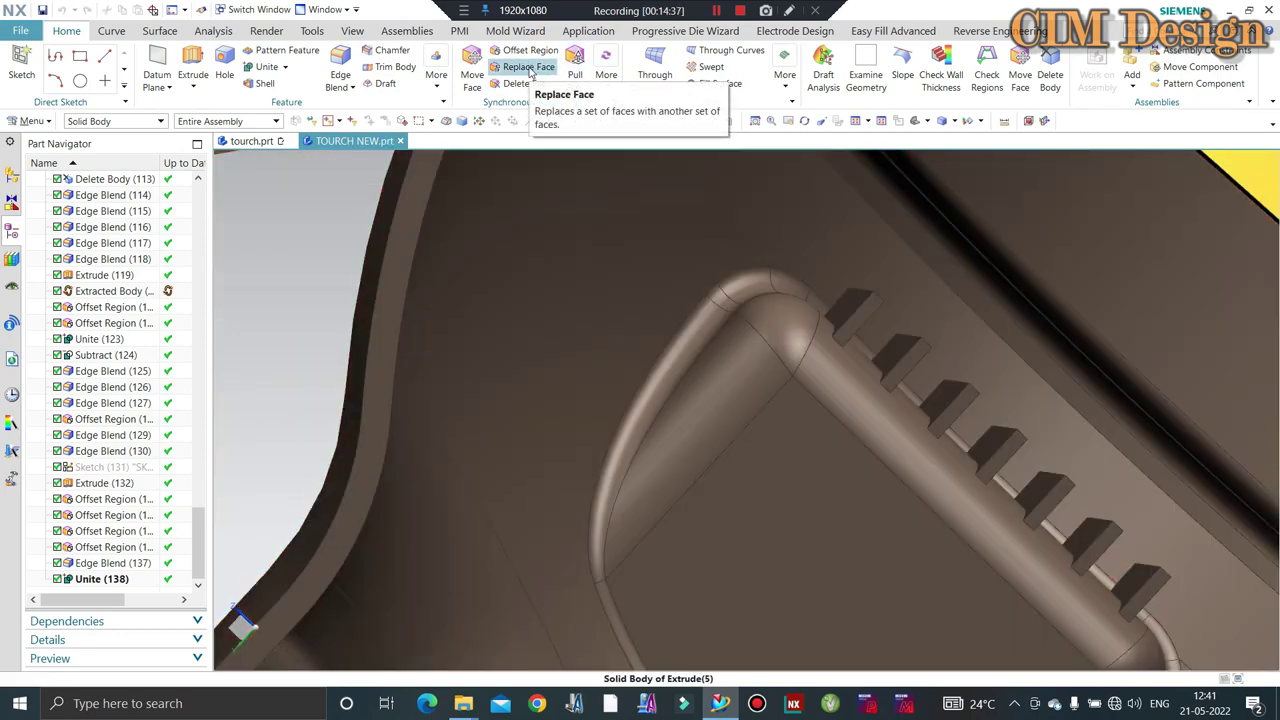
Roll back to Edge Blend (137) and subtract each fin tab from the torch body.
right_click(129, 566)
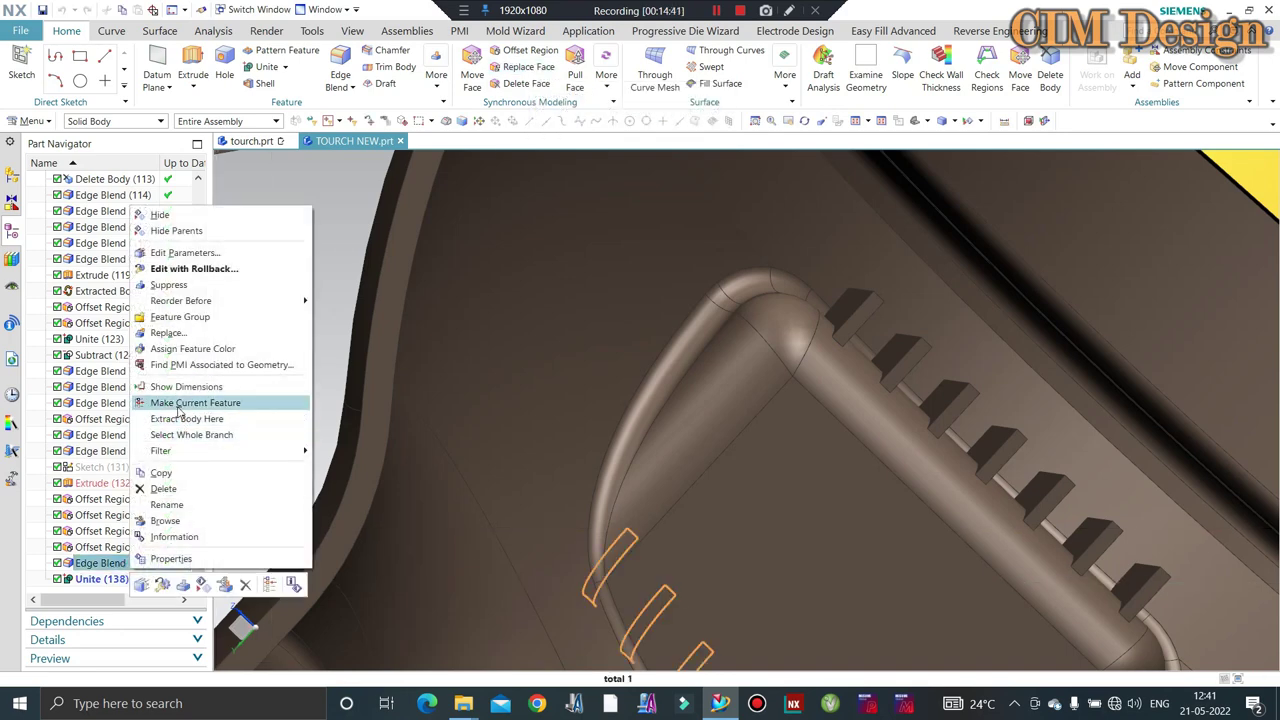
left_click(179, 404)
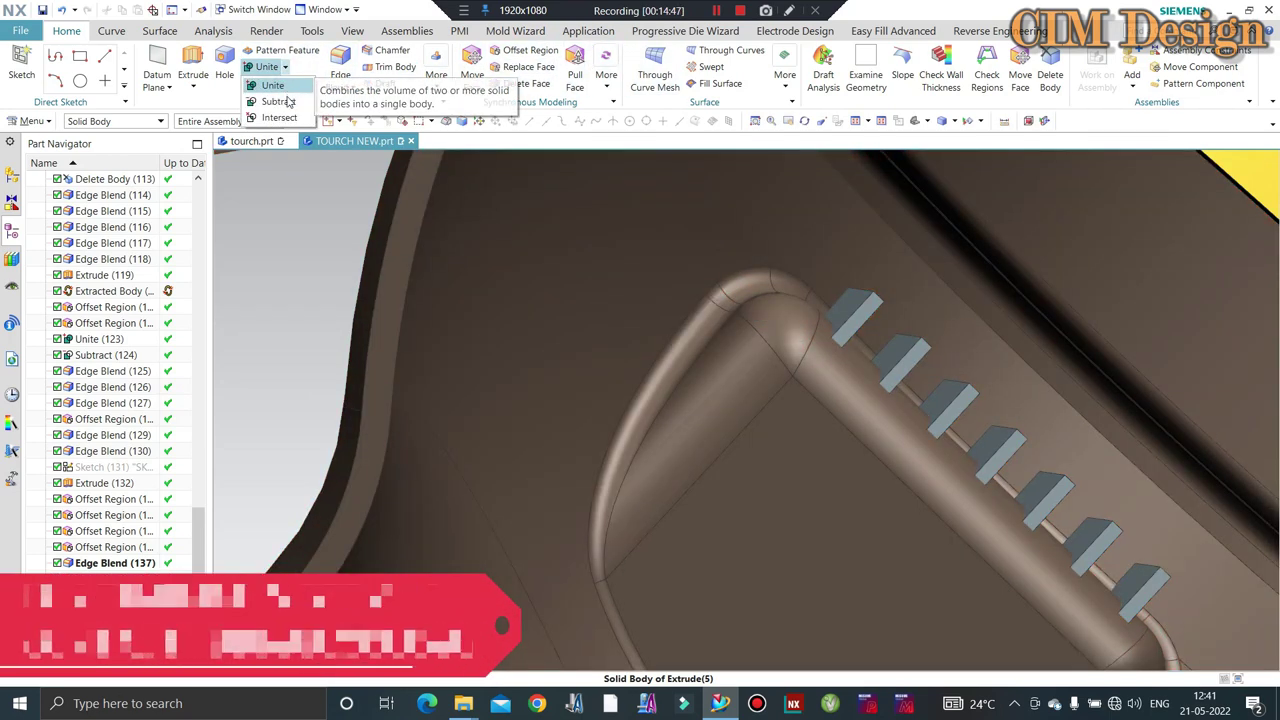
left_click(279, 101)
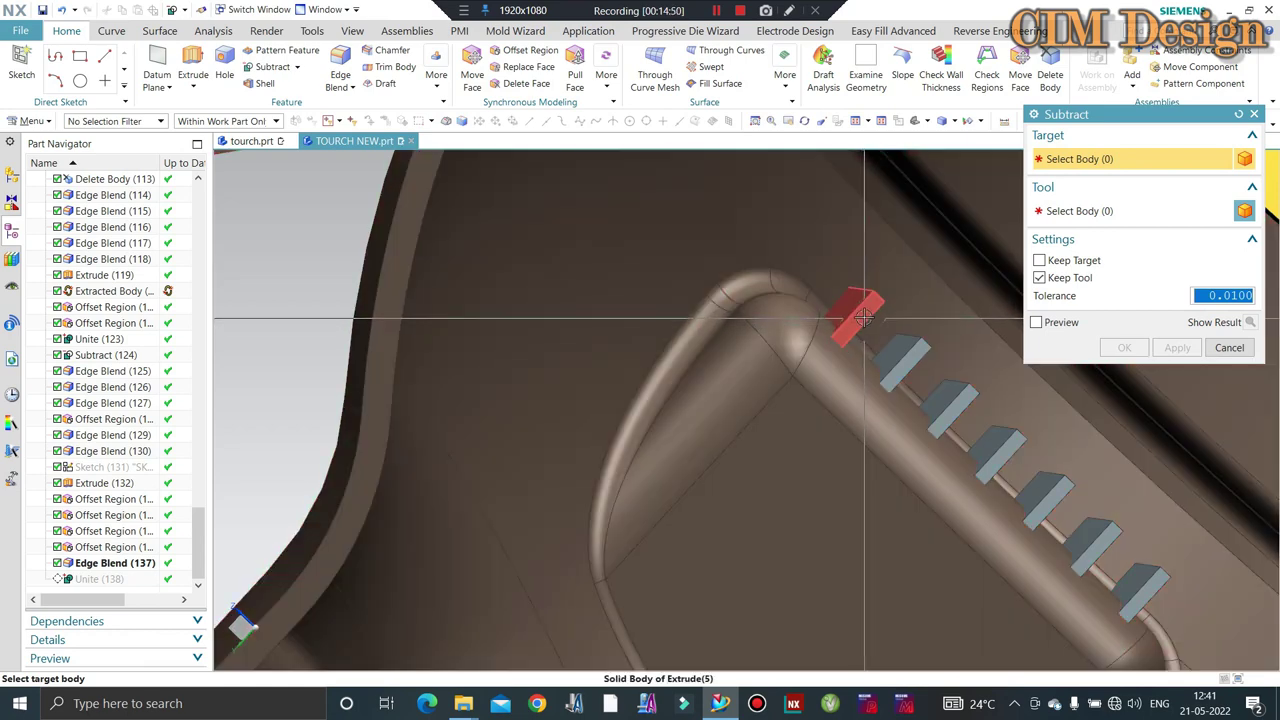
left_click(744, 411)
left_click(787, 320)
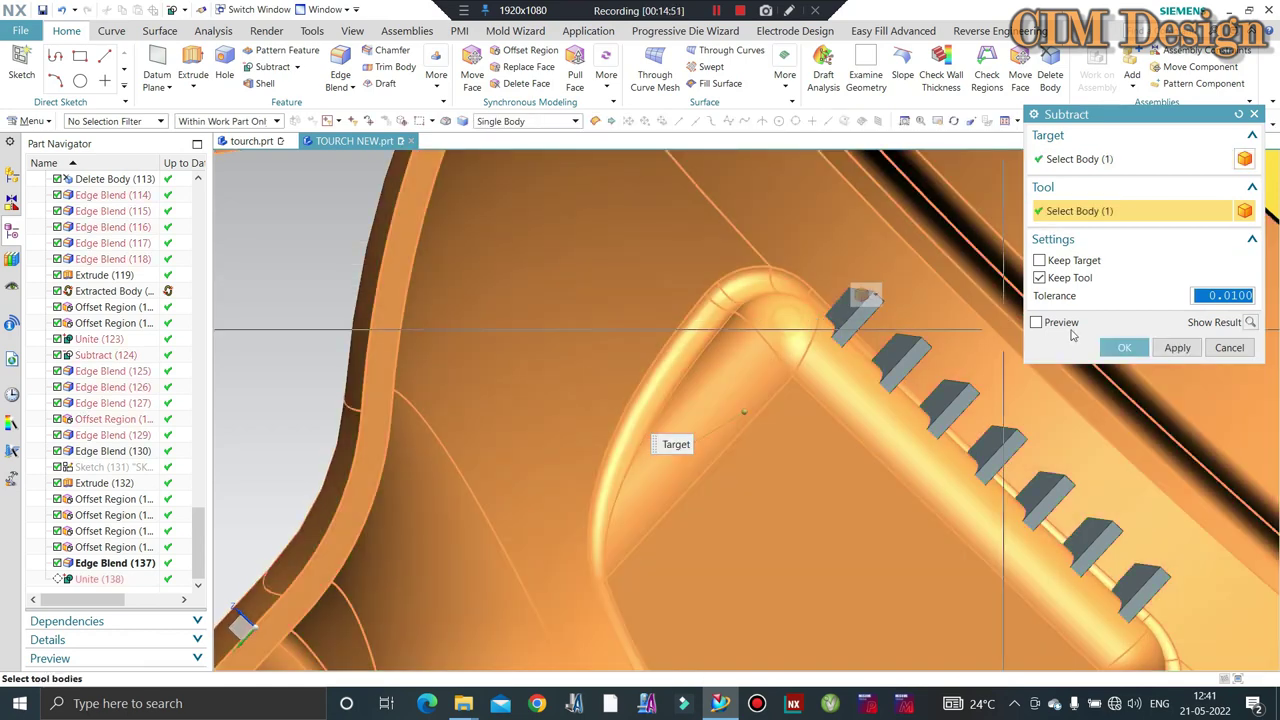
left_click(1170, 348)
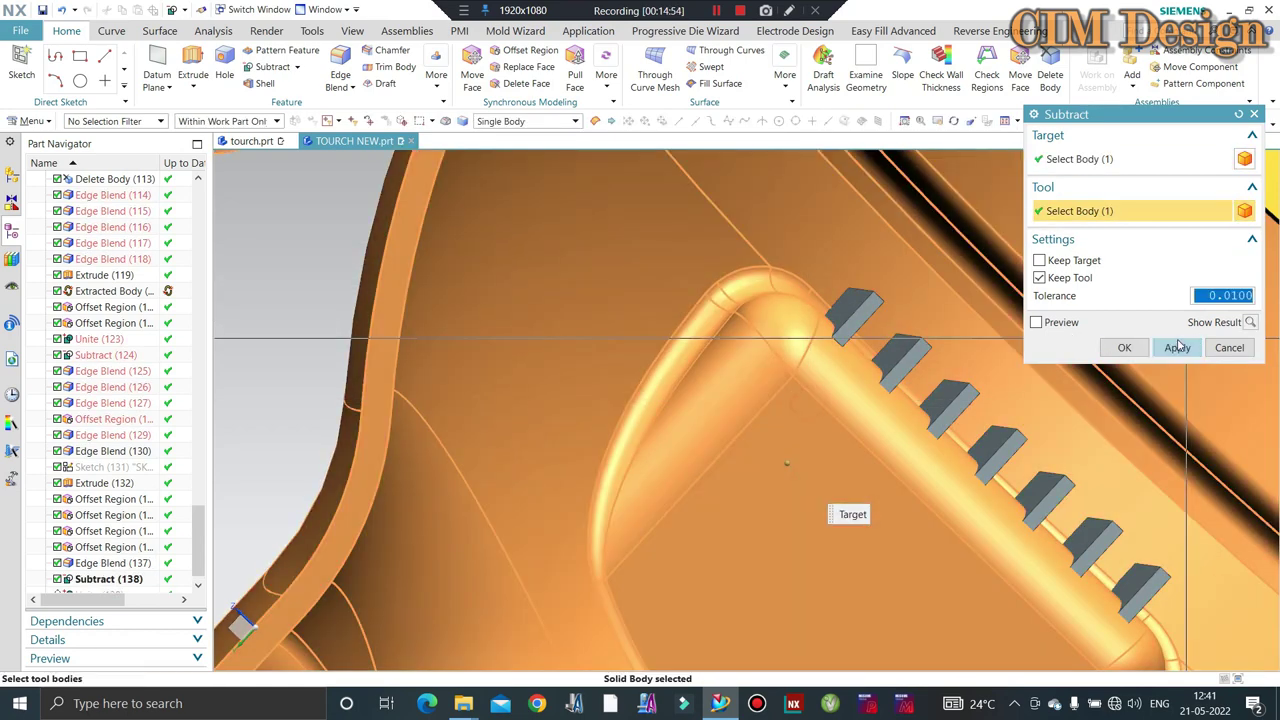
left_click(1177, 347)
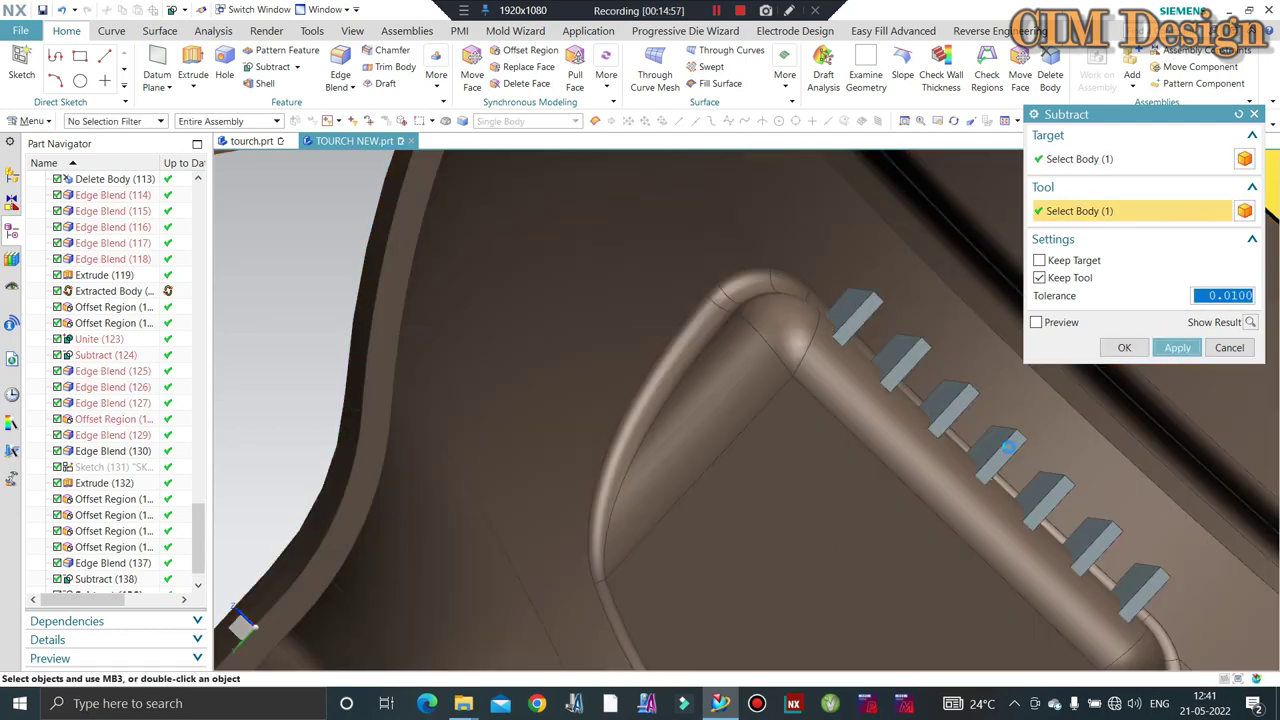
left_click(880, 510)
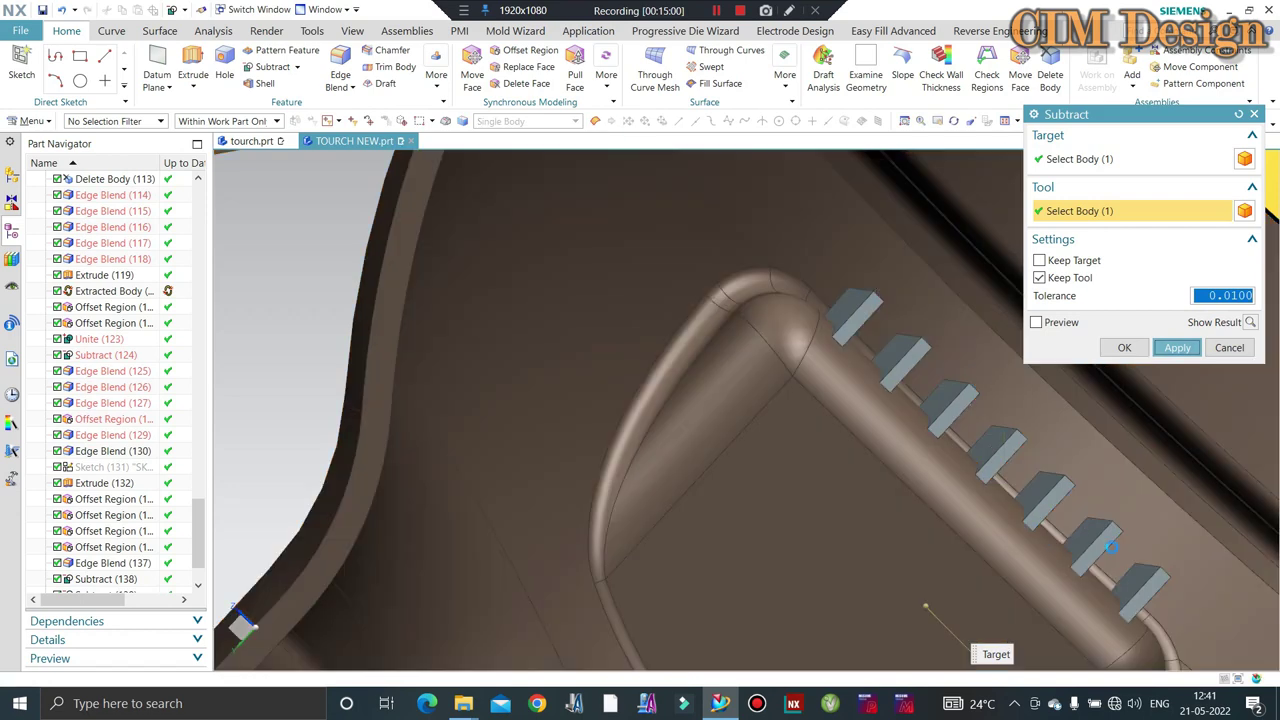
middle_click(1110, 545)
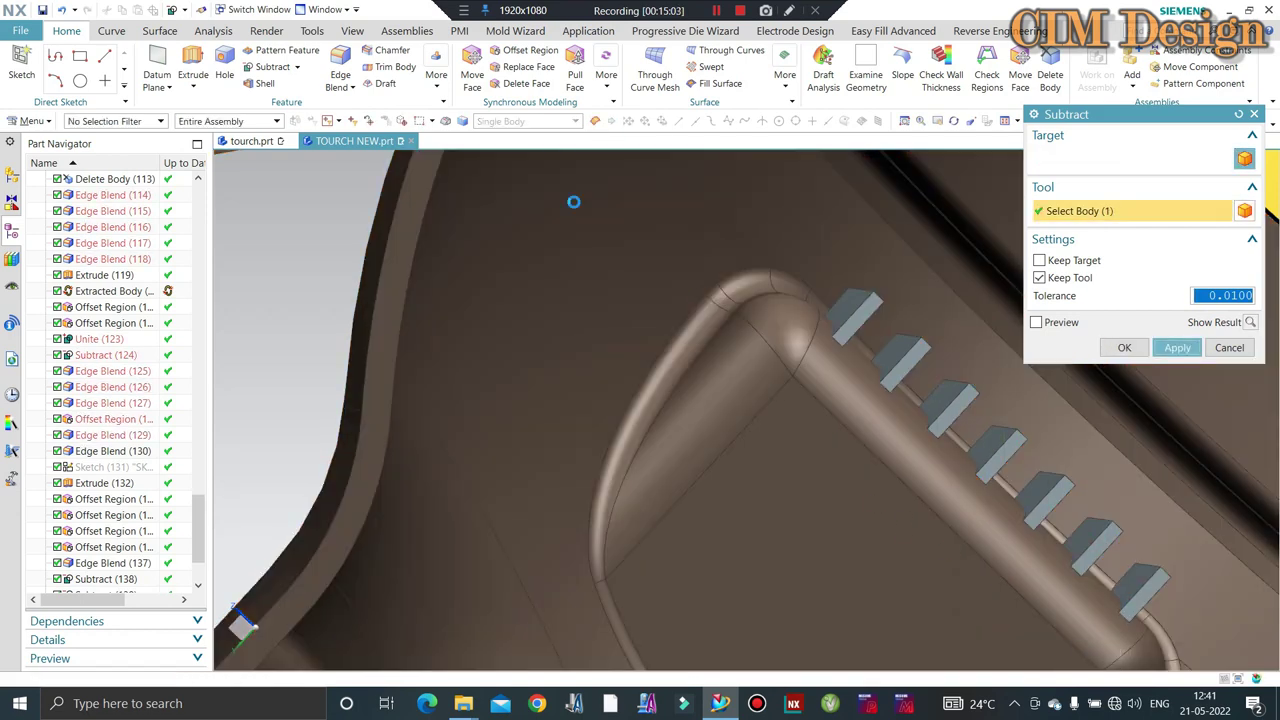
Delete the leftover fin tab bodies.
left_click(853, 313)
left_click(899, 360)
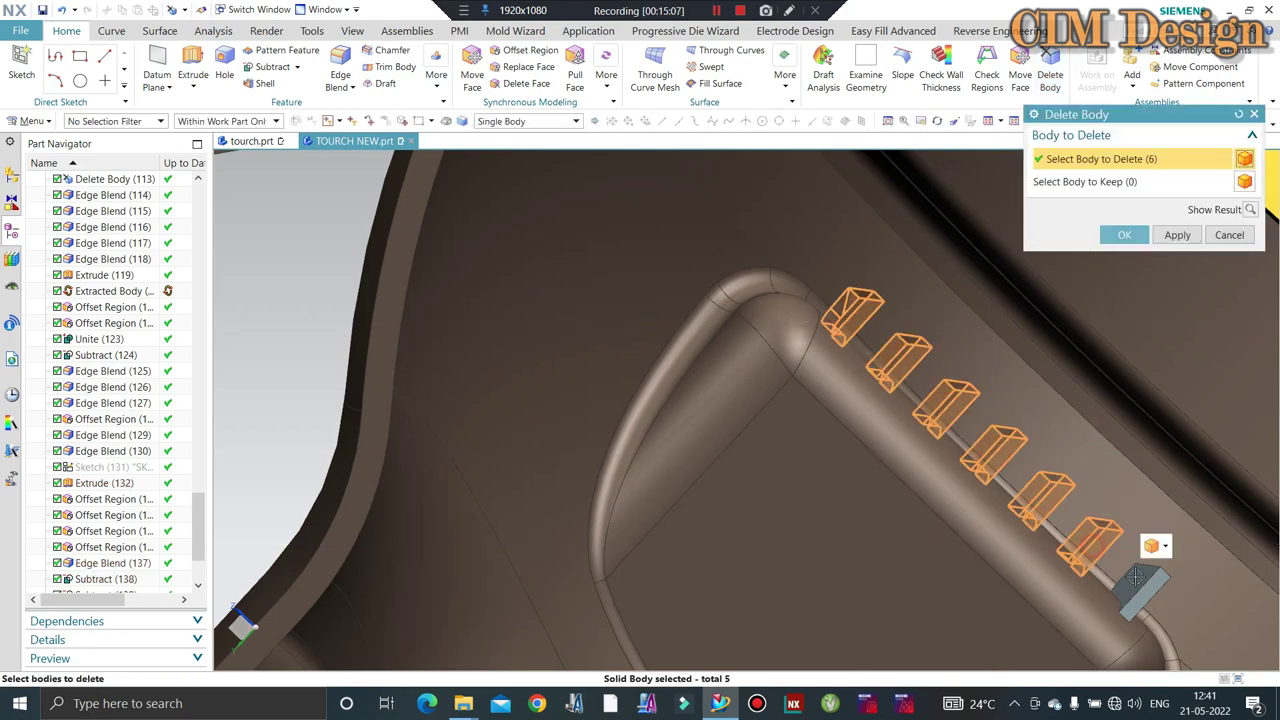
middle_click(899, 362)
middle_click_drag(899, 362, 888, 343)
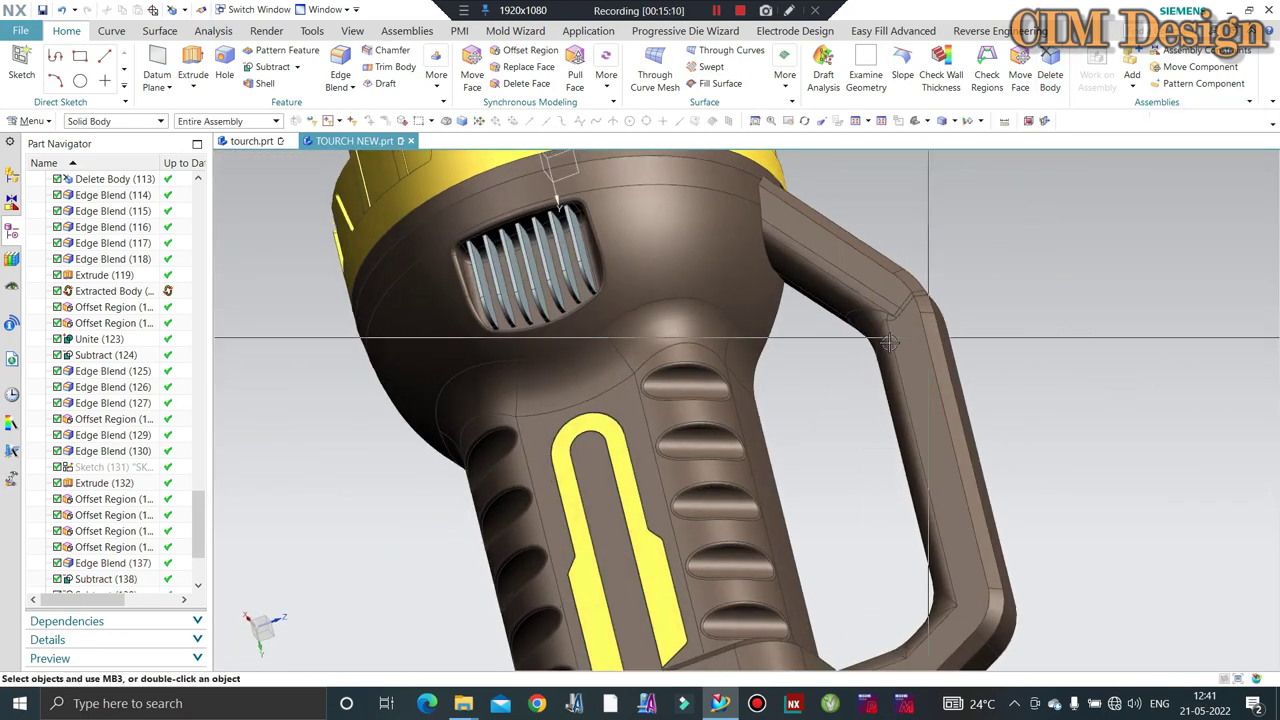
Make Unite (146) the current feature and dismiss the update warning.
scroll(110, 450, "down", 3)
left_click(100, 579)
right_click(120, 580)
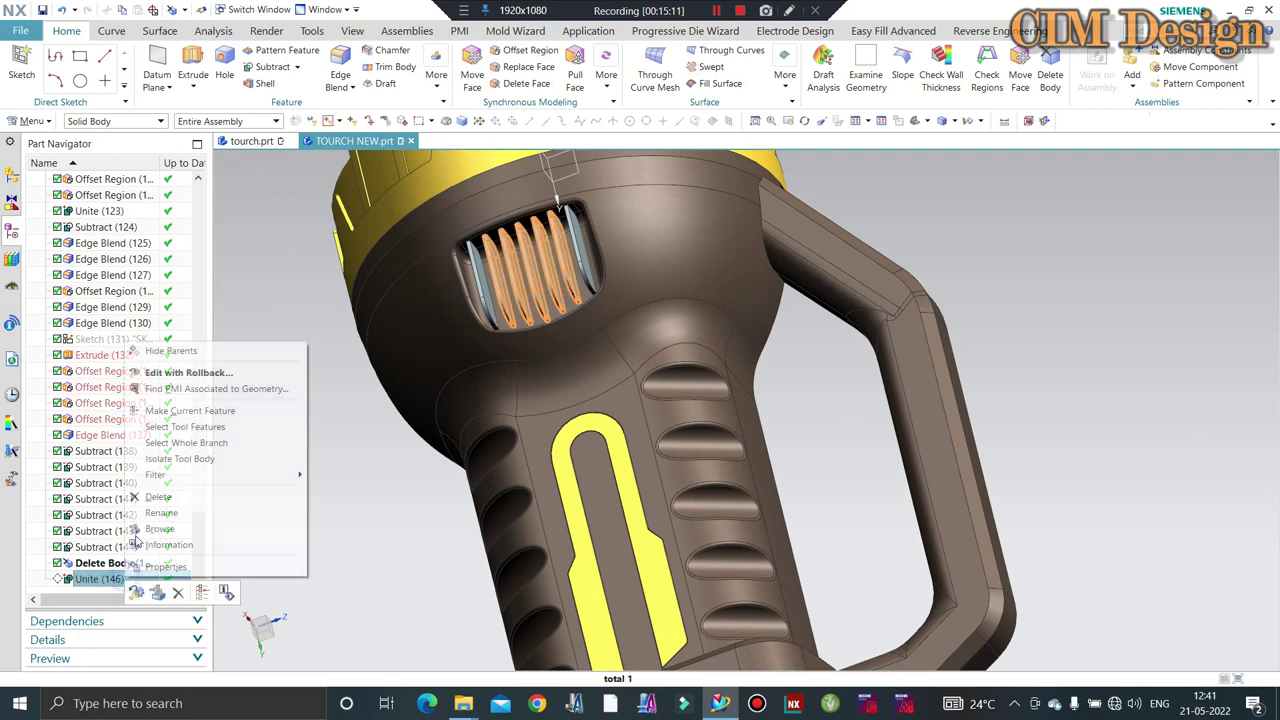
left_click(167, 412)
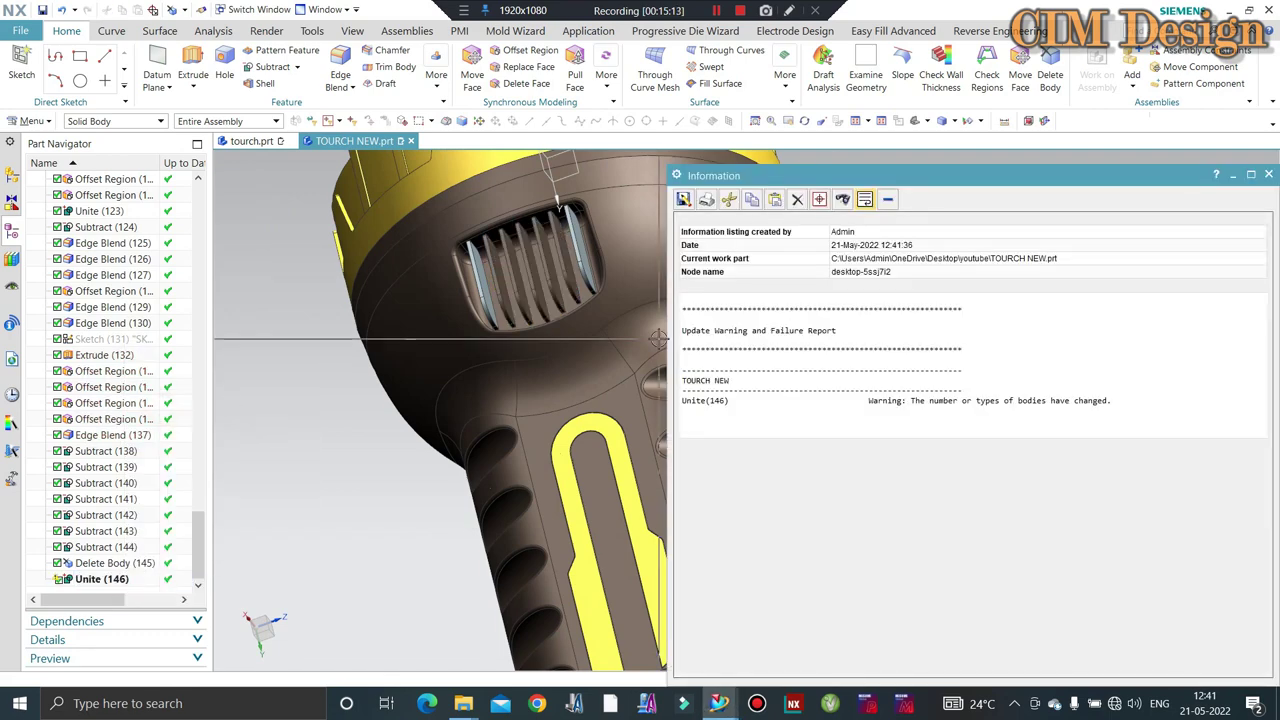
left_click(1270, 175)
middle_click_drag(800, 350, 450, 450)
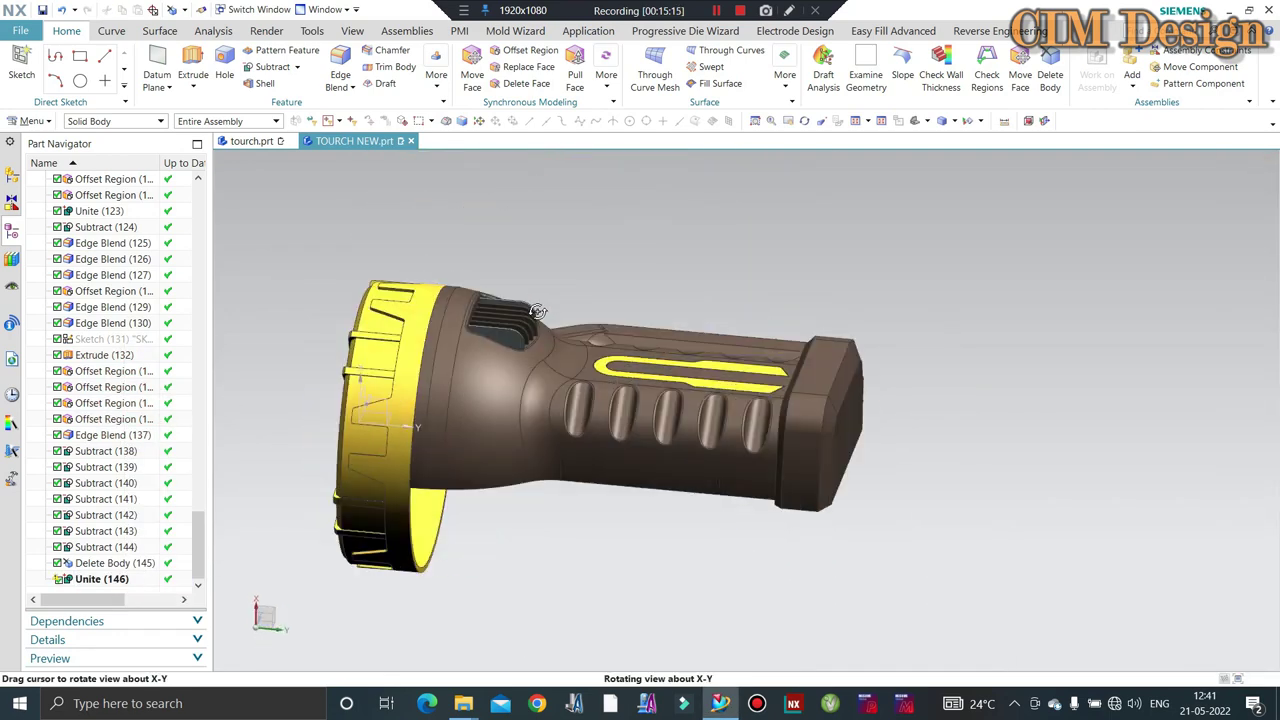
Edit Unite (146) to add the vent fin bodies as tools.
double_click(88, 580)
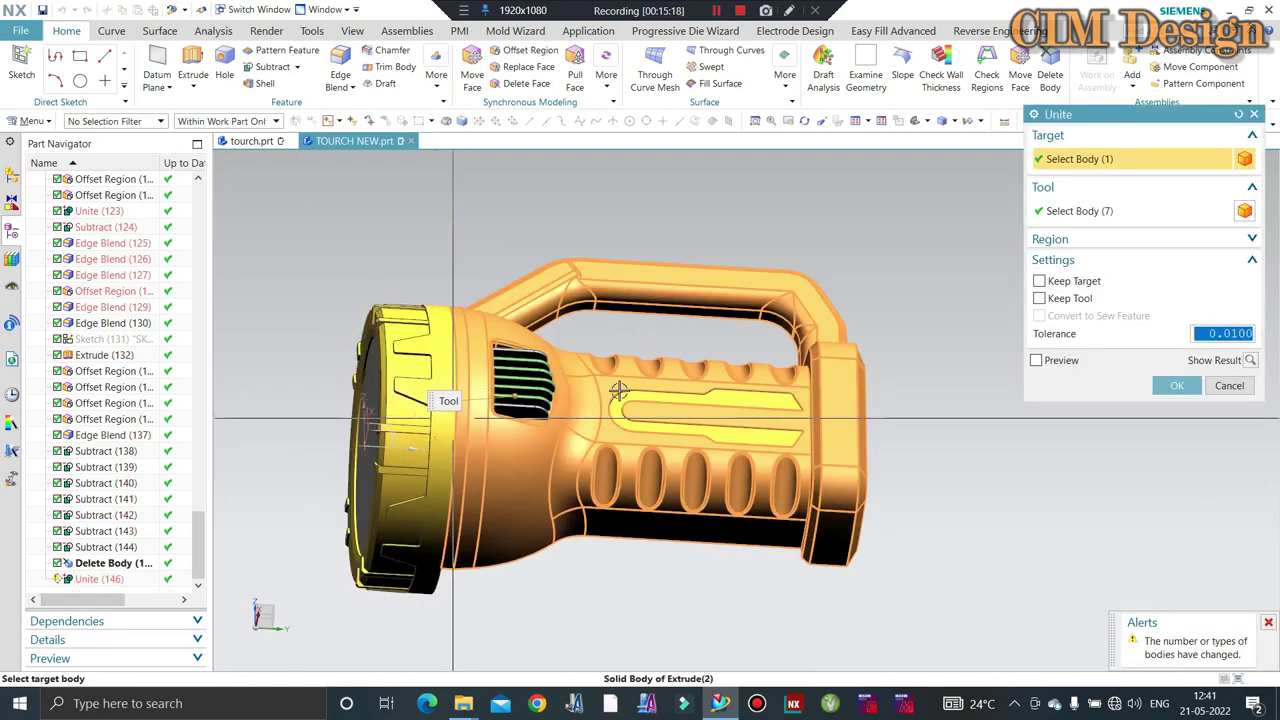
scroll(490, 403, "up", 4)
left_click(551, 283)
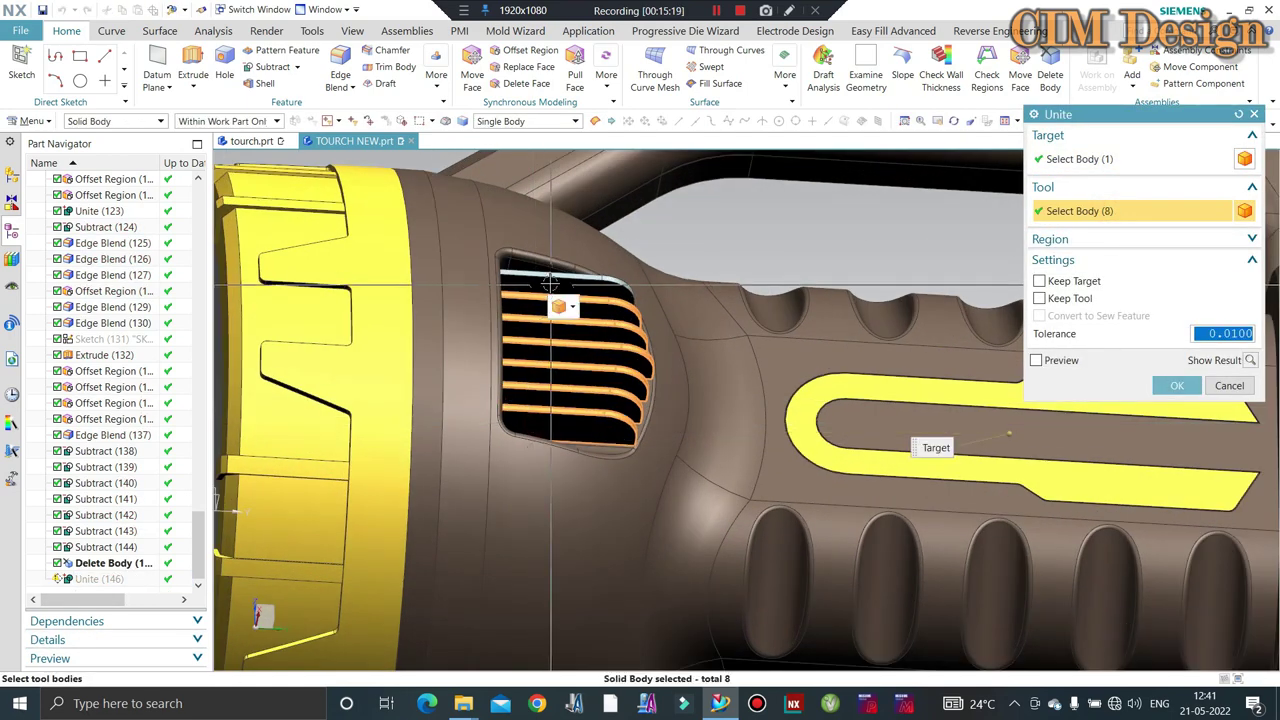
middle_click(568, 328)
scroll(666, 360, "down", 4)
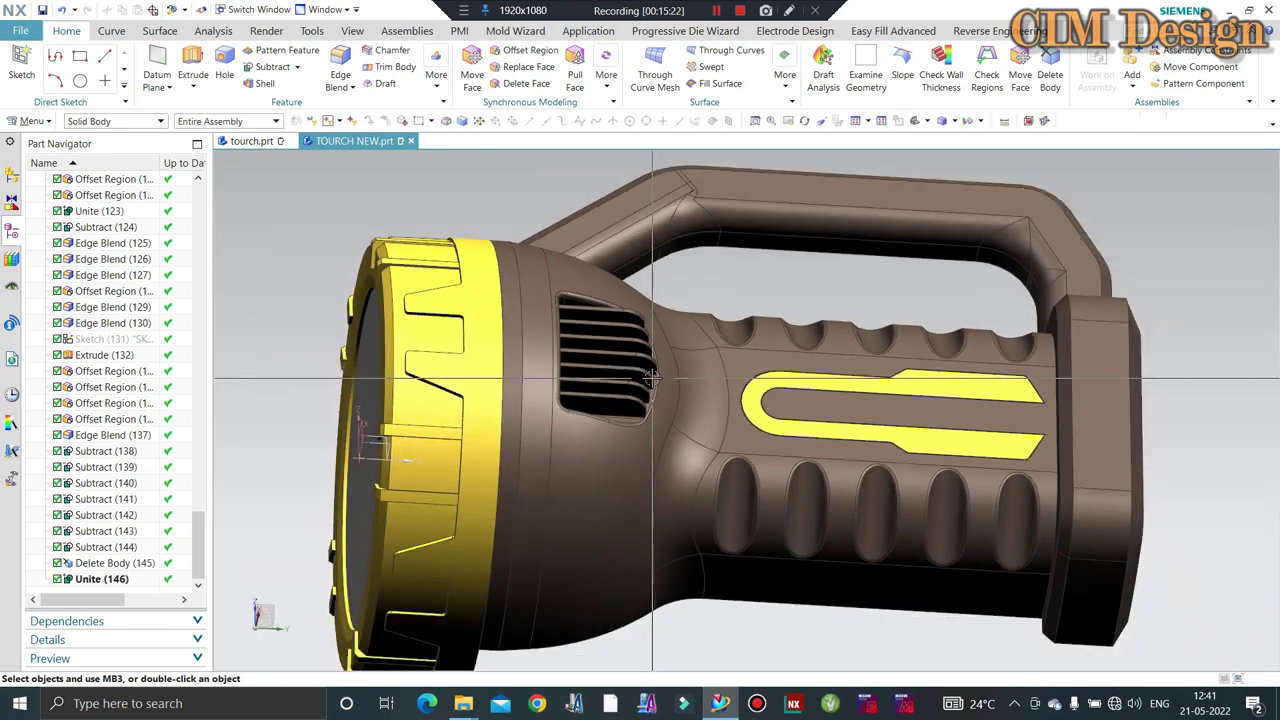
mouse_move(666, 360)
middle_mouse_down()
mouse_move(601, 441)
mouse_move(811, 366)
mouse_move(587, 435)
middle_mouse_up()
Fit the finished torch in view and save the part.
scroll(652, 413, "down", 3)
scroll(811, 366, "up", 2)
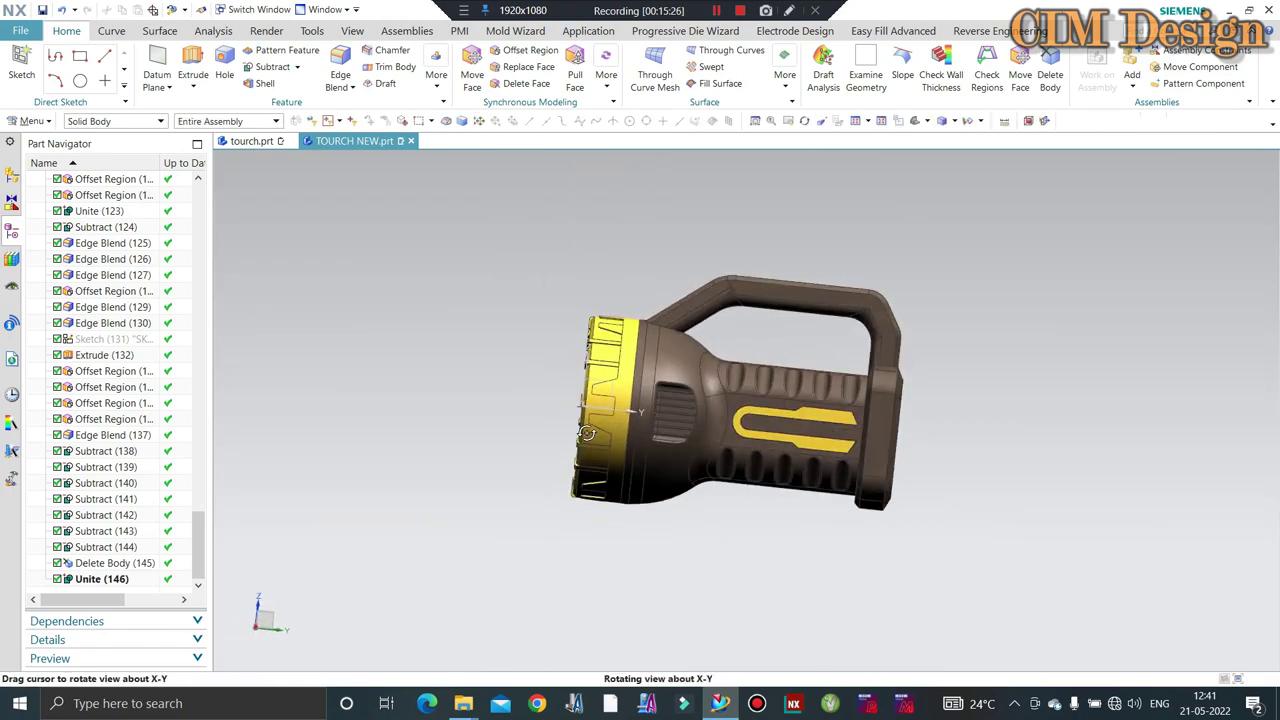
key("Home")
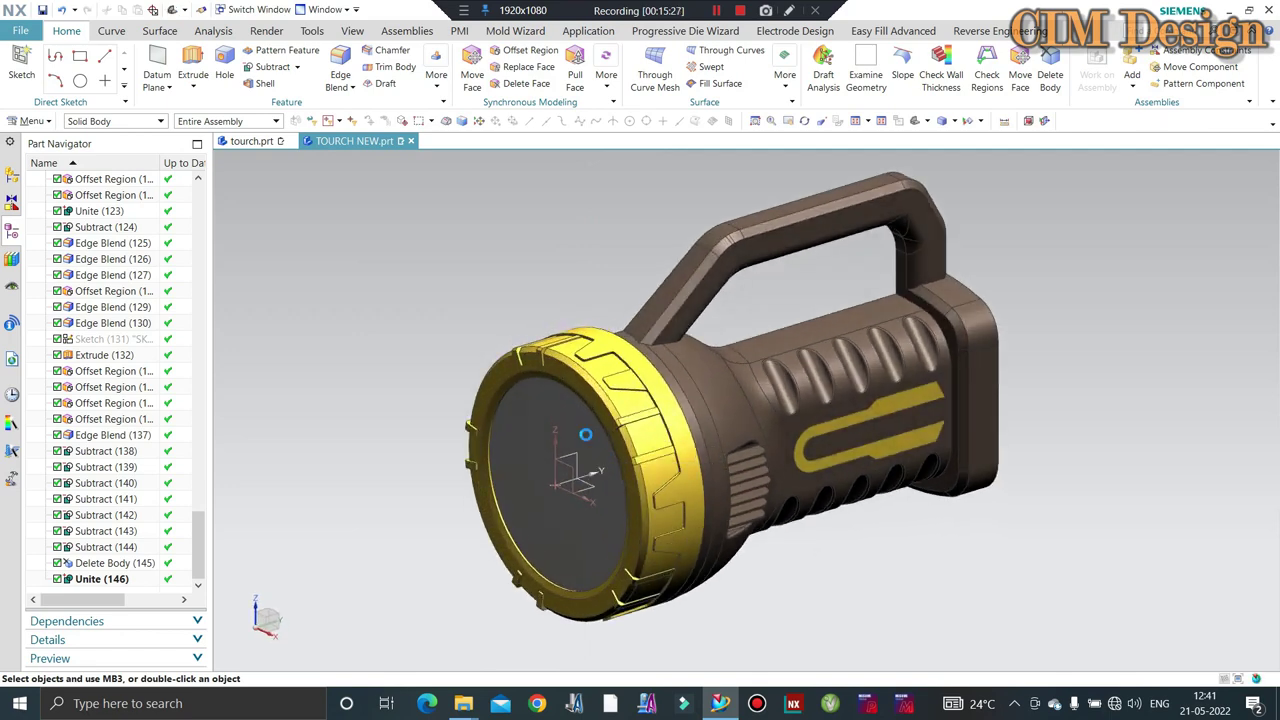
key("ctrl+s")
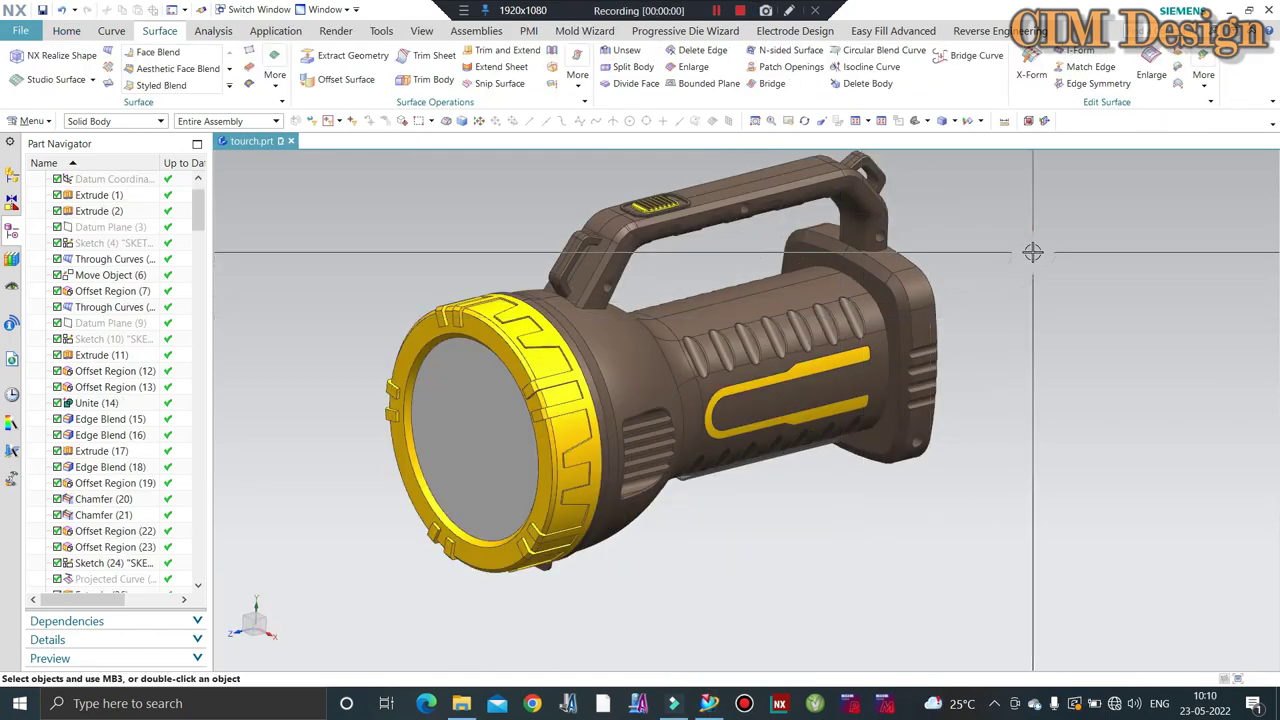
middle_click_drag(803, 345, 762, 305)
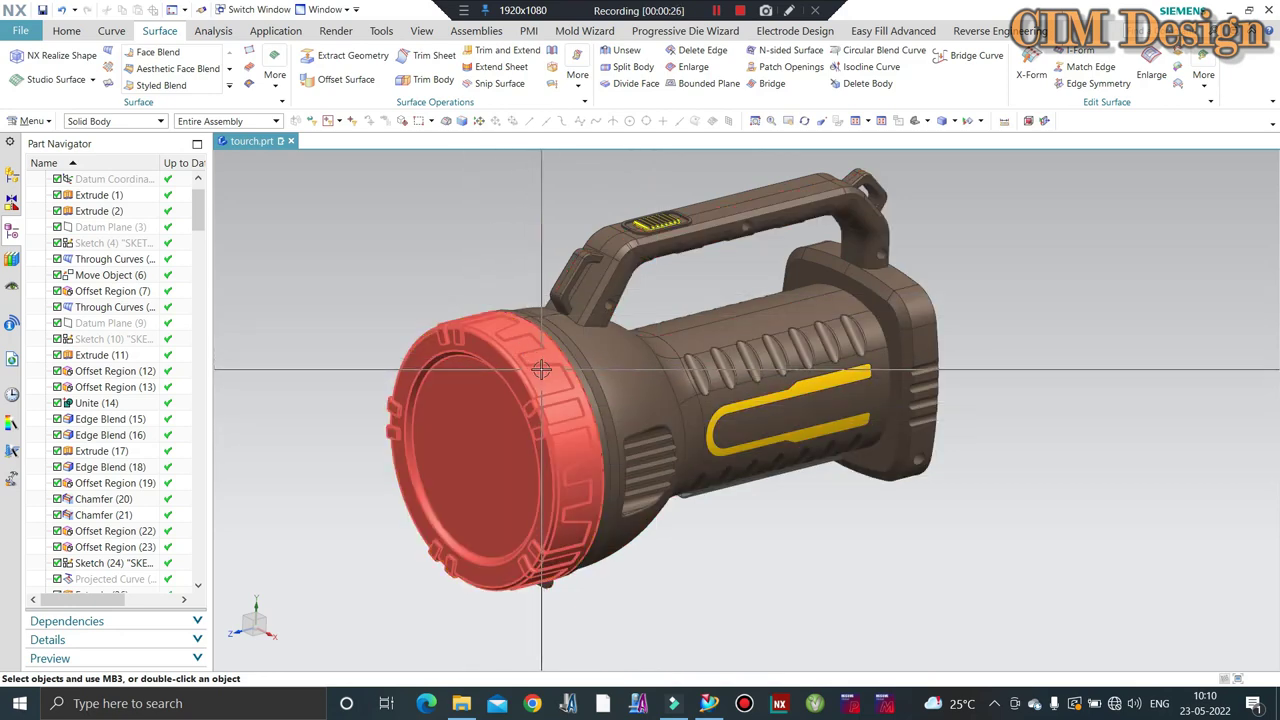
left_click(580, 365)
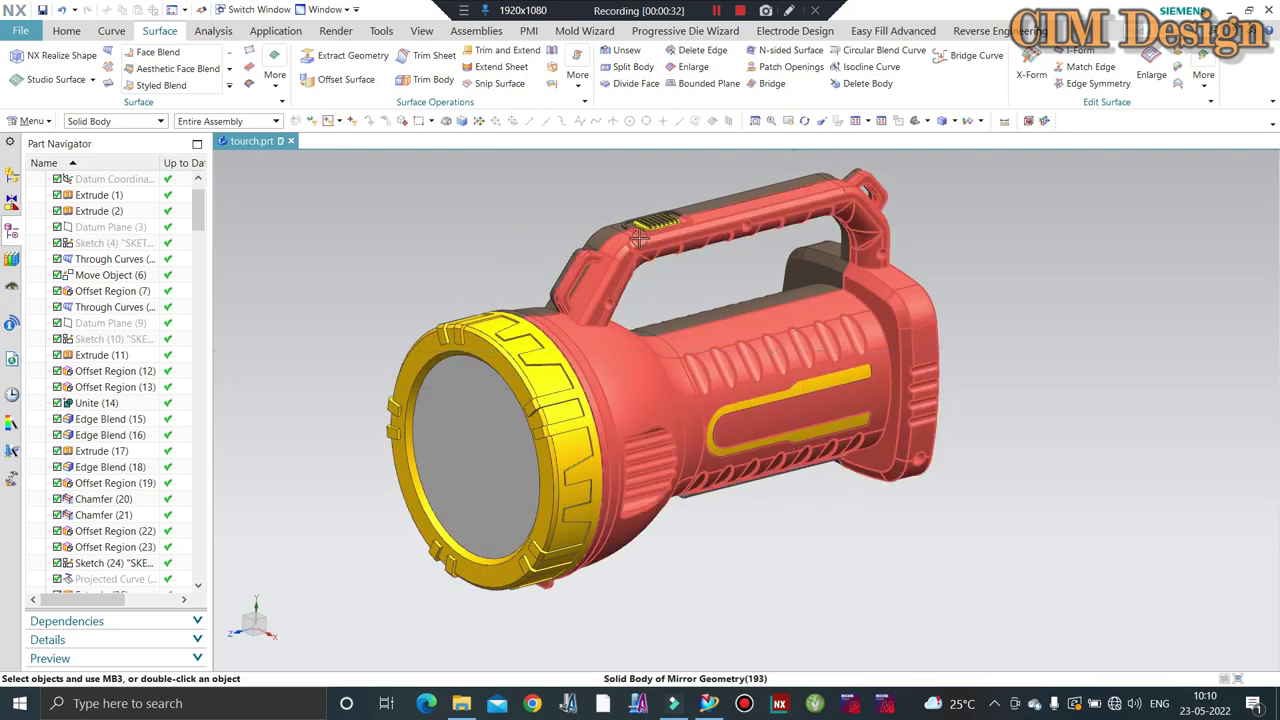
mouse_move(828, 322)
middle_mouse_down()
mouse_move(860, 500)
mouse_move(843, 380)
middle_mouse_up()
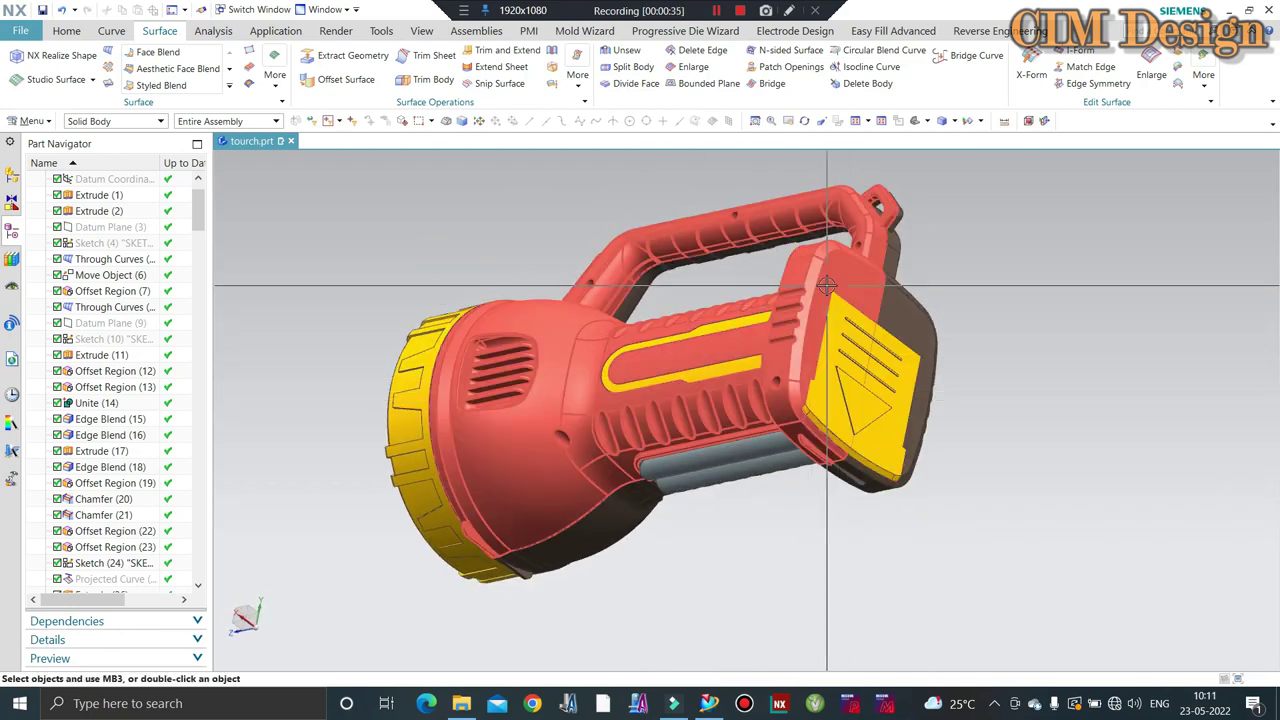
mouse_move(708, 372)
middle_mouse_down()
mouse_move(812, 405)
mouse_move(770, 395)
mouse_move(705, 348)
mouse_move(705, 399)
mouse_move(743, 410)
middle_mouse_up()
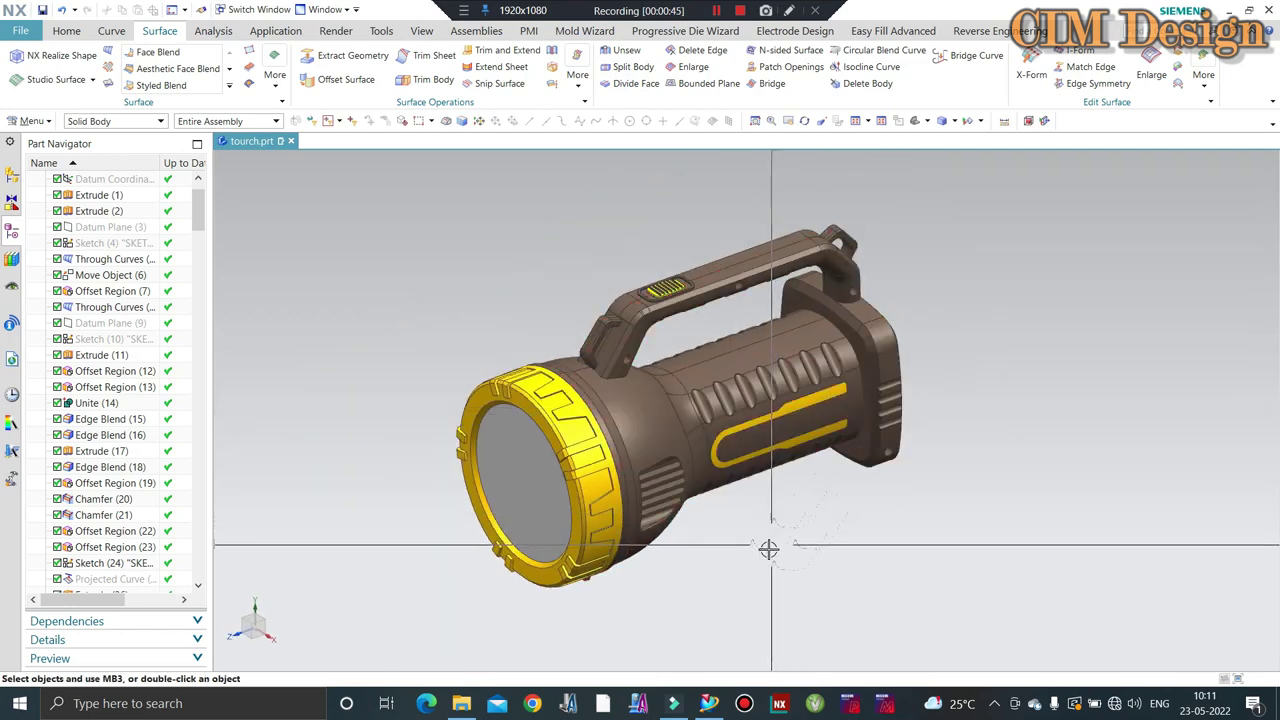
middle_click_drag(768, 546, 775, 365)
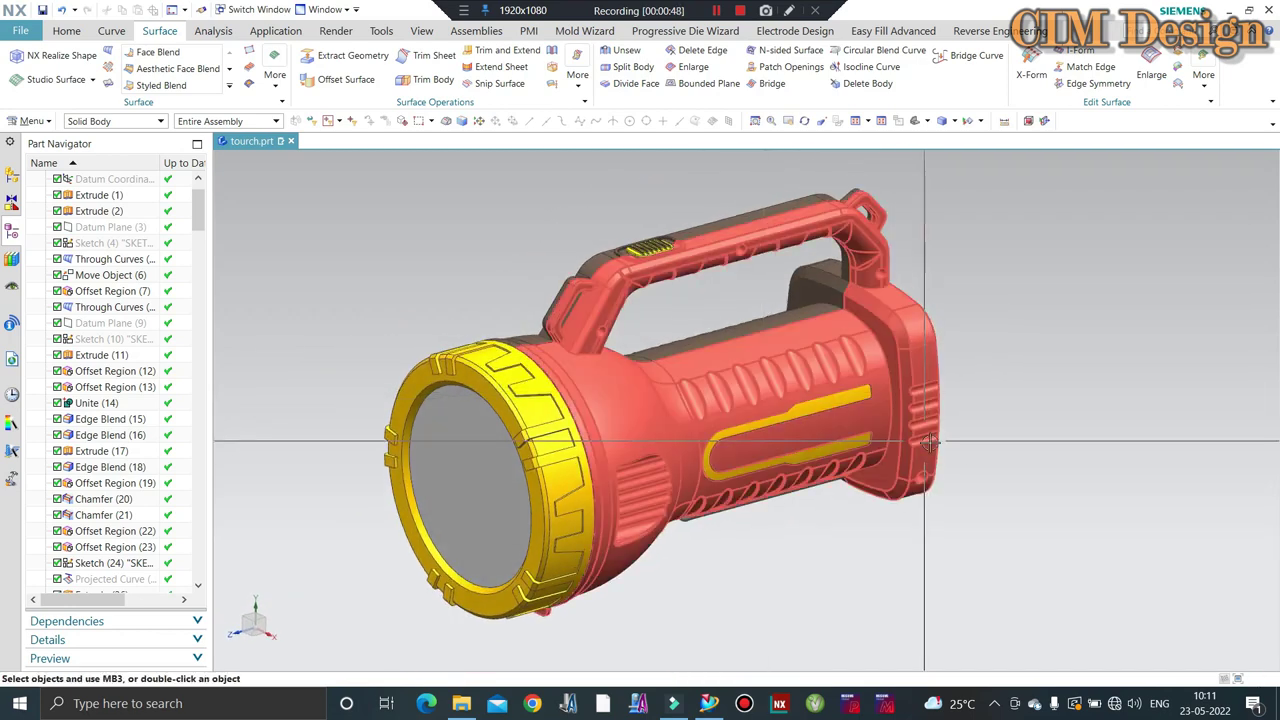